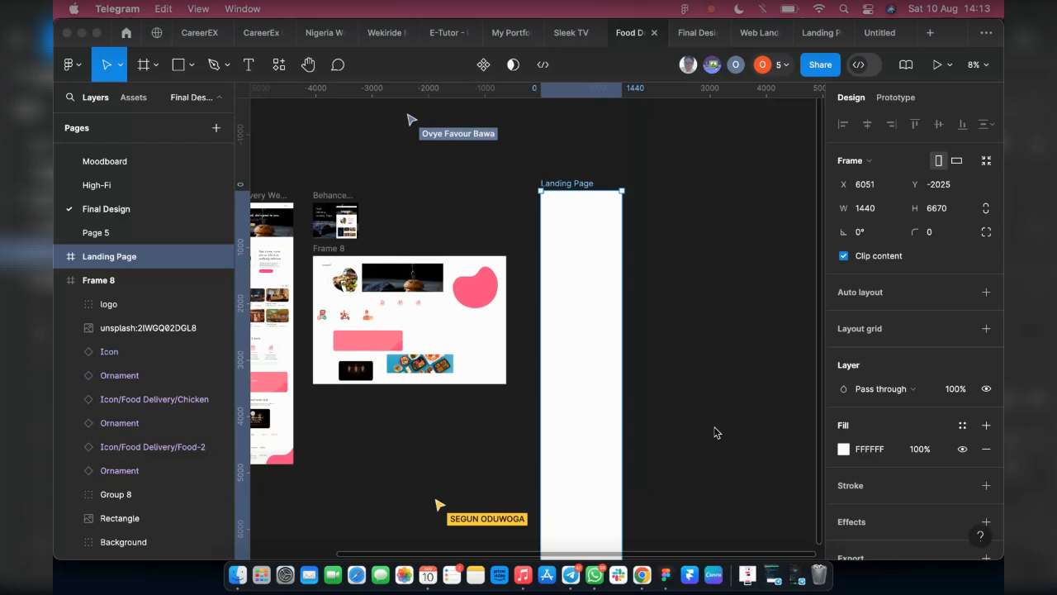
Move the blank Landing Page frame slightly down the canvas to about X 6038, Y -1932, and deselect it
{"action": "left_click", "coordinate": [568, 300]}
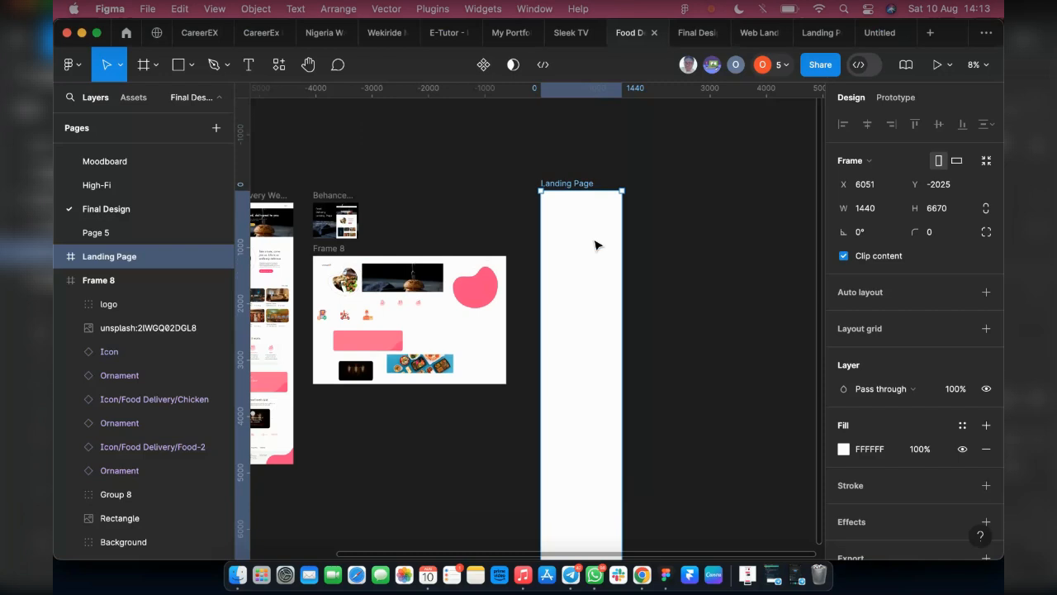
{"action": "left_click_drag", "start_coordinate": [564, 243], "coordinate": [564, 243]}
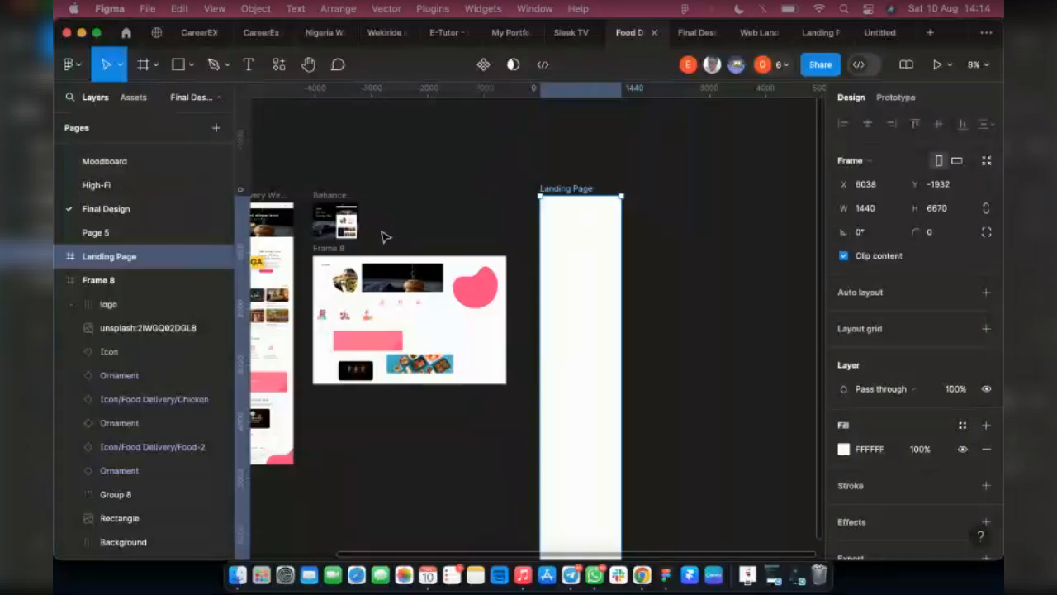
{"action": "scroll", "coordinate": [382, 237], "scroll_direction": "left", "scroll_amount": 5}
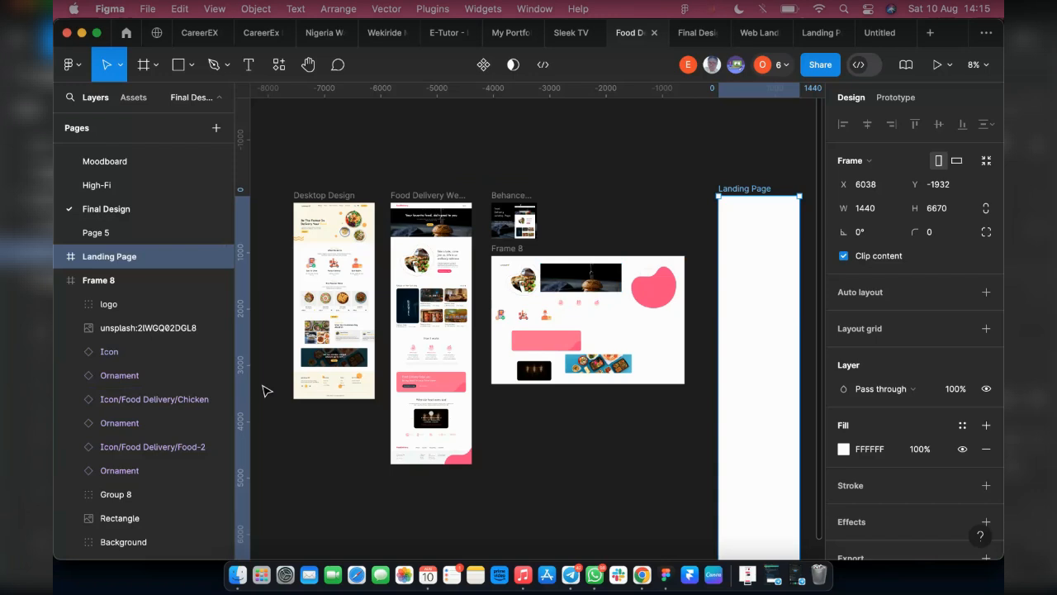
{"action": "left_click", "coordinate": [663, 179]}
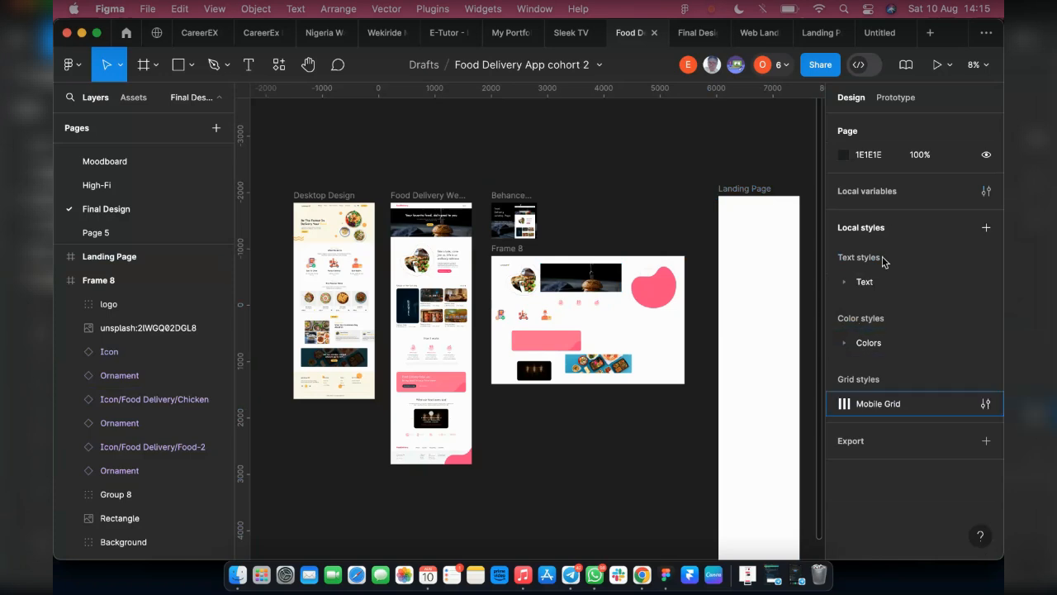
Add a layout grid to the Landing Page frame, switch it to columns and set the count to 12
{"action": "left_click", "coordinate": [730, 194]}
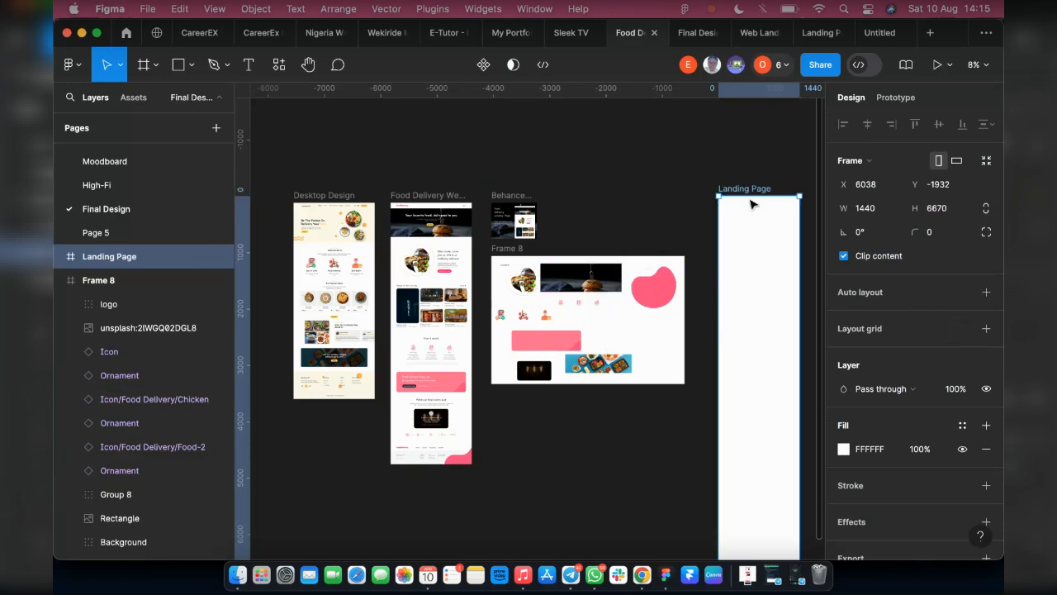
{"action": "scroll", "coordinate": [570, 268], "scroll_direction": "right", "scroll_amount": 3}
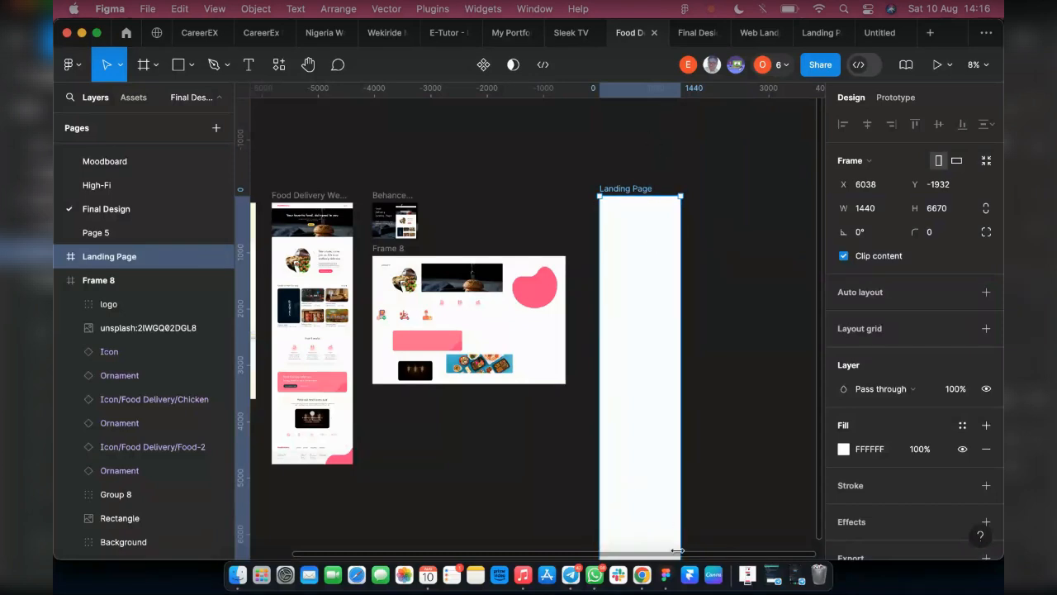
{"action": "scroll", "coordinate": [658, 249], "scroll_direction": "down", "scroll_amount": 2}
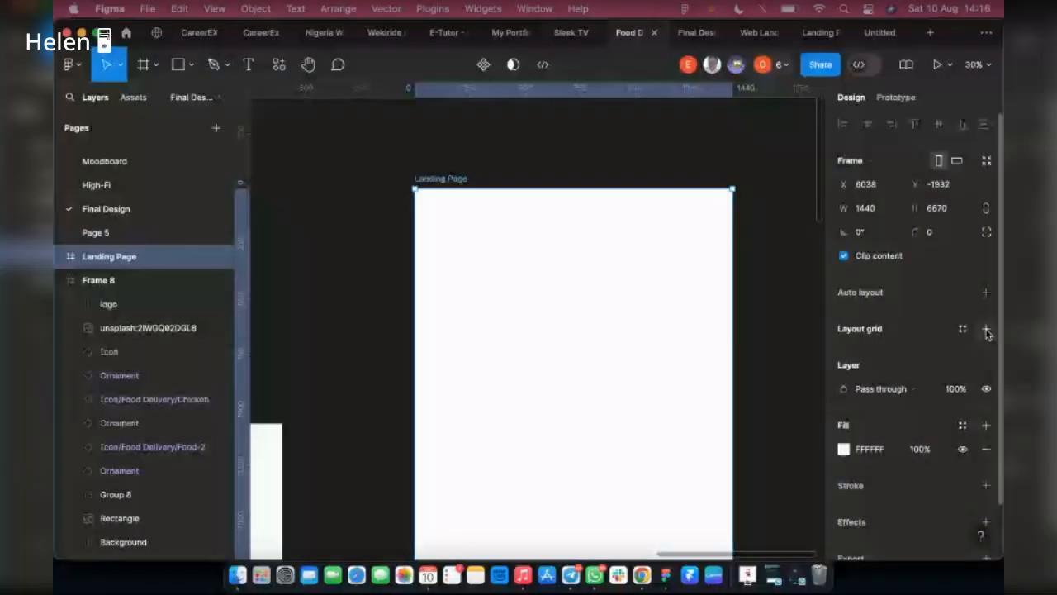
{"action": "left_click", "coordinate": [986, 329]}
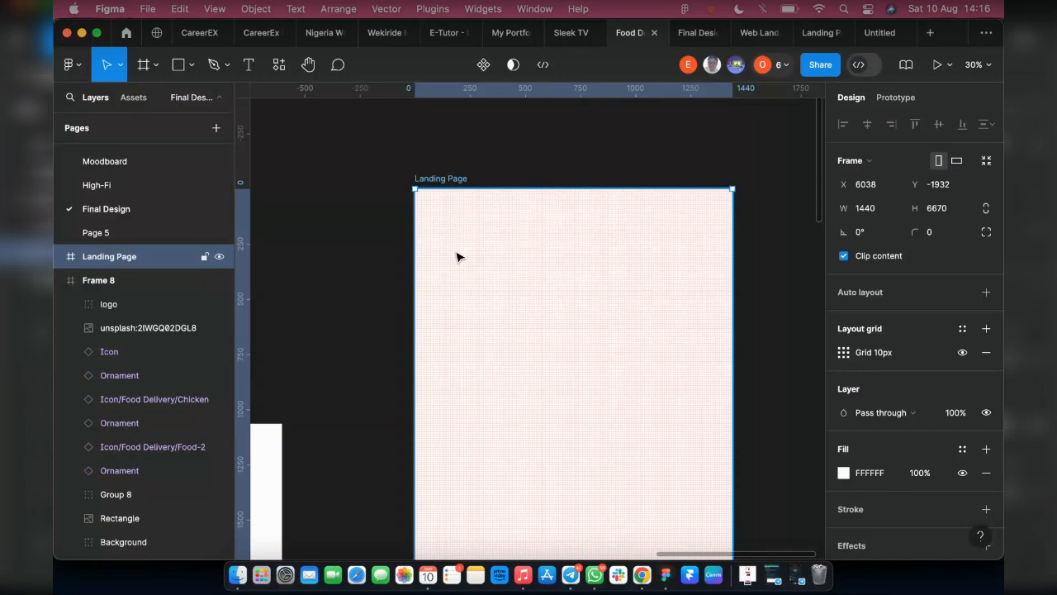
{"action": "left_click", "coordinate": [843, 351]}
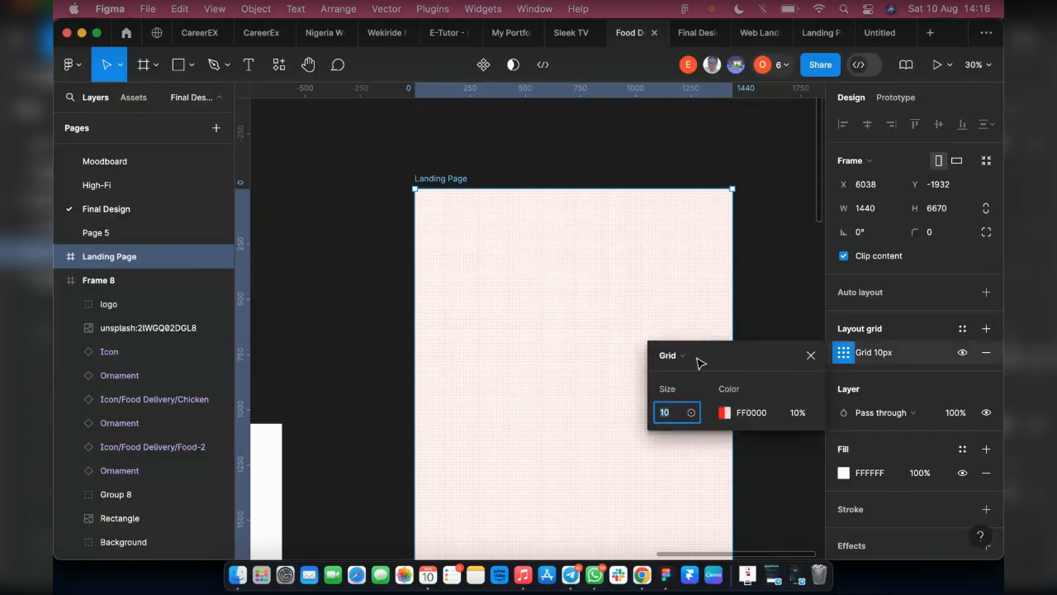
{"action": "left_click", "coordinate": [698, 357]}
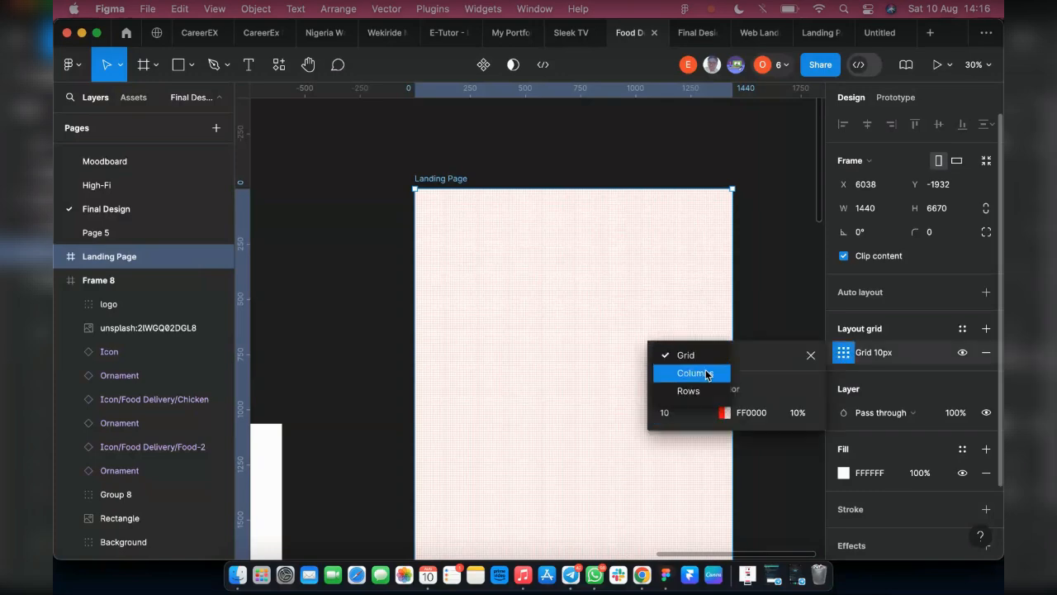
{"action": "left_click", "coordinate": [706, 374]}
{"action": "left_click", "coordinate": [671, 421]}
{"action": "type", "text": "12"}
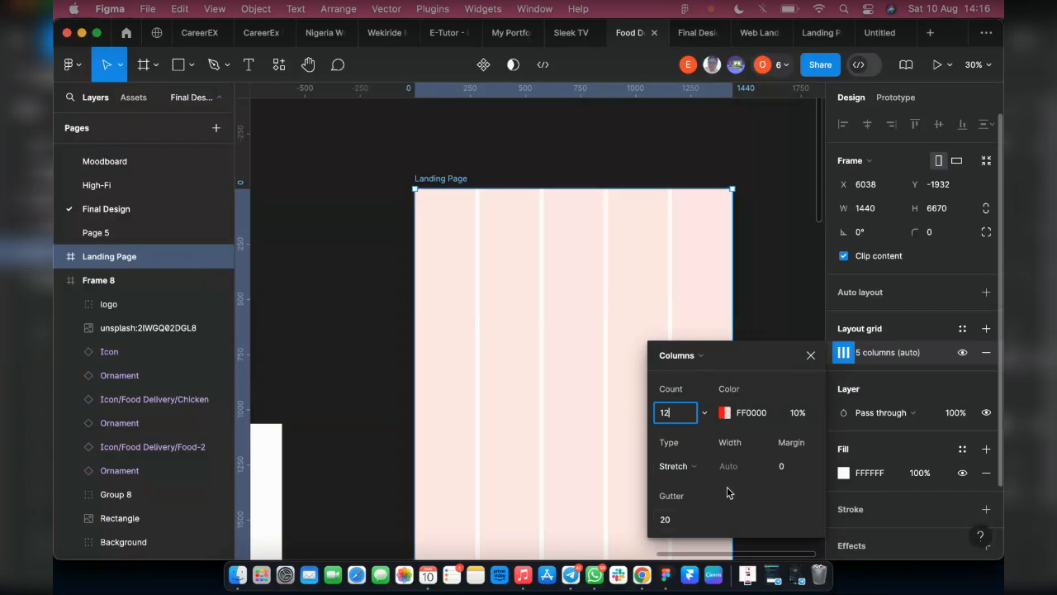
{"action": "key", "text": "Return"}
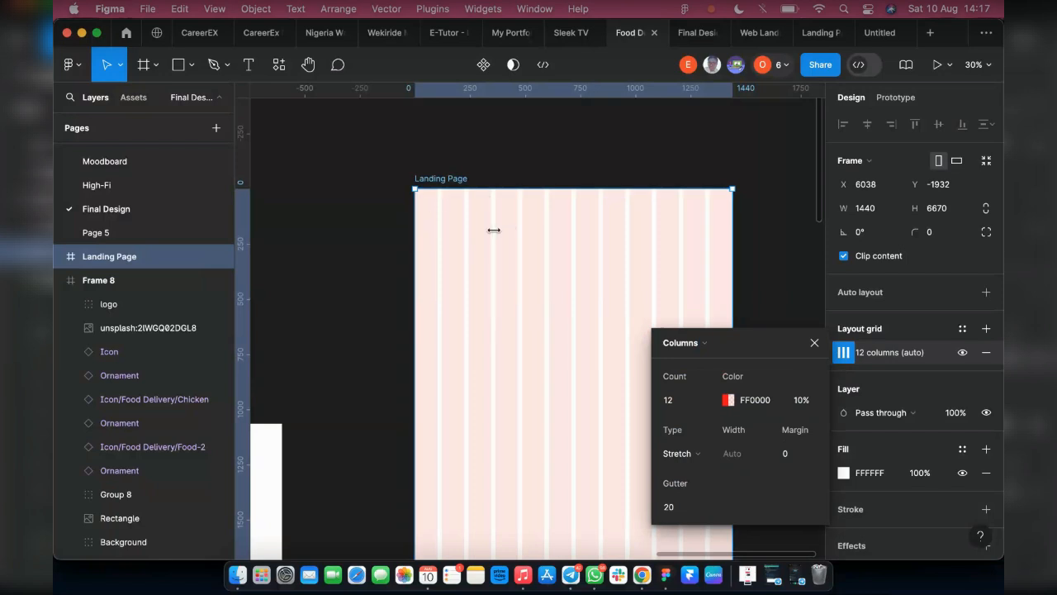
Set the margin of the Landing Page's column grid to 80 and close the grid settings
{"action": "left_click", "coordinate": [791, 454]}
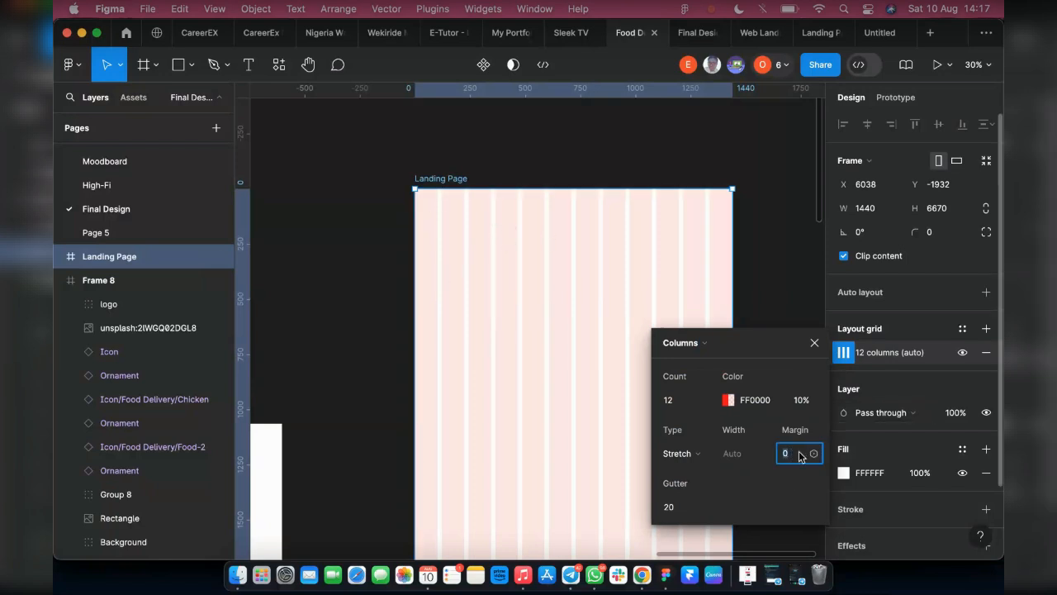
{"action": "key", "text": "Return"}
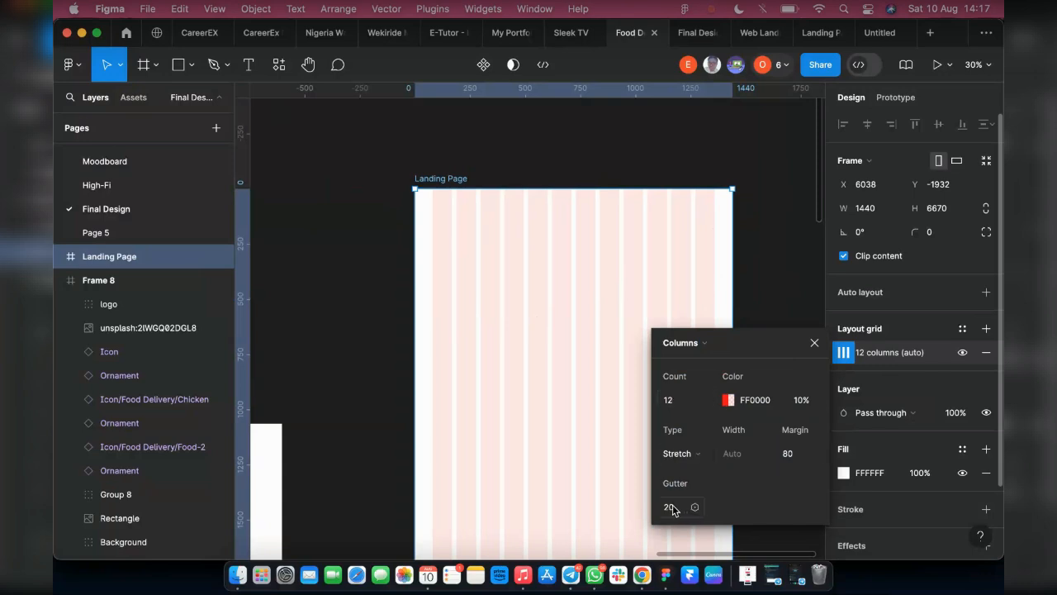
{"action": "left_click", "coordinate": [745, 302]}
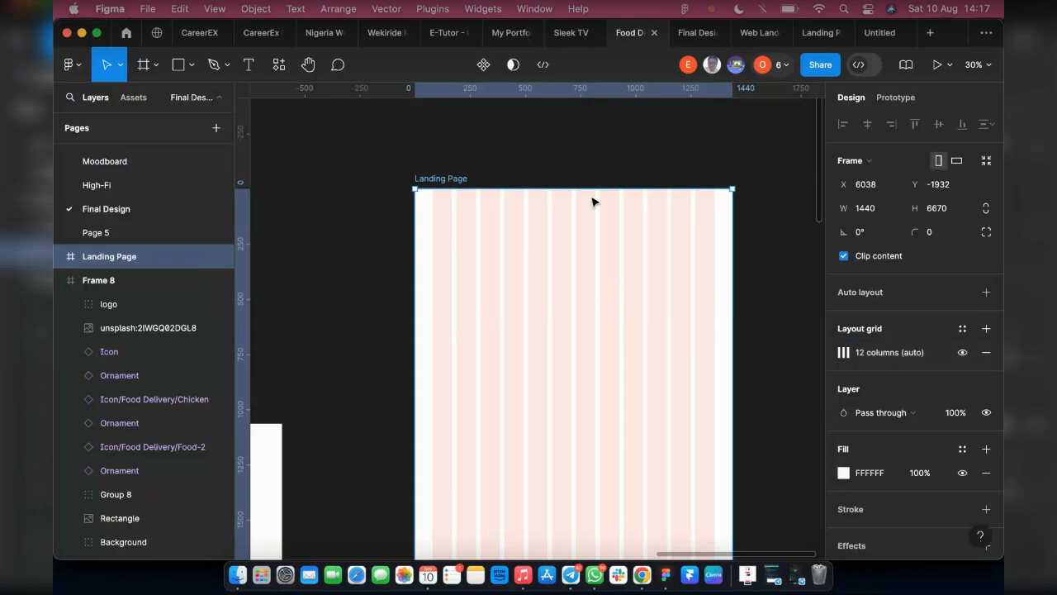
Save the Landing Page's column layout as a new grid style named "Web grid"
{"action": "left_click", "coordinate": [964, 332]}
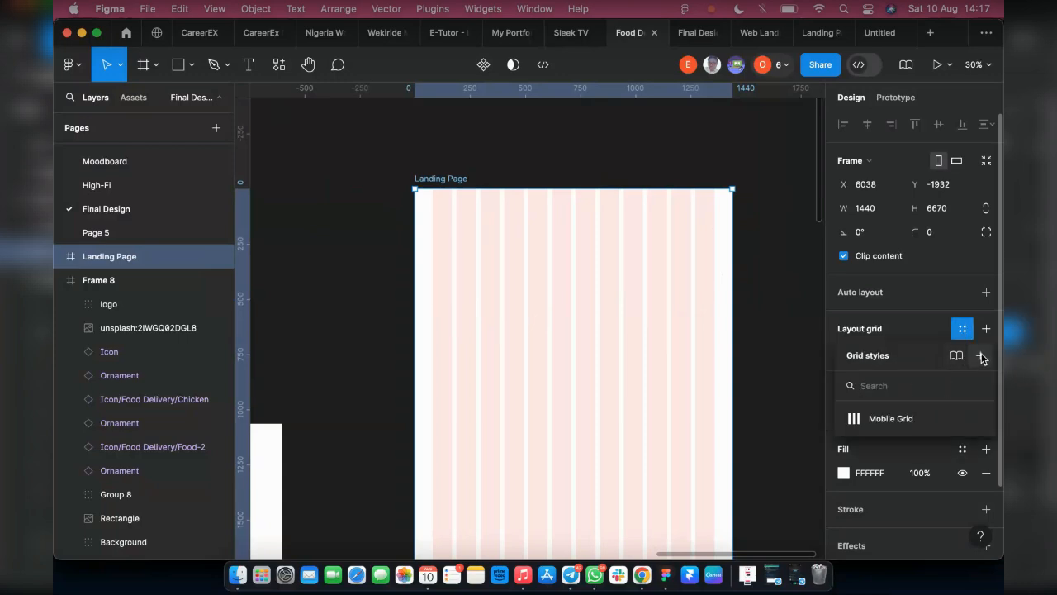
{"action": "left_click", "coordinate": [980, 356]}
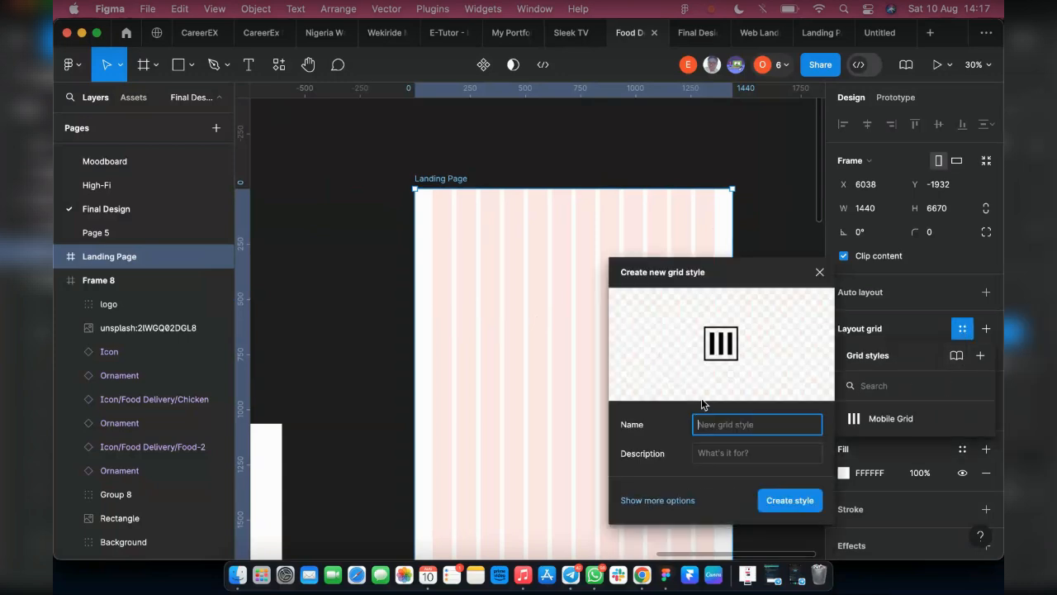
{"action": "type", "text": "Web grid"}
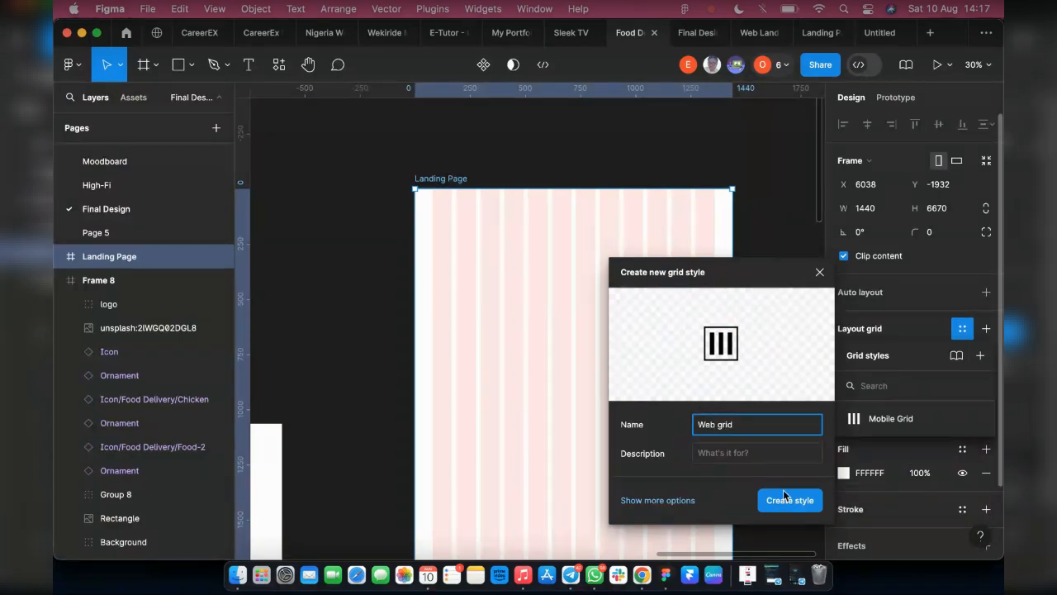
{"action": "left_click", "coordinate": [789, 499]}
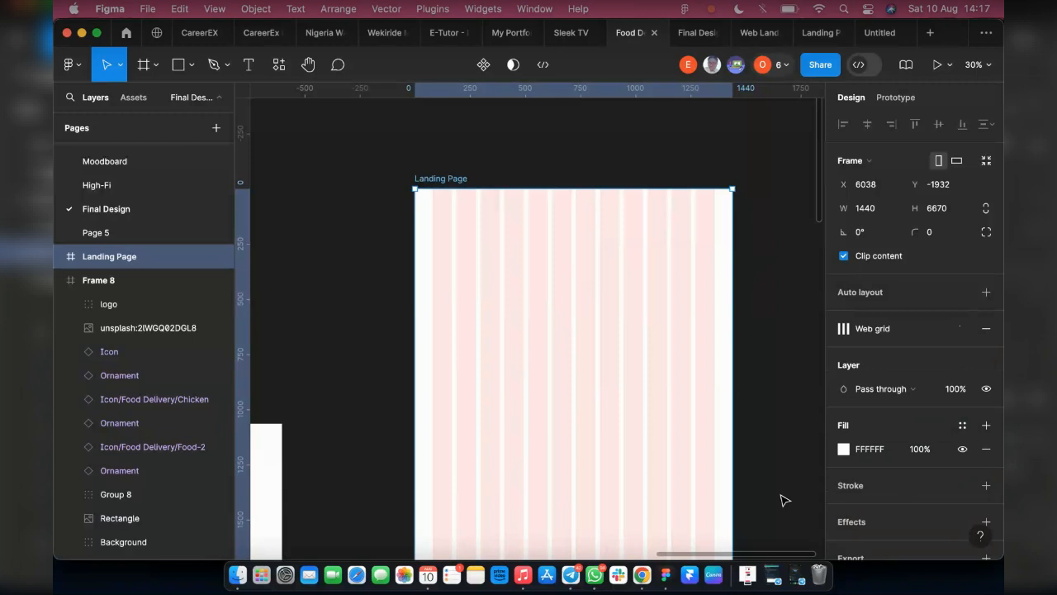
Hide the Web grid on the Landing Page frame and show it again
{"action": "left_click", "coordinate": [736, 217]}
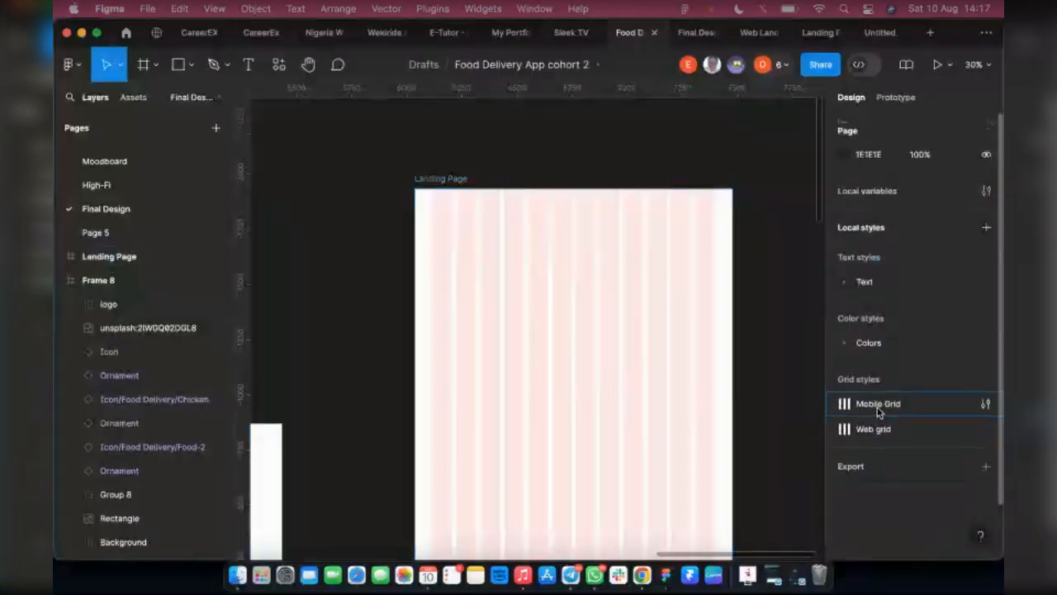
{"action": "left_click", "coordinate": [438, 185]}
{"action": "left_click", "coordinate": [937, 330]}
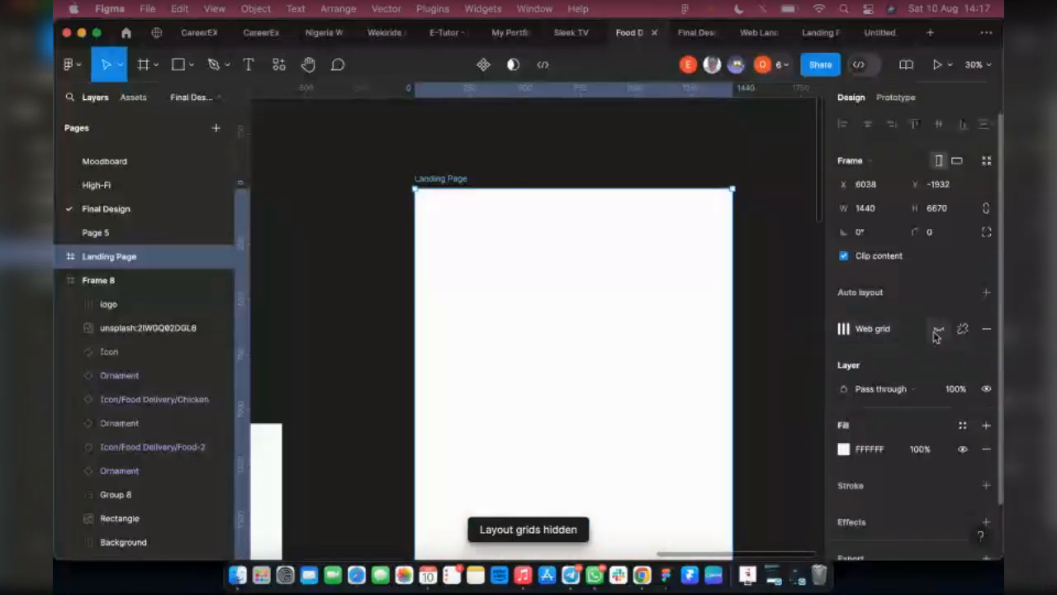
{"action": "left_click", "coordinate": [937, 329]}
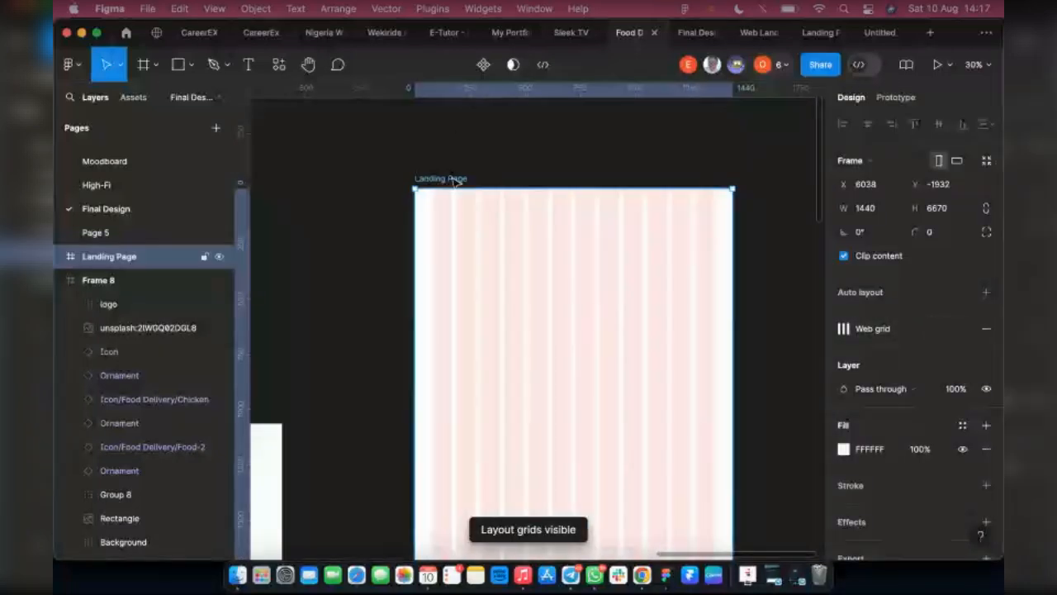
Move the Let'sFood logo group out of Frame 8 to the canvas just above the Landing Page frame
{"action": "scroll", "coordinate": [455, 359], "scroll_direction": "left", "scroll_amount": 10}
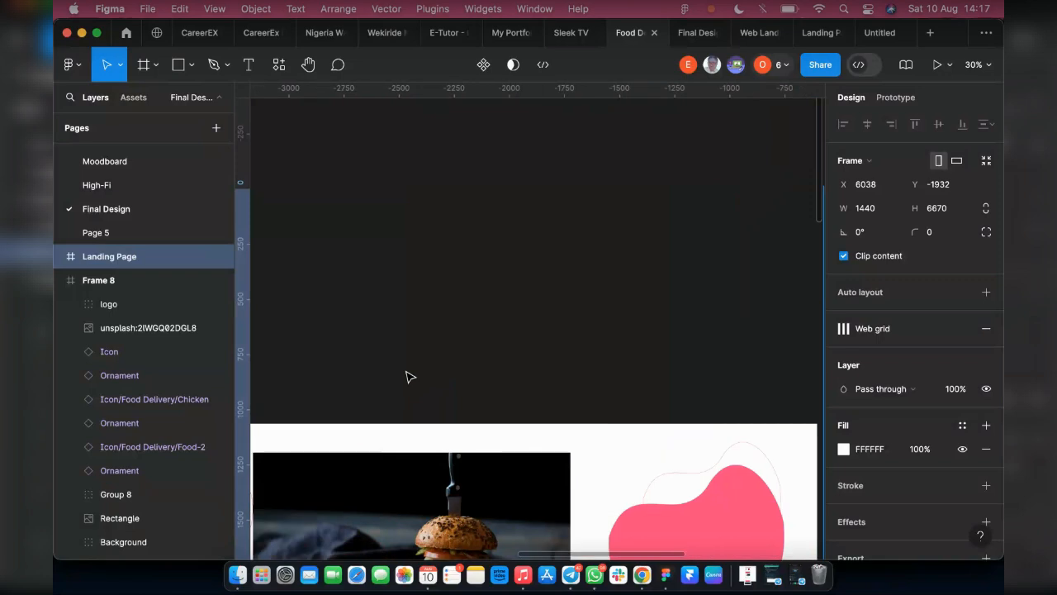
{"action": "scroll", "coordinate": [417, 368], "scroll_direction": "left", "scroll_amount": 5}
{"action": "scroll", "coordinate": [413, 368], "scroll_direction": "down", "scroll_amount": 4}
{"action": "scroll", "coordinate": [371, 372], "scroll_direction": "left", "scroll_amount": 8}
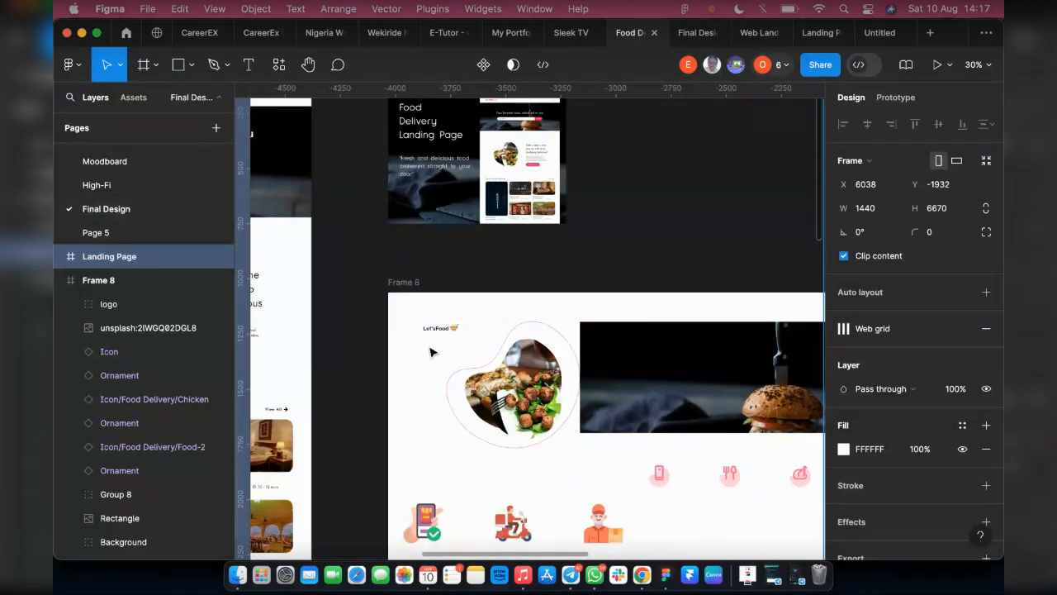
{"action": "left_click", "coordinate": [450, 329]}
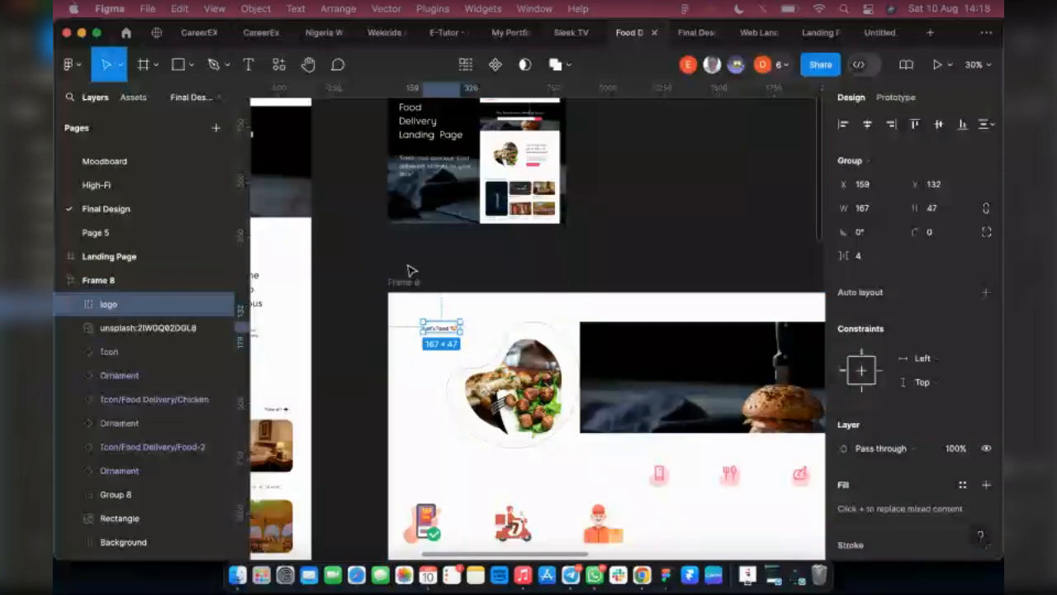
{"action": "scroll", "coordinate": [410, 270], "scroll_direction": "down", "scroll_amount": 3}
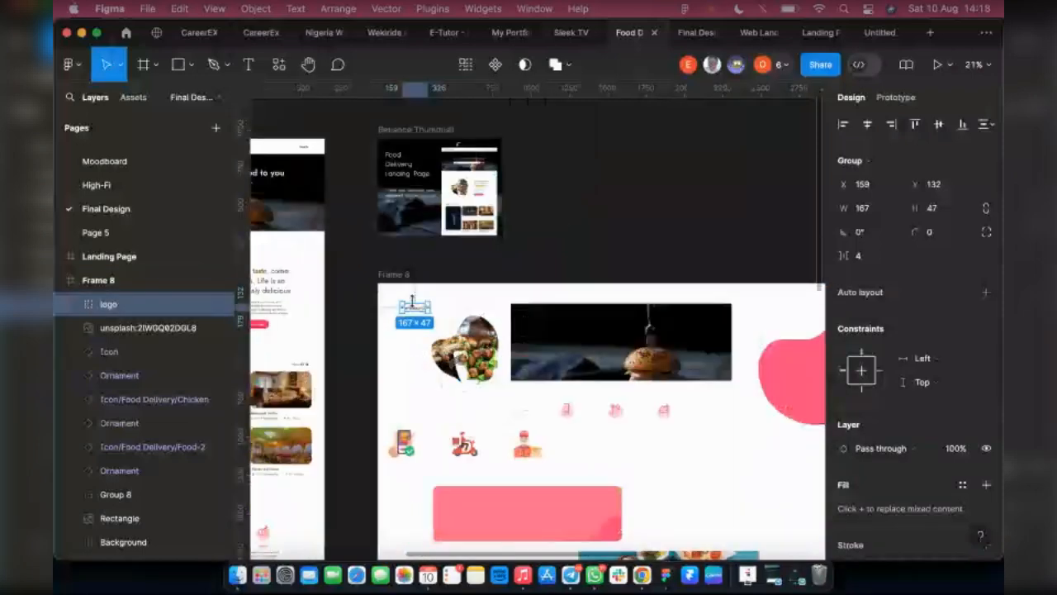
{"action": "scroll", "coordinate": [413, 310], "scroll_direction": "up", "scroll_amount": 5}
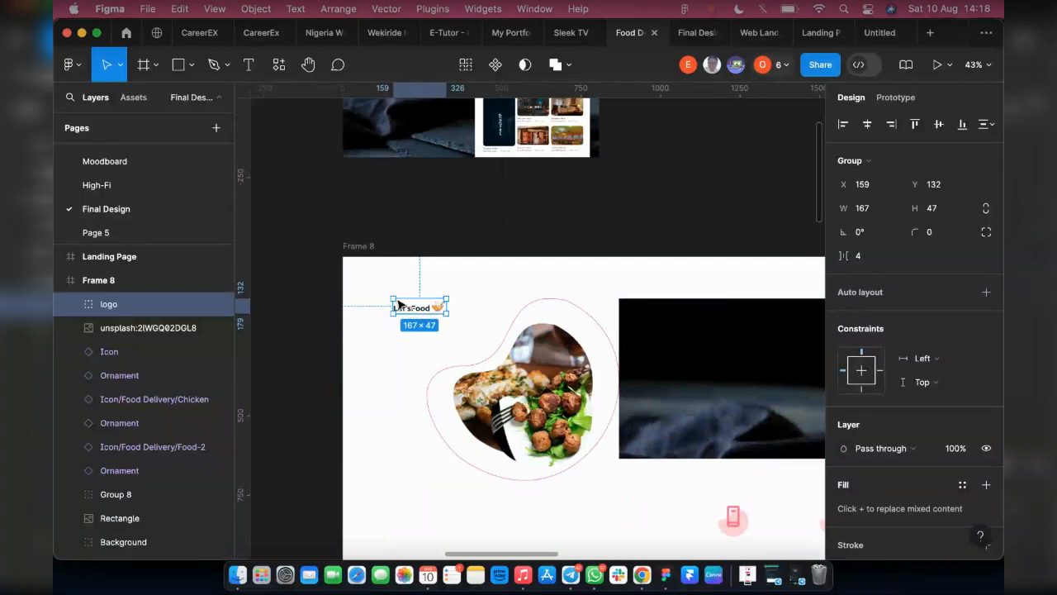
{"action": "scroll", "coordinate": [388, 307], "scroll_direction": "down", "scroll_amount": 4}
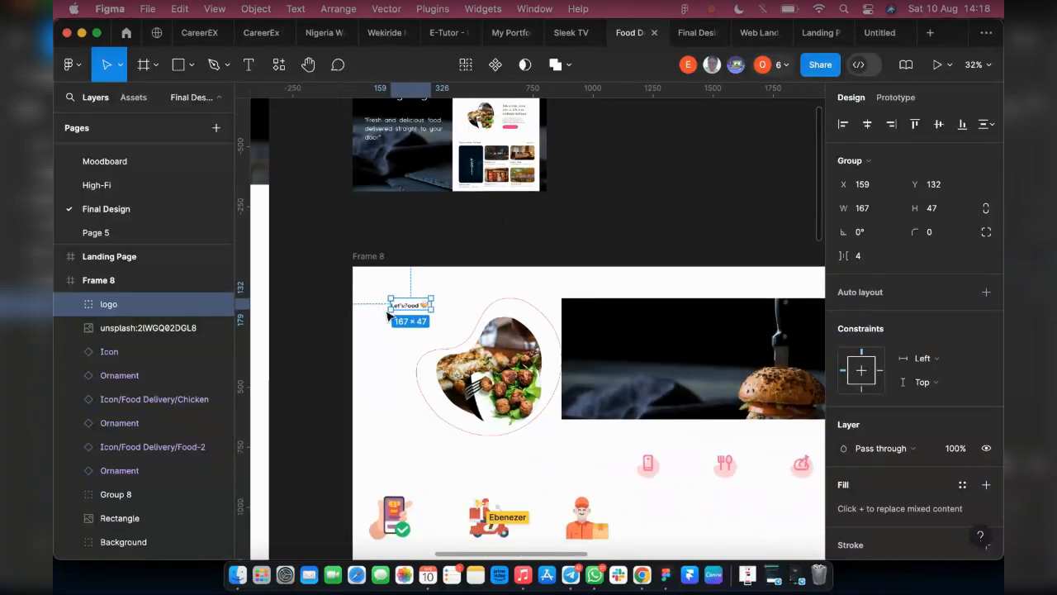
{"action": "scroll", "coordinate": [410, 312], "scroll_direction": "down", "scroll_amount": 1}
{"action": "scroll", "coordinate": [330, 323], "scroll_direction": "right", "scroll_amount": 2}
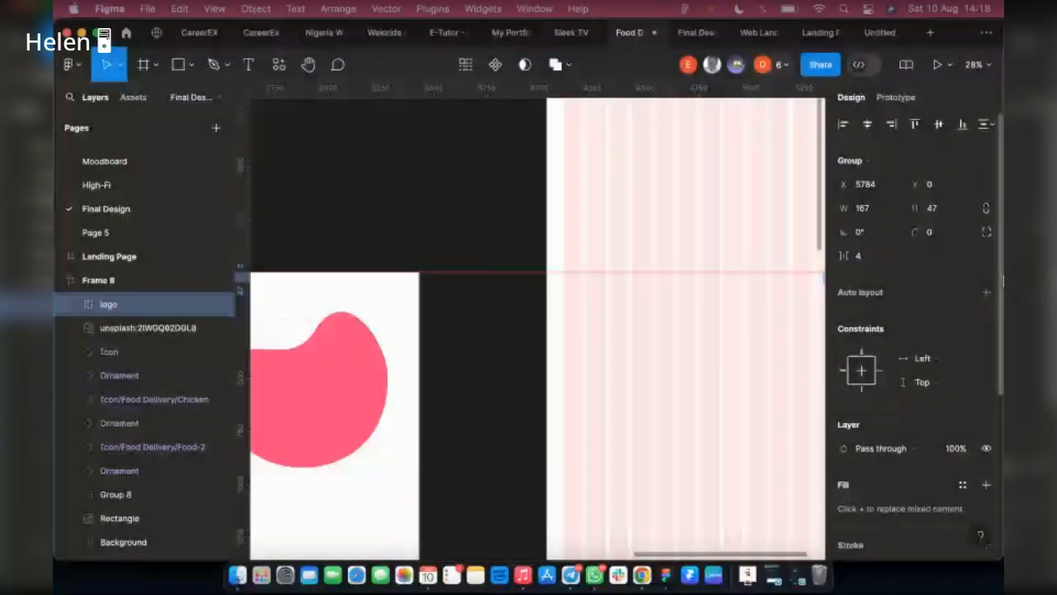
{"action": "left_click_drag", "start_coordinate": [826, 275], "coordinate": [569, 45]}
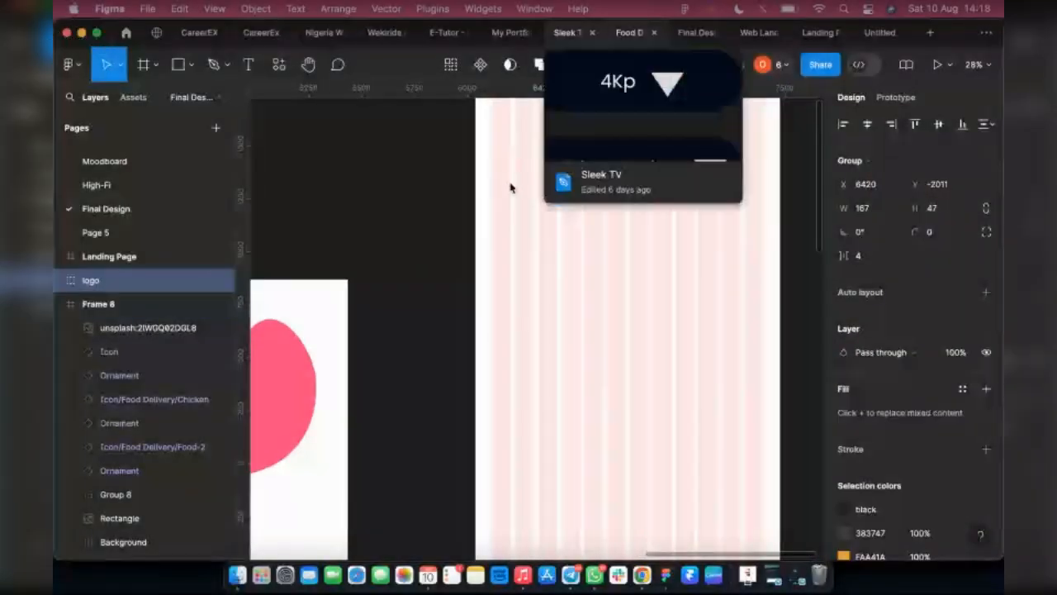
Place the logo inside the Landing Page frame at X 80, Y 42, aligned with the first grid column
{"action": "scroll", "coordinate": [545, 214], "scroll_direction": "up", "scroll_amount": 4}
{"action": "scroll", "coordinate": [553, 281], "scroll_direction": "up", "scroll_amount": 5}
{"action": "scroll", "coordinate": [567, 309], "scroll_direction": "down", "scroll_amount": 3}
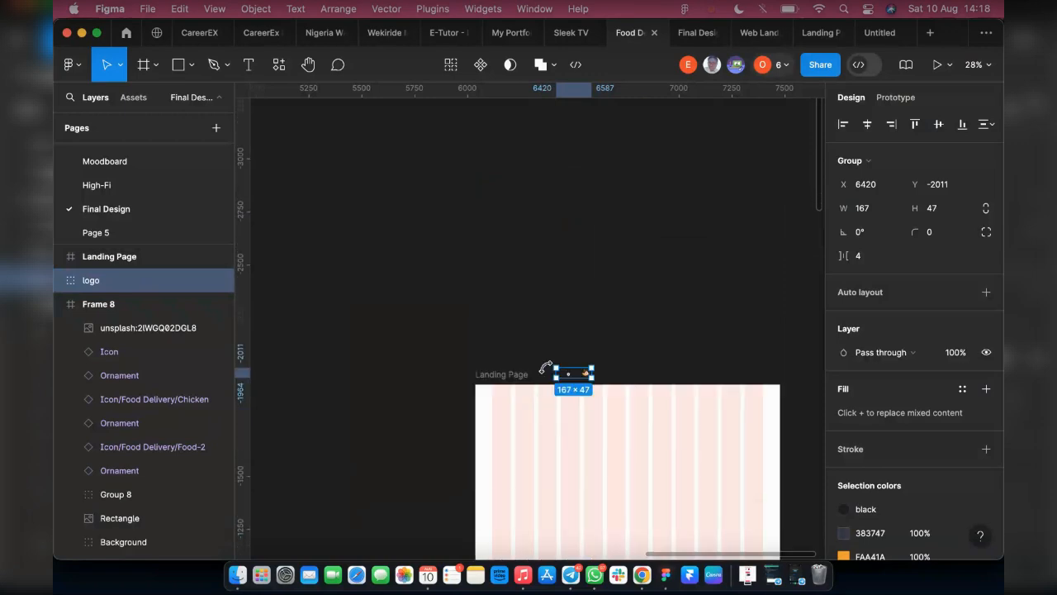
{"action": "scroll", "coordinate": [540, 397], "scroll_direction": "up", "scroll_amount": 2}
{"action": "scroll", "coordinate": [537, 392], "scroll_direction": "up", "scroll_amount": 5}
{"action": "left_click_drag", "start_coordinate": [606, 350], "coordinate": [487, 415]}
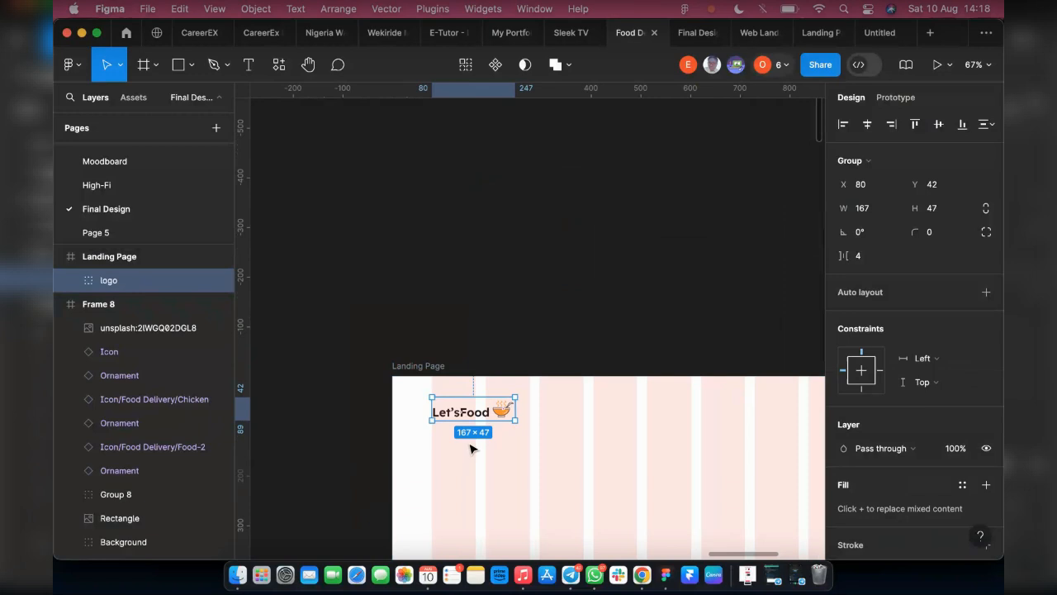
Change the logo's wording from Let'sFood to "MavyFood"
{"action": "scroll", "coordinate": [475, 417], "scroll_direction": "up", "scroll_amount": 5}
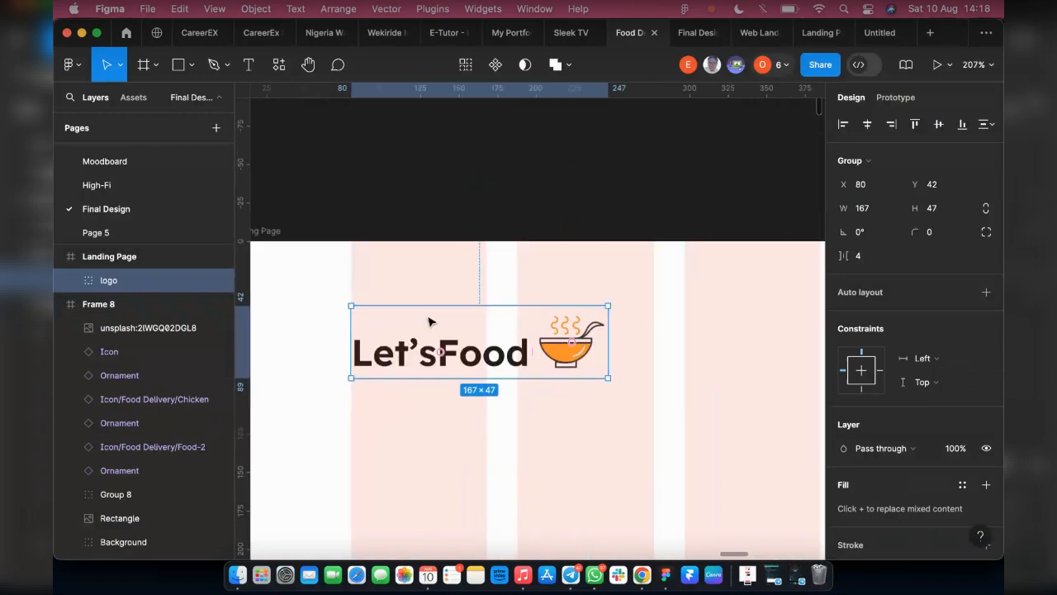
{"action": "double_click", "coordinate": [489, 357]}
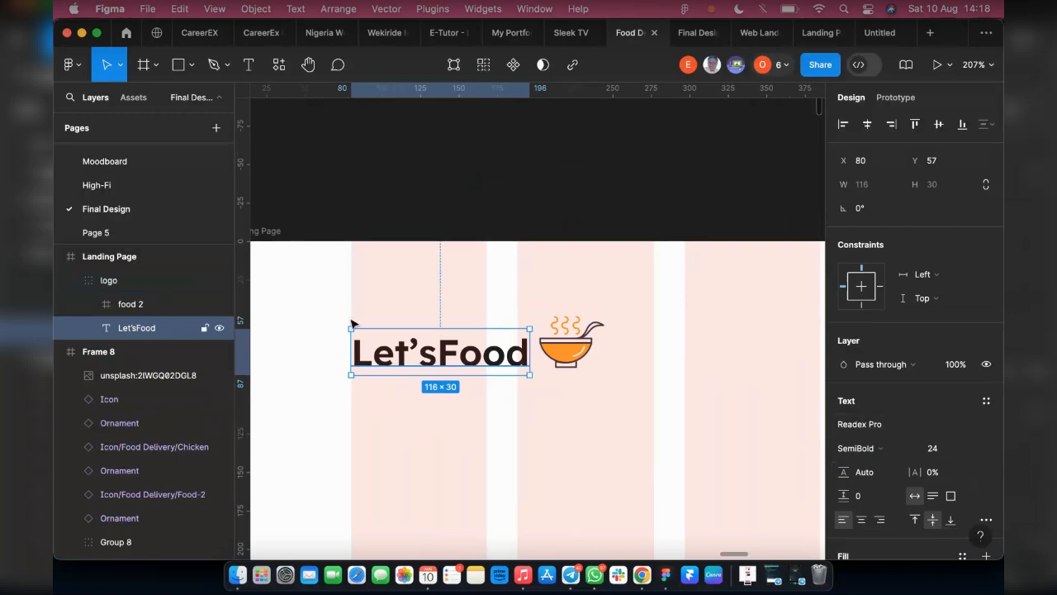
{"action": "double_click", "coordinate": [512, 354]}
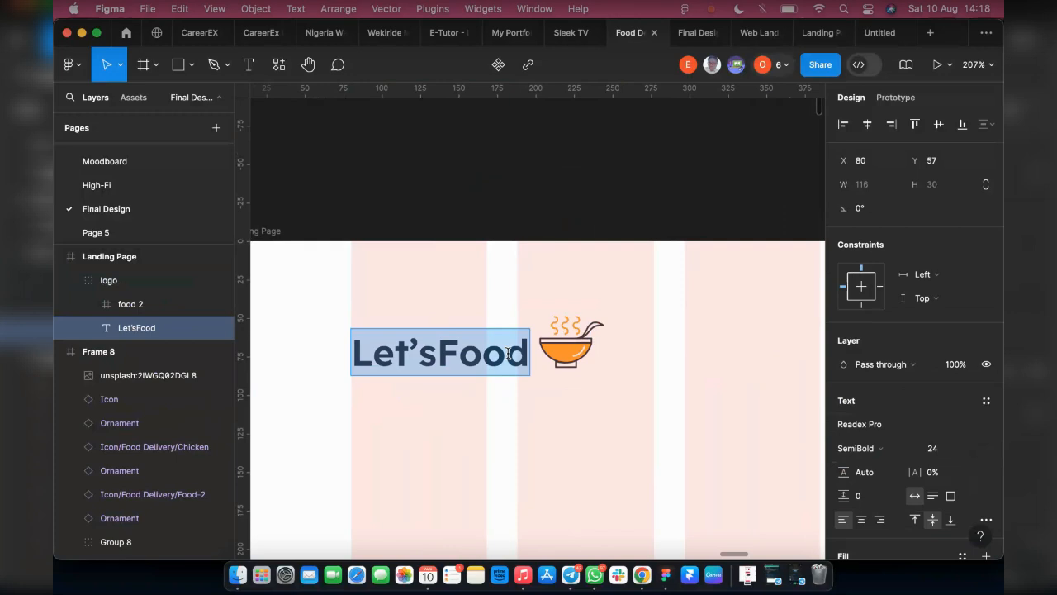
{"action": "type", "text": "May"}
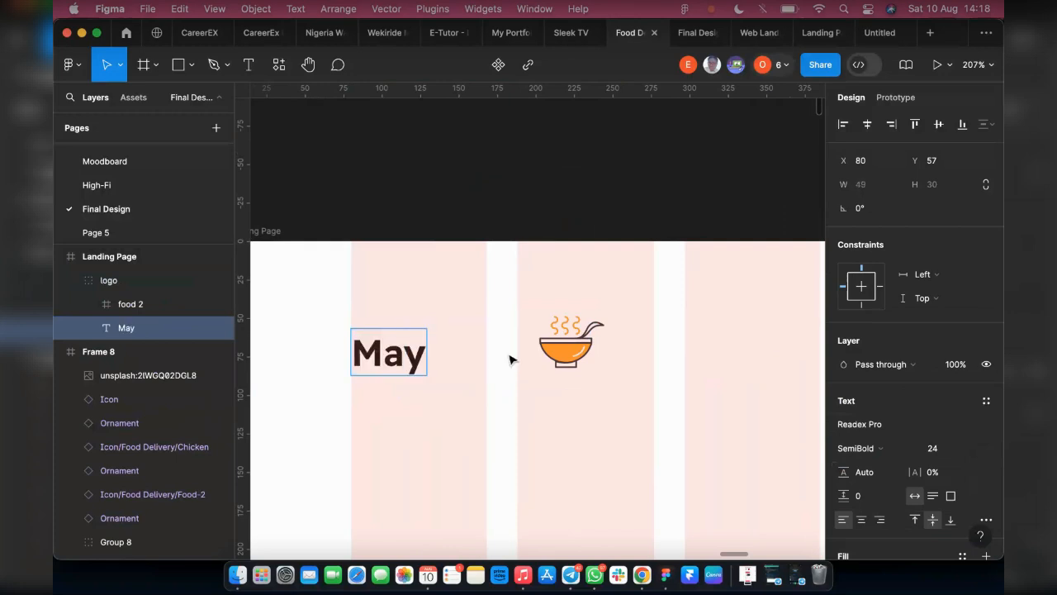
{"action": "key", "text": "BackSpace"}
{"action": "type", "text": "vyFood"}
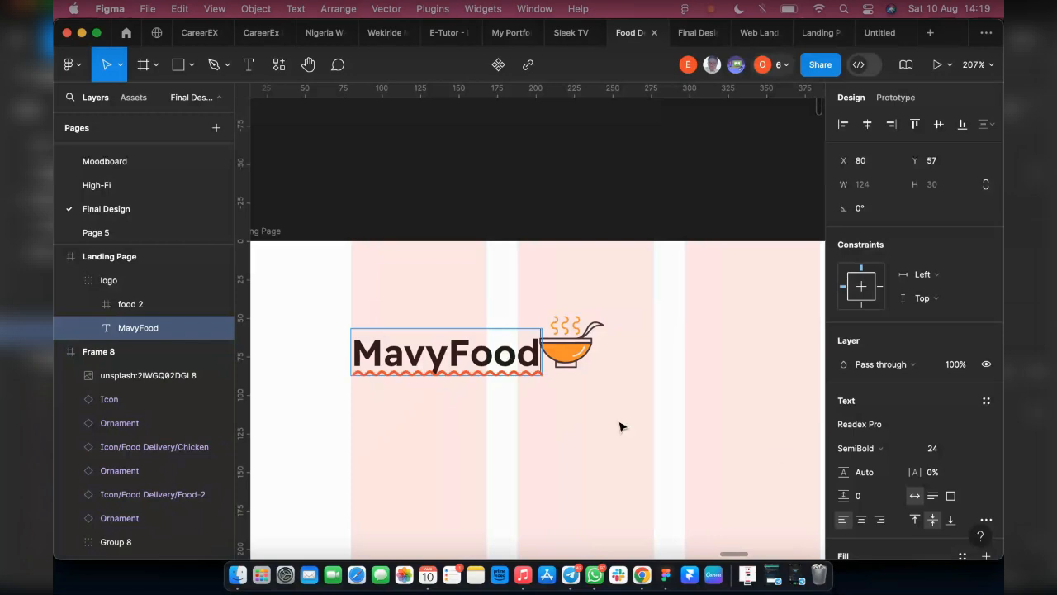
{"action": "key", "text": "Escape"}
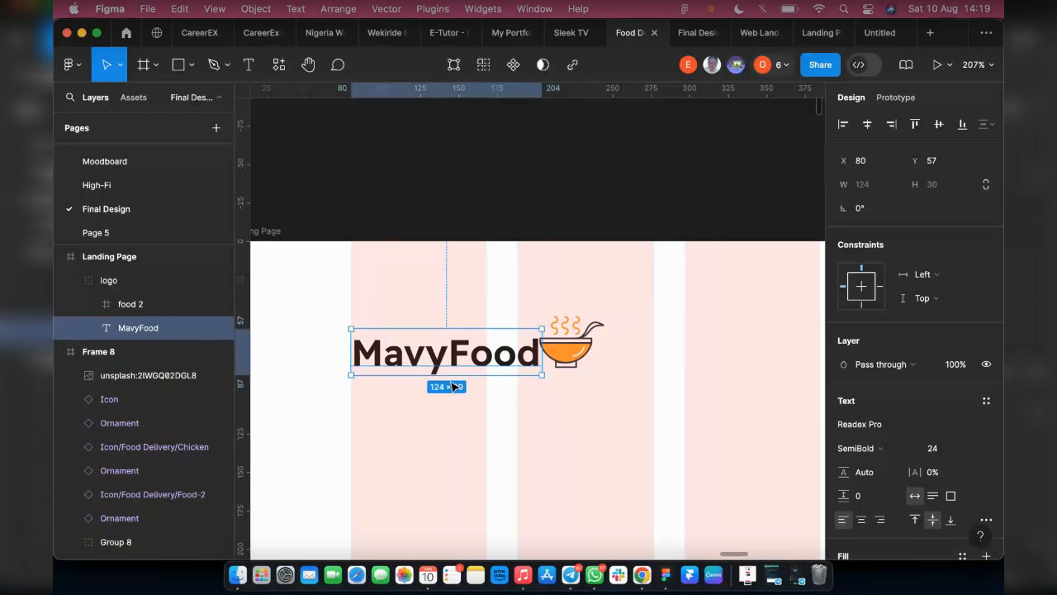
Apply the Heading 1 text style and the Brown colour style to the MavyFood text
{"action": "left_click", "coordinate": [986, 400]}
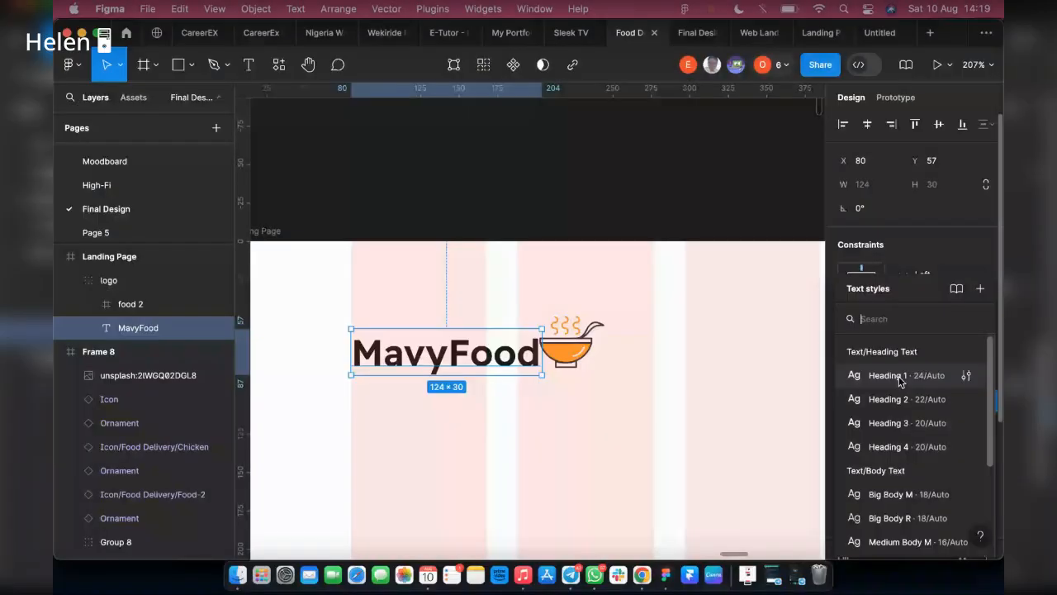
{"action": "left_click", "coordinate": [888, 376]}
{"action": "left_click", "coordinate": [962, 460]}
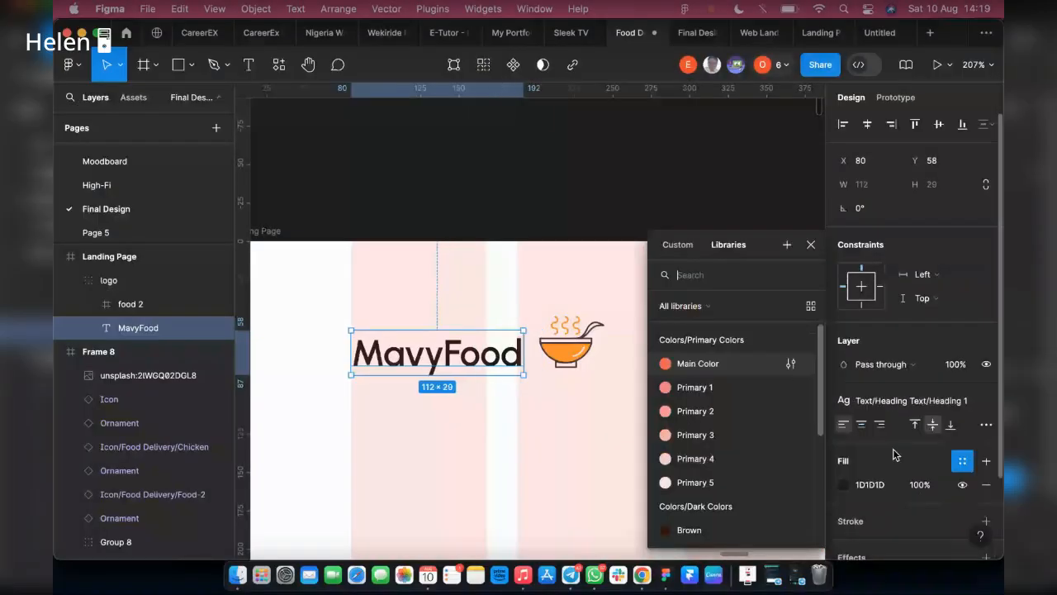
{"action": "scroll", "coordinate": [707, 470], "scroll_direction": "down", "scroll_amount": 3}
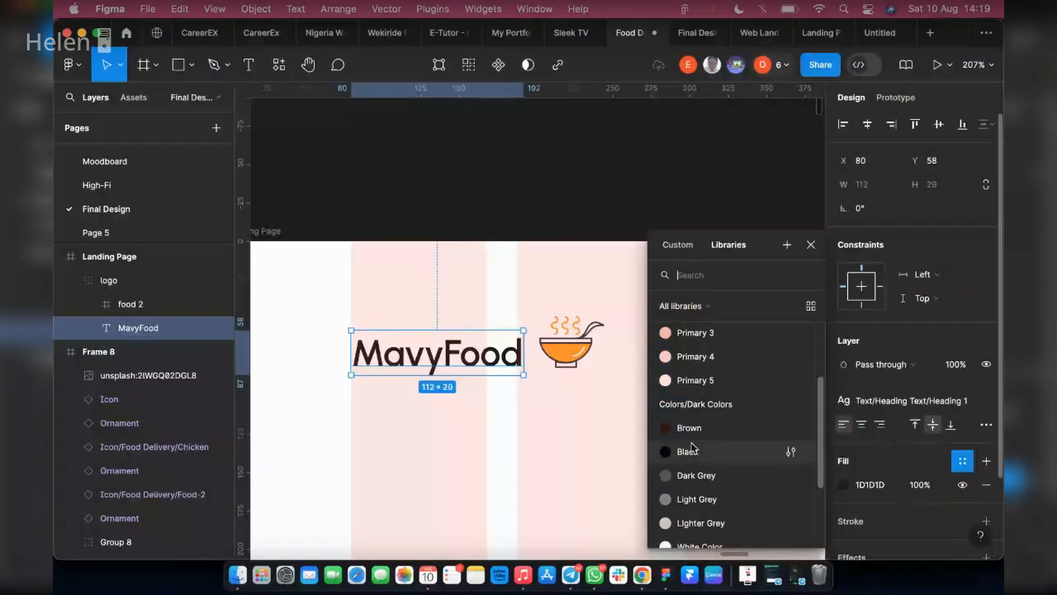
{"action": "left_click", "coordinate": [687, 427]}
Recolour the orange parts of the logo's bowl icon with the Main Color style
{"action": "left_click", "coordinate": [569, 355]}
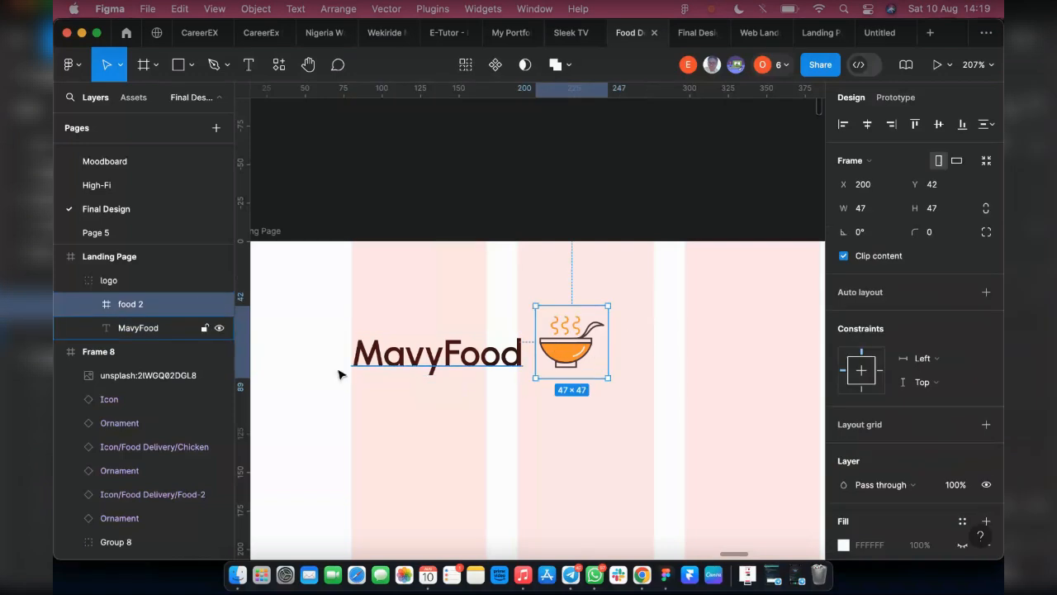
{"action": "scroll", "coordinate": [930, 392], "scroll_direction": "down", "scroll_amount": 5}
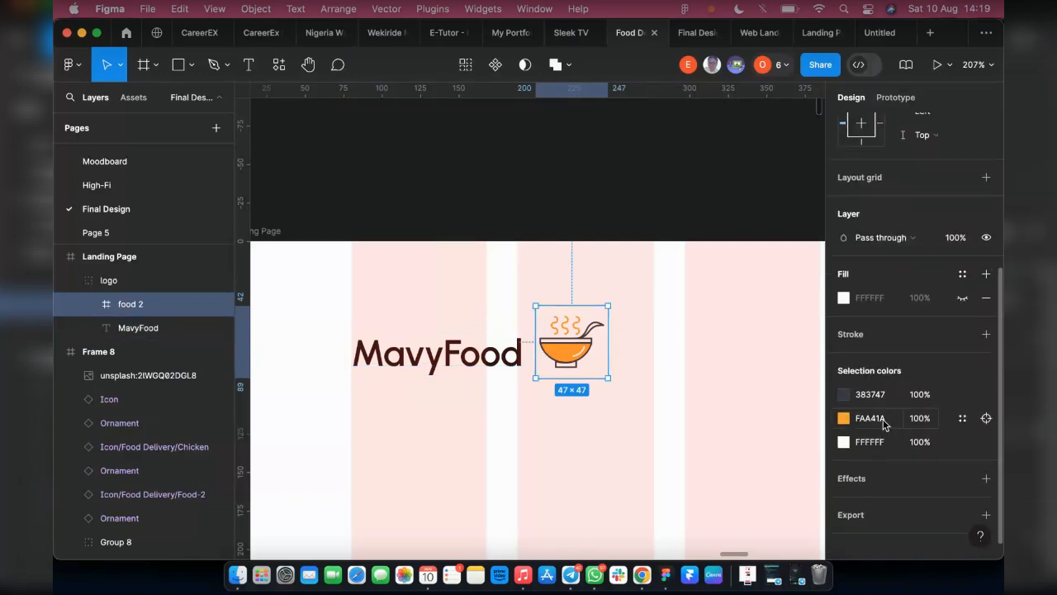
{"action": "left_click", "coordinate": [960, 419]}
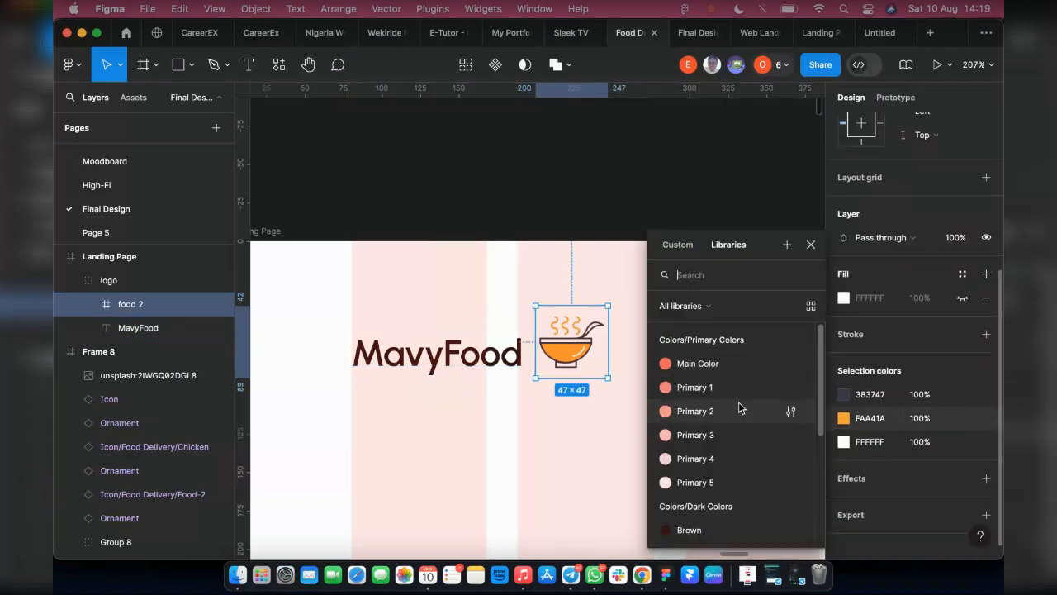
{"action": "left_click", "coordinate": [698, 362]}
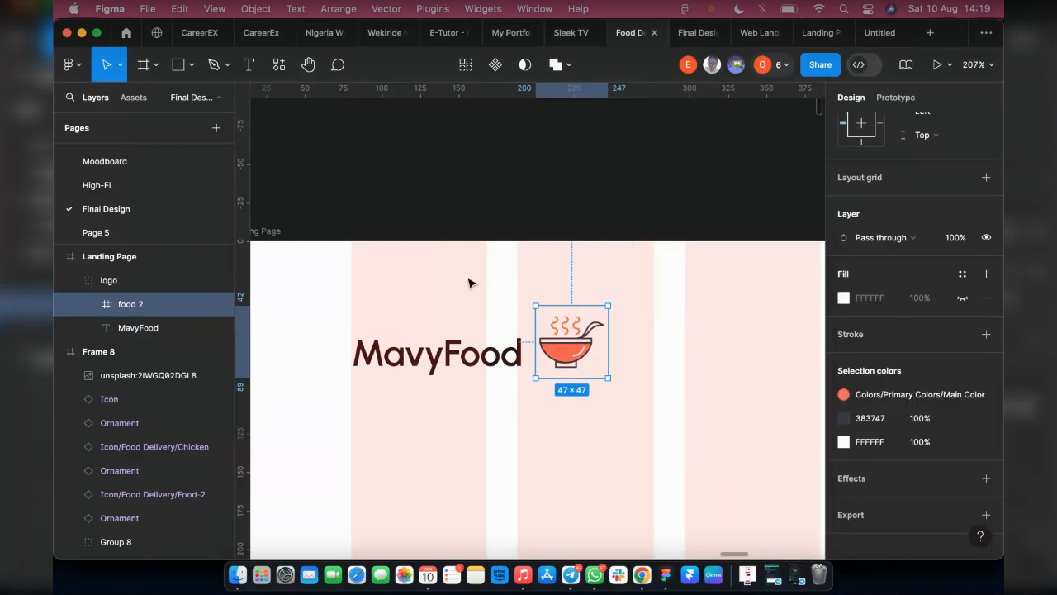
Ungroup the logo and wrap the MavyFood text and bowl icon in a horizontal auto layout, aligned left and vertically centred
{"action": "left_click", "coordinate": [132, 286]}
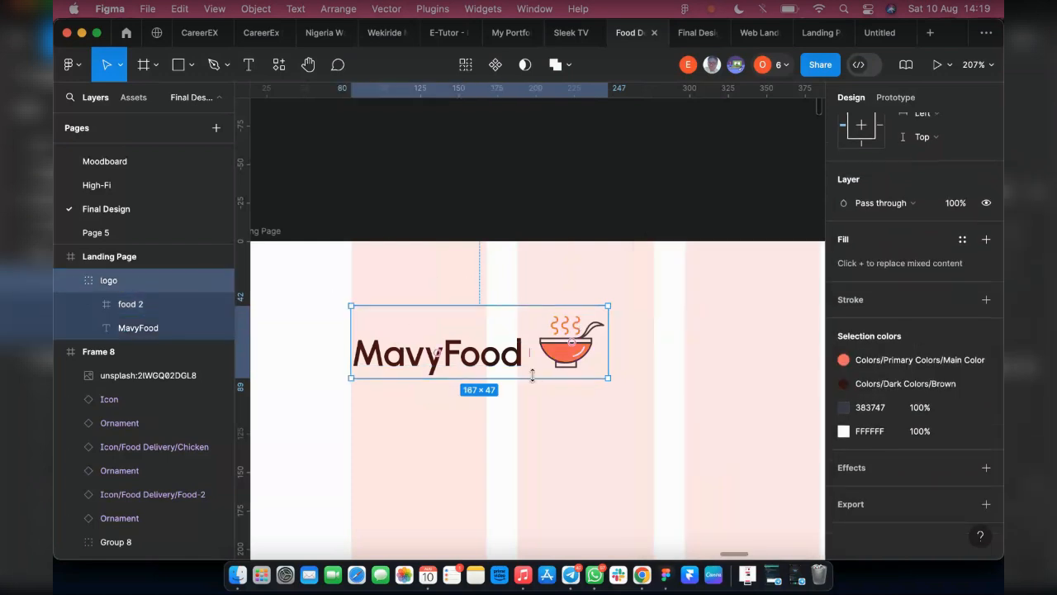
{"action": "key", "text": "super+shift+g"}
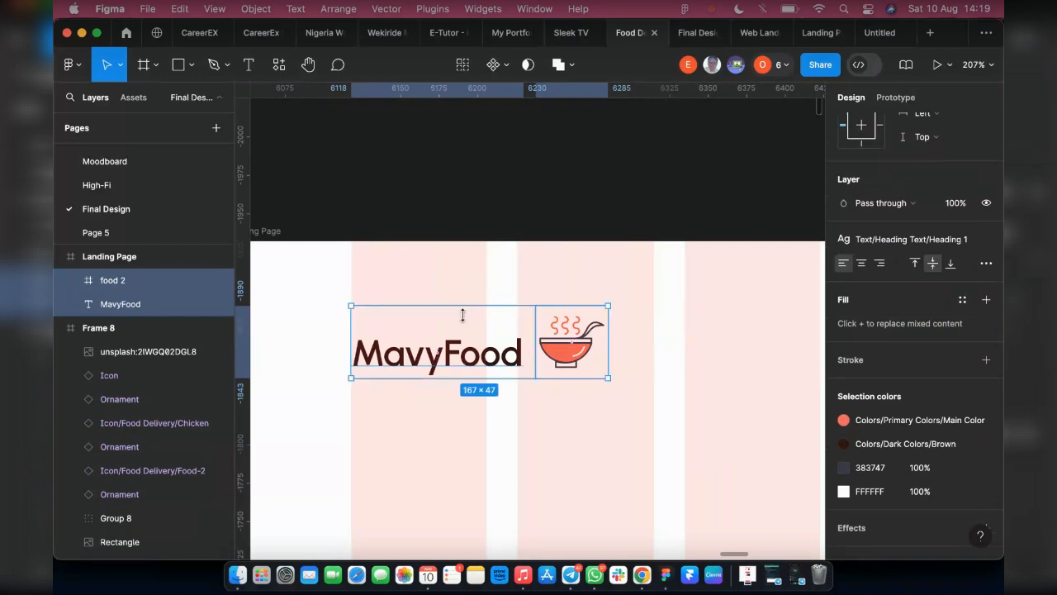
{"action": "left_click", "coordinate": [640, 411]}
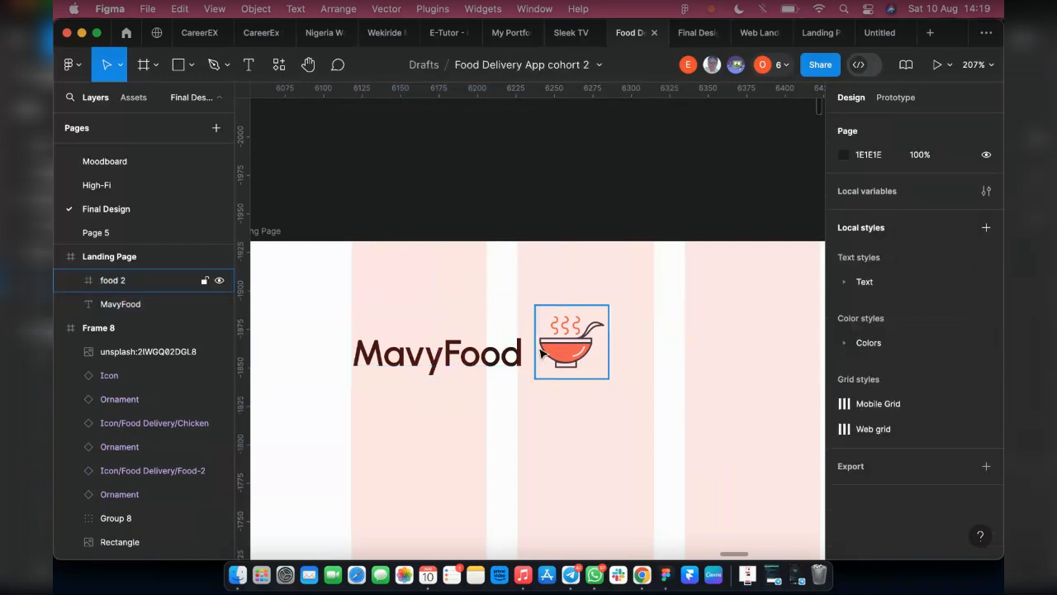
{"action": "left_click", "coordinate": [571, 347]}
{"action": "left_click", "coordinate": [446, 364], "text": "shift"}
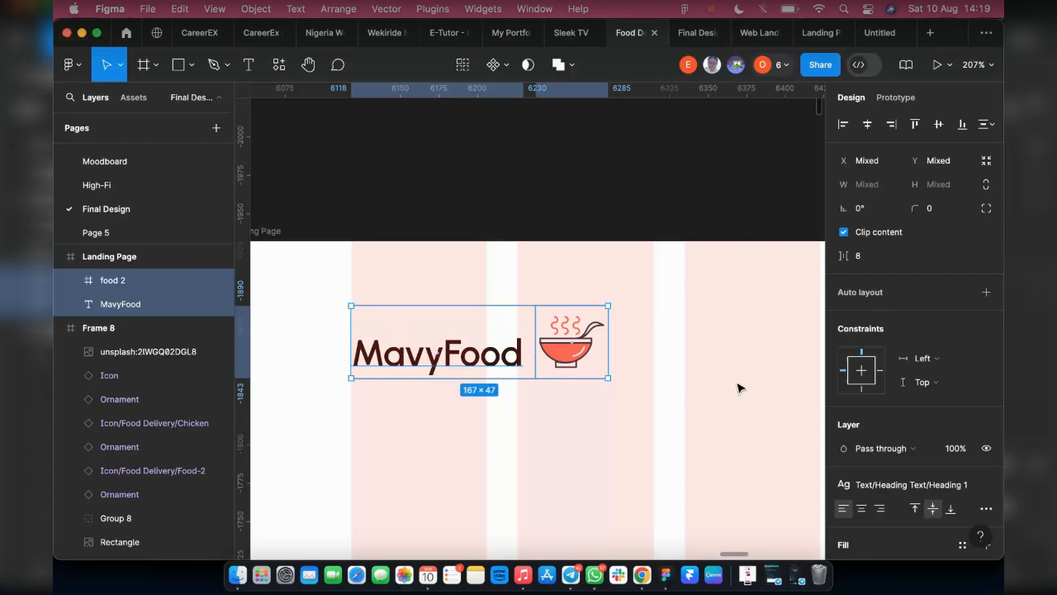
{"action": "right_click", "coordinate": [452, 318]}
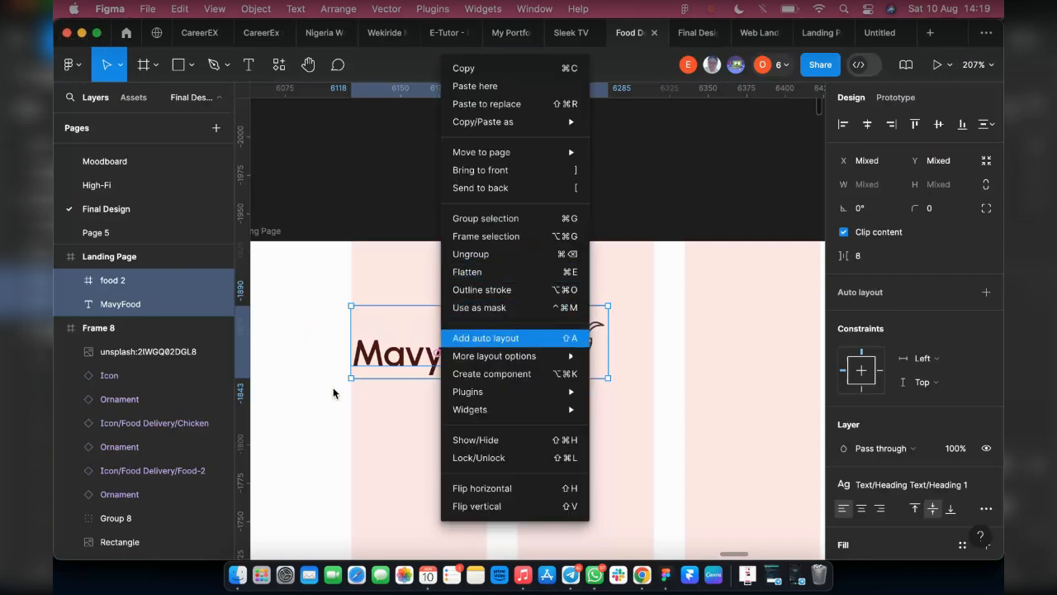
{"action": "key", "text": "shift+a"}
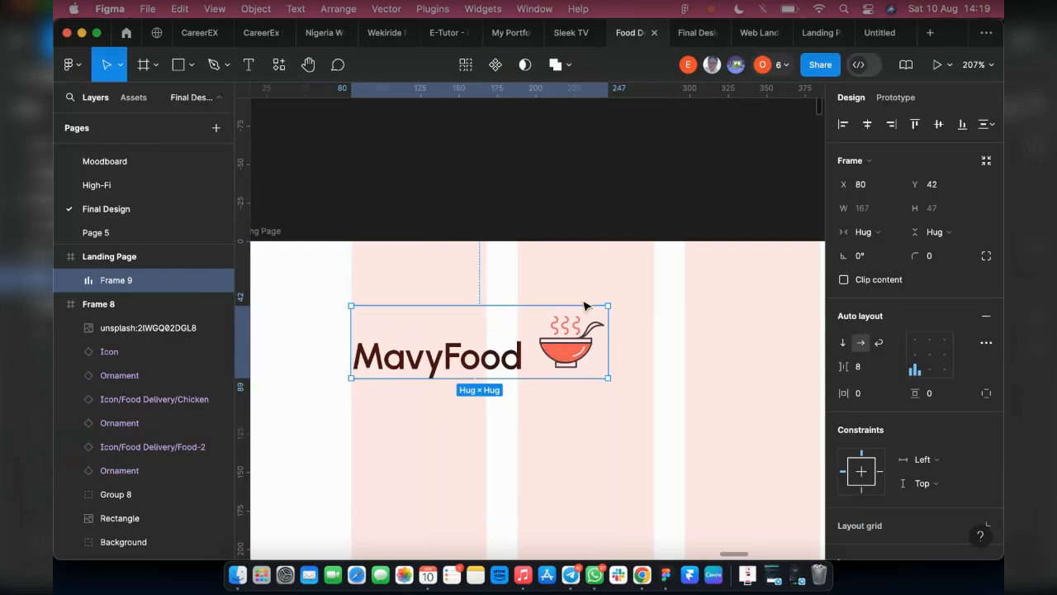
{"action": "left_click", "coordinate": [914, 359]}
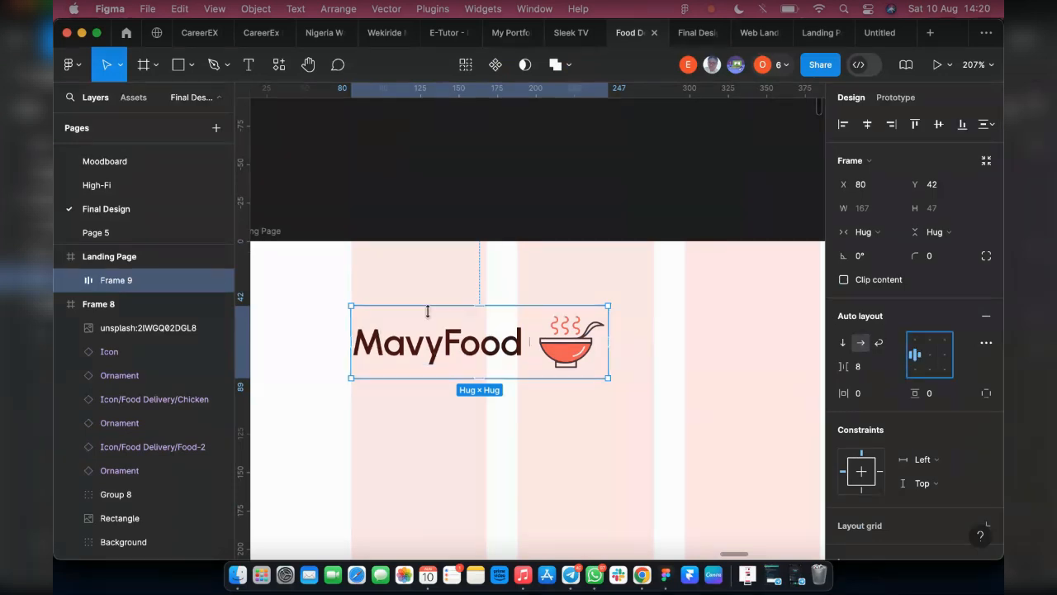
Examine the navigation bars of the reference landing pages elsewhere on the canvas
{"action": "scroll", "coordinate": [403, 322], "scroll_direction": "down", "scroll_amount": 10}
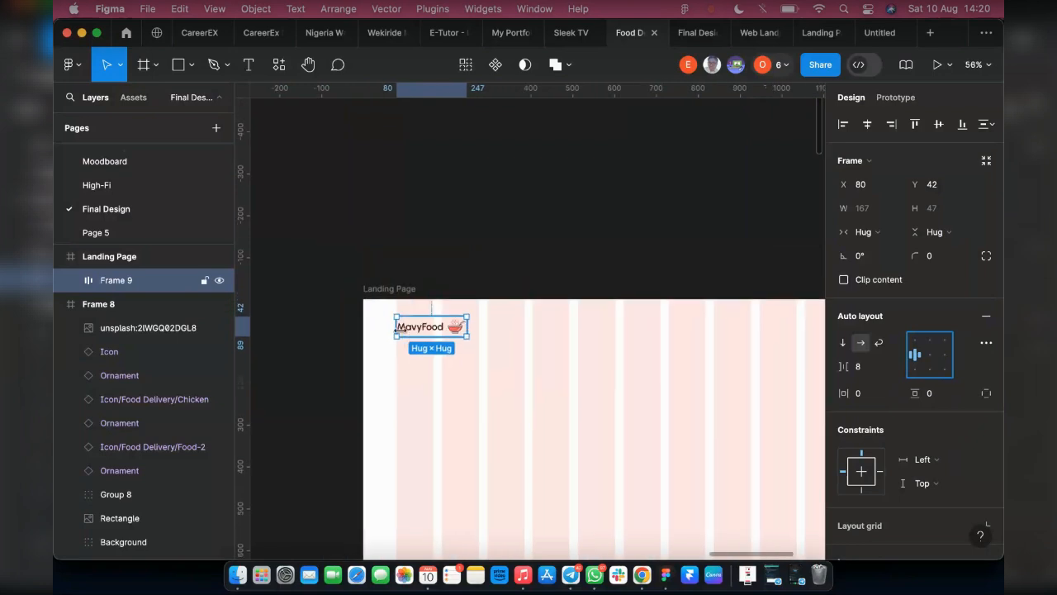
{"action": "scroll", "coordinate": [446, 371], "scroll_direction": "left", "scroll_amount": 15}
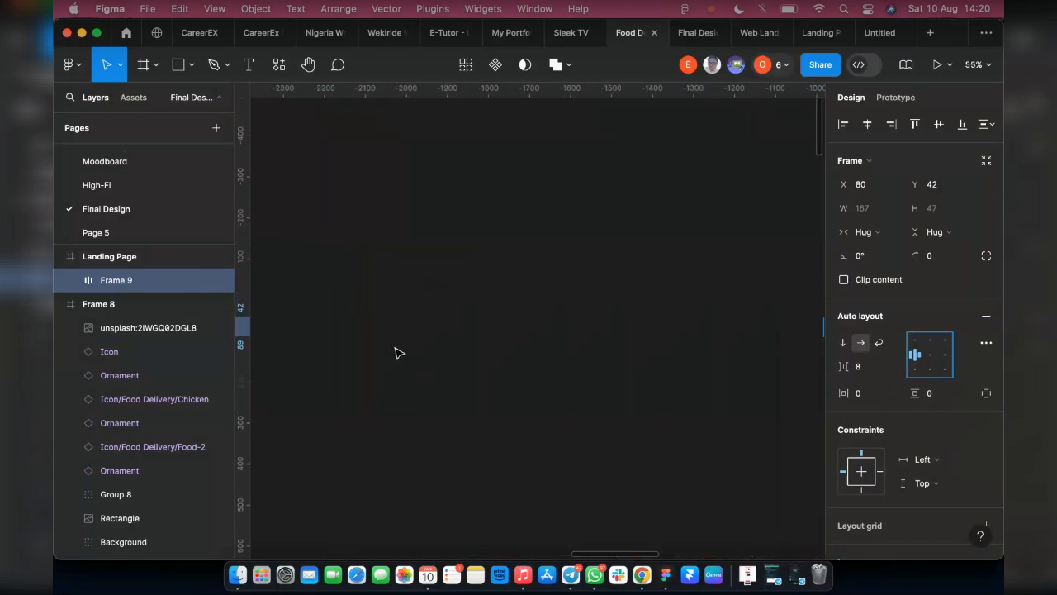
{"action": "scroll", "coordinate": [393, 356], "scroll_direction": "left", "scroll_amount": 20}
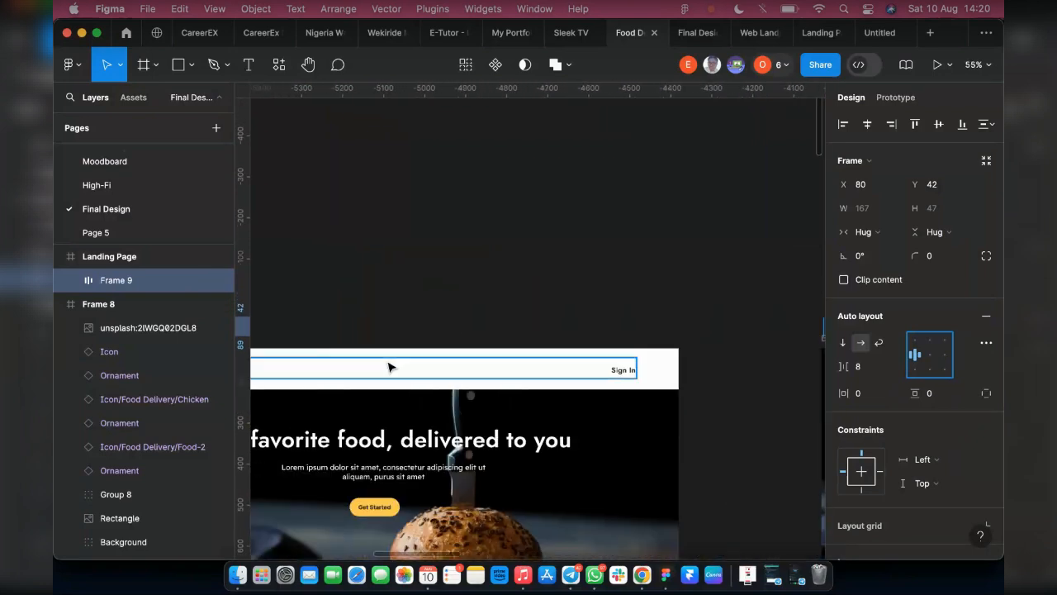
{"action": "scroll", "coordinate": [390, 366], "scroll_direction": "left", "scroll_amount": 6}
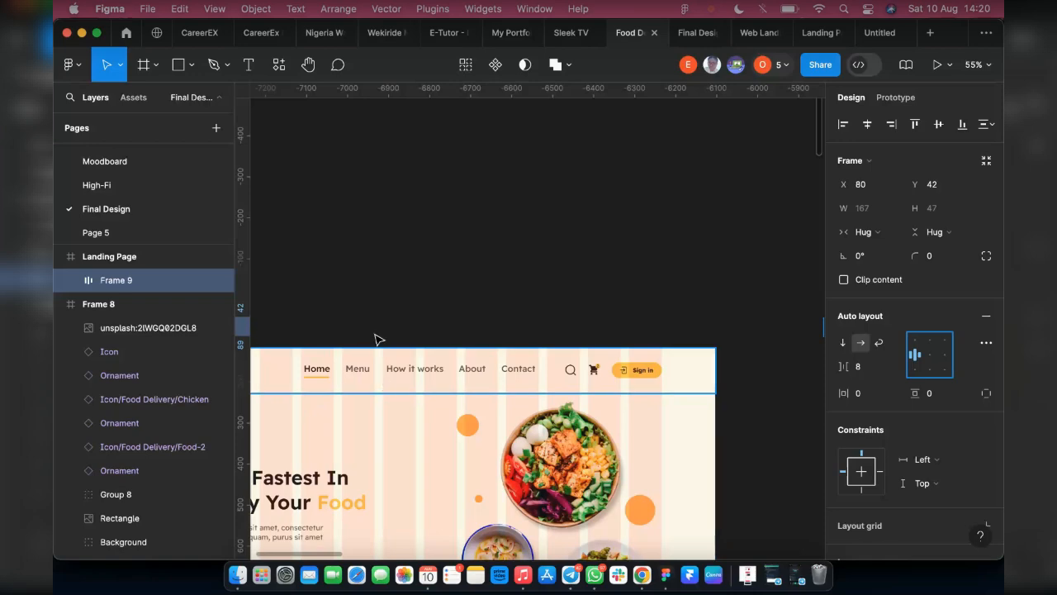
{"action": "scroll", "coordinate": [368, 376], "scroll_direction": "down", "scroll_amount": 5}
{"action": "scroll", "coordinate": [358, 371], "scroll_direction": "right", "scroll_amount": 3}
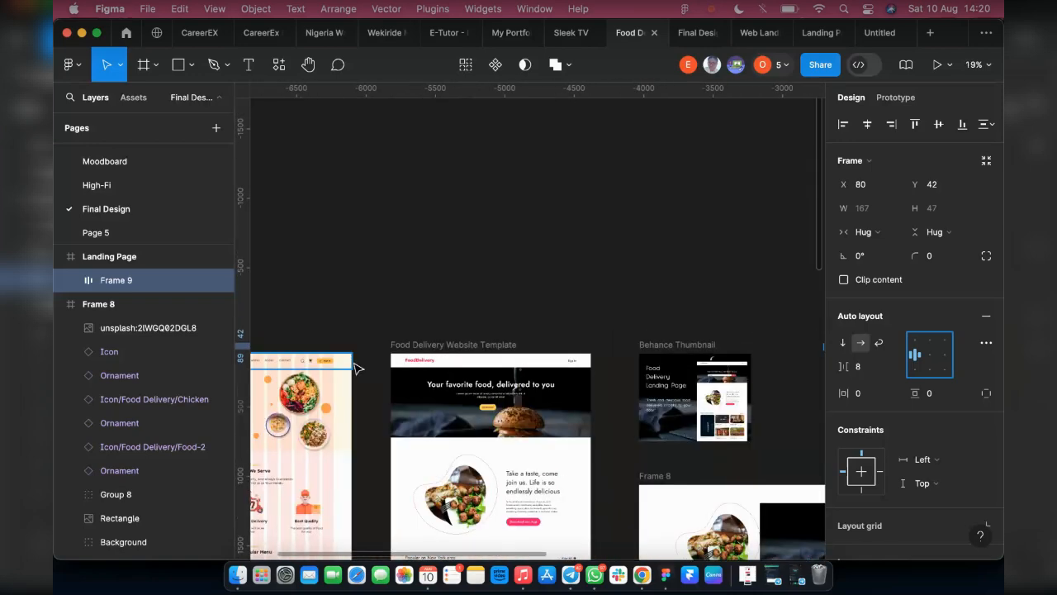
{"action": "scroll", "coordinate": [561, 403], "scroll_direction": "right", "scroll_amount": 5}
{"action": "scroll", "coordinate": [561, 403], "scroll_direction": "down", "scroll_amount": 2}
{"action": "scroll", "coordinate": [487, 394], "scroll_direction": "right", "scroll_amount": 10}
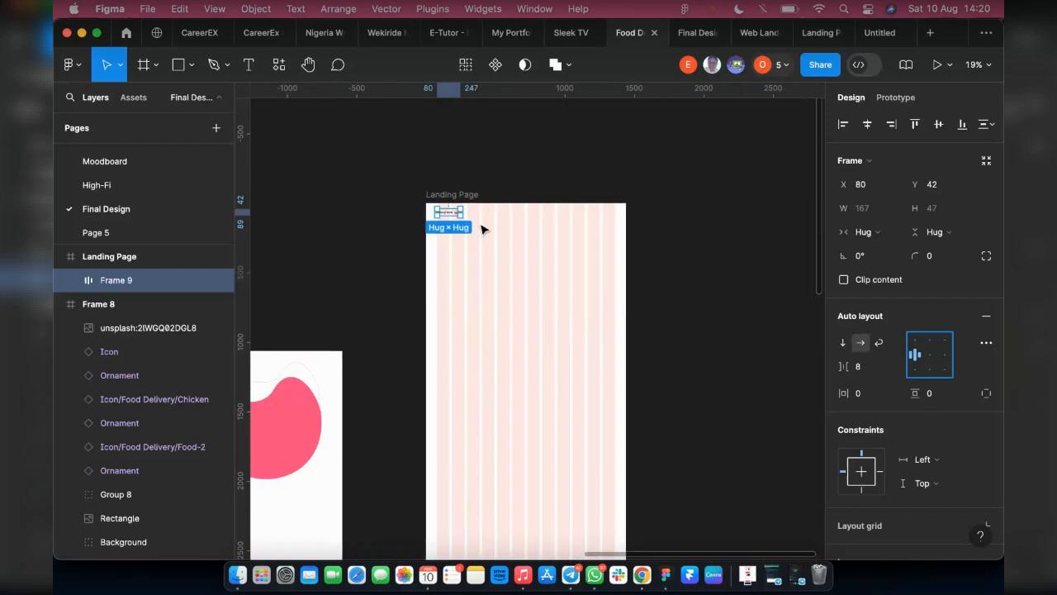
Add a "Home" text to the Landing Page header, to the right of the logo at about X 518, Y 37
{"action": "scroll", "coordinate": [493, 212], "scroll_direction": "right", "scroll_amount": 1}
{"action": "key", "text": "t"}
{"action": "scroll", "coordinate": [501, 217], "scroll_direction": "up", "scroll_amount": 8}
{"action": "left_click", "coordinate": [554, 209]}
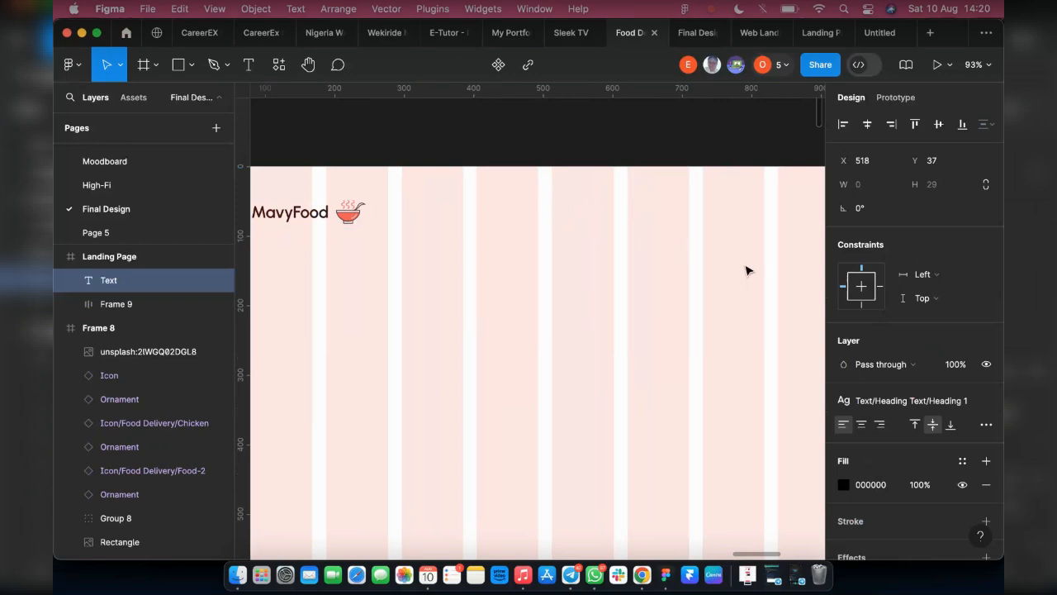
{"action": "type", "text": "Home"}
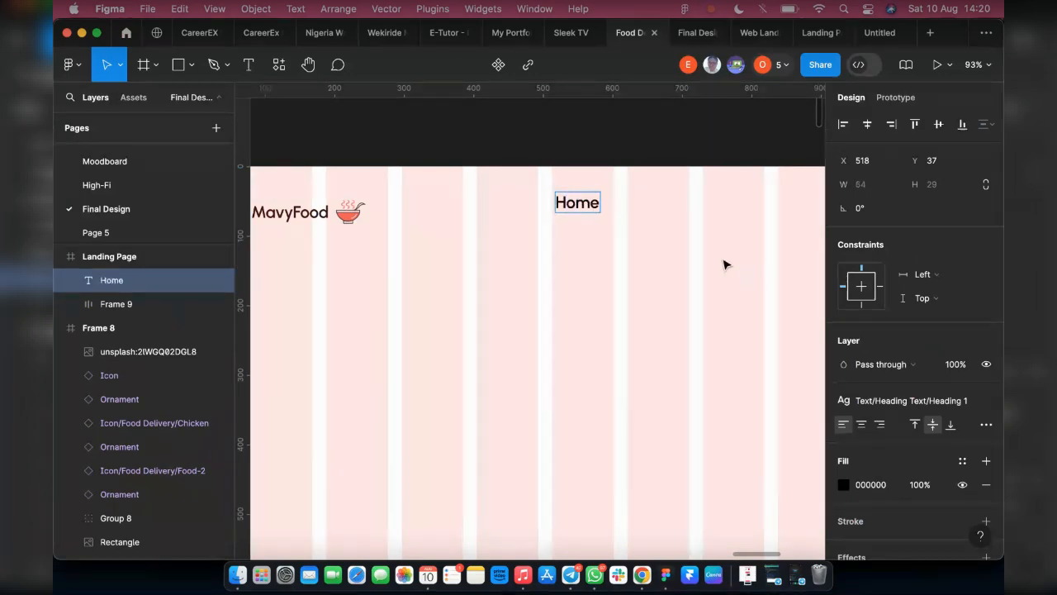
{"action": "key", "text": "Escape"}
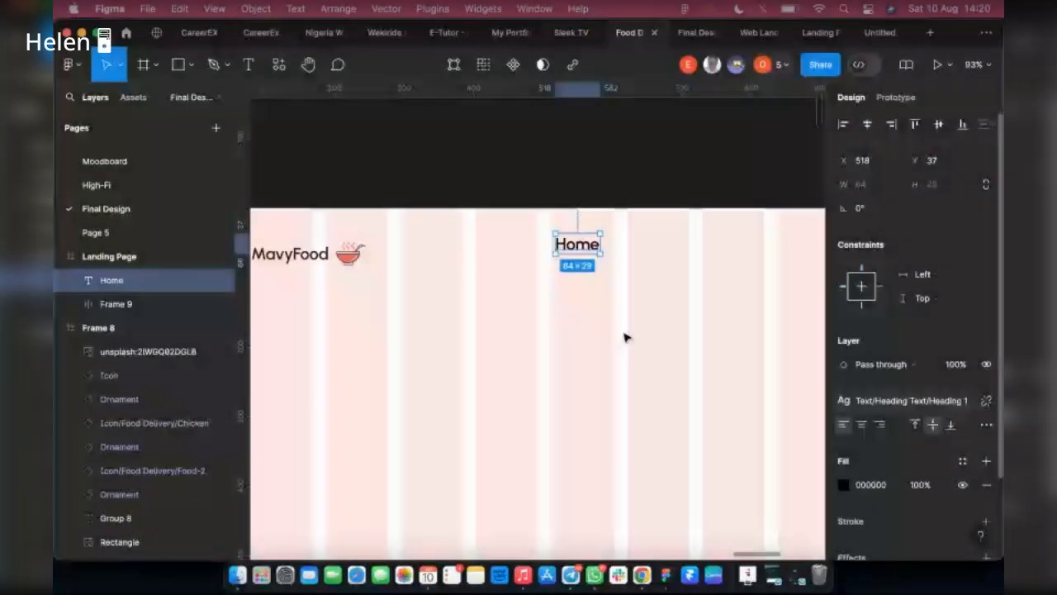
Draw a wide, empty working frame on the canvas directly above the Landing Page
{"action": "key", "text": "f"}
{"action": "scroll", "coordinate": [663, 276], "scroll_direction": "up", "scroll_amount": 5}
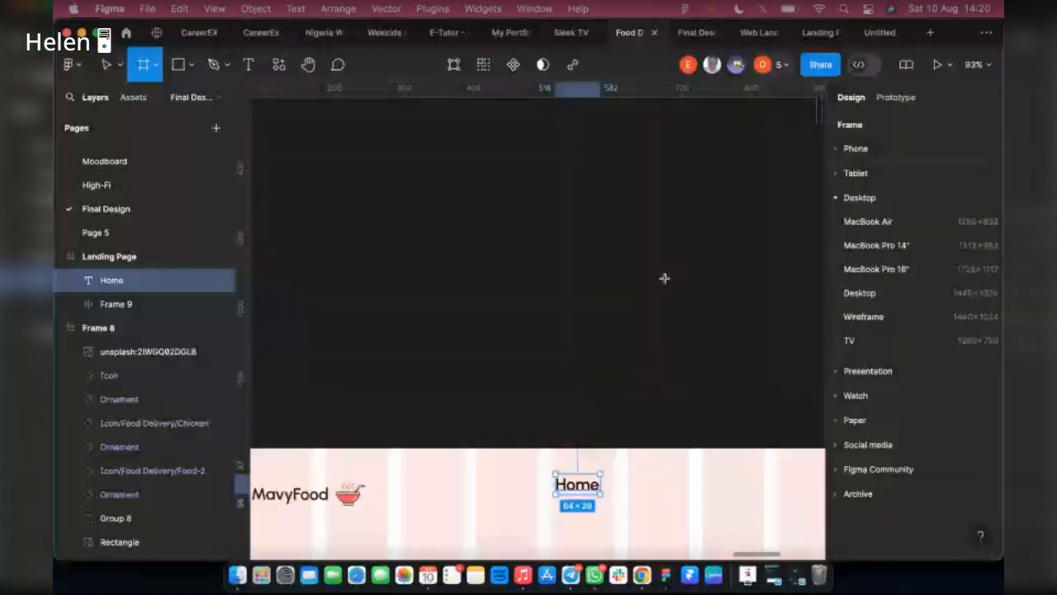
{"action": "left_click_drag", "start_coordinate": [294, 136], "coordinate": [776, 364]}
Move the Home text from the Landing Page into the new frame above it, at about X 111, Y 50
{"action": "left_click", "coordinate": [450, 484]}
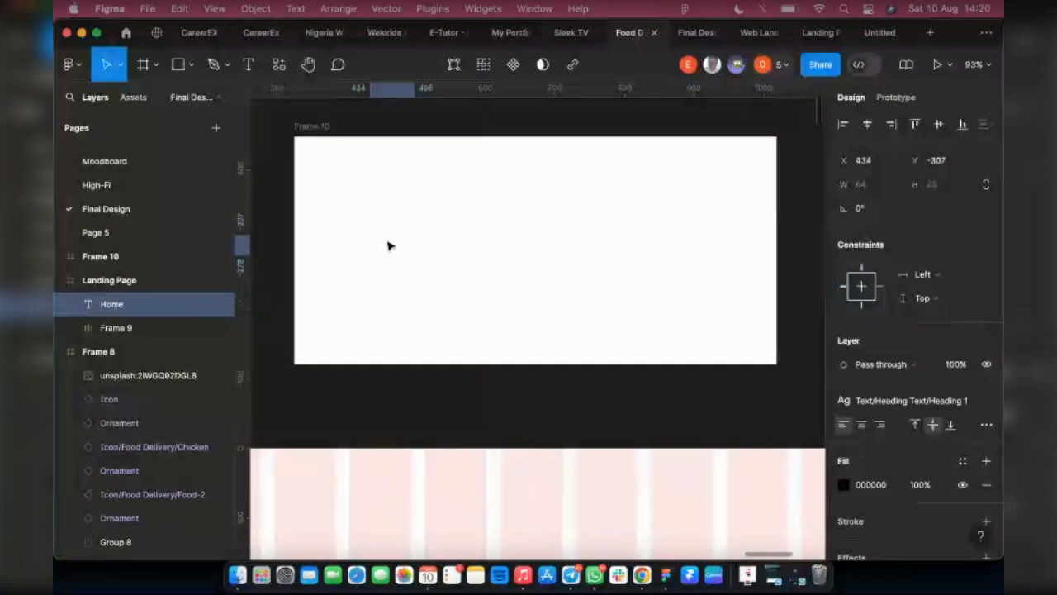
{"action": "left_click_drag", "start_coordinate": [391, 246], "coordinate": [391, 223]}
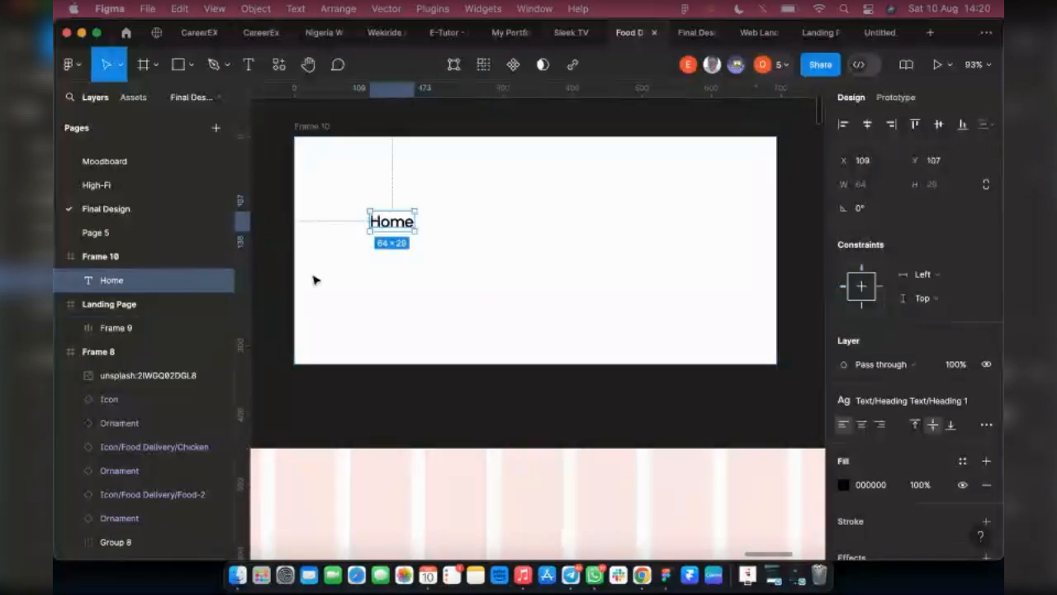
{"action": "scroll", "coordinate": [309, 243], "scroll_direction": "up", "scroll_amount": 5}
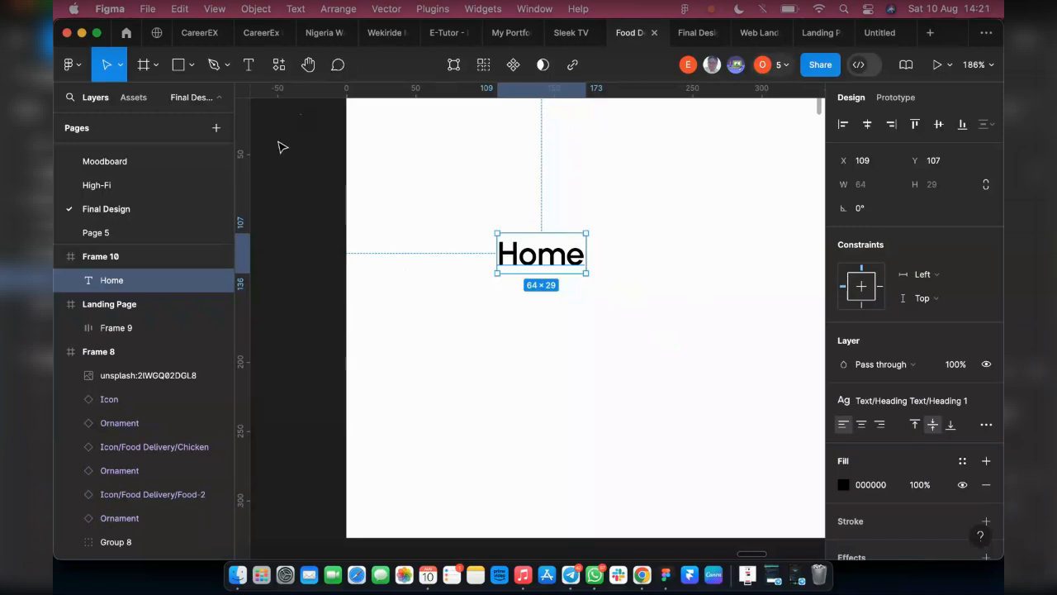
{"action": "scroll", "coordinate": [542, 283], "scroll_direction": "up", "scroll_amount": 2}
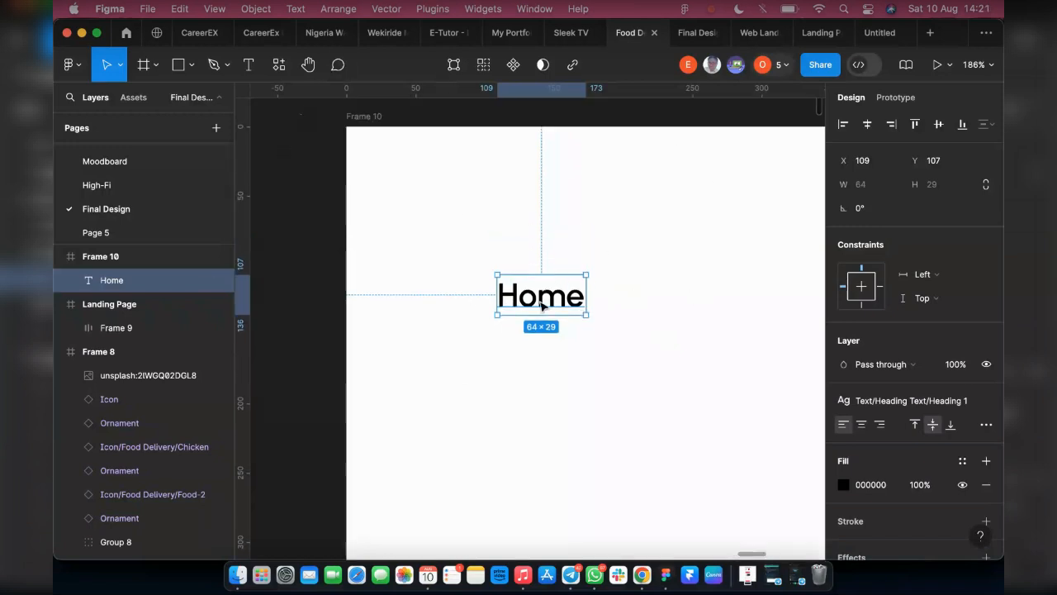
{"action": "left_click_drag", "start_coordinate": [541, 306], "coordinate": [543, 229]}
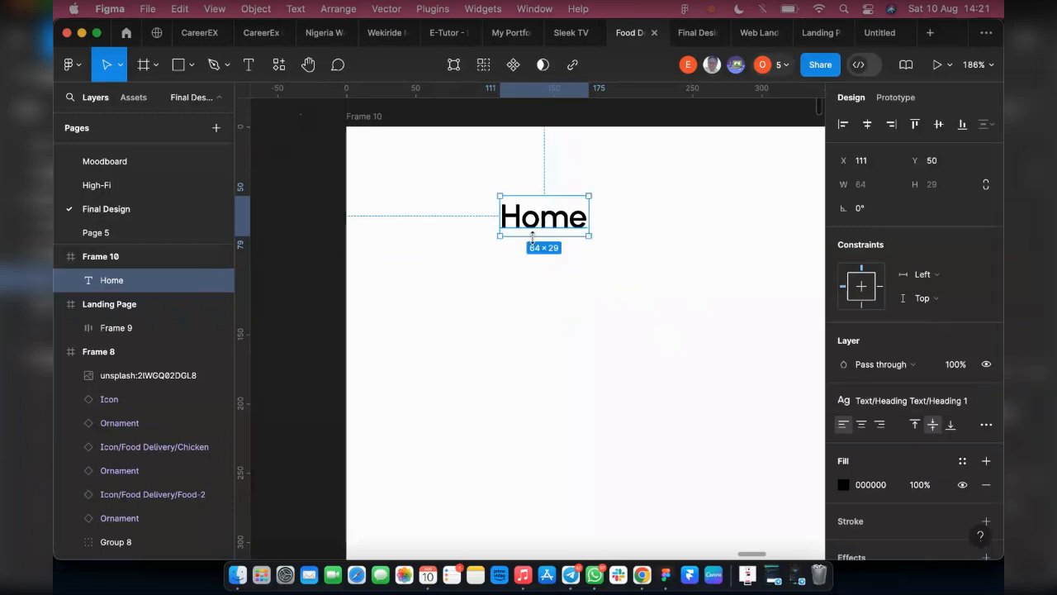
Apply the Big Body M text style to the Home text and move it to about X 126, Y 51
{"action": "left_click", "coordinate": [892, 404]}
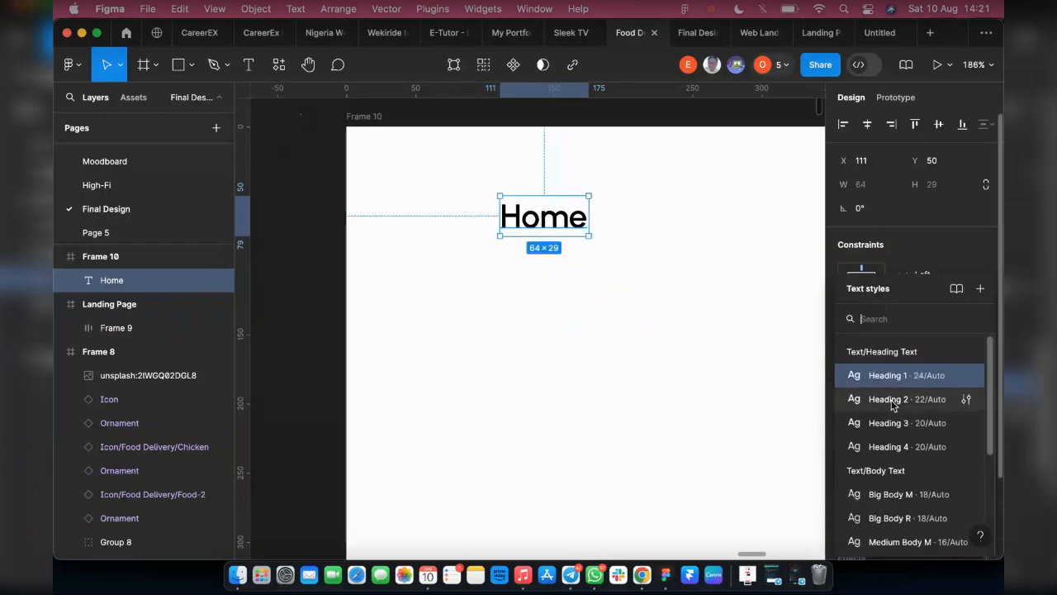
{"action": "scroll", "coordinate": [875, 396], "scroll_direction": "down", "scroll_amount": 1}
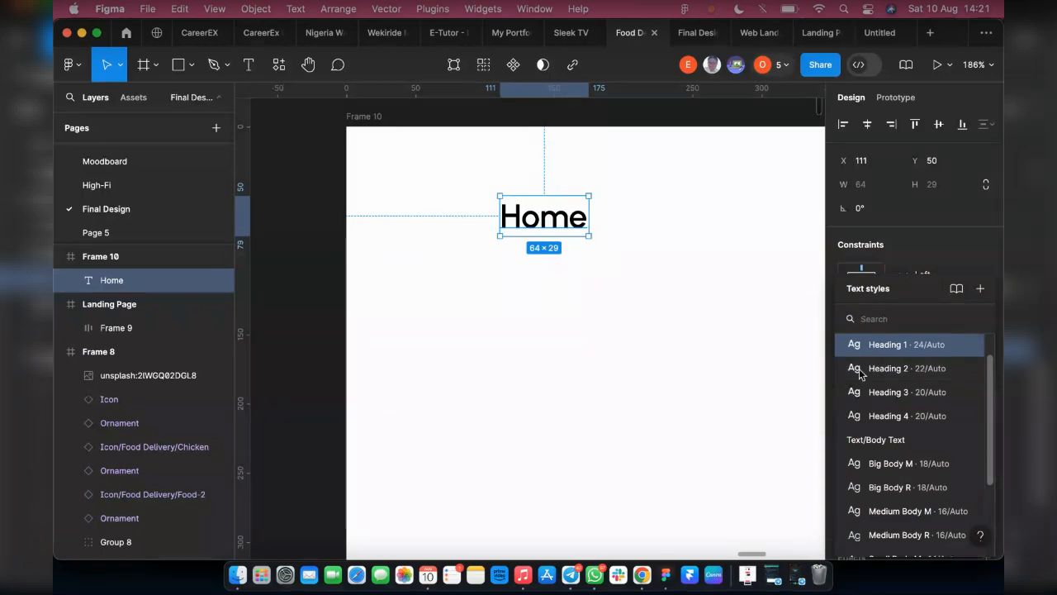
{"action": "left_click", "coordinate": [908, 463]}
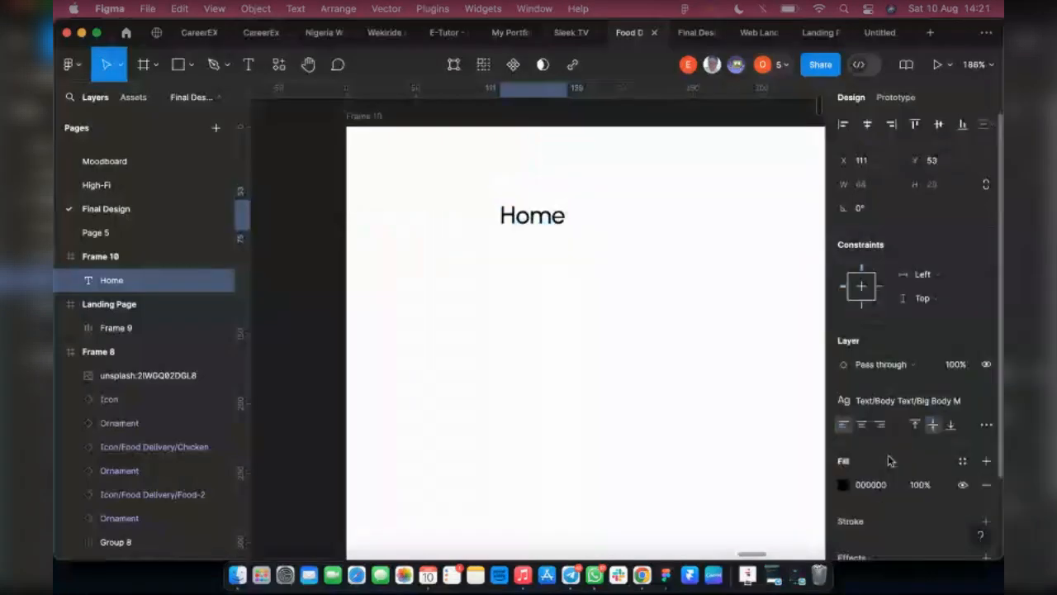
{"action": "left_click", "coordinate": [908, 401]}
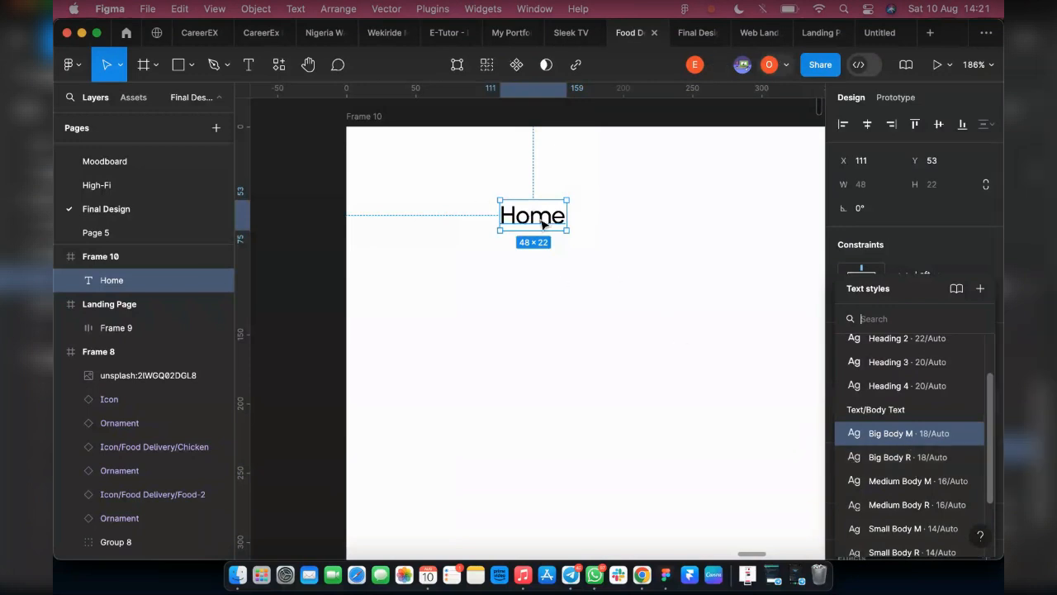
{"action": "left_click_drag", "start_coordinate": [549, 225], "coordinate": [570, 221]}
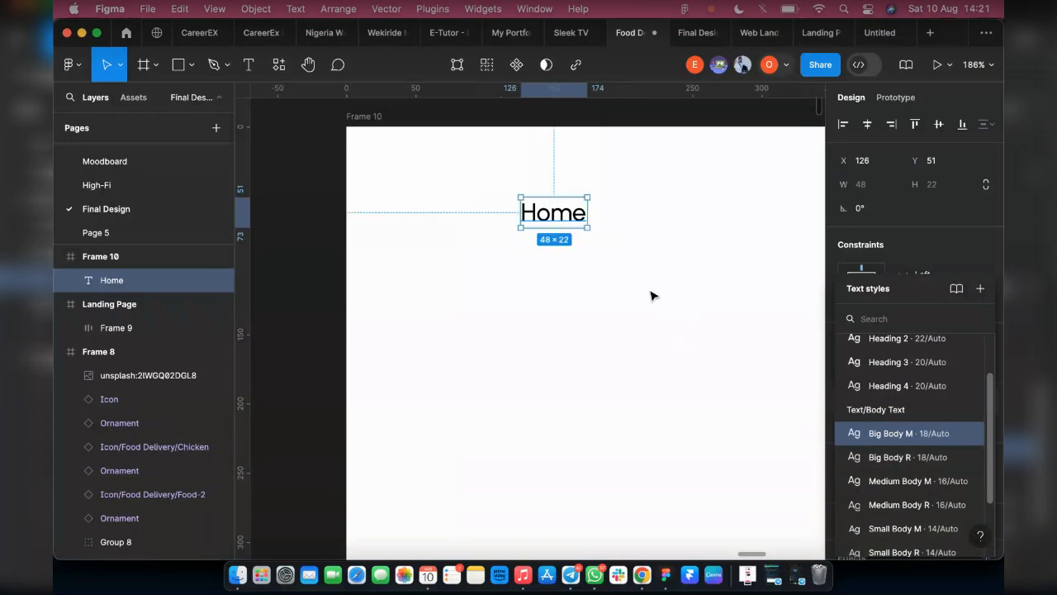
{"action": "left_click", "coordinate": [653, 294]}
Set the Home text's fill to the Main Color style from the primary colors
{"action": "left_click", "coordinate": [550, 227]}
{"action": "scroll", "coordinate": [934, 423], "scroll_direction": "down", "scroll_amount": 2}
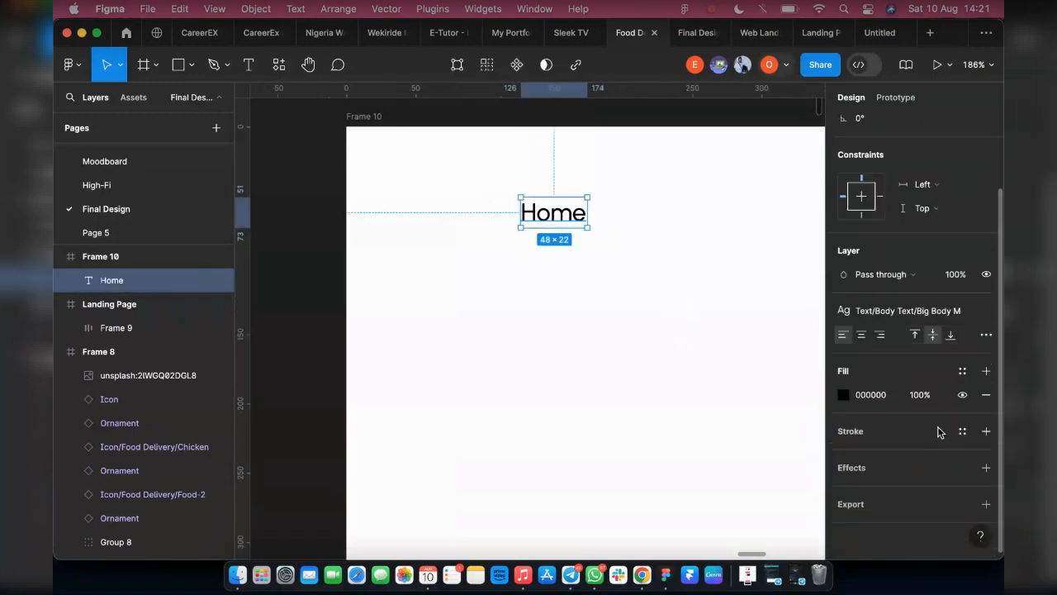
{"action": "left_click", "coordinate": [962, 370]}
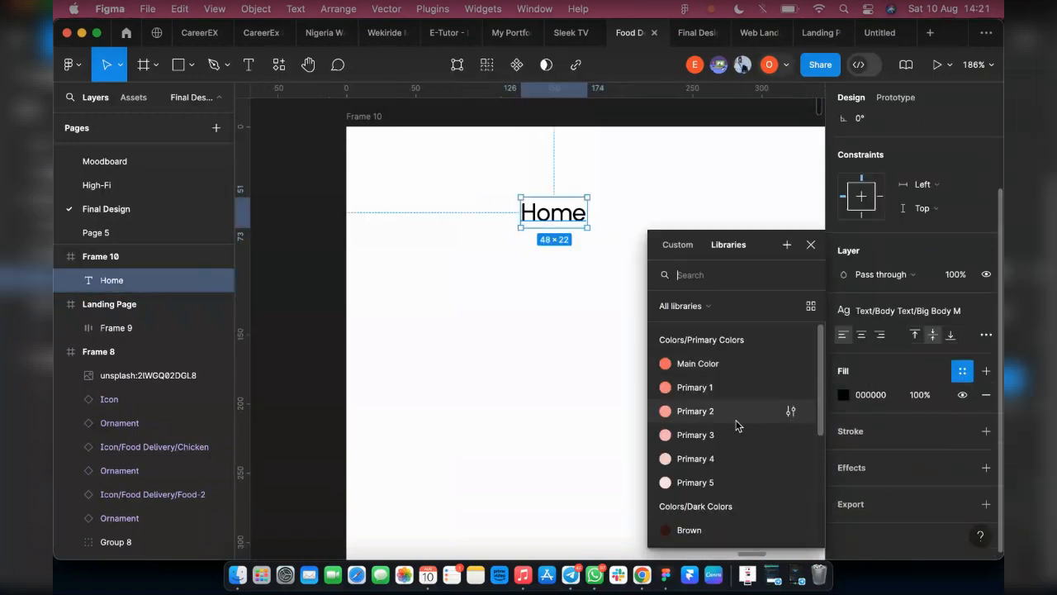
{"action": "left_click", "coordinate": [701, 368]}
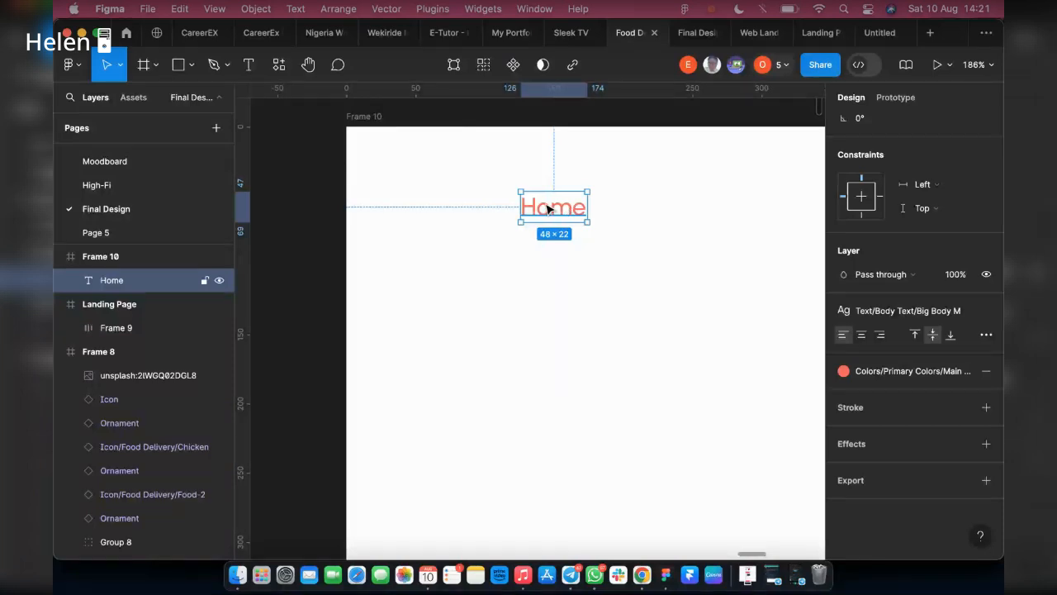
Turn the Home text into a component with a second variant, naming the two variants Colored and Dark
{"action": "left_click_drag", "start_coordinate": [549, 208], "coordinate": [550, 246]}
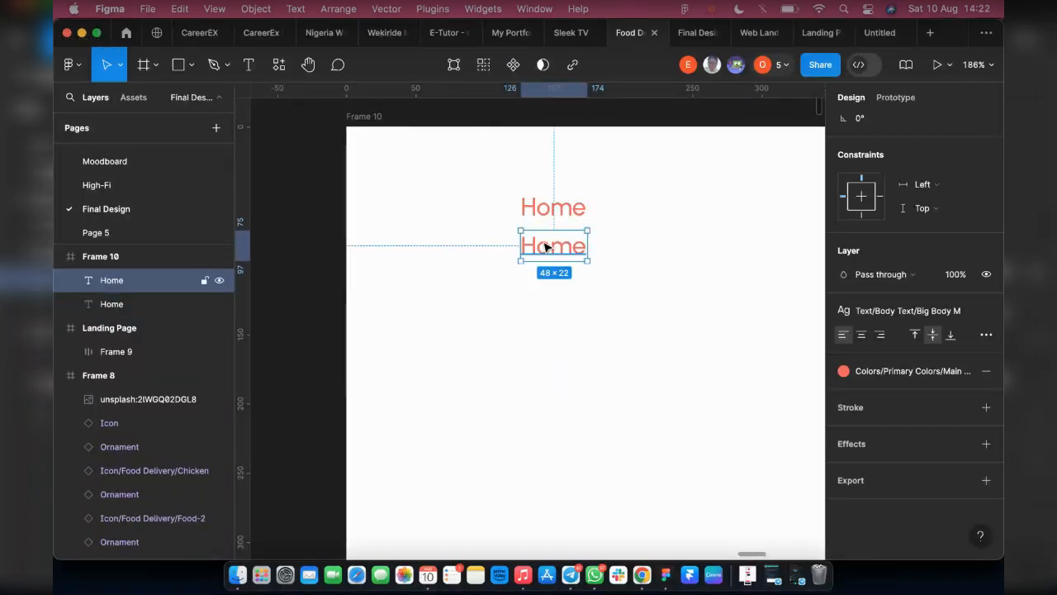
{"action": "key", "text": "ctrl+z"}
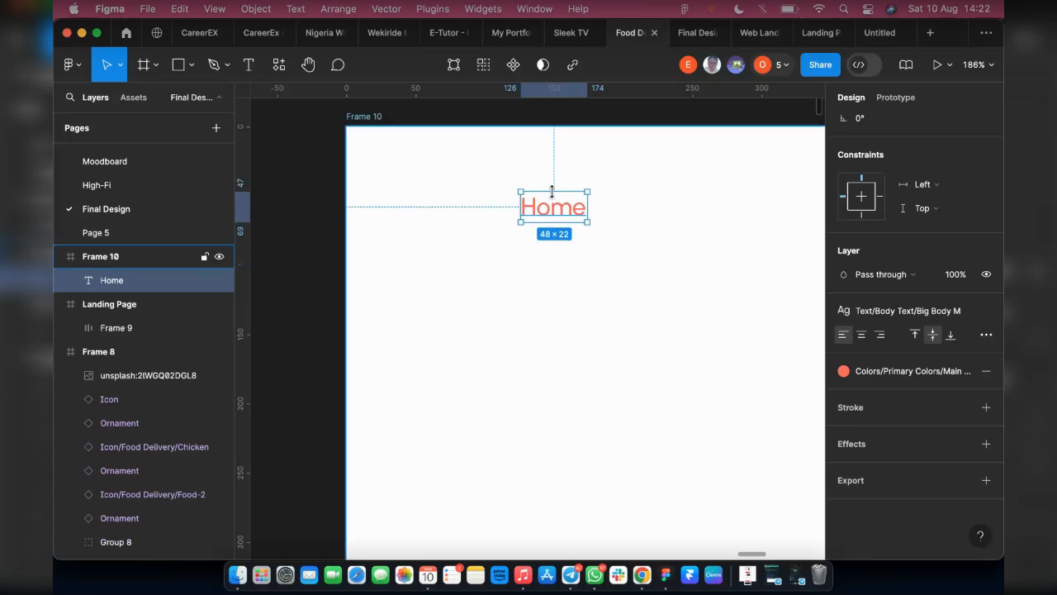
{"action": "left_click", "coordinate": [515, 66]}
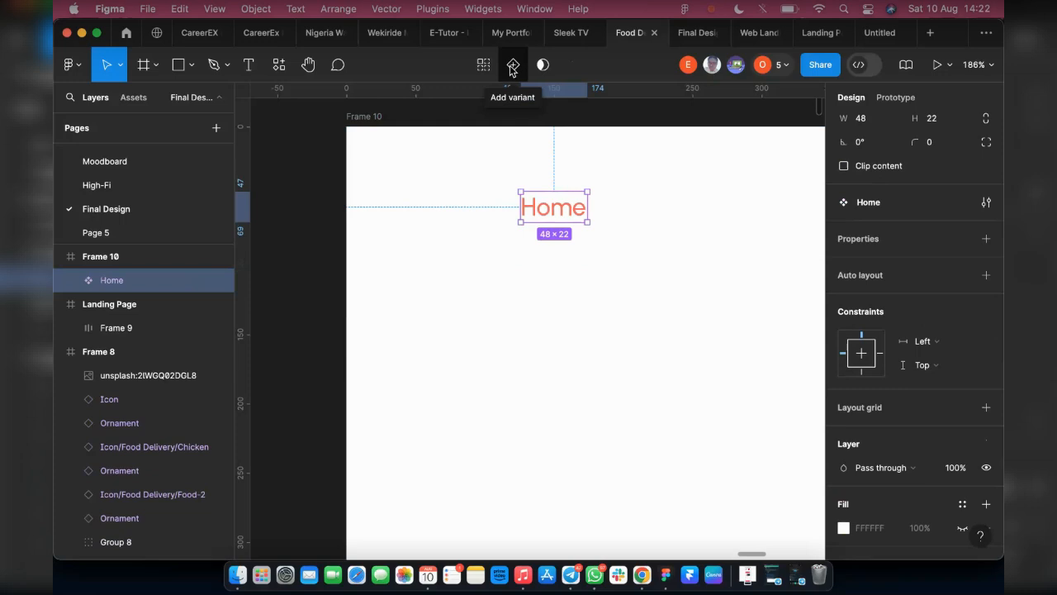
{"action": "left_click", "coordinate": [513, 66]}
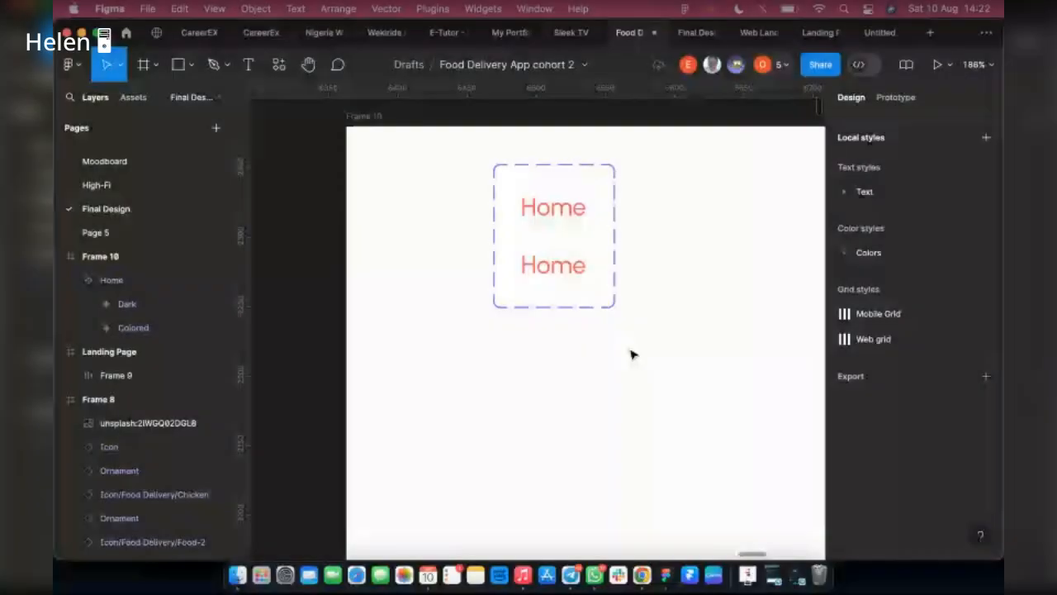
{"action": "left_click", "coordinate": [775, 578]}
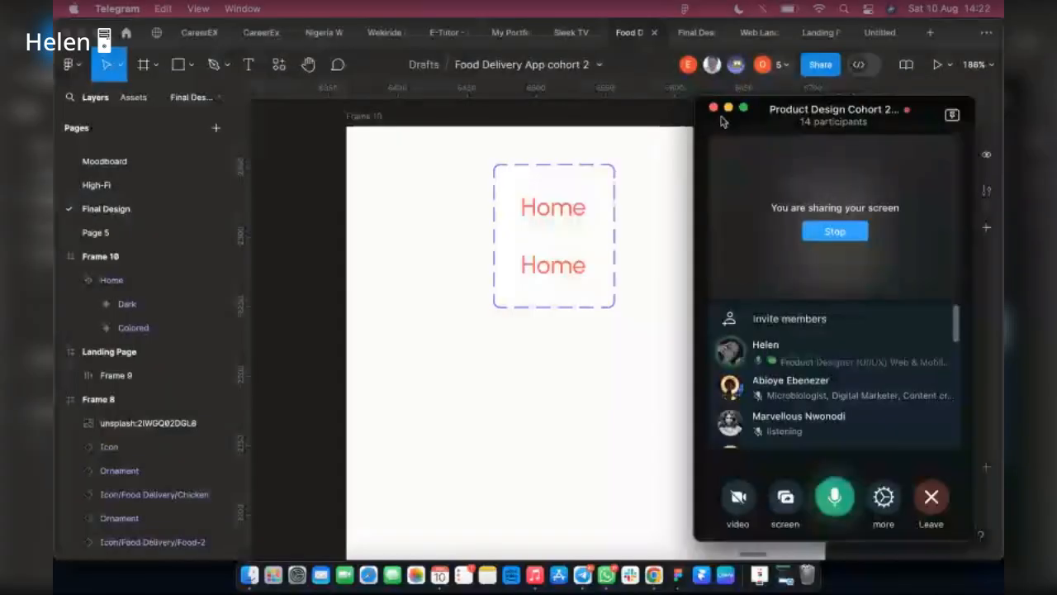
{"action": "left_click", "coordinate": [728, 108]}
Set the color of the Dark variant's Home text to the Black style from the dark colors
{"action": "scroll", "coordinate": [545, 224], "scroll_direction": "up", "scroll_amount": 10}
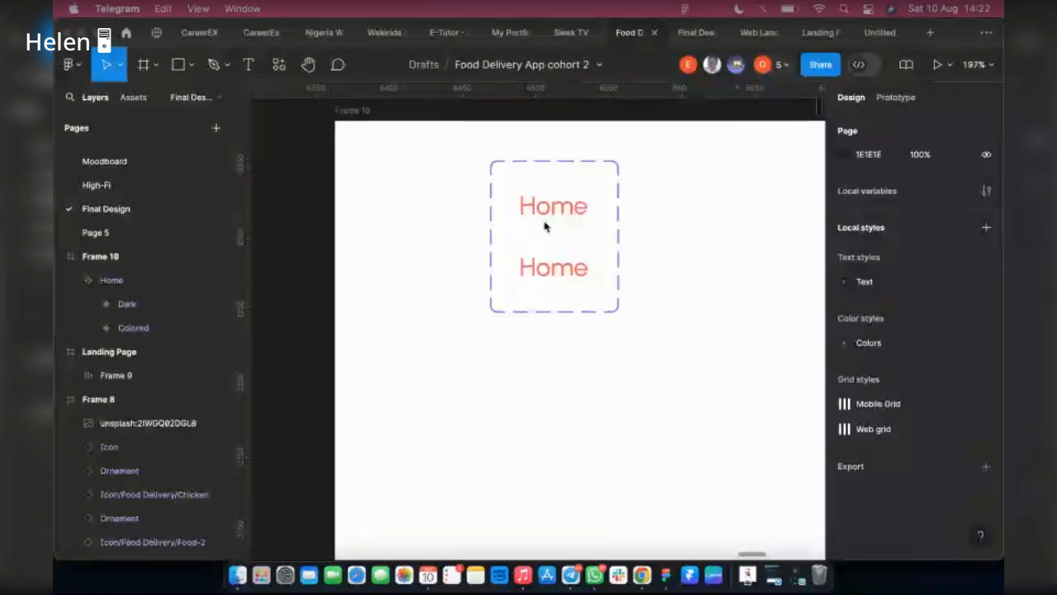
{"action": "scroll", "coordinate": [561, 420], "scroll_direction": "down", "scroll_amount": 5}
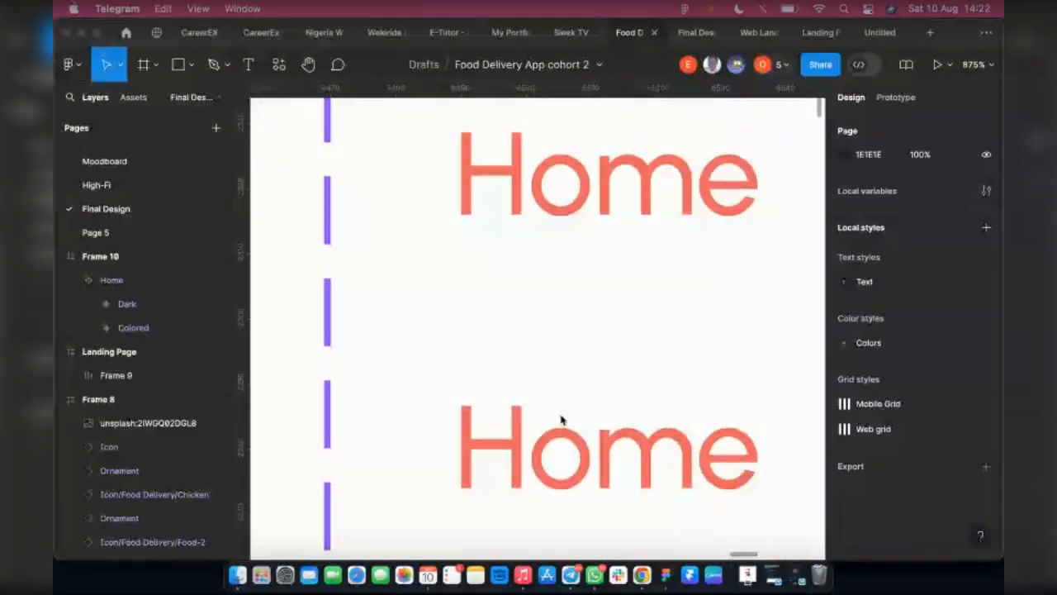
{"action": "scroll", "coordinate": [561, 421], "scroll_direction": "down", "scroll_amount": 3}
{"action": "left_click", "coordinate": [609, 432]}
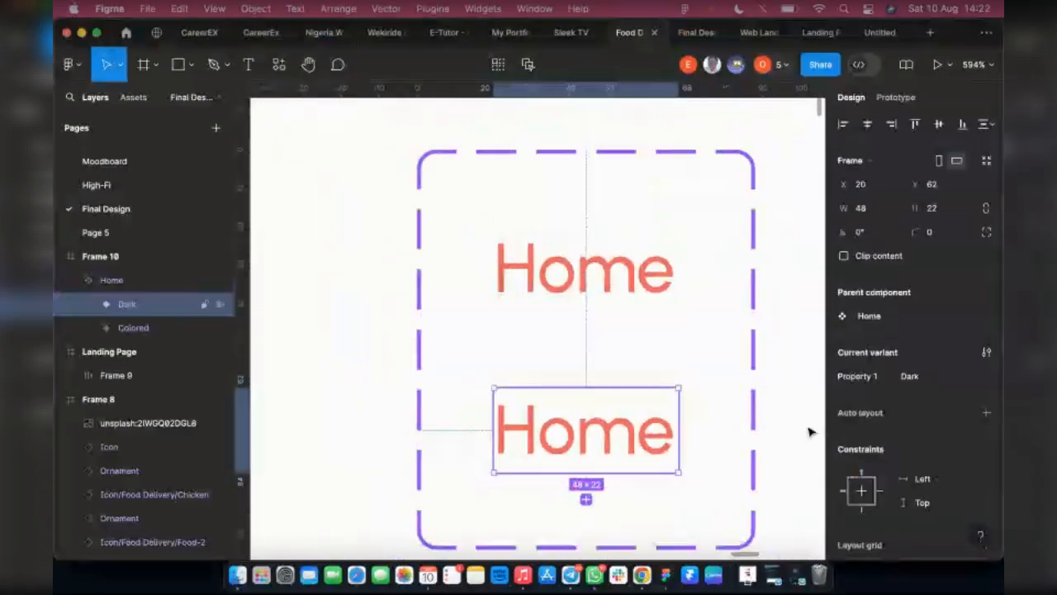
{"action": "scroll", "coordinate": [810, 432], "scroll_direction": "down", "scroll_amount": 2}
{"action": "scroll", "coordinate": [925, 463], "scroll_direction": "down", "scroll_amount": 5}
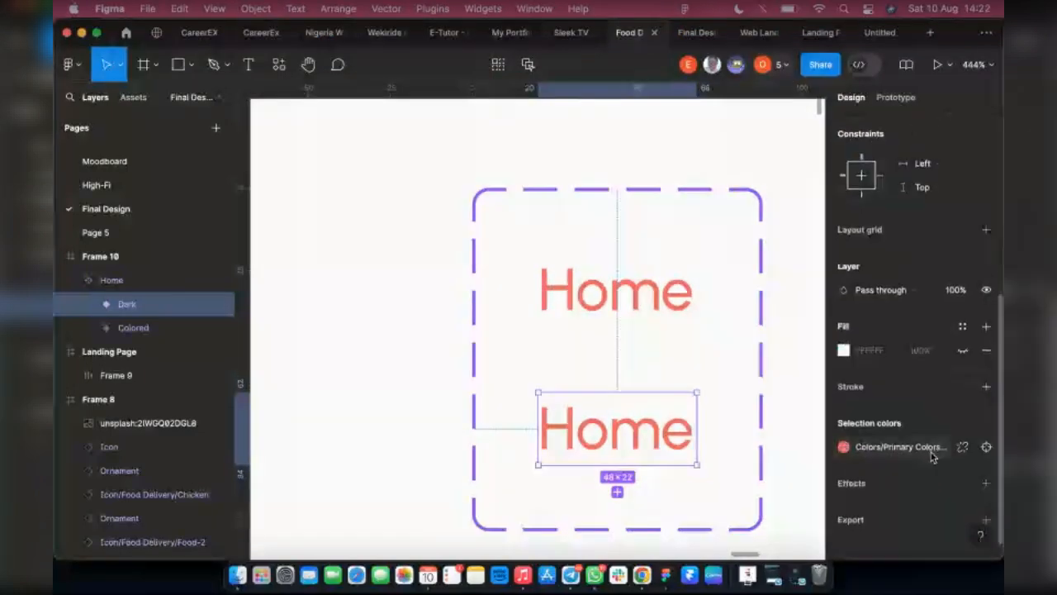
{"action": "left_click", "coordinate": [888, 447]}
{"action": "scroll", "coordinate": [703, 467], "scroll_direction": "down", "scroll_amount": 3}
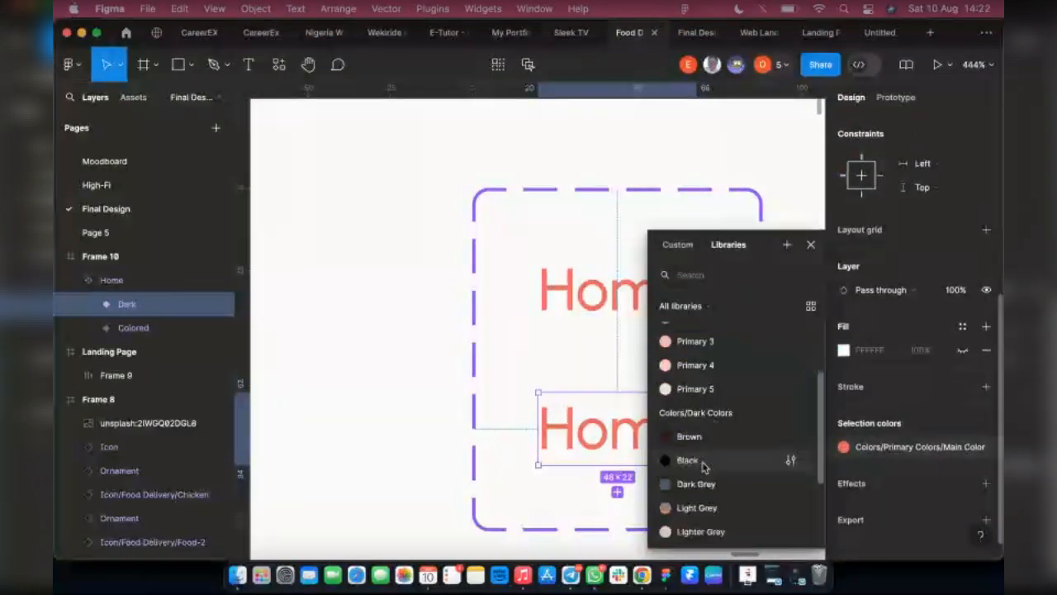
{"action": "left_click", "coordinate": [704, 467]}
{"action": "scroll", "coordinate": [396, 433], "scroll_direction": "down", "scroll_amount": 3}
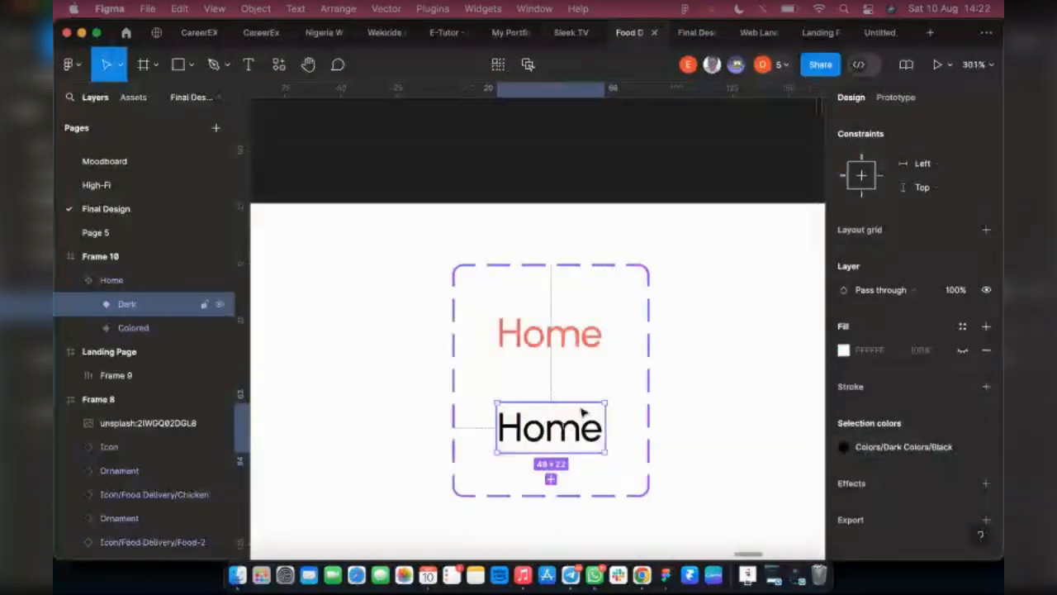
{"action": "scroll", "coordinate": [581, 411], "scroll_direction": "down", "scroll_amount": 3}
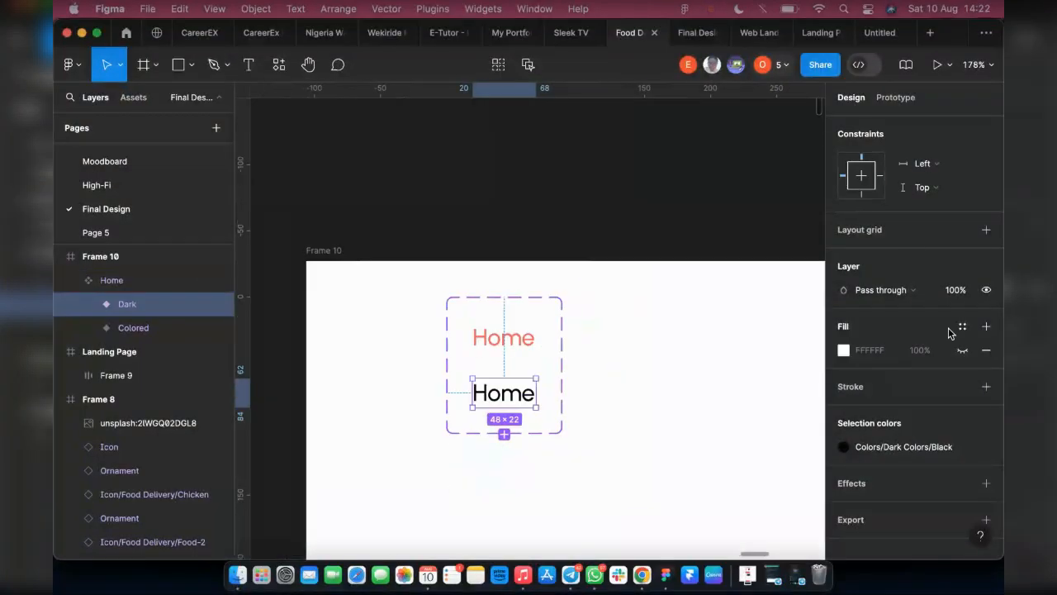
Apply the Big Body R text style to the Home text inside the Dark variant
{"action": "scroll", "coordinate": [925, 322], "scroll_direction": "up", "scroll_amount": 5}
{"action": "scroll", "coordinate": [897, 303], "scroll_direction": "up", "scroll_amount": 3}
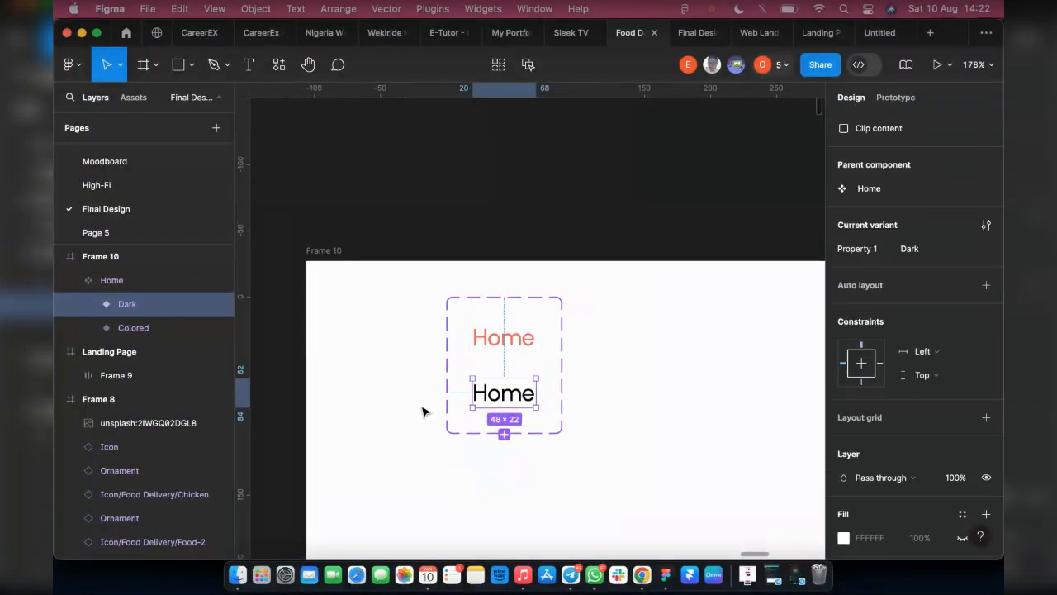
{"action": "key", "text": "Return"}
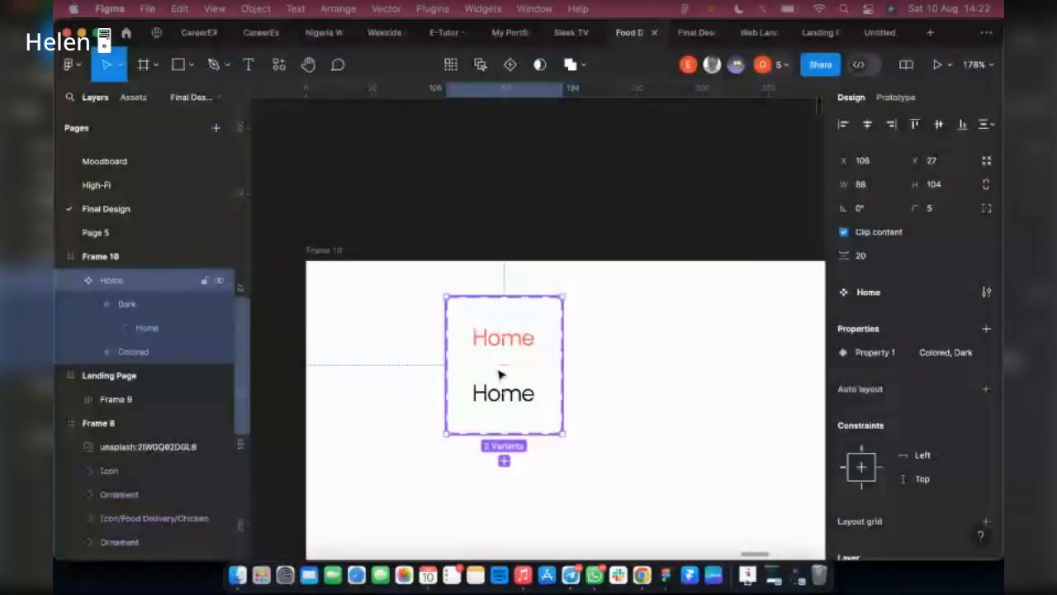
Duplicate the Home component set to its right at about X 246, Y 27, and change the text of both copied variants to "Menu"
{"action": "left_click_drag", "start_coordinate": [498, 374], "coordinate": [684, 373]}
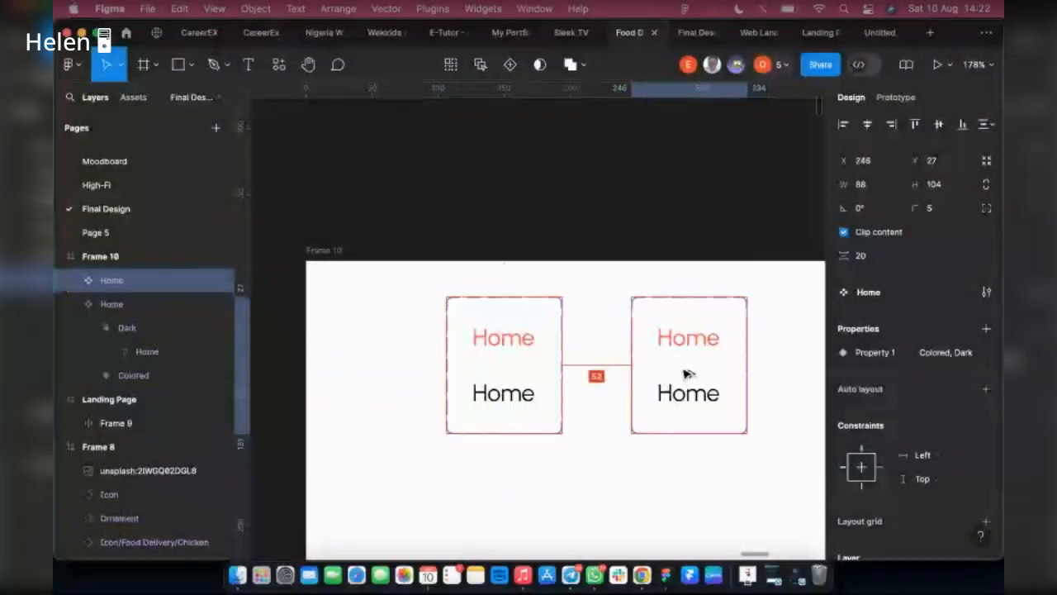
{"action": "scroll", "coordinate": [476, 382], "scroll_direction": "right", "scroll_amount": 3}
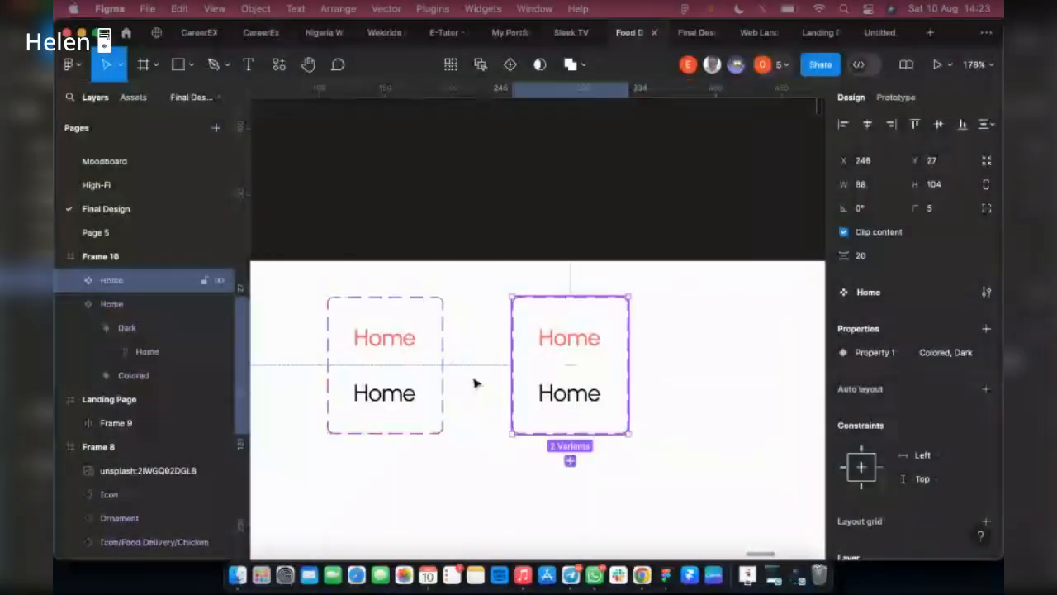
{"action": "double_click", "coordinate": [570, 339]}
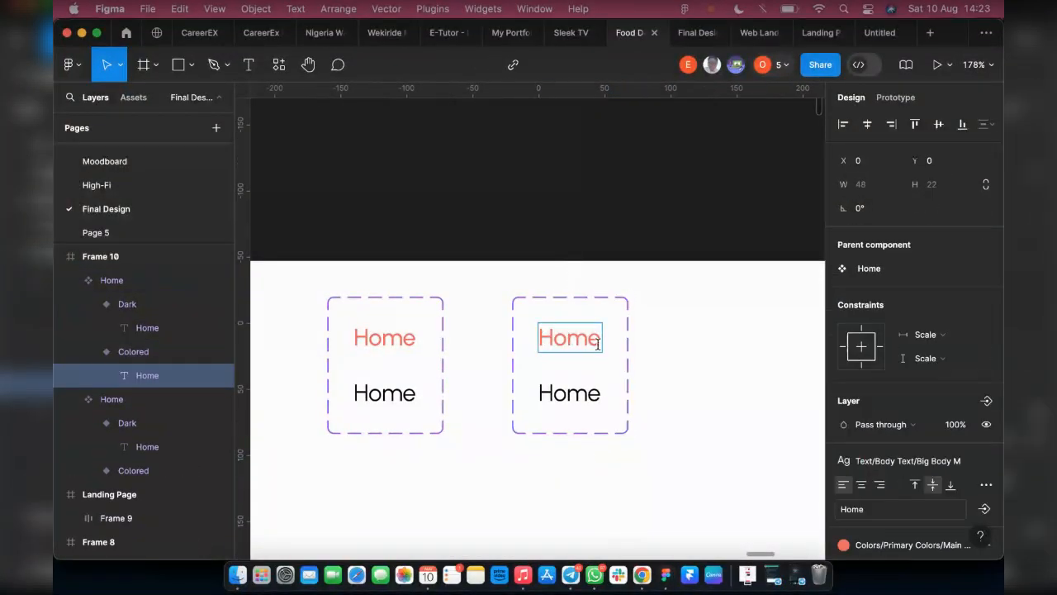
{"action": "double_click", "coordinate": [539, 338]}
{"action": "type", "text": "Menu"}
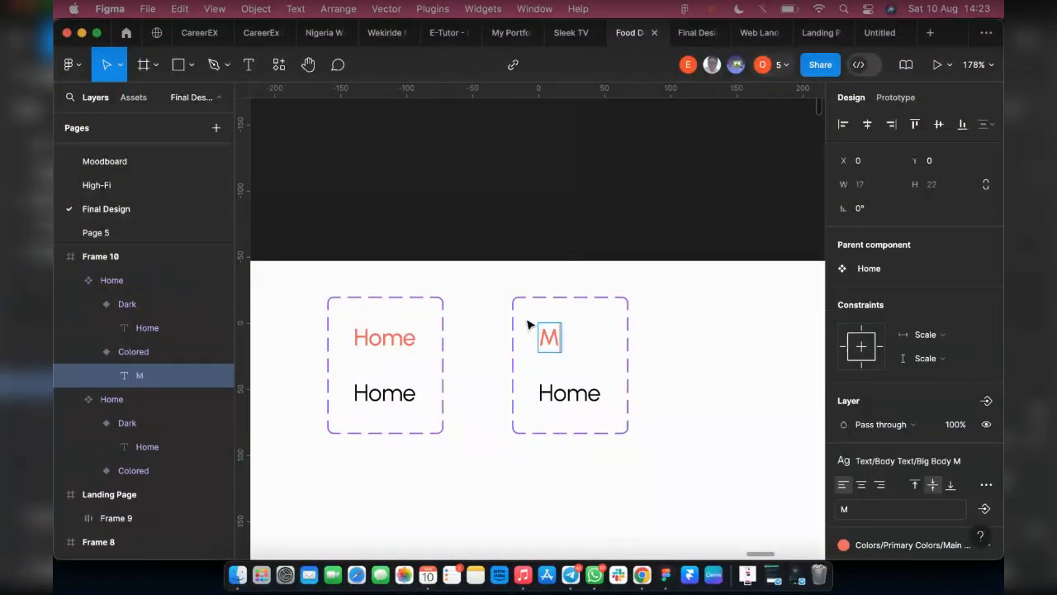
{"action": "double_click", "coordinate": [545, 394]}
{"action": "type", "text": "Menu"}
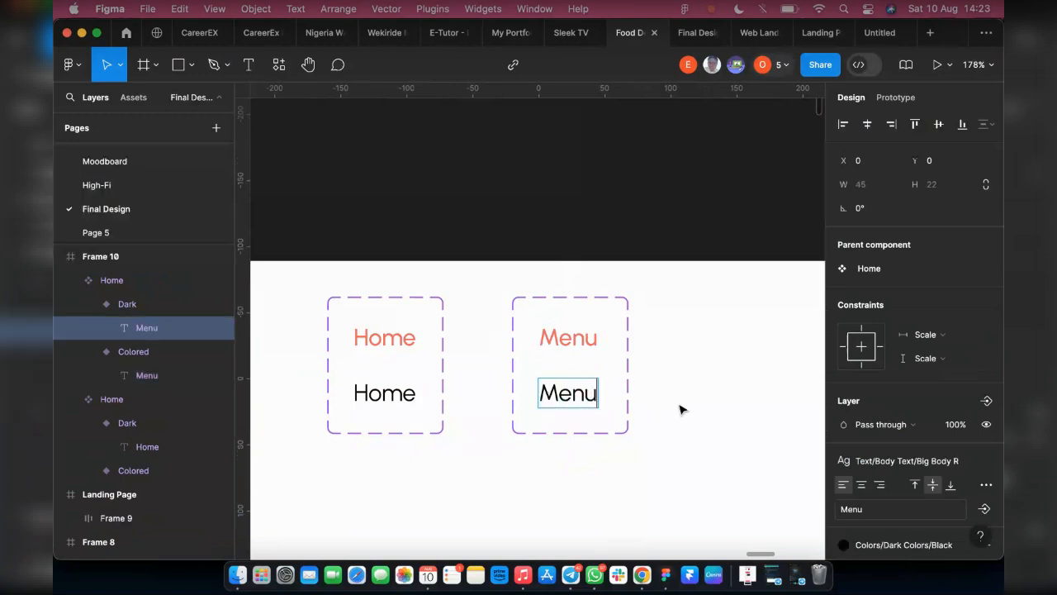
{"action": "key", "text": "Escape"}
Collapse the copied set's two variant layers and move the Colored layer above Dark in the layer order
{"action": "left_click", "coordinate": [114, 355]}
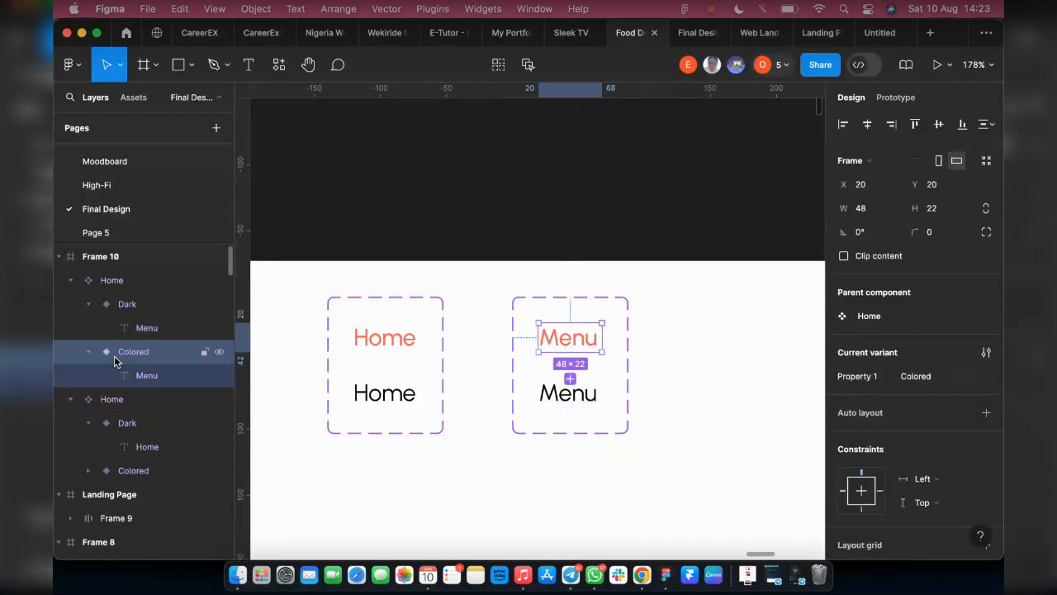
{"action": "left_click", "coordinate": [88, 304]}
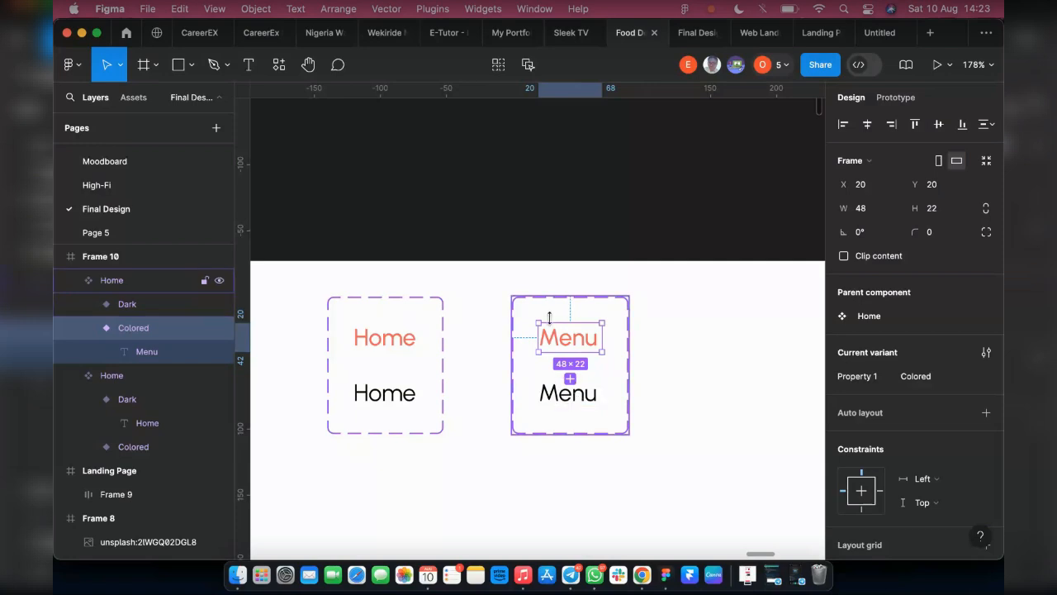
{"action": "left_click", "coordinate": [88, 328]}
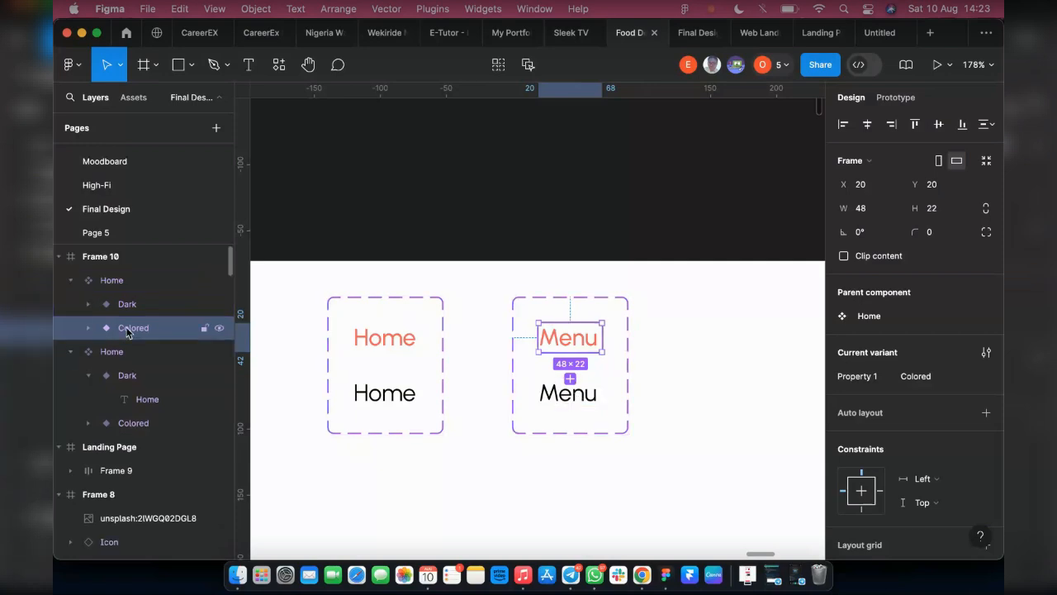
{"action": "left_click_drag", "start_coordinate": [124, 331], "coordinate": [135, 293]}
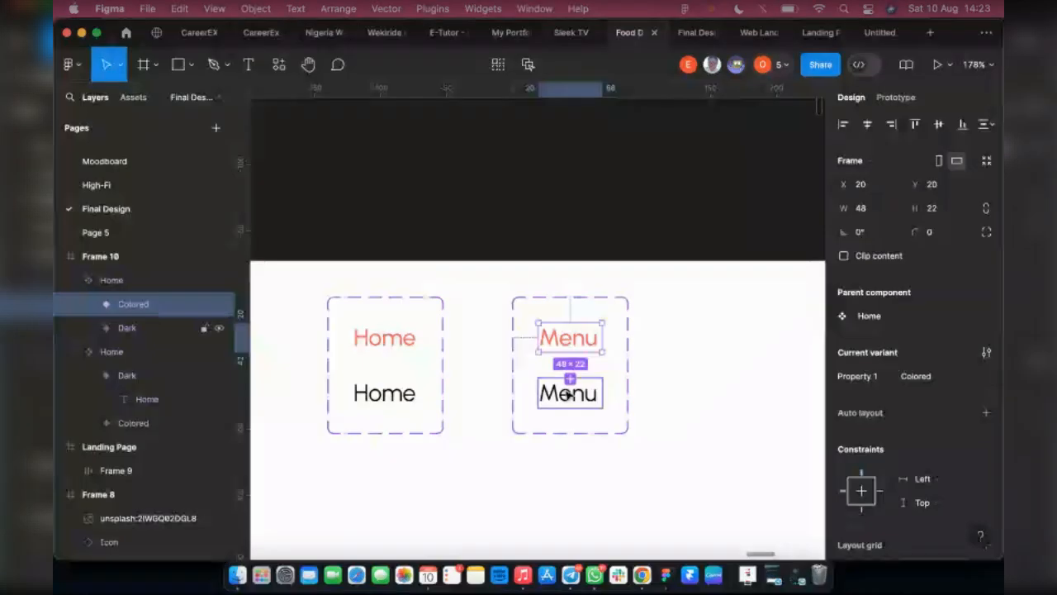
Select both Menu variants and swap their positions, placing the black one above the colored one
{"action": "left_click", "coordinate": [568, 393], "text": "shift"}
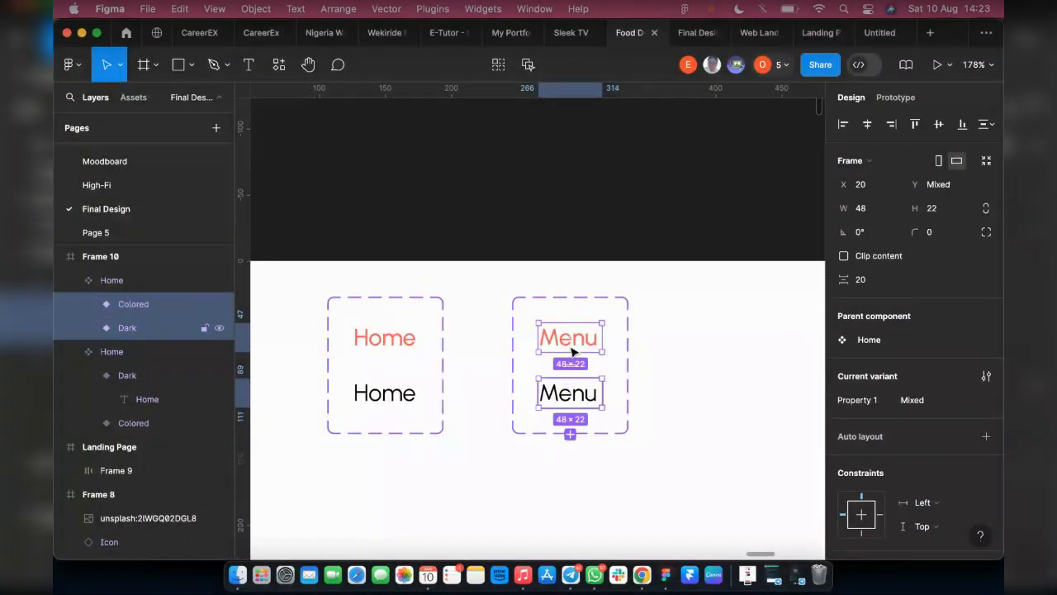
{"action": "scroll", "coordinate": [566, 341], "scroll_direction": "up", "scroll_amount": 5}
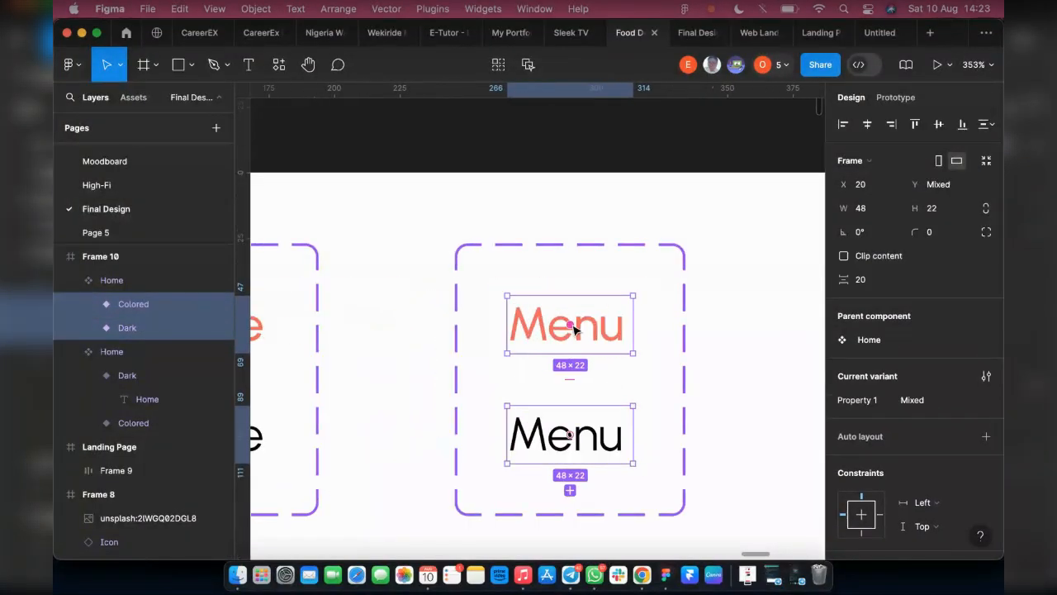
{"action": "left_click_drag", "start_coordinate": [570, 325], "coordinate": [586, 448]}
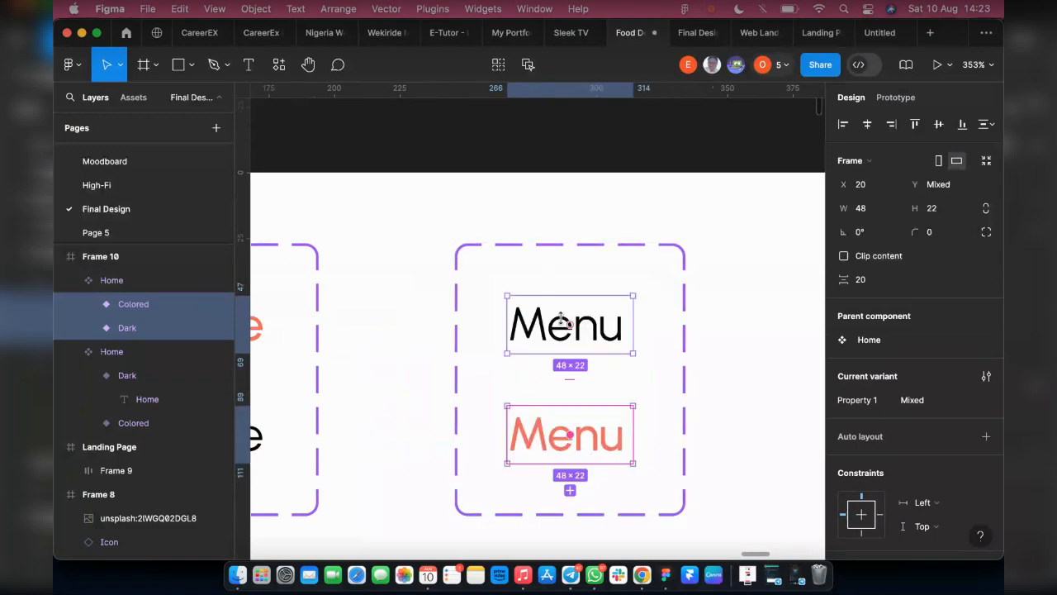
{"action": "scroll", "coordinate": [570, 337], "scroll_direction": "up", "scroll_amount": 4}
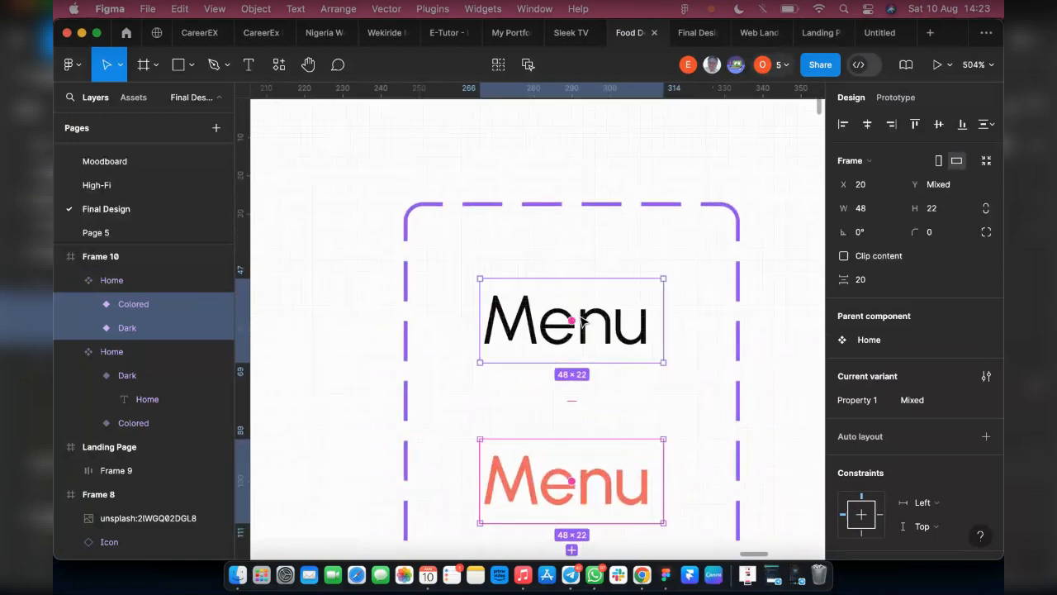
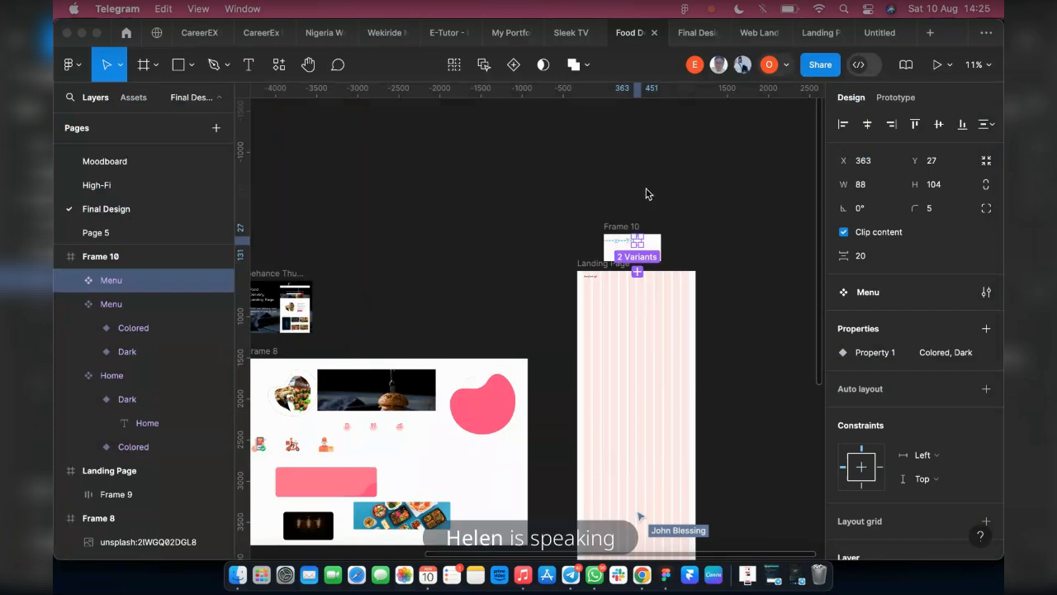
Decline enabling Dictation and check the navigation links in the Desktop Design reference frame
{"action": "scroll", "coordinate": [457, 388], "scroll_direction": "left", "scroll_amount": 4}
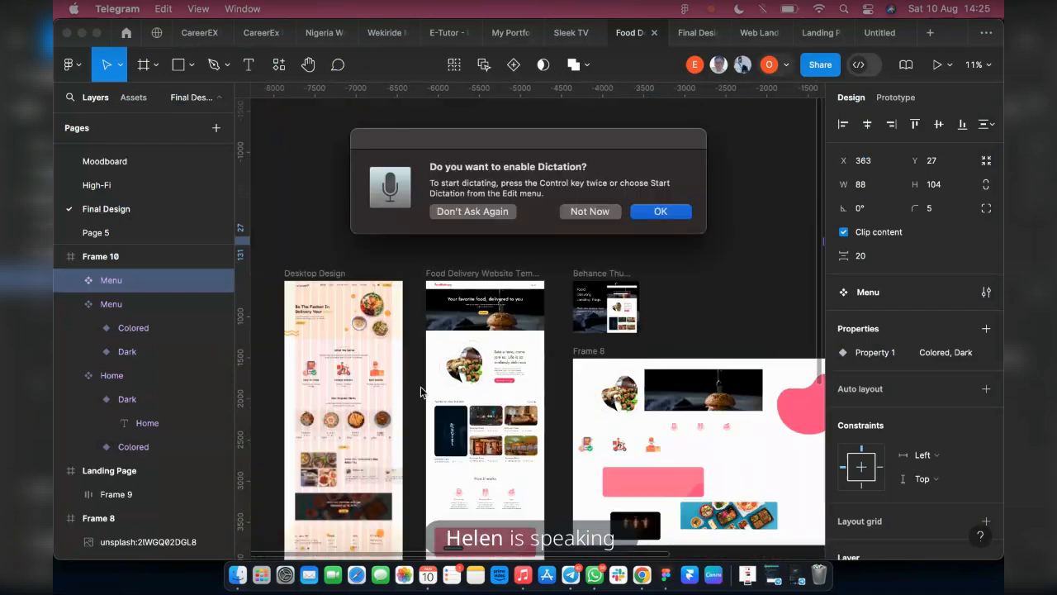
{"action": "left_click", "coordinate": [563, 213]}
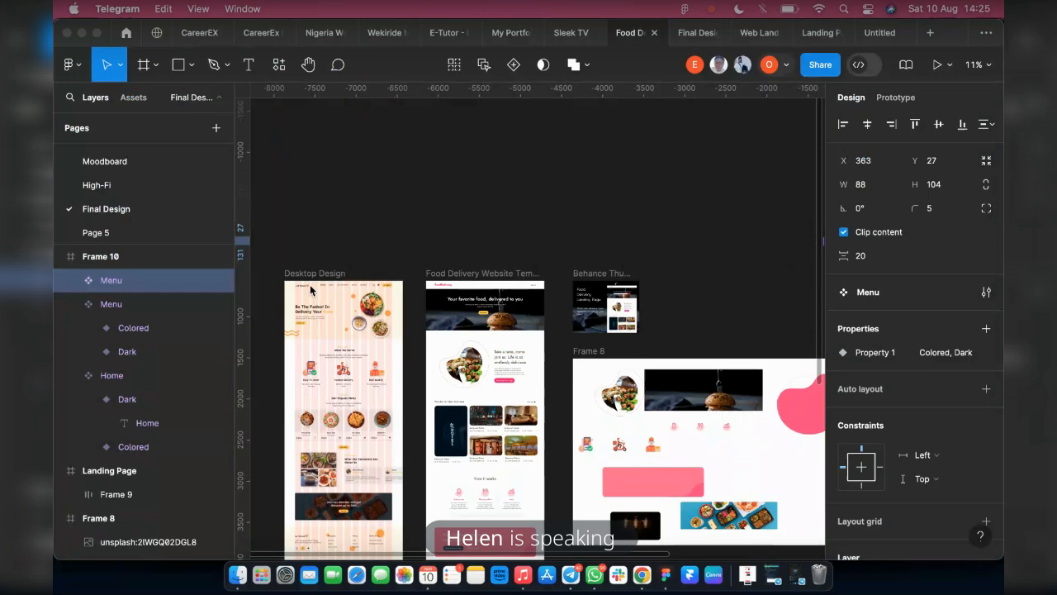
{"action": "scroll", "coordinate": [310, 284], "scroll_direction": "up", "scroll_amount": 10}
{"action": "scroll", "coordinate": [521, 288], "scroll_direction": "down", "scroll_amount": 5}
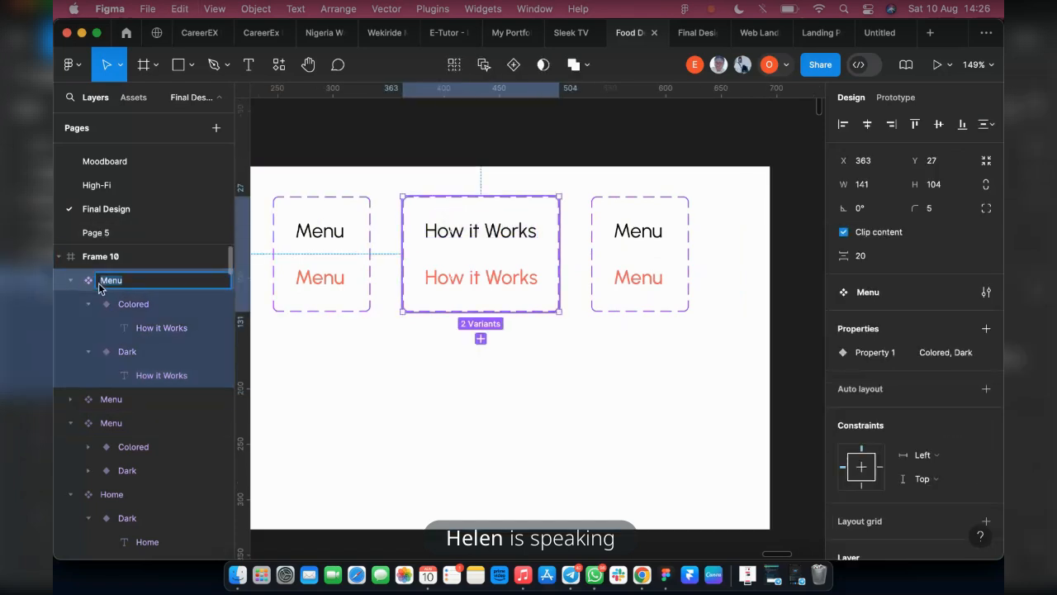
Change the text of both variants in the third Menu set, beside How it Works, to "FAQ"
{"action": "left_click", "coordinate": [603, 255]}
{"action": "double_click", "coordinate": [637, 238]}
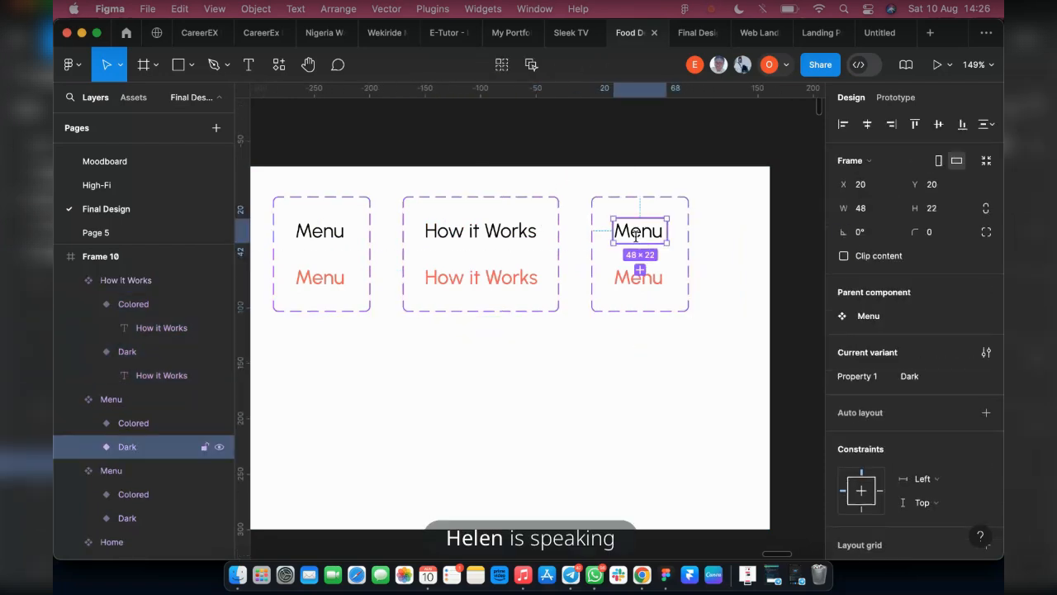
{"action": "double_click", "coordinate": [636, 237]}
{"action": "type", "text": "F"}
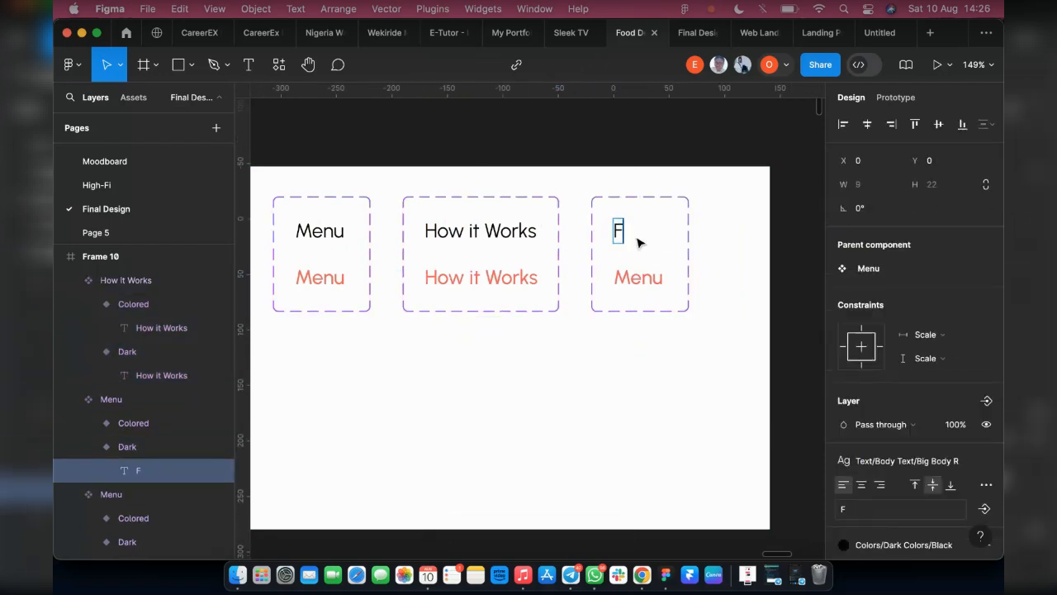
{"action": "type", "text": "AQ"}
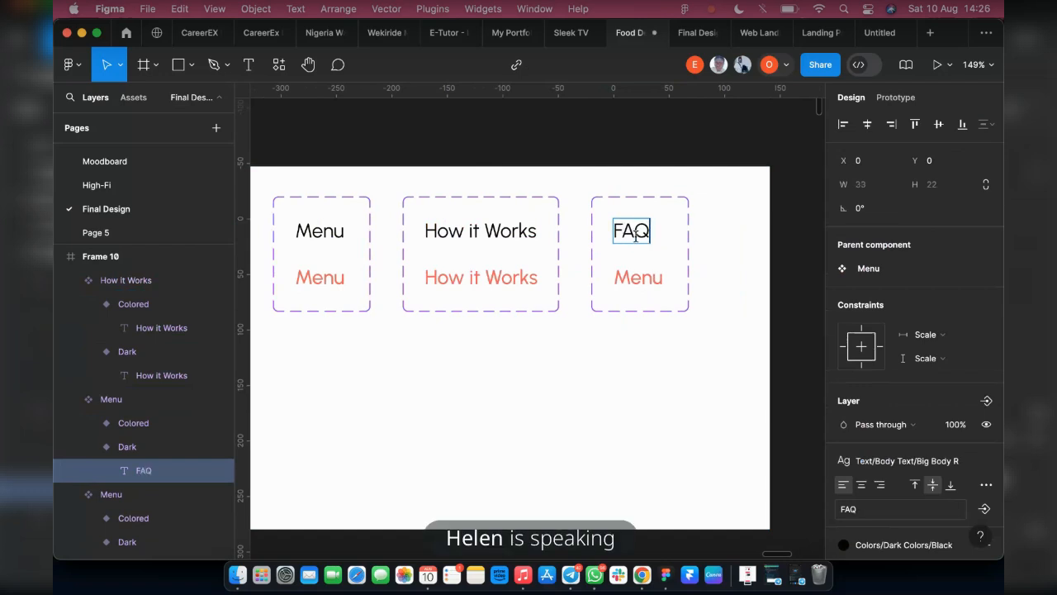
{"action": "double_click", "coordinate": [638, 278]}
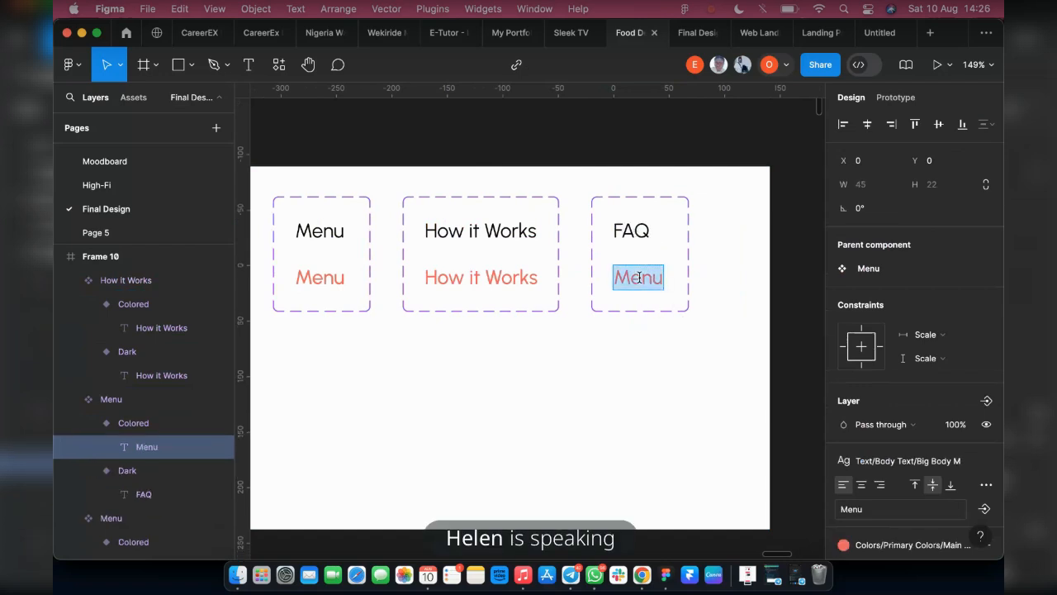
{"action": "type", "text": "FAQ"}
{"action": "key", "text": "BackSpace"}
{"action": "key", "text": "BackSpace"}
{"action": "key", "text": "BackSpace"}
{"action": "type", "text": "FAQ"}
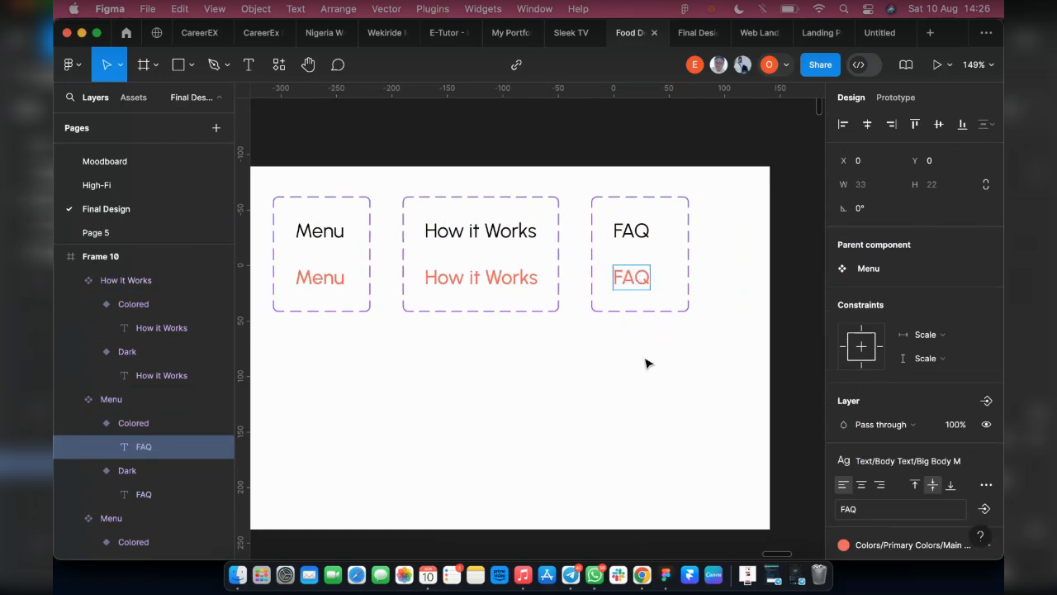
Narrow the FAQ component set to a width of 79
{"action": "key", "text": "Escape"}
{"action": "left_click", "coordinate": [684, 301]}
{"action": "left_click_drag", "start_coordinate": [690, 293], "coordinate": [679, 288]}
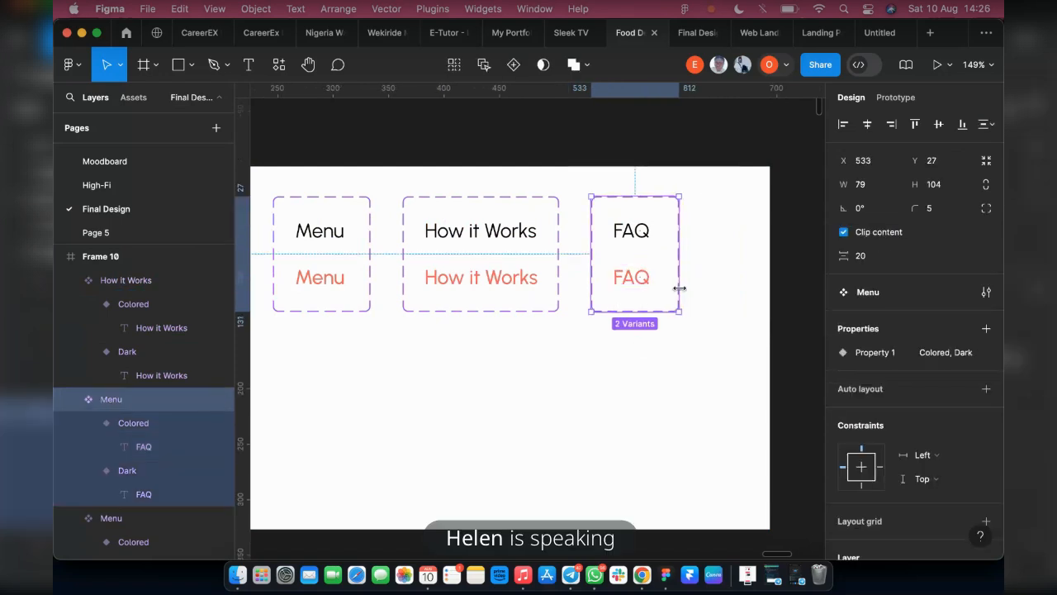
Move the four link component sets toward Frame 10's left edge, bringing Menu, How it Works and FAQ closer to Home
{"action": "scroll", "coordinate": [625, 344], "scroll_direction": "left", "scroll_amount": 4}
{"action": "scroll", "coordinate": [319, 264], "scroll_direction": "left", "scroll_amount": 3}
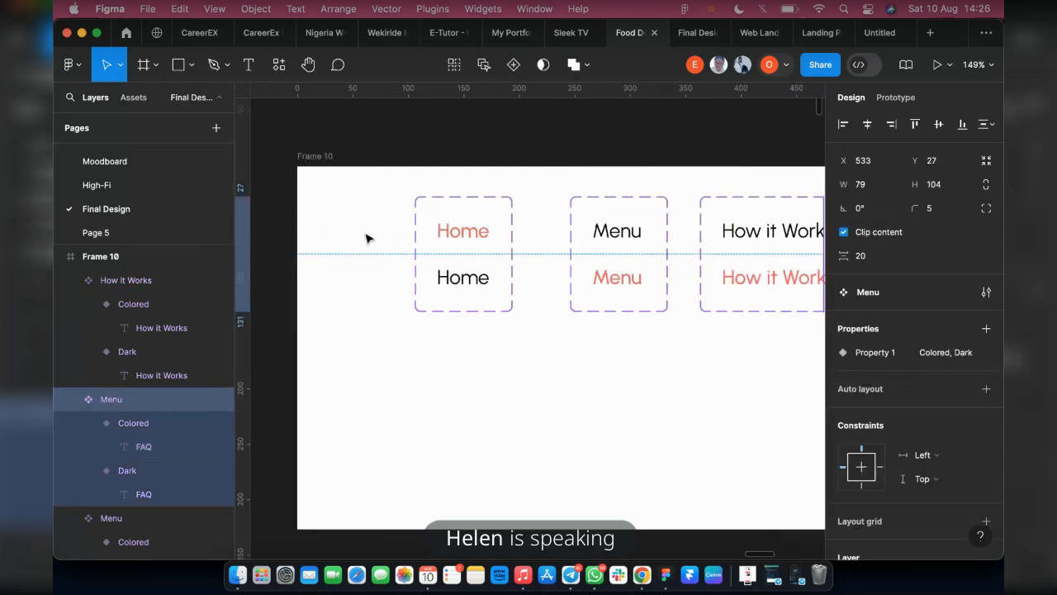
{"action": "scroll", "coordinate": [366, 236], "scroll_direction": "down", "scroll_amount": 5}
{"action": "left_click_drag", "start_coordinate": [366, 146], "coordinate": [743, 307]}
{"action": "left_click_drag", "start_coordinate": [532, 256], "coordinate": [451, 265]}
{"action": "left_click", "coordinate": [380, 260], "text": "shift"}
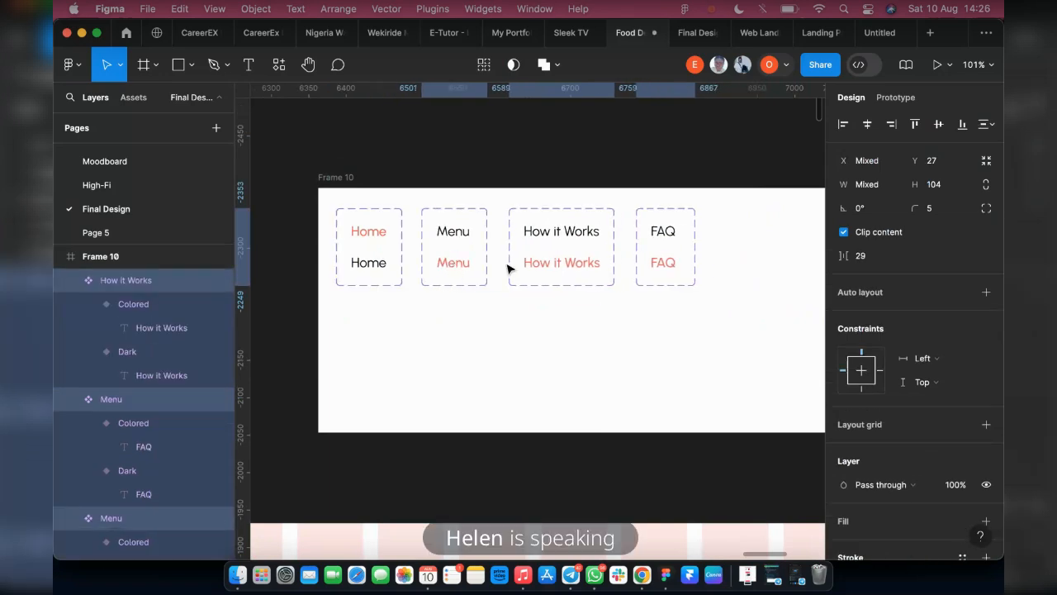
Duplicate the How it Works component set to the right of FAQ at X 533, Y 27
{"action": "left_click", "coordinate": [551, 266]}
{"action": "scroll", "coordinate": [438, 262], "scroll_direction": "right", "scroll_amount": 3}
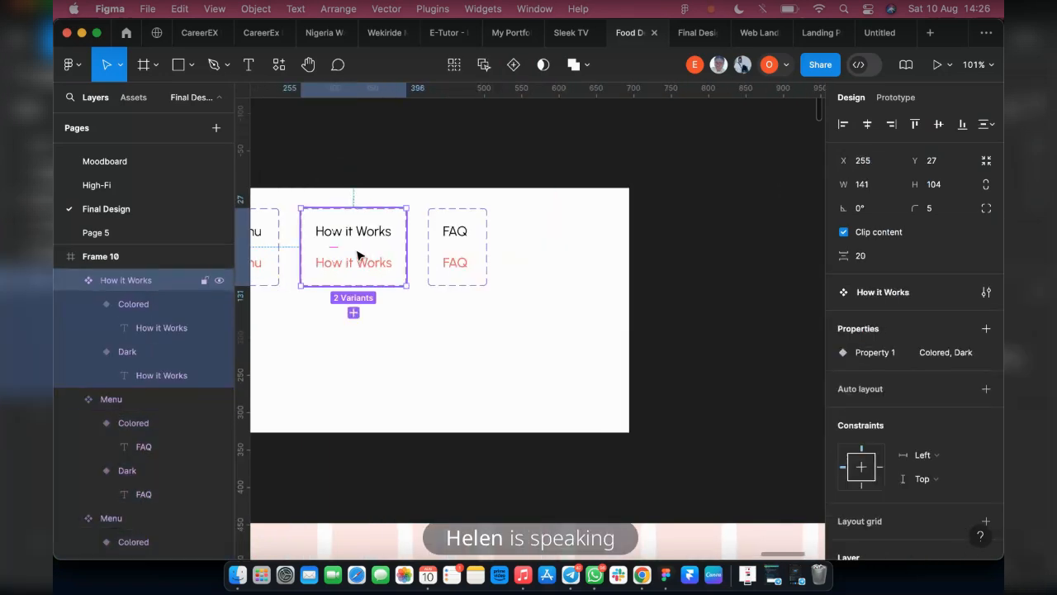
{"action": "left_click_drag", "start_coordinate": [358, 256], "coordinate": [533, 264]}
{"action": "scroll", "coordinate": [538, 232], "scroll_direction": "up", "scroll_amount": 5}
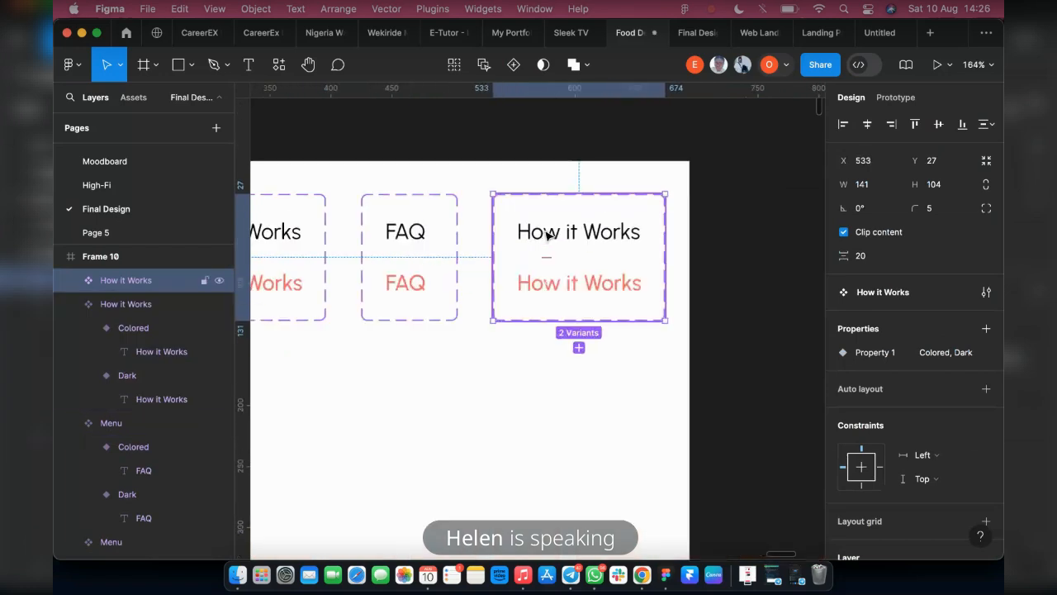
Change the text of both variants in the copied How it Works set to "Contact Us"
{"action": "double_click", "coordinate": [597, 238]}
{"action": "double_click", "coordinate": [593, 235]}
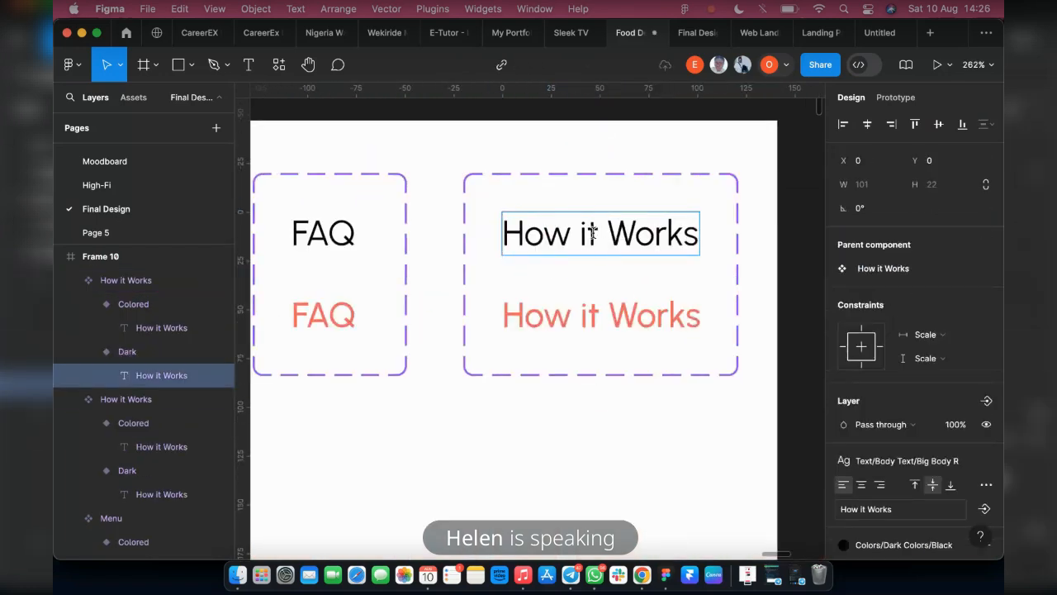
{"action": "triple_click", "coordinate": [593, 234]}
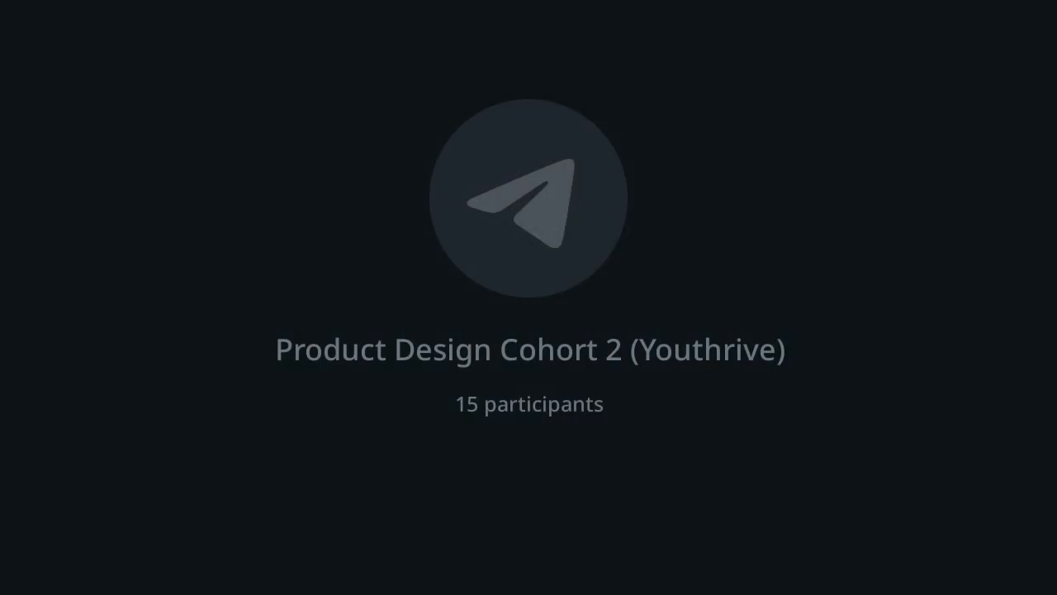
{"action": "key", "text": "BackSpace"}
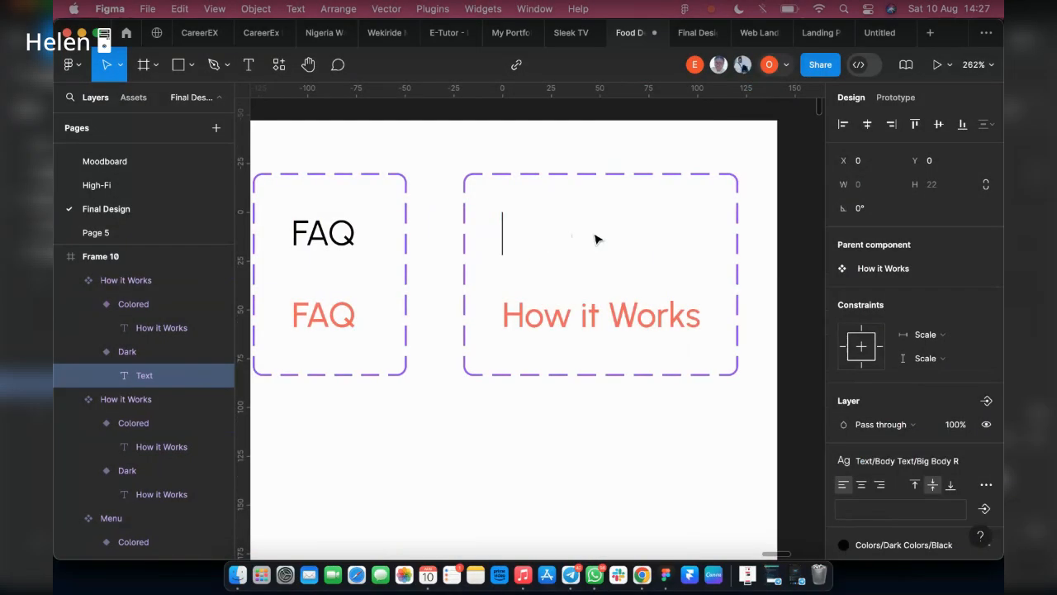
{"action": "type", "text": "Conta"}
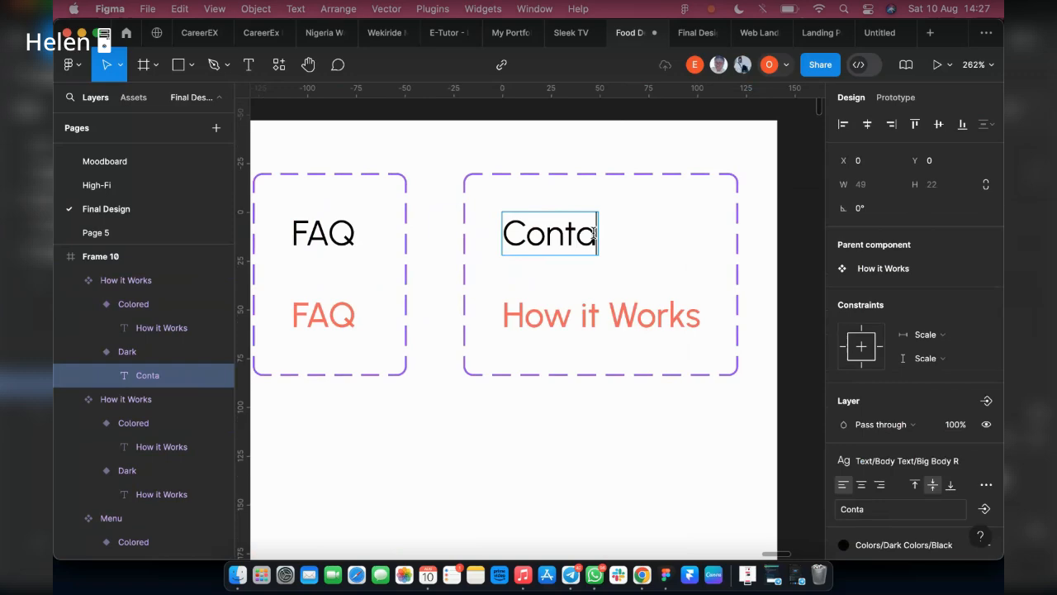
{"action": "type", "text": "c"}
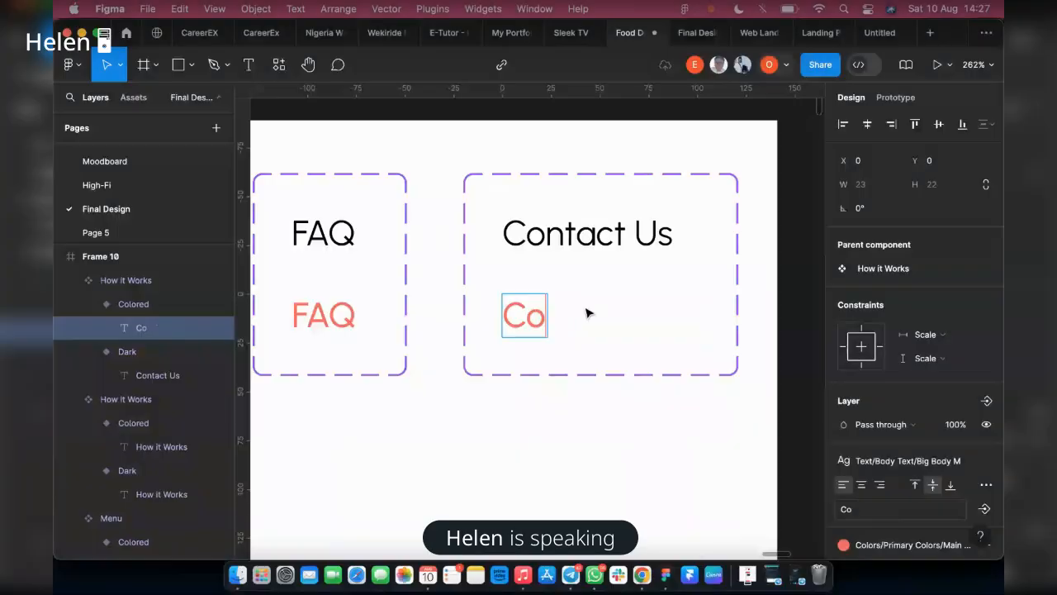
{"action": "type", "text": "nta"}
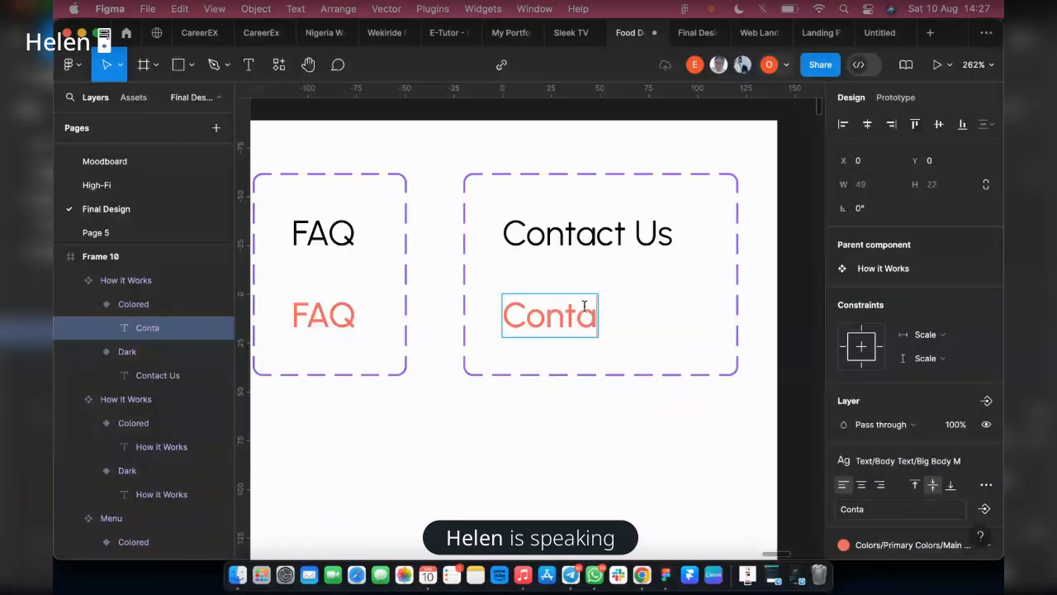
{"action": "type", "text": "ct Us"}
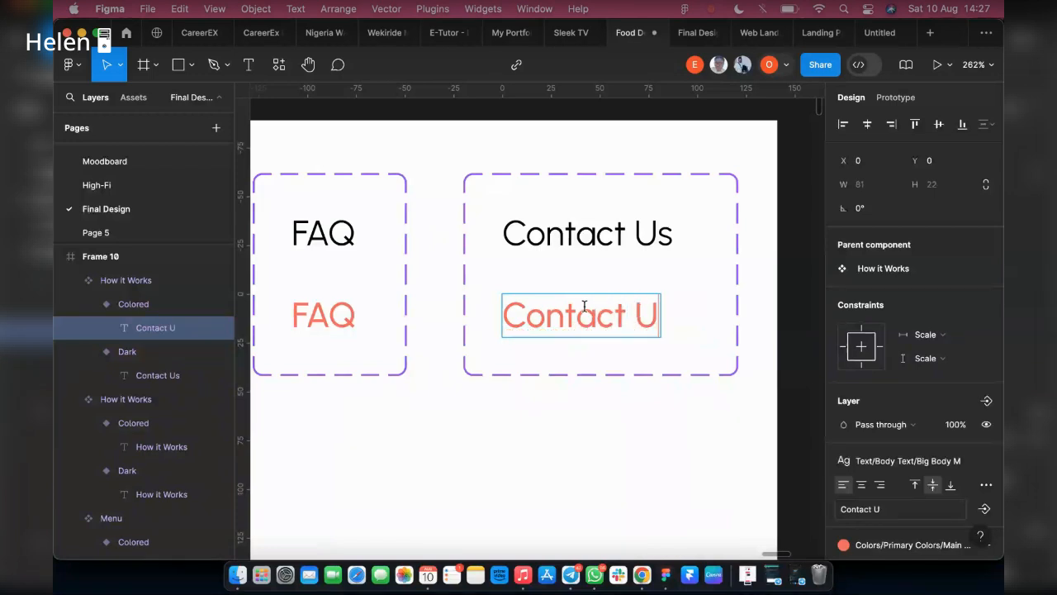
Rename the copied component set's layer to "Contact Us", reusing the variant's text
{"action": "double_click", "coordinate": [636, 233]}
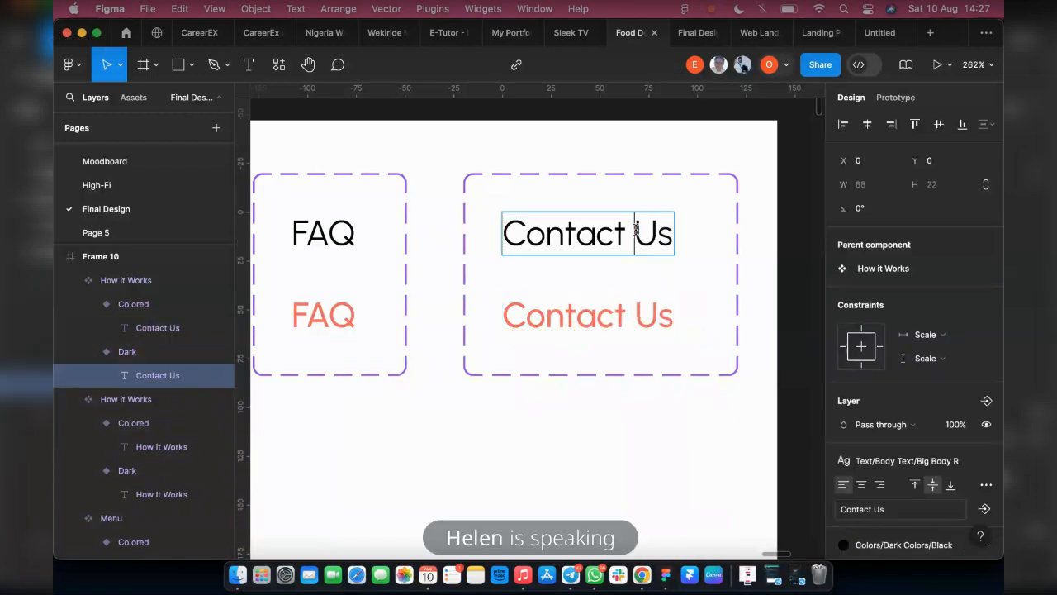
{"action": "double_click", "coordinate": [637, 231]}
{"action": "triple_click", "coordinate": [636, 232]}
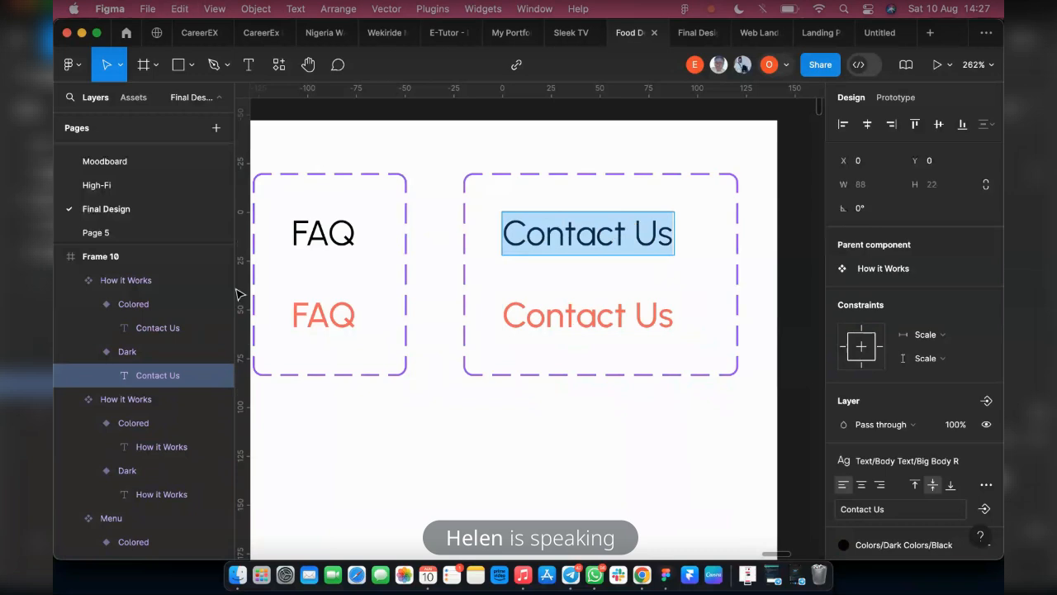
{"action": "double_click", "coordinate": [137, 279]}
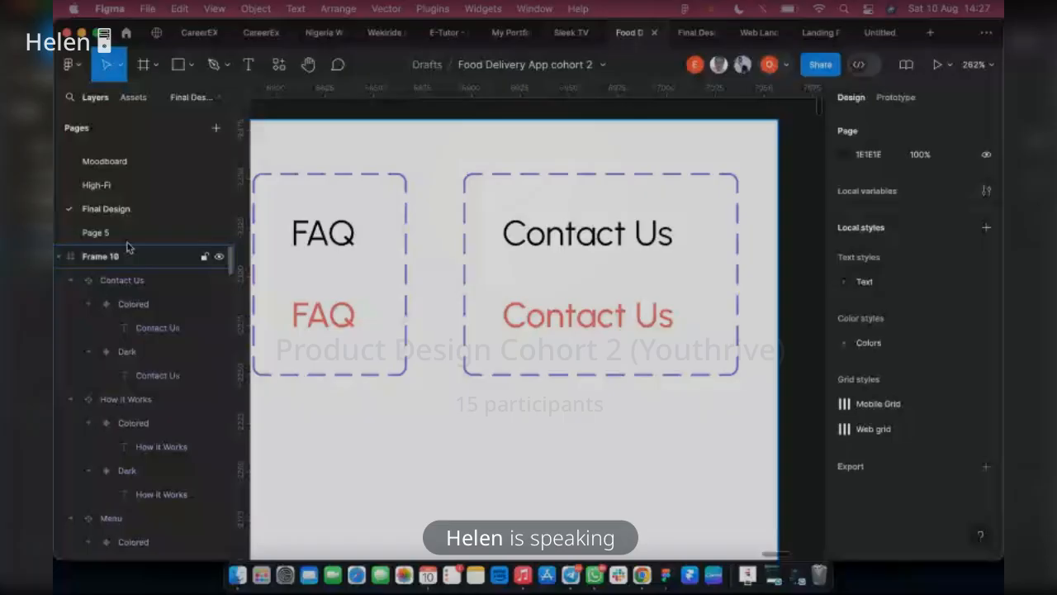
Widen Frame 10 to 1820 and move it to X 6038, Y -2354, aligned with the Landing Page's left edge
{"action": "scroll", "coordinate": [623, 270], "scroll_direction": "down", "scroll_amount": 3}
{"action": "scroll", "coordinate": [623, 270], "scroll_direction": "down", "scroll_amount": 5}
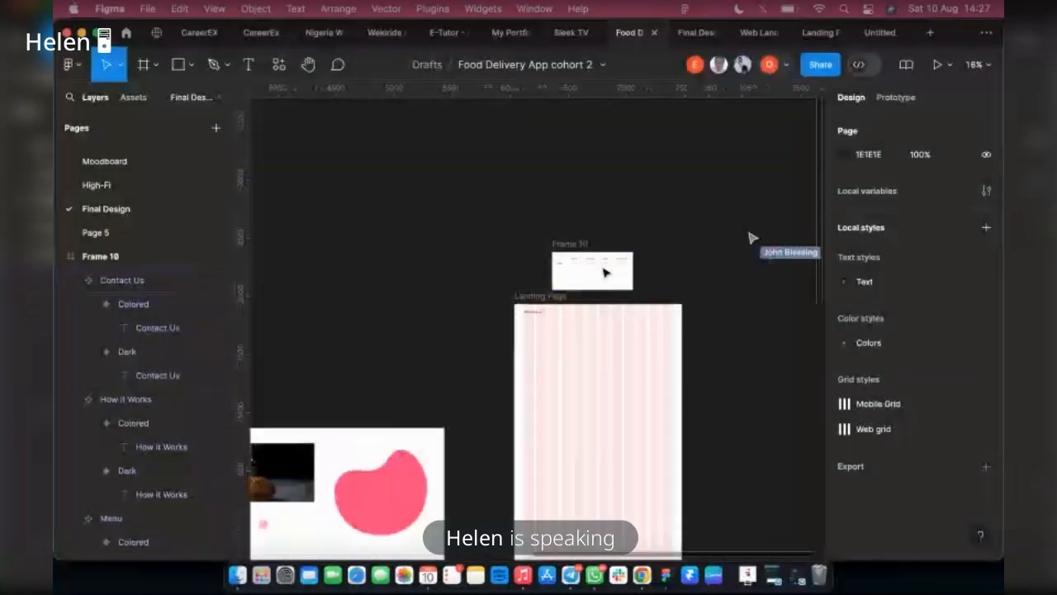
{"action": "scroll", "coordinate": [603, 273], "scroll_direction": "up", "scroll_amount": 1}
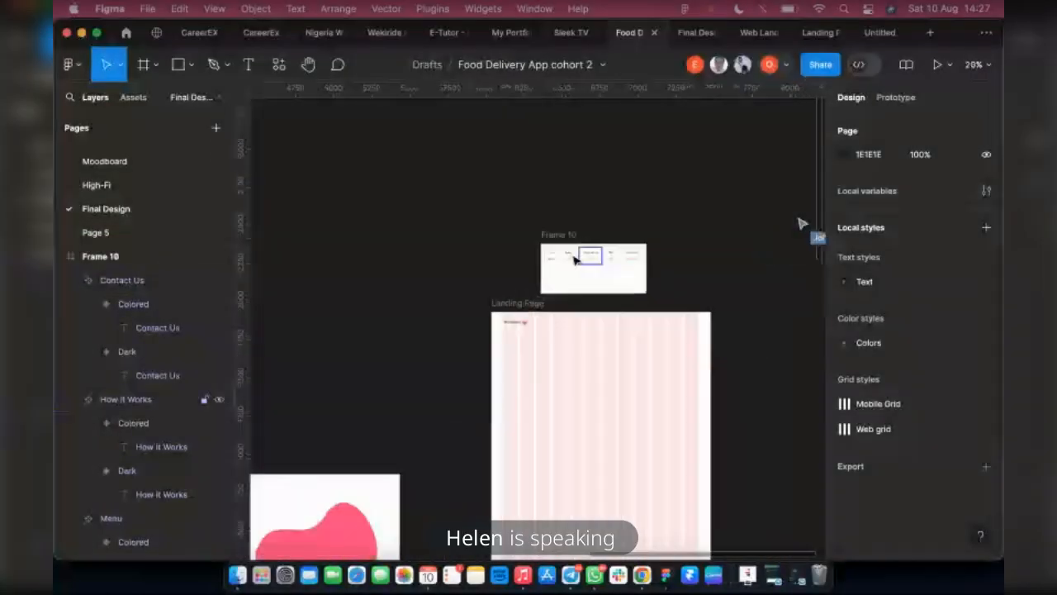
{"action": "scroll", "coordinate": [575, 259], "scroll_direction": "up", "scroll_amount": 2}
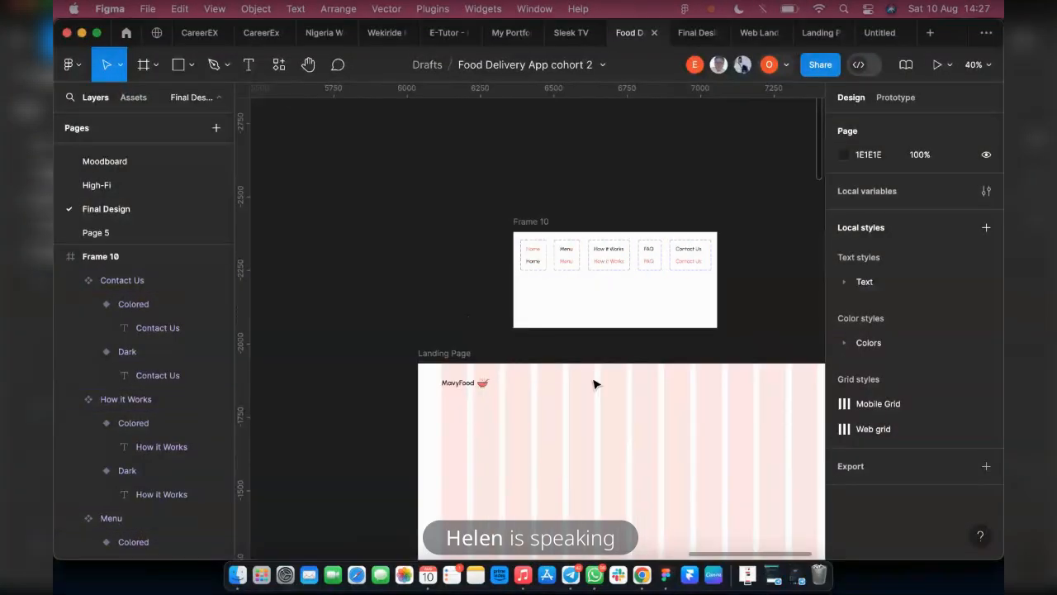
{"action": "scroll", "coordinate": [594, 384], "scroll_direction": "right", "scroll_amount": 2}
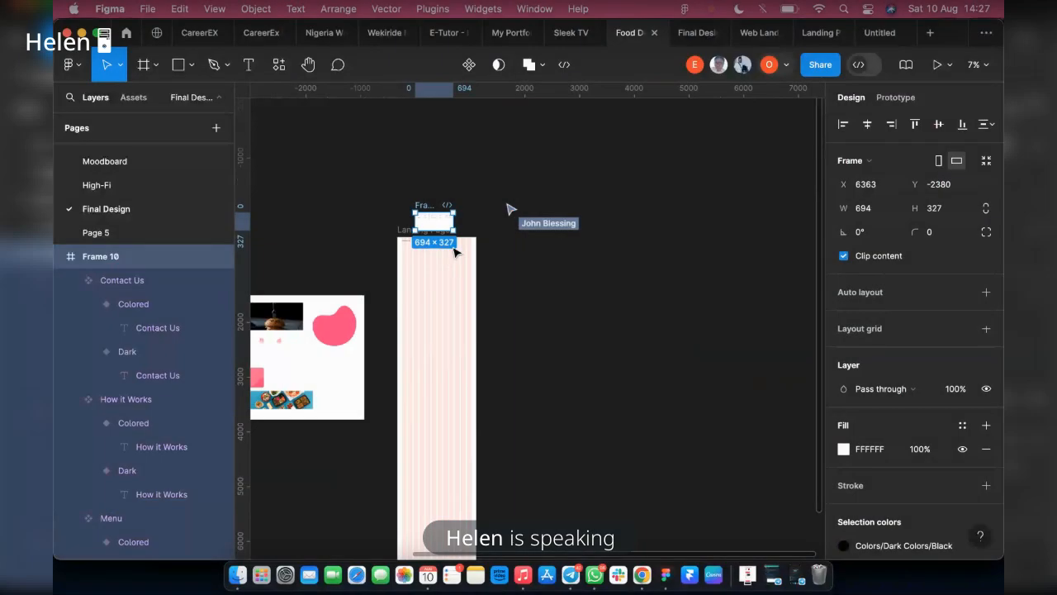
{"action": "scroll", "coordinate": [437, 243], "scroll_direction": "up", "scroll_amount": 5}
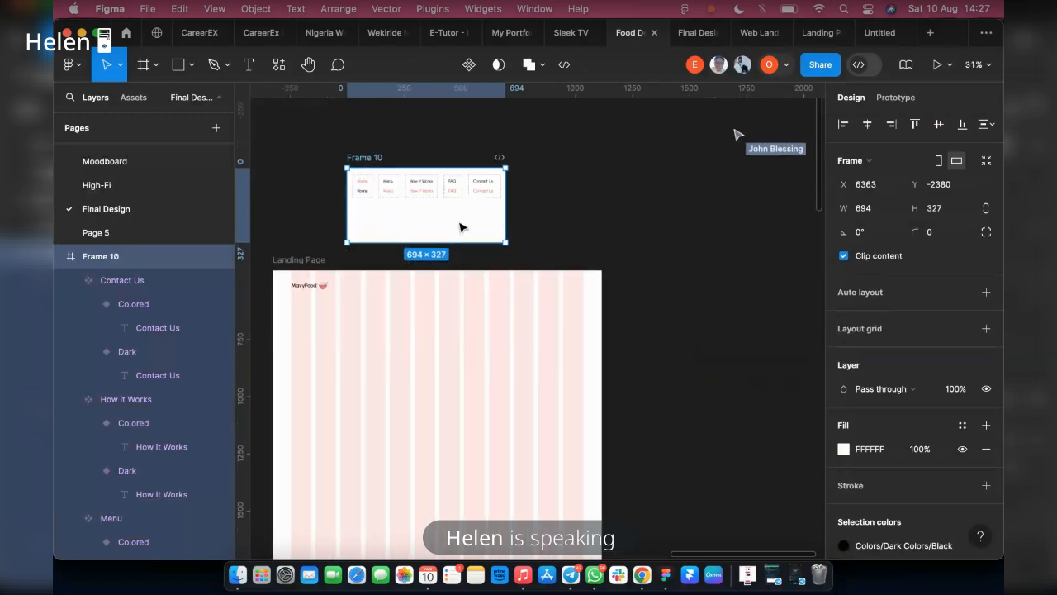
{"action": "left_click_drag", "start_coordinate": [506, 210], "coordinate": [763, 224]}
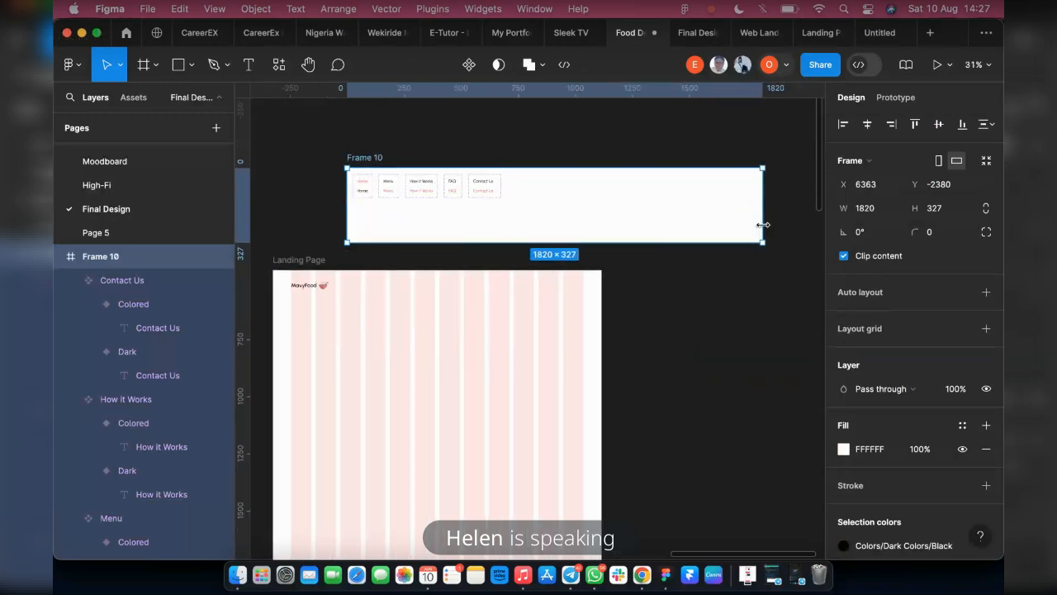
{"action": "left_click_drag", "start_coordinate": [631, 224], "coordinate": [557, 231]}
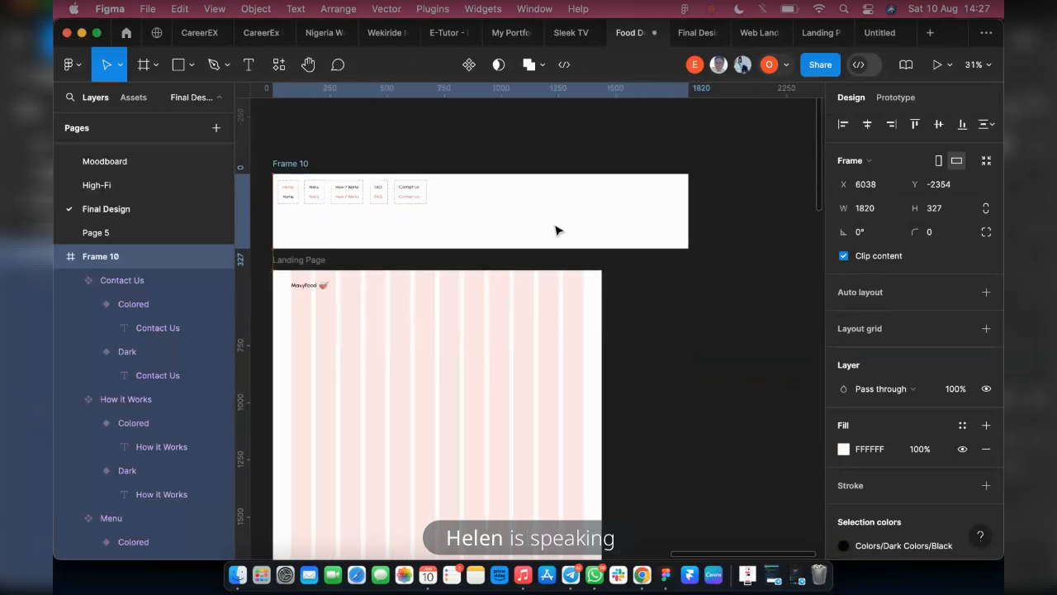
Add a While hovering interaction to the Colored Home variant that changes it to the Dark variant
{"action": "scroll", "coordinate": [261, 236], "scroll_direction": "up", "scroll_amount": 2}
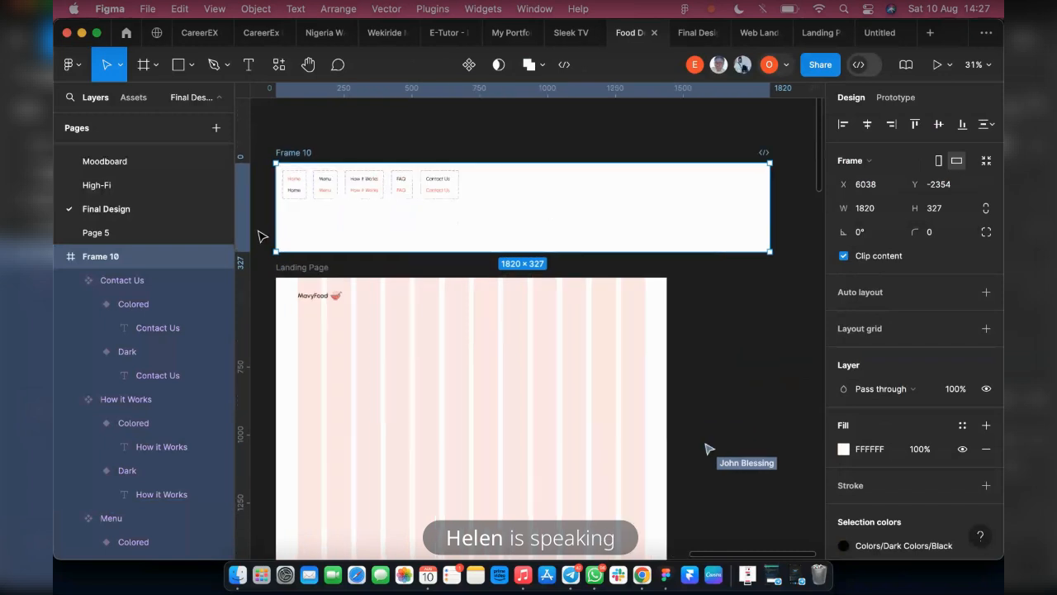
{"action": "scroll", "coordinate": [289, 178], "scroll_direction": "up", "scroll_amount": 5}
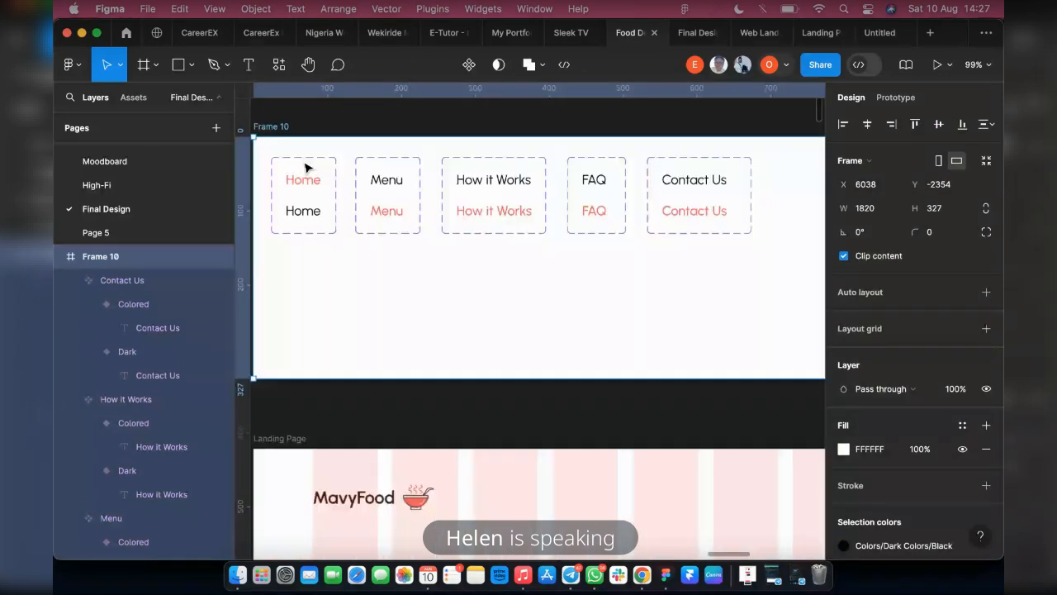
{"action": "key", "text": "shift+e"}
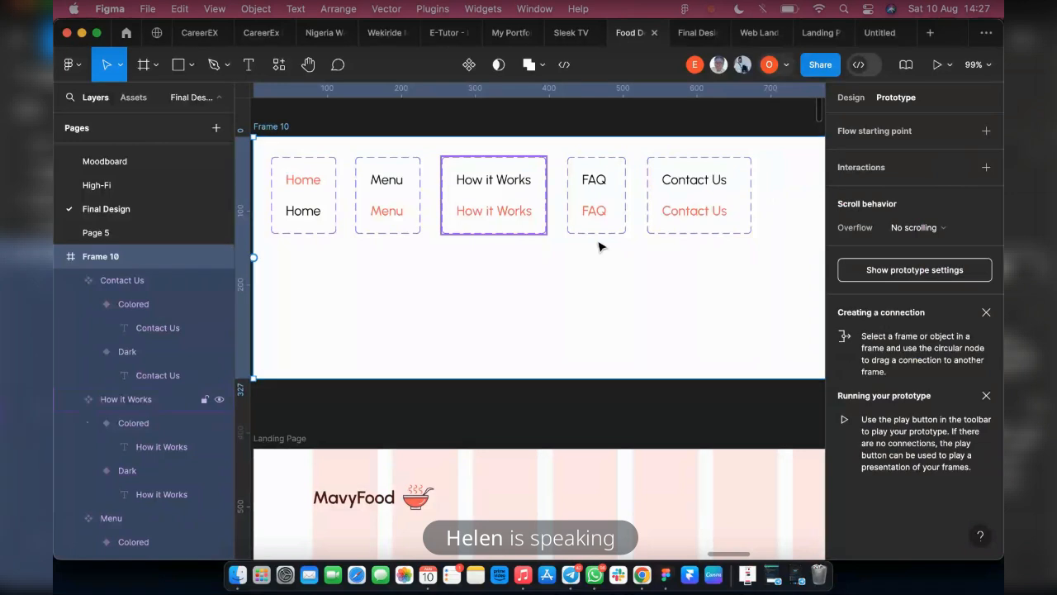
{"action": "scroll", "coordinate": [432, 208], "scroll_direction": "left", "scroll_amount": 3}
{"action": "scroll", "coordinate": [433, 205], "scroll_direction": "up", "scroll_amount": 4}
{"action": "double_click", "coordinate": [418, 183]}
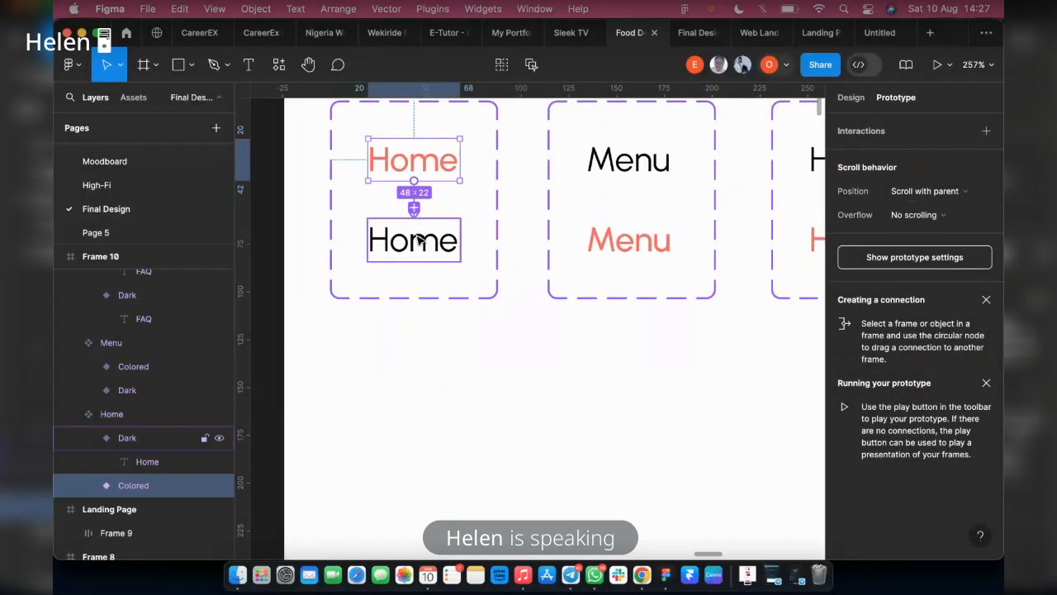
{"action": "left_click_drag", "start_coordinate": [420, 240], "coordinate": [420, 240]}
{"action": "left_click", "coordinate": [376, 257]}
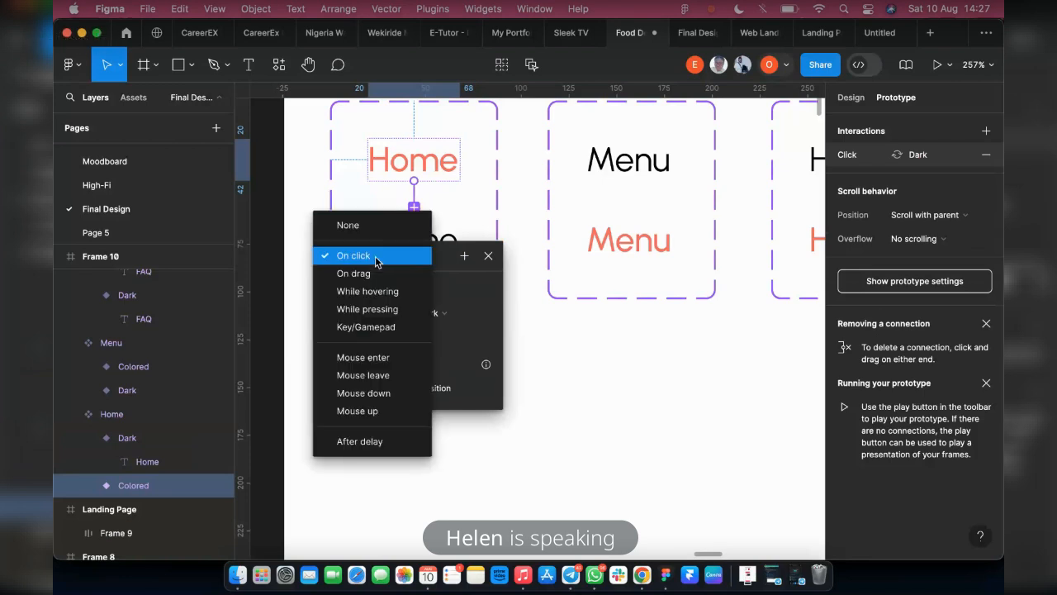
{"action": "left_click", "coordinate": [372, 291]}
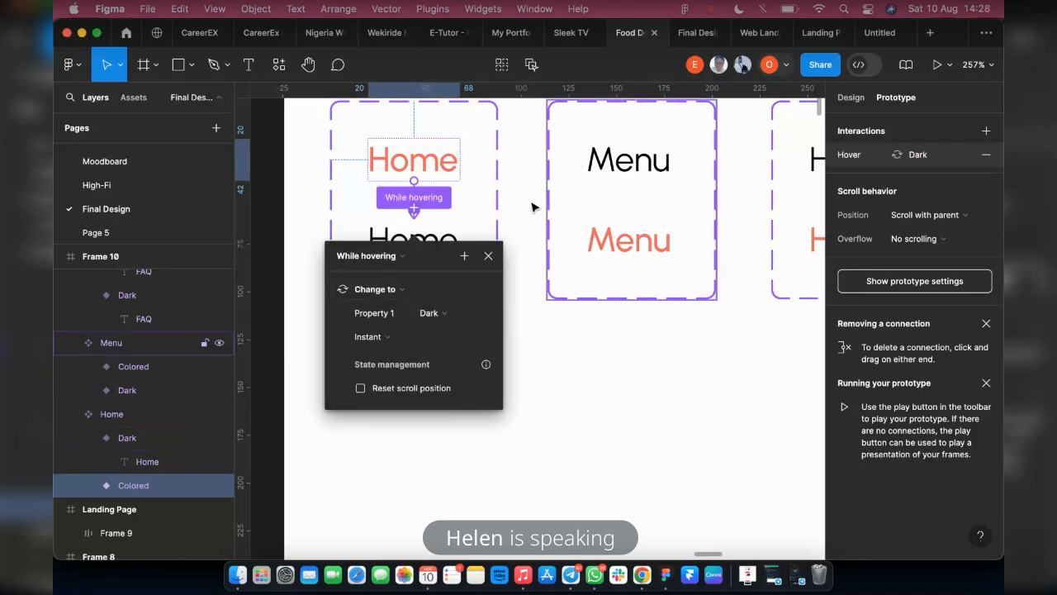
Add a While hovering interaction to the Dark Menu variant that changes it to the Colored variant
{"action": "scroll", "coordinate": [528, 208], "scroll_direction": "right", "scroll_amount": 2}
{"action": "scroll", "coordinate": [526, 213], "scroll_direction": "right", "scroll_amount": 2}
{"action": "left_click", "coordinate": [533, 171]}
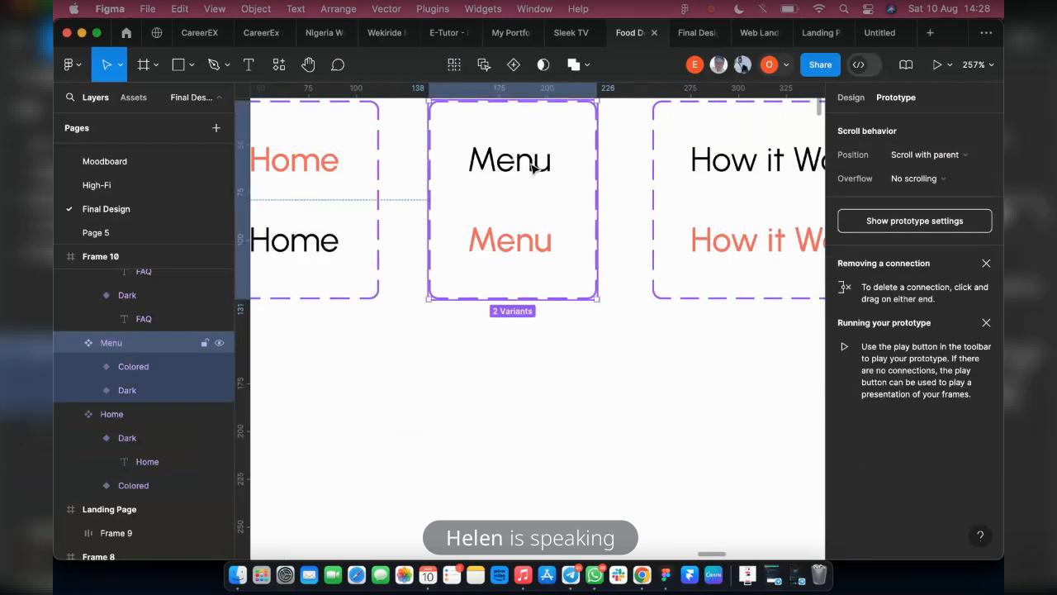
{"action": "left_click", "coordinate": [535, 176]}
{"action": "left_click_drag", "start_coordinate": [512, 181], "coordinate": [530, 237]}
{"action": "left_click", "coordinate": [458, 255]}
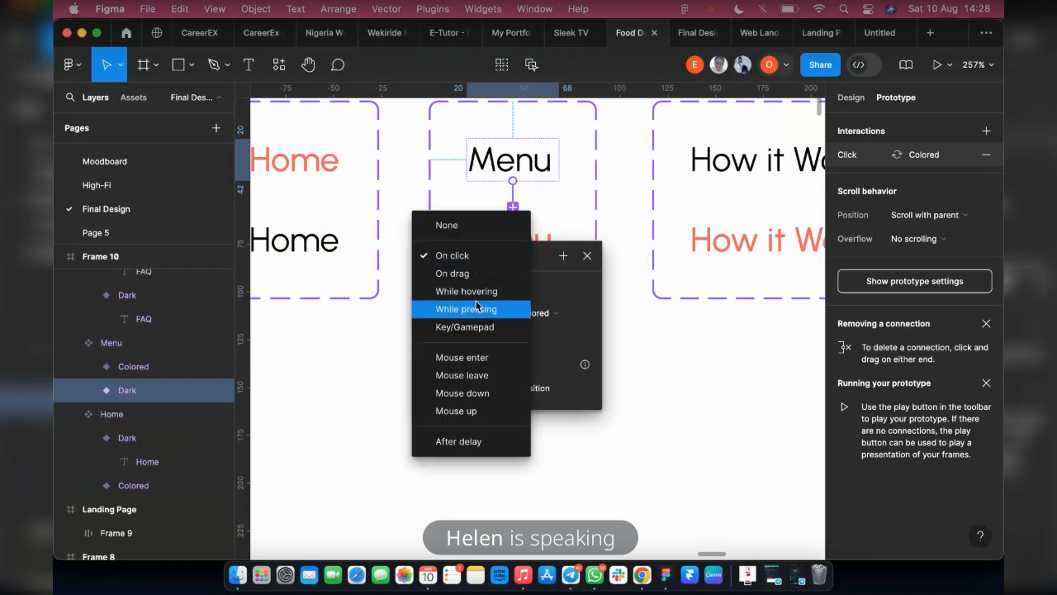
{"action": "left_click", "coordinate": [467, 291]}
{"action": "scroll", "coordinate": [479, 289], "scroll_direction": "right", "scroll_amount": 4}
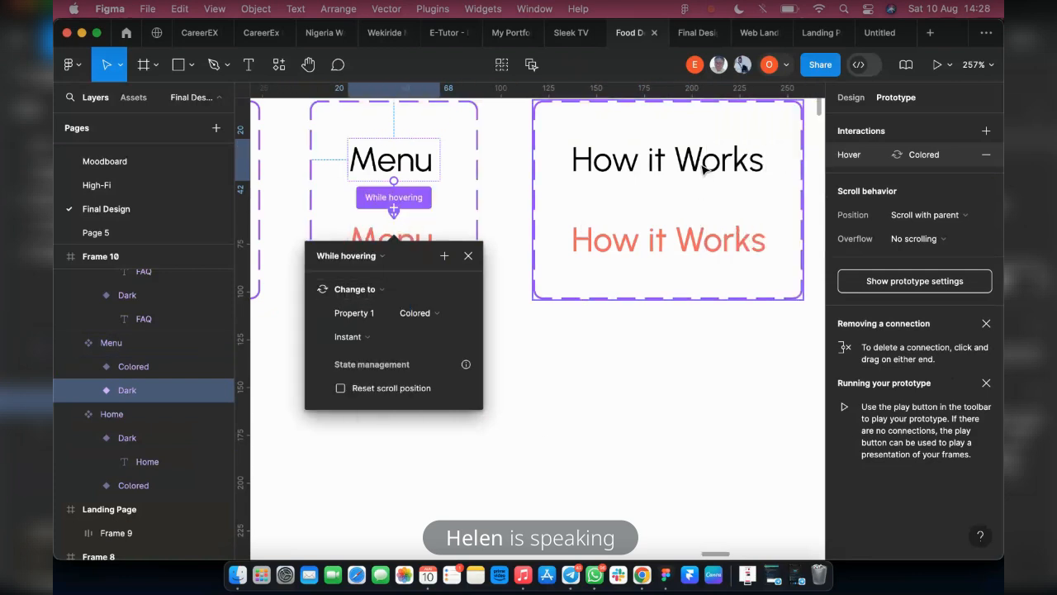
{"action": "left_click", "coordinate": [607, 172]}
{"action": "left_click_drag", "start_coordinate": [667, 180], "coordinate": [673, 252]}
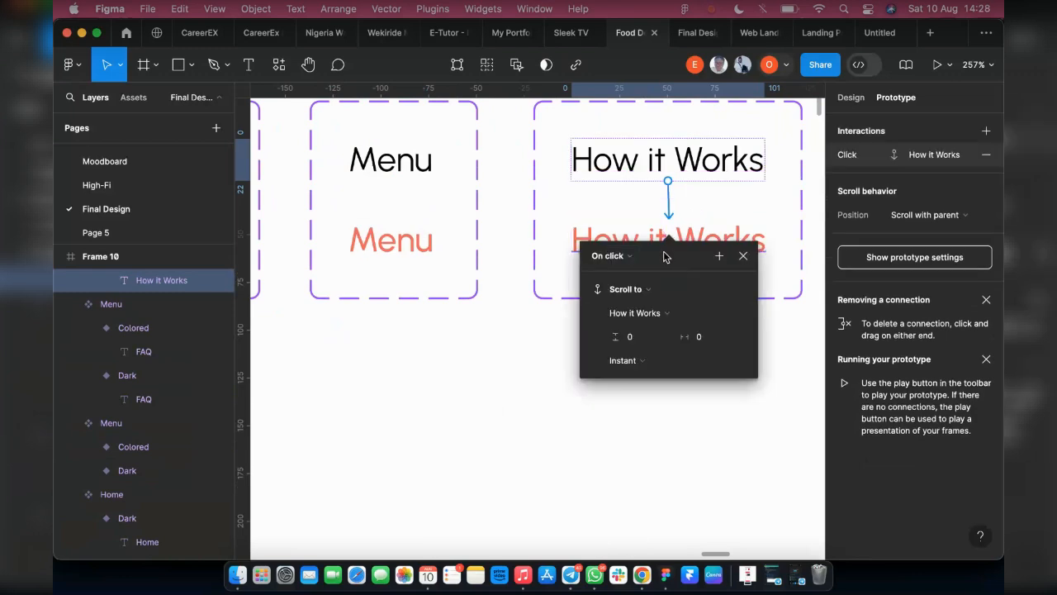
{"action": "left_click", "coordinate": [619, 259]}
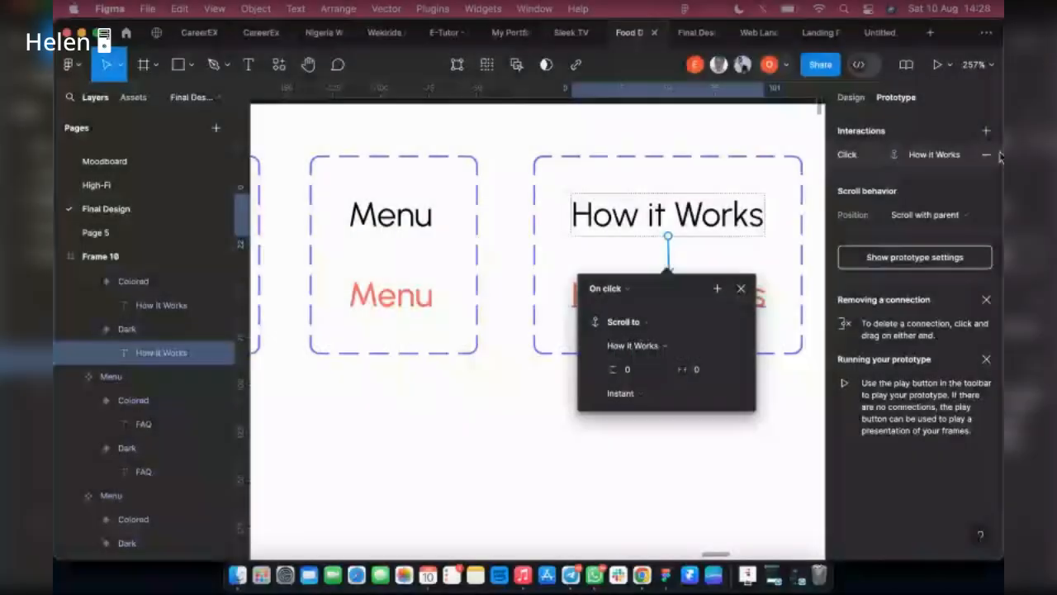
{"action": "left_click", "coordinate": [987, 157]}
{"action": "left_click", "coordinate": [987, 157]}
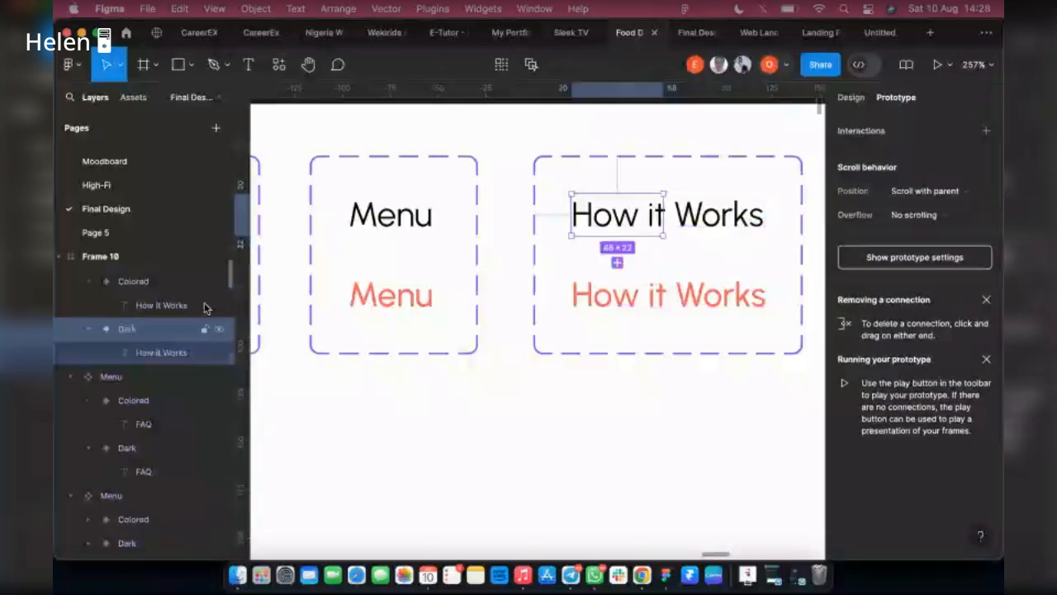
Widen the Dark How it Works variant to 102 and extend the Colored variant to fit its text as well
{"action": "left_click", "coordinate": [850, 98]}
{"action": "left_click_drag", "start_coordinate": [704, 223], "coordinate": [768, 230]}
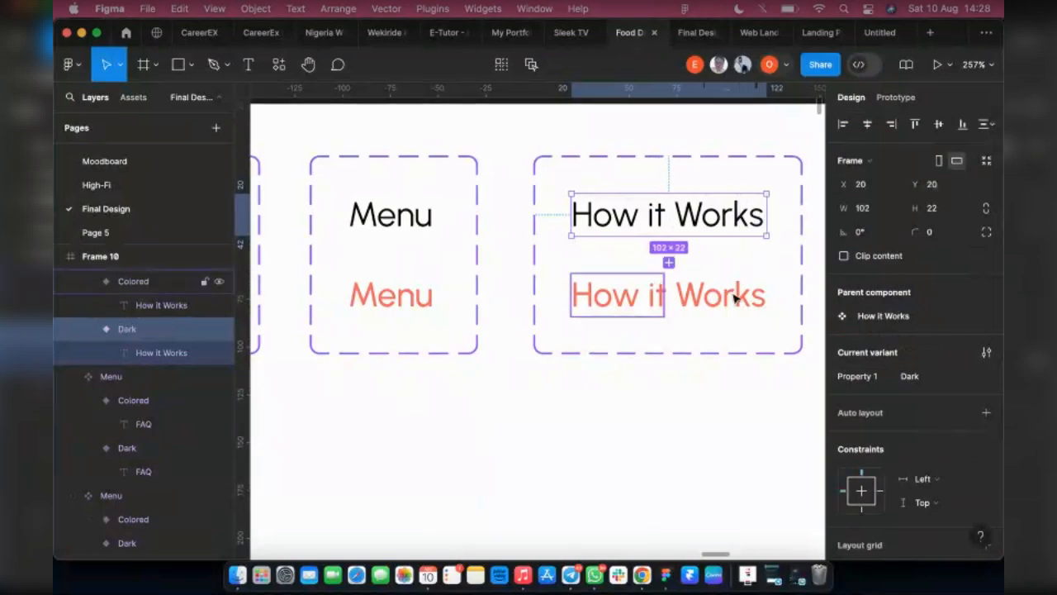
{"action": "left_click", "coordinate": [659, 297]}
{"action": "left_click_drag", "start_coordinate": [663, 294], "coordinate": [769, 299]}
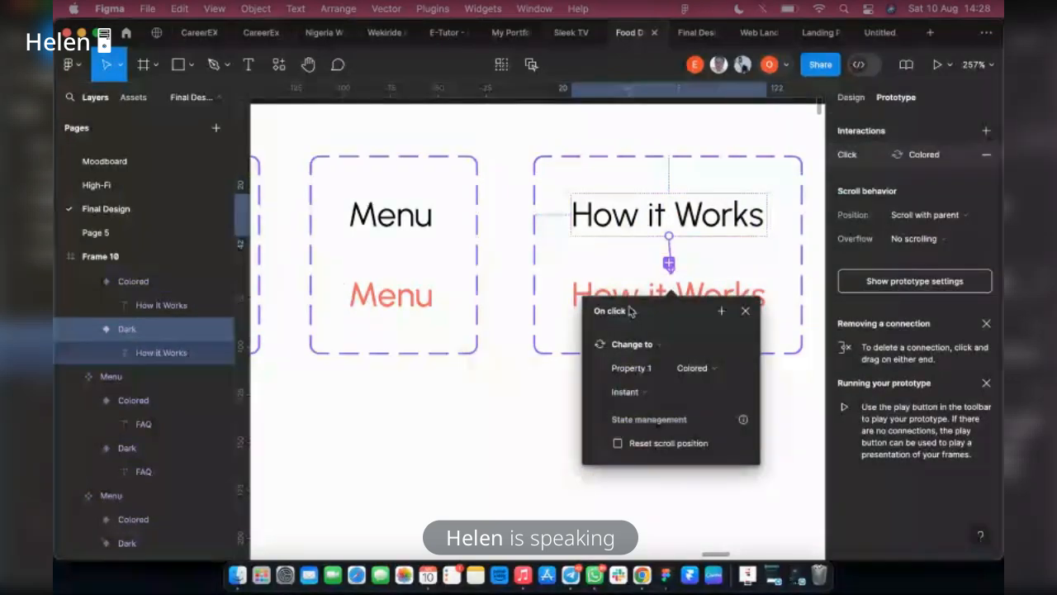
Set the Dark variants of How it Works and FAQ to change to their Colored variants while hovering
{"action": "left_click", "coordinate": [611, 311]}
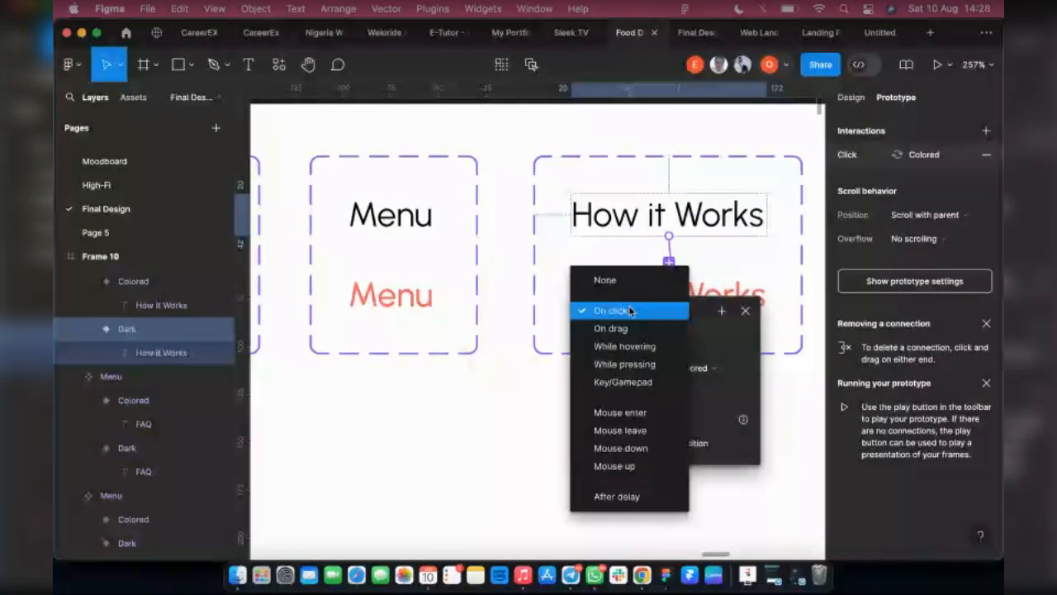
{"action": "left_click", "coordinate": [625, 346]}
{"action": "scroll", "coordinate": [652, 272], "scroll_direction": "right", "scroll_amount": 3}
{"action": "double_click", "coordinate": [678, 217]}
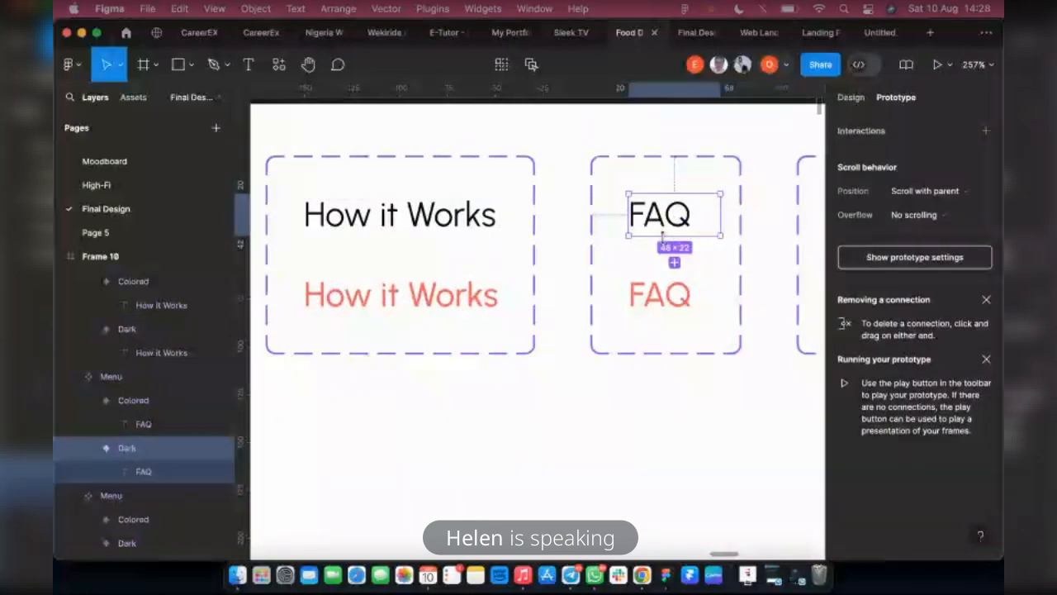
{"action": "left_click_drag", "start_coordinate": [675, 237], "coordinate": [681, 295]}
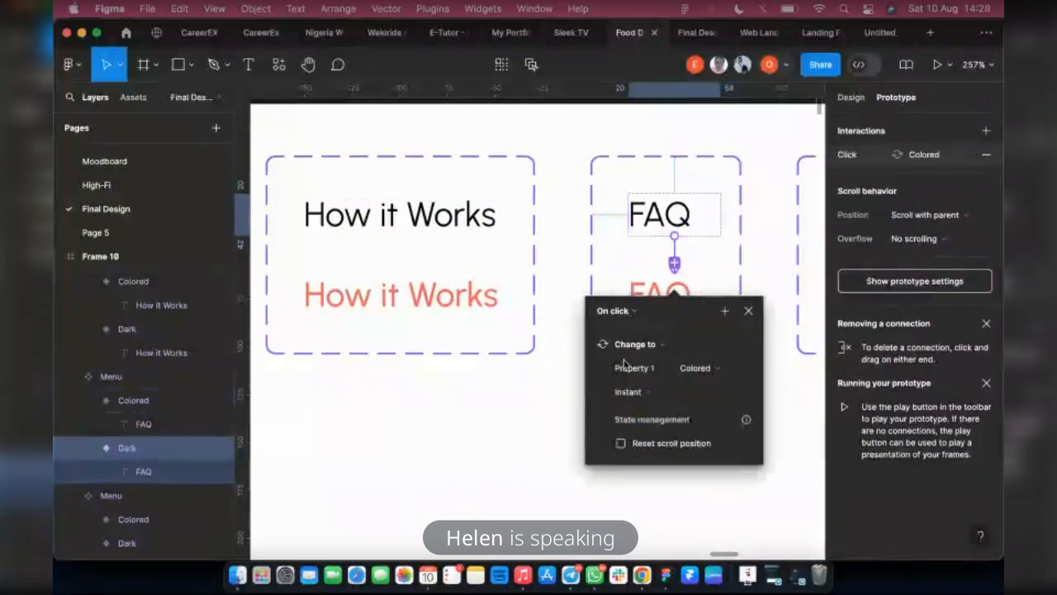
{"action": "left_click", "coordinate": [615, 311]}
{"action": "left_click", "coordinate": [628, 346]}
{"action": "scroll", "coordinate": [718, 223], "scroll_direction": "right", "scroll_amount": 5}
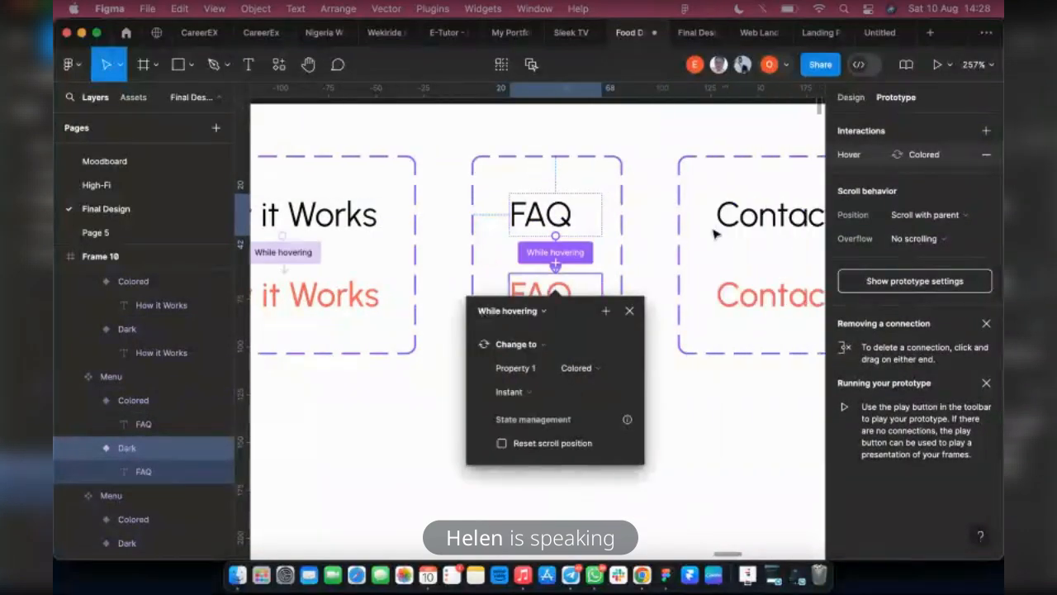
{"action": "left_click", "coordinate": [730, 214]}
{"action": "left_click_drag", "start_coordinate": [710, 236], "coordinate": [709, 303]}
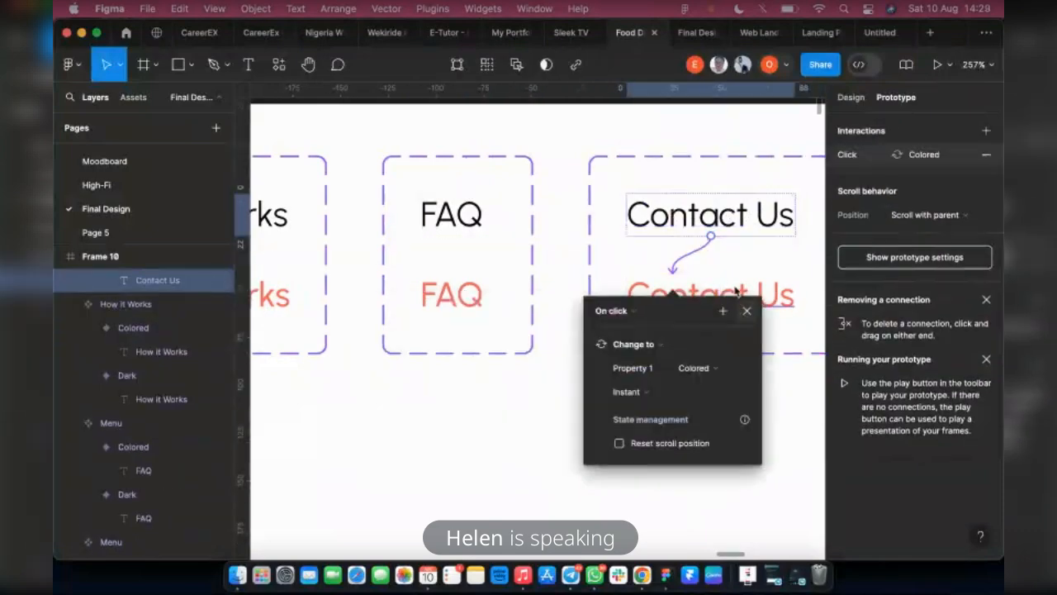
{"action": "left_click", "coordinate": [722, 232]}
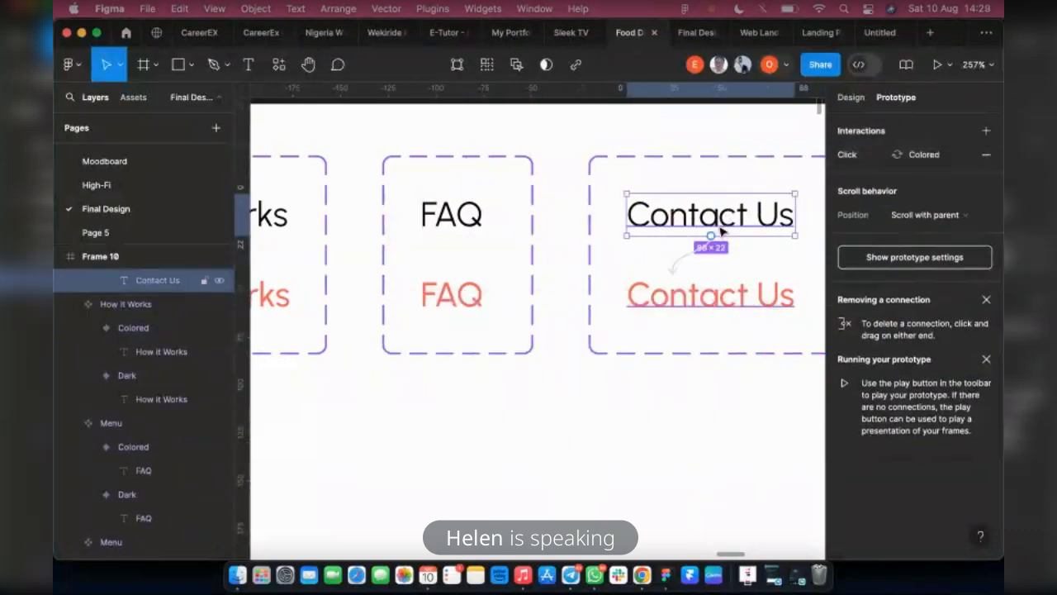
{"action": "left_click", "coordinate": [986, 154]}
Widen the Contact Us variants to fit their text, the Dark one to about 88 and the Colored one to about 93
{"action": "scroll", "coordinate": [113, 286], "scroll_direction": "up", "scroll_amount": 1}
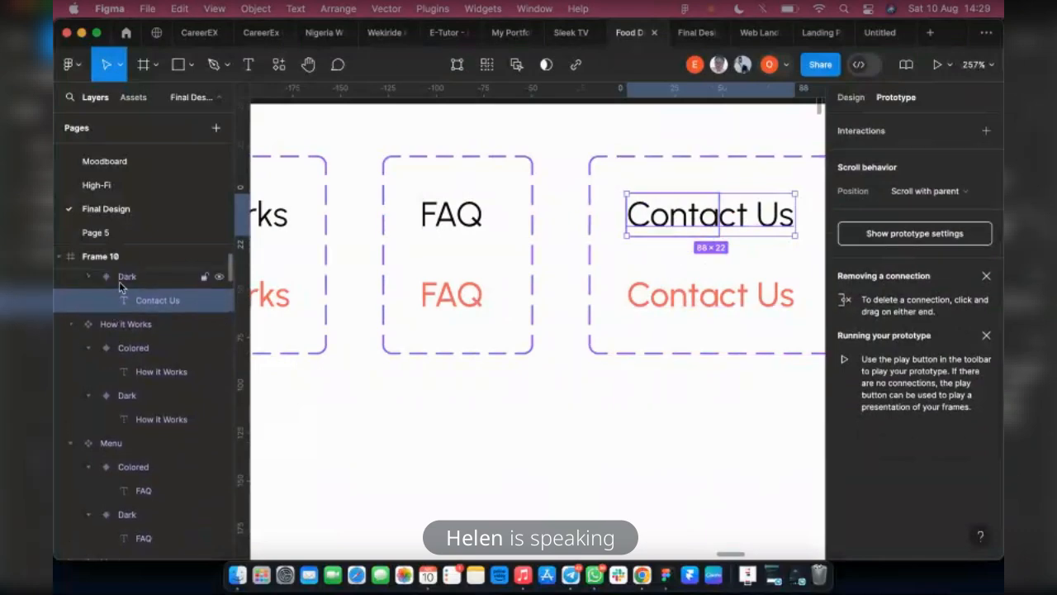
{"action": "left_click", "coordinate": [124, 281]}
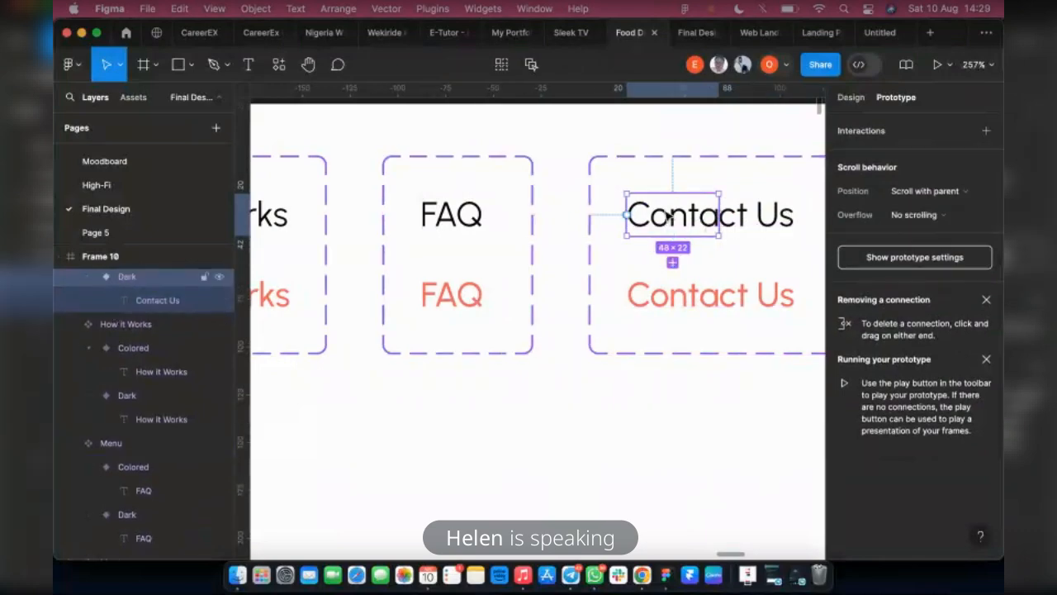
{"action": "scroll", "coordinate": [692, 216], "scroll_direction": "right", "scroll_amount": 3}
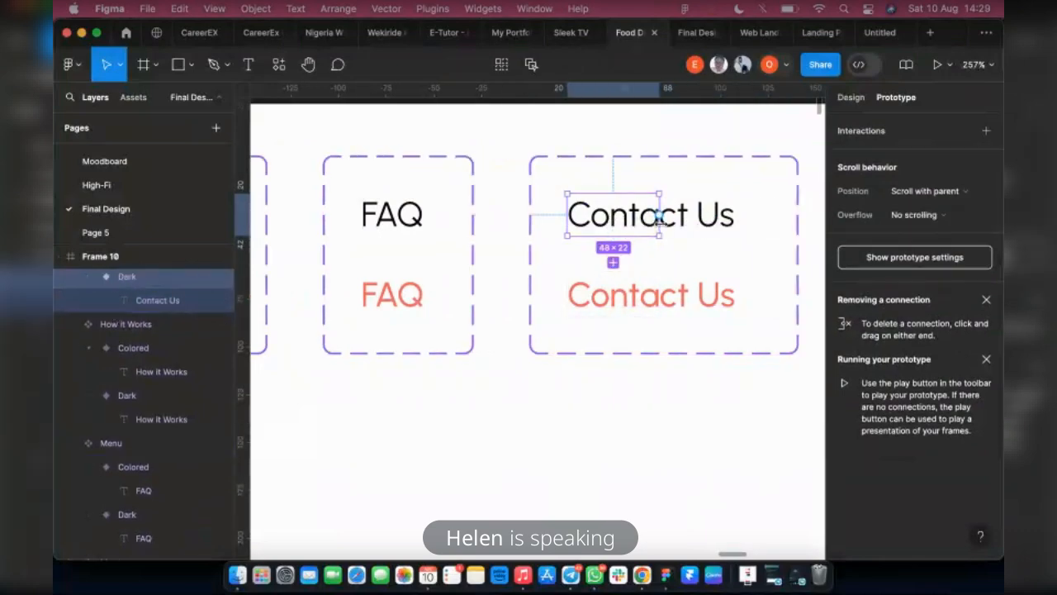
{"action": "left_click", "coordinate": [851, 98]}
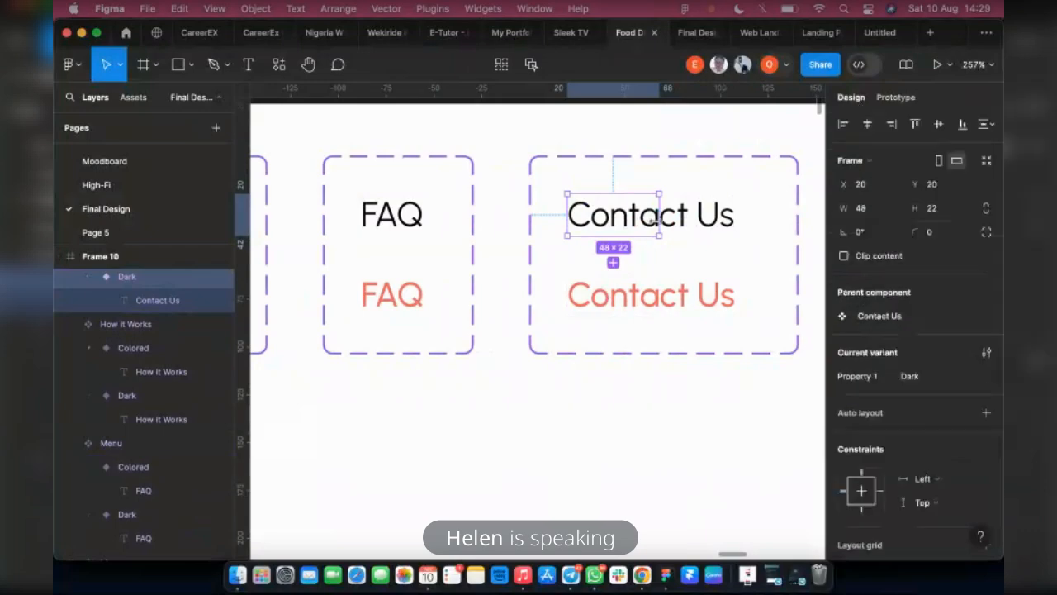
{"action": "left_click_drag", "start_coordinate": [659, 219], "coordinate": [735, 213]}
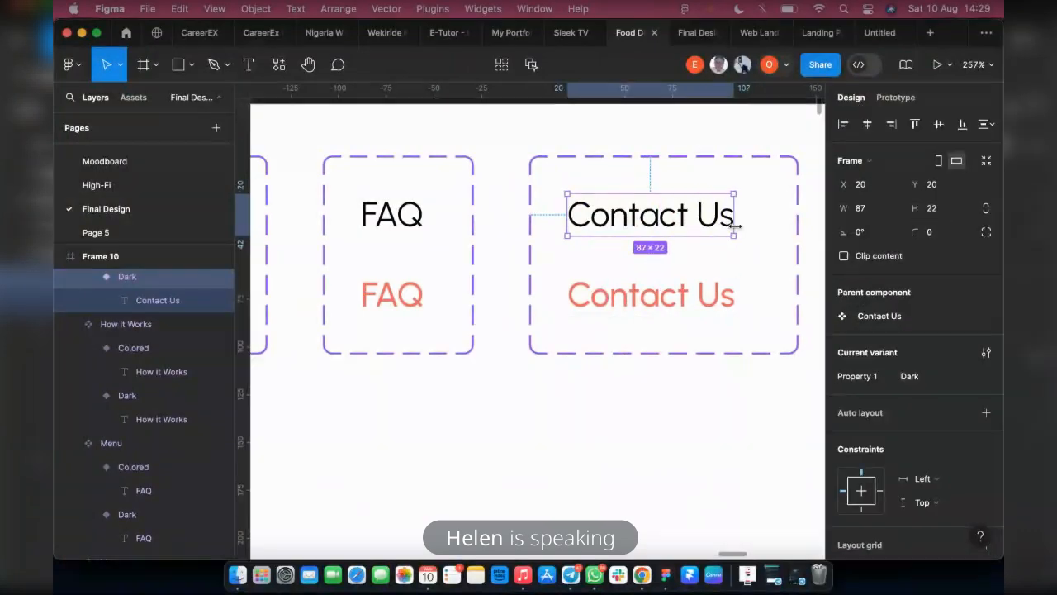
{"action": "left_click", "coordinate": [632, 299]}
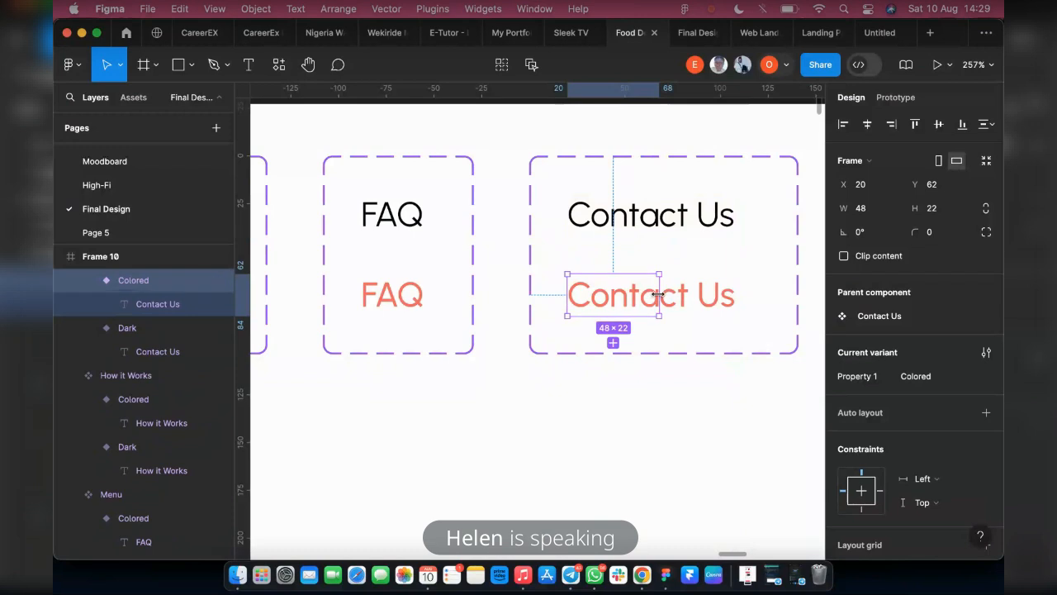
{"action": "left_click_drag", "start_coordinate": [730, 298], "coordinate": [746, 299]}
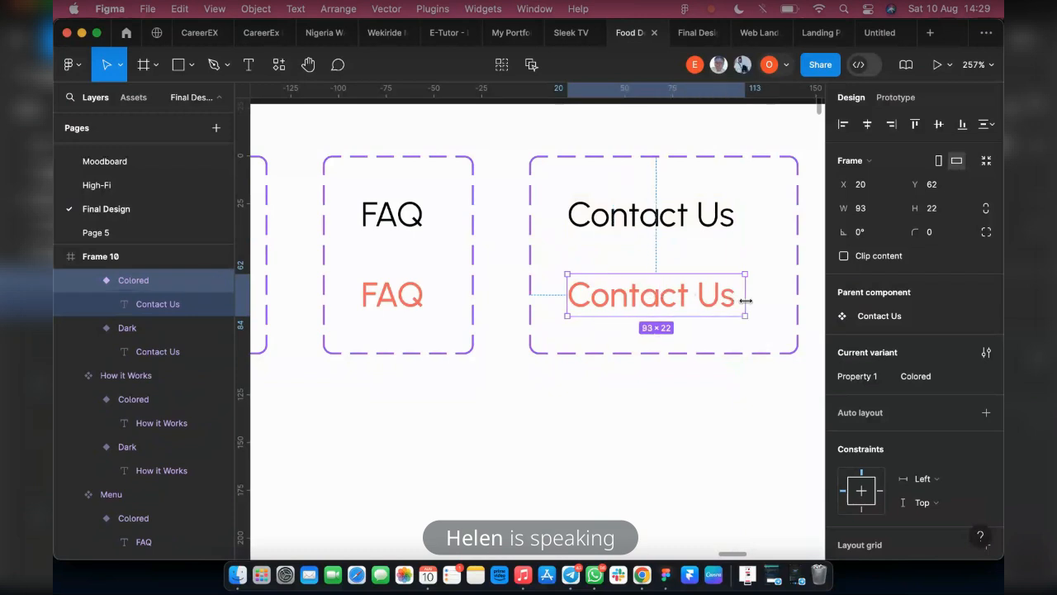
{"action": "left_click", "coordinate": [393, 232]}
{"action": "double_click", "coordinate": [392, 217]}
{"action": "left_click_drag", "start_coordinate": [448, 224], "coordinate": [431, 219]}
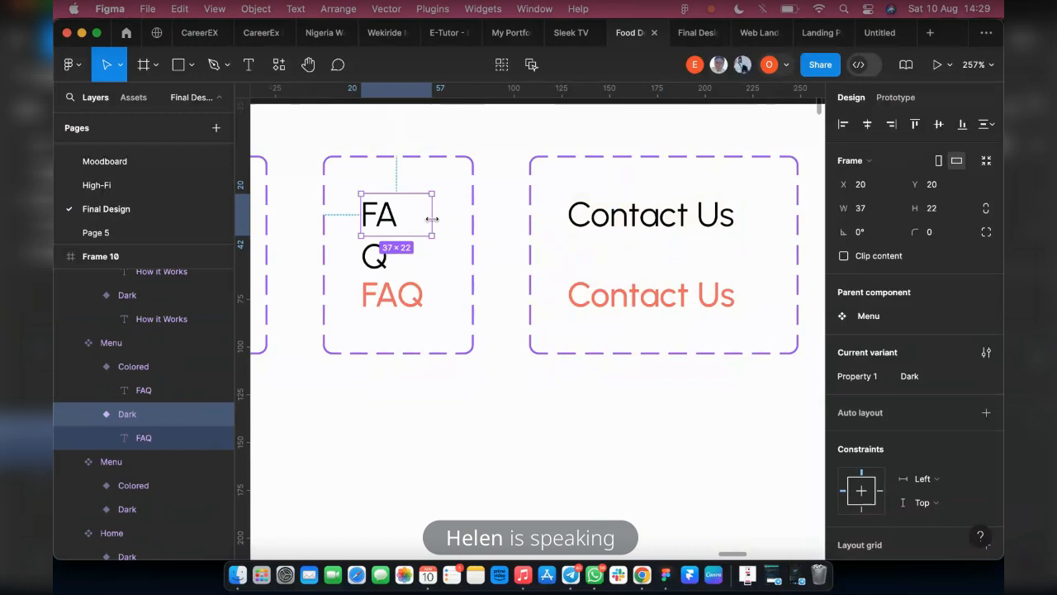
{"action": "double_click", "coordinate": [356, 201]}
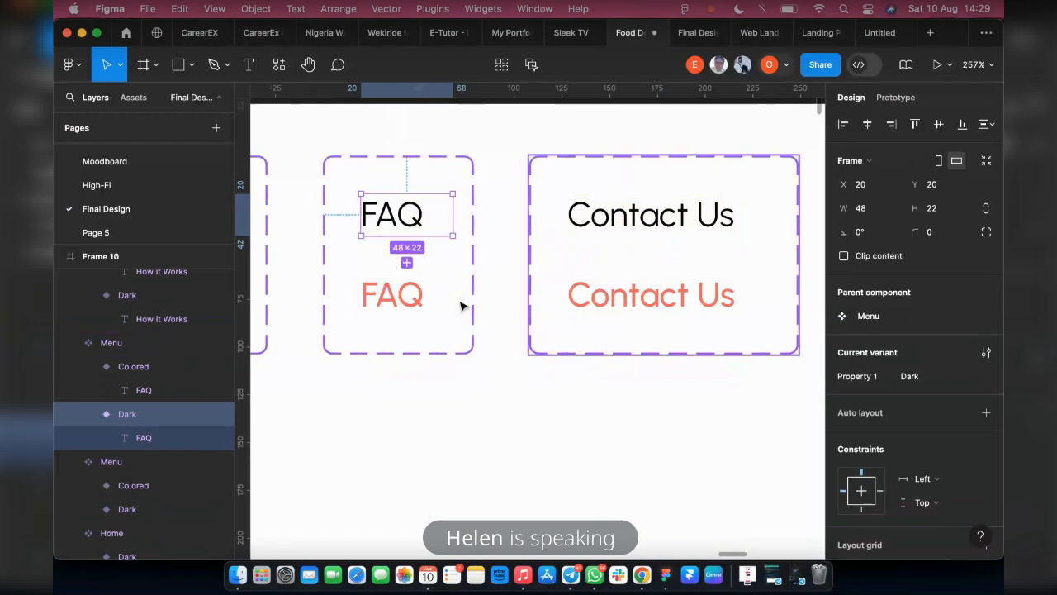
{"action": "scroll", "coordinate": [396, 247], "scroll_direction": "left", "scroll_amount": 4}
{"action": "left_click", "coordinate": [351, 217]}
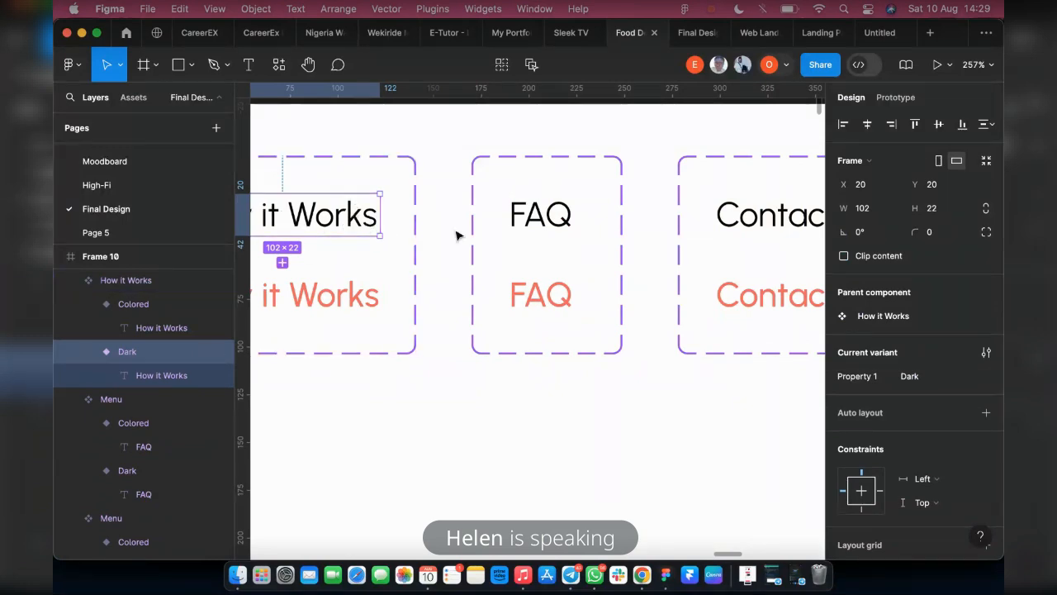
Add a While hovering interaction to the Dark Contact Us variant that changes it to the Colored variant
{"action": "scroll", "coordinate": [715, 256], "scroll_direction": "right", "scroll_amount": 3}
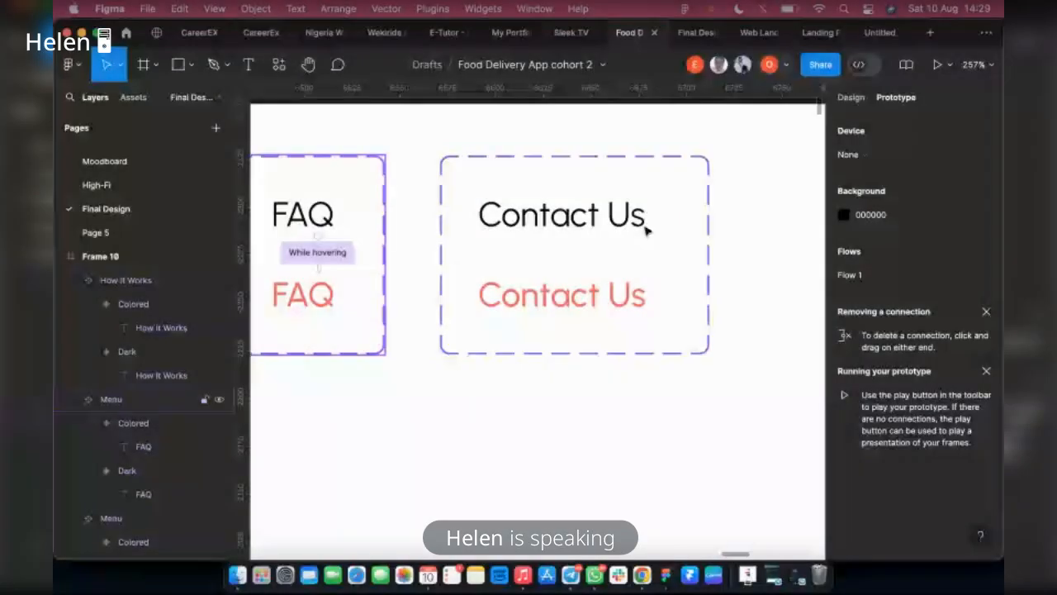
{"action": "left_click", "coordinate": [646, 228]}
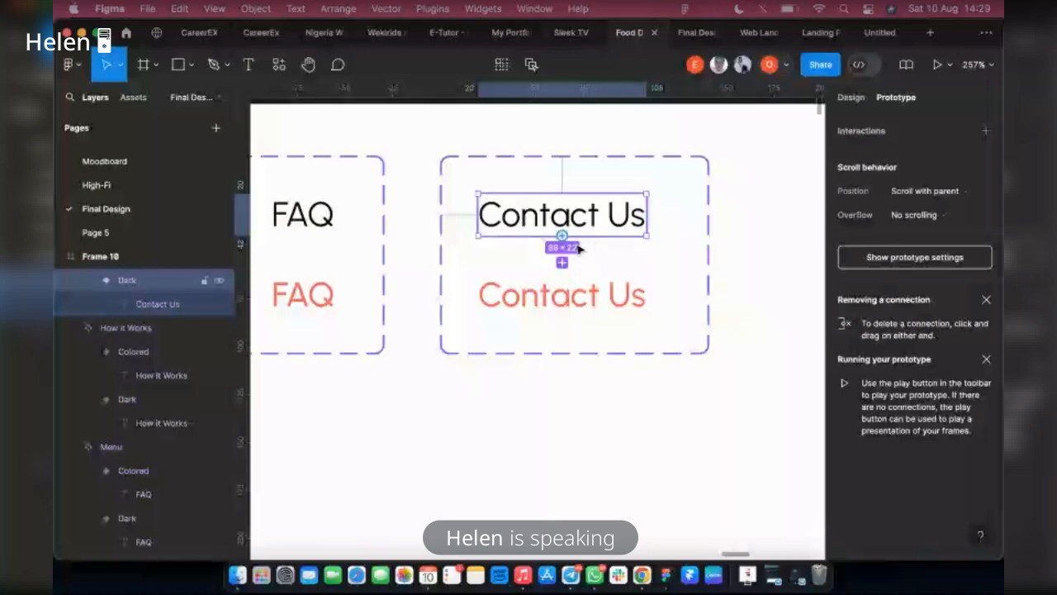
{"action": "left_click_drag", "start_coordinate": [561, 263], "coordinate": [562, 295]}
{"action": "left_click", "coordinate": [503, 311]}
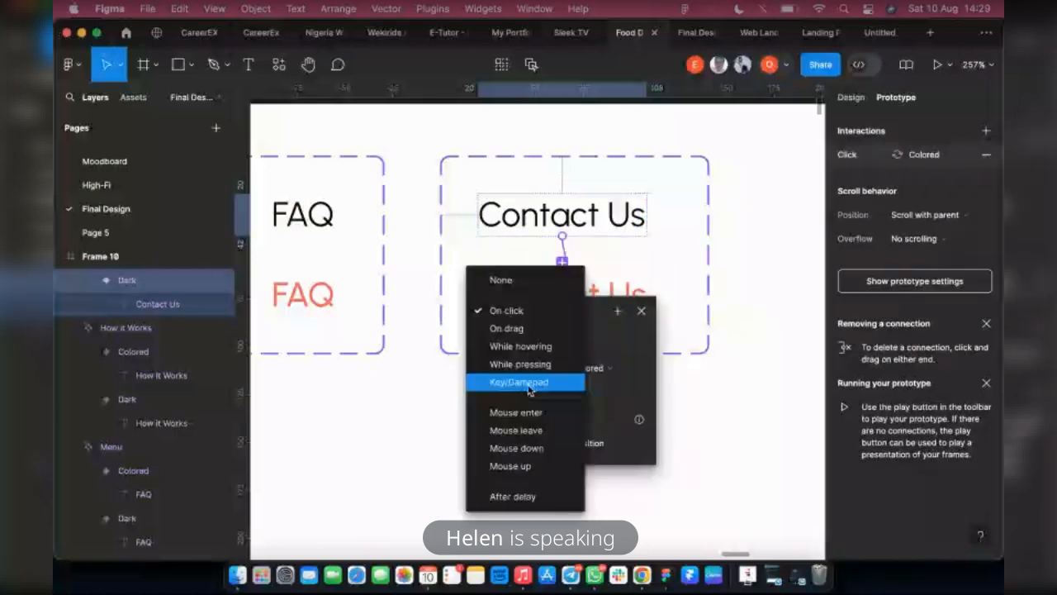
{"action": "left_click", "coordinate": [520, 346]}
{"action": "left_click", "coordinate": [684, 372]}
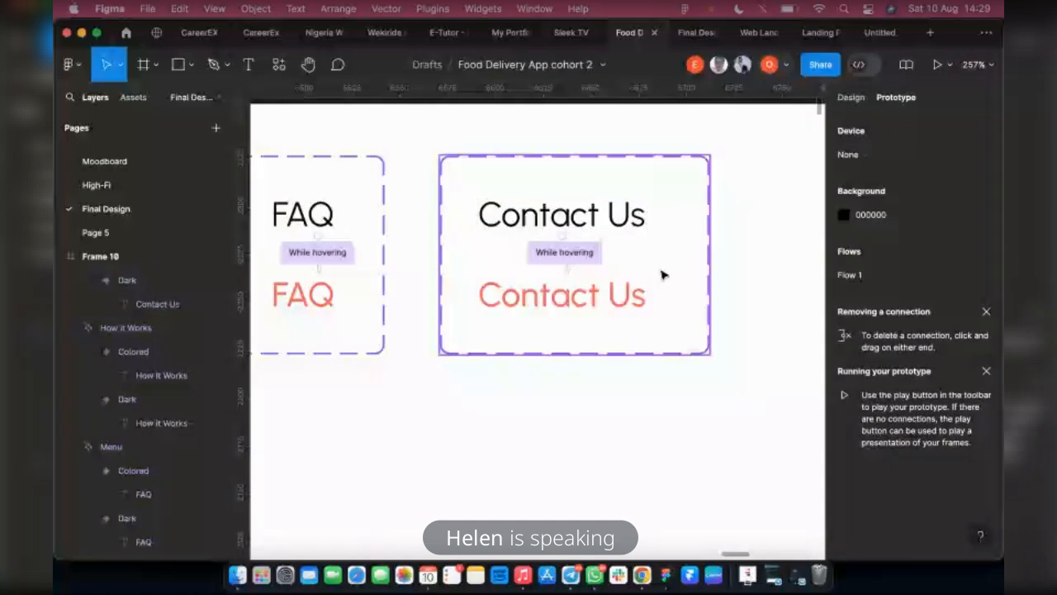
Copy the Colored Home variant and the Dark Menu, How it Works, FAQ and Contact Us variants onto the Landing Page beside the MavyFood logo
{"action": "scroll", "coordinate": [663, 273], "scroll_direction": "down", "scroll_amount": 5}
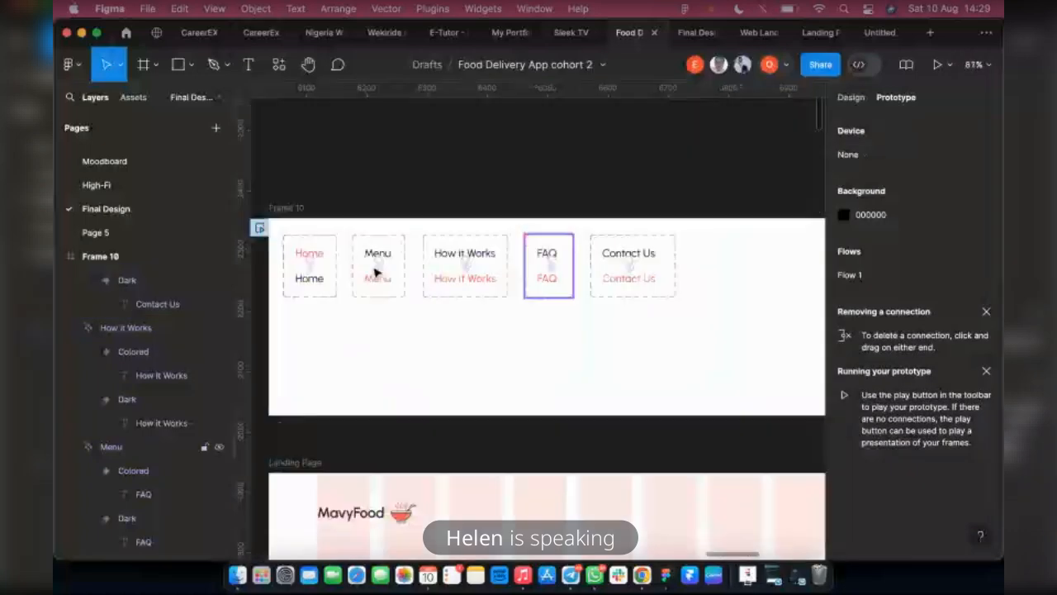
{"action": "left_click", "coordinate": [853, 99]}
{"action": "scroll", "coordinate": [388, 223], "scroll_direction": "down", "scroll_amount": 3}
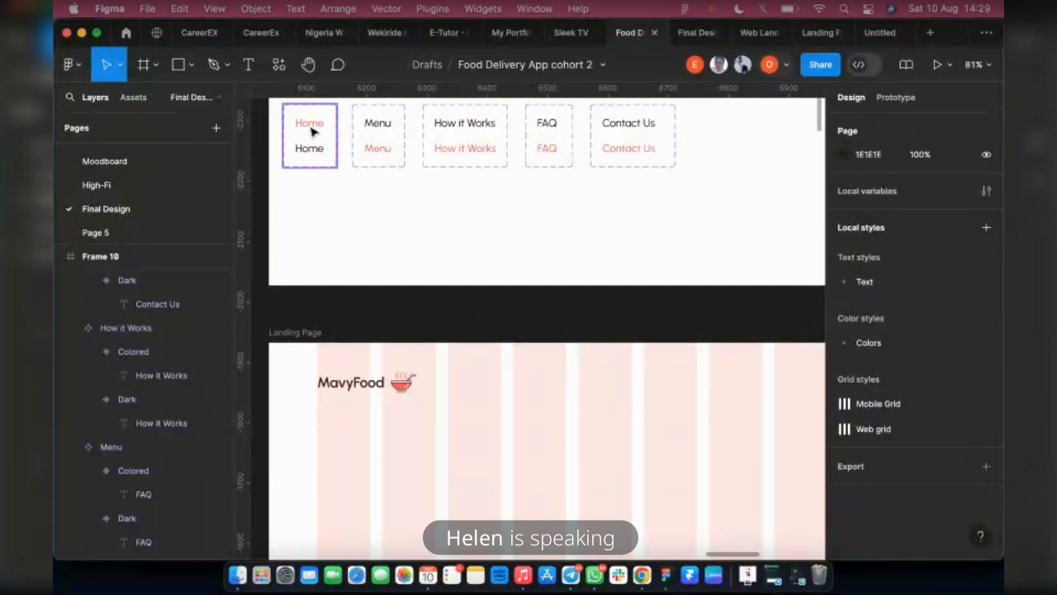
{"action": "left_click", "coordinate": [311, 128], "text": "super"}
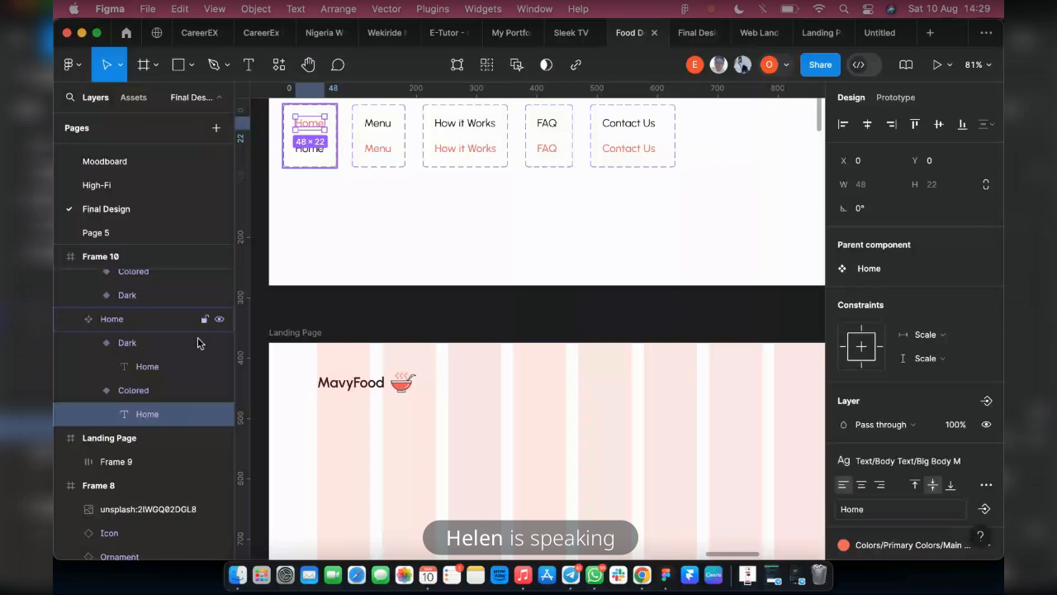
{"action": "key", "text": "Escape"}
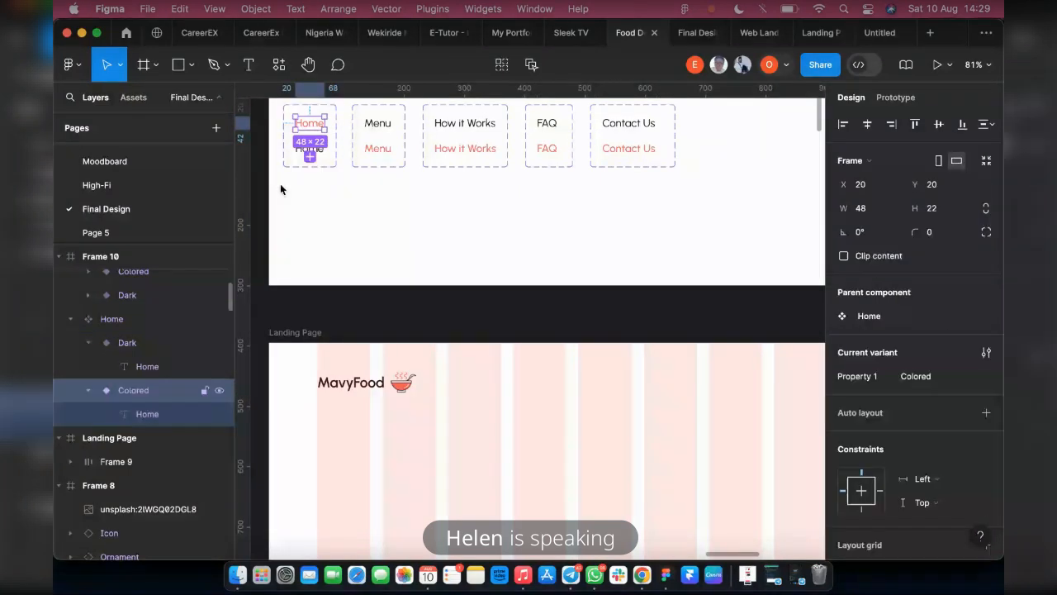
{"action": "left_click", "coordinate": [368, 122], "text": "shift"}
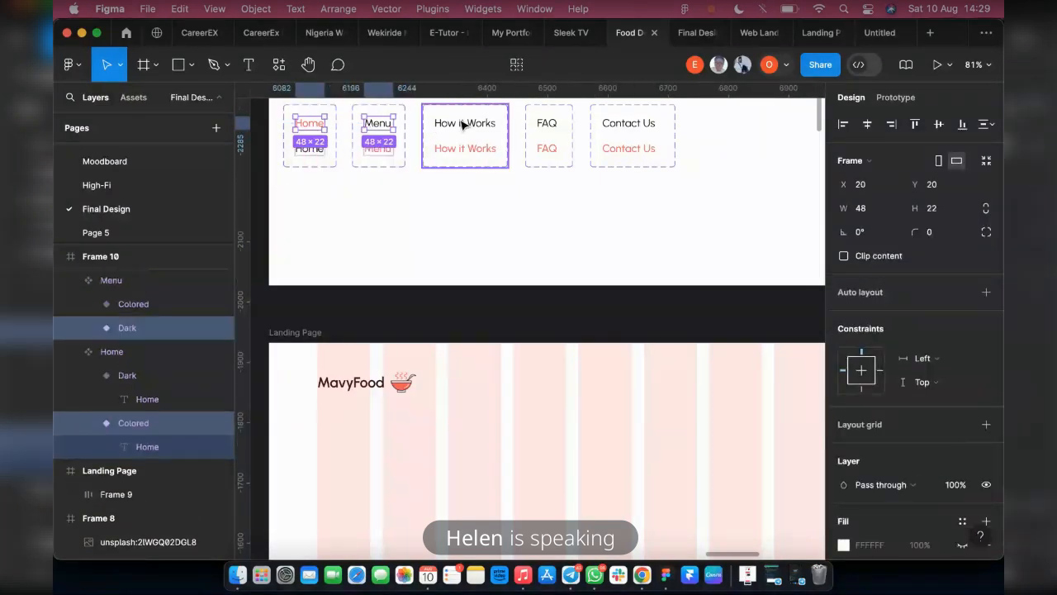
{"action": "left_click", "coordinate": [462, 124], "text": "shift"}
{"action": "left_click", "coordinate": [547, 124], "text": "shift"}
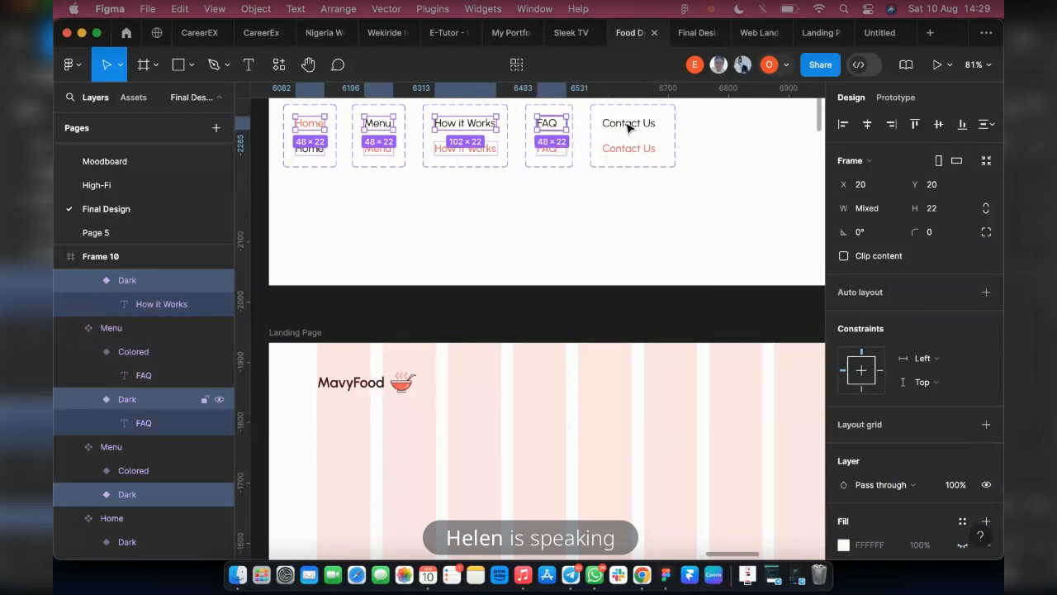
{"action": "left_click", "coordinate": [627, 124], "text": "shift"}
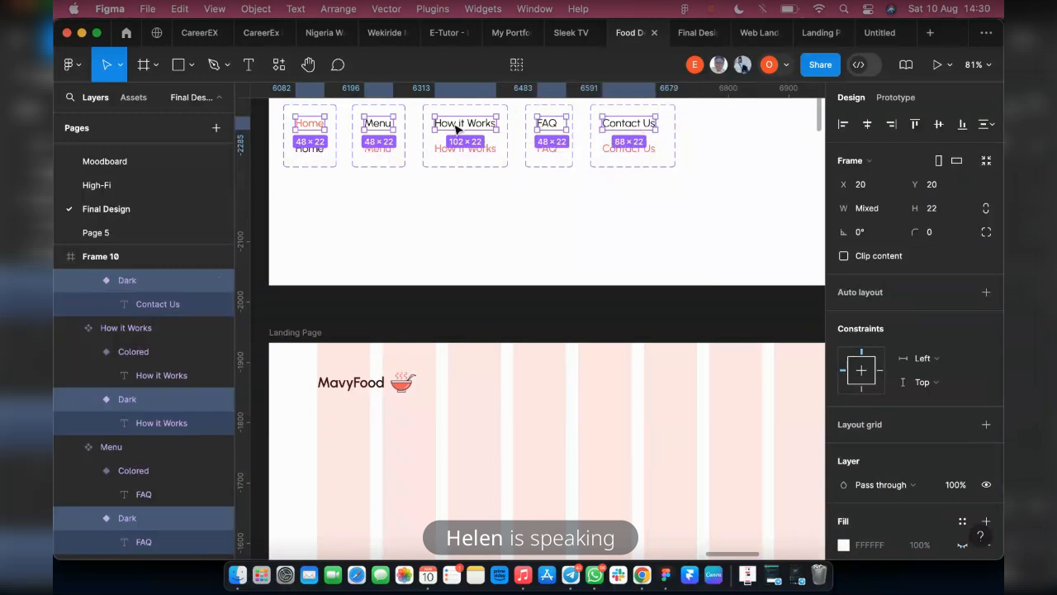
{"action": "left_click_drag", "start_coordinate": [453, 124], "coordinate": [569, 385]}
{"action": "key", "text": "super+z"}
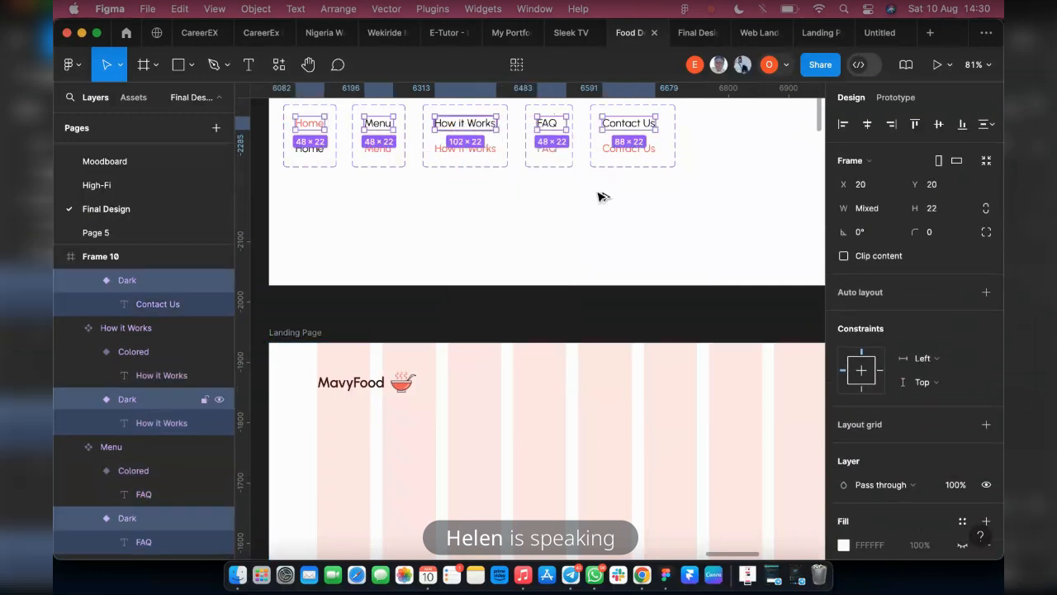
{"action": "key", "text": "super+v"}
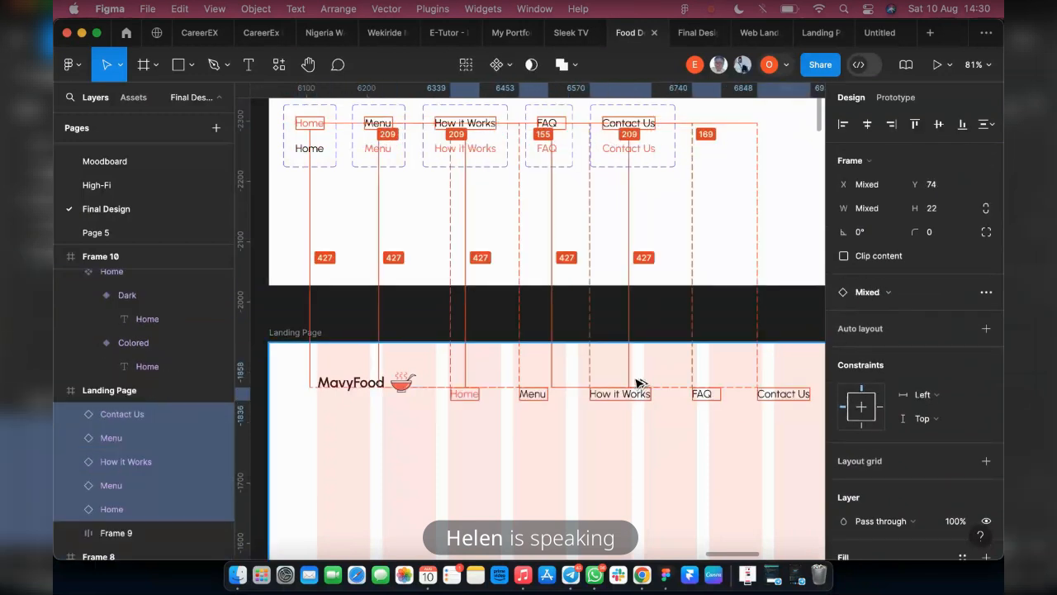
{"action": "left_click_drag", "start_coordinate": [639, 383], "coordinate": [623, 392]}
Wrap the five navigation links on the Landing Page in a horizontal auto layout and move the row farther right from the logo
{"action": "scroll", "coordinate": [521, 385], "scroll_direction": "right", "scroll_amount": 1}
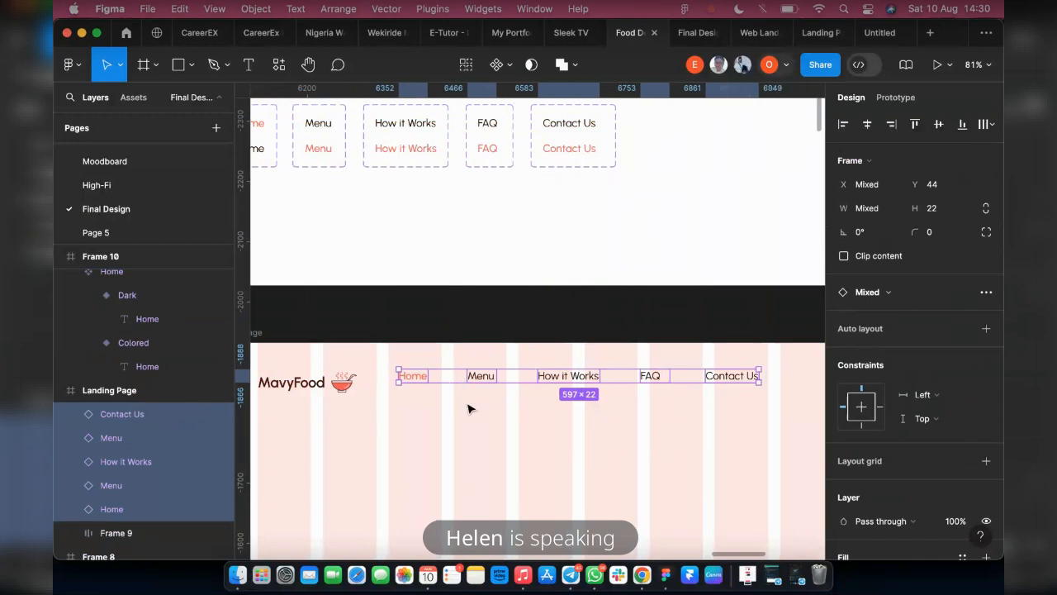
{"action": "key", "text": "shift+a"}
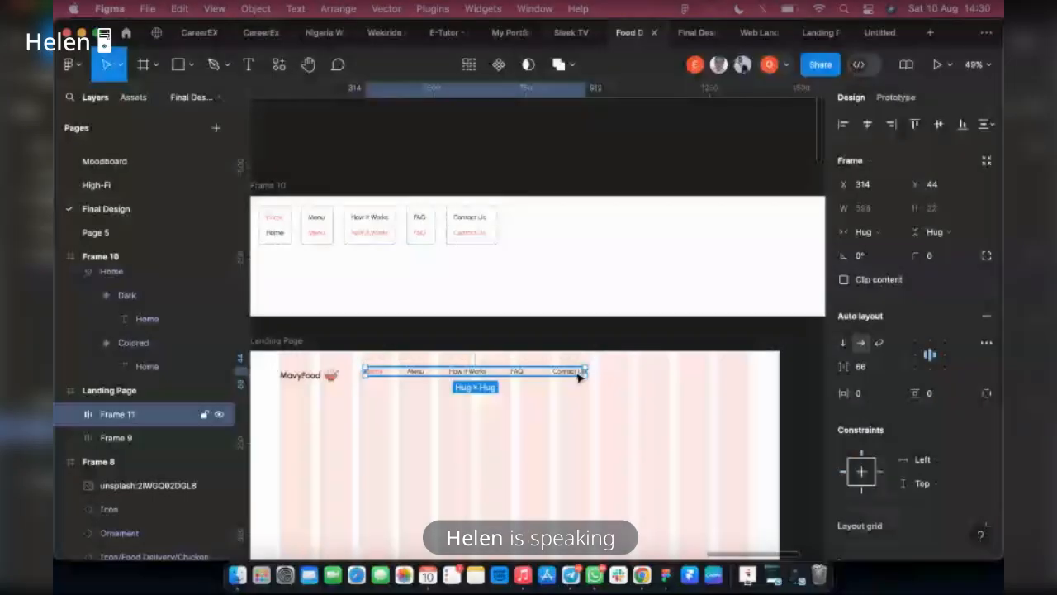
{"action": "left_click_drag", "start_coordinate": [470, 377], "coordinate": [561, 375]}
Align the vertical centers of the logo and the navigation link row, and nudge both closer to the top of the Landing Page
{"action": "left_click", "coordinate": [301, 378], "text": "shift"}
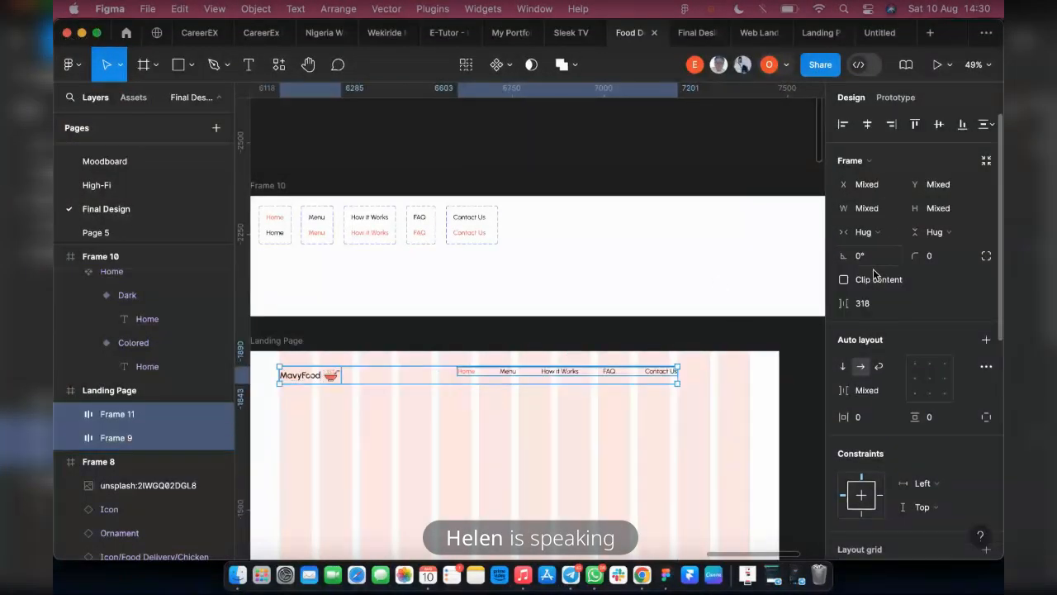
{"action": "left_click", "coordinate": [936, 127]}
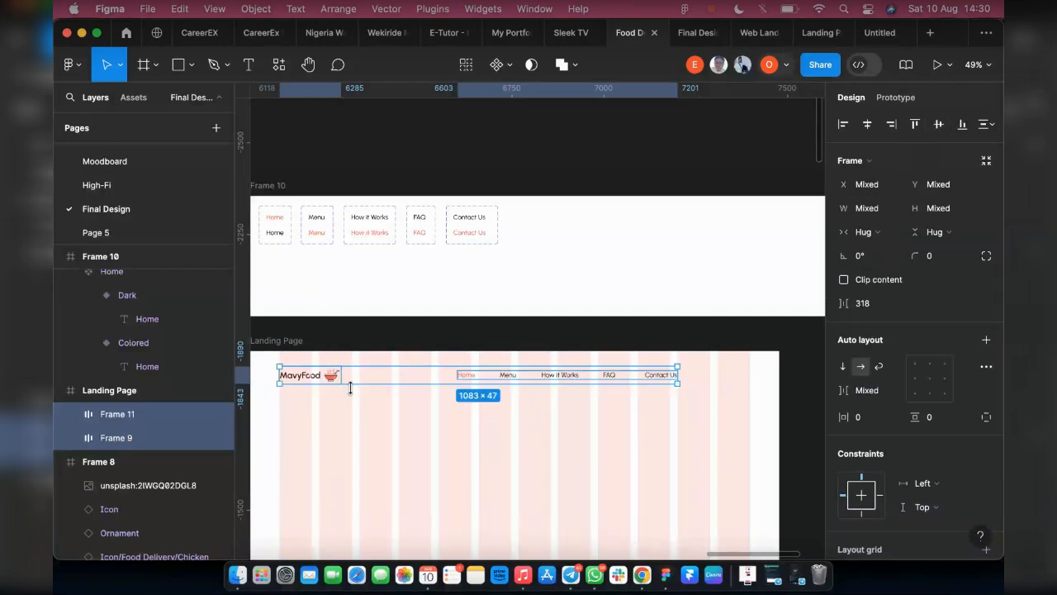
{"action": "scroll", "coordinate": [307, 371], "scroll_direction": "up", "scroll_amount": 2}
{"action": "key", "text": "Up"}
{"action": "key", "text": "Up"}
{"action": "key", "text": "Up"}
{"action": "key", "text": "Up"}
{"action": "key", "text": "Up"}
{"action": "key", "text": "Up"}
{"action": "key", "text": "Up"}
{"action": "key", "text": "Up"}
{"action": "key", "text": "Up"}
{"action": "key", "text": "Up"}
{"action": "key", "text": "Up"}
{"action": "key", "text": "Up"}
{"action": "key", "text": "Up"}
{"action": "key", "text": "Up"}
{"action": "key", "text": "Up"}
{"action": "key", "text": "Up"}
{"action": "key", "text": "Up"}
{"action": "key", "text": "Up"}
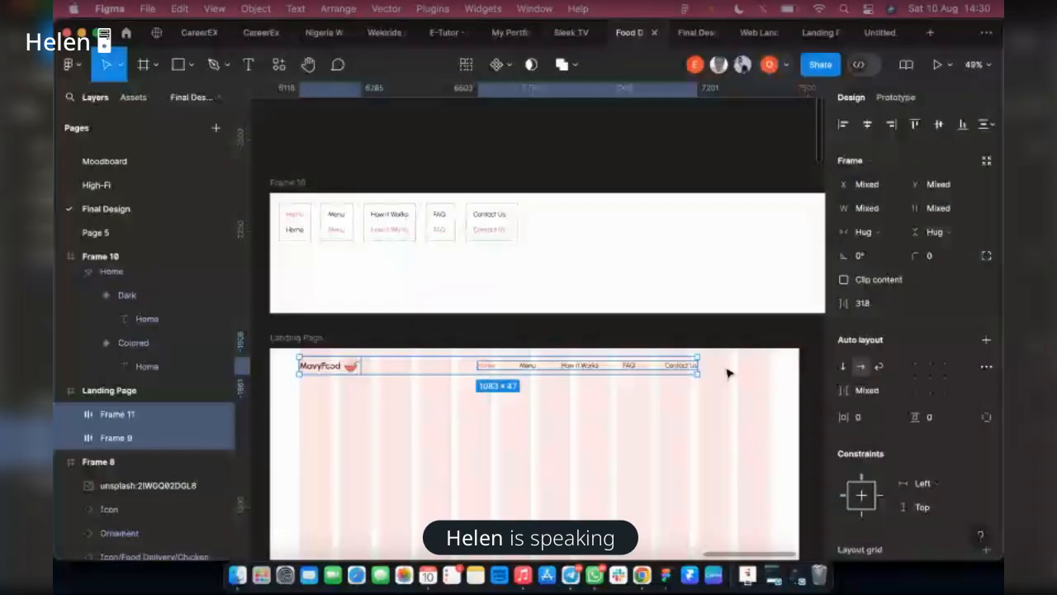
On the High-Fi page, delete the two-variant Sign Up component set from the Buttons style guide
{"action": "scroll", "coordinate": [727, 373], "scroll_direction": "down", "scroll_amount": 3}
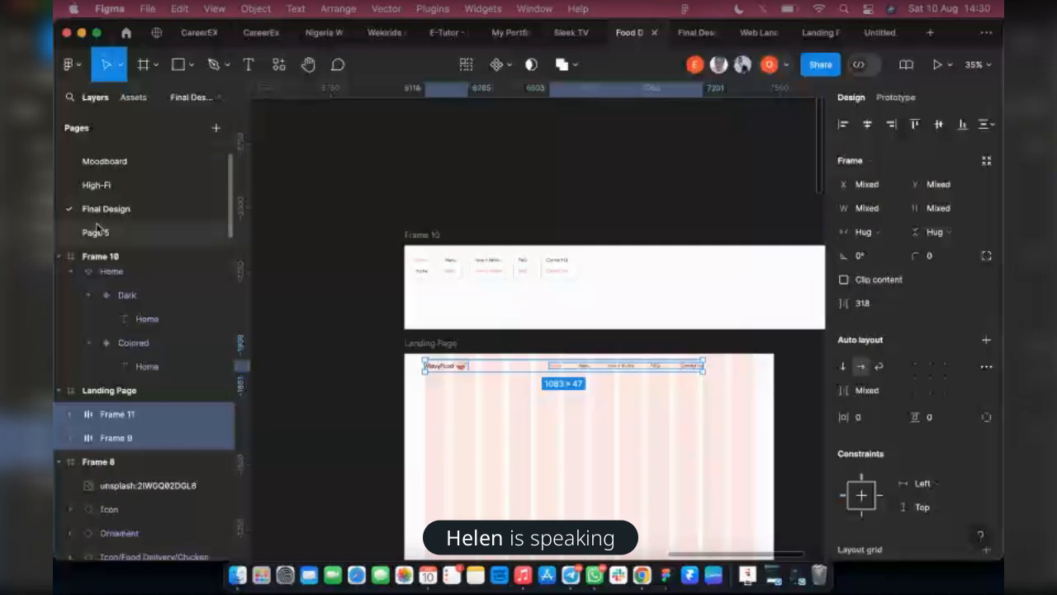
{"action": "scroll", "coordinate": [301, 240], "scroll_direction": "down", "scroll_amount": 2}
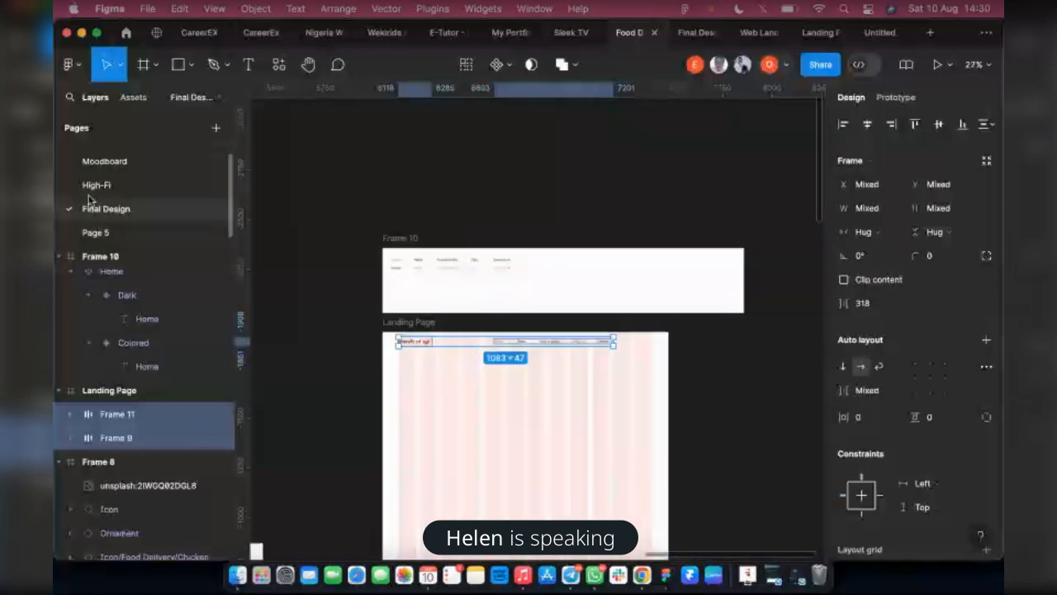
{"action": "scroll", "coordinate": [89, 199], "scroll_direction": "up", "scroll_amount": 2}
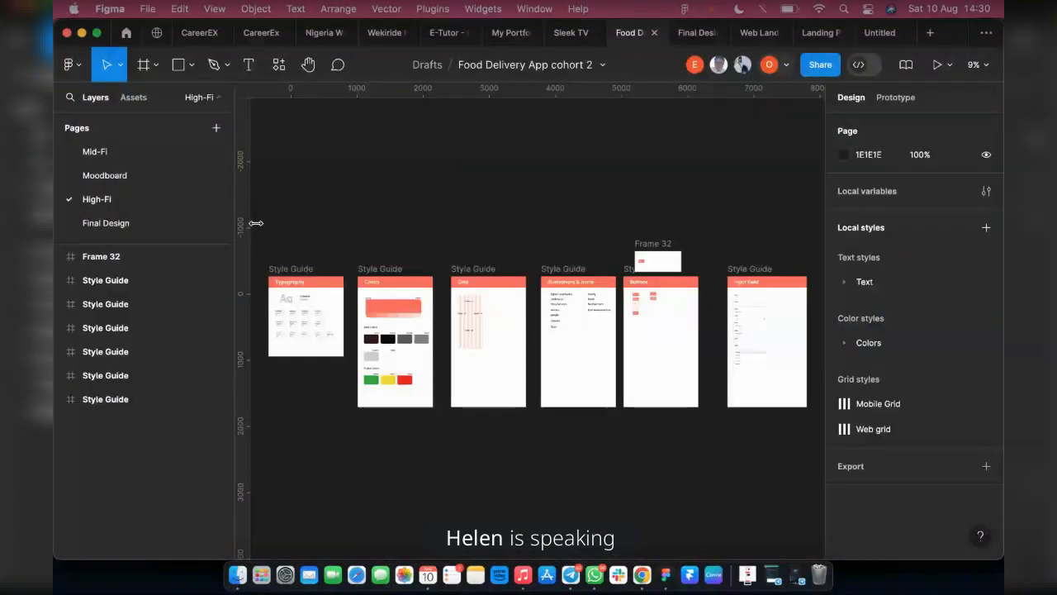
{"action": "scroll", "coordinate": [645, 407], "scroll_direction": "up", "scroll_amount": 5}
{"action": "scroll", "coordinate": [644, 407], "scroll_direction": "up", "scroll_amount": 5}
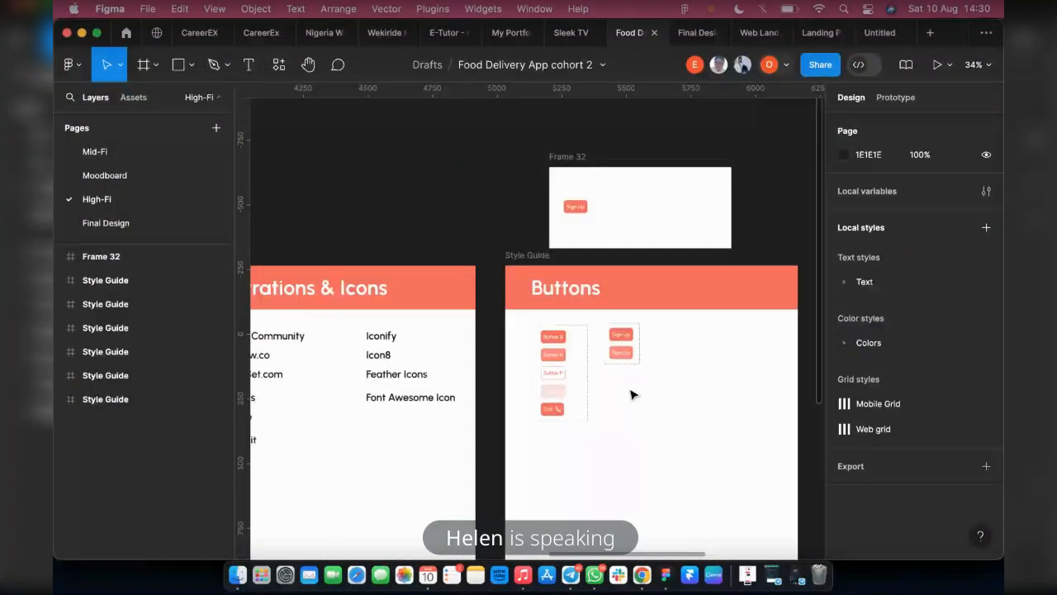
{"action": "left_click", "coordinate": [626, 351]}
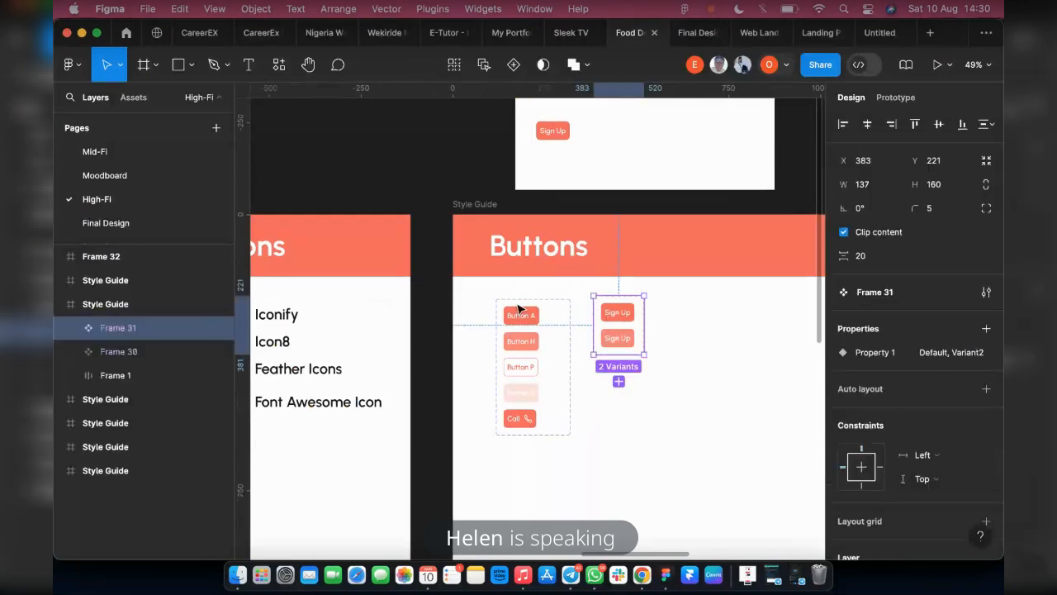
{"action": "scroll", "coordinate": [590, 357], "scroll_direction": "up", "scroll_amount": 2}
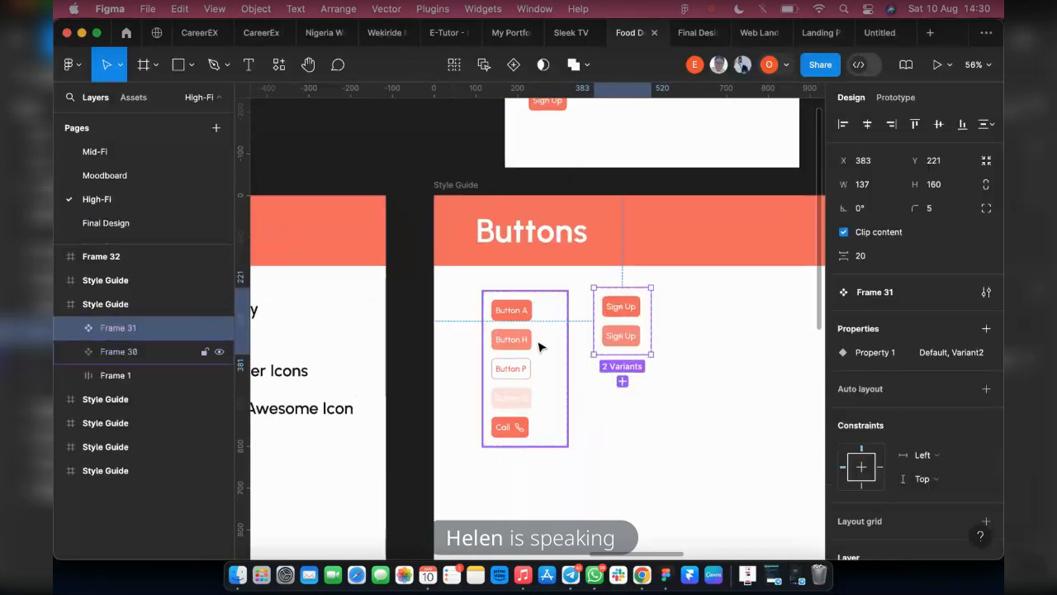
{"action": "key", "text": "Delete"}
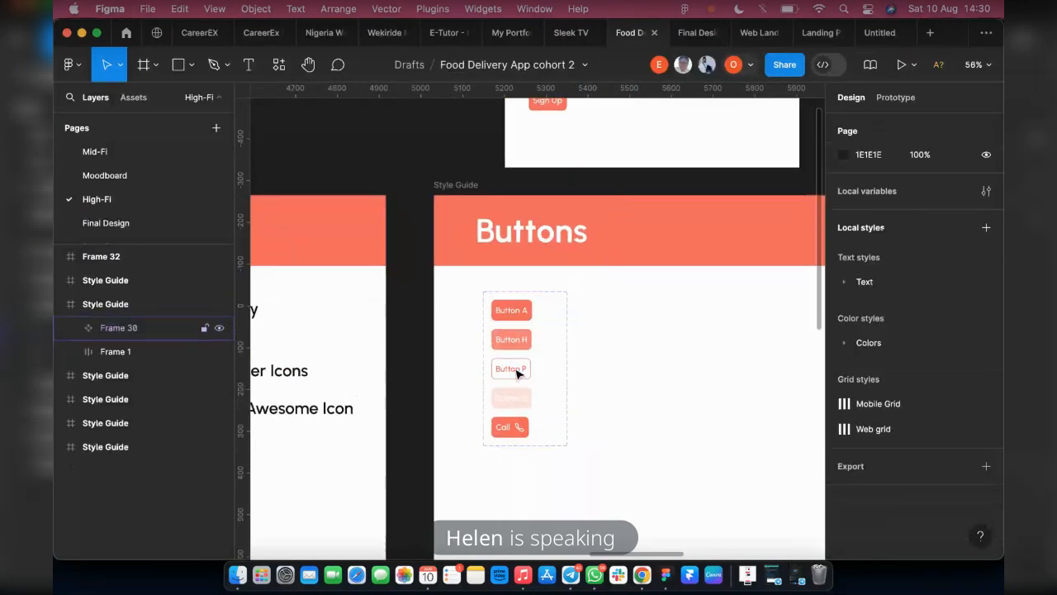
Copy the Active Button A variant from the Buttons style guide into Frame 10 on the Final Design page, beside the Contact Us component
{"action": "left_click", "coordinate": [512, 317]}
{"action": "double_click", "coordinate": [512, 314]}
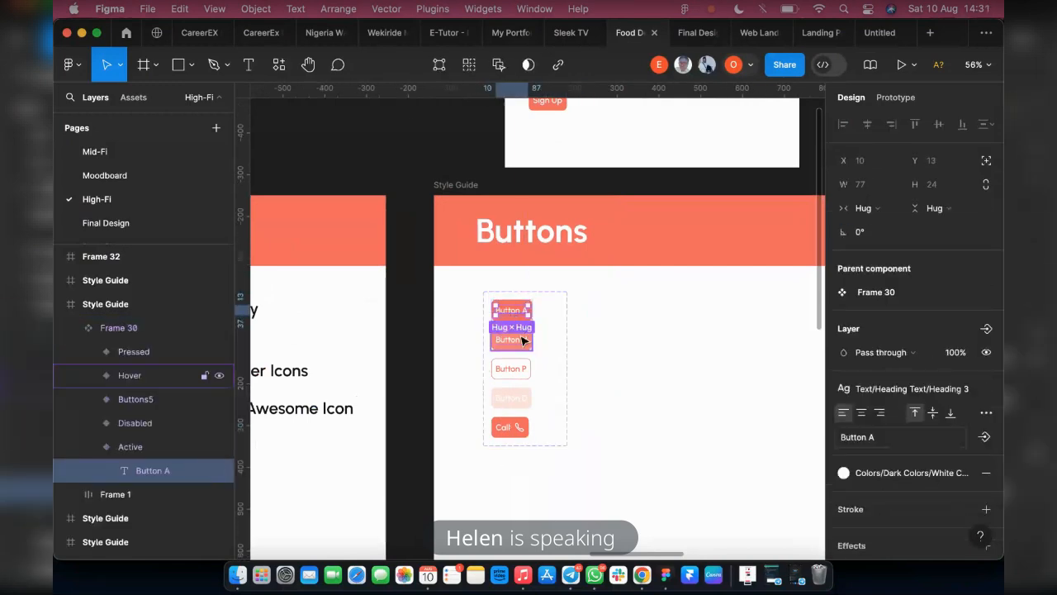
{"action": "key", "text": "Escape"}
{"action": "scroll", "coordinate": [512, 339], "scroll_direction": "up", "scroll_amount": 5}
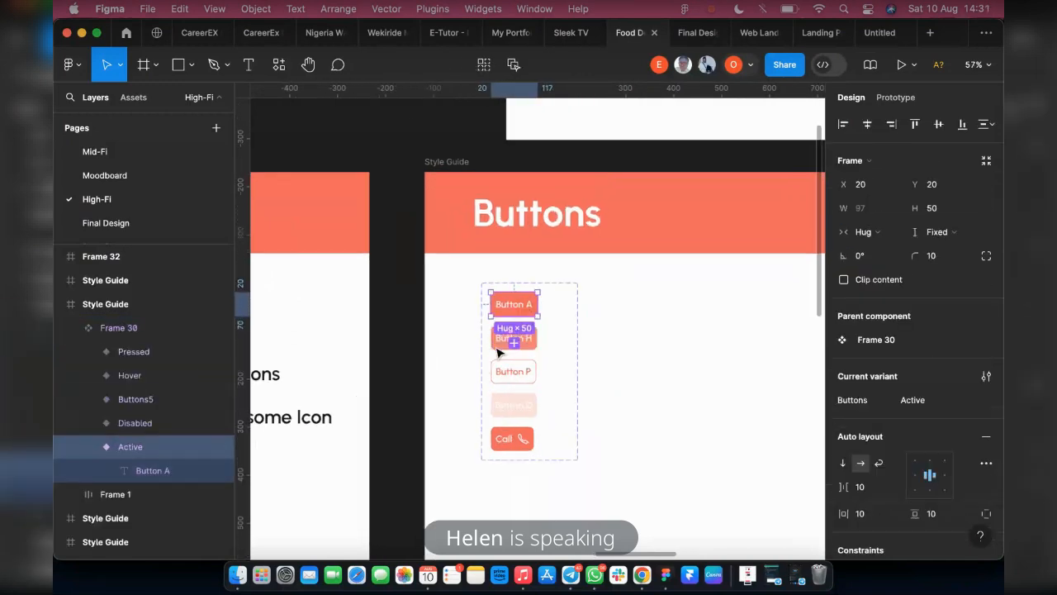
{"action": "scroll", "coordinate": [581, 357], "scroll_direction": "up", "scroll_amount": 3}
{"action": "left_click", "coordinate": [570, 351]}
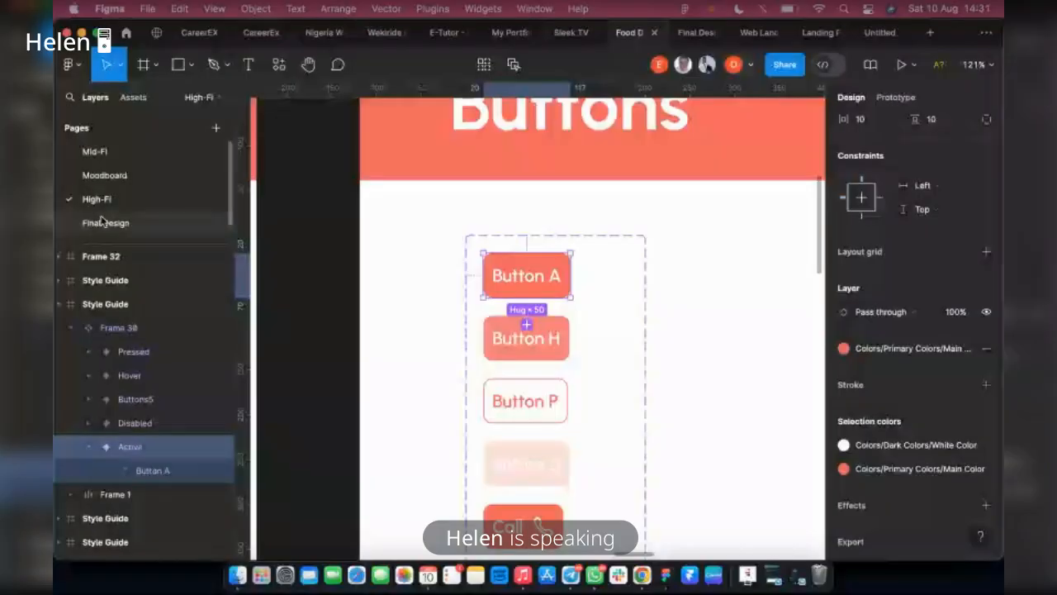
{"action": "left_click", "coordinate": [101, 223]}
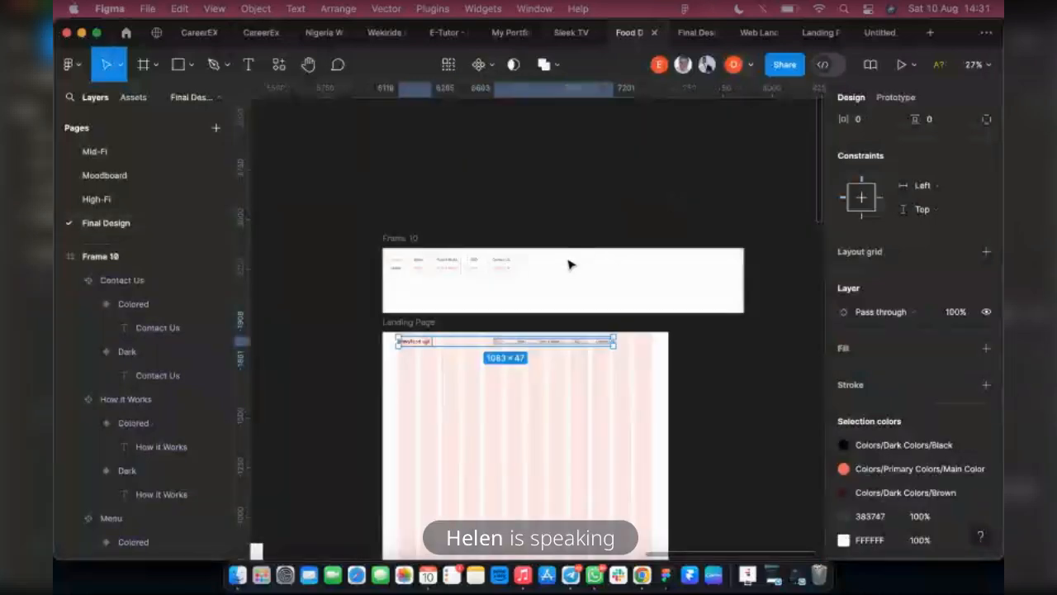
{"action": "scroll", "coordinate": [569, 263], "scroll_direction": "up", "scroll_amount": 3}
{"action": "scroll", "coordinate": [550, 270], "scroll_direction": "up", "scroll_amount": 1}
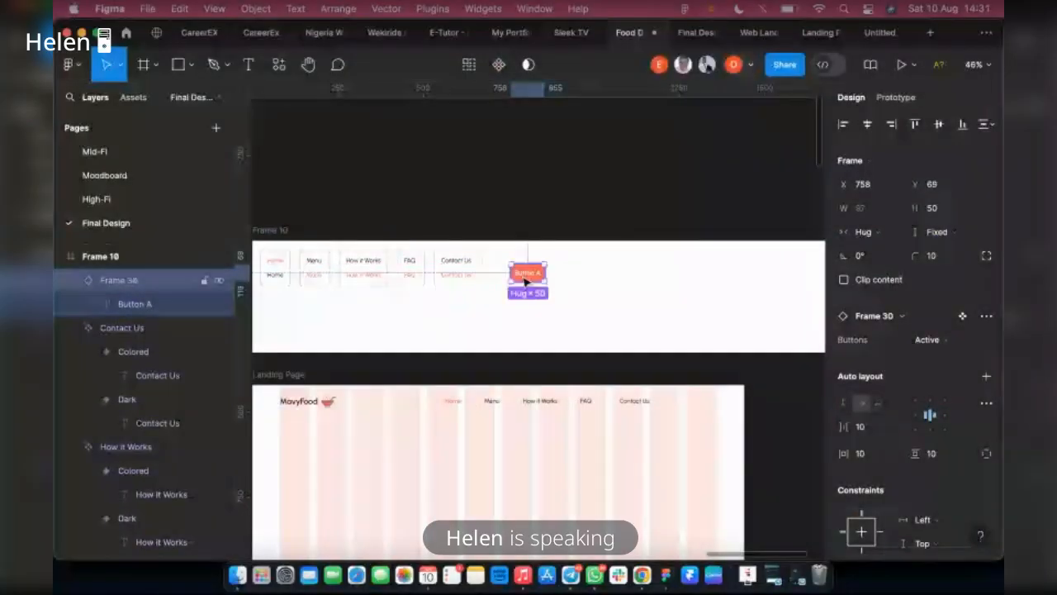
{"action": "scroll", "coordinate": [526, 278], "scroll_direction": "up", "scroll_amount": 1}
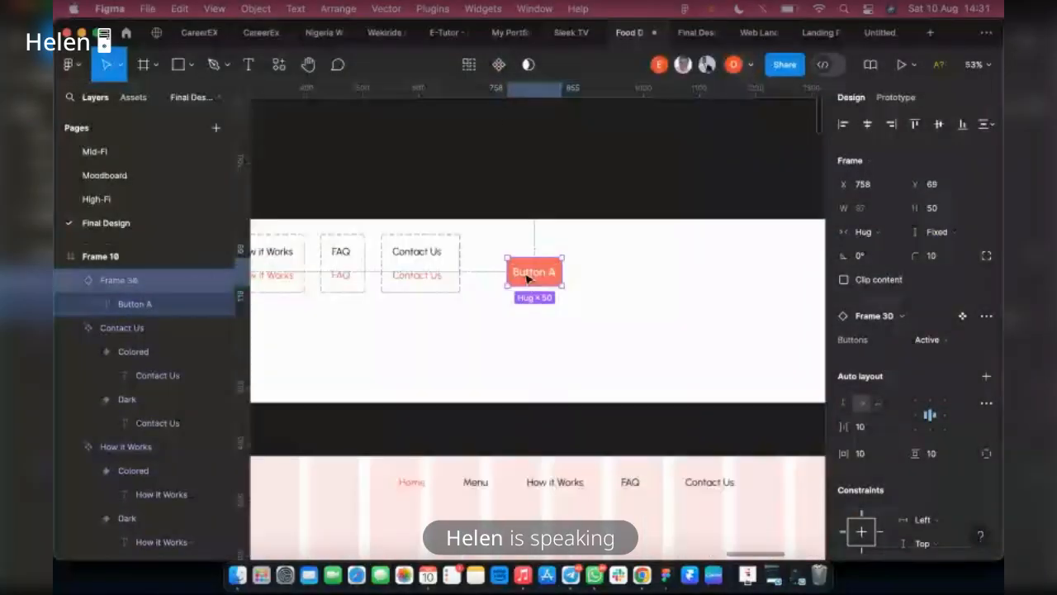
Detach the Button A instance from its component and move it to about X 861, Y 50 in Frame 10
{"action": "right_click", "coordinate": [522, 273]}
{"action": "mouse_move", "coordinate": [573, 432]}
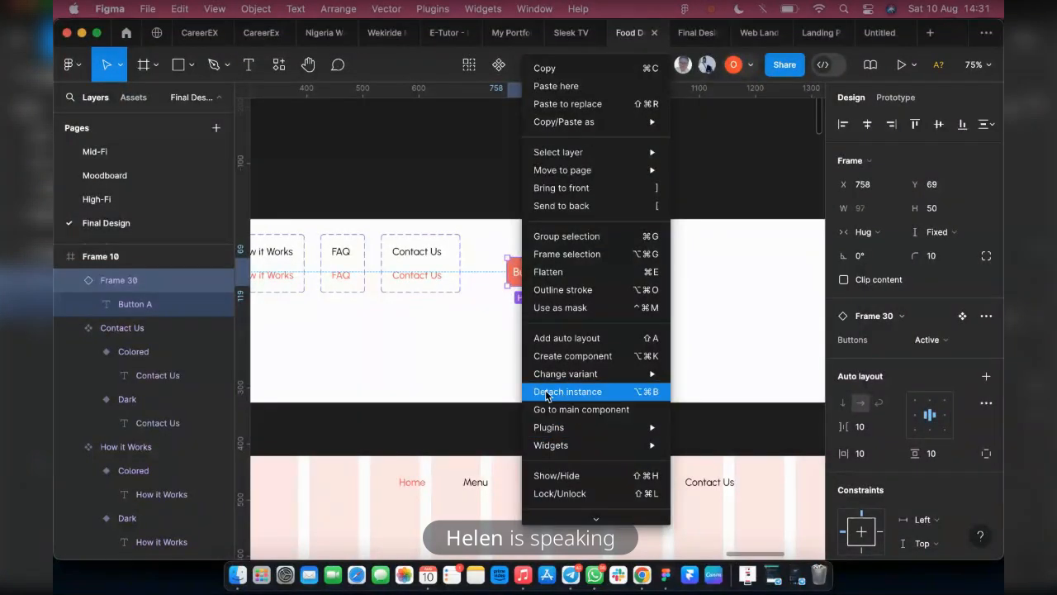
{"action": "left_click", "coordinate": [546, 395]}
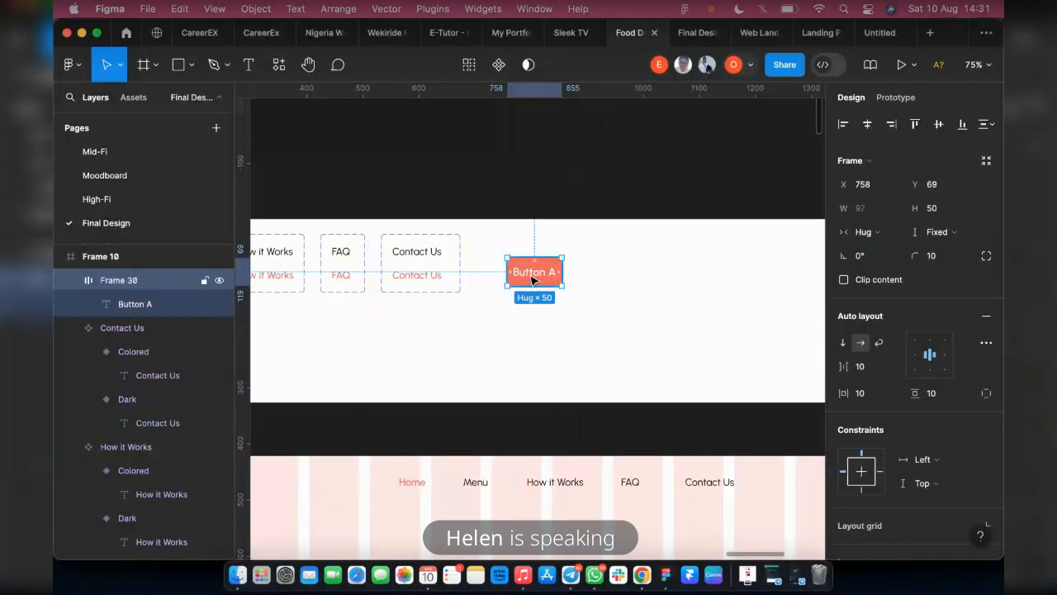
{"action": "left_click_drag", "start_coordinate": [533, 280], "coordinate": [593, 266]}
Change the label of the detached button in Frame 10 to "Sign Up"
{"action": "scroll", "coordinate": [633, 225], "scroll_direction": "up", "scroll_amount": 5}
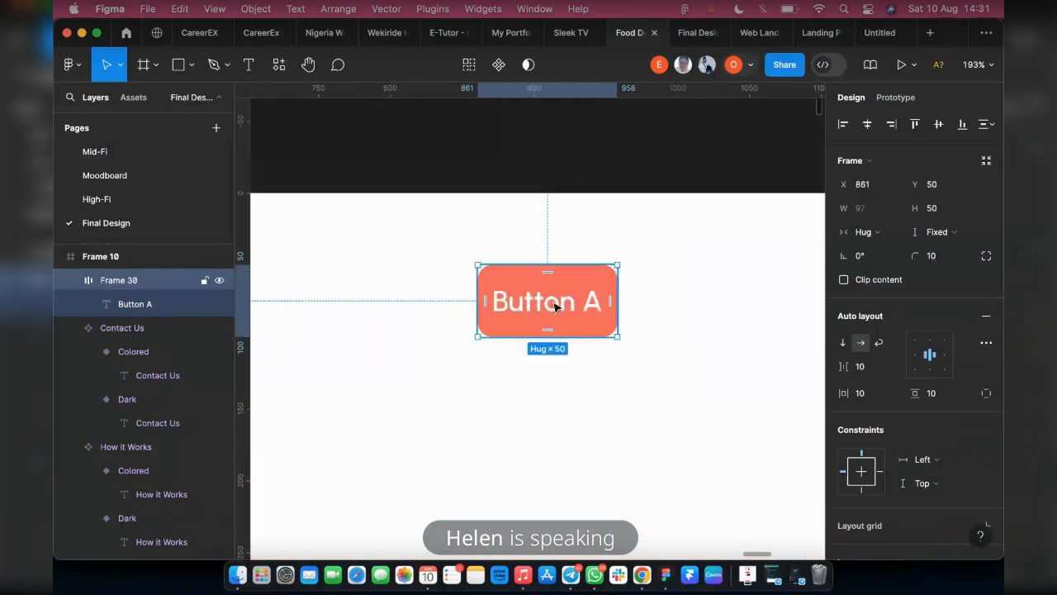
{"action": "double_click", "coordinate": [555, 306]}
{"action": "double_click", "coordinate": [552, 301]}
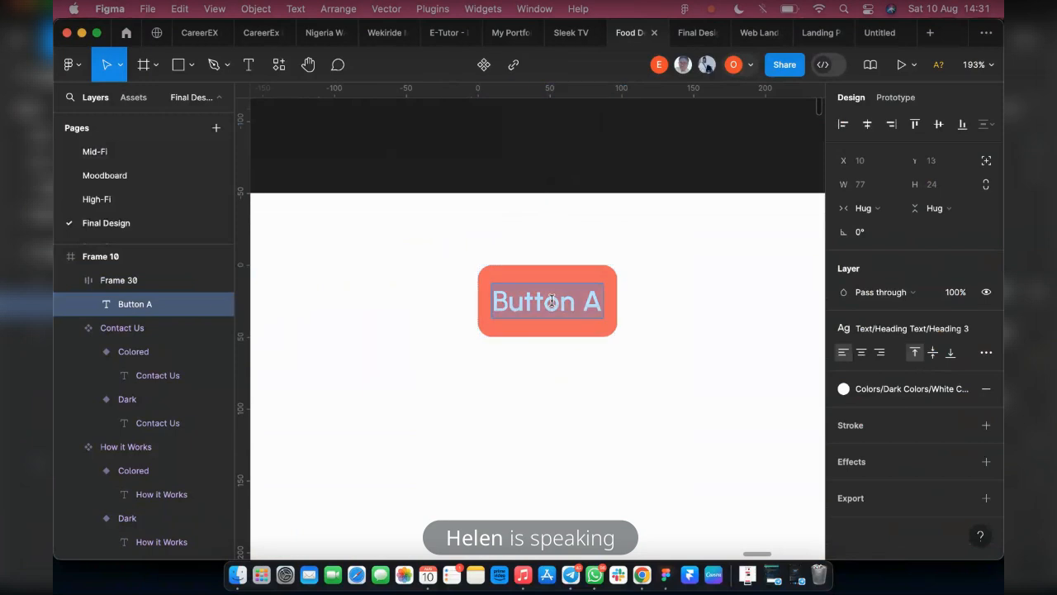
{"action": "key", "text": "super+z"}
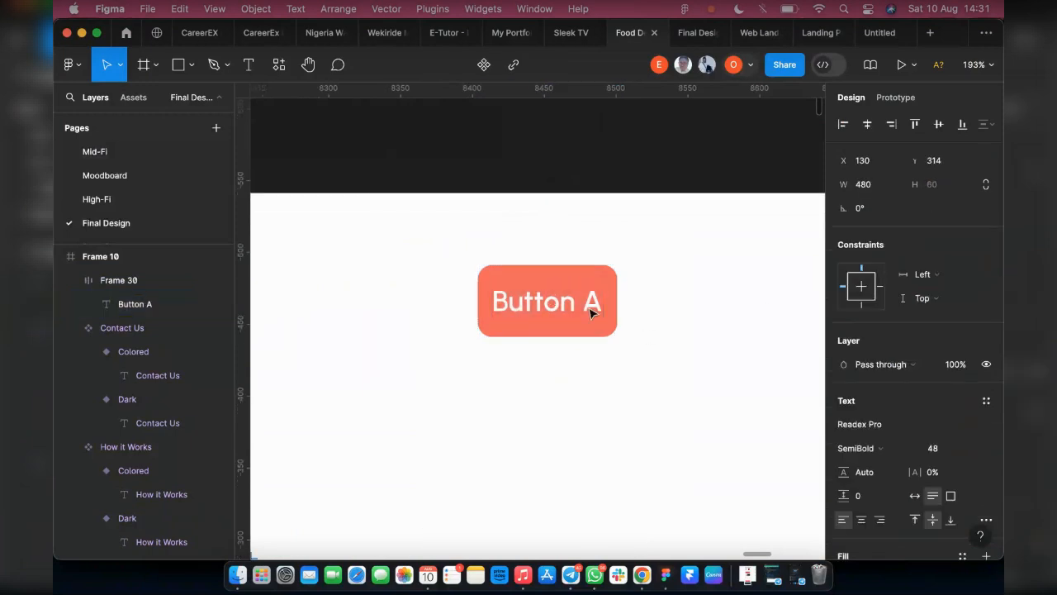
{"action": "double_click", "coordinate": [495, 291]}
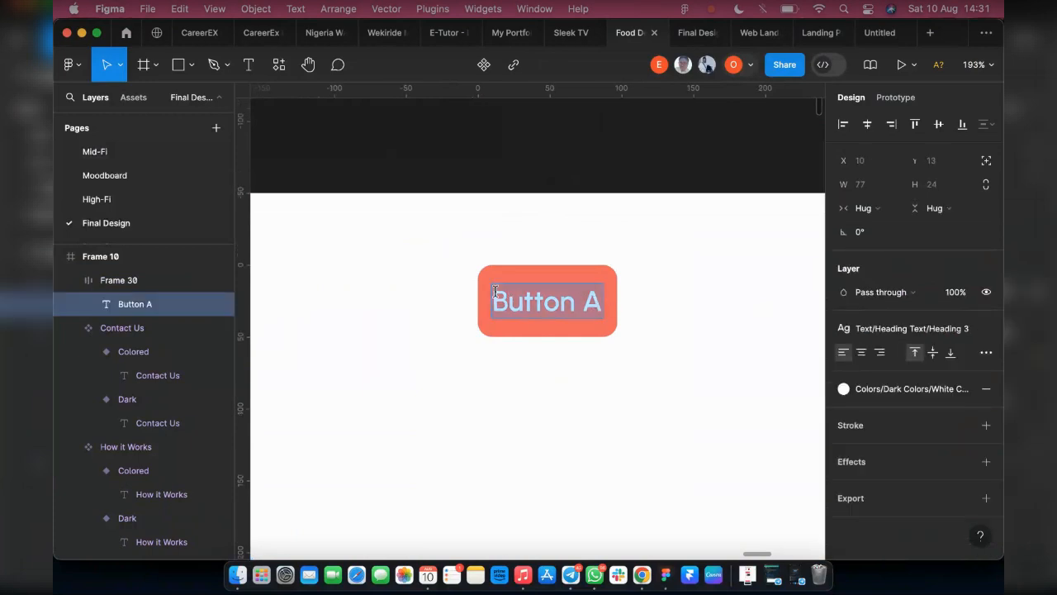
{"action": "type", "text": "S"}
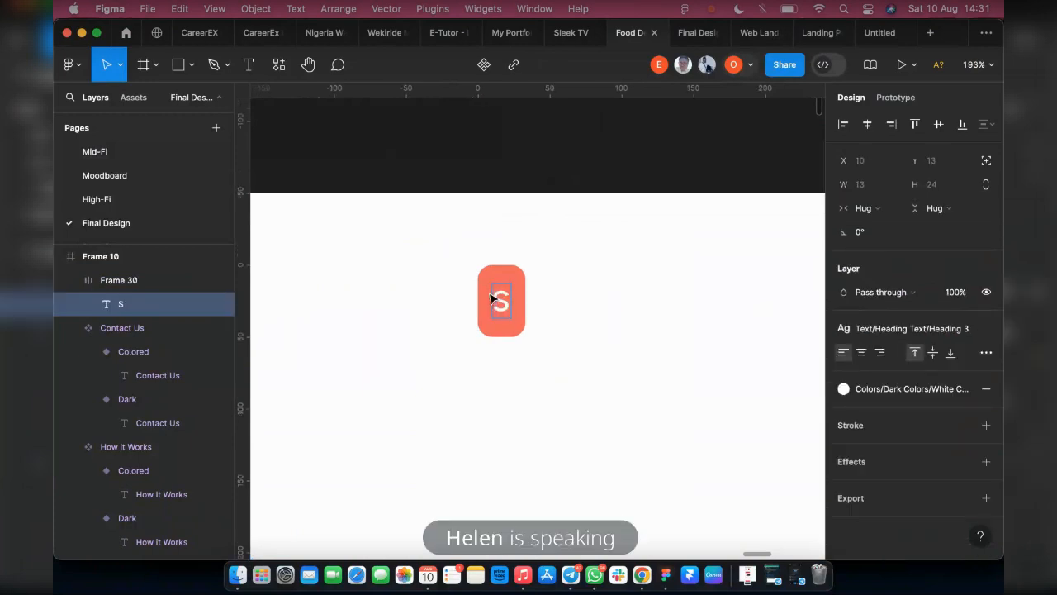
{"action": "type", "text": "ign Up"}
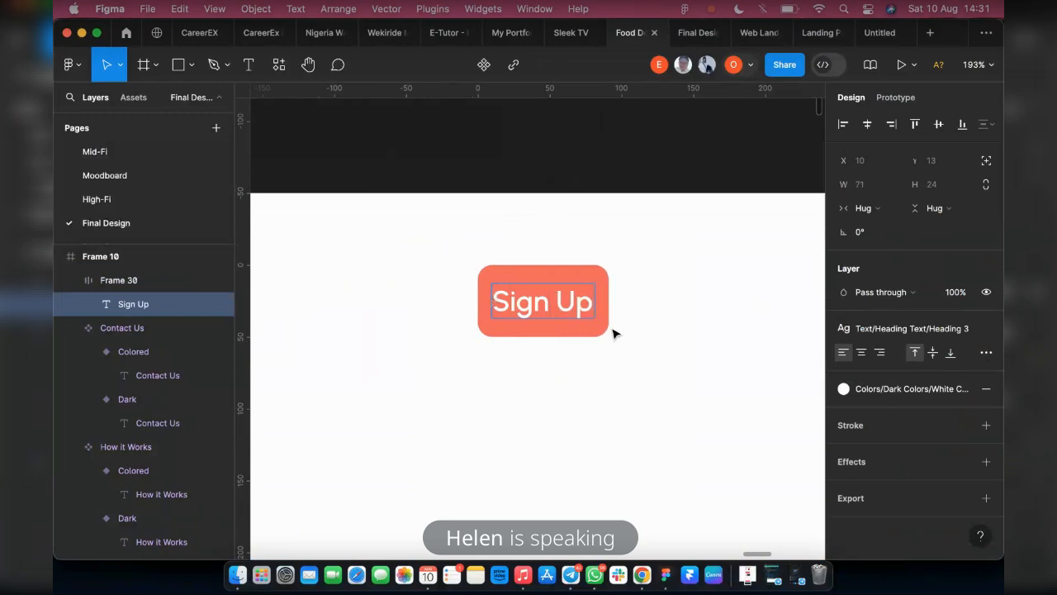
Turn the Sign Up button in Frame 10 into a component and add a second variant to it
{"action": "key", "text": "Escape"}
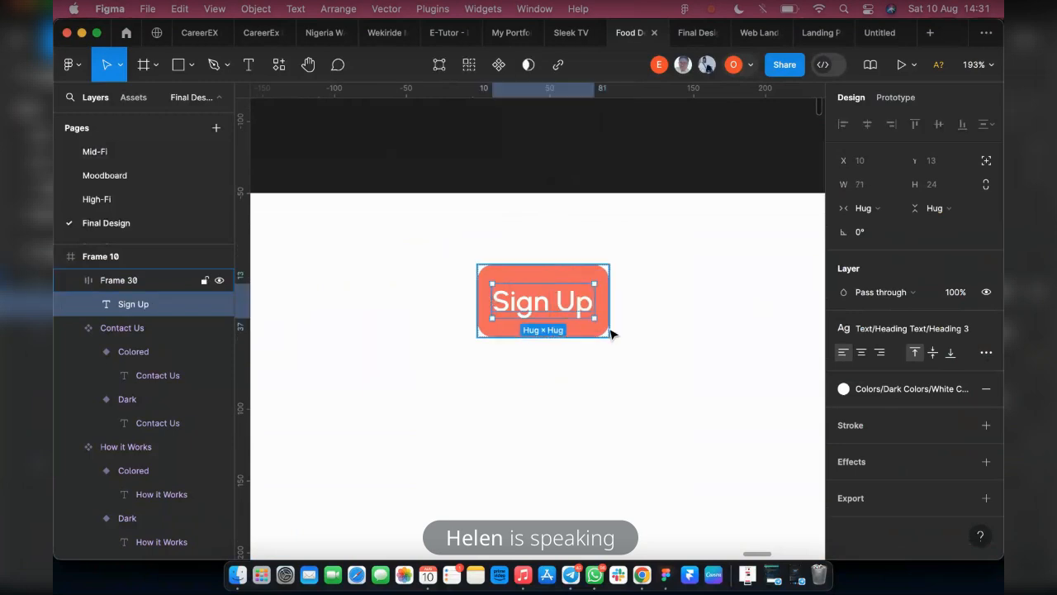
{"action": "key", "text": "Escape"}
{"action": "left_click", "coordinate": [499, 65]}
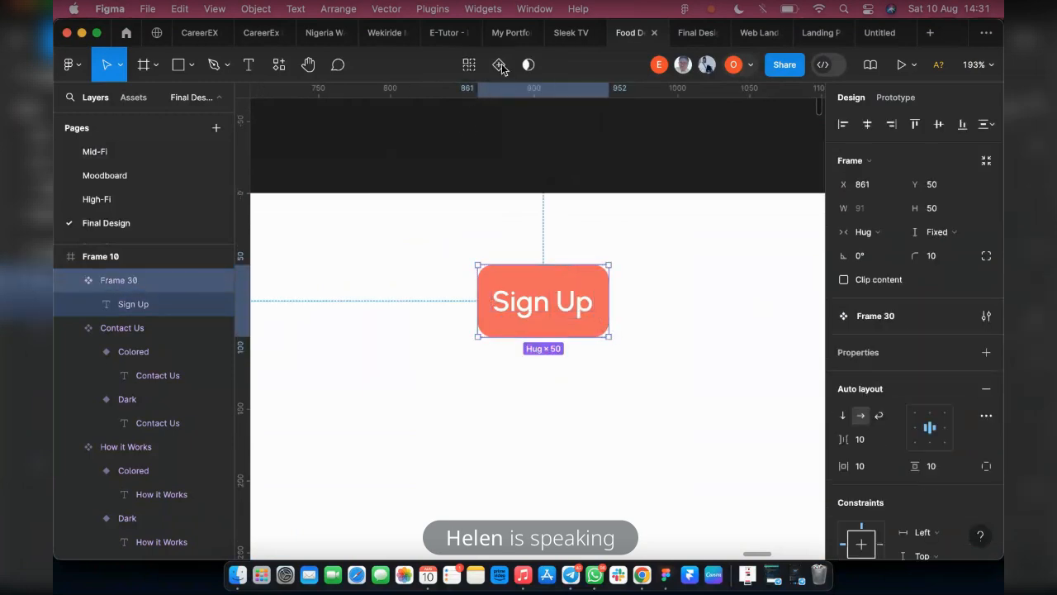
{"action": "left_click", "coordinate": [499, 65]}
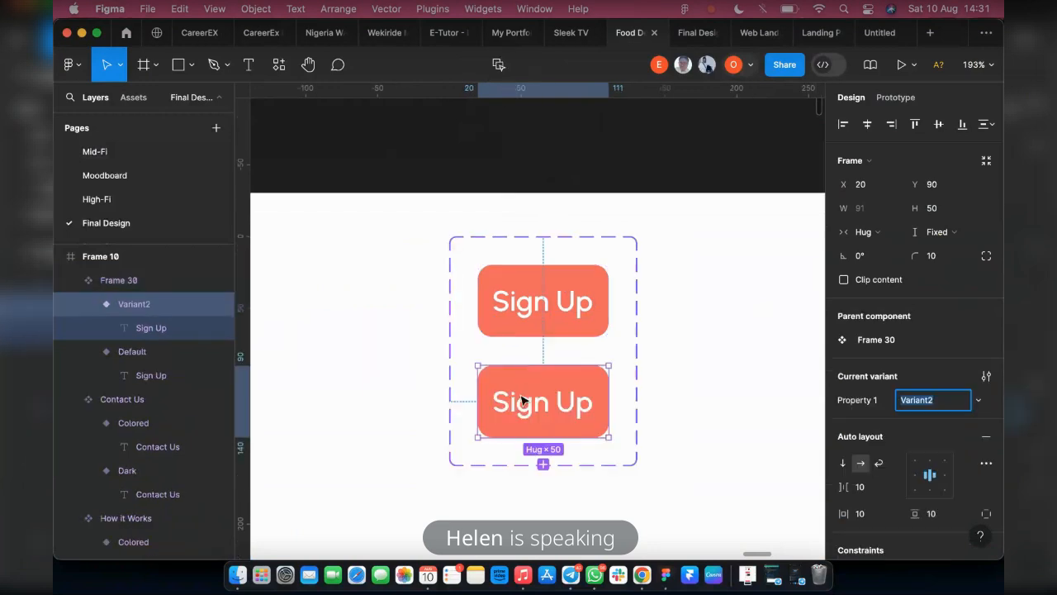
Rename the upper Sign Up variant to "active" and the lower one to "hover"
{"action": "left_click", "coordinate": [925, 405]}
{"action": "type", "text": "active"}
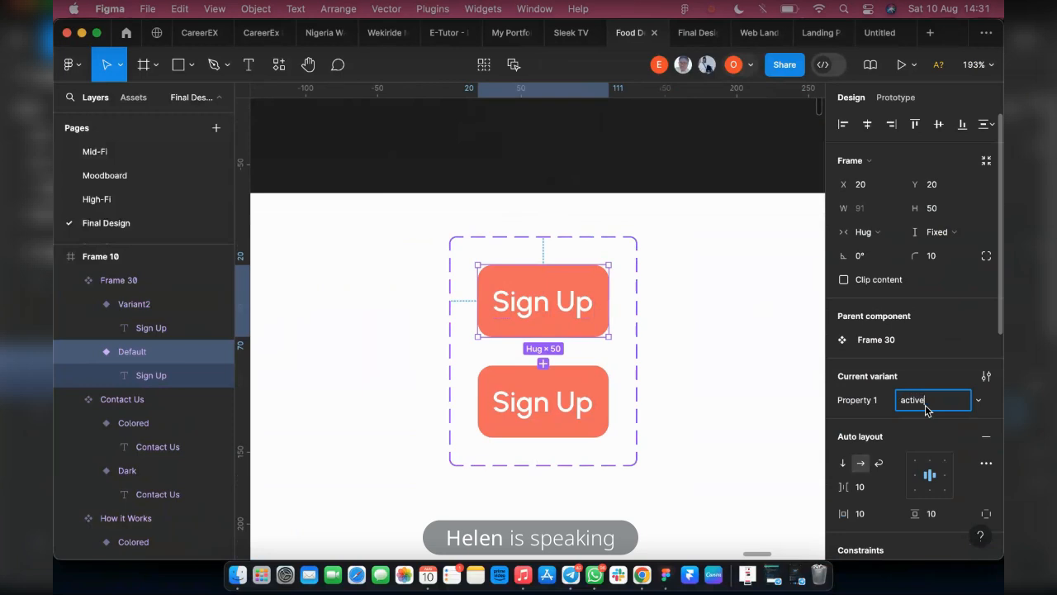
{"action": "left_click", "coordinate": [578, 415]}
{"action": "left_click", "coordinate": [924, 410]}
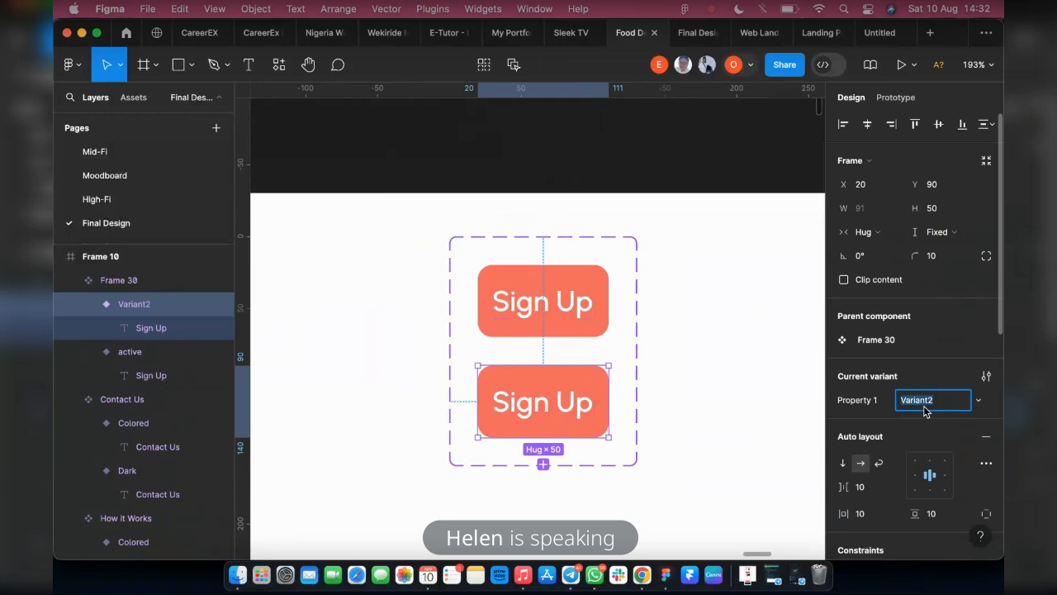
{"action": "type", "text": "hover"}
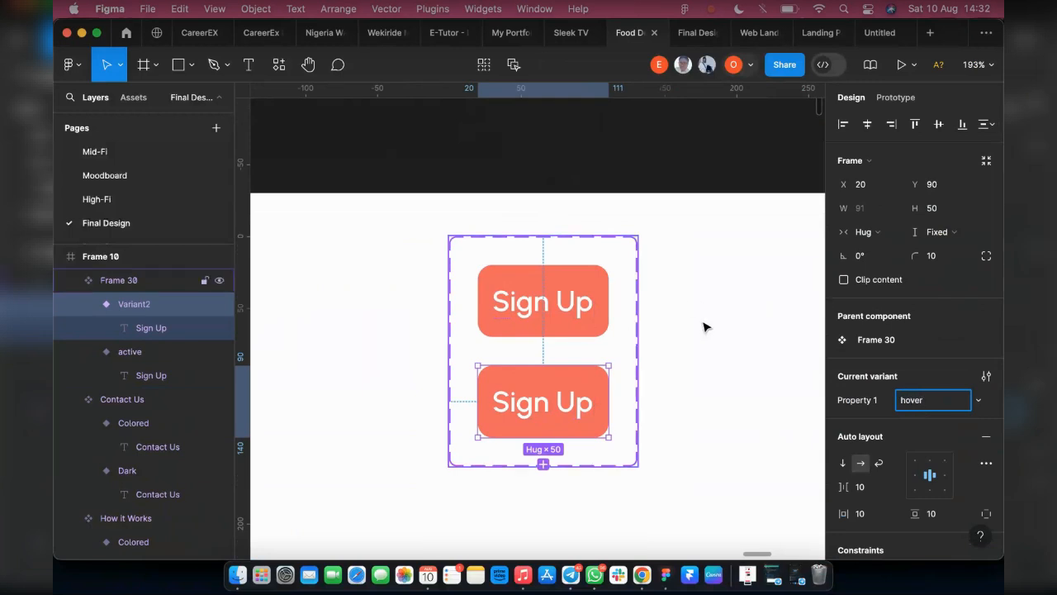
Change the hover variant's fill to the Primary 1 color style
{"action": "left_click", "coordinate": [598, 395]}
{"action": "scroll", "coordinate": [917, 405], "scroll_direction": "down", "scroll_amount": 10}
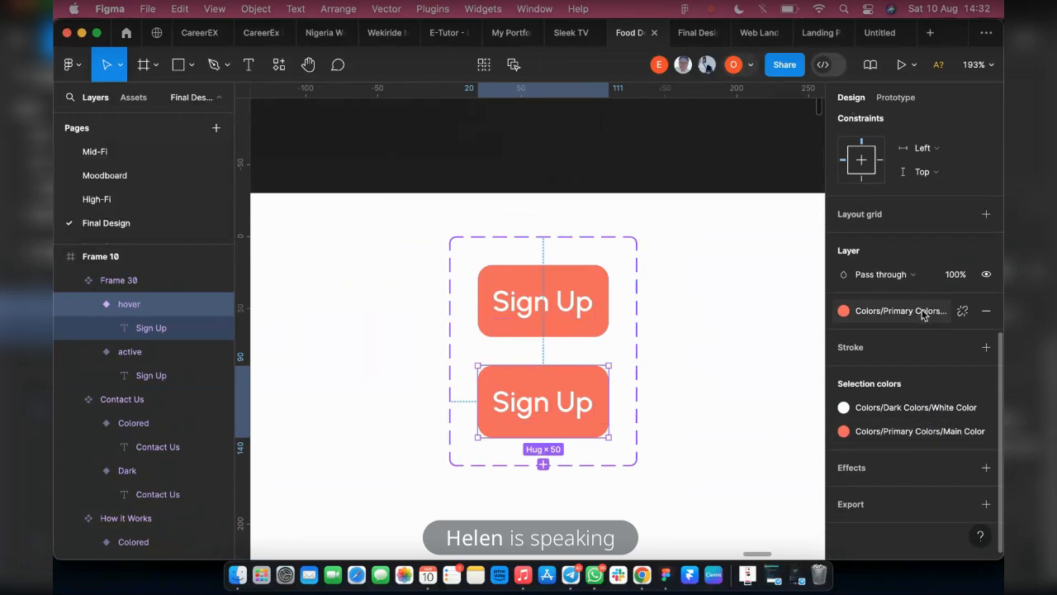
{"action": "left_click", "coordinate": [922, 314]}
{"action": "left_click", "coordinate": [715, 386]}
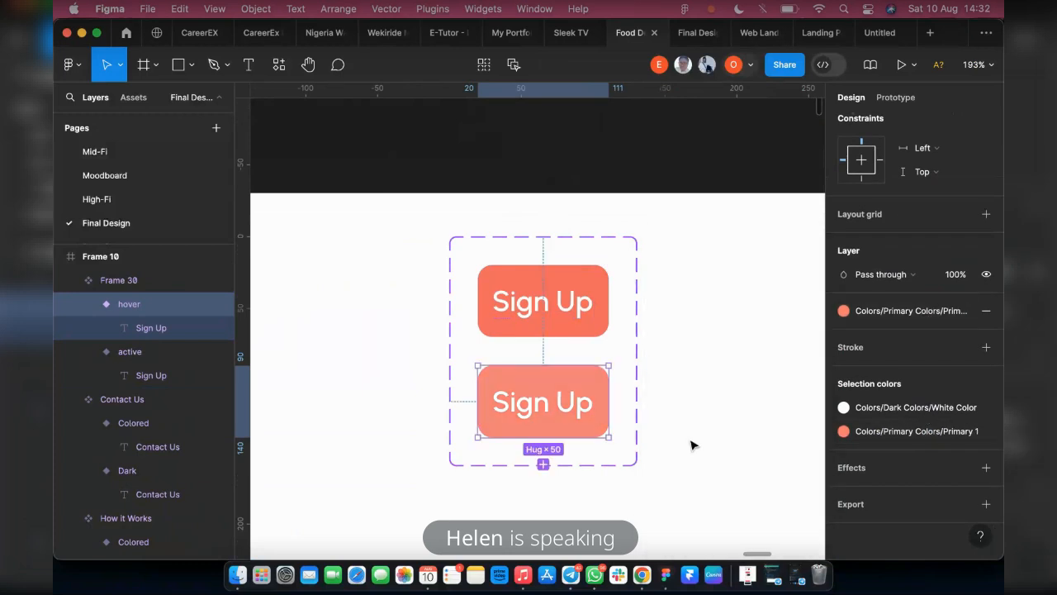
Add a prototype interaction from the active variant to the hover variant, triggered While hovering
{"action": "left_click", "coordinate": [595, 273]}
{"action": "left_click", "coordinate": [906, 97]}
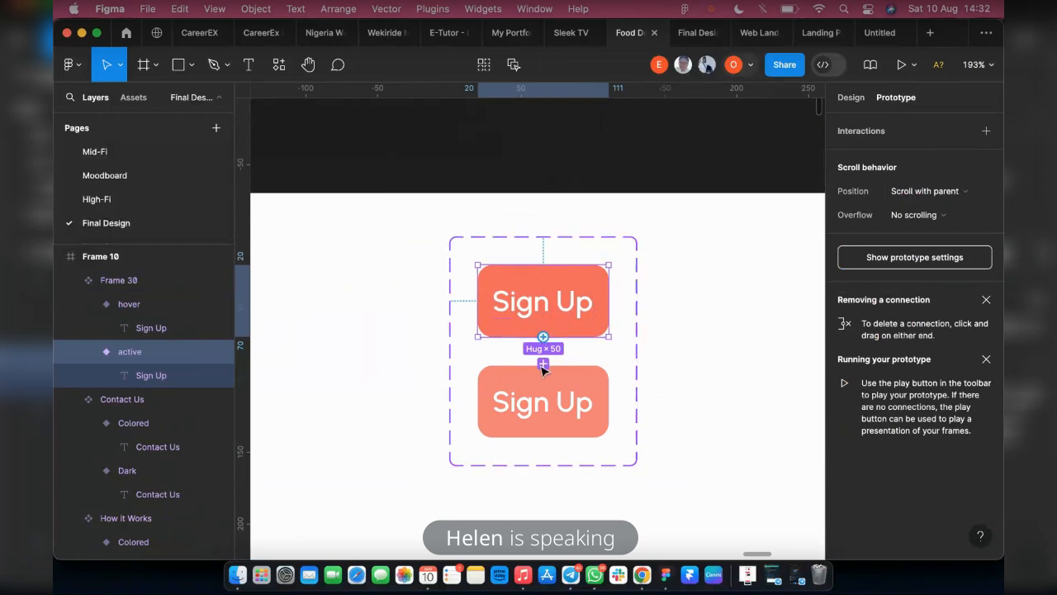
{"action": "left_click_drag", "start_coordinate": [543, 370], "coordinate": [543, 402]}
{"action": "left_click", "coordinate": [507, 404]}
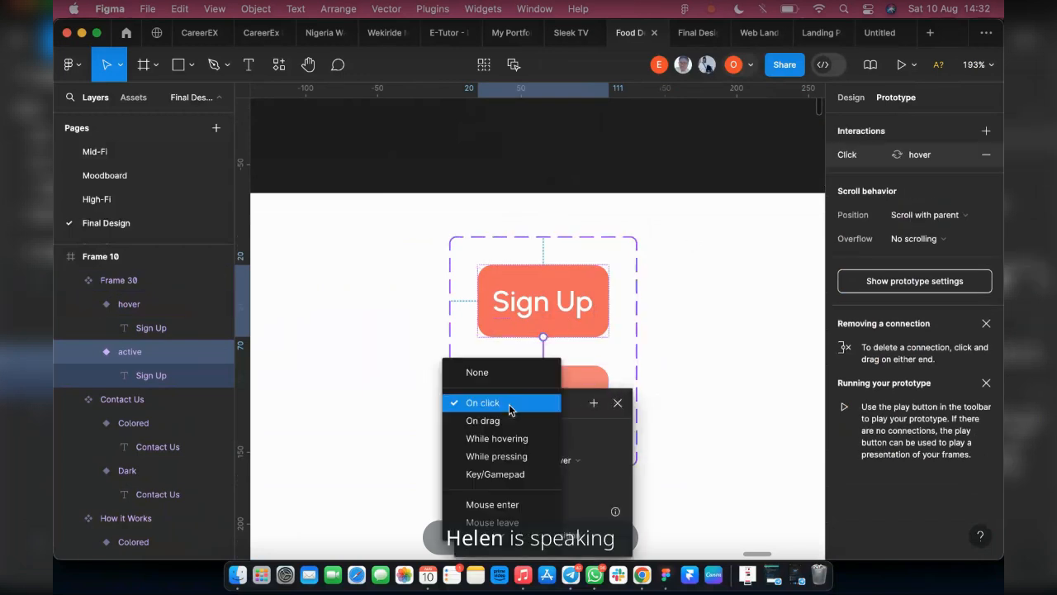
{"action": "left_click", "coordinate": [512, 438]}
{"action": "left_click", "coordinate": [668, 287]}
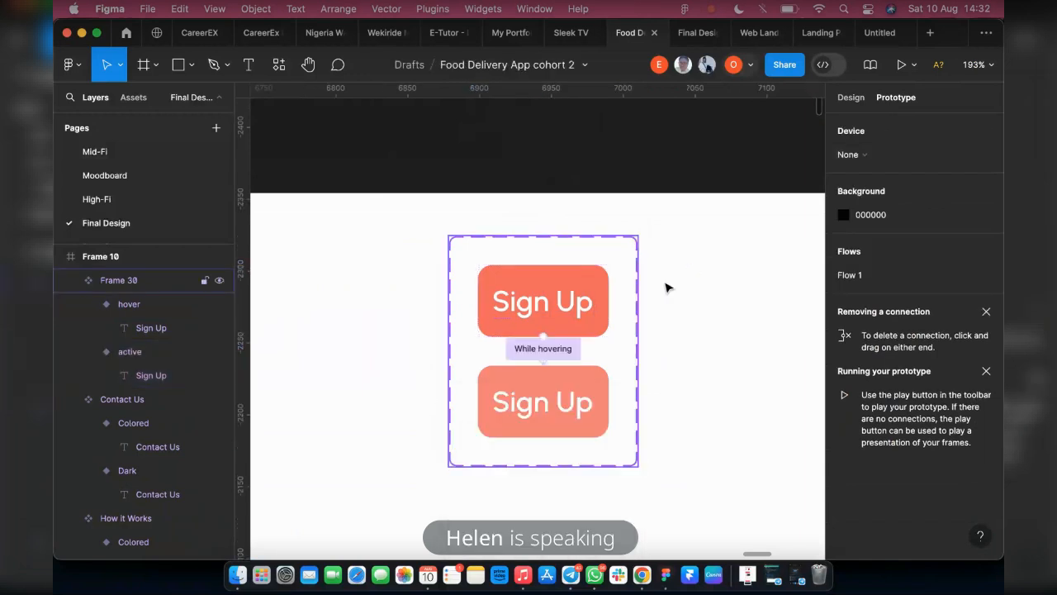
{"action": "left_click", "coordinate": [851, 96]}
Place an instance of the active Sign Up button in the Landing Page header at about X 1267, Y 27, beside Contact Us
{"action": "scroll", "coordinate": [603, 317], "scroll_direction": "down", "scroll_amount": 2}
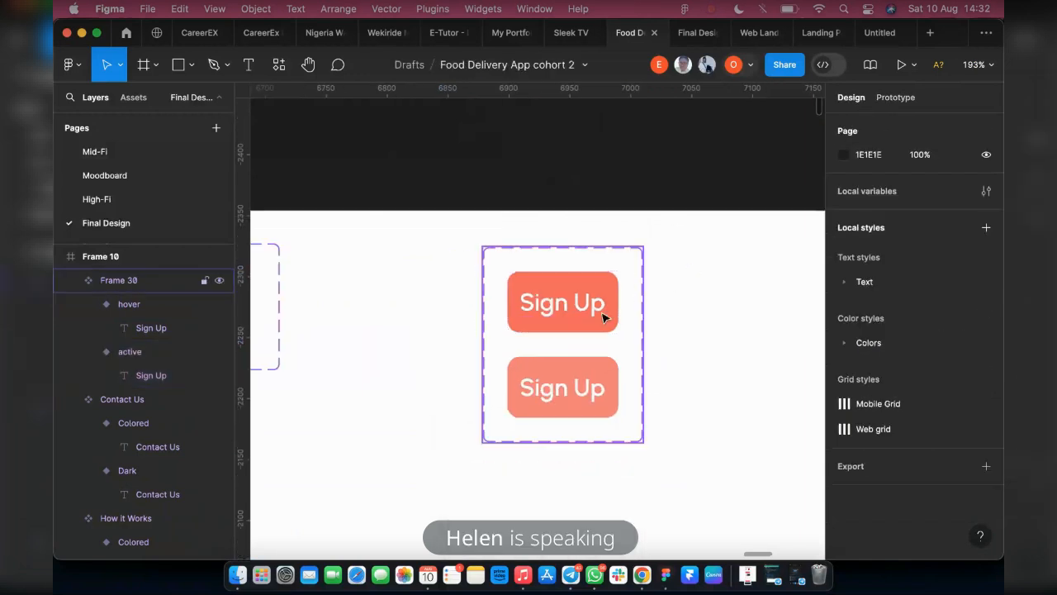
{"action": "scroll", "coordinate": [603, 318], "scroll_direction": "down", "scroll_amount": 6}
{"action": "left_click", "coordinate": [581, 320]}
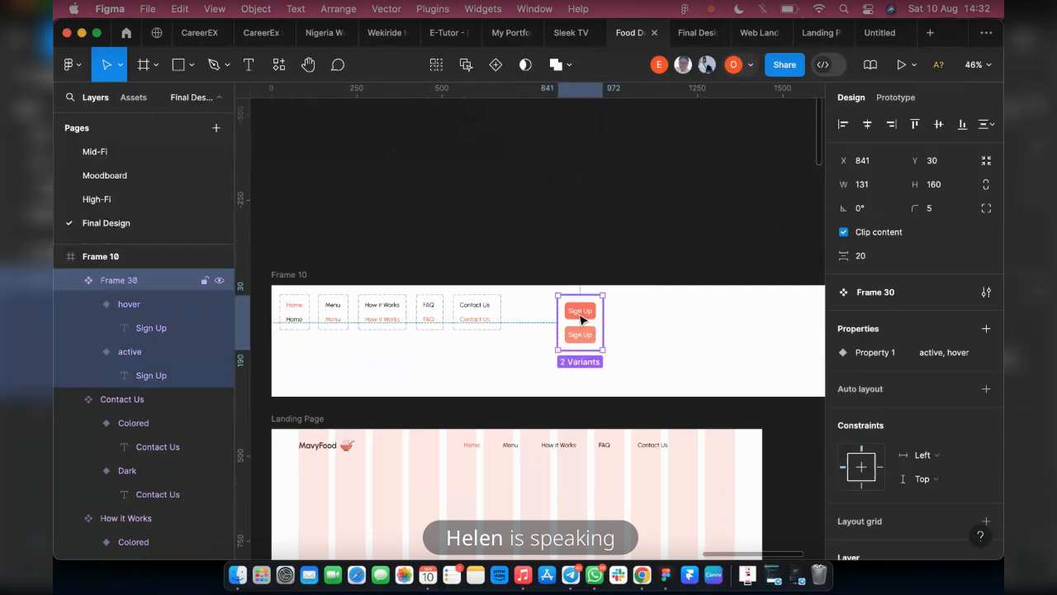
{"action": "left_click_drag", "start_coordinate": [581, 318], "coordinate": [719, 450]}
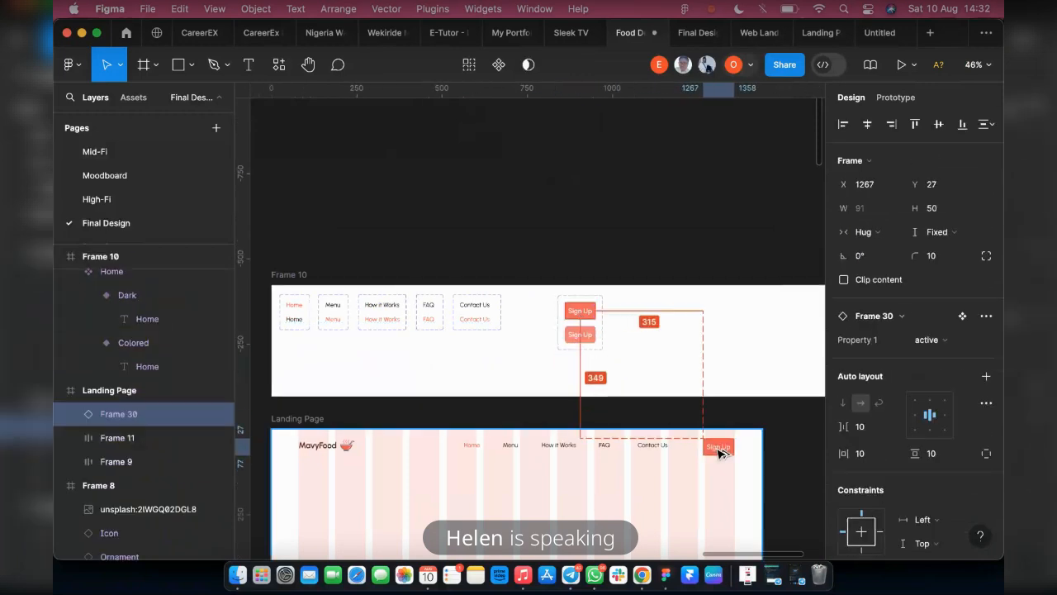
Align the MavyFood logo, the navigation links and the Sign Up button on the Landing Page by their vertical centers
{"action": "left_click", "coordinate": [316, 452], "text": "shift"}
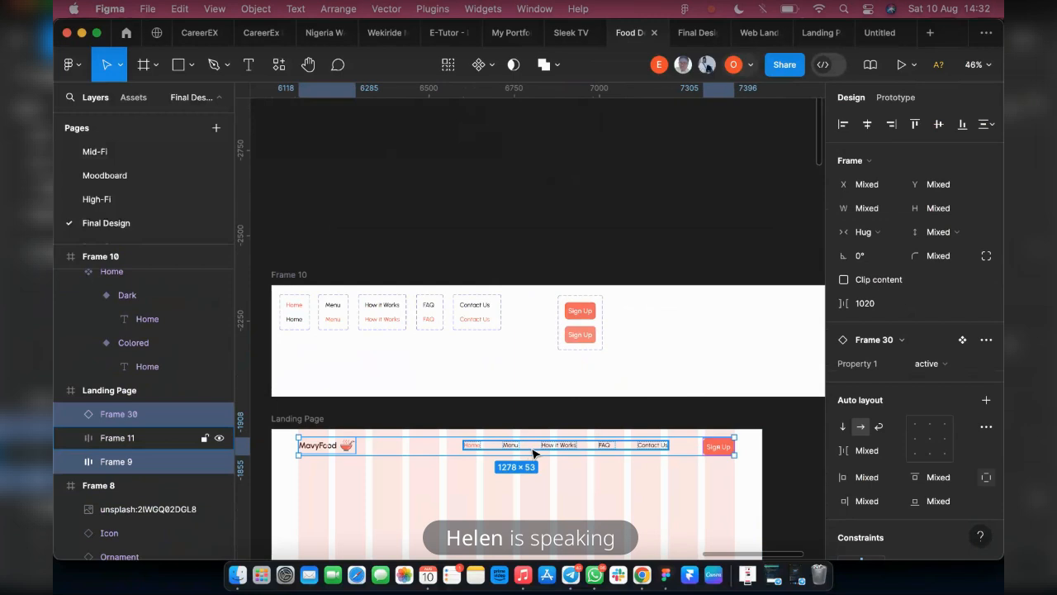
{"action": "left_click", "coordinate": [536, 443], "text": "shift"}
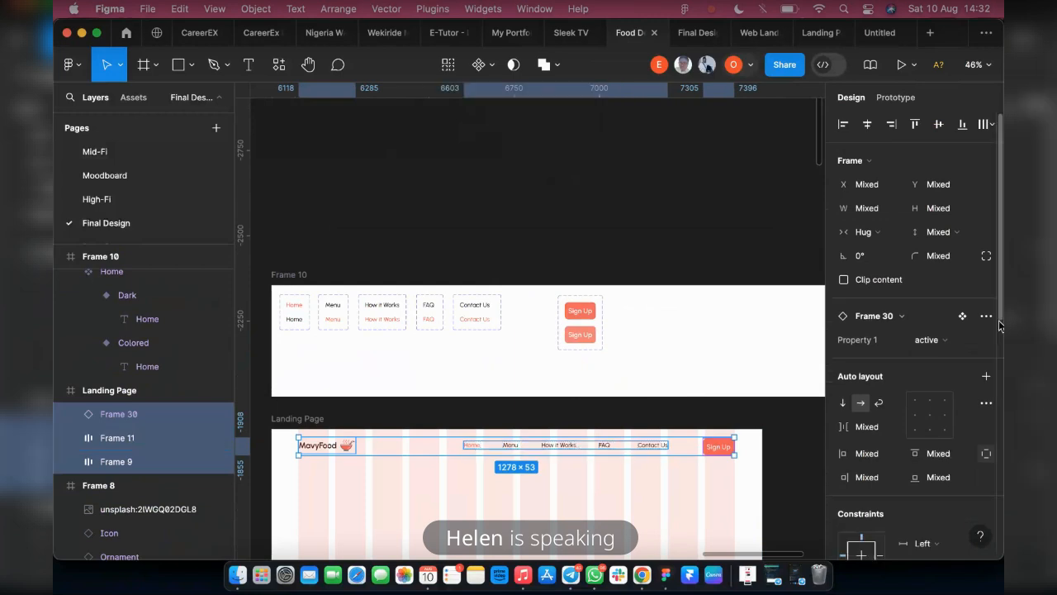
{"action": "left_click", "coordinate": [937, 125]}
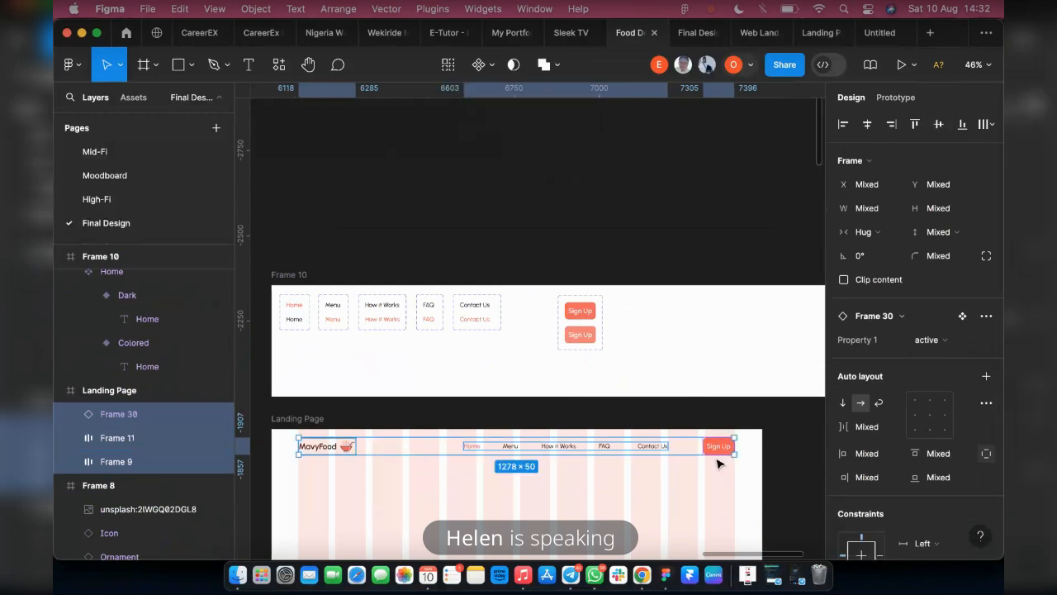
Check the header's side margins and move the Sign Up button to X 1269, 80 px from the Landing Page's right edge
{"action": "key", "text": "alt"}
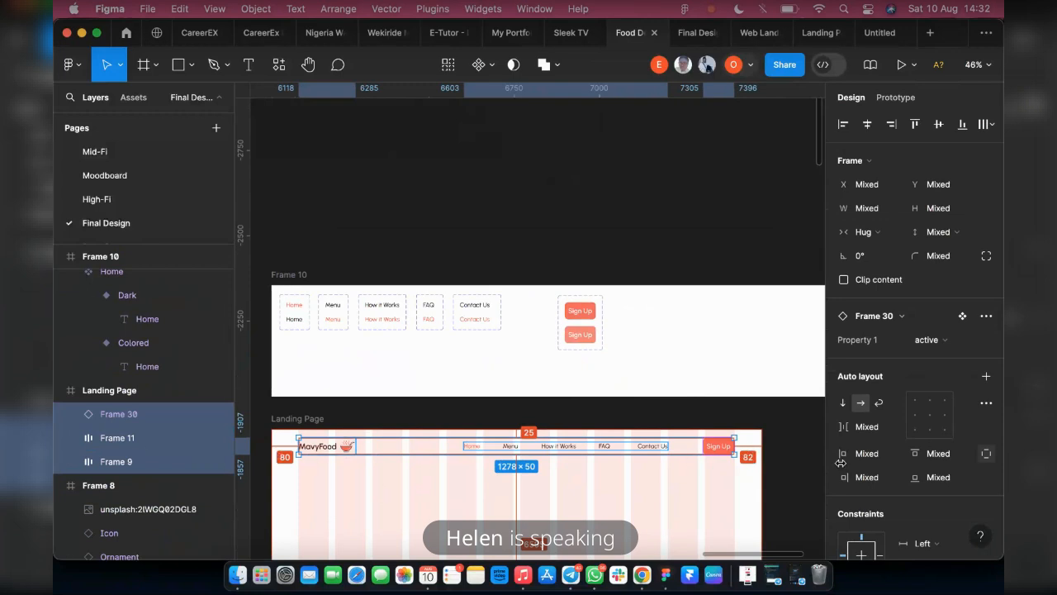
{"action": "scroll", "coordinate": [768, 463], "scroll_direction": "up", "scroll_amount": 3}
{"action": "scroll", "coordinate": [739, 496], "scroll_direction": "down", "scroll_amount": 3}
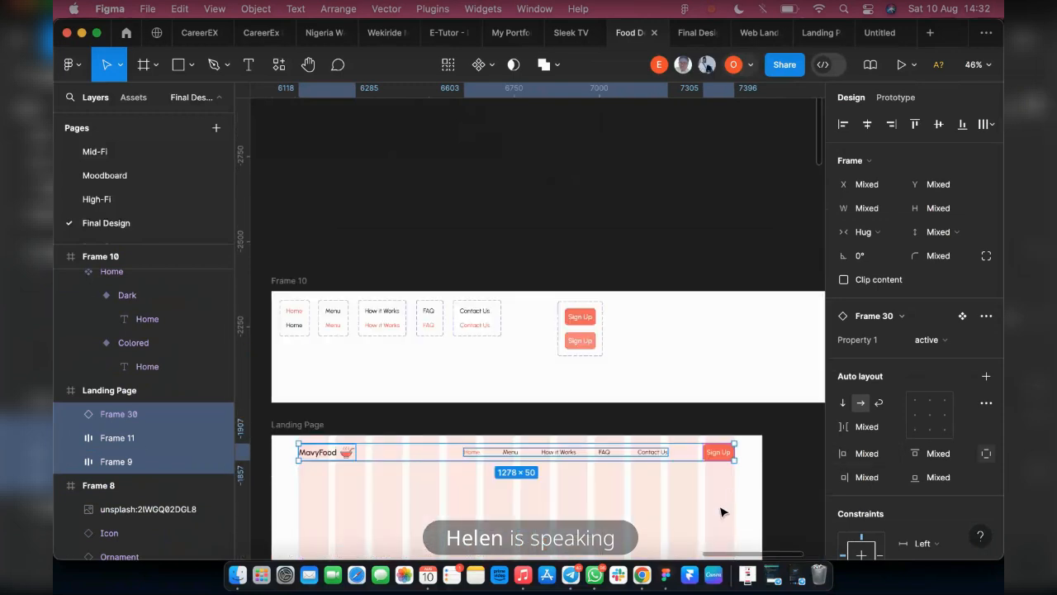
{"action": "scroll", "coordinate": [753, 463], "scroll_direction": "up", "scroll_amount": 2}
{"action": "scroll", "coordinate": [753, 464], "scroll_direction": "up", "scroll_amount": 5}
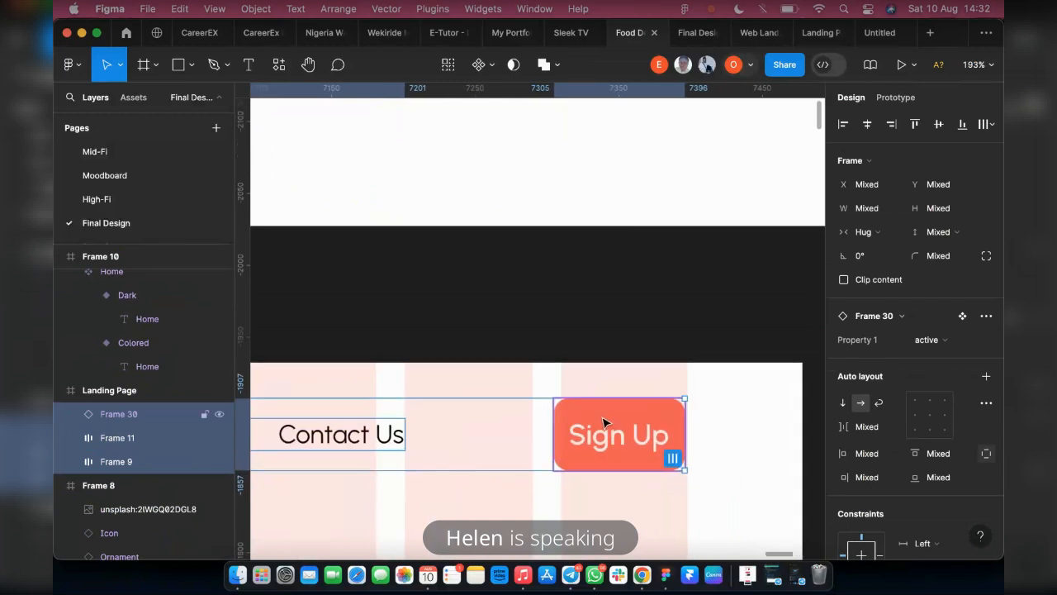
{"action": "left_click", "coordinate": [604, 423]}
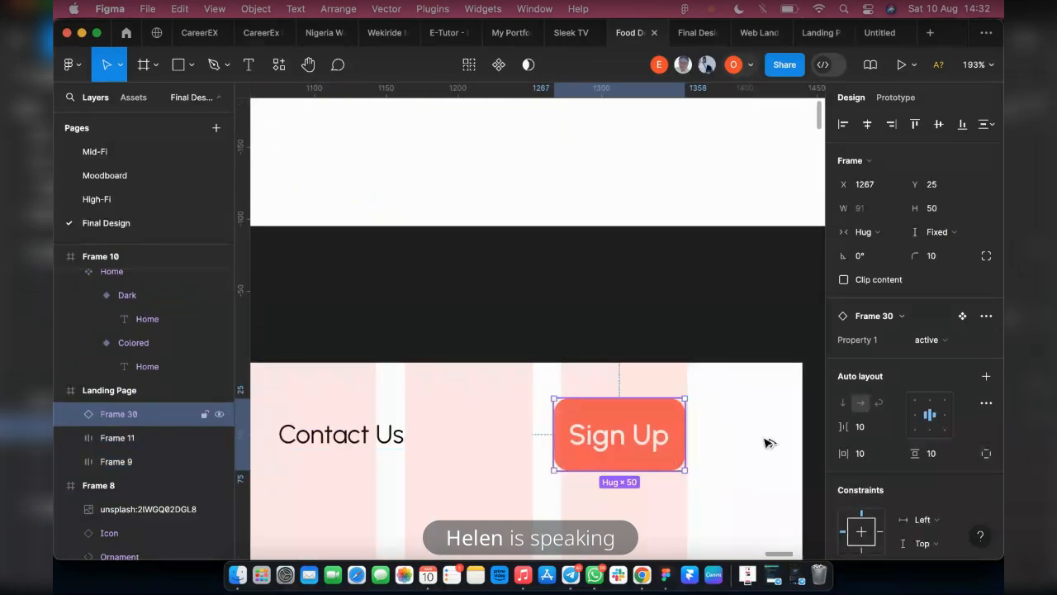
{"action": "scroll", "coordinate": [747, 433], "scroll_direction": "down", "scroll_amount": 5}
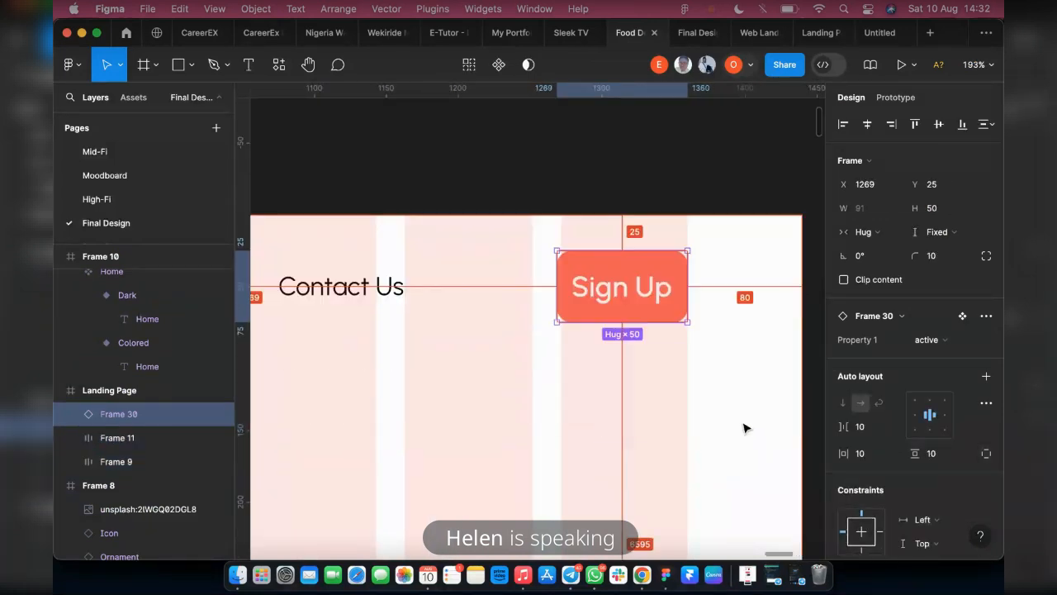
Group the navigation links and the Sign Up button on the Landing Page in a horizontal auto layout frame
{"action": "scroll", "coordinate": [710, 446], "scroll_direction": "down", "scroll_amount": 8}
{"action": "left_click", "coordinate": [653, 351], "text": "shift"}
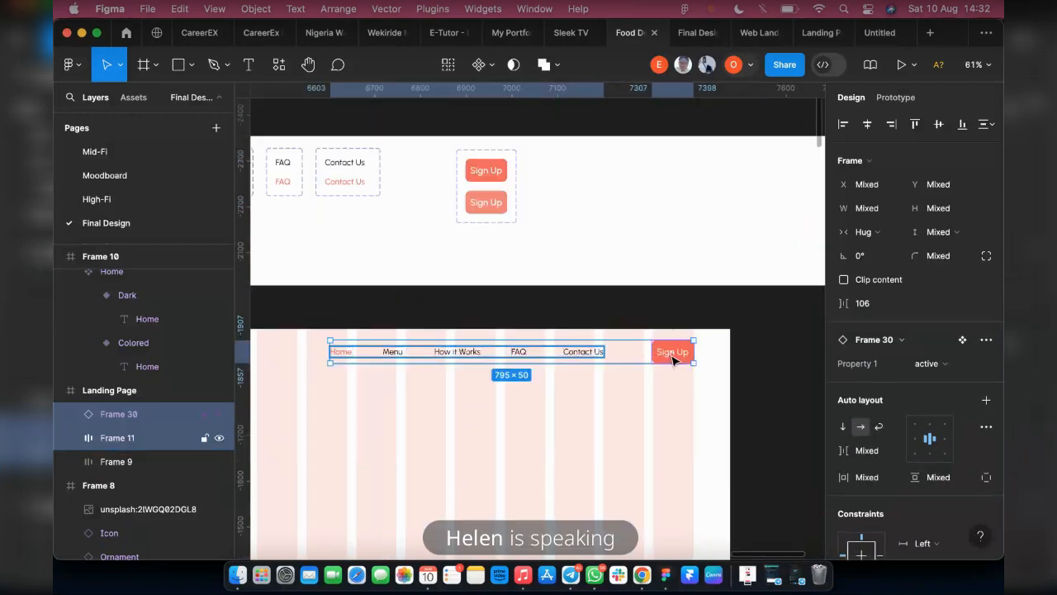
{"action": "key", "text": "shift+a"}
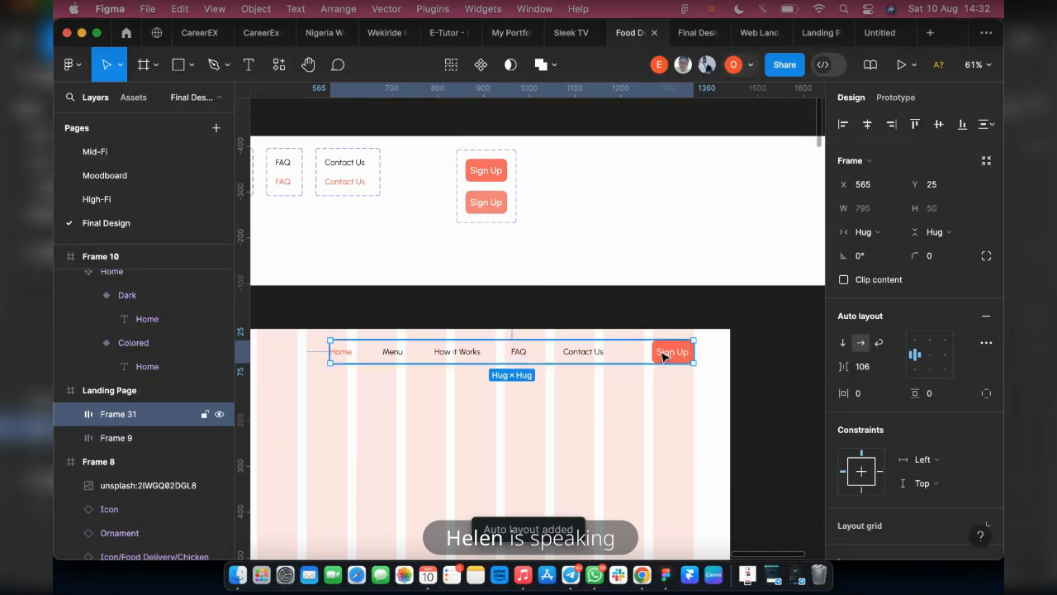
Widen the Sign Up button inside the new auto layout frame to 133
{"action": "left_click", "coordinate": [663, 355]}
{"action": "left_click_drag", "start_coordinate": [642, 349], "coordinate": [639, 350]}
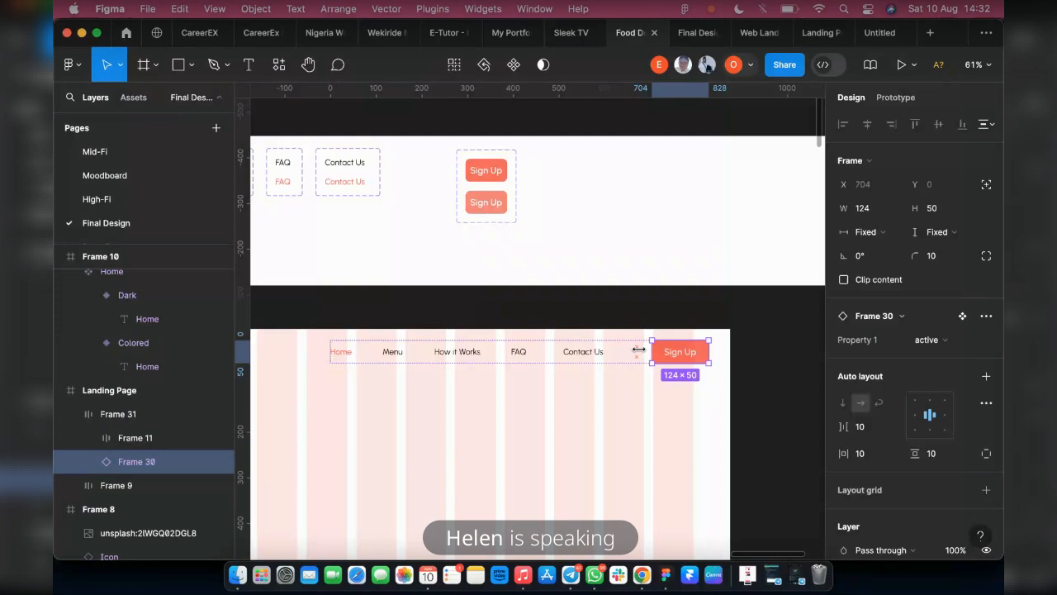
{"action": "left_click_drag", "start_coordinate": [633, 350], "coordinate": [627, 350]}
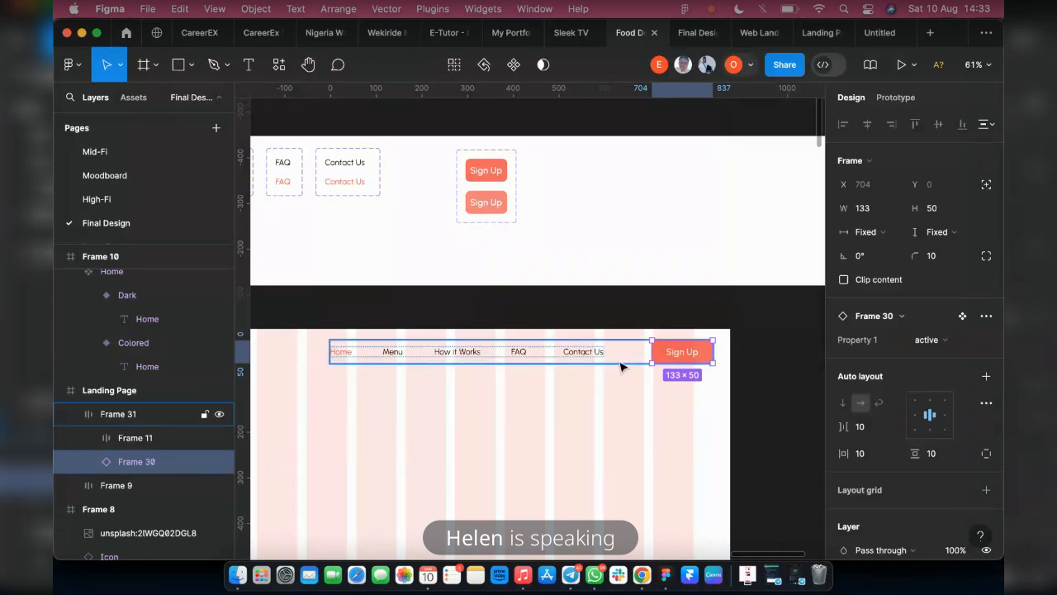
Move the frame holding the links and Sign Up button left to X 523, ending at the grid's last column
{"action": "left_click", "coordinate": [674, 359]}
{"action": "key", "text": "Left"}
{"action": "key", "text": "Left"}
{"action": "key", "text": "Left"}
{"action": "key", "text": "Left"}
{"action": "key", "text": "Left"}
{"action": "key", "text": "Left"}
{"action": "key", "text": "Left"}
{"action": "key", "text": "Left"}
{"action": "key", "text": "Left"}
{"action": "key", "text": "Left"}
{"action": "key", "text": "Left"}
{"action": "key", "text": "Left"}
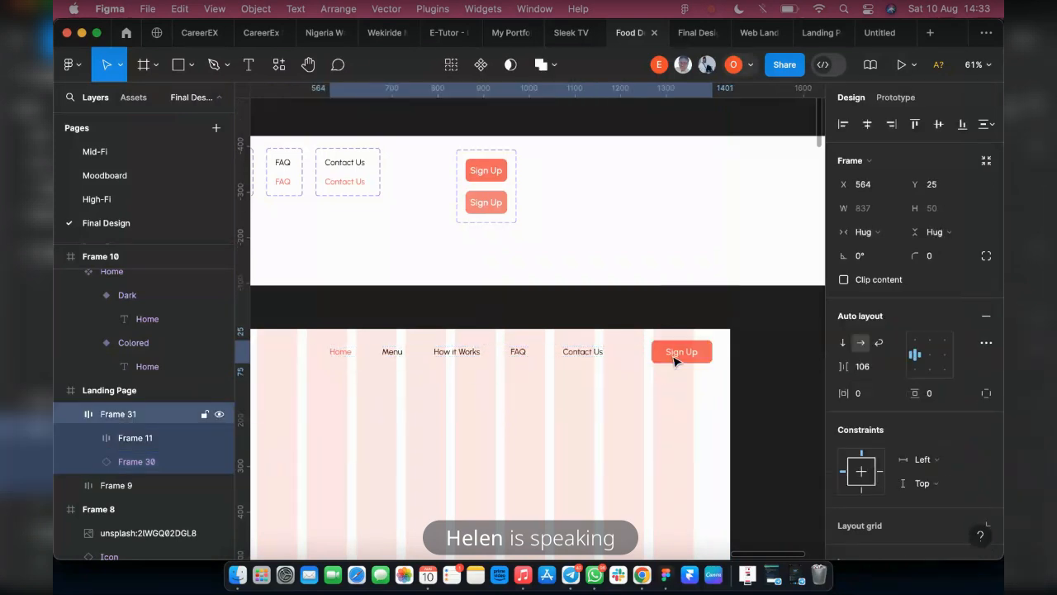
{"action": "key", "text": "Left"}
{"action": "key", "text": "Left"}
{"action": "key", "text": "Left"}
{"action": "key", "text": "Left"}
{"action": "key", "text": "Left"}
{"action": "key", "text": "Left"}
{"action": "key", "text": "Left"}
{"action": "key", "text": "Left"}
{"action": "key", "text": "Left"}
{"action": "key", "text": "Left"}
{"action": "key", "text": "Left"}
{"action": "key", "text": "Left"}
{"action": "key", "text": "Left"}
{"action": "key", "text": "Left"}
{"action": "key", "text": "Left"}
{"action": "key", "text": "Left"}
{"action": "key", "text": "Left"}
{"action": "key", "text": "Left"}
{"action": "key", "text": "Left"}
{"action": "key", "text": "Left"}
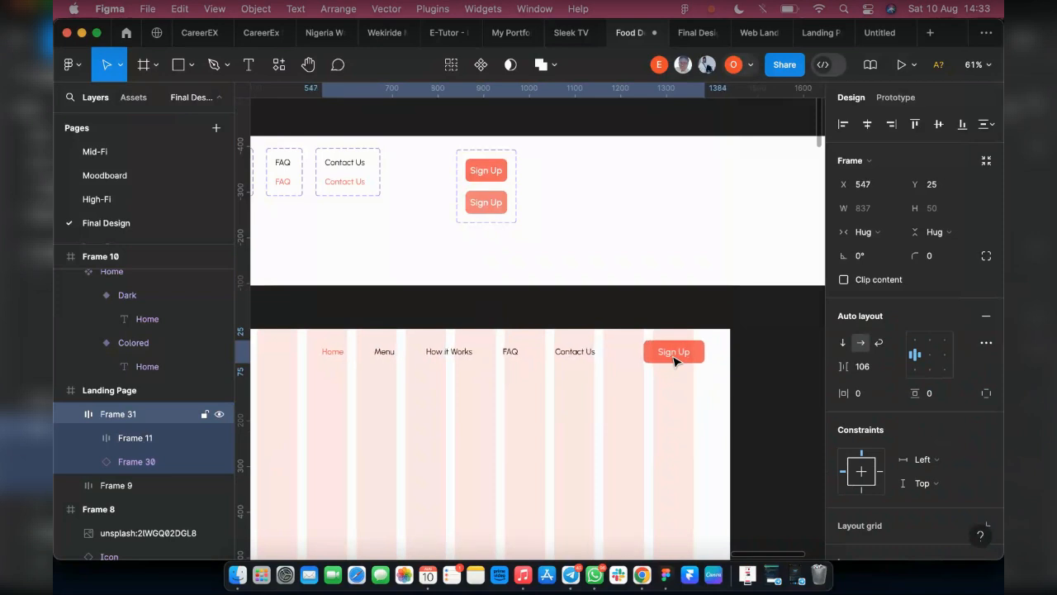
{"action": "key", "text": "Left"}
{"action": "key", "text": "Left"}
{"action": "key", "text": "Left"}
{"action": "key", "text": "Left"}
{"action": "key", "text": "Left"}
{"action": "key", "text": "Left"}
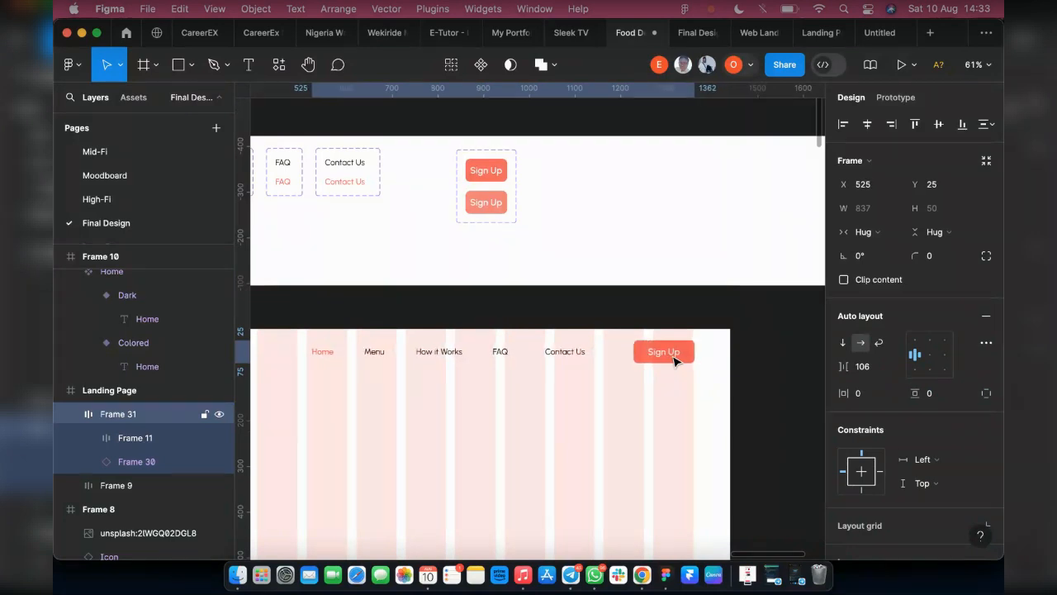
{"action": "key", "text": "Left"}
{"action": "key", "text": "Left"}
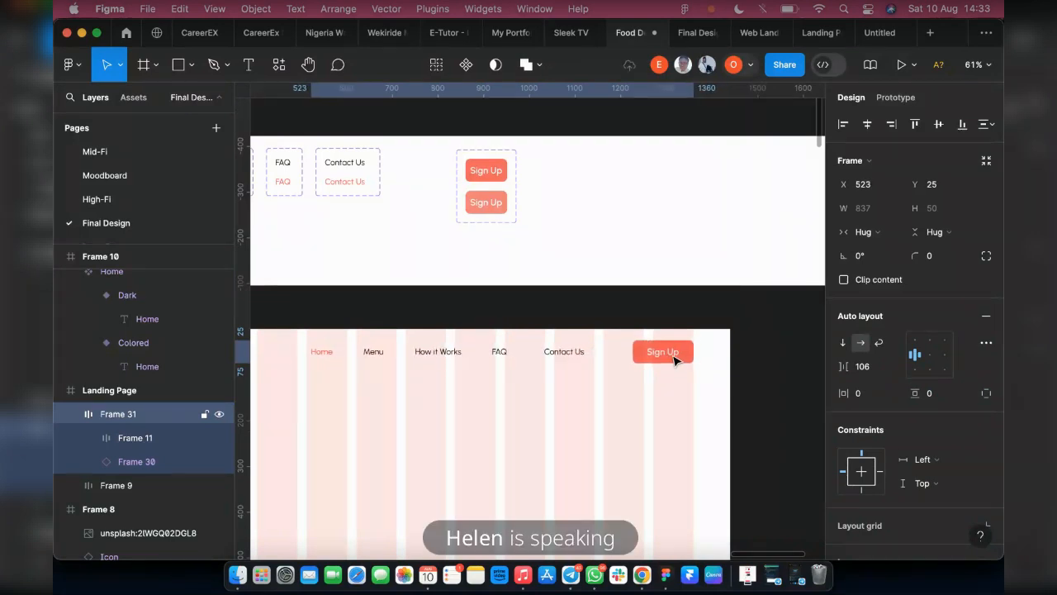
Combine the MavyFood logo with the links and Sign Up frame in one horizontal auto layout, and measure its margins on the Landing Page
{"action": "scroll", "coordinate": [673, 361], "scroll_direction": "left", "scroll_amount": 5}
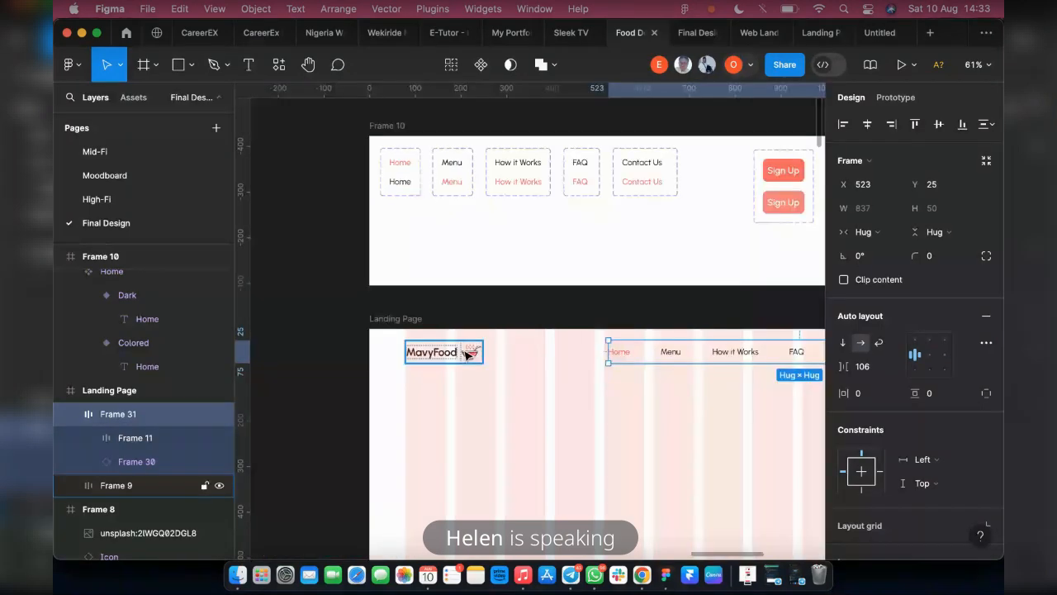
{"action": "left_click", "coordinate": [472, 352], "text": "shift"}
{"action": "key", "text": "shift+a"}
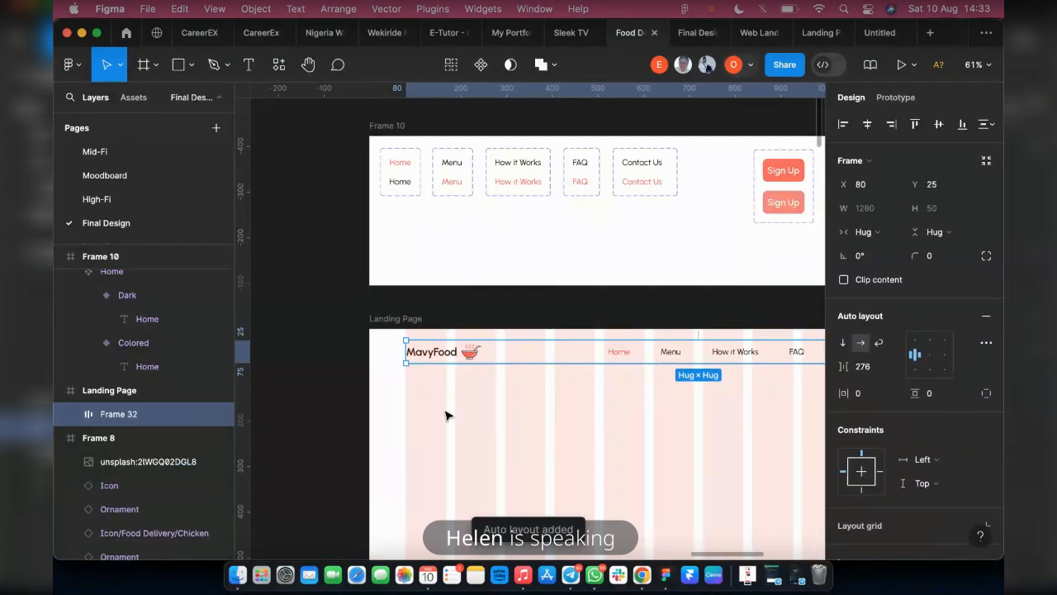
{"action": "key", "text": "alt"}
{"action": "scroll", "coordinate": [408, 401], "scroll_direction": "down", "scroll_amount": 2}
{"action": "scroll", "coordinate": [418, 409], "scroll_direction": "down", "scroll_amount": 2}
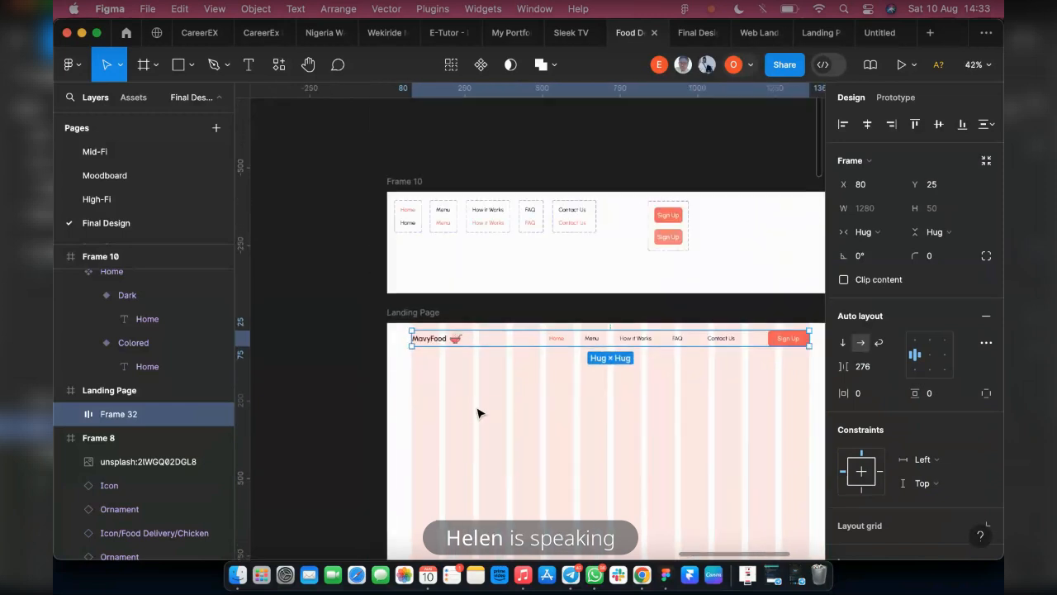
{"action": "key", "text": "alt"}
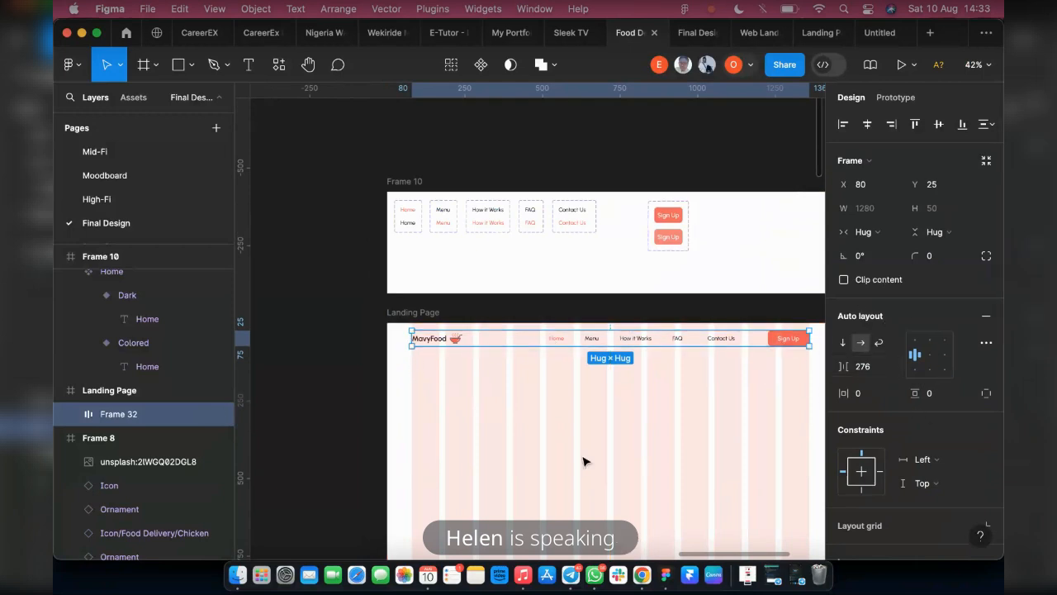
{"action": "scroll", "coordinate": [583, 461], "scroll_direction": "right", "scroll_amount": 3}
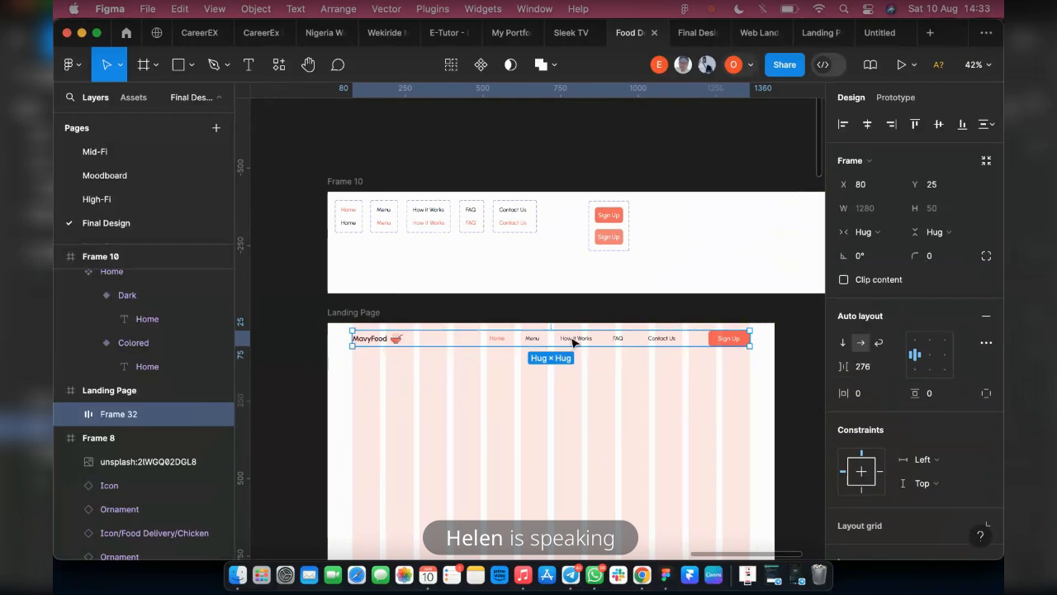
Wrap the header in another auto layout frame, stretch it to 1440 × 85 from the Landing Page's top-left corner, and center its content
{"action": "key", "text": "shift+a"}
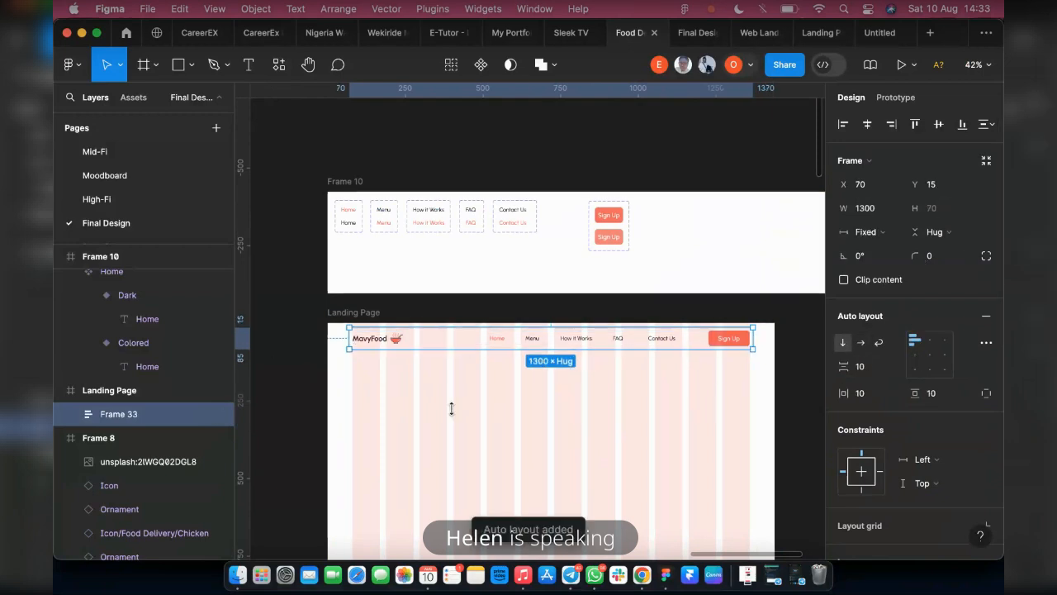
{"action": "left_click_drag", "start_coordinate": [347, 338], "coordinate": [327, 339]}
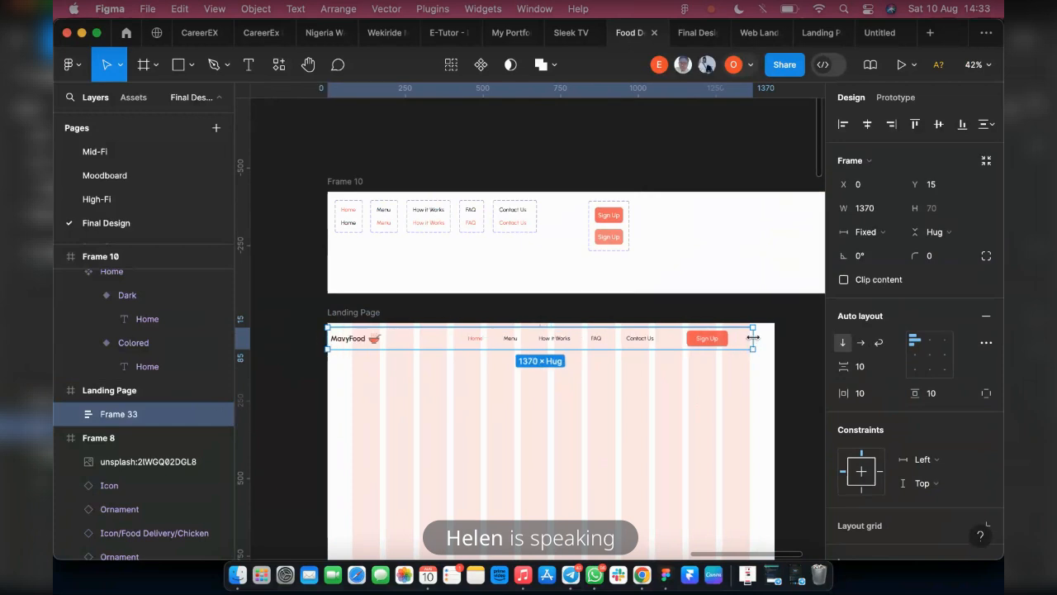
{"action": "left_click_drag", "start_coordinate": [753, 339], "coordinate": [776, 339]}
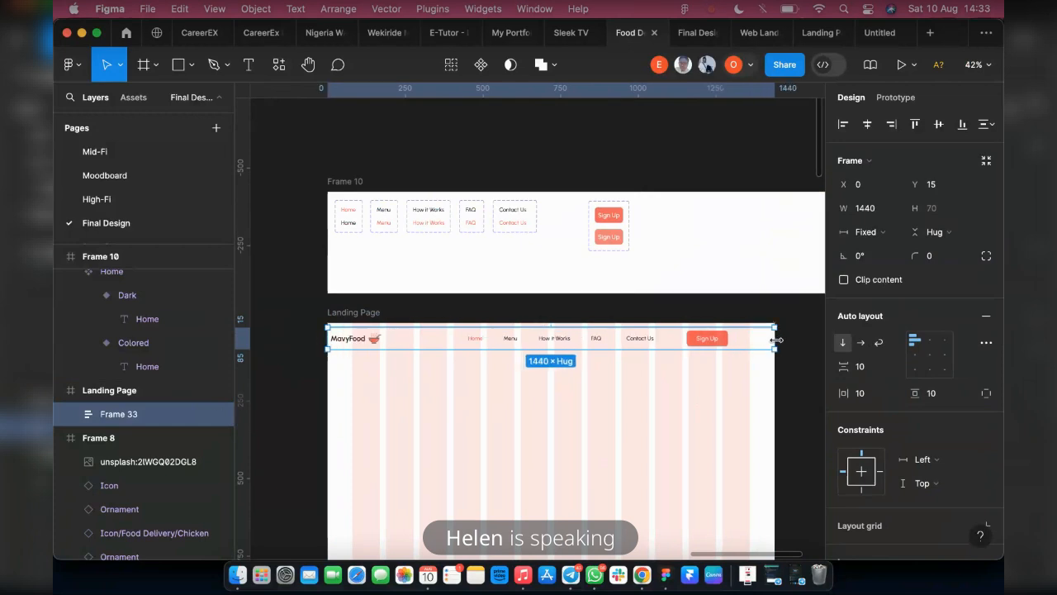
{"action": "left_click_drag", "start_coordinate": [574, 325], "coordinate": [574, 321]}
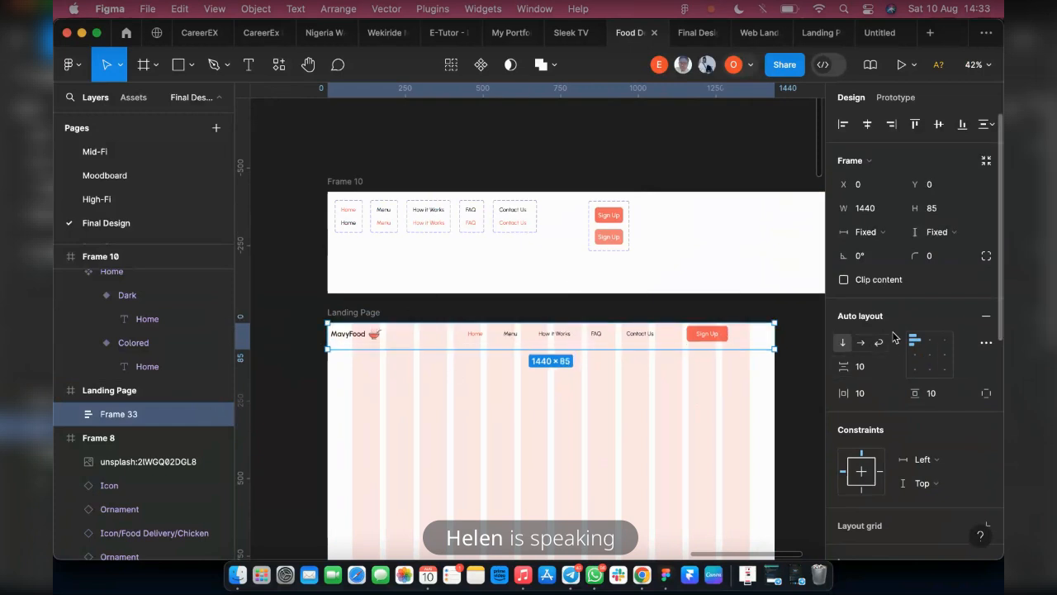
{"action": "left_click", "coordinate": [931, 359]}
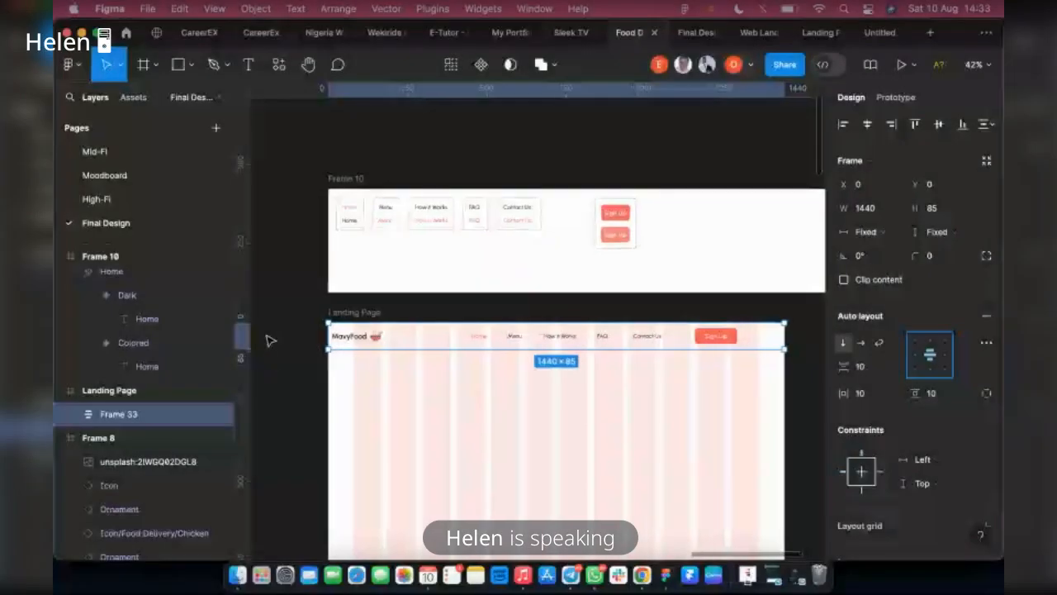
Set the outer header frame's horizontal padding to 80
{"action": "scroll", "coordinate": [330, 352], "scroll_direction": "up", "scroll_amount": 2}
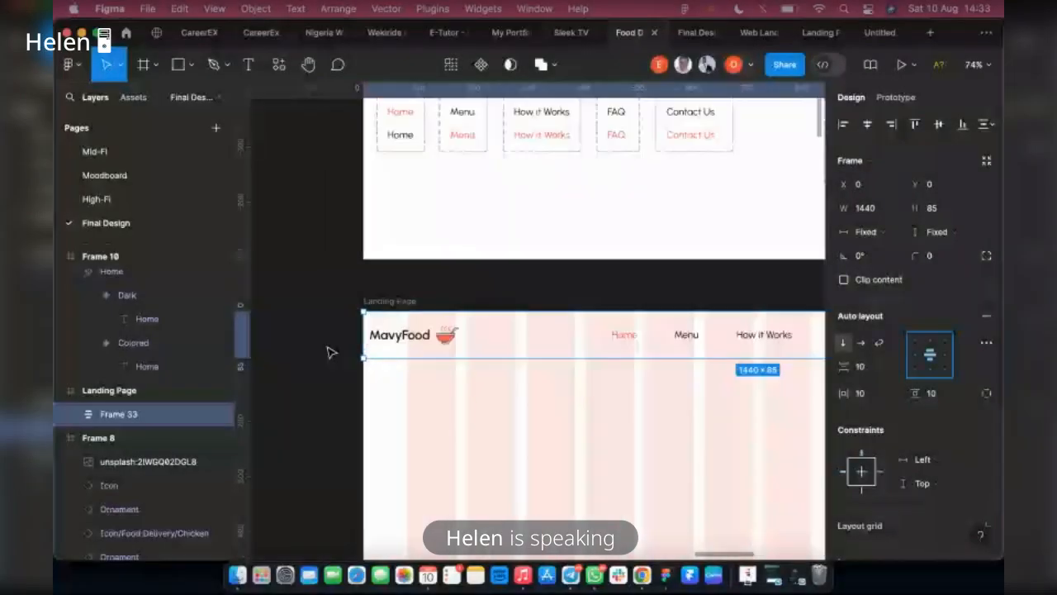
{"action": "scroll", "coordinate": [330, 353], "scroll_direction": "up", "scroll_amount": 3}
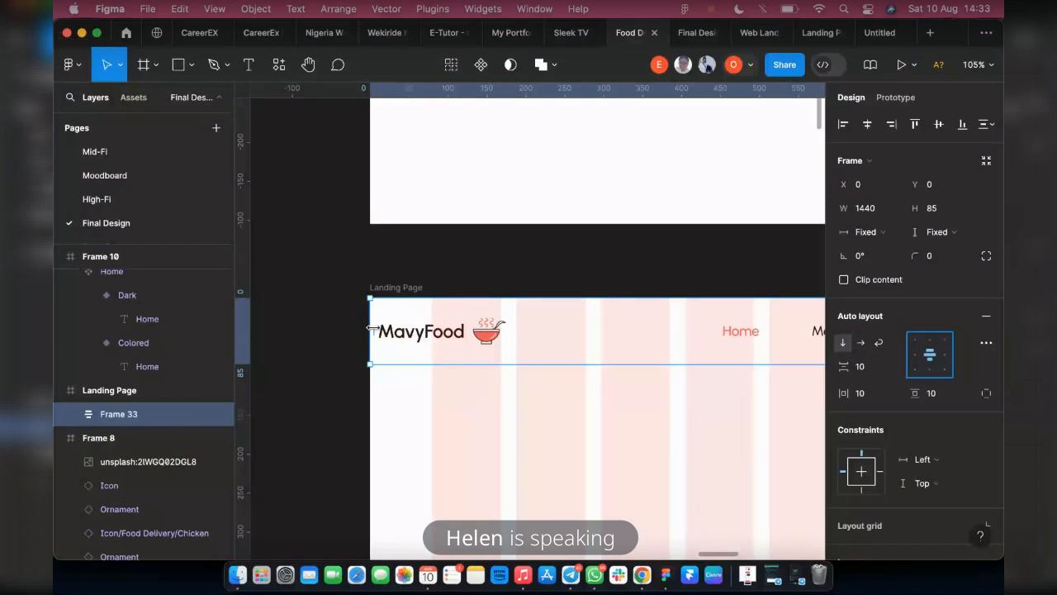
{"action": "left_click_drag", "start_coordinate": [374, 330], "coordinate": [431, 331]}
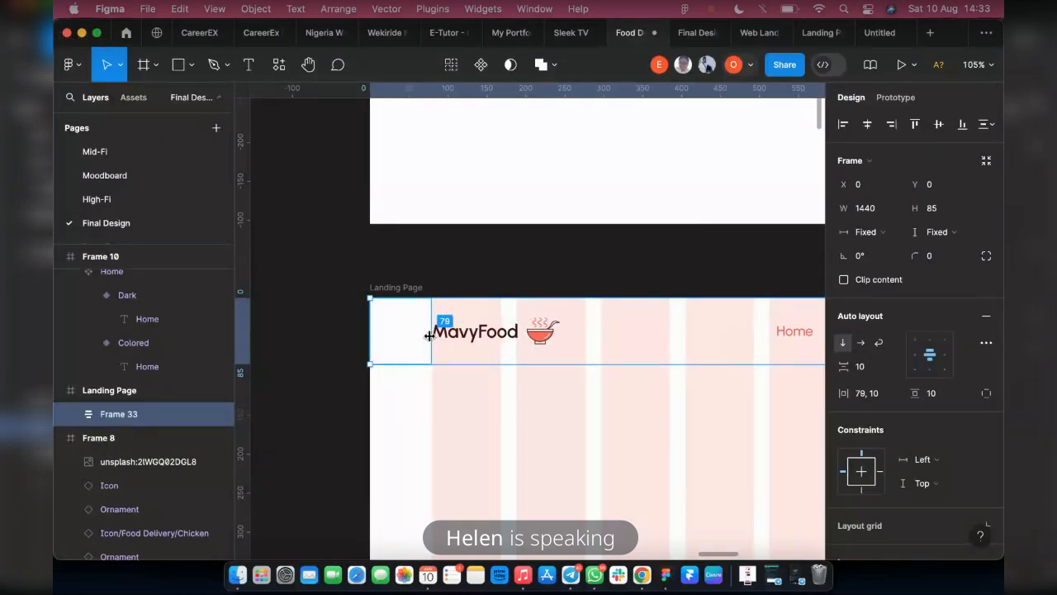
{"action": "left_click", "coordinate": [859, 393]}
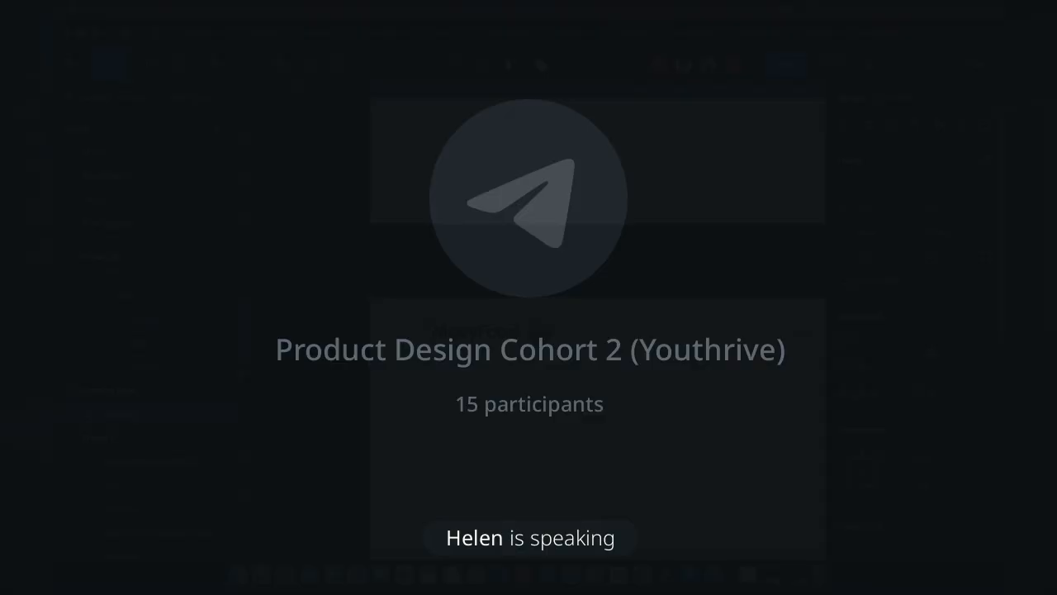
{"action": "type", "text": "80"}
{"action": "key", "text": "Return"}
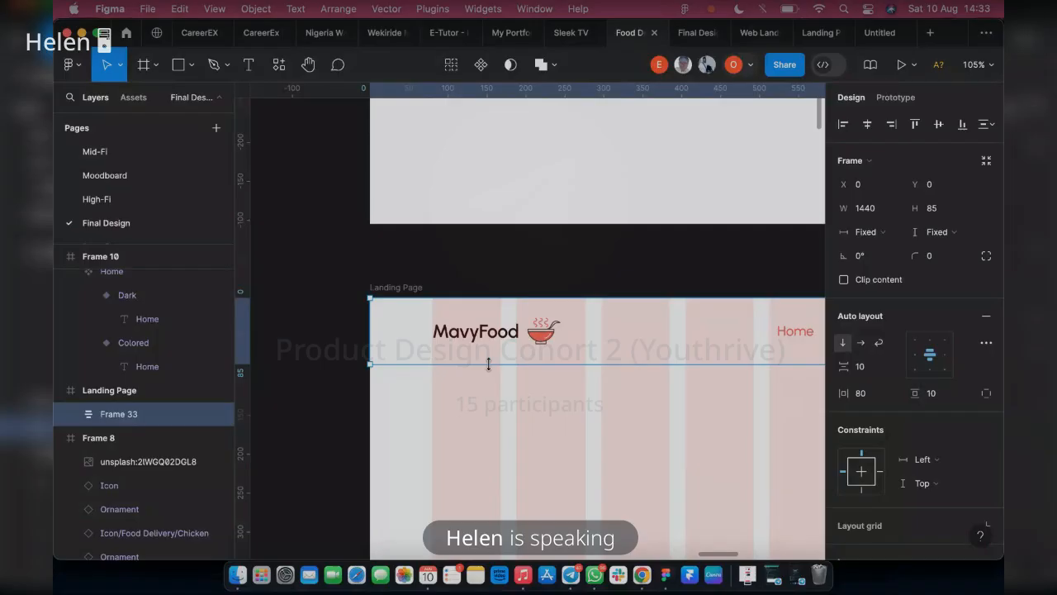
Check the header's side padding on the Landing Page and its appearance in the prototype preview, and return to the design file
{"action": "scroll", "coordinate": [417, 397], "scroll_direction": "down", "scroll_amount": 5}
{"action": "scroll", "coordinate": [670, 369], "scroll_direction": "up", "scroll_amount": 5}
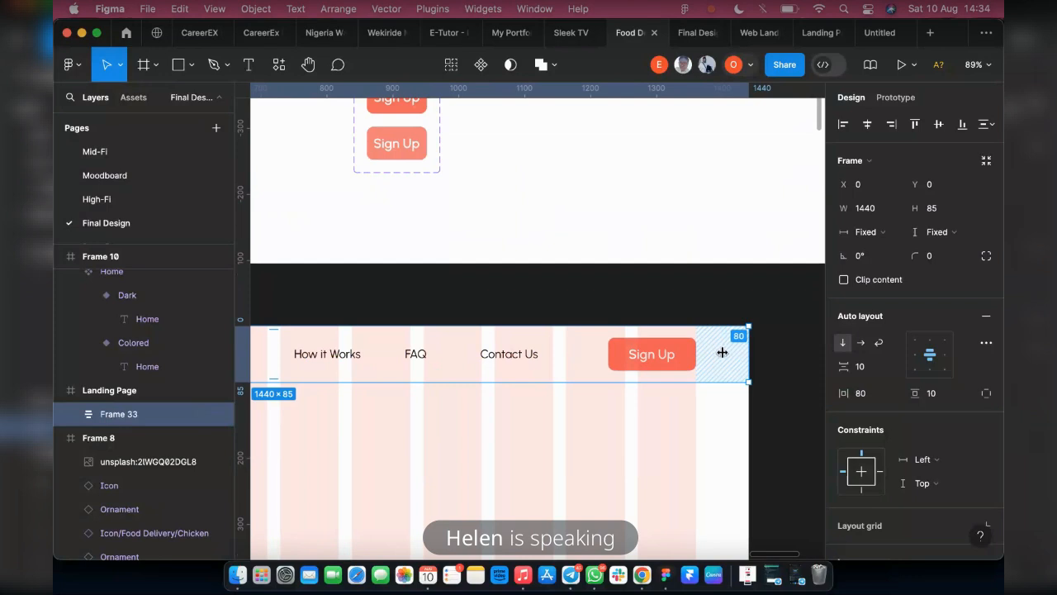
{"action": "scroll", "coordinate": [591, 388], "scroll_direction": "down", "scroll_amount": 1}
{"action": "scroll", "coordinate": [591, 388], "scroll_direction": "down", "scroll_amount": 1}
{"action": "scroll", "coordinate": [592, 387], "scroll_direction": "left", "scroll_amount": 8}
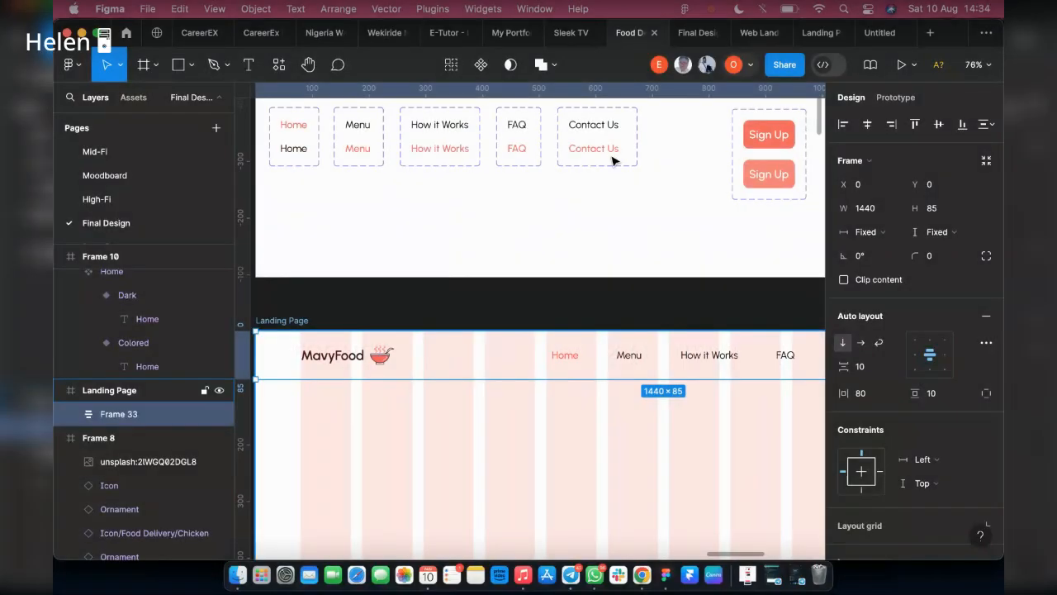
{"action": "left_click", "coordinate": [696, 33]}
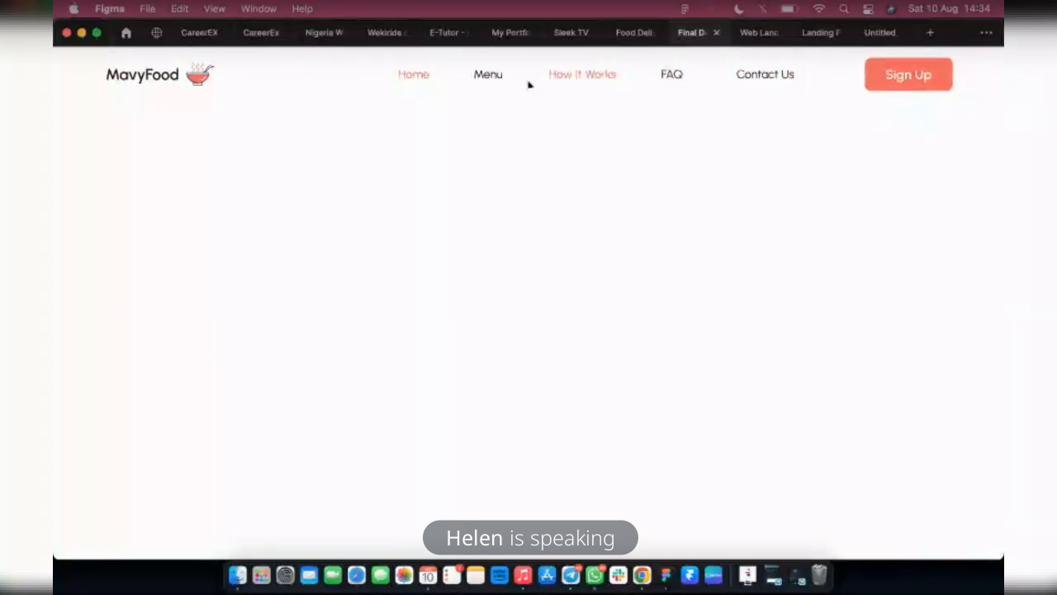
{"action": "left_click", "coordinate": [630, 33]}
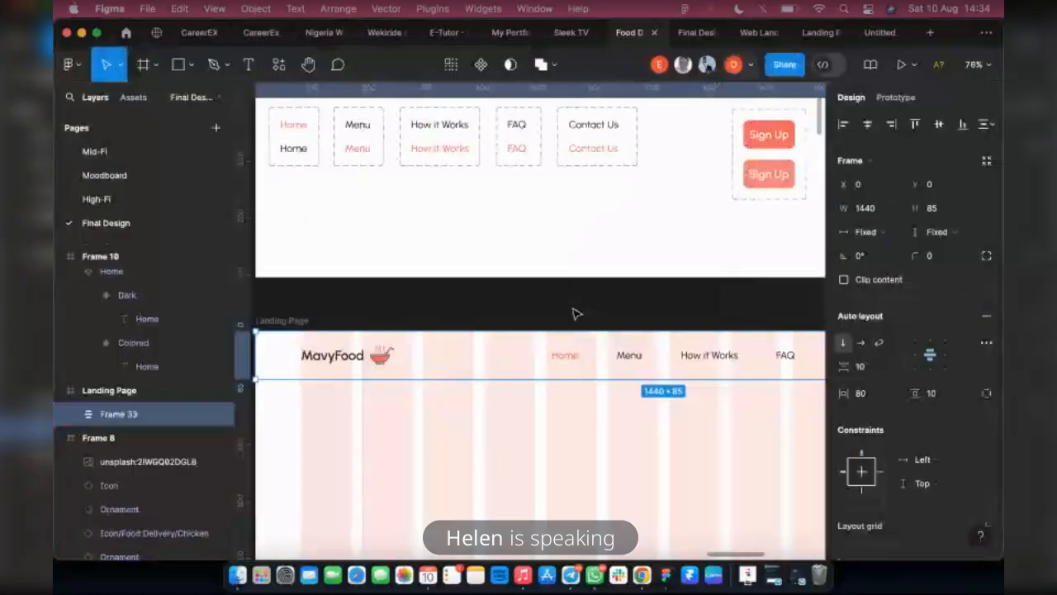
Remove the drop shadow effect and the FFFFFF fill from the outer header frame
{"action": "scroll", "coordinate": [573, 313], "scroll_direction": "down", "scroll_amount": 1}
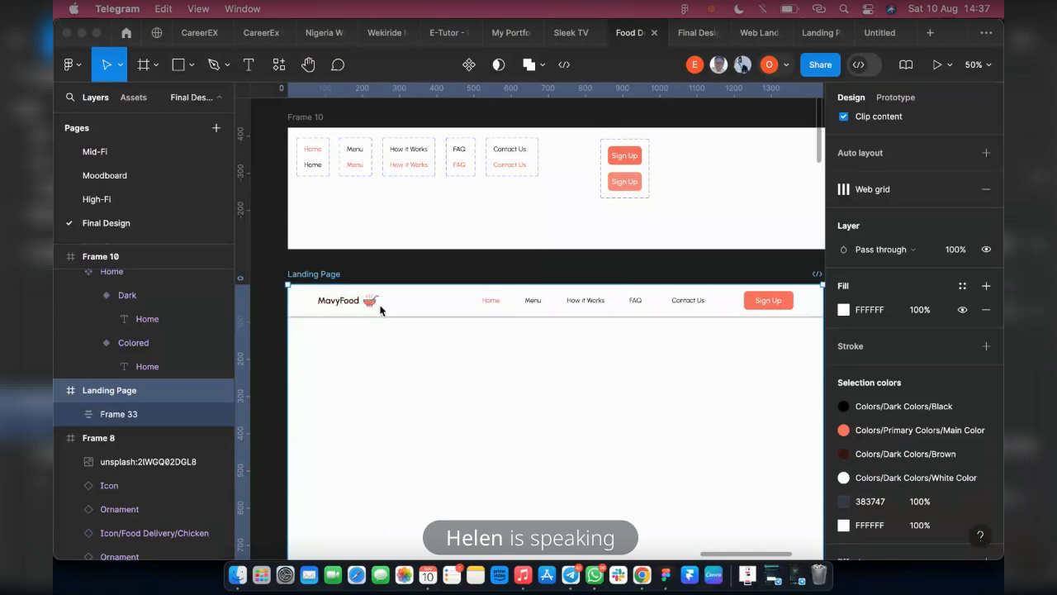
{"action": "left_click", "coordinate": [411, 307]}
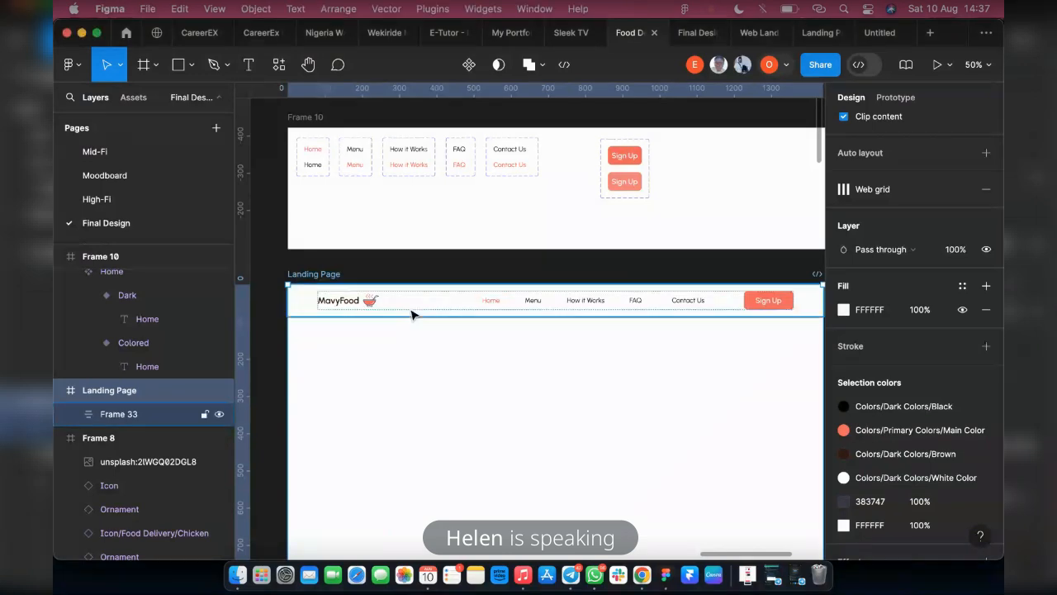
{"action": "left_click", "coordinate": [330, 305]}
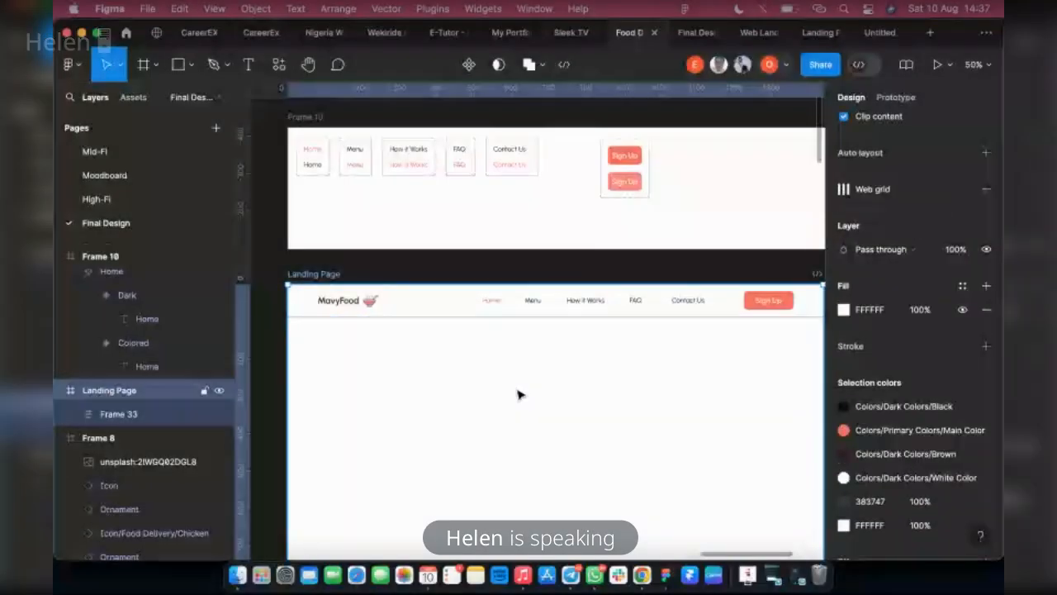
{"action": "key", "text": "Return"}
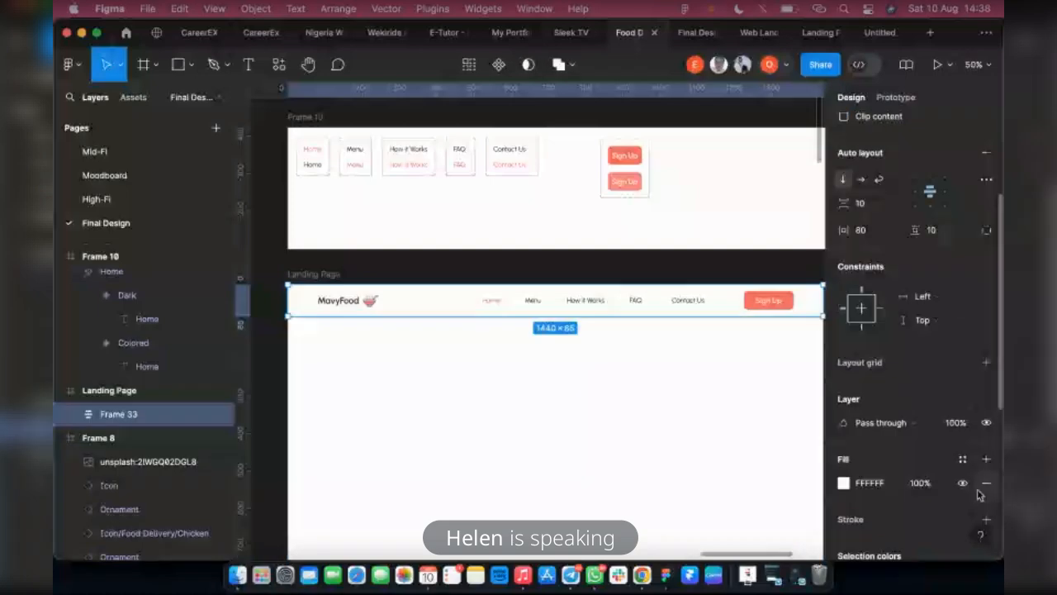
{"action": "scroll", "coordinate": [979, 494], "scroll_direction": "down", "scroll_amount": 5}
{"action": "left_click", "coordinate": [984, 503]}
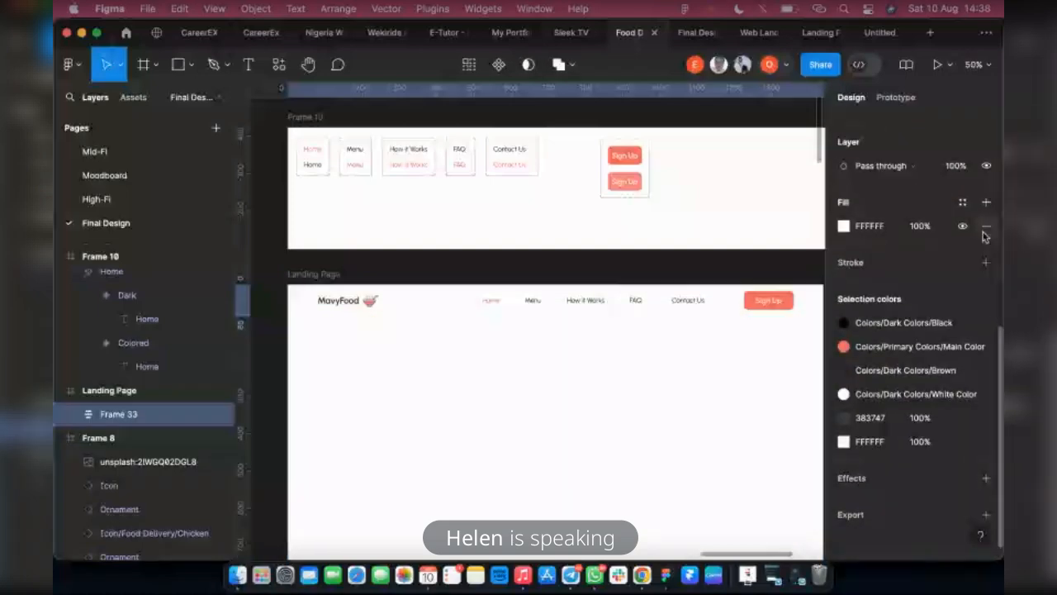
{"action": "left_click", "coordinate": [983, 232]}
Preview the header in the prototype without its fill and shadow, and return to the design file
{"action": "left_click", "coordinate": [697, 32]}
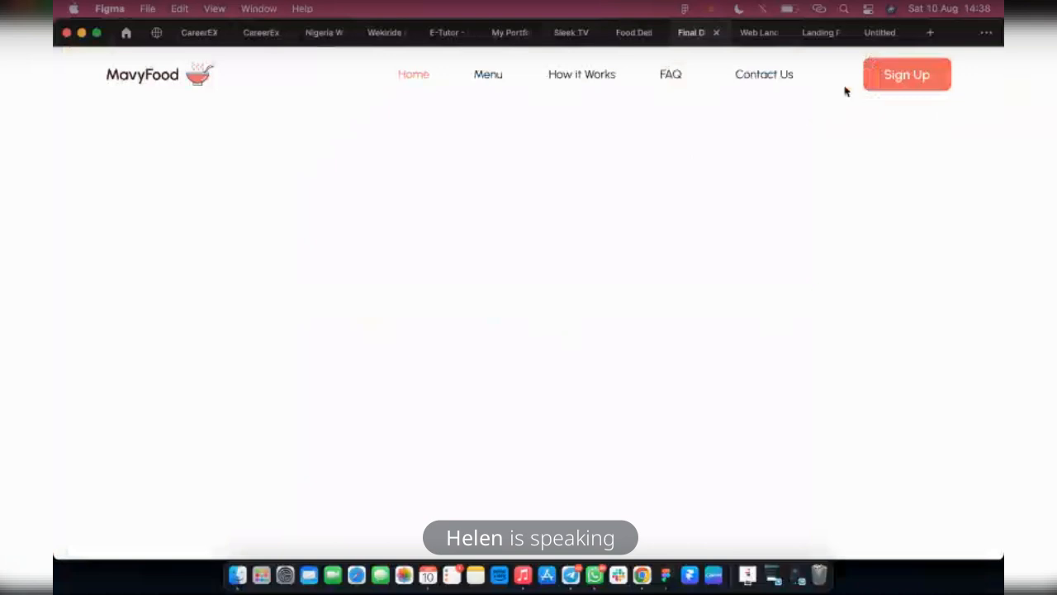
{"action": "left_click", "coordinate": [629, 33]}
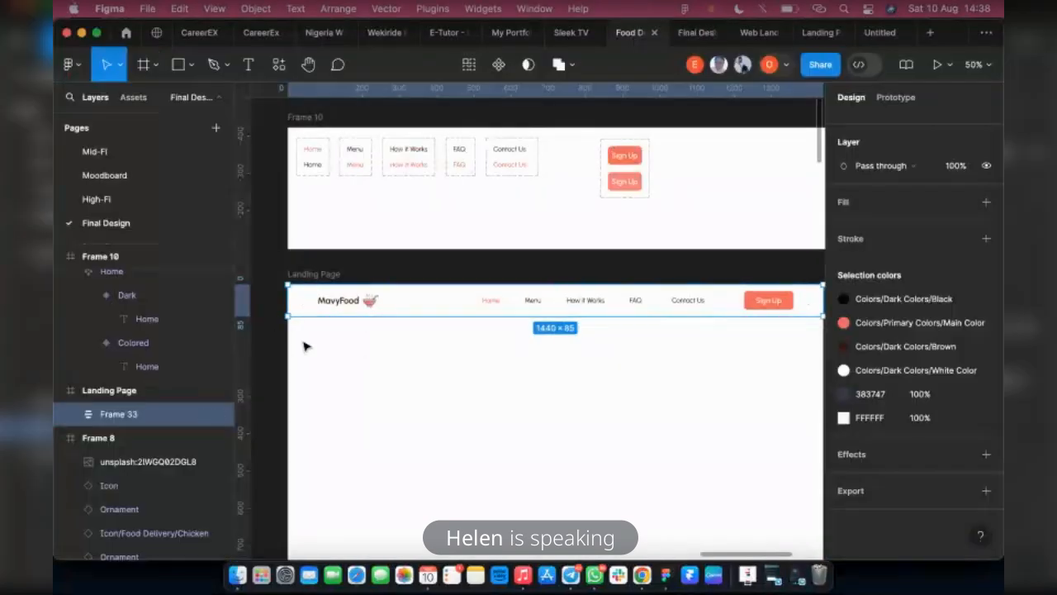
{"action": "left_click", "coordinate": [303, 347]}
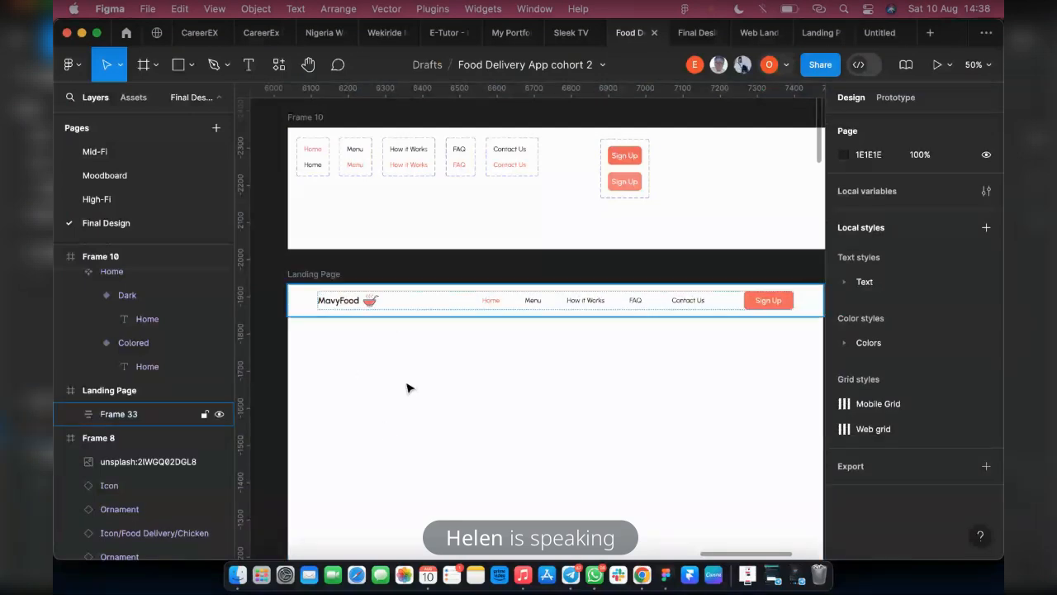
Add a drop shadow effect to the unfilled outer header frame and inspect it around the navigation links
{"action": "left_click", "coordinate": [675, 307]}
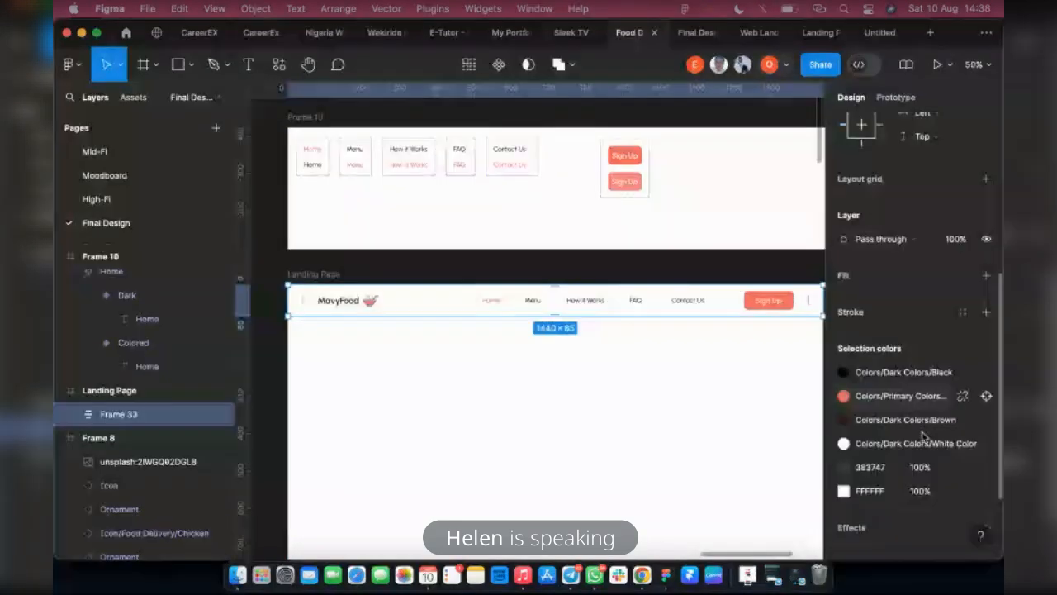
{"action": "scroll", "coordinate": [923, 436], "scroll_direction": "down", "scroll_amount": 2}
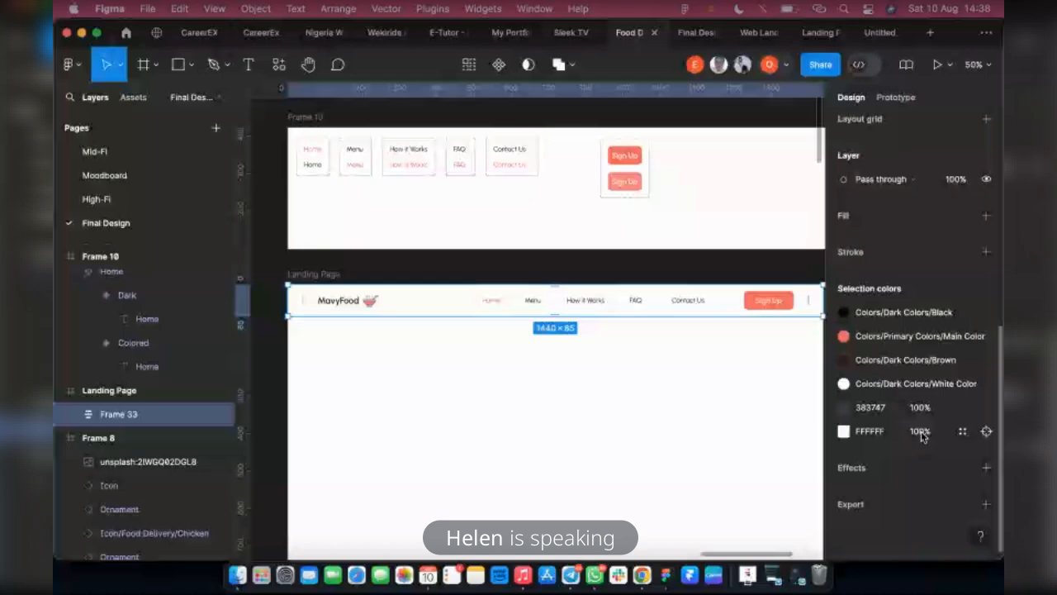
{"action": "left_click", "coordinate": [987, 467]}
{"action": "scroll", "coordinate": [601, 314], "scroll_direction": "up", "scroll_amount": 2}
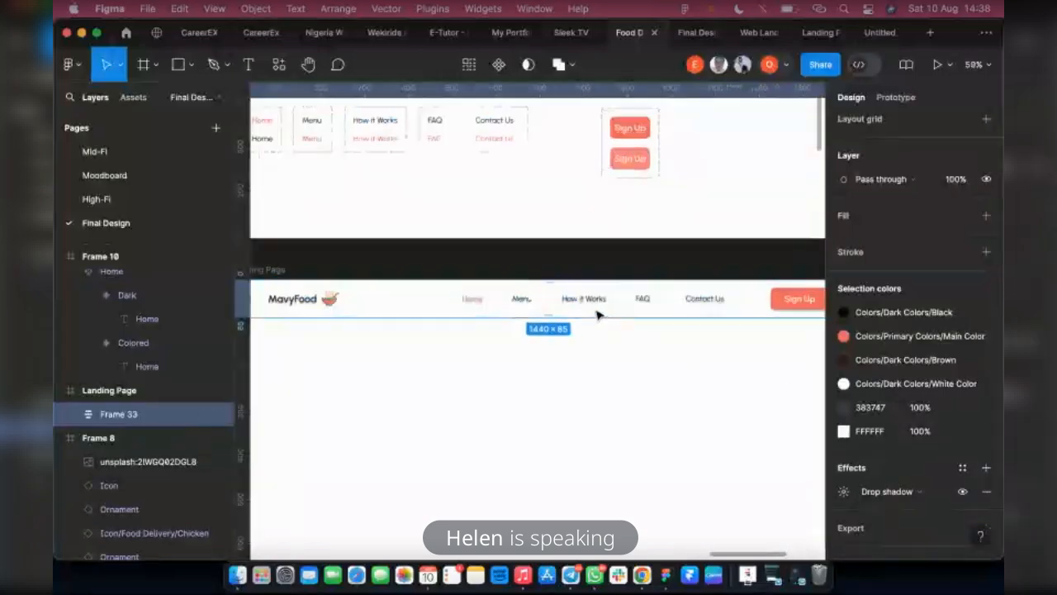
{"action": "scroll", "coordinate": [598, 314], "scroll_direction": "up", "scroll_amount": 10}
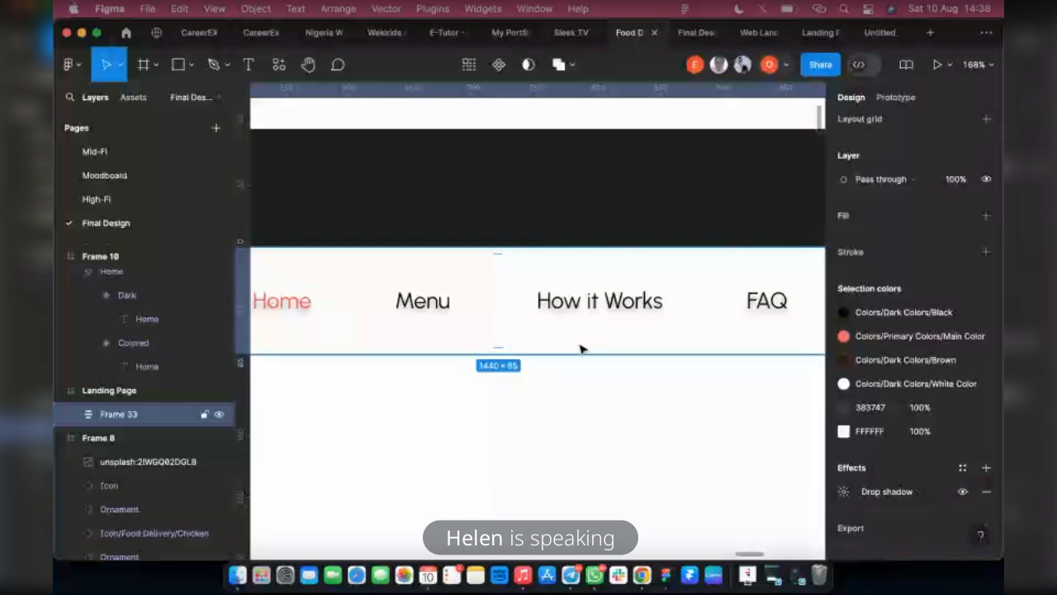
Give the outer header frame an FFFFFF fill with its drop shadow hidden, and show the shadow again
{"action": "left_click", "coordinate": [962, 492]}
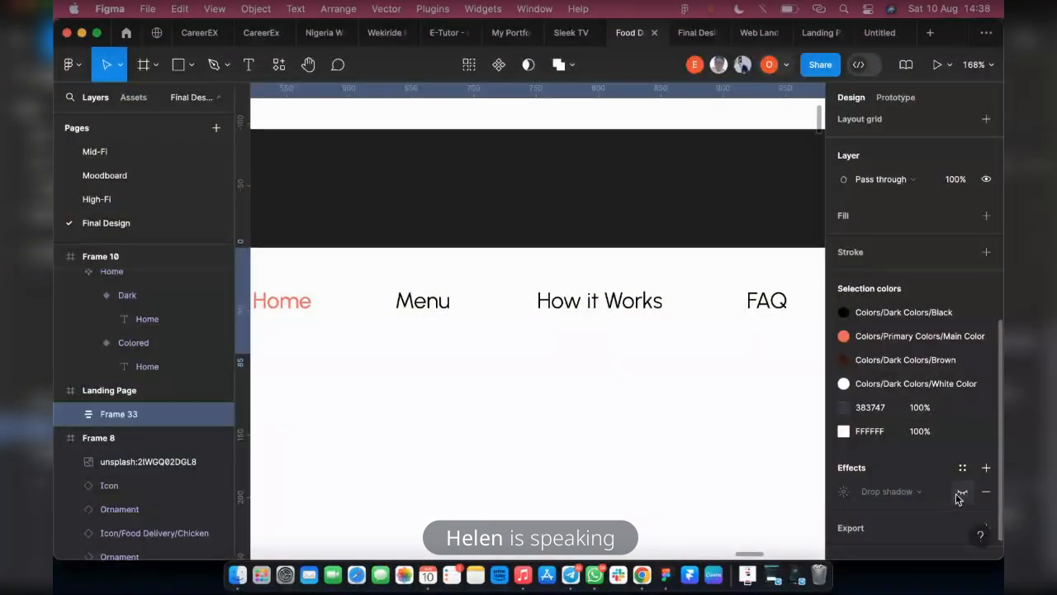
{"action": "left_click", "coordinate": [983, 217]}
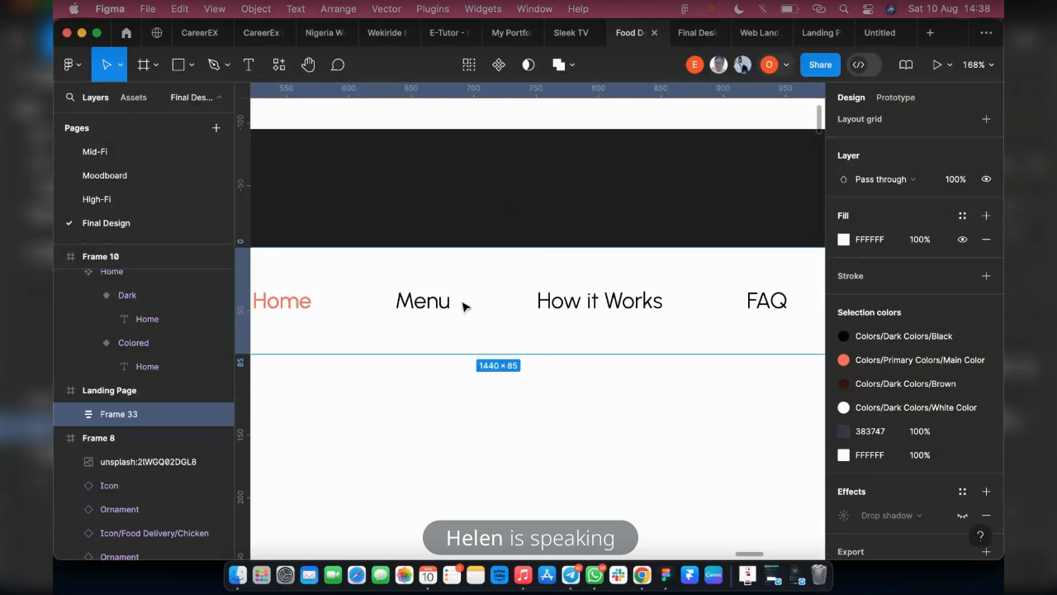
{"action": "scroll", "coordinate": [970, 354], "scroll_direction": "down", "scroll_amount": 1}
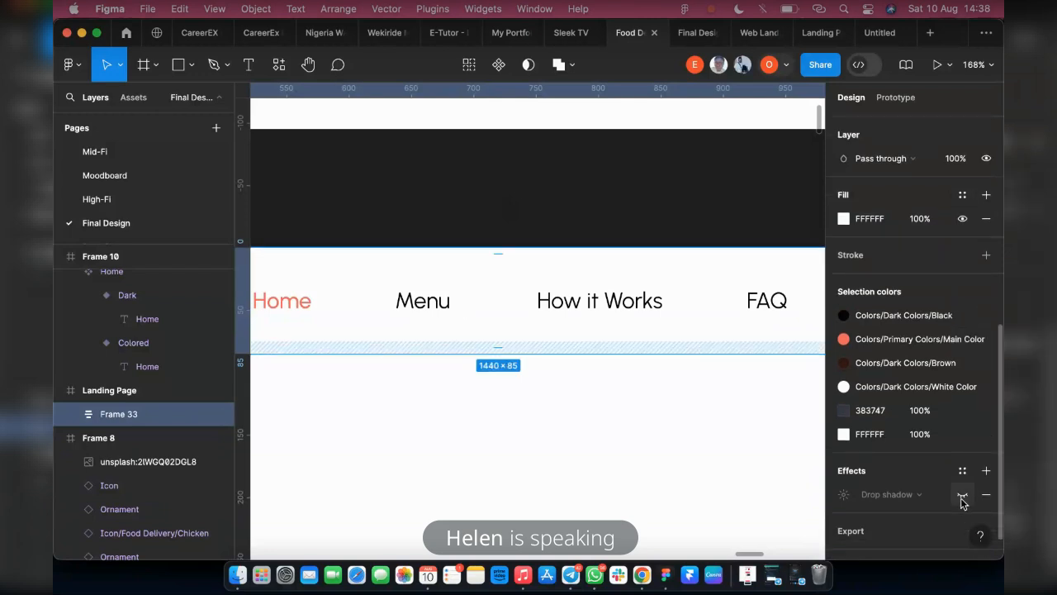
{"action": "left_click", "coordinate": [960, 495]}
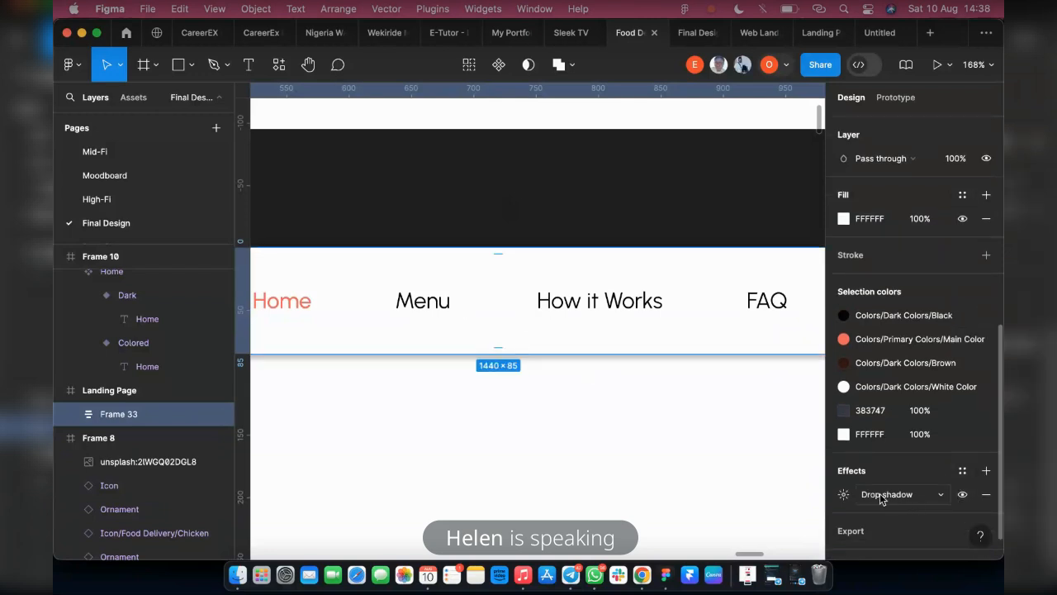
{"action": "scroll", "coordinate": [586, 377], "scroll_direction": "down", "scroll_amount": 3}
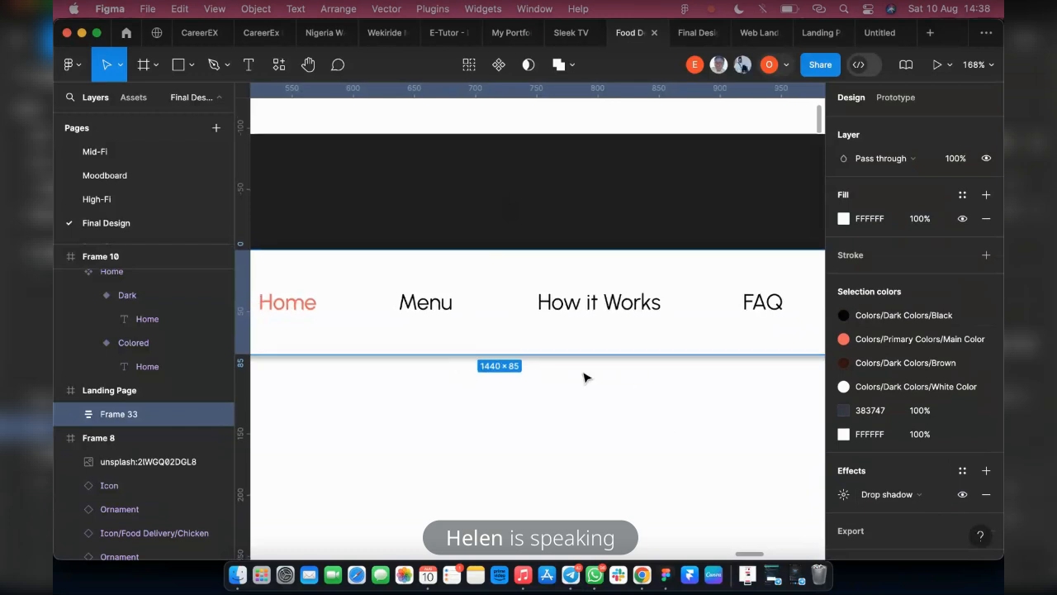
{"action": "scroll", "coordinate": [567, 359], "scroll_direction": "down", "scroll_amount": 5}
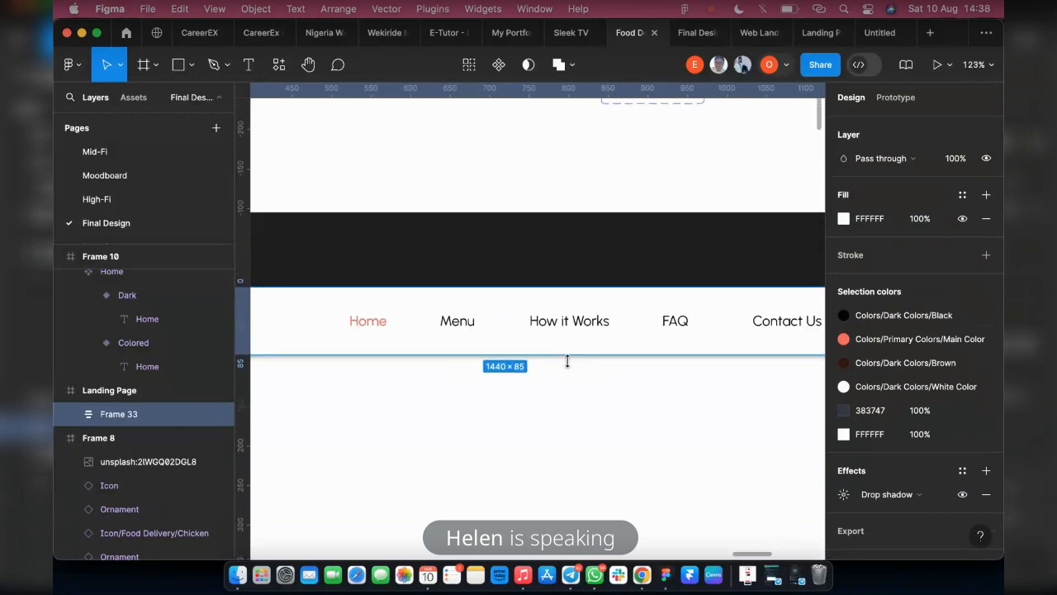
{"action": "scroll", "coordinate": [569, 356], "scroll_direction": "down", "scroll_amount": 1}
{"action": "left_click", "coordinate": [387, 404]}
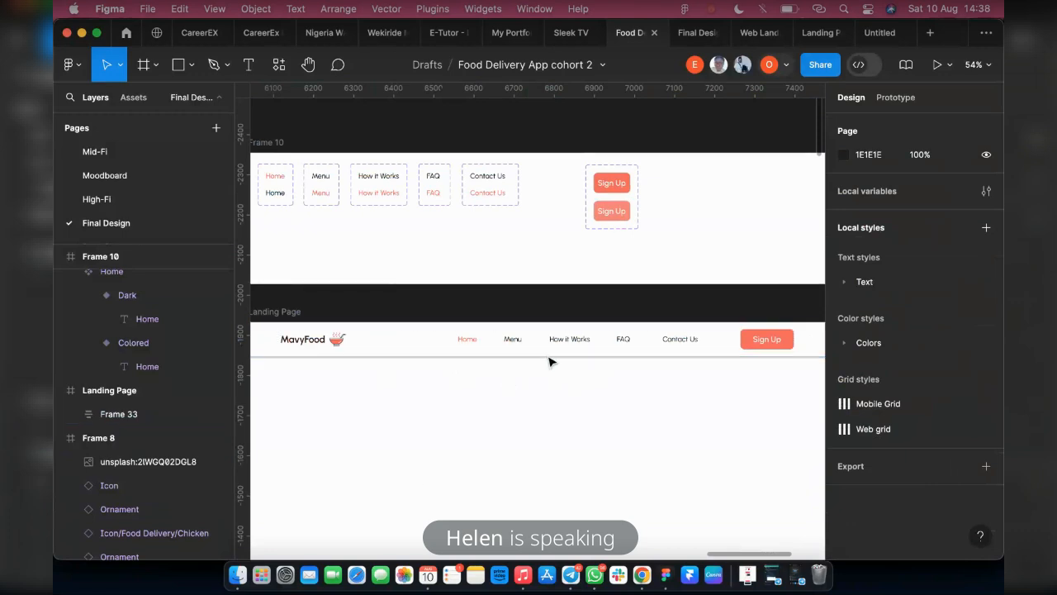
Set the header frame's drop shadow to a blur of 15 and a Y offset of 6
{"action": "left_click", "coordinate": [428, 351]}
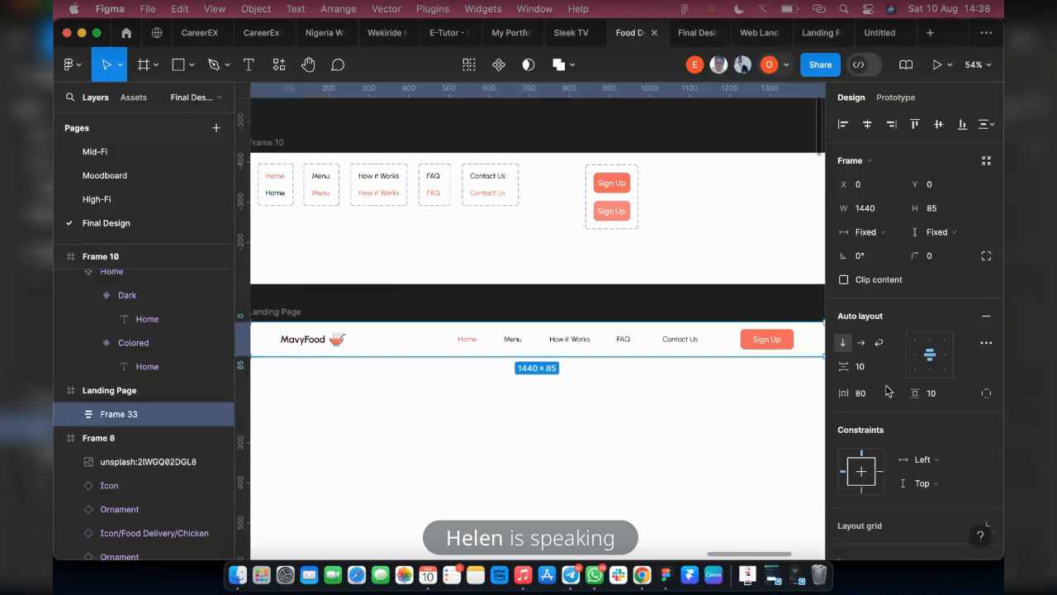
{"action": "scroll", "coordinate": [882, 402], "scroll_direction": "down", "scroll_amount": 5}
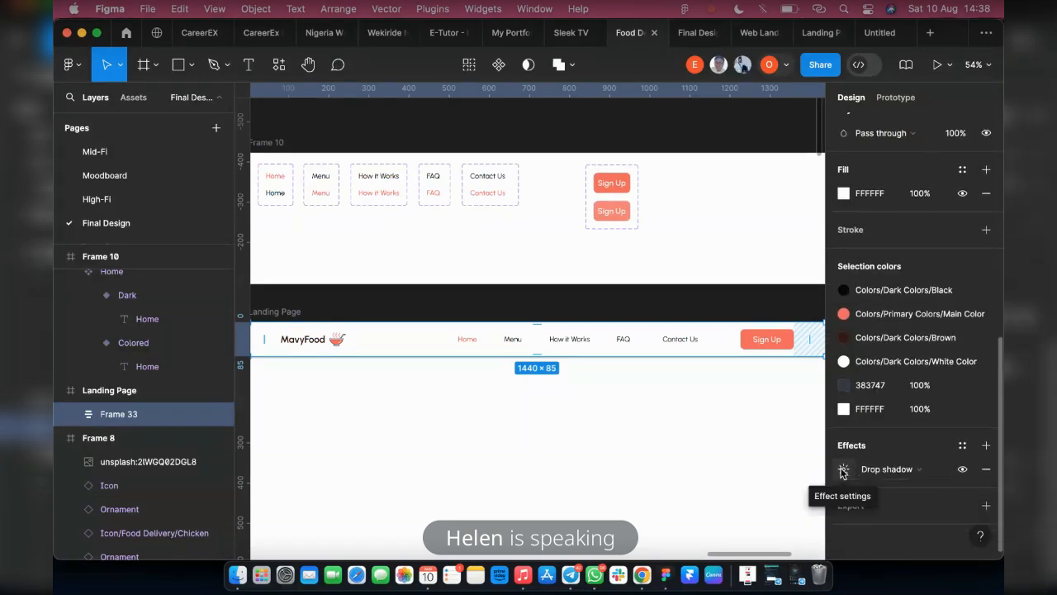
{"action": "left_click", "coordinate": [843, 469]}
{"action": "left_click_drag", "start_coordinate": [718, 417], "coordinate": [676, 136]}
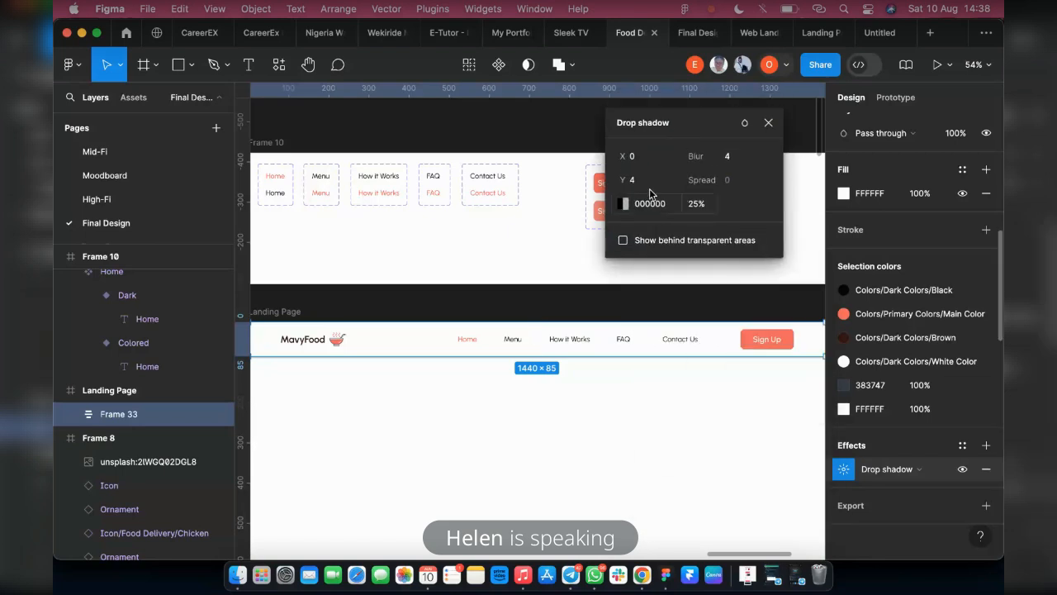
{"action": "left_click", "coordinate": [733, 155]}
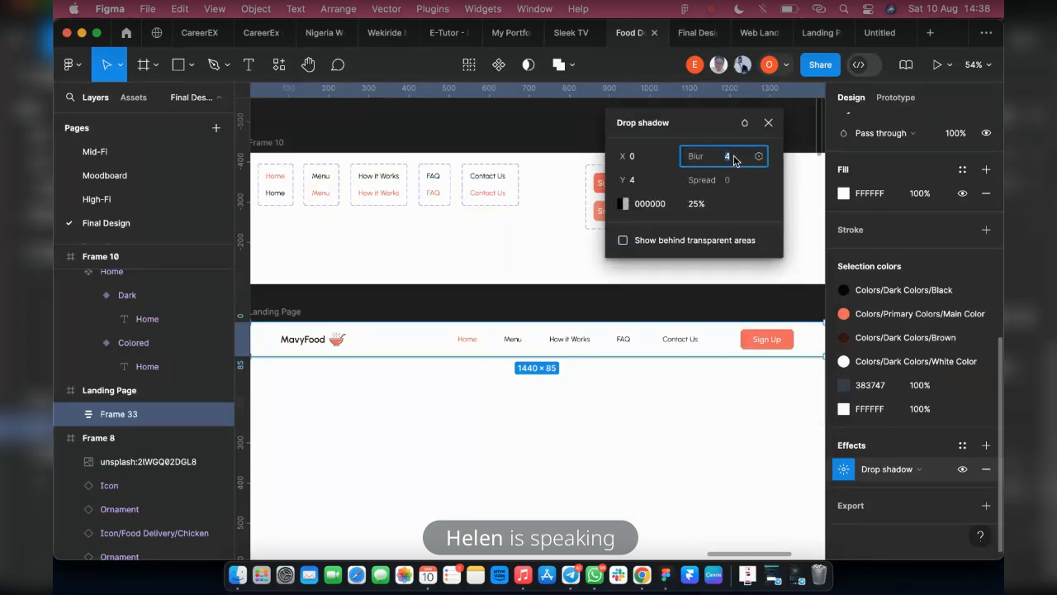
{"action": "type", "text": "15"}
{"action": "key", "text": "Return"}
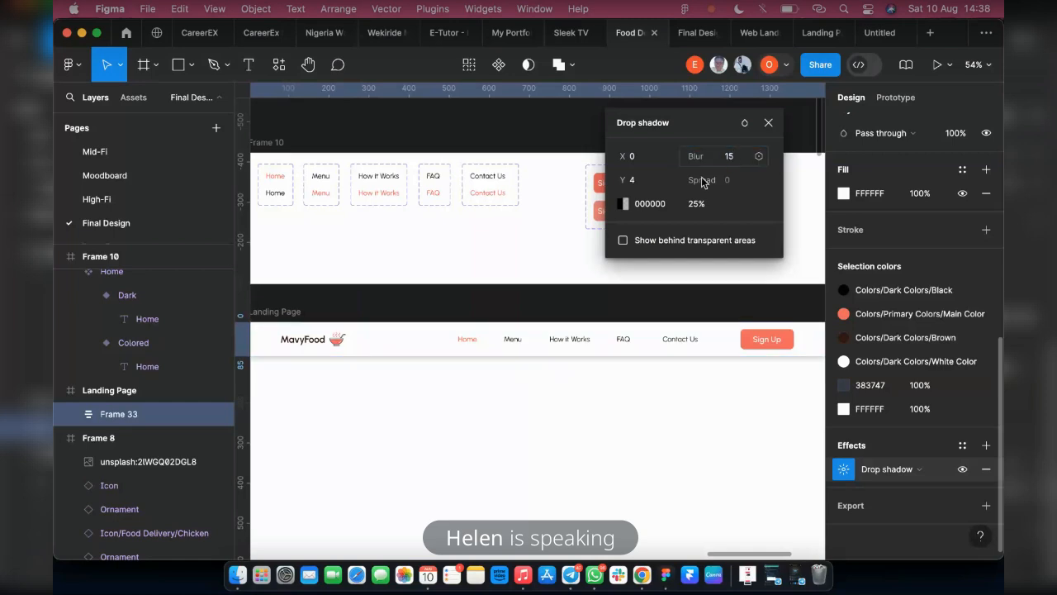
{"action": "left_click", "coordinate": [635, 182]}
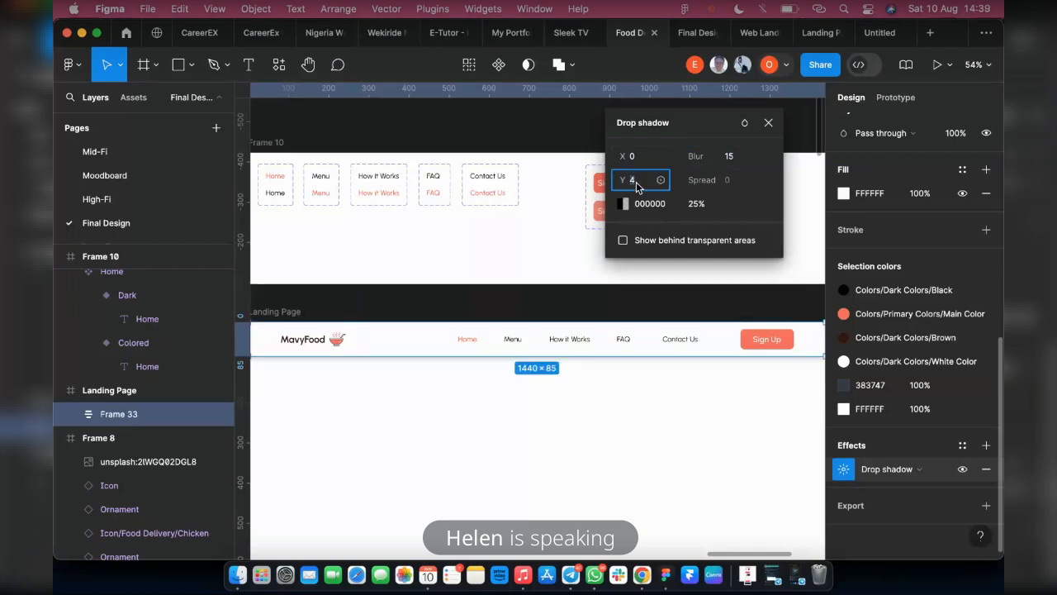
{"action": "type", "text": "6"}
{"action": "key", "text": "Return"}
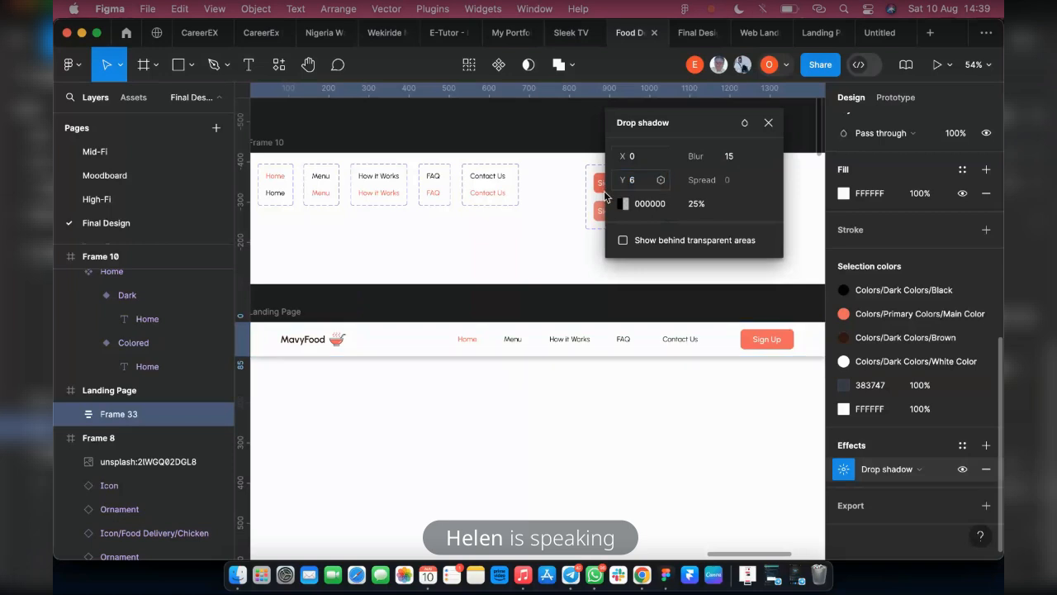
Change the header drop shadow's colour to the light grey 939292 and deselect the header
{"action": "left_click", "coordinate": [625, 206]}
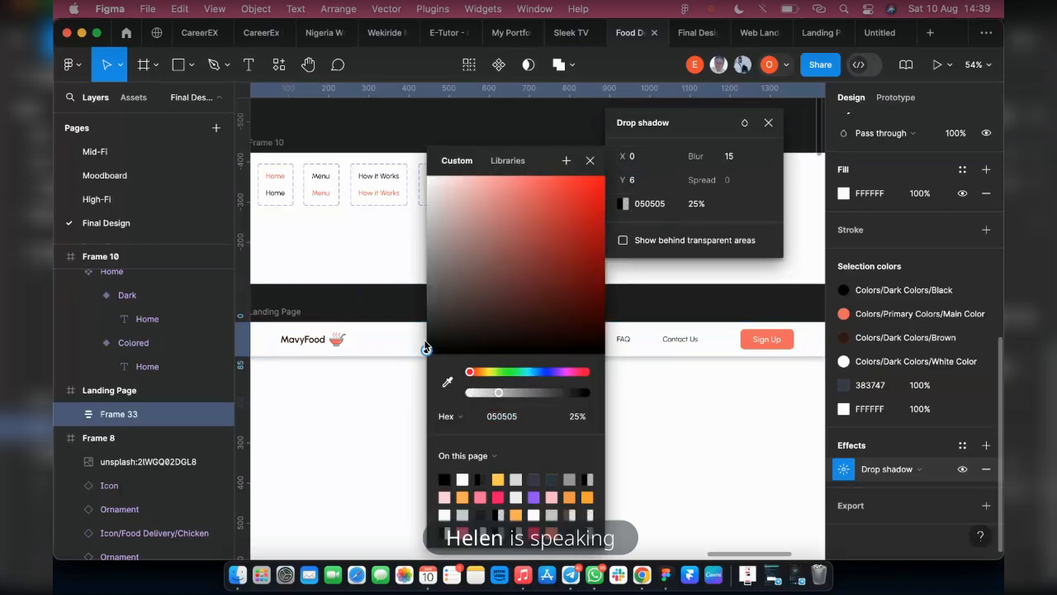
{"action": "left_click_drag", "start_coordinate": [426, 351], "coordinate": [427, 250]}
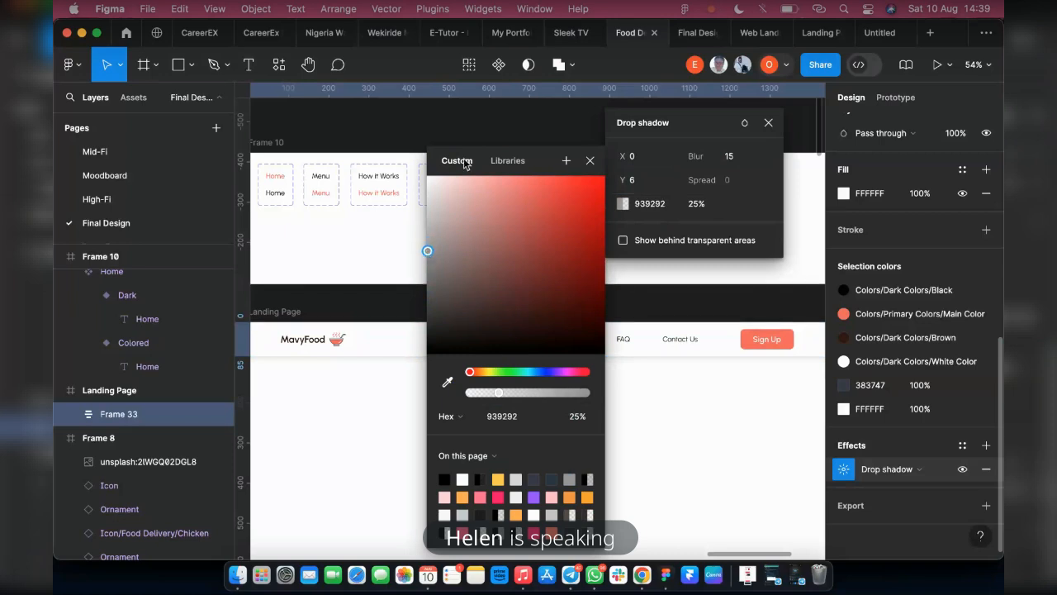
{"action": "left_click", "coordinate": [768, 122]}
{"action": "left_click", "coordinate": [535, 451]}
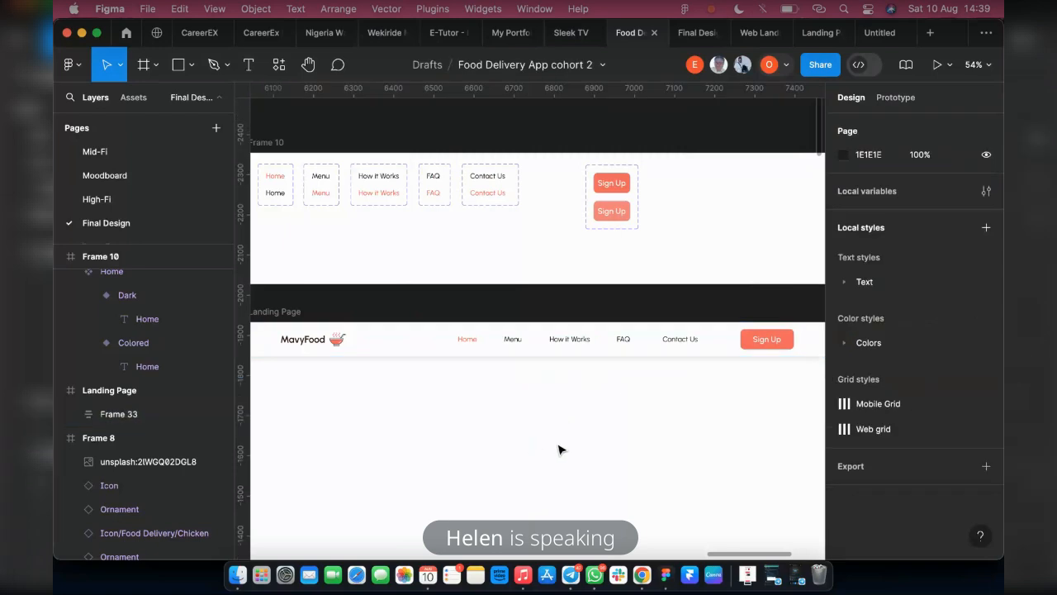
Preview the Landing Page prototype scaled to Fit width with the interface hidden, and return to the design file
{"action": "left_click", "coordinate": [265, 313]}
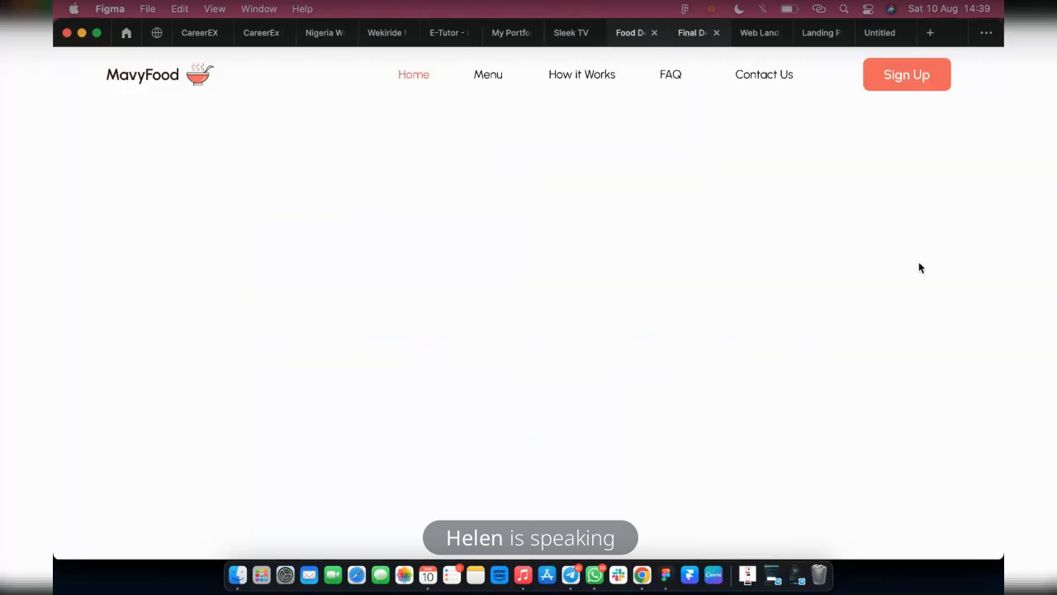
{"action": "left_click", "coordinate": [620, 38]}
{"action": "left_click", "coordinate": [949, 72]}
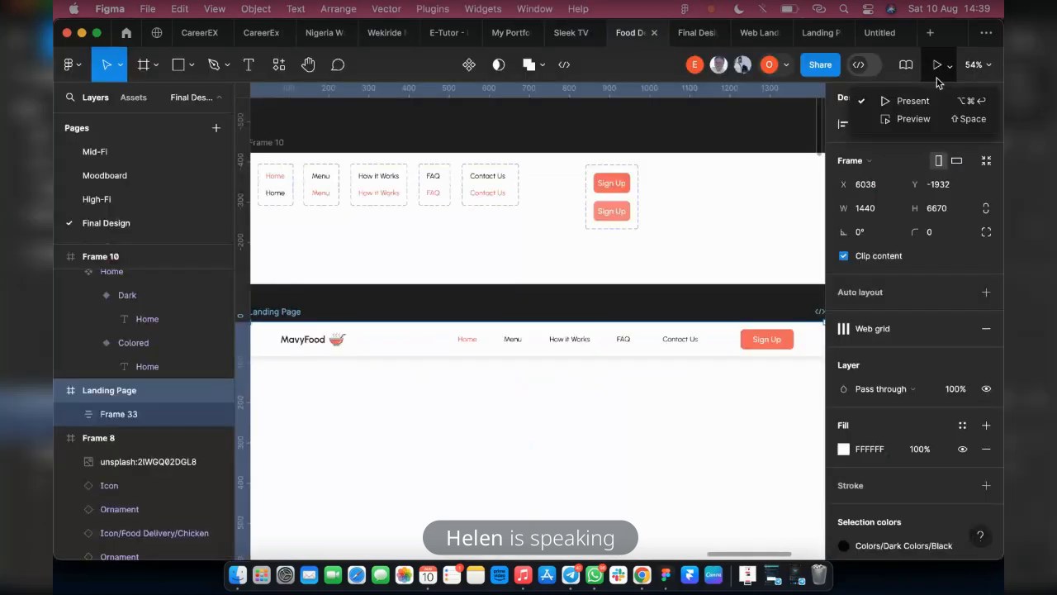
{"action": "left_click", "coordinate": [907, 100]}
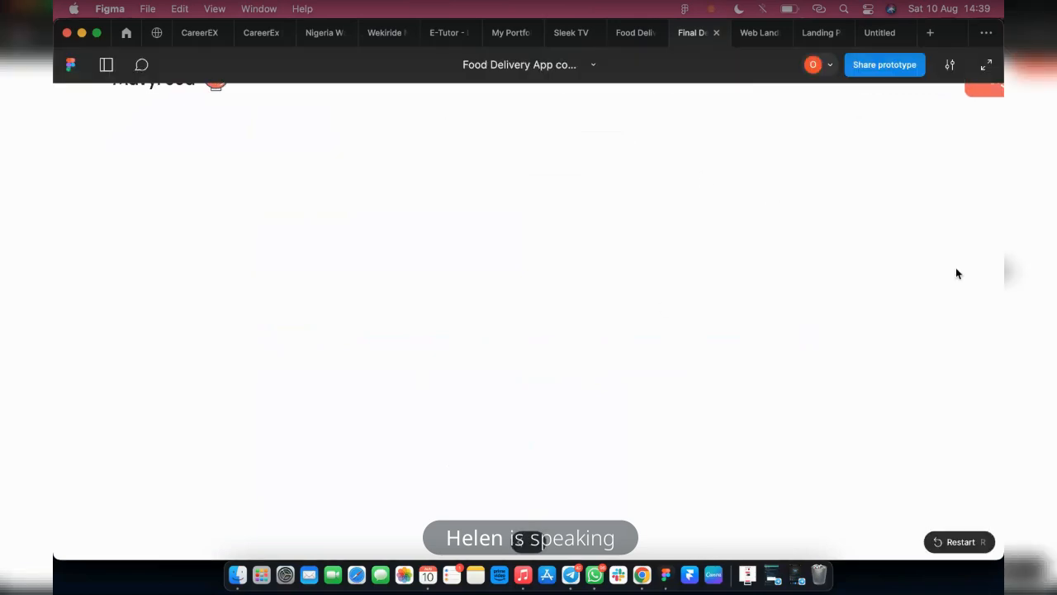
{"action": "left_click", "coordinate": [947, 68]}
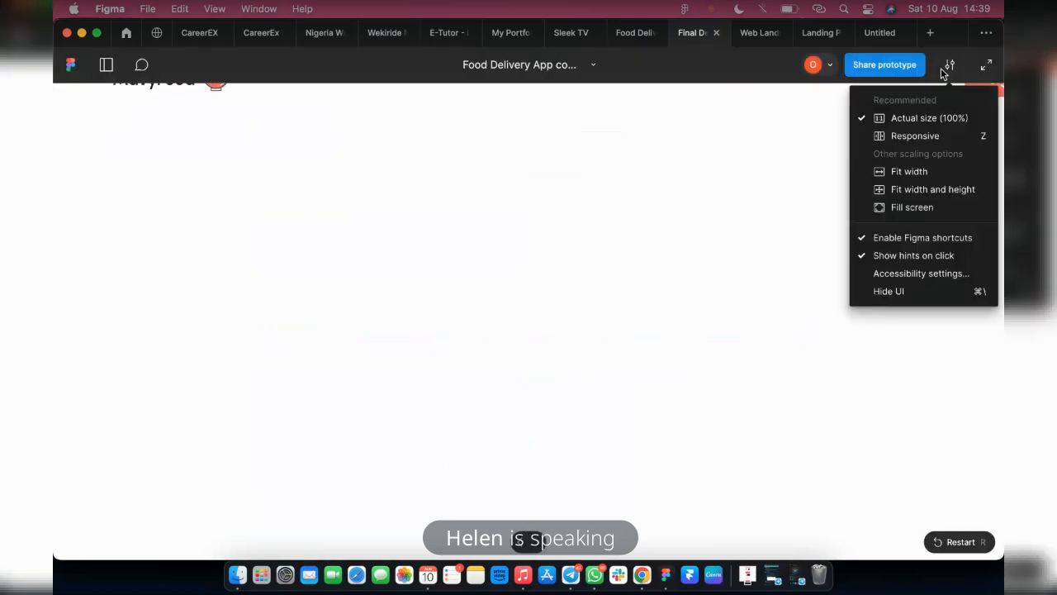
{"action": "left_click", "coordinate": [920, 172]}
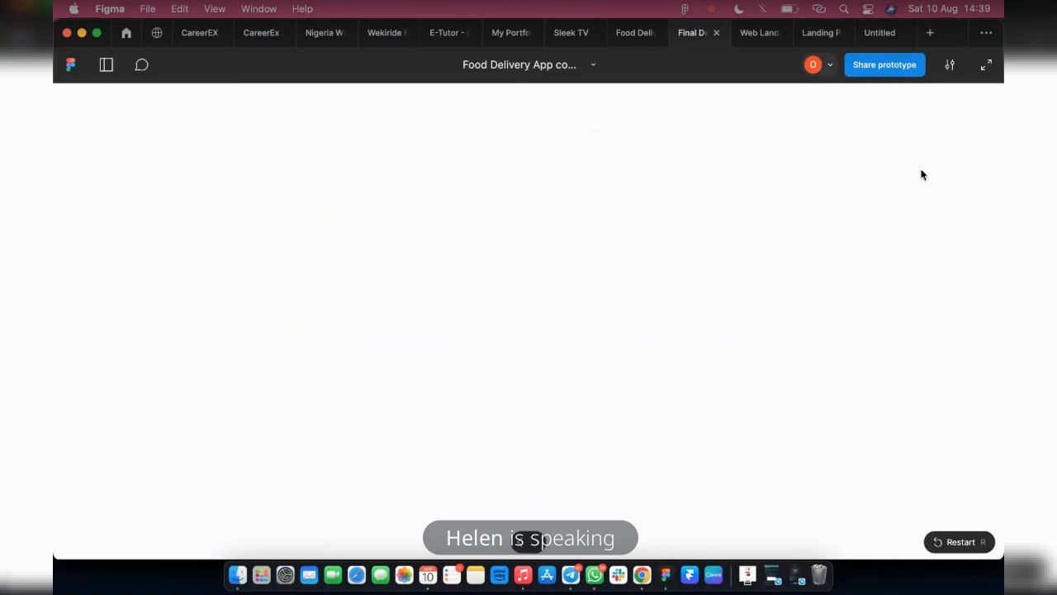
{"action": "left_click", "coordinate": [948, 67]}
{"action": "left_click", "coordinate": [894, 298]}
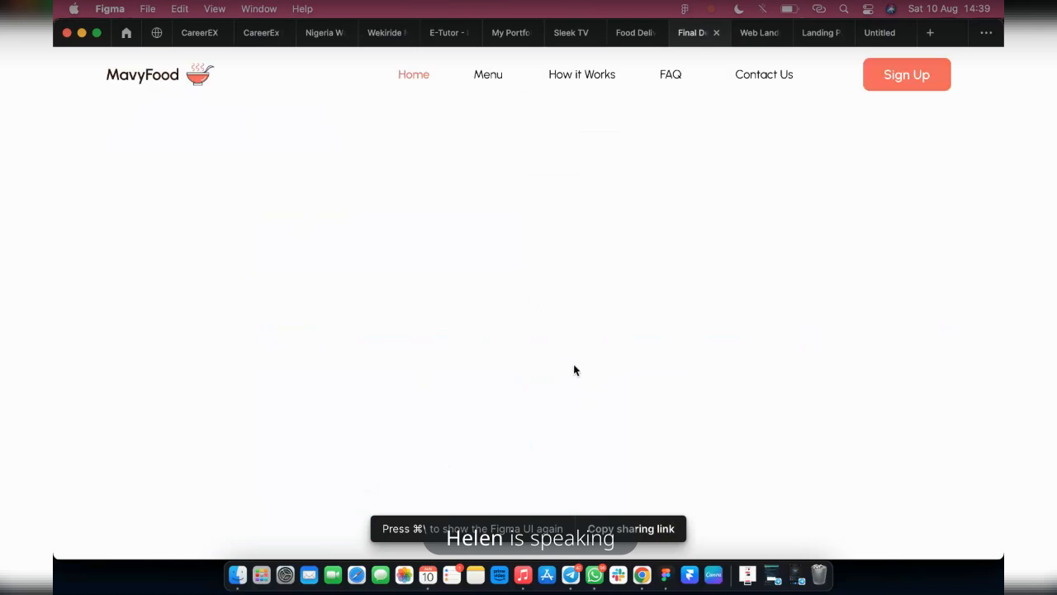
{"action": "left_click", "coordinate": [621, 33]}
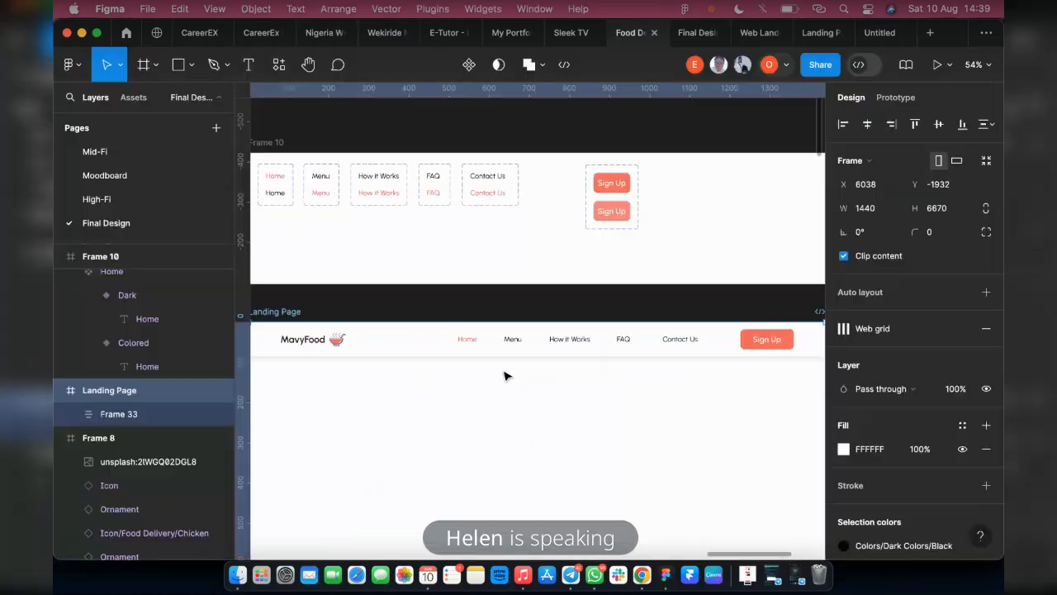
Move Frame 10 up to widen the gap above the Landing Page frame
{"action": "scroll", "coordinate": [583, 295], "scroll_direction": "down", "scroll_amount": 5}
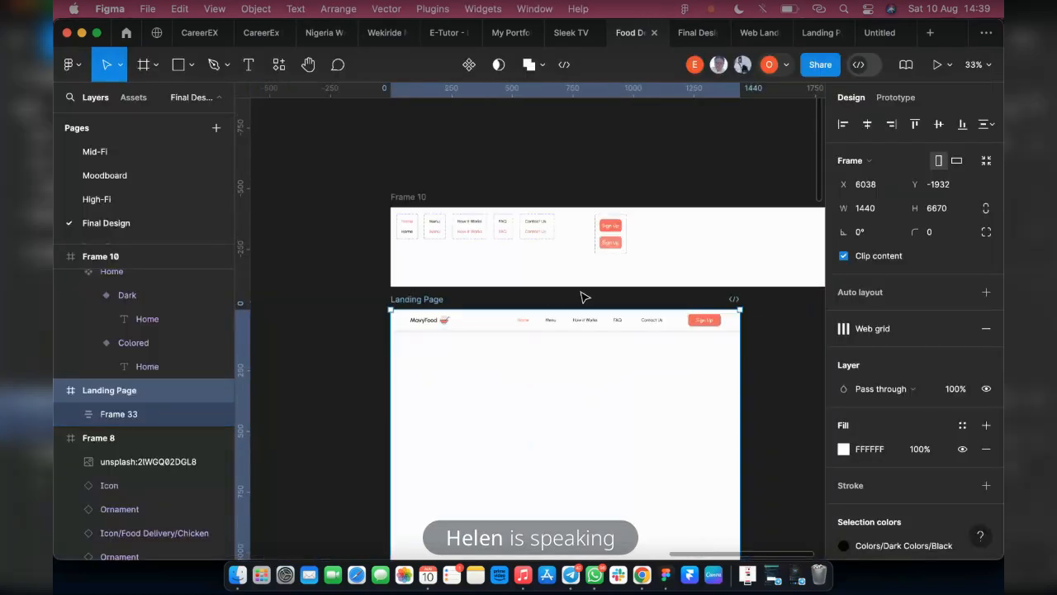
{"action": "left_click", "coordinate": [438, 209]}
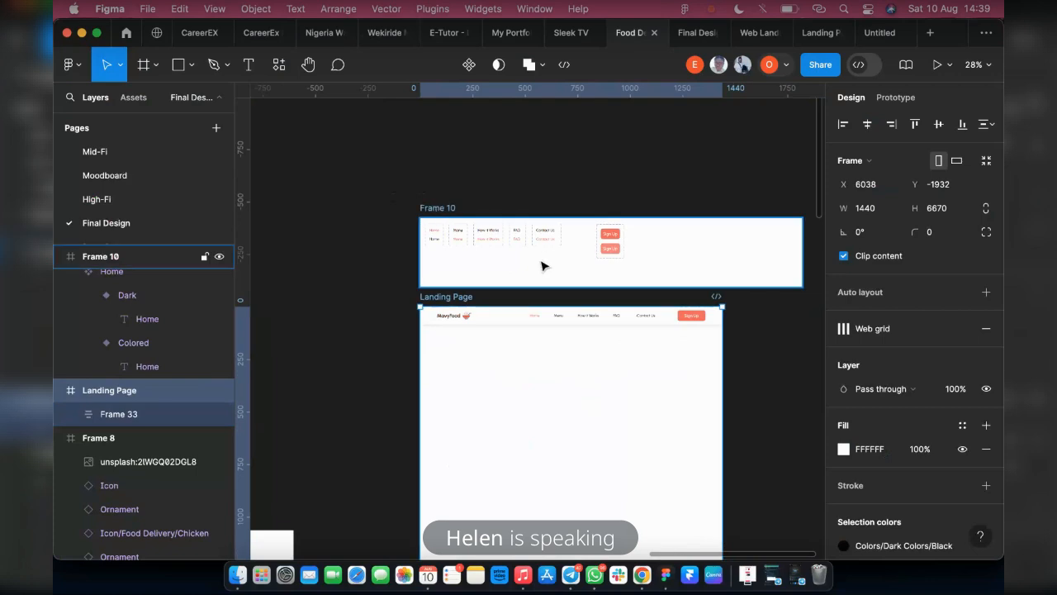
{"action": "key", "text": "shift+Up"}
{"action": "key", "text": "shift+Up"}
{"action": "key", "text": "shift+Up"}
{"action": "key", "text": "shift+Up"}
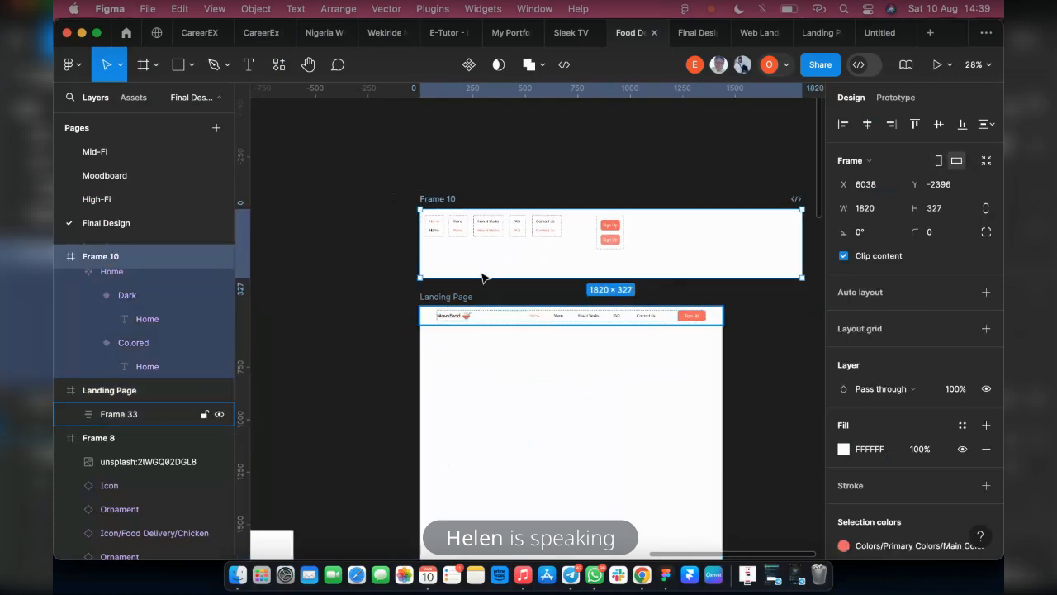
Test the header links' hover switching and the page scrolling in the prototype, and return to the design file
{"action": "left_click", "coordinate": [687, 33]}
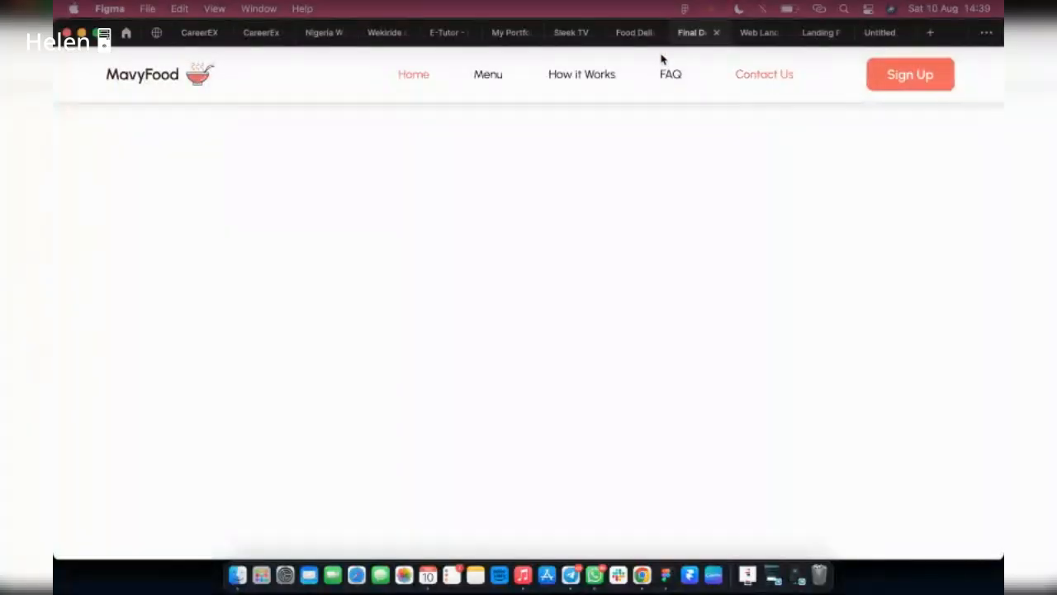
{"action": "left_click", "coordinate": [621, 34]}
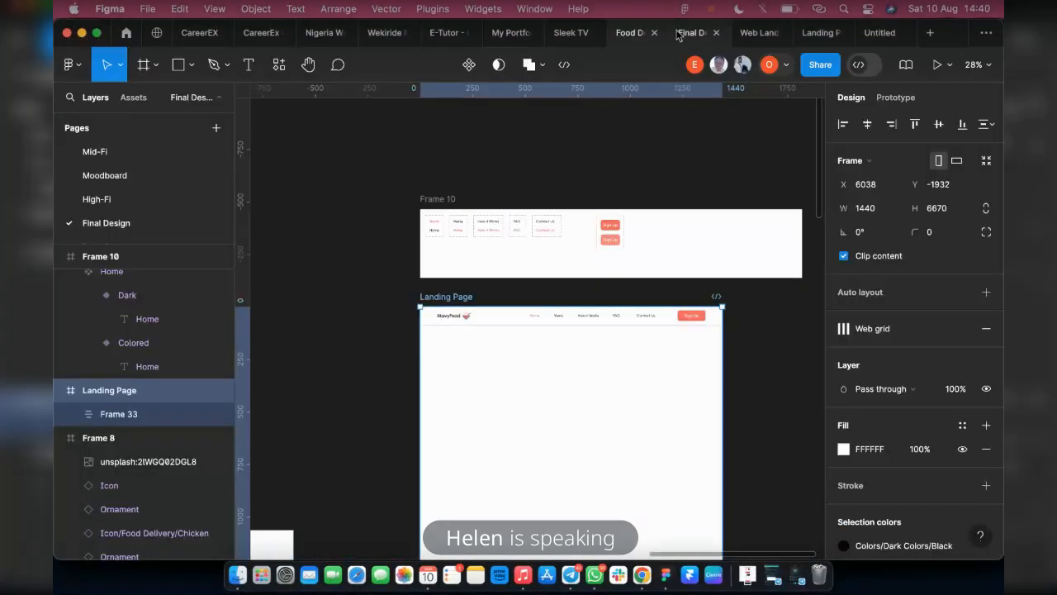
{"action": "left_click", "coordinate": [682, 32]}
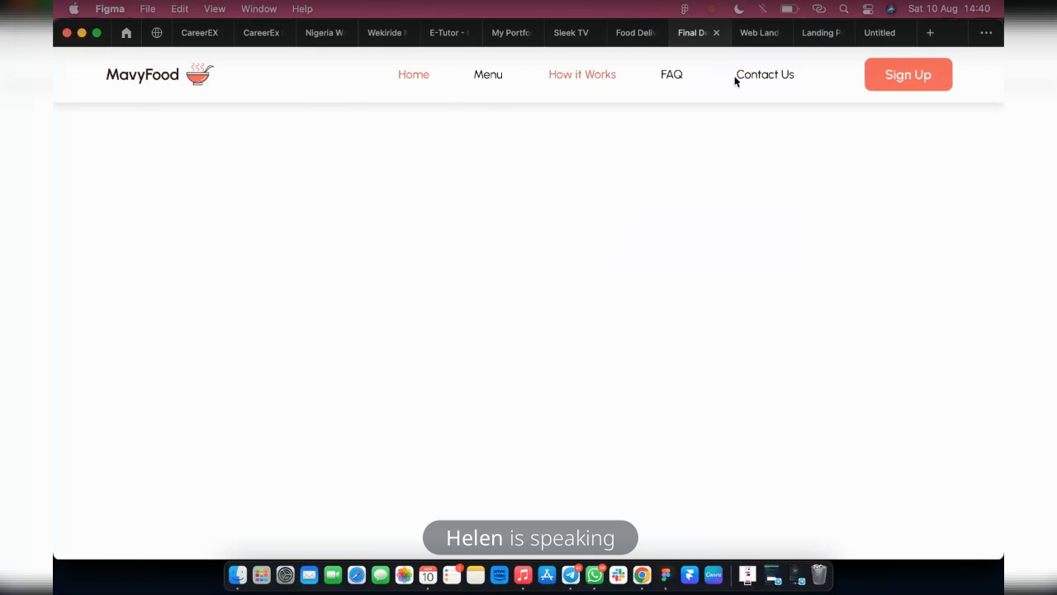
{"action": "scroll", "coordinate": [658, 200], "scroll_direction": "down", "scroll_amount": 2}
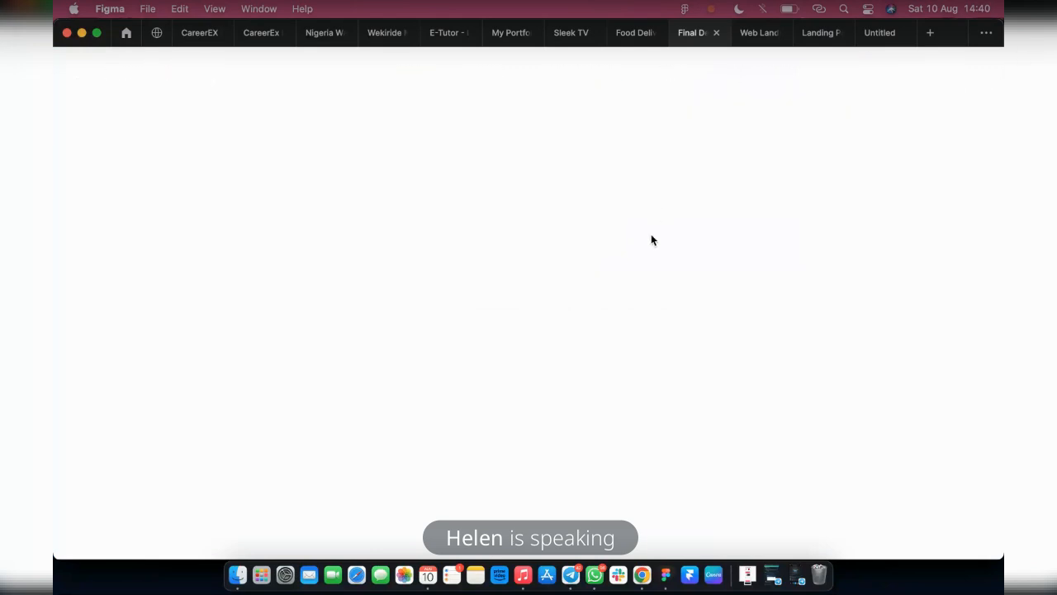
{"action": "scroll", "coordinate": [652, 237], "scroll_direction": "up", "scroll_amount": 2}
{"action": "scroll", "coordinate": [649, 238], "scroll_direction": "down", "scroll_amount": 2}
{"action": "scroll", "coordinate": [330, 246], "scroll_direction": "up", "scroll_amount": 2}
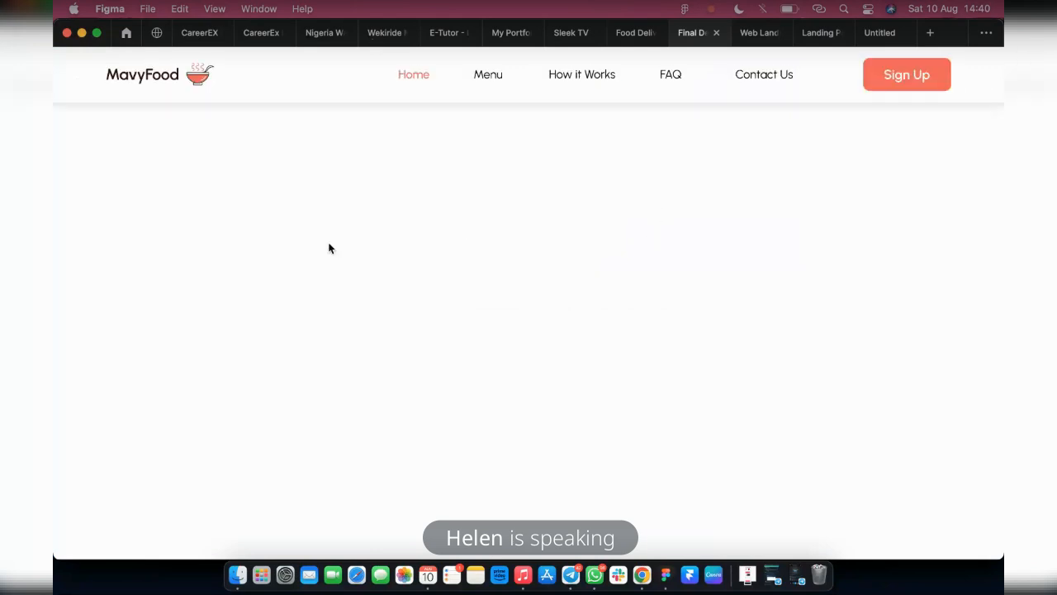
{"action": "left_click", "coordinate": [625, 34]}
Set the outer header frame's scroll position to Fixed (stay in place) and check it in the prototype
{"action": "scroll", "coordinate": [625, 349], "scroll_direction": "up", "scroll_amount": 2}
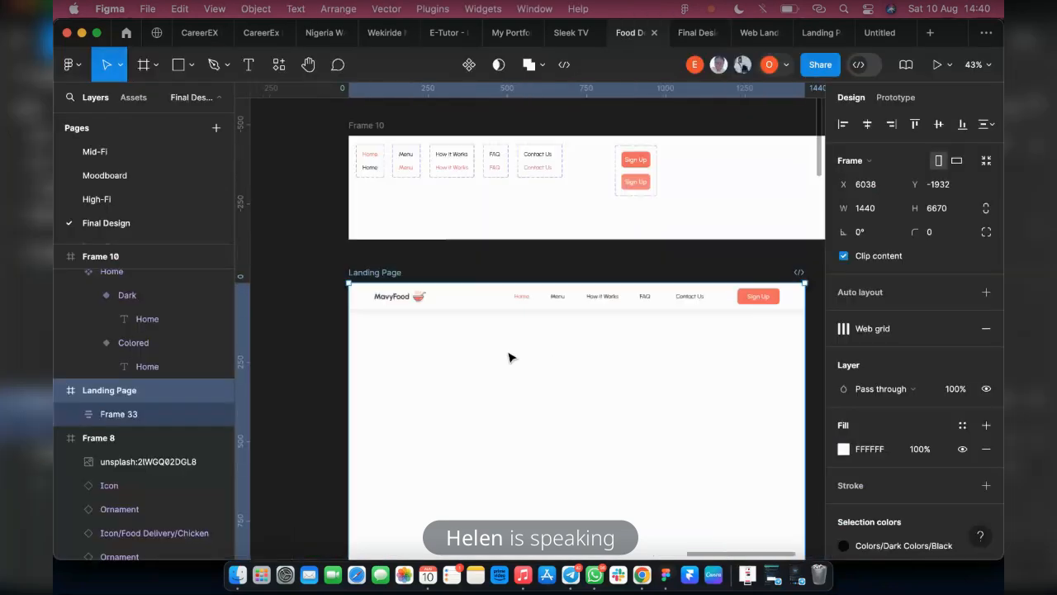
{"action": "left_click", "coordinate": [447, 306]}
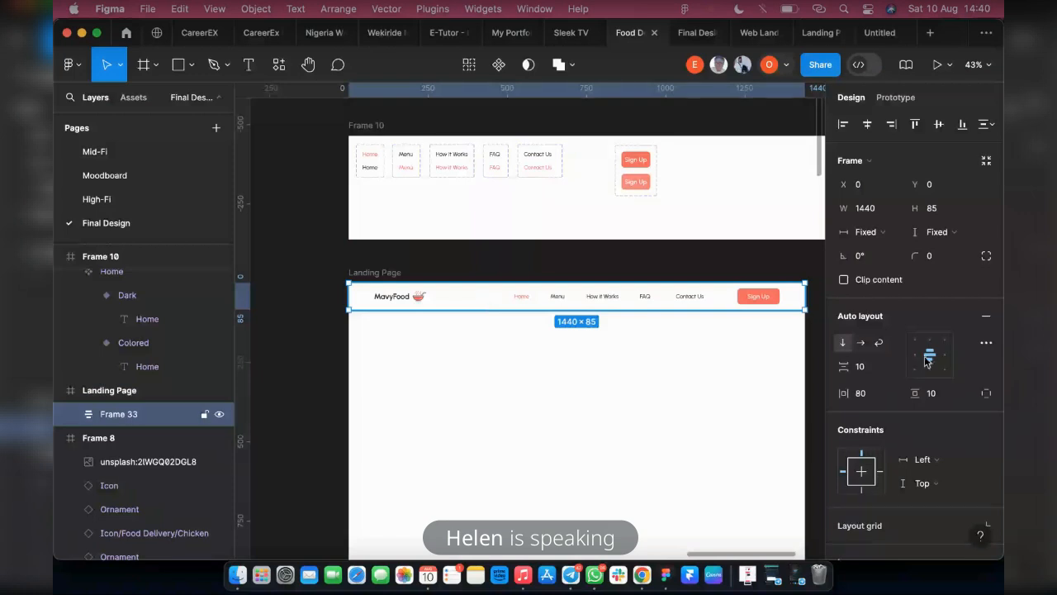
{"action": "scroll", "coordinate": [916, 360], "scroll_direction": "down", "scroll_amount": 3}
{"action": "scroll", "coordinate": [905, 356], "scroll_direction": "down", "scroll_amount": 2}
{"action": "scroll", "coordinate": [905, 330], "scroll_direction": "up", "scroll_amount": 5}
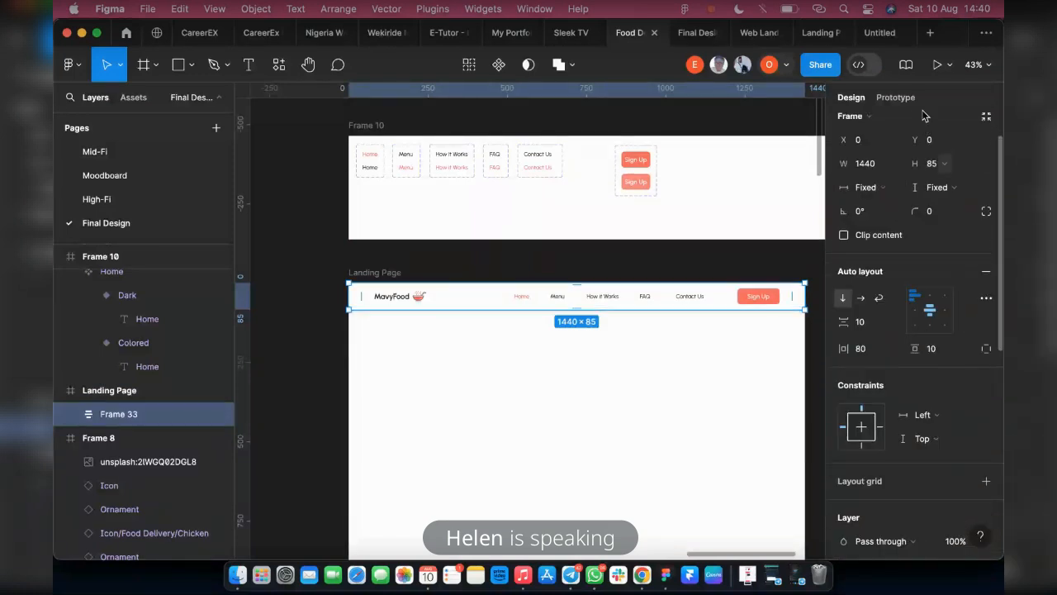
{"action": "left_click", "coordinate": [890, 101]}
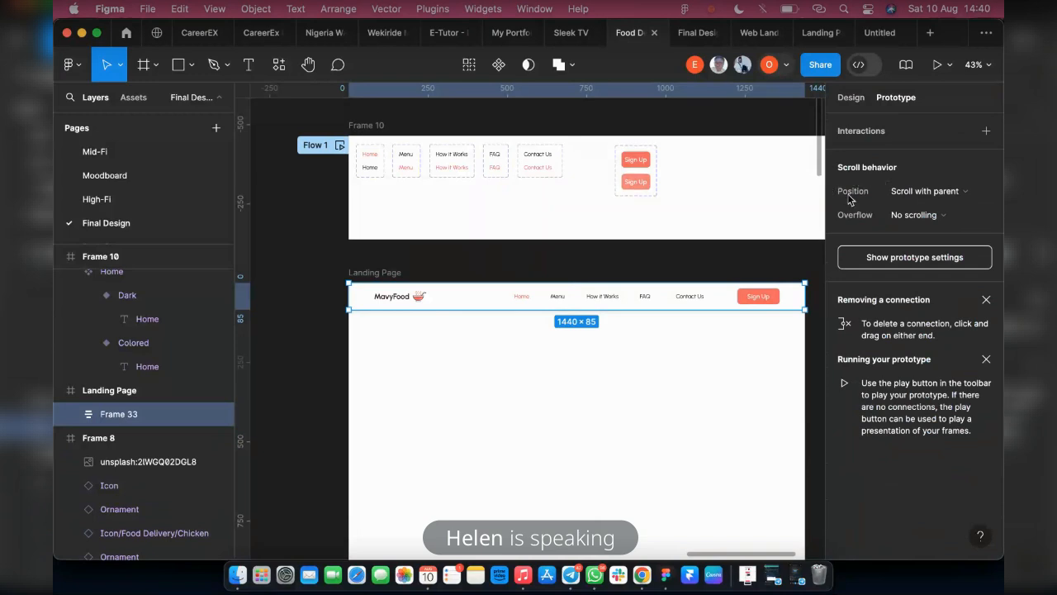
{"action": "left_click", "coordinate": [925, 191]}
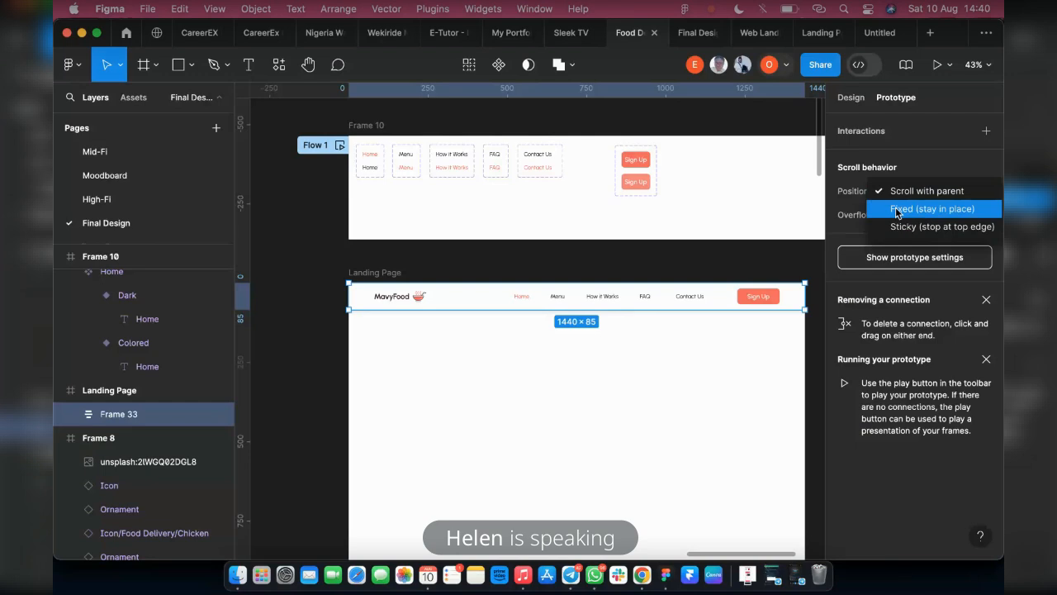
{"action": "left_click", "coordinate": [918, 211]}
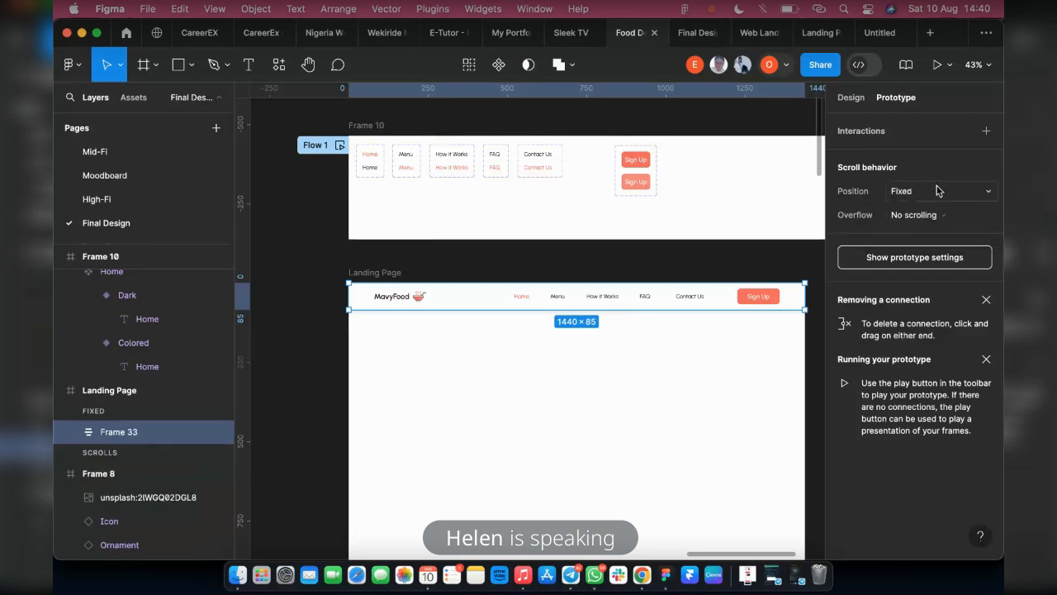
{"action": "left_click", "coordinate": [689, 34]}
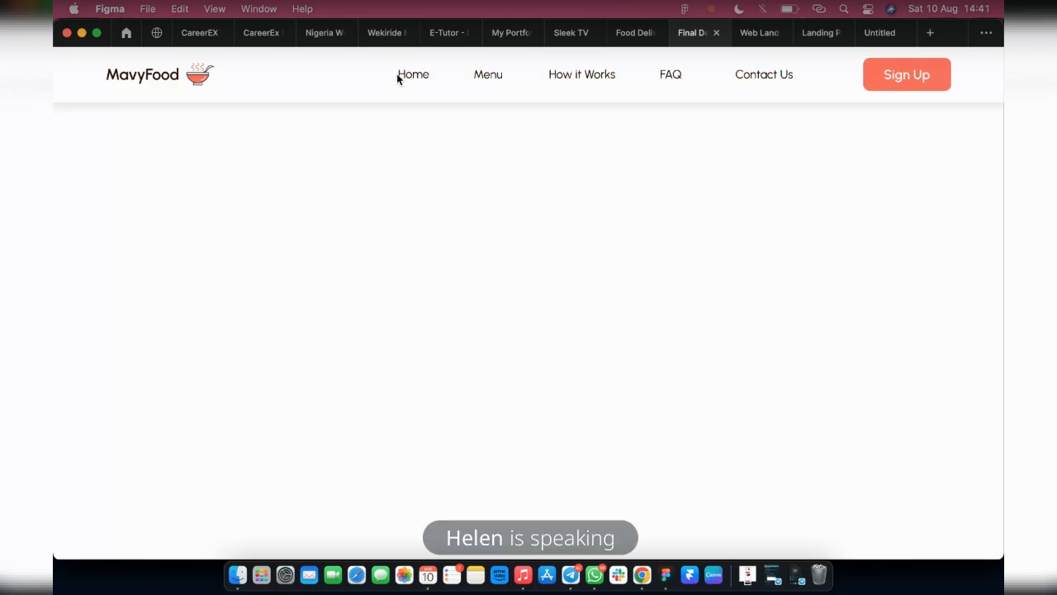
{"action": "left_click", "coordinate": [630, 35]}
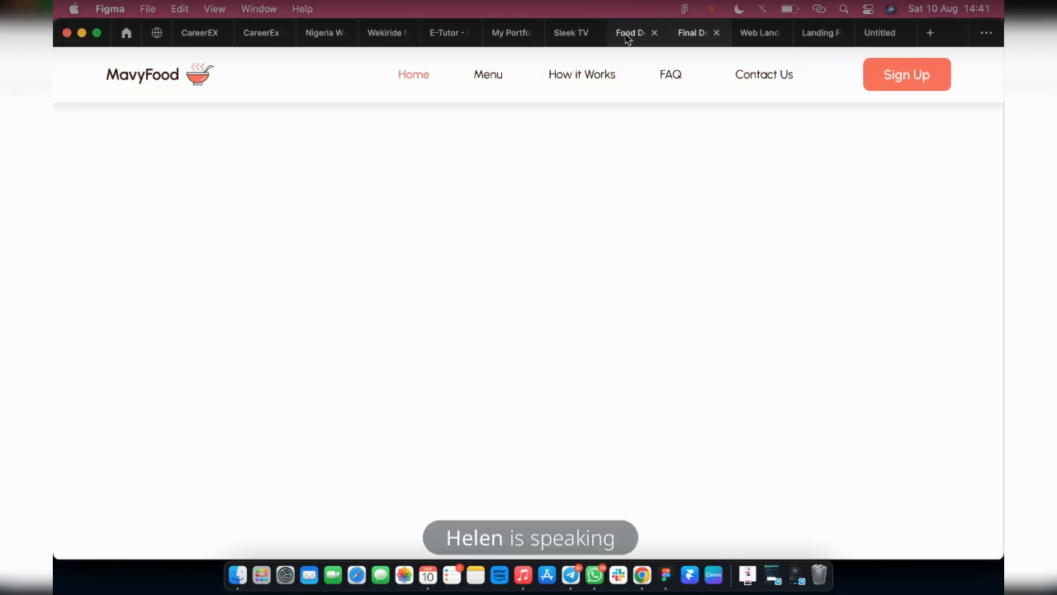
Rename the Landing Page's fixed Frame 33 layer as Header and lock it
{"action": "scroll", "coordinate": [549, 273], "scroll_direction": "down", "scroll_amount": 3}
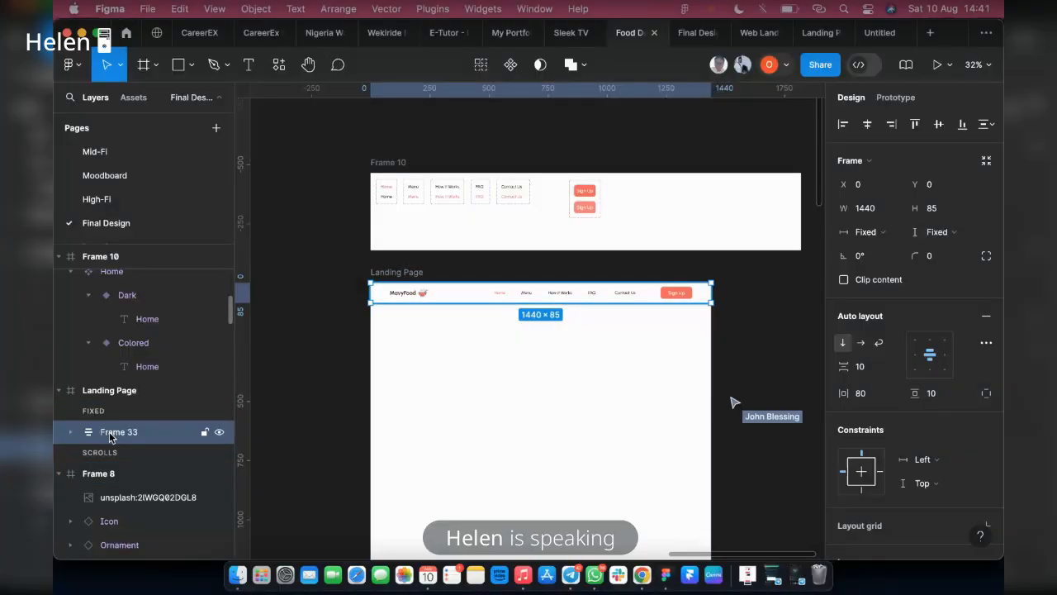
{"action": "double_click", "coordinate": [111, 432]}
{"action": "type", "text": "Header"}
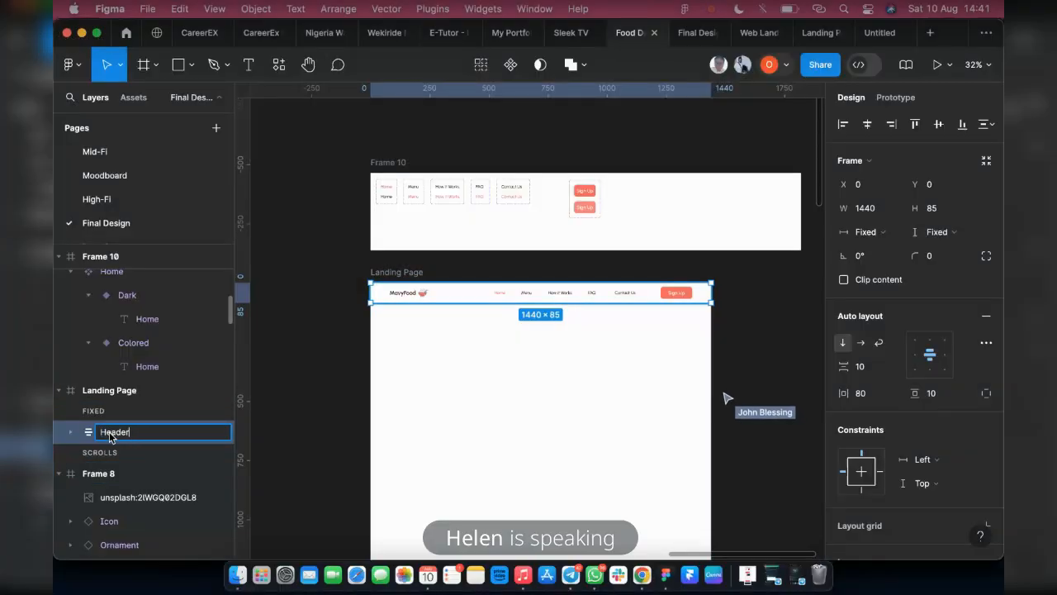
{"action": "key", "text": "Return"}
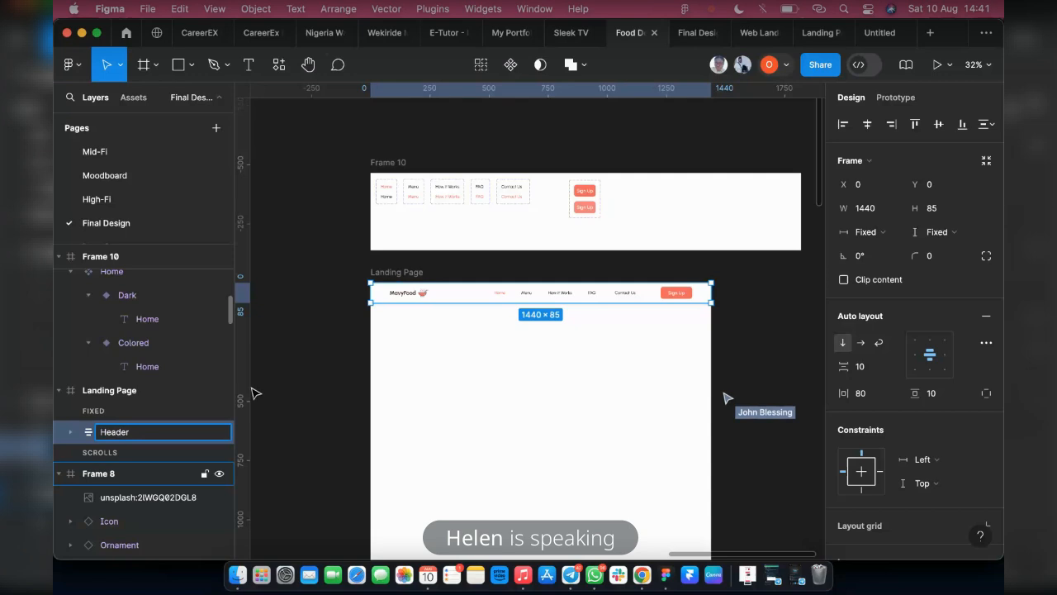
{"action": "left_click", "coordinate": [250, 422]}
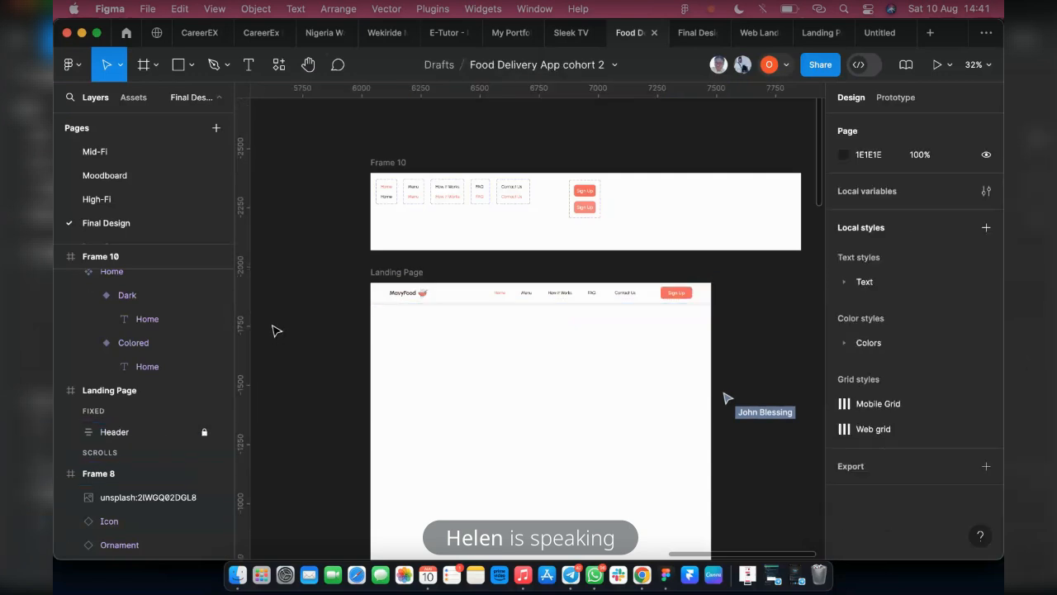
Examine the hero sections of the Desktop Design and Food Delivery Website Template reference frames
{"action": "scroll", "coordinate": [309, 318], "scroll_direction": "down", "scroll_amount": 5}
{"action": "scroll", "coordinate": [685, 389], "scroll_direction": "left", "scroll_amount": 6}
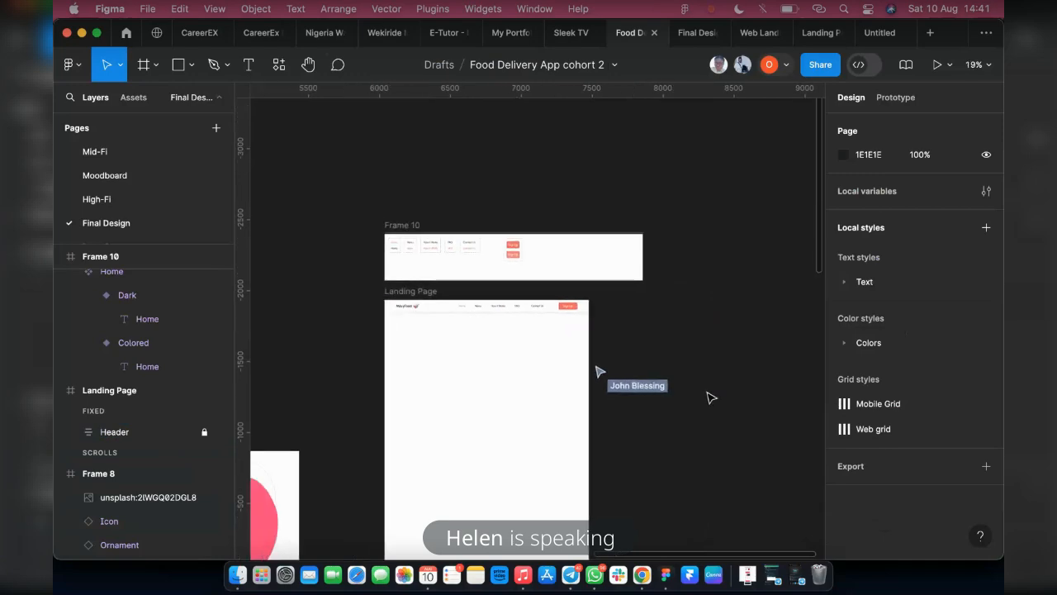
{"action": "scroll", "coordinate": [487, 446], "scroll_direction": "left", "scroll_amount": 10}
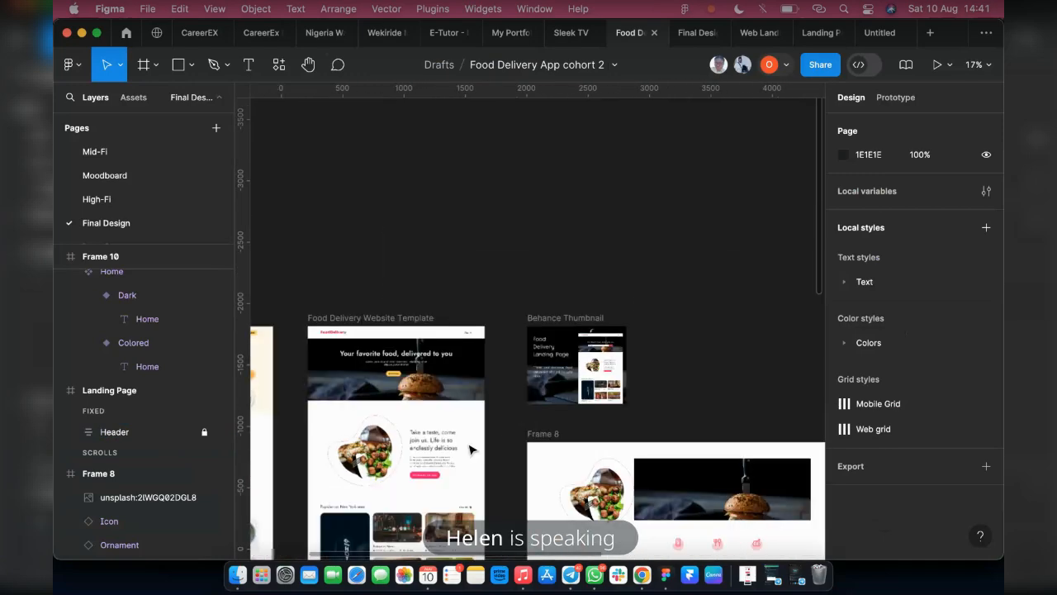
{"action": "scroll", "coordinate": [692, 387], "scroll_direction": "down", "scroll_amount": 5}
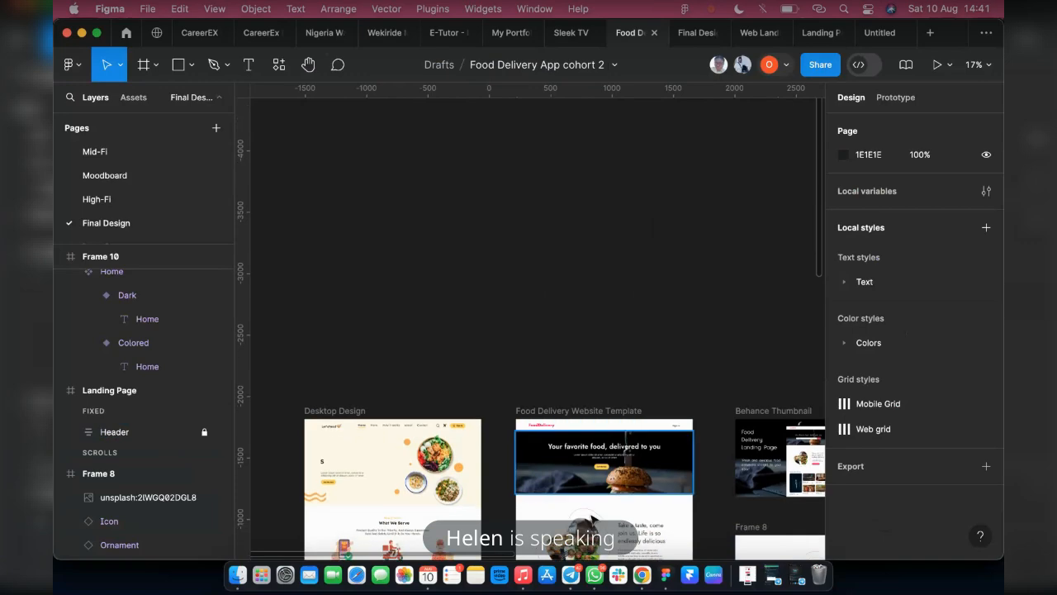
{"action": "scroll", "coordinate": [692, 387], "scroll_direction": "up", "scroll_amount": 3}
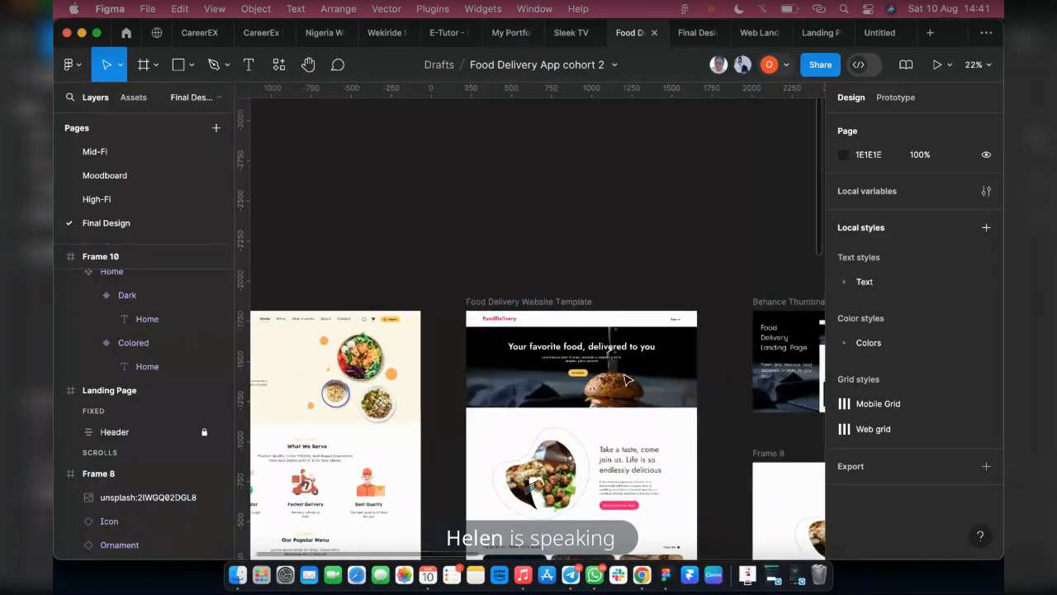
{"action": "scroll", "coordinate": [475, 414], "scroll_direction": "left", "scroll_amount": 5}
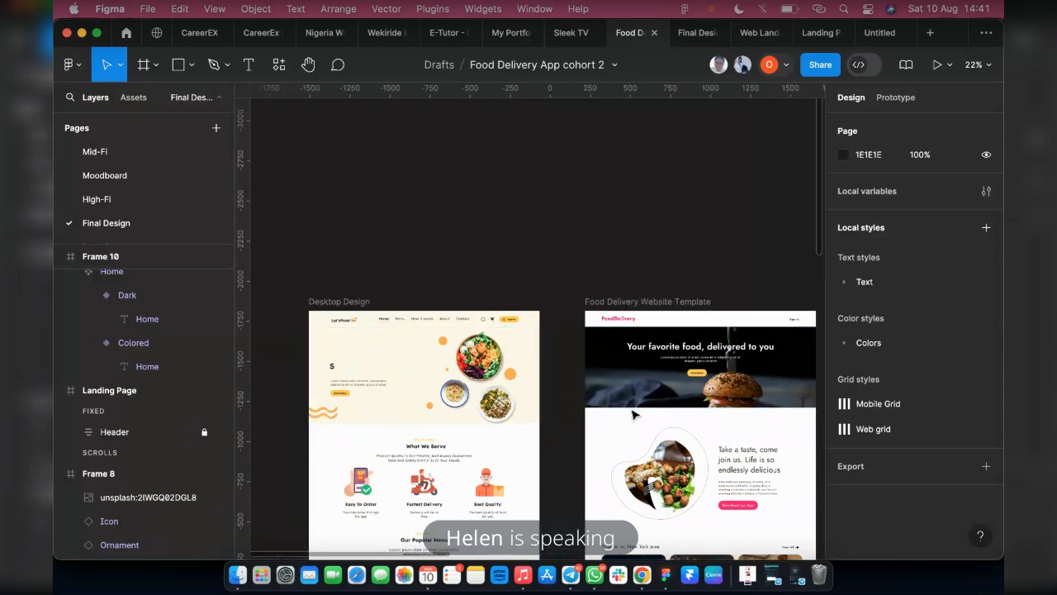
{"action": "scroll", "coordinate": [670, 375], "scroll_direction": "right", "scroll_amount": 5}
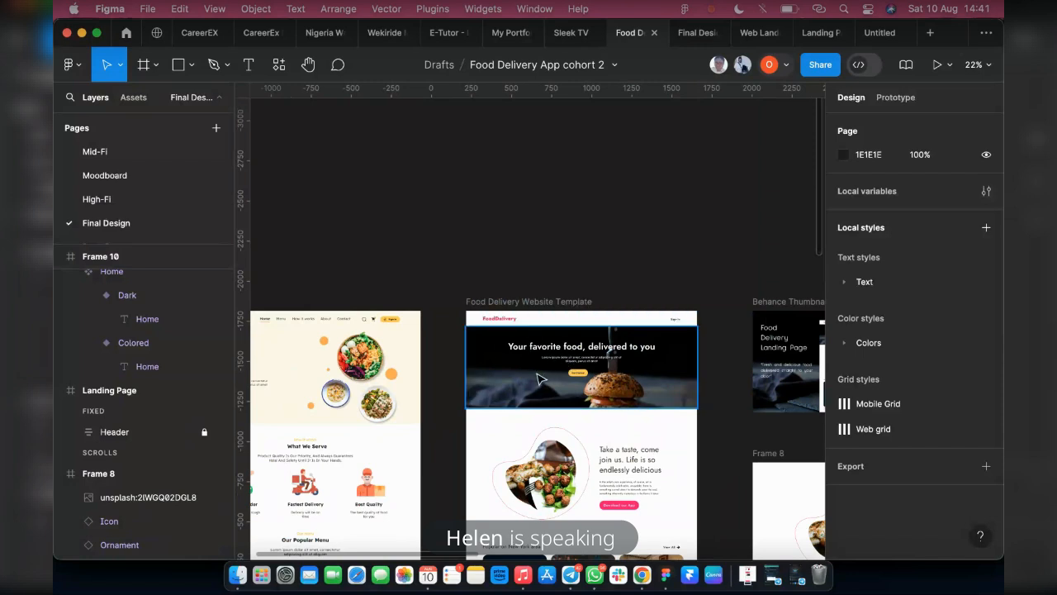
{"action": "scroll", "coordinate": [567, 388], "scroll_direction": "up", "scroll_amount": 3}
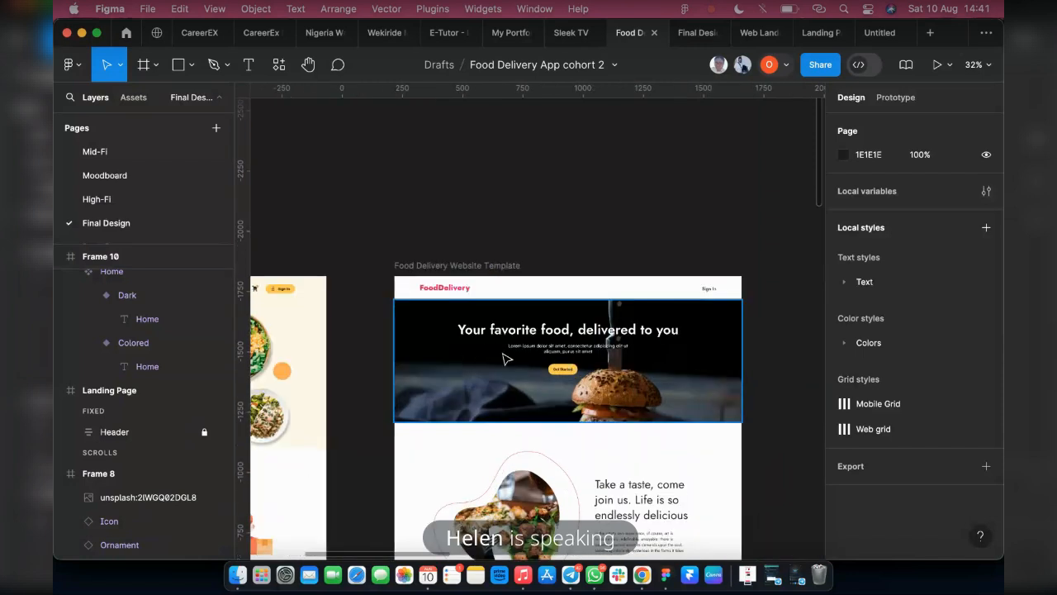
Place a 1440 × 504 copy of the burger banner image in the Landing Page frame directly below the header, at X 0, Y 85
{"action": "scroll", "coordinate": [488, 355], "scroll_direction": "down", "scroll_amount": 1}
{"action": "scroll", "coordinate": [459, 371], "scroll_direction": "down", "scroll_amount": 2}
{"action": "scroll", "coordinate": [626, 442], "scroll_direction": "right", "scroll_amount": 3}
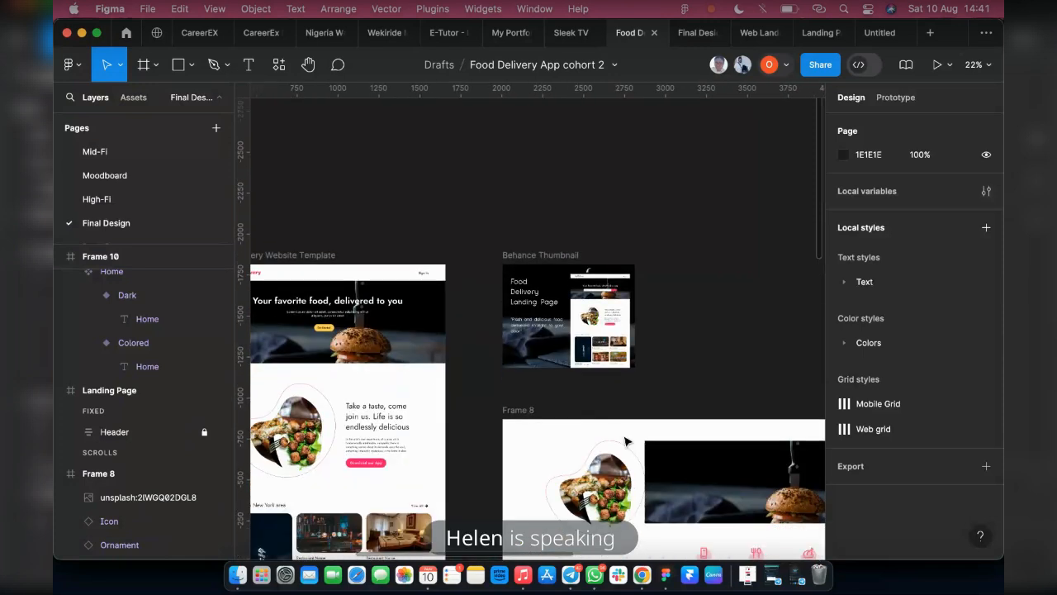
{"action": "scroll", "coordinate": [625, 442], "scroll_direction": "down", "scroll_amount": 2}
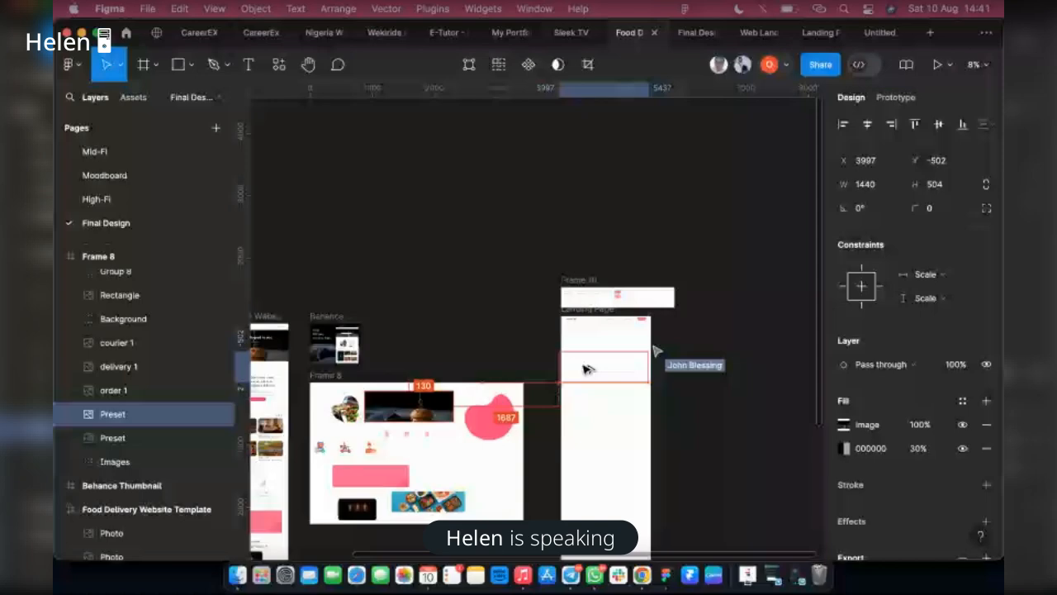
{"action": "left_click_drag", "start_coordinate": [583, 368], "coordinate": [591, 359]}
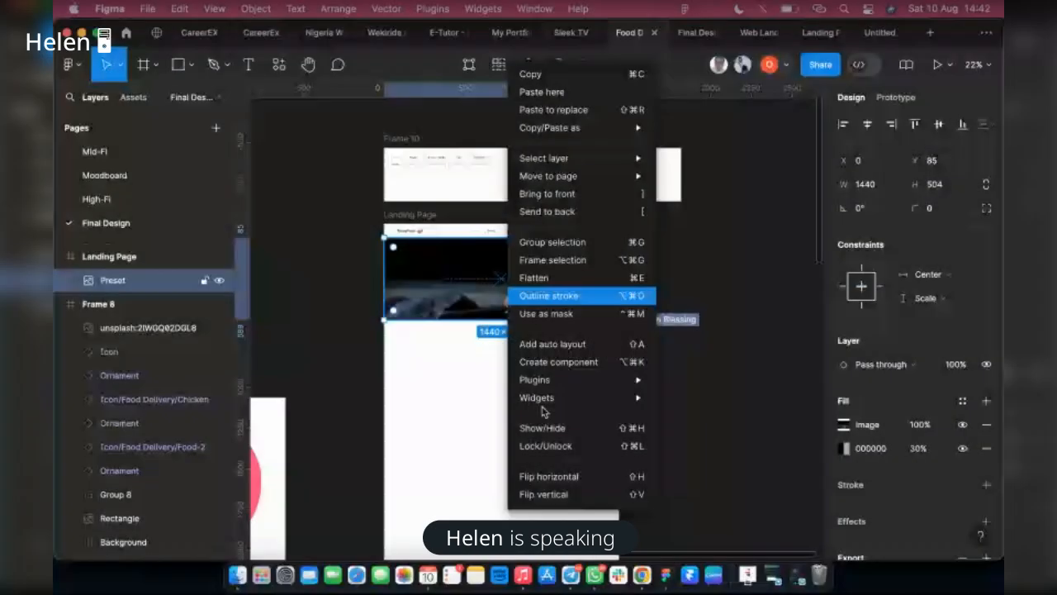
{"action": "mouse_move", "coordinate": [553, 382]}
{"action": "mouse_move", "coordinate": [707, 490]}
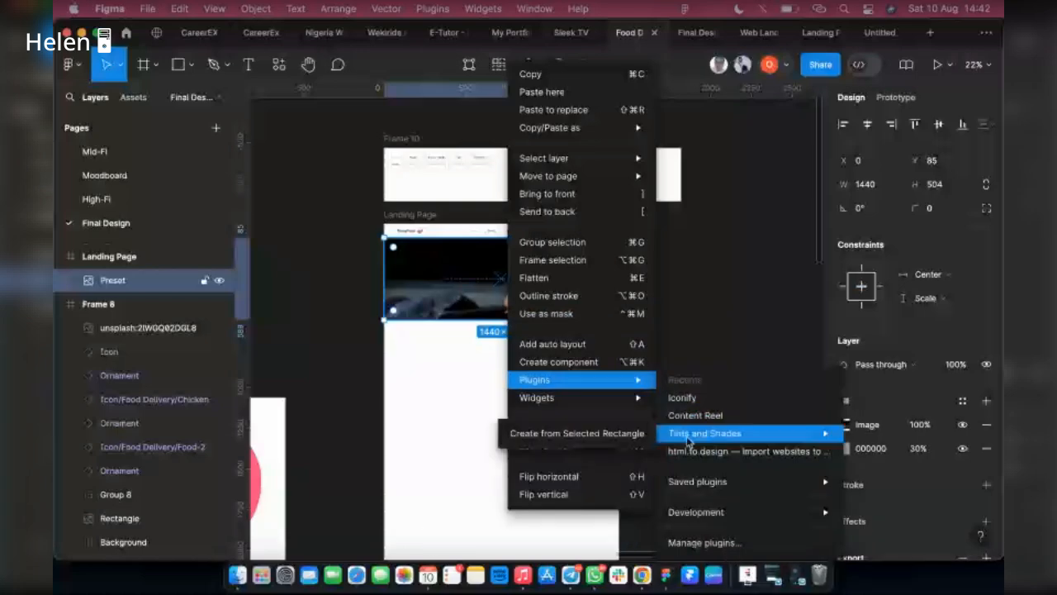
{"action": "mouse_move", "coordinate": [743, 482]}
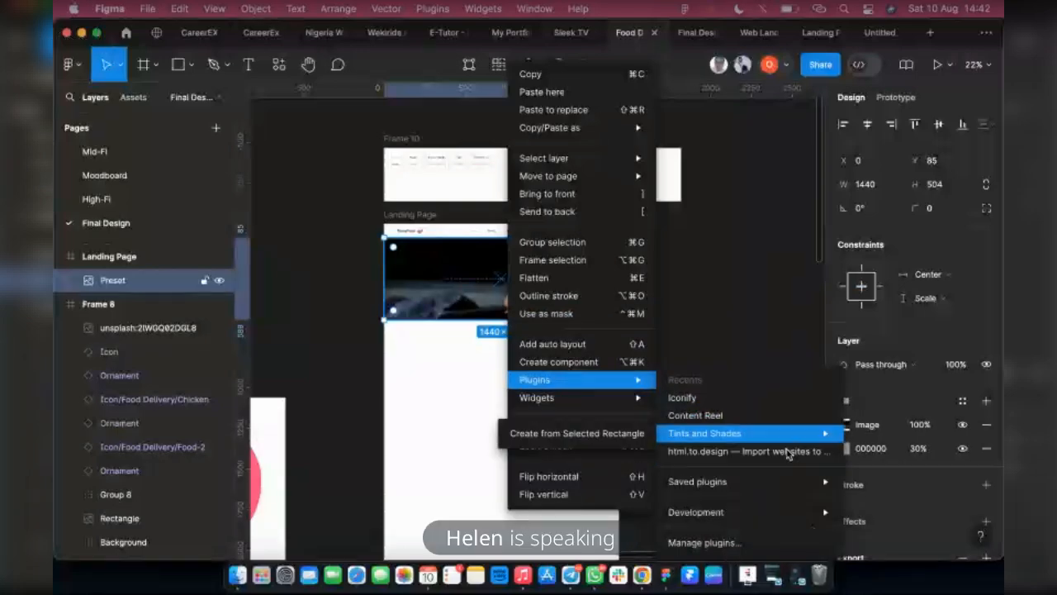
{"action": "left_click", "coordinate": [692, 360]}
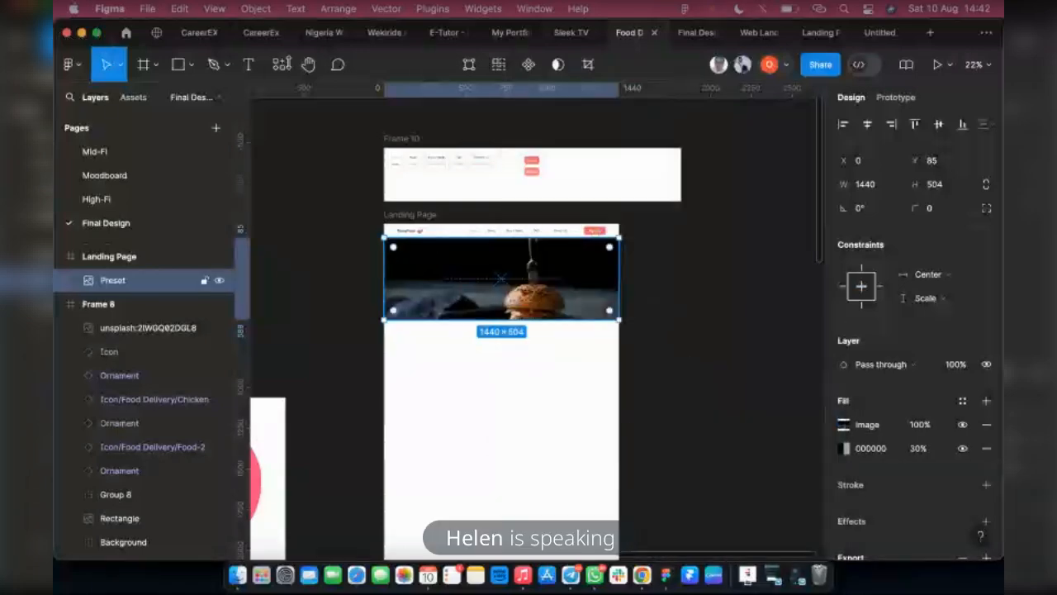
Search the plugins for unsplash and run the Unsplash plugin from the community results
{"action": "left_click", "coordinate": [273, 69]}
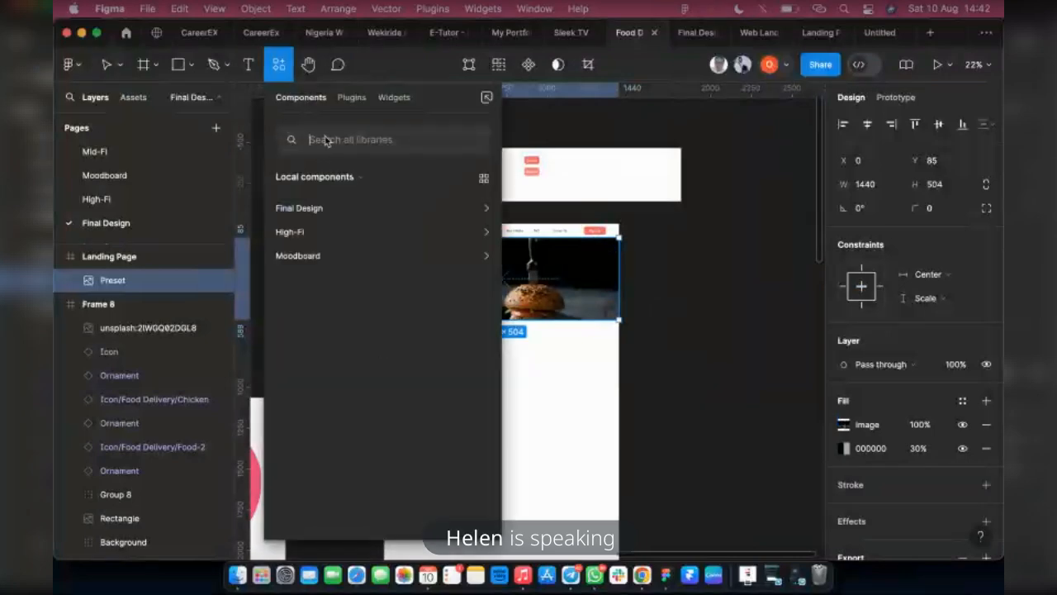
{"action": "type", "text": "unsplas"}
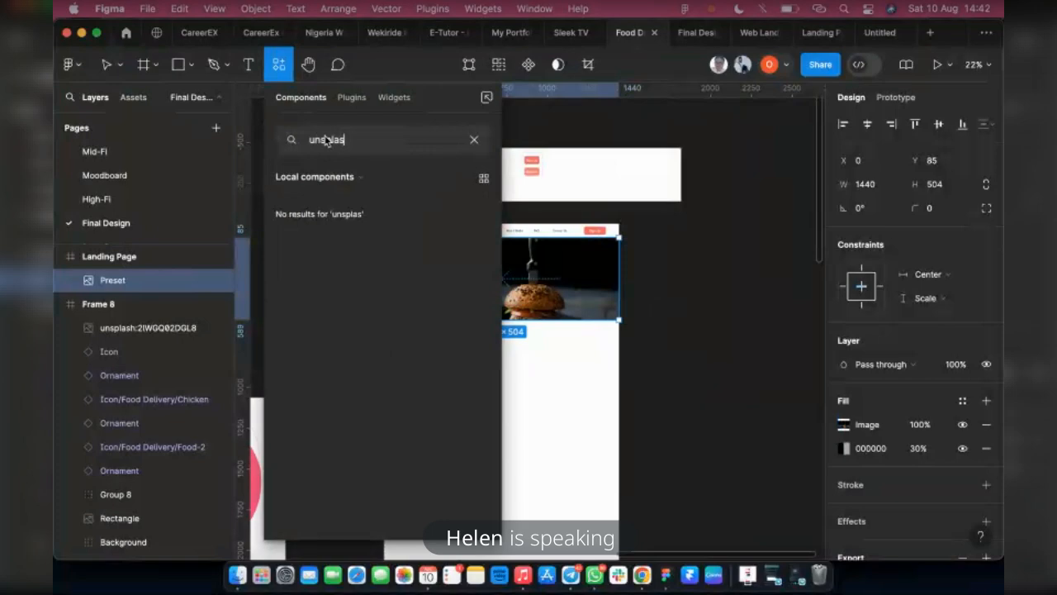
{"action": "type", "text": "h"}
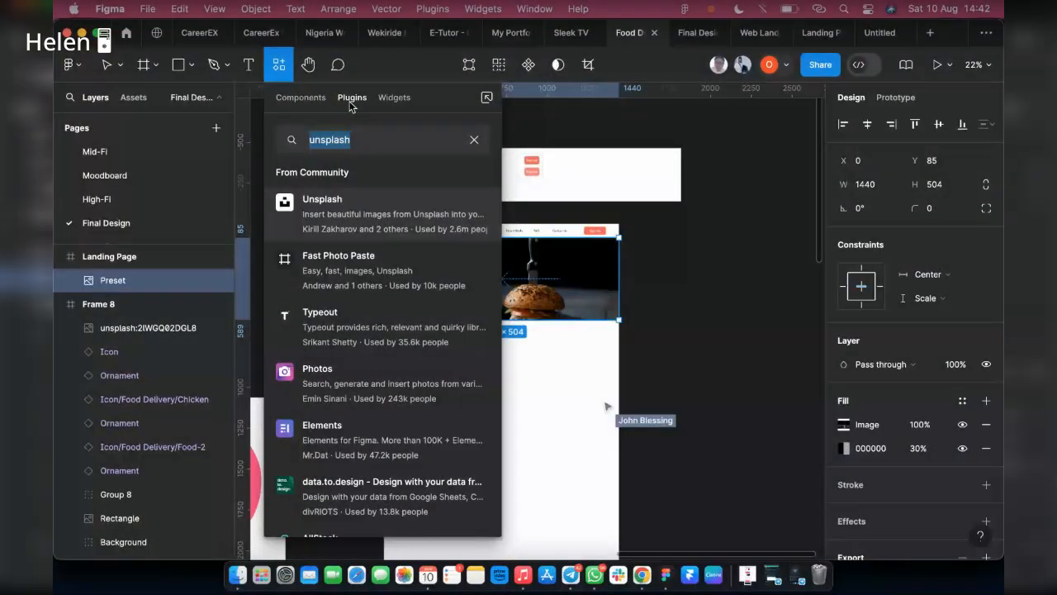
{"action": "left_click", "coordinate": [473, 215]}
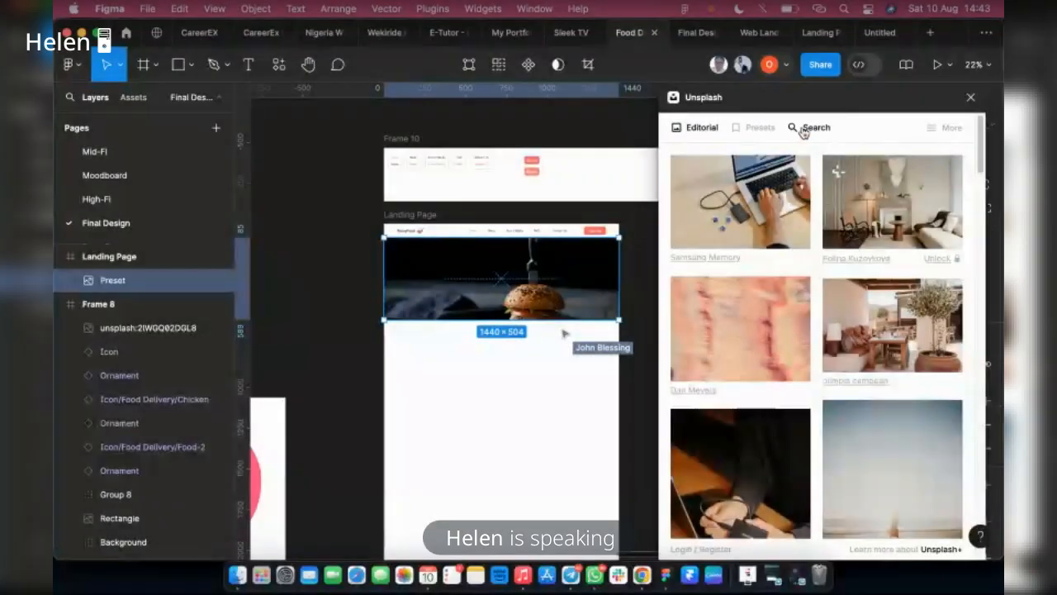
Browse Unsplash's food photos for hero image options, close the plugin, and reselect the burger banner on the Landing Page
{"action": "left_click", "coordinate": [800, 130]}
{"action": "left_click", "coordinate": [757, 171]}
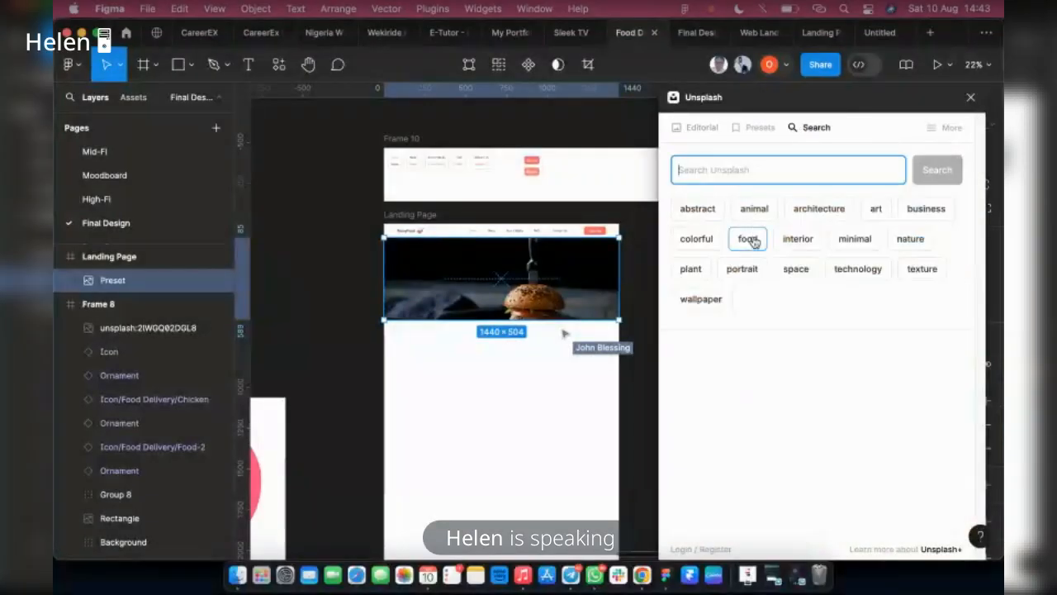
{"action": "left_click", "coordinate": [753, 241]}
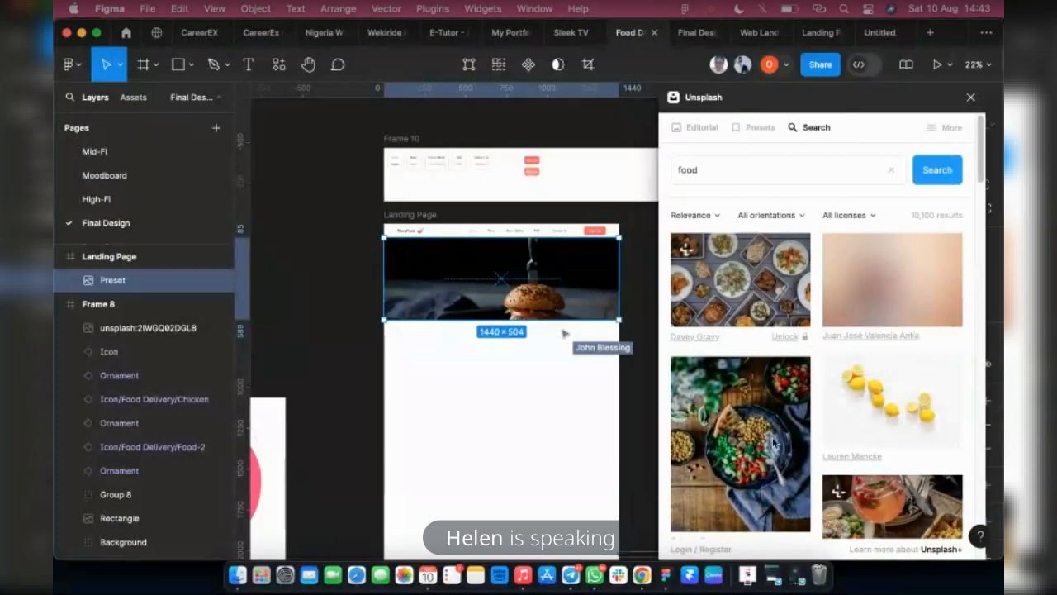
{"action": "scroll", "coordinate": [746, 319], "scroll_direction": "down", "scroll_amount": 3}
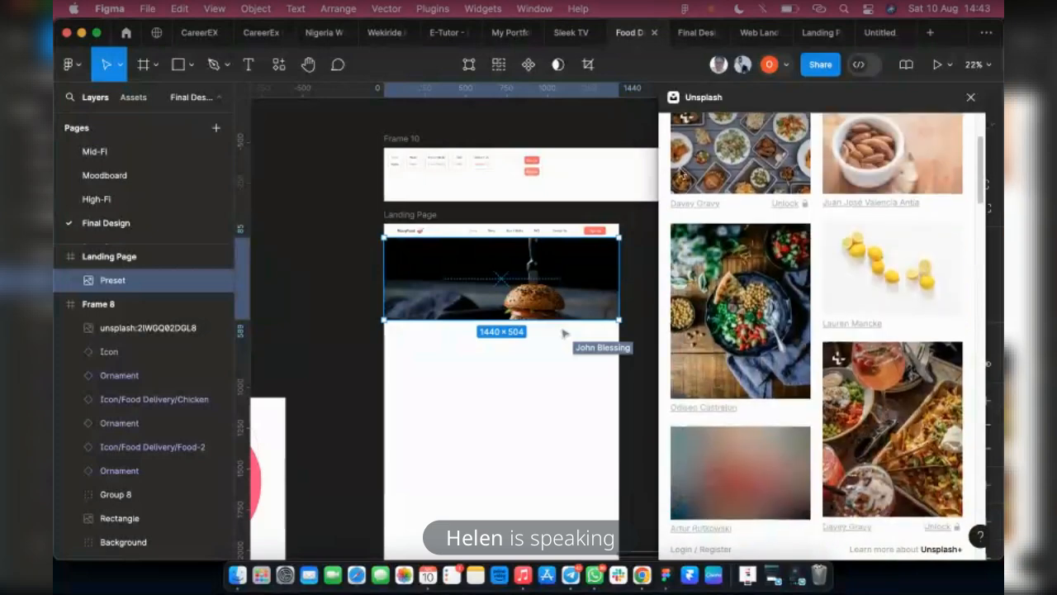
{"action": "scroll", "coordinate": [684, 390], "scroll_direction": "down", "scroll_amount": 1}
{"action": "scroll", "coordinate": [684, 389], "scroll_direction": "down", "scroll_amount": 5}
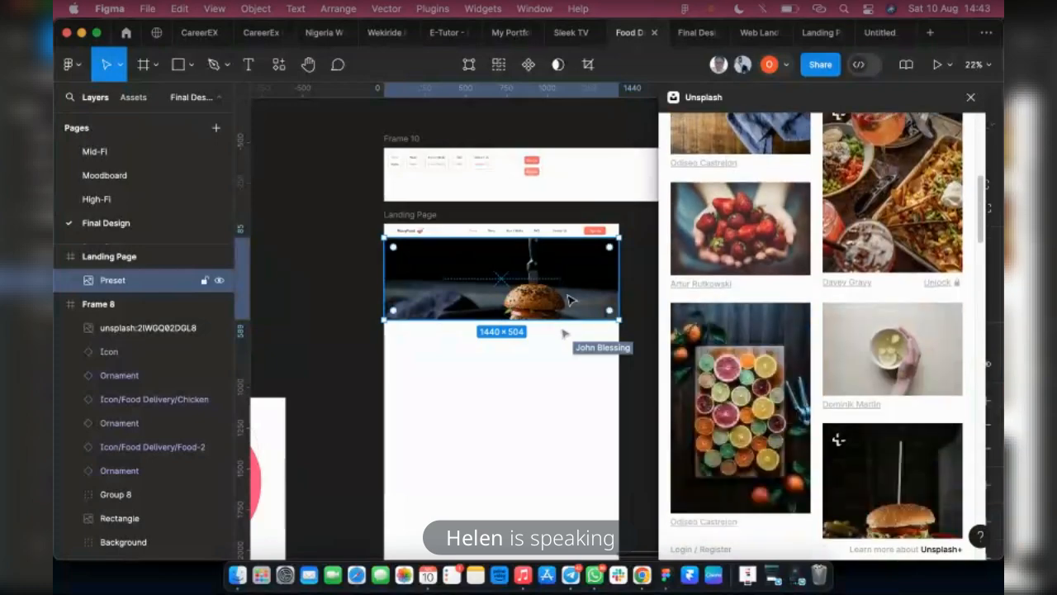
{"action": "scroll", "coordinate": [807, 395], "scroll_direction": "down", "scroll_amount": 2}
{"action": "scroll", "coordinate": [808, 394], "scroll_direction": "down", "scroll_amount": 3}
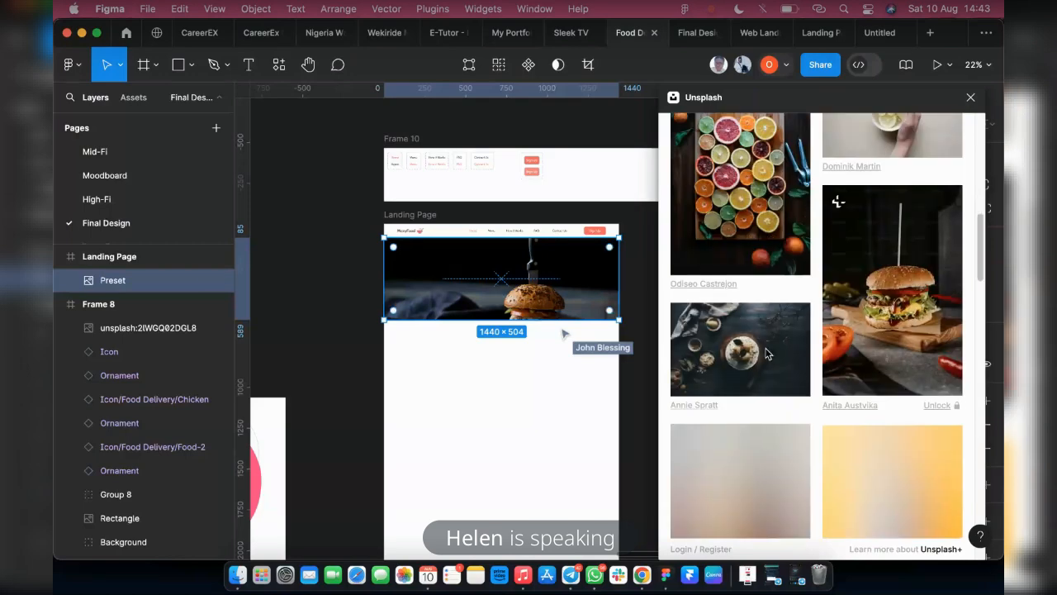
{"action": "scroll", "coordinate": [776, 372], "scroll_direction": "down", "scroll_amount": 4}
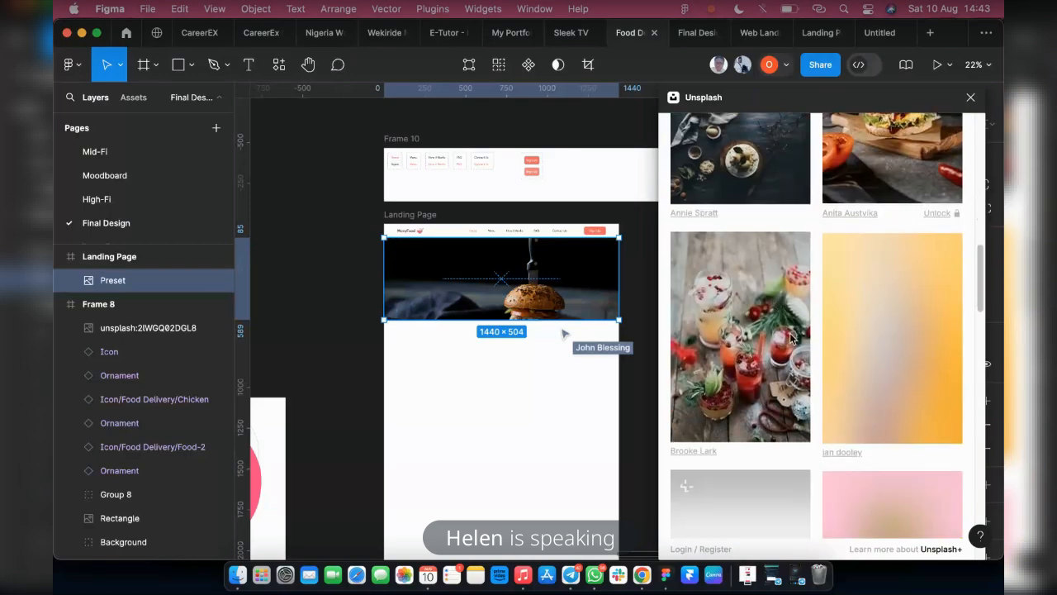
{"action": "scroll", "coordinate": [826, 341], "scroll_direction": "down", "scroll_amount": 4}
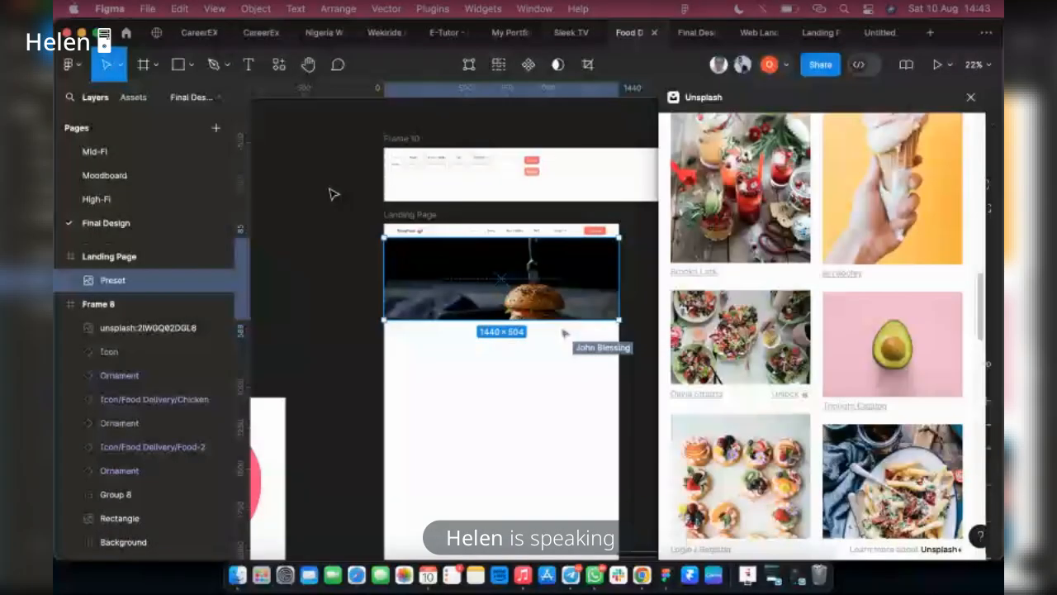
{"action": "scroll", "coordinate": [816, 331], "scroll_direction": "down", "scroll_amount": 1}
{"action": "scroll", "coordinate": [835, 371], "scroll_direction": "down", "scroll_amount": 5}
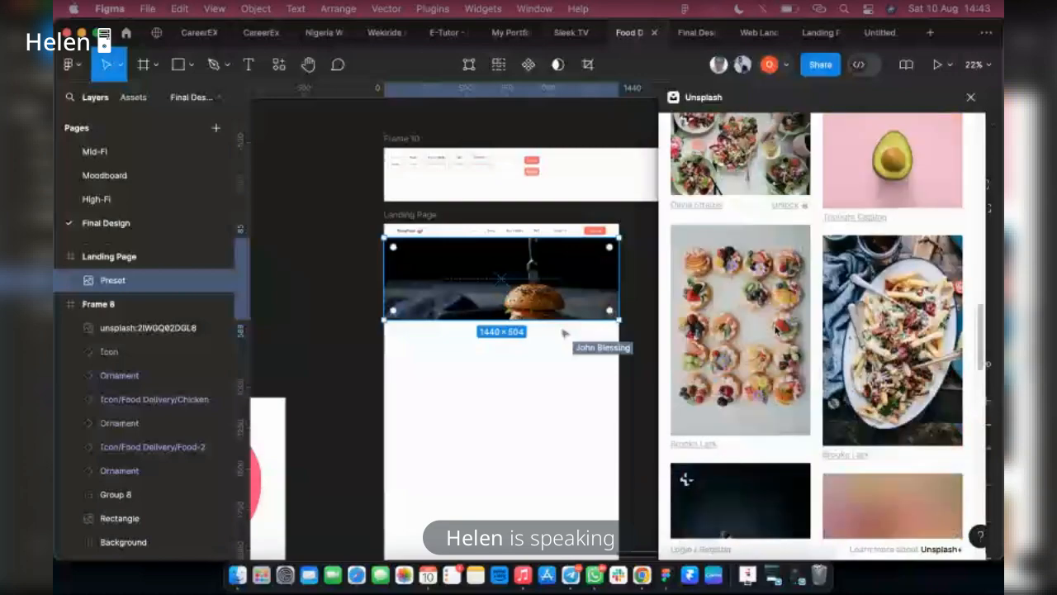
{"action": "scroll", "coordinate": [835, 371], "scroll_direction": "down", "scroll_amount": 5}
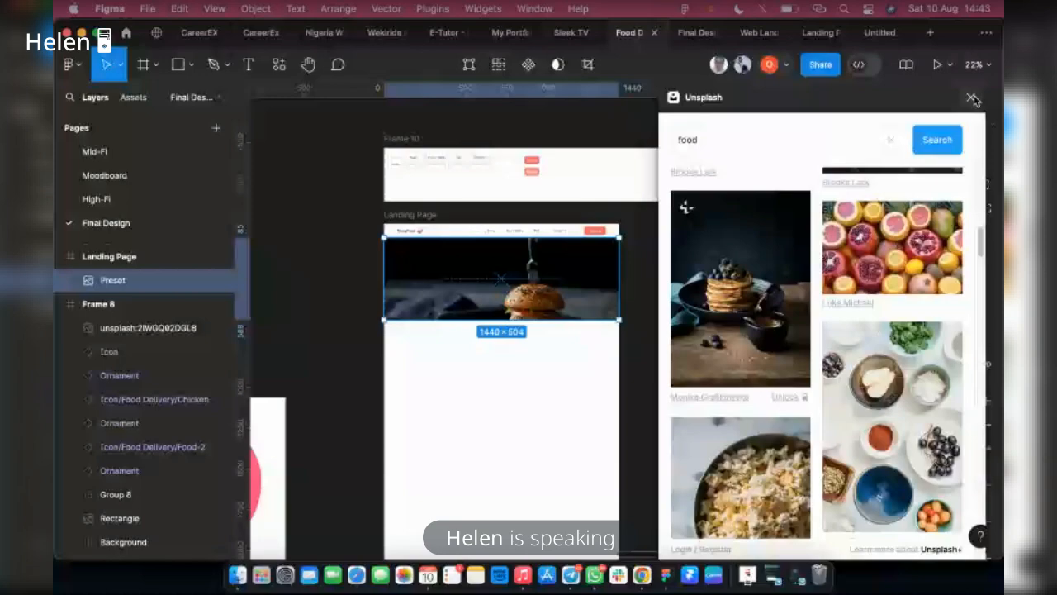
{"action": "left_click", "coordinate": [971, 98]}
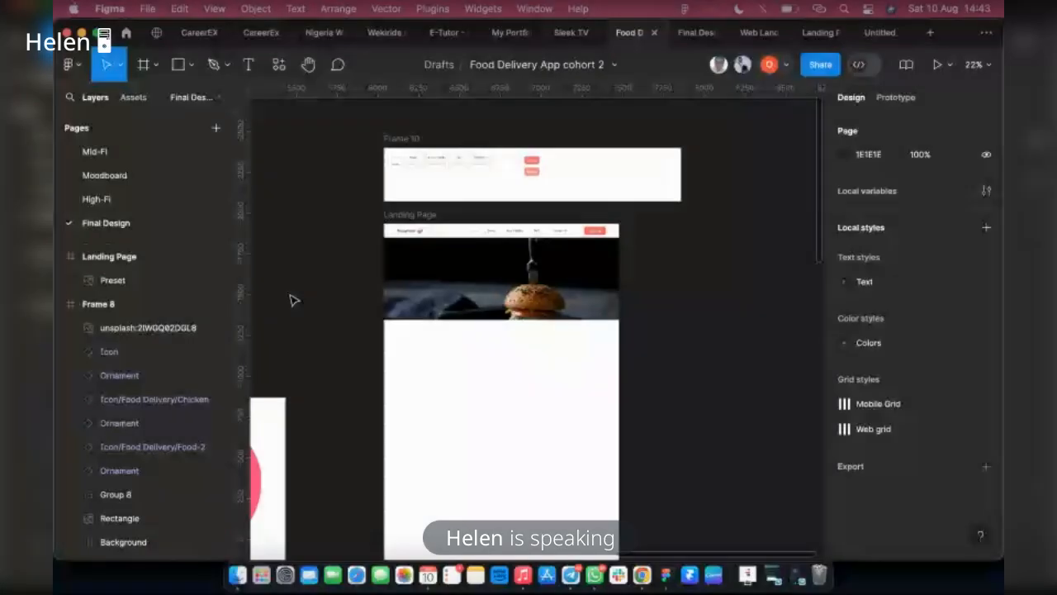
{"action": "left_click", "coordinate": [414, 303]}
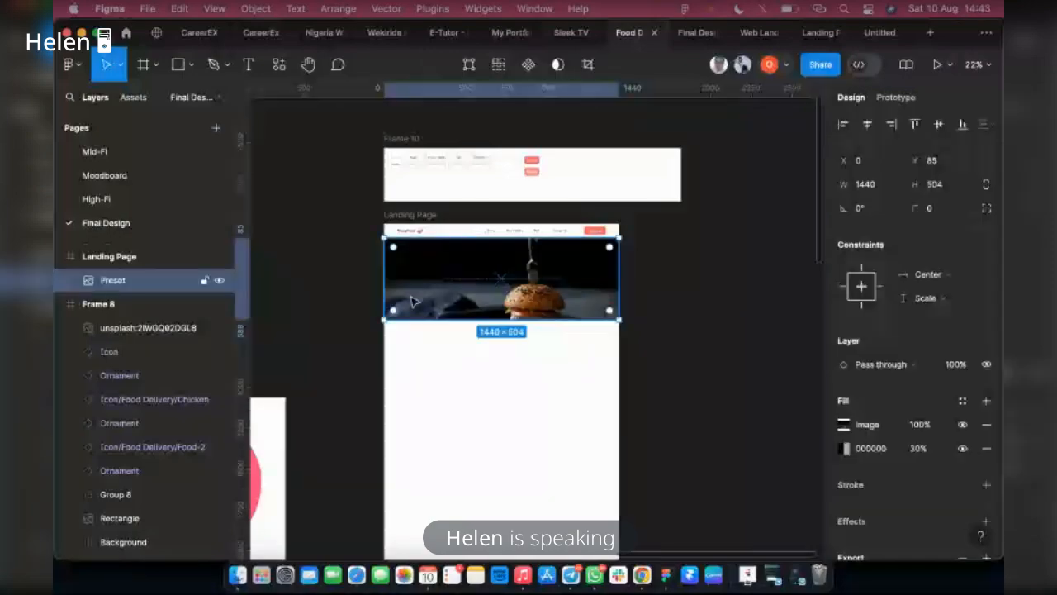
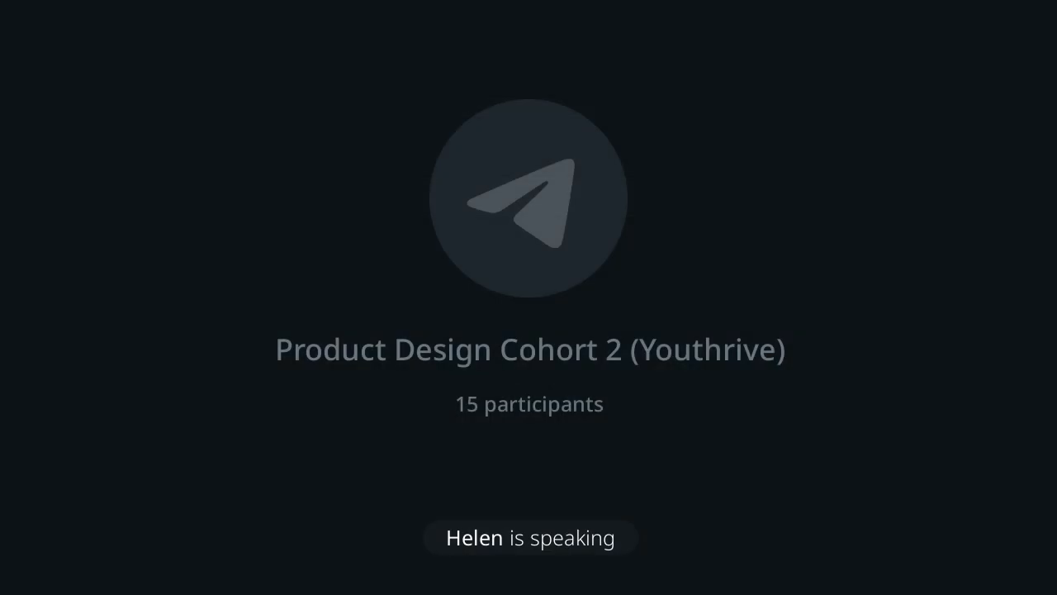
Write the headline text on the burger banner as "Your Favourite Food Delivered to your Doorstep"
{"action": "key", "text": "BackSpace"}
{"action": "key", "text": "BackSpace"}
{"action": "key", "text": "BackSpace"}
{"action": "key", "text": "BackSpace"}
{"action": "key", "text": "BackSpace"}
{"action": "key", "text": "BackSpace"}
{"action": "key", "text": "BackSpace"}
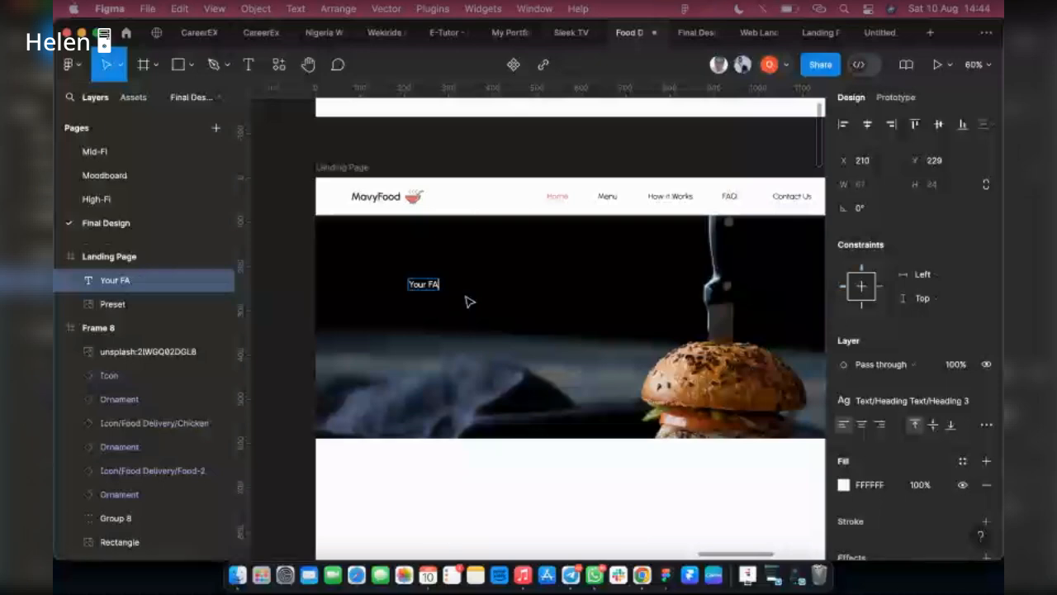
{"action": "key", "text": "BackSpace"}
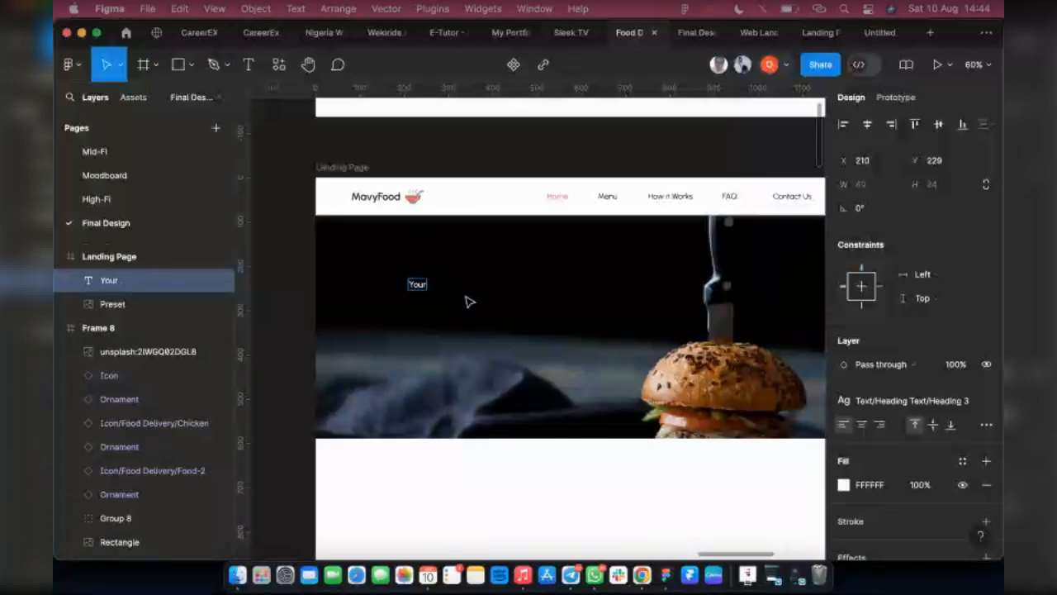
{"action": "type", "text": "av"}
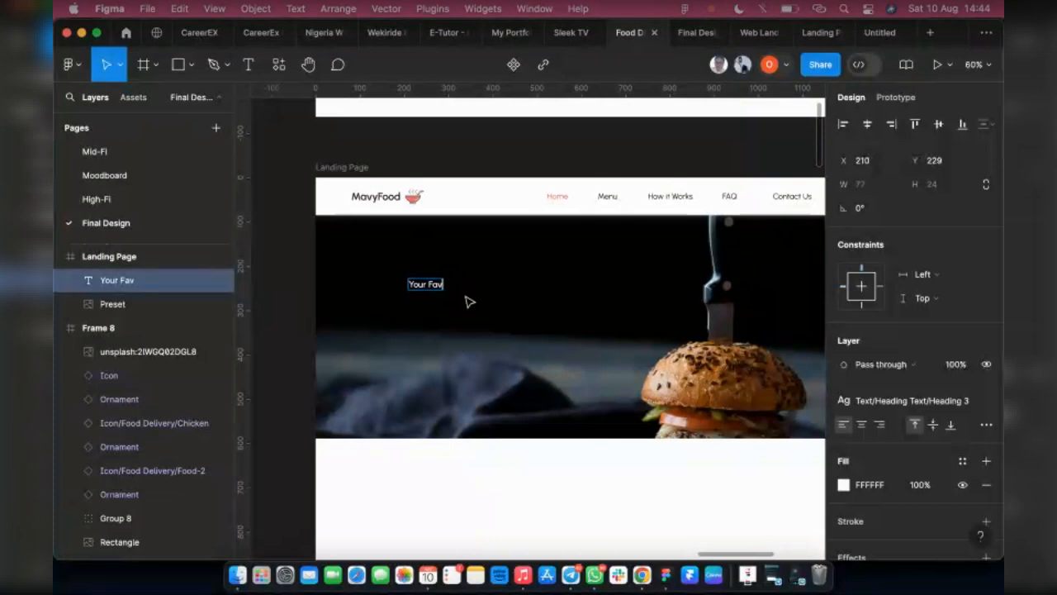
{"action": "type", "text": "ourite"}
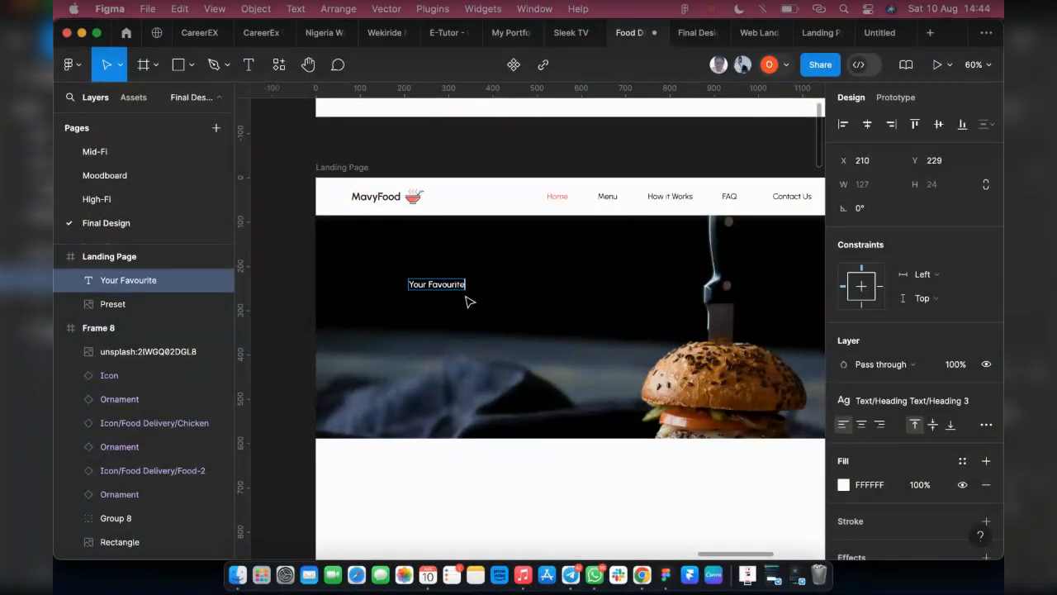
{"action": "type", "text": " Food Del"}
{"action": "key", "text": "BackSpace"}
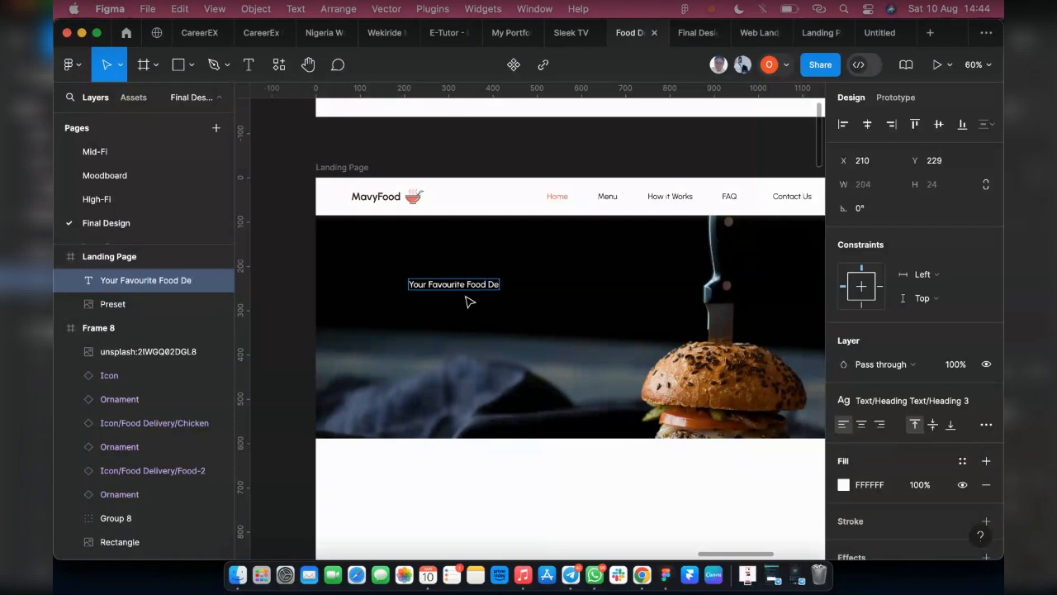
{"action": "type", "text": "livered to your"}
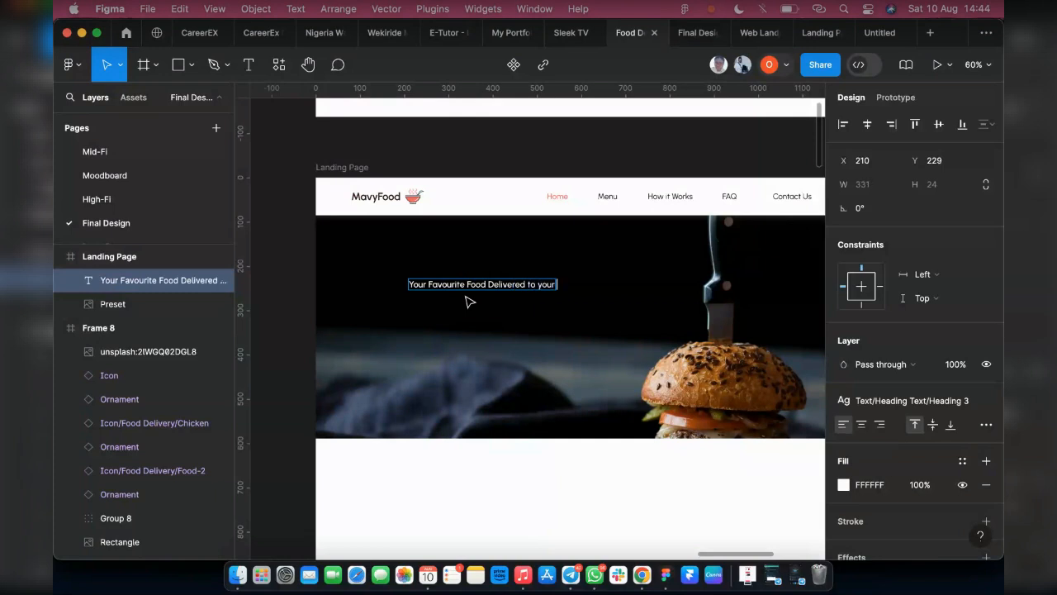
{"action": "type", "text": " Doorstep"}
{"action": "key", "text": "Escape"}
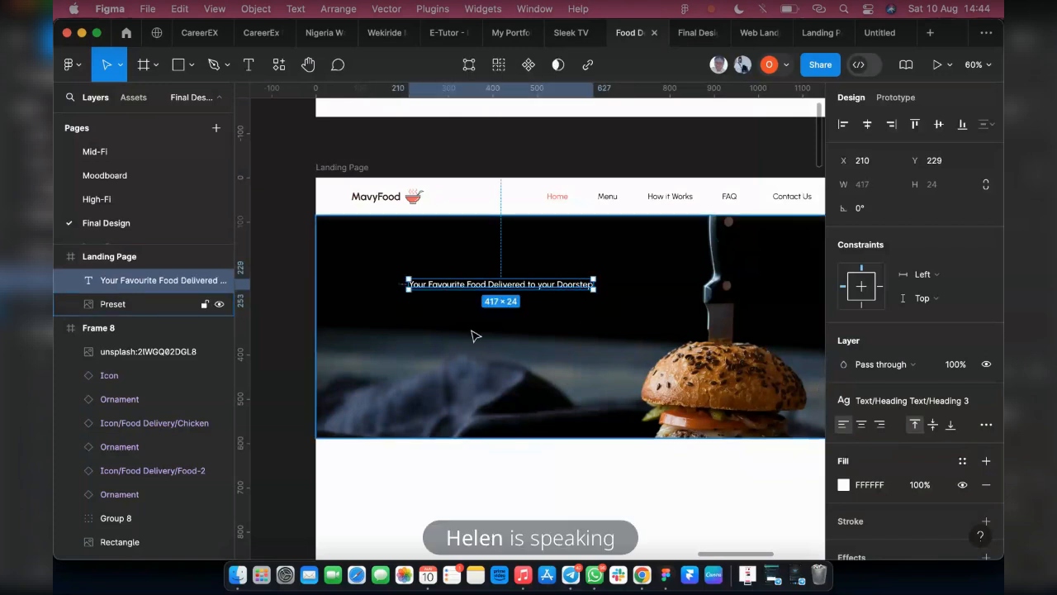
Apply the Heading 1 text style to the headline, move it to about X 501, Y 178, and check it in the prototype preview
{"action": "left_click", "coordinate": [903, 400]}
{"action": "left_click", "coordinate": [894, 377]}
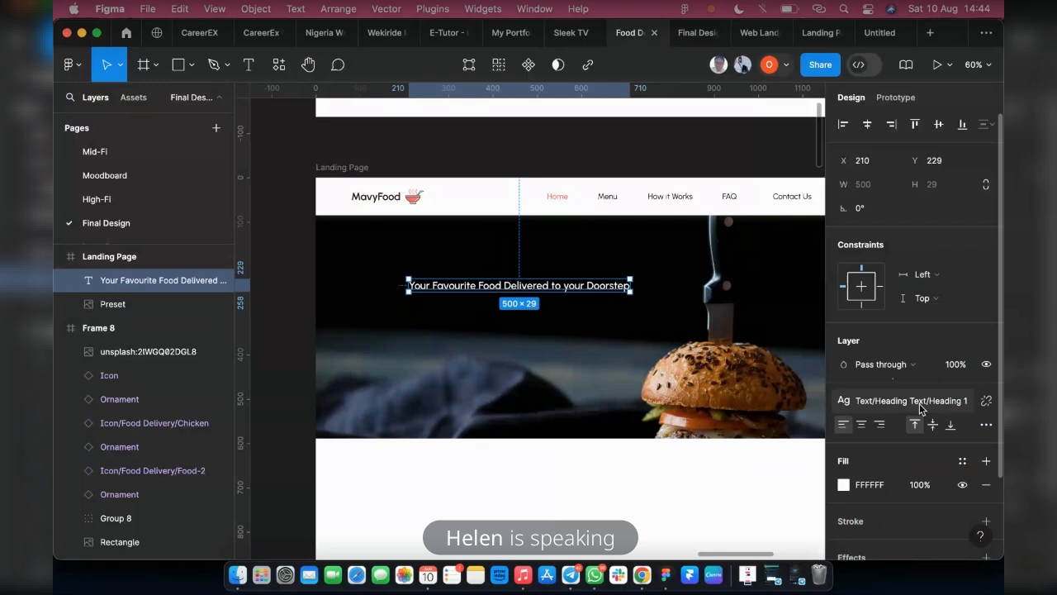
{"action": "left_click_drag", "start_coordinate": [471, 283], "coordinate": [572, 262]}
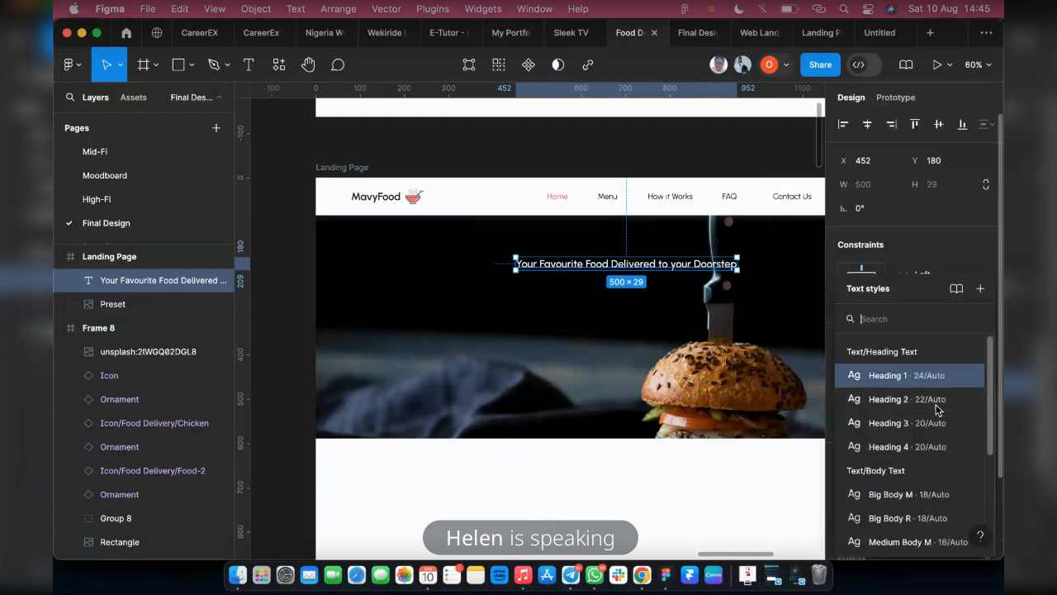
{"action": "left_click", "coordinate": [913, 400]}
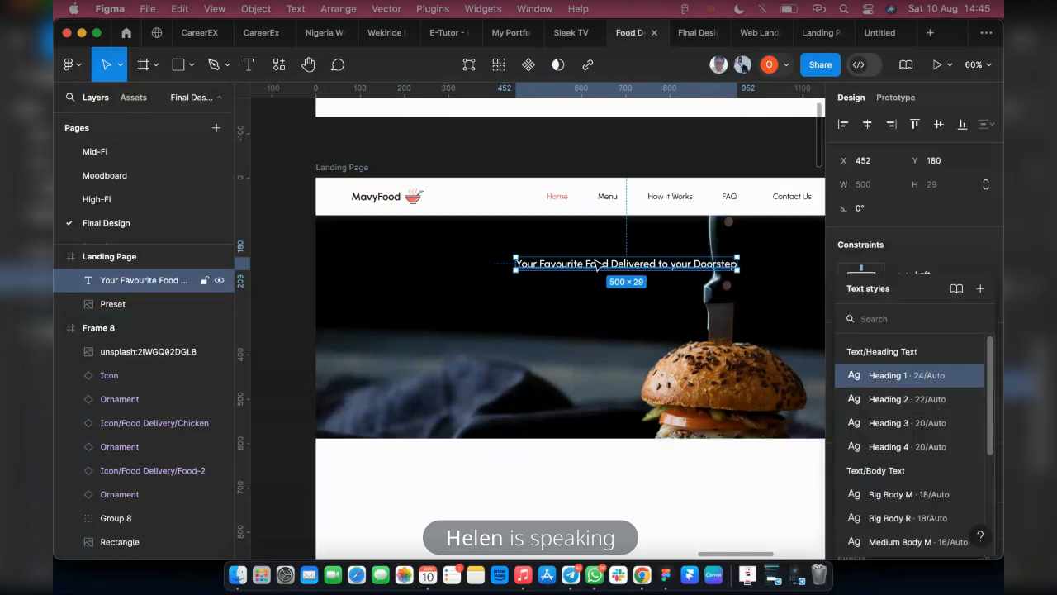
{"action": "left_click_drag", "start_coordinate": [607, 268], "coordinate": [629, 266]}
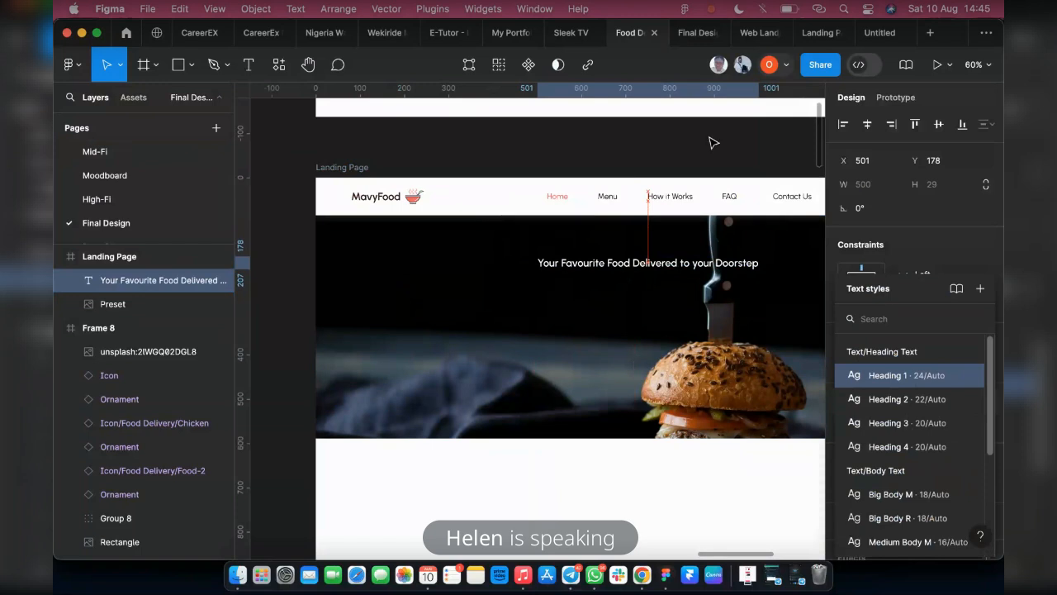
{"action": "left_click", "coordinate": [689, 33]}
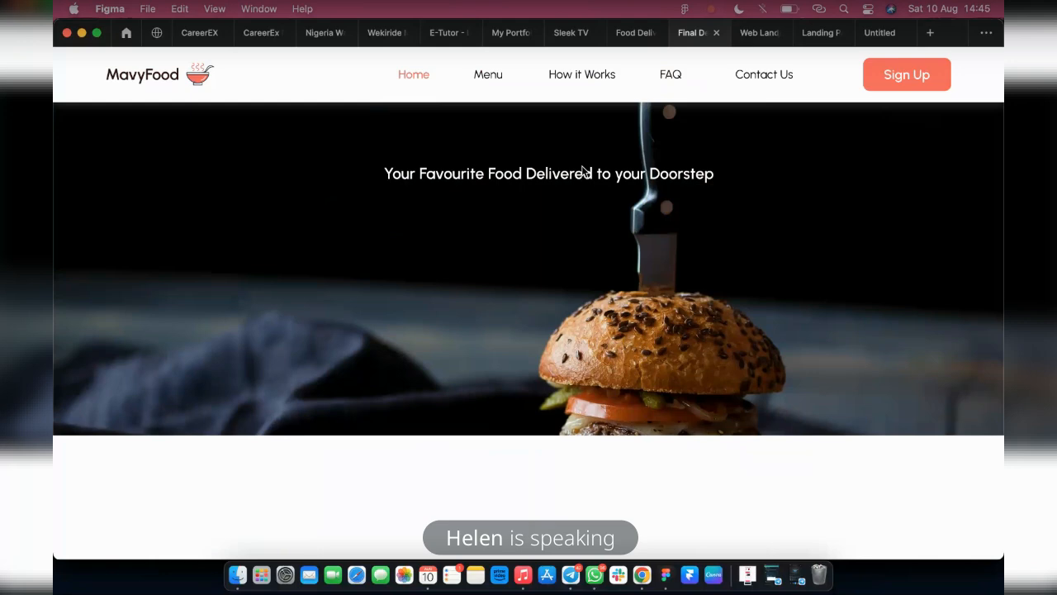
{"action": "left_click", "coordinate": [619, 36]}
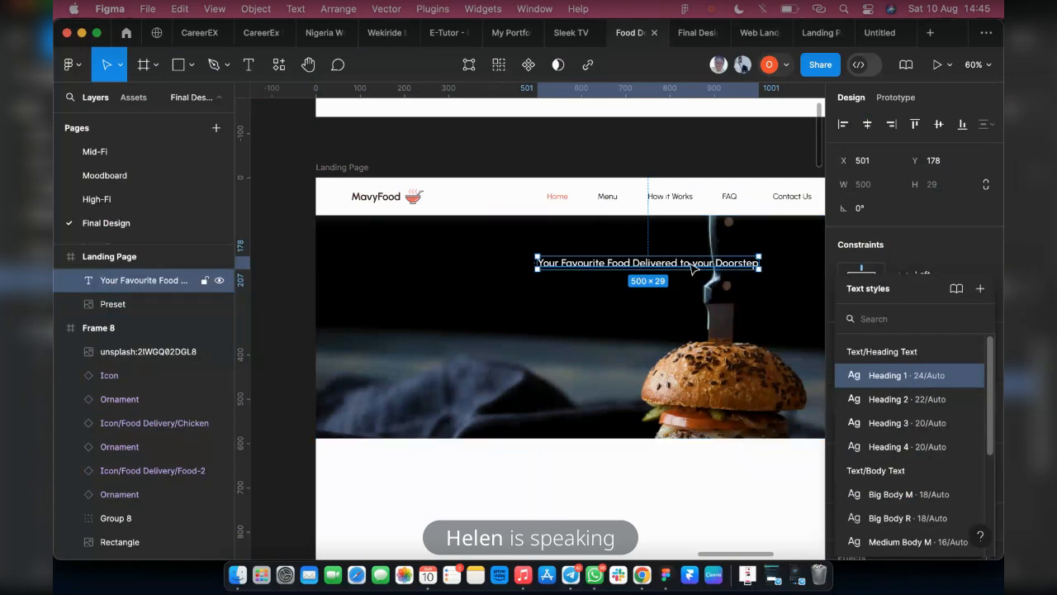
Capitalize the second "your" in the headline so the text reads "Your Favourite Food Delivered to Your Doorstep"
{"action": "double_click", "coordinate": [696, 266]}
{"action": "left_click", "coordinate": [691, 264]}
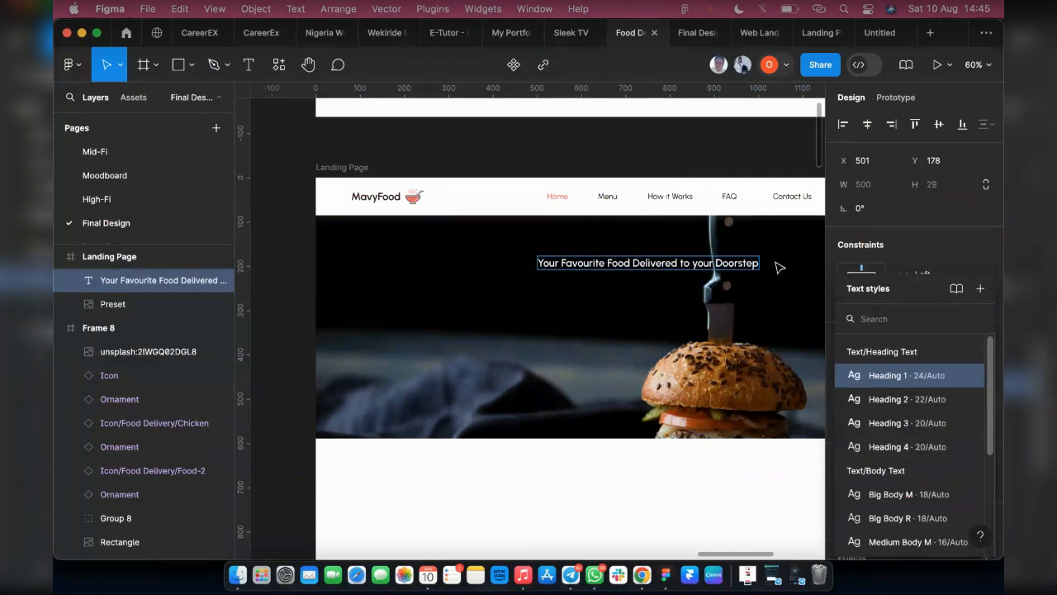
{"action": "key", "text": "Delete"}
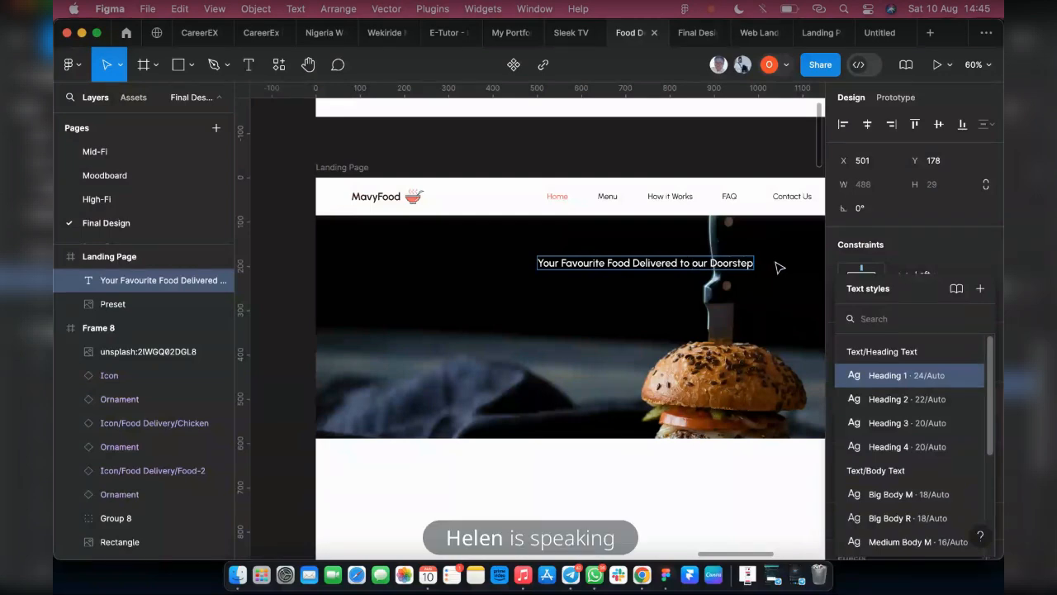
{"action": "type", "text": "Y"}
{"action": "key", "text": "Escape"}
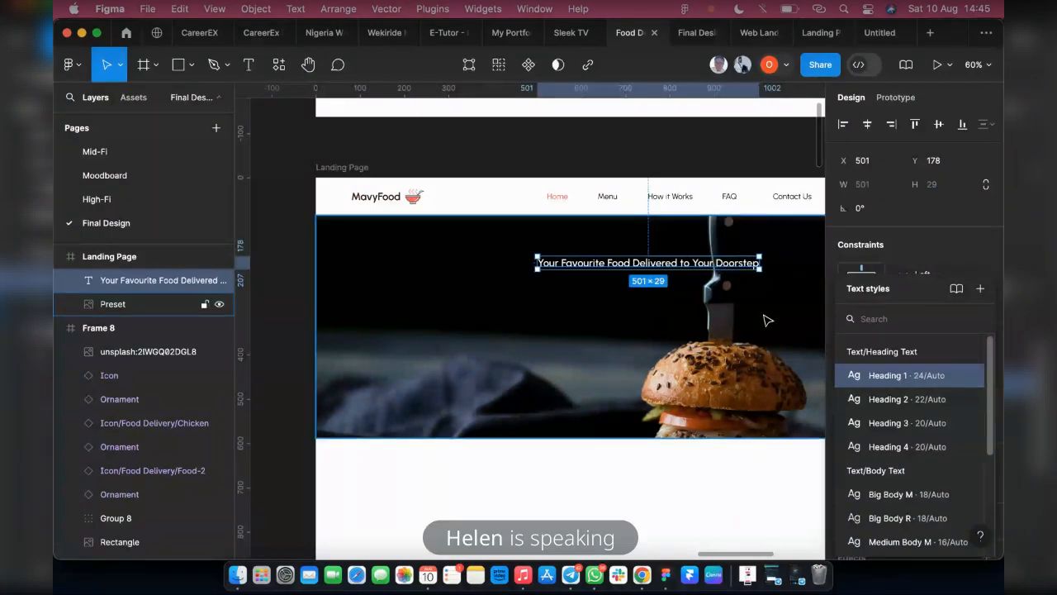
Detach the headline's text style to set its font size to 40, and centre it horizontally in the Landing Page frame
{"action": "left_click", "coordinate": [768, 318]}
{"action": "left_click", "coordinate": [716, 266]}
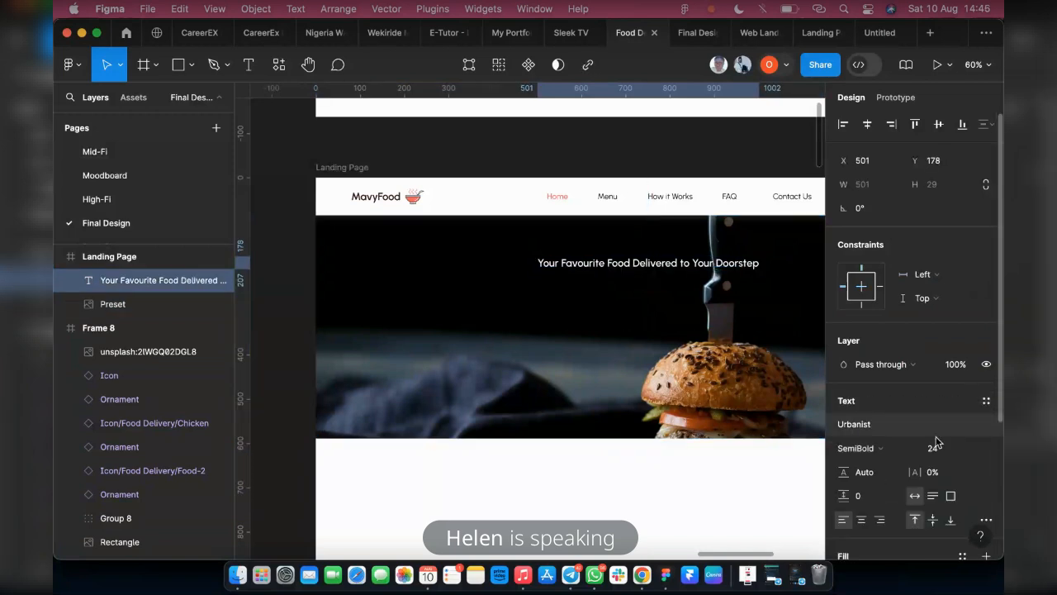
{"action": "left_click", "coordinate": [959, 455]}
{"action": "double_click", "coordinate": [958, 455]}
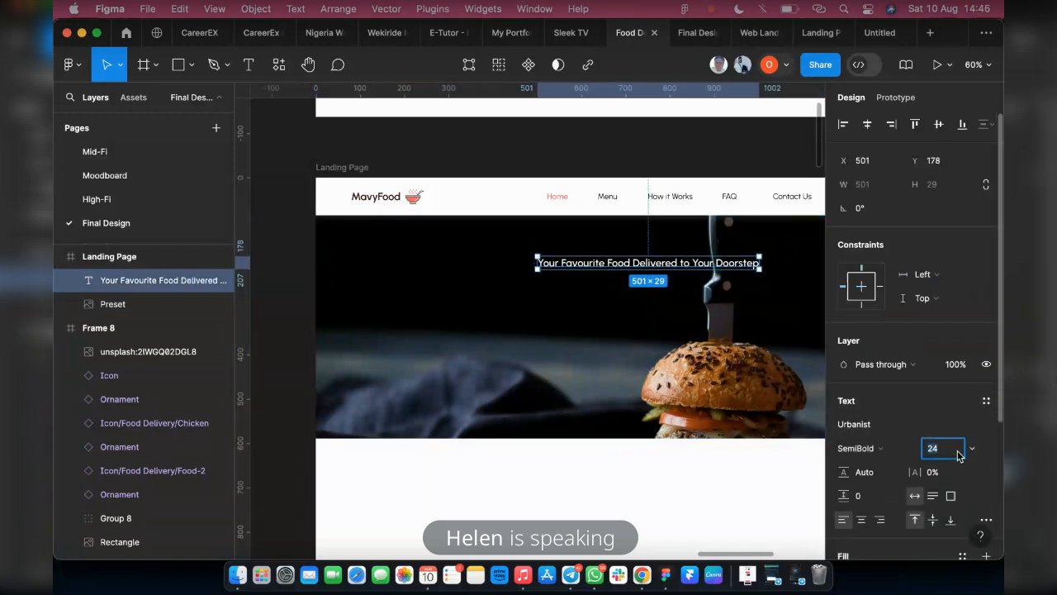
{"action": "type", "text": "40"}
{"action": "key", "text": "Return"}
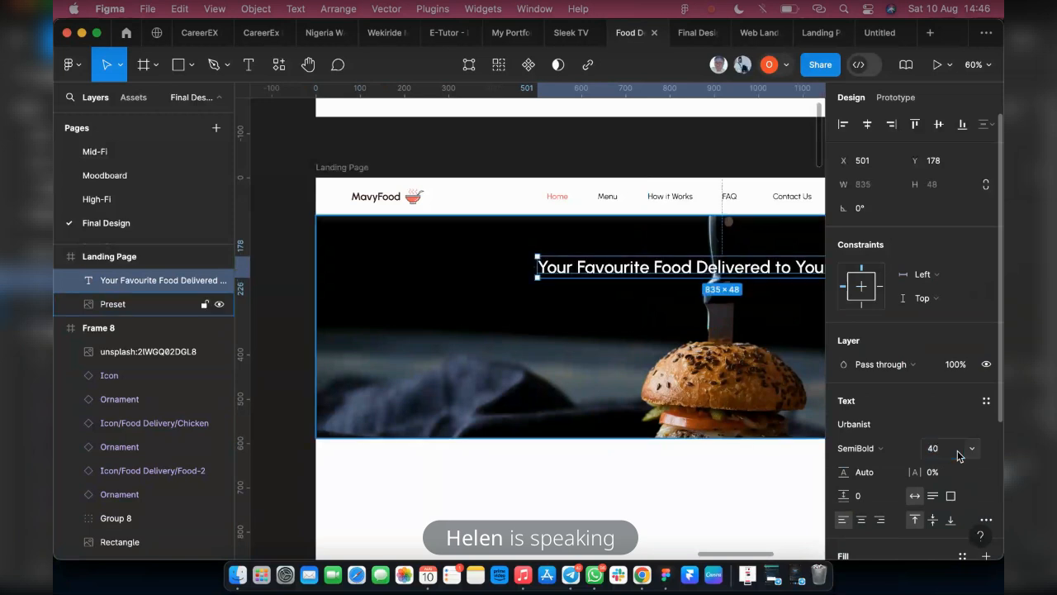
{"action": "scroll", "coordinate": [765, 437], "scroll_direction": "right", "scroll_amount": 3}
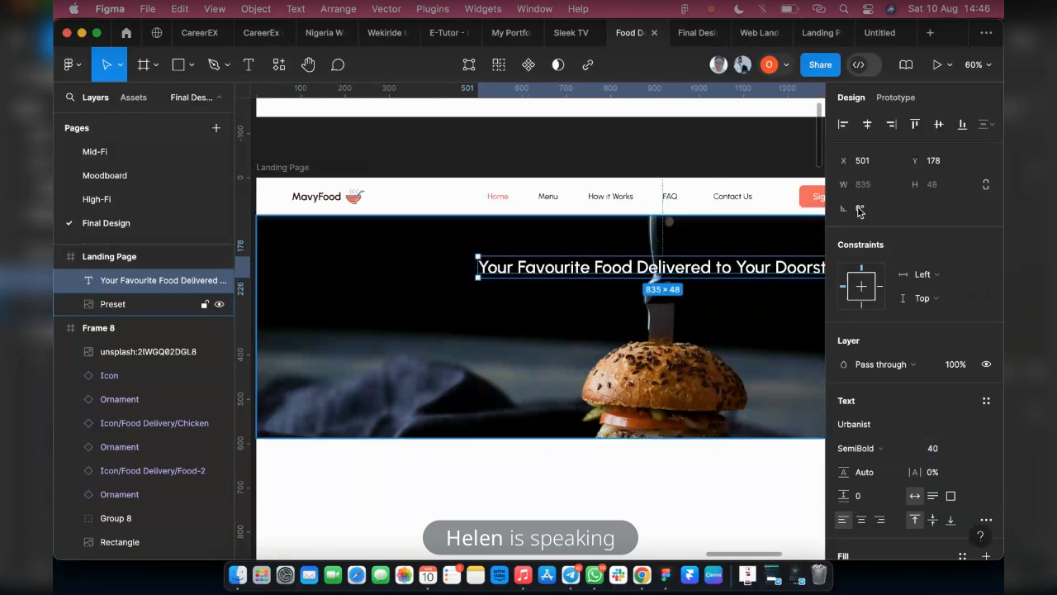
{"action": "left_click", "coordinate": [866, 124]}
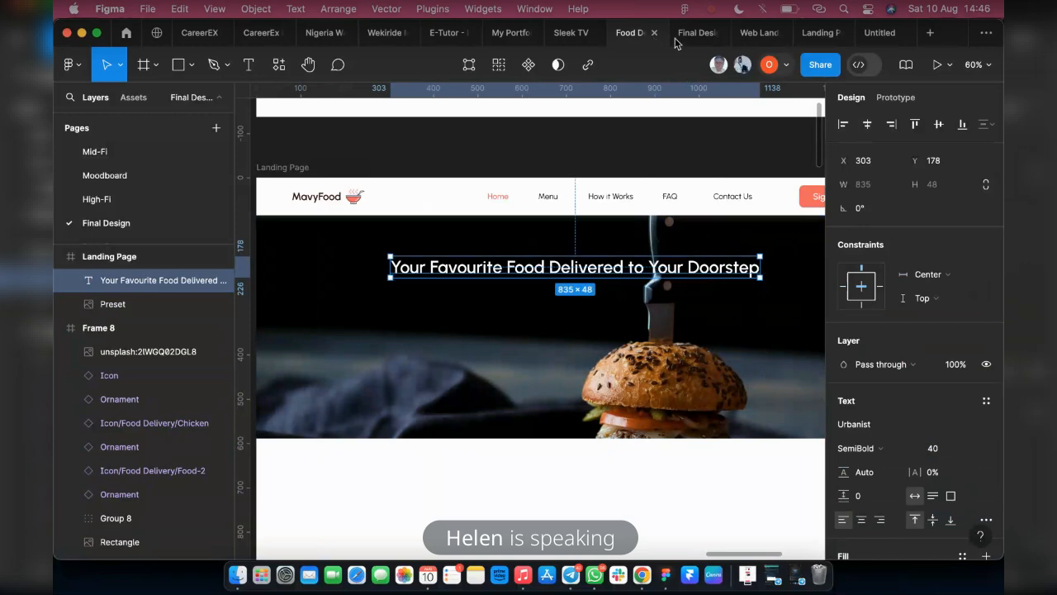
{"action": "left_click", "coordinate": [682, 36]}
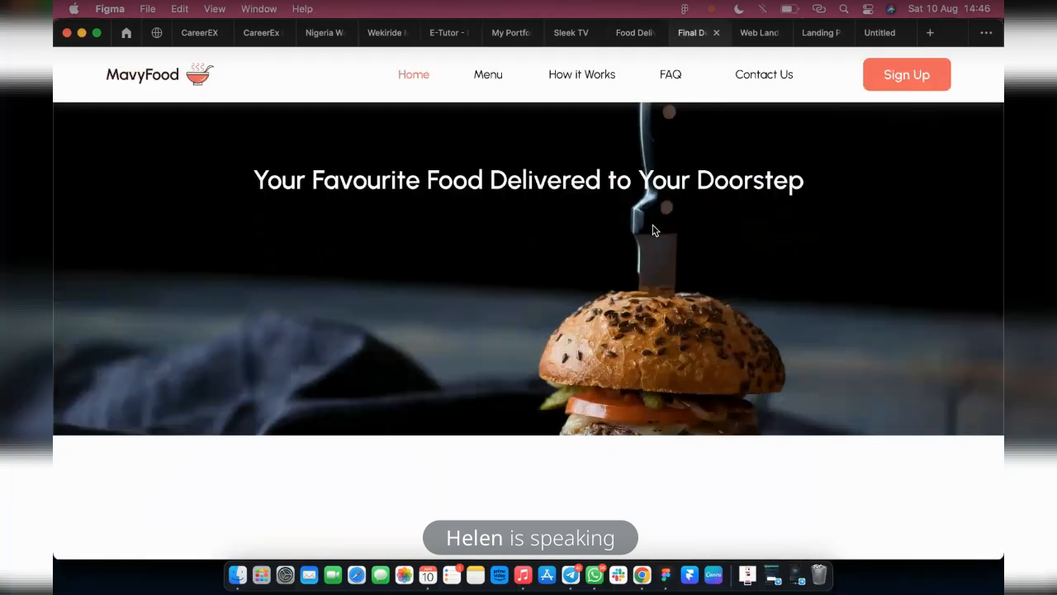
{"action": "left_click", "coordinate": [628, 34]}
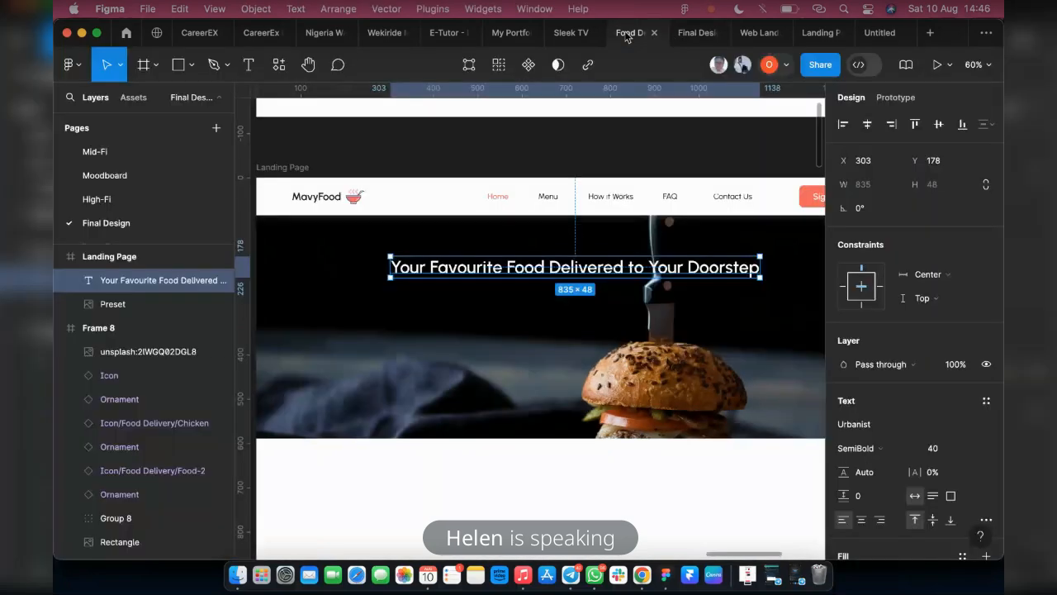
Set the headline's font weight to Bold and check it in the prototype preview
{"action": "left_click", "coordinate": [905, 454]}
{"action": "left_click", "coordinate": [892, 462]}
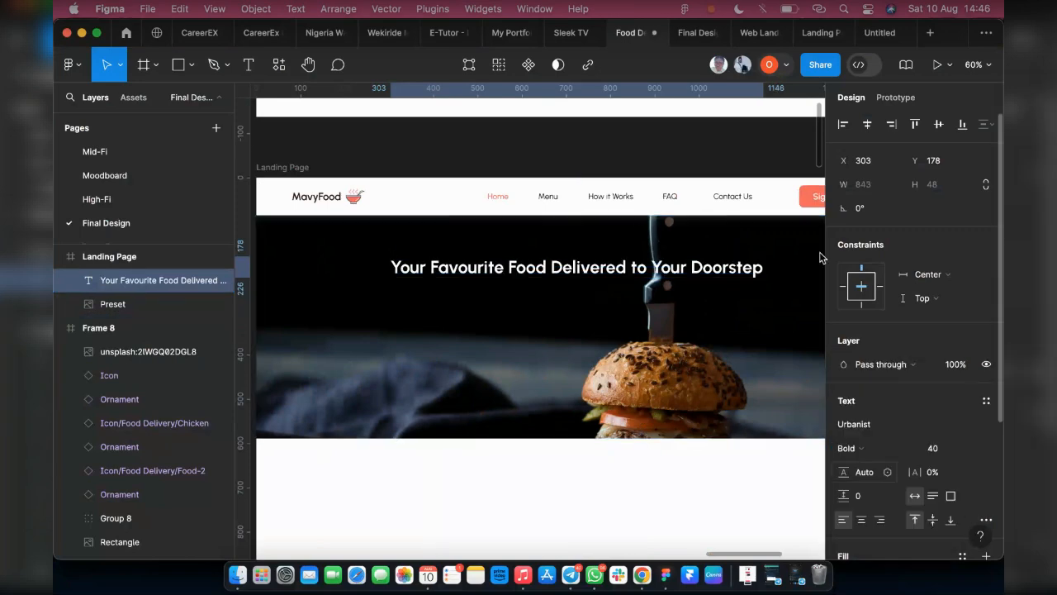
{"action": "left_click", "coordinate": [686, 32]}
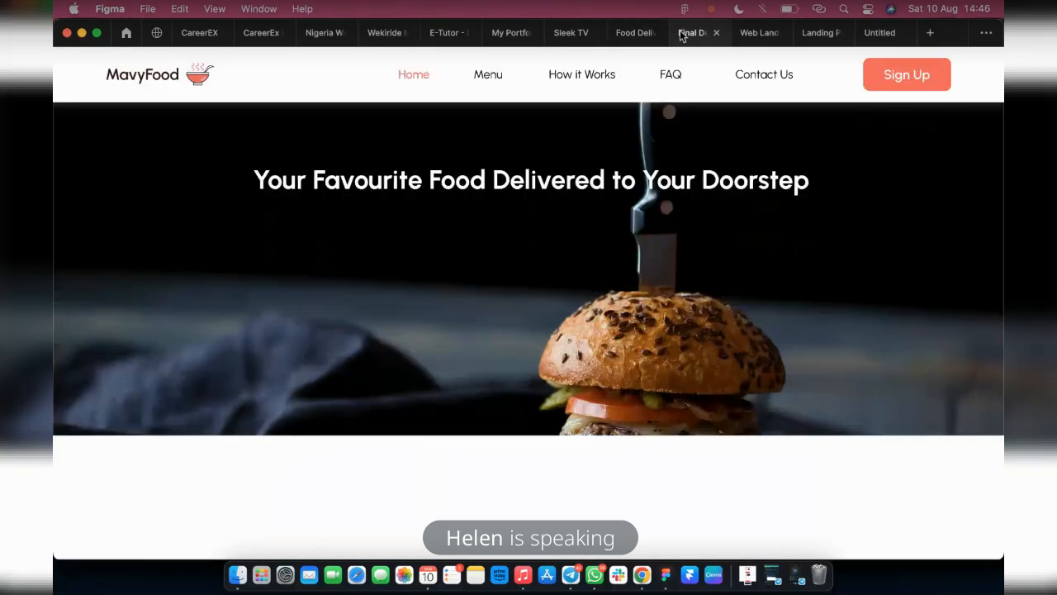
{"action": "left_click", "coordinate": [632, 32]}
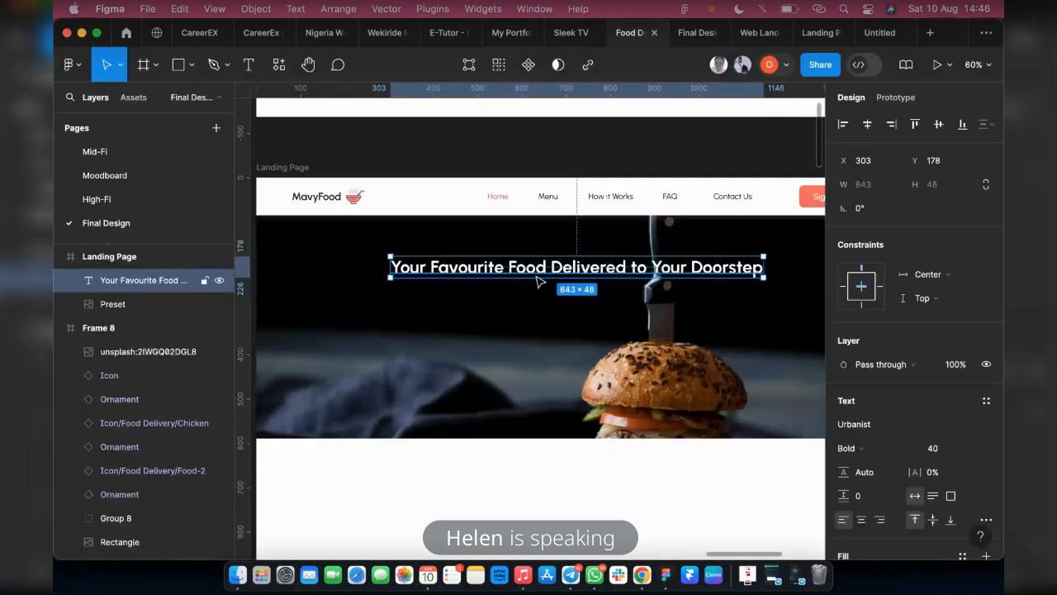
Create a new text style named "Biggest Heading 1" from the bold 40-size headline
{"action": "scroll", "coordinate": [537, 281], "scroll_direction": "down", "scroll_amount": 5}
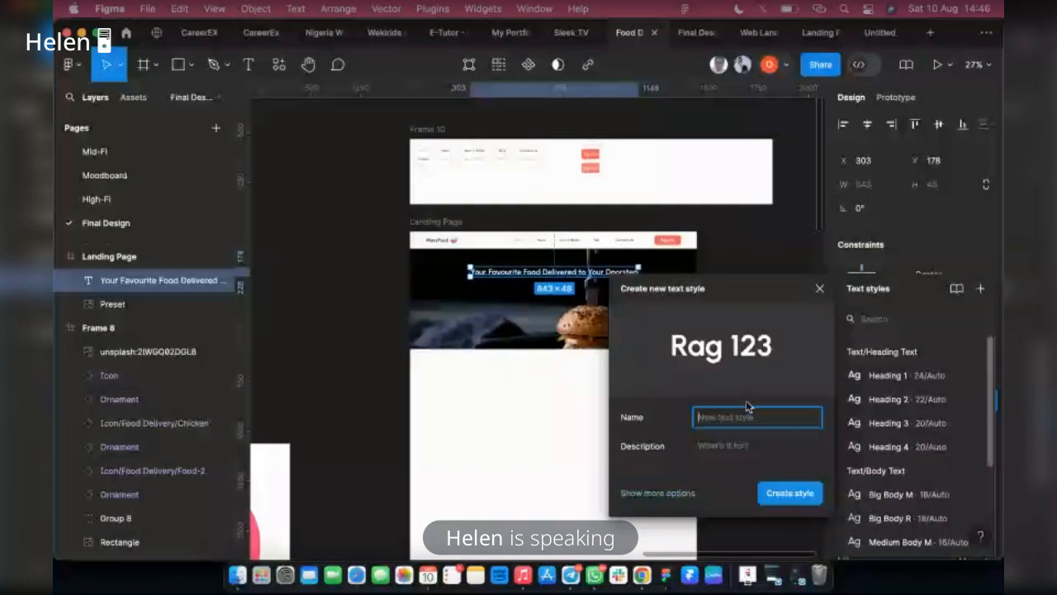
{"action": "type", "text": "Biggest HEADI"}
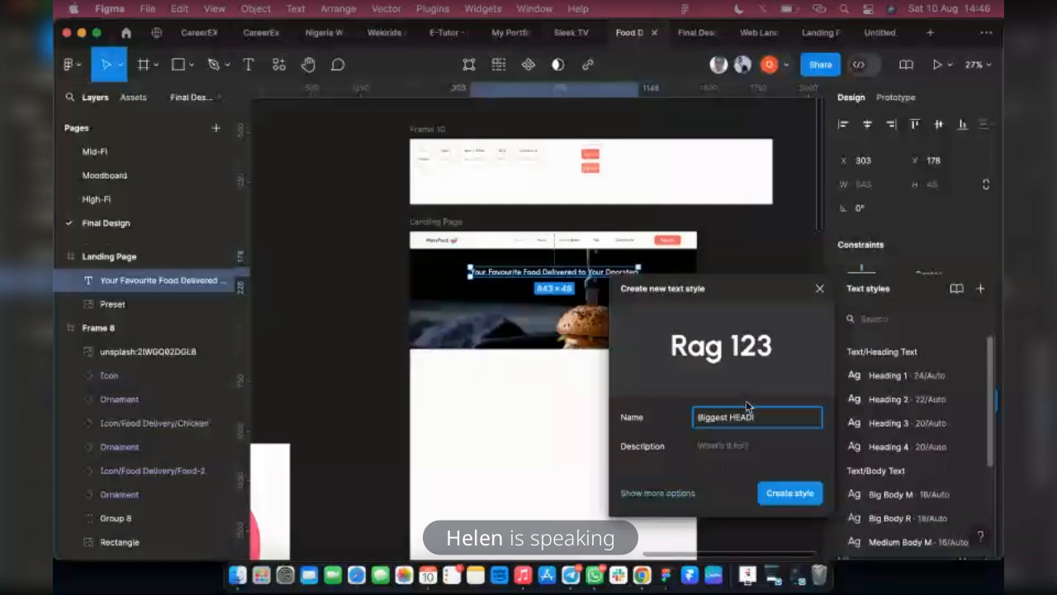
{"action": "key", "text": "BackSpace"}
{"action": "key", "text": "BackSpace"}
{"action": "key", "text": "BackSpace"}
{"action": "key", "text": "BackSpace"}
{"action": "type", "text": "eadi"}
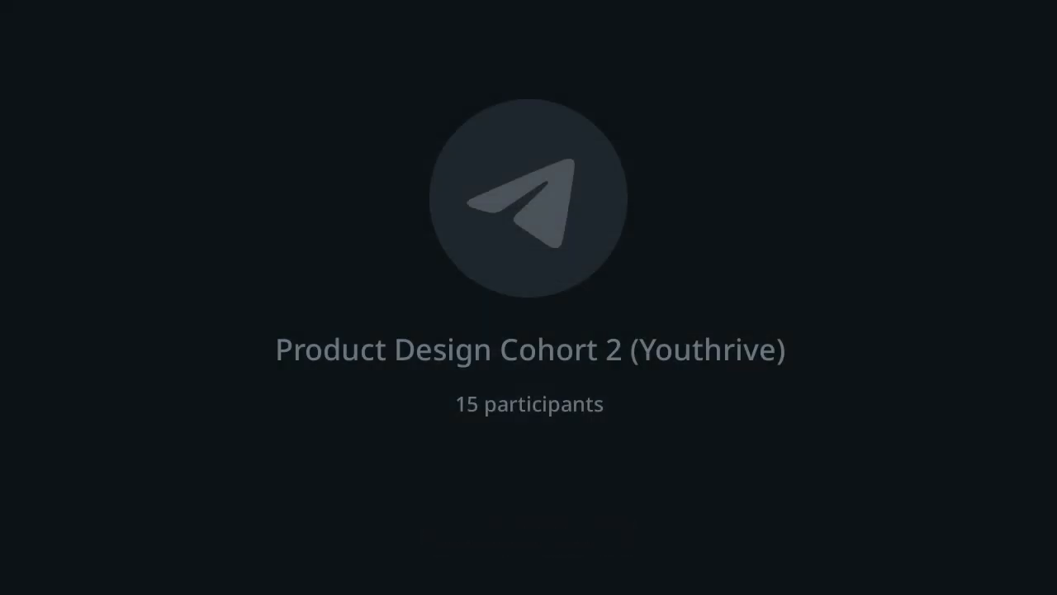
{"action": "type", "text": "ng 1"}
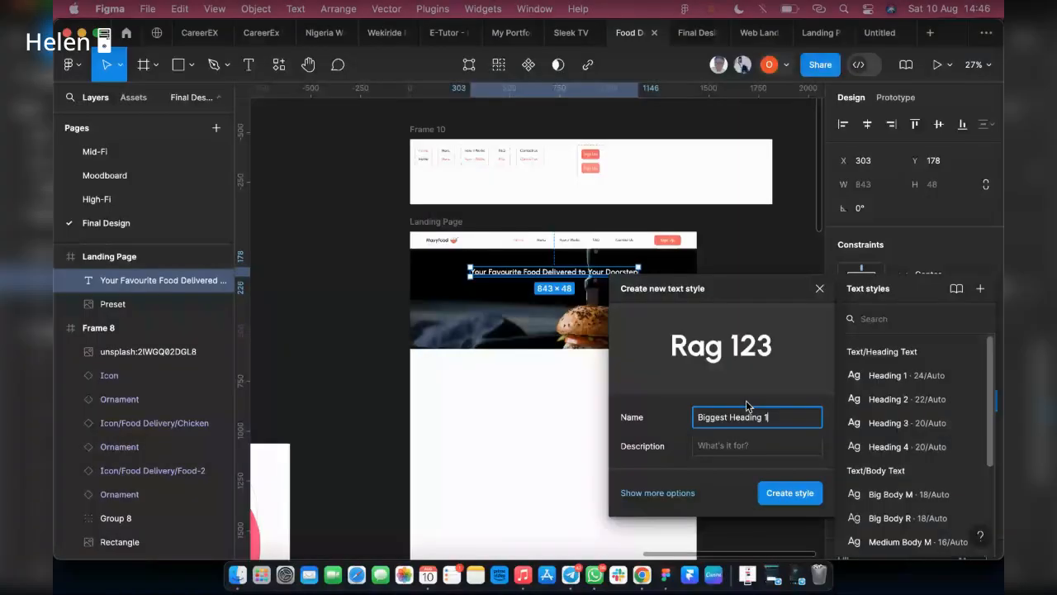
{"action": "left_click", "coordinate": [787, 493]}
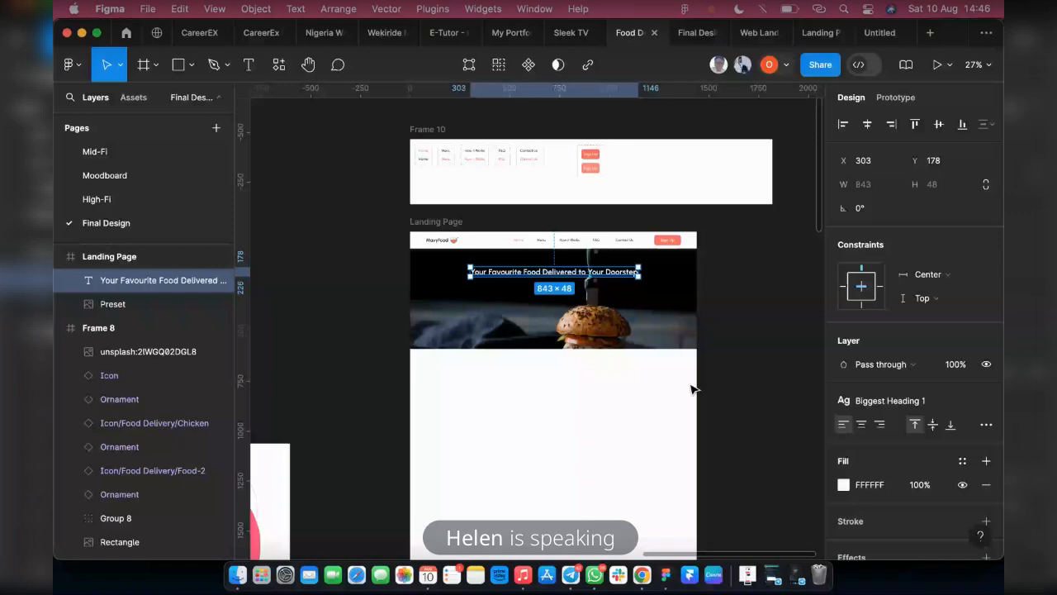
Move the Biggest Heading 1 style into the Heading Text group of the local text styles, above Heading 1
{"action": "left_click", "coordinate": [784, 400]}
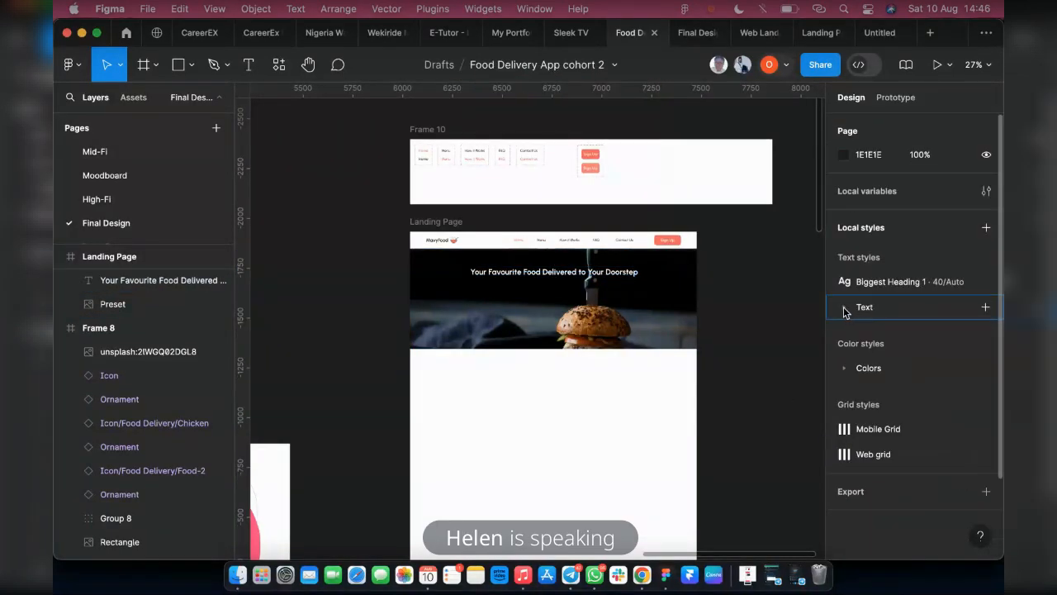
{"action": "left_click", "coordinate": [844, 308]}
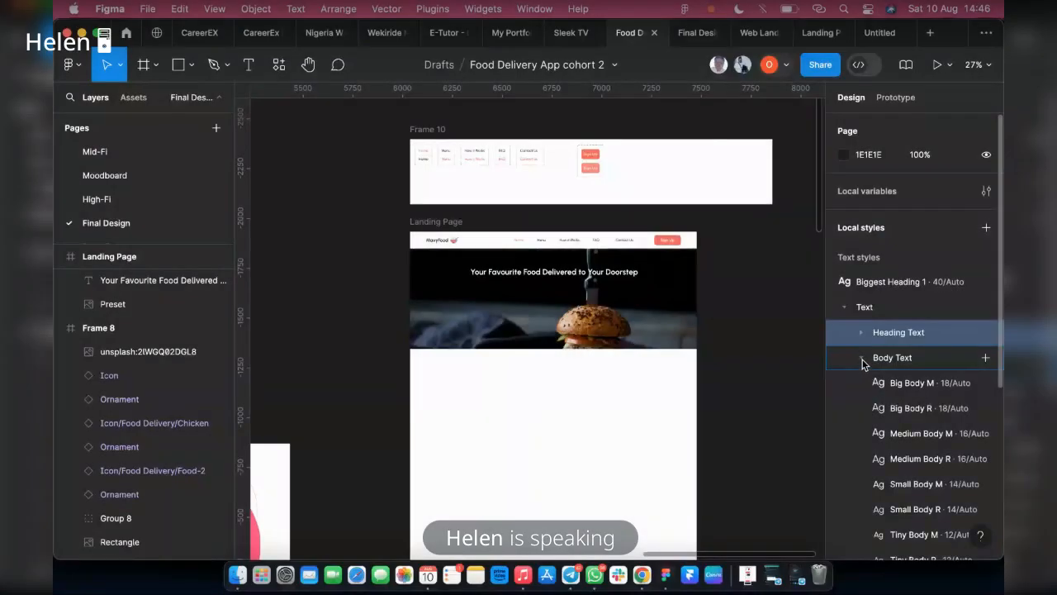
{"action": "left_click", "coordinate": [862, 358]}
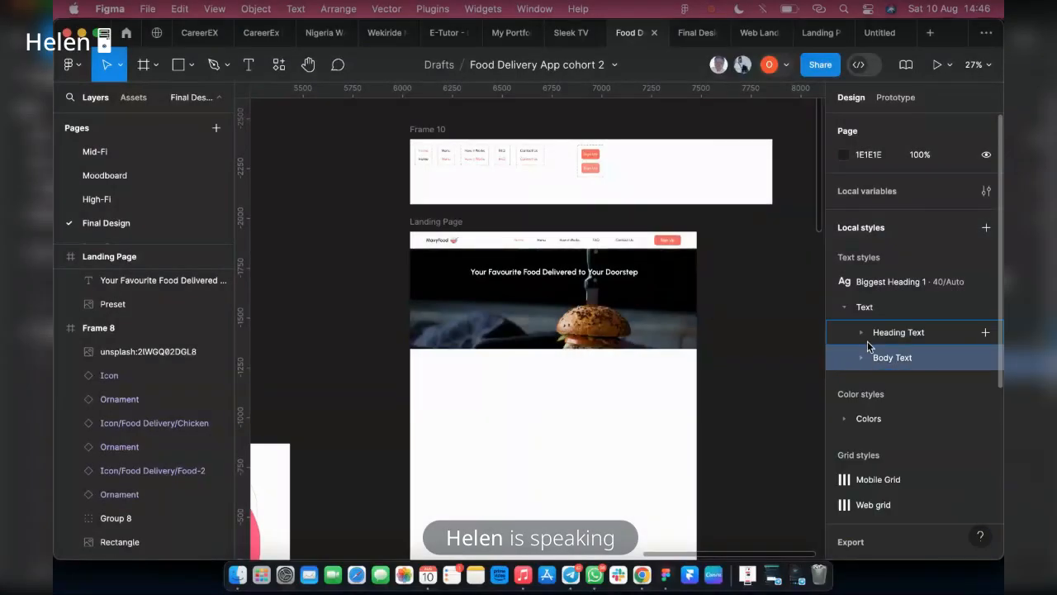
{"action": "left_click", "coordinate": [861, 331]}
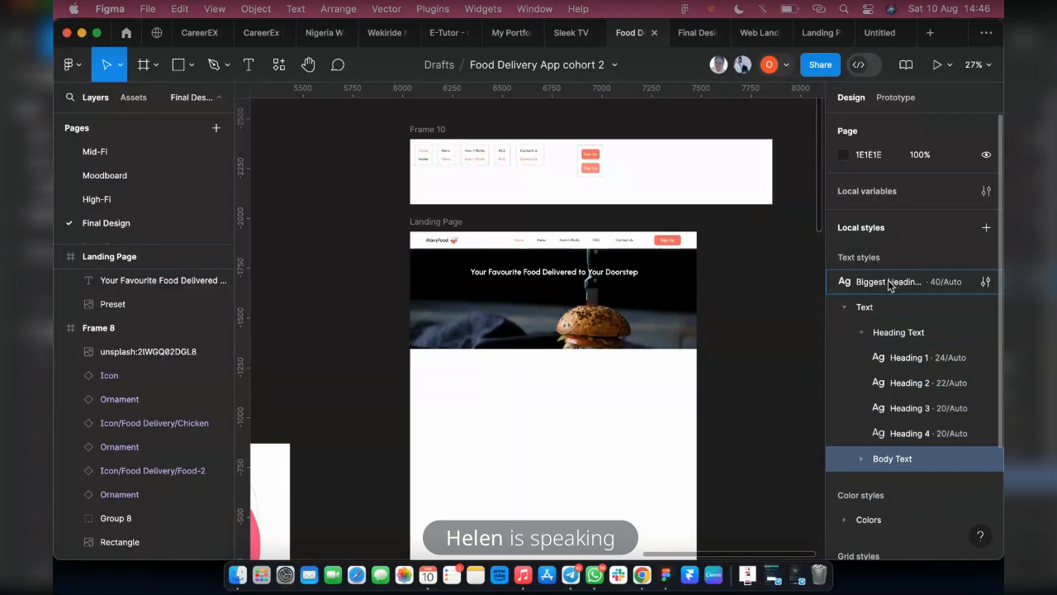
{"action": "left_click_drag", "start_coordinate": [888, 285], "coordinate": [896, 335]}
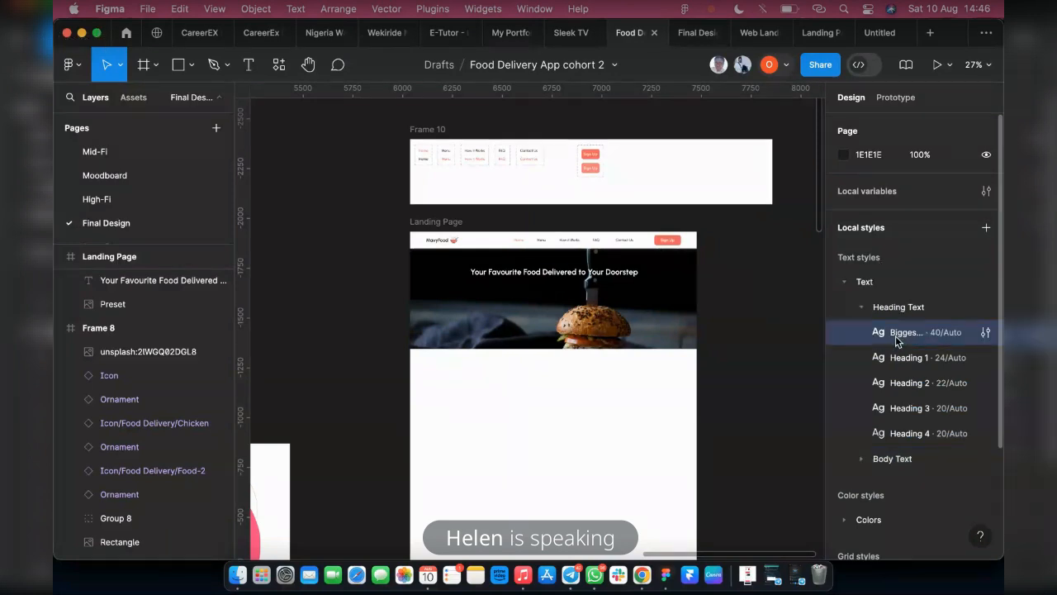
Check the headline's look in the prototype preview and return to the design file
{"action": "left_click", "coordinate": [555, 266]}
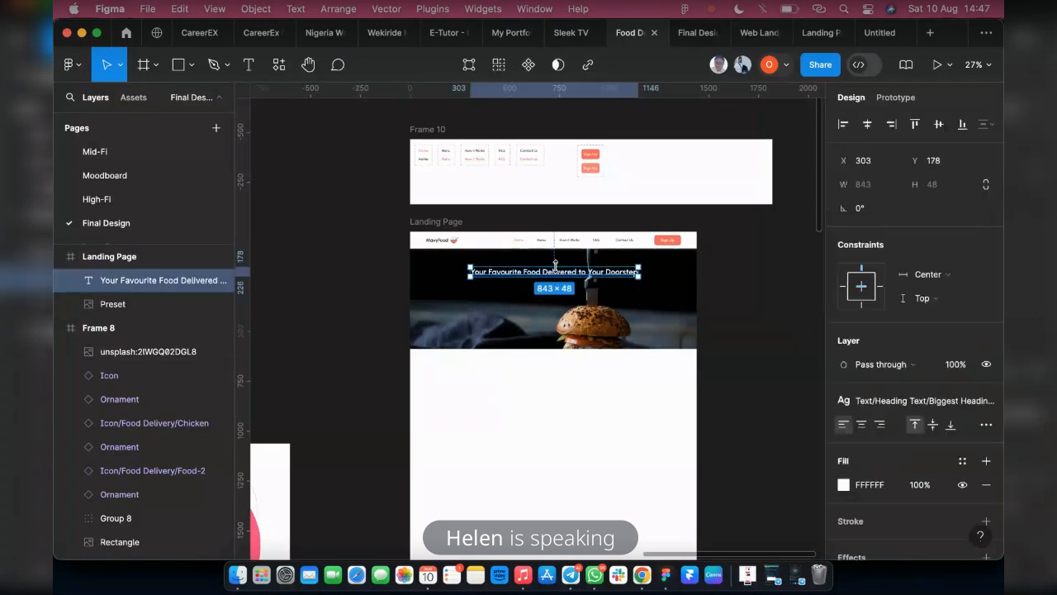
{"action": "left_click", "coordinate": [691, 33]}
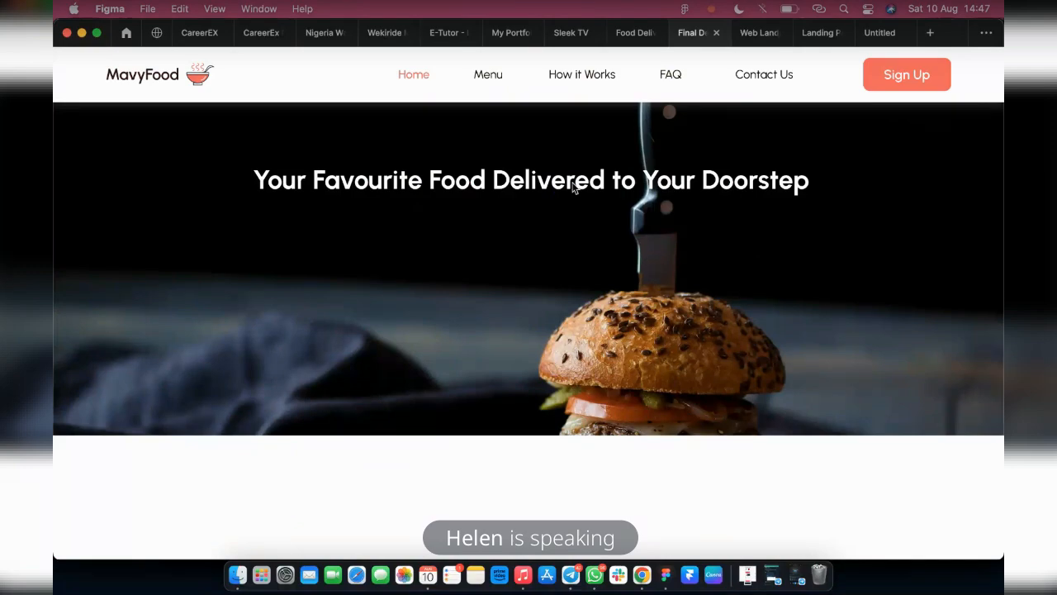
{"action": "left_click", "coordinate": [621, 33]}
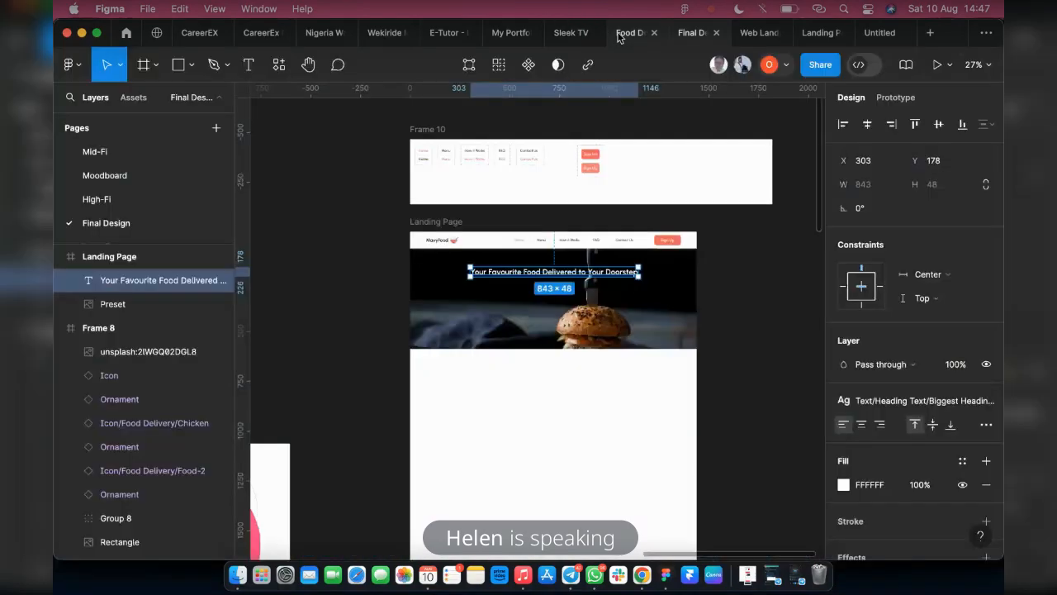
Duplicate the headline directly below itself and apply the Big Body R text style to the copy
{"action": "scroll", "coordinate": [565, 279], "scroll_direction": "up", "scroll_amount": 2}
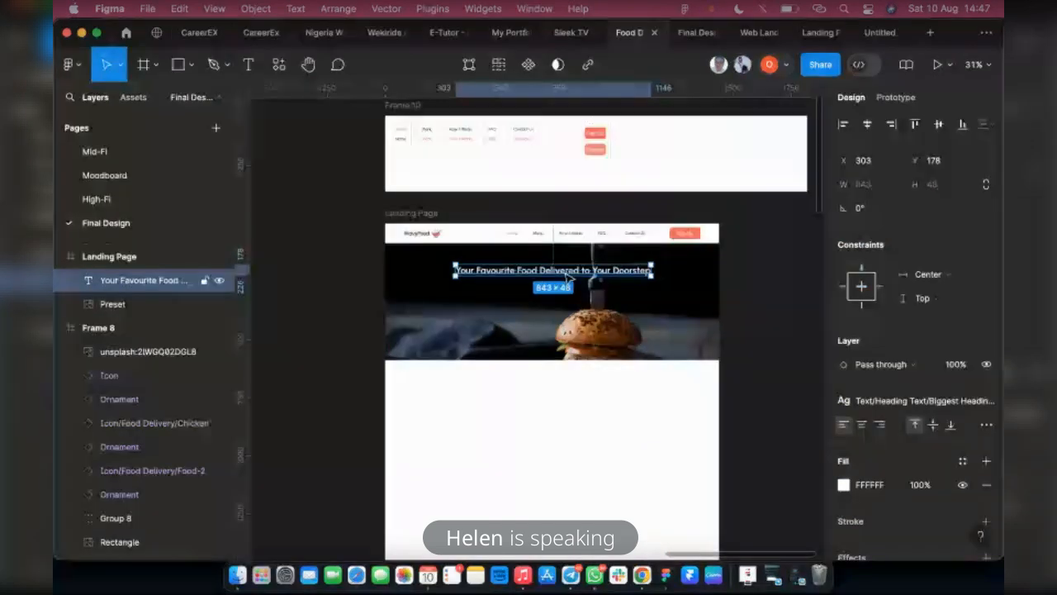
{"action": "scroll", "coordinate": [570, 279], "scroll_direction": "up", "scroll_amount": 2}
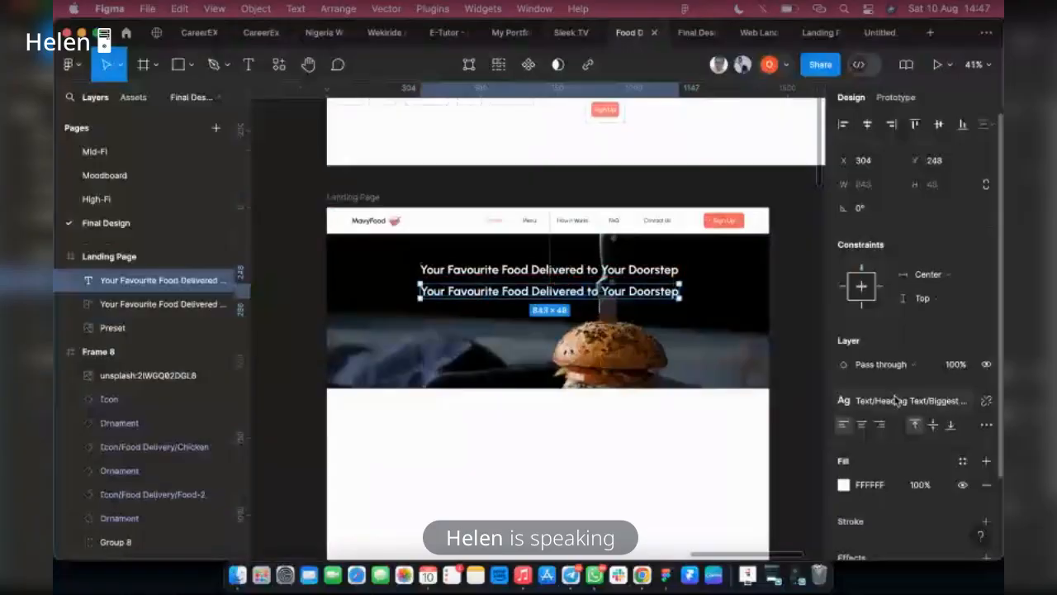
{"action": "left_click", "coordinate": [898, 404]}
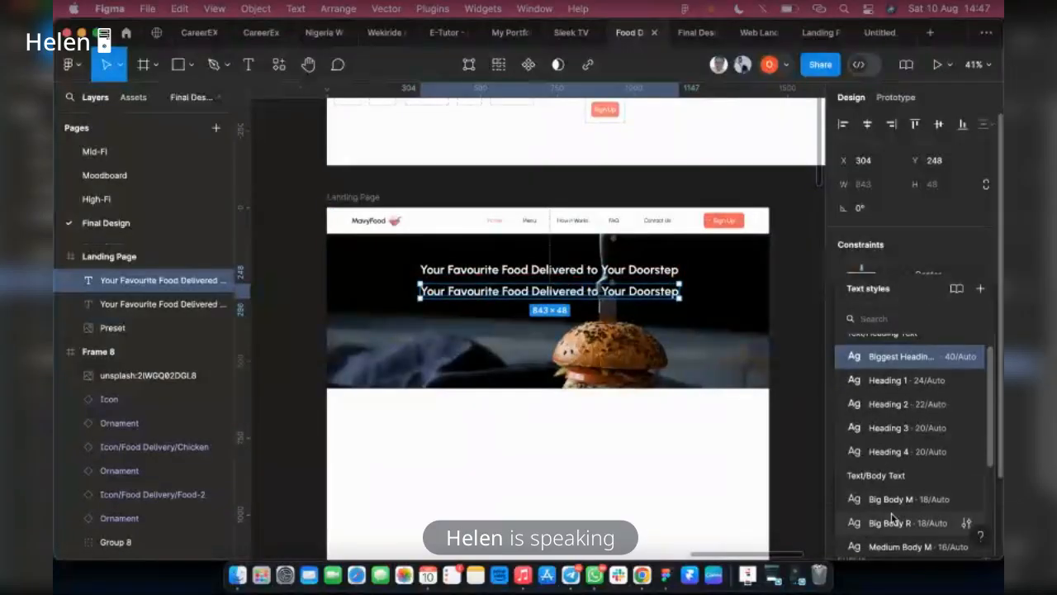
{"action": "left_click", "coordinate": [892, 532]}
{"action": "scroll", "coordinate": [505, 294], "scroll_direction": "up", "scroll_amount": 5}
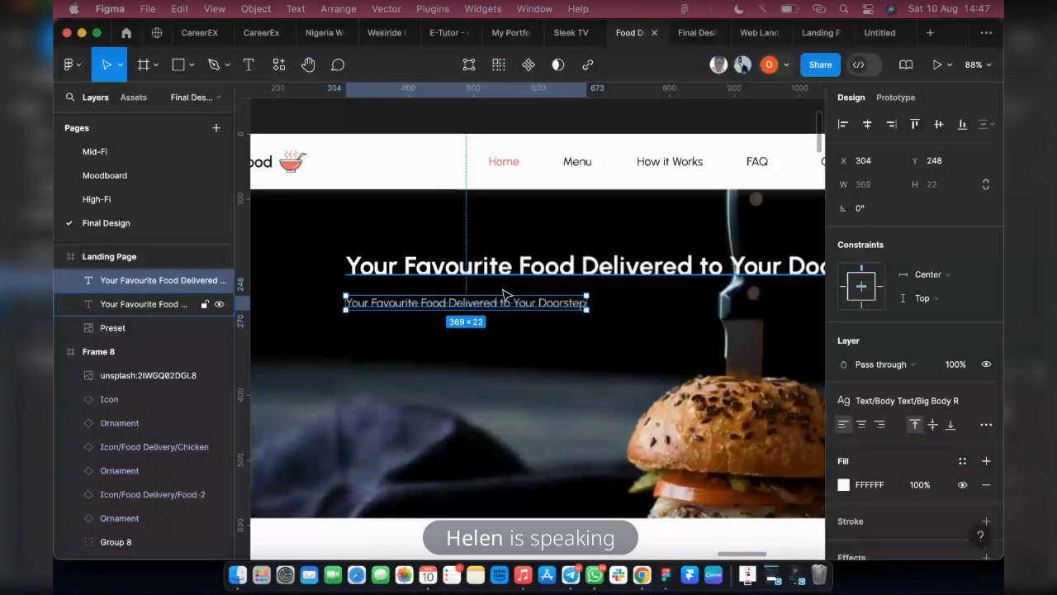
Replace the duplicated text with Lorem Ipsum from the Content Reel plugin, and close the plugin
{"action": "scroll", "coordinate": [506, 294], "scroll_direction": "up", "scroll_amount": 2}
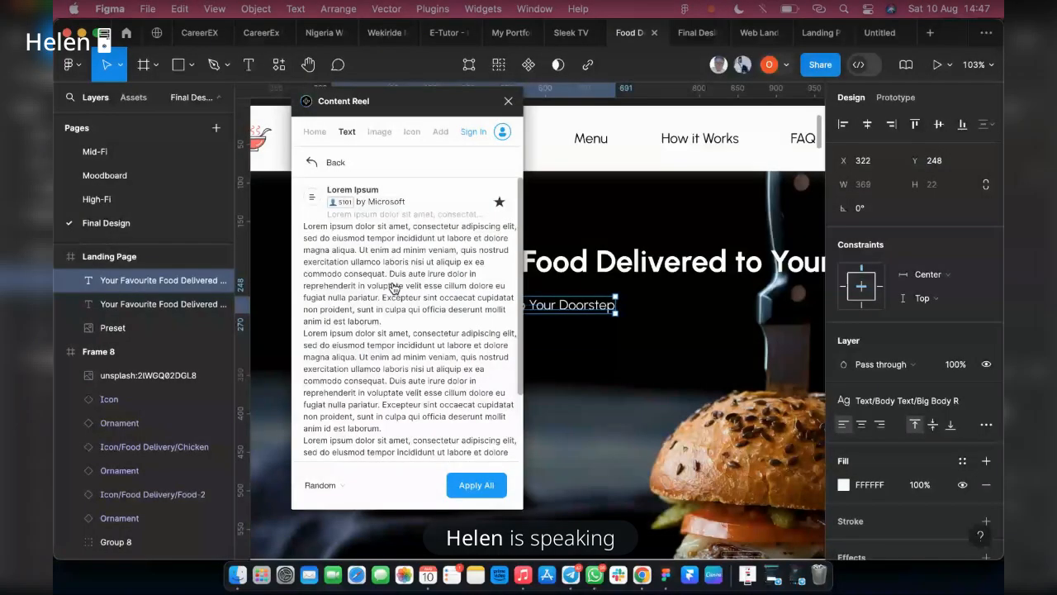
{"action": "left_click", "coordinate": [360, 243]}
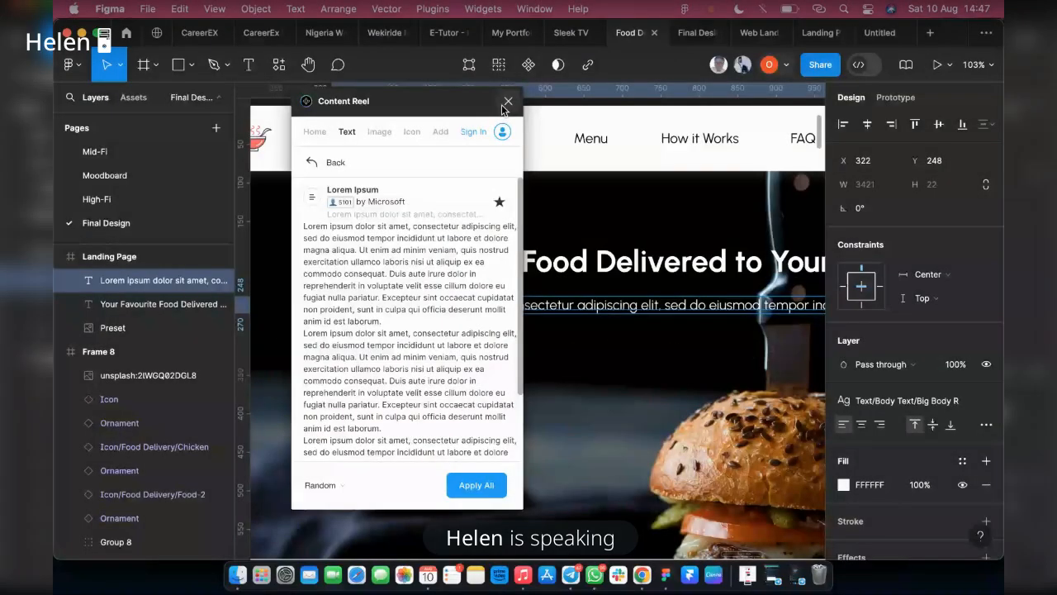
{"action": "left_click", "coordinate": [507, 101]}
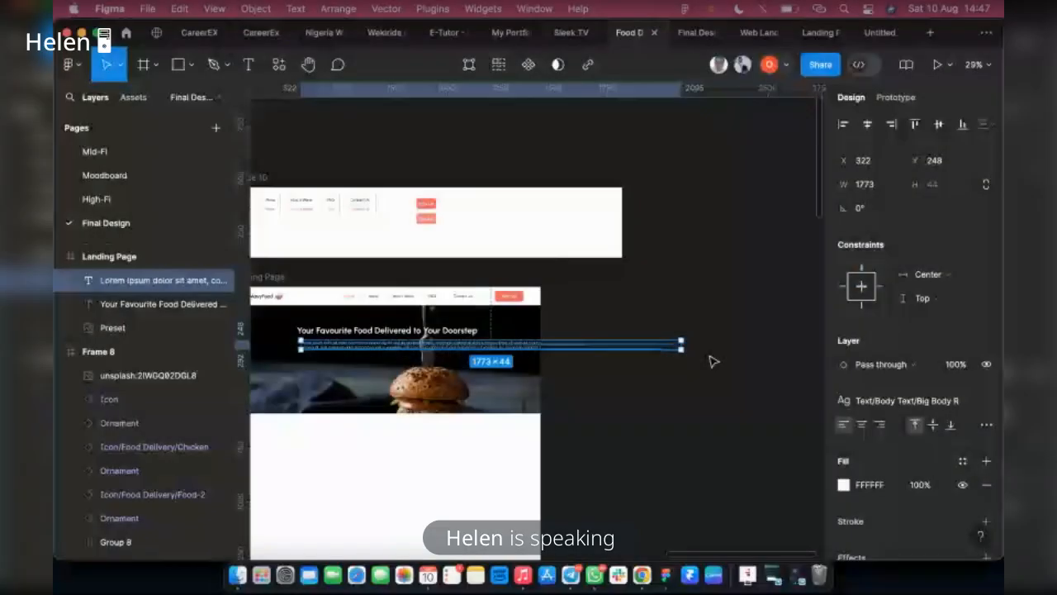
Narrow the Lorem Ipsum text box to about 799 wide and centre-align its text
{"action": "left_click_drag", "start_coordinate": [678, 349], "coordinate": [472, 353]}
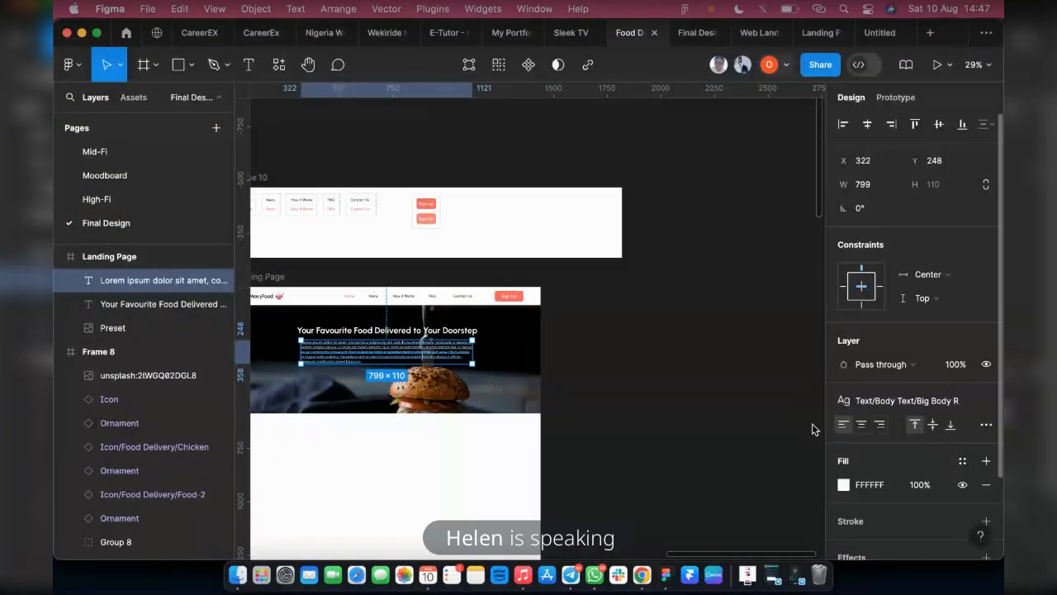
{"action": "left_click", "coordinate": [861, 425]}
Trim the Lorem Ipsum paragraph so it ends at "Duis aute irure dolor in reprehenderit." and check it in the prototype preview
{"action": "scroll", "coordinate": [346, 353], "scroll_direction": "up", "scroll_amount": 5}
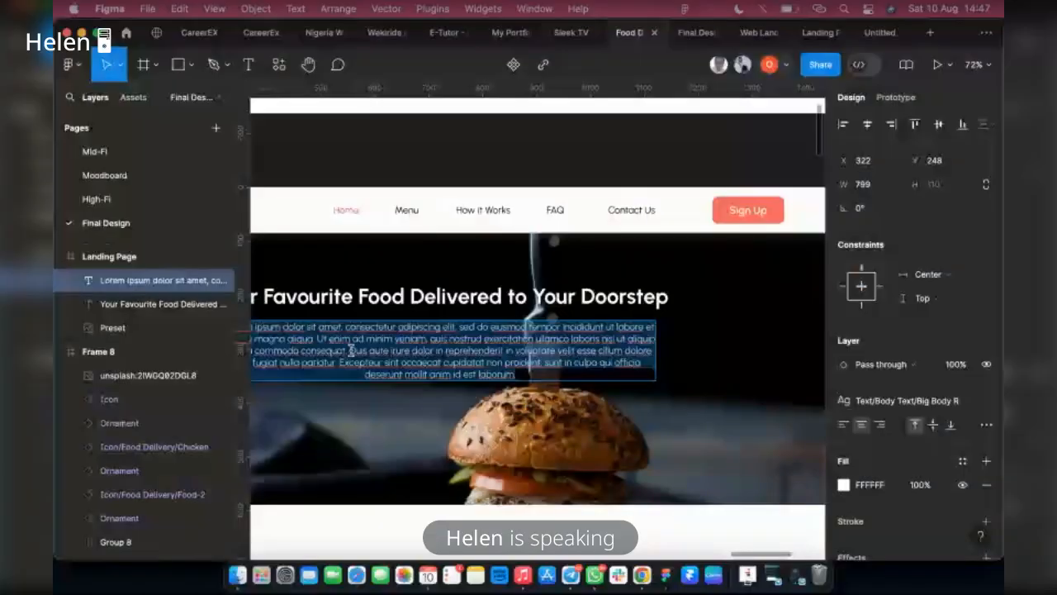
{"action": "left_click_drag", "start_coordinate": [350, 350], "coordinate": [520, 377]}
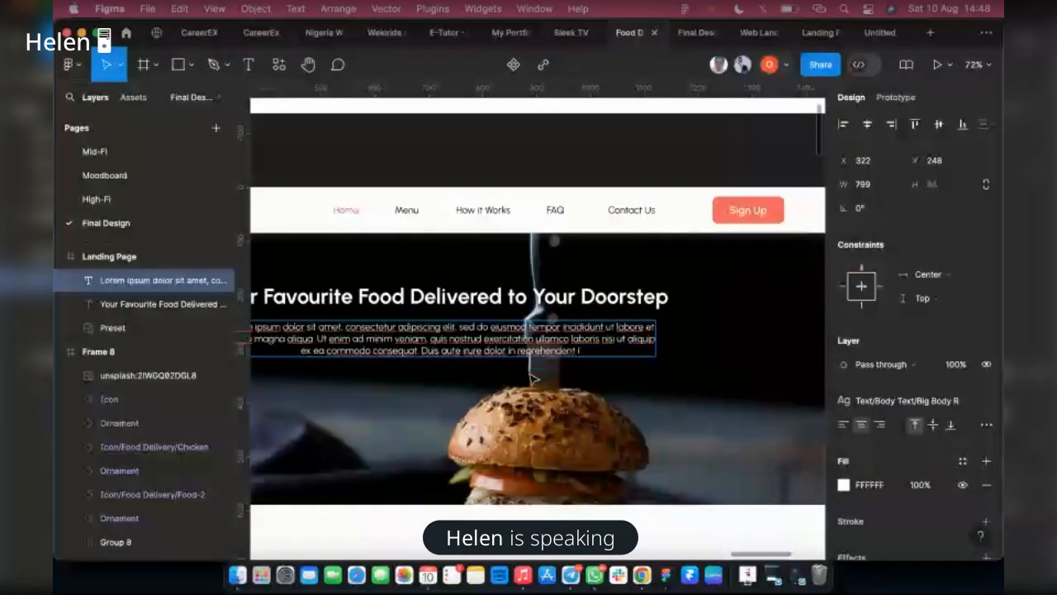
{"action": "key", "text": "Escape"}
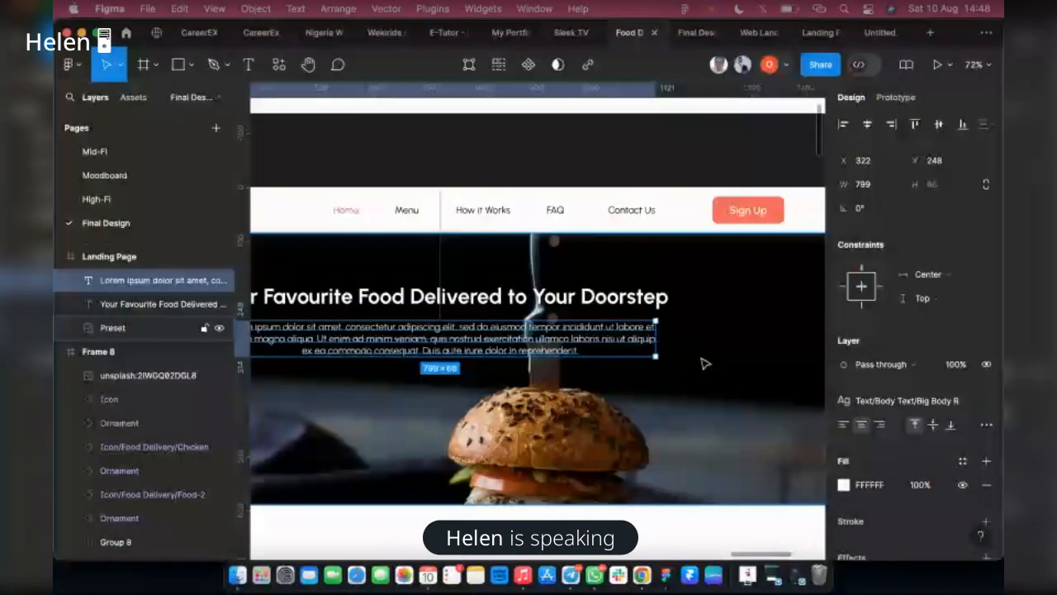
{"action": "scroll", "coordinate": [705, 363], "scroll_direction": "down", "scroll_amount": 2}
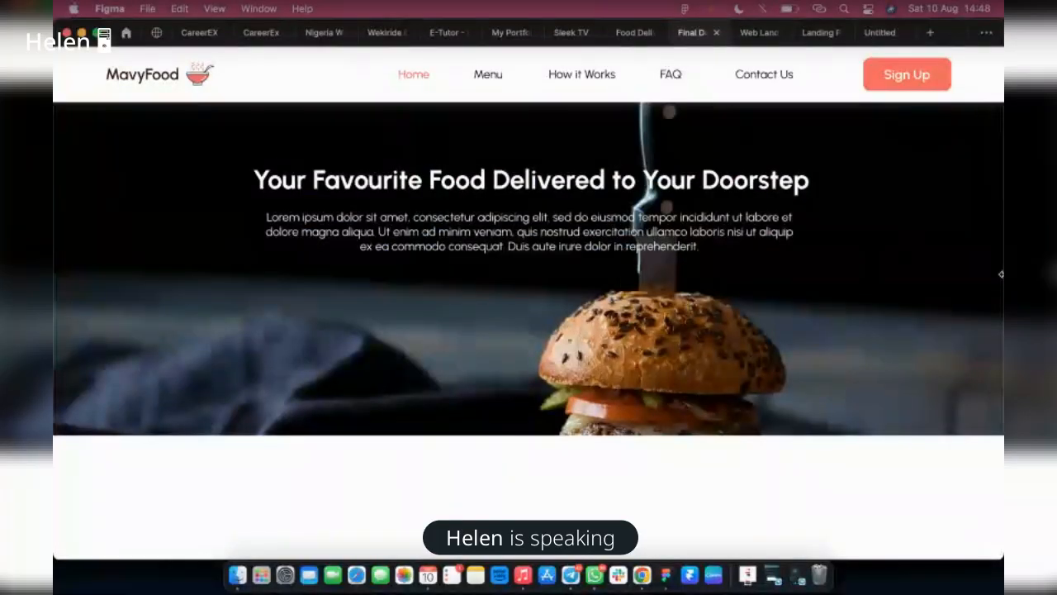
{"action": "left_click", "coordinate": [625, 33]}
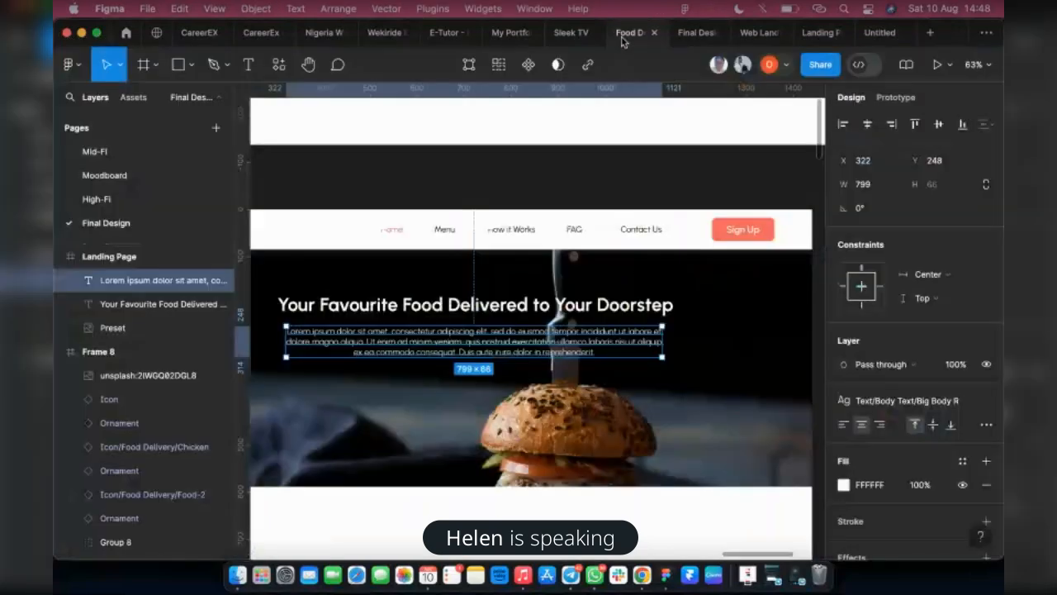
Left-align the headline and paragraph text and move both to the left part of the hero banner
{"action": "left_click", "coordinate": [487, 309], "text": "shift"}
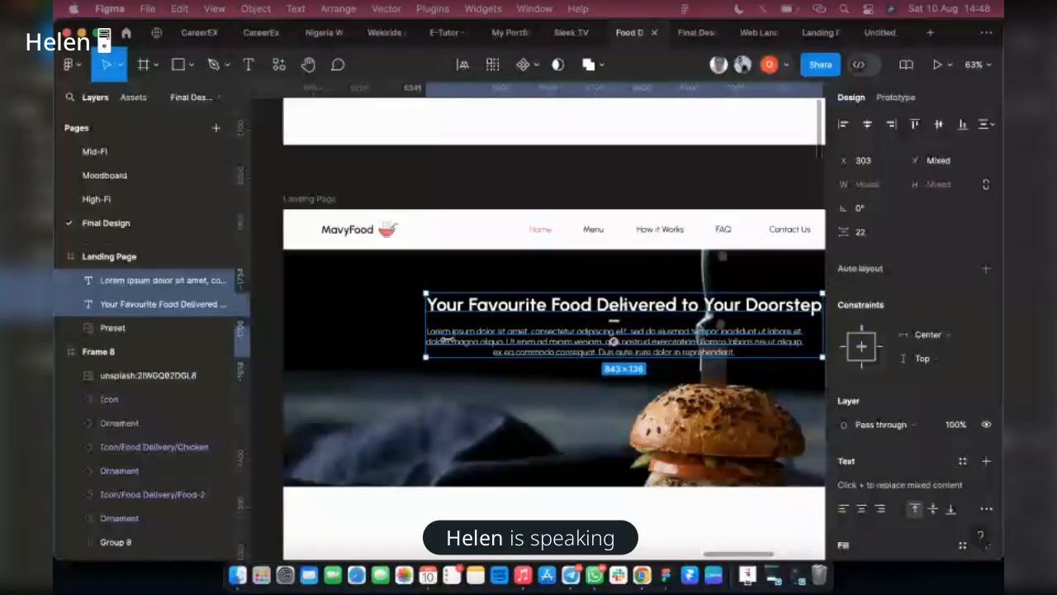
{"action": "key", "text": "super+alt+l"}
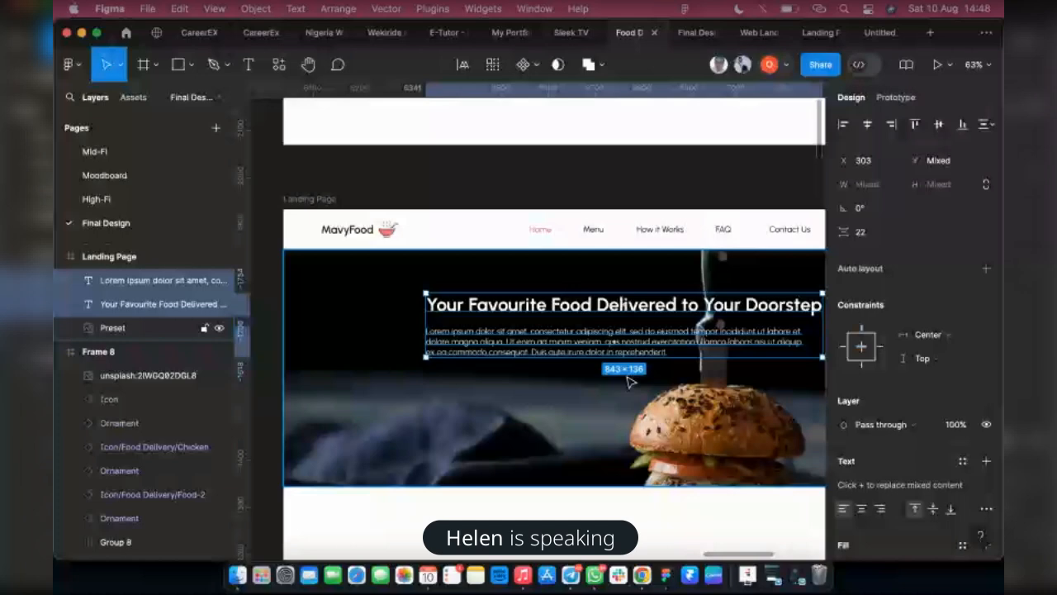
{"action": "scroll", "coordinate": [627, 382], "scroll_direction": "down", "scroll_amount": 5}
{"action": "scroll", "coordinate": [535, 338], "scroll_direction": "up", "scroll_amount": 2}
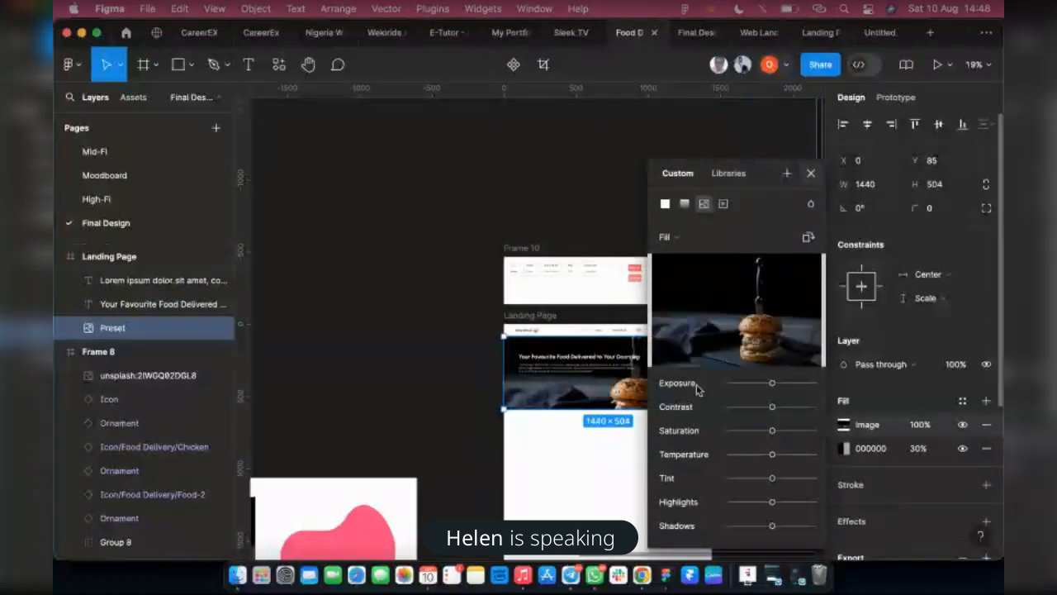
Widen the burger banner image past the Landing Page frame's right edge to about 1664 × 504
{"action": "key", "text": "Escape"}
{"action": "mouse_move", "coordinate": [621, 394]}
{"action": "left_mouse_down"}
{"action": "mouse_move", "coordinate": [647, 394]}
{"action": "mouse_move", "coordinate": [622, 391]}
{"action": "left_mouse_up"}
{"action": "left_click_drag", "start_coordinate": [723, 380], "coordinate": [744, 380]}
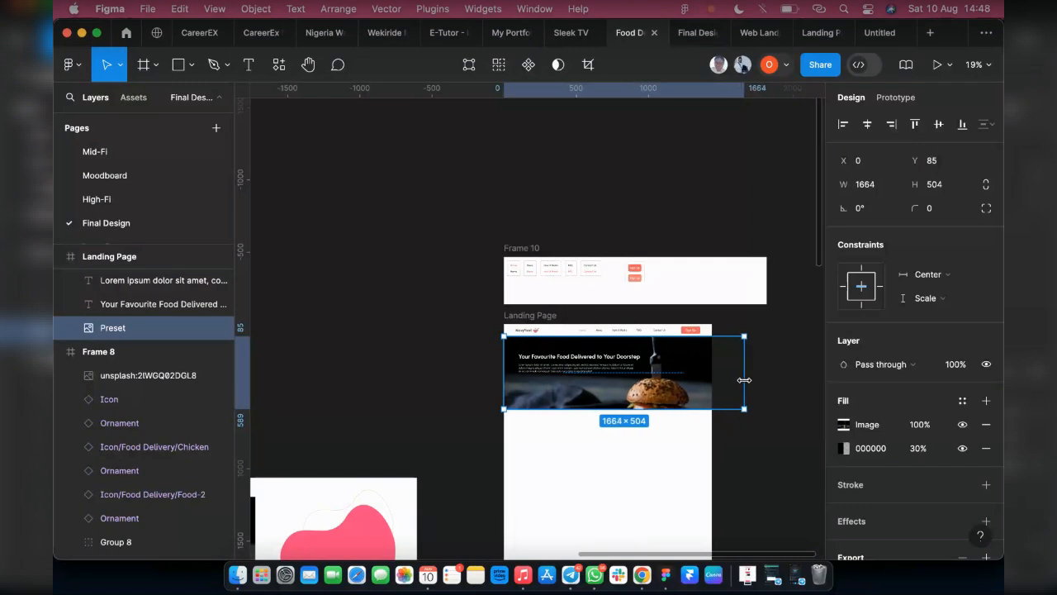
Switch the banner's image fill to Crop and shift the picture upward so more of the burger fits in the banner
{"action": "left_click", "coordinate": [842, 426]}
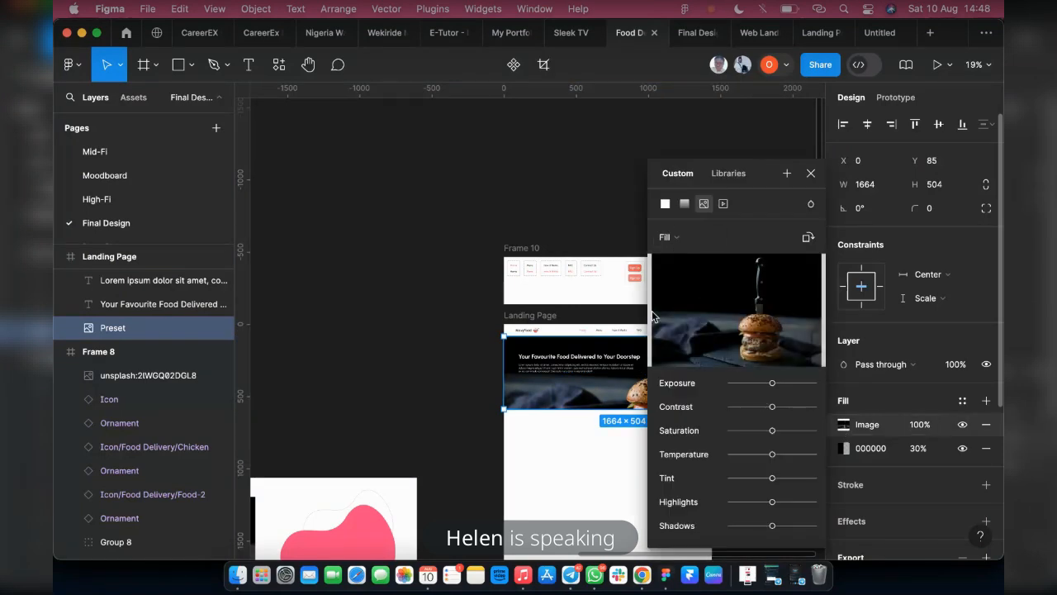
{"action": "left_click", "coordinate": [667, 238]}
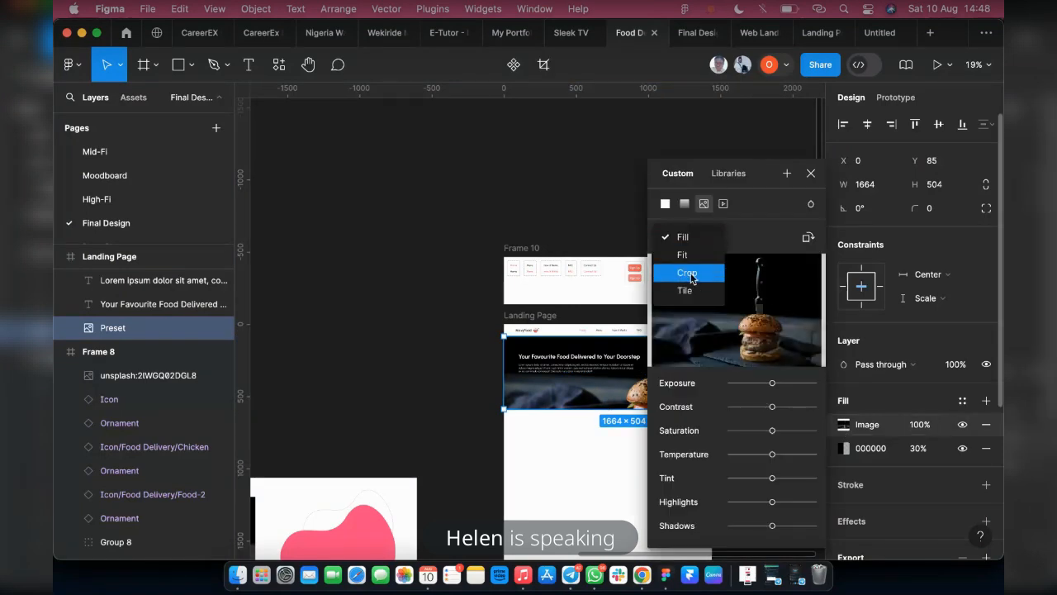
{"action": "left_click", "coordinate": [691, 270]}
{"action": "left_click_drag", "start_coordinate": [741, 180], "coordinate": [912, 180]}
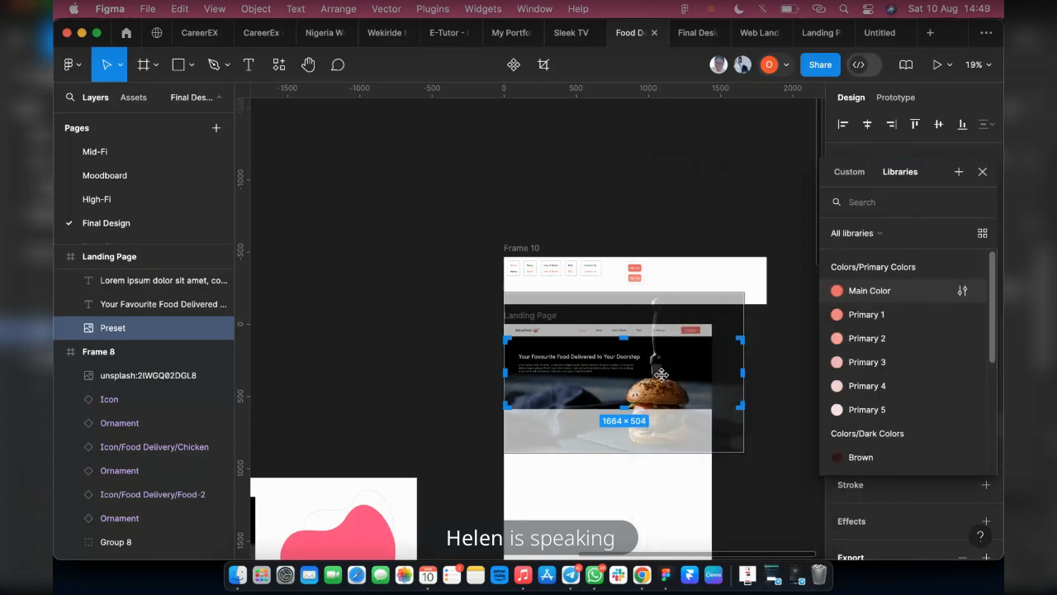
{"action": "left_click_drag", "start_coordinate": [661, 371], "coordinate": [661, 357]}
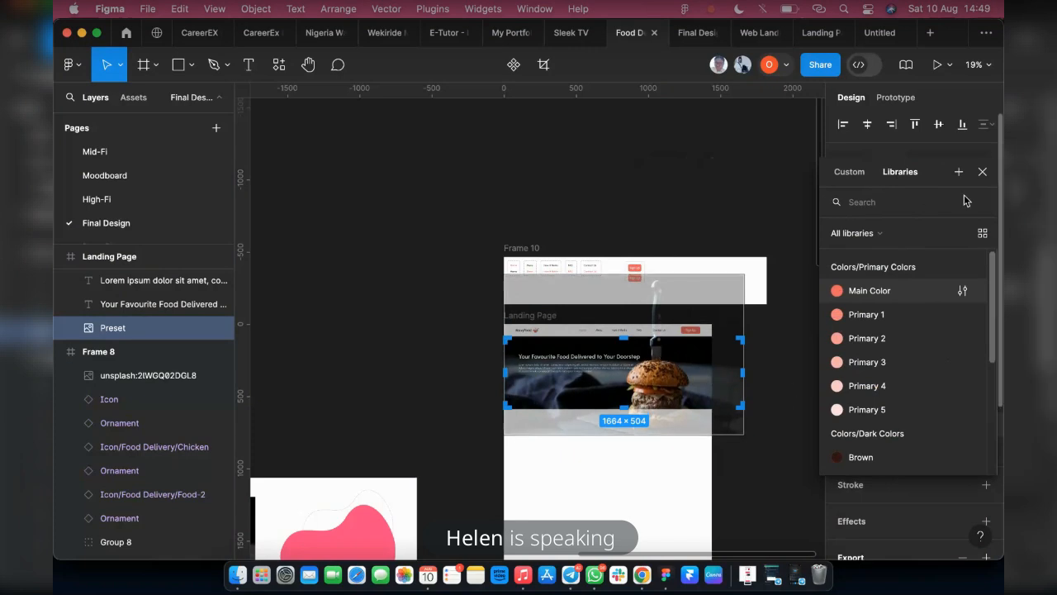
{"action": "left_click", "coordinate": [981, 173]}
{"action": "left_click", "coordinate": [802, 442]}
Check the recropped banner and left-aligned text in the prototype preview, and return to the design file
{"action": "scroll", "coordinate": [681, 445], "scroll_direction": "up", "scroll_amount": 3}
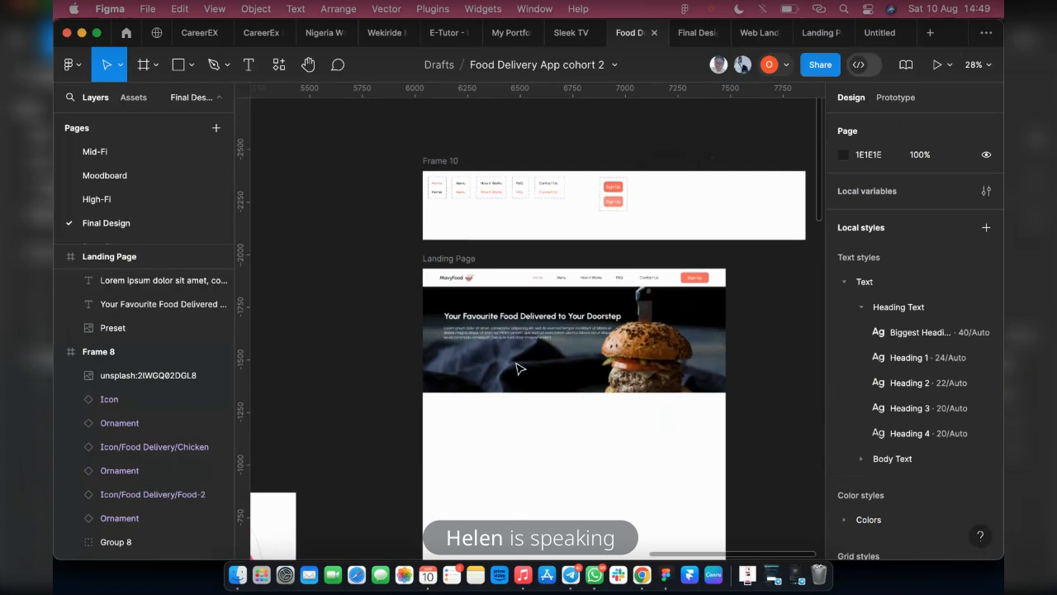
{"action": "scroll", "coordinate": [519, 369], "scroll_direction": "up", "scroll_amount": 1}
{"action": "scroll", "coordinate": [573, 368], "scroll_direction": "up", "scroll_amount": 1}
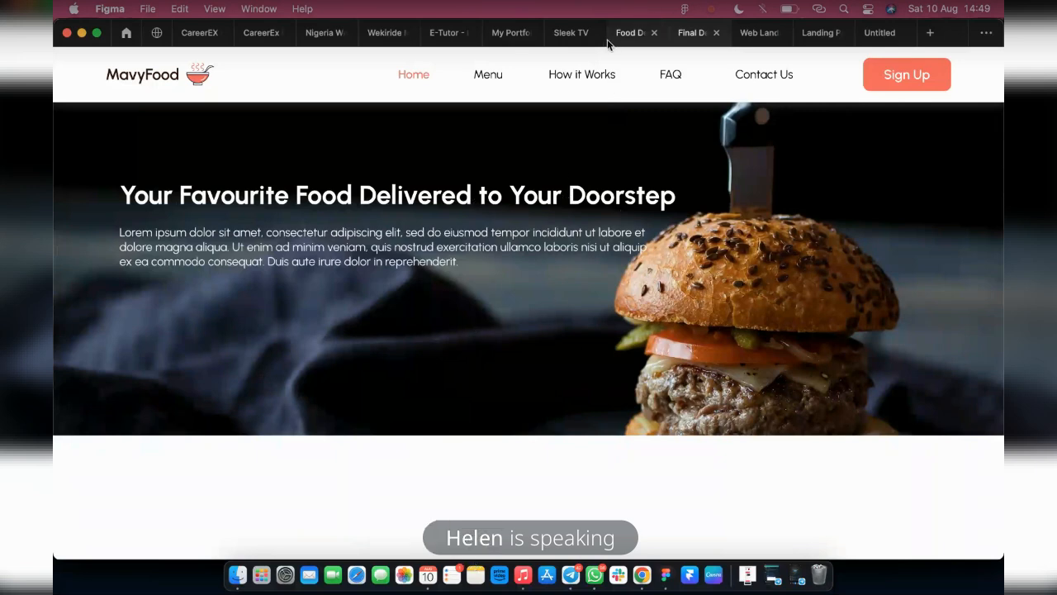
{"action": "left_click", "coordinate": [631, 33]}
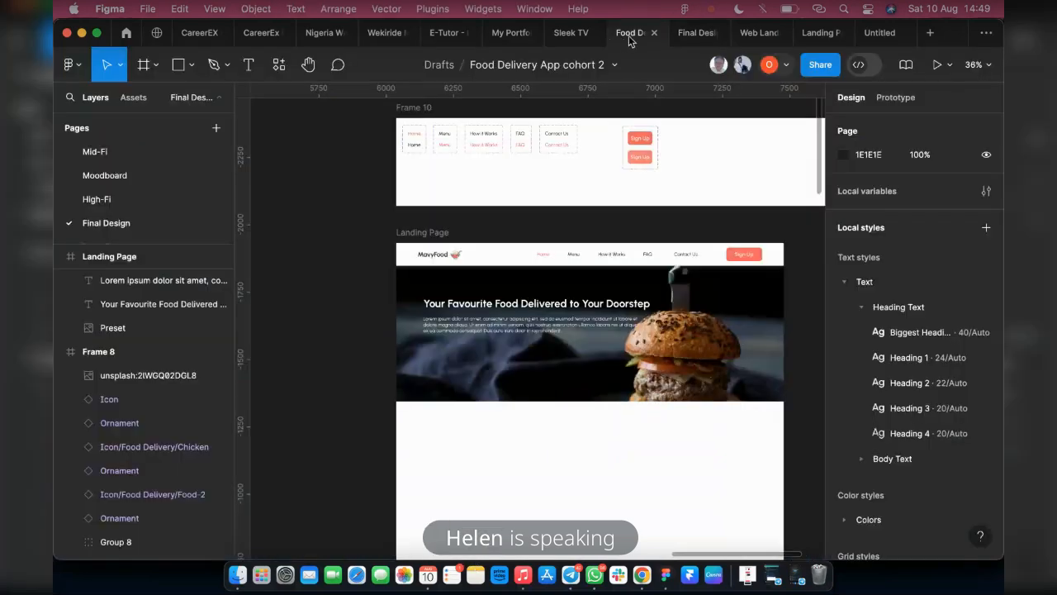
Extend the banner image's crop area downward to about 1664 × 623 and check the result in the prototype preview
{"action": "left_click", "coordinate": [515, 382]}
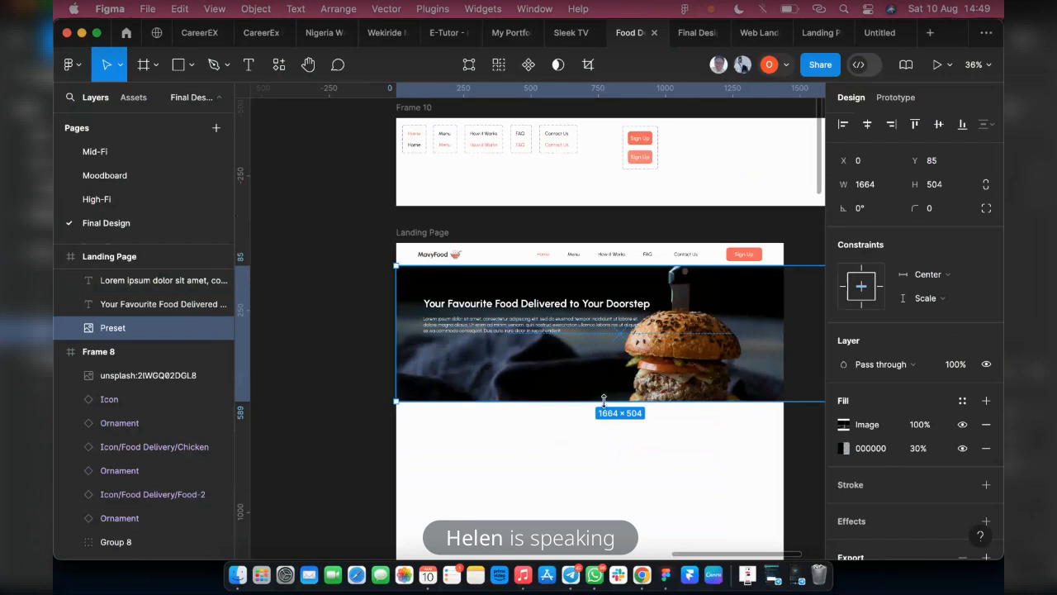
{"action": "left_click_drag", "start_coordinate": [603, 401], "coordinate": [610, 433]}
{"action": "key", "text": "super+z"}
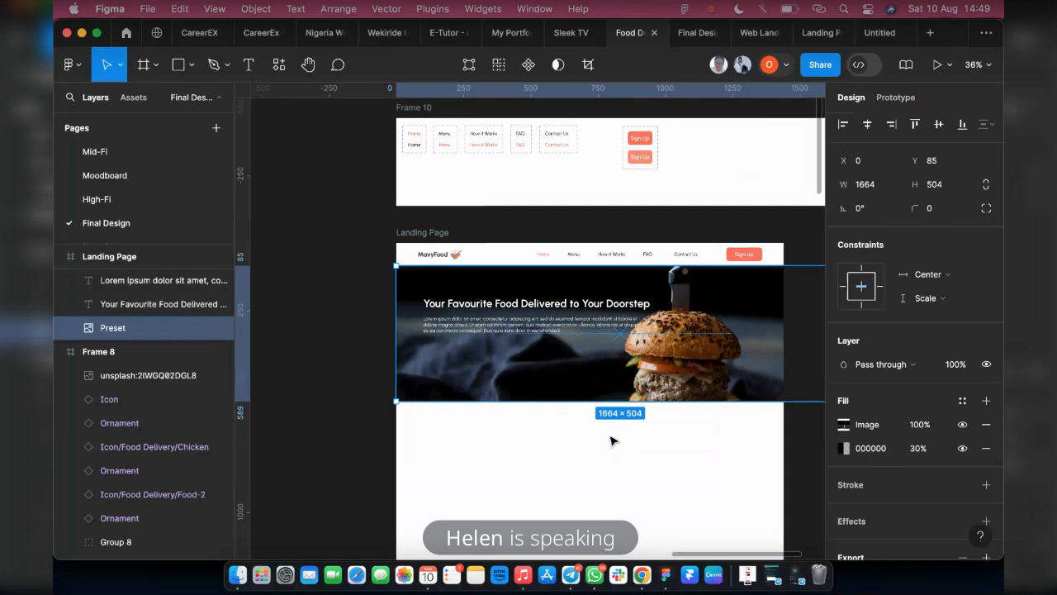
{"action": "left_click", "coordinate": [843, 424]}
{"action": "left_click_drag", "start_coordinate": [698, 177], "coordinate": [846, 169]}
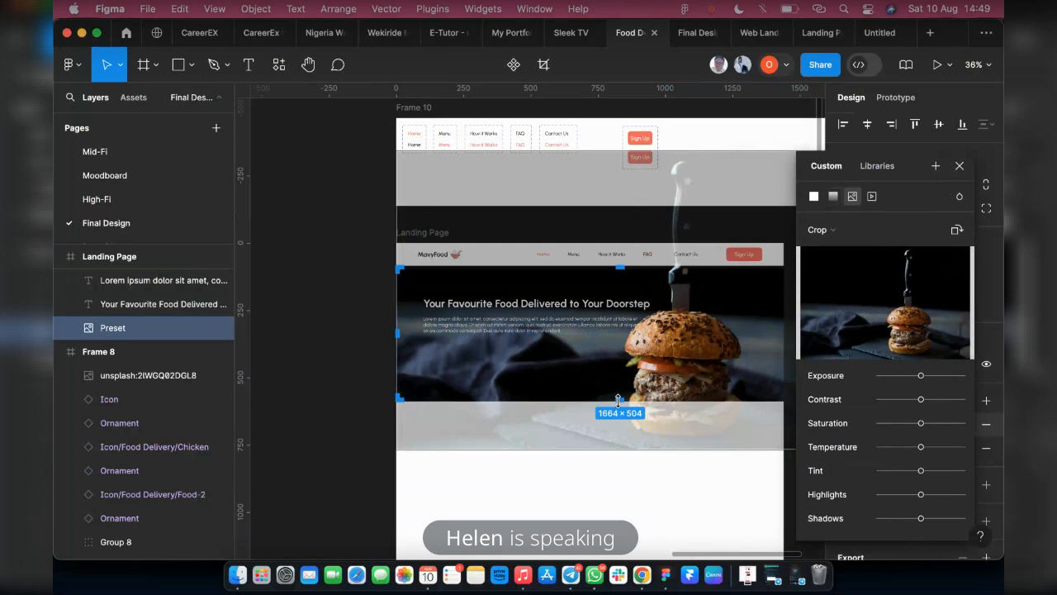
{"action": "left_click_drag", "start_coordinate": [618, 416], "coordinate": [618, 432]}
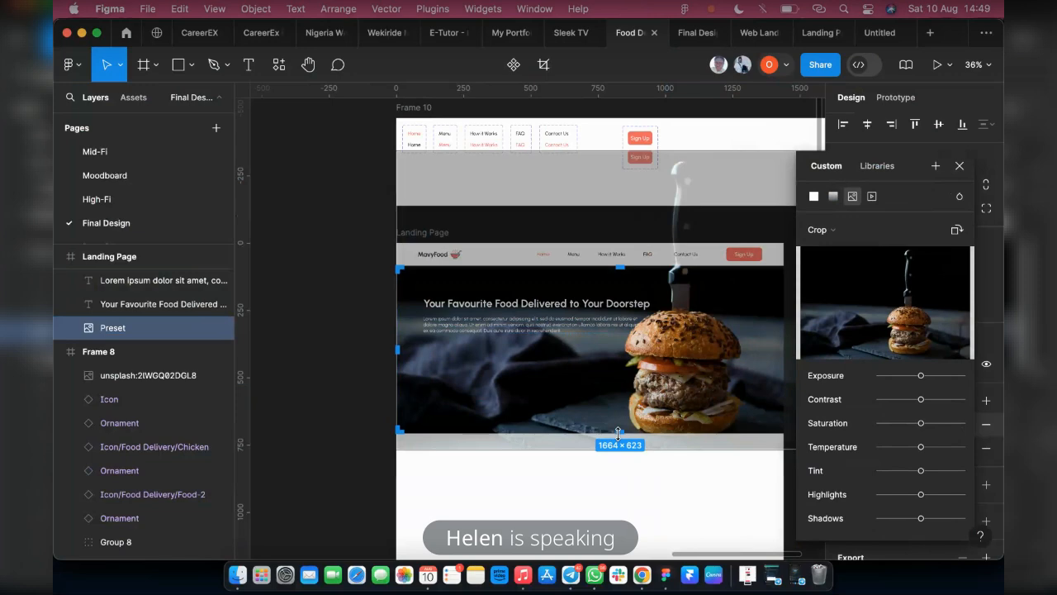
{"action": "left_click", "coordinate": [959, 165]}
{"action": "left_click", "coordinate": [691, 33]}
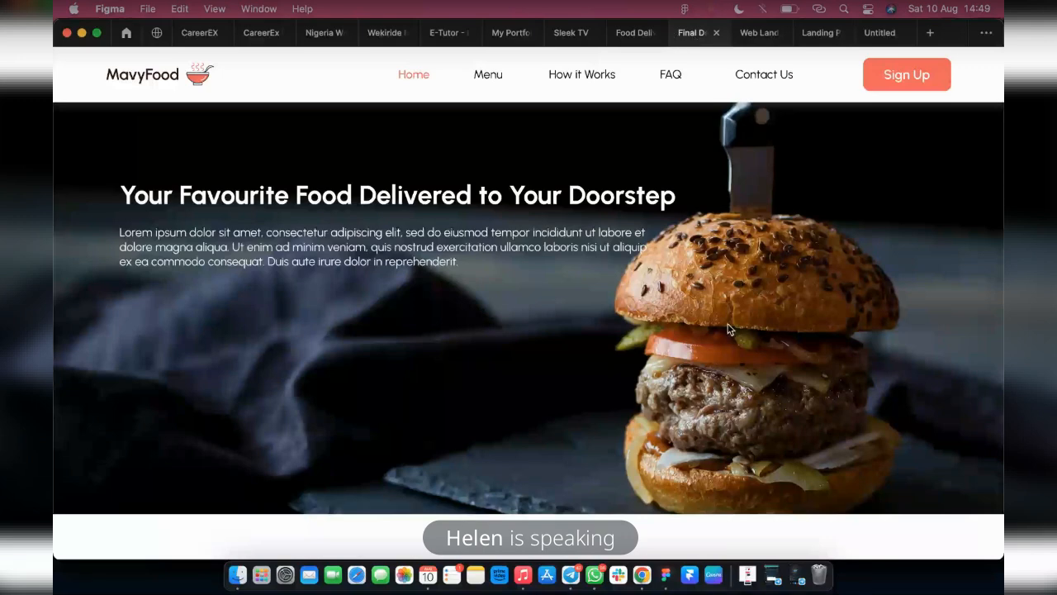
{"action": "left_click", "coordinate": [629, 33]}
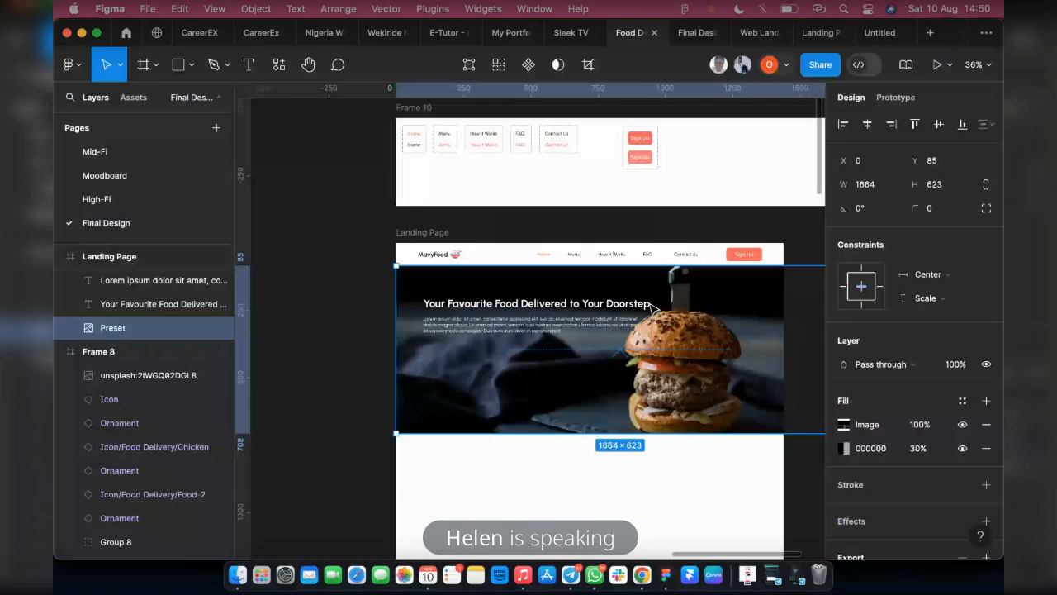
Move the headline and paragraph together lower on the banner, to an X position of about 93
{"action": "scroll", "coordinate": [443, 331], "scroll_direction": "up", "scroll_amount": 3}
{"action": "left_click", "coordinate": [477, 315]}
{"action": "left_click", "coordinate": [475, 296], "text": "shift"}
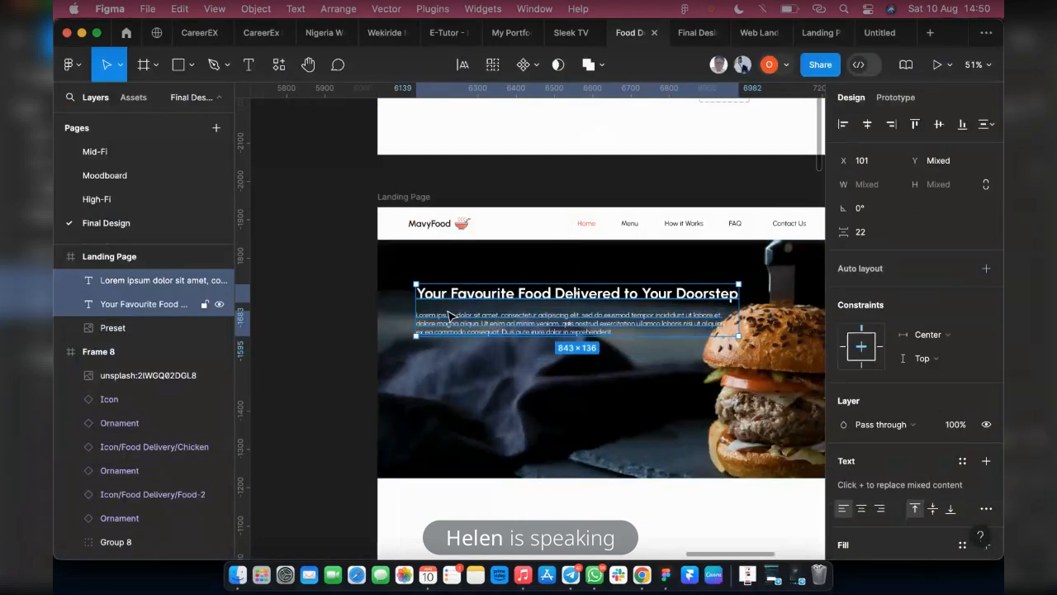
{"action": "left_click_drag", "start_coordinate": [455, 316], "coordinate": [451, 350]}
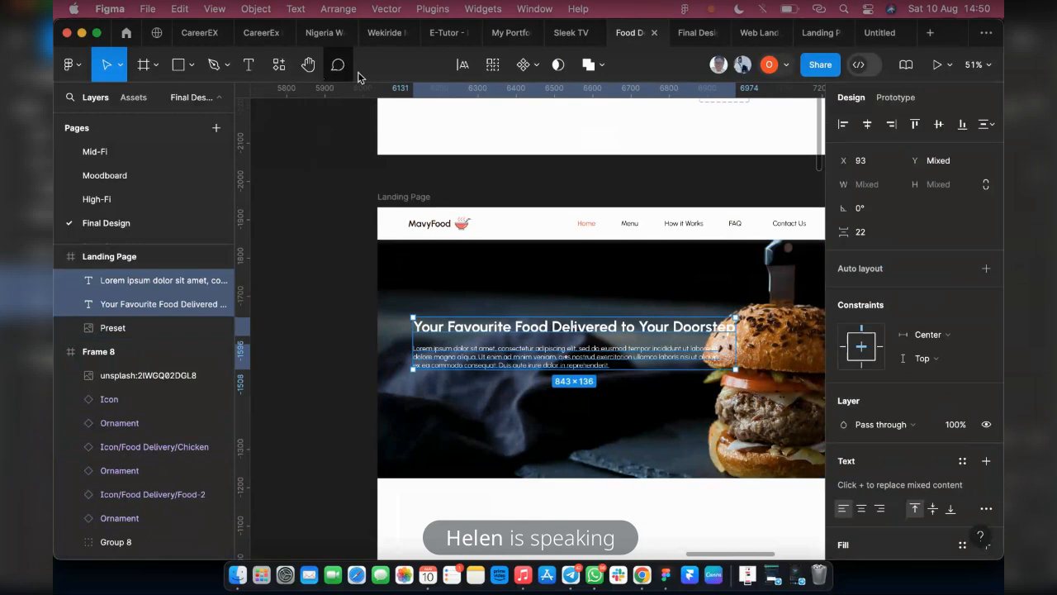
Show the Landing Page frame's layout grid and align the banner headline to the first column at X 80
{"action": "left_click", "coordinate": [400, 197]}
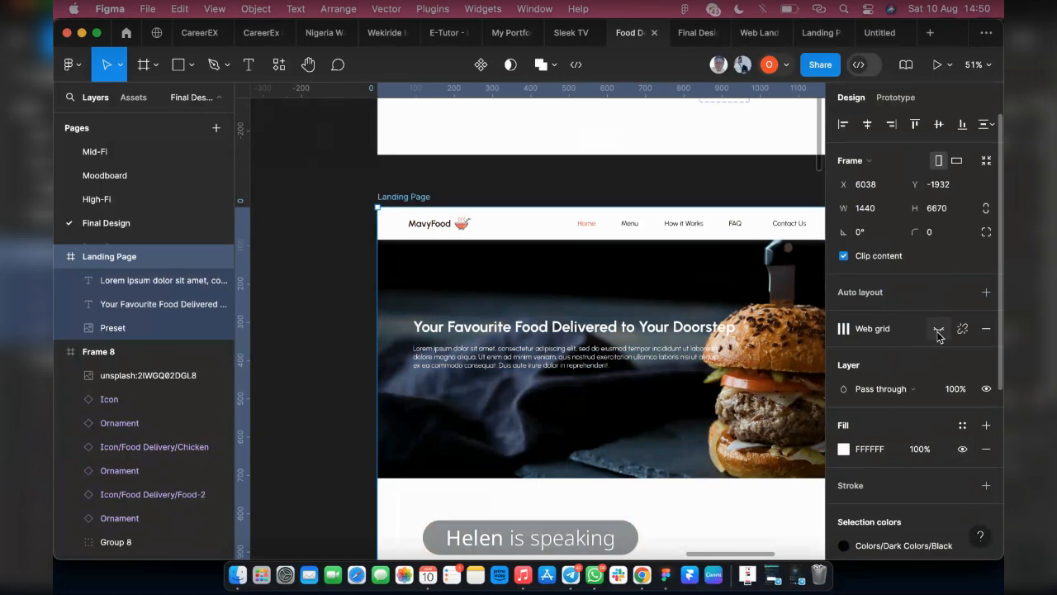
{"action": "left_click", "coordinate": [938, 329]}
{"action": "left_click", "coordinate": [466, 362]}
{"action": "scroll", "coordinate": [467, 362], "scroll_direction": "up", "scroll_amount": 5}
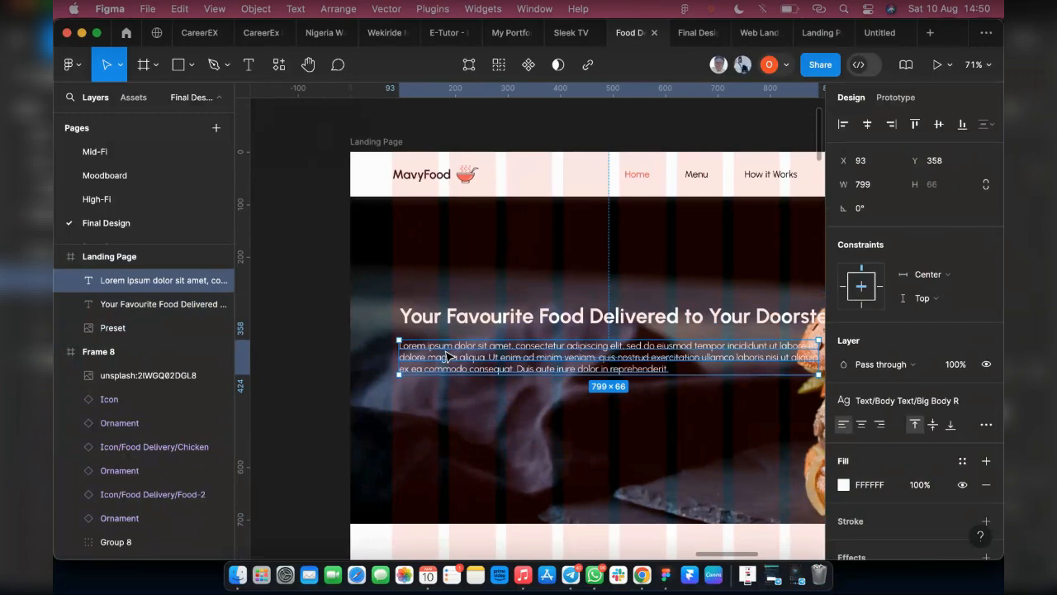
{"action": "left_click", "coordinate": [468, 320]}
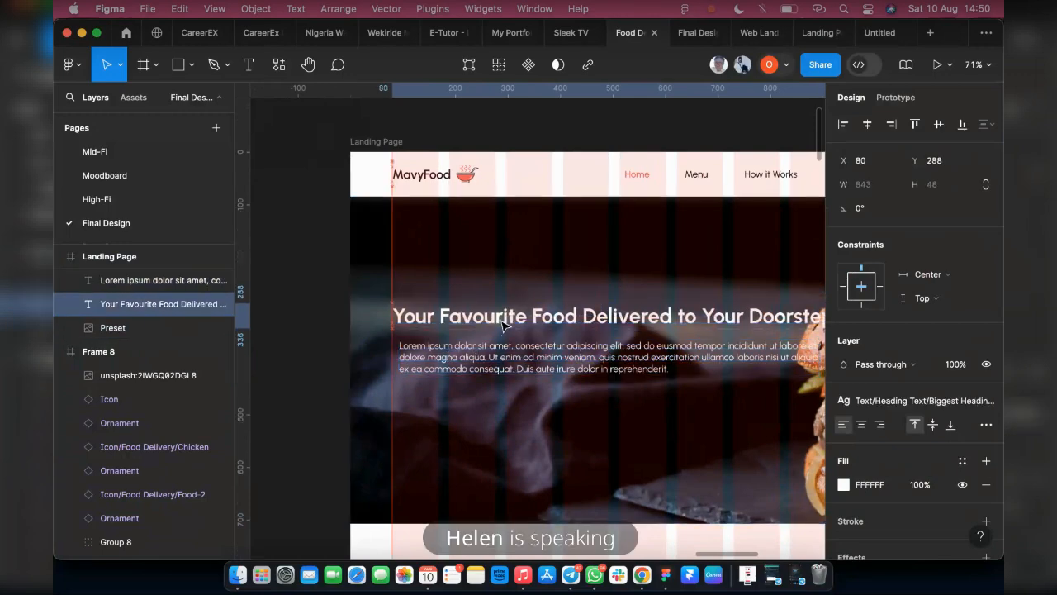
Narrow the headline's text box to a width of about 628 so the headline wraps onto two lines
{"action": "scroll", "coordinate": [400, 345], "scroll_direction": "right", "scroll_amount": 2}
{"action": "scroll", "coordinate": [399, 345], "scroll_direction": "right", "scroll_amount": 2}
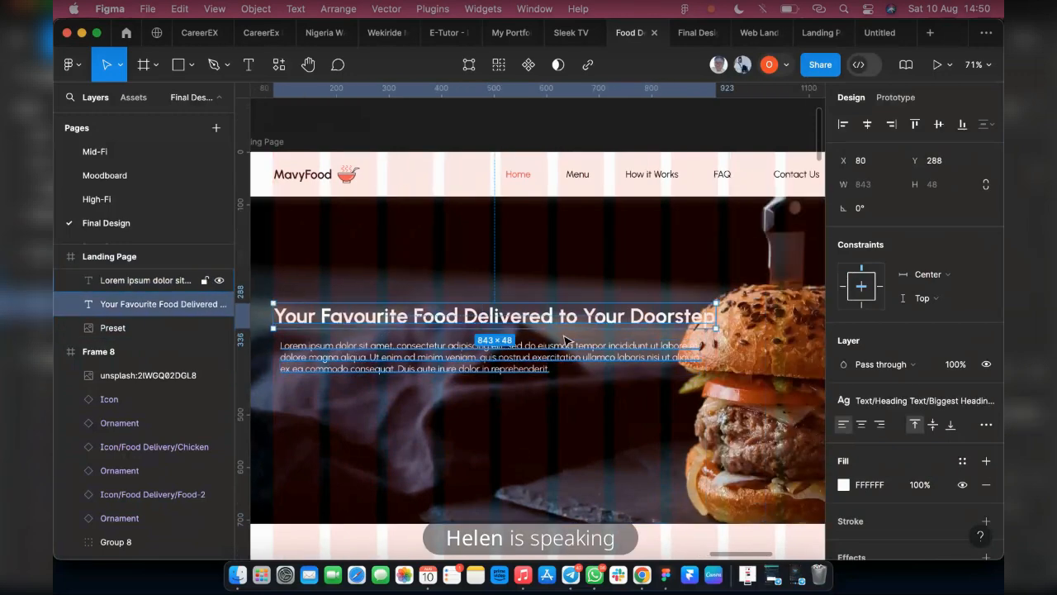
{"action": "scroll", "coordinate": [514, 344], "scroll_direction": "right", "scroll_amount": 3}
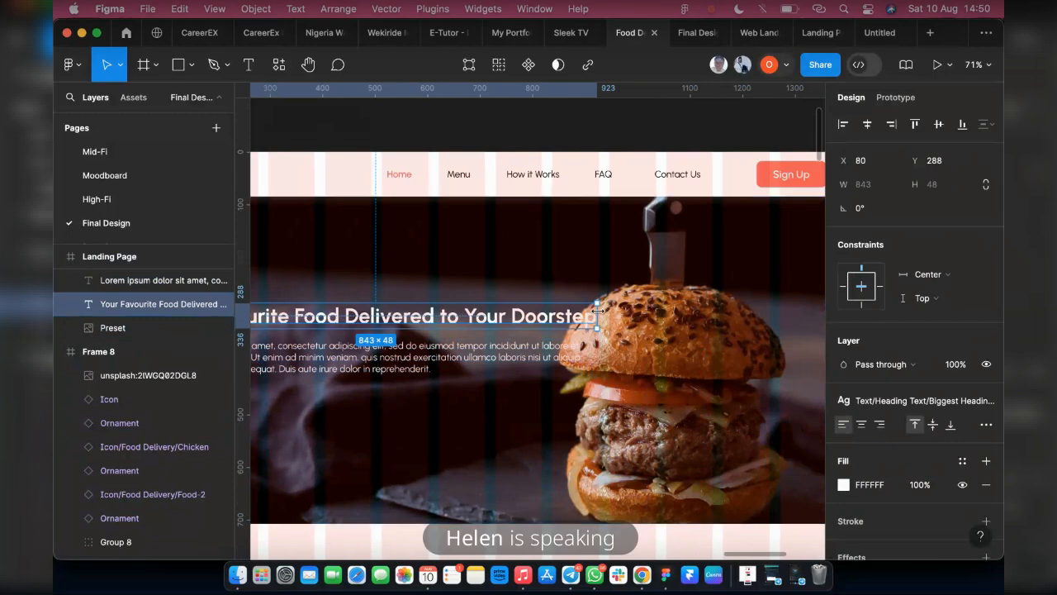
{"action": "left_click_drag", "start_coordinate": [594, 314], "coordinate": [482, 322]}
{"action": "scroll", "coordinate": [399, 361], "scroll_direction": "left", "scroll_amount": 2}
{"action": "scroll", "coordinate": [380, 371], "scroll_direction": "left", "scroll_amount": 2}
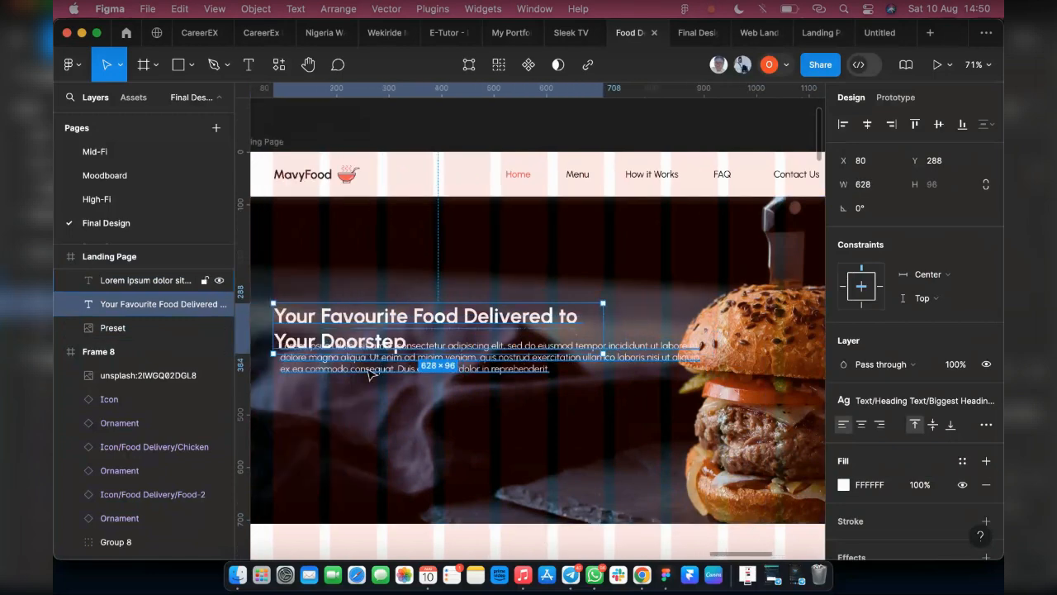
Move the paragraph below the headline to about X 80, Y 396 and narrow its text box to about 571
{"action": "left_click", "coordinate": [370, 374]}
{"action": "scroll", "coordinate": [373, 363], "scroll_direction": "left", "scroll_amount": 4}
{"action": "left_click_drag", "start_coordinate": [429, 364], "coordinate": [421, 386]}
{"action": "scroll", "coordinate": [528, 371], "scroll_direction": "right", "scroll_amount": 2}
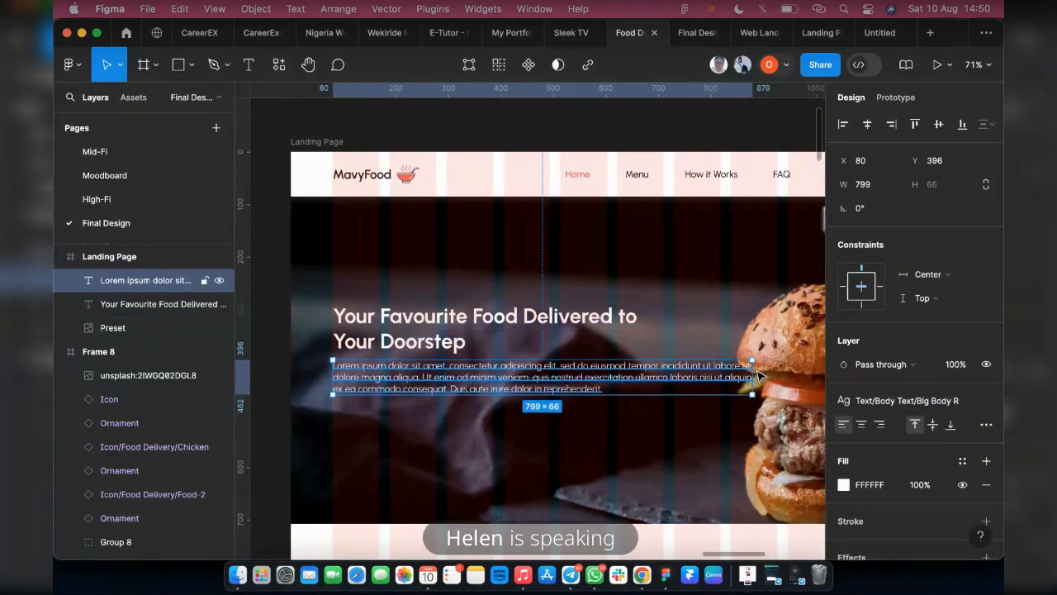
{"action": "left_click_drag", "start_coordinate": [751, 372], "coordinate": [633, 371]}
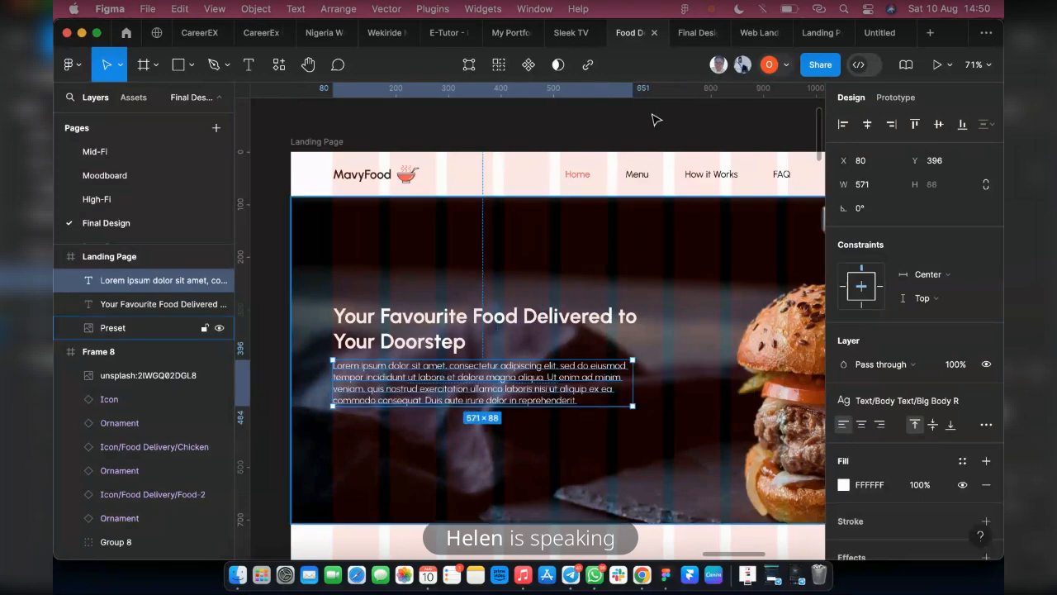
Check the prototype preview, and move the headline and paragraph together slightly higher on the banner
{"action": "left_click", "coordinate": [691, 32]}
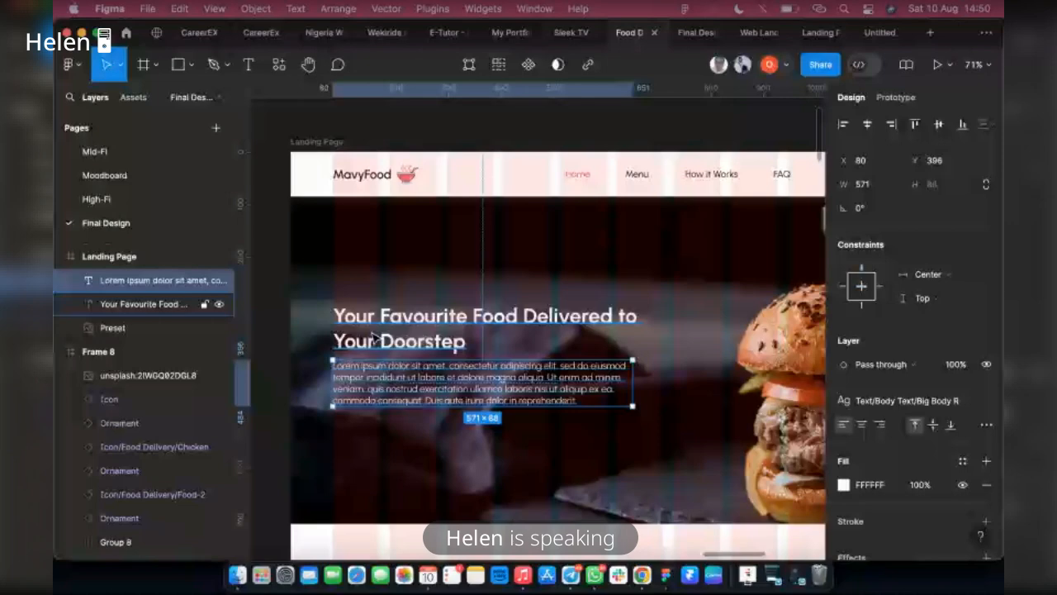
{"action": "left_click", "coordinate": [371, 335], "text": "shift"}
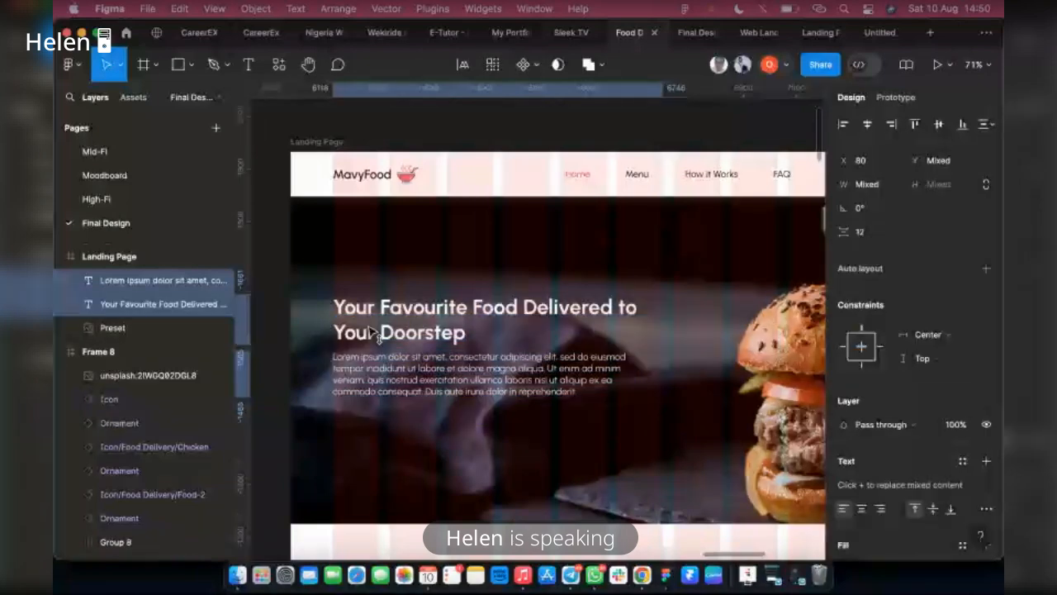
{"action": "scroll", "coordinate": [455, 329], "scroll_direction": "down", "scroll_amount": 3}
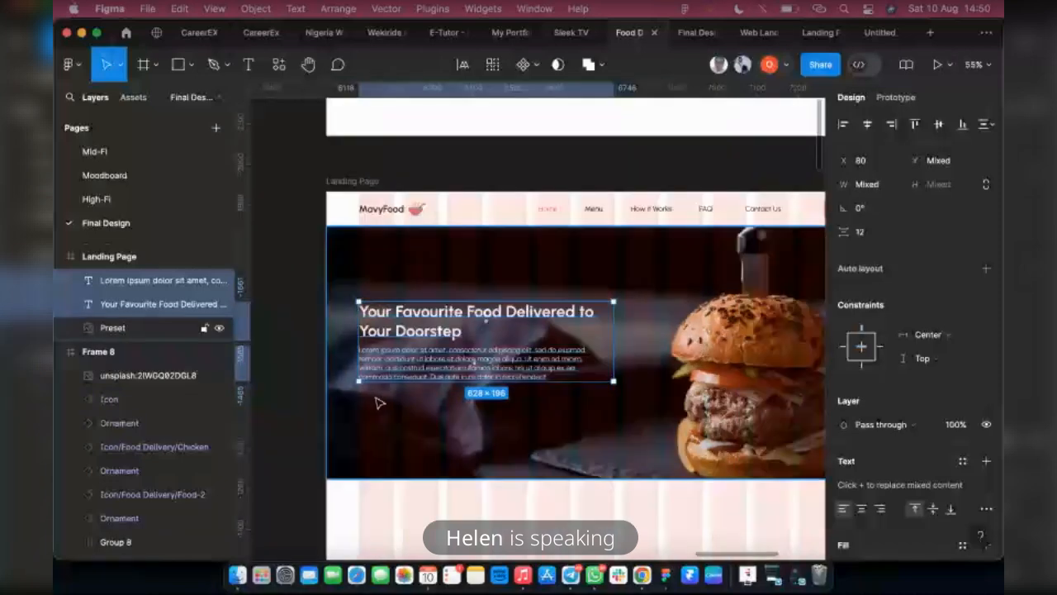
Place a copy of the active Sign Up button variant from Frame 10 below the banner paragraph at about X 101, Y 479
{"action": "scroll", "coordinate": [379, 402], "scroll_direction": "down", "scroll_amount": 3}
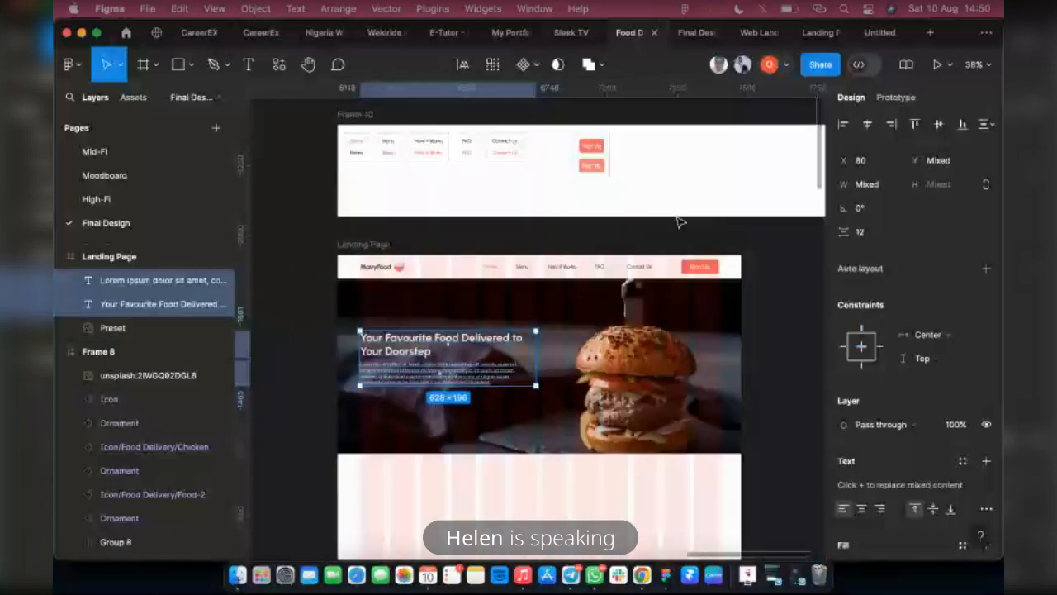
{"action": "left_click", "coordinate": [592, 149]}
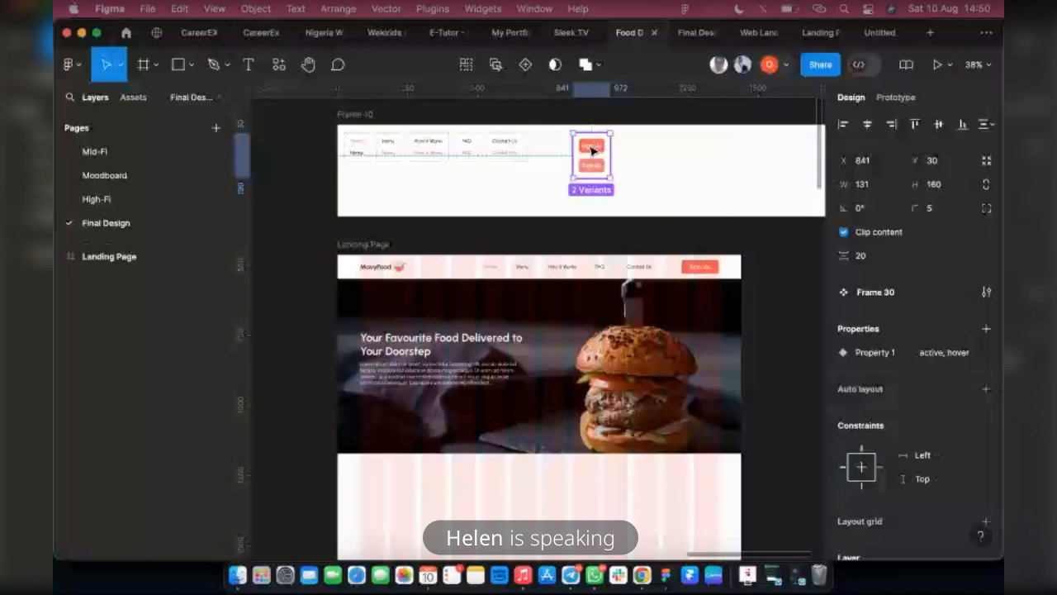
{"action": "double_click", "coordinate": [591, 150]}
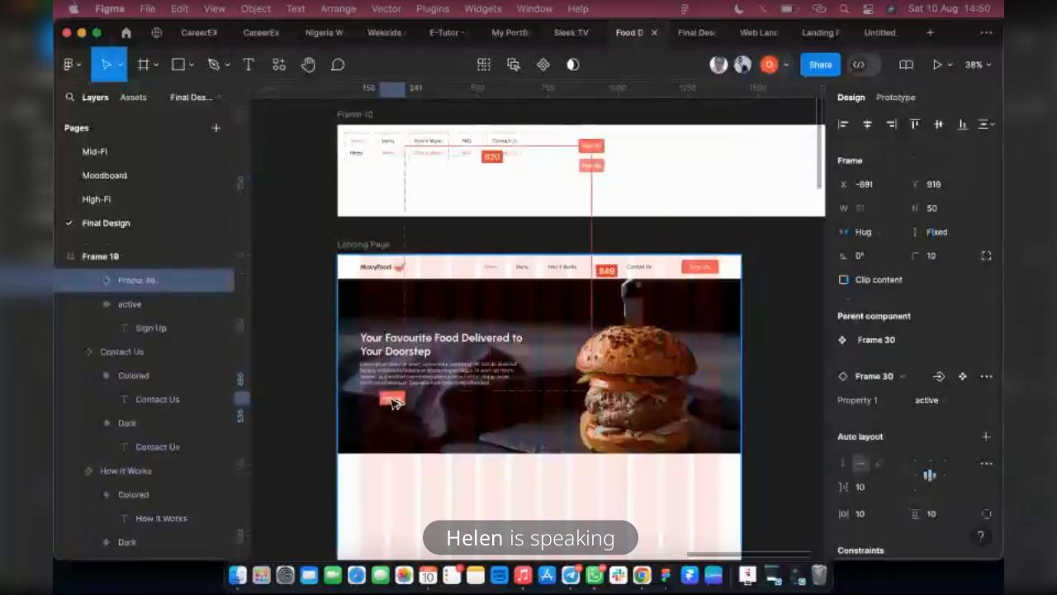
{"action": "left_click", "coordinate": [378, 399]}
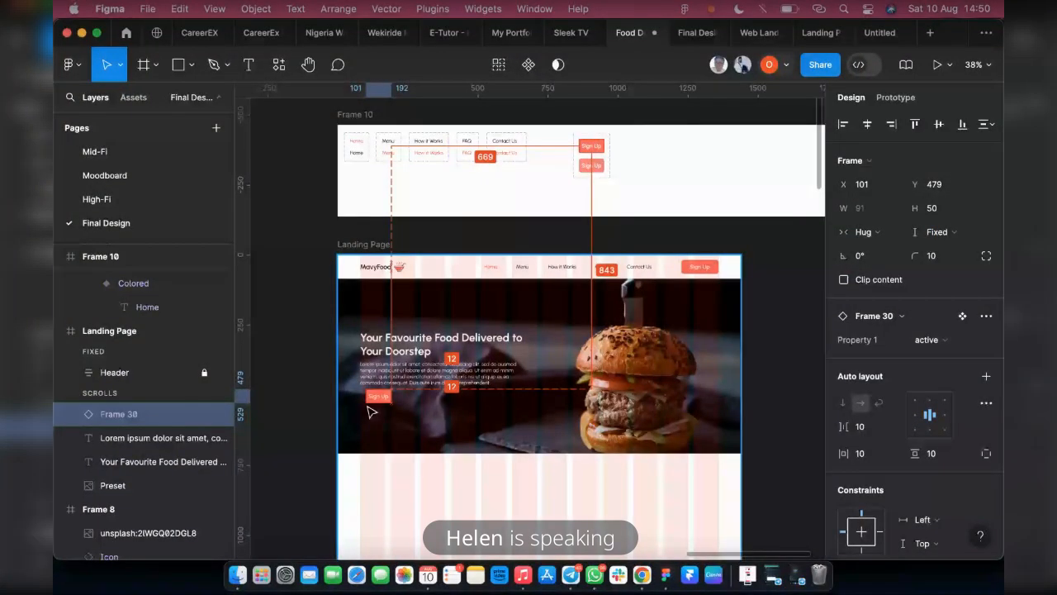
Move the copied Sign Up button closer to the text's starting edge and slightly lower, to about X 85, Y 488
{"action": "scroll", "coordinate": [371, 411], "scroll_direction": "up", "scroll_amount": 10}
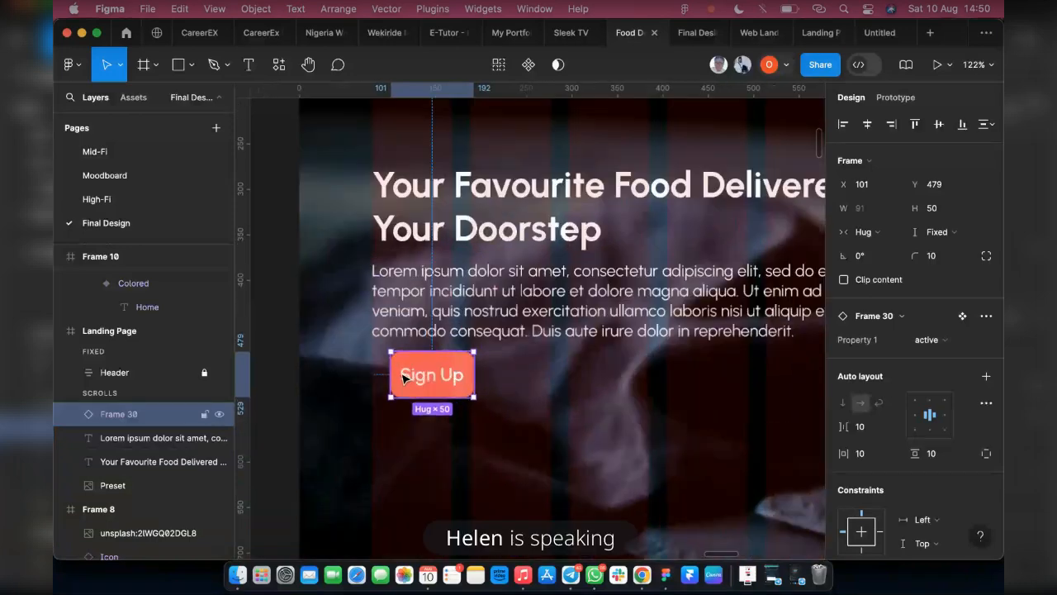
{"action": "left_click_drag", "start_coordinate": [415, 377], "coordinate": [398, 385]}
{"action": "scroll", "coordinate": [398, 388], "scroll_direction": "down", "scroll_amount": 1}
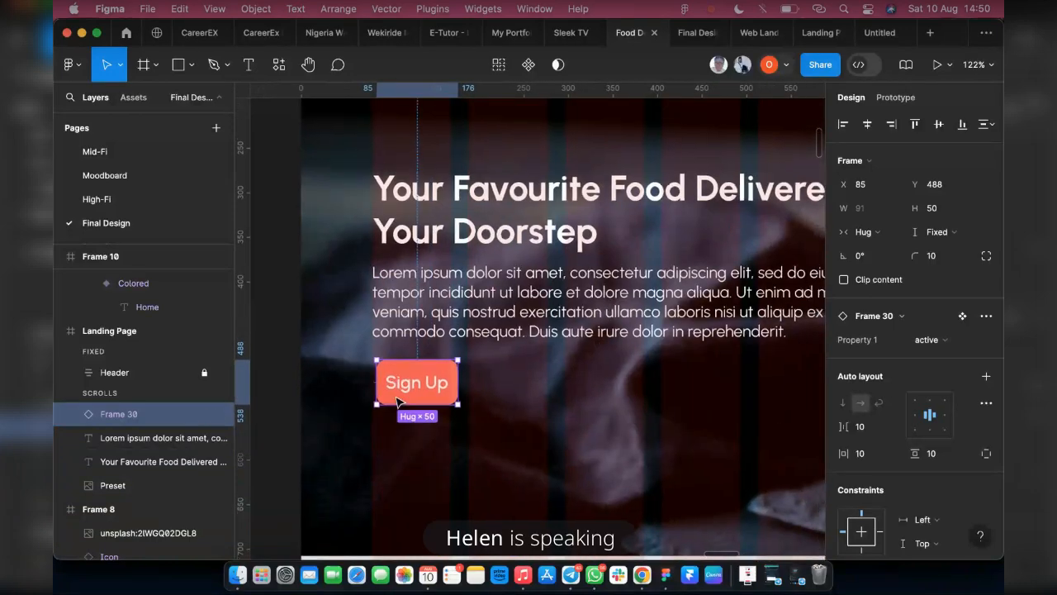
{"action": "scroll", "coordinate": [398, 403], "scroll_direction": "down", "scroll_amount": 2}
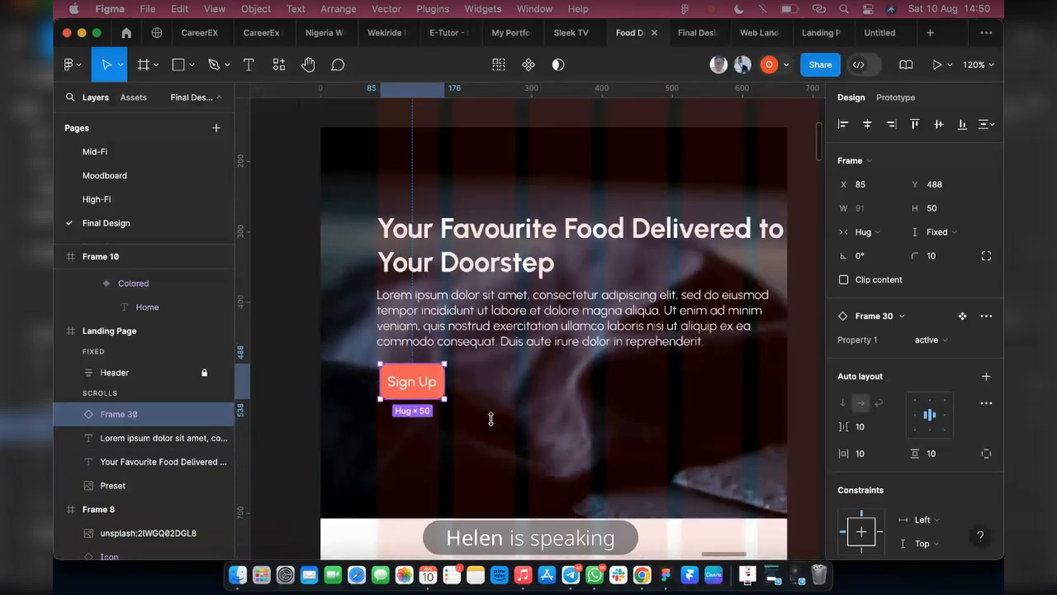
{"action": "left_click", "coordinate": [490, 419]}
{"action": "scroll", "coordinate": [491, 419], "scroll_direction": "down", "scroll_amount": 10}
{"action": "scroll", "coordinate": [404, 382], "scroll_direction": "up", "scroll_amount": 5}
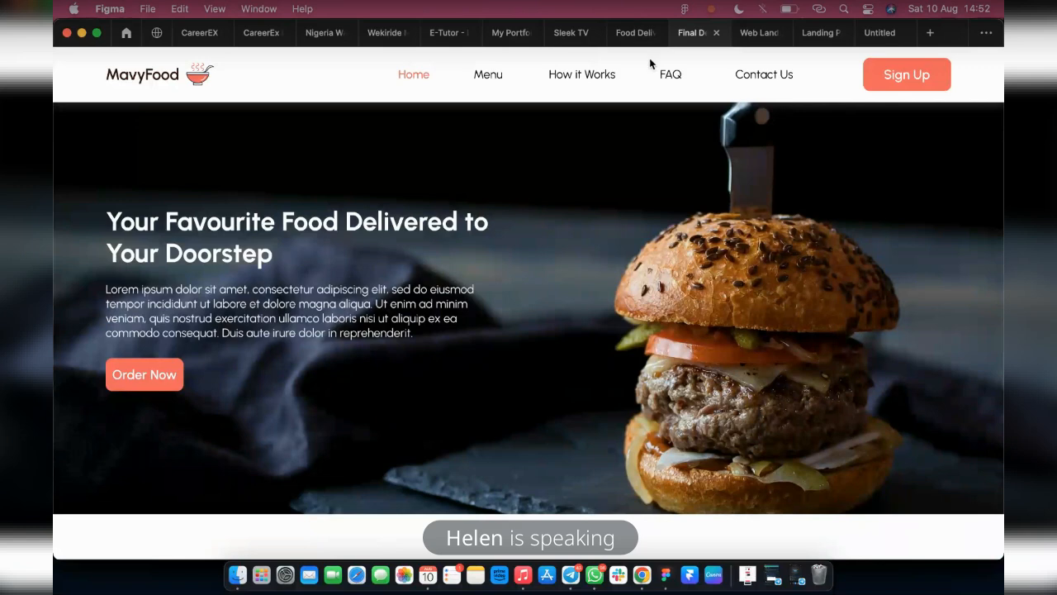
Return to the design file and examine the nested auto layout frames inside the banner's Frame 35
{"action": "left_click", "coordinate": [627, 32]}
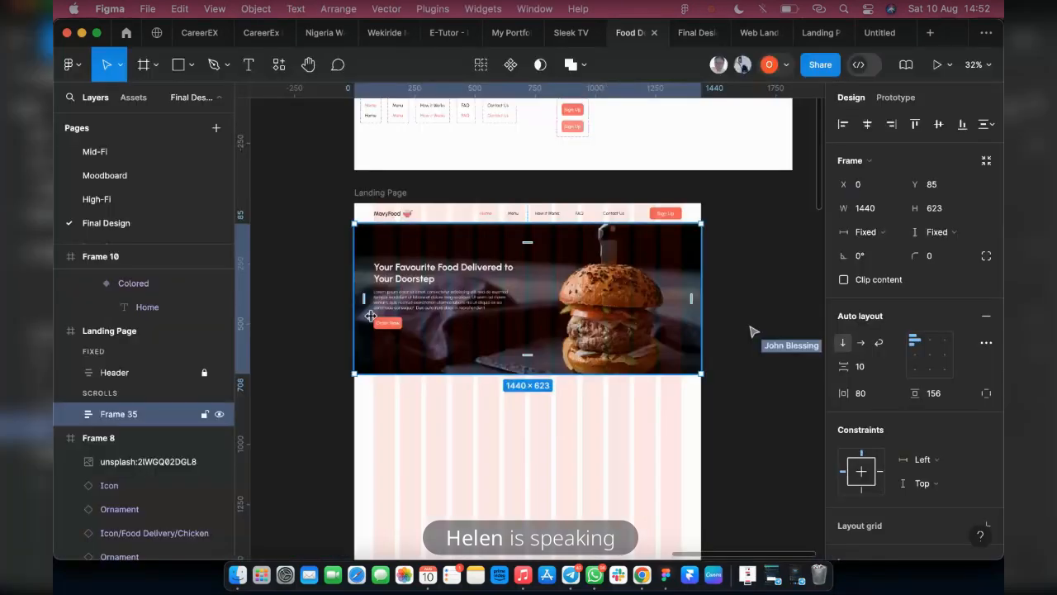
{"action": "scroll", "coordinate": [383, 312], "scroll_direction": "up", "scroll_amount": 2}
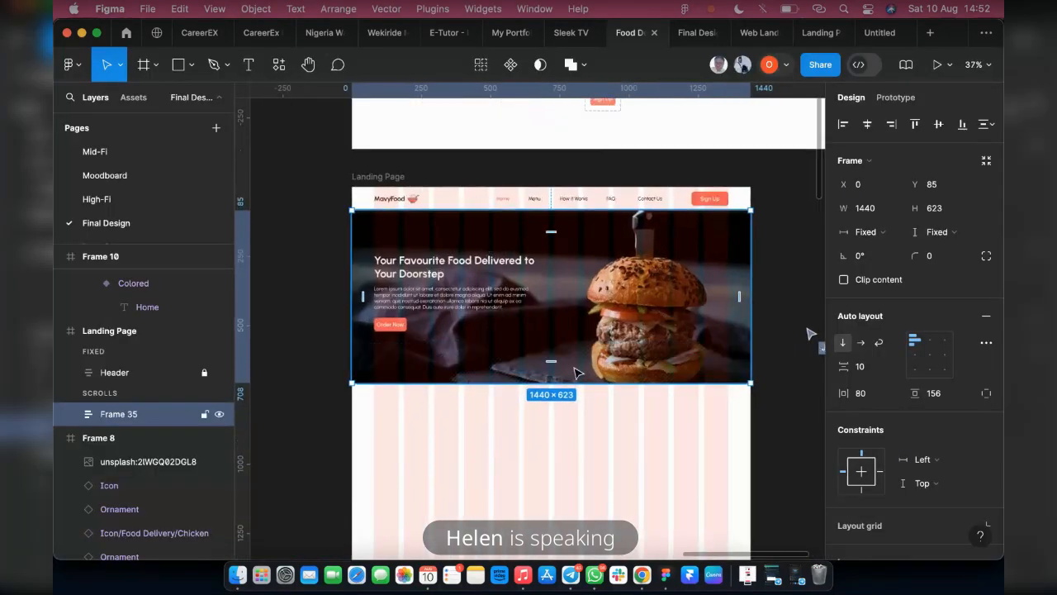
{"action": "left_click", "coordinate": [73, 414]}
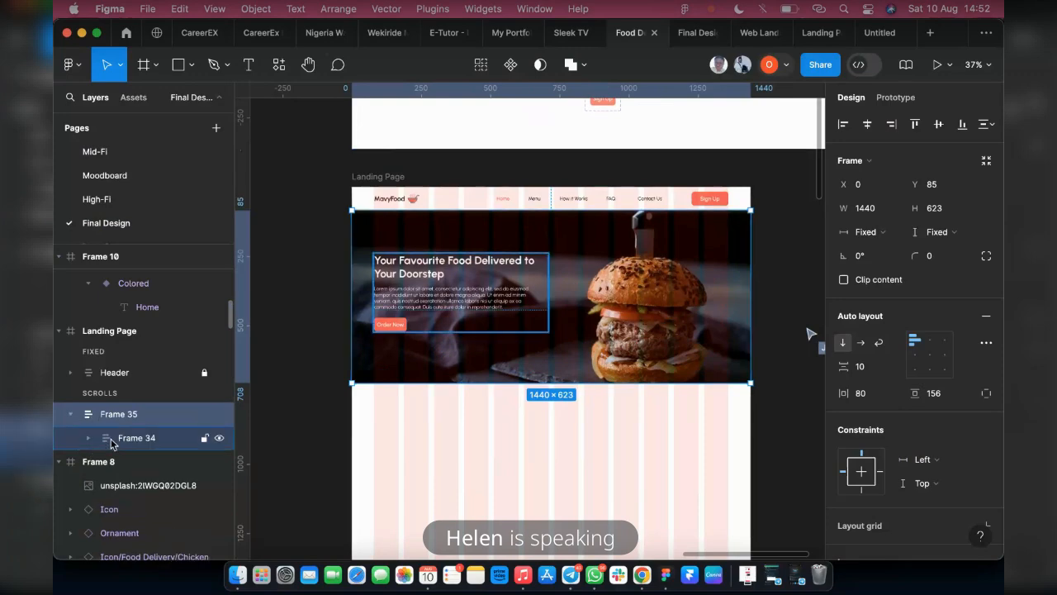
{"action": "left_click", "coordinate": [82, 438]}
{"action": "left_click", "coordinate": [86, 437]}
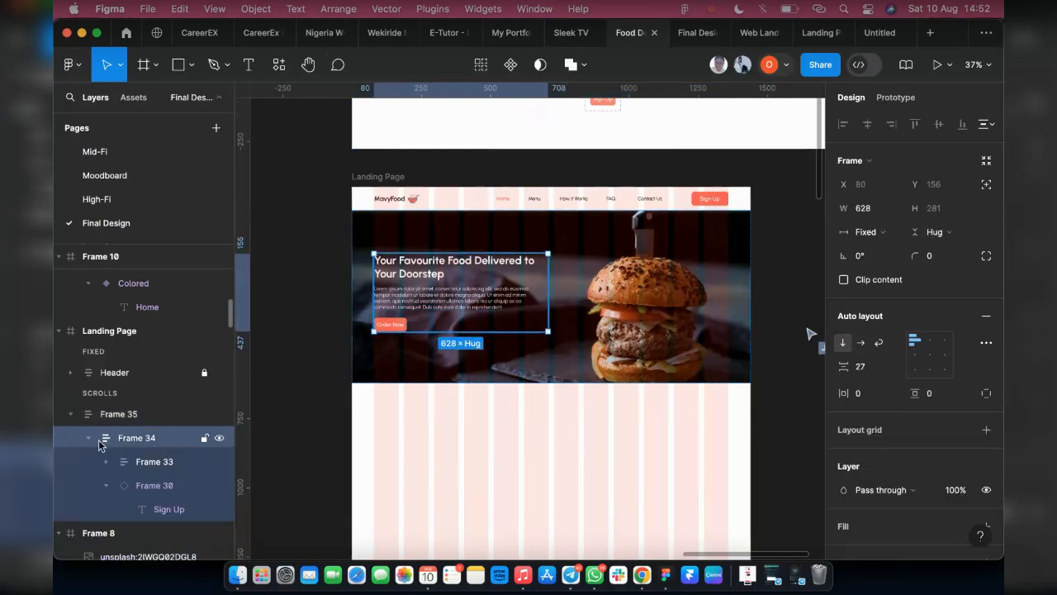
{"action": "left_click", "coordinate": [87, 439]}
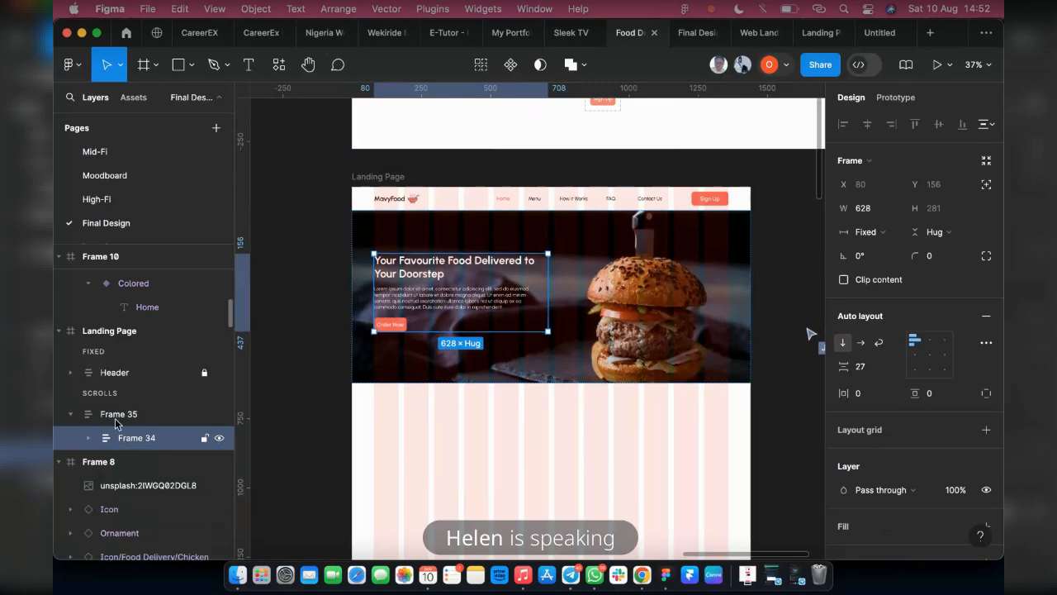
Crop the burger banner's image fill from its lower edge, reducing the banner to about 1440 × 607
{"action": "left_click", "coordinate": [119, 416]}
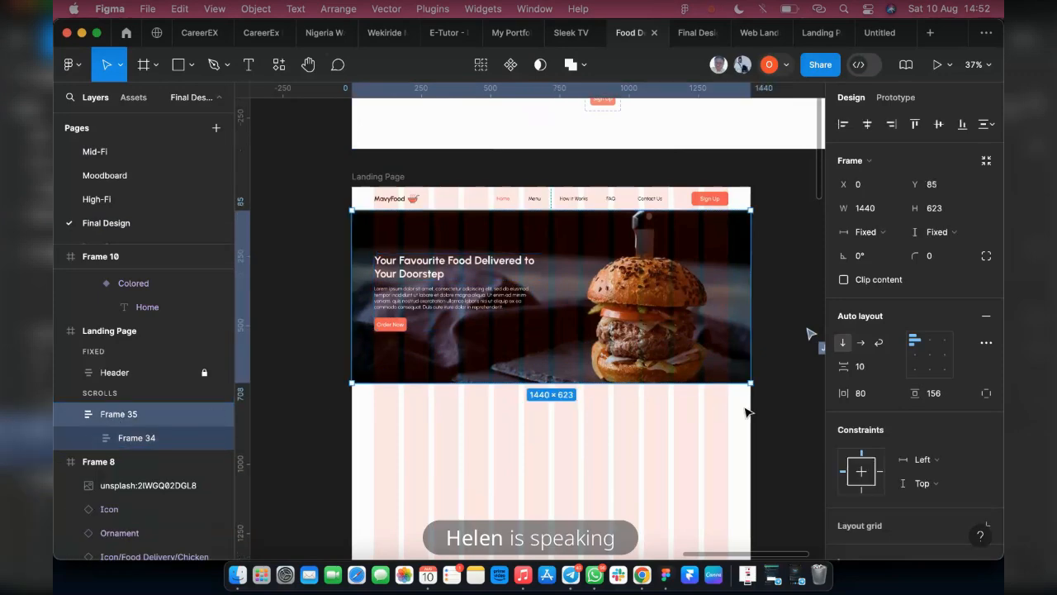
{"action": "scroll", "coordinate": [868, 483], "scroll_direction": "down", "scroll_amount": 3}
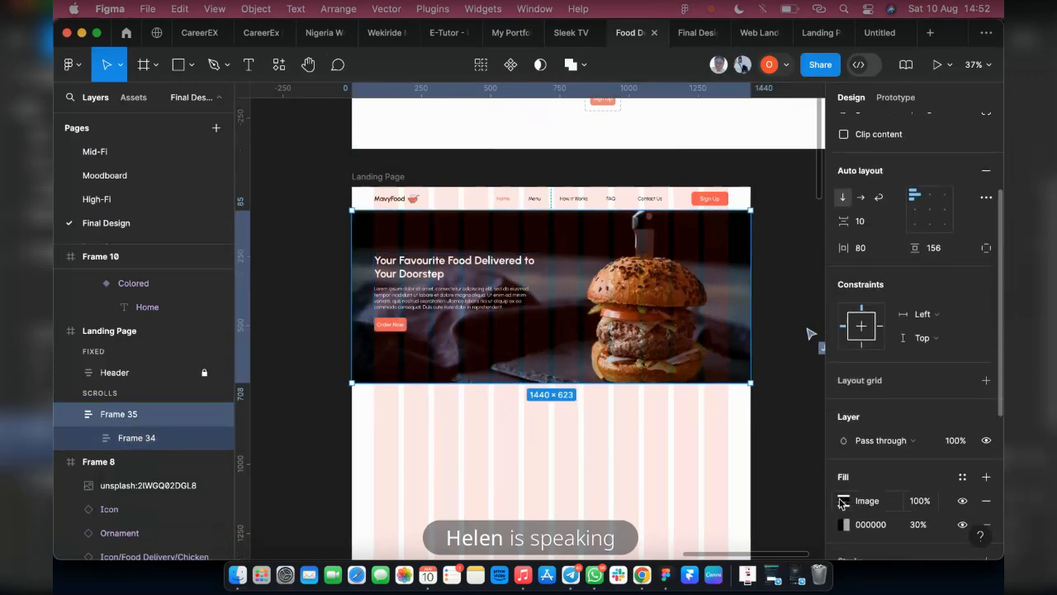
{"action": "left_click", "coordinate": [843, 501]}
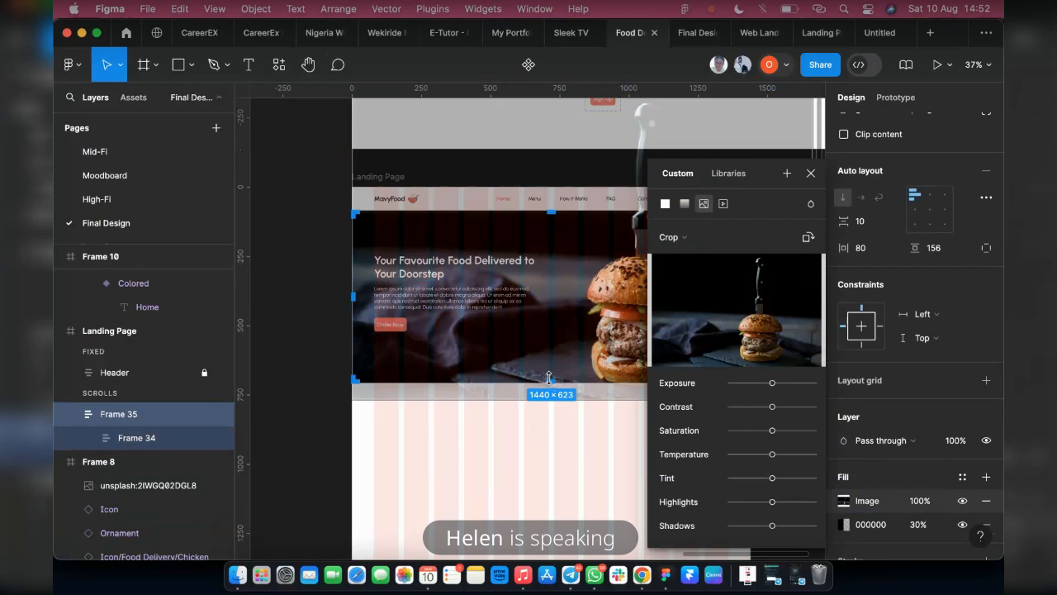
{"action": "left_click_drag", "start_coordinate": [550, 375], "coordinate": [552, 374]}
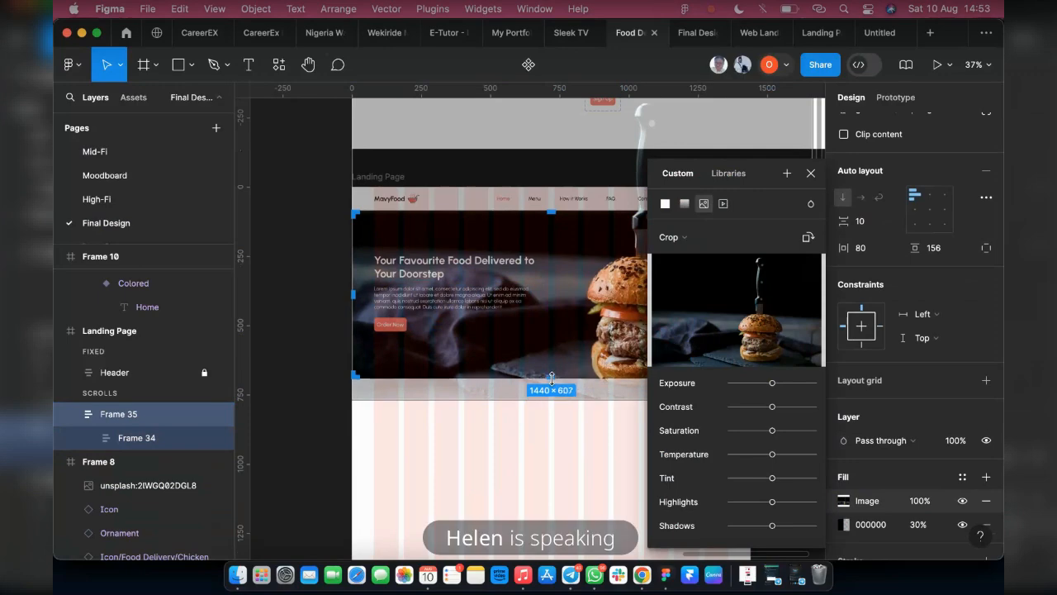
{"action": "key", "text": "Escape"}
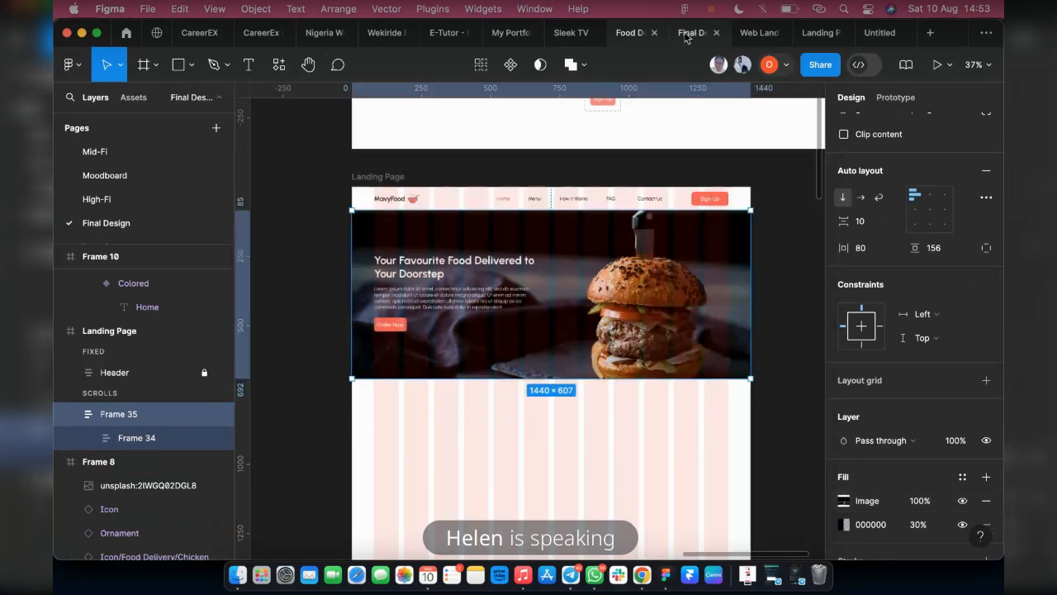
Check the shortened banner in the prototype preview by scrolling the page beneath the fixed header and back up
{"action": "left_click", "coordinate": [693, 33]}
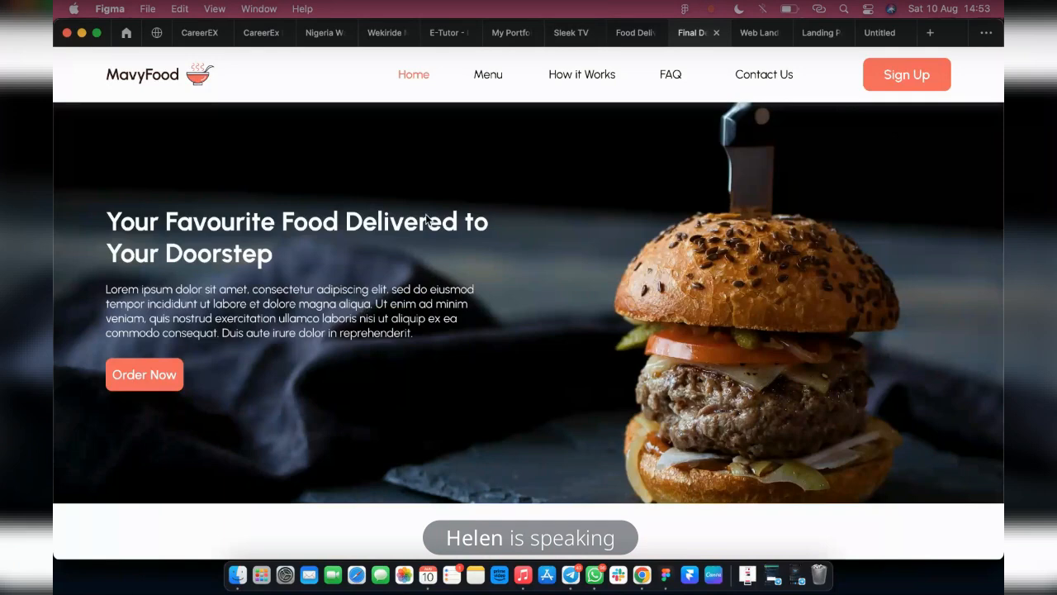
{"action": "scroll", "coordinate": [568, 298], "scroll_direction": "down", "scroll_amount": 8}
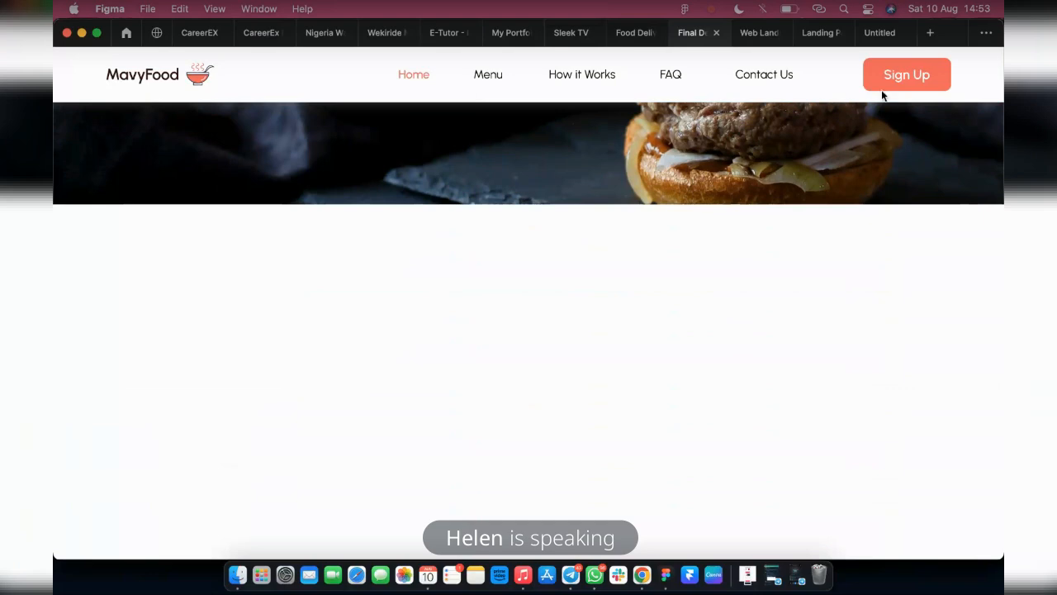
{"action": "scroll", "coordinate": [535, 343], "scroll_direction": "up", "scroll_amount": 3}
{"action": "scroll", "coordinate": [536, 343], "scroll_direction": "up", "scroll_amount": 5}
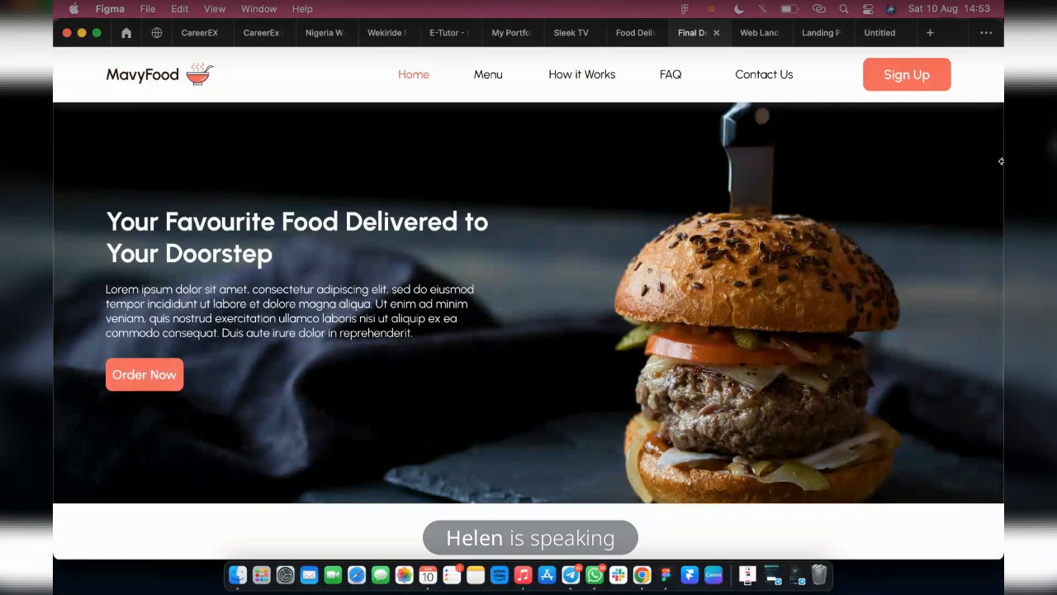
Widen the banner's Order Now button in the design file to about 197 × 50
{"action": "left_click", "coordinate": [621, 33]}
{"action": "scroll", "coordinate": [377, 344], "scroll_direction": "up", "scroll_amount": 5}
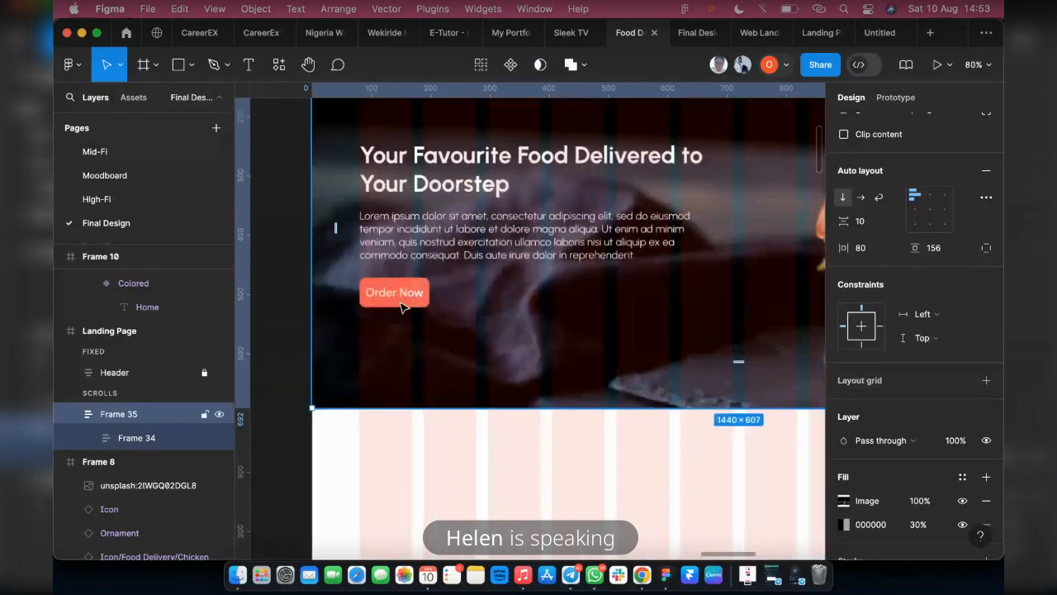
{"action": "double_click", "coordinate": [400, 303]}
{"action": "double_click", "coordinate": [425, 299]}
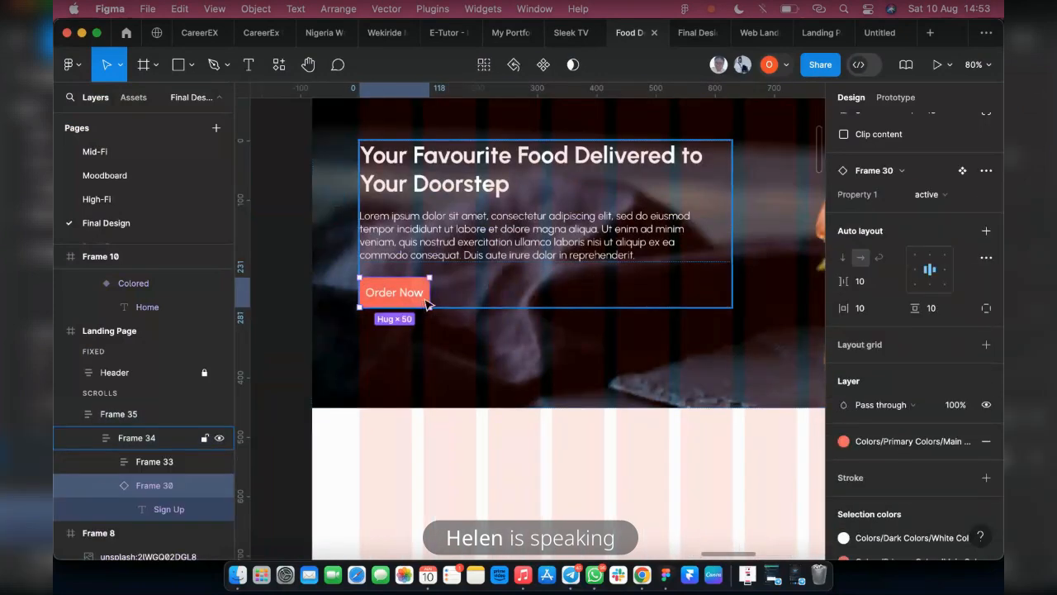
{"action": "double_click", "coordinate": [427, 299]}
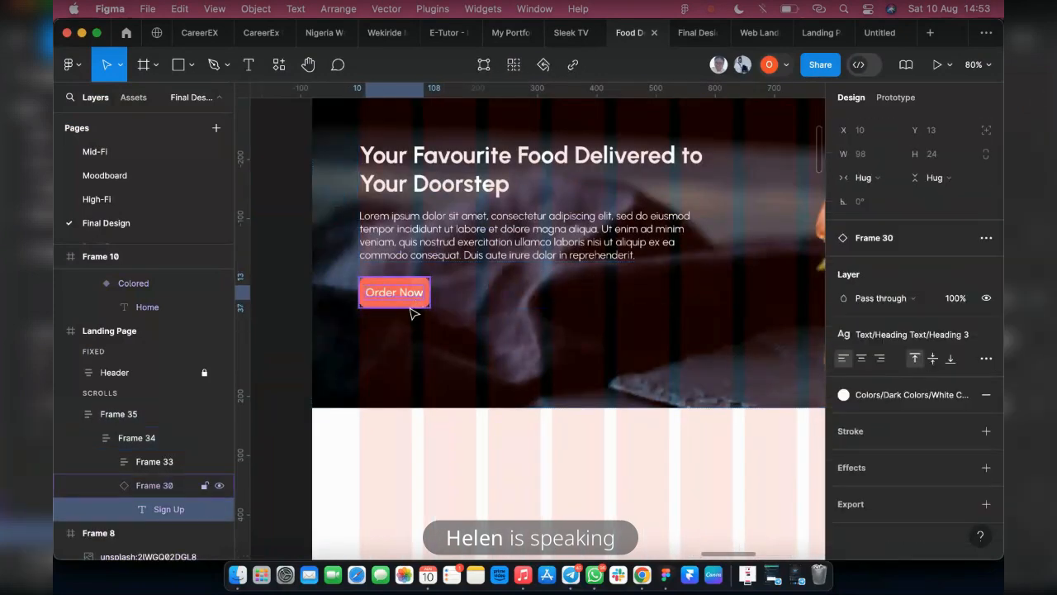
{"action": "key", "text": "Escape"}
{"action": "left_click_drag", "start_coordinate": [438, 299], "coordinate": [481, 300]}
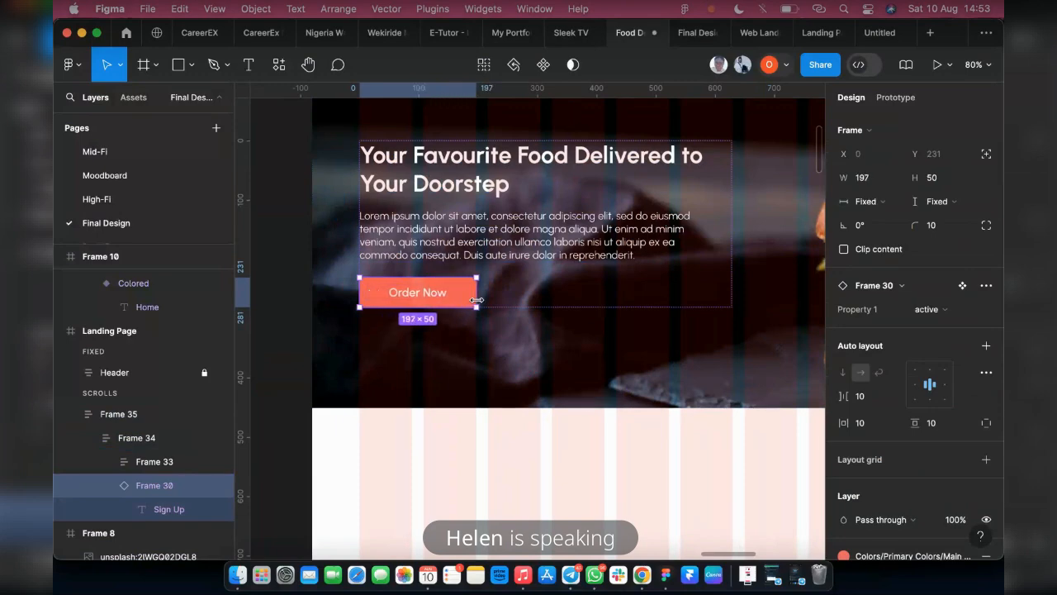
Check the widened Order Now button in the prototype preview, then return to the design file
{"action": "left_click", "coordinate": [694, 38]}
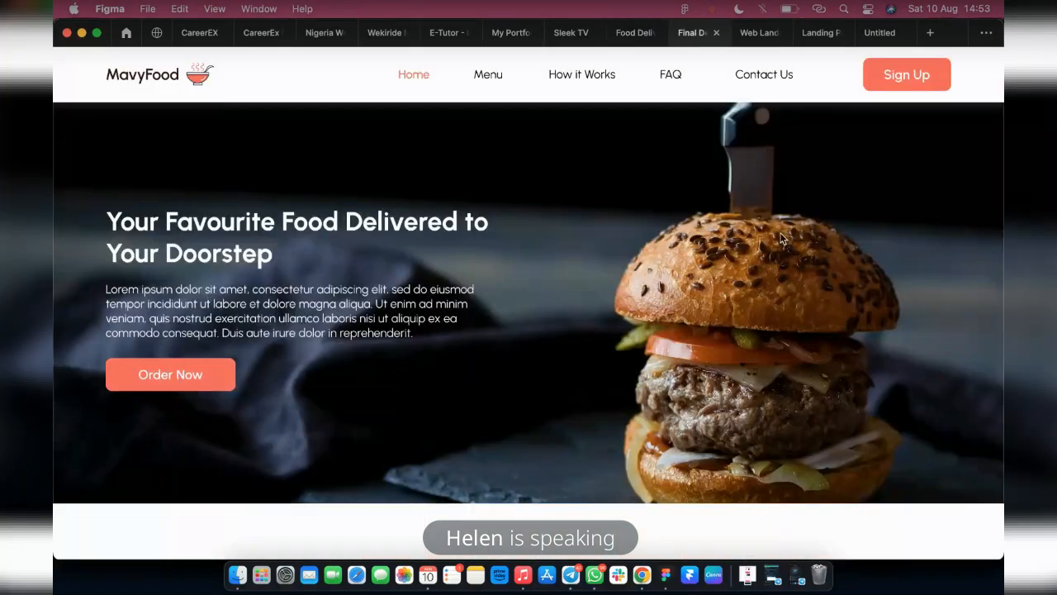
{"action": "scroll", "coordinate": [623, 384], "scroll_direction": "down", "scroll_amount": 3}
{"action": "scroll", "coordinate": [512, 380], "scroll_direction": "up", "scroll_amount": 3}
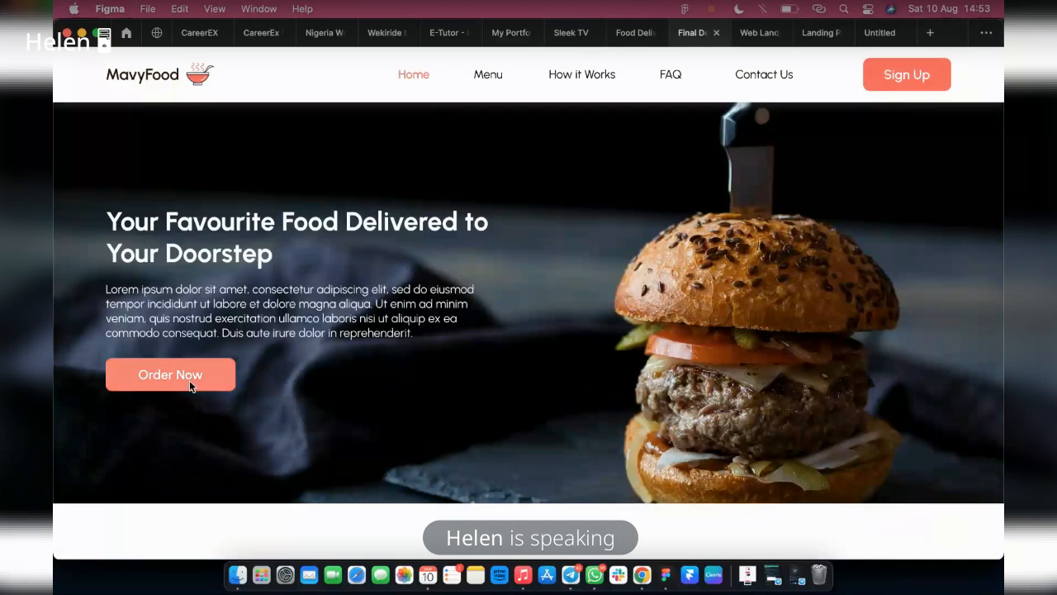
{"action": "left_click", "coordinate": [634, 33]}
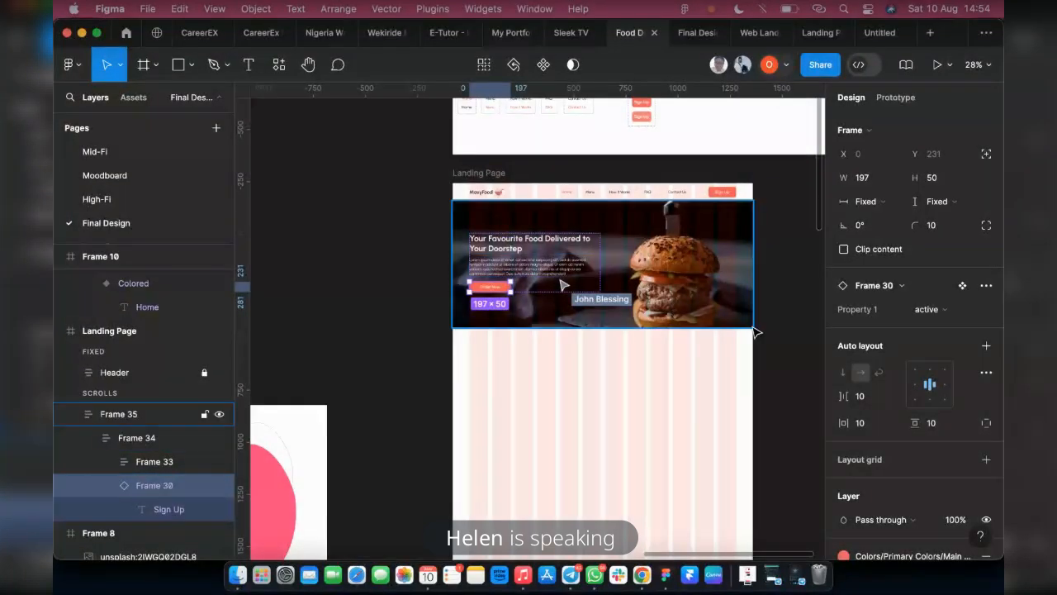
Select the banner frame on the landing page and recheck how the page scrolls beneath the header in the prototype preview
{"action": "scroll", "coordinate": [591, 239], "scroll_direction": "down", "scroll_amount": 3}
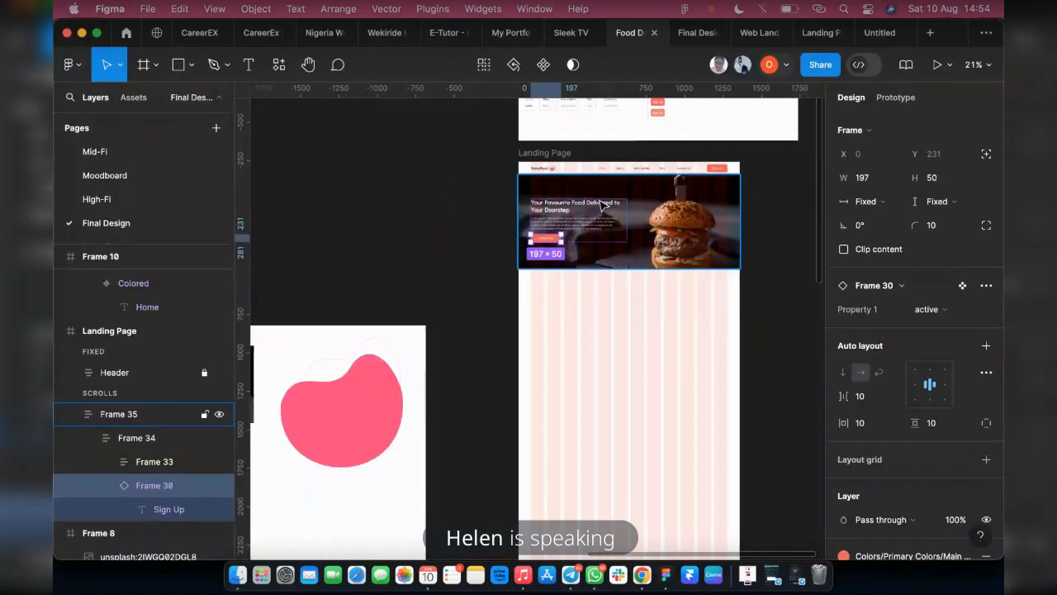
{"action": "scroll", "coordinate": [620, 234], "scroll_direction": "down", "scroll_amount": 3}
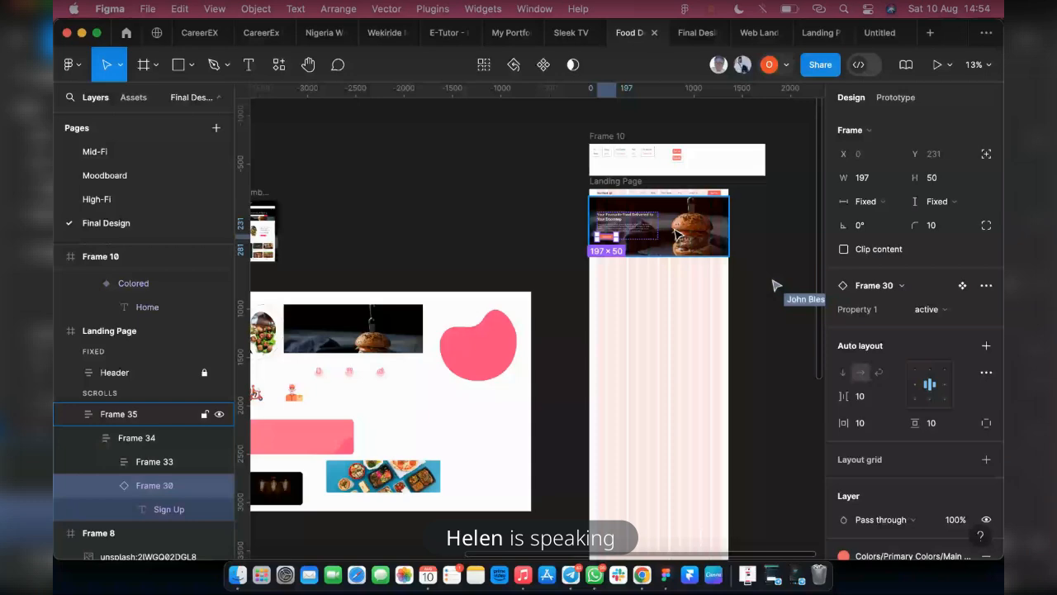
{"action": "left_click", "coordinate": [675, 233]}
{"action": "left_click", "coordinate": [685, 35]}
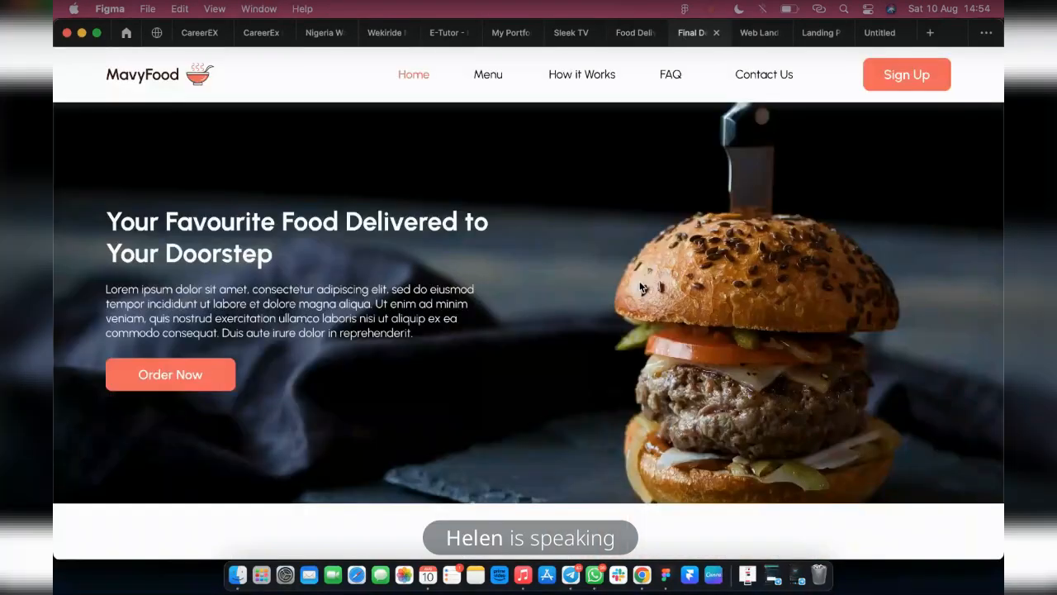
{"action": "scroll", "coordinate": [553, 340], "scroll_direction": "down", "scroll_amount": 6}
{"action": "scroll", "coordinate": [537, 261], "scroll_direction": "up", "scroll_amount": 6}
{"action": "scroll", "coordinate": [307, 264], "scroll_direction": "down", "scroll_amount": 1}
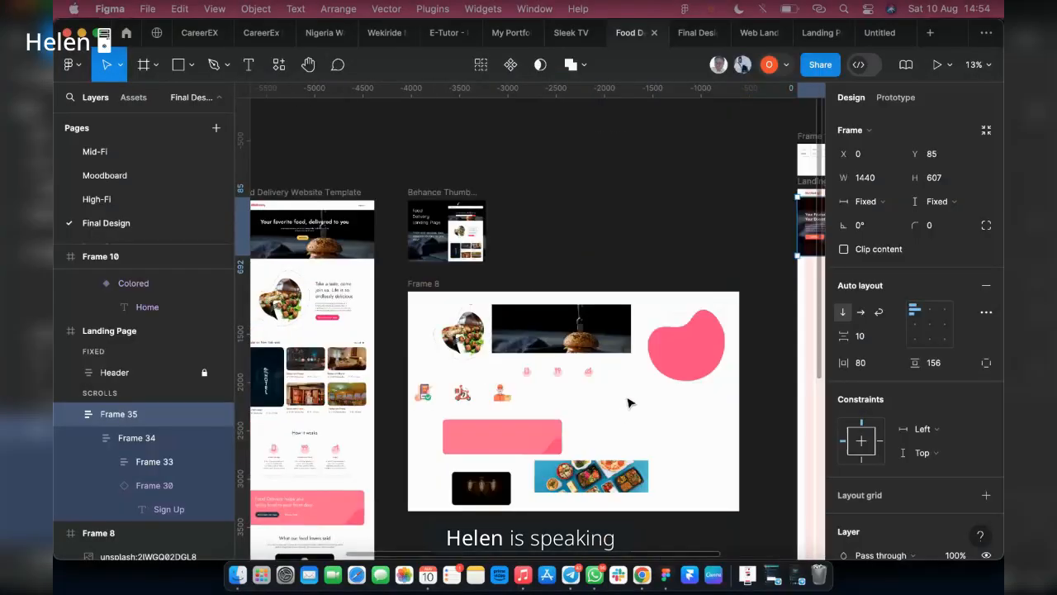
Examine the food image and text section beneath the burger banner in the Food Delivery Website Template frame
{"action": "scroll", "coordinate": [628, 403], "scroll_direction": "left", "scroll_amount": 5}
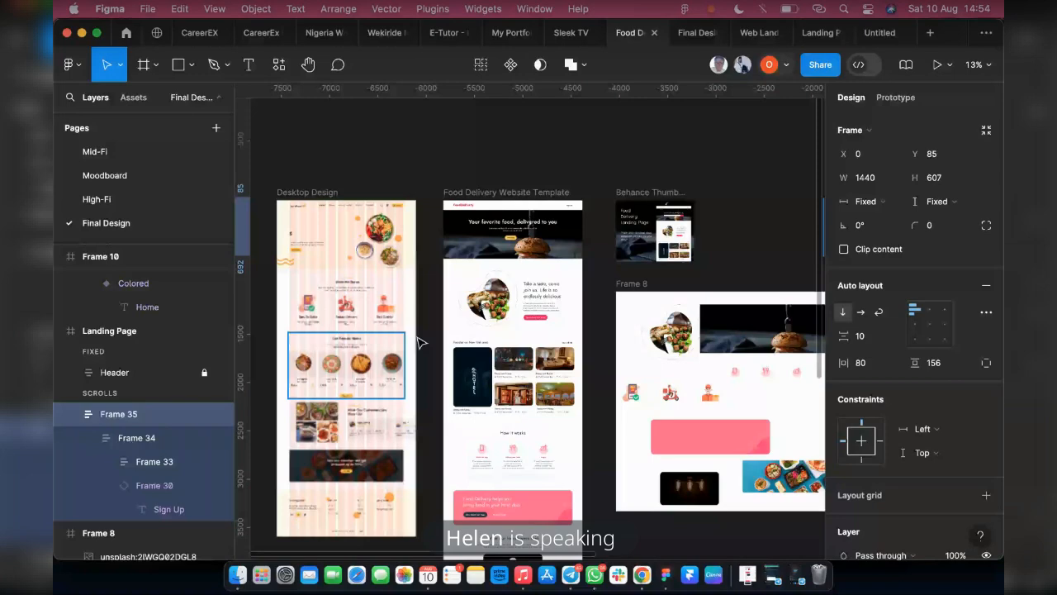
{"action": "scroll", "coordinate": [498, 349], "scroll_direction": "up", "scroll_amount": 1}
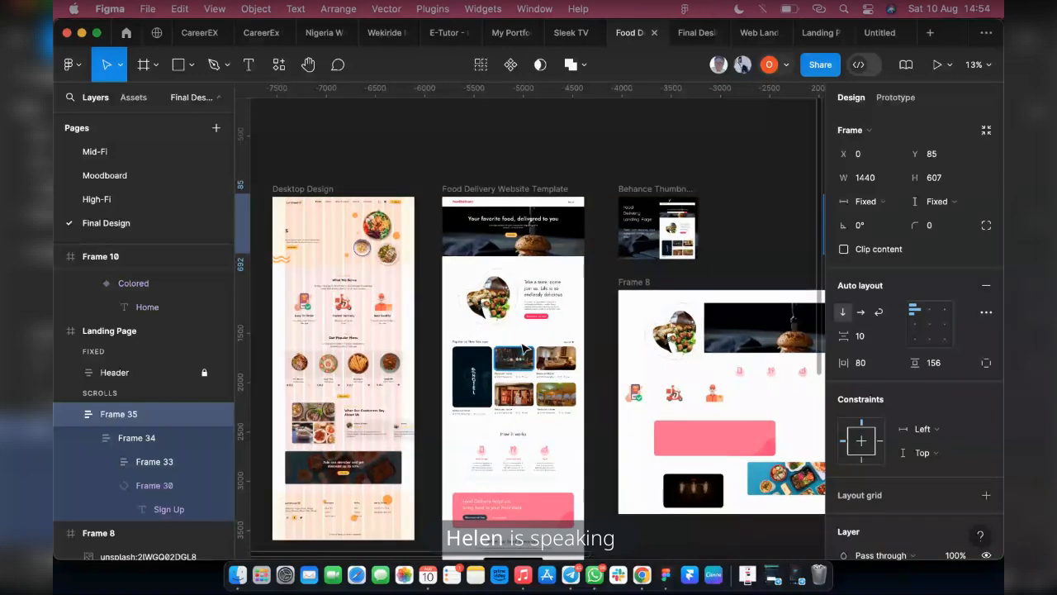
{"action": "scroll", "coordinate": [537, 312], "scroll_direction": "up", "scroll_amount": 5}
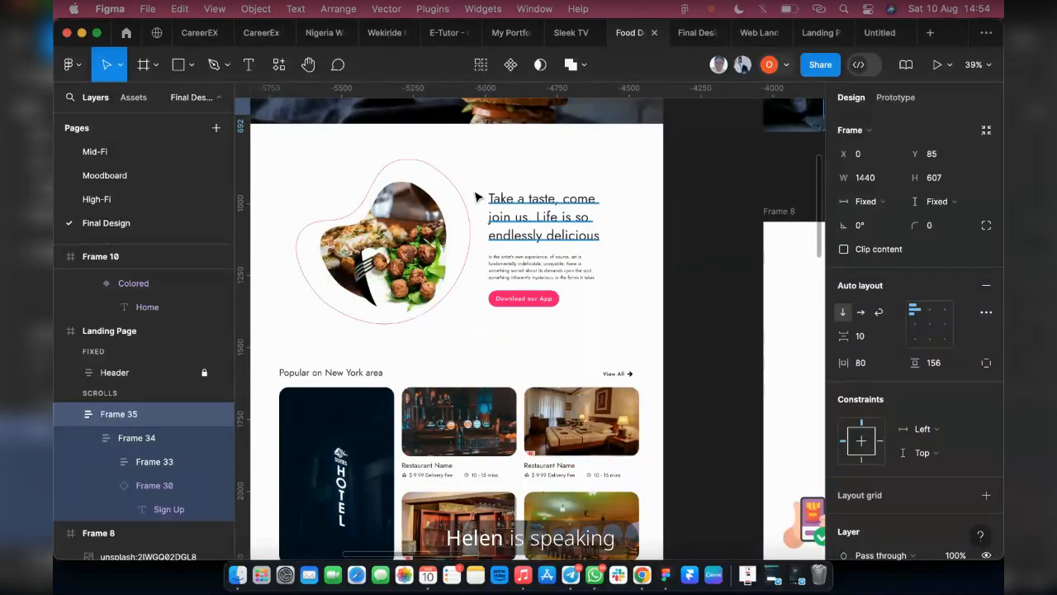
{"action": "scroll", "coordinate": [357, 223], "scroll_direction": "down", "scroll_amount": 2}
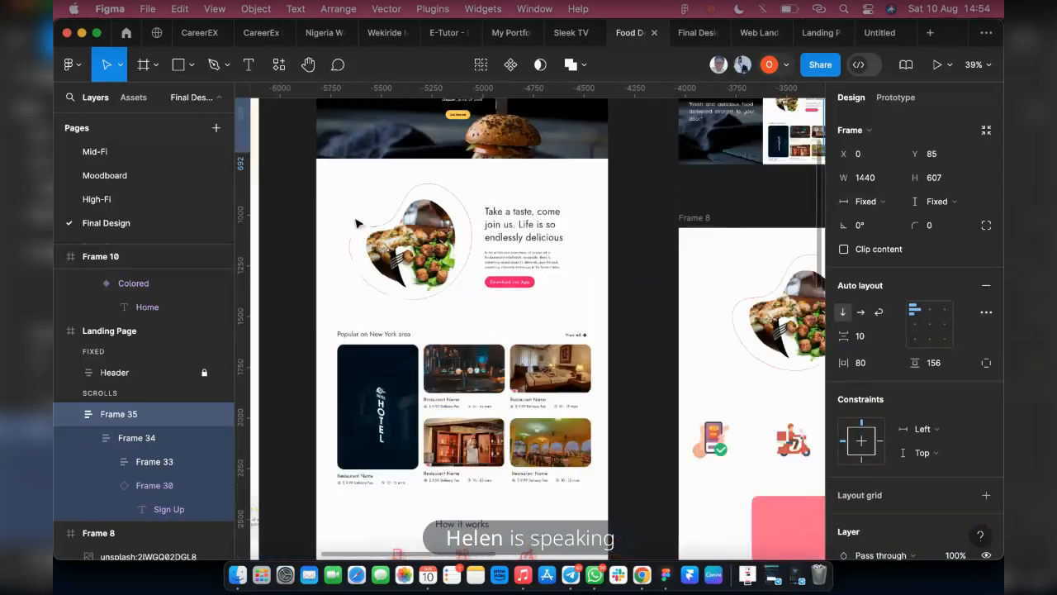
{"action": "scroll", "coordinate": [357, 223], "scroll_direction": "down", "scroll_amount": 10}
{"action": "scroll", "coordinate": [537, 262], "scroll_direction": "up", "scroll_amount": 3}
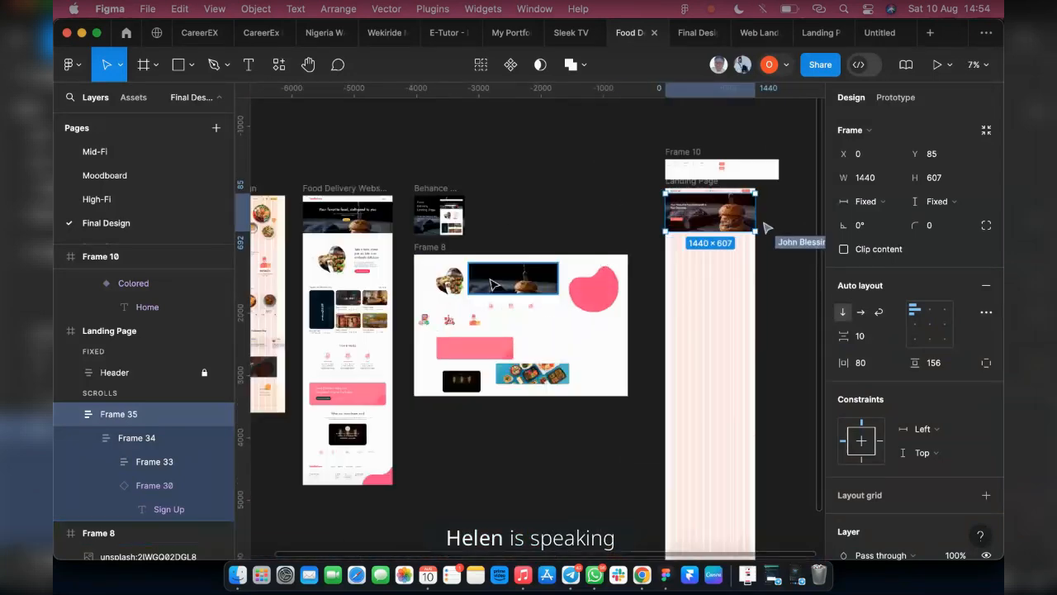
Copy the food plate Images group from Frame 8 onto the Landing Page below the banner, at about X 146, Y 864
{"action": "scroll", "coordinate": [399, 316], "scroll_direction": "up", "scroll_amount": 1}
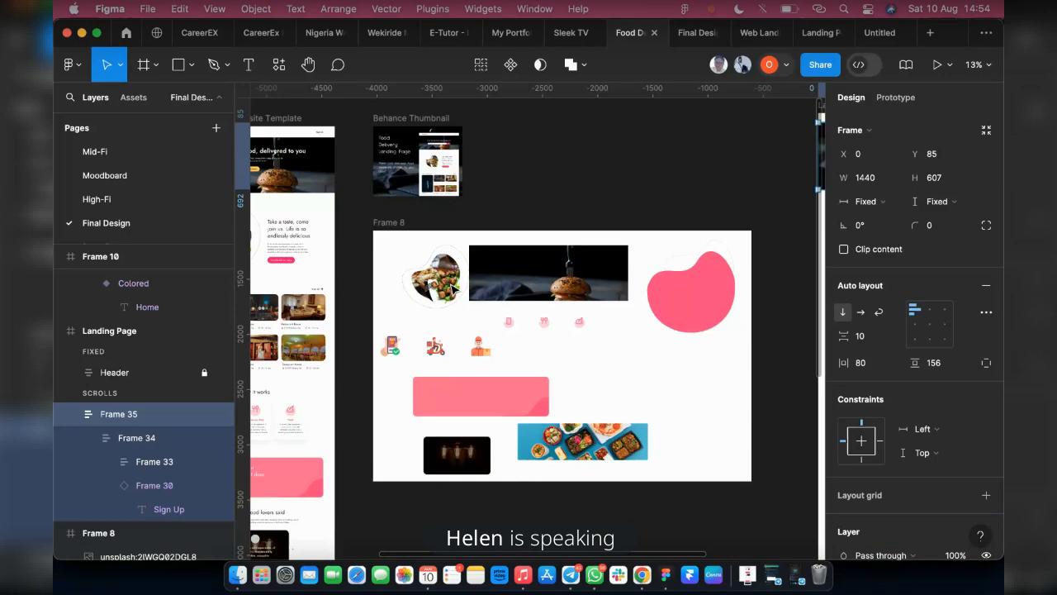
{"action": "left_click", "coordinate": [453, 287]}
{"action": "scroll", "coordinate": [386, 271], "scroll_direction": "up", "scroll_amount": 2}
{"action": "scroll", "coordinate": [396, 295], "scroll_direction": "down", "scroll_amount": 5}
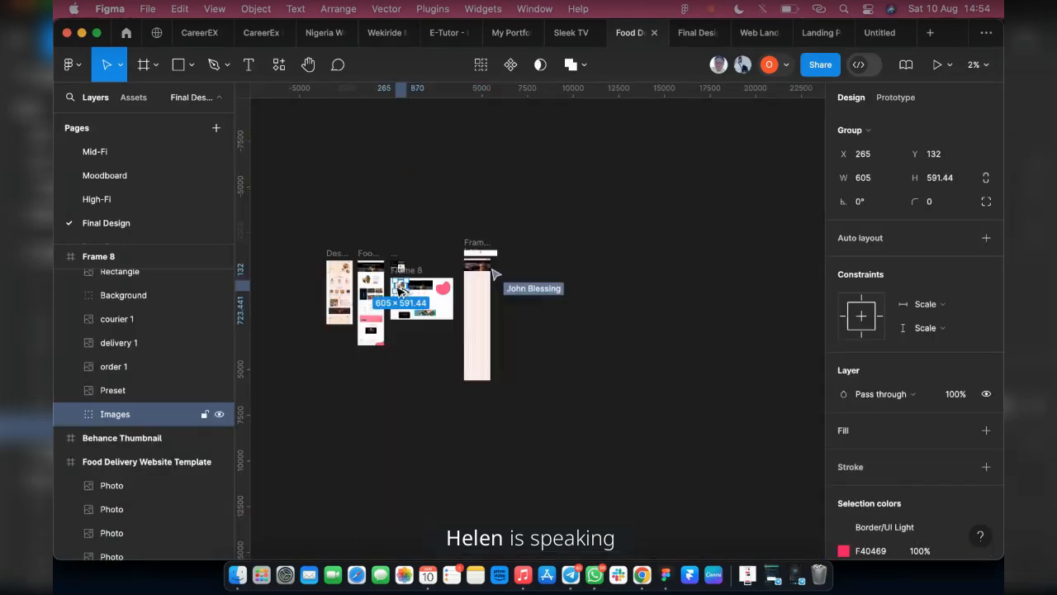
{"action": "scroll", "coordinate": [403, 289], "scroll_direction": "up", "scroll_amount": 2}
{"action": "scroll", "coordinate": [405, 286], "scroll_direction": "up", "scroll_amount": 2}
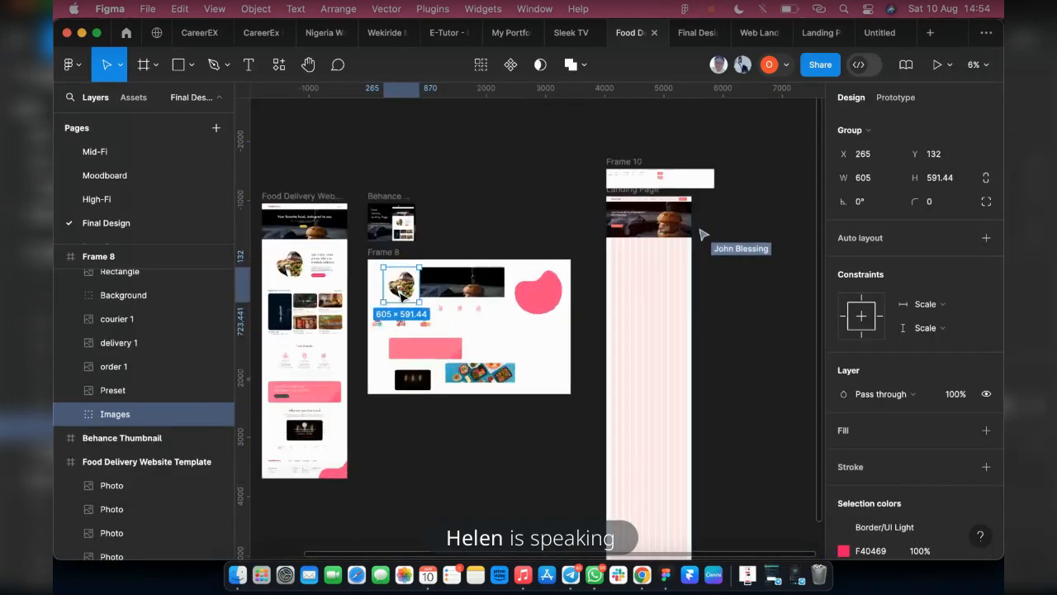
{"action": "left_click_drag", "start_coordinate": [589, 260], "coordinate": [659, 269]}
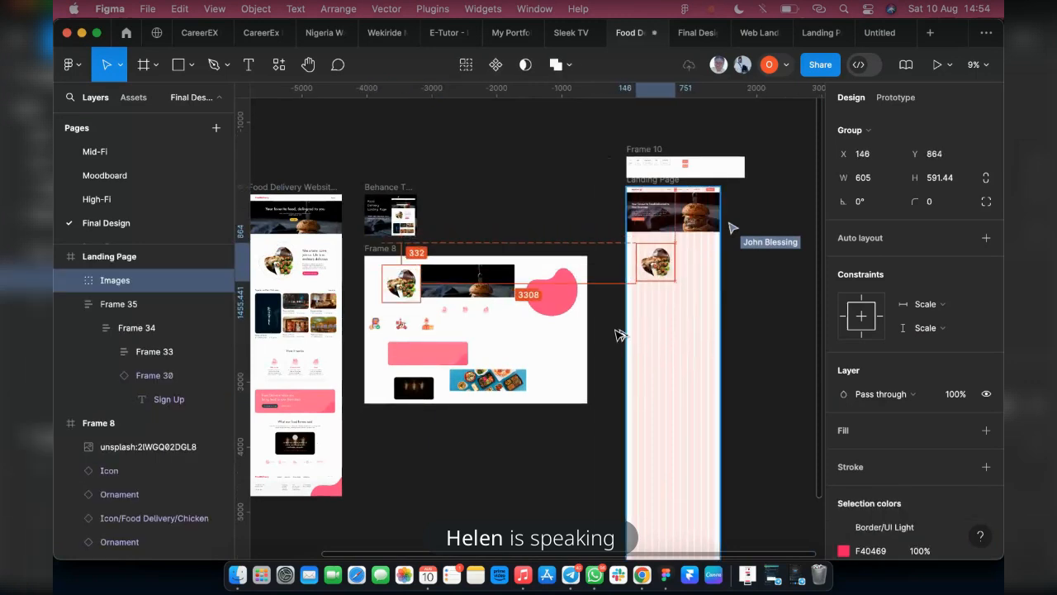
Move the copied food plate group closer to the banner, to about X 130, Y 798
{"action": "scroll", "coordinate": [343, 252], "scroll_direction": "up", "scroll_amount": 2}
{"action": "scroll", "coordinate": [342, 252], "scroll_direction": "up", "scroll_amount": 1}
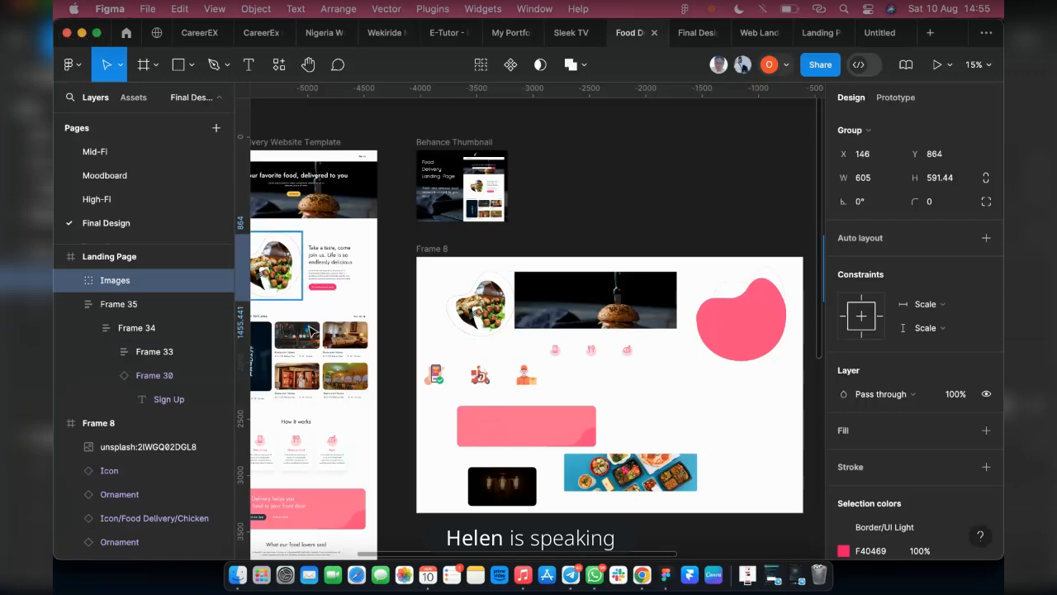
{"action": "scroll", "coordinate": [377, 319], "scroll_direction": "right", "scroll_amount": 5}
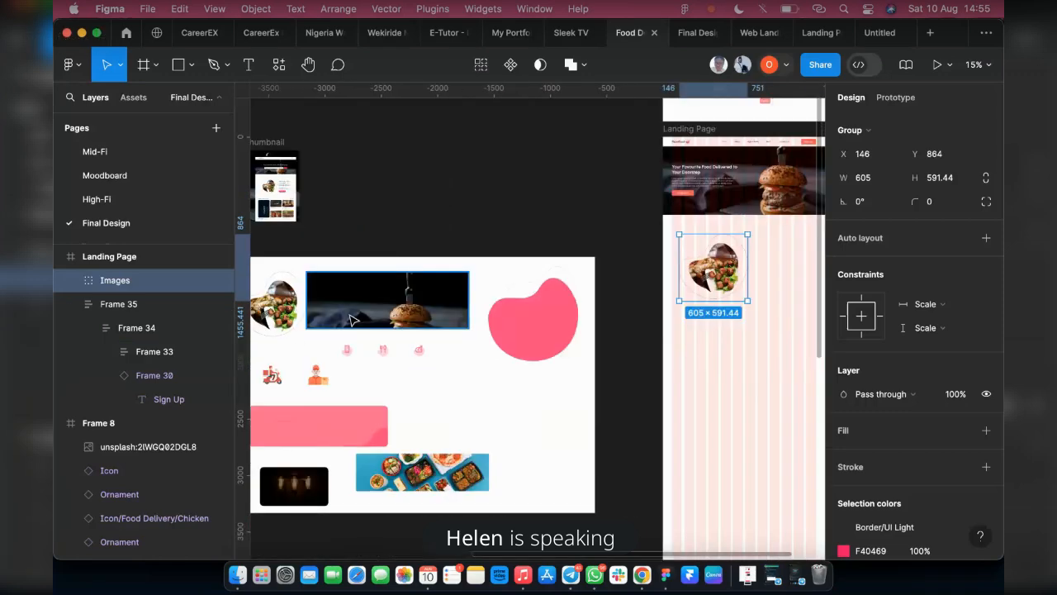
{"action": "scroll", "coordinate": [479, 314], "scroll_direction": "right", "scroll_amount": 7}
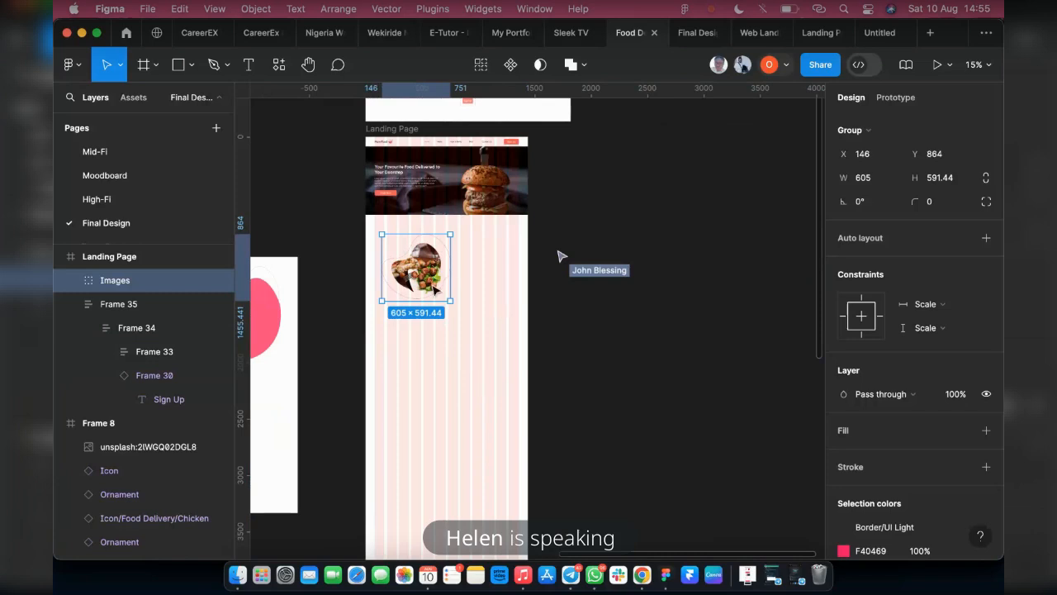
{"action": "scroll", "coordinate": [436, 281], "scroll_direction": "up", "scroll_amount": 5, "text": "ctrl"}
{"action": "left_click_drag", "start_coordinate": [403, 270], "coordinate": [398, 252]}
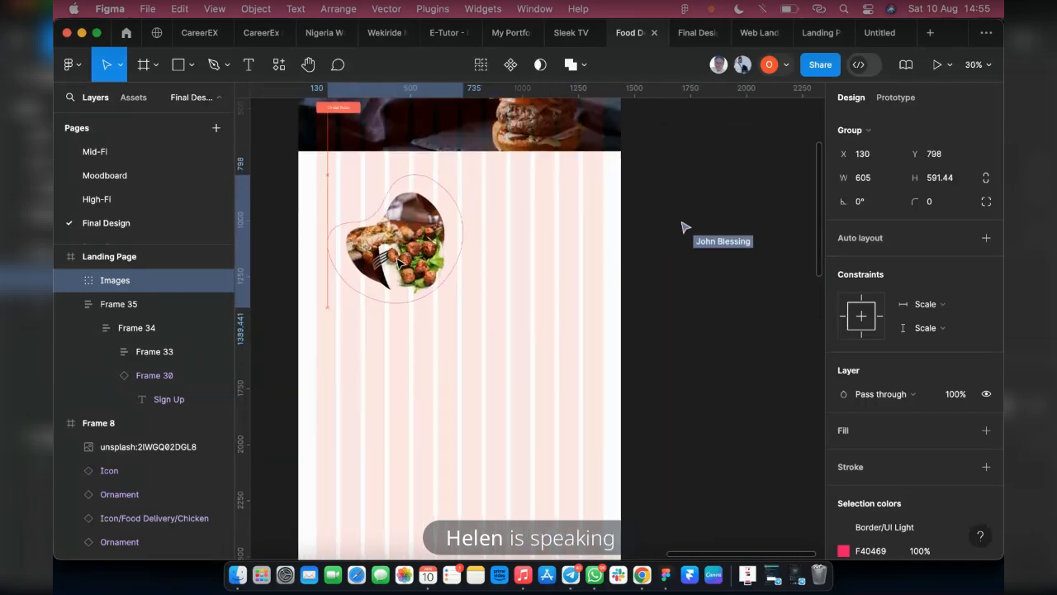
Add the text "Take a Taste, Come join Us. Life is so Endlessly Delicious" beside the food plate at about X 861, Y 936
{"action": "left_click", "coordinate": [245, 66]}
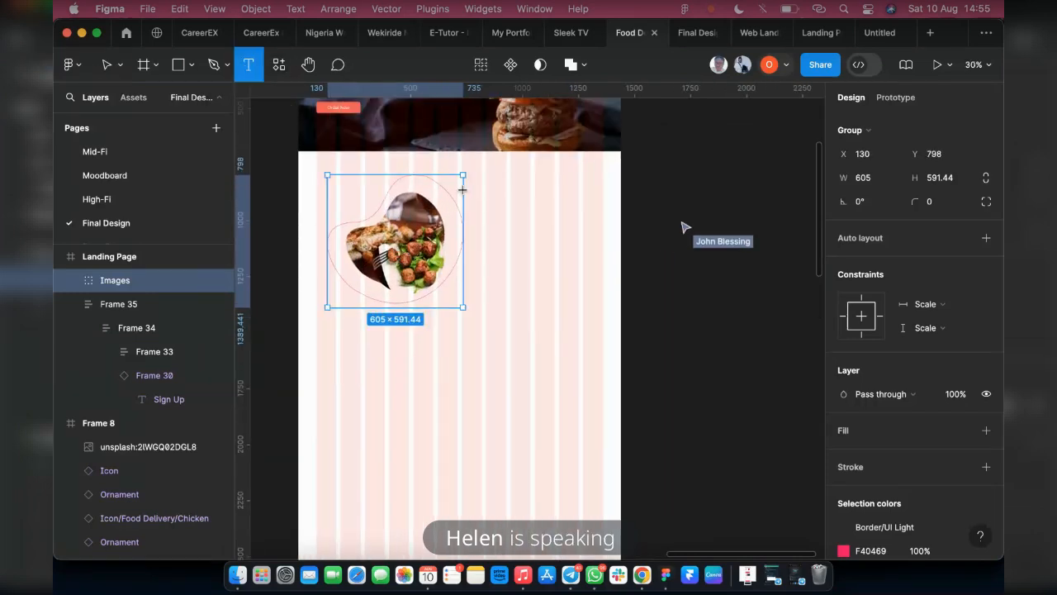
{"action": "left_click", "coordinate": [491, 207]}
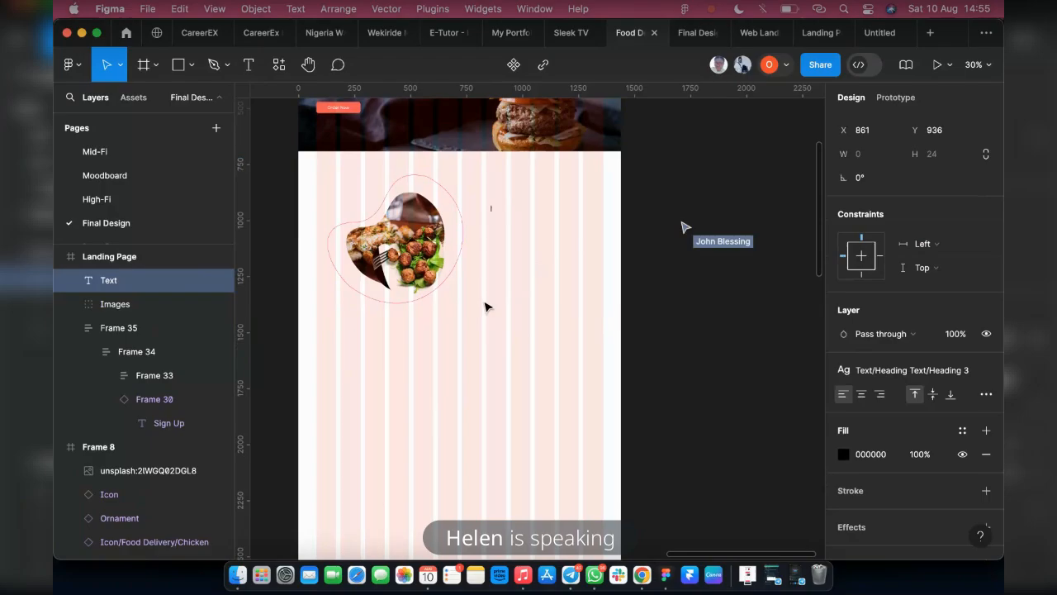
{"action": "type", "text": "Taste. Come join Us. Life is so Endless"}
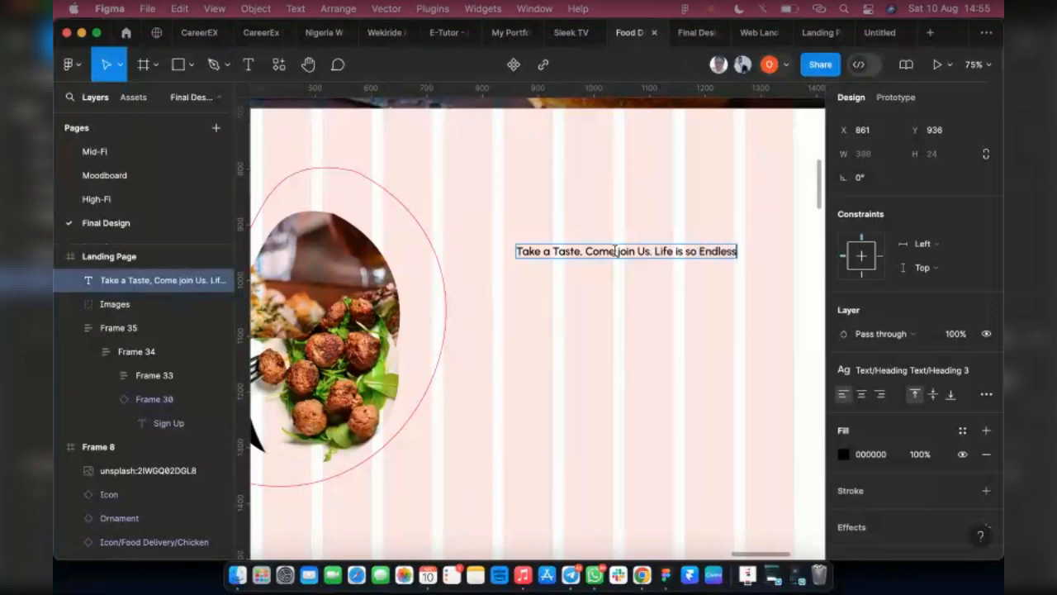
{"action": "type", "text": "ly Delicious"}
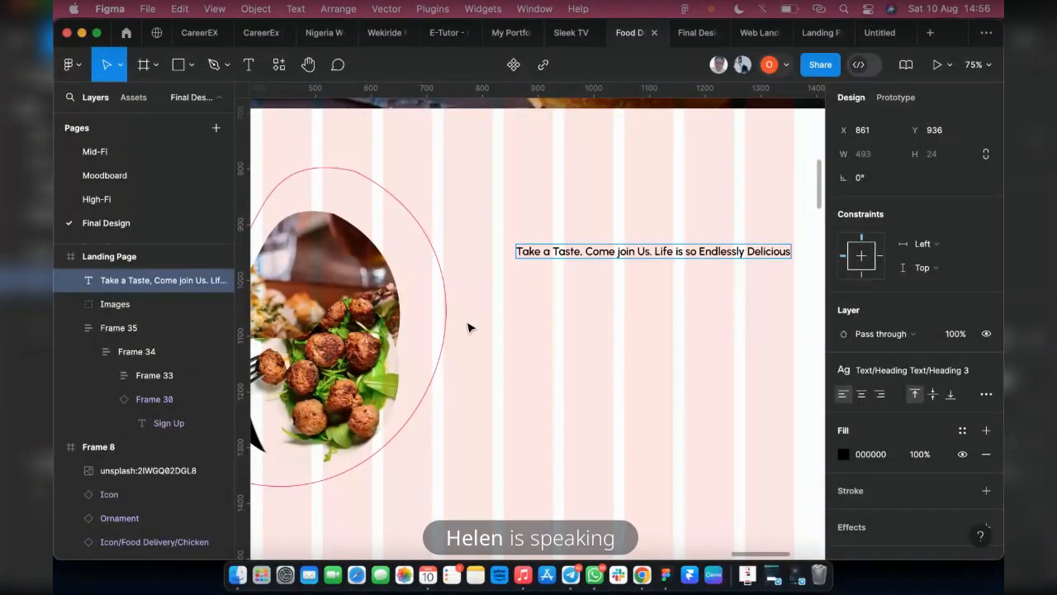
Apply the Heading 1 text style to the new heading and narrow its text box to about 499 wide, ending at the last grid column
{"action": "left_click", "coordinate": [516, 320]}
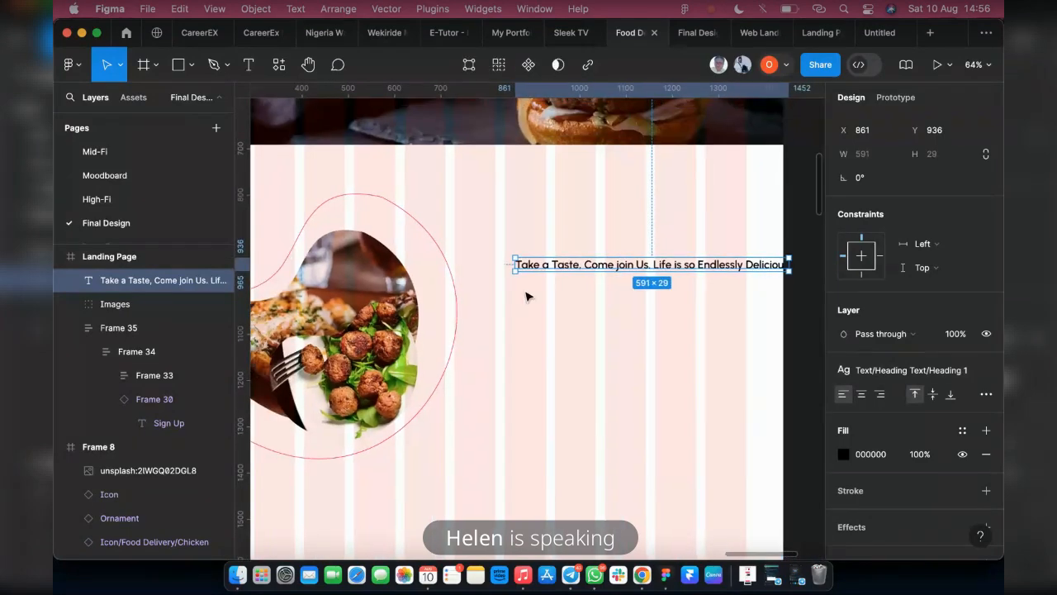
{"action": "scroll", "coordinate": [545, 288], "scroll_direction": "down", "scroll_amount": 2}
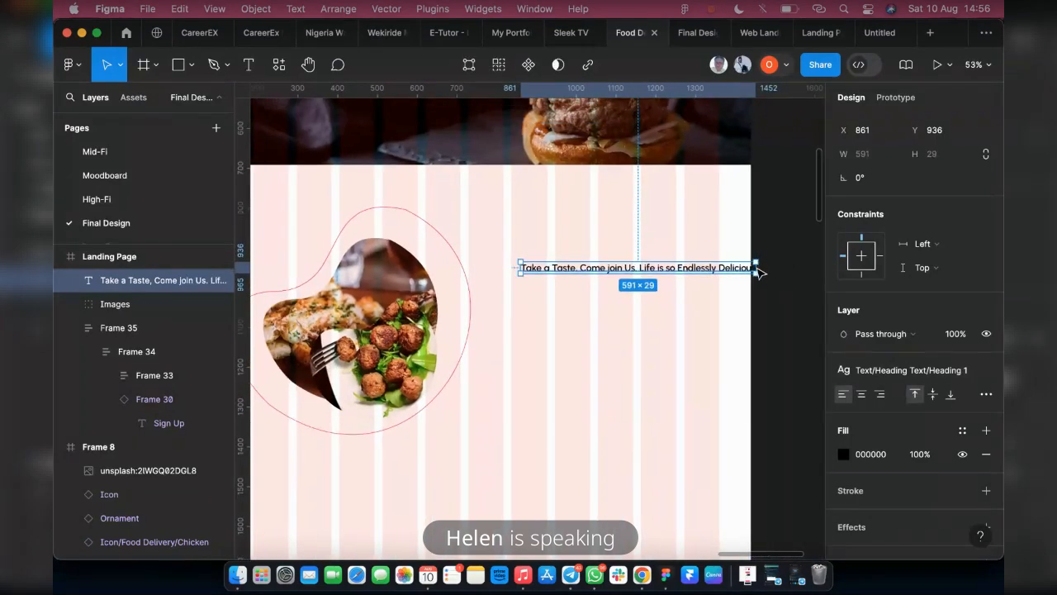
{"action": "left_click_drag", "start_coordinate": [757, 267], "coordinate": [709, 280]}
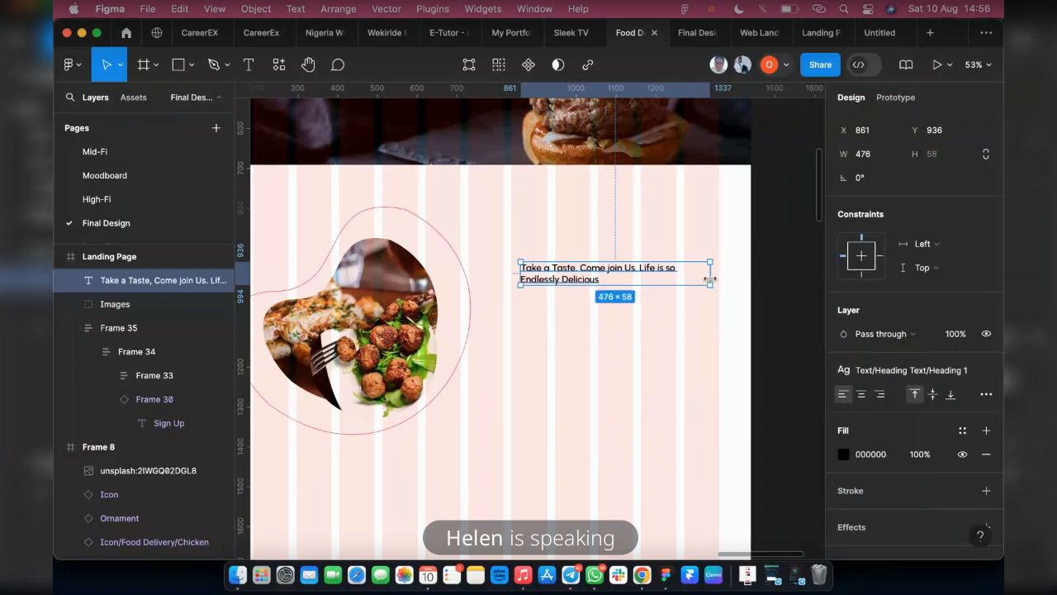
{"action": "double_click", "coordinate": [710, 280]}
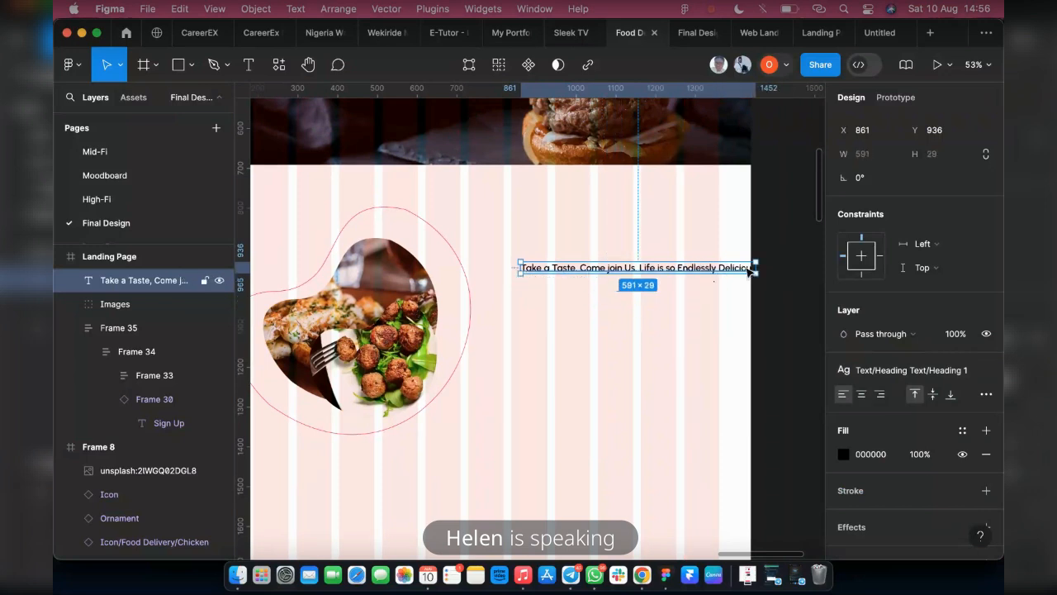
{"action": "mouse_move", "coordinate": [707, 273]}
{"action": "left_mouse_down"}
{"action": "mouse_move", "coordinate": [699, 278]}
{"action": "mouse_move", "coordinate": [716, 279]}
{"action": "left_mouse_up"}
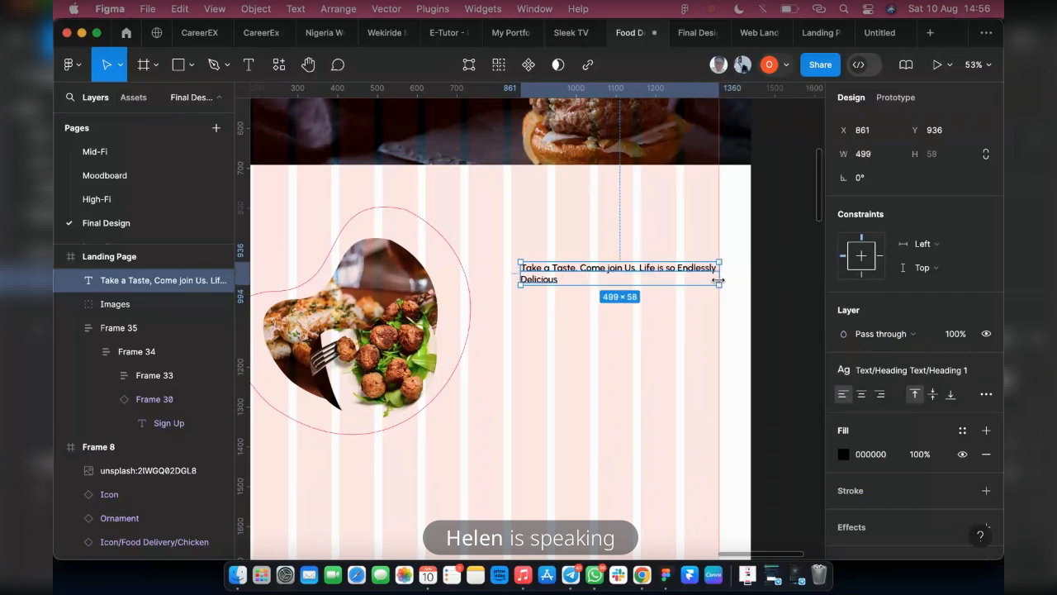
Examine the local heading text styles and their sizes against the style applied to the new heading
{"action": "left_click", "coordinate": [763, 474]}
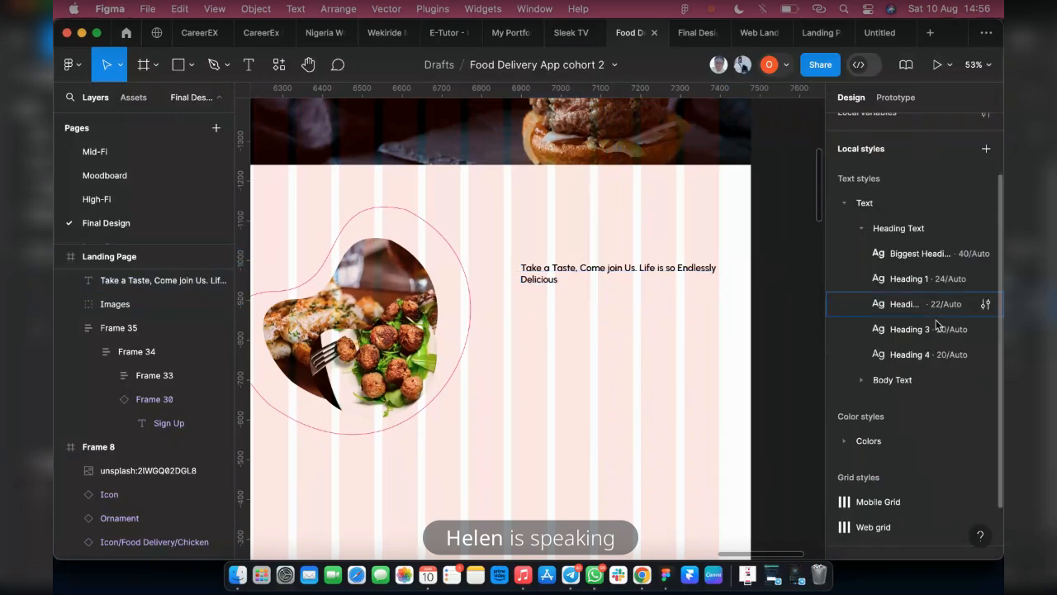
{"action": "left_click", "coordinate": [921, 252]}
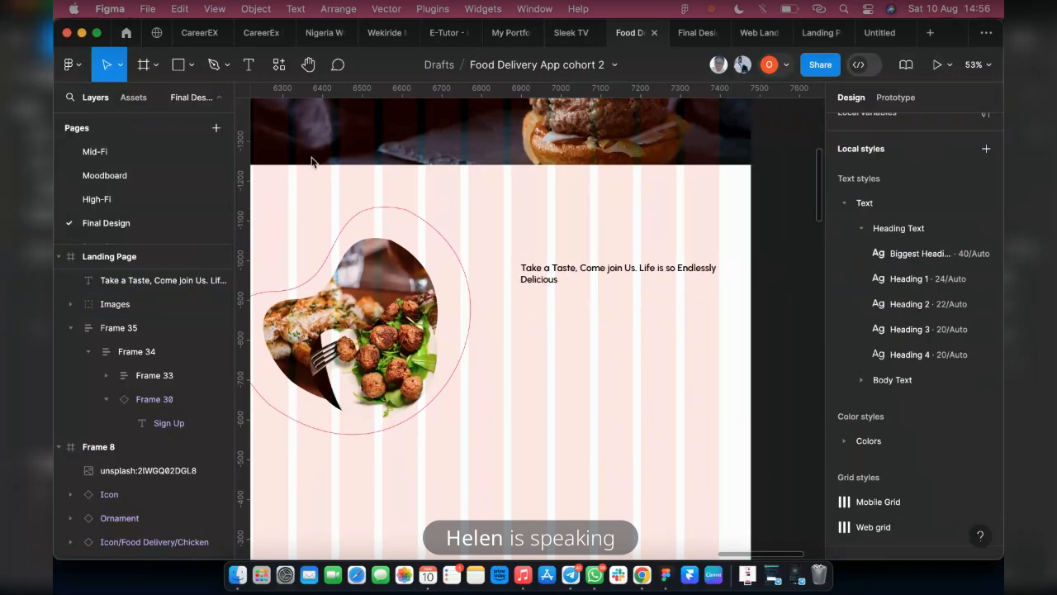
{"action": "left_click", "coordinate": [538, 270]}
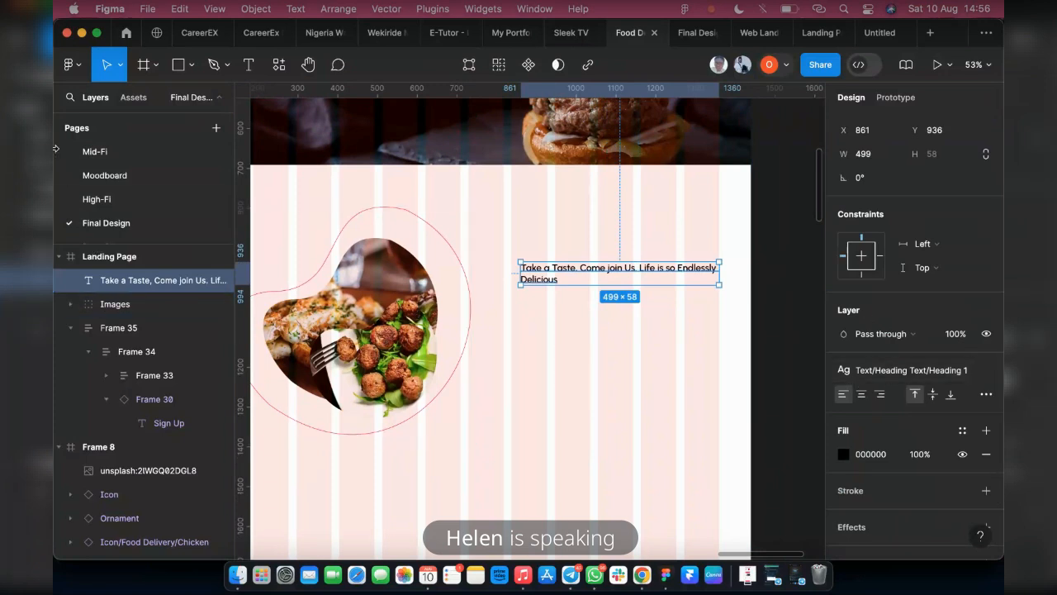
{"action": "left_click", "coordinate": [797, 341]}
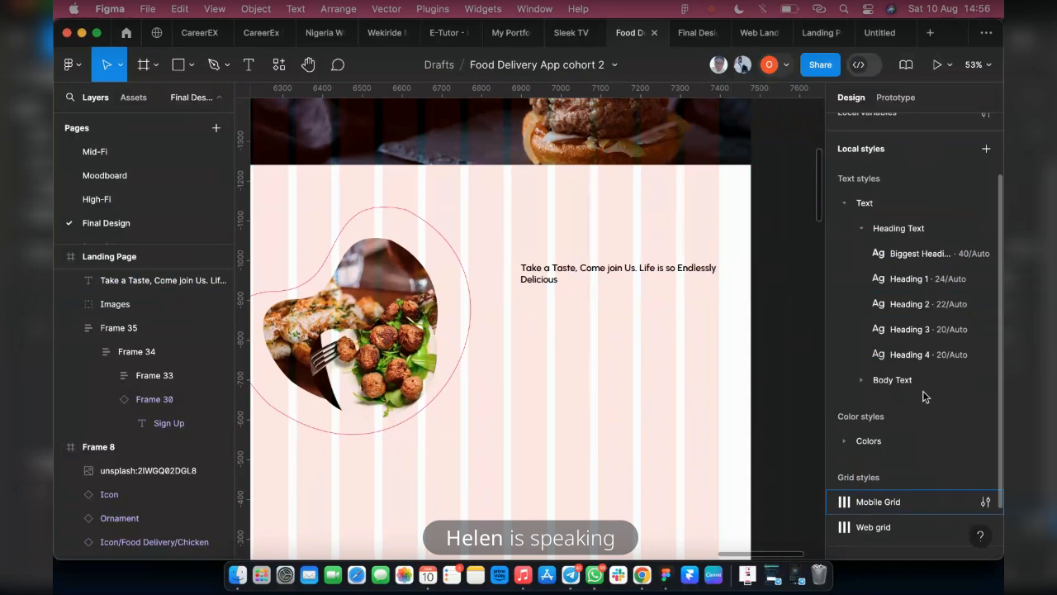
{"action": "left_click", "coordinate": [842, 209]}
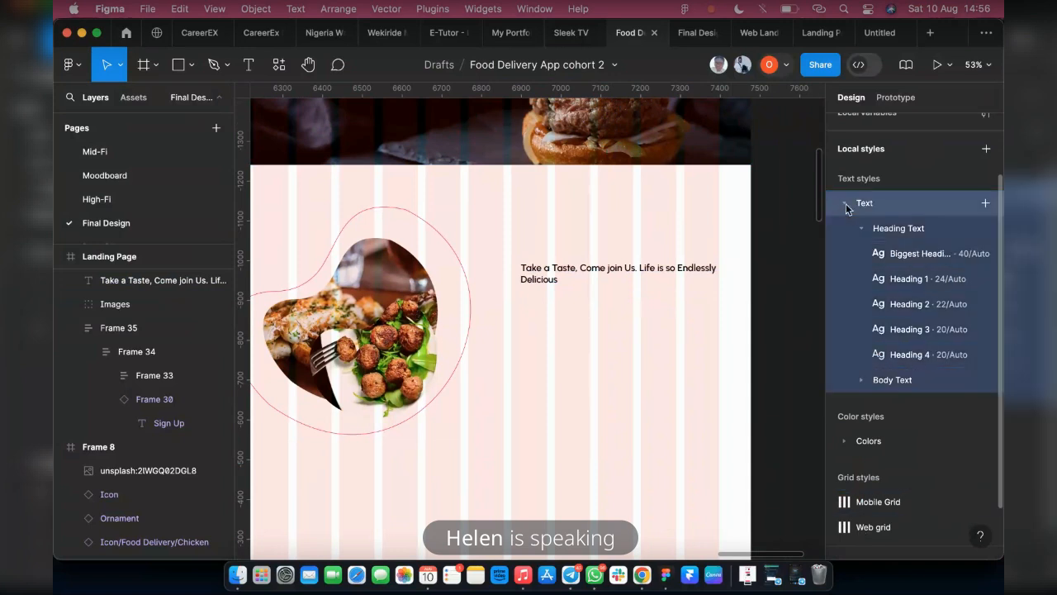
{"action": "left_click", "coordinate": [845, 206]}
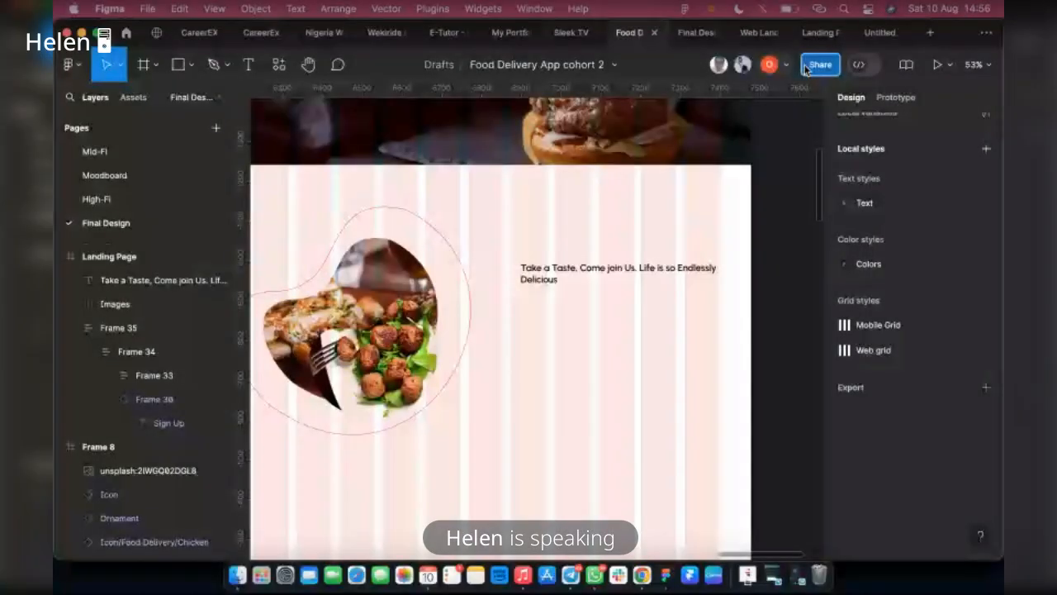
{"action": "left_click", "coordinate": [808, 68]}
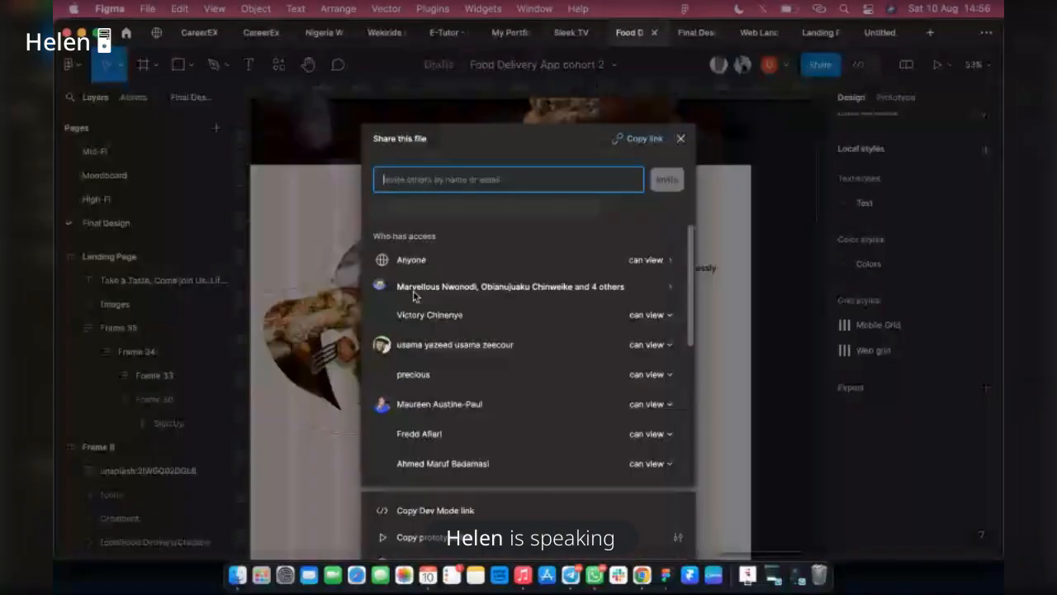
{"action": "left_click", "coordinate": [826, 316]}
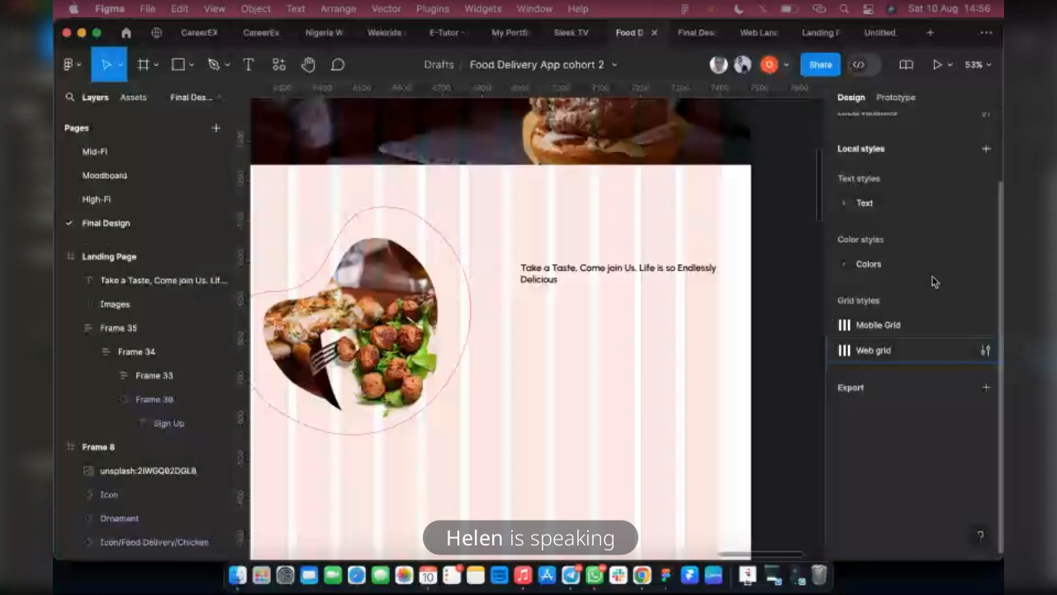
Detach the Heading 1 style from the "Take a Taste" heading and set its font size to 32
{"action": "left_click", "coordinate": [615, 271]}
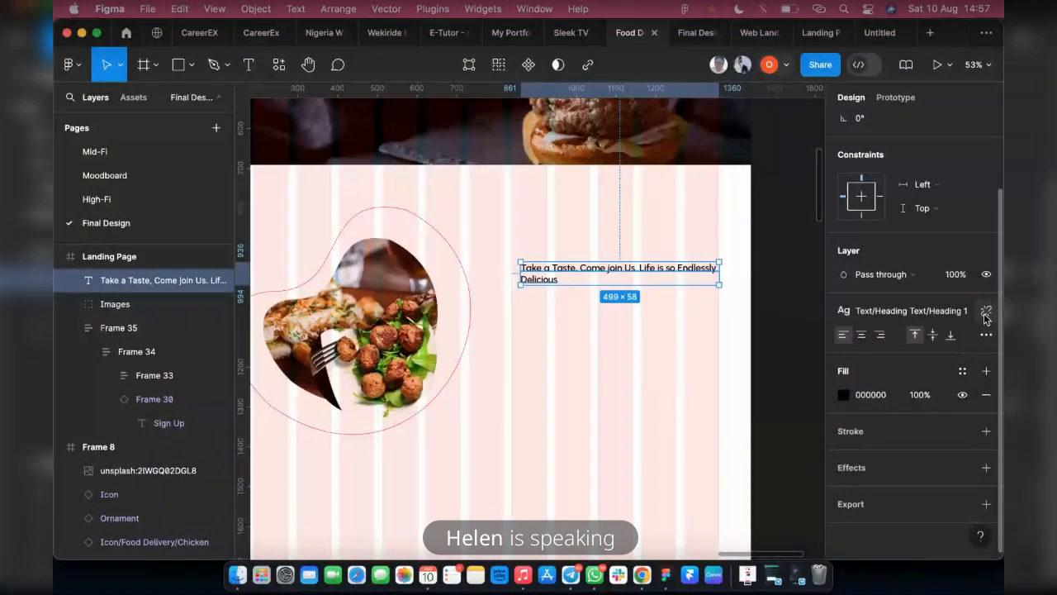
{"action": "left_click", "coordinate": [985, 312]}
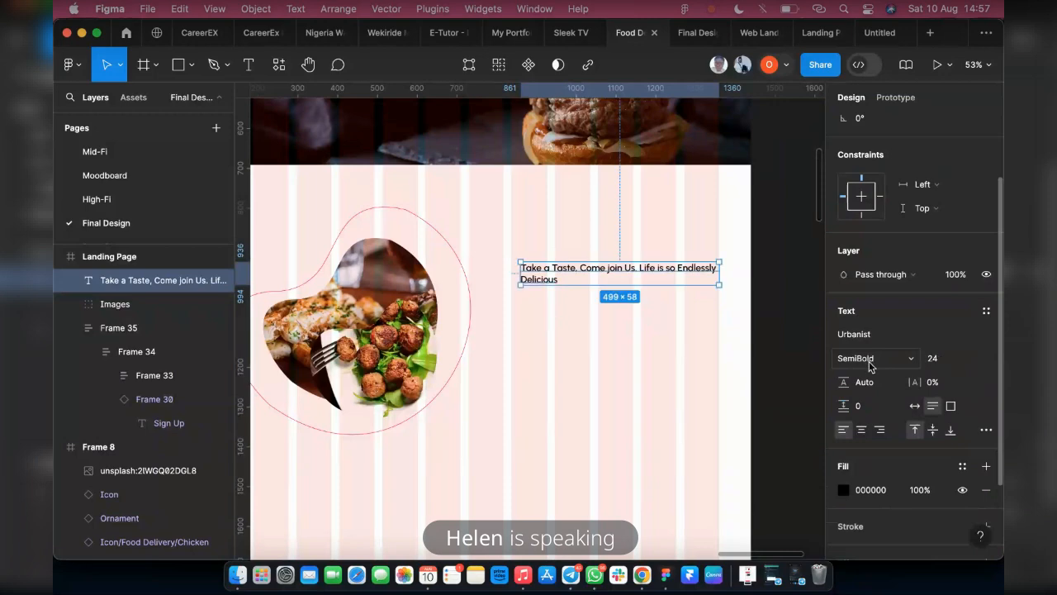
{"action": "left_click", "coordinate": [932, 364]}
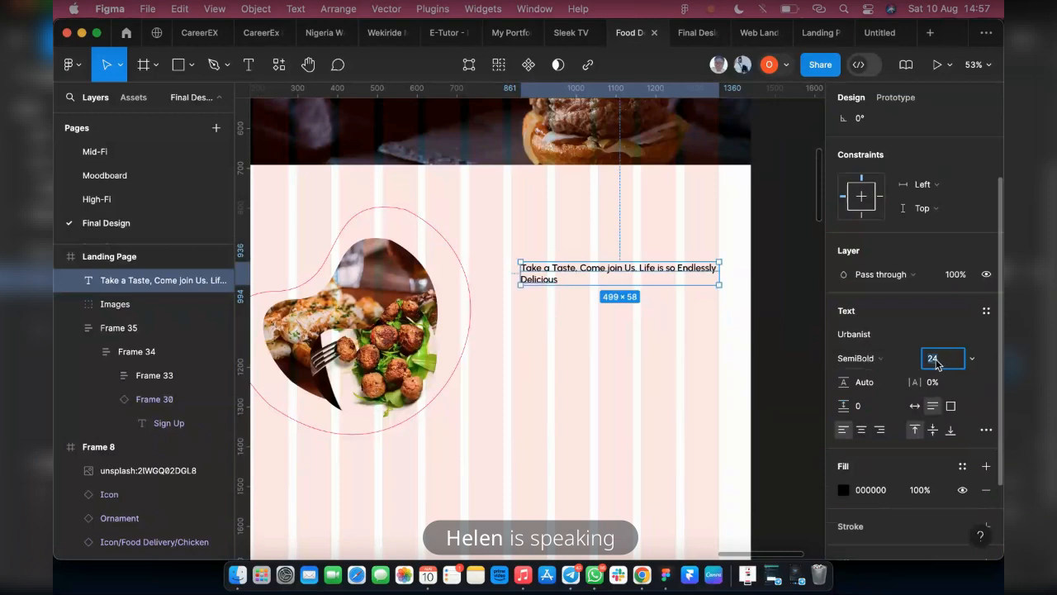
{"action": "type", "text": "32"}
{"action": "key", "text": "Return"}
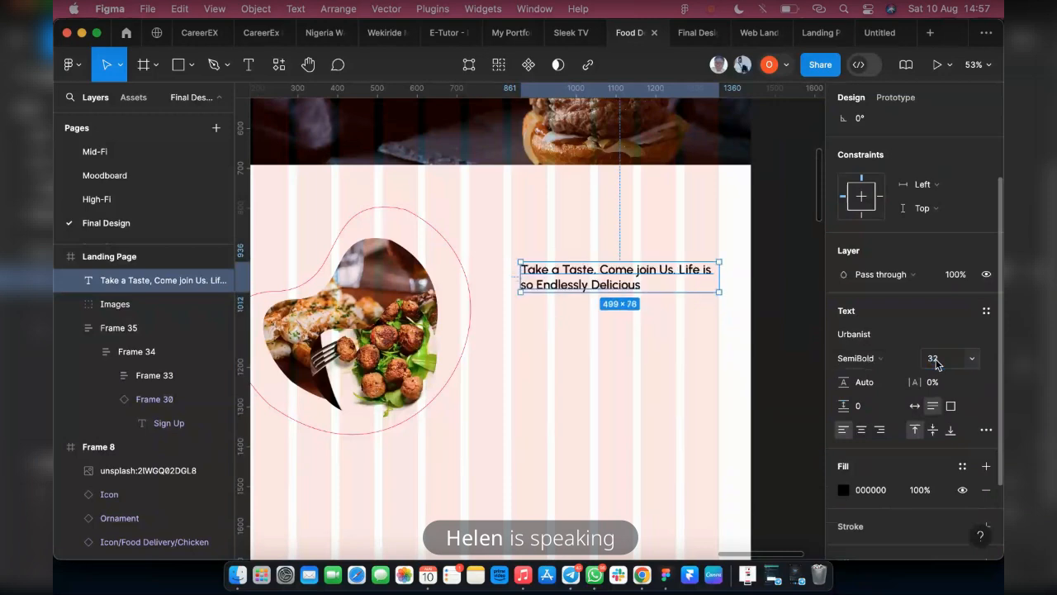
Try a font size of 38 on the heading, compare it with the finished design prototype, and return the size to 32
{"action": "left_click", "coordinate": [938, 362]}
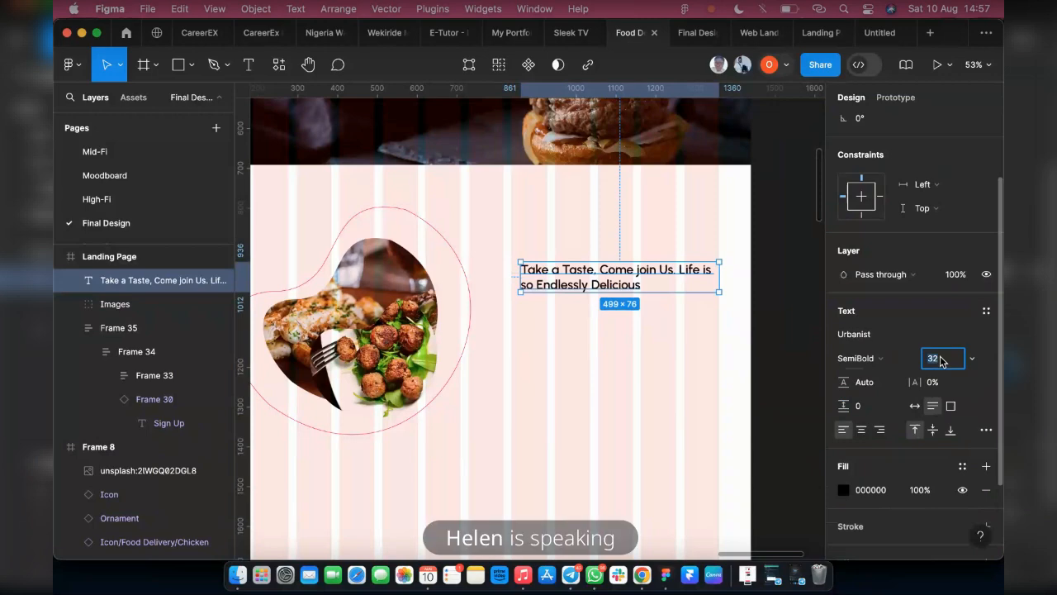
{"action": "key", "text": "Return"}
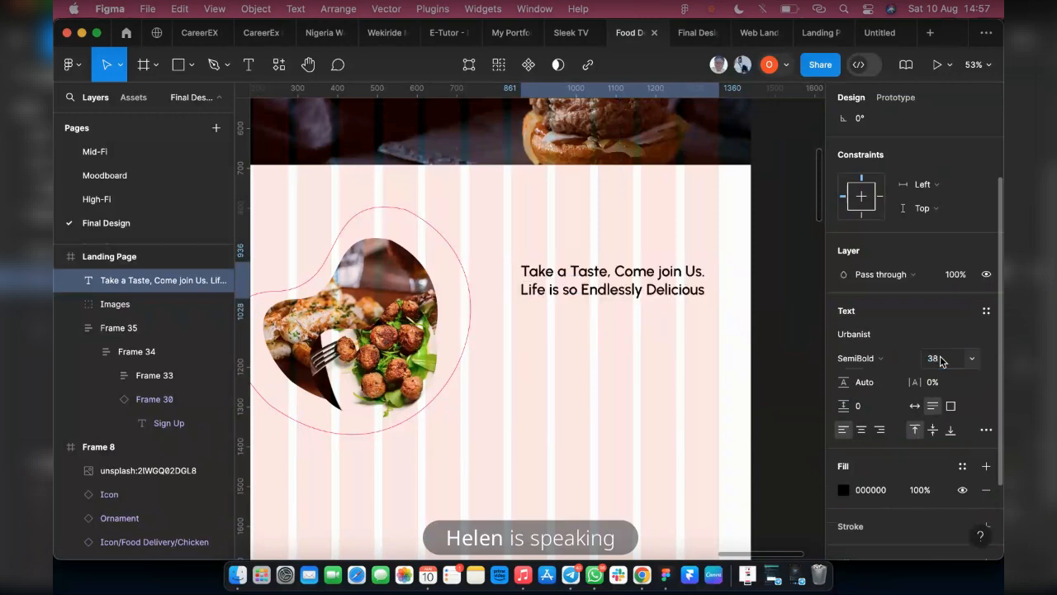
{"action": "left_click", "coordinate": [689, 34]}
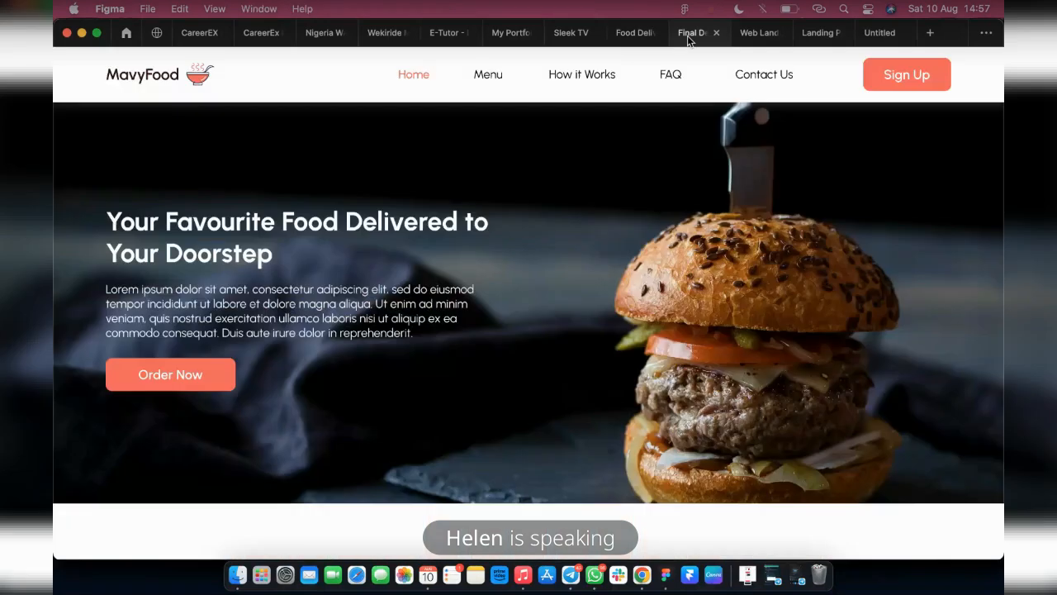
{"action": "scroll", "coordinate": [670, 388], "scroll_direction": "down", "scroll_amount": 5}
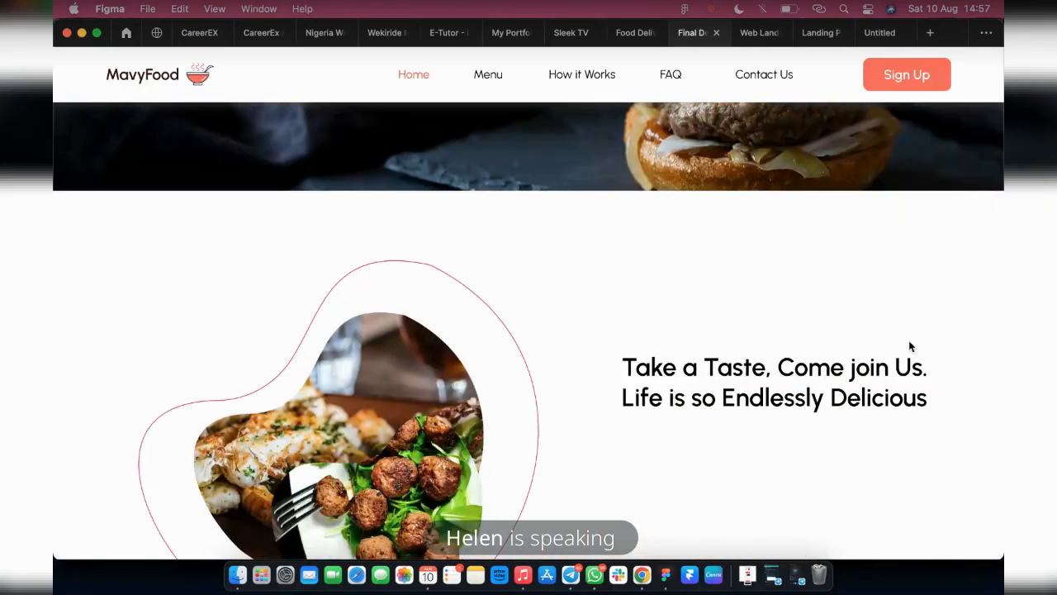
{"action": "left_click", "coordinate": [634, 32]}
{"action": "left_click", "coordinate": [938, 357]}
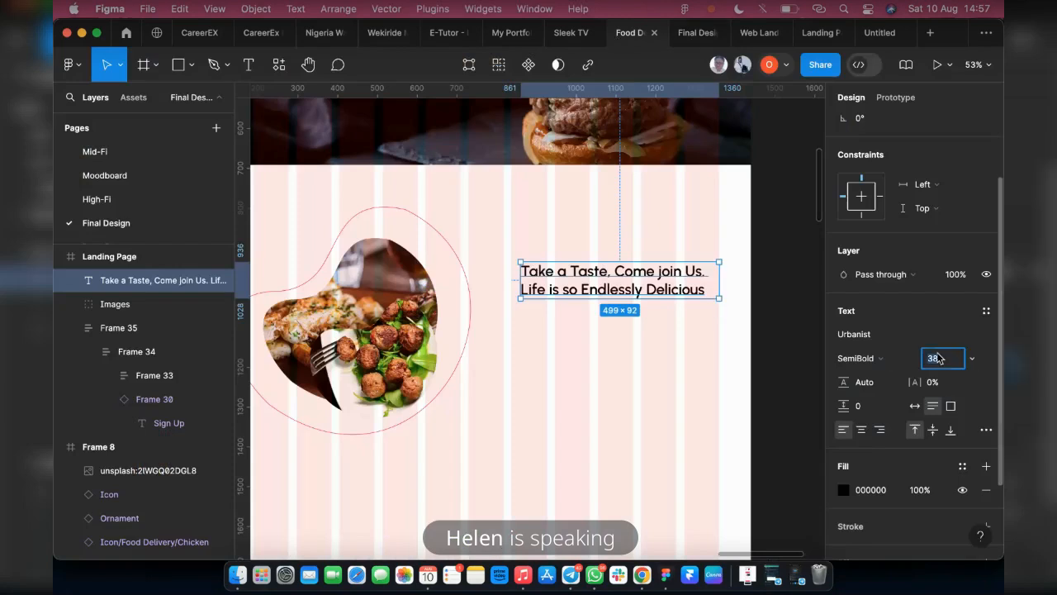
{"action": "type", "text": "32"}
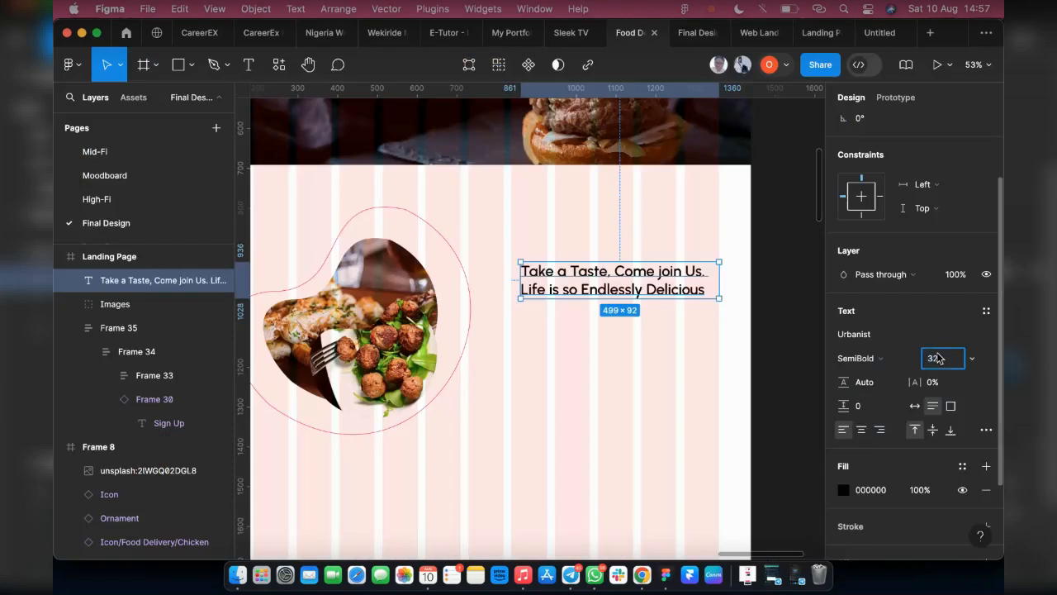
{"action": "key", "text": "Return"}
Move the whole food plate Images group left to the edge of the first grid column, at about X 80, Y 798
{"action": "scroll", "coordinate": [505, 356], "scroll_direction": "left", "scroll_amount": 3}
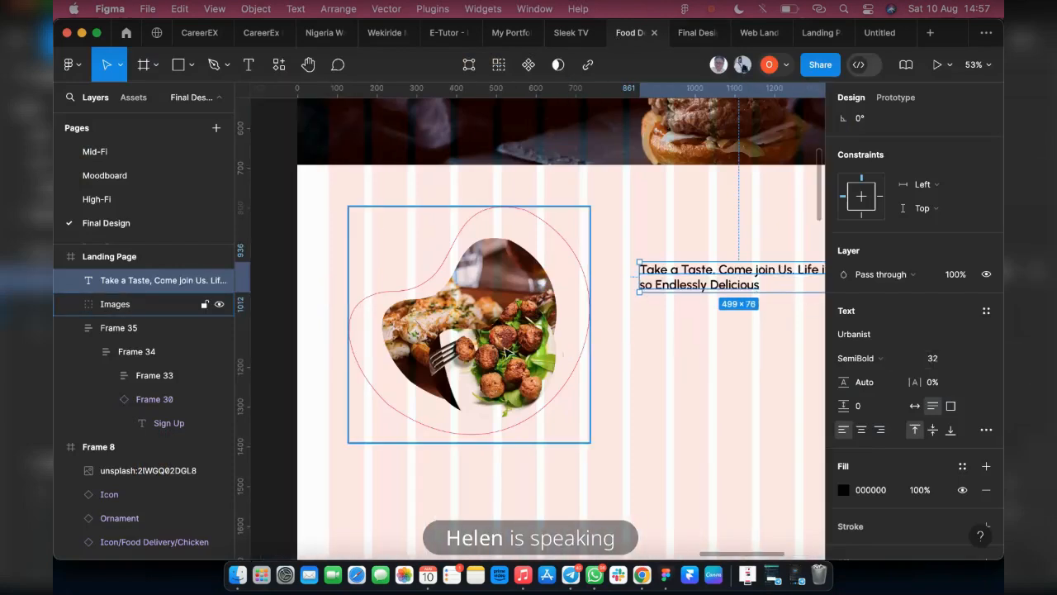
{"action": "left_click", "coordinate": [512, 346]}
{"action": "left_click", "coordinate": [505, 345]}
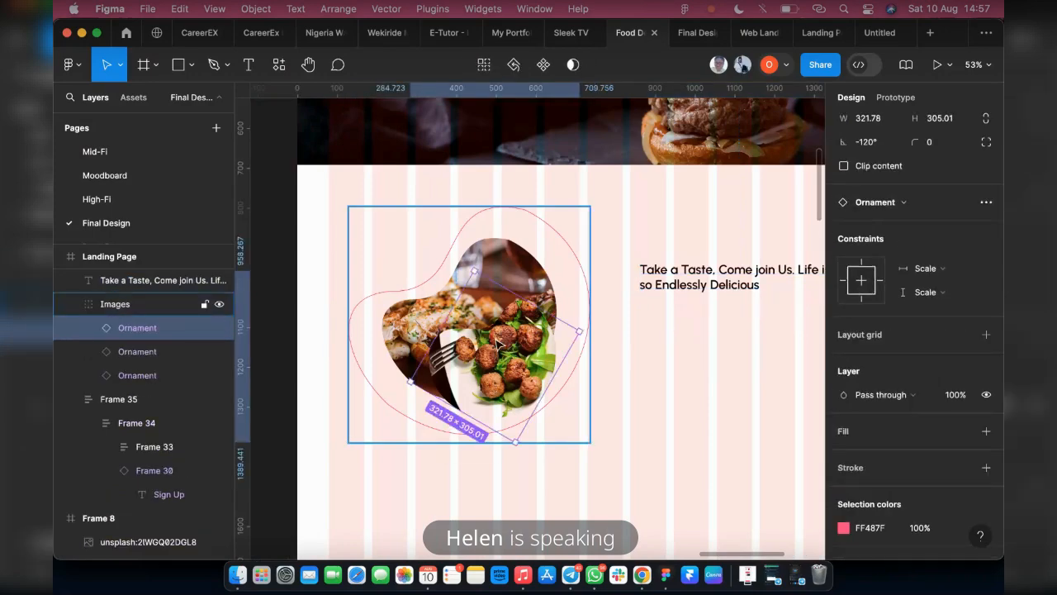
{"action": "left_click", "coordinate": [147, 305]}
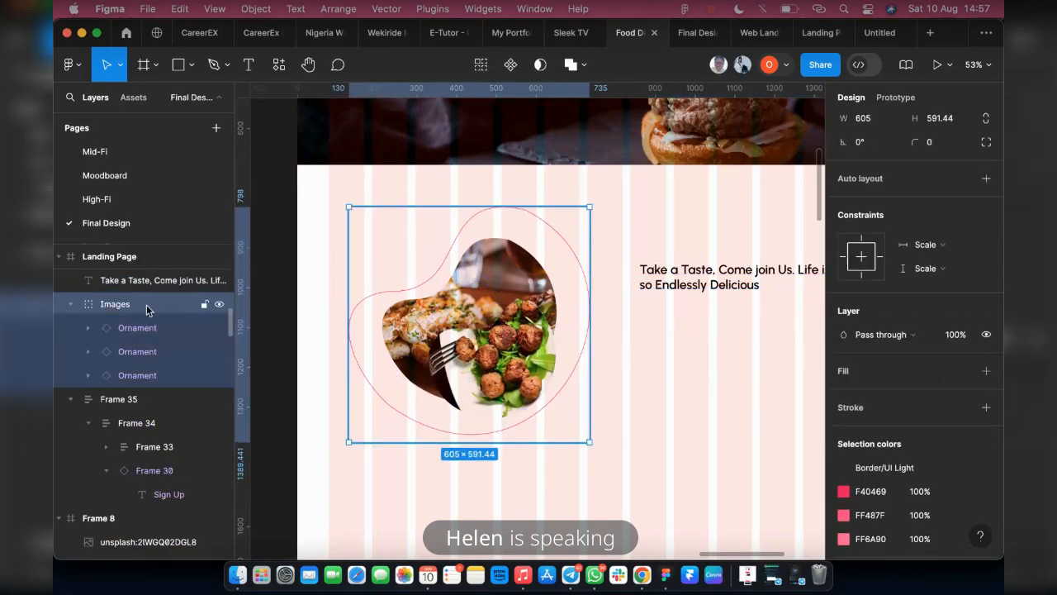
{"action": "left_click_drag", "start_coordinate": [354, 280], "coordinate": [347, 283]}
Move the "Take a Taste" heading up and slightly left, to about X 838, Y 890
{"action": "scroll", "coordinate": [545, 278], "scroll_direction": "right", "scroll_amount": 5}
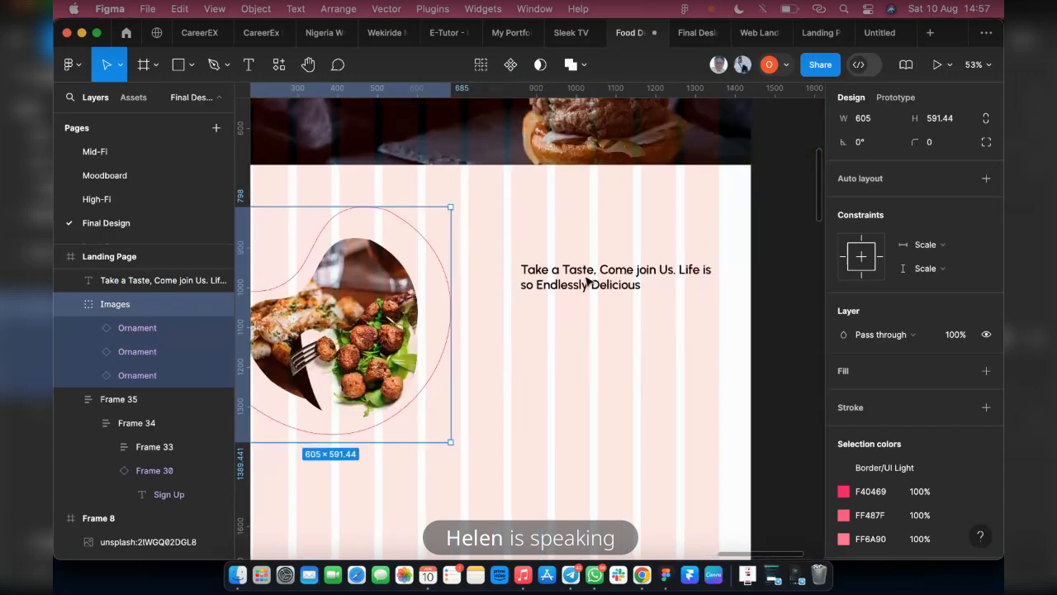
{"action": "left_click", "coordinate": [571, 276]}
{"action": "left_click_drag", "start_coordinate": [572, 275], "coordinate": [562, 265]}
Create a new text style named "Big Heading" from the 32-size heading text
{"action": "left_click", "coordinate": [985, 311]}
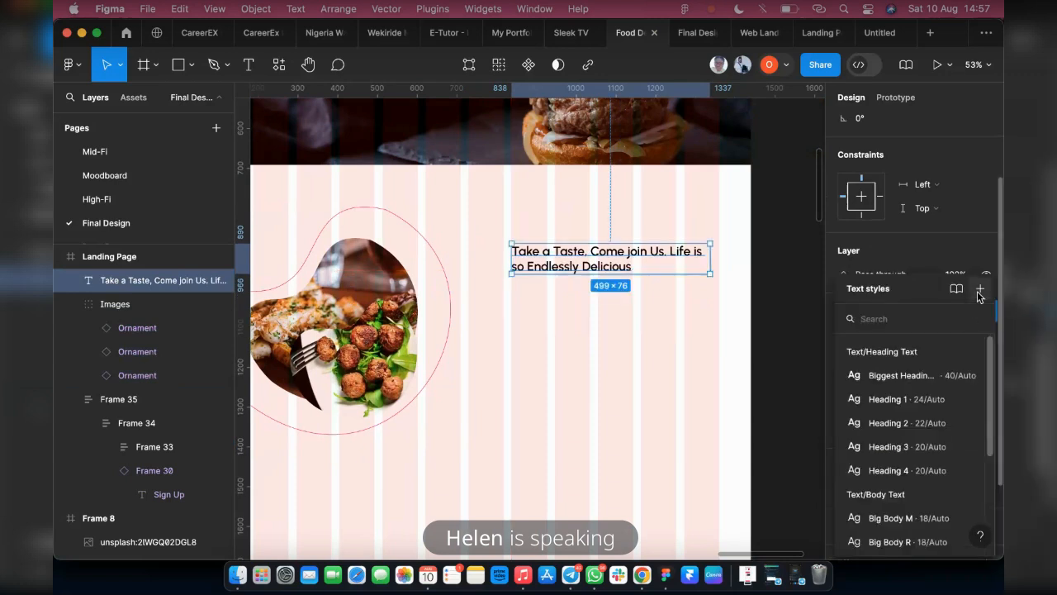
{"action": "left_click", "coordinate": [981, 288]}
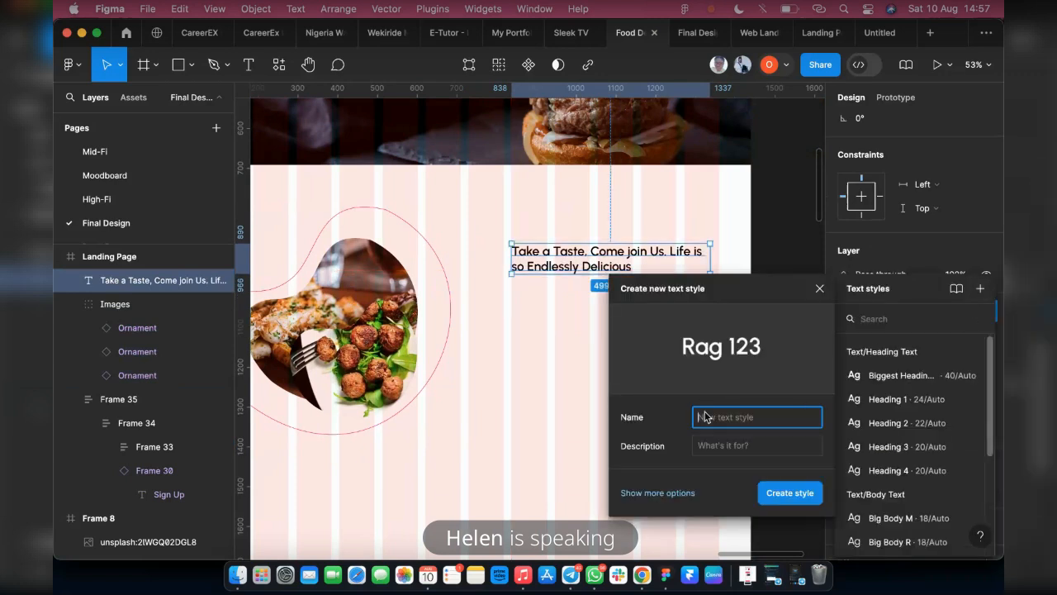
{"action": "type", "text": "B"}
{"action": "type", "text": "od"}
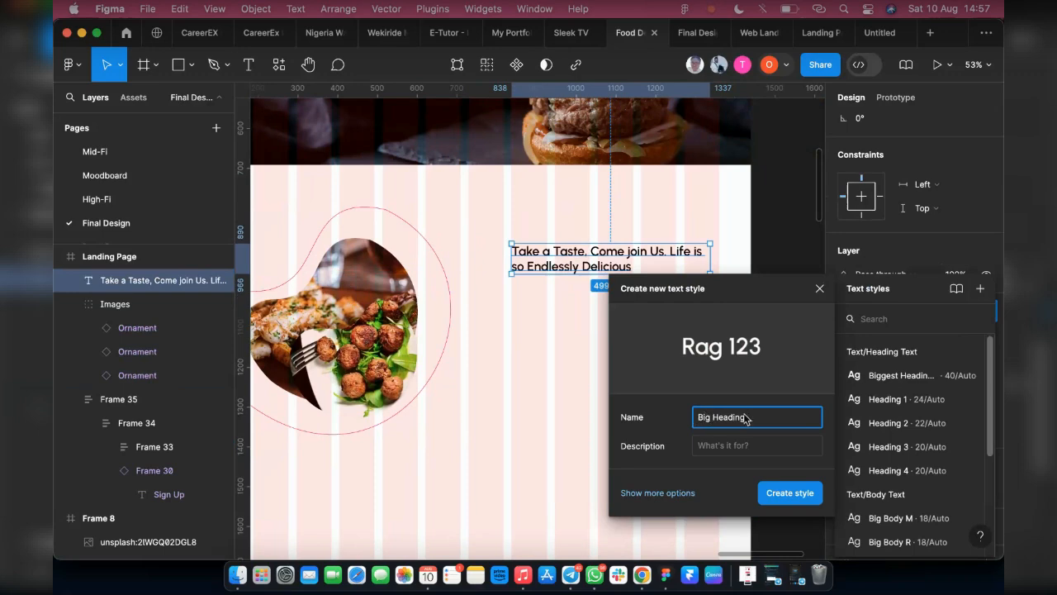
{"action": "left_click", "coordinate": [788, 493]}
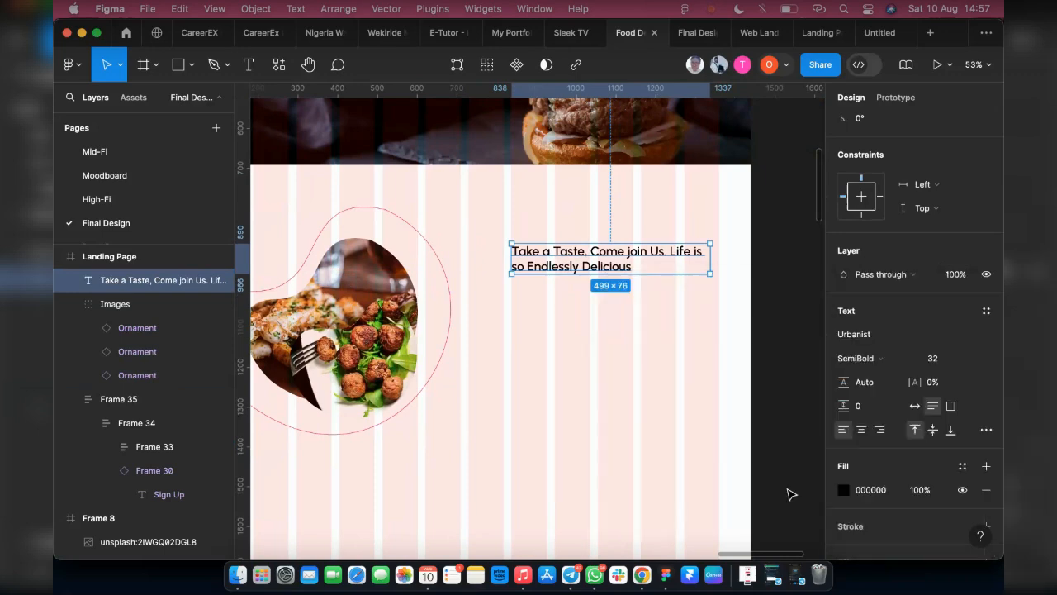
Move the Big Heading style into the Heading Text group, between the Biggest Heading style and Heading 1
{"action": "key", "text": "Escape"}
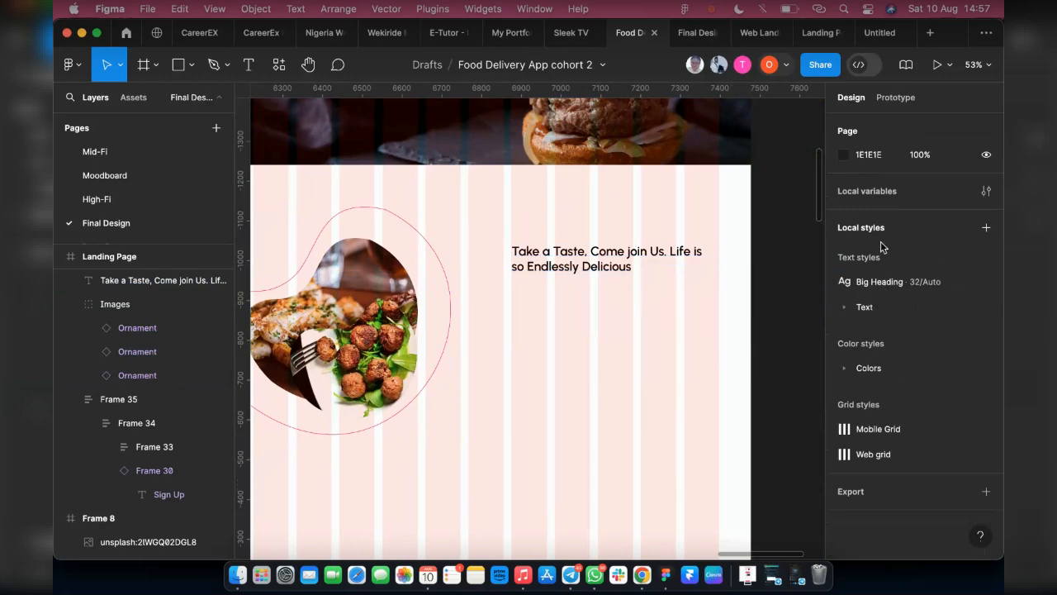
{"action": "left_click", "coordinate": [845, 308]}
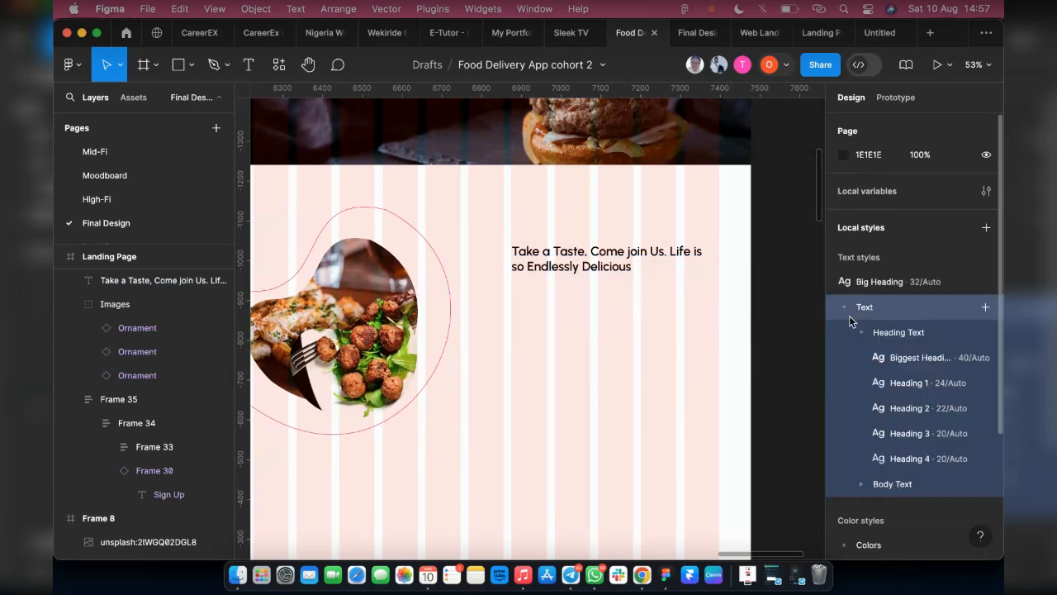
{"action": "left_click", "coordinate": [908, 283]}
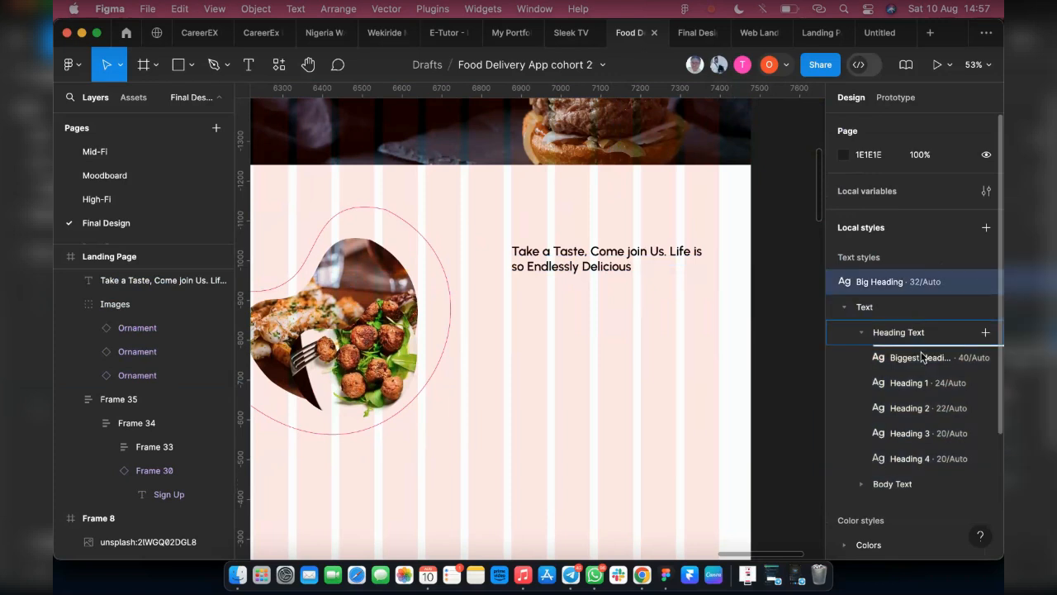
{"action": "left_click_drag", "start_coordinate": [954, 368], "coordinate": [957, 364]}
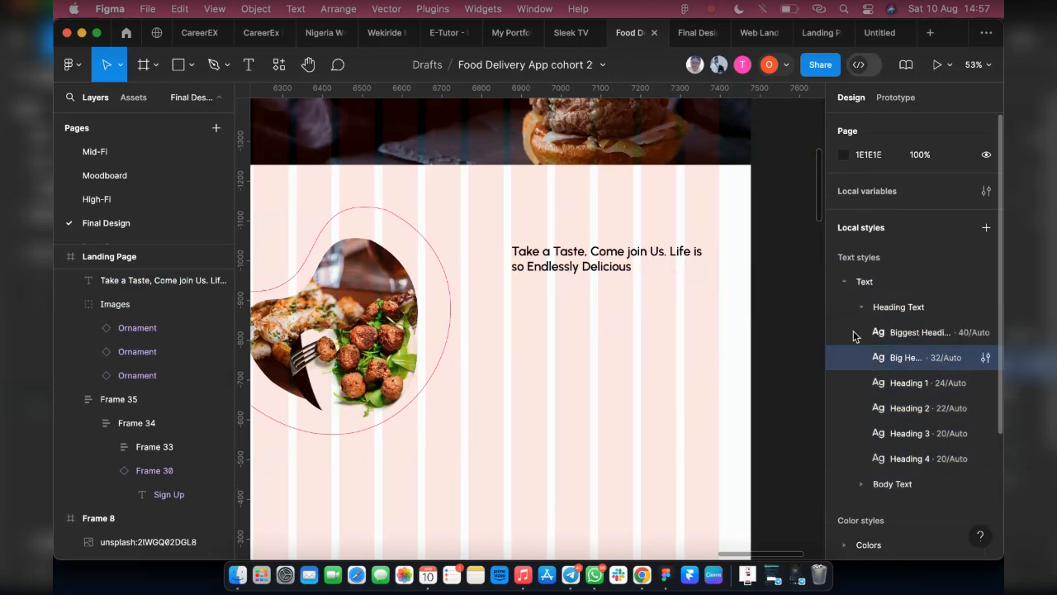
Apply the Black color style from Dark Colors to the "Take a Taste" heading's fill
{"action": "left_click", "coordinate": [560, 261]}
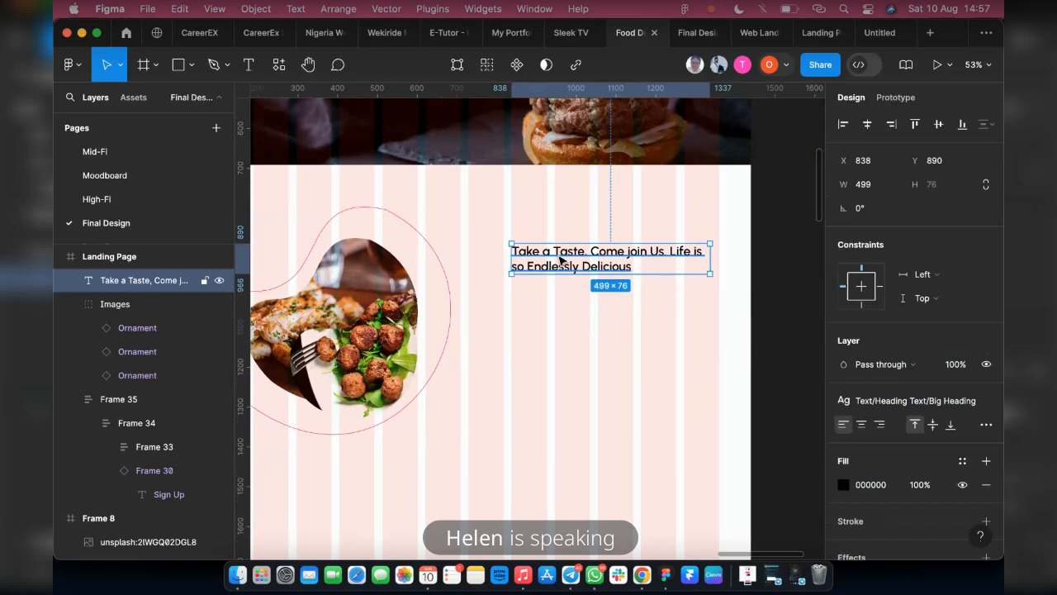
{"action": "scroll", "coordinate": [718, 314], "scroll_direction": "down", "scroll_amount": 1}
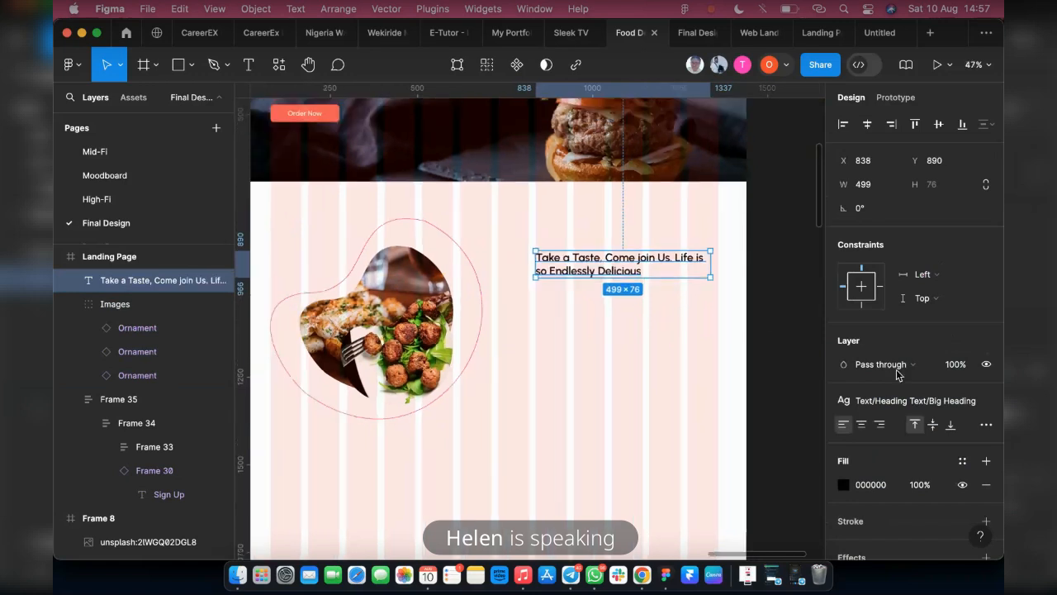
{"action": "left_click", "coordinate": [962, 460]}
{"action": "scroll", "coordinate": [715, 467], "scroll_direction": "down", "scroll_amount": 1}
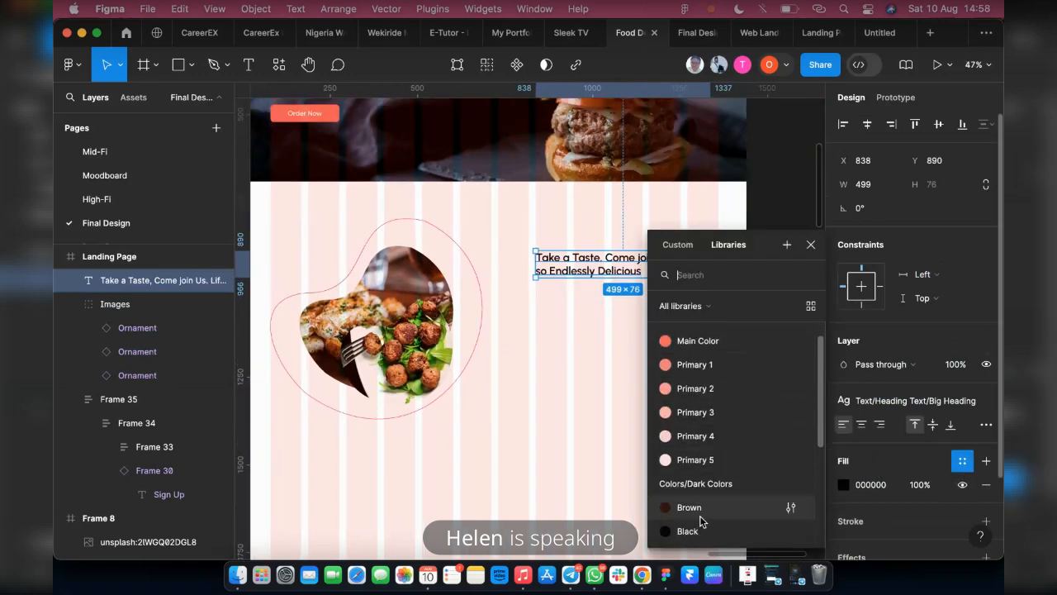
{"action": "left_click", "coordinate": [698, 531]}
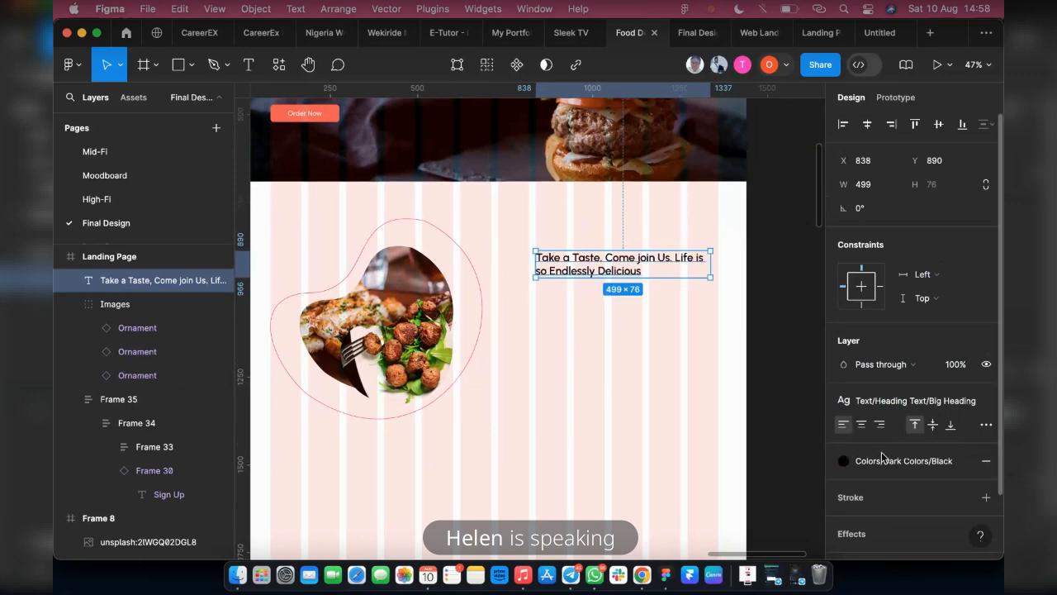
{"action": "scroll", "coordinate": [378, 231], "scroll_direction": "up", "scroll_amount": 3}
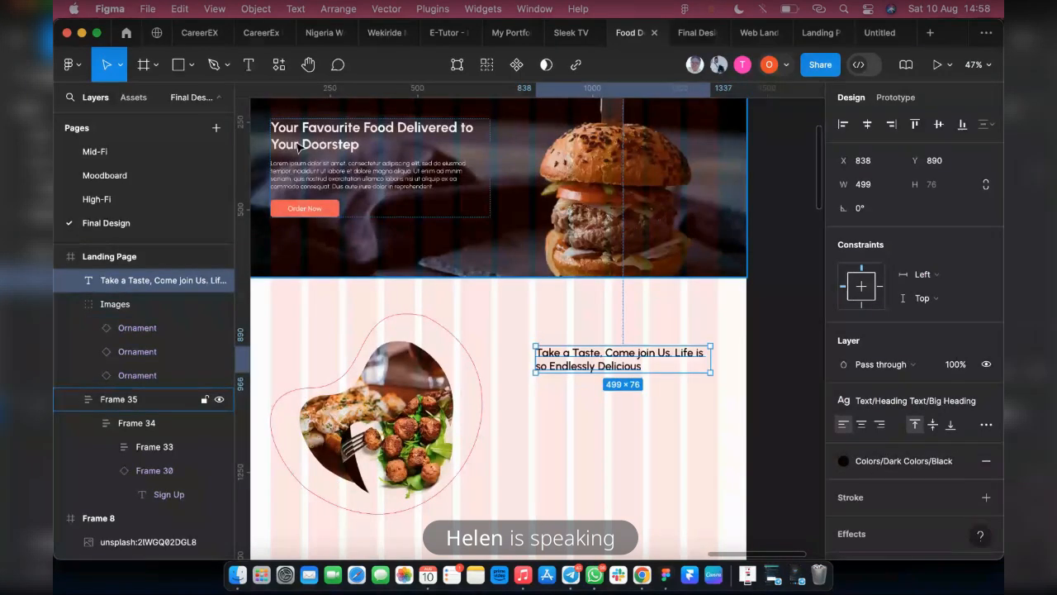
Apply the White Color style from Dark Colors to the hero heading and paragraph frame's selection color
{"action": "left_click", "coordinate": [328, 179]}
{"action": "left_click", "coordinate": [328, 179]}
{"action": "left_click", "coordinate": [328, 179]}
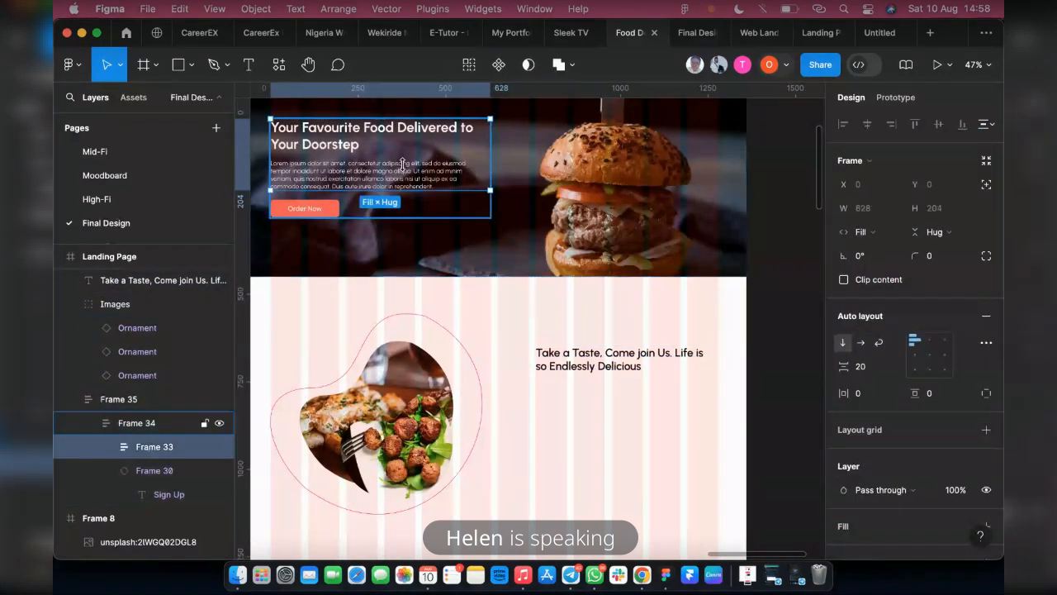
{"action": "scroll", "coordinate": [911, 468], "scroll_direction": "down", "scroll_amount": 5}
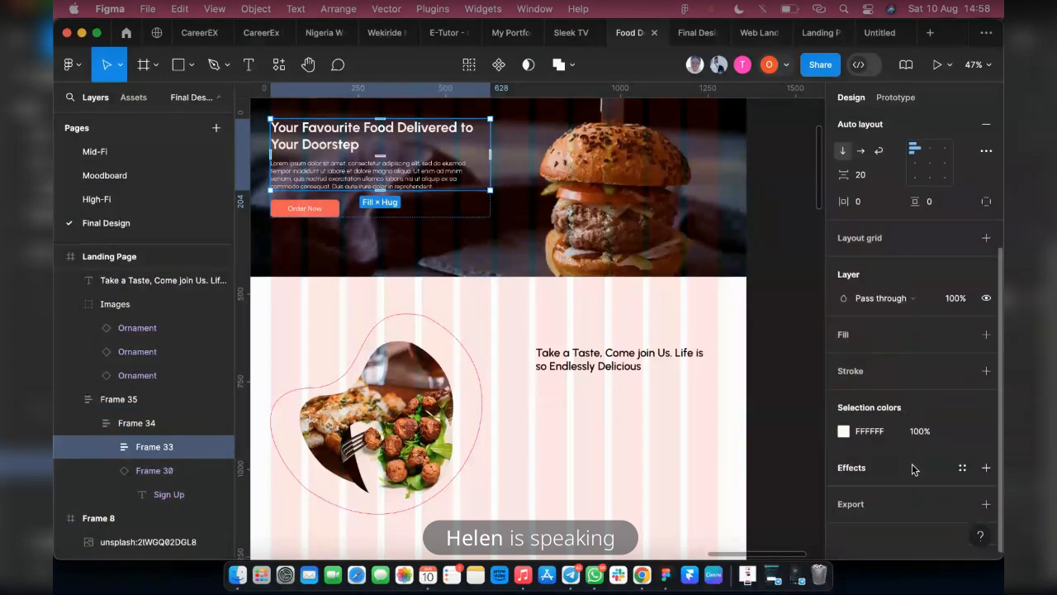
{"action": "left_click", "coordinate": [960, 430]}
{"action": "scroll", "coordinate": [700, 469], "scroll_direction": "down", "scroll_amount": 1}
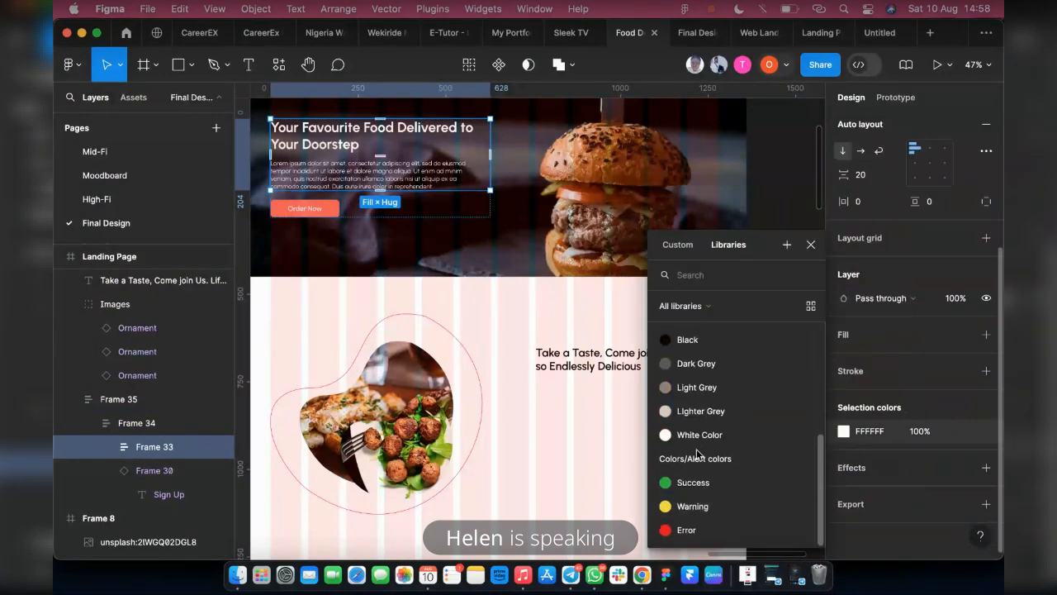
{"action": "left_click", "coordinate": [696, 440]}
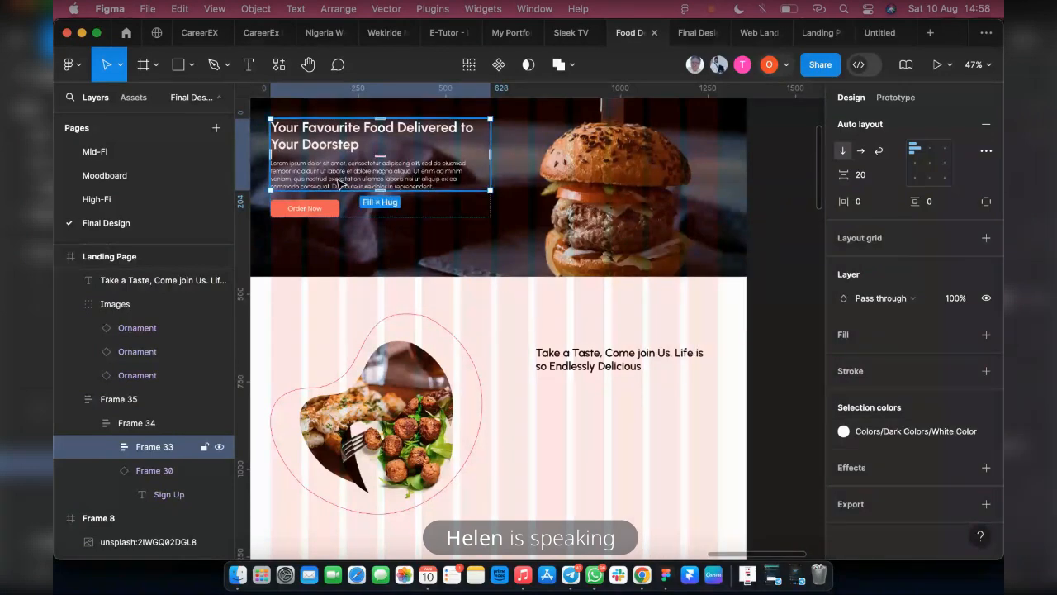
Duplicate the "Take a Taste" heading below itself at X 838, Y 1007 and replace its text with a Lorem ipsum paragraph
{"action": "left_click", "coordinate": [576, 280]}
{"action": "left_click", "coordinate": [572, 357]}
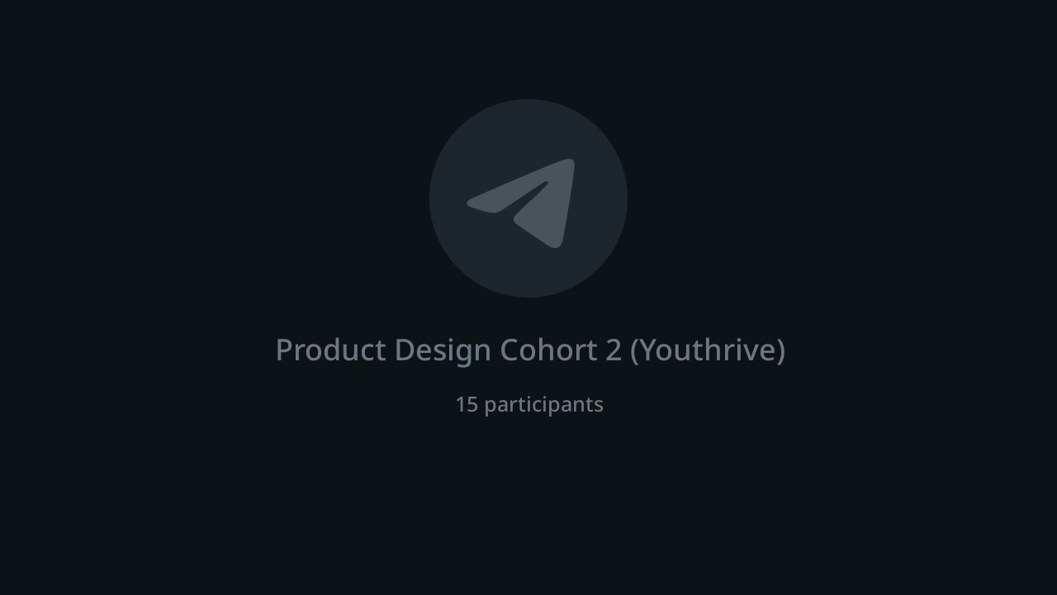
{"action": "key", "text": "Escape"}
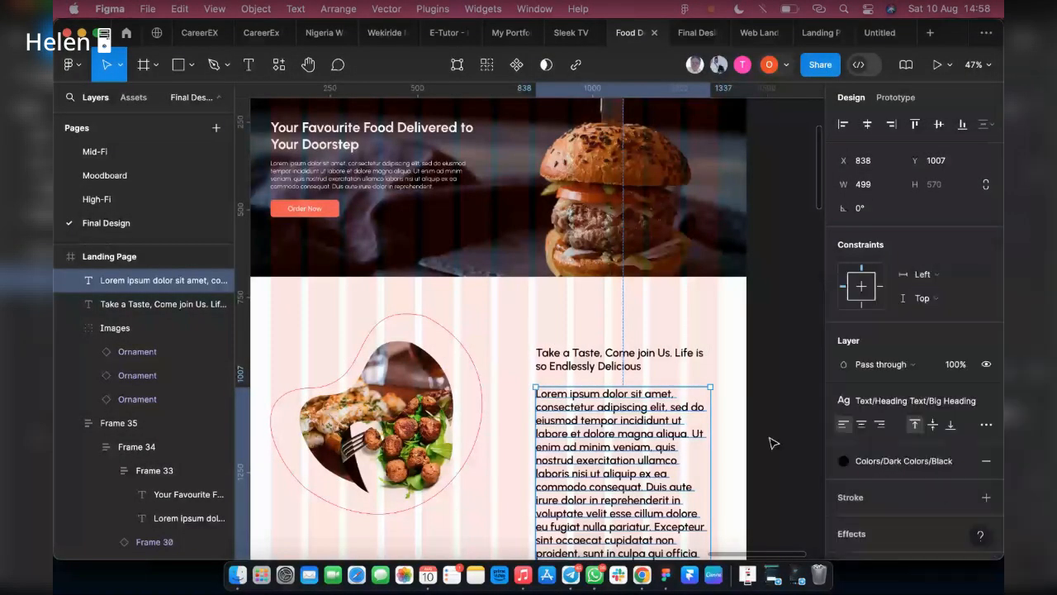
{"action": "left_click", "coordinate": [772, 442]}
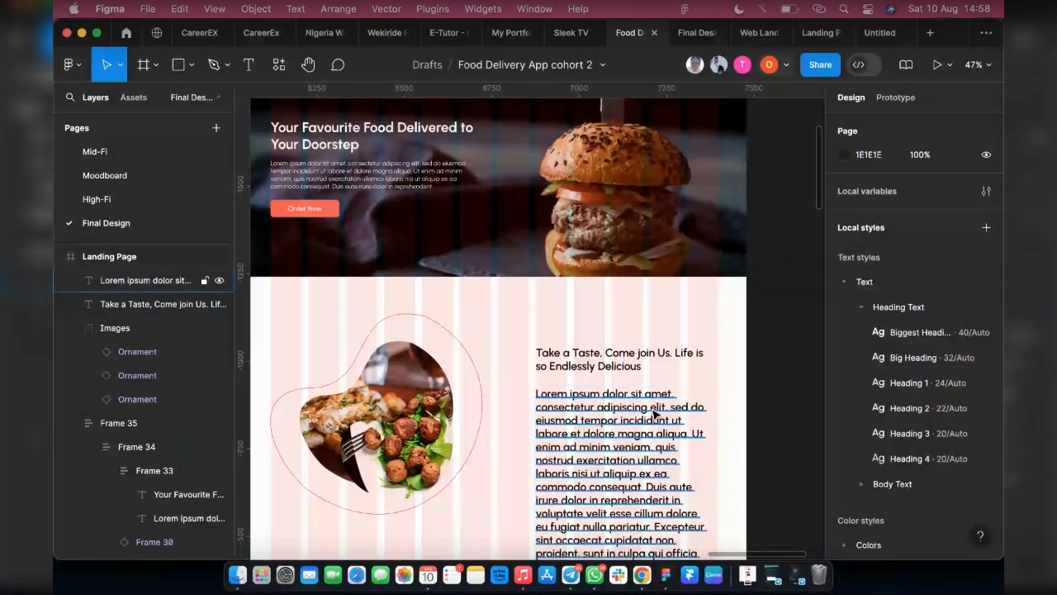
Apply the Big Body R text style to the Lorem ipsum paragraph under the "Take a Taste" heading
{"action": "left_click", "coordinate": [655, 411]}
{"action": "left_click", "coordinate": [905, 400]}
{"action": "left_click", "coordinate": [903, 460]}
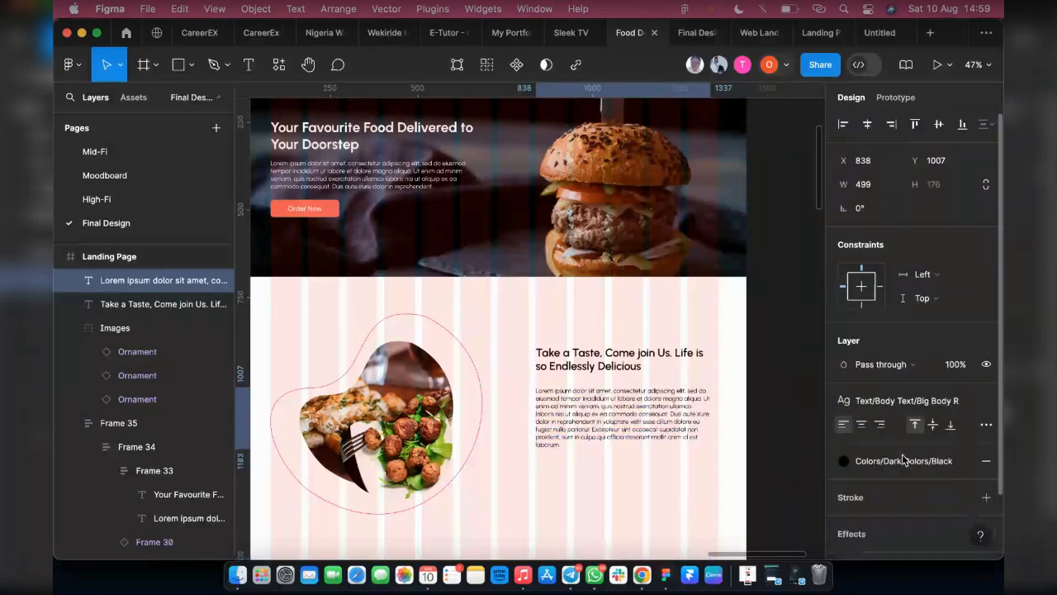
Move the paragraph up to Y 995, apply the Dark Grey color style to it, and compare it with the final design prototype
{"action": "scroll", "coordinate": [570, 427], "scroll_direction": "up", "scroll_amount": 1}
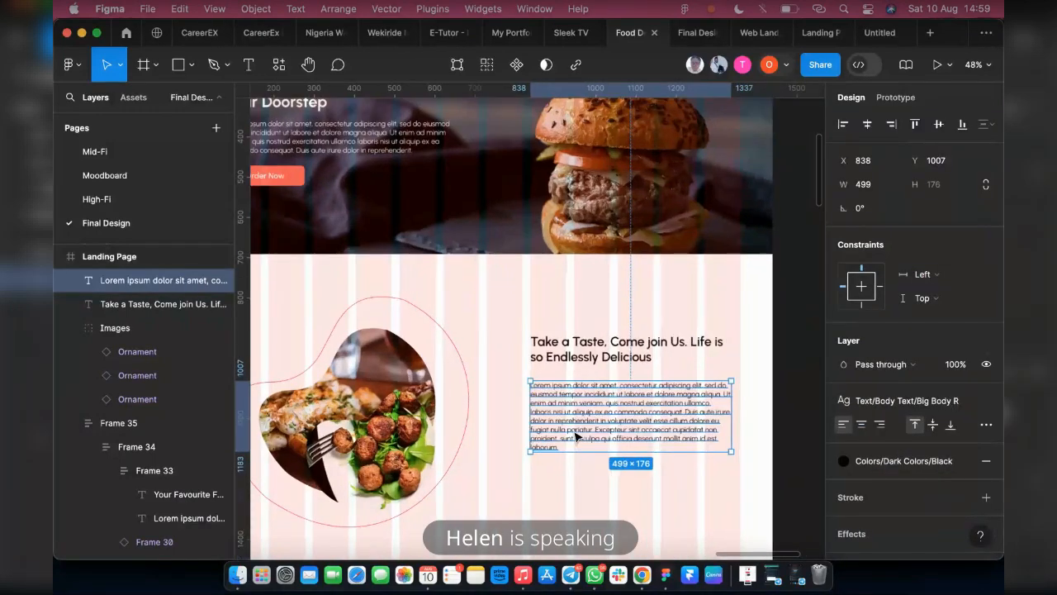
{"action": "scroll", "coordinate": [576, 436], "scroll_direction": "up", "scroll_amount": 5}
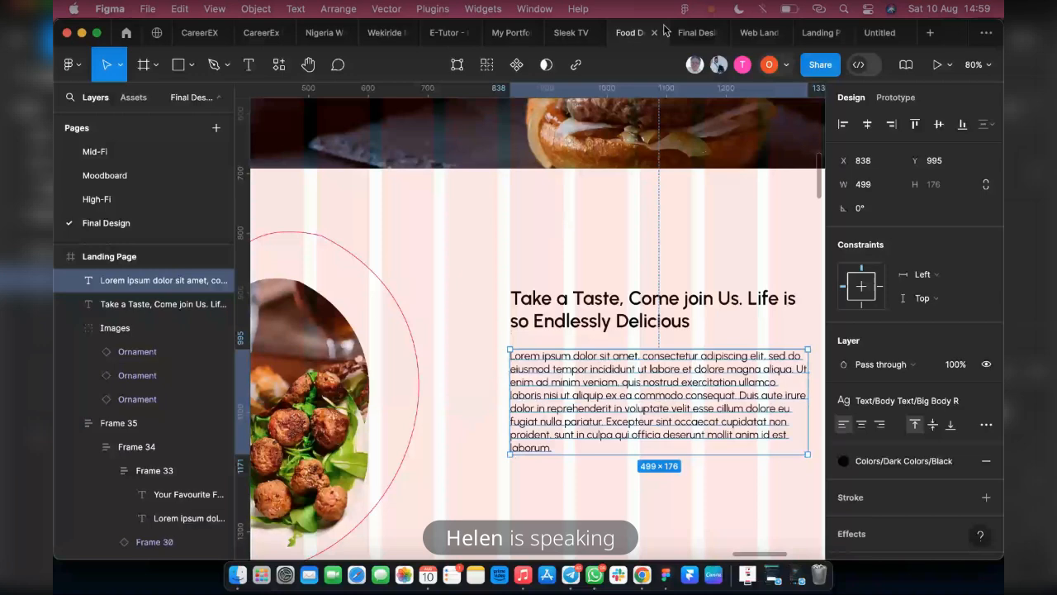
{"action": "left_click", "coordinate": [680, 31]}
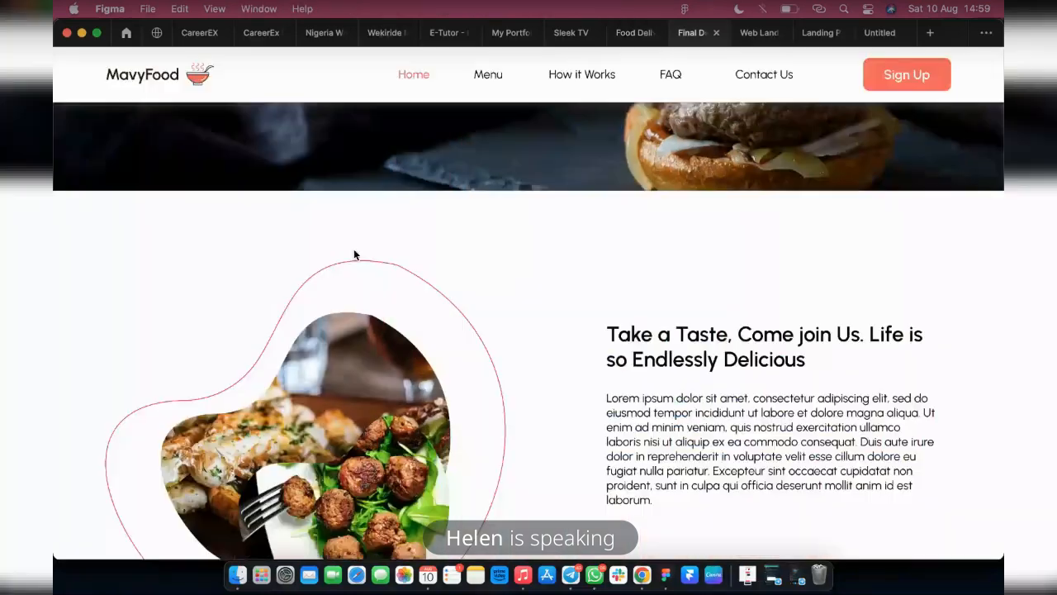
{"action": "left_click", "coordinate": [635, 33]}
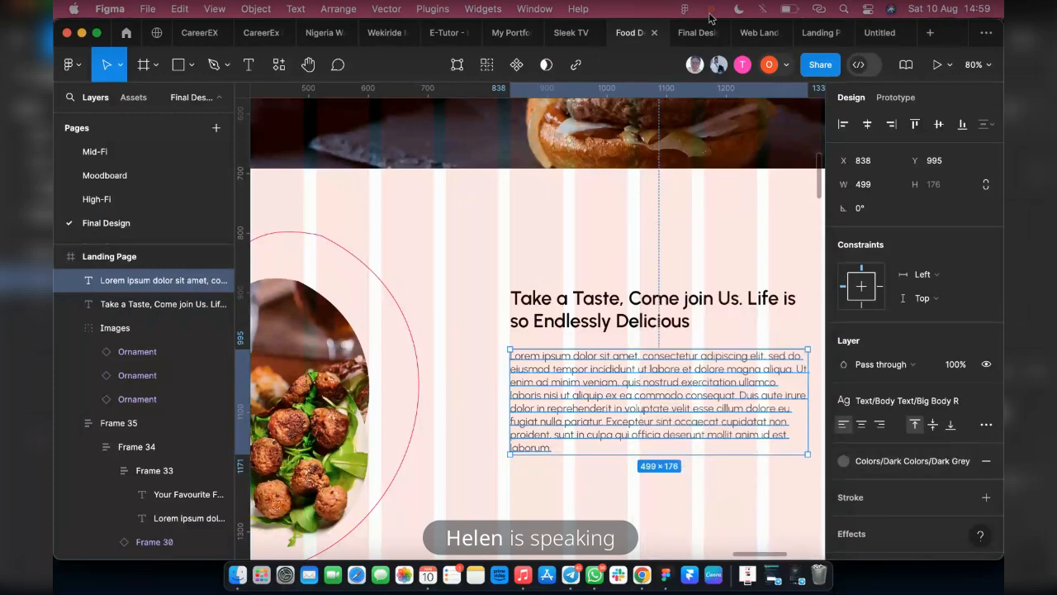
{"action": "left_click", "coordinate": [688, 33]}
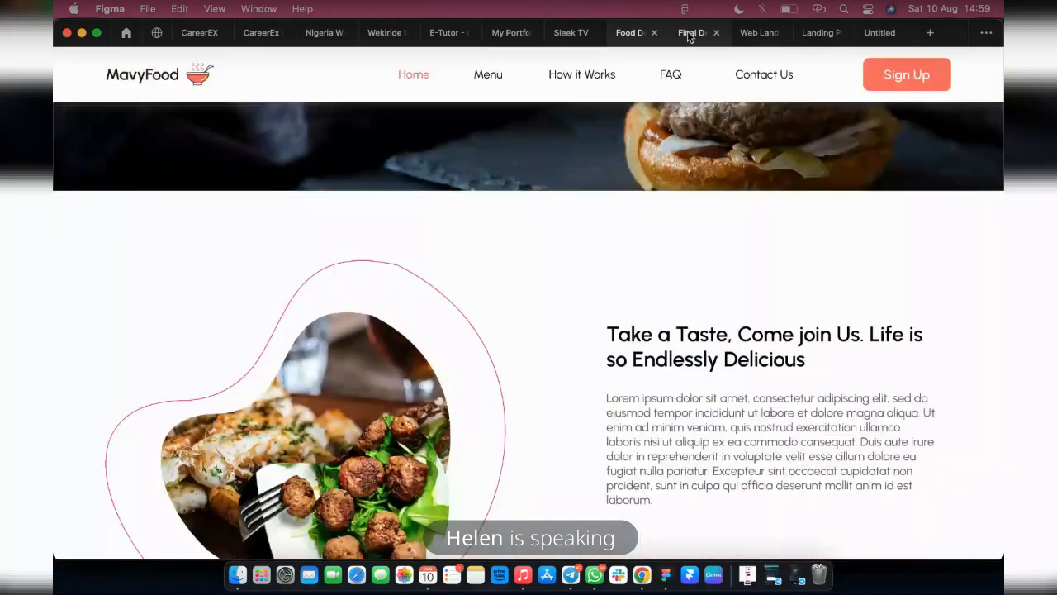
{"action": "left_click", "coordinate": [626, 33]}
Combine the "Take a Taste" heading and its paragraph into a vertical auto layout frame
{"action": "left_click", "coordinate": [576, 320], "text": "shift"}
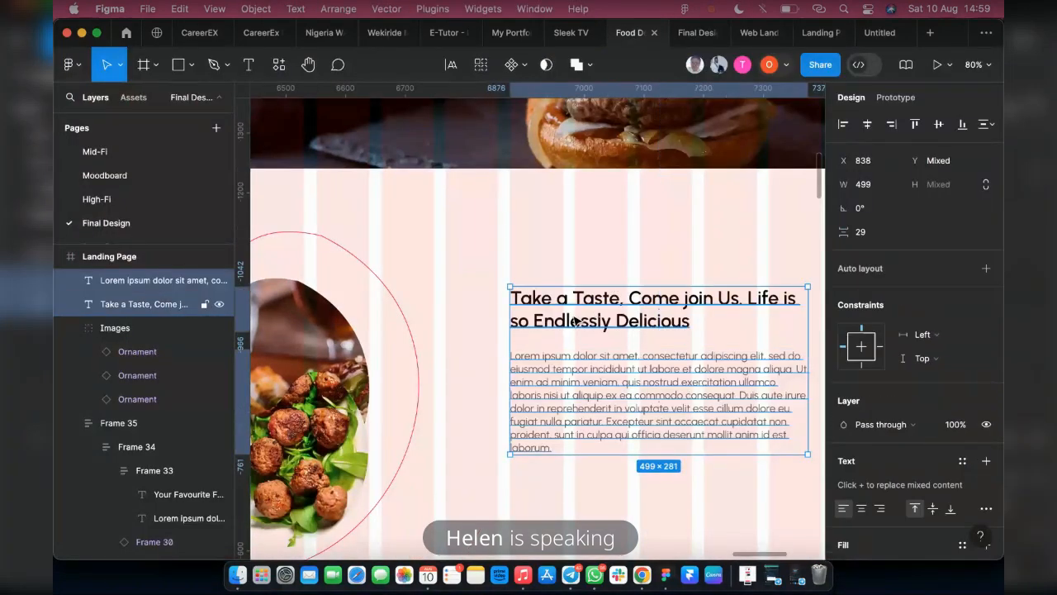
{"action": "key", "text": "shift+a"}
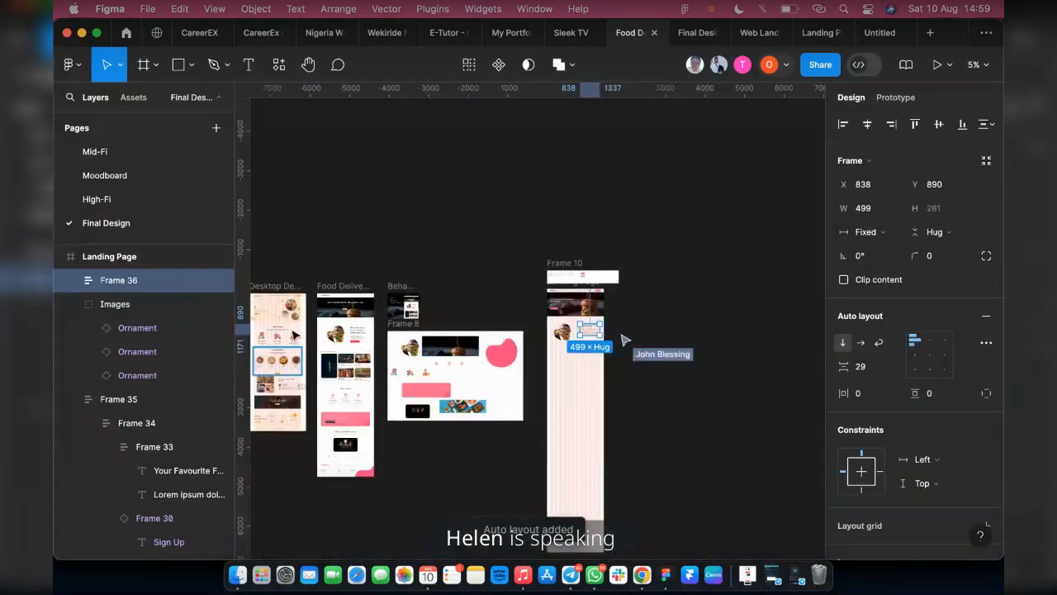
Check the reference landing page's taste section and search the Figma Community for "store badges"
{"action": "scroll", "coordinate": [321, 337], "scroll_direction": "up", "scroll_amount": 5}
{"action": "scroll", "coordinate": [393, 353], "scroll_direction": "up", "scroll_amount": 5}
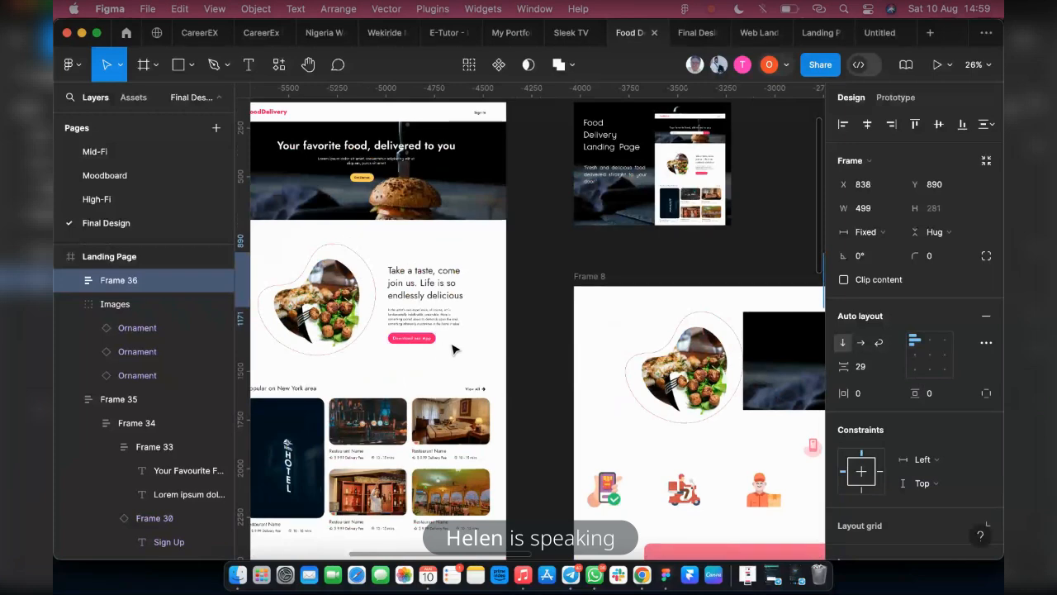
{"action": "scroll", "coordinate": [472, 336], "scroll_direction": "right", "scroll_amount": 10}
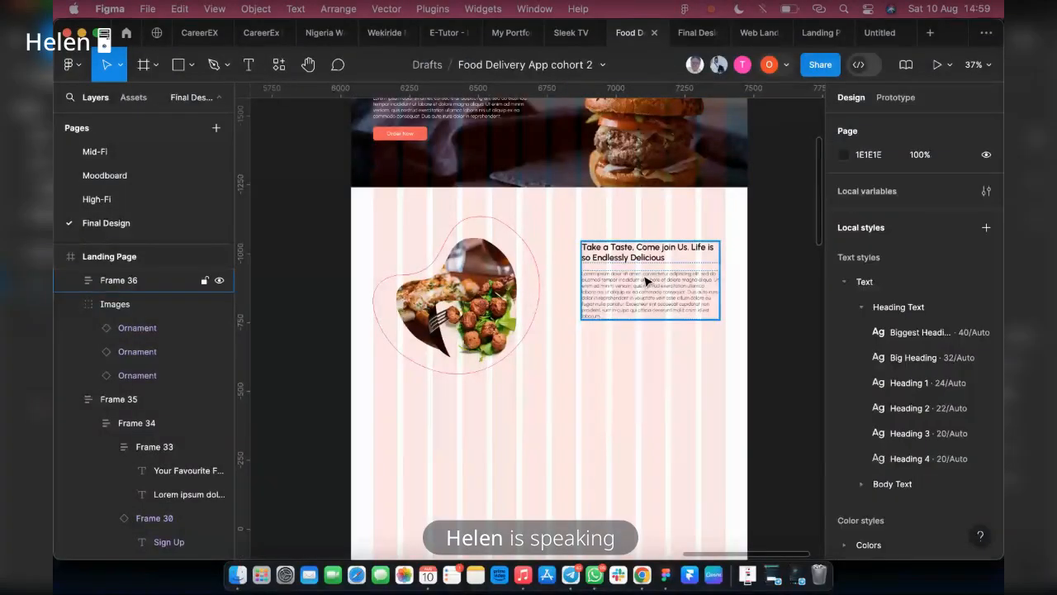
{"action": "left_click", "coordinate": [156, 35]}
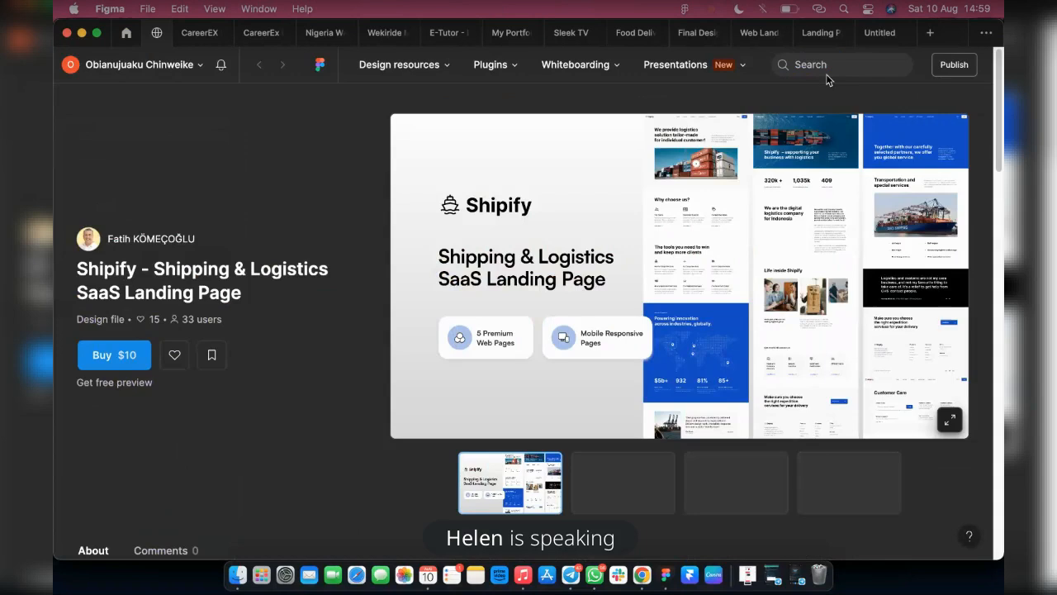
{"action": "left_click", "coordinate": [825, 66]}
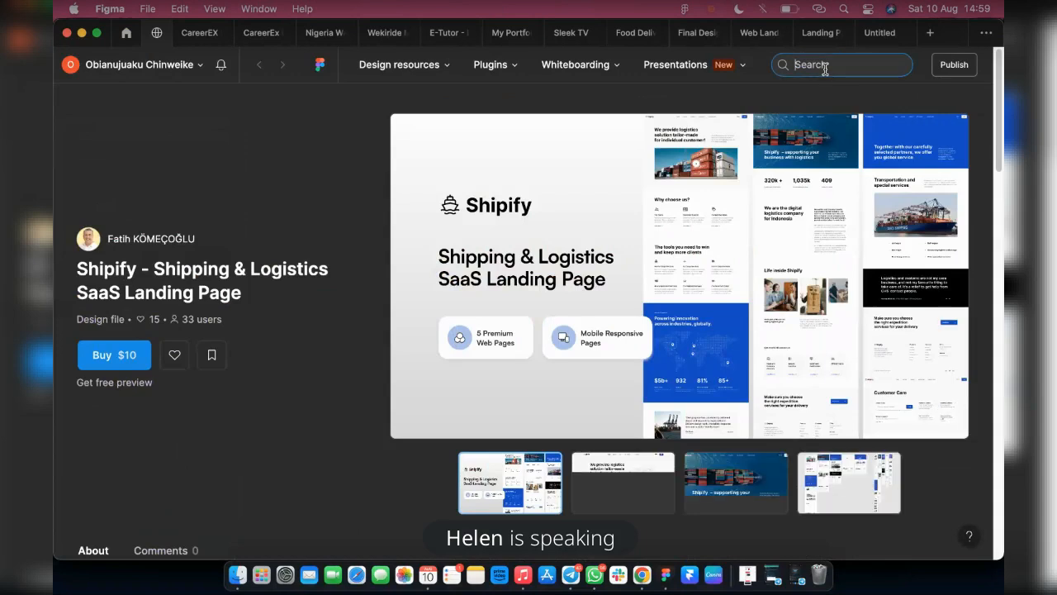
{"action": "type", "text": "store"}
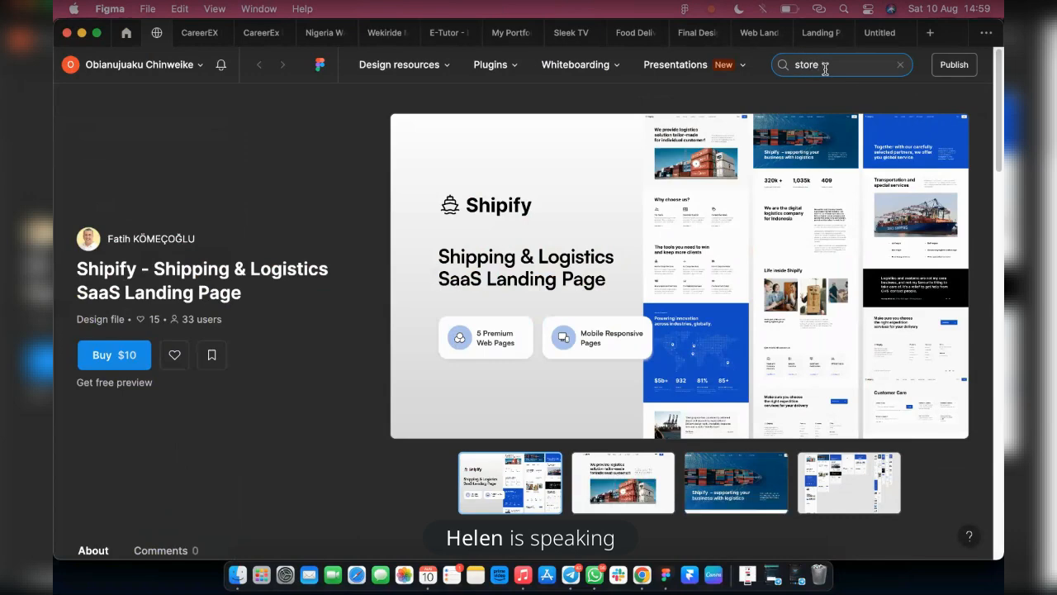
{"action": "type", "text": " badges"}
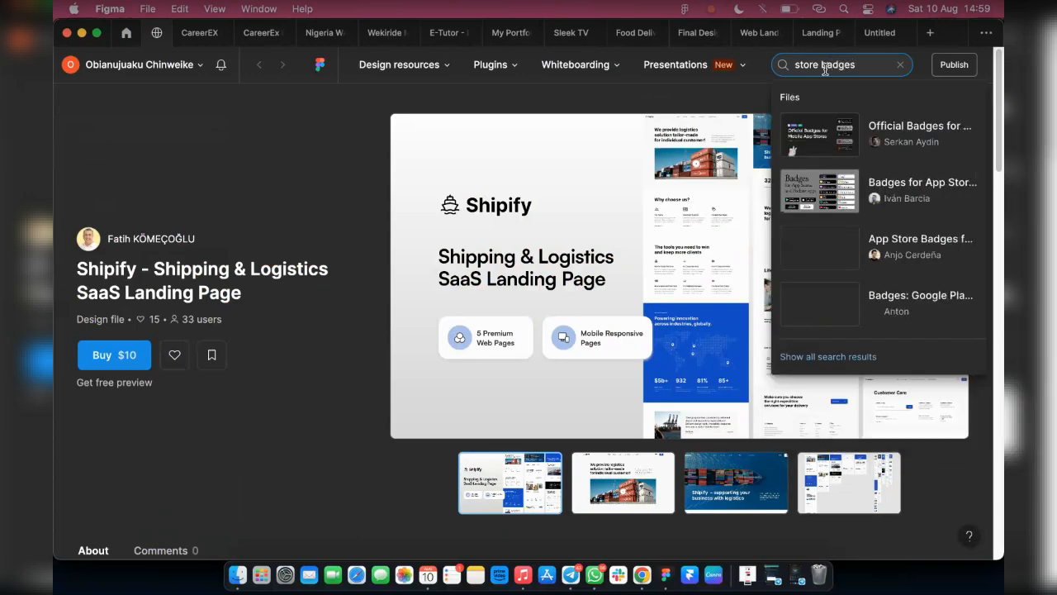
{"action": "key", "text": "Return"}
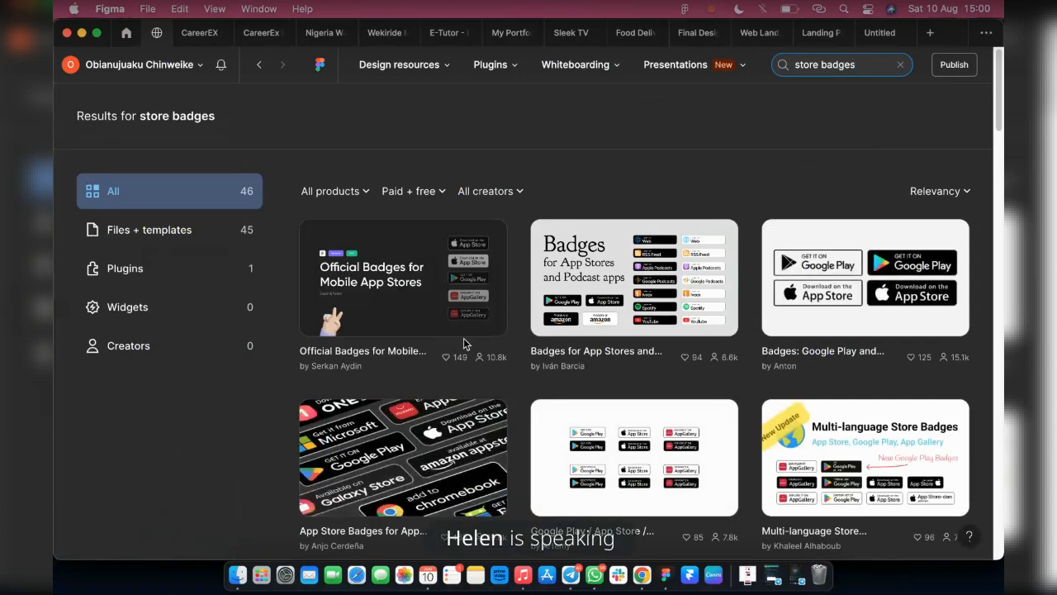
Open the community file "Badges: Google Play and App Store" as a new draft in the Dummy team
{"action": "left_click", "coordinate": [919, 275]}
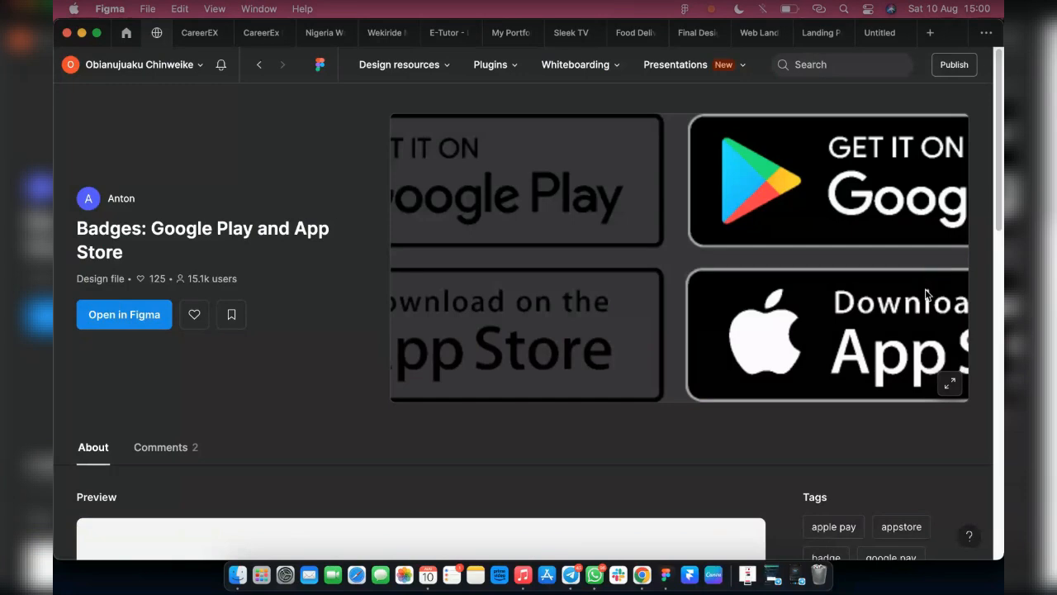
{"action": "left_click", "coordinate": [118, 311]}
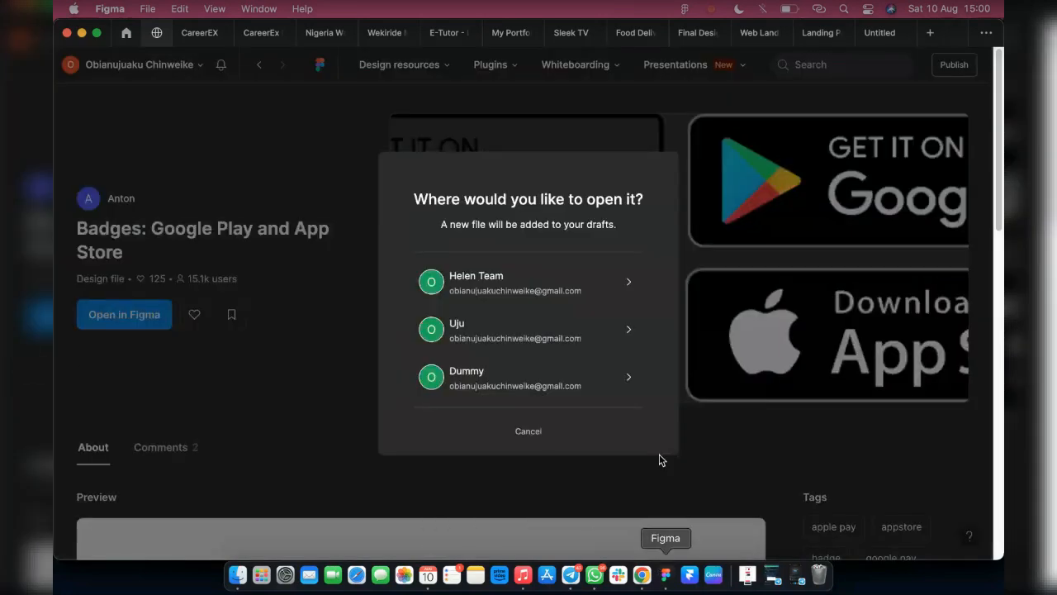
{"action": "left_click", "coordinate": [509, 387]}
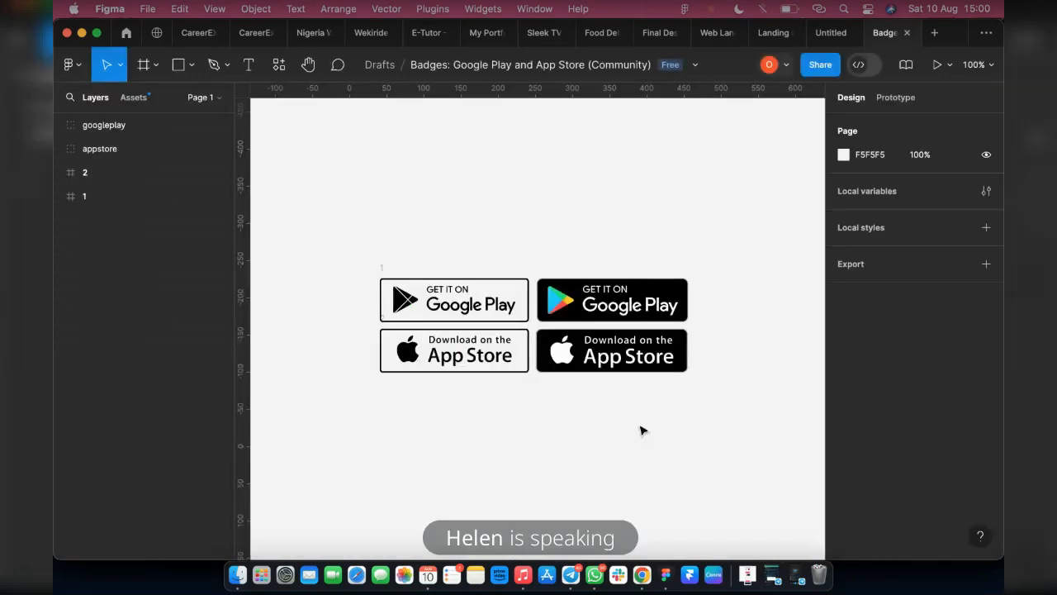
Copy the black Google Play and App Store badges into the landing page and place them below the paragraph, about X 791, Y 1291
{"action": "left_click", "coordinate": [611, 310]}
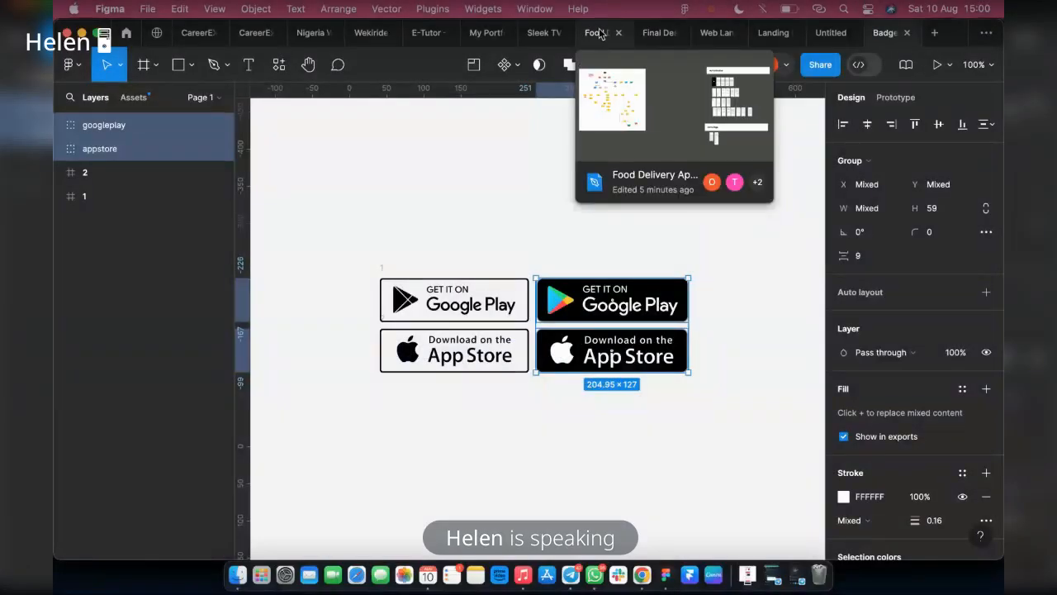
{"action": "left_click", "coordinate": [588, 33]}
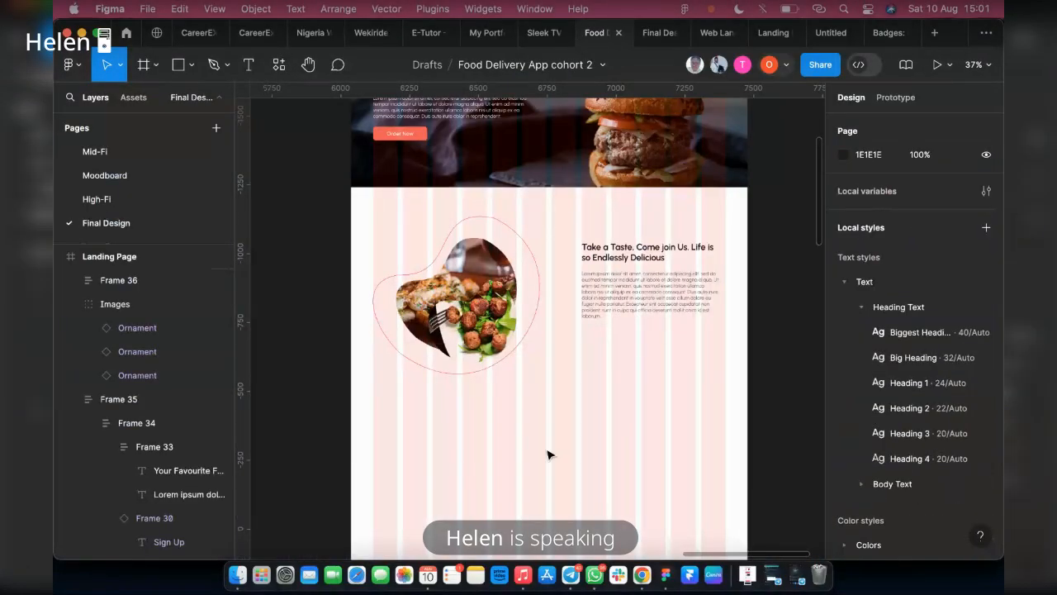
{"action": "key", "text": "cmd+v"}
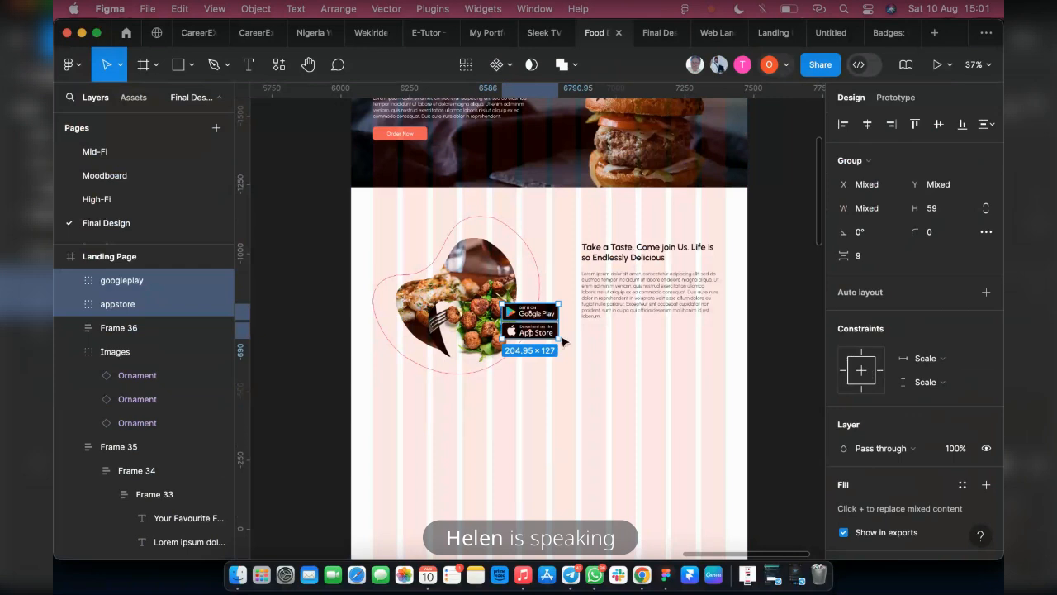
{"action": "left_click_drag", "start_coordinate": [541, 334], "coordinate": [607, 381]}
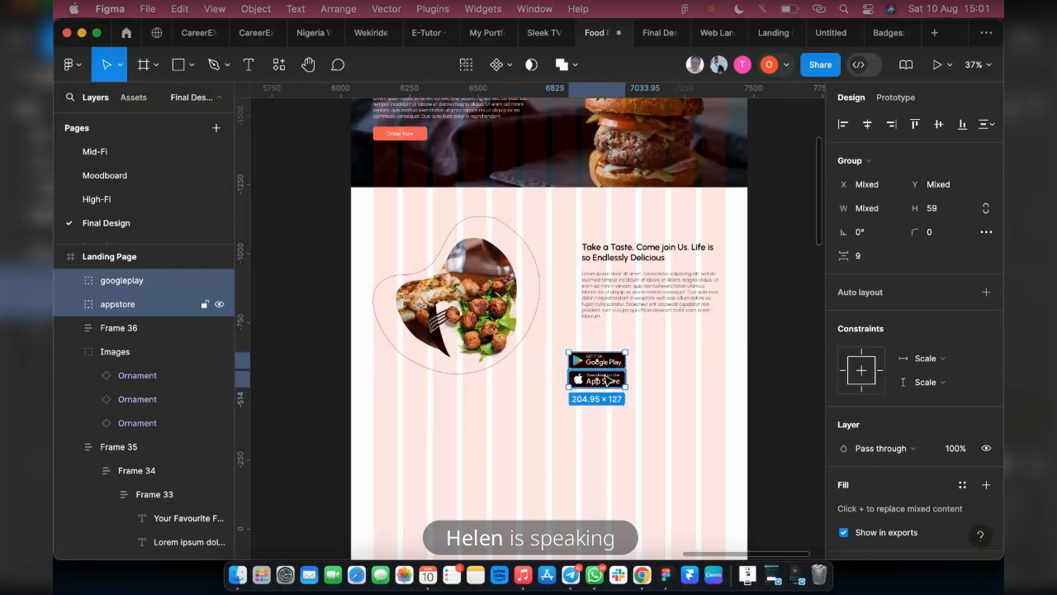
Wrap the two store badges in an auto layout frame with a horizontal direction
{"action": "key", "text": "shift+a"}
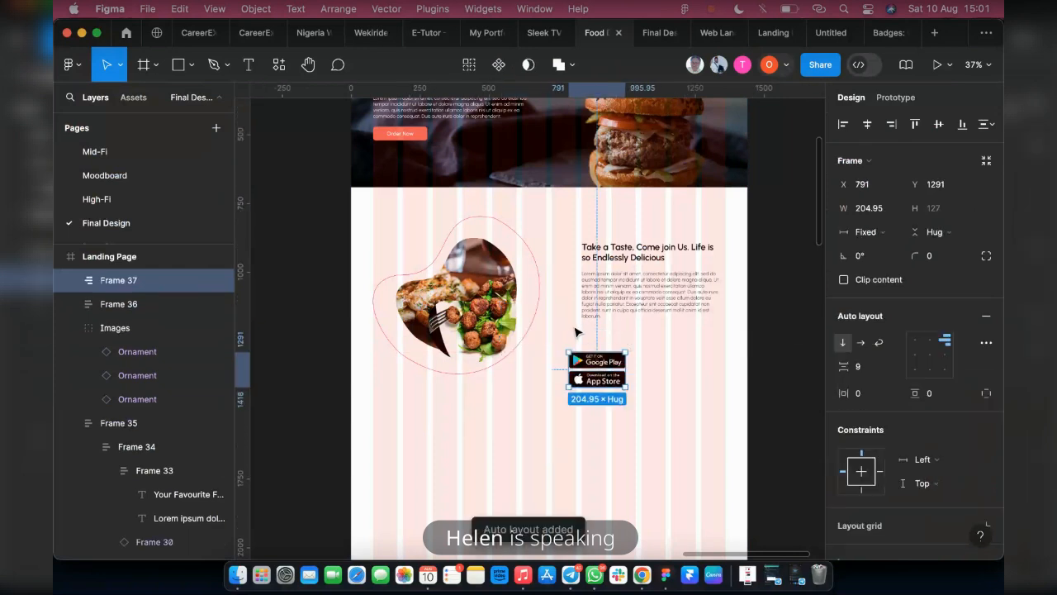
{"action": "left_click", "coordinate": [861, 344]}
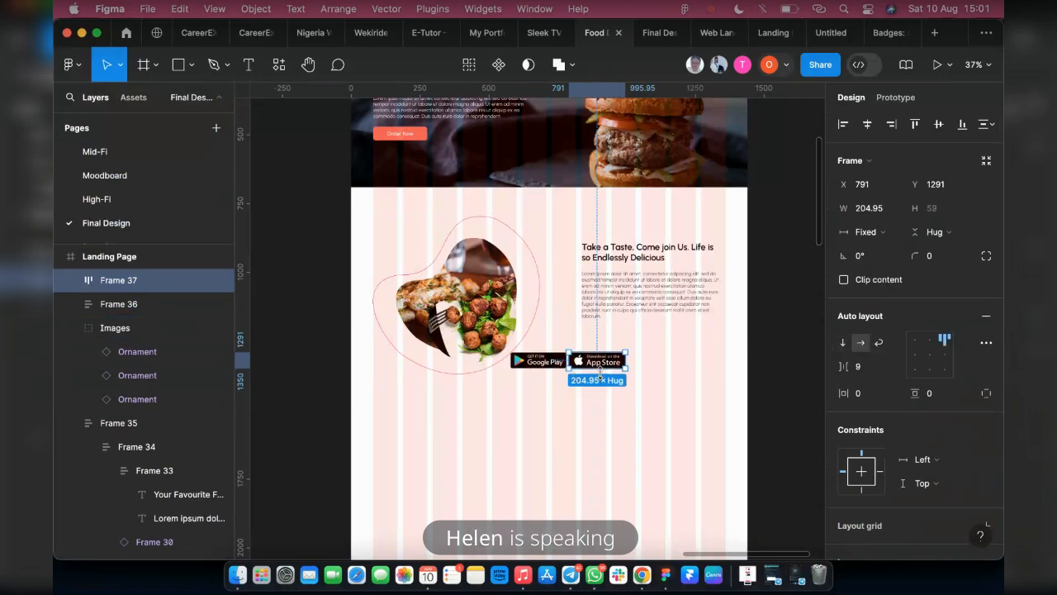
Widen the badges frame to 417 to enclose both badges and move it under the paragraph at X 838, Y 1208
{"action": "scroll", "coordinate": [601, 374], "scroll_direction": "up", "scroll_amount": 5}
{"action": "double_click", "coordinate": [529, 353]}
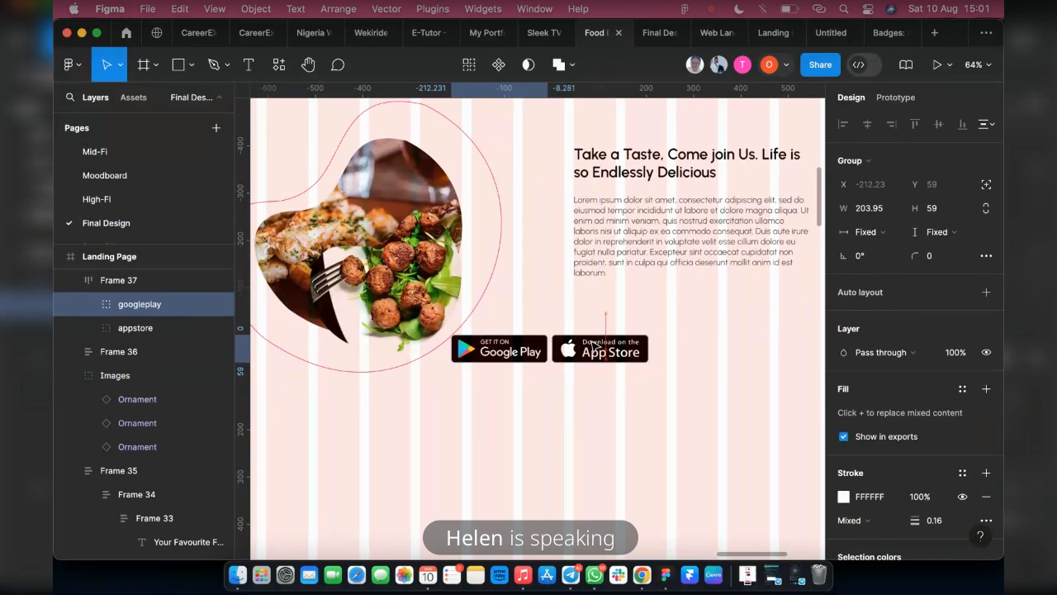
{"action": "left_click", "coordinate": [118, 280]}
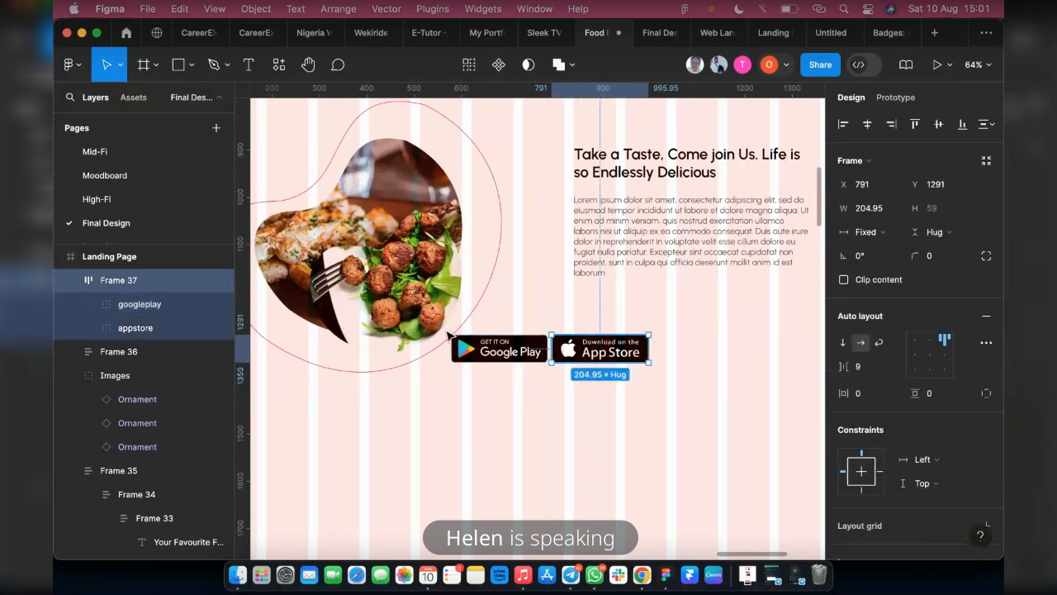
{"action": "left_click_drag", "start_coordinate": [549, 345], "coordinate": [451, 342]}
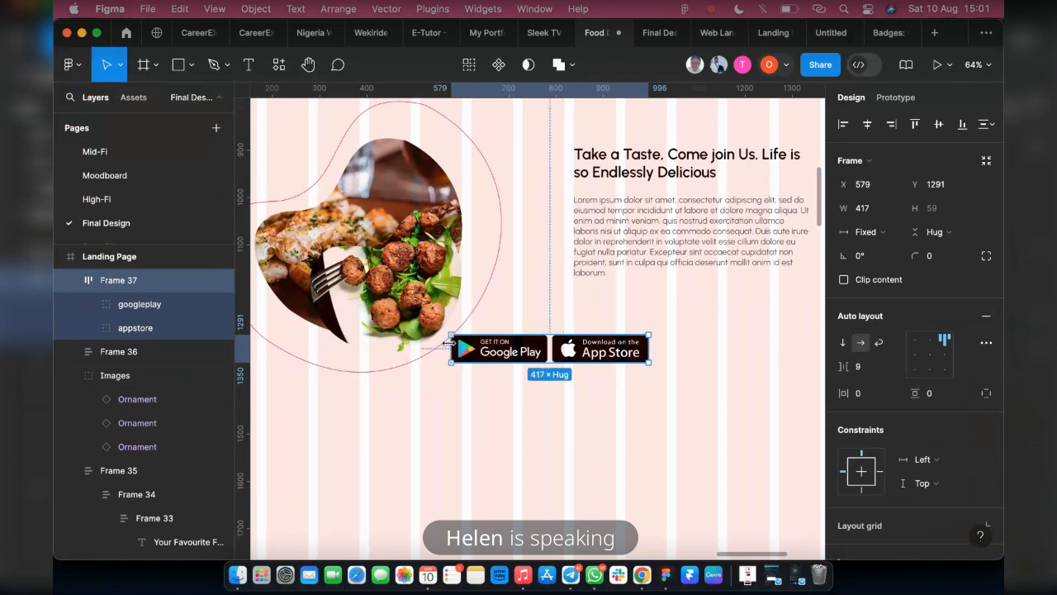
{"action": "left_click_drag", "start_coordinate": [513, 352], "coordinate": [636, 314]}
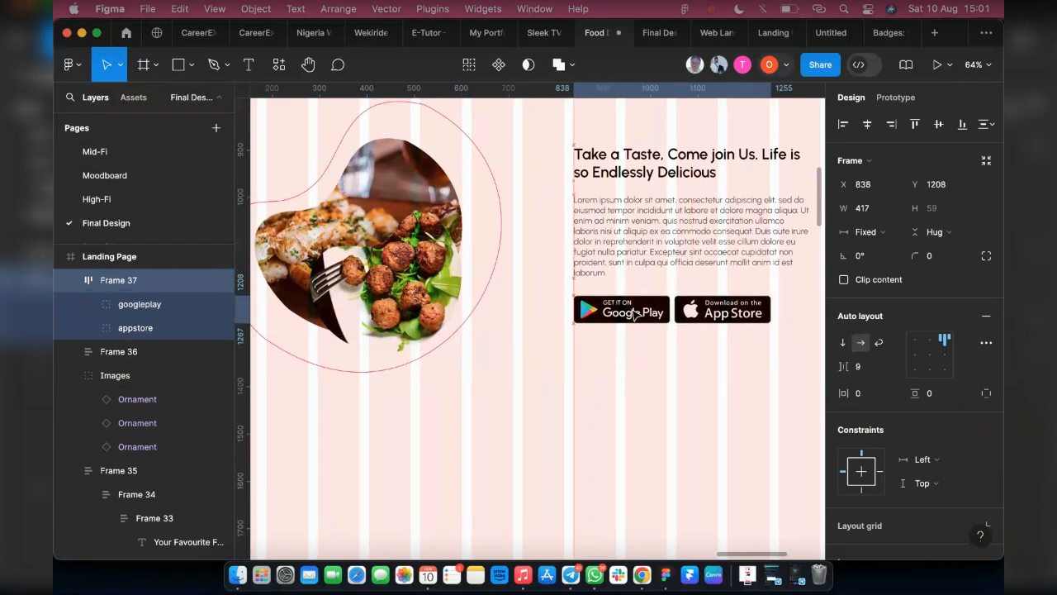
Wrap the heading-and-paragraph frame and the store badges frame together in a vertical auto layout frame
{"action": "scroll", "coordinate": [651, 356], "scroll_direction": "down", "scroll_amount": 3}
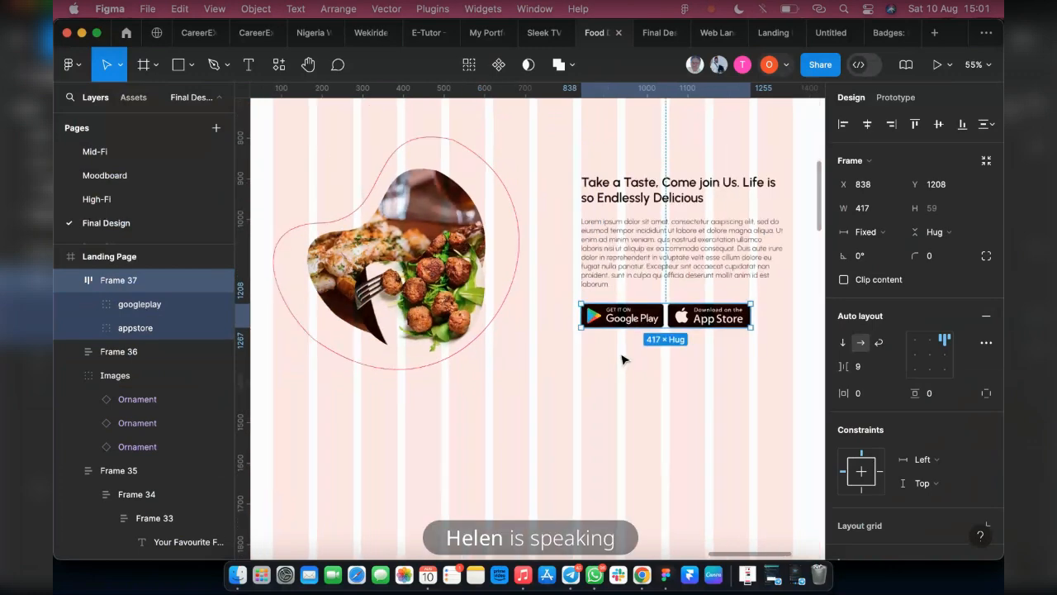
{"action": "left_click", "coordinate": [660, 252], "text": "shift"}
{"action": "key", "text": "shift+a"}
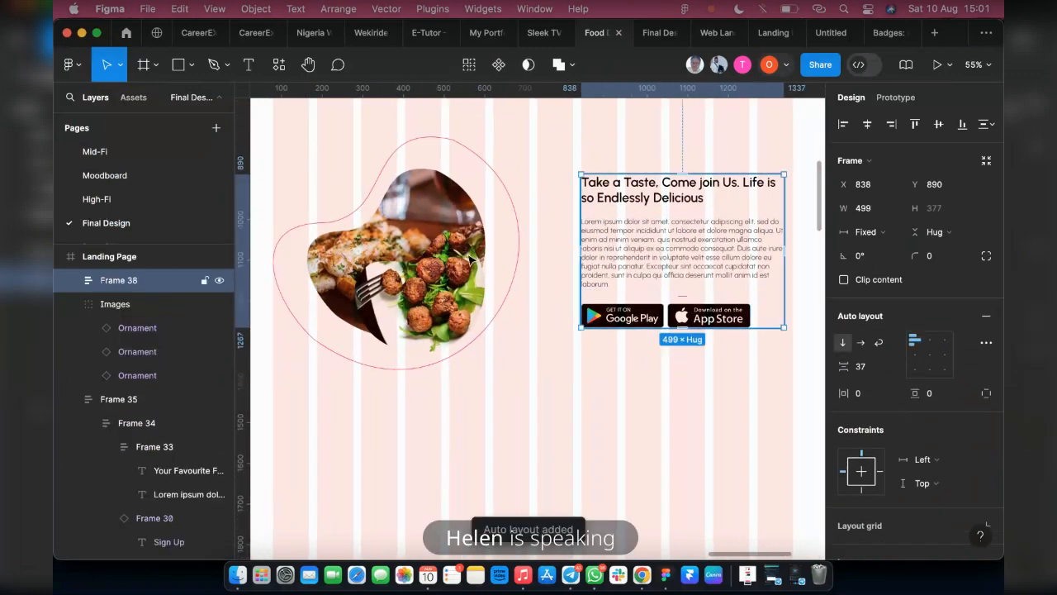
Combine the food image group and the text-and-badges frame in a horizontal auto layout frame and widen it to 1280
{"action": "left_click", "coordinate": [452, 258], "text": "shift"}
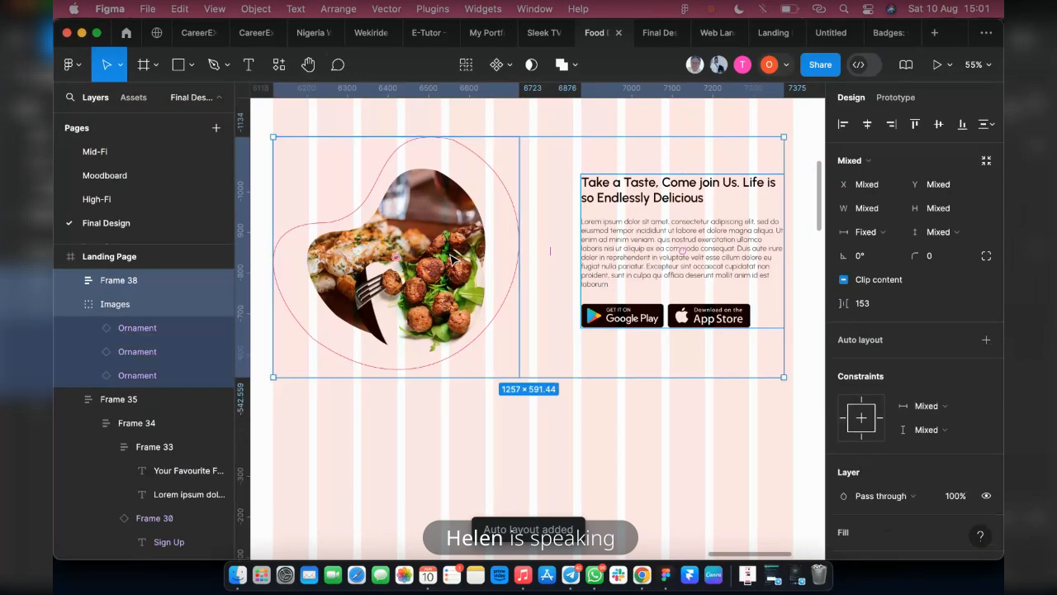
{"action": "key", "text": "shift+a"}
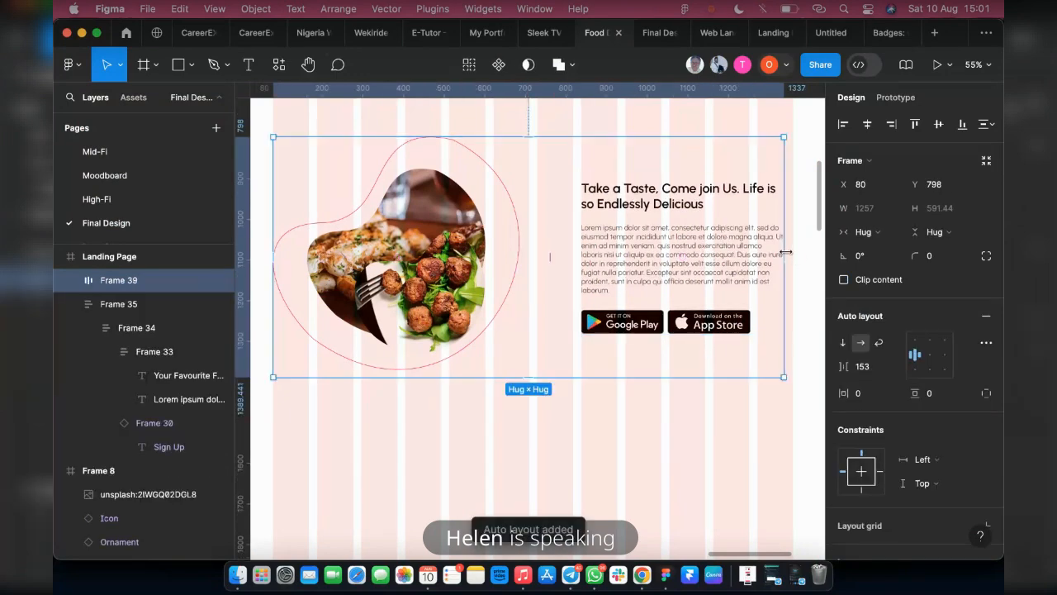
{"action": "left_click_drag", "start_coordinate": [785, 251], "coordinate": [792, 252]}
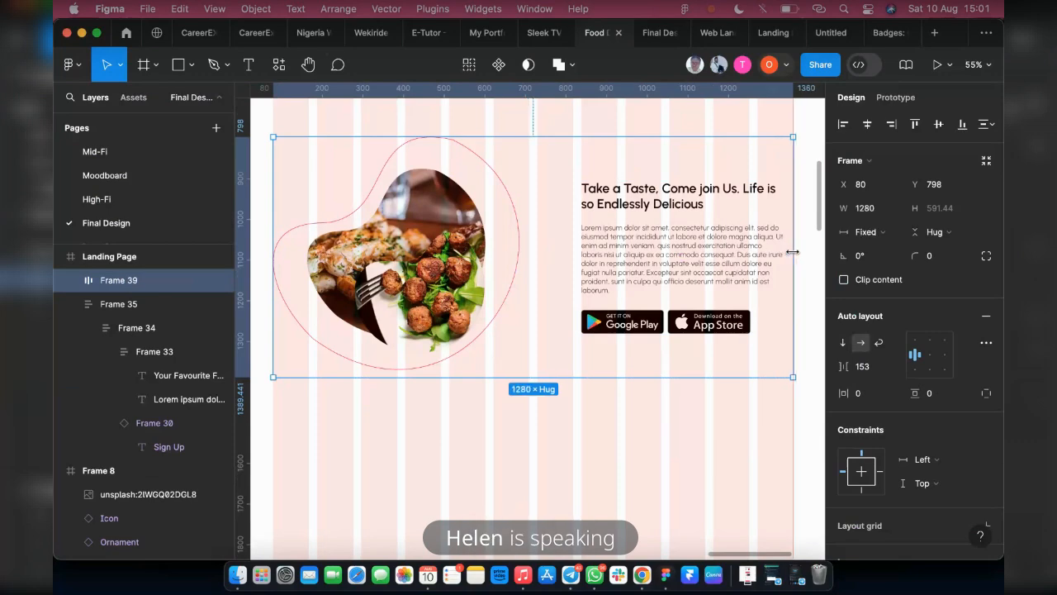
Wrap the section in an outer auto layout frame stretched to X 0 and width 1440, with its content aligned top center
{"action": "left_click", "coordinate": [648, 33]}
{"action": "scroll", "coordinate": [552, 337], "scroll_direction": "down", "scroll_amount": 1}
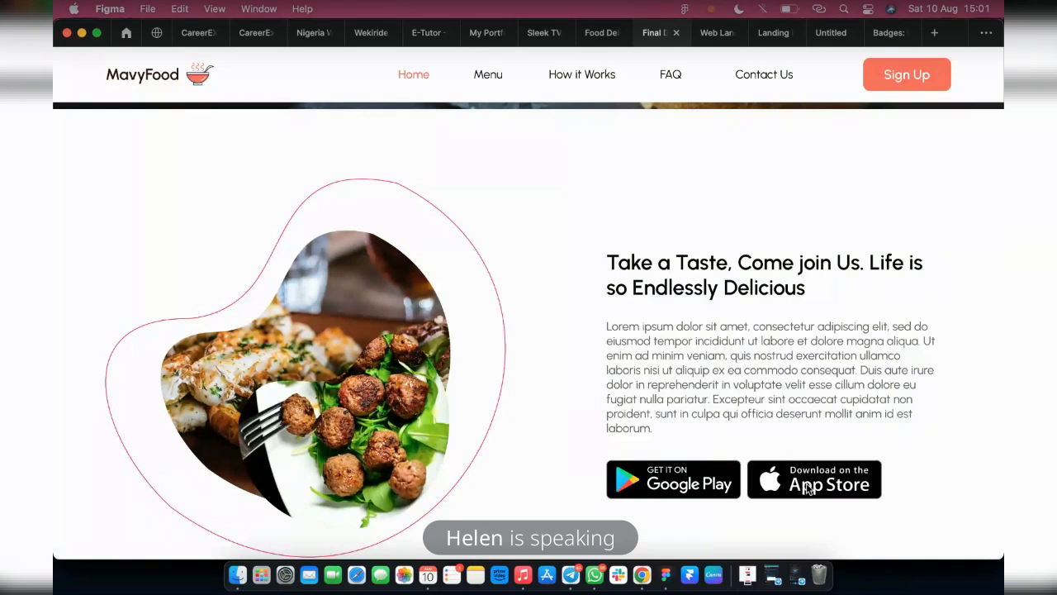
{"action": "left_click", "coordinate": [588, 33]}
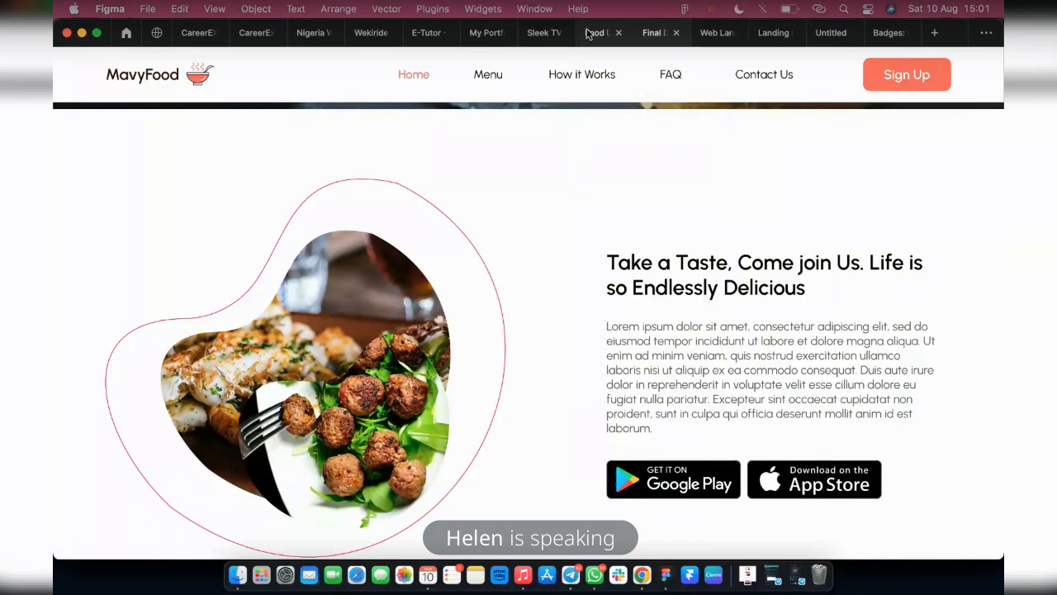
{"action": "scroll", "coordinate": [612, 363], "scroll_direction": "down", "scroll_amount": 3}
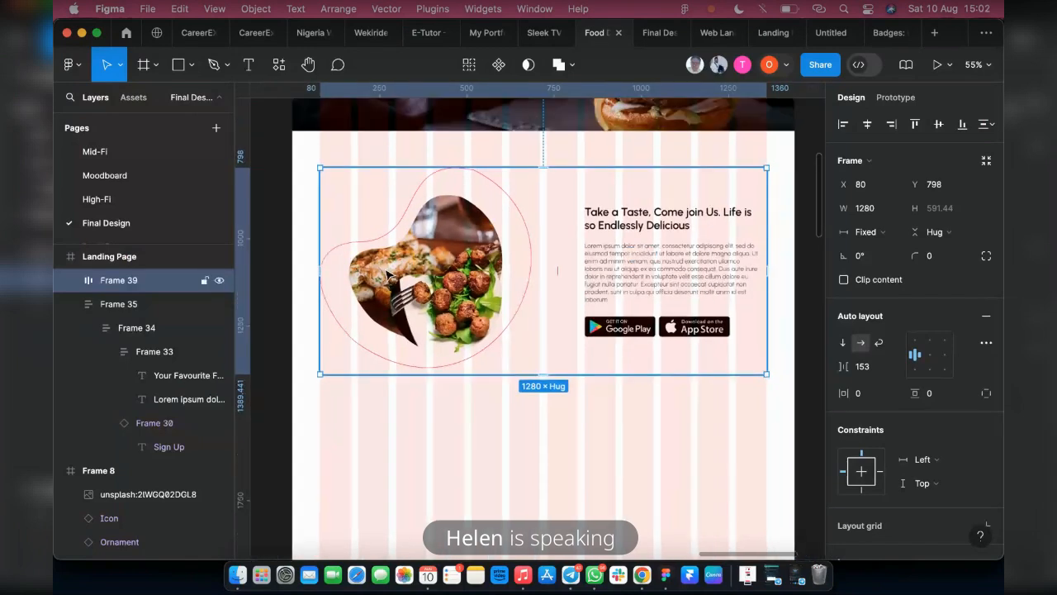
{"action": "key", "text": "shift+a"}
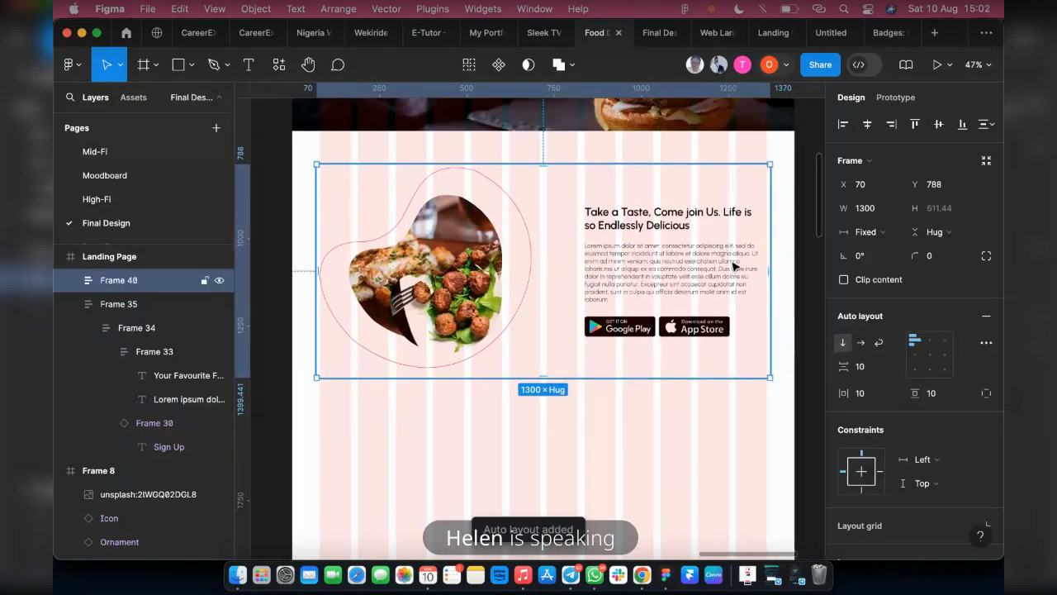
{"action": "left_click_drag", "start_coordinate": [770, 262], "coordinate": [793, 263]}
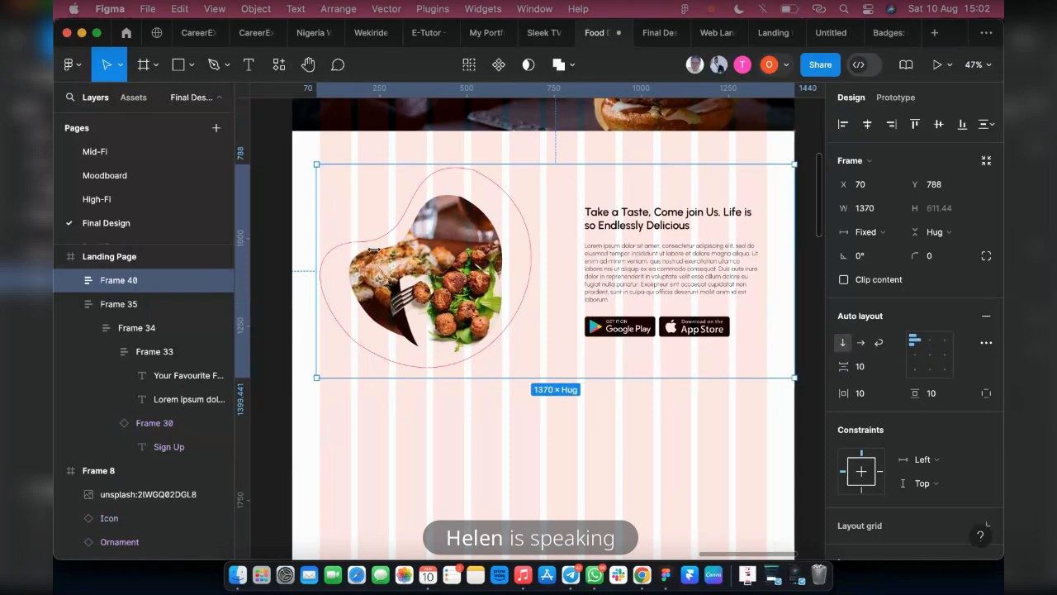
{"action": "left_click_drag", "start_coordinate": [303, 229], "coordinate": [291, 230]}
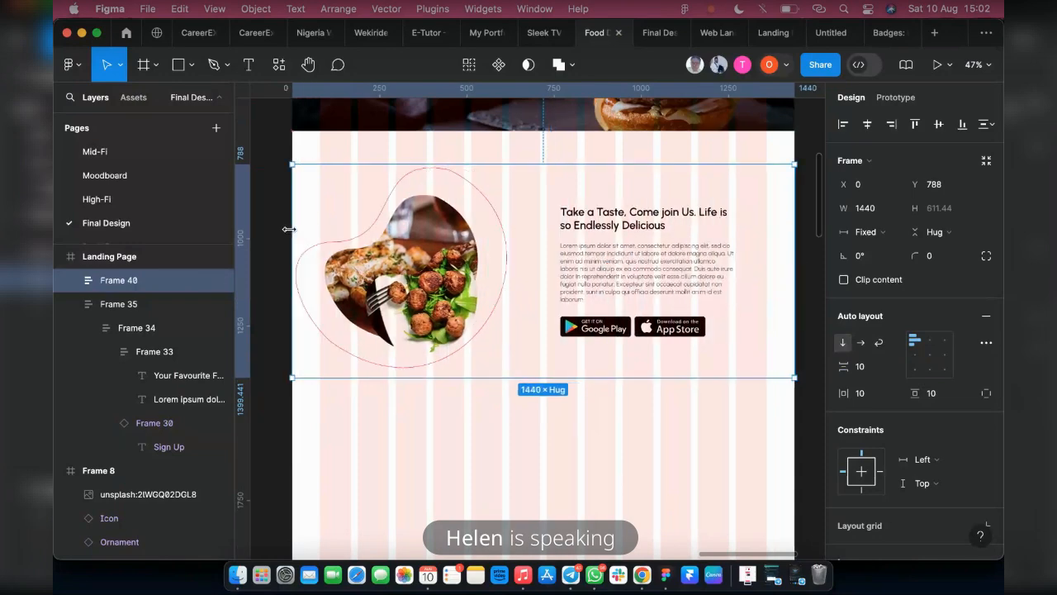
{"action": "left_click", "coordinate": [930, 342]}
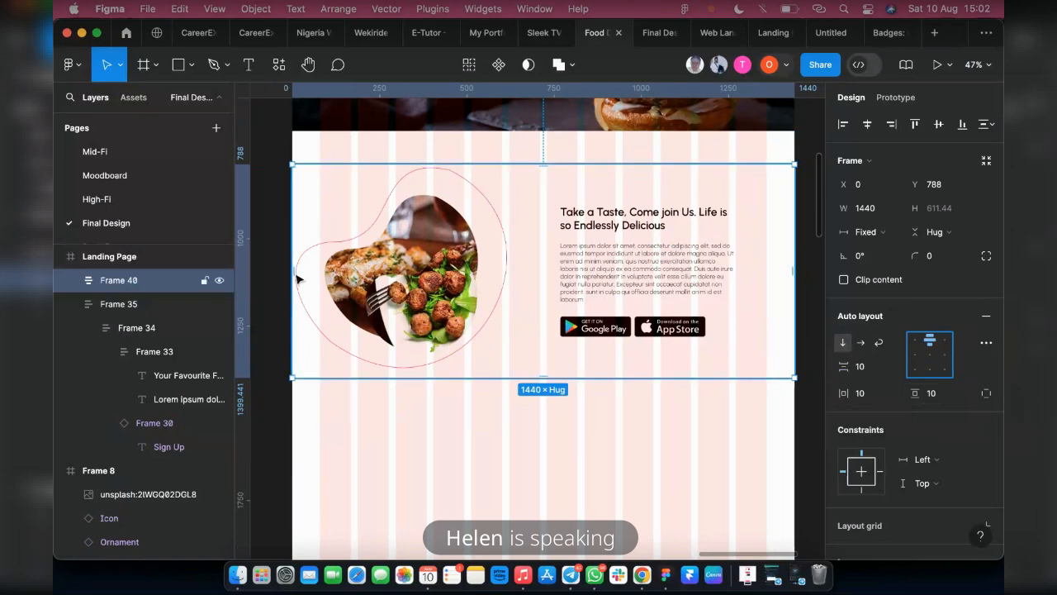
Set the outer section frame's horizontal padding to 80
{"action": "left_click_drag", "start_coordinate": [297, 269], "coordinate": [326, 268]}
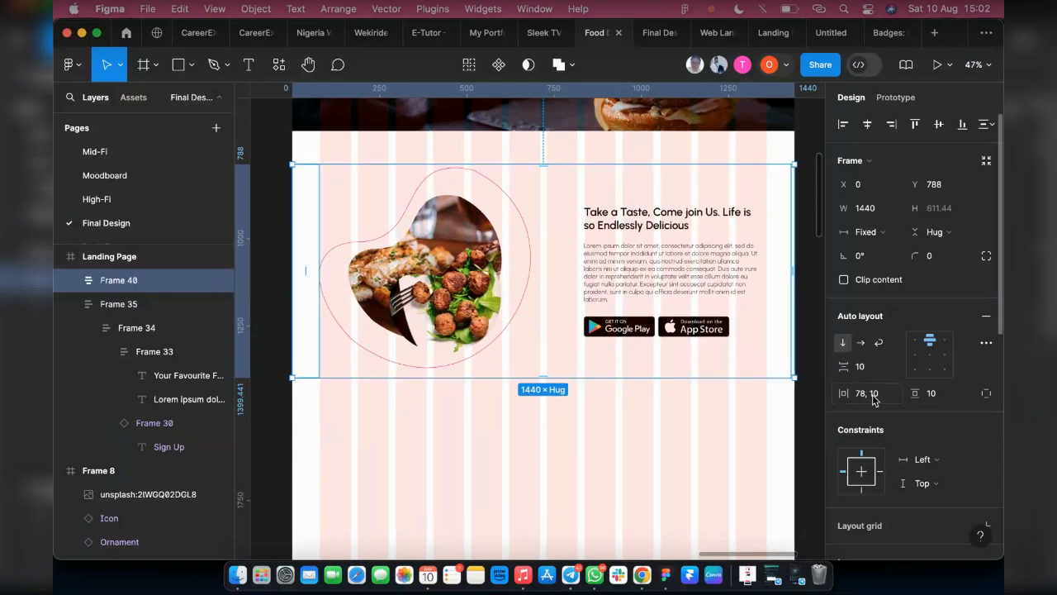
{"action": "left_click", "coordinate": [880, 400]}
{"action": "type", "text": "80"}
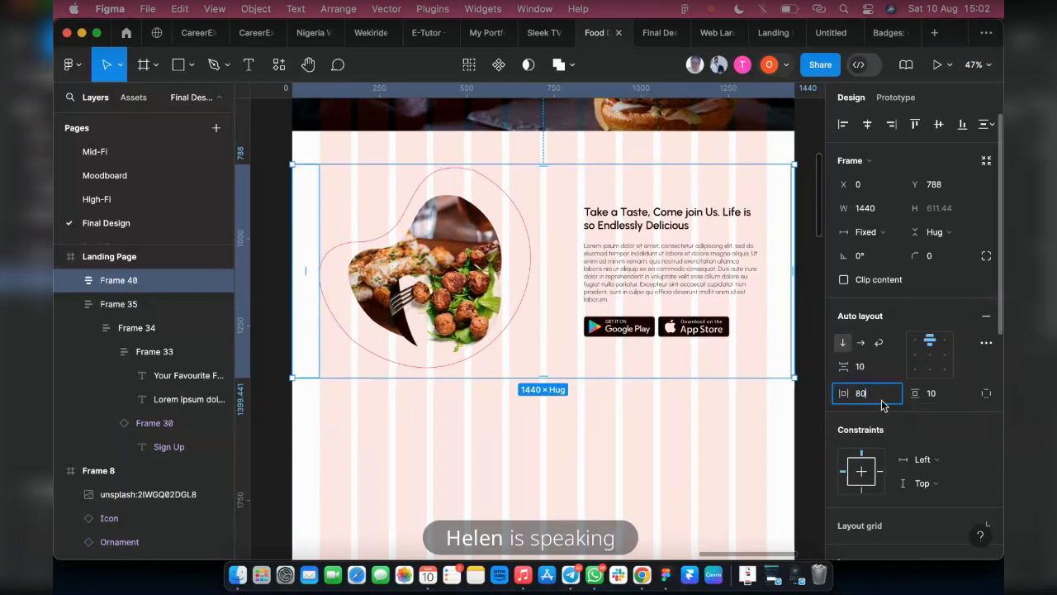
{"action": "key", "text": "Return"}
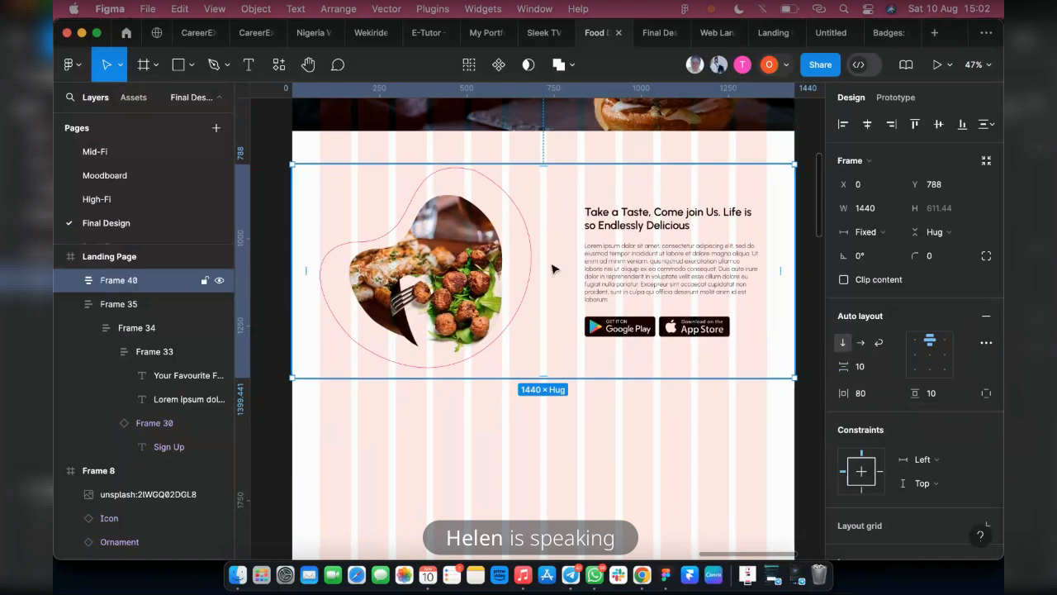
Move the outer section frame up to Y 711, just below the burger banner
{"action": "scroll", "coordinate": [519, 319], "scroll_direction": "up", "scroll_amount": 1}
{"action": "scroll", "coordinate": [518, 319], "scroll_direction": "up", "scroll_amount": 2}
{"action": "scroll", "coordinate": [531, 334], "scroll_direction": "up", "scroll_amount": 2}
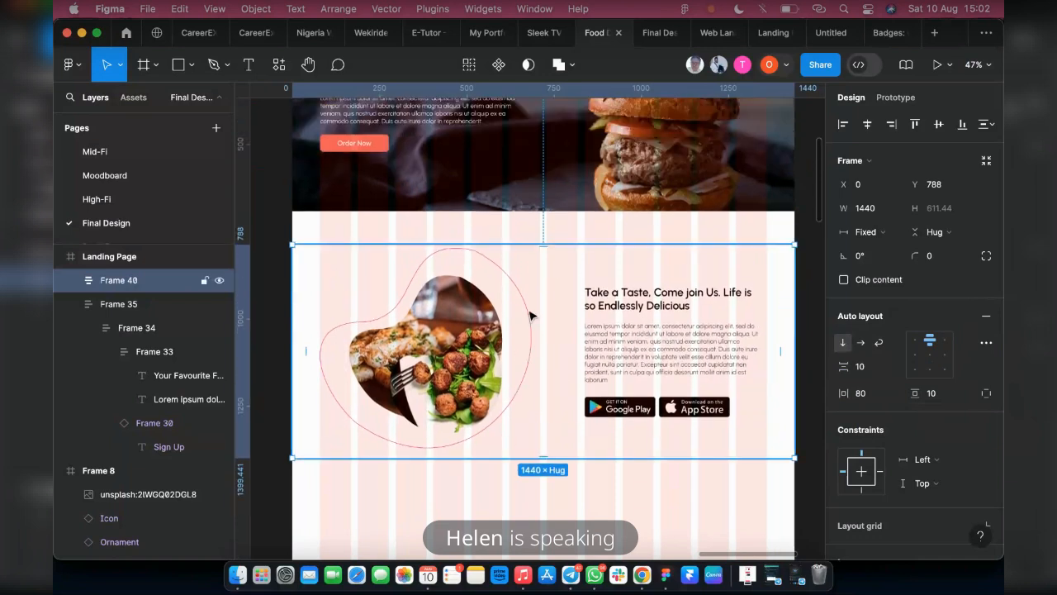
{"action": "left_click_drag", "start_coordinate": [529, 308], "coordinate": [533, 303]}
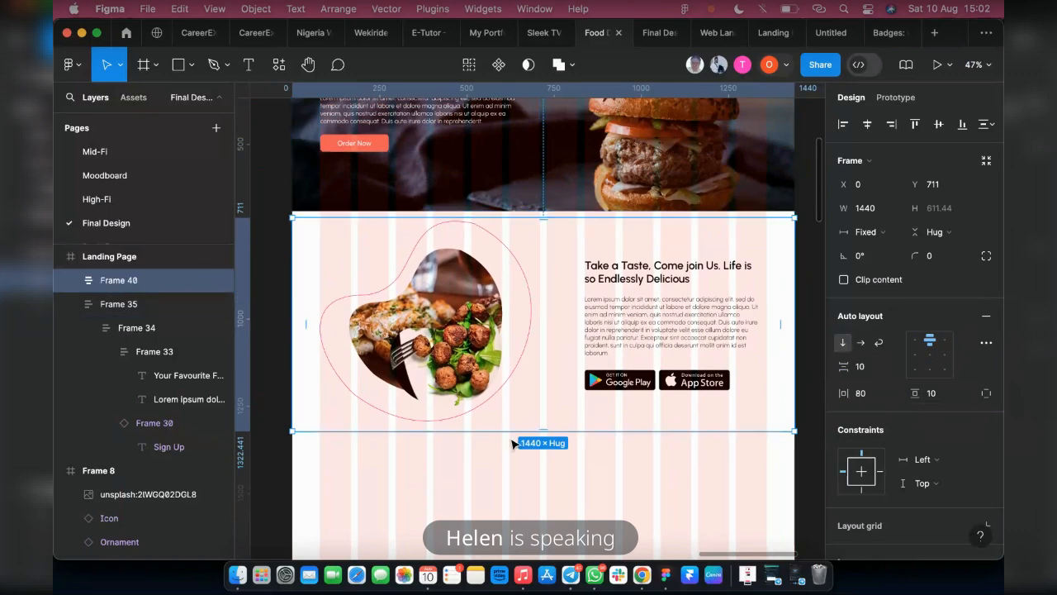
Set the outer section frame's height to 730 and center its content vertically
{"action": "left_click_drag", "start_coordinate": [509, 433], "coordinate": [510, 464]}
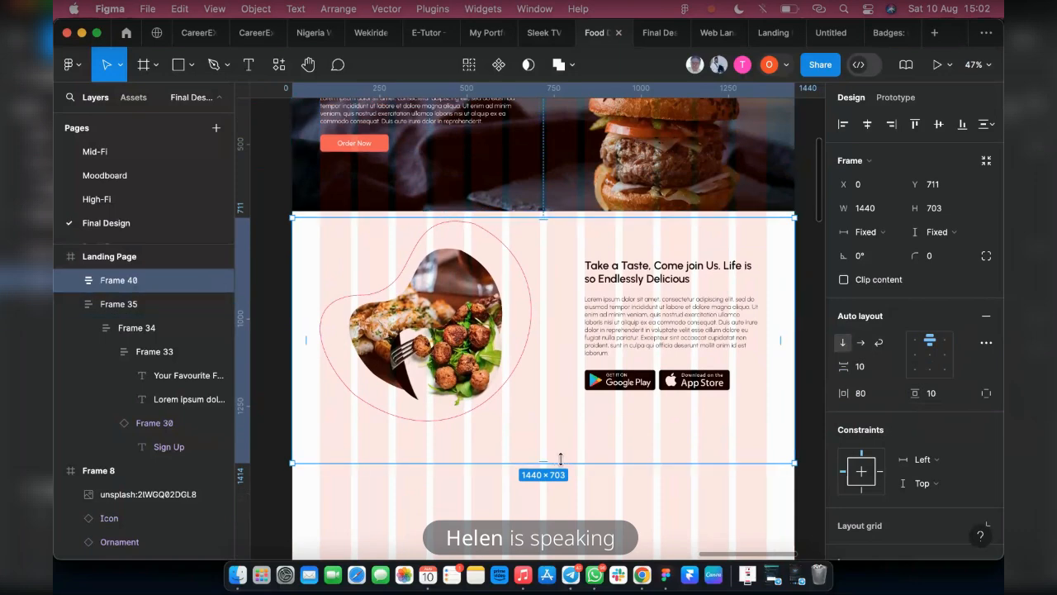
{"action": "left_click", "coordinate": [945, 217]}
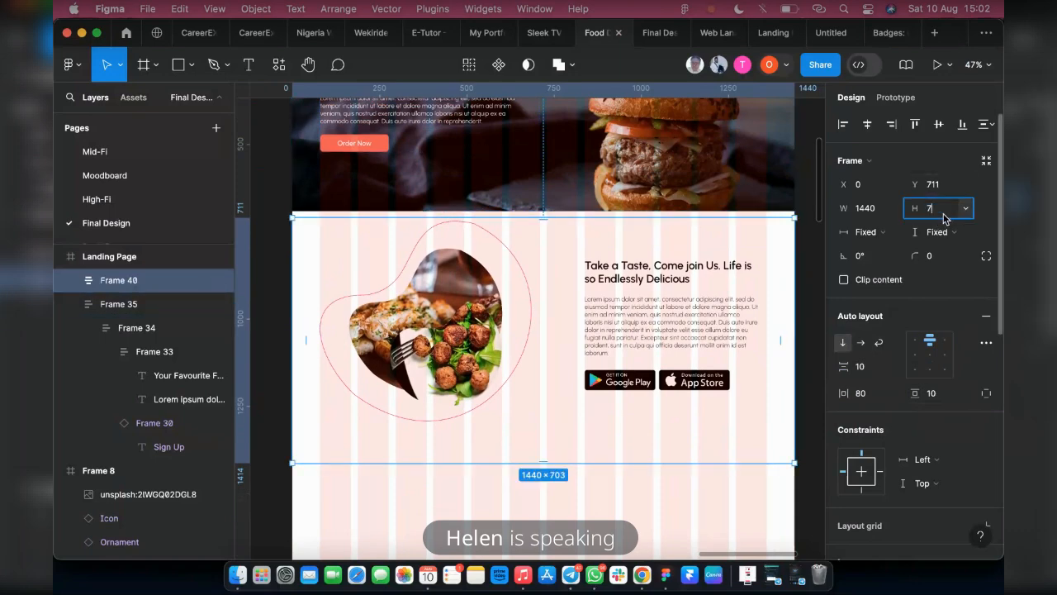
{"action": "type", "text": "0"}
{"action": "key", "text": "Return"}
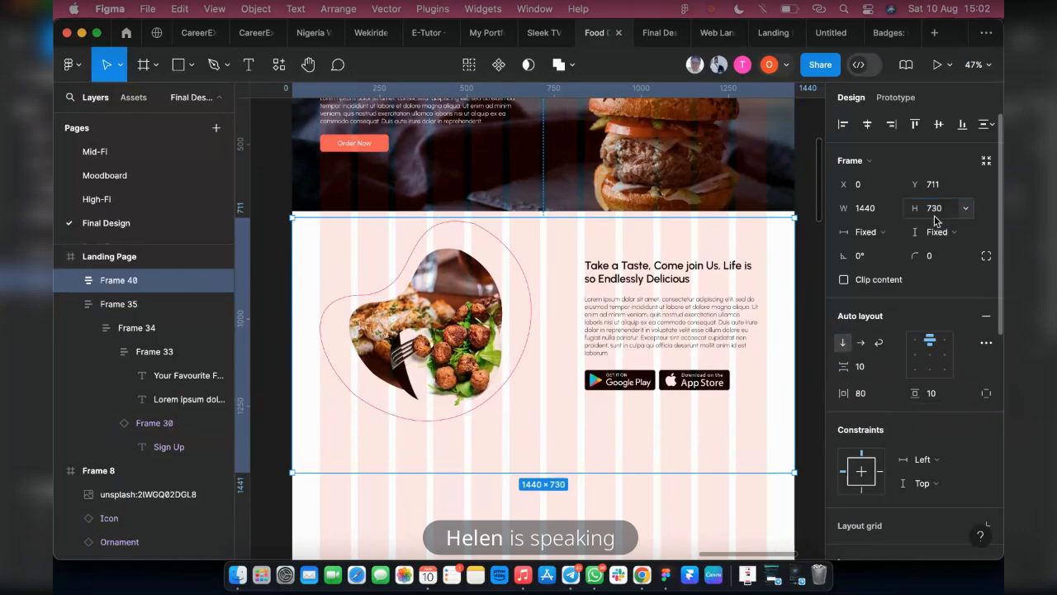
{"action": "left_click", "coordinate": [929, 354]}
Move the section frame up to Y 692 against the banner and compare its spacing with the prototype preview
{"action": "left_click_drag", "start_coordinate": [623, 352], "coordinate": [624, 345]}
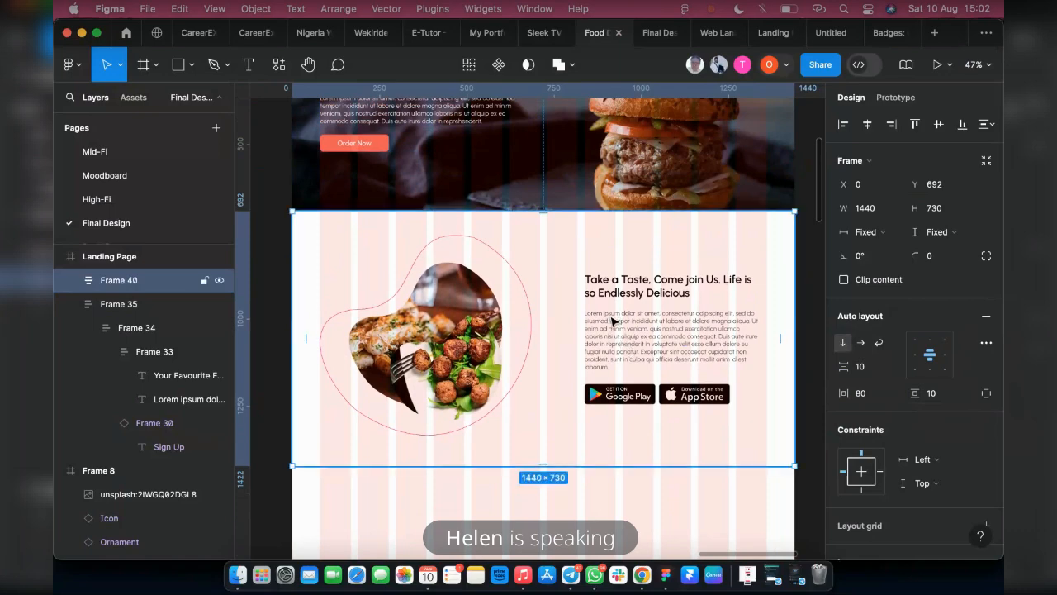
{"action": "left_click", "coordinate": [646, 39]}
{"action": "scroll", "coordinate": [575, 264], "scroll_direction": "down", "scroll_amount": 1}
{"action": "scroll", "coordinate": [572, 264], "scroll_direction": "up", "scroll_amount": 5}
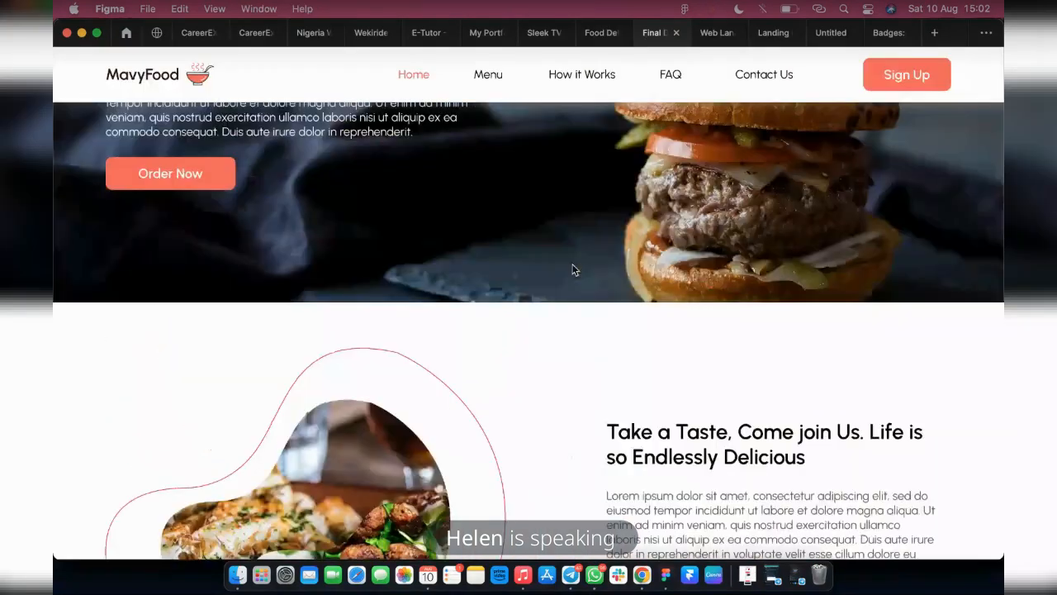
{"action": "scroll", "coordinate": [569, 262], "scroll_direction": "down", "scroll_amount": 5}
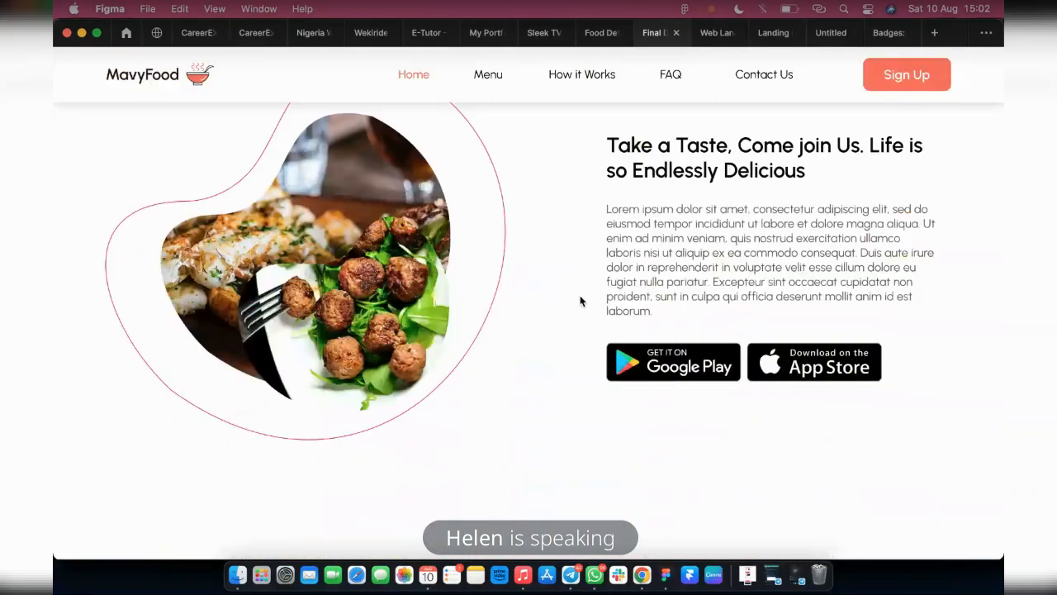
{"action": "scroll", "coordinate": [540, 314], "scroll_direction": "up", "scroll_amount": 1}
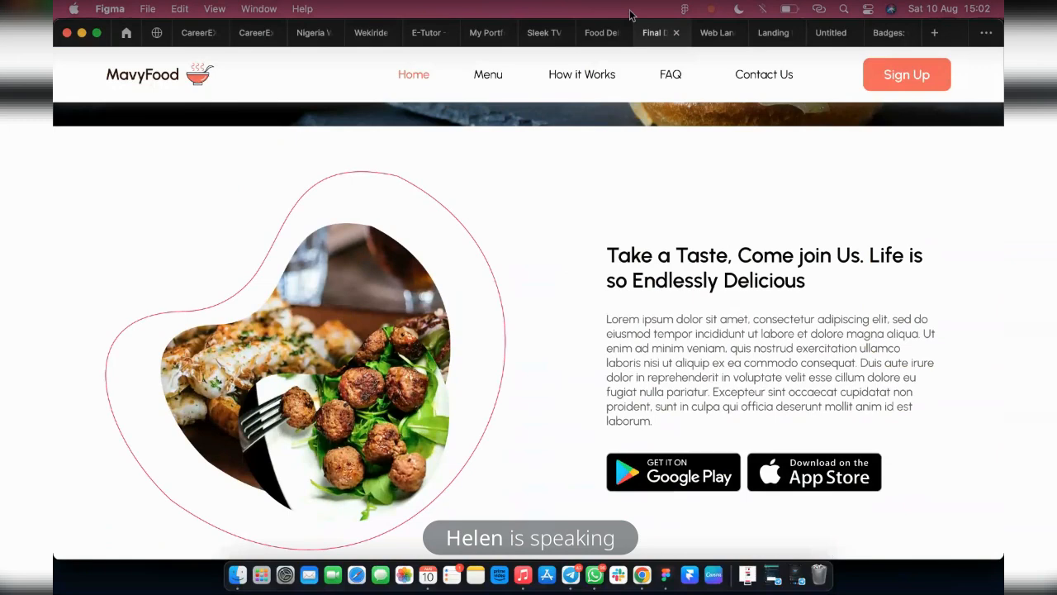
Move the food image section frame down from the burger banner to Y 752, checking the gap between them
{"action": "left_click", "coordinate": [597, 27]}
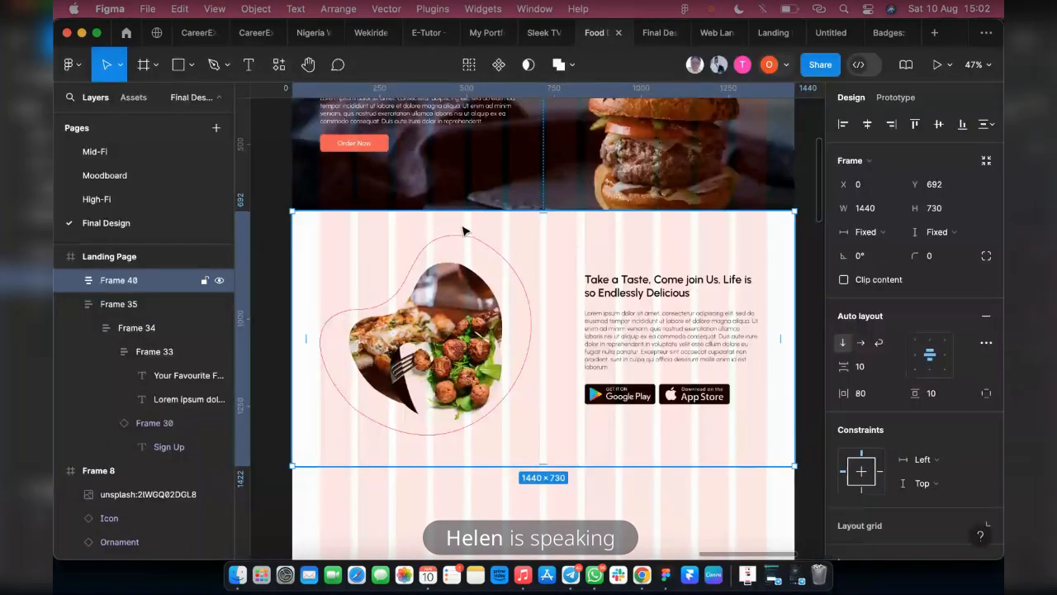
{"action": "left_click_drag", "start_coordinate": [563, 273], "coordinate": [566, 296]}
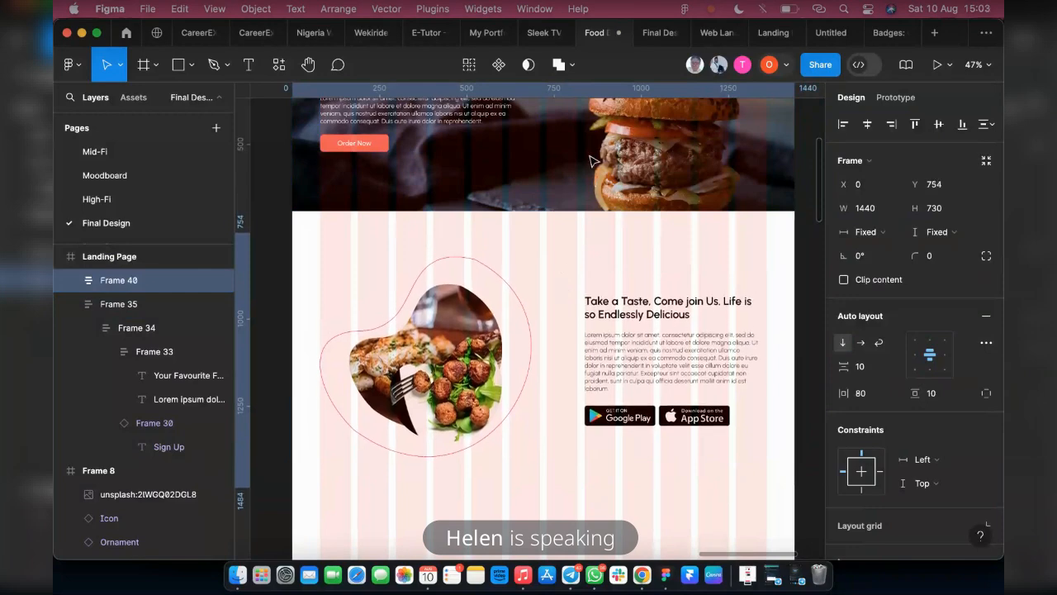
{"action": "key", "text": "alt"}
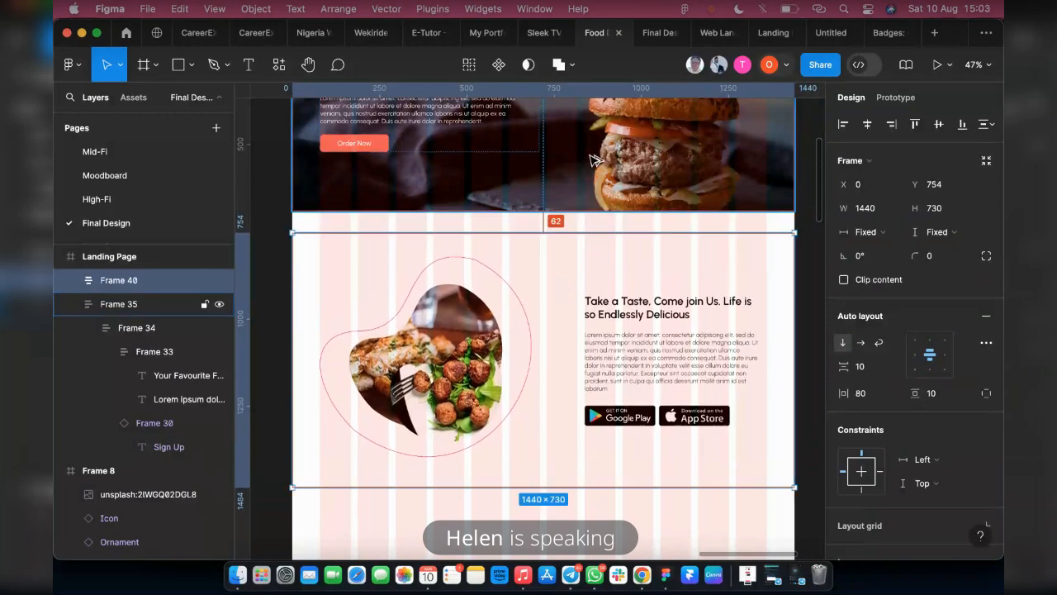
{"action": "key", "text": "alt+Up"}
{"action": "key", "text": "alt+Up"}
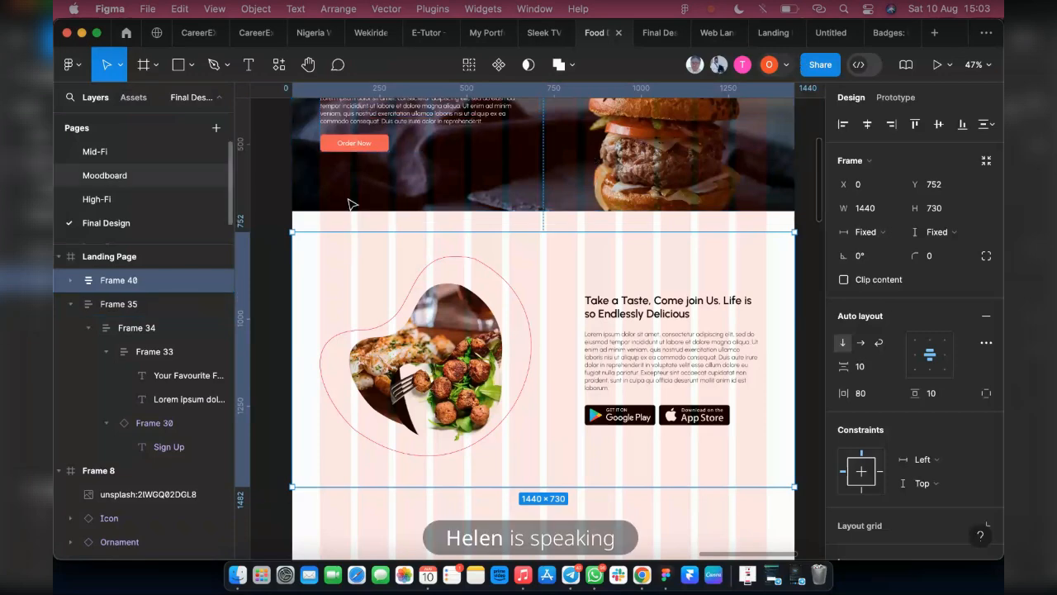
Compare the banner and food image section with the prototype preview and look over the other design frames on the canvas
{"action": "scroll", "coordinate": [479, 255], "scroll_direction": "up", "scroll_amount": 5}
{"action": "scroll", "coordinate": [481, 254], "scroll_direction": "up", "scroll_amount": 3}
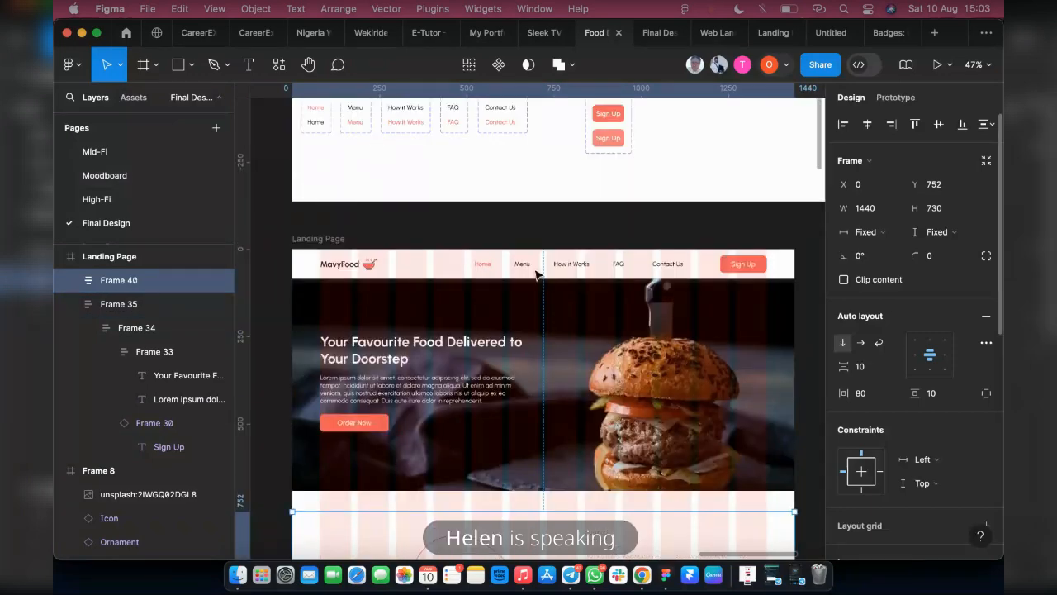
{"action": "scroll", "coordinate": [578, 306], "scroll_direction": "down", "scroll_amount": 6}
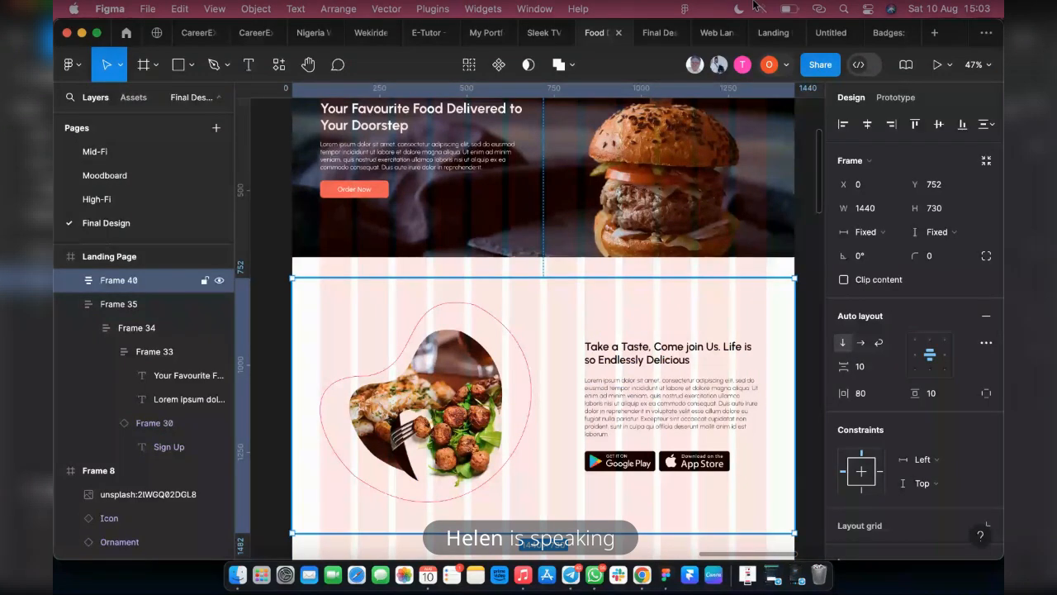
{"action": "left_click", "coordinate": [650, 38]}
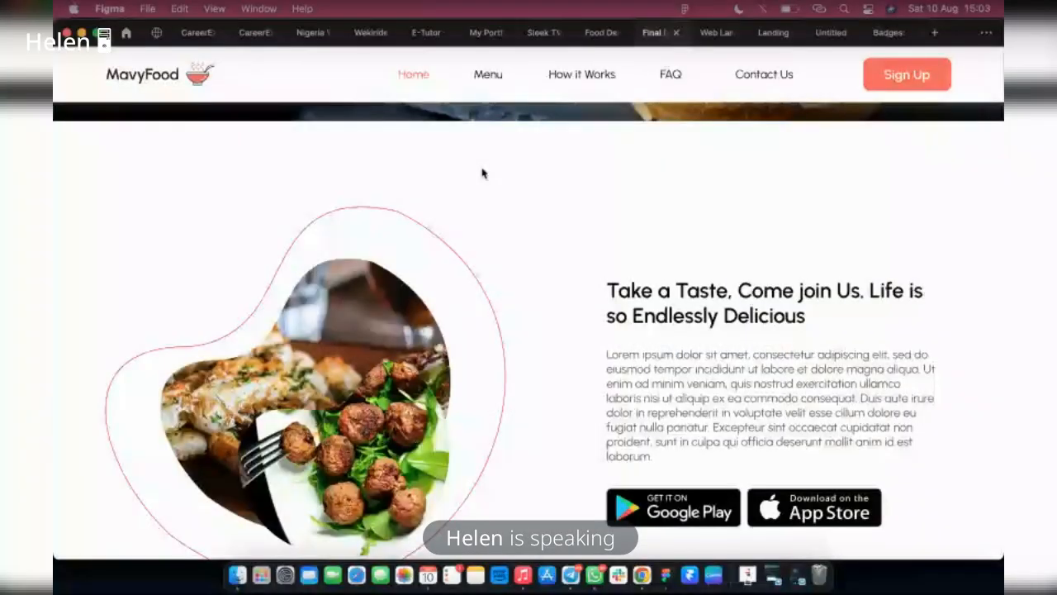
{"action": "scroll", "coordinate": [351, 226], "scroll_direction": "down", "scroll_amount": 2}
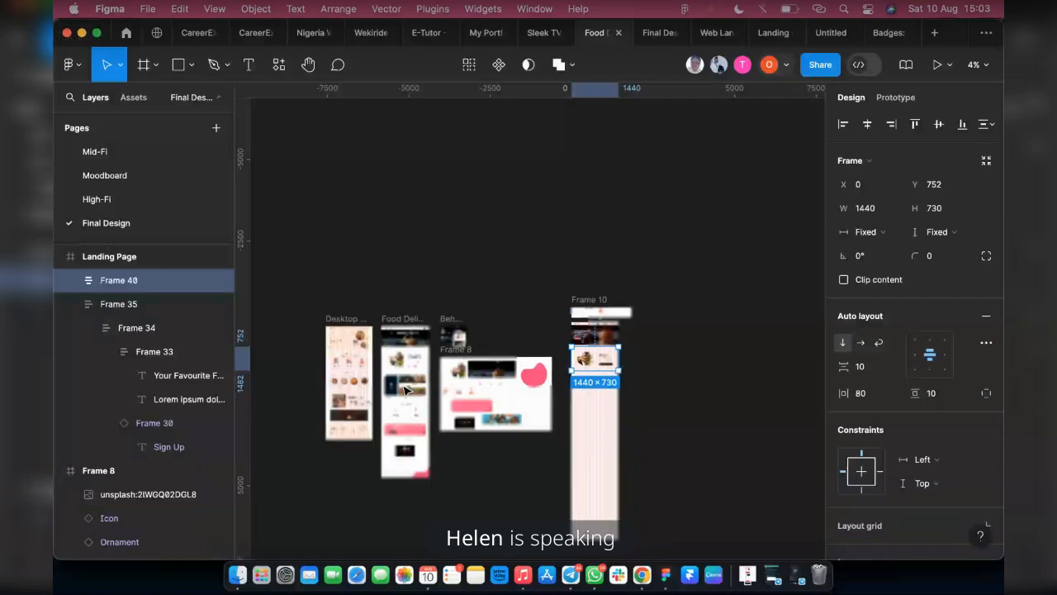
{"action": "scroll", "coordinate": [384, 401], "scroll_direction": "up", "scroll_amount": 5}
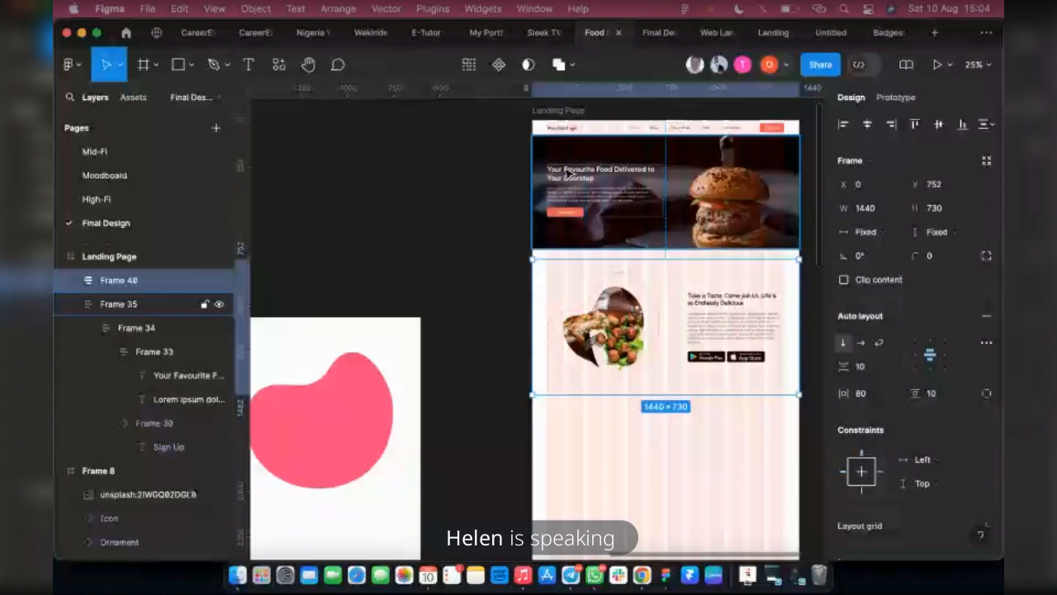
Add a text line reading "Popular Resturant" below the food image section, near the landing page's left margin
{"action": "left_click", "coordinate": [251, 70]}
{"action": "scroll", "coordinate": [554, 284], "scroll_direction": "up", "scroll_amount": 5}
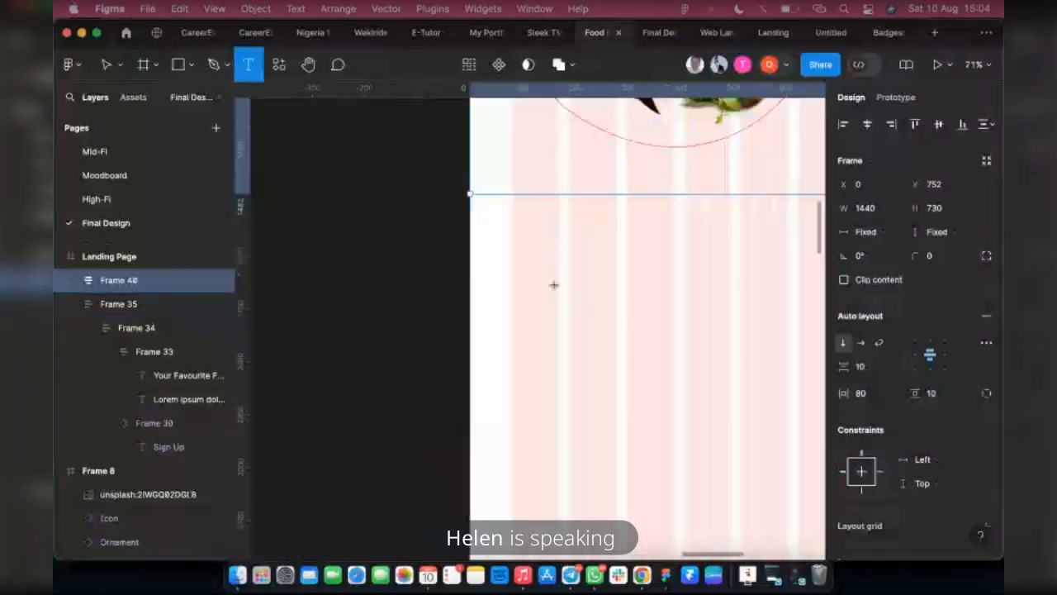
{"action": "left_click", "coordinate": [524, 255]}
{"action": "type", "text": "P"}
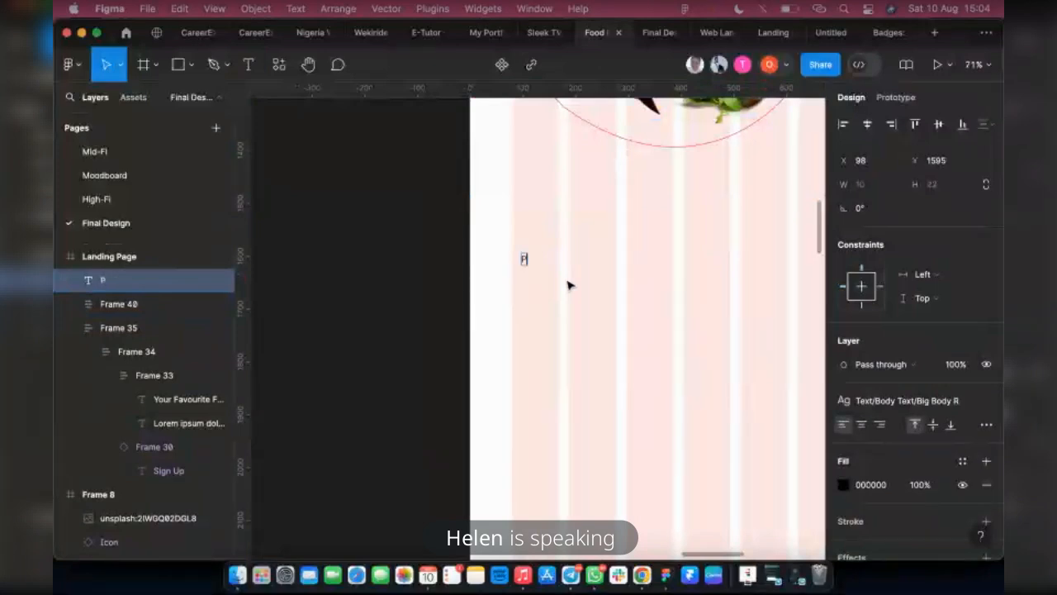
{"action": "type", "text": "opular Rest"}
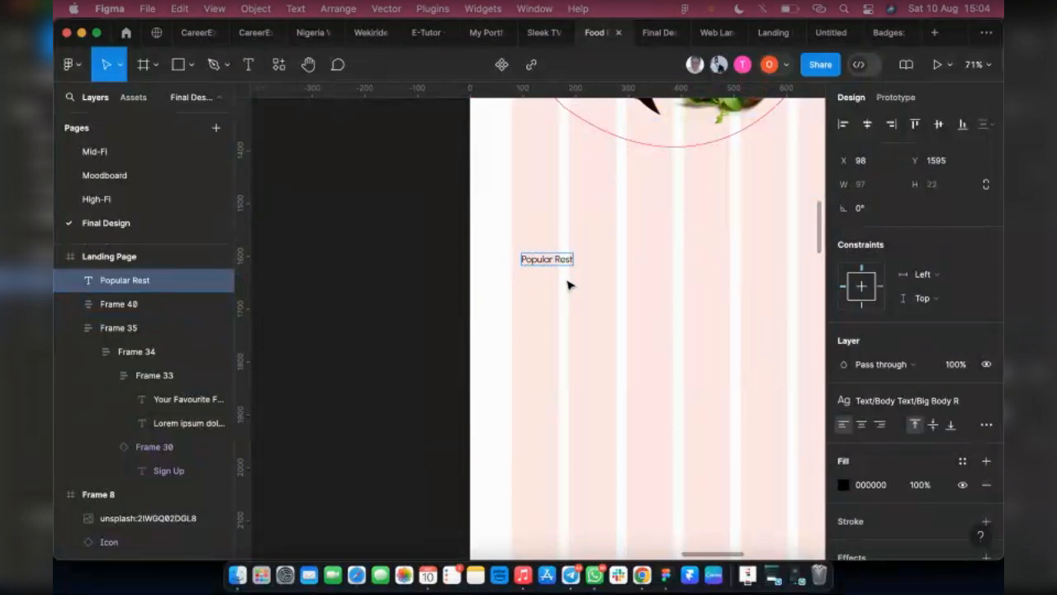
{"action": "type", "text": "urant"}
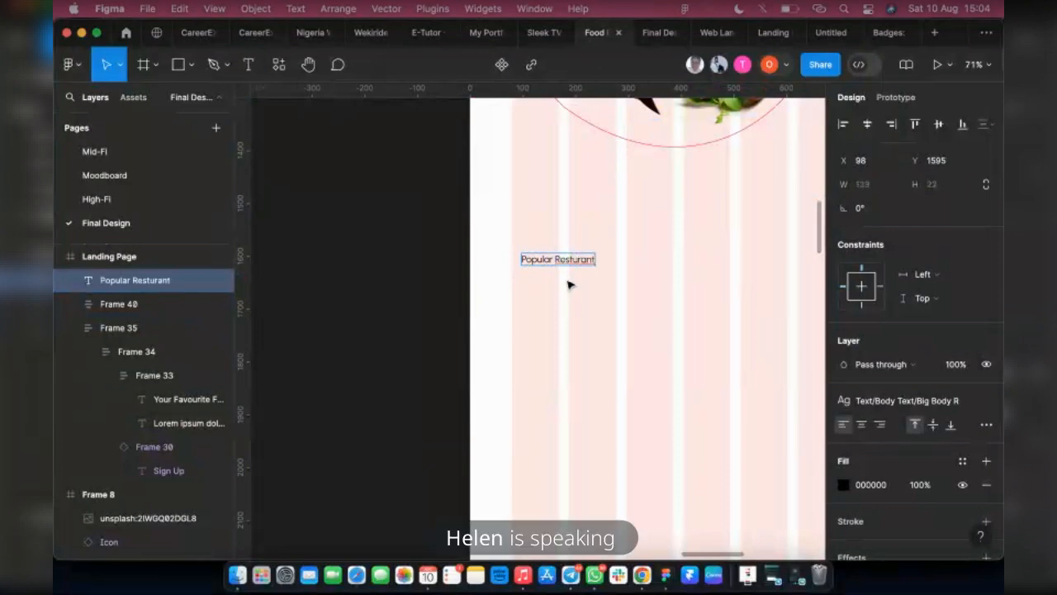
Correct the misspelled word in the new heading to "Restaurant" and finish editing the text
{"action": "right_click", "coordinate": [574, 257]}
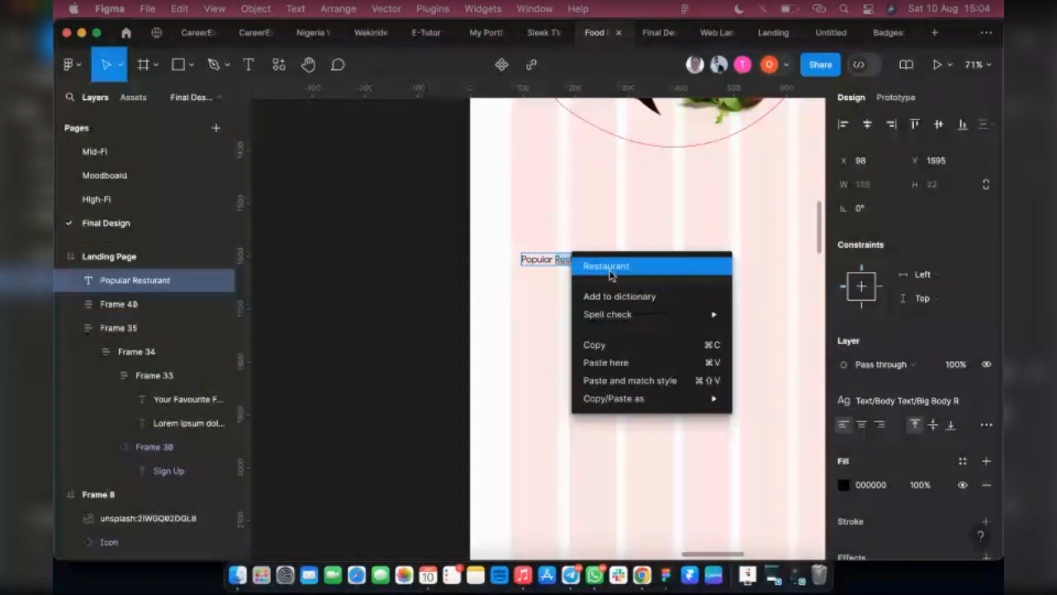
{"action": "left_click", "coordinate": [608, 266]}
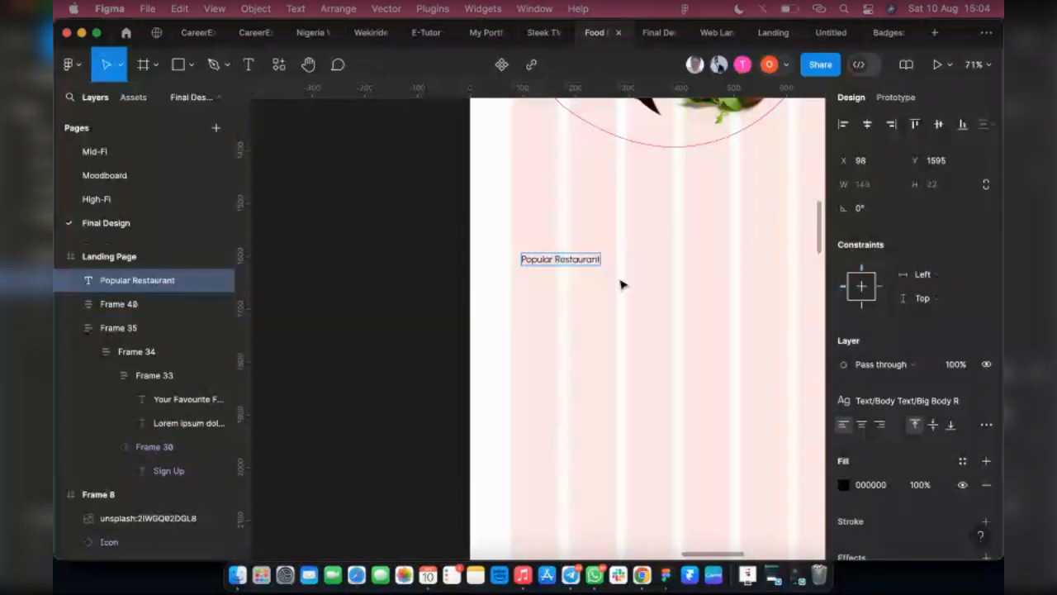
{"action": "left_click", "coordinate": [621, 284]}
Apply the Heading 4 text style to "Popular Restaurant" and align it to the first grid column at X 80, Y 1572
{"action": "scroll", "coordinate": [621, 284], "scroll_direction": "up", "scroll_amount": 3}
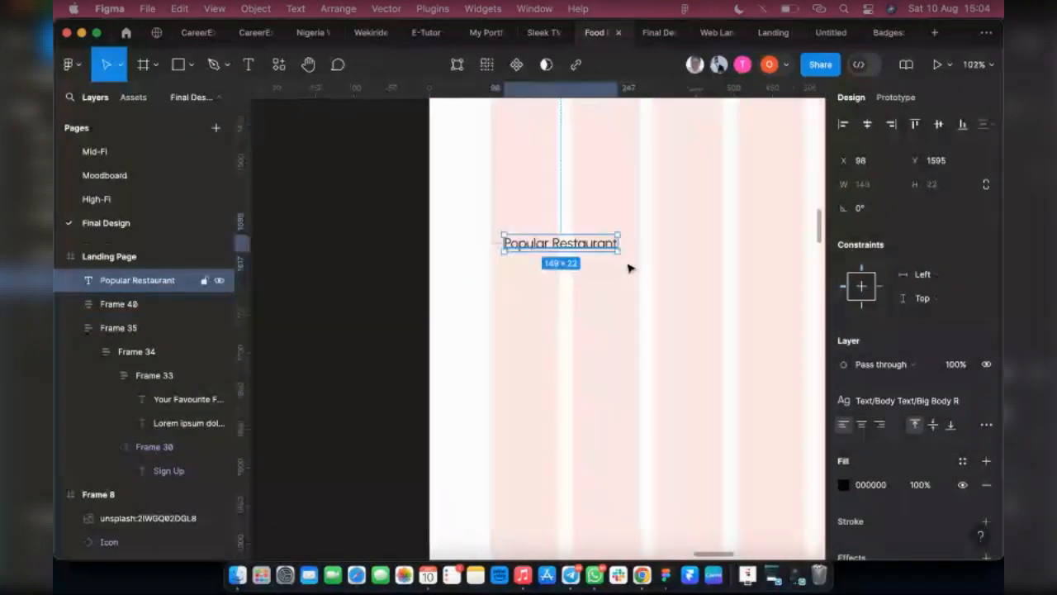
{"action": "left_click", "coordinate": [882, 399]}
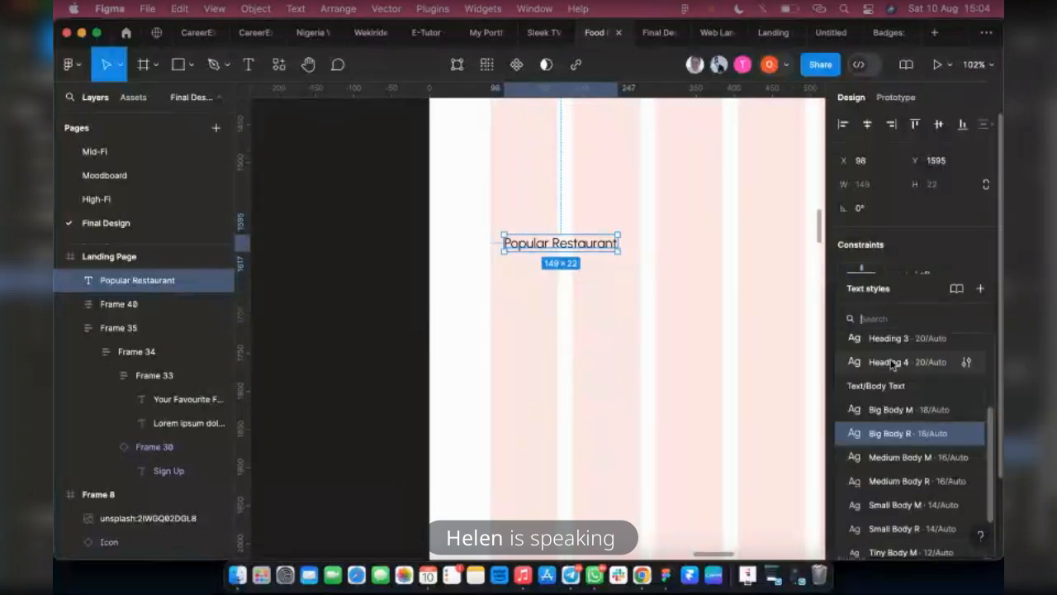
{"action": "left_click", "coordinate": [889, 361]}
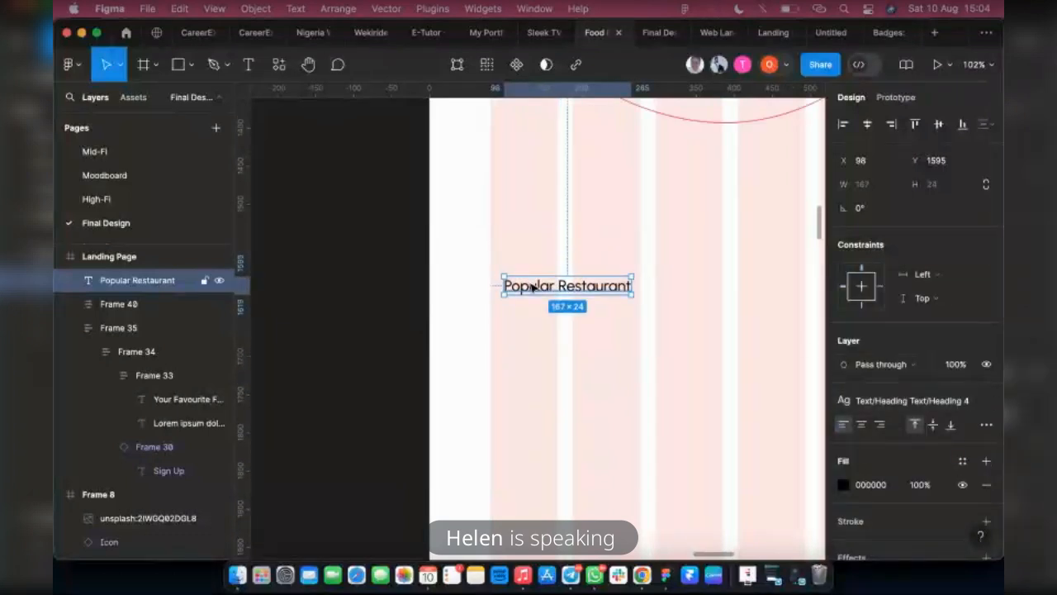
{"action": "left_click_drag", "start_coordinate": [528, 284], "coordinate": [521, 271]}
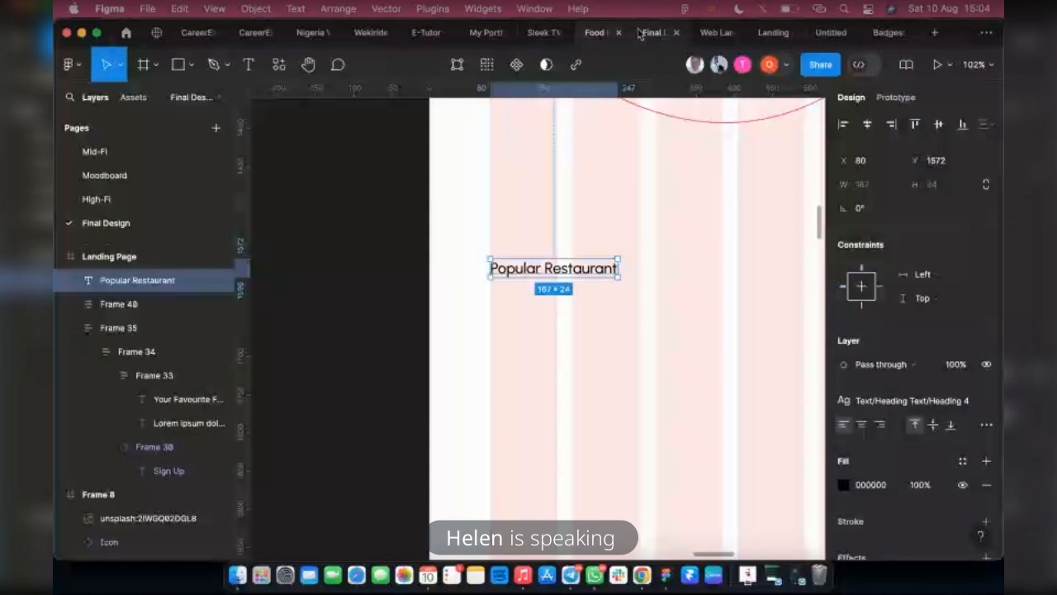
Check the final design reference file and apply the Heading 1 text style to the "Popular Restaurant" text
{"action": "left_click", "coordinate": [641, 32]}
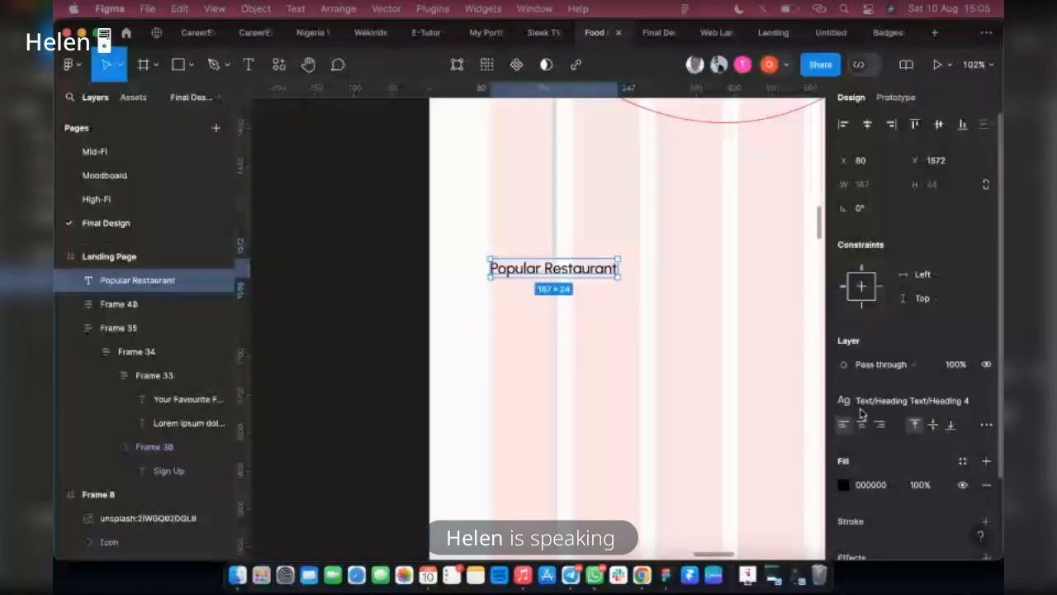
{"action": "left_click", "coordinate": [861, 409]}
{"action": "left_click", "coordinate": [900, 382]}
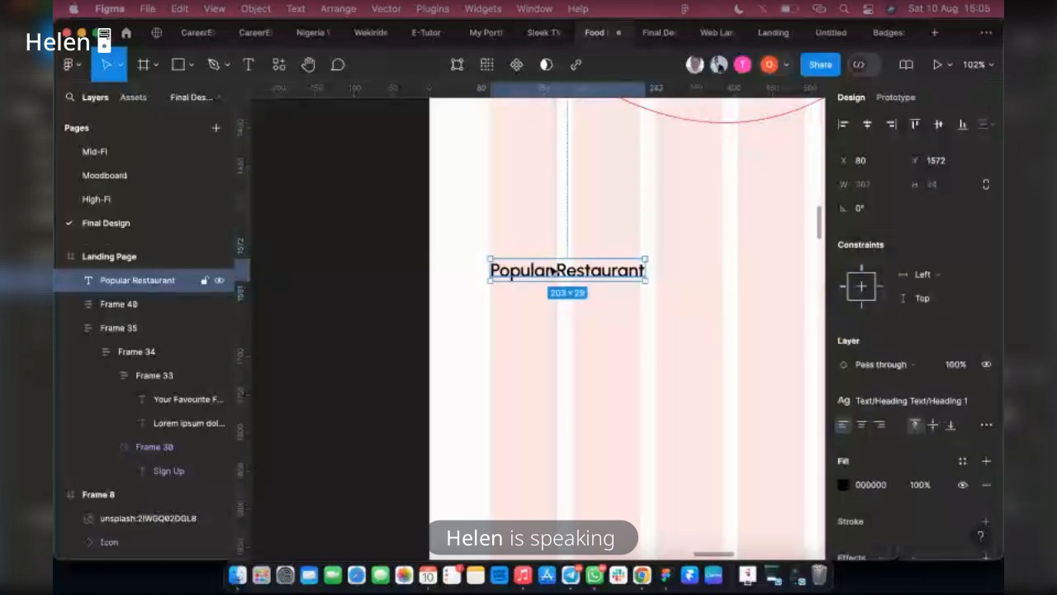
{"action": "scroll", "coordinate": [551, 271], "scroll_direction": "down", "scroll_amount": 10}
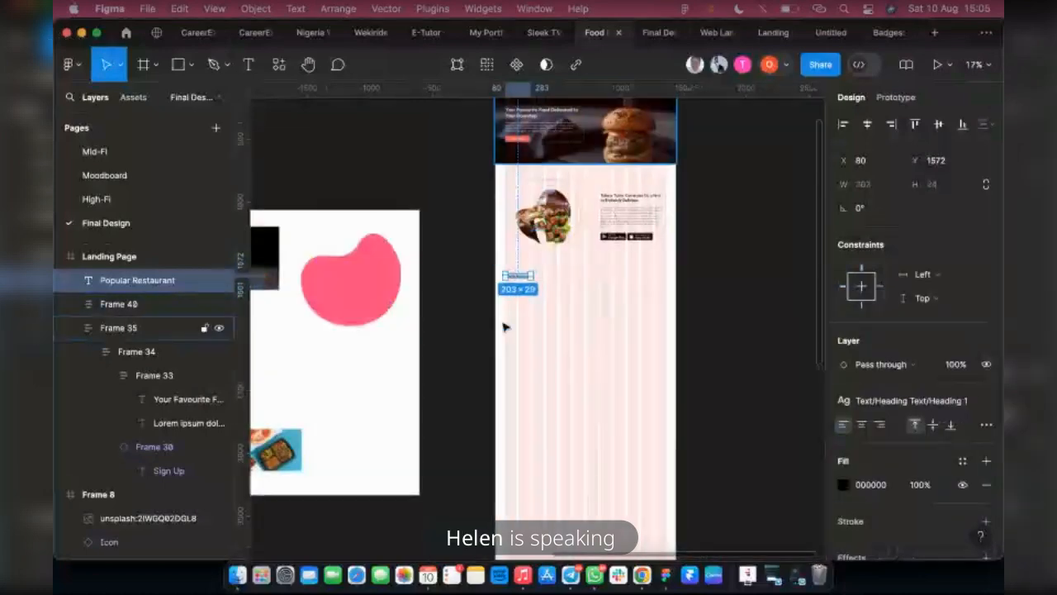
{"action": "scroll", "coordinate": [455, 406], "scroll_direction": "up", "scroll_amount": 10}
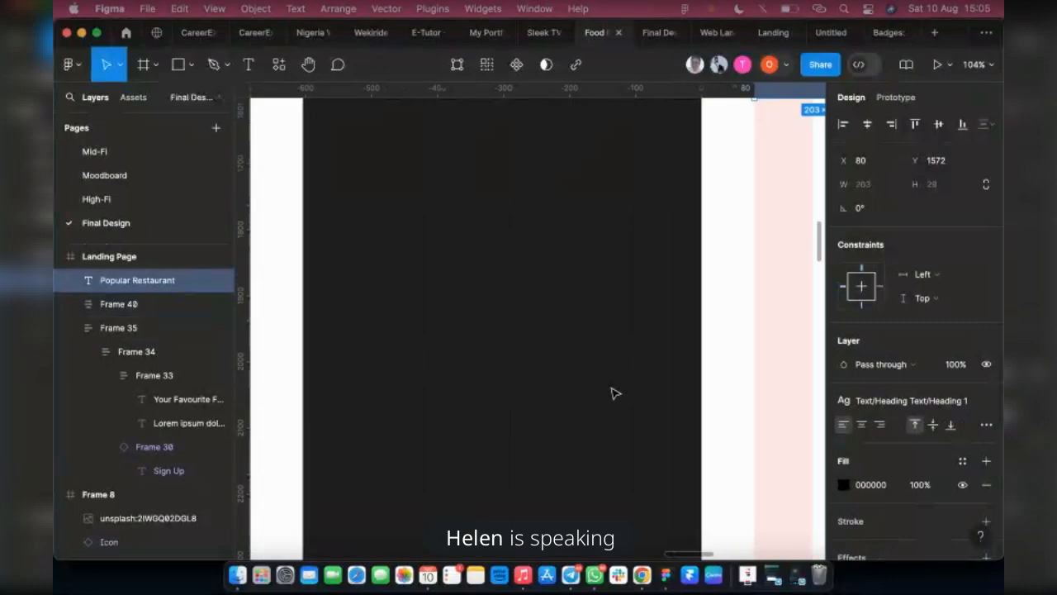
{"action": "scroll", "coordinate": [448, 380], "scroll_direction": "down", "scroll_amount": 5}
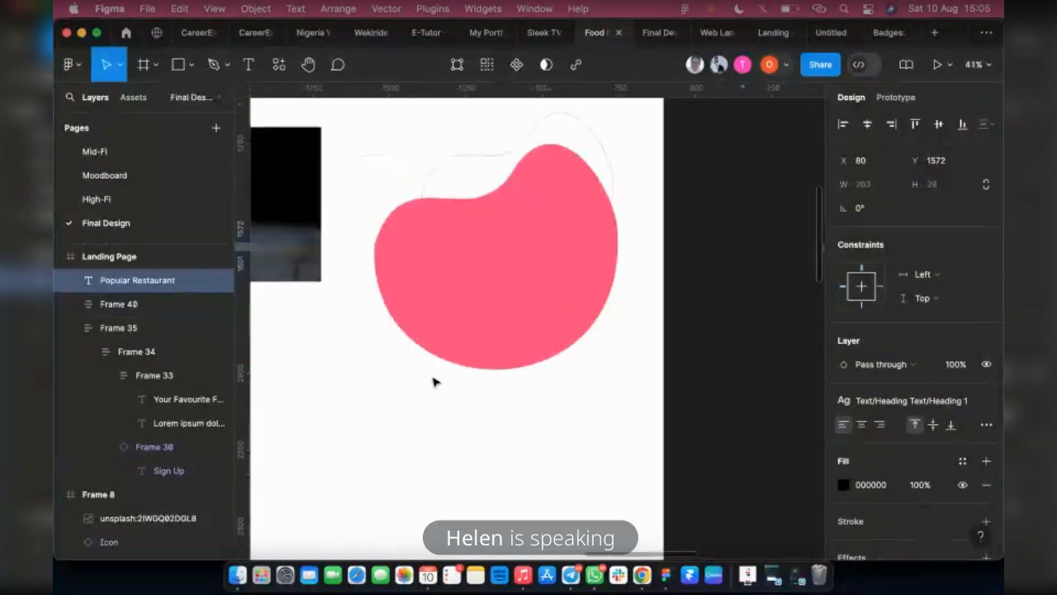
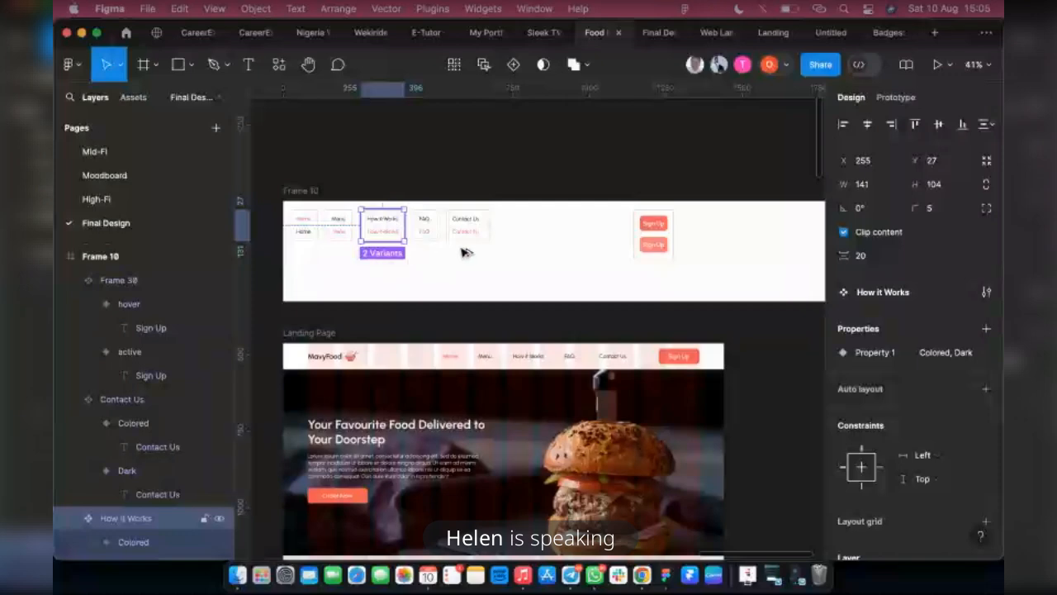
Duplicate the How it Works component set past Contact Us as View All and narrow both of its text boxes to 107 wide
{"action": "left_click_drag", "start_coordinate": [384, 225], "coordinate": [529, 226]}
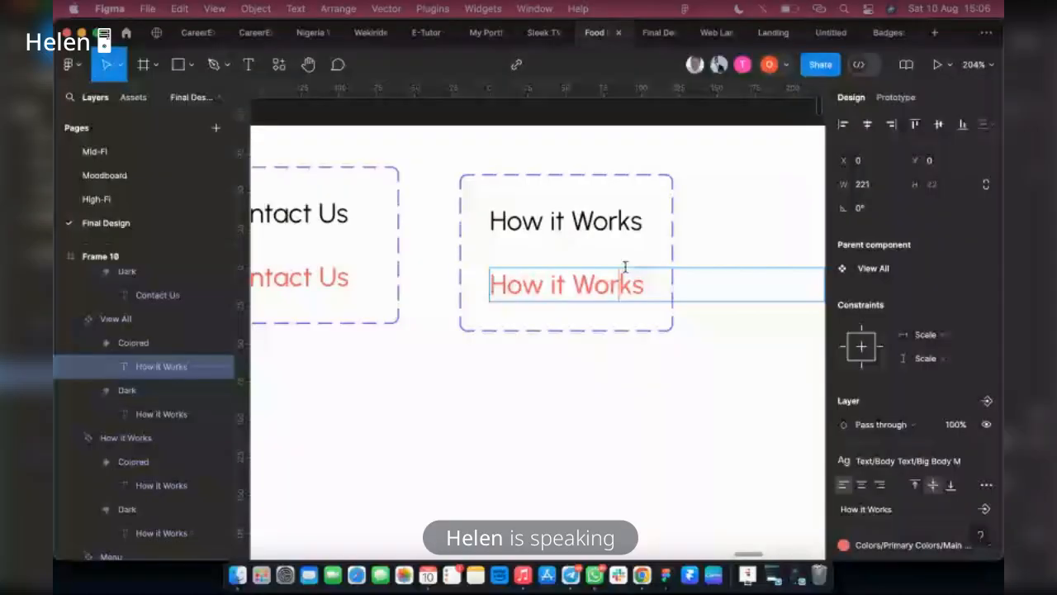
{"action": "left_click", "coordinate": [630, 227]}
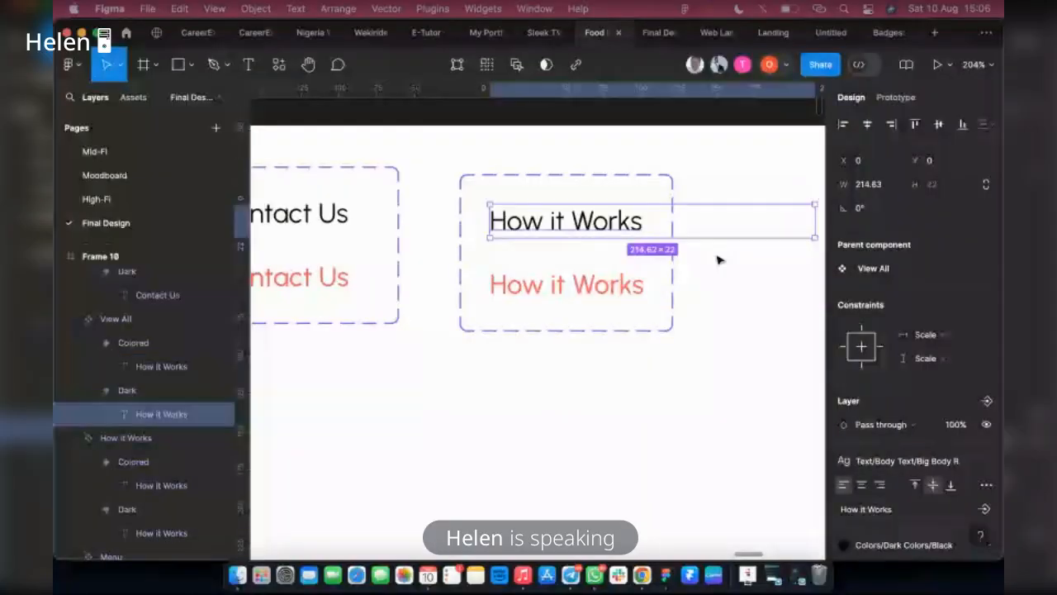
{"action": "left_click_drag", "start_coordinate": [815, 221], "coordinate": [656, 218]}
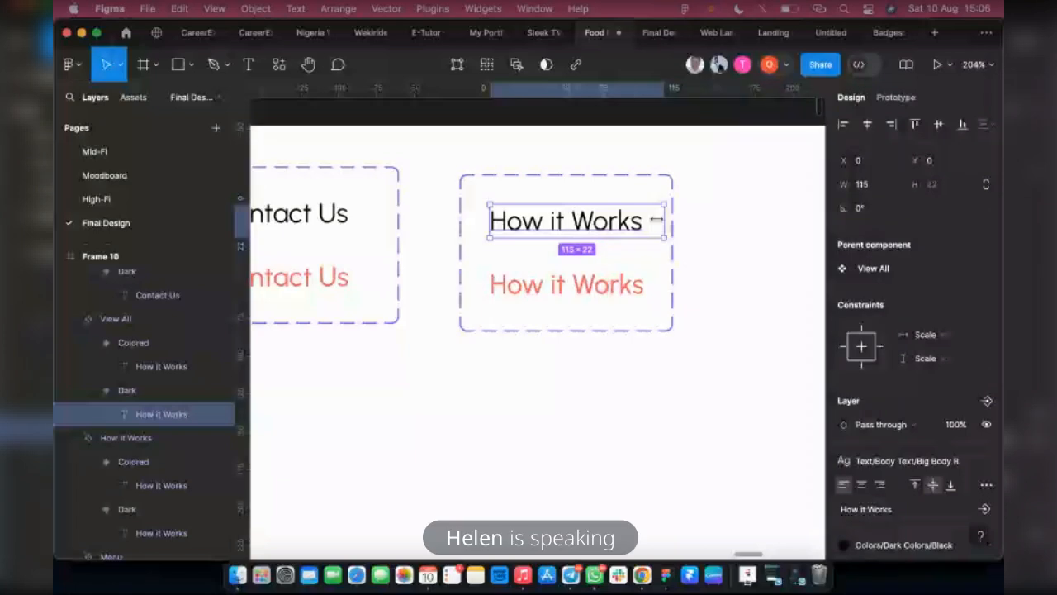
{"action": "left_click", "coordinate": [637, 286]}
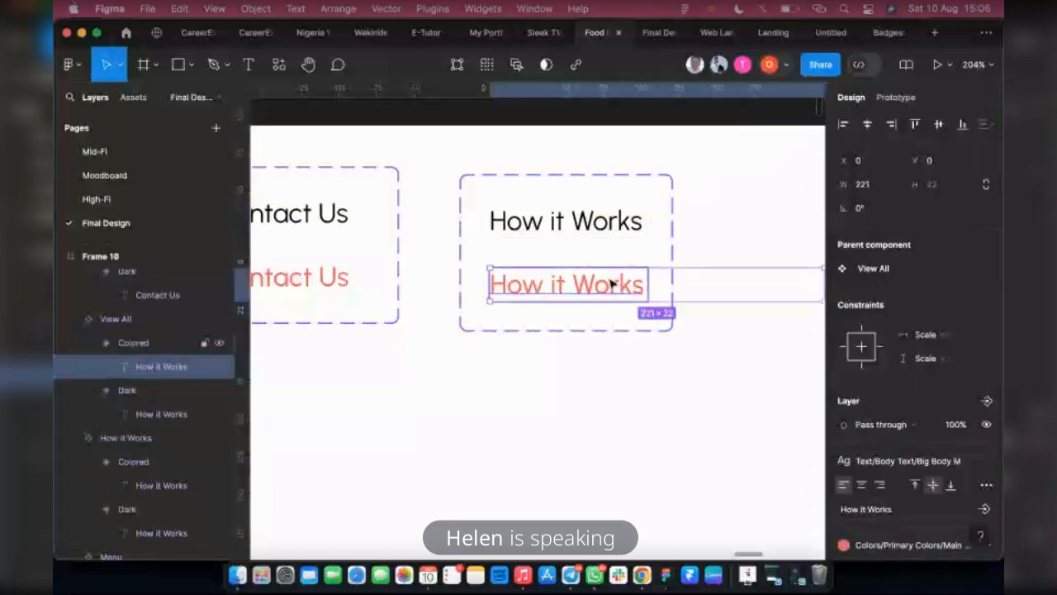
{"action": "scroll", "coordinate": [713, 286], "scroll_direction": "right", "scroll_amount": 3}
{"action": "left_click_drag", "start_coordinate": [708, 287], "coordinate": [532, 278]}
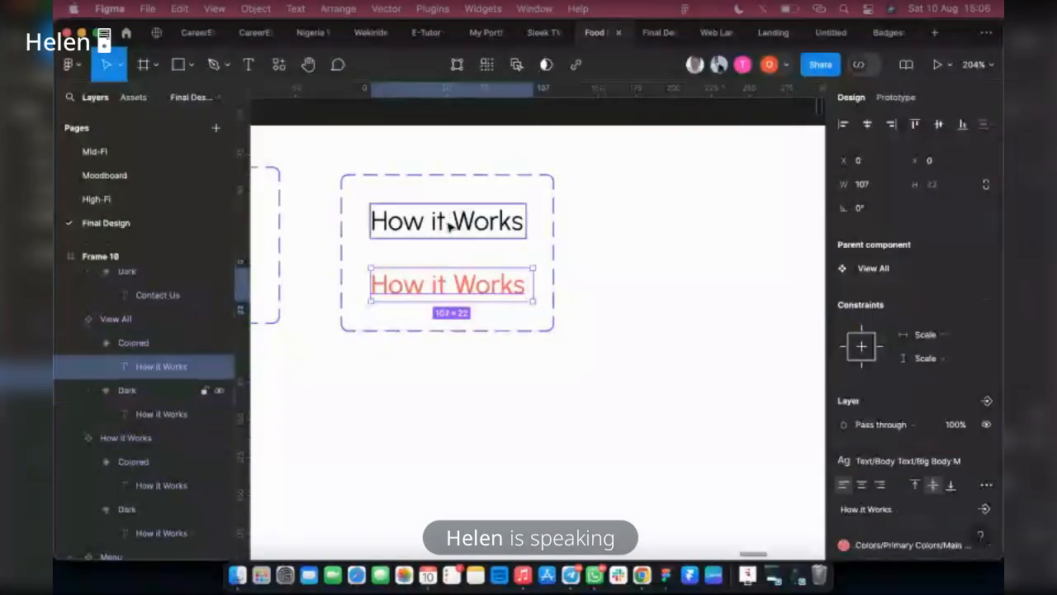
Run the Iconify plugin with the View All component set selected
{"action": "right_click", "coordinate": [552, 231]}
{"action": "mouse_move", "coordinate": [601, 391]}
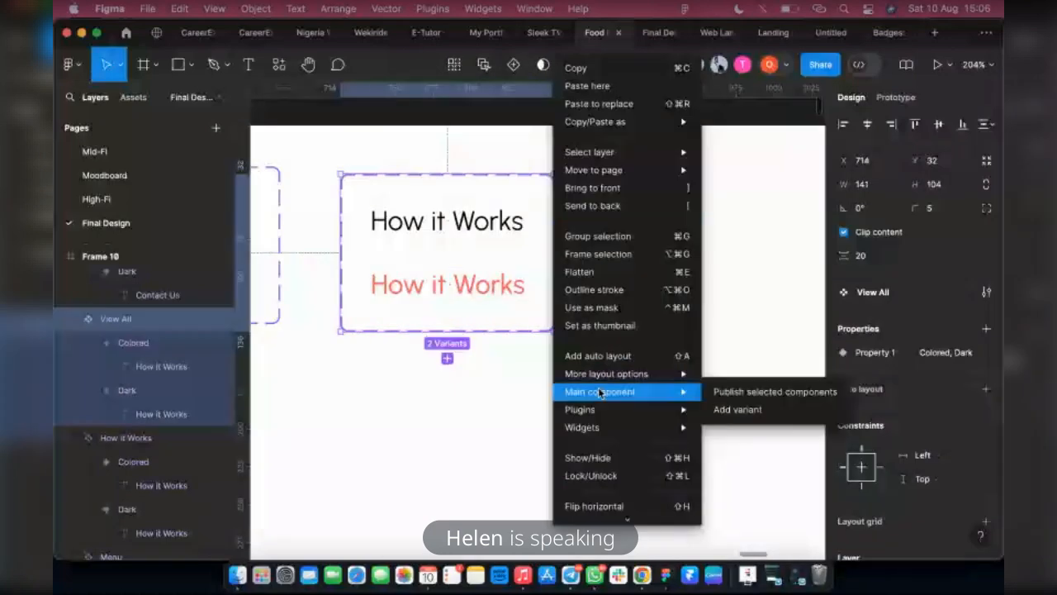
{"action": "mouse_move", "coordinate": [580, 409]}
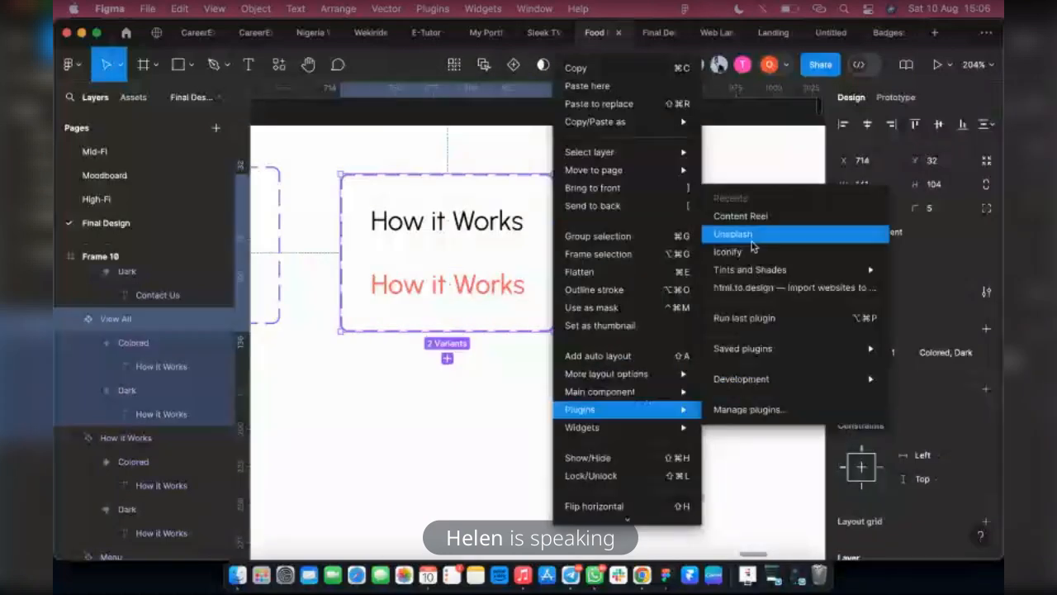
{"action": "left_click", "coordinate": [741, 252]}
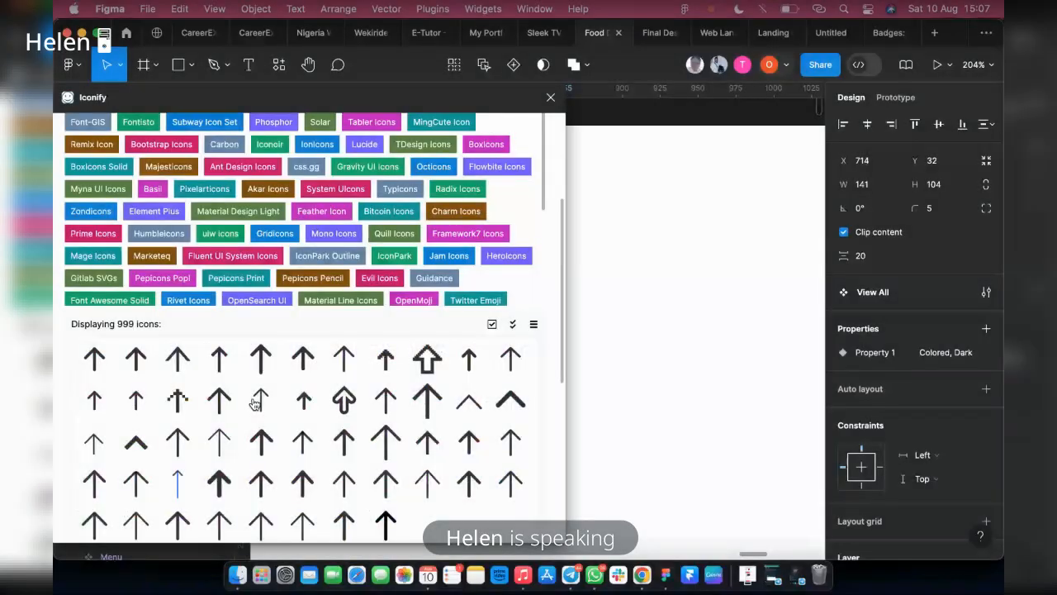
Choose the solar:arrow-up-outline icon among the up arrows and import it into Frame 10
{"action": "scroll", "coordinate": [256, 403], "scroll_direction": "down", "scroll_amount": 2}
{"action": "left_click", "coordinate": [221, 519]}
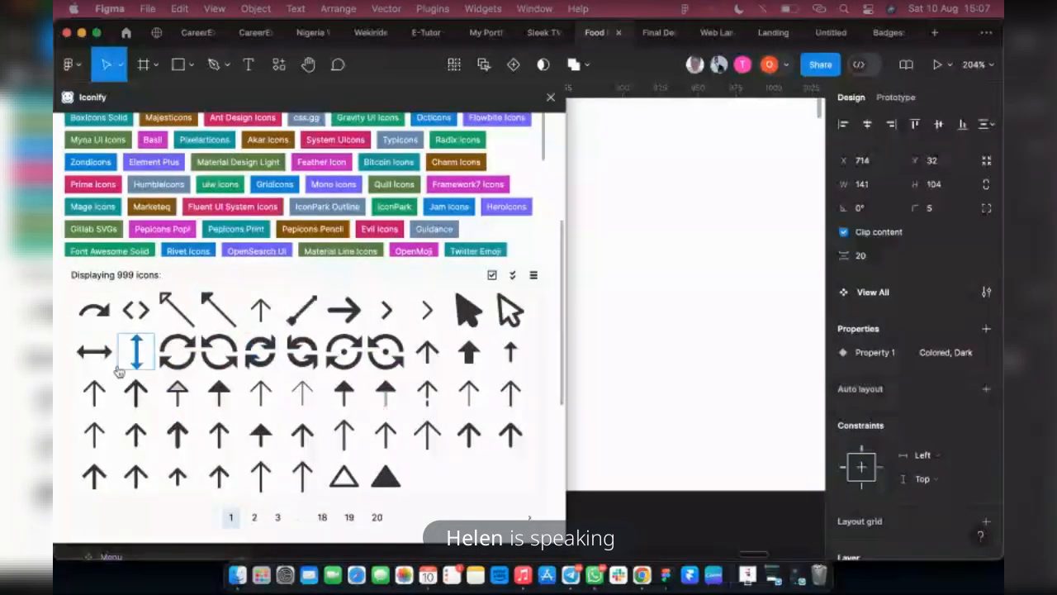
{"action": "left_click", "coordinate": [96, 395]}
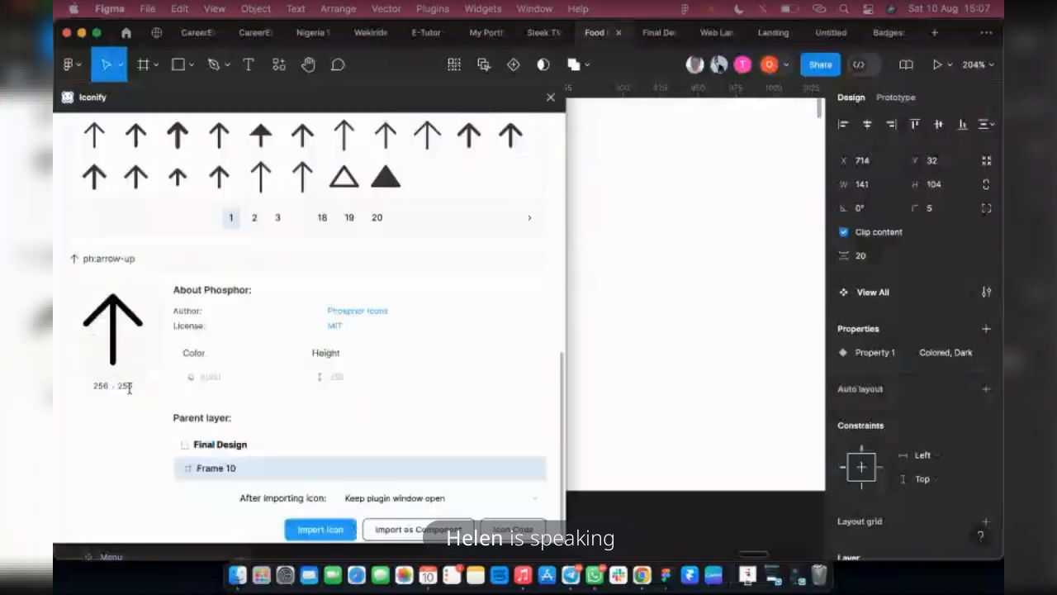
{"action": "scroll", "coordinate": [79, 331], "scroll_direction": "up", "scroll_amount": 2}
{"action": "scroll", "coordinate": [79, 331], "scroll_direction": "up", "scroll_amount": 2}
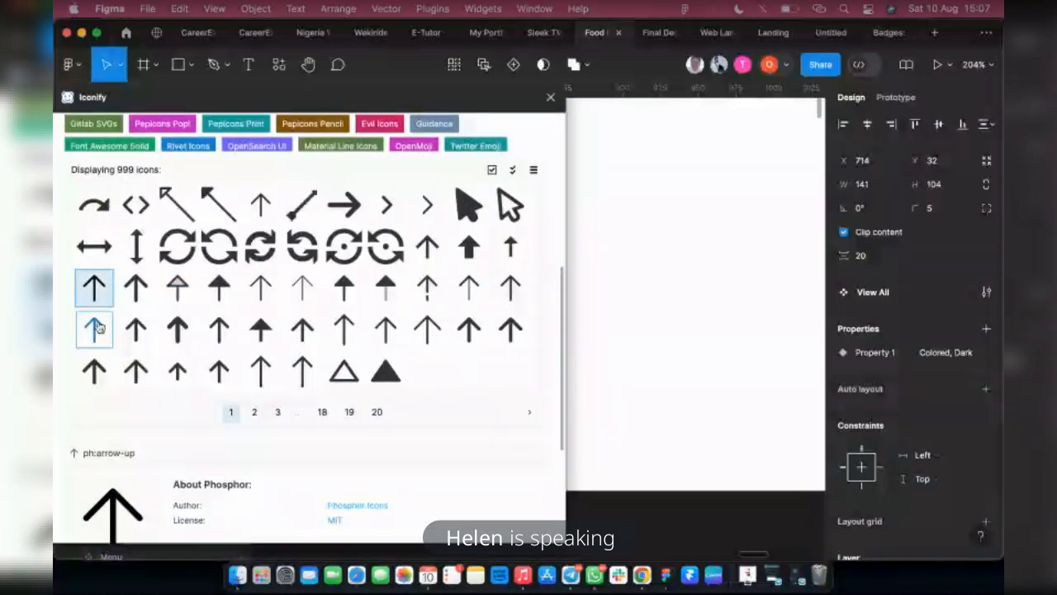
{"action": "left_click", "coordinate": [94, 329]}
{"action": "scroll", "coordinate": [190, 409], "scroll_direction": "down", "scroll_amount": 2}
{"action": "scroll", "coordinate": [154, 340], "scroll_direction": "up", "scroll_amount": 3}
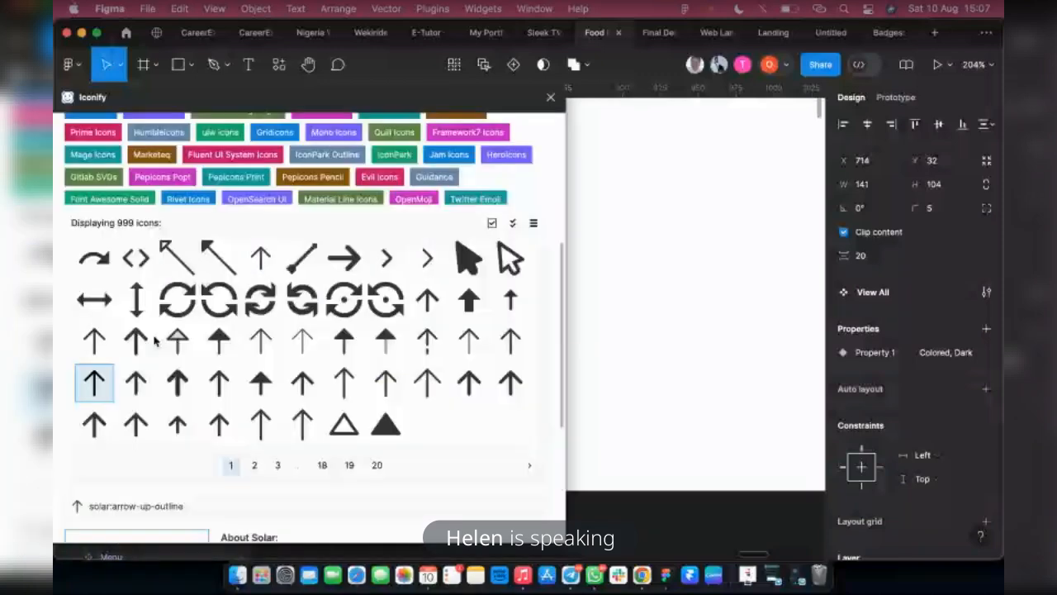
{"action": "scroll", "coordinate": [154, 339], "scroll_direction": "down", "scroll_amount": 5}
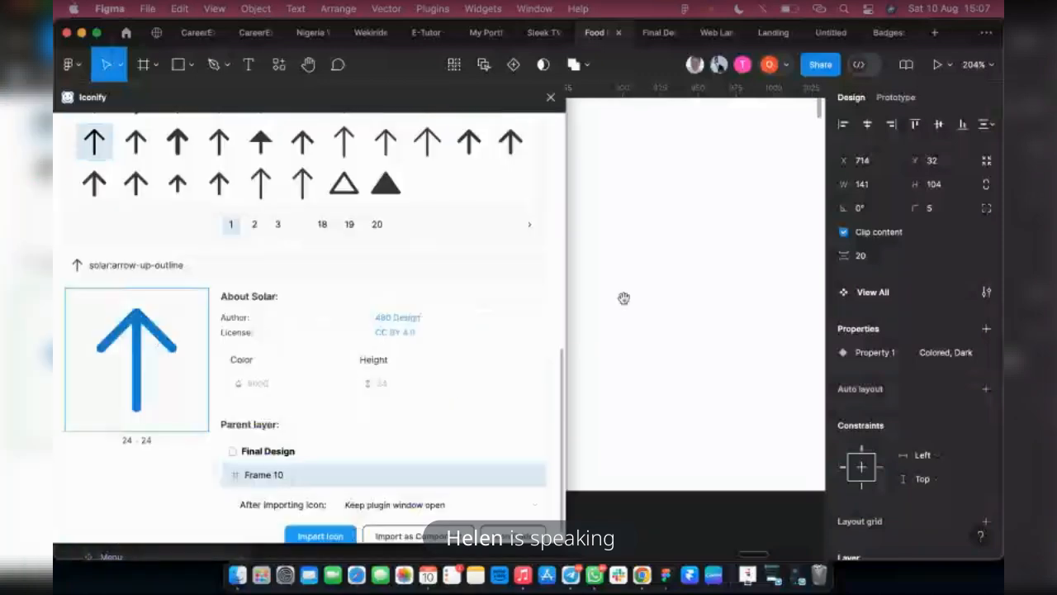
Rotate the imported arrow icon to -90° so it points right and place it just beside the View All component set
{"action": "left_click_drag", "start_coordinate": [623, 298], "coordinate": [629, 297]}
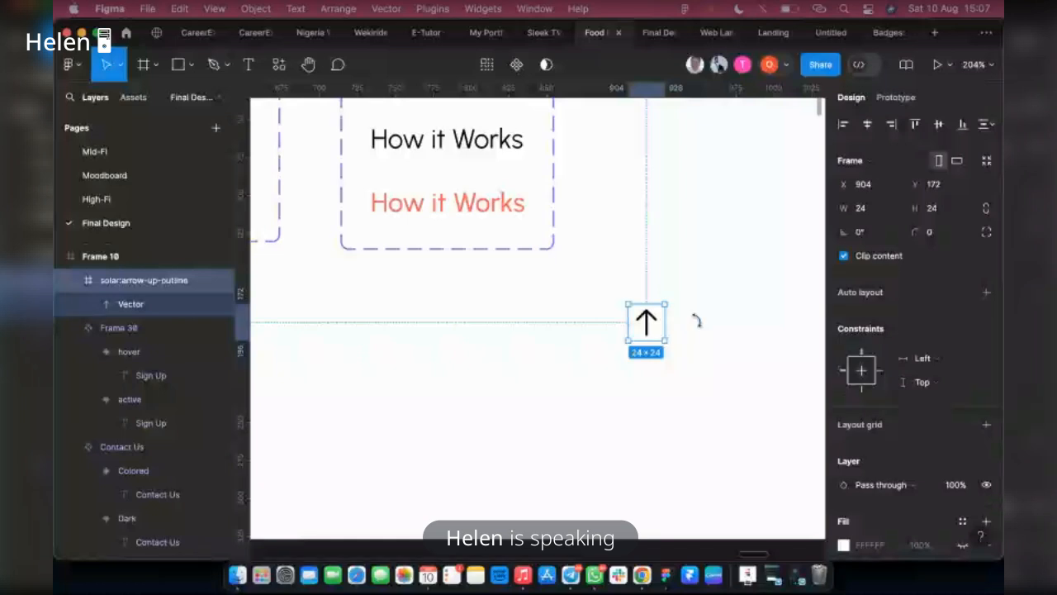
{"action": "left_click_drag", "start_coordinate": [693, 323], "coordinate": [671, 359]}
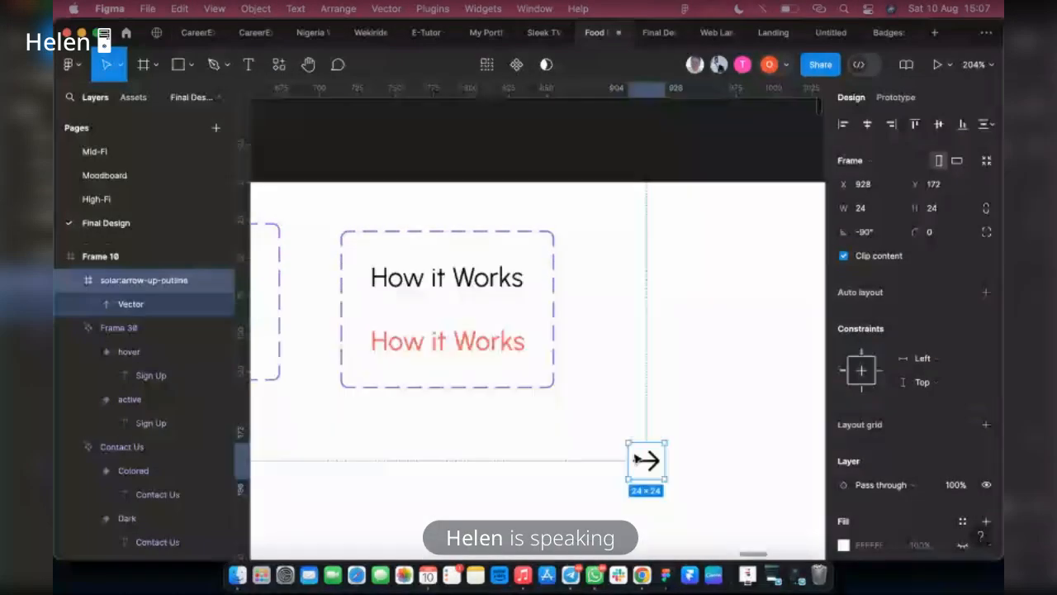
{"action": "left_click_drag", "start_coordinate": [637, 459], "coordinate": [492, 290]}
Change the text of both the Dark and Colored variants in the View All component set to "View all"
{"action": "left_click", "coordinate": [486, 286]}
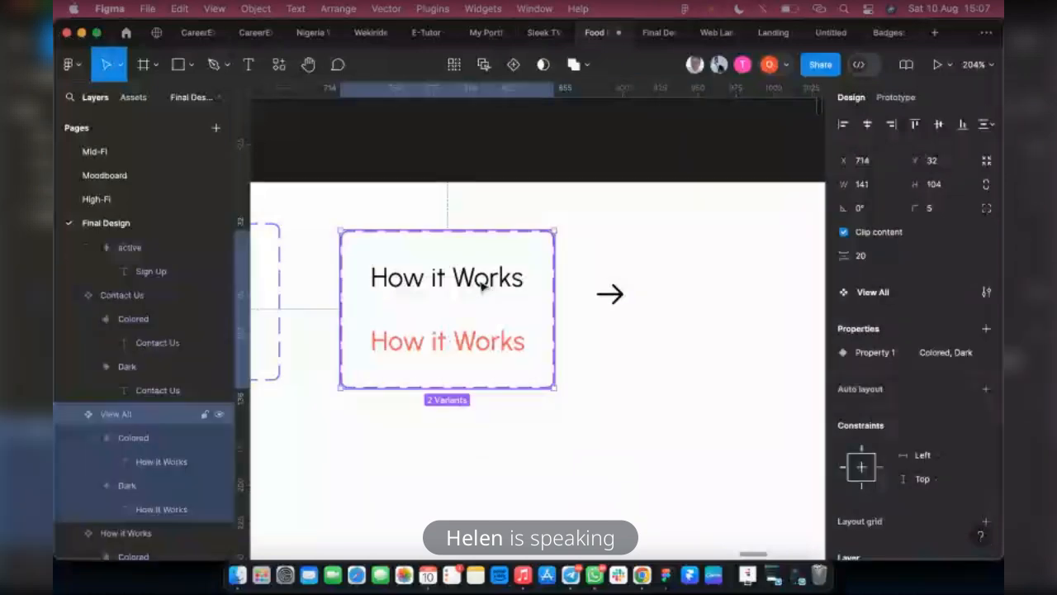
{"action": "double_click", "coordinate": [482, 284]}
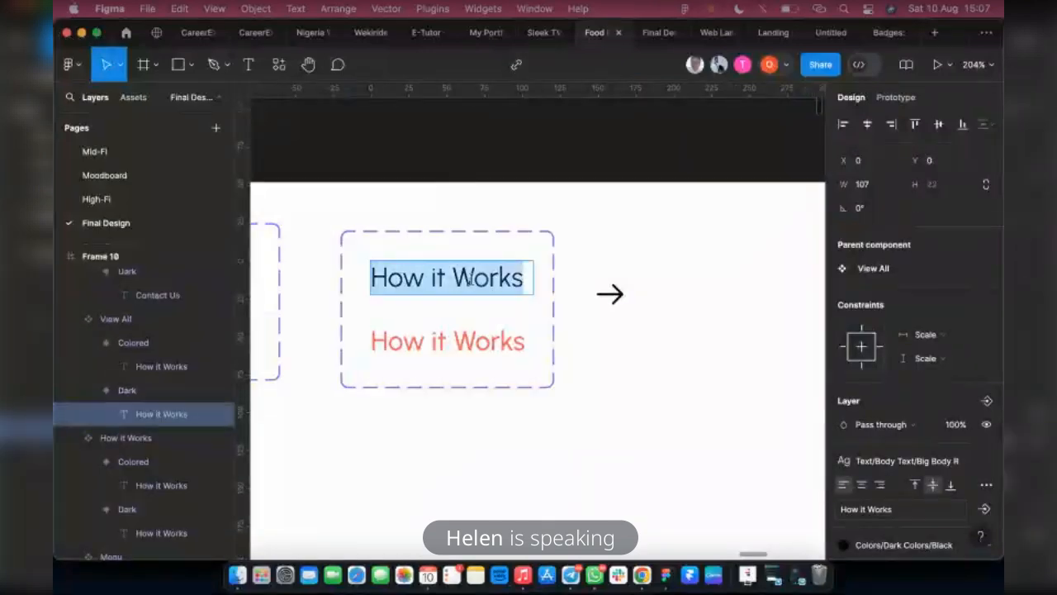
{"action": "type", "text": "View all"}
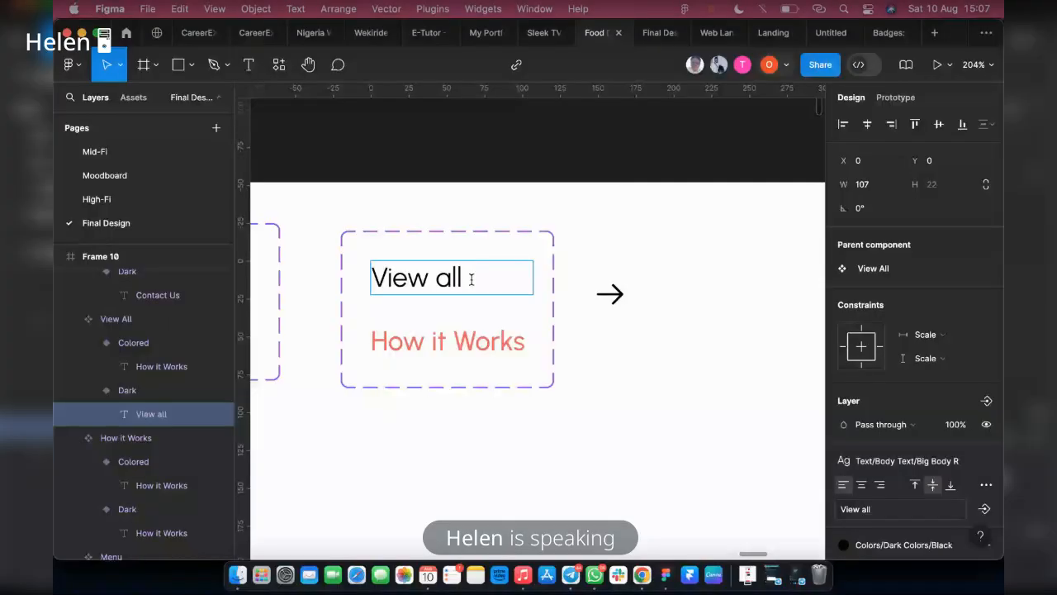
{"action": "double_click", "coordinate": [447, 340]}
{"action": "type", "text": "View"}
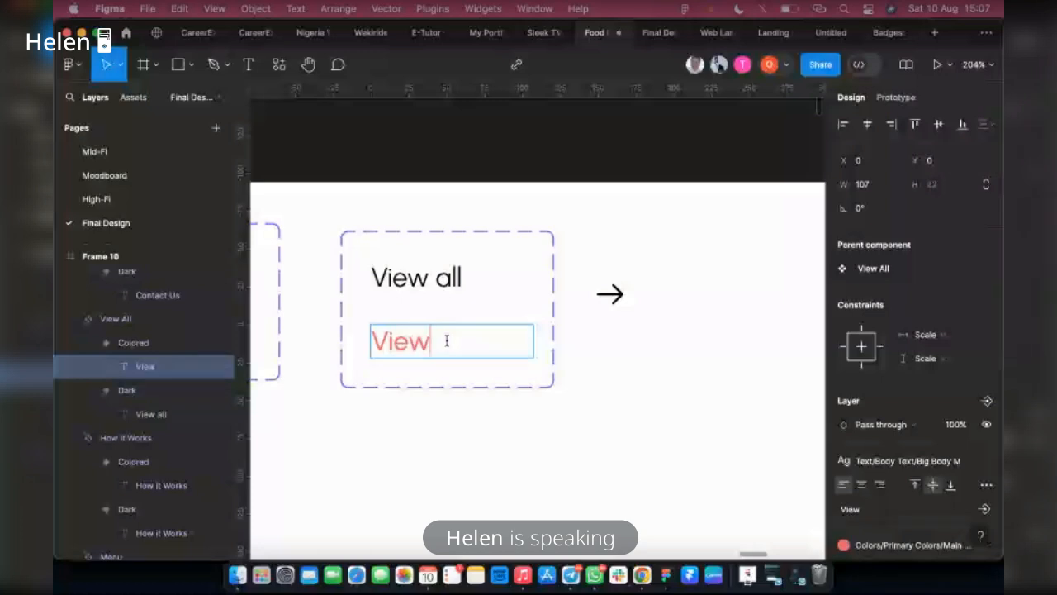
{"action": "type", "text": " A"}
{"action": "key", "text": "BackSpace"}
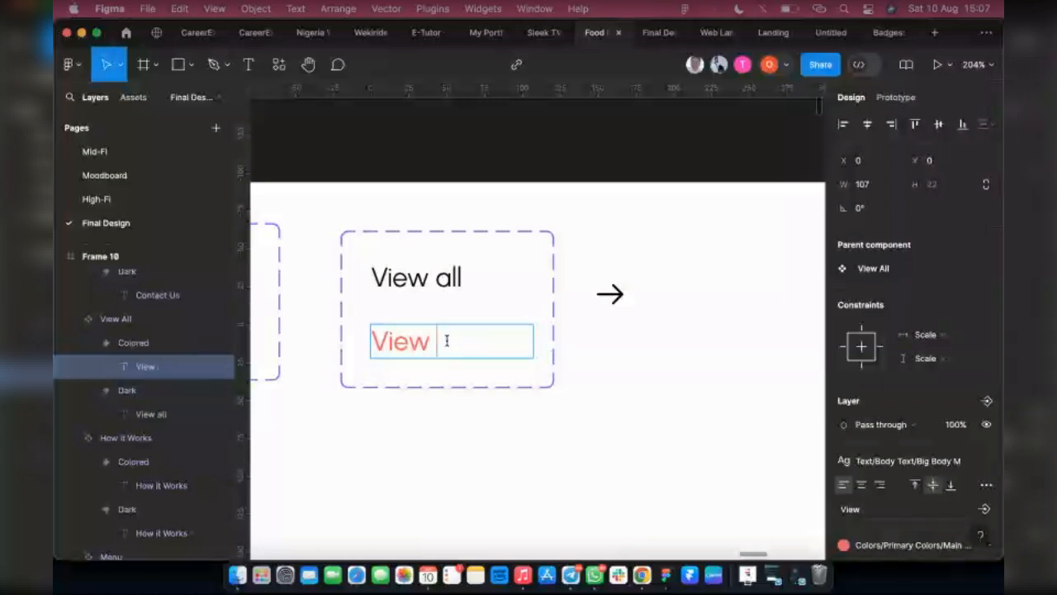
{"action": "type", "text": "all"}
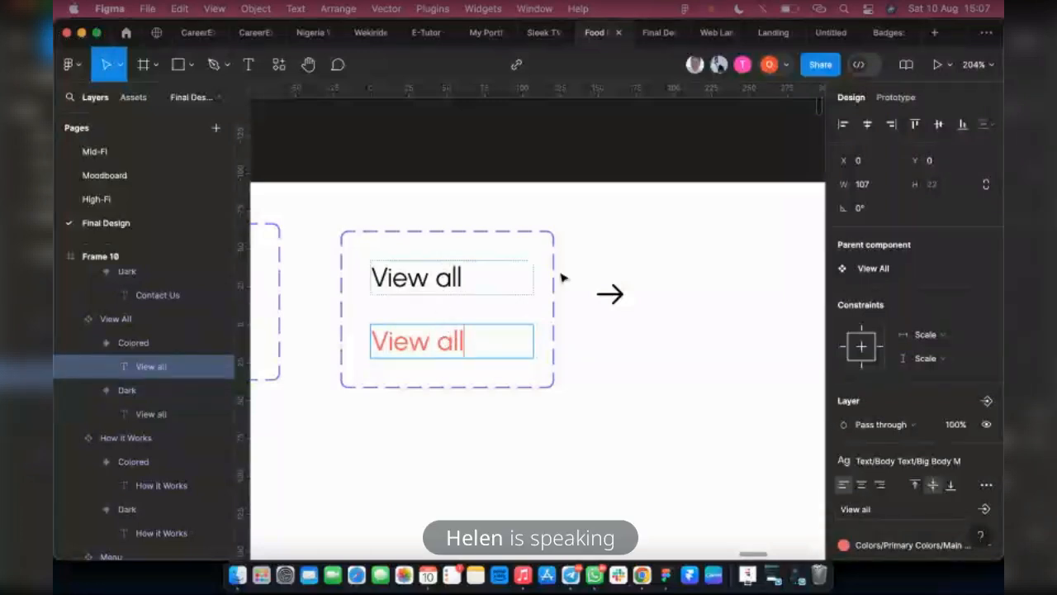
{"action": "key", "text": "Escape"}
Widen the View All component set to 163 and paste a copy of the arrow icon into its Dark variant
{"action": "left_click", "coordinate": [552, 273]}
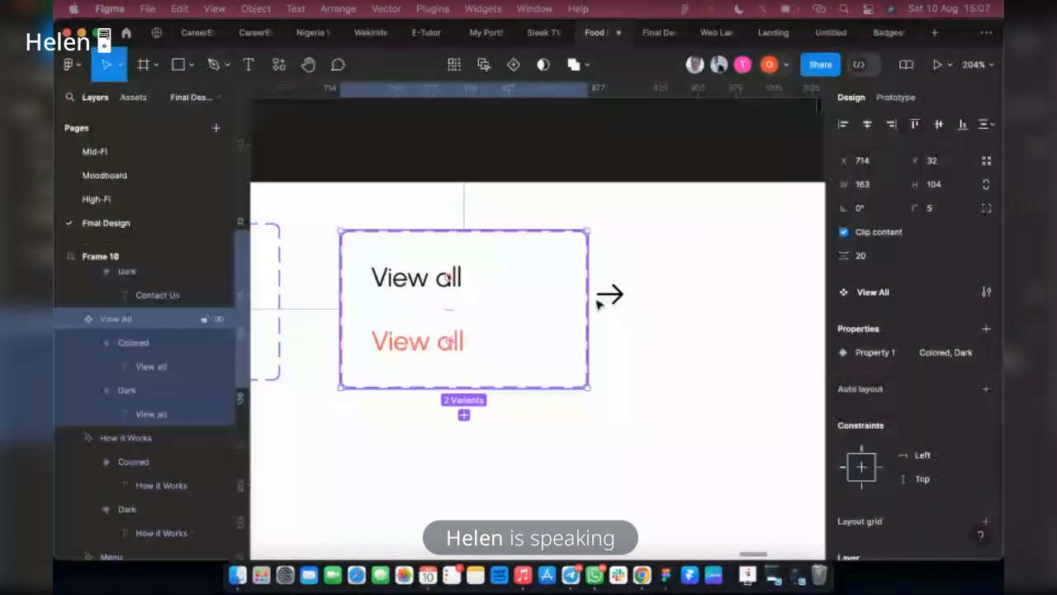
{"action": "left_click", "coordinate": [606, 297]}
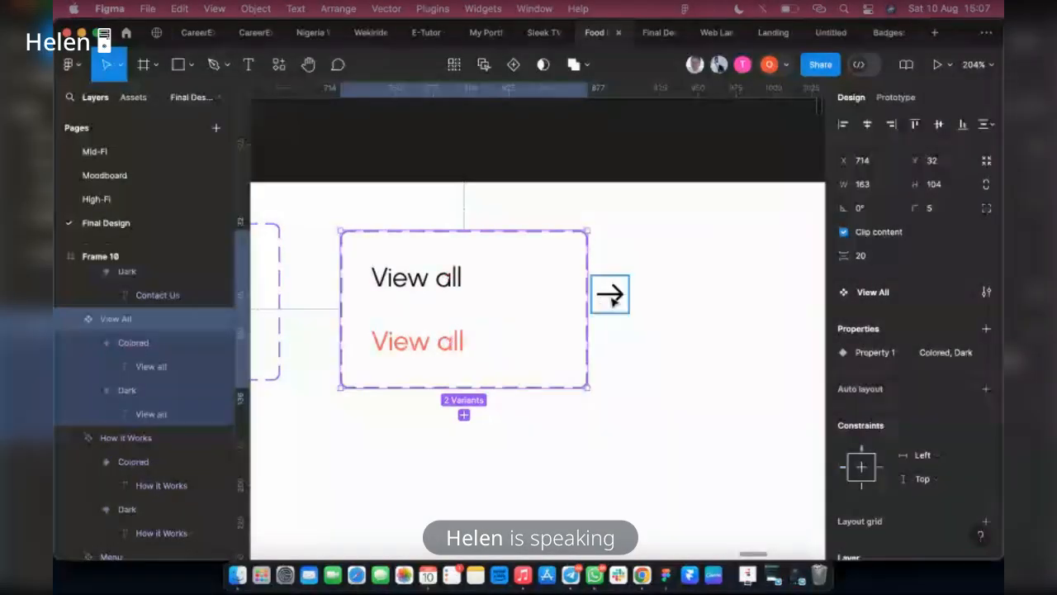
{"action": "left_click", "coordinate": [424, 286]}
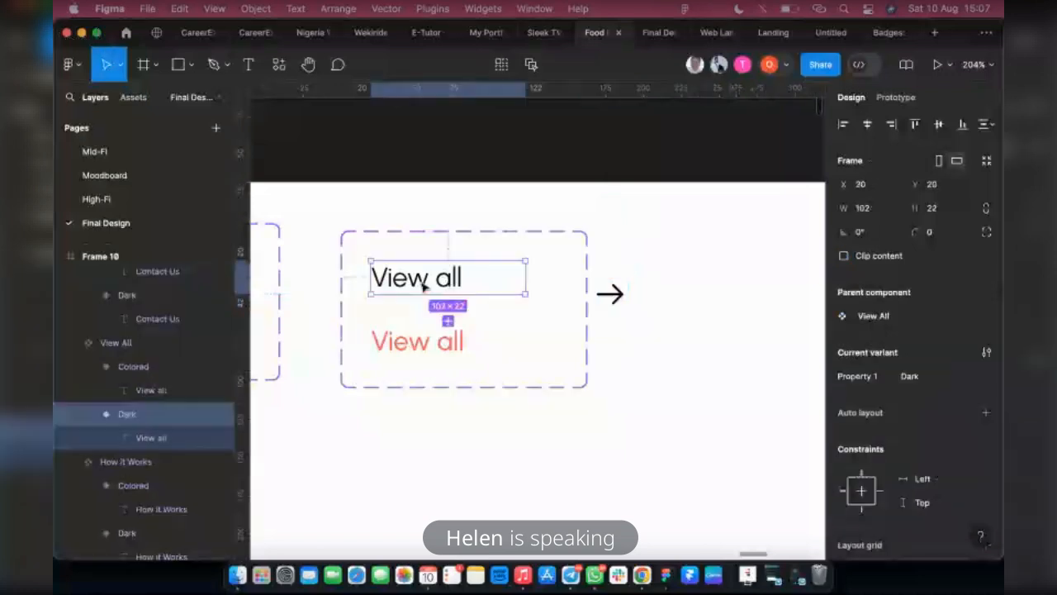
{"action": "double_click", "coordinate": [454, 281]}
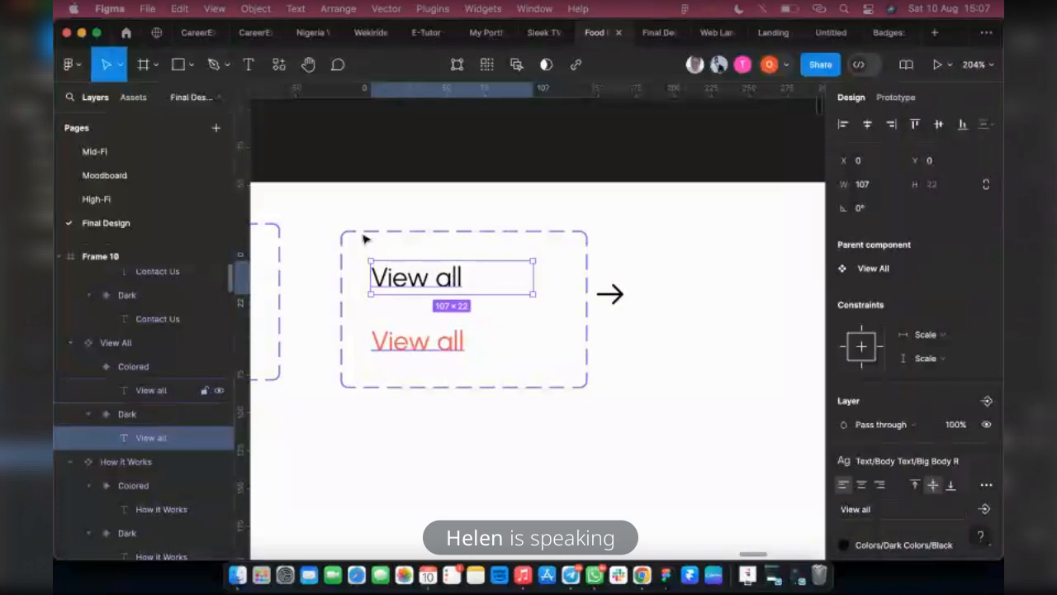
{"action": "key", "text": "Escape"}
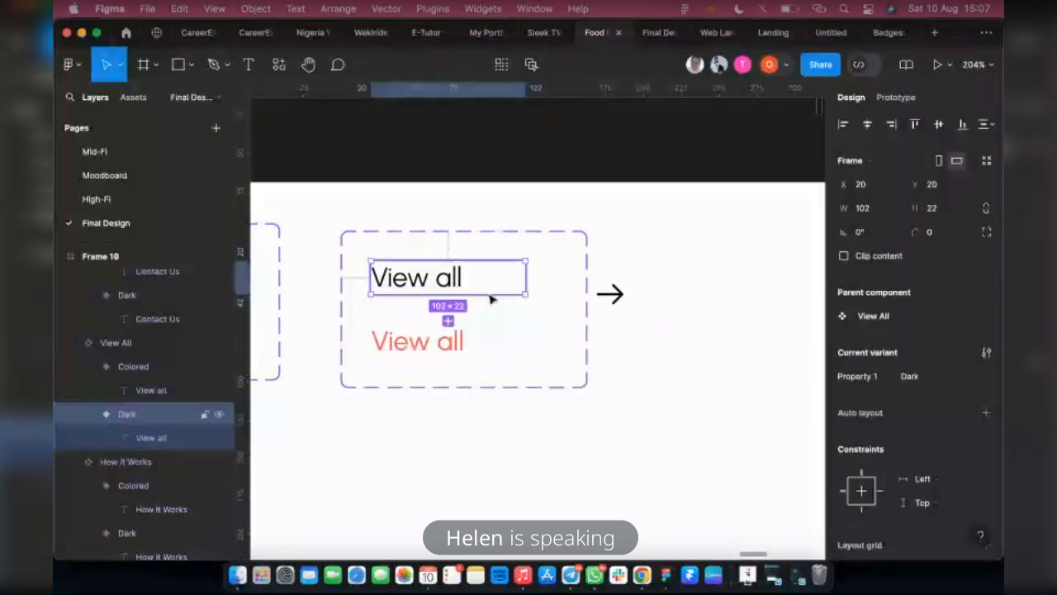
{"action": "key", "text": "ctrl+v"}
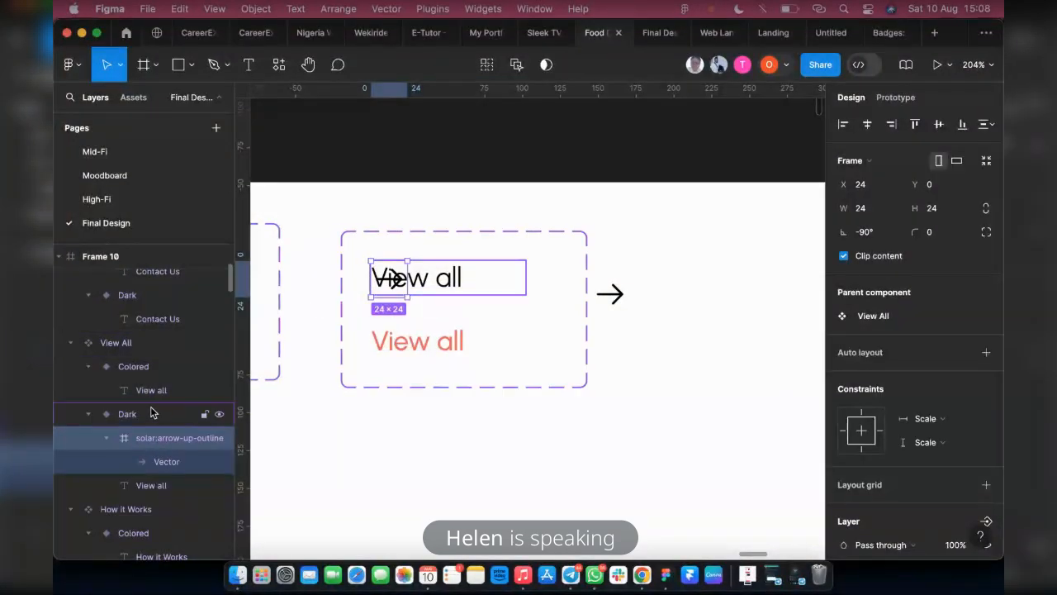
Wrap the Dark variant's "View all" text and arrow in one auto layout frame, undoing the extra nested wrapper with padding 10
{"action": "left_click", "coordinate": [105, 439]}
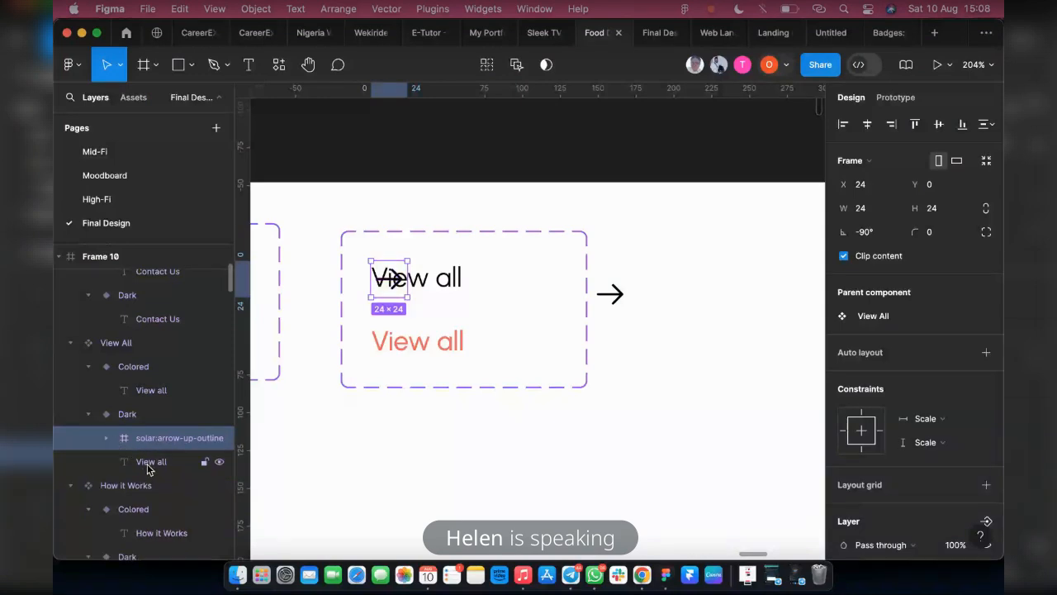
{"action": "left_click", "coordinate": [148, 462], "text": "shift"}
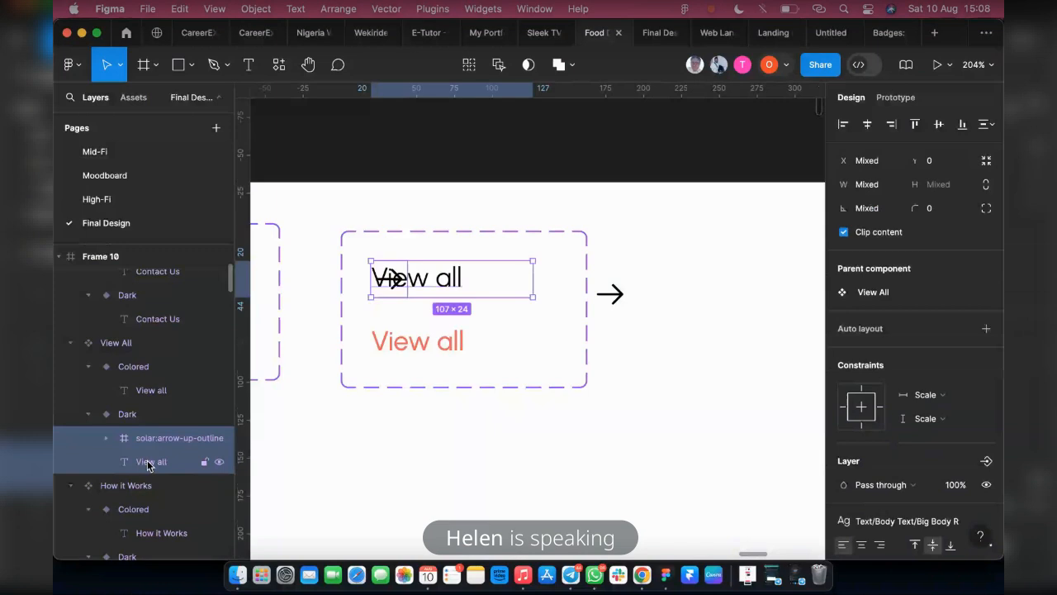
{"action": "key", "text": "shift+a"}
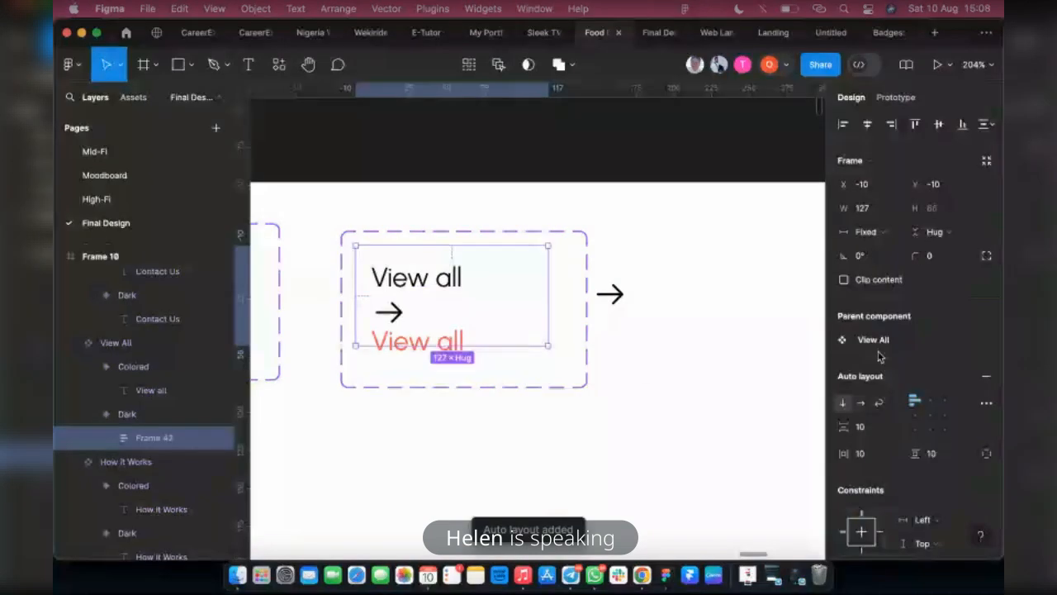
{"action": "left_click", "coordinate": [862, 403]}
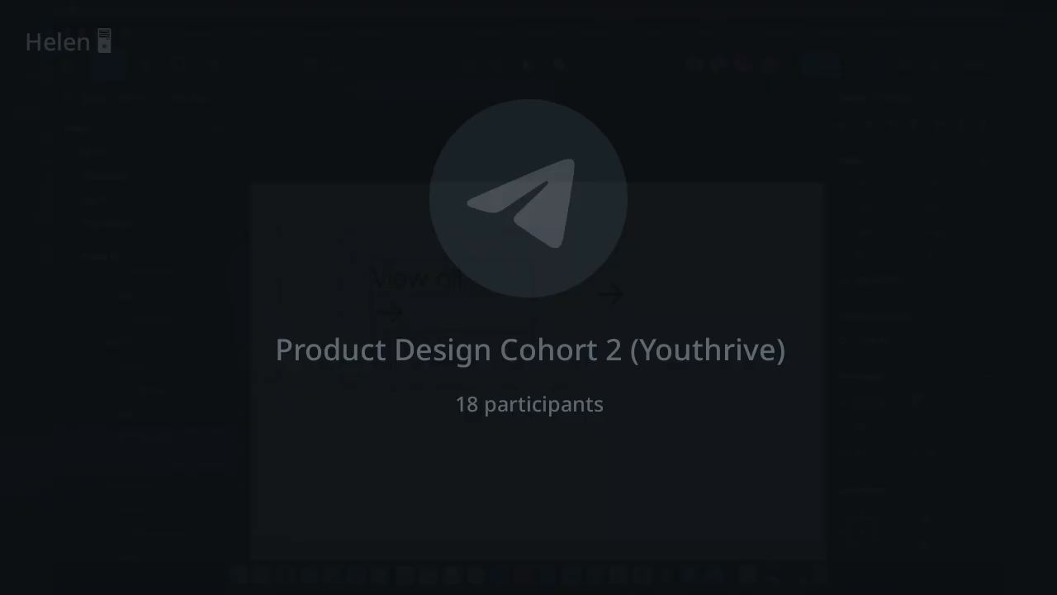
{"action": "key", "text": "ctrl+z"}
{"action": "key", "text": "ctrl+z"}
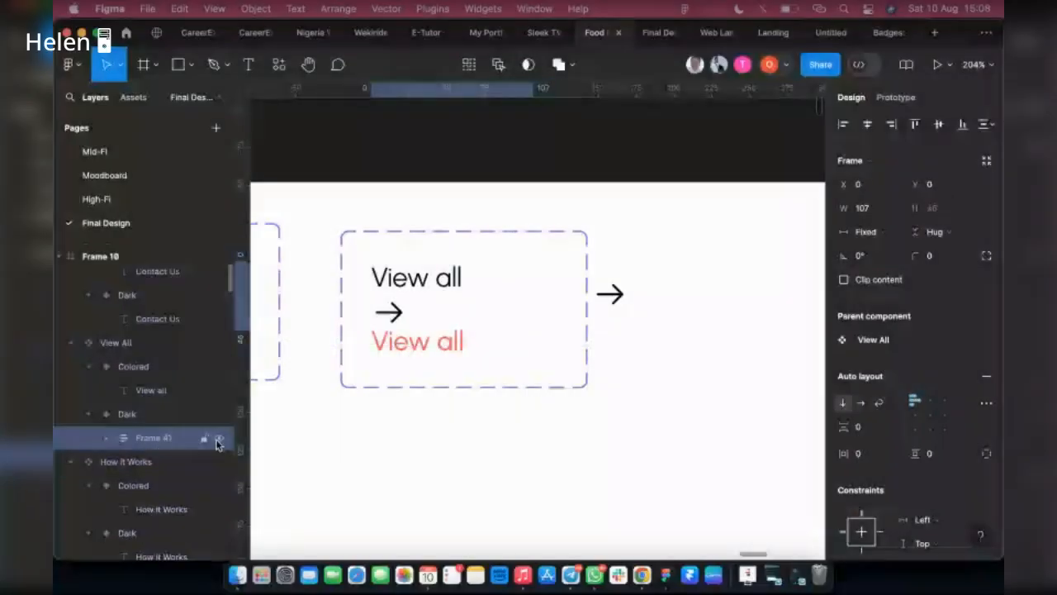
Make the Dark variant's auto layout horizontal and set the gap between "View all" and the arrow to 15
{"action": "left_click", "coordinate": [860, 402]}
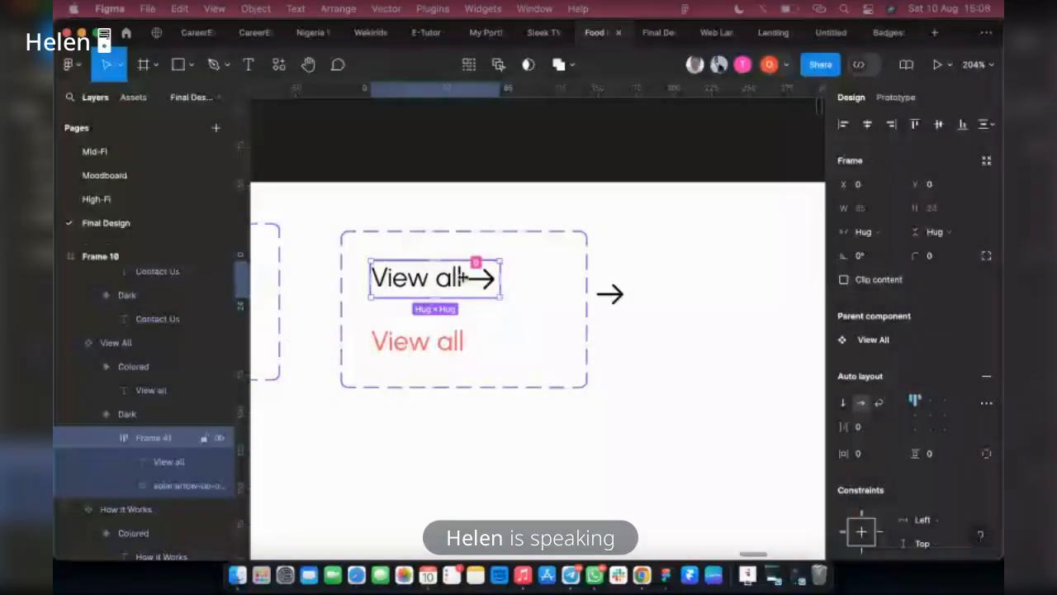
{"action": "left_click_drag", "start_coordinate": [461, 278], "coordinate": [474, 277]}
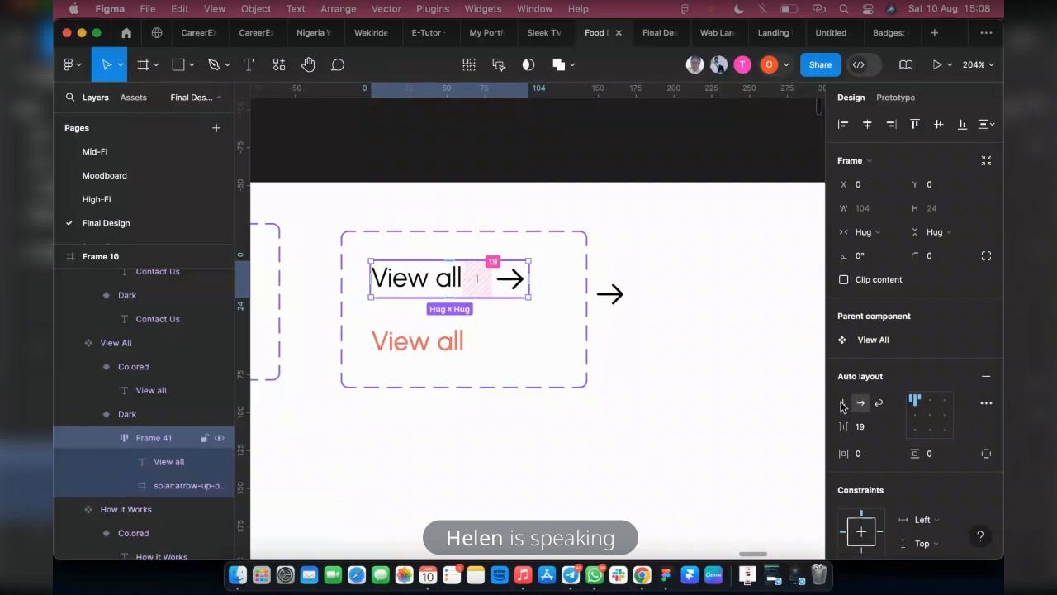
{"action": "left_click_drag", "start_coordinate": [491, 277], "coordinate": [484, 278]}
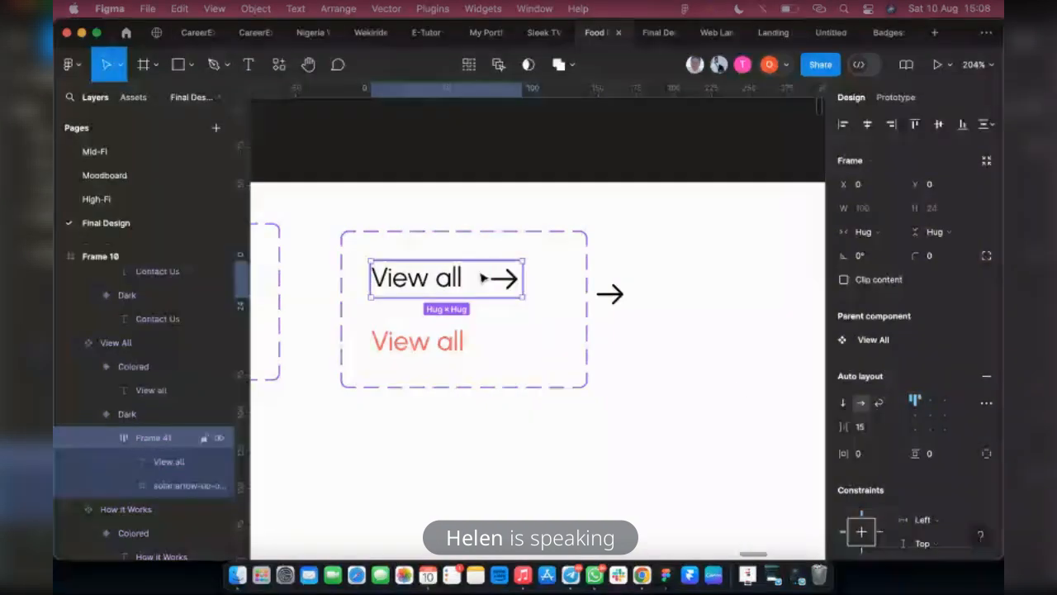
Paste a copy of the arrow icon into the View All set's Colored variant and give the variant horizontal auto layout
{"action": "left_click", "coordinate": [610, 294]}
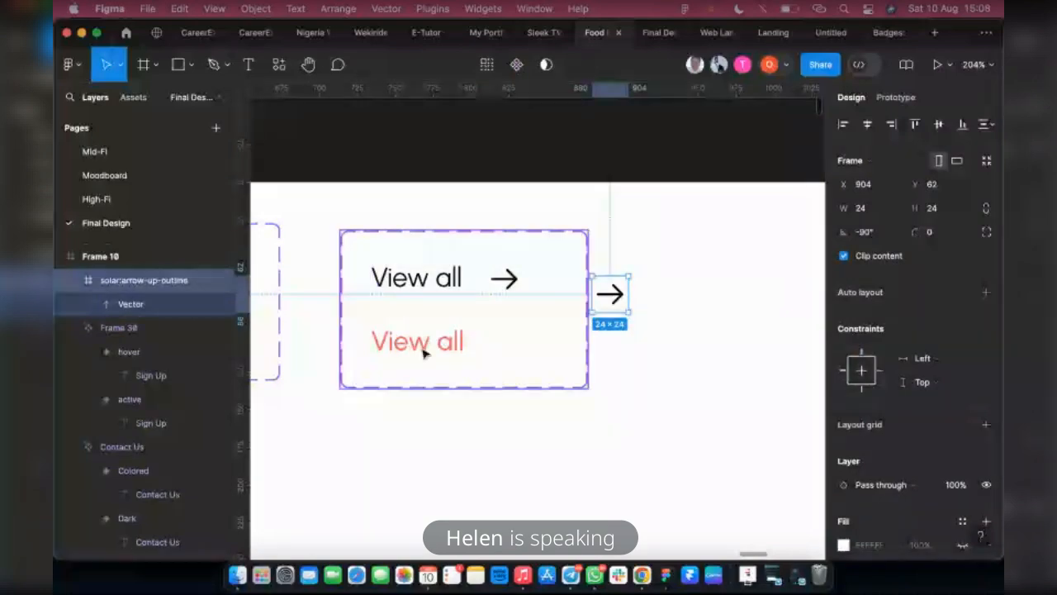
{"action": "left_click", "coordinate": [423, 352]}
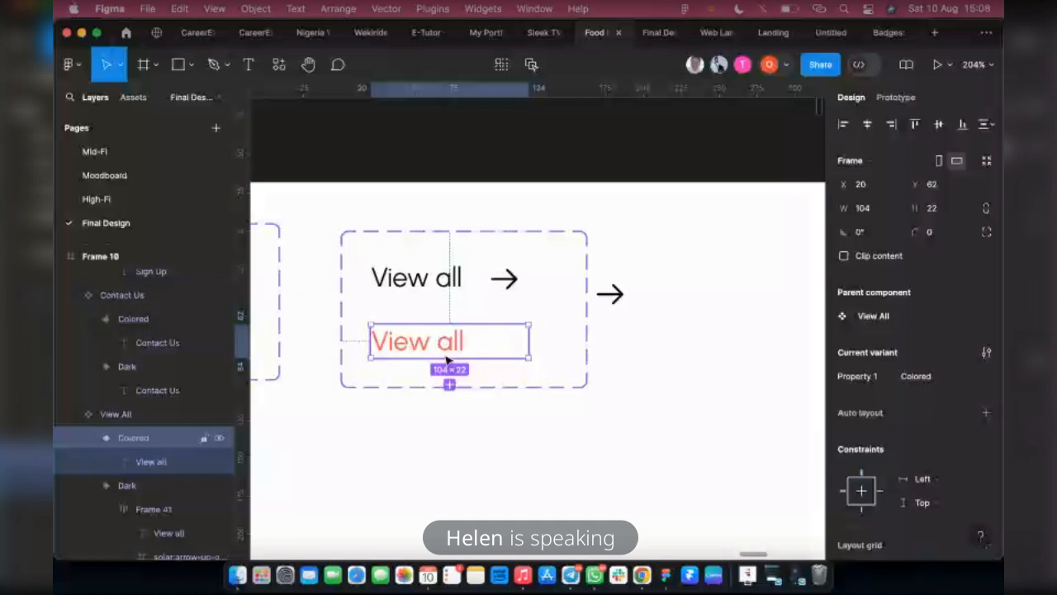
{"action": "key", "text": "super+v"}
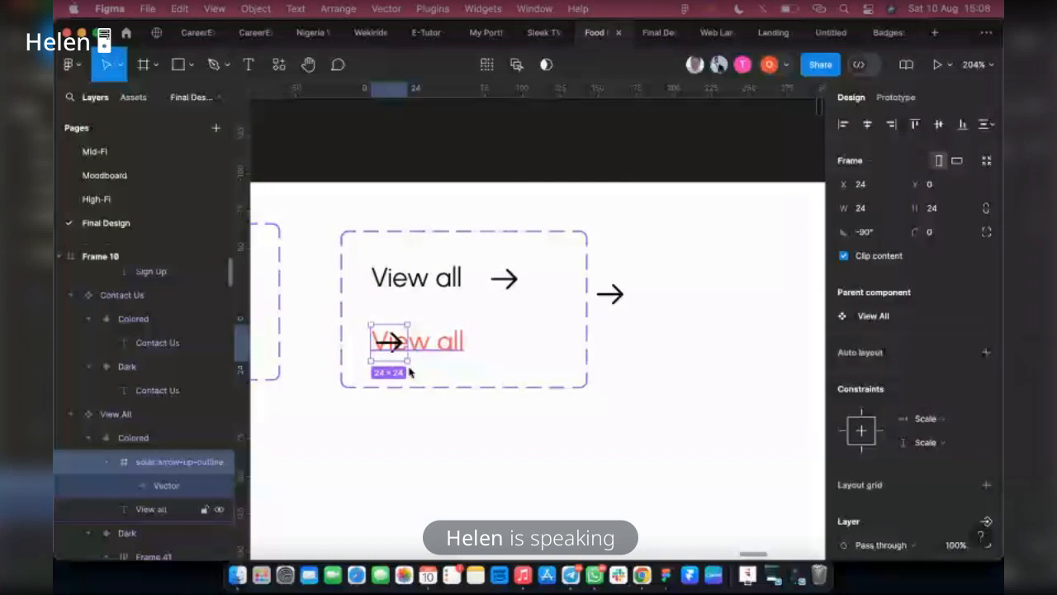
{"action": "left_click", "coordinate": [457, 343]}
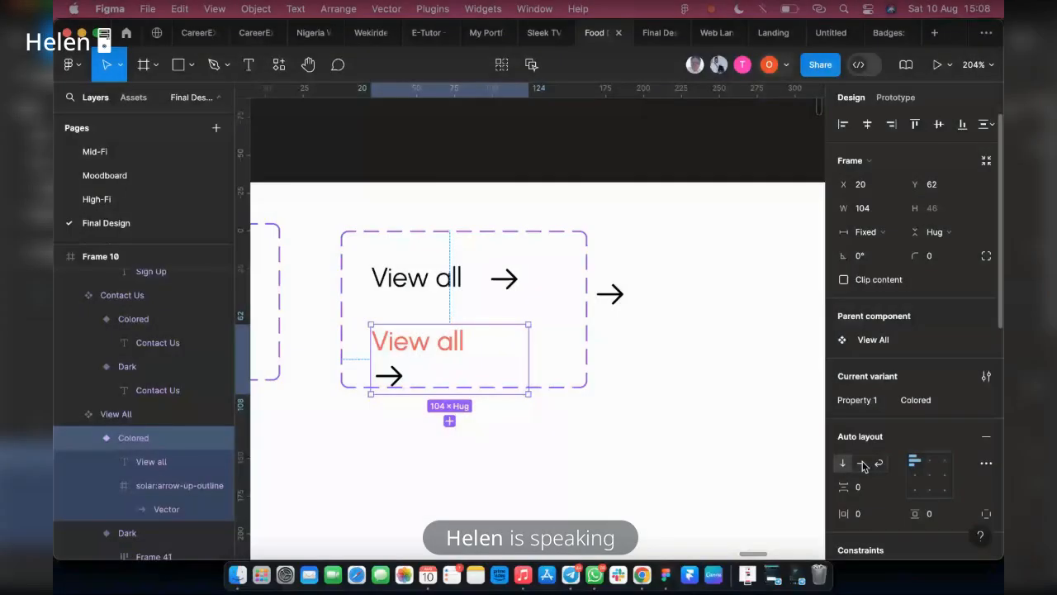
{"action": "left_click", "coordinate": [862, 463]}
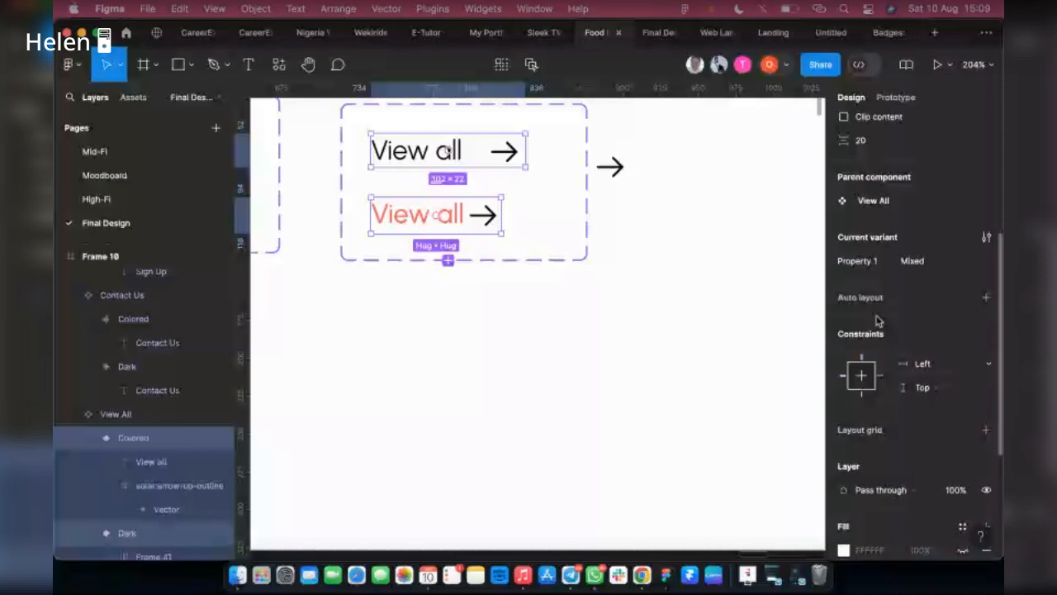
Wrap the Colored variant's "View all" text and arrow together in a nested auto layout frame
{"action": "scroll", "coordinate": [878, 321], "scroll_direction": "up", "scroll_amount": 1}
{"action": "left_click", "coordinate": [132, 446]}
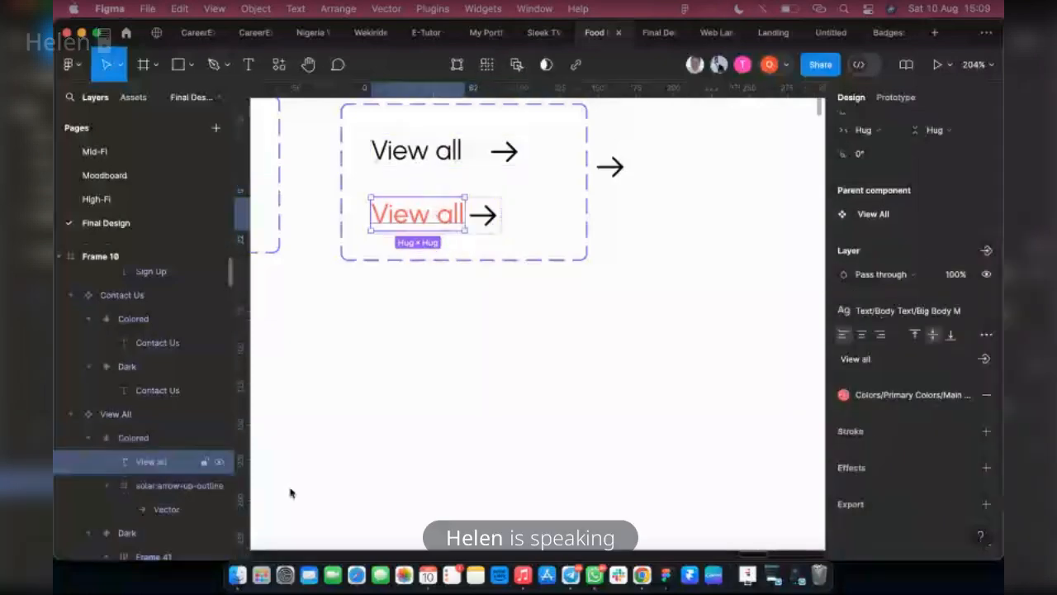
{"action": "scroll", "coordinate": [152, 487], "scroll_direction": "down", "scroll_amount": 1}
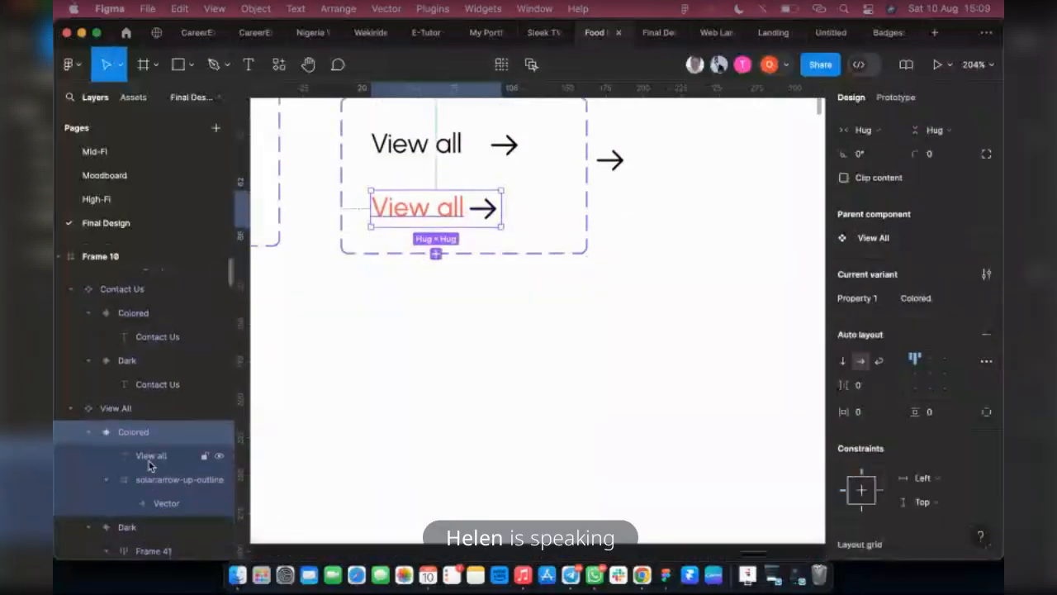
{"action": "left_click", "coordinate": [150, 458]}
{"action": "left_click", "coordinate": [149, 481], "text": "shift"}
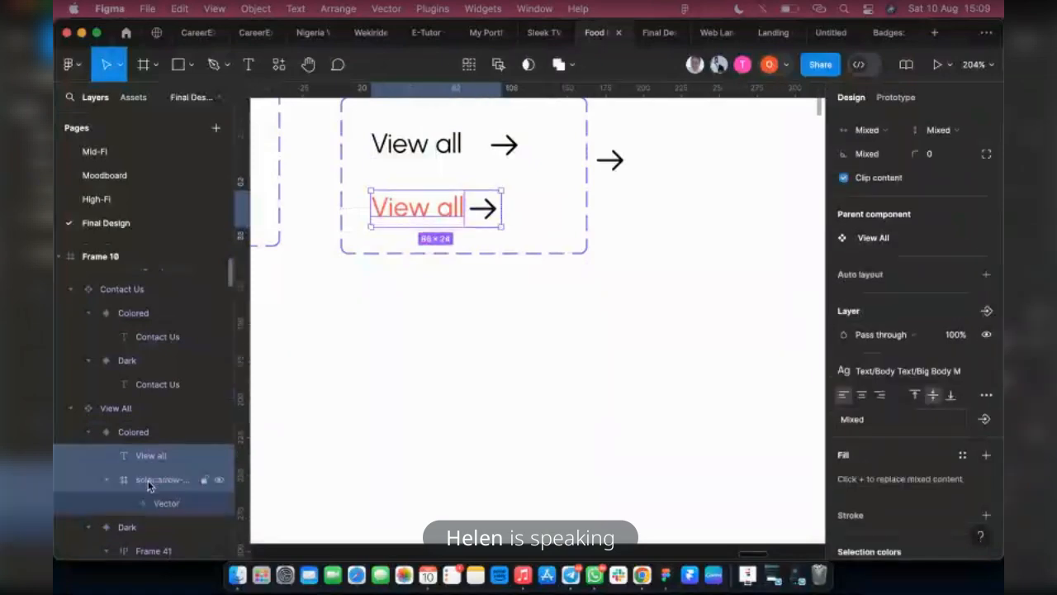
{"action": "key", "text": "shift+a"}
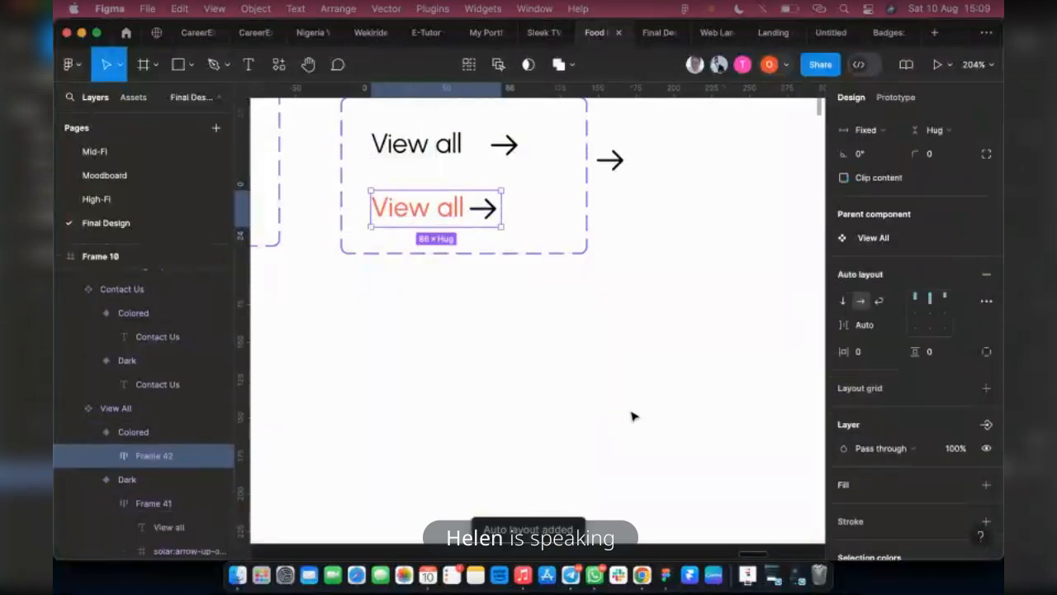
Try setting the gap to 15 on the Colored variant's outer auto layout
{"action": "left_click", "coordinate": [489, 147], "text": "shift"}
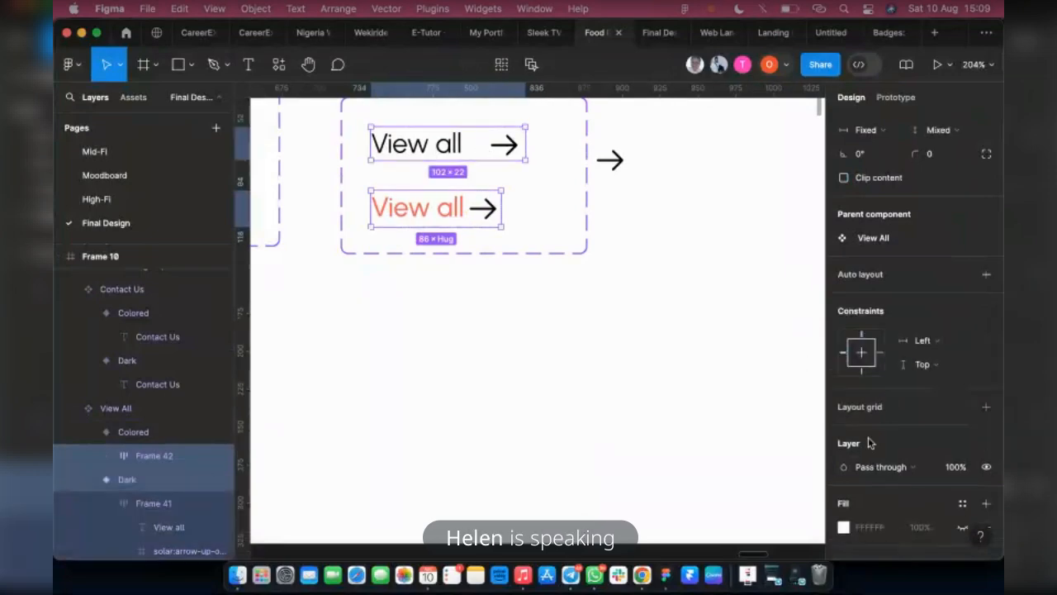
{"action": "scroll", "coordinate": [908, 280], "scroll_direction": "up", "scroll_amount": 3}
{"action": "scroll", "coordinate": [869, 299], "scroll_direction": "up", "scroll_amount": 1}
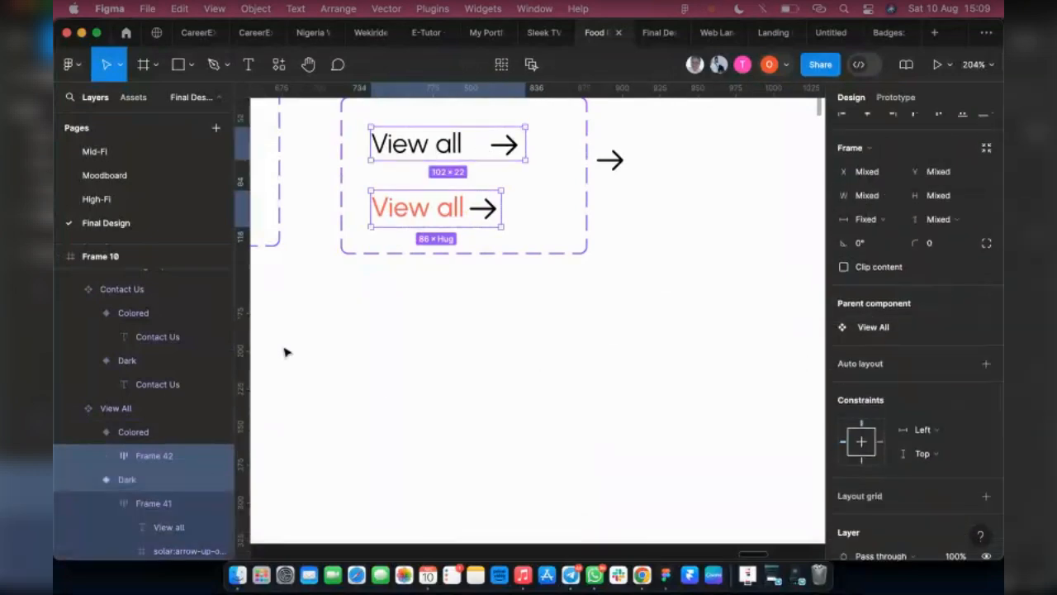
{"action": "left_click", "coordinate": [138, 510]}
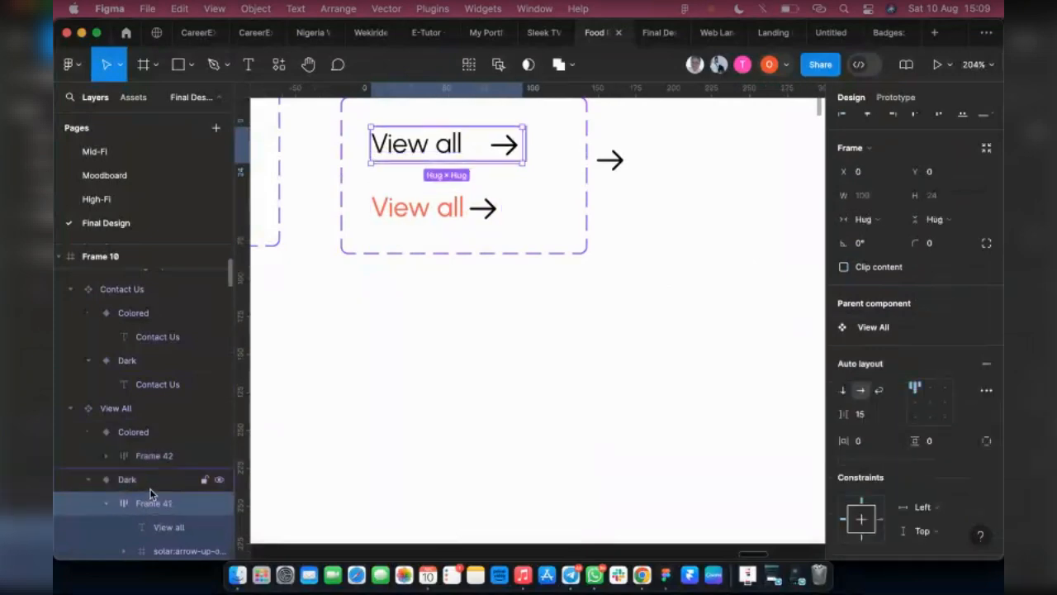
{"action": "left_click", "coordinate": [158, 432]}
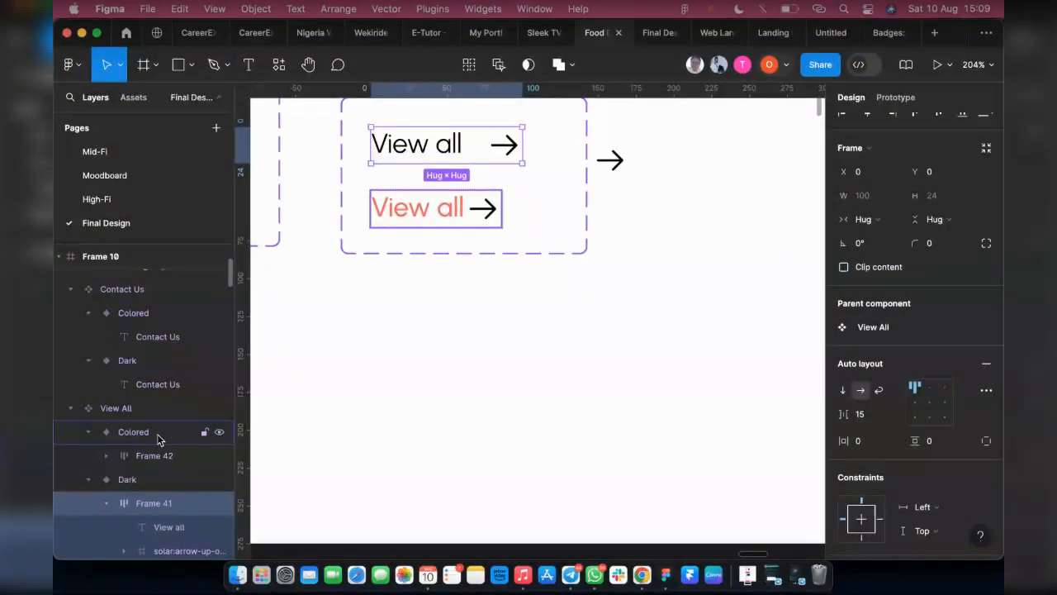
{"action": "right_click", "coordinate": [167, 434]}
{"action": "left_click", "coordinate": [496, 350]}
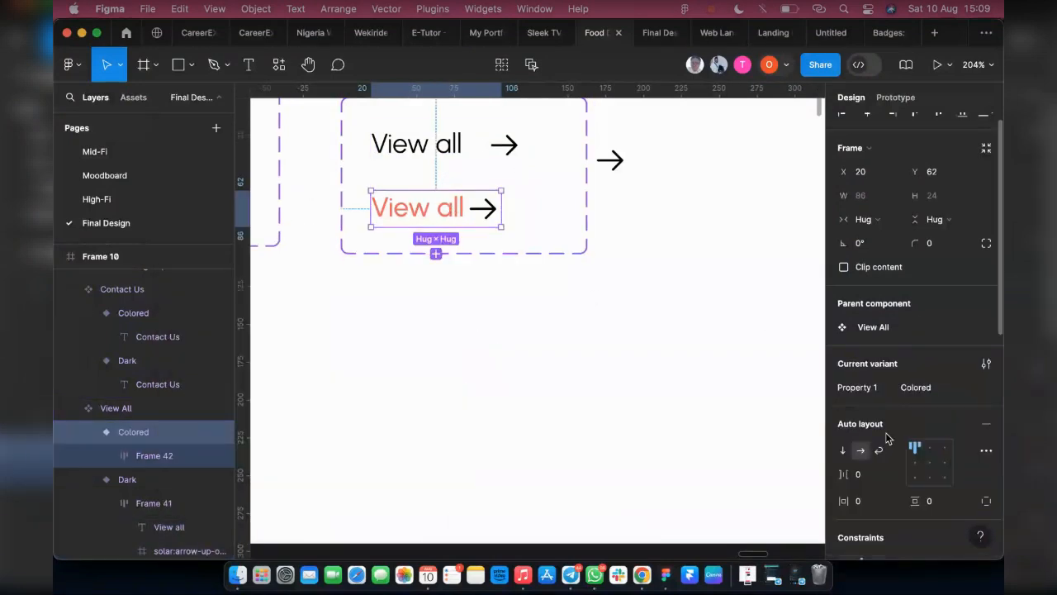
{"action": "left_click", "coordinate": [872, 476]}
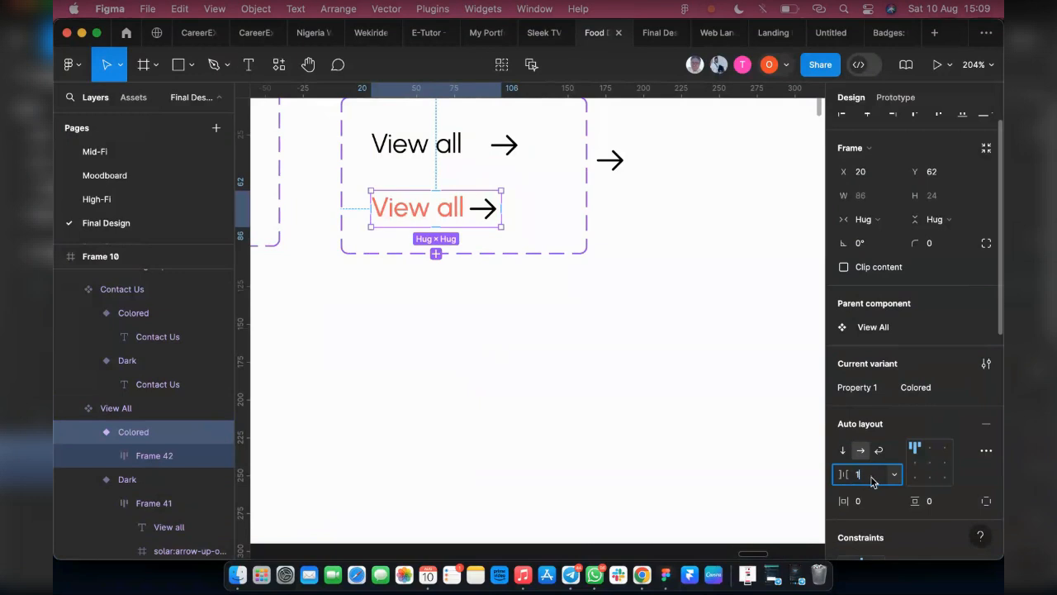
{"action": "key", "text": "Return"}
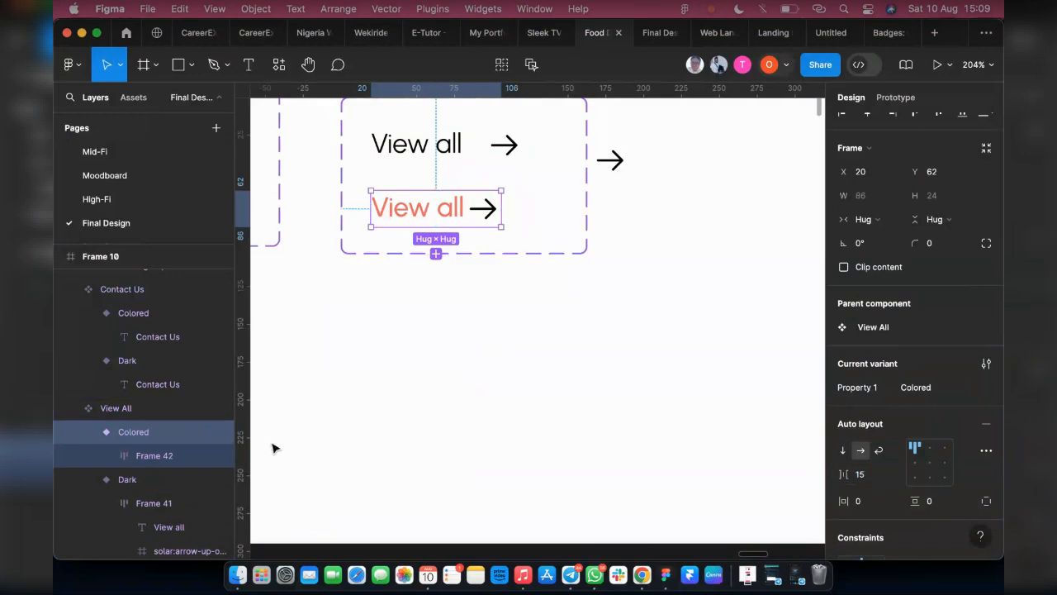
Set the gap of the nested frame in the Colored variant to 15 instead of automatic spacing
{"action": "left_click", "coordinate": [132, 453]}
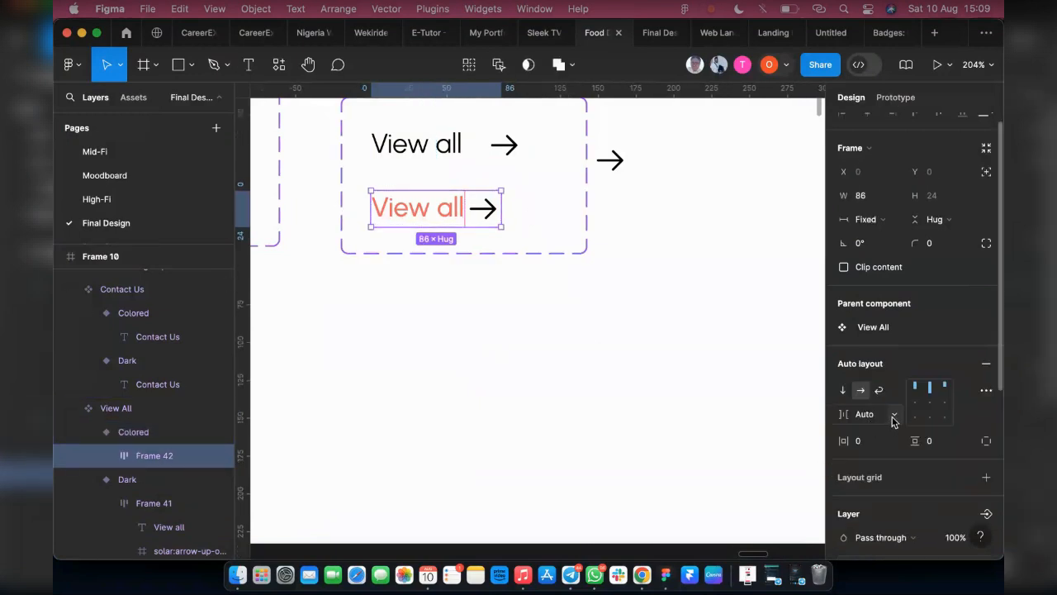
{"action": "left_click", "coordinate": [893, 420]}
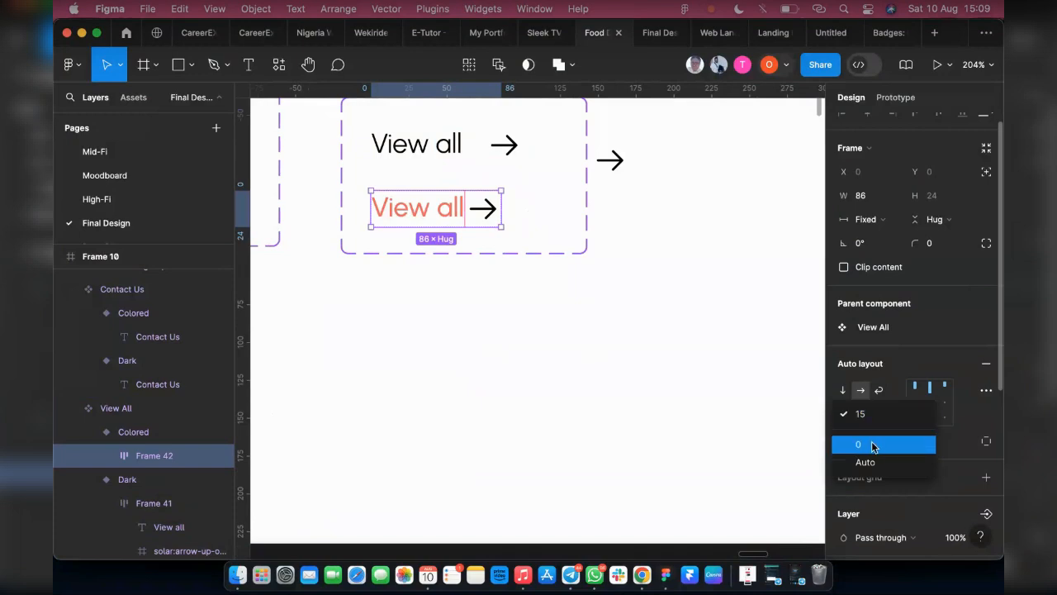
{"action": "left_click", "coordinate": [871, 445]}
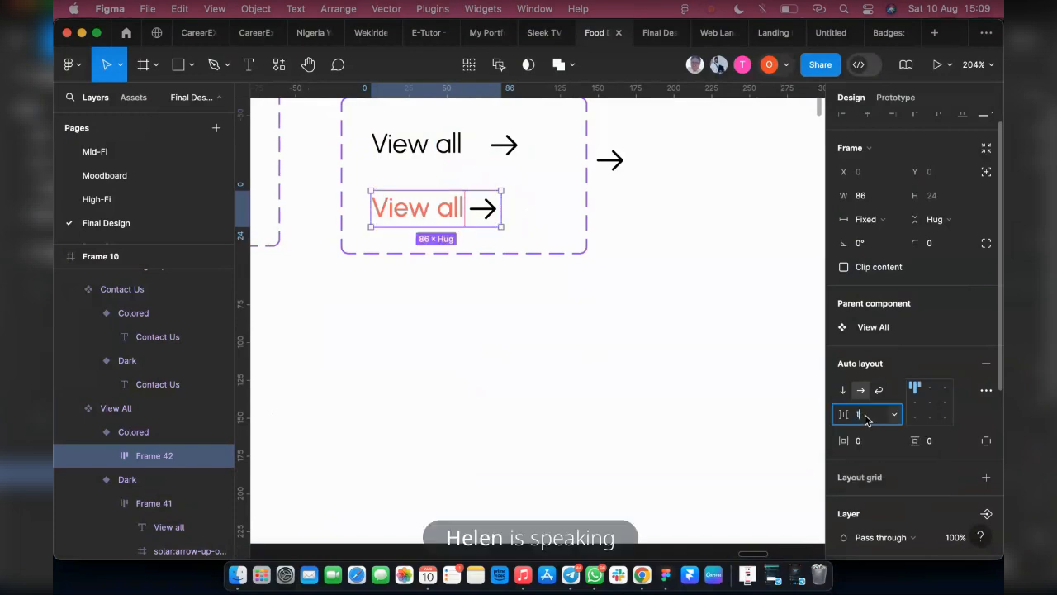
{"action": "type", "text": "15"}
{"action": "key", "text": "Return"}
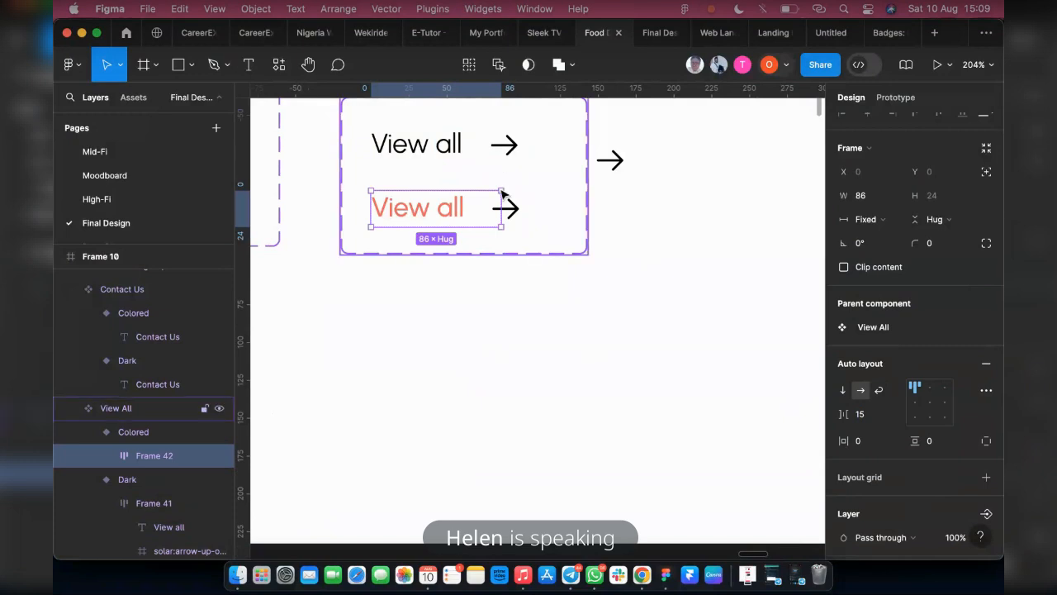
Widen the Colored variant to 102 to match the Dark variant
{"action": "left_click", "coordinate": [487, 152]}
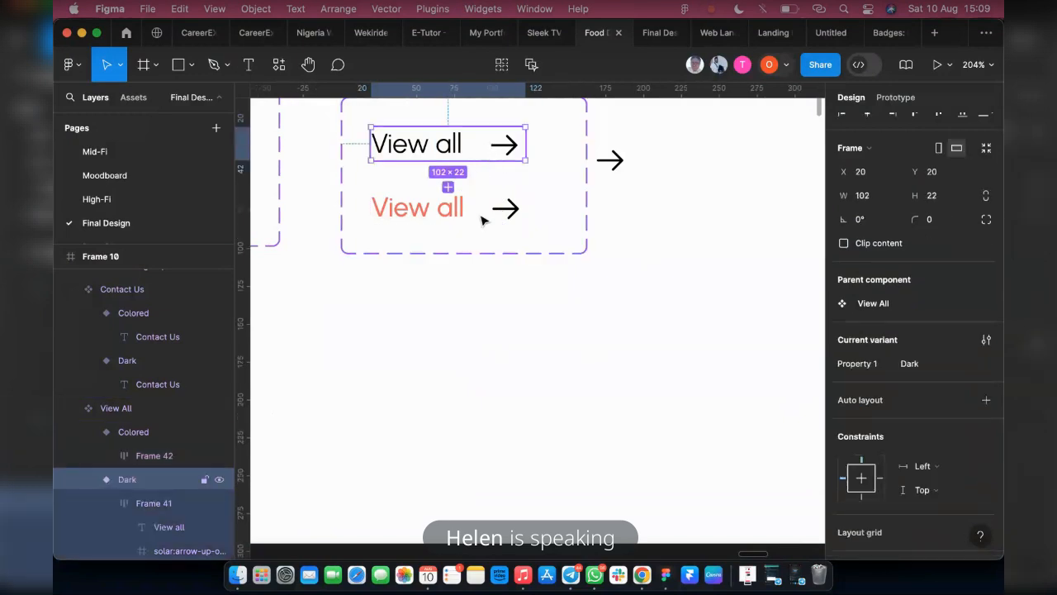
{"action": "scroll", "coordinate": [495, 248], "scroll_direction": "up", "scroll_amount": 4}
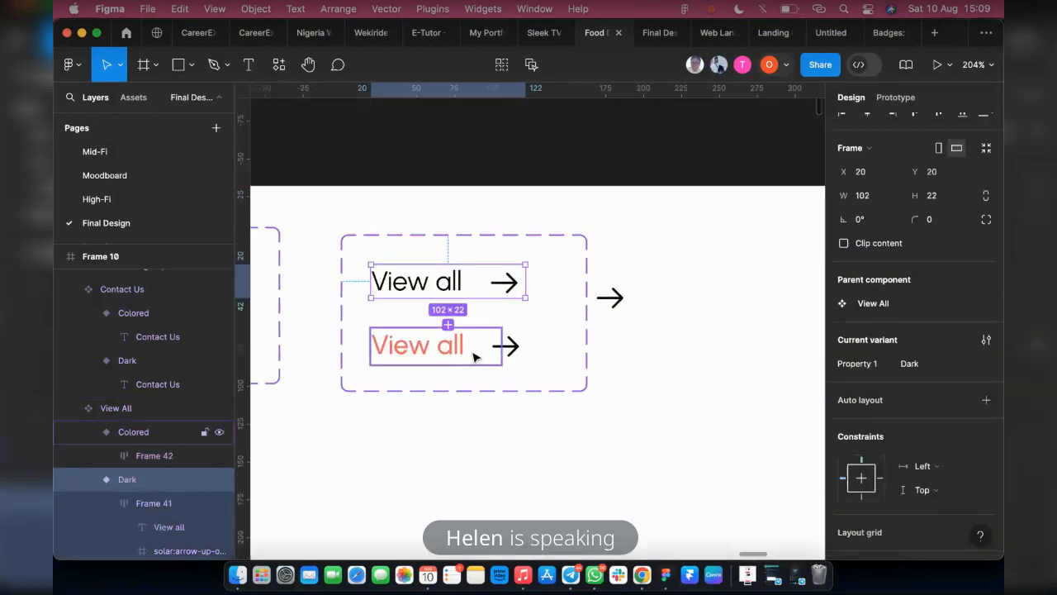
{"action": "left_click", "coordinate": [475, 356]}
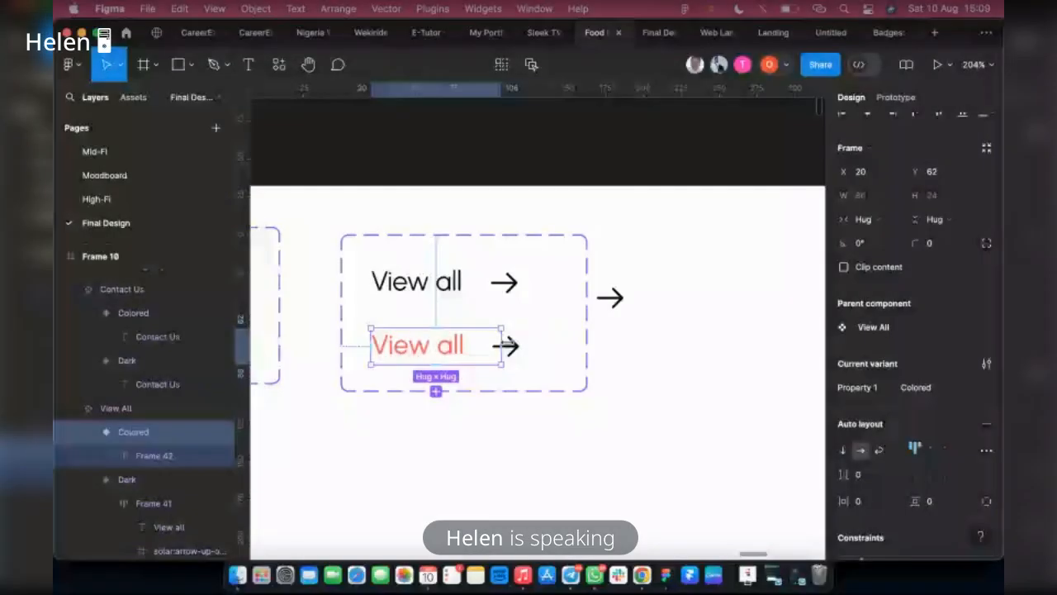
{"action": "left_click_drag", "start_coordinate": [506, 346], "coordinate": [521, 343]}
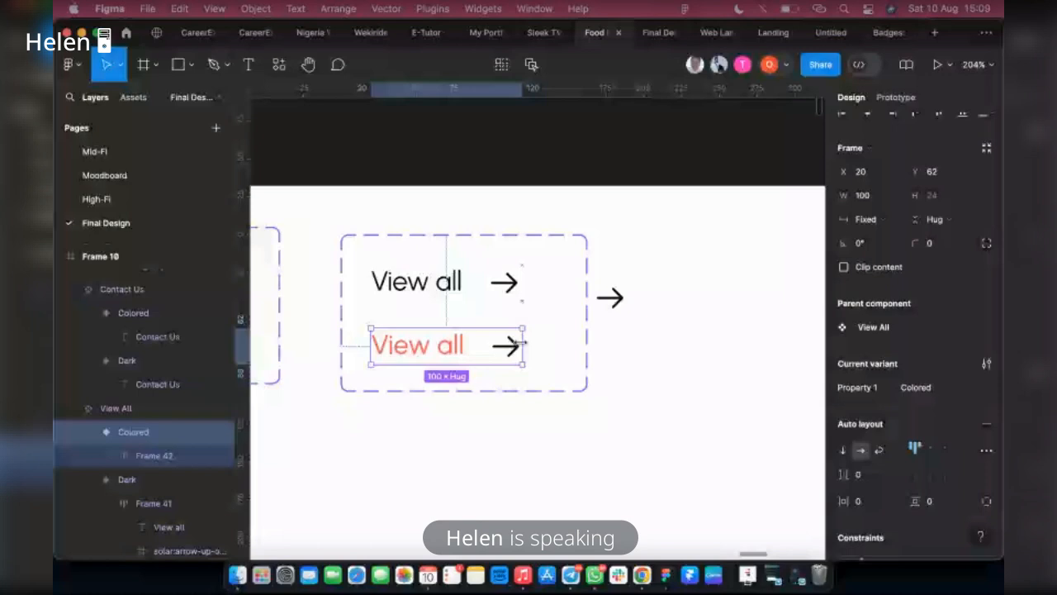
{"action": "left_click", "coordinate": [865, 200]}
{"action": "type", "text": "1"}
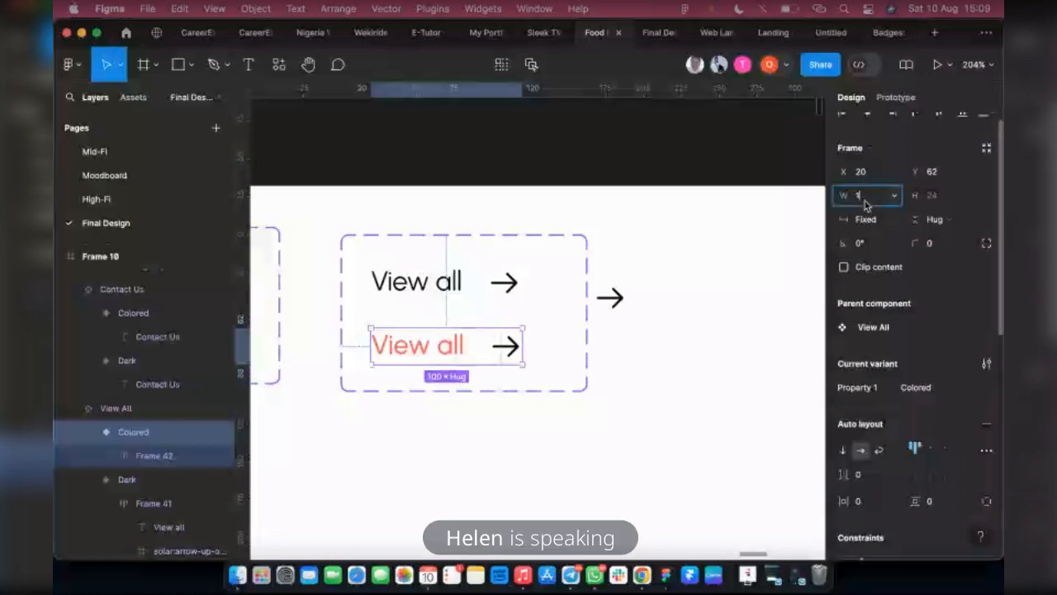
{"action": "type", "text": "02"}
{"action": "key", "text": "Return"}
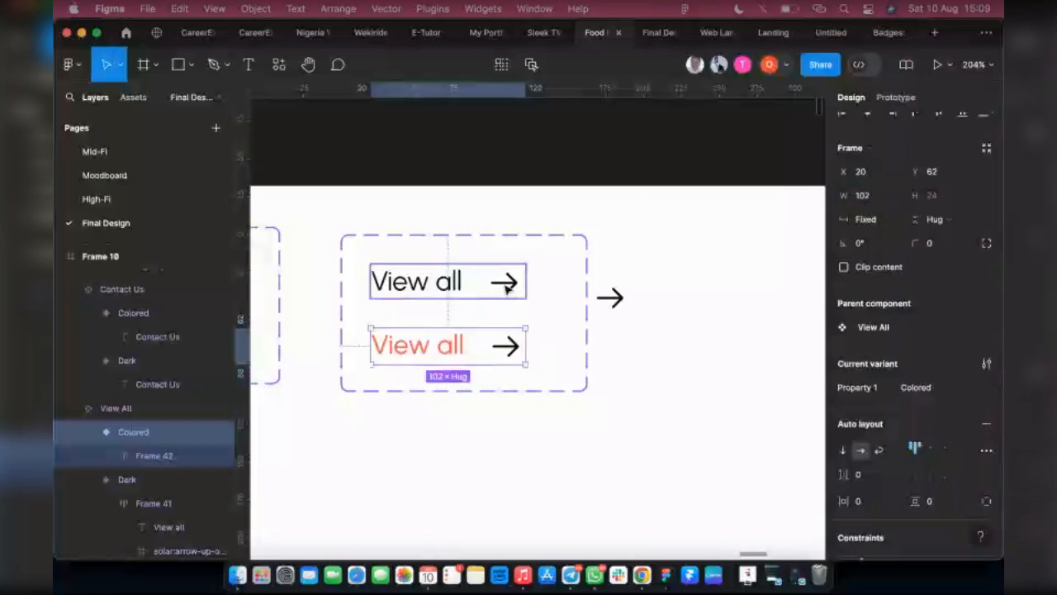
Set the Colored variant's height to 22, matching the Dark variant
{"action": "left_click", "coordinate": [507, 287], "text": "shift"}
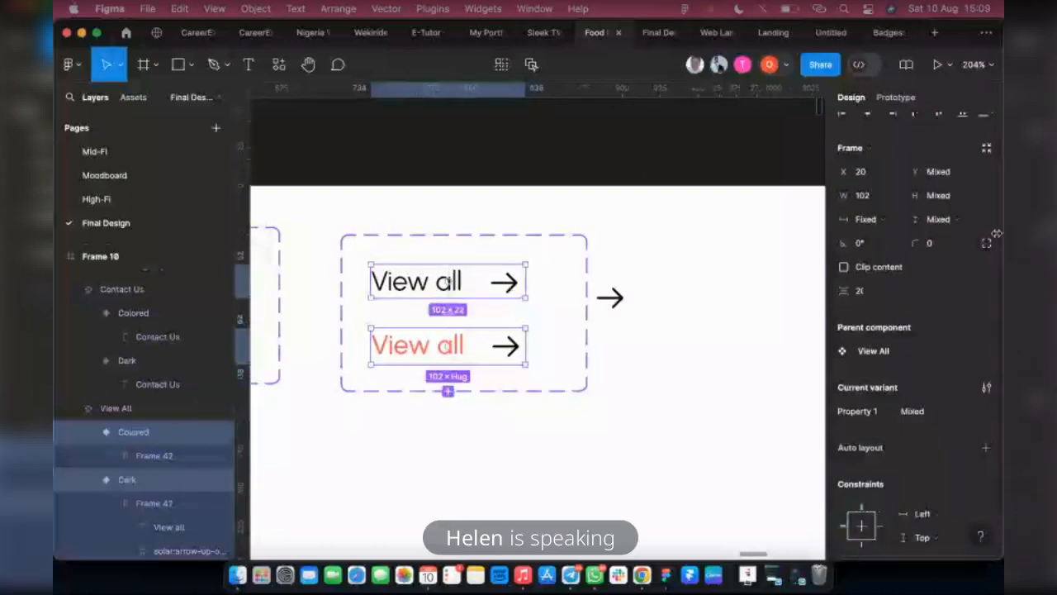
{"action": "left_click", "coordinate": [863, 199]}
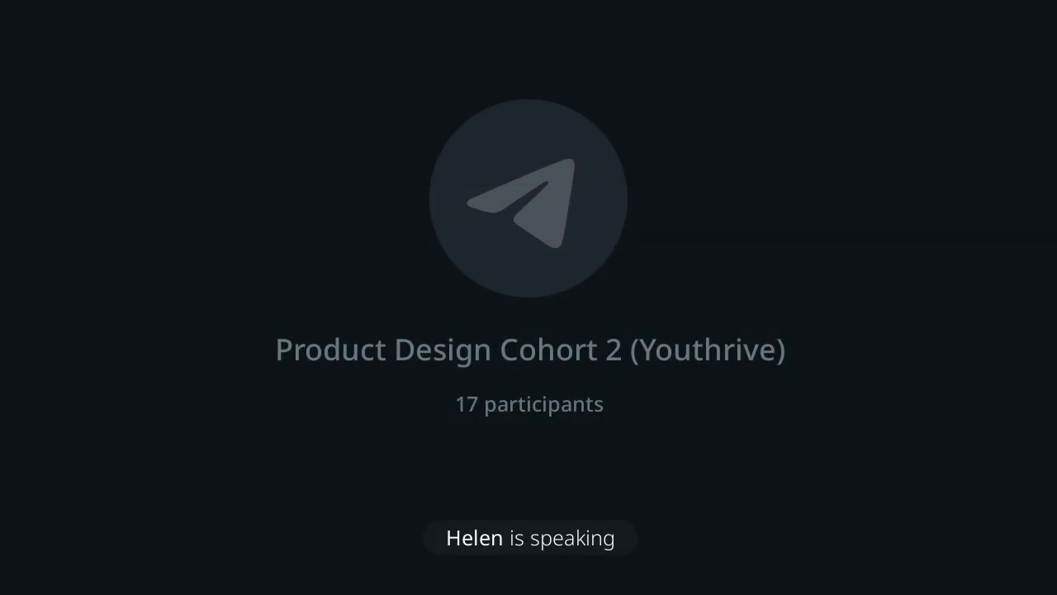
{"action": "type", "text": "22"}
{"action": "key", "text": "Return"}
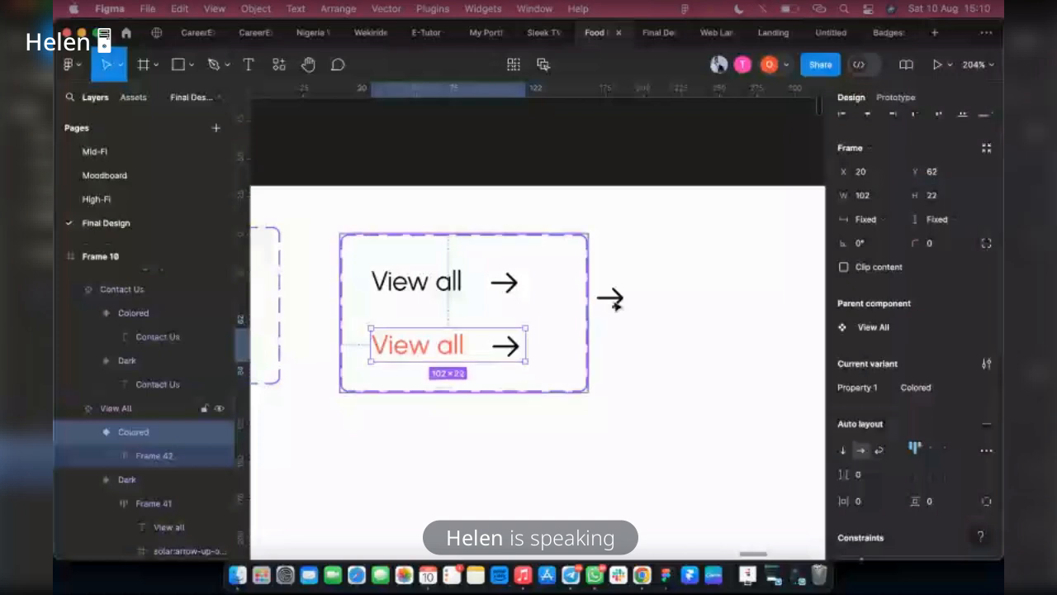
Delete the spare arrow beside the View All component set and narrow the set to about 138
{"action": "left_click", "coordinate": [615, 304]}
{"action": "key", "text": "Delete"}
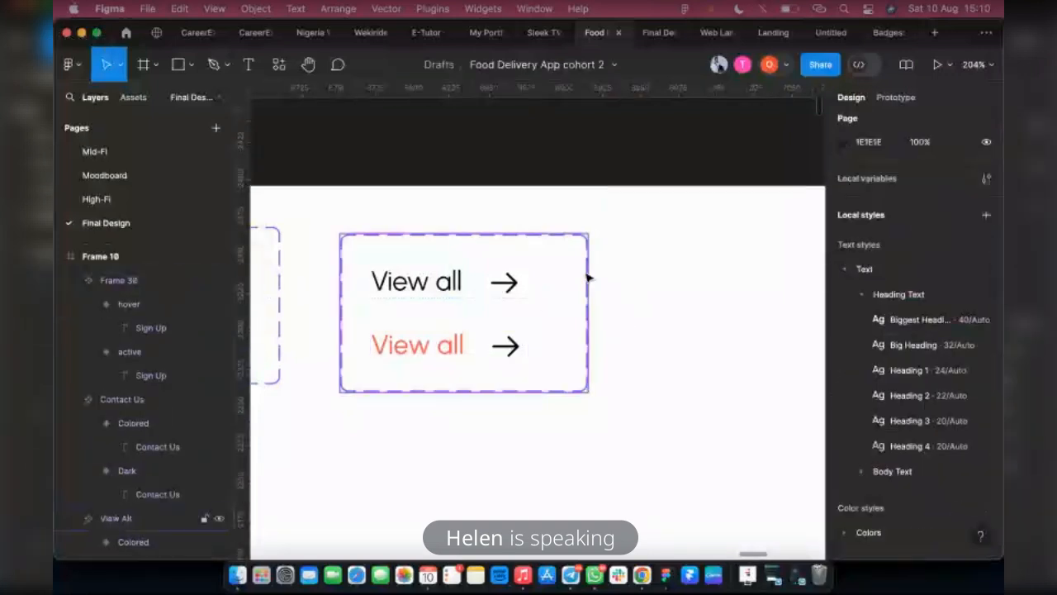
{"action": "left_click", "coordinate": [587, 278]}
{"action": "left_click_drag", "start_coordinate": [587, 275], "coordinate": [551, 274]}
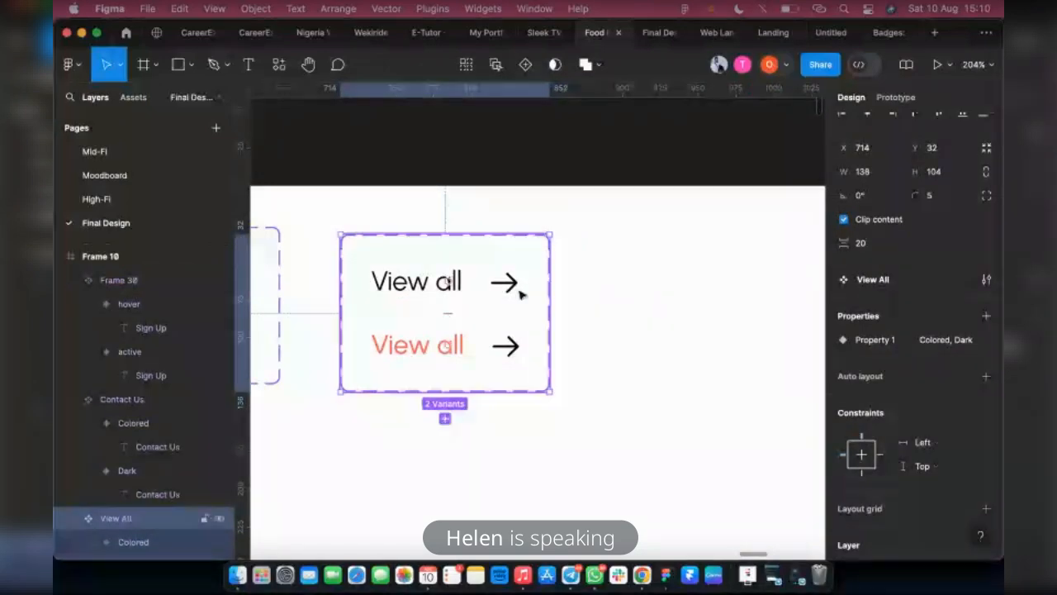
Check the prototype settings of the View All component set, comparing it with the neighbouring Contact Us set
{"action": "key", "text": "shift+e"}
{"action": "scroll", "coordinate": [559, 317], "scroll_direction": "down", "scroll_amount": 2}
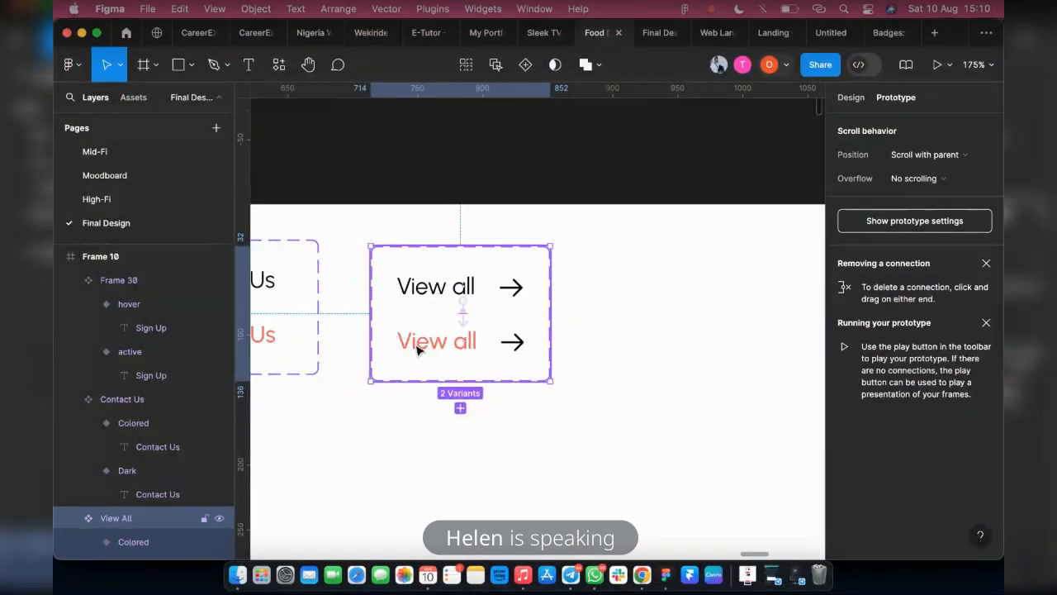
{"action": "scroll", "coordinate": [417, 351], "scroll_direction": "left", "scroll_amount": 3}
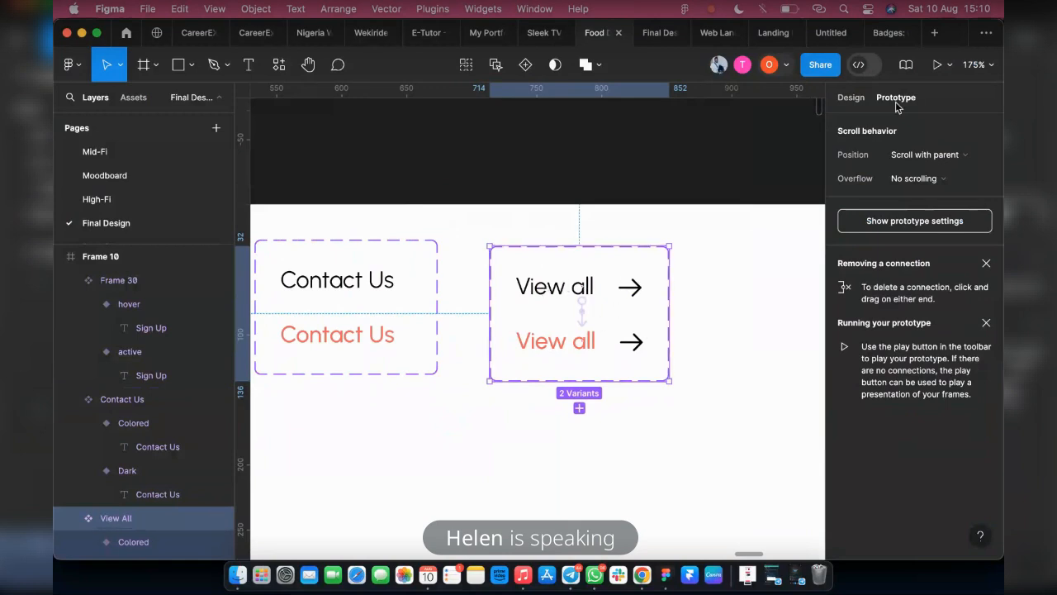
{"action": "key", "text": "shift+e"}
Place an instance of the Dark View all variant on the Landing Page, opposite the Popular Restaurant heading at the grid's outer edge
{"action": "double_click", "coordinate": [542, 300]}
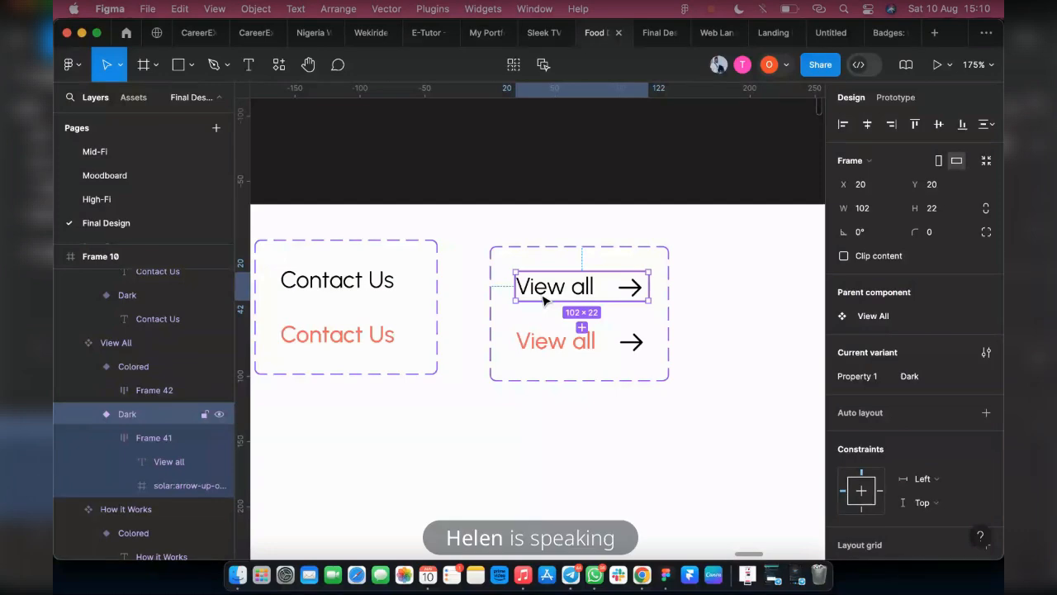
{"action": "scroll", "coordinate": [569, 302], "scroll_direction": "down", "scroll_amount": 10}
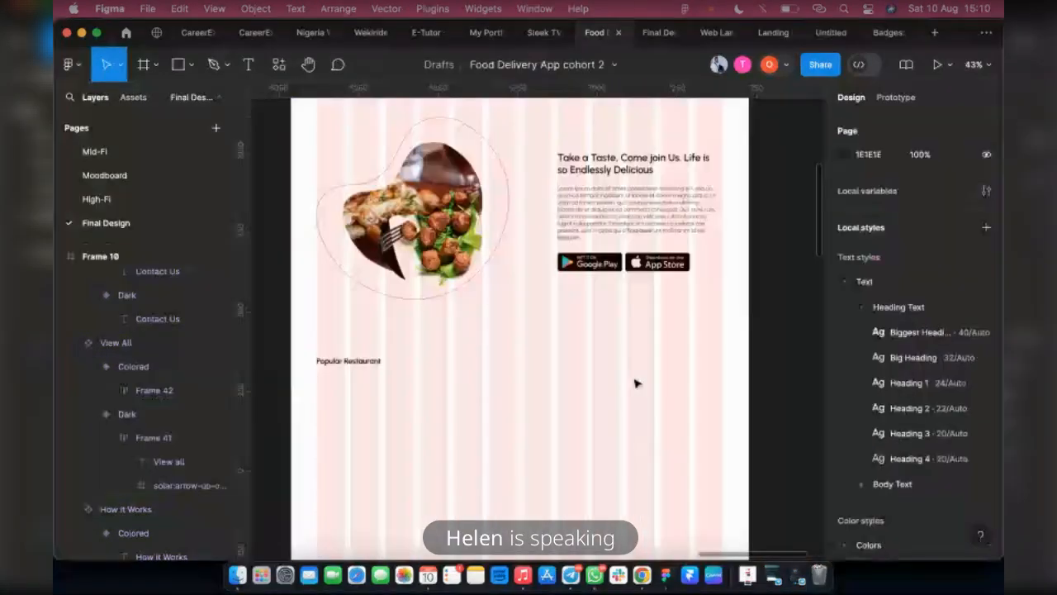
{"action": "key", "text": "super+v"}
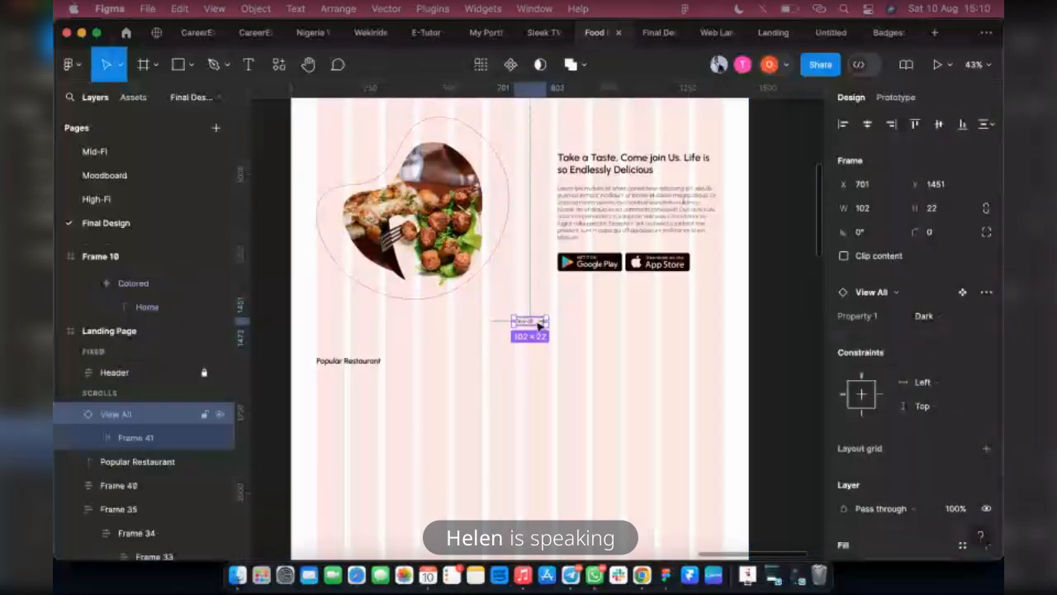
{"action": "left_click_drag", "start_coordinate": [538, 326], "coordinate": [706, 355]}
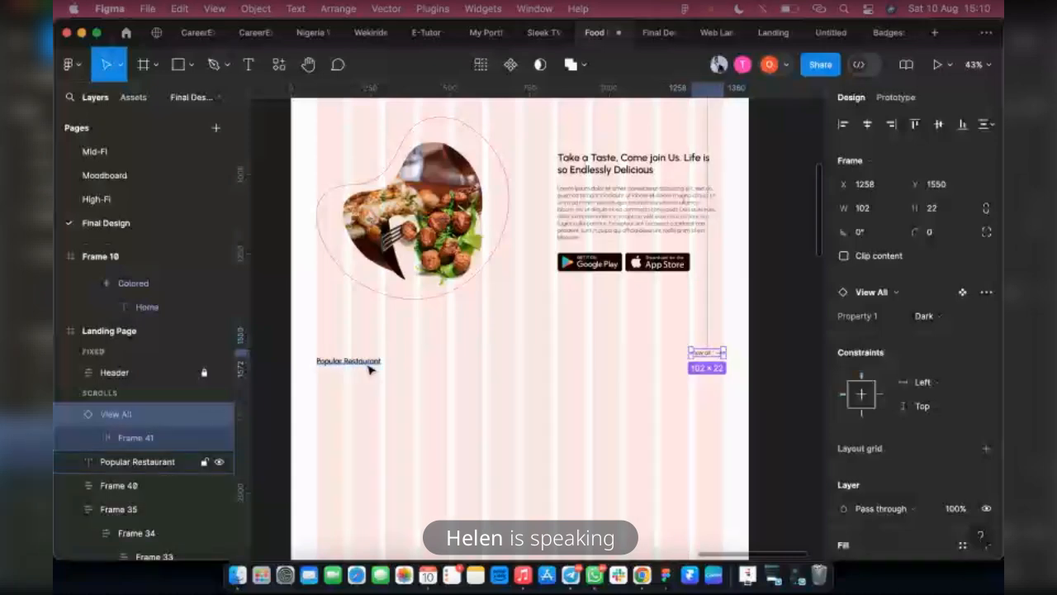
Vertically centre the View all link with the Popular Restaurant heading and wrap both in a horizontal auto layout
{"action": "left_click", "coordinate": [368, 366], "text": "shift"}
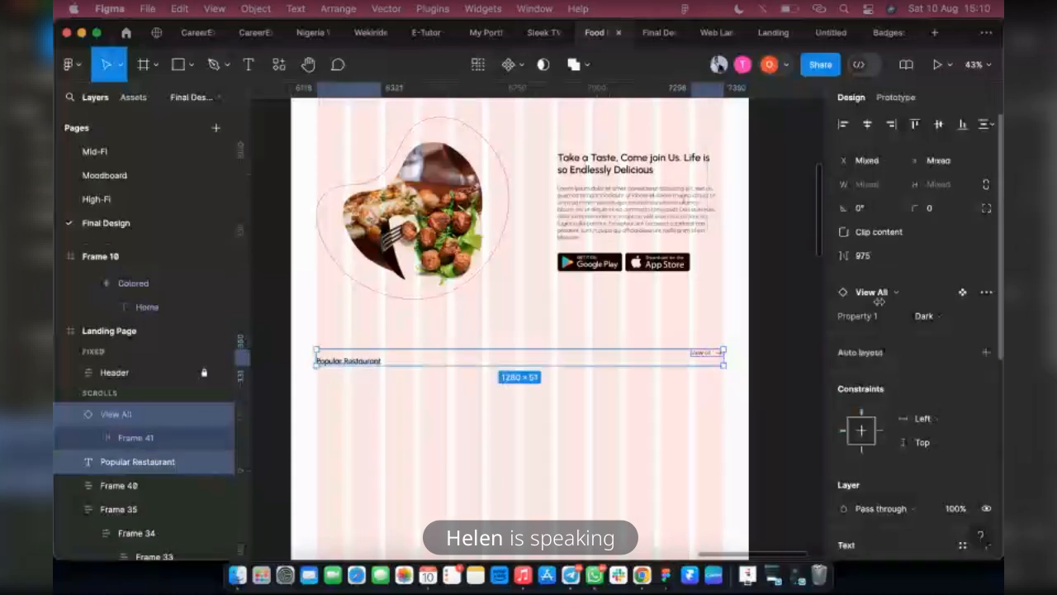
{"action": "left_click", "coordinate": [939, 125]}
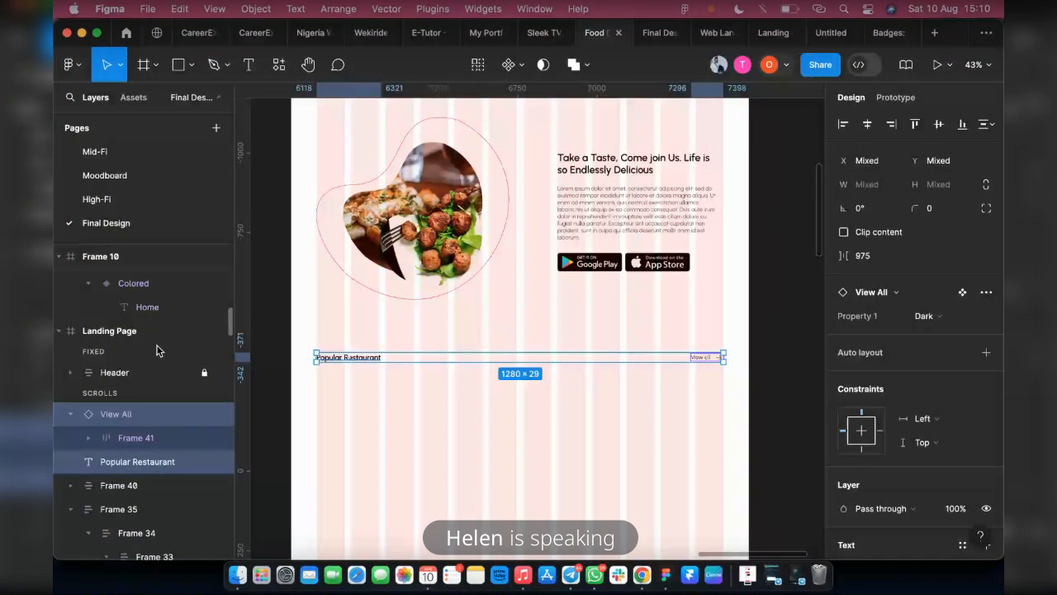
{"action": "key", "text": "shift+a"}
{"action": "key", "text": "alt"}
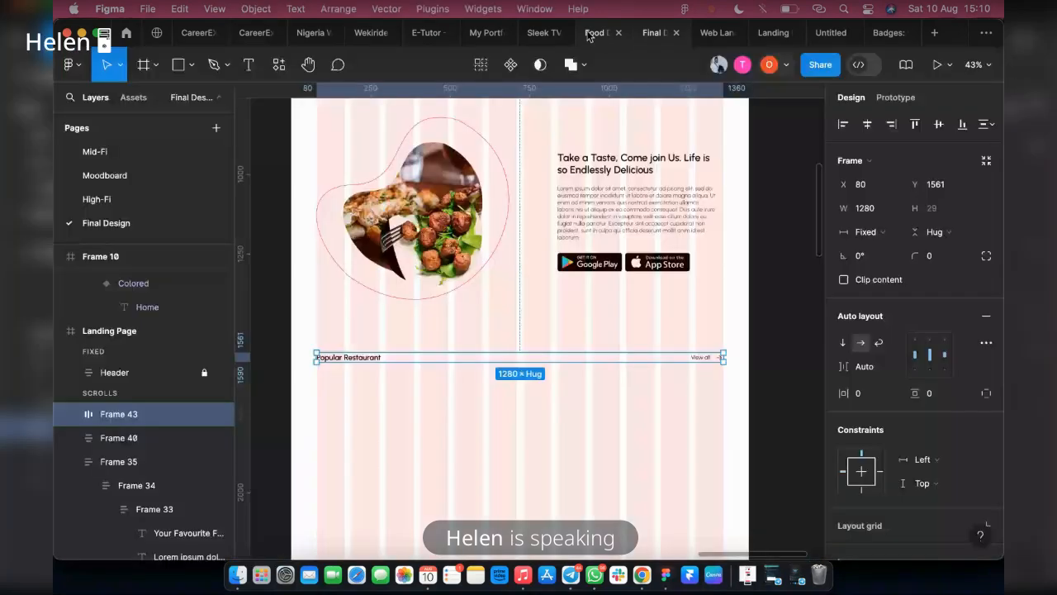
Recolor the arrow in the Colored View all variant with the Main Color style
{"action": "scroll", "coordinate": [490, 256], "scroll_direction": "up", "scroll_amount": 5}
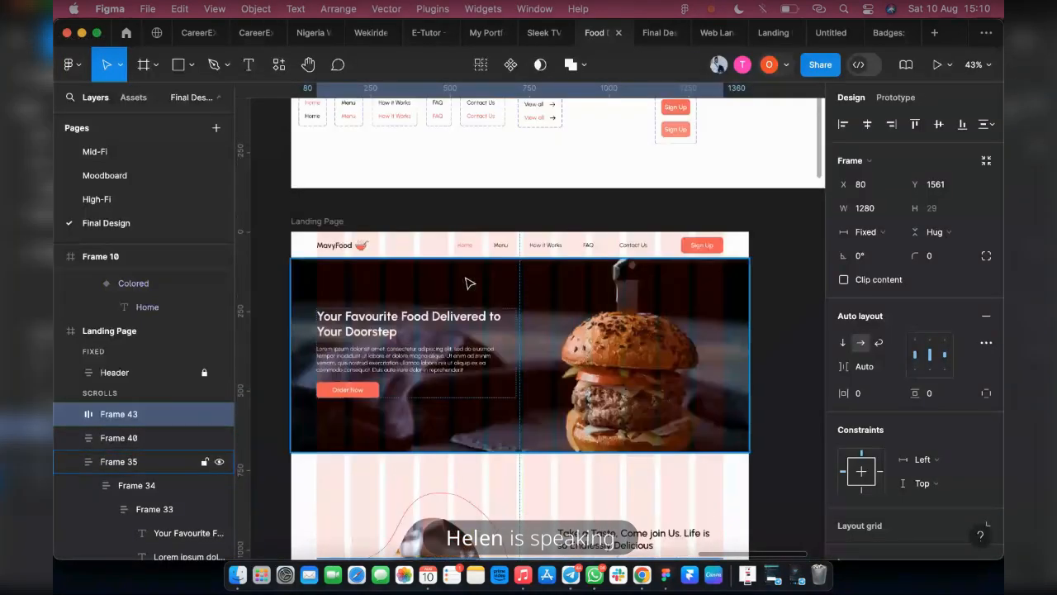
{"action": "scroll", "coordinate": [468, 283], "scroll_direction": "up", "scroll_amount": 2}
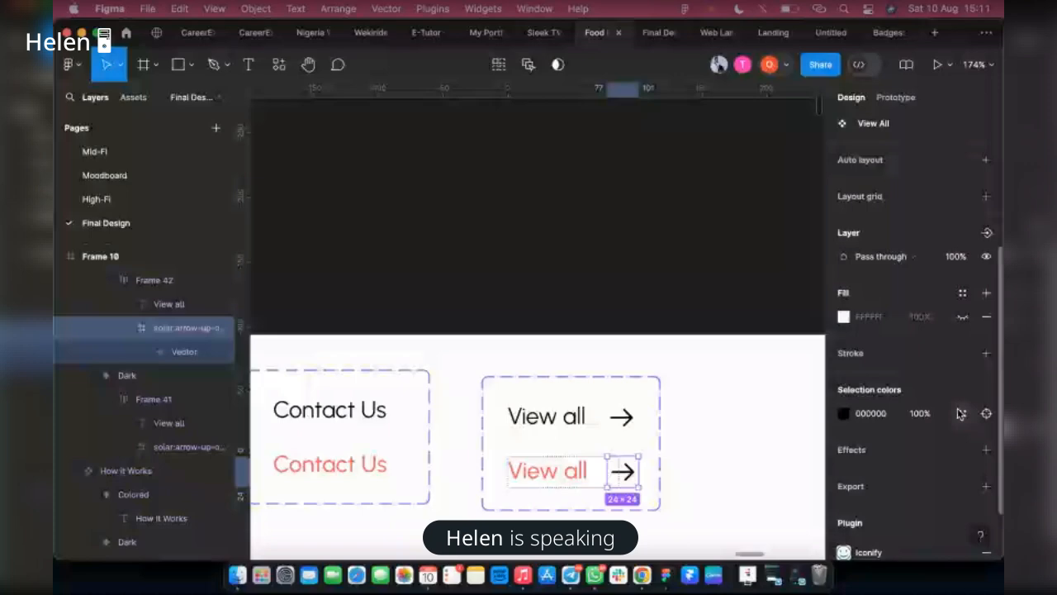
{"action": "left_click", "coordinate": [960, 413]}
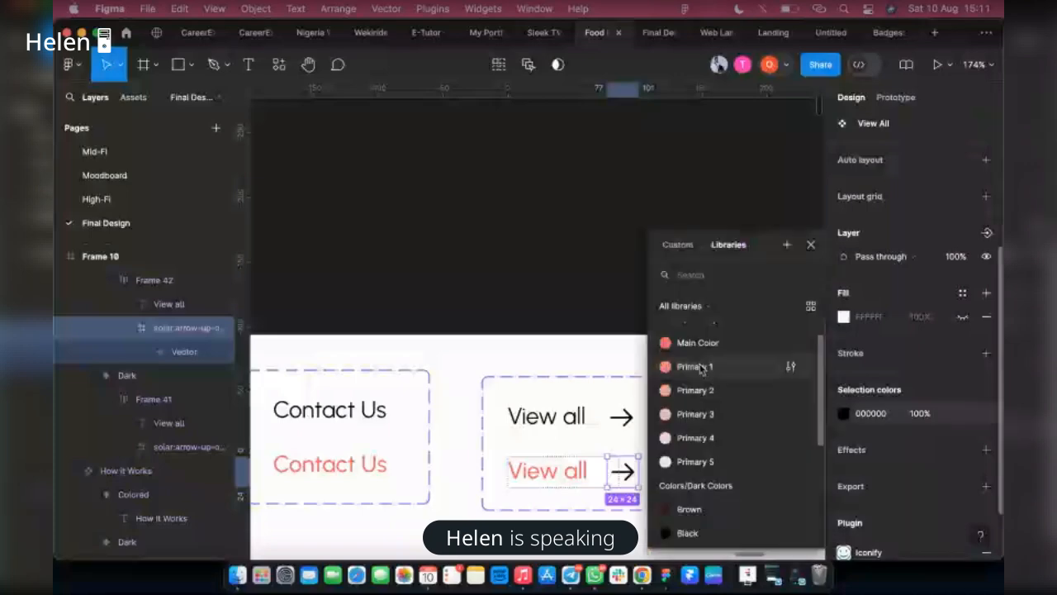
{"action": "left_click", "coordinate": [687, 342]}
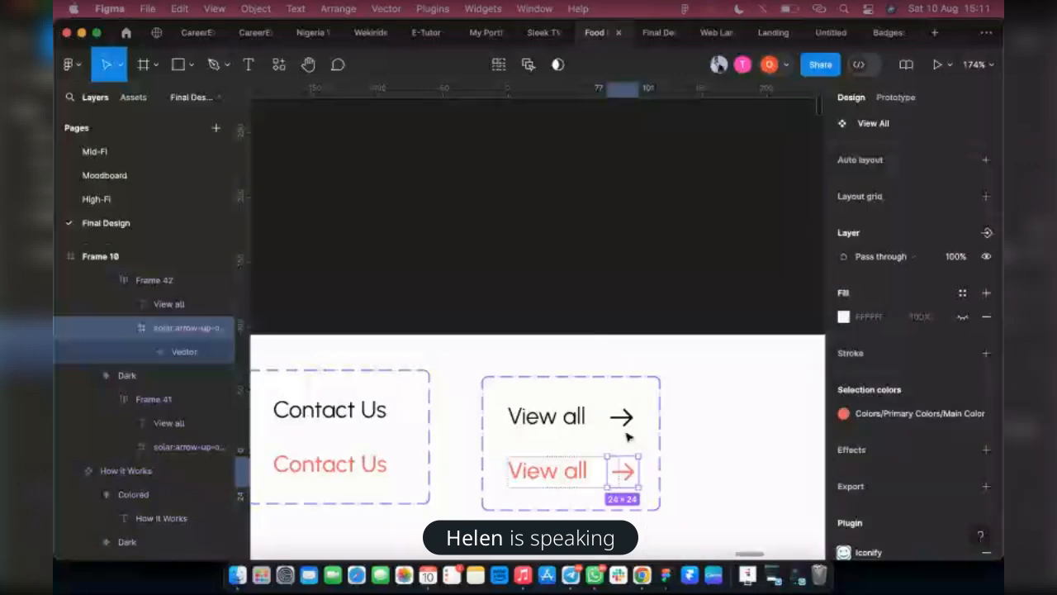
Apply the Black color style to the arrow in the Dark View all variant
{"action": "left_click", "coordinate": [624, 420]}
{"action": "scroll", "coordinate": [917, 372], "scroll_direction": "down", "scroll_amount": 3}
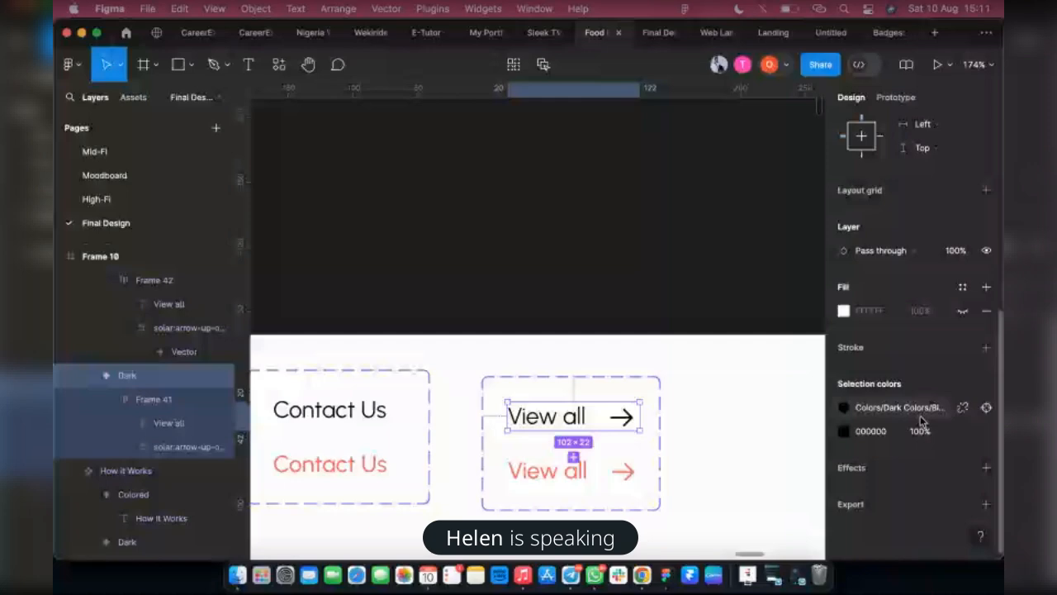
{"action": "left_click", "coordinate": [962, 431]}
{"action": "scroll", "coordinate": [745, 437], "scroll_direction": "down", "scroll_amount": 3}
{"action": "left_click", "coordinate": [701, 470]}
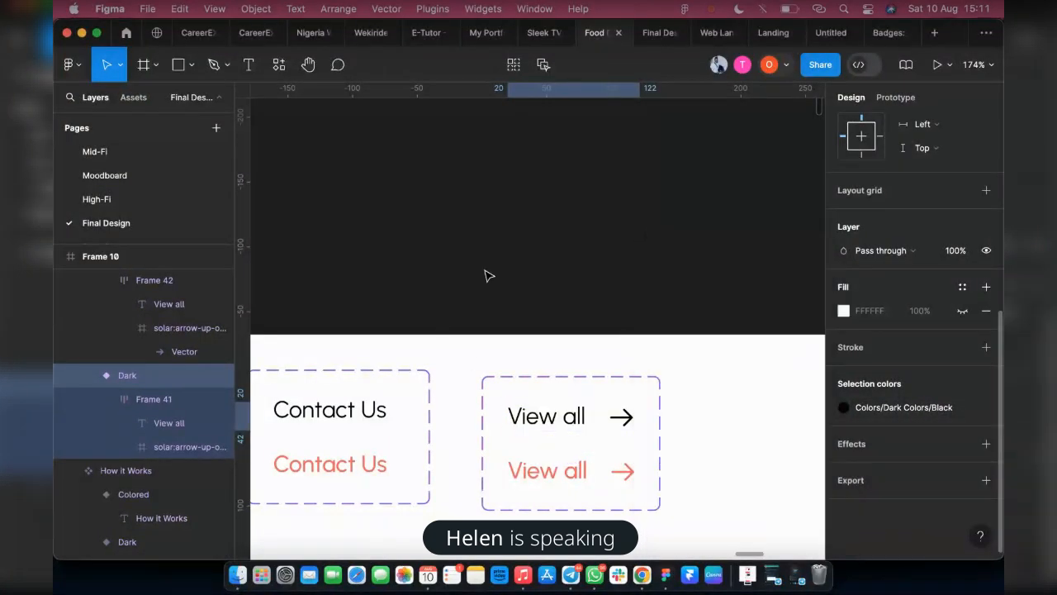
Check the Popular Restaurant row with its View all link in the prototype preview
{"action": "left_click", "coordinate": [527, 107]}
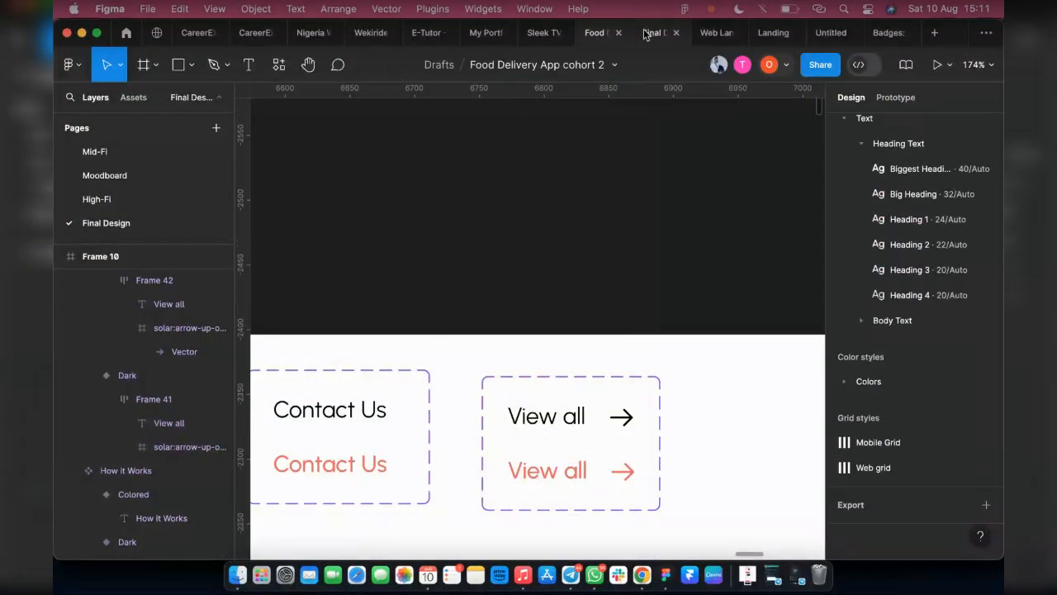
{"action": "left_click", "coordinate": [645, 33]}
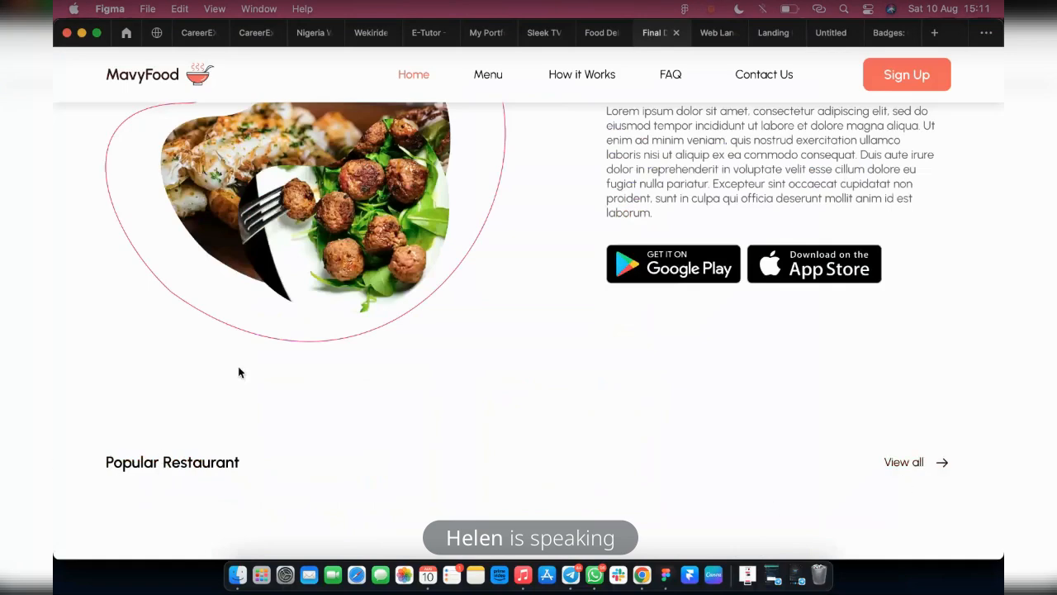
{"action": "left_click", "coordinate": [589, 41]}
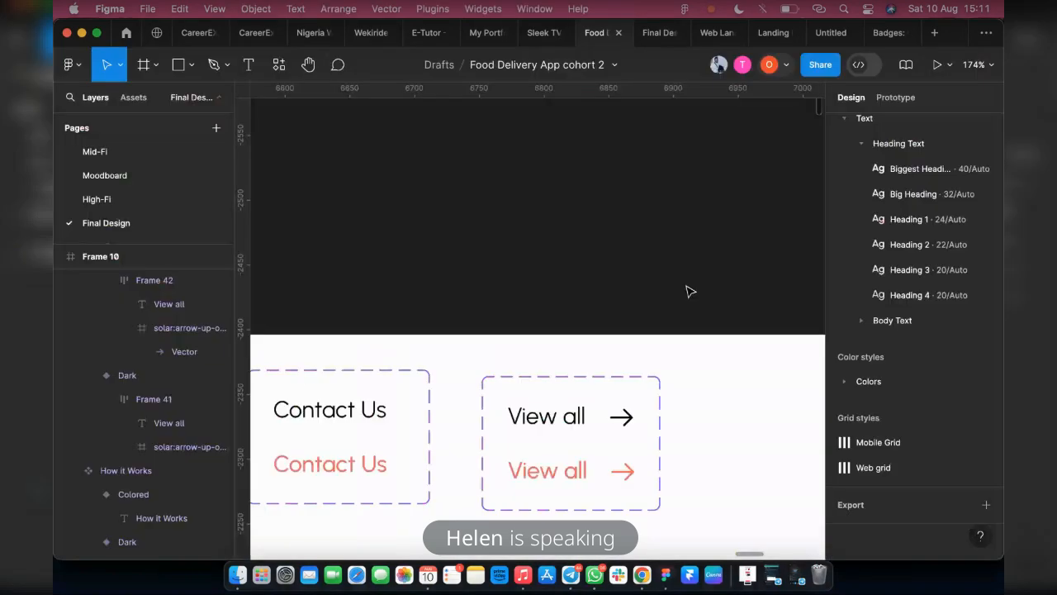
Examine the restaurant card layout and photo size in the website template's Popular on New York area section
{"action": "scroll", "coordinate": [690, 291], "scroll_direction": "down", "scroll_amount": 15}
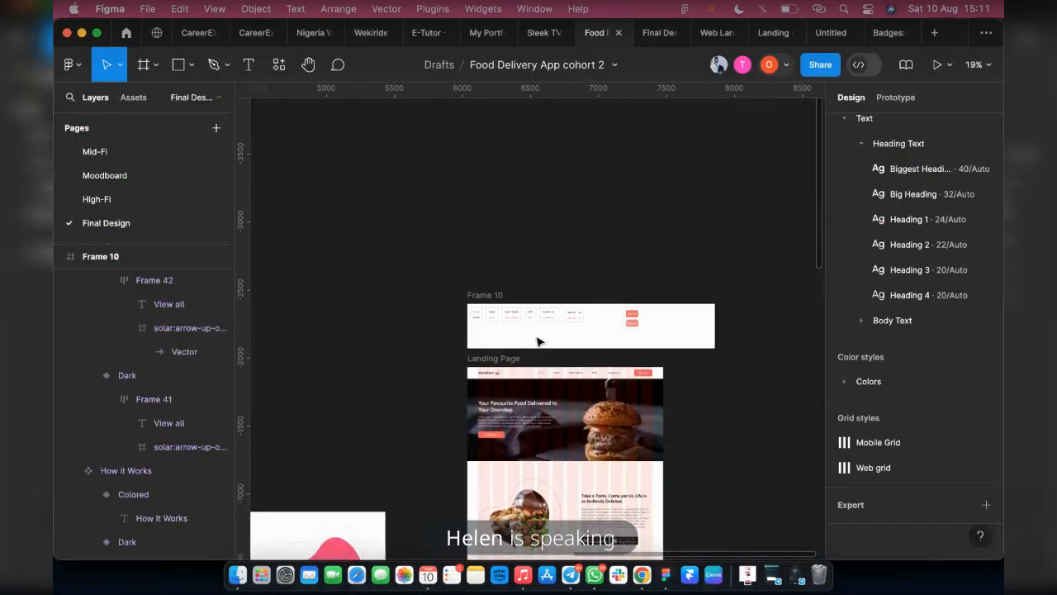
{"action": "scroll", "coordinate": [539, 339], "scroll_direction": "down", "scroll_amount": 3}
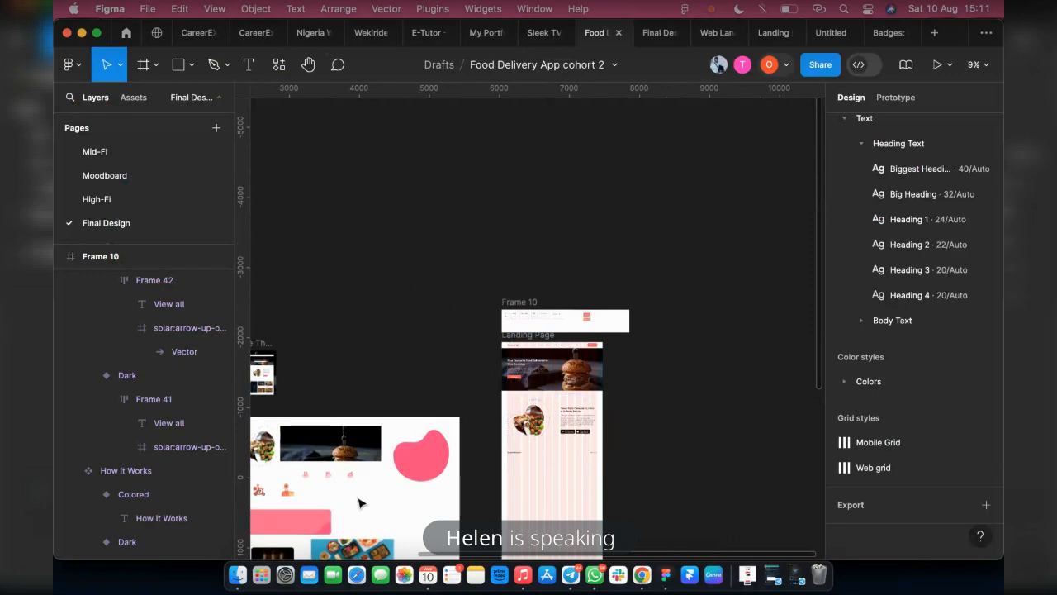
{"action": "scroll", "coordinate": [364, 496], "scroll_direction": "left", "scroll_amount": 5}
{"action": "scroll", "coordinate": [373, 489], "scroll_direction": "down", "scroll_amount": 2}
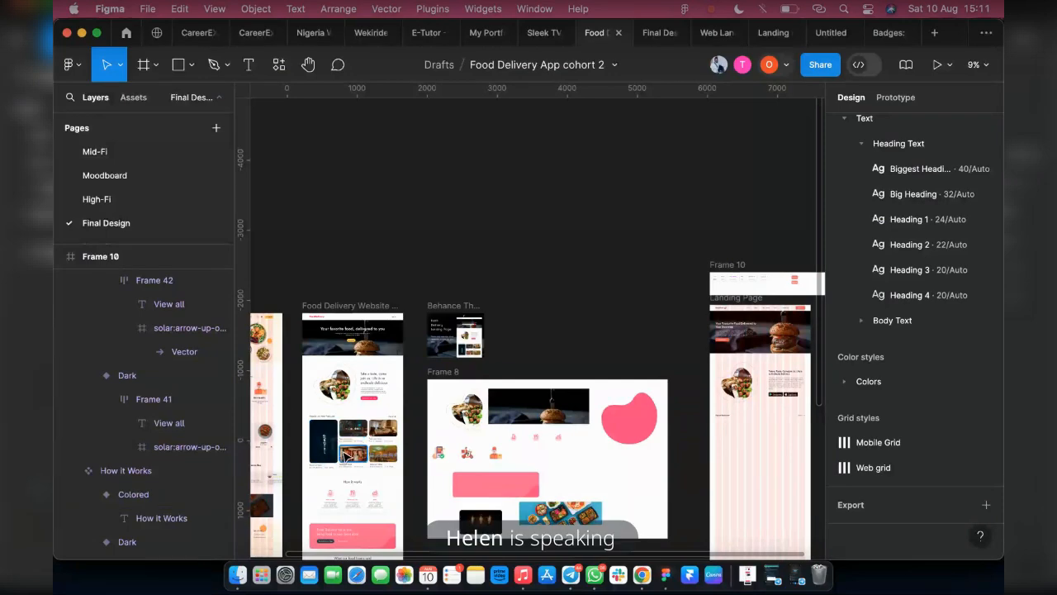
{"action": "scroll", "coordinate": [358, 475], "scroll_direction": "up", "scroll_amount": 5}
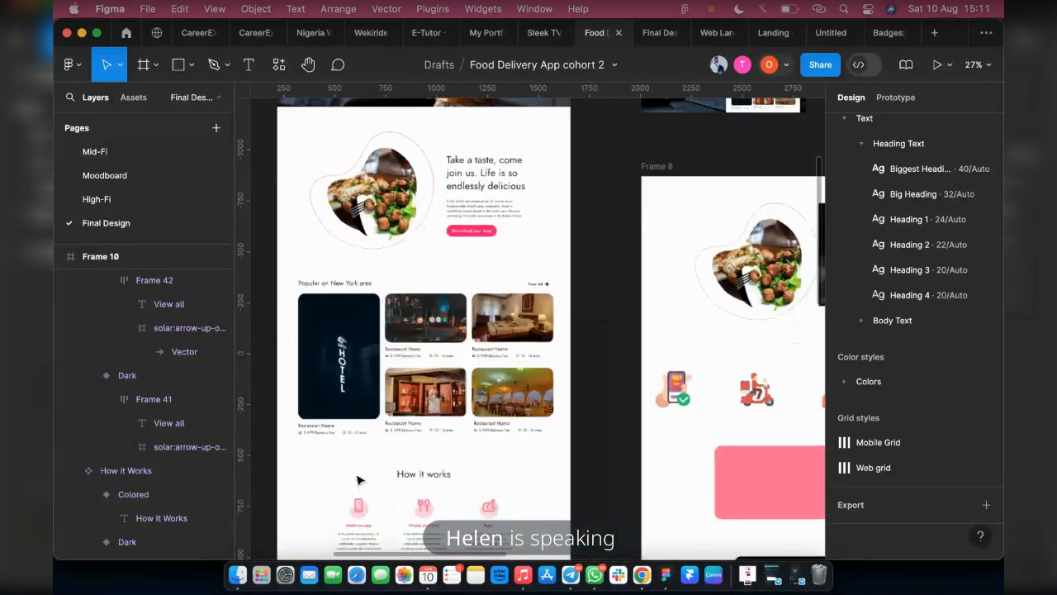
{"action": "scroll", "coordinate": [357, 479], "scroll_direction": "up", "scroll_amount": 3}
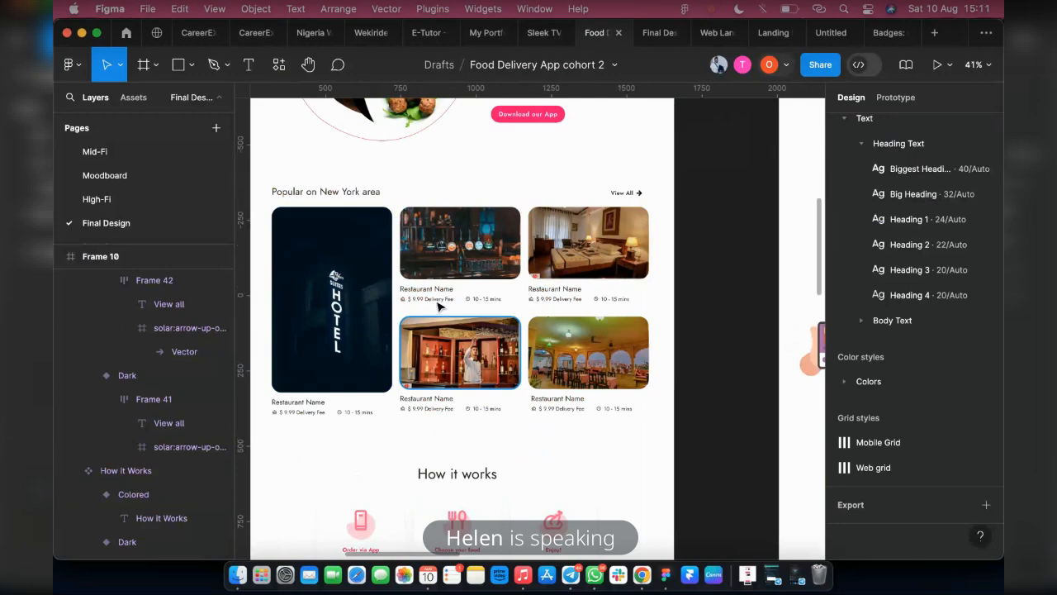
{"action": "left_click", "coordinate": [472, 263]}
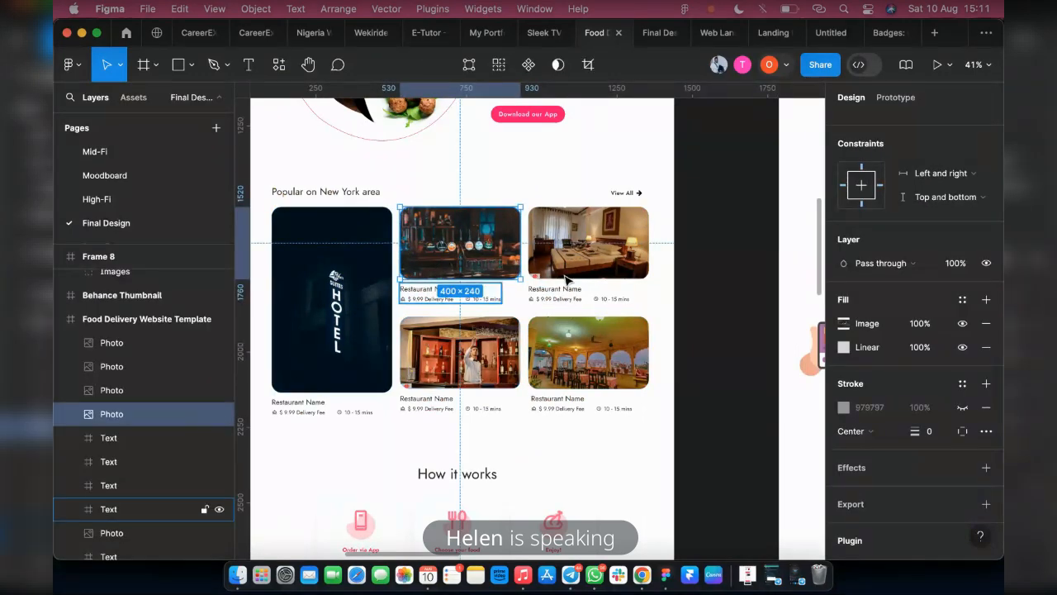
{"action": "scroll", "coordinate": [359, 306], "scroll_direction": "down", "scroll_amount": 5}
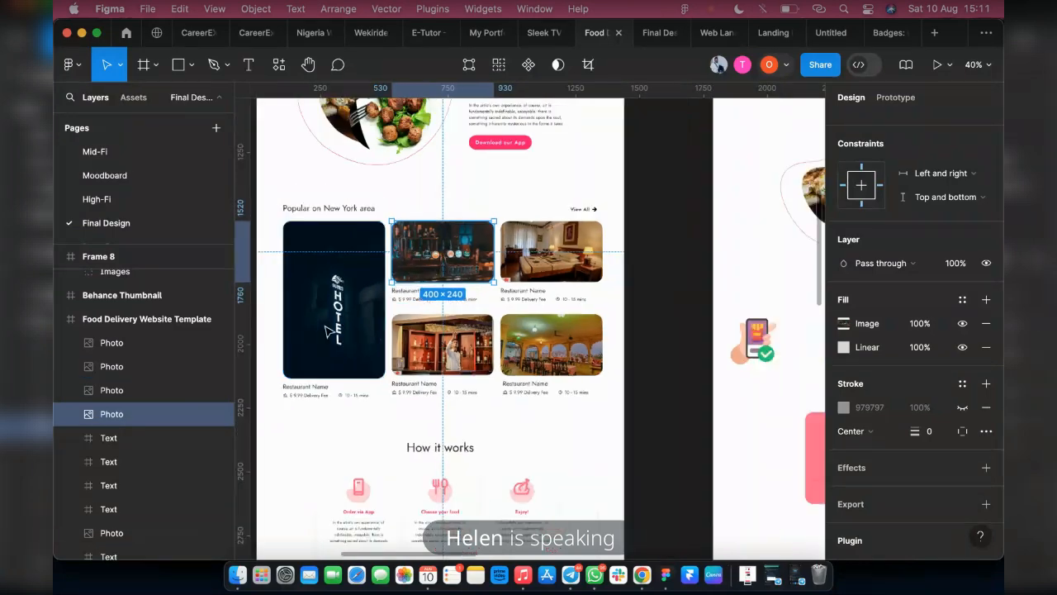
Copy the template's Restaurant Name text block onto the canvas beside the Landing Page and make its white fill visible
{"action": "left_click", "coordinate": [322, 379]}
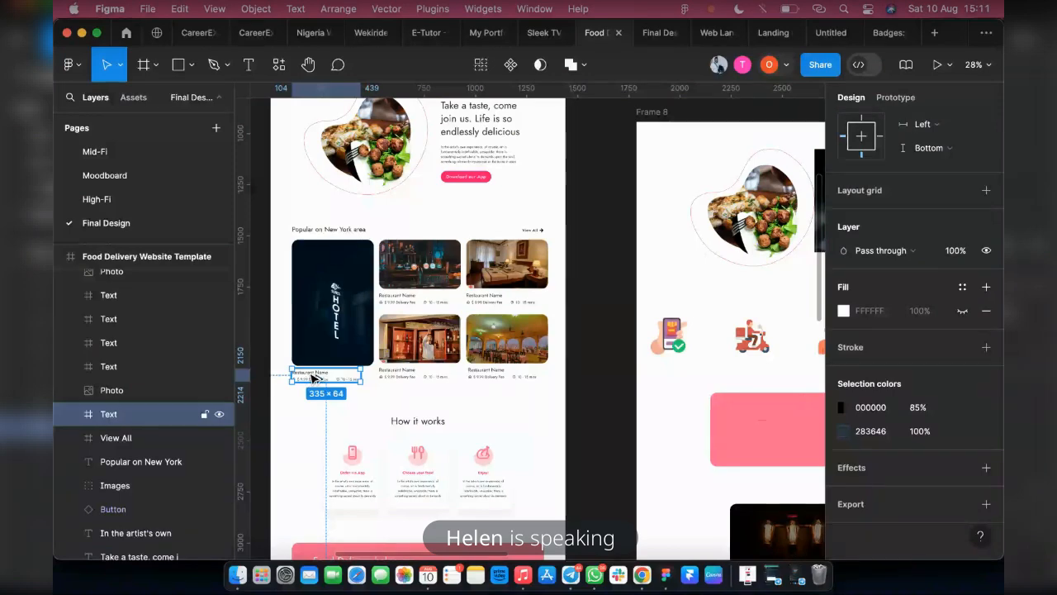
{"action": "left_click_drag", "start_coordinate": [312, 377], "coordinate": [373, 277]}
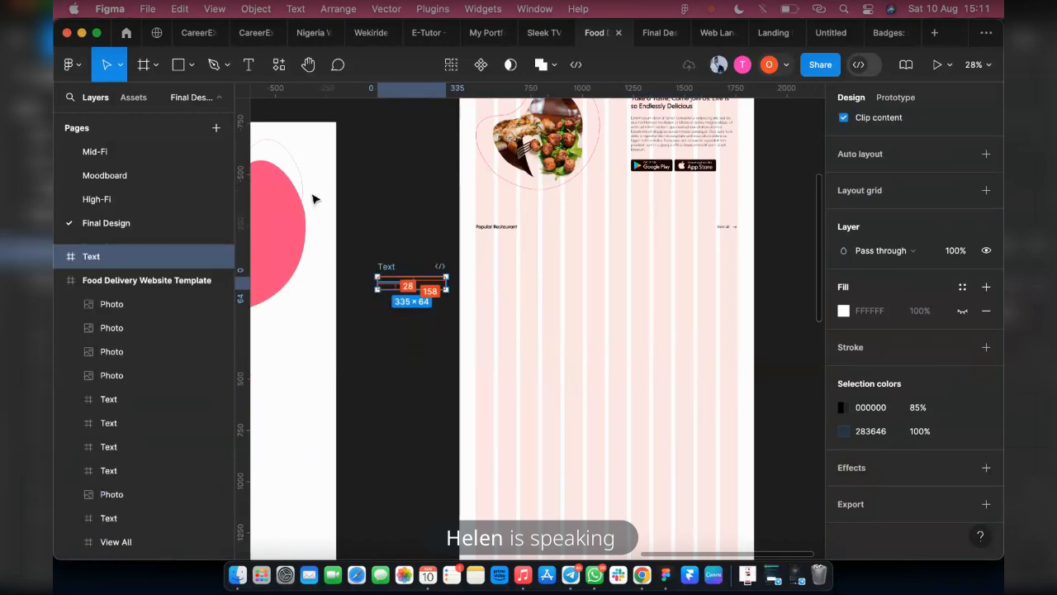
{"action": "left_click", "coordinate": [963, 311]}
{"action": "scroll", "coordinate": [401, 300], "scroll_direction": "up", "scroll_amount": 4}
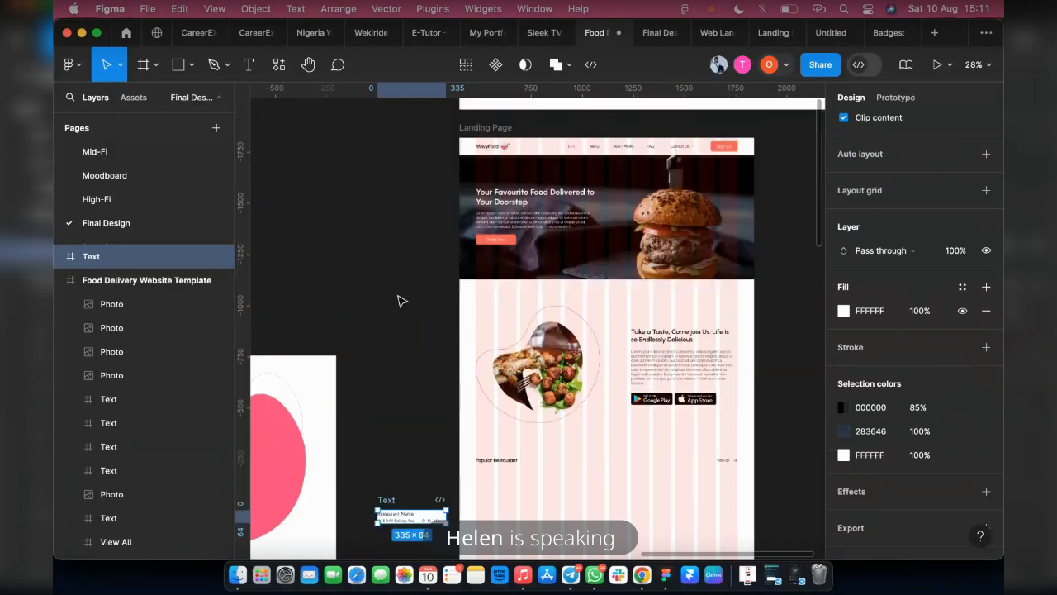
{"action": "scroll", "coordinate": [405, 431], "scroll_direction": "down", "scroll_amount": 3}
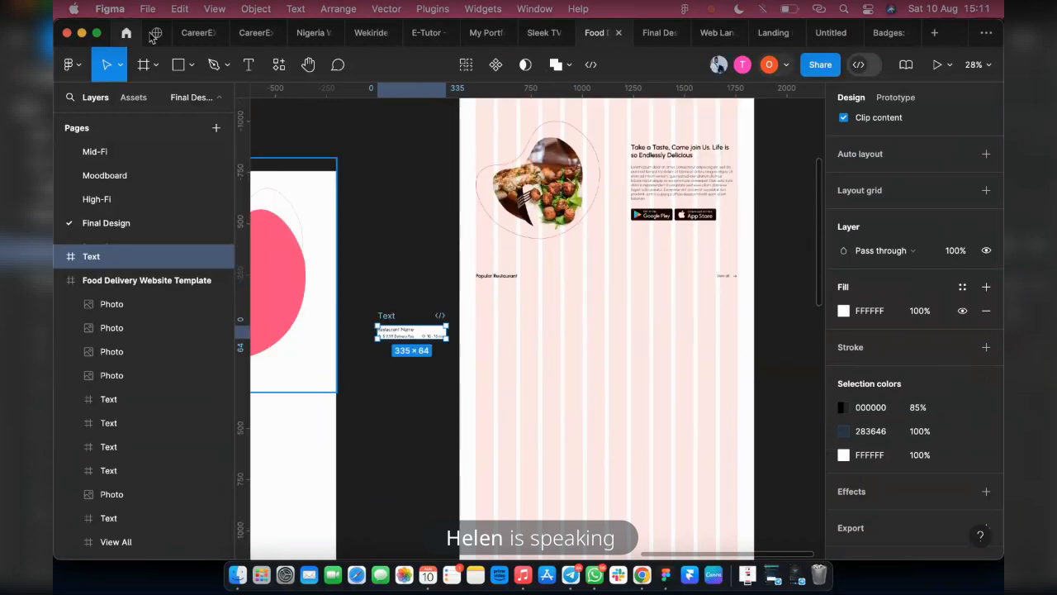
Draw a tall rectangle of about 433 by 593 beneath the Popular Restaurant heading, starting at the first grid column
{"action": "left_click", "coordinate": [180, 66]}
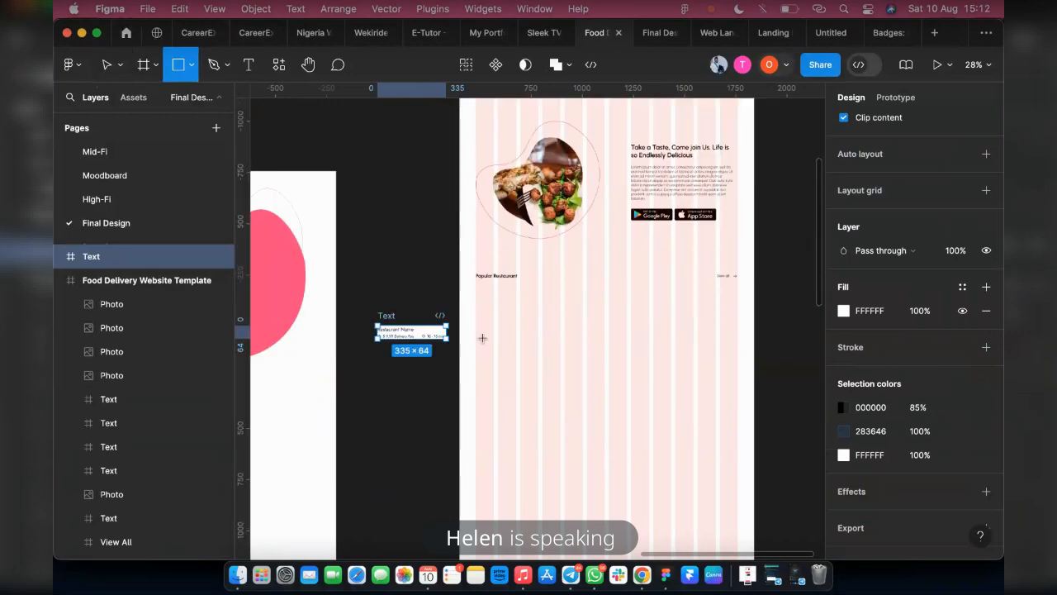
{"action": "scroll", "coordinate": [482, 334], "scroll_direction": "up", "scroll_amount": 3}
{"action": "left_click_drag", "start_coordinate": [471, 277], "coordinate": [602, 452]}
Draw a rectangle of about 433 by 257 beside the tall one and place a duplicate at X 924 in the same row
{"action": "scroll", "coordinate": [601, 453], "scroll_direction": "down", "scroll_amount": 10}
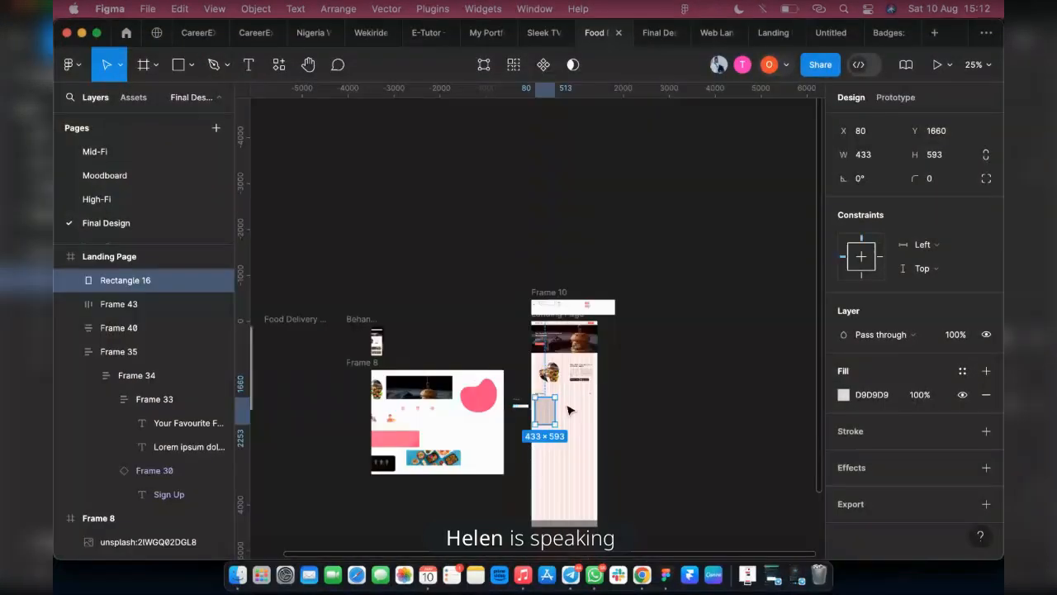
{"action": "scroll", "coordinate": [568, 418], "scroll_direction": "up", "scroll_amount": 3}
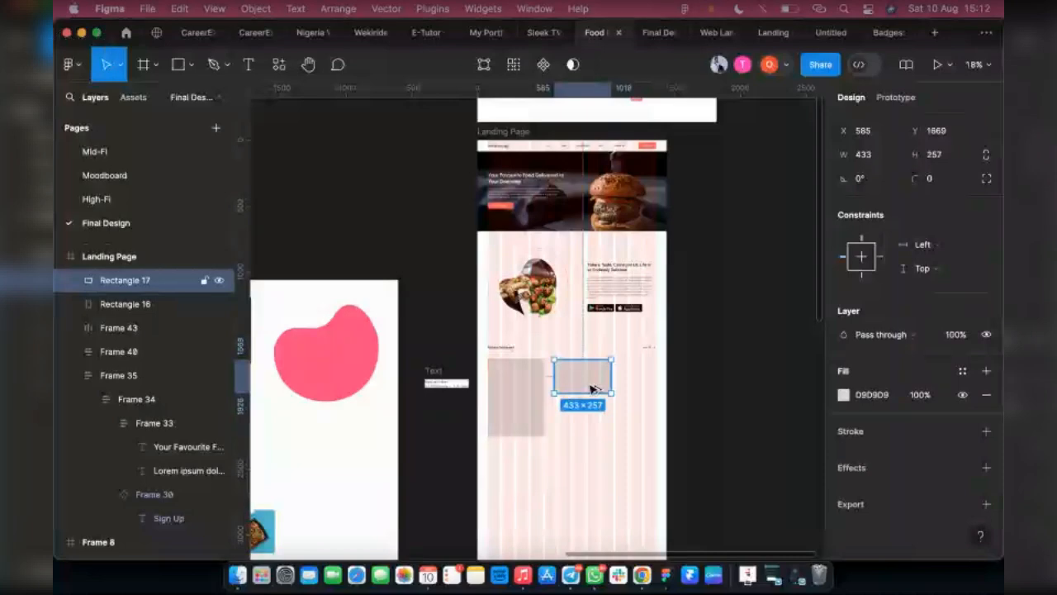
{"action": "left_click_drag", "start_coordinate": [572, 394], "coordinate": [629, 391]}
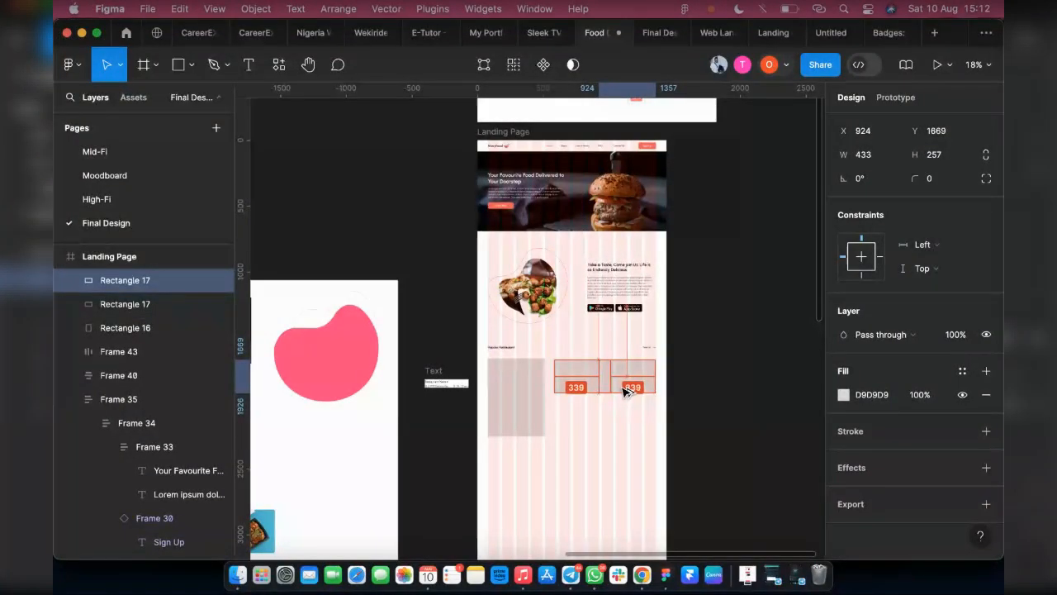
Set the tall rectangle's width to 400
{"action": "left_click", "coordinate": [533, 383]}
{"action": "scroll", "coordinate": [533, 382], "scroll_direction": "up", "scroll_amount": 5}
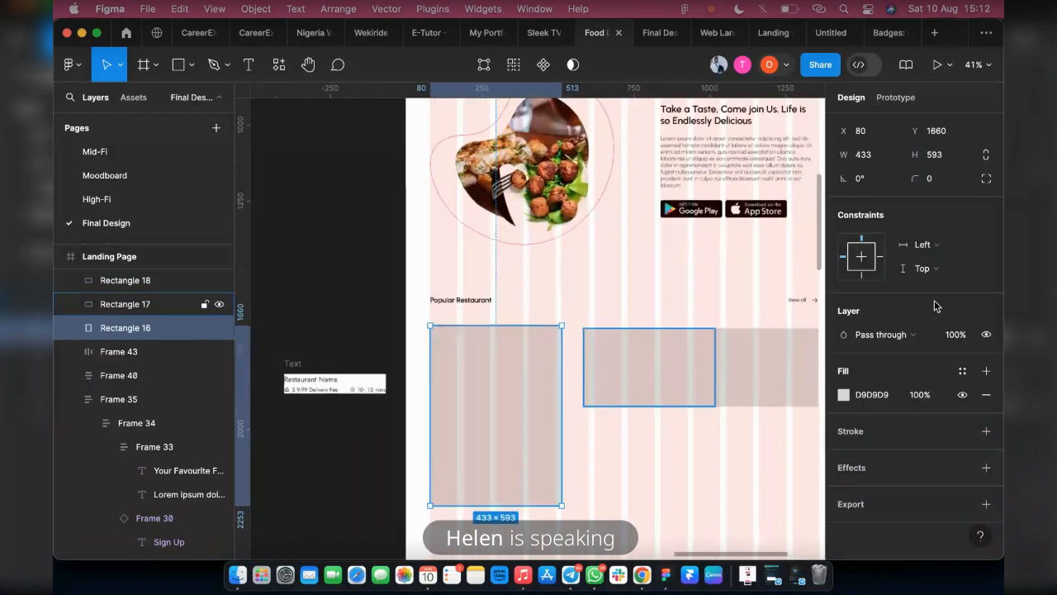
{"action": "left_click", "coordinate": [877, 162]}
{"action": "type", "text": "4"}
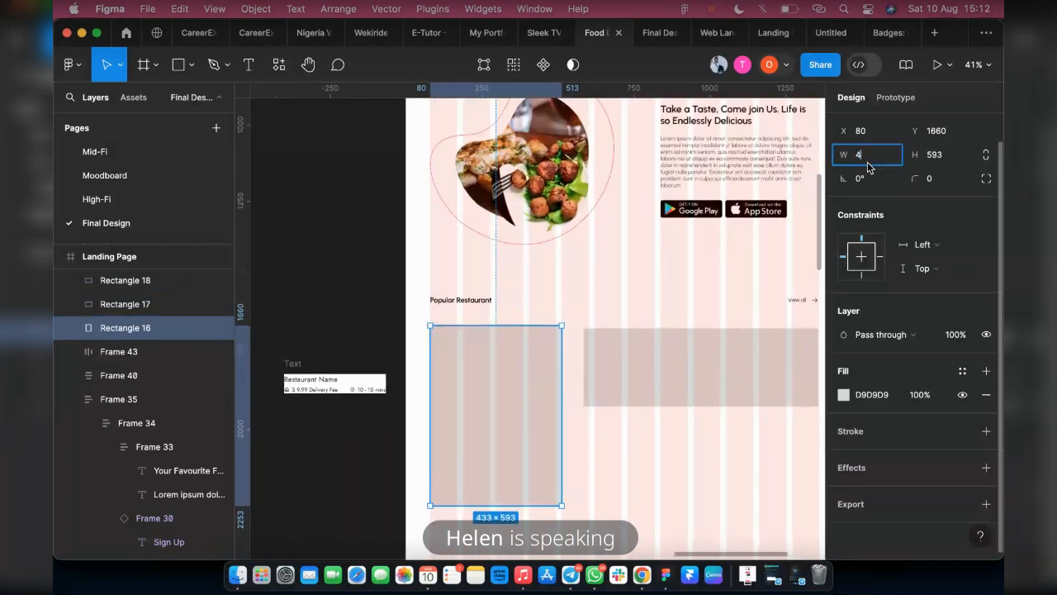
{"action": "type", "text": "00"}
{"action": "key", "text": "Return"}
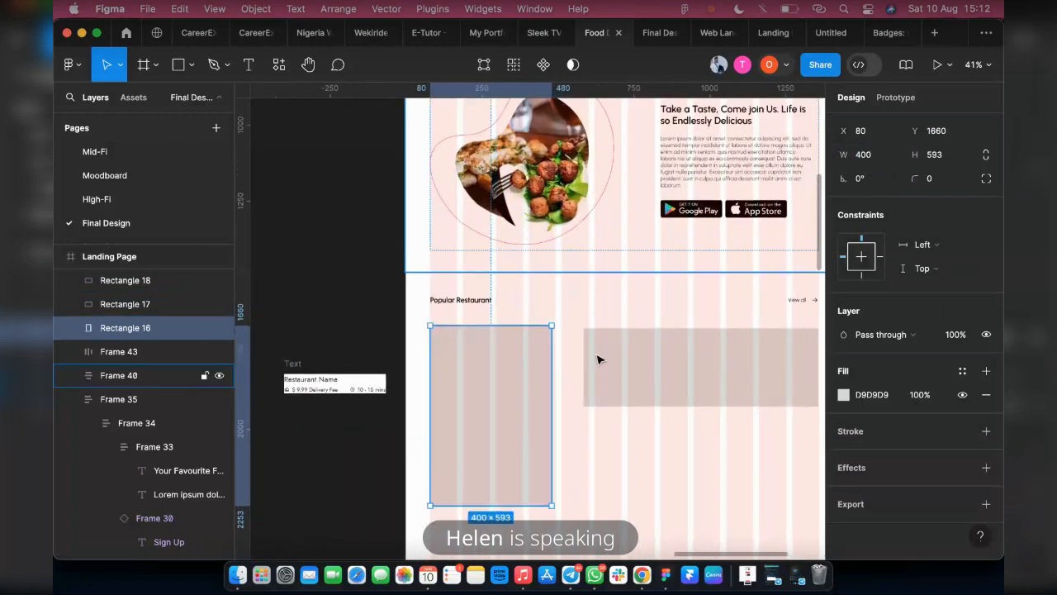
Move the first small rectangle beside the tall one to X 531, keeping it in the same row
{"action": "left_click", "coordinate": [620, 365]}
{"action": "scroll", "coordinate": [578, 376], "scroll_direction": "right", "scroll_amount": 3}
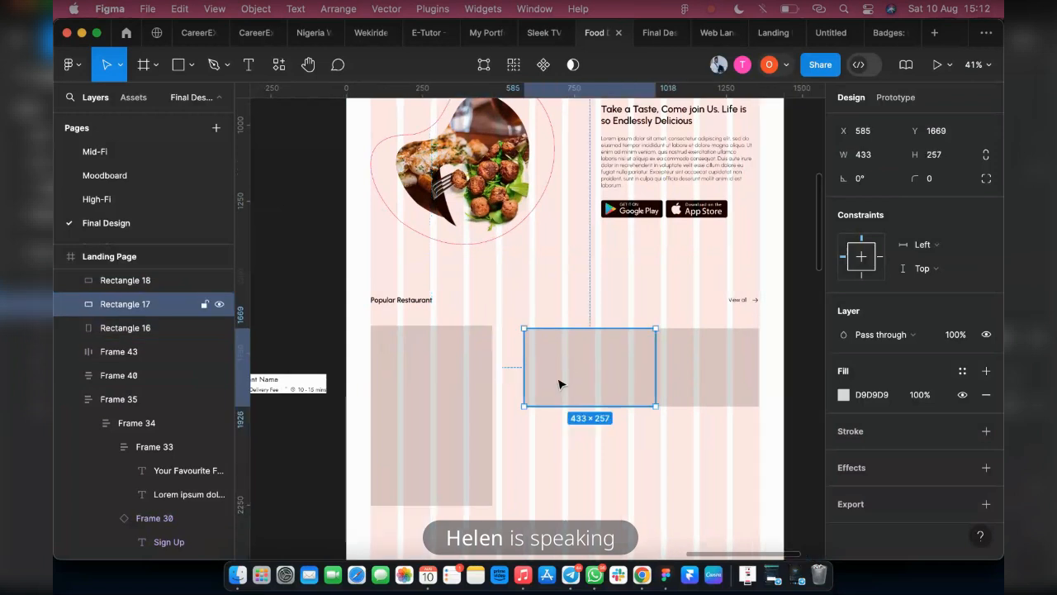
{"action": "scroll", "coordinate": [511, 368], "scroll_direction": "up", "scroll_amount": 3}
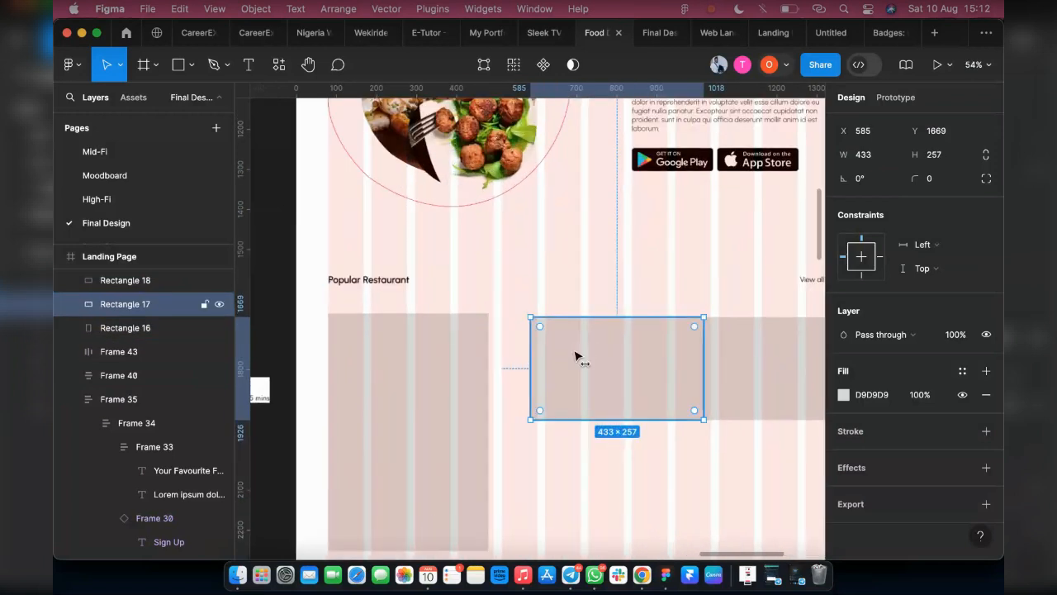
{"action": "mouse_move", "coordinate": [578, 356]}
{"action": "left_mouse_down"}
{"action": "mouse_move", "coordinate": [563, 357]}
{"action": "mouse_move", "coordinate": [574, 350]}
{"action": "left_mouse_up"}
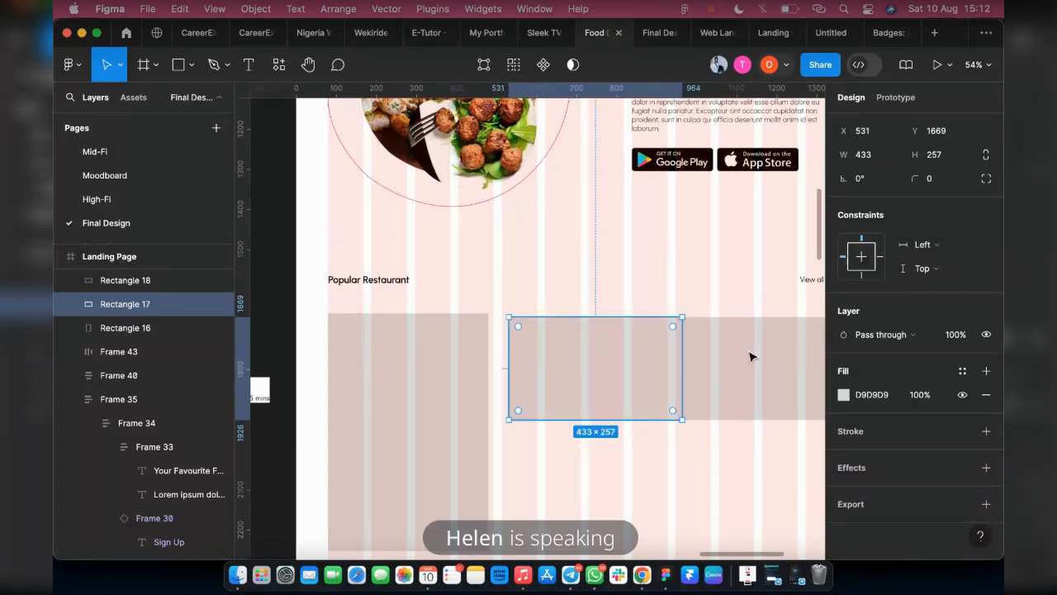
Set the width of both small rectangles to 350
{"action": "left_click", "coordinate": [750, 355], "text": "shift"}
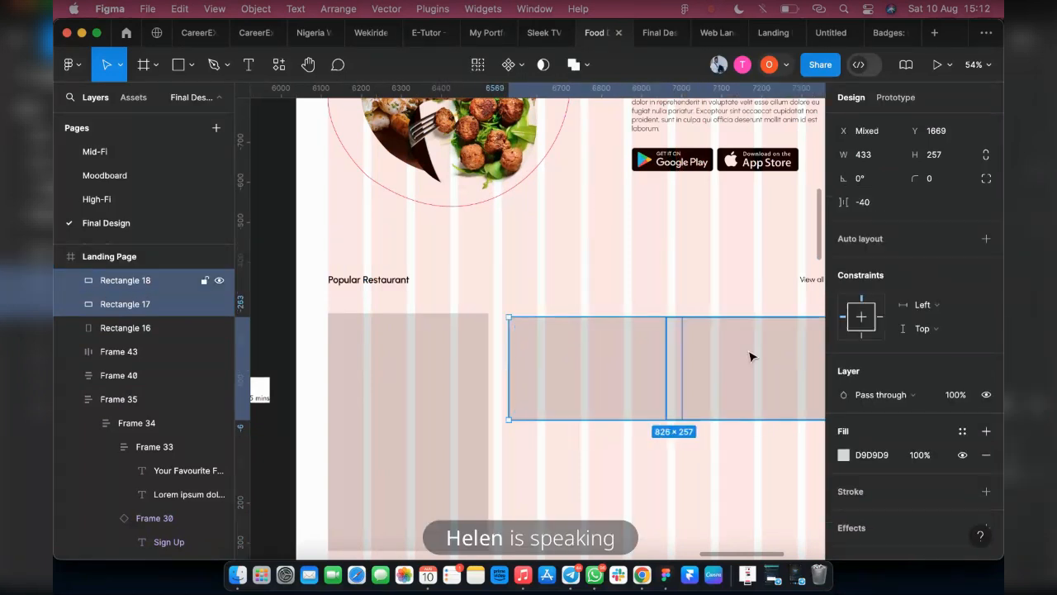
{"action": "left_click", "coordinate": [871, 155]}
{"action": "type", "text": "35"}
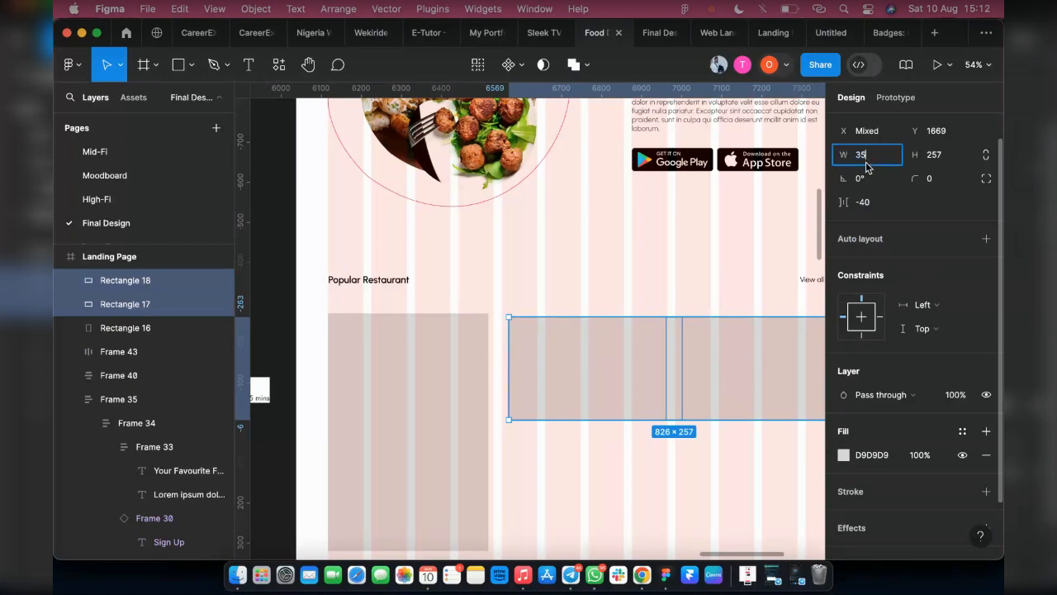
{"action": "type", "text": "0"}
{"action": "key", "text": "Return"}
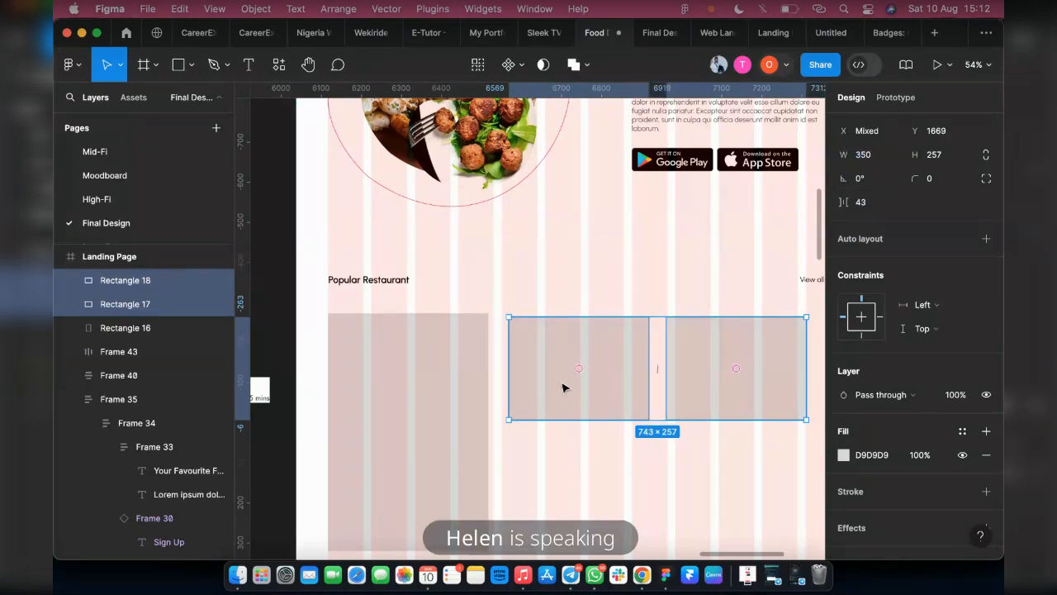
Move the rightmost small rectangle to the end of the last grid column and align the tops of all three rectangles
{"action": "scroll", "coordinate": [604, 400], "scroll_direction": "right", "scroll_amount": 3}
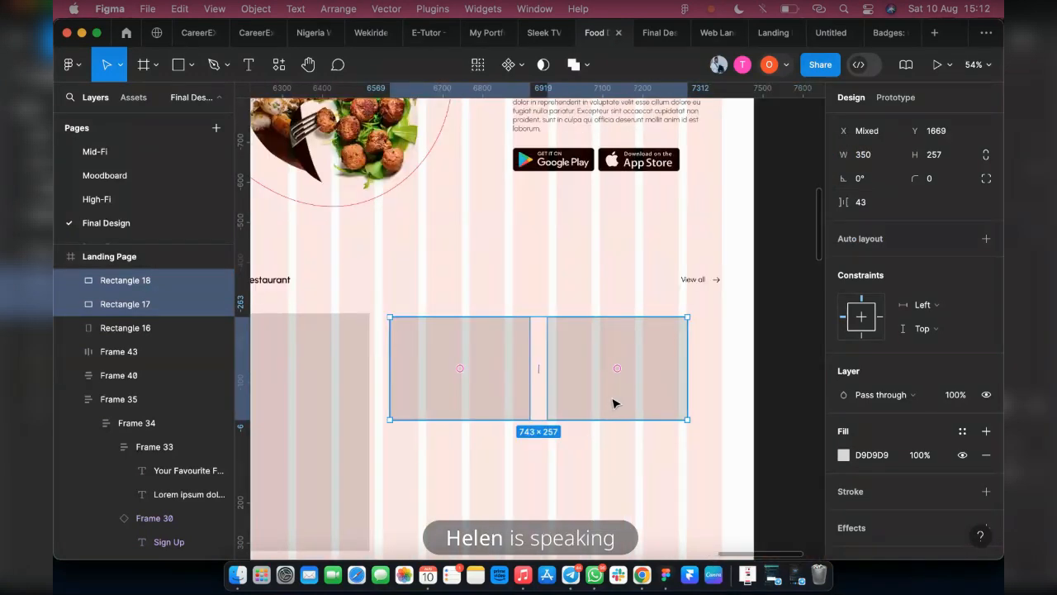
{"action": "left_click", "coordinate": [562, 343]}
{"action": "left_click_drag", "start_coordinate": [559, 340], "coordinate": [570, 342]}
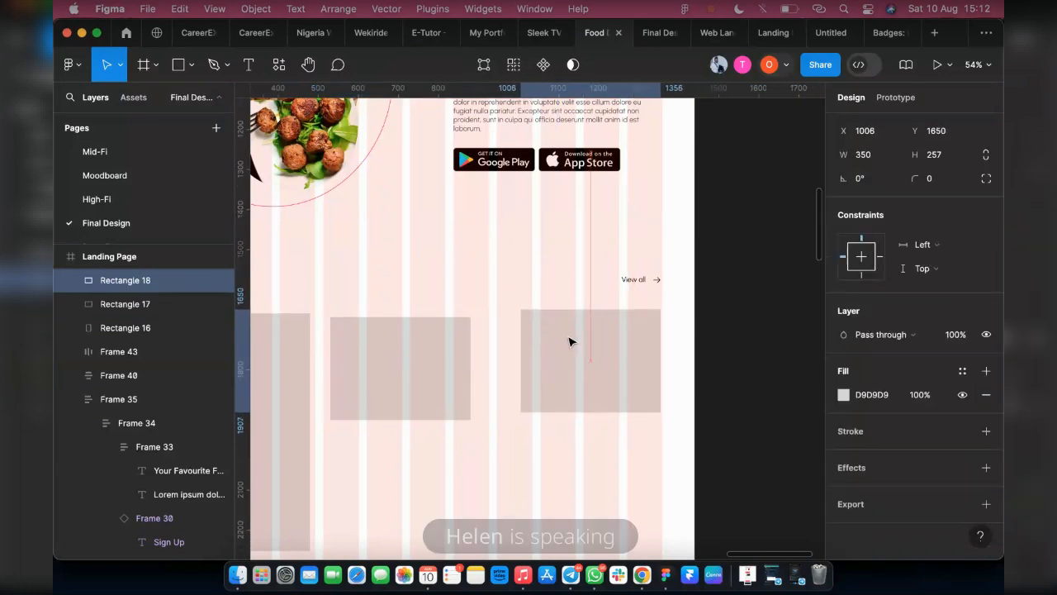
{"action": "left_click", "coordinate": [438, 355], "text": "shift"}
{"action": "left_click", "coordinate": [288, 364], "text": "shift"}
{"action": "scroll", "coordinate": [914, 178], "scroll_direction": "up", "scroll_amount": 2}
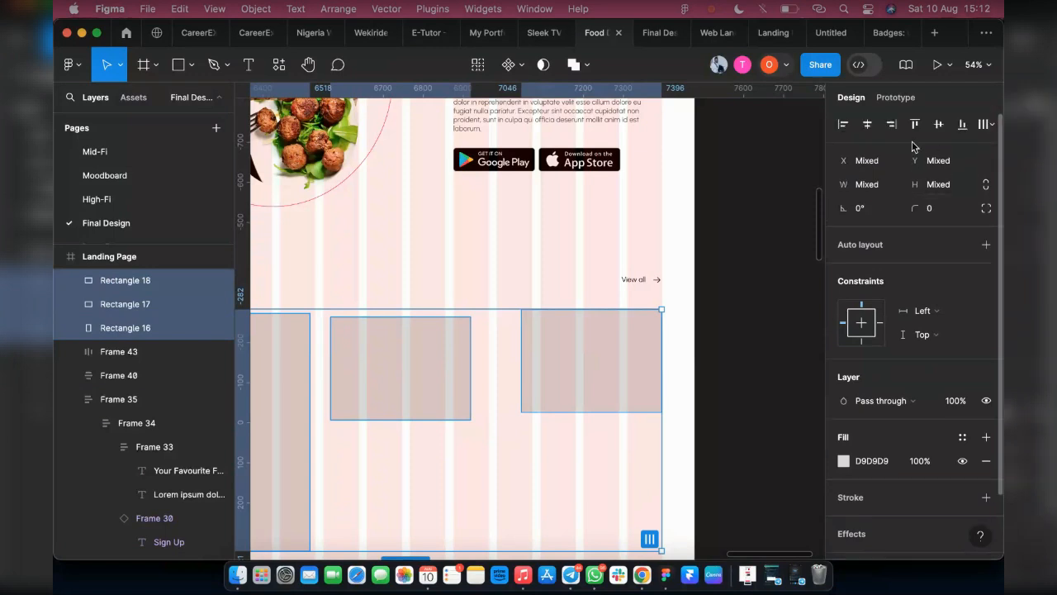
{"action": "left_click", "coordinate": [914, 123]}
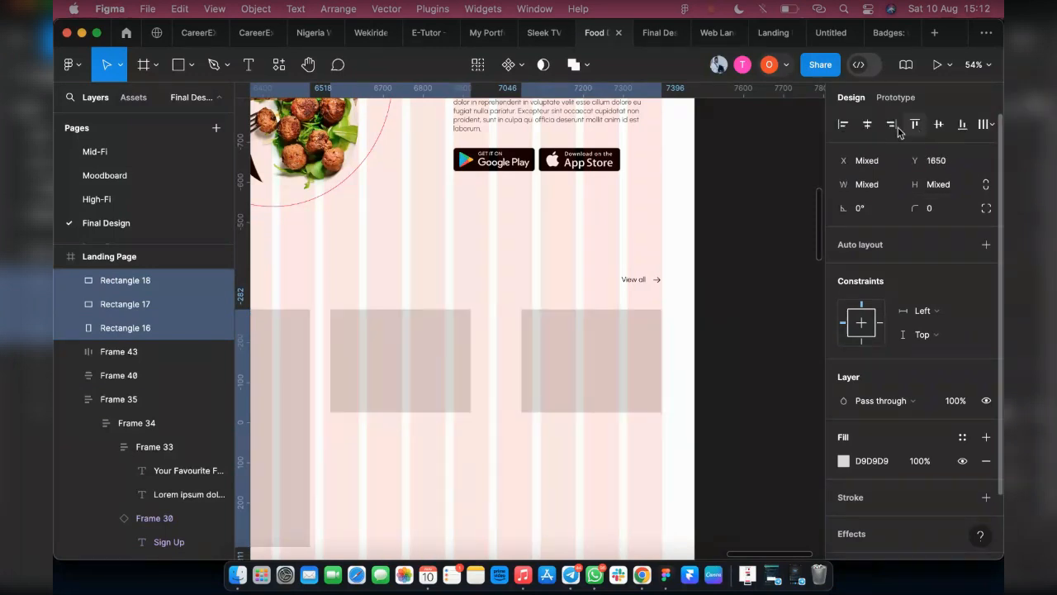
Move the middle rectangle to X 577 and resize the rightmost one from its left edge to a width of 375
{"action": "left_click", "coordinate": [428, 370]}
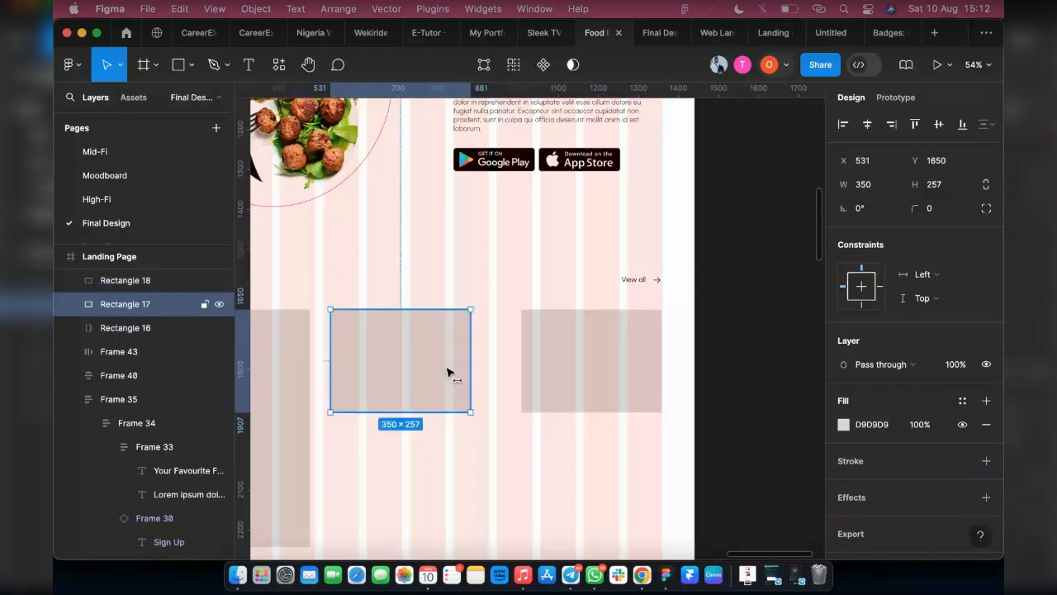
{"action": "left_click_drag", "start_coordinate": [446, 372], "coordinate": [449, 375]}
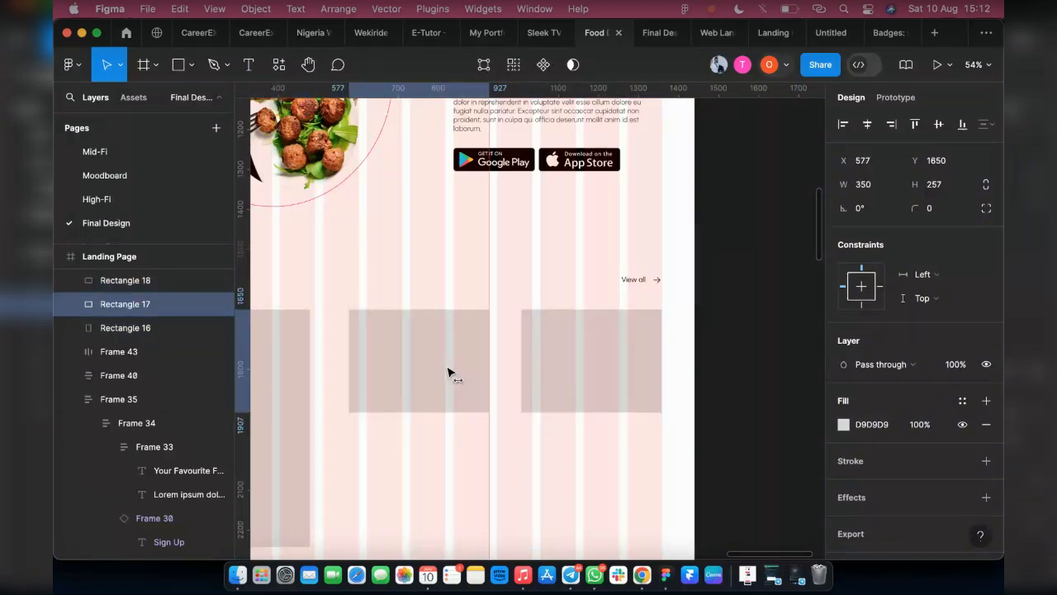
{"action": "left_click", "coordinate": [529, 365]}
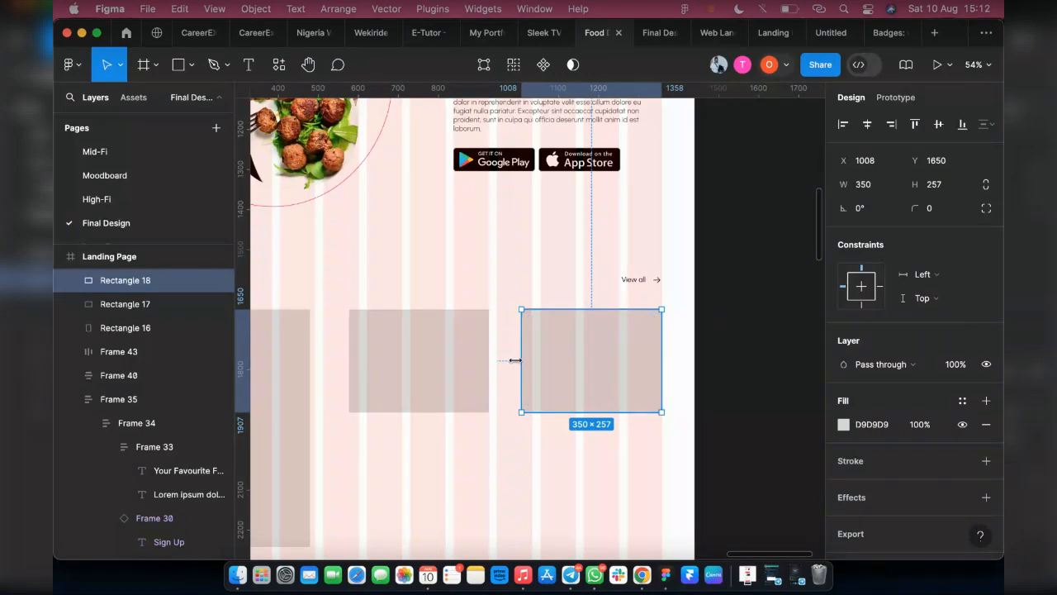
{"action": "left_click_drag", "start_coordinate": [514, 360], "coordinate": [443, 356]}
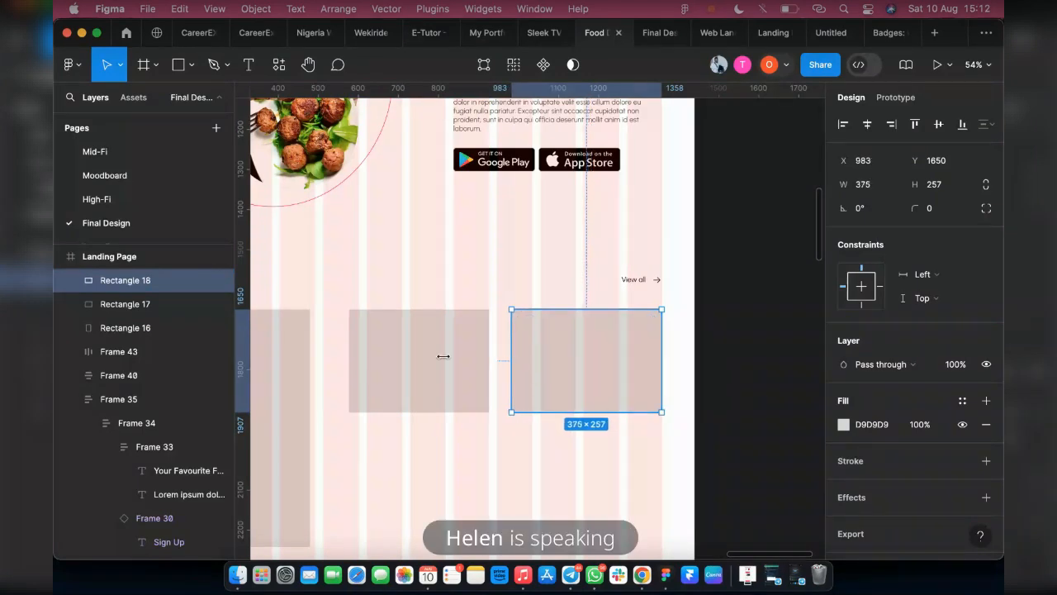
Set the middle rectangle's width to 375
{"action": "left_click", "coordinate": [425, 362], "text": "shift"}
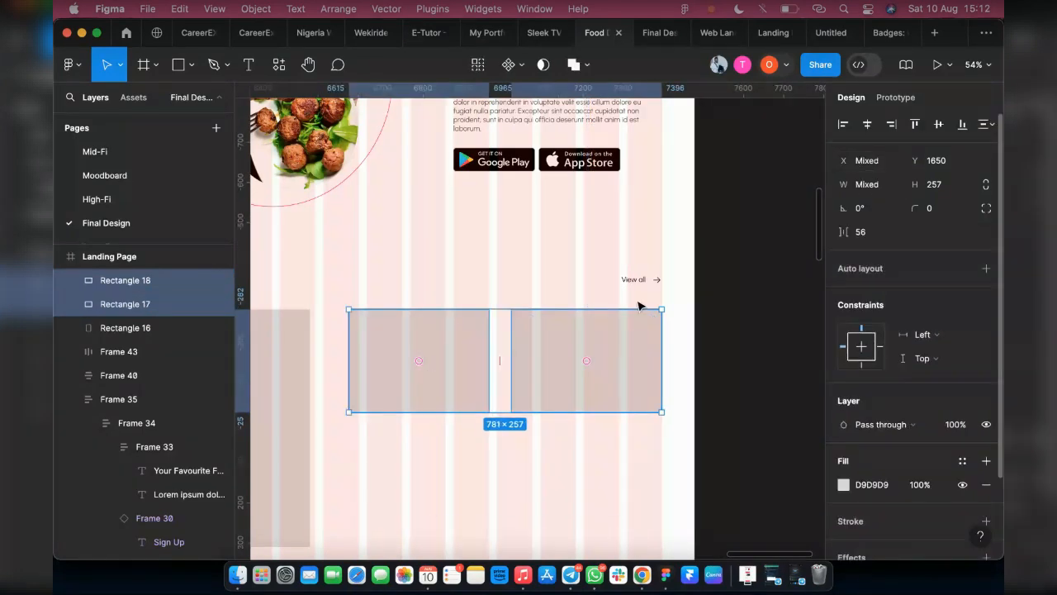
{"action": "left_click", "coordinate": [366, 367]}
{"action": "left_click", "coordinate": [866, 188]}
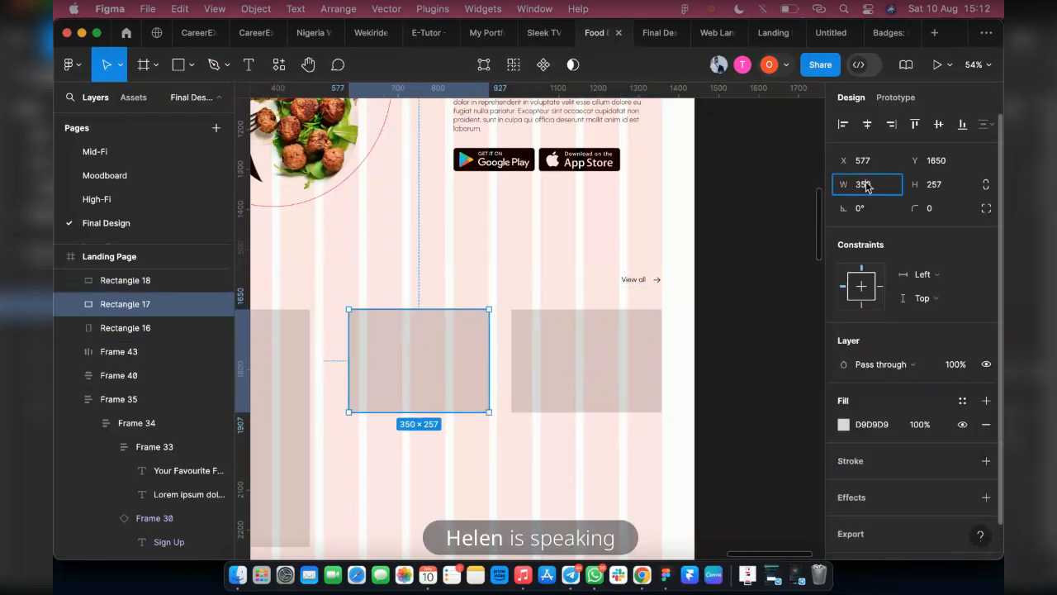
{"action": "type", "text": "375"}
{"action": "key", "text": "Return"}
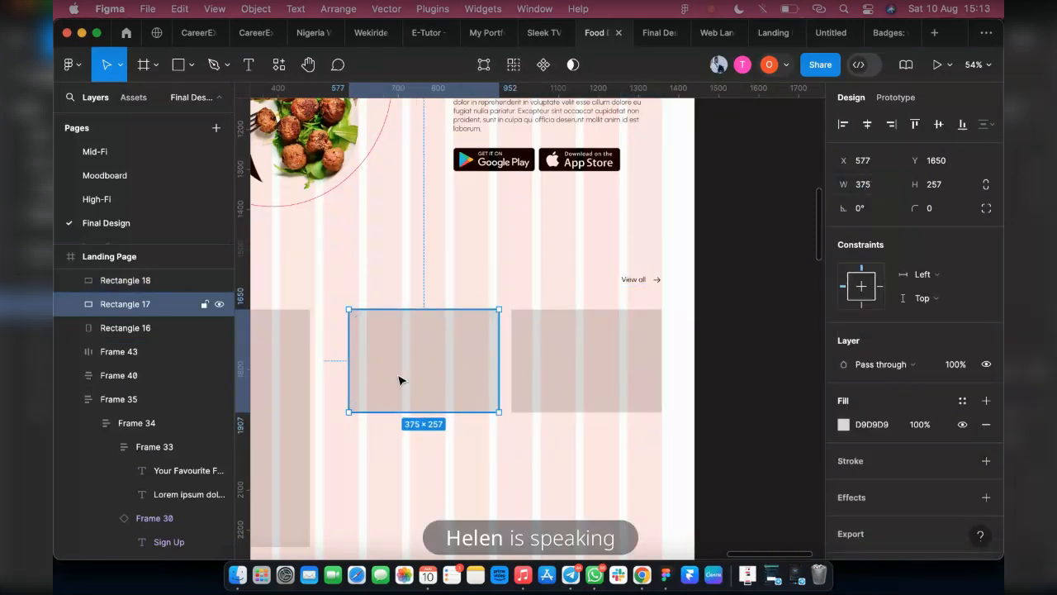
Move the middle rectangle to X 556 in the same row, between the tall rectangle and the rightmost one
{"action": "left_click_drag", "start_coordinate": [394, 381], "coordinate": [391, 380]}
{"action": "left_click", "coordinate": [553, 372], "text": "shift"}
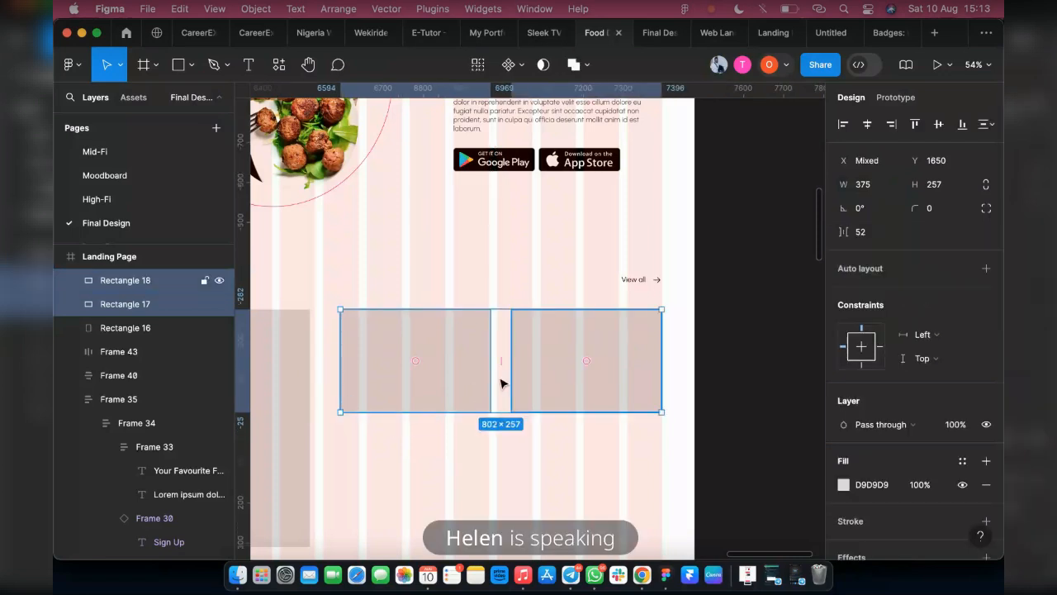
{"action": "scroll", "coordinate": [373, 396], "scroll_direction": "left", "scroll_amount": 4}
{"action": "left_click", "coordinate": [413, 396], "text": "shift"}
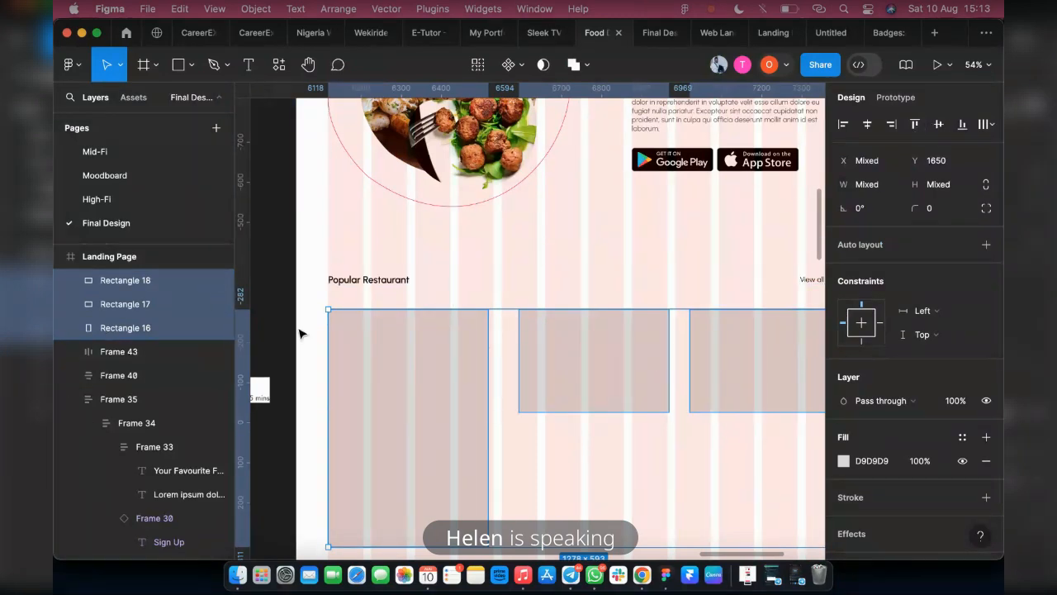
Open the Unsplash plugin from the Landing Page frame
{"action": "left_click", "coordinate": [325, 347]}
{"action": "left_click", "coordinate": [385, 368]}
{"action": "right_click", "coordinate": [309, 327]}
{"action": "mouse_move", "coordinate": [380, 427]}
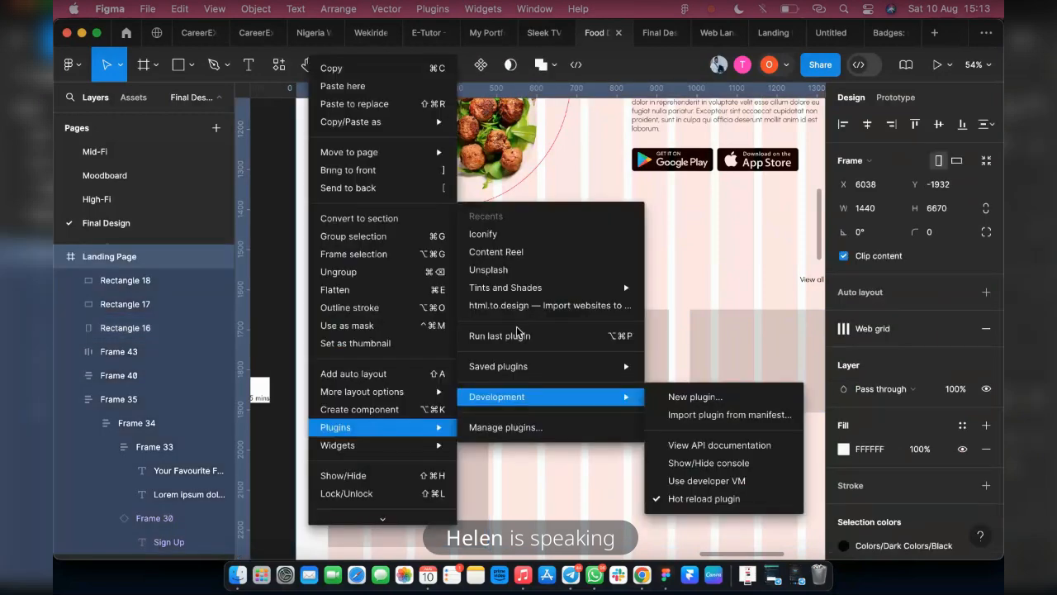
{"action": "mouse_move", "coordinate": [521, 291]}
{"action": "left_click", "coordinate": [522, 271]}
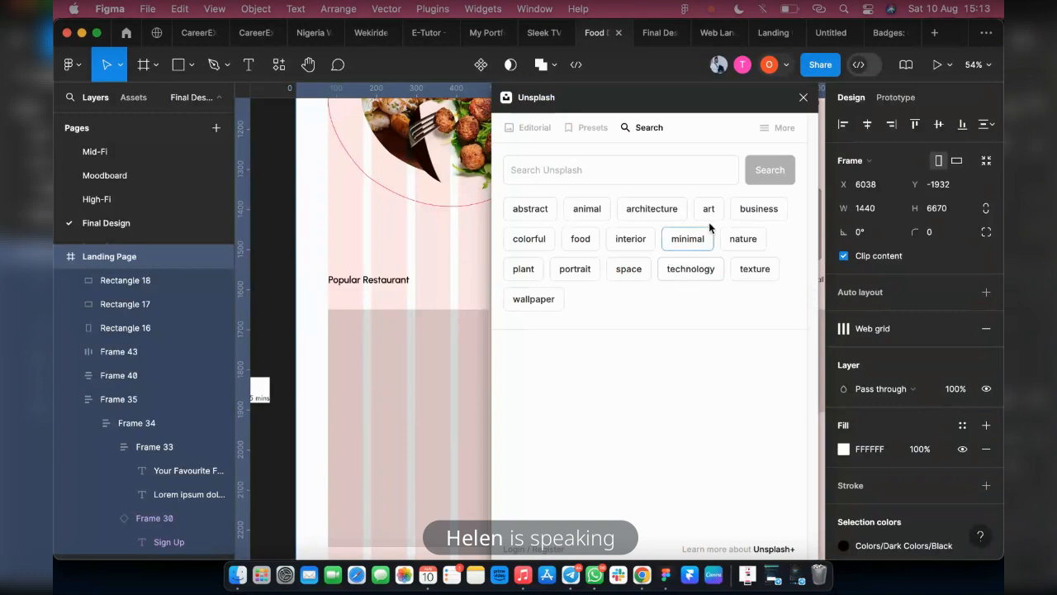
Search Unsplash for "restaurant"
{"action": "left_click", "coordinate": [548, 172]}
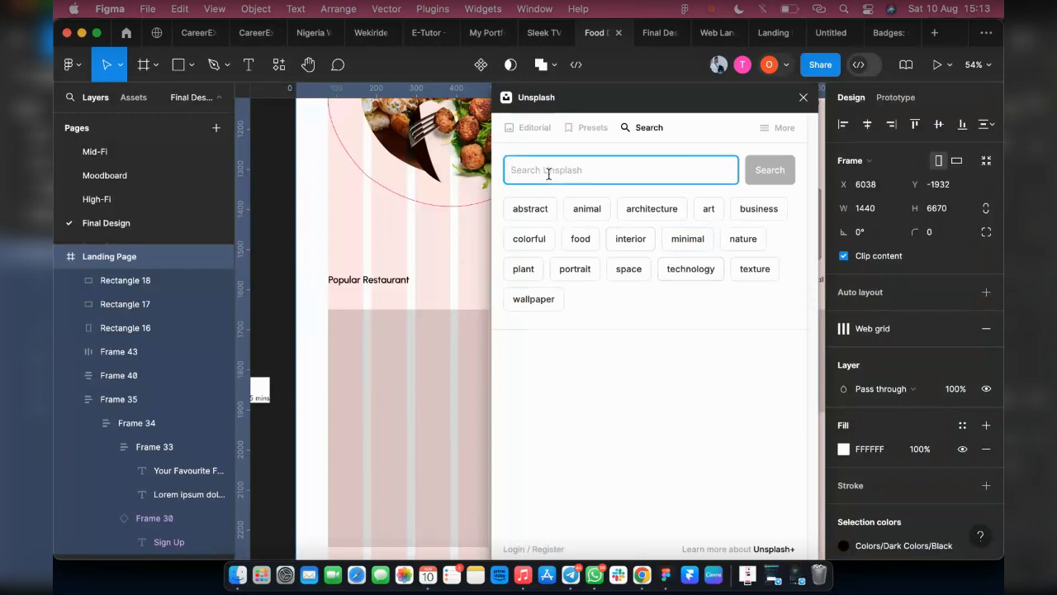
{"action": "type", "text": "res"}
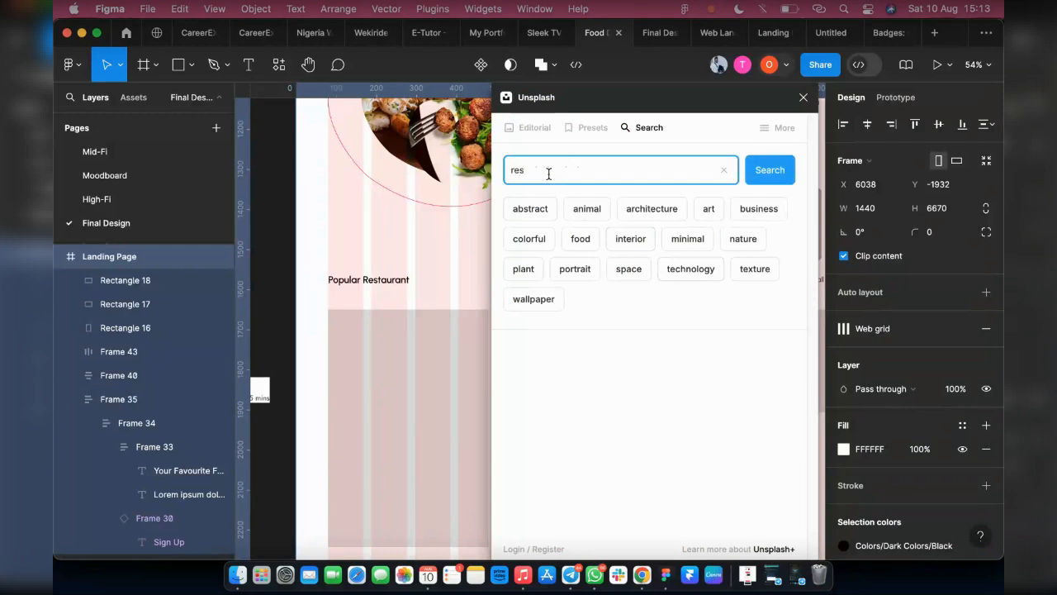
{"action": "type", "text": "ty"}
{"action": "type", "text": "ura"}
{"action": "type", "text": "nt"}
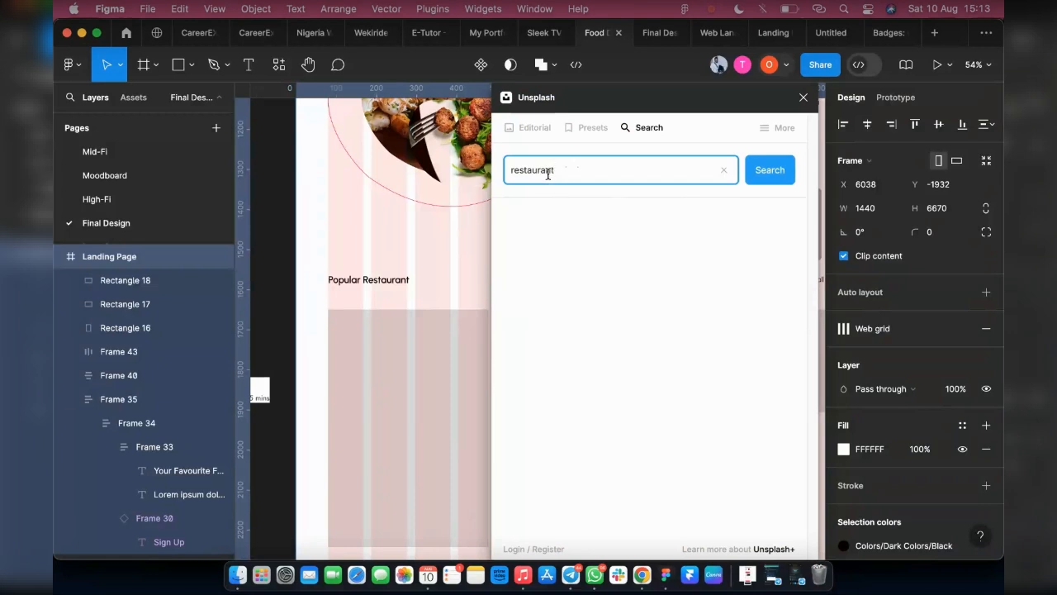
{"action": "key", "text": "Return"}
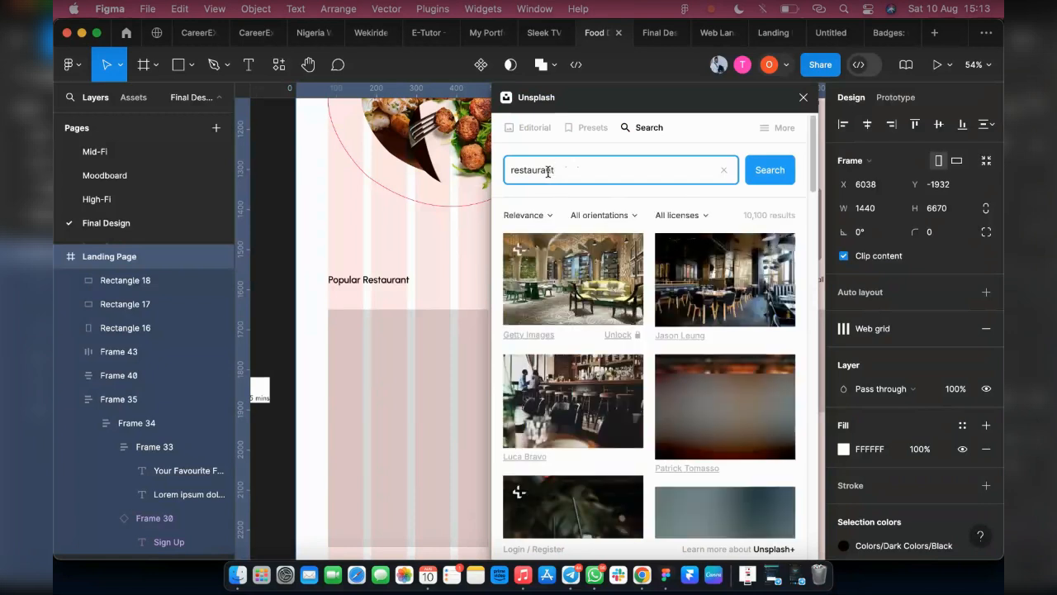
Fill the middle rectangle with the Unsplash photo of a dim restaurant window with the RELAX sign
{"action": "scroll", "coordinate": [684, 232], "scroll_direction": "down", "scroll_amount": 1}
{"action": "scroll", "coordinate": [684, 232], "scroll_direction": "down", "scroll_amount": 3}
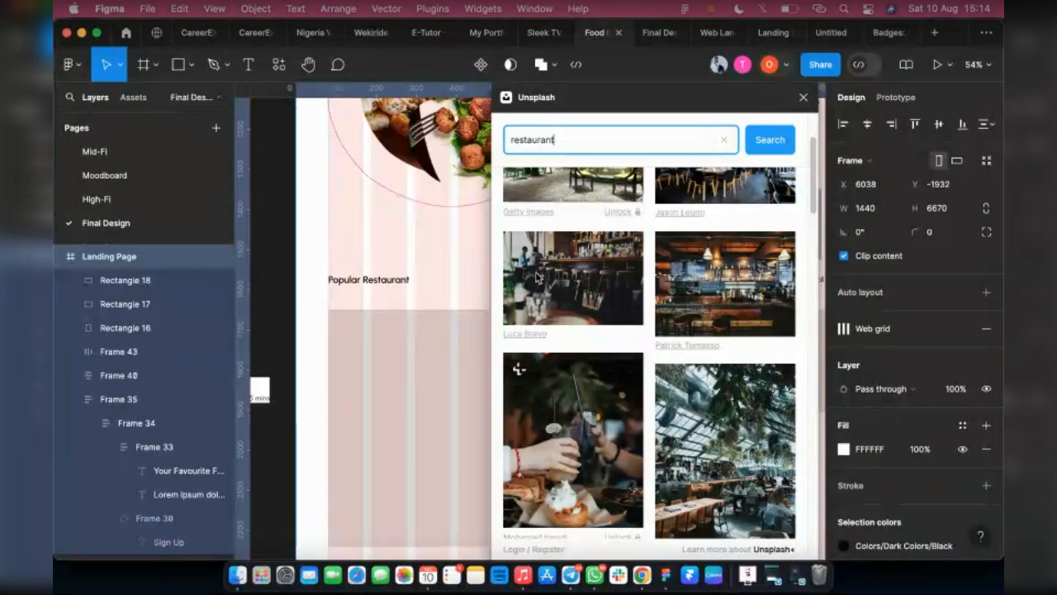
{"action": "scroll", "coordinate": [642, 328], "scroll_direction": "down", "scroll_amount": 5}
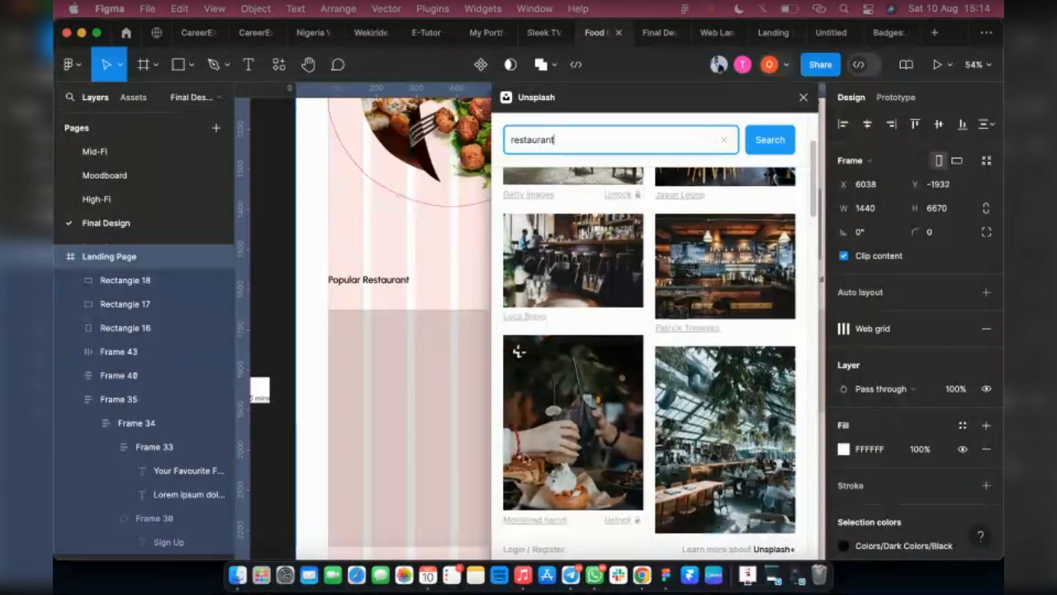
{"action": "scroll", "coordinate": [652, 419], "scroll_direction": "down", "scroll_amount": 2}
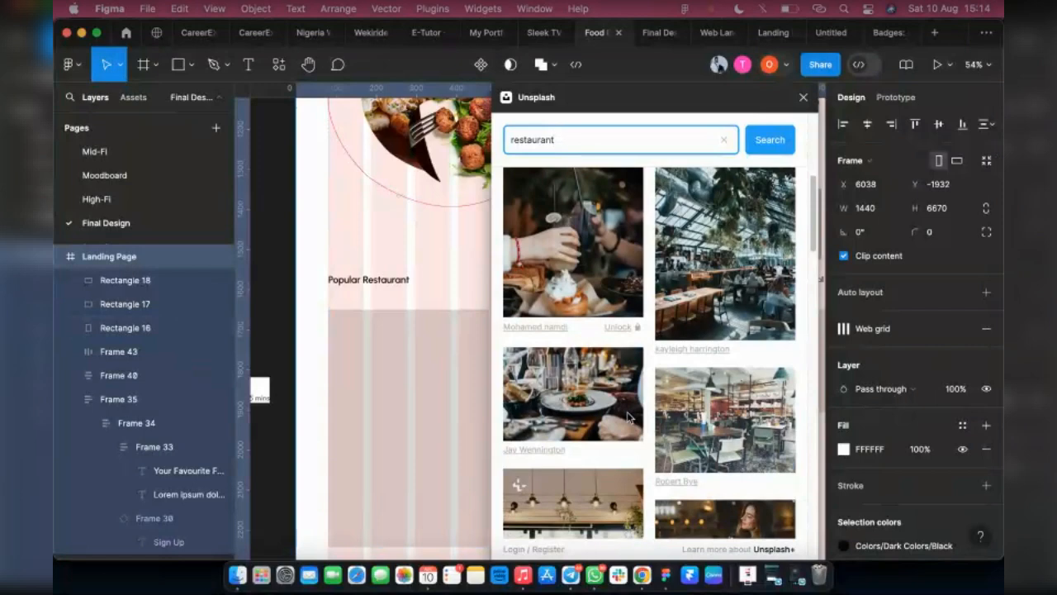
{"action": "scroll", "coordinate": [633, 411], "scroll_direction": "down", "scroll_amount": 8}
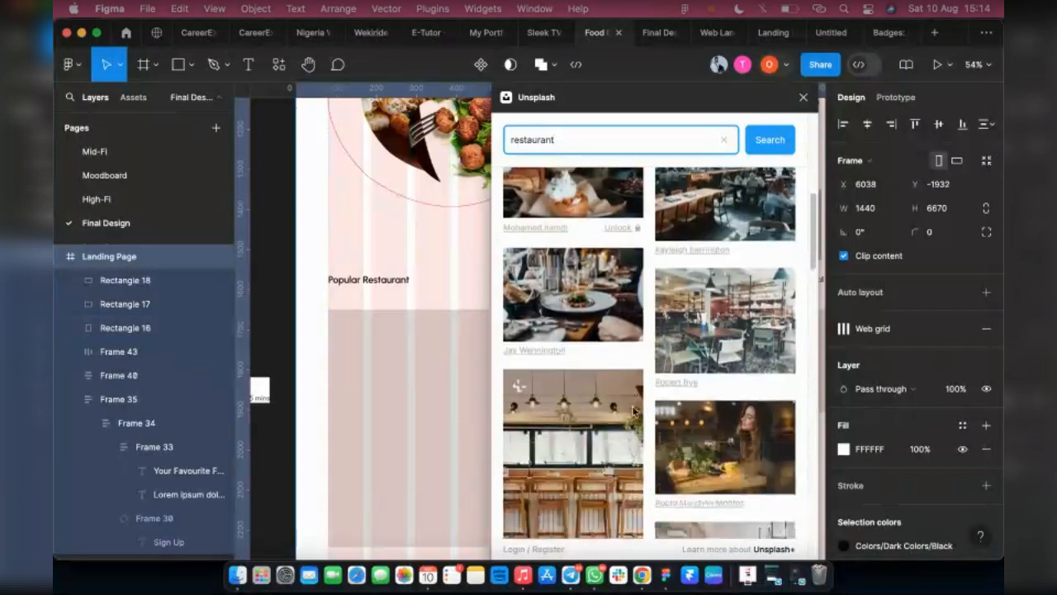
{"action": "scroll", "coordinate": [609, 418], "scroll_direction": "down", "scroll_amount": 8}
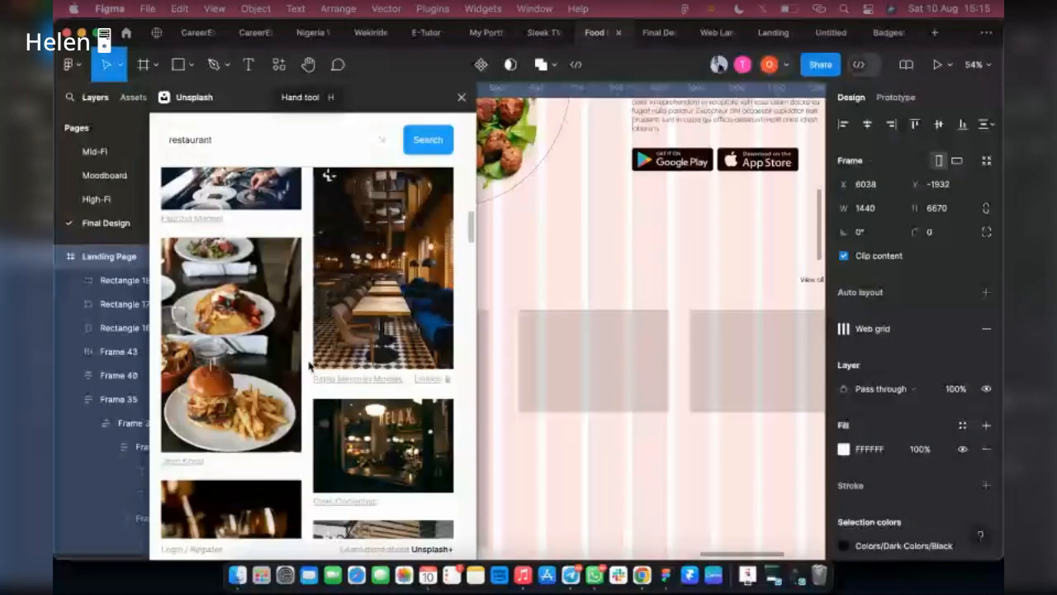
{"action": "left_click", "coordinate": [575, 368]}
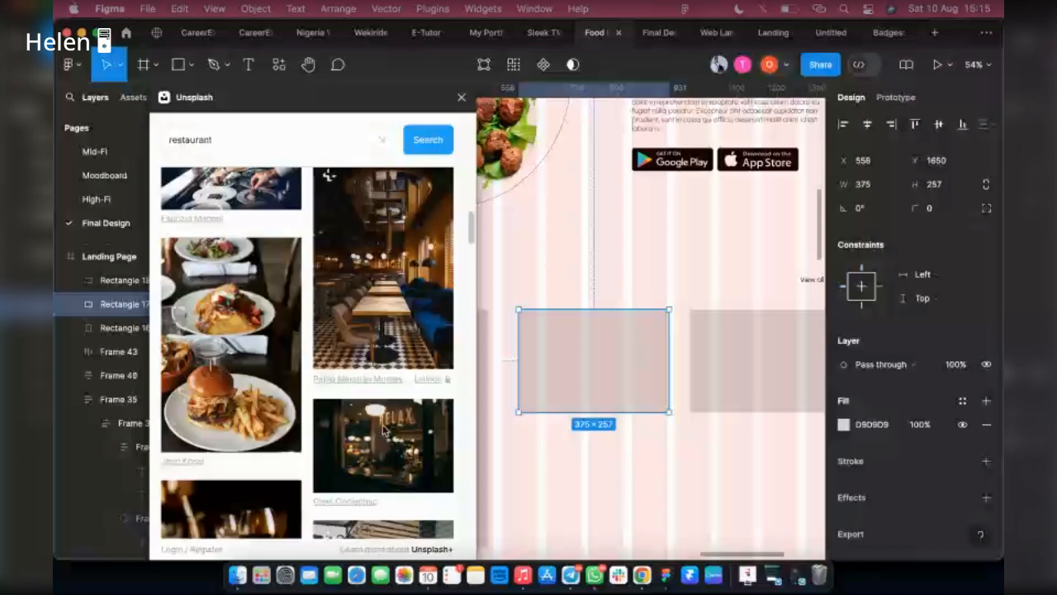
{"action": "left_click", "coordinate": [382, 428]}
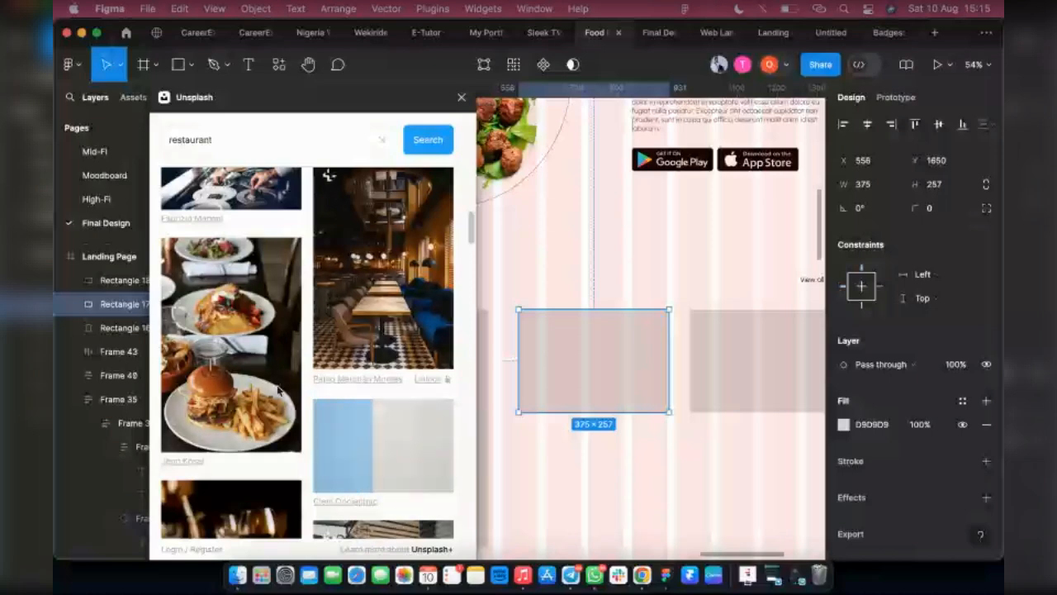
Browse the Unsplash restaurant results for a photo suited to the rightmost rectangle
{"action": "scroll", "coordinate": [273, 380], "scroll_direction": "down", "scroll_amount": 5}
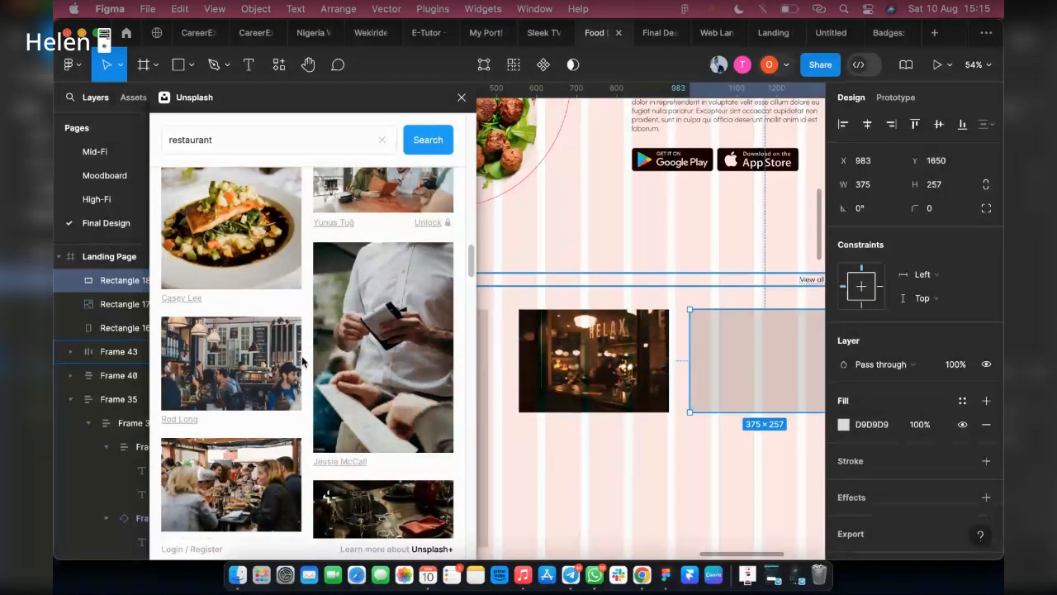
{"action": "scroll", "coordinate": [294, 377], "scroll_direction": "down", "scroll_amount": 5}
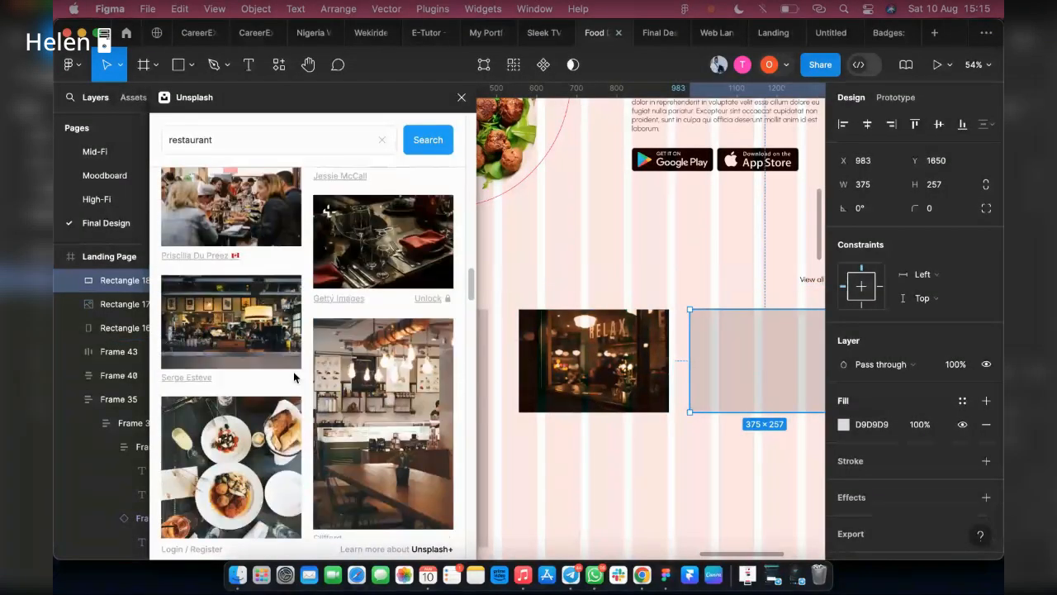
{"action": "scroll", "coordinate": [294, 377], "scroll_direction": "down", "scroll_amount": 8}
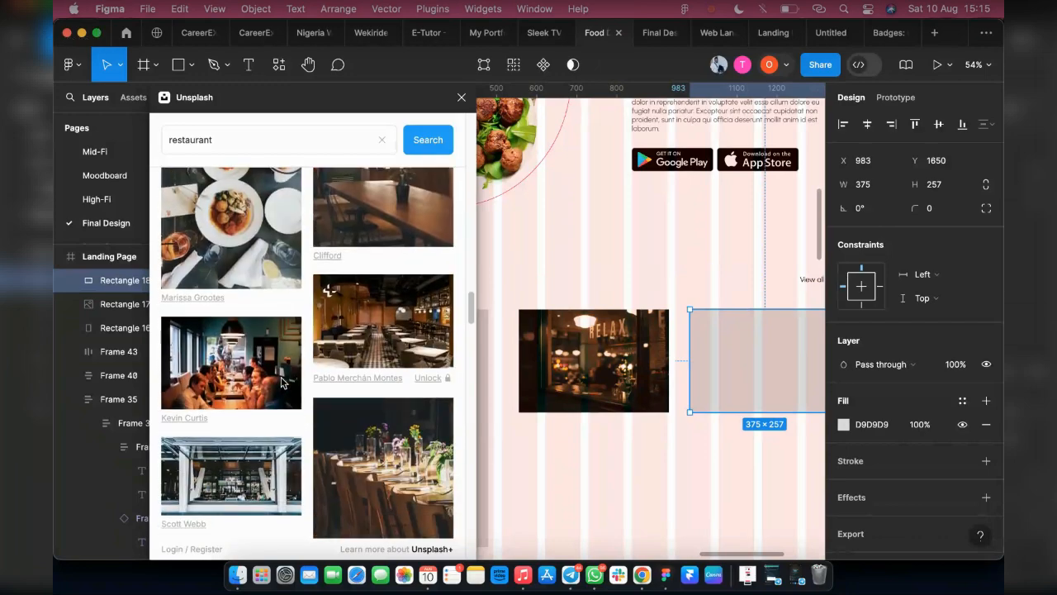
{"action": "scroll", "coordinate": [286, 384], "scroll_direction": "down", "scroll_amount": 4}
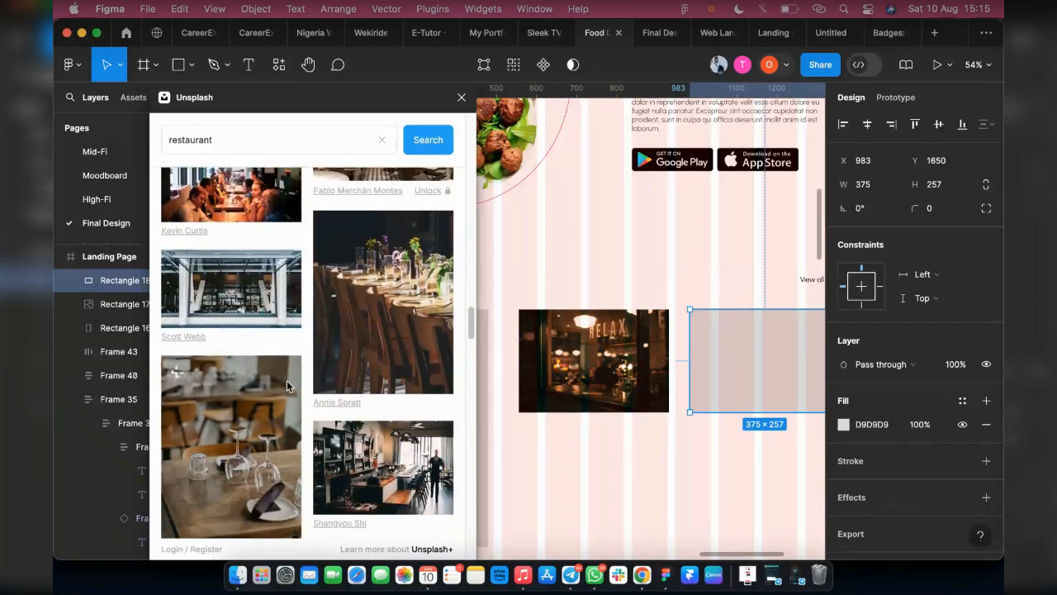
{"action": "scroll", "coordinate": [287, 385], "scroll_direction": "down", "scroll_amount": 2}
{"action": "scroll", "coordinate": [286, 382], "scroll_direction": "down", "scroll_amount": 2}
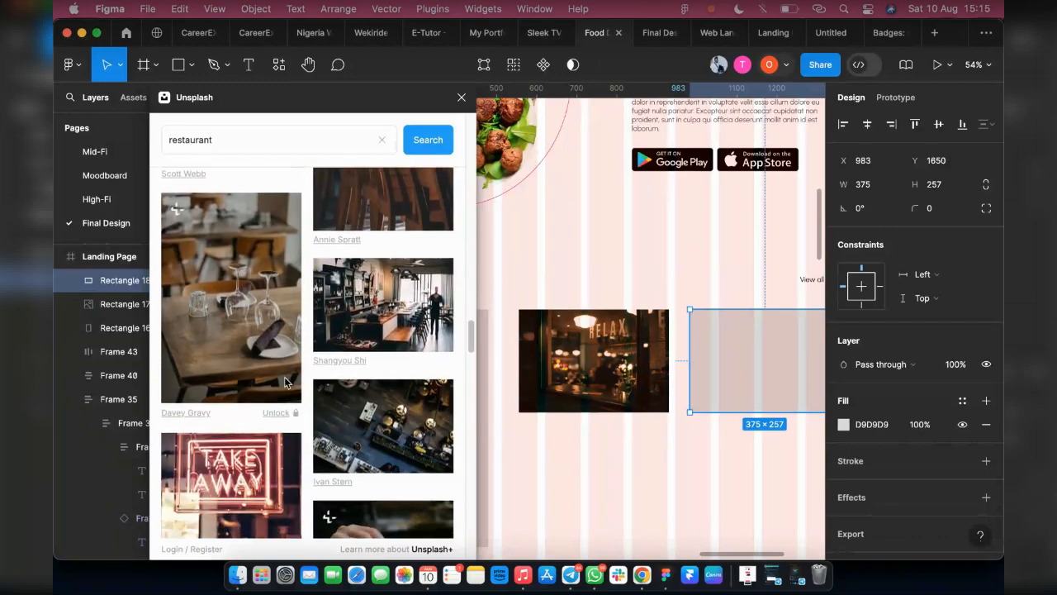
{"action": "scroll", "coordinate": [286, 383], "scroll_direction": "down", "scroll_amount": 2}
{"action": "scroll", "coordinate": [284, 380], "scroll_direction": "down", "scroll_amount": 2}
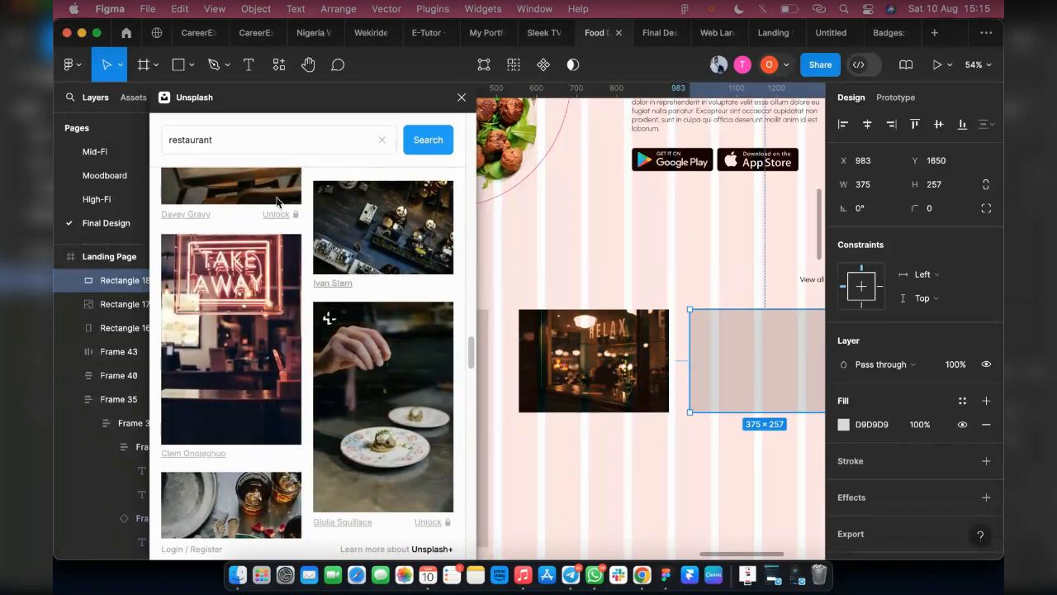
Fill the tall rectangle under Popular Restaurant with the Unsplash photo of the red neon TAKE AWAY sign
{"action": "left_click_drag", "start_coordinate": [258, 105], "coordinate": [671, 156]}
{"action": "left_click", "coordinate": [359, 401]}
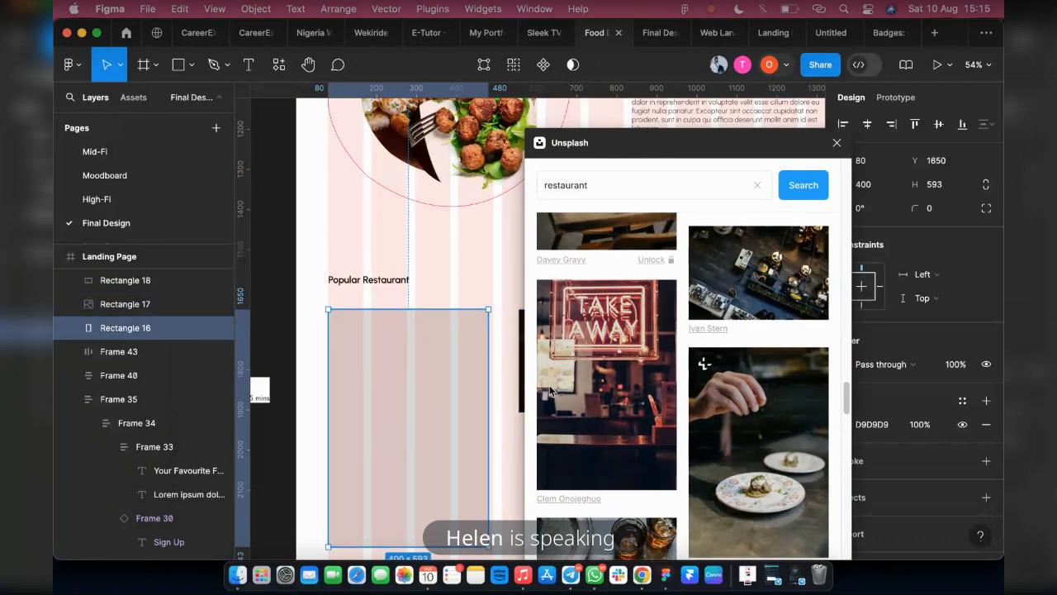
{"action": "left_click", "coordinate": [589, 373]}
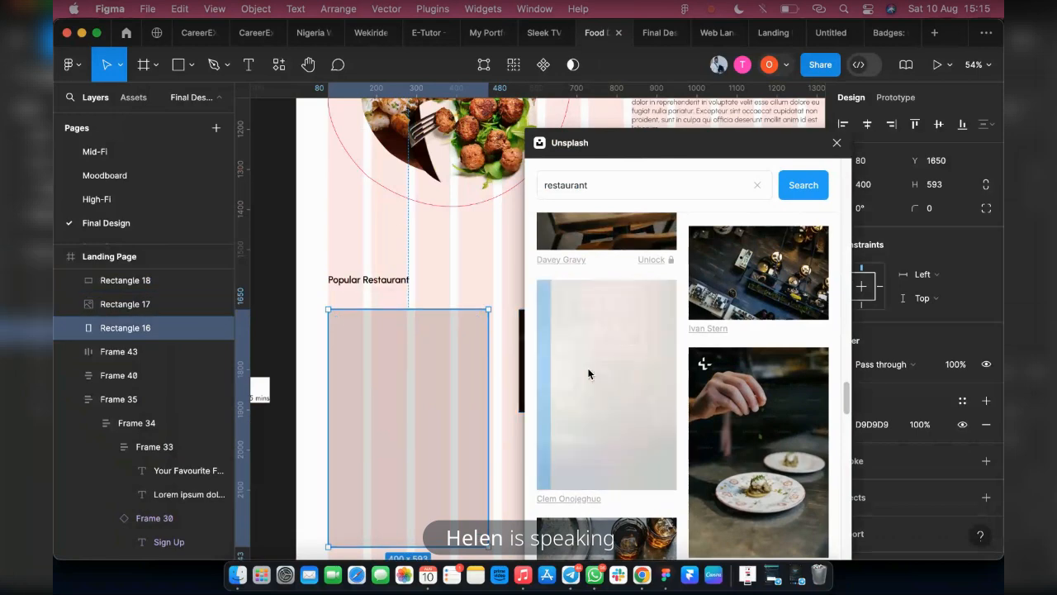
{"action": "scroll", "coordinate": [727, 379], "scroll_direction": "down", "scroll_amount": 5}
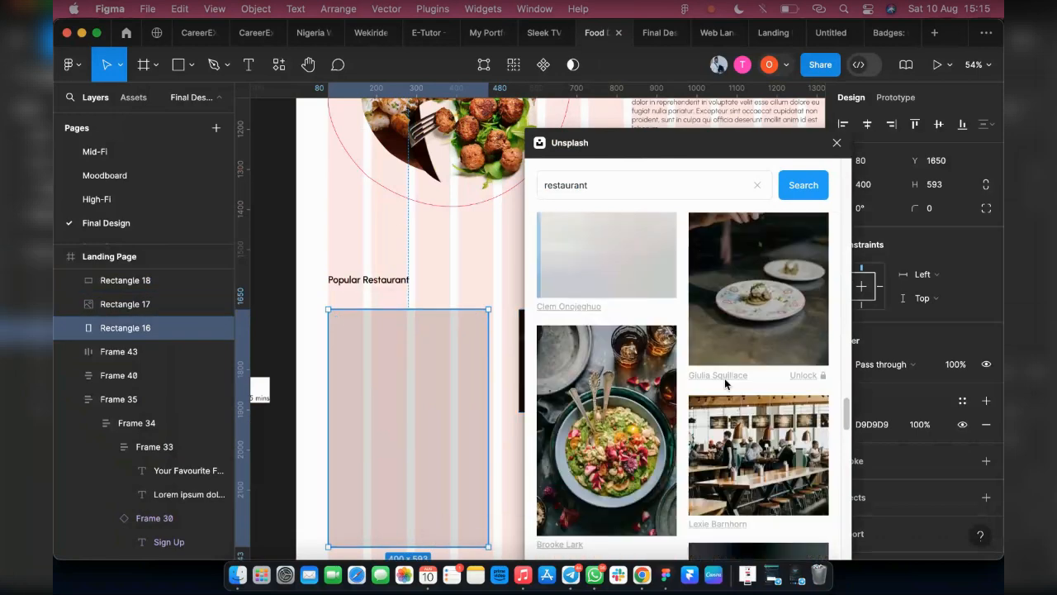
{"action": "scroll", "coordinate": [725, 383], "scroll_direction": "down", "scroll_amount": 7}
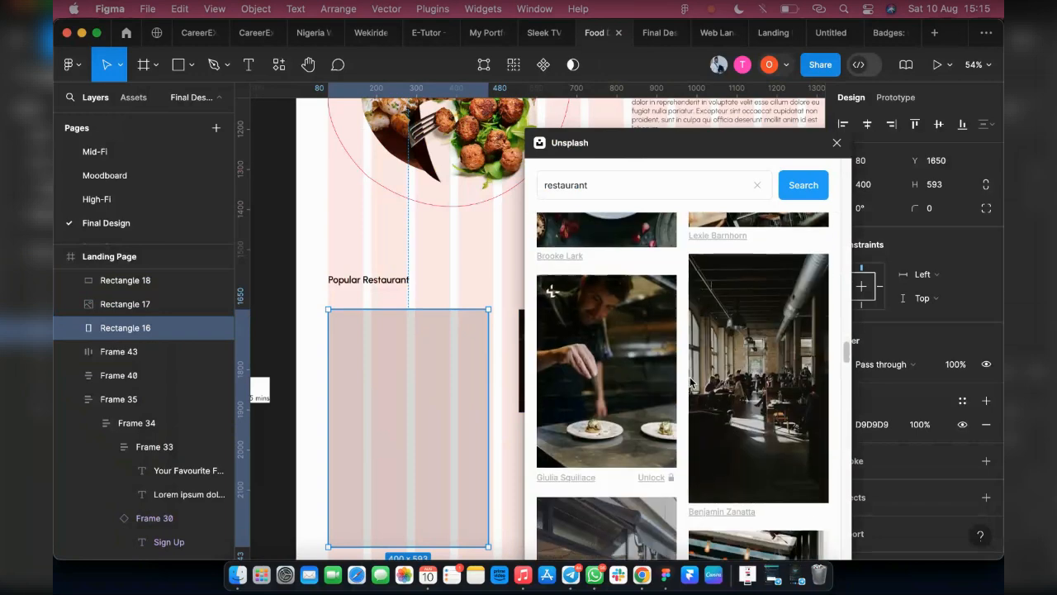
{"action": "scroll", "coordinate": [691, 382], "scroll_direction": "down", "scroll_amount": 7}
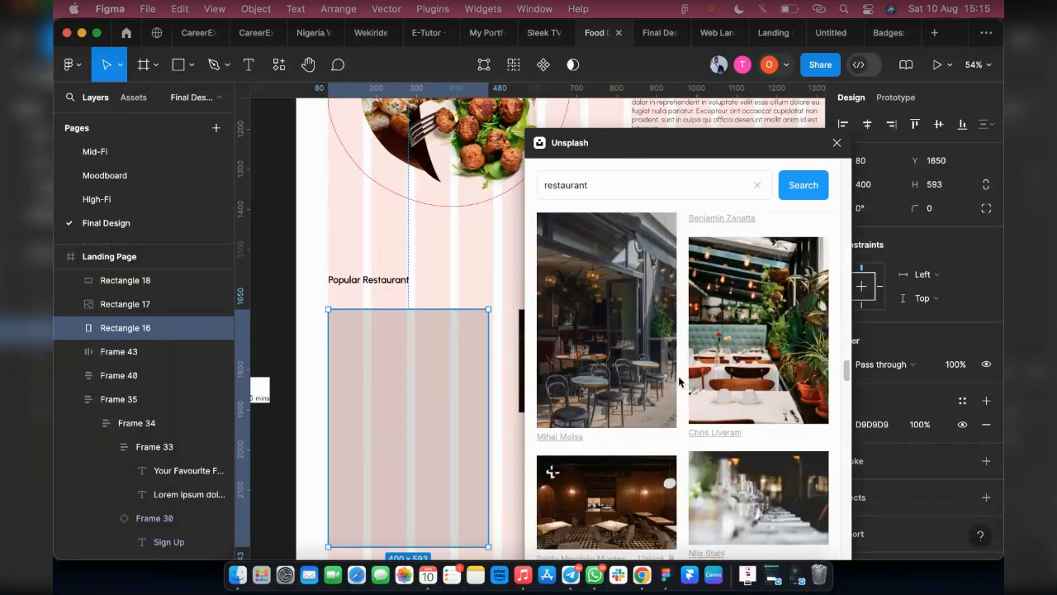
{"action": "scroll", "coordinate": [636, 408], "scroll_direction": "down", "scroll_amount": 1}
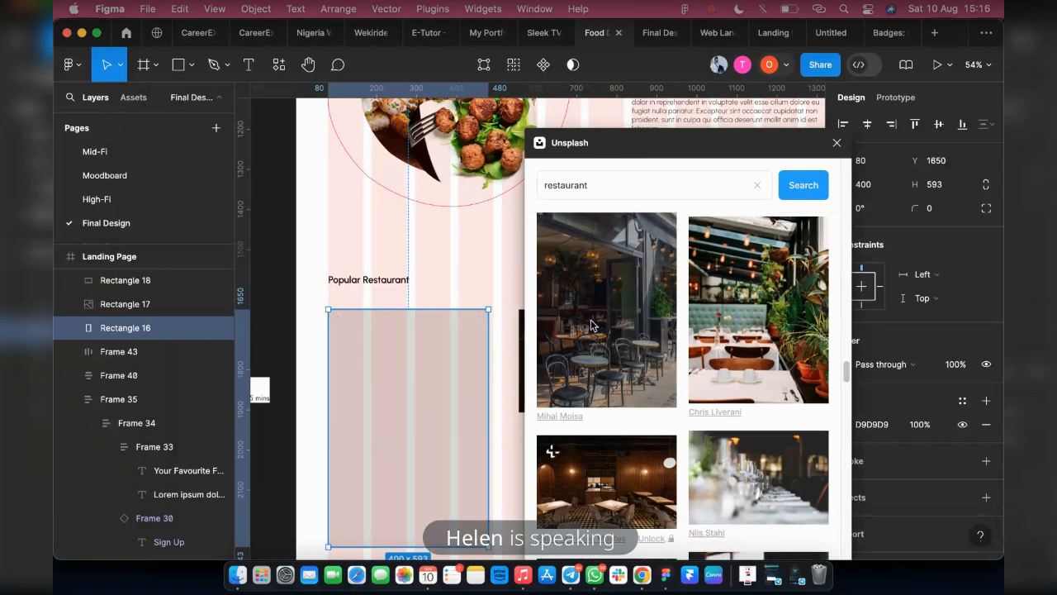
{"action": "scroll", "coordinate": [615, 330], "scroll_direction": "down", "scroll_amount": 3}
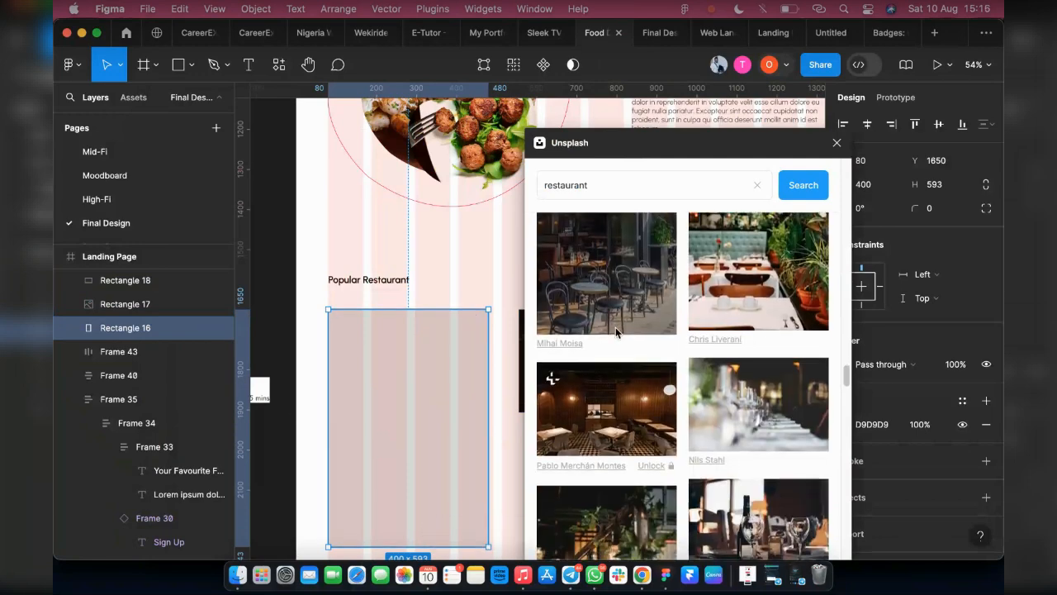
{"action": "scroll", "coordinate": [616, 329], "scroll_direction": "down", "scroll_amount": 7}
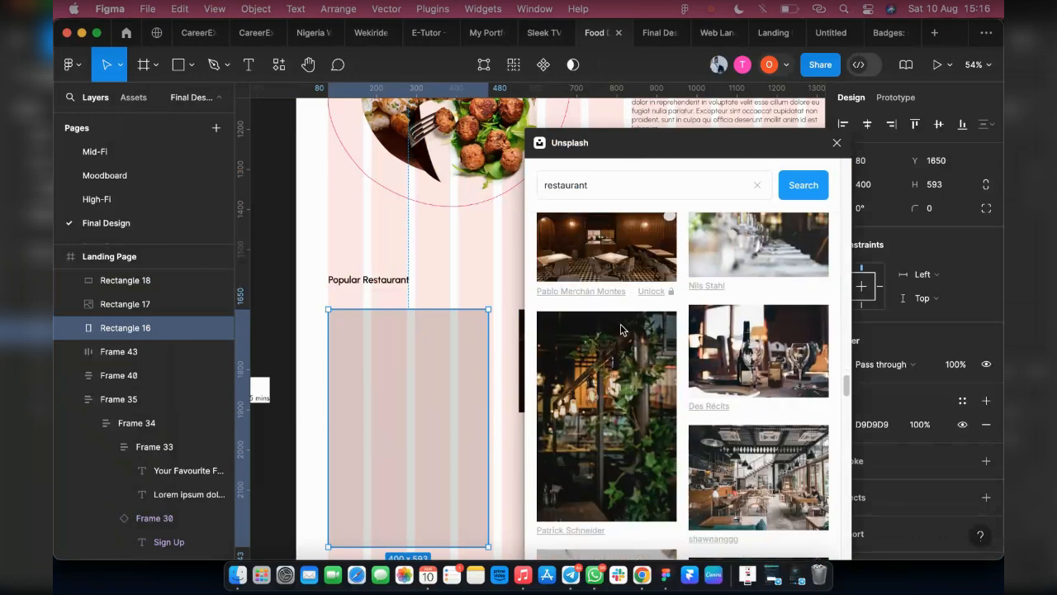
{"action": "scroll", "coordinate": [621, 329], "scroll_direction": "down", "scroll_amount": 10}
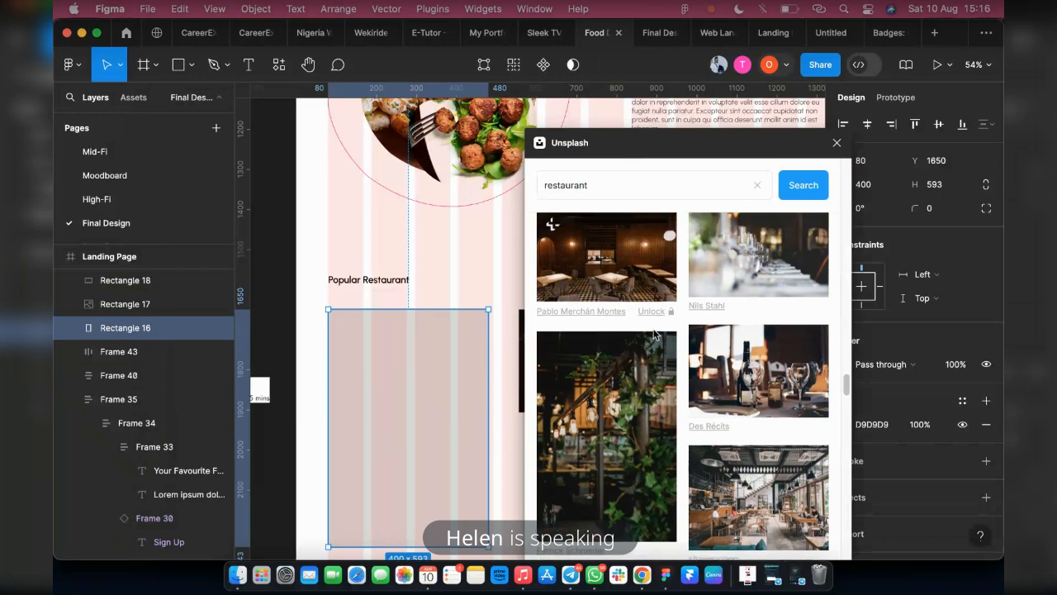
{"action": "scroll", "coordinate": [654, 334], "scroll_direction": "down", "scroll_amount": 10}
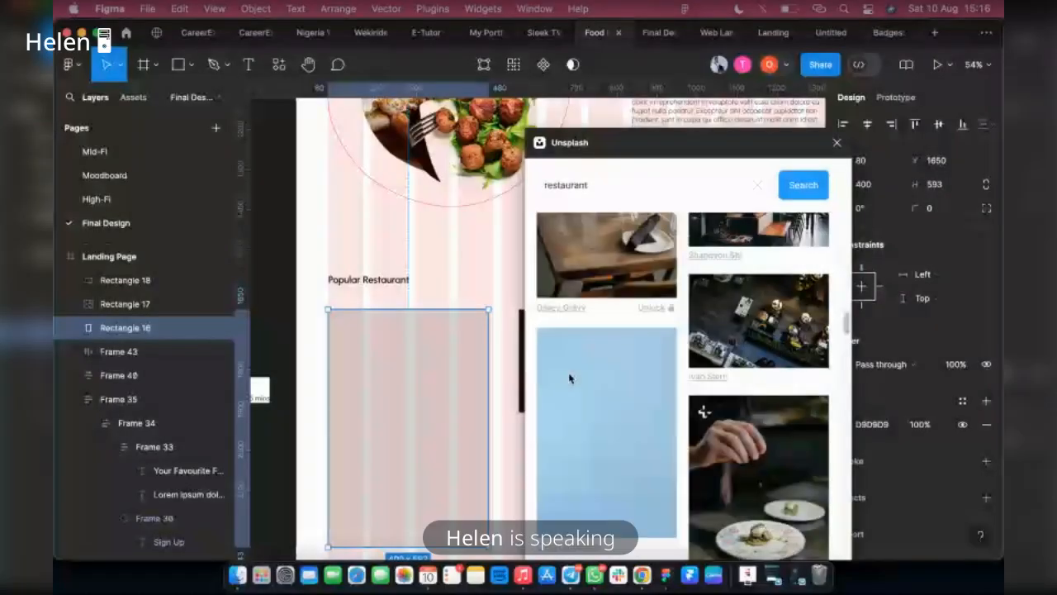
{"action": "left_click", "coordinate": [569, 377]}
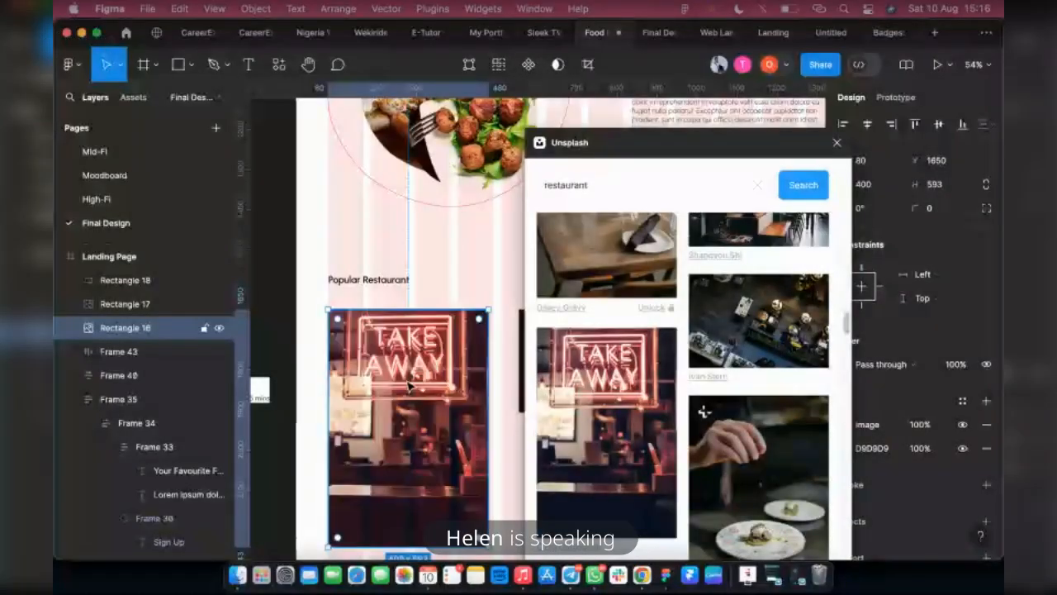
Fill the rightmost rectangle with the Unsplash photo of a bright restaurant hall lined with hanging greenery
{"action": "scroll", "coordinate": [670, 401], "scroll_direction": "down", "scroll_amount": 5}
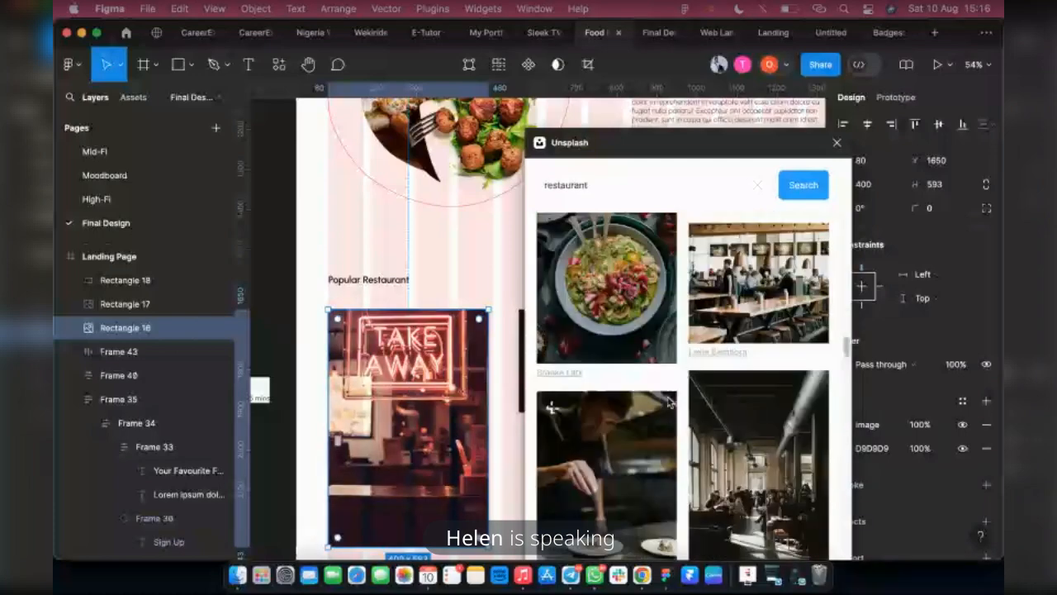
{"action": "scroll", "coordinate": [660, 392], "scroll_direction": "down", "scroll_amount": 3}
{"action": "scroll", "coordinate": [656, 386], "scroll_direction": "down", "scroll_amount": 5}
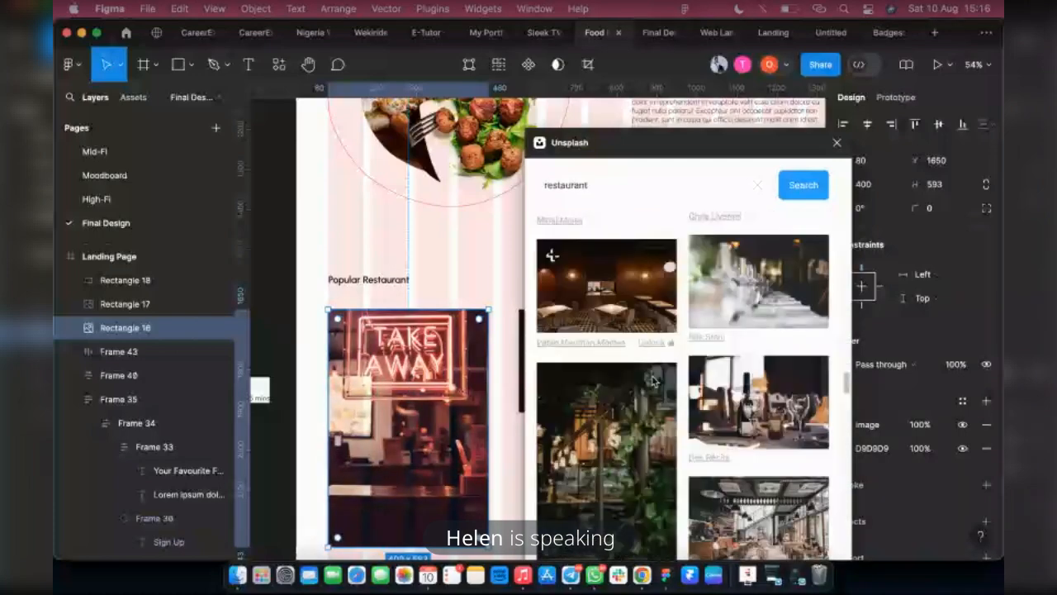
{"action": "scroll", "coordinate": [650, 376], "scroll_direction": "down", "scroll_amount": 5}
{"action": "scroll", "coordinate": [646, 372], "scroll_direction": "down", "scroll_amount": 10}
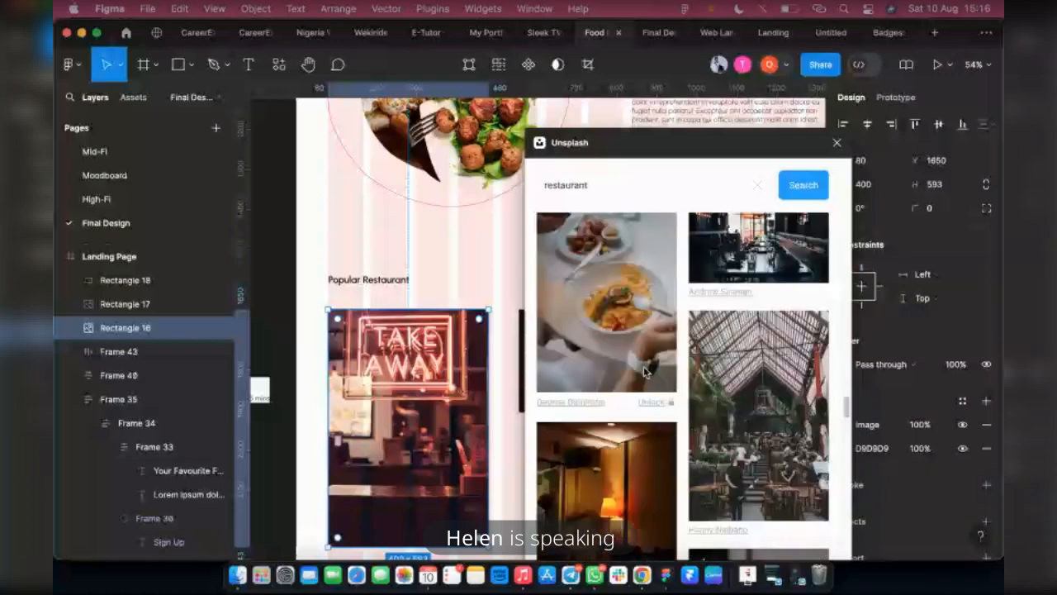
{"action": "scroll", "coordinate": [637, 380], "scroll_direction": "down", "scroll_amount": 10}
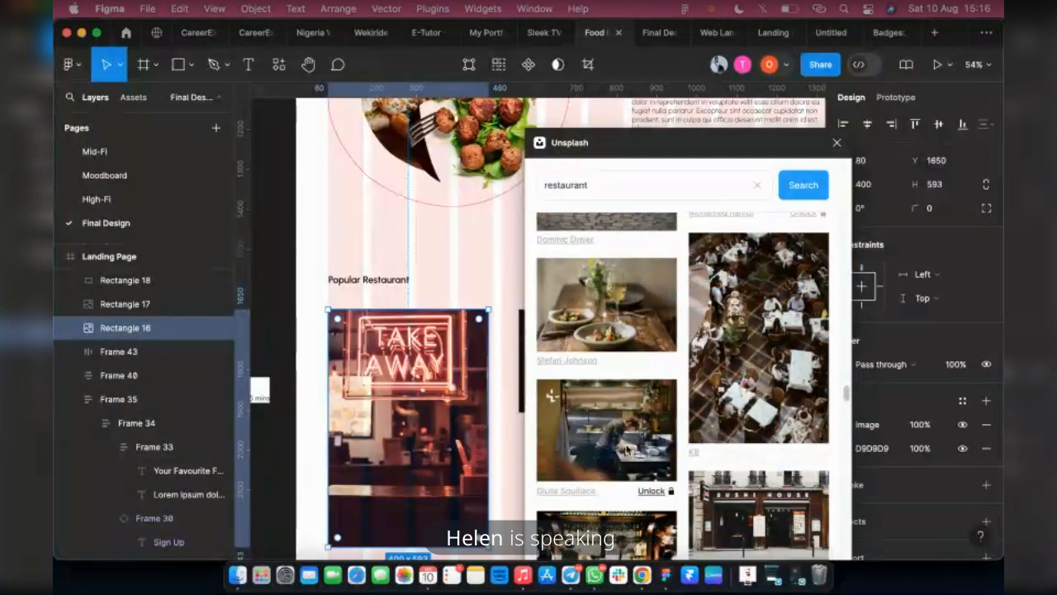
{"action": "scroll", "coordinate": [639, 363], "scroll_direction": "down", "scroll_amount": 5}
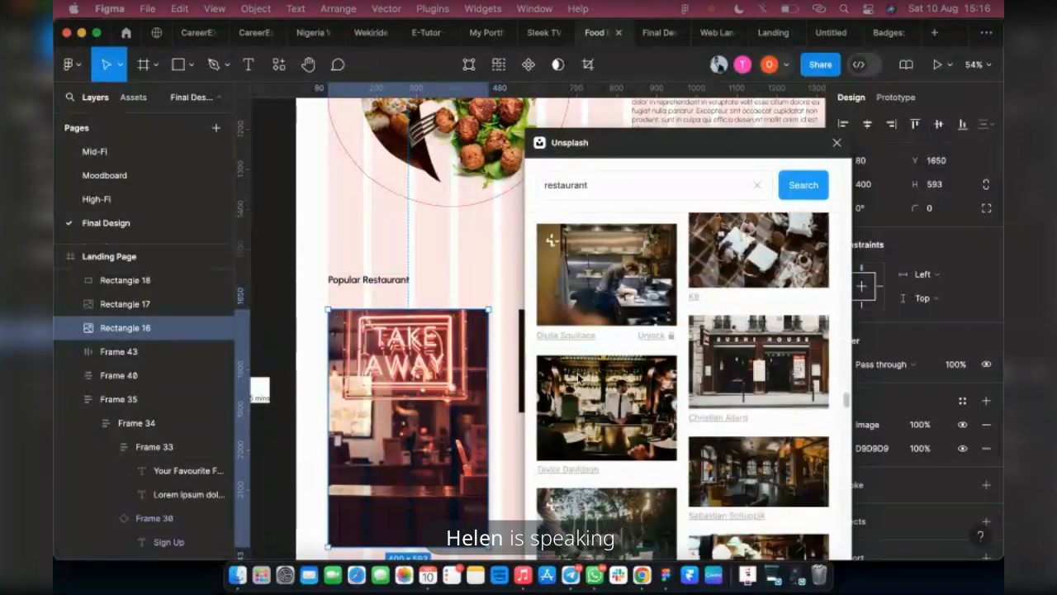
{"action": "scroll", "coordinate": [584, 376], "scroll_direction": "down", "scroll_amount": 3}
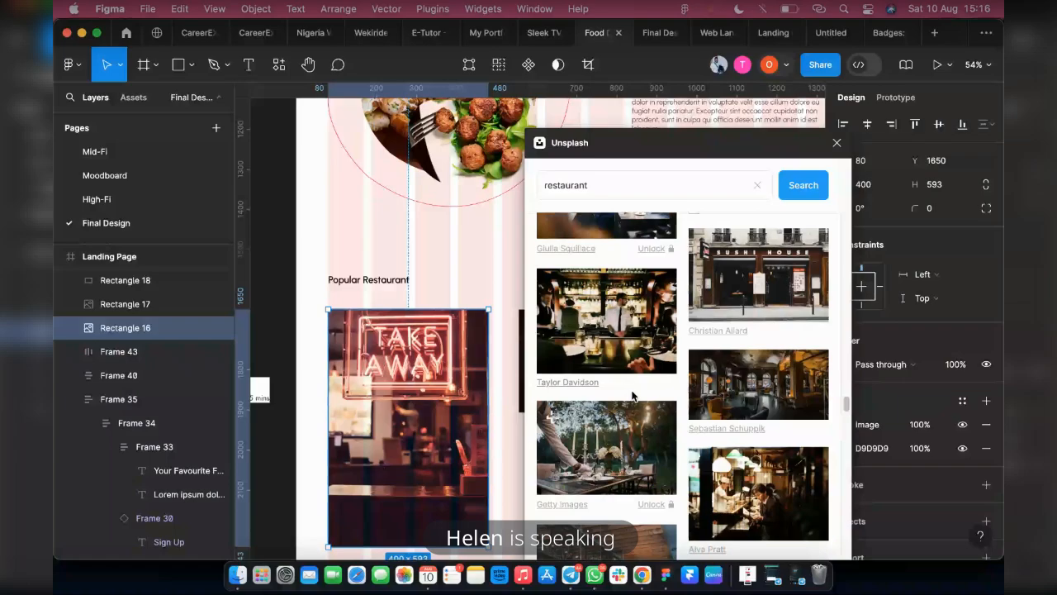
{"action": "scroll", "coordinate": [660, 400], "scroll_direction": "down", "scroll_amount": 1}
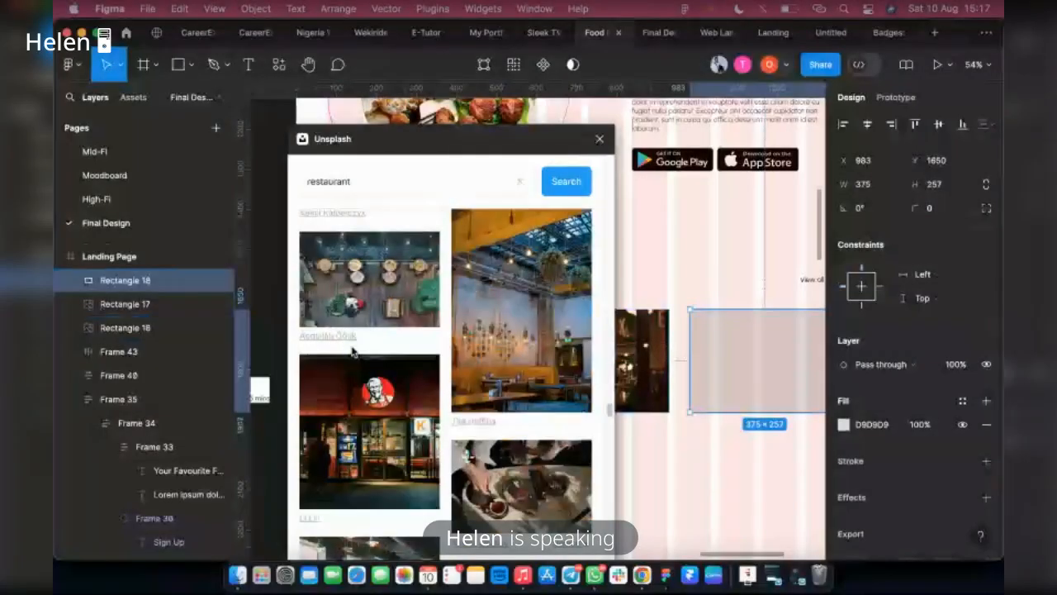
{"action": "scroll", "coordinate": [352, 351], "scroll_direction": "down", "scroll_amount": 5}
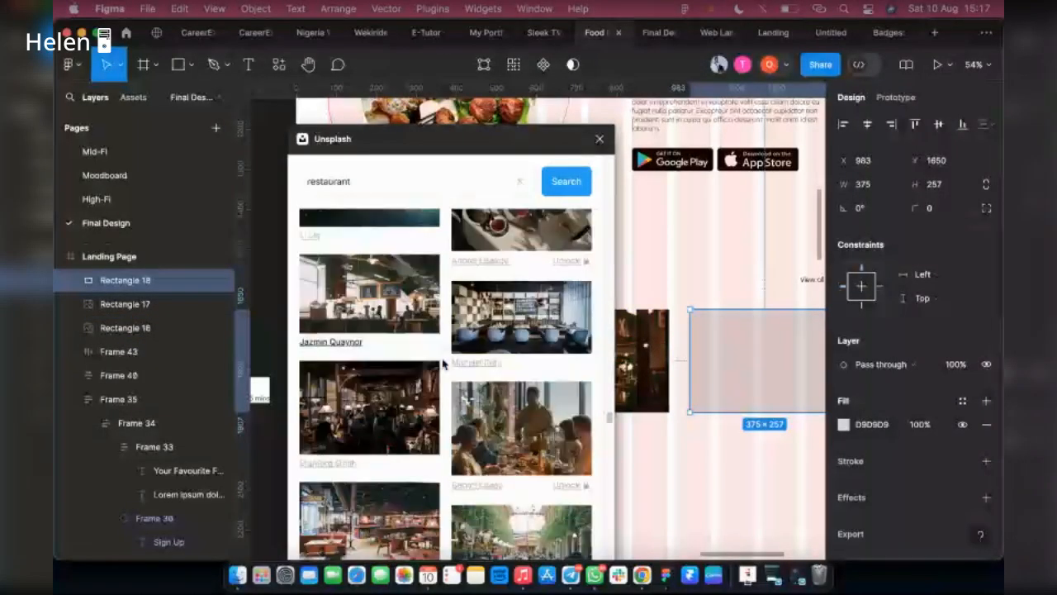
{"action": "scroll", "coordinate": [385, 395], "scroll_direction": "down", "scroll_amount": 1}
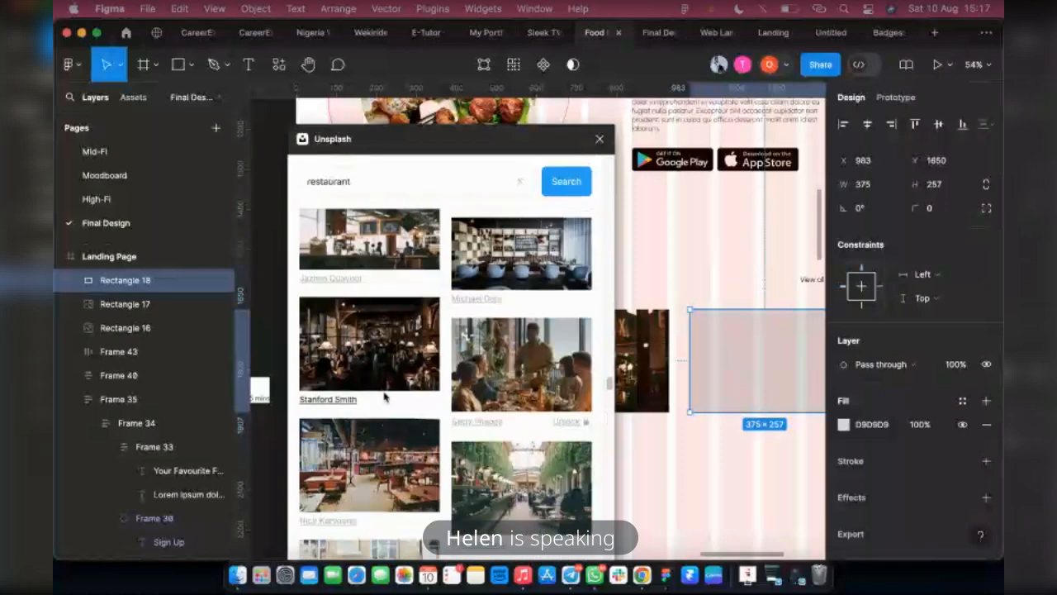
{"action": "scroll", "coordinate": [405, 363], "scroll_direction": "down", "scroll_amount": 2}
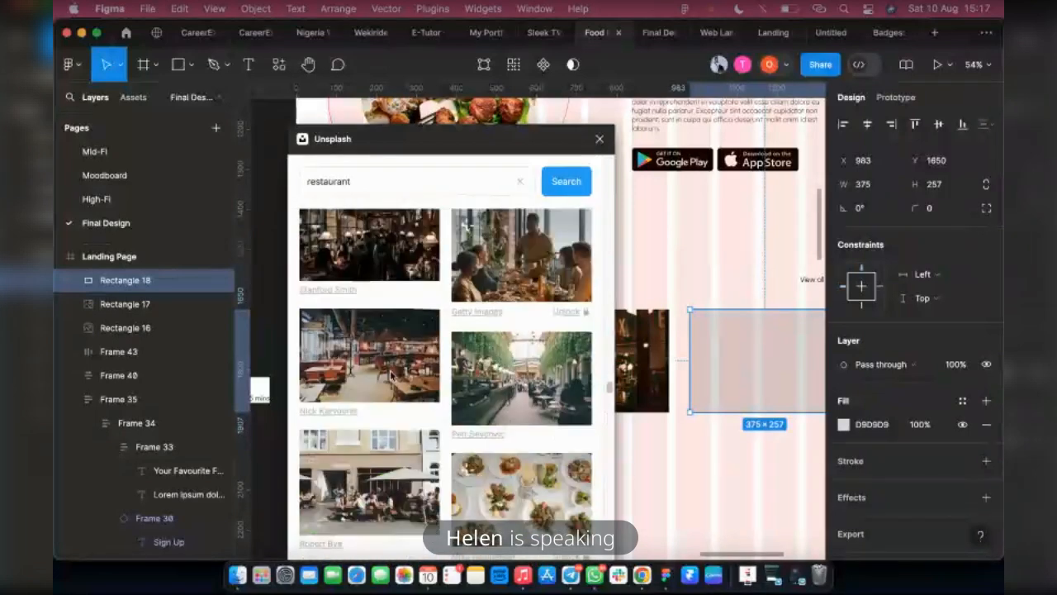
{"action": "left_click", "coordinate": [517, 386]}
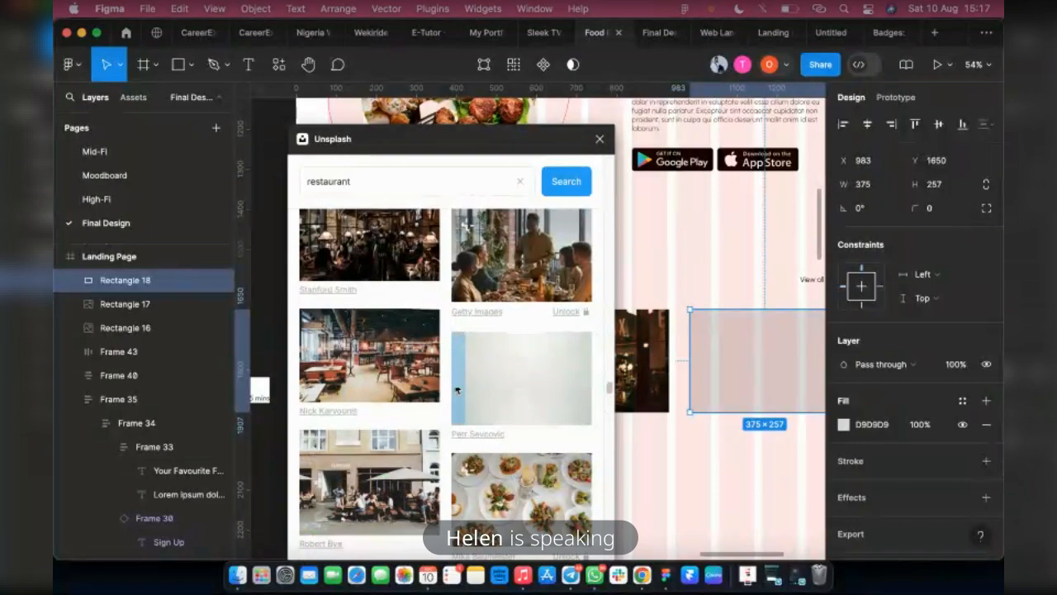
{"action": "scroll", "coordinate": [436, 388], "scroll_direction": "down", "scroll_amount": 3}
{"action": "scroll", "coordinate": [437, 395], "scroll_direction": "down", "scroll_amount": 4}
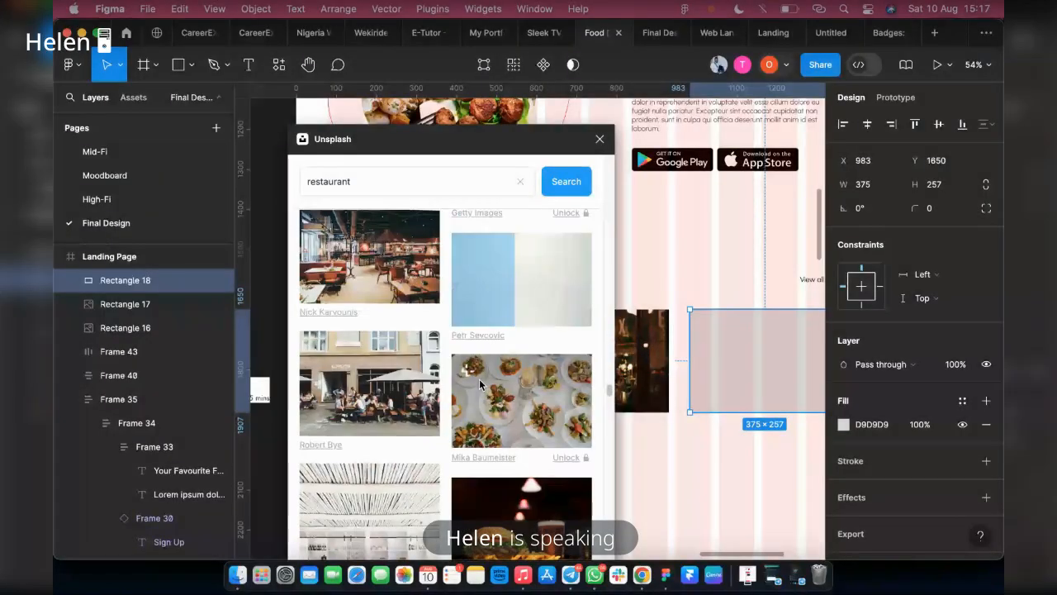
{"action": "scroll", "coordinate": [516, 493], "scroll_direction": "up", "scroll_amount": 3}
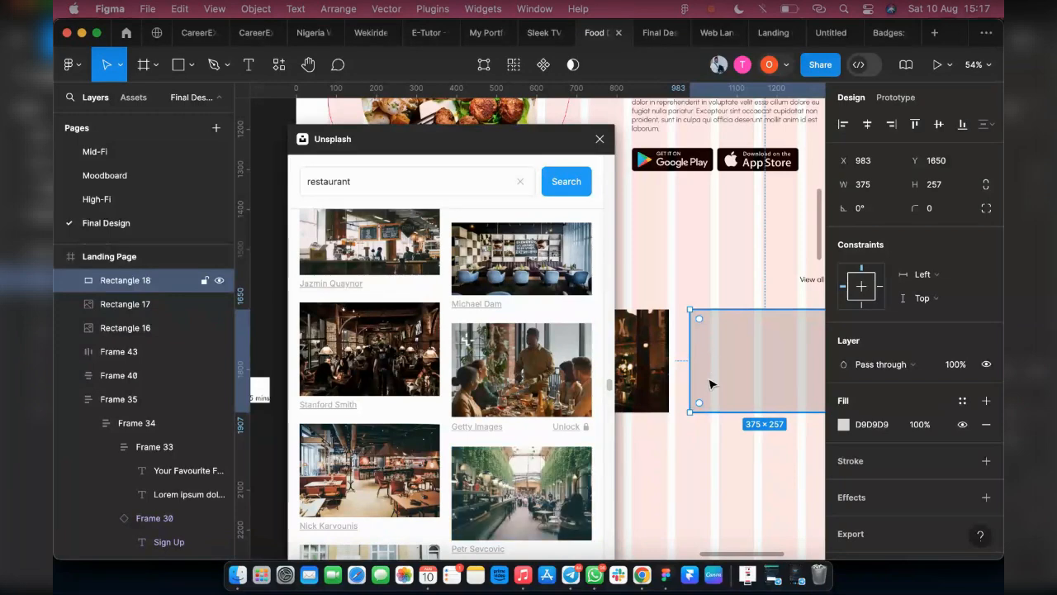
{"action": "scroll", "coordinate": [621, 307], "scroll_direction": "down", "scroll_amount": 2}
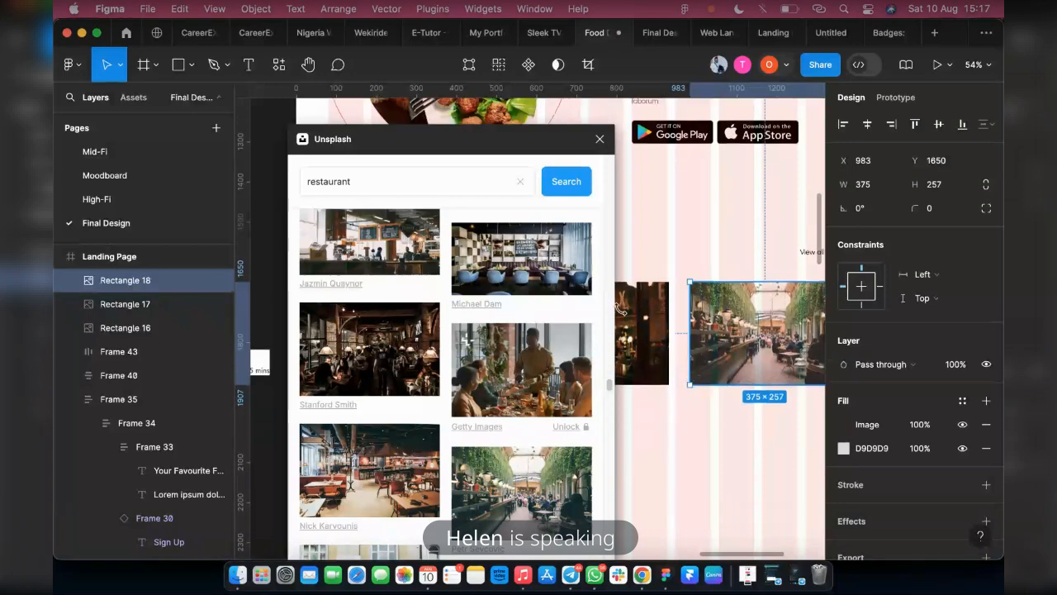
Duplicate the RELAX window and greenery hall photo rectangles together into a second row directly below at Y 1999
{"action": "left_click_drag", "start_coordinate": [502, 151], "coordinate": [267, 124]}
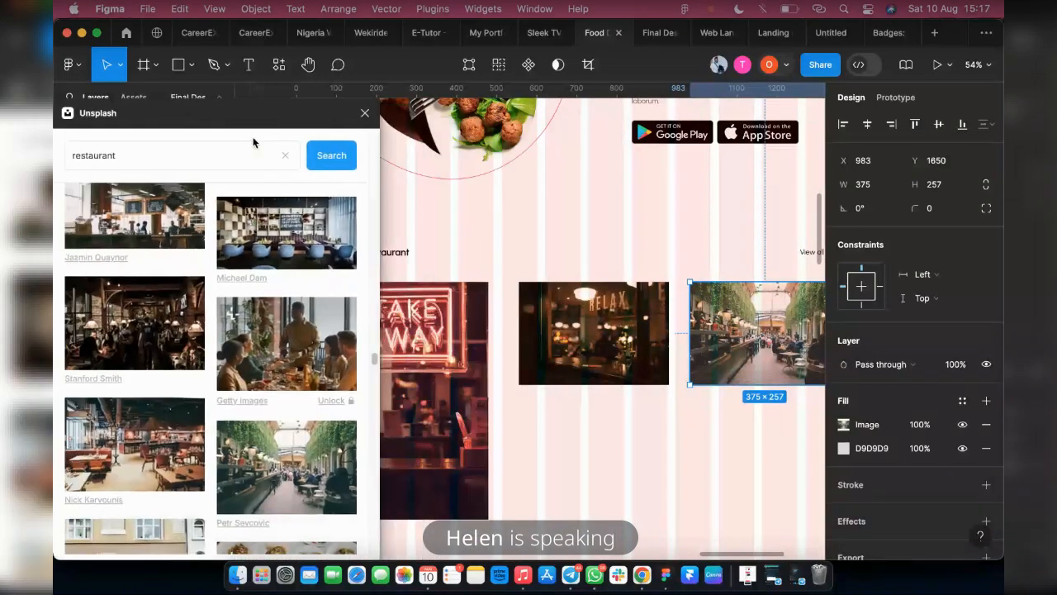
{"action": "left_click", "coordinate": [625, 355]}
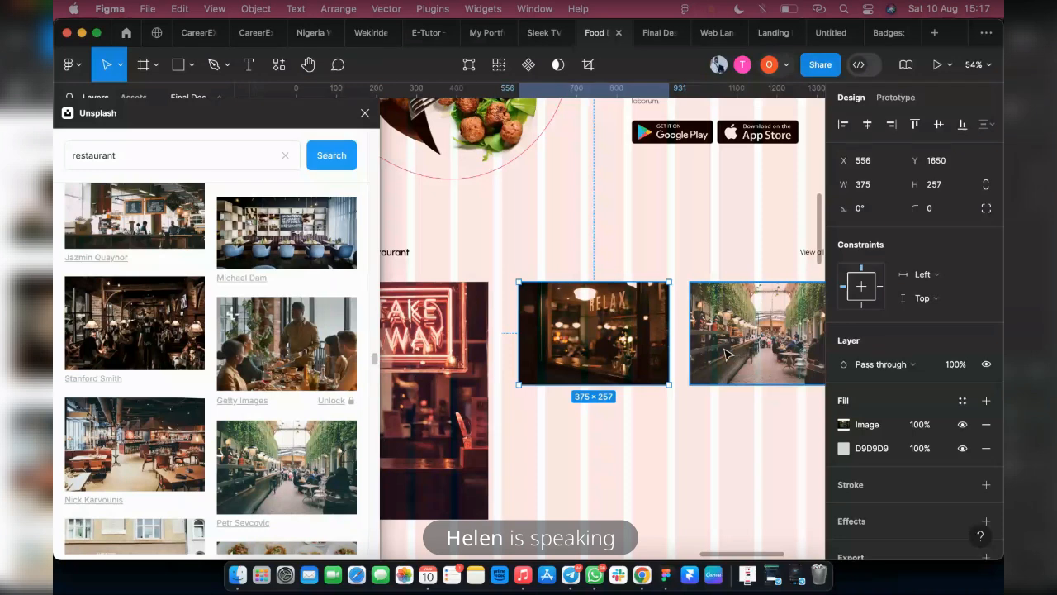
{"action": "left_click", "coordinate": [725, 353], "text": "shift"}
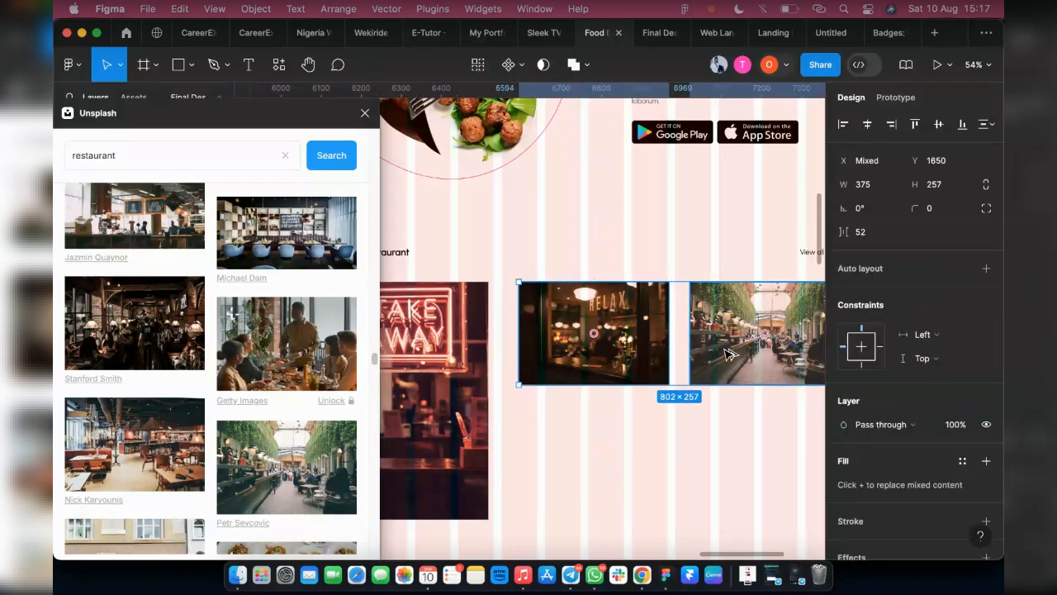
{"action": "left_click_drag", "start_coordinate": [734, 354], "coordinate": [734, 493]}
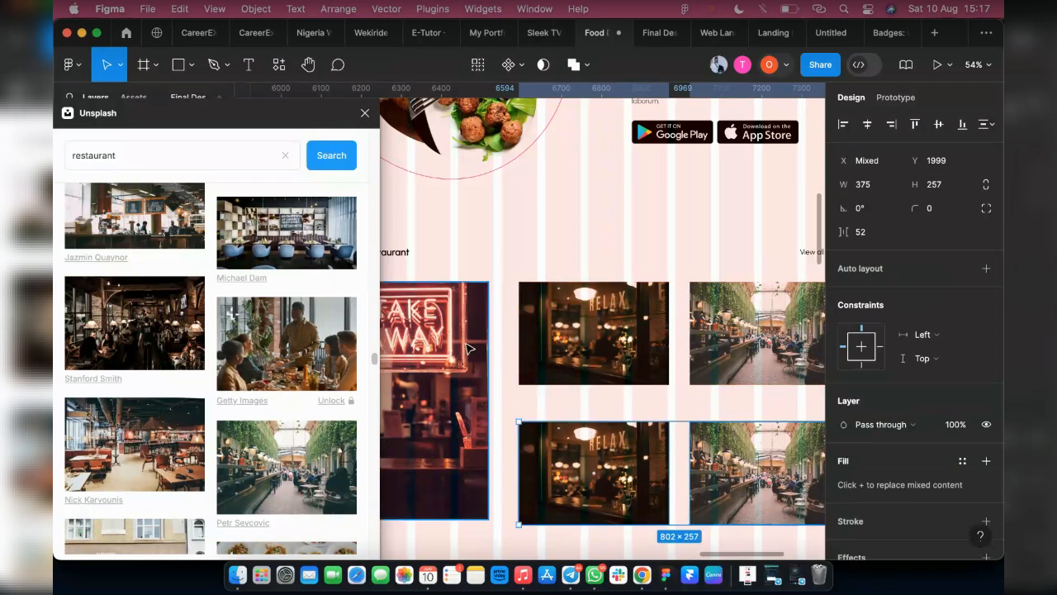
Browse the Unsplash restaurant results for a photo to replace the duplicated RELAX window image
{"action": "left_click", "coordinate": [471, 349]}
{"action": "scroll", "coordinate": [486, 371], "scroll_direction": "down", "scroll_amount": 2}
{"action": "scroll", "coordinate": [486, 371], "scroll_direction": "left", "scroll_amount": 2}
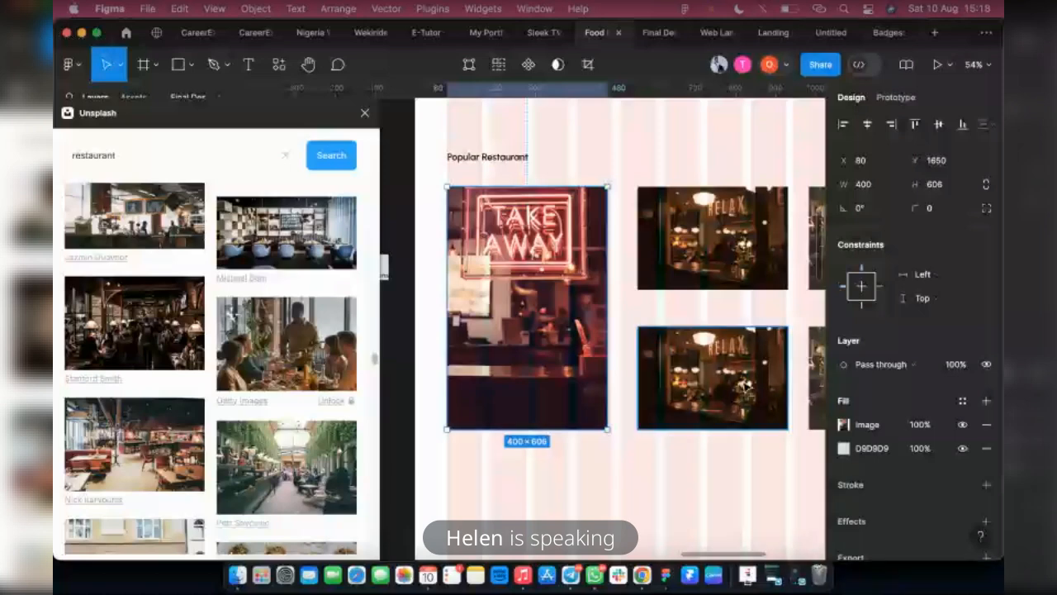
{"action": "scroll", "coordinate": [743, 384], "scroll_direction": "right", "scroll_amount": 3}
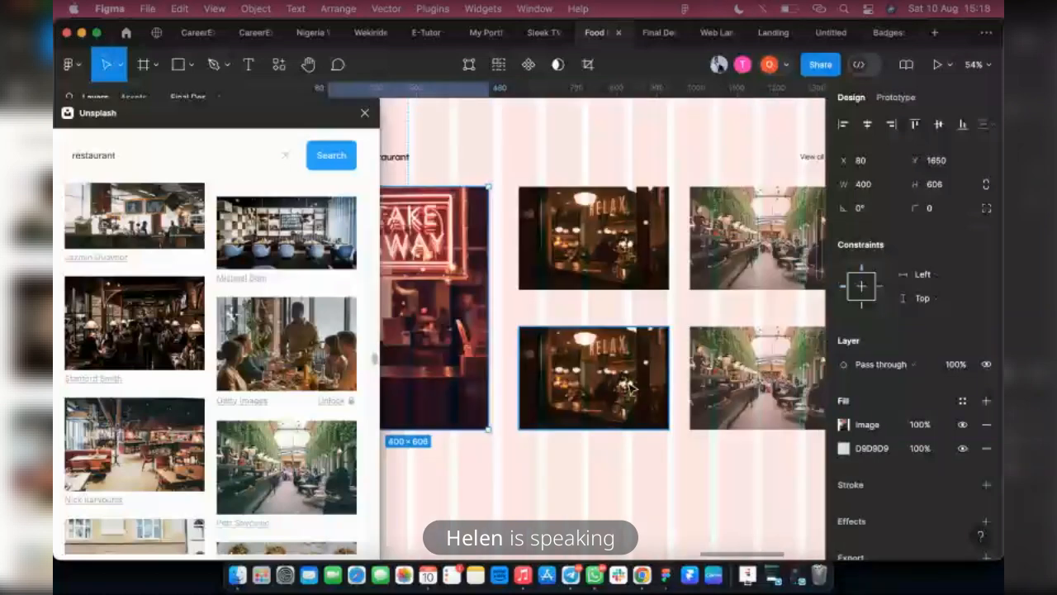
{"action": "left_click", "coordinate": [570, 241]}
{"action": "scroll", "coordinate": [225, 452], "scroll_direction": "down", "scroll_amount": 3}
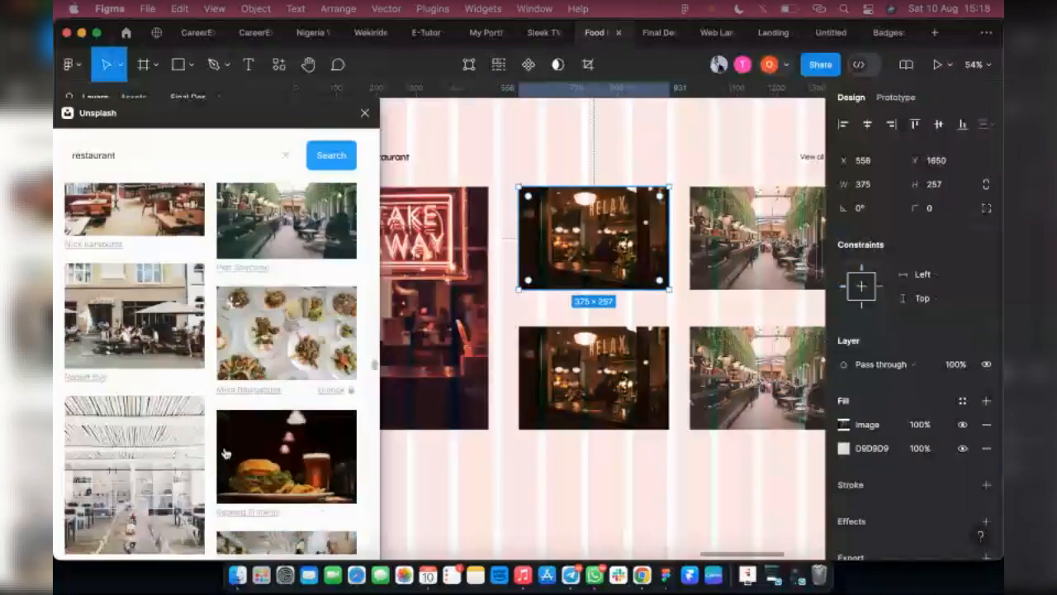
{"action": "scroll", "coordinate": [226, 453], "scroll_direction": "down", "scroll_amount": 2}
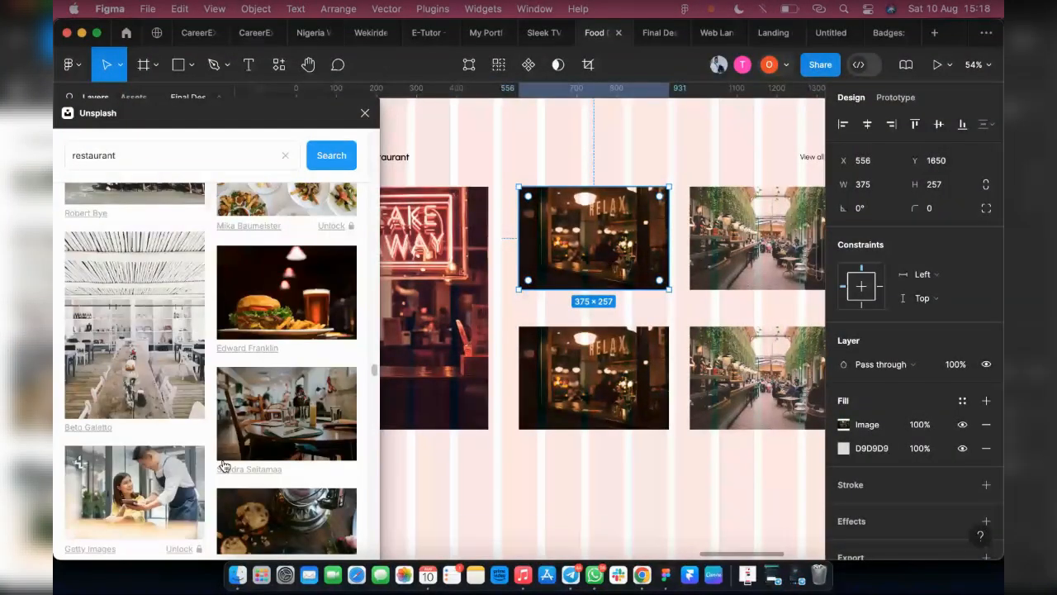
{"action": "scroll", "coordinate": [223, 467], "scroll_direction": "down", "scroll_amount": 5}
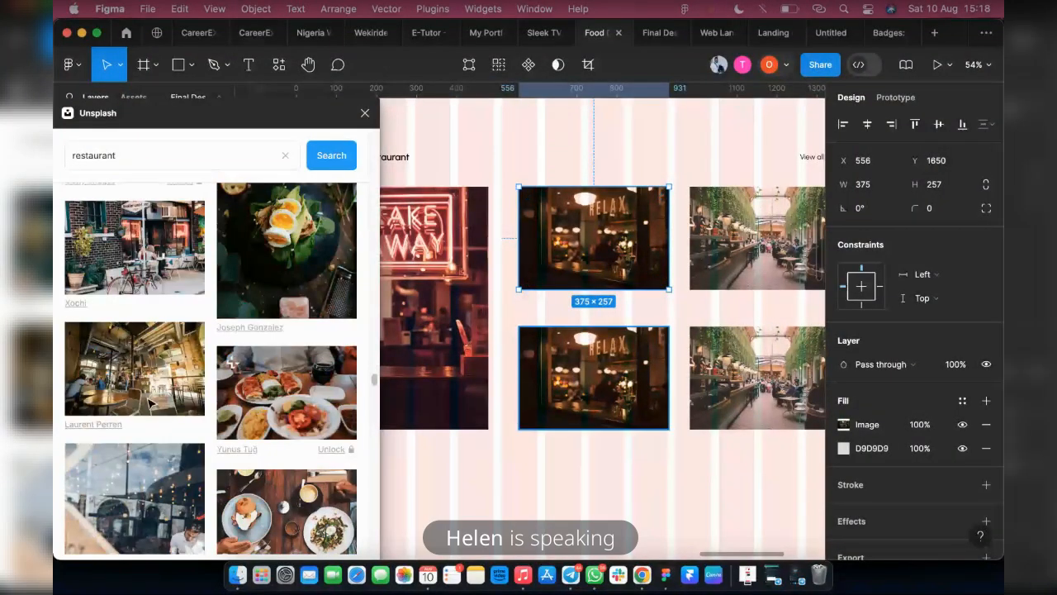
Fill the second-row RELAX window rectangle with the Unsplash photo of a frothy coffee drink and food on a wooden table
{"action": "left_click", "coordinate": [597, 390]}
{"action": "scroll", "coordinate": [269, 454], "scroll_direction": "down", "scroll_amount": 6}
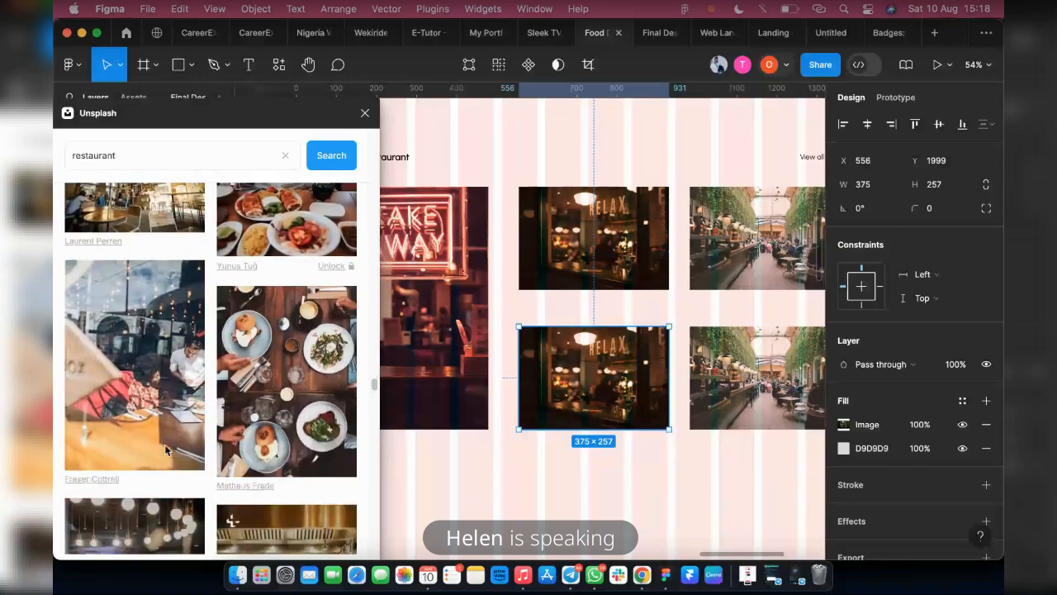
{"action": "scroll", "coordinate": [181, 440], "scroll_direction": "down", "scroll_amount": 6}
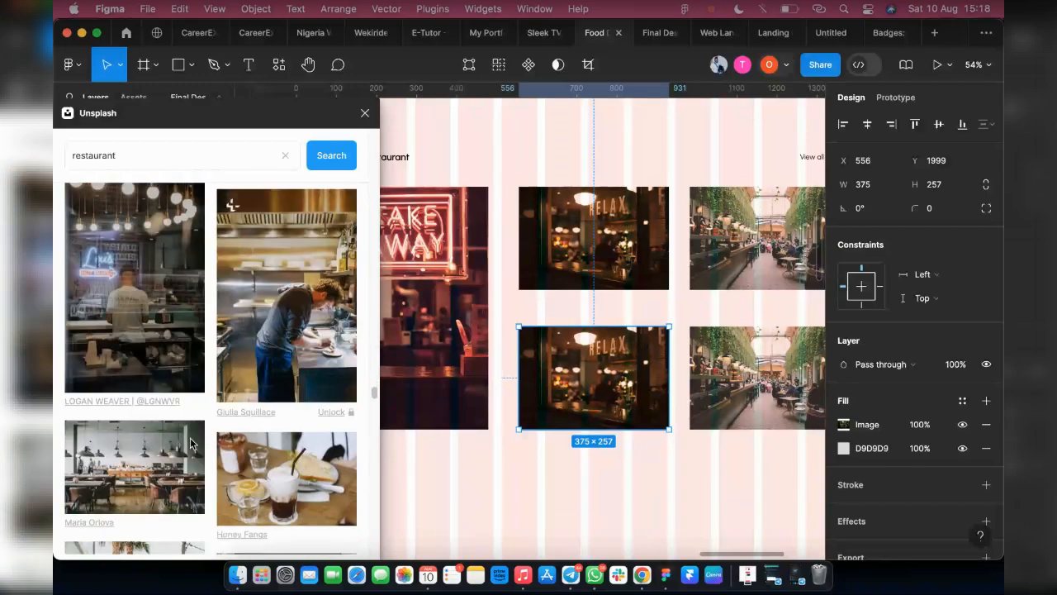
{"action": "left_click", "coordinate": [290, 411]}
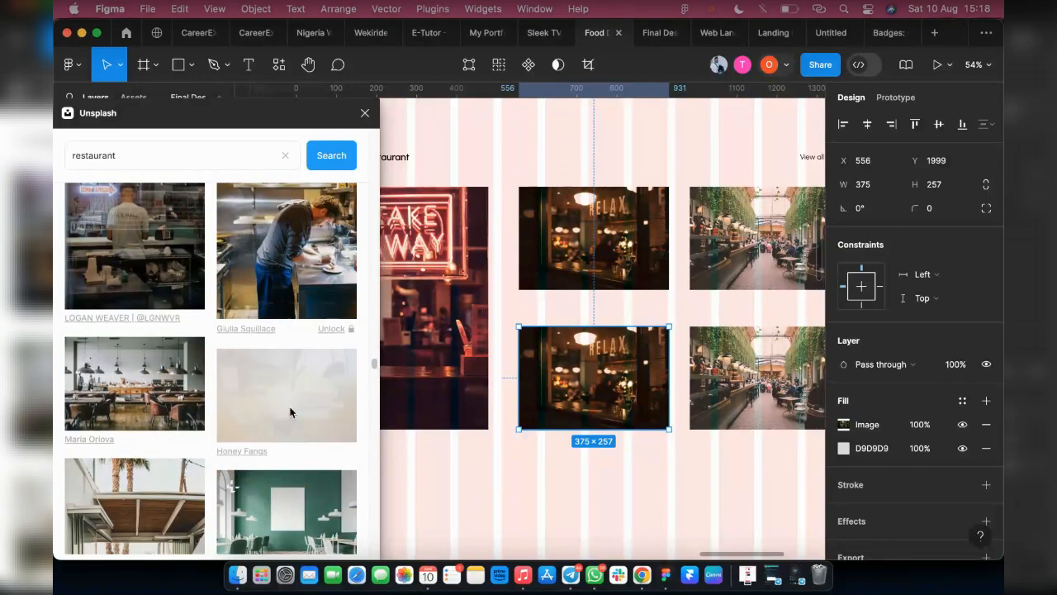
Select the second-row greenery hall rectangle and browse the Unsplash restaurant results for a different photo to fill it
{"action": "scroll", "coordinate": [272, 411], "scroll_direction": "down", "scroll_amount": 5}
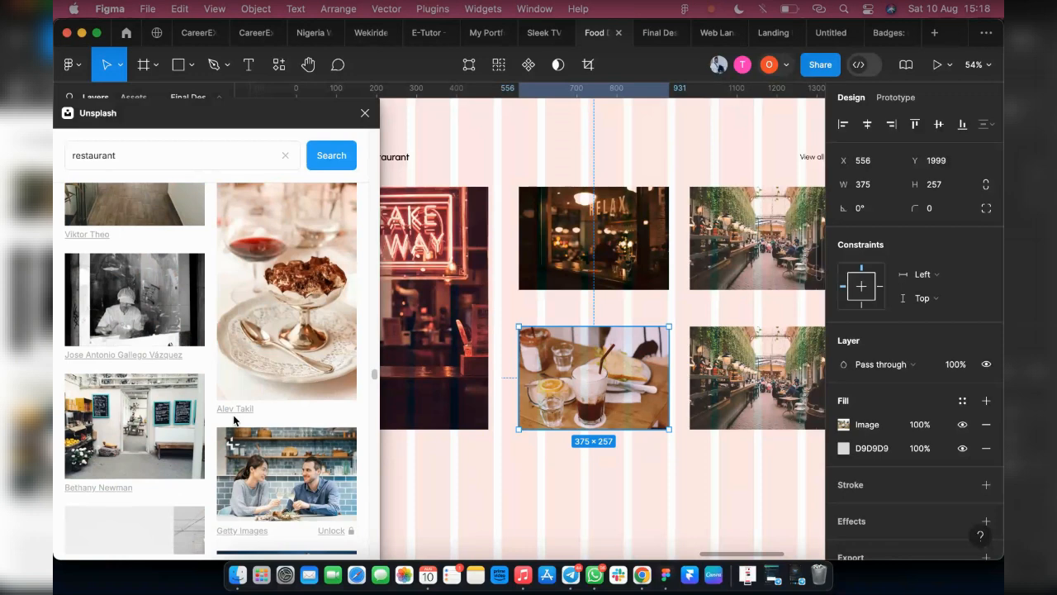
{"action": "scroll", "coordinate": [247, 420], "scroll_direction": "down", "scroll_amount": 4}
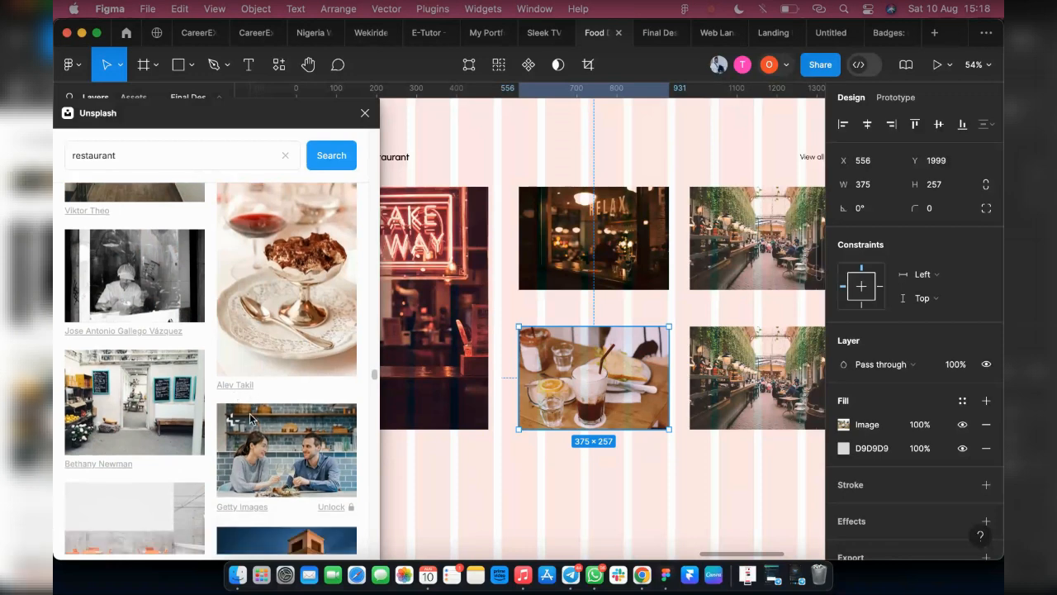
{"action": "scroll", "coordinate": [256, 420], "scroll_direction": "down", "scroll_amount": 3}
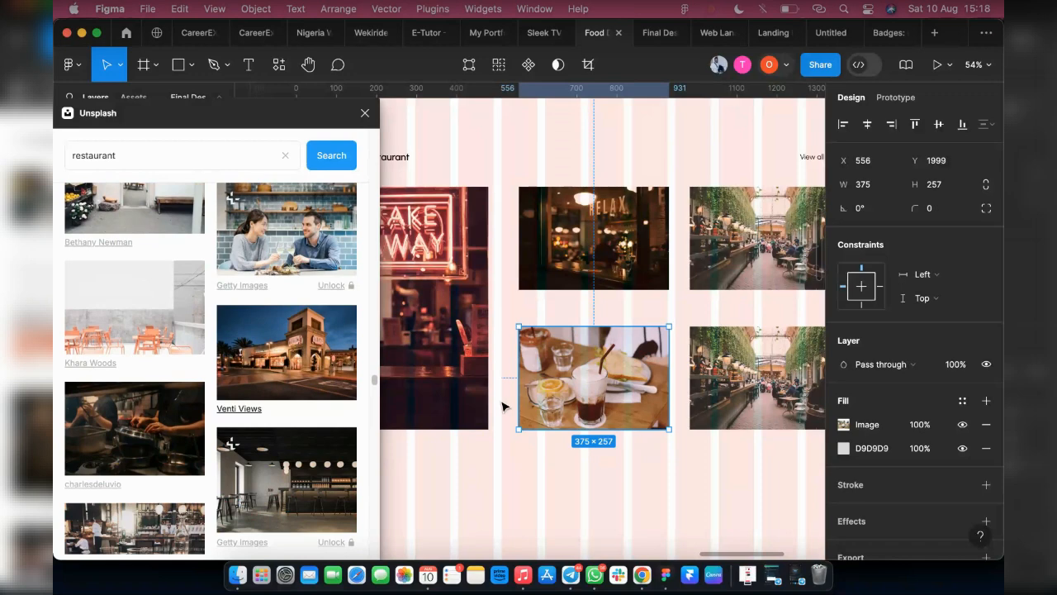
{"action": "left_click", "coordinate": [744, 376]}
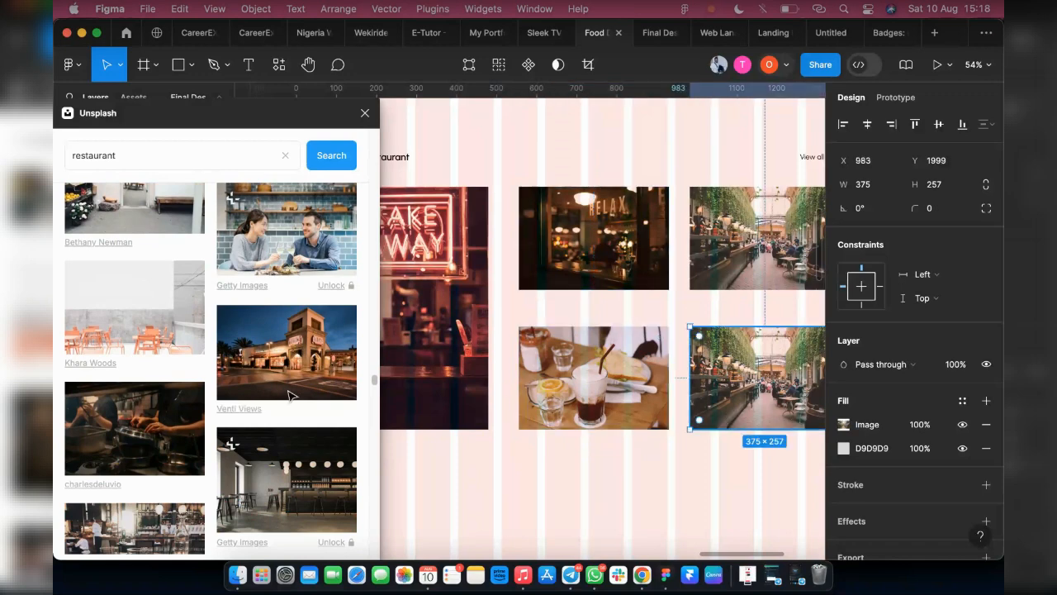
{"action": "scroll", "coordinate": [291, 393], "scroll_direction": "down", "scroll_amount": 10}
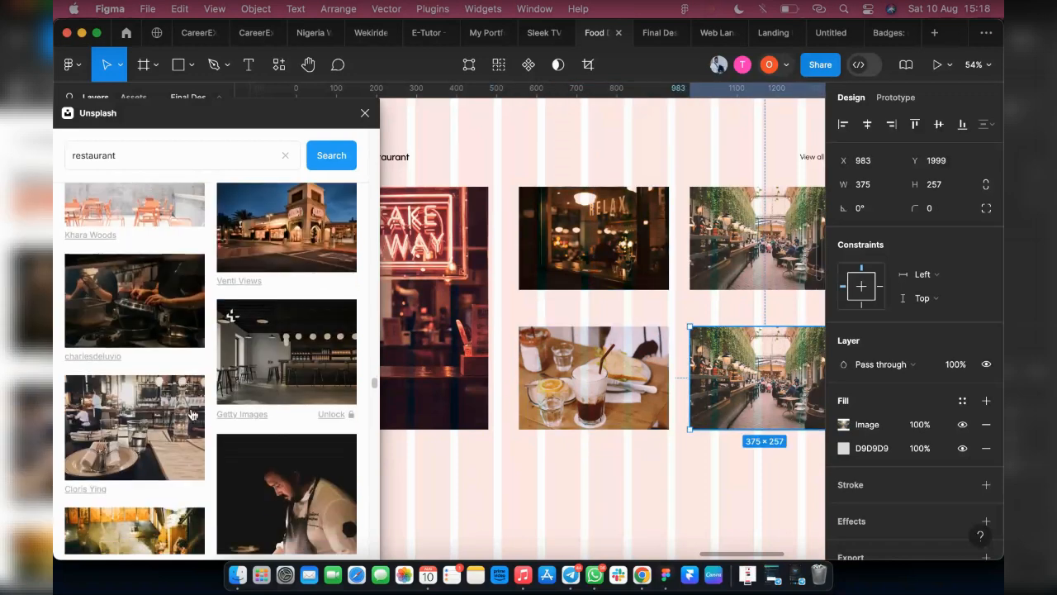
{"action": "scroll", "coordinate": [186, 422], "scroll_direction": "down", "scroll_amount": 8}
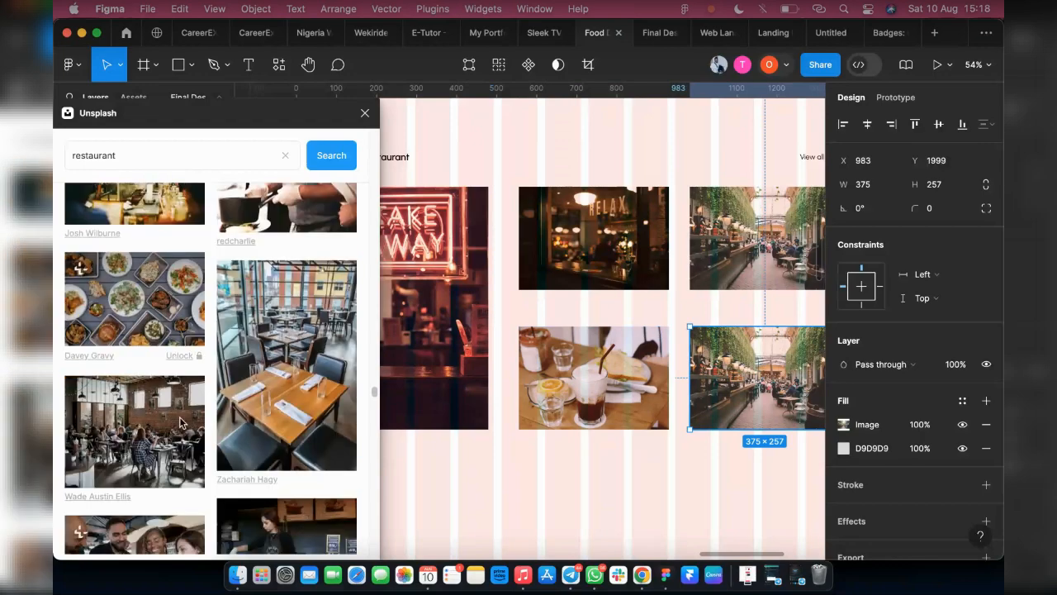
{"action": "scroll", "coordinate": [165, 430], "scroll_direction": "down", "scroll_amount": 5}
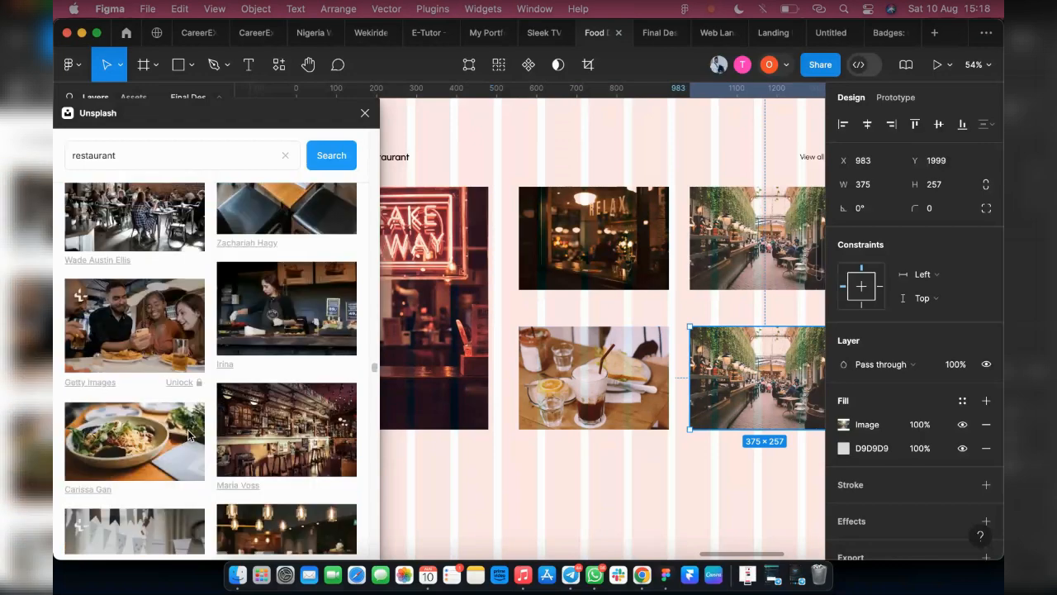
{"action": "scroll", "coordinate": [147, 441], "scroll_direction": "down", "scroll_amount": 2}
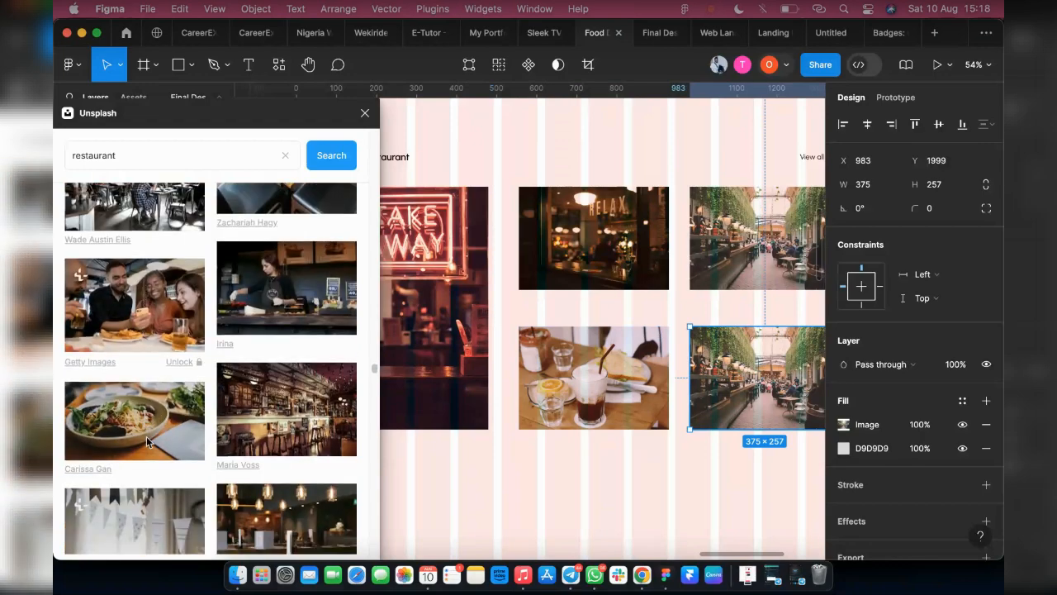
{"action": "scroll", "coordinate": [151, 441], "scroll_direction": "down", "scroll_amount": 6}
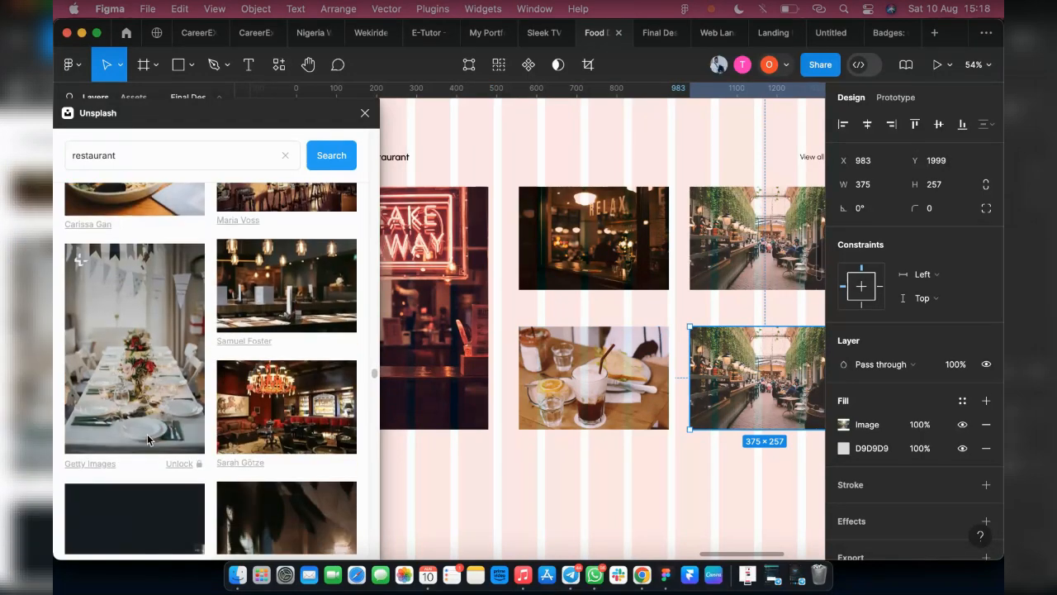
{"action": "scroll", "coordinate": [149, 440], "scroll_direction": "down", "scroll_amount": 10}
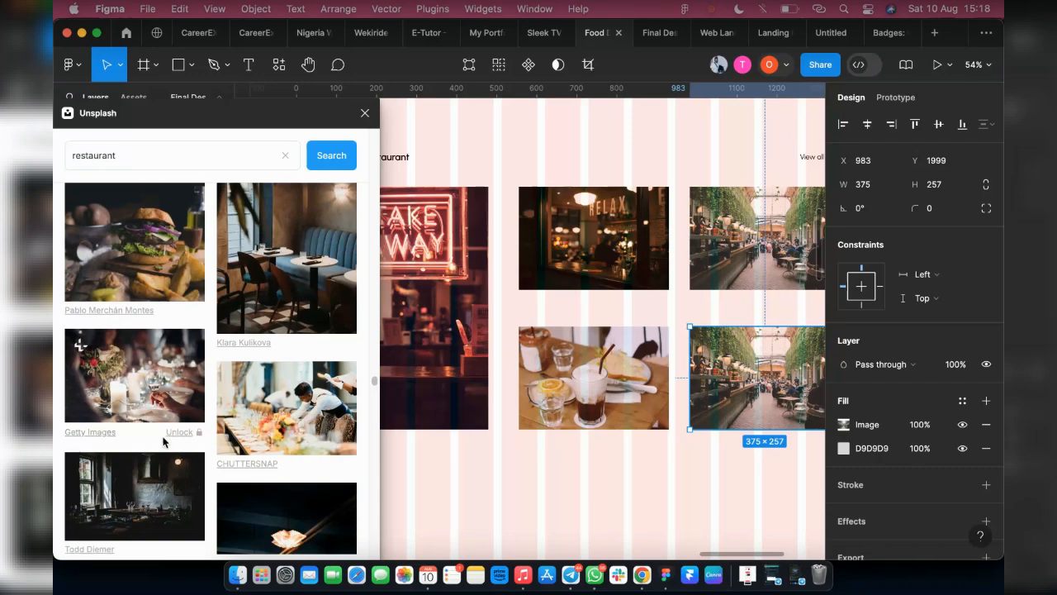
{"action": "scroll", "coordinate": [169, 441], "scroll_direction": "down", "scroll_amount": 8}
{"action": "scroll", "coordinate": [175, 440], "scroll_direction": "down", "scroll_amount": 10}
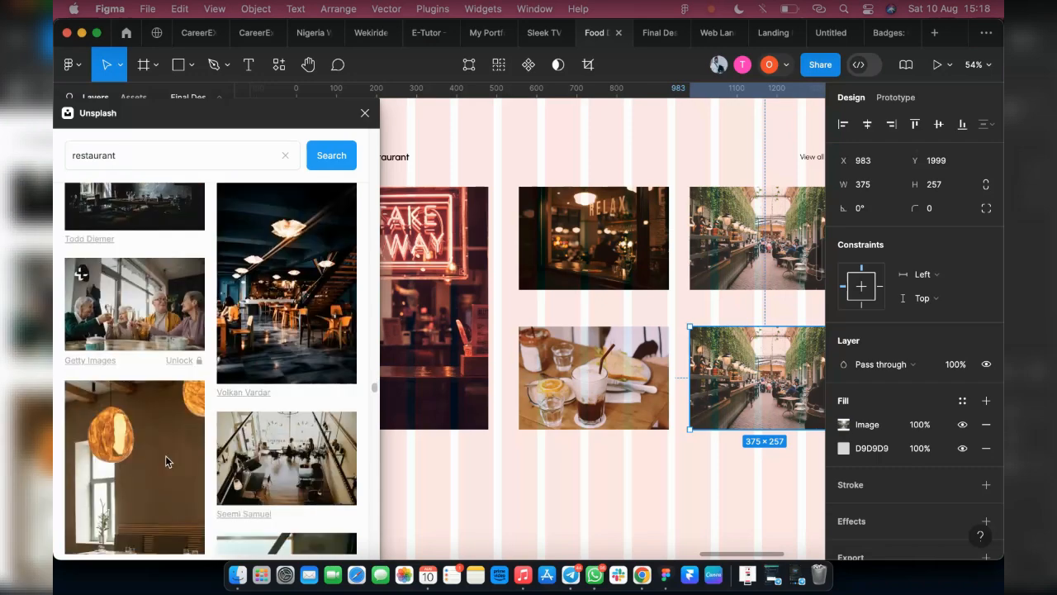
{"action": "scroll", "coordinate": [167, 445], "scroll_direction": "down", "scroll_amount": 9}
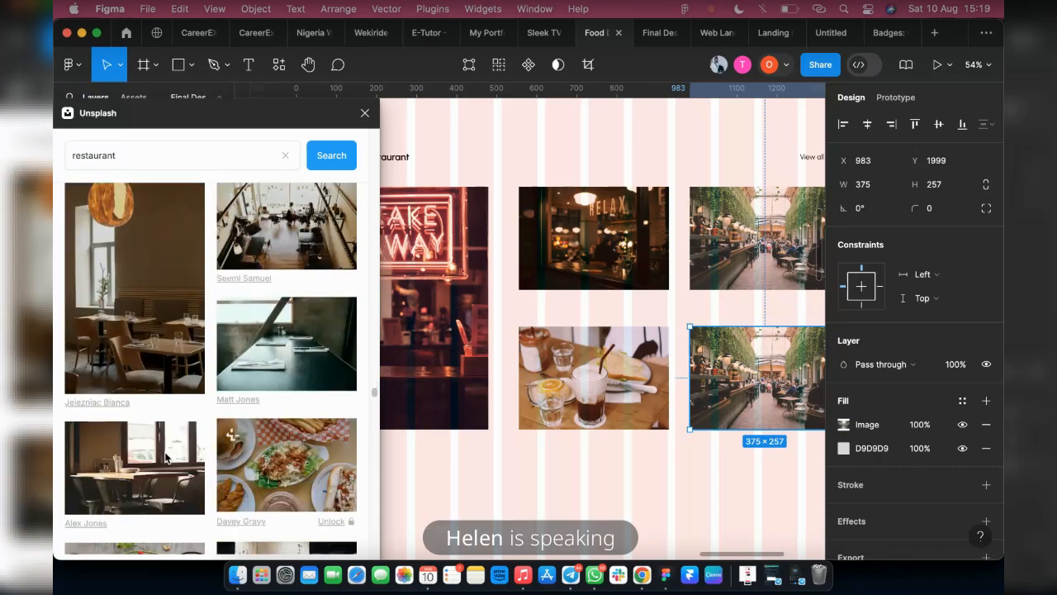
{"action": "scroll", "coordinate": [141, 468], "scroll_direction": "down", "scroll_amount": 5}
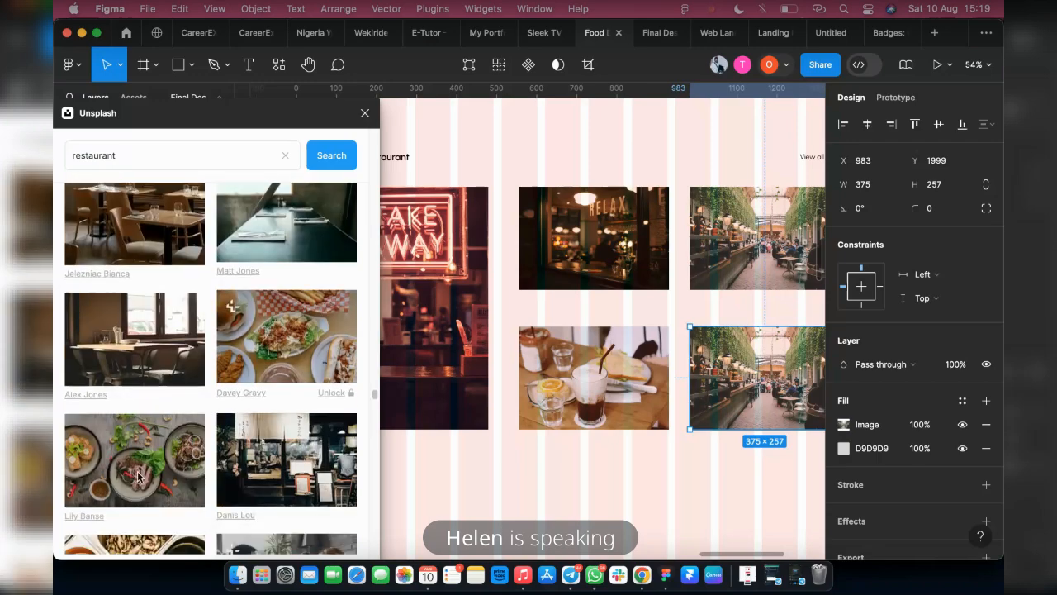
{"action": "scroll", "coordinate": [237, 480], "scroll_direction": "down", "scroll_amount": 8}
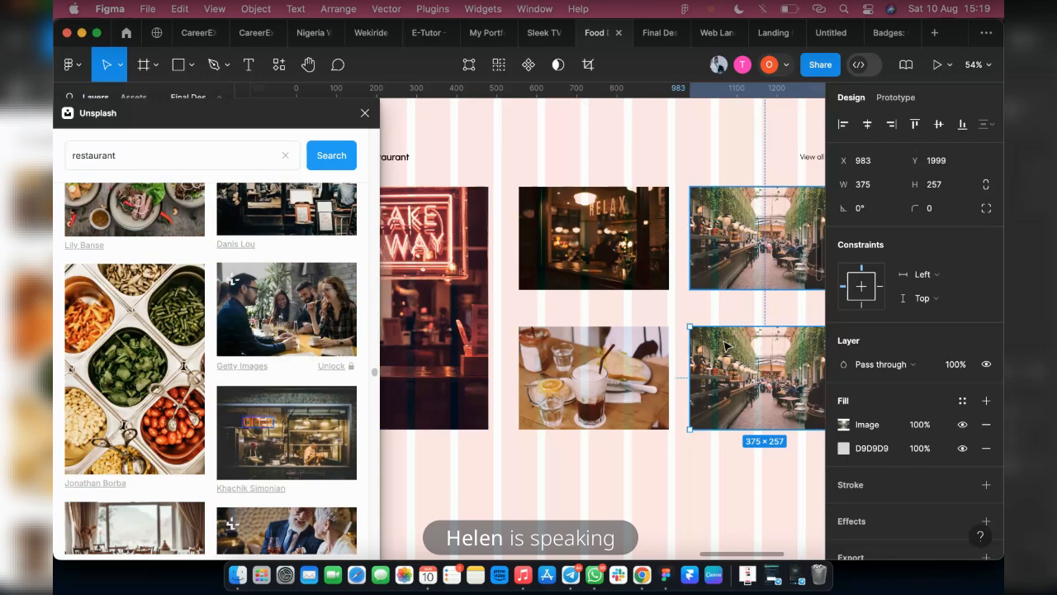
{"action": "scroll", "coordinate": [221, 397], "scroll_direction": "down", "scroll_amount": 14}
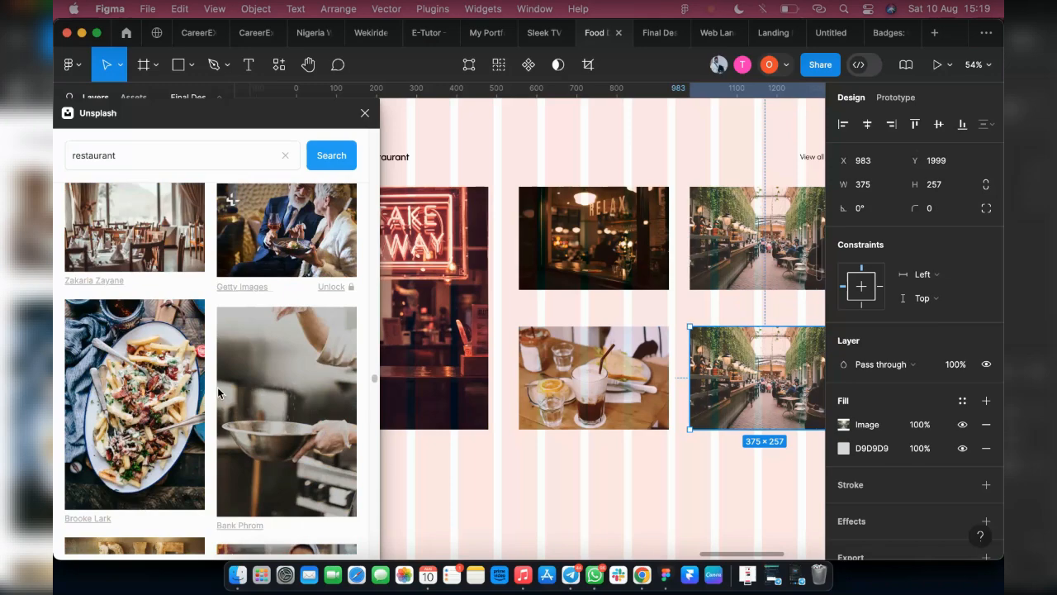
{"action": "scroll", "coordinate": [218, 379], "scroll_direction": "down", "scroll_amount": 8}
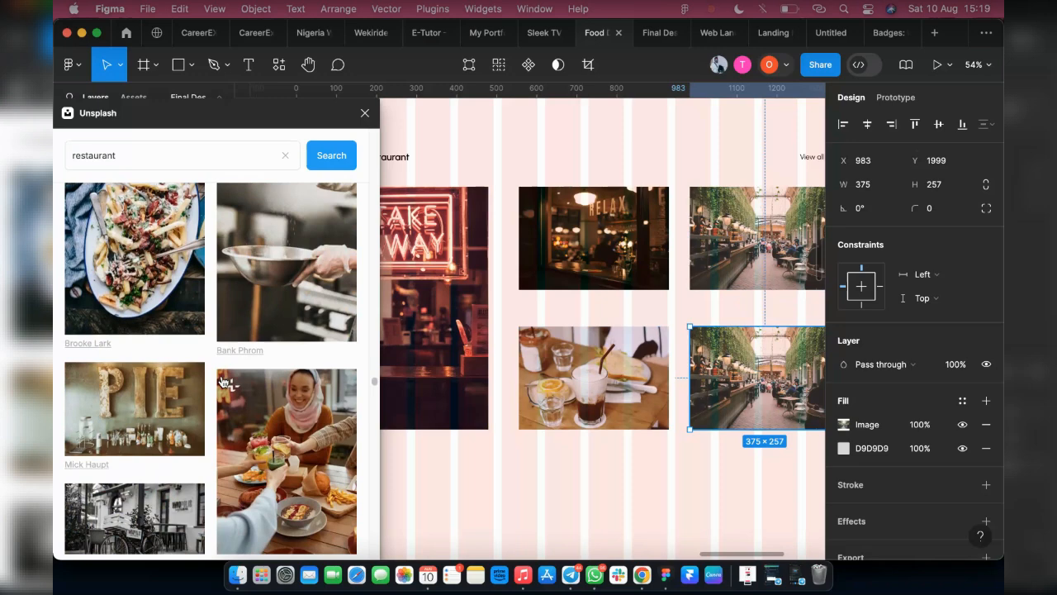
{"action": "scroll", "coordinate": [221, 382], "scroll_direction": "down", "scroll_amount": 5}
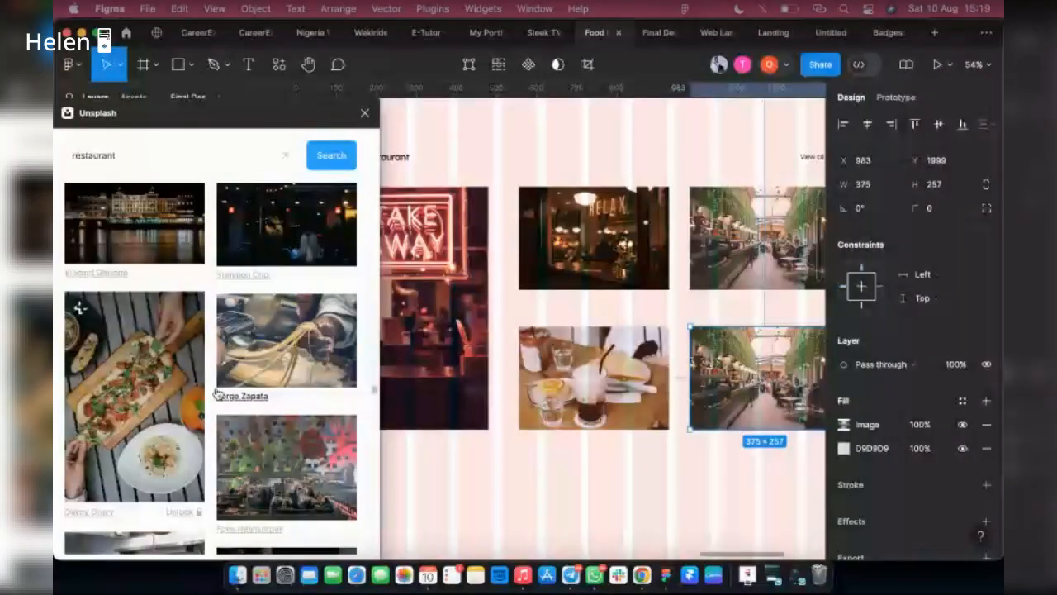
{"action": "scroll", "coordinate": [216, 395], "scroll_direction": "down", "scroll_amount": 5}
{"action": "scroll", "coordinate": [199, 428], "scroll_direction": "down", "scroll_amount": 5}
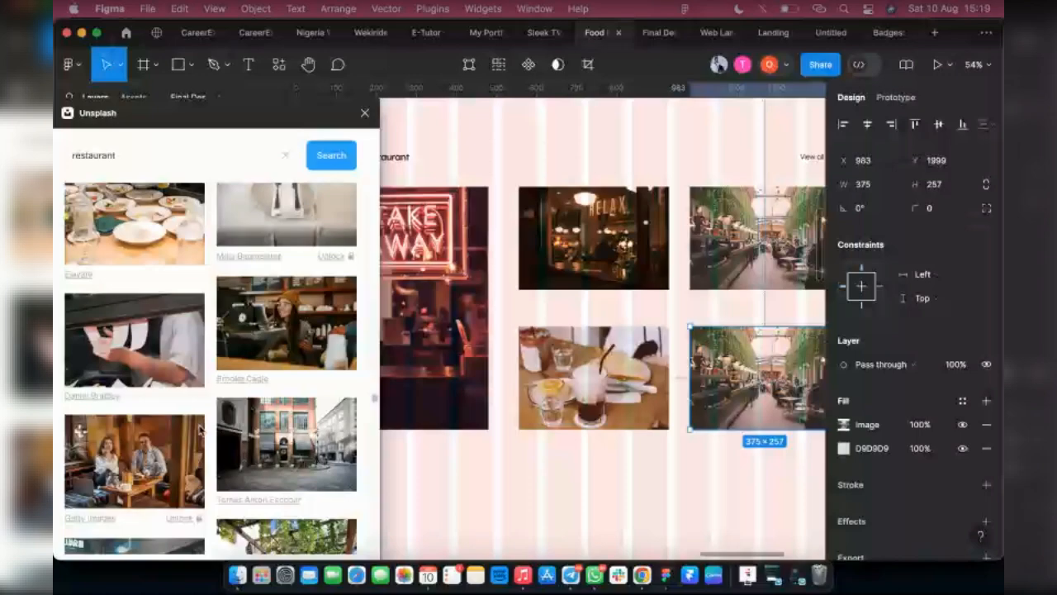
{"action": "scroll", "coordinate": [263, 416], "scroll_direction": "down", "scroll_amount": 3}
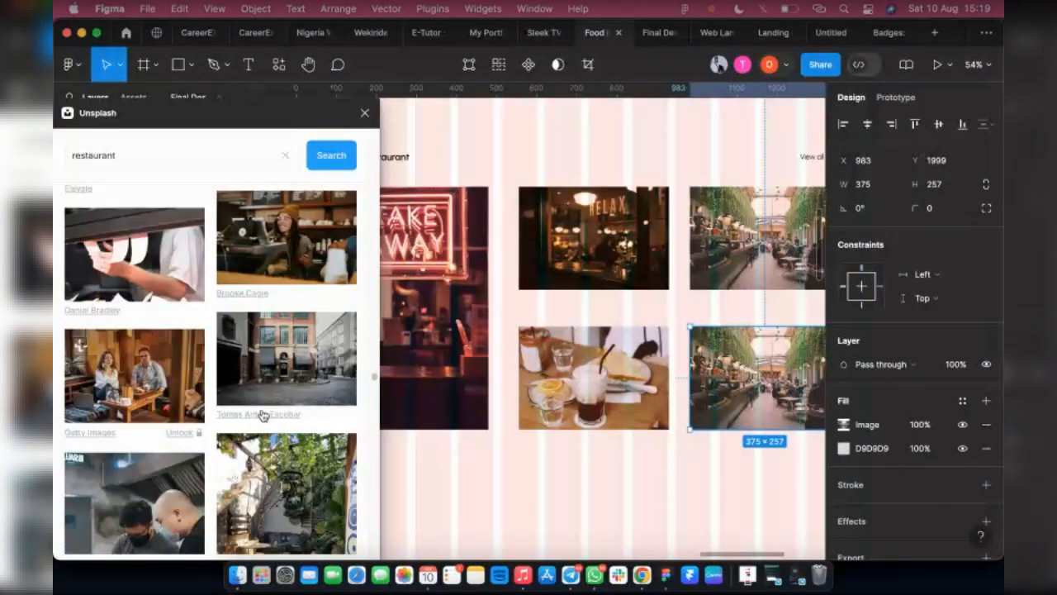
{"action": "scroll", "coordinate": [219, 421], "scroll_direction": "down", "scroll_amount": 5}
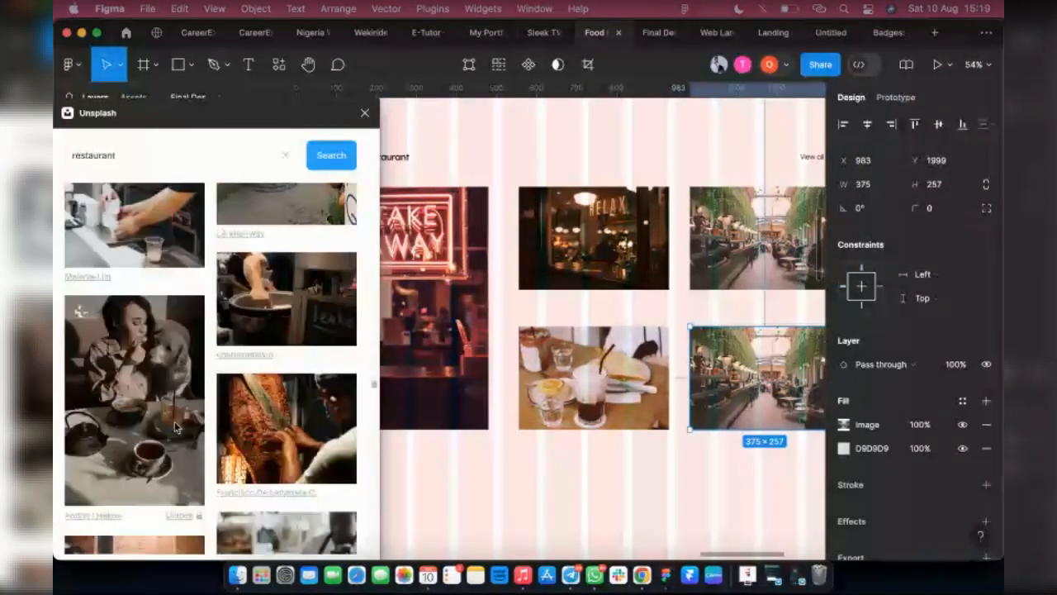
{"action": "scroll", "coordinate": [180, 432], "scroll_direction": "down", "scroll_amount": 5}
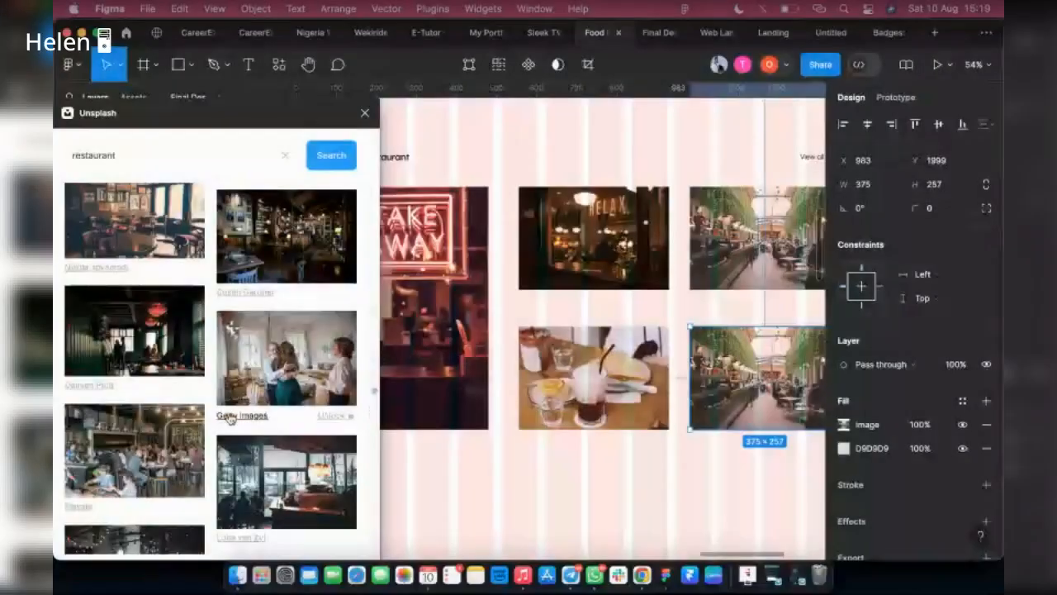
{"action": "scroll", "coordinate": [229, 419], "scroll_direction": "down", "scroll_amount": 4}
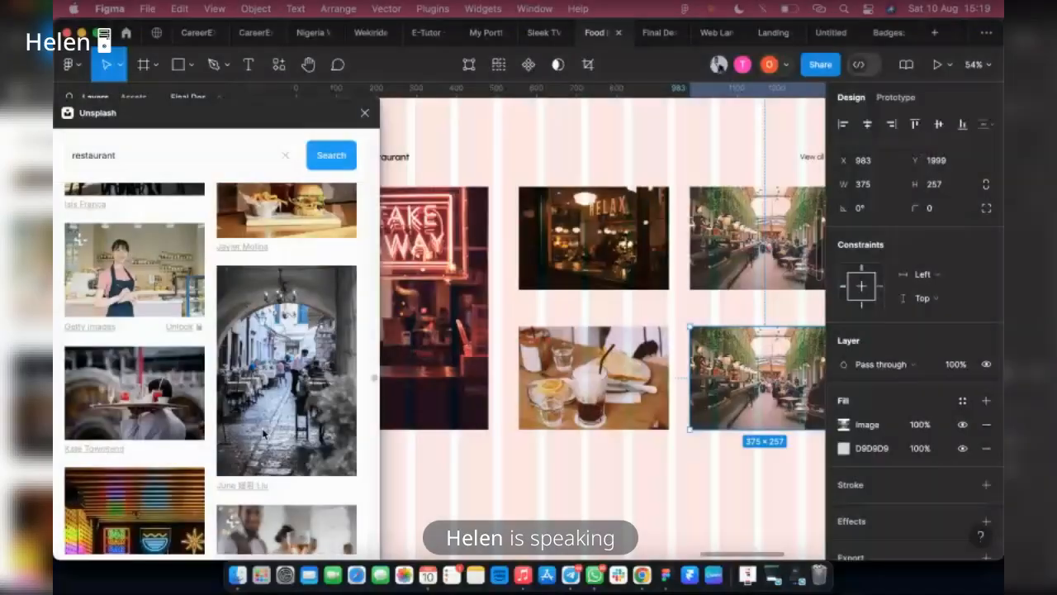
Fill the second-row greenery hall rectangle with the Unsplash photo of the yellow-lit open kitchen counter under colourful neon signs
{"action": "scroll", "coordinate": [264, 428], "scroll_direction": "down", "scroll_amount": 5}
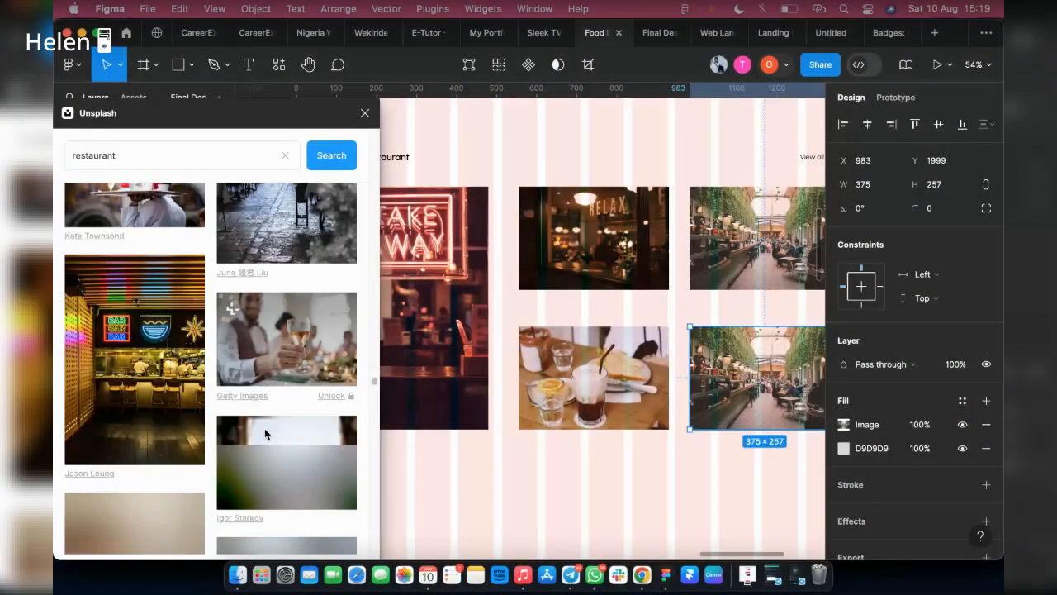
{"action": "left_click", "coordinate": [141, 354]}
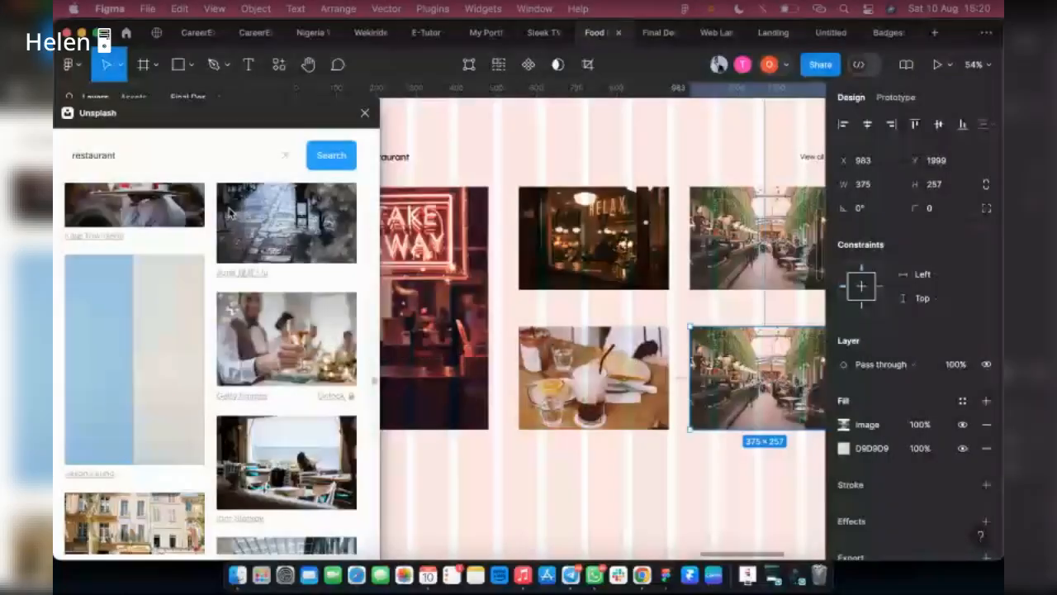
{"action": "scroll", "coordinate": [197, 285], "scroll_direction": "down", "scroll_amount": 2}
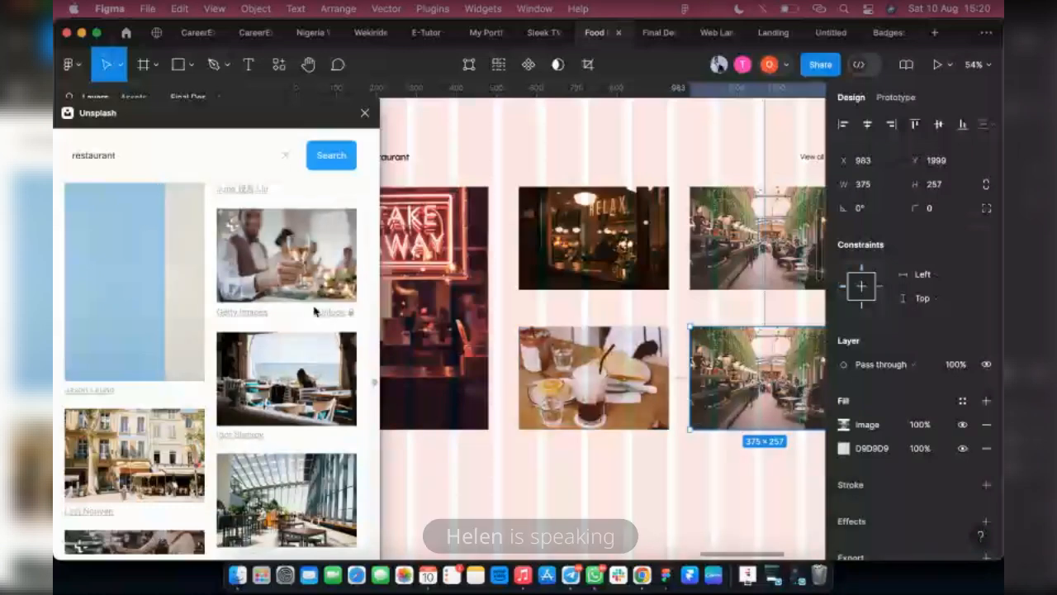
{"action": "scroll", "coordinate": [316, 307], "scroll_direction": "down", "scroll_amount": 4}
{"action": "scroll", "coordinate": [221, 350], "scroll_direction": "down", "scroll_amount": 3}
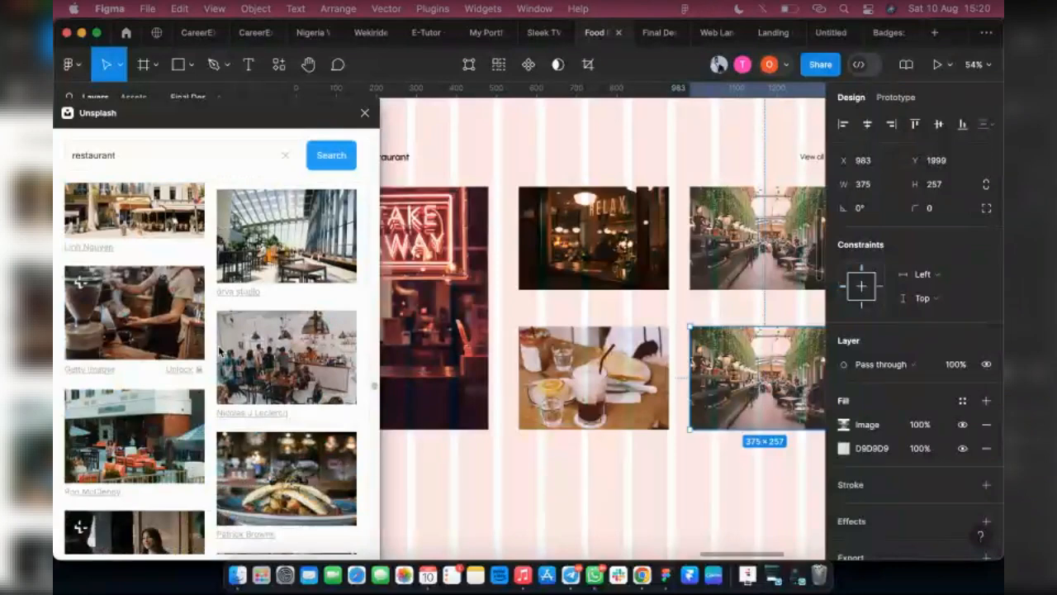
{"action": "left_click", "coordinate": [323, 376]}
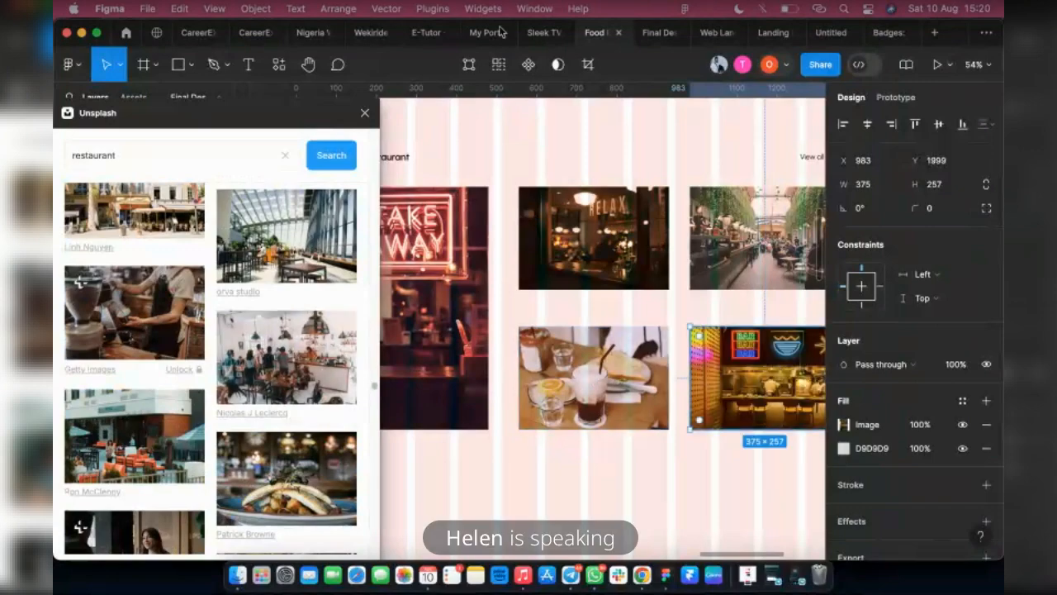
Switch to the running prototype of the page and review the Popular Restaurant section with its photo grid
{"action": "left_click", "coordinate": [651, 33]}
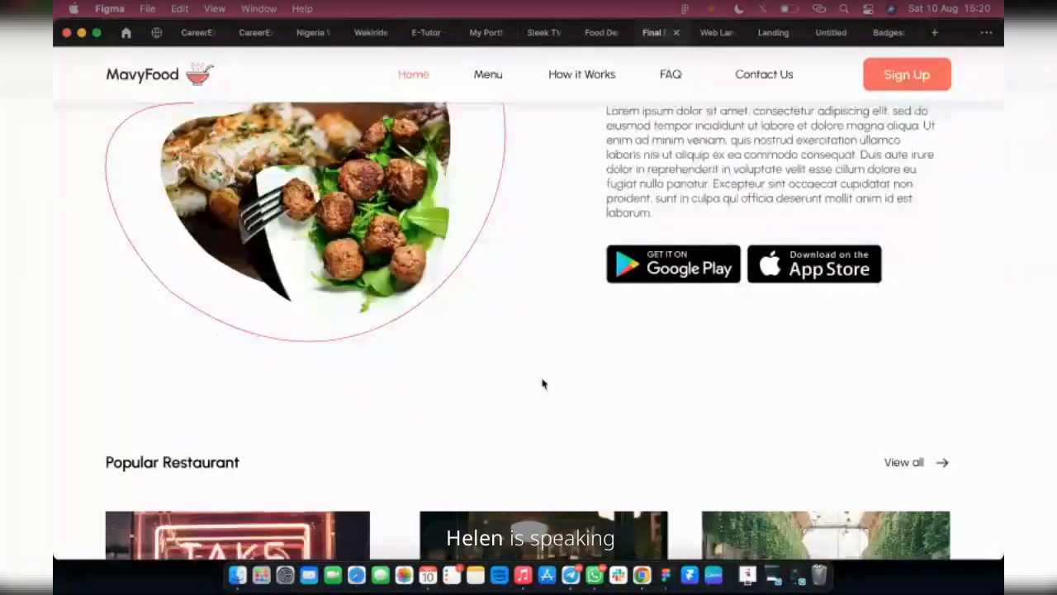
{"action": "scroll", "coordinate": [543, 383], "scroll_direction": "down", "scroll_amount": 5}
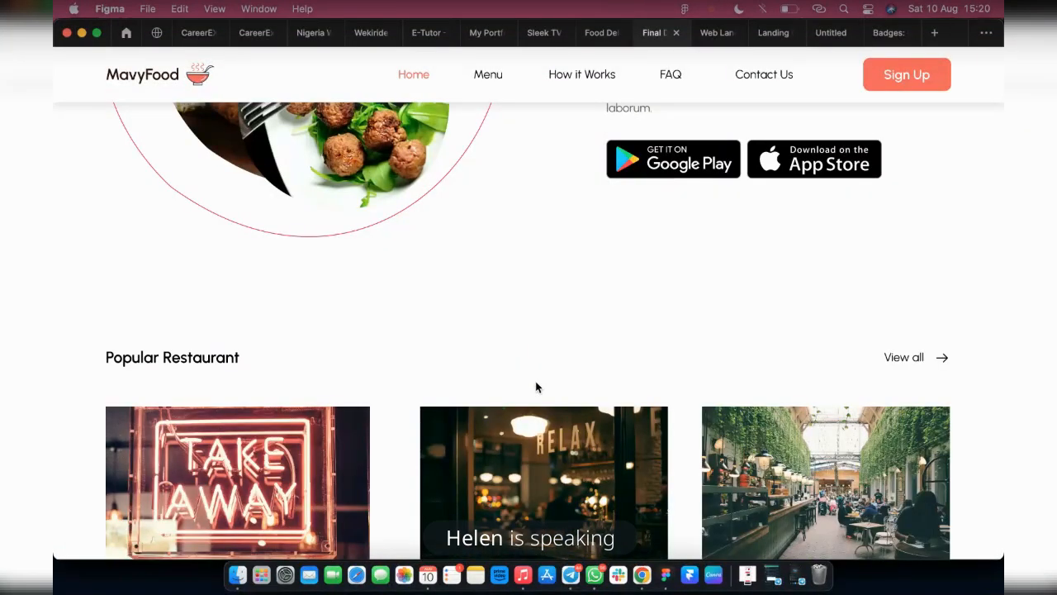
{"action": "scroll", "coordinate": [535, 385], "scroll_direction": "down", "scroll_amount": 2}
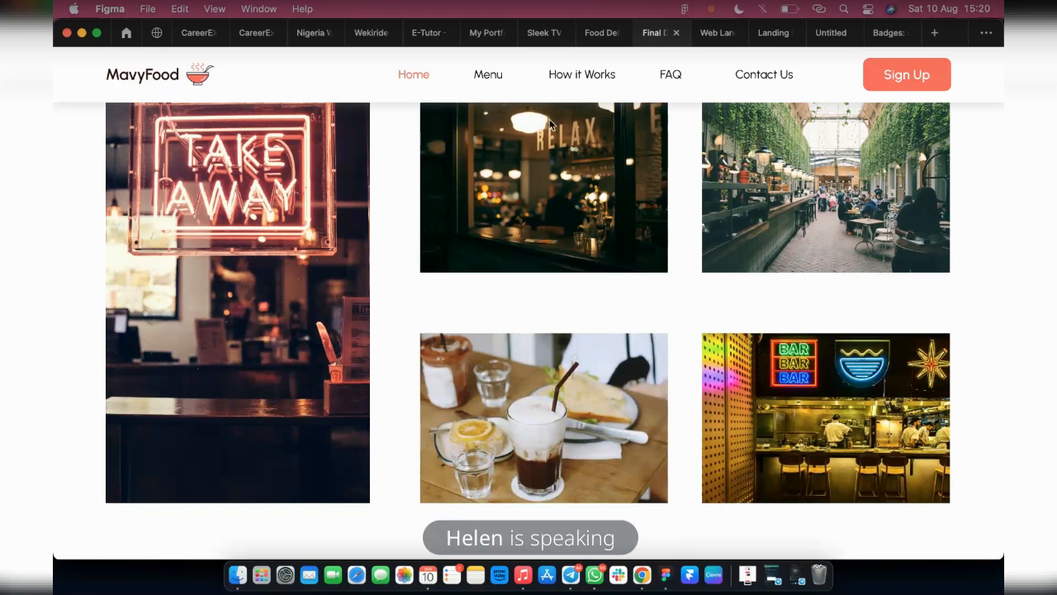
Return to the food delivery design file, select the first-row RELAX window rectangle and browse the Unsplash restaurant results for a replacement photo
{"action": "mouse_move", "coordinate": [587, 33]}
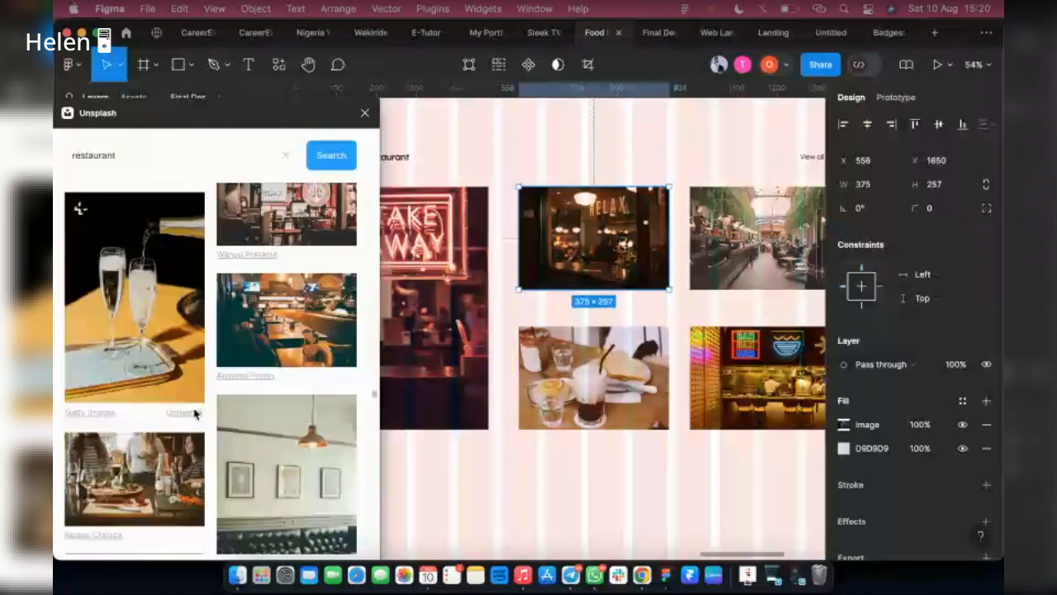
{"action": "scroll", "coordinate": [195, 413], "scroll_direction": "down", "scroll_amount": 5}
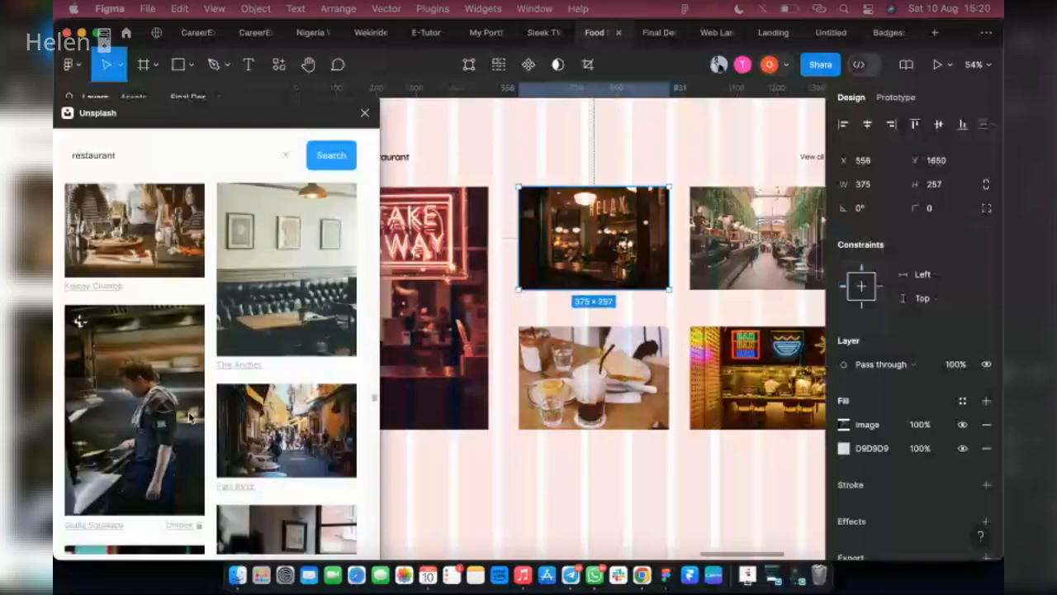
{"action": "scroll", "coordinate": [190, 416], "scroll_direction": "down", "scroll_amount": 5}
{"action": "scroll", "coordinate": [191, 419], "scroll_direction": "down", "scroll_amount": 4}
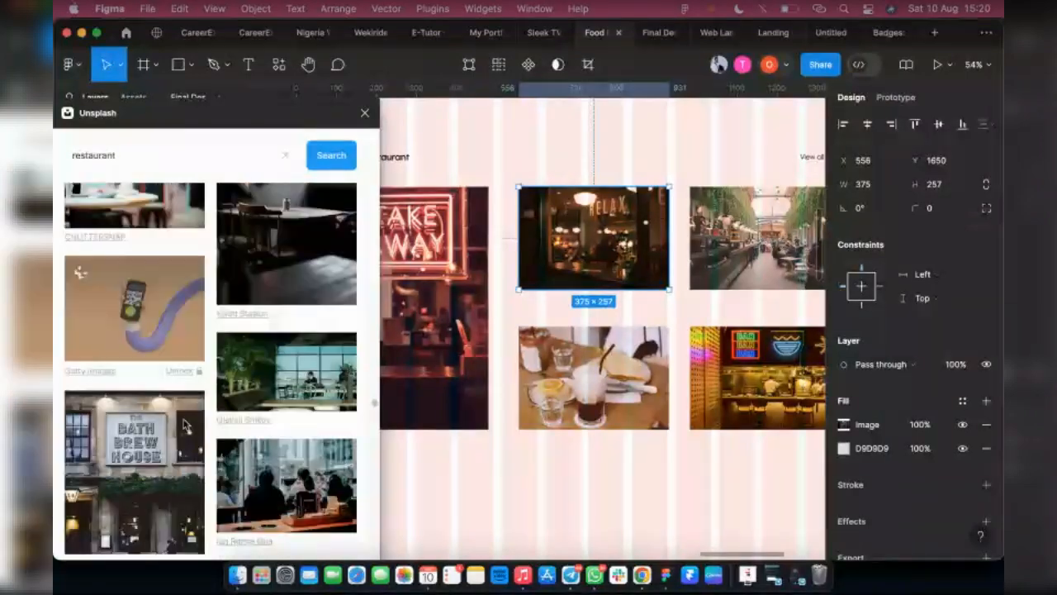
{"action": "scroll", "coordinate": [185, 424], "scroll_direction": "down", "scroll_amount": 3}
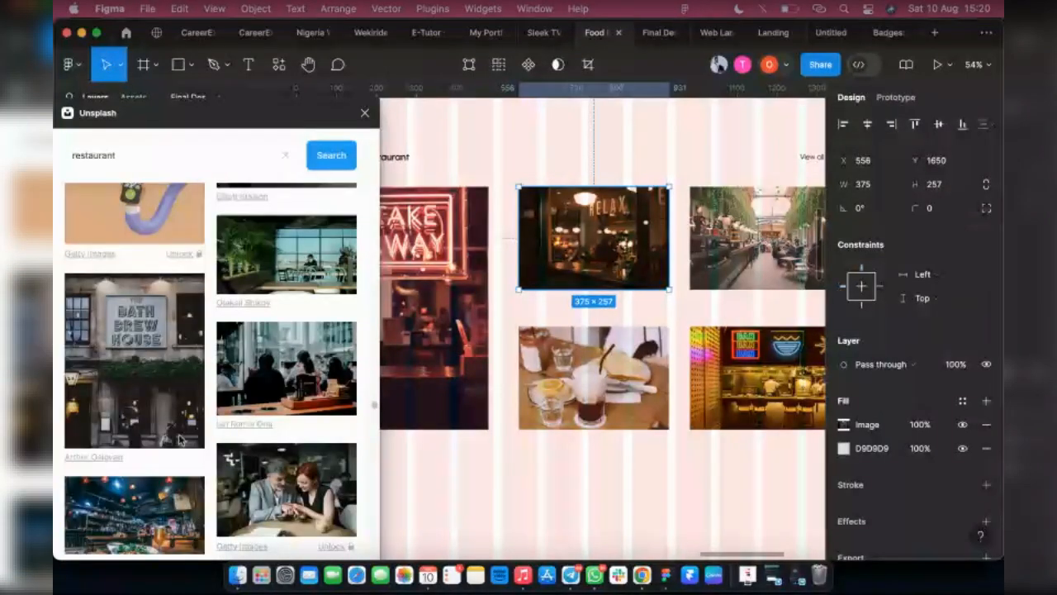
{"action": "scroll", "coordinate": [195, 435], "scroll_direction": "down", "scroll_amount": 20}
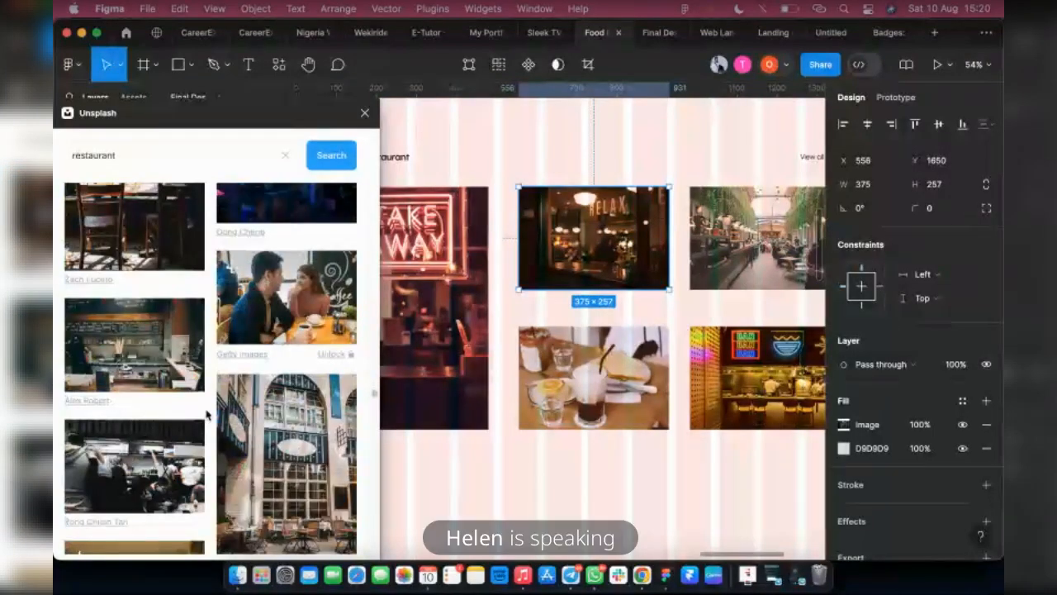
{"action": "scroll", "coordinate": [232, 417], "scroll_direction": "down", "scroll_amount": 1}
{"action": "scroll", "coordinate": [223, 429], "scroll_direction": "down", "scroll_amount": 8}
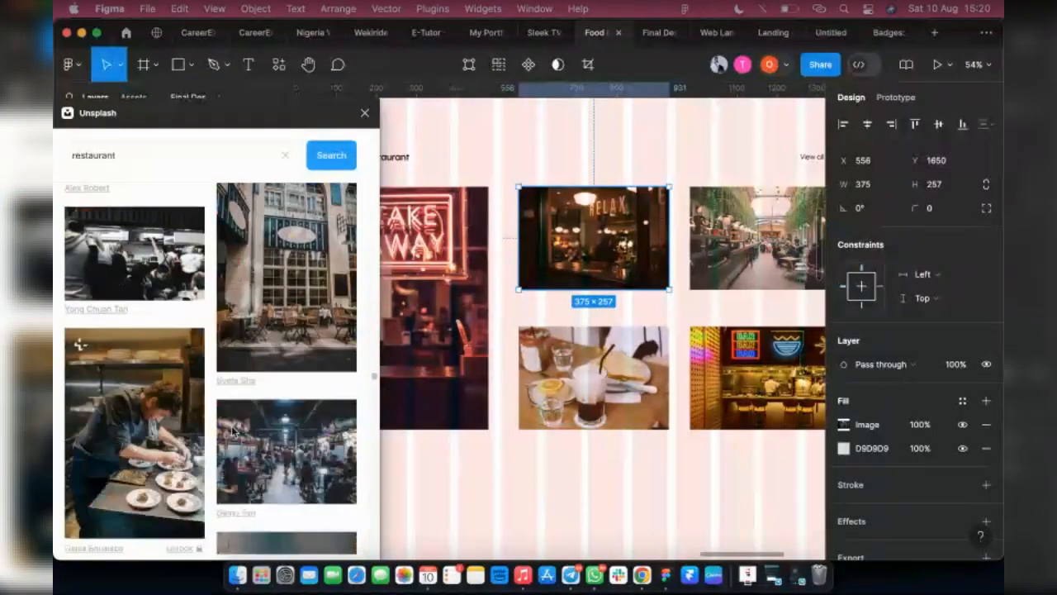
{"action": "scroll", "coordinate": [219, 450], "scroll_direction": "down", "scroll_amount": 10}
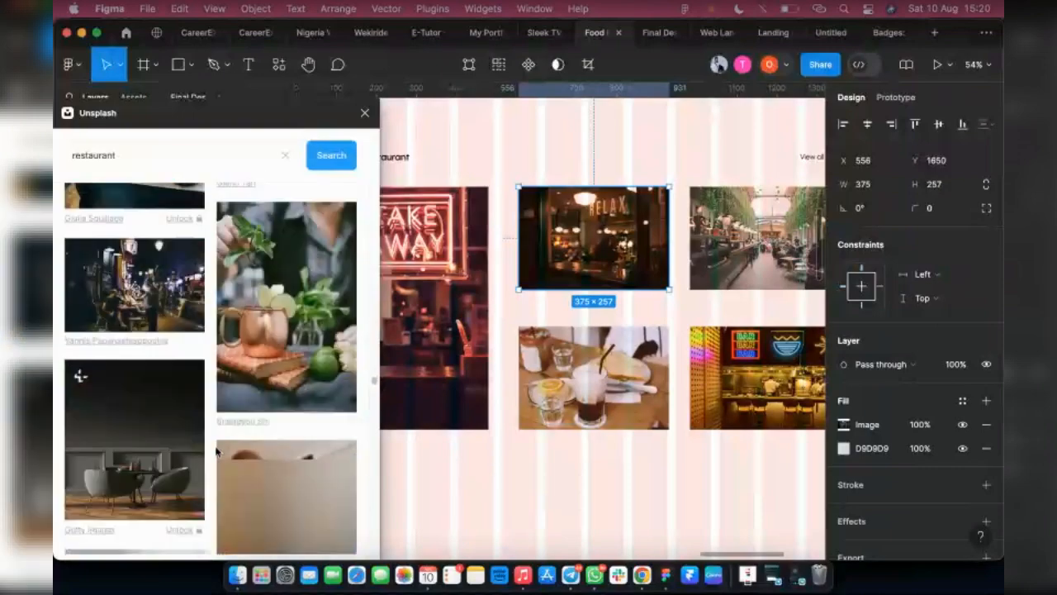
{"action": "scroll", "coordinate": [215, 447], "scroll_direction": "down", "scroll_amount": 5}
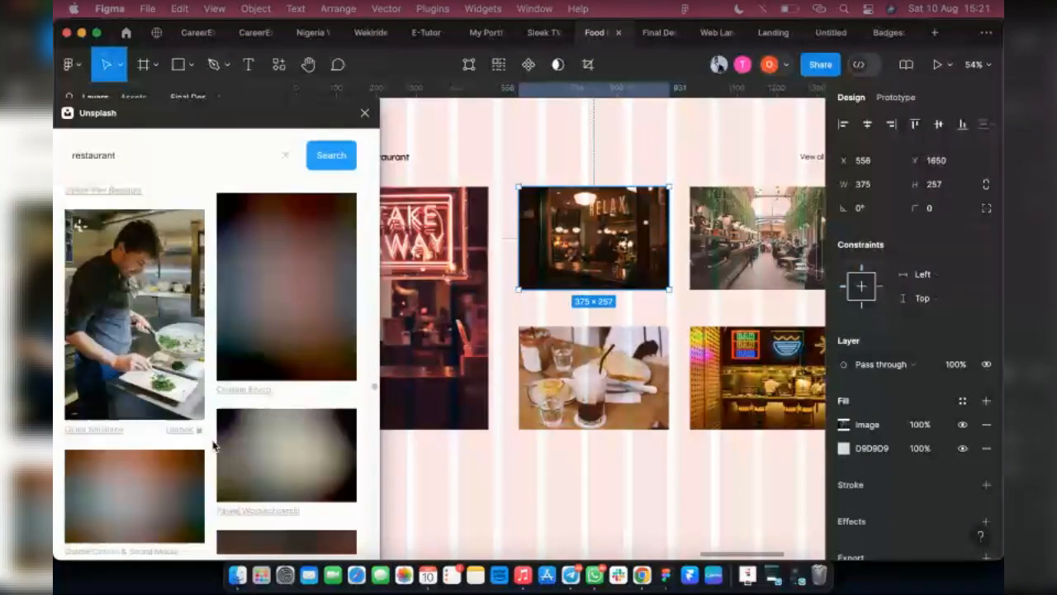
{"action": "scroll", "coordinate": [213, 447], "scroll_direction": "down", "scroll_amount": 8}
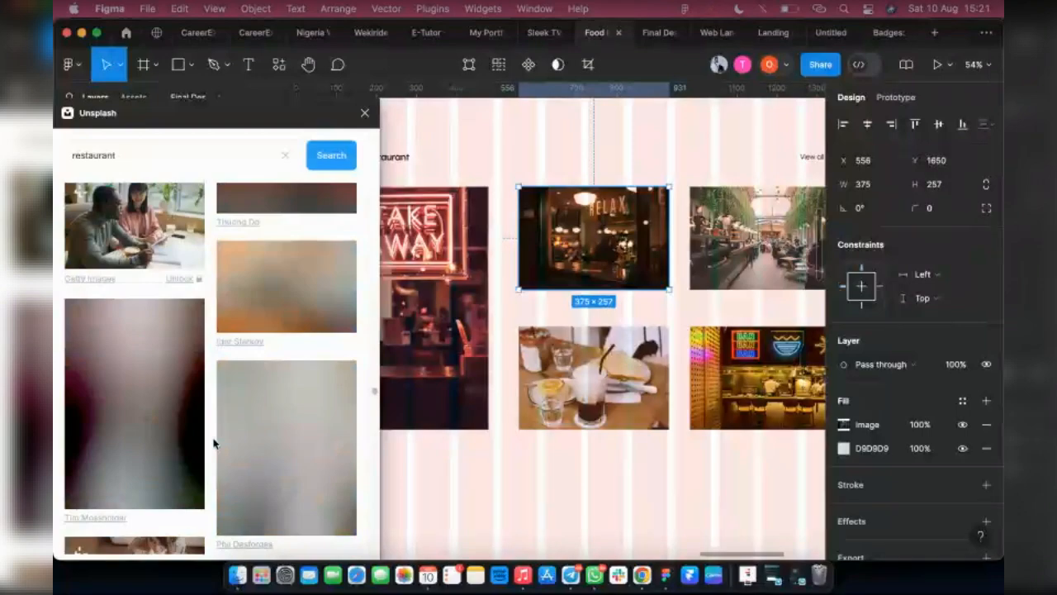
{"action": "scroll", "coordinate": [216, 444], "scroll_direction": "down", "scroll_amount": 4}
{"action": "scroll", "coordinate": [218, 446], "scroll_direction": "down", "scroll_amount": 8}
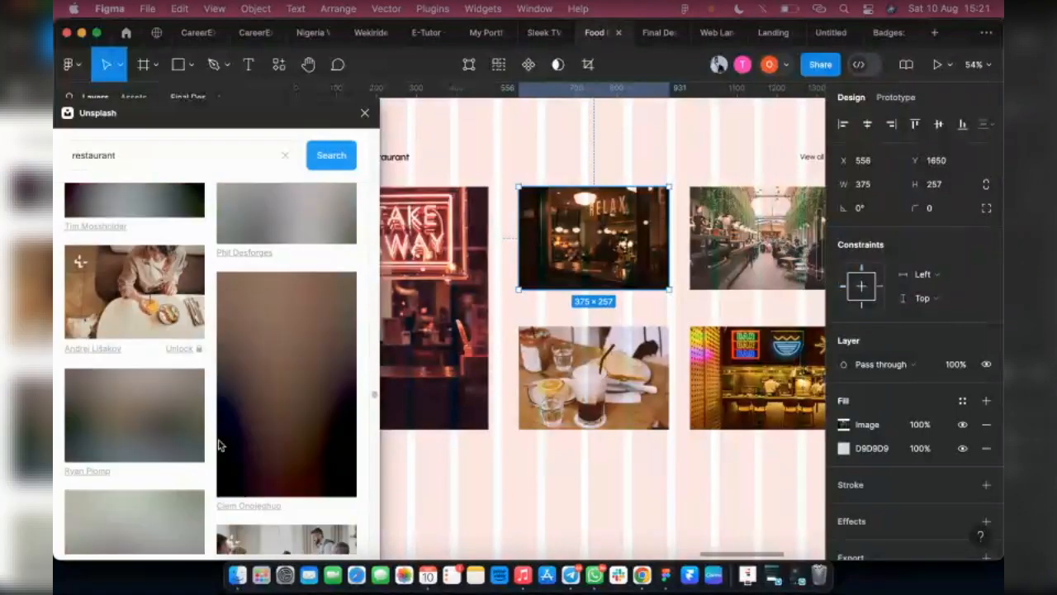
{"action": "scroll", "coordinate": [219, 438], "scroll_direction": "down", "scroll_amount": 3}
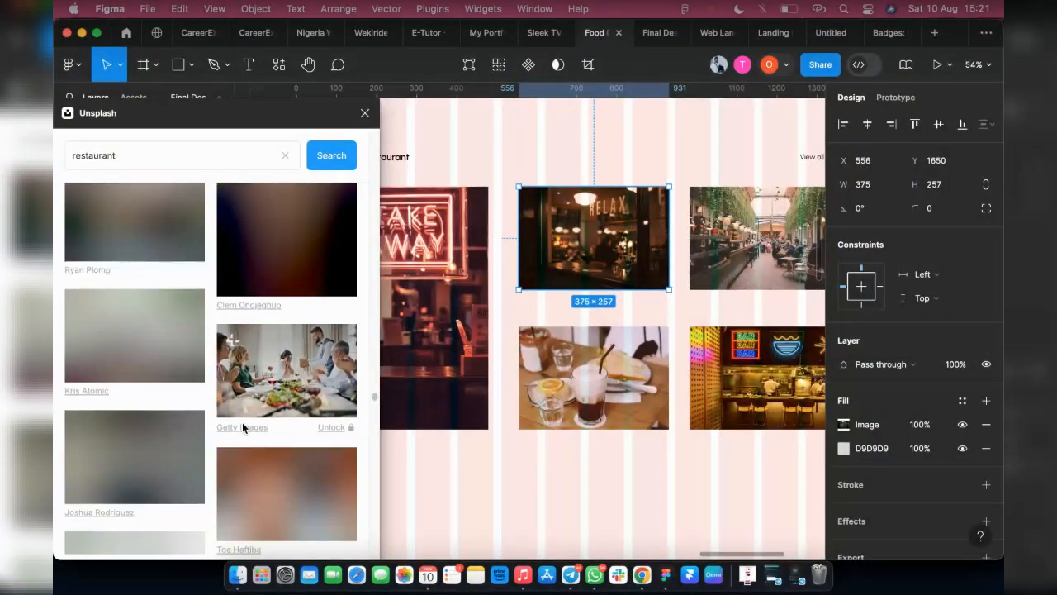
{"action": "scroll", "coordinate": [242, 422], "scroll_direction": "down", "scroll_amount": 8}
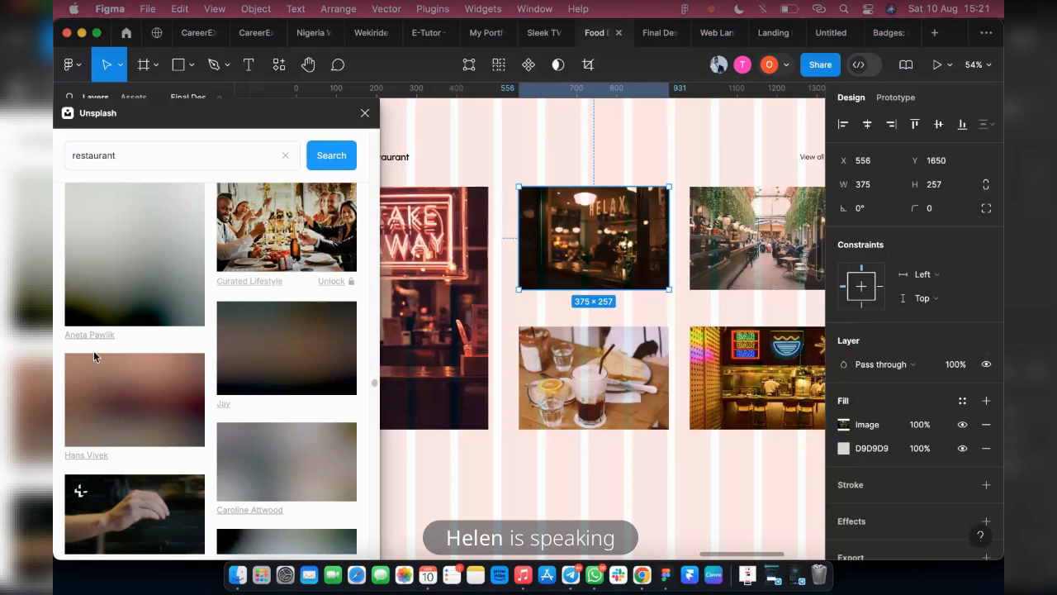
{"action": "scroll", "coordinate": [201, 247], "scroll_direction": "up", "scroll_amount": 3}
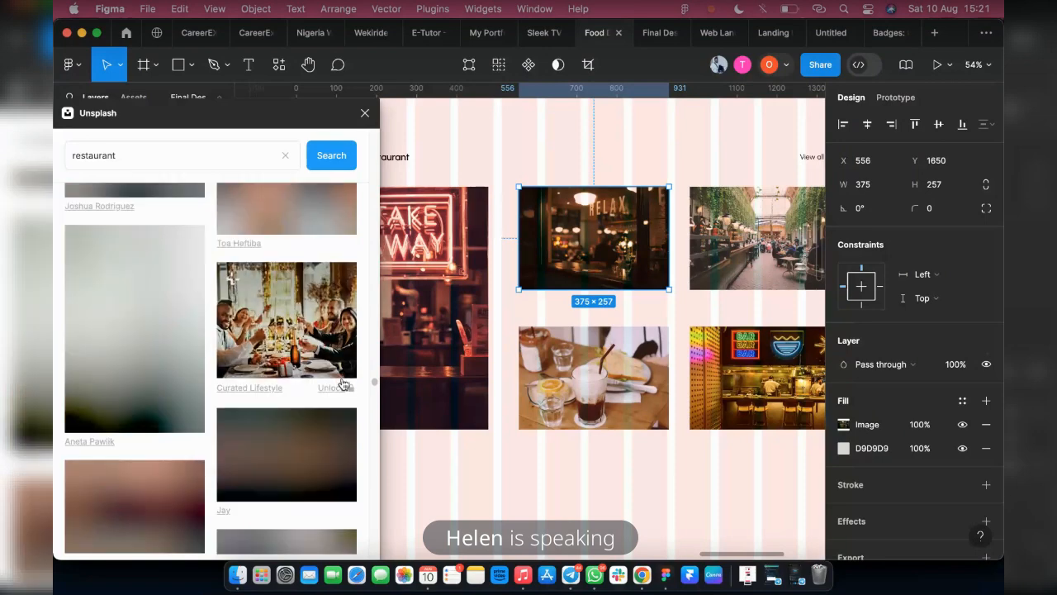
{"action": "scroll", "coordinate": [256, 360], "scroll_direction": "down", "scroll_amount": 1}
{"action": "scroll", "coordinate": [253, 358], "scroll_direction": "down", "scroll_amount": 3}
{"action": "scroll", "coordinate": [248, 365], "scroll_direction": "down", "scroll_amount": 3}
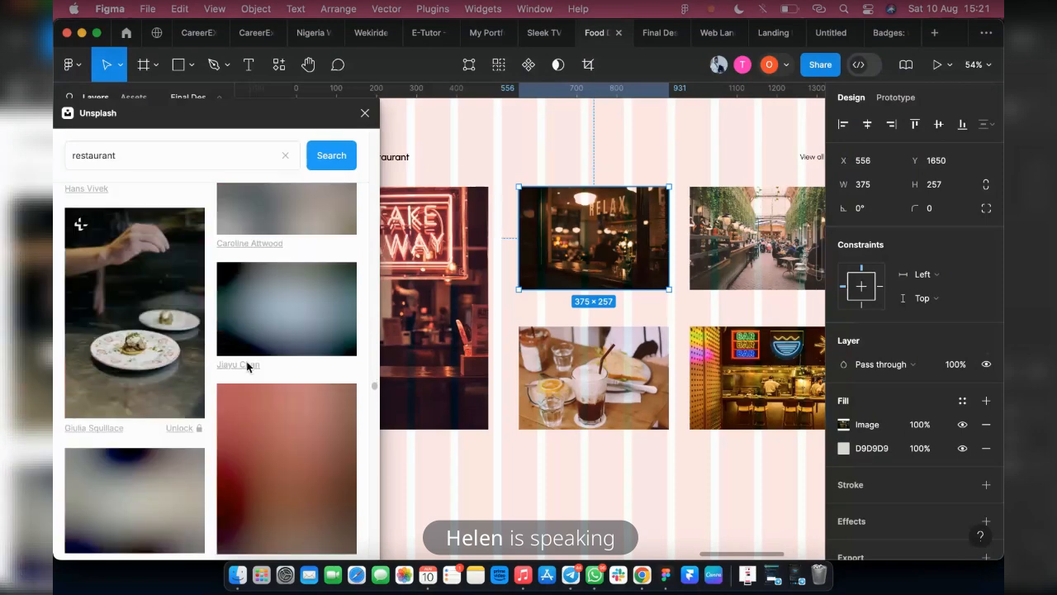
{"action": "scroll", "coordinate": [303, 415], "scroll_direction": "down", "scroll_amount": 3}
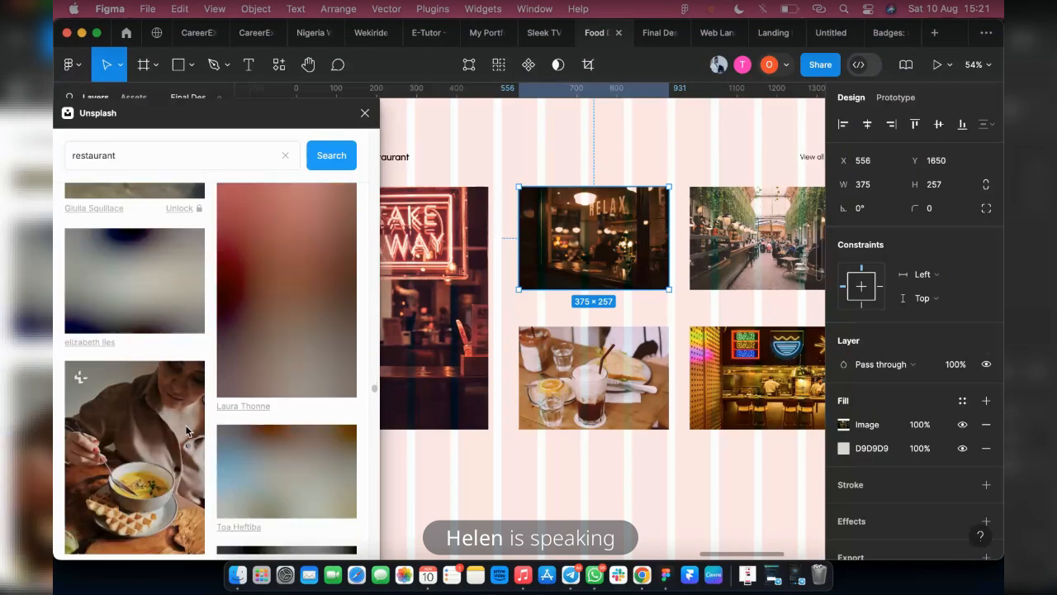
{"action": "scroll", "coordinate": [186, 430], "scroll_direction": "down", "scroll_amount": 10}
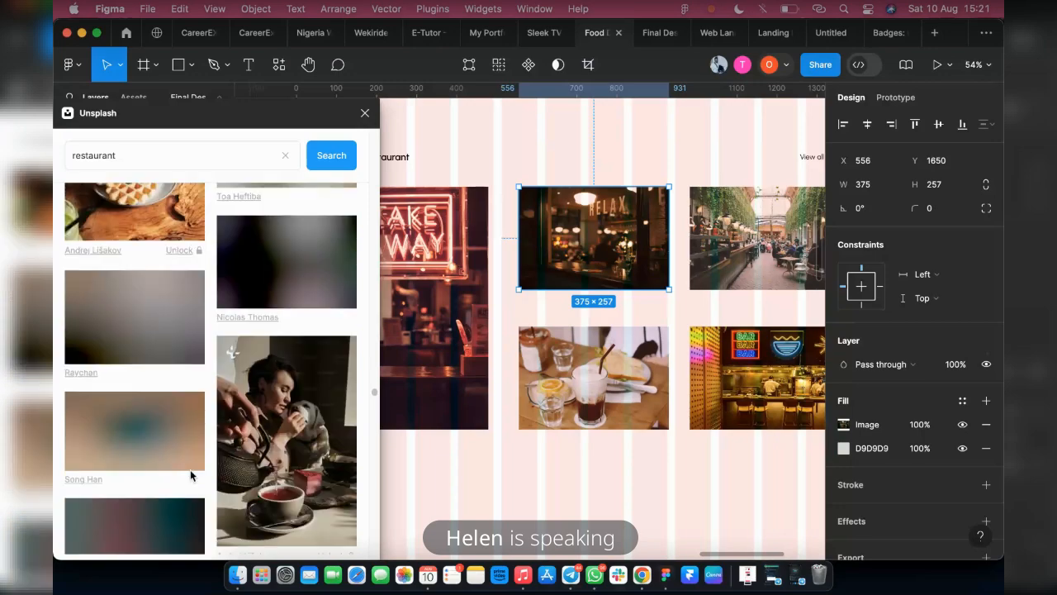
{"action": "scroll", "coordinate": [235, 384], "scroll_direction": "down", "scroll_amount": 2}
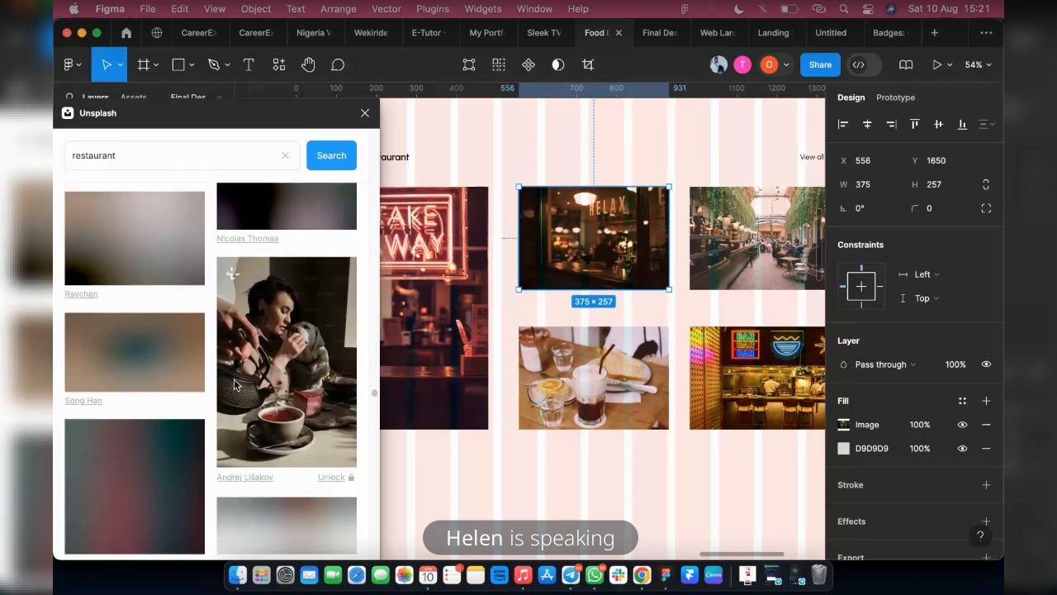
{"action": "scroll", "coordinate": [235, 384], "scroll_direction": "down", "scroll_amount": 12}
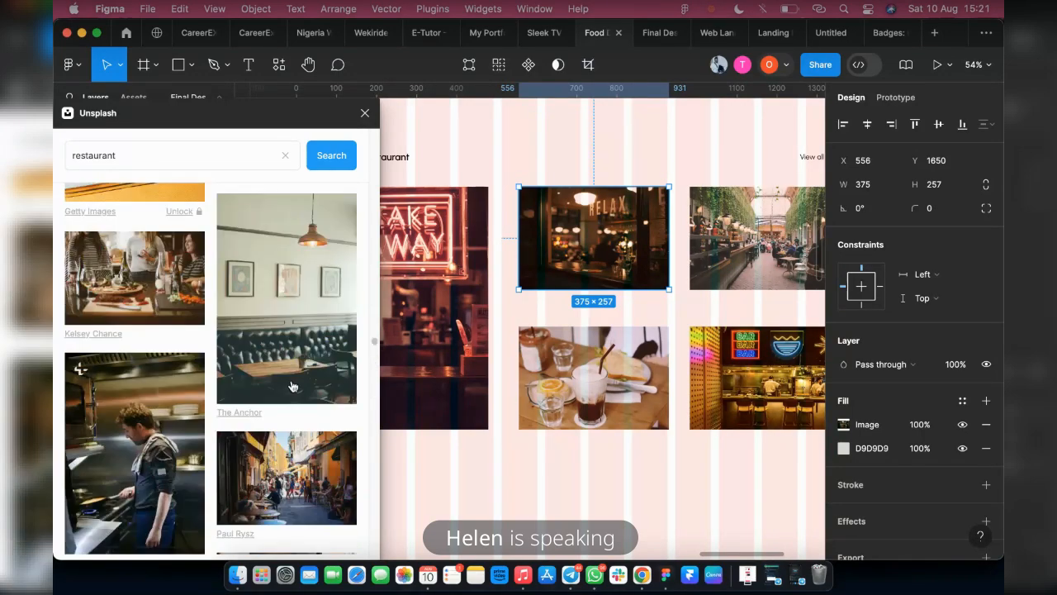
{"action": "scroll", "coordinate": [290, 386], "scroll_direction": "down", "scroll_amount": 15}
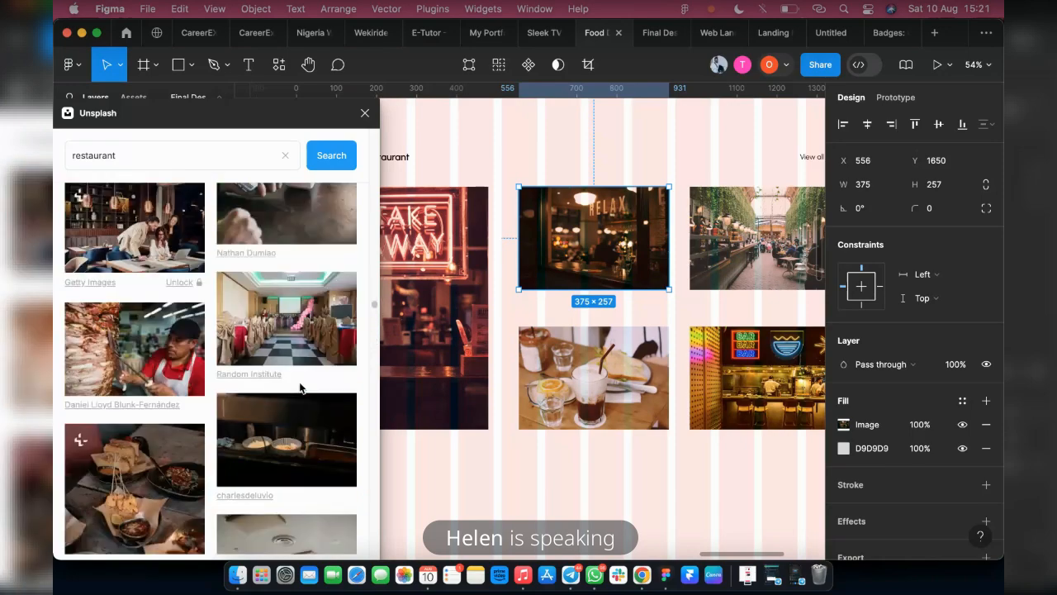
{"action": "scroll", "coordinate": [300, 386], "scroll_direction": "down", "scroll_amount": 5}
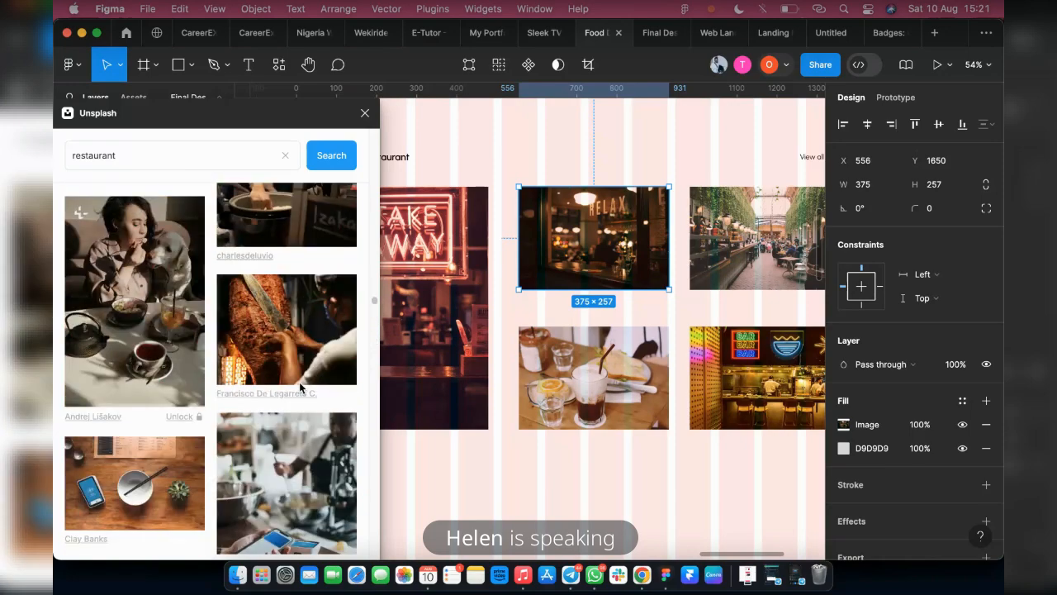
{"action": "scroll", "coordinate": [299, 384], "scroll_direction": "down", "scroll_amount": 10}
{"action": "scroll", "coordinate": [300, 387], "scroll_direction": "up", "scroll_amount": 5}
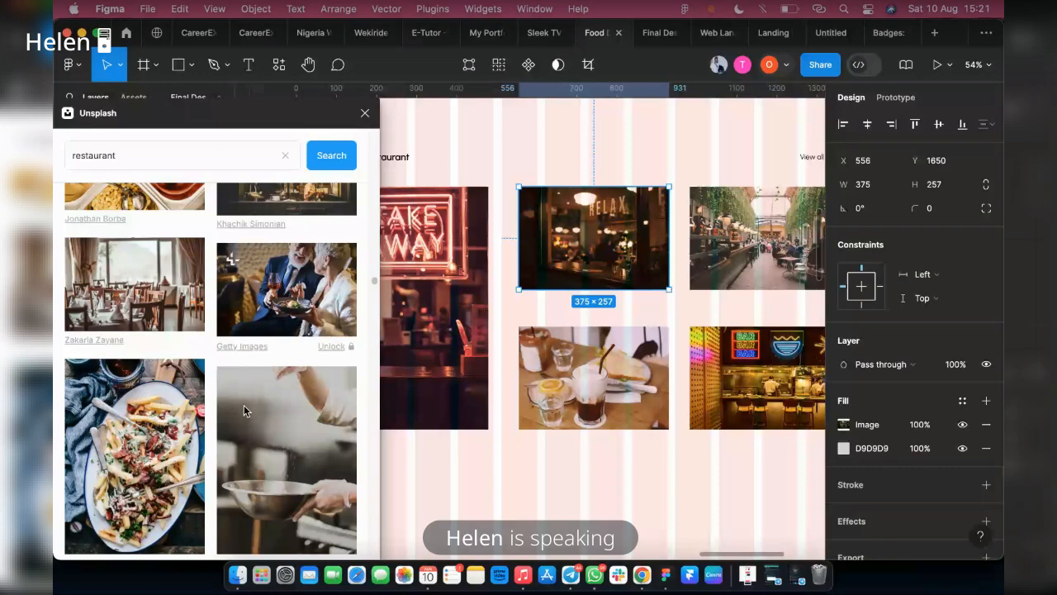
{"action": "scroll", "coordinate": [244, 405], "scroll_direction": "down", "scroll_amount": 5}
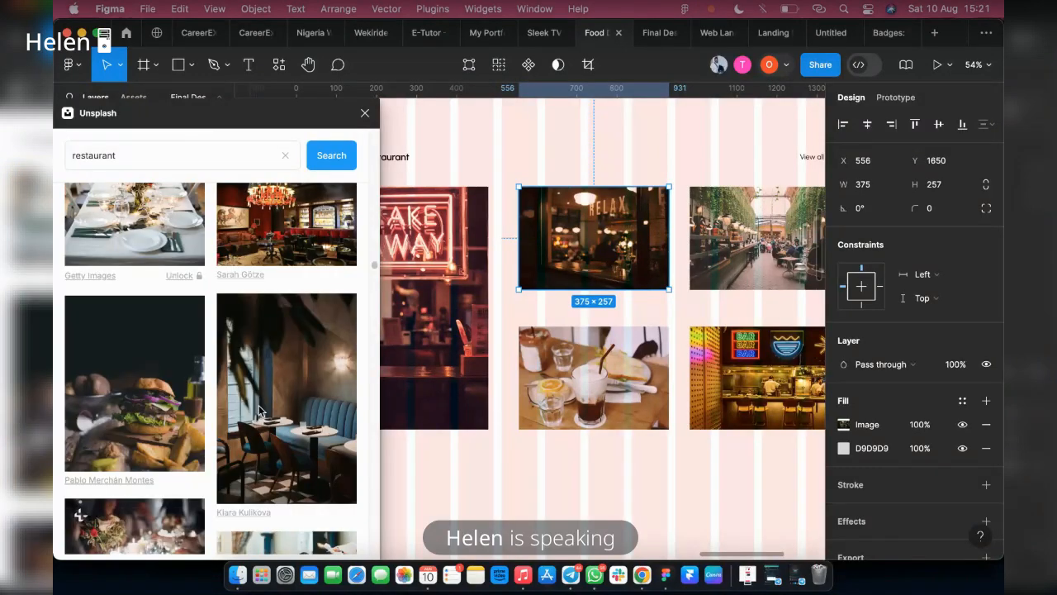
{"action": "scroll", "coordinate": [253, 410], "scroll_direction": "down", "scroll_amount": 3}
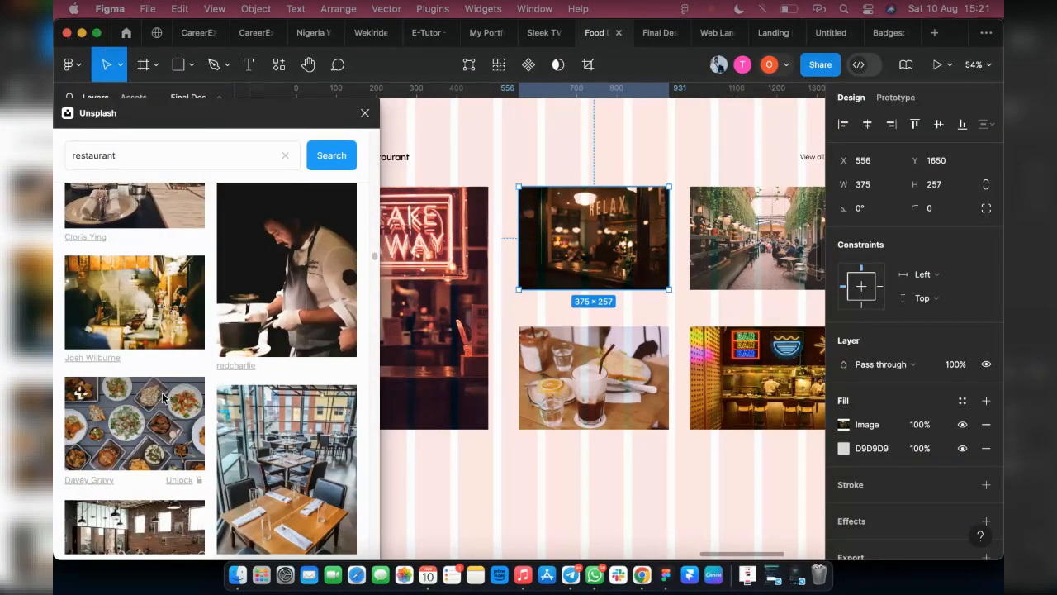
{"action": "scroll", "coordinate": [231, 400], "scroll_direction": "down", "scroll_amount": 3}
{"action": "scroll", "coordinate": [248, 399], "scroll_direction": "down", "scroll_amount": 3}
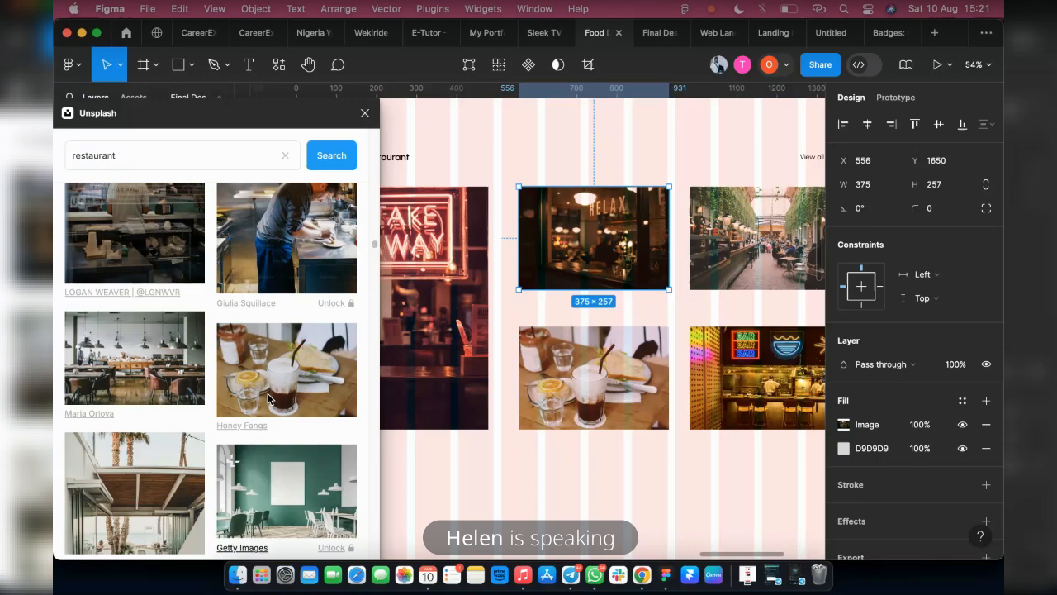
{"action": "scroll", "coordinate": [294, 396], "scroll_direction": "down", "scroll_amount": 3}
{"action": "scroll", "coordinate": [323, 392], "scroll_direction": "down", "scroll_amount": 3}
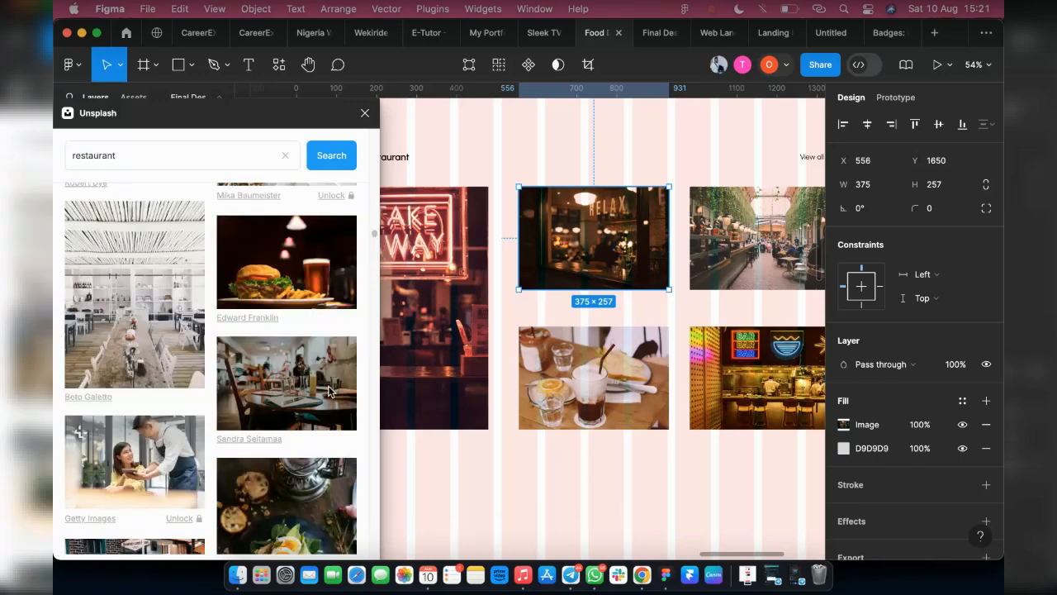
{"action": "scroll", "coordinate": [330, 392], "scroll_direction": "down", "scroll_amount": 3}
{"action": "scroll", "coordinate": [330, 392], "scroll_direction": "down", "scroll_amount": 3}
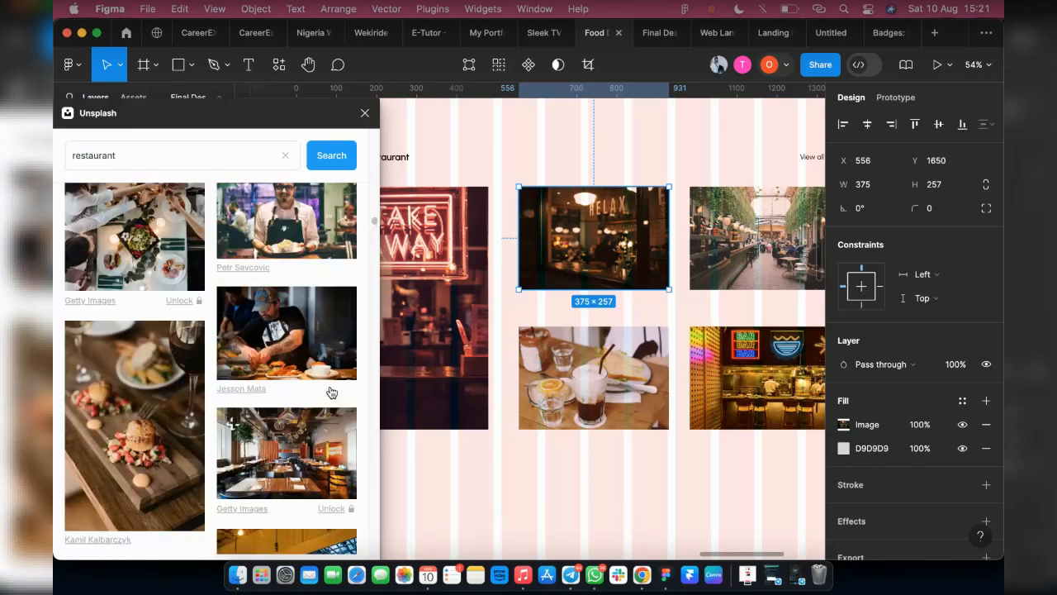
{"action": "scroll", "coordinate": [330, 391], "scroll_direction": "down", "scroll_amount": 3}
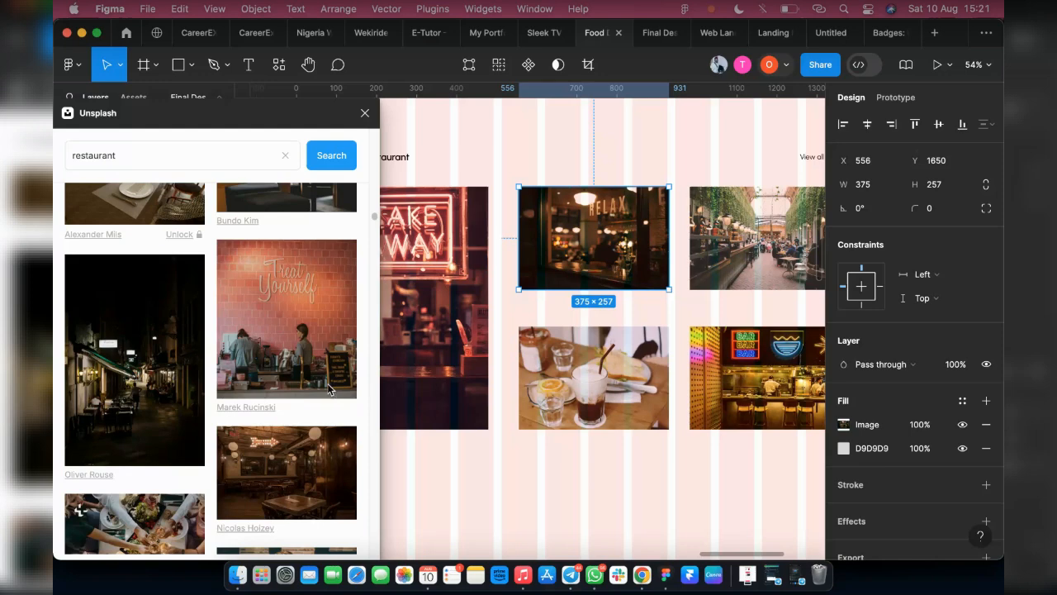
{"action": "scroll", "coordinate": [252, 387], "scroll_direction": "up", "scroll_amount": 3}
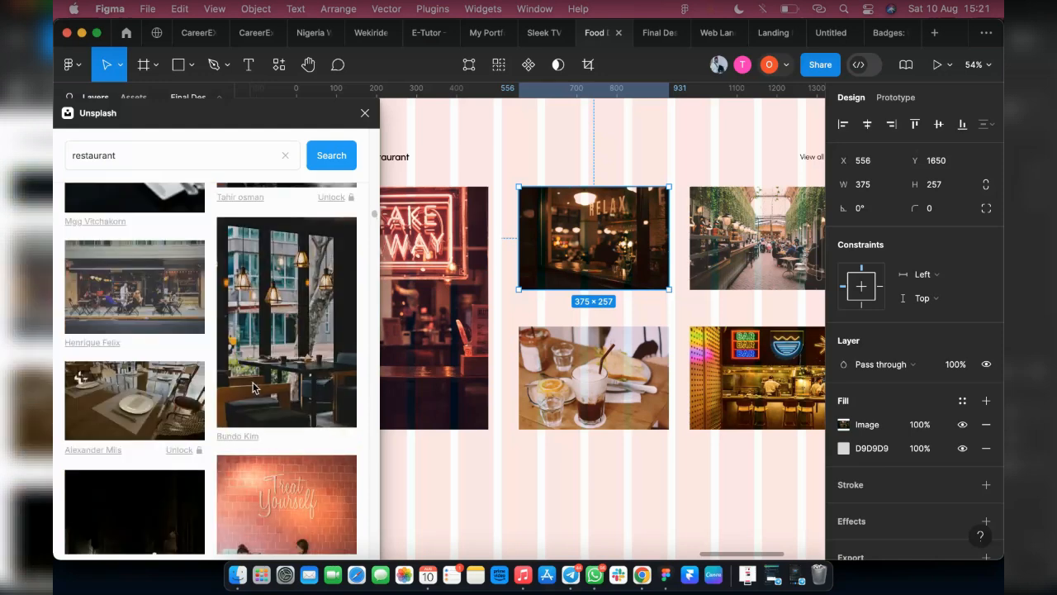
{"action": "scroll", "coordinate": [253, 387], "scroll_direction": "up", "scroll_amount": 4}
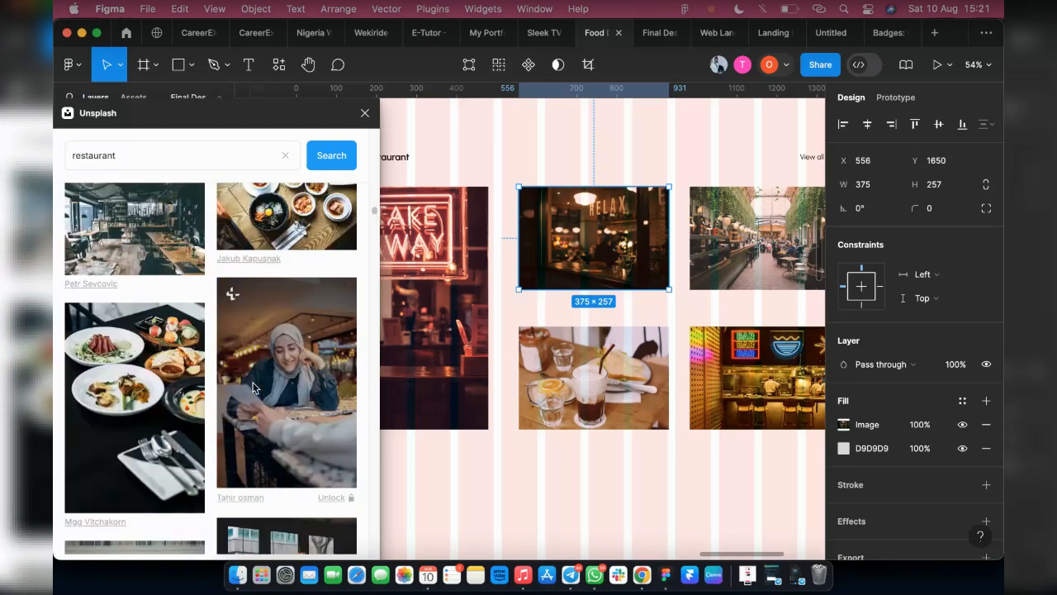
{"action": "scroll", "coordinate": [254, 388], "scroll_direction": "down", "scroll_amount": 10}
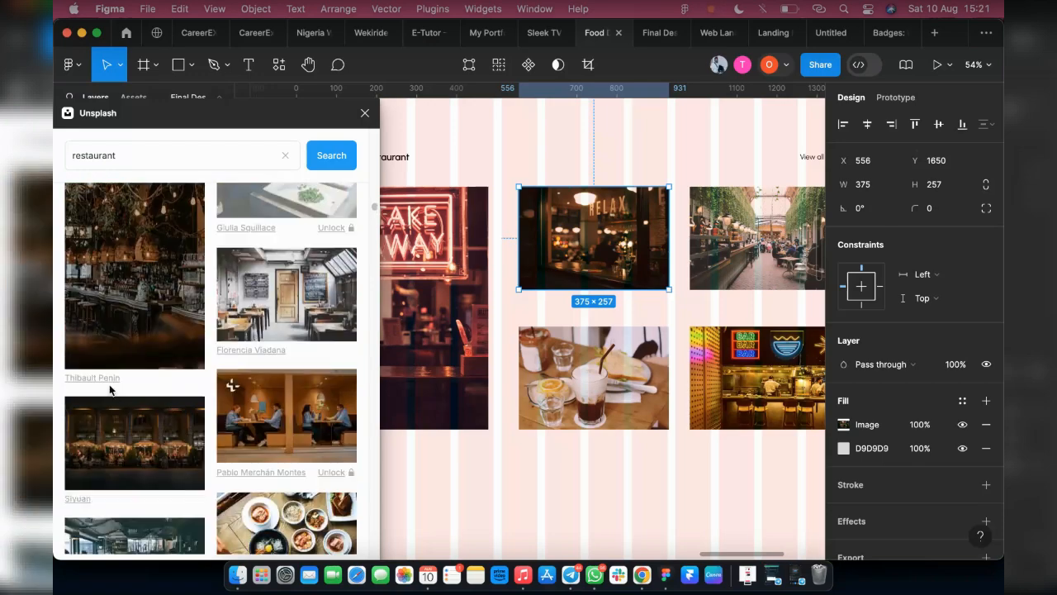
{"action": "scroll", "coordinate": [166, 396], "scroll_direction": "down", "scroll_amount": 5}
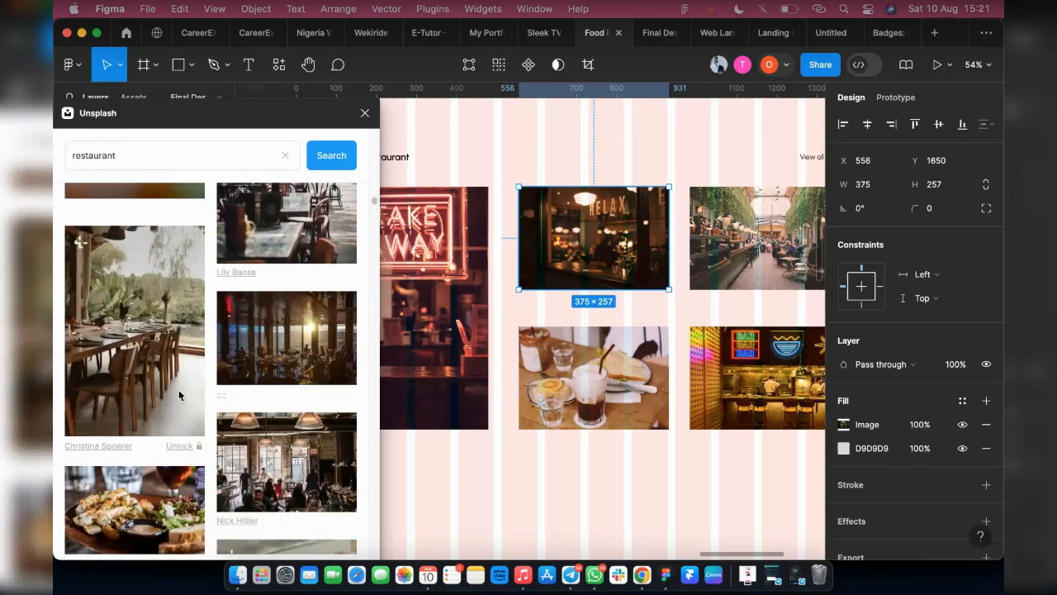
Mark the Unsplash photo of the wooden dining table and chairs, and look through the other restaurant results for an alternative
{"action": "left_click", "coordinate": [180, 396]}
{"action": "scroll", "coordinate": [179, 396], "scroll_direction": "down", "scroll_amount": 10}
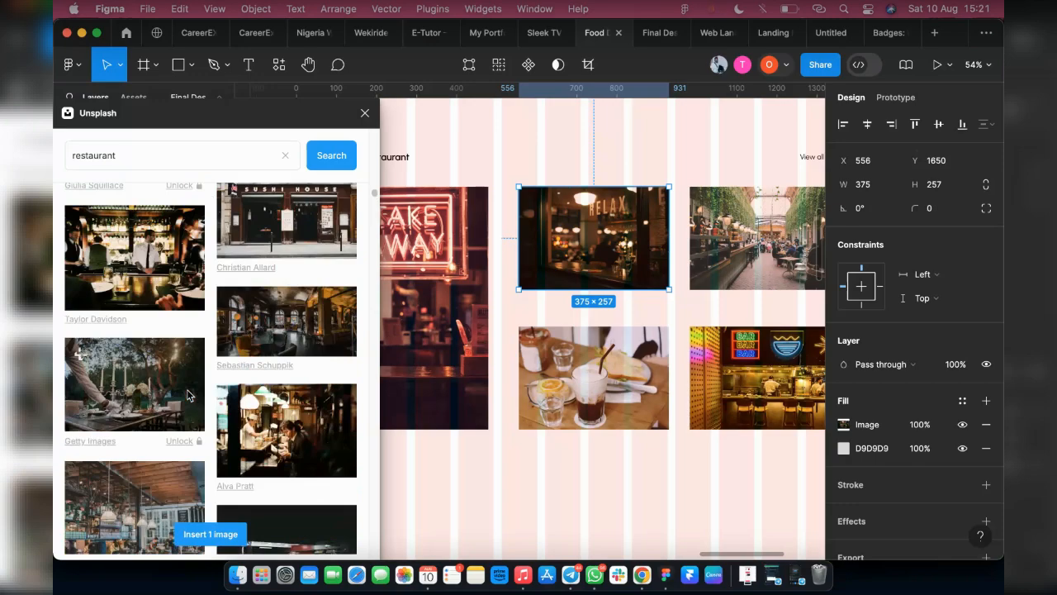
{"action": "scroll", "coordinate": [188, 396], "scroll_direction": "down", "scroll_amount": 5}
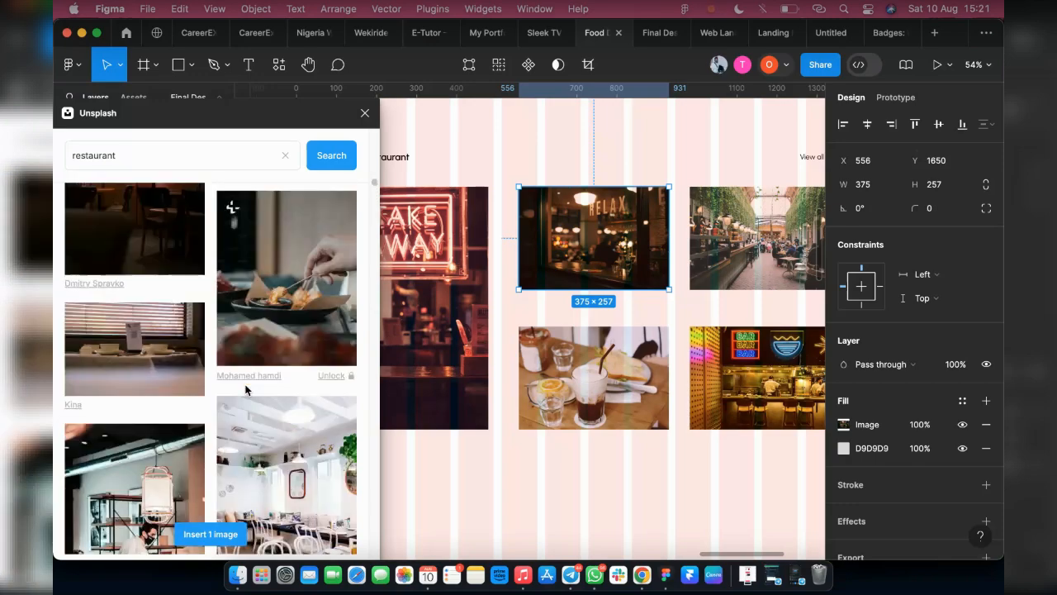
{"action": "scroll", "coordinate": [271, 380], "scroll_direction": "up", "scroll_amount": 2}
{"action": "scroll", "coordinate": [270, 381], "scroll_direction": "down", "scroll_amount": 5}
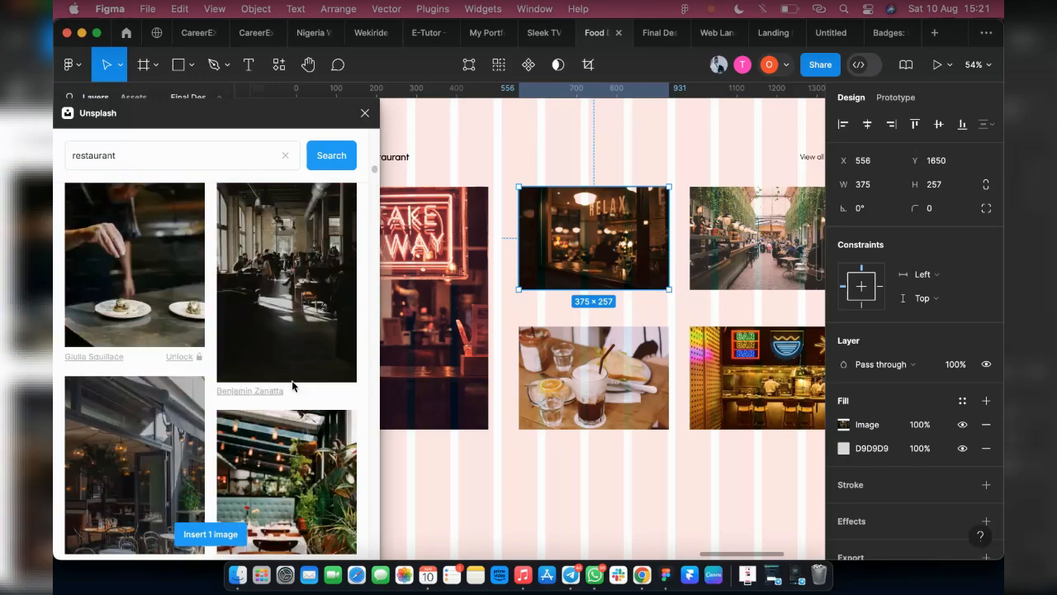
{"action": "scroll", "coordinate": [294, 385], "scroll_direction": "down", "scroll_amount": 4}
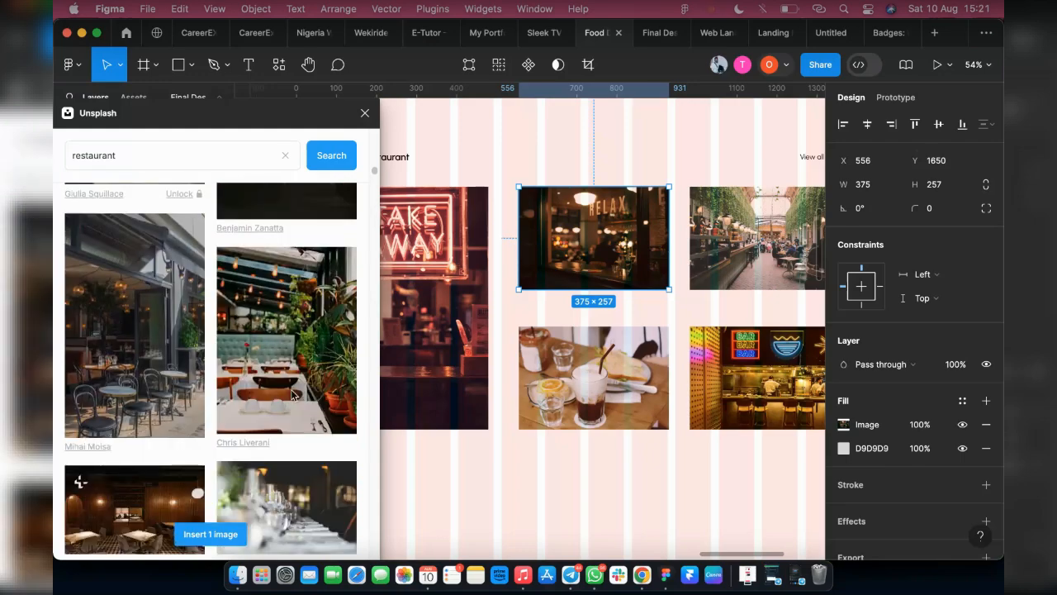
{"action": "scroll", "coordinate": [291, 389], "scroll_direction": "down", "scroll_amount": 3}
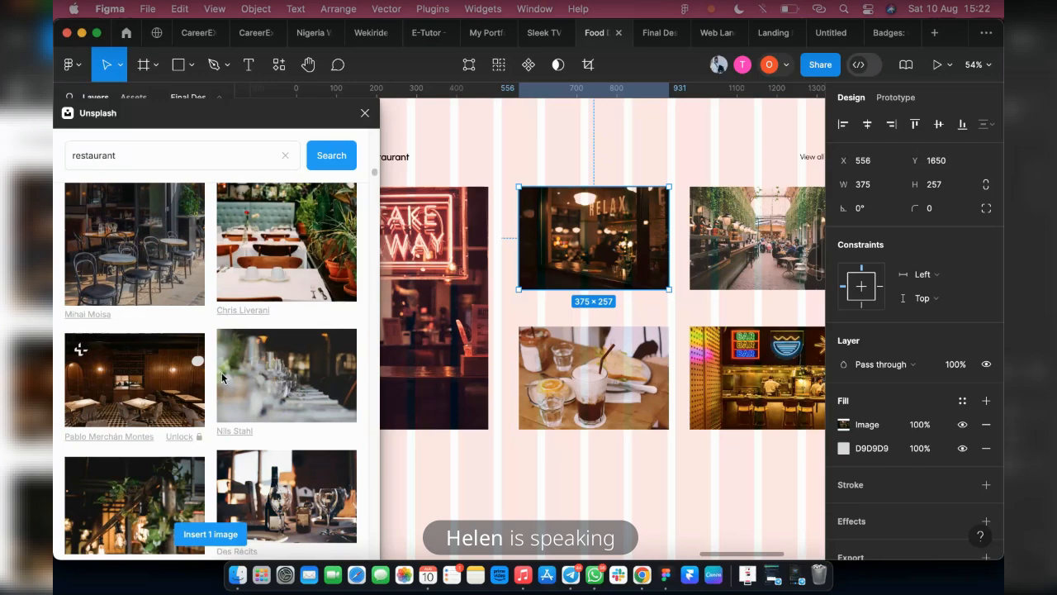
{"action": "scroll", "coordinate": [209, 399], "scroll_direction": "down", "scroll_amount": 2}
{"action": "scroll", "coordinate": [206, 399], "scroll_direction": "up", "scroll_amount": 10}
{"action": "scroll", "coordinate": [218, 425], "scroll_direction": "down", "scroll_amount": 3}
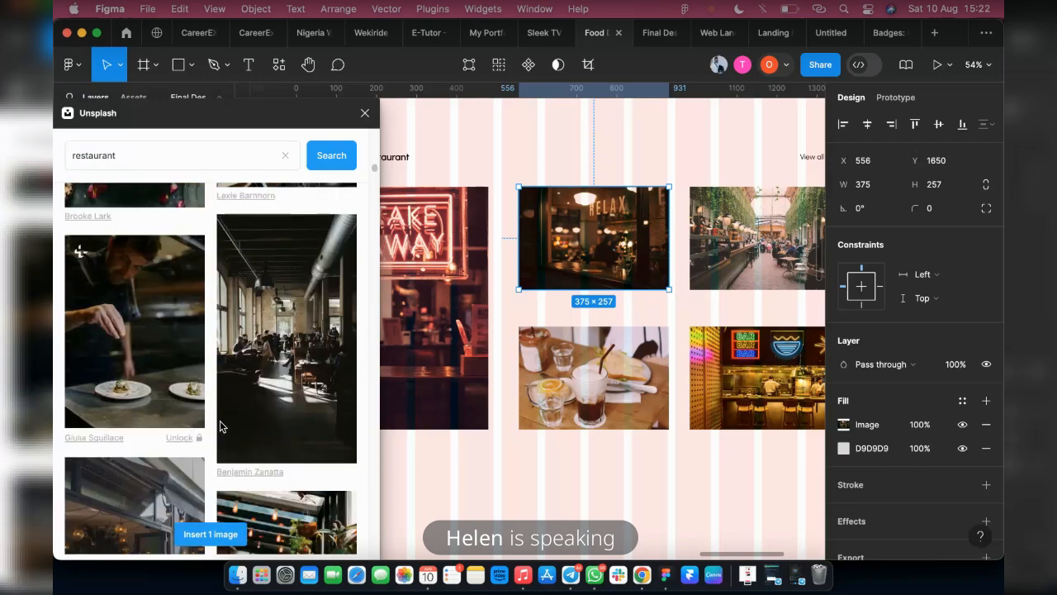
{"action": "scroll", "coordinate": [285, 417], "scroll_direction": "down", "scroll_amount": 5}
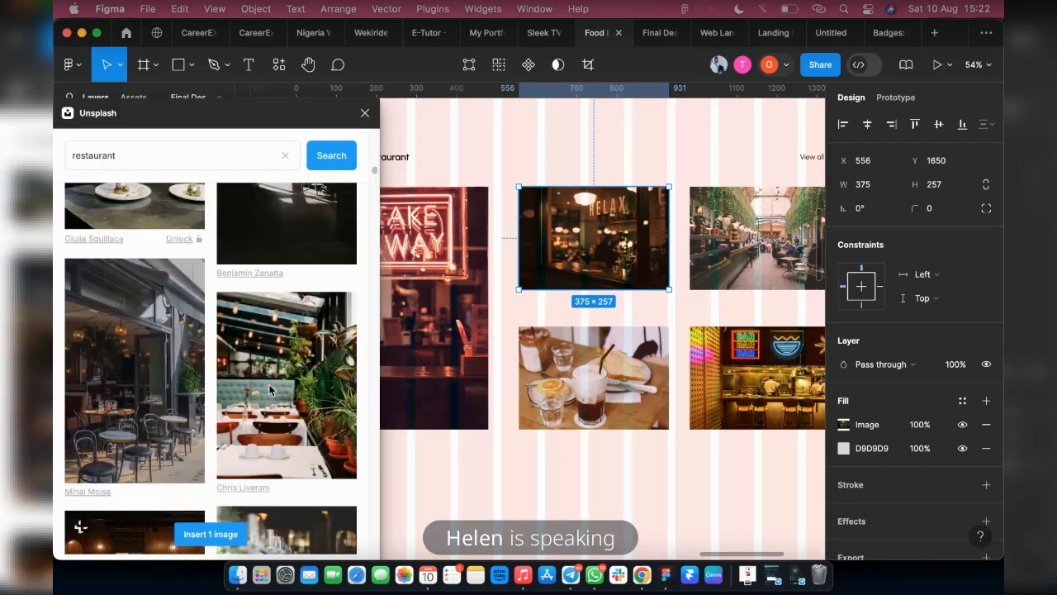
{"action": "scroll", "coordinate": [297, 380], "scroll_direction": "up", "scroll_amount": 15}
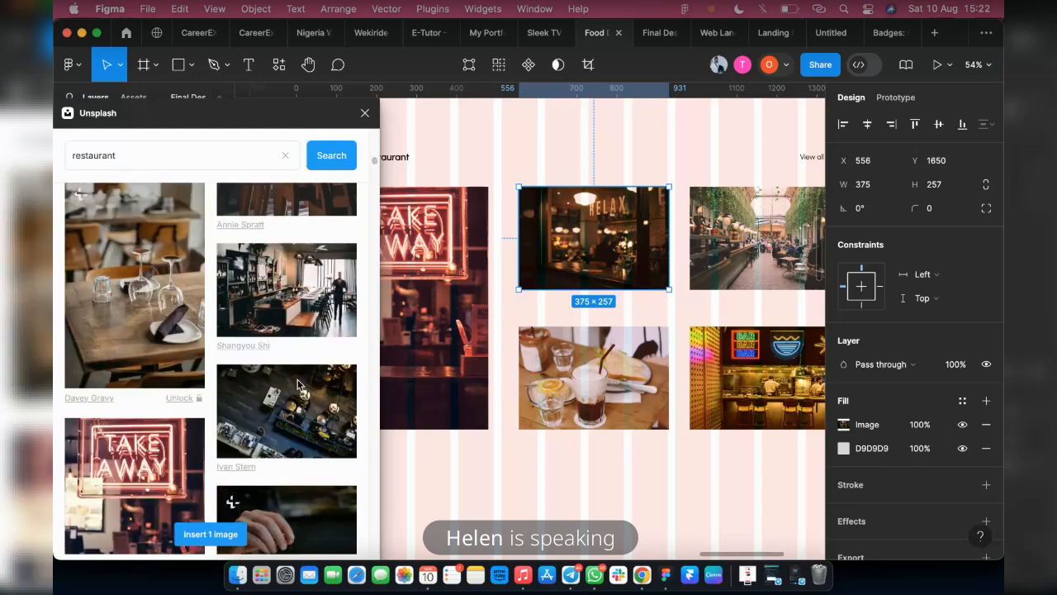
{"action": "scroll", "coordinate": [298, 380], "scroll_direction": "up", "scroll_amount": 5}
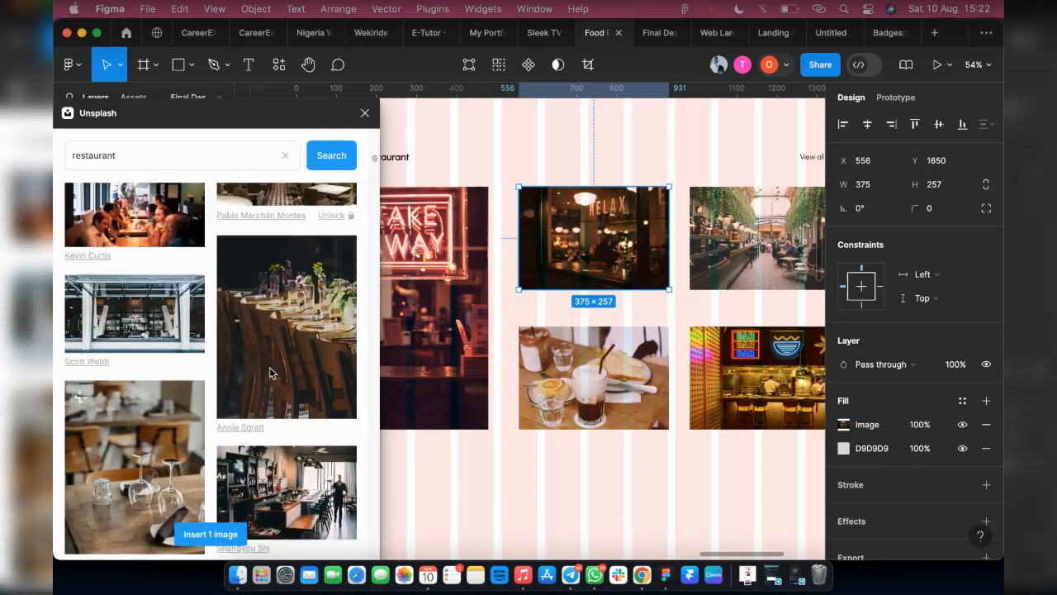
{"action": "scroll", "coordinate": [276, 373], "scroll_direction": "up", "scroll_amount": 2}
{"action": "scroll", "coordinate": [285, 373], "scroll_direction": "down", "scroll_amount": 5}
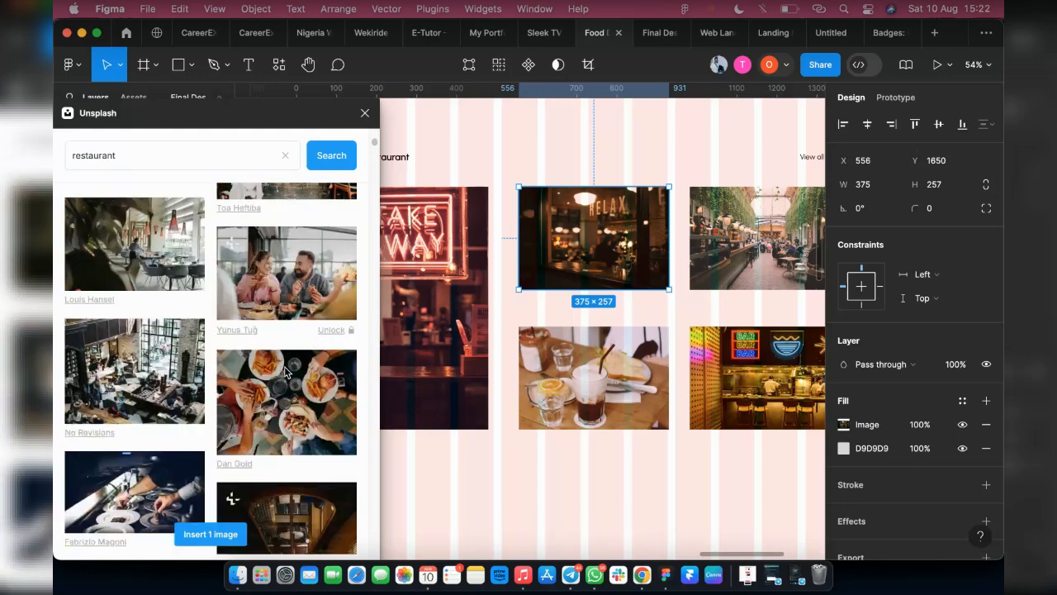
{"action": "scroll", "coordinate": [192, 376], "scroll_direction": "up", "scroll_amount": 3}
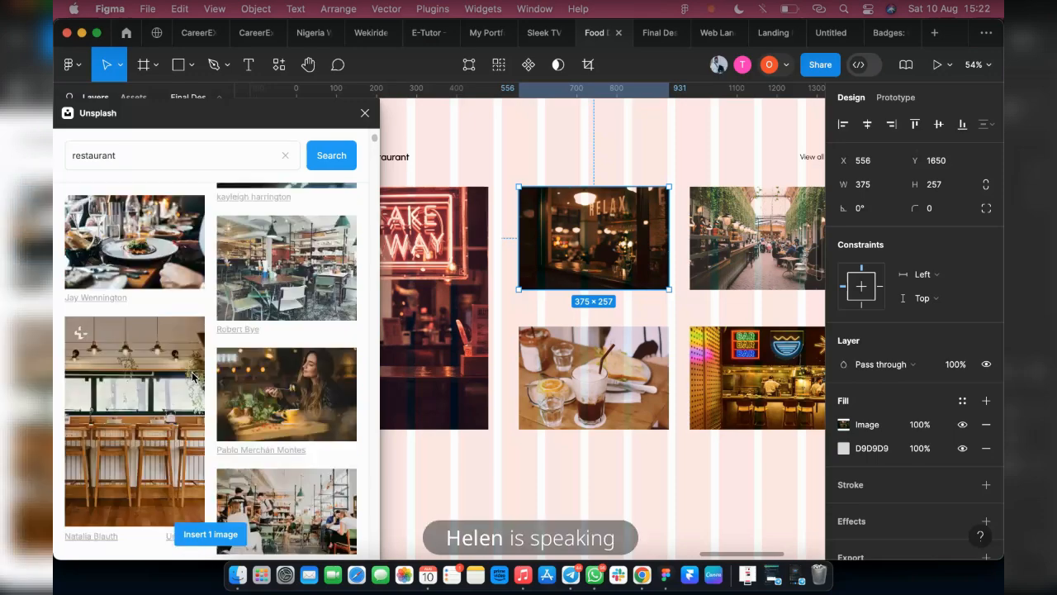
{"action": "scroll", "coordinate": [192, 376], "scroll_direction": "up", "scroll_amount": 5}
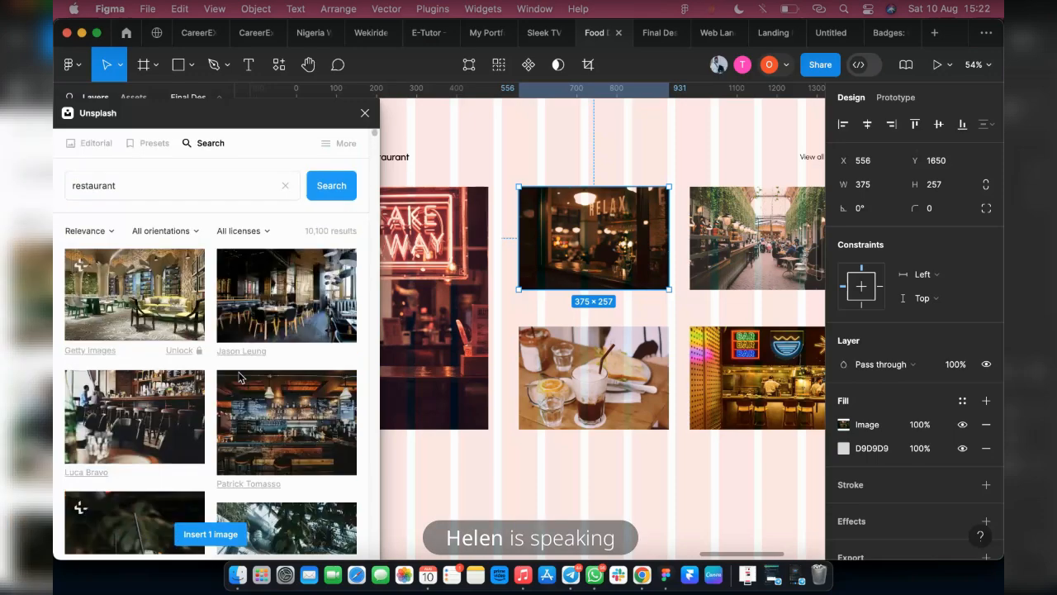
Mark the first-row Unsplash photo of the dark dining room with round tables for the selected RELAX window rectangle
{"action": "left_click", "coordinate": [283, 301]}
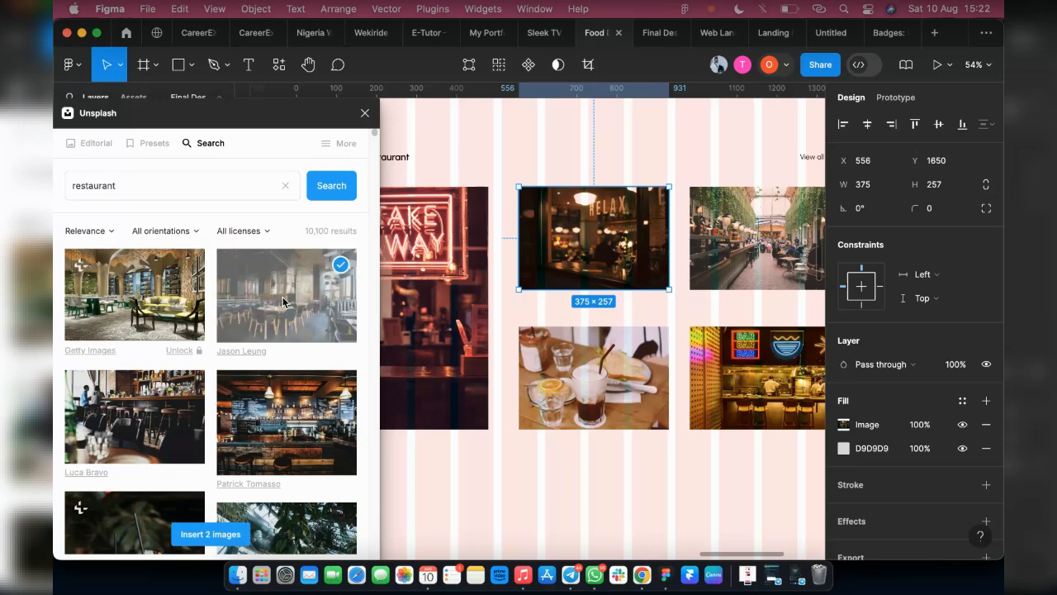
{"action": "left_click", "coordinate": [337, 266]}
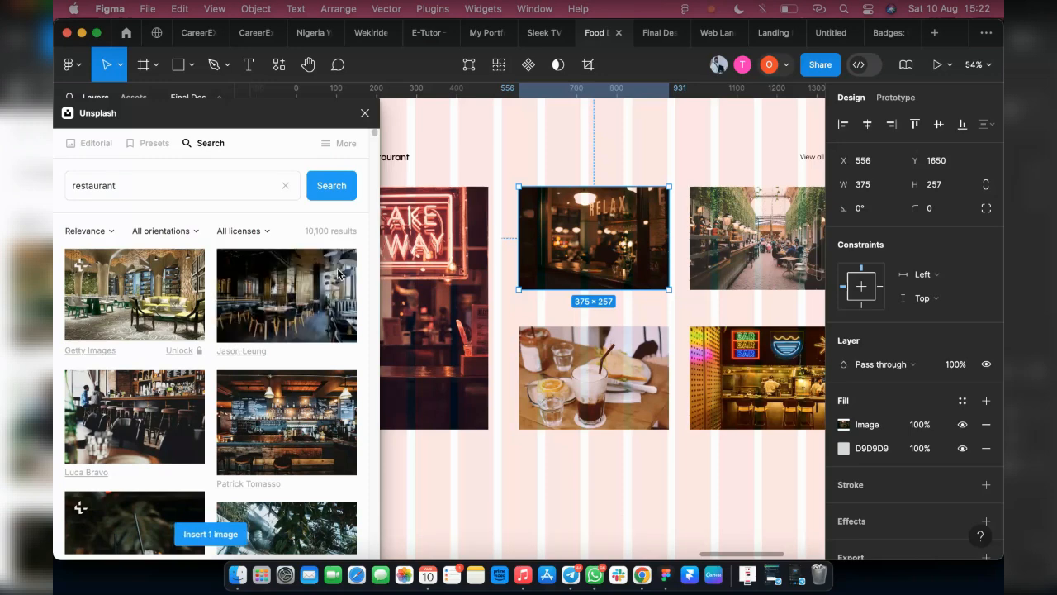
{"action": "left_click", "coordinate": [334, 330]}
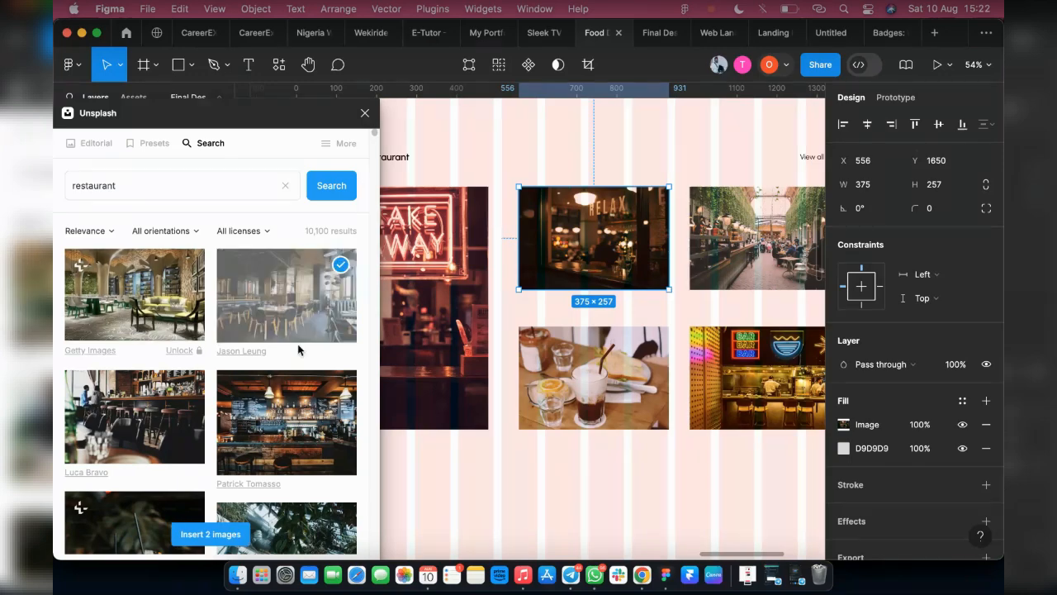
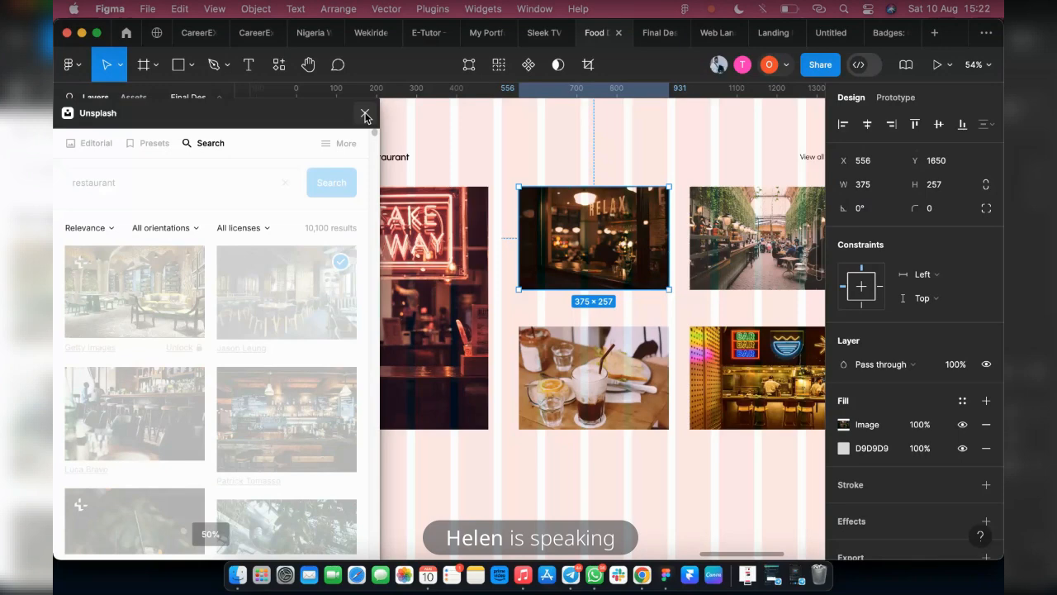
Reopen the Unsplash plugin and search it for "shop images"
{"action": "left_click", "coordinate": [365, 113]}
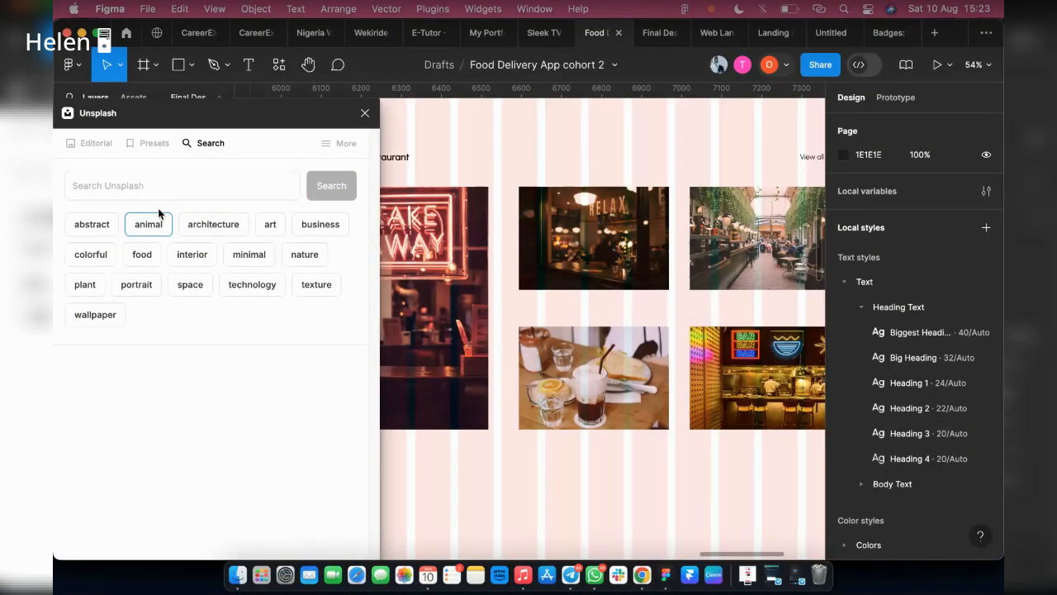
{"action": "left_click", "coordinate": [165, 180]}
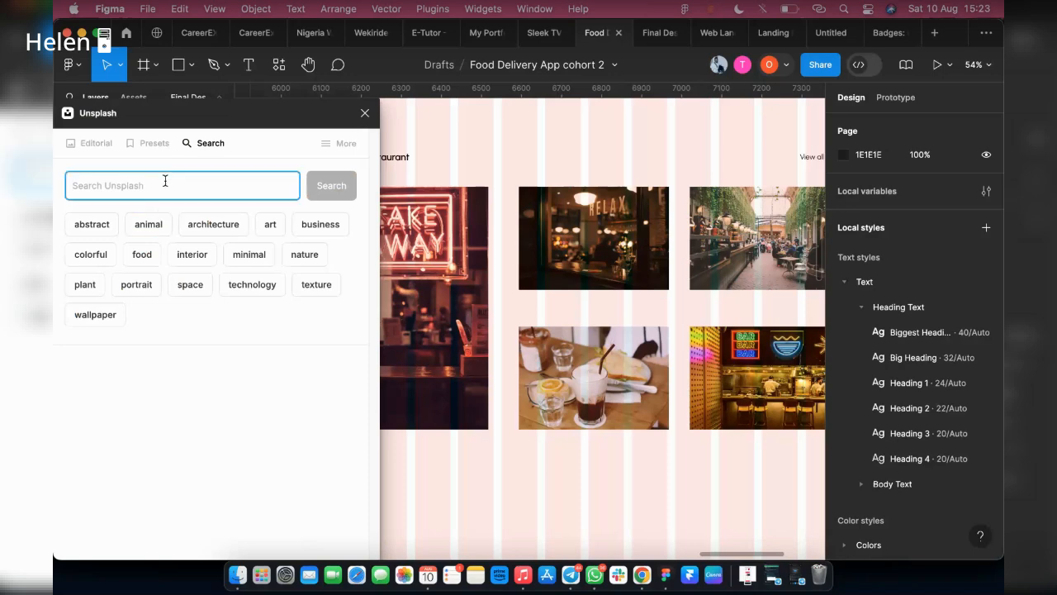
{"action": "type", "text": "re"}
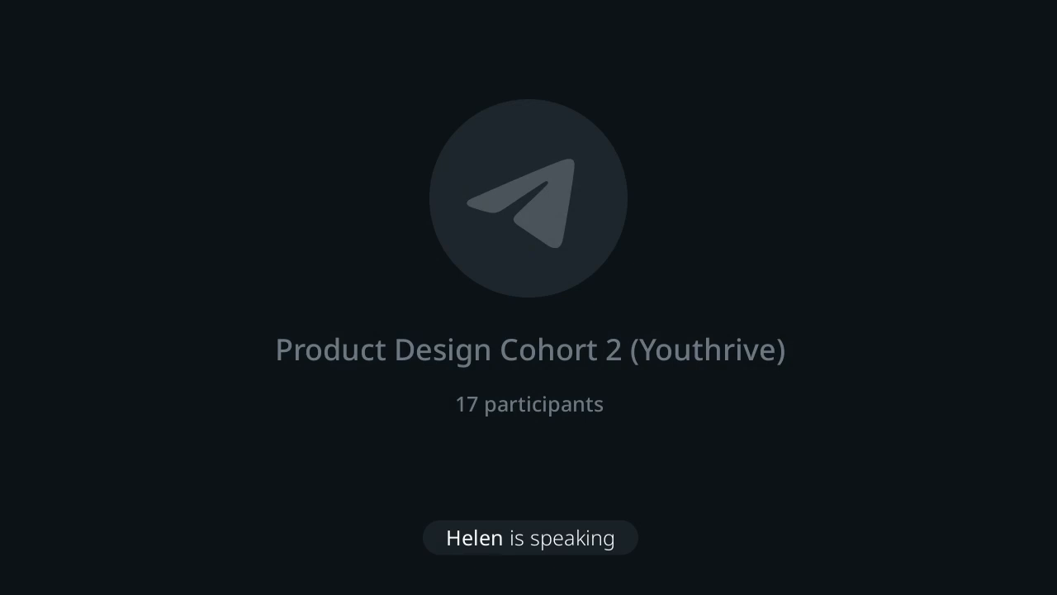
{"action": "type", "text": "stu"}
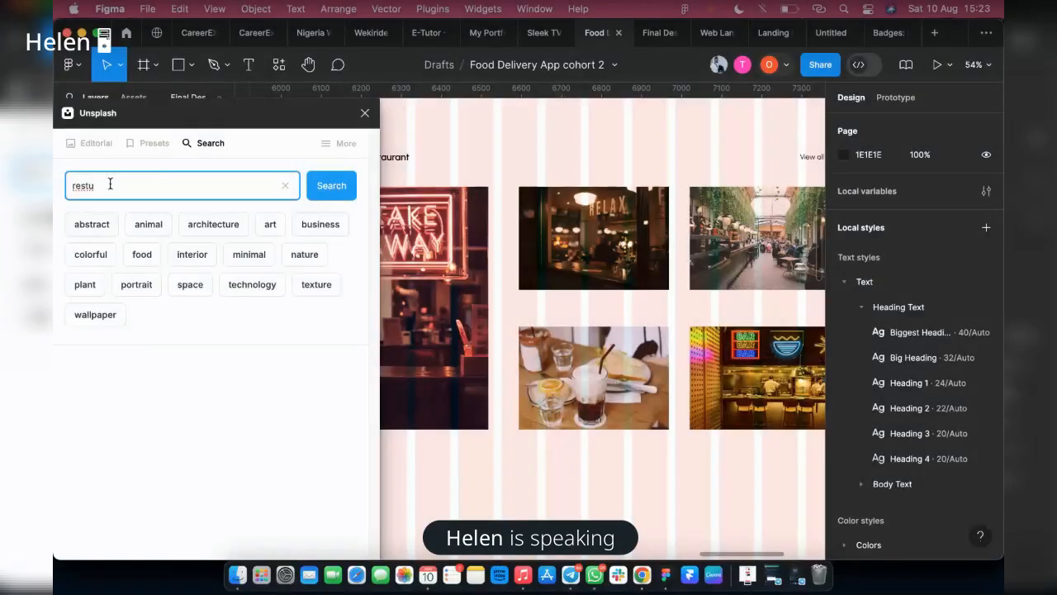
{"action": "left_click_drag", "start_coordinate": [108, 182], "coordinate": [55, 186]}
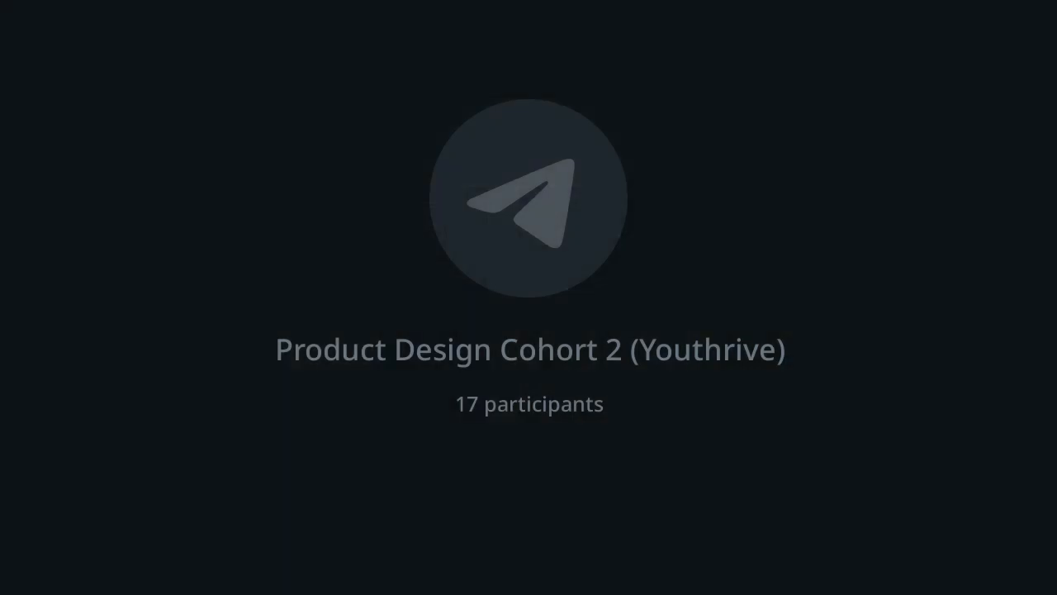
{"action": "type", "text": "shop imag"}
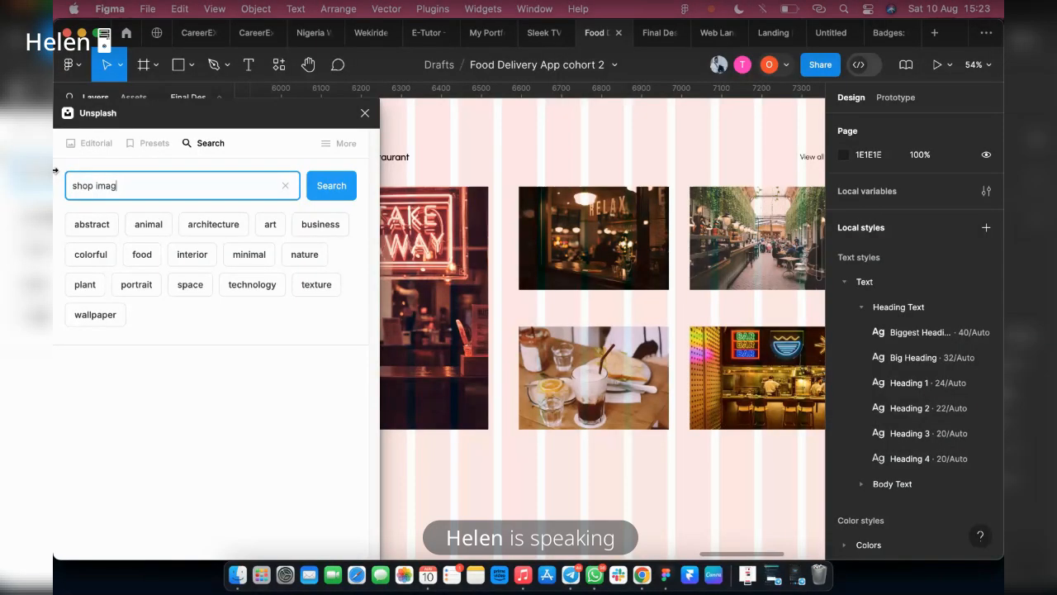
{"action": "type", "text": "es"}
{"action": "key", "text": "Return"}
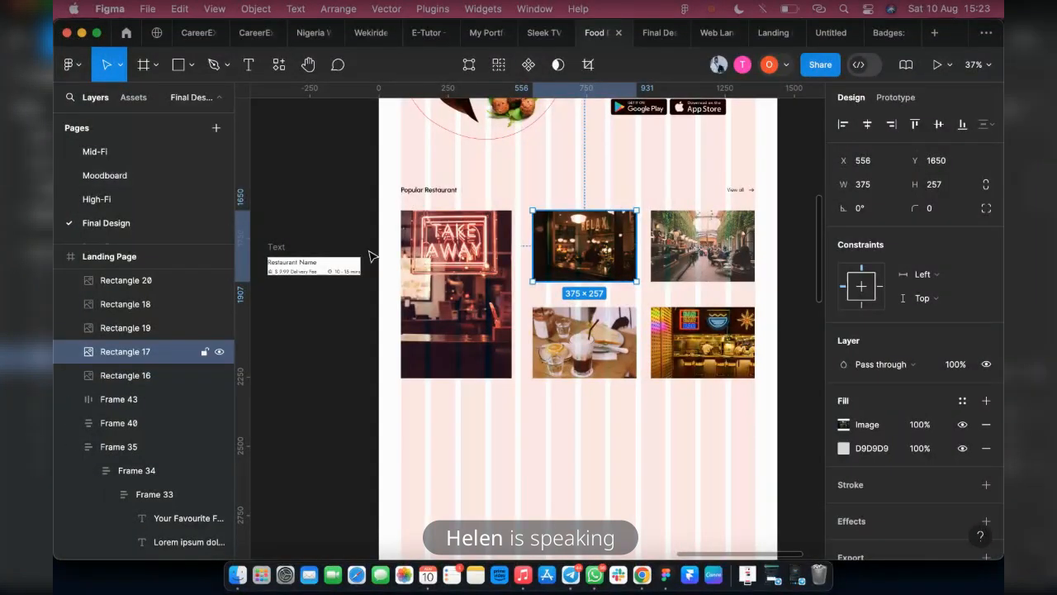
Examine the restaurant image grid in the MavyFood prototype as a reference for the landing page
{"action": "scroll", "coordinate": [652, 125], "scroll_direction": "up", "scroll_amount": 2}
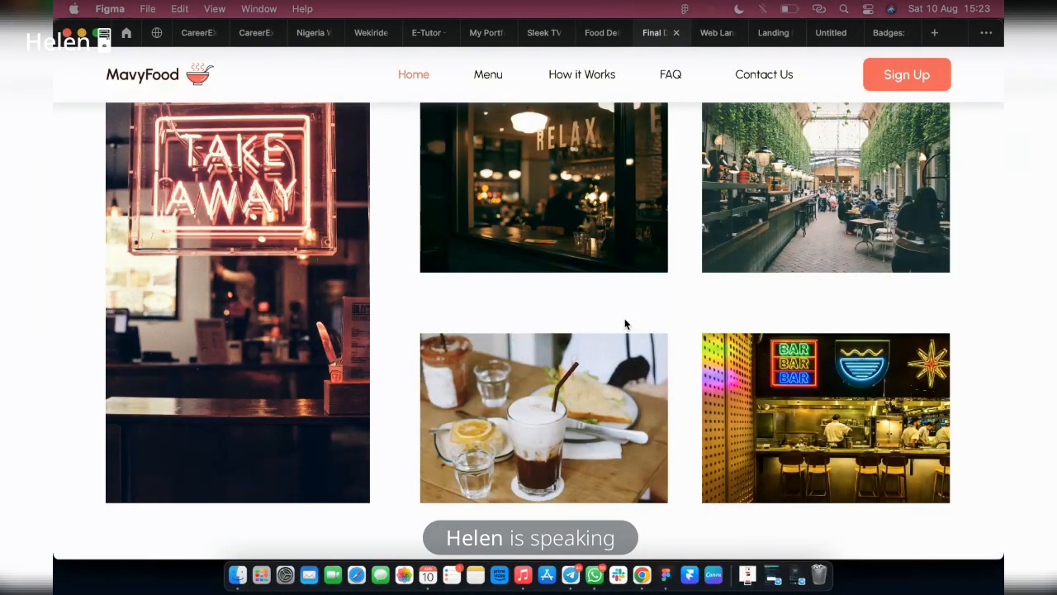
{"action": "scroll", "coordinate": [624, 319], "scroll_direction": "up", "scroll_amount": 1}
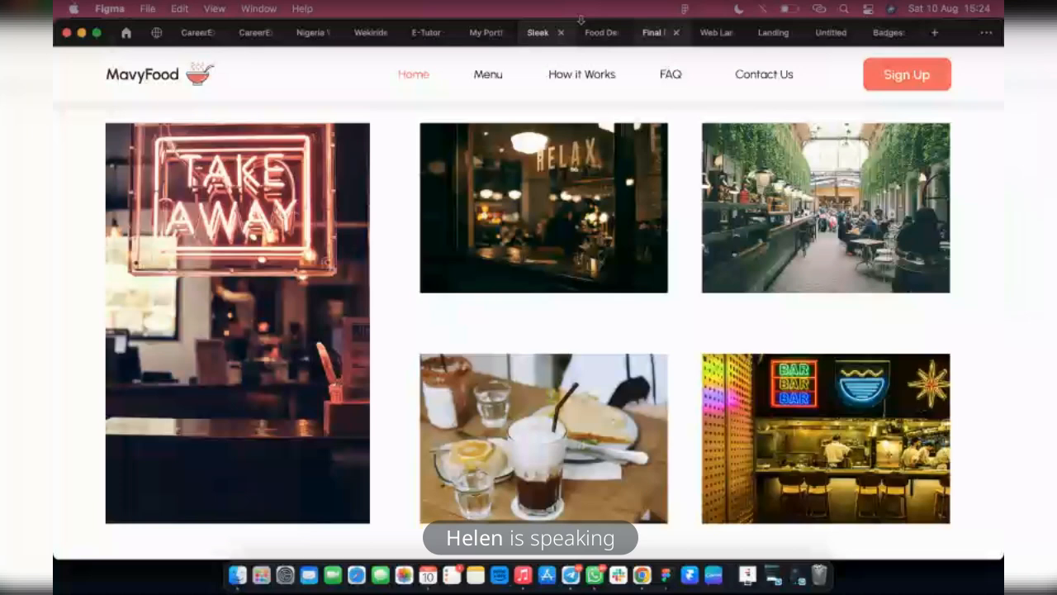
Return to the Food Delivery design file and remove the D9D9D9 fill from the plant-lined restaurant image, Rectangle 18
{"action": "left_click", "coordinate": [599, 32]}
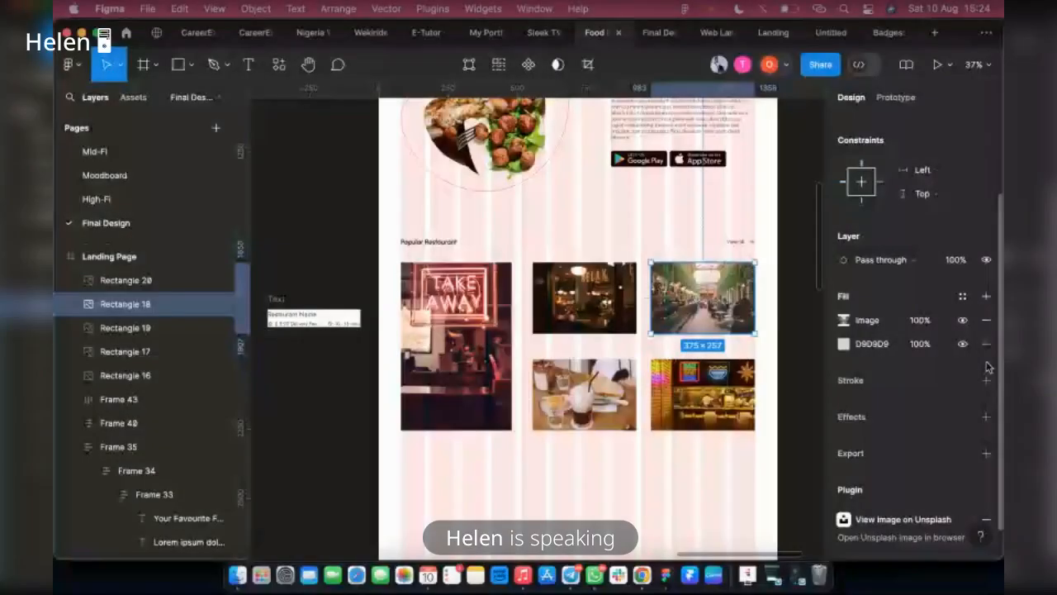
{"action": "left_click", "coordinate": [986, 343]}
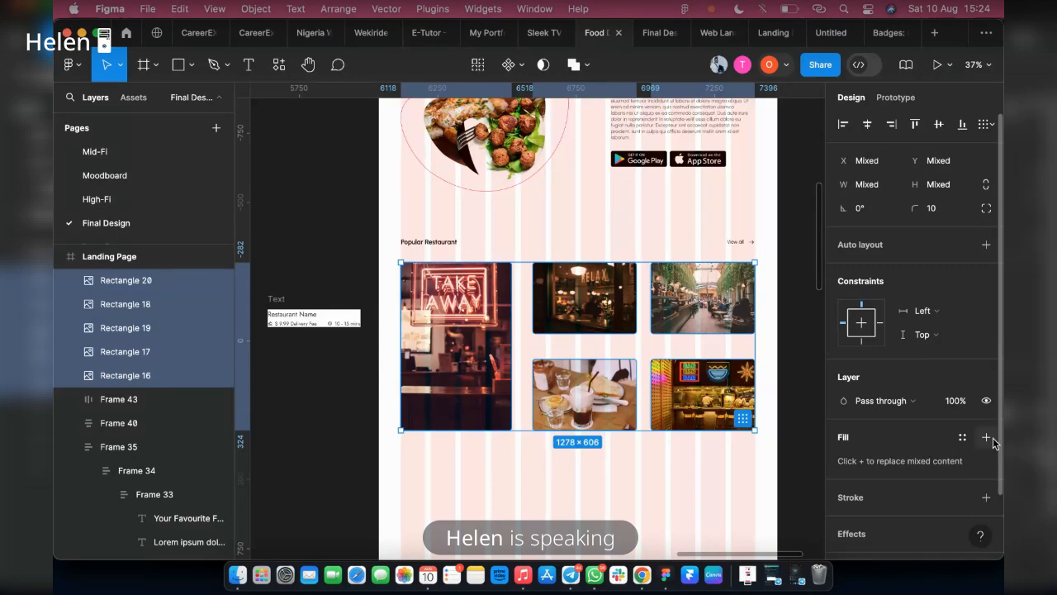
{"action": "left_click", "coordinate": [991, 438]}
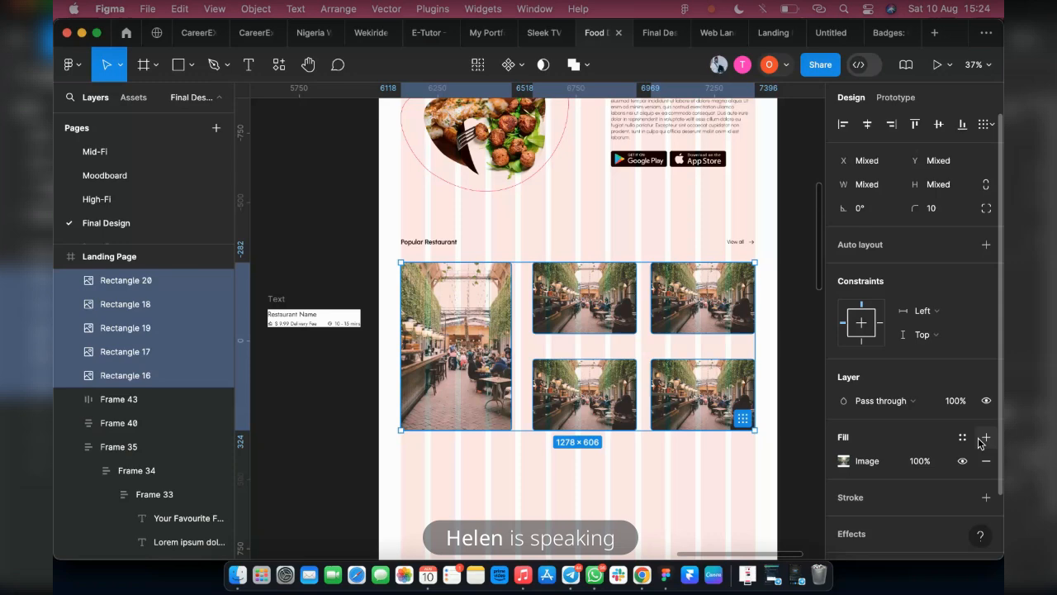
{"action": "key", "text": "super+z"}
{"action": "left_click", "coordinate": [446, 464]}
Add a 000000 fill at 20% opacity over each restaurant image individually, starting with the Take Away image
{"action": "left_click", "coordinate": [456, 380]}
{"action": "left_click", "coordinate": [985, 401]}
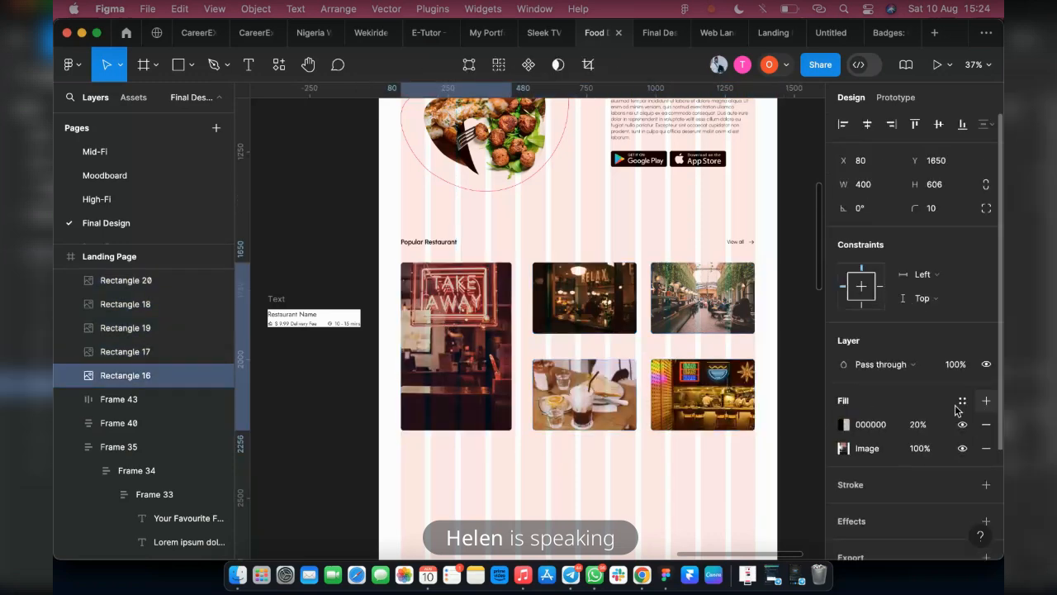
{"action": "left_click", "coordinate": [595, 302]}
{"action": "left_click", "coordinate": [990, 402]}
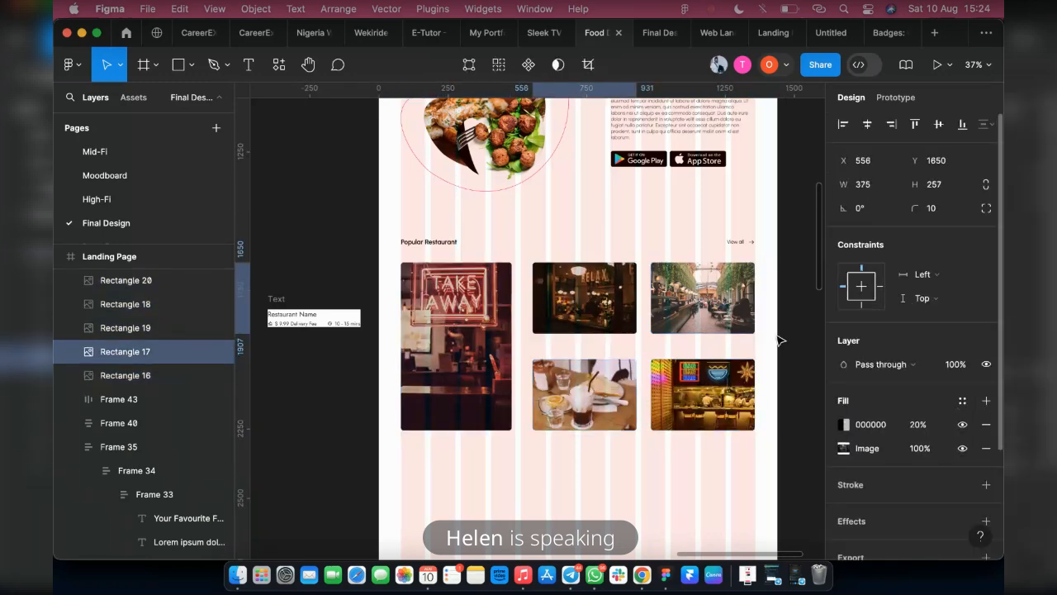
{"action": "left_click", "coordinate": [703, 325]}
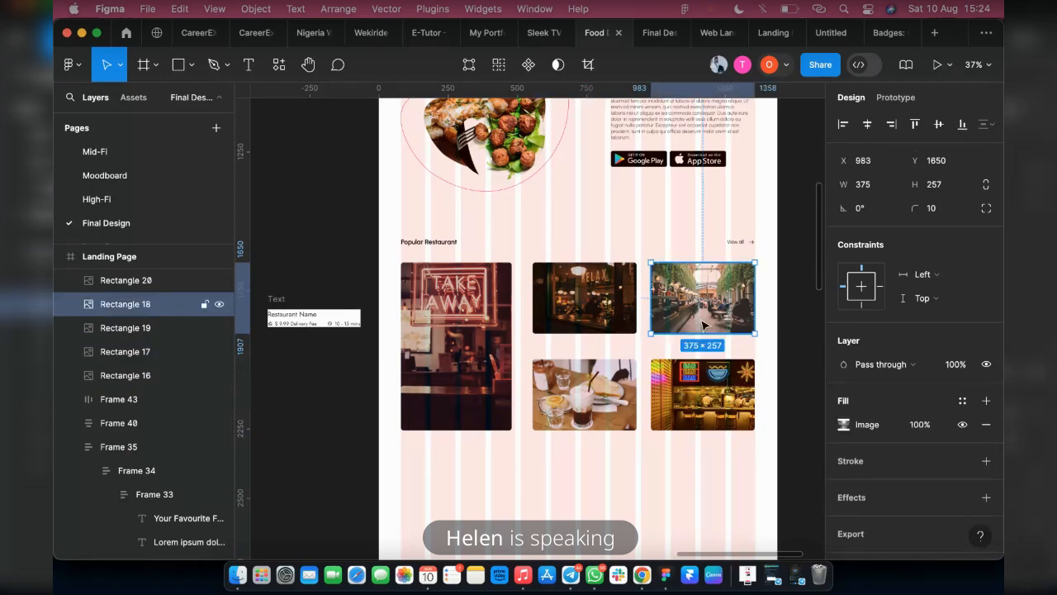
{"action": "left_click", "coordinate": [702, 388]}
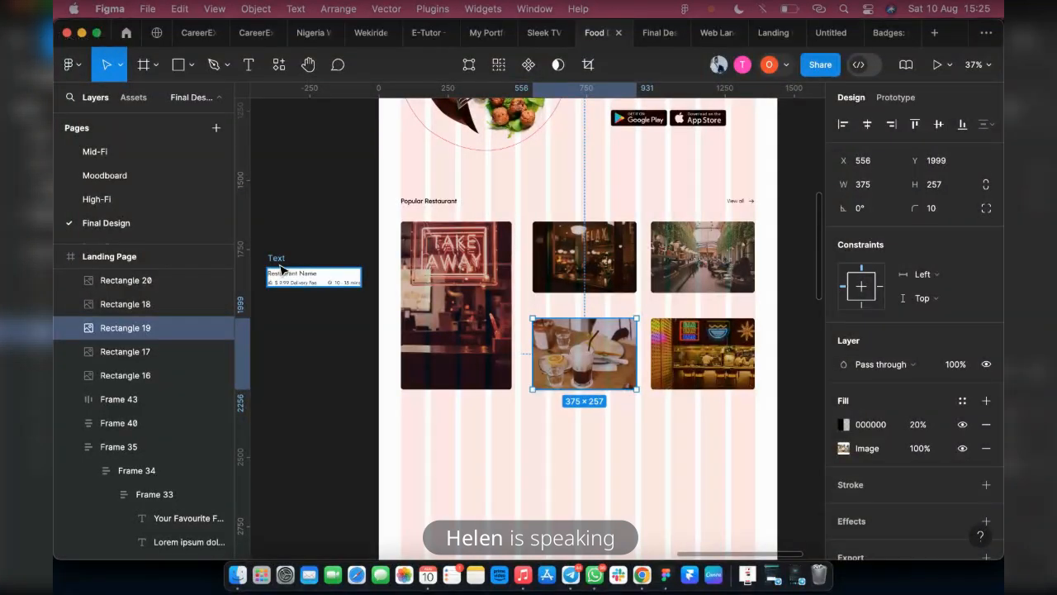
Place a copy of the Popular Restaurant heading just below the Take Away image, at about X 74, Y 2287
{"action": "left_click", "coordinate": [281, 269]}
{"action": "scroll", "coordinate": [279, 281], "scroll_direction": "up", "scroll_amount": 2}
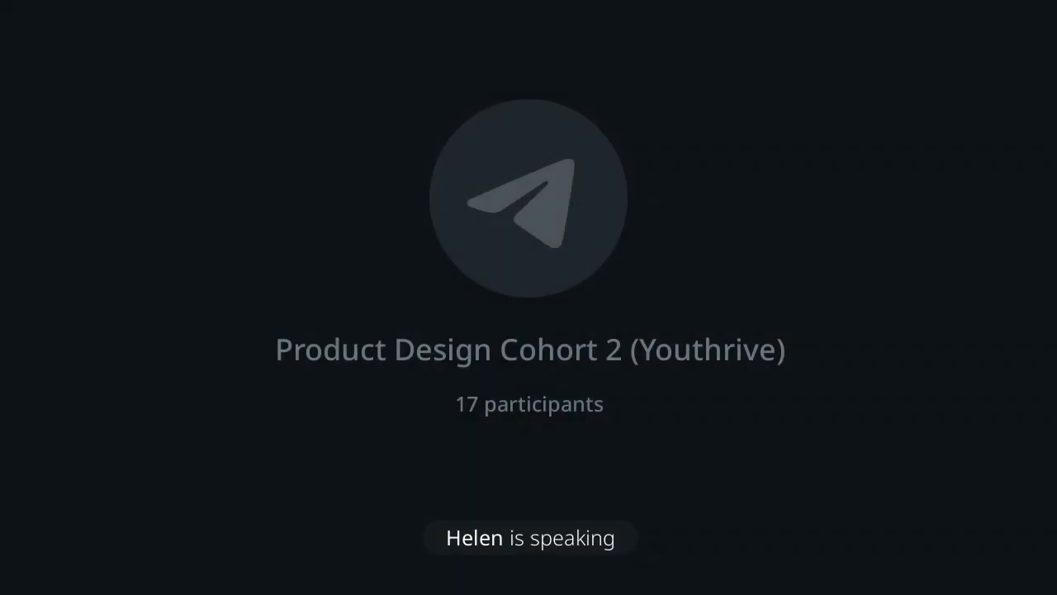
{"action": "left_click", "coordinate": [491, 180]}
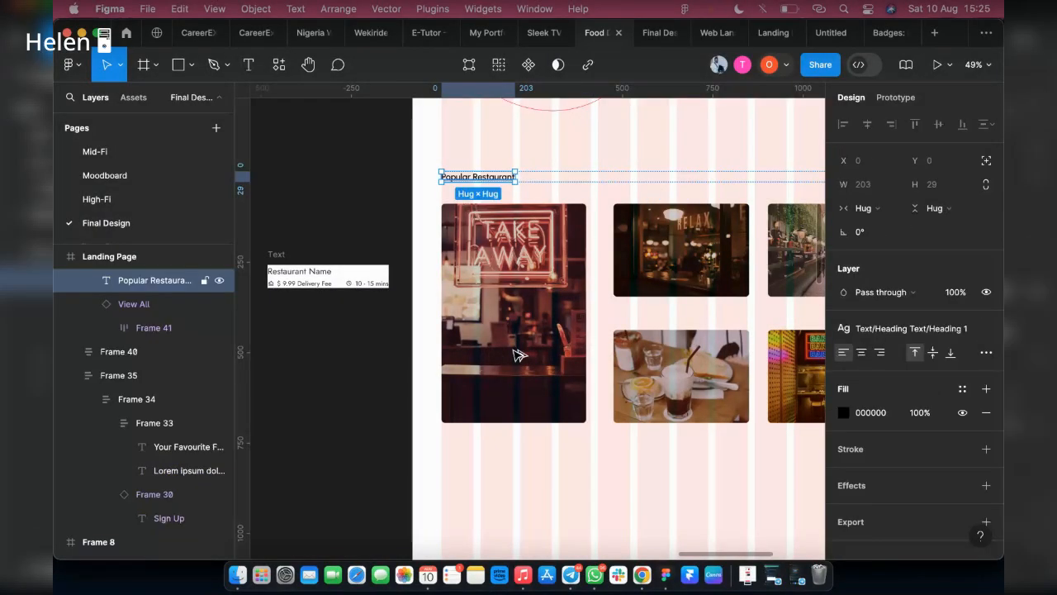
{"action": "left_click_drag", "start_coordinate": [514, 350], "coordinate": [435, 437]}
{"action": "scroll", "coordinate": [446, 436], "scroll_direction": "up", "scroll_amount": 1}
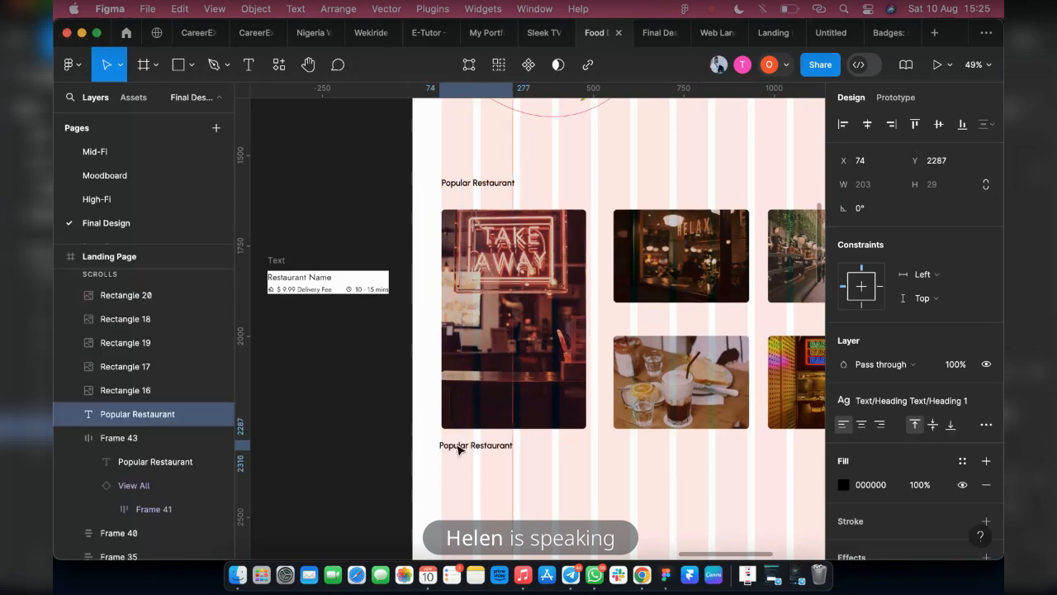
Apply the Heading 3 text style to the copied heading and shift it horizontally to X 97
{"action": "left_click", "coordinate": [904, 400]}
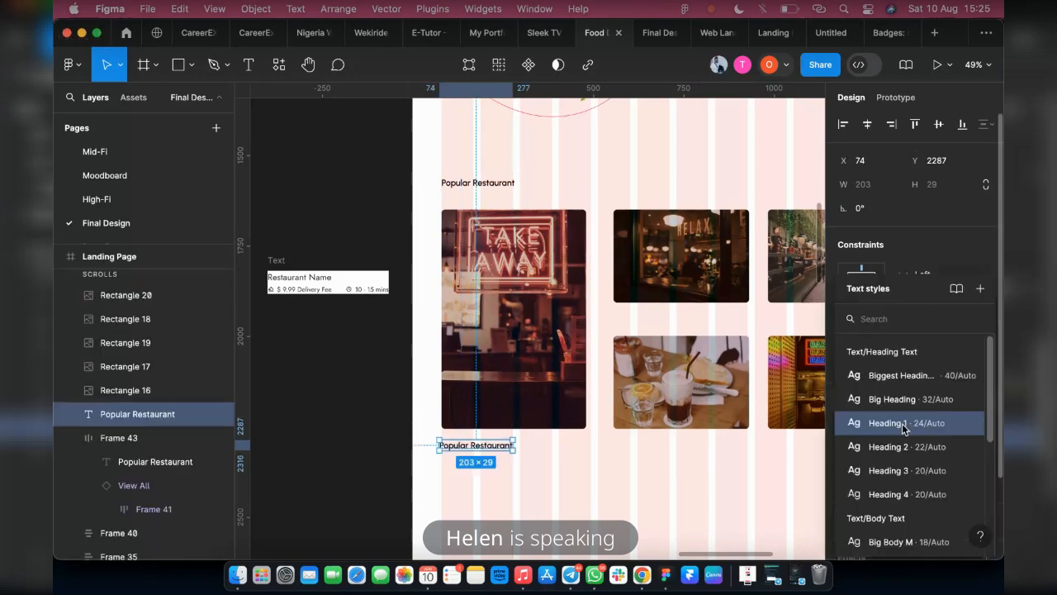
{"action": "left_click", "coordinate": [885, 469]}
{"action": "scroll", "coordinate": [371, 473], "scroll_direction": "up", "scroll_amount": 2}
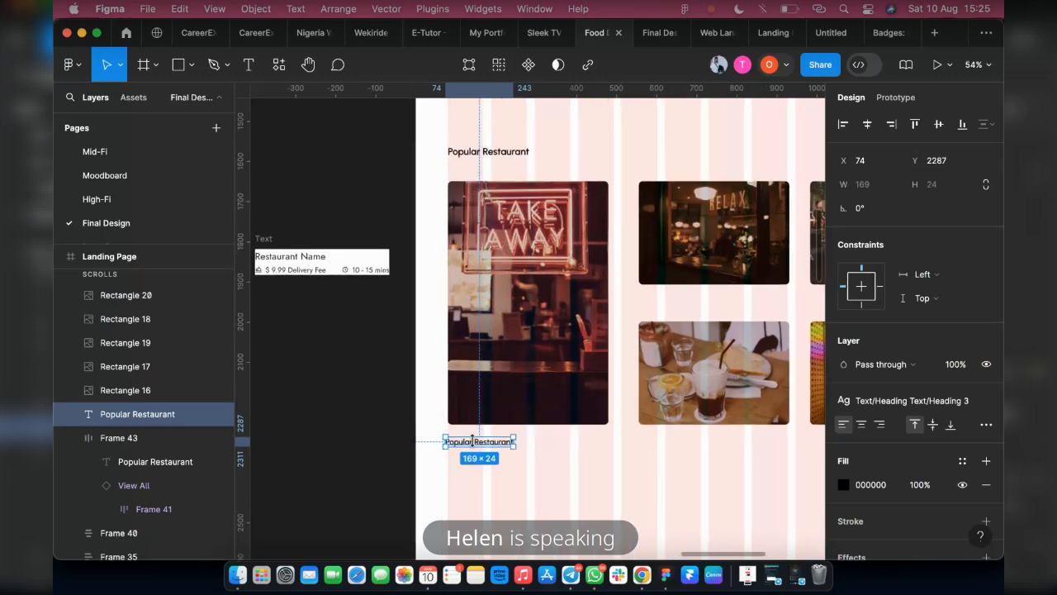
{"action": "left_click_drag", "start_coordinate": [483, 446], "coordinate": [493, 445]}
Change the copied heading's text to "Take Away Fast Food" and duplicate it just below, at about X 144, Y 2324
{"action": "double_click", "coordinate": [482, 440]}
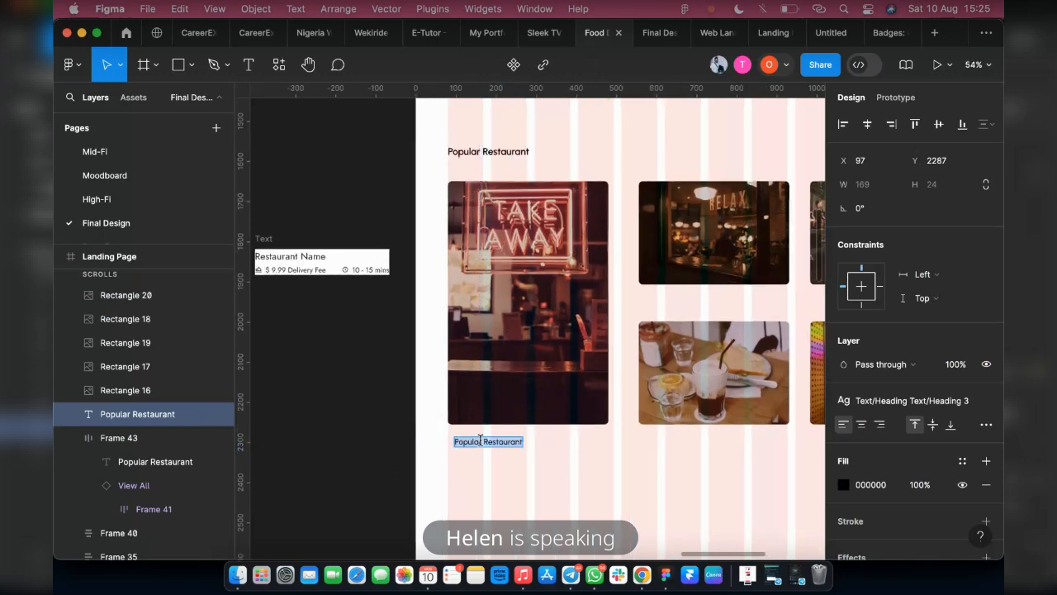
{"action": "type", "text": "Ta"}
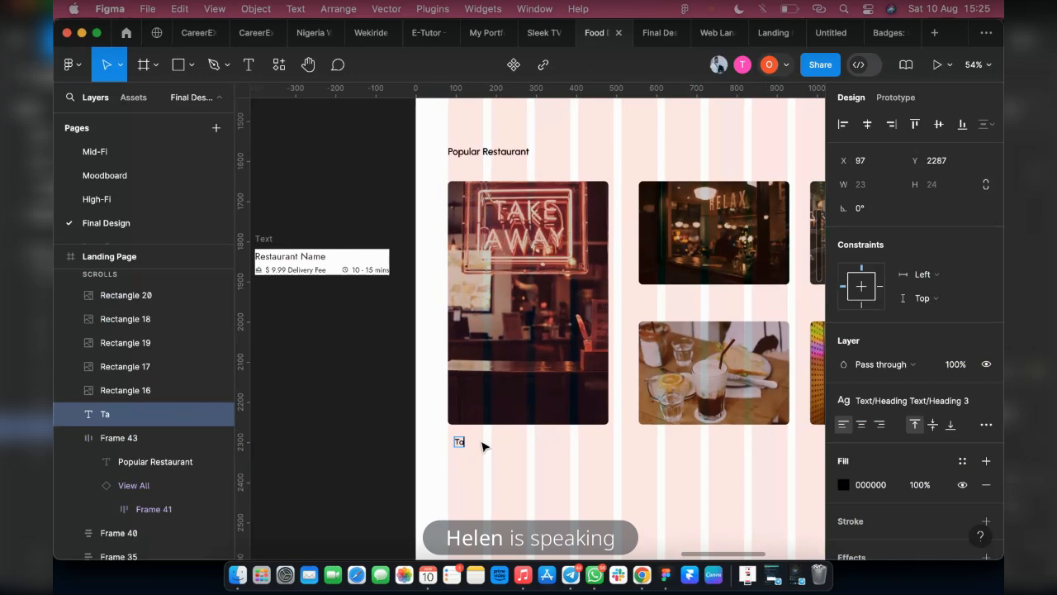
{"action": "type", "text": "ke Away"}
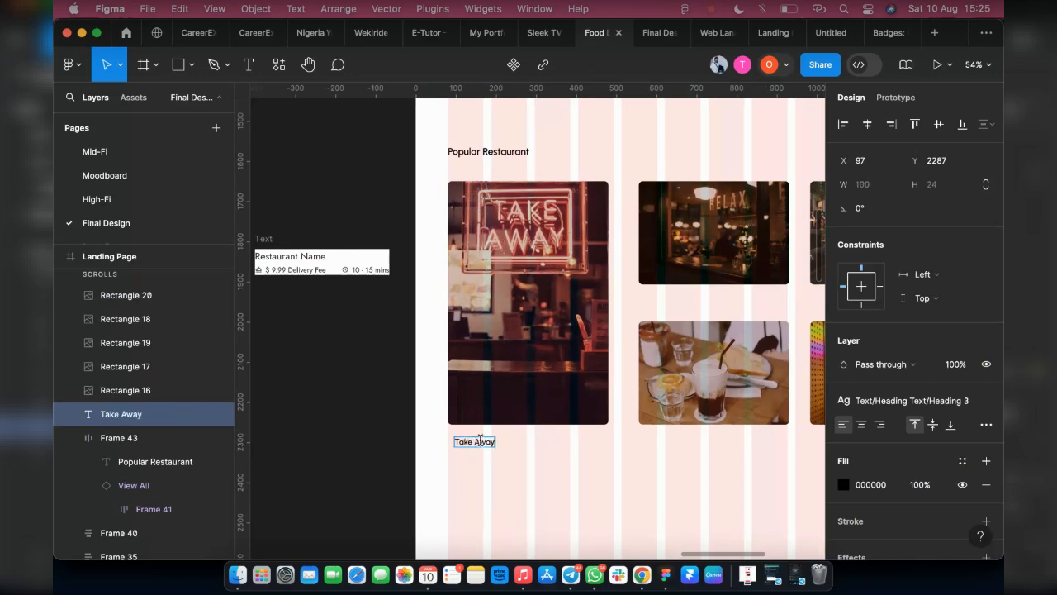
{"action": "type", "text": " F"}
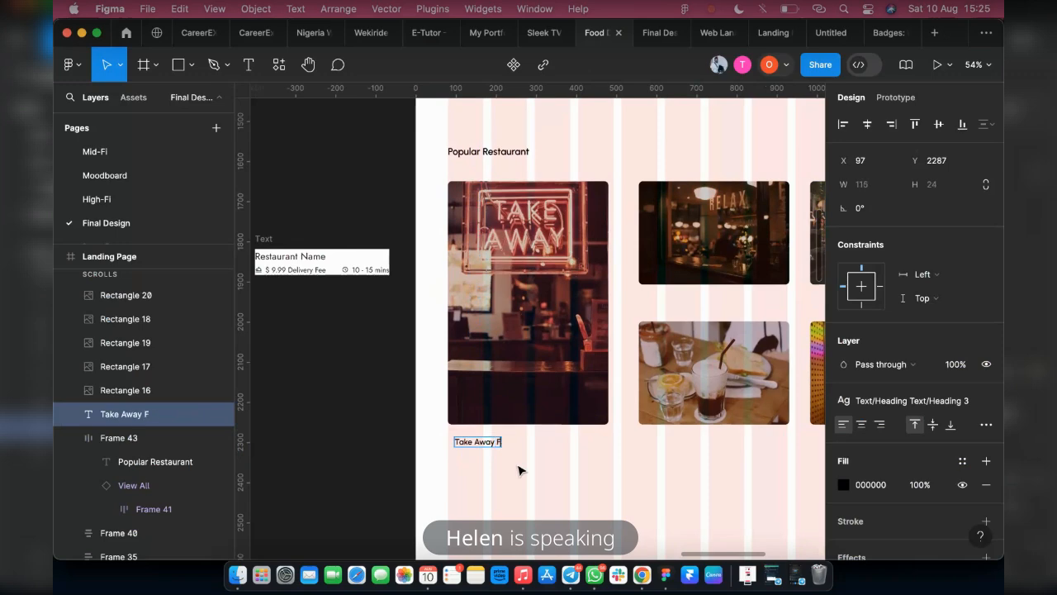
{"action": "type", "text": "ast Food"}
{"action": "key", "text": "Escape"}
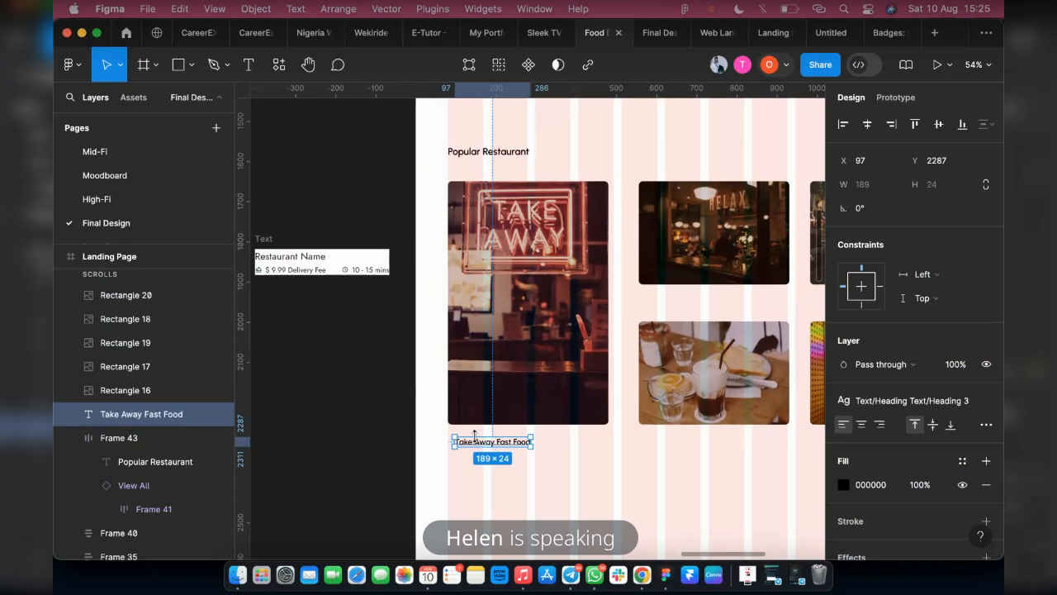
{"action": "left_click_drag", "start_coordinate": [478, 442], "coordinate": [498, 458]}
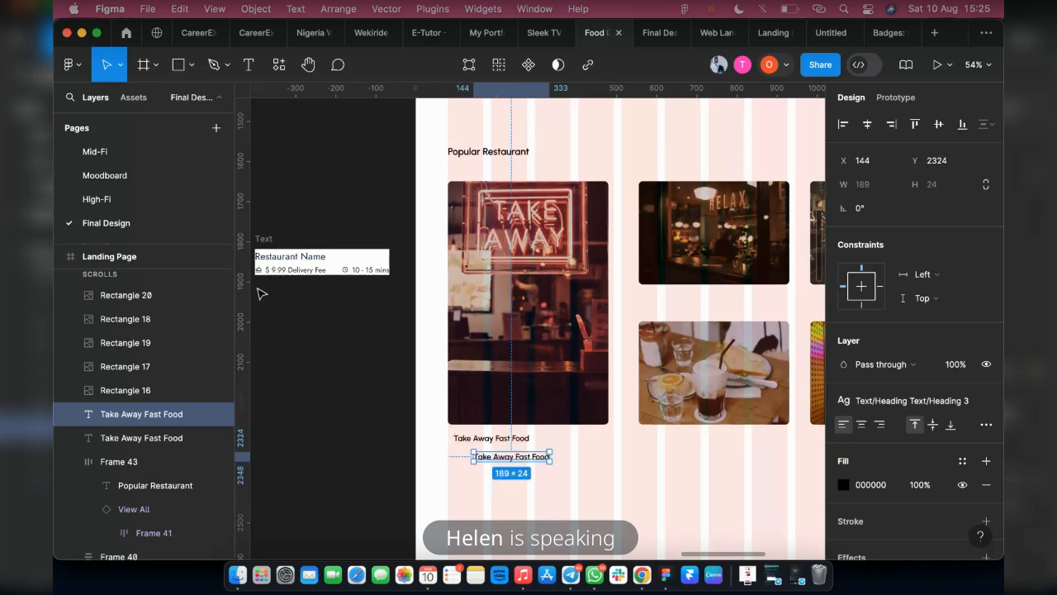
Open the Iconify plugin, search for "food" icons and load more results
{"action": "scroll", "coordinate": [356, 289], "scroll_direction": "left", "scroll_amount": 3}
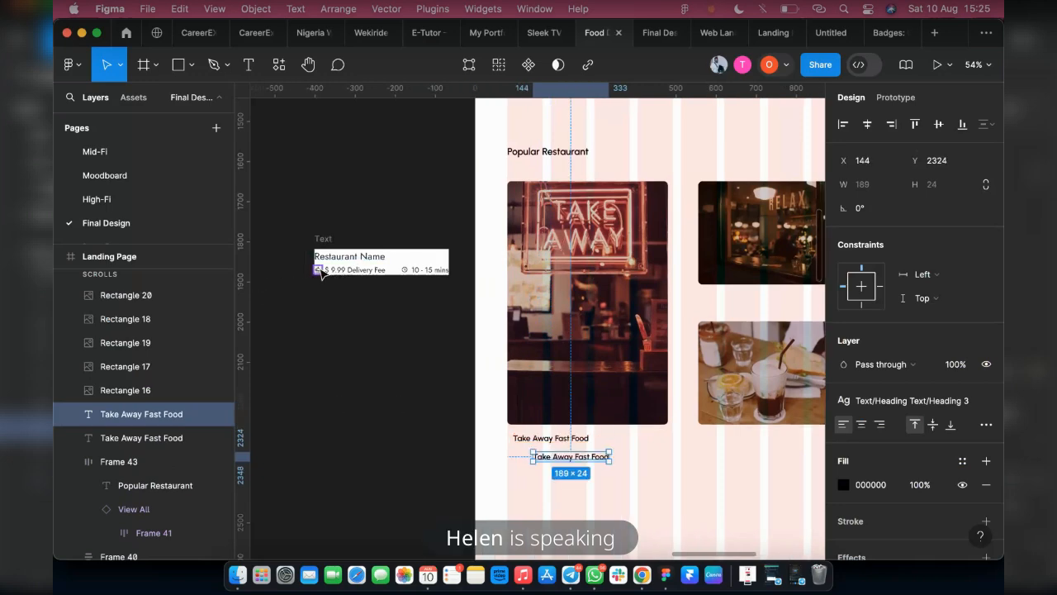
{"action": "right_click", "coordinate": [418, 331]}
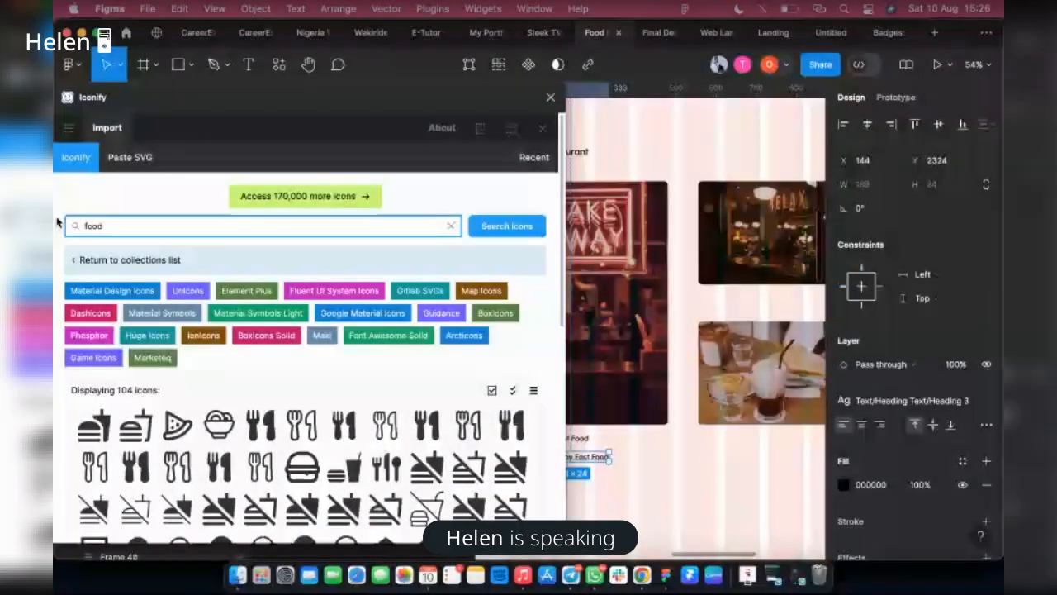
{"action": "scroll", "coordinate": [283, 515], "scroll_direction": "down", "scroll_amount": 1}
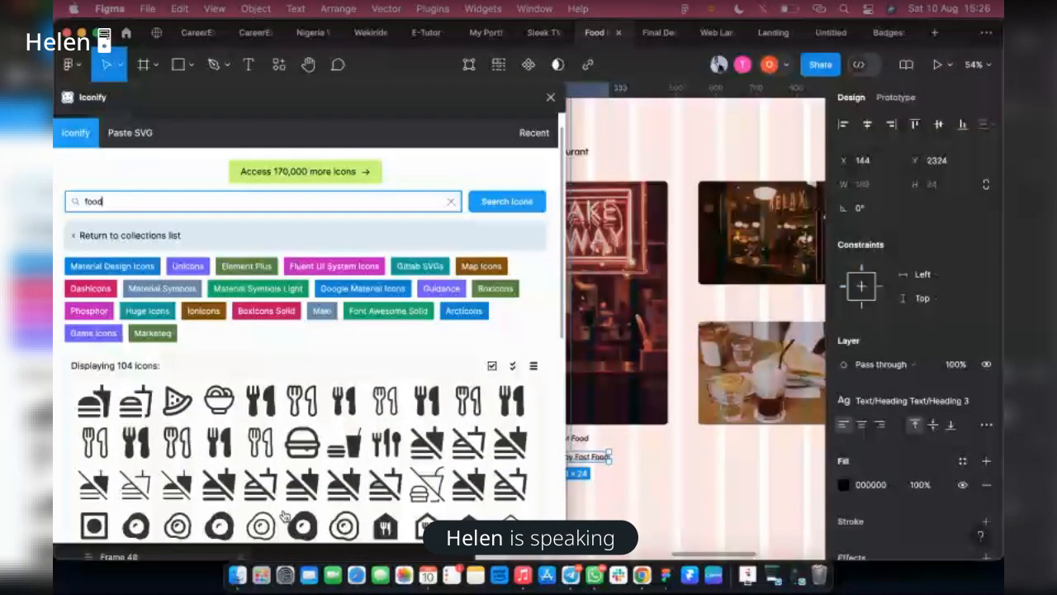
{"action": "scroll", "coordinate": [283, 515], "scroll_direction": "down", "scroll_amount": 3}
{"action": "left_click", "coordinate": [330, 517]}
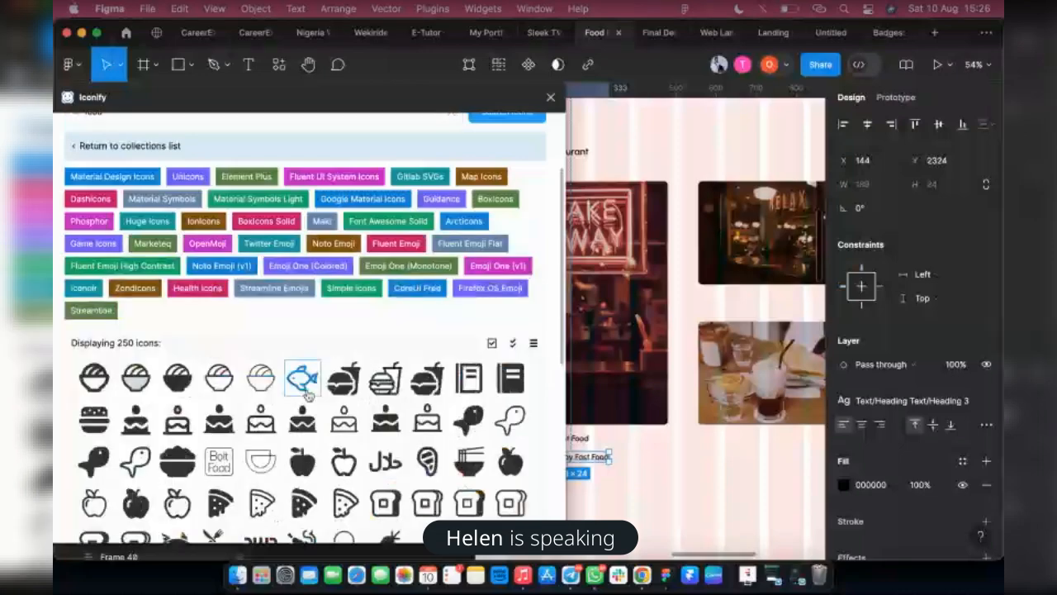
Browse the pages of food icons and import the ep:food bowl icon from page 1 onto the landing page
{"action": "scroll", "coordinate": [307, 395], "scroll_direction": "down", "scroll_amount": 1}
{"action": "scroll", "coordinate": [359, 402], "scroll_direction": "down", "scroll_amount": 2}
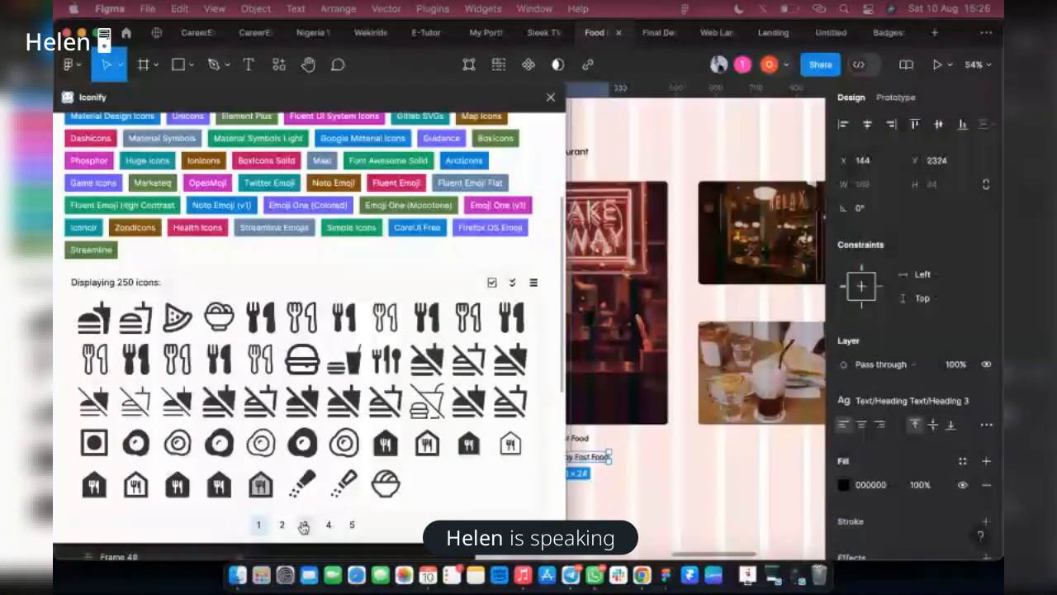
{"action": "left_click", "coordinate": [304, 526]}
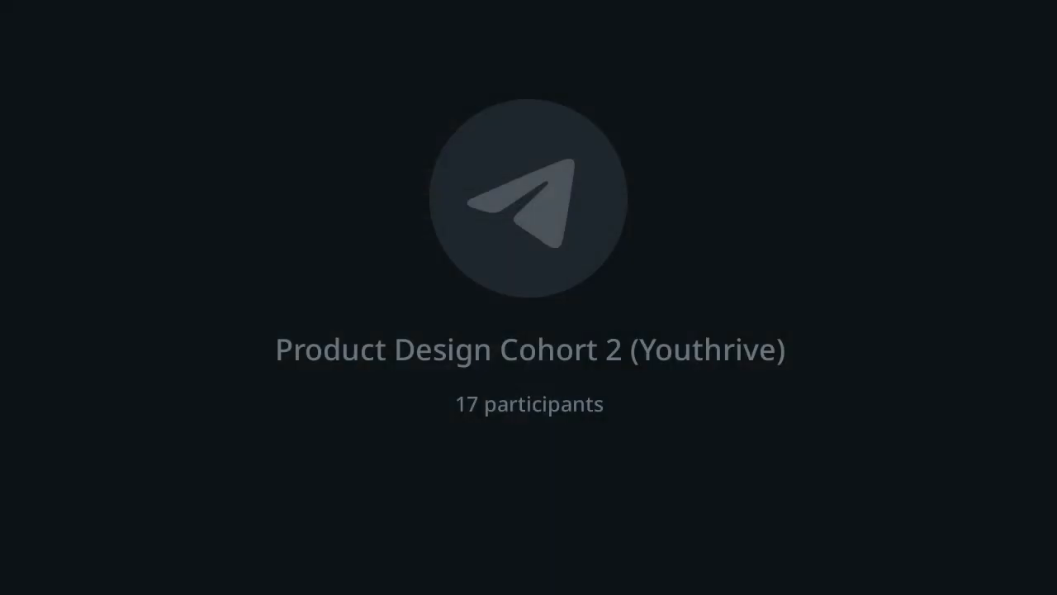
{"action": "left_click", "coordinate": [327, 525]}
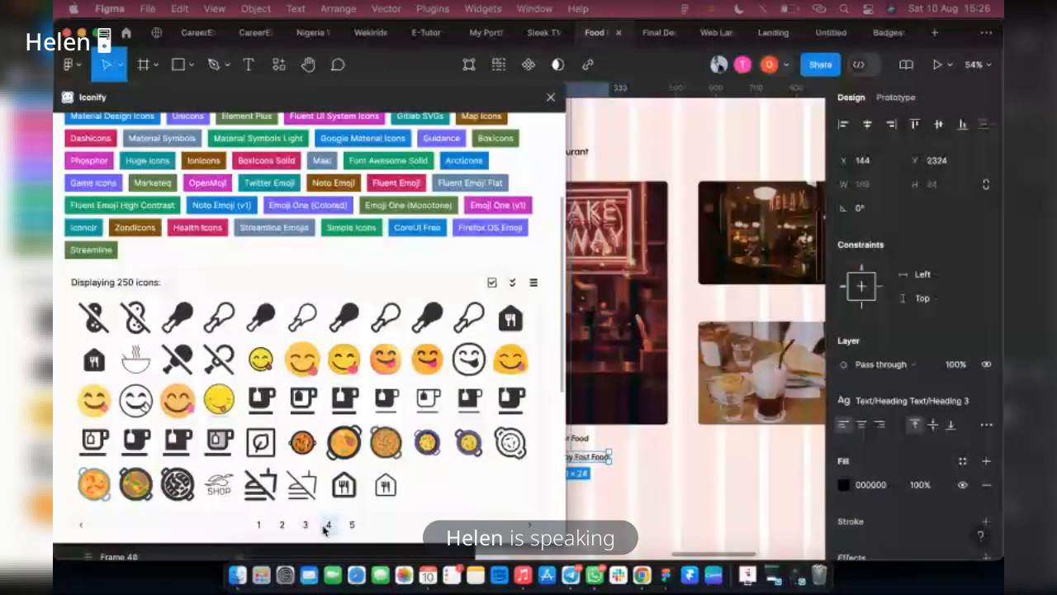
{"action": "left_click", "coordinate": [258, 523]}
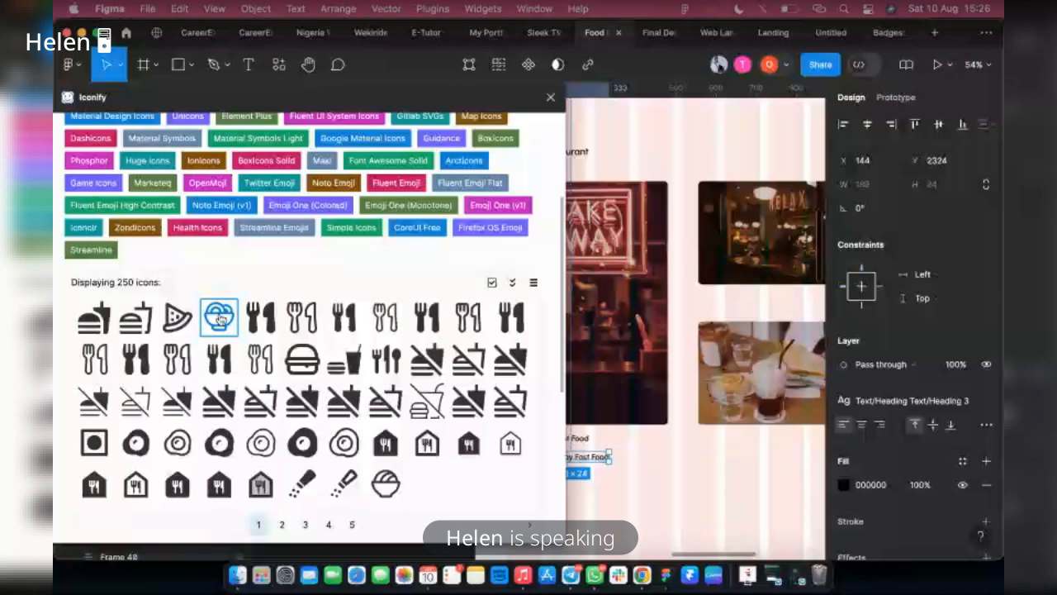
{"action": "left_click_drag", "start_coordinate": [219, 318], "coordinate": [659, 507]}
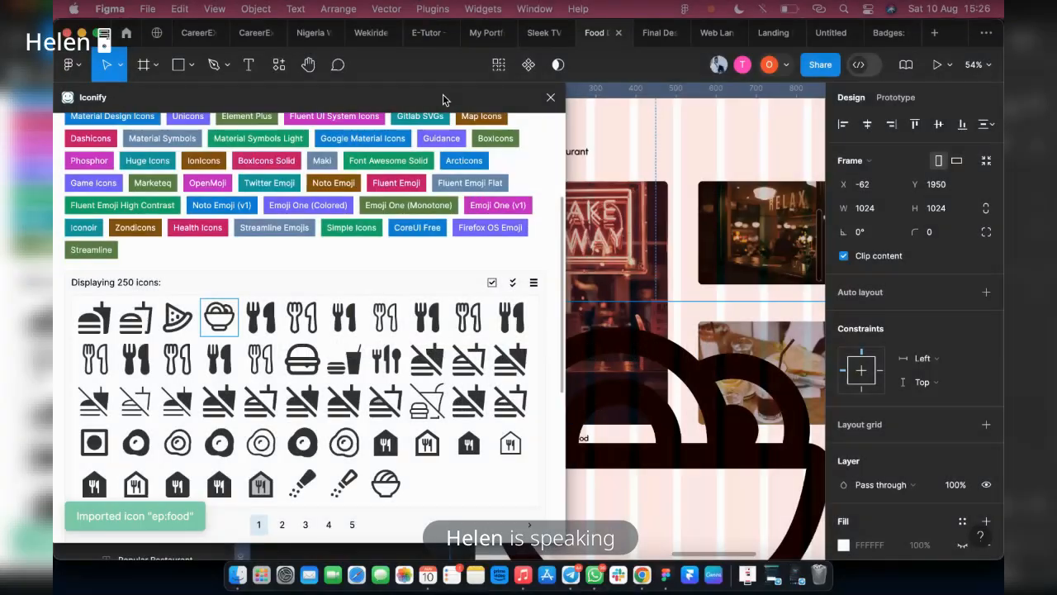
Resize the imported ep:food icon to 24 × 24, close the plugin and place the icon before the lower caption, at about X 94, Y 2324
{"action": "left_click_drag", "start_coordinate": [442, 95], "coordinate": [781, 82]}
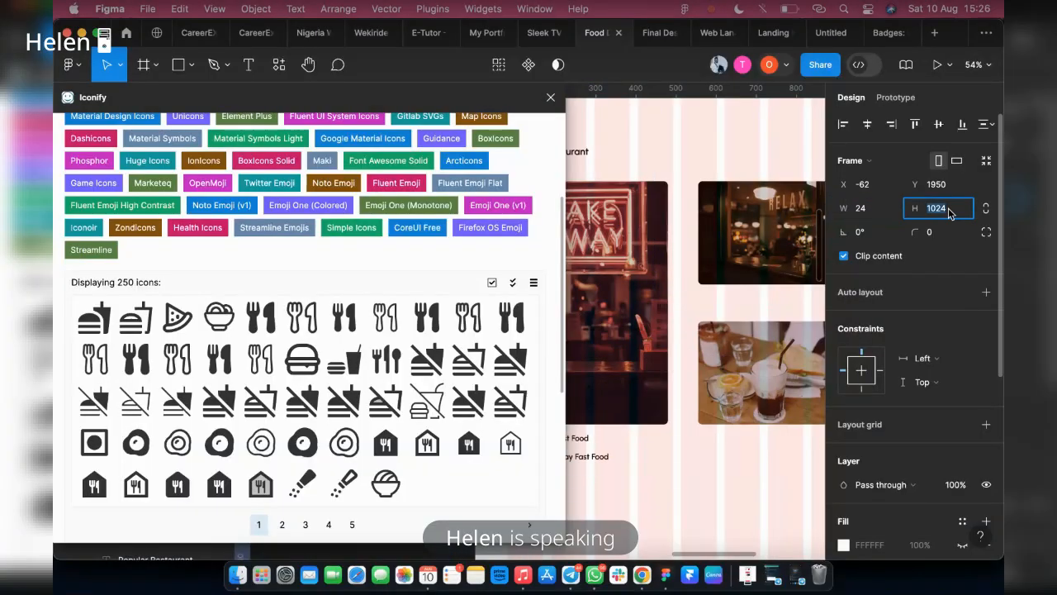
{"action": "type", "text": "24"}
{"action": "key", "text": "Return"}
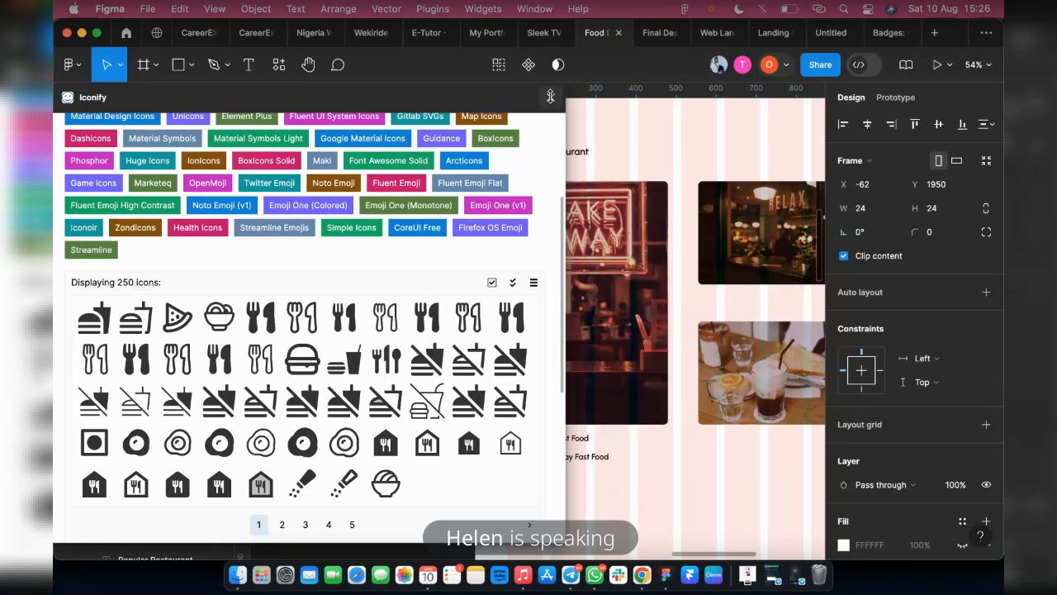
{"action": "left_click", "coordinate": [550, 97]}
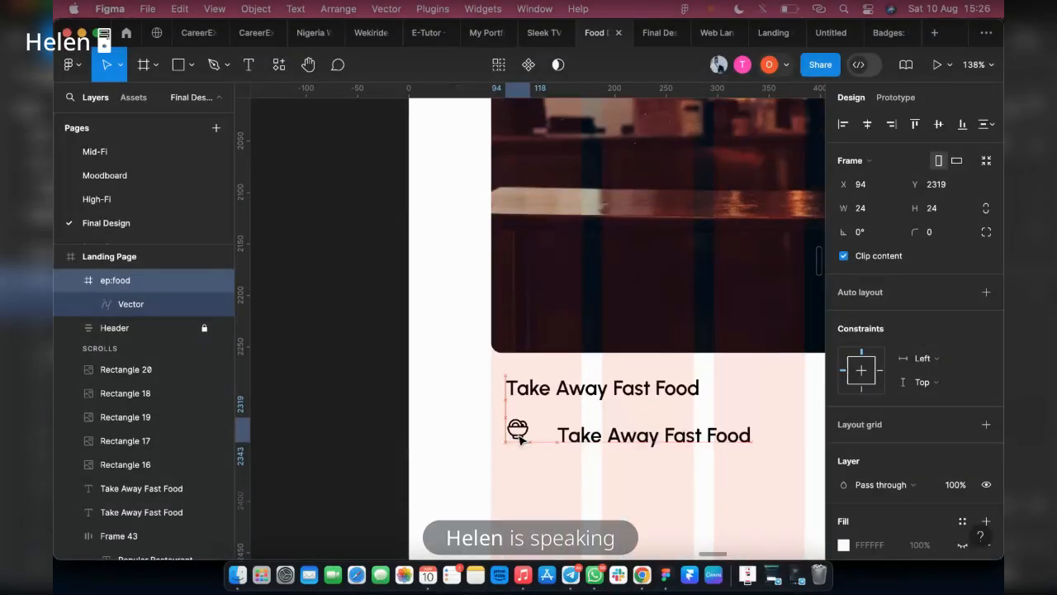
{"action": "left_click_drag", "start_coordinate": [519, 437], "coordinate": [519, 442]}
Reopen the Iconify plugin on the landing page and search for "clock" icons
{"action": "right_click", "coordinate": [566, 494]}
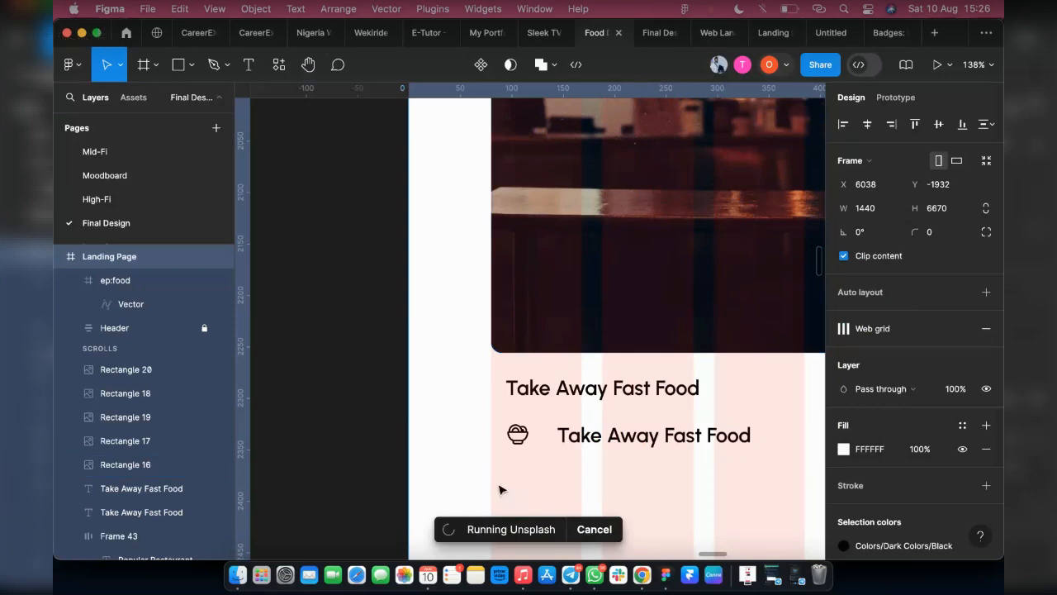
{"action": "right_click", "coordinate": [459, 435]}
{"action": "mouse_move", "coordinate": [516, 440]}
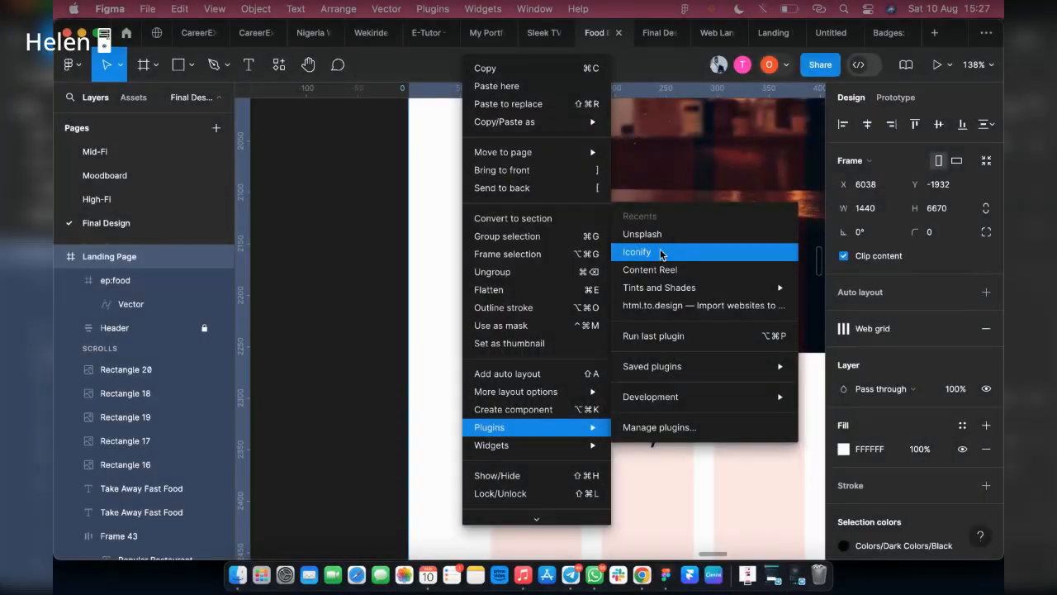
{"action": "left_click", "coordinate": [666, 253]}
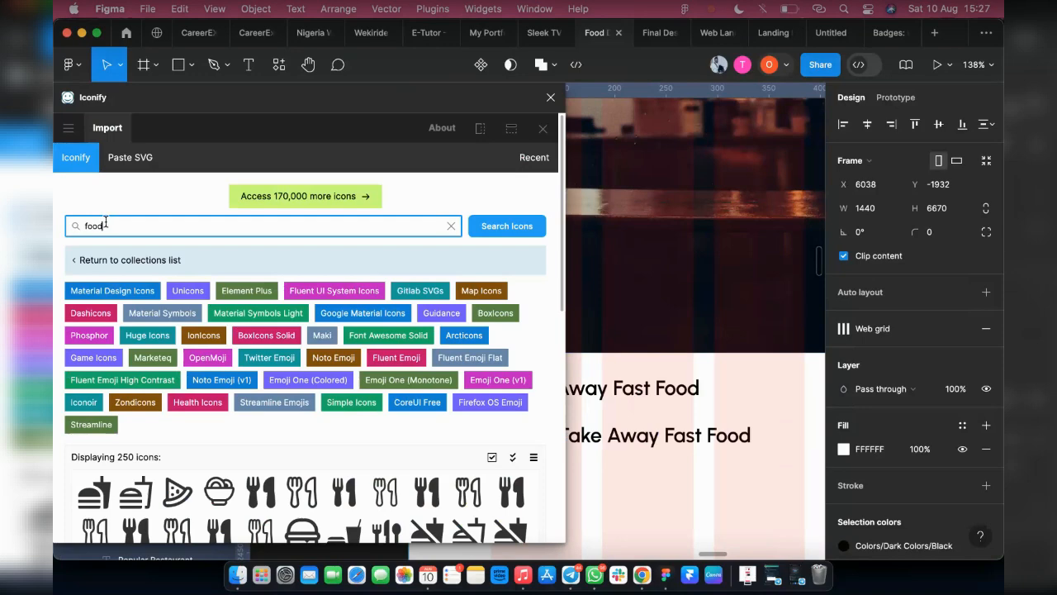
{"action": "type", "text": "clock"}
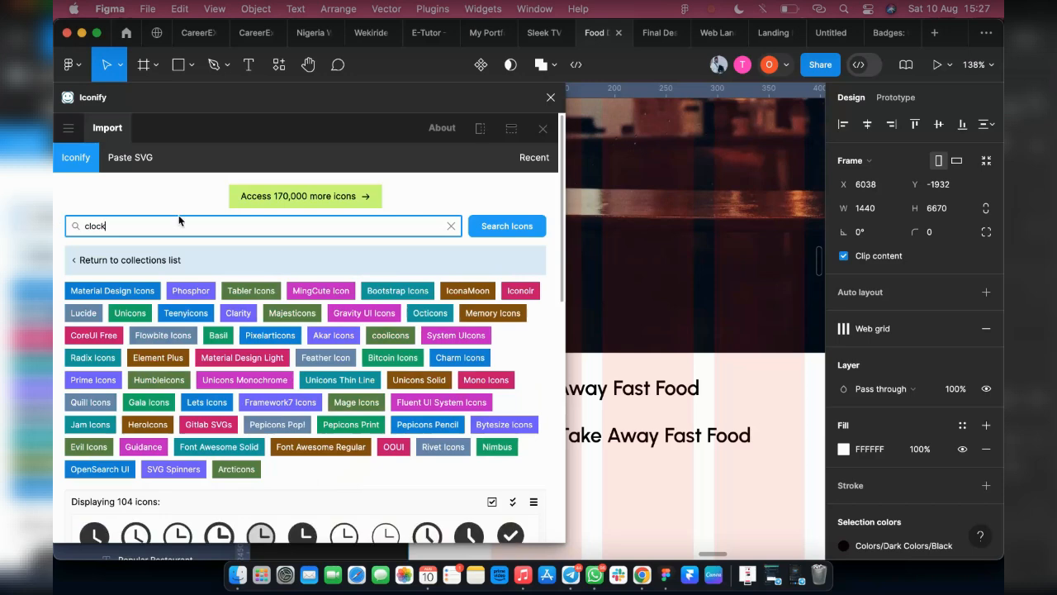
{"action": "scroll", "coordinate": [223, 444], "scroll_direction": "down", "scroll_amount": 1}
{"action": "scroll", "coordinate": [223, 444], "scroll_direction": "down", "scroll_amount": 4}
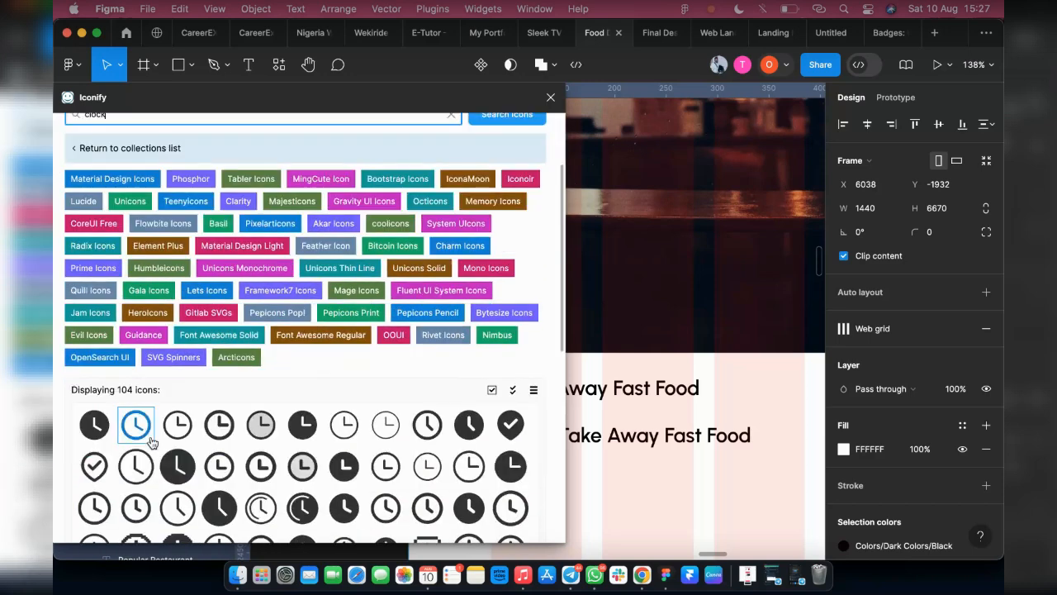
Import the ph:clock icon, resize it to 24 × 24 and place it after the lower caption, at about X 344, Y 2325
{"action": "left_click_drag", "start_coordinate": [178, 423], "coordinate": [338, 445]}
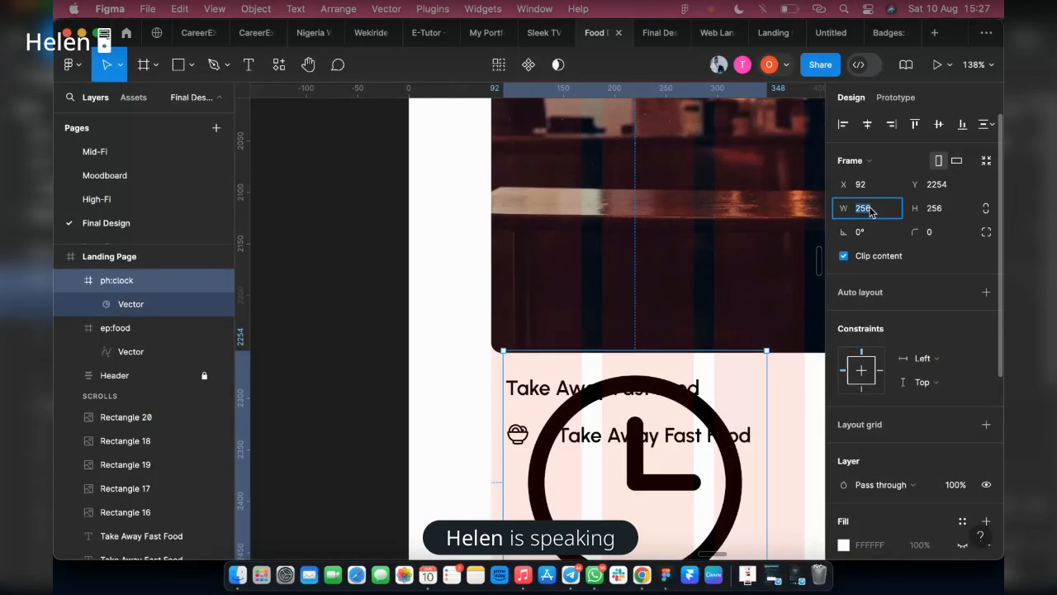
{"action": "type", "text": "24"}
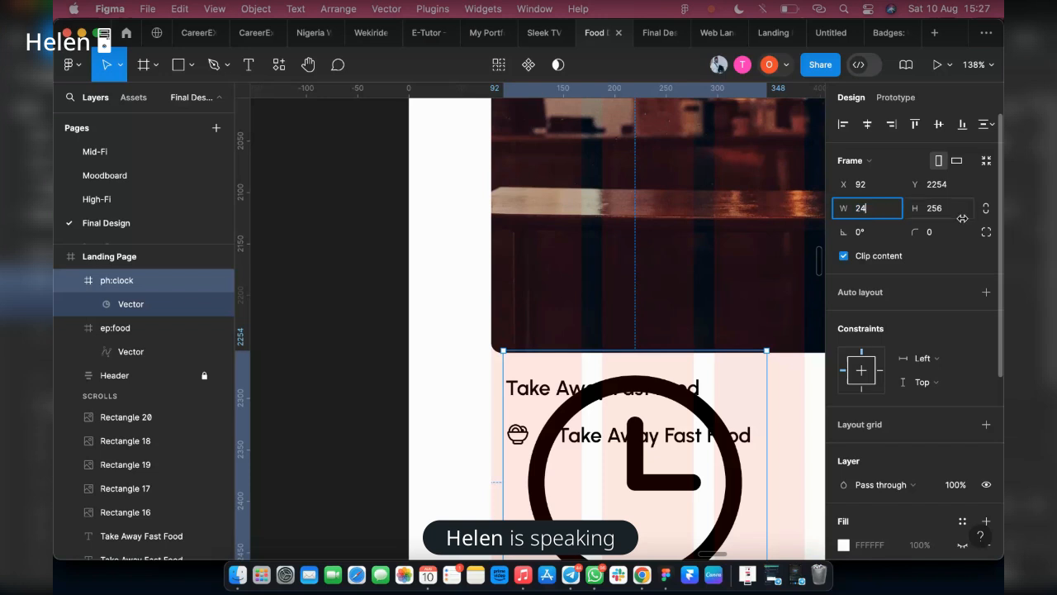
{"action": "key", "text": "Tab"}
{"action": "type", "text": "24"}
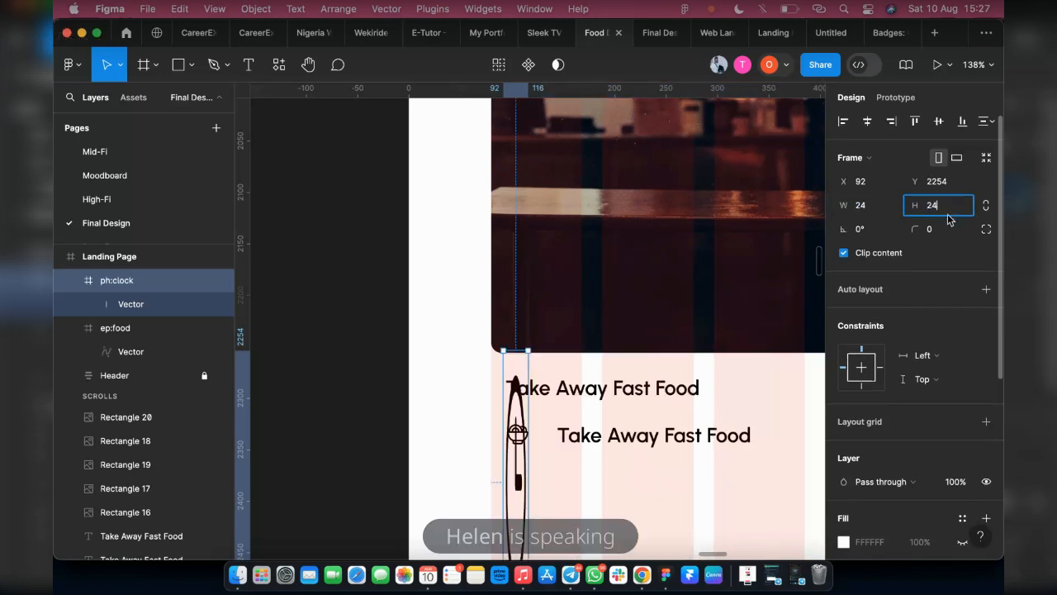
{"action": "key", "text": "Return"}
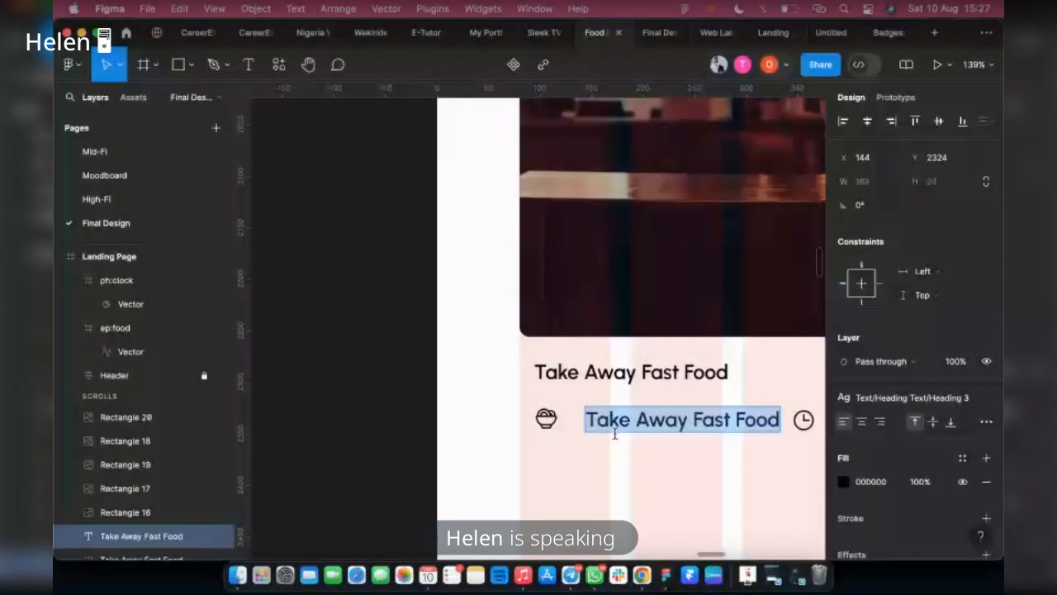
Change the lower "Take Away Fast Food" text to "N 3,000" and apply the Dark Grey color style to it
{"action": "type", "text": "N 3,000"}
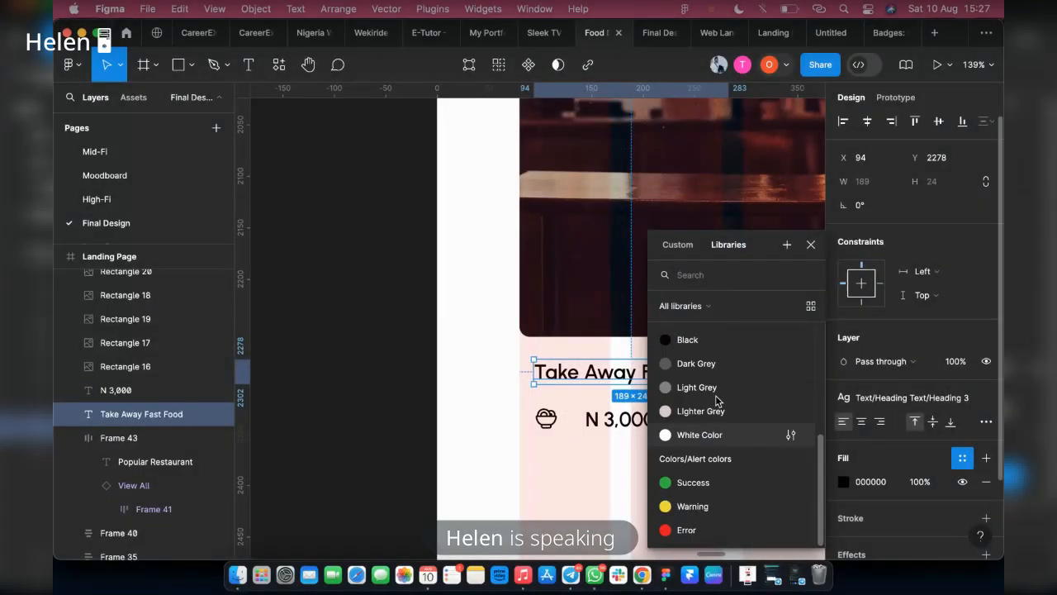
{"action": "key", "text": "Escape"}
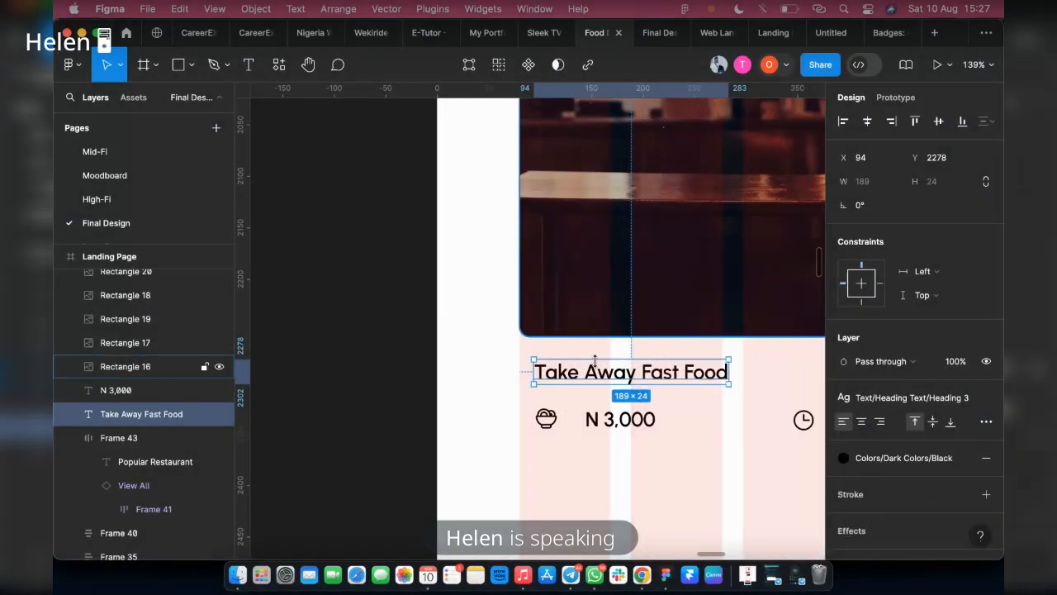
{"action": "left_click", "coordinate": [608, 419]}
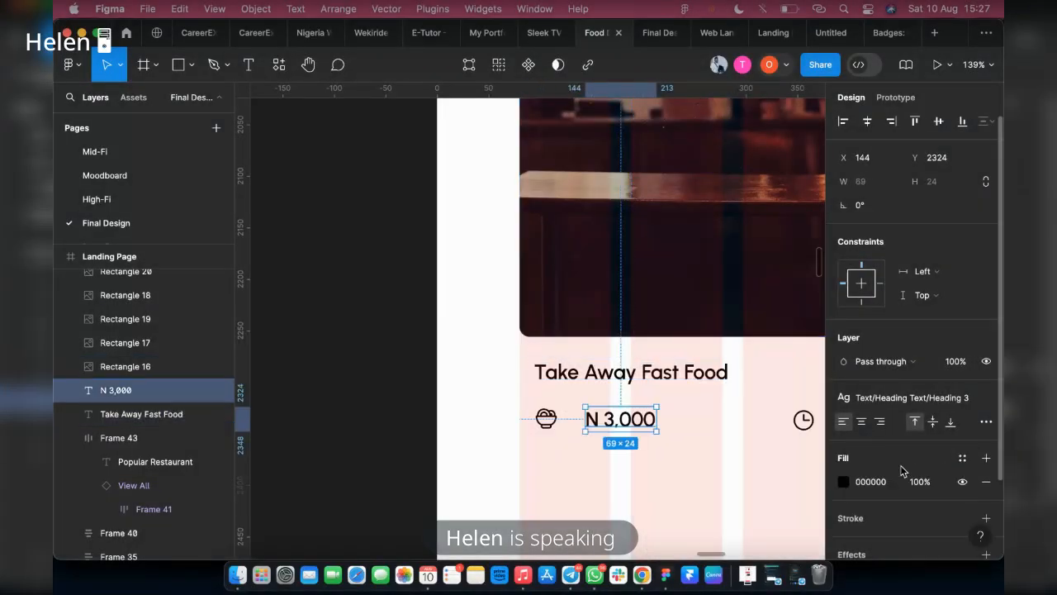
{"action": "left_click", "coordinate": [962, 457]}
{"action": "scroll", "coordinate": [714, 492], "scroll_direction": "down", "scroll_amount": 3}
{"action": "left_click", "coordinate": [710, 488]}
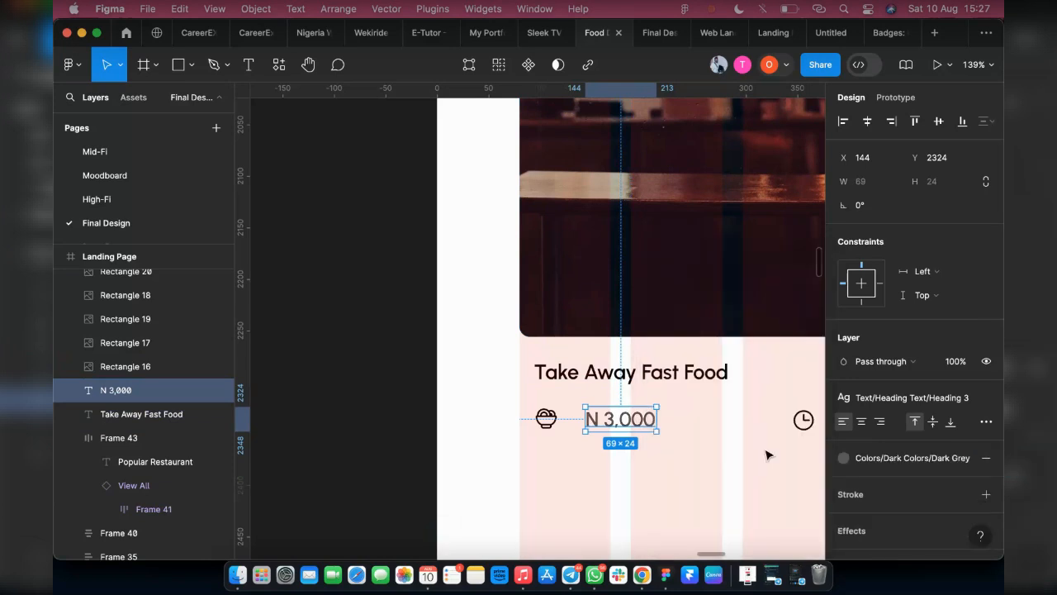
Apply the Medium Body M text style to the price and move it closer to the food icon, at X 134
{"action": "left_click", "coordinate": [887, 399]}
{"action": "scroll", "coordinate": [884, 479], "scroll_direction": "down", "scroll_amount": 1}
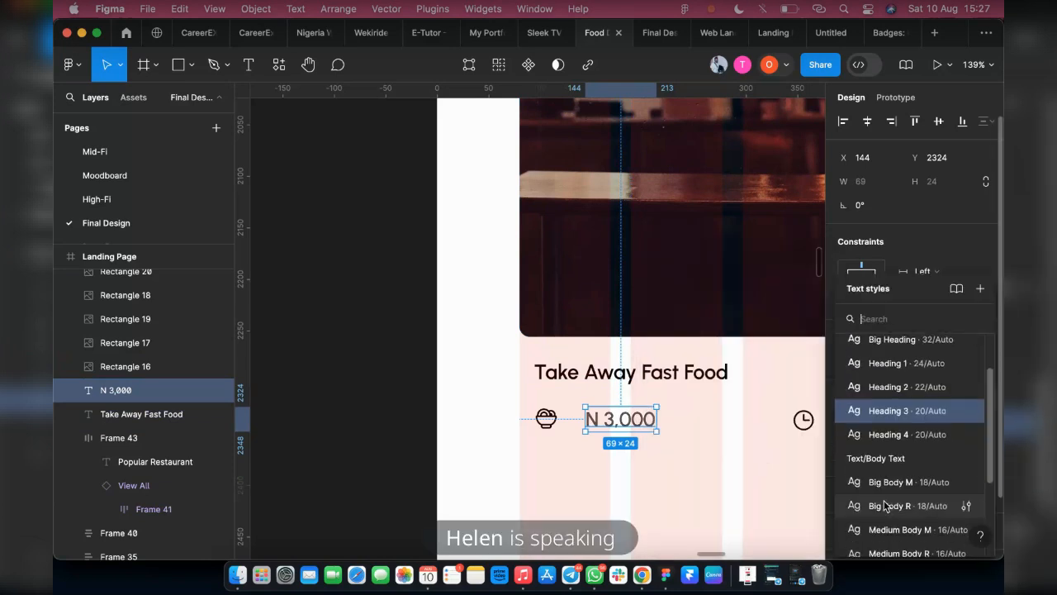
{"action": "left_click", "coordinate": [884, 505]}
{"action": "left_click", "coordinate": [887, 399]}
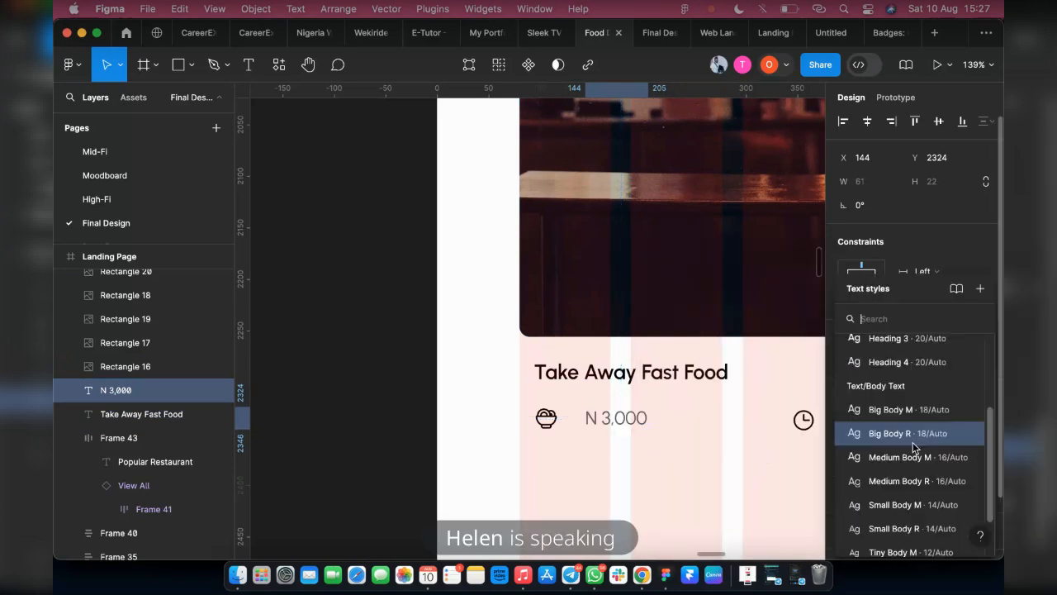
{"action": "left_click", "coordinate": [900, 457]}
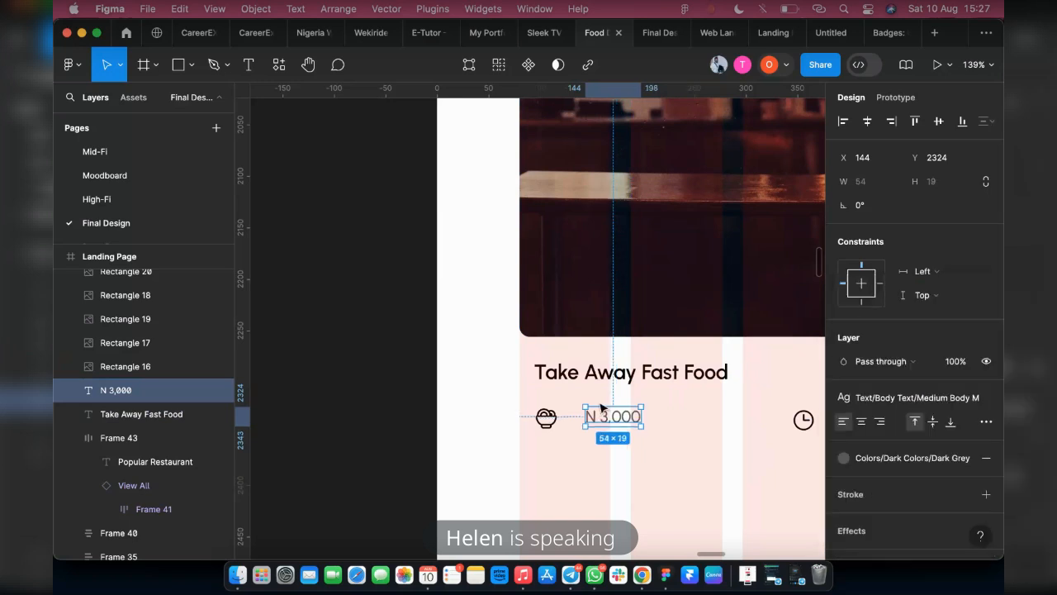
{"action": "left_click_drag", "start_coordinate": [605, 419], "coordinate": [595, 419]}
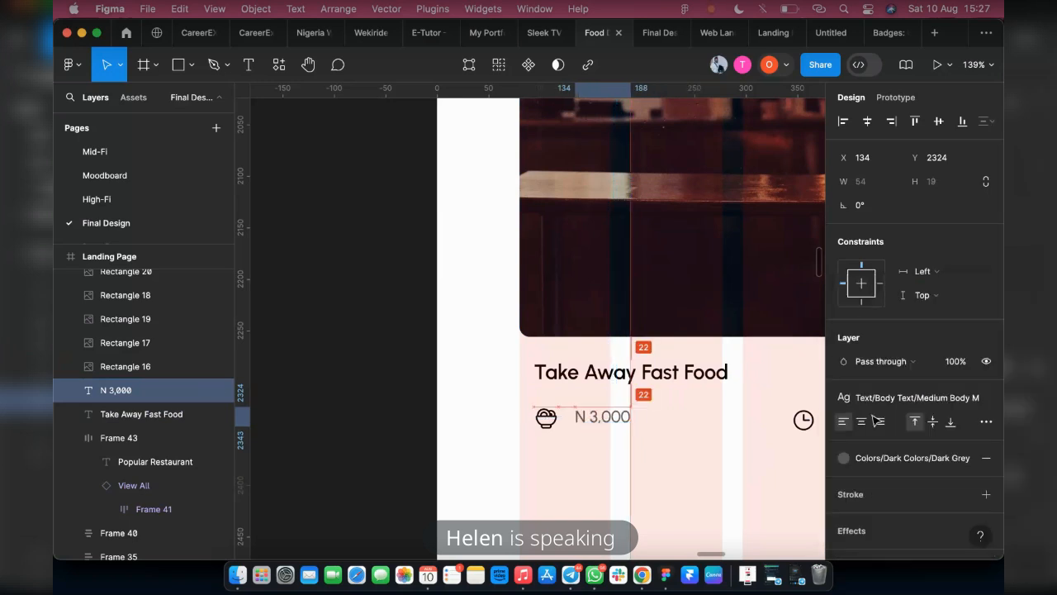
Switch to Chrome, search the web in a new tab for "naria sign" and copy the ₦ symbol from the results
{"action": "left_click", "coordinate": [642, 572]}
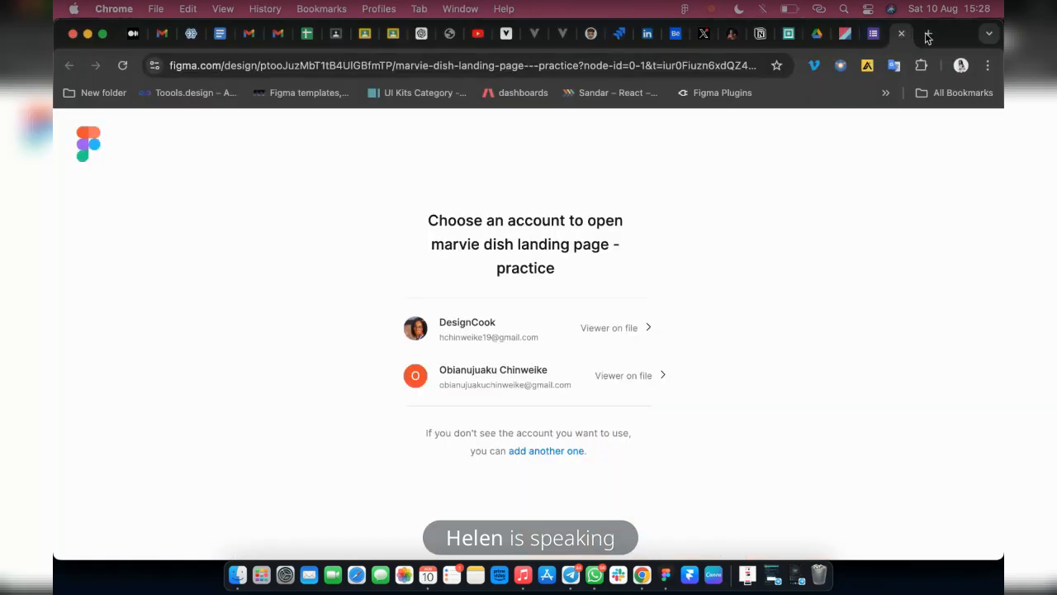
{"action": "left_click", "coordinate": [928, 33]}
{"action": "left_click", "coordinate": [621, 63]}
{"action": "type", "text": "n"}
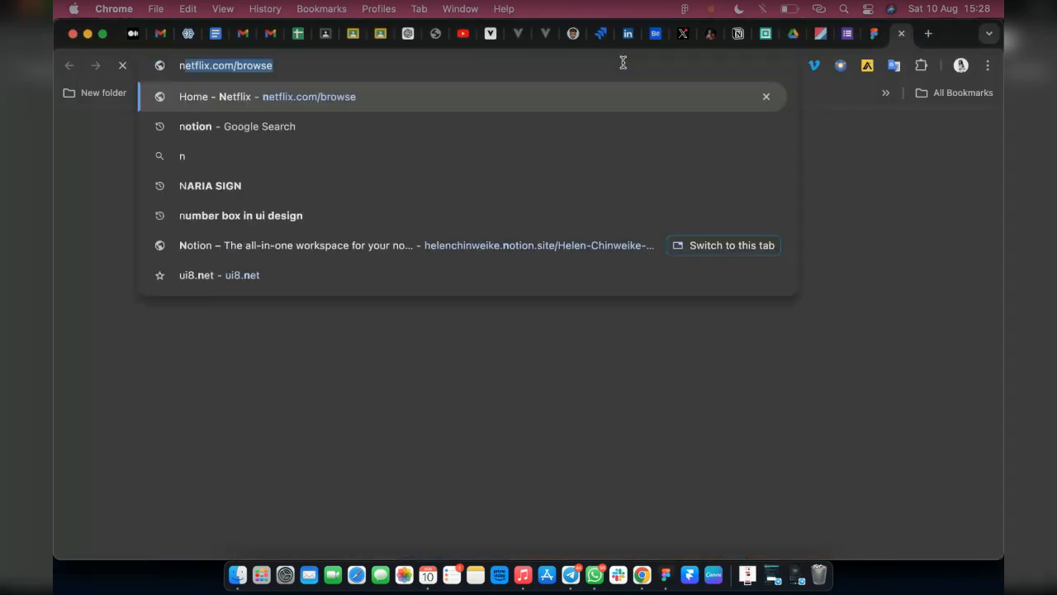
{"action": "type", "text": "aria"}
{"action": "key", "text": "Return"}
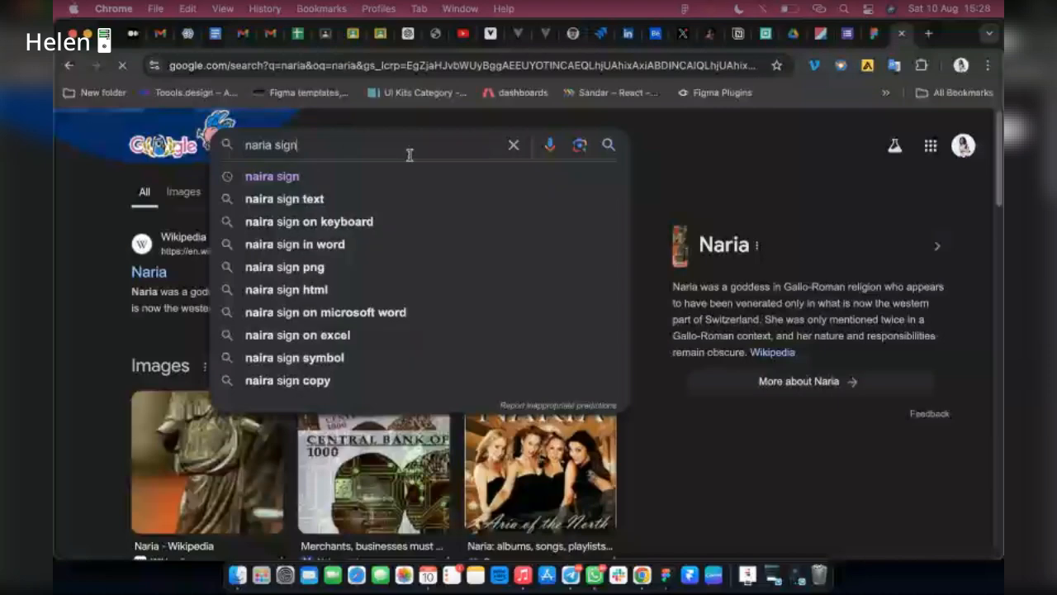
{"action": "key", "text": "Return"}
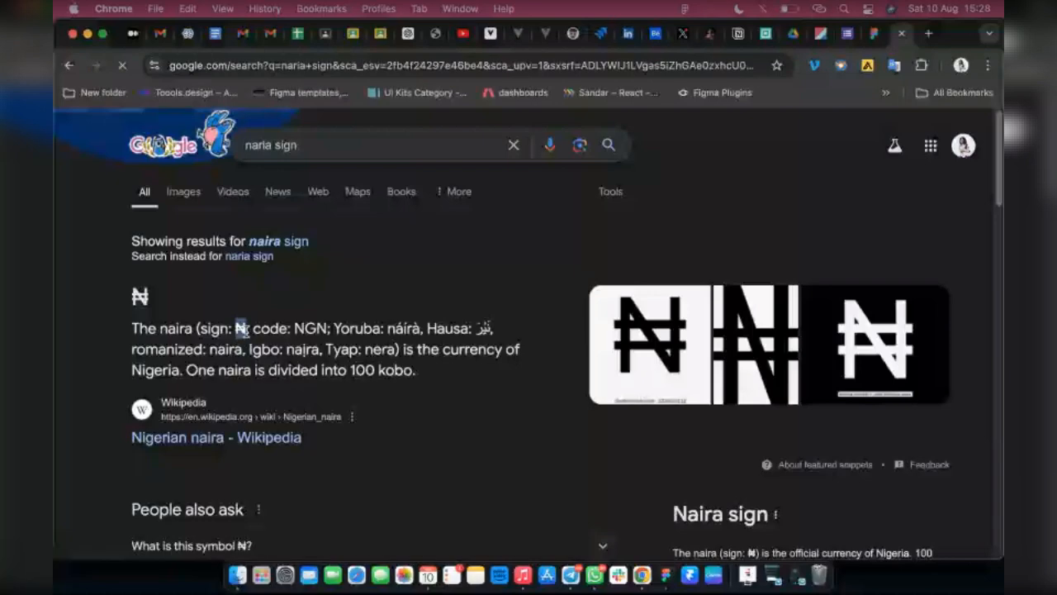
{"action": "left_click_drag", "start_coordinate": [243, 330], "coordinate": [665, 574]}
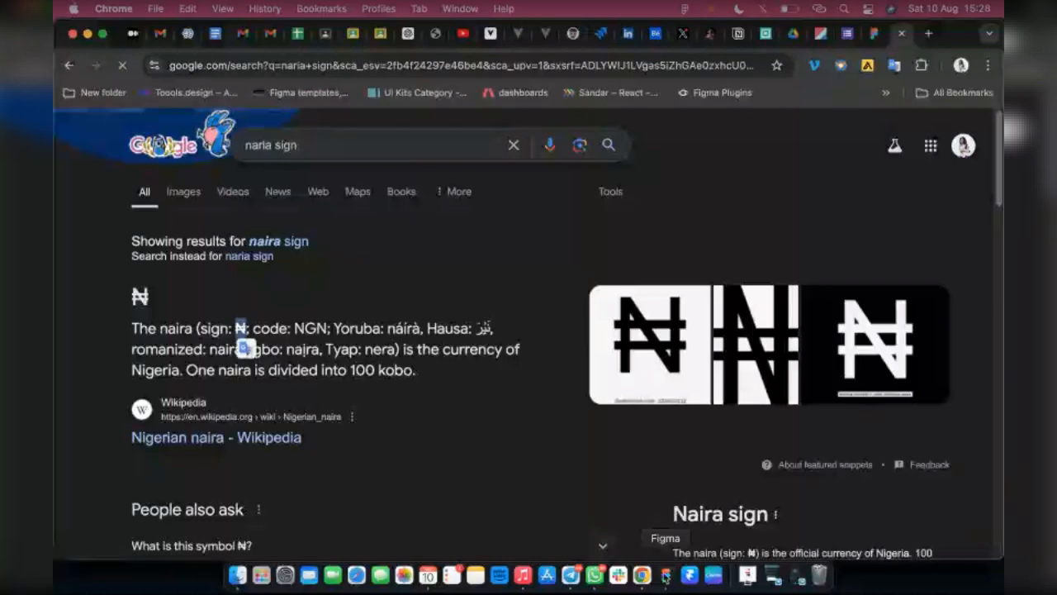
Switch back to Figma and replace the N in the price with the copied symbol so it reads "₦ 3,000"
{"action": "left_click", "coordinate": [666, 575]}
{"action": "double_click", "coordinate": [587, 415]}
{"action": "left_click_drag", "start_coordinate": [587, 415], "coordinate": [575, 416]}
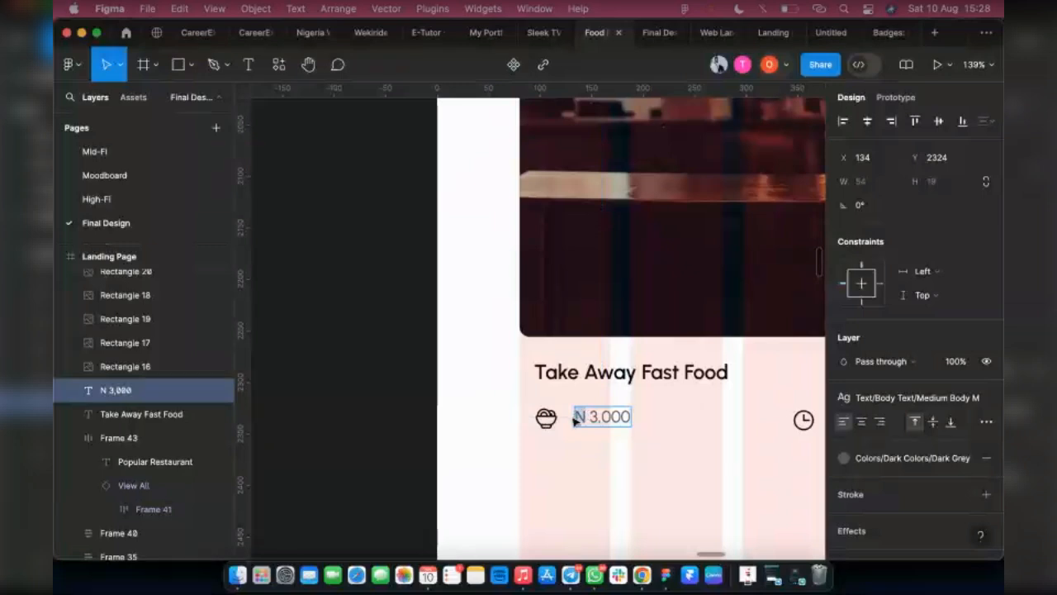
{"action": "key", "text": "BackSpace"}
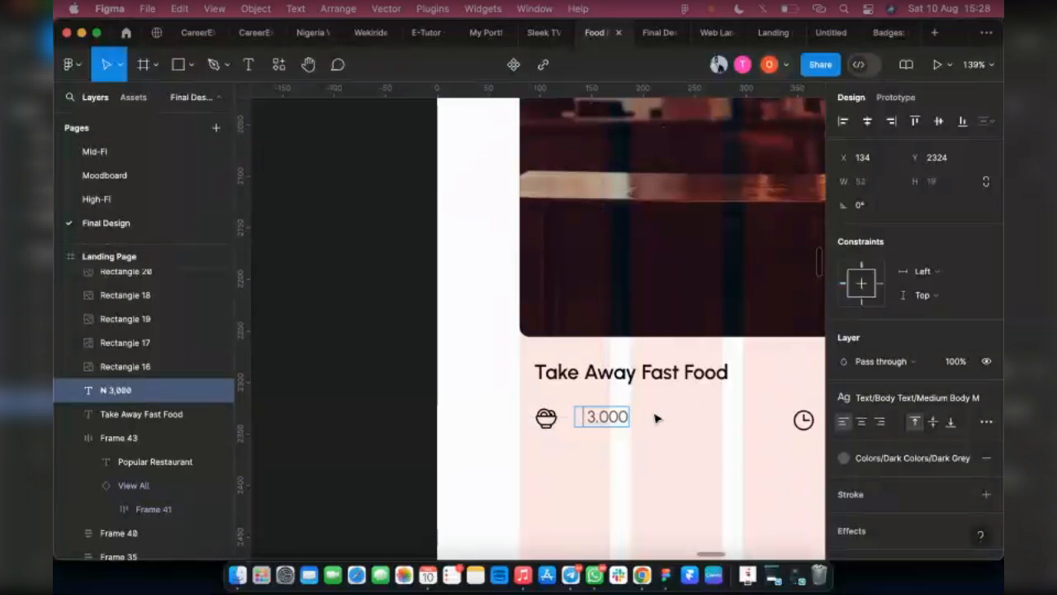
{"action": "key", "text": "Escape"}
{"action": "key", "text": "super+z"}
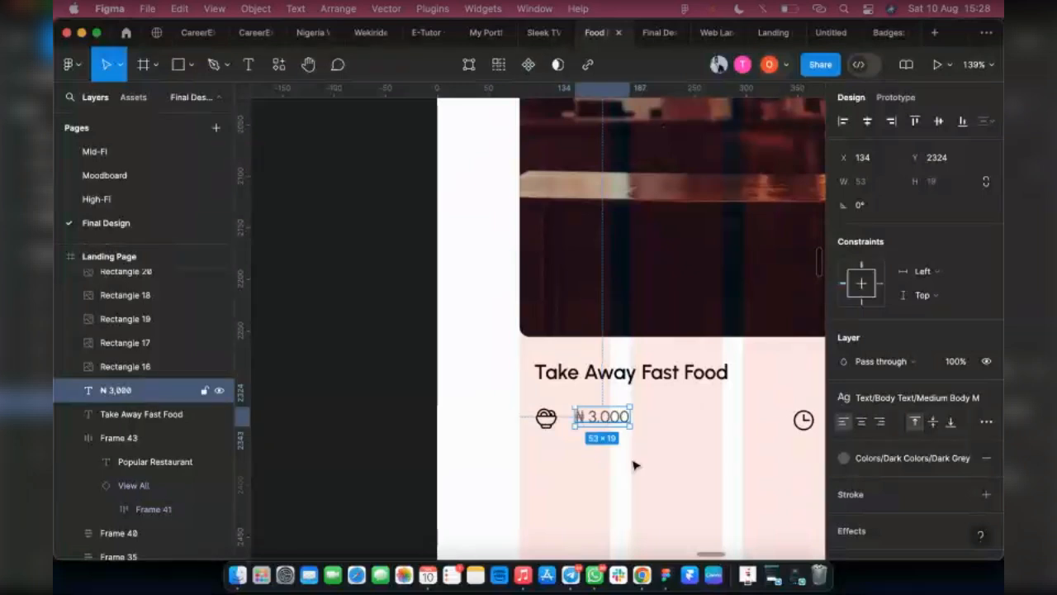
Apply the Dark Grey color style to the food bowl icon beside the price
{"action": "left_click", "coordinate": [546, 419]}
{"action": "scroll", "coordinate": [917, 479], "scroll_direction": "down", "scroll_amount": 2}
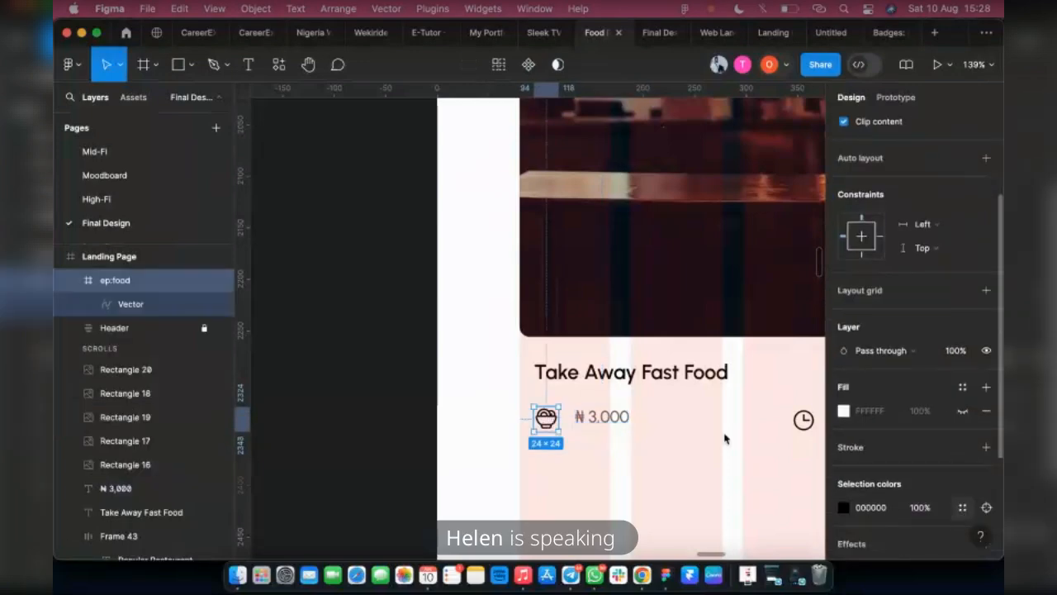
{"action": "left_click", "coordinate": [843, 507]}
{"action": "scroll", "coordinate": [727, 462], "scroll_direction": "down", "scroll_amount": 3}
{"action": "left_click", "coordinate": [701, 479]}
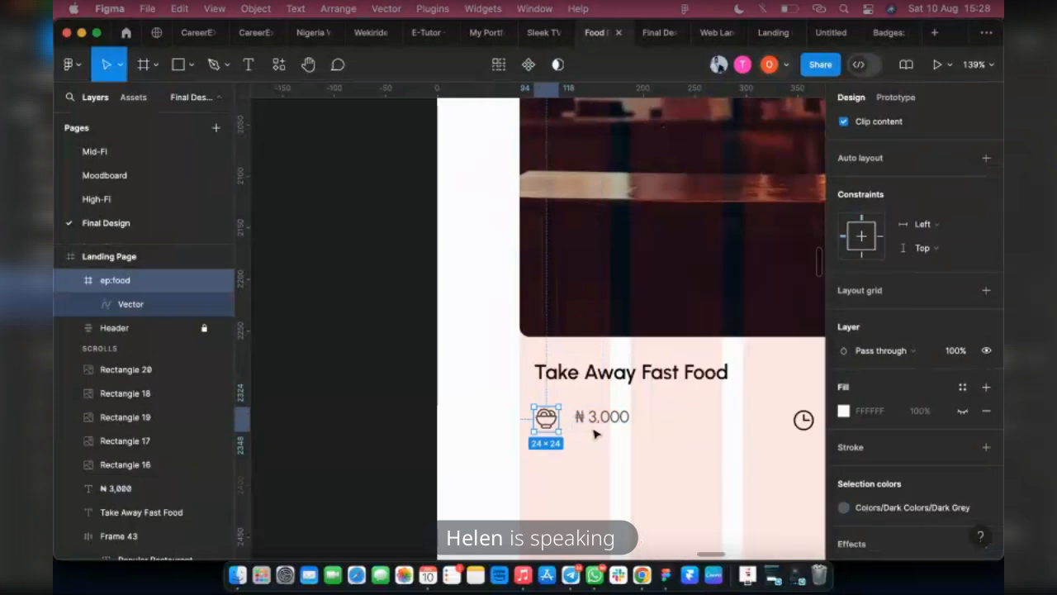
Apply the Dark Grey color style to the clock icon
{"action": "scroll", "coordinate": [593, 432], "scroll_direction": "right", "scroll_amount": 5}
{"action": "left_click", "coordinate": [596, 420]}
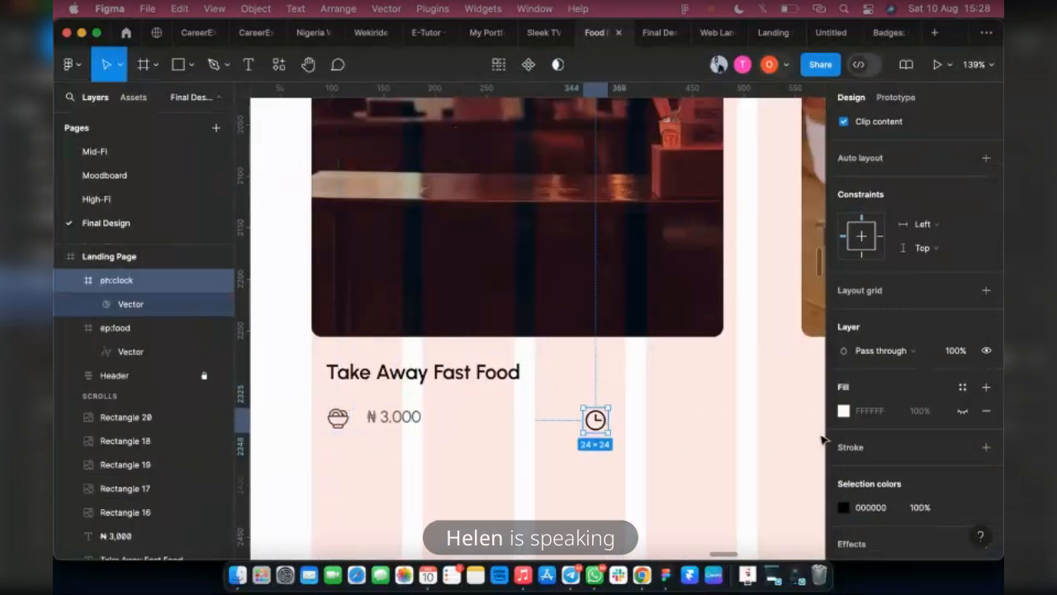
{"action": "left_click", "coordinate": [844, 507]}
{"action": "scroll", "coordinate": [711, 462], "scroll_direction": "down", "scroll_amount": 3}
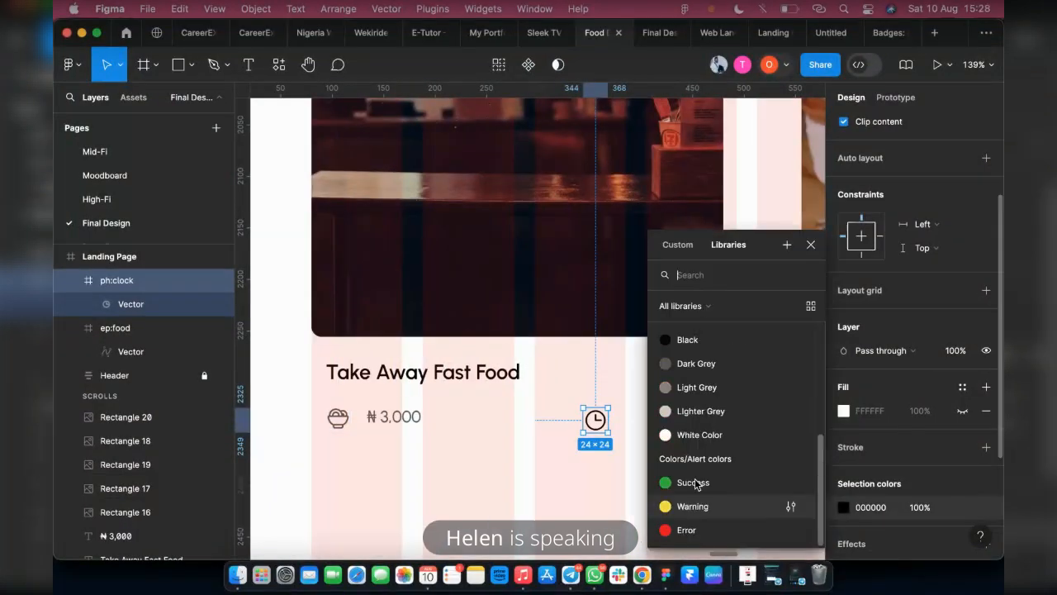
{"action": "left_click", "coordinate": [702, 362]}
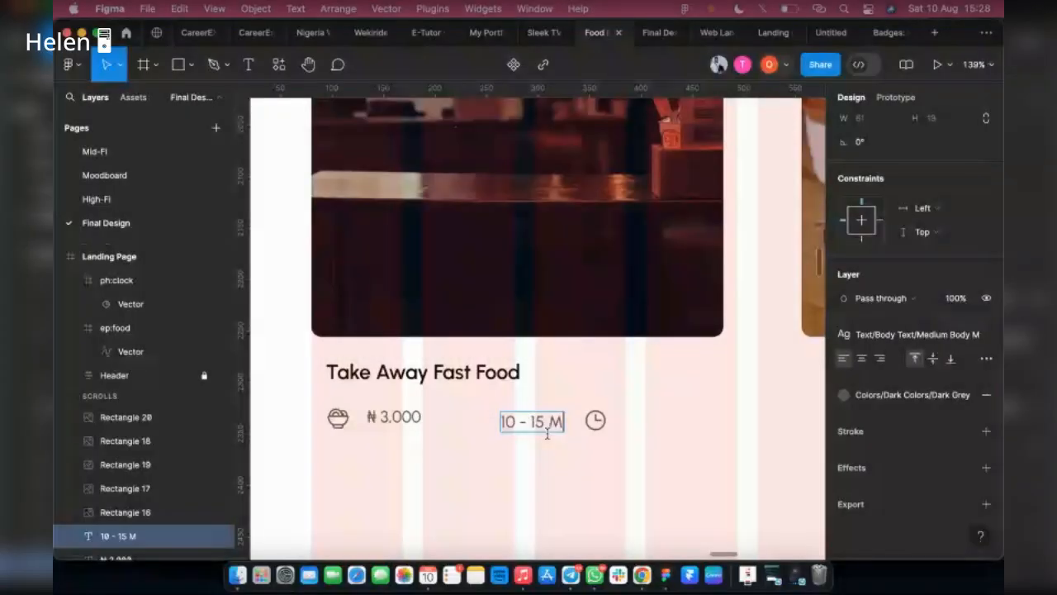
Add a copy of the price text before the clock icon reading "10 - 15 Mins" and select it together with the icon
{"action": "type", "text": "ins"}
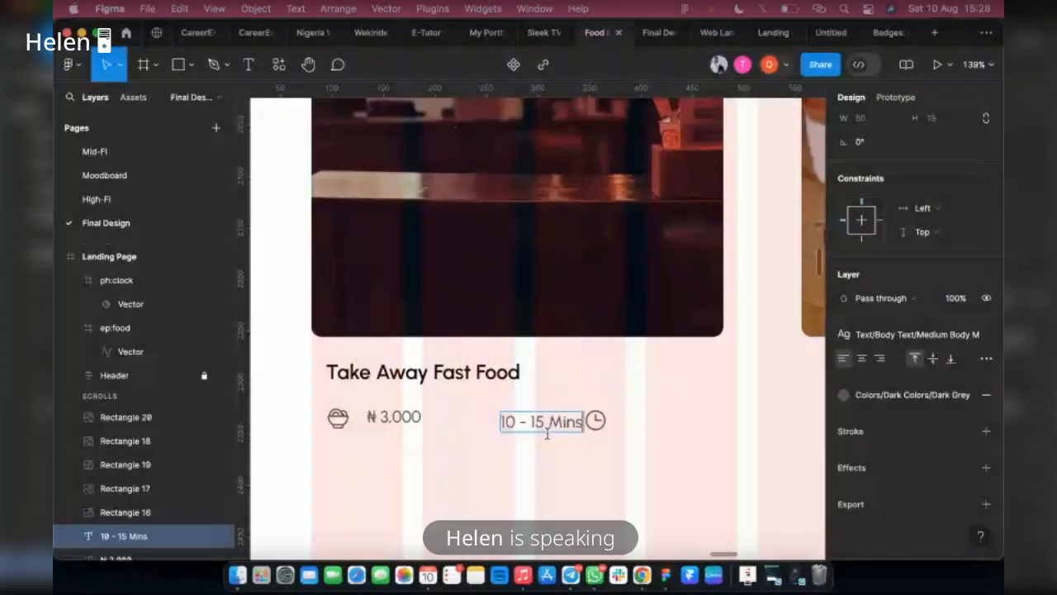
{"action": "left_click", "coordinate": [595, 421], "text": "shift"}
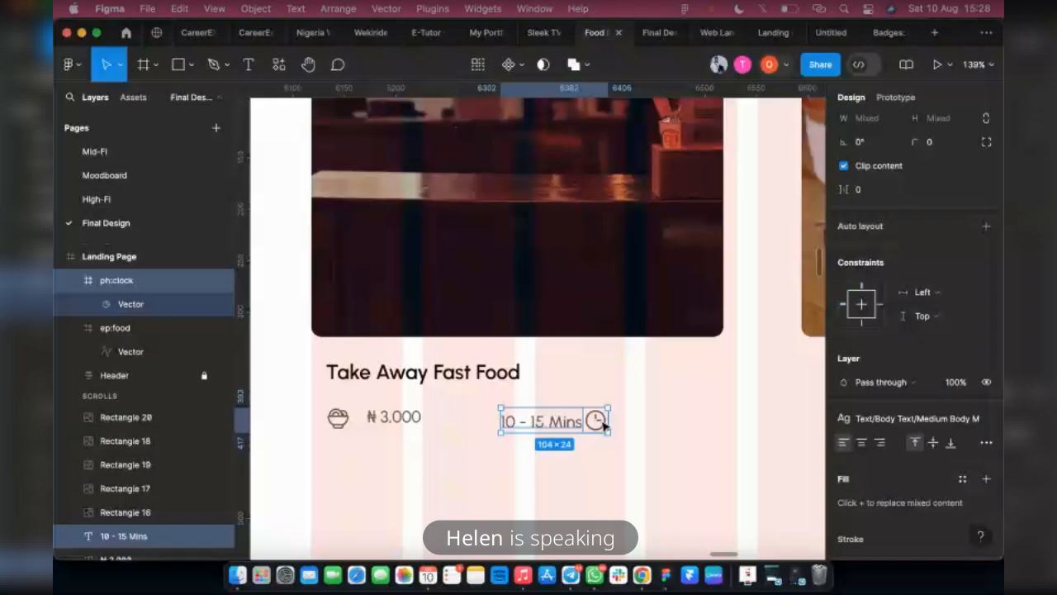
Wrap the clock icon and "10 - 15 Mins" text in a horizontal auto layout with the icon first and a gap of 6
{"action": "key", "text": "shift+a"}
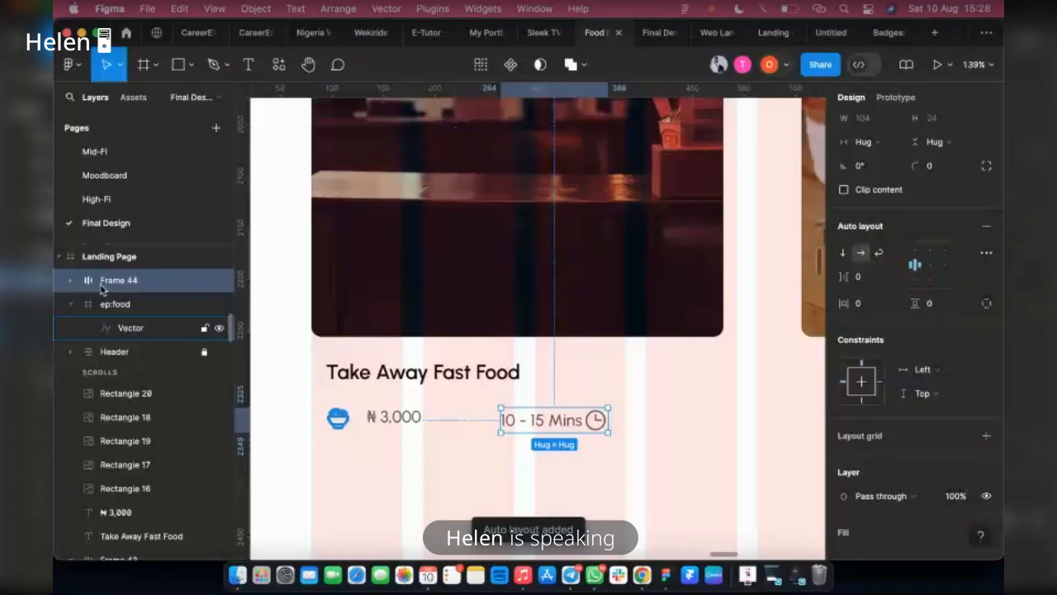
{"action": "left_click", "coordinate": [69, 280]}
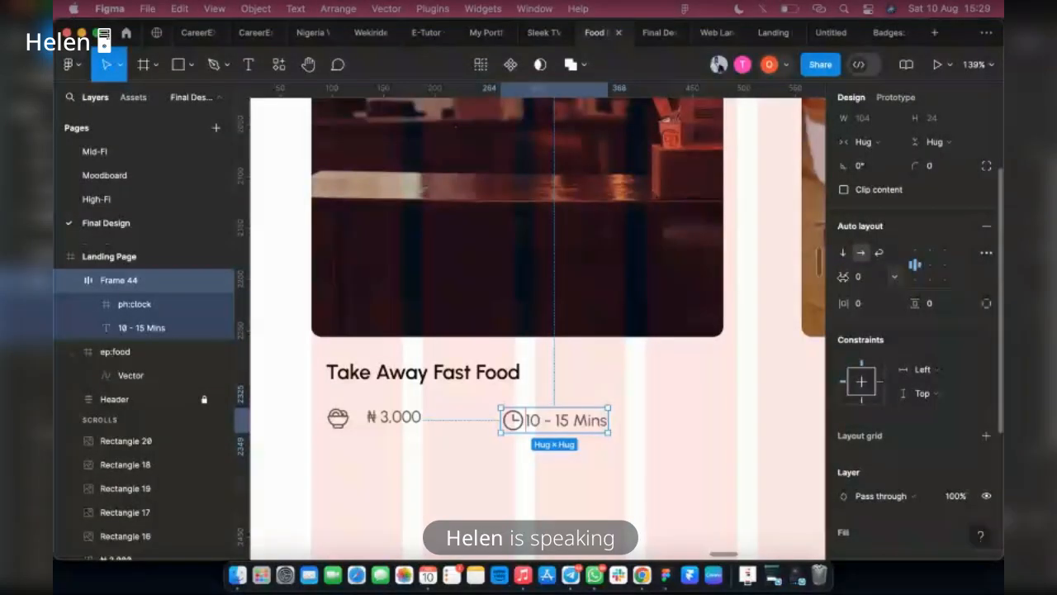
{"action": "left_click_drag", "start_coordinate": [843, 277], "coordinate": [848, 277]}
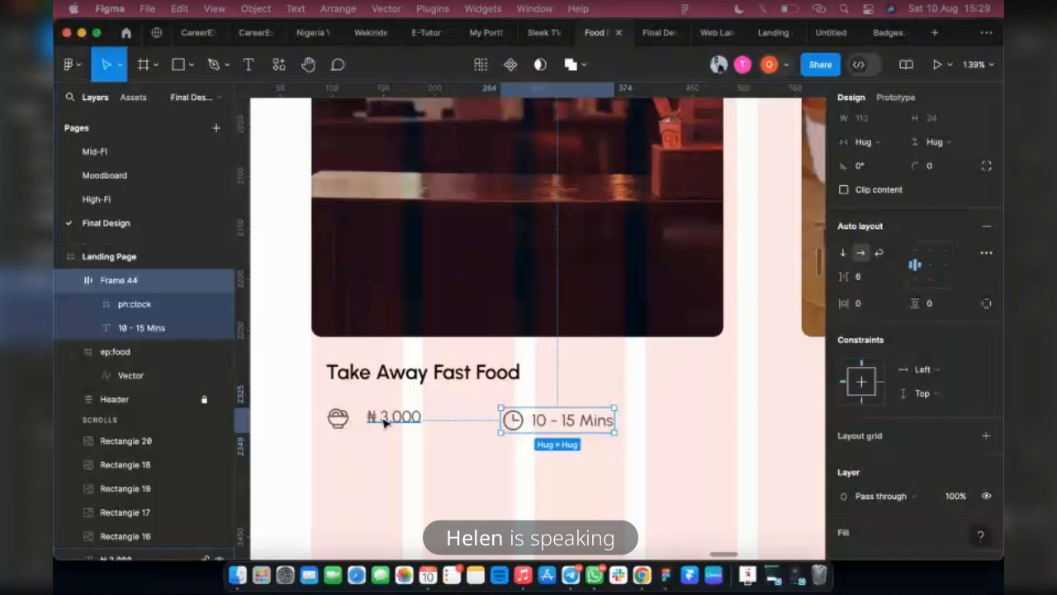
Apply the Big Body M text style to the "₦ 3,000" price text
{"action": "left_click", "coordinate": [384, 422]}
{"action": "left_click", "coordinate": [910, 398]}
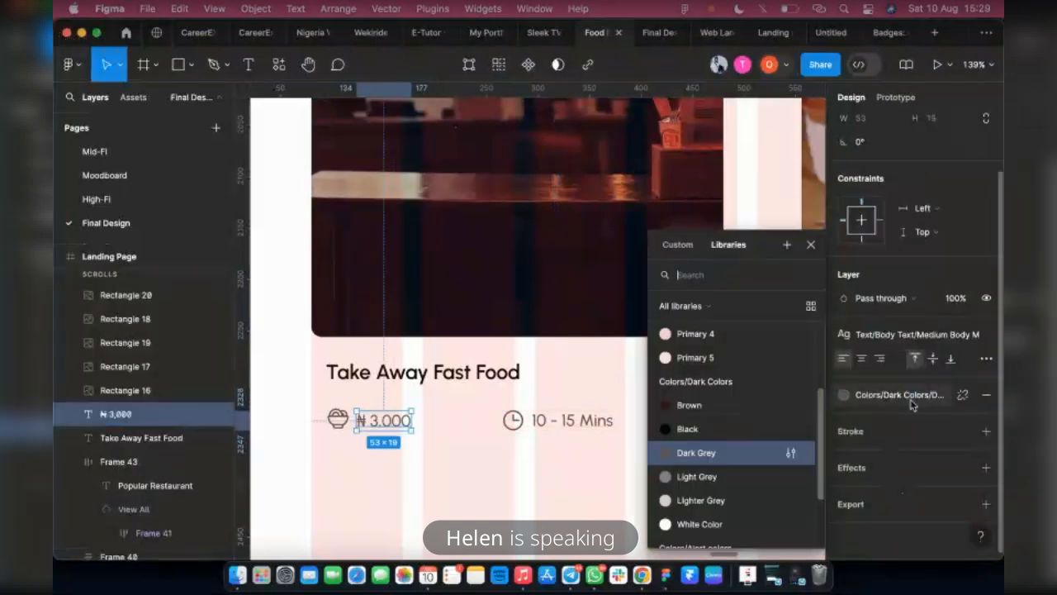
{"action": "left_click", "coordinate": [891, 335]}
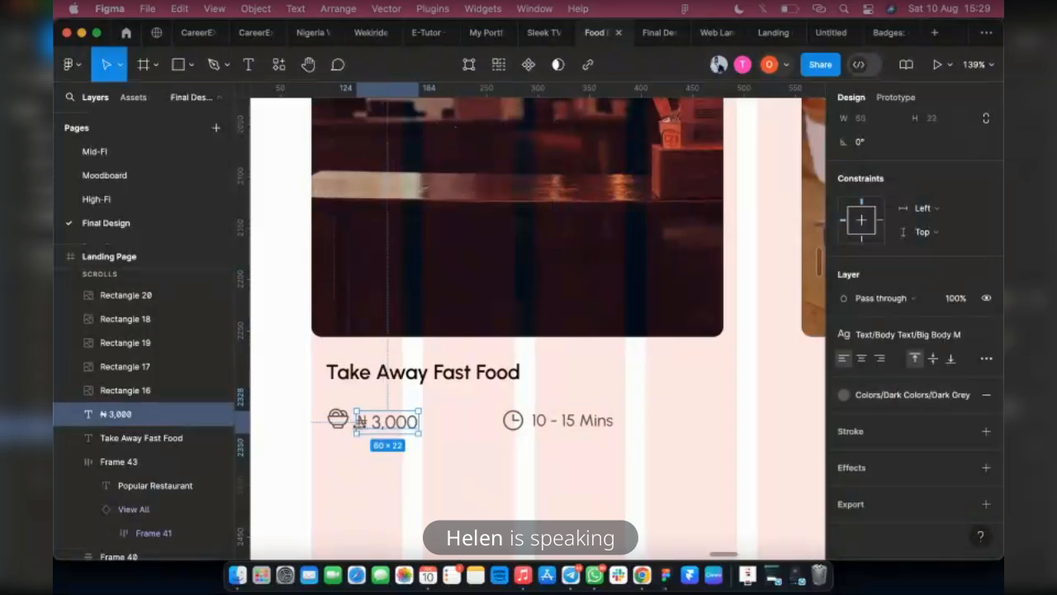
Wrap the food bowl icon and the price in a horizontal auto layout and put the icon before the price
{"action": "scroll", "coordinate": [310, 419], "scroll_direction": "up", "scroll_amount": 5}
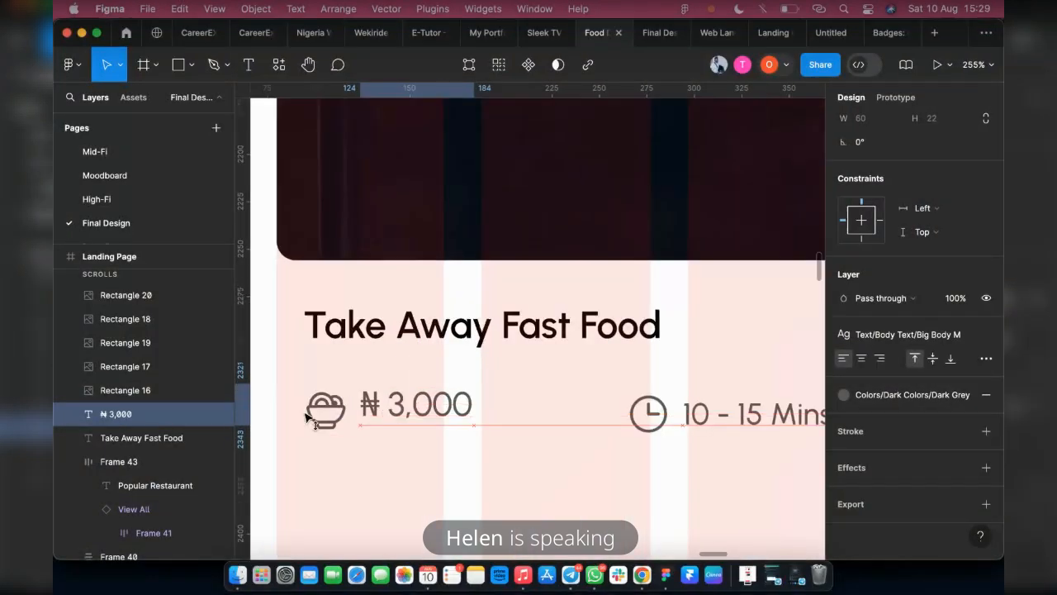
{"action": "left_click", "coordinate": [310, 418], "text": "shift"}
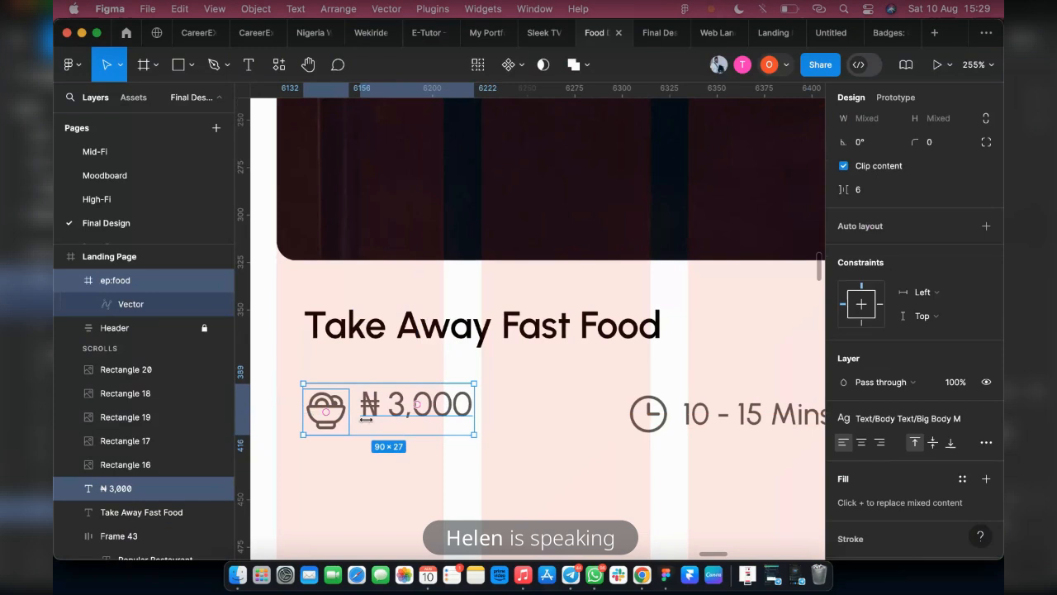
{"action": "key", "text": "shift+a"}
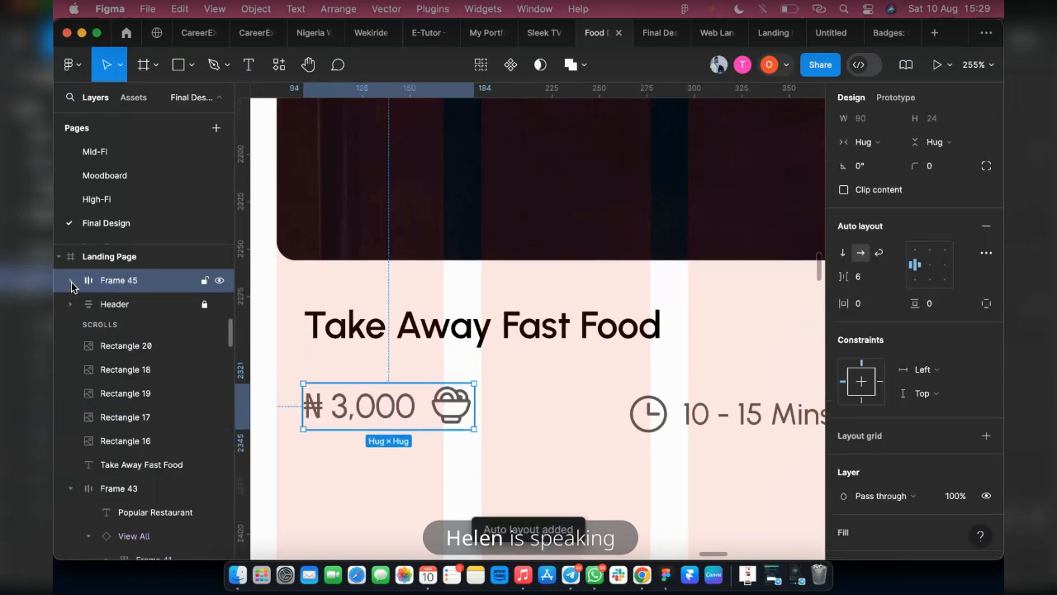
{"action": "left_click", "coordinate": [82, 328]}
{"action": "left_click", "coordinate": [89, 328]}
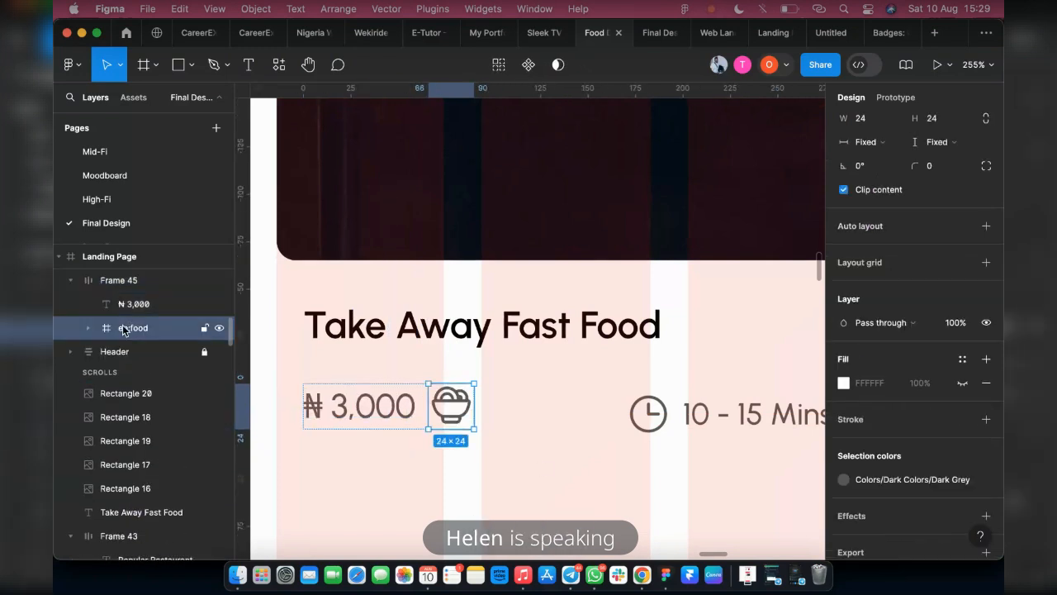
{"action": "left_click_drag", "start_coordinate": [142, 329], "coordinate": [136, 294]}
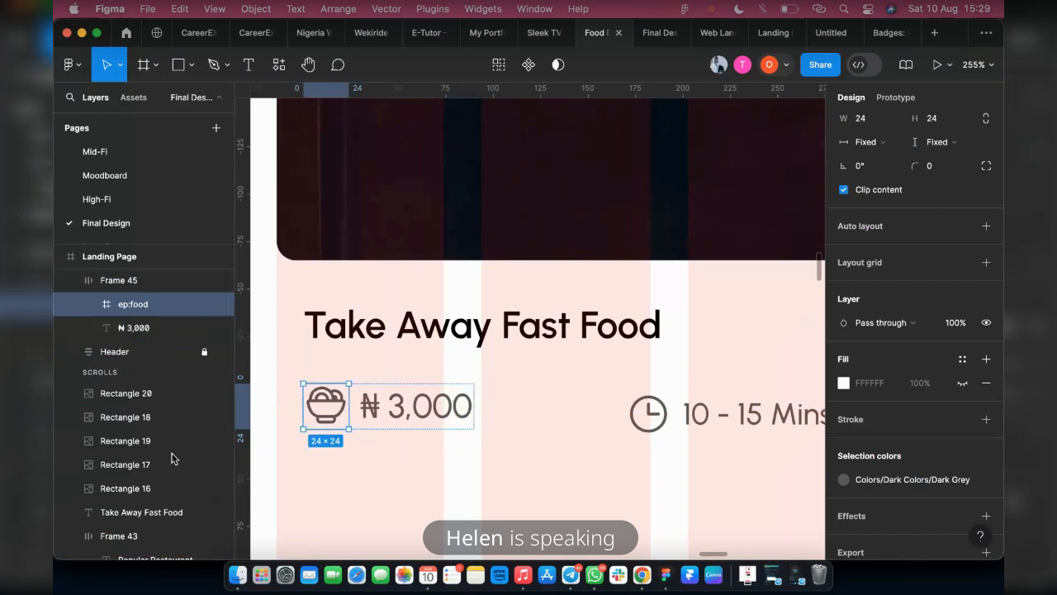
Combine the price group and the delivery-time group into one horizontal auto layout row
{"action": "scroll", "coordinate": [413, 453], "scroll_direction": "down", "scroll_amount": 5}
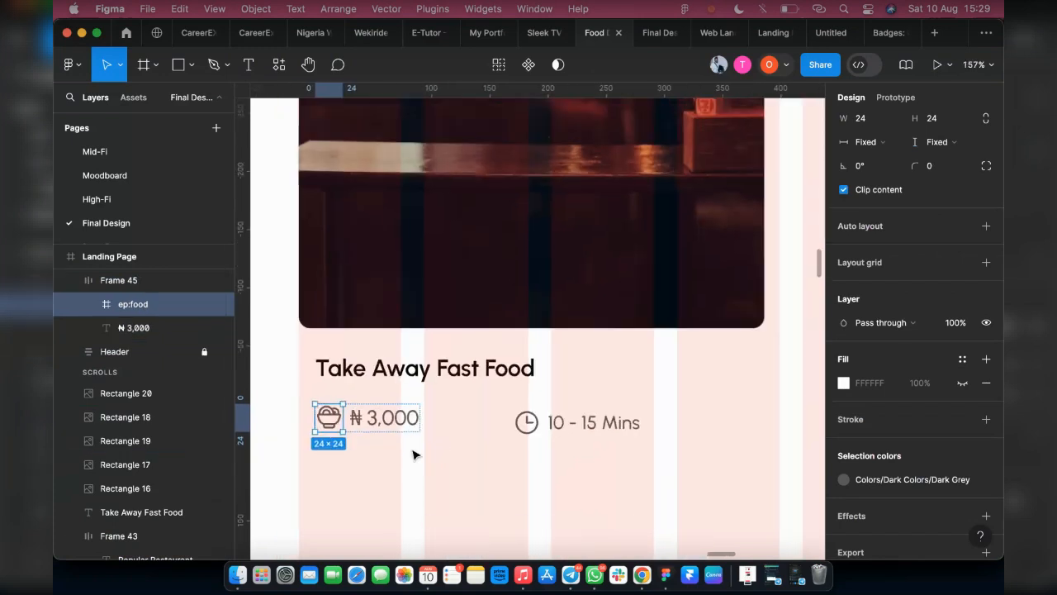
{"action": "left_click", "coordinate": [413, 453]}
{"action": "left_click", "coordinate": [405, 428]}
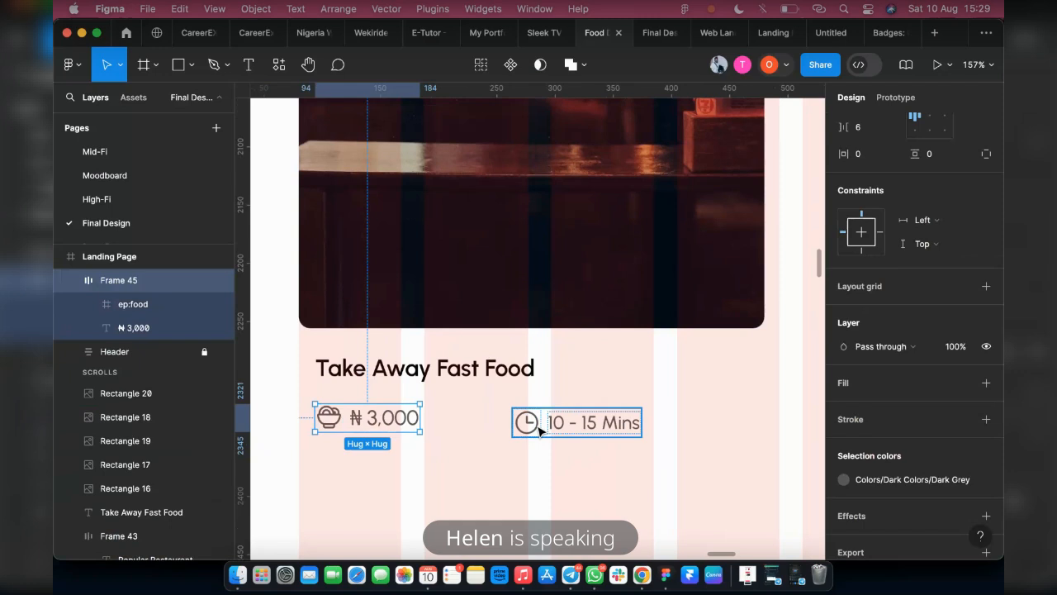
{"action": "left_click", "coordinate": [540, 430], "text": "shift"}
{"action": "key", "text": "shift+a"}
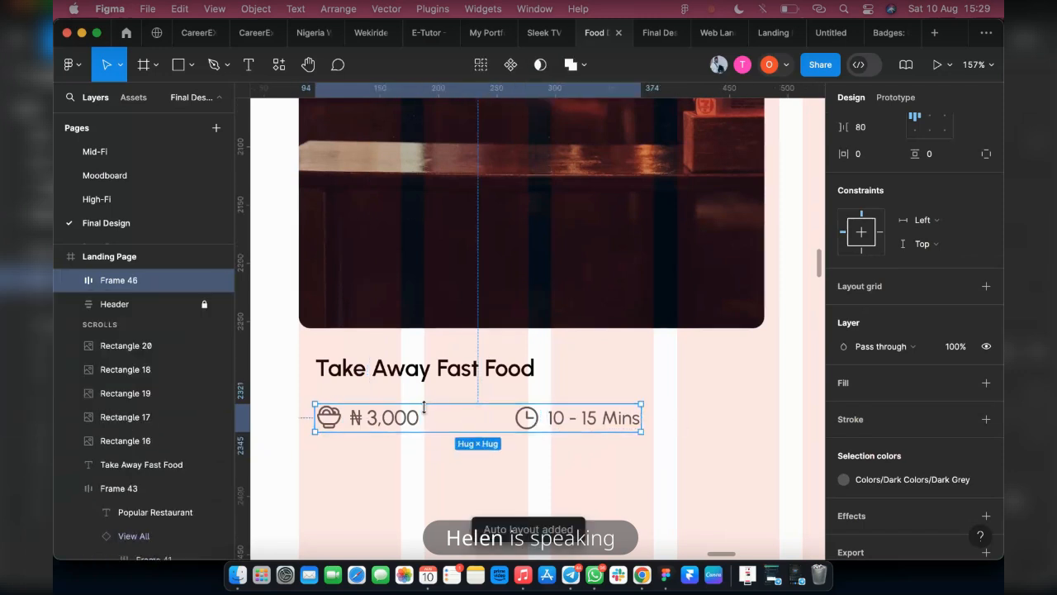
Reduce the details row's gap to 36 and stack the row with the restaurant name in an auto layout
{"action": "left_click_drag", "start_coordinate": [465, 418], "coordinate": [360, 408]}
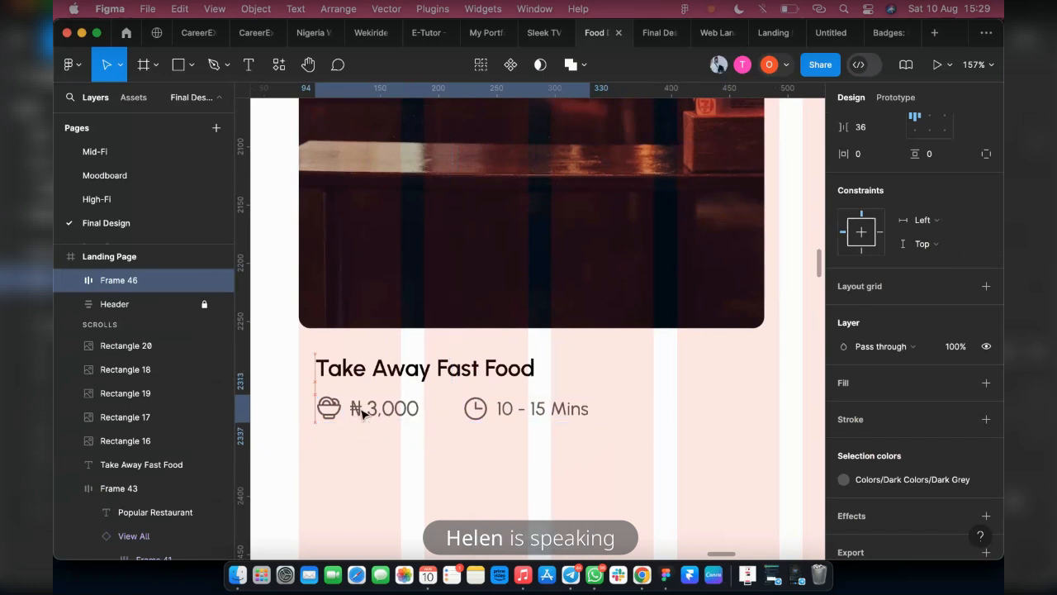
{"action": "left_click", "coordinate": [355, 364], "text": "shift"}
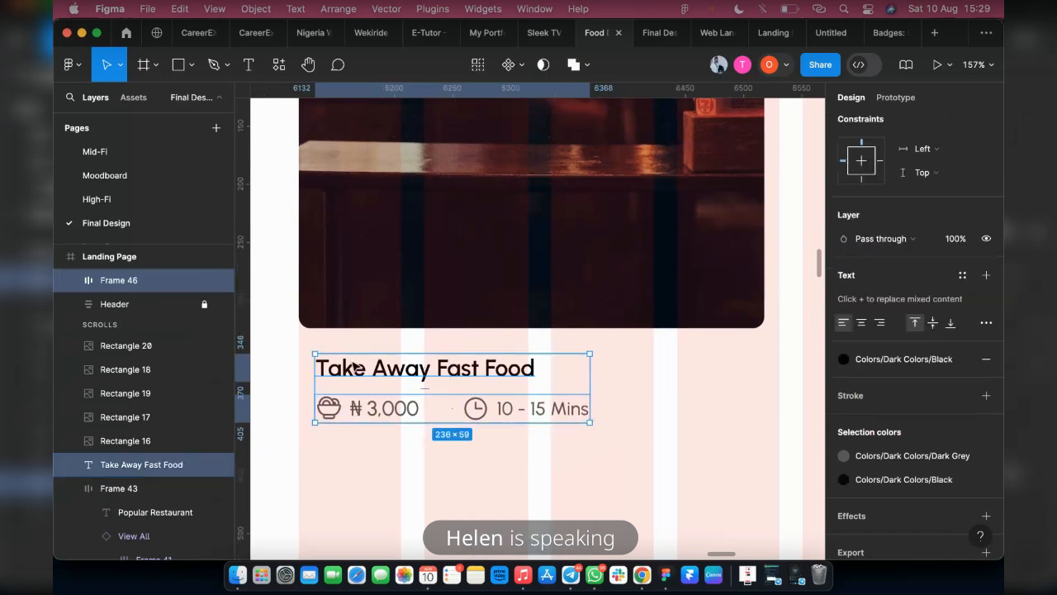
{"action": "key", "text": "shift+a"}
Compare the caption with the Restaurant Name sample and the finished prototype's Popular Restaurant section, and return to the design file
{"action": "scroll", "coordinate": [559, 371], "scroll_direction": "down", "scroll_amount": 5}
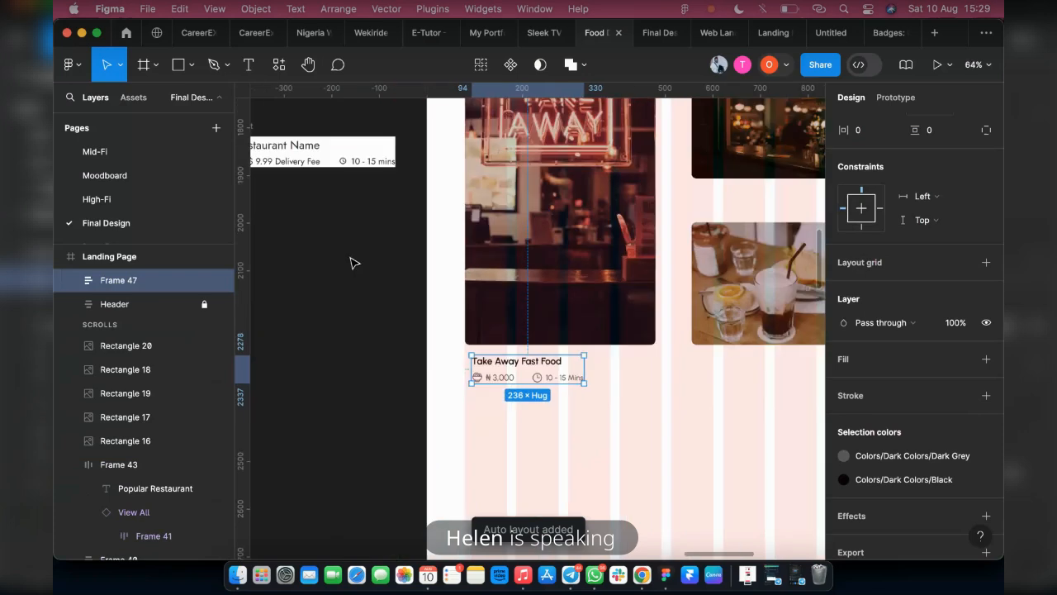
{"action": "scroll", "coordinate": [288, 181], "scroll_direction": "left", "scroll_amount": 5}
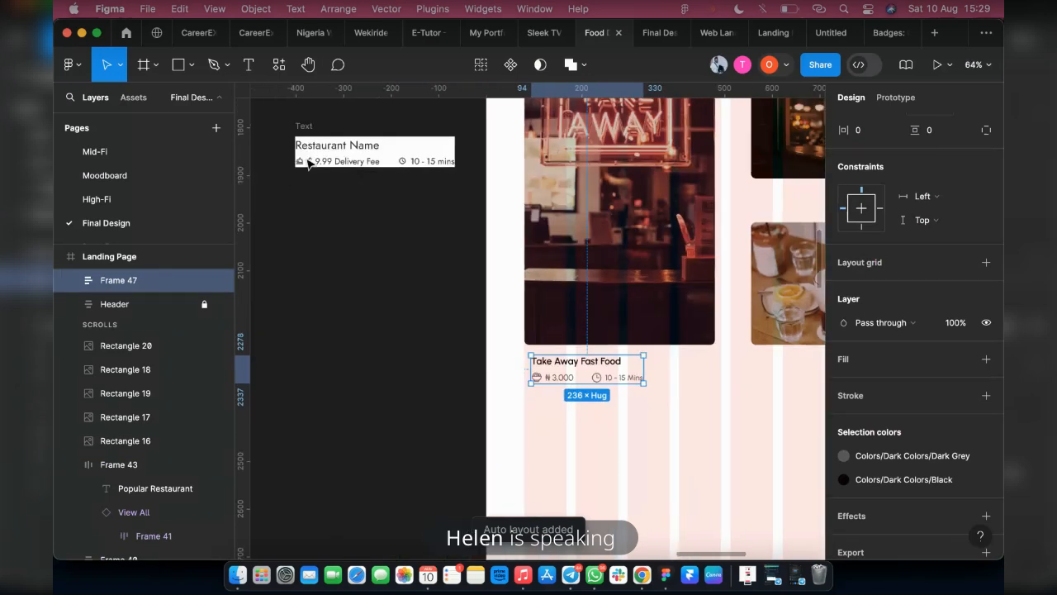
{"action": "scroll", "coordinate": [580, 359], "scroll_direction": "up", "scroll_amount": 2}
{"action": "scroll", "coordinate": [581, 360], "scroll_direction": "up", "scroll_amount": 4}
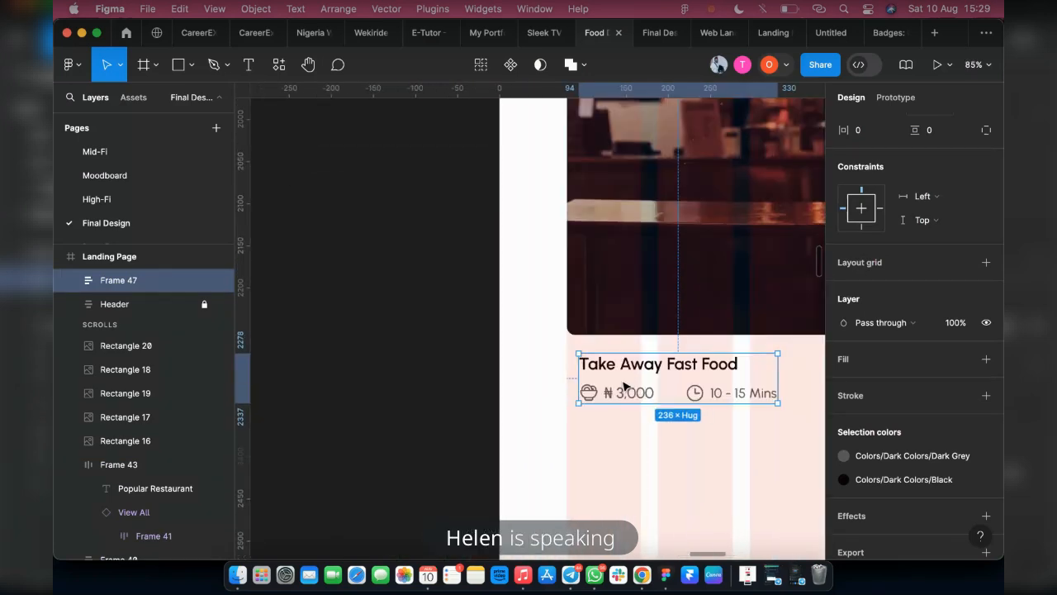
{"action": "scroll", "coordinate": [595, 367], "scroll_direction": "down", "scroll_amount": 1}
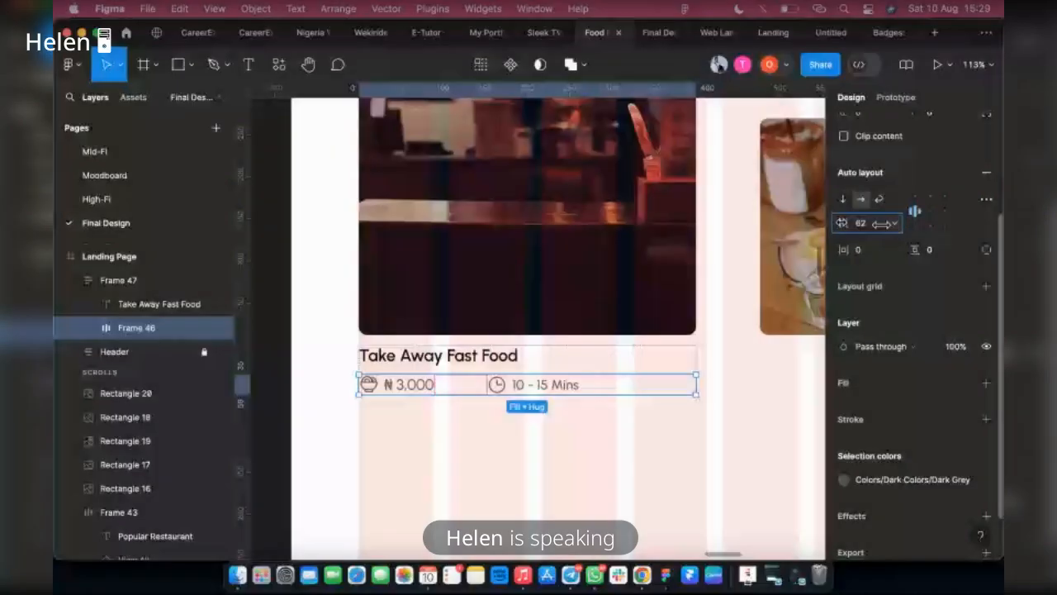
{"action": "left_click_drag", "start_coordinate": [882, 223], "coordinate": [1012, 230]}
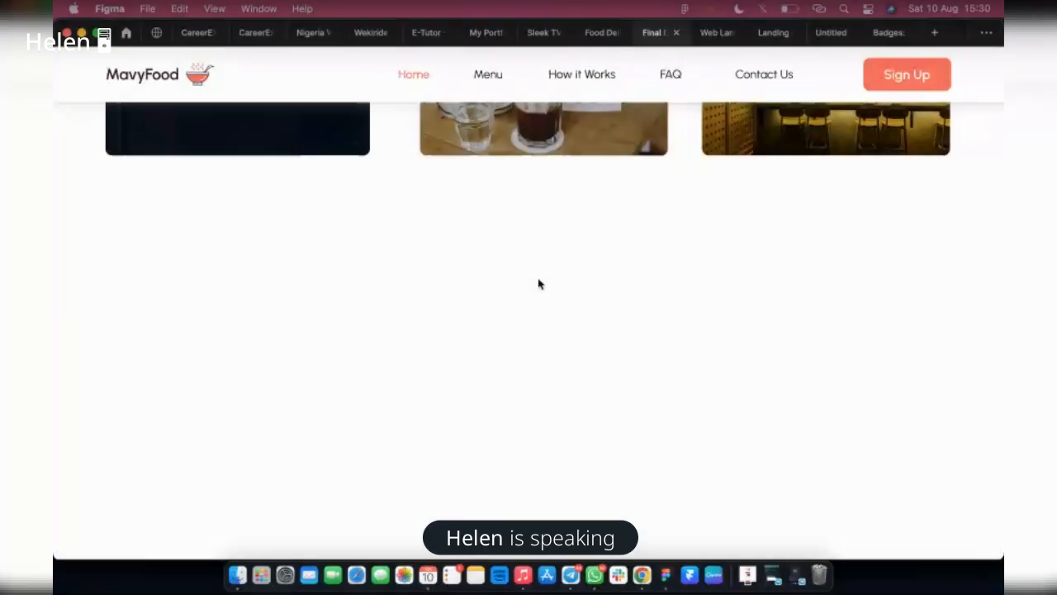
{"action": "scroll", "coordinate": [538, 284], "scroll_direction": "up", "scroll_amount": 5}
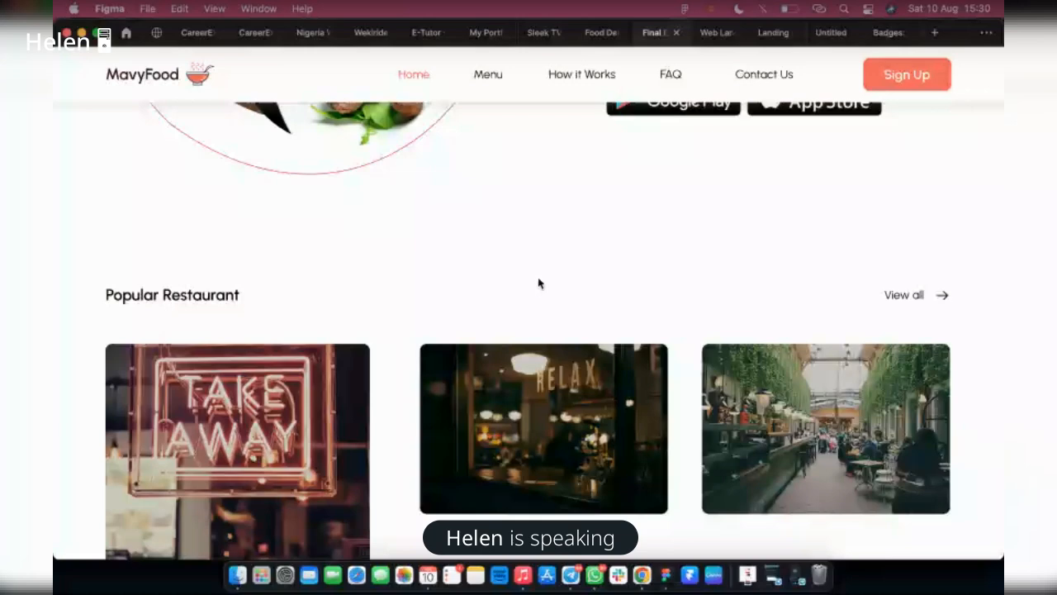
{"action": "scroll", "coordinate": [539, 284], "scroll_direction": "up", "scroll_amount": 3}
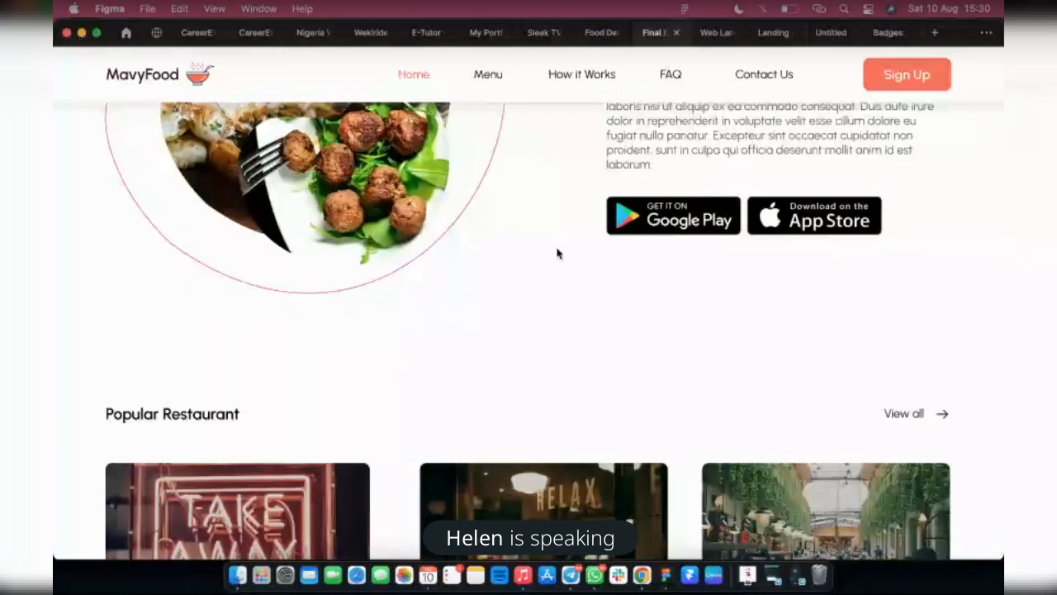
{"action": "scroll", "coordinate": [557, 254], "scroll_direction": "down", "scroll_amount": 6}
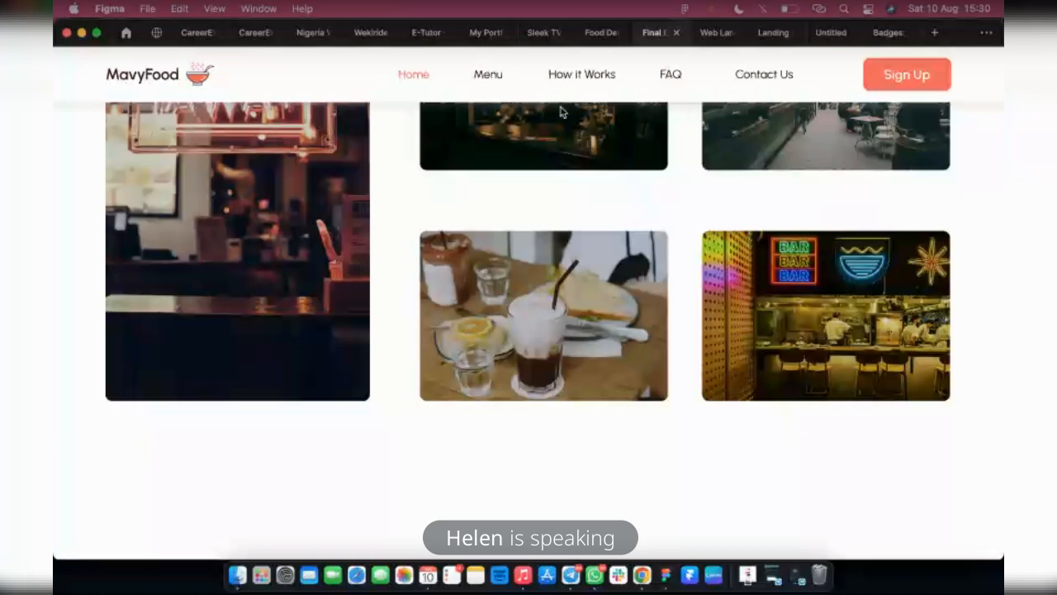
{"action": "left_click", "coordinate": [595, 33]}
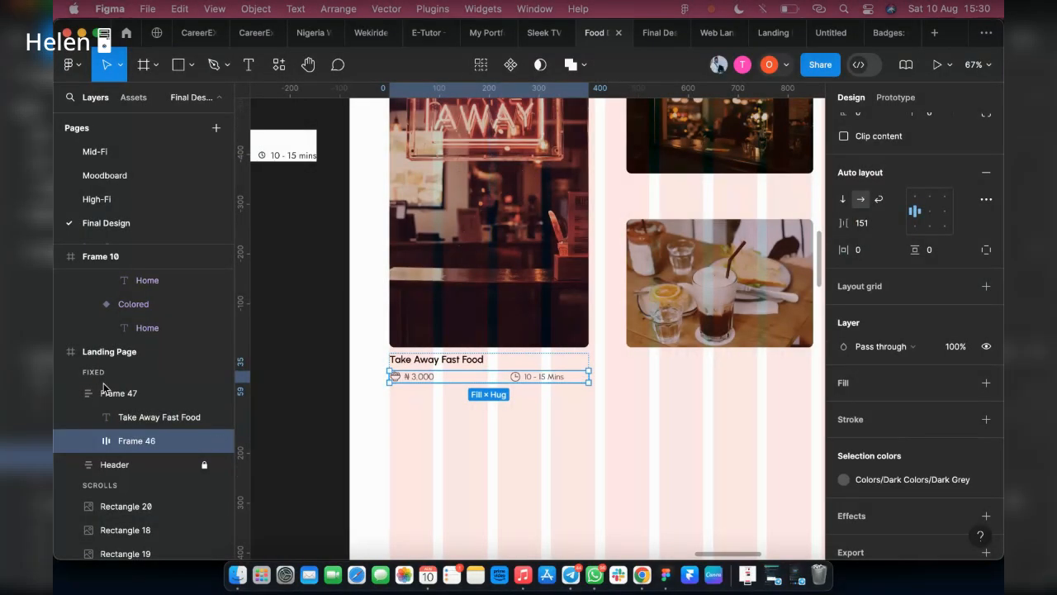
Move the caption frame out of the landing page's fixed layers and place it among the scrolling layers, aligned directly under the Take Away image
{"action": "left_click", "coordinate": [120, 397]}
{"action": "left_click_drag", "start_coordinate": [426, 370], "coordinate": [336, 387]}
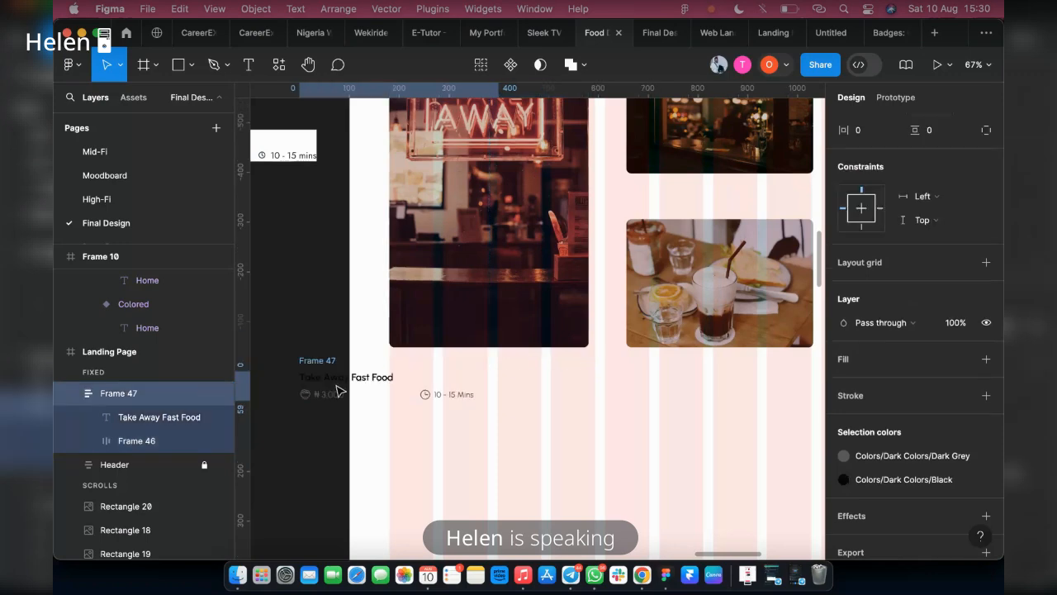
{"action": "left_click", "coordinate": [327, 334]}
{"action": "left_click", "coordinate": [317, 360]}
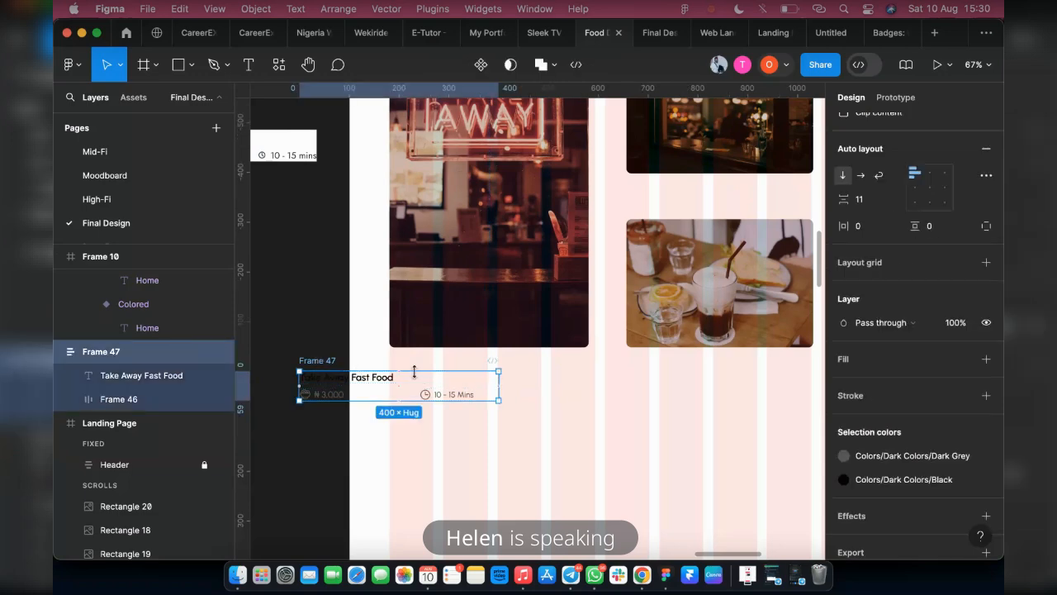
{"action": "left_click", "coordinate": [307, 354]}
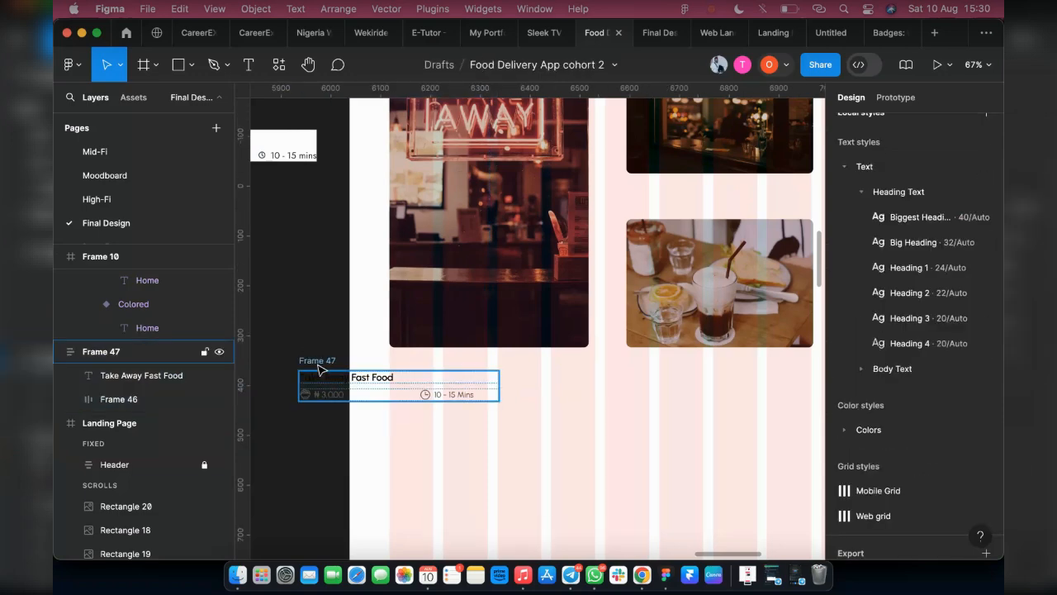
{"action": "left_click", "coordinate": [320, 371]}
{"action": "left_click_drag", "start_coordinate": [322, 386], "coordinate": [404, 386]}
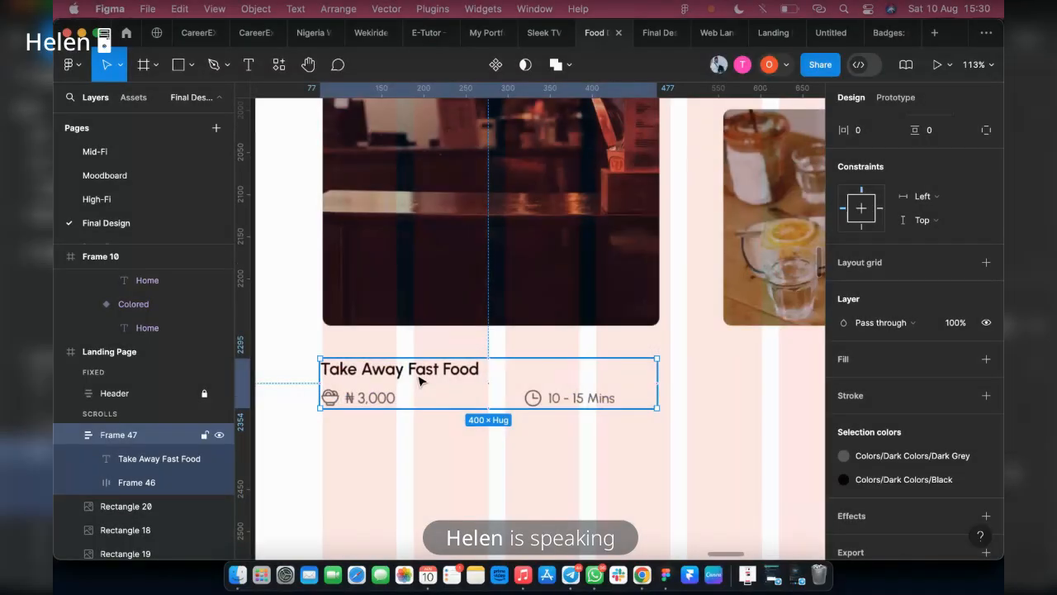
{"action": "left_click_drag", "start_coordinate": [419, 380], "coordinate": [420, 361]}
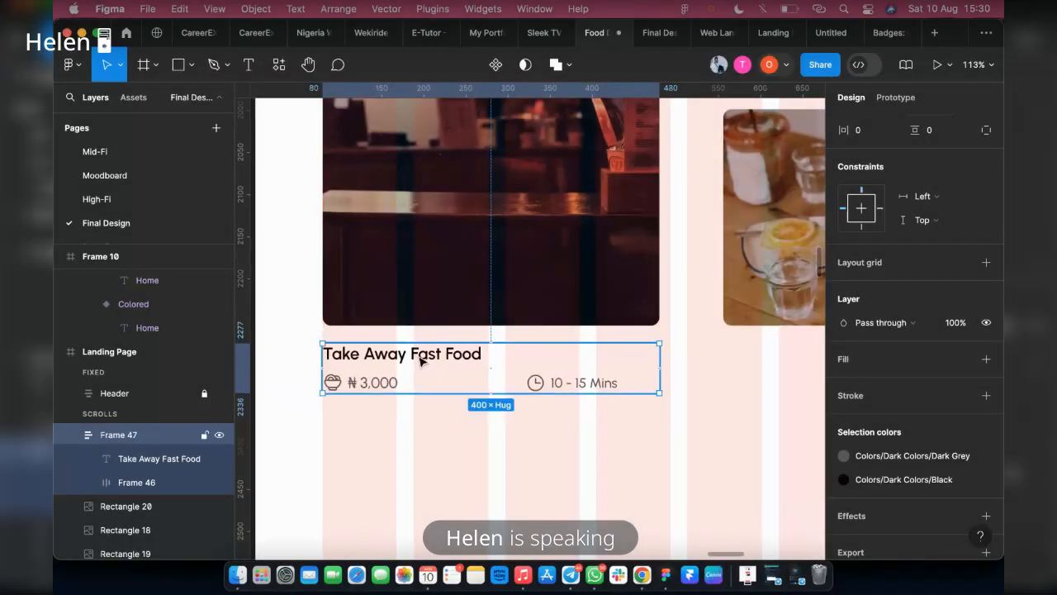
Apply the Heading 2 text style to the "Take Away Fast Food" name
{"action": "double_click", "coordinate": [419, 361]}
{"action": "left_click", "coordinate": [911, 327]}
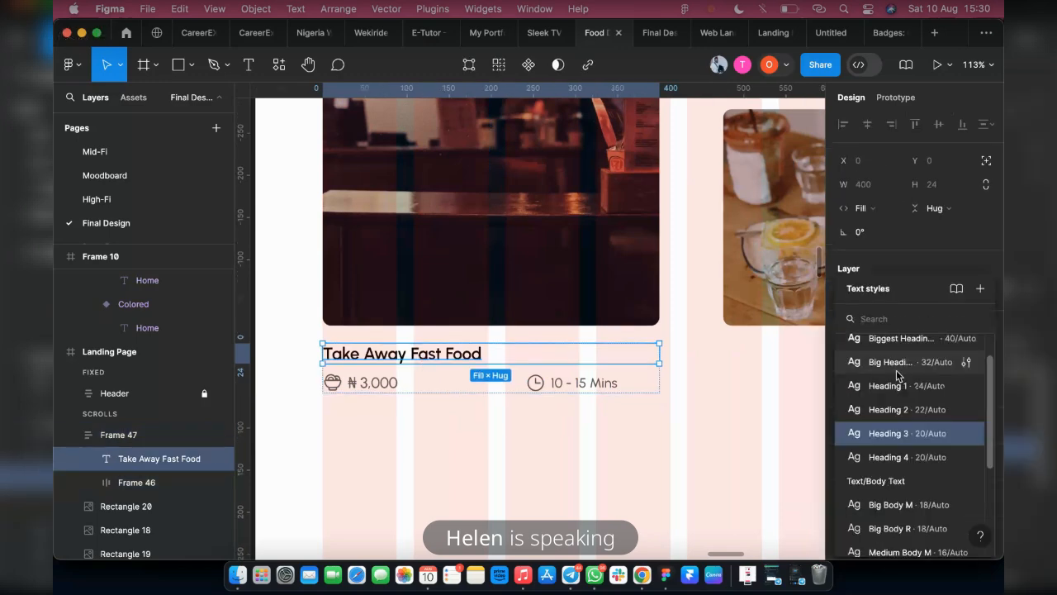
{"action": "left_click", "coordinate": [902, 393]}
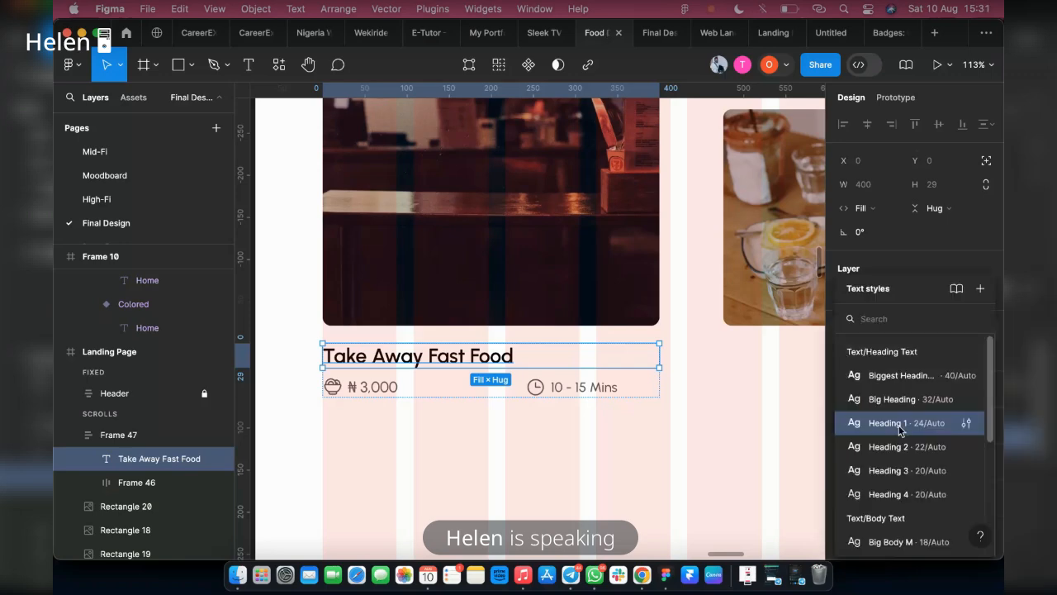
{"action": "left_click", "coordinate": [888, 446]}
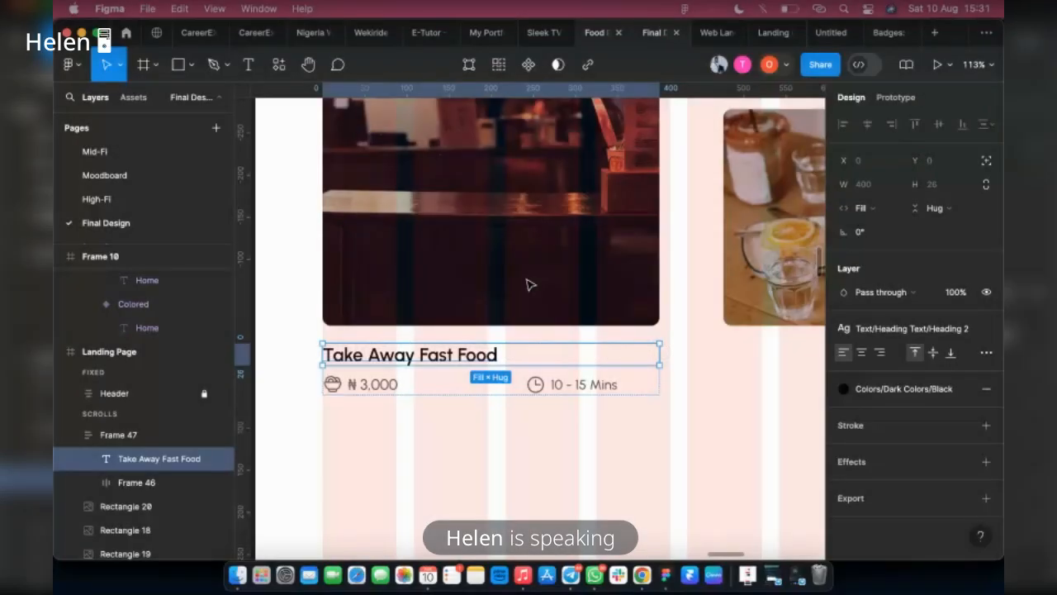
Set the gap between the price and delivery-time groups in the details row to 136
{"action": "left_click", "coordinate": [648, 385]}
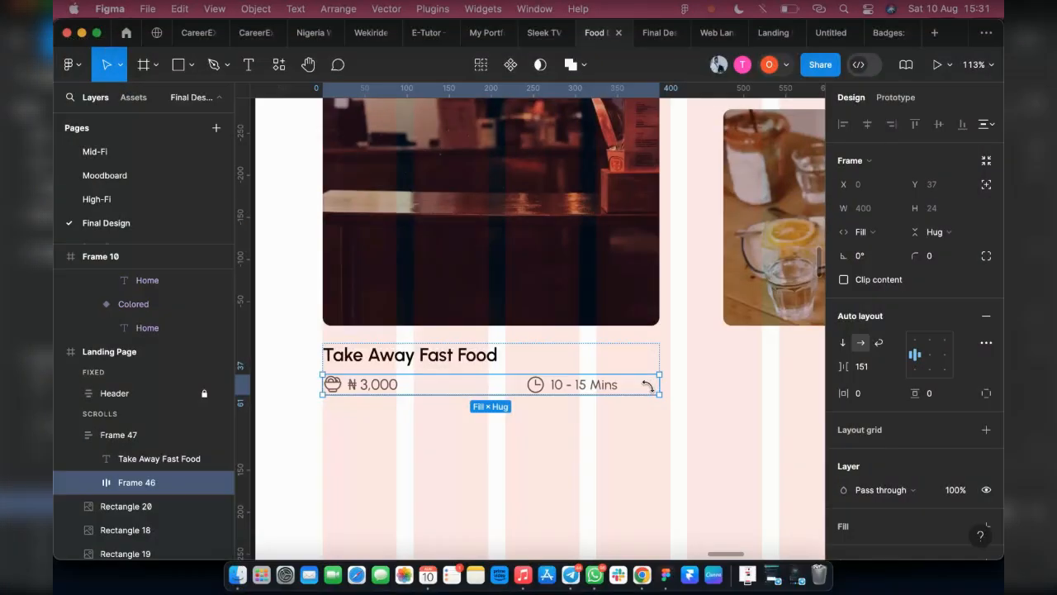
{"action": "mouse_move", "coordinate": [660, 385]}
{"action": "left_mouse_down"}
{"action": "mouse_move", "coordinate": [618, 384]}
{"action": "mouse_move", "coordinate": [661, 385]}
{"action": "left_mouse_up"}
{"action": "left_click", "coordinate": [633, 375]}
{"action": "left_click", "coordinate": [615, 388]}
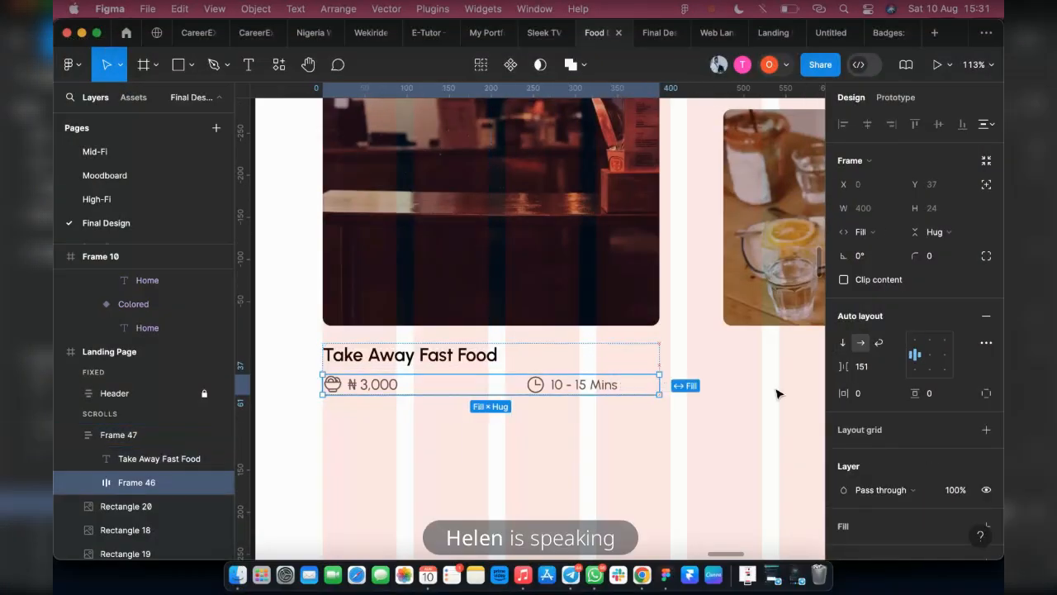
{"action": "left_click_drag", "start_coordinate": [837, 367], "coordinate": [825, 366]}
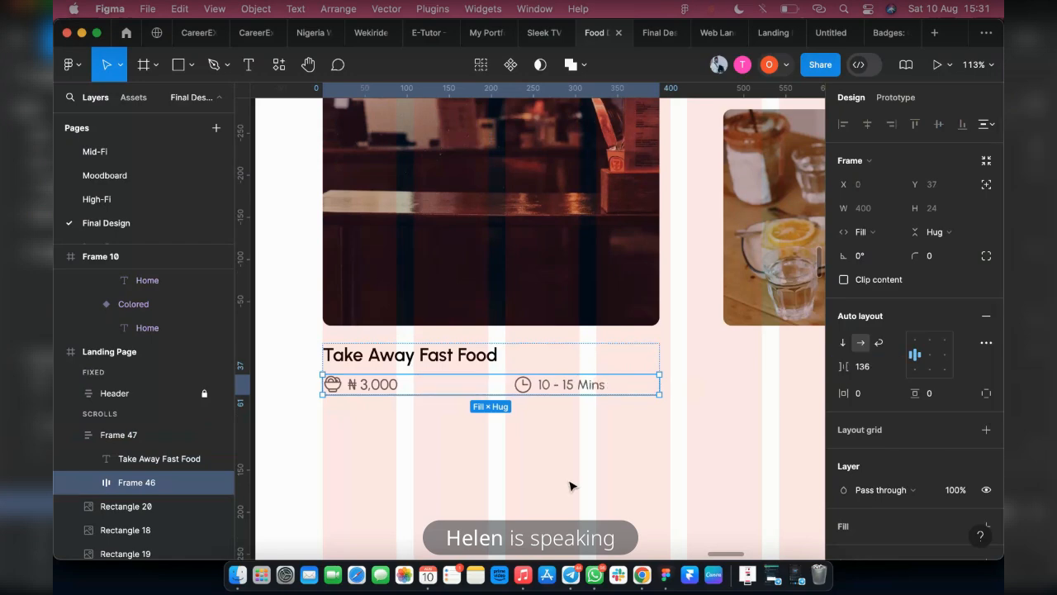
Duplicate the caption under the other four restaurant images and change the Relax image's copy to "Relax Fast Food" priced ₦ 2,000
{"action": "key", "text": "Escape"}
{"action": "scroll", "coordinate": [439, 344], "scroll_direction": "down", "scroll_amount": 5}
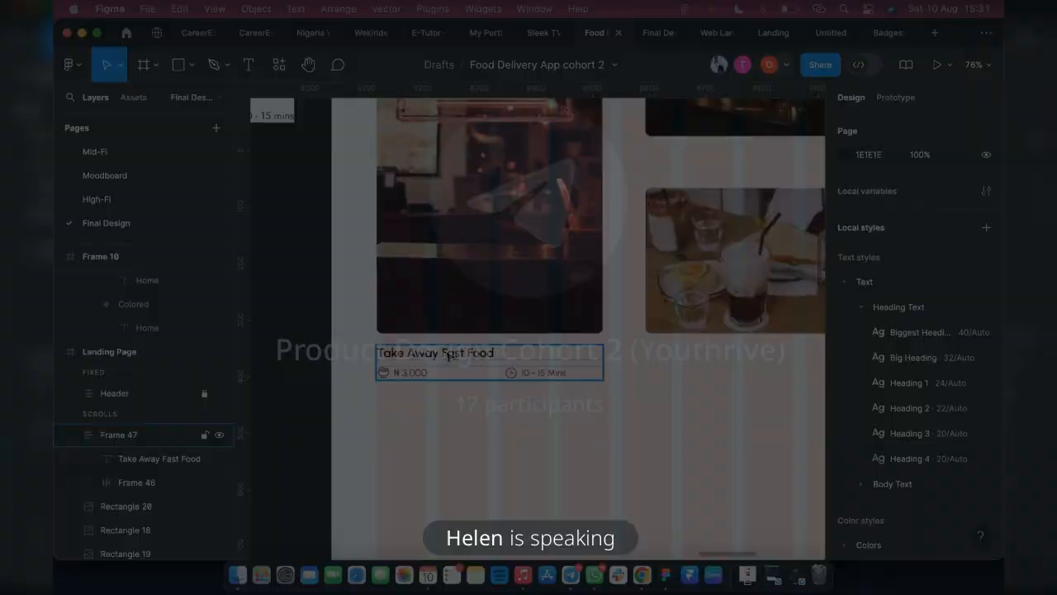
{"action": "left_click", "coordinate": [449, 355]}
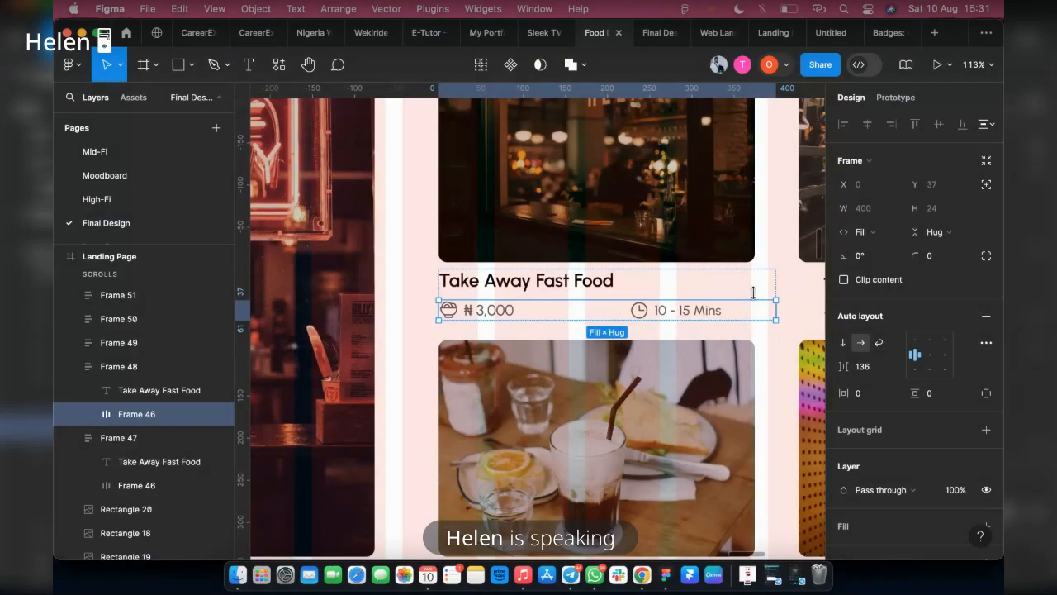
{"action": "left_click", "coordinate": [545, 283]}
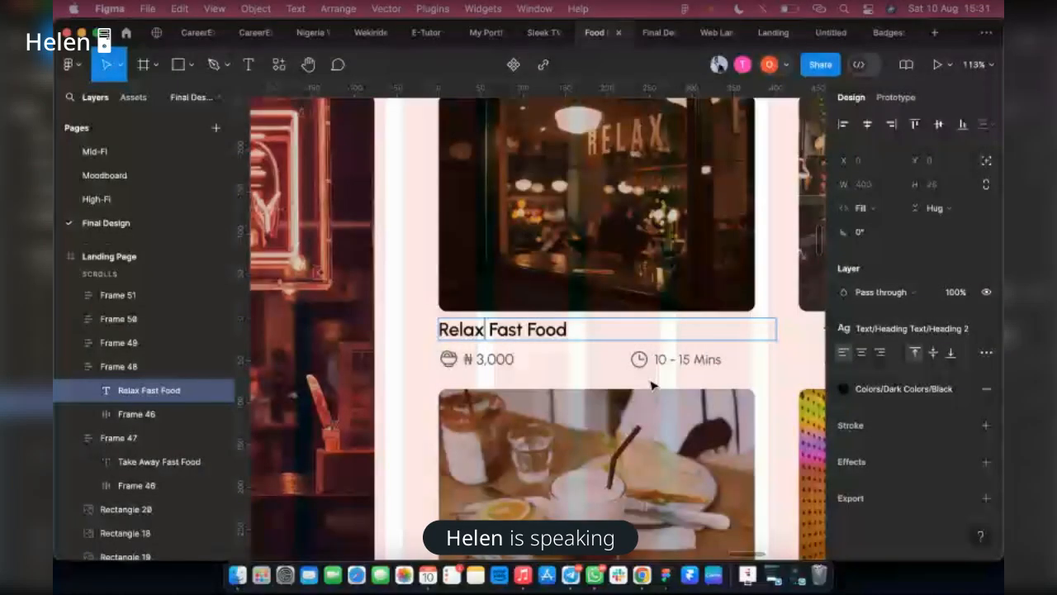
{"action": "left_click", "coordinate": [479, 359]}
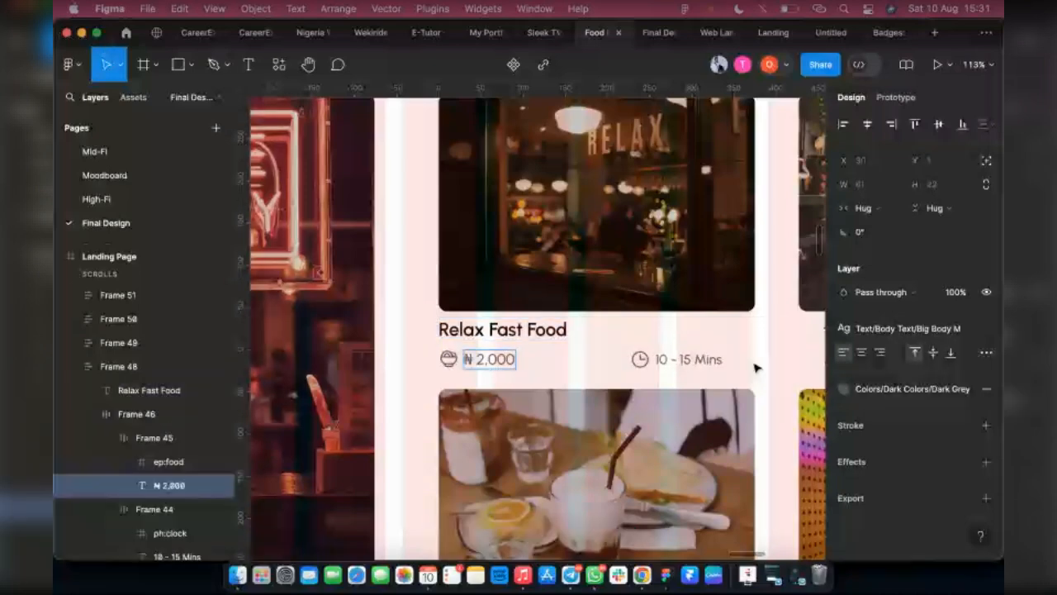
Narrow the "Relax Fast Food" caption to its image's width and combine both in a 375-wide vertical auto-layout frame
{"action": "left_click", "coordinate": [720, 335]}
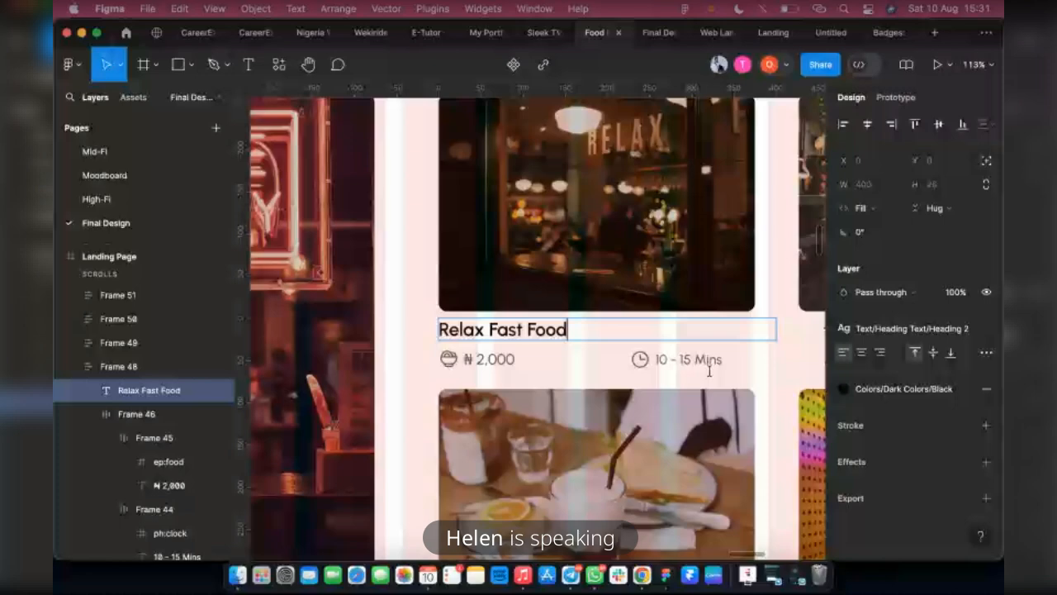
{"action": "key", "text": "Escape"}
{"action": "key", "text": "Escape"}
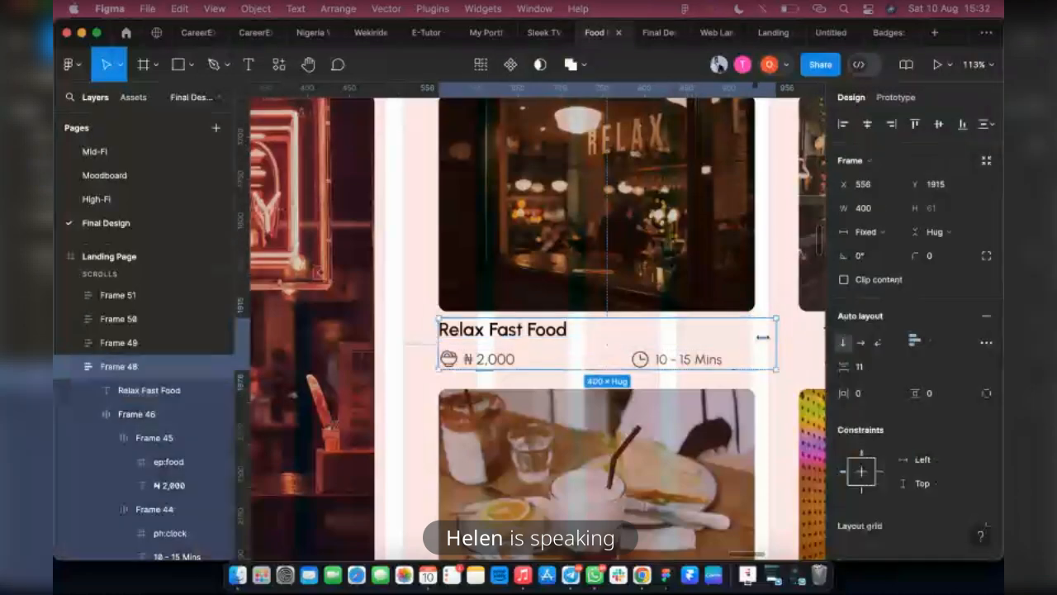
{"action": "left_click_drag", "start_coordinate": [763, 337], "coordinate": [740, 337]}
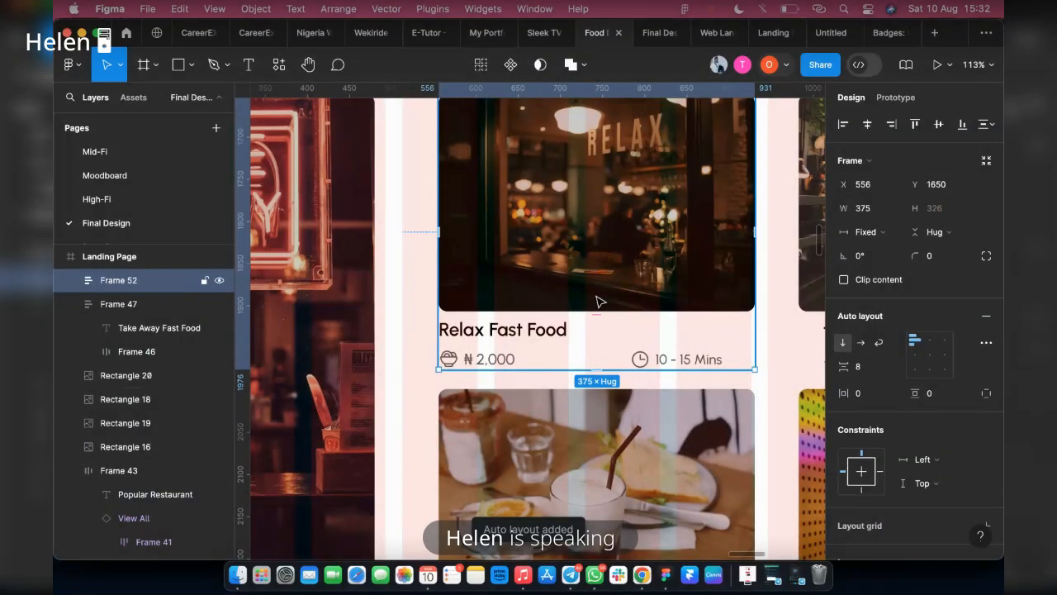
Rename the caption under the greenery-lined restaurant image as "Greenish Fast Food"
{"action": "scroll", "coordinate": [599, 302], "scroll_direction": "right", "scroll_amount": 3}
{"action": "left_click", "coordinate": [702, 351]}
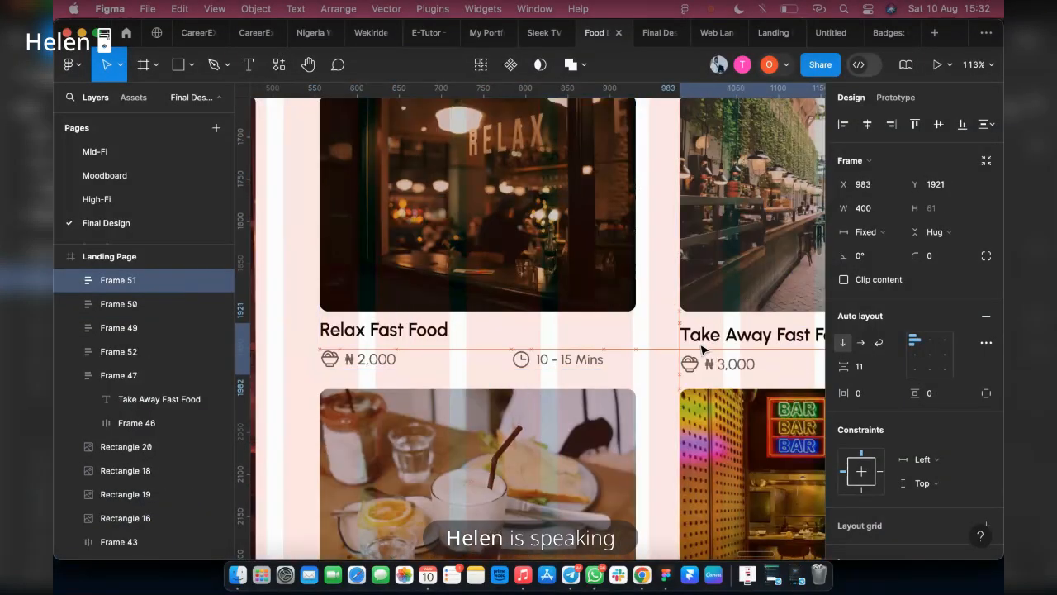
{"action": "scroll", "coordinate": [710, 347], "scroll_direction": "right", "scroll_amount": 5}
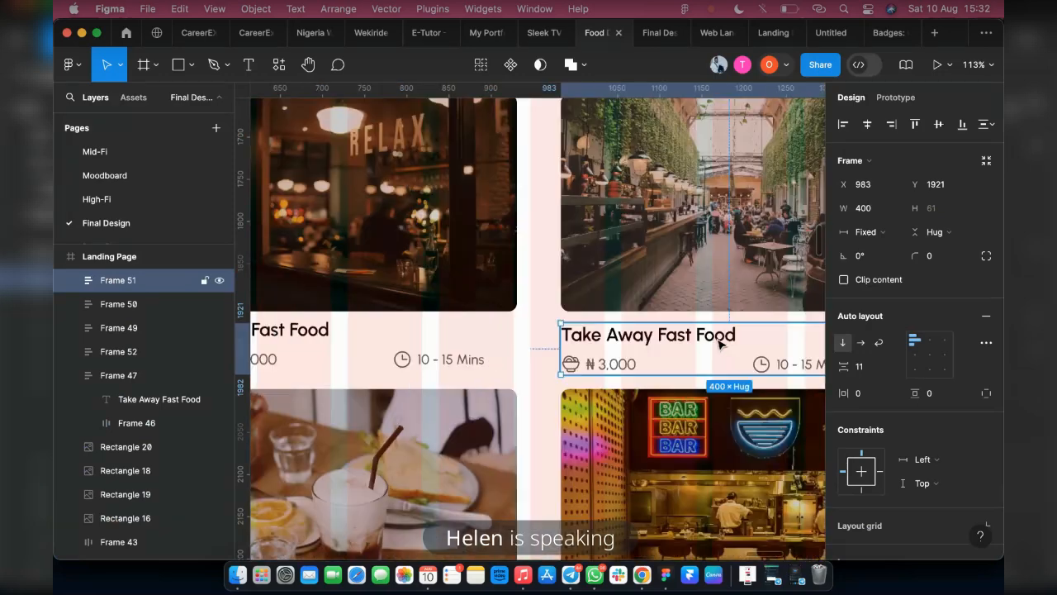
{"action": "double_click", "coordinate": [551, 332]}
{"action": "double_click", "coordinate": [551, 332]}
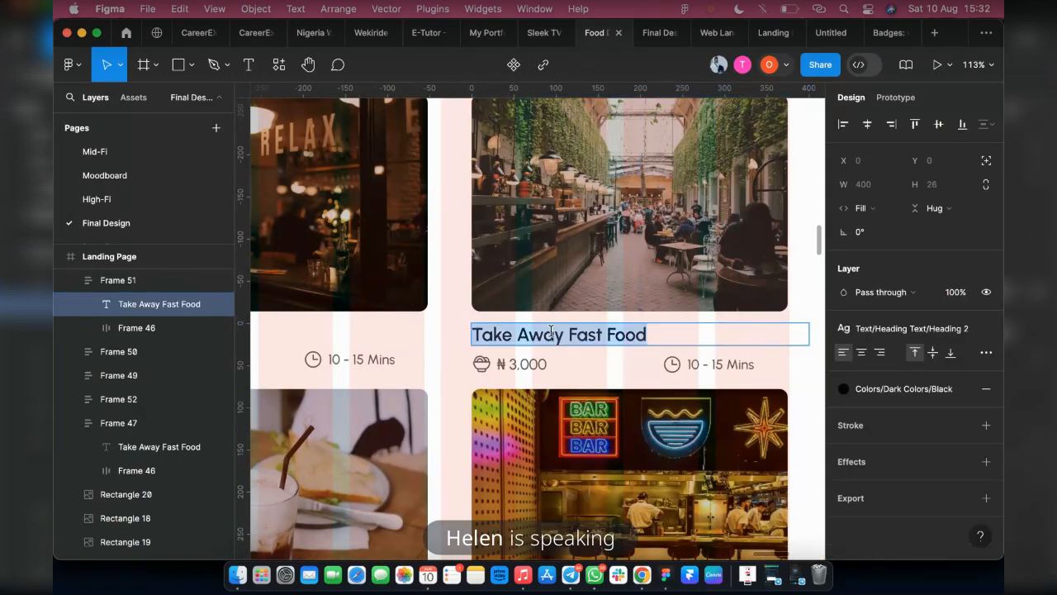
{"action": "left_click_drag", "start_coordinate": [564, 333], "coordinate": [477, 330]}
{"action": "key", "text": "BackSpace"}
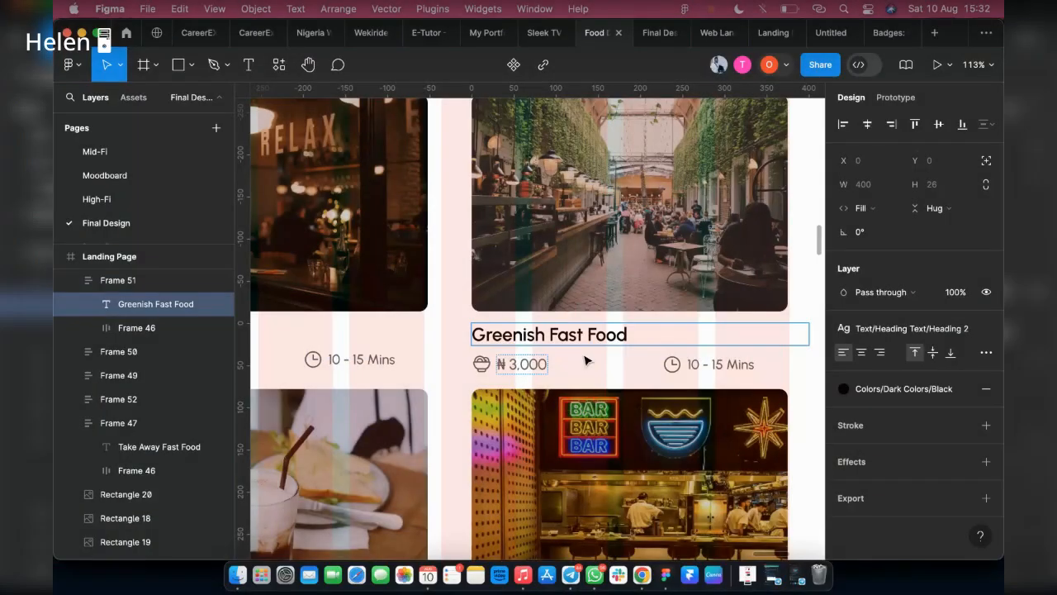
Combine the "Greenish Fast Food" caption, narrowed to its image's width, with the image in an auto-layout frame spaced like the Relax card
{"action": "key", "text": "Escape"}
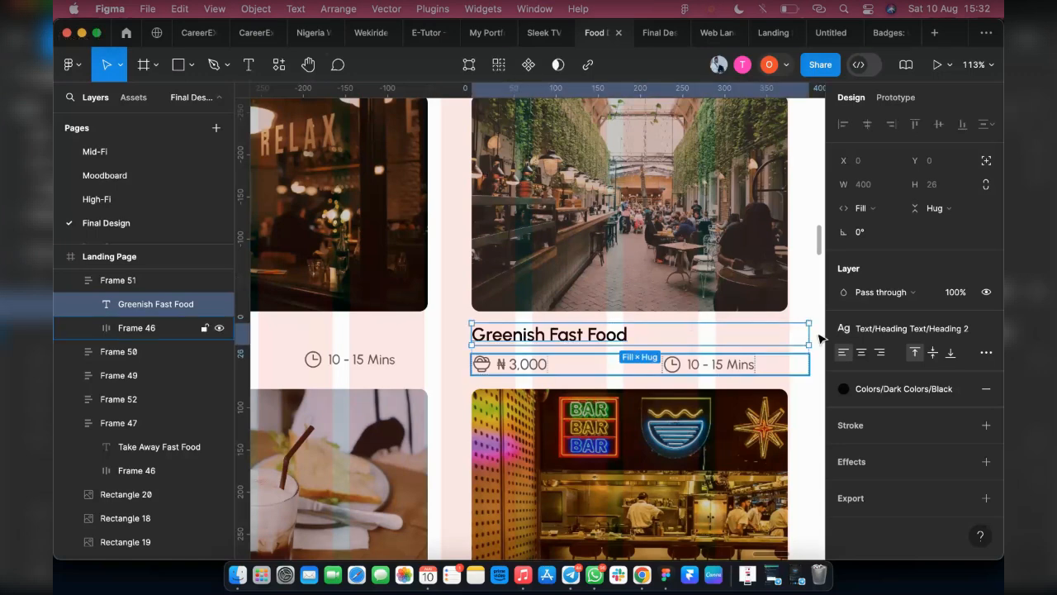
{"action": "left_click_drag", "start_coordinate": [808, 329], "coordinate": [787, 330]}
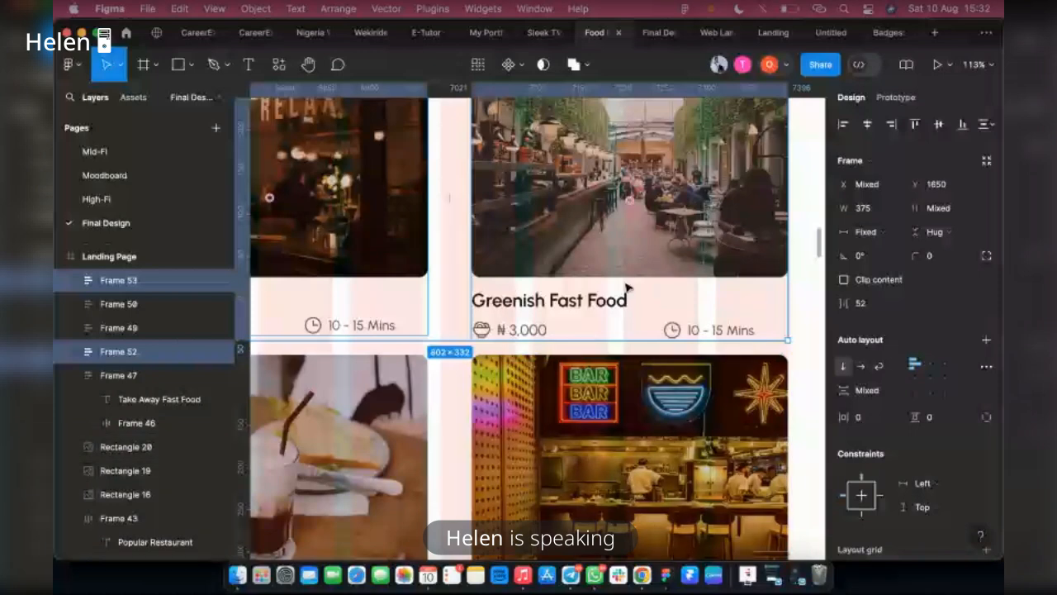
{"action": "left_click", "coordinate": [333, 257]}
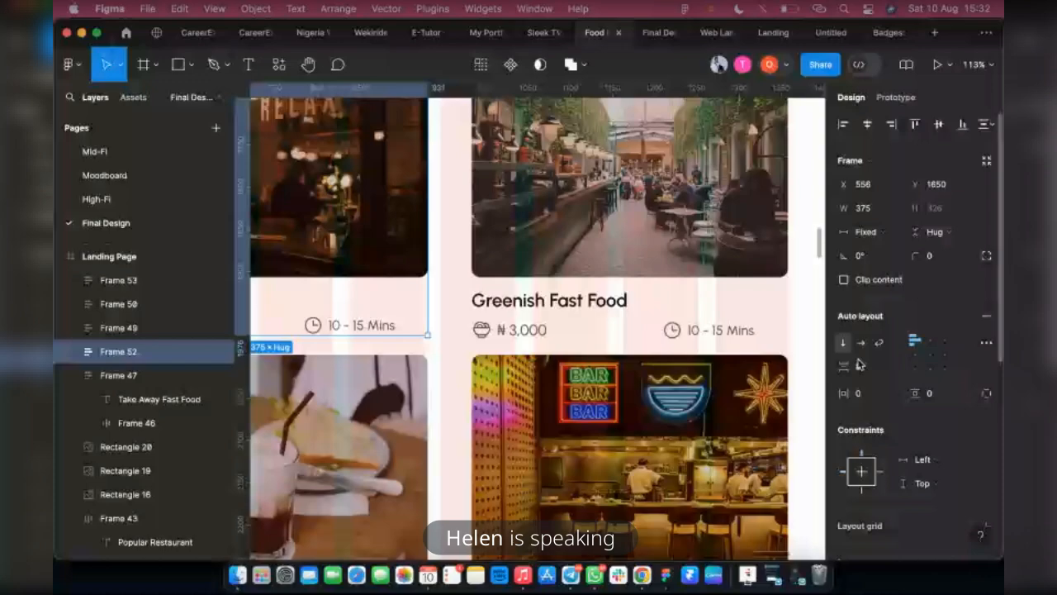
{"action": "key", "text": "super+z"}
Rename the bar image's caption as "Bar and Enjoy" and combine it, narrowed to the image's width, with the image in an auto-layout frame
{"action": "left_click", "coordinate": [874, 395]}
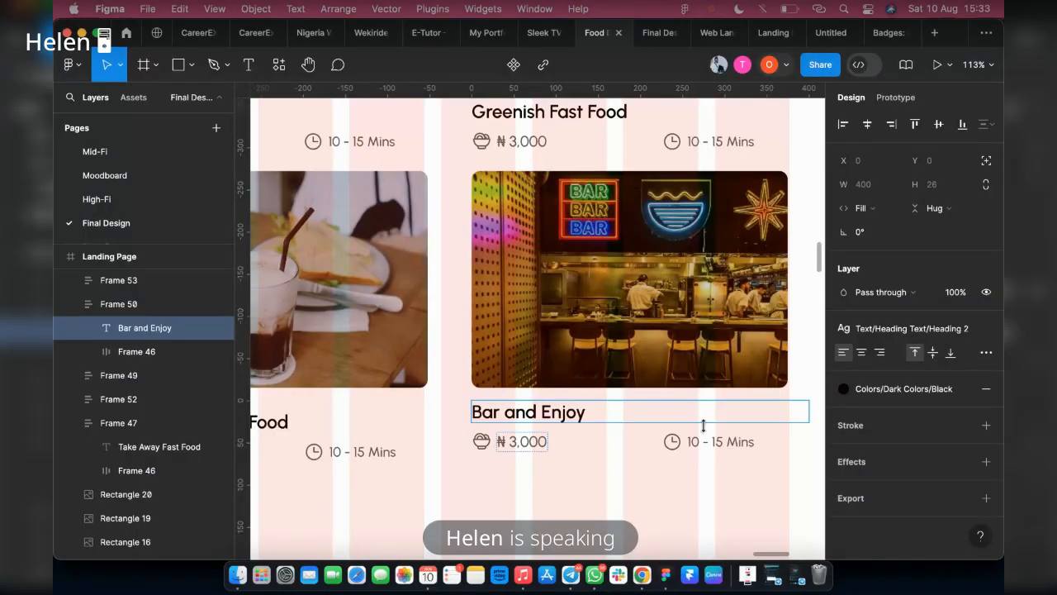
{"action": "left_click", "coordinate": [522, 442]}
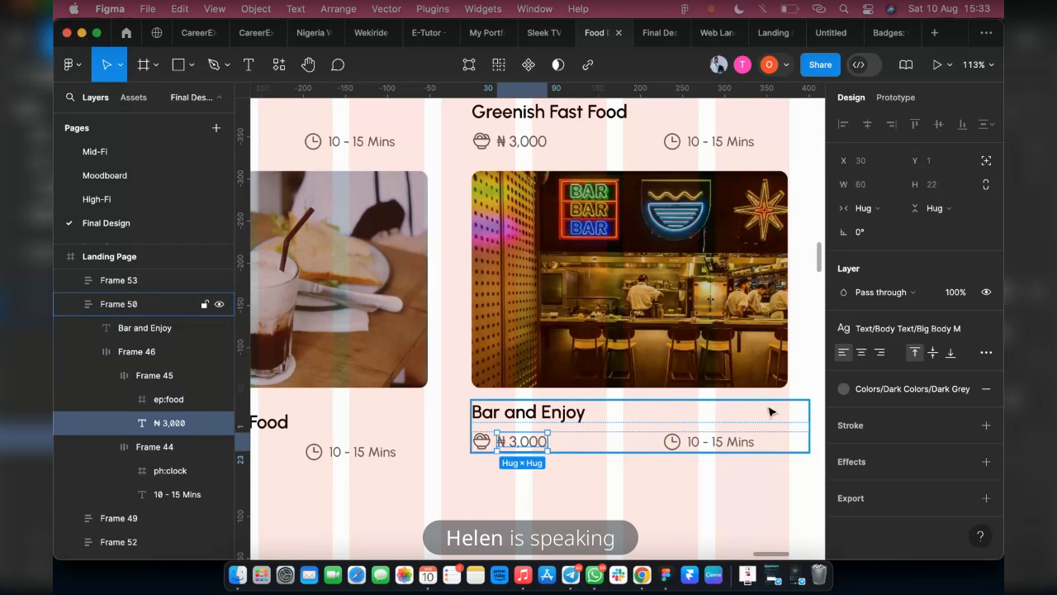
{"action": "left_click", "coordinate": [768, 412]}
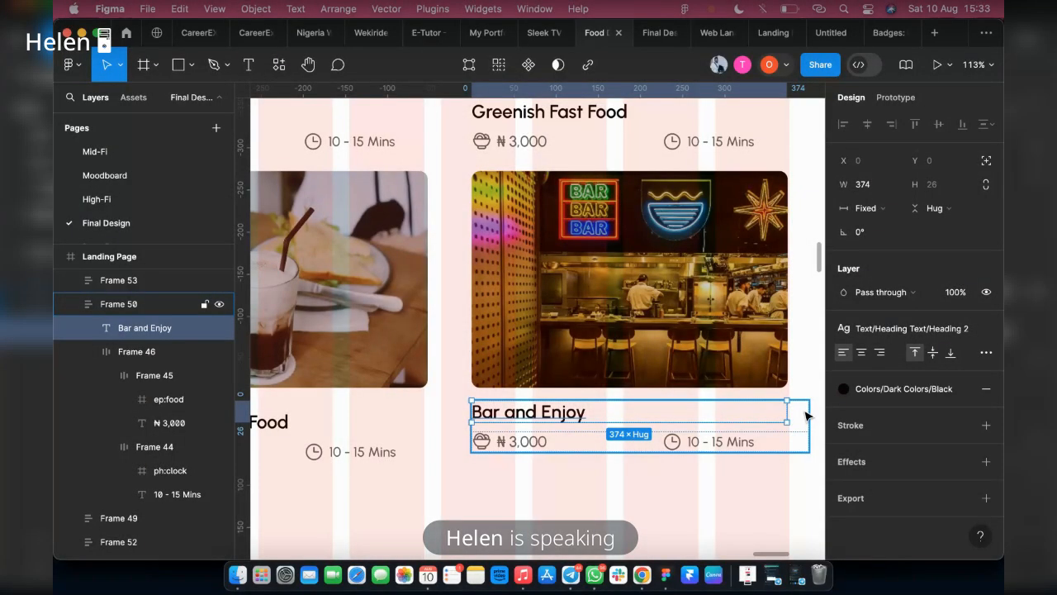
{"action": "left_click", "coordinate": [807, 415]}
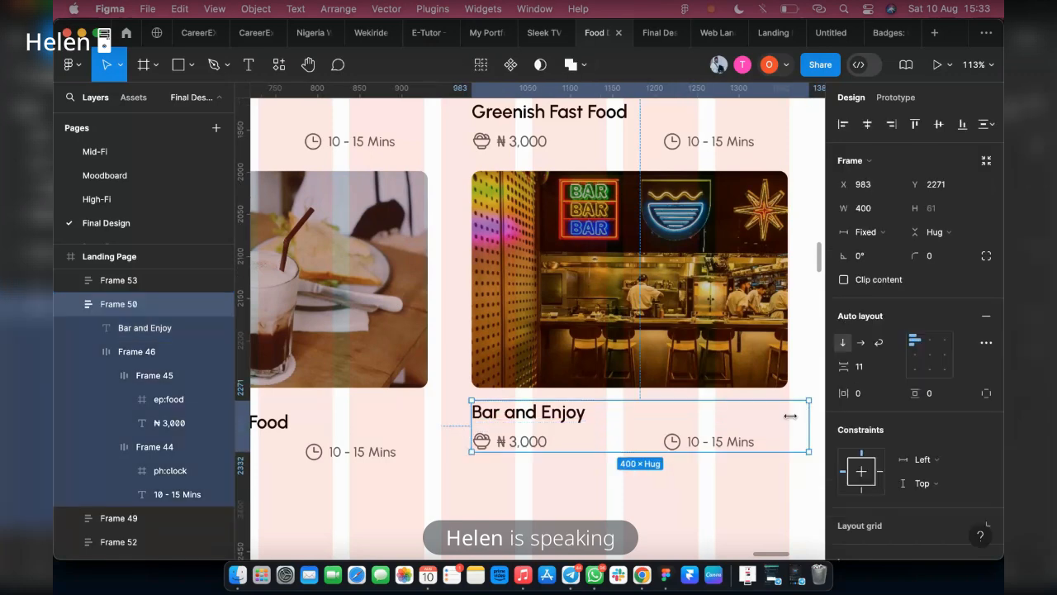
{"action": "left_click_drag", "start_coordinate": [790, 416], "coordinate": [791, 416]}
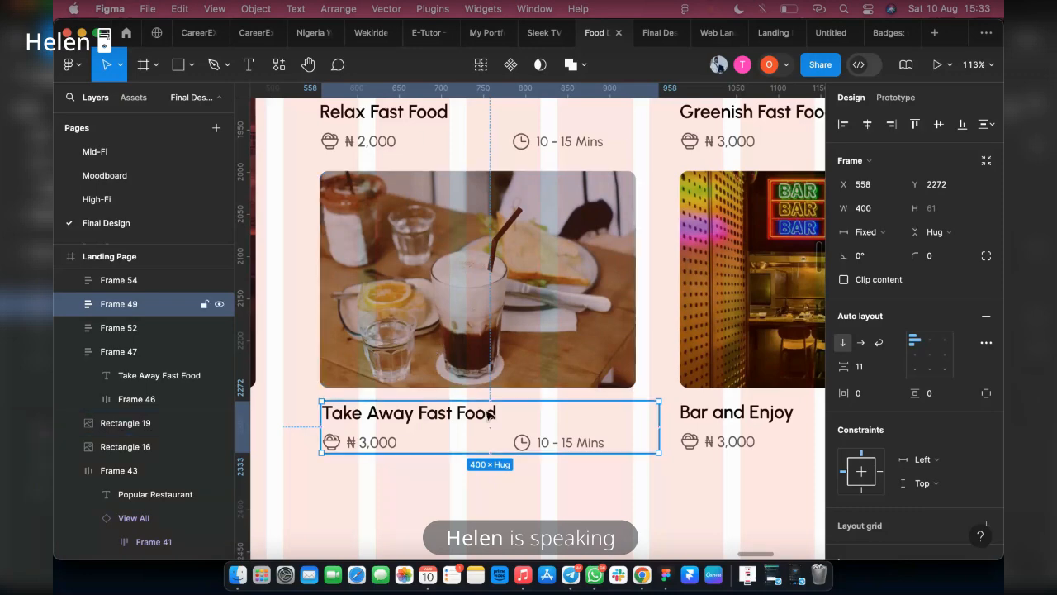
Narrow the caption under the iced drink image to a width of 369 and combine it with the image in an auto-layout frame
{"action": "left_click", "coordinate": [489, 415]}
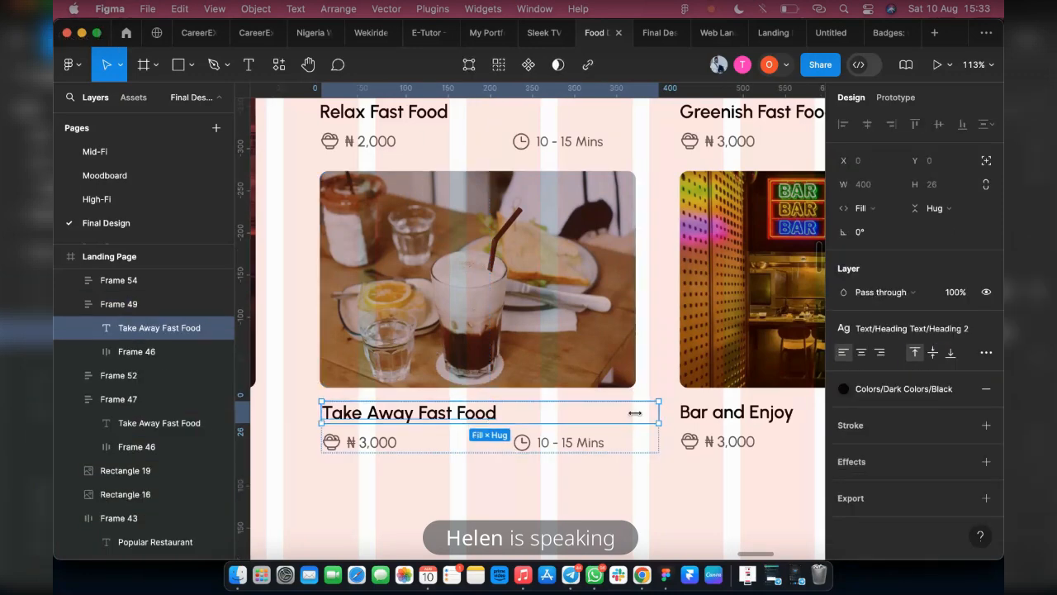
{"action": "left_click_drag", "start_coordinate": [635, 412], "coordinate": [633, 413]}
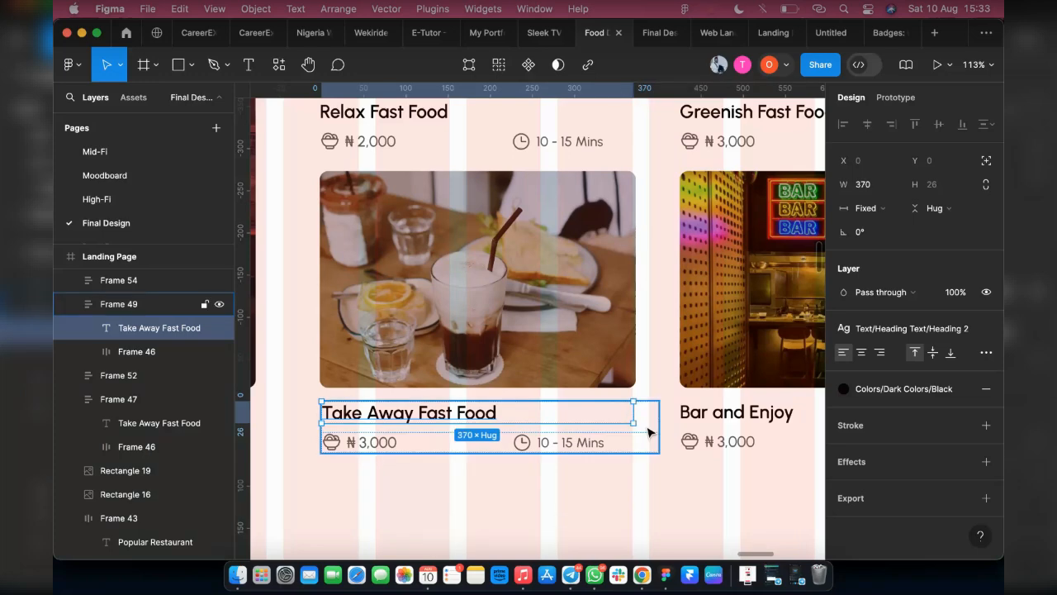
{"action": "left_click", "coordinate": [648, 432]}
{"action": "left_click", "coordinate": [537, 351], "text": "shift"}
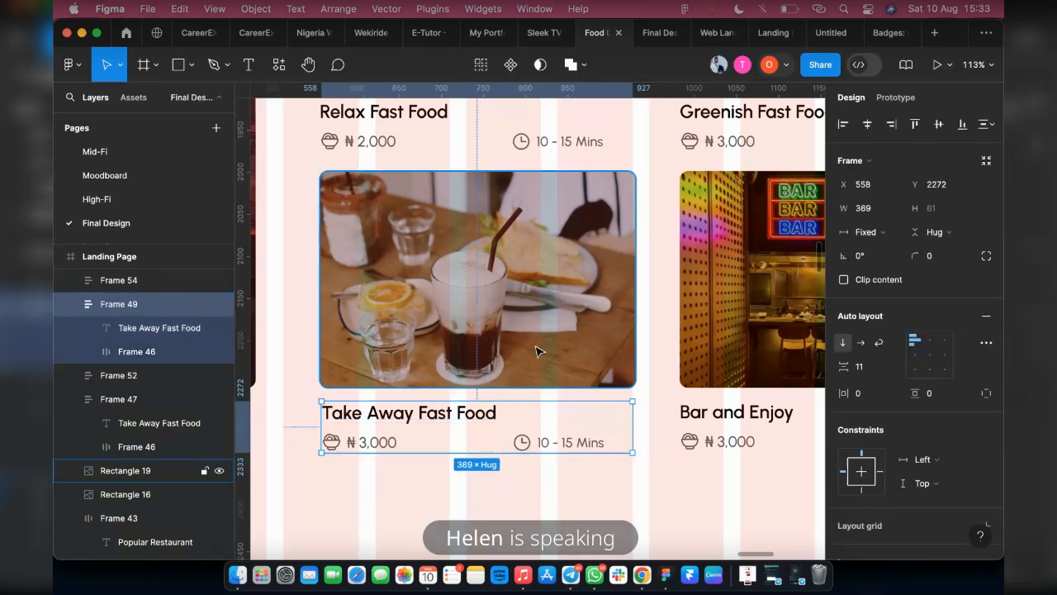
{"action": "key", "text": "shift+a"}
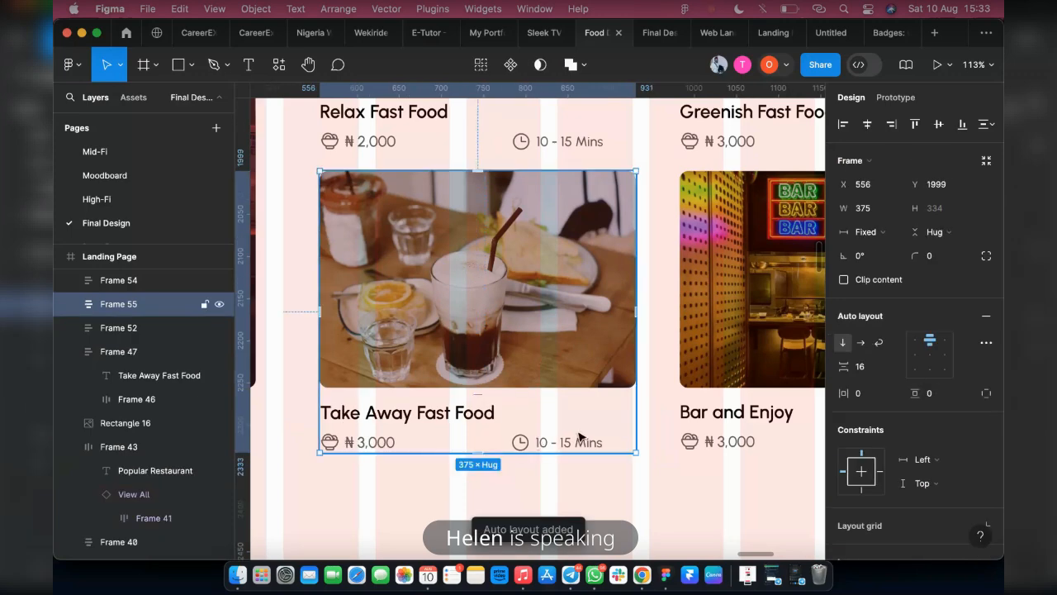
Match the image-to-caption gap of the two lower small cards to that of the Relax and Greenish cards above
{"action": "left_click", "coordinate": [609, 436]}
{"action": "scroll", "coordinate": [608, 436], "scroll_direction": "down", "scroll_amount": 5}
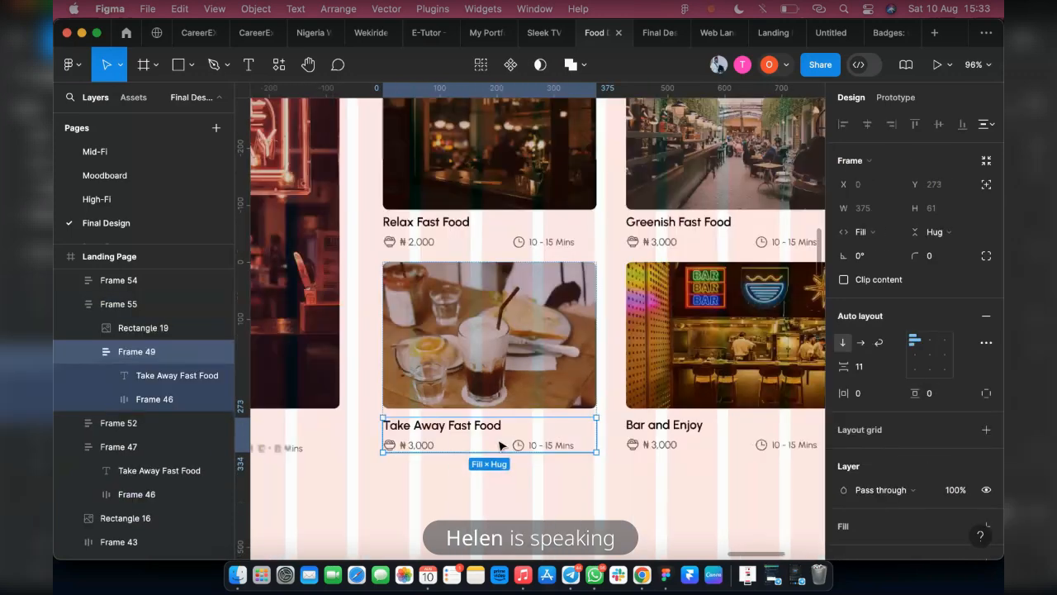
{"action": "scroll", "coordinate": [446, 242], "scroll_direction": "down", "scroll_amount": 3}
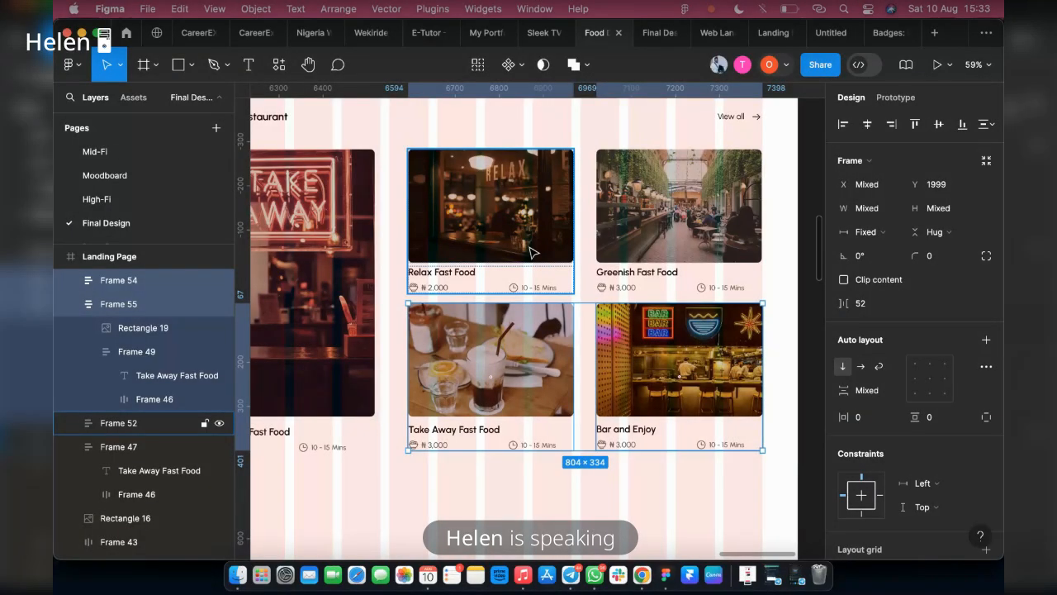
{"action": "left_click", "coordinate": [531, 252], "text": "shift"}
{"action": "left_click", "coordinate": [652, 274], "text": "shift"}
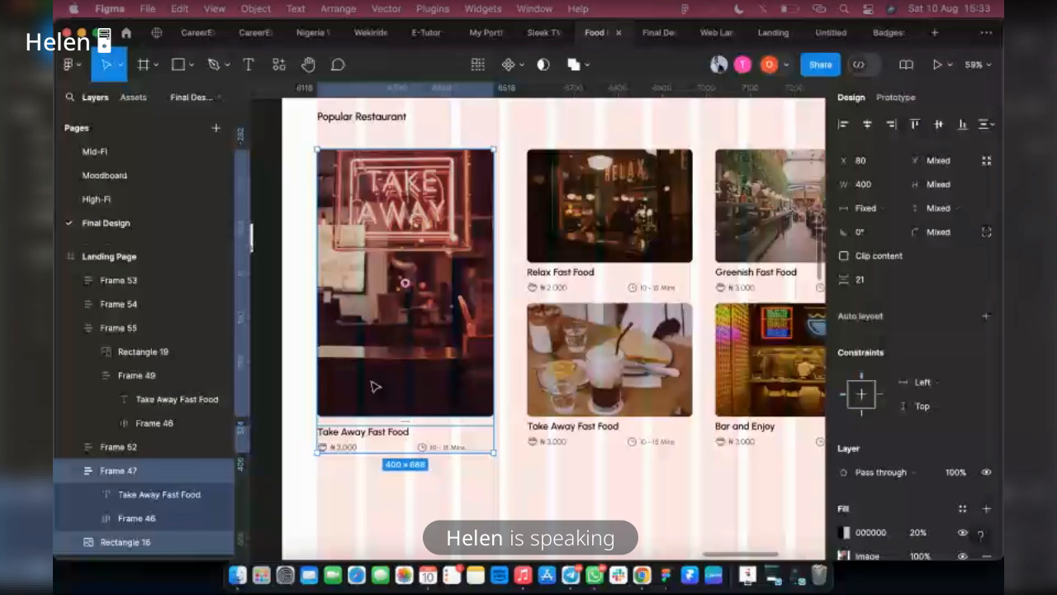
Combine the tall Take Away image and its caption in an auto-layout frame, and check the finished prototype's Popular Restaurant section
{"action": "key", "text": "shift+a"}
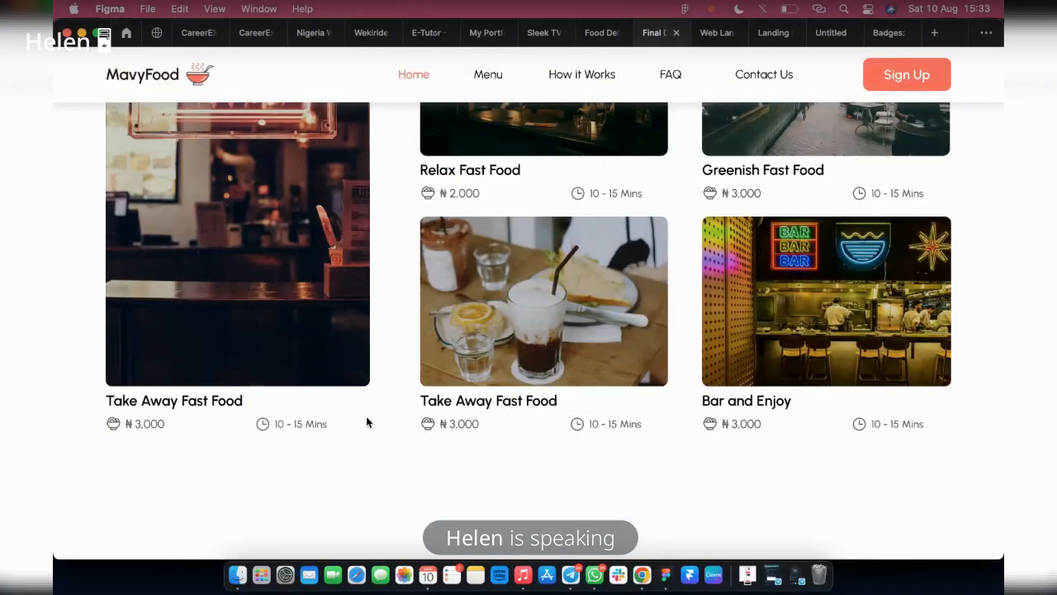
{"action": "scroll", "coordinate": [516, 288], "scroll_direction": "up", "scroll_amount": 1}
{"action": "scroll", "coordinate": [513, 302], "scroll_direction": "down", "scroll_amount": 4}
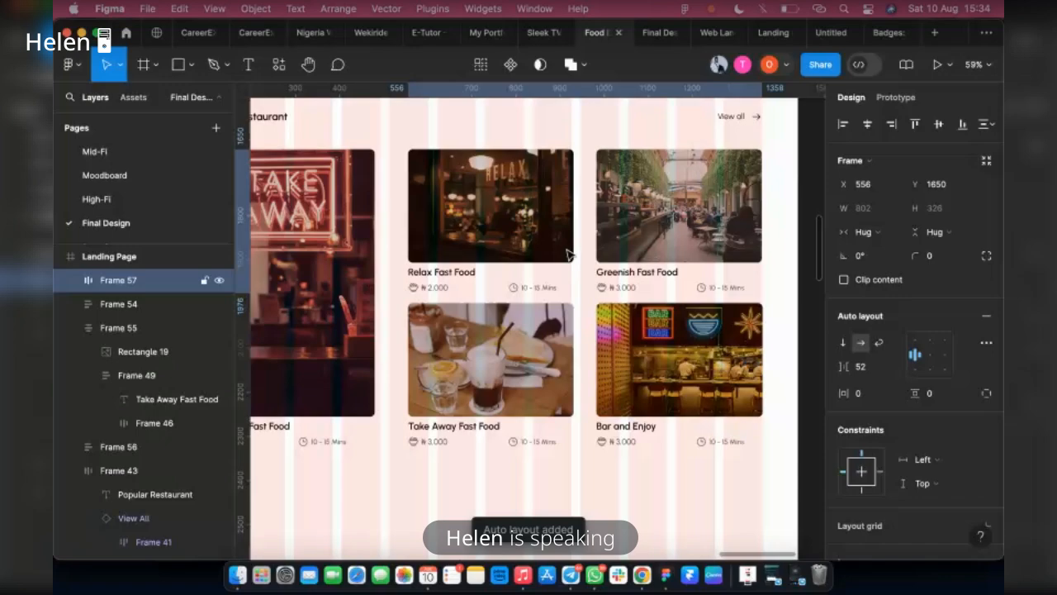
Nest the restaurant cards in a horizontal auto layout with a gap of 76, stacked under the Popular Restaurant header in a 1440-wide frame
{"action": "left_click", "coordinate": [535, 355], "text": "shift"}
{"action": "left_click", "coordinate": [654, 386], "text": "shift"}
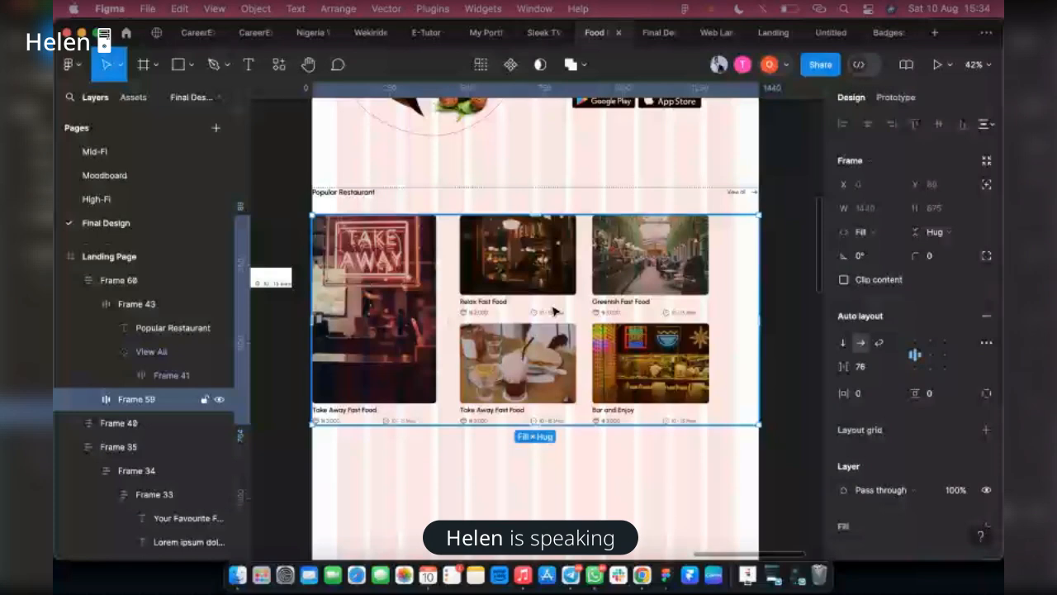
Centre the cards within their full-width row and give the Popular Restaurant header row a horizontal padding of 80
{"action": "left_click", "coordinate": [930, 356]}
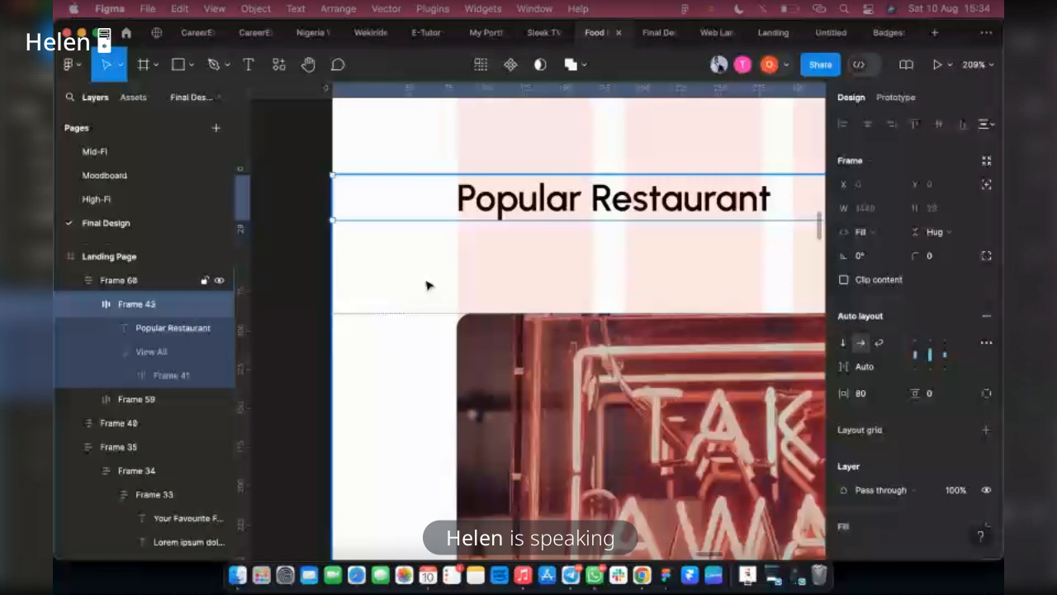
{"action": "scroll", "coordinate": [428, 284], "scroll_direction": "down", "scroll_amount": 10}
{"action": "scroll", "coordinate": [428, 289], "scroll_direction": "up", "scroll_amount": 5}
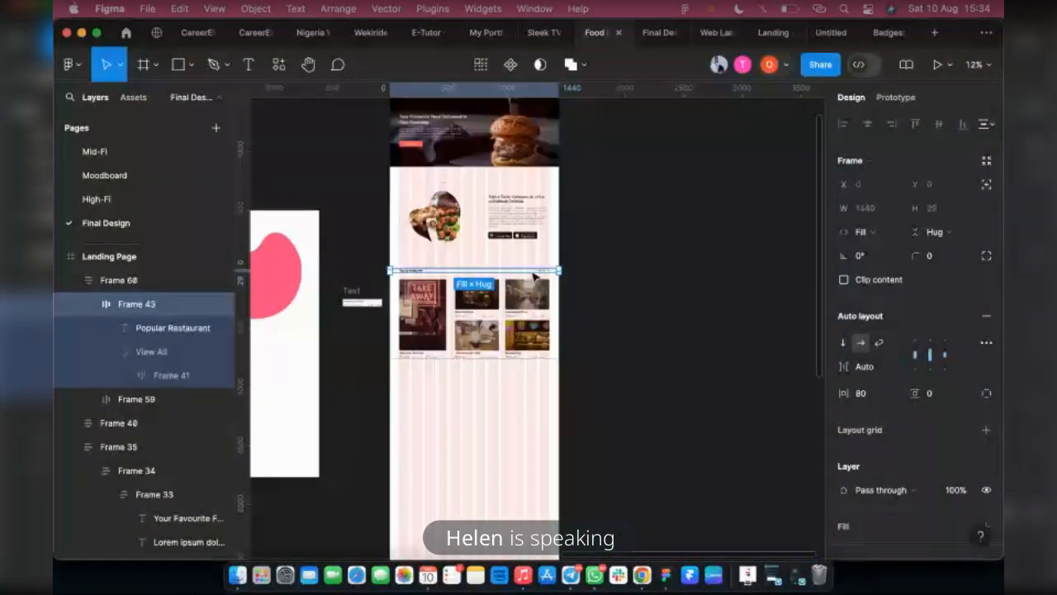
Move the Popular Restaurant section to Y 1542 below the app download section, and open the finished prototype to compare the spacing
{"action": "scroll", "coordinate": [535, 276], "scroll_direction": "up", "scroll_amount": 3}
{"action": "left_click", "coordinate": [583, 389]}
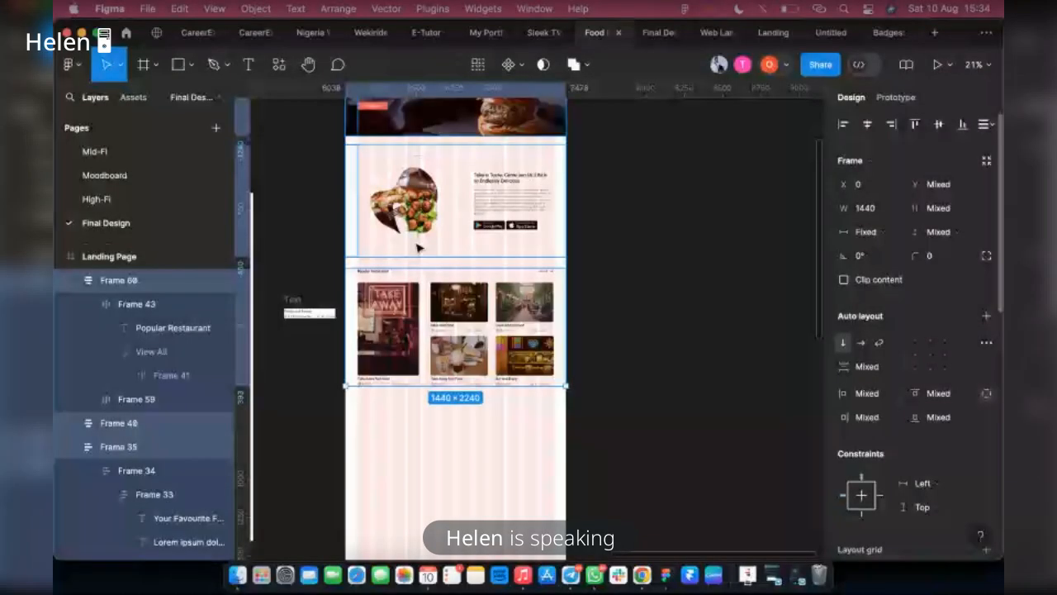
{"action": "left_click", "coordinate": [453, 236]}
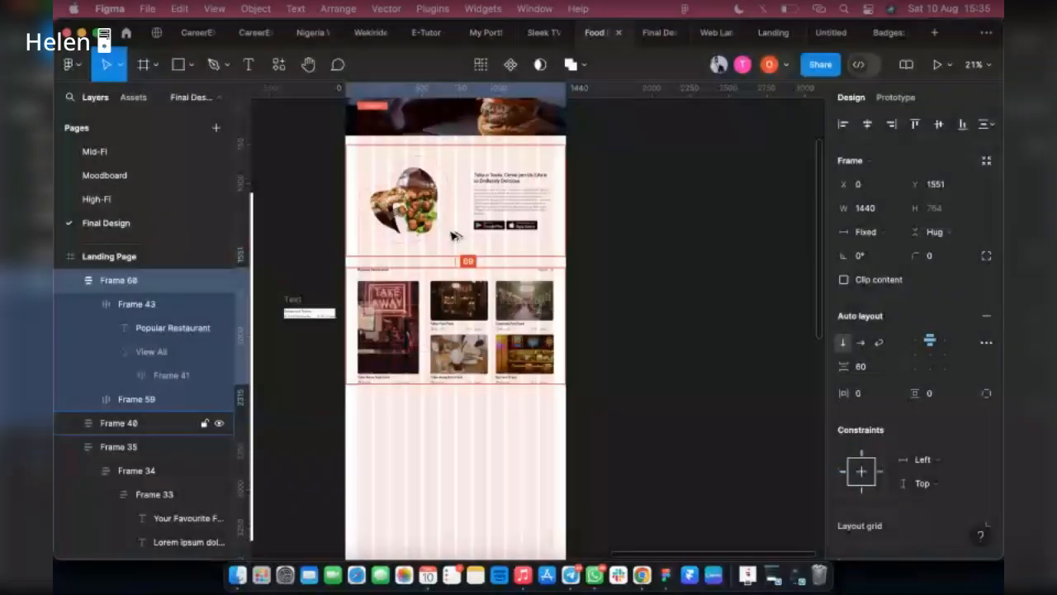
{"action": "key", "text": "shift+Up"}
{"action": "key", "text": "Down"}
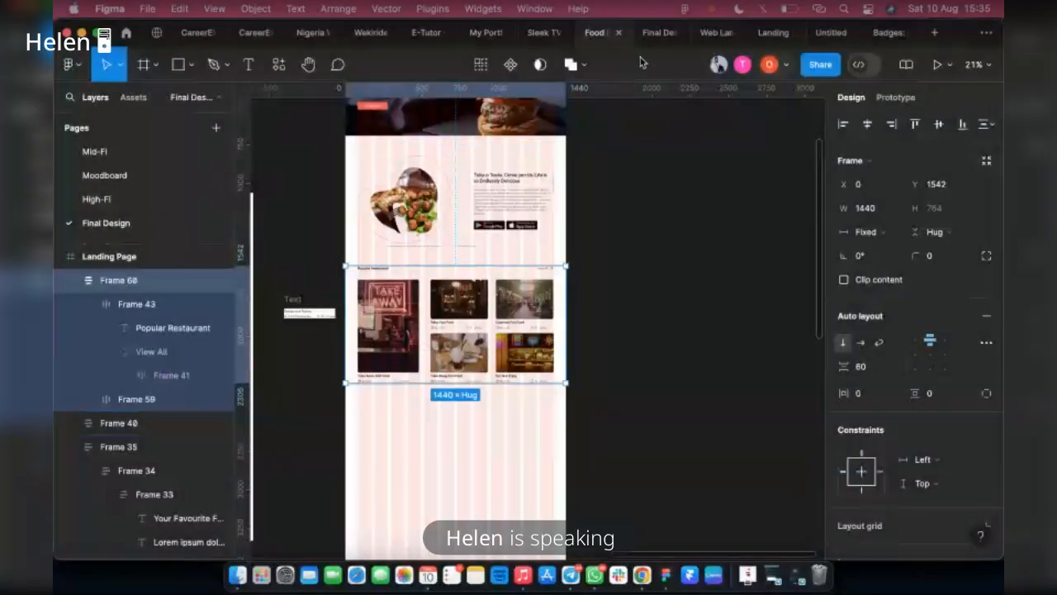
{"action": "left_click", "coordinate": [658, 32]}
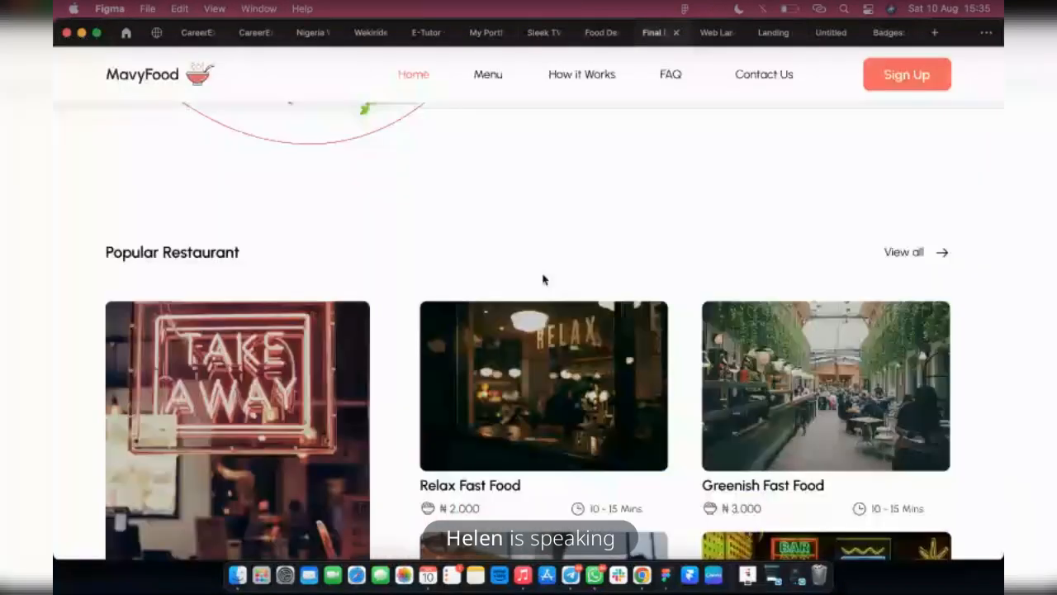
Review the finished prototype's Popular Restaurant section, and examine the How it works cards in the Food Delivery file's reference template
{"action": "scroll", "coordinate": [542, 279], "scroll_direction": "up", "scroll_amount": 10}
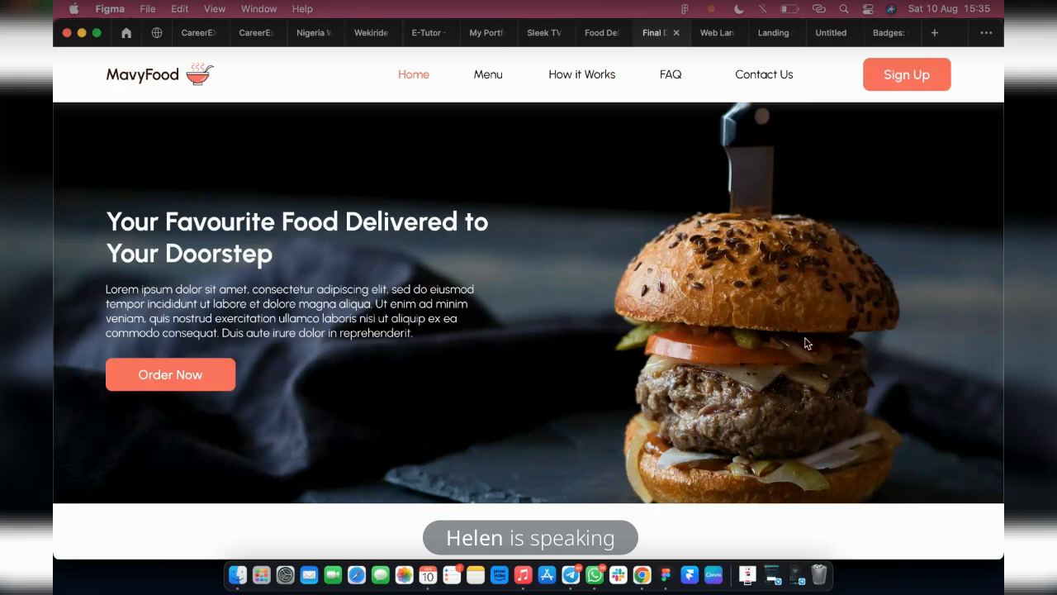
{"action": "scroll", "coordinate": [807, 344], "scroll_direction": "down", "scroll_amount": 10}
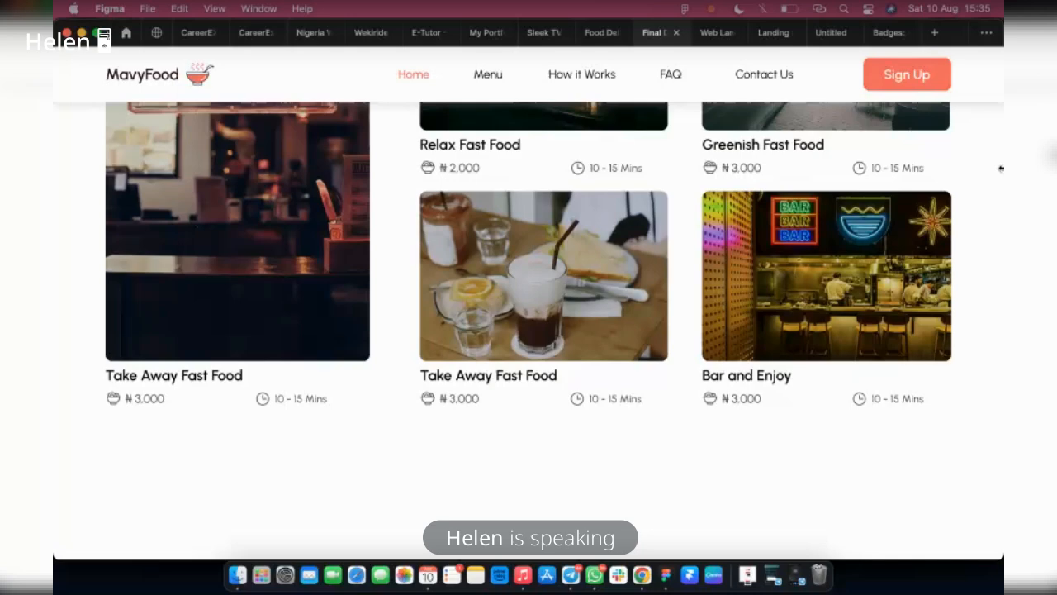
{"action": "scroll", "coordinate": [826, 317], "scroll_direction": "up", "scroll_amount": 5}
{"action": "scroll", "coordinate": [782, 342], "scroll_direction": "down", "scroll_amount": 3}
{"action": "left_click", "coordinate": [601, 33]}
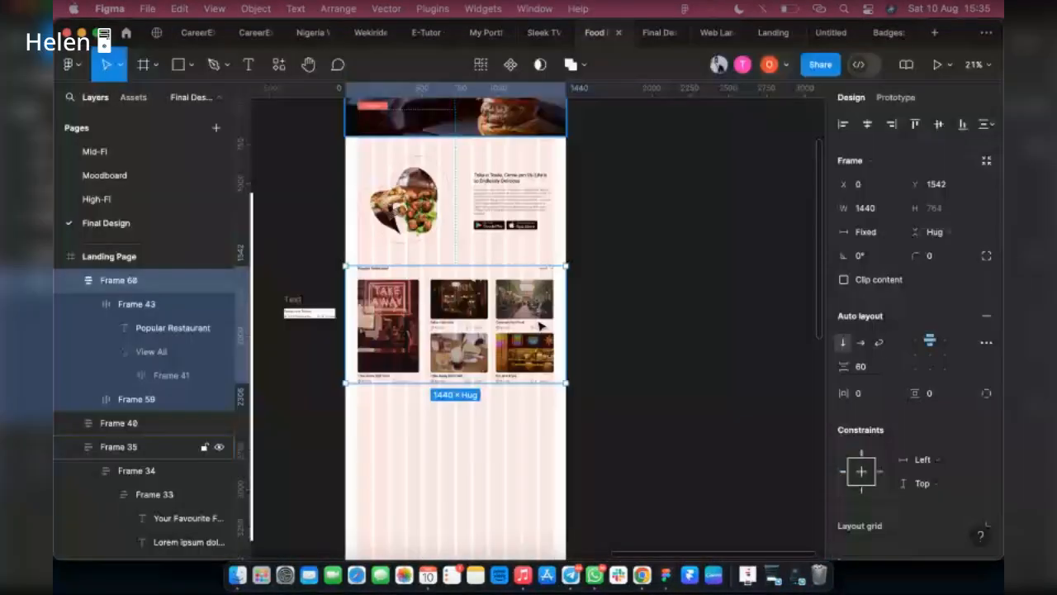
{"action": "scroll", "coordinate": [541, 326], "scroll_direction": "left", "scroll_amount": 7}
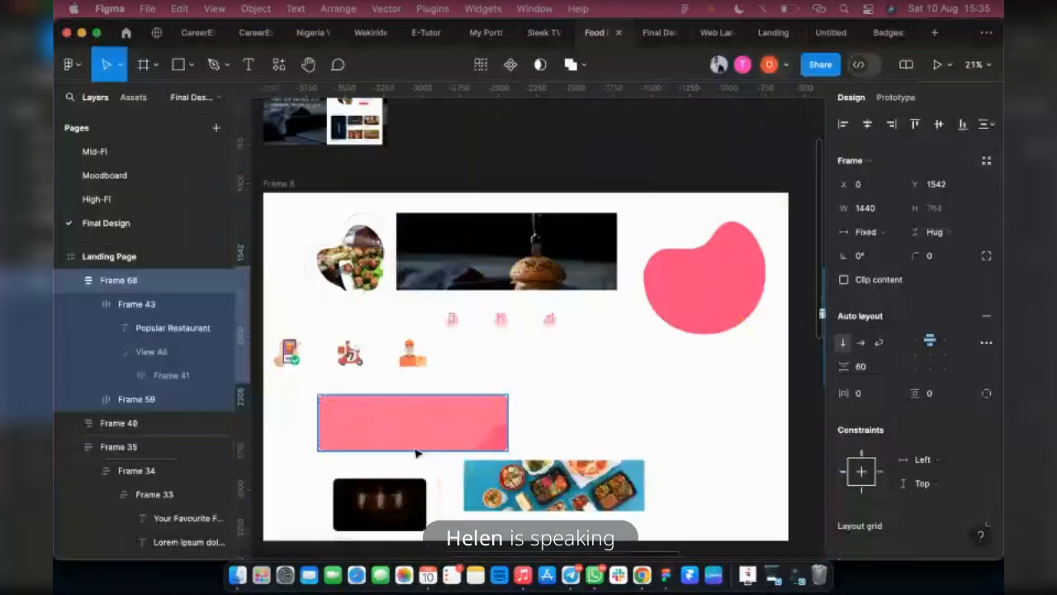
{"action": "scroll", "coordinate": [409, 449], "scroll_direction": "left", "scroll_amount": 6}
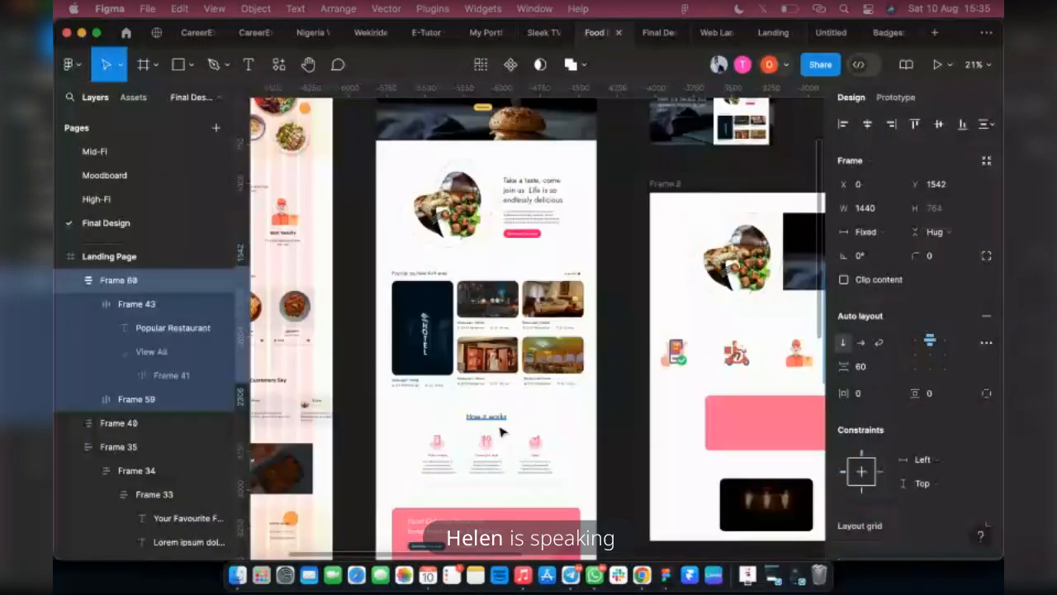
{"action": "scroll", "coordinate": [502, 431], "scroll_direction": "down", "scroll_amount": 2}
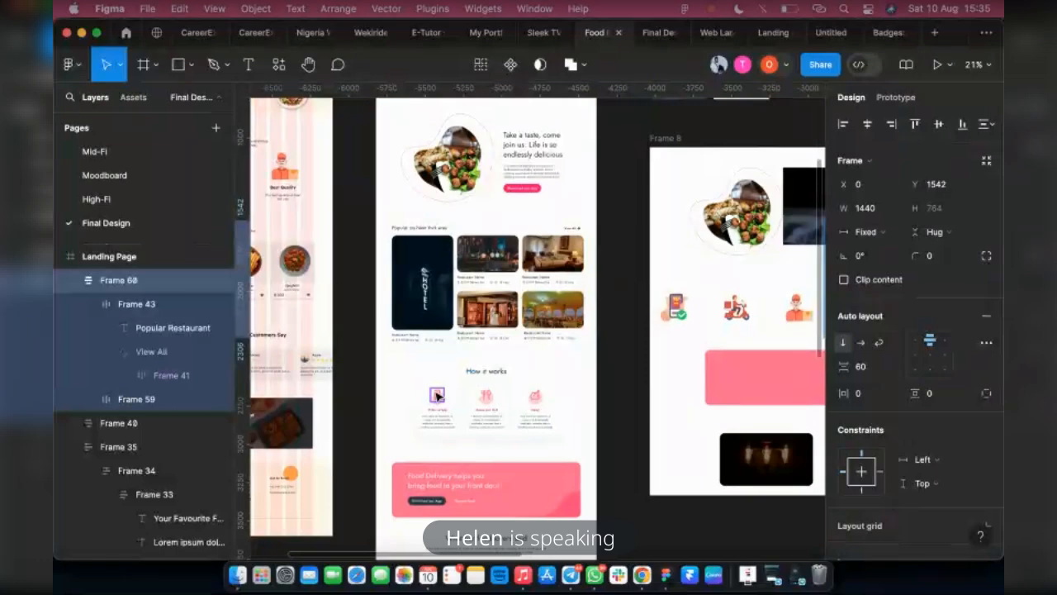
{"action": "scroll", "coordinate": [353, 455], "scroll_direction": "right", "scroll_amount": 3}
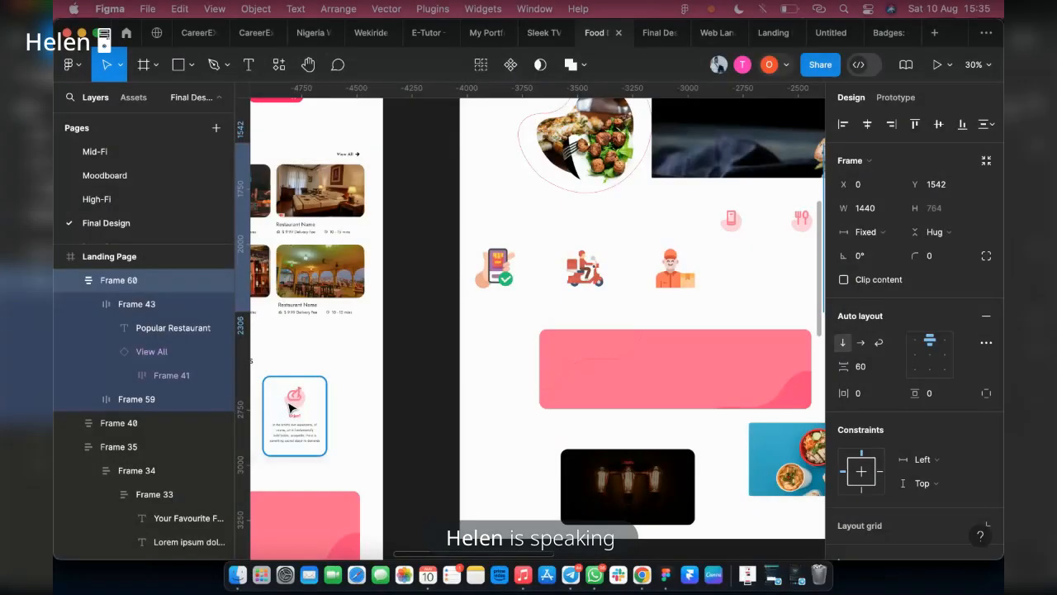
{"action": "left_click", "coordinate": [291, 403]}
{"action": "scroll", "coordinate": [411, 319], "scroll_direction": "left", "scroll_amount": 2}
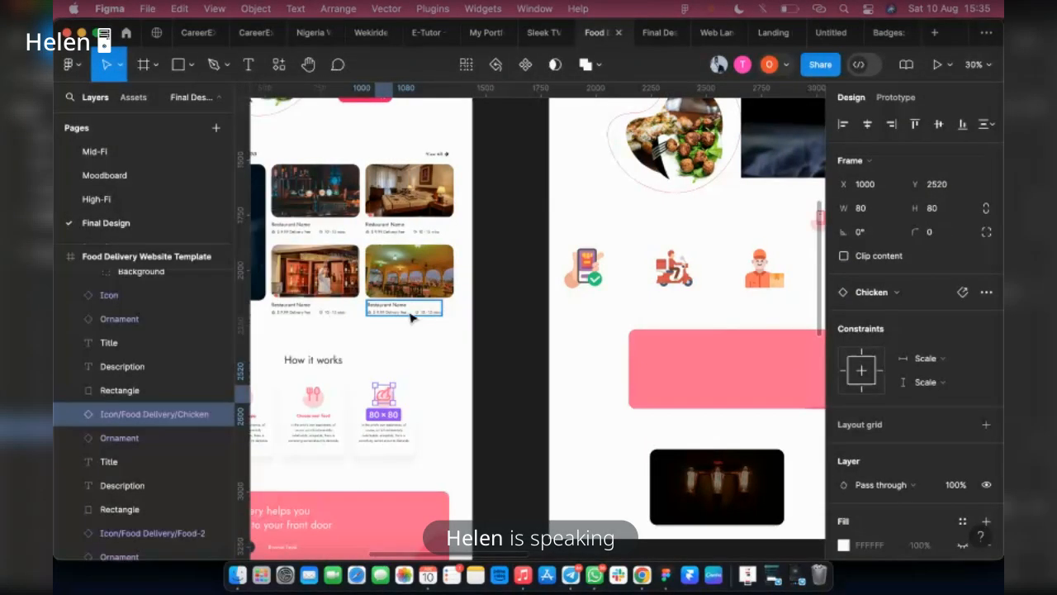
Draw a rectangle about 388 by 539 below the restaurant cards on the Landing Page, and duplicate it twice in a row
{"action": "scroll", "coordinate": [379, 290], "scroll_direction": "down", "scroll_amount": 1}
{"action": "scroll", "coordinate": [379, 290], "scroll_direction": "right", "scroll_amount": 14}
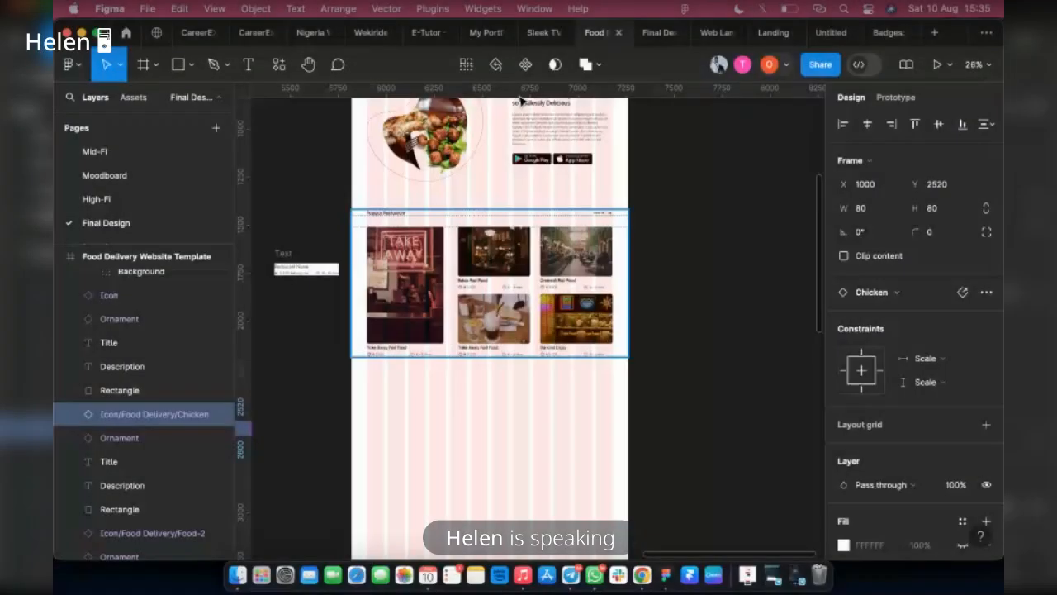
{"action": "left_click", "coordinate": [479, 222]}
{"action": "scroll", "coordinate": [408, 193], "scroll_direction": "down", "scroll_amount": 5}
{"action": "key", "text": "r"}
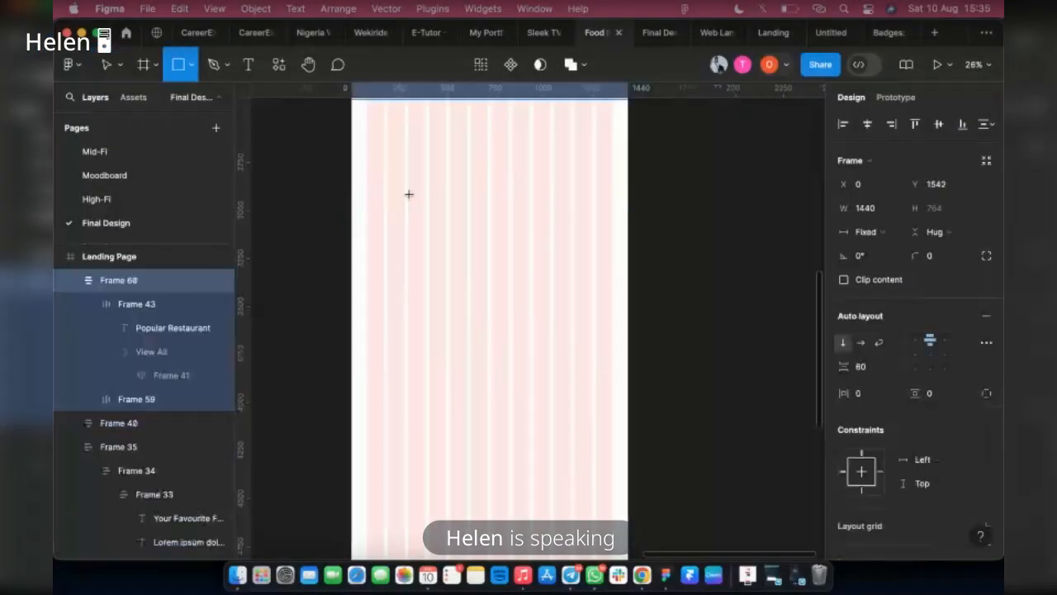
{"action": "scroll", "coordinate": [412, 289], "scroll_direction": "up", "scroll_amount": 3}
{"action": "left_click_drag", "start_coordinate": [392, 252], "coordinate": [466, 355]}
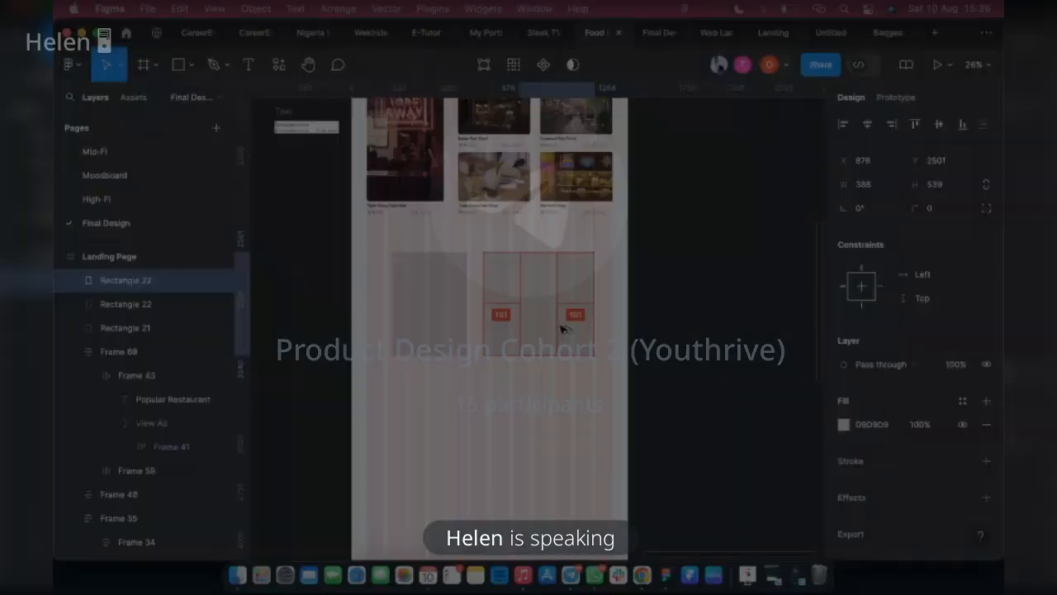
{"action": "scroll", "coordinate": [564, 328], "scroll_direction": "up", "scroll_amount": 5}
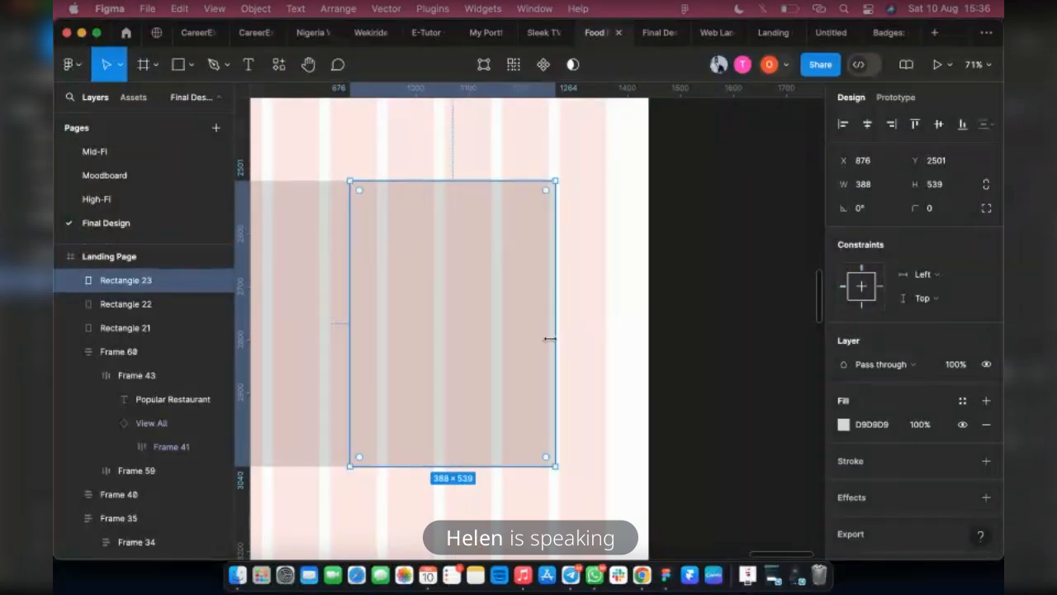
Shift the third rectangle to X 884 so its far edge meets the start of the last layout grid column
{"action": "left_click_drag", "start_coordinate": [549, 339], "coordinate": [554, 345]}
{"action": "scroll", "coordinate": [555, 344], "scroll_direction": "up", "scroll_amount": 5}
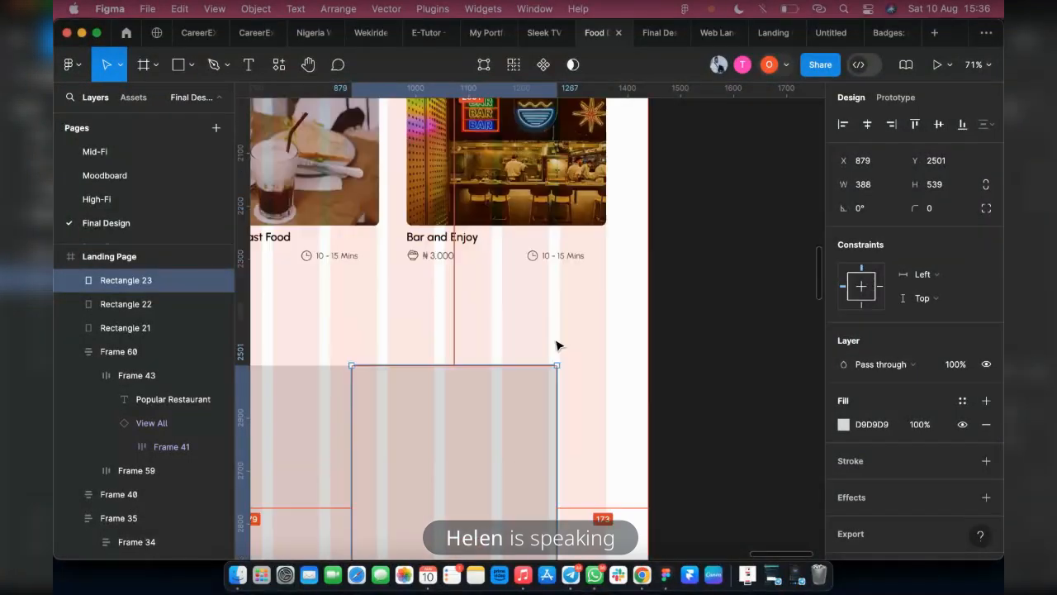
{"action": "scroll", "coordinate": [569, 373], "scroll_direction": "up", "scroll_amount": 10, "text": "ctrl"}
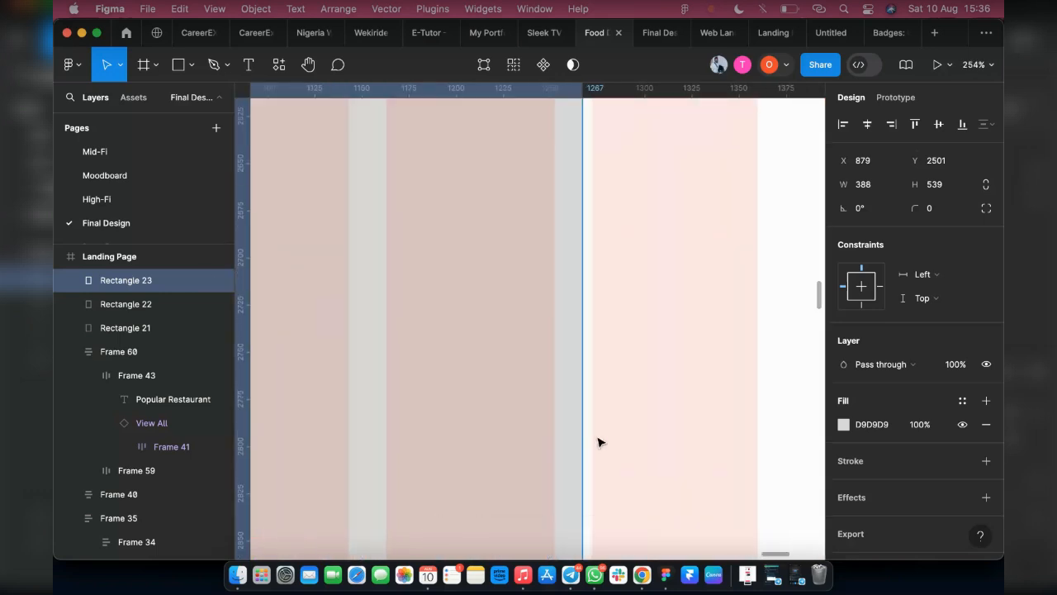
{"action": "scroll", "coordinate": [599, 442], "scroll_direction": "up", "scroll_amount": 2, "text": "ctrl"}
{"action": "key", "text": "Right"}
{"action": "key", "text": "Right"}
{"action": "key", "text": "Right"}
{"action": "key", "text": "Right"}
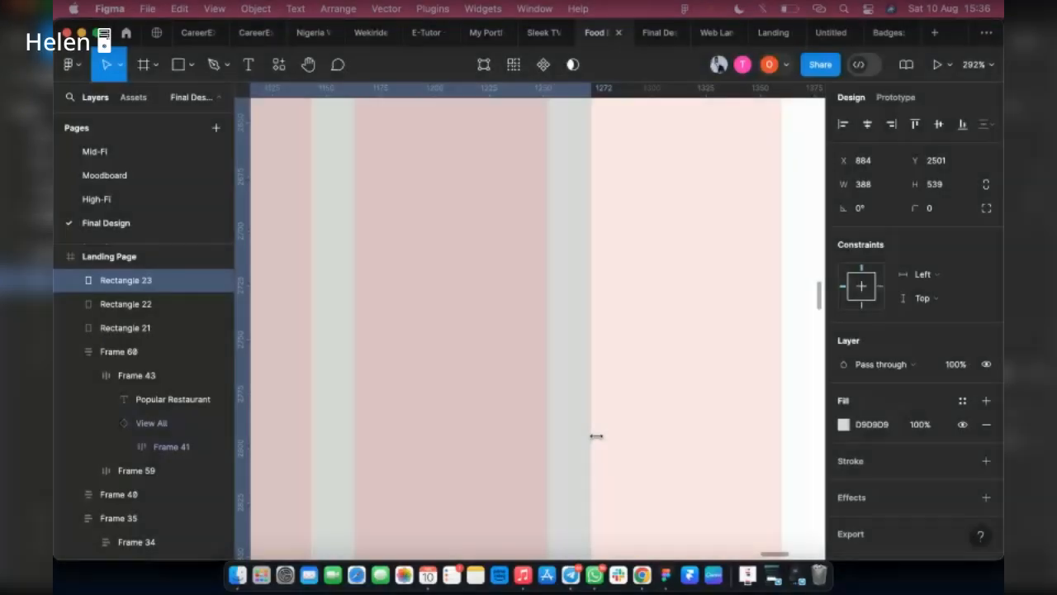
{"action": "scroll", "coordinate": [596, 436], "scroll_direction": "down", "scroll_amount": 5, "text": "ctrl"}
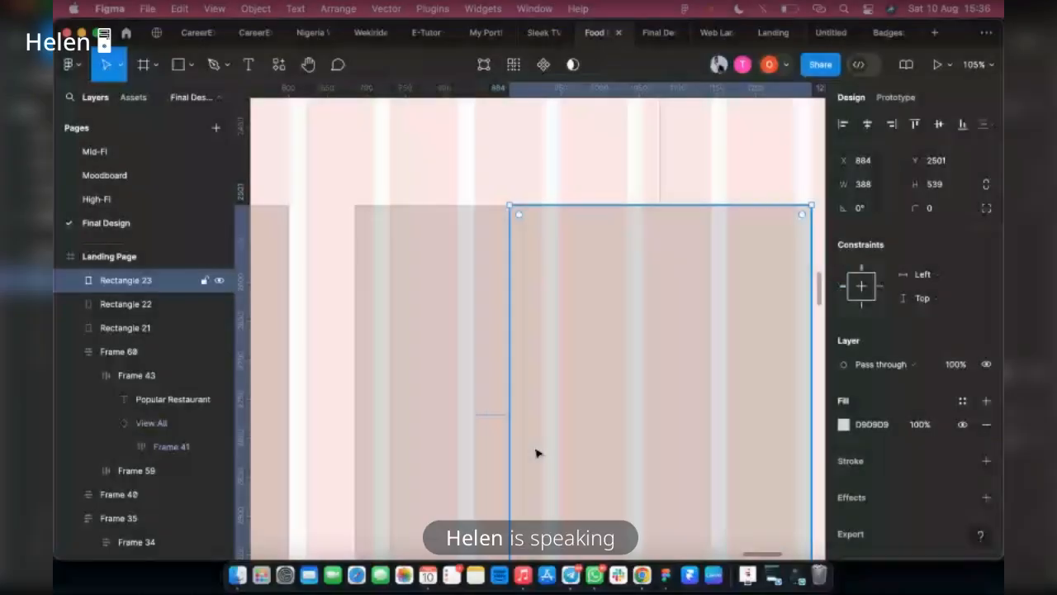
Move the first rectangle to X 168 against the second layout grid column
{"action": "scroll", "coordinate": [536, 453], "scroll_direction": "left", "scroll_amount": 5}
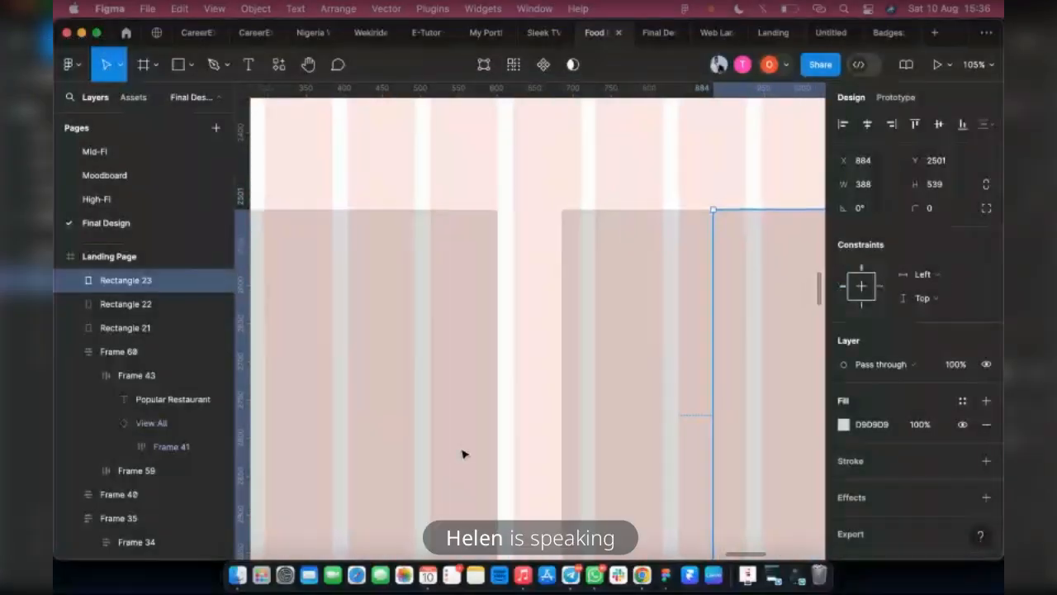
{"action": "scroll", "coordinate": [462, 454], "scroll_direction": "down", "scroll_amount": 5}
{"action": "scroll", "coordinate": [351, 461], "scroll_direction": "left", "scroll_amount": 2}
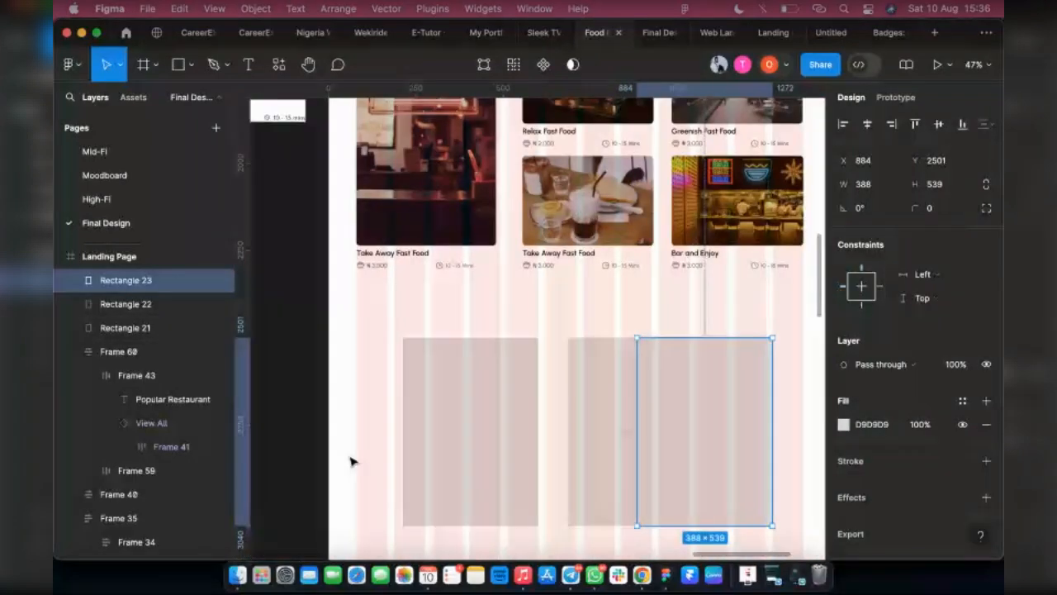
{"action": "scroll", "coordinate": [350, 461], "scroll_direction": "left", "scroll_amount": 2}
{"action": "left_click", "coordinate": [534, 460]}
{"action": "scroll", "coordinate": [496, 479], "scroll_direction": "up", "scroll_amount": 8}
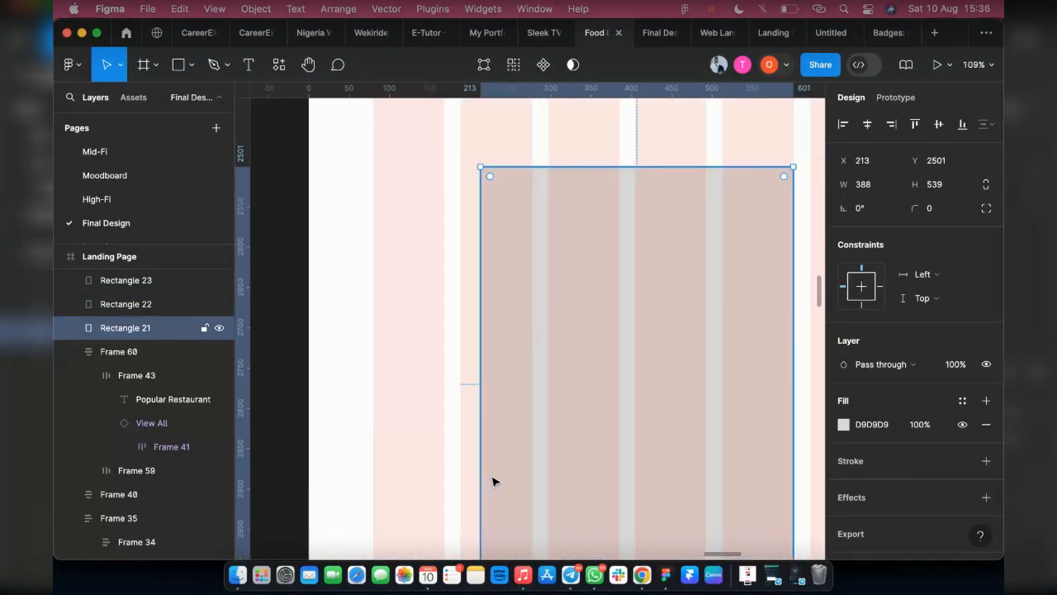
{"action": "left_click_drag", "start_coordinate": [507, 465], "coordinate": [470, 467]}
Select all three rectangles and distribute their horizontal spacing evenly
{"action": "scroll", "coordinate": [470, 468], "scroll_direction": "down", "scroll_amount": 4}
{"action": "scroll", "coordinate": [368, 469], "scroll_direction": "down", "scroll_amount": 5}
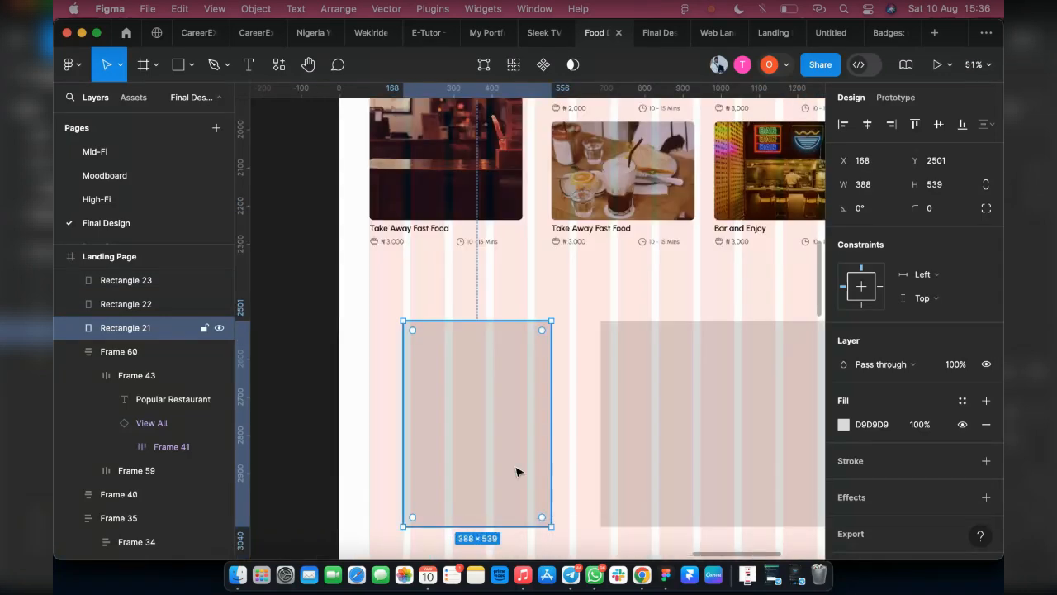
{"action": "left_click", "coordinate": [611, 480], "text": "shift"}
{"action": "left_click", "coordinate": [787, 492], "text": "shift"}
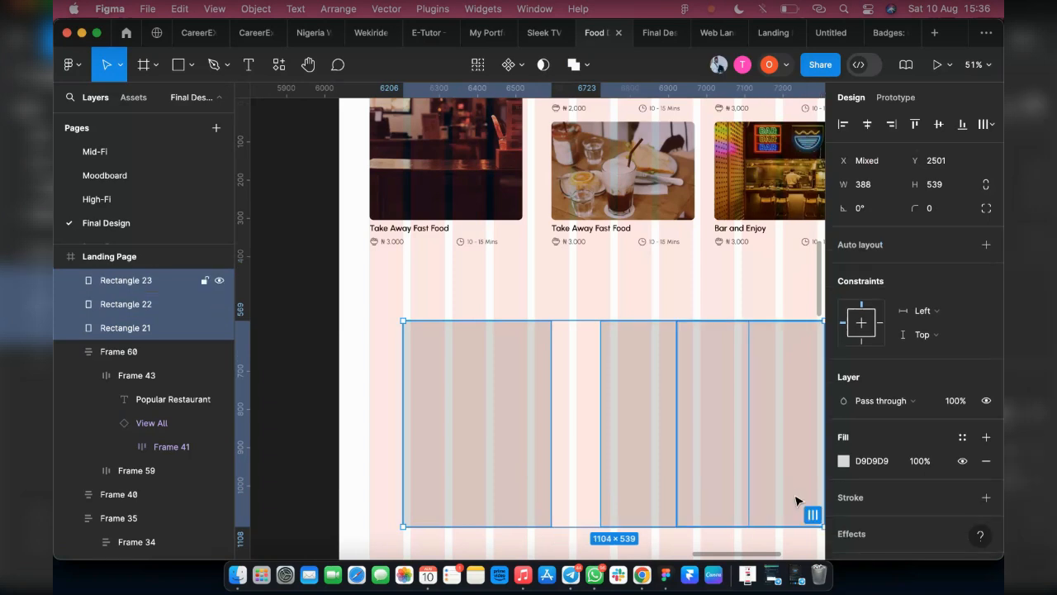
{"action": "scroll", "coordinate": [625, 441], "scroll_direction": "right", "scroll_amount": 5}
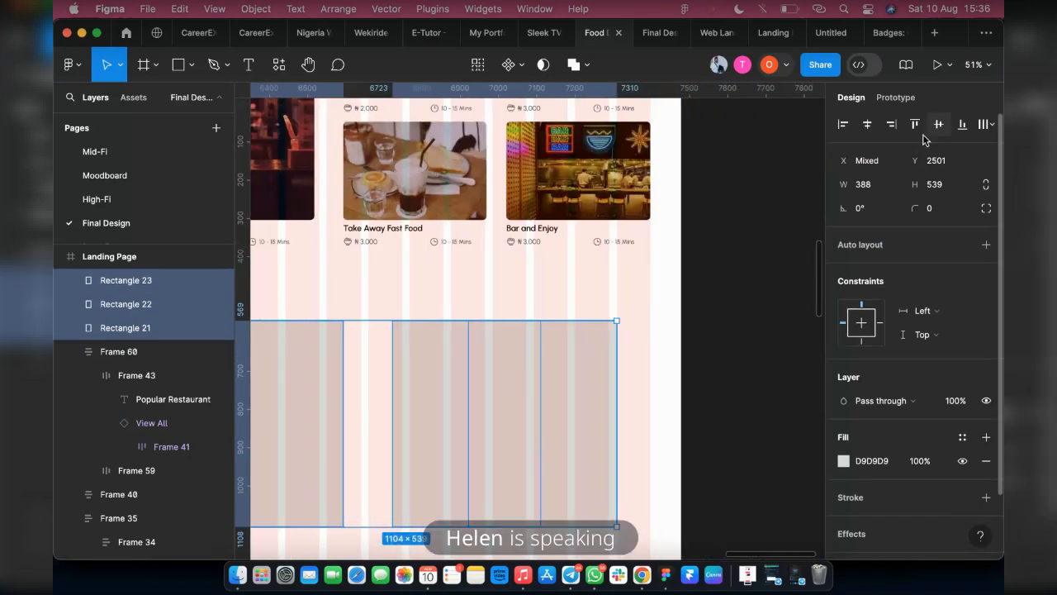
{"action": "left_click", "coordinate": [984, 123]}
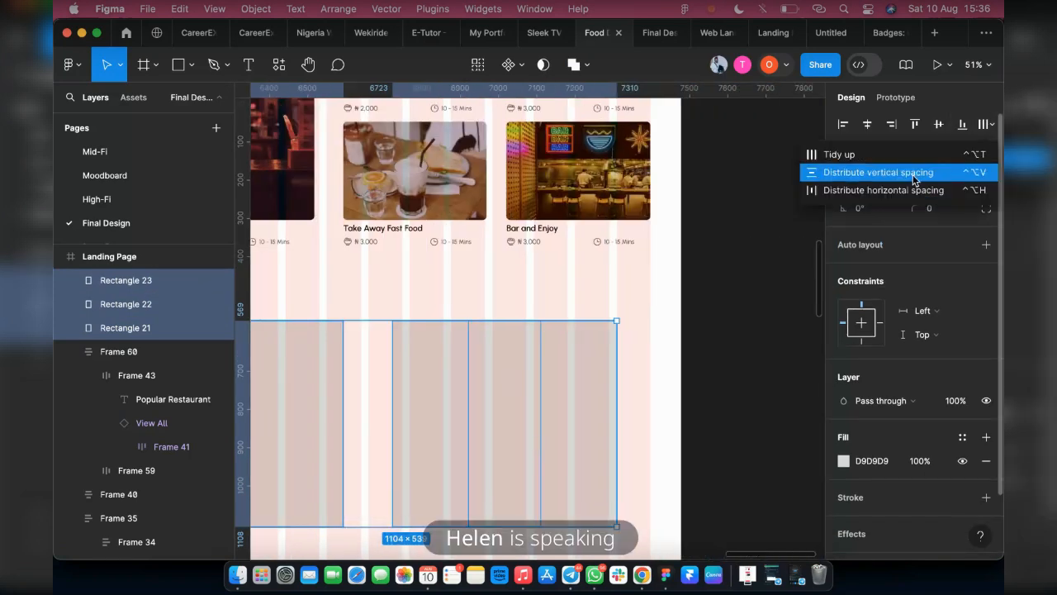
{"action": "left_click", "coordinate": [906, 193]}
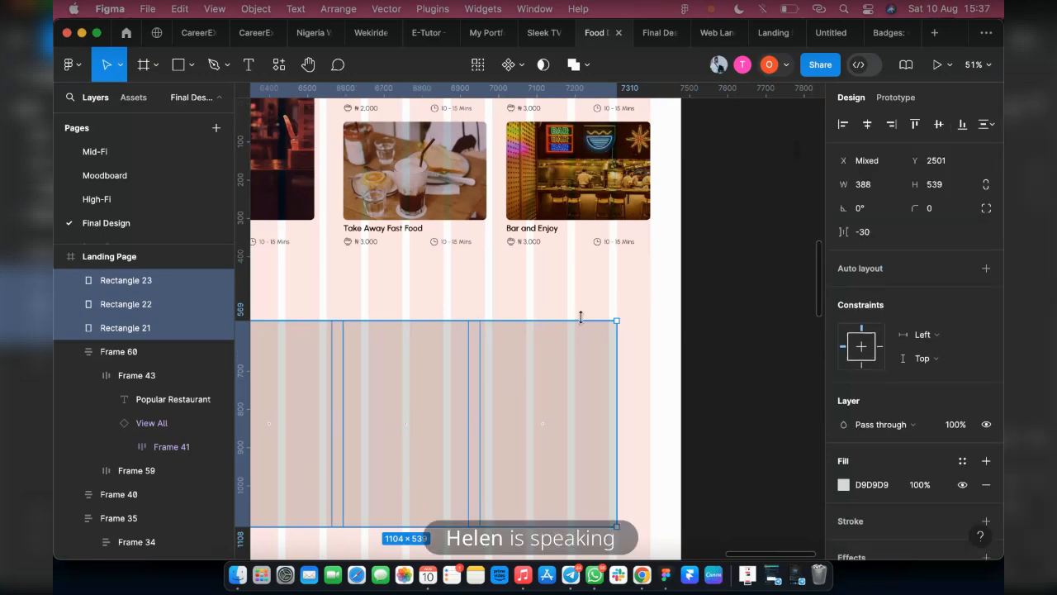
Check the first How it works card's size in the reference template, and set the three rectangles' width to 320
{"action": "scroll", "coordinate": [580, 316], "scroll_direction": "down", "scroll_amount": 5}
{"action": "scroll", "coordinate": [465, 429], "scroll_direction": "left", "scroll_amount": 15}
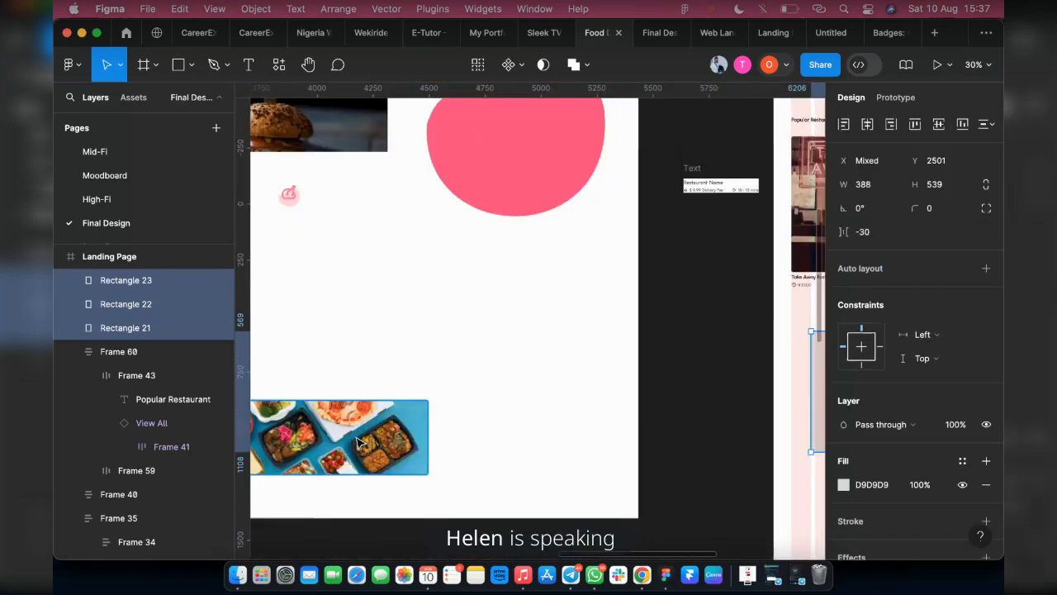
{"action": "scroll", "coordinate": [357, 437], "scroll_direction": "left", "scroll_amount": 10}
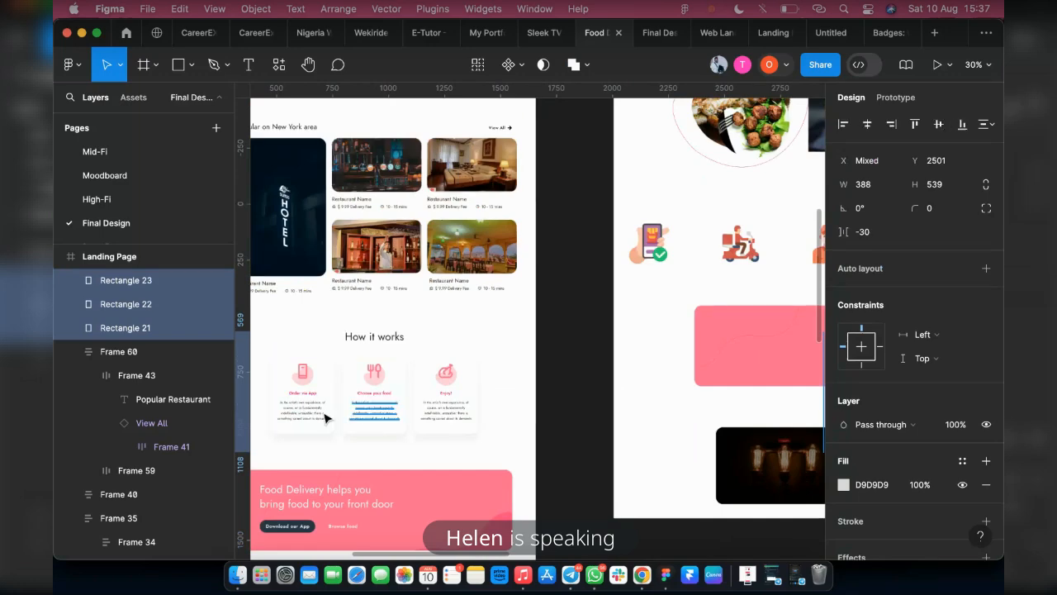
{"action": "left_click", "coordinate": [318, 432]}
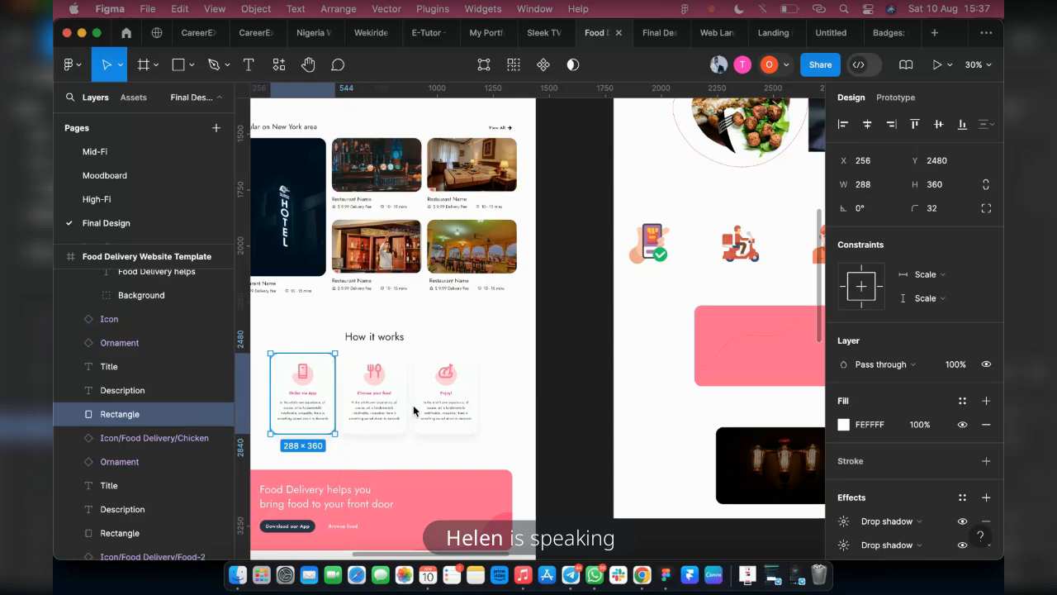
{"action": "scroll", "coordinate": [414, 411], "scroll_direction": "down", "scroll_amount": 10}
{"action": "scroll", "coordinate": [502, 407], "scroll_direction": "up", "scroll_amount": 6}
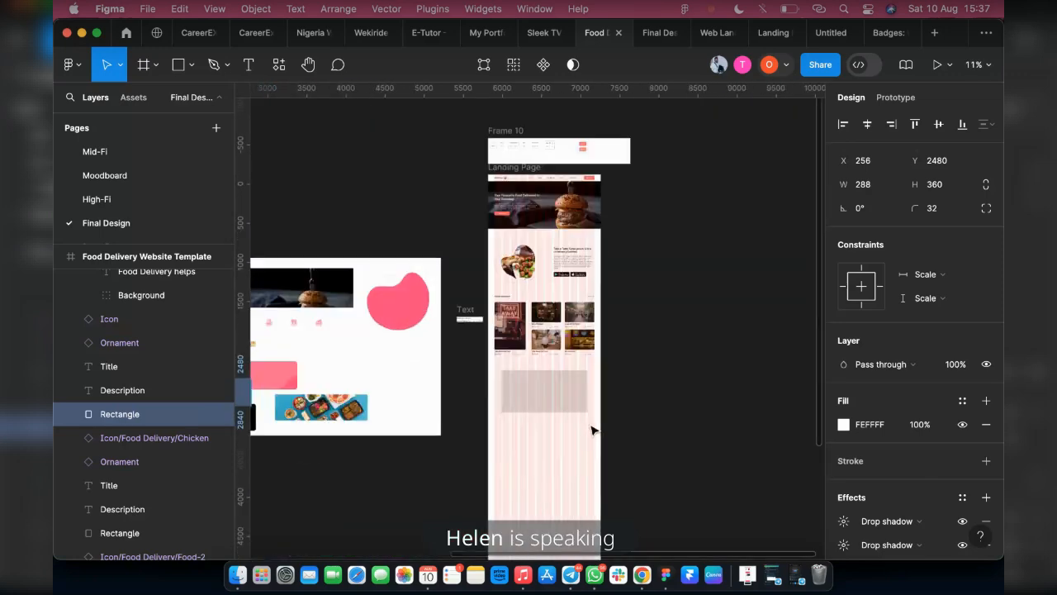
{"action": "scroll", "coordinate": [591, 429], "scroll_direction": "up", "scroll_amount": 4}
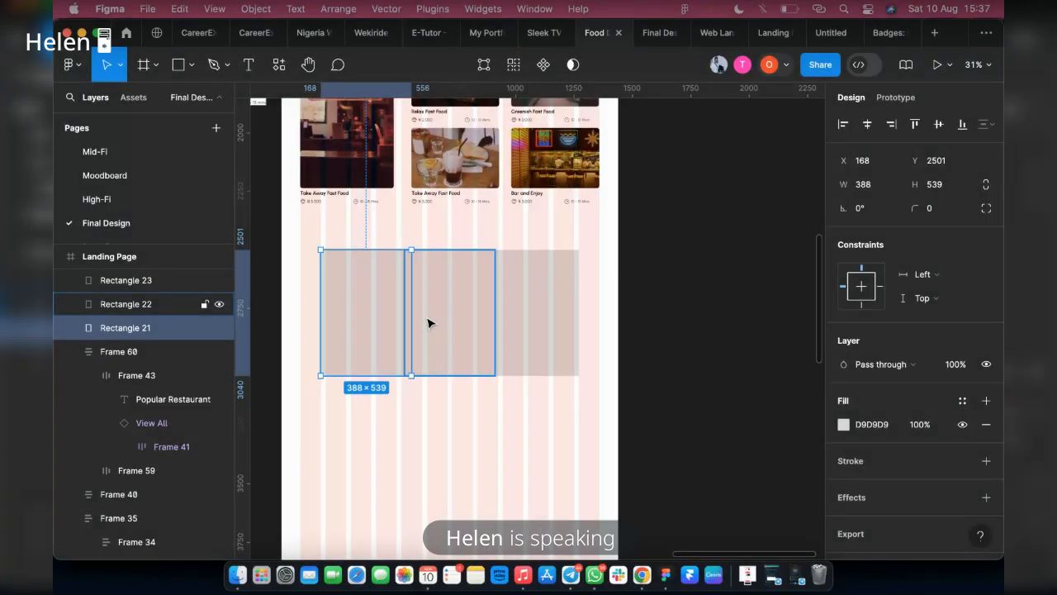
{"action": "left_click", "coordinate": [428, 323]}
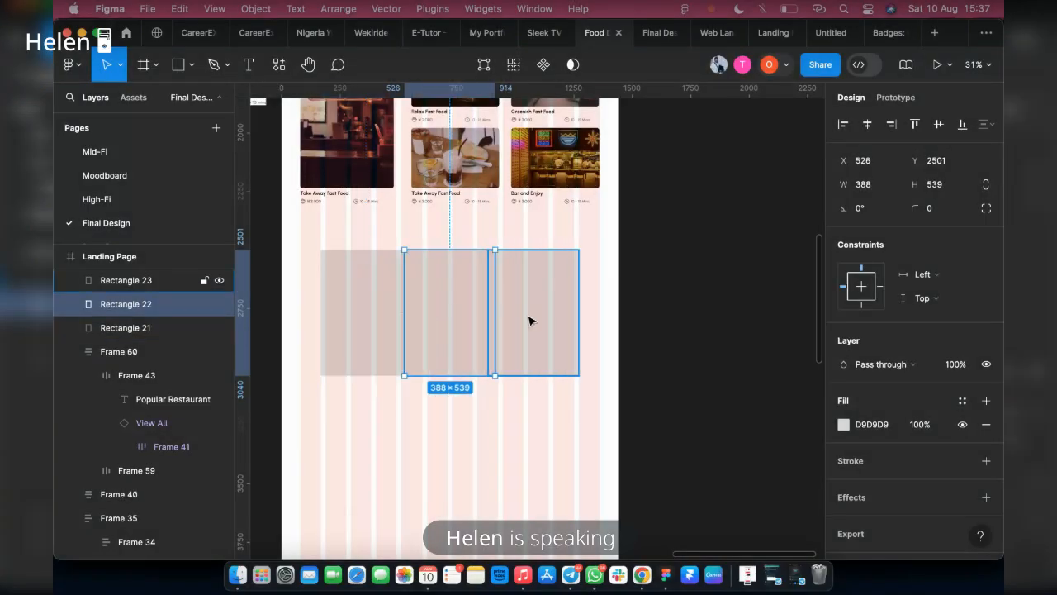
{"action": "left_click", "coordinate": [530, 319], "text": "shift"}
{"action": "left_click", "coordinate": [396, 311], "text": "shift"}
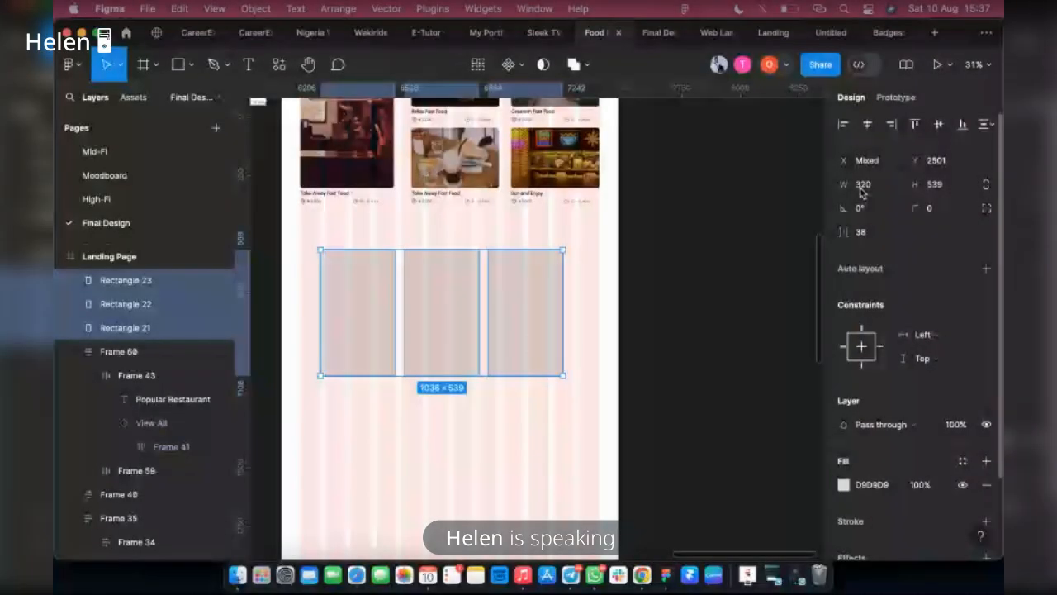
Try to move the three rectangles towards the page's centre, and undo the duplicates this makes
{"action": "key", "text": "alt"}
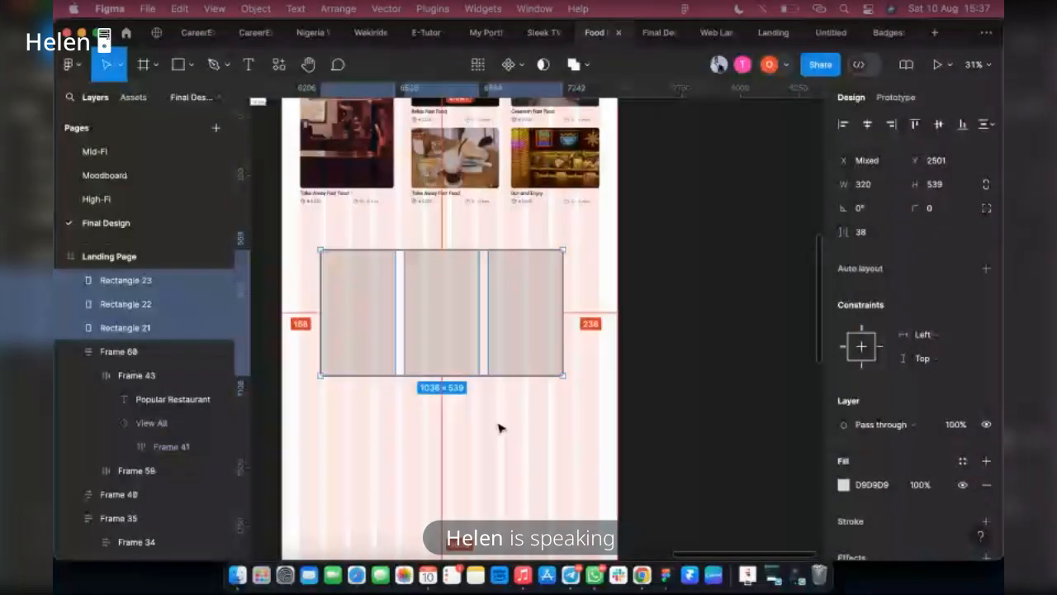
{"action": "left_click_drag", "start_coordinate": [429, 339], "coordinate": [458, 361]}
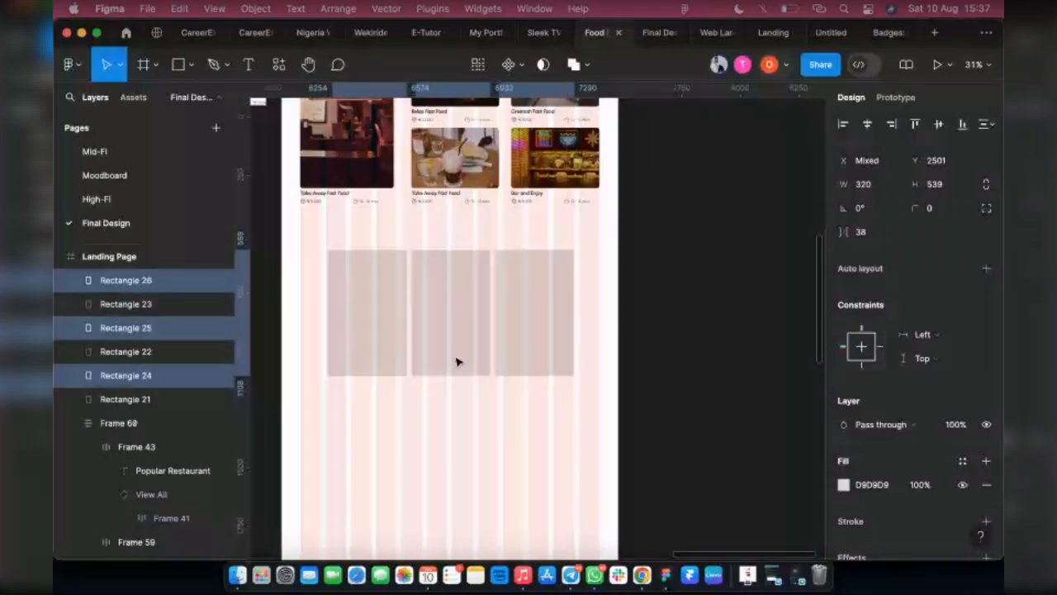
{"action": "key", "text": "super+z"}
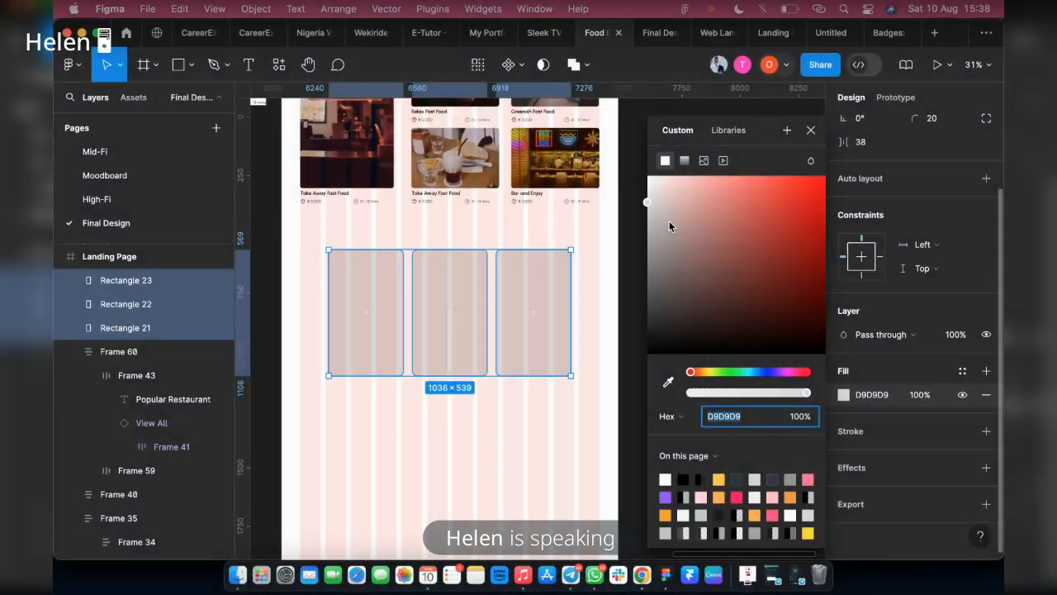
Fill the three rectangles with the White Color library style and add a drop shadow to them
{"action": "left_click", "coordinate": [669, 220]}
{"action": "left_click", "coordinate": [962, 371]}
{"action": "scroll", "coordinate": [764, 450], "scroll_direction": "down", "scroll_amount": 5}
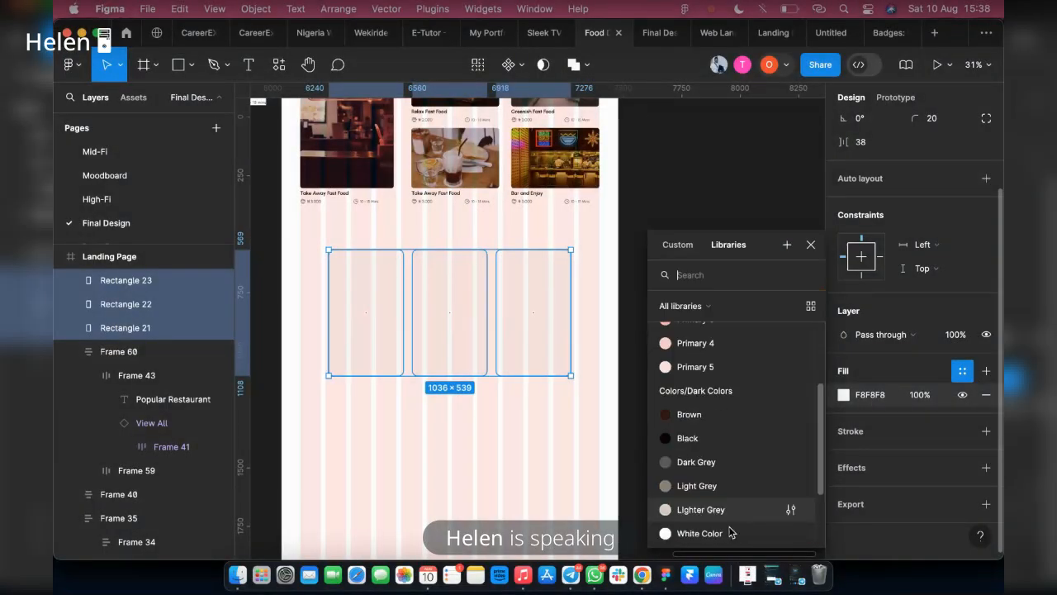
{"action": "left_click", "coordinate": [696, 445]}
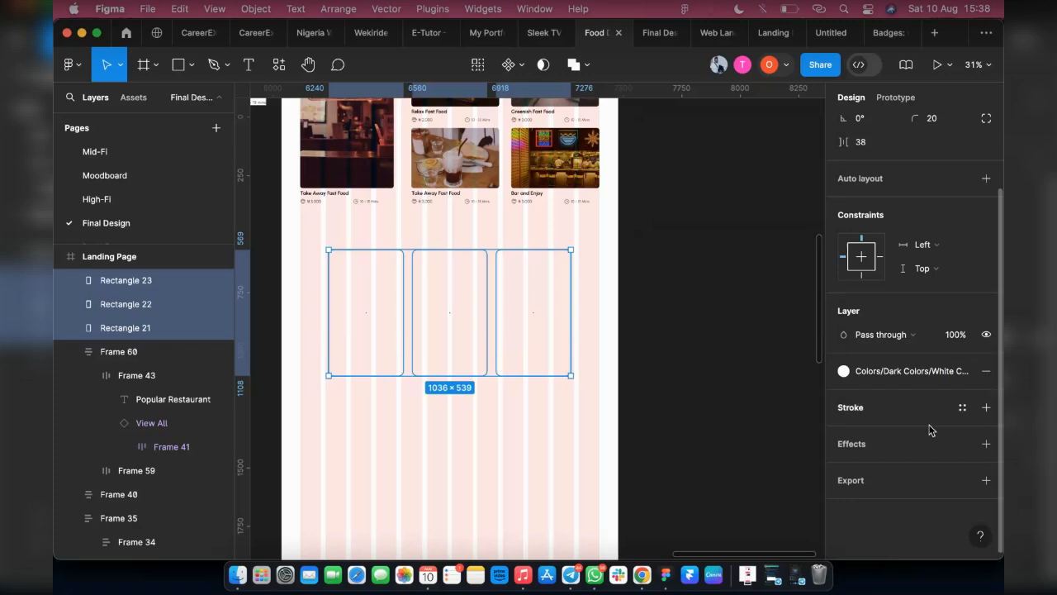
{"action": "left_click", "coordinate": [986, 443]}
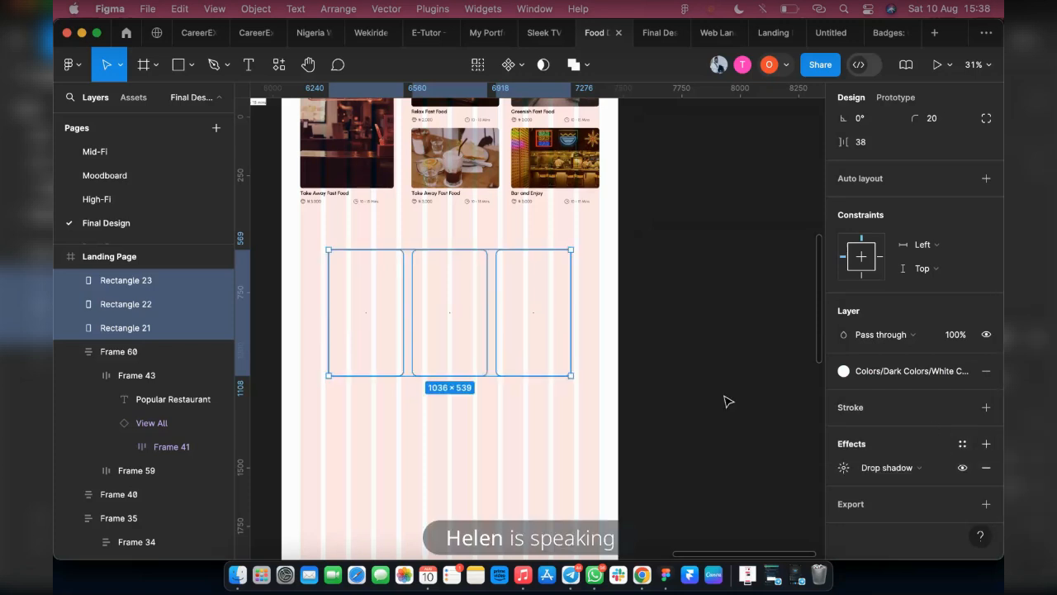
Check the How it works cards in the reference template, and set the three rectangles' height to 500
{"action": "scroll", "coordinate": [729, 402], "scroll_direction": "down", "scroll_amount": 3}
{"action": "scroll", "coordinate": [728, 401], "scroll_direction": "left", "scroll_amount": 3}
{"action": "scroll", "coordinate": [533, 397], "scroll_direction": "left", "scroll_amount": 10}
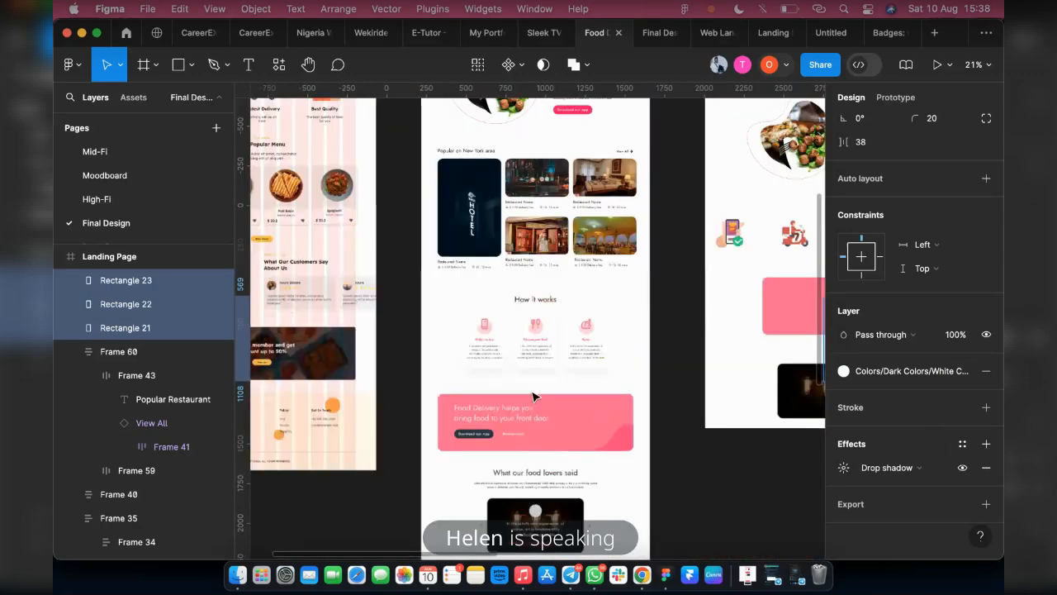
{"action": "scroll", "coordinate": [685, 378], "scroll_direction": "up", "scroll_amount": 3}
{"action": "scroll", "coordinate": [702, 385], "scroll_direction": "up", "scroll_amount": 5}
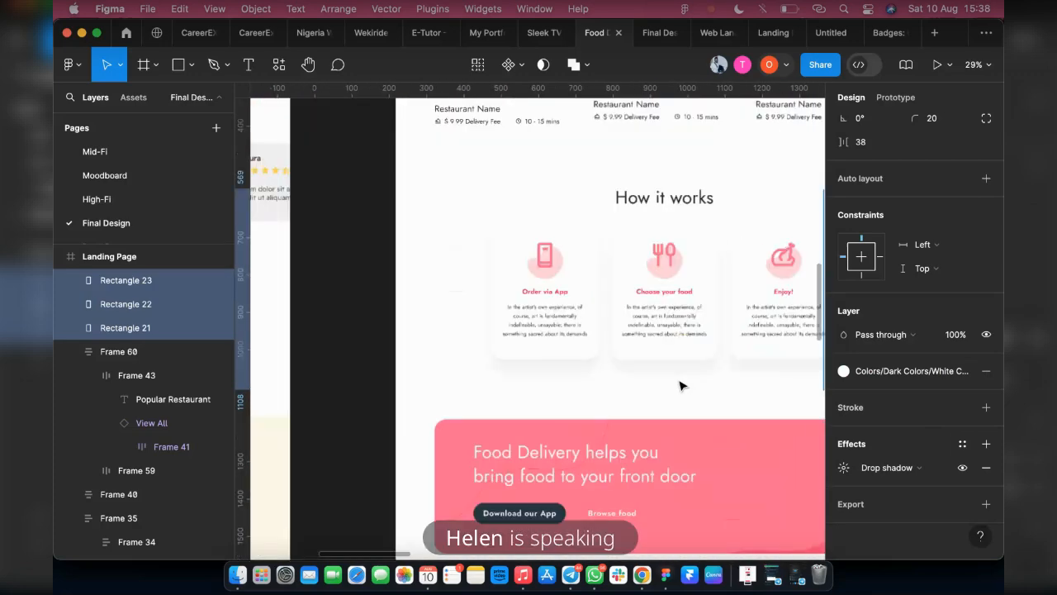
{"action": "scroll", "coordinate": [680, 386], "scroll_direction": "up", "scroll_amount": 5}
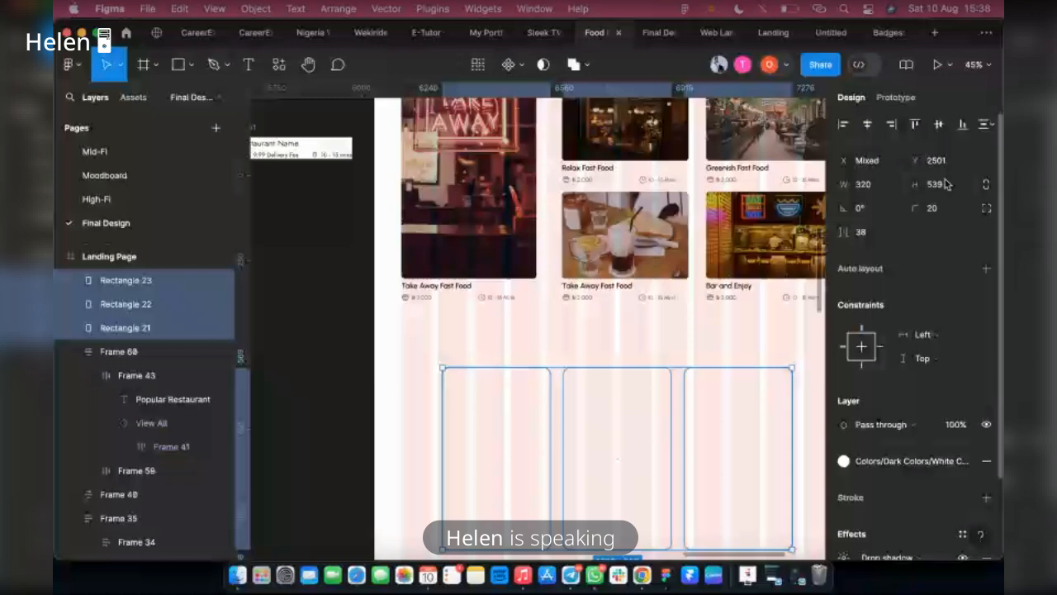
{"action": "left_click", "coordinate": [947, 183]}
{"action": "type", "text": "5"}
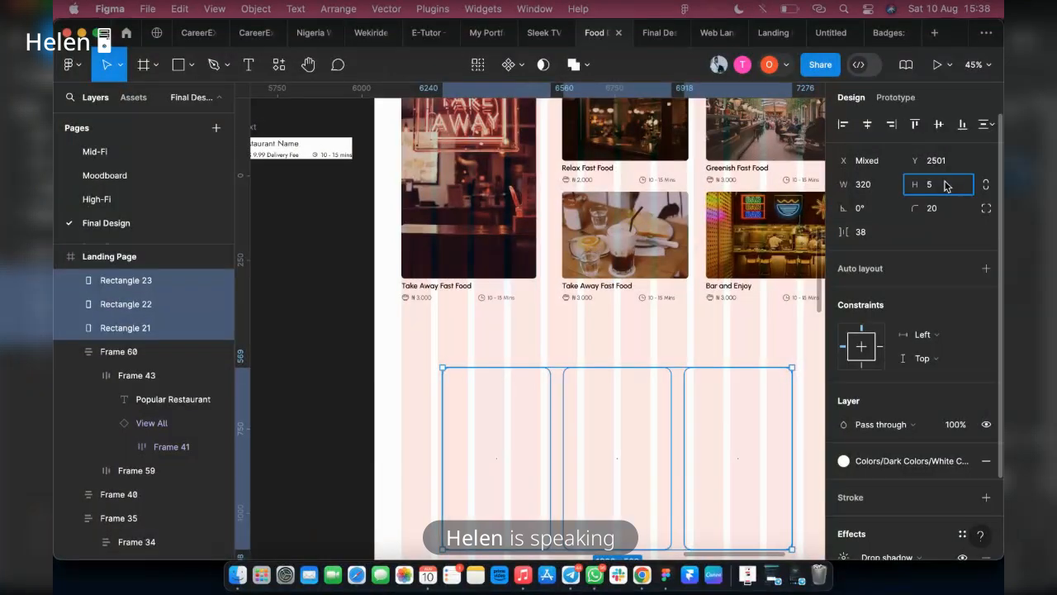
{"action": "type", "text": "00"}
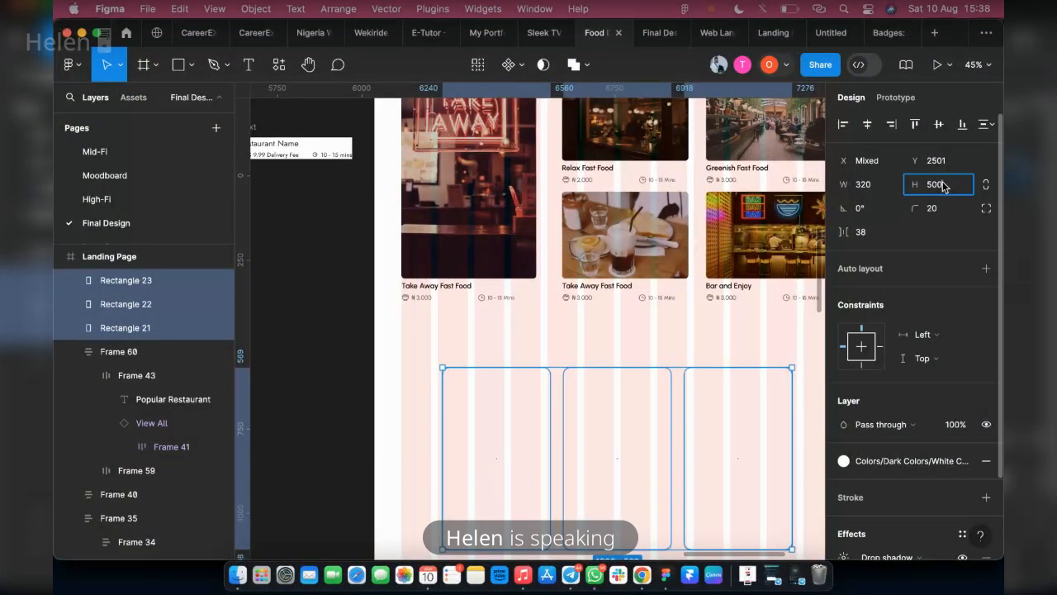
{"action": "key", "text": "Return"}
{"action": "scroll", "coordinate": [606, 395], "scroll_direction": "down", "scroll_amount": 2}
{"action": "scroll", "coordinate": [845, 479], "scroll_direction": "down", "scroll_amount": 1}
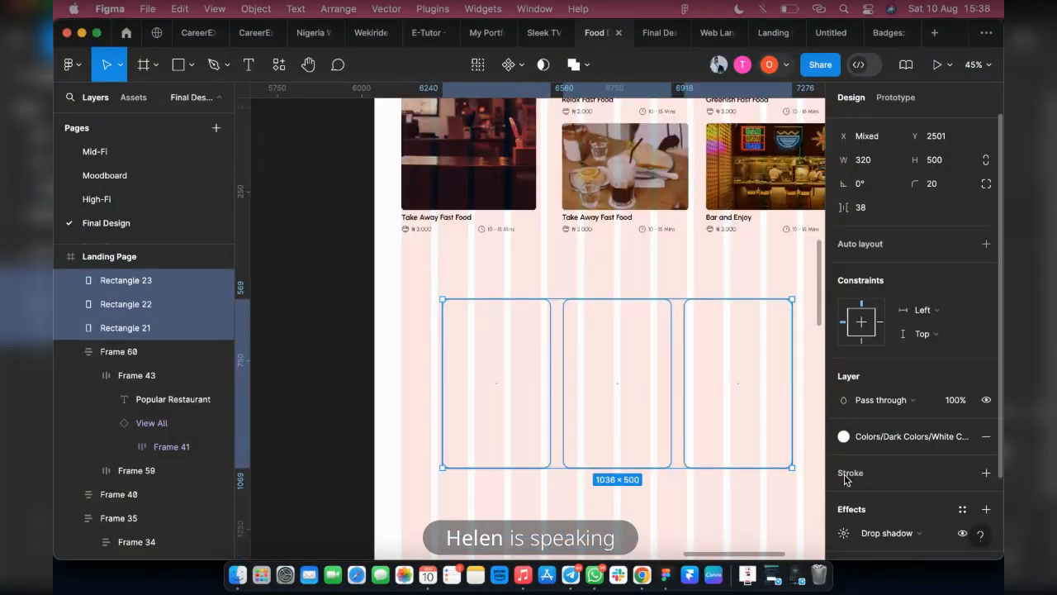
Hide the layout grids and add a 1-wide black inside stroke to all three rectangles
{"action": "left_click", "coordinate": [132, 256]}
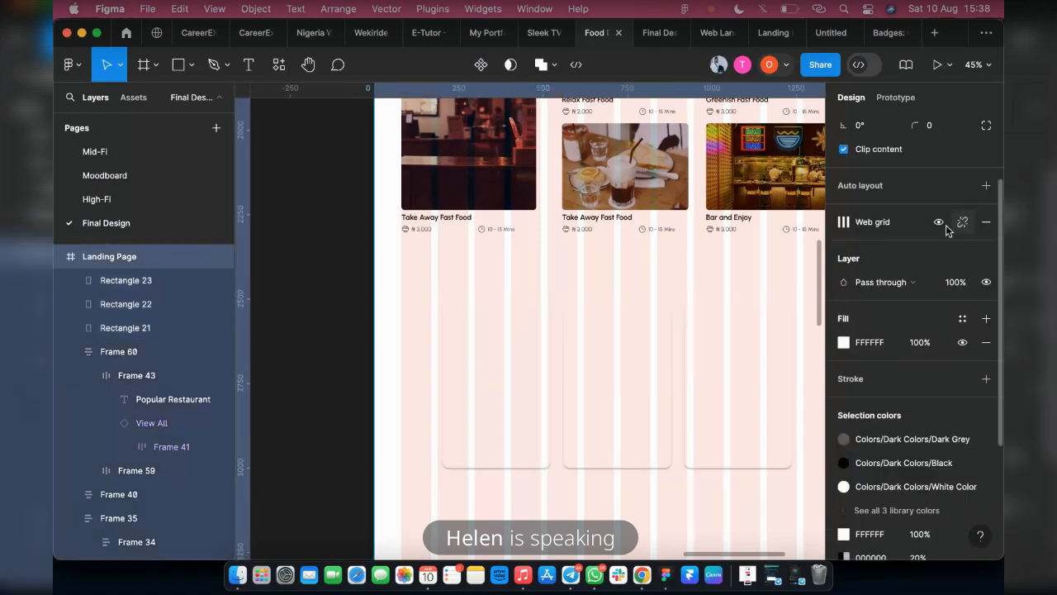
{"action": "key", "text": "ctrl+g"}
{"action": "left_click", "coordinate": [545, 440]}
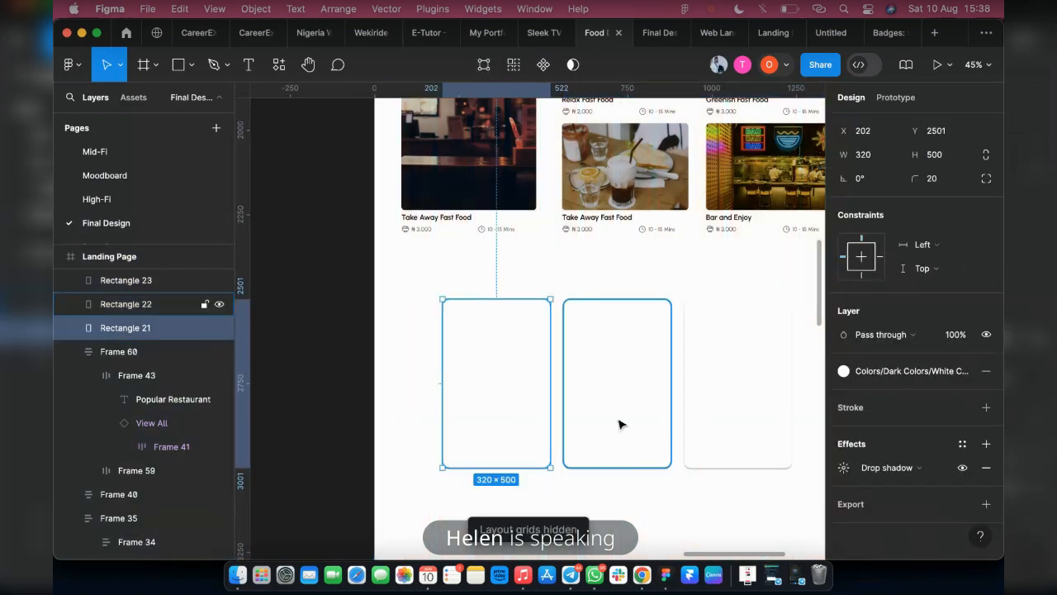
{"action": "left_click", "coordinate": [618, 425], "text": "shift"}
{"action": "left_click", "coordinate": [737, 409], "text": "shift"}
{"action": "scroll", "coordinate": [979, 411], "scroll_direction": "down", "scroll_amount": 2}
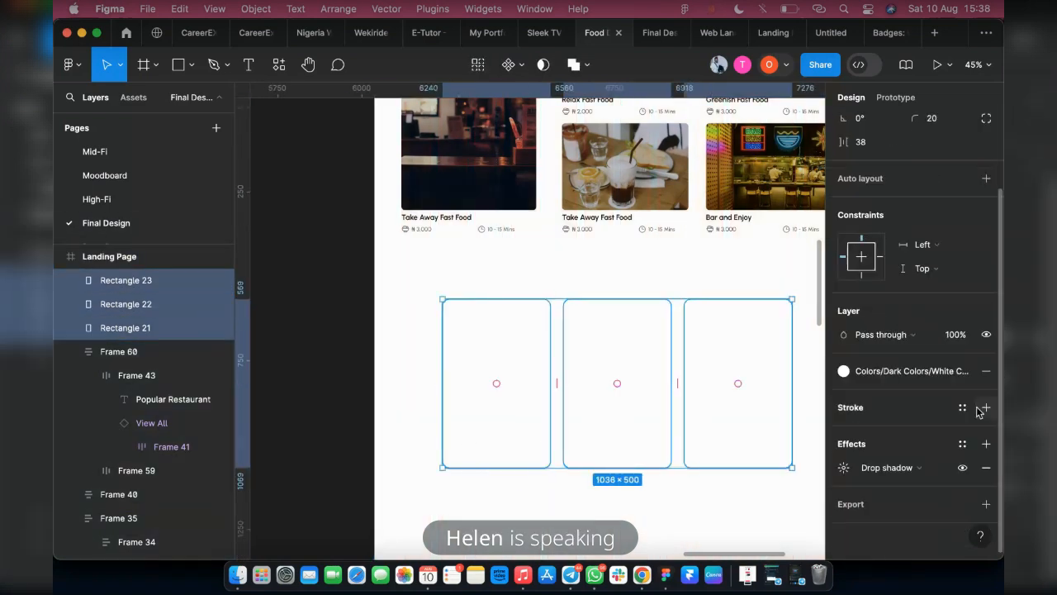
{"action": "left_click", "coordinate": [985, 408]}
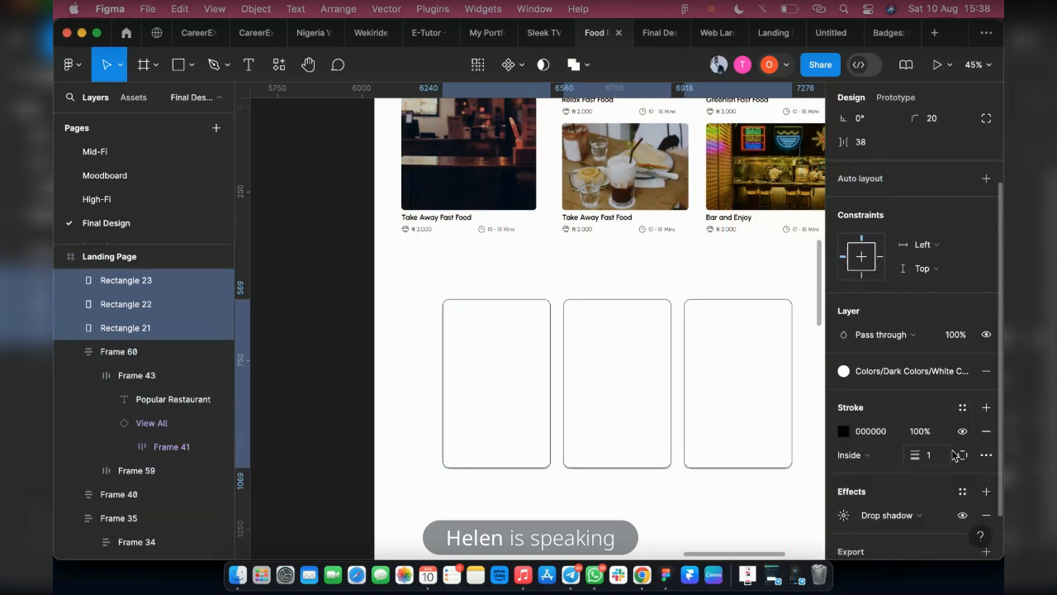
{"action": "left_click", "coordinate": [431, 309]}
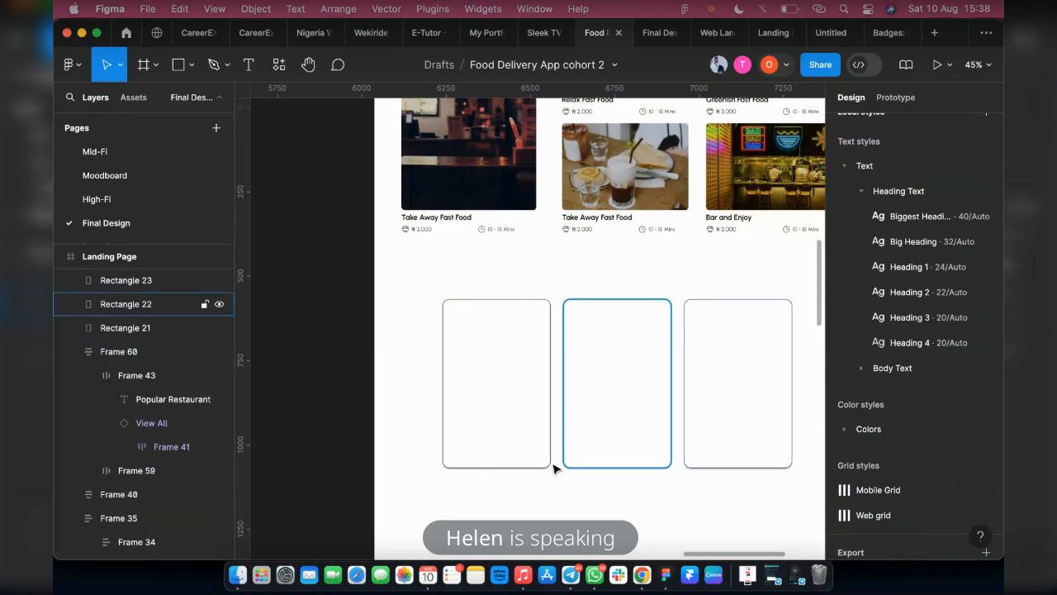
Limit the stroke of the three rectangles to their bottom side only
{"action": "key", "text": "super+z"}
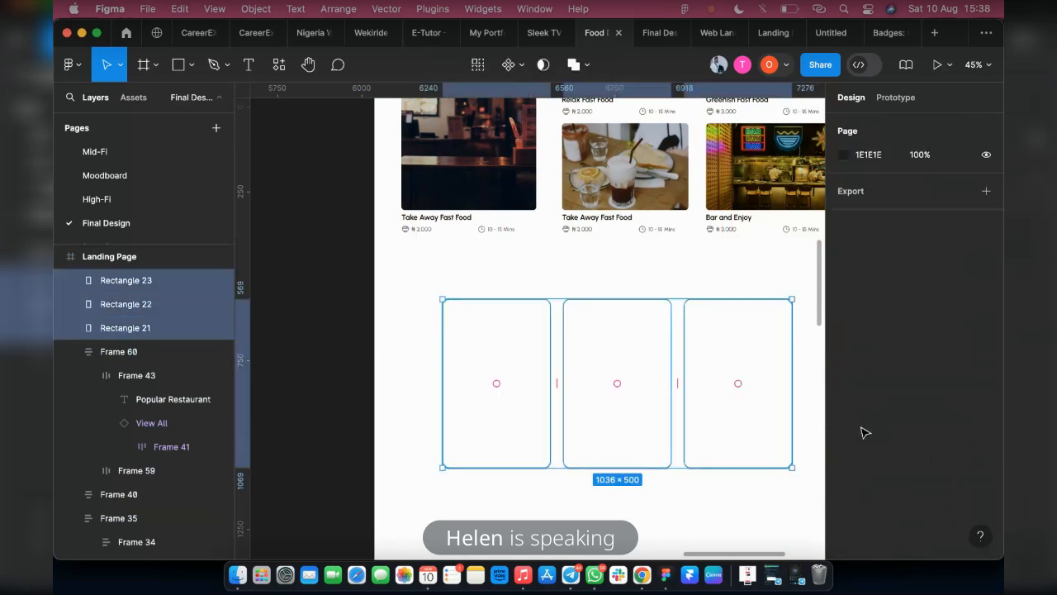
{"action": "scroll", "coordinate": [875, 440], "scroll_direction": "down", "scroll_amount": 1}
{"action": "scroll", "coordinate": [958, 436], "scroll_direction": "down", "scroll_amount": 3}
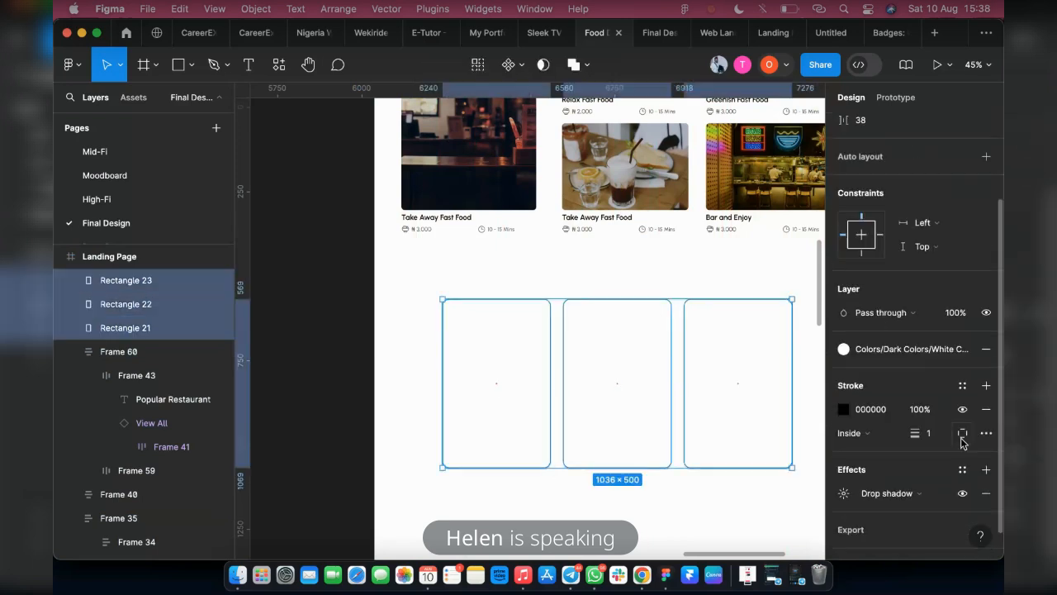
{"action": "left_click", "coordinate": [962, 432]}
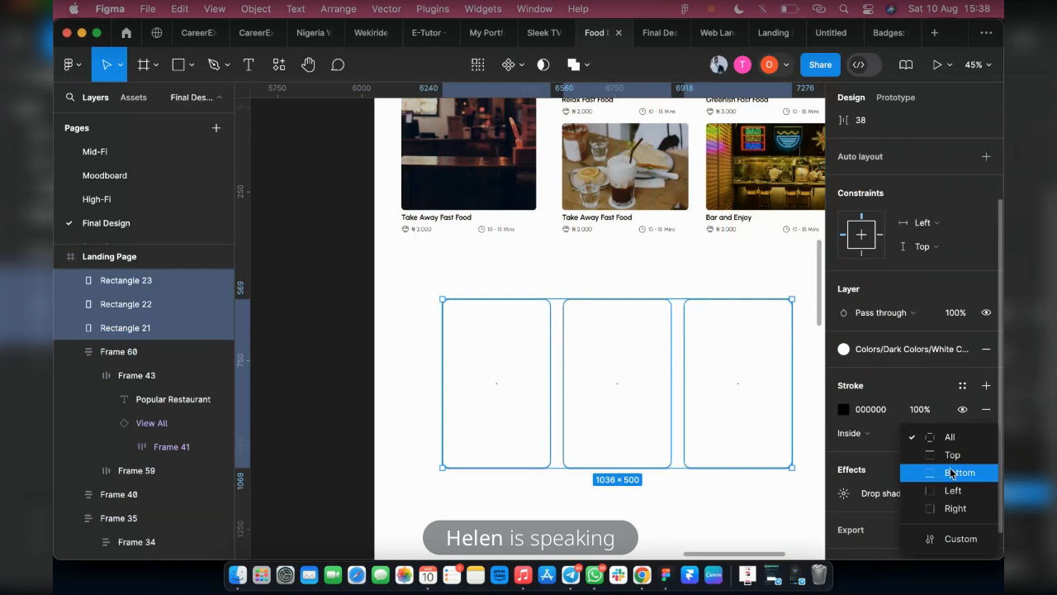
{"action": "left_click", "coordinate": [958, 472]}
{"action": "left_click", "coordinate": [645, 489]}
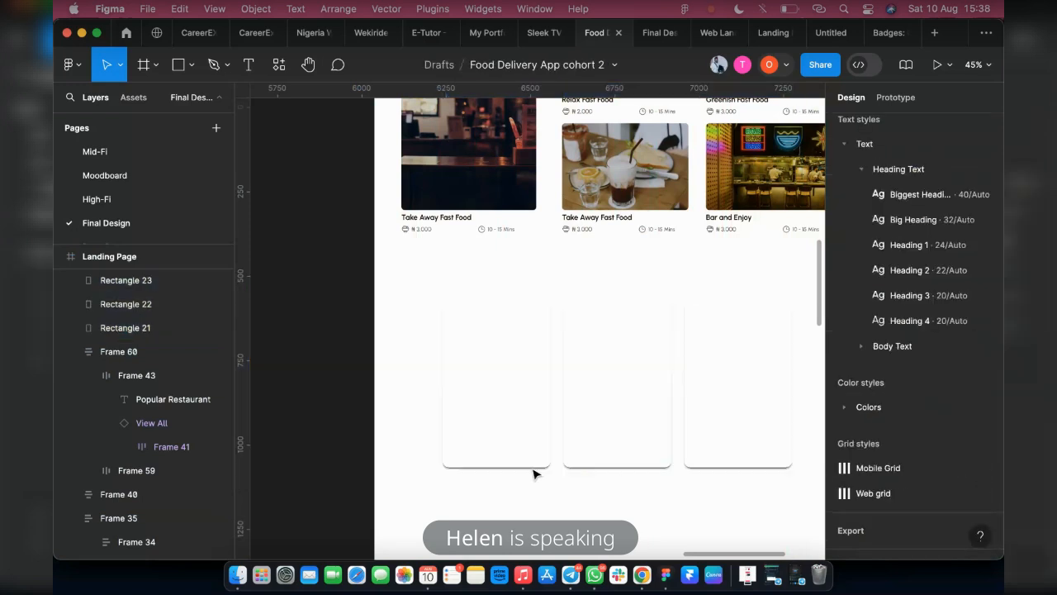
Set the three rectangles' stroke colour to the Lighter Grey library style
{"action": "key", "text": "super+z"}
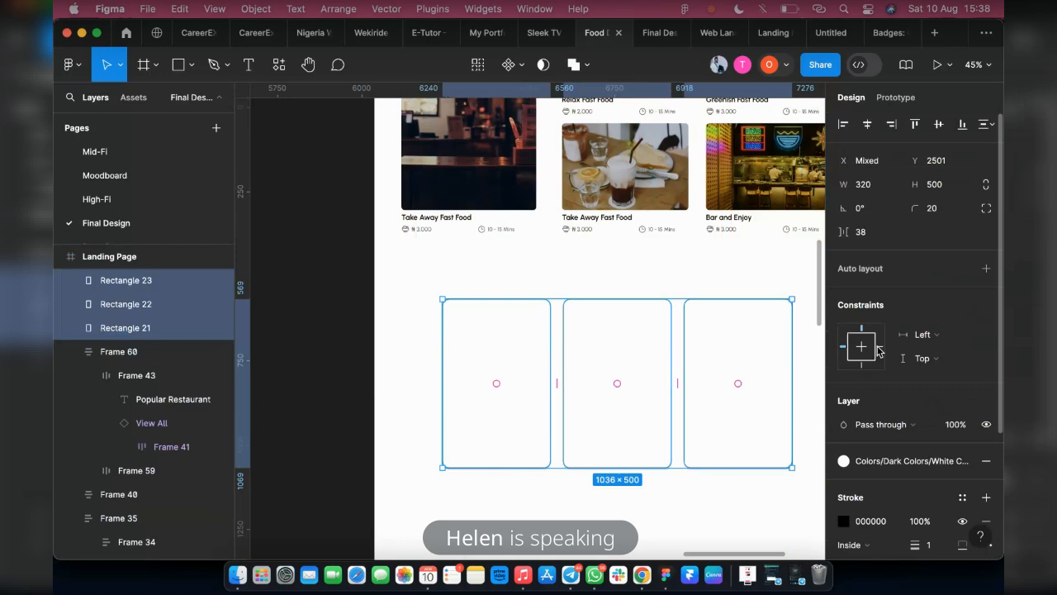
{"action": "scroll", "coordinate": [906, 459], "scroll_direction": "down", "scroll_amount": 4}
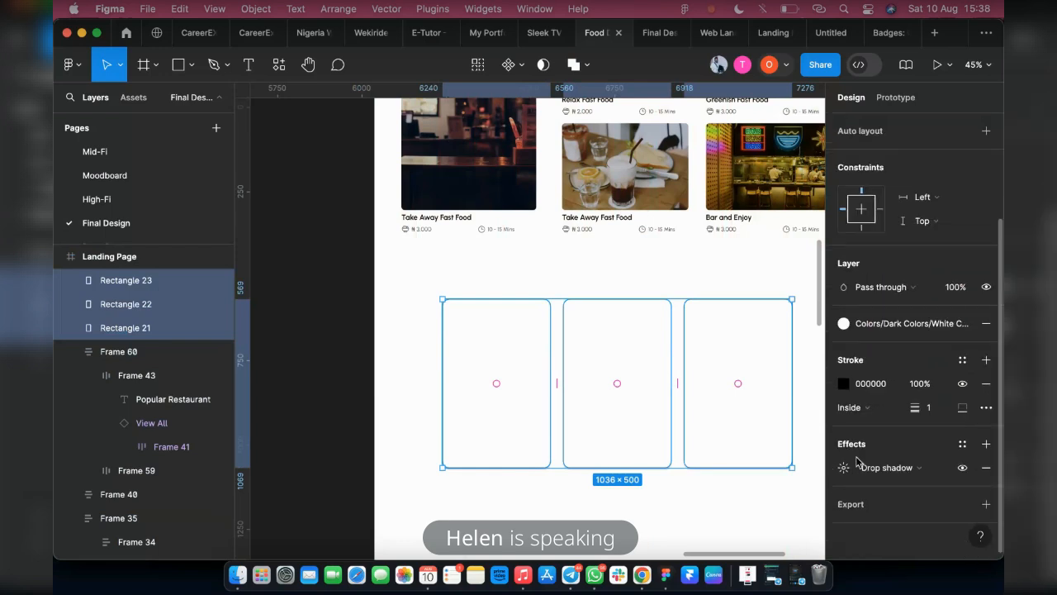
{"action": "left_click", "coordinate": [962, 361]}
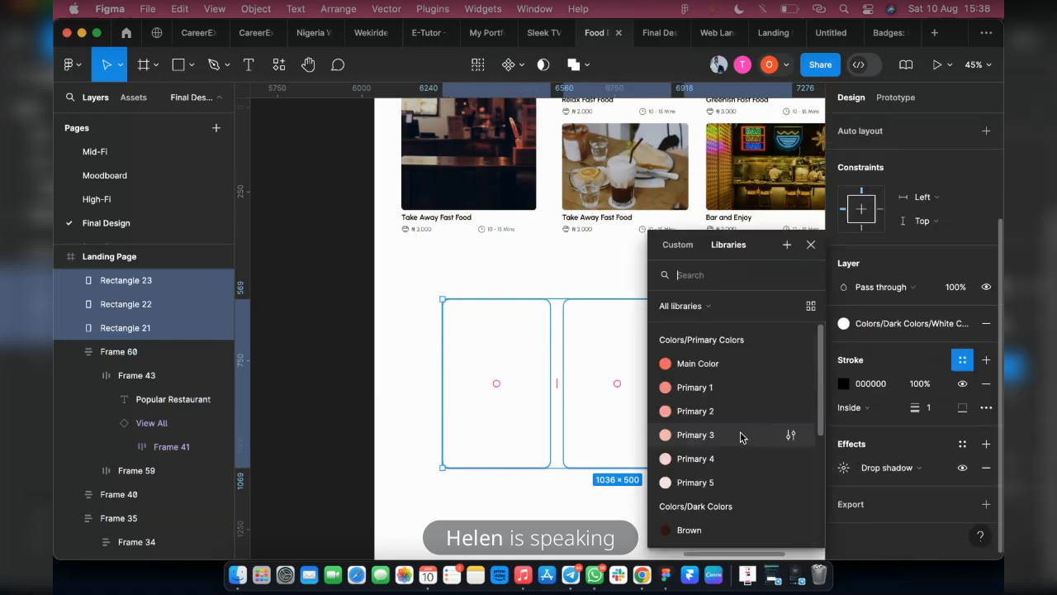
{"action": "scroll", "coordinate": [710, 479], "scroll_direction": "down", "scroll_amount": 3}
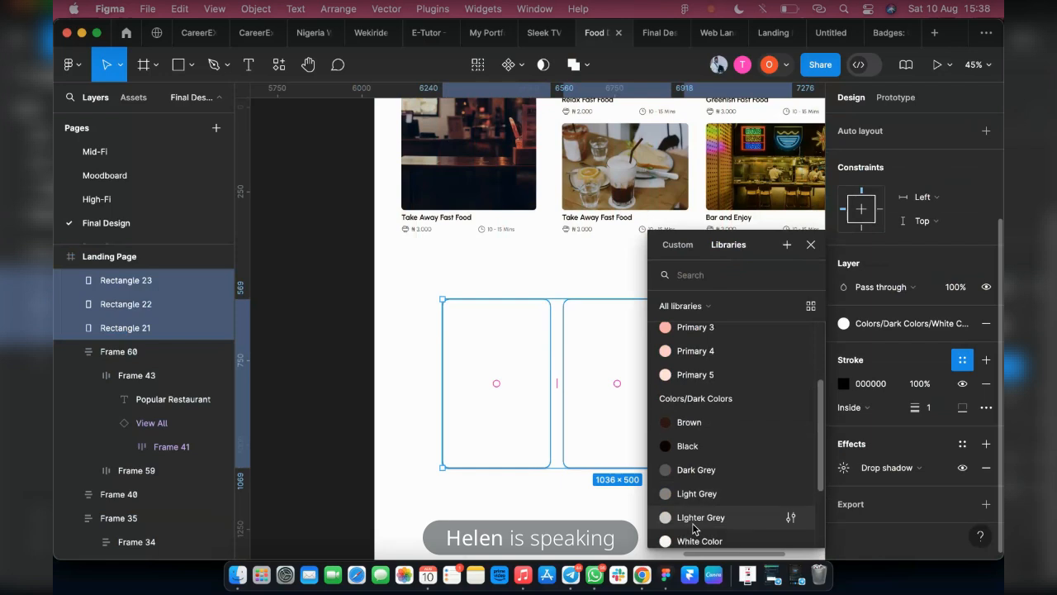
{"action": "left_click", "coordinate": [694, 517]}
{"action": "left_click", "coordinate": [633, 504]}
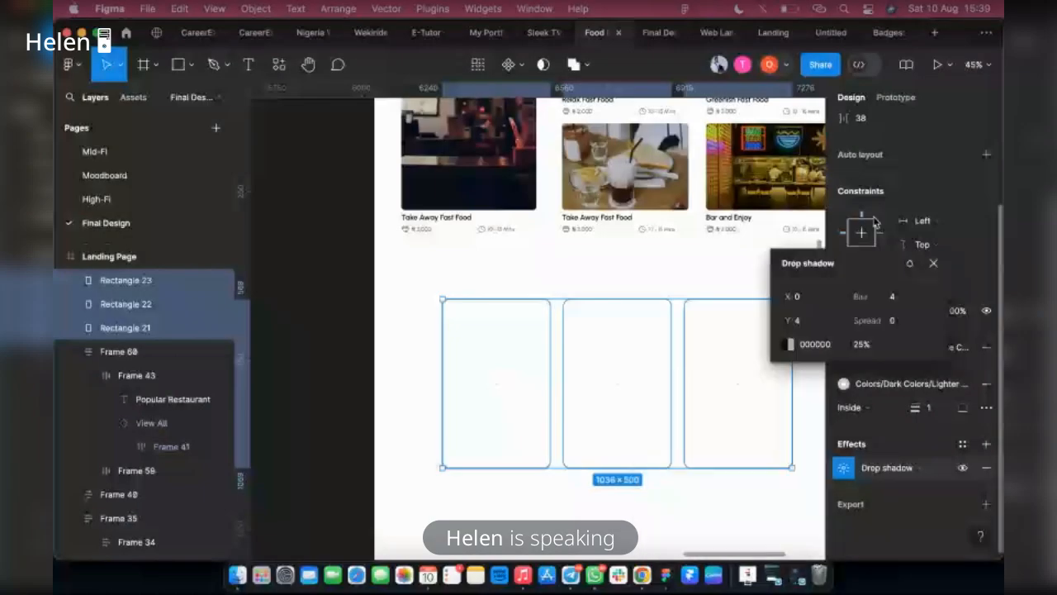
Set the blur of the three rectangles' drop shadow to 40
{"action": "left_click_drag", "start_coordinate": [875, 221], "coordinate": [798, 207]}
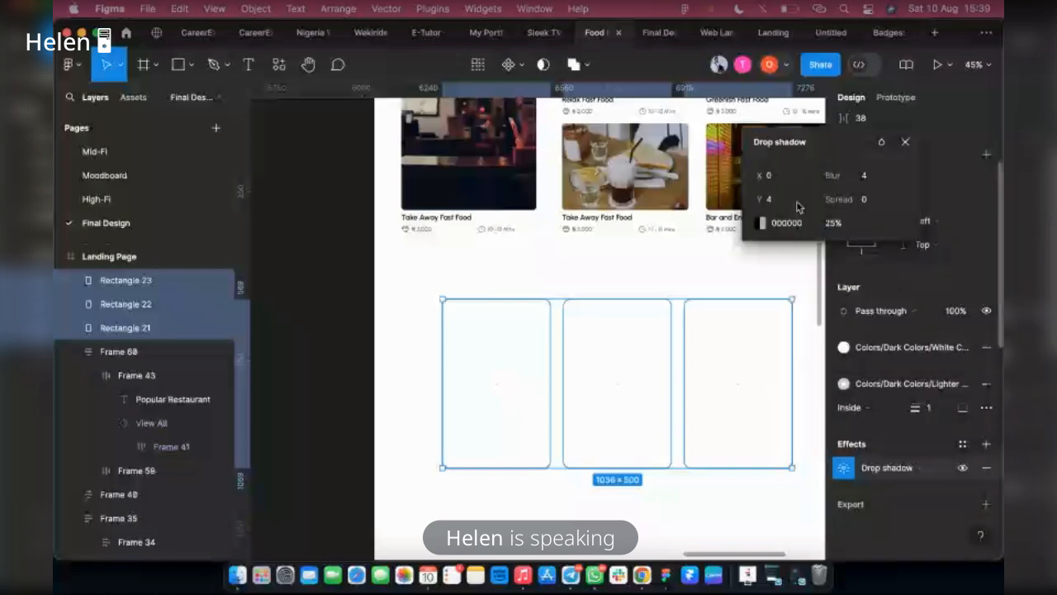
{"action": "left_click", "coordinate": [863, 175]}
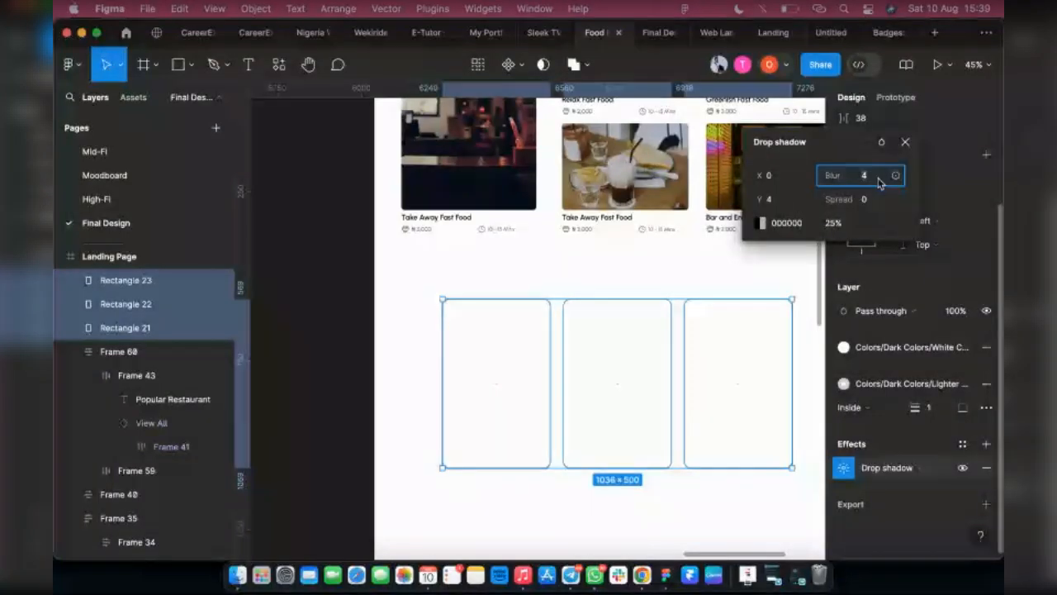
{"action": "type", "text": "40"}
{"action": "left_click", "coordinate": [767, 199]}
{"action": "left_click", "coordinate": [761, 224]}
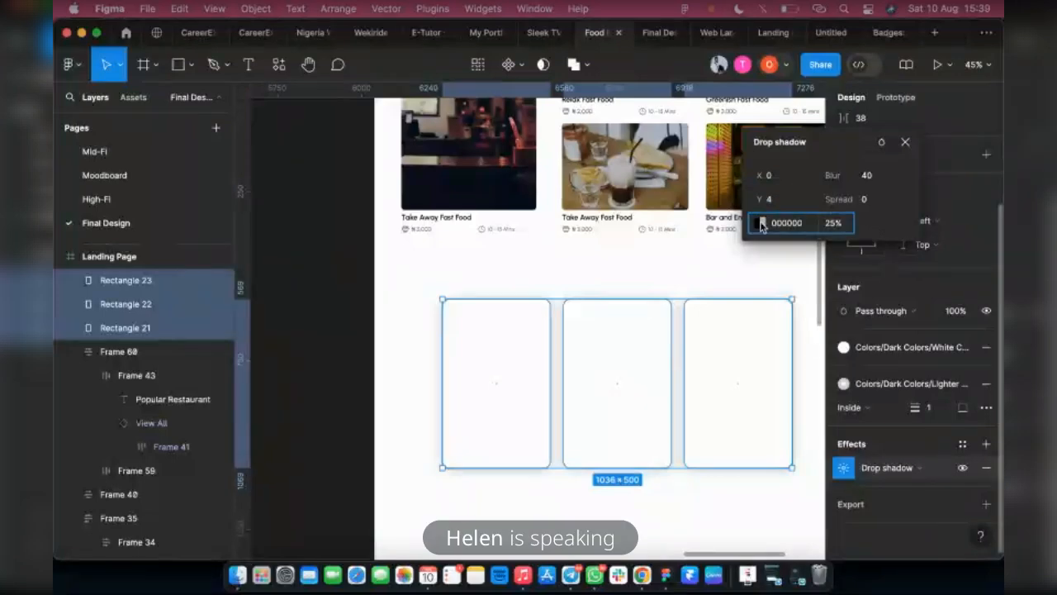
{"action": "left_click", "coordinate": [761, 224]}
{"action": "left_click_drag", "start_coordinate": [640, 166], "coordinate": [445, 108]}
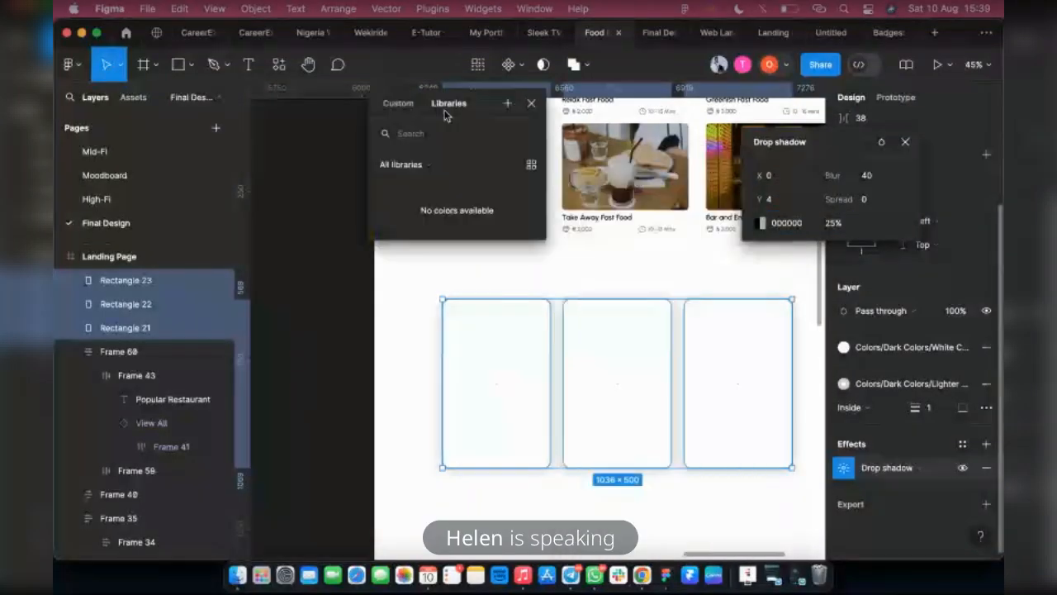
{"action": "left_click", "coordinate": [763, 229]}
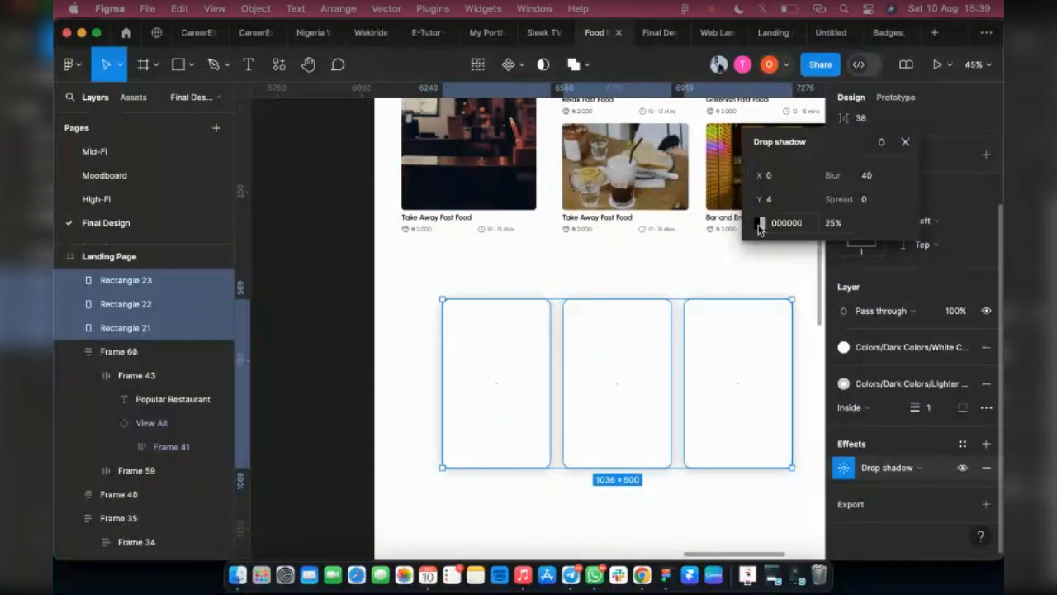
{"action": "left_click", "coordinate": [758, 229]}
{"action": "left_click", "coordinate": [637, 161]}
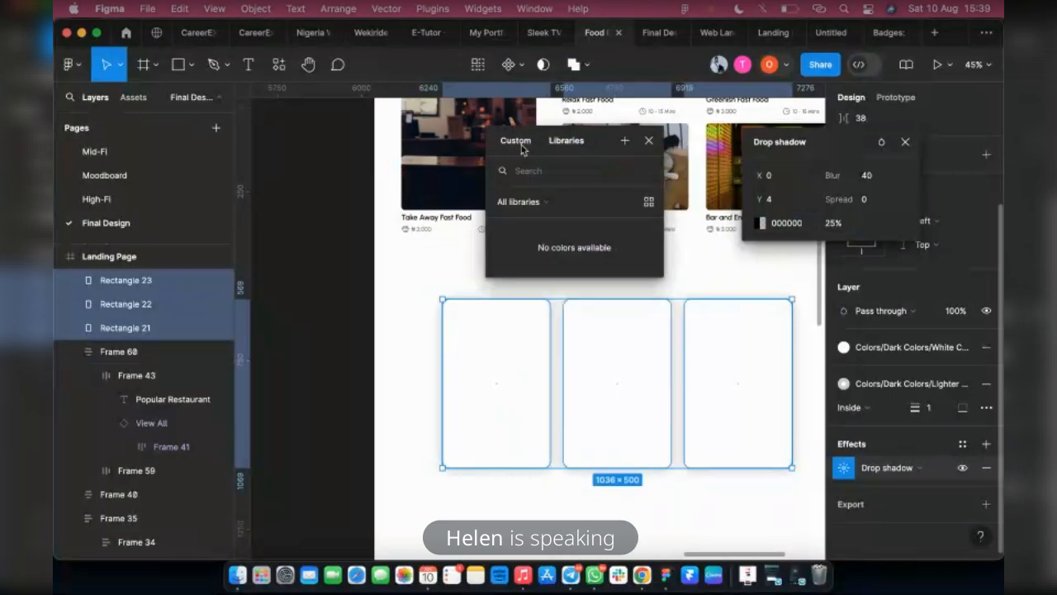
{"action": "left_click_drag", "start_coordinate": [521, 148], "coordinate": [420, 127]}
{"action": "left_click", "coordinate": [547, 119]}
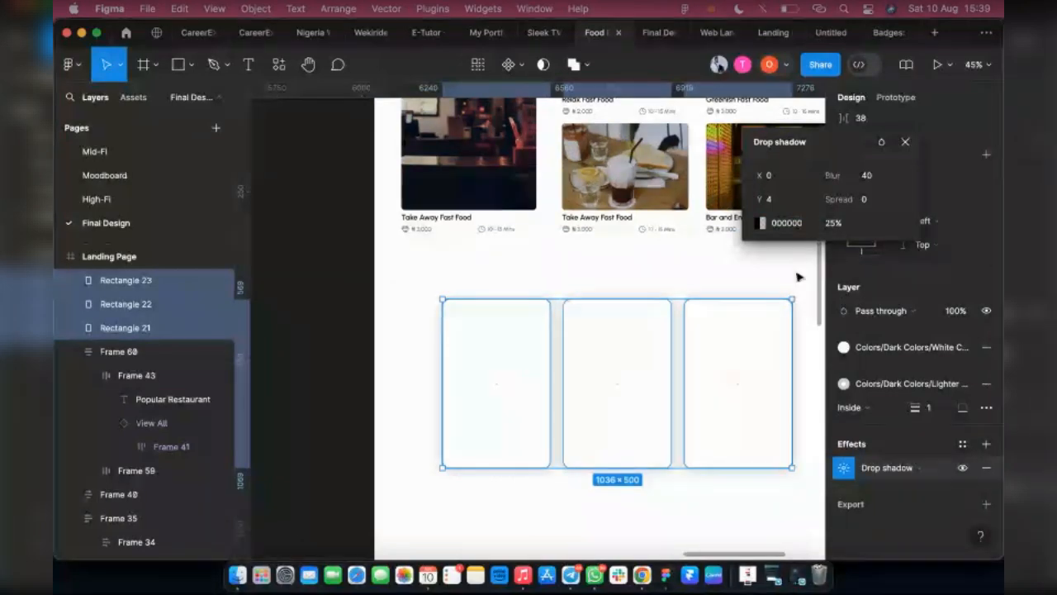
Change the colour of the three rectangles' drop shadow to the light pink FADCDC
{"action": "left_click", "coordinate": [752, 223]}
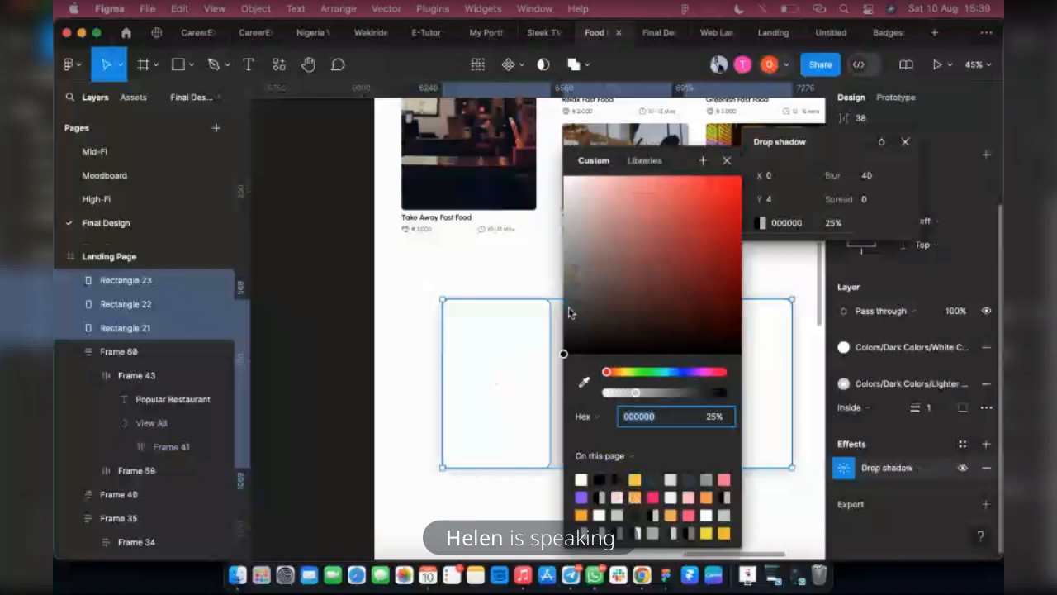
{"action": "left_click", "coordinate": [563, 355]}
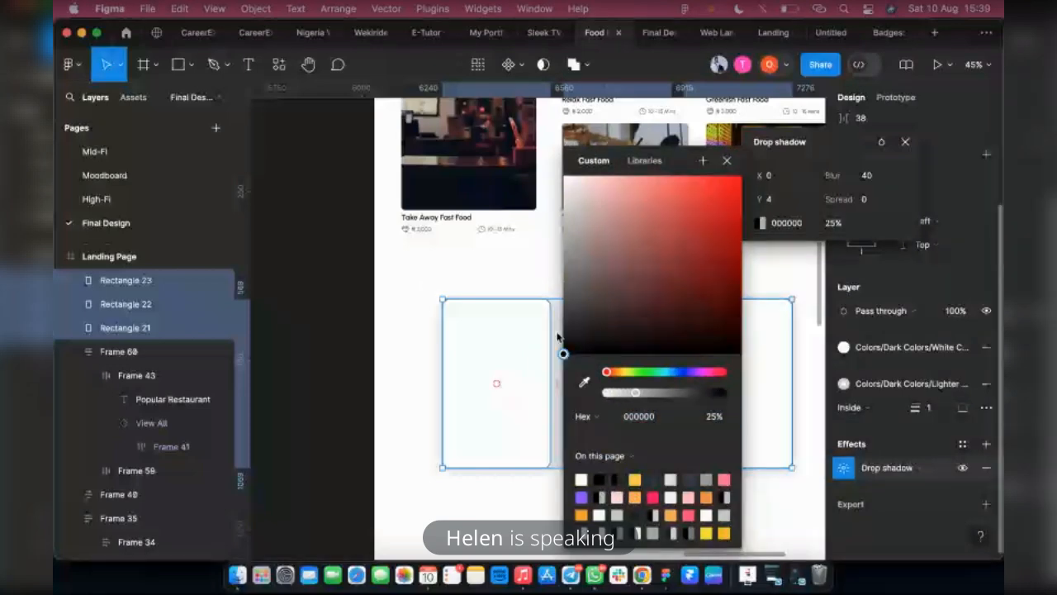
{"action": "left_click_drag", "start_coordinate": [558, 337], "coordinate": [557, 190]}
{"action": "left_click", "coordinate": [617, 194]}
{"action": "left_click", "coordinate": [588, 183]}
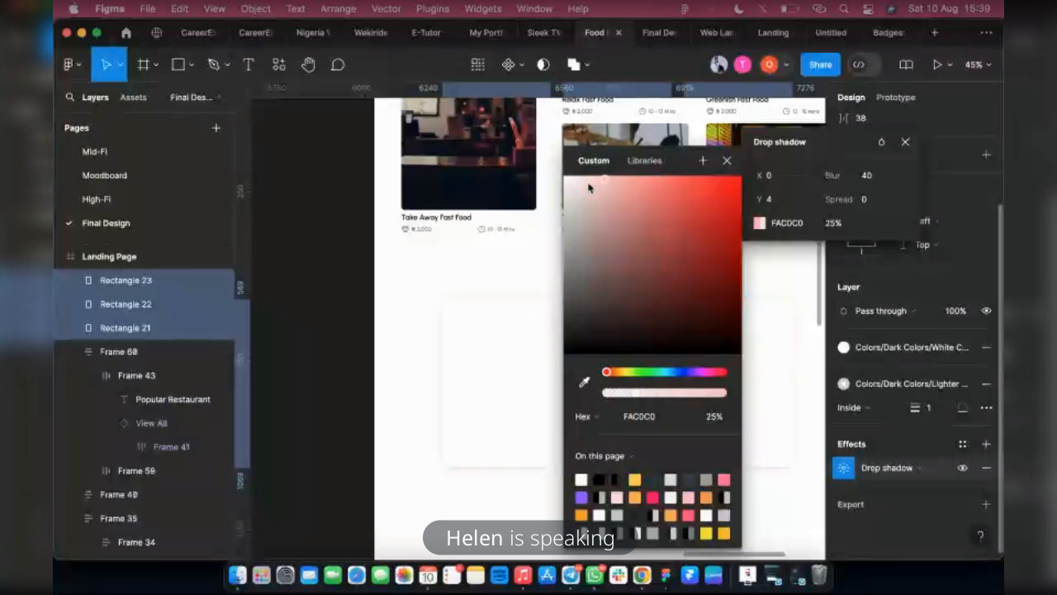
Change the colour of the three rectangles' drop shadow to the grey 666666
{"action": "left_click", "coordinate": [635, 164]}
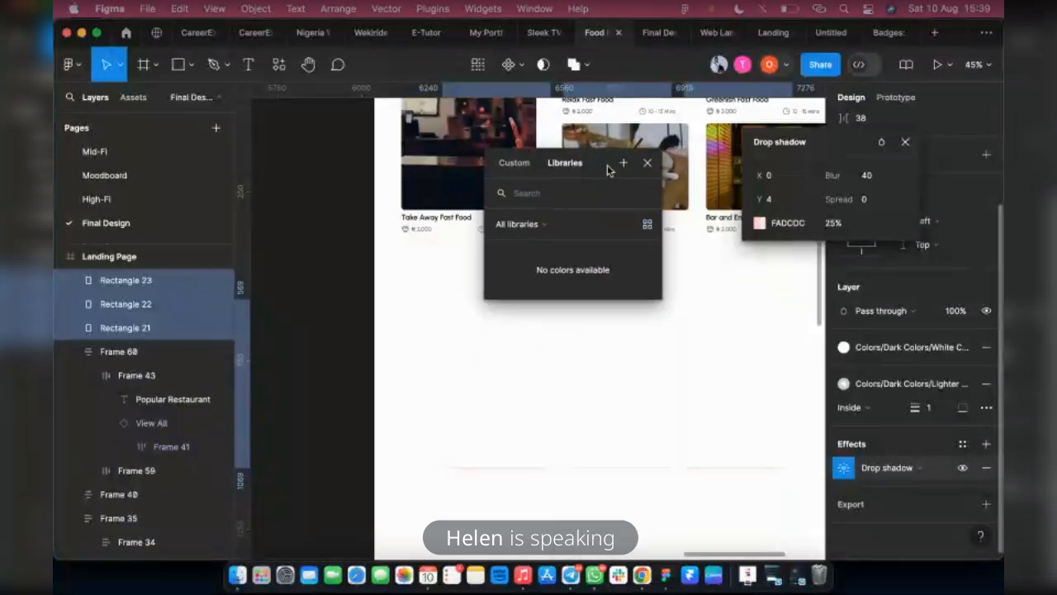
{"action": "left_click", "coordinate": [760, 225]}
{"action": "left_click", "coordinate": [761, 226]}
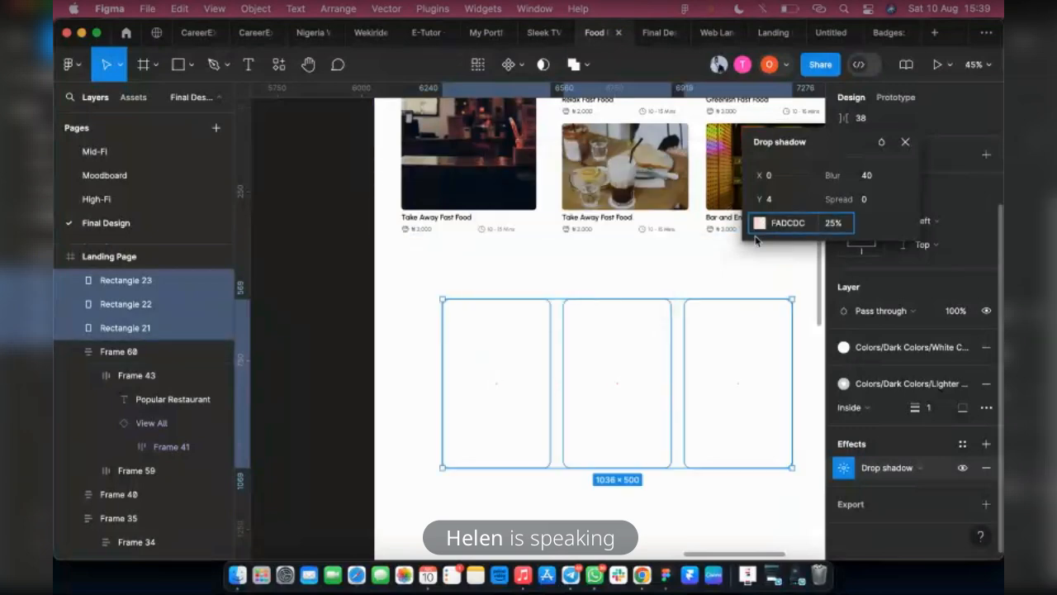
{"action": "left_click_drag", "start_coordinate": [673, 166], "coordinate": [376, 115]}
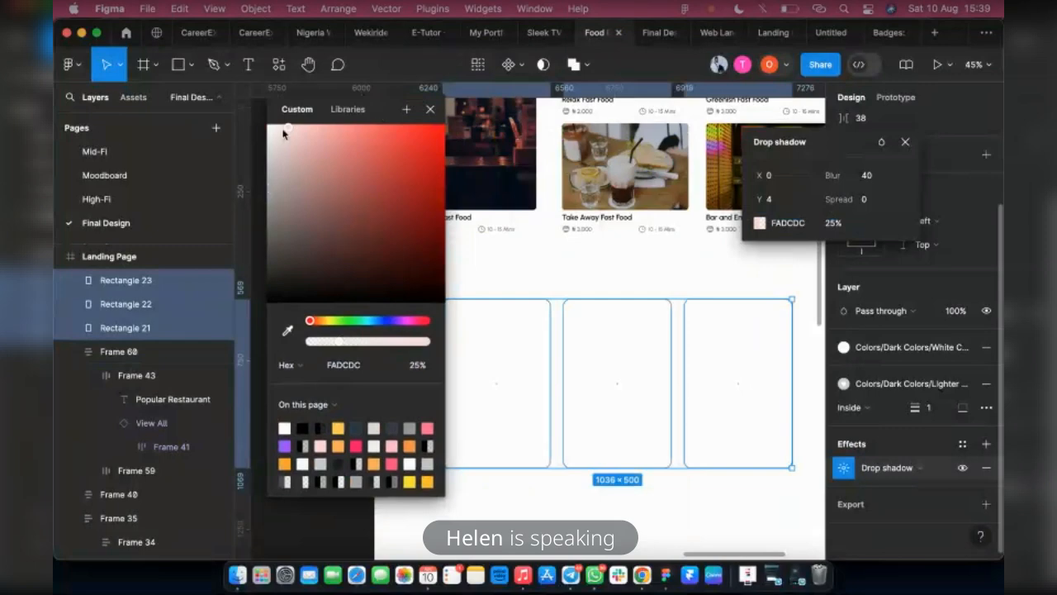
{"action": "left_click_drag", "start_coordinate": [275, 157], "coordinate": [238, 239]}
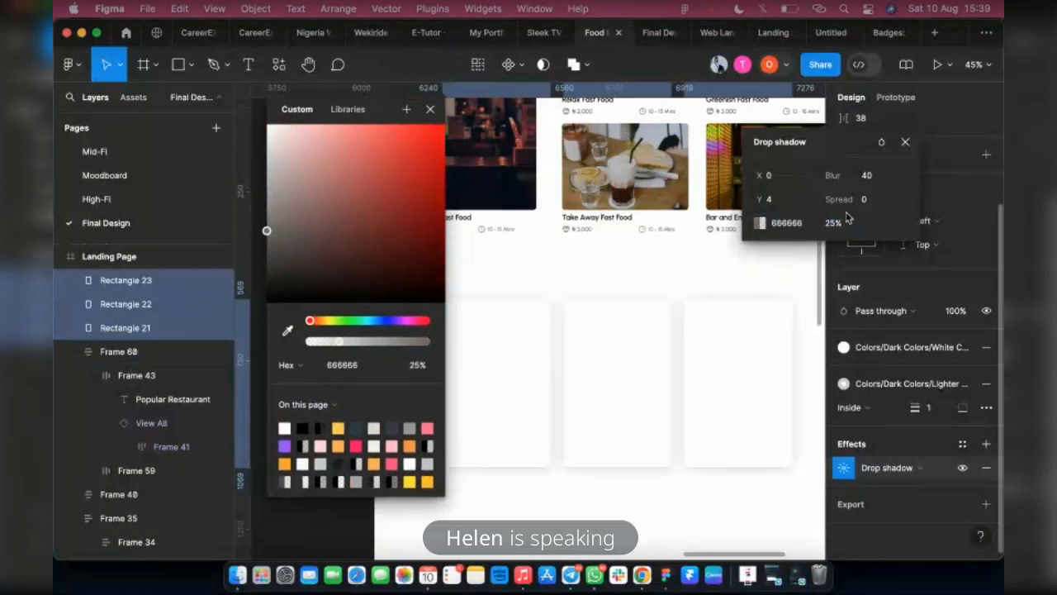
Set the drop shadow's Y offset to 30 and its opacity to 12% on the three rectangles
{"action": "left_click", "coordinate": [781, 201]}
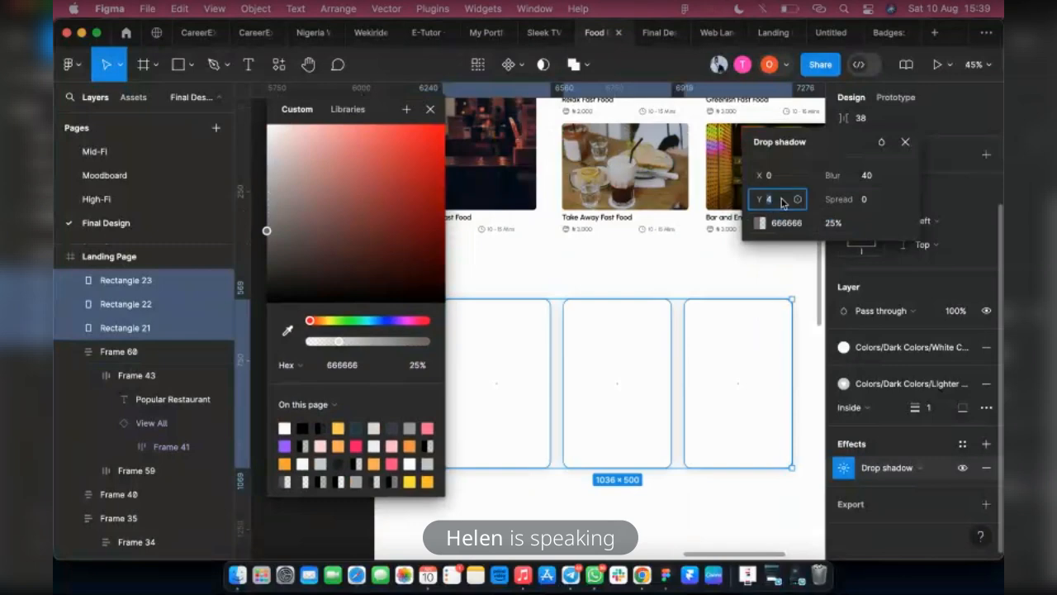
{"action": "key", "text": "Return"}
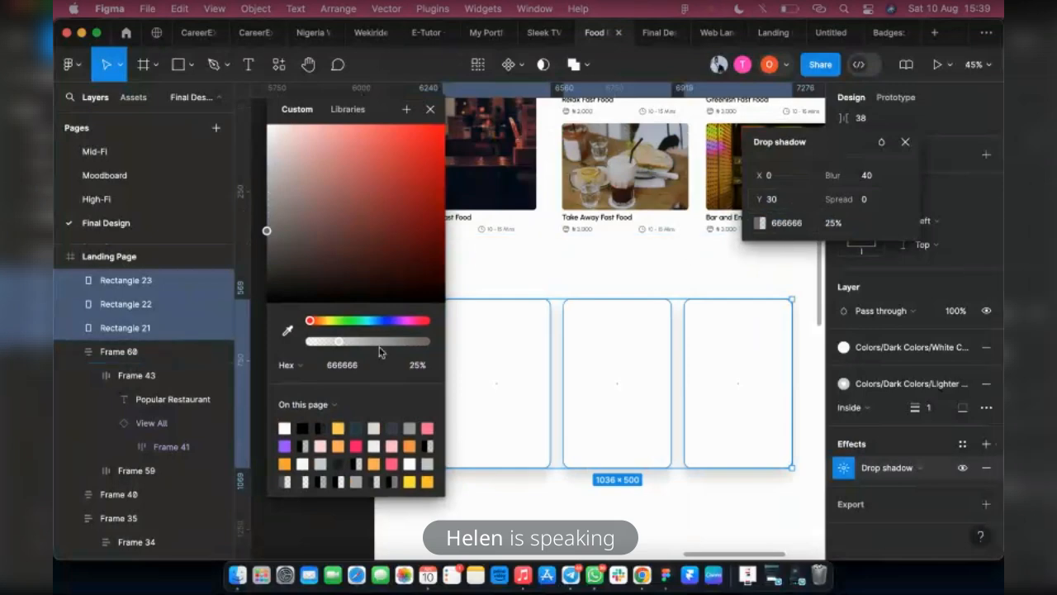
{"action": "left_click_drag", "start_coordinate": [337, 343], "coordinate": [325, 345]}
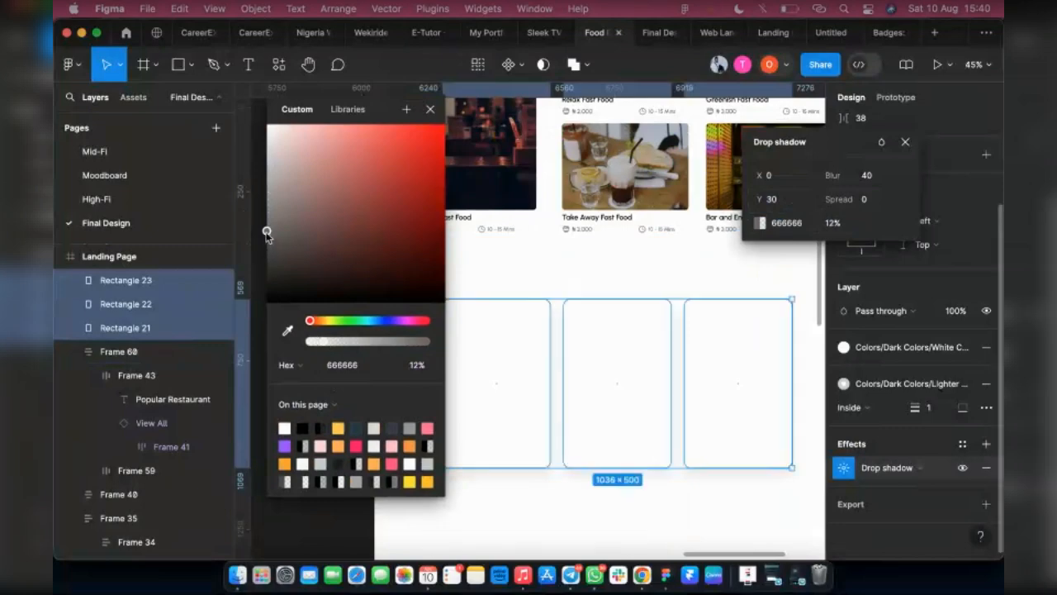
Darken the drop shadow colour to 494949 and check the cards in the prototype preview
{"action": "left_click_drag", "start_coordinate": [266, 231], "coordinate": [263, 261]}
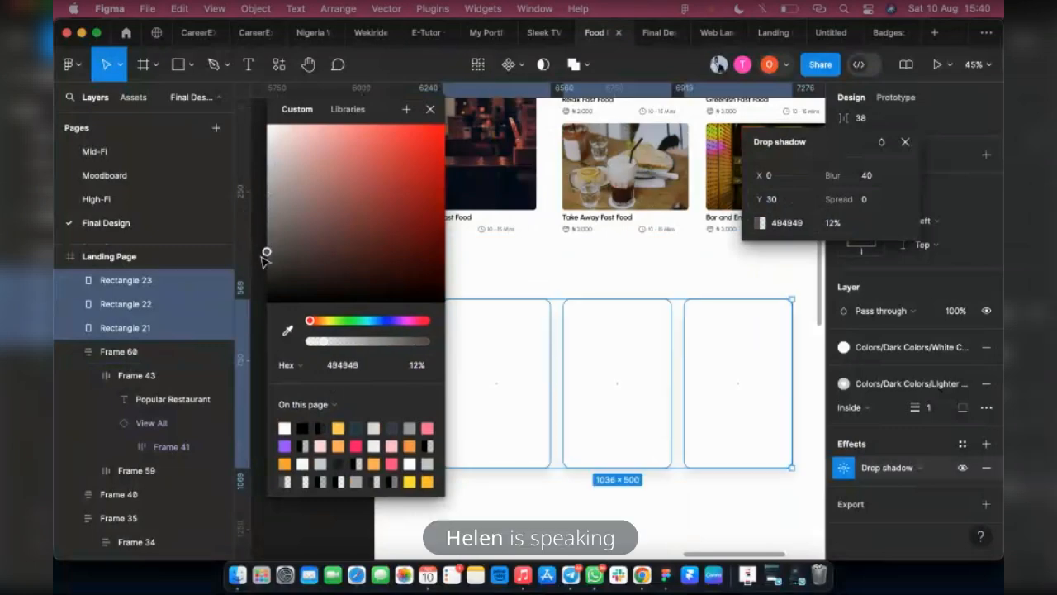
{"action": "left_click", "coordinate": [644, 34]}
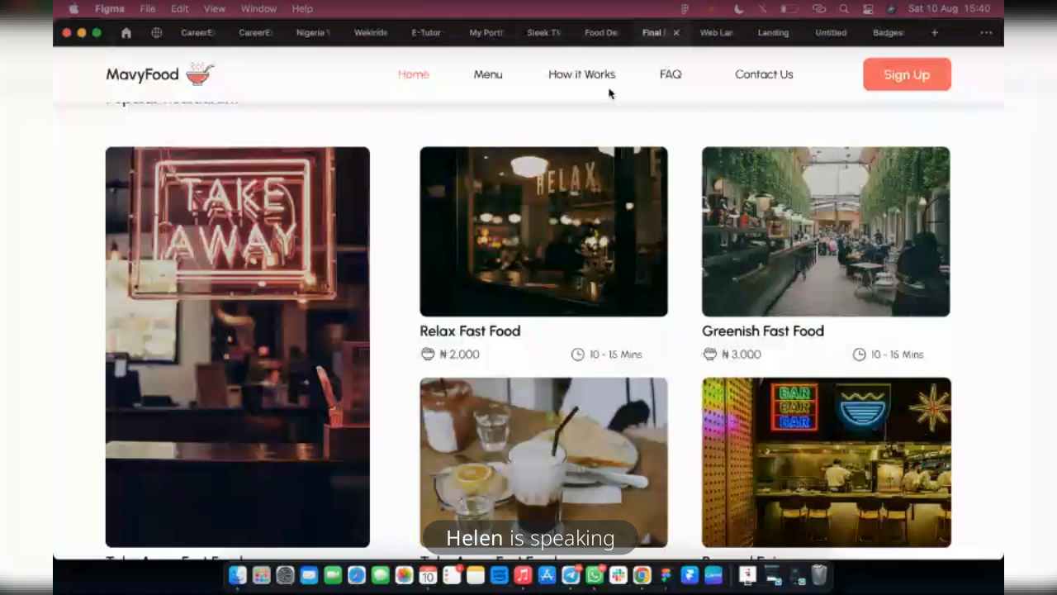
{"action": "scroll", "coordinate": [575, 319], "scroll_direction": "down", "scroll_amount": 5}
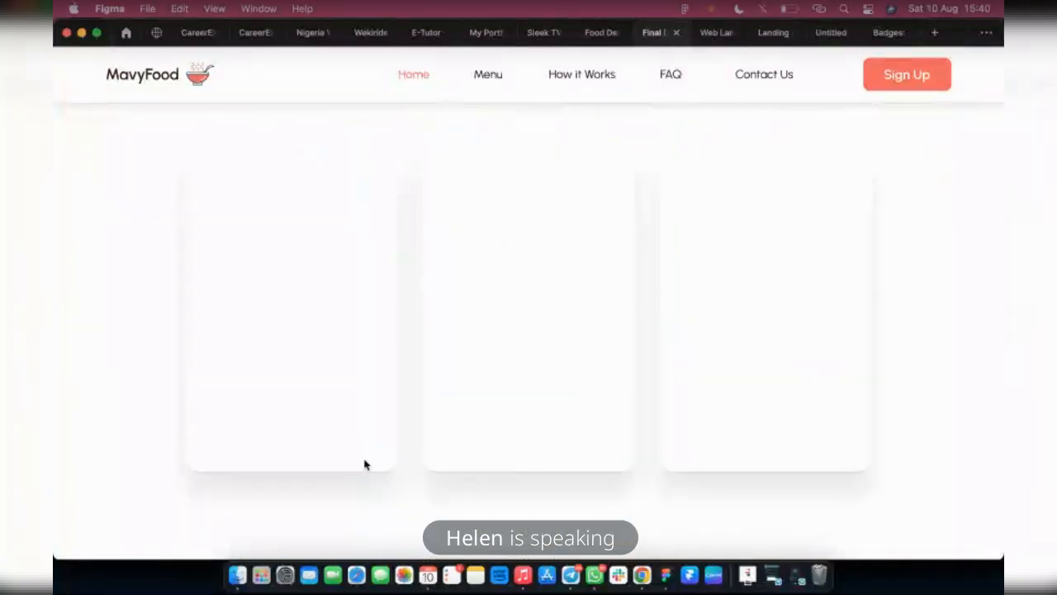
{"action": "left_click", "coordinate": [600, 32]}
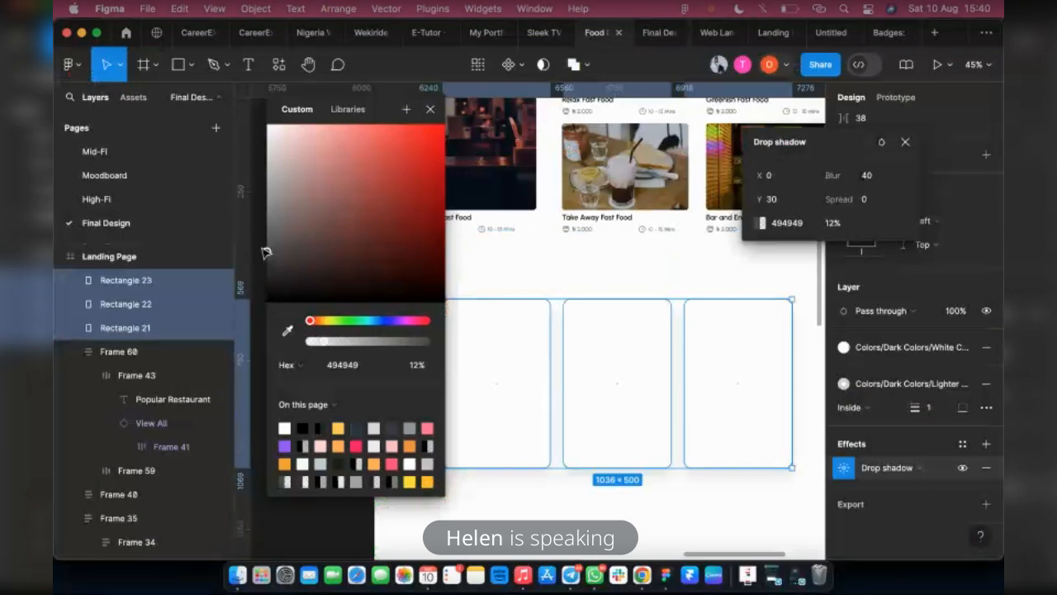
Darken the drop shadow colour to 3C3C3C, check it in the prototype preview and close the shadow settings
{"action": "left_click_drag", "start_coordinate": [266, 253], "coordinate": [266, 260]}
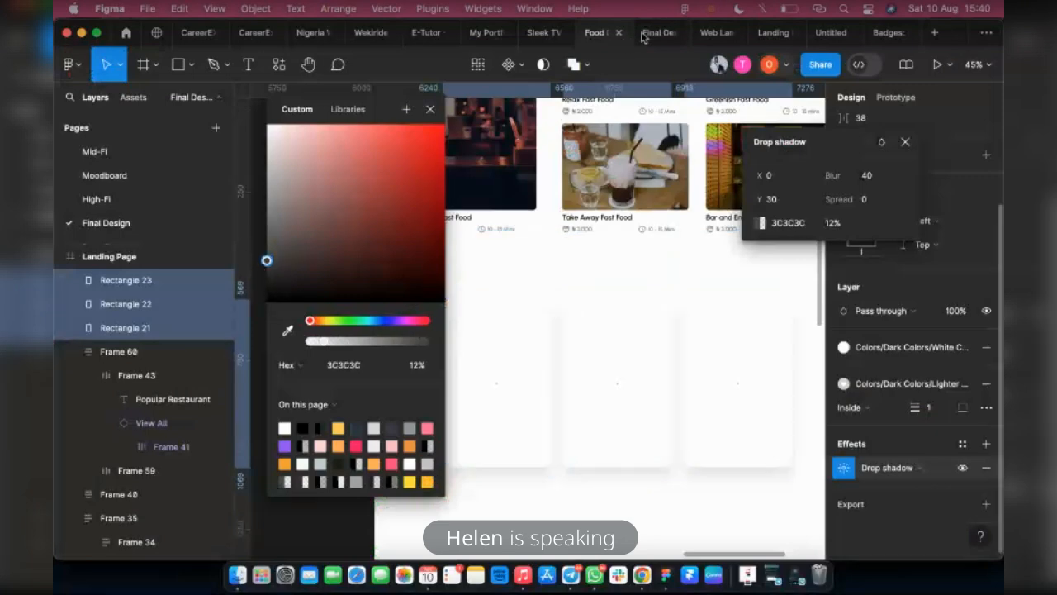
{"action": "left_click", "coordinate": [648, 33]}
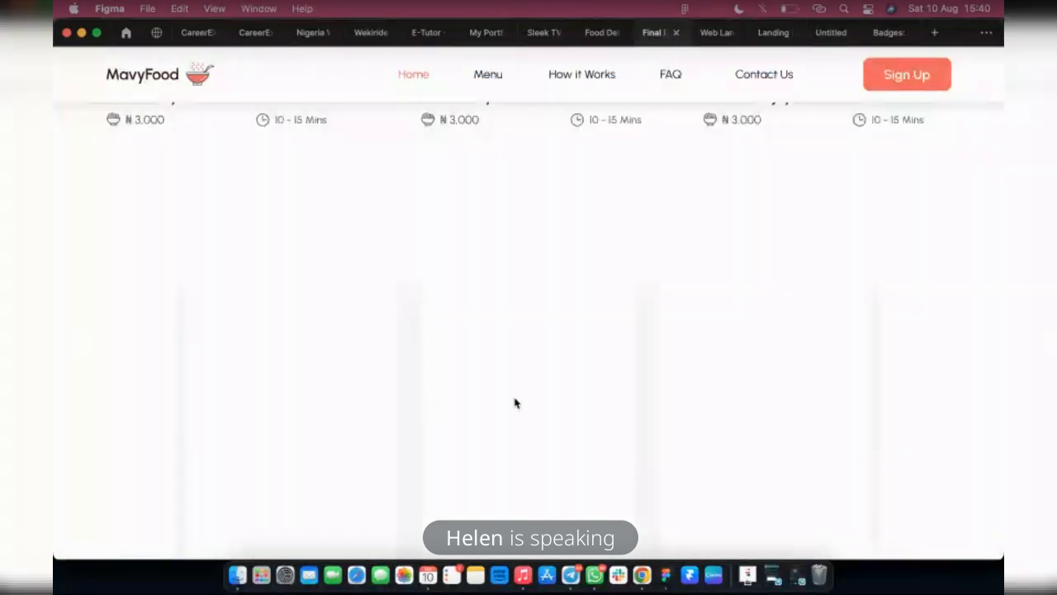
{"action": "left_click", "coordinate": [599, 33]}
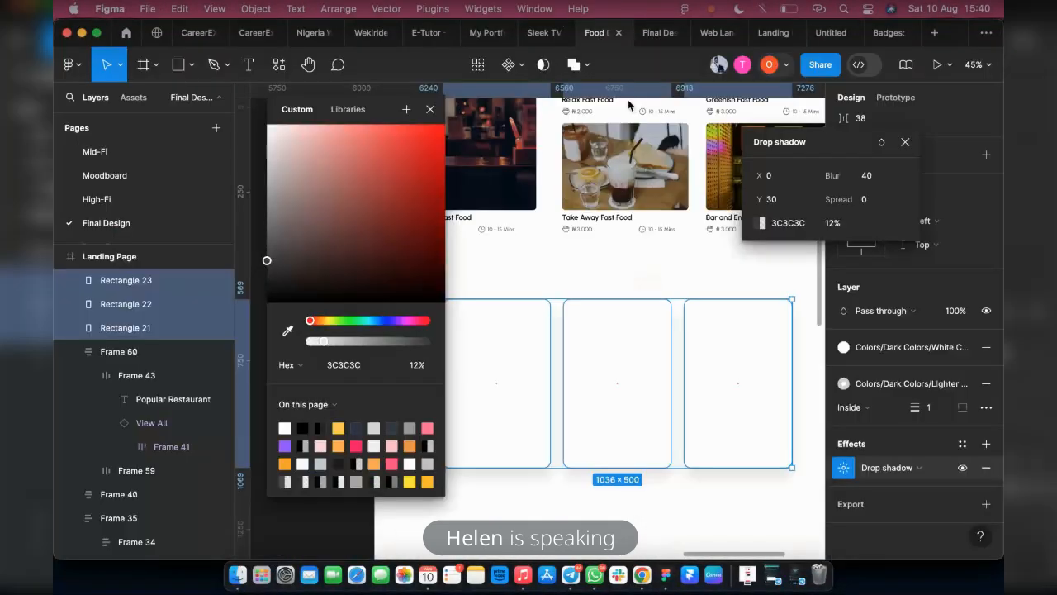
{"action": "left_click", "coordinate": [904, 142]}
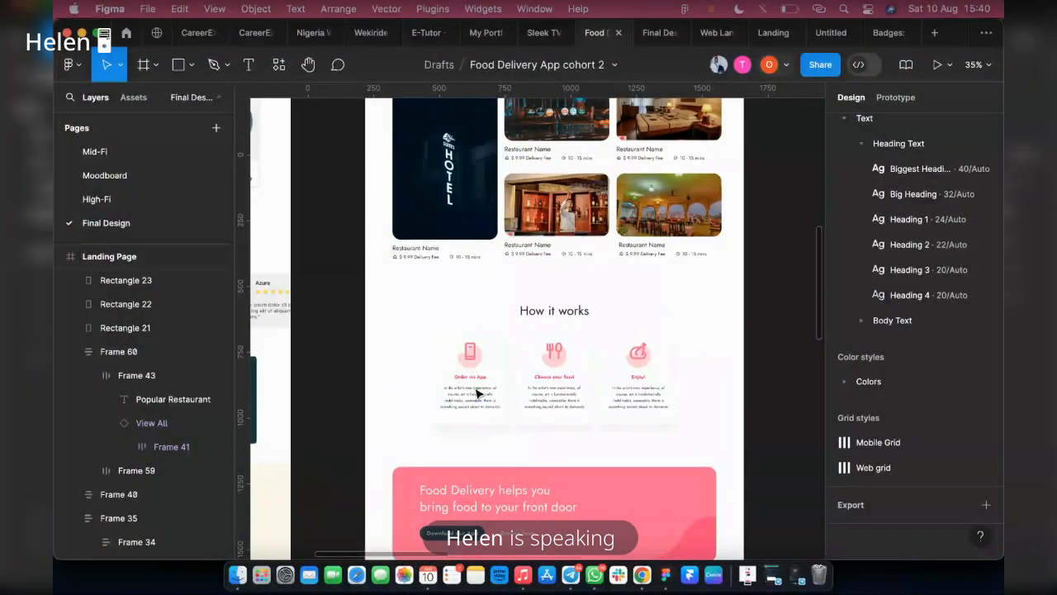
Start a text layer below the Popular Restaurant section of the landing page with the Big Heading text style
{"action": "scroll", "coordinate": [472, 395], "scroll_direction": "up", "scroll_amount": 5}
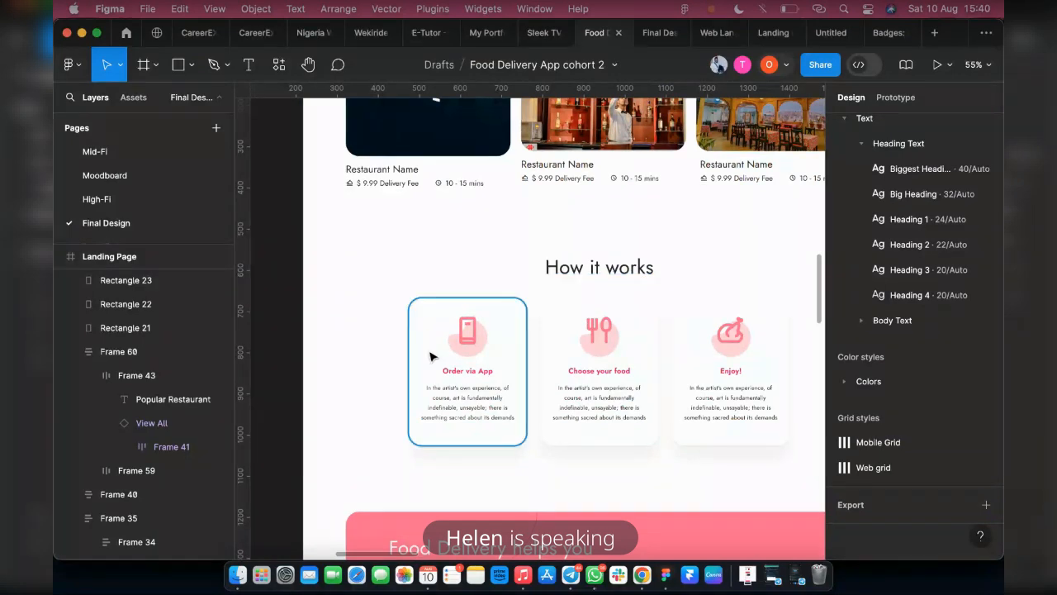
{"action": "scroll", "coordinate": [429, 359], "scroll_direction": "down", "scroll_amount": 2}
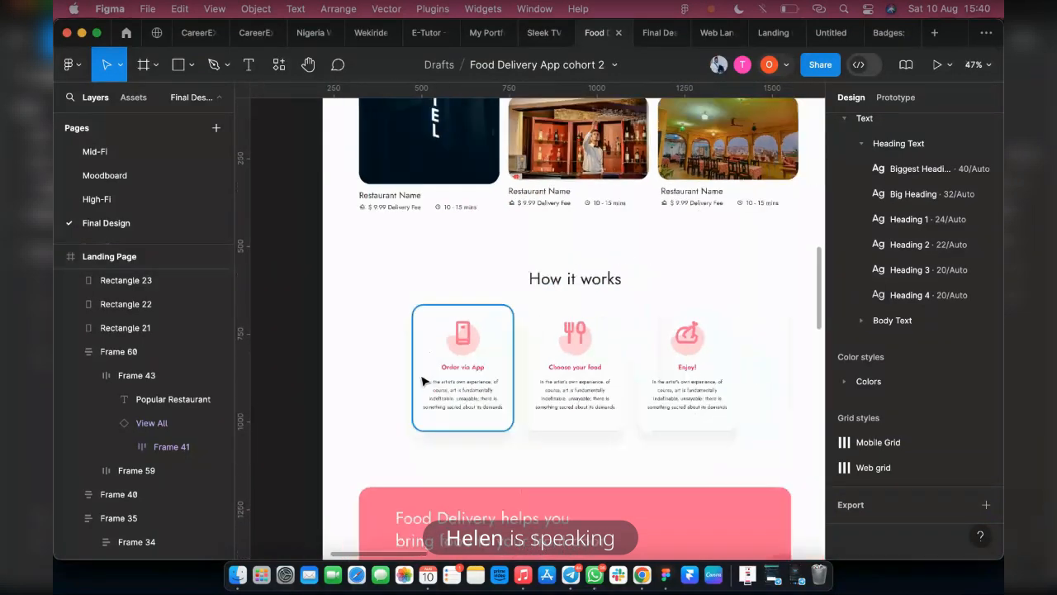
{"action": "scroll", "coordinate": [422, 380], "scroll_direction": "down", "scroll_amount": 10}
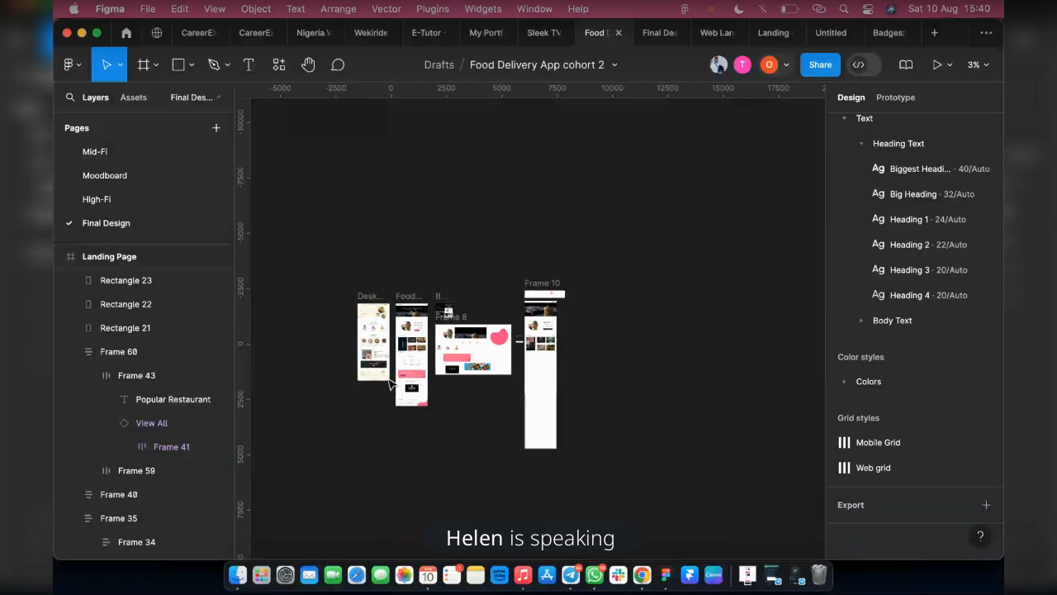
{"action": "scroll", "coordinate": [552, 363], "scroll_direction": "up", "scroll_amount": 1}
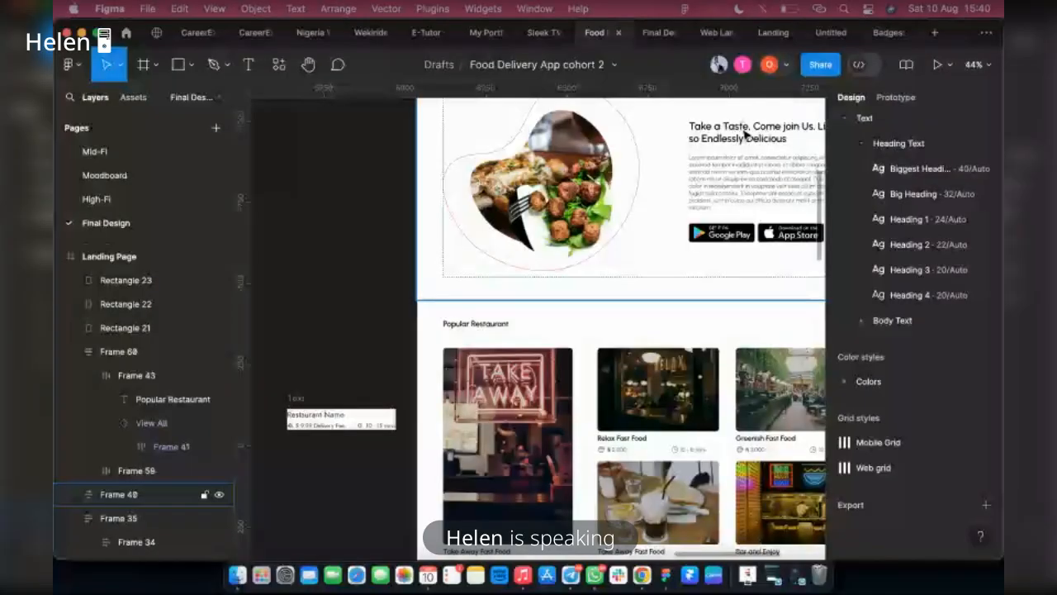
{"action": "scroll", "coordinate": [620, 250], "scroll_direction": "down", "scroll_amount": 2}
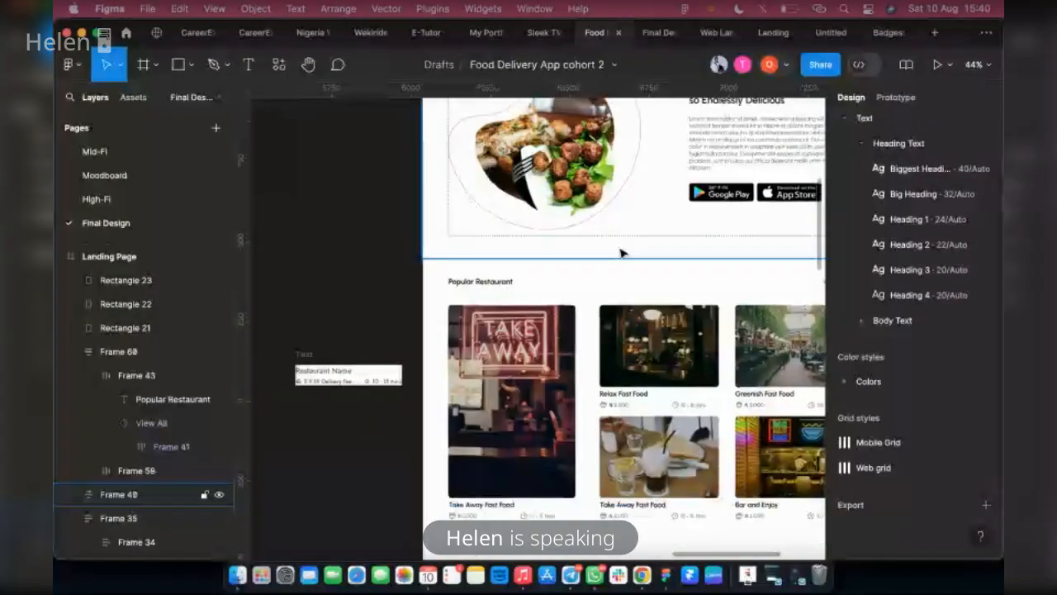
{"action": "scroll", "coordinate": [723, 149], "scroll_direction": "down", "scroll_amount": 3}
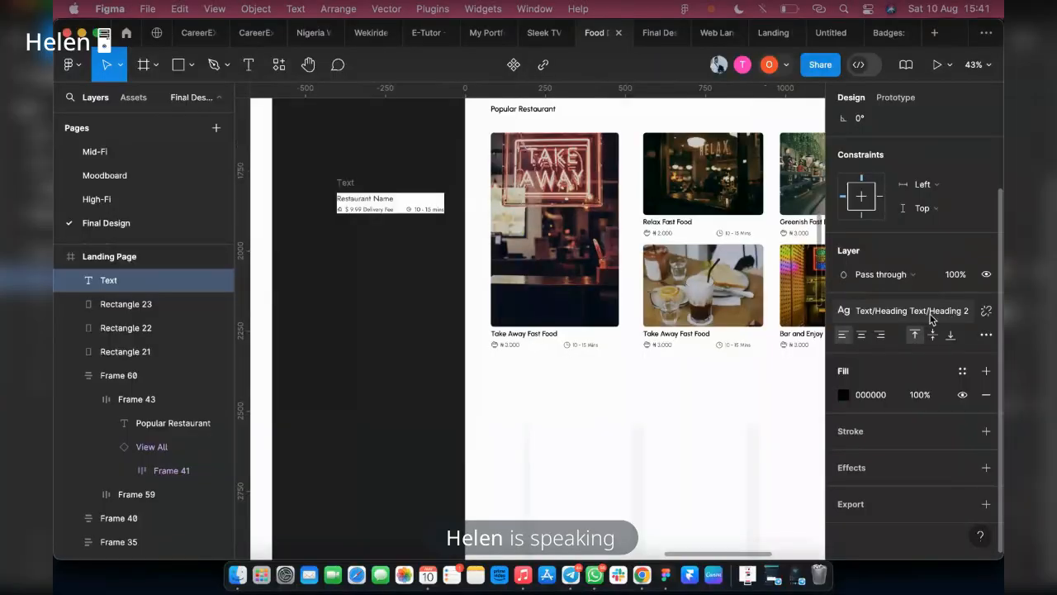
{"action": "left_click", "coordinate": [931, 316]}
{"action": "left_click", "coordinate": [896, 385]}
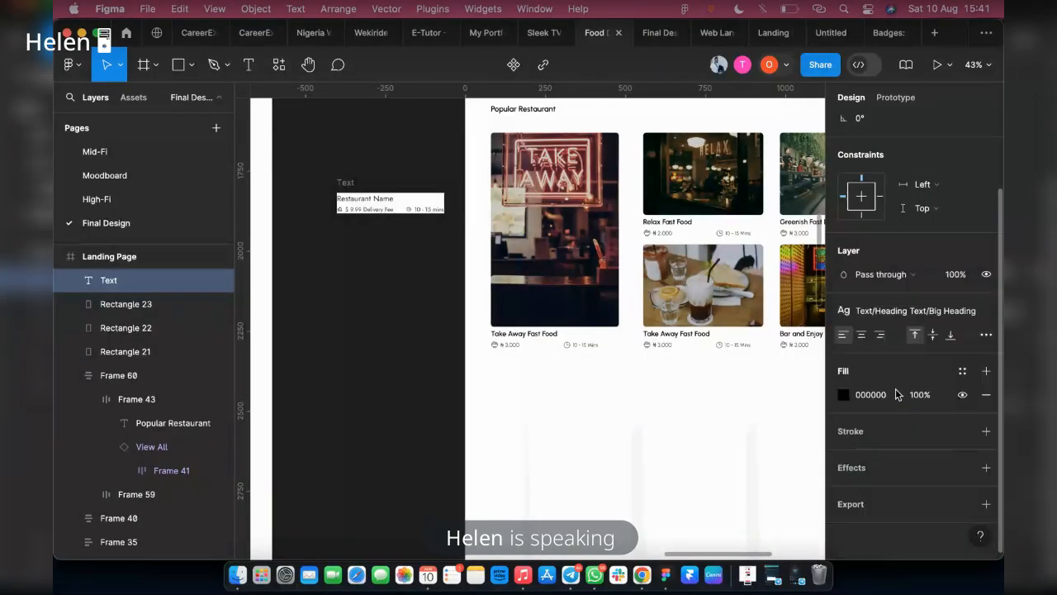
Add the heading text "How it Work" in the space between the restaurant cards and the three rectangles
{"action": "left_click", "coordinate": [655, 388]}
{"action": "left_click", "coordinate": [249, 65]}
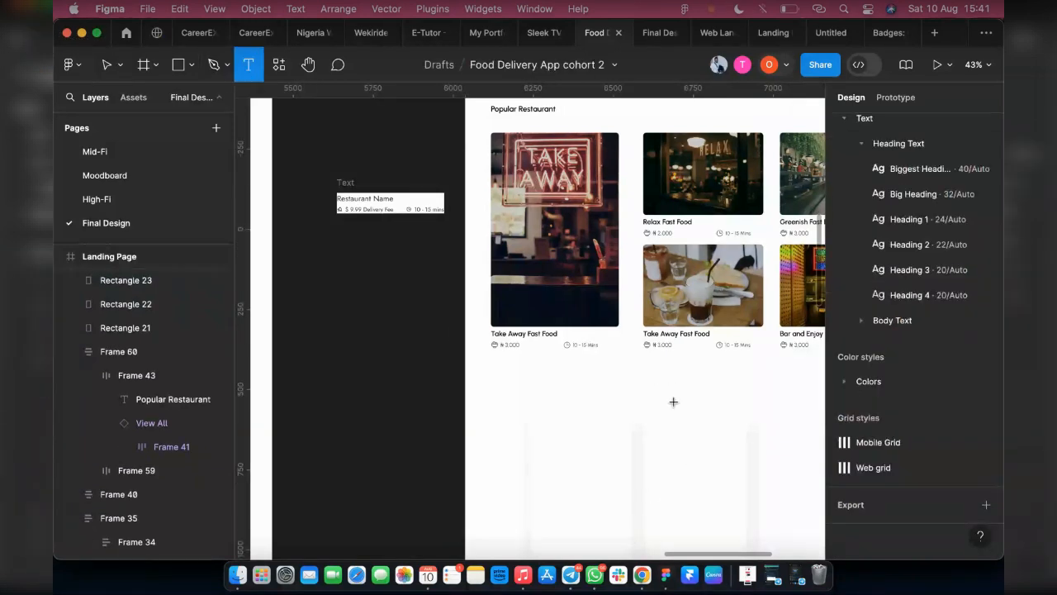
{"action": "left_click", "coordinate": [659, 380]}
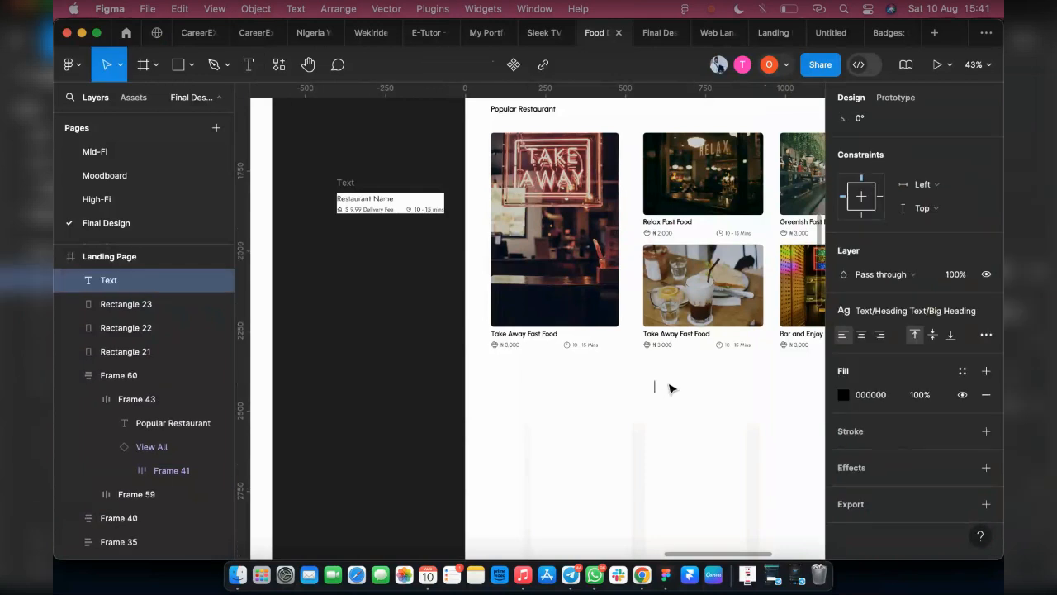
{"action": "type", "text": "How it"}
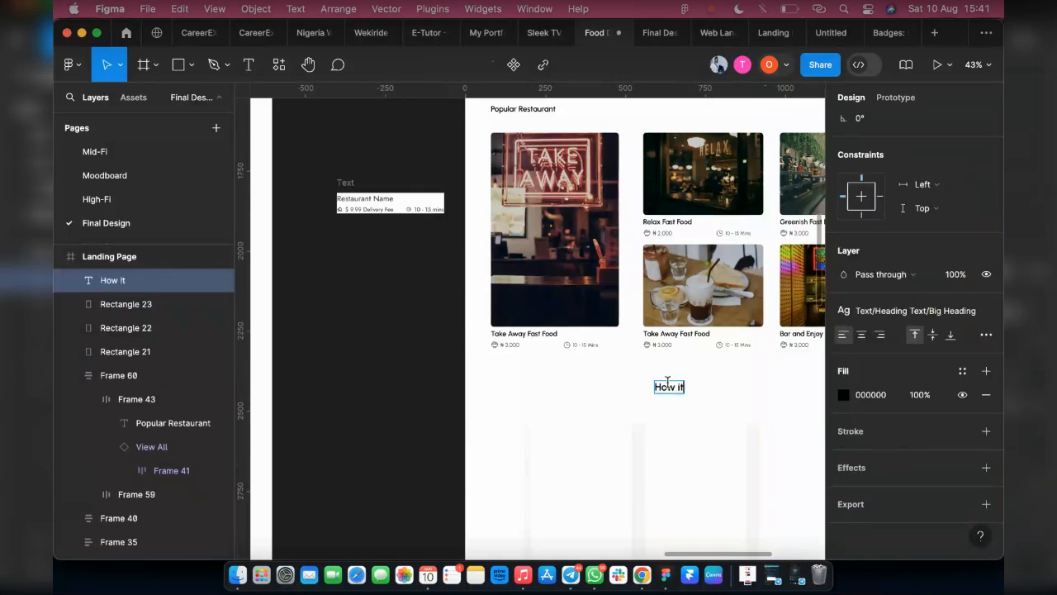
{"action": "type", "text": " wORK"}
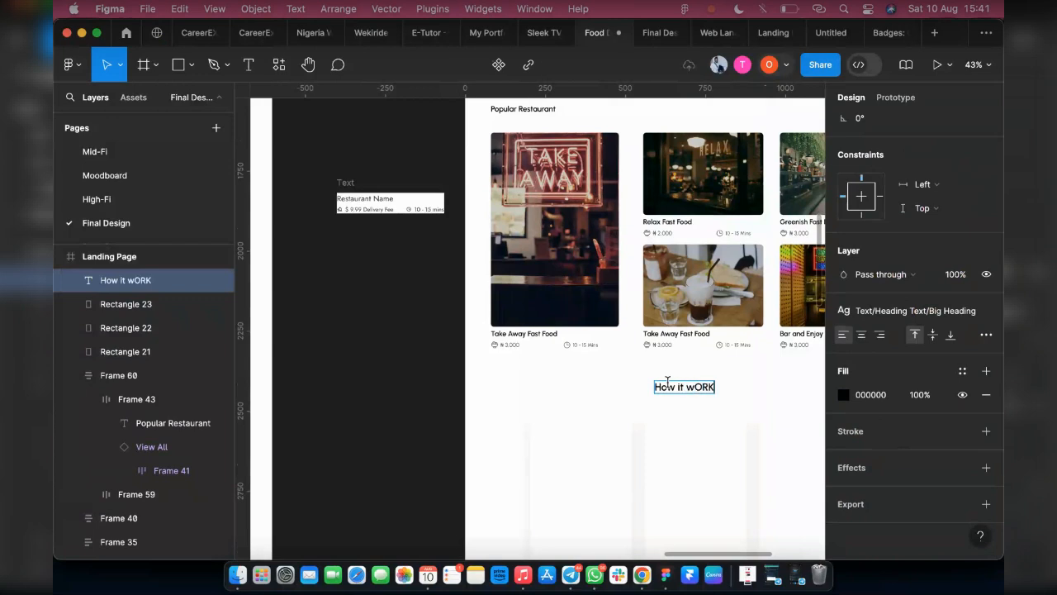
{"action": "key", "text": "BackSpace"}
{"action": "key", "text": "BackSpace"}
{"action": "key", "text": "BackSpace"}
{"action": "key", "text": "BackSpace"}
{"action": "key", "text": "BackSpace"}
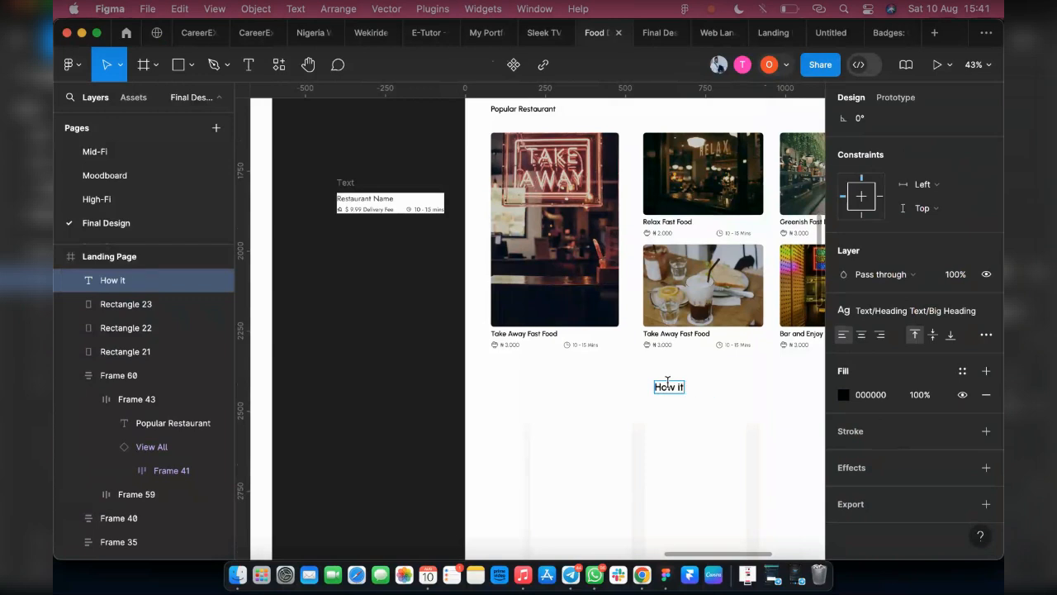
{"action": "type", "text": "Work"}
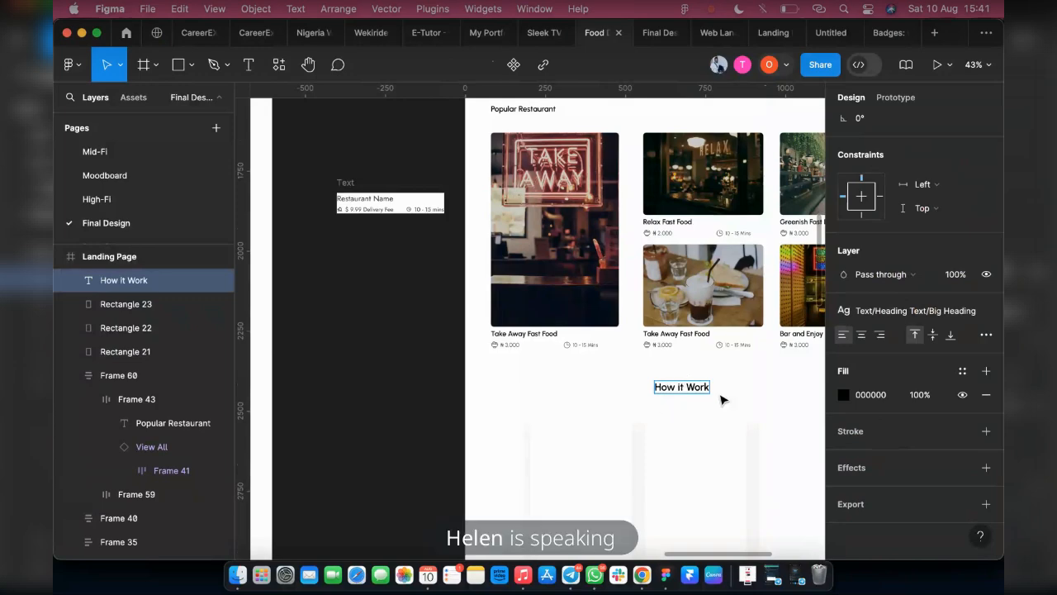
Move the three rectangles down together by about 112 px, away from the How it Work heading
{"action": "scroll", "coordinate": [722, 400], "scroll_direction": "down", "scroll_amount": 3}
{"action": "scroll", "coordinate": [545, 313], "scroll_direction": "up", "scroll_amount": 5}
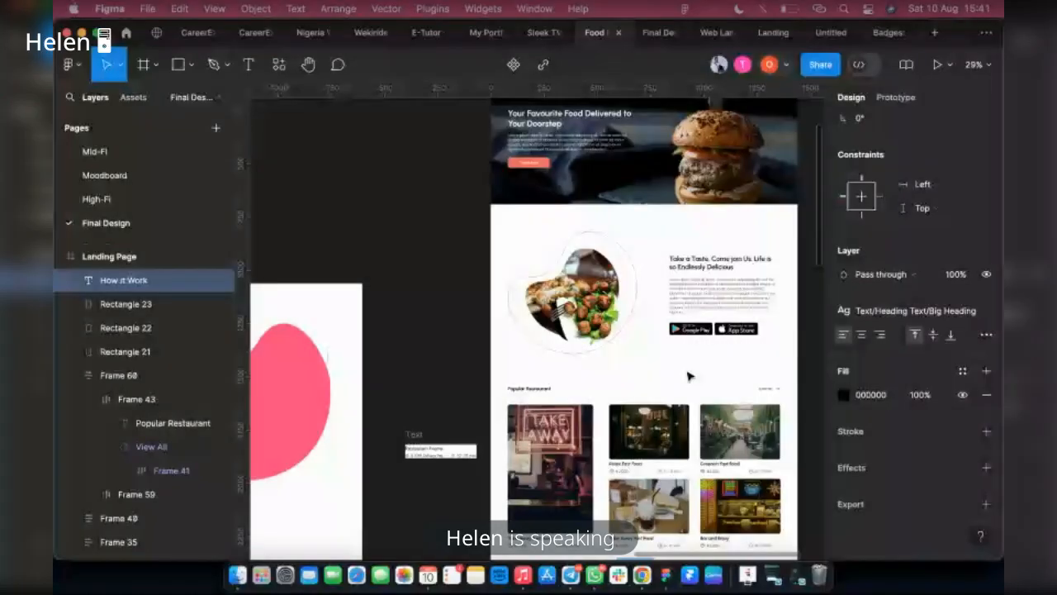
{"action": "scroll", "coordinate": [688, 388], "scroll_direction": "down", "scroll_amount": 3}
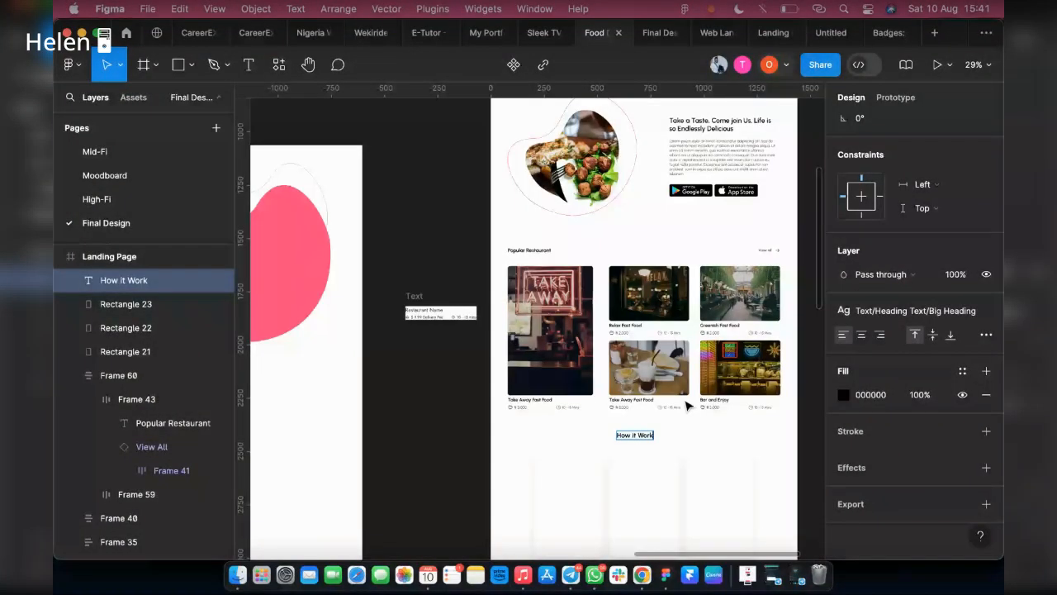
{"action": "scroll", "coordinate": [687, 405], "scroll_direction": "up", "scroll_amount": 3}
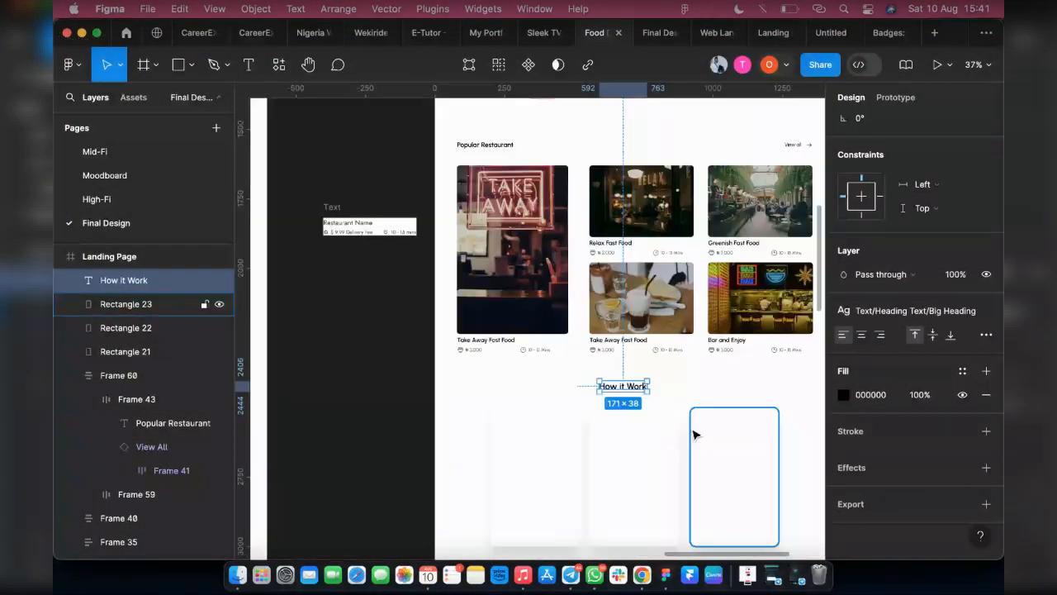
{"action": "left_click", "coordinate": [573, 456]}
{"action": "scroll", "coordinate": [628, 418], "scroll_direction": "down", "scroll_amount": 1}
{"action": "left_click", "coordinate": [629, 418], "text": "shift"}
{"action": "left_click", "coordinate": [710, 414], "text": "shift"}
{"action": "scroll", "coordinate": [709, 413], "scroll_direction": "down", "scroll_amount": 3}
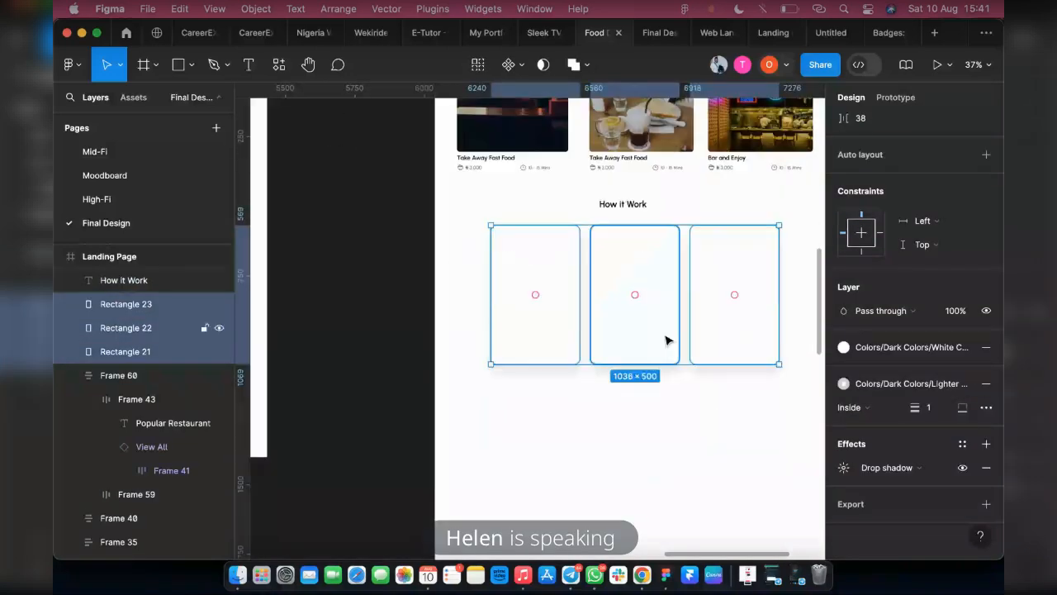
{"action": "key", "text": "shift+Down"}
{"action": "key", "text": "shift+Down"}
{"action": "key", "text": "shift+Down"}
{"action": "key", "text": "shift+Down"}
{"action": "key", "text": "shift+Down"}
{"action": "key", "text": "shift+Down"}
{"action": "key", "text": "shift+Down"}
{"action": "key", "text": "shift+Down"}
{"action": "key", "text": "shift+Down"}
{"action": "key", "text": "shift+Down"}
{"action": "key", "text": "shift+Down"}
{"action": "key", "text": "shift+Down"}
{"action": "key", "text": "shift+Down"}
{"action": "key", "text": "shift+Down"}
{"action": "scroll", "coordinate": [517, 449], "scroll_direction": "right", "scroll_amount": 2}
{"action": "scroll", "coordinate": [517, 448], "scroll_direction": "down", "scroll_amount": 1}
{"action": "key", "text": "alt"}
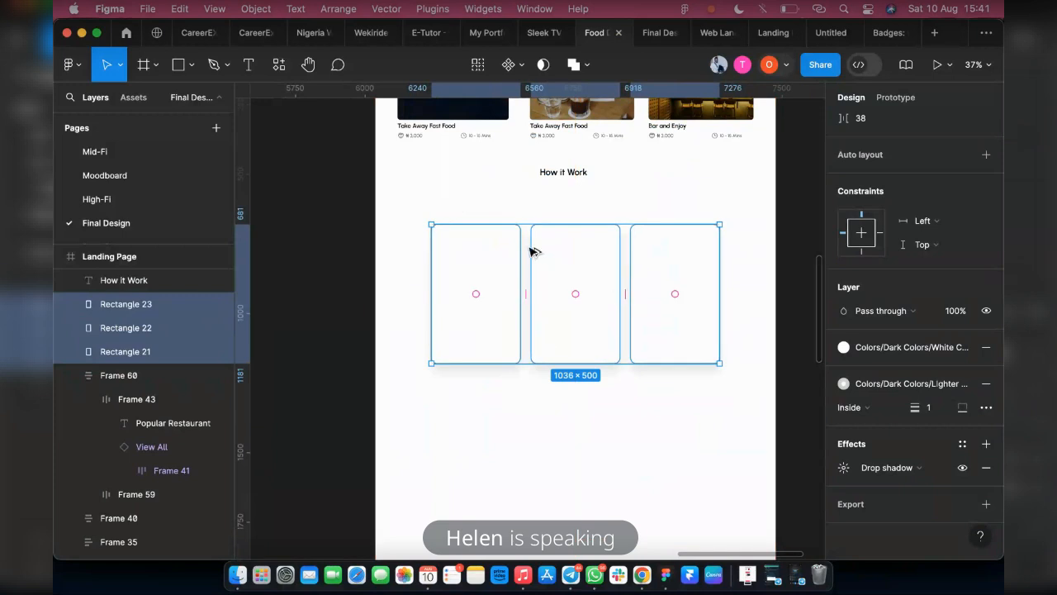
Move the How it Work heading down and to the right, to about X 681, Y 2441, and open its text style choices
{"action": "left_click", "coordinate": [567, 182]}
{"action": "left_click_drag", "start_coordinate": [587, 177], "coordinate": [588, 178]}
{"action": "key", "text": "super+z"}
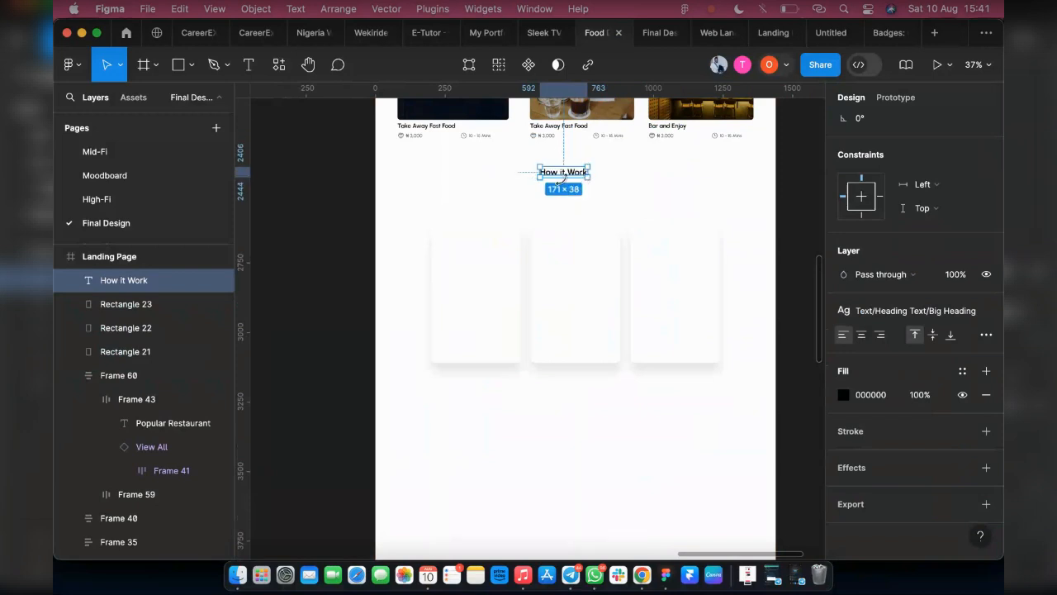
{"action": "left_click_drag", "start_coordinate": [564, 175], "coordinate": [590, 184]}
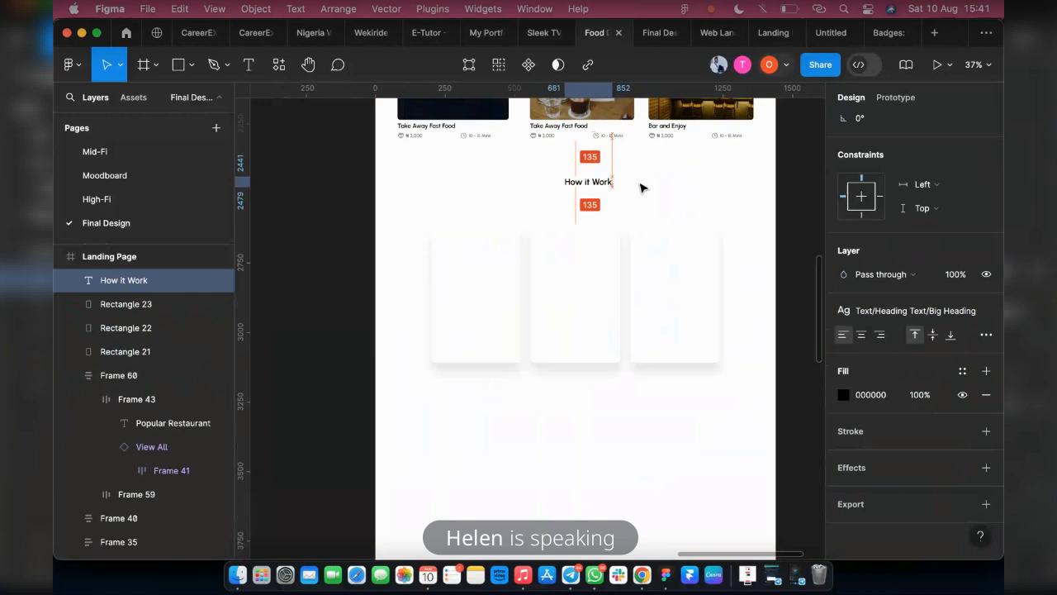
{"action": "left_click", "coordinate": [862, 309]}
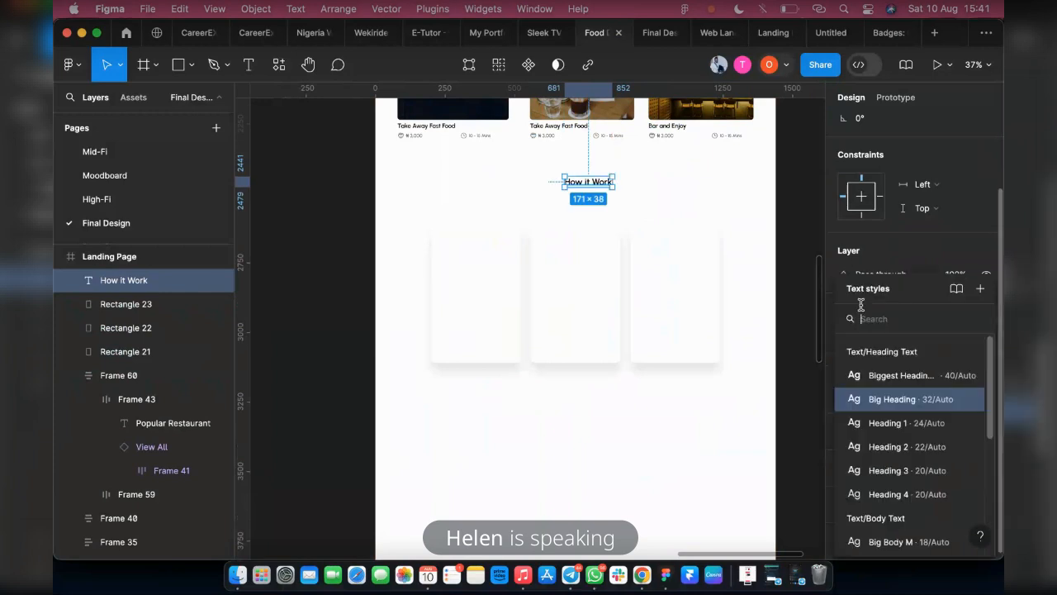
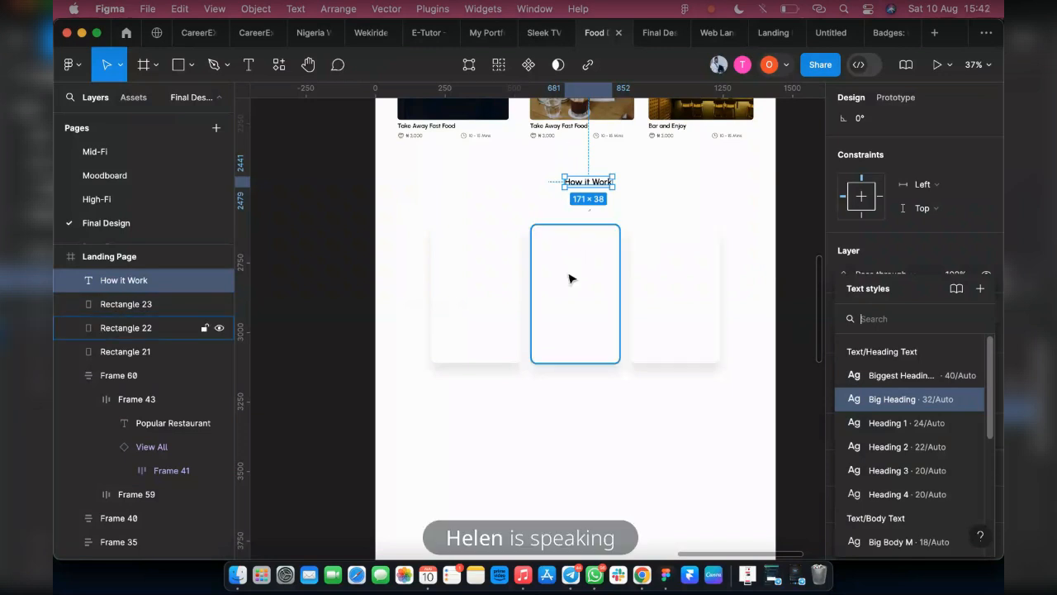
Move the phone, cutlery and chicken icons with their ornaments from Frame 8 into the landing page, below the three How it Work cards
{"action": "scroll", "coordinate": [569, 278], "scroll_direction": "left", "scroll_amount": 10}
{"action": "scroll", "coordinate": [569, 302], "scroll_direction": "down", "scroll_amount": 5}
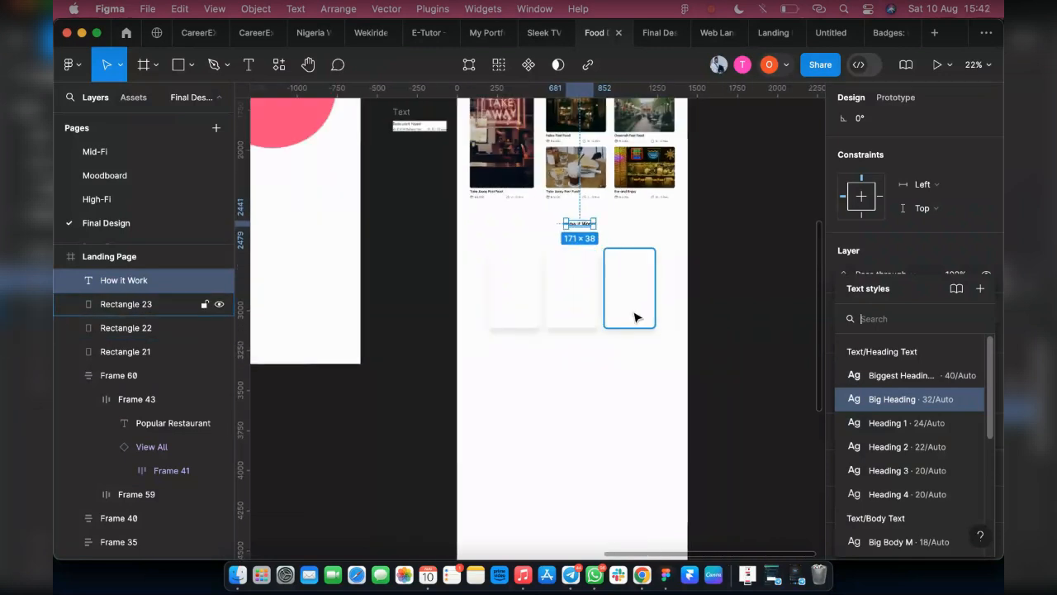
{"action": "scroll", "coordinate": [527, 383], "scroll_direction": "left", "scroll_amount": 10}
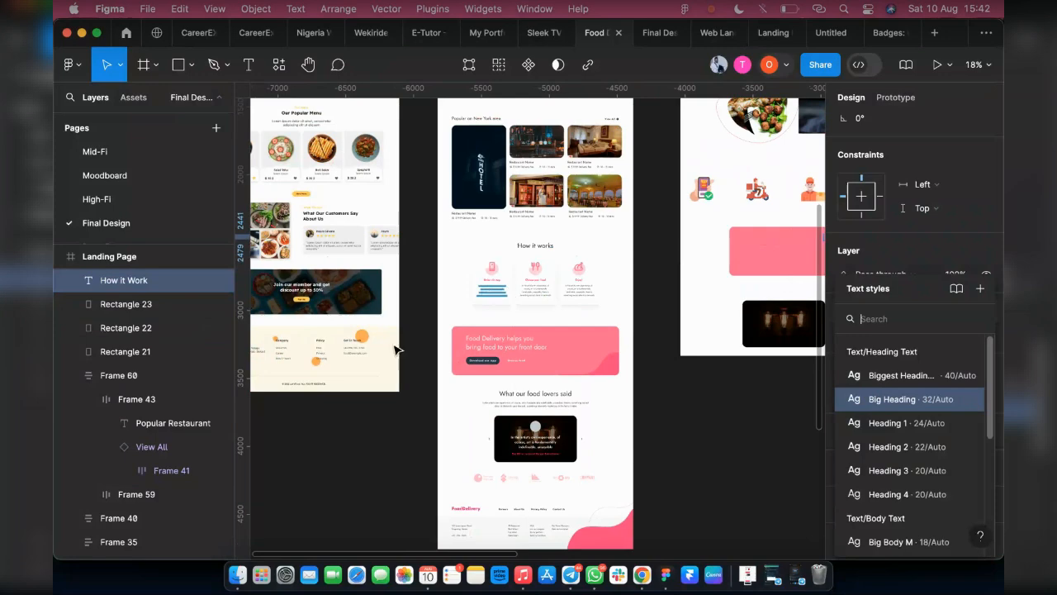
{"action": "scroll", "coordinate": [397, 349], "scroll_direction": "right", "scroll_amount": 3}
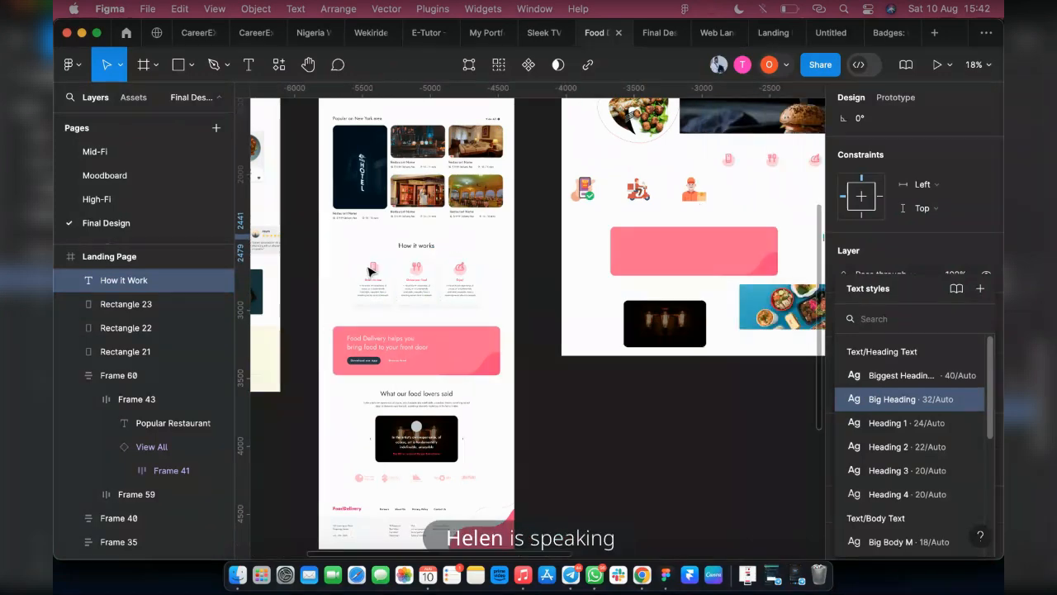
{"action": "scroll", "coordinate": [383, 271], "scroll_direction": "right", "scroll_amount": 2}
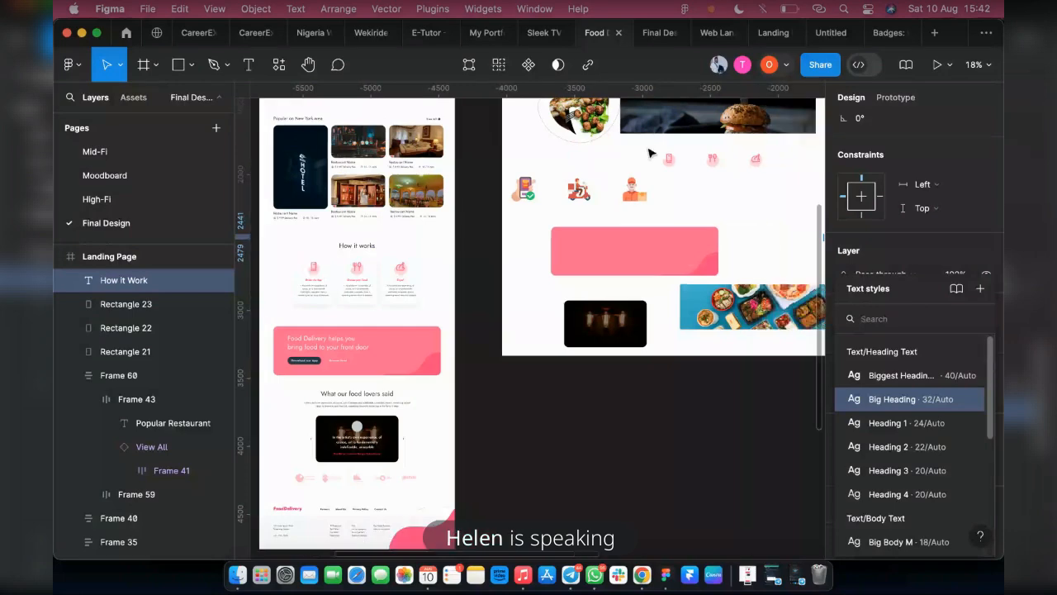
{"action": "left_click_drag", "start_coordinate": [647, 147], "coordinate": [766, 174]}
{"action": "scroll", "coordinate": [663, 175], "scroll_direction": "right", "scroll_amount": 6}
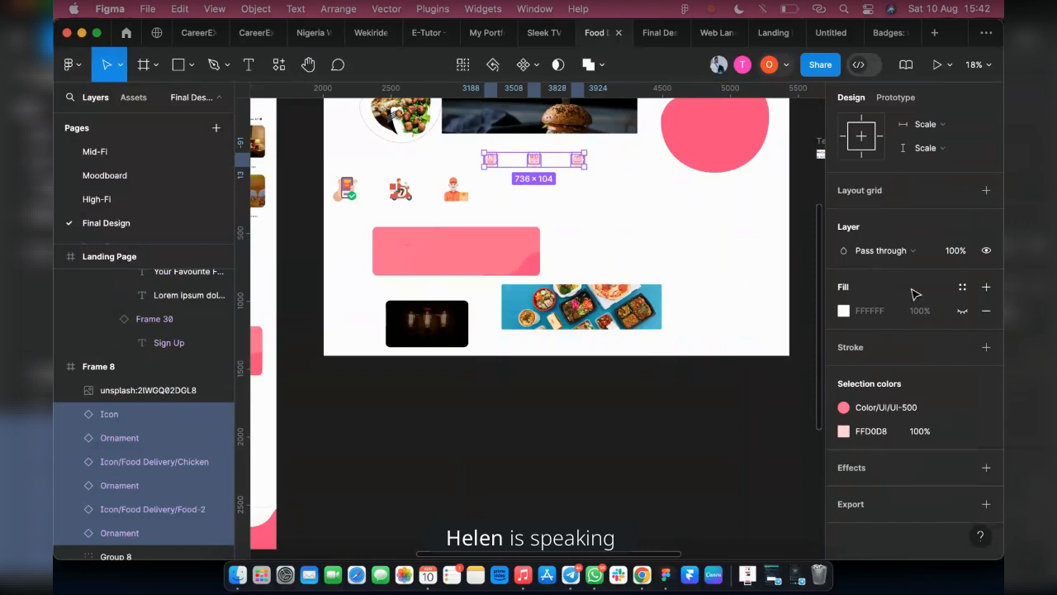
{"action": "scroll", "coordinate": [925, 294], "scroll_direction": "right", "scroll_amount": 9}
{"action": "left_click_drag", "start_coordinate": [939, 297], "coordinate": [513, 366]}
{"action": "scroll", "coordinate": [513, 367], "scroll_direction": "up", "scroll_amount": 5}
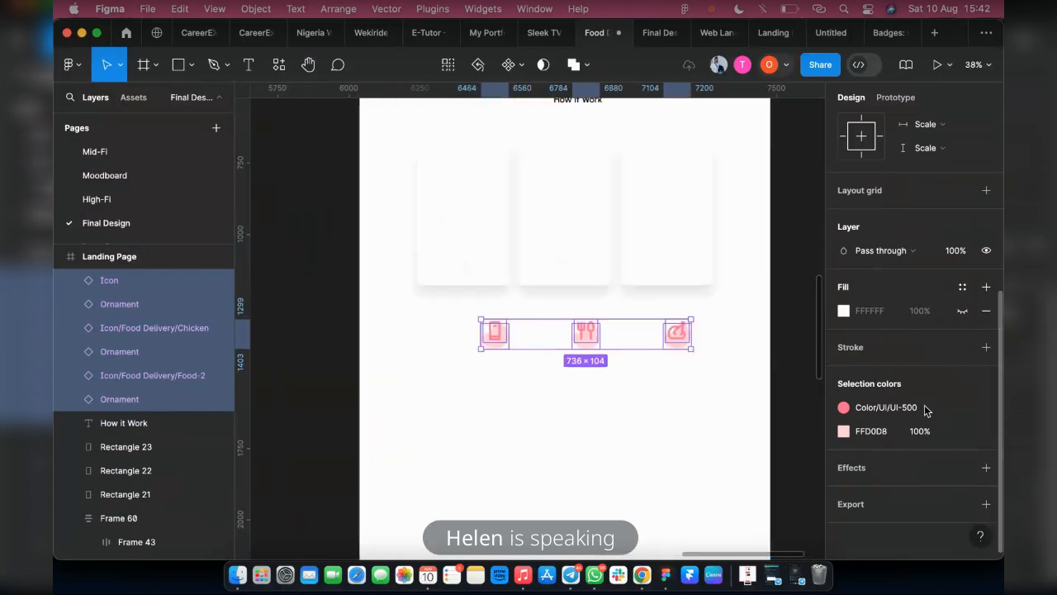
Recolor the three icons with the Main Color style and their ornaments with the Primary 5 style
{"action": "left_click", "coordinate": [917, 409]}
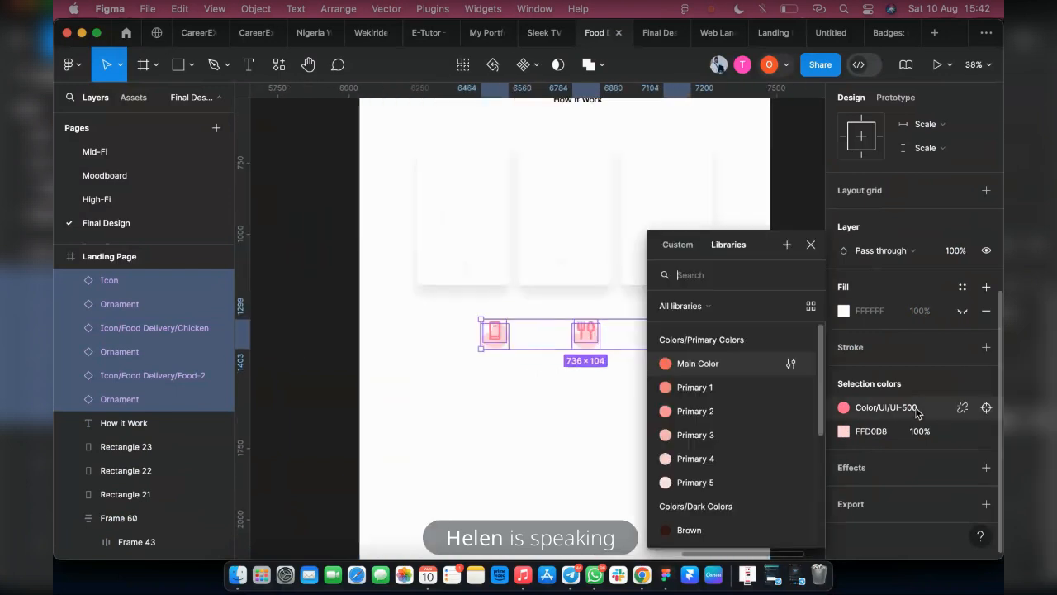
{"action": "left_click", "coordinate": [690, 362]}
{"action": "scroll", "coordinate": [479, 340], "scroll_direction": "up", "scroll_amount": 5}
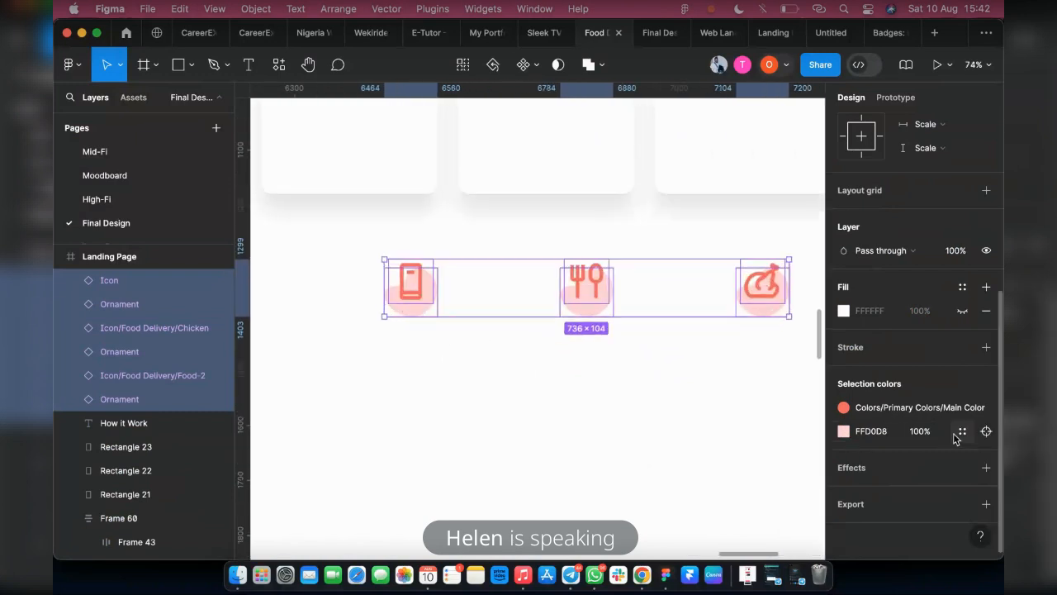
{"action": "left_click", "coordinate": [843, 431]}
{"action": "left_click", "coordinate": [717, 479]}
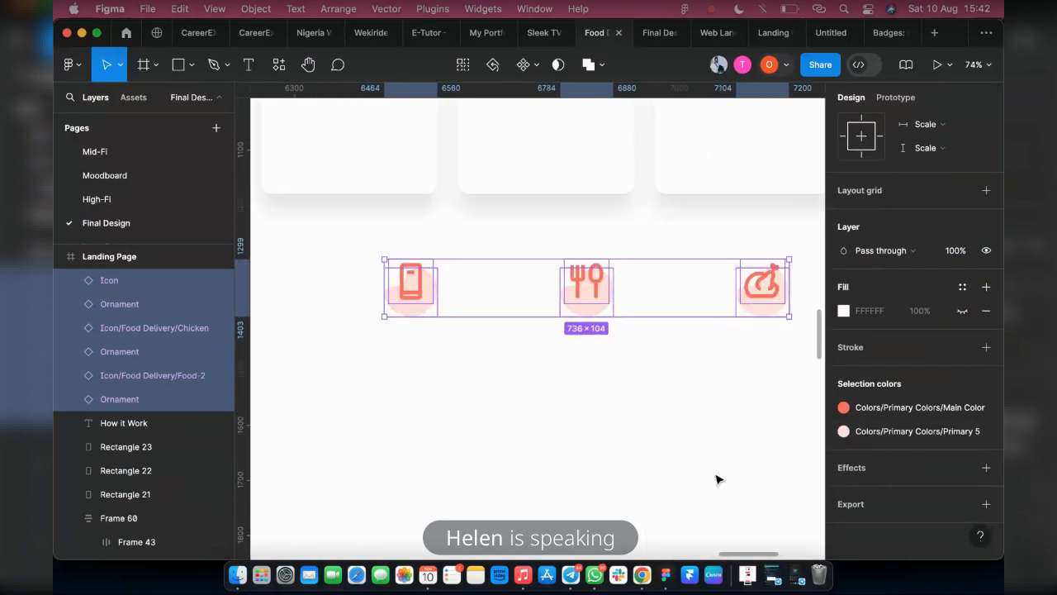
{"action": "scroll", "coordinate": [615, 351], "scroll_direction": "down", "scroll_amount": 5, "text": "ctrl"}
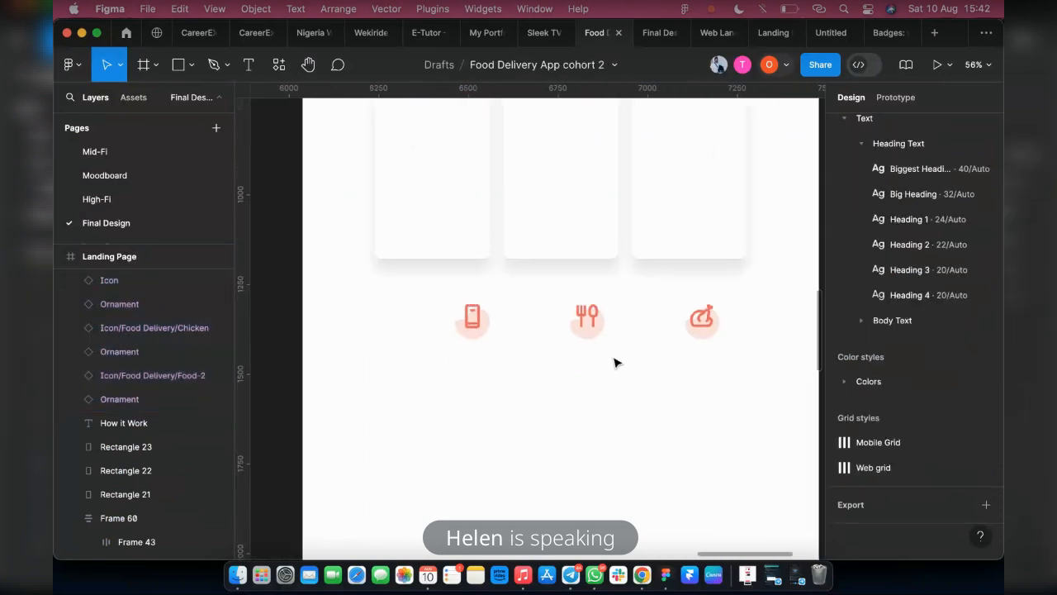
Move the phone icon and its ornament into the upper part of the first How it Work card
{"action": "scroll", "coordinate": [455, 340], "scroll_direction": "up", "scroll_amount": 3, "text": "ctrl"}
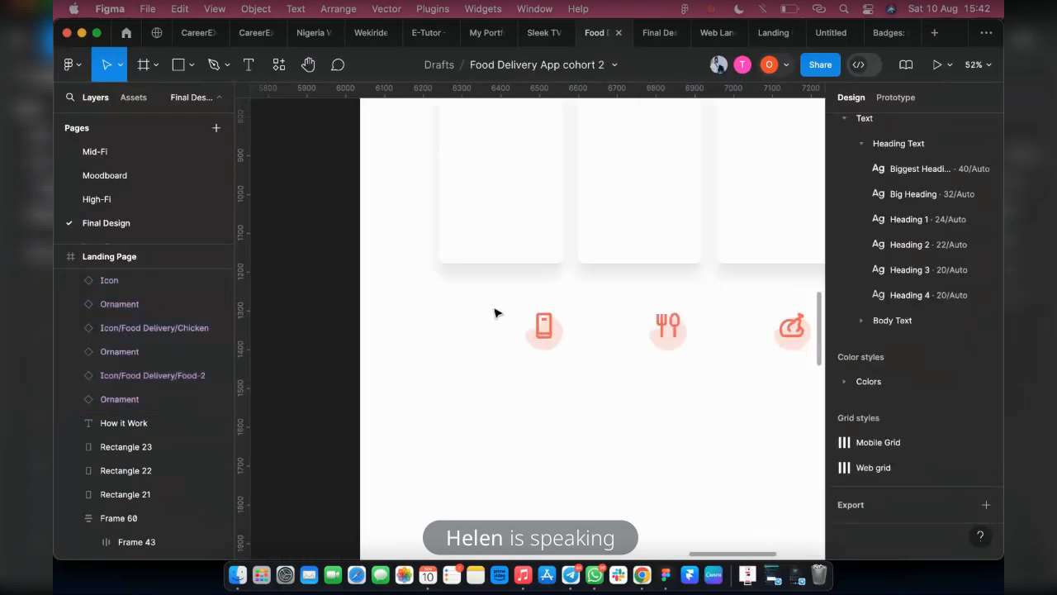
{"action": "left_click", "coordinate": [550, 328]}
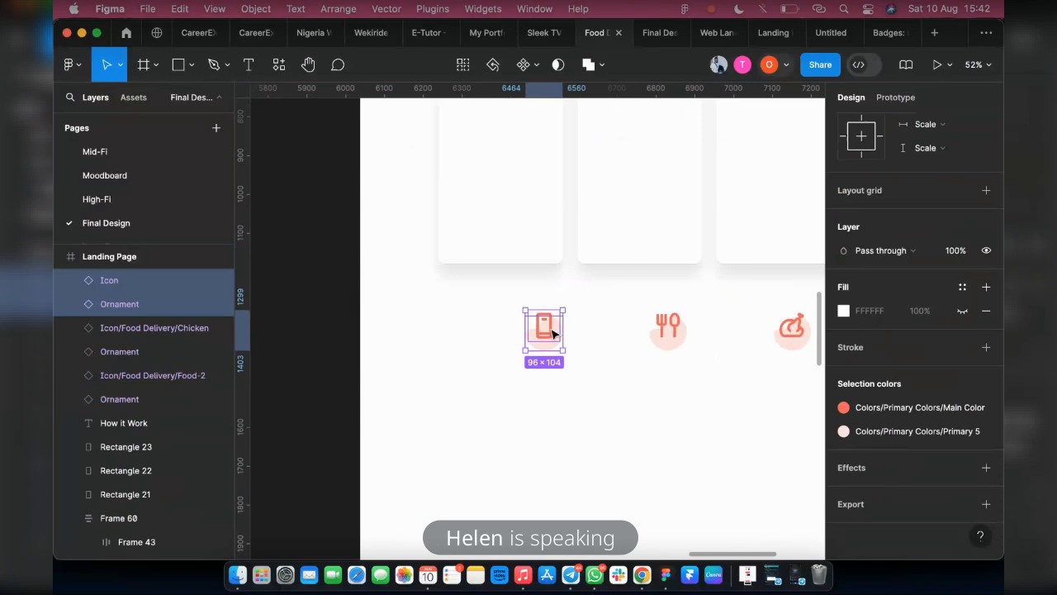
{"action": "left_click_drag", "start_coordinate": [552, 332], "coordinate": [500, 139]}
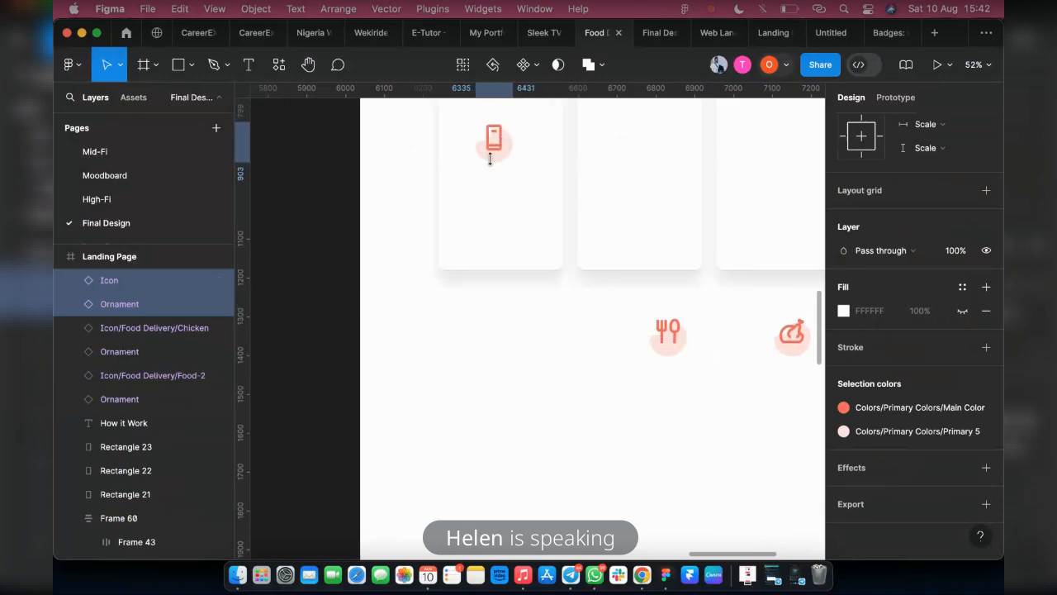
{"action": "scroll", "coordinate": [489, 165], "scroll_direction": "up", "scroll_amount": 3}
{"action": "scroll", "coordinate": [484, 307], "scroll_direction": "up", "scroll_amount": 2}
{"action": "scroll", "coordinate": [483, 306], "scroll_direction": "down", "scroll_amount": 2}
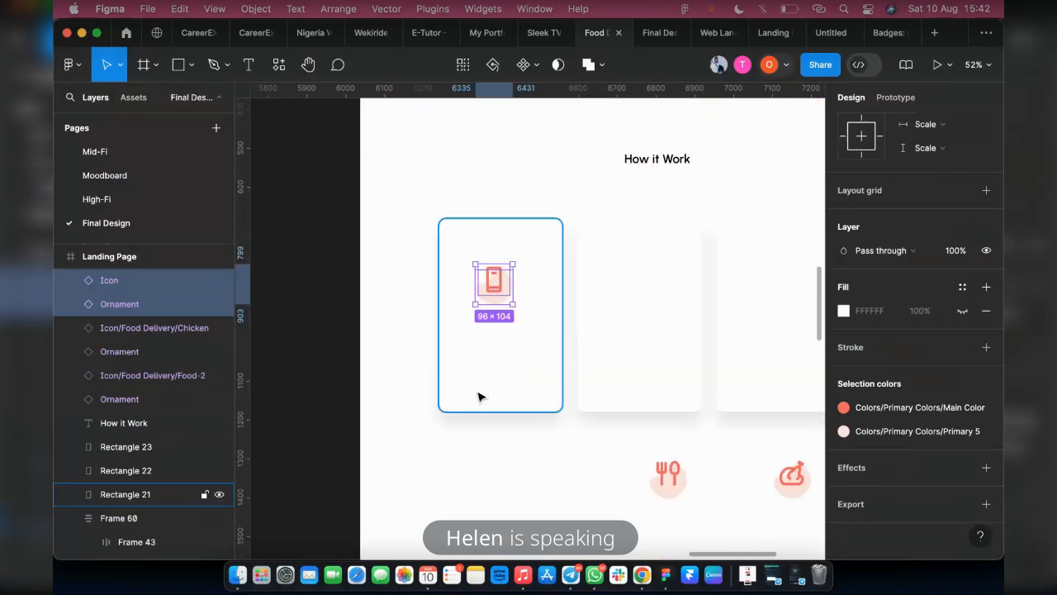
{"action": "scroll", "coordinate": [491, 270], "scroll_direction": "up", "scroll_amount": 4, "text": "ctrl"}
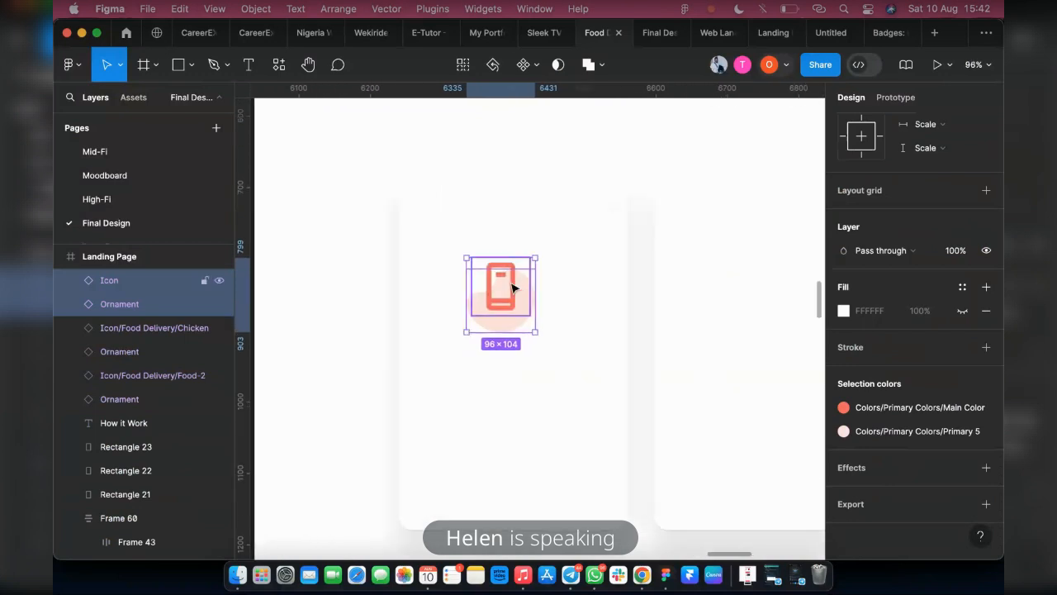
Wrap the phone icon and its ornament in a plain frame and shift it up slightly within the first card
{"action": "key", "text": "shift+a"}
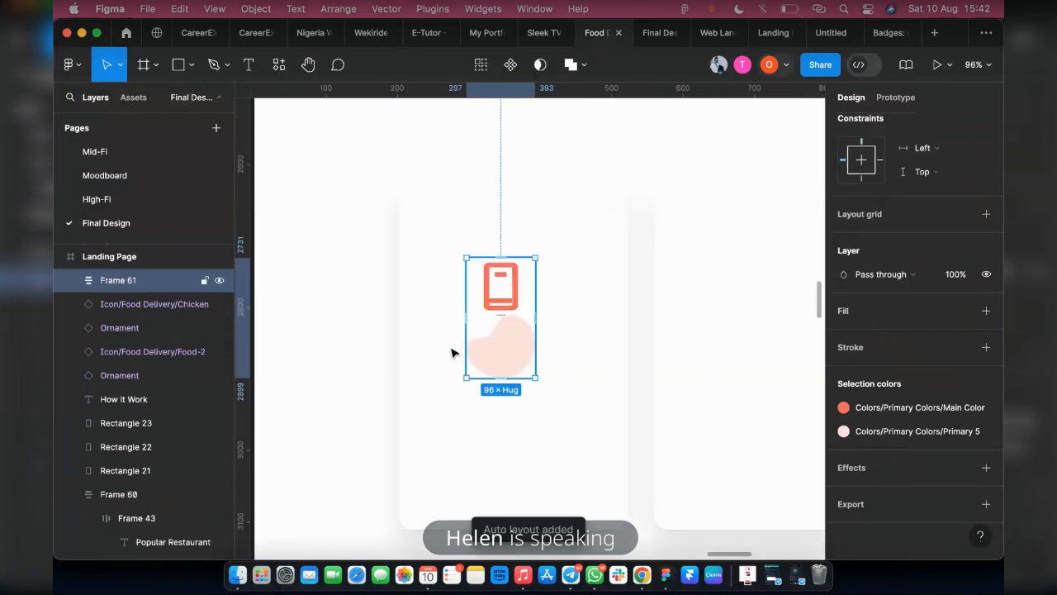
{"action": "key", "text": "super+z"}
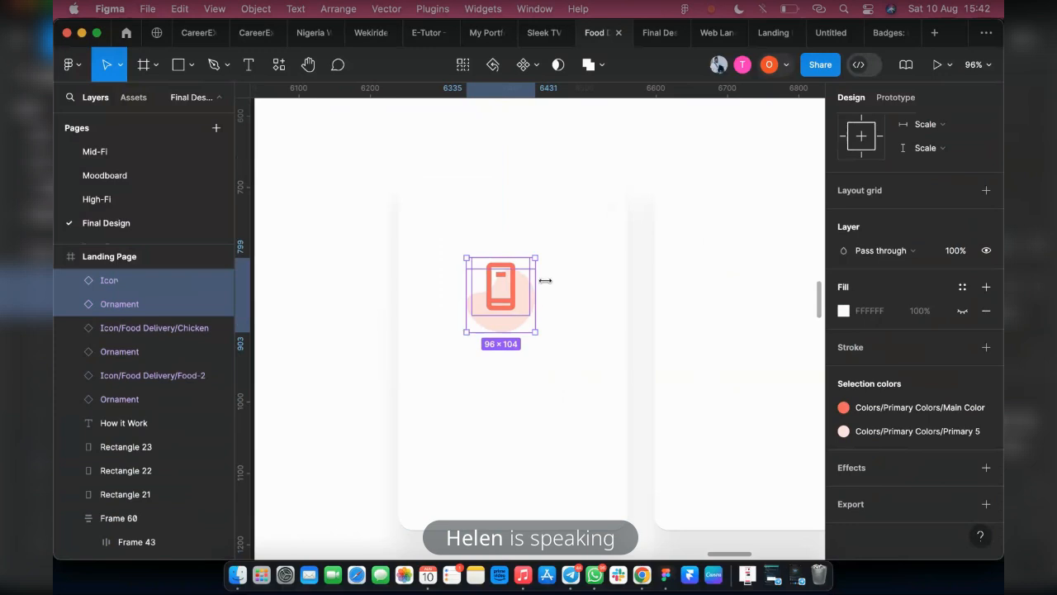
{"action": "right_click", "coordinate": [491, 334]}
{"action": "left_click", "coordinate": [501, 256]}
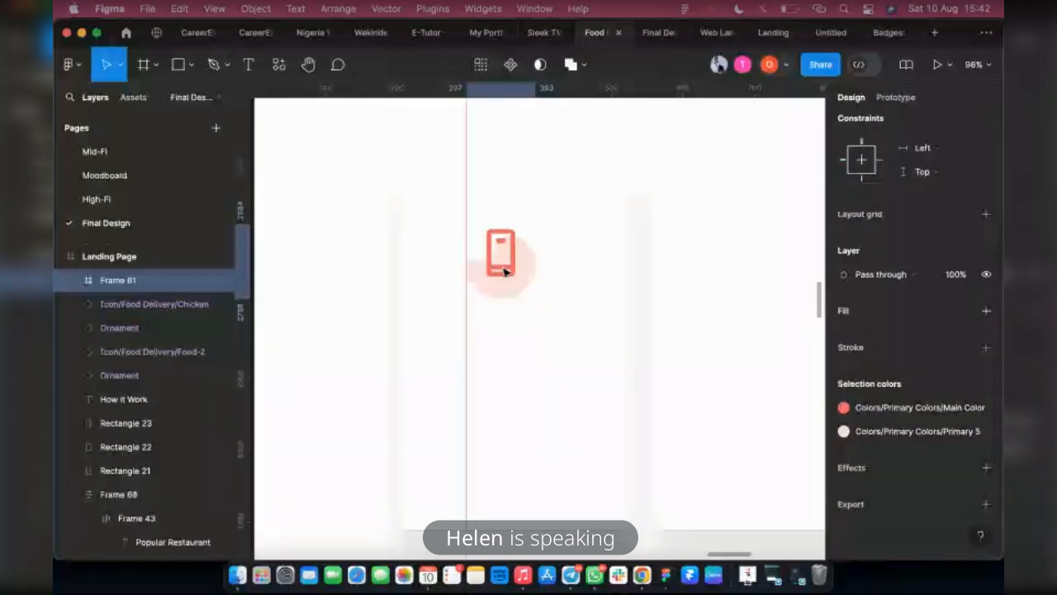
{"action": "scroll", "coordinate": [528, 330], "scroll_direction": "up", "scroll_amount": 5}
{"action": "scroll", "coordinate": [541, 400], "scroll_direction": "down", "scroll_amount": 3}
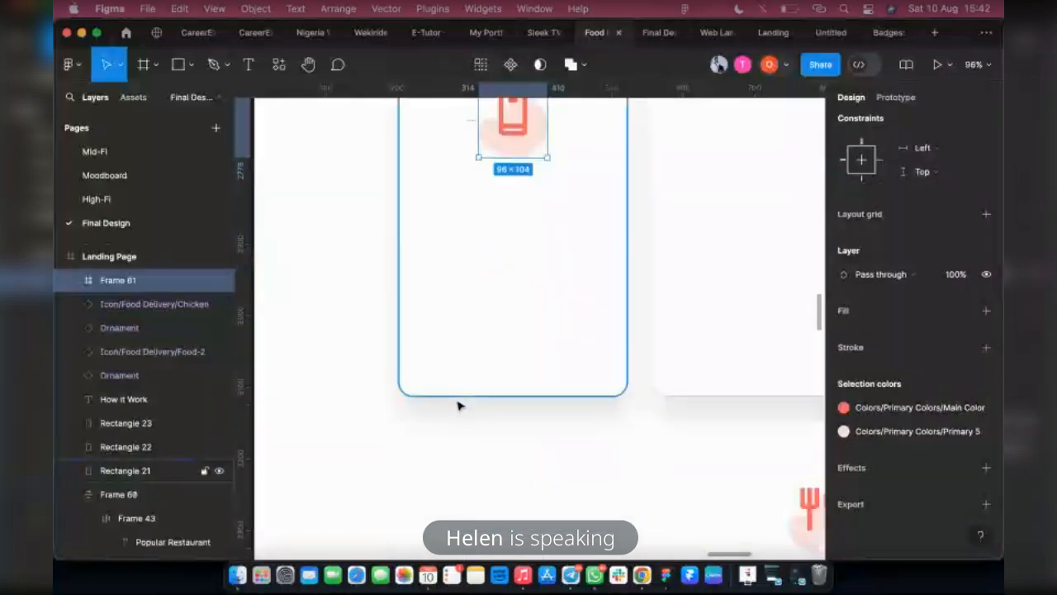
Wrap the cutlery icon and its ornament in a frame
{"action": "scroll", "coordinate": [455, 406], "scroll_direction": "right", "scroll_amount": 5}
{"action": "left_click_drag", "start_coordinate": [629, 539], "coordinate": [523, 441]}
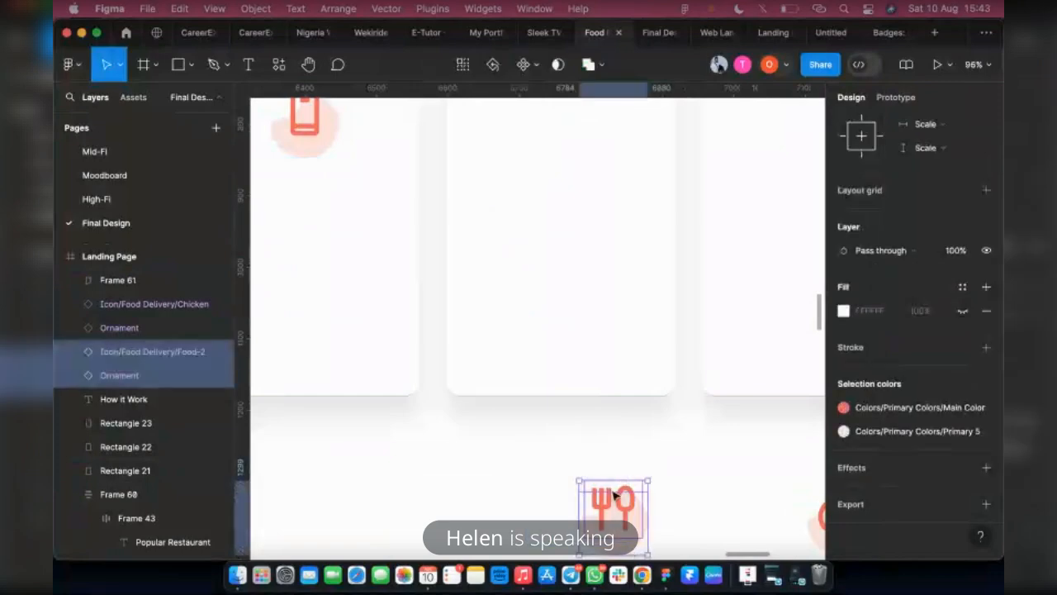
{"action": "right_click", "coordinate": [616, 371]}
{"action": "key", "text": "alt+super+g"}
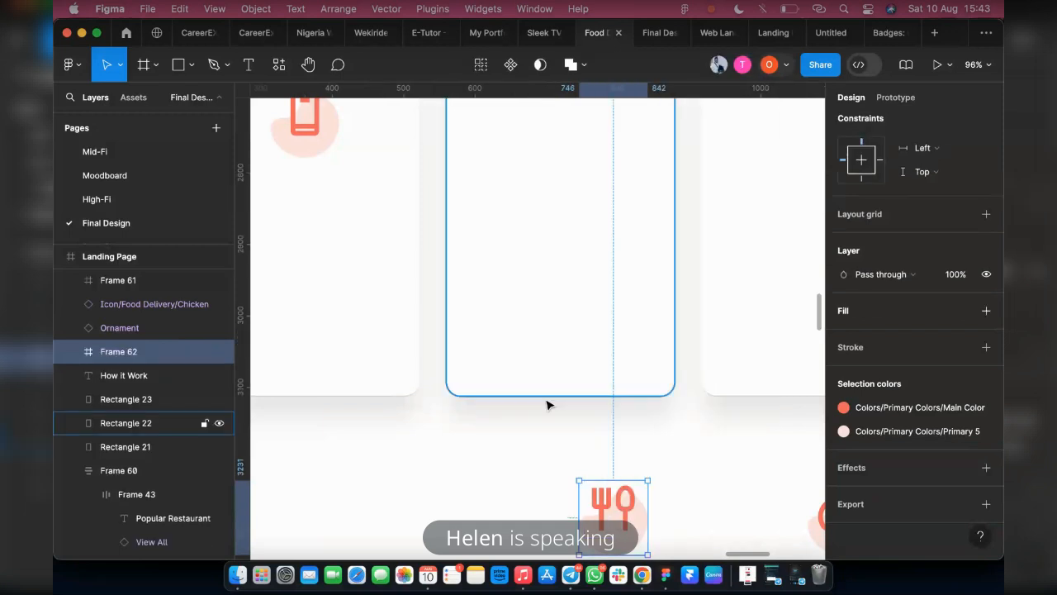
Wrap the chicken icon and its ornament in a frame
{"action": "scroll", "coordinate": [547, 404], "scroll_direction": "right", "scroll_amount": 6}
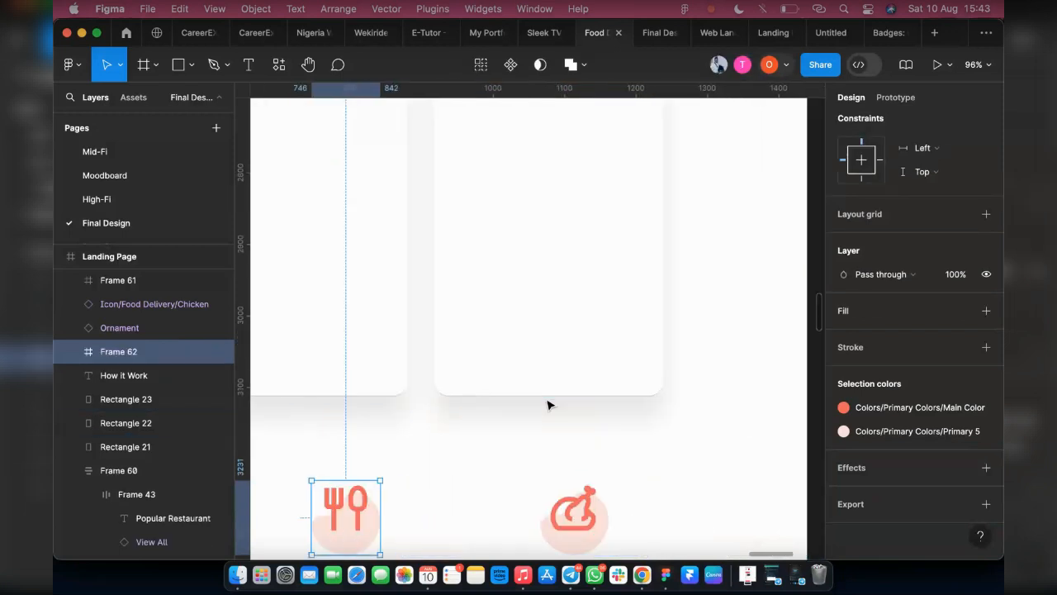
{"action": "scroll", "coordinate": [550, 406], "scroll_direction": "down", "scroll_amount": 2}
{"action": "left_click_drag", "start_coordinate": [528, 419], "coordinate": [630, 519]}
{"action": "right_click", "coordinate": [578, 463]}
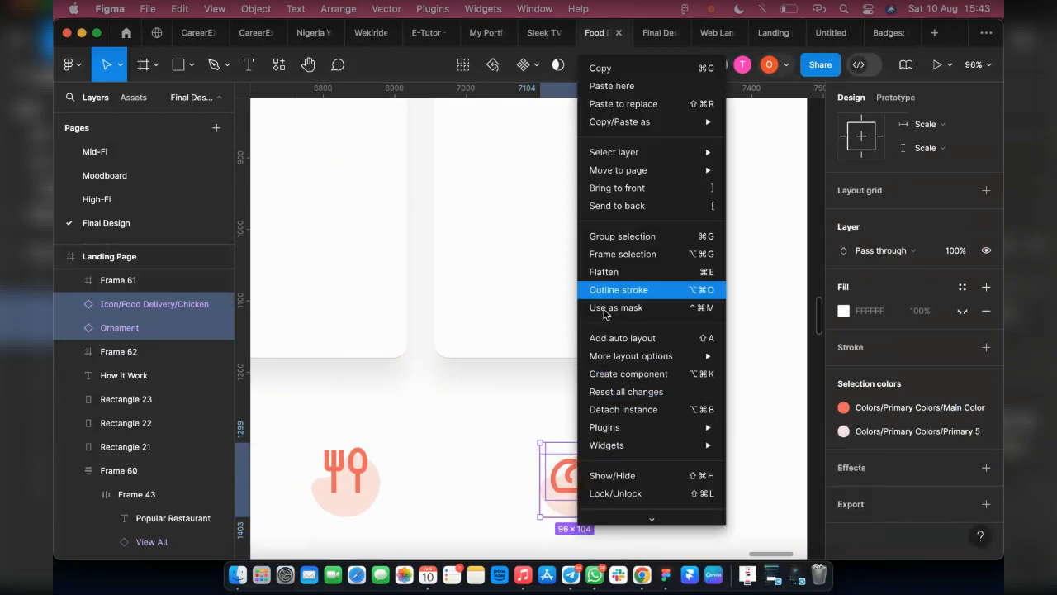
{"action": "left_click", "coordinate": [622, 255]}
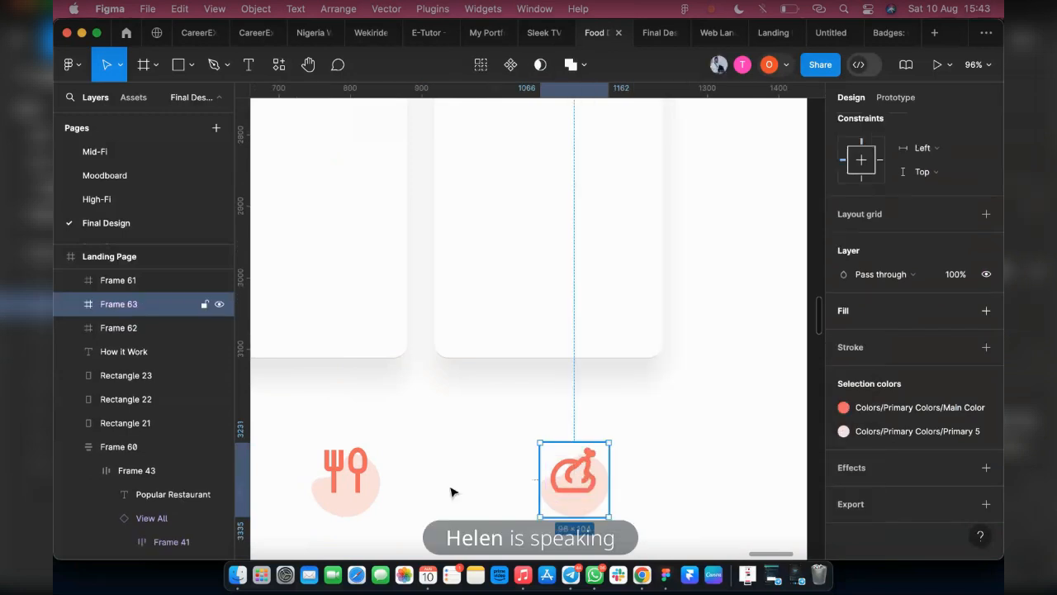
Move the cutlery and chicken icon frames up together into the upper part of the second and third cards
{"action": "left_click", "coordinate": [367, 476], "text": "shift"}
{"action": "scroll", "coordinate": [388, 485], "scroll_direction": "up", "scroll_amount": 1}
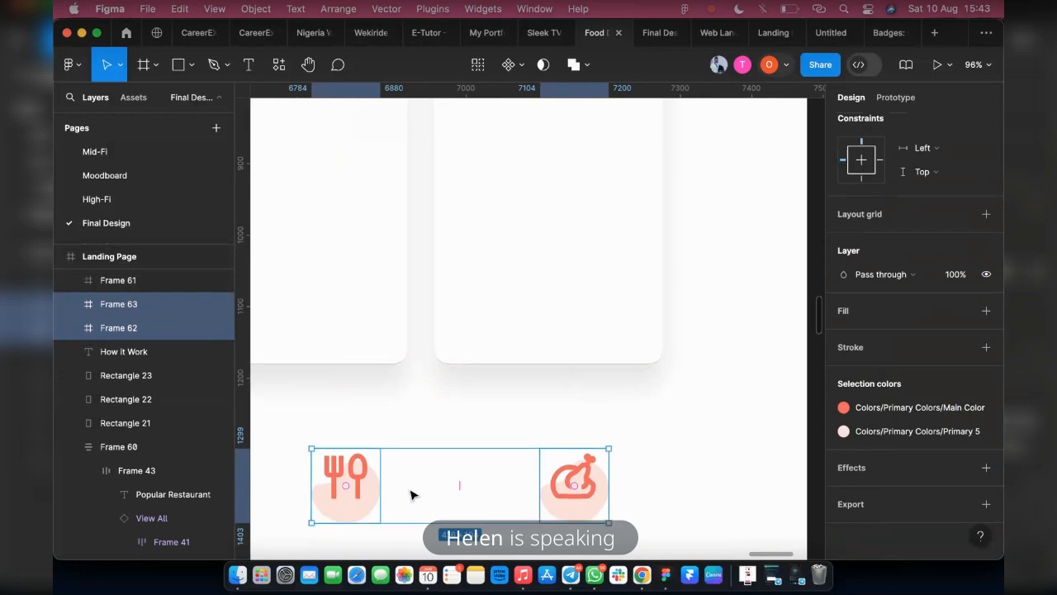
{"action": "left_click_drag", "start_coordinate": [411, 494], "coordinate": [364, 168]}
{"action": "scroll", "coordinate": [341, 276], "scroll_direction": "up", "scroll_amount": 3}
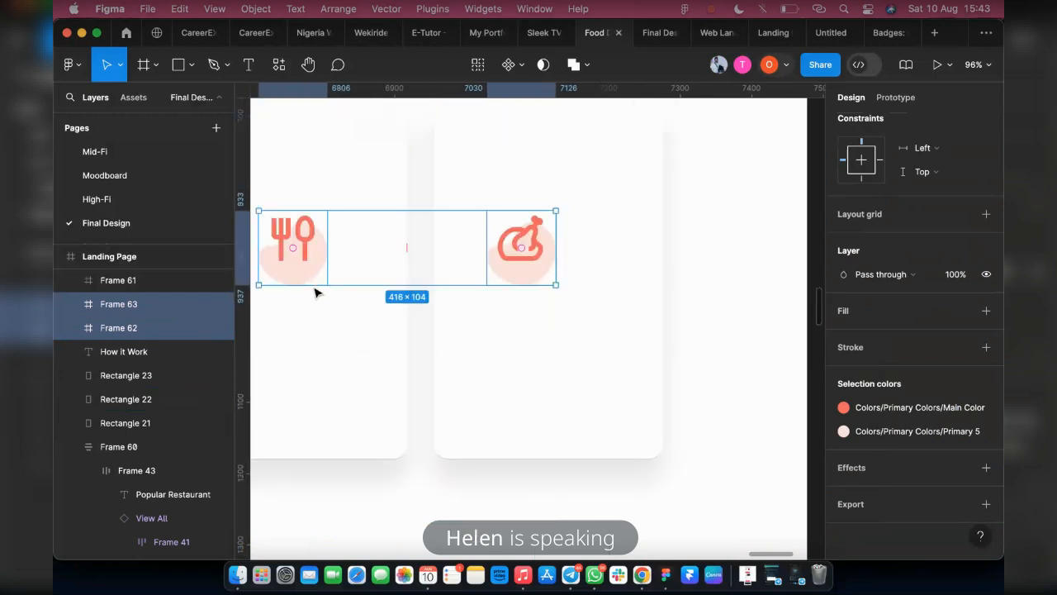
{"action": "scroll", "coordinate": [314, 290], "scroll_direction": "left", "scroll_amount": 5}
{"action": "left_click_drag", "start_coordinate": [438, 255], "coordinate": [450, 176]}
{"action": "scroll", "coordinate": [507, 302], "scroll_direction": "down", "scroll_amount": 8}
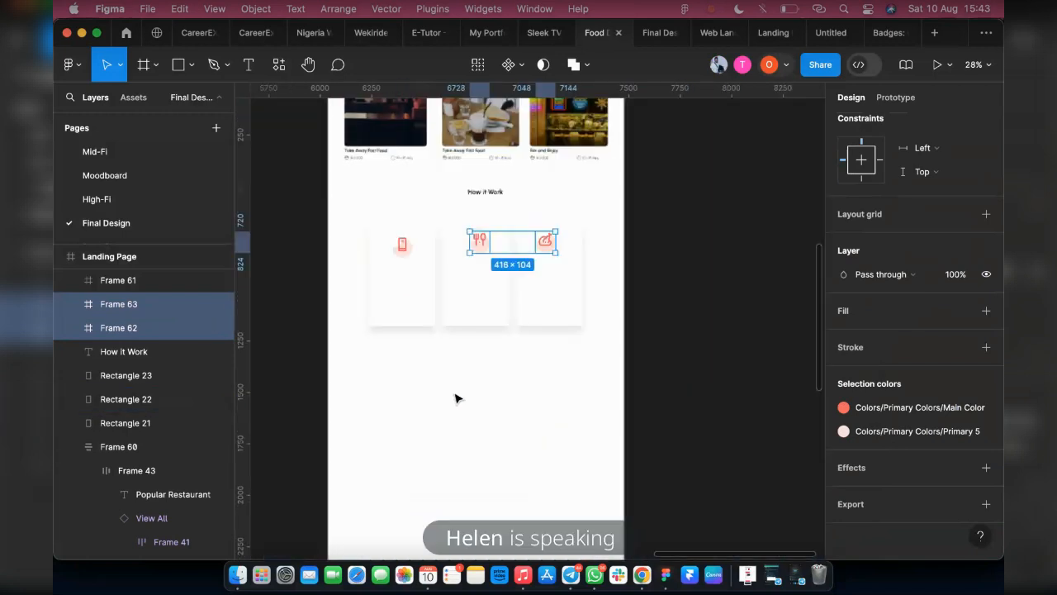
{"action": "scroll", "coordinate": [364, 241], "scroll_direction": "up", "scroll_amount": 3}
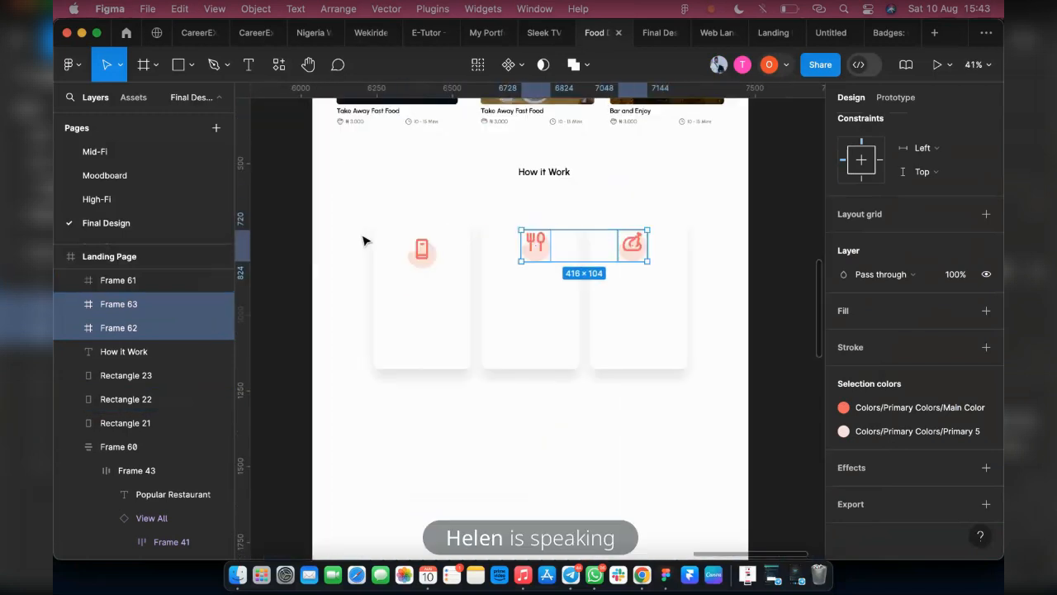
Duplicate the How it Work heading into the first card below the phone icon and apply the Heading 2 text style to the copy
{"action": "left_click", "coordinate": [543, 173]}
{"action": "left_click_drag", "start_coordinate": [543, 174], "coordinate": [410, 297]}
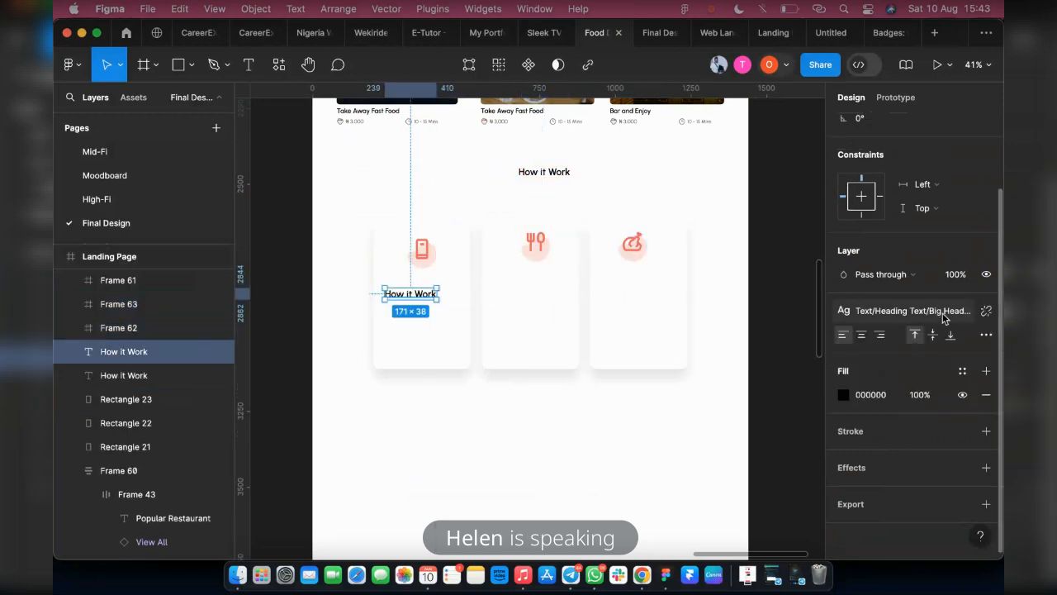
{"action": "left_click", "coordinate": [915, 318]}
{"action": "left_click", "coordinate": [904, 446]}
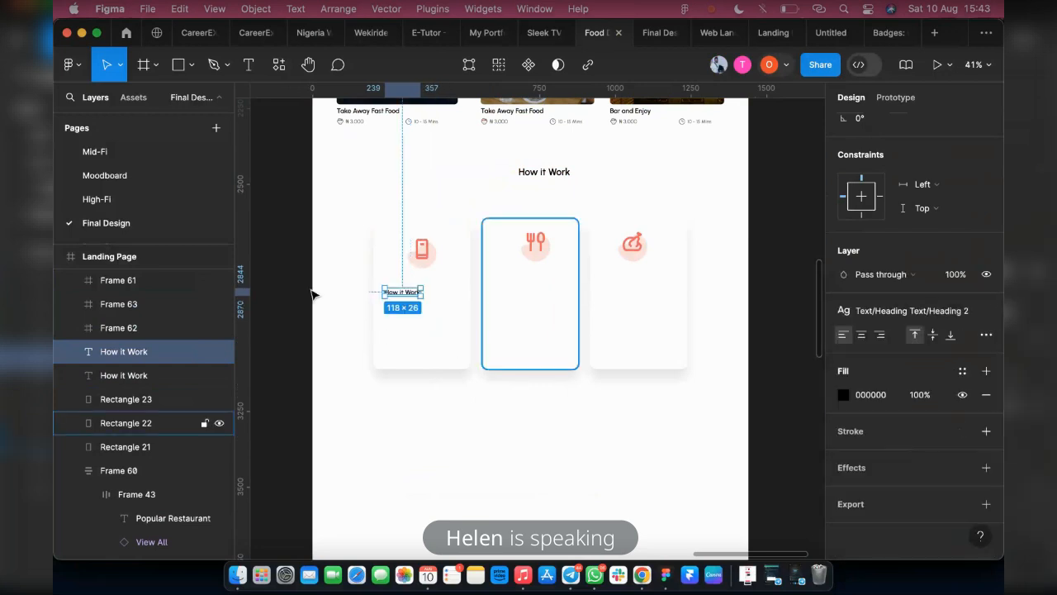
Position the copied text beneath the phone icon at about X 297, Y 2837 and change it to "Order Now"
{"action": "scroll", "coordinate": [400, 296], "scroll_direction": "up", "scroll_amount": 1}
{"action": "scroll", "coordinate": [401, 296], "scroll_direction": "up", "scroll_amount": 4}
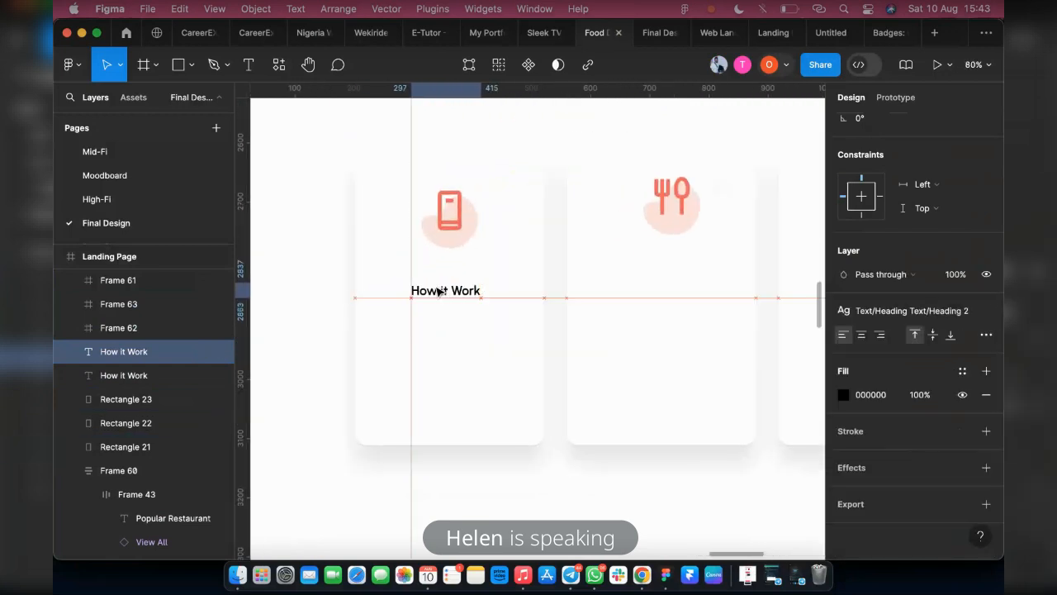
{"action": "double_click", "coordinate": [439, 290]}
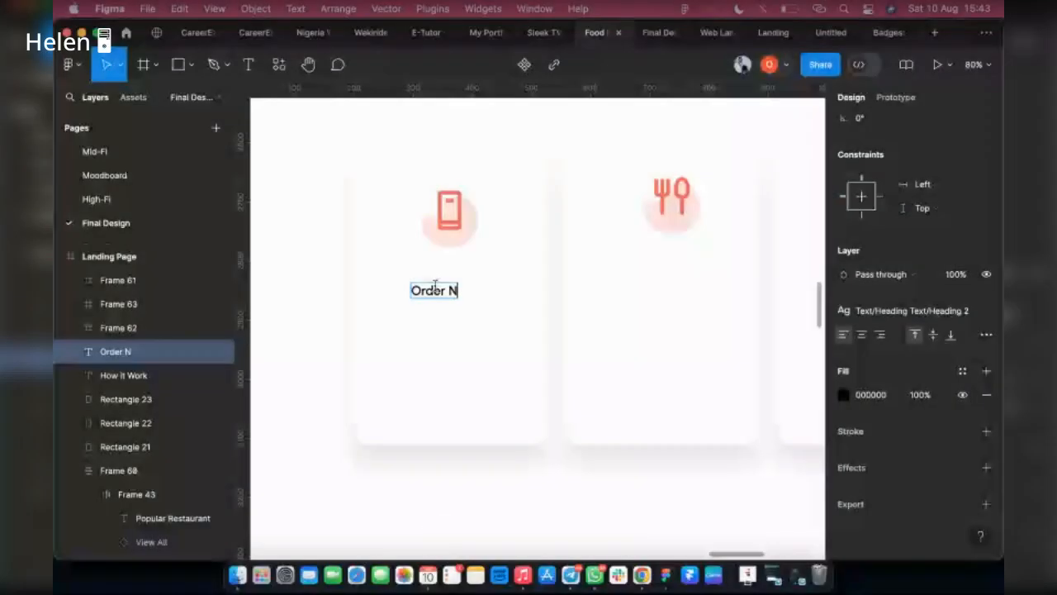
{"action": "type", "text": "Order Now"}
{"action": "key", "text": "Escape"}
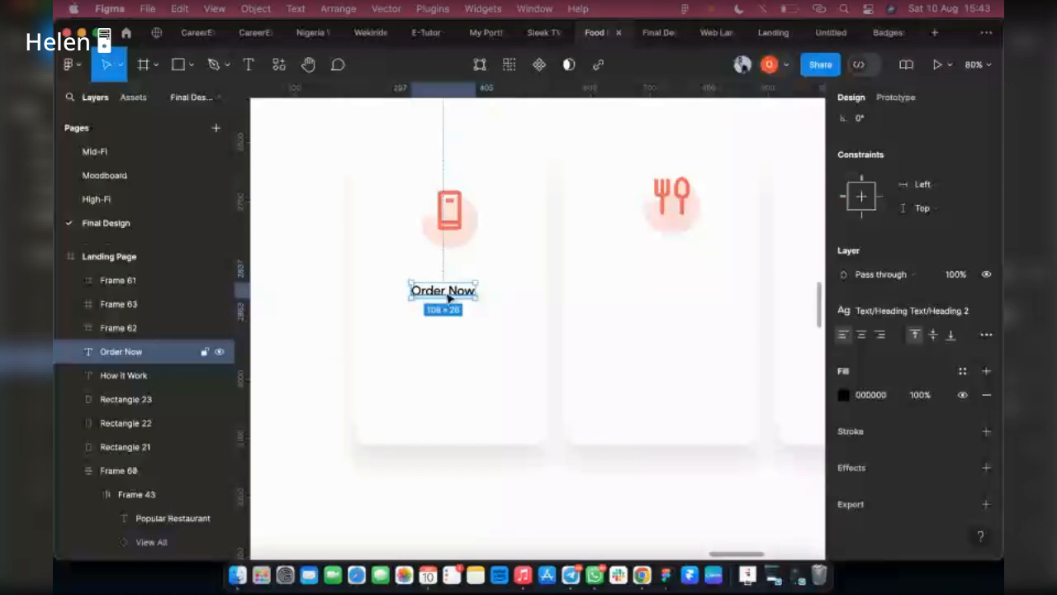
Duplicate the Order Now label into the second card, level with the original and below the cutlery icon
{"action": "left_click_drag", "start_coordinate": [481, 290], "coordinate": [672, 290], "text": "alt"}
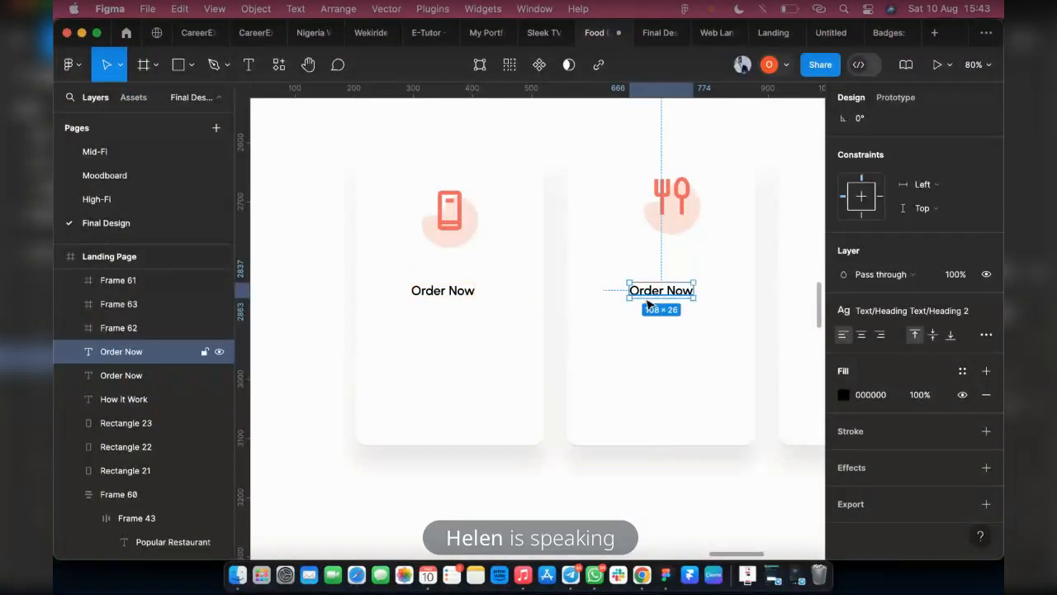
{"action": "scroll", "coordinate": [648, 305], "scroll_direction": "down", "scroll_amount": 2}
{"action": "scroll", "coordinate": [609, 307], "scroll_direction": "down", "scroll_amount": 10}
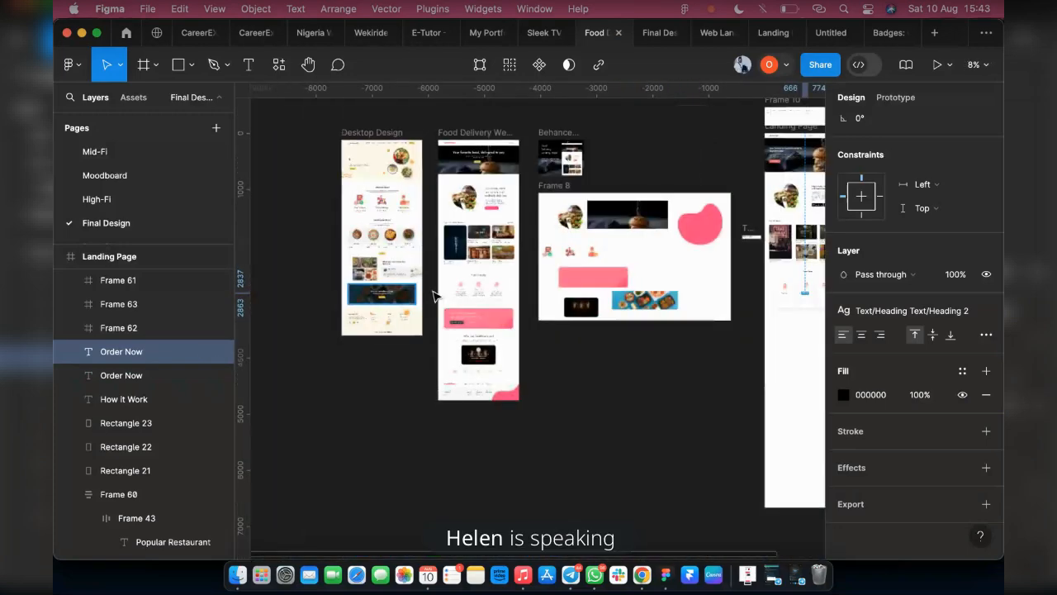
Check the card titles in the How it works reference design and change the first card's title to "Order via App"
{"action": "scroll", "coordinate": [472, 289], "scroll_direction": "up", "scroll_amount": 8}
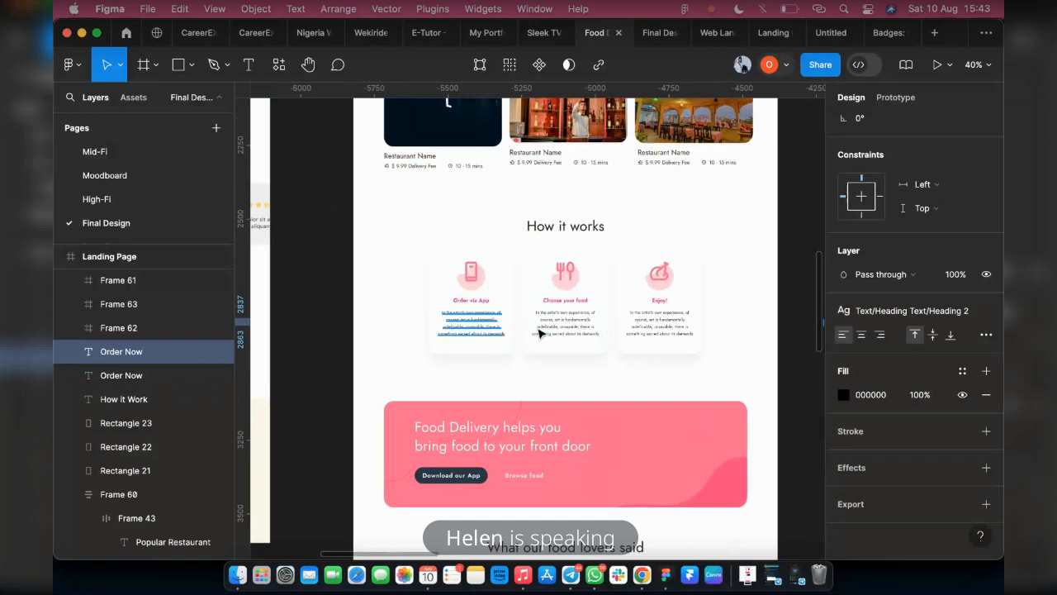
{"action": "scroll", "coordinate": [570, 314], "scroll_direction": "right", "scroll_amount": 5}
{"action": "scroll", "coordinate": [596, 293], "scroll_direction": "right", "scroll_amount": 3}
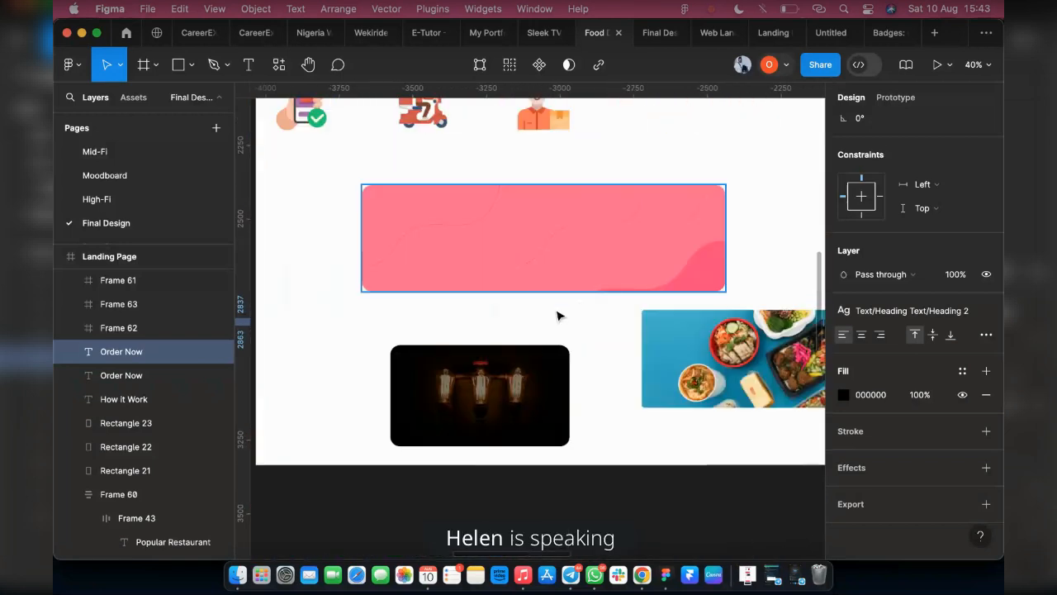
{"action": "scroll", "coordinate": [545, 318], "scroll_direction": "right", "scroll_amount": 12}
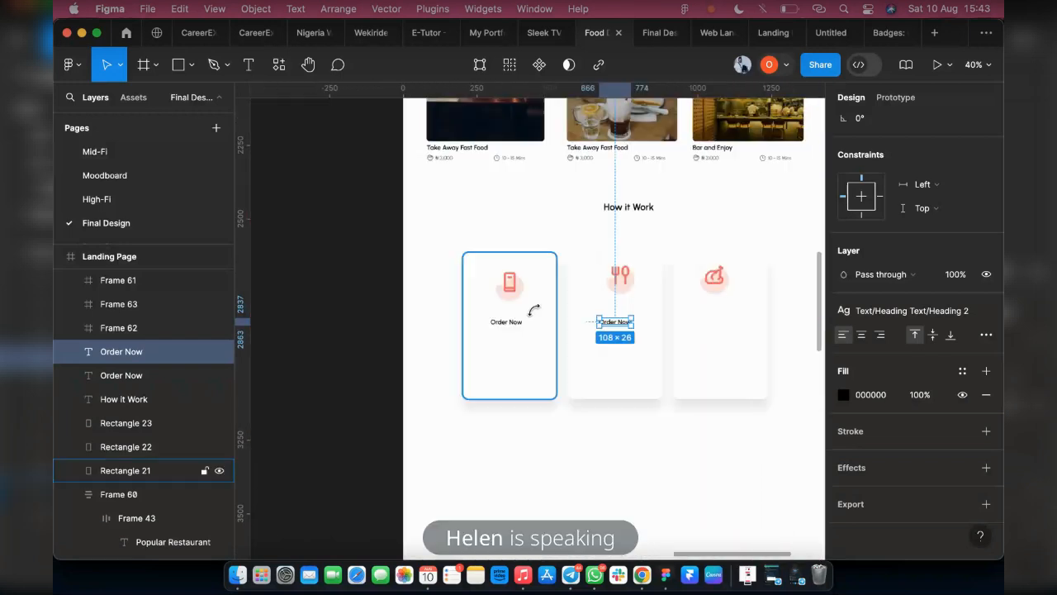
{"action": "scroll", "coordinate": [334, 330], "scroll_direction": "up", "scroll_amount": 5}
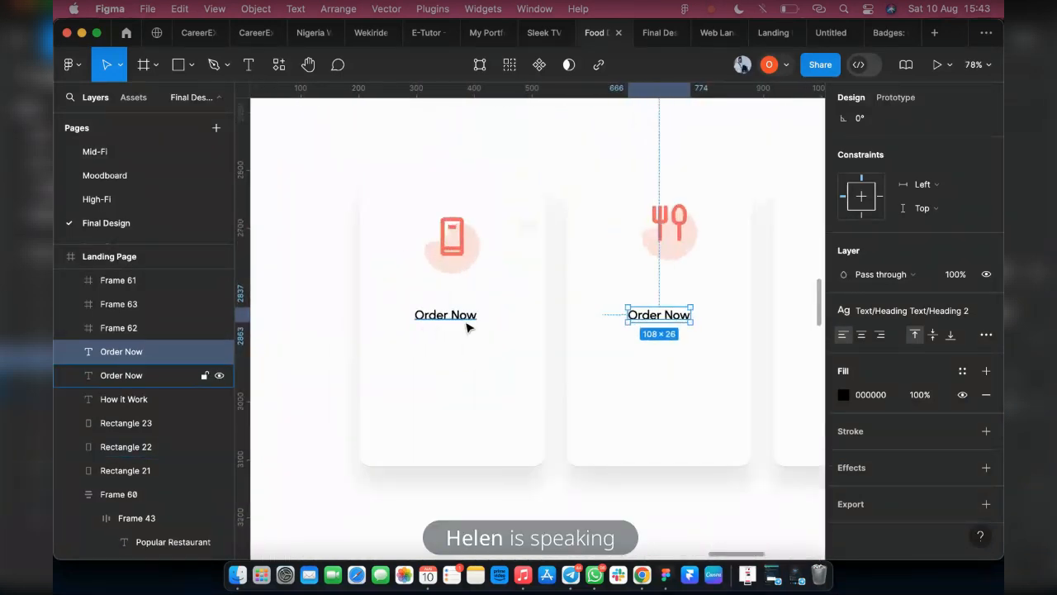
{"action": "double_click", "coordinate": [463, 318]}
{"action": "left_click_drag", "start_coordinate": [456, 317], "coordinate": [566, 317]}
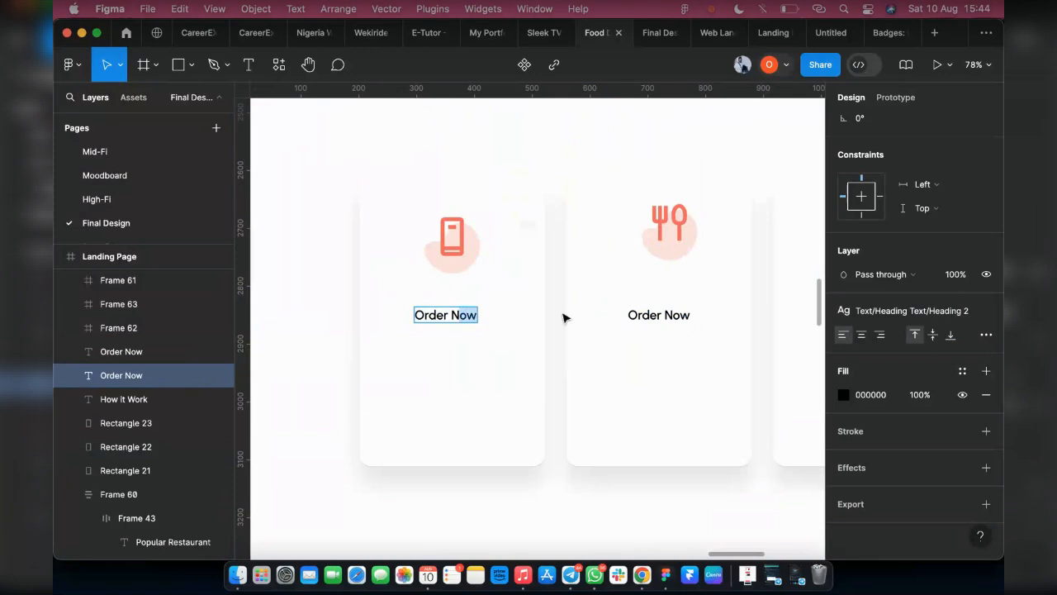
{"action": "key", "text": "BackSpace"}
{"action": "key", "text": "BackSpace"}
{"action": "type", "text": "via App"}
Change the second card's title beneath the cutlery icon to "Choose Your Food"
{"action": "double_click", "coordinate": [670, 317]}
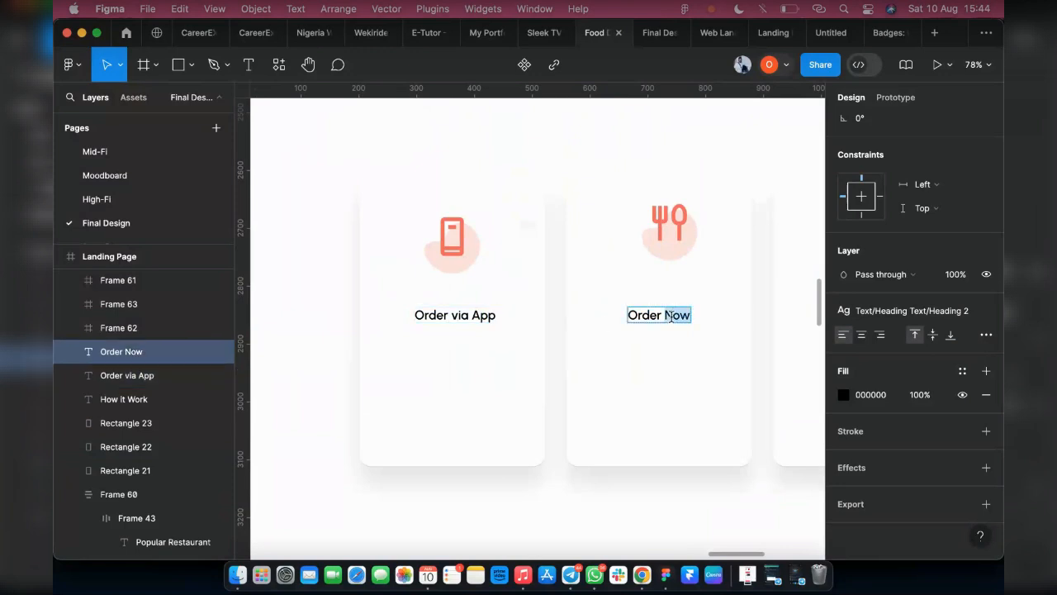
{"action": "type", "text": "Choos"}
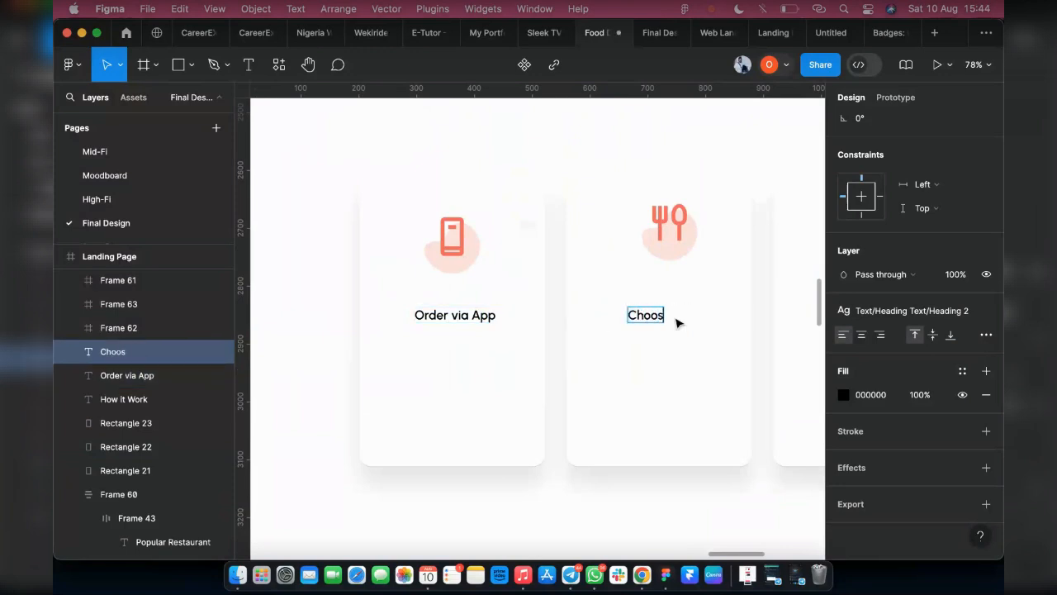
{"action": "type", "text": "e YOu"}
{"action": "key", "text": "BackSpace"}
{"action": "key", "text": "BackSpace"}
{"action": "key", "text": "BackSpace"}
{"action": "type", "text": "our FOo"}
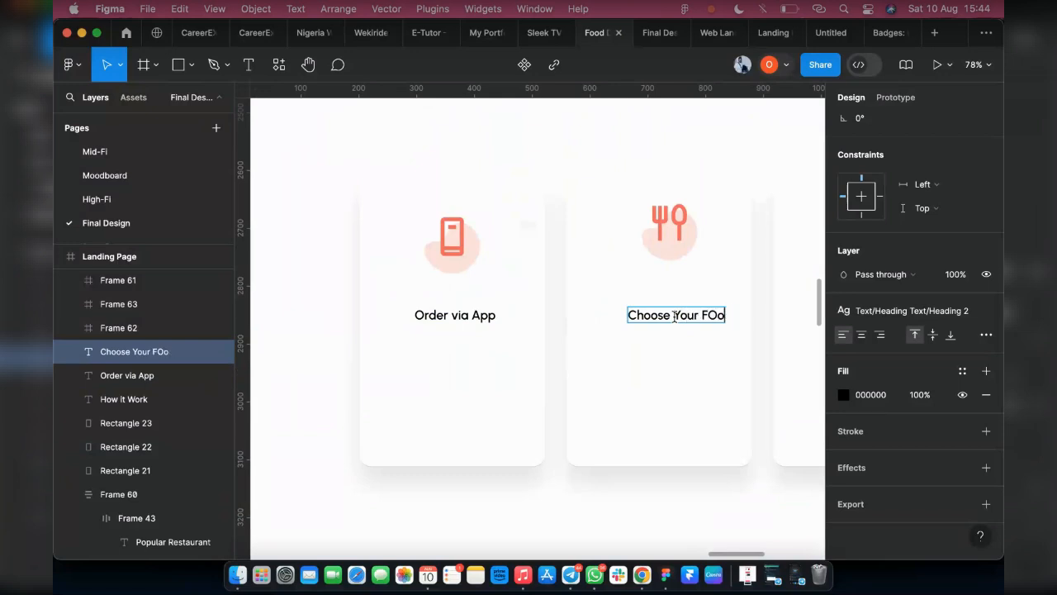
{"action": "key", "text": "BackSpace"}
{"action": "key", "text": "BackSpace"}
{"action": "type", "text": "ood"}
{"action": "scroll", "coordinate": [618, 330], "scroll_direction": "right", "scroll_amount": 5}
{"action": "key", "text": "Escape"}
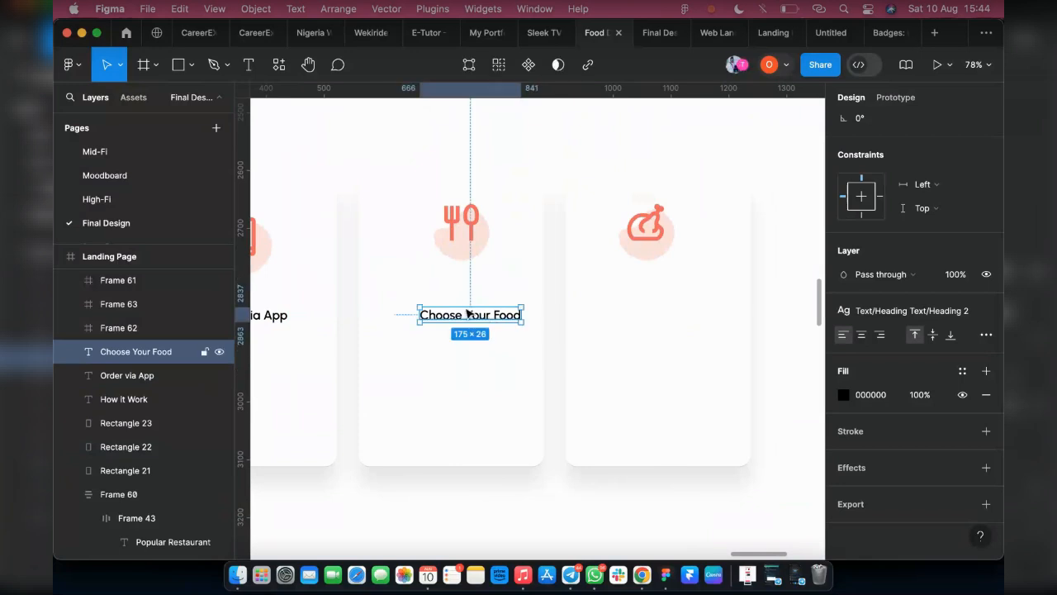
Duplicate the Choose Your Food title into the third card below the chicken icon and change the copy to "Enjoy Your Meal"
{"action": "left_click_drag", "start_coordinate": [465, 310], "coordinate": [651, 315]}
{"action": "double_click", "coordinate": [645, 312]}
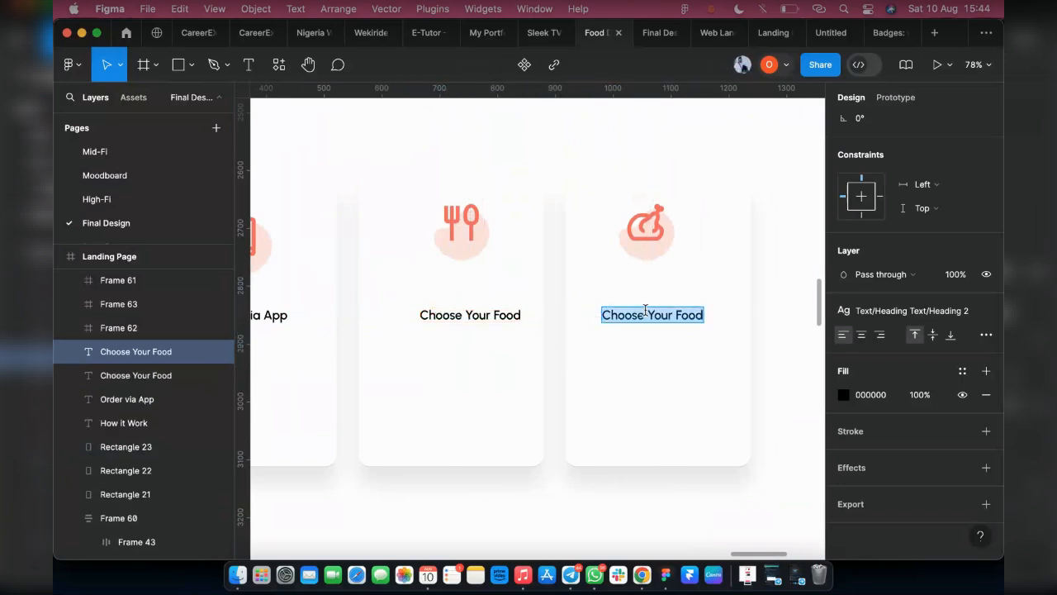
{"action": "type", "text": "En"}
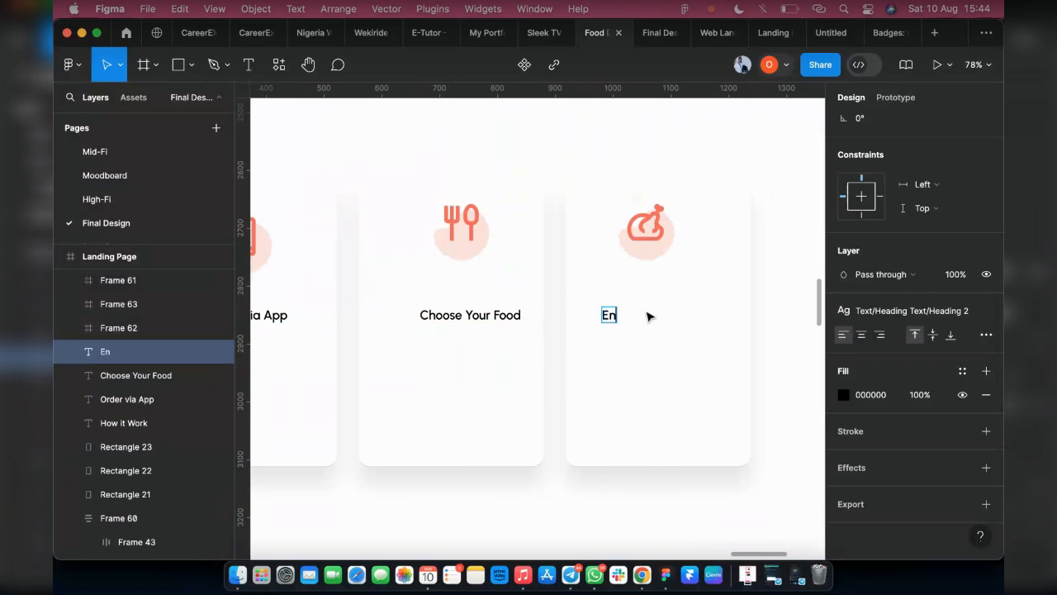
{"action": "type", "text": "joy Your Mea"}
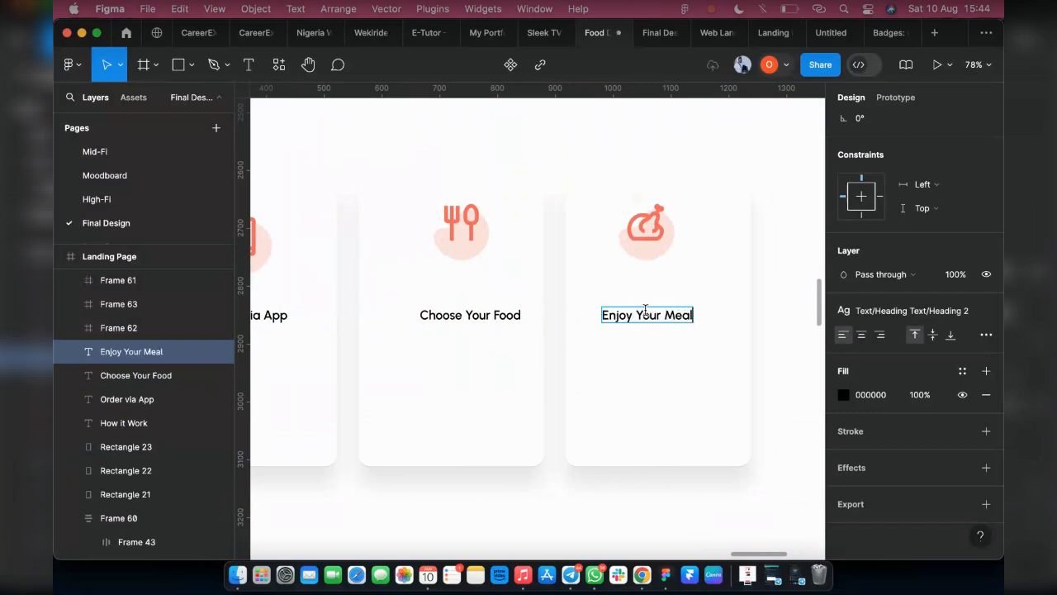
{"action": "type", "text": "l"}
{"action": "key", "text": "Escape"}
Duplicate the Order via App title inside the first card, placing the copy 37 px beneath the original
{"action": "scroll", "coordinate": [464, 333], "scroll_direction": "left", "scroll_amount": 3}
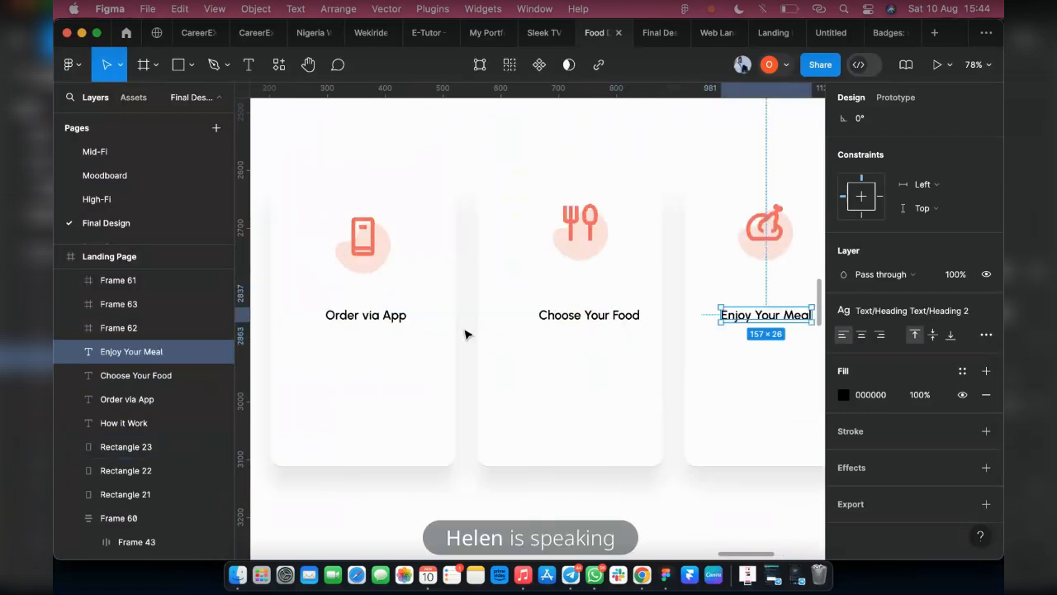
{"action": "left_click", "coordinate": [366, 315]}
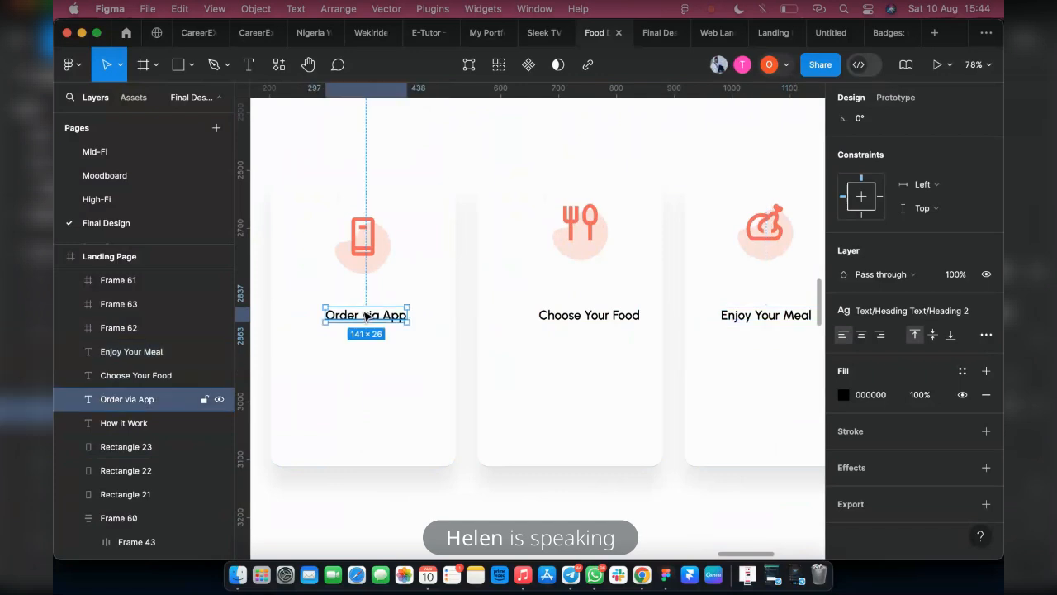
{"action": "left_click_drag", "start_coordinate": [366, 316], "coordinate": [367, 352]}
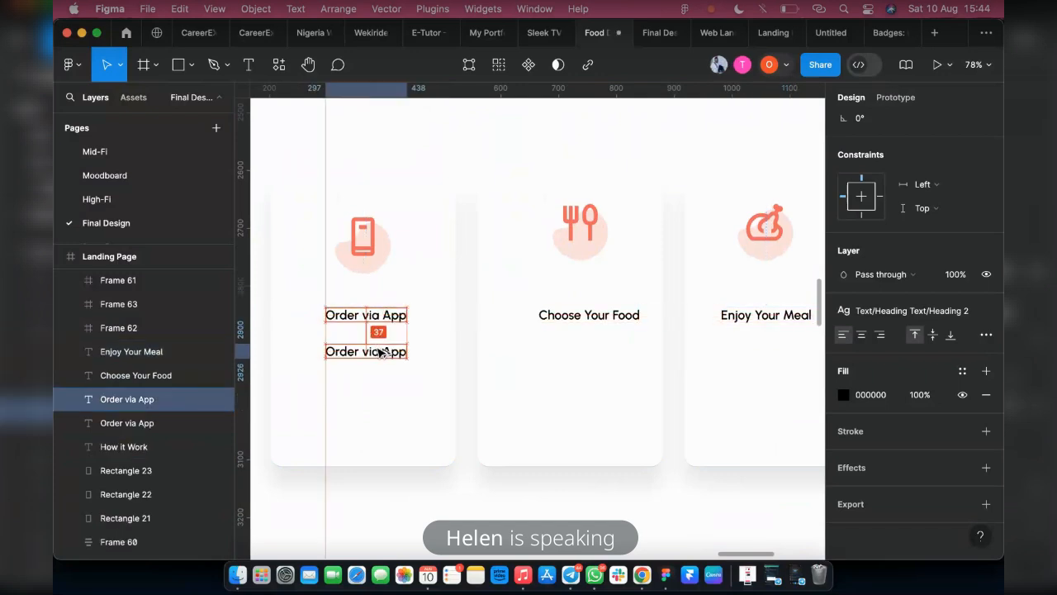
Copy the lorem ipsum text up to "commodo consequat." from the paragraph in the Take a Taste section
{"action": "scroll", "coordinate": [498, 345], "scroll_direction": "up", "scroll_amount": 5}
{"action": "scroll", "coordinate": [498, 344], "scroll_direction": "down", "scroll_amount": 6}
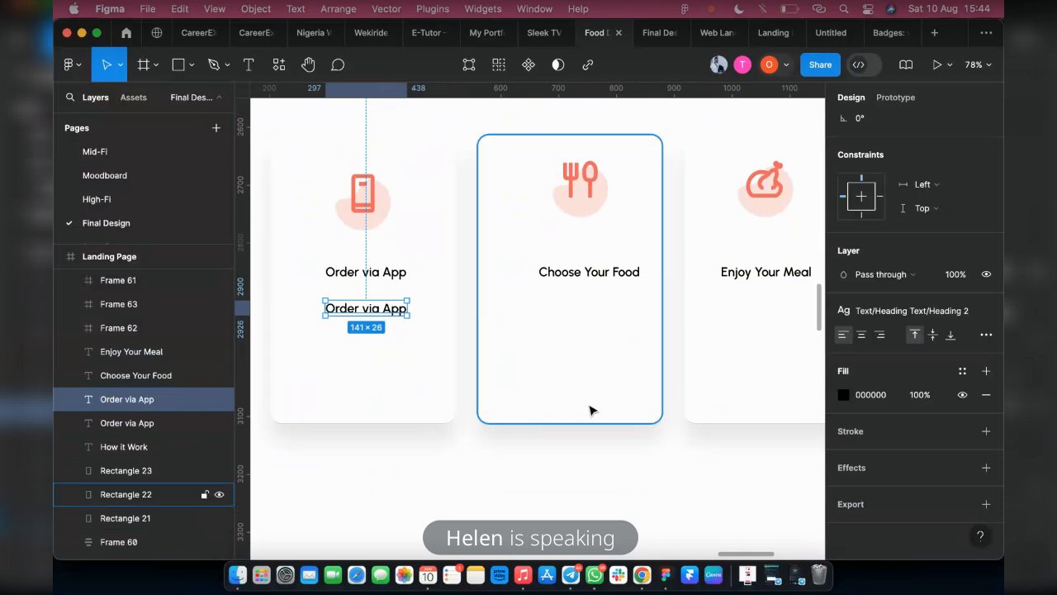
{"action": "scroll", "coordinate": [532, 405], "scroll_direction": "down", "scroll_amount": 3}
{"action": "scroll", "coordinate": [655, 326], "scroll_direction": "up", "scroll_amount": 10}
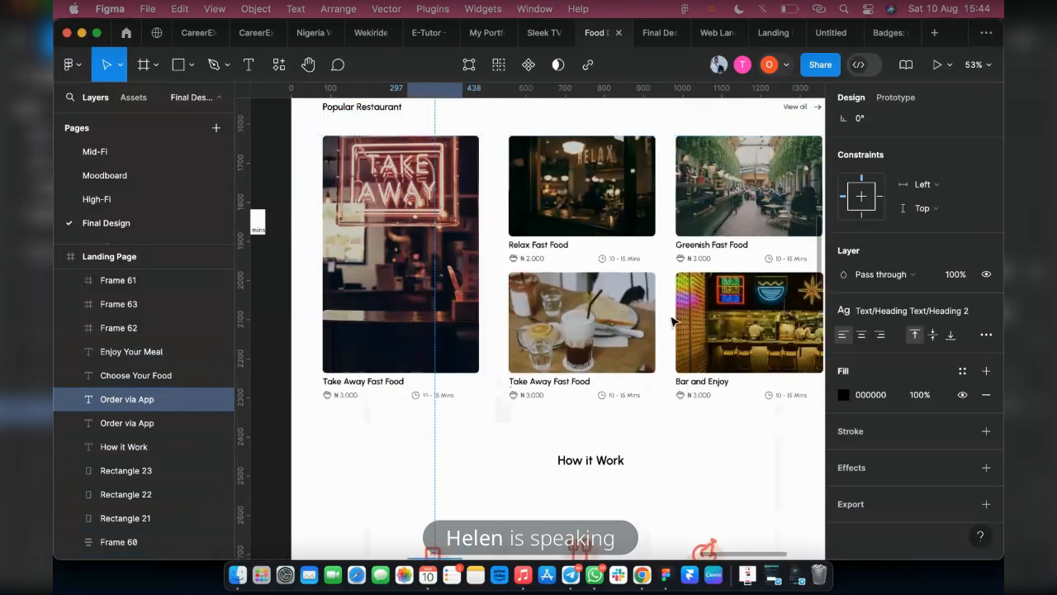
{"action": "scroll", "coordinate": [685, 328], "scroll_direction": "up", "scroll_amount": 3}
{"action": "double_click", "coordinate": [661, 209]}
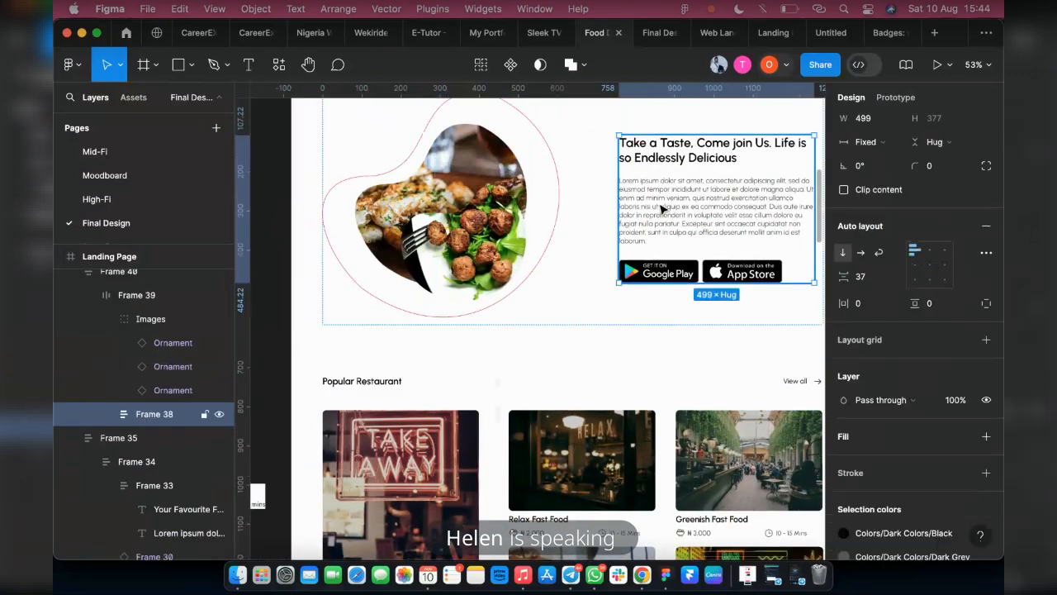
{"action": "double_click", "coordinate": [658, 202]}
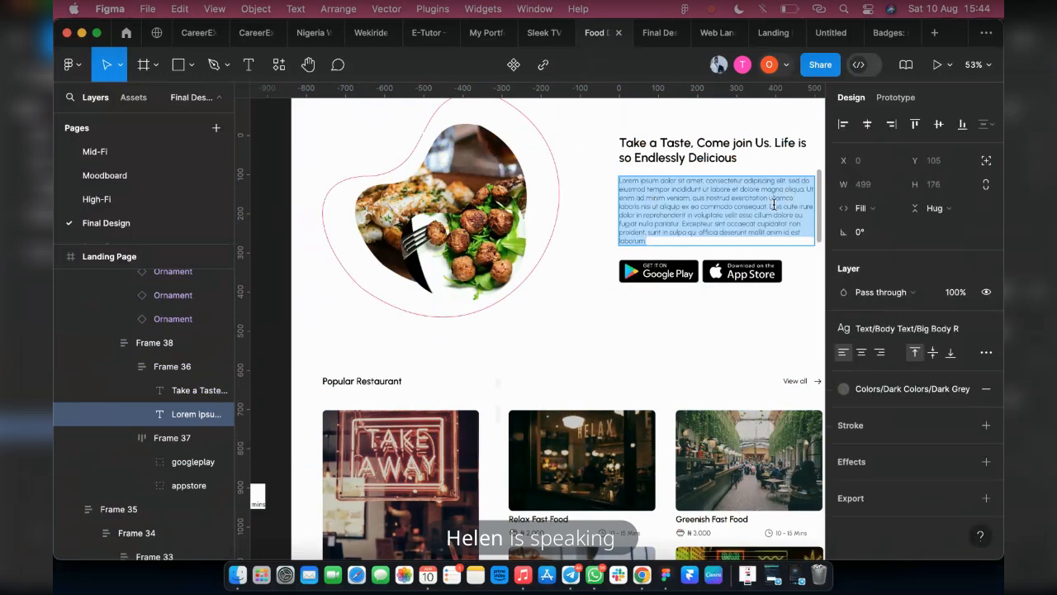
{"action": "left_click", "coordinate": [620, 179]}
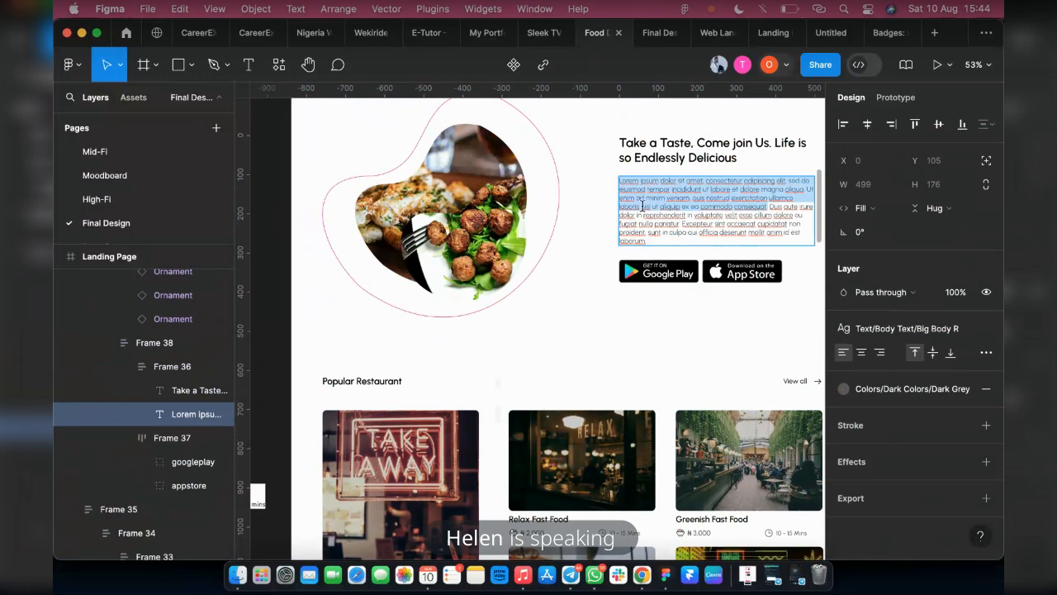
Replace the lower Order via App copy in the first card with the copied lorem ipsum text
{"action": "scroll", "coordinate": [584, 245], "scroll_direction": "down", "scroll_amount": 10}
{"action": "scroll", "coordinate": [413, 338], "scroll_direction": "up", "scroll_amount": 5}
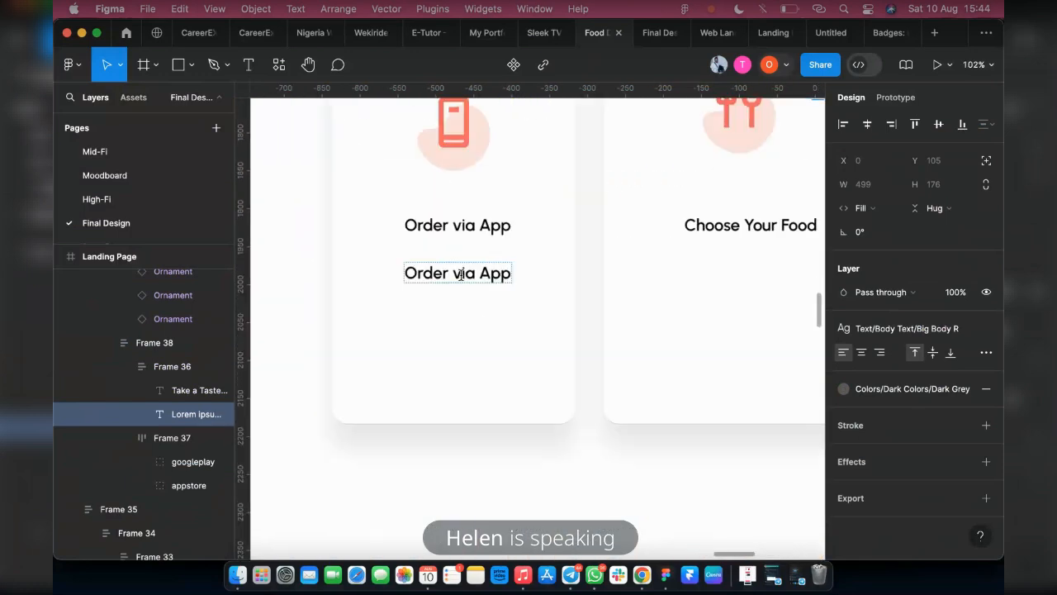
{"action": "double_click", "coordinate": [460, 274]}
{"action": "key", "text": "super+v"}
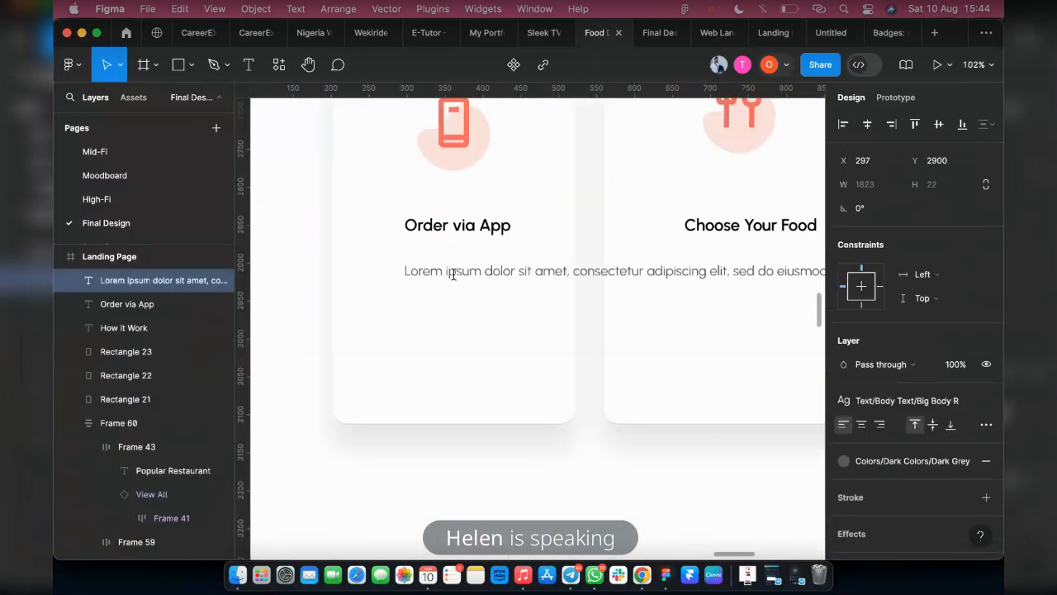
{"action": "key", "text": "Escape"}
Narrow the first card's lorem ipsum text box to a width of 196 so the text wraps
{"action": "scroll", "coordinate": [406, 302], "scroll_direction": "down", "scroll_amount": 6}
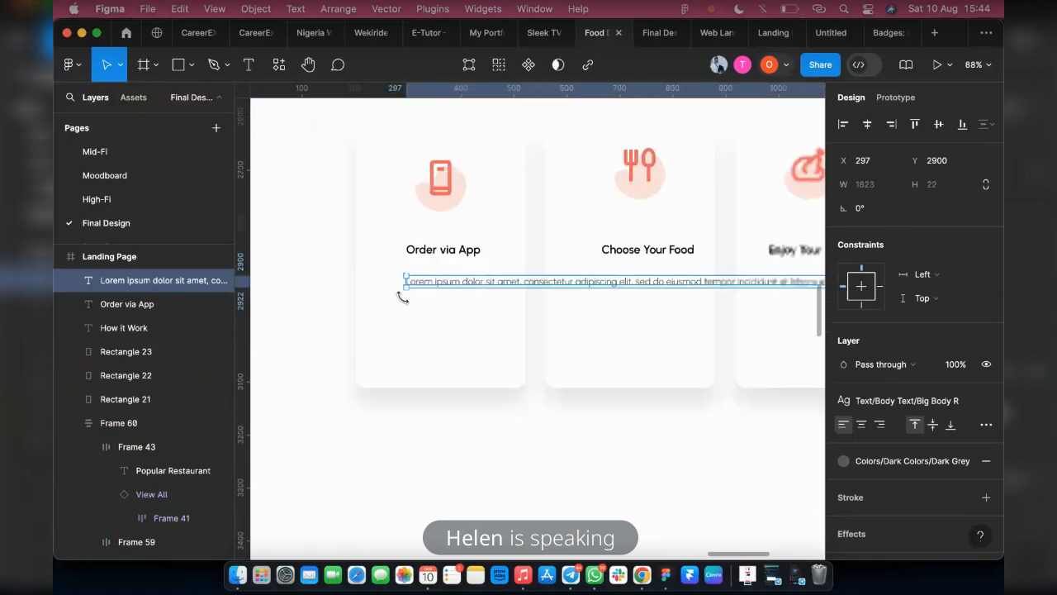
{"action": "scroll", "coordinate": [653, 302], "scroll_direction": "right", "scroll_amount": 8}
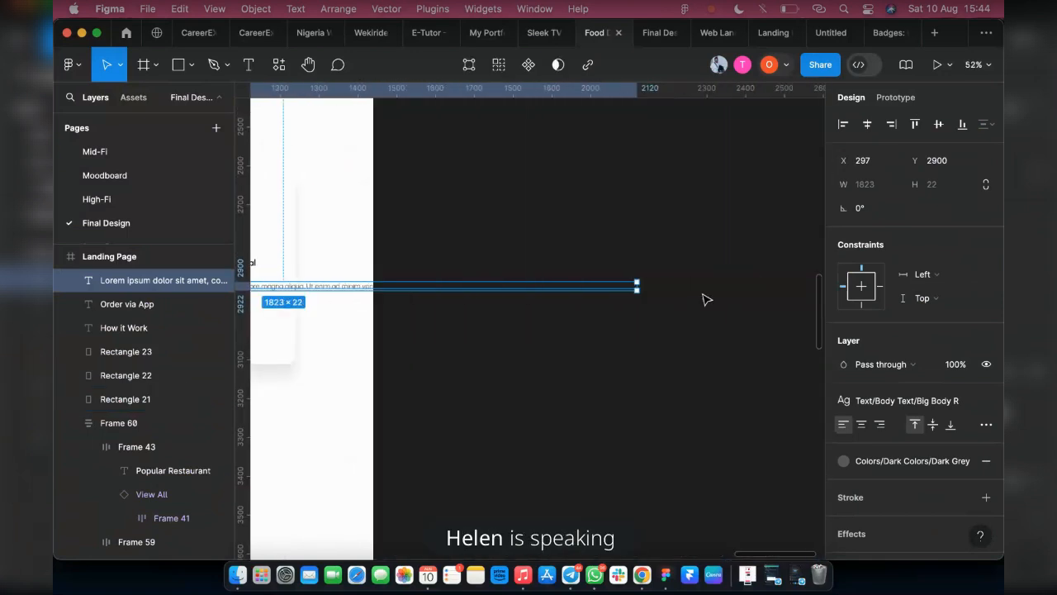
{"action": "left_click_drag", "start_coordinate": [632, 285], "coordinate": [283, 285]}
{"action": "scroll", "coordinate": [363, 337], "scroll_direction": "left", "scroll_amount": 8}
{"action": "scroll", "coordinate": [363, 337], "scroll_direction": "left", "scroll_amount": 3}
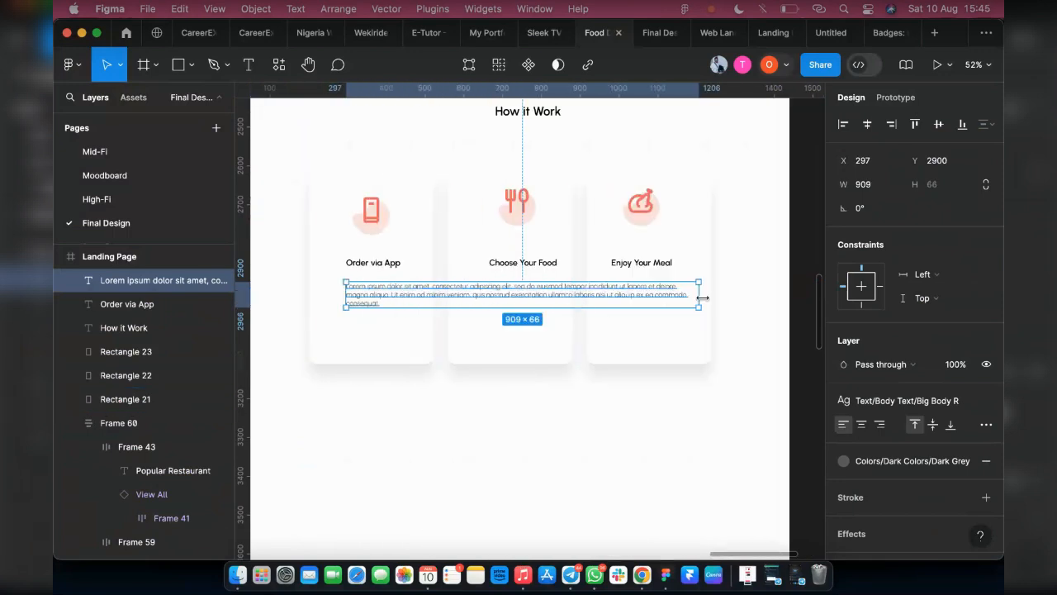
{"action": "left_click_drag", "start_coordinate": [700, 295], "coordinate": [420, 290]}
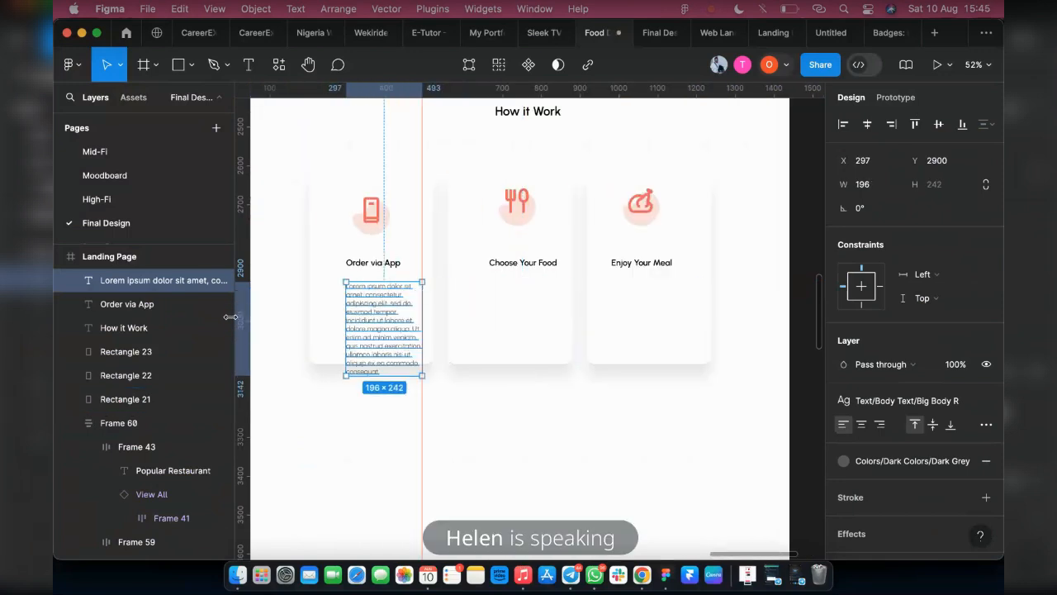
Centre-align the first card's description text and move it closer below the title, at about X 271, Y 2883
{"action": "scroll", "coordinate": [372, 305], "scroll_direction": "up", "scroll_amount": 10}
{"action": "scroll", "coordinate": [564, 337], "scroll_direction": "down", "scroll_amount": 4}
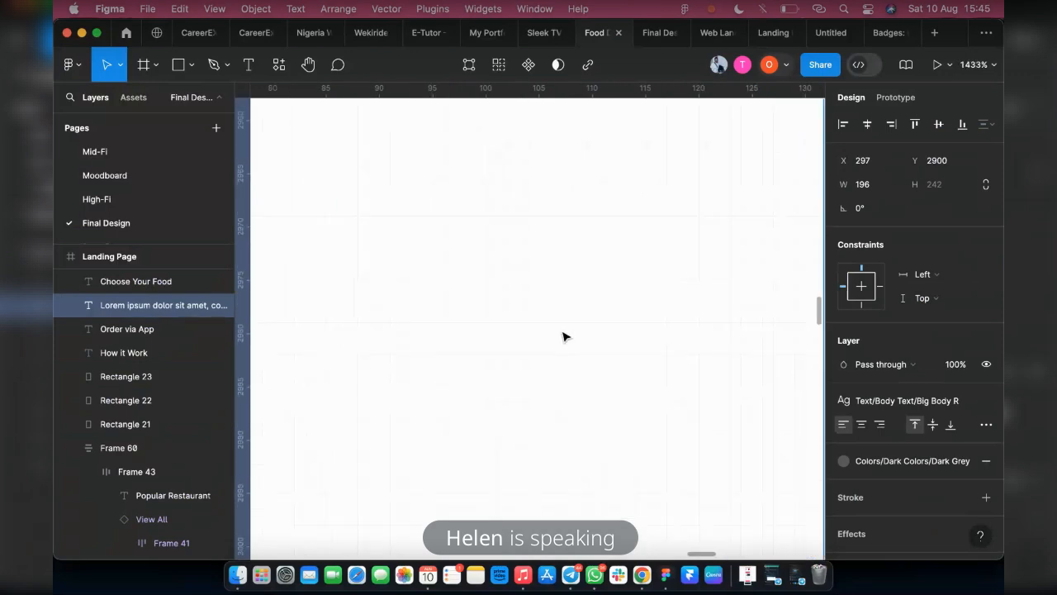
{"action": "scroll", "coordinate": [467, 314], "scroll_direction": "down", "scroll_amount": 5}
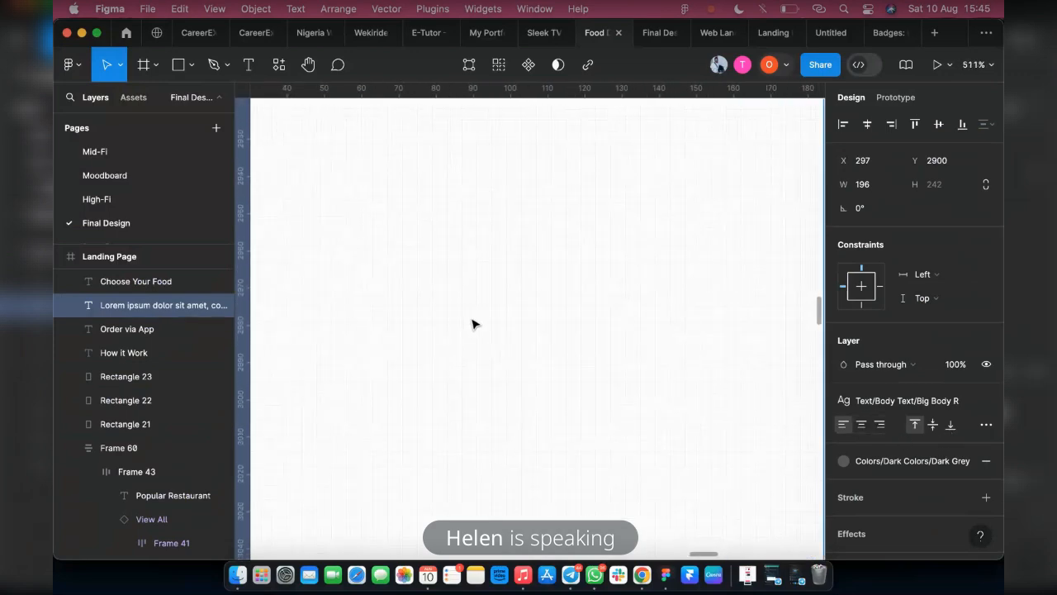
{"action": "scroll", "coordinate": [454, 333], "scroll_direction": "down", "scroll_amount": 4}
{"action": "scroll", "coordinate": [451, 338], "scroll_direction": "right", "scroll_amount": 3}
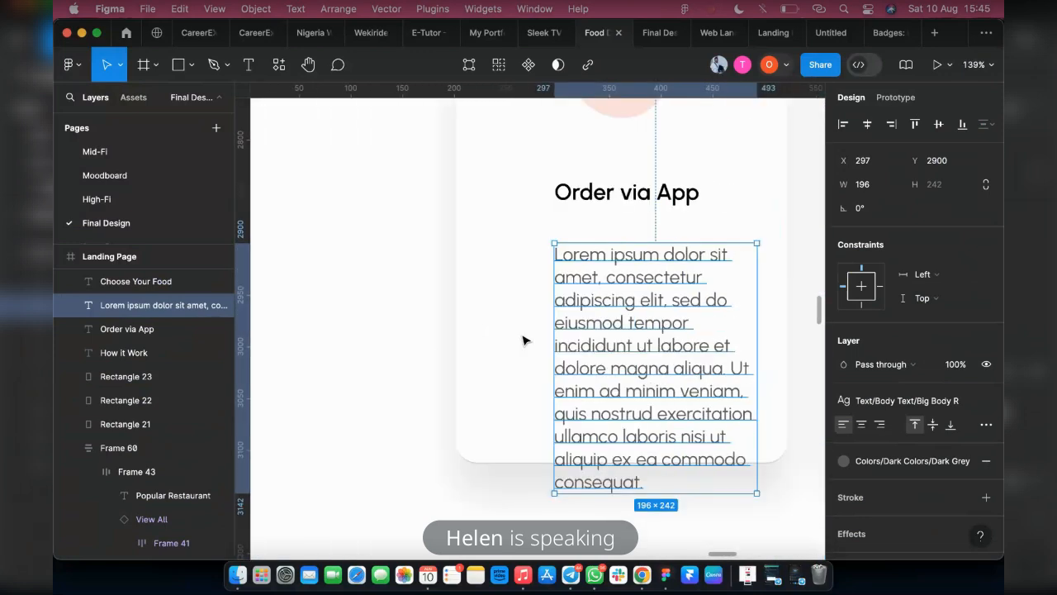
{"action": "left_click", "coordinate": [864, 427]}
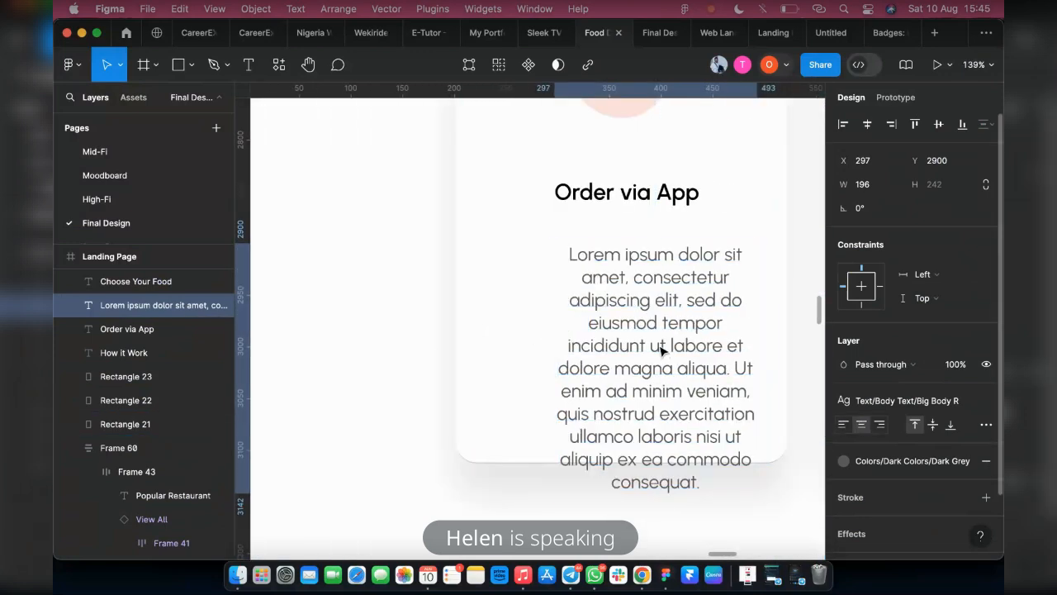
{"action": "left_click_drag", "start_coordinate": [642, 337], "coordinate": [630, 324]}
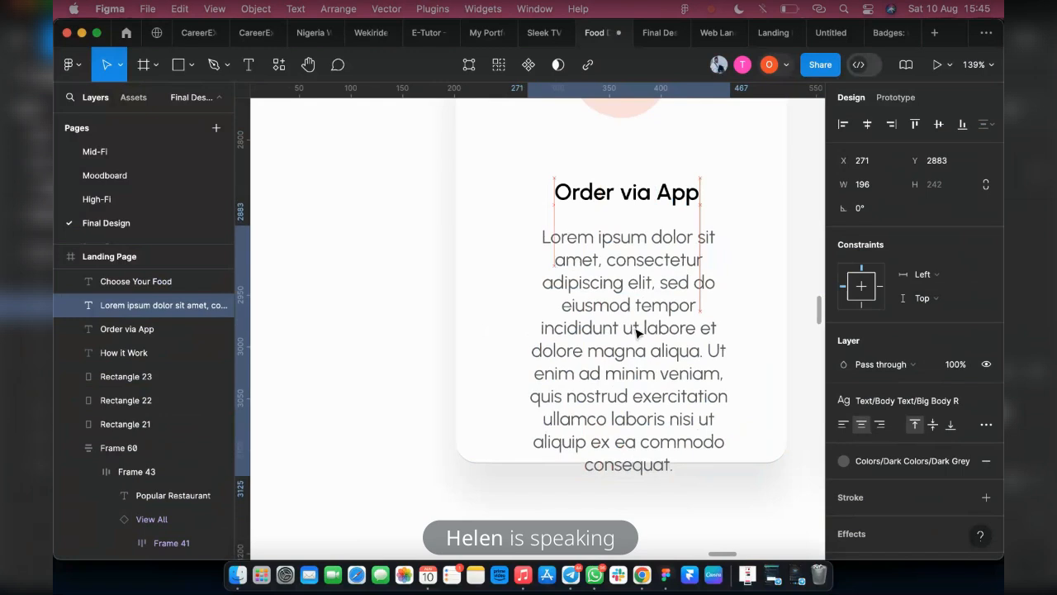
Shorten the first card's description by deleting everything after "dolore magna aliqua."
{"action": "double_click", "coordinate": [636, 332]}
{"action": "left_click_drag", "start_coordinate": [704, 351], "coordinate": [739, 509]}
{"action": "key", "text": "BackSpace"}
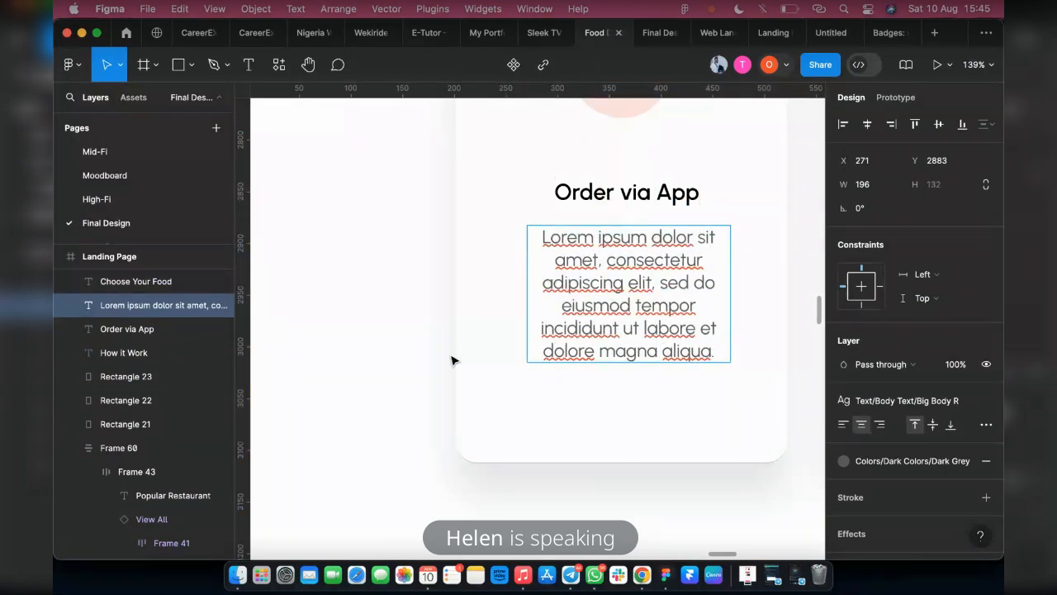
{"action": "key", "text": "Escape"}
Widen the first card's description box to 245 and combine it with the Order via App title in an auto layout
{"action": "left_click_drag", "start_coordinate": [529, 302], "coordinate": [475, 295]}
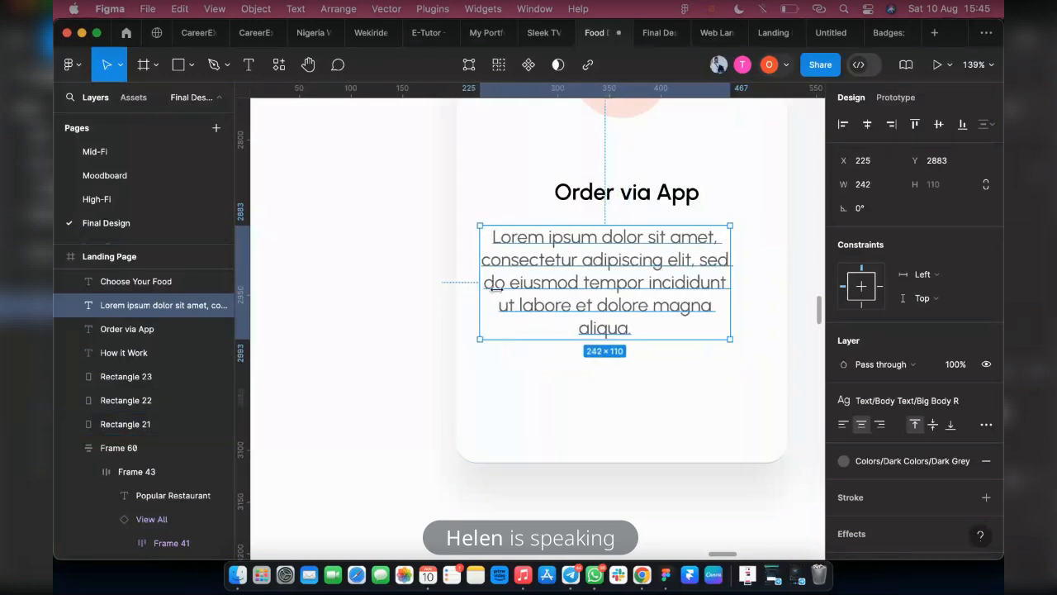
{"action": "left_click", "coordinate": [655, 203], "text": "shift"}
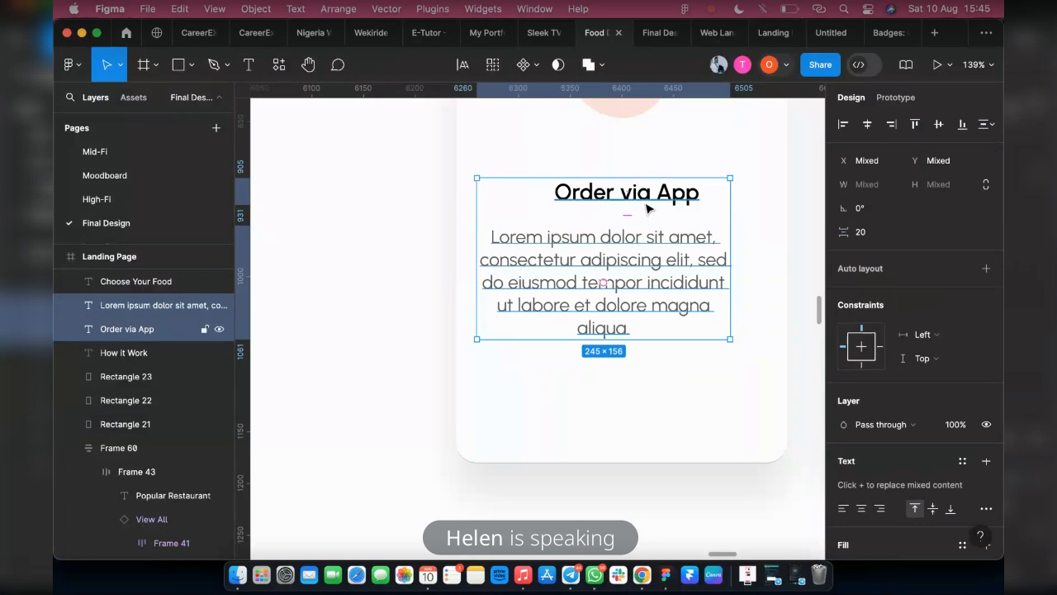
{"action": "key", "text": "shift+a"}
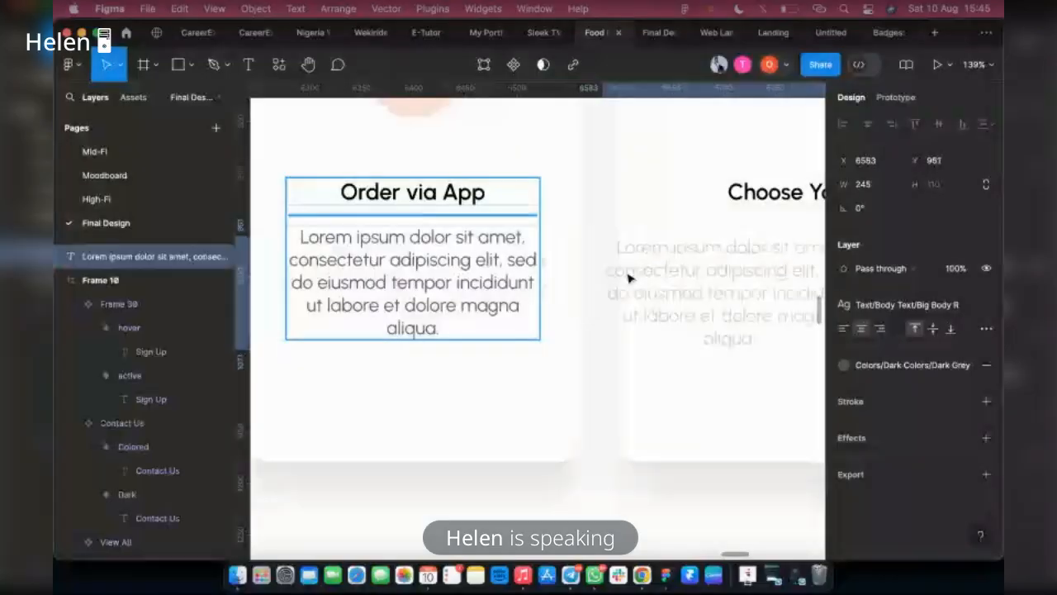
Duplicate the first card's lorem ipsum description twice, placing one copy below Choose Your Food and one below Enjoy Your Meal
{"action": "key", "text": "ctrl+d"}
{"action": "scroll", "coordinate": [628, 276], "scroll_direction": "right", "scroll_amount": 3}
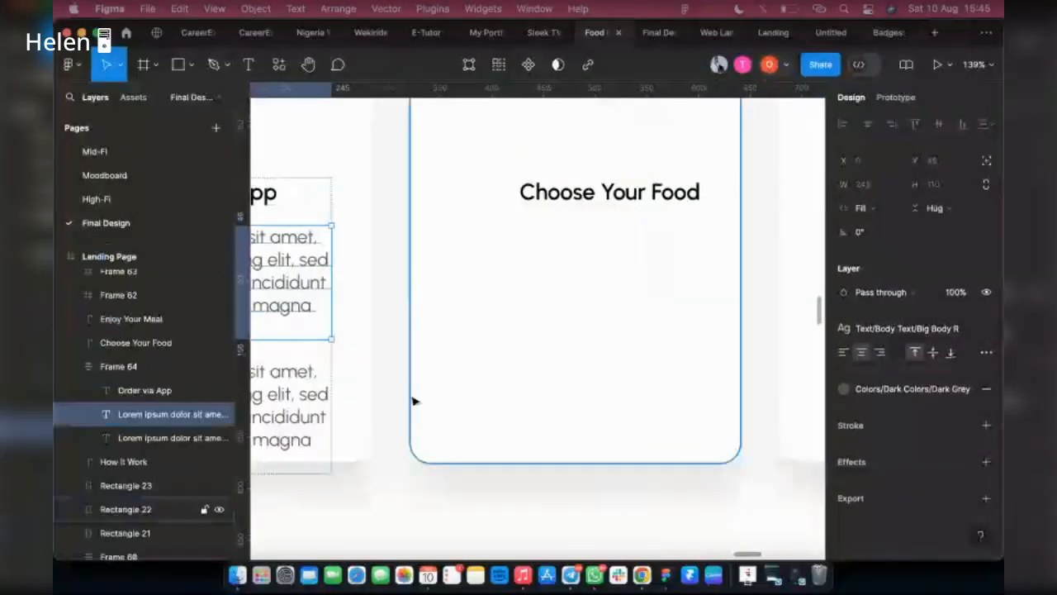
{"action": "left_click_drag", "start_coordinate": [297, 326], "coordinate": [592, 299]}
{"action": "scroll", "coordinate": [592, 299], "scroll_direction": "right", "scroll_amount": 5}
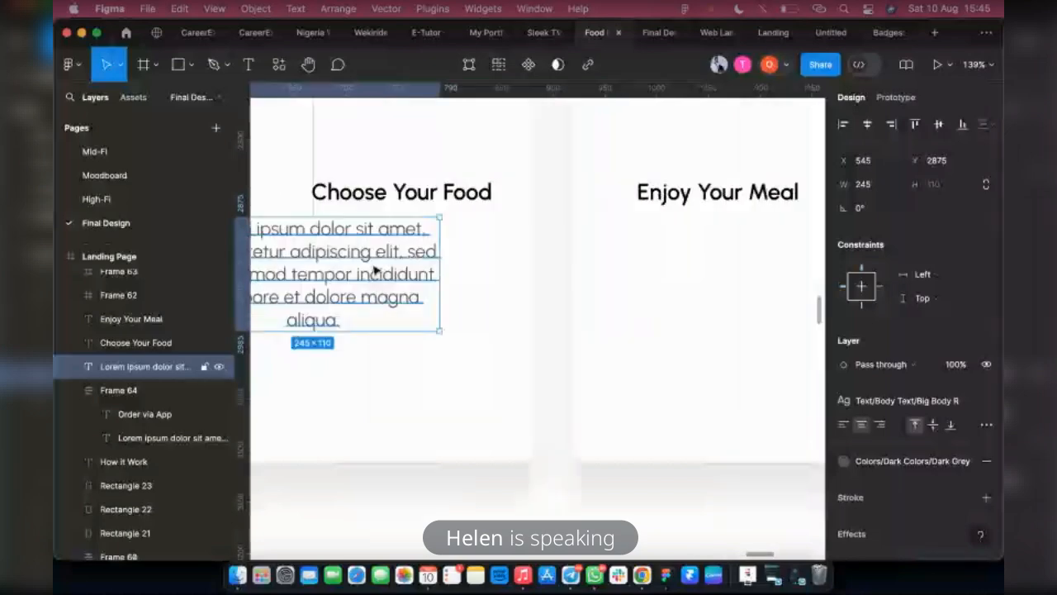
{"action": "left_click_drag", "start_coordinate": [375, 268], "coordinate": [710, 285]}
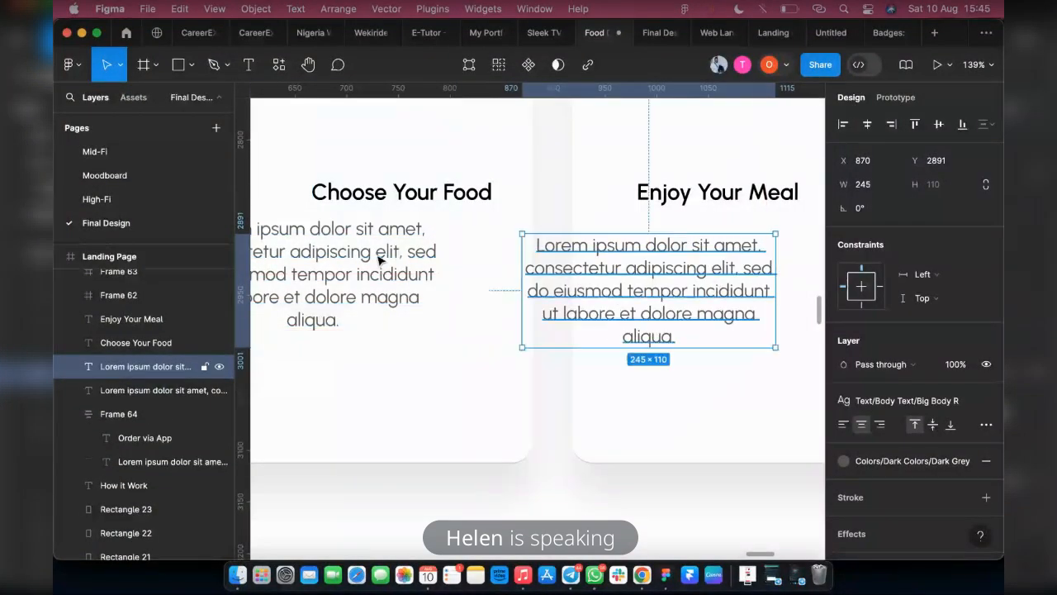
Combine the Enjoy Your Meal title with its description in an auto layout, and do the same for Choose Your Food
{"action": "left_click", "coordinate": [752, 193], "text": "shift"}
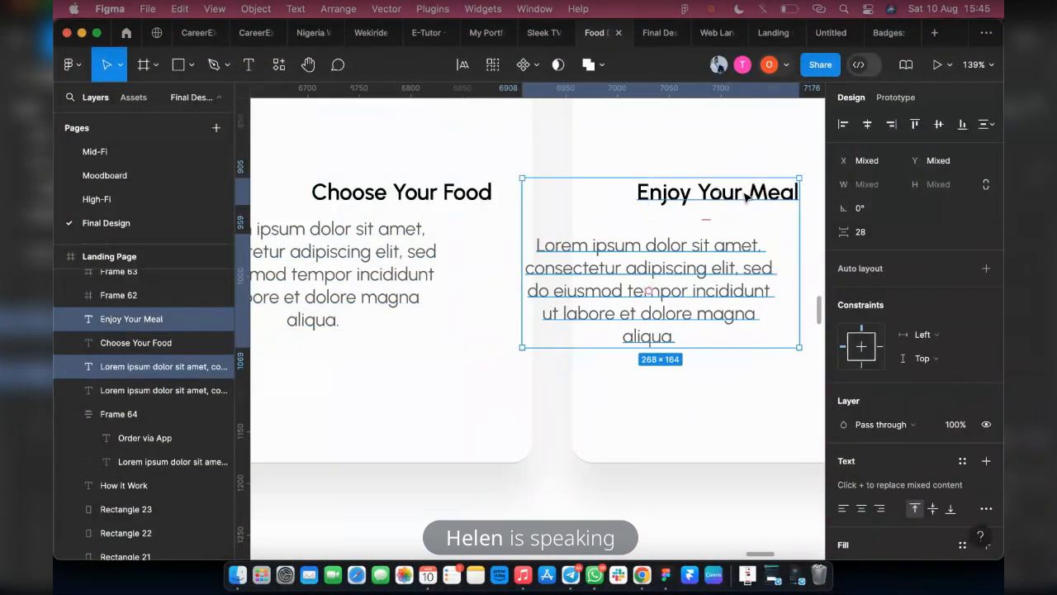
{"action": "key", "text": "shift+a"}
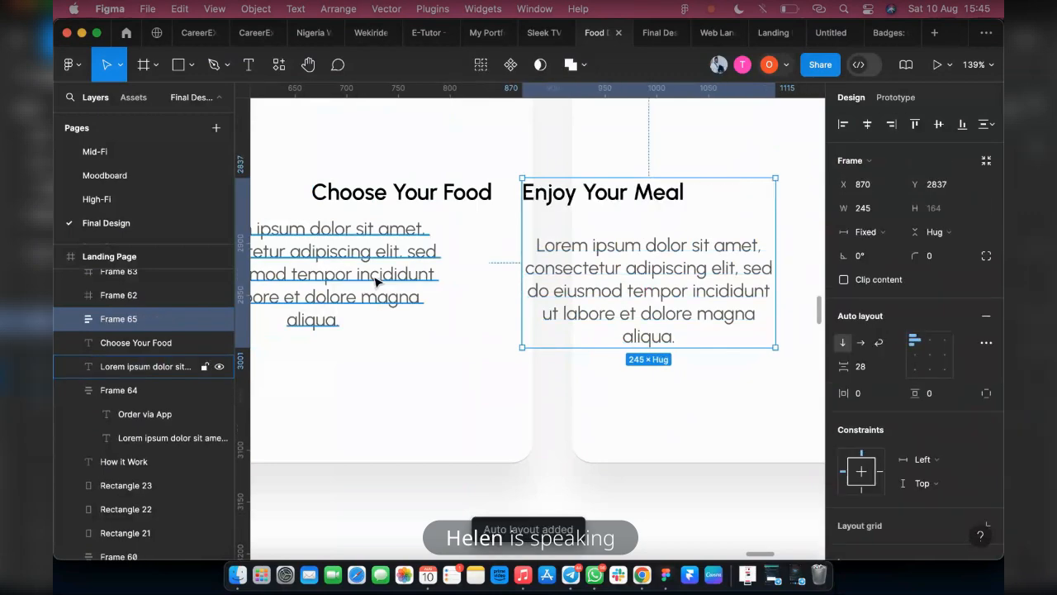
{"action": "left_click", "coordinate": [392, 246]}
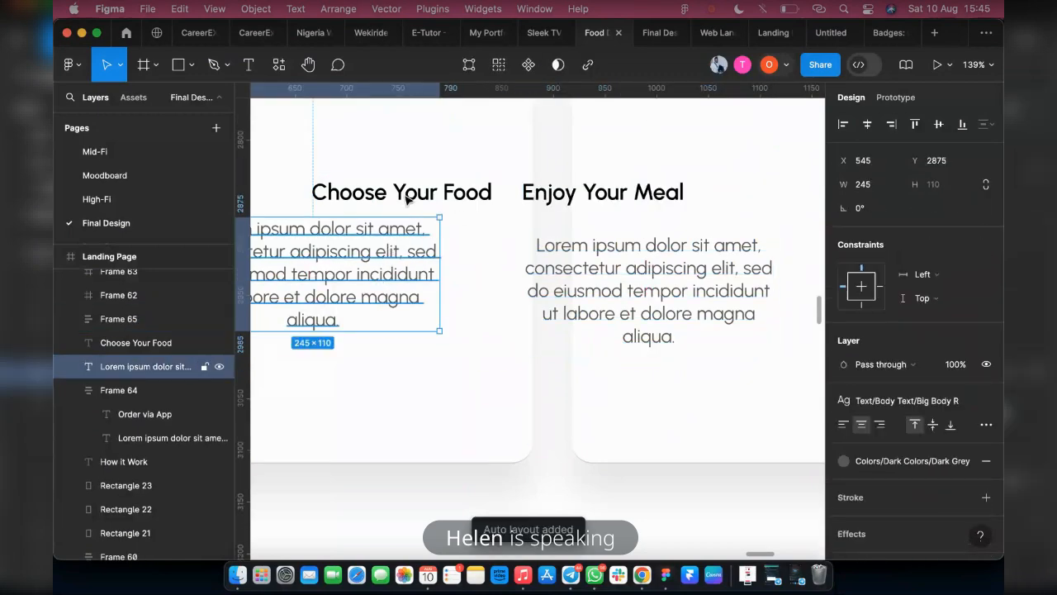
{"action": "left_click", "coordinate": [407, 198], "text": "shift"}
{"action": "key", "text": "shift+a"}
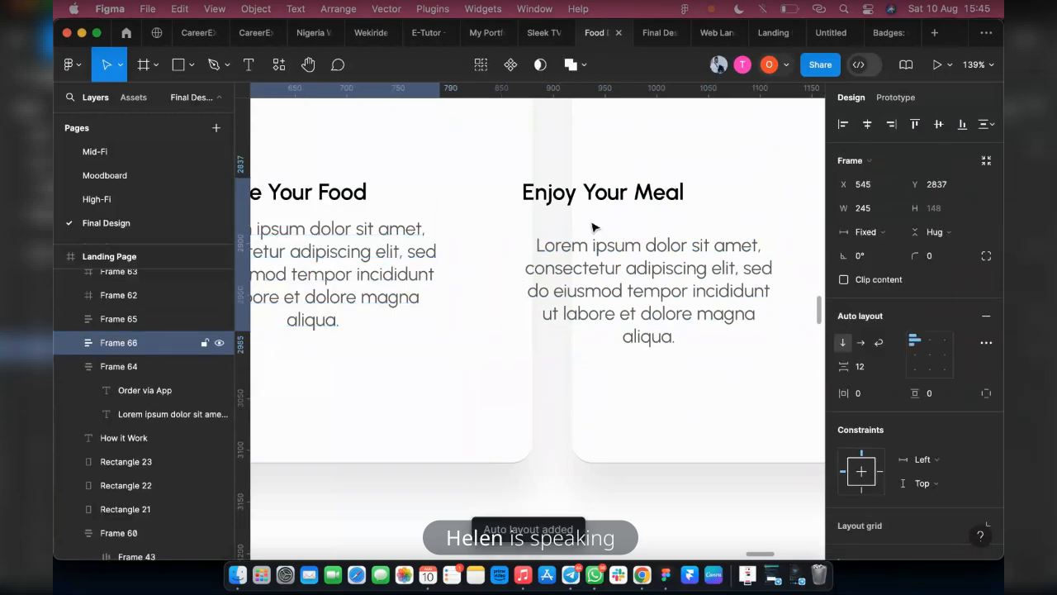
Set the auto layout alignment of all three cards' title-and-description groups to top centre
{"action": "scroll", "coordinate": [683, 247], "scroll_direction": "down", "scroll_amount": 5}
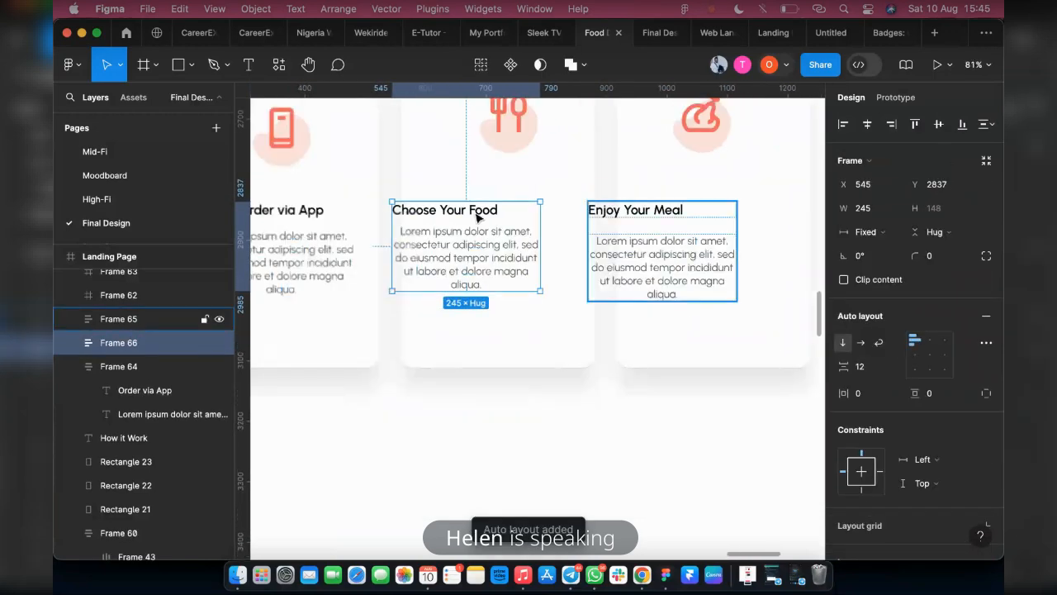
{"action": "left_click", "coordinate": [661, 239]}
{"action": "left_click", "coordinate": [440, 225], "text": "shift"}
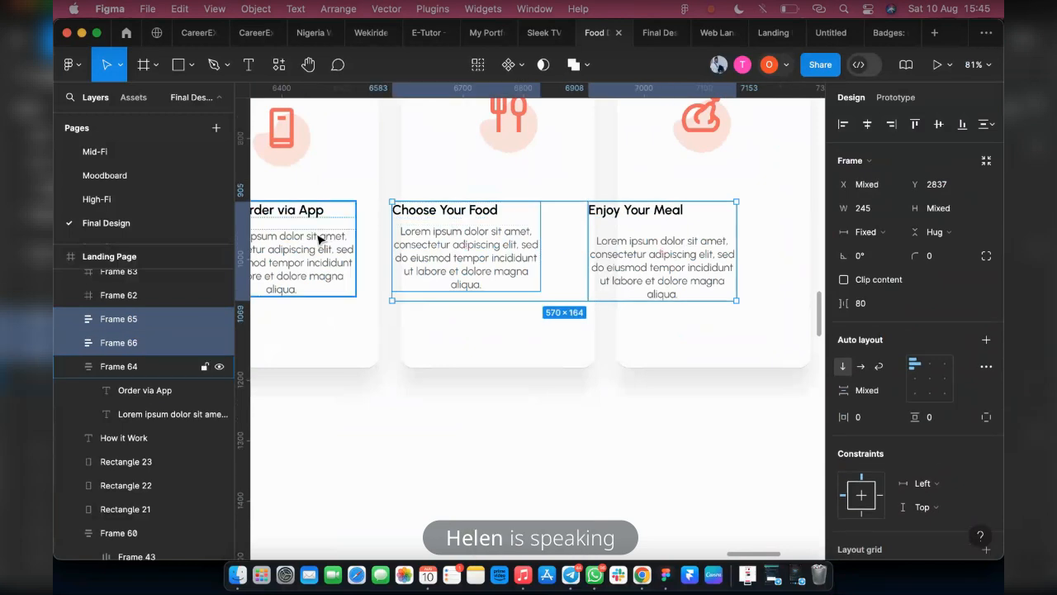
{"action": "left_click", "coordinate": [338, 228], "text": "shift"}
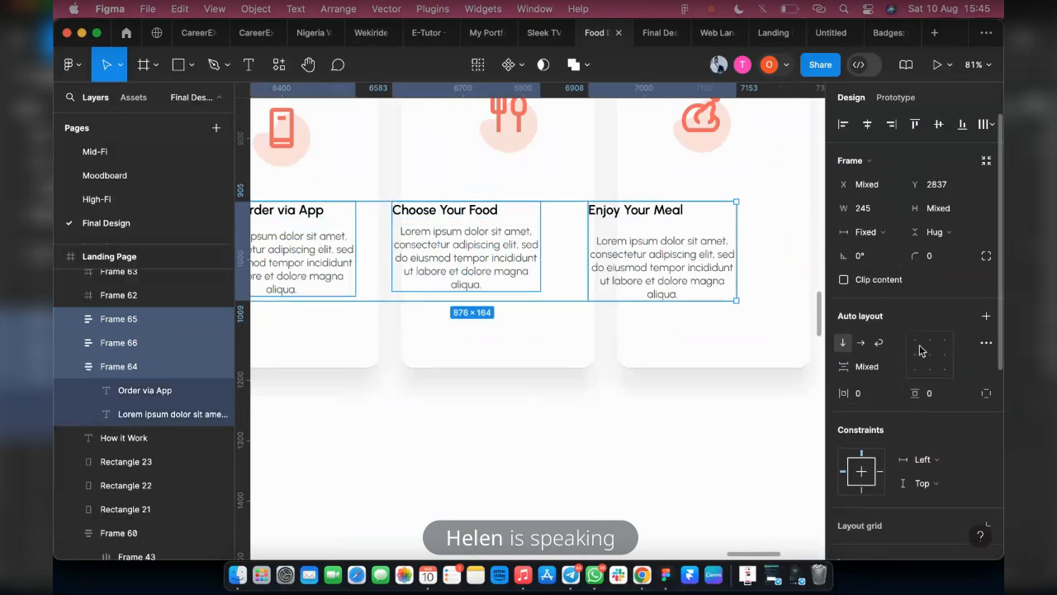
{"action": "left_click", "coordinate": [930, 340]}
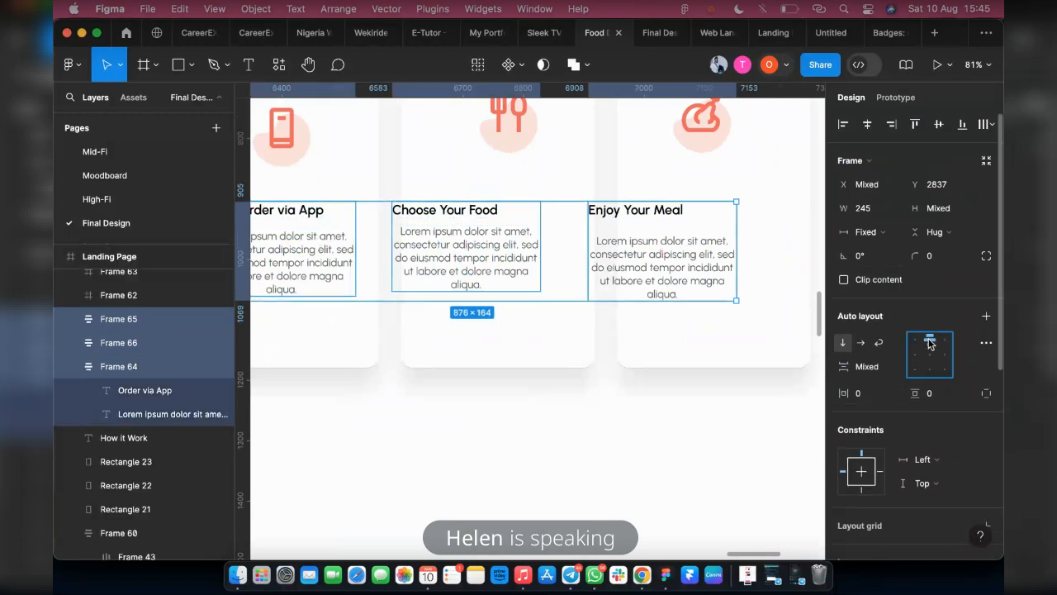
Narrow the Enjoy Your Meal title box to a width of 163 so it sits centred above its description
{"action": "left_click", "coordinate": [657, 252]}
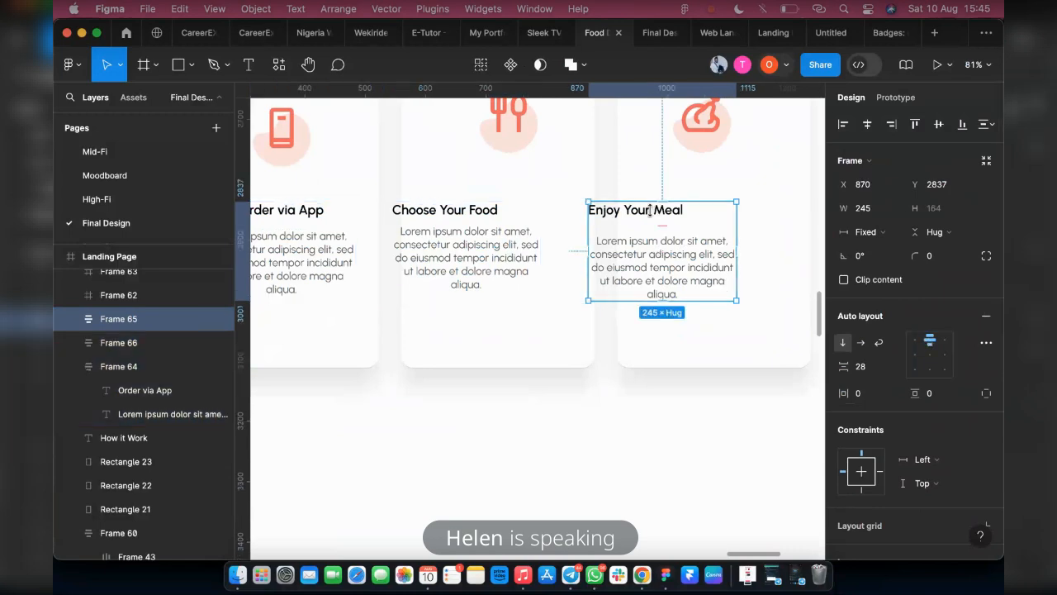
{"action": "left_click", "coordinate": [651, 212]}
{"action": "scroll", "coordinate": [692, 209], "scroll_direction": "up", "scroll_amount": 5}
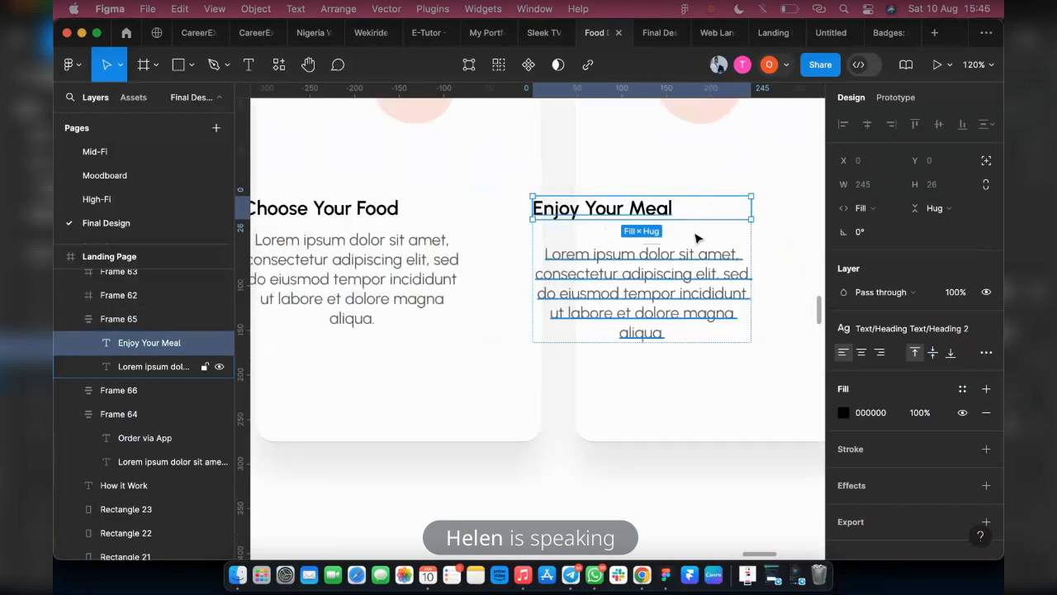
{"action": "left_click_drag", "start_coordinate": [734, 204], "coordinate": [715, 204]}
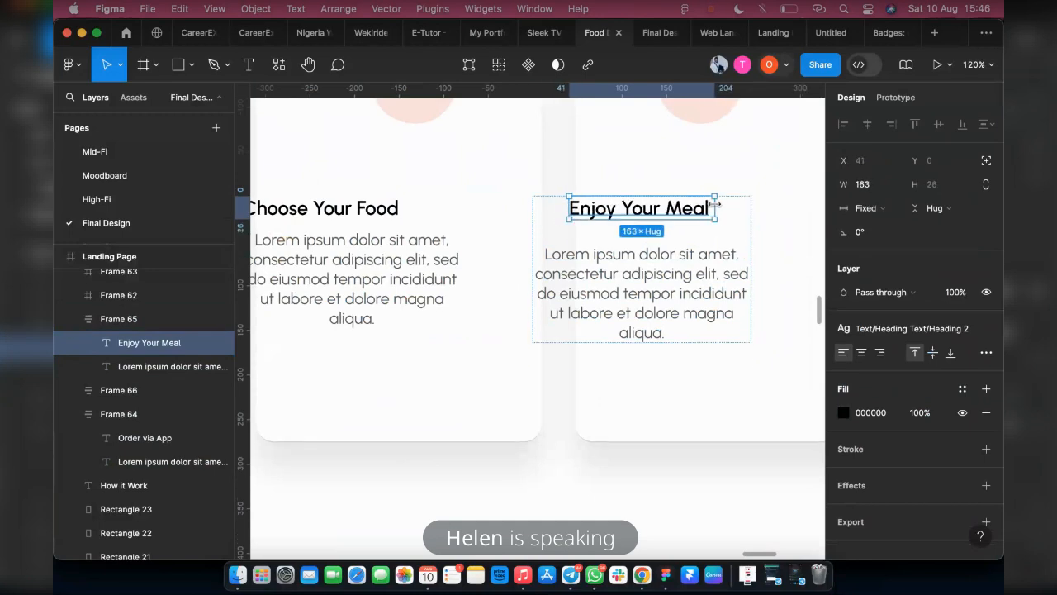
Narrow the Choose Your Food title box to fit its text so it sits centred above its description
{"action": "scroll", "coordinate": [419, 205], "scroll_direction": "left", "scroll_amount": 3}
{"action": "left_click", "coordinate": [439, 215]}
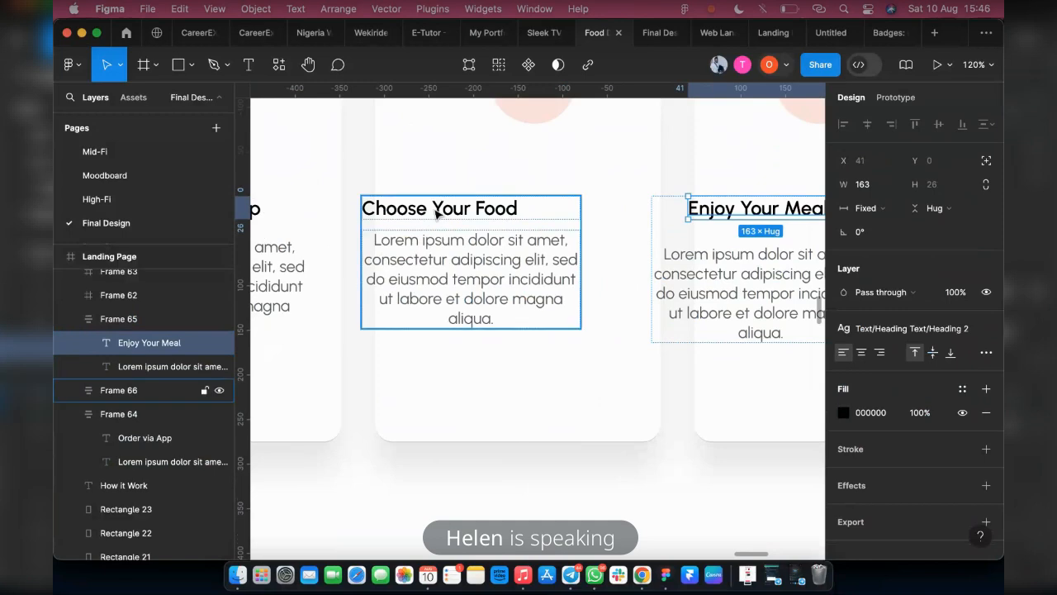
{"action": "left_click", "coordinate": [570, 210]}
{"action": "left_click_drag", "start_coordinate": [580, 206], "coordinate": [551, 206]}
Narrow the Order via App title box to a width of 149 within its auto layout
{"action": "scroll", "coordinate": [545, 207], "scroll_direction": "left", "scroll_amount": 4}
{"action": "double_click", "coordinate": [385, 215]}
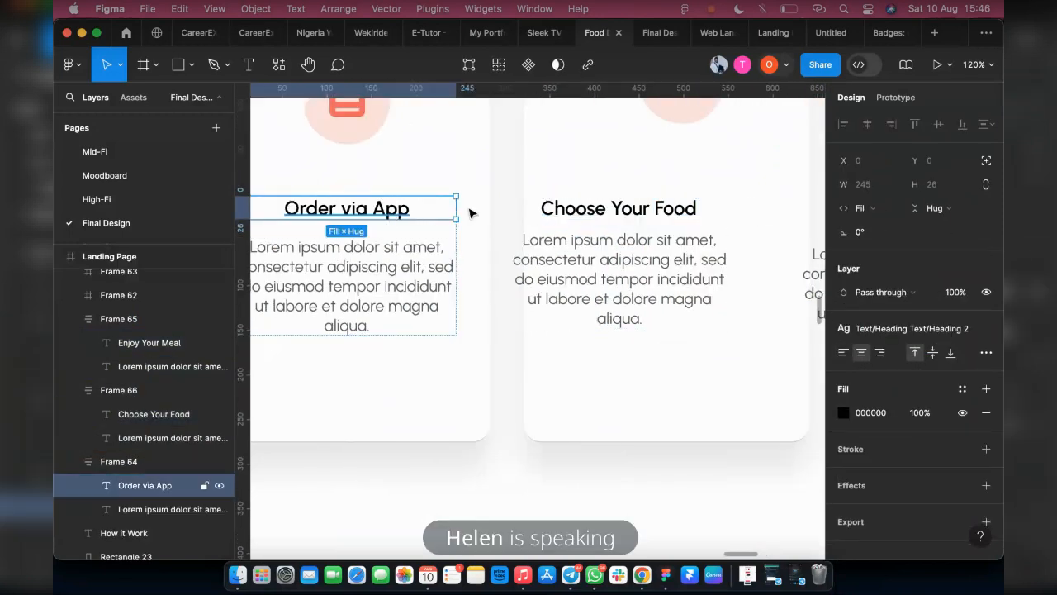
{"action": "scroll", "coordinate": [493, 219], "scroll_direction": "down", "scroll_amount": 2}
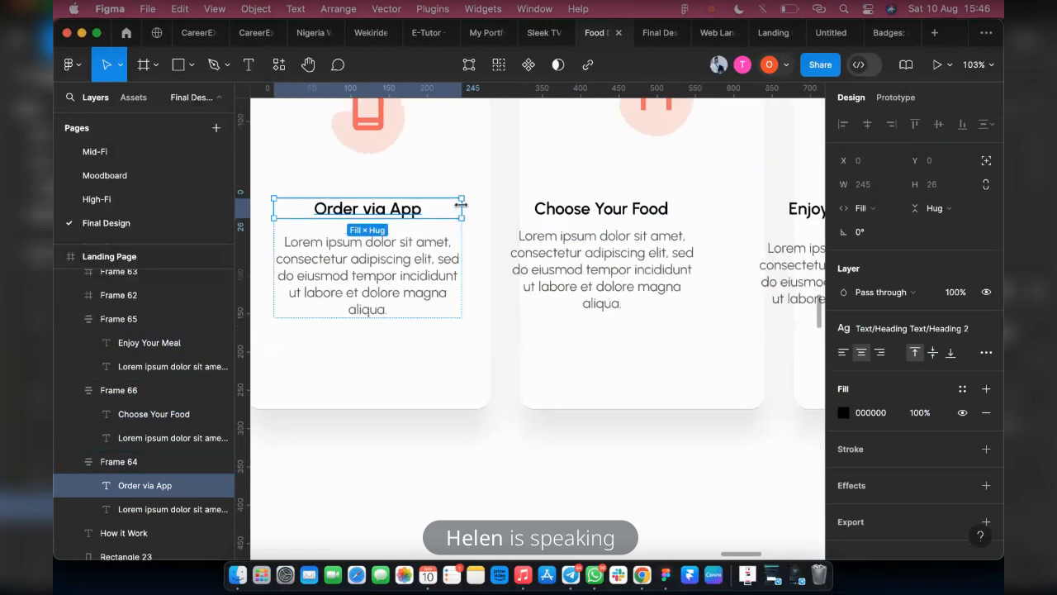
{"action": "left_click_drag", "start_coordinate": [457, 208], "coordinate": [422, 207]}
{"action": "scroll", "coordinate": [463, 219], "scroll_direction": "down", "scroll_amount": 3}
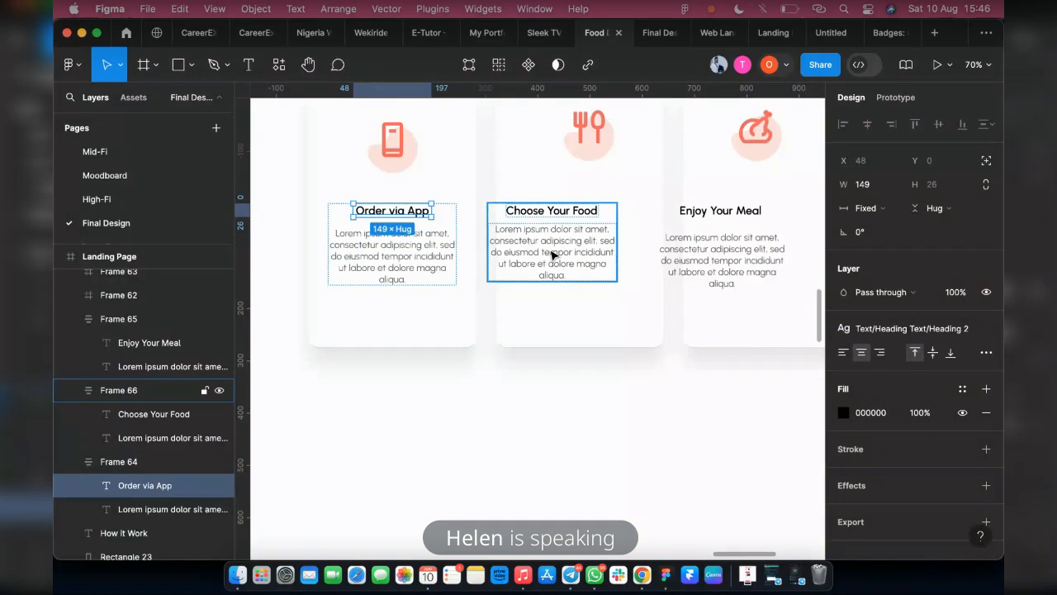
Set the spacing between title and description to 20 in all three cards' text groups
{"action": "left_click", "coordinate": [552, 254]}
{"action": "left_click", "coordinate": [398, 249]}
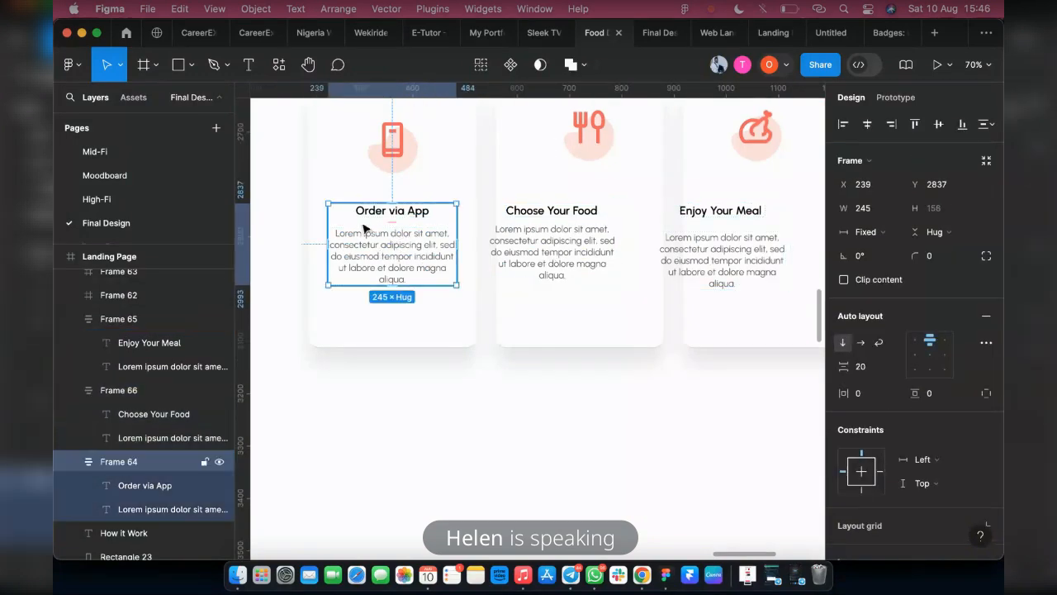
{"action": "left_click", "coordinate": [549, 258], "text": "shift"}
{"action": "left_click", "coordinate": [720, 248], "text": "shift"}
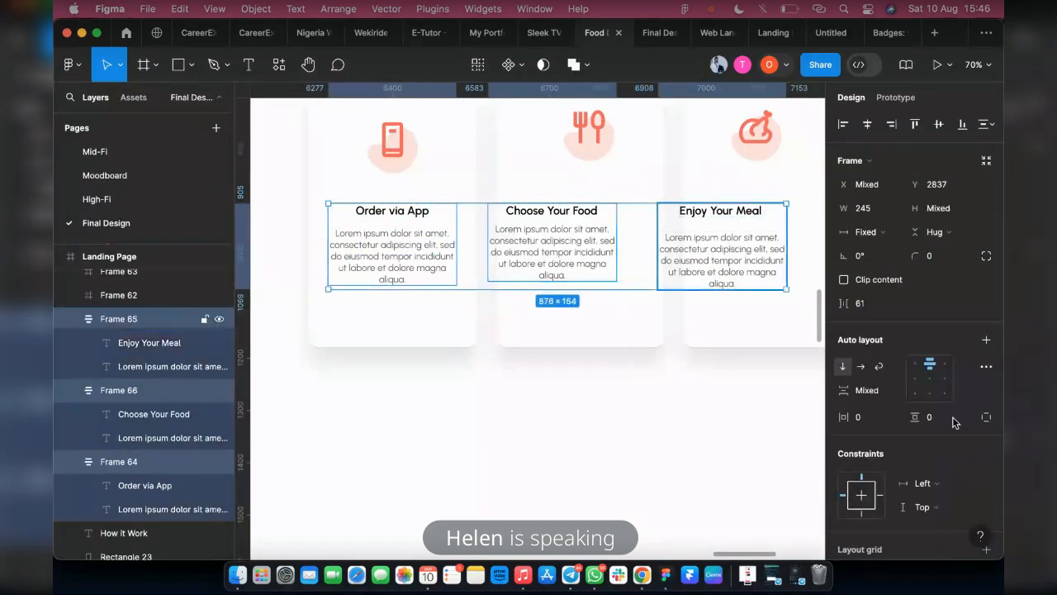
{"action": "scroll", "coordinate": [953, 417], "scroll_direction": "down", "scroll_amount": 1}
{"action": "left_click", "coordinate": [875, 371]}
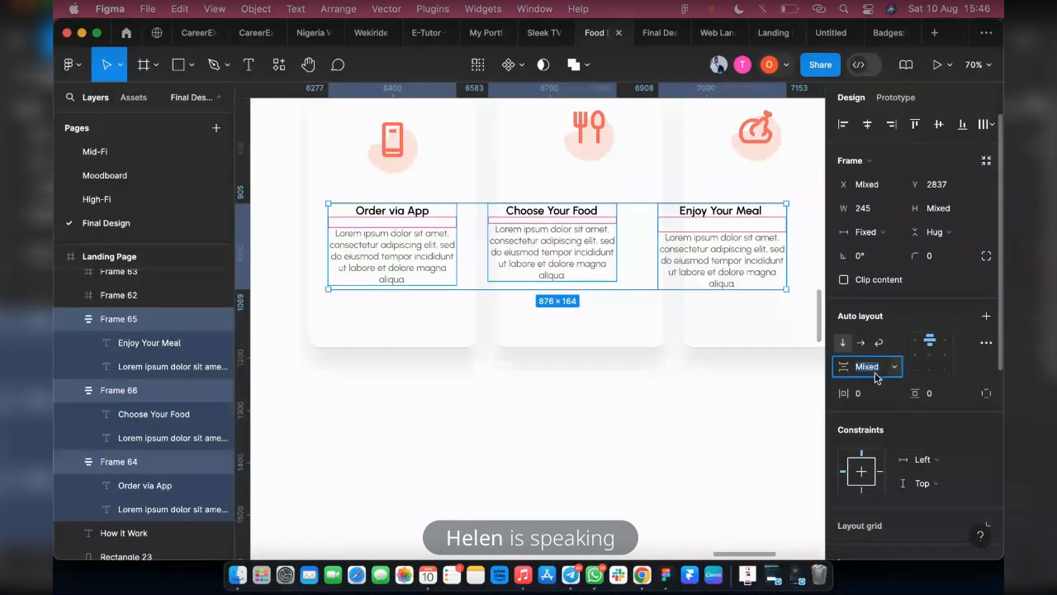
{"action": "type", "text": "20"}
{"action": "key", "text": "Return"}
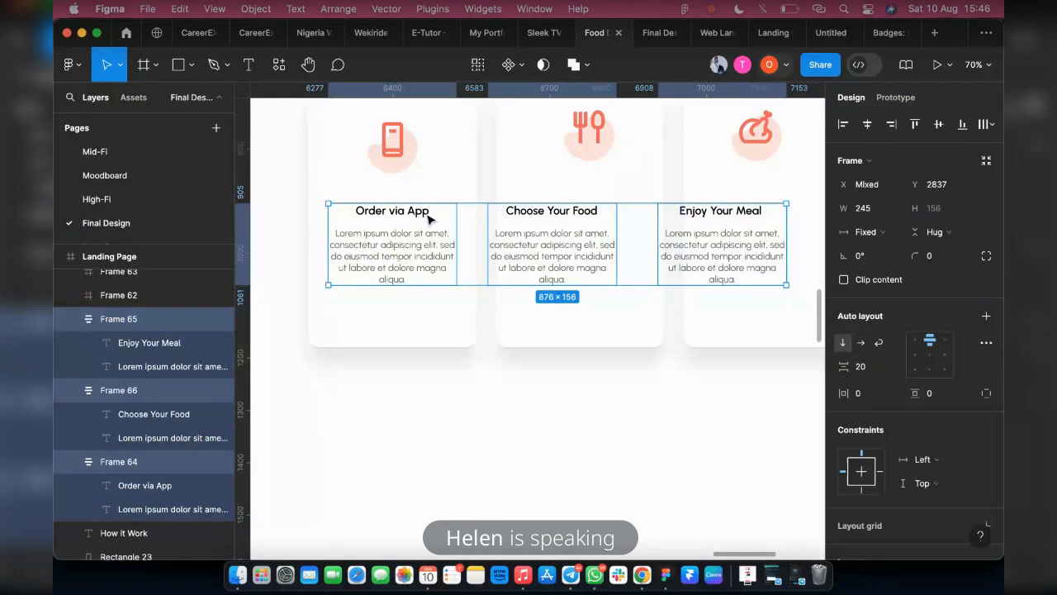
Centre the Choose Your Food and Enjoy Your Meal text groups in their cards, placing the Enjoy Your Meal group at X 955
{"action": "left_click", "coordinate": [553, 246]}
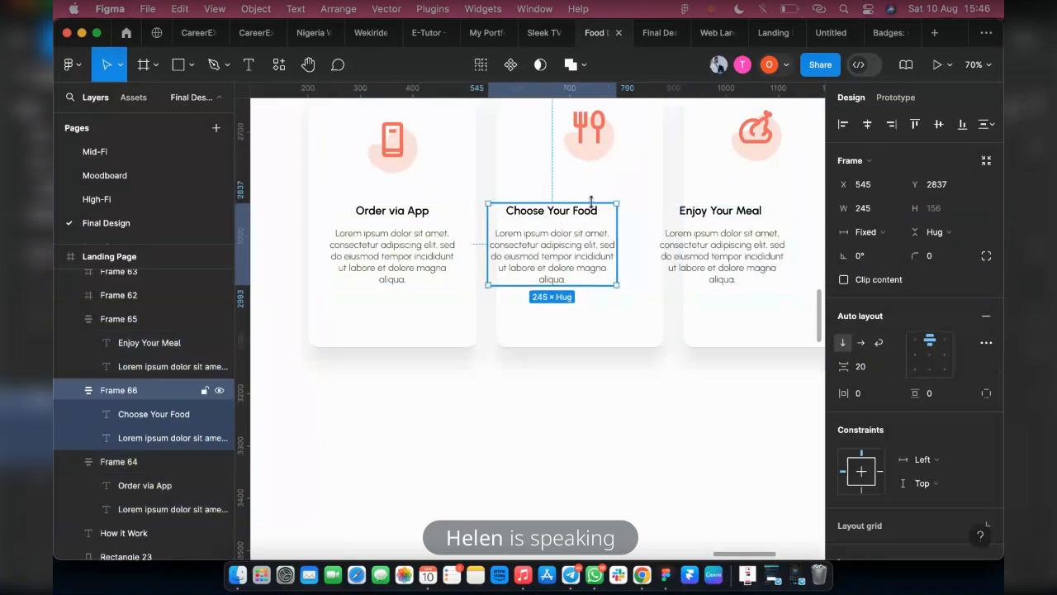
{"action": "left_click_drag", "start_coordinate": [578, 248], "coordinate": [657, 242]}
{"action": "left_click", "coordinate": [721, 247]}
{"action": "scroll", "coordinate": [721, 249], "scroll_direction": "right", "scroll_amount": 3}
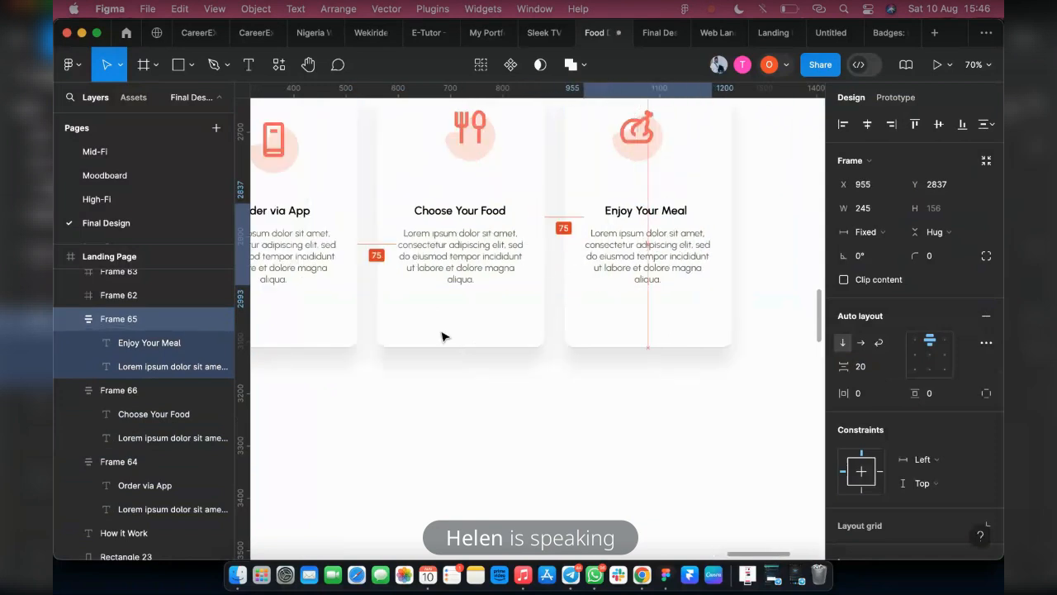
Examine the How it Work cards in the Final Design prototype preview, then return to the food delivery design file
{"action": "scroll", "coordinate": [443, 334], "scroll_direction": "left", "scroll_amount": 4}
{"action": "scroll", "coordinate": [533, 214], "scroll_direction": "up", "scroll_amount": 1}
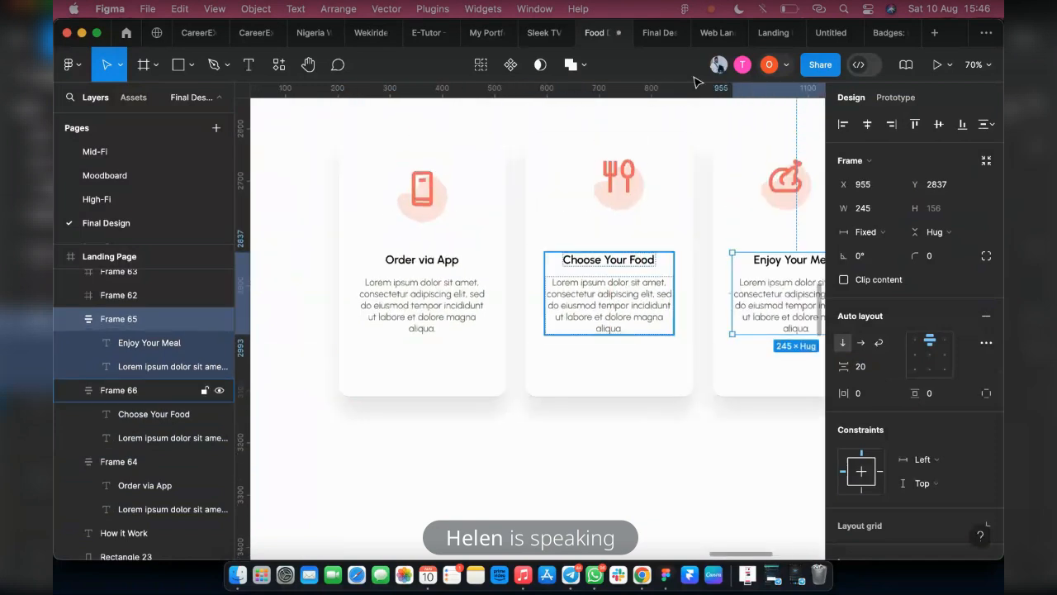
{"action": "left_click", "coordinate": [648, 33]}
{"action": "scroll", "coordinate": [576, 220], "scroll_direction": "down", "scroll_amount": 2}
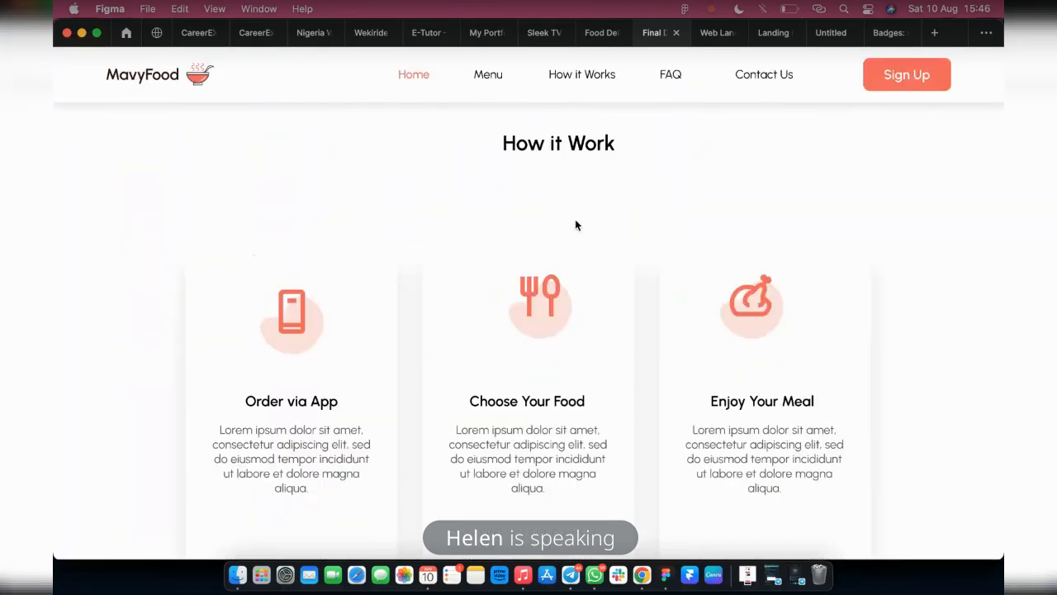
{"action": "scroll", "coordinate": [503, 331], "scroll_direction": "down", "scroll_amount": 1}
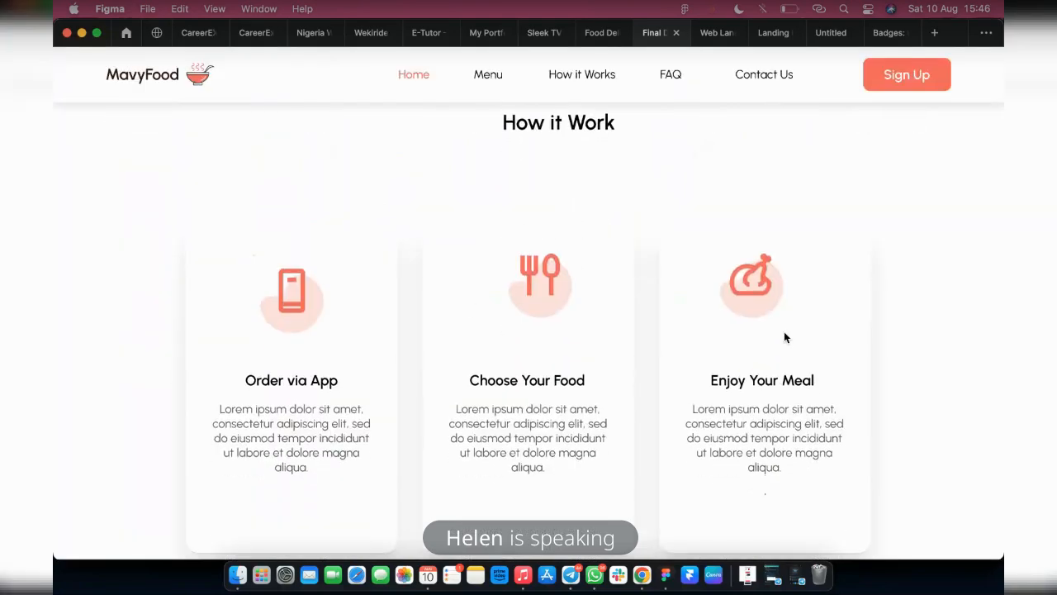
{"action": "scroll", "coordinate": [336, 341], "scroll_direction": "down", "scroll_amount": 2}
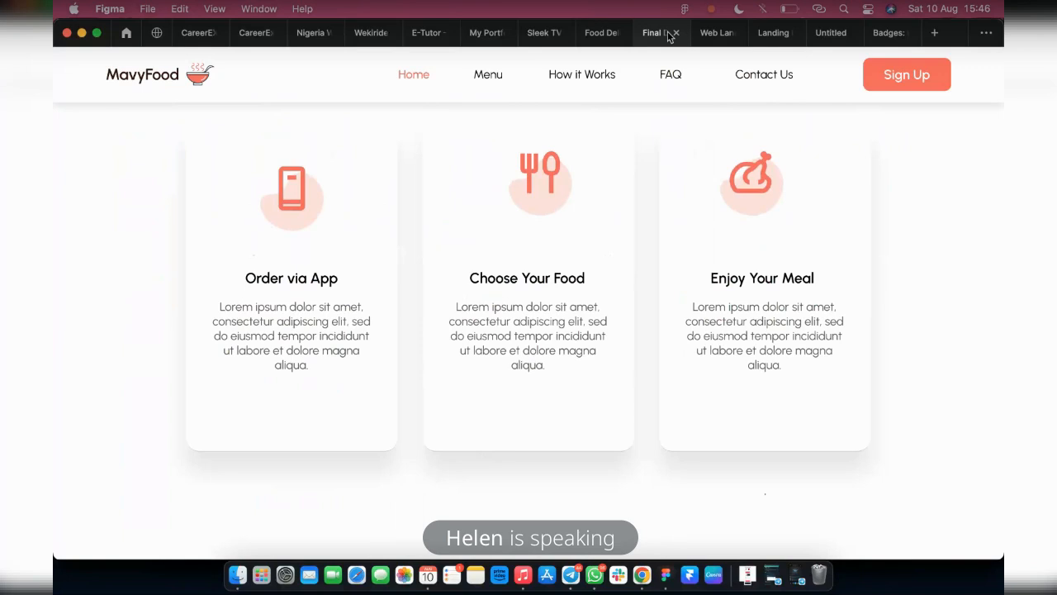
{"action": "left_click", "coordinate": [600, 33]}
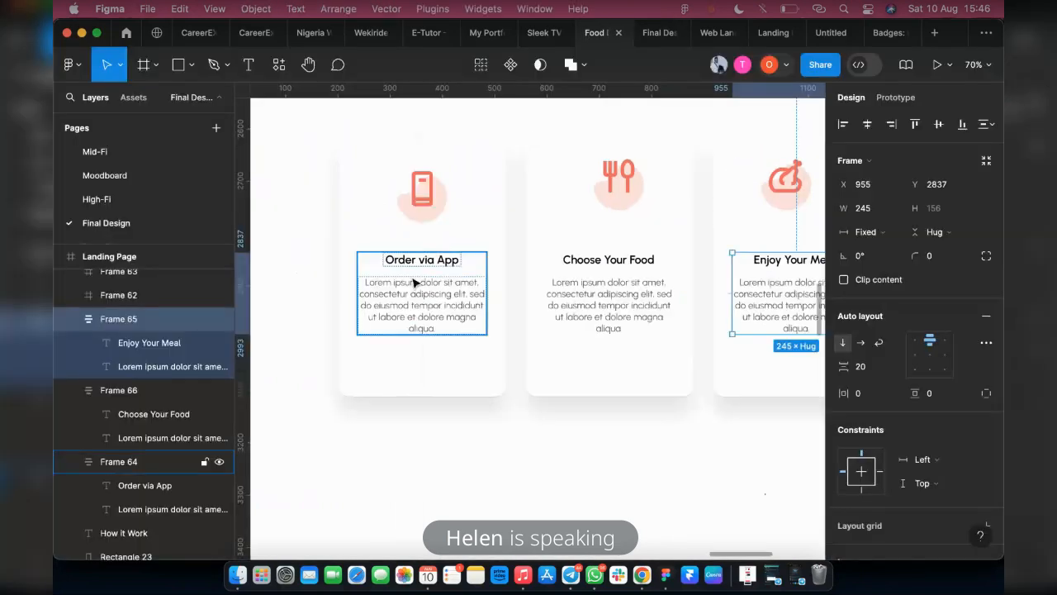
Combine the icon and text group of the Order via App card, and those of the Choose Your Food card, in separate auto layouts
{"action": "left_click", "coordinate": [415, 283]}
{"action": "left_click", "coordinate": [422, 195], "text": "shift"}
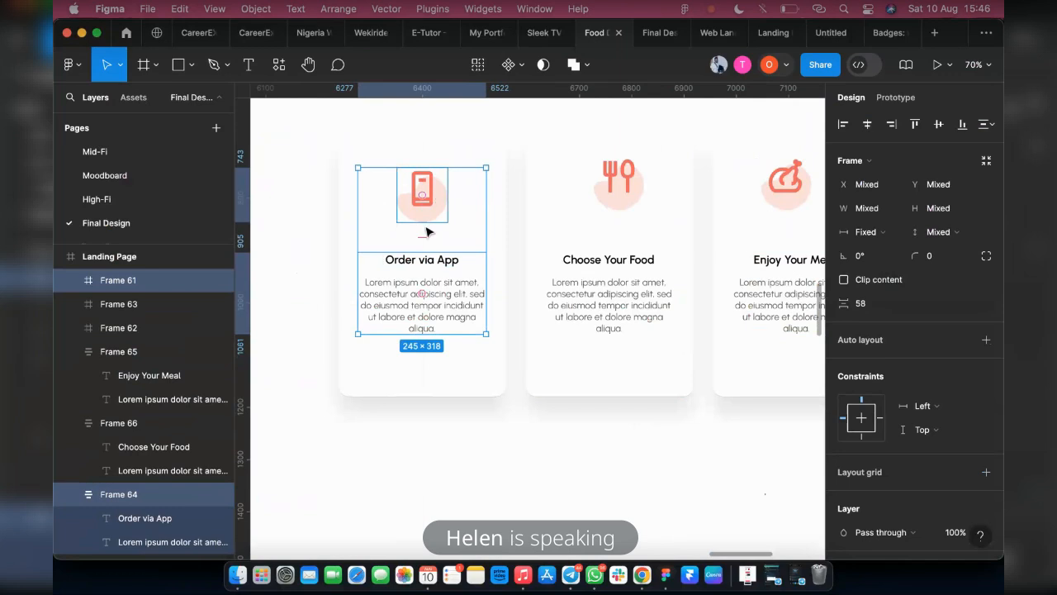
{"action": "key", "text": "shift+a"}
{"action": "left_click", "coordinate": [619, 182]}
{"action": "left_click", "coordinate": [603, 298], "text": "shift"}
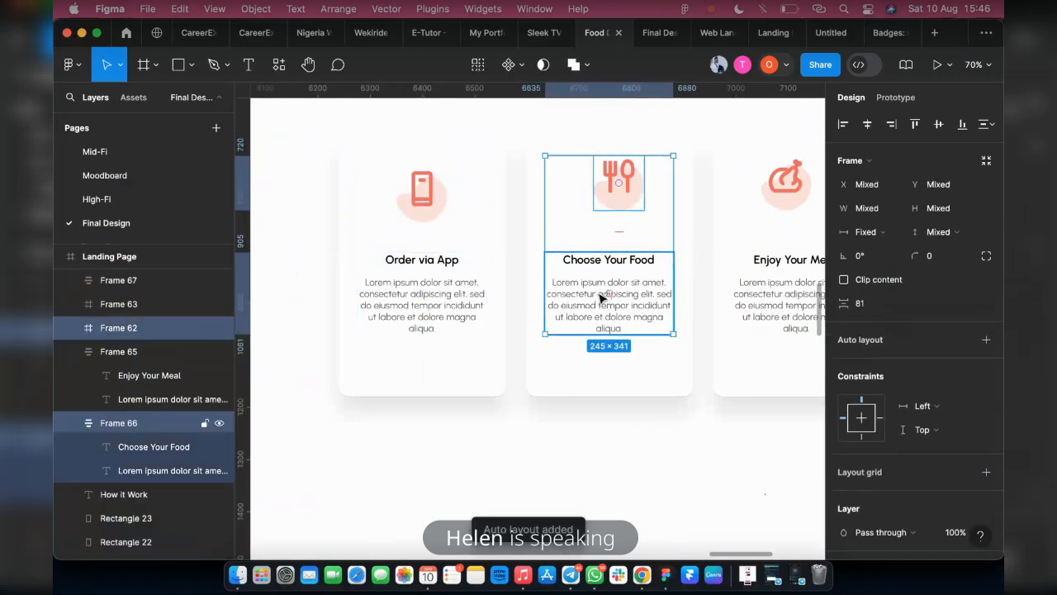
{"action": "key", "text": "shift+a"}
Combine the Enjoy Your Meal card's icon and text group in an auto layout
{"action": "scroll", "coordinate": [656, 289], "scroll_direction": "right", "scroll_amount": 3}
{"action": "left_click", "coordinate": [668, 182]}
{"action": "left_click", "coordinate": [649, 289], "text": "shift"}
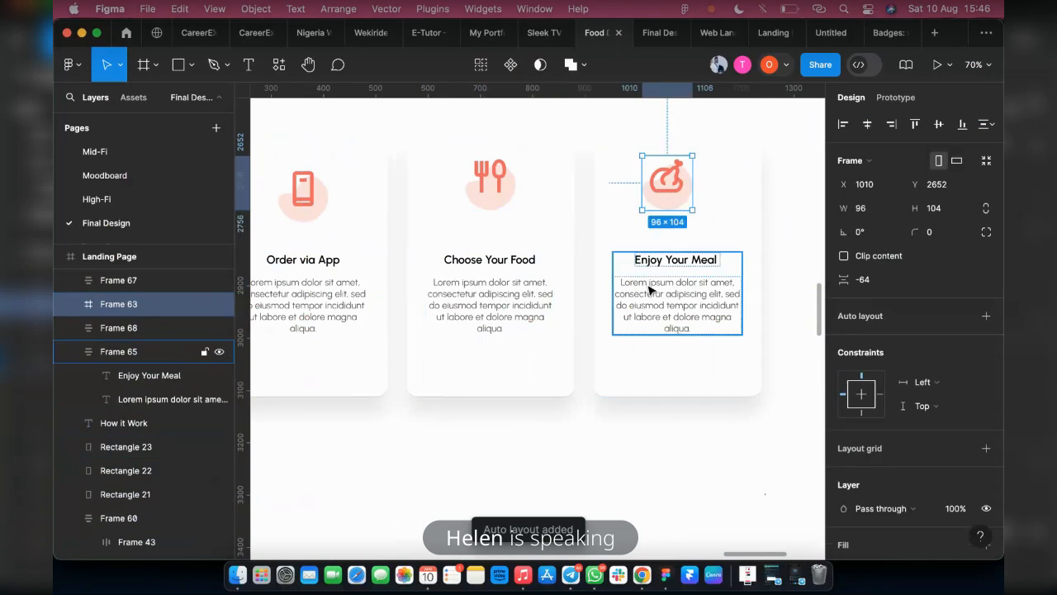
{"action": "left_click", "coordinate": [649, 289], "text": "shift"}
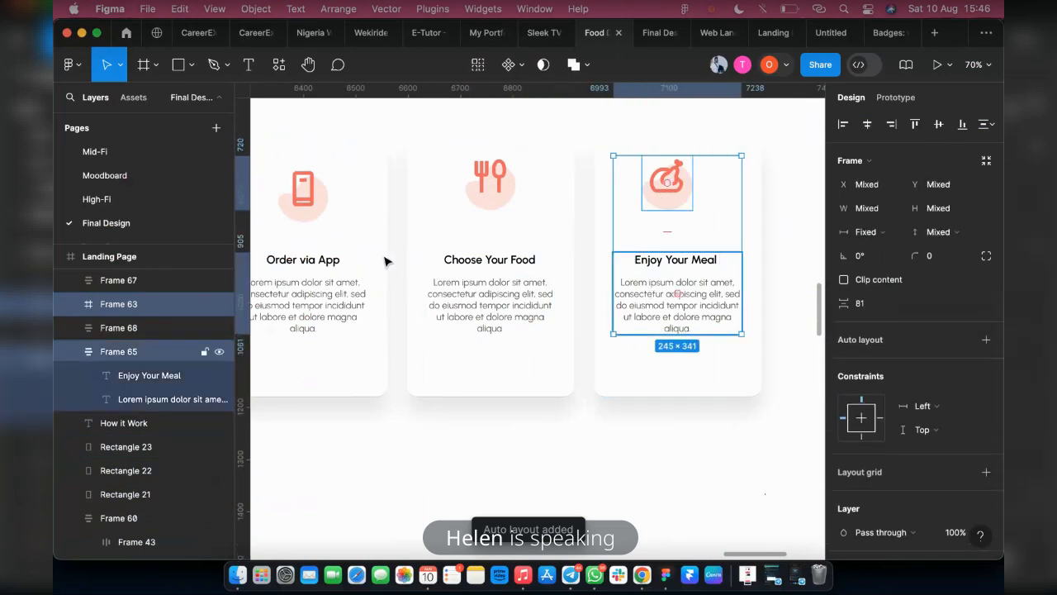
{"action": "key", "text": "shift+a"}
Set the icon-to-text spacing to 40 in all three How it Work content groups and align the groups along their bottom edges
{"action": "left_click", "coordinate": [331, 260]}
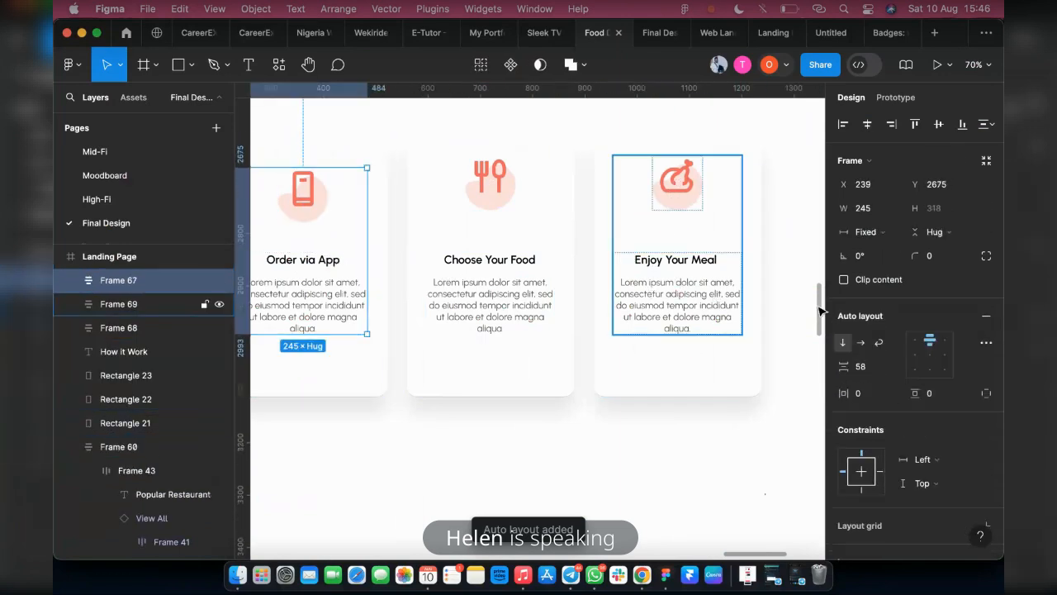
{"action": "left_click", "coordinate": [477, 253], "text": "shift"}
{"action": "left_click", "coordinate": [679, 284], "text": "shift"}
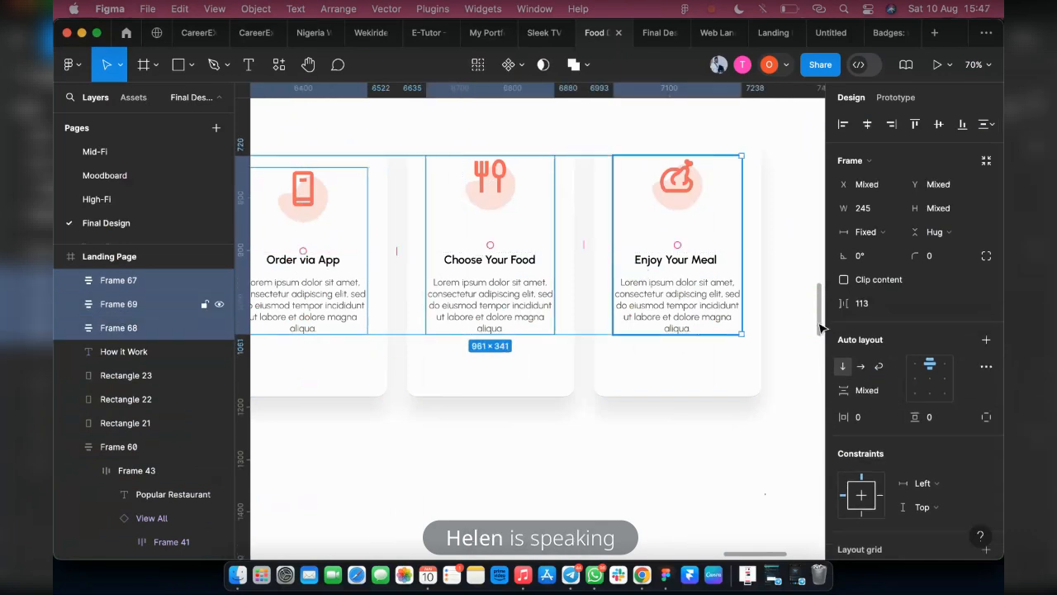
{"action": "left_click", "coordinate": [867, 390]}
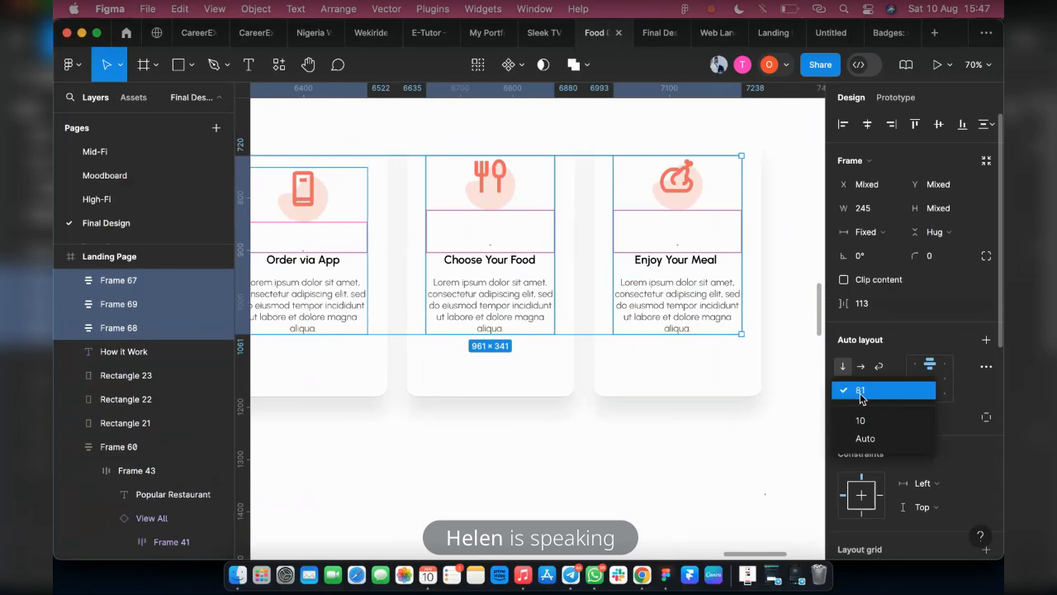
{"action": "key", "text": "Escape"}
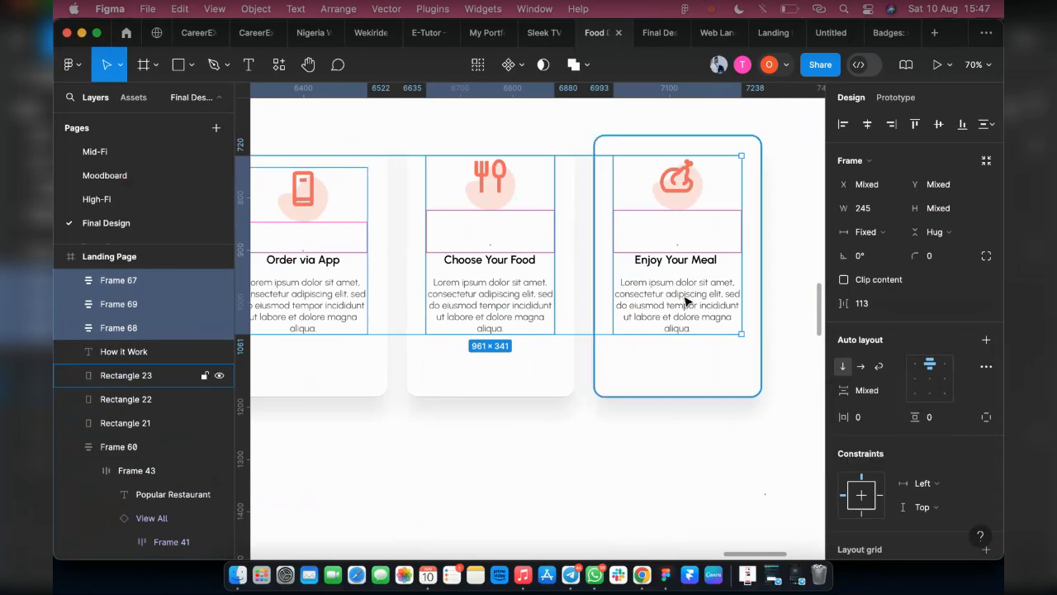
{"action": "left_click", "coordinate": [871, 395]}
{"action": "type", "text": "4"}
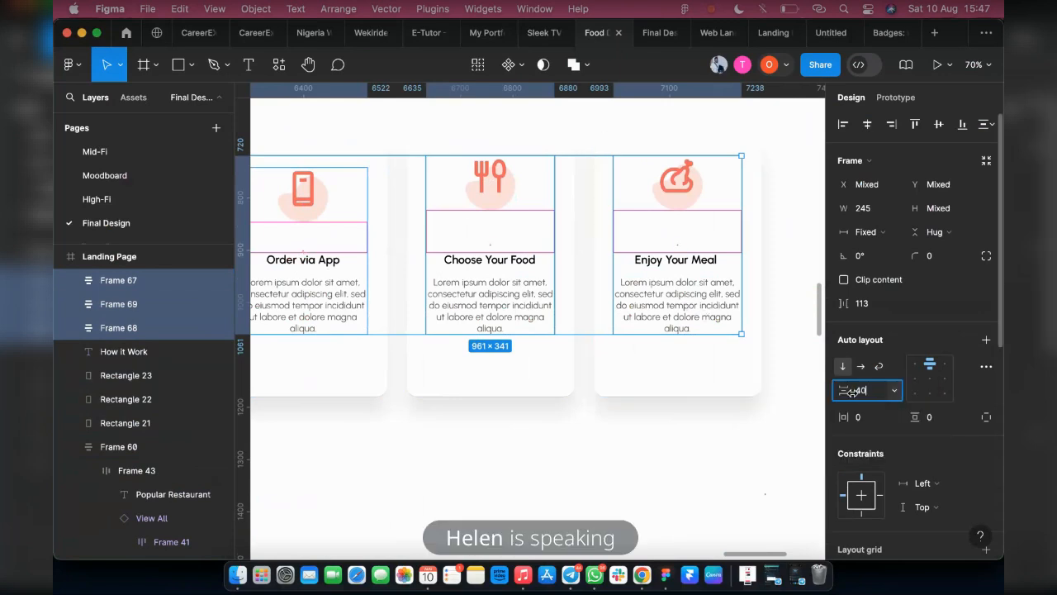
{"action": "type", "text": "0"}
{"action": "key", "text": "Return"}
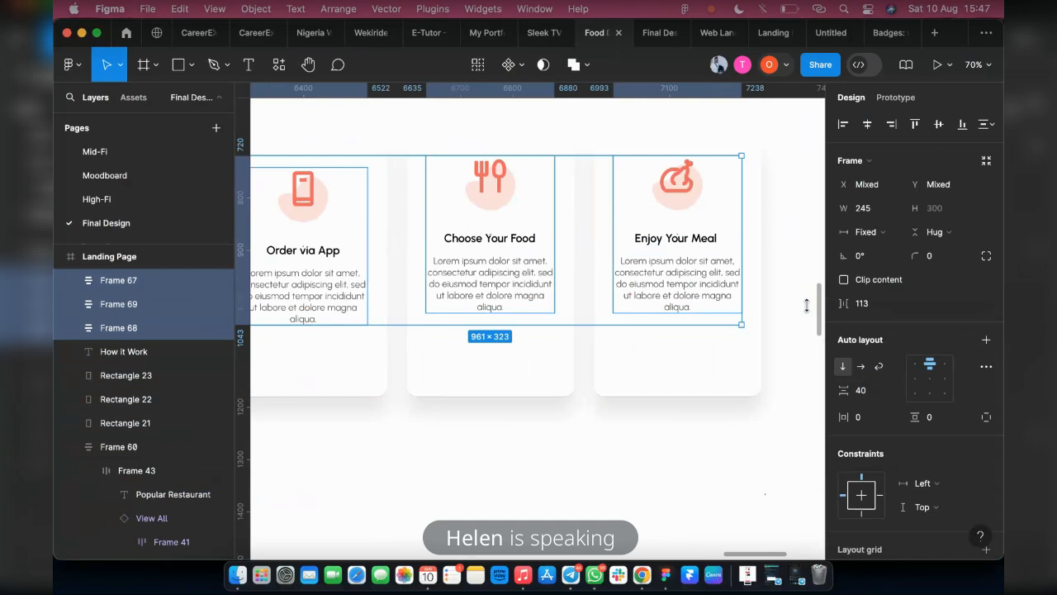
{"action": "left_click", "coordinate": [960, 126]}
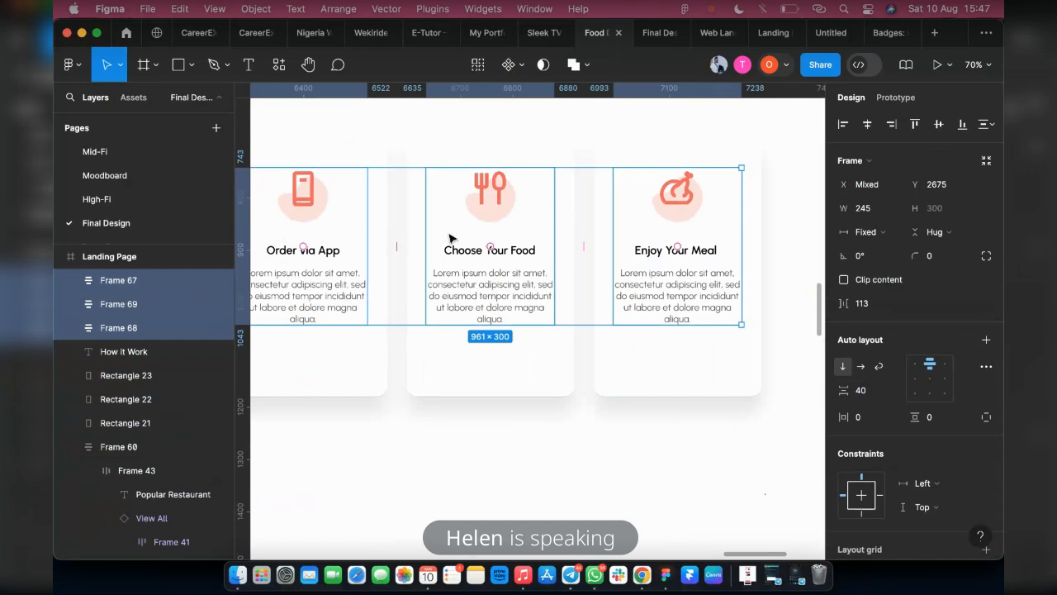
Combine the Order via App content group and its card background in one auto layout
{"action": "left_click", "coordinate": [361, 261]}
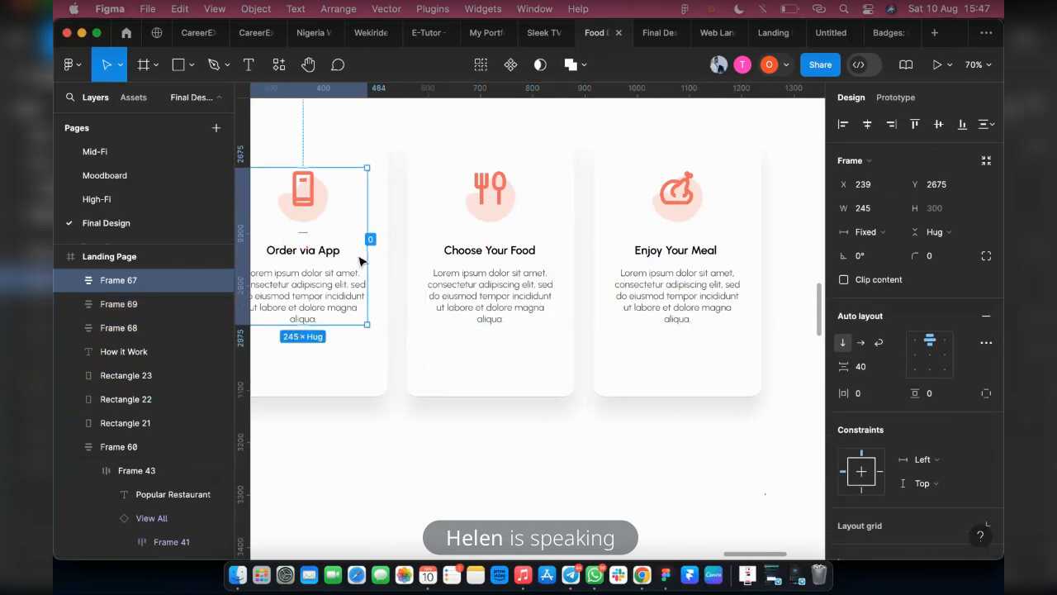
{"action": "scroll", "coordinate": [361, 261], "scroll_direction": "left", "scroll_amount": 3}
{"action": "left_click", "coordinate": [420, 371], "text": "shift"}
{"action": "key", "text": "shift+a"}
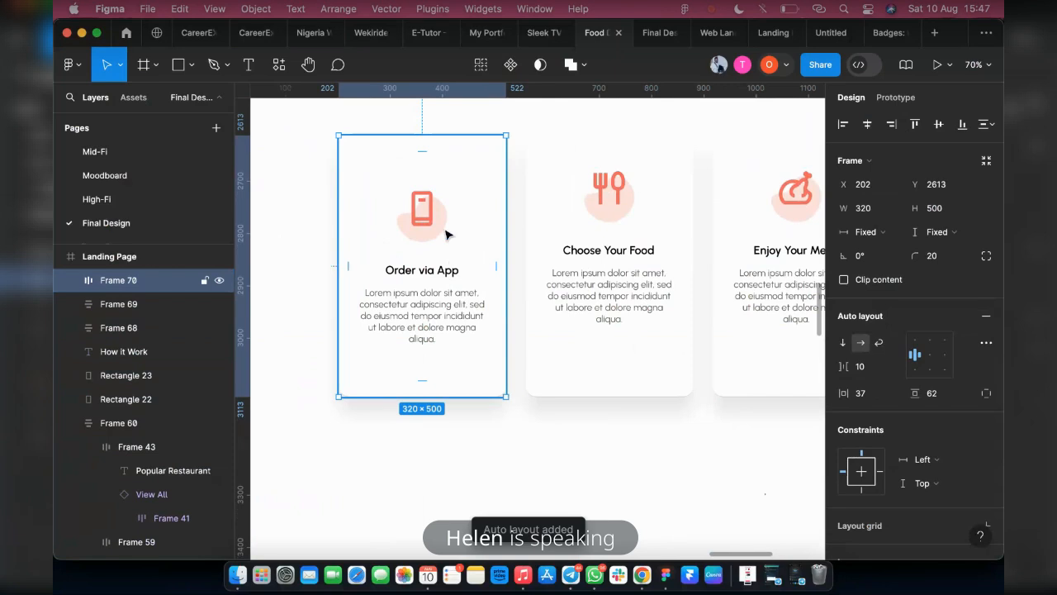
Combine the Choose Your Food and Enjoy Your Meal content groups with their card backgrounds, each in its own auto layout
{"action": "left_click", "coordinate": [591, 380]}
{"action": "left_click", "coordinate": [592, 382], "text": "shift"}
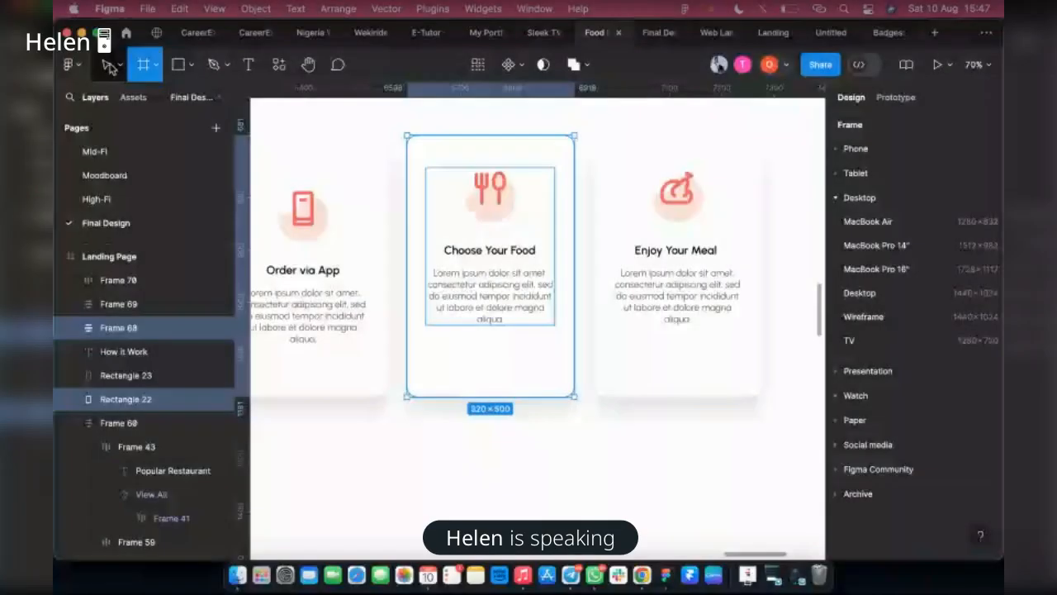
{"action": "left_click", "coordinate": [110, 66]}
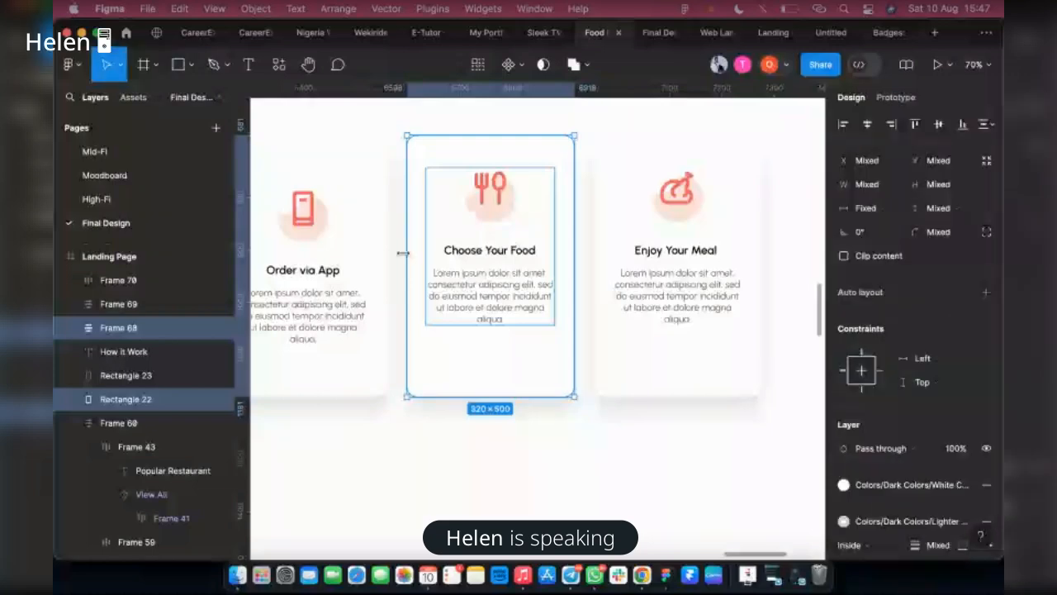
{"action": "key", "text": "shift+a"}
{"action": "left_click", "coordinate": [669, 266]}
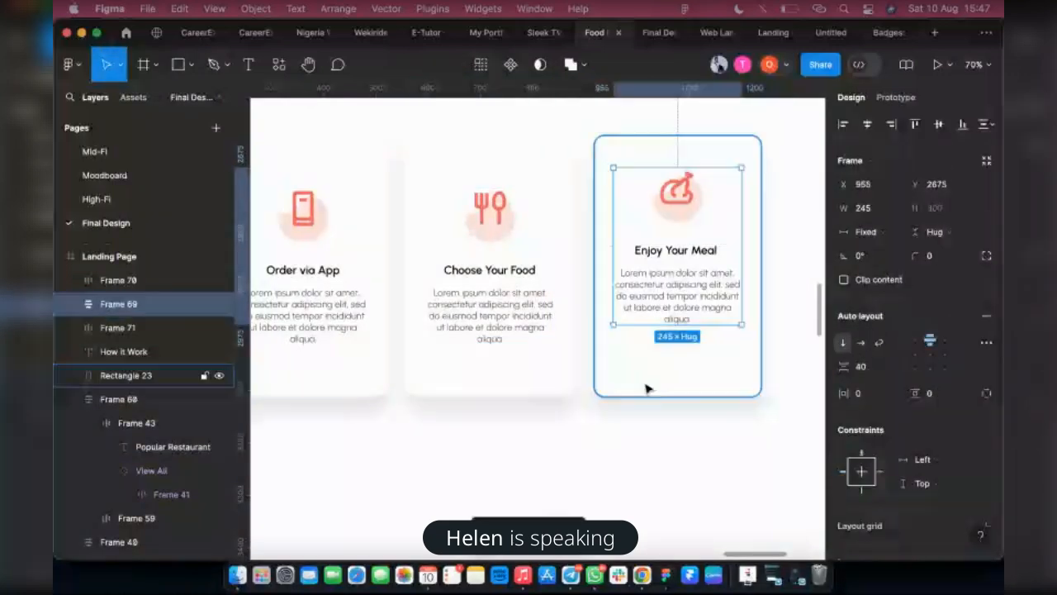
{"action": "key", "text": "shift+a"}
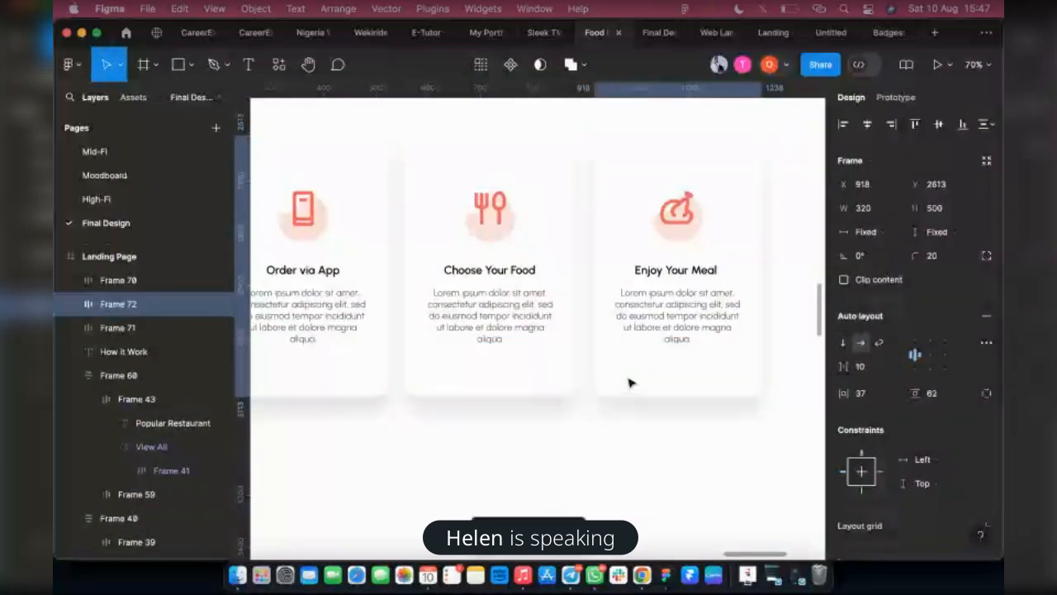
Set the height of all three How it Work cards to 400
{"action": "left_click", "coordinate": [497, 257], "text": "shift"}
{"action": "left_click", "coordinate": [340, 264], "text": "shift"}
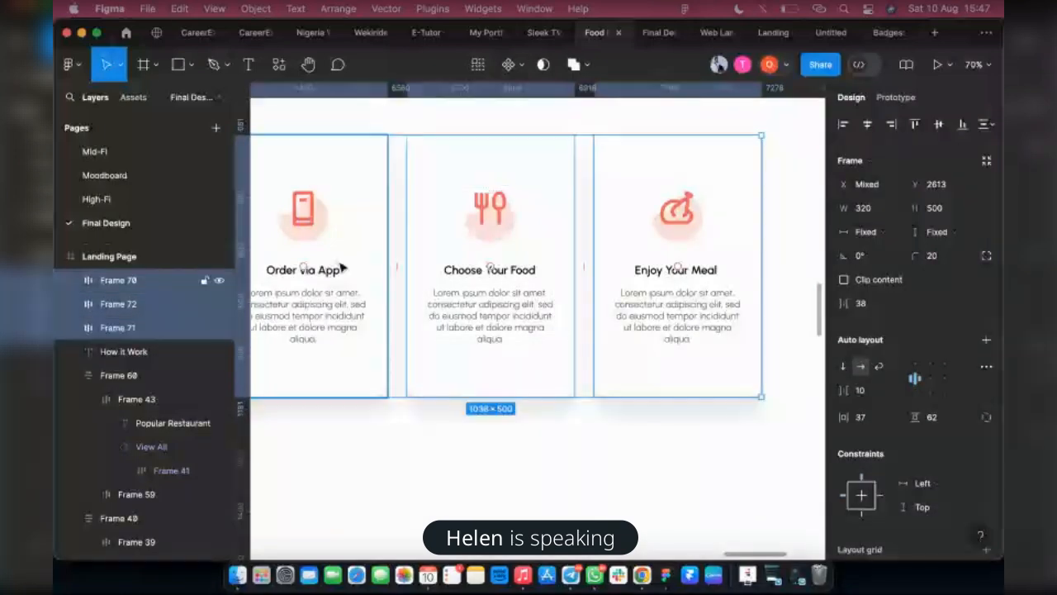
{"action": "left_click", "coordinate": [940, 208]}
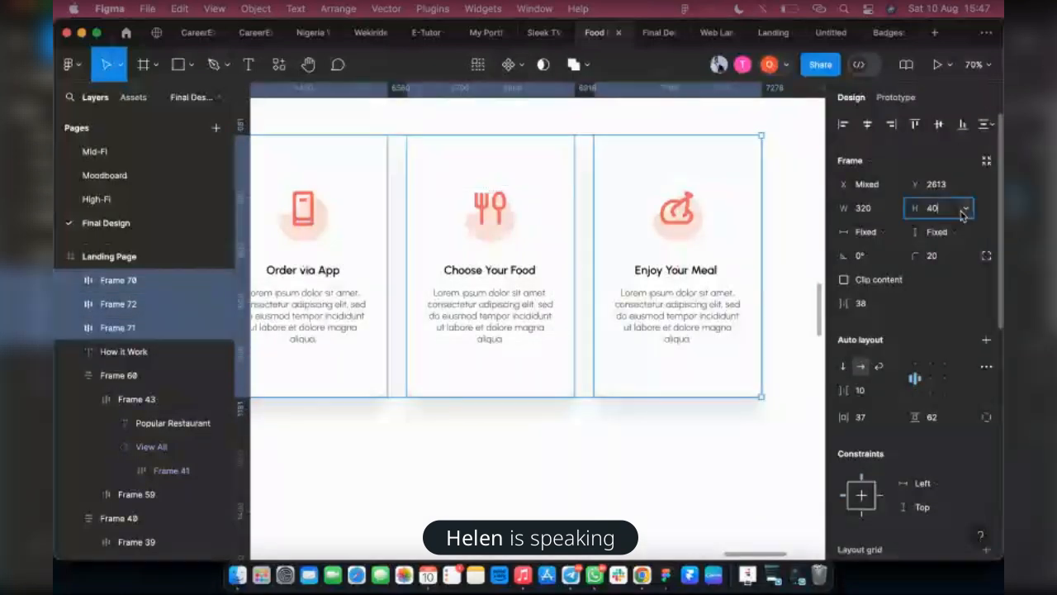
{"action": "type", "text": "400"}
{"action": "key", "text": "Return"}
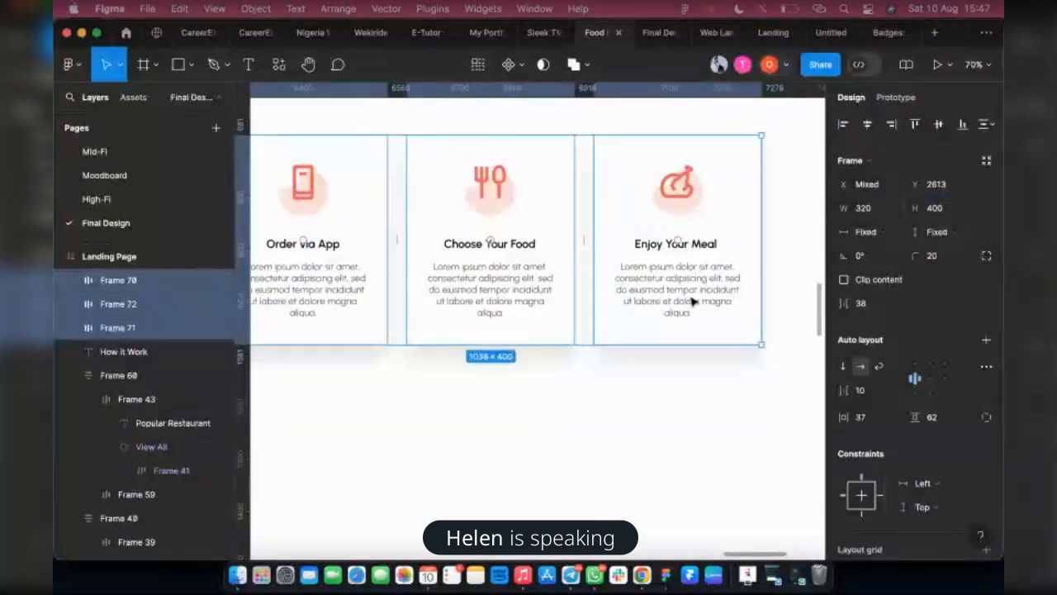
Combine the three How it Work cards in a horizontal auto layout and centre the row horizontally on the landing page
{"action": "scroll", "coordinate": [685, 302], "scroll_direction": "down", "scroll_amount": 3}
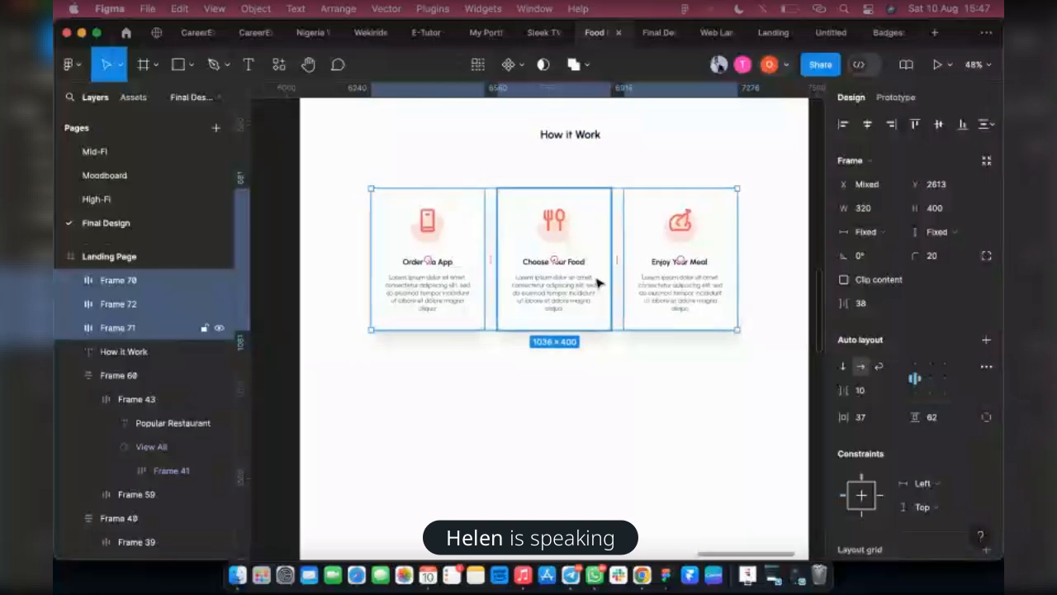
{"action": "key", "text": "shift+a"}
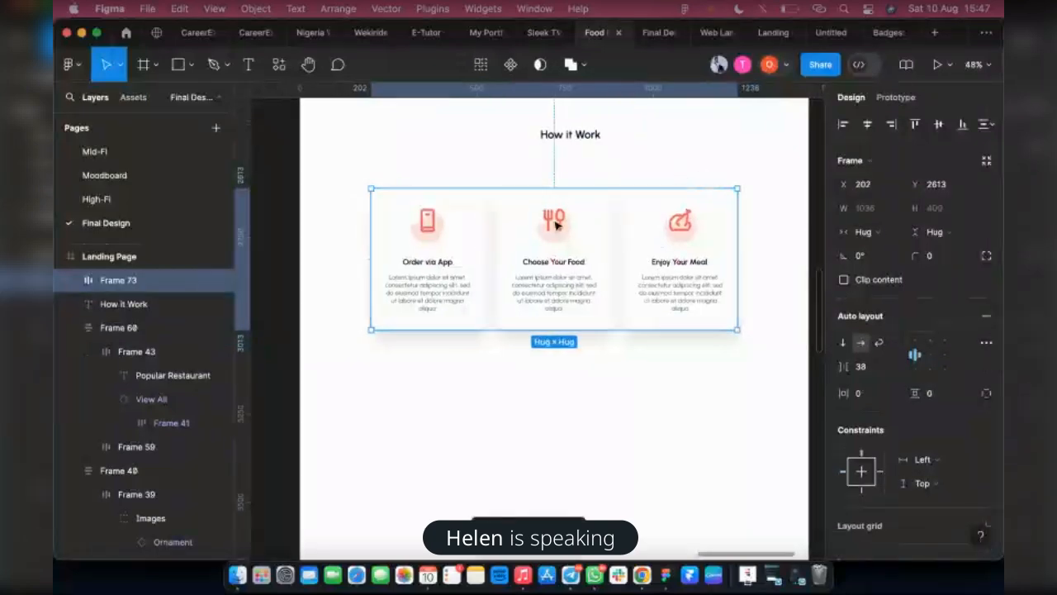
{"action": "left_click", "coordinate": [868, 126]}
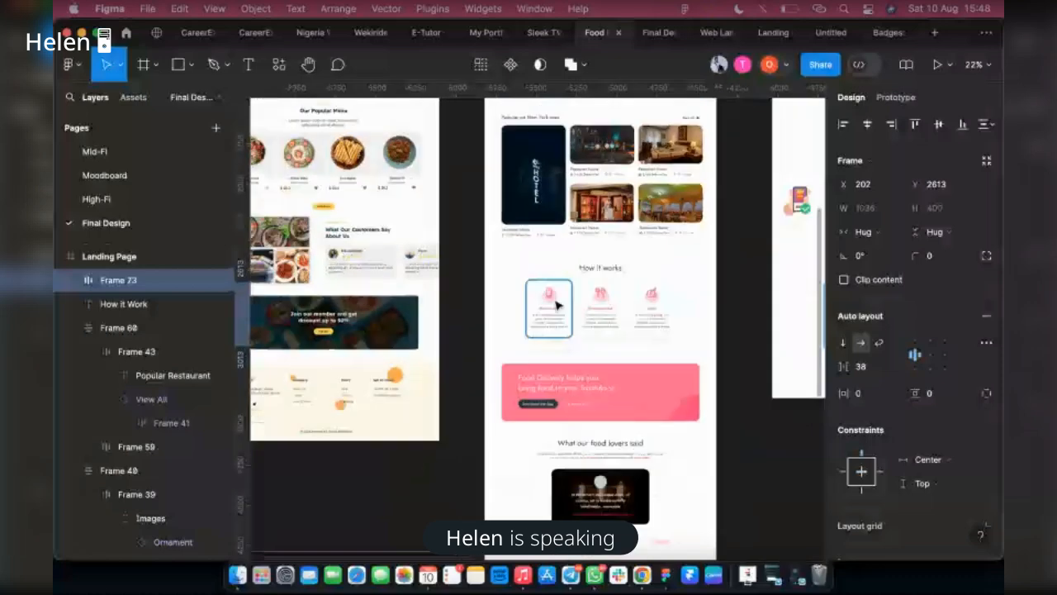
Combine the How it Work heading and the row of cards in a vertical auto layout
{"action": "scroll", "coordinate": [609, 314], "scroll_direction": "up", "scroll_amount": 5}
{"action": "scroll", "coordinate": [670, 307], "scroll_direction": "right", "scroll_amount": 10}
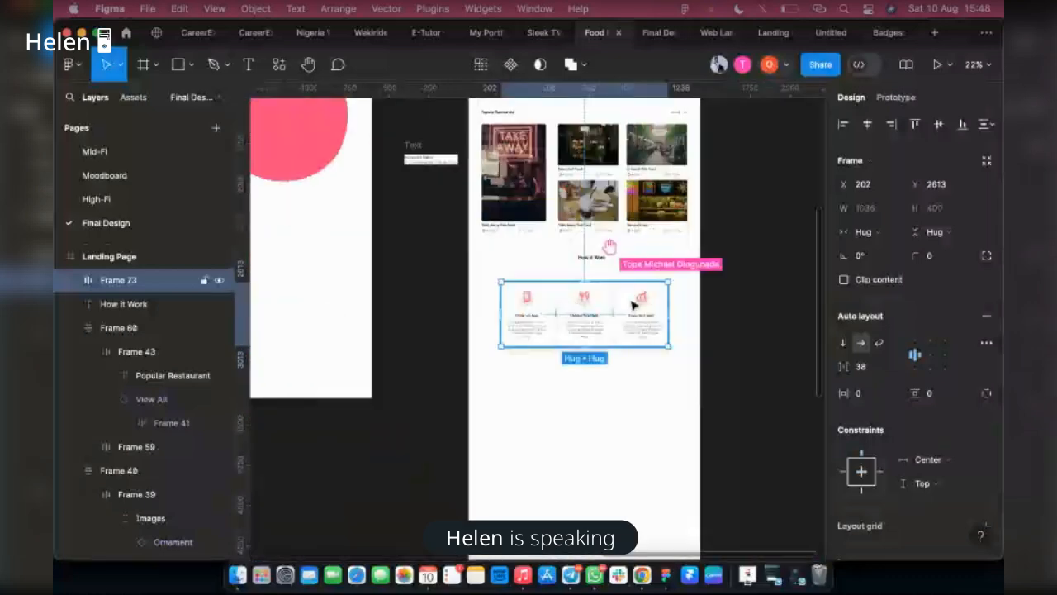
{"action": "scroll", "coordinate": [648, 318], "scroll_direction": "up", "scroll_amount": 5}
{"action": "scroll", "coordinate": [652, 328], "scroll_direction": "up", "scroll_amount": 2}
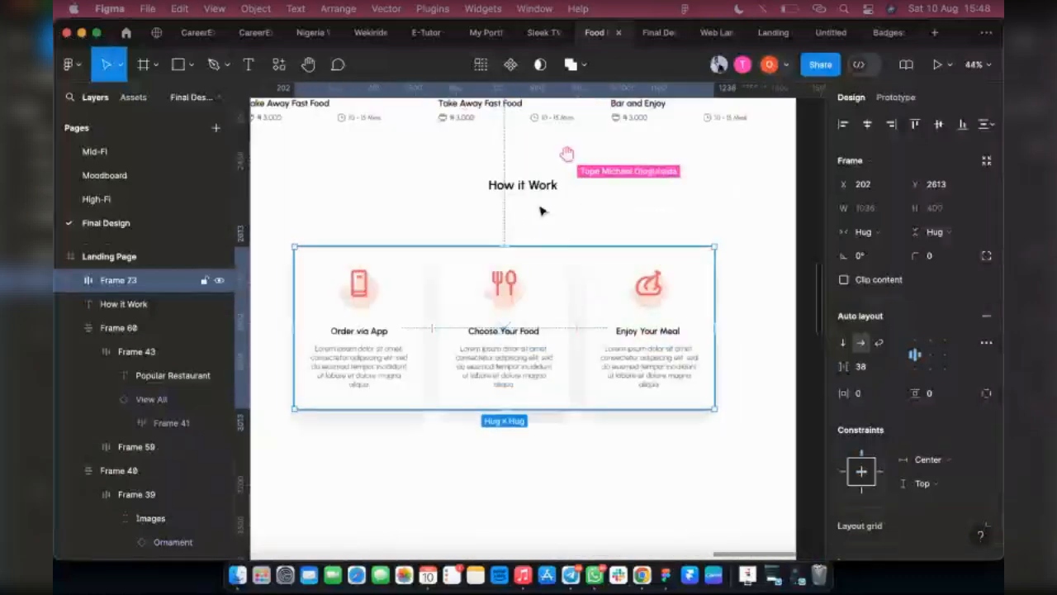
{"action": "scroll", "coordinate": [529, 198], "scroll_direction": "up", "scroll_amount": 3}
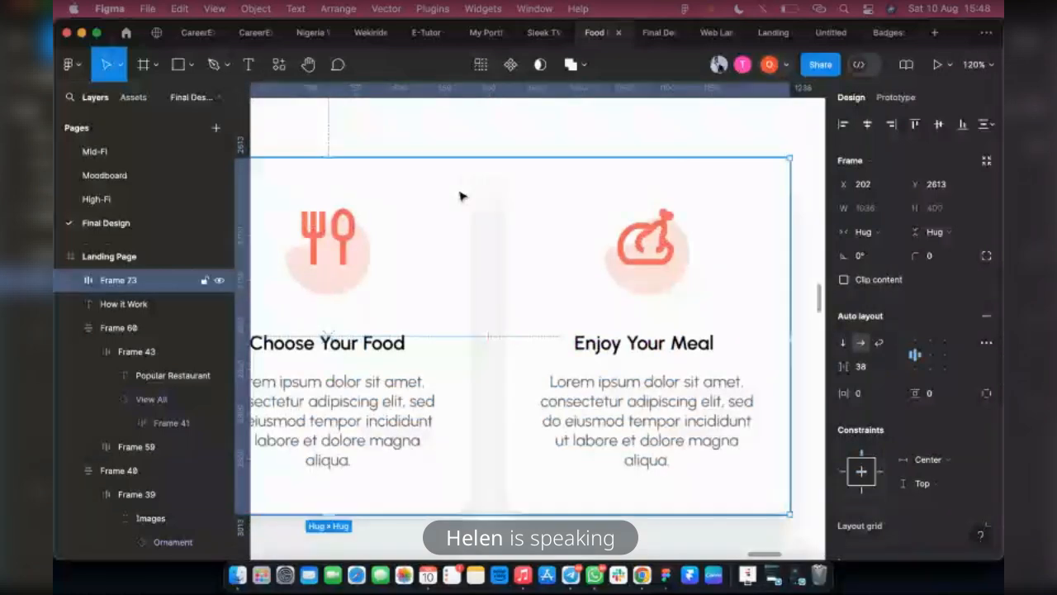
{"action": "scroll", "coordinate": [733, 374], "scroll_direction": "down", "scroll_amount": 2}
{"action": "scroll", "coordinate": [733, 374], "scroll_direction": "down", "scroll_amount": 4}
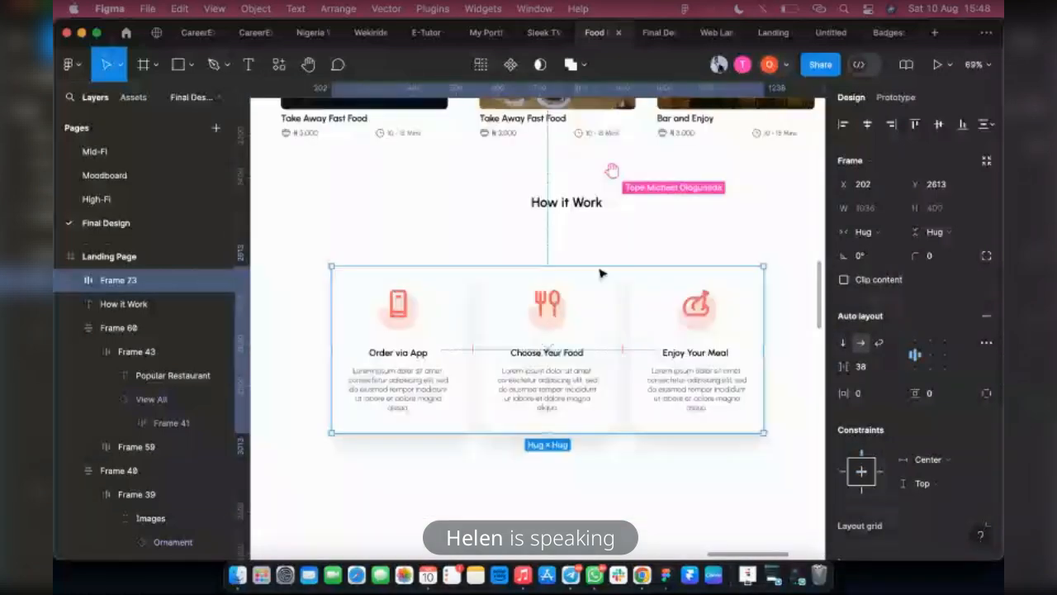
{"action": "left_click", "coordinate": [568, 208], "text": "shift"}
{"action": "key", "text": "shift+a"}
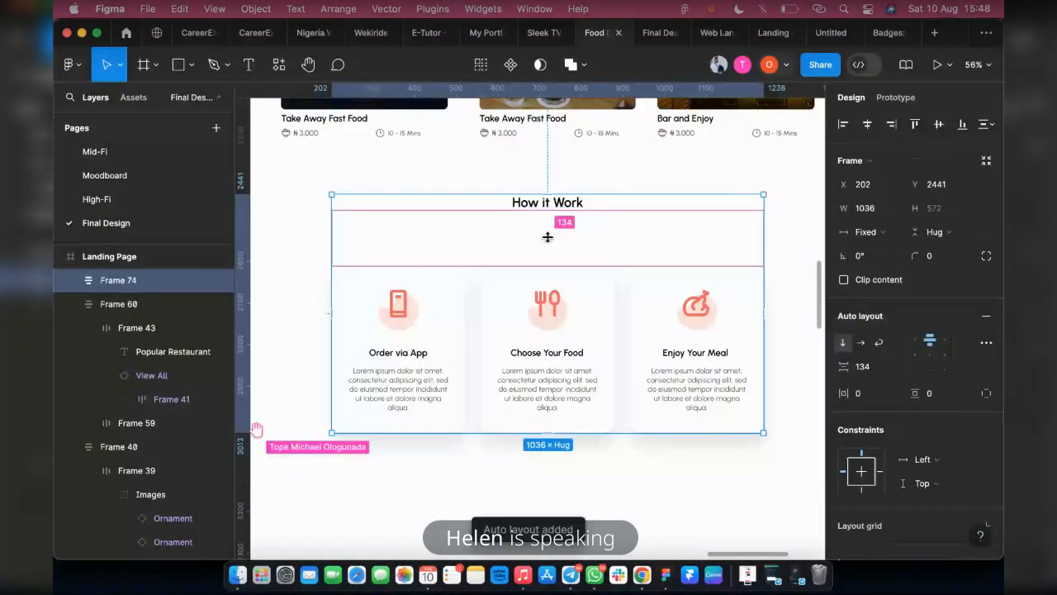
Set the spacing between the How it Work heading and the card row to 30
{"action": "left_click_drag", "start_coordinate": [547, 236], "coordinate": [556, 214]}
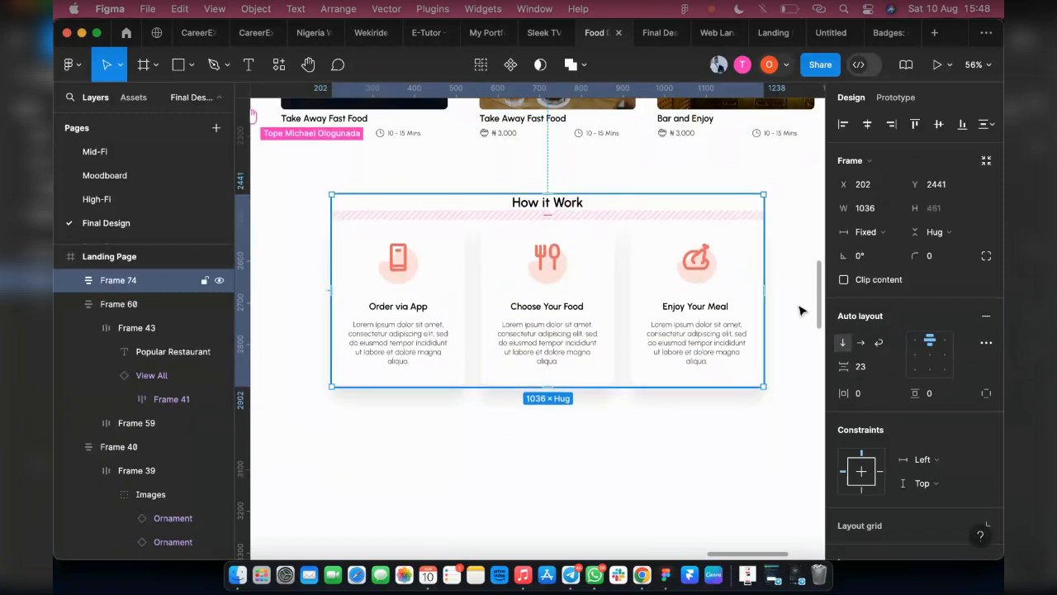
{"action": "left_click", "coordinate": [876, 368]}
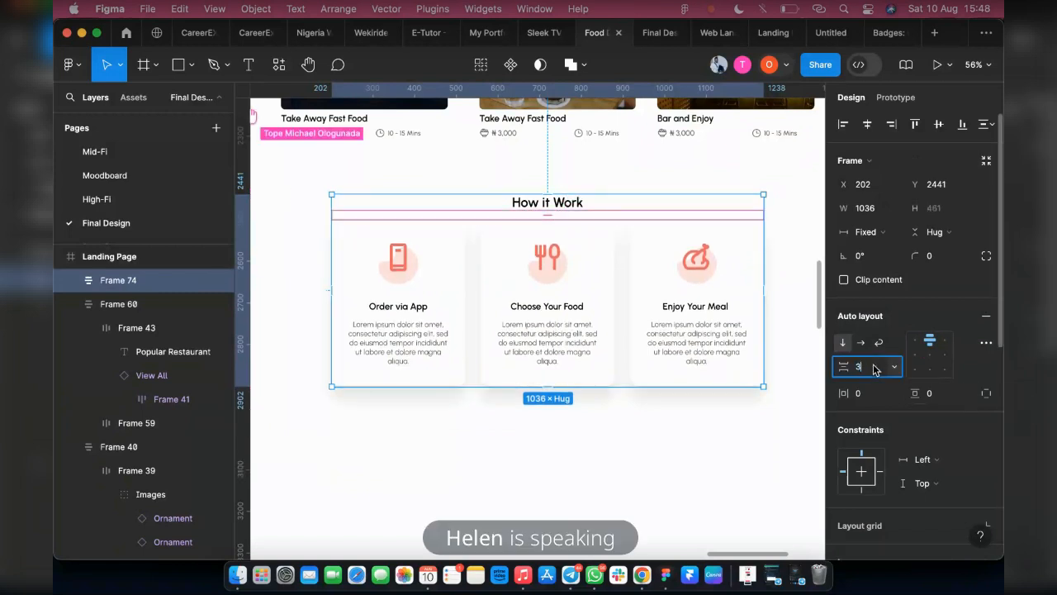
{"action": "type", "text": "30"}
{"action": "key", "text": "Return"}
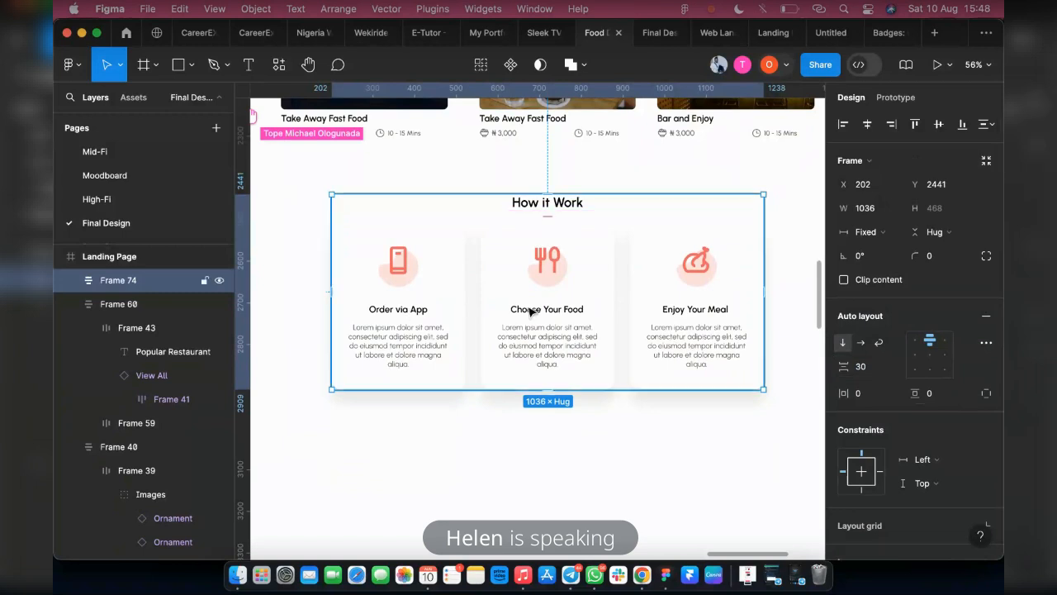
Wrap the How it Work section in another auto layout and stretch it to the full page width of 1440, starting at X 0
{"action": "key", "text": "shift+a"}
{"action": "scroll", "coordinate": [533, 310], "scroll_direction": "down", "scroll_amount": 3}
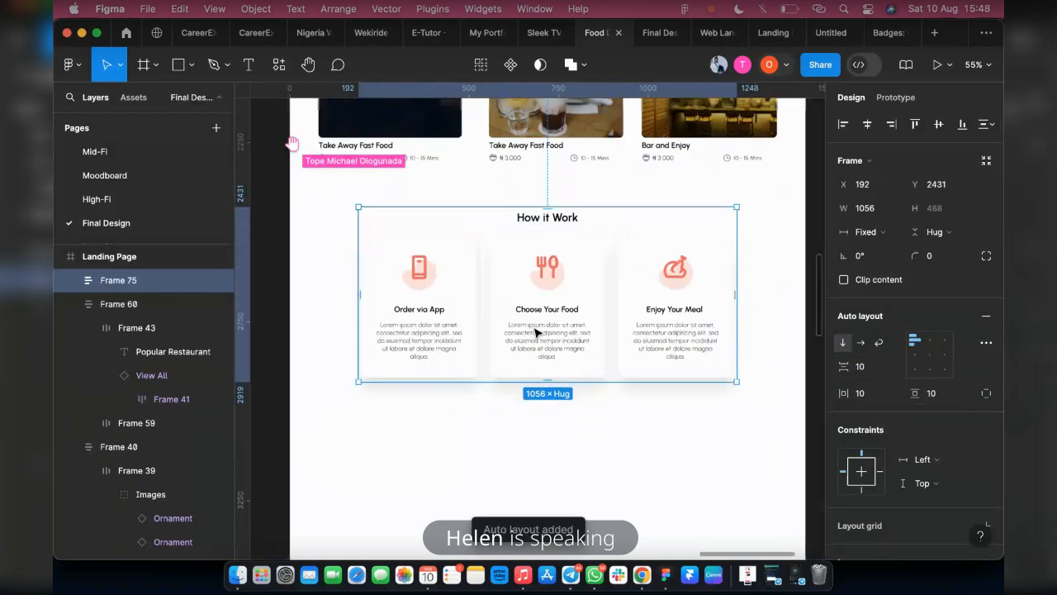
{"action": "left_click_drag", "start_coordinate": [389, 281], "coordinate": [334, 279]}
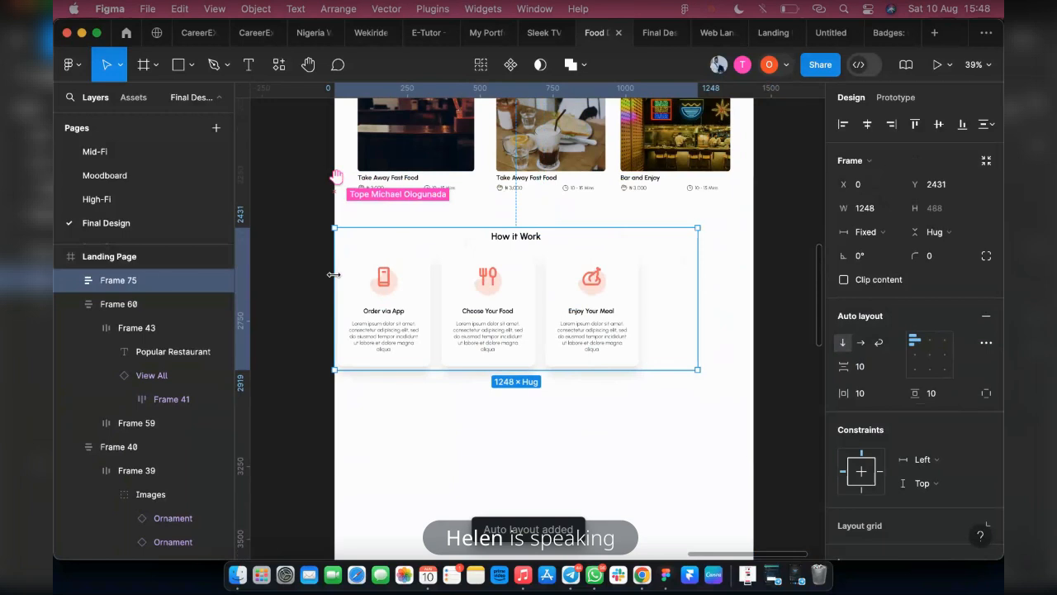
{"action": "left_click_drag", "start_coordinate": [696, 287], "coordinate": [754, 294]}
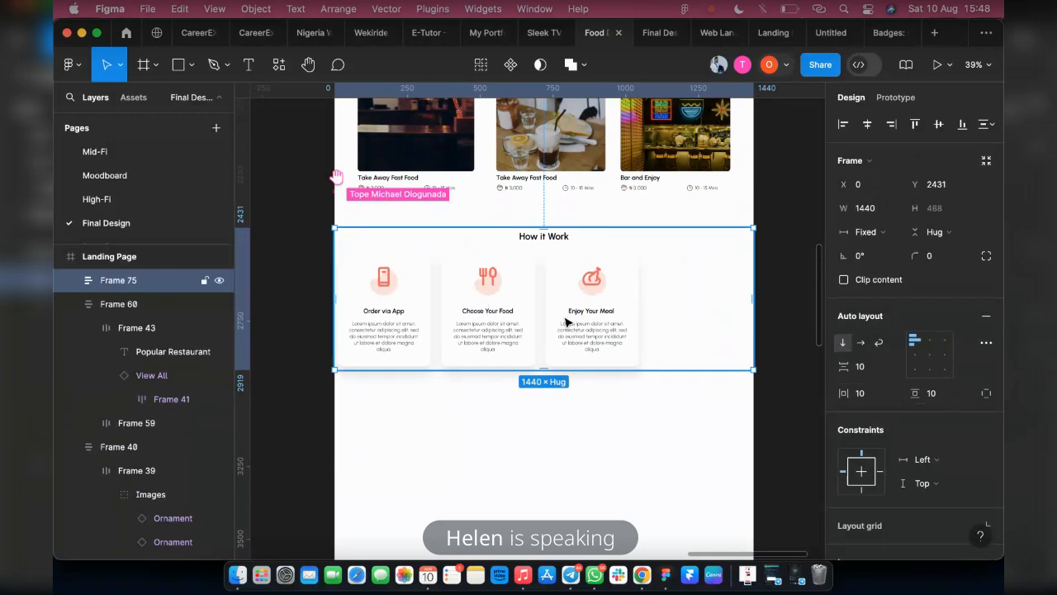
Centre-align the three cards within their row and select the inner frame holding the How it Work heading and cards
{"action": "key", "text": "Return"}
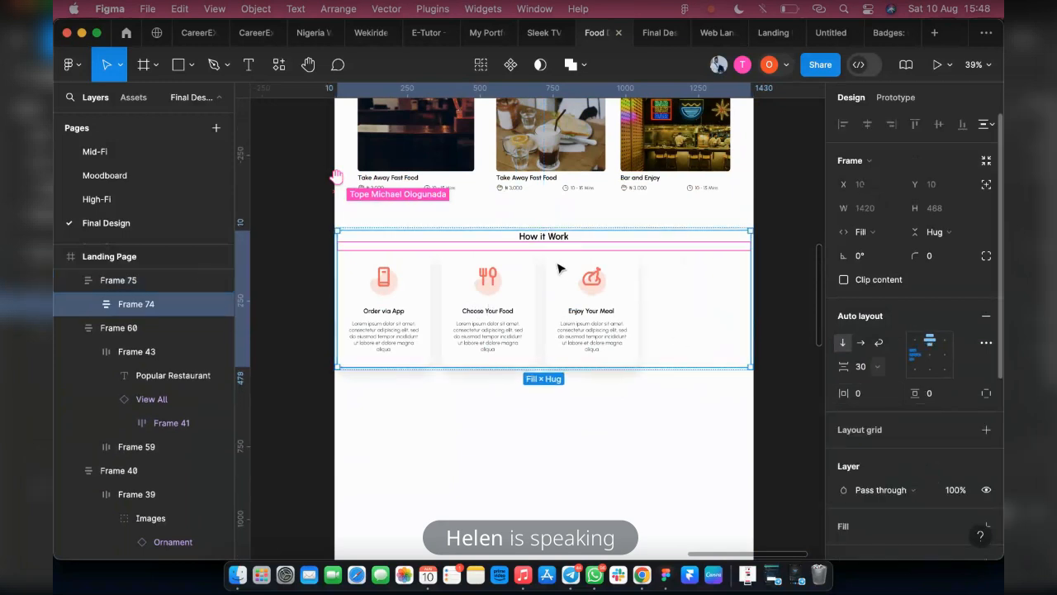
{"action": "left_click", "coordinate": [680, 292]}
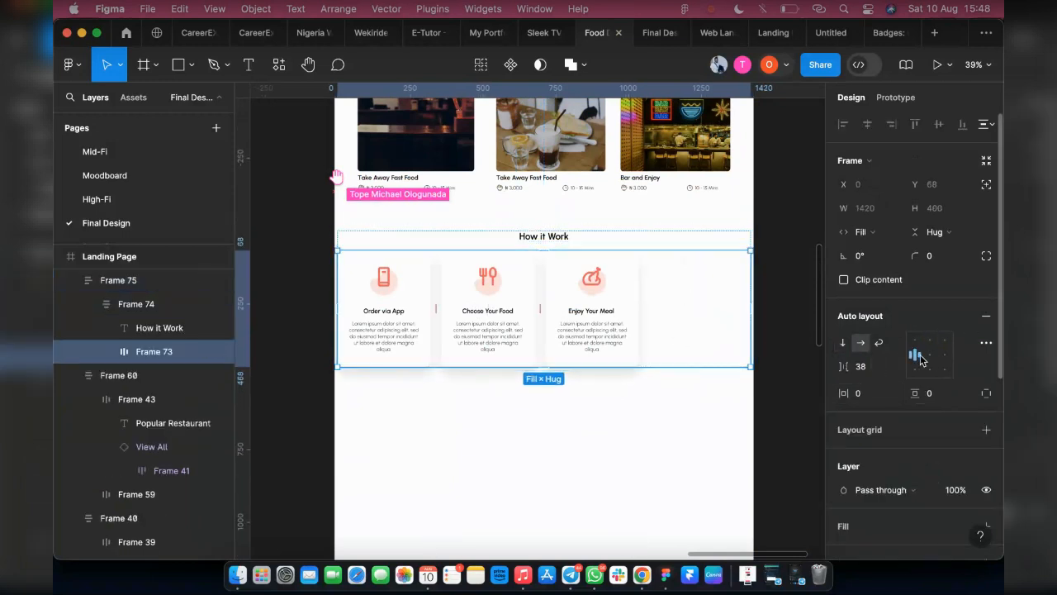
{"action": "left_click", "coordinate": [926, 356]}
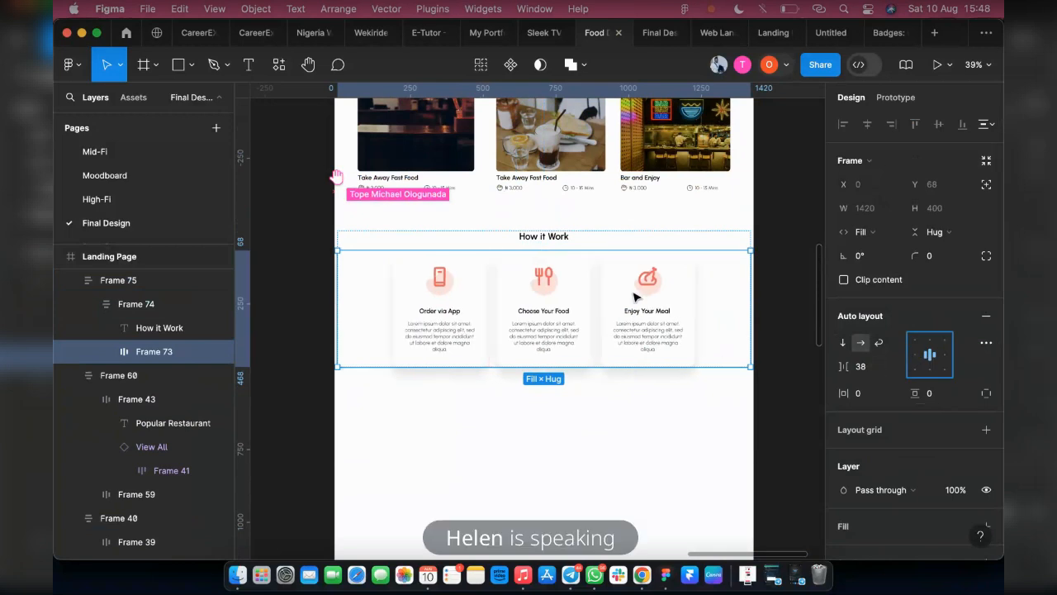
{"action": "left_click", "coordinate": [673, 251]}
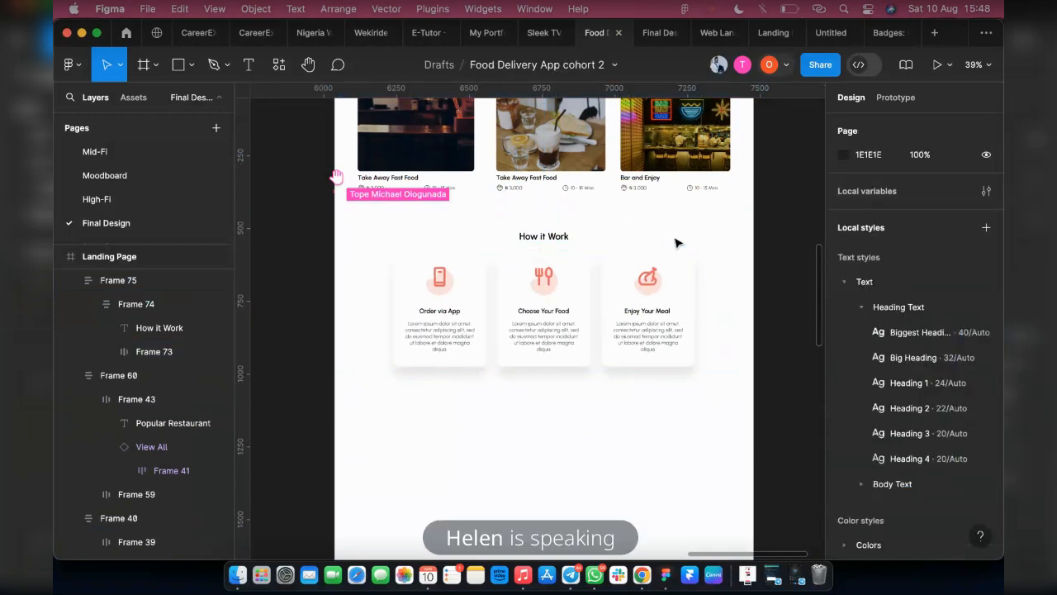
{"action": "left_click", "coordinate": [608, 216]}
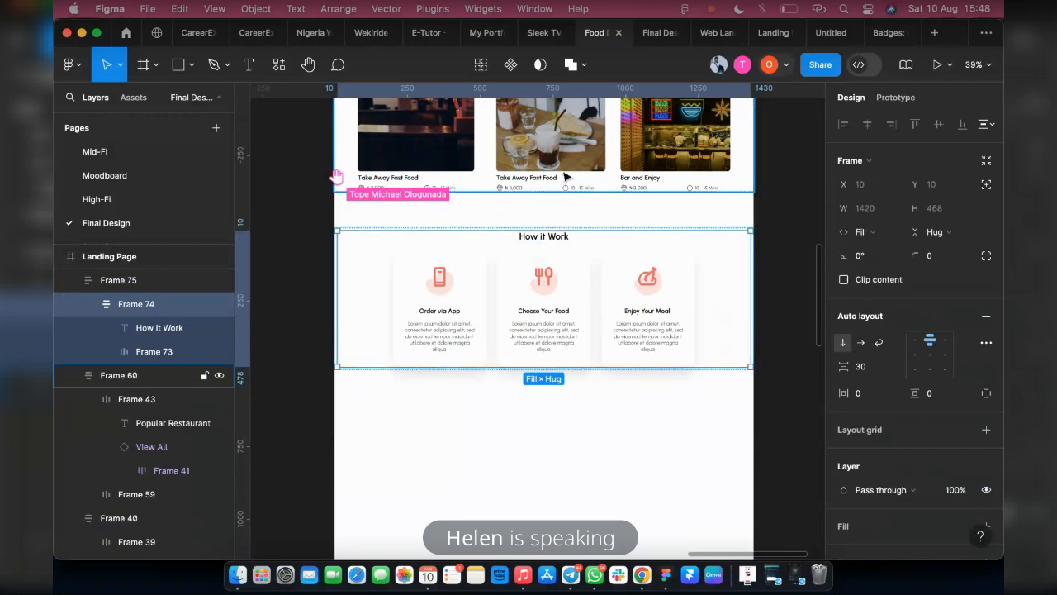
Extend the outer How it Work frame to a height of 686 and centre its content both horizontally and vertically
{"action": "left_click", "coordinate": [181, 270]}
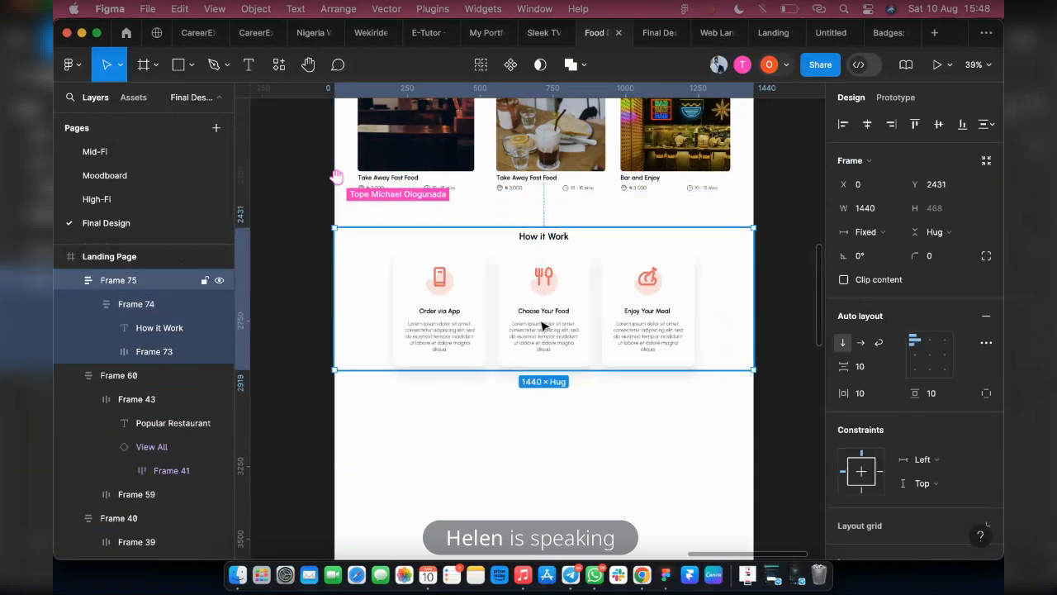
{"action": "left_click_drag", "start_coordinate": [536, 368], "coordinate": [528, 428]}
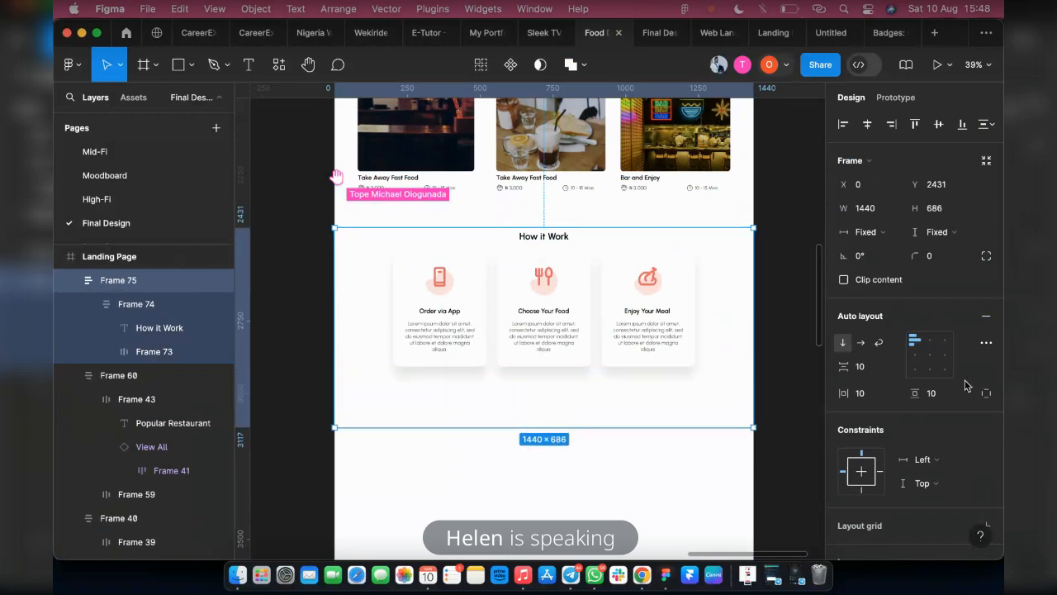
{"action": "left_click", "coordinate": [930, 354]}
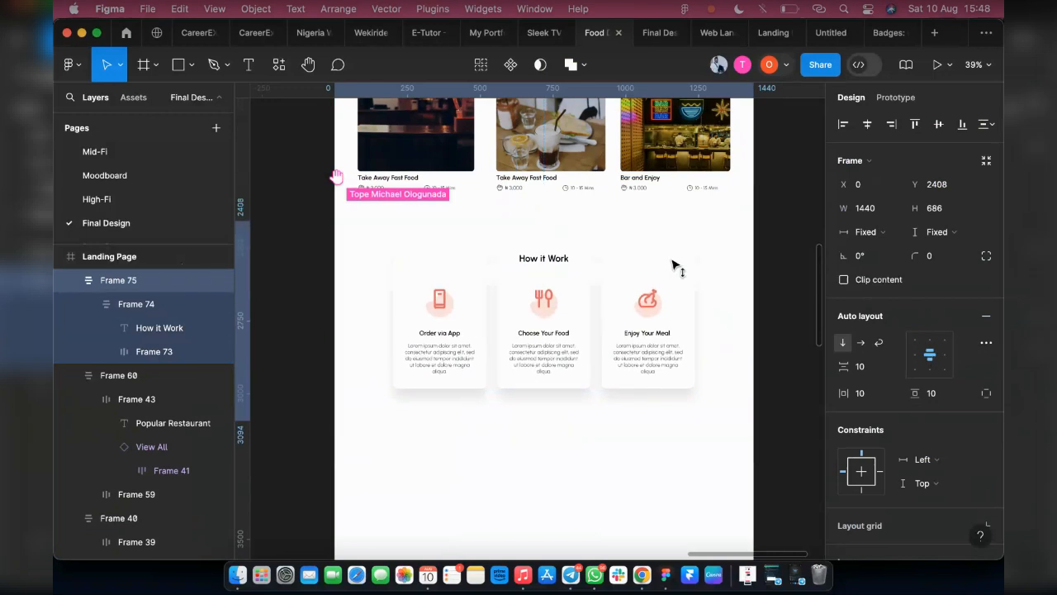
Move the How it Work section up beneath the Popular Restaurant section, to Y 2366
{"action": "left_click_drag", "start_coordinate": [672, 266], "coordinate": [578, 197]}
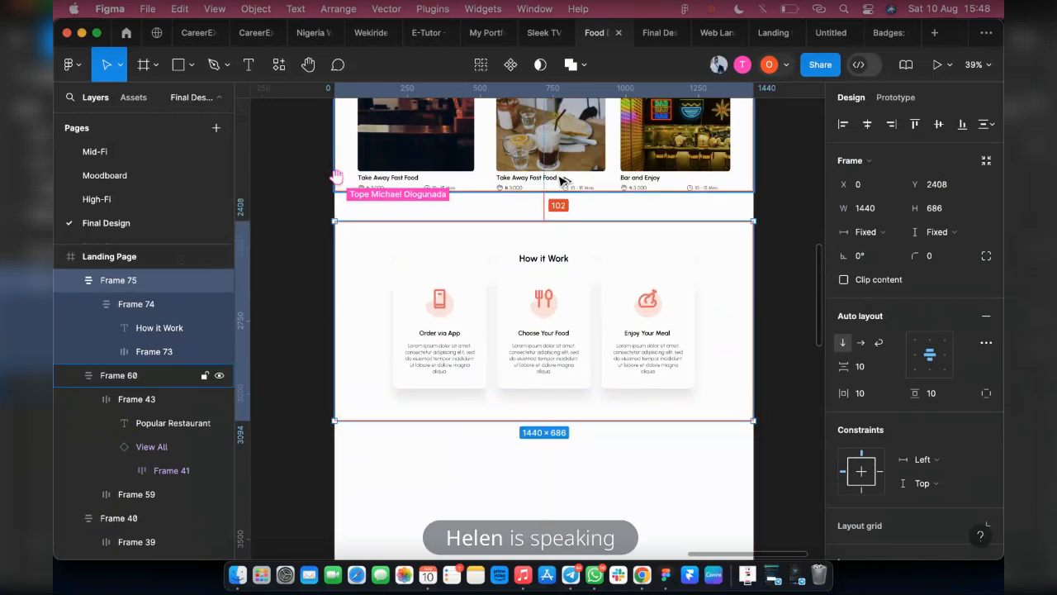
{"action": "key", "text": "Up"}
{"action": "key", "text": "Up"}
{"action": "key", "text": "Up"}
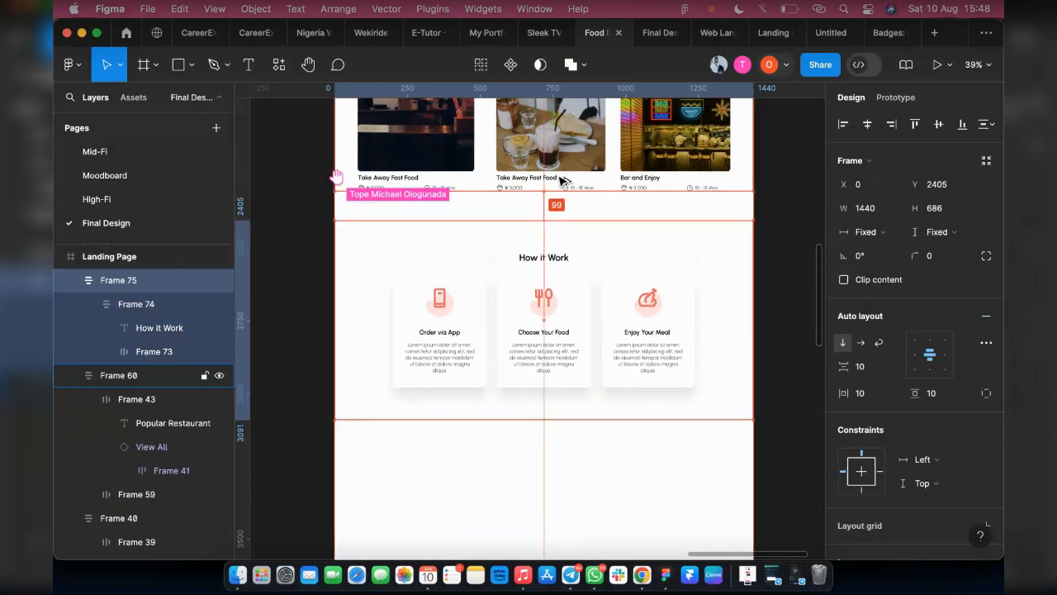
{"action": "key", "text": "shift+Up"}
{"action": "key", "text": "shift+Up"}
{"action": "key", "text": "shift+Up"}
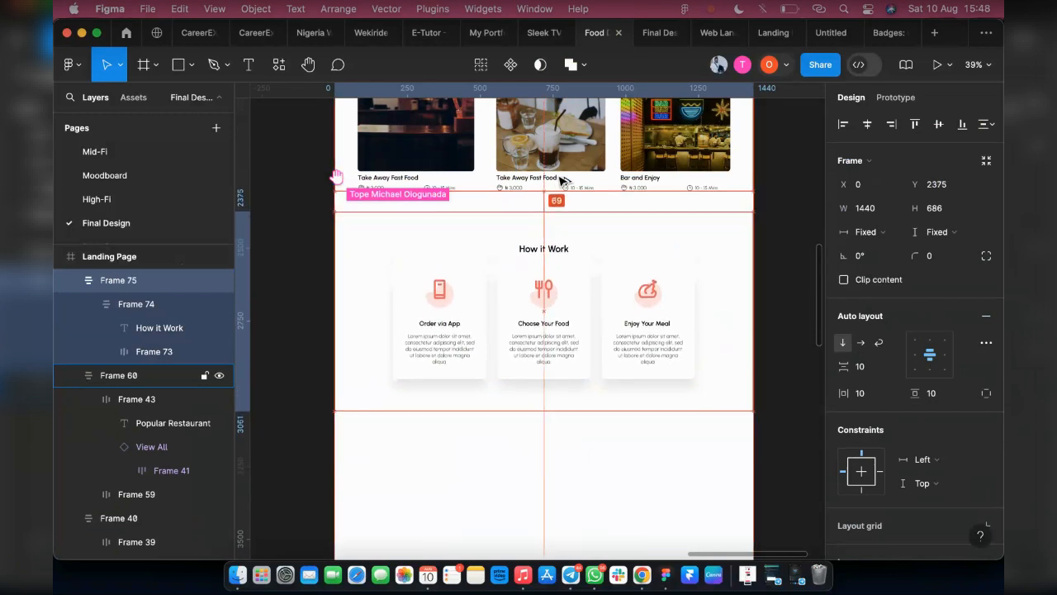
{"action": "key", "text": "shift+Up"}
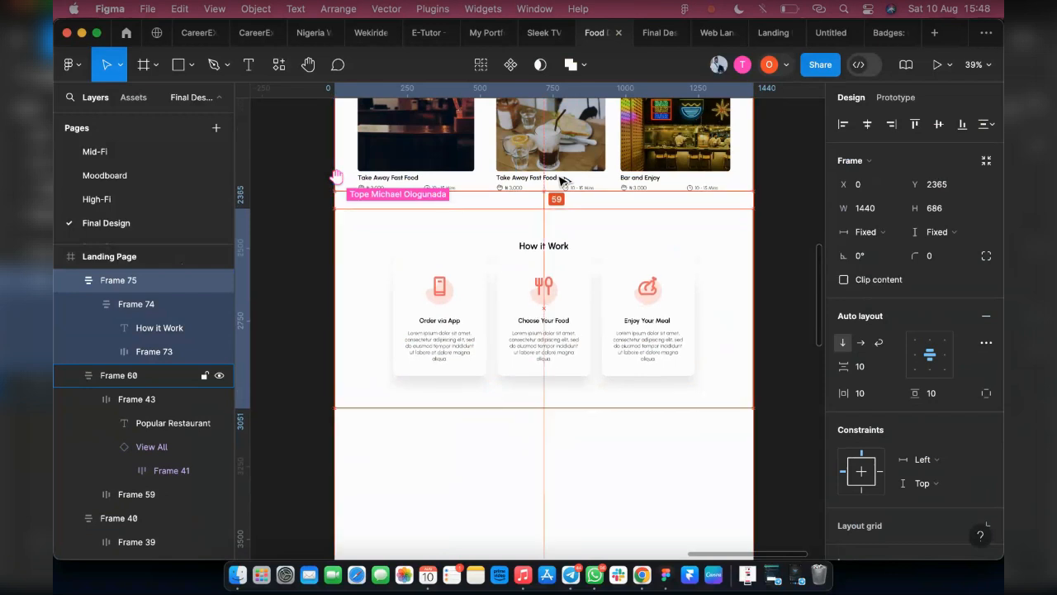
{"action": "key", "text": "Down"}
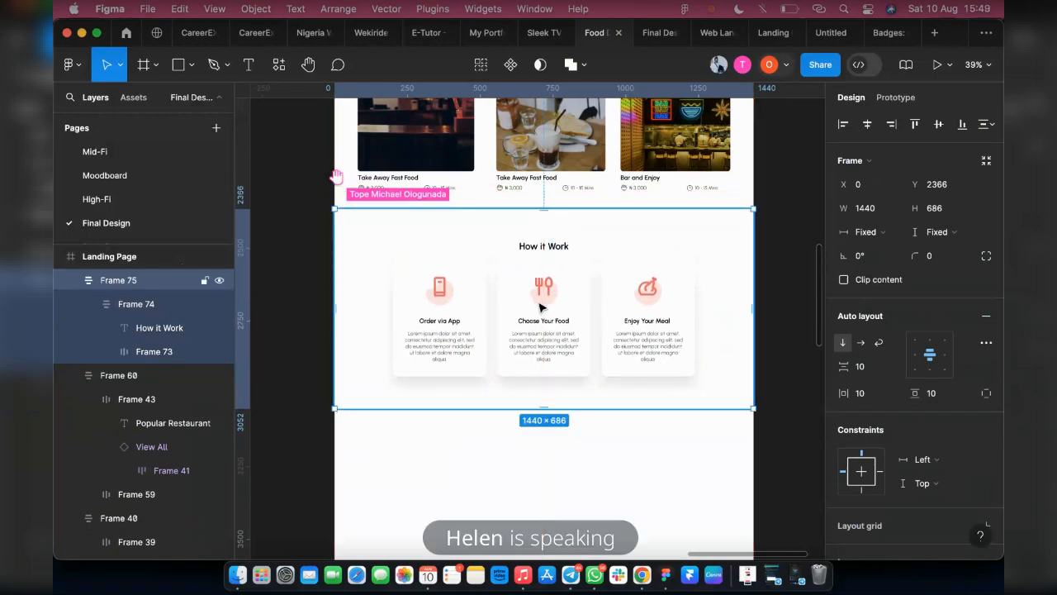
Review the landing page prototype from the hero to the How it Work section, and return to the design file
{"action": "scroll", "coordinate": [540, 302], "scroll_direction": "up", "scroll_amount": 3}
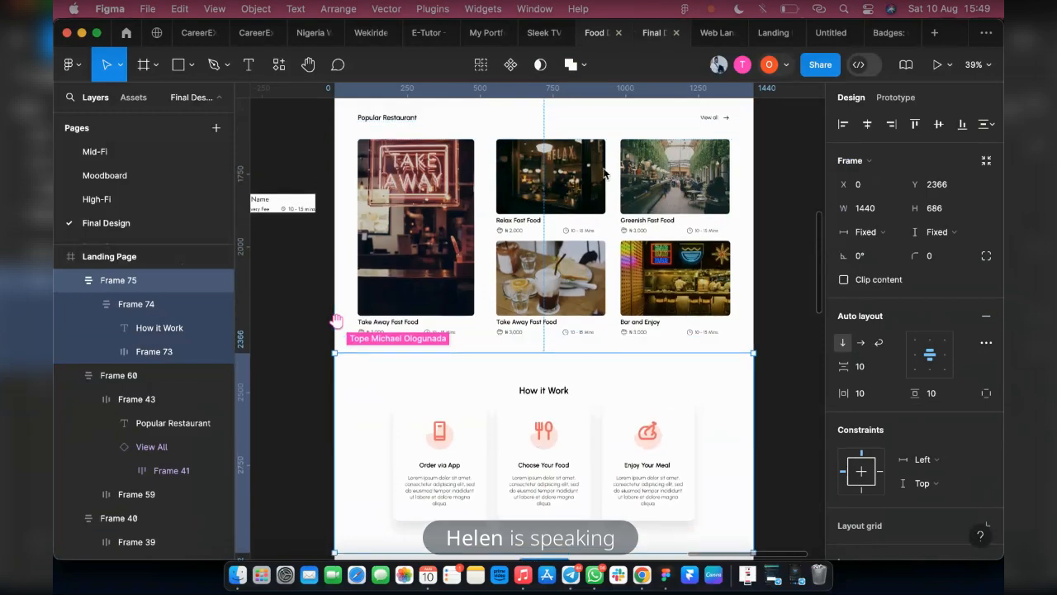
{"action": "left_click", "coordinate": [654, 35]}
{"action": "scroll", "coordinate": [530, 318], "scroll_direction": "up", "scroll_amount": 15}
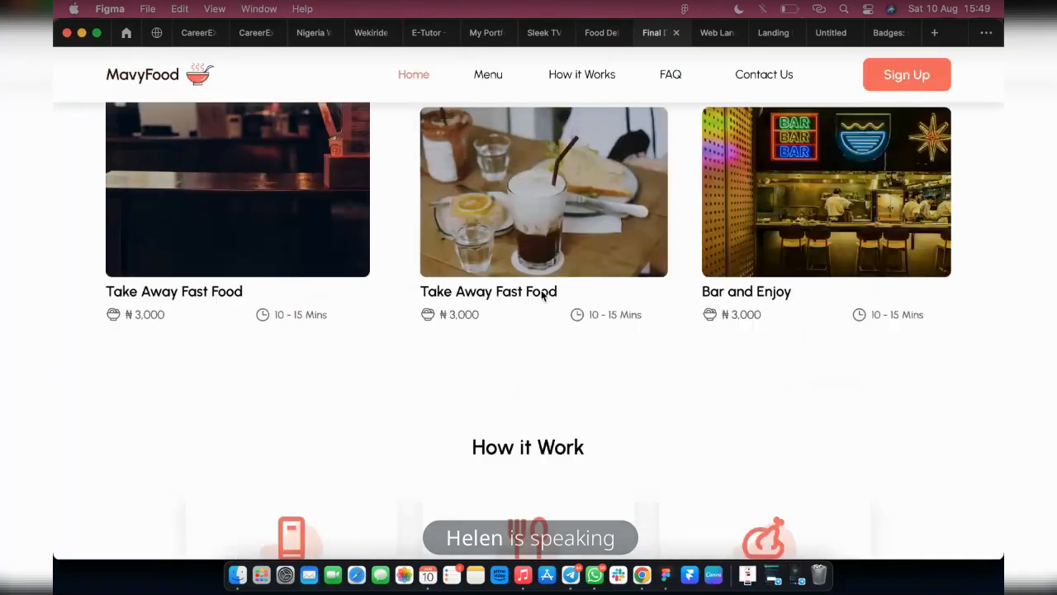
{"action": "scroll", "coordinate": [541, 295], "scroll_direction": "up", "scroll_amount": 5}
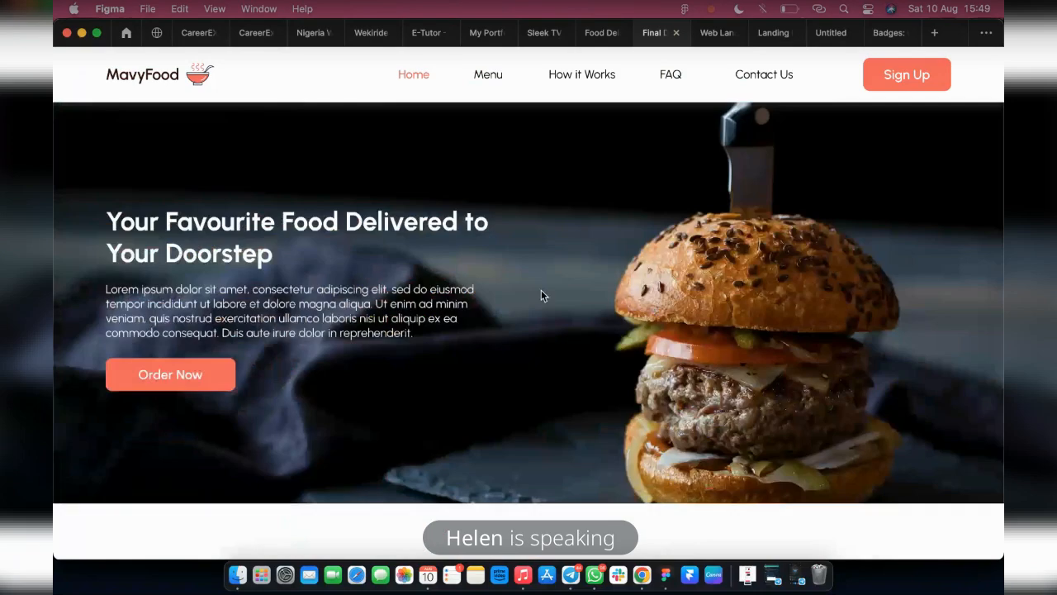
{"action": "scroll", "coordinate": [541, 296], "scroll_direction": "down", "scroll_amount": 6}
{"action": "scroll", "coordinate": [544, 265], "scroll_direction": "down", "scroll_amount": 10}
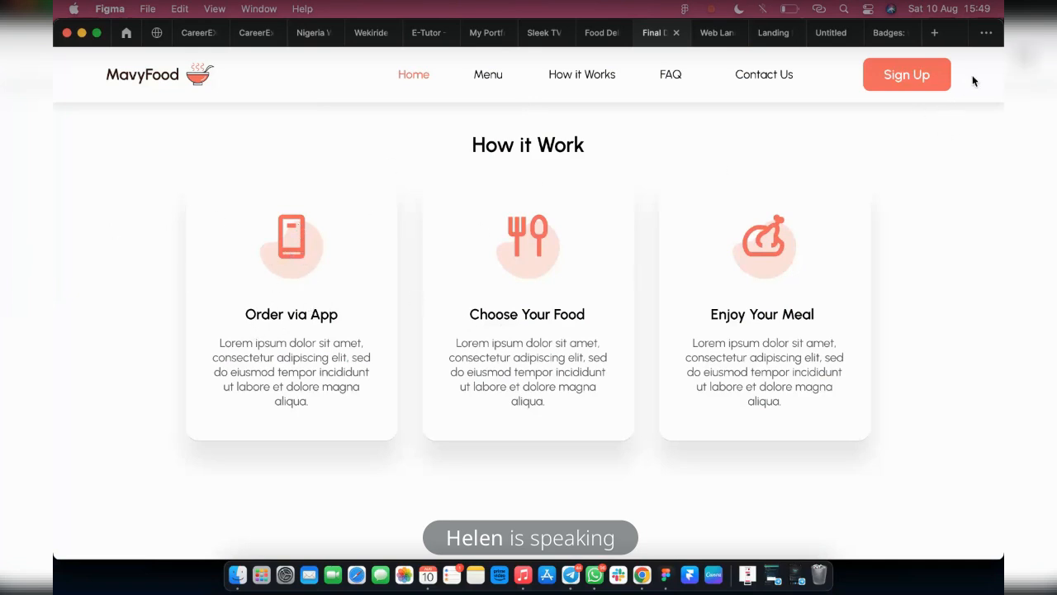
{"action": "left_click", "coordinate": [595, 34]}
Duplicate the Order via App card onto the empty canvas beside the landing page
{"action": "scroll", "coordinate": [591, 384], "scroll_direction": "down", "scroll_amount": 2}
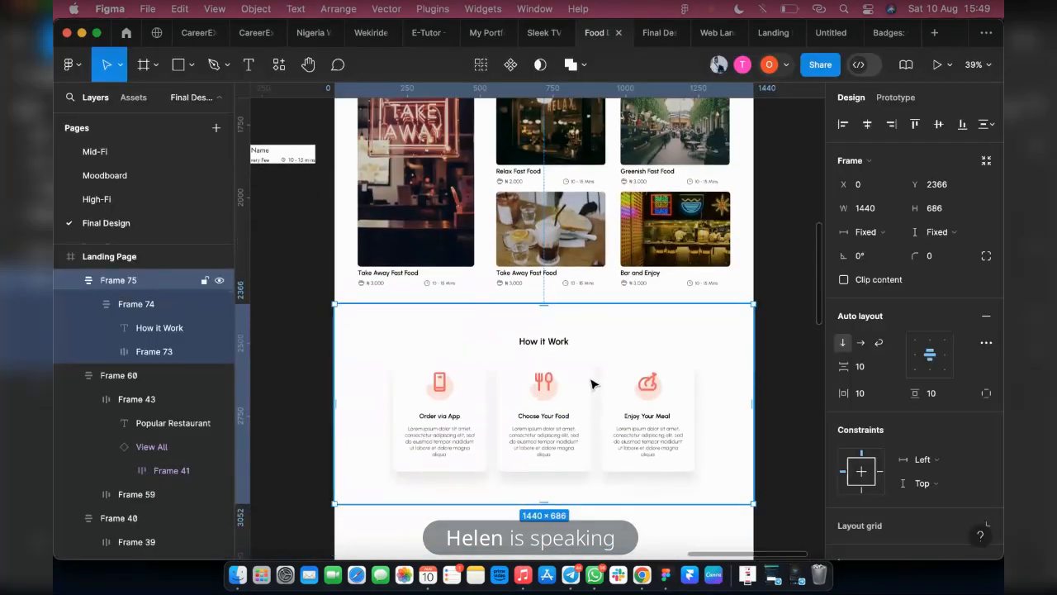
{"action": "double_click", "coordinate": [438, 396]}
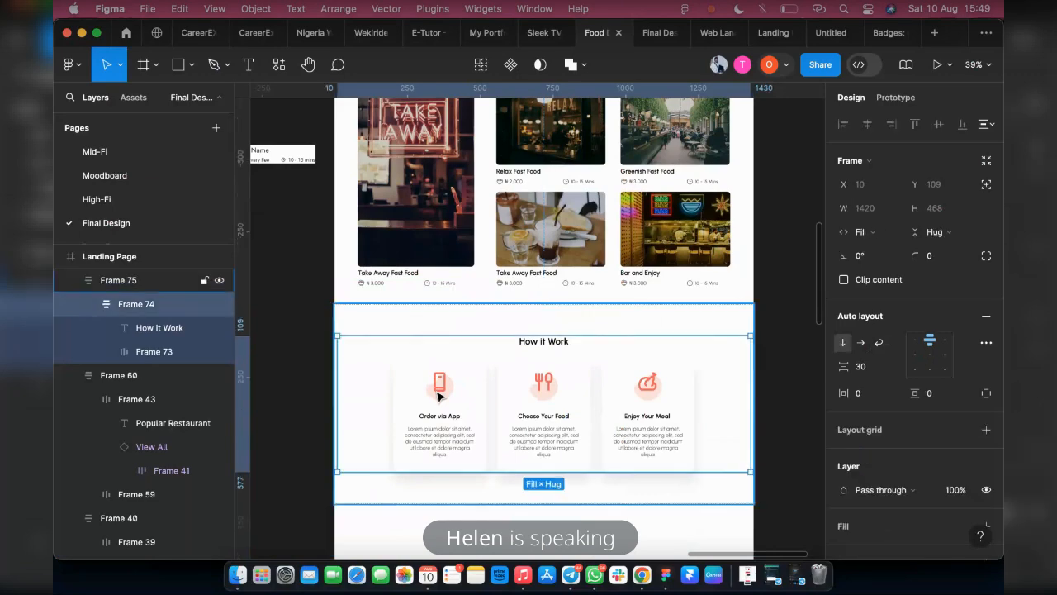
{"action": "double_click", "coordinate": [439, 396]}
{"action": "double_click", "coordinate": [438, 396]}
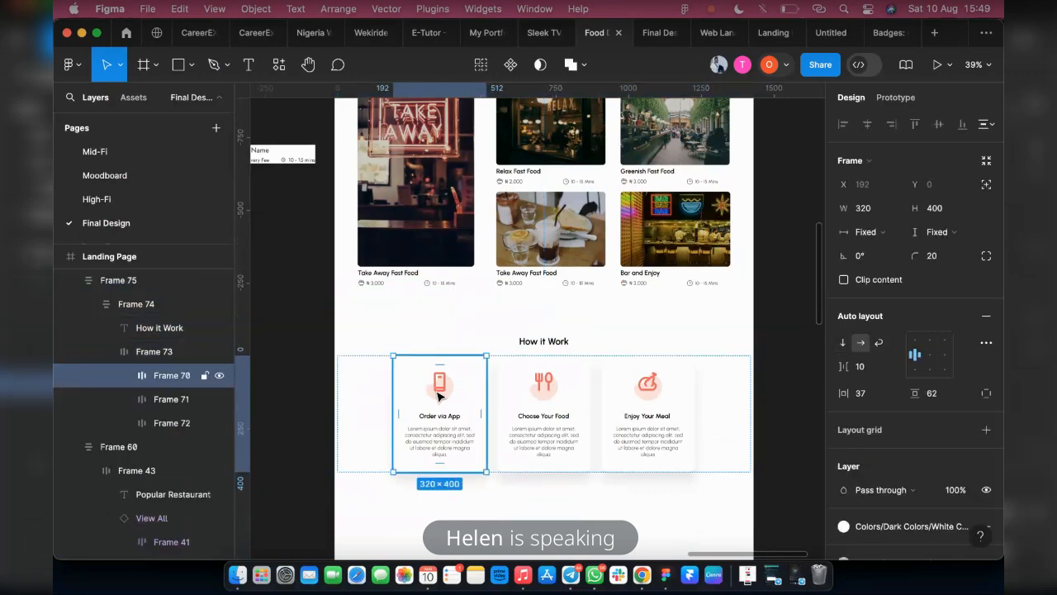
{"action": "left_click_drag", "start_coordinate": [439, 401], "coordinate": [795, 345]}
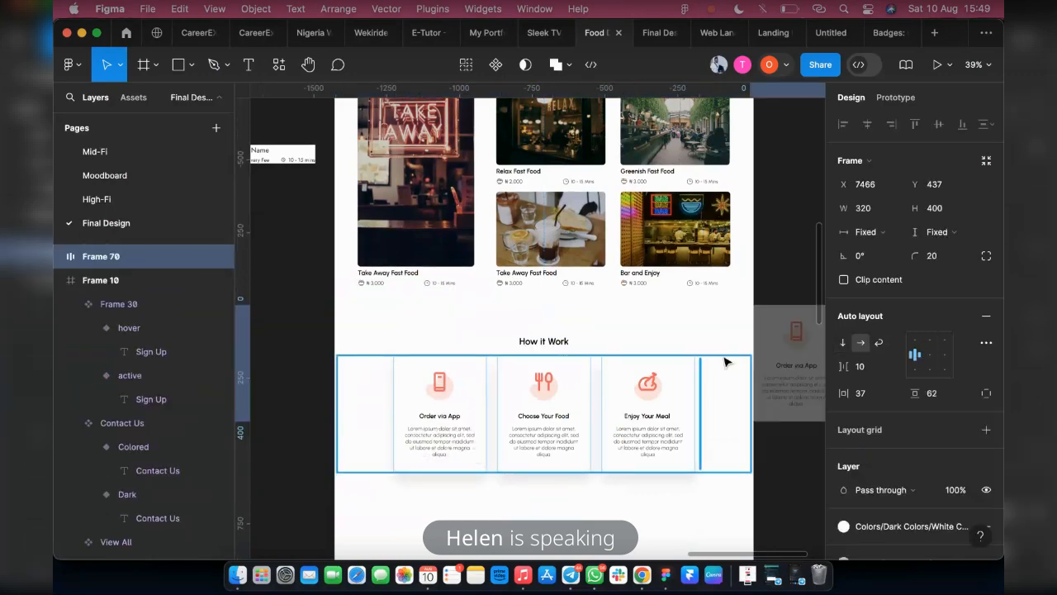
{"action": "left_click_drag", "start_coordinate": [724, 359], "coordinate": [685, 353]}
{"action": "scroll", "coordinate": [634, 417], "scroll_direction": "right", "scroll_amount": 3}
{"action": "left_click_drag", "start_coordinate": [542, 408], "coordinate": [682, 336]}
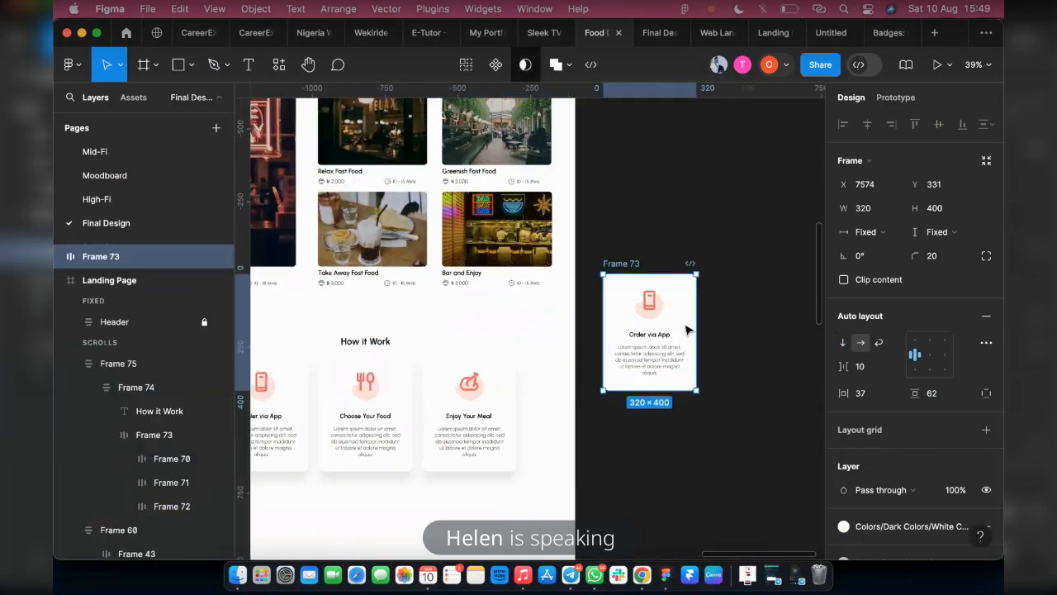
Convert the copied Order via App card into a component and add a second variant
{"action": "left_click", "coordinate": [502, 66]}
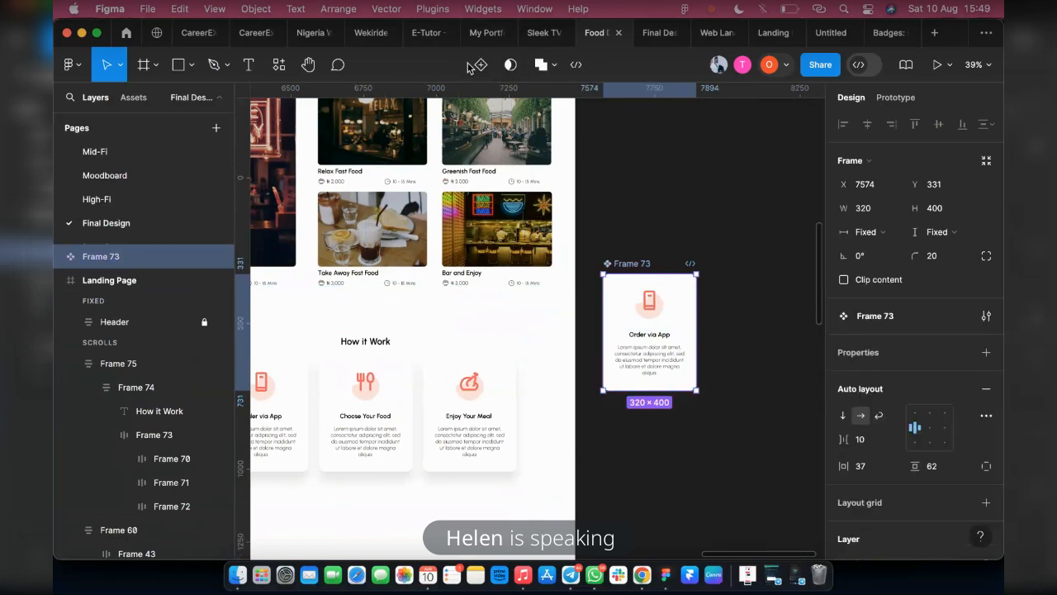
{"action": "left_click", "coordinate": [481, 66]}
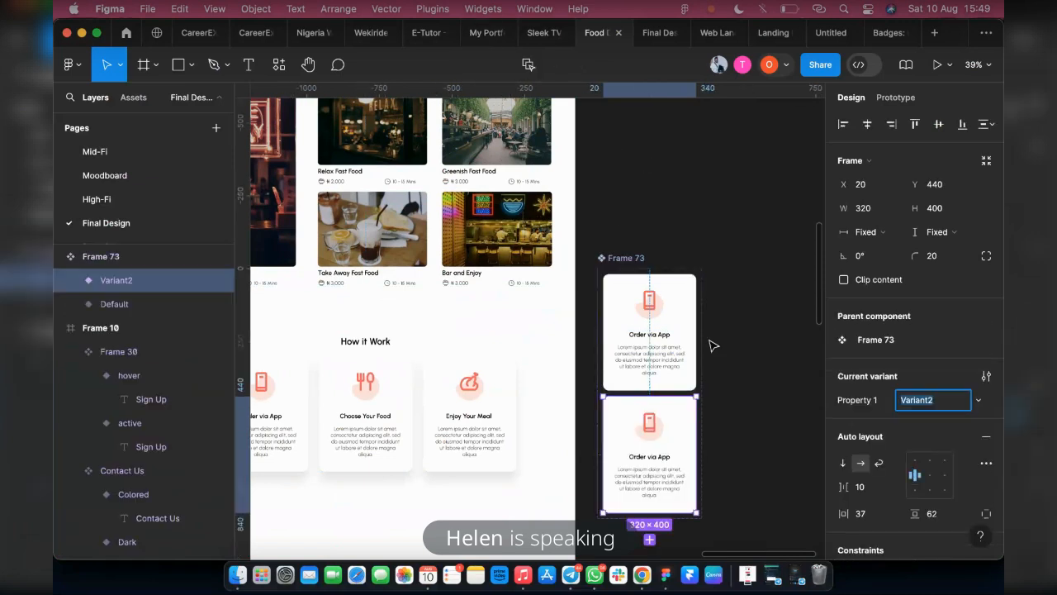
Fill the second variant's card background with a salmon shade from the Primary Colors library
{"action": "scroll", "coordinate": [711, 396], "scroll_direction": "up", "scroll_amount": 3}
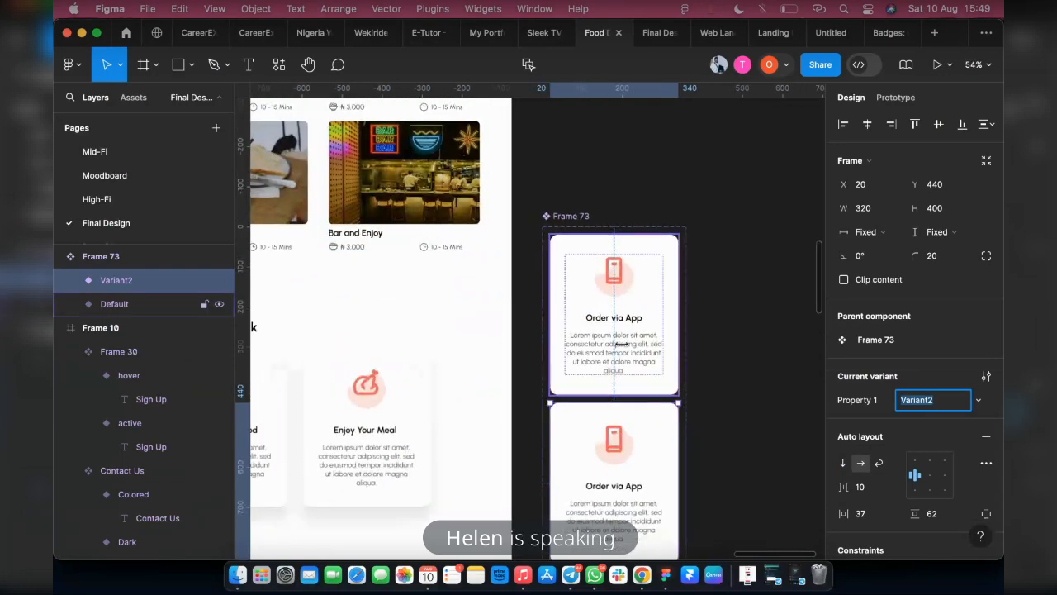
{"action": "scroll", "coordinate": [624, 413], "scroll_direction": "down", "scroll_amount": 5}
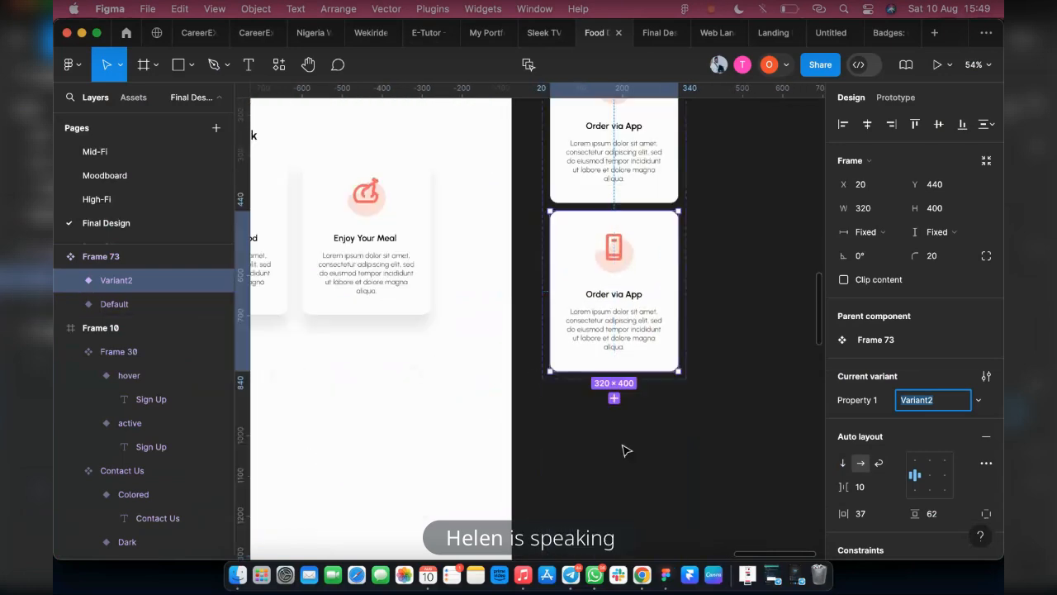
{"action": "scroll", "coordinate": [630, 207], "scroll_direction": "up", "scroll_amount": 3}
{"action": "scroll", "coordinate": [636, 180], "scroll_direction": "up", "scroll_amount": 2}
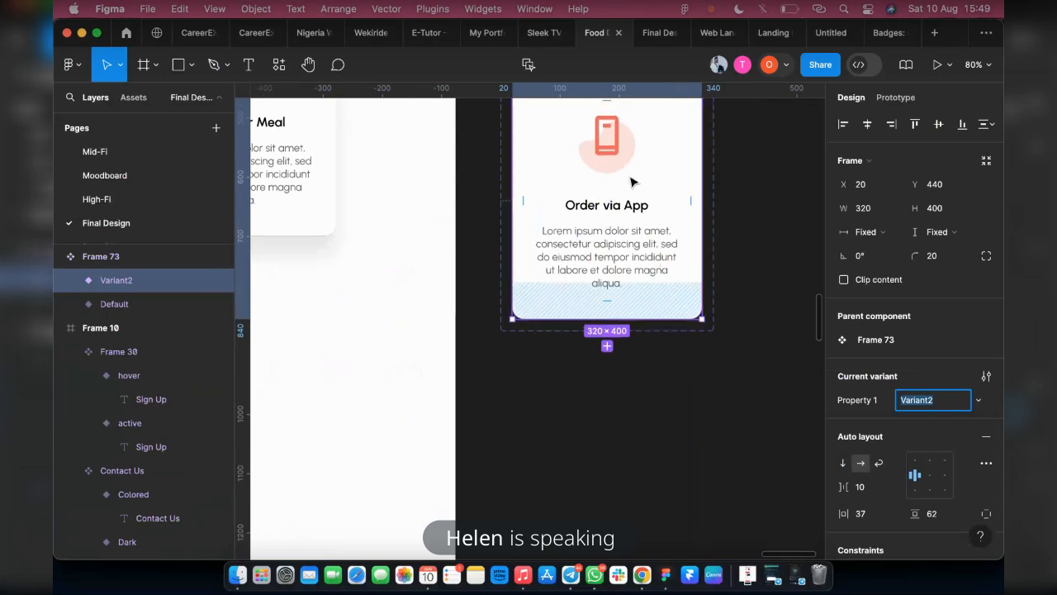
{"action": "left_click", "coordinate": [656, 184]}
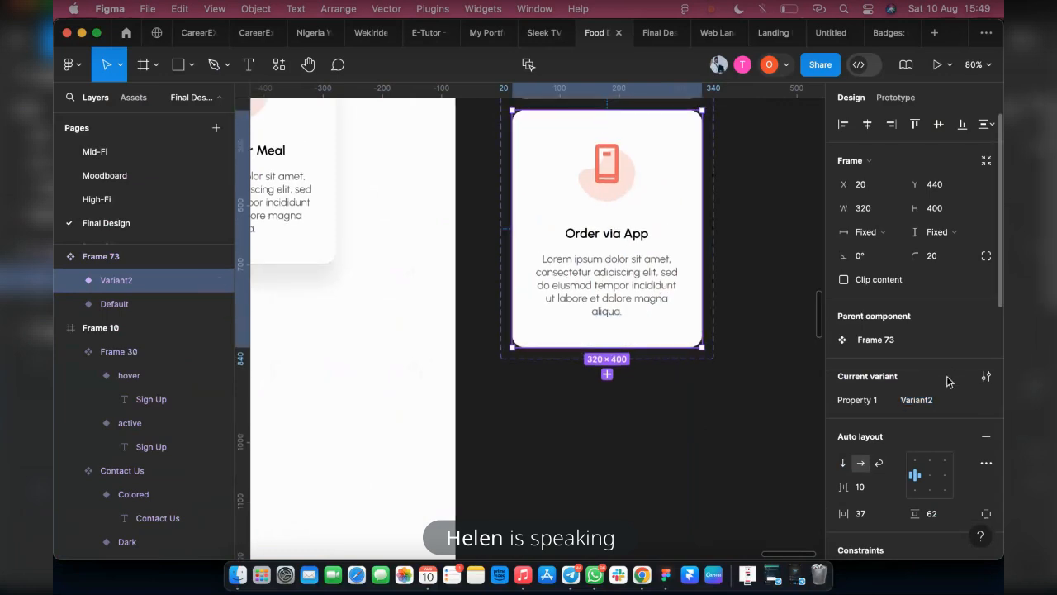
{"action": "scroll", "coordinate": [918, 415], "scroll_direction": "down", "scroll_amount": 4}
{"action": "scroll", "coordinate": [891, 450], "scroll_direction": "down", "scroll_amount": 4}
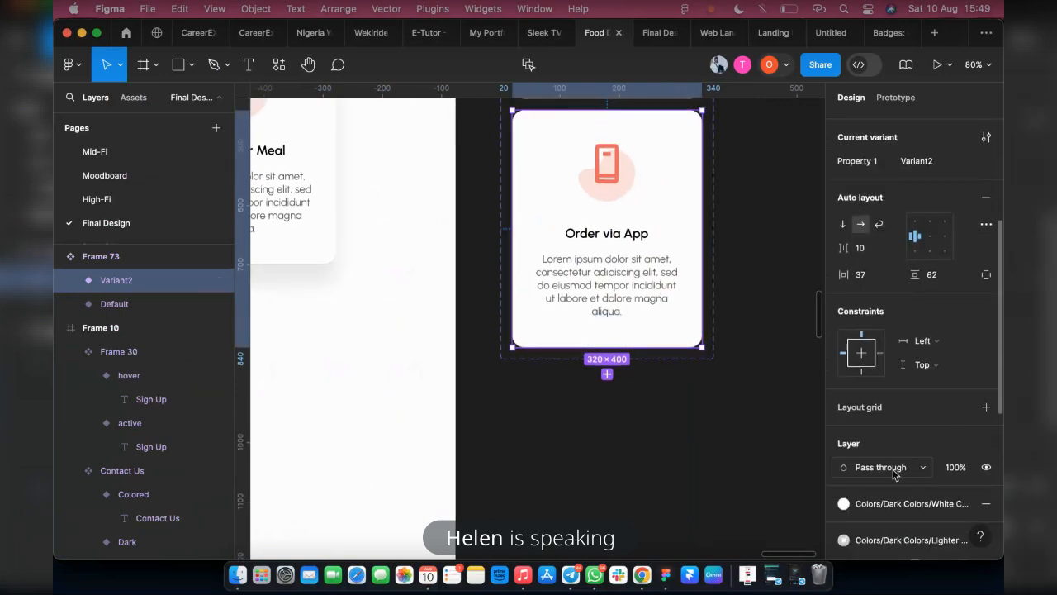
{"action": "left_click", "coordinate": [843, 481]}
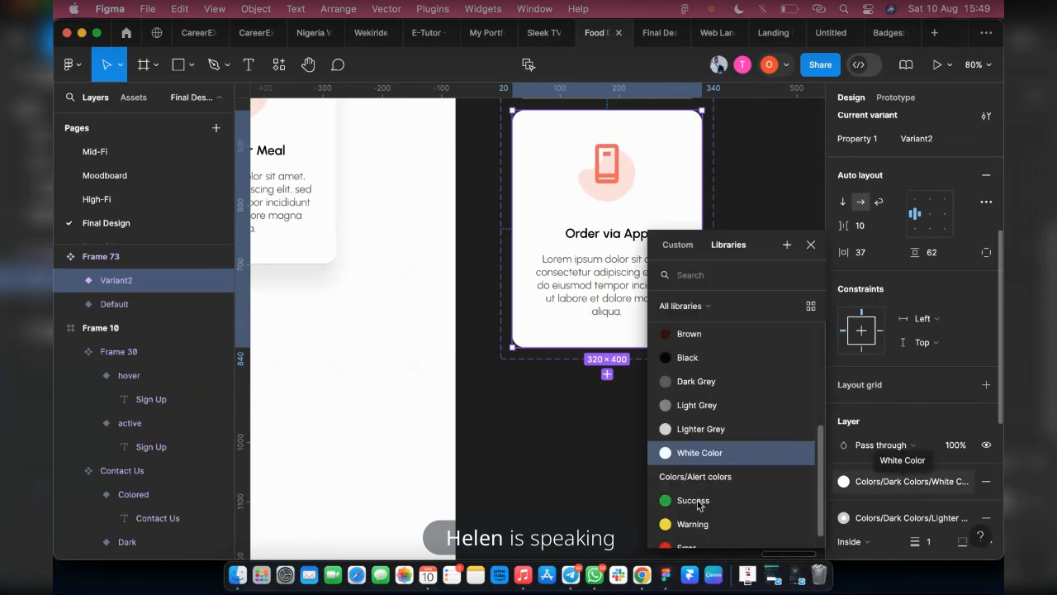
{"action": "scroll", "coordinate": [719, 380], "scroll_direction": "up", "scroll_amount": 3}
{"action": "scroll", "coordinate": [706, 339], "scroll_direction": "up", "scroll_amount": 3}
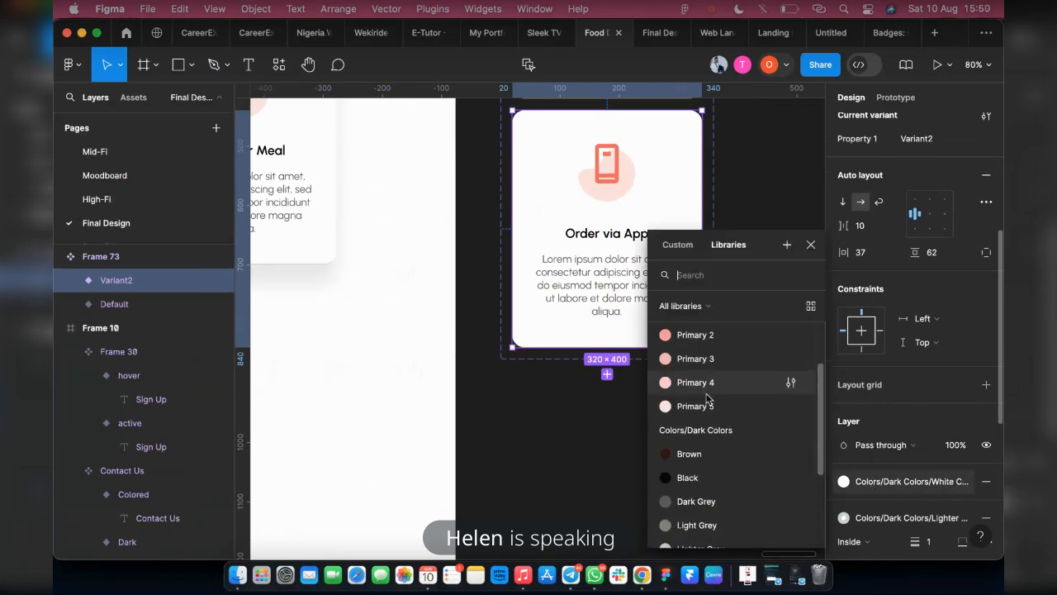
{"action": "left_click", "coordinate": [706, 336]}
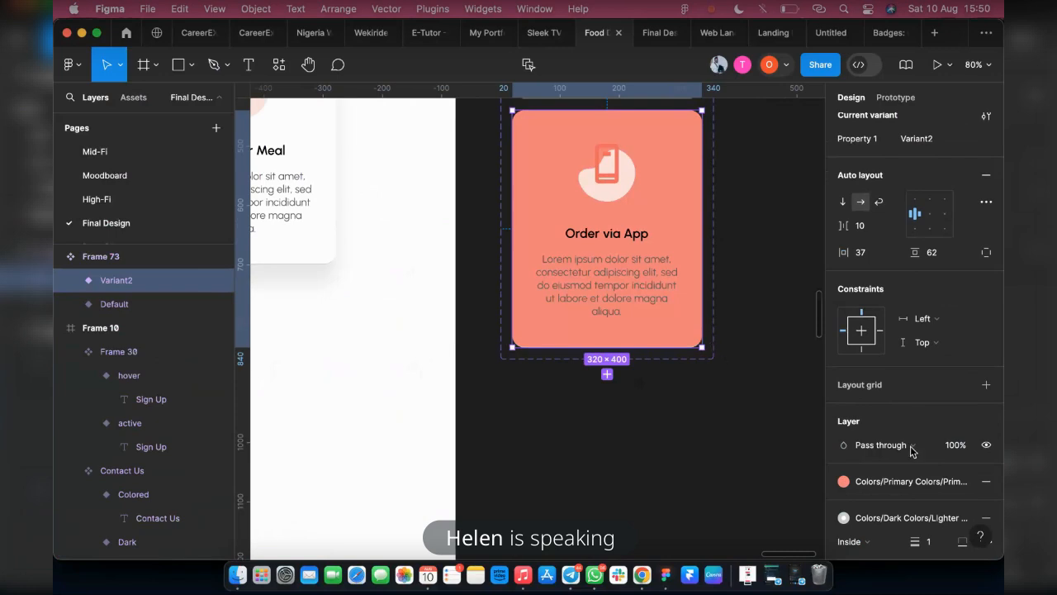
Replace the second variant's Lighter Grey border colour with another shade from the colour library
{"action": "scroll", "coordinate": [986, 482], "scroll_direction": "down", "scroll_amount": 1}
{"action": "left_click", "coordinate": [909, 514]}
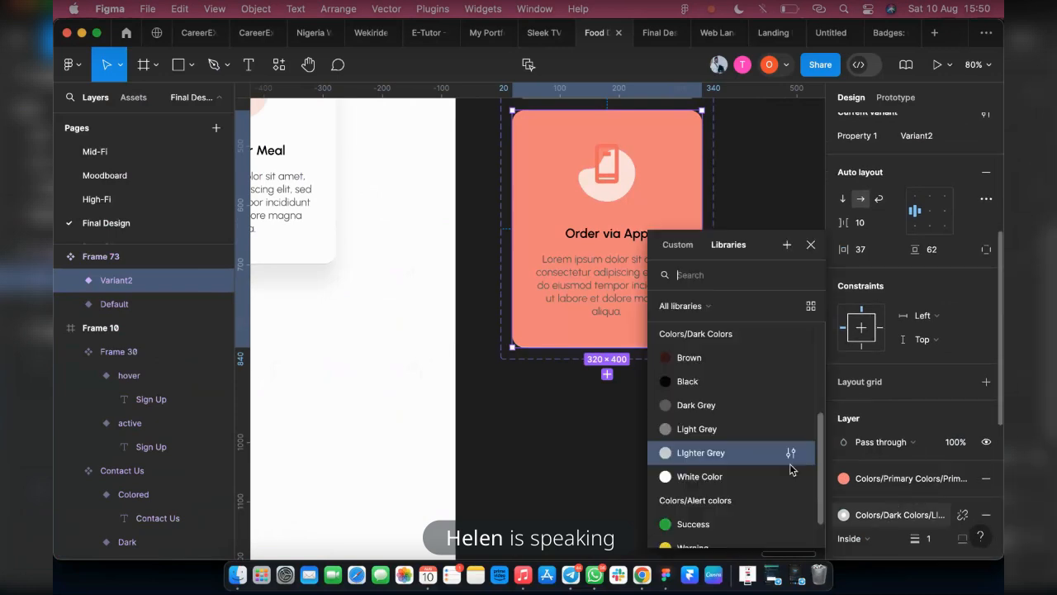
{"action": "scroll", "coordinate": [700, 390], "scroll_direction": "up", "scroll_amount": 5}
{"action": "left_click", "coordinate": [681, 483]}
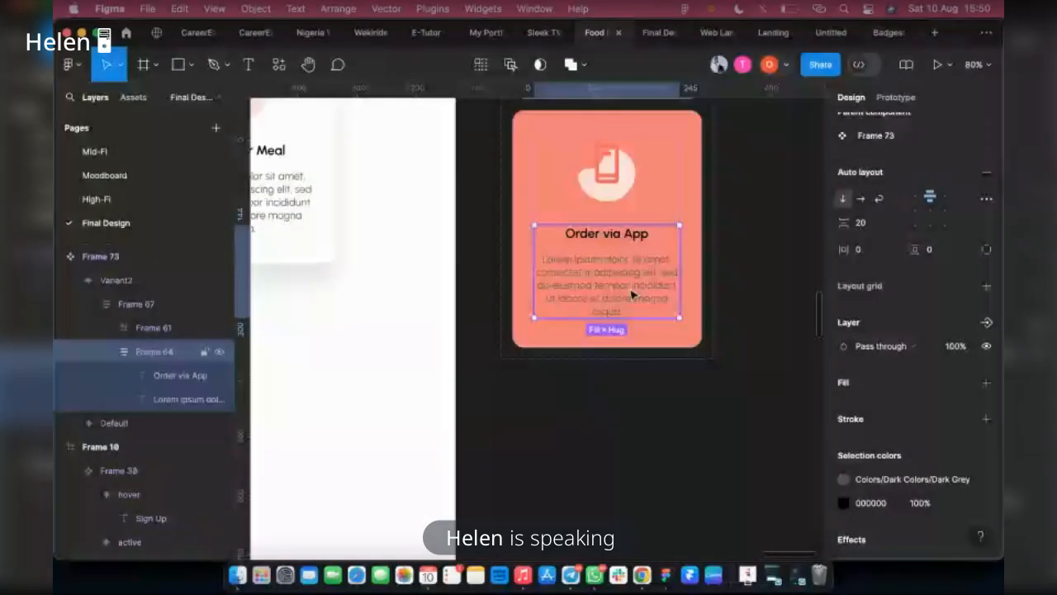
Set the lorem ipsum description text in the second variant to the library's White Color
{"action": "scroll", "coordinate": [908, 392], "scroll_direction": "up", "scroll_amount": 2}
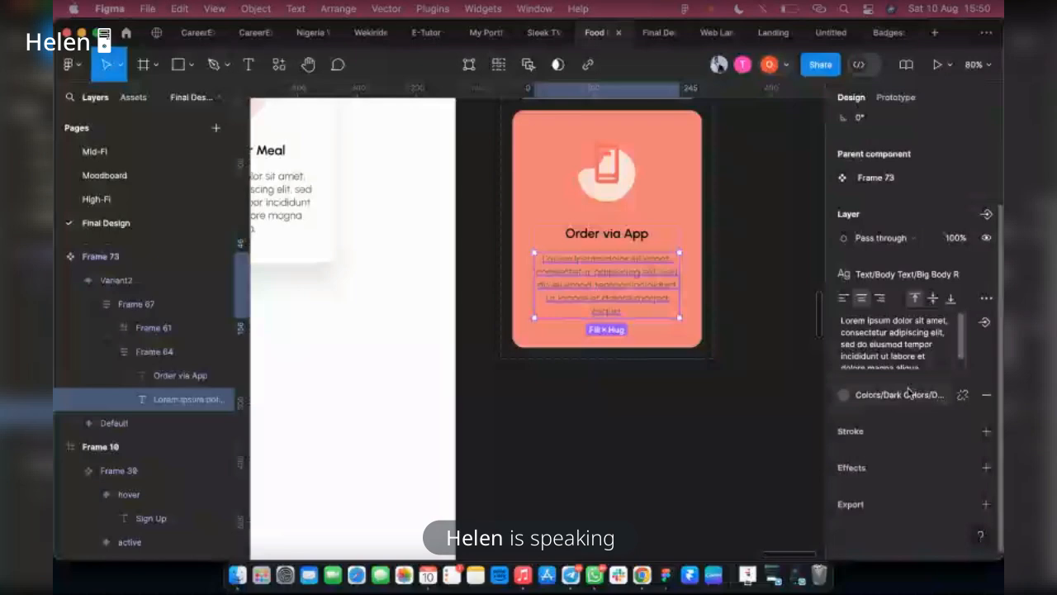
{"action": "left_click", "coordinate": [909, 394]}
{"action": "scroll", "coordinate": [666, 463], "scroll_direction": "down", "scroll_amount": 2}
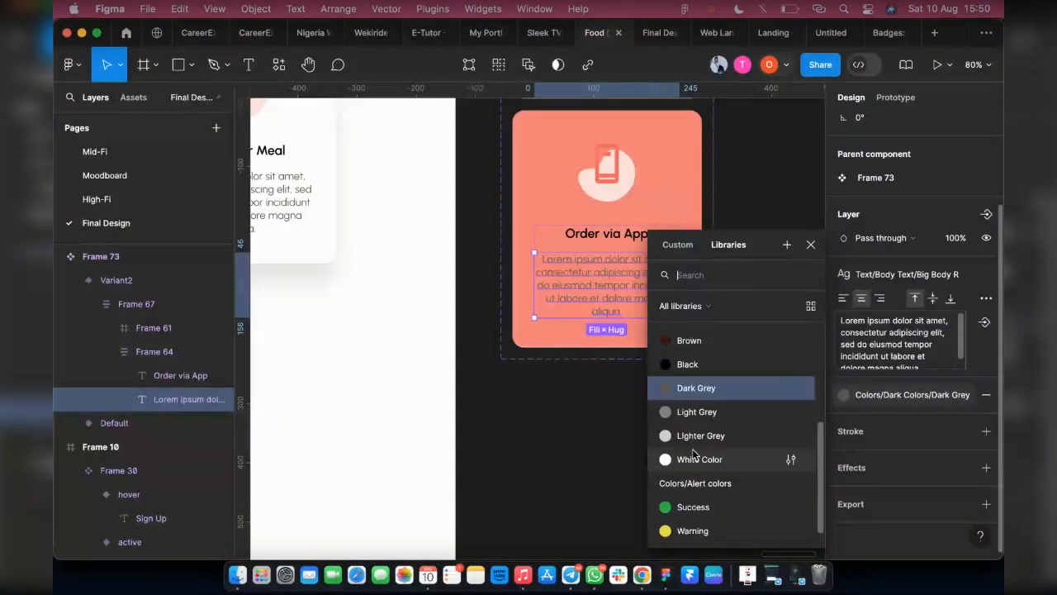
{"action": "left_click", "coordinate": [700, 455]}
Set the Order via App heading in the second variant to the library's White Color
{"action": "left_click", "coordinate": [609, 235]}
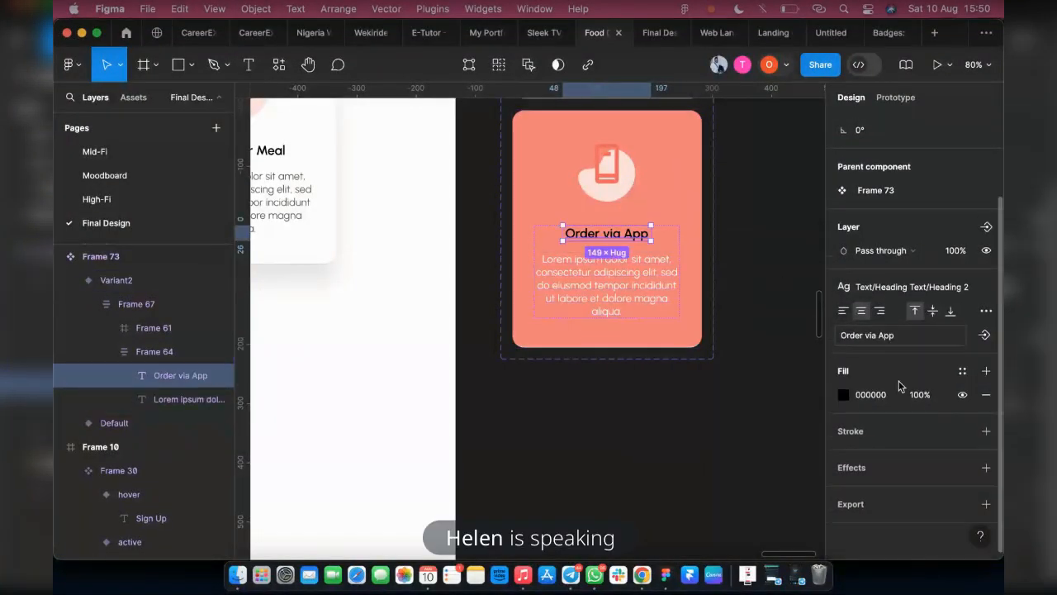
{"action": "left_click", "coordinate": [962, 378]}
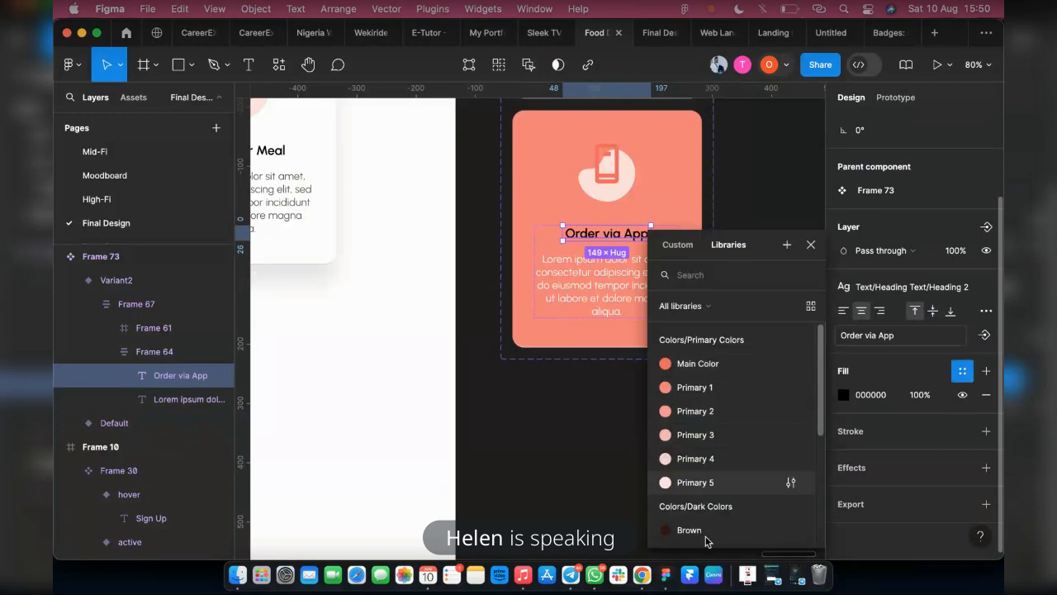
{"action": "scroll", "coordinate": [706, 523], "scroll_direction": "down", "scroll_amount": 1}
{"action": "scroll", "coordinate": [704, 518], "scroll_direction": "down", "scroll_amount": 2}
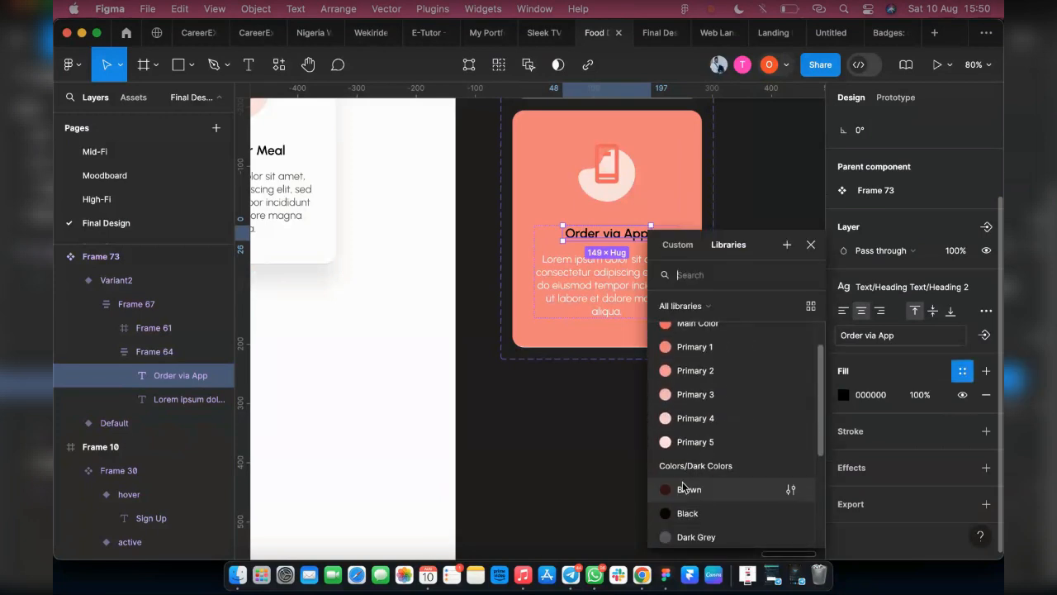
{"action": "scroll", "coordinate": [698, 512], "scroll_direction": "down", "scroll_amount": 3}
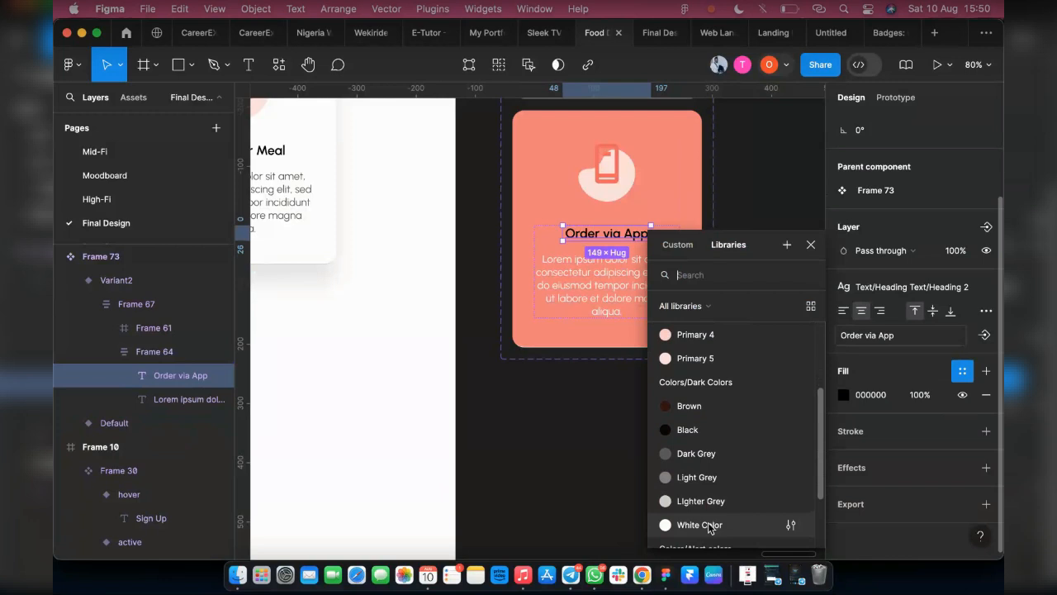
{"action": "left_click", "coordinate": [702, 524]}
Recolour the mobile phone icon in the second variant with the library's White Color
{"action": "left_click", "coordinate": [610, 184]}
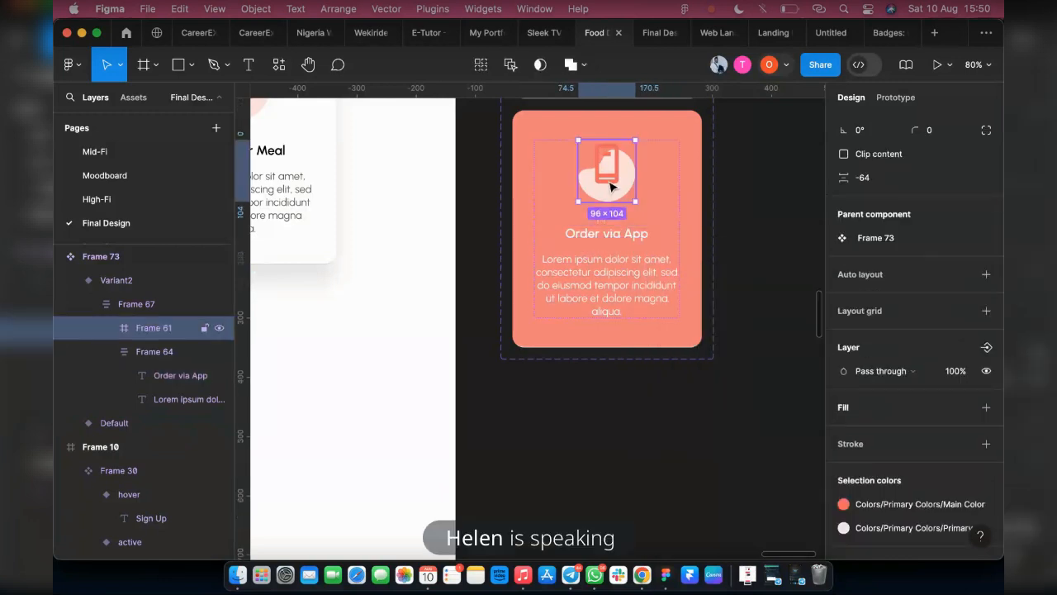
{"action": "double_click", "coordinate": [610, 186]}
{"action": "scroll", "coordinate": [607, 189], "scroll_direction": "up", "scroll_amount": 3}
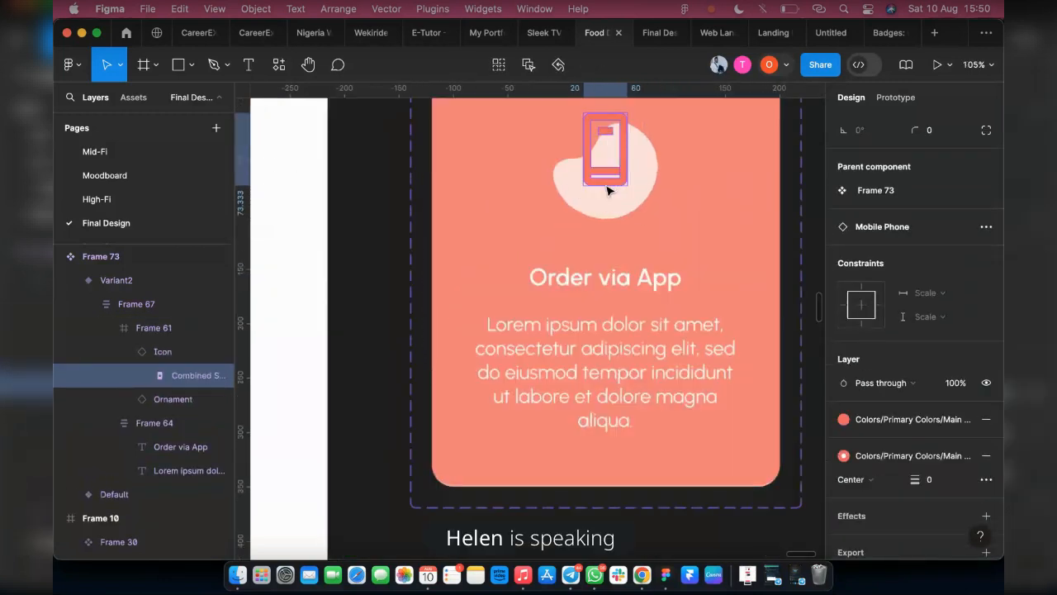
{"action": "scroll", "coordinate": [609, 190], "scroll_direction": "up", "scroll_amount": 3}
{"action": "scroll", "coordinate": [609, 189], "scroll_direction": "up", "scroll_amount": 3}
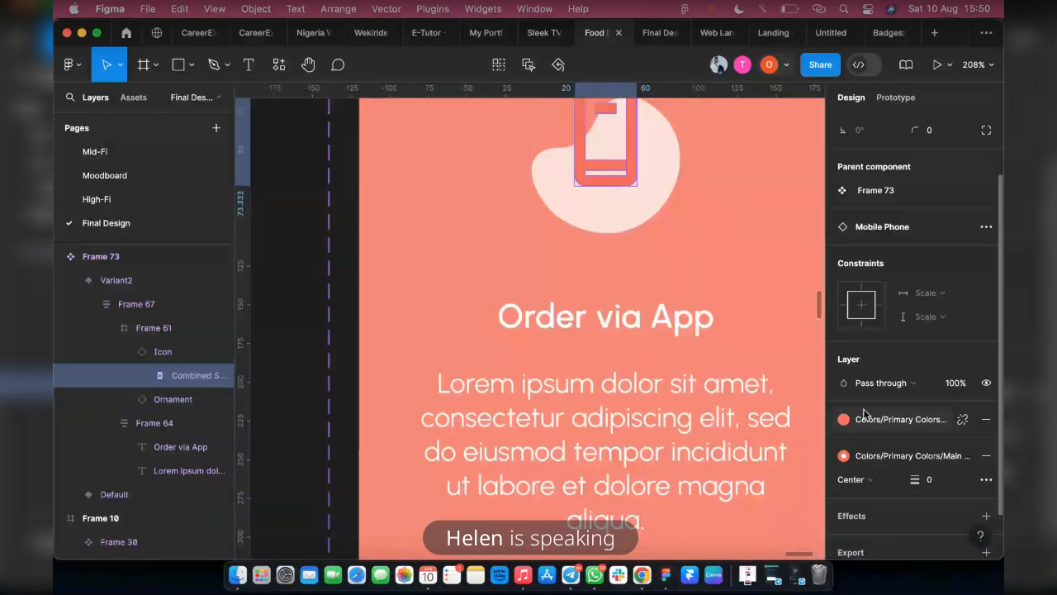
{"action": "left_click", "coordinate": [155, 347]}
{"action": "left_click", "coordinate": [154, 330]}
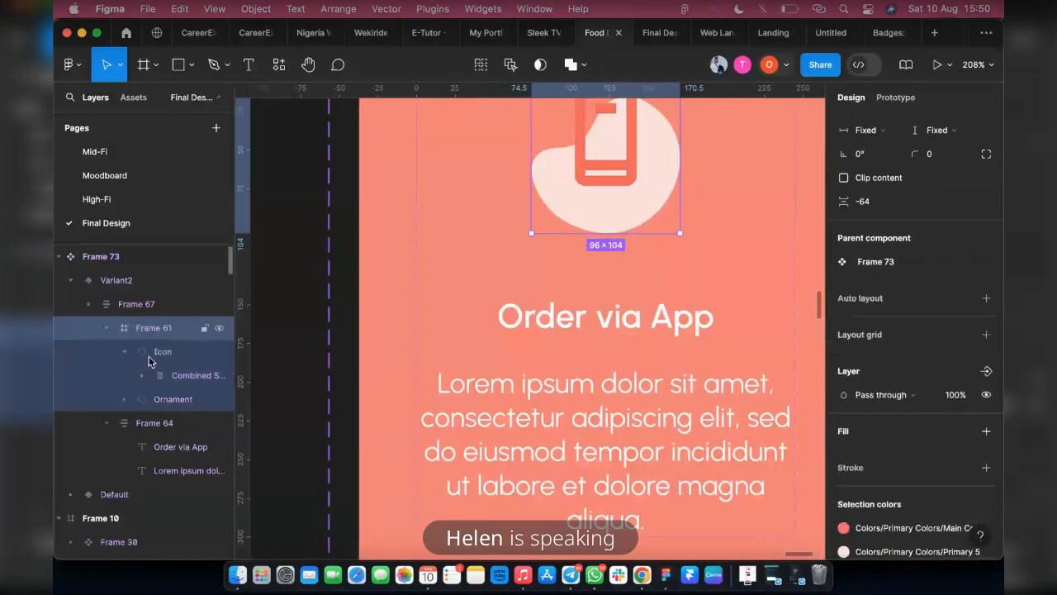
{"action": "left_click", "coordinate": [166, 353]}
{"action": "scroll", "coordinate": [888, 467], "scroll_direction": "down", "scroll_amount": 3}
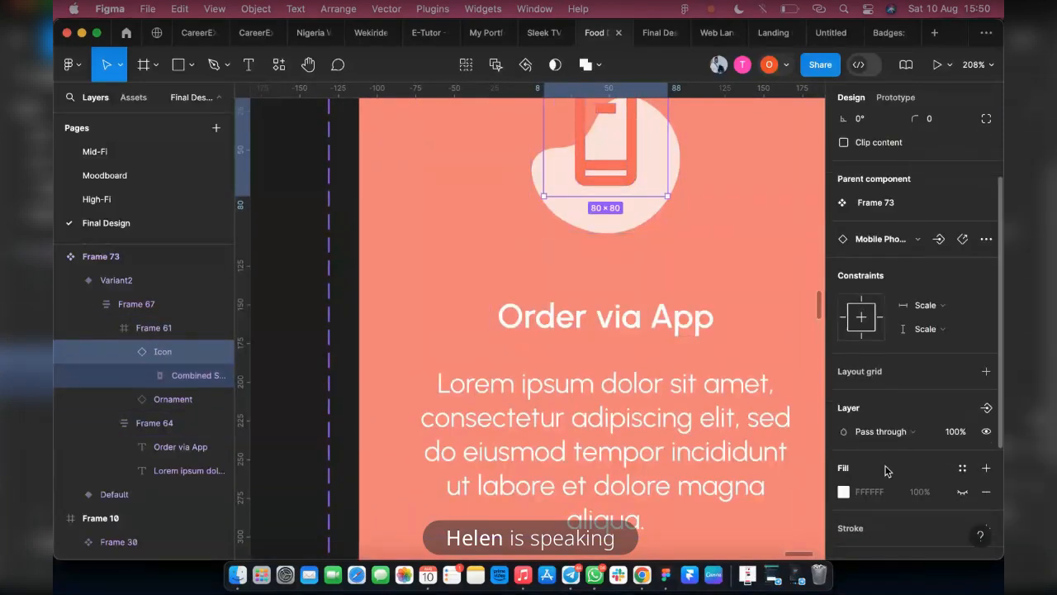
{"action": "left_click", "coordinate": [894, 488]}
{"action": "scroll", "coordinate": [768, 446], "scroll_direction": "down", "scroll_amount": 4}
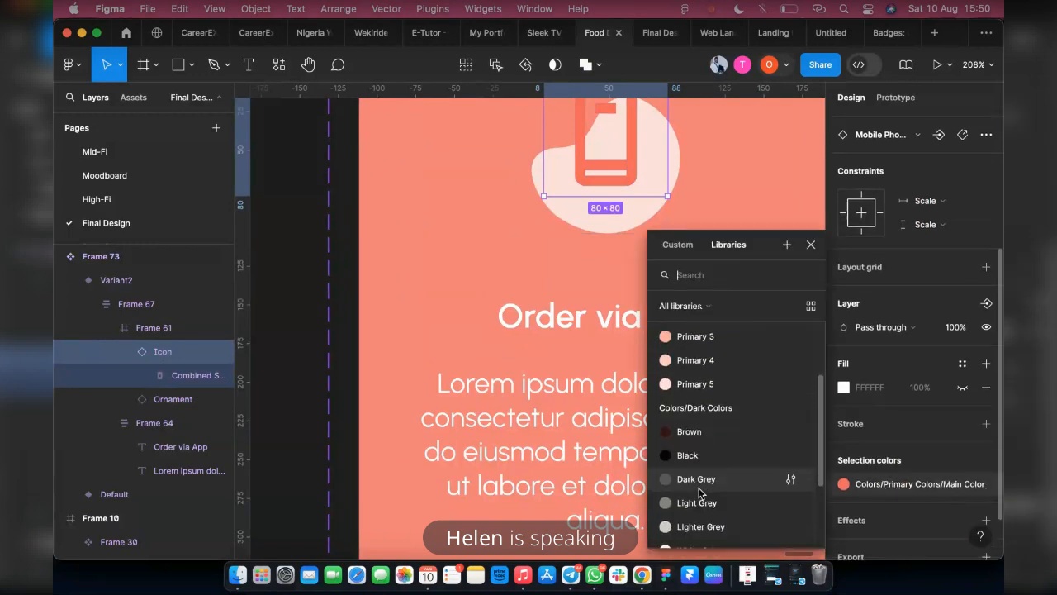
{"action": "left_click", "coordinate": [668, 534]}
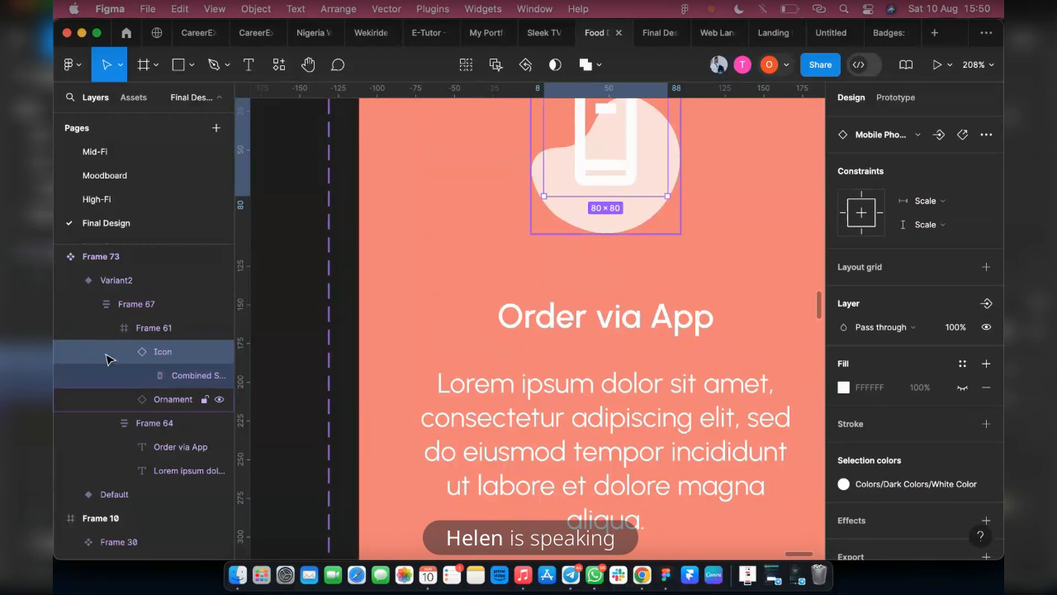
Try the library's Lighter Grey and White Color on the ornament shape behind the phone icon
{"action": "left_click", "coordinate": [152, 399]}
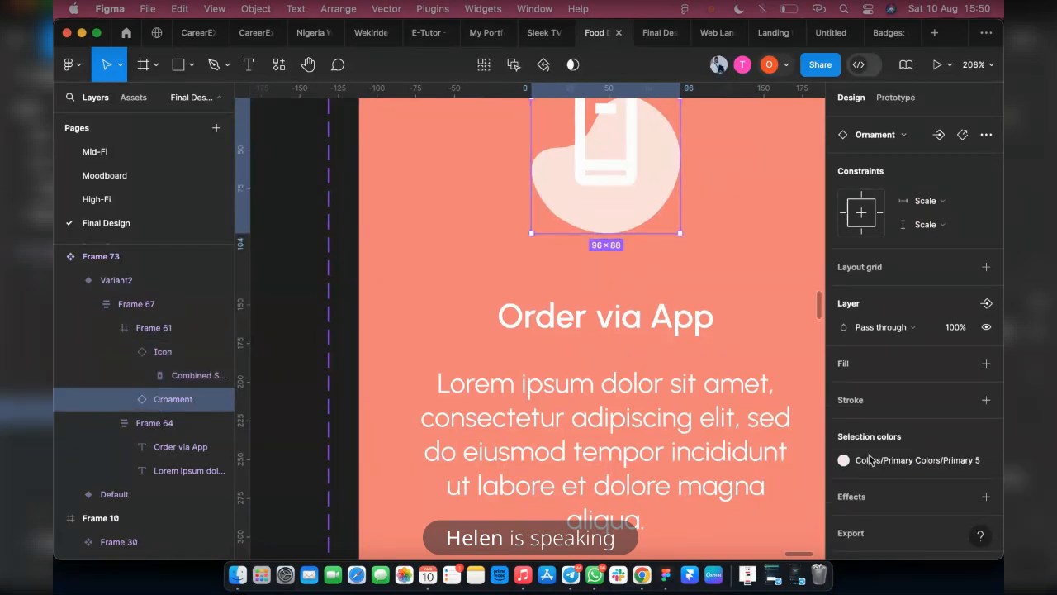
{"action": "left_click", "coordinate": [843, 460]}
{"action": "scroll", "coordinate": [727, 462], "scroll_direction": "down", "scroll_amount": 2}
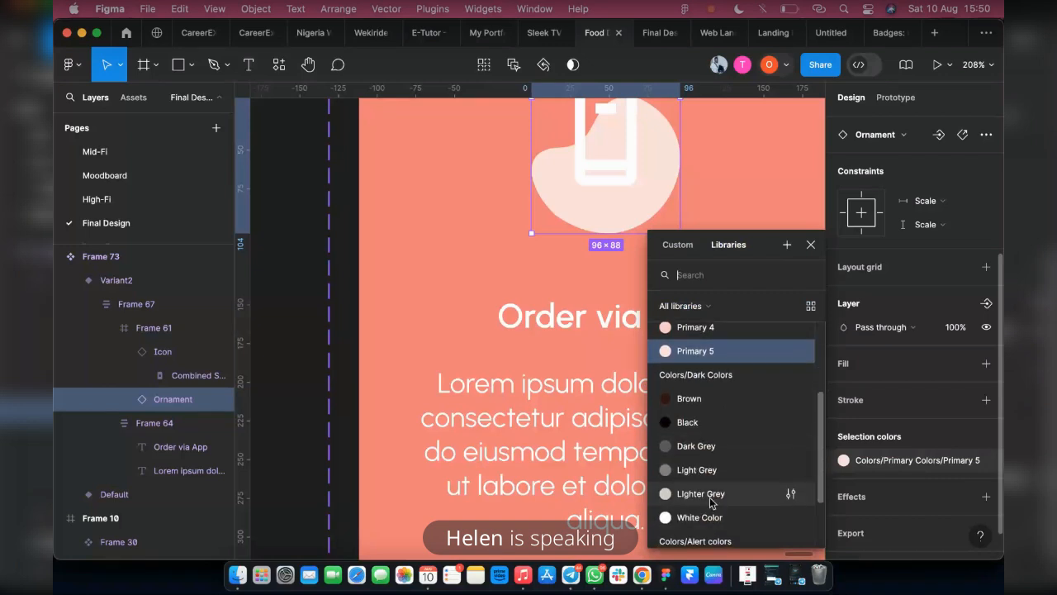
{"action": "left_click", "coordinate": [704, 497]}
{"action": "scroll", "coordinate": [734, 512], "scroll_direction": "up", "scroll_amount": 3}
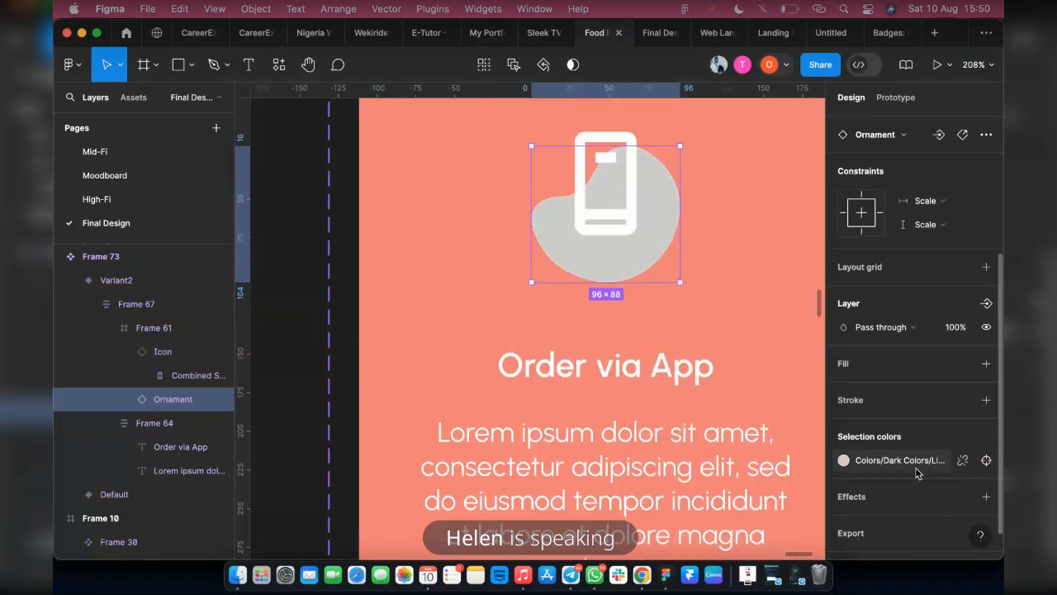
{"action": "left_click", "coordinate": [956, 460]}
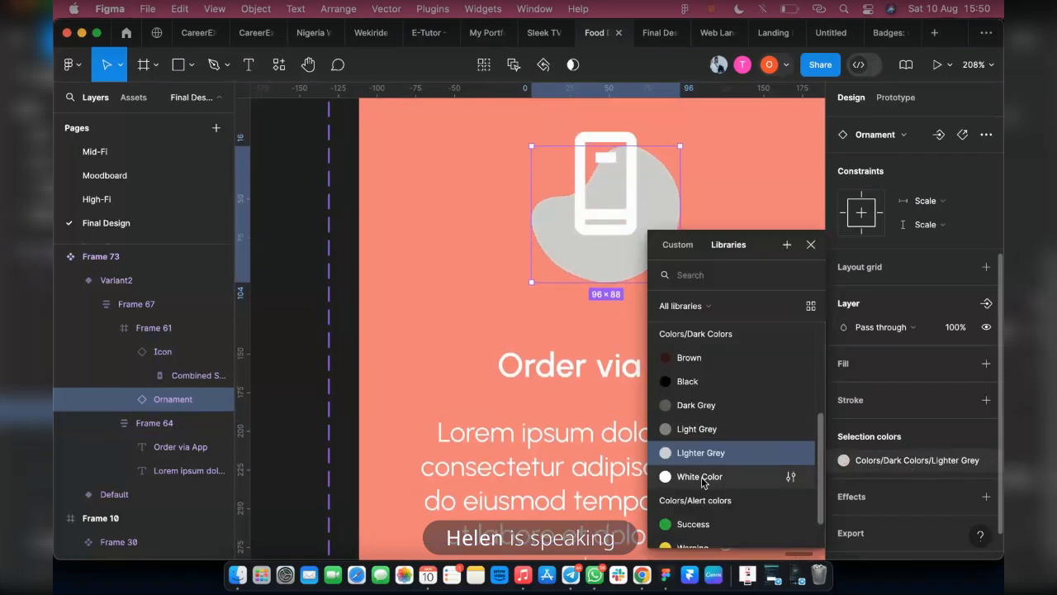
{"action": "left_click", "coordinate": [789, 476]}
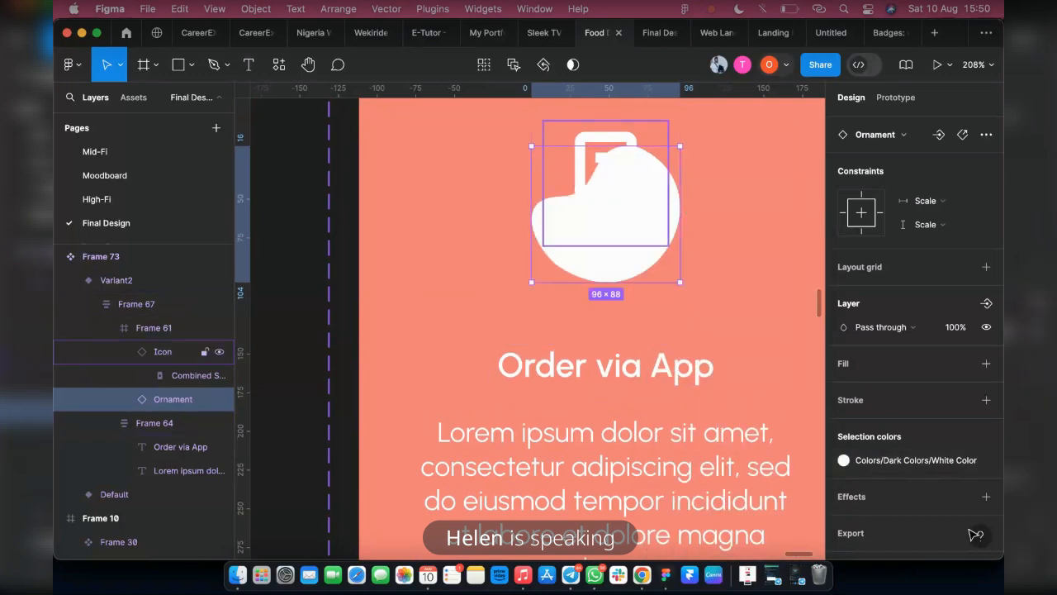
Replace the ornament's white with a pale pink, detach it from the library and adjust it to custom colour FEDCDA
{"action": "left_click", "coordinate": [874, 460]}
{"action": "scroll", "coordinate": [735, 443], "scroll_direction": "up", "scroll_amount": 3}
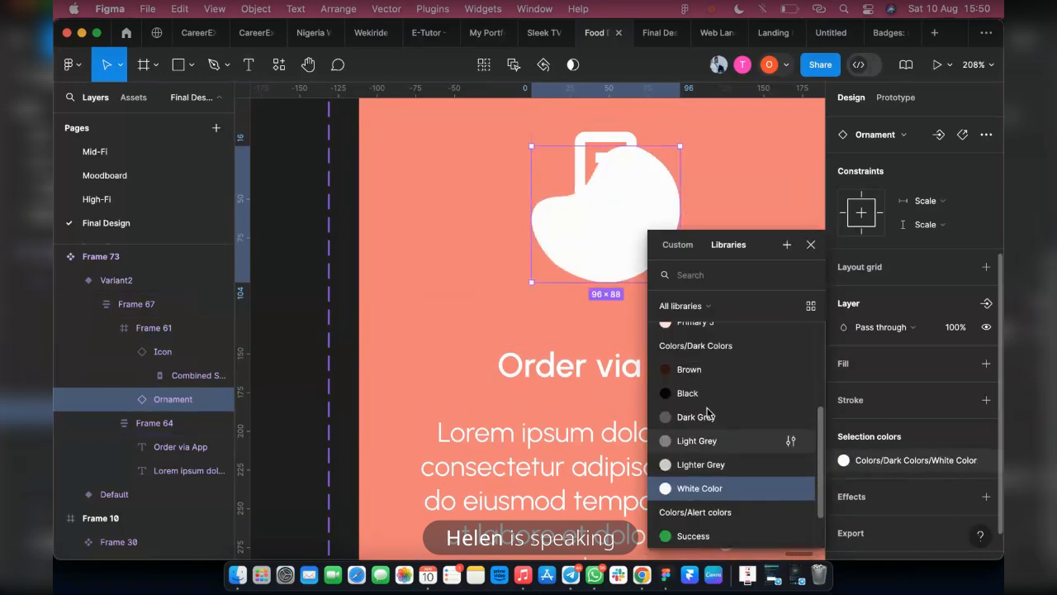
{"action": "left_click", "coordinate": [700, 410]}
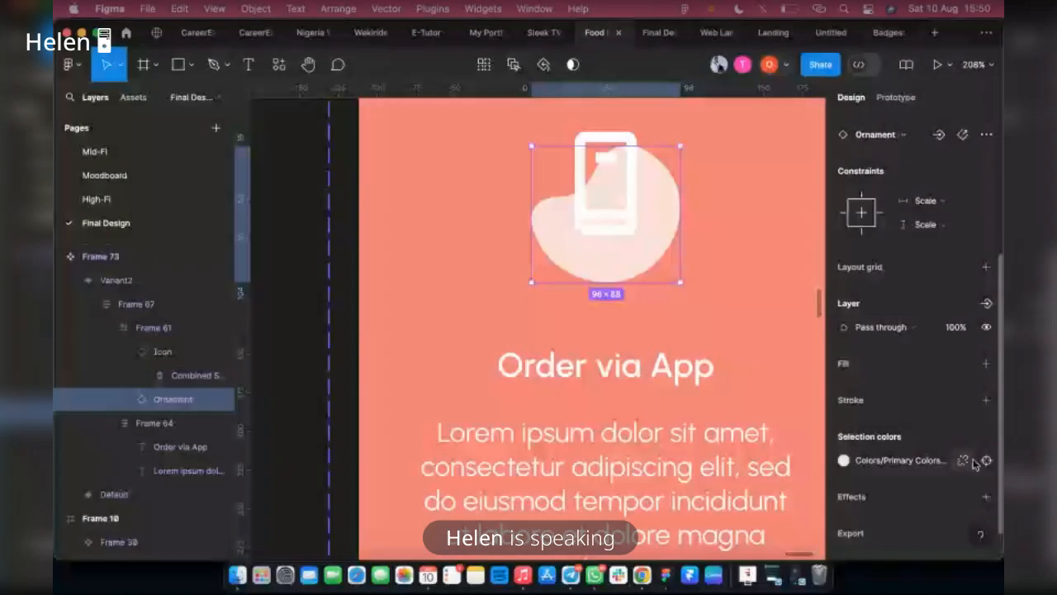
{"action": "left_click", "coordinate": [964, 460]}
{"action": "left_click", "coordinate": [844, 461]}
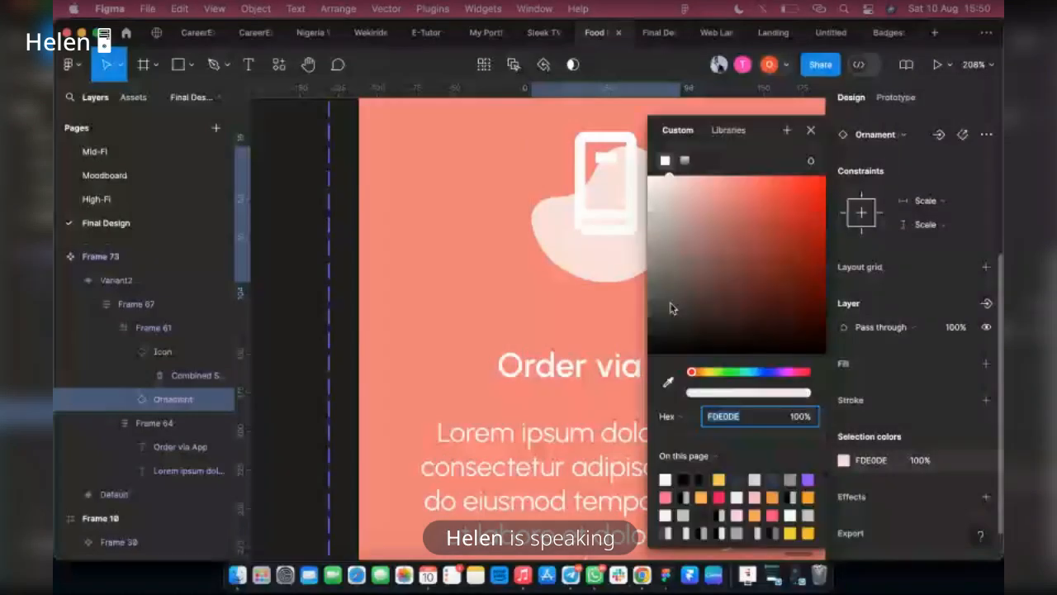
{"action": "left_click", "coordinate": [669, 177]}
{"action": "left_click", "coordinate": [667, 381]}
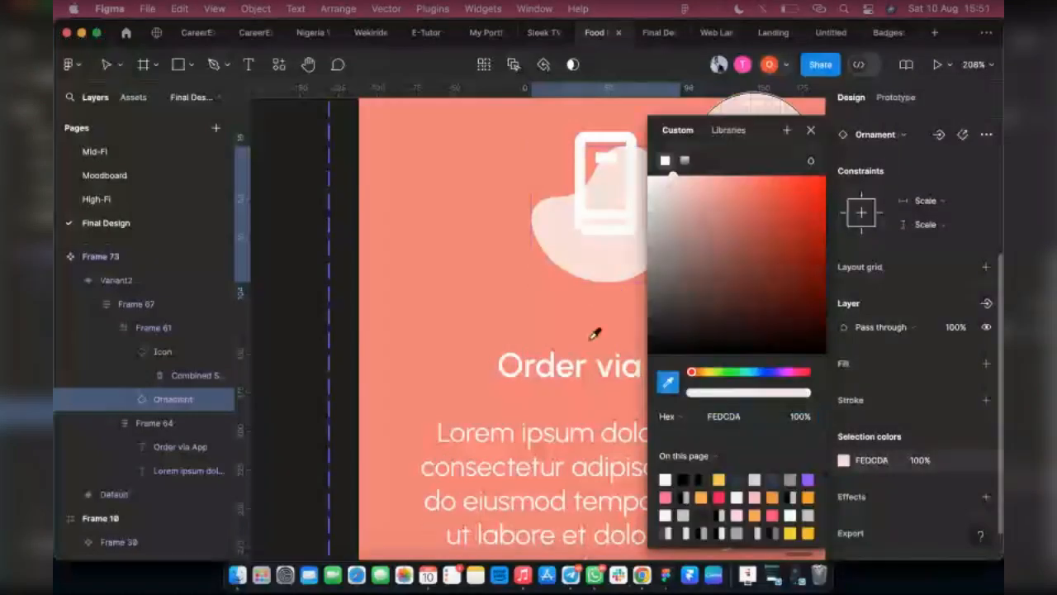
{"action": "left_click", "coordinate": [669, 379]}
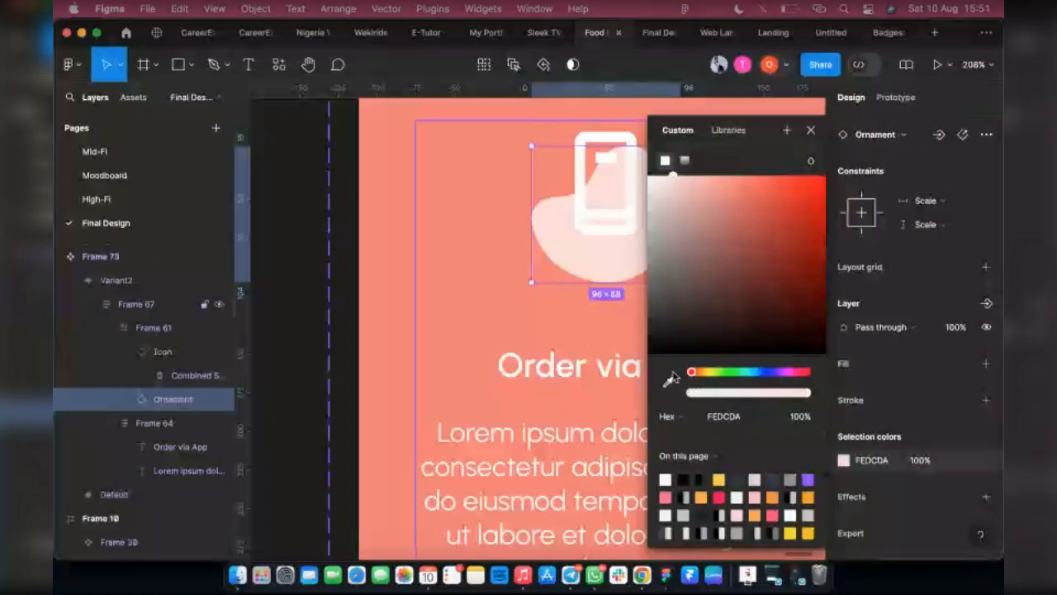
{"action": "left_click", "coordinate": [670, 380]}
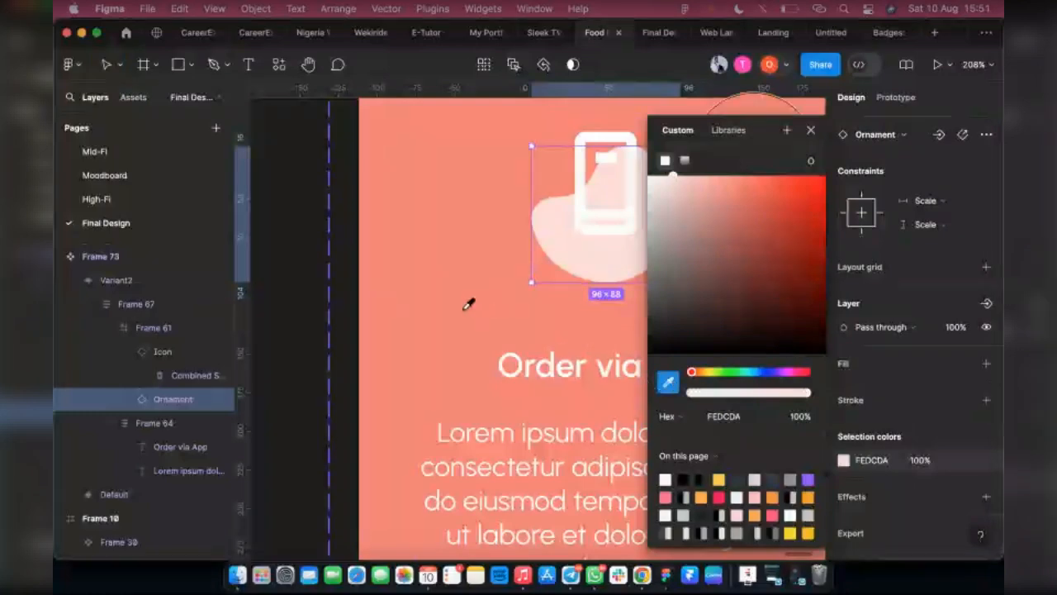
{"action": "key", "text": "Escape"}
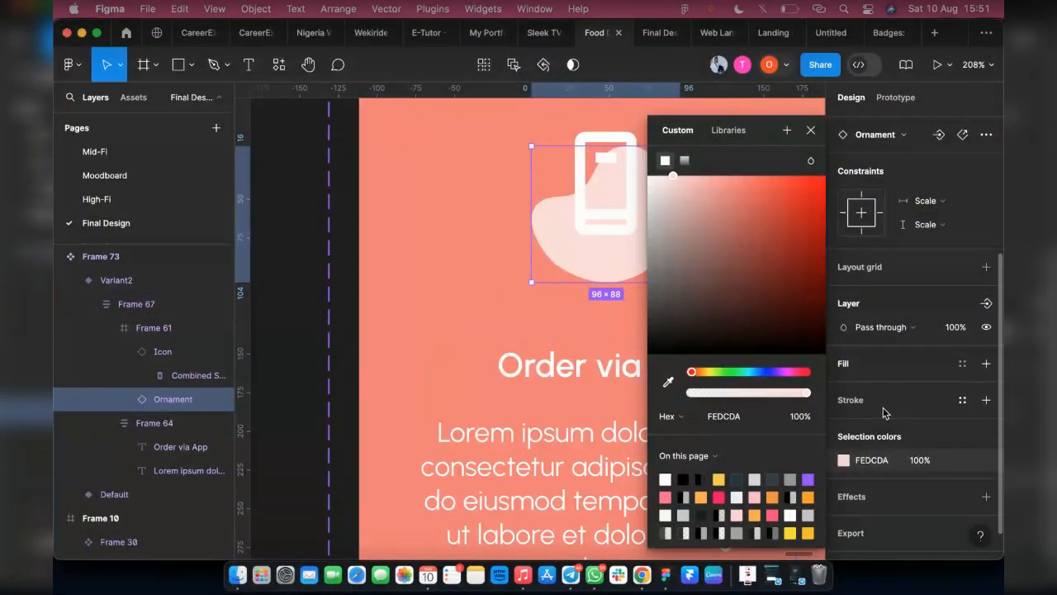
{"action": "left_click", "coordinate": [669, 383]}
{"action": "key", "text": "Escape"}
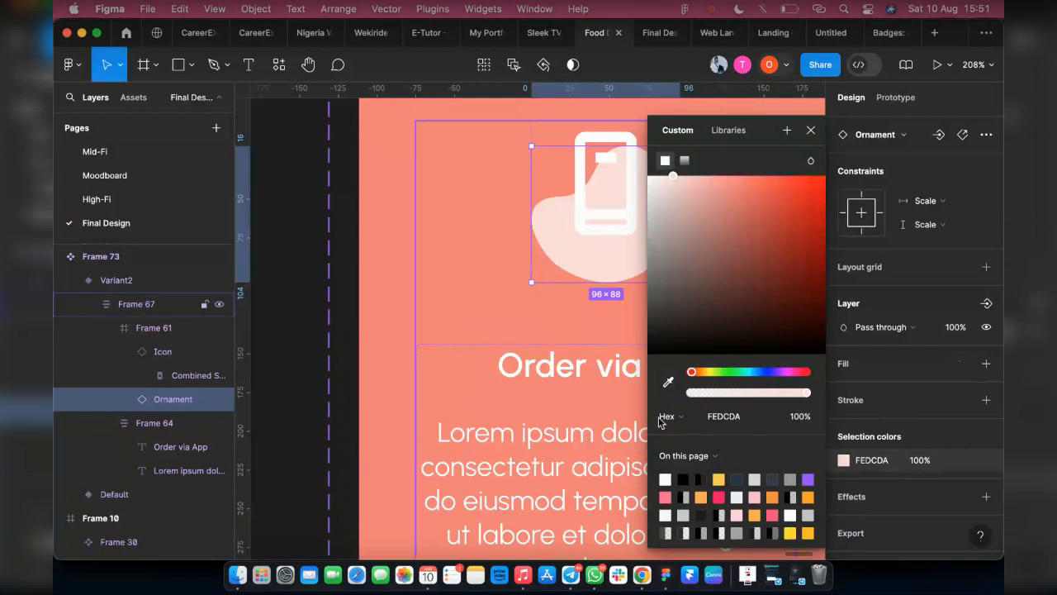
Set the ornament shape behind the phone icon to Primary 2 from the colour library
{"action": "mouse_move", "coordinate": [702, 191]}
{"action": "left_mouse_down"}
{"action": "mouse_move", "coordinate": [701, 228]}
{"action": "mouse_move", "coordinate": [739, 199]}
{"action": "mouse_move", "coordinate": [713, 182]}
{"action": "left_mouse_up"}
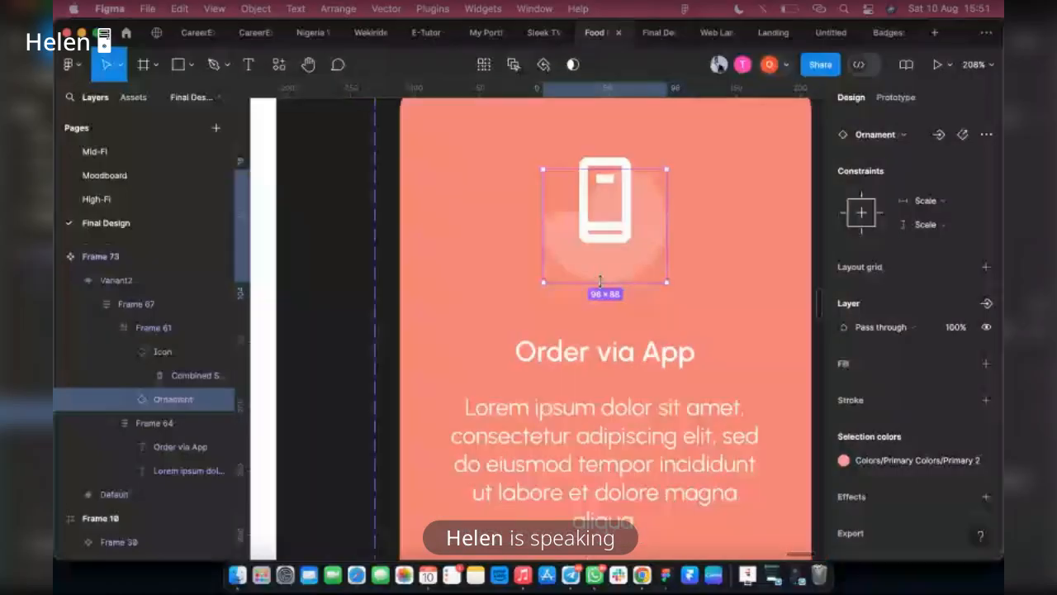
{"action": "scroll", "coordinate": [673, 413], "scroll_direction": "down", "scroll_amount": 5}
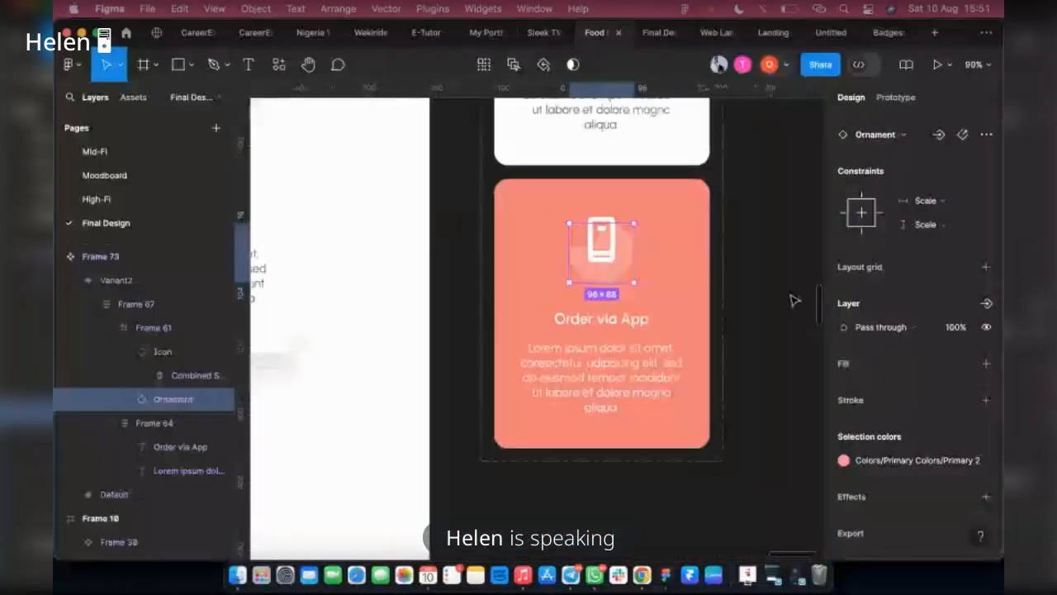
{"action": "key", "text": "Escape"}
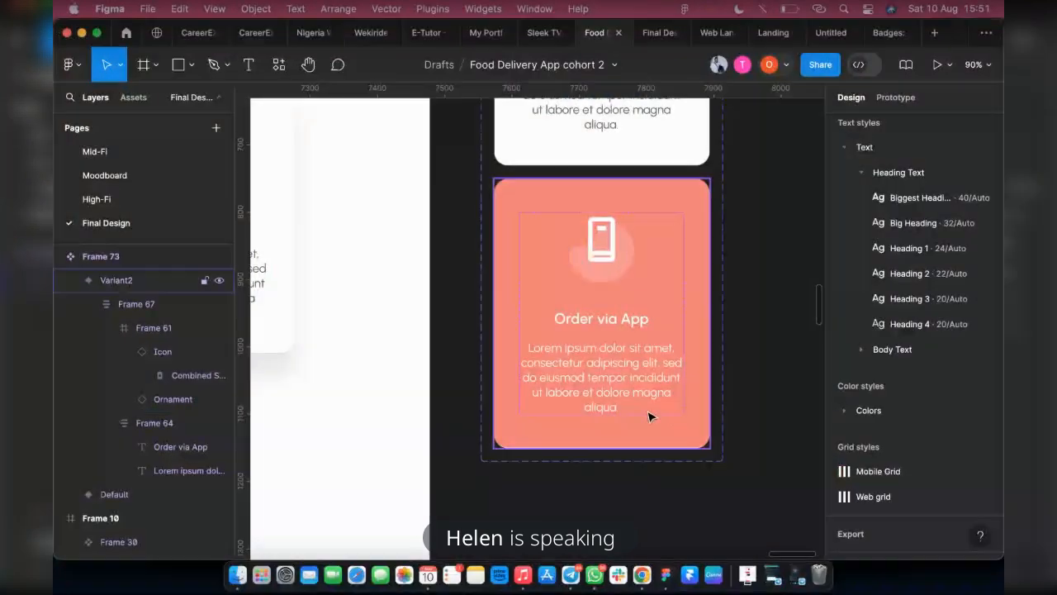
Change the second variant's card border colour to Primary 3 from the library
{"action": "left_click", "coordinate": [649, 417]}
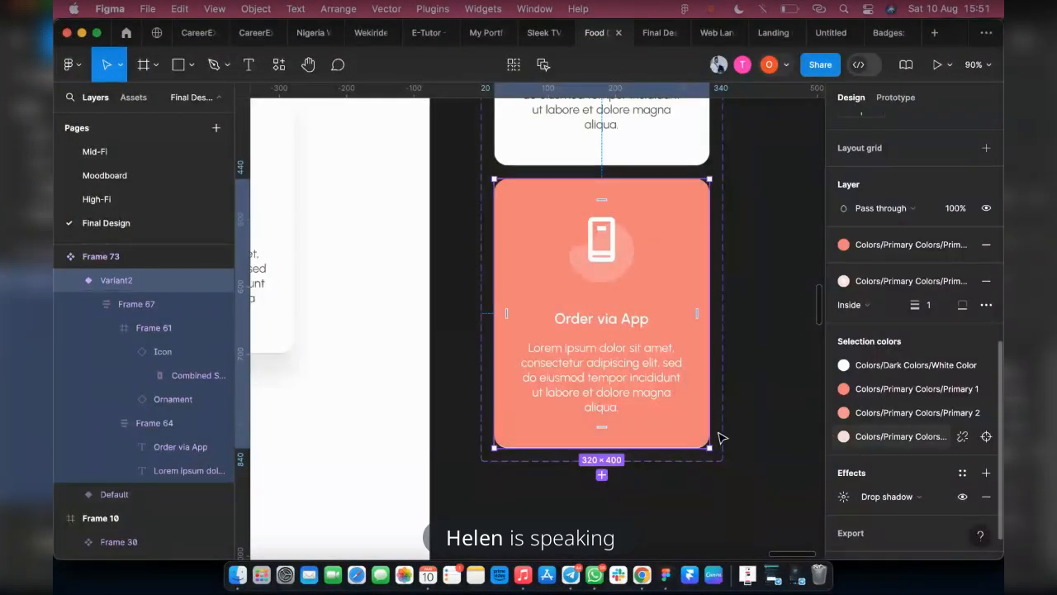
{"action": "left_click", "coordinate": [867, 281]}
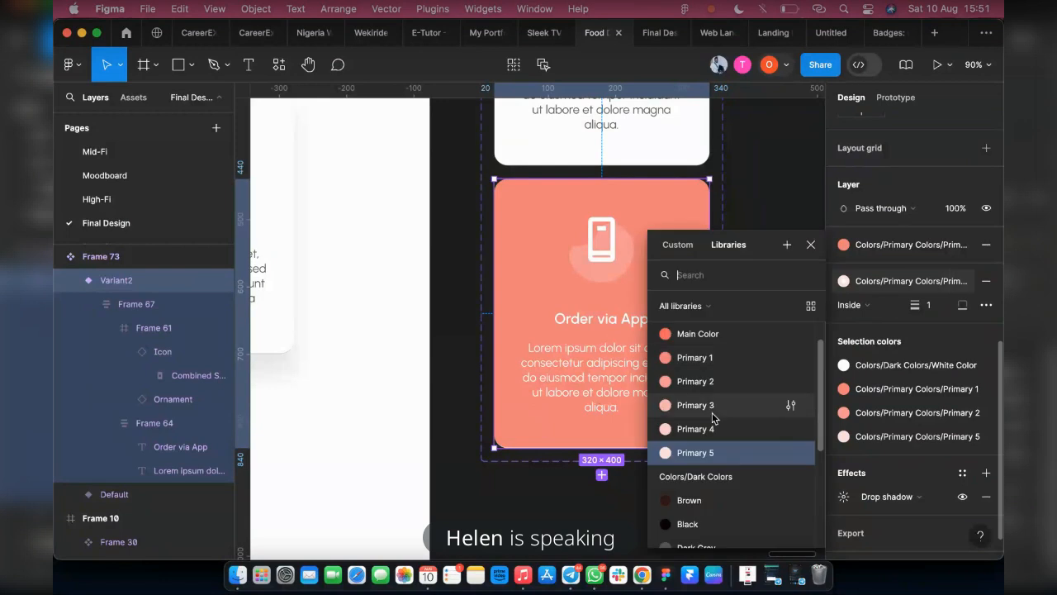
{"action": "left_click", "coordinate": [697, 405]}
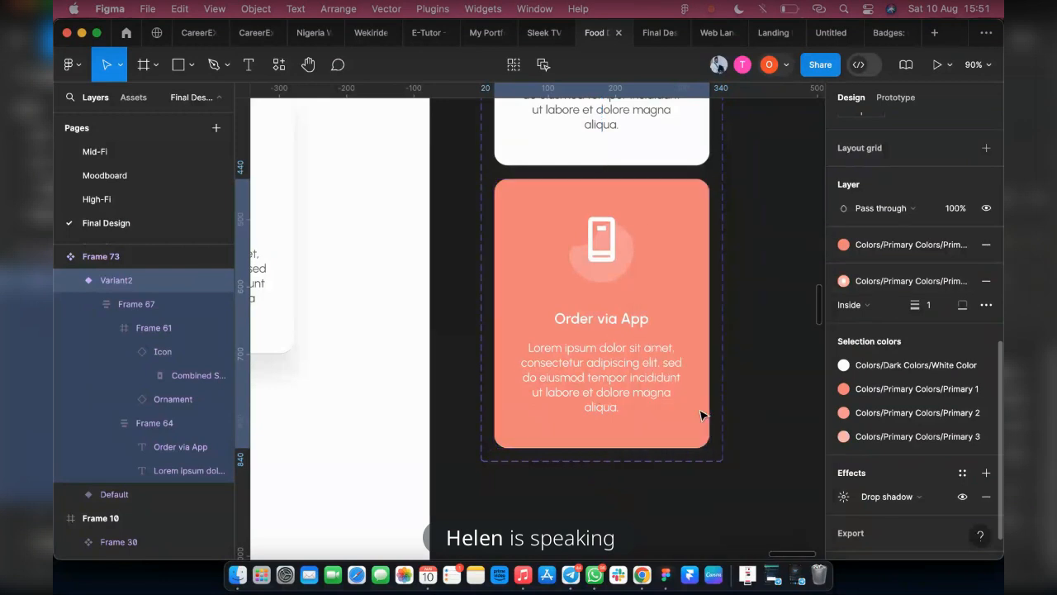
{"action": "left_click", "coordinate": [756, 455]}
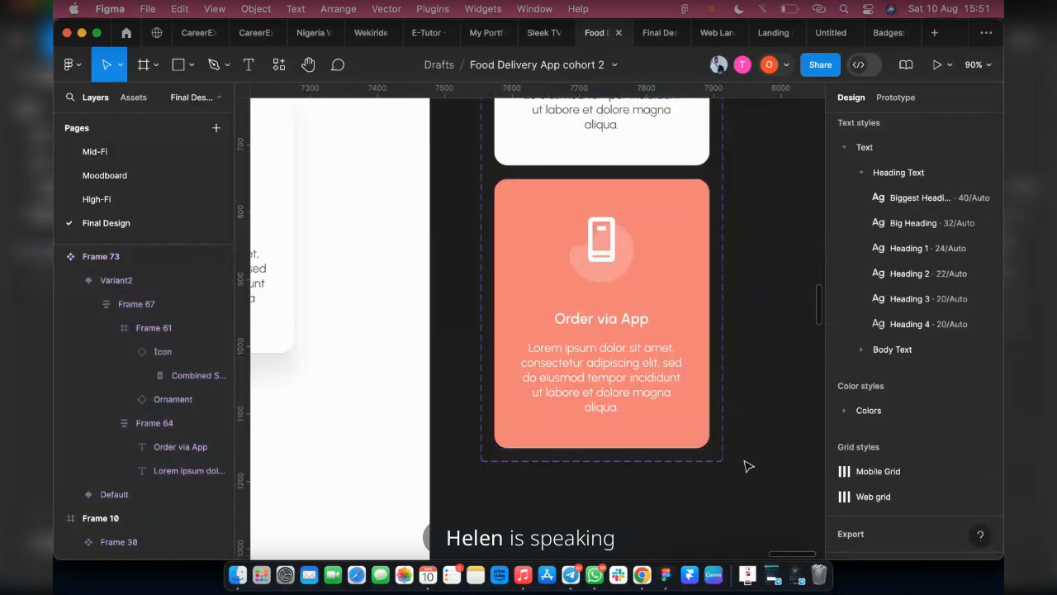
{"action": "scroll", "coordinate": [745, 465], "scroll_direction": "down", "scroll_amount": 3}
{"action": "scroll", "coordinate": [720, 468], "scroll_direction": "down", "scroll_amount": 2}
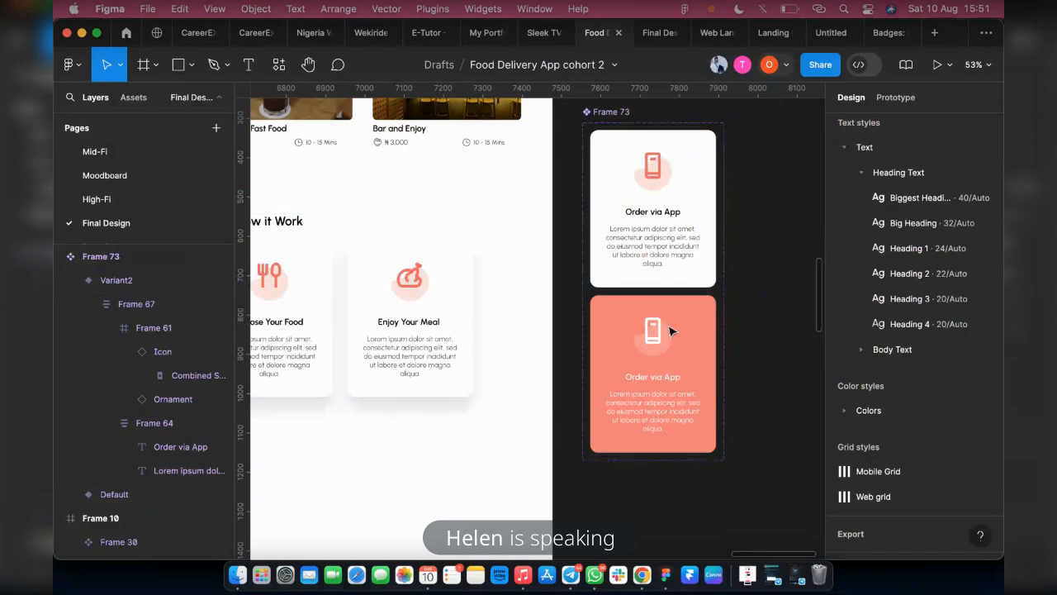
Examine the How it Work cards in the finished MavyFood prototype and return to the Food Delivery App file
{"action": "left_click", "coordinate": [653, 255]}
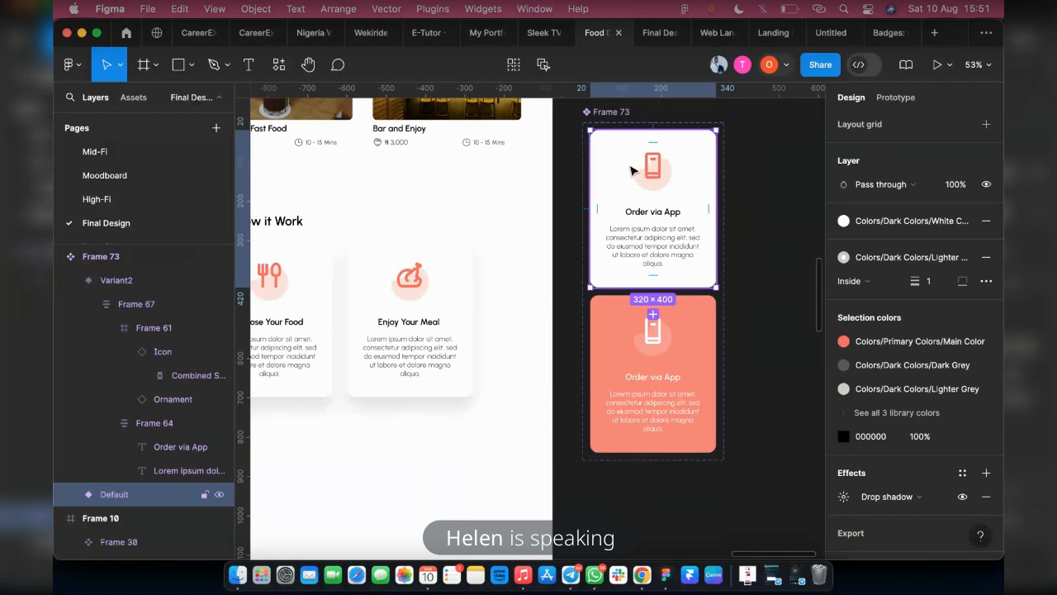
{"action": "left_click", "coordinate": [657, 32]}
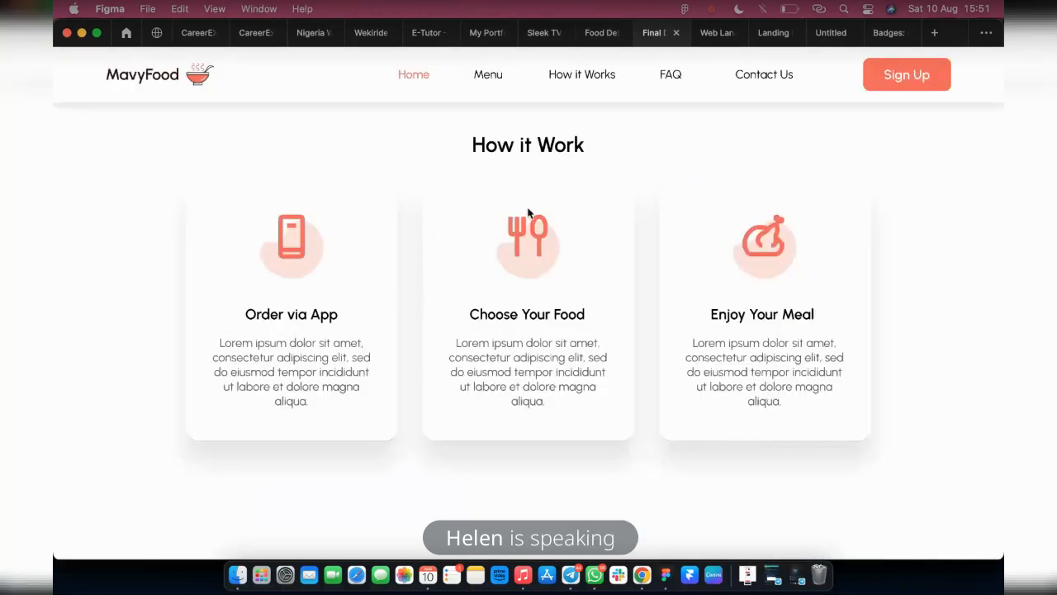
{"action": "left_click", "coordinate": [582, 81]}
{"action": "left_click", "coordinate": [596, 35]}
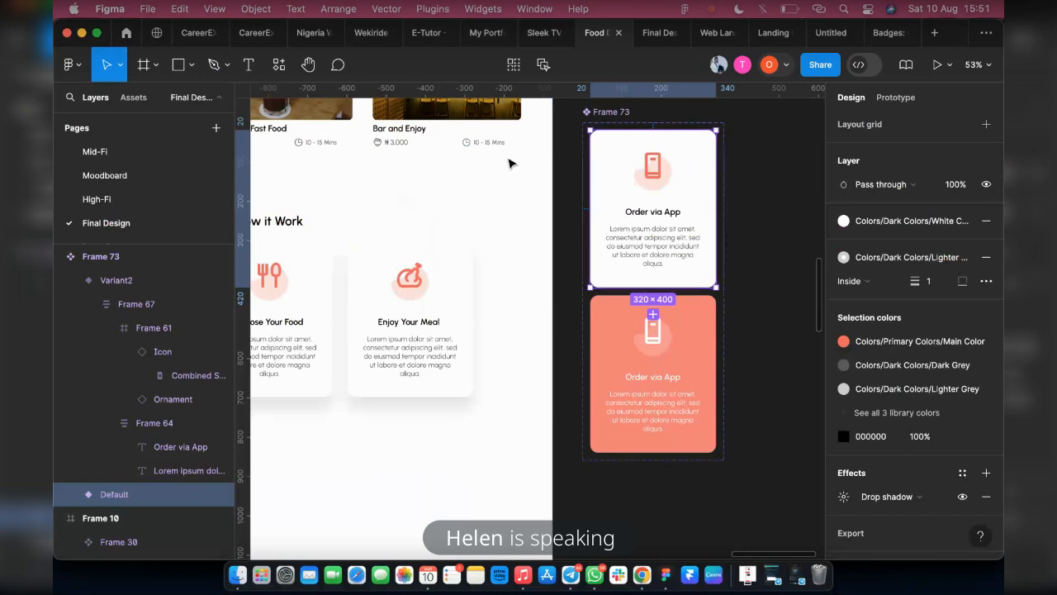
Add a While hovering interaction on the default Order via App card that changes it to Variant2 with an Instant transition
{"action": "scroll", "coordinate": [671, 269], "scroll_direction": "up", "scroll_amount": 2}
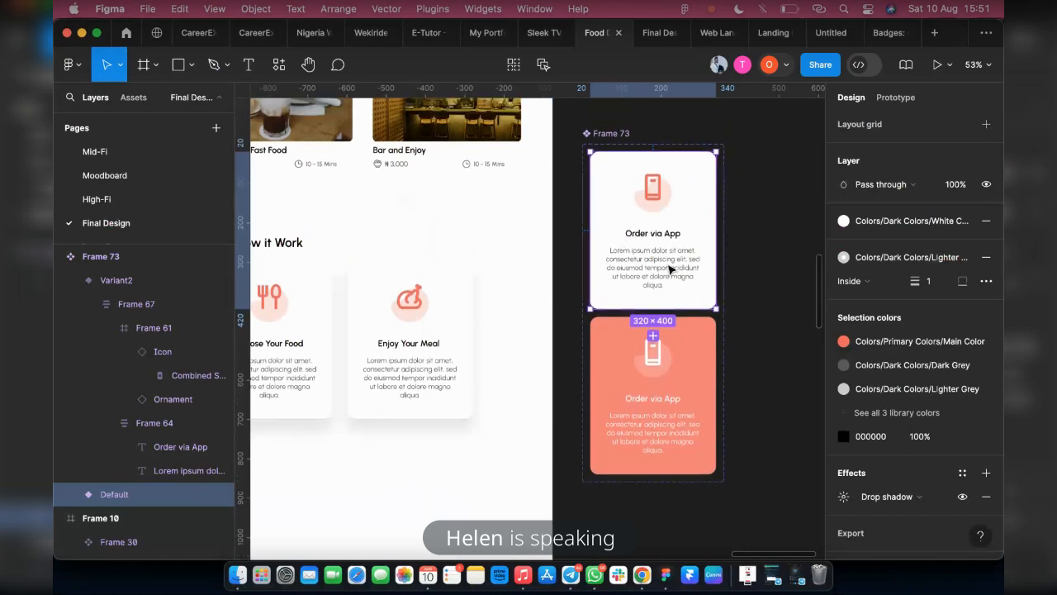
{"action": "left_click", "coordinate": [899, 98]}
{"action": "left_click", "coordinate": [912, 196]}
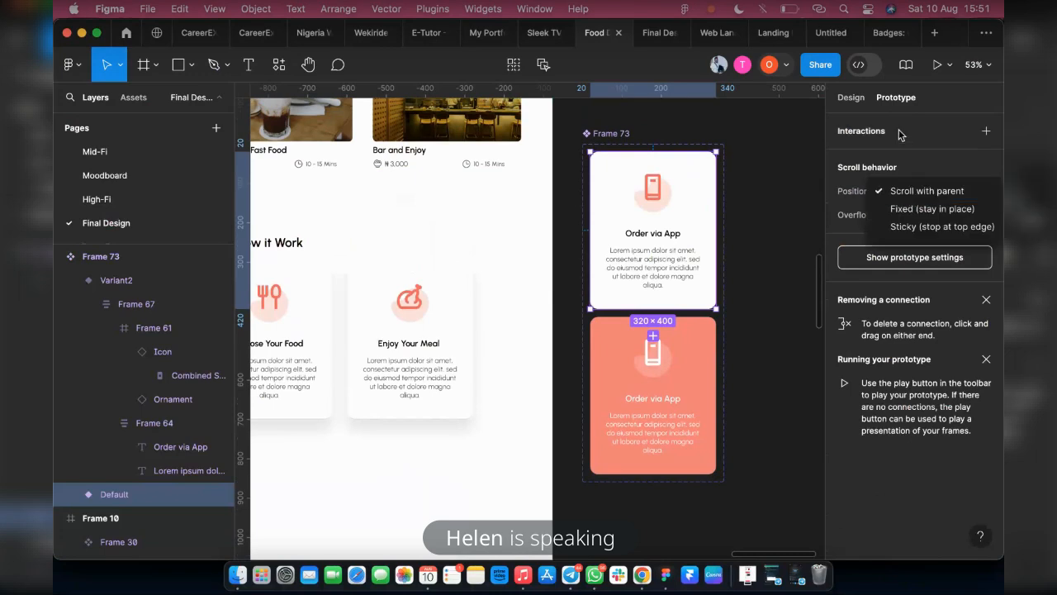
{"action": "left_click", "coordinate": [658, 310]}
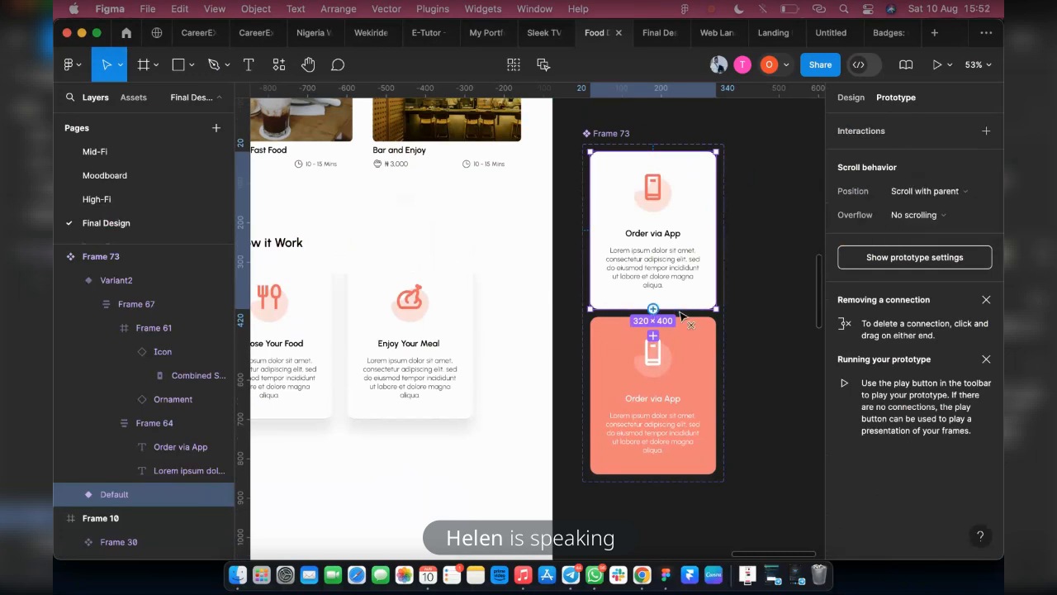
{"action": "left_click_drag", "start_coordinate": [687, 366], "coordinate": [686, 366]}
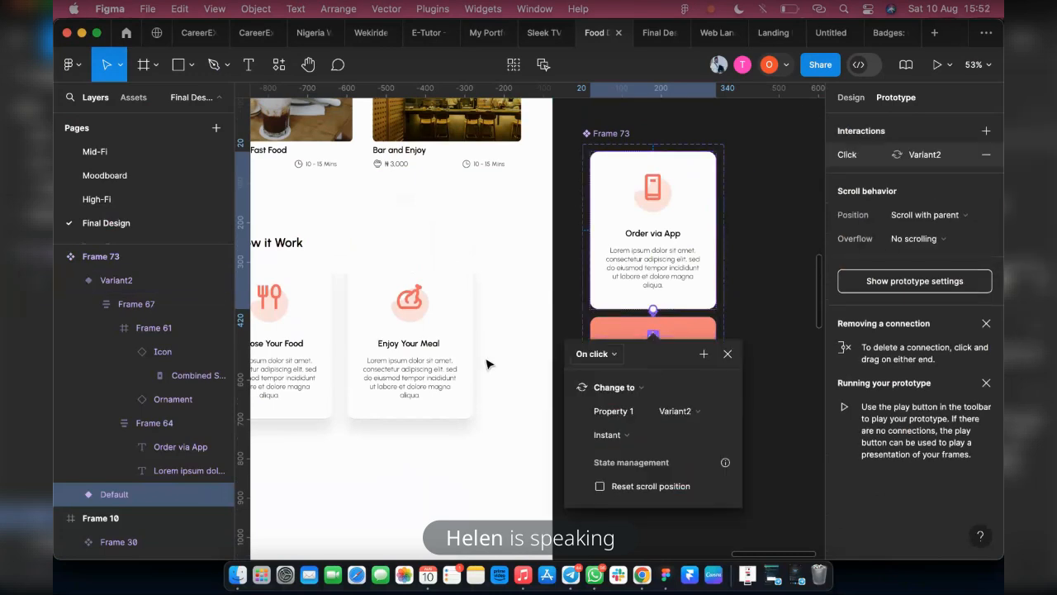
{"action": "left_click", "coordinate": [609, 354]}
{"action": "left_click", "coordinate": [592, 389]}
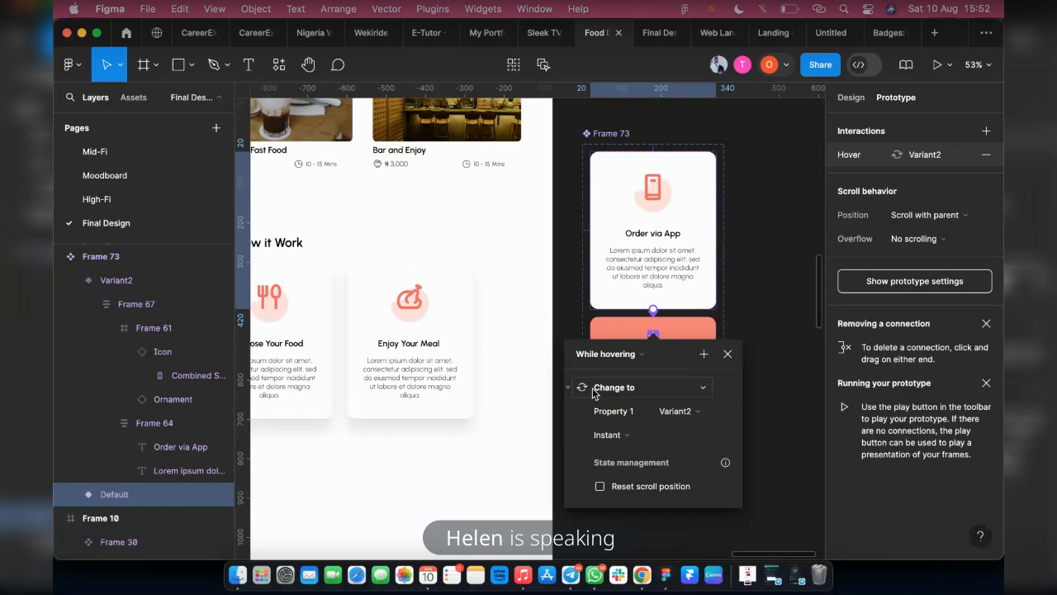
{"action": "left_click", "coordinate": [788, 325]}
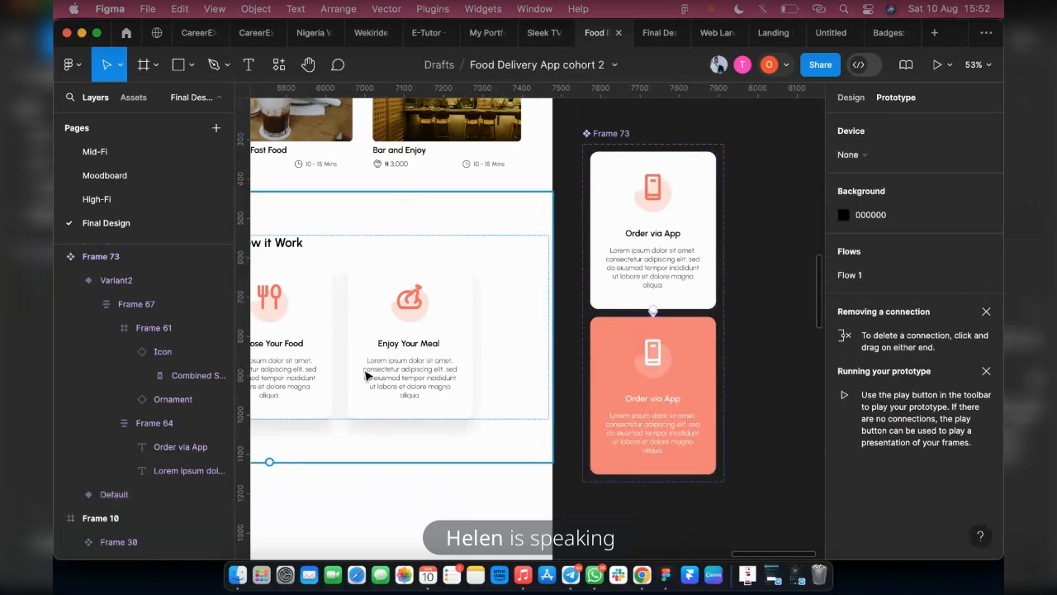
Replace the original Order via App card in the How it Work section with an instance of the default component variant
{"action": "scroll", "coordinate": [697, 347], "scroll_direction": "down", "scroll_amount": 3}
{"action": "scroll", "coordinate": [697, 351], "scroll_direction": "down", "scroll_amount": 1}
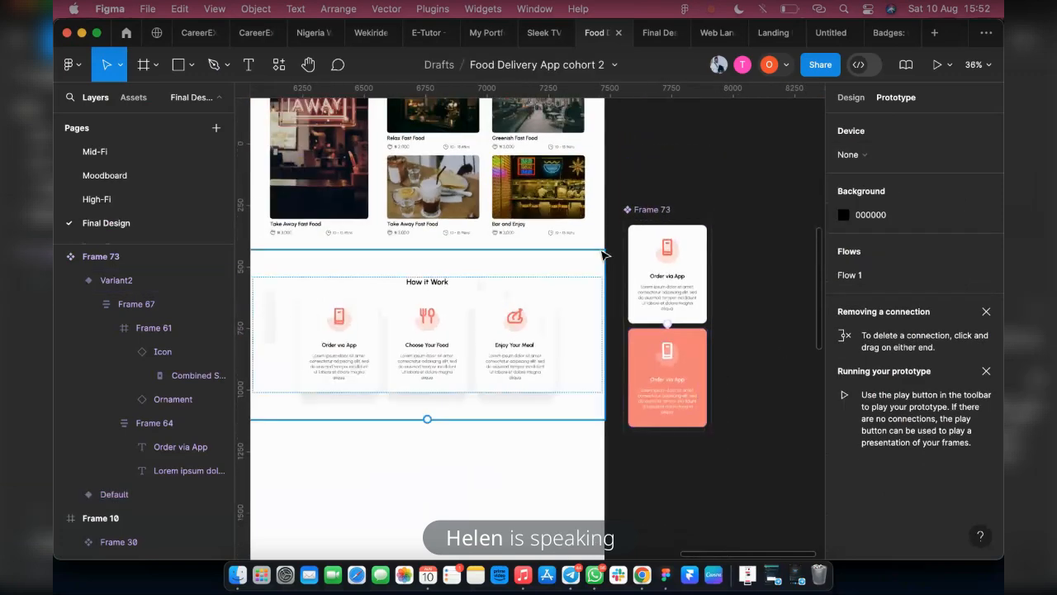
{"action": "left_click", "coordinate": [663, 267]}
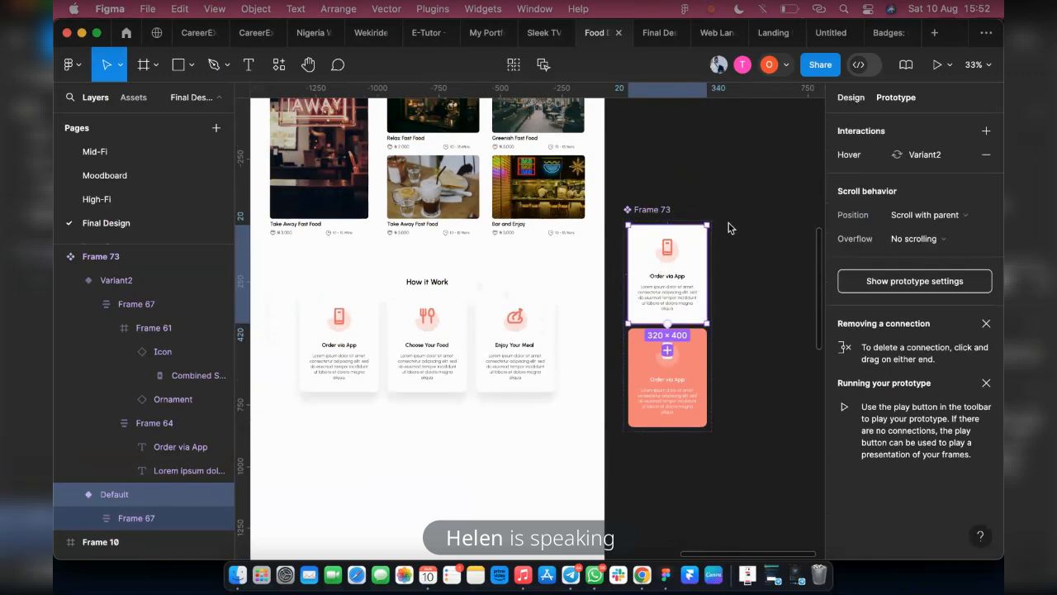
{"action": "left_click", "coordinate": [348, 373]}
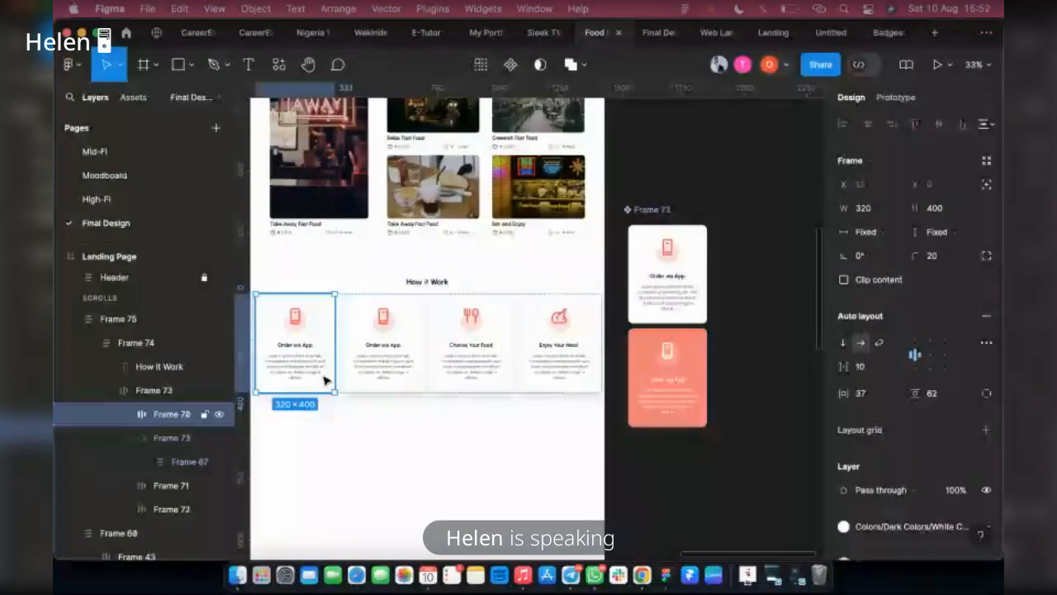
{"action": "key", "text": "Delete"}
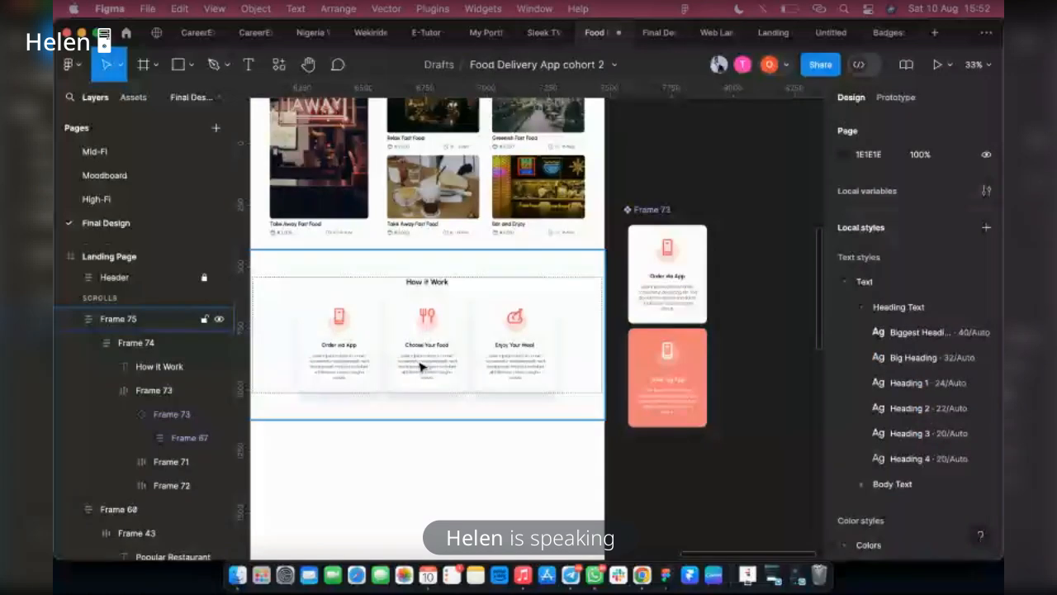
Place a copy of the Choose Your Food card outside the landing page, beside the Order via App component
{"action": "left_click", "coordinate": [421, 366]}
{"action": "left_click", "coordinate": [438, 343]}
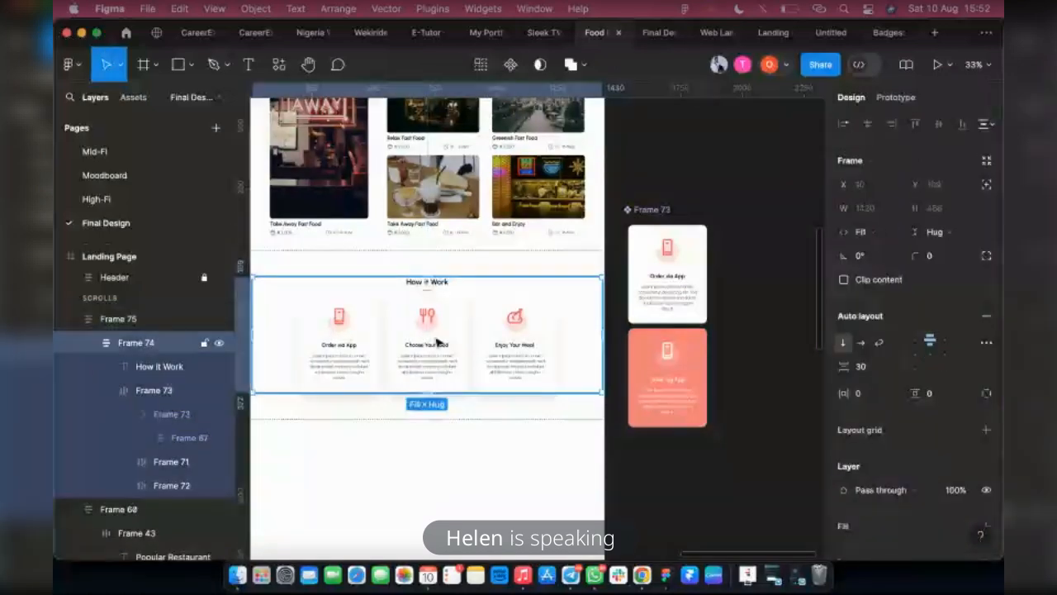
{"action": "double_click", "coordinate": [438, 342]}
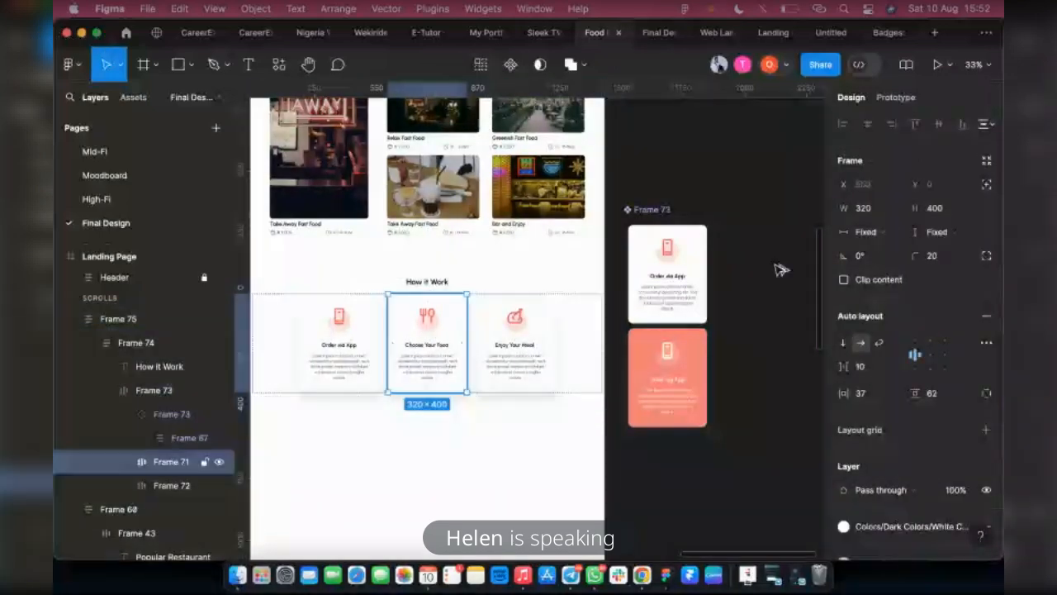
{"action": "left_click_drag", "start_coordinate": [781, 270], "coordinate": [754, 281]}
Place a copy of the Enjoy Your Meal card outside the page, beside the Choose Your Food copy
{"action": "left_click", "coordinate": [507, 342]}
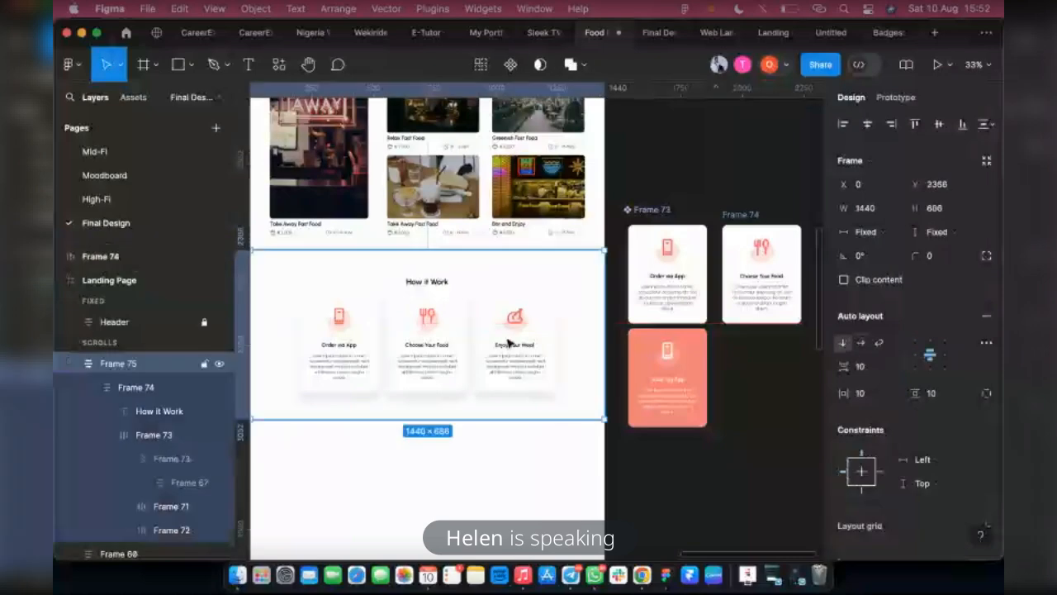
{"action": "left_click", "coordinate": [507, 343]}
{"action": "scroll", "coordinate": [492, 343], "scroll_direction": "right", "scroll_amount": 3}
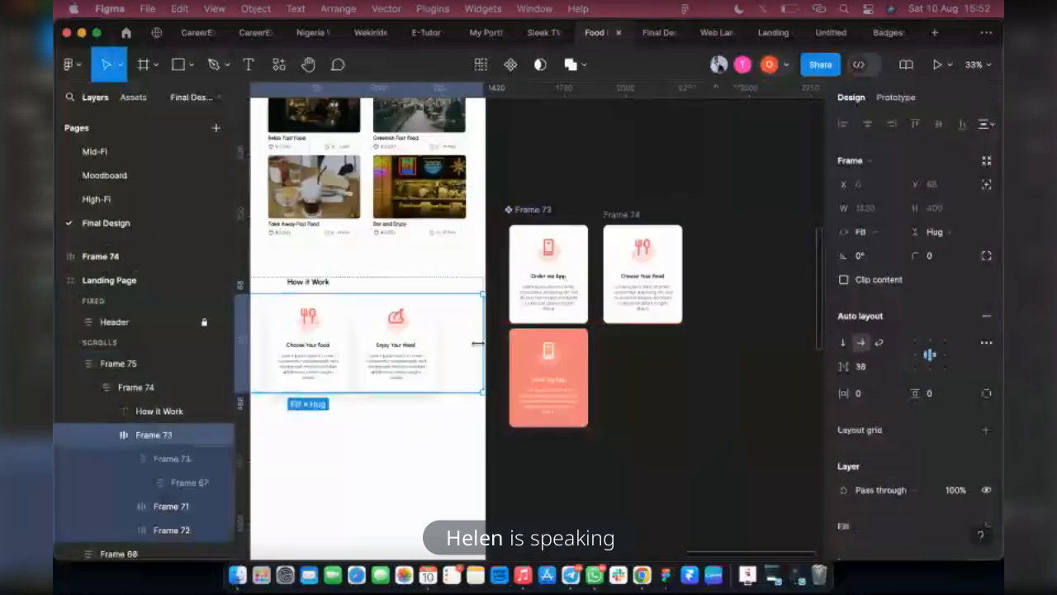
{"action": "left_click", "coordinate": [399, 349]}
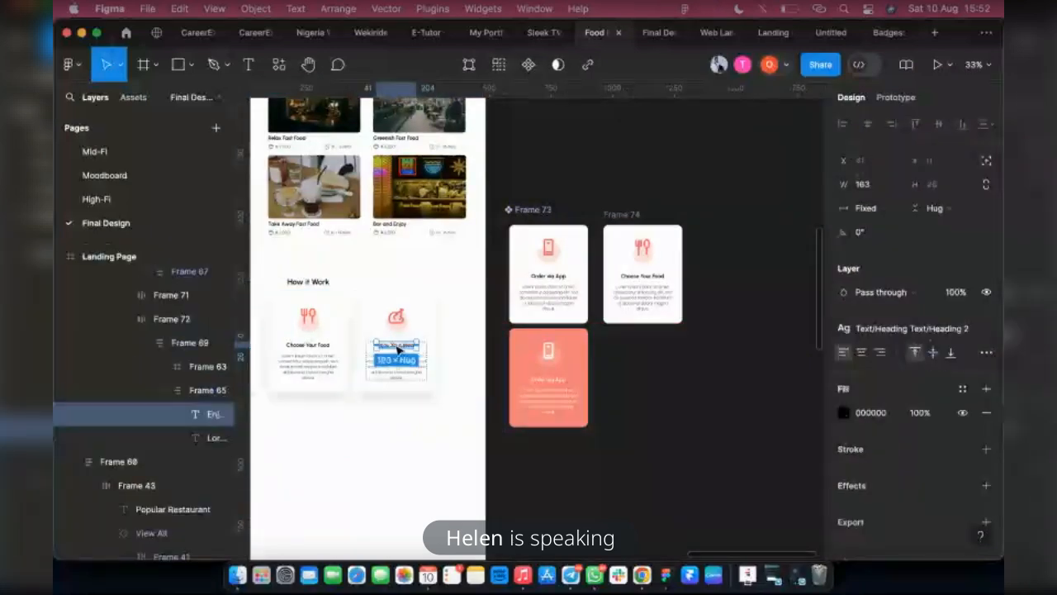
{"action": "key", "text": "Escape"}
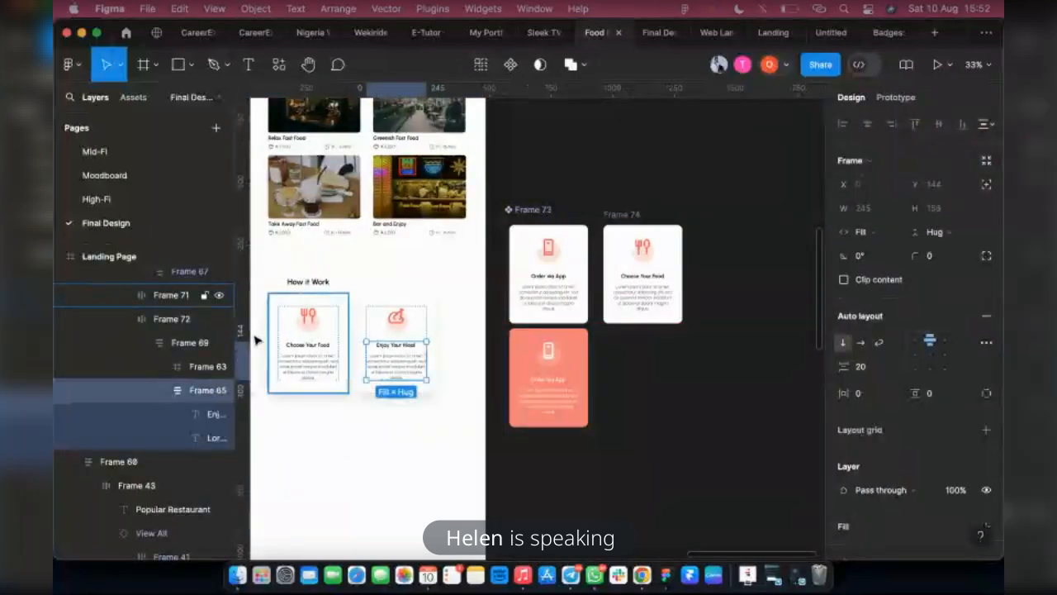
{"action": "left_click", "coordinate": [176, 321]}
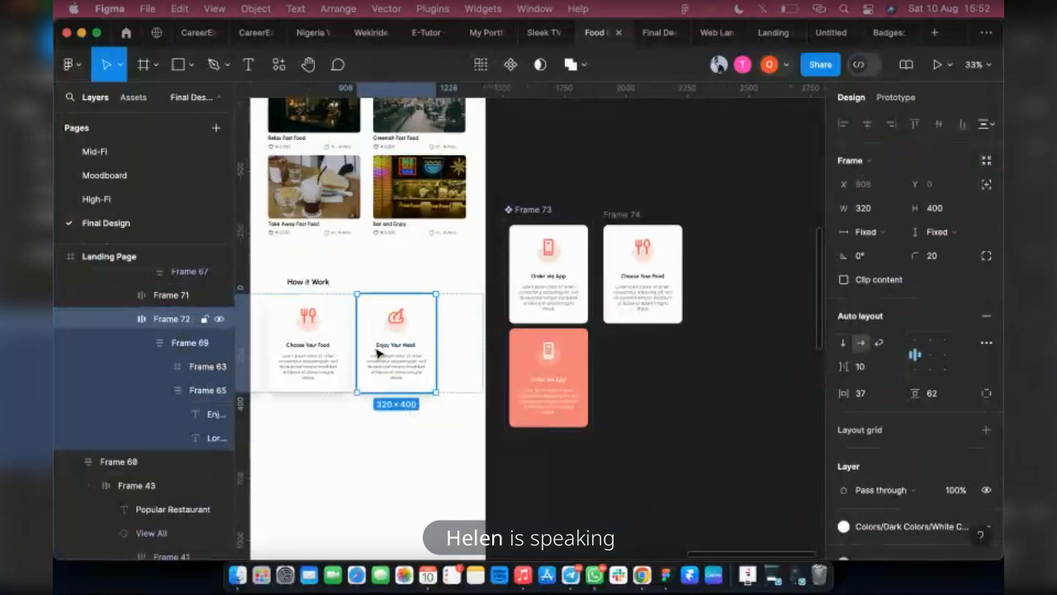
{"action": "left_click_drag", "start_coordinate": [765, 303], "coordinate": [712, 299]}
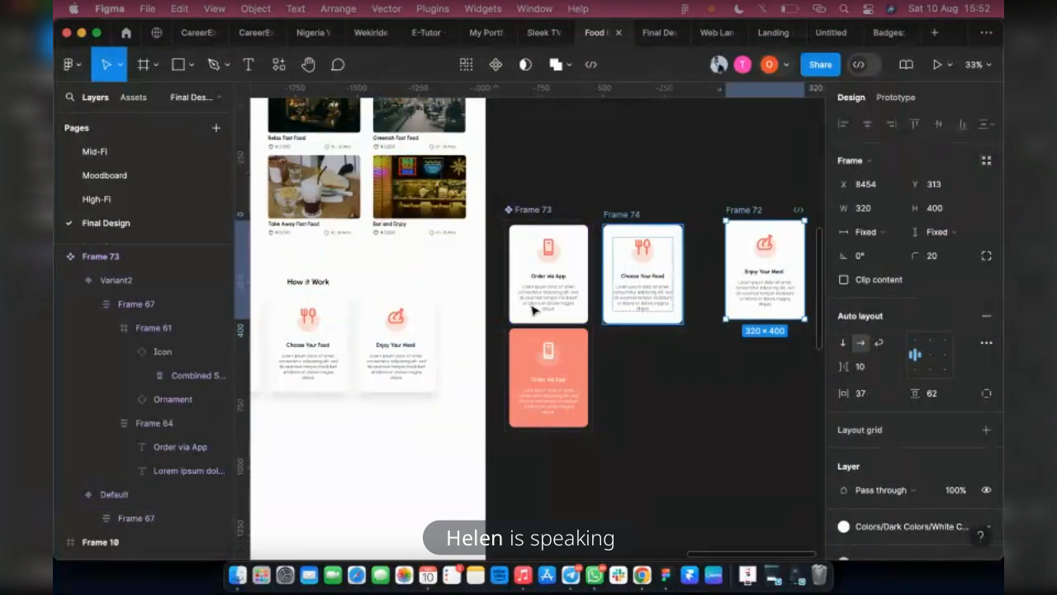
{"action": "double_click", "coordinate": [630, 295]}
{"action": "left_click", "coordinate": [508, 70]}
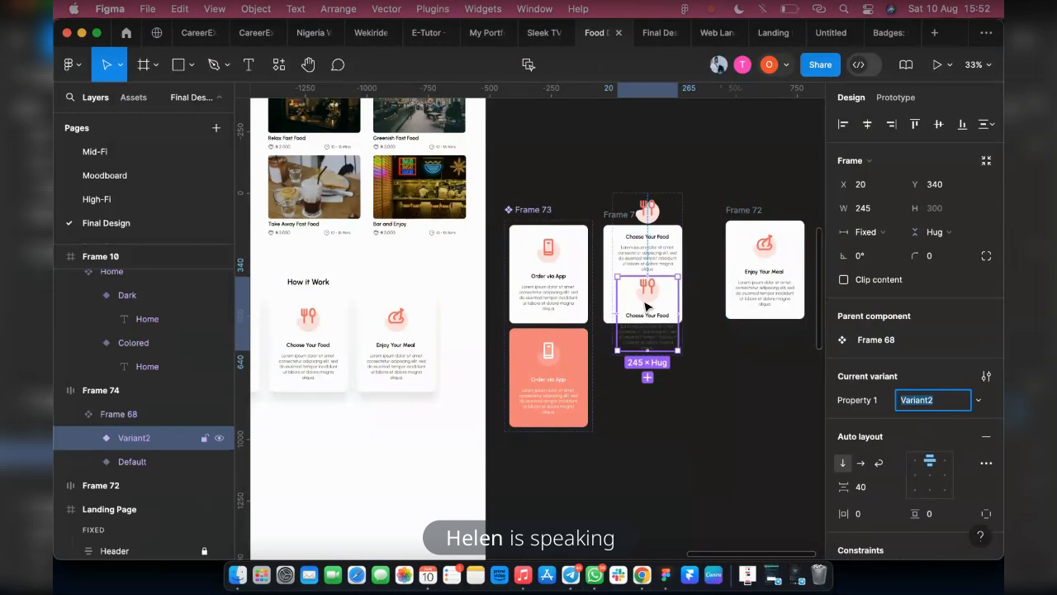
{"action": "key", "text": "ctrl+z"}
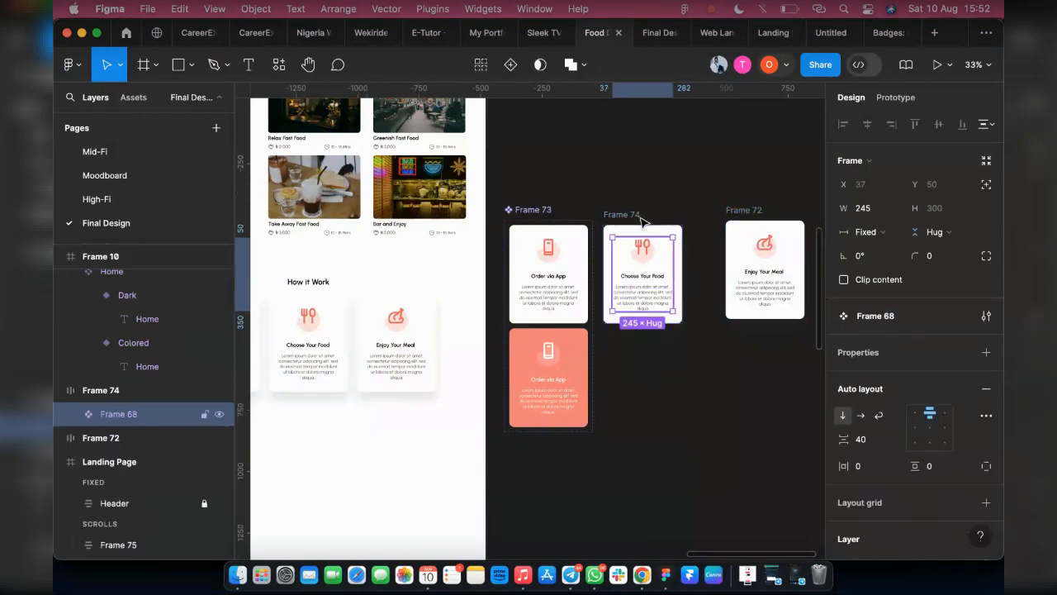
{"action": "key", "text": "ctrl+z"}
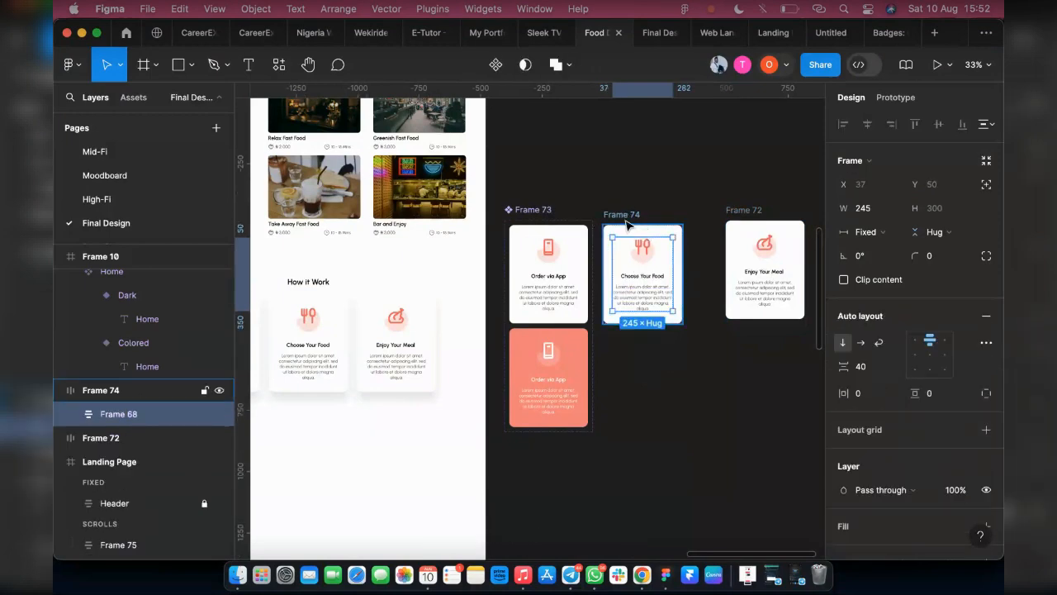
Turn the whole copied Choose Your Food card into a component and add a second variant to it
{"action": "left_click", "coordinate": [620, 221]}
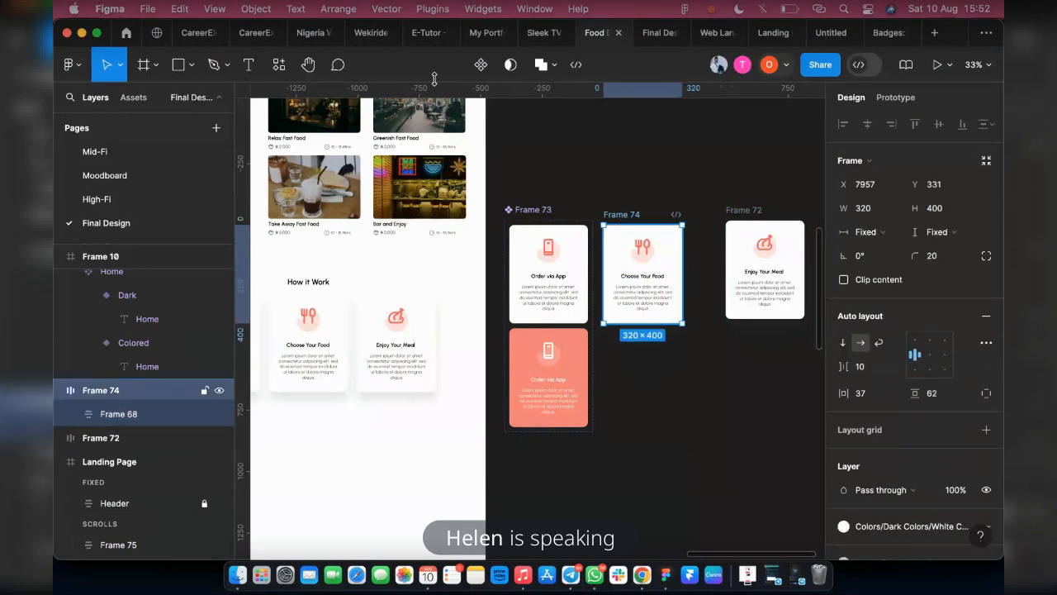
{"action": "left_click", "coordinate": [480, 66]}
{"action": "left_click", "coordinate": [642, 350]}
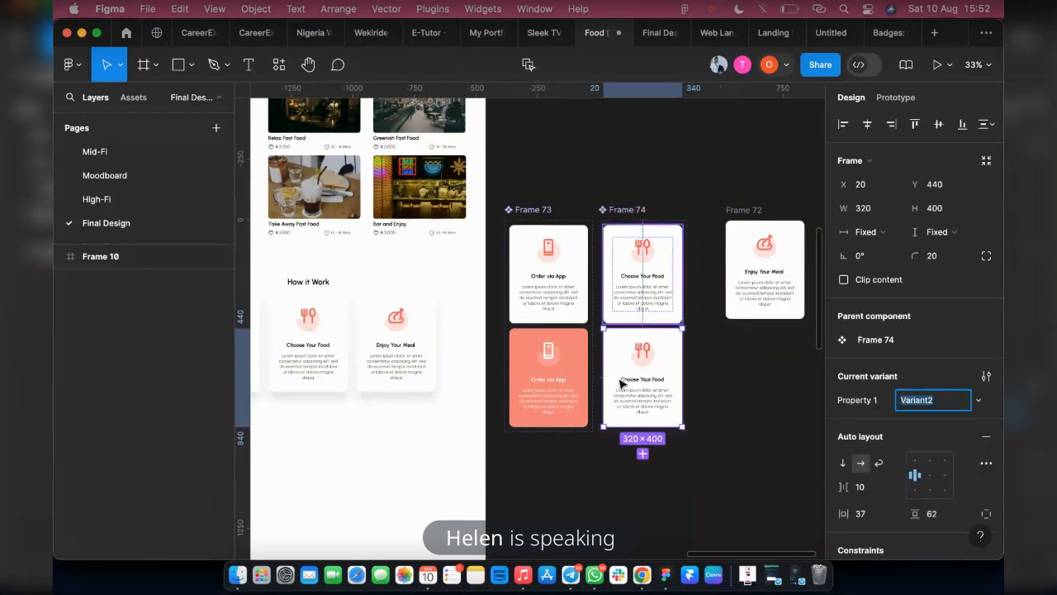
Set the fork-and-spoon icon in the second Choose Your Food variant to White Color from the library
{"action": "scroll", "coordinate": [599, 418], "scroll_direction": "up", "scroll_amount": 5}
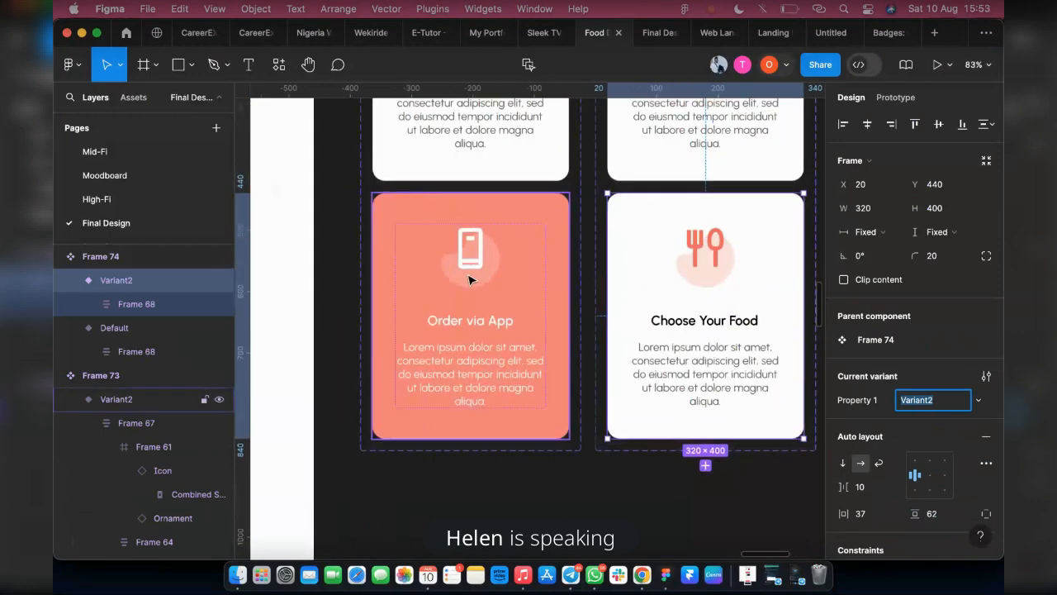
{"action": "left_click", "coordinate": [468, 280]}
{"action": "left_click", "coordinate": [704, 283]}
{"action": "double_click", "coordinate": [720, 263]}
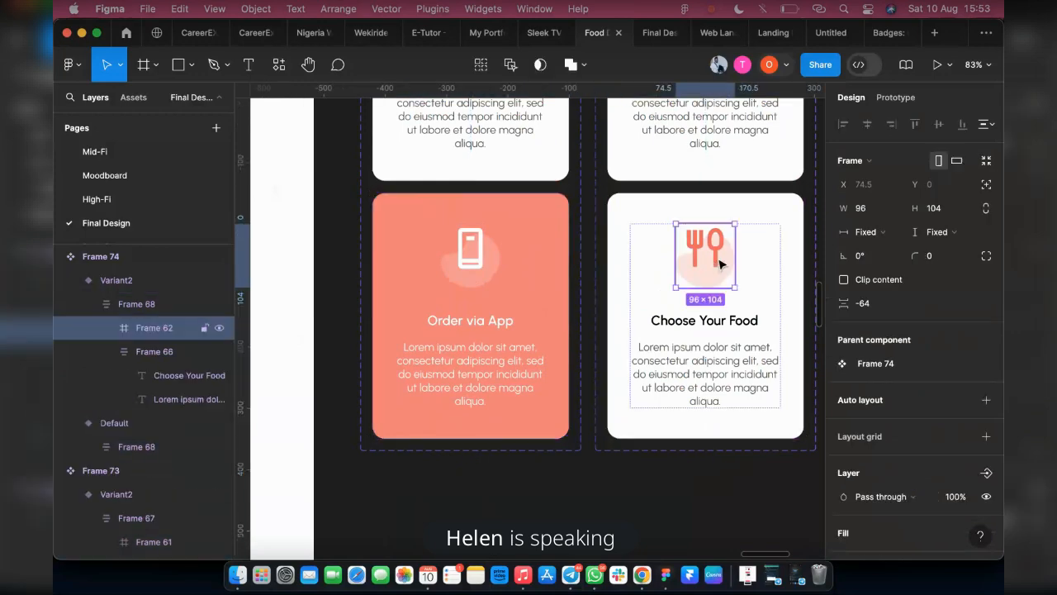
{"action": "double_click", "coordinate": [715, 263]}
{"action": "left_click", "coordinate": [715, 263]}
{"action": "scroll", "coordinate": [904, 388], "scroll_direction": "down", "scroll_amount": 4}
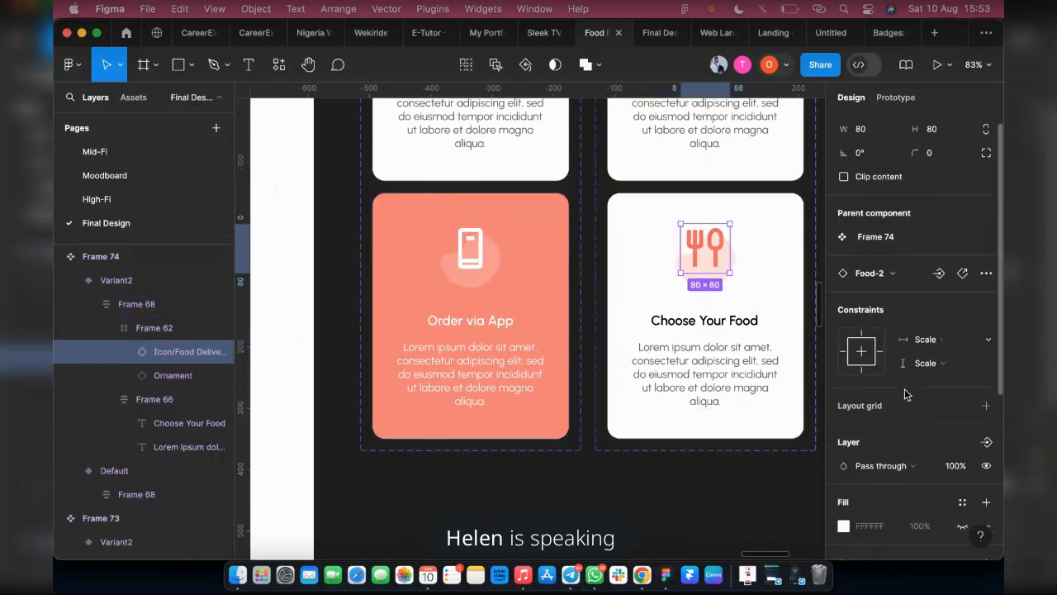
{"action": "scroll", "coordinate": [955, 492], "scroll_direction": "down", "scroll_amount": 2}
{"action": "left_click", "coordinate": [939, 484]}
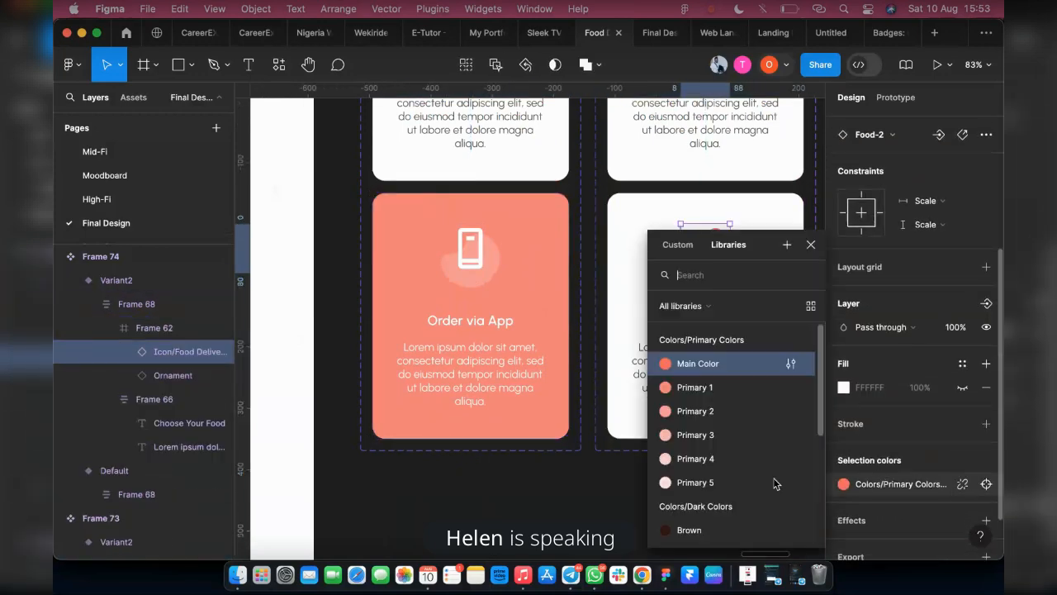
{"action": "scroll", "coordinate": [747, 483], "scroll_direction": "down", "scroll_amount": 1}
{"action": "scroll", "coordinate": [738, 493], "scroll_direction": "down", "scroll_amount": 2}
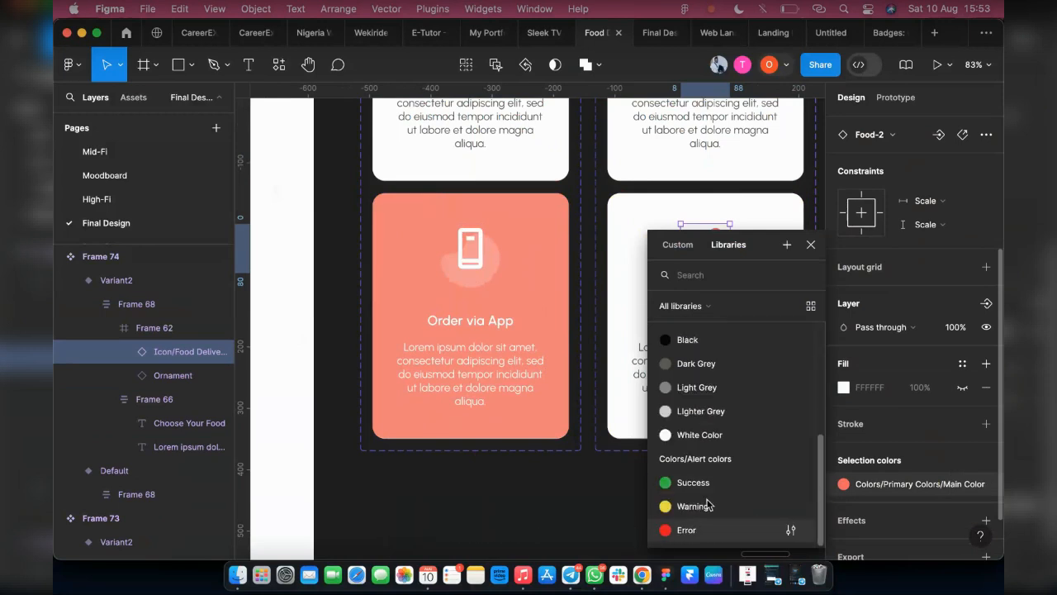
{"action": "left_click", "coordinate": [706, 434]}
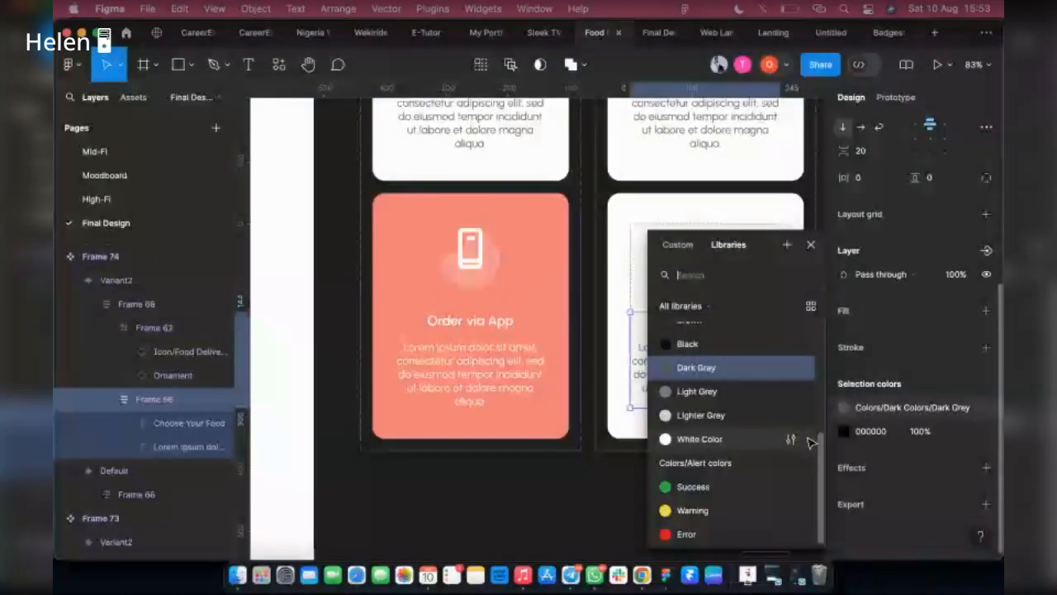
Set the heading and description text of the second Choose Your Food variant to White Color from the library
{"action": "left_click", "coordinate": [811, 442]}
{"action": "scroll", "coordinate": [710, 479], "scroll_direction": "down", "scroll_amount": 4}
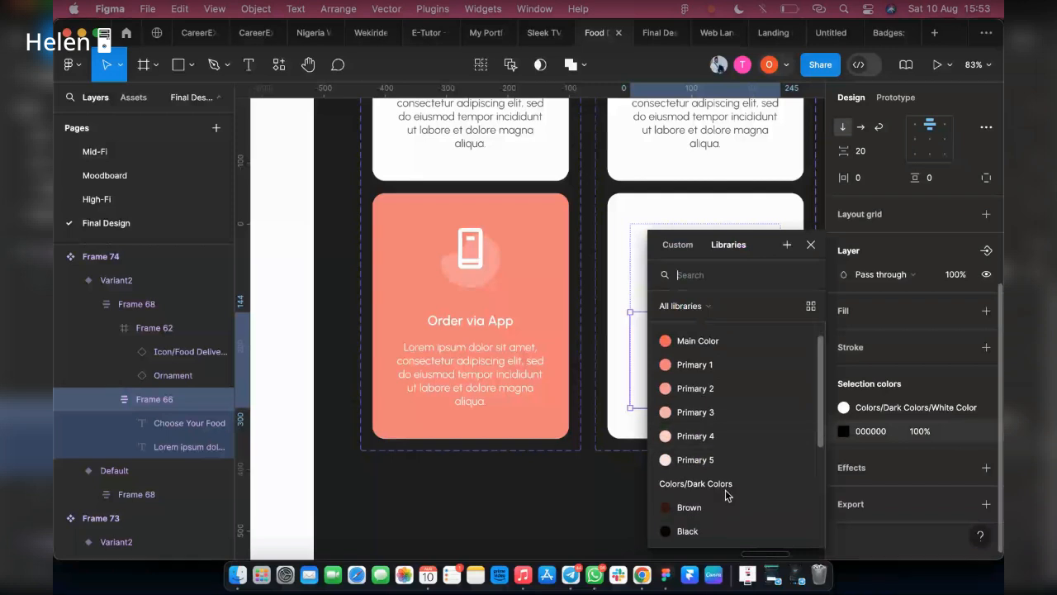
{"action": "left_click", "coordinate": [683, 531]}
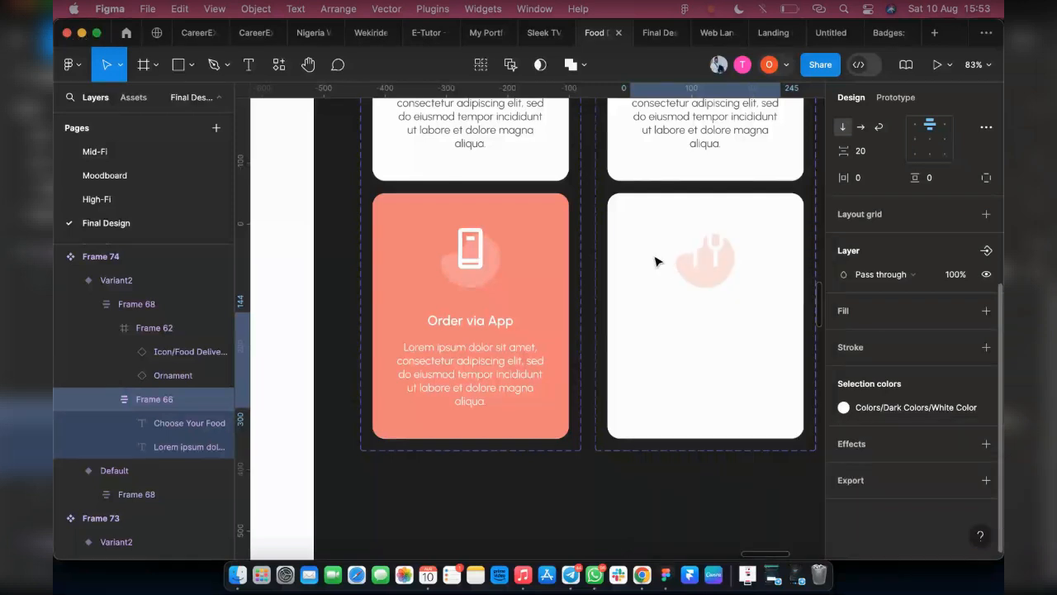
Change the second Choose Your Food variant's card fill to Primary 1 from the colour library
{"action": "left_click", "coordinate": [623, 221]}
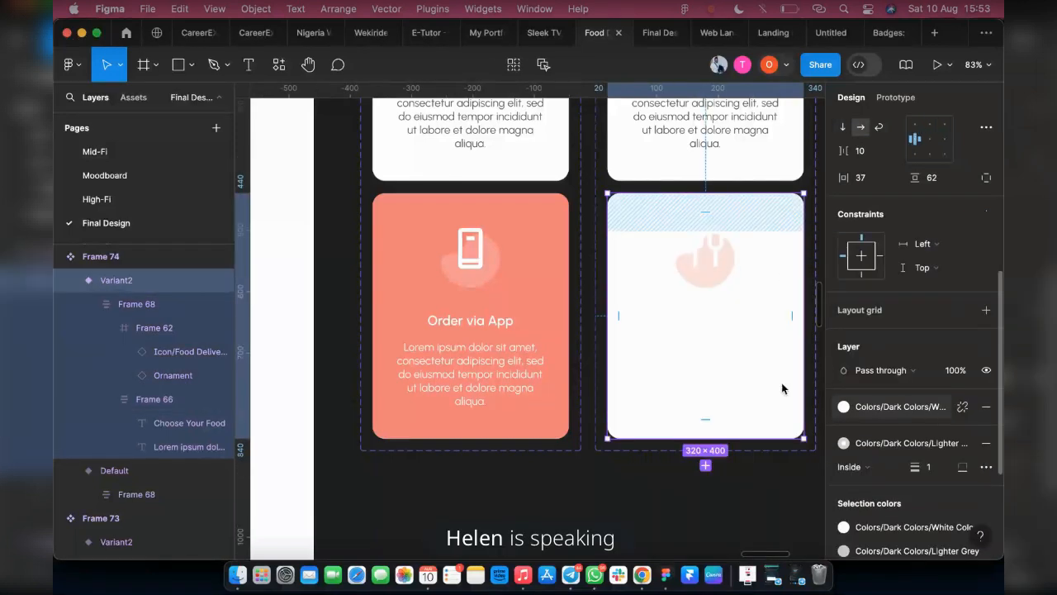
{"action": "left_click", "coordinate": [843, 406]}
{"action": "scroll", "coordinate": [711, 413], "scroll_direction": "down", "scroll_amount": 1}
{"action": "scroll", "coordinate": [710, 396], "scroll_direction": "up", "scroll_amount": 5}
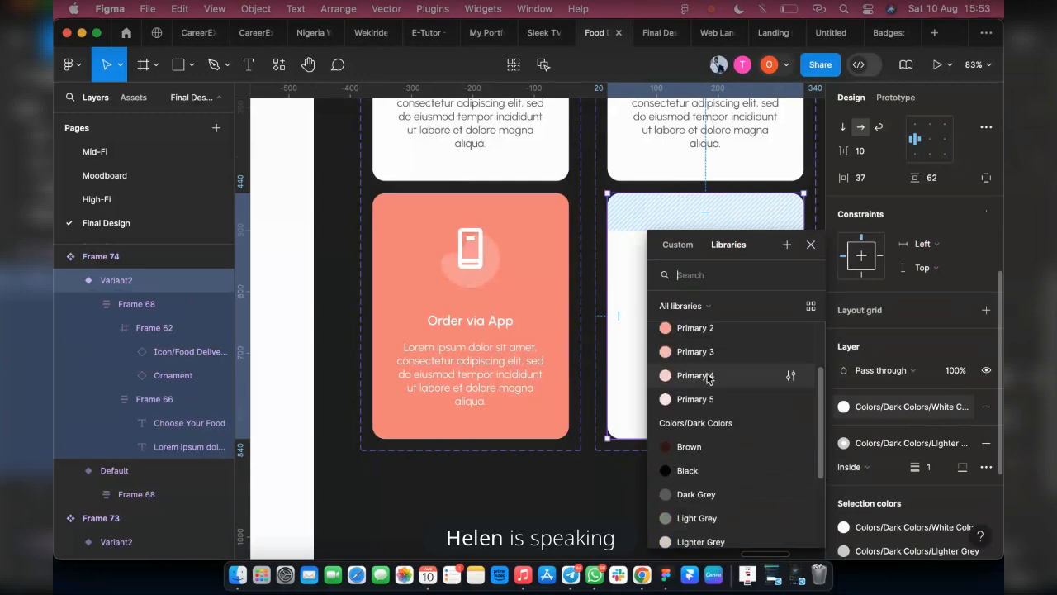
{"action": "scroll", "coordinate": [708, 375], "scroll_direction": "up", "scroll_amount": 1}
{"action": "left_click", "coordinate": [707, 334]}
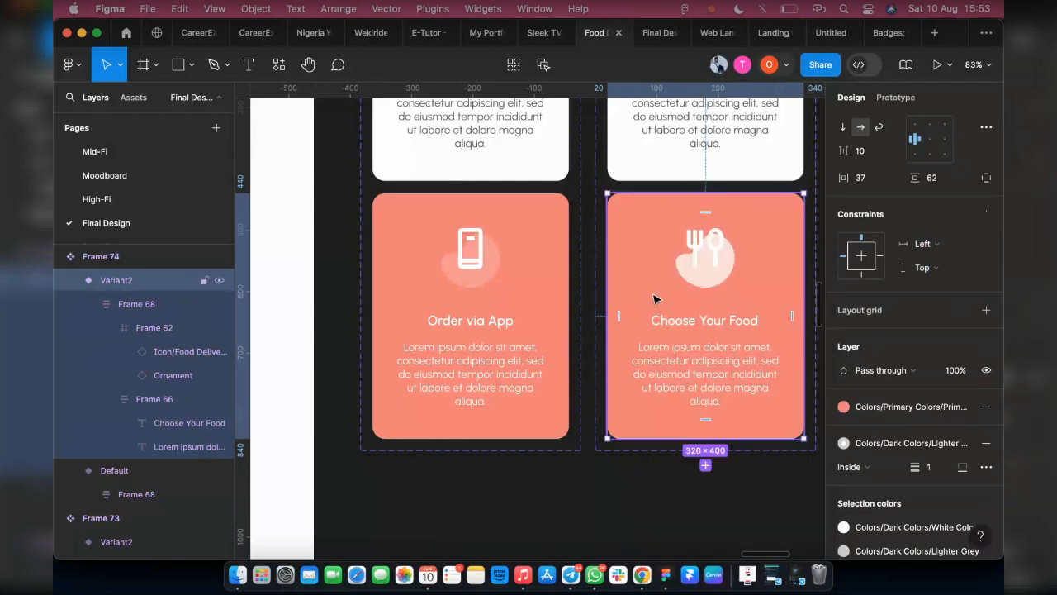
Set the ornament shape behind the fork-and-spoon icon in the second Choose Your Food variant to Primary 2 from the library
{"action": "double_click", "coordinate": [699, 283]}
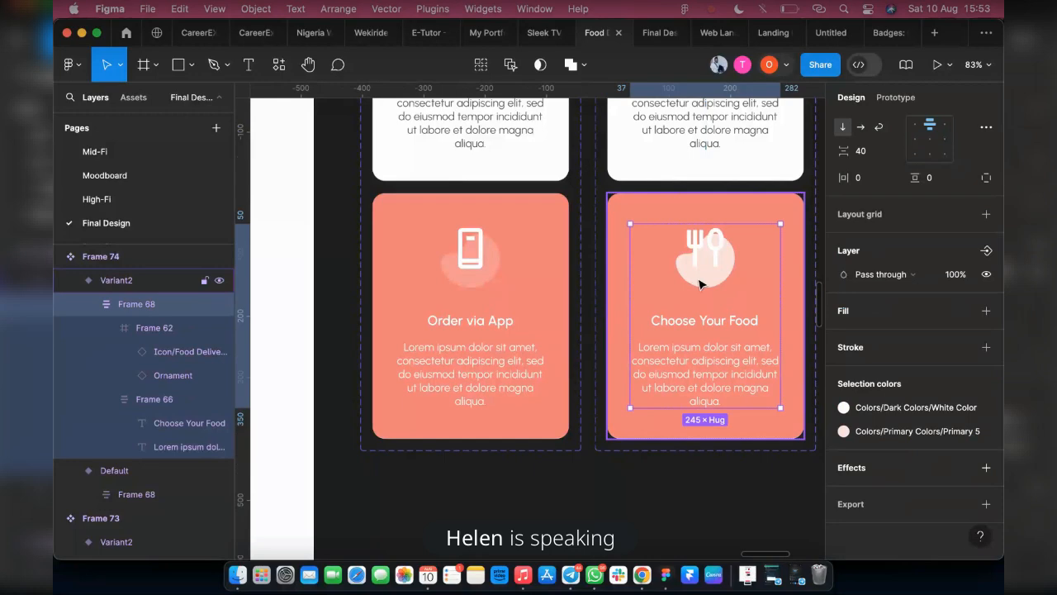
{"action": "double_click", "coordinate": [701, 283]}
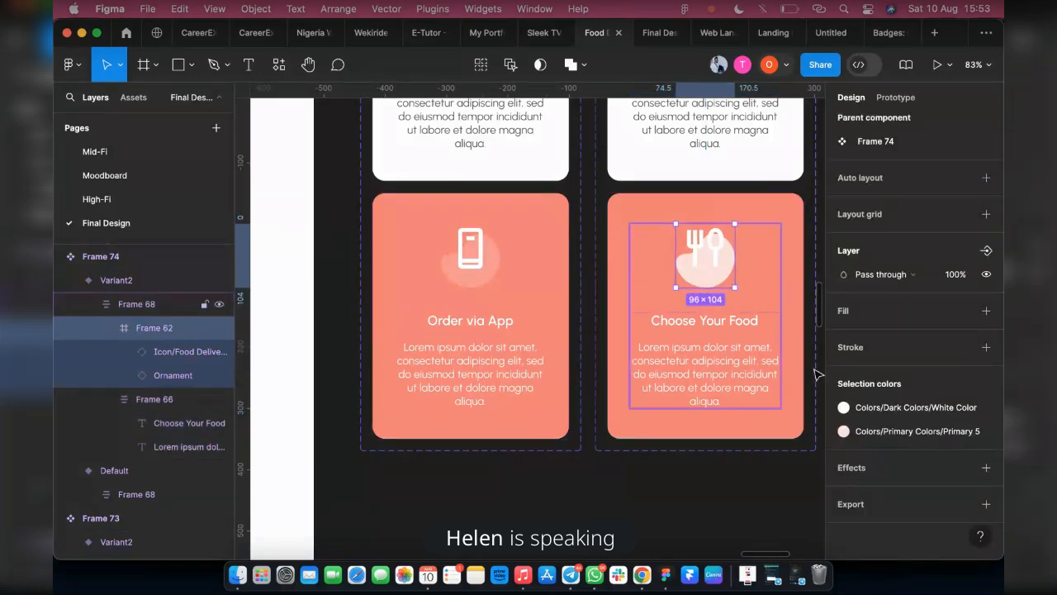
{"action": "left_click", "coordinate": [896, 427]}
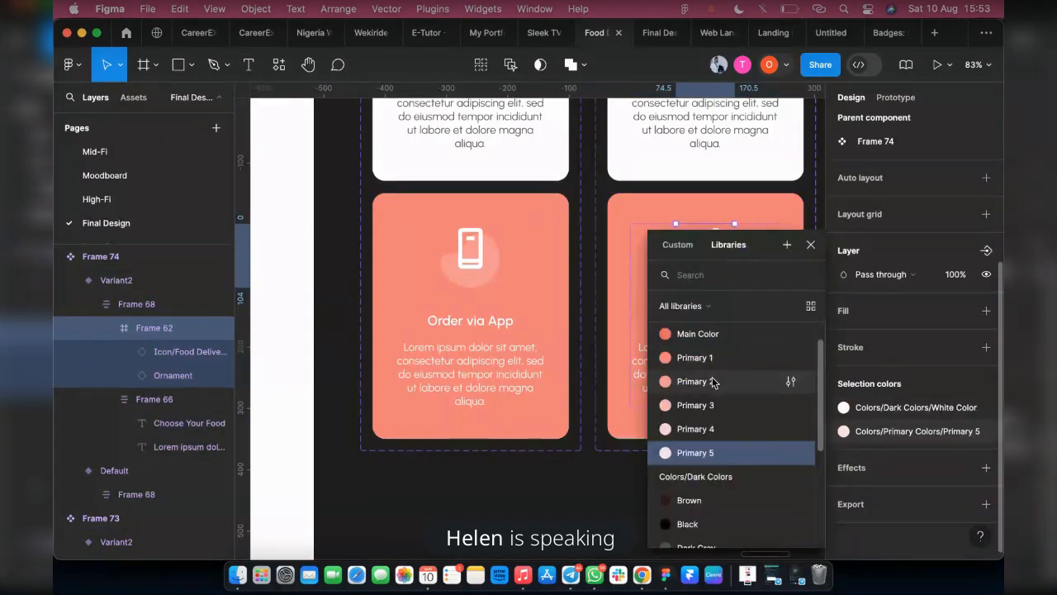
{"action": "left_click", "coordinate": [711, 380]}
{"action": "key", "text": "Escape"}
{"action": "key", "text": "Escape"}
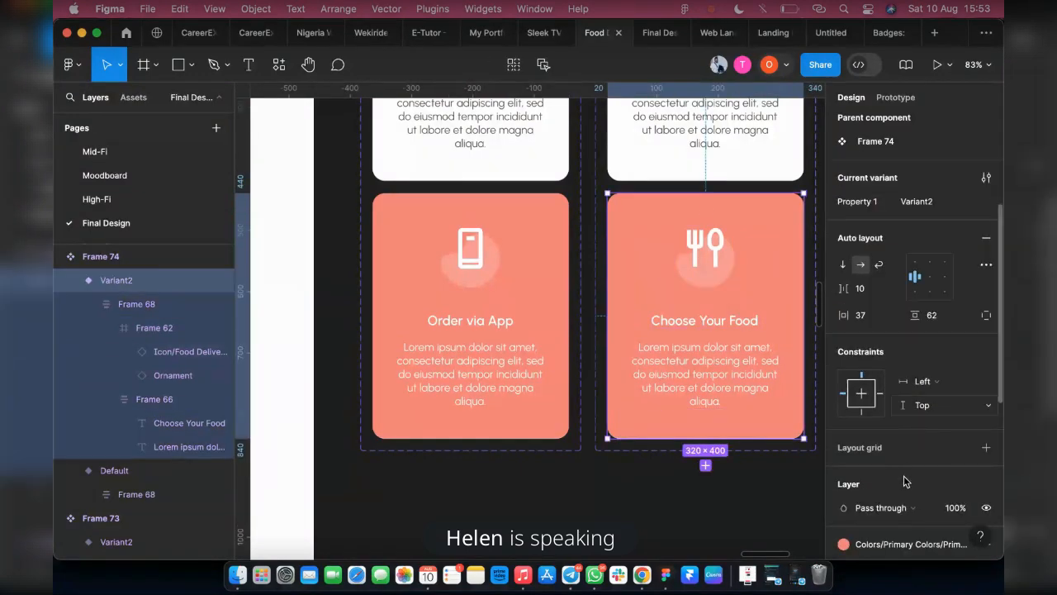
Set the stroke of the second Choose Your Food variant's card to Primary 2 from the colour library
{"action": "scroll", "coordinate": [896, 495], "scroll_direction": "down", "scroll_amount": 1}
{"action": "scroll", "coordinate": [886, 558], "scroll_direction": "down", "scroll_amount": 1}
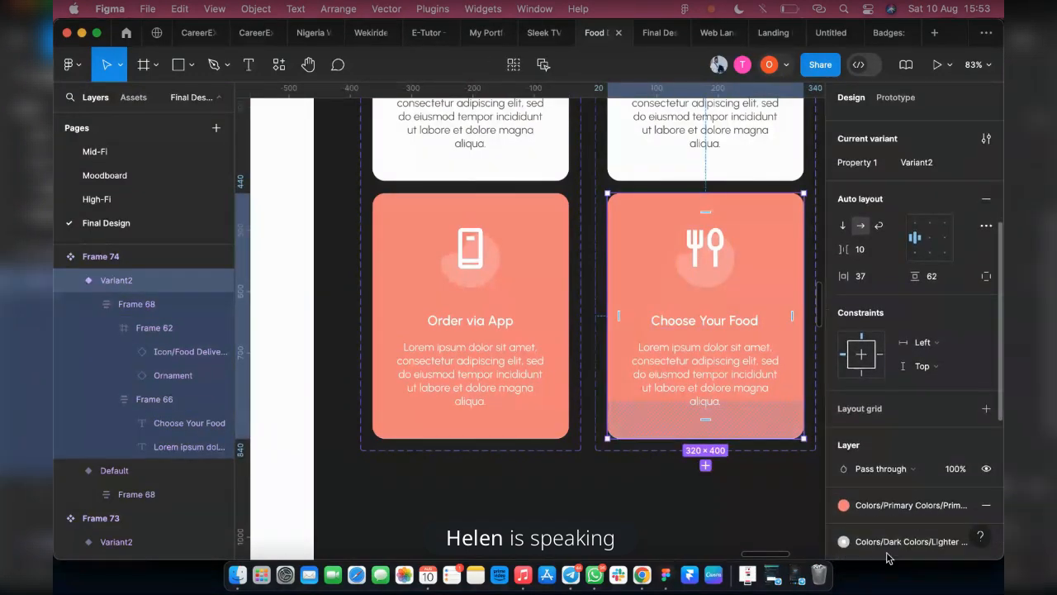
{"action": "left_click", "coordinate": [895, 542]}
{"action": "scroll", "coordinate": [715, 429], "scroll_direction": "up", "scroll_amount": 5}
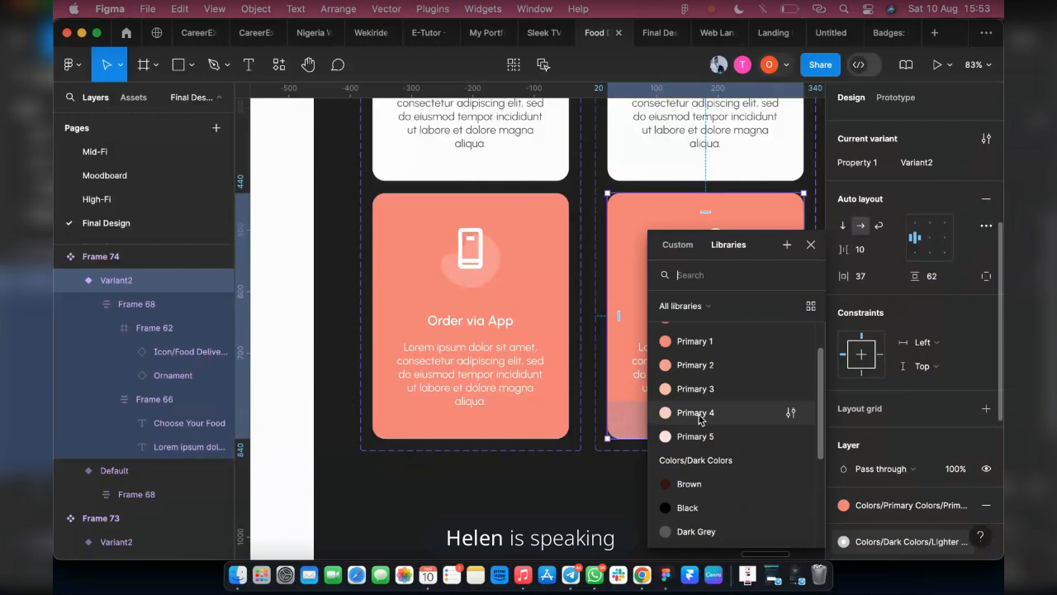
{"action": "left_click", "coordinate": [706, 385]}
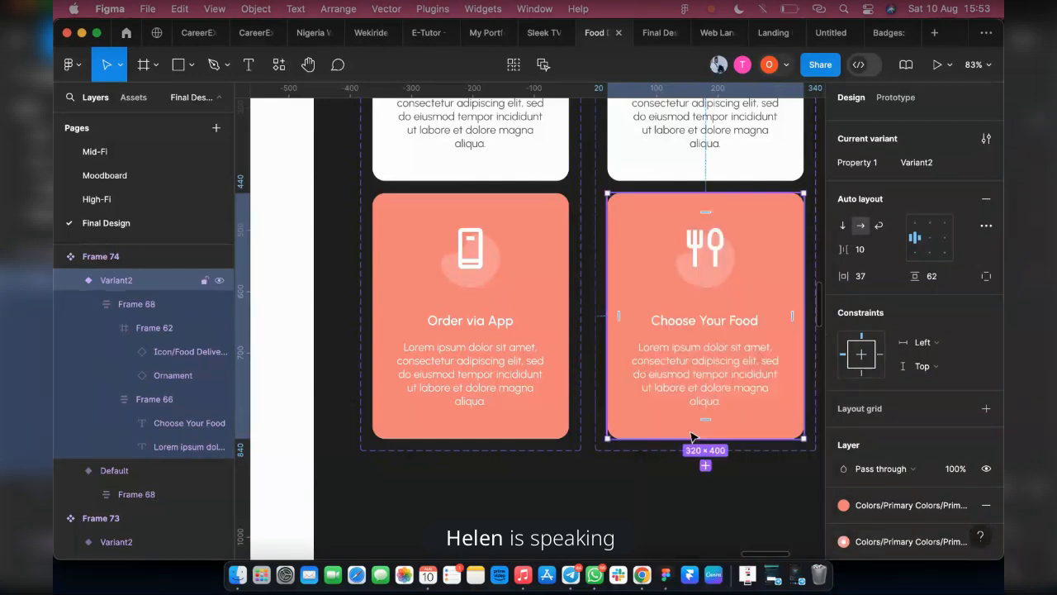
{"action": "left_click", "coordinate": [593, 476]}
Change the stroke colour of the second Choose Your Food variant's card to Primary 3
{"action": "left_click", "coordinate": [632, 424]}
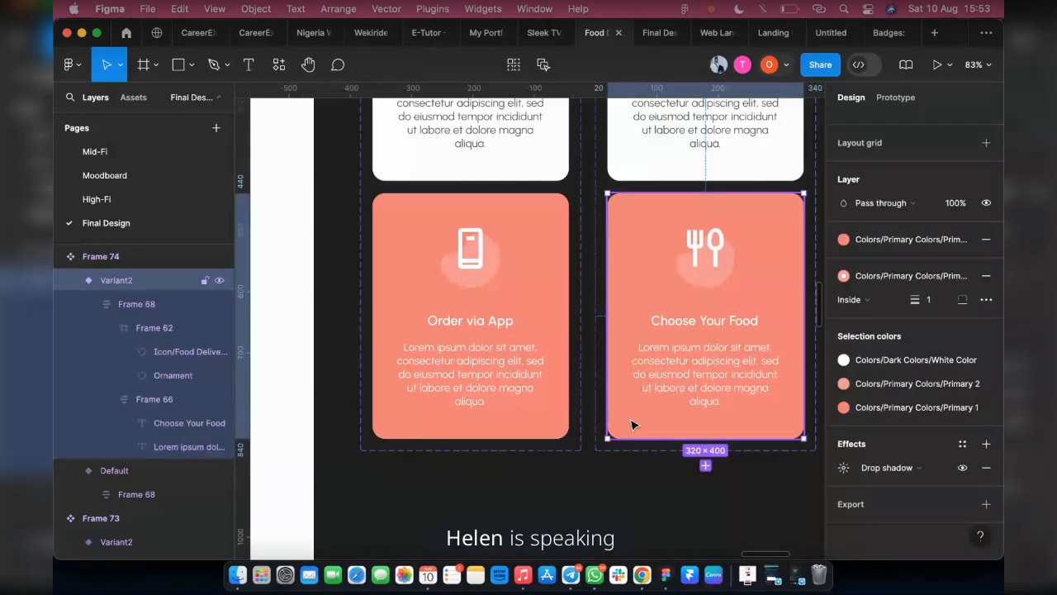
{"action": "left_click", "coordinate": [895, 279]}
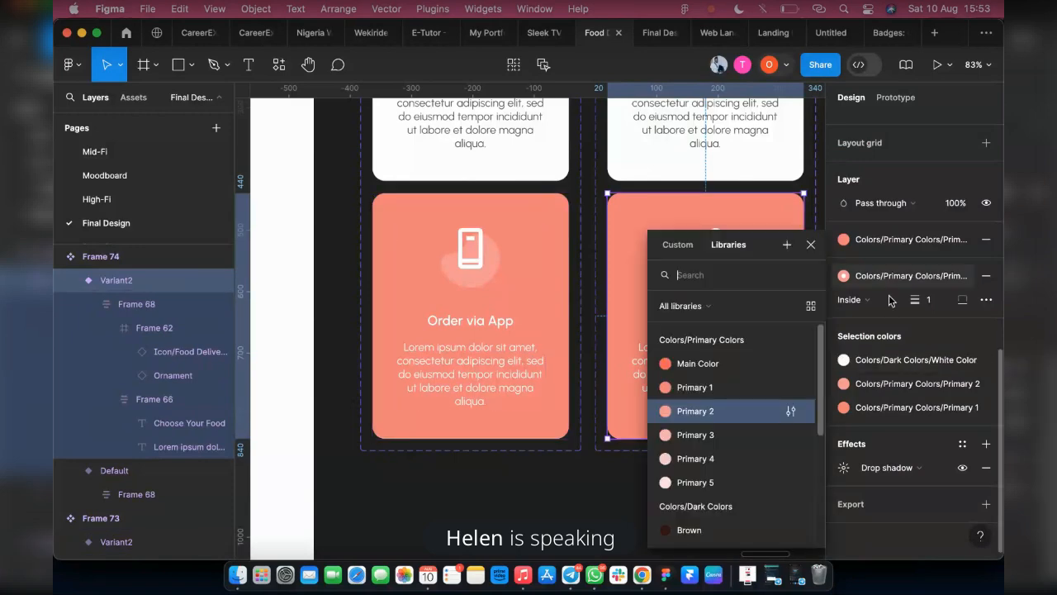
{"action": "left_click", "coordinate": [700, 434]}
{"action": "left_click", "coordinate": [590, 465]}
Turn the copied Enjoy Your Meal card into a component and add a second variant to it
{"action": "scroll", "coordinate": [775, 512], "scroll_direction": "right", "scroll_amount": 3}
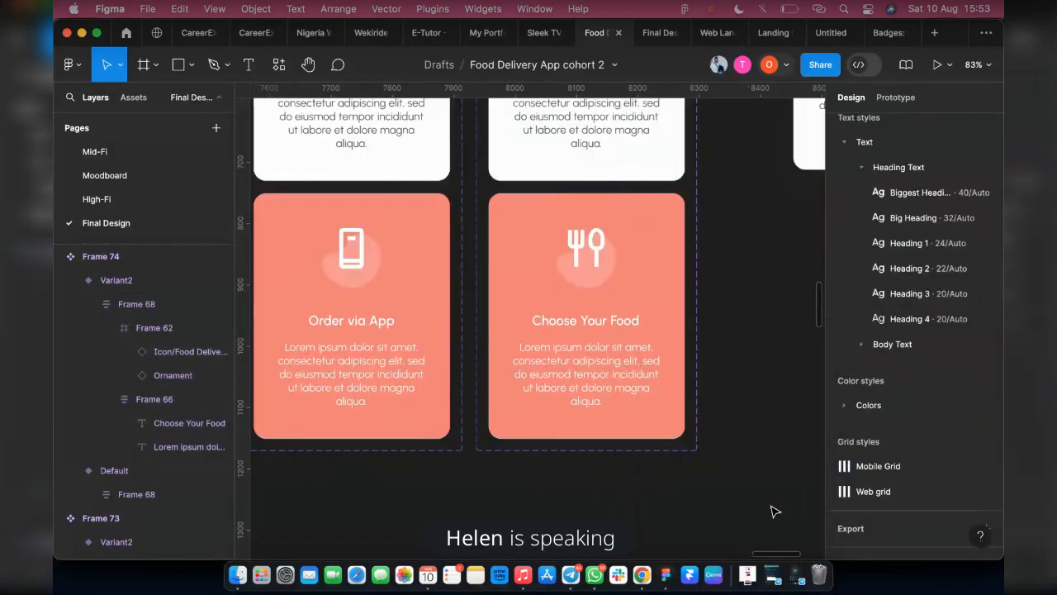
{"action": "scroll", "coordinate": [680, 396], "scroll_direction": "up", "scroll_amount": 2}
{"action": "scroll", "coordinate": [603, 372], "scroll_direction": "down", "scroll_amount": 10}
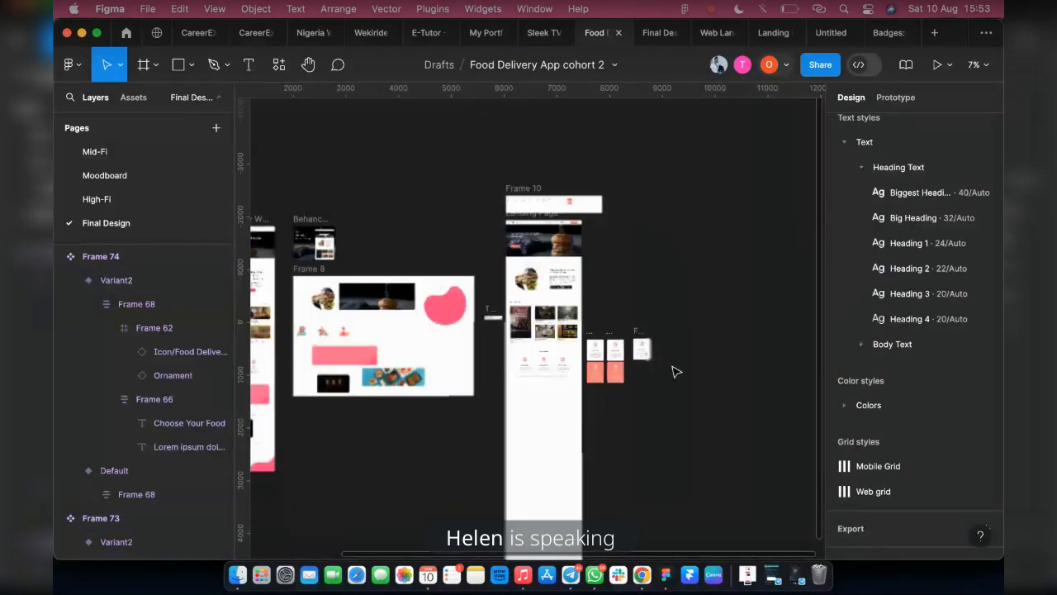
{"action": "scroll", "coordinate": [633, 345], "scroll_direction": "up", "scroll_amount": 5}
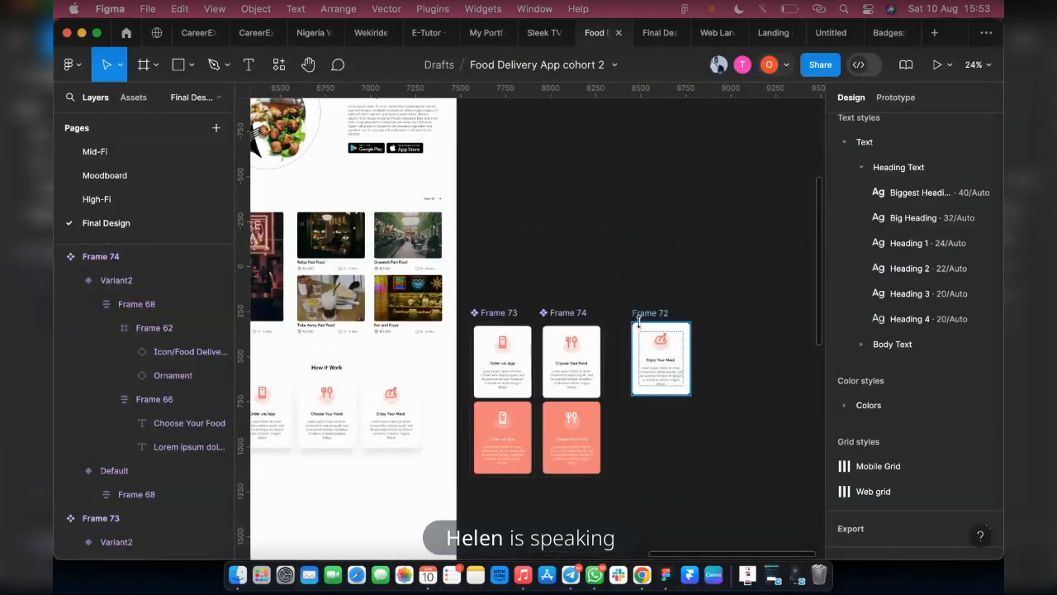
{"action": "left_click", "coordinate": [661, 354]}
{"action": "scroll", "coordinate": [660, 360], "scroll_direction": "up", "scroll_amount": 5}
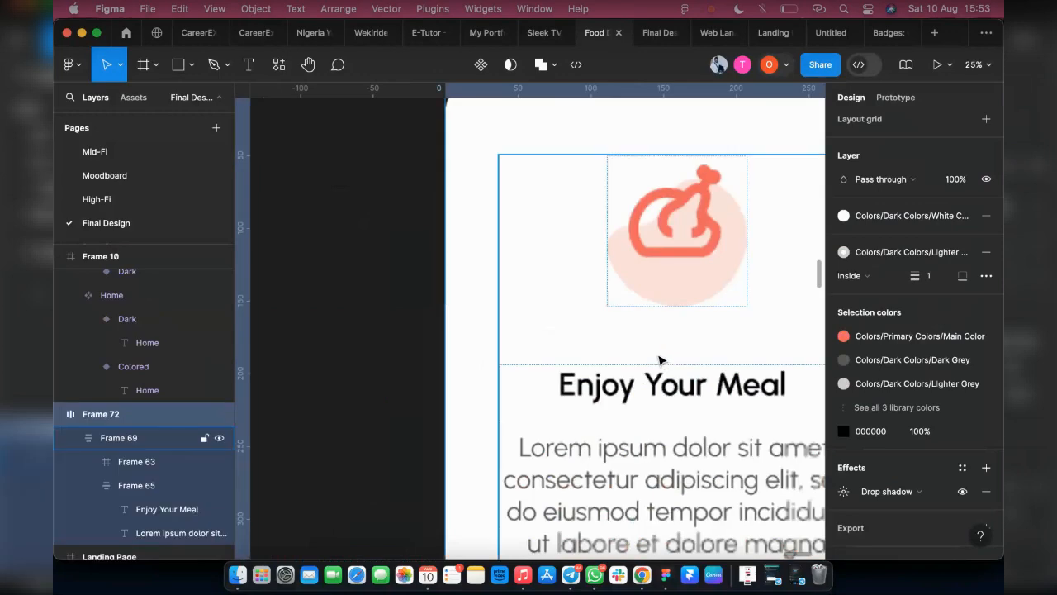
{"action": "scroll", "coordinate": [635, 365], "scroll_direction": "down", "scroll_amount": 10}
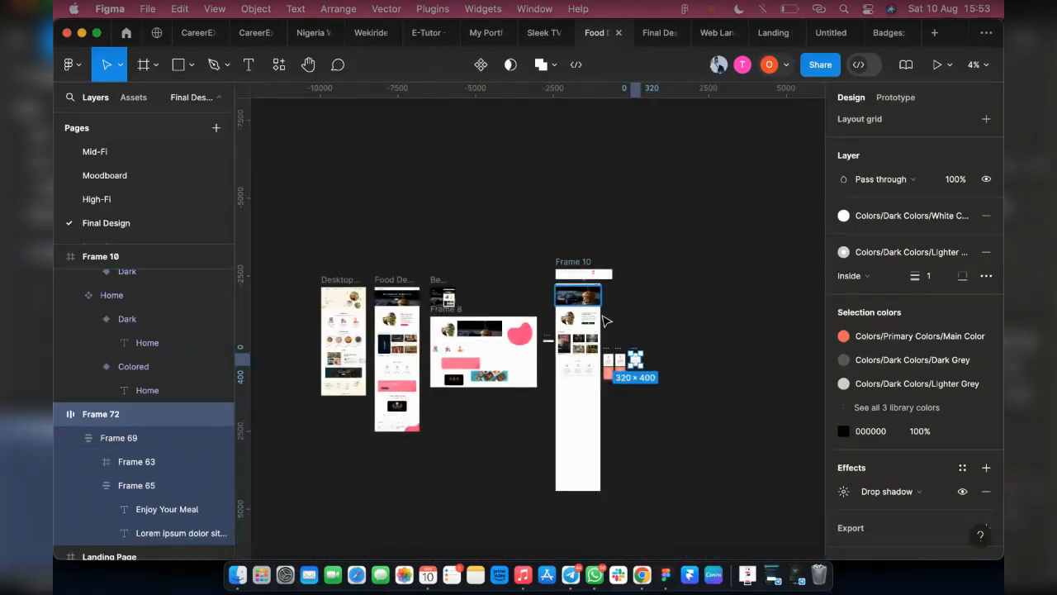
{"action": "scroll", "coordinate": [611, 376], "scroll_direction": "up", "scroll_amount": 4}
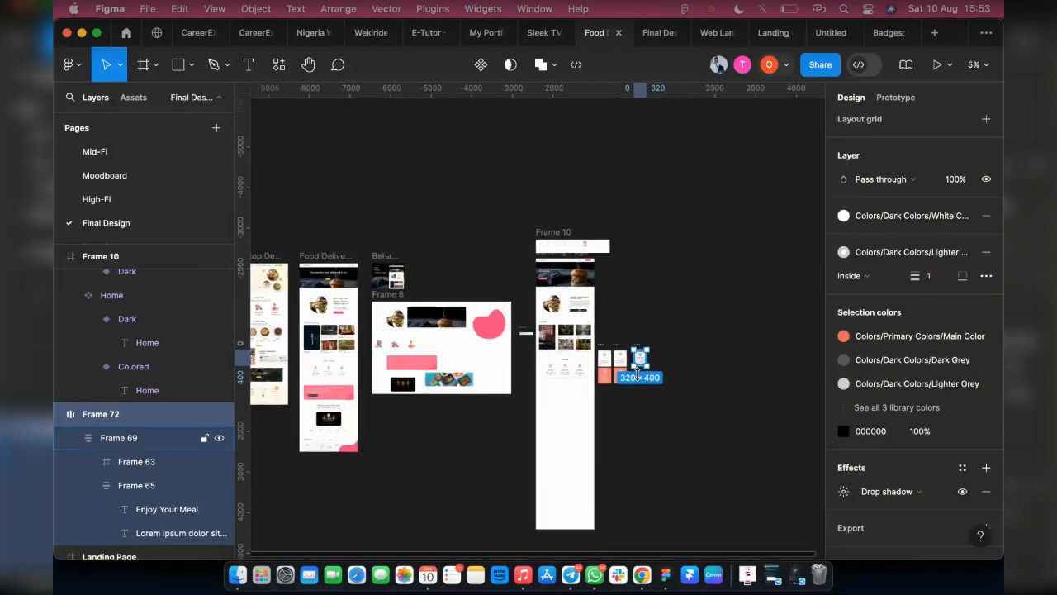
{"action": "scroll", "coordinate": [629, 350], "scroll_direction": "up", "scroll_amount": 4}
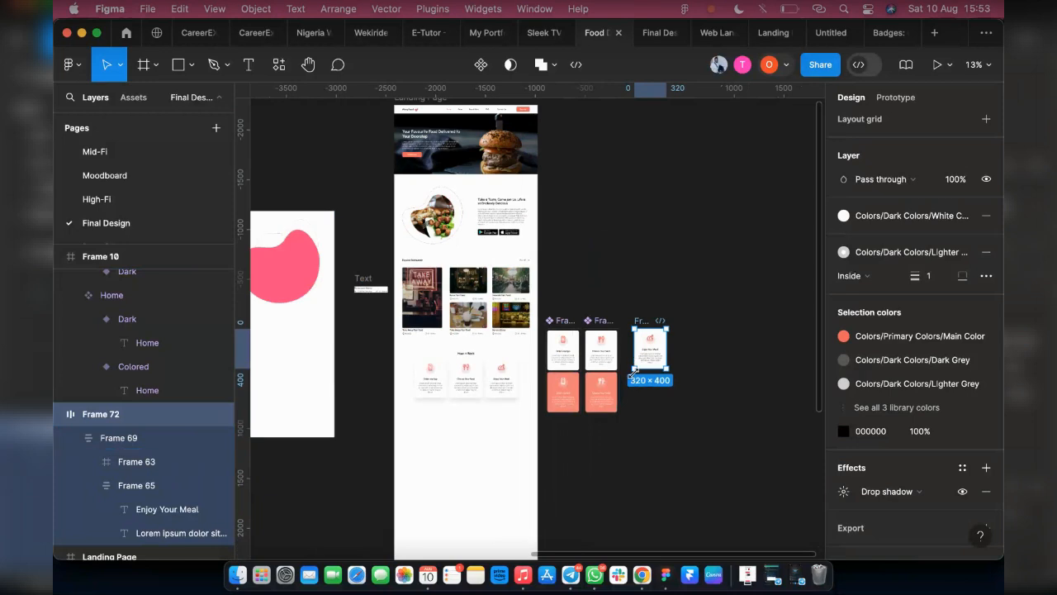
{"action": "scroll", "coordinate": [652, 351], "scroll_direction": "up", "scroll_amount": 6}
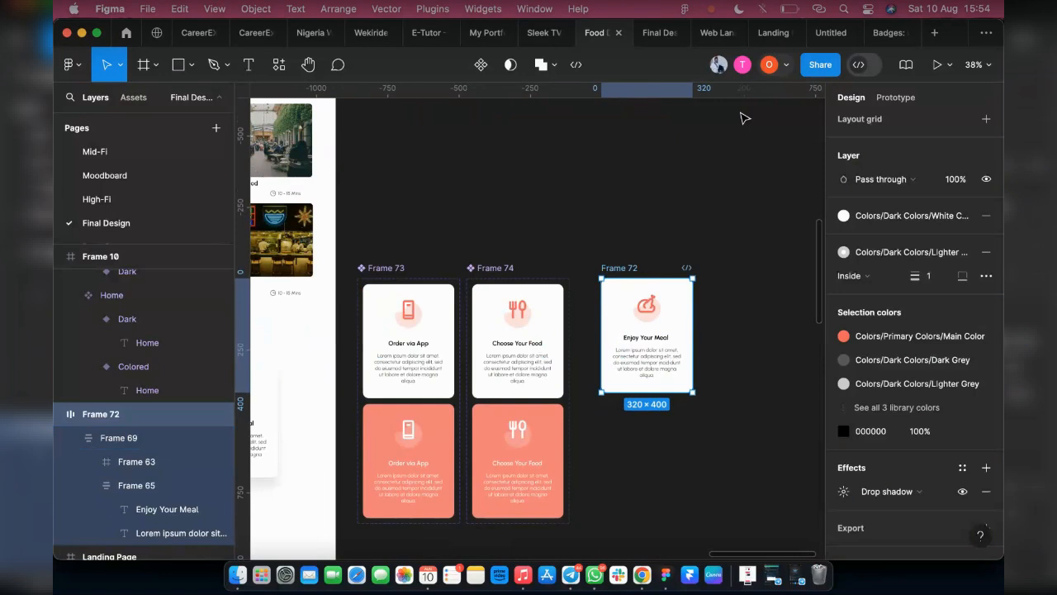
{"action": "left_click", "coordinate": [790, 11]}
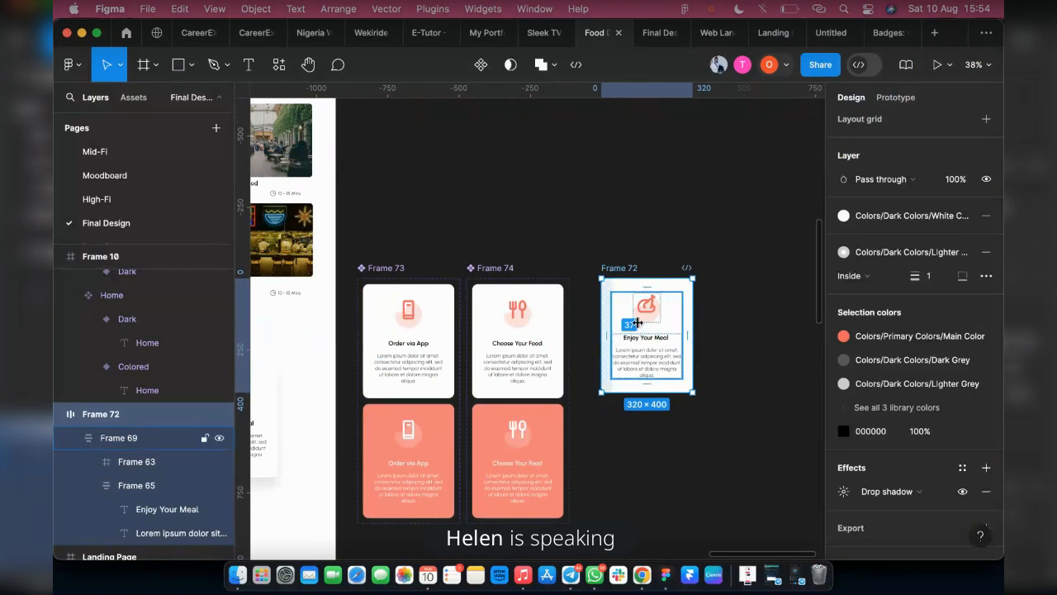
{"action": "left_click_drag", "start_coordinate": [639, 327], "coordinate": [626, 352]}
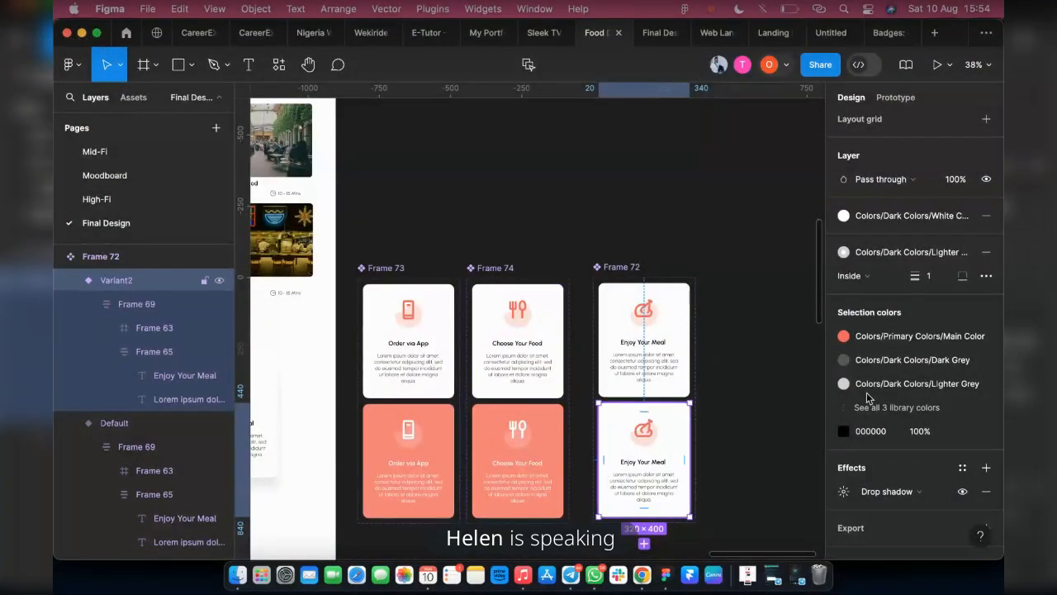
Set the heading and description text of the second Enjoy Your Meal variant to White Color from the library
{"action": "double_click", "coordinate": [644, 476]}
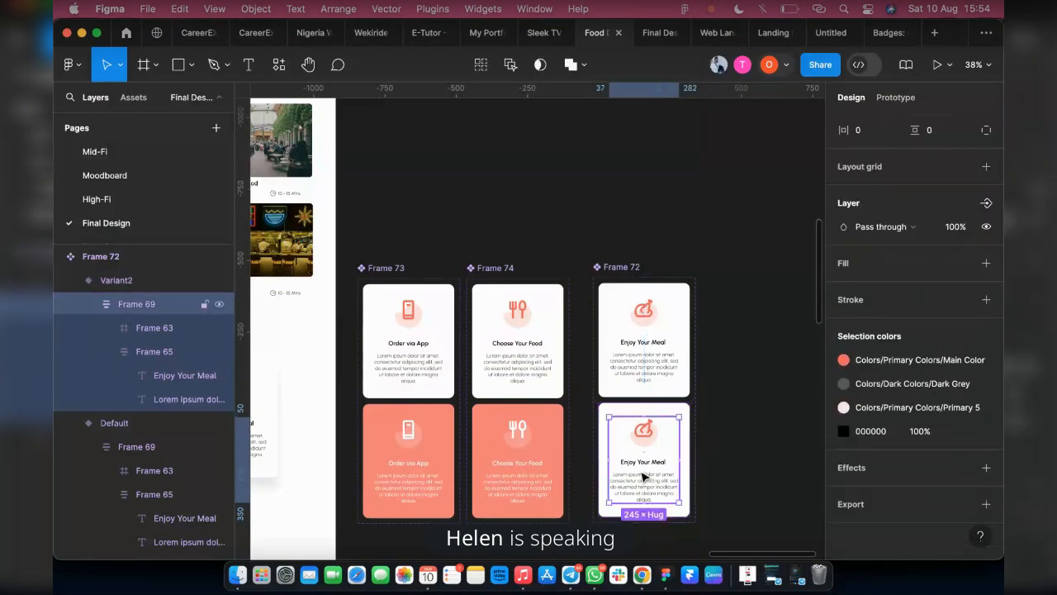
{"action": "double_click", "coordinate": [645, 477]}
{"action": "left_click", "coordinate": [962, 410]}
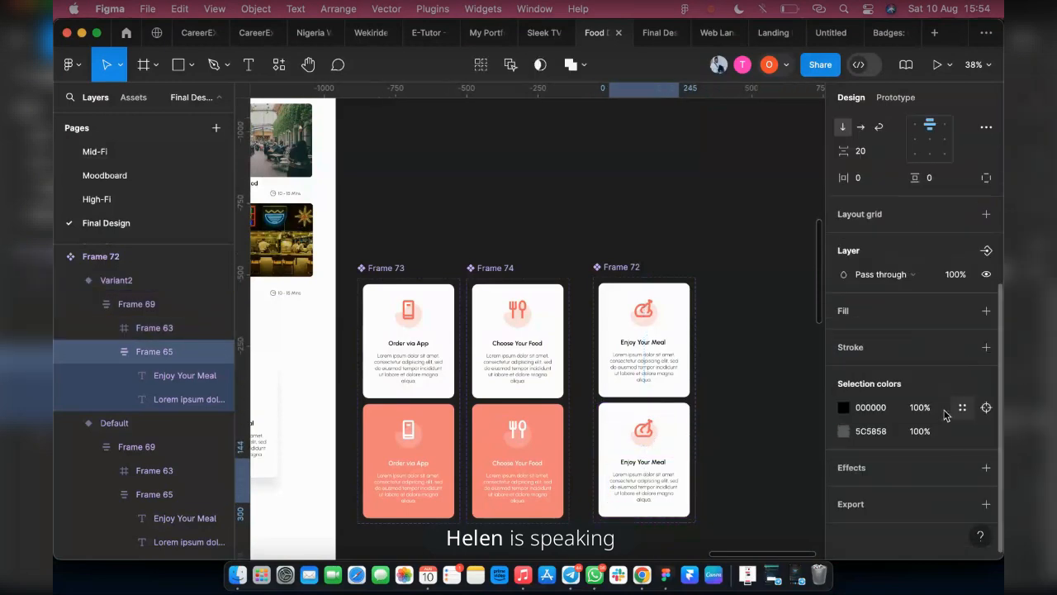
{"action": "left_click", "coordinate": [962, 408]}
{"action": "scroll", "coordinate": [735, 476], "scroll_direction": "down", "scroll_amount": 5}
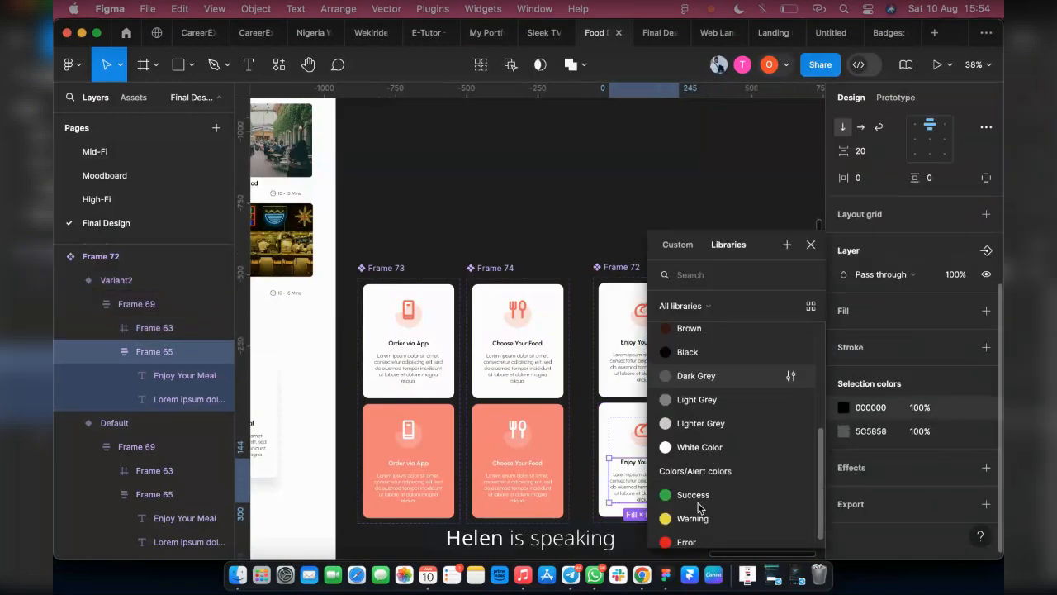
{"action": "left_click", "coordinate": [731, 448]}
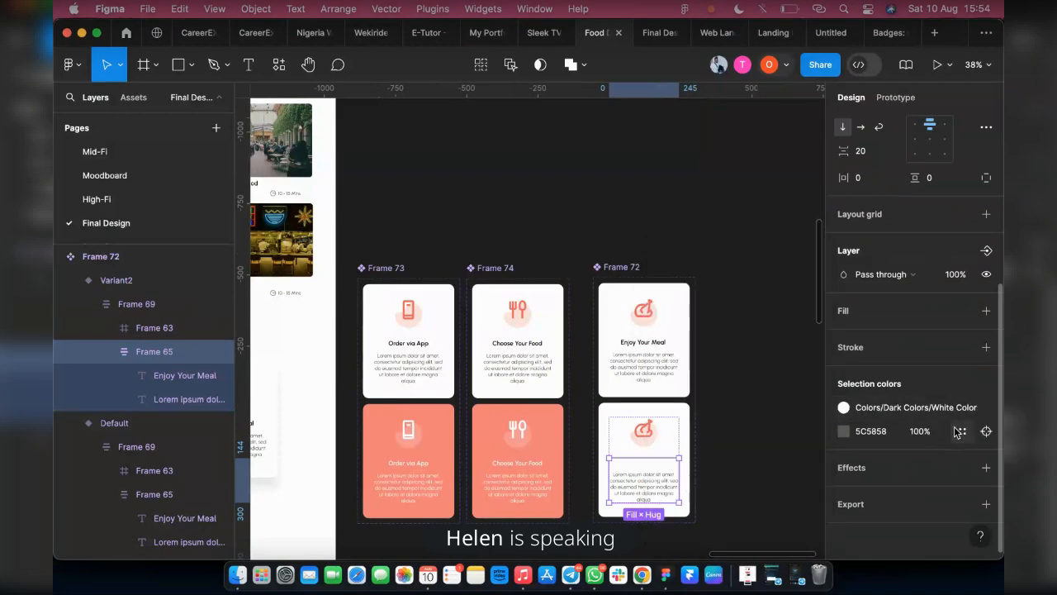
{"action": "left_click", "coordinate": [962, 430]}
{"action": "scroll", "coordinate": [661, 479], "scroll_direction": "down", "scroll_amount": 5}
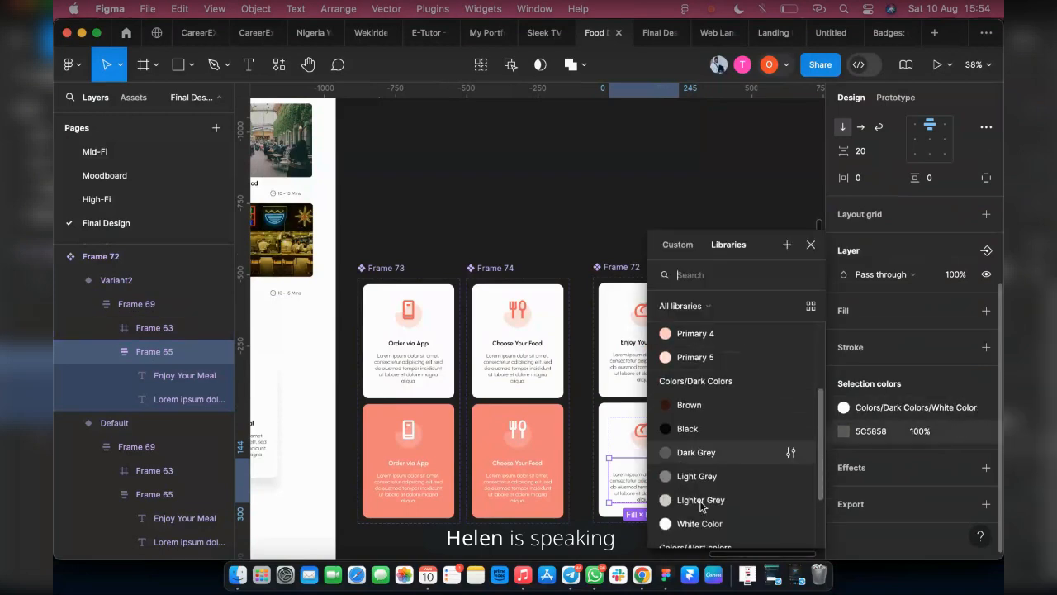
{"action": "left_click", "coordinate": [697, 523]}
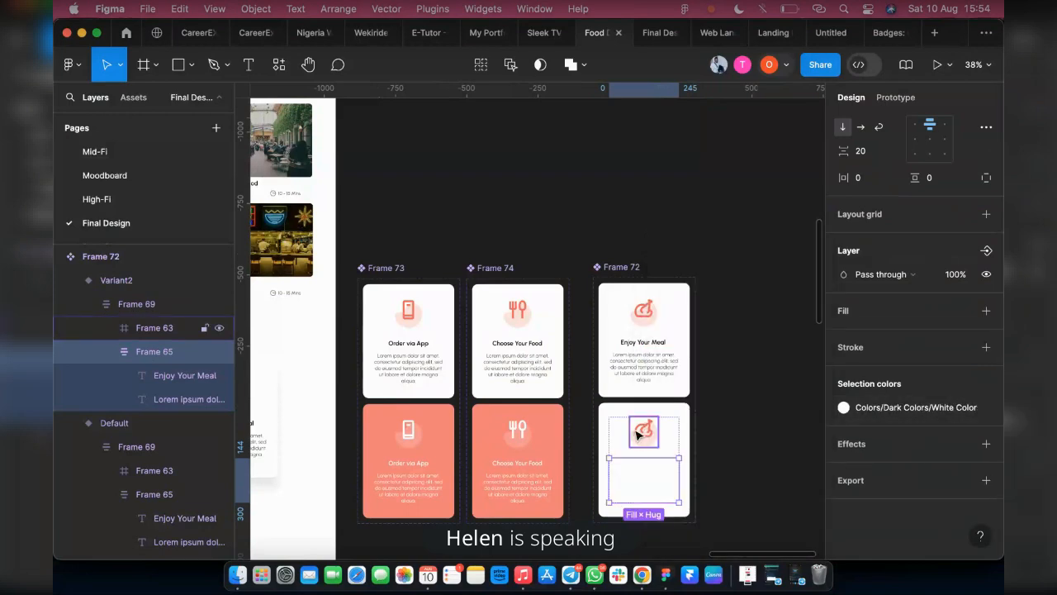
Set the chicken icon in the second Enjoy Your Meal variant to White Color from the library
{"action": "left_click", "coordinate": [637, 435]}
{"action": "scroll", "coordinate": [635, 431], "scroll_direction": "up", "scroll_amount": 2}
{"action": "scroll", "coordinate": [633, 429], "scroll_direction": "up", "scroll_amount": 5}
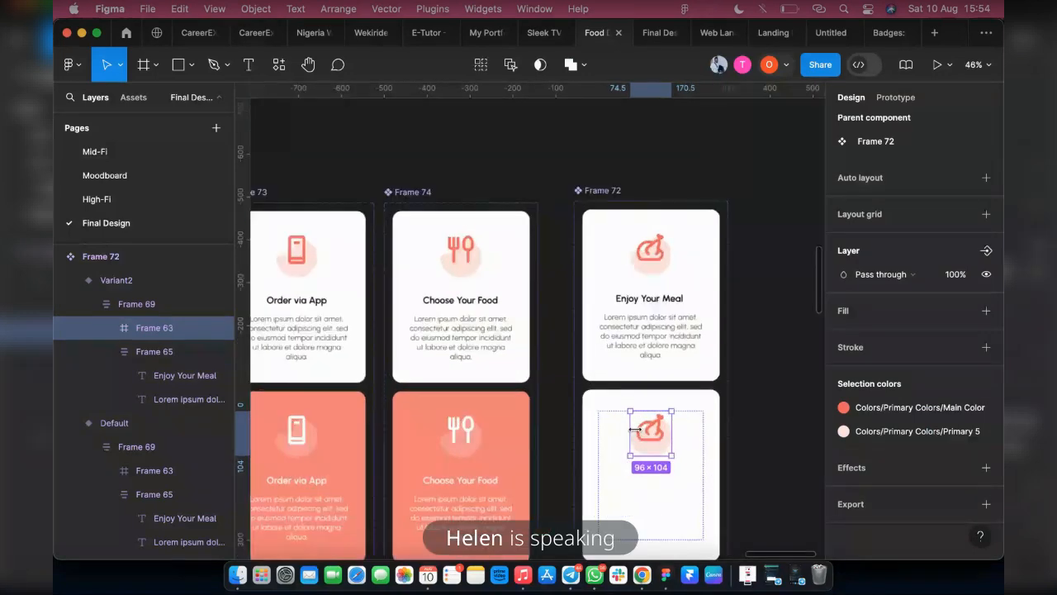
{"action": "left_click", "coordinate": [649, 446]}
{"action": "scroll", "coordinate": [889, 479], "scroll_direction": "down", "scroll_amount": 1}
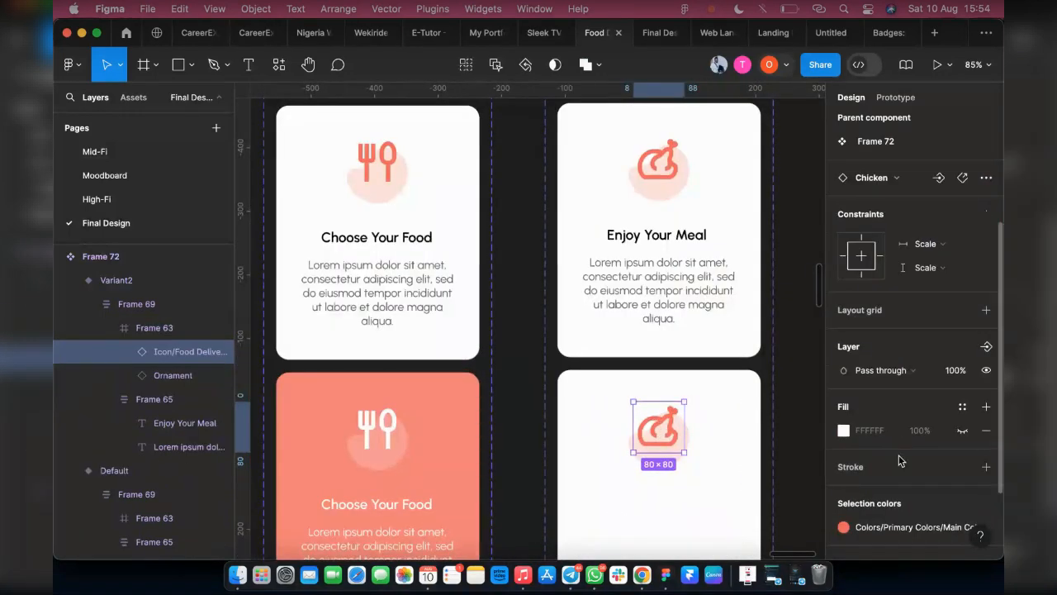
{"action": "left_click", "coordinate": [843, 524]}
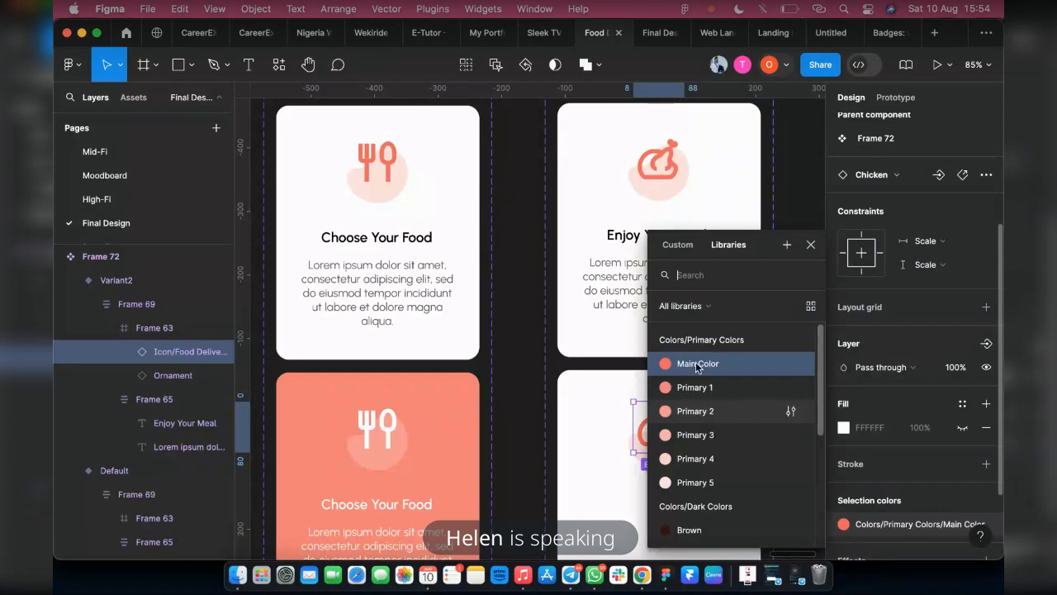
{"action": "scroll", "coordinate": [718, 487], "scroll_direction": "down", "scroll_amount": 5}
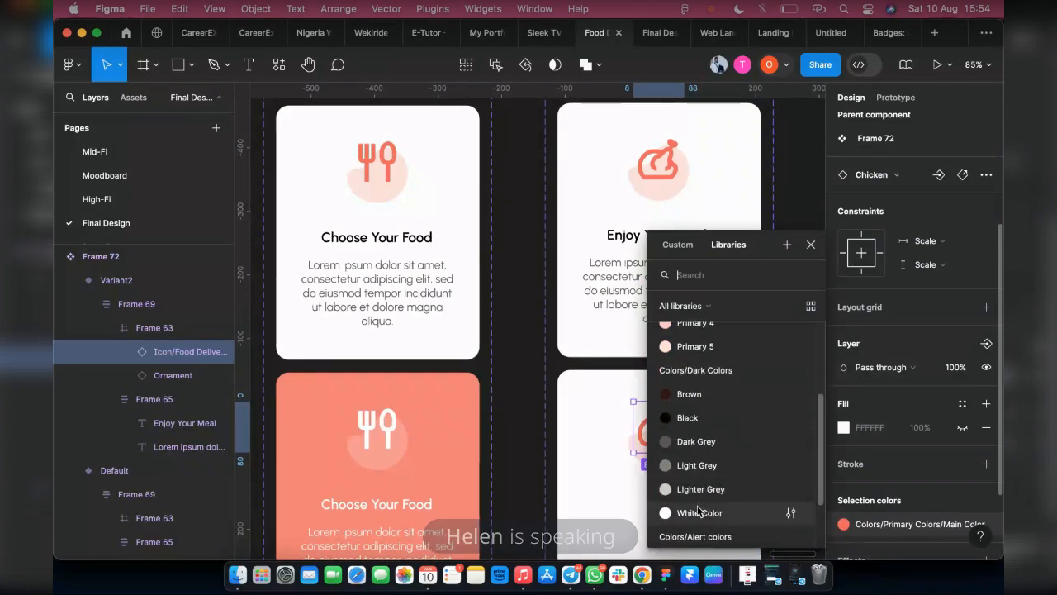
{"action": "left_click", "coordinate": [700, 512]}
{"action": "scroll", "coordinate": [902, 490], "scroll_direction": "down", "scroll_amount": 1}
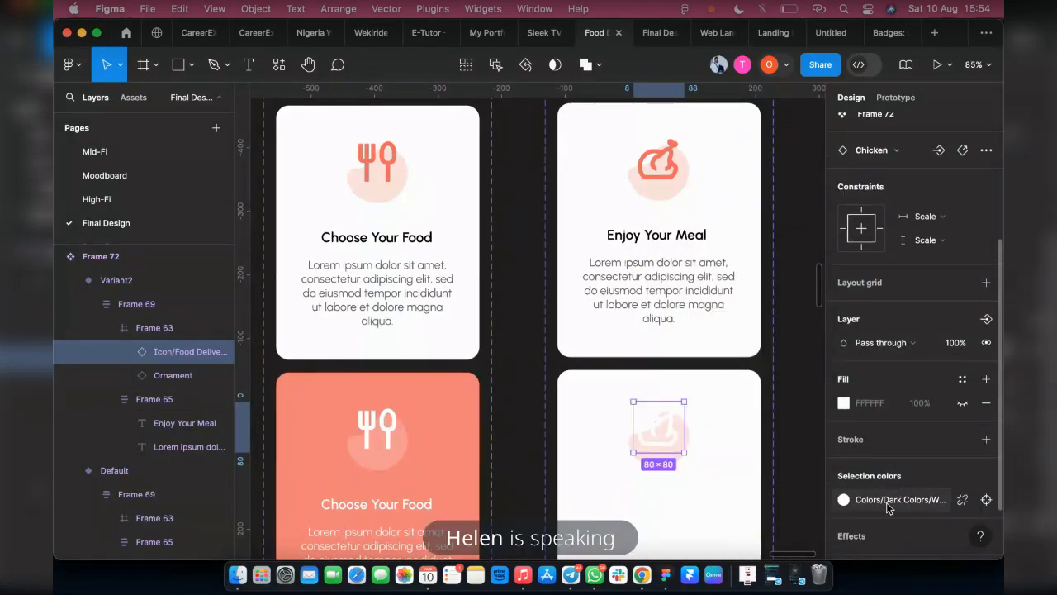
{"action": "scroll", "coordinate": [904, 495], "scroll_direction": "down", "scroll_amount": 3}
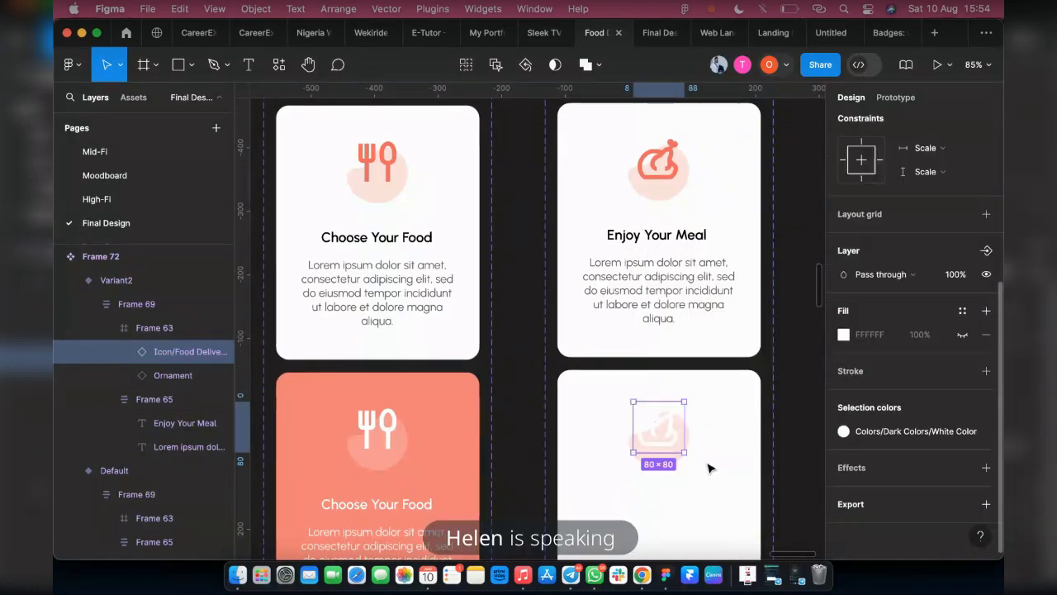
Set the ornament shape behind the chicken icon in the second Enjoy Your Meal variant to Primary 2
{"action": "left_click", "coordinate": [642, 459]}
{"action": "left_click", "coordinate": [882, 429]}
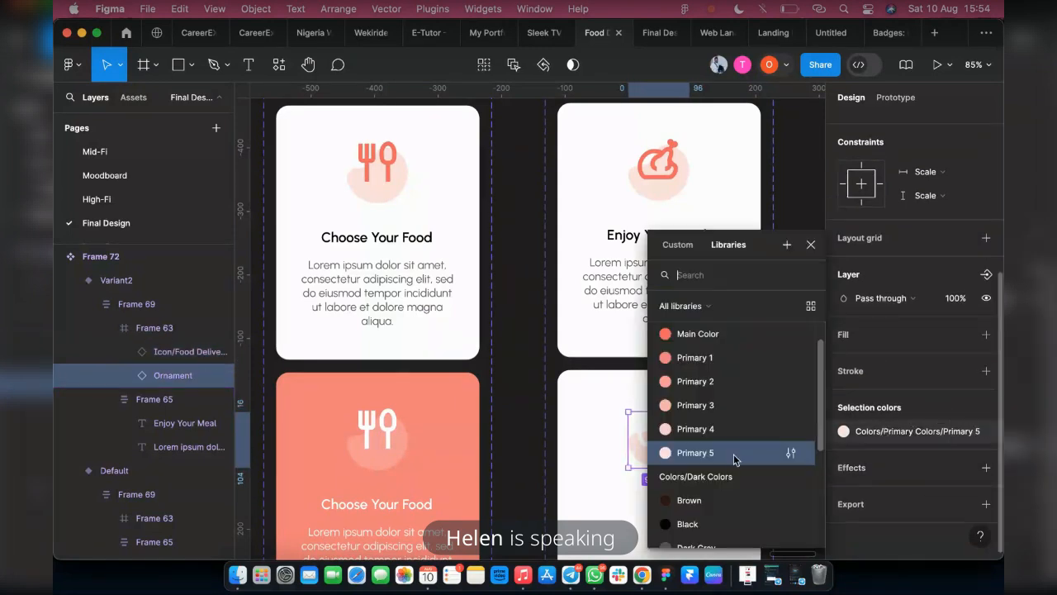
{"action": "left_click", "coordinate": [696, 380]}
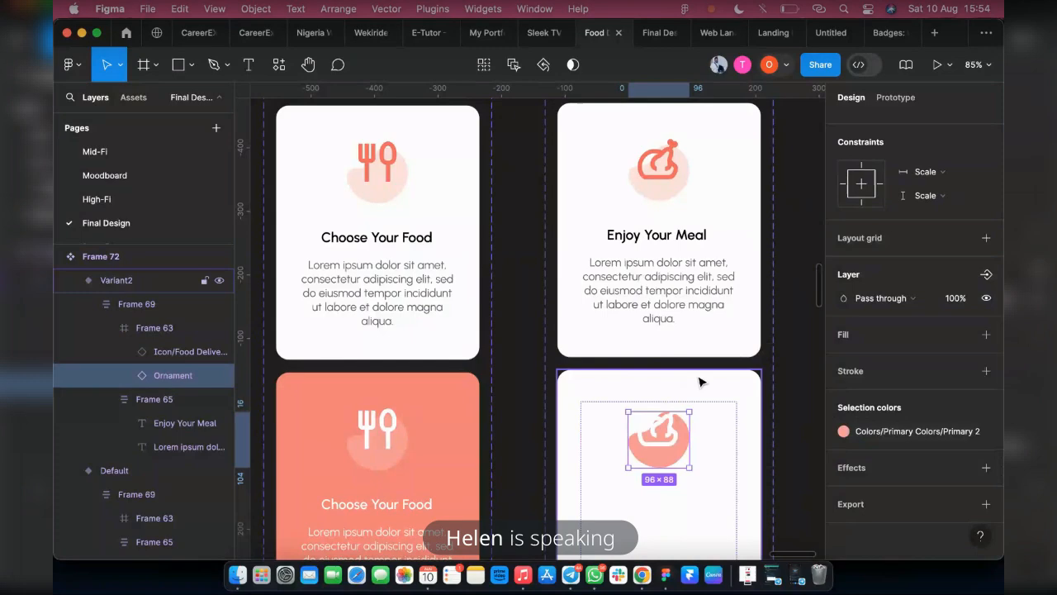
Set the fill of the second Enjoy Your Meal variant to Main Color from the library
{"action": "left_click", "coordinate": [638, 380]}
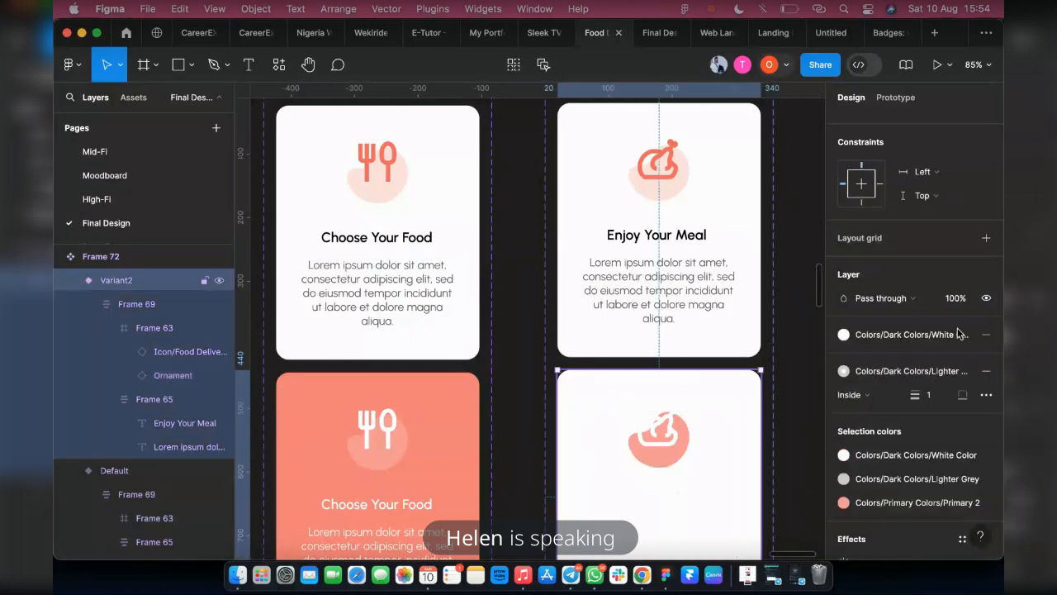
{"action": "left_click", "coordinate": [910, 335]}
{"action": "scroll", "coordinate": [691, 473], "scroll_direction": "down", "scroll_amount": 1}
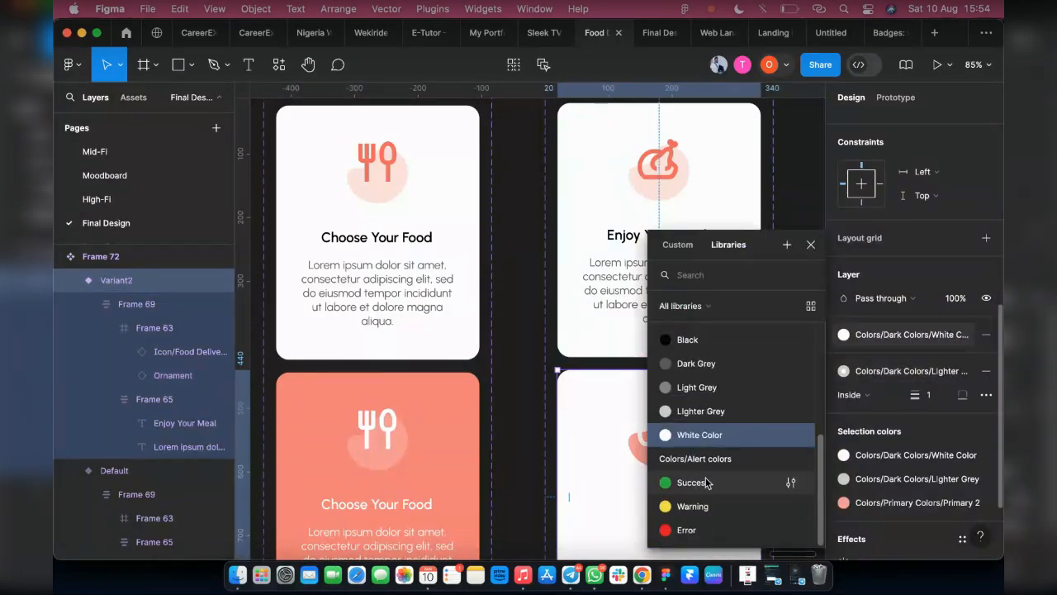
{"action": "scroll", "coordinate": [702, 463], "scroll_direction": "up", "scroll_amount": 5}
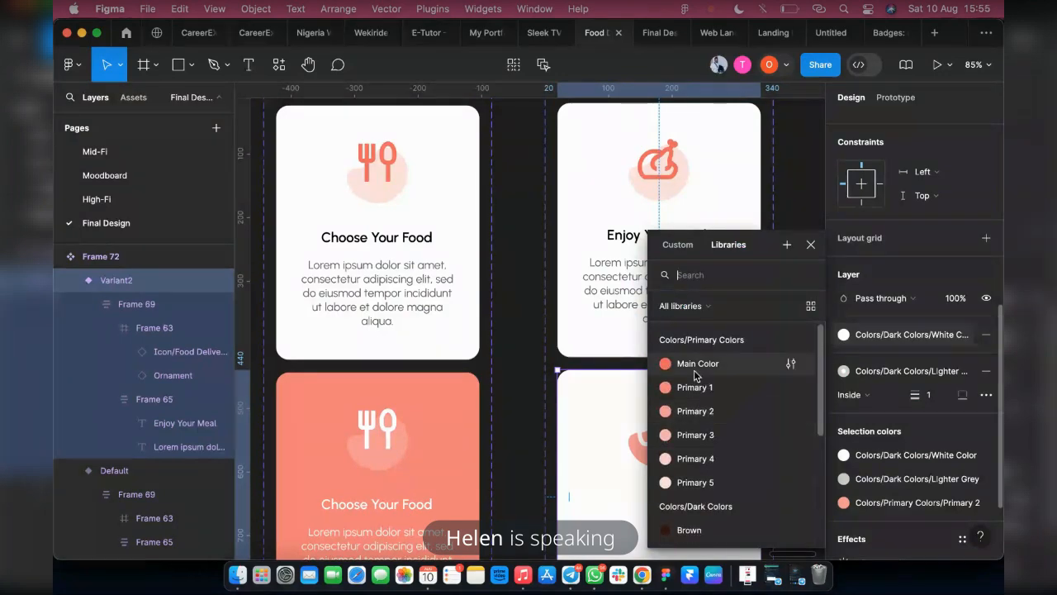
{"action": "left_click", "coordinate": [660, 363]}
{"action": "scroll", "coordinate": [669, 410], "scroll_direction": "down", "scroll_amount": 3}
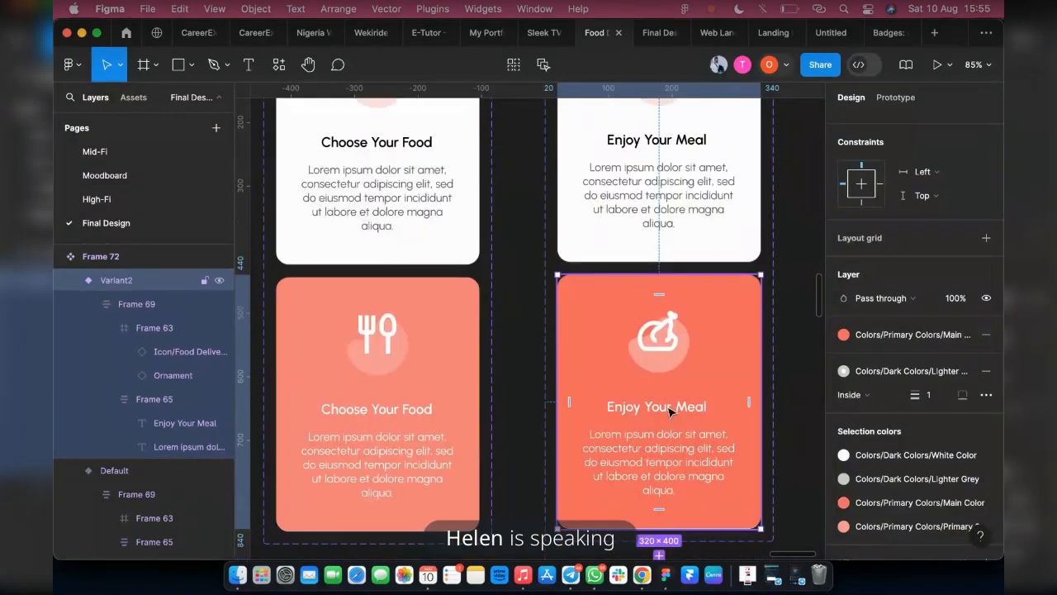
Set the fill of the second Choose Your Food and Order via App variants together to Main Color
{"action": "left_click", "coordinate": [377, 376]}
{"action": "scroll", "coordinate": [376, 379], "scroll_direction": "left", "scroll_amount": 5}
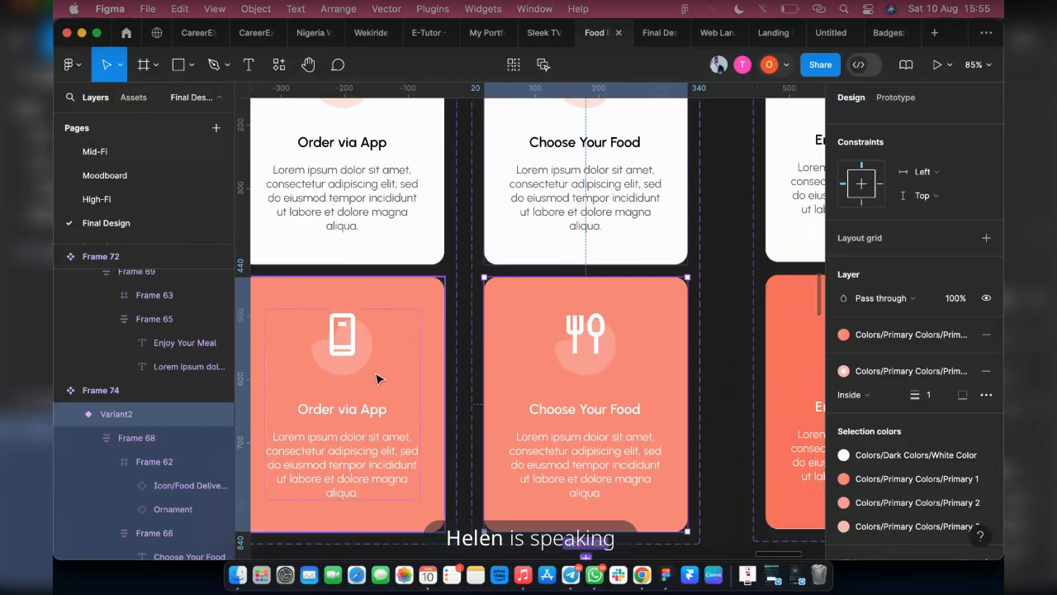
{"action": "left_click", "coordinate": [402, 379]}
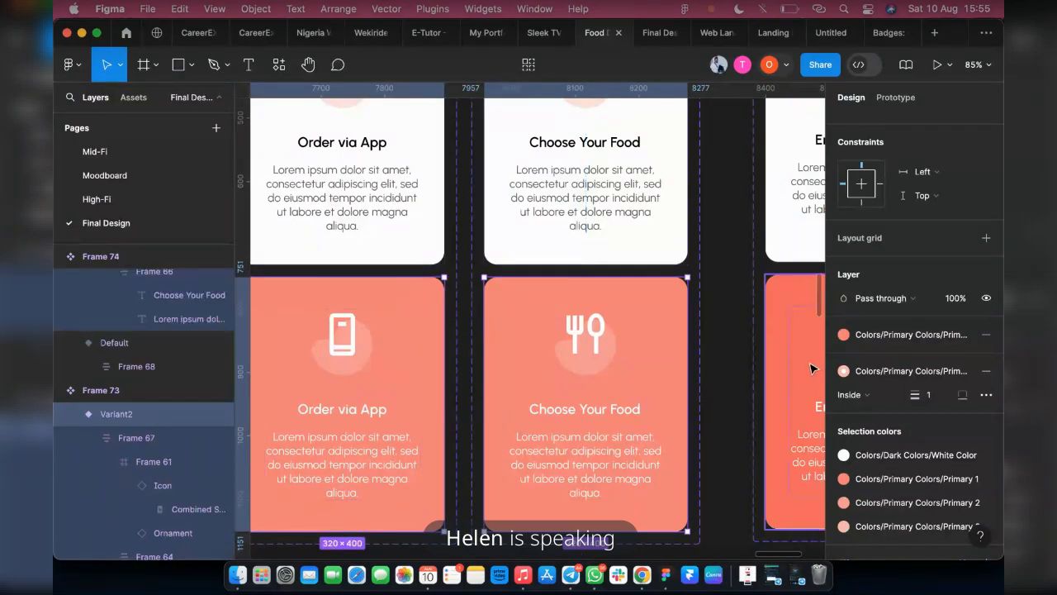
{"action": "left_click", "coordinate": [898, 335]}
{"action": "left_click", "coordinate": [704, 359]}
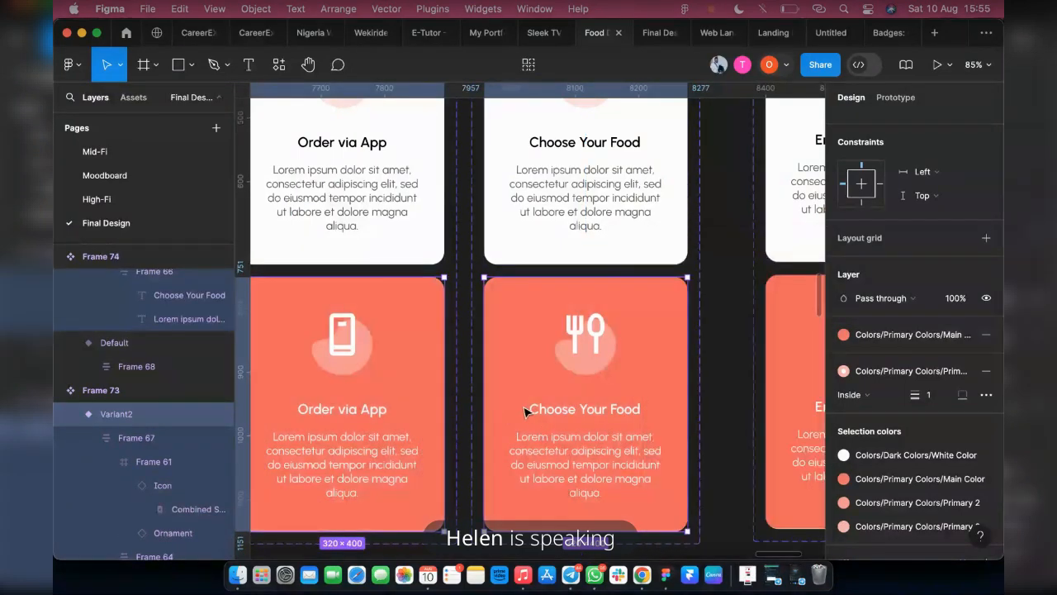
Set the stroke of the second Enjoy Your Meal variant to Primary 3 from the library
{"action": "scroll", "coordinate": [525, 411], "scroll_direction": "down", "scroll_amount": 5}
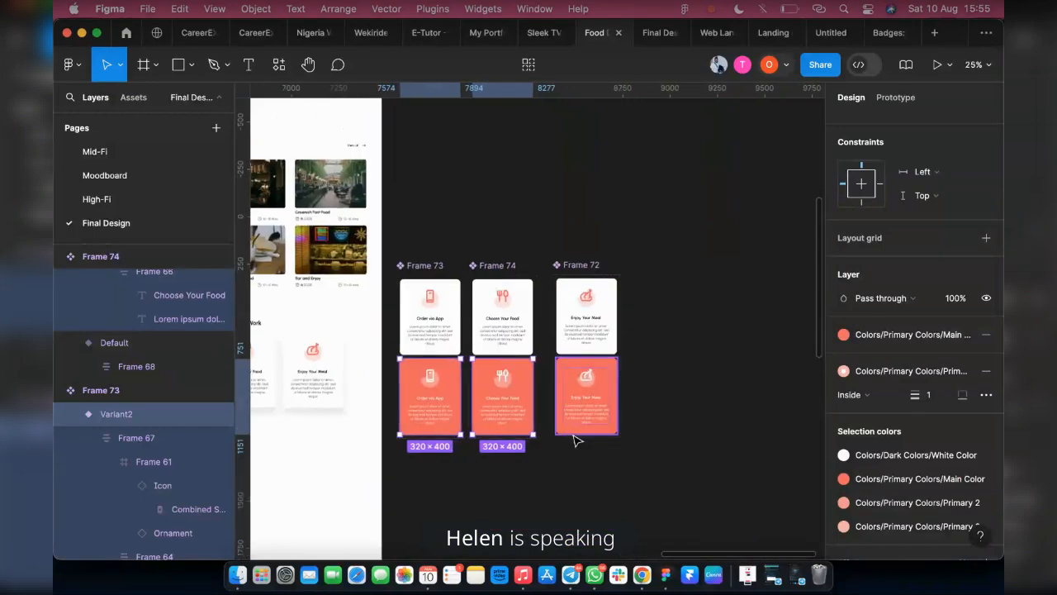
{"action": "scroll", "coordinate": [576, 440], "scroll_direction": "up", "scroll_amount": 5}
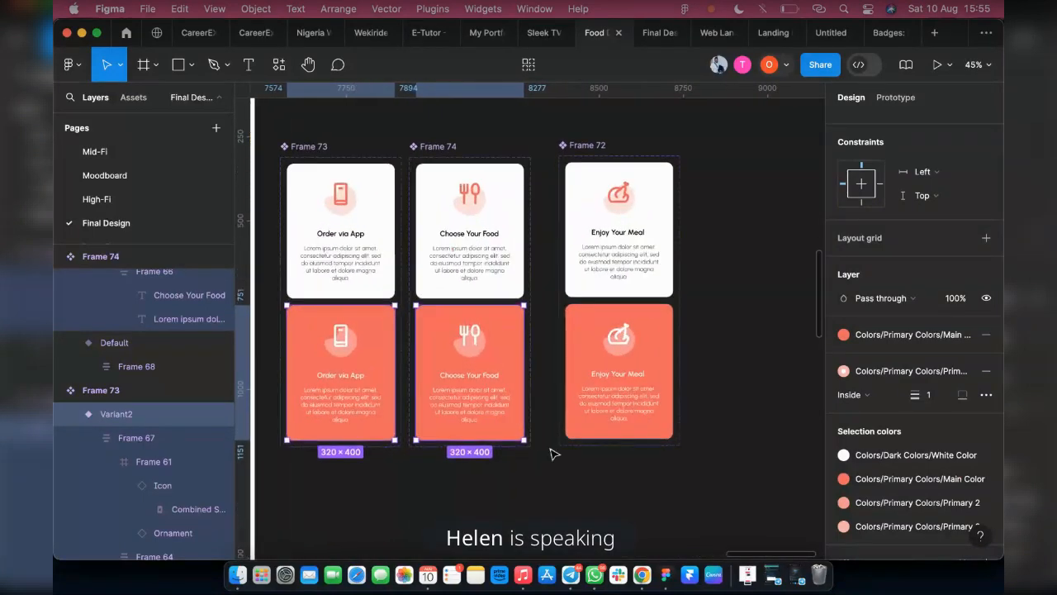
{"action": "scroll", "coordinate": [555, 453], "scroll_direction": "up", "scroll_amount": 2}
{"action": "left_click", "coordinate": [605, 430]}
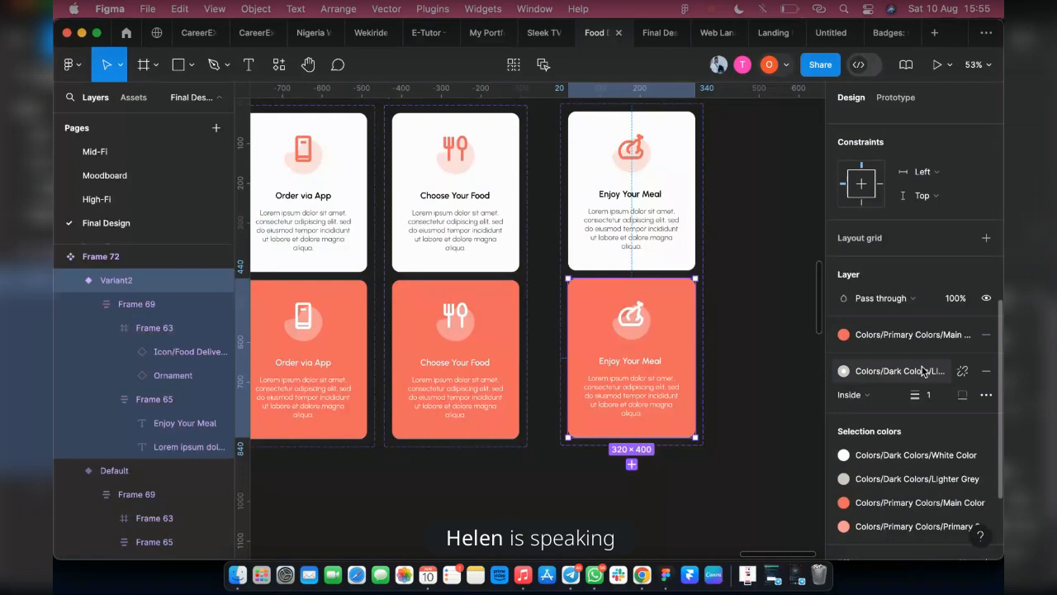
{"action": "left_click", "coordinate": [843, 371]}
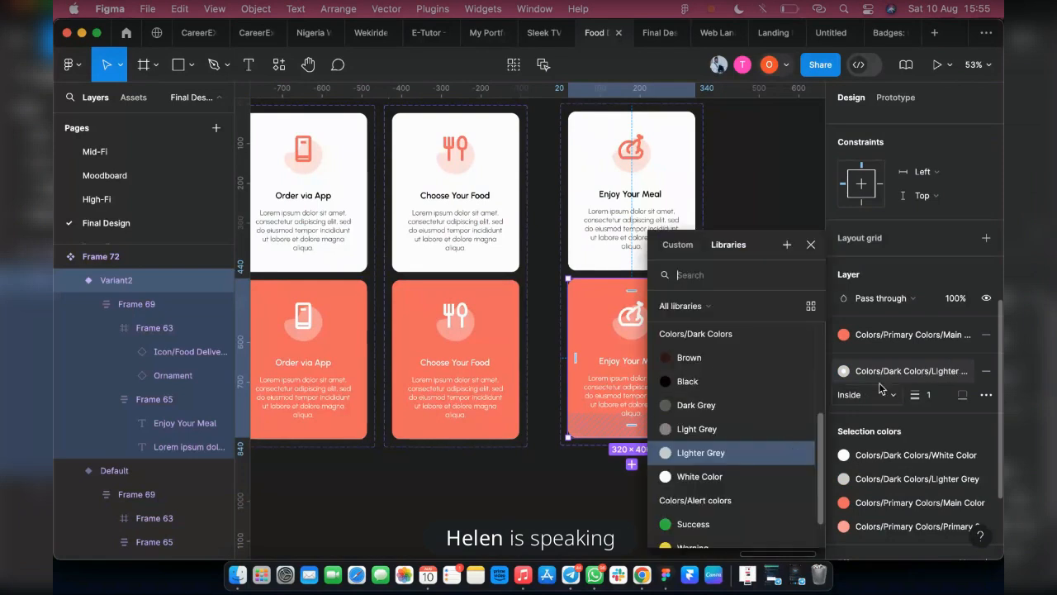
{"action": "scroll", "coordinate": [710, 413], "scroll_direction": "down", "scroll_amount": 1}
{"action": "scroll", "coordinate": [702, 425], "scroll_direction": "up", "scroll_amount": 2}
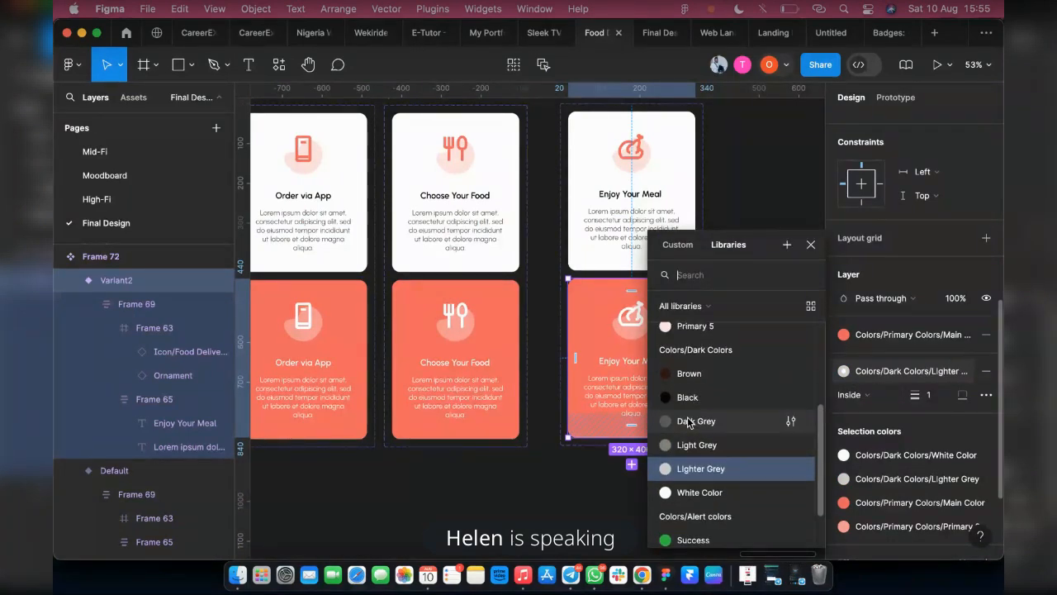
{"action": "scroll", "coordinate": [692, 404], "scroll_direction": "up", "scroll_amount": 3}
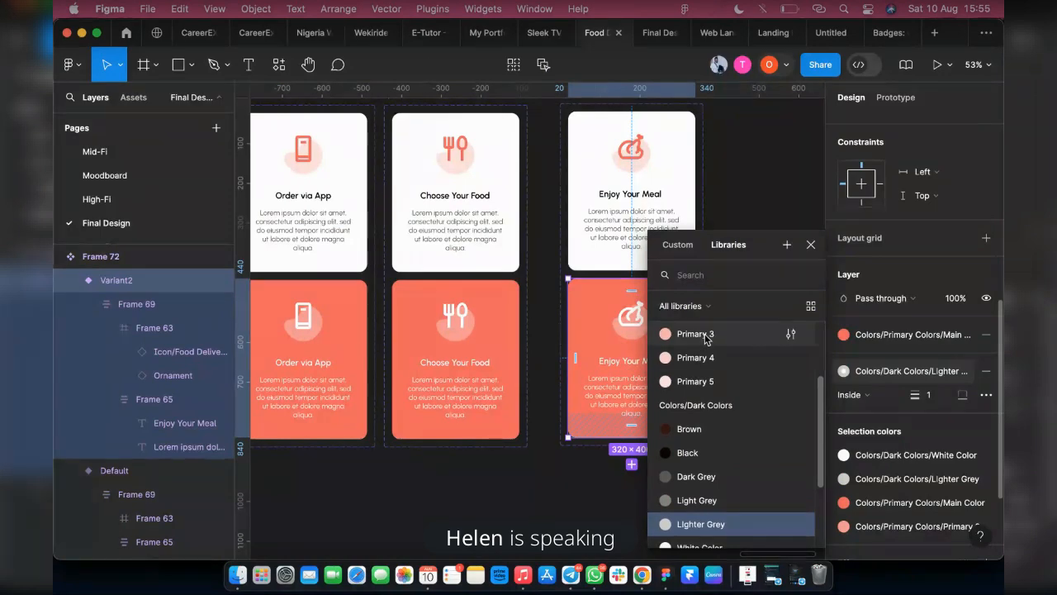
{"action": "left_click", "coordinate": [695, 334]}
Set the stroke of the second Enjoy Your Meal variant to Primary 2 from the library
{"action": "double_click", "coordinate": [473, 390]}
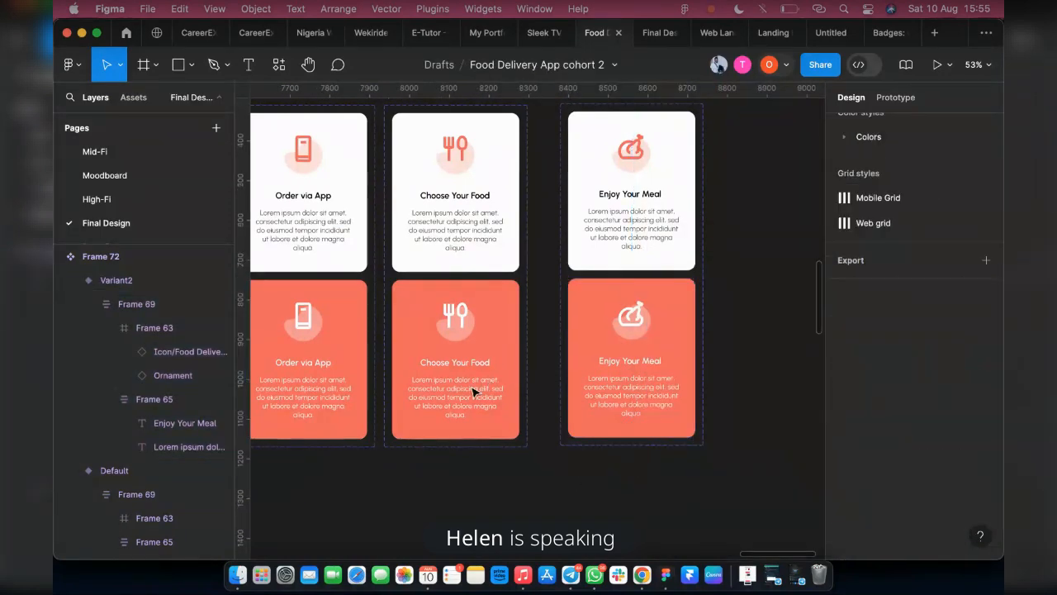
{"action": "double_click", "coordinate": [473, 390]}
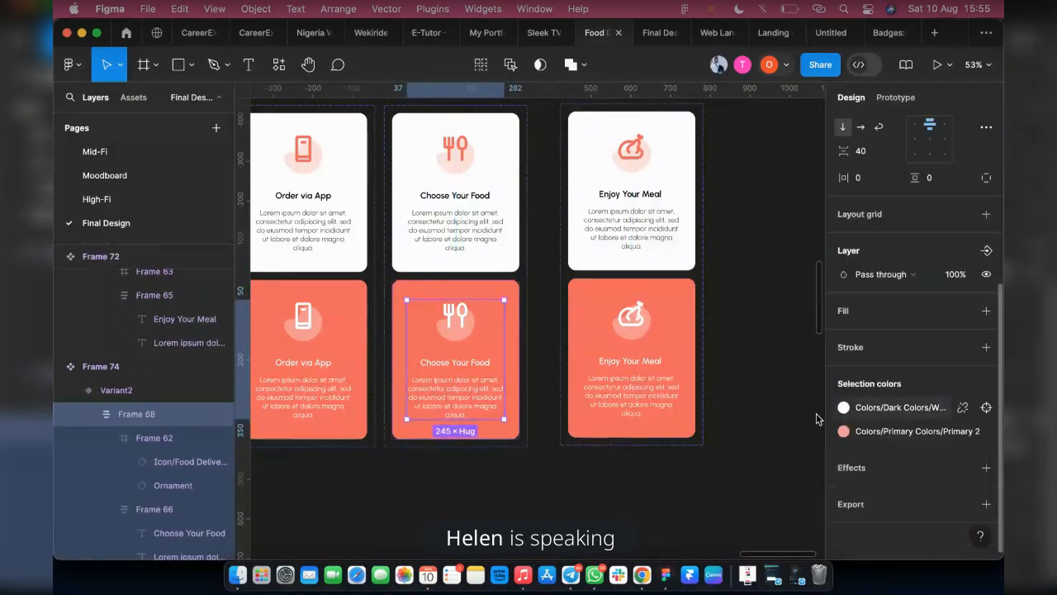
{"action": "left_click", "coordinate": [652, 378]}
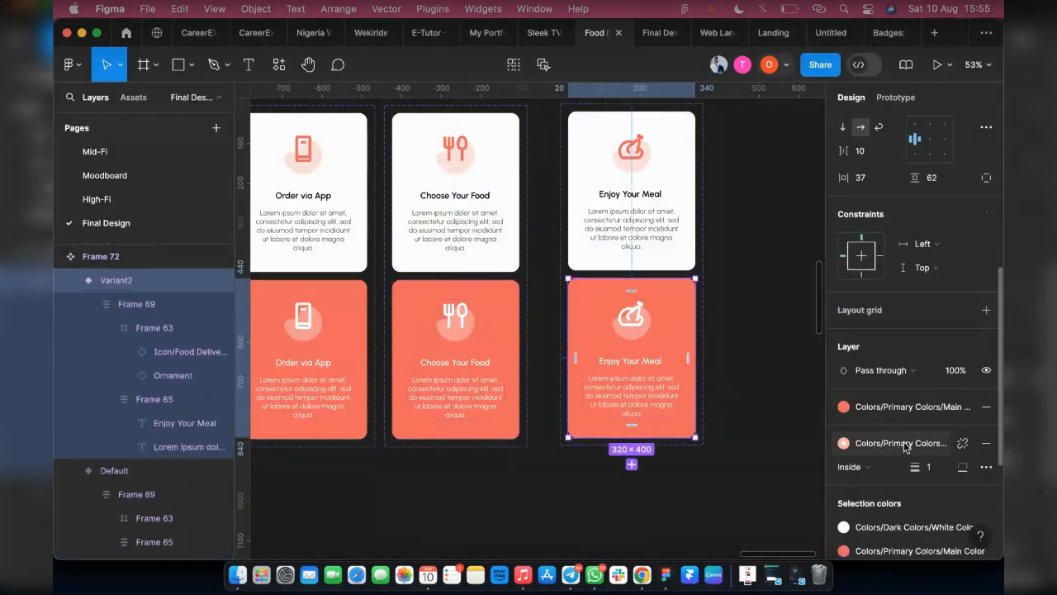
{"action": "left_click", "coordinate": [900, 443]}
{"action": "left_click", "coordinate": [746, 410]}
{"action": "left_click", "coordinate": [603, 435]}
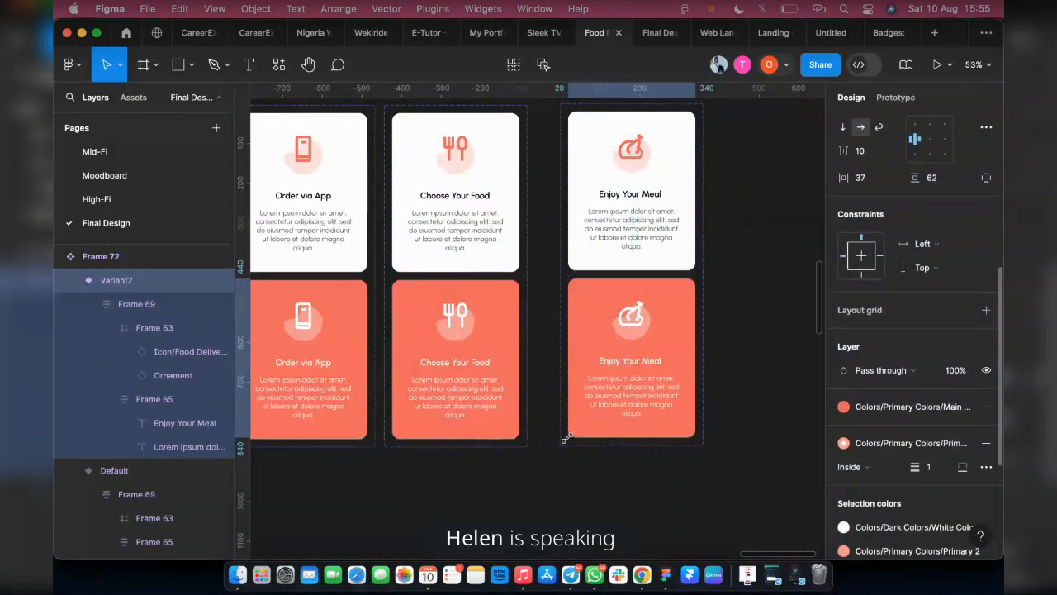
Compare the stroke colour style of the second Choose Your Food variant with the colours of the second Enjoy Your Meal variant
{"action": "left_click", "coordinate": [431, 408]}
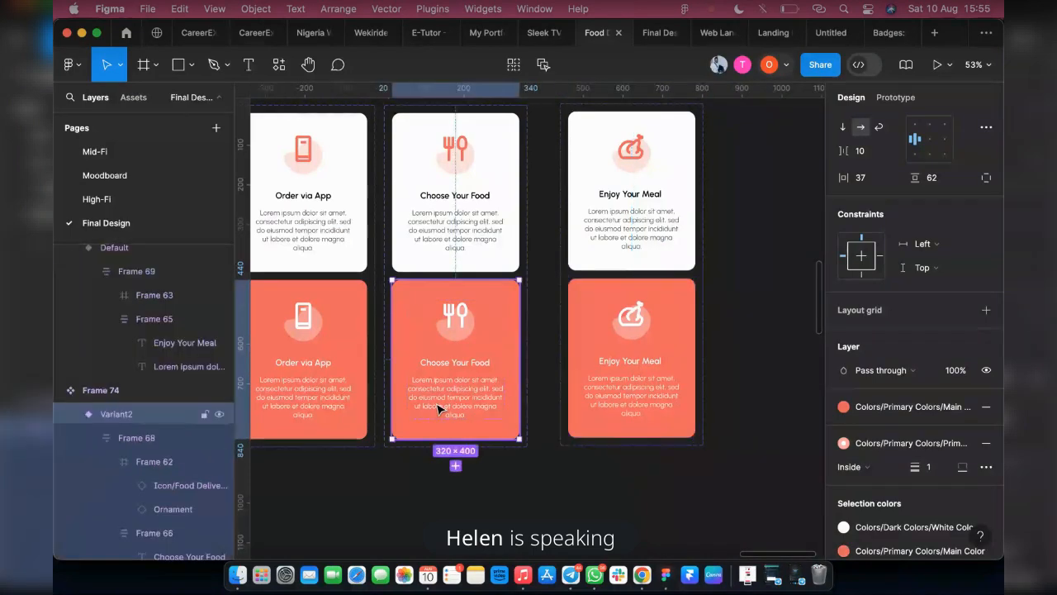
{"action": "left_click", "coordinate": [891, 446]}
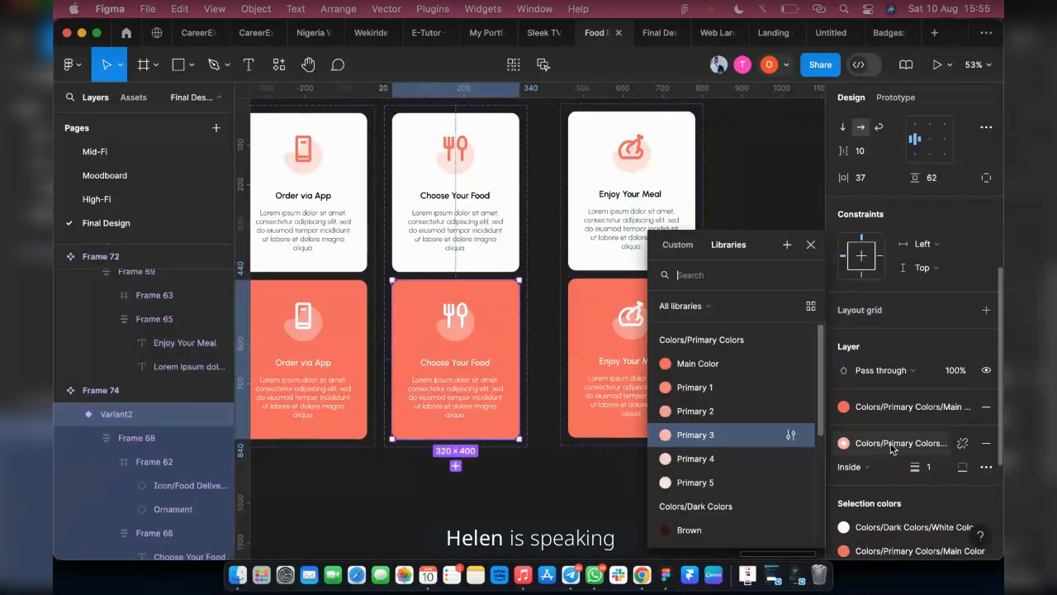
{"action": "left_click", "coordinate": [621, 397]}
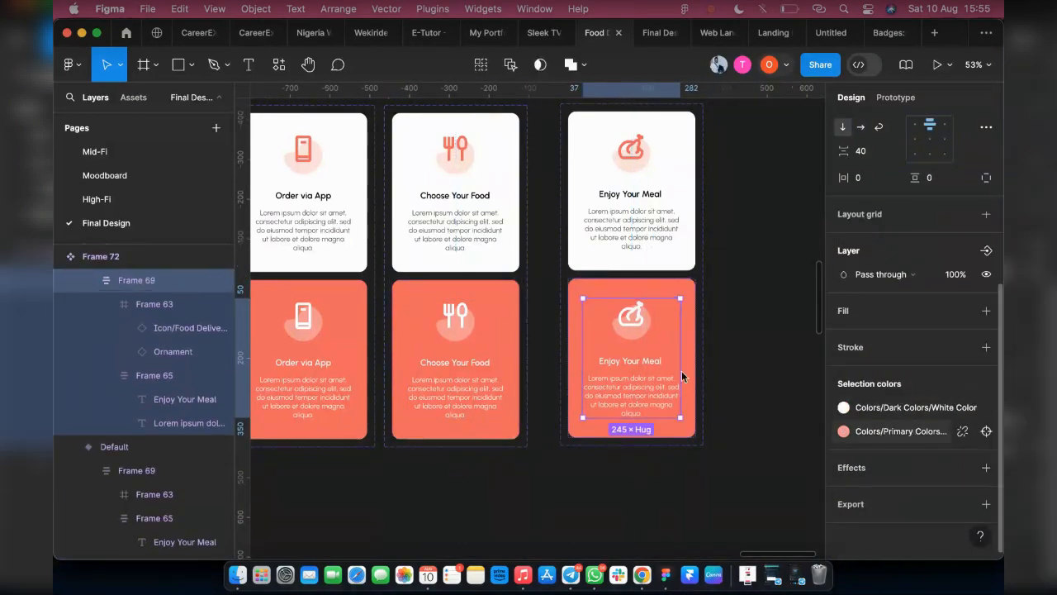
{"action": "left_click", "coordinate": [892, 431]}
{"action": "left_click", "coordinate": [601, 293]}
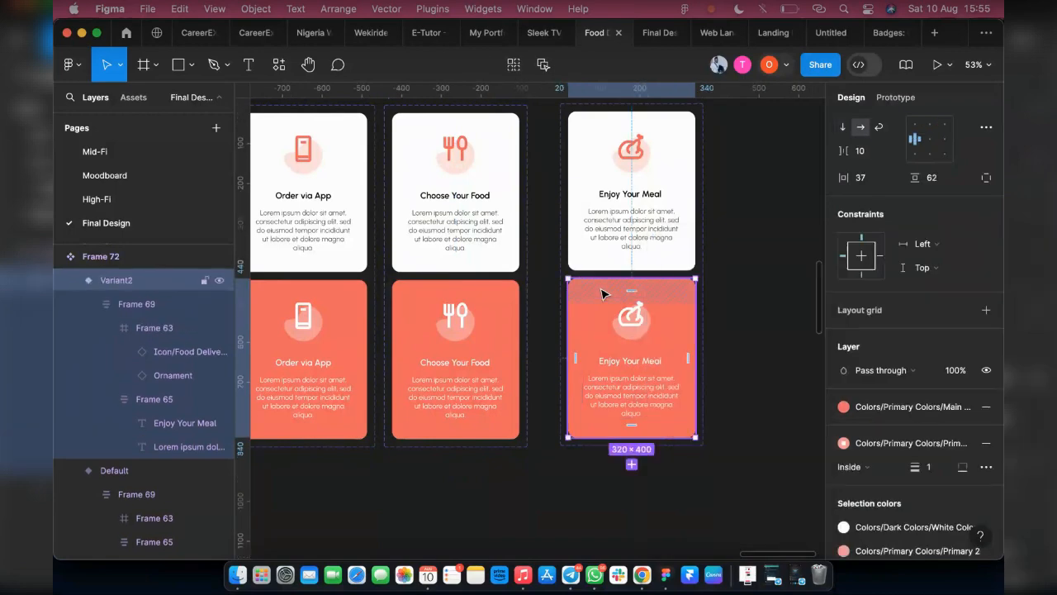
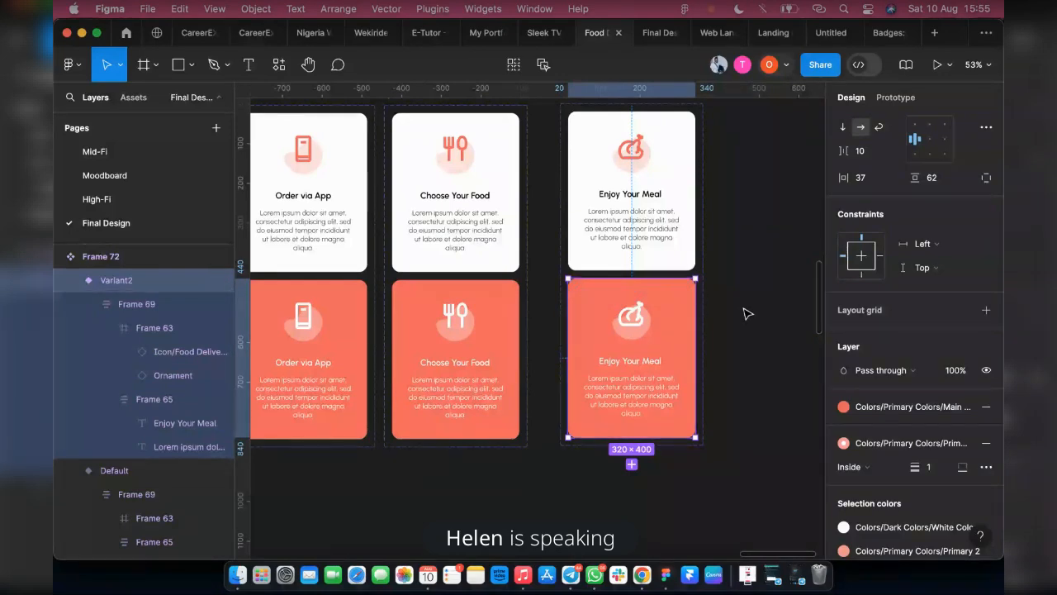
Set the stroke of the second Order via App, Choose Your Food and Enjoy Your Meal variants together to Primary 3
{"action": "left_click", "coordinate": [533, 396]}
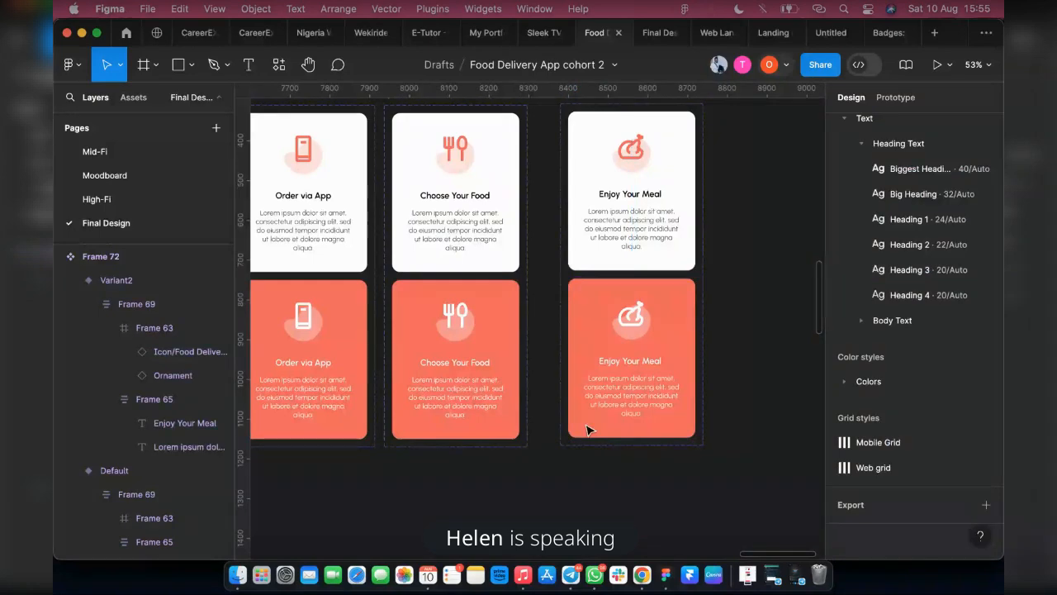
{"action": "left_click", "coordinate": [508, 426]}
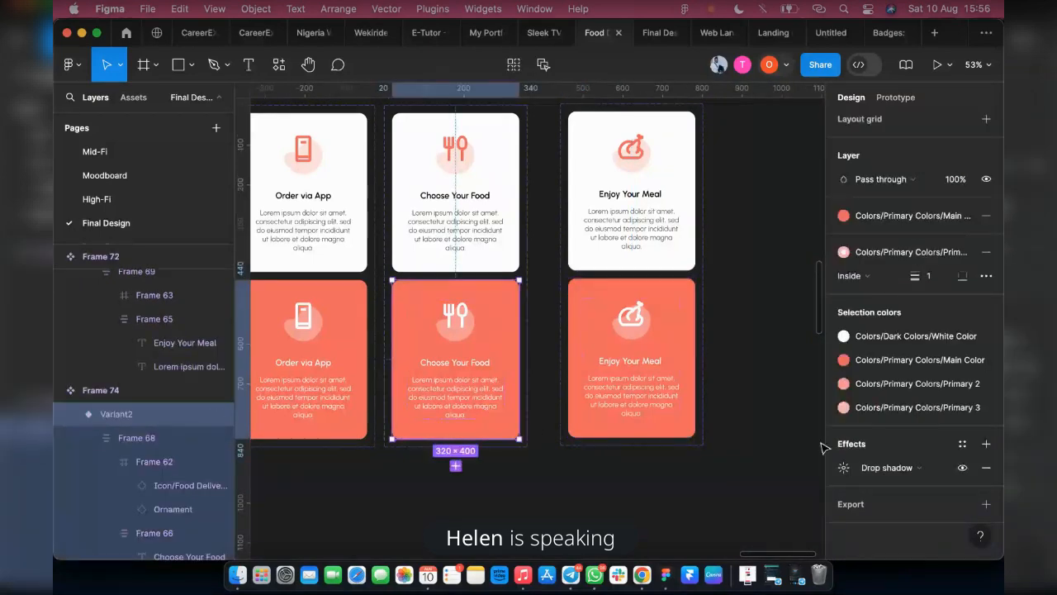
{"action": "left_click", "coordinate": [900, 253]}
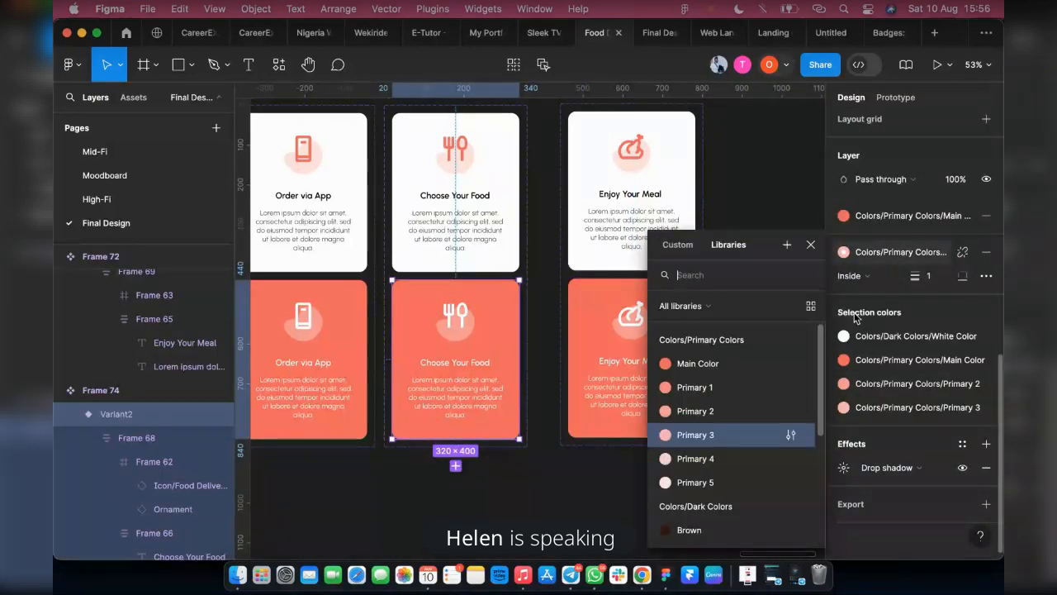
{"action": "left_click", "coordinate": [306, 389]}
{"action": "left_click", "coordinate": [441, 401], "text": "shift"}
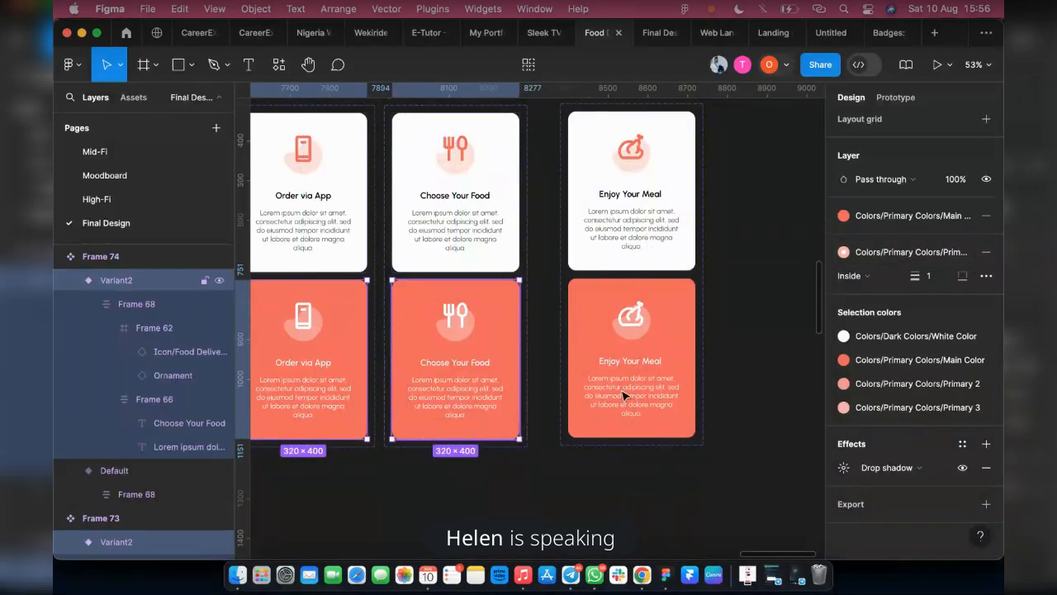
{"action": "left_click", "coordinate": [624, 396], "text": "shift"}
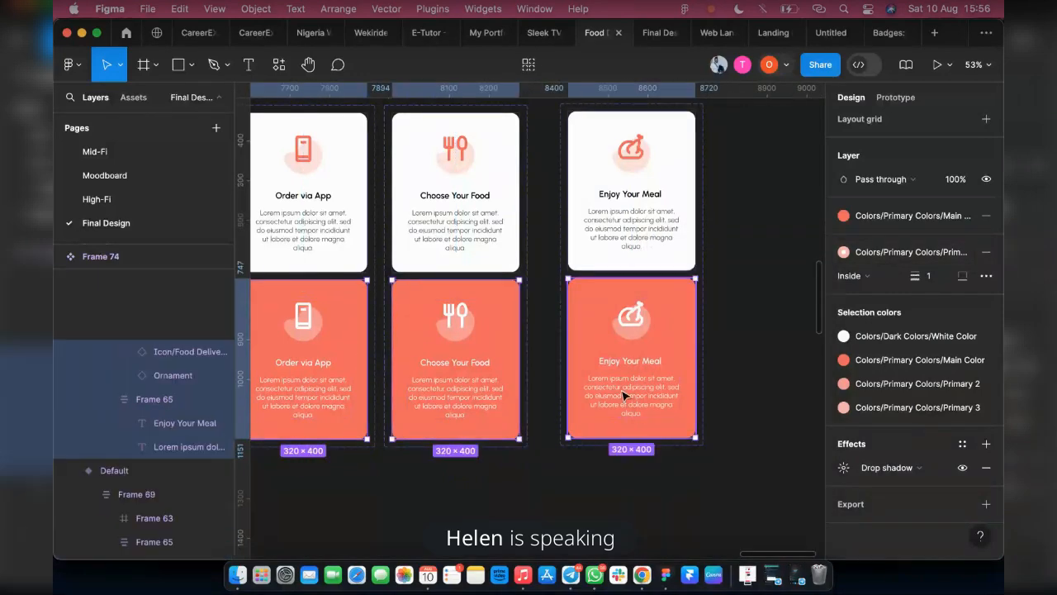
{"action": "left_click", "coordinate": [890, 223]}
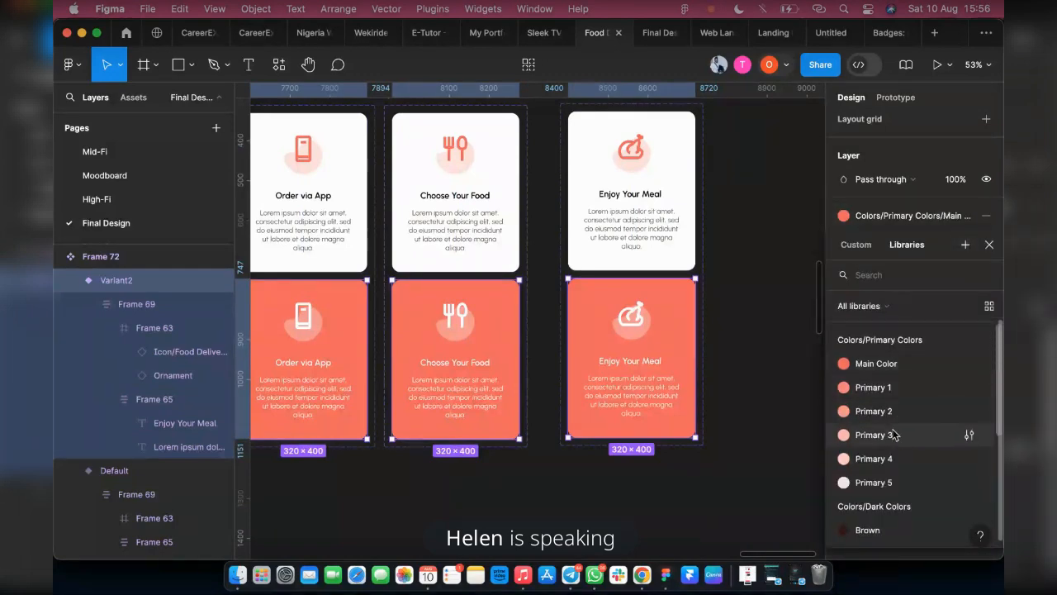
{"action": "left_click", "coordinate": [875, 435]}
{"action": "left_click", "coordinate": [732, 430]}
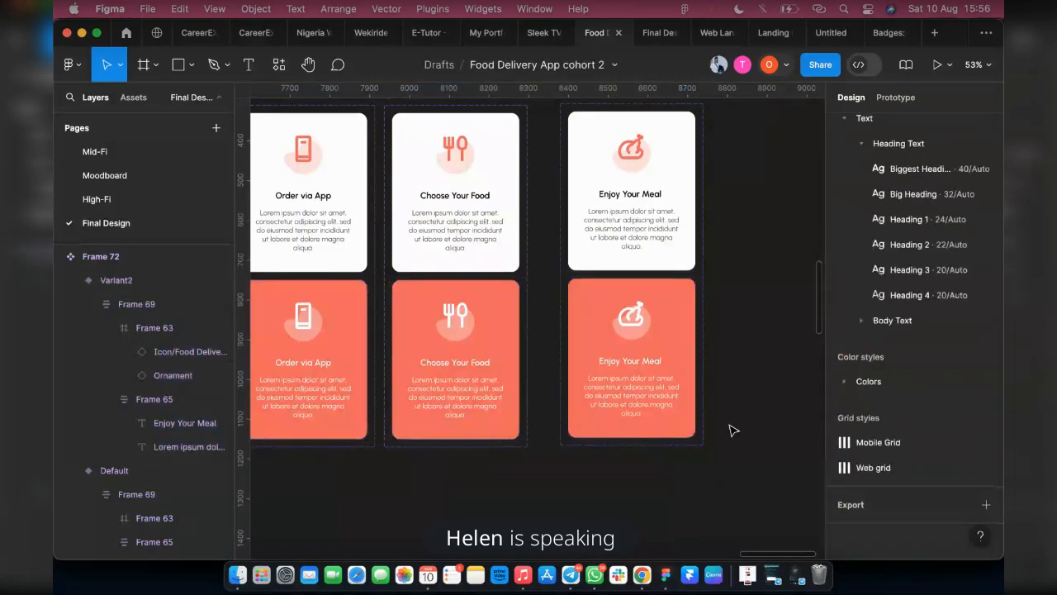
Replace the Choose Your Food card in the How it Work section with an instance of its default component variant
{"action": "scroll", "coordinate": [739, 421], "scroll_direction": "down", "scroll_amount": 5}
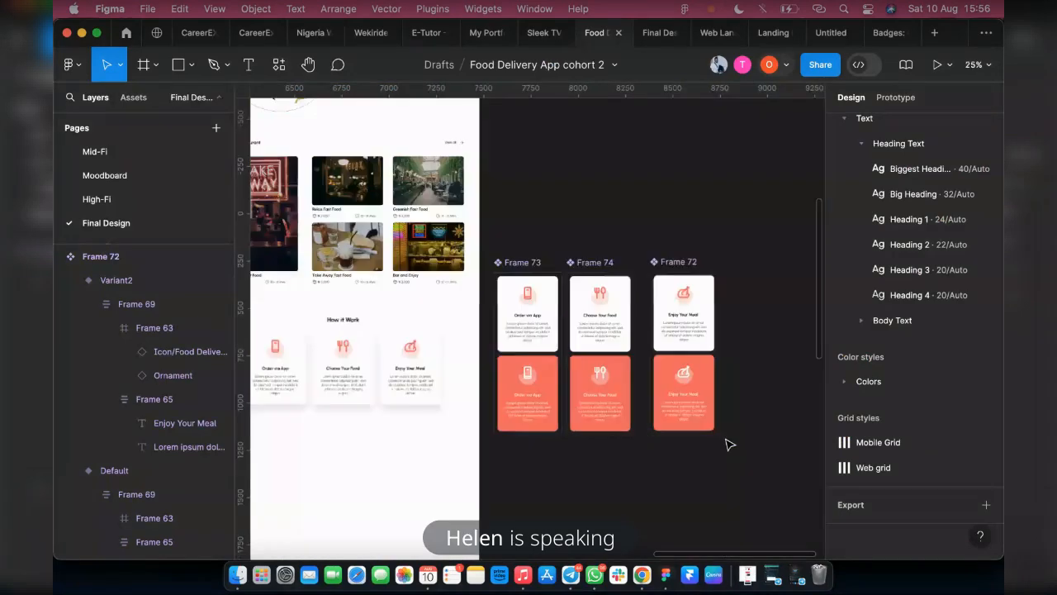
{"action": "left_click", "coordinate": [601, 307]}
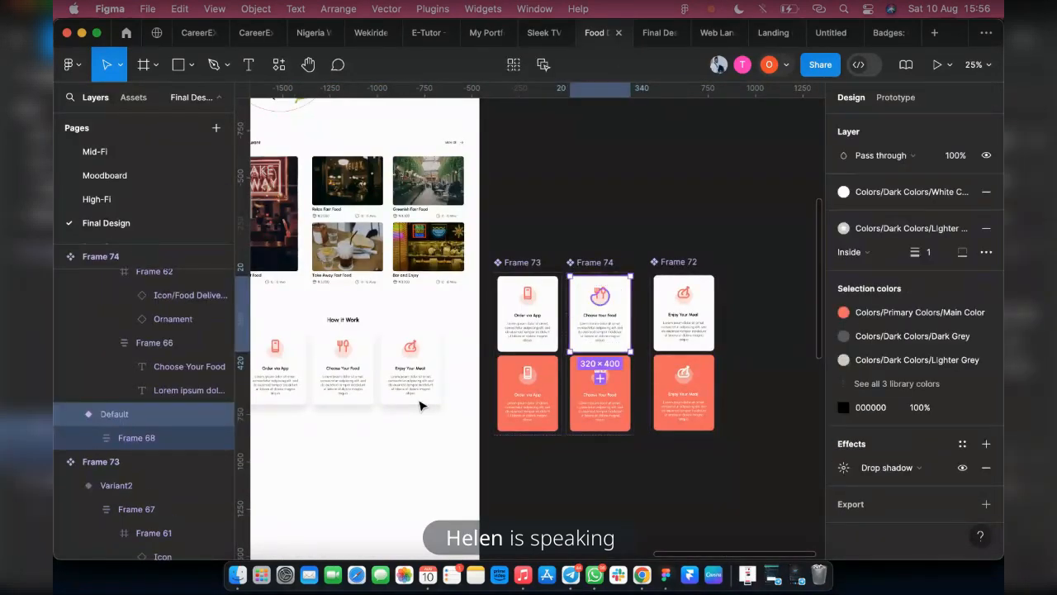
{"action": "left_click", "coordinate": [340, 381]}
{"action": "double_click", "coordinate": [341, 381]}
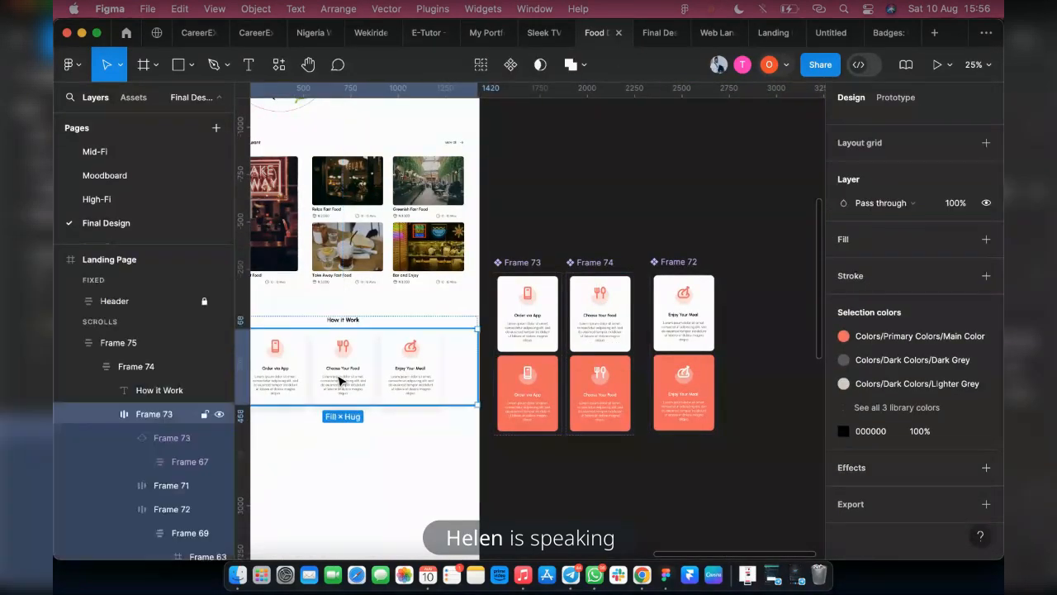
{"action": "double_click", "coordinate": [341, 380]}
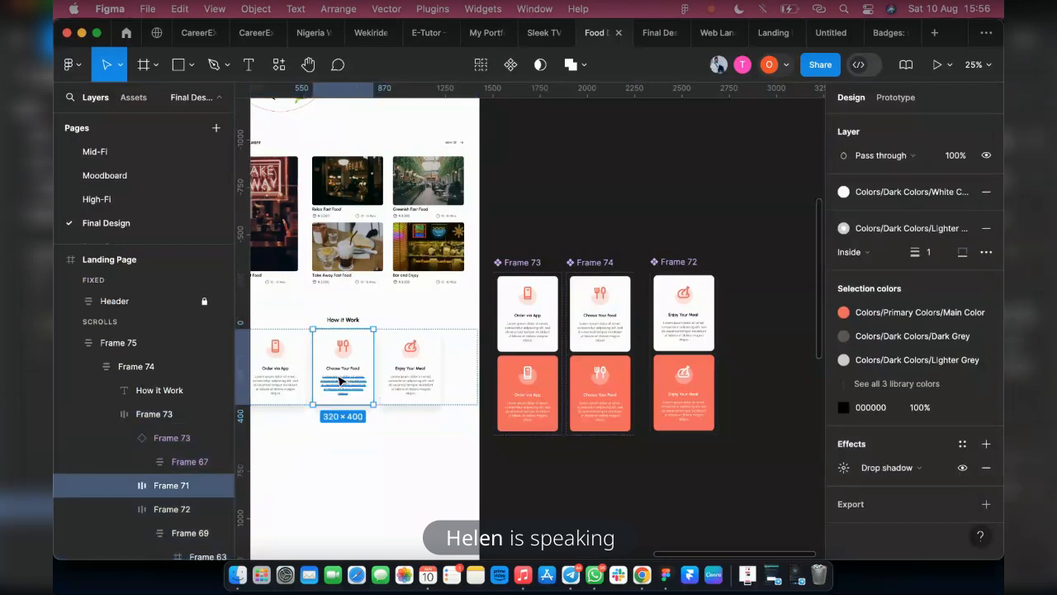
{"action": "key", "text": "super+shift+r"}
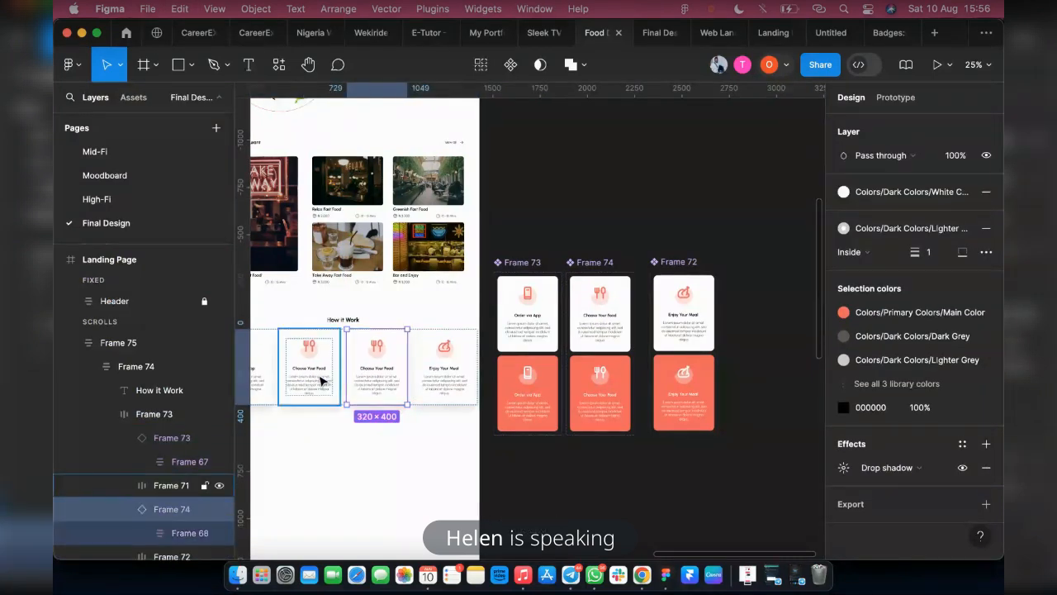
{"action": "key", "text": "Delete"}
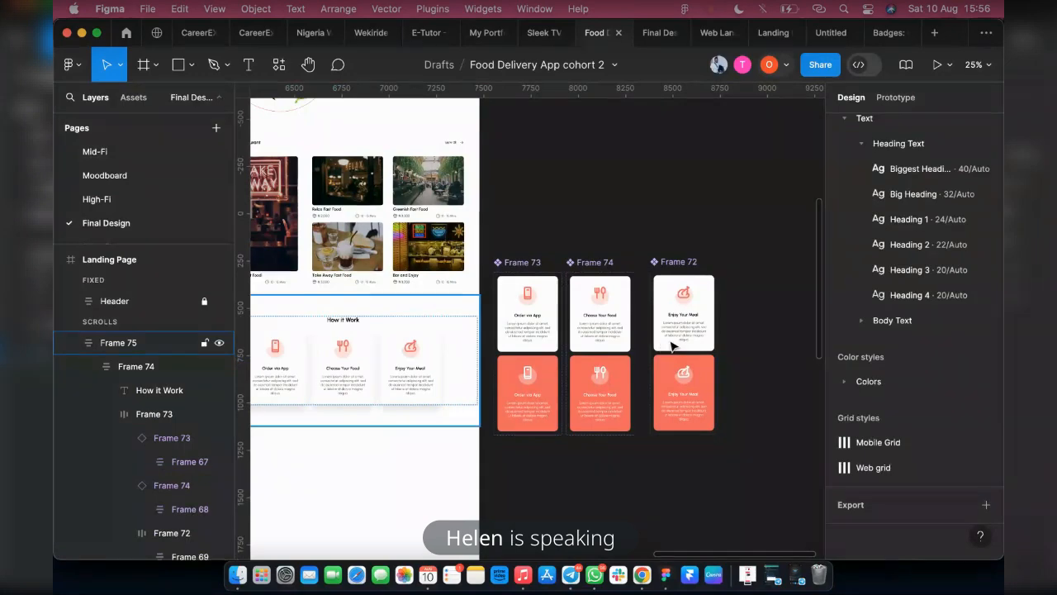
Replace the Enjoy Your Meal card in the How it Work section with an instance of its default component variant
{"action": "left_click", "coordinate": [701, 345]}
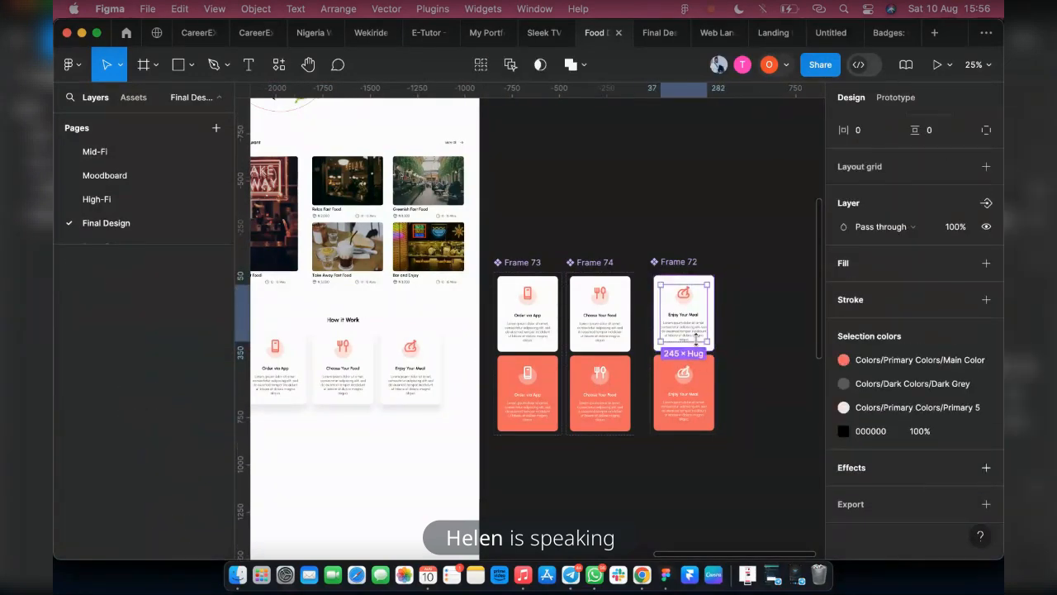
{"action": "left_click", "coordinate": [659, 346]}
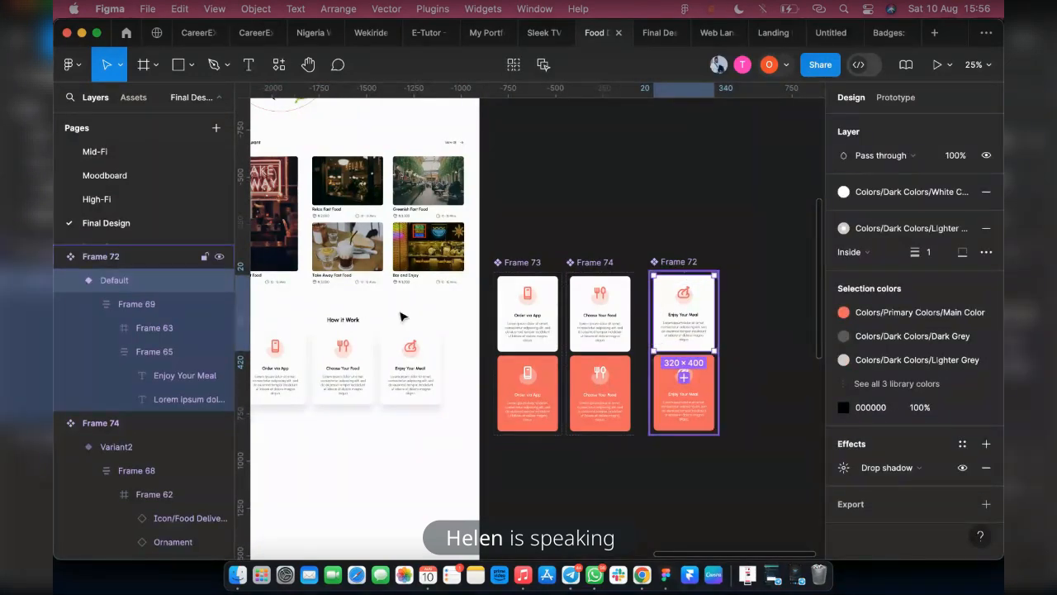
{"action": "left_click", "coordinate": [403, 365]}
{"action": "double_click", "coordinate": [402, 363]}
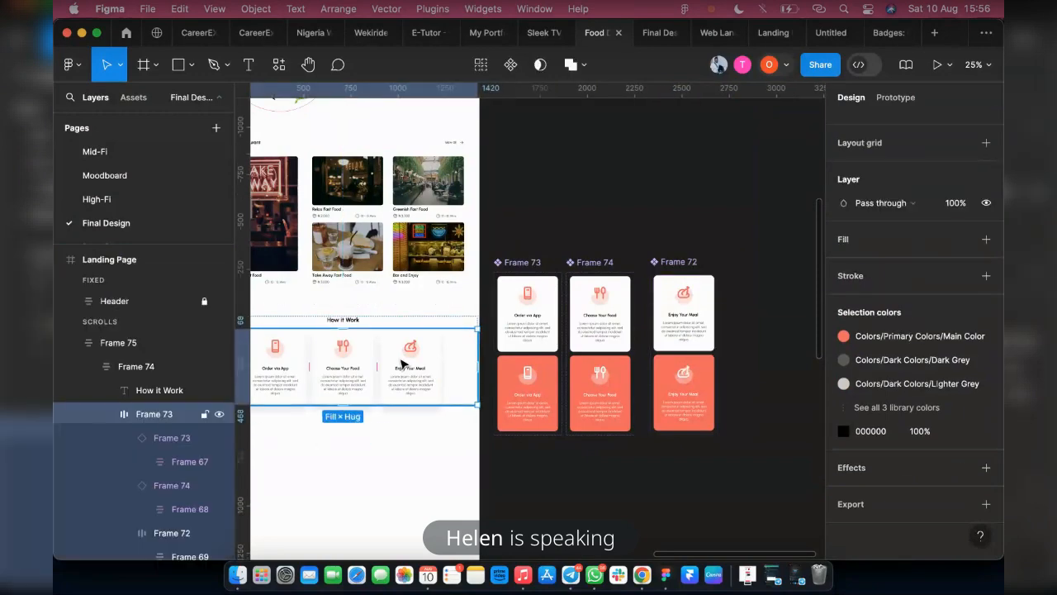
{"action": "left_click", "coordinate": [402, 363]}
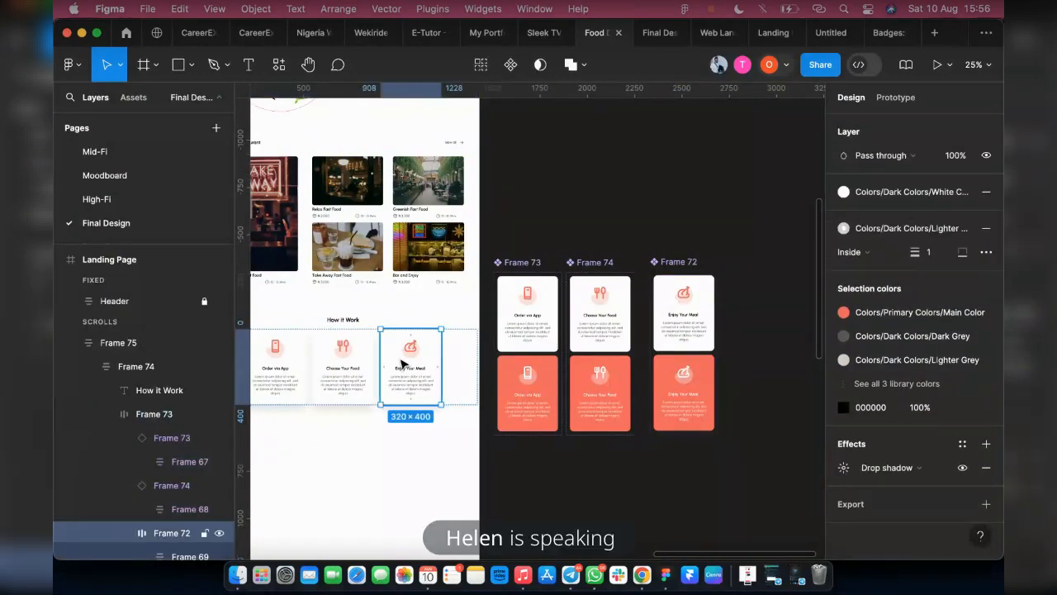
{"action": "key", "text": "Escape"}
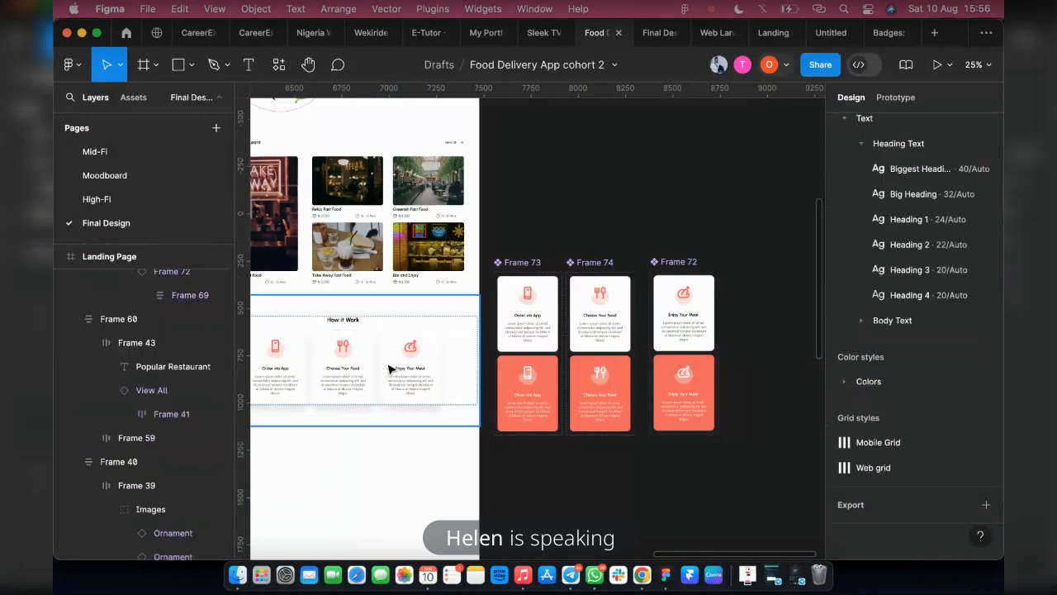
Add a While hovering interaction to the default Choose Your Food variant that changes it to Variant2
{"action": "left_click", "coordinate": [516, 263]}
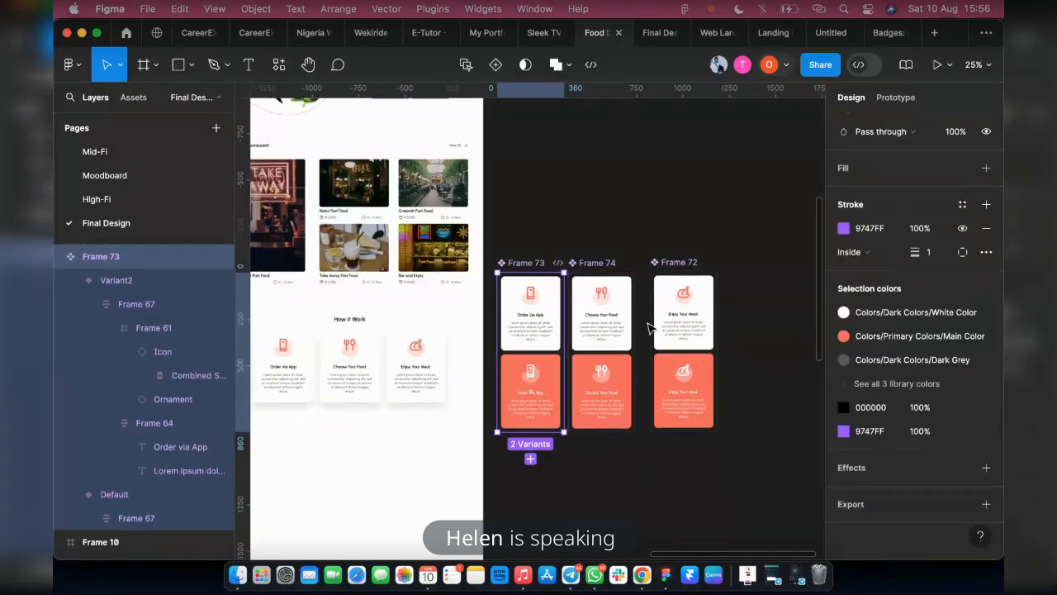
{"action": "scroll", "coordinate": [652, 311], "scroll_direction": "down", "scroll_amount": 2}
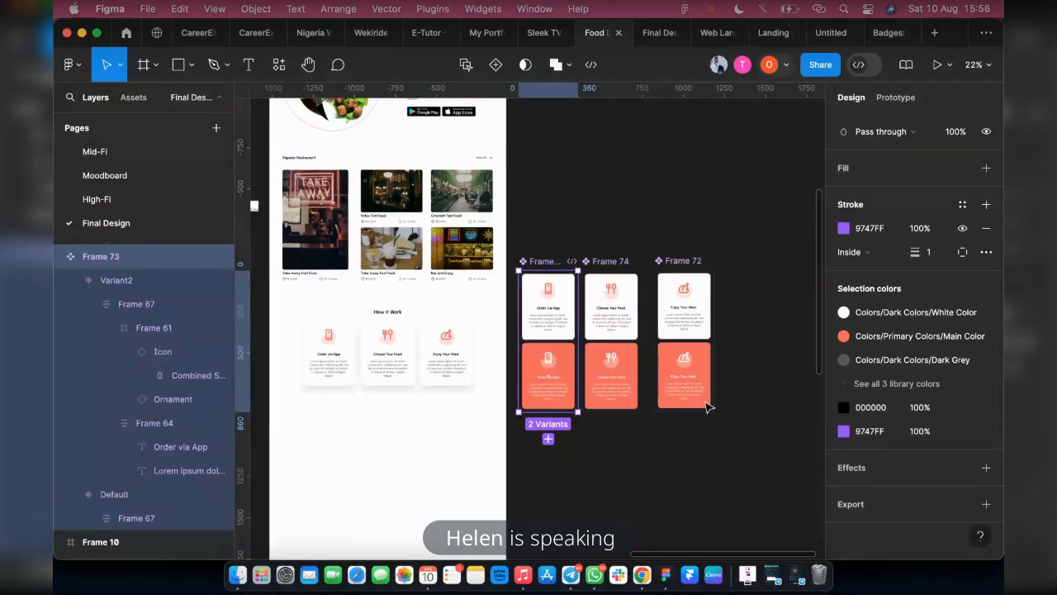
{"action": "left_click", "coordinate": [724, 248]}
{"action": "left_click", "coordinate": [896, 97]}
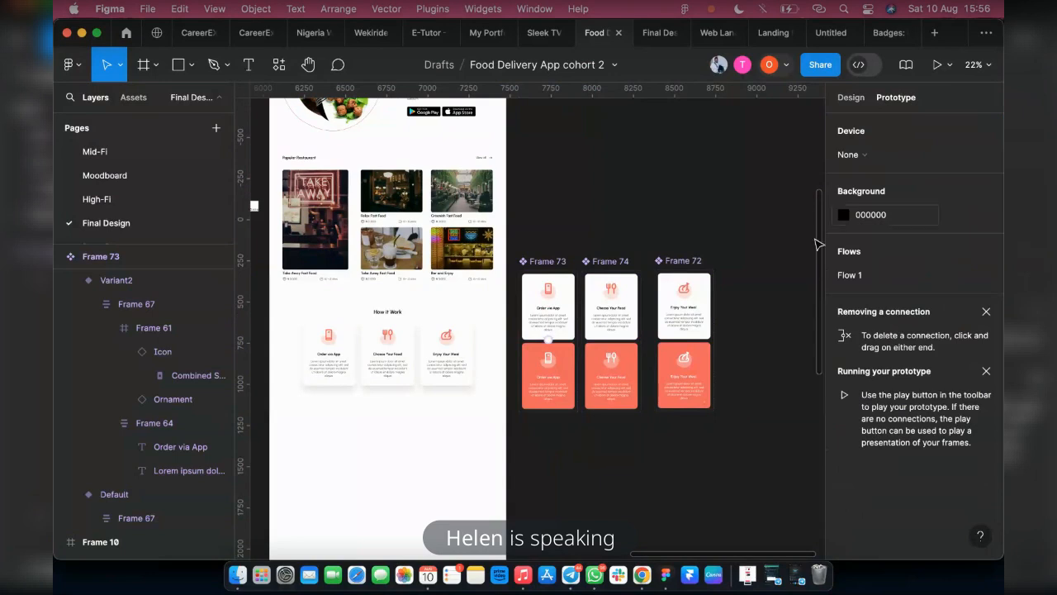
{"action": "left_click", "coordinate": [611, 334]}
{"action": "scroll", "coordinate": [610, 338], "scroll_direction": "up", "scroll_amount": 2}
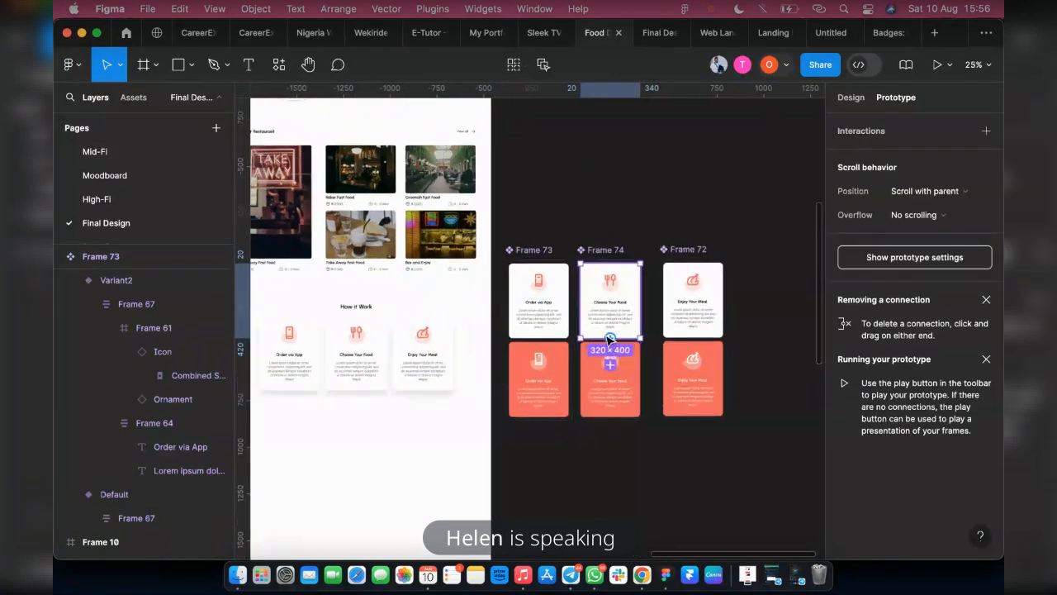
{"action": "left_click_drag", "start_coordinate": [610, 339], "coordinate": [626, 380]}
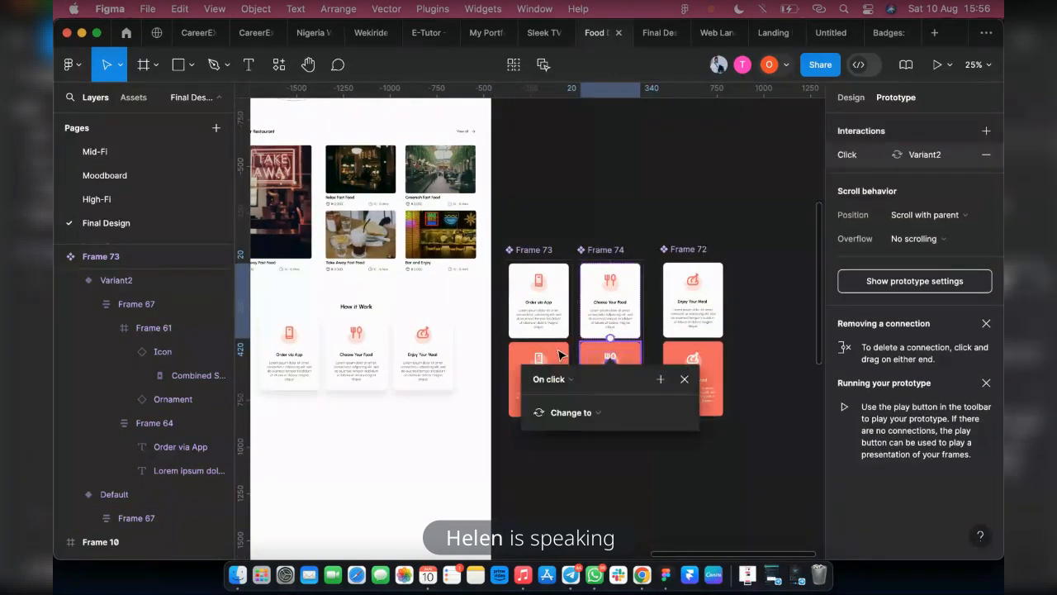
{"action": "left_click", "coordinate": [549, 378]}
{"action": "left_click", "coordinate": [547, 414]}
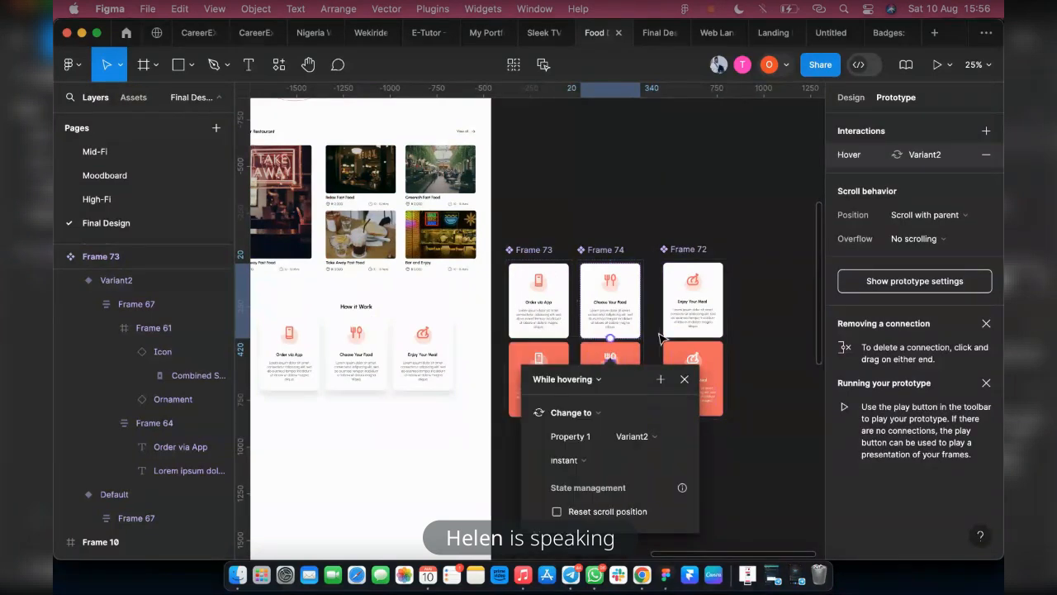
Add a While hovering interaction to the default Enjoy Your Meal variant that changes it to Variant2
{"action": "left_click_drag", "start_coordinate": [694, 338], "coordinate": [628, 380]}
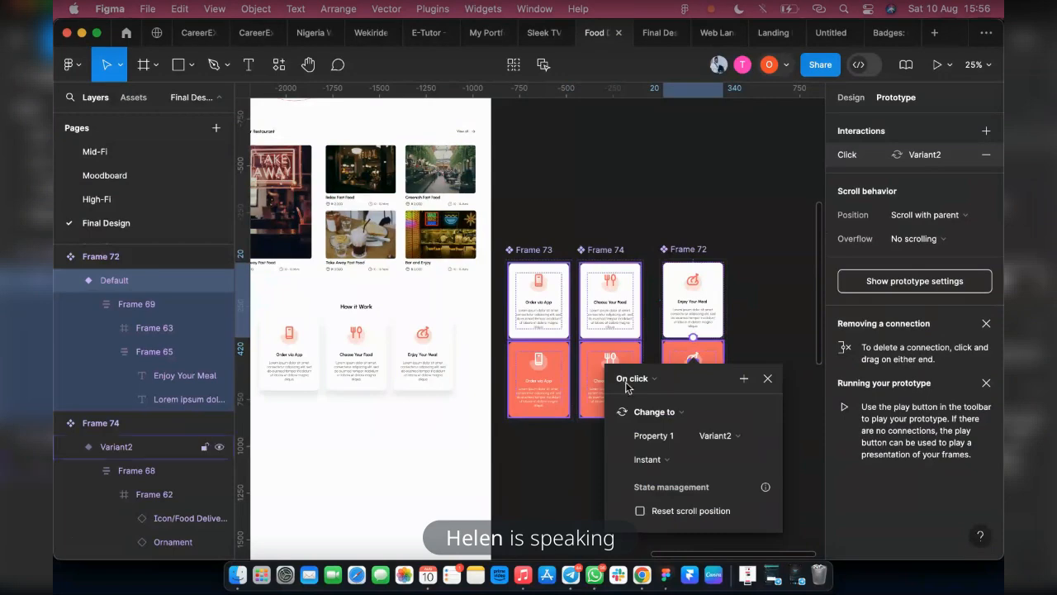
{"action": "left_click", "coordinate": [628, 378]}
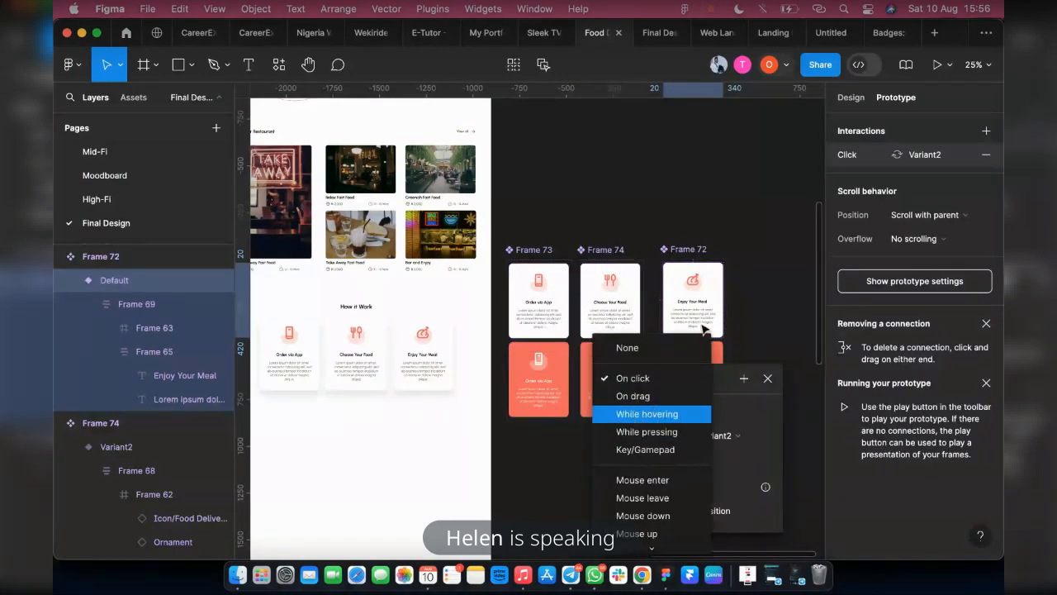
{"action": "key", "text": "Return"}
{"action": "left_click", "coordinate": [782, 256]}
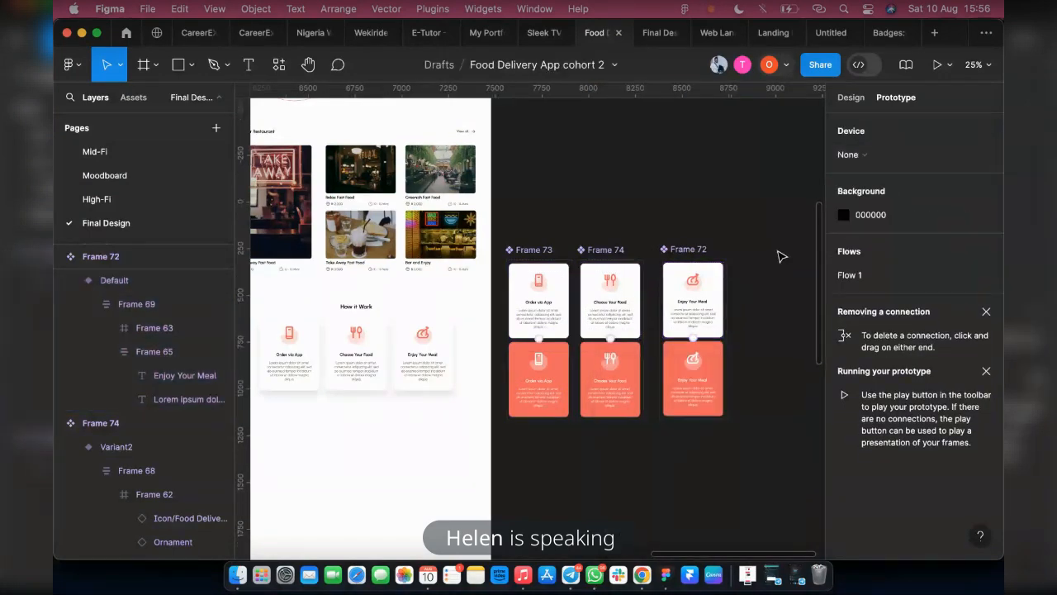
Move the three How it Work component sets together to the empty canvas area above Frame 10 and the Landing Page
{"action": "left_click", "coordinate": [536, 251]}
{"action": "left_click", "coordinate": [596, 251], "text": "shift"}
{"action": "left_click", "coordinate": [687, 251], "text": "shift"}
{"action": "scroll", "coordinate": [625, 306], "scroll_direction": "down", "scroll_amount": 3}
{"action": "scroll", "coordinate": [623, 302], "scroll_direction": "up", "scroll_amount": 1}
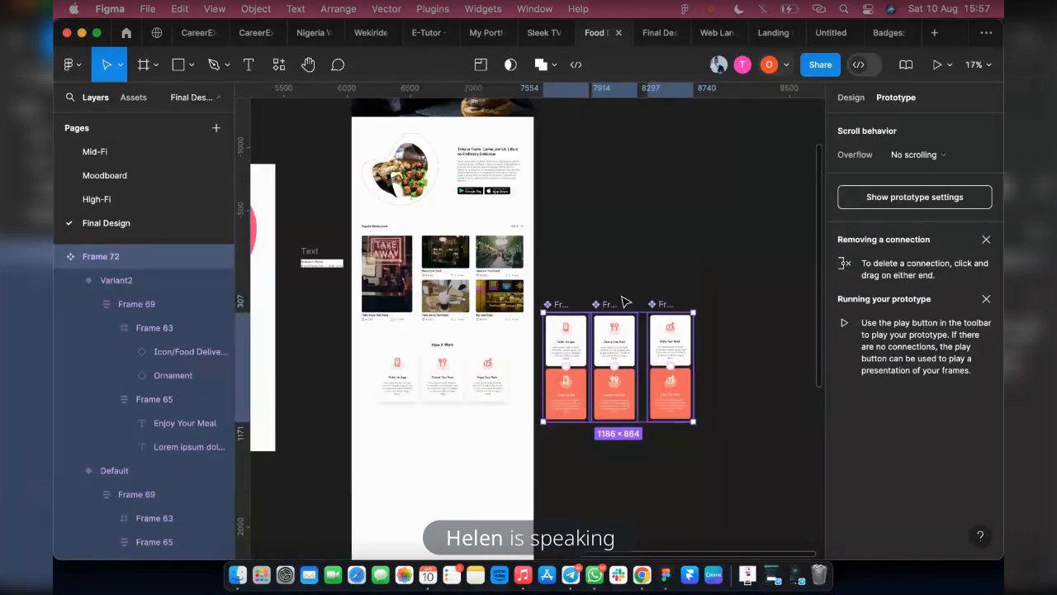
{"action": "left_click_drag", "start_coordinate": [625, 303], "coordinate": [600, 84]}
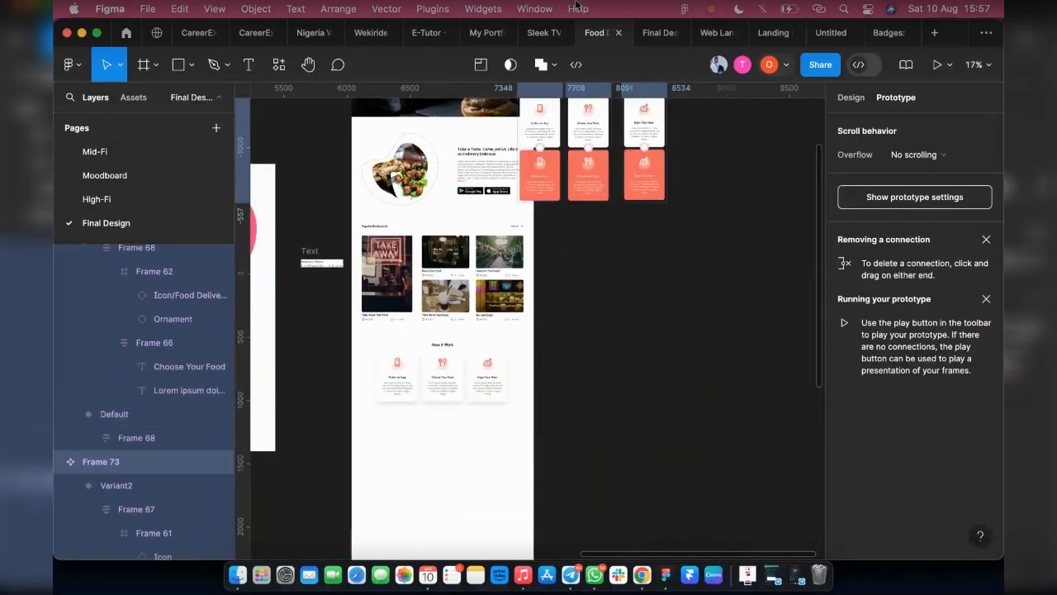
{"action": "left_click_drag", "start_coordinate": [576, 5], "coordinate": [507, 498]}
{"action": "scroll", "coordinate": [508, 497], "scroll_direction": "down", "scroll_amount": 4}
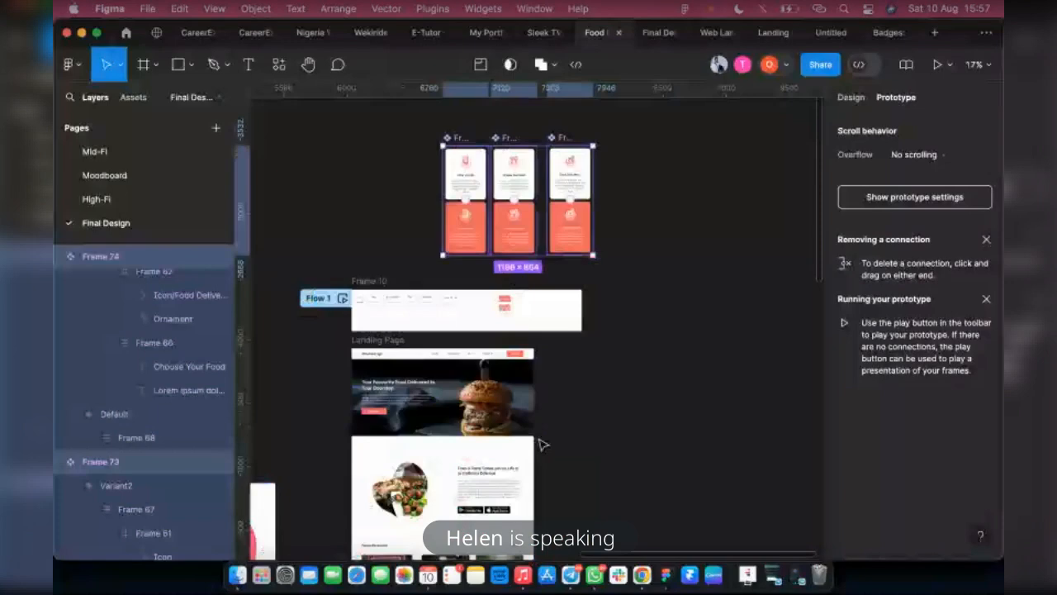
{"action": "scroll", "coordinate": [542, 444], "scroll_direction": "down", "scroll_amount": 2}
{"action": "scroll", "coordinate": [548, 283], "scroll_direction": "up", "scroll_amount": 1}
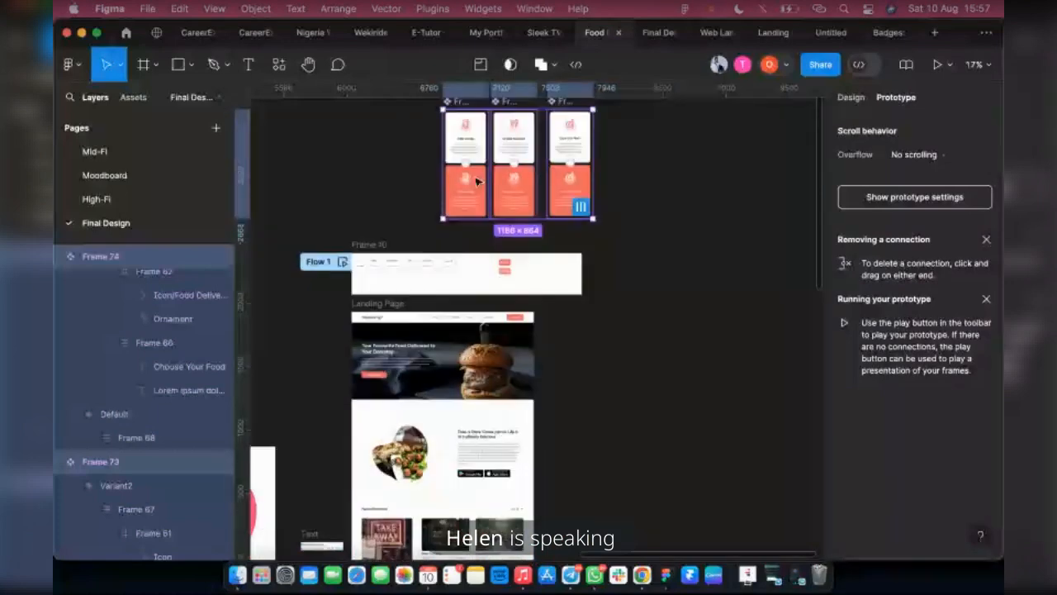
{"action": "left_click_drag", "start_coordinate": [477, 182], "coordinate": [424, 204]}
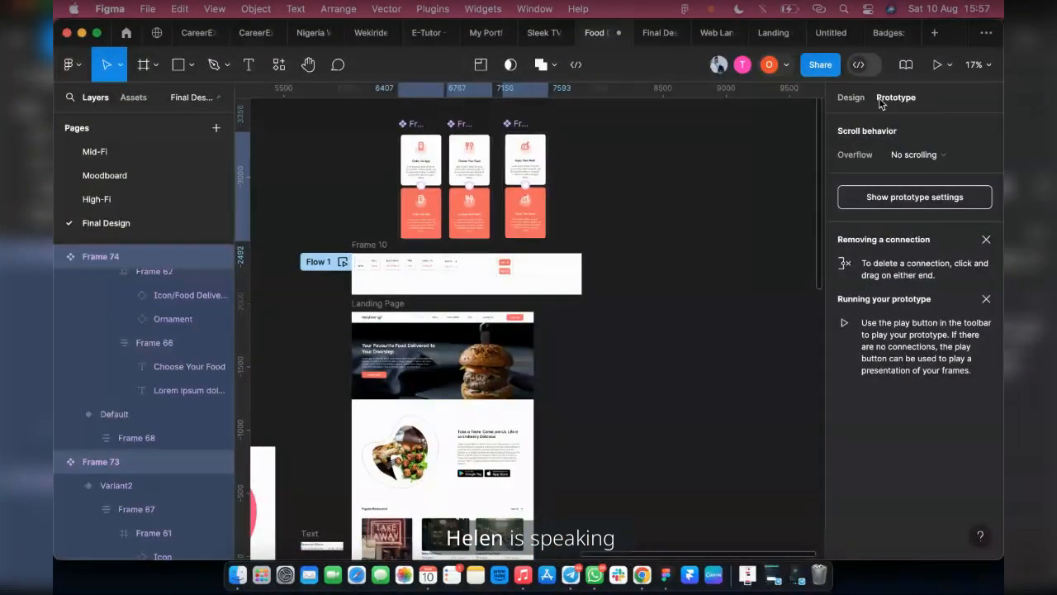
Switch to the Final Design prototype preview and examine its How it Work section and the restaurant section above it
{"action": "scroll", "coordinate": [428, 339], "scroll_direction": "down", "scroll_amount": 5}
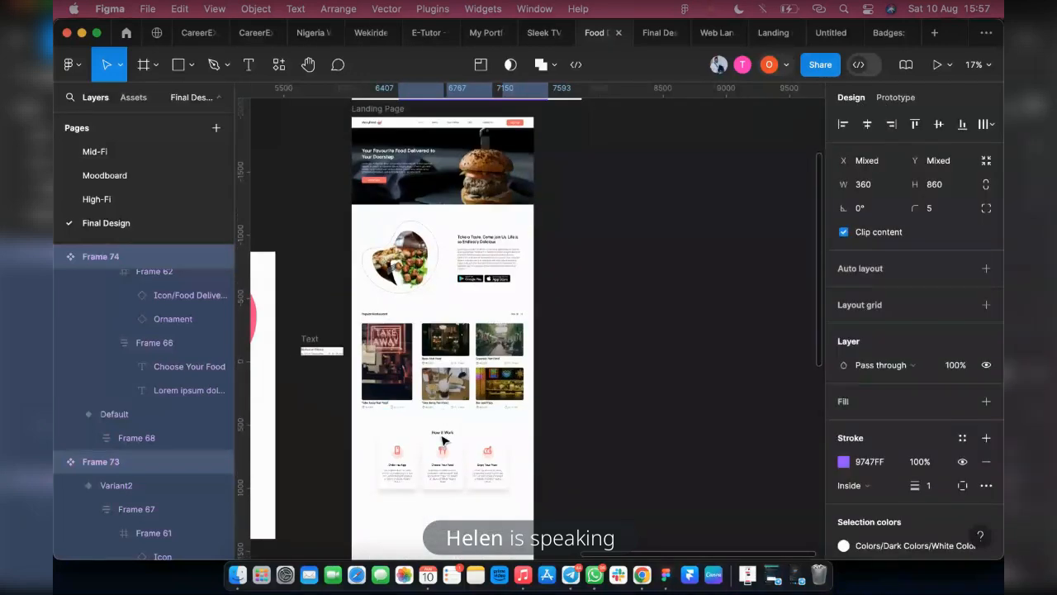
{"action": "left_click", "coordinate": [652, 33]}
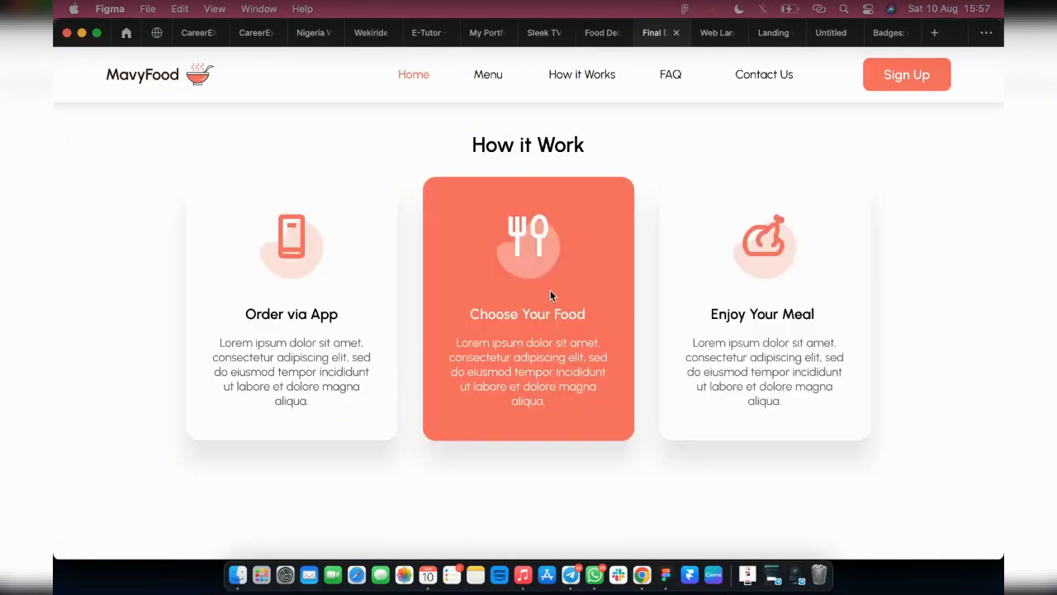
{"action": "scroll", "coordinate": [727, 377], "scroll_direction": "up", "scroll_amount": 3}
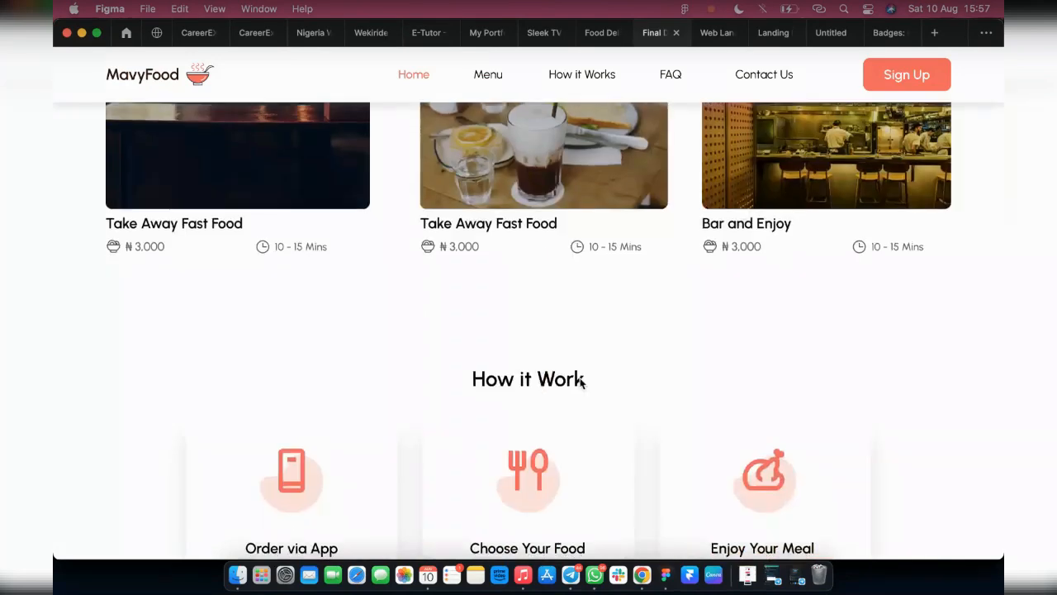
Check the hover colour change of the Choose Your Food and Enjoy Your Meal cards in the prototype preview
{"action": "scroll", "coordinate": [790, 354], "scroll_direction": "down", "scroll_amount": 1}
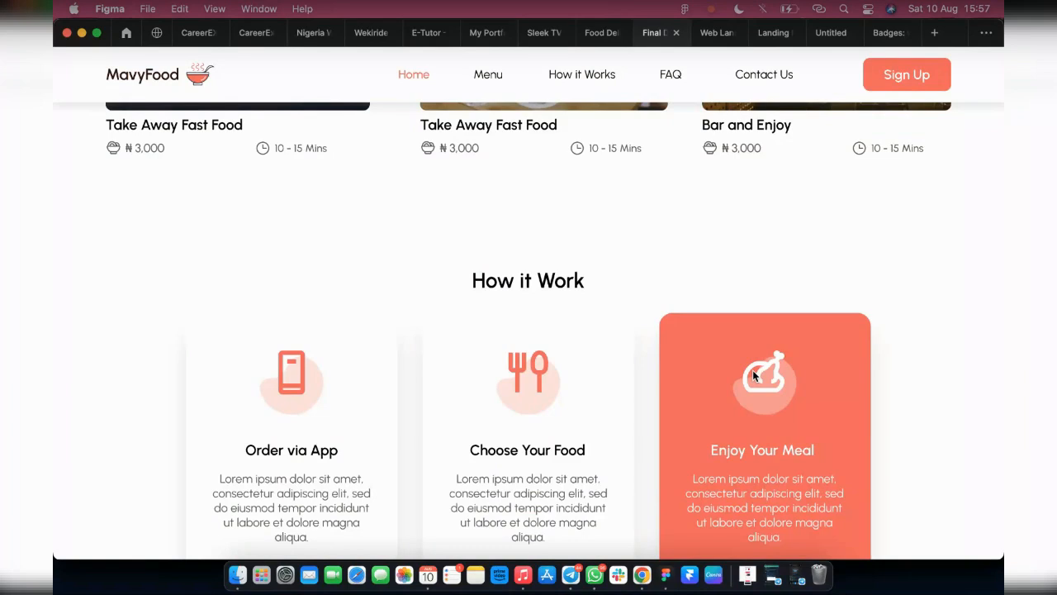
{"action": "scroll", "coordinate": [639, 256], "scroll_direction": "down", "scroll_amount": 1}
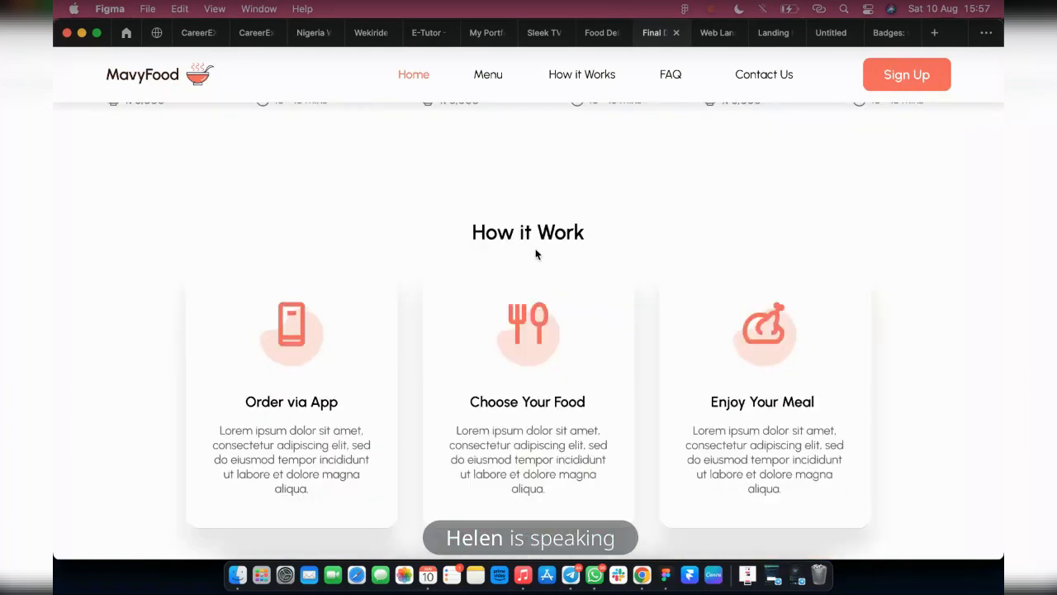
{"action": "scroll", "coordinate": [263, 363], "scroll_direction": "down", "scroll_amount": 1}
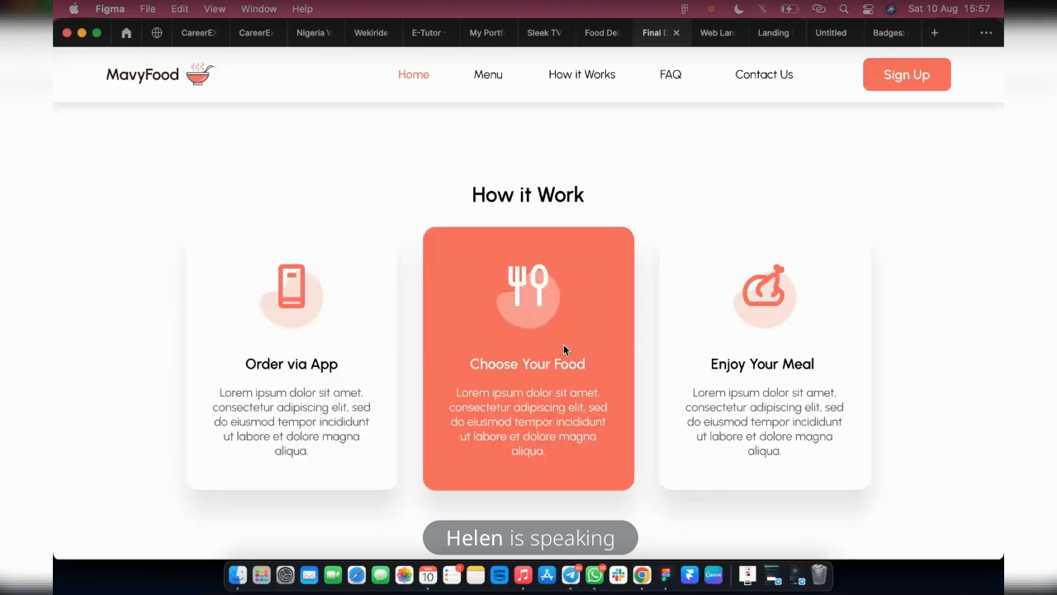
{"action": "scroll", "coordinate": [396, 271], "scroll_direction": "up", "scroll_amount": 1}
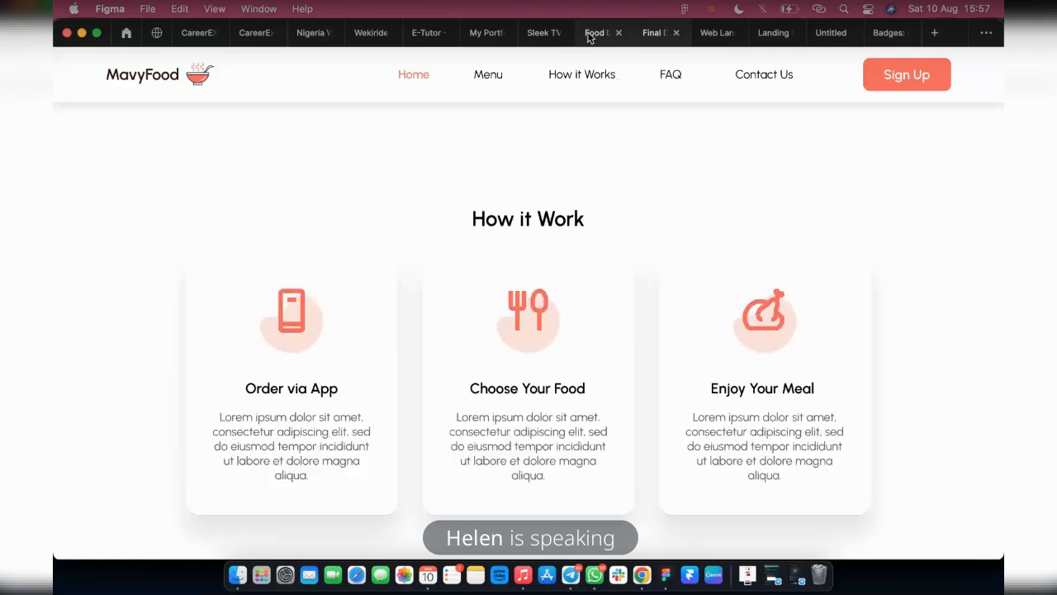
Return to the food delivery design file and examine the promo banners and surrounding sections in the reference landing pages
{"action": "left_click", "coordinate": [591, 33]}
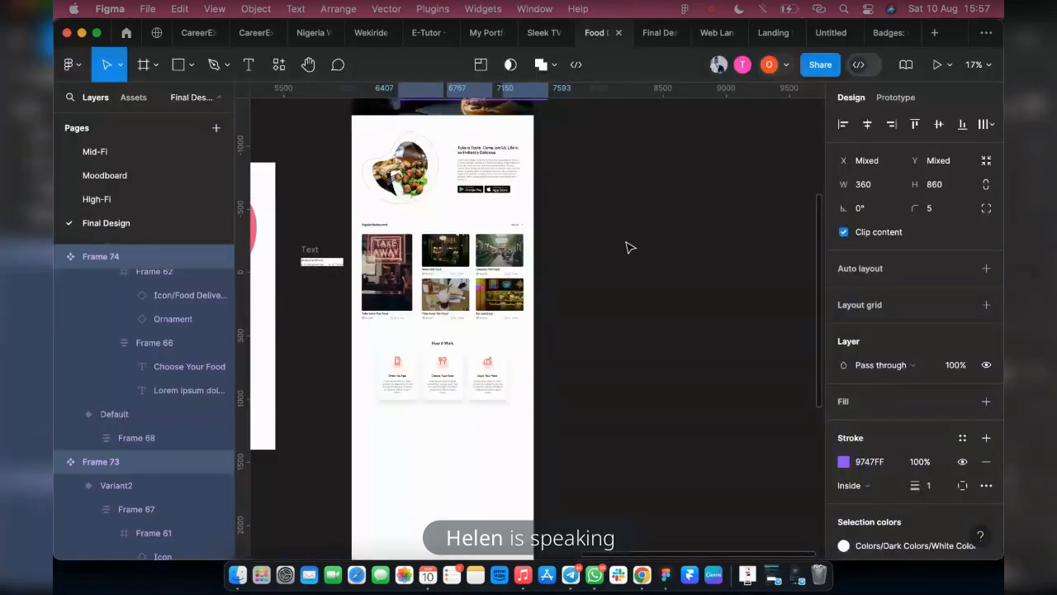
{"action": "scroll", "coordinate": [579, 292], "scroll_direction": "down", "scroll_amount": 4}
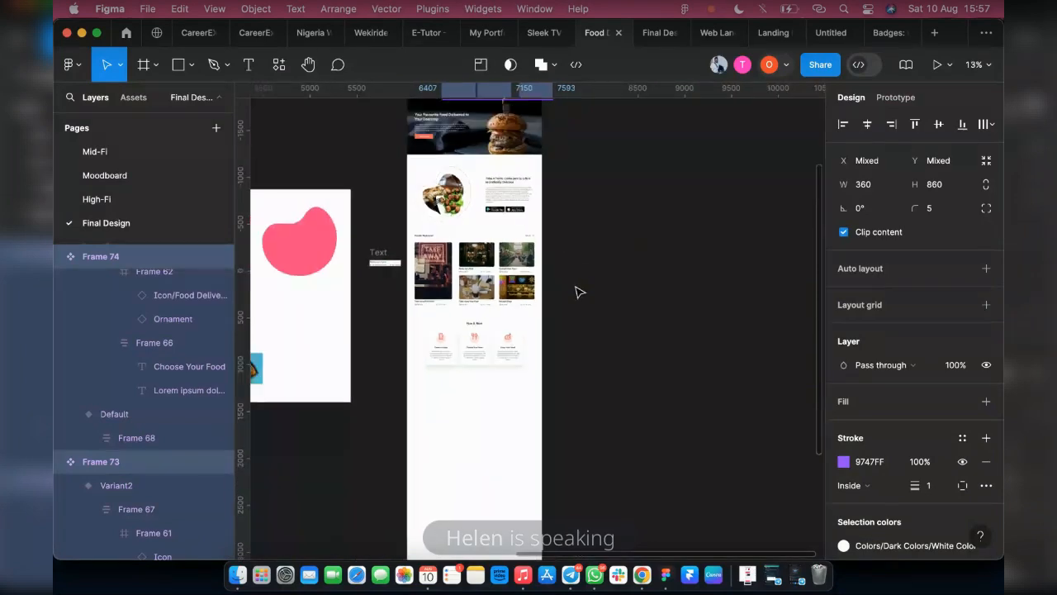
{"action": "scroll", "coordinate": [411, 396], "scroll_direction": "left", "scroll_amount": 10}
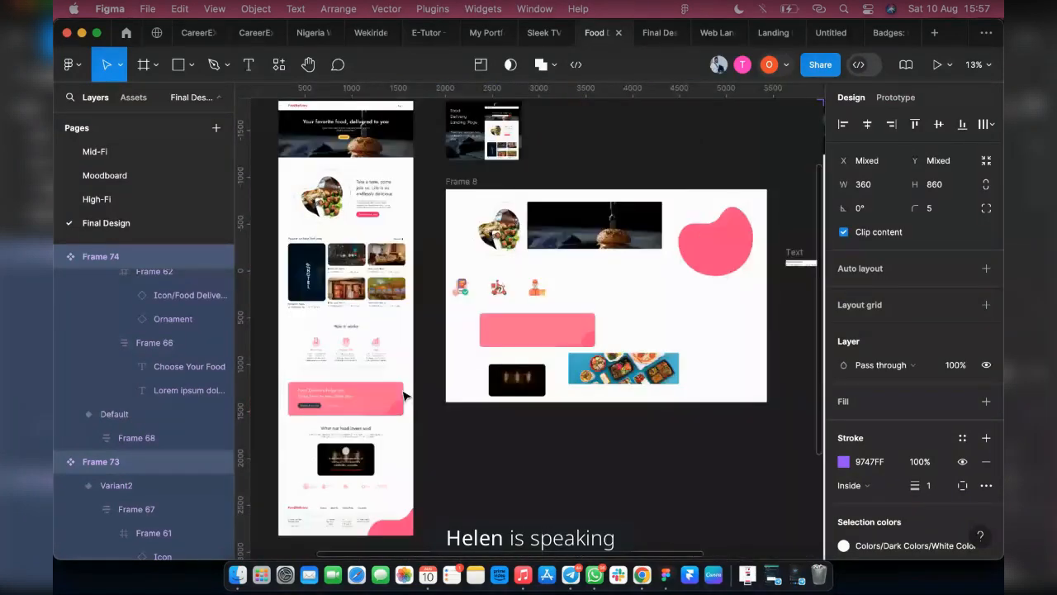
{"action": "scroll", "coordinate": [365, 405], "scroll_direction": "up", "scroll_amount": 2}
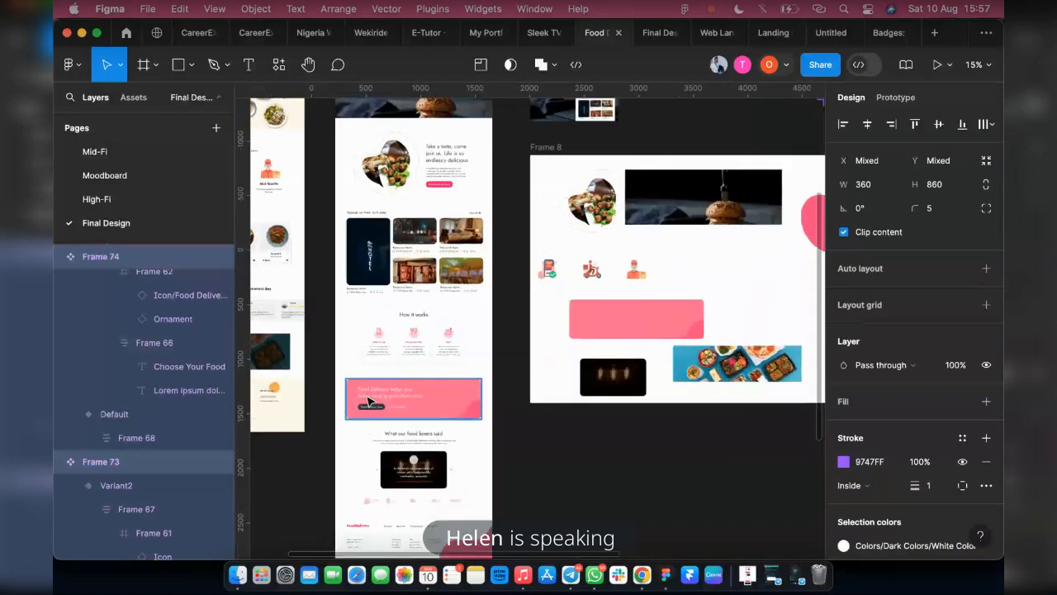
{"action": "scroll", "coordinate": [396, 411], "scroll_direction": "down", "scroll_amount": 1}
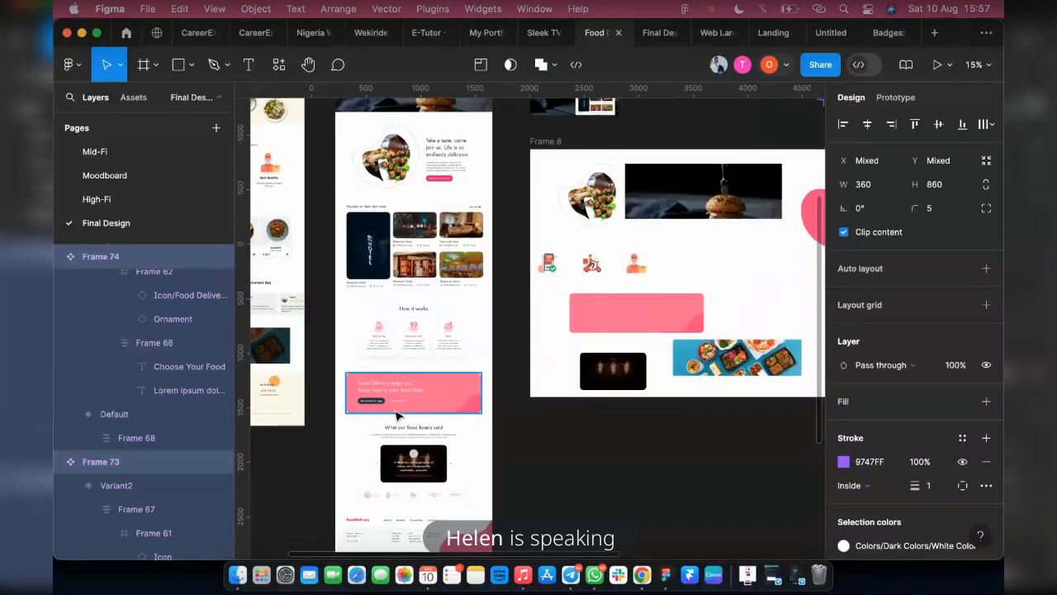
{"action": "scroll", "coordinate": [396, 415], "scroll_direction": "up", "scroll_amount": 5}
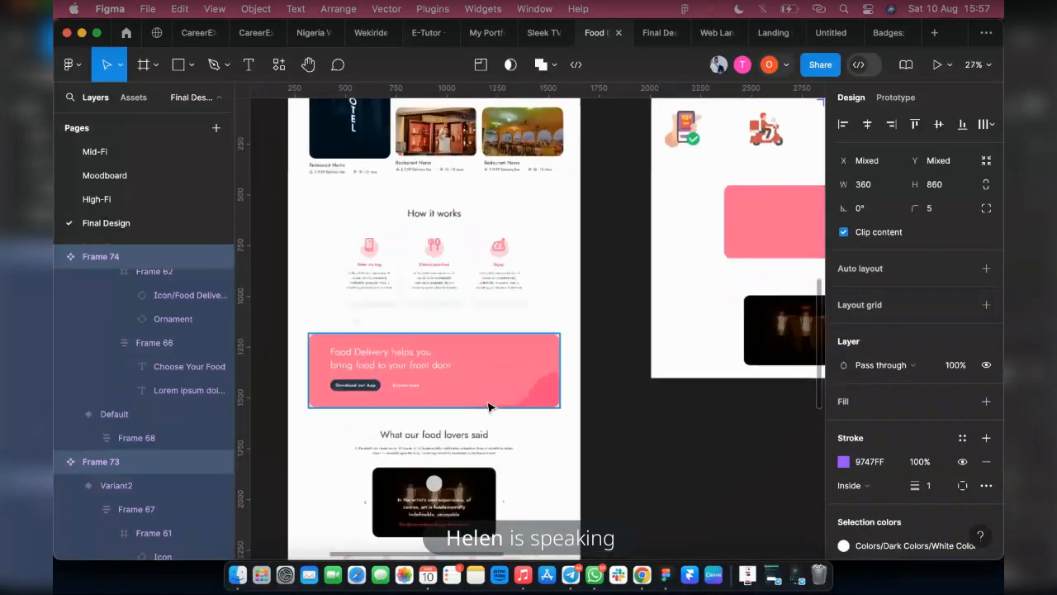
{"action": "scroll", "coordinate": [440, 378], "scroll_direction": "down", "scroll_amount": 2}
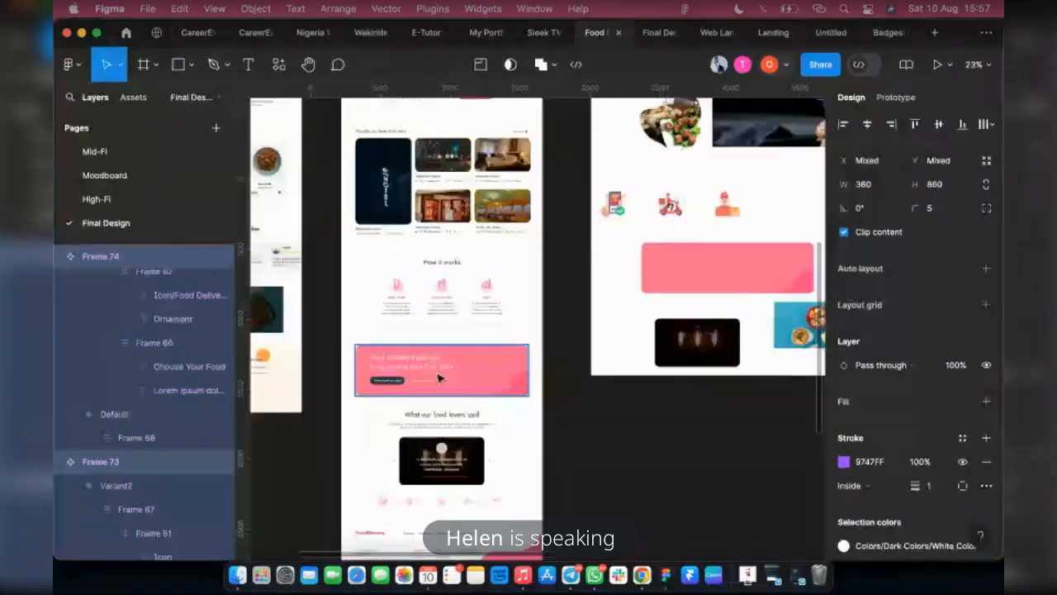
{"action": "scroll", "coordinate": [438, 373], "scroll_direction": "up", "scroll_amount": 2}
{"action": "scroll", "coordinate": [413, 385], "scroll_direction": "down", "scroll_amount": 3}
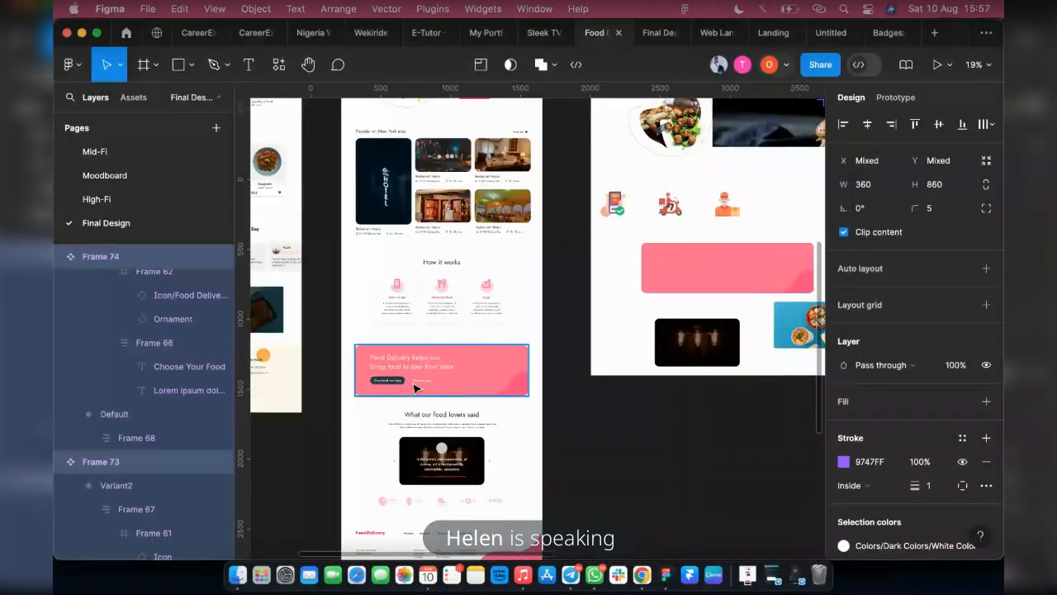
{"action": "scroll", "coordinate": [417, 388], "scroll_direction": "up", "scroll_amount": 2}
{"action": "scroll", "coordinate": [421, 384], "scroll_direction": "up", "scroll_amount": 3}
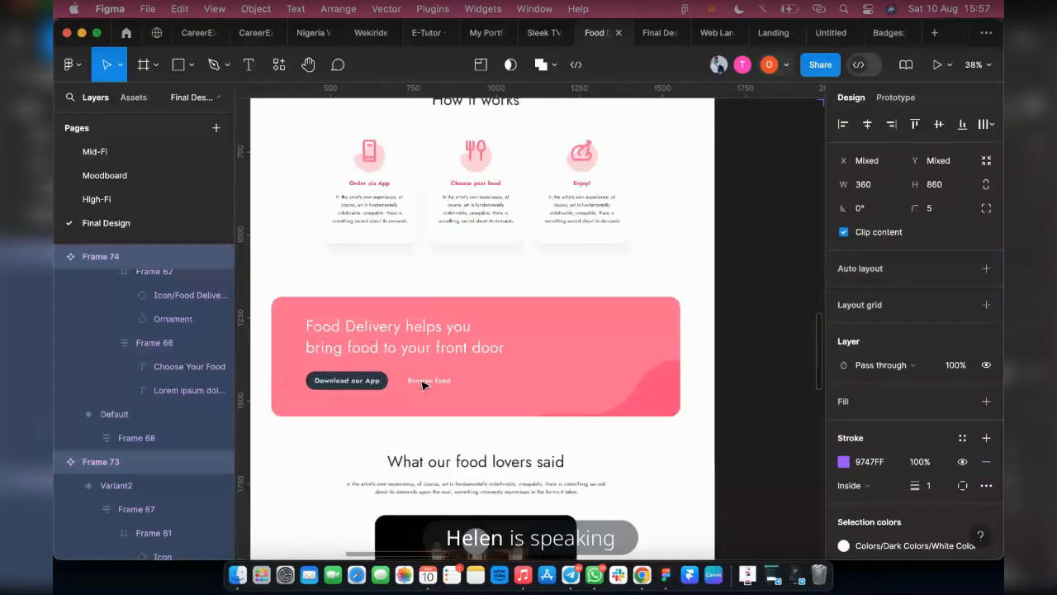
{"action": "scroll", "coordinate": [523, 374], "scroll_direction": "down", "scroll_amount": 2}
{"action": "scroll", "coordinate": [495, 378], "scroll_direction": "left", "scroll_amount": 5}
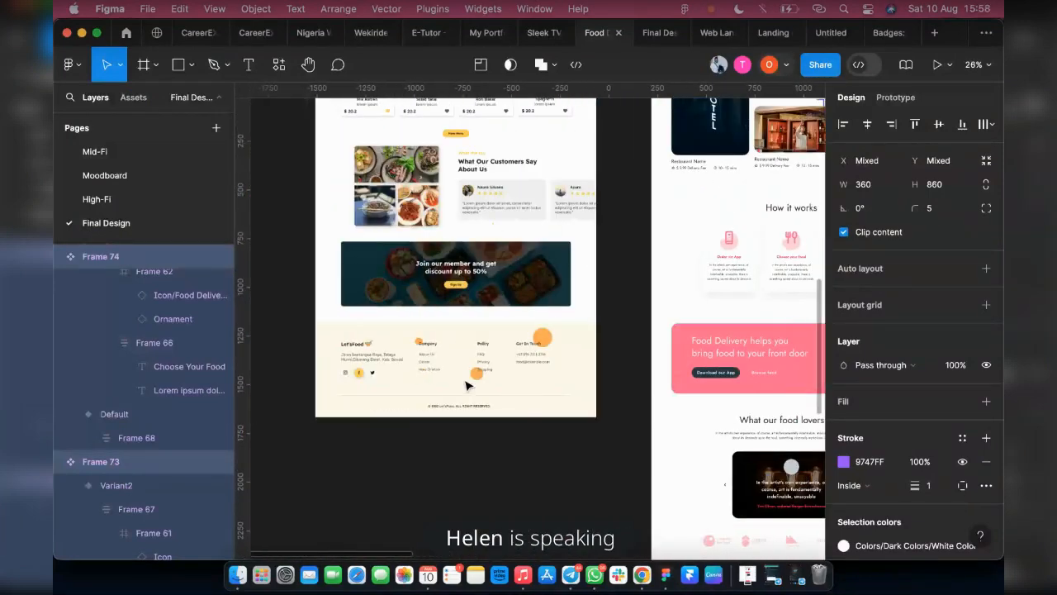
{"action": "scroll", "coordinate": [371, 429], "scroll_direction": "right", "scroll_amount": 2}
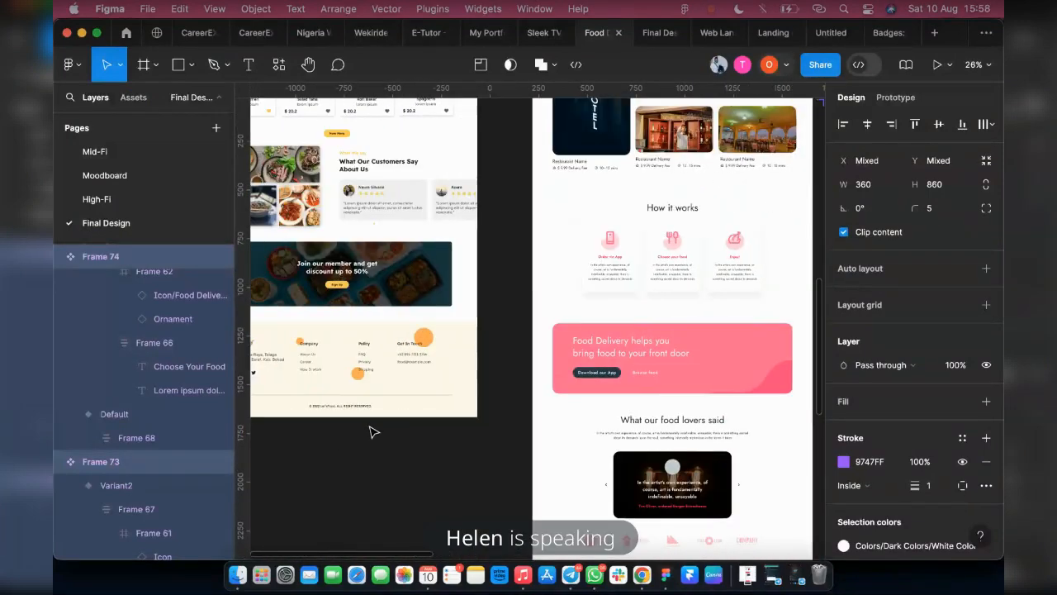
{"action": "scroll", "coordinate": [389, 421], "scroll_direction": "right", "scroll_amount": 1}
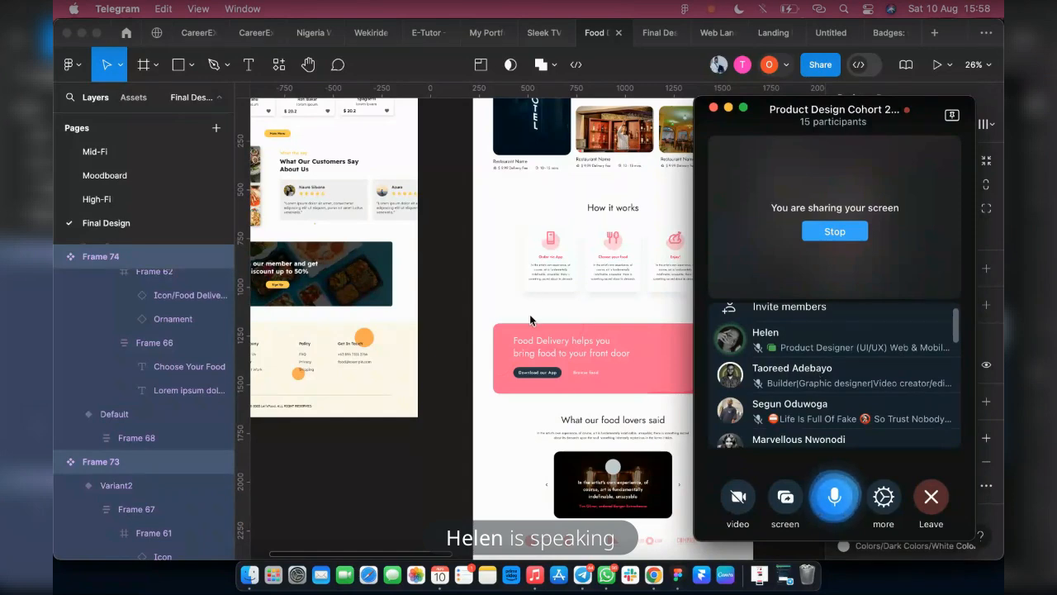
Examine the area below the How it Work cards in the prototype preview and return to the design file
{"action": "left_click", "coordinate": [617, 365]}
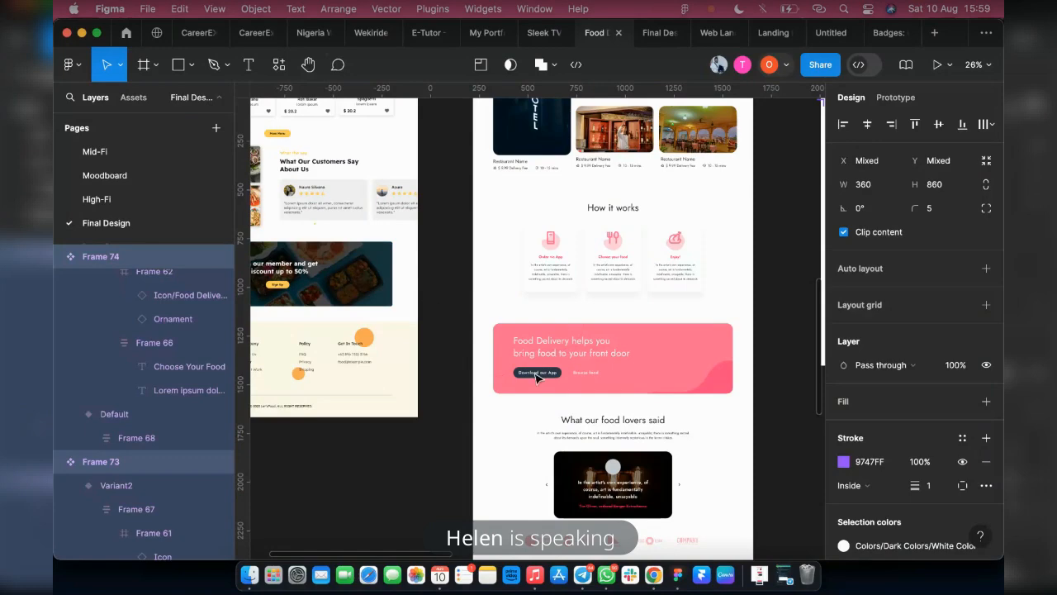
{"action": "left_click", "coordinate": [648, 25]}
{"action": "scroll", "coordinate": [535, 415], "scroll_direction": "down", "scroll_amount": 5}
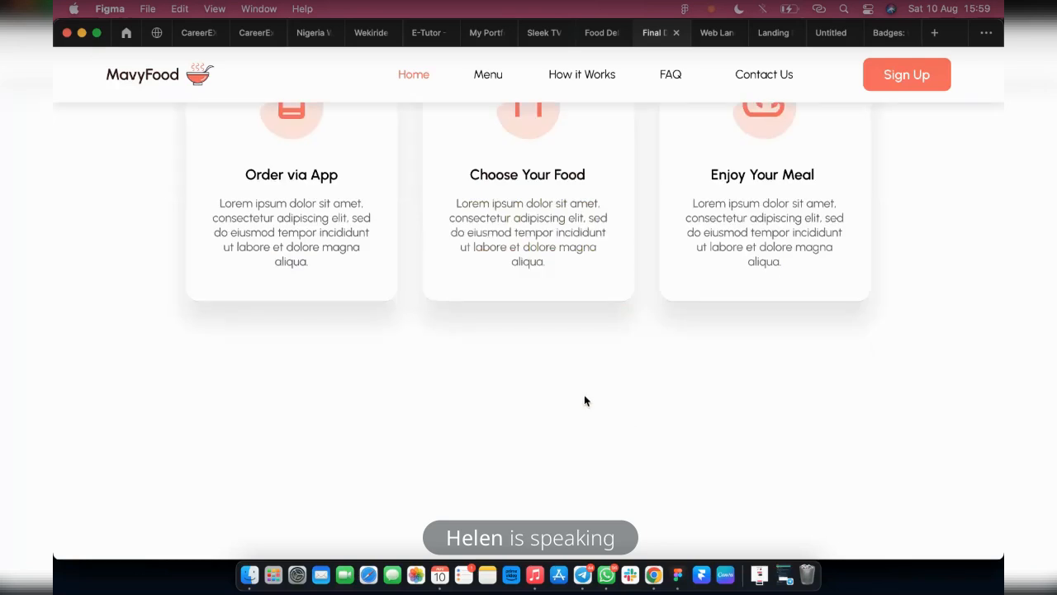
{"action": "scroll", "coordinate": [123, 411], "scroll_direction": "down", "scroll_amount": 2}
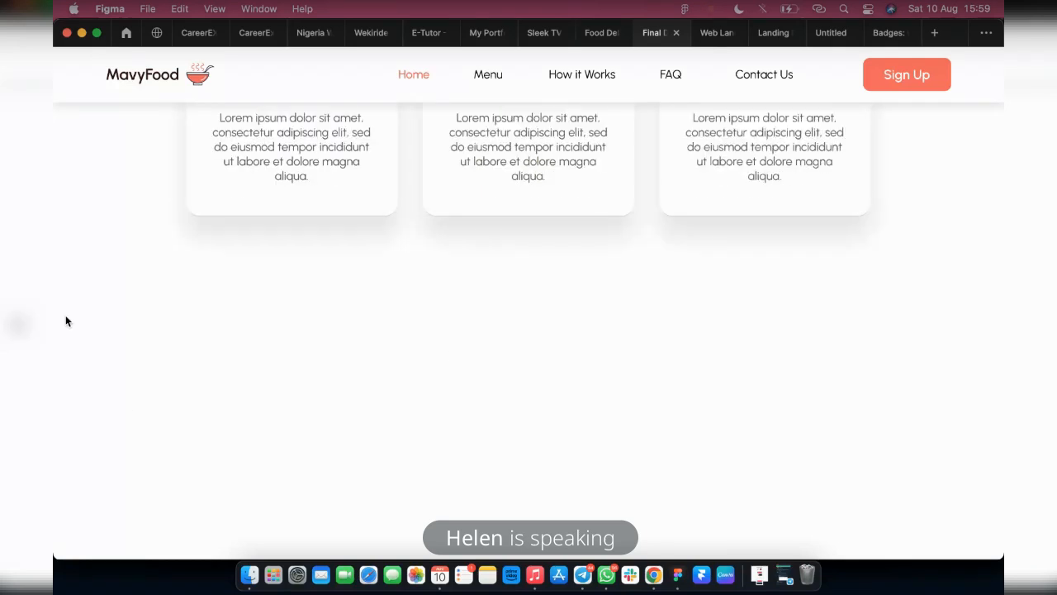
{"action": "scroll", "coordinate": [496, 333], "scroll_direction": "up", "scroll_amount": 2}
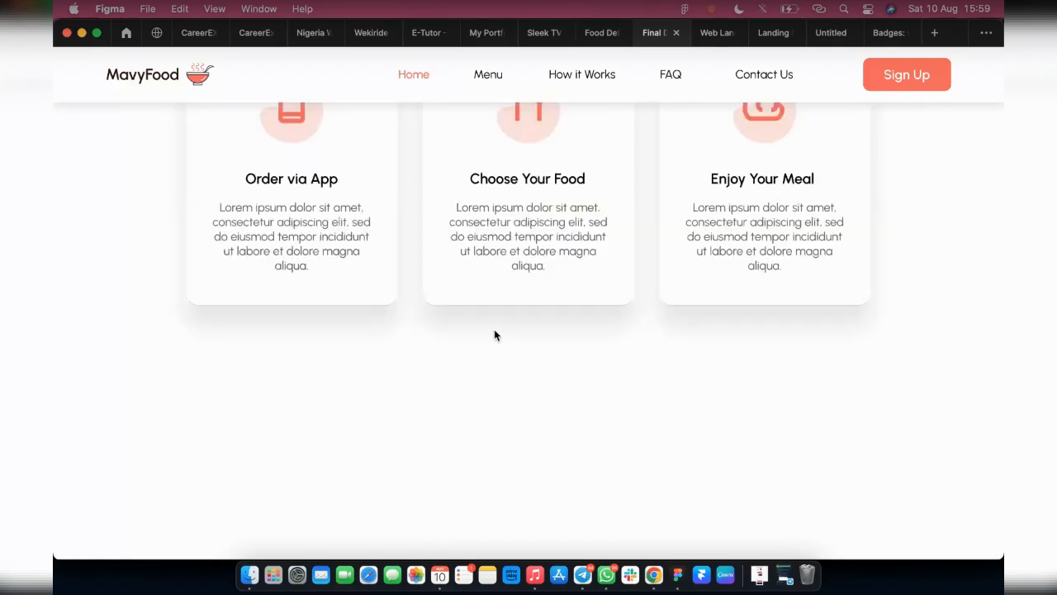
{"action": "scroll", "coordinate": [512, 300], "scroll_direction": "down", "scroll_amount": 2}
{"action": "left_click", "coordinate": [598, 35]}
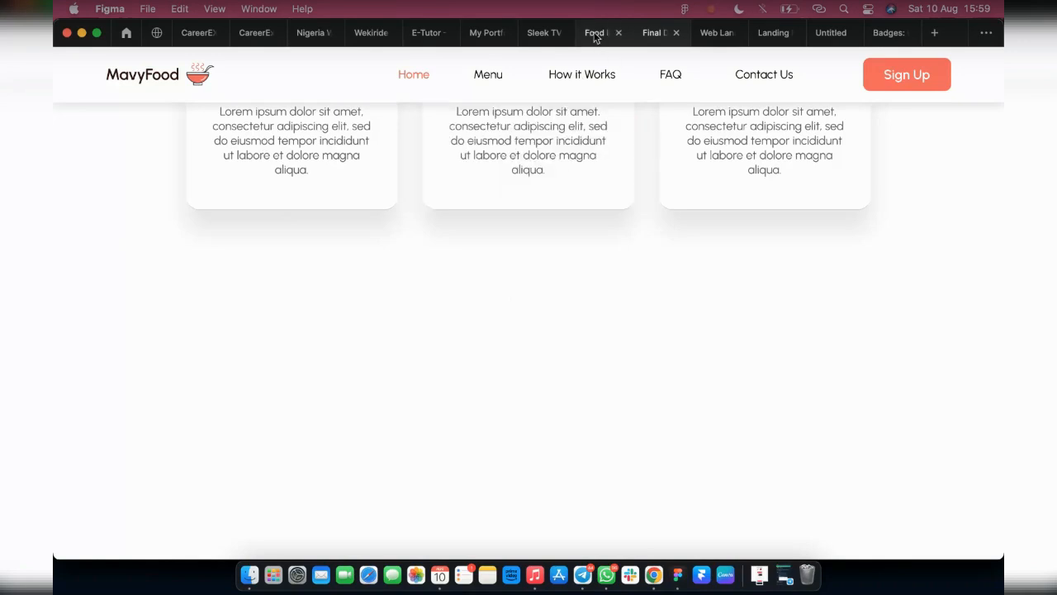
{"action": "left_click", "coordinate": [782, 581]}
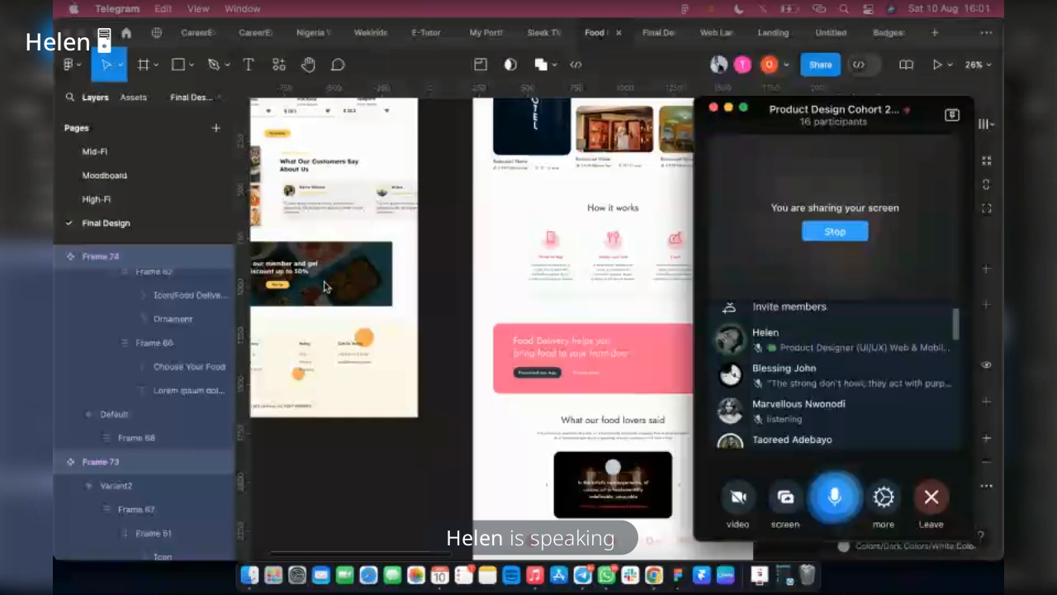
{"action": "scroll", "coordinate": [324, 287], "scroll_direction": "right", "scroll_amount": 2}
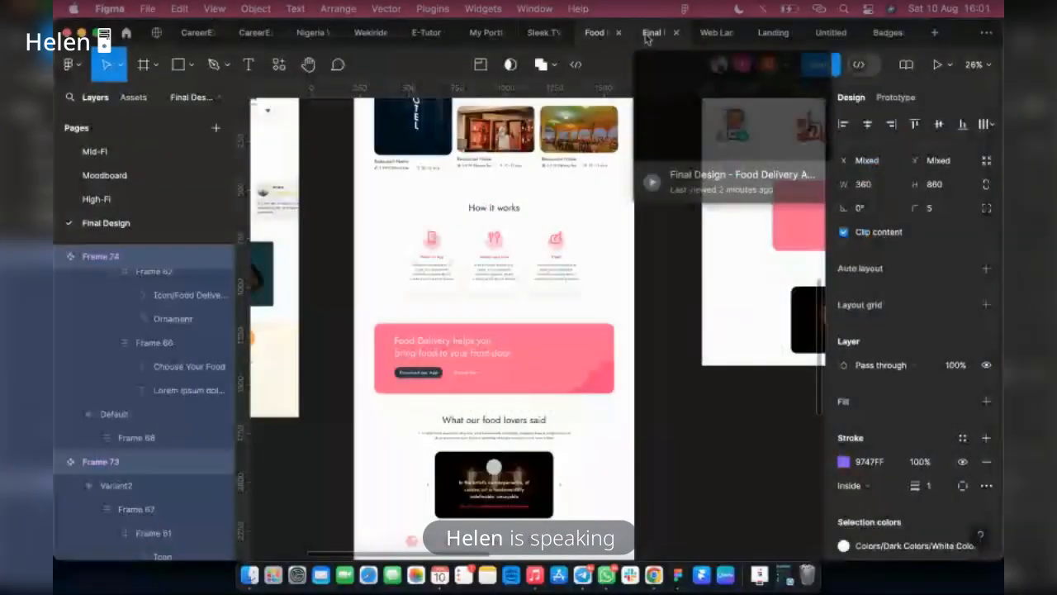
{"action": "left_click", "coordinate": [648, 35]}
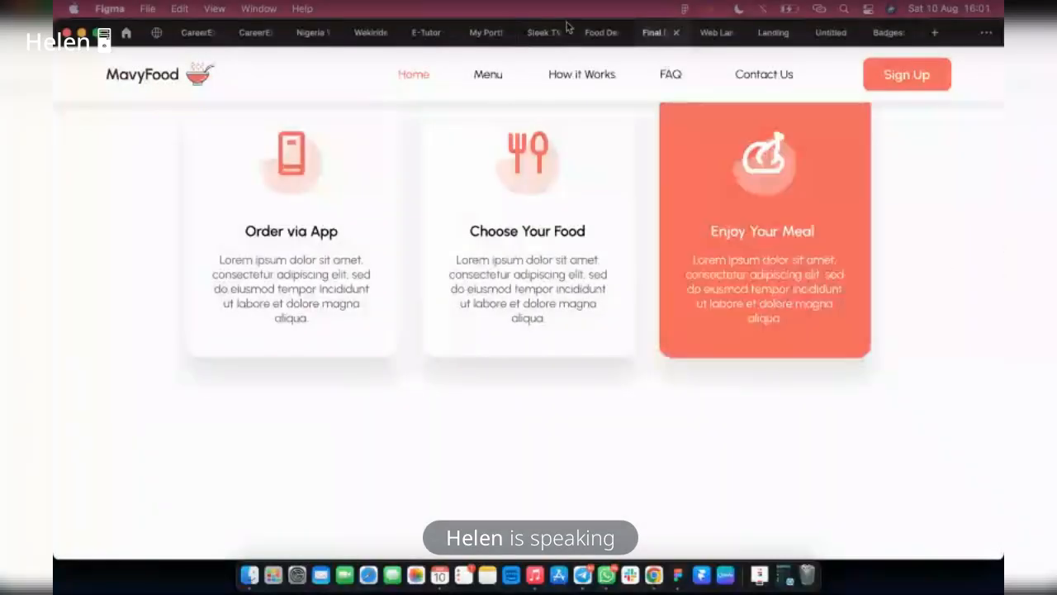
Place the 1180 × 332 food banner image below the How it Work section and centre it horizontally on the Landing Page
{"action": "left_click", "coordinate": [587, 37]}
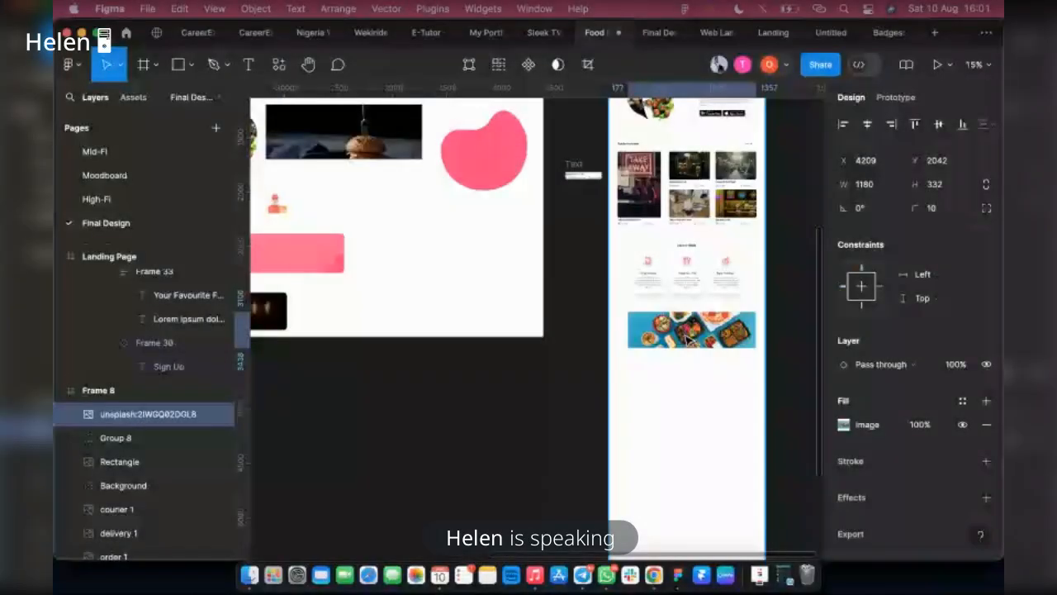
{"action": "left_click_drag", "start_coordinate": [689, 339], "coordinate": [691, 340]}
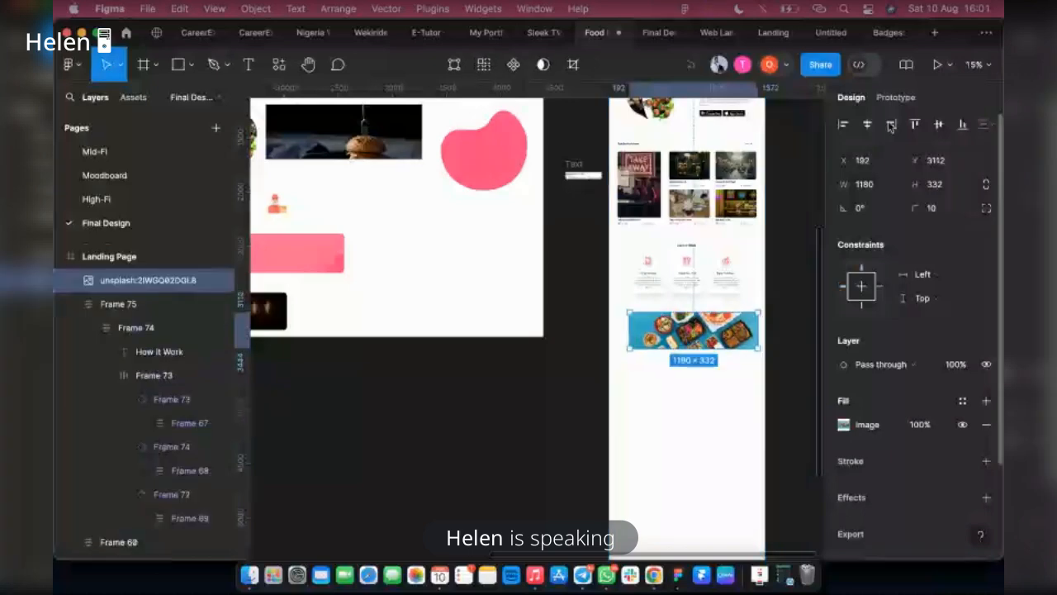
{"action": "left_click", "coordinate": [867, 125]}
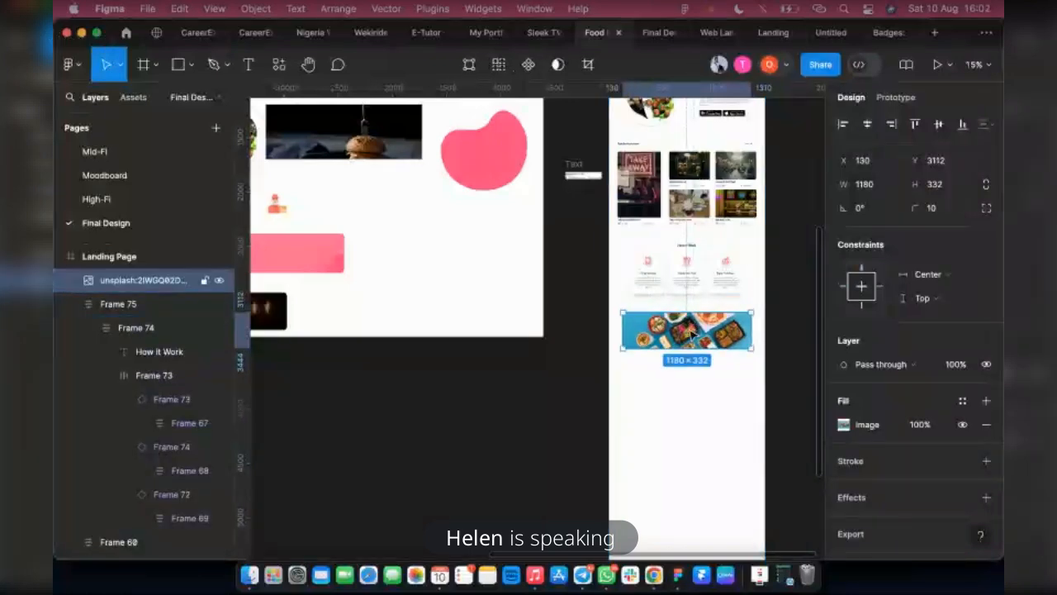
Select the How it Work, Popular Restaurant and app download sections together to check the vertical spacing between them
{"action": "left_click", "coordinate": [677, 261]}
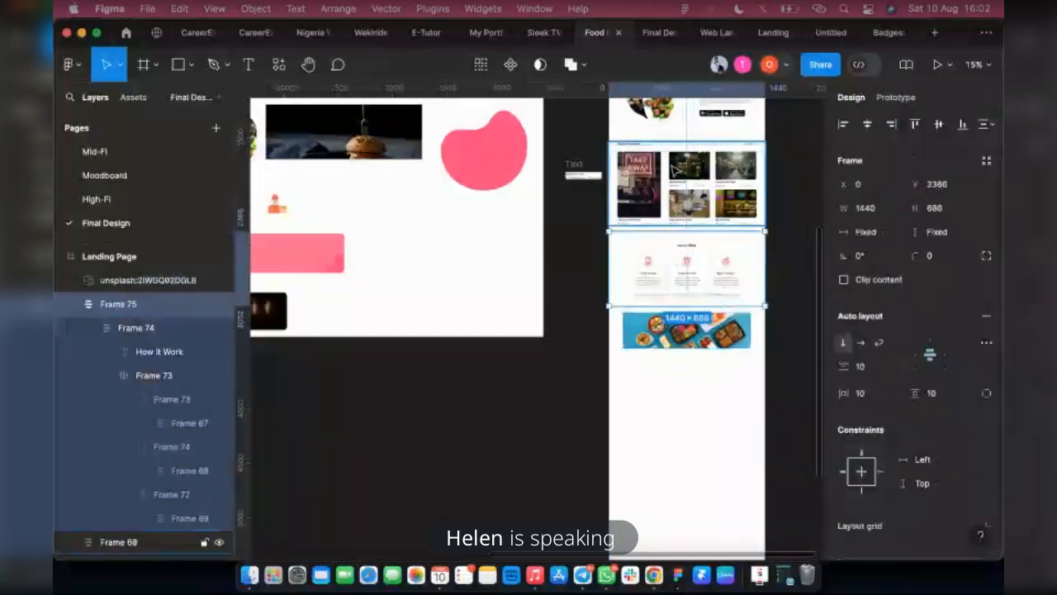
{"action": "left_click", "coordinate": [682, 204], "text": "shift"}
{"action": "scroll", "coordinate": [683, 203], "scroll_direction": "up", "scroll_amount": 1}
{"action": "left_click", "coordinate": [682, 132], "text": "shift"}
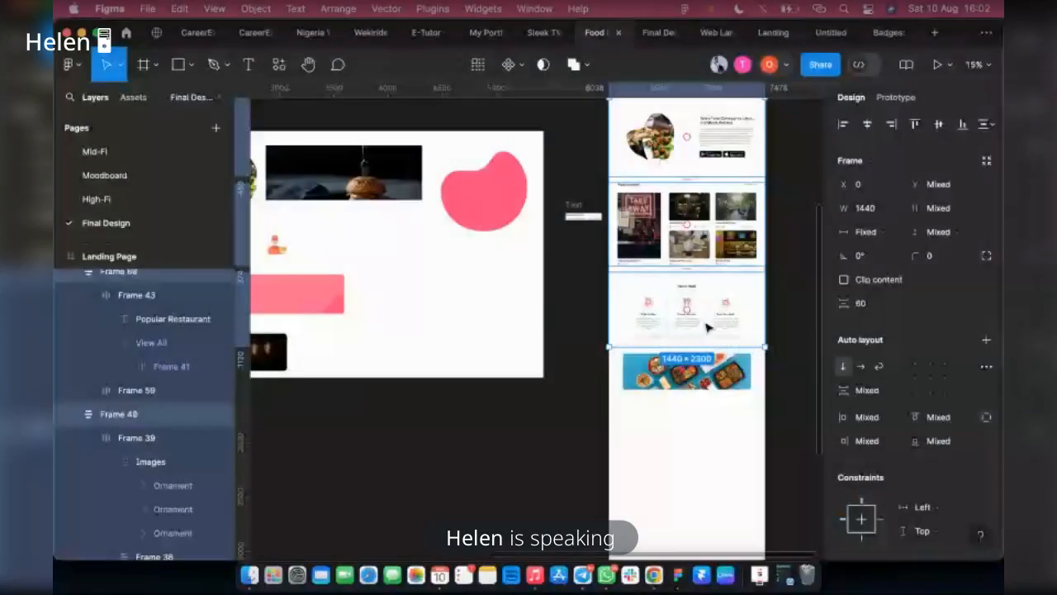
Set the banner image's overlay fill to 1F1D1D at 53% opacity and check it in the prototype preview
{"action": "scroll", "coordinate": [706, 328], "scroll_direction": "up", "scroll_amount": 3}
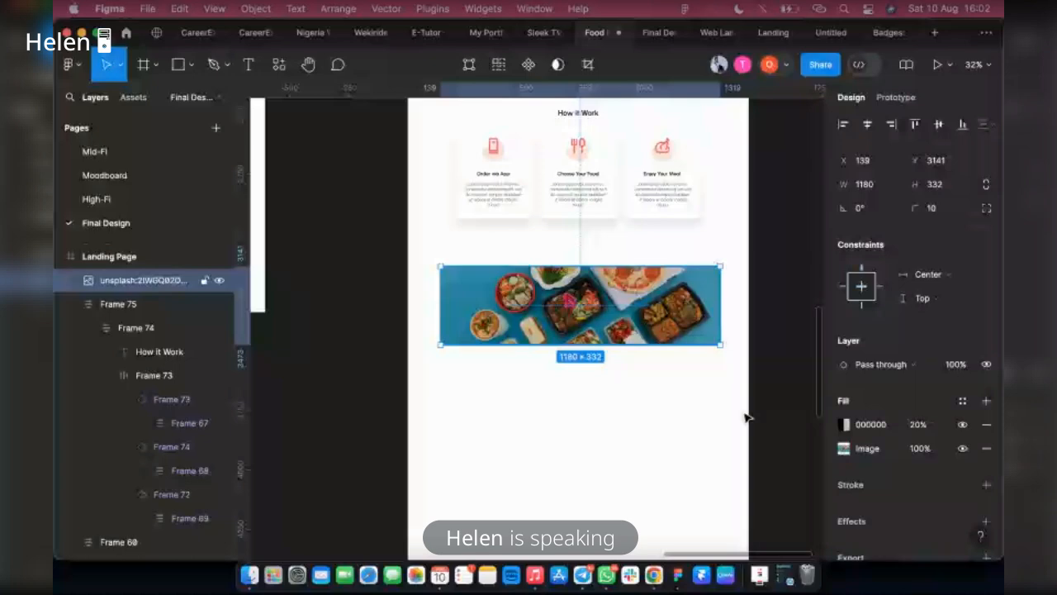
{"action": "left_click", "coordinate": [844, 423]}
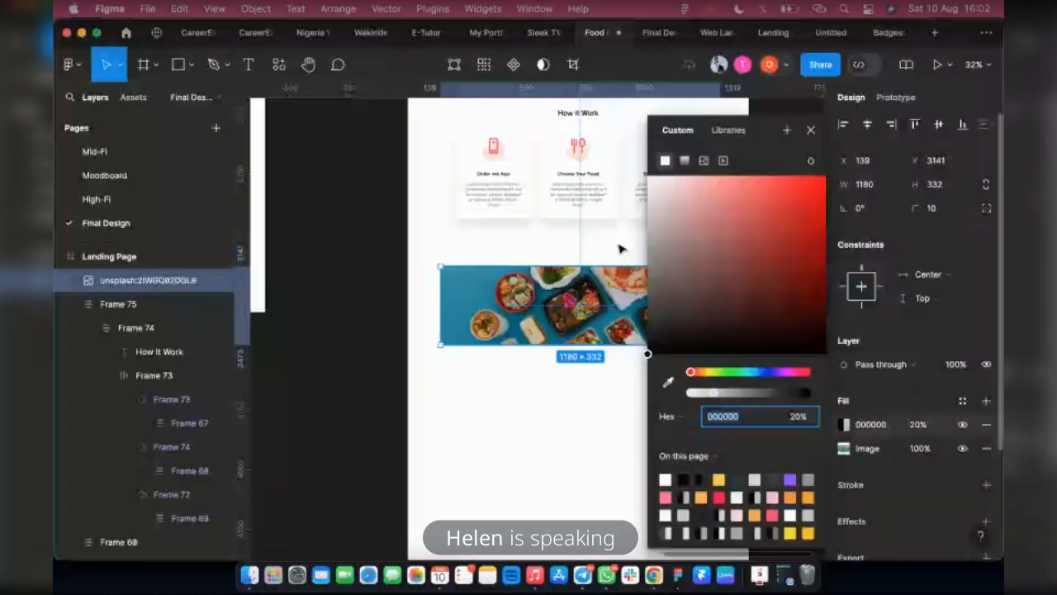
{"action": "left_click", "coordinate": [651, 334]}
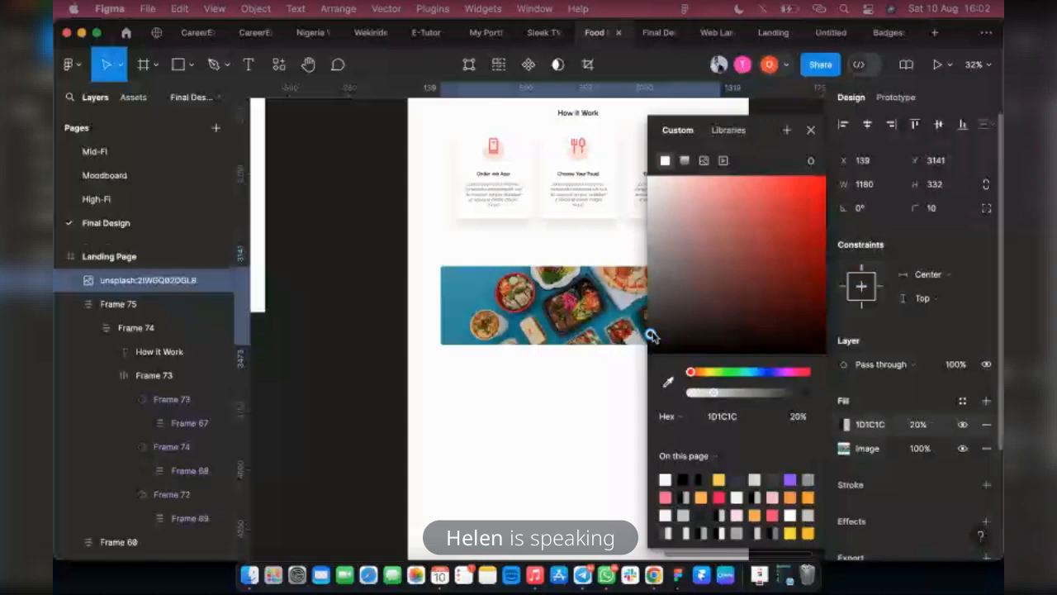
{"action": "left_click_drag", "start_coordinate": [651, 334], "coordinate": [660, 331]}
{"action": "left_click_drag", "start_coordinate": [714, 393], "coordinate": [737, 395]}
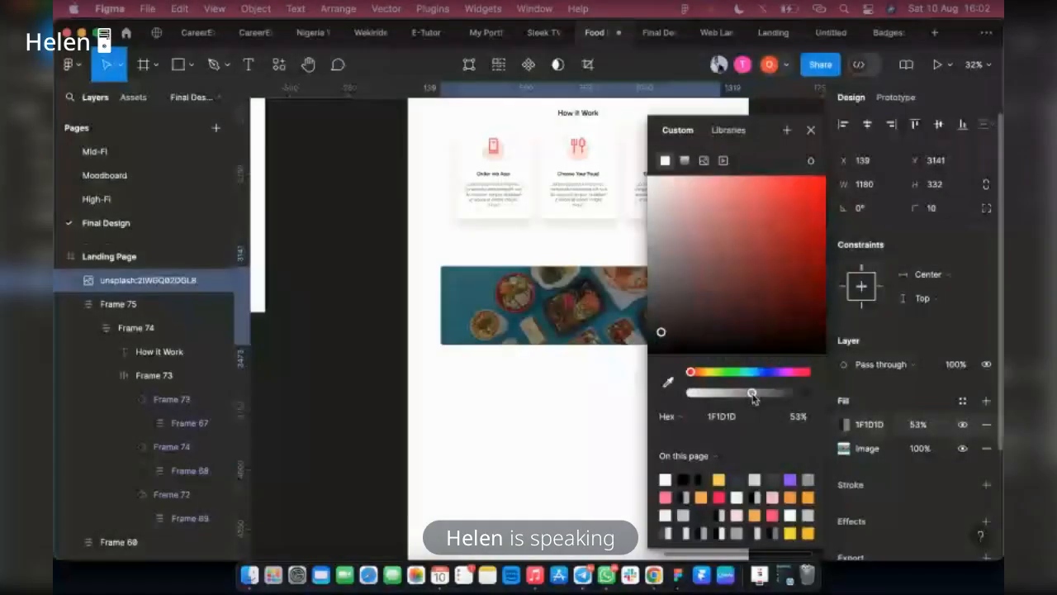
{"action": "left_click", "coordinate": [637, 31]}
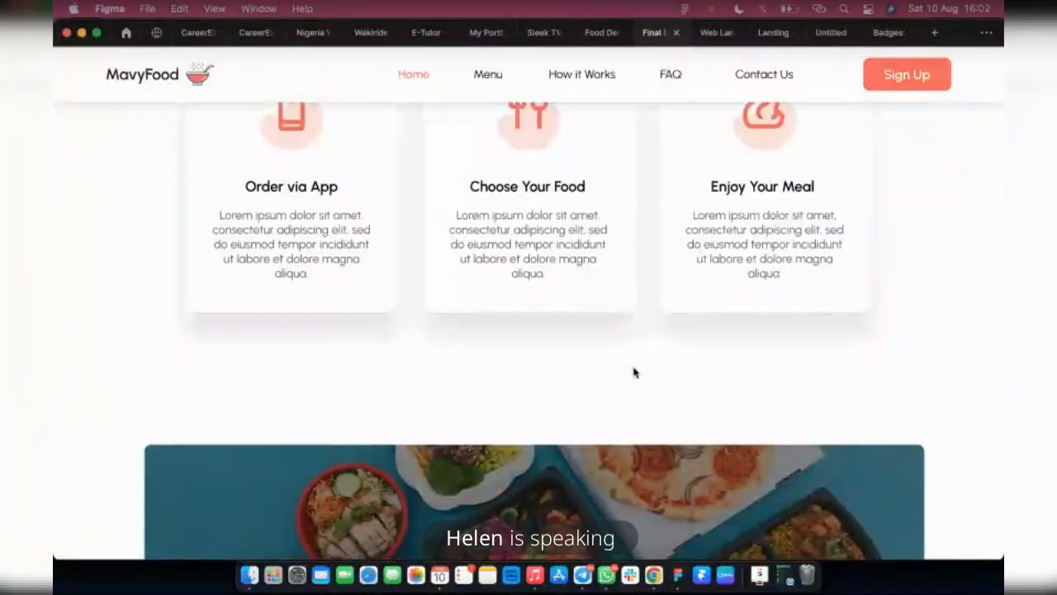
{"action": "scroll", "coordinate": [533, 372], "scroll_direction": "down", "scroll_amount": 5}
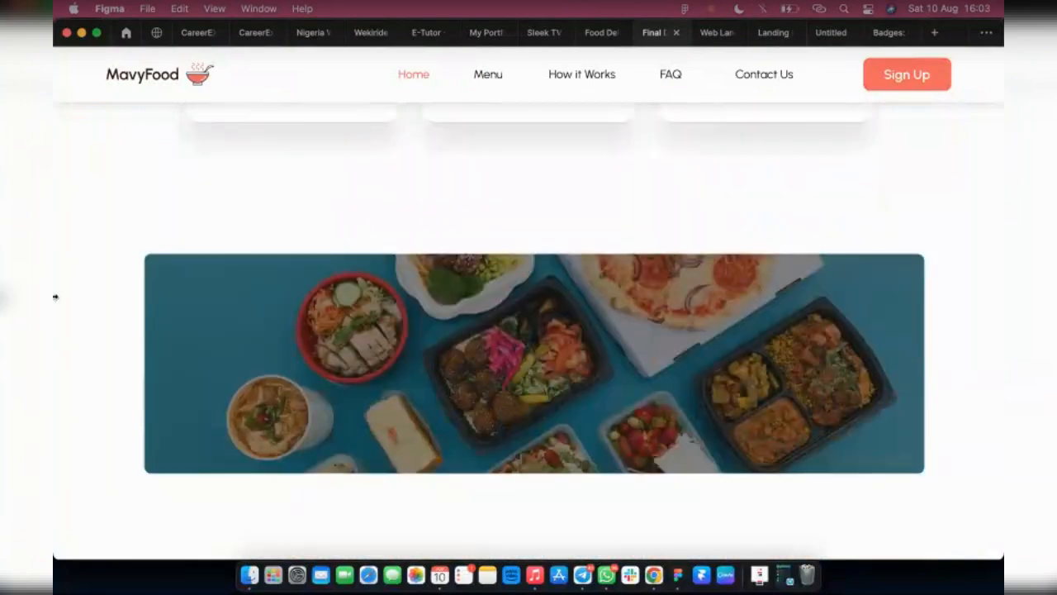
Examine the How it Work cards and the darkened food banner in the prototype preview, ending back in the design file
{"action": "mouse_move", "coordinate": [589, 33]}
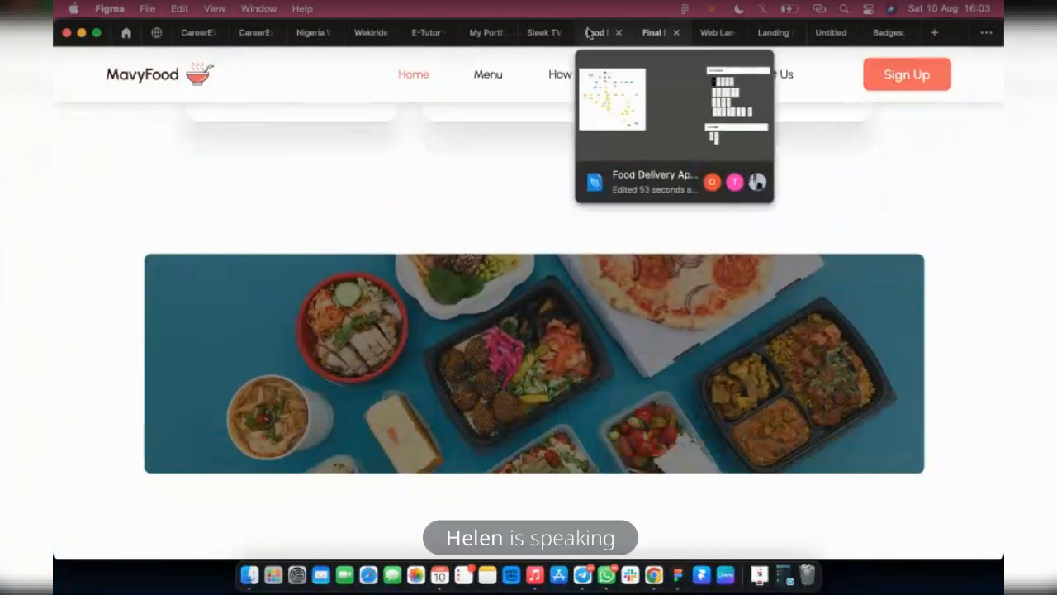
{"action": "left_click", "coordinate": [589, 32]}
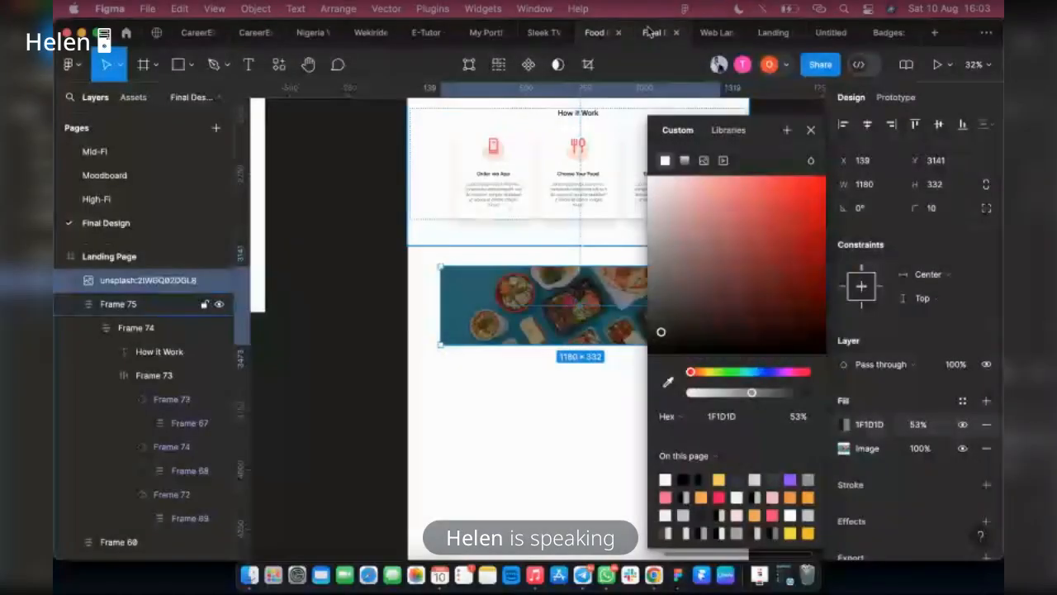
{"action": "left_click", "coordinate": [651, 32]}
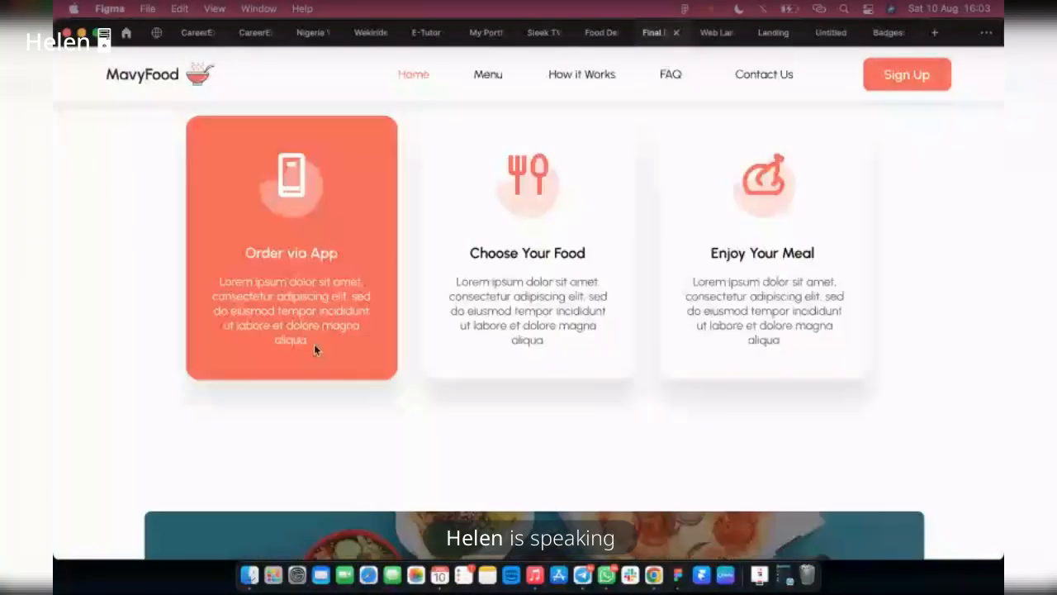
{"action": "scroll", "coordinate": [314, 345], "scroll_direction": "up", "scroll_amount": 3}
{"action": "scroll", "coordinate": [426, 271], "scroll_direction": "down", "scroll_amount": 2}
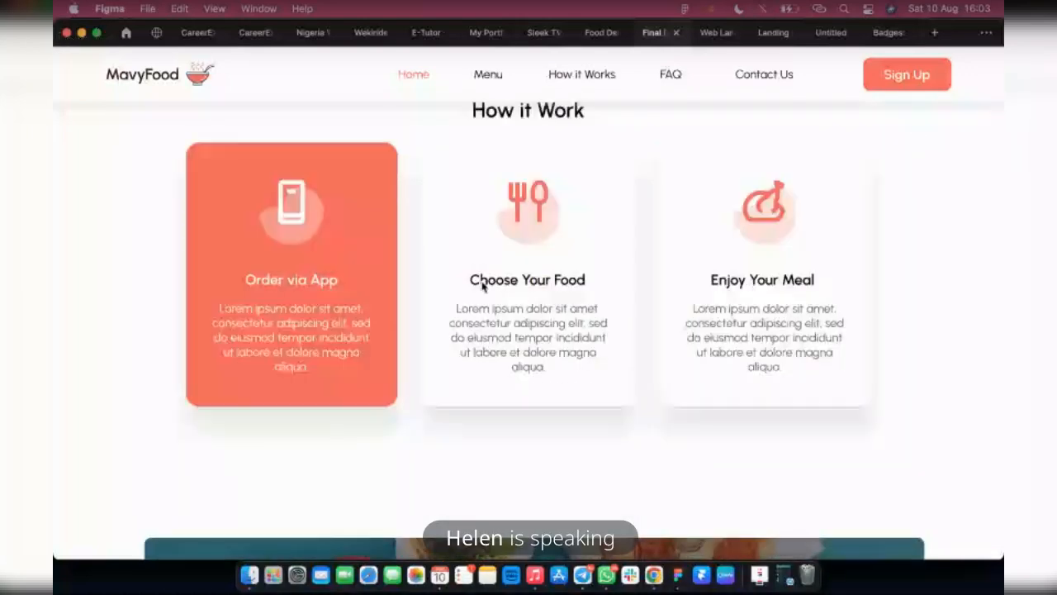
{"action": "scroll", "coordinate": [102, 500], "scroll_direction": "down", "scroll_amount": 2}
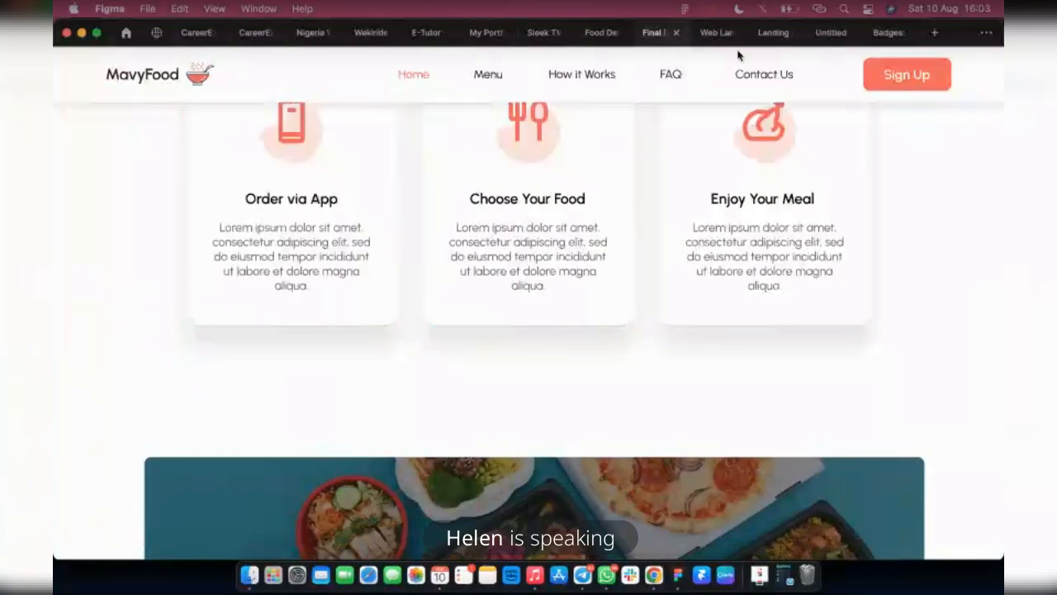
{"action": "left_click", "coordinate": [591, 33]}
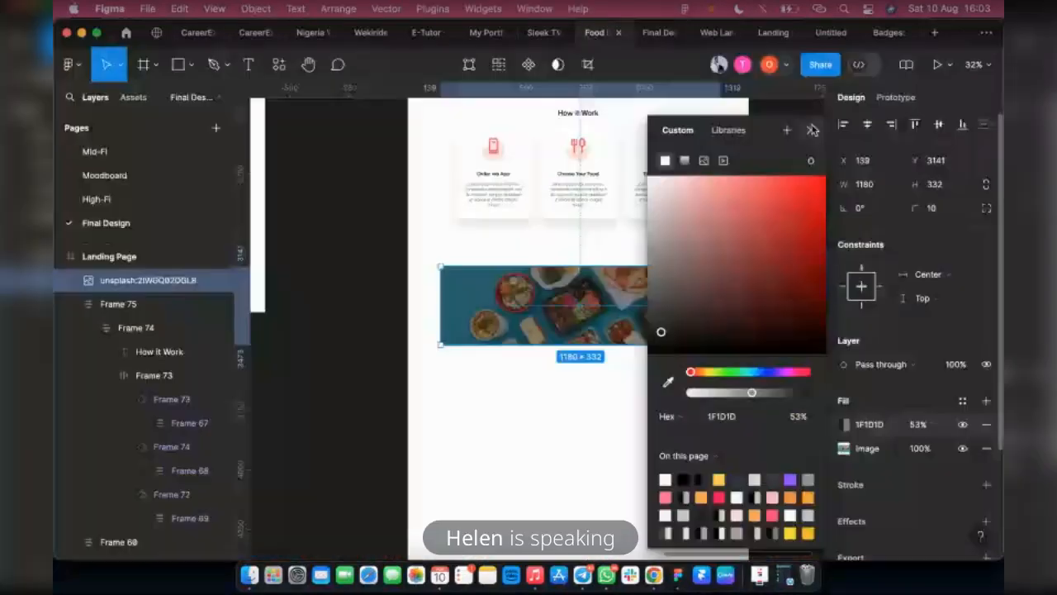
Show the layout grid and widen the food banner image to 1280 px, spanning the grid columns from X 80
{"action": "left_click", "coordinate": [813, 129]}
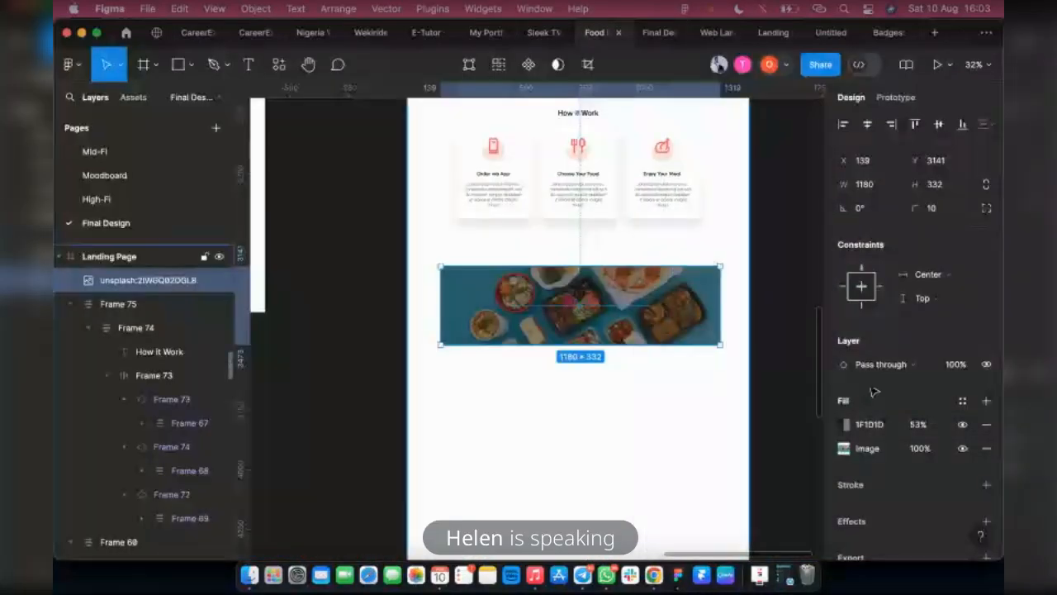
{"action": "key", "text": "Escape"}
{"action": "left_click", "coordinate": [941, 329]}
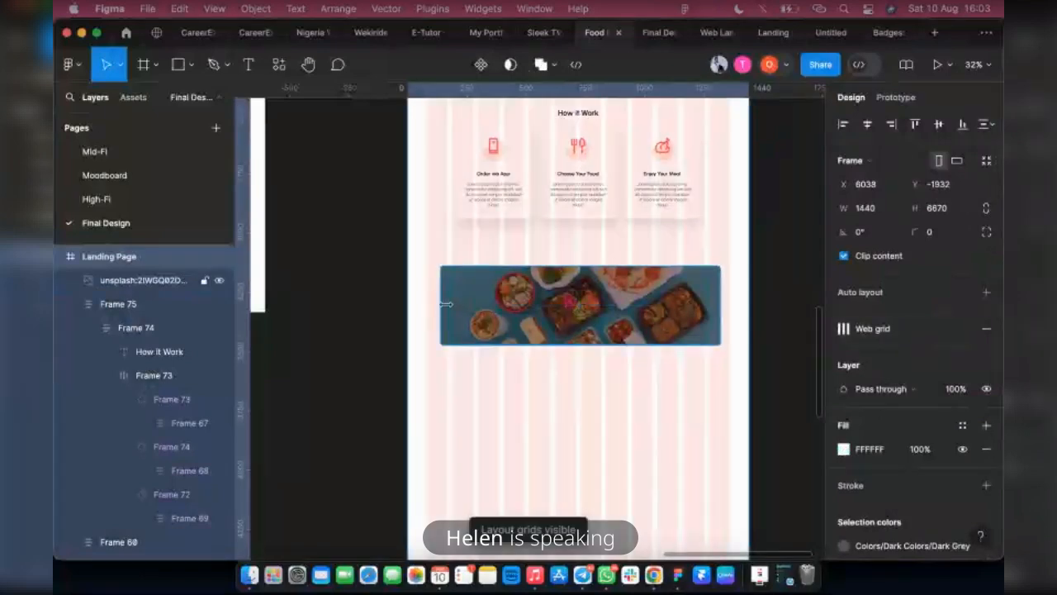
{"action": "left_click", "coordinate": [449, 305]}
{"action": "left_click_drag", "start_coordinate": [423, 303], "coordinate": [410, 304]}
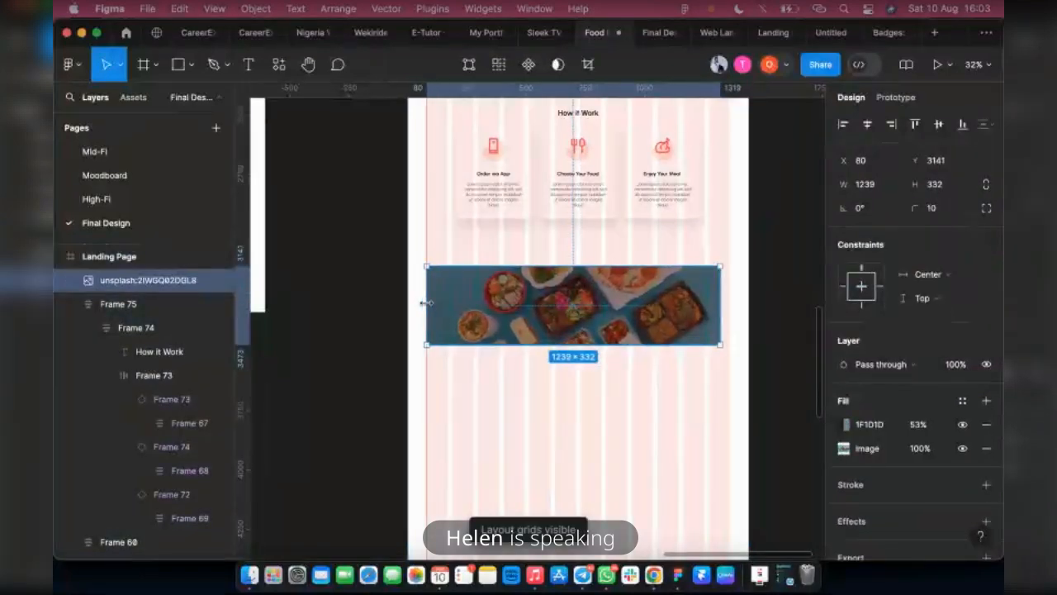
{"action": "left_click_drag", "start_coordinate": [727, 307], "coordinate": [731, 307]}
Set the banner image's height to 400, shift it up to Y 3119 and check it in the prototype preview
{"action": "left_click", "coordinate": [956, 185]}
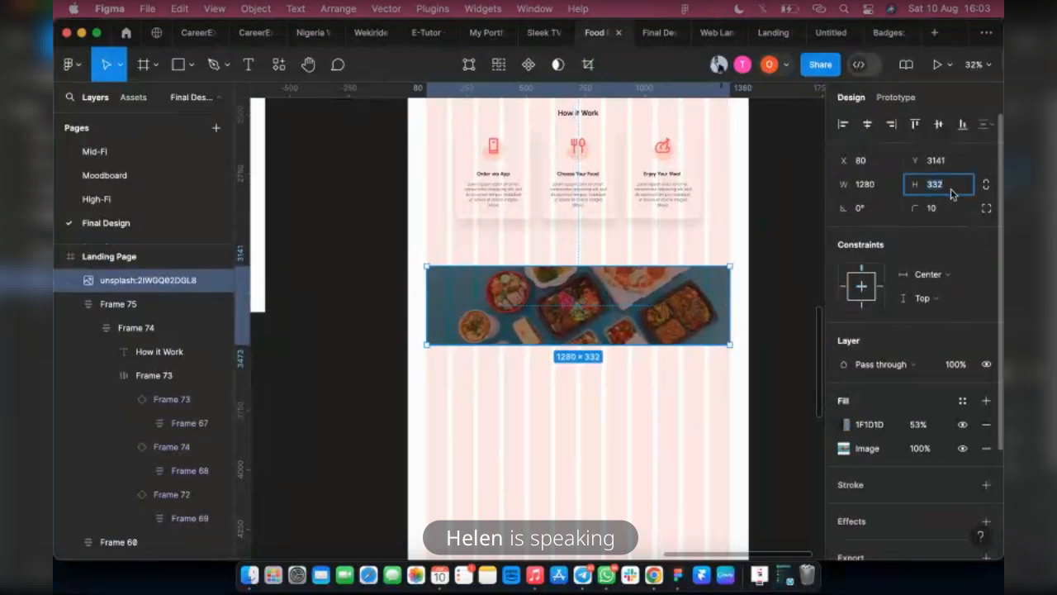
{"action": "type", "text": "400"}
{"action": "key", "text": "Return"}
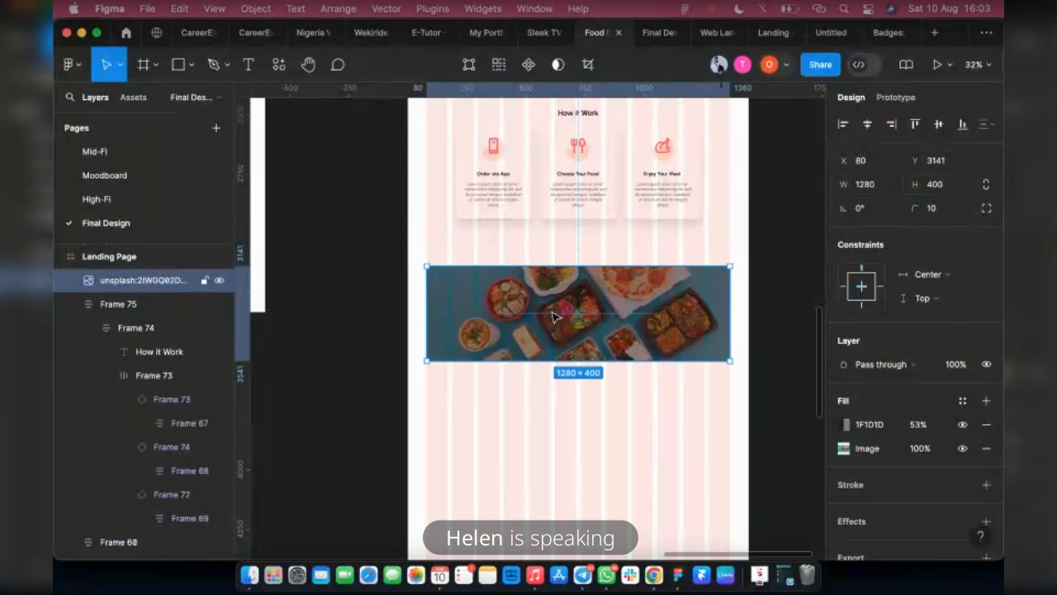
{"action": "left_click_drag", "start_coordinate": [555, 322], "coordinate": [555, 317]}
{"action": "left_click", "coordinate": [650, 33]}
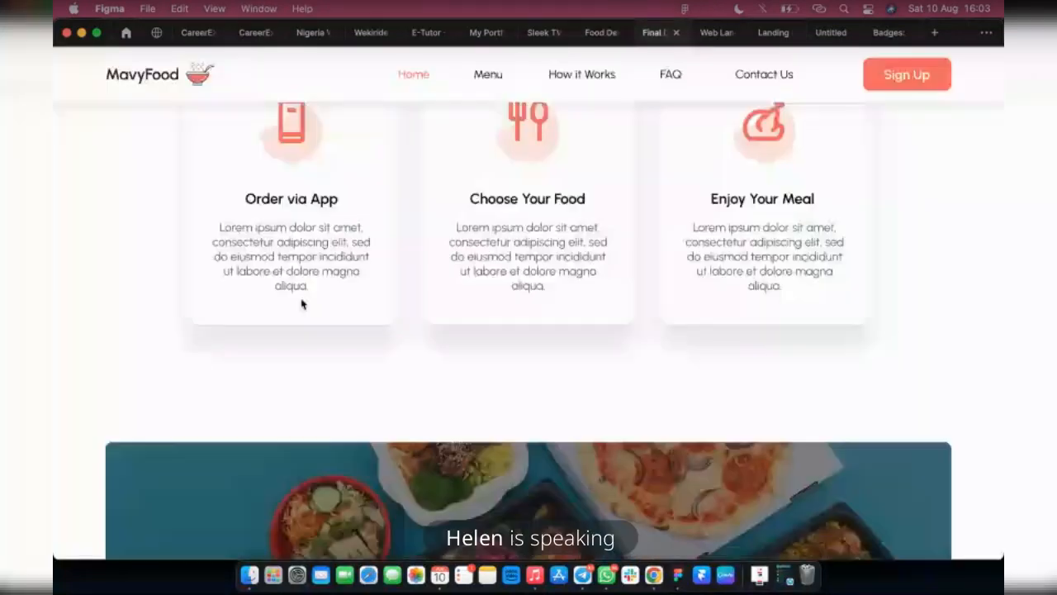
{"action": "scroll", "coordinate": [624, 352], "scroll_direction": "down", "scroll_amount": 5}
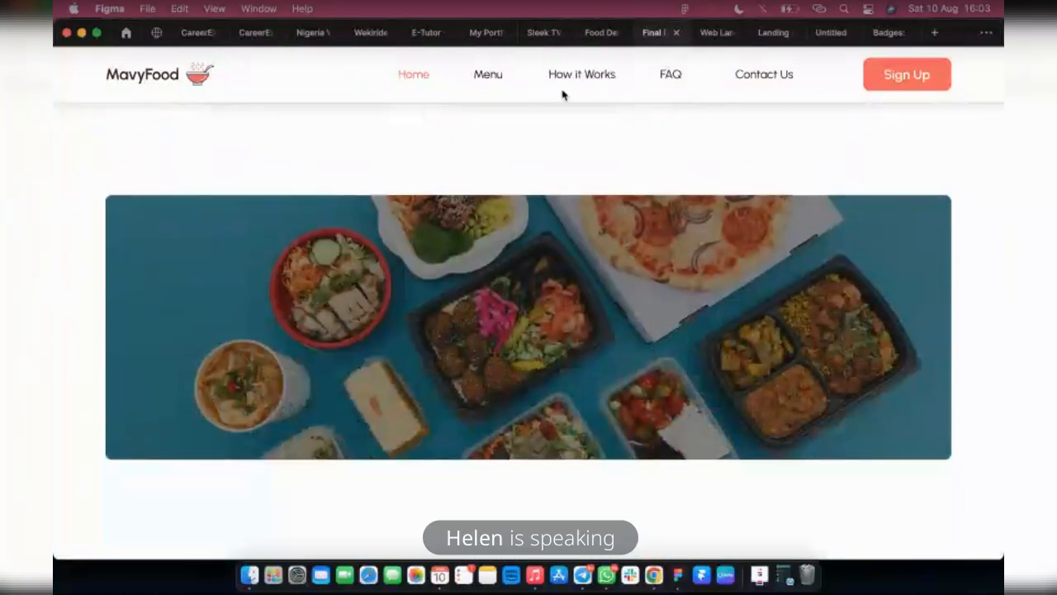
{"action": "left_click", "coordinate": [601, 33]}
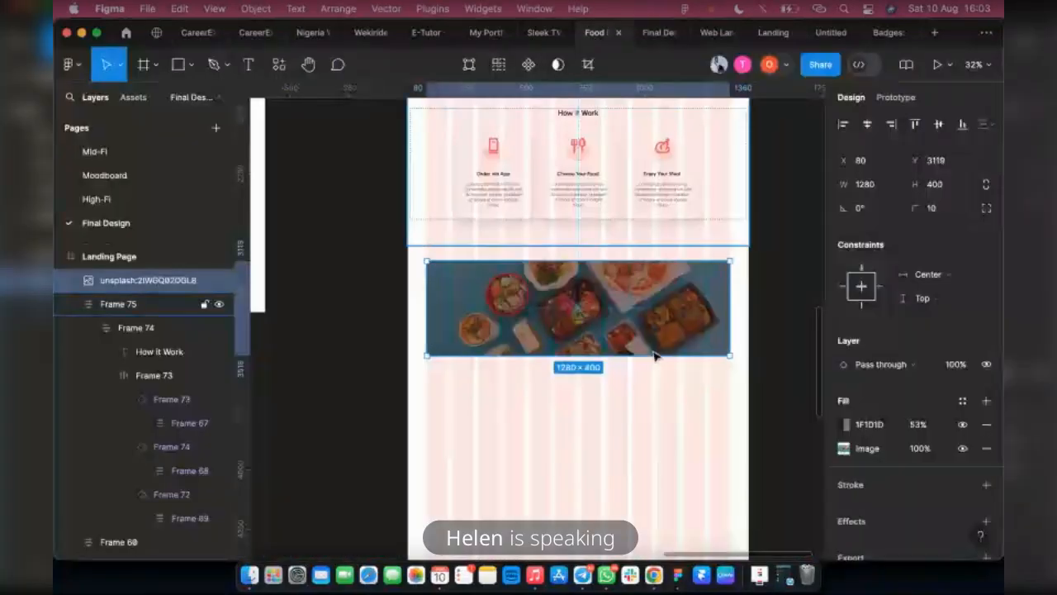
Examine the discount banner in the reference landing page design, then return to the hero section of the Landing Page
{"action": "scroll", "coordinate": [653, 354], "scroll_direction": "down", "scroll_amount": 10}
{"action": "scroll", "coordinate": [578, 334], "scroll_direction": "up", "scroll_amount": 5}
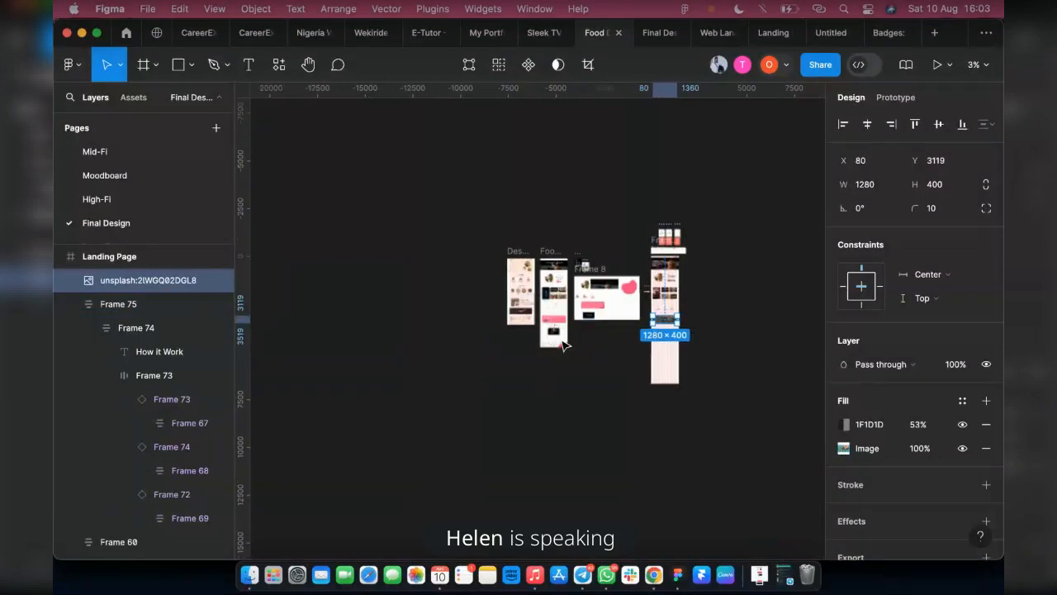
{"action": "scroll", "coordinate": [490, 301], "scroll_direction": "up", "scroll_amount": 2}
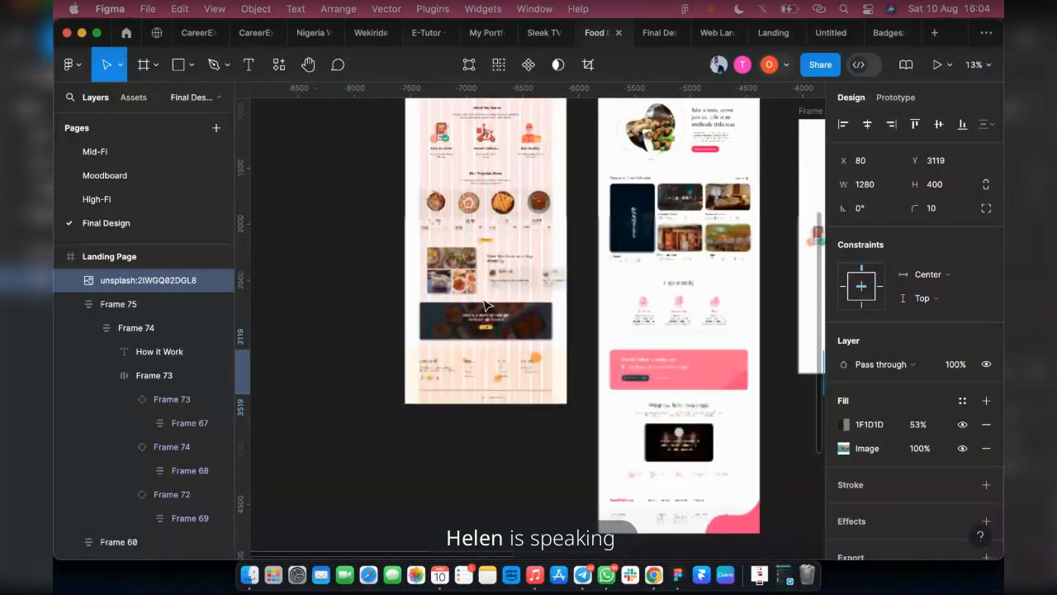
{"action": "scroll", "coordinate": [488, 305], "scroll_direction": "up", "scroll_amount": 3}
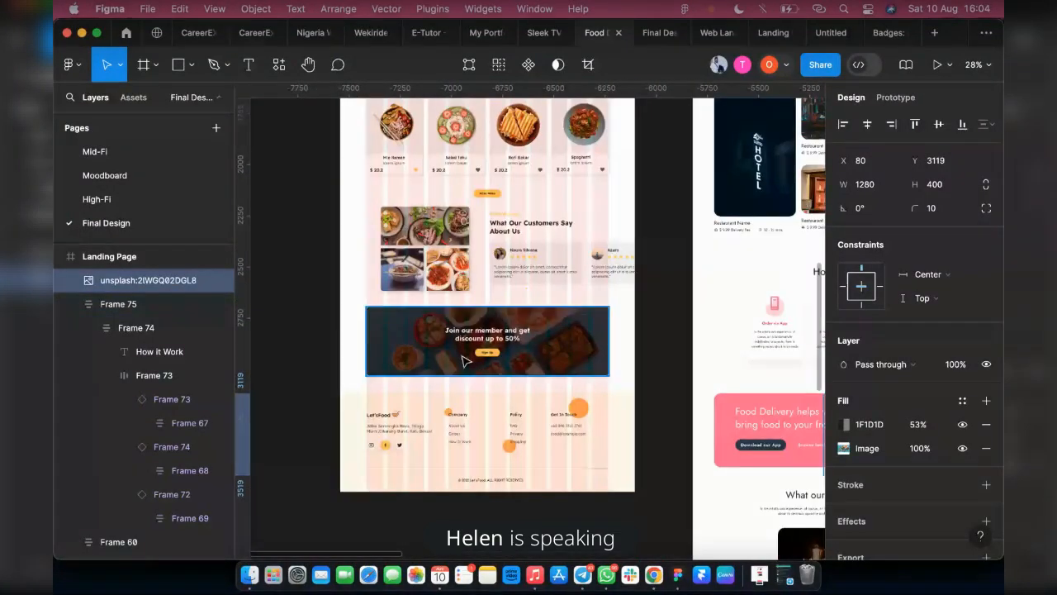
{"action": "scroll", "coordinate": [429, 352], "scroll_direction": "down", "scroll_amount": 2}
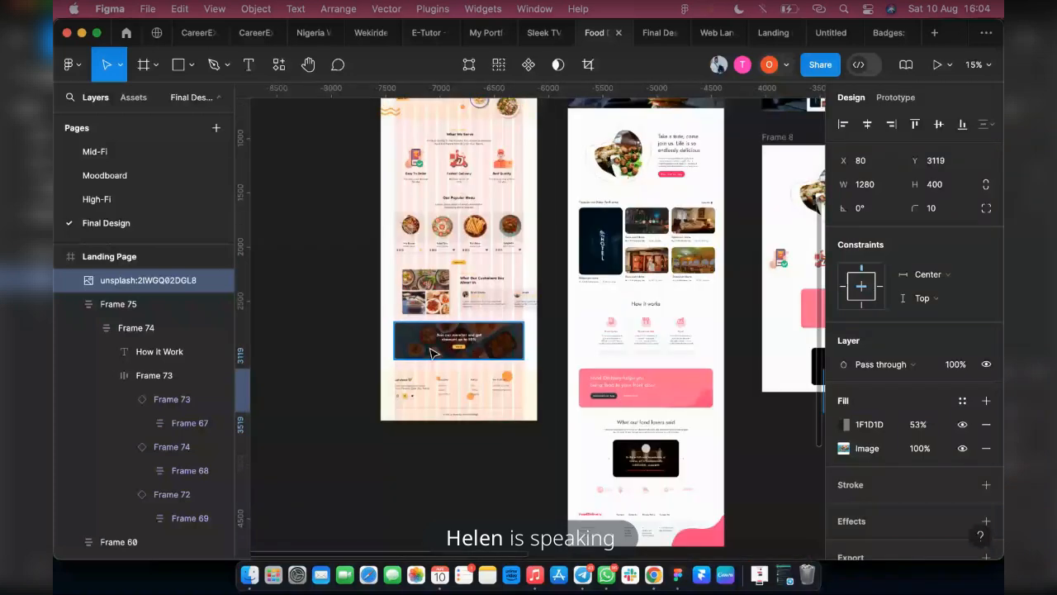
{"action": "scroll", "coordinate": [540, 352], "scroll_direction": "right", "scroll_amount": 9}
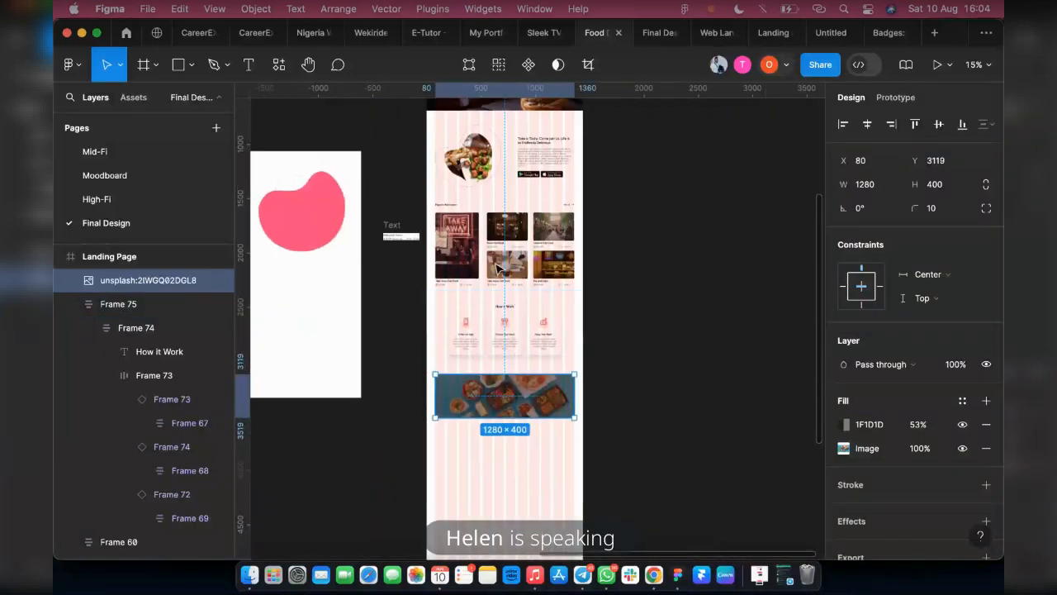
{"action": "scroll", "coordinate": [498, 267], "scroll_direction": "up", "scroll_amount": 6}
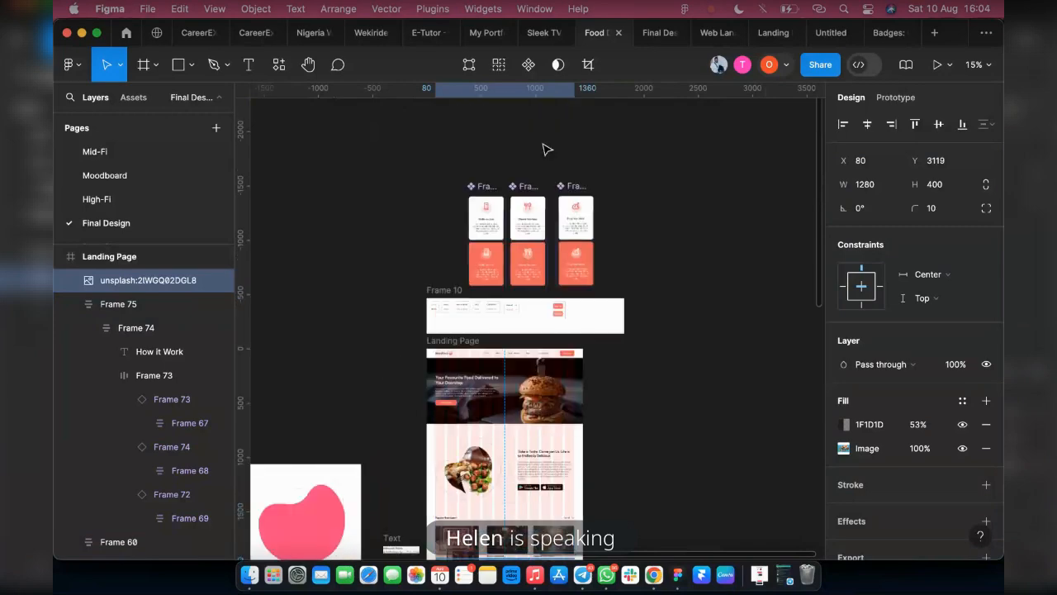
{"action": "key", "text": "Escape"}
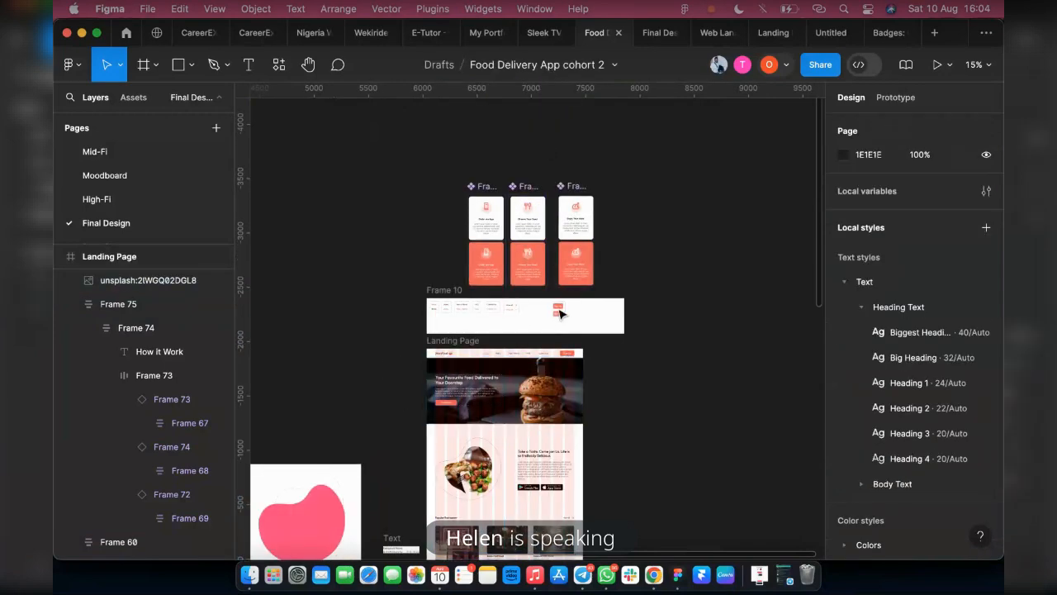
Copy the hero section's 197 × 50 Order Now button into the empty space below the food banner on the Landing Page
{"action": "left_click", "coordinate": [453, 408]}
{"action": "double_click", "coordinate": [453, 406]}
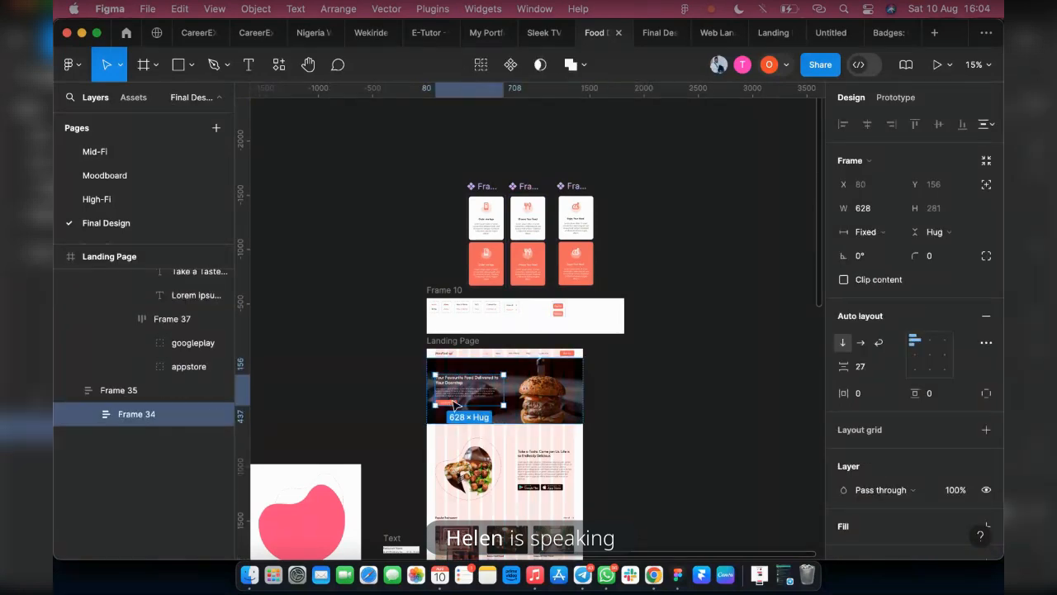
{"action": "double_click", "coordinate": [452, 405]}
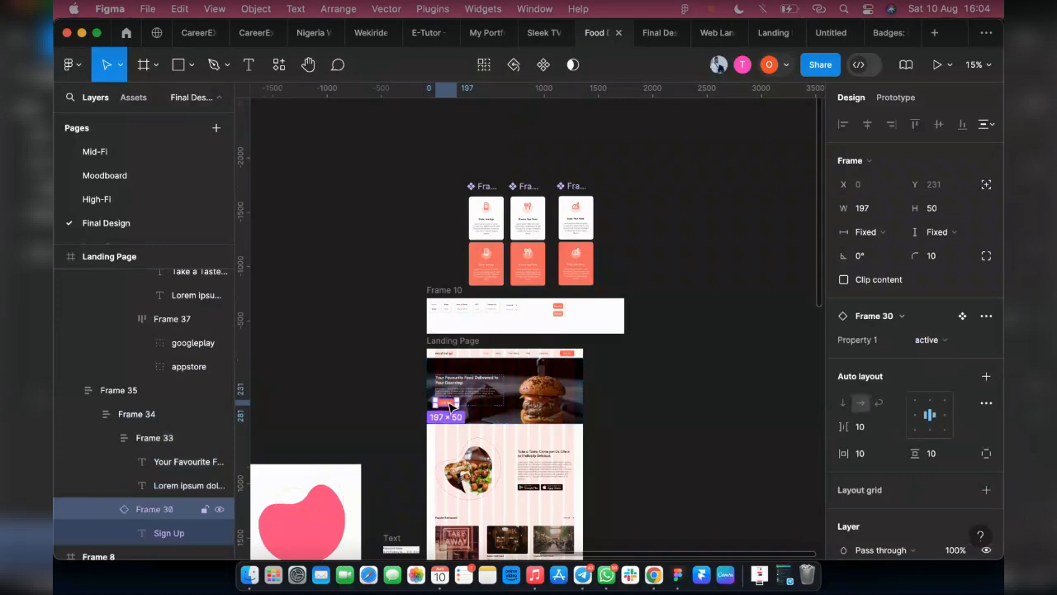
{"action": "left_click_drag", "start_coordinate": [453, 407], "coordinate": [501, 174]}
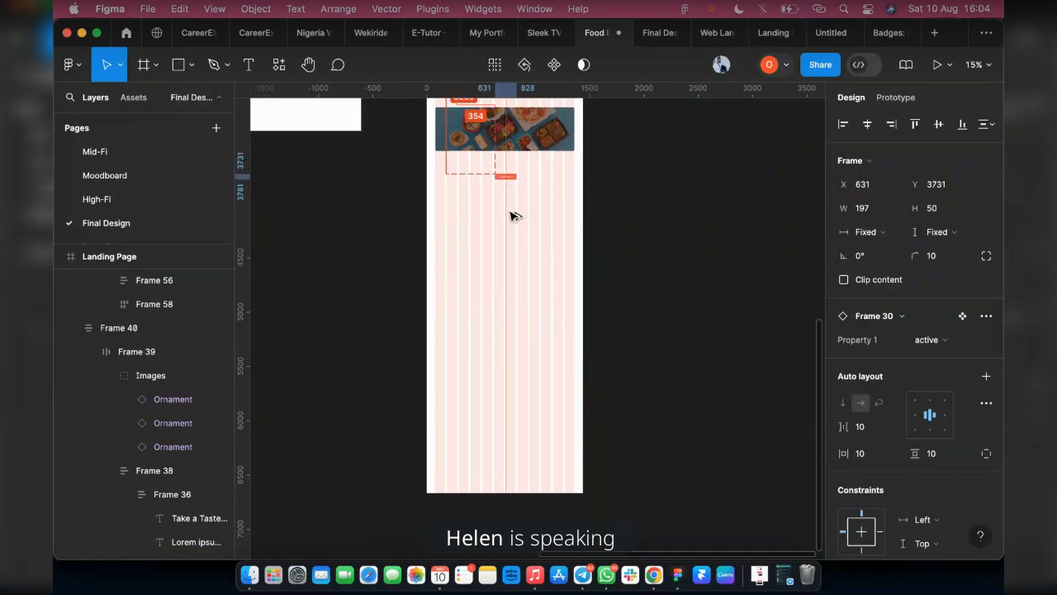
{"action": "scroll", "coordinate": [512, 214], "scroll_direction": "up", "scroll_amount": 5}
Darken the food banner's overlay fill to 000000 at 62% opacity
{"action": "left_click", "coordinate": [605, 253]}
{"action": "scroll", "coordinate": [890, 384], "scroll_direction": "down", "scroll_amount": 2}
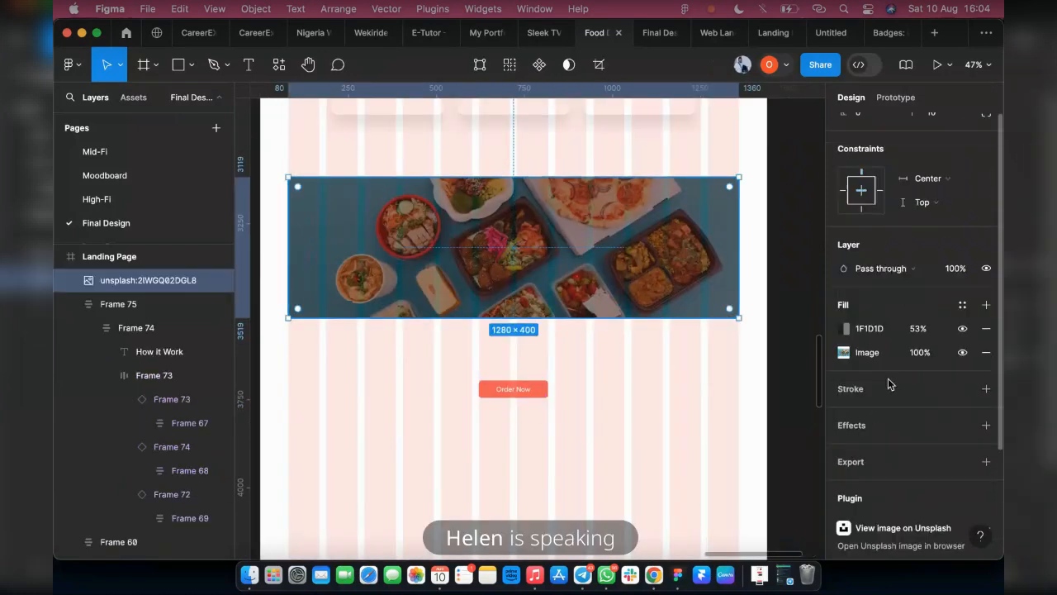
{"action": "left_click", "coordinate": [845, 328]}
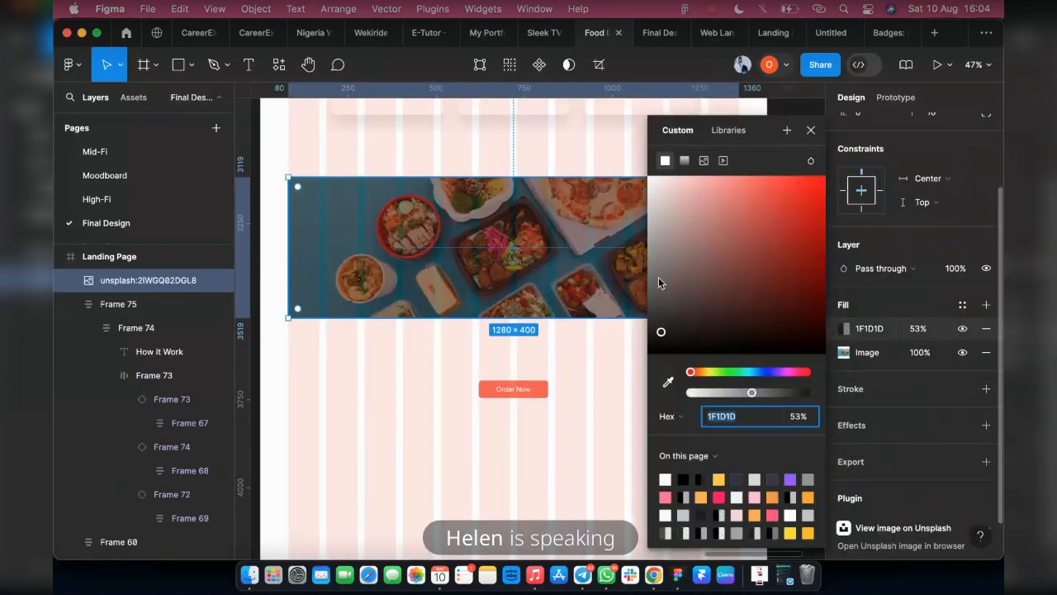
{"action": "left_click_drag", "start_coordinate": [661, 334], "coordinate": [637, 376]}
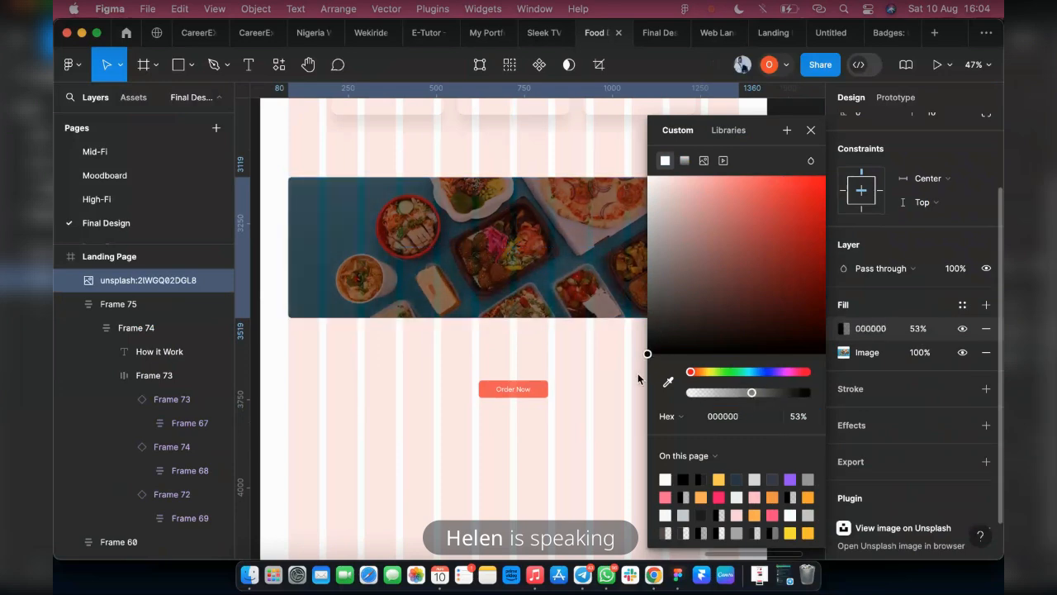
{"action": "left_click", "coordinate": [762, 393]}
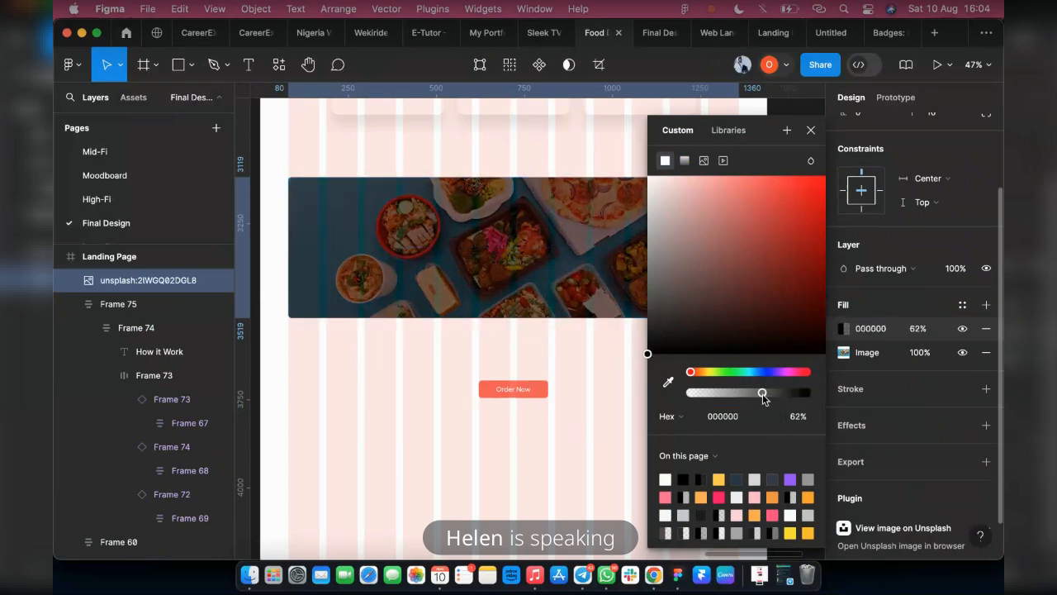
{"action": "left_click", "coordinate": [810, 130]}
Move the Order Now button onto the lower middle of the food banner, at X 622 and Y 3413, and bring it to the front
{"action": "left_click", "coordinate": [519, 391]}
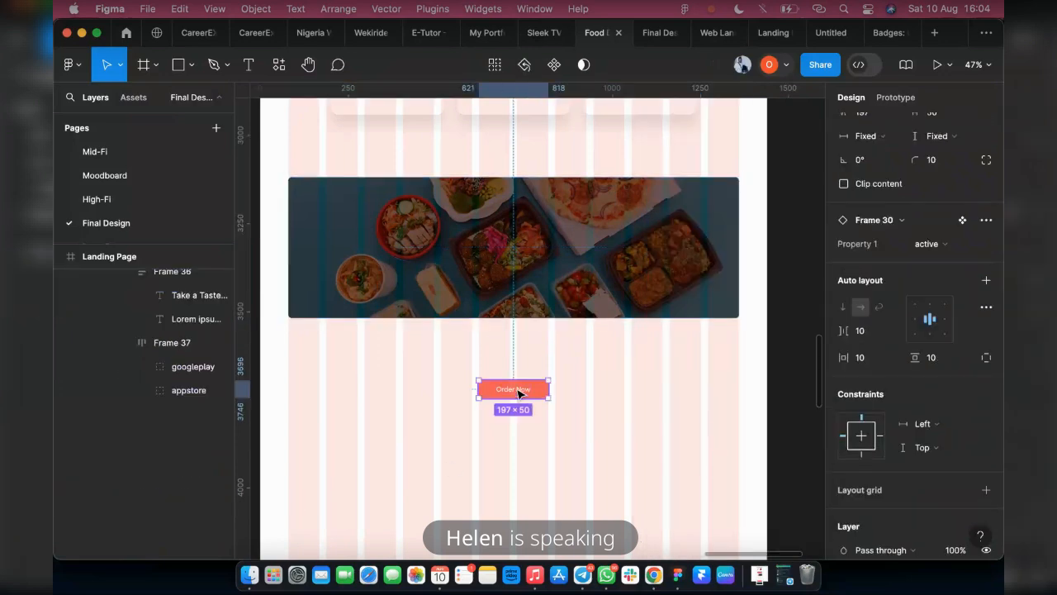
{"action": "left_click_drag", "start_coordinate": [518, 391], "coordinate": [521, 293]}
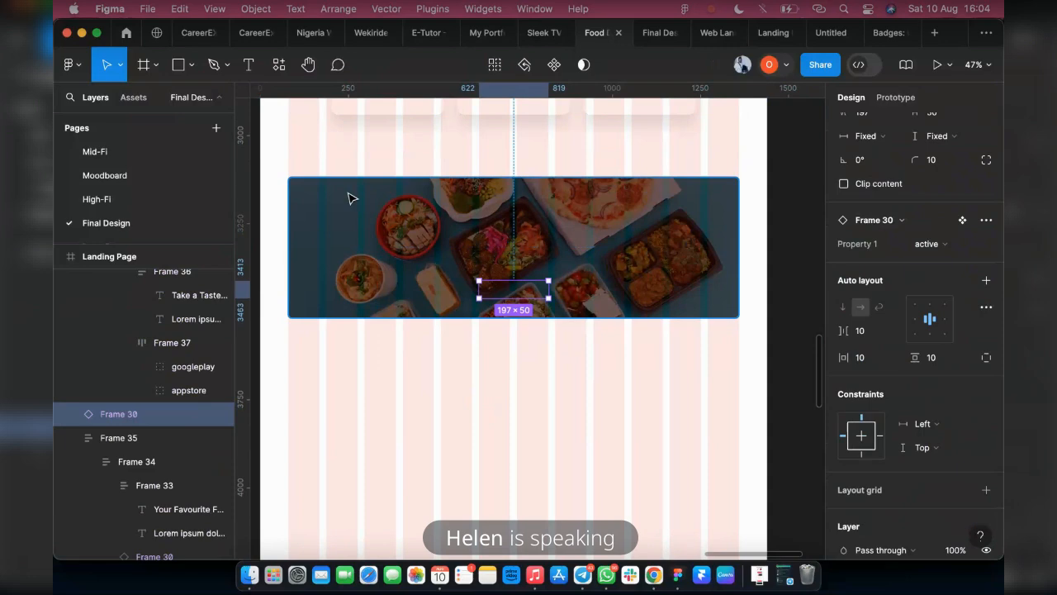
{"action": "key", "text": "super+alt+bracketright"}
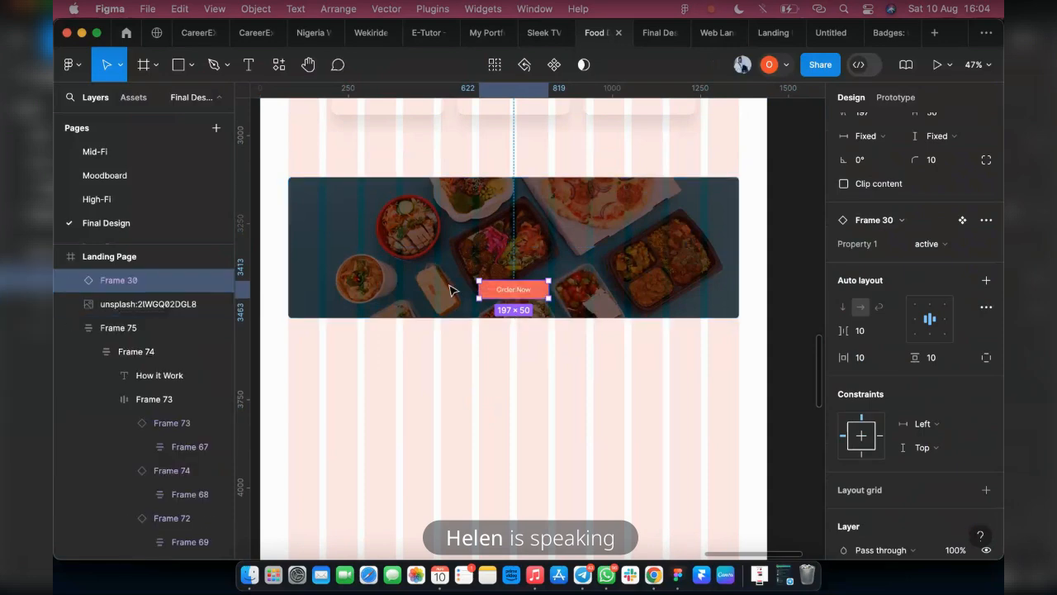
{"action": "key", "text": "bracketleft"}
{"action": "key", "text": "bracketright"}
{"action": "left_click", "coordinate": [644, 30]}
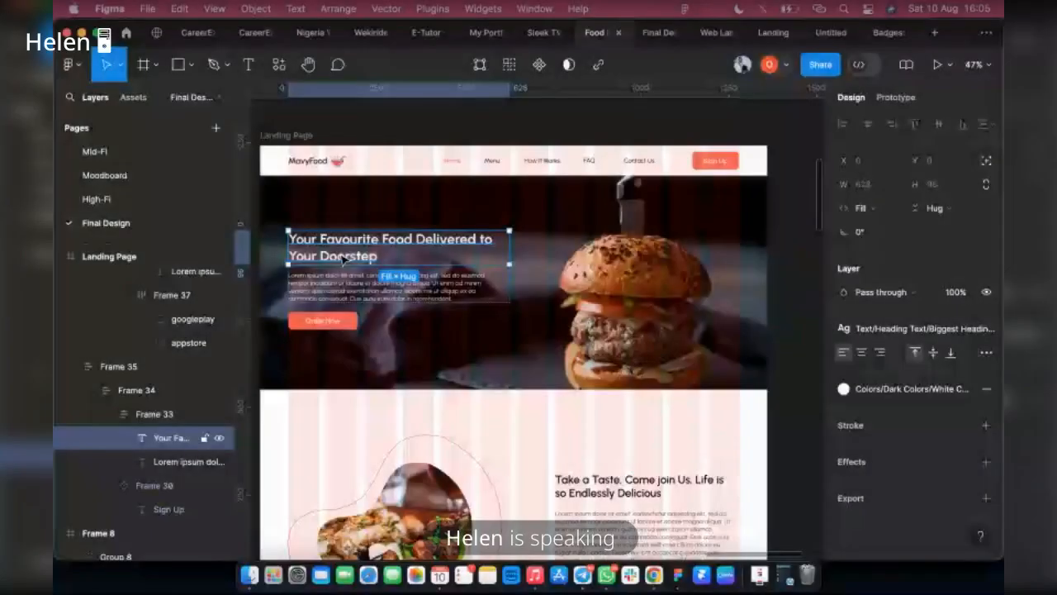
Duplicate the hero heading "Your Favourite Food Delivered to Your Doorstep" and relocate the copy to the empty space below the food banner
{"action": "left_click_drag", "start_coordinate": [344, 261], "coordinate": [533, 151]}
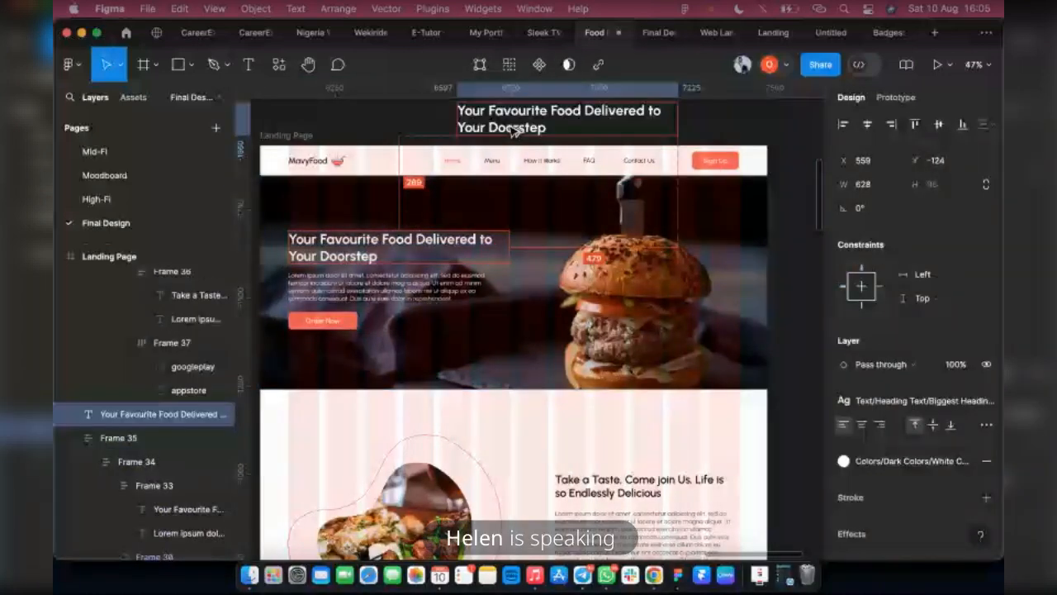
{"action": "key", "text": "super+x"}
{"action": "scroll", "coordinate": [618, 168], "scroll_direction": "down", "scroll_amount": 5}
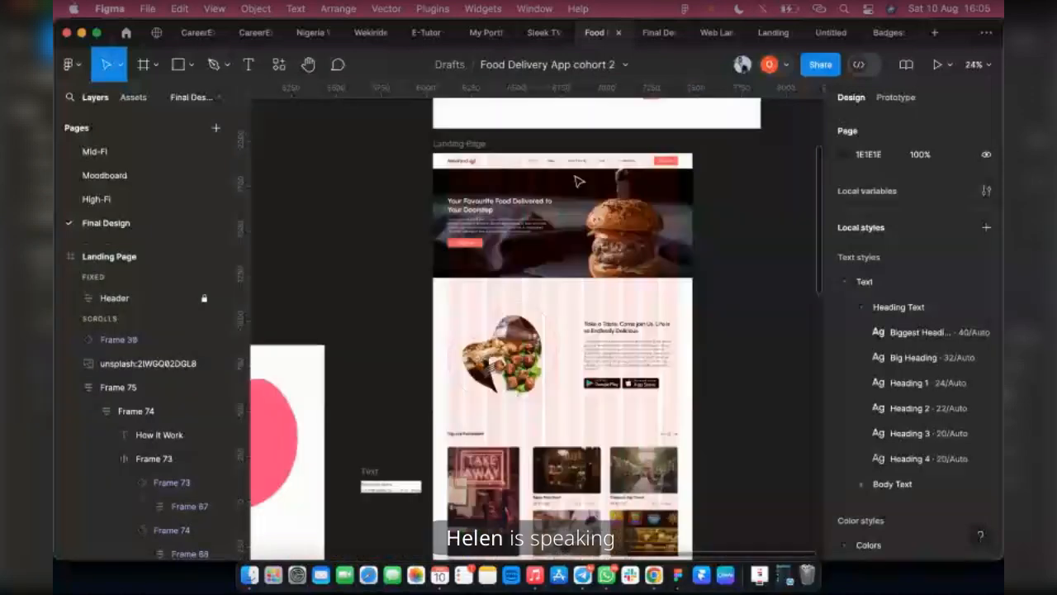
{"action": "scroll", "coordinate": [578, 179], "scroll_direction": "down", "scroll_amount": 8}
{"action": "scroll", "coordinate": [535, 323], "scroll_direction": "up", "scroll_amount": 3}
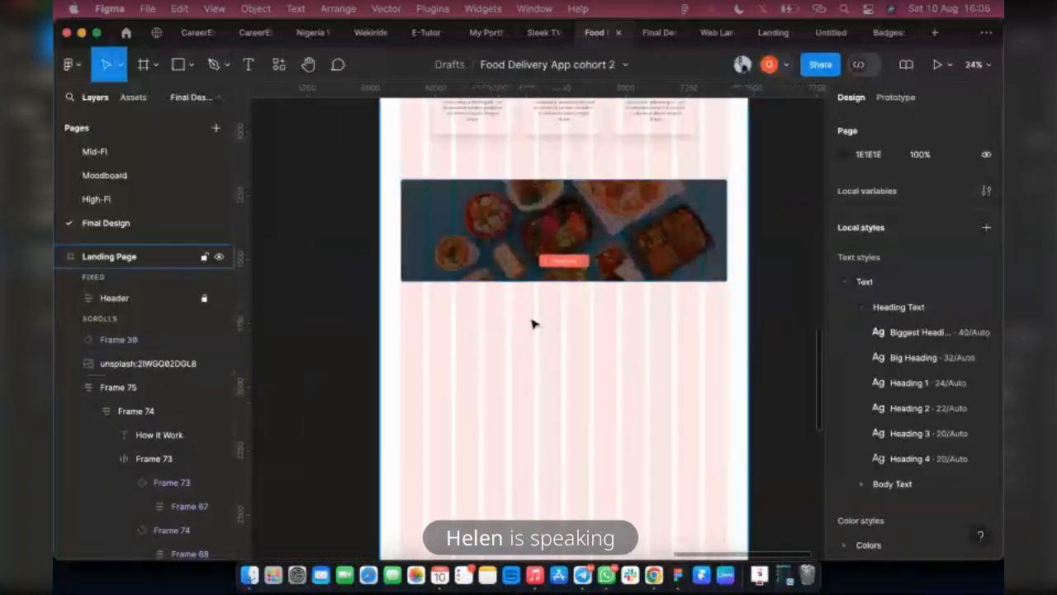
{"action": "key", "text": "super+v"}
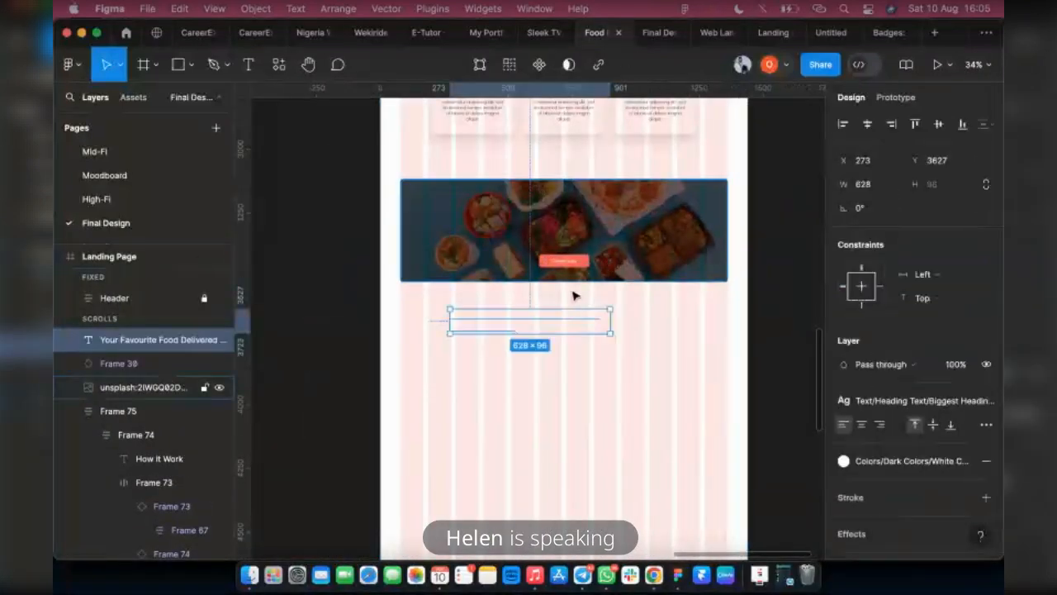
Center-align the copied heading's text and place it above the Order Now button on the food banner, at X 444 and Y 3239
{"action": "left_click", "coordinate": [861, 425]}
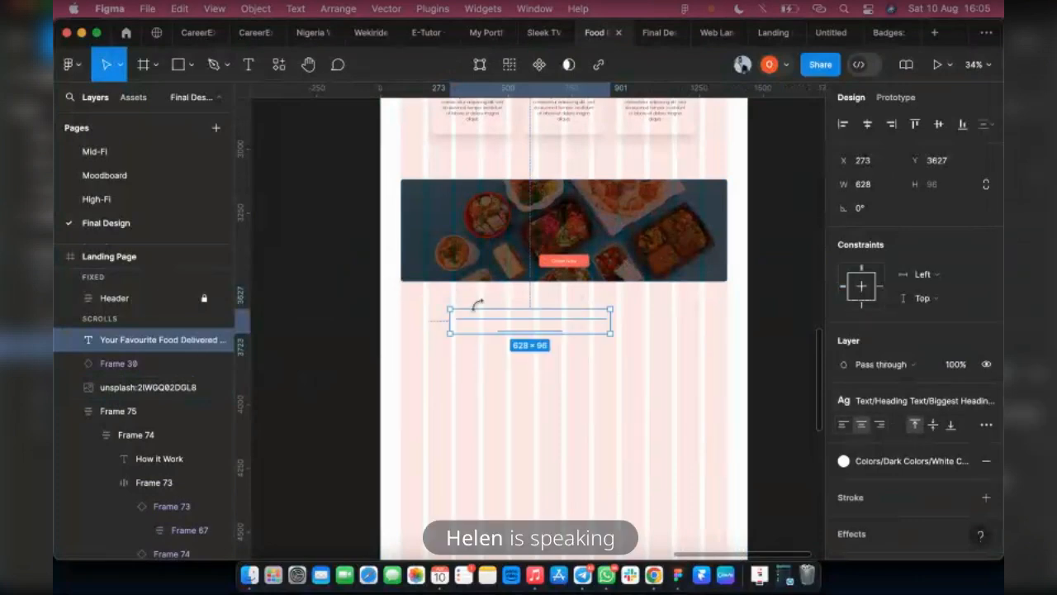
{"action": "left_click_drag", "start_coordinate": [507, 327], "coordinate": [554, 224]}
{"action": "scroll", "coordinate": [644, 266], "scroll_direction": "up", "scroll_amount": 1}
{"action": "scroll", "coordinate": [575, 239], "scroll_direction": "up", "scroll_amount": 5}
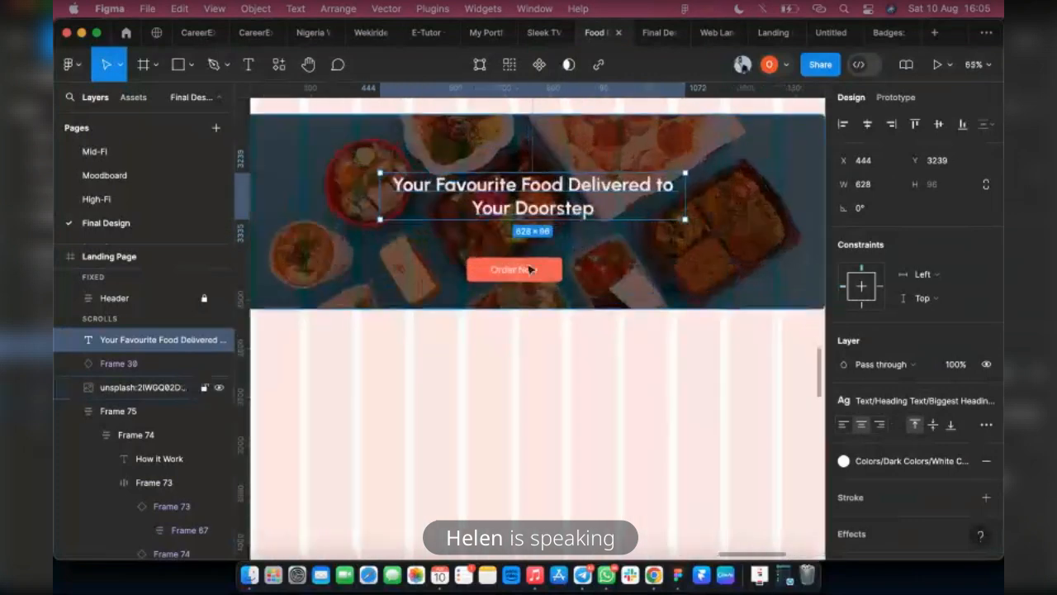
Group the banner heading and Order Now button in a vertical auto layout frame and move it up to Y 3207
{"action": "left_click", "coordinate": [535, 271], "text": "shift"}
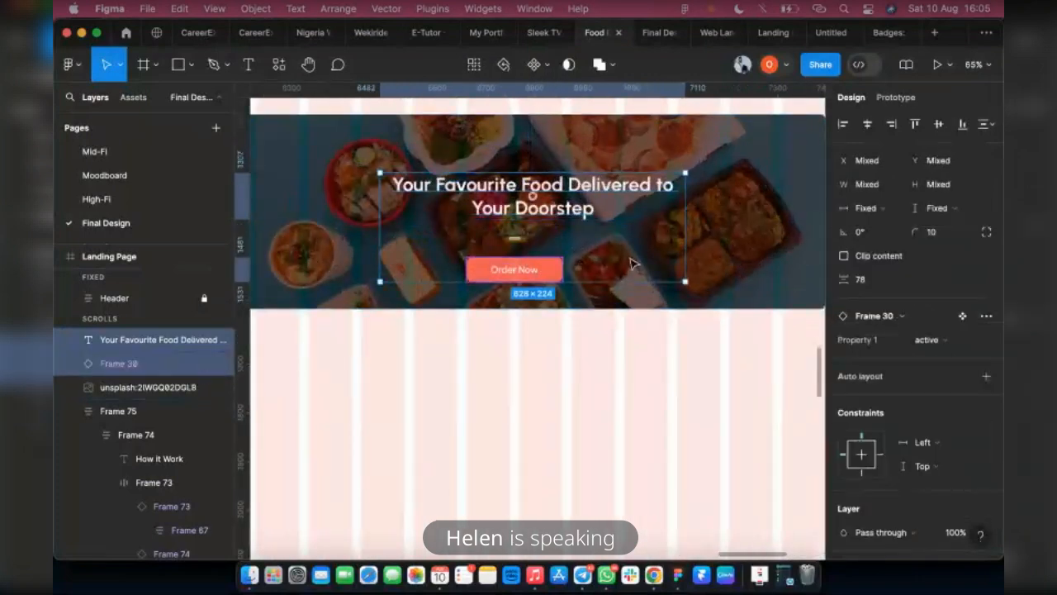
{"action": "key", "text": "shift+a"}
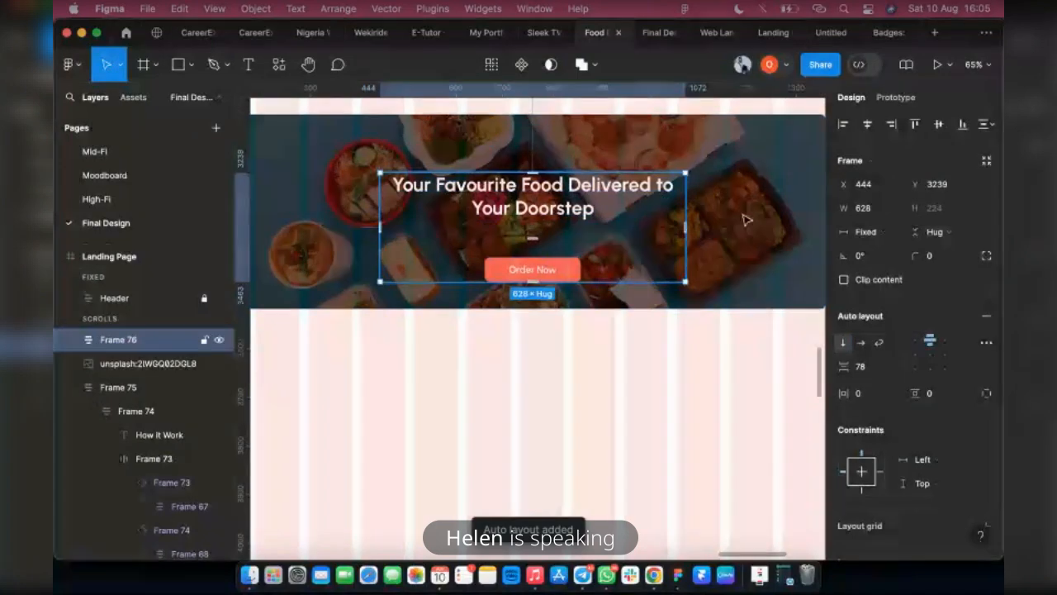
{"action": "scroll", "coordinate": [686, 351], "scroll_direction": "up", "scroll_amount": 1}
{"action": "left_click_drag", "start_coordinate": [551, 252], "coordinate": [551, 237]}
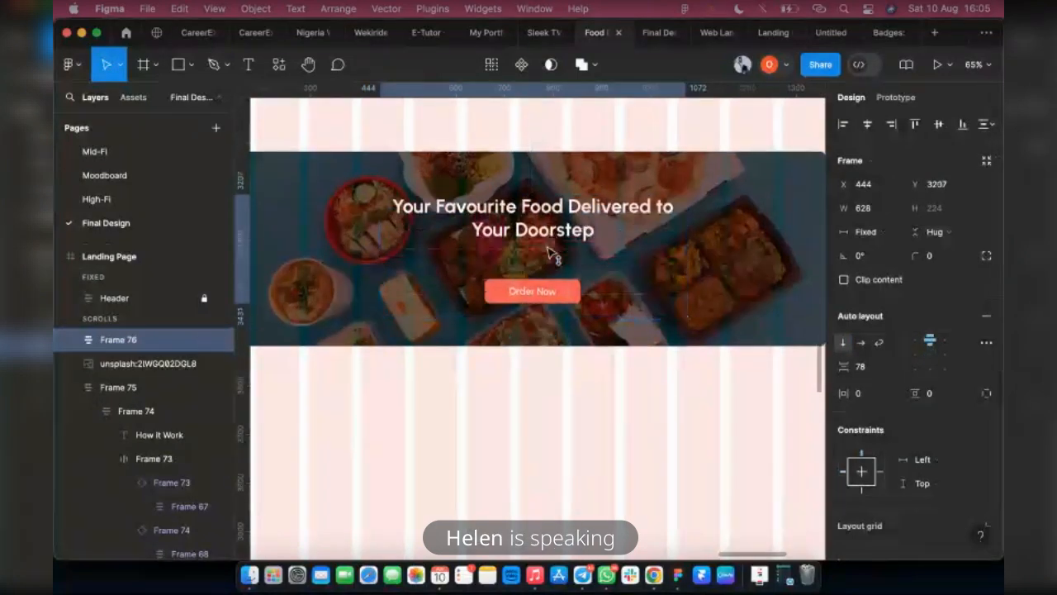
Combine the heading-and-button frame with the food banner image into one 1280 × 400 auto layout frame
{"action": "left_click", "coordinate": [730, 263], "text": "shift"}
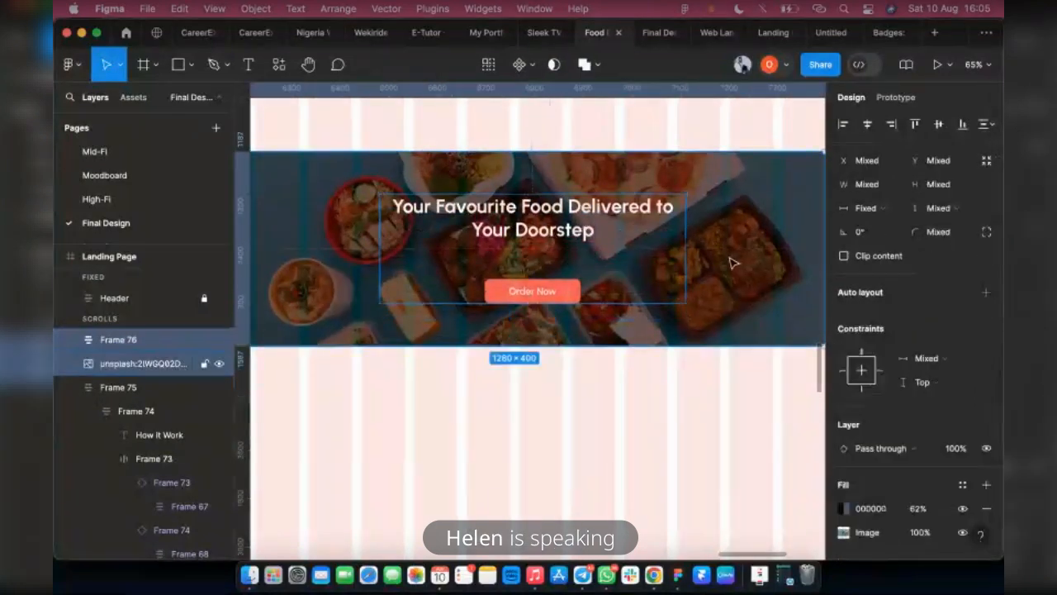
{"action": "key", "text": "shift+a"}
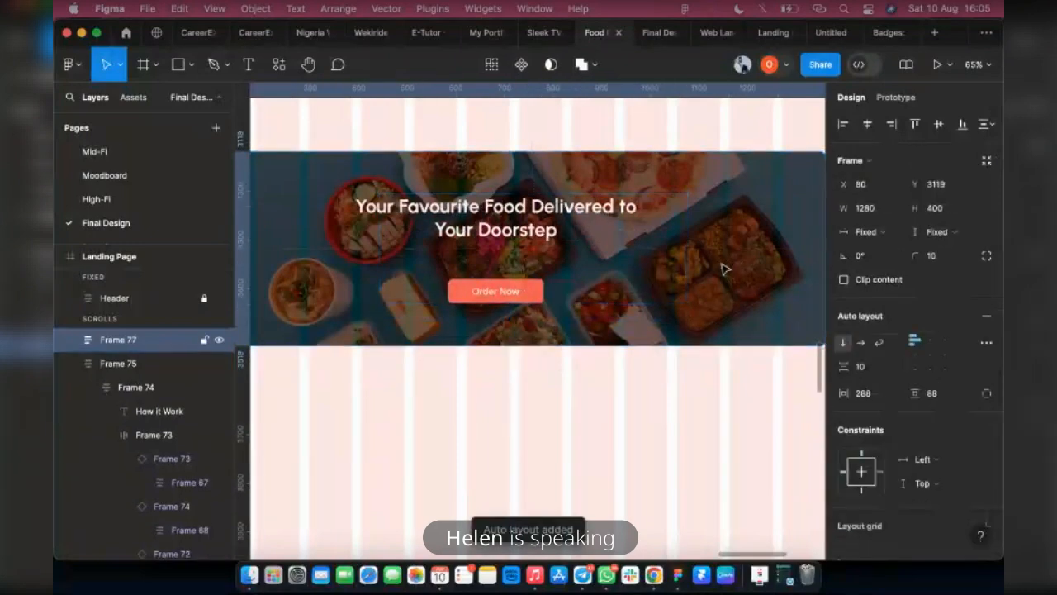
{"action": "scroll", "coordinate": [690, 287], "scroll_direction": "down", "scroll_amount": 10}
{"action": "scroll", "coordinate": [684, 284], "scroll_direction": "up", "scroll_amount": 5}
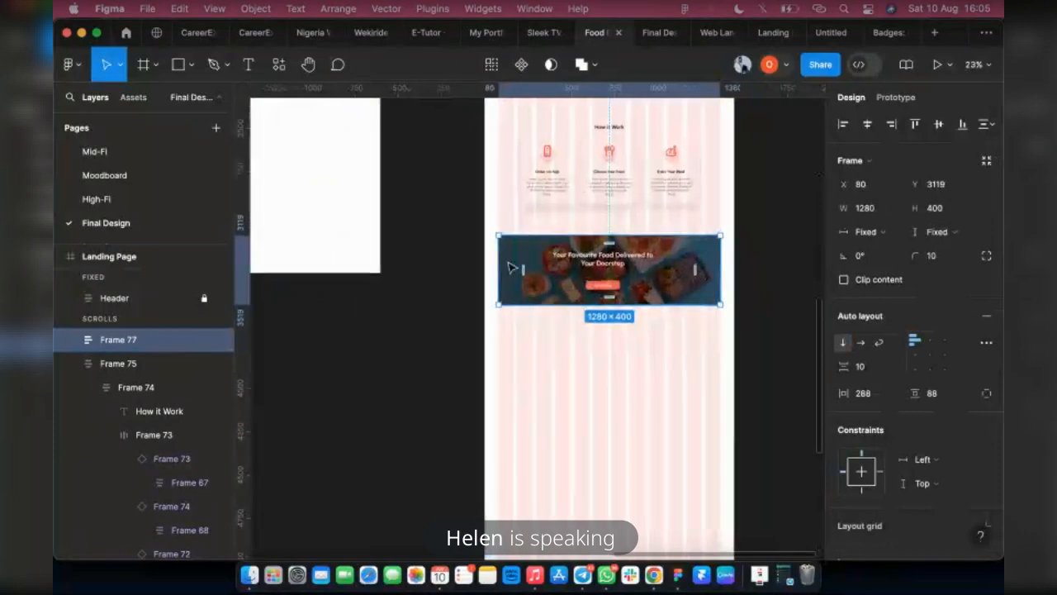
Set the spacing between the banner's heading and Order Now button to 50
{"action": "scroll", "coordinate": [708, 282], "scroll_direction": "up", "scroll_amount": 3}
{"action": "double_click", "coordinate": [560, 263]}
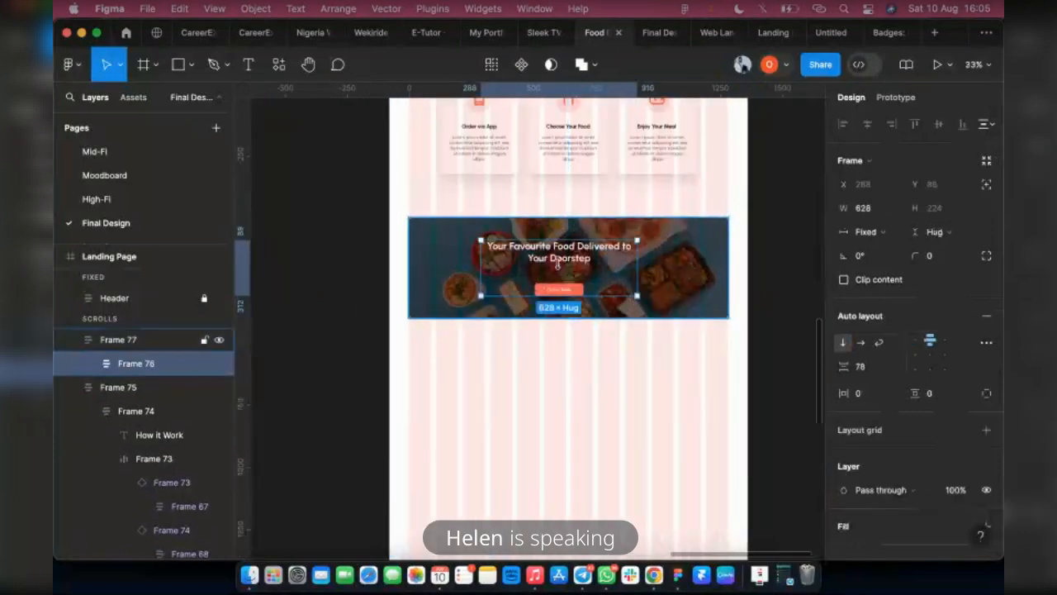
{"action": "left_click", "coordinate": [560, 264]}
{"action": "scroll", "coordinate": [561, 266], "scroll_direction": "up", "scroll_amount": 4}
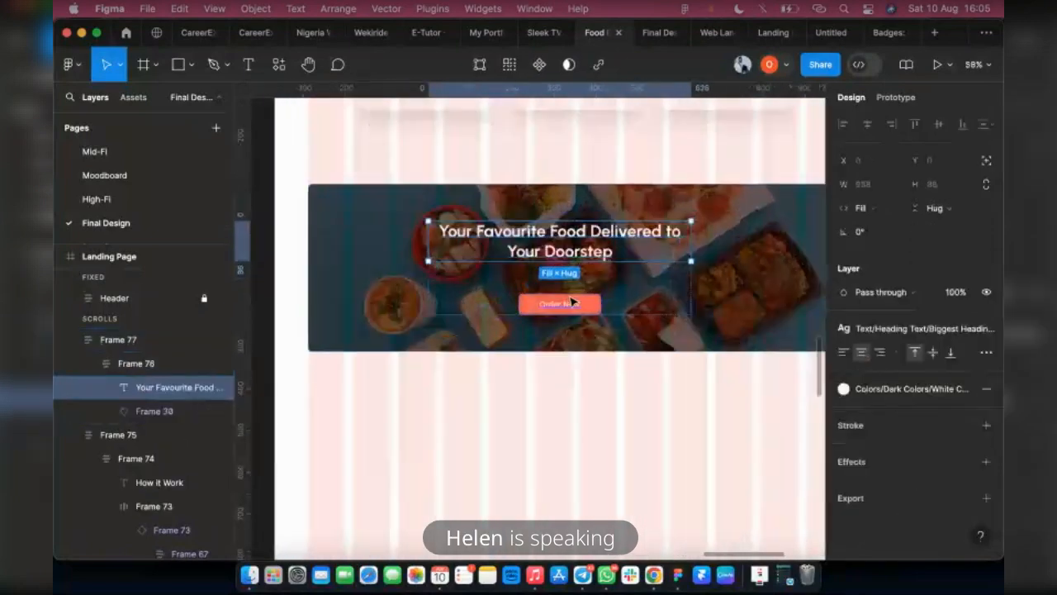
{"action": "key", "text": "Escape"}
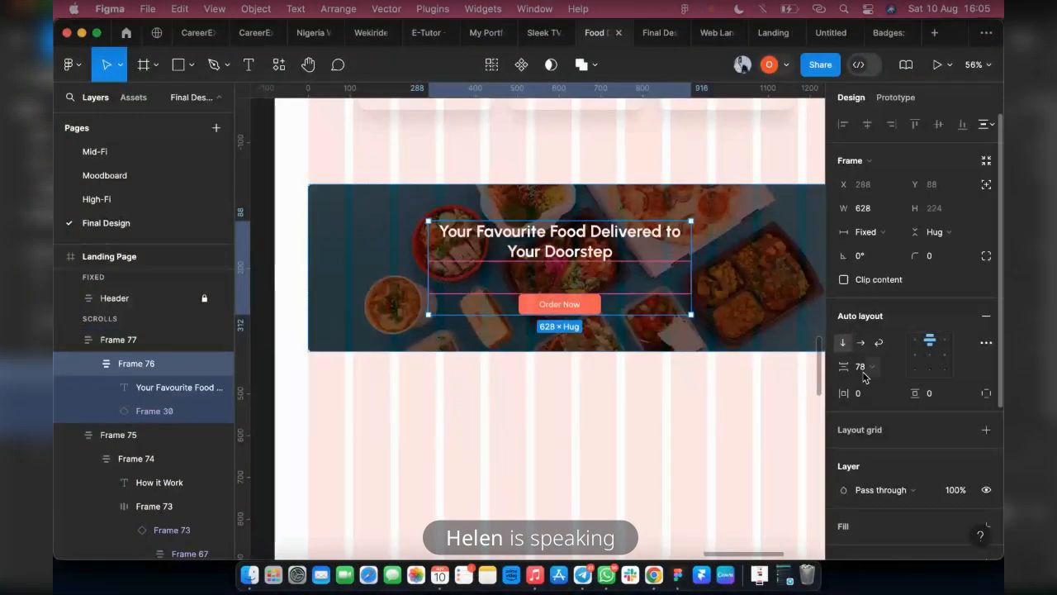
{"action": "left_click", "coordinate": [863, 369]}
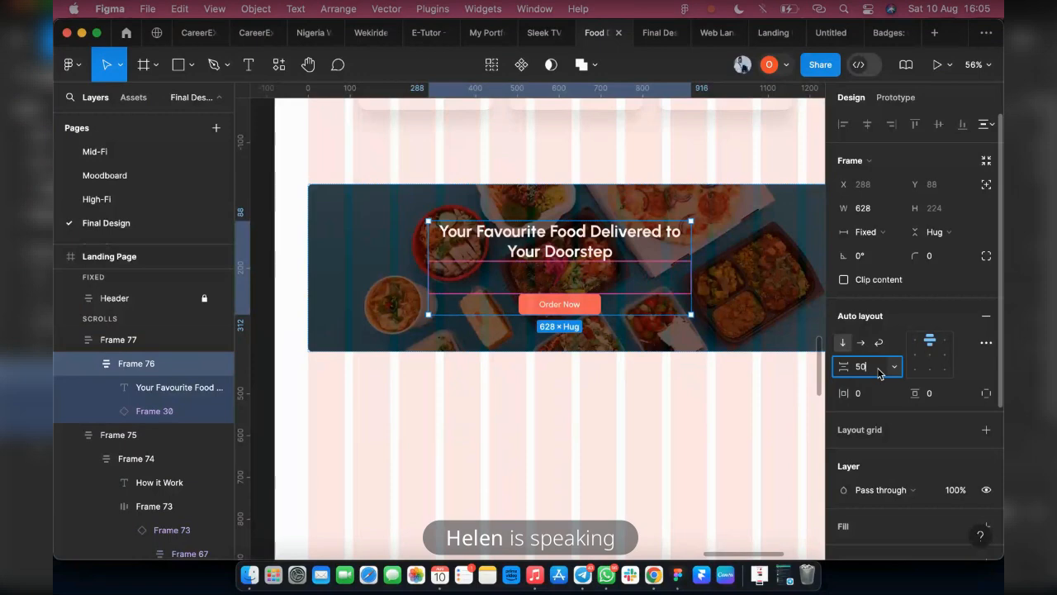
{"action": "key", "text": "Return"}
Align the food banner frame's content to top center and compare the banner with the reference design
{"action": "key", "text": "Escape"}
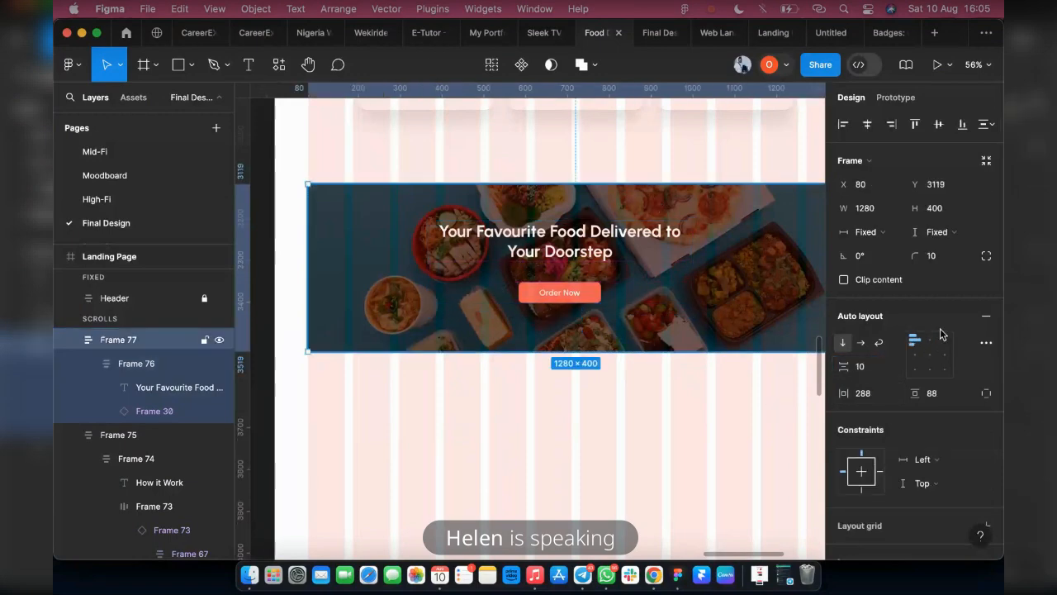
{"action": "left_click", "coordinate": [930, 340]}
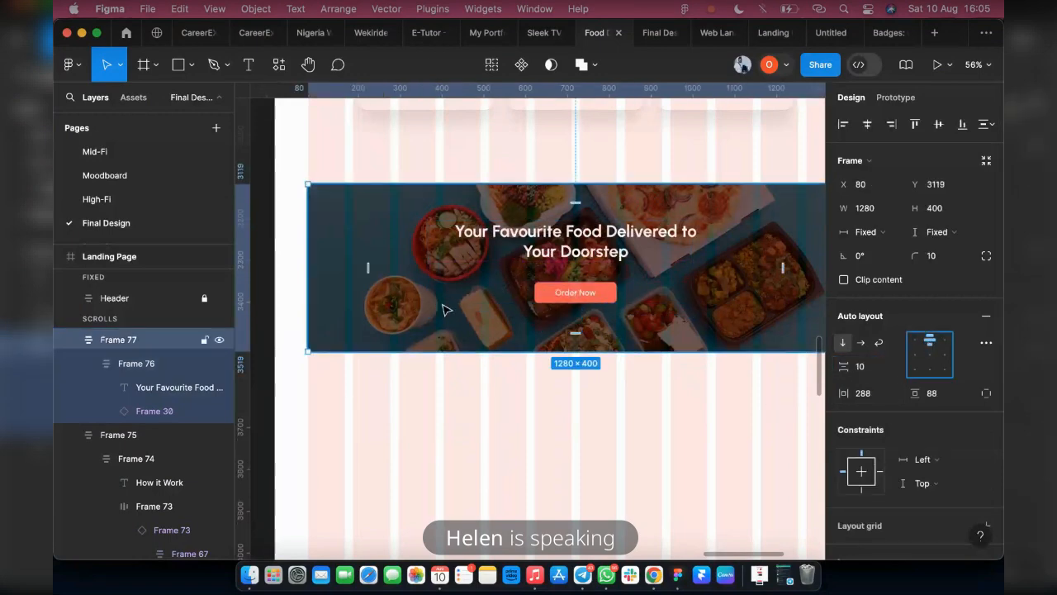
{"action": "scroll", "coordinate": [443, 318], "scroll_direction": "down", "scroll_amount": 1}
{"action": "key", "text": "ctrl+Tab"}
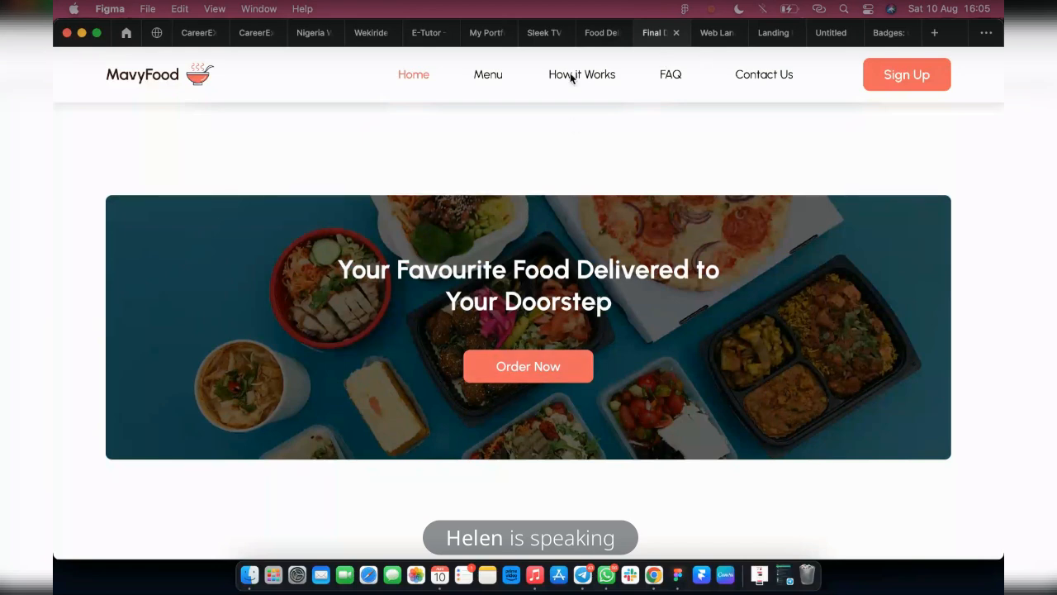
{"action": "left_click", "coordinate": [600, 32]}
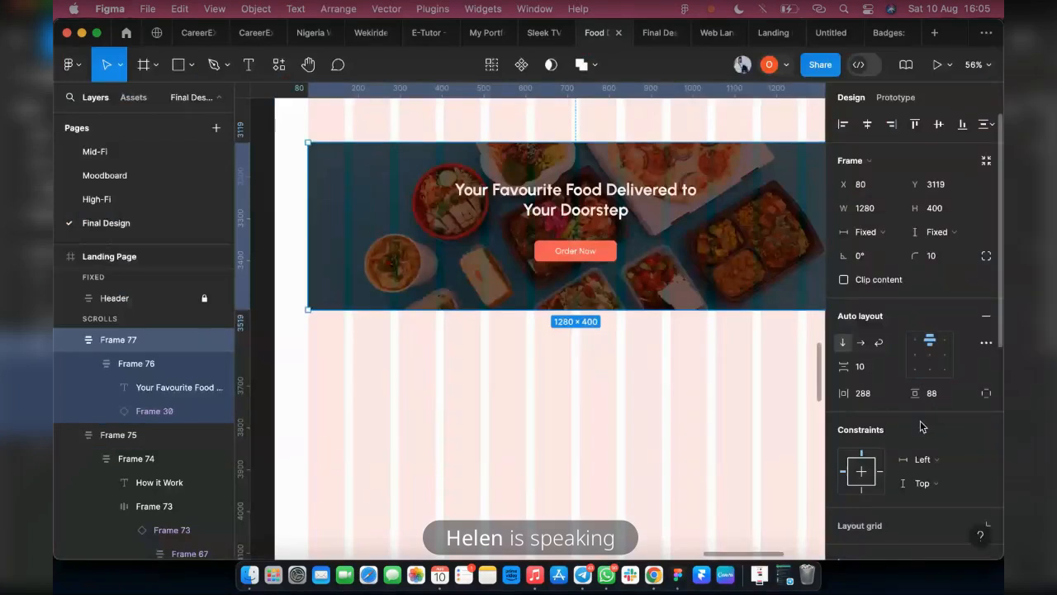
Try 80% opacity on the food banner's 000000 overlay fill, then settle on 70%
{"action": "scroll", "coordinate": [923, 426], "scroll_direction": "down", "scroll_amount": 3}
{"action": "scroll", "coordinate": [914, 448], "scroll_direction": "down", "scroll_amount": 3}
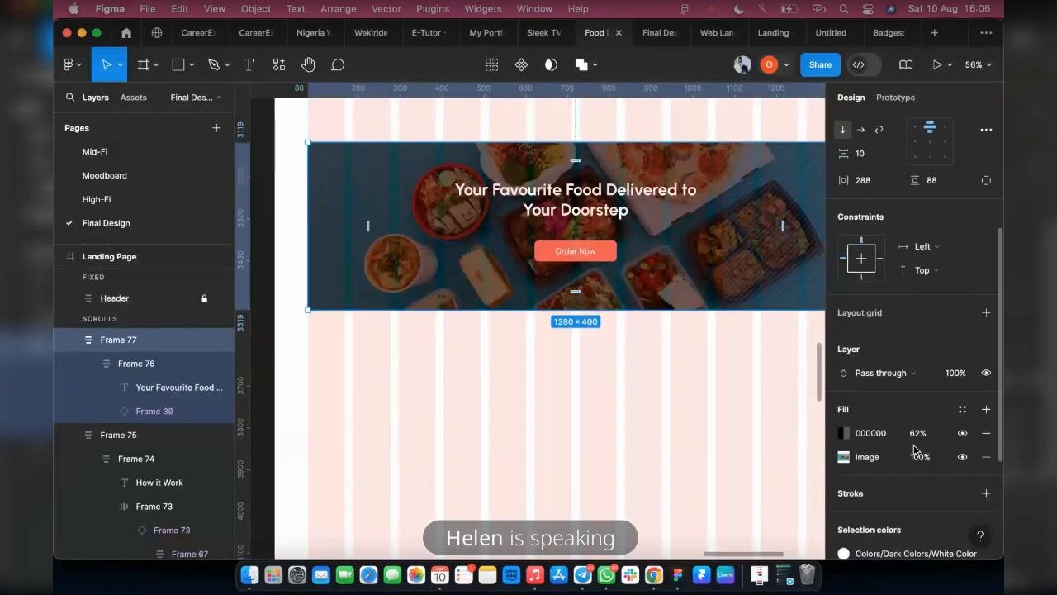
{"action": "left_click", "coordinate": [917, 433]}
{"action": "key", "text": "BackSpace"}
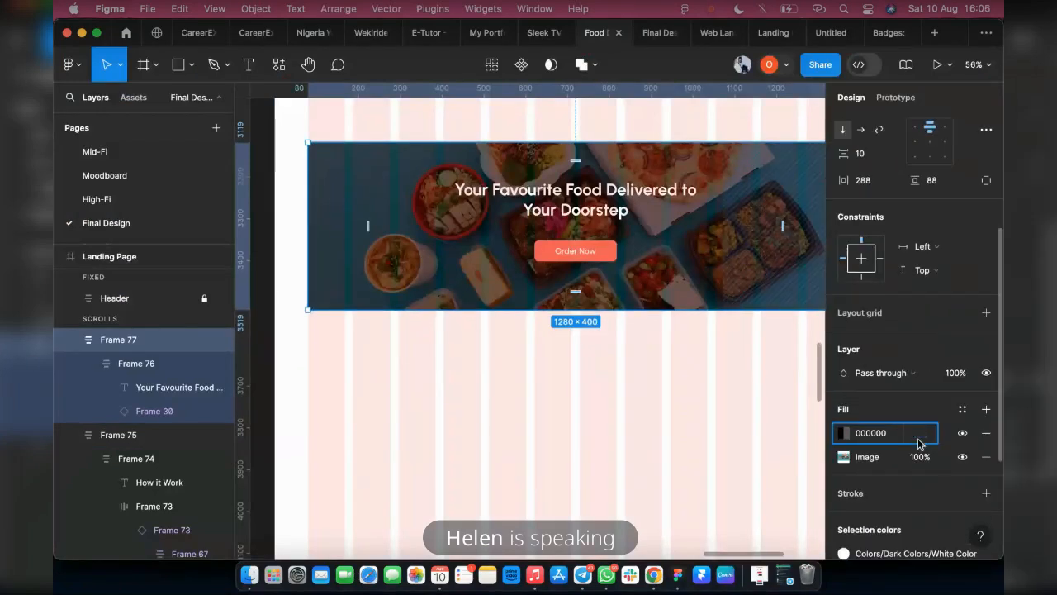
{"action": "type", "text": "80"}
{"action": "key", "text": "Return"}
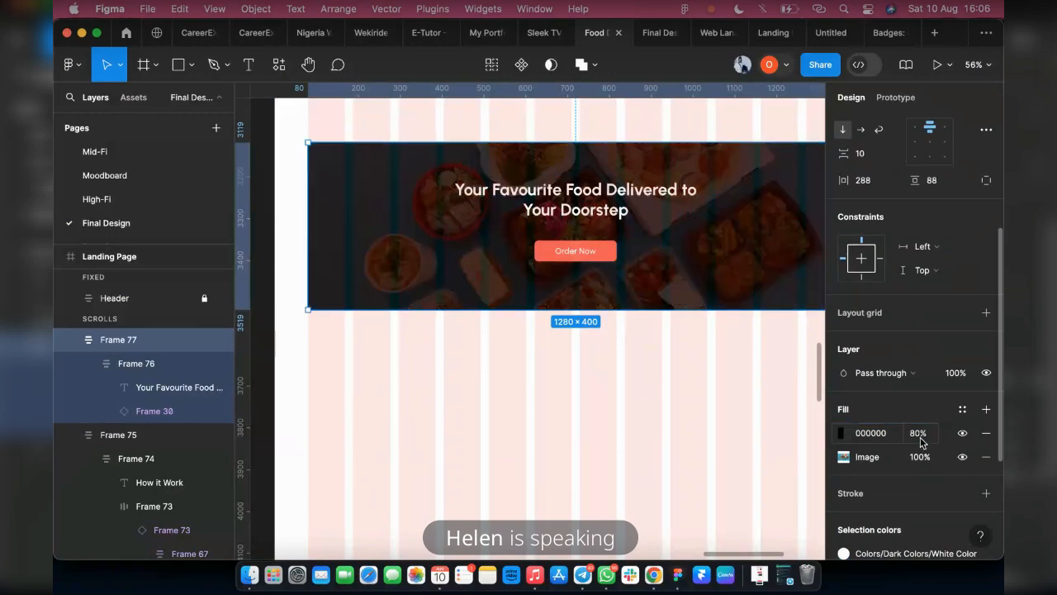
{"action": "type", "text": "70"}
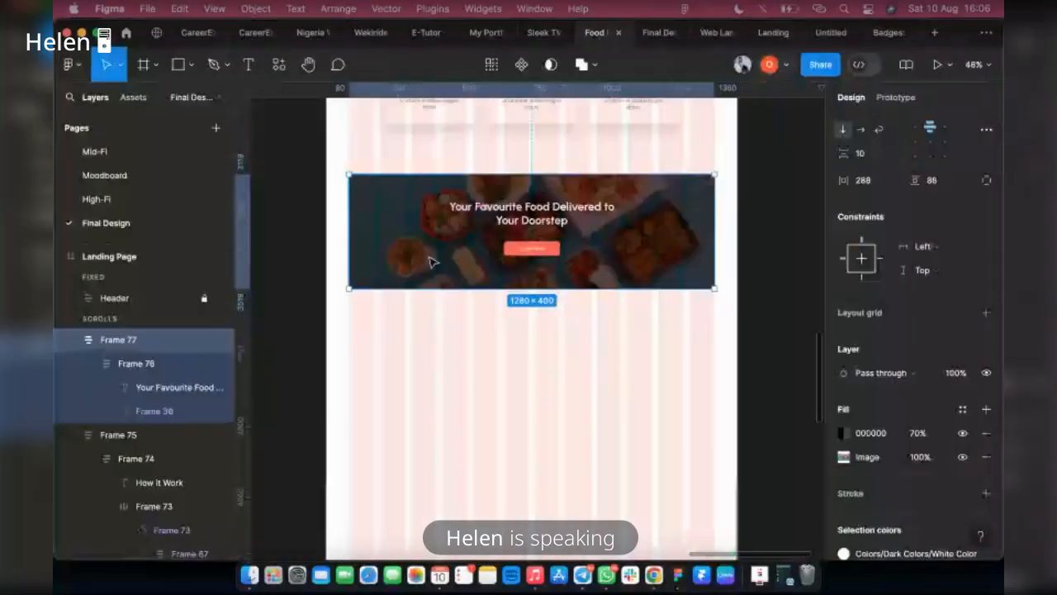
Wrap the food banner in an auto layout frame, widen it to the page's 1440 width, and set its horizontal padding to 80
{"action": "scroll", "coordinate": [401, 290], "scroll_direction": "up", "scroll_amount": 1}
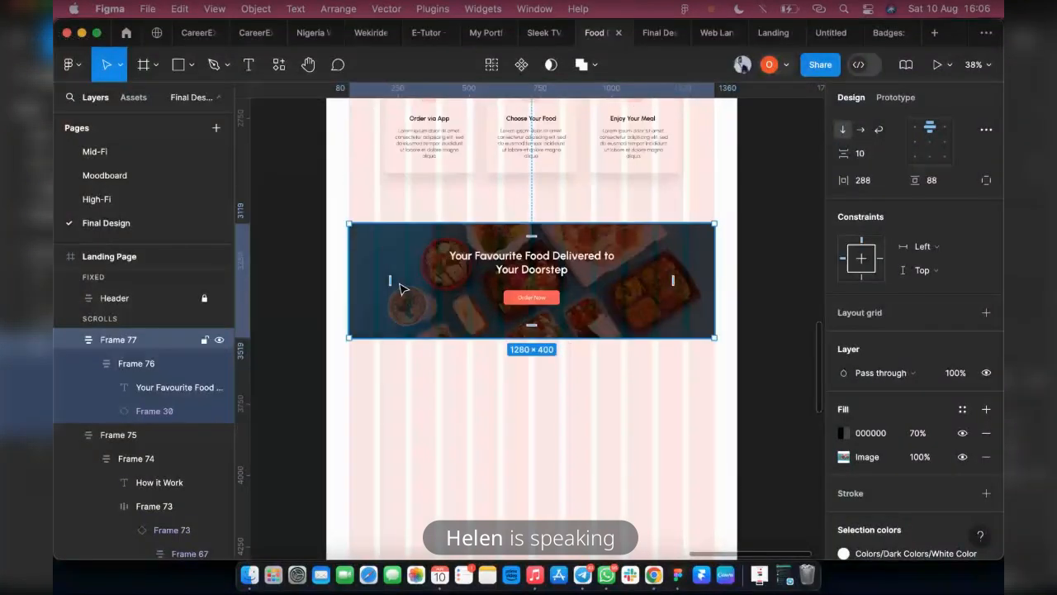
{"action": "key", "text": "shift+a"}
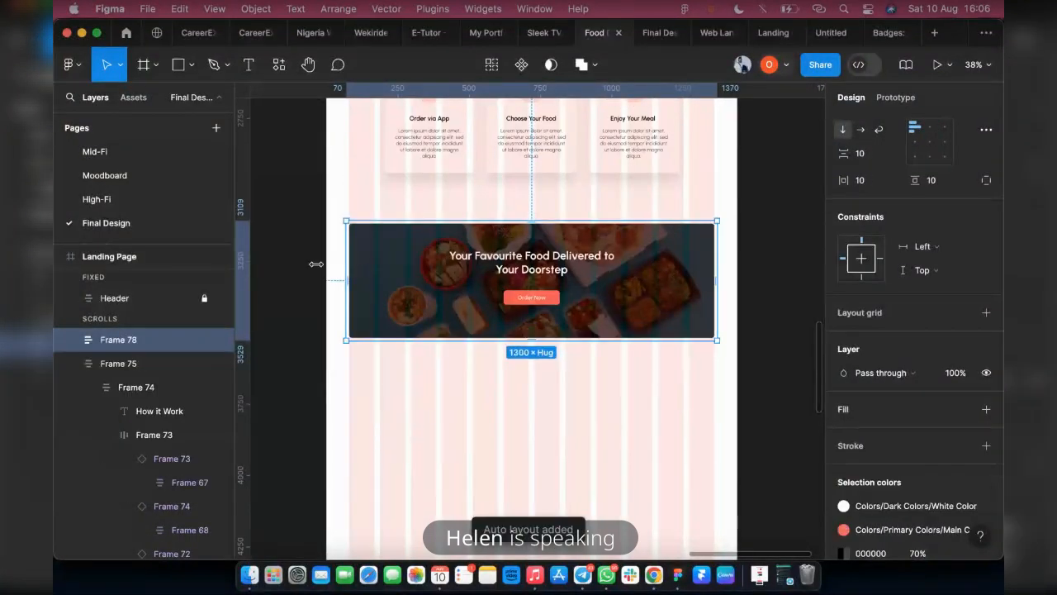
{"action": "left_click_drag", "start_coordinate": [346, 265], "coordinate": [326, 265]}
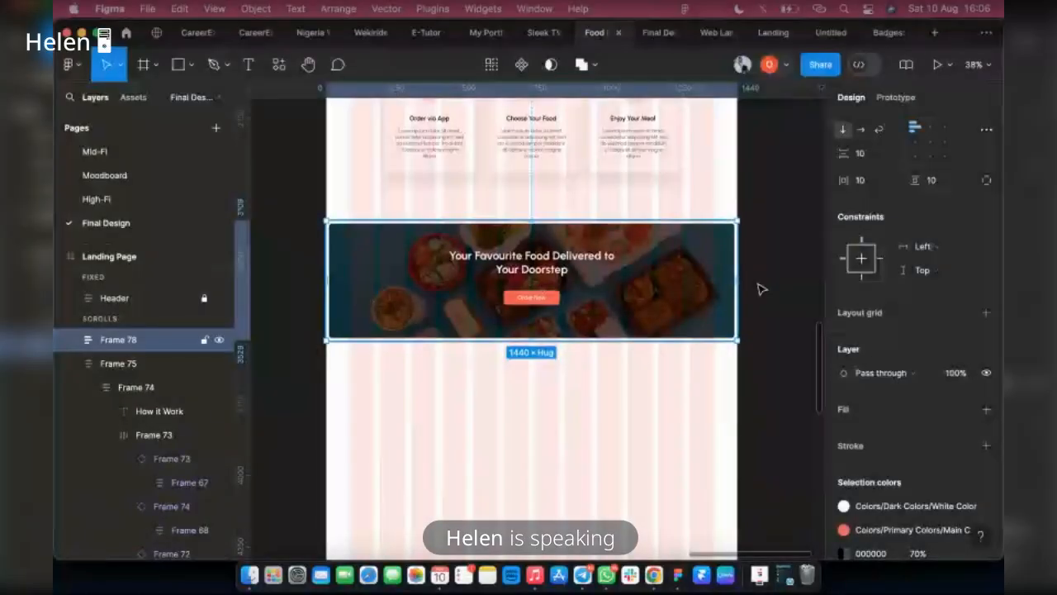
{"action": "scroll", "coordinate": [864, 423], "scroll_direction": "up", "scroll_amount": 3}
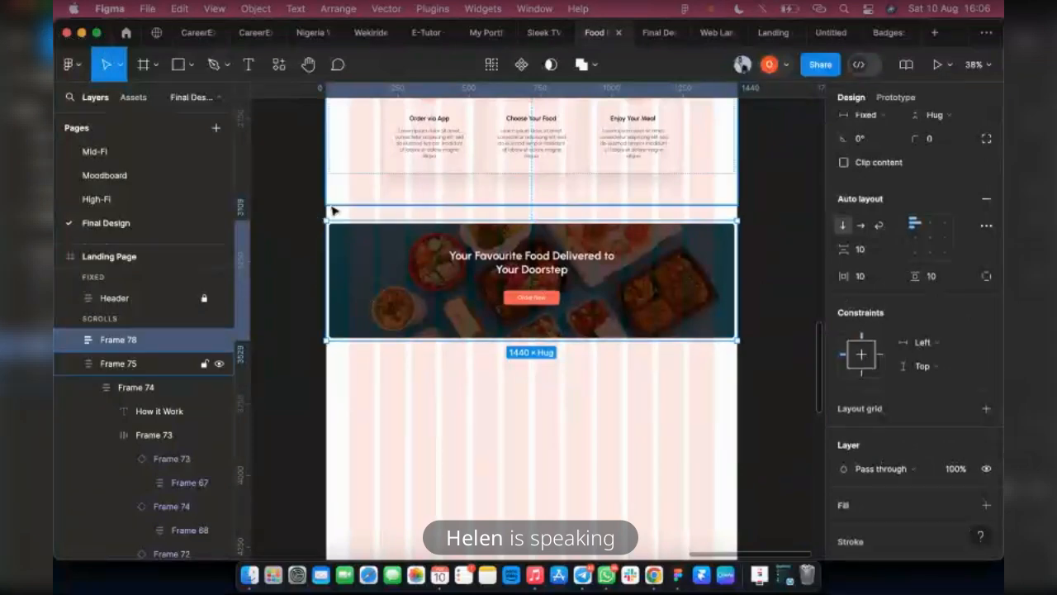
{"action": "left_click", "coordinate": [867, 279]}
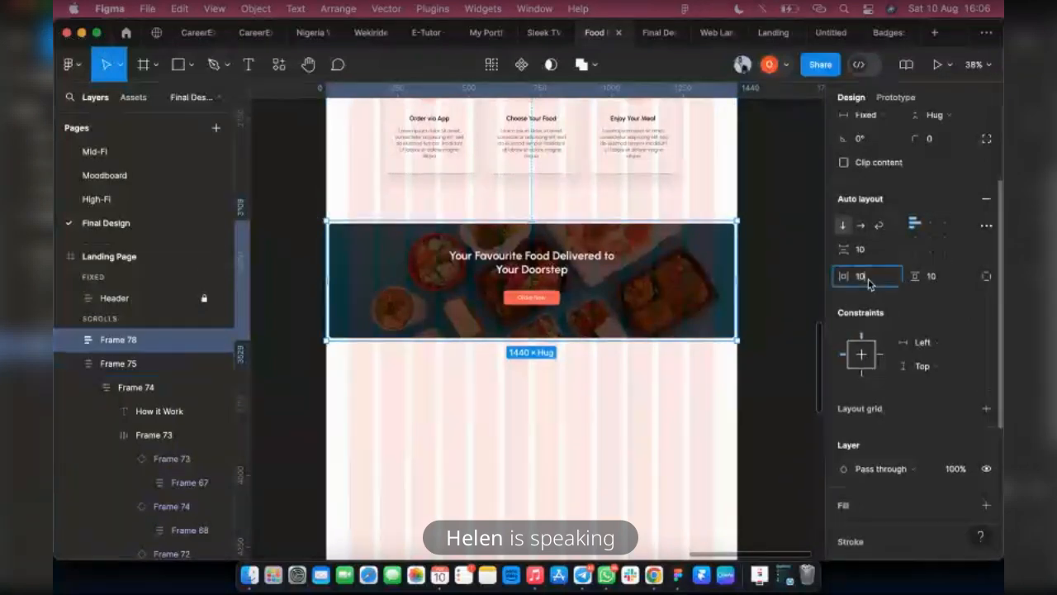
{"action": "type", "text": "80"}
{"action": "key", "text": "Return"}
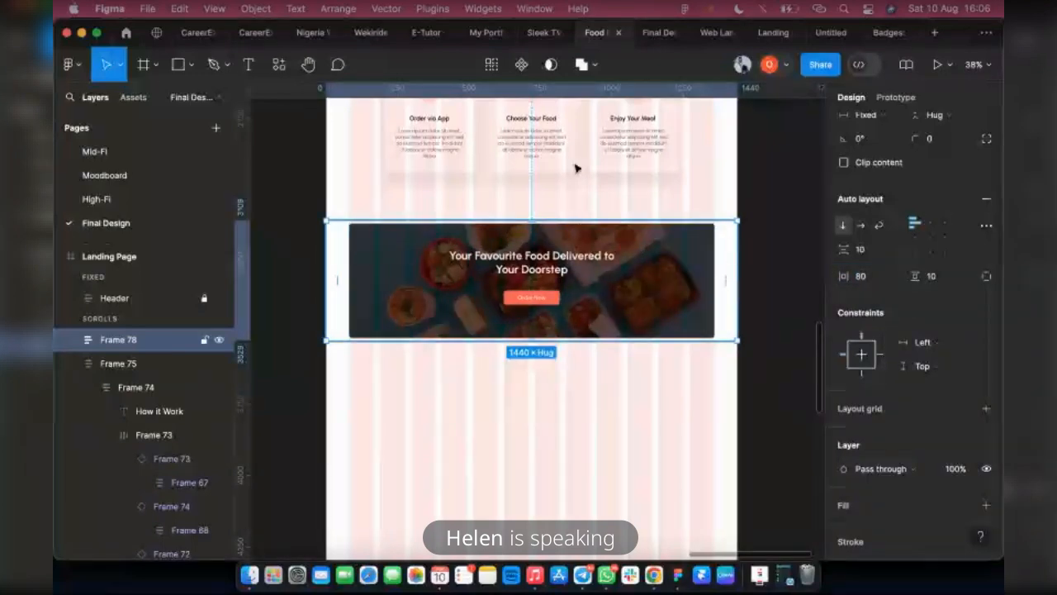
Measure the gap to the How it Work section and nudge the banner frame down to Y 3112
{"action": "key", "text": "alt"}
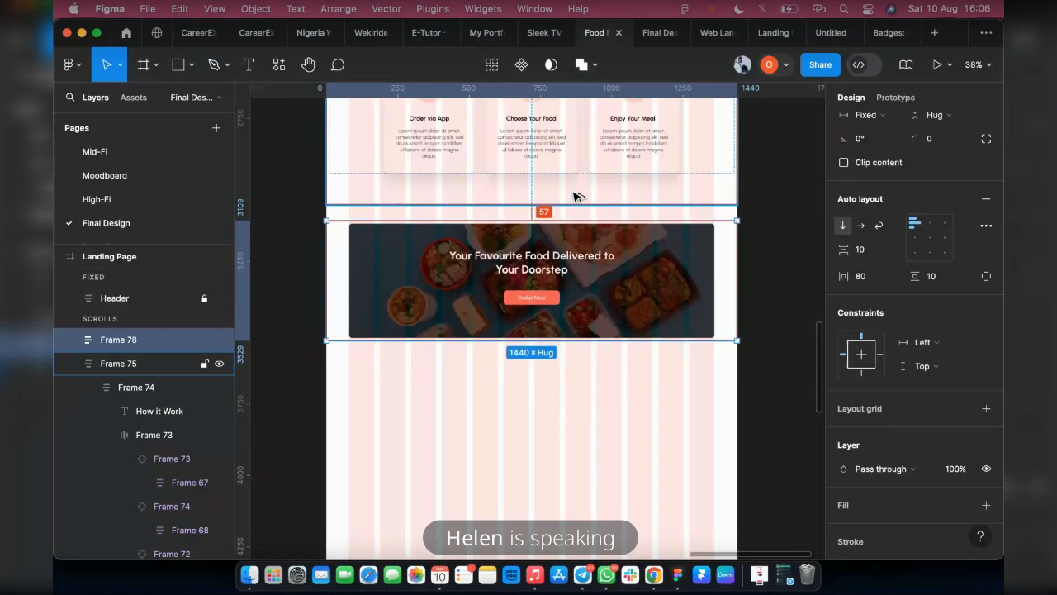
{"action": "key", "text": "Down"}
{"action": "key", "text": "Down"}
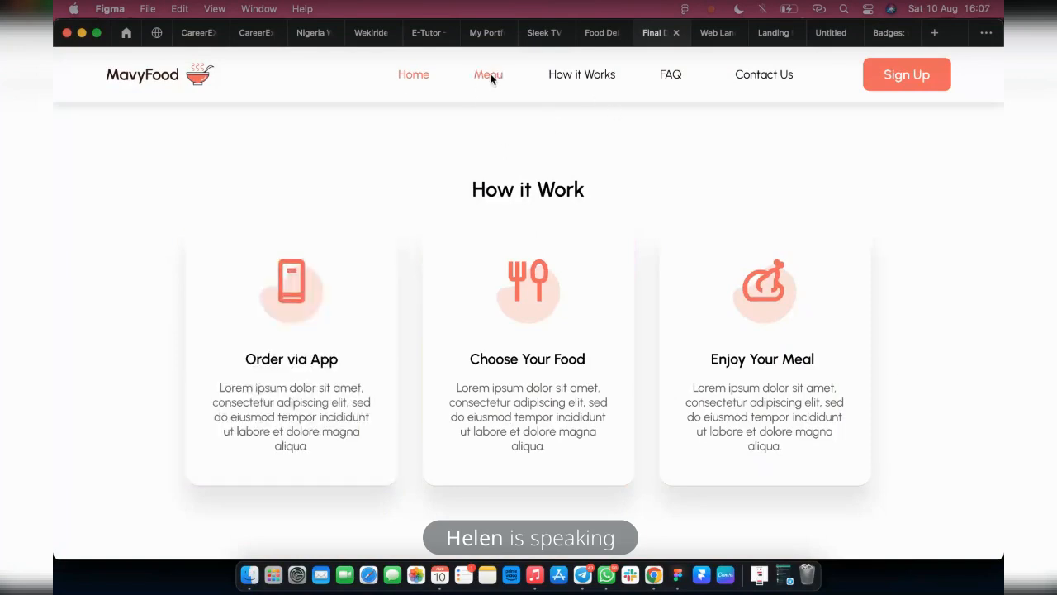
{"action": "scroll", "coordinate": [456, 225], "scroll_direction": "up", "scroll_amount": 3}
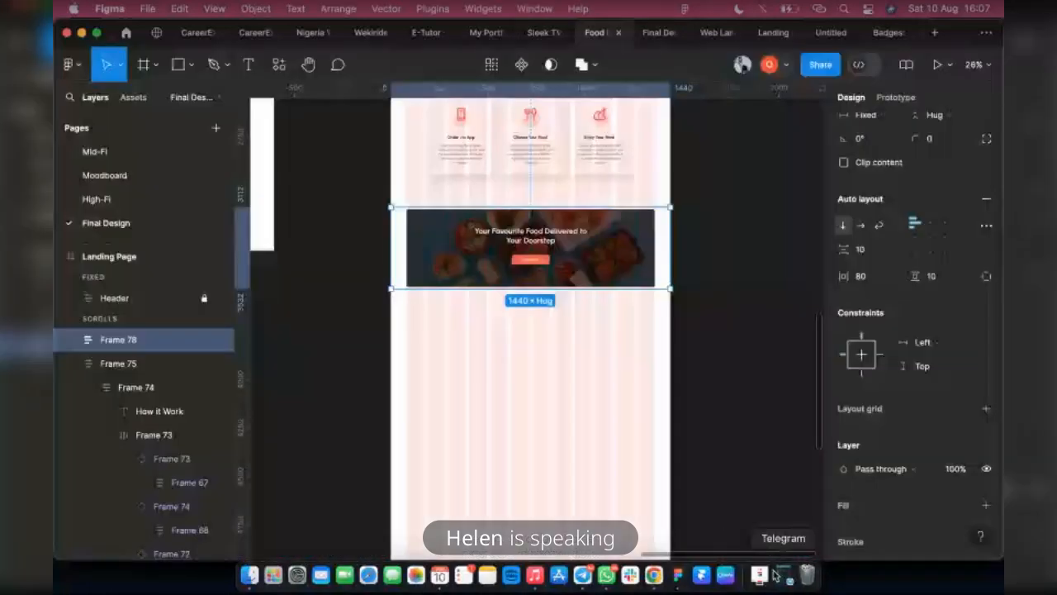
{"action": "left_click", "coordinate": [782, 574]}
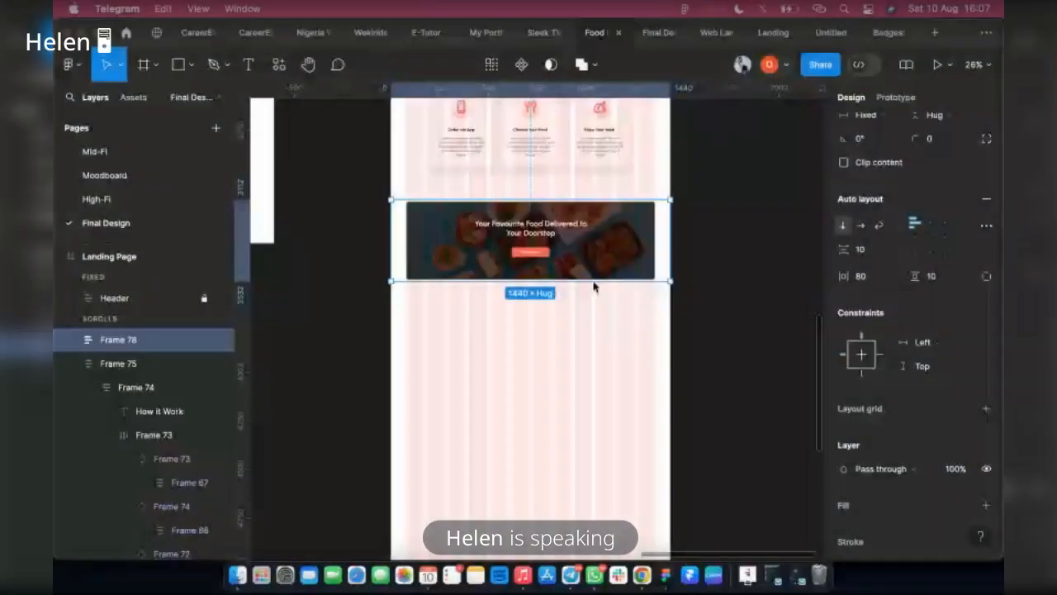
{"action": "scroll", "coordinate": [593, 286], "scroll_direction": "up", "scroll_amount": 5}
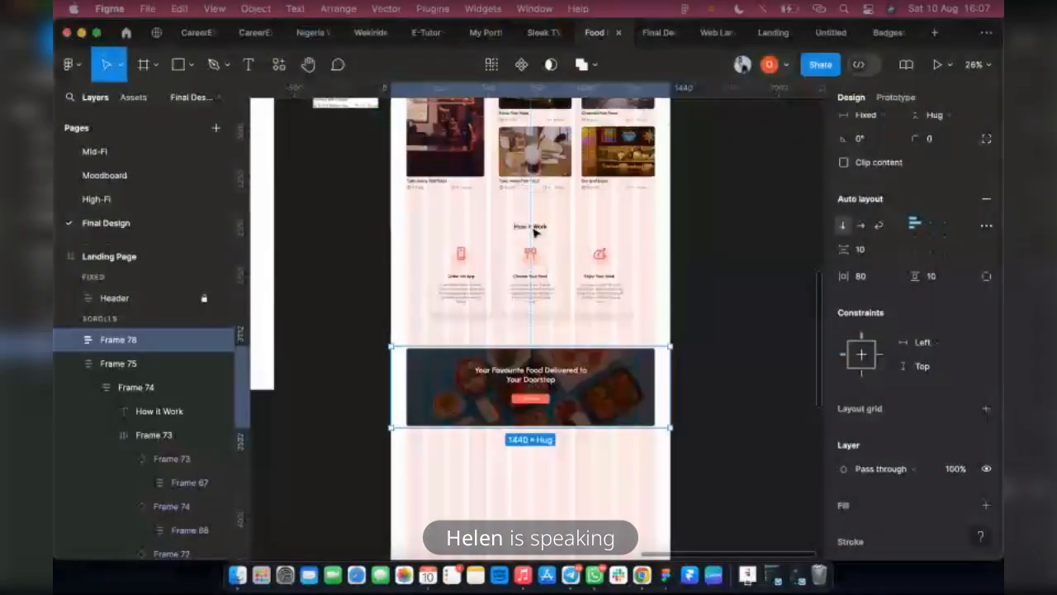
Duplicate the How it Work heading below the food banner and change the copy's text to "Frequently Asked Question"
{"action": "left_click", "coordinate": [534, 231], "text": "super"}
{"action": "left_click_drag", "start_coordinate": [534, 231], "coordinate": [527, 446], "text": "alt"}
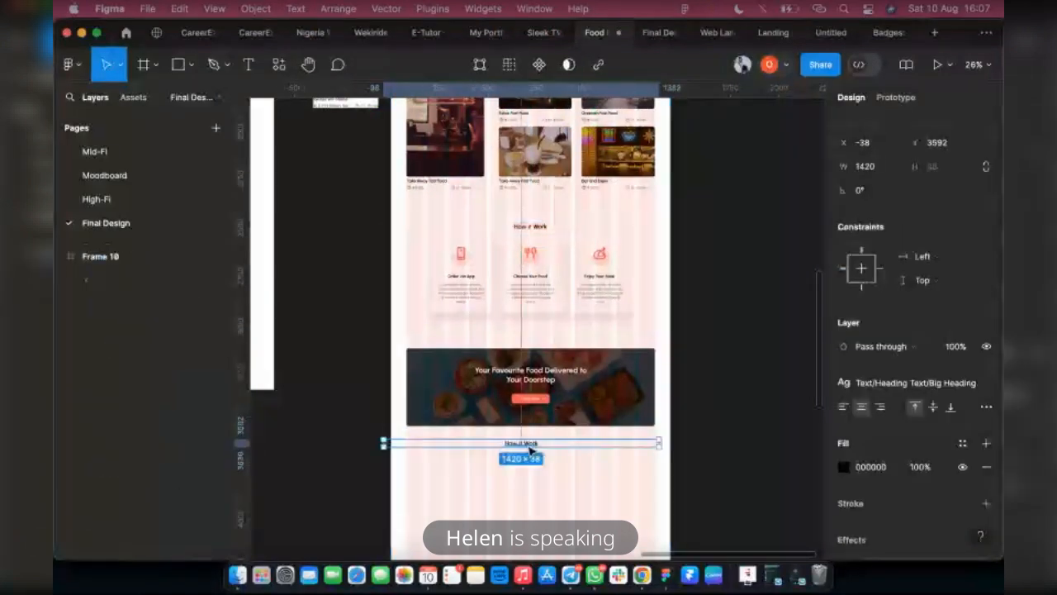
{"action": "double_click", "coordinate": [526, 445]}
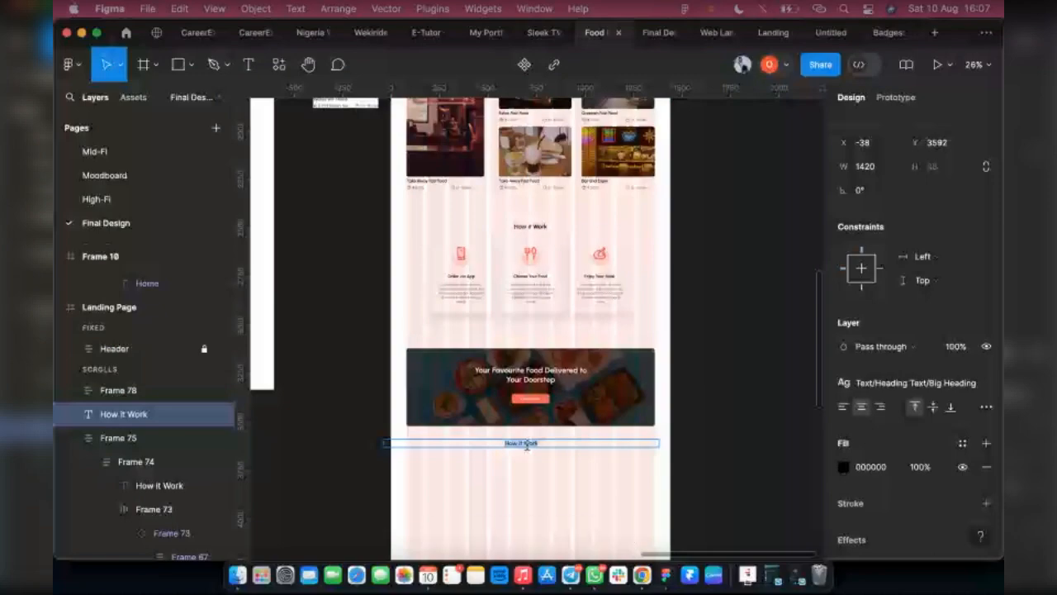
{"action": "type", "text": "Fre"}
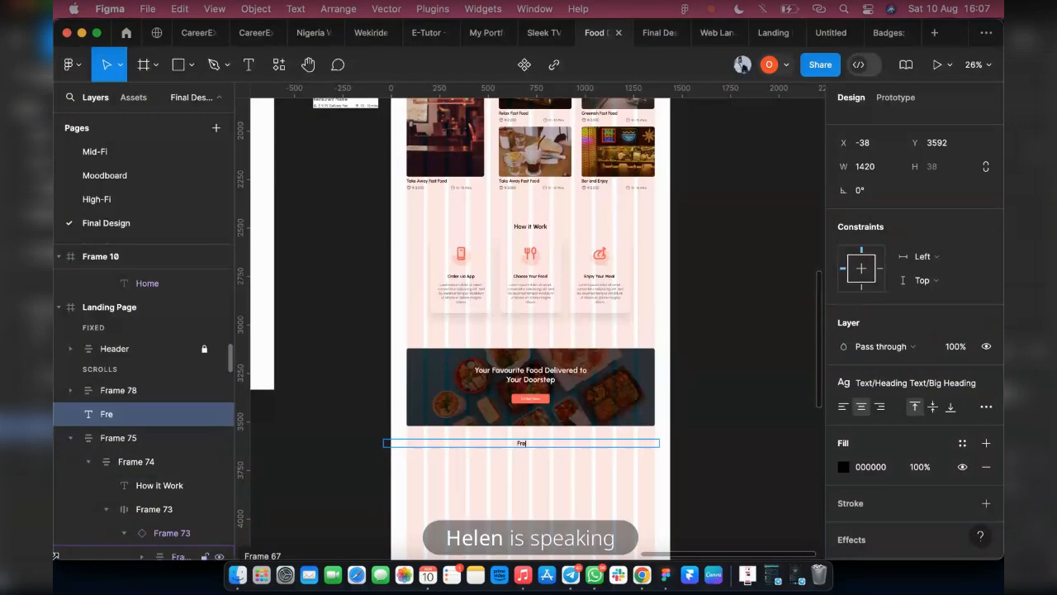
{"action": "type", "text": "q"}
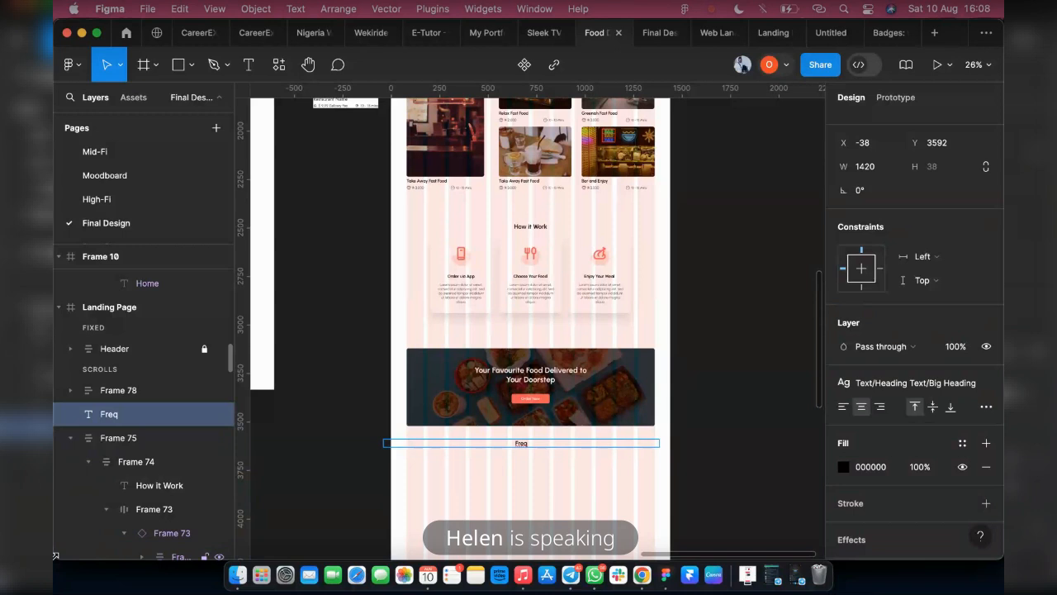
{"action": "type", "text": "uently Asked"}
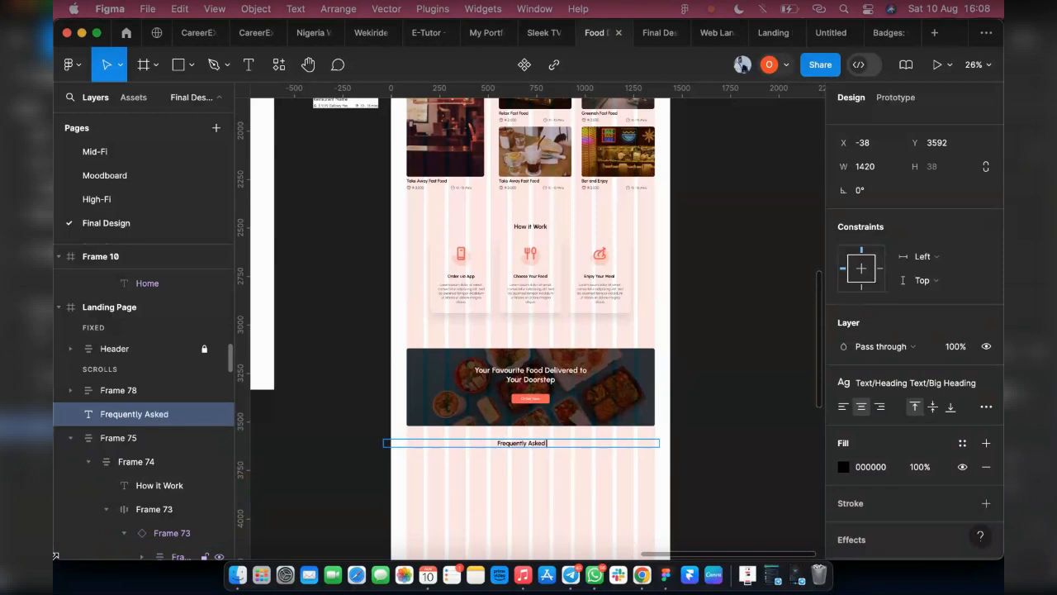
{"action": "type", "text": " Question"}
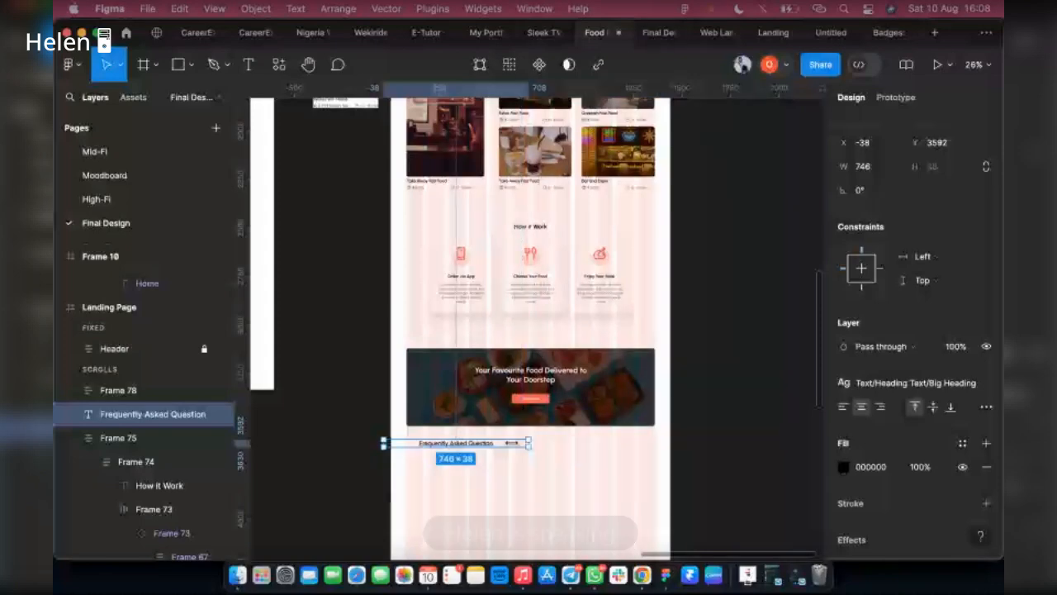
Narrow the Frequently Asked Question heading to 380, center it horizontally on the page at Y 3653, and compare the section with the reference design
{"action": "left_click_drag", "start_coordinate": [513, 443], "coordinate": [460, 443]}
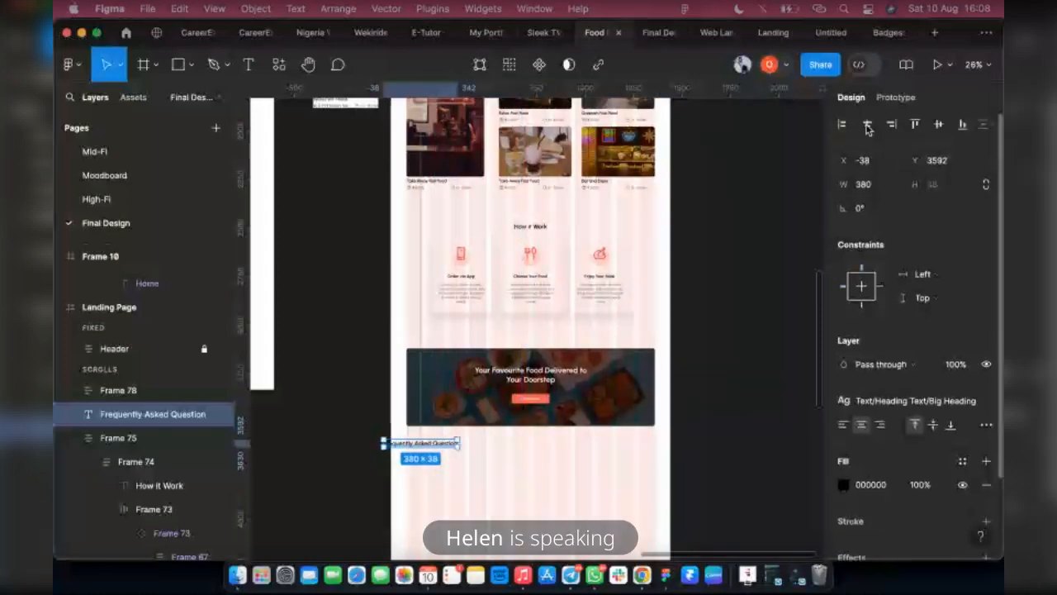
{"action": "left_click", "coordinate": [867, 124]}
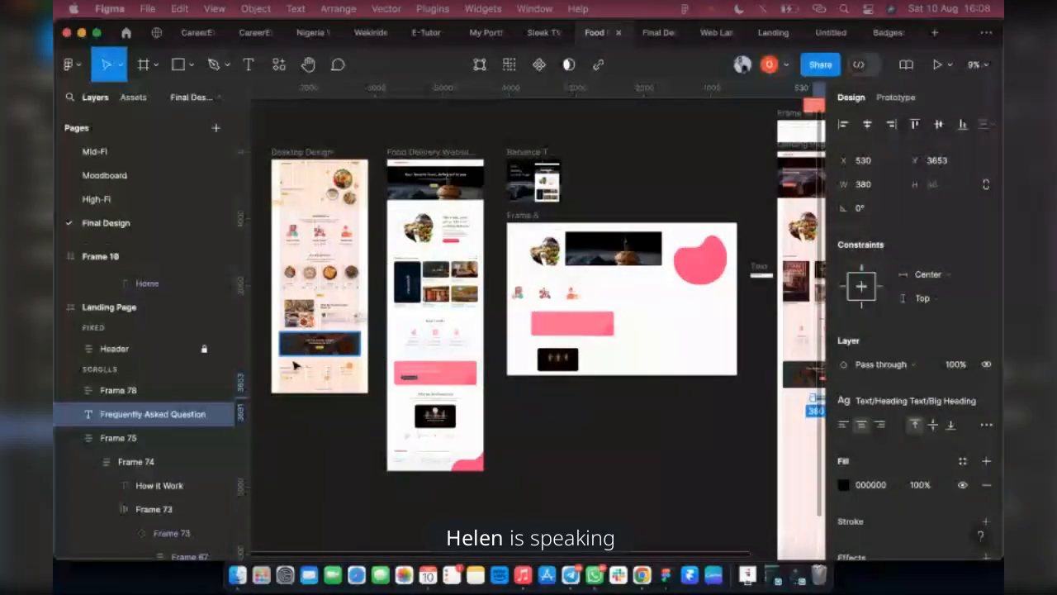
{"action": "scroll", "coordinate": [447, 436], "scroll_direction": "right", "scroll_amount": 3}
{"action": "scroll", "coordinate": [361, 411], "scroll_direction": "up", "scroll_amount": 5}
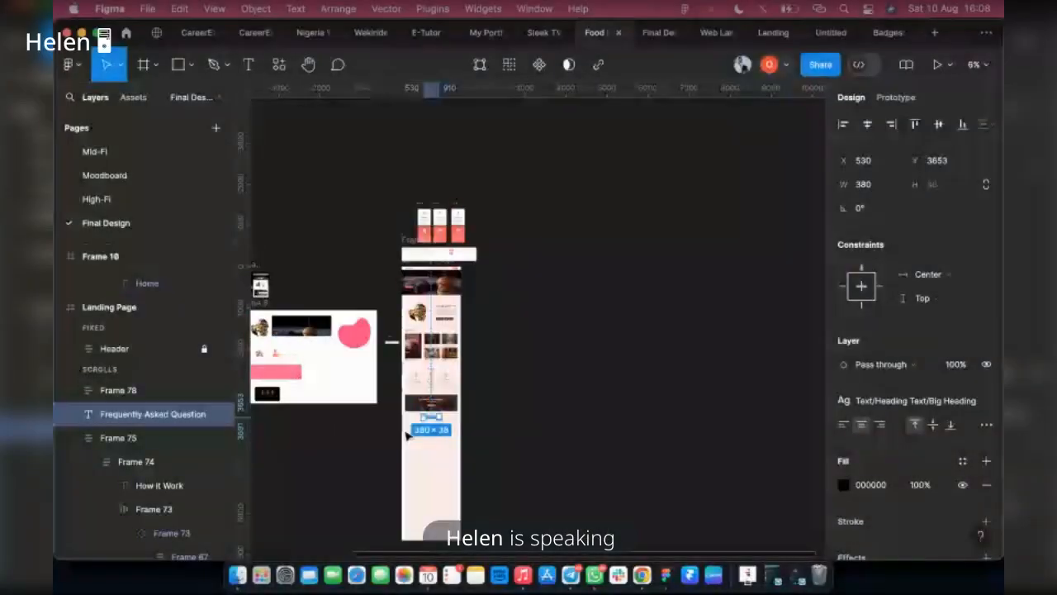
{"action": "scroll", "coordinate": [407, 435], "scroll_direction": "up", "scroll_amount": 5}
{"action": "left_click_drag", "start_coordinate": [491, 367], "coordinate": [342, 470]}
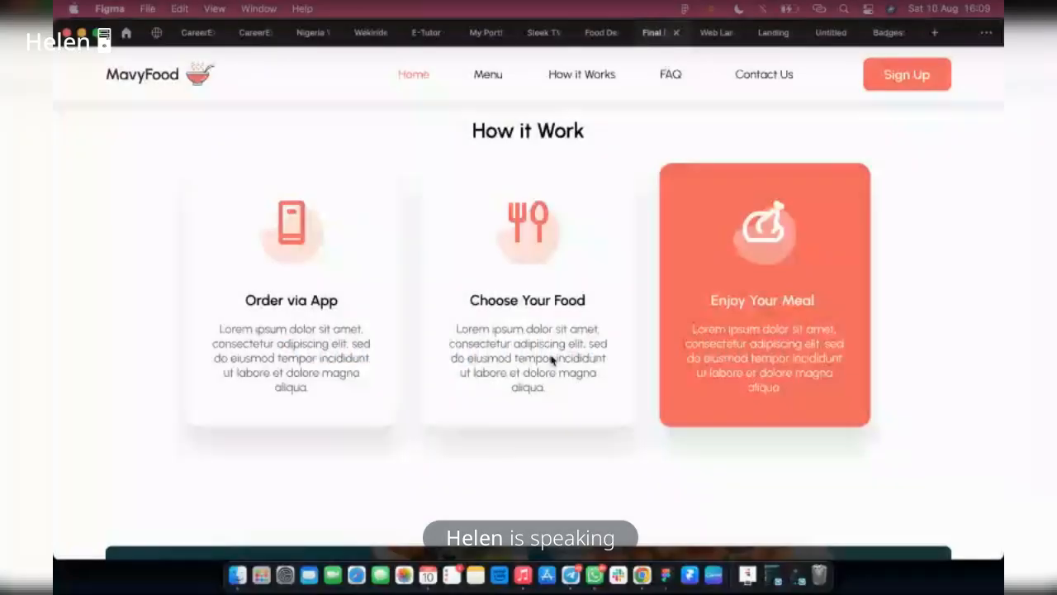
{"action": "scroll", "coordinate": [484, 448], "scroll_direction": "down", "scroll_amount": 5}
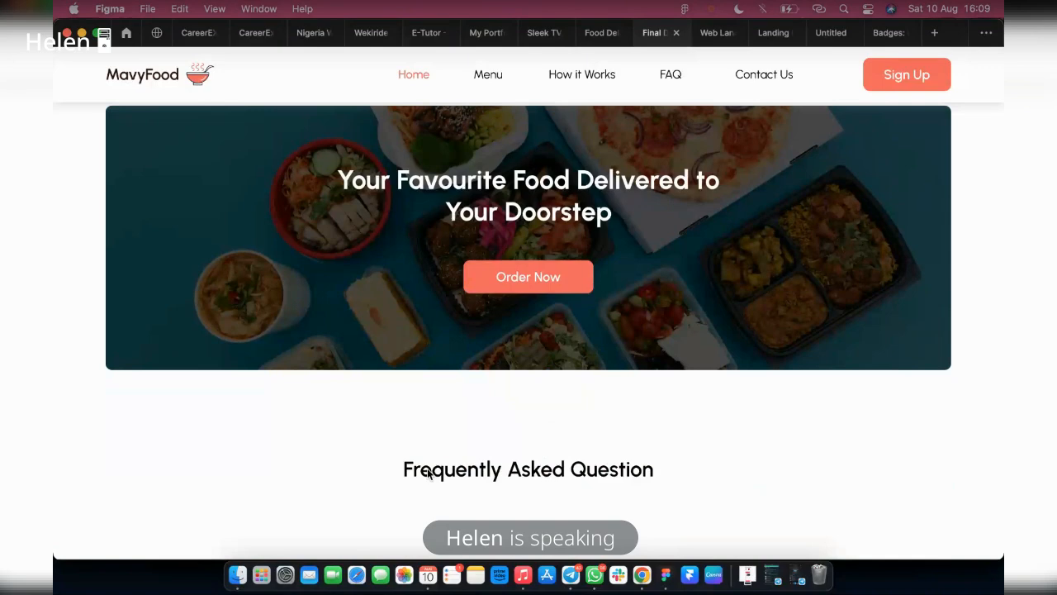
{"action": "scroll", "coordinate": [114, 361], "scroll_direction": "down", "scroll_amount": 3}
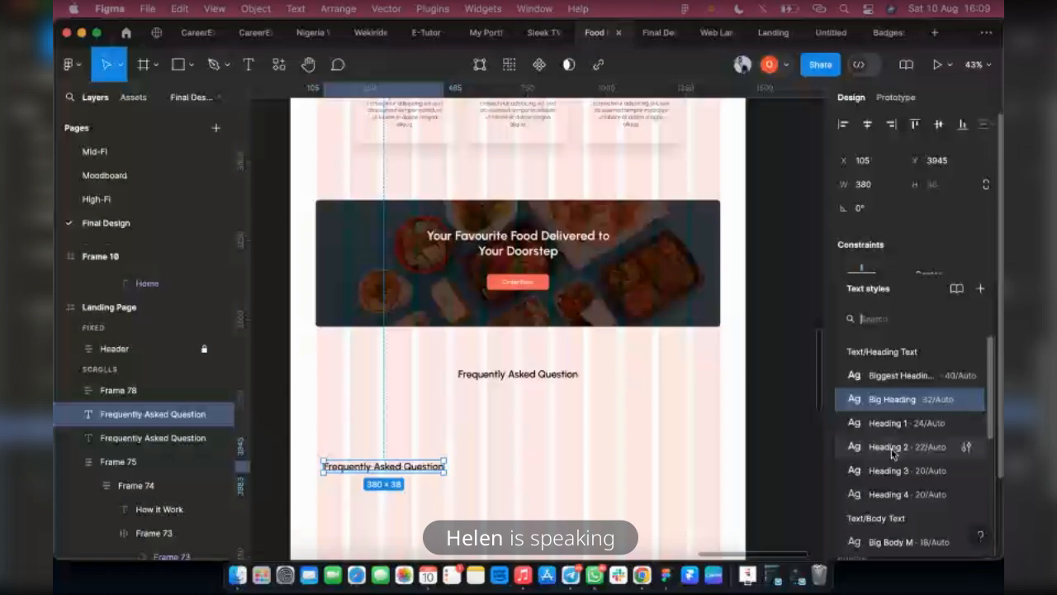
Duplicate the Frequently Asked Question heading below itself and apply the Heading 2 text style to the copy
{"action": "left_click", "coordinate": [893, 453]}
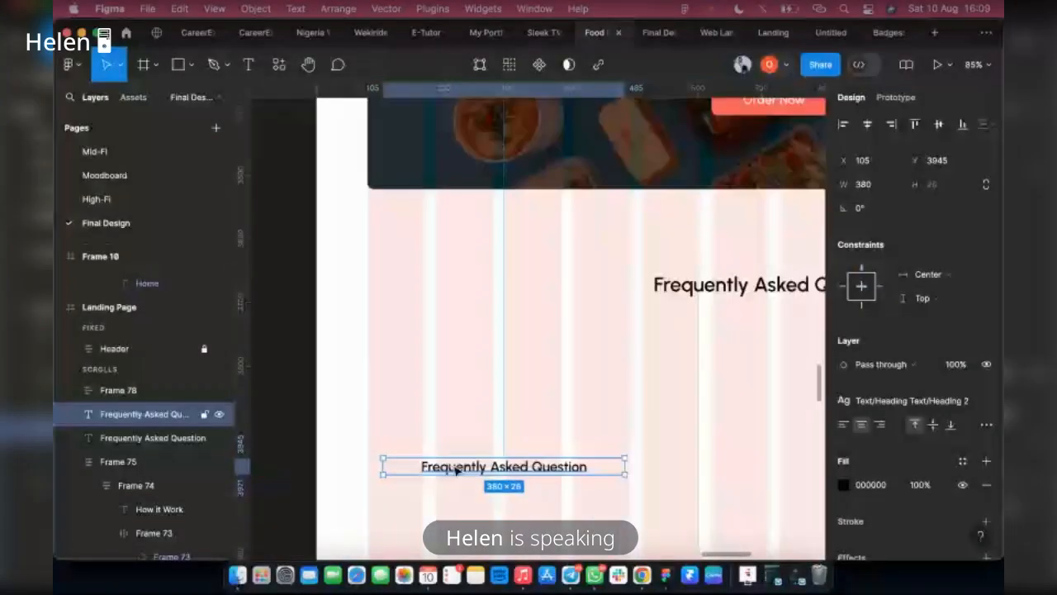
{"action": "scroll", "coordinate": [455, 470], "scroll_direction": "down", "scroll_amount": 10}
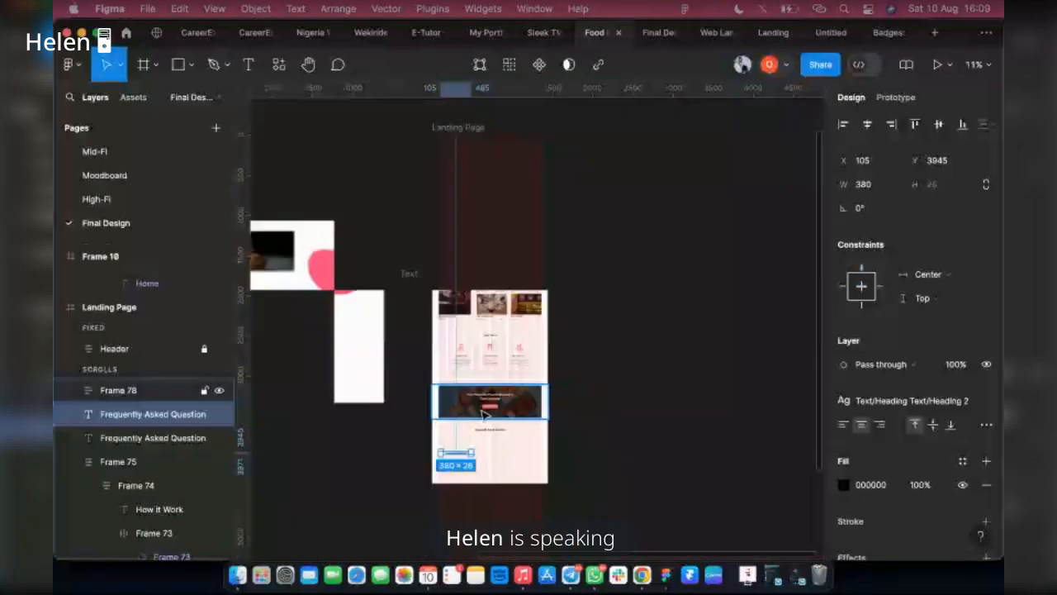
{"action": "scroll", "coordinate": [450, 451], "scroll_direction": "up", "scroll_amount": 3}
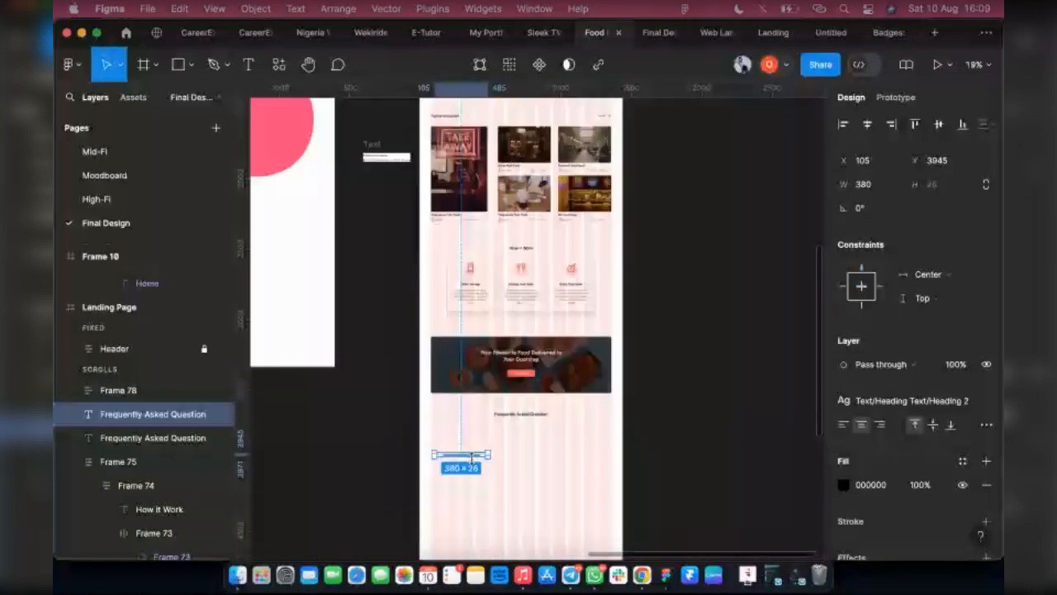
{"action": "scroll", "coordinate": [472, 459], "scroll_direction": "up", "scroll_amount": 4}
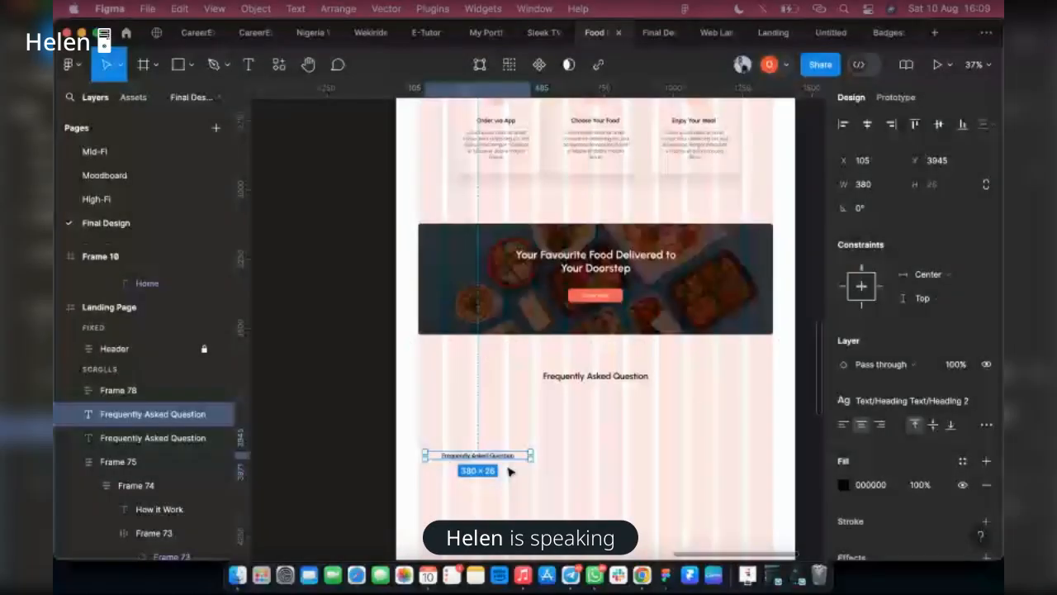
{"action": "scroll", "coordinate": [509, 471], "scroll_direction": "up", "scroll_amount": 3}
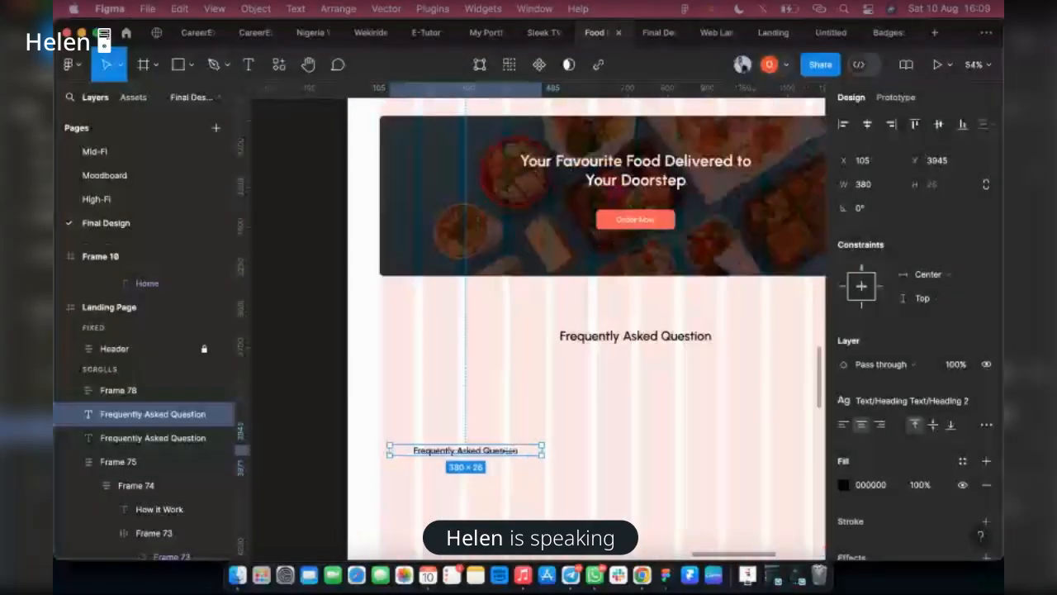
Narrow the copied Heading 2 text to 301 and move it to X 80, Y 3797, in line with the banner's edge
{"action": "left_click_drag", "start_coordinate": [540, 448], "coordinate": [509, 447]}
{"action": "scroll", "coordinate": [428, 408], "scroll_direction": "down", "scroll_amount": 3}
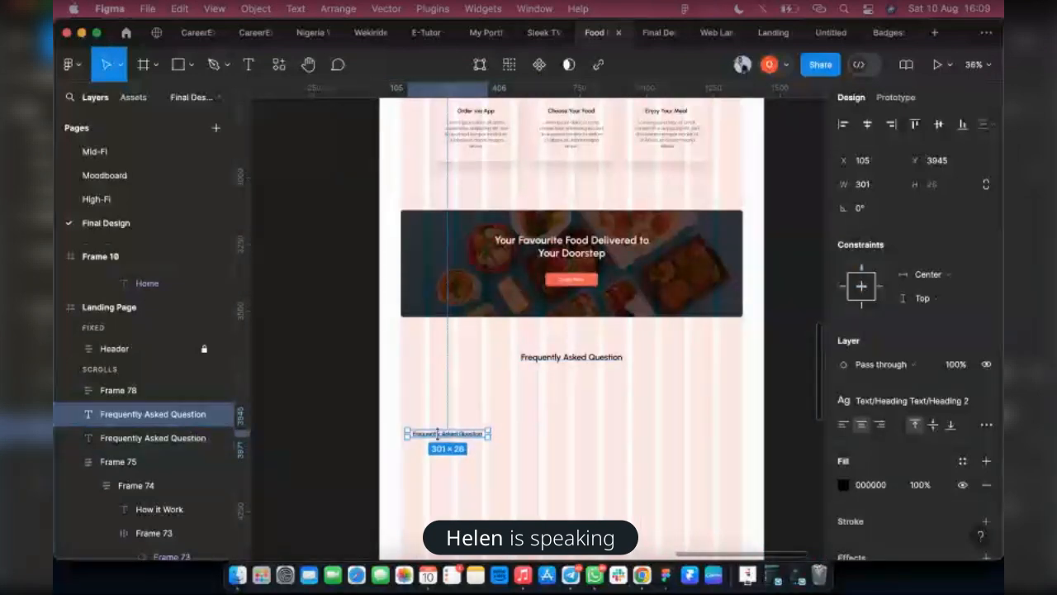
{"action": "left_click_drag", "start_coordinate": [442, 427], "coordinate": [431, 399]}
{"action": "scroll", "coordinate": [454, 427], "scroll_direction": "up", "scroll_amount": 1}
{"action": "scroll", "coordinate": [454, 426], "scroll_direction": "up", "scroll_amount": 1}
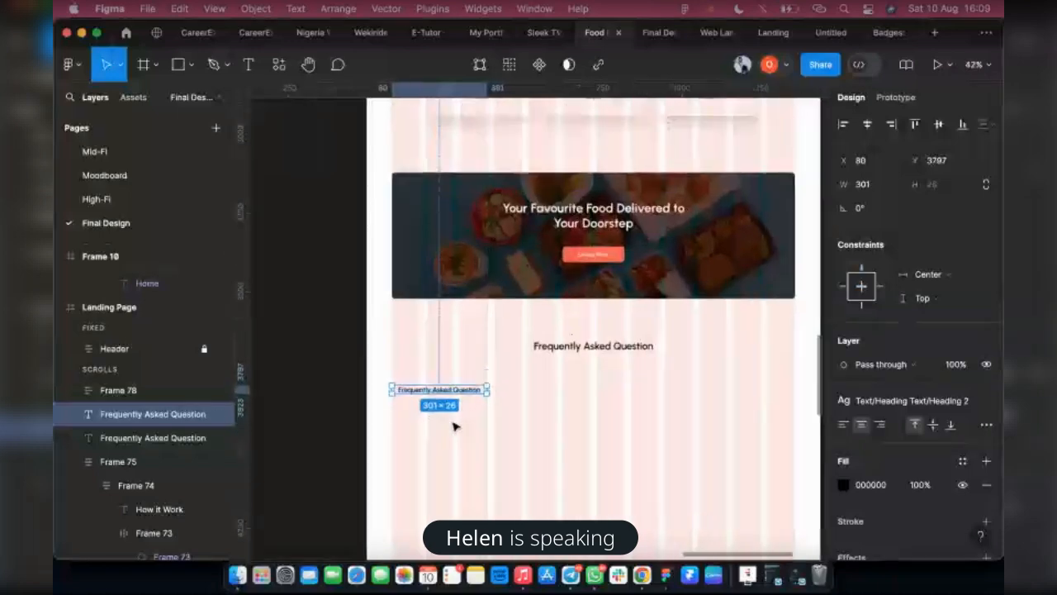
{"action": "scroll", "coordinate": [422, 413], "scroll_direction": "down", "scroll_amount": 1}
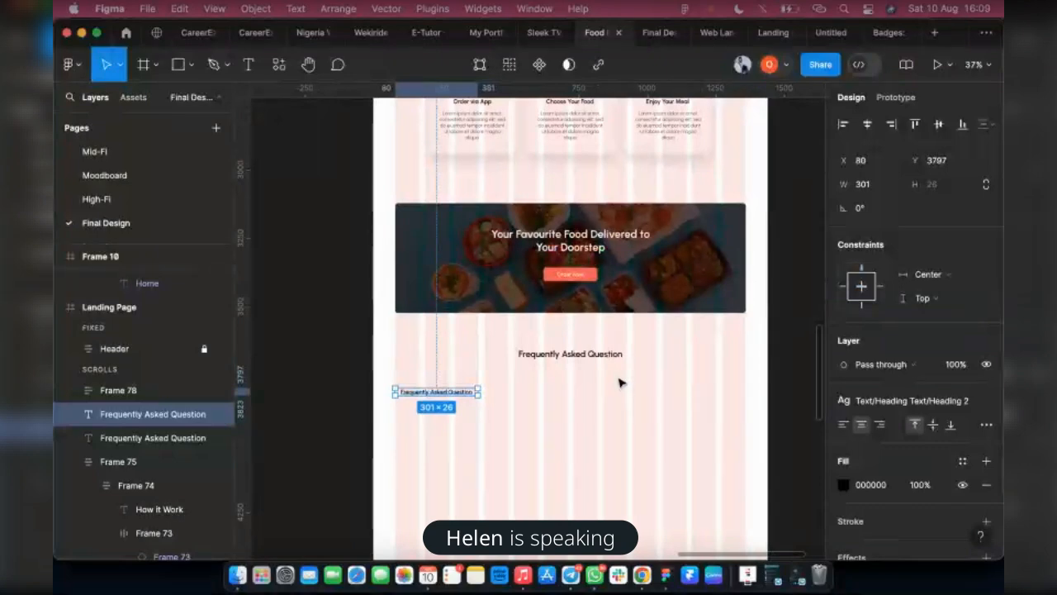
Apply the Black color style from Dark Colors to the centered Frequently Asked Question heading
{"action": "left_click", "coordinate": [547, 354]}
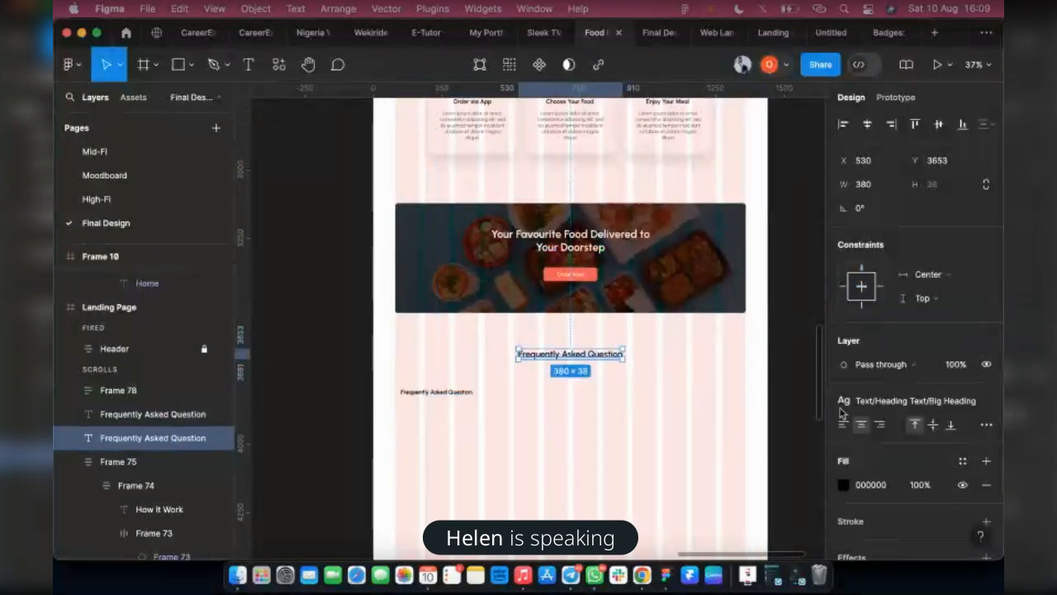
{"action": "left_click", "coordinate": [962, 459]}
{"action": "scroll", "coordinate": [743, 429], "scroll_direction": "down", "scroll_amount": 5}
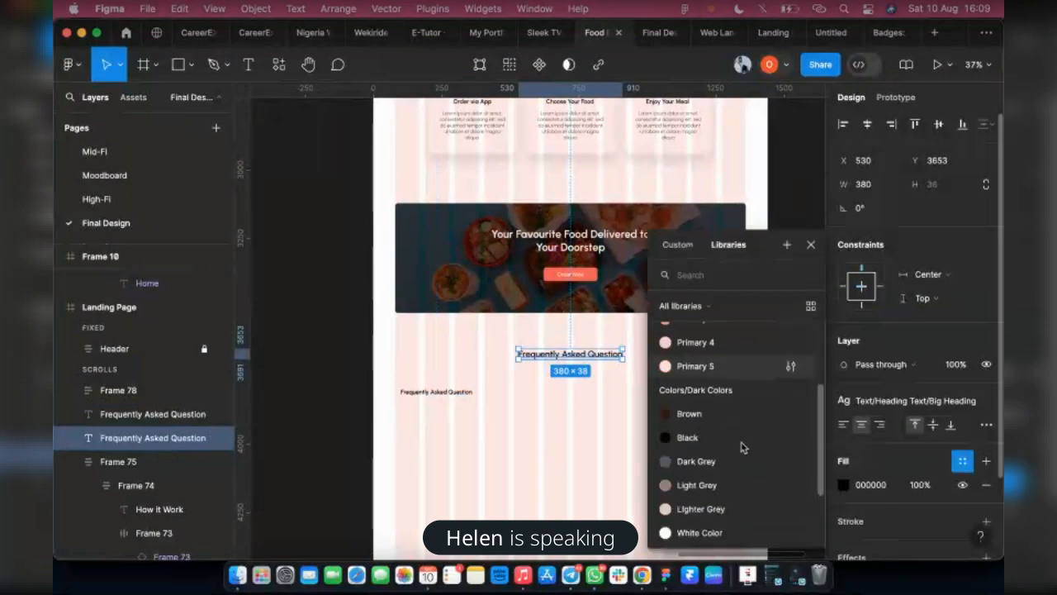
{"action": "left_click", "coordinate": [689, 437]}
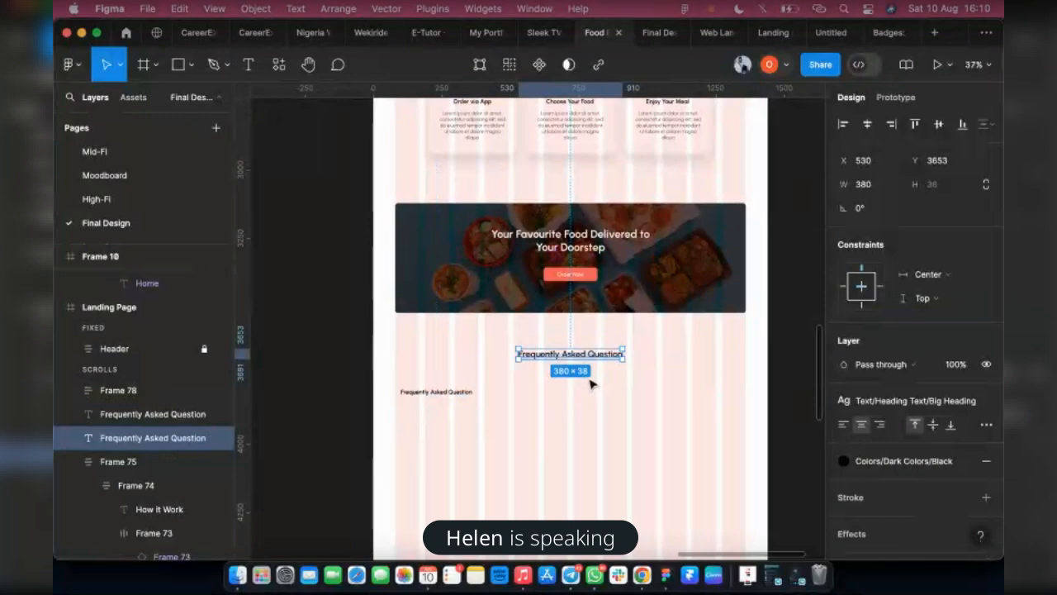
Replace the Heading 2 copy's text with the question "How do i order from a restaurant?", using the spelling suggestion for restaurant
{"action": "left_click", "coordinate": [456, 393]}
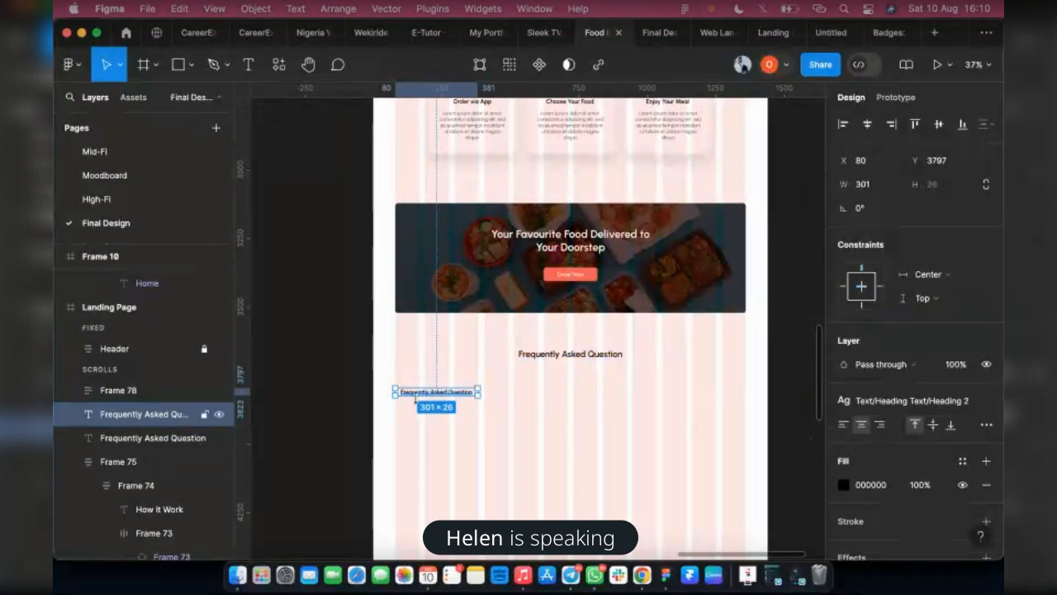
{"action": "scroll", "coordinate": [415, 398], "scroll_direction": "up", "scroll_amount": 2}
{"action": "double_click", "coordinate": [431, 393]}
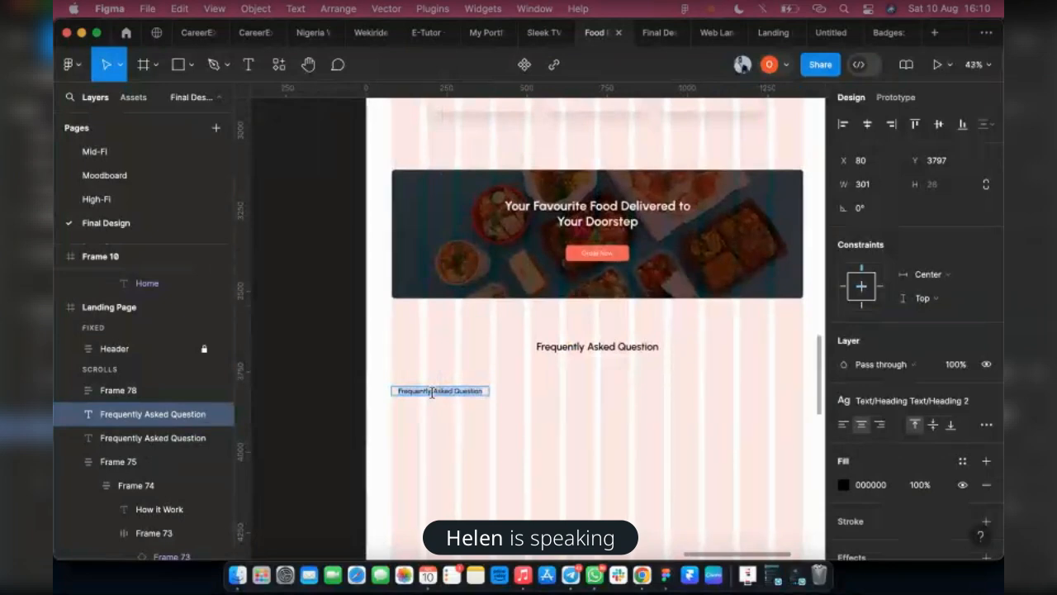
{"action": "type", "text": "How"}
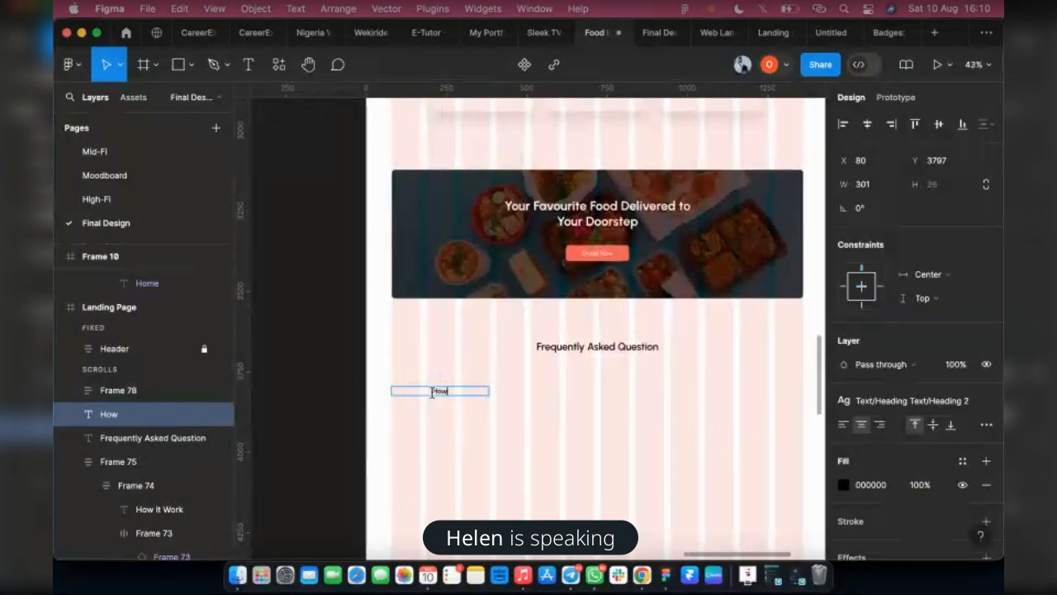
{"action": "type", "text": " do i order v"}
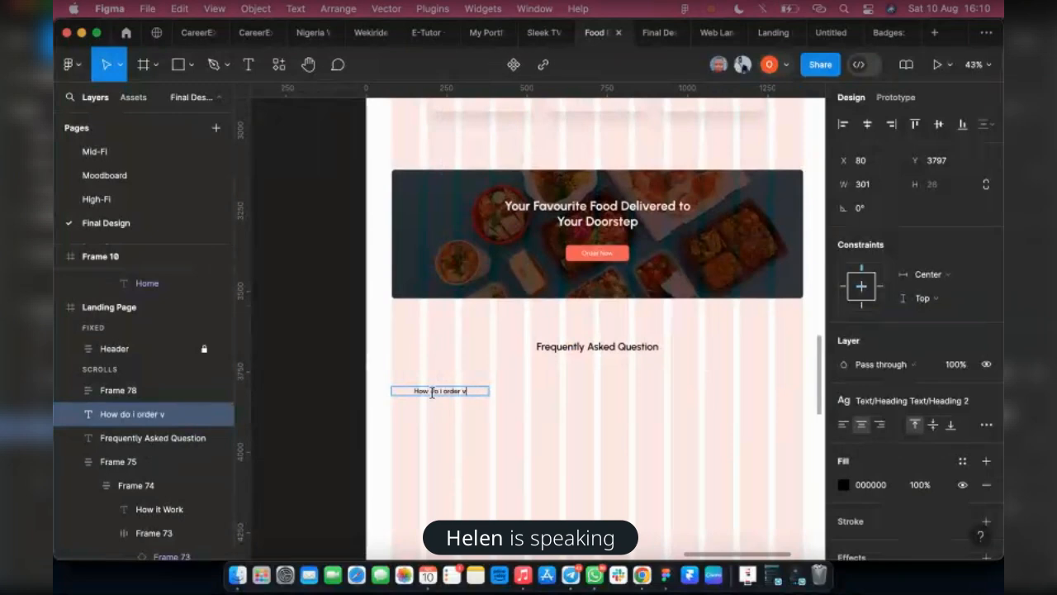
{"action": "key", "text": "BackSpace"}
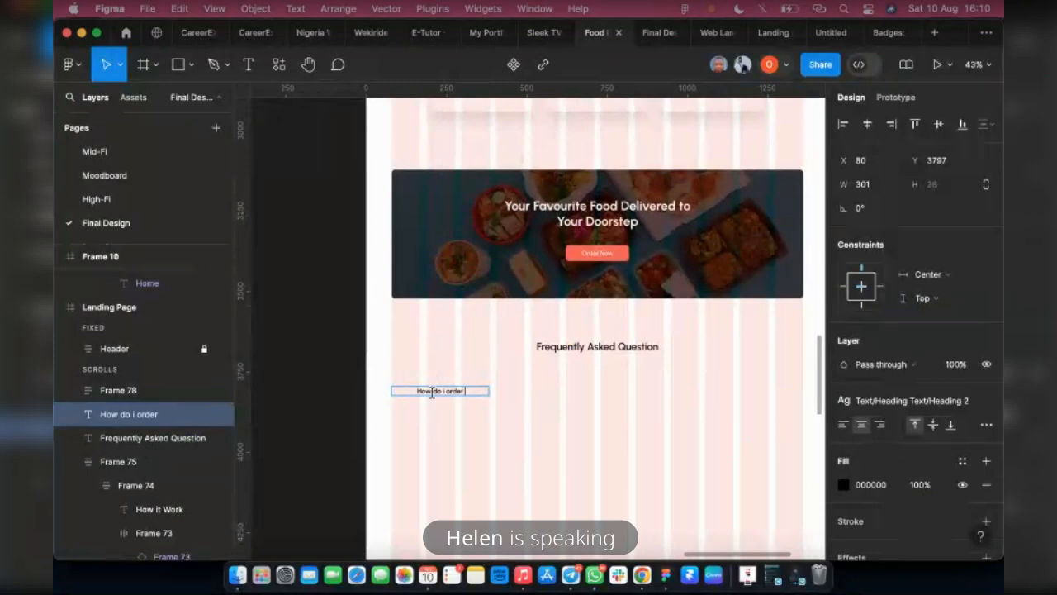
{"action": "type", "text": "from"}
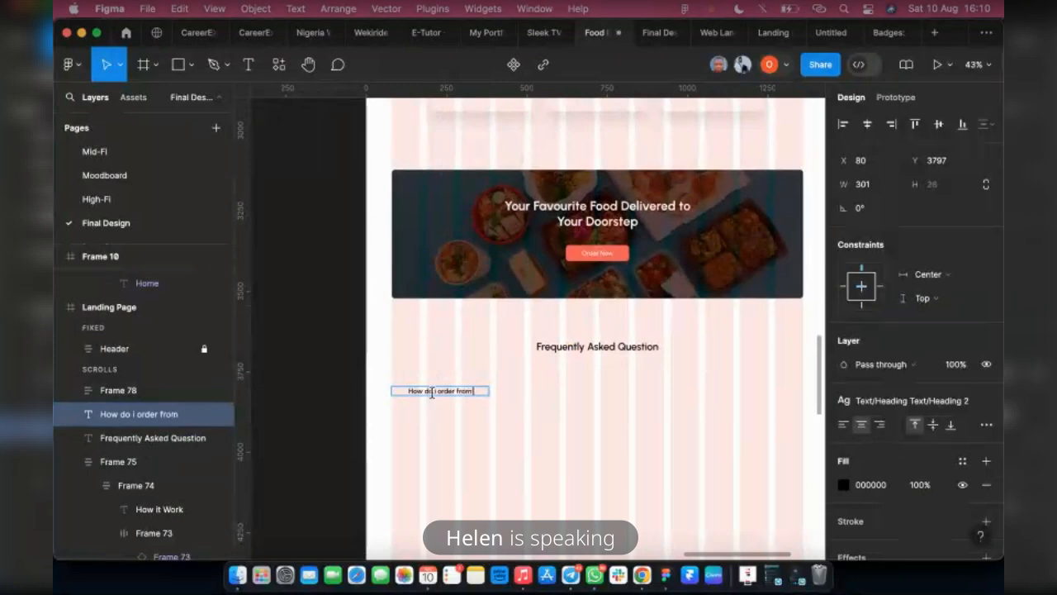
{"action": "type", "text": " a rest"}
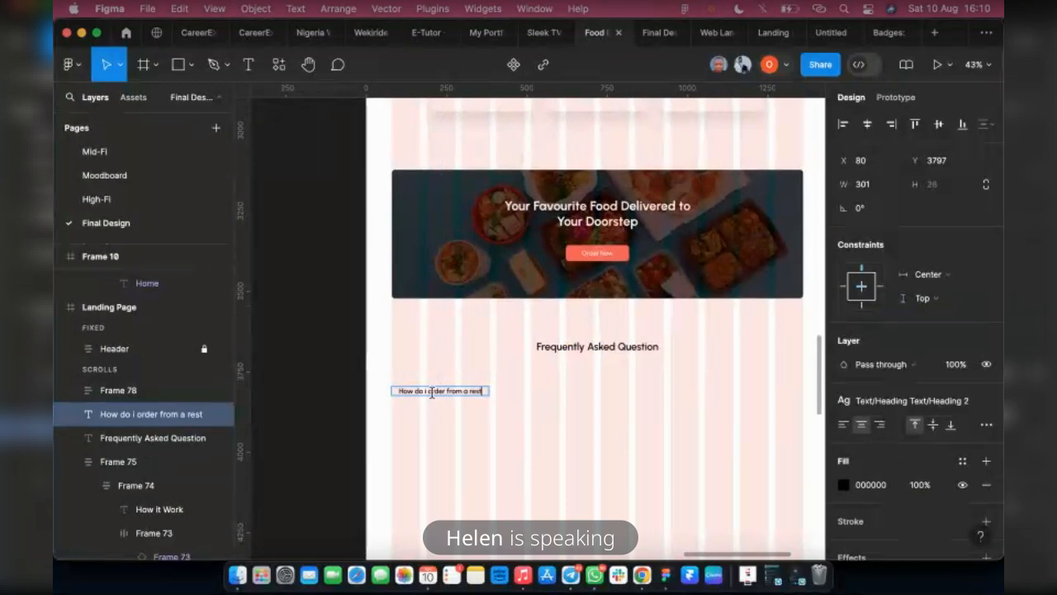
{"action": "type", "text": "urant"}
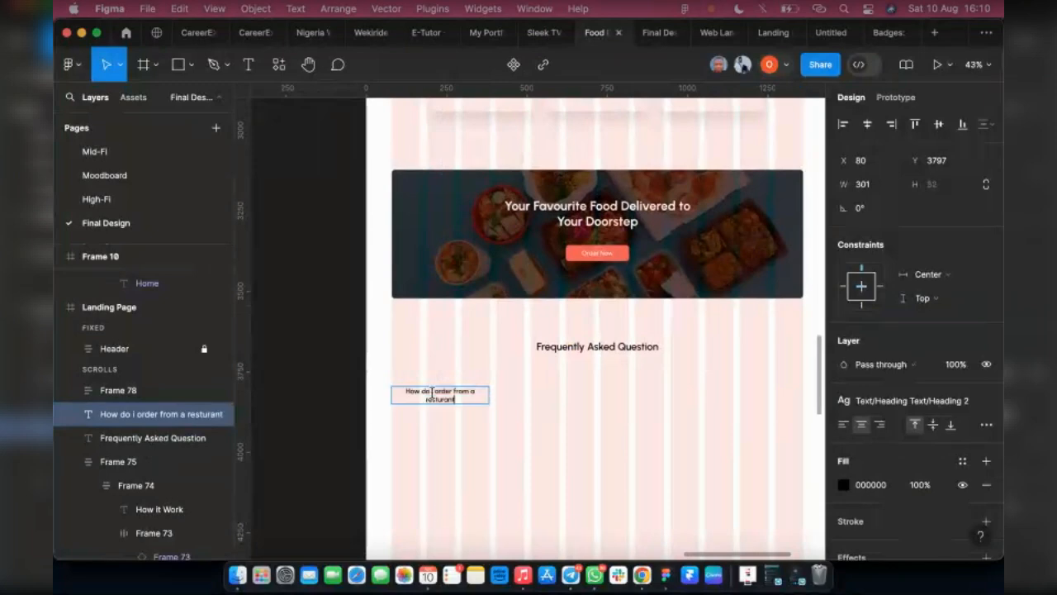
{"action": "type", "text": "?"}
{"action": "right_click", "coordinate": [435, 400]}
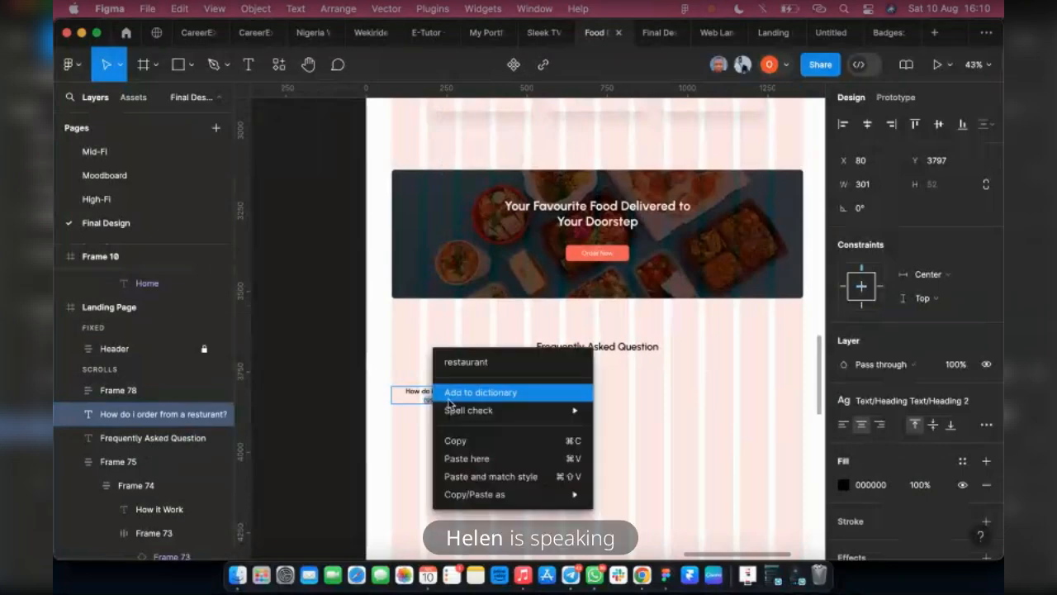
{"action": "left_click", "coordinate": [461, 366]}
{"action": "key", "text": "Escape"}
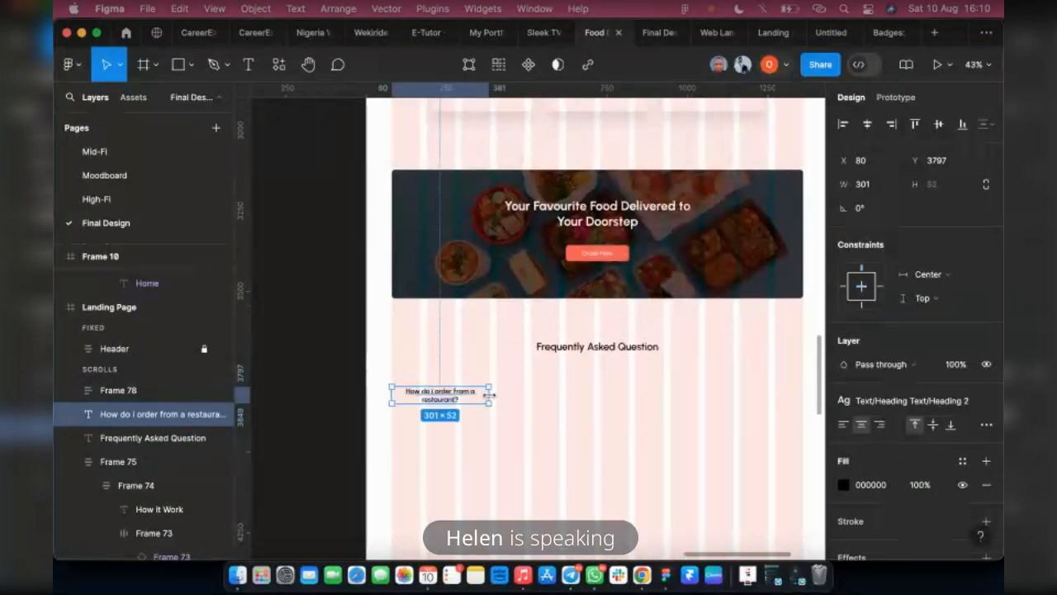
Widen the restaurant question's text box to 375 so it fits on one line
{"action": "left_click_drag", "start_coordinate": [503, 396], "coordinate": [512, 395]}
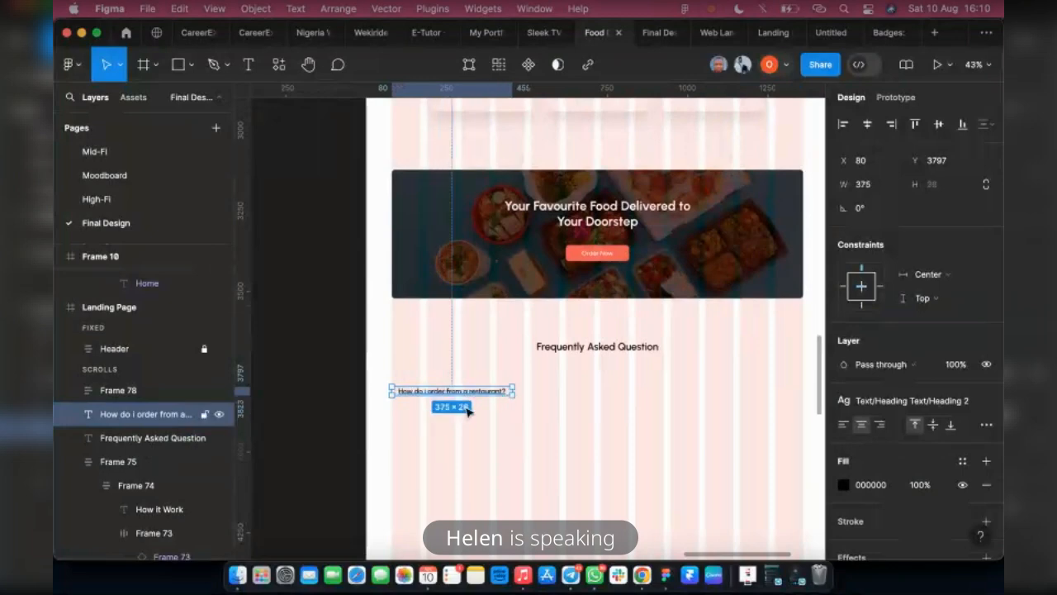
{"action": "scroll", "coordinate": [467, 401], "scroll_direction": "up", "scroll_amount": 5}
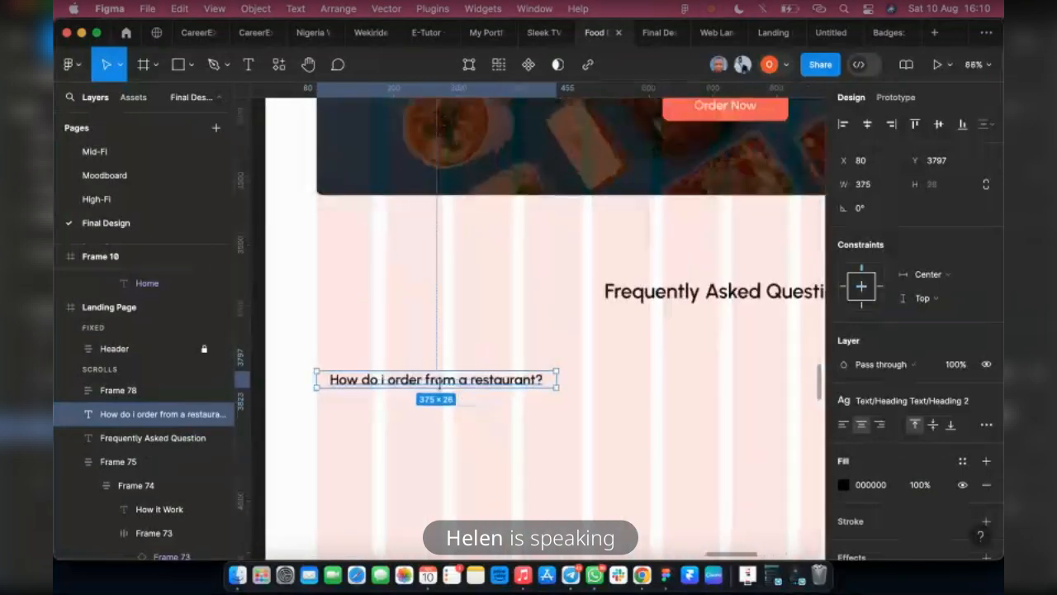
{"action": "scroll", "coordinate": [438, 386], "scroll_direction": "down", "scroll_amount": 5}
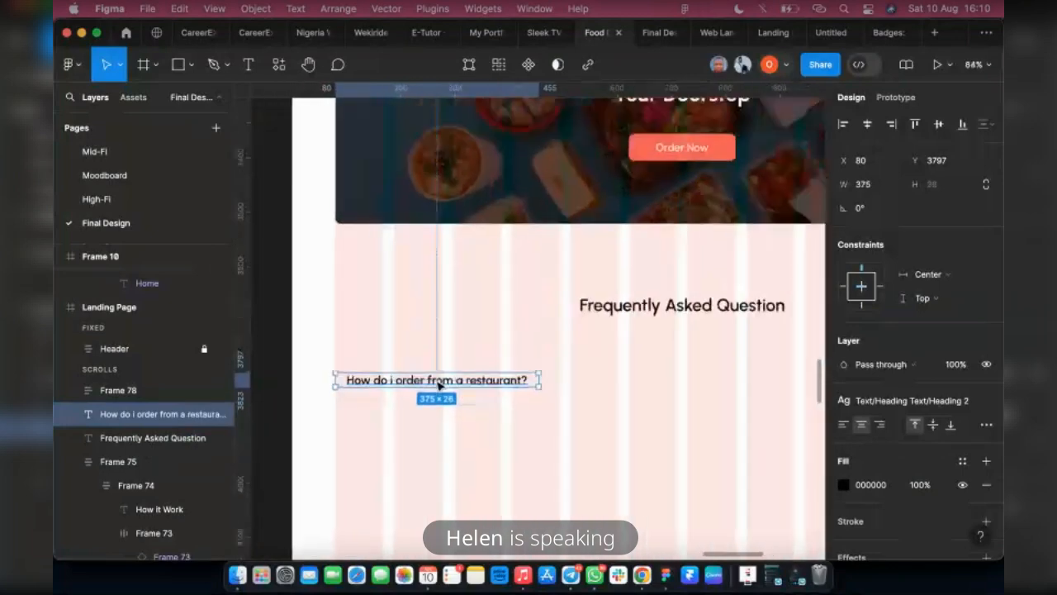
Apply the Heading 1 text style to the "How do i order from a restaurant?" text
{"action": "left_click", "coordinate": [565, 421]}
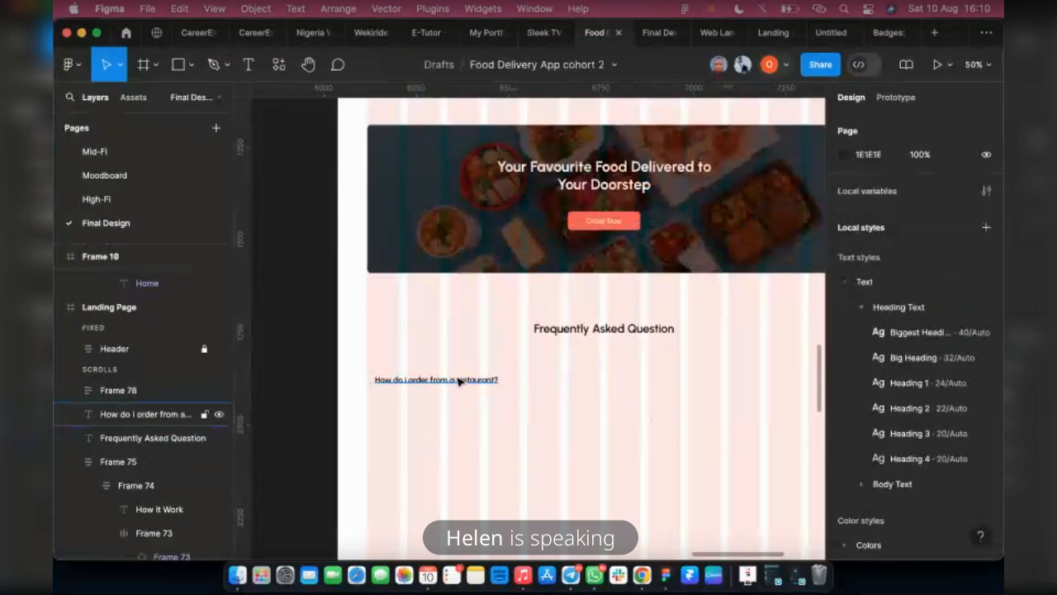
{"action": "left_click", "coordinate": [459, 380]}
{"action": "left_click", "coordinate": [892, 406]}
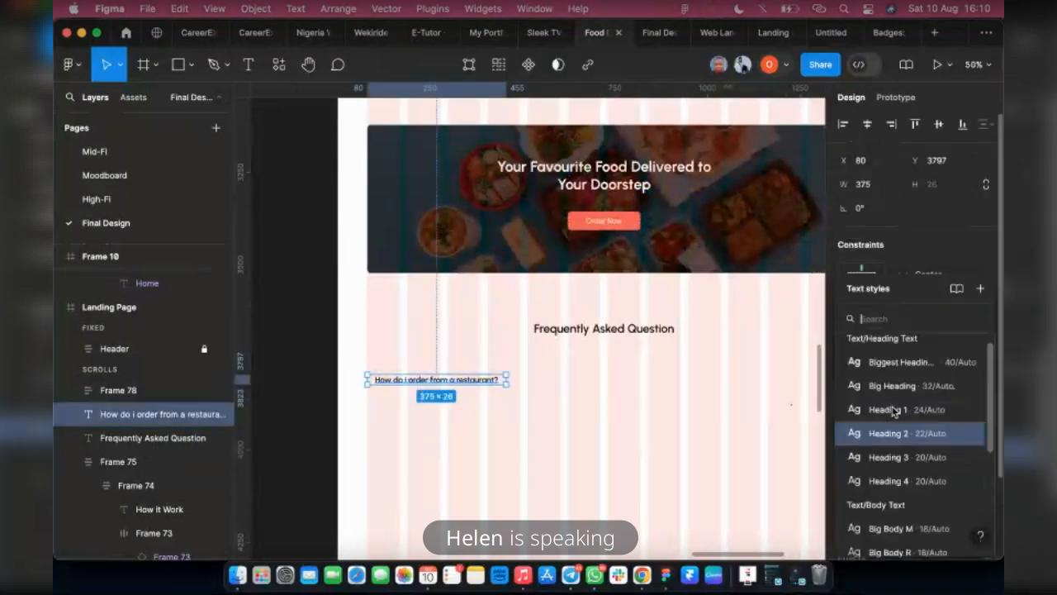
{"action": "left_click", "coordinate": [896, 408]}
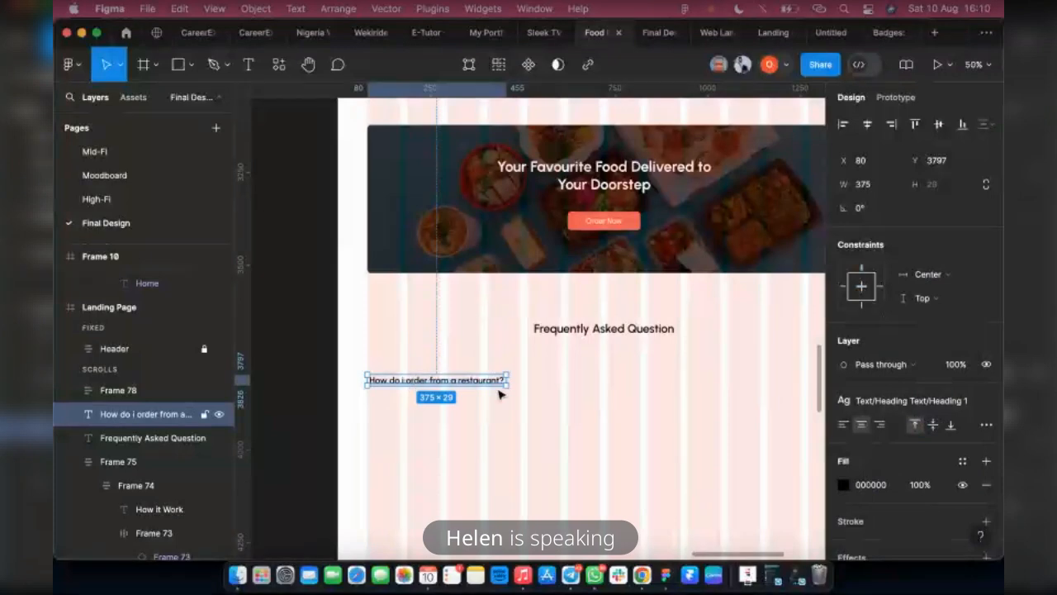
{"action": "left_click", "coordinate": [487, 422]}
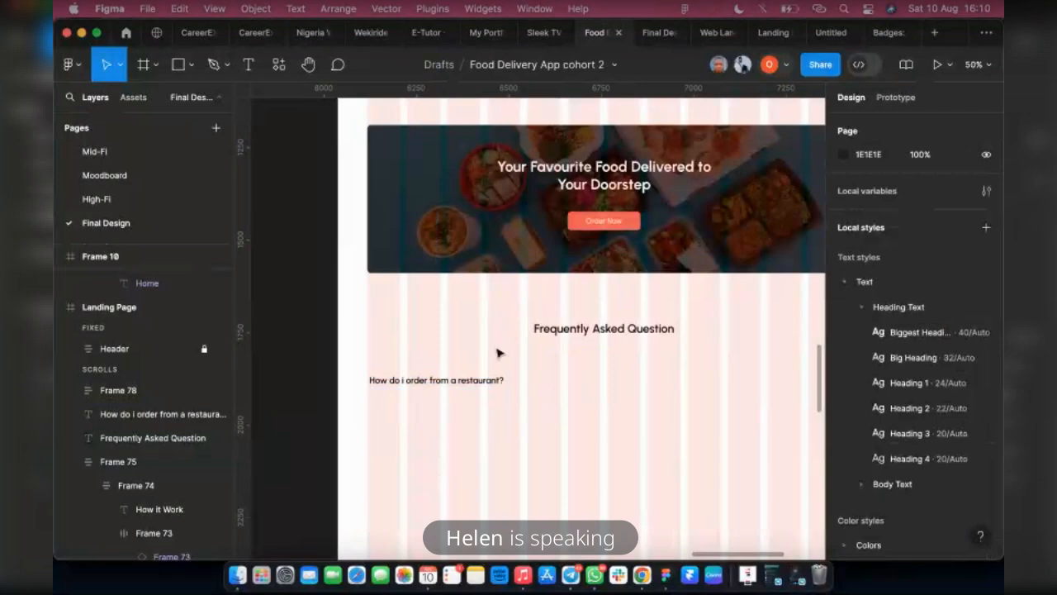
Run the Iconify plugin and search its icons for "plus"
{"action": "right_click", "coordinate": [499, 341]}
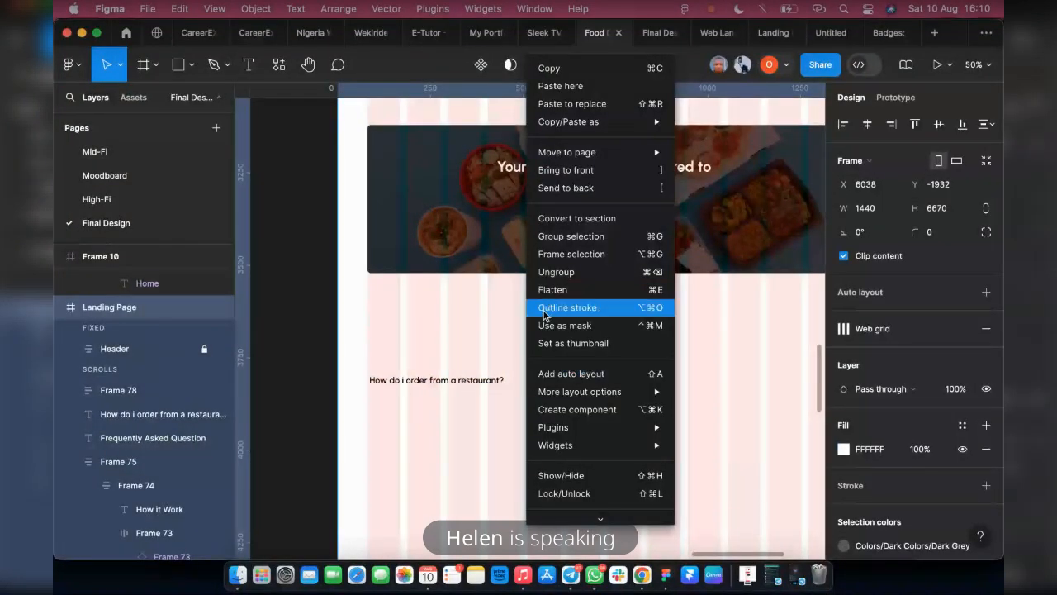
{"action": "mouse_move", "coordinate": [553, 427]}
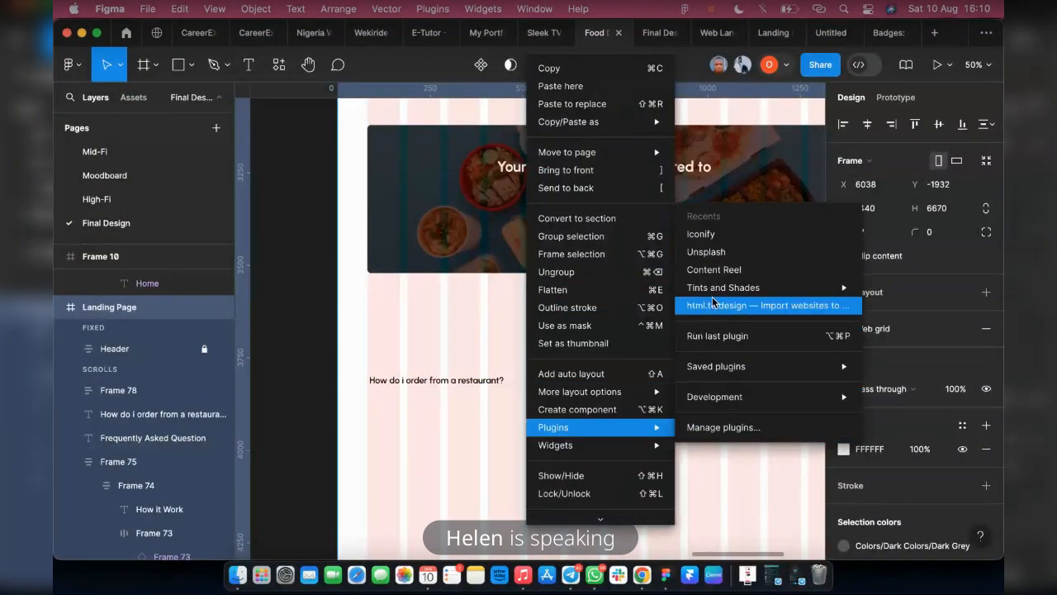
{"action": "left_click", "coordinate": [728, 241]}
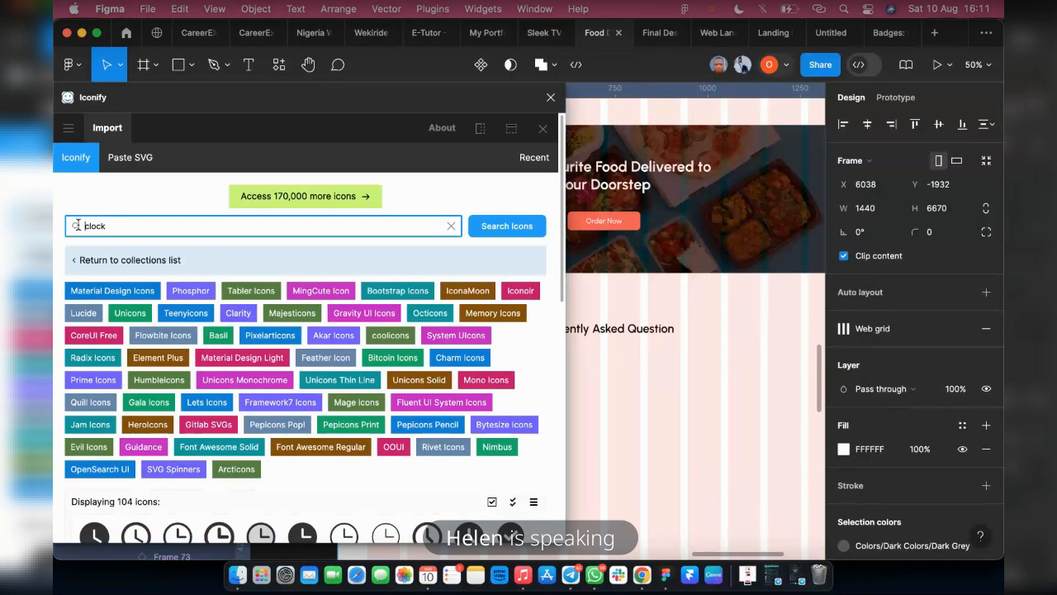
{"action": "left_click_drag", "start_coordinate": [77, 225], "coordinate": [123, 226]}
{"action": "type", "text": "plus"}
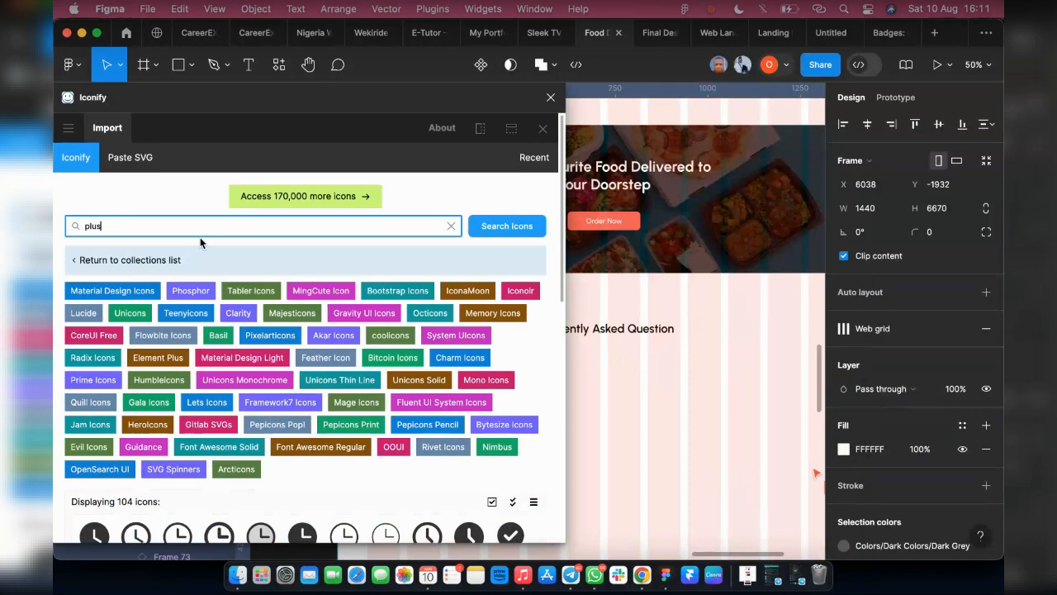
Import the tabler:plus icon into the Landing Page below the Frequently Asked Question heading, at about X 785, Y 3875
{"action": "scroll", "coordinate": [275, 419], "scroll_direction": "down", "scroll_amount": 5}
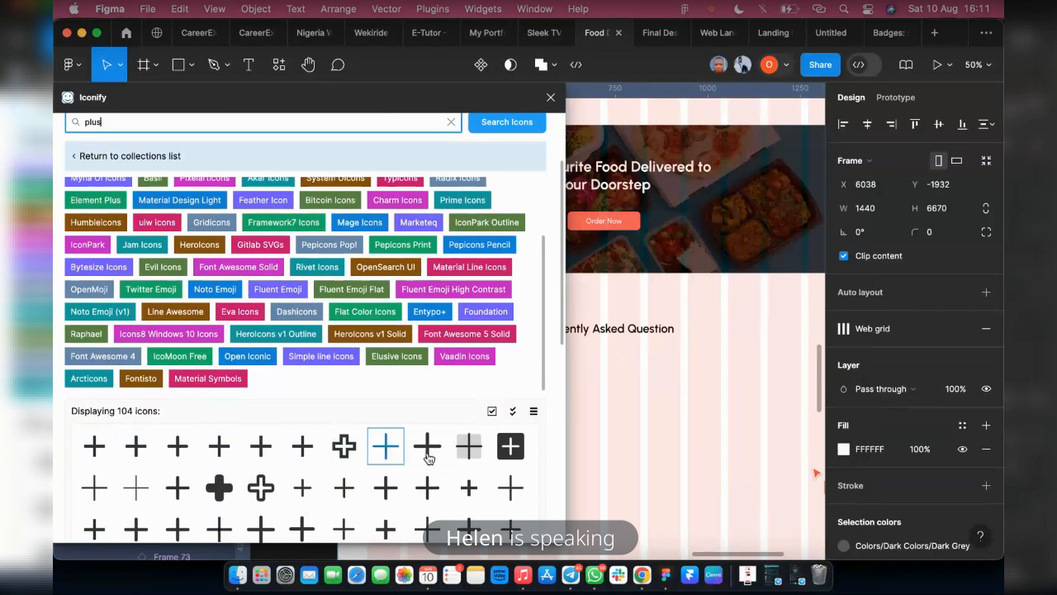
{"action": "left_click", "coordinate": [177, 488]}
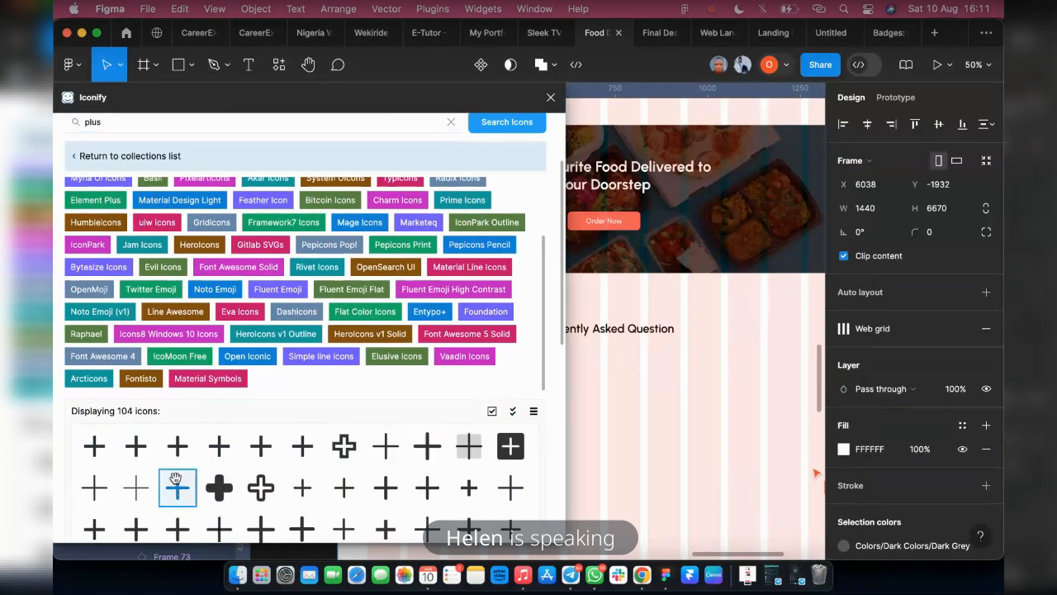
{"action": "scroll", "coordinate": [183, 420], "scroll_direction": "down", "scroll_amount": 3}
{"action": "scroll", "coordinate": [136, 500], "scroll_direction": "down", "scroll_amount": 2}
{"action": "scroll", "coordinate": [137, 500], "scroll_direction": "up", "scroll_amount": 3}
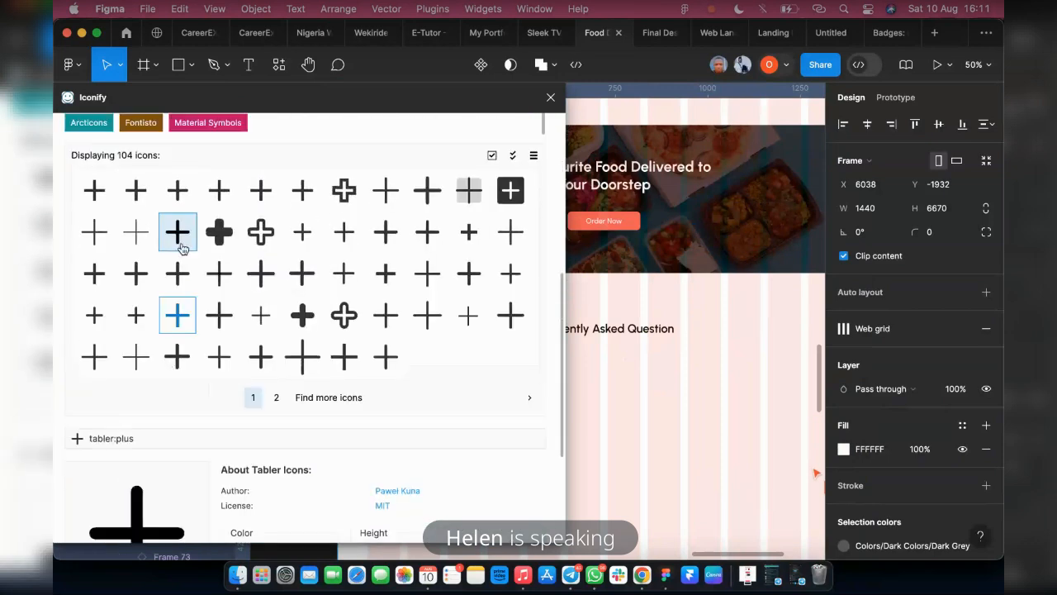
{"action": "left_click_drag", "start_coordinate": [178, 231], "coordinate": [634, 406]}
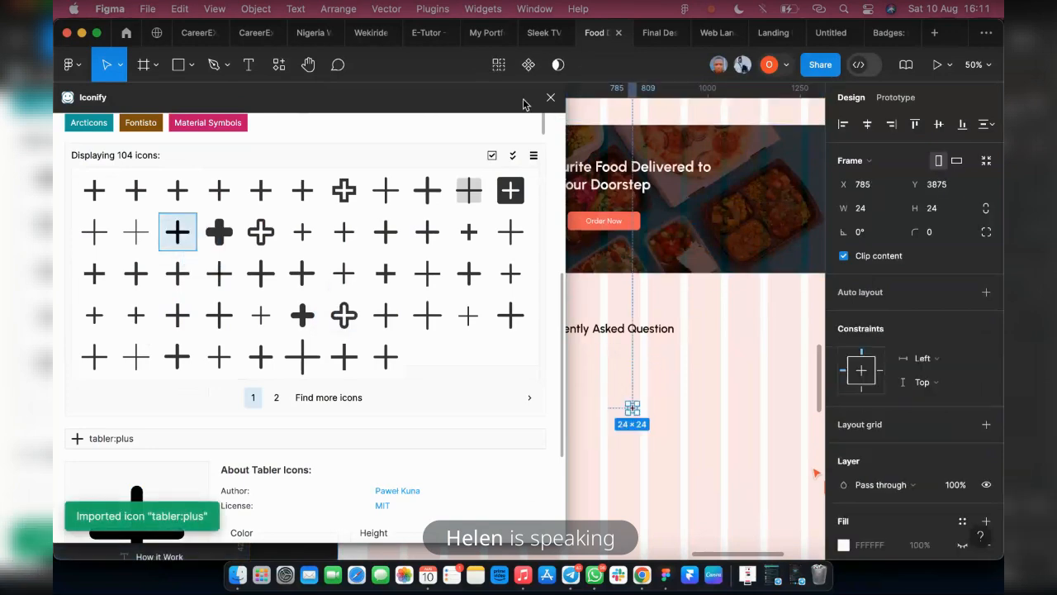
Search Iconify for "minus", import the ic:round-minus icon beside the plus icon at about X 1040, Y 3884, and close the plugin
{"action": "scroll", "coordinate": [177, 331], "scroll_direction": "up", "scroll_amount": 10}
{"action": "left_click", "coordinate": [78, 224]}
{"action": "key", "text": "super+a"}
{"action": "type", "text": "minus"}
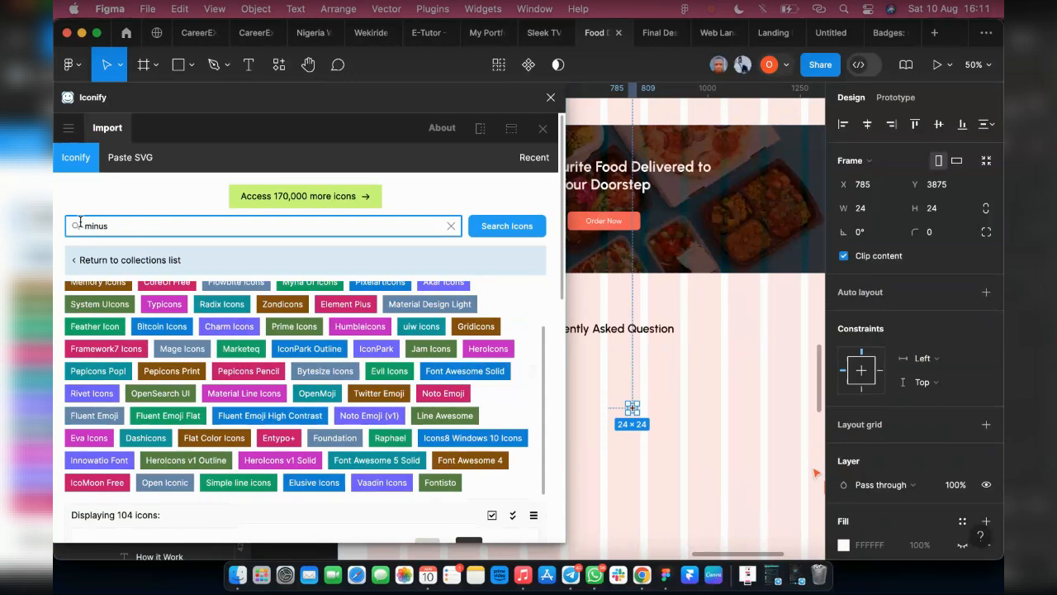
{"action": "scroll", "coordinate": [218, 371], "scroll_direction": "down", "scroll_amount": 5}
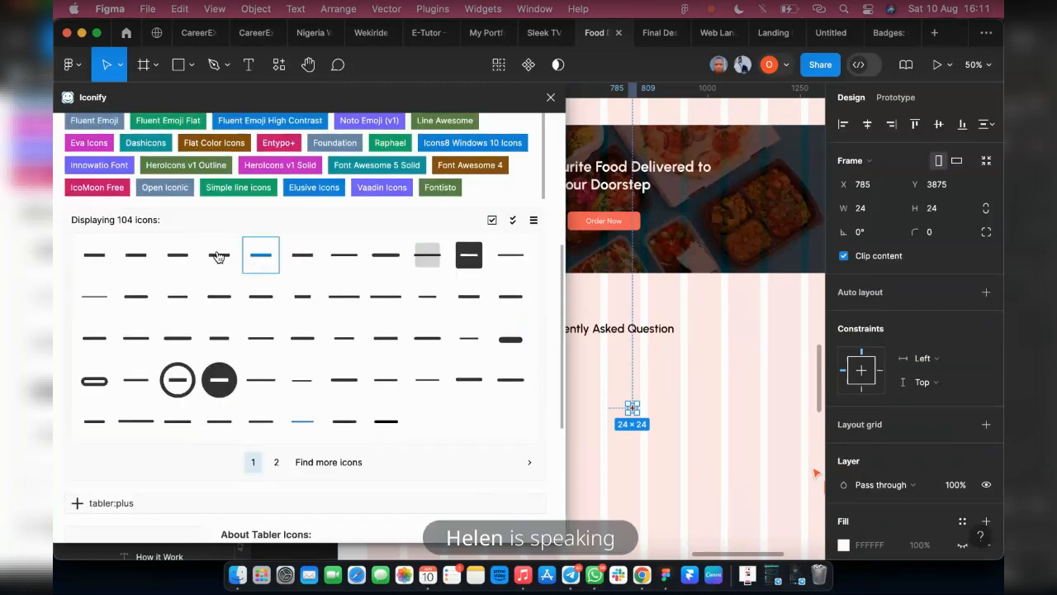
{"action": "left_click", "coordinate": [177, 255]}
{"action": "scroll", "coordinate": [132, 331], "scroll_direction": "down", "scroll_amount": 3}
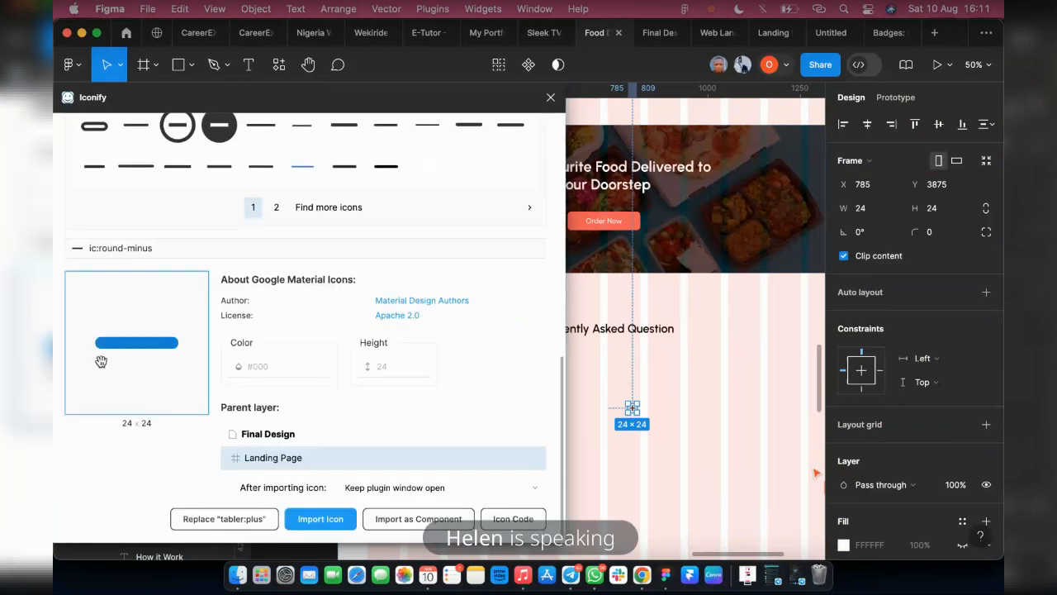
{"action": "left_click_drag", "start_coordinate": [101, 361], "coordinate": [699, 416]}
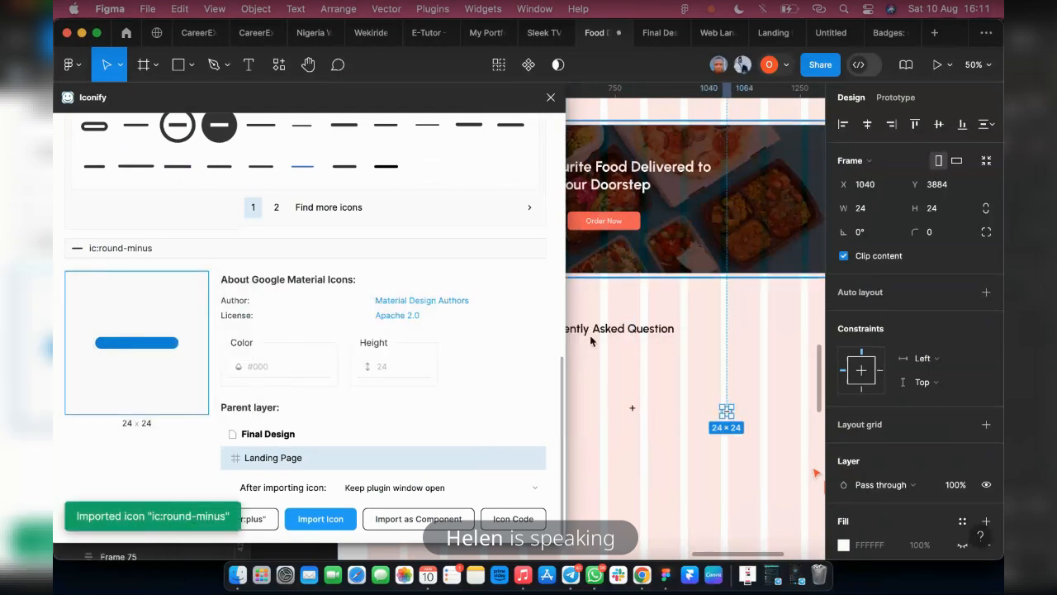
{"action": "left_click", "coordinate": [550, 99]}
Add auto layout to the plus icon and scale it to 48 by 48
{"action": "scroll", "coordinate": [691, 386], "scroll_direction": "up", "scroll_amount": 5}
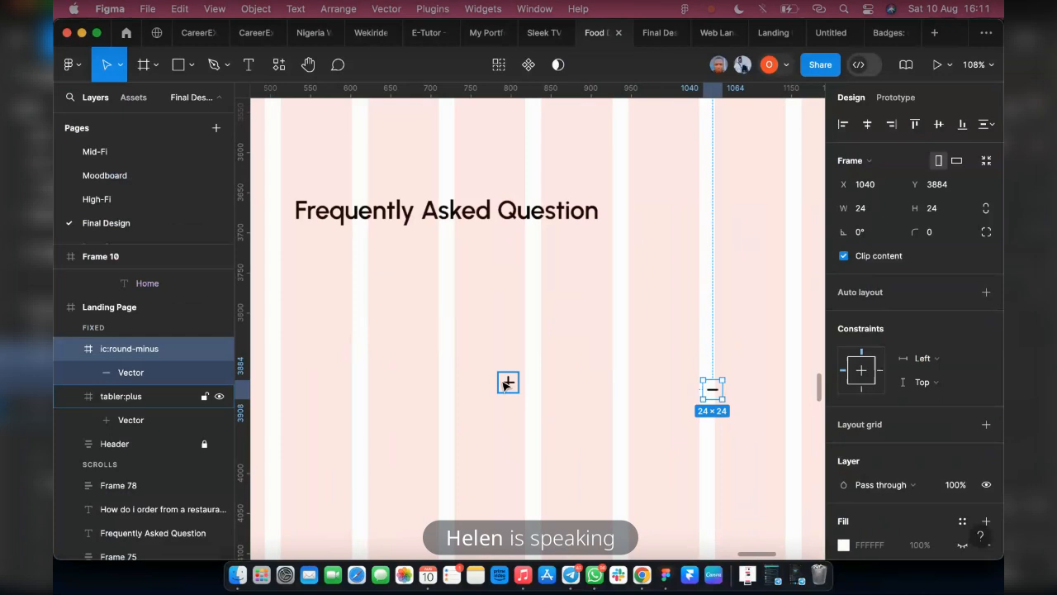
{"action": "left_click", "coordinate": [507, 382]}
{"action": "key", "text": "shift+a"}
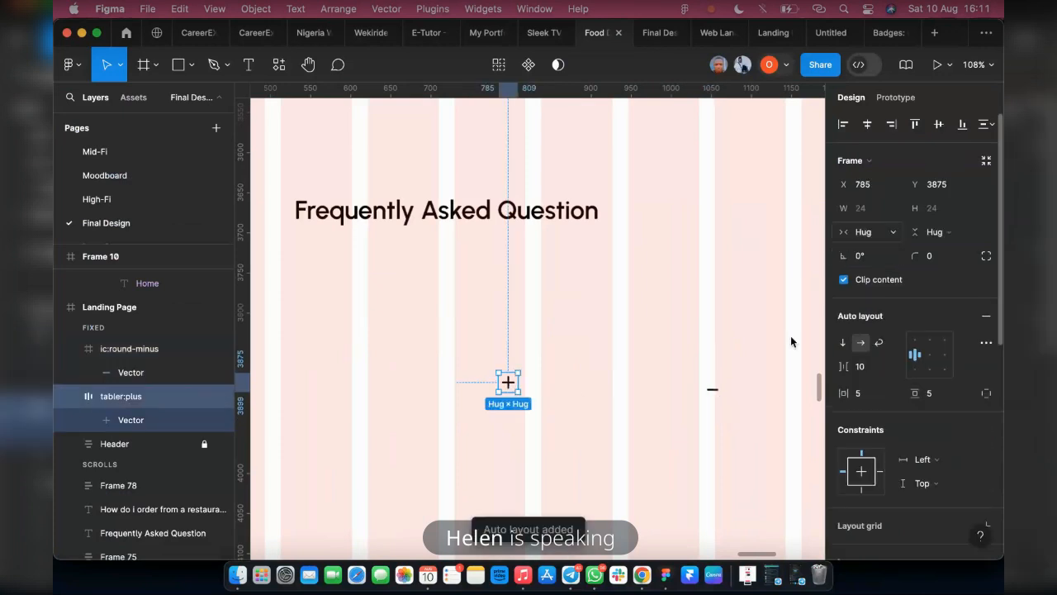
{"action": "key", "text": "k"}
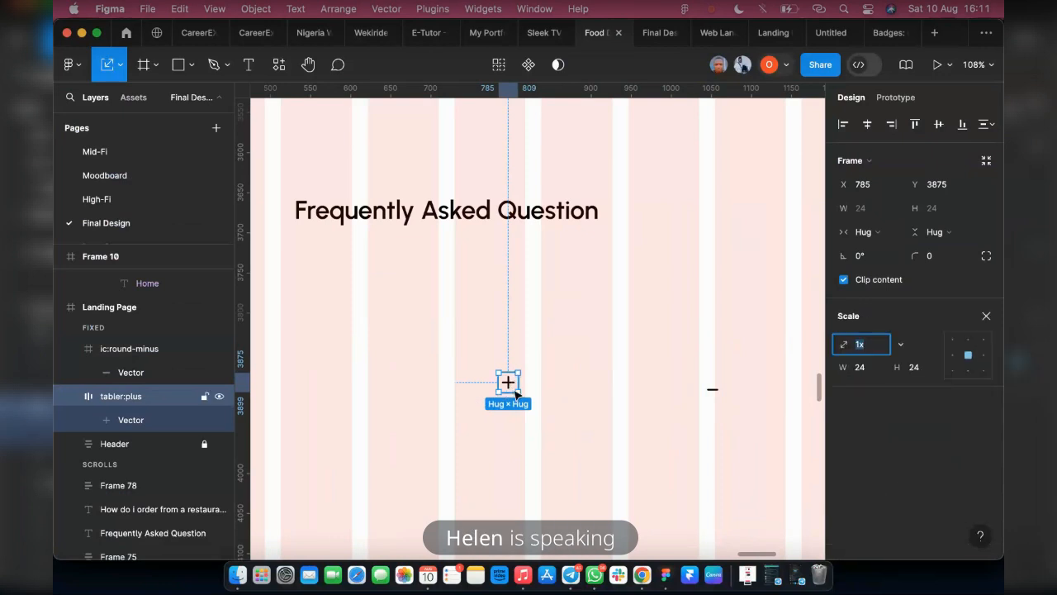
{"action": "left_click", "coordinate": [864, 367]}
{"action": "type", "text": "36"}
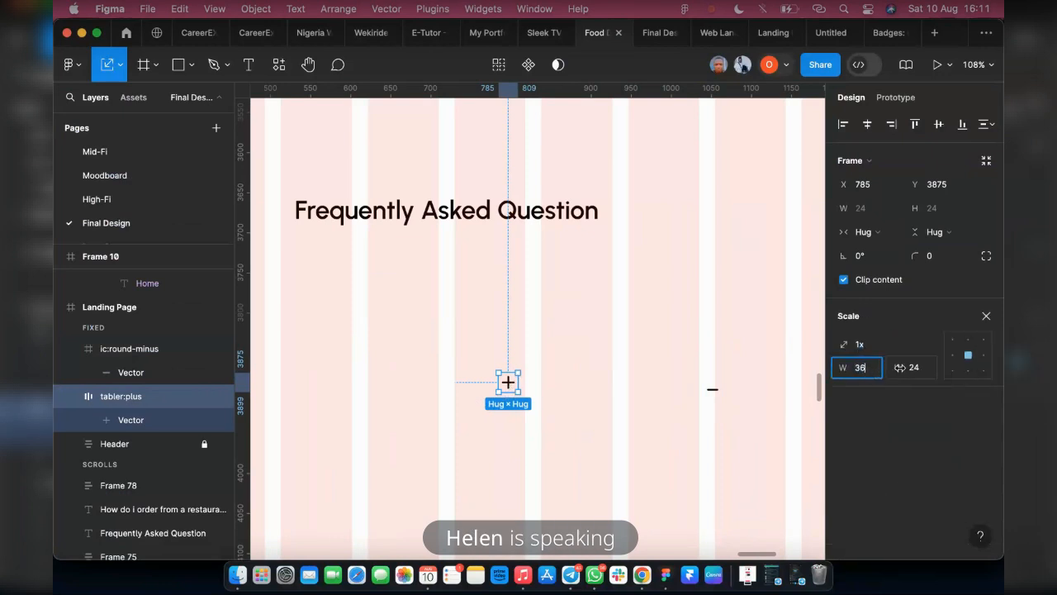
{"action": "left_click", "coordinate": [917, 368]}
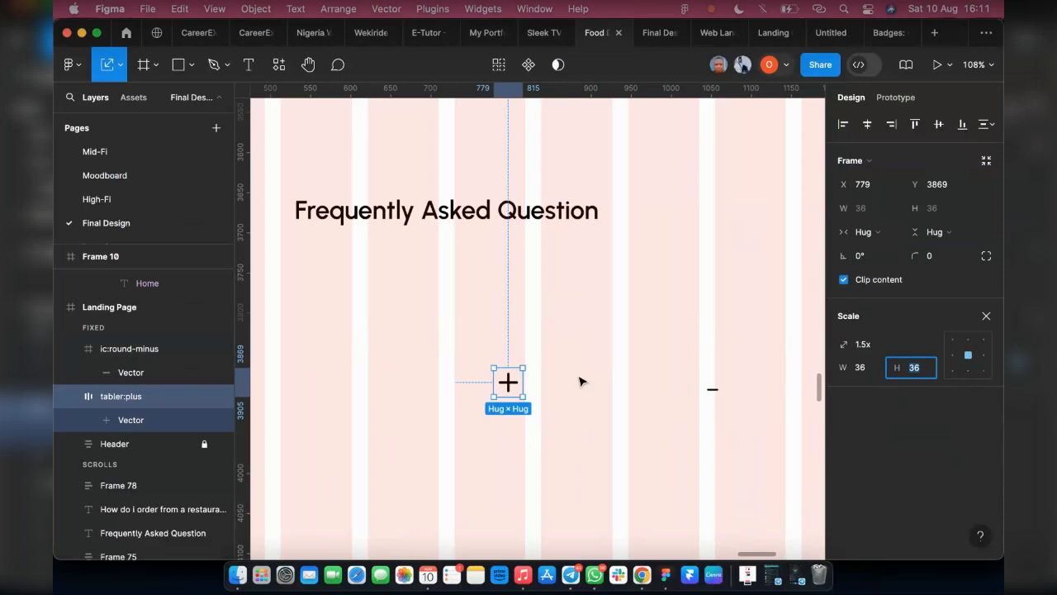
{"action": "left_click", "coordinate": [860, 371]}
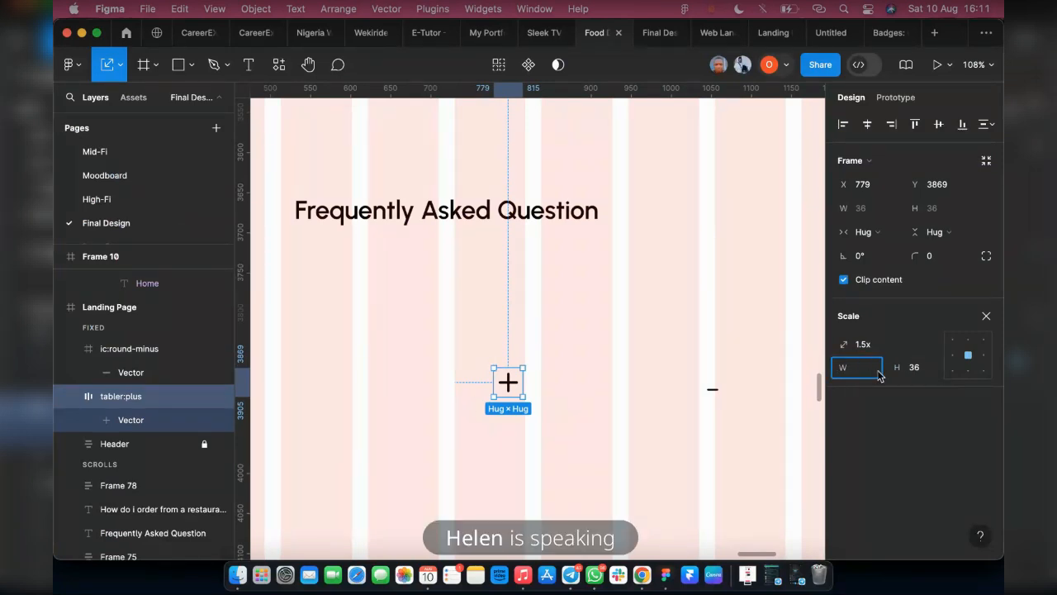
{"action": "type", "text": "48"}
{"action": "key", "text": "Return"}
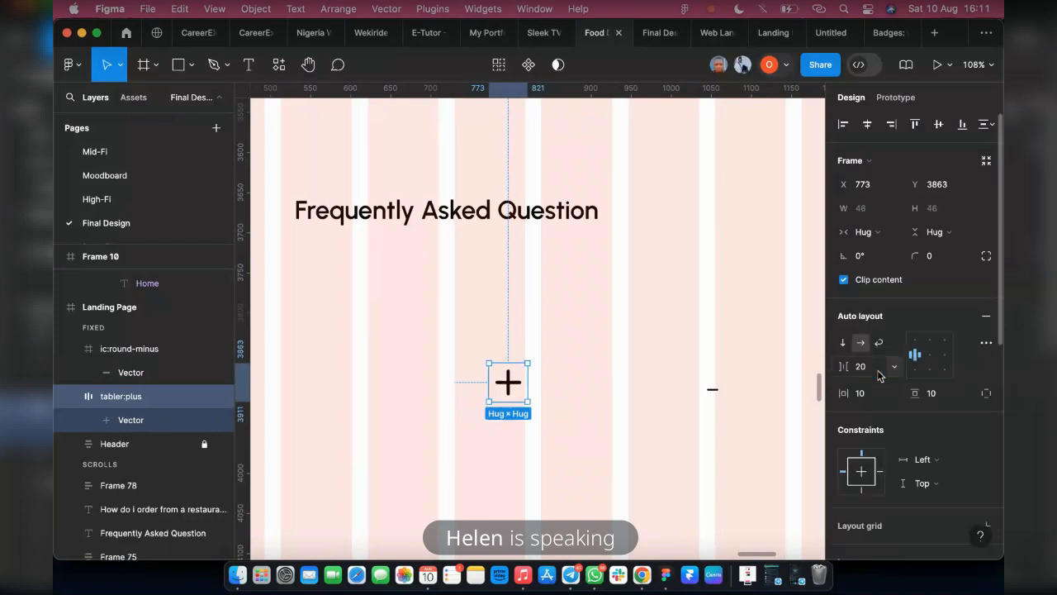
Add auto layout to the minus icon and scale it to 48 by 48
{"action": "left_click", "coordinate": [713, 392]}
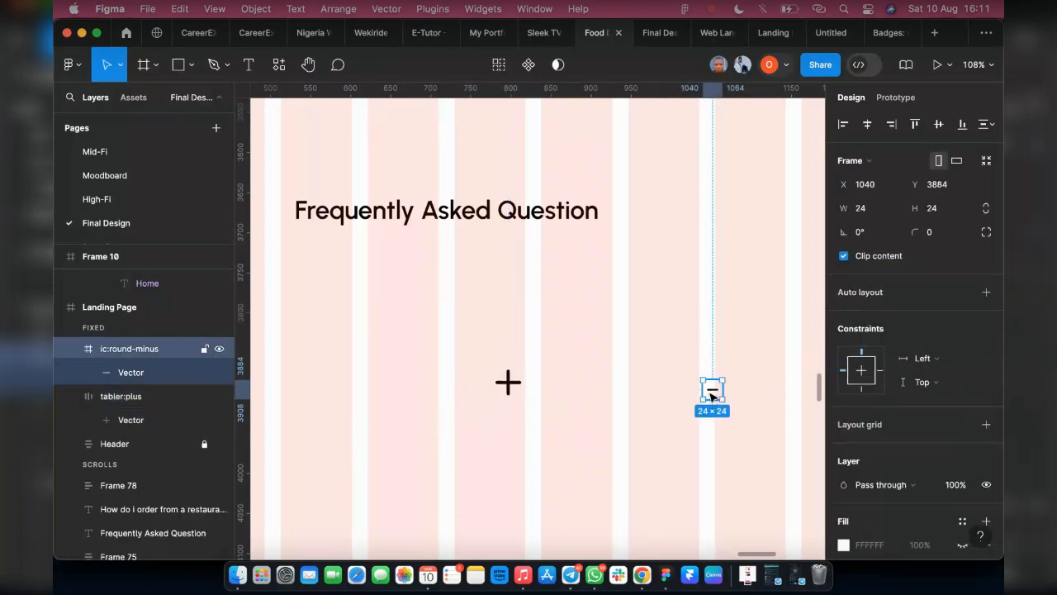
{"action": "key", "text": "shift+a"}
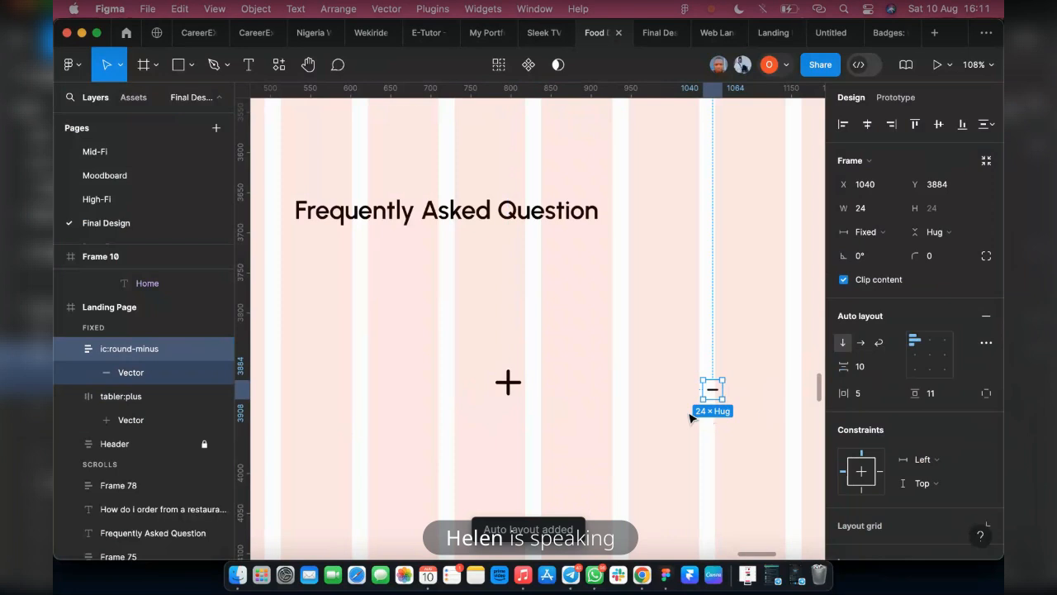
{"action": "key", "text": "k"}
{"action": "left_click", "coordinate": [861, 369]}
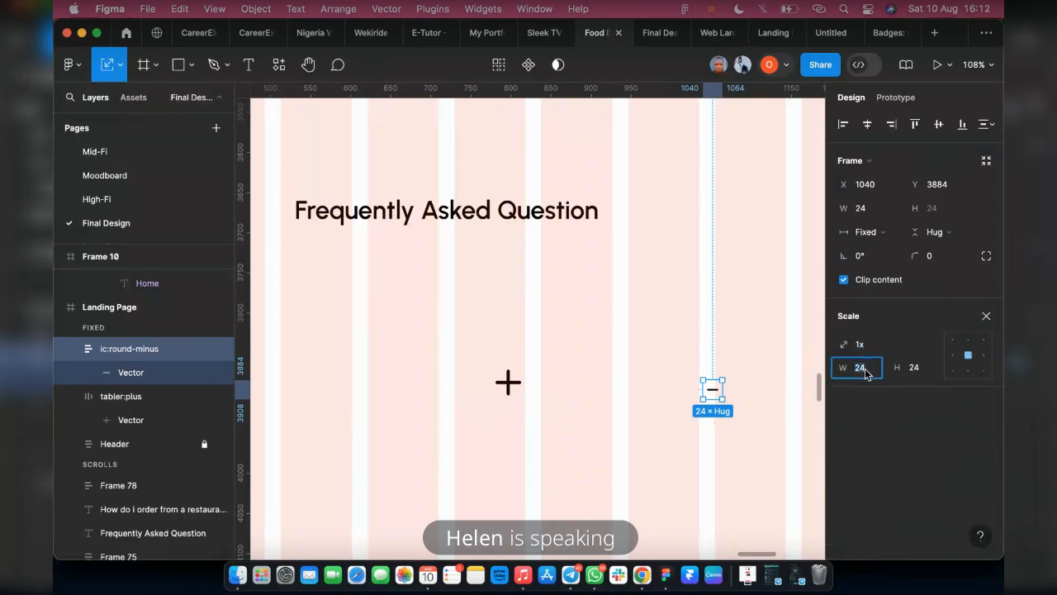
{"action": "type", "text": "48"}
{"action": "key", "text": "Tab"}
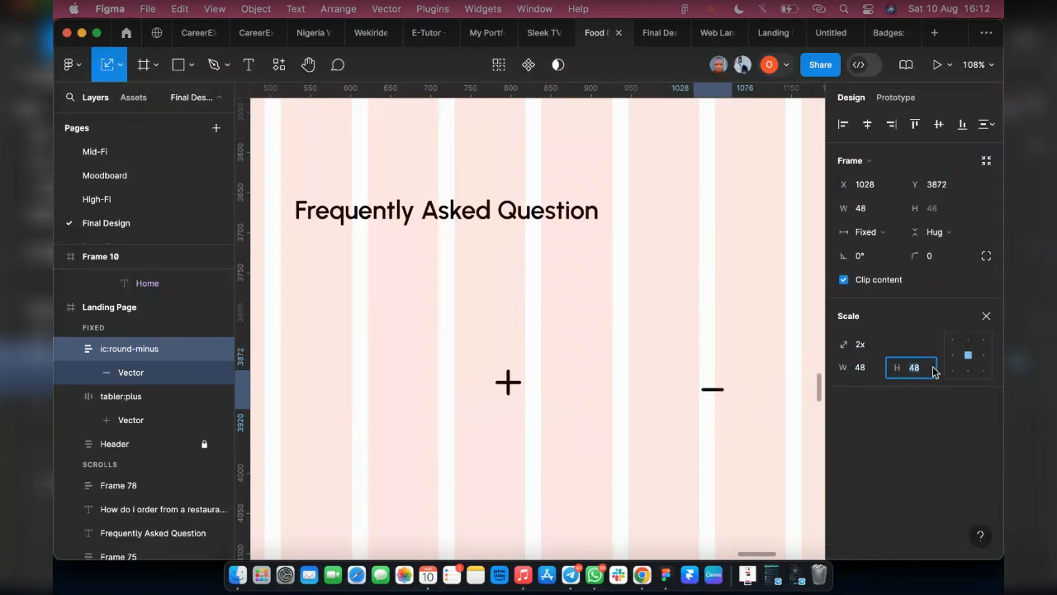
{"action": "left_click", "coordinate": [536, 391]}
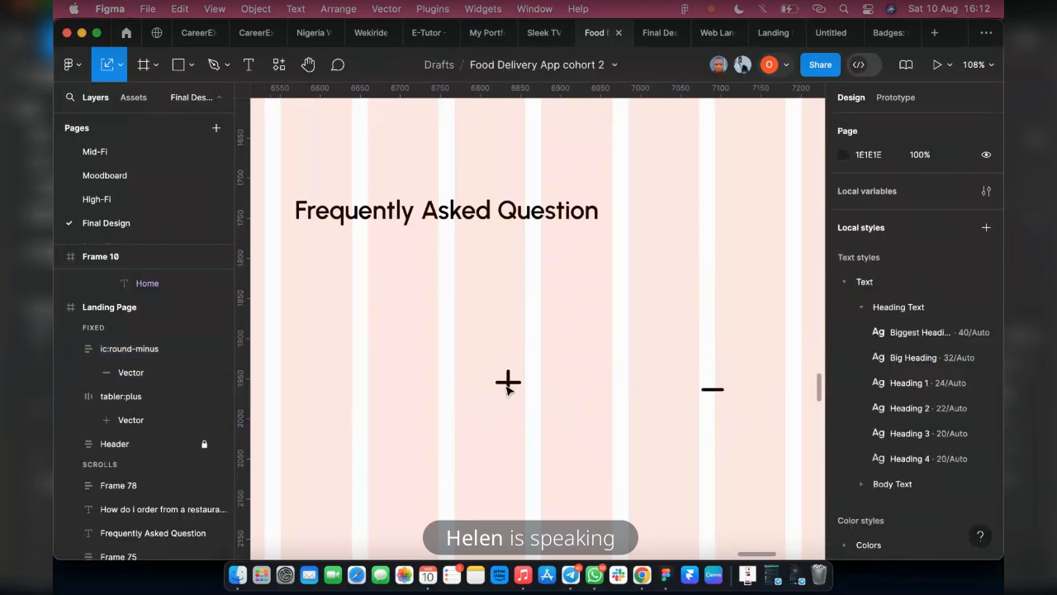
Align the plus and minus icons on their vertical centers and set both frames' corner radius to 20
{"action": "left_click", "coordinate": [508, 384]}
{"action": "left_click", "coordinate": [707, 393], "text": "shift"}
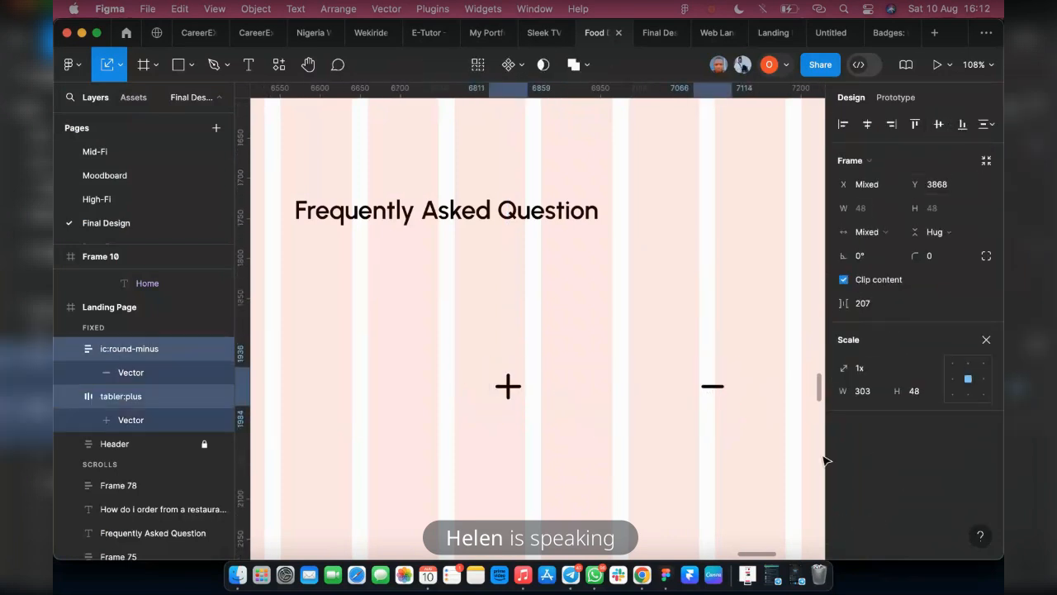
{"action": "key", "text": "v"}
{"action": "left_click", "coordinate": [932, 257]}
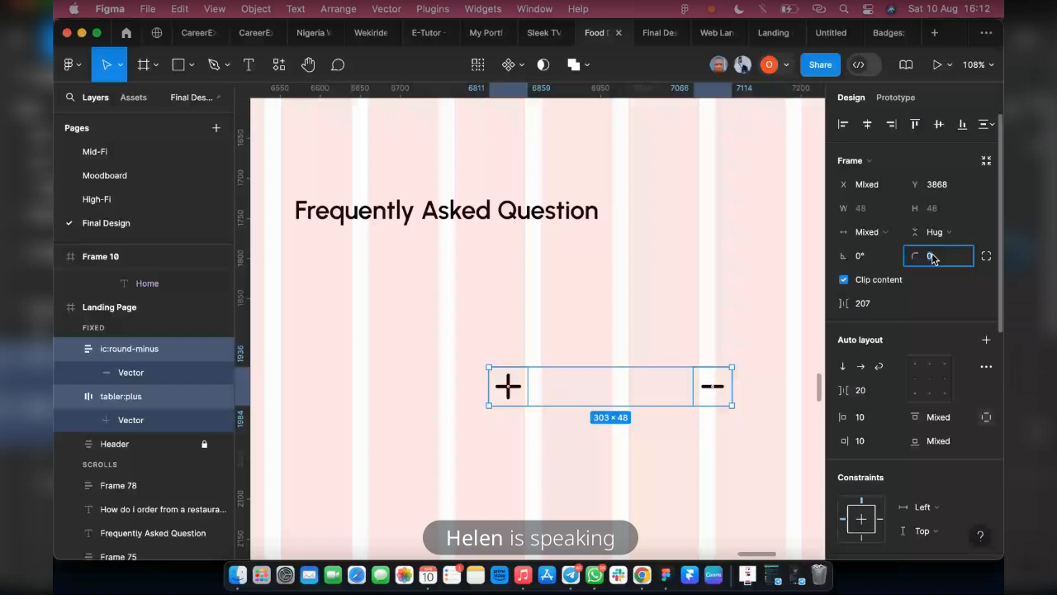
{"action": "type", "text": "20"}
{"action": "key", "text": "Return"}
Replace the 000000 selection color of both icons with the Black style from Dark Colors
{"action": "scroll", "coordinate": [933, 340], "scroll_direction": "down", "scroll_amount": 5}
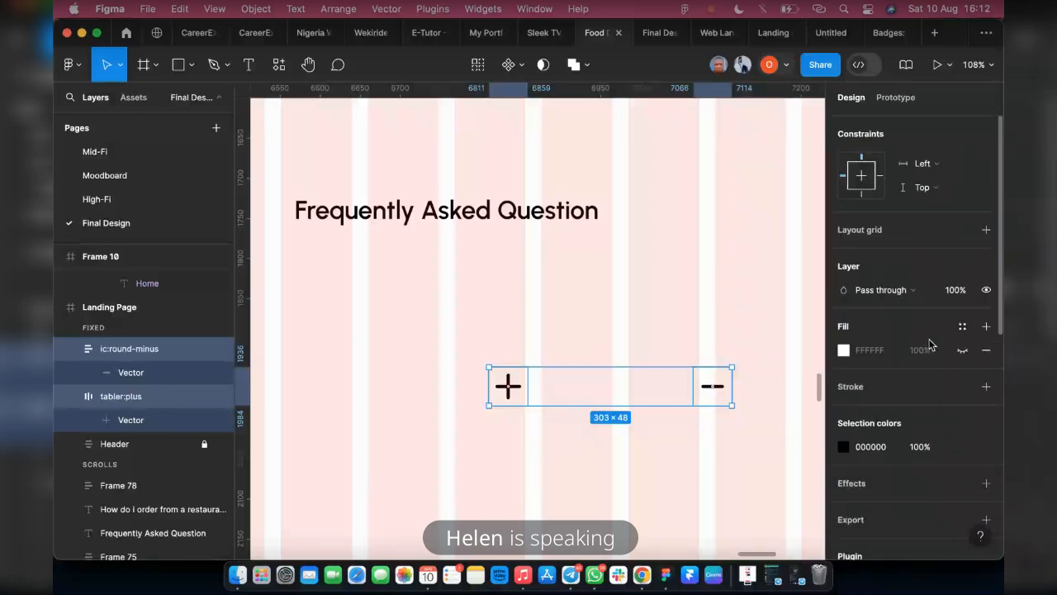
{"action": "left_click", "coordinate": [843, 350]}
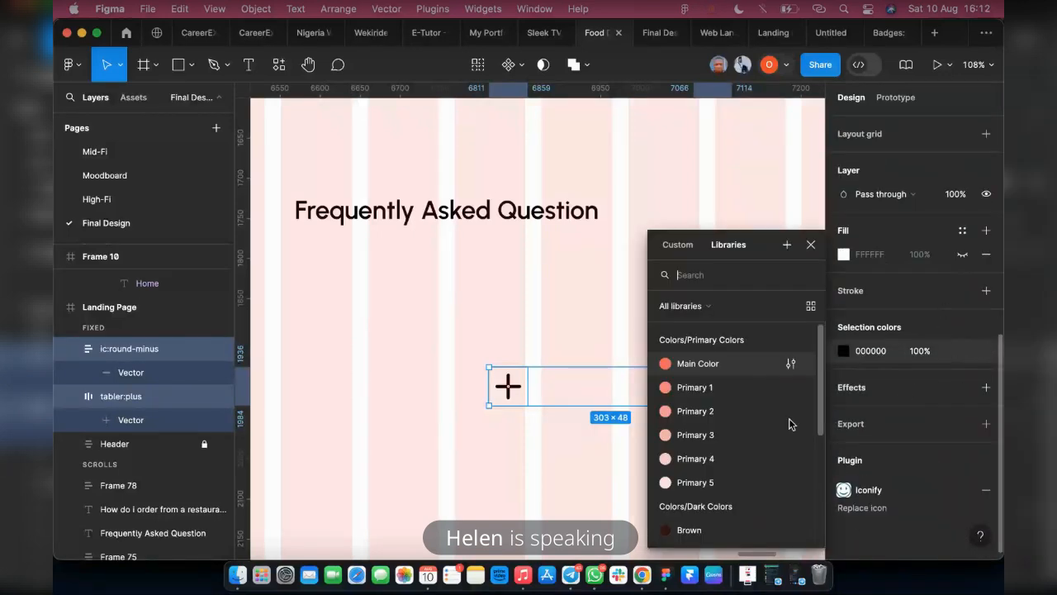
{"action": "scroll", "coordinate": [744, 494], "scroll_direction": "down", "scroll_amount": 5}
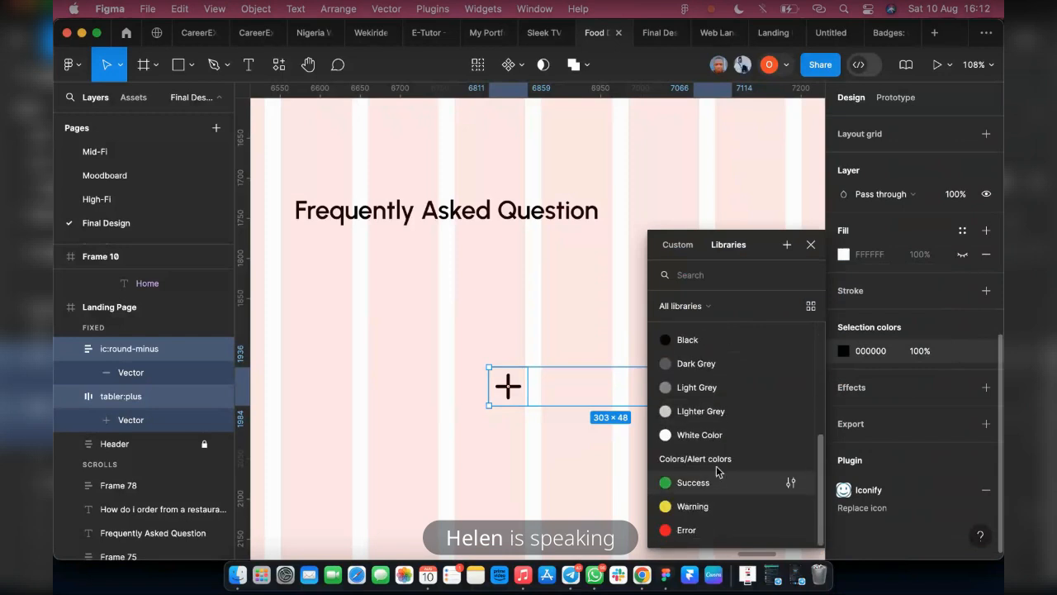
{"action": "left_click", "coordinate": [719, 340]}
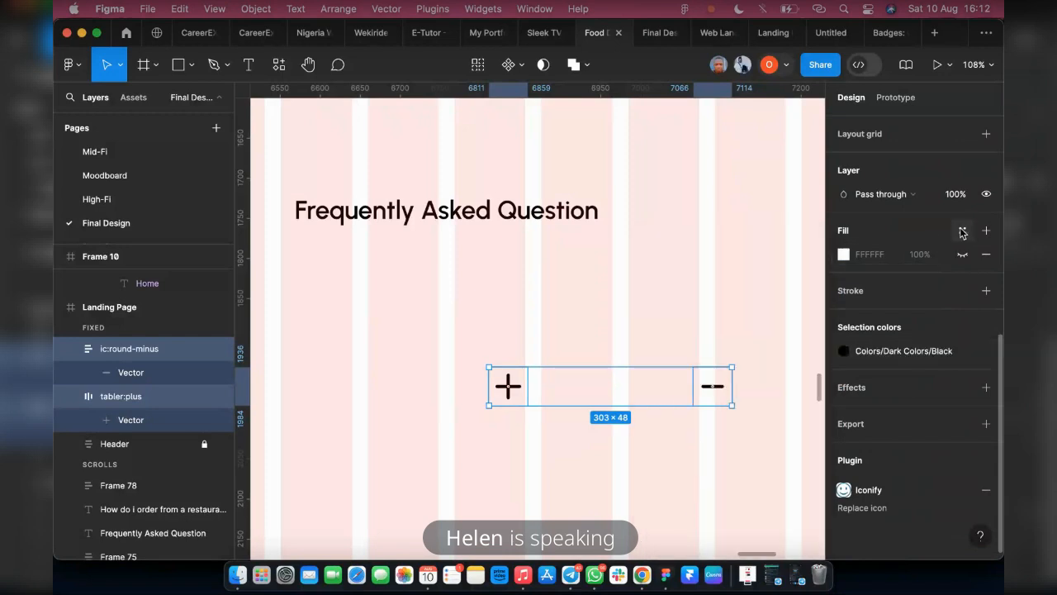
{"action": "scroll", "coordinate": [916, 281], "scroll_direction": "up", "scroll_amount": 3}
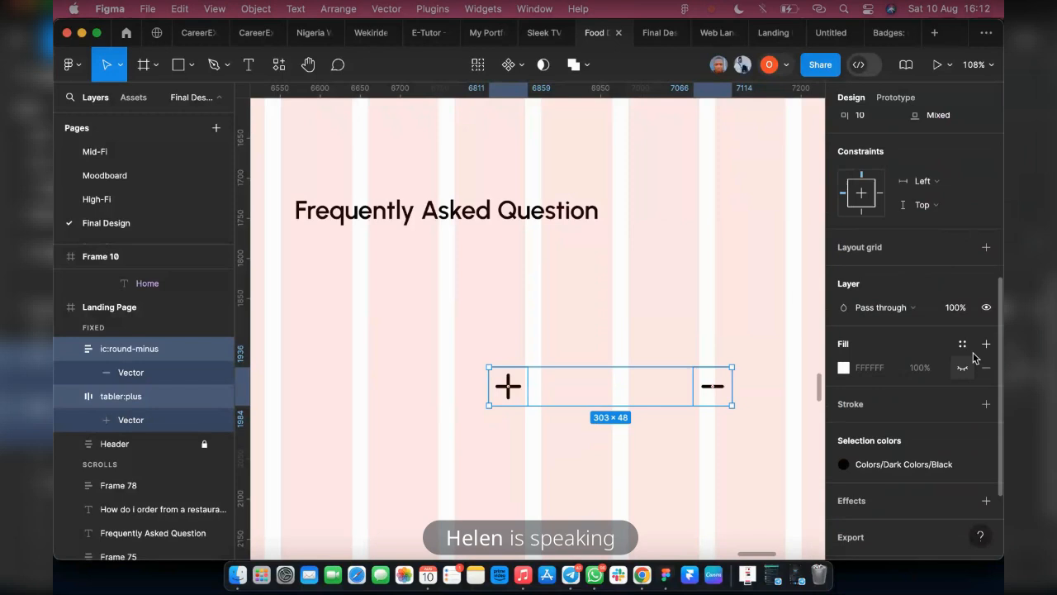
Fill the plus and minus icon frames with the Primary 1 color style and set both to 50 by 50
{"action": "left_click", "coordinate": [963, 344]}
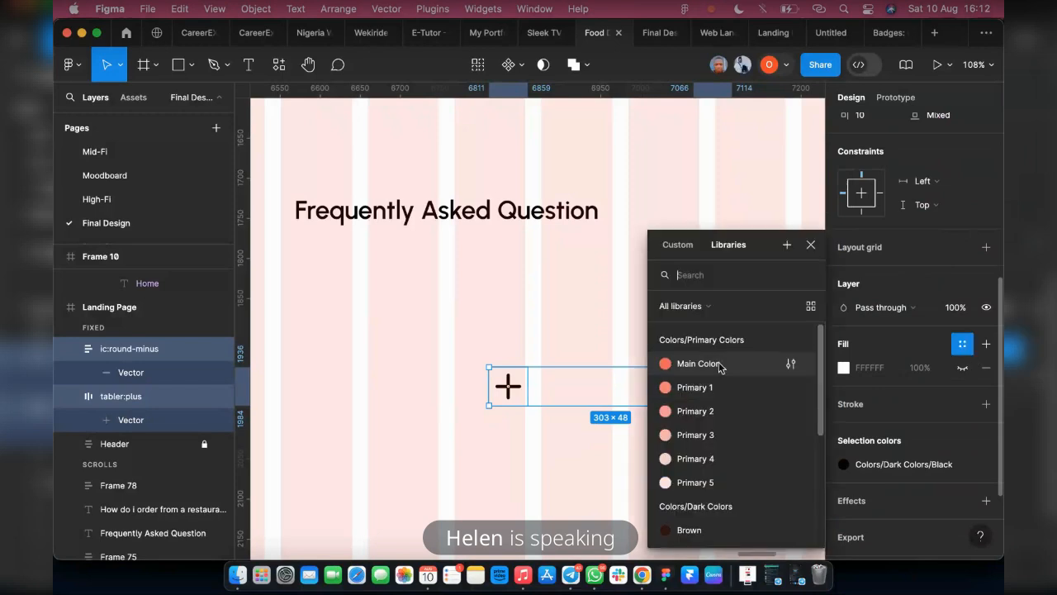
{"action": "left_click", "coordinate": [698, 388]}
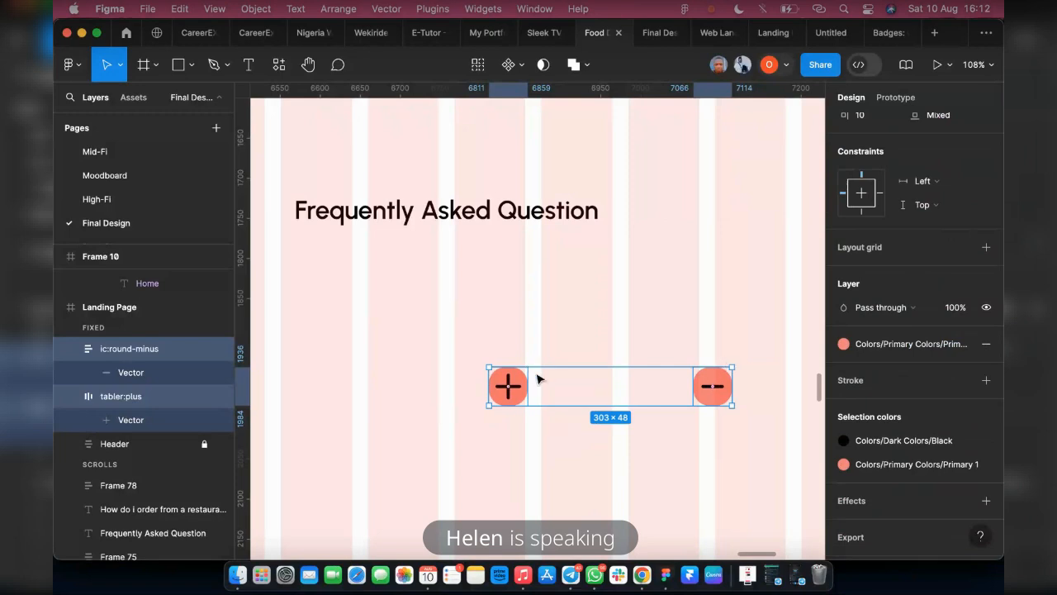
{"action": "scroll", "coordinate": [873, 229], "scroll_direction": "up", "scroll_amount": 6}
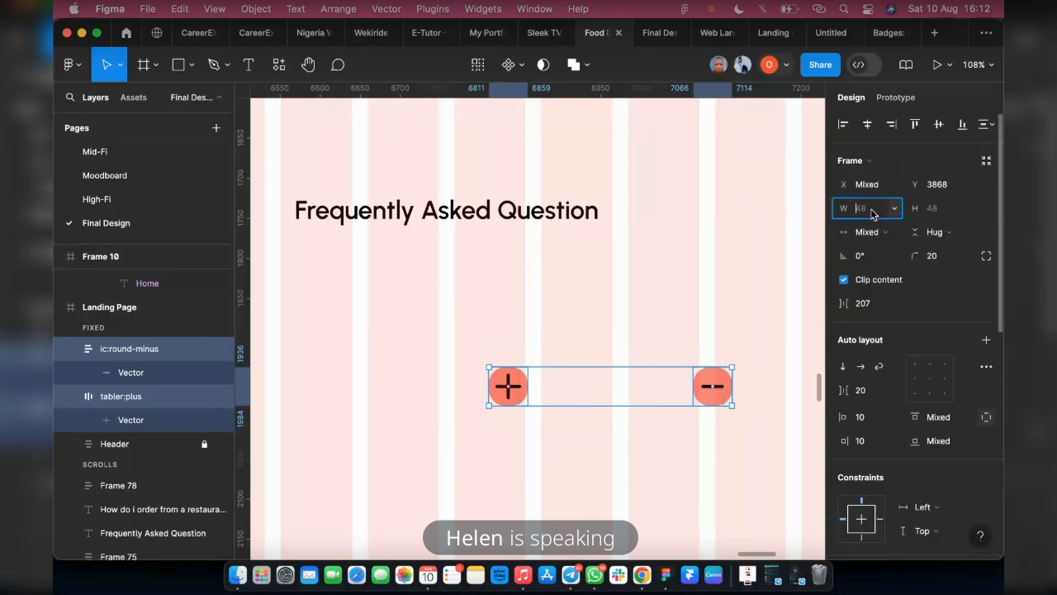
{"action": "type", "text": "50"}
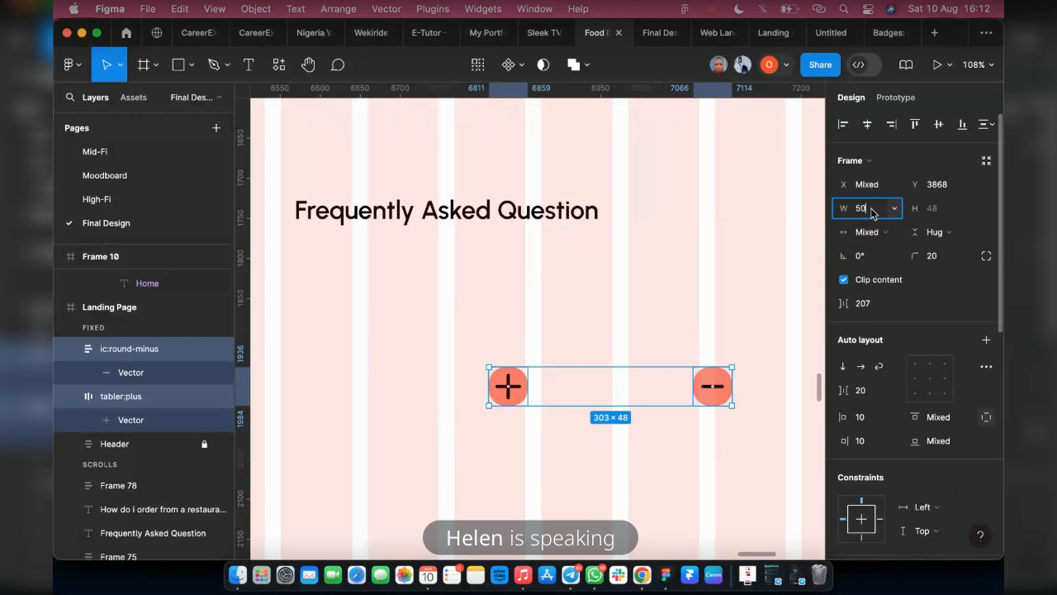
{"action": "left_click", "coordinate": [940, 214]}
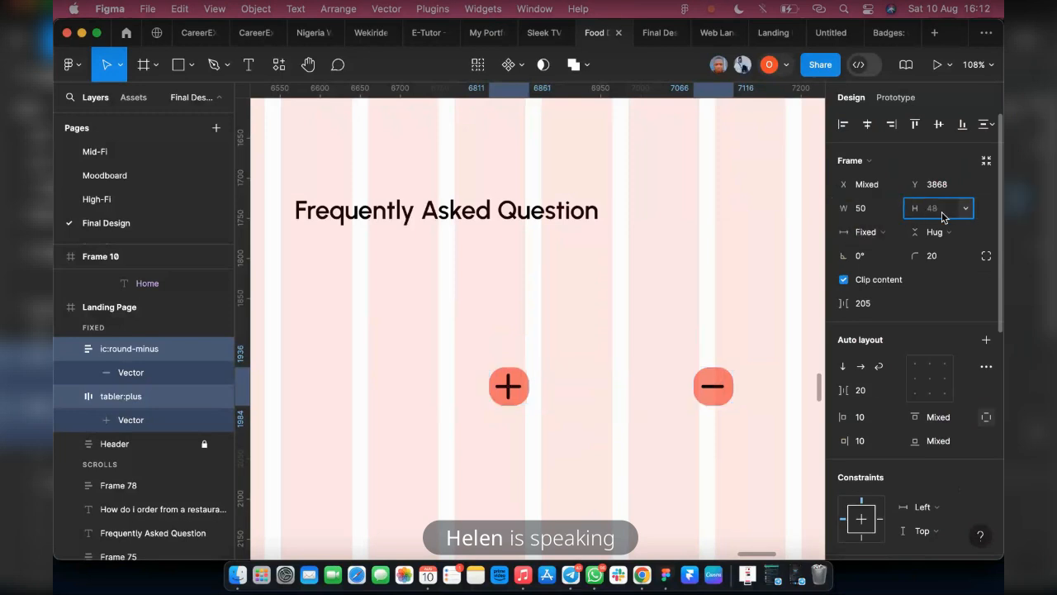
{"action": "type", "text": "50"}
{"action": "key", "text": "Return"}
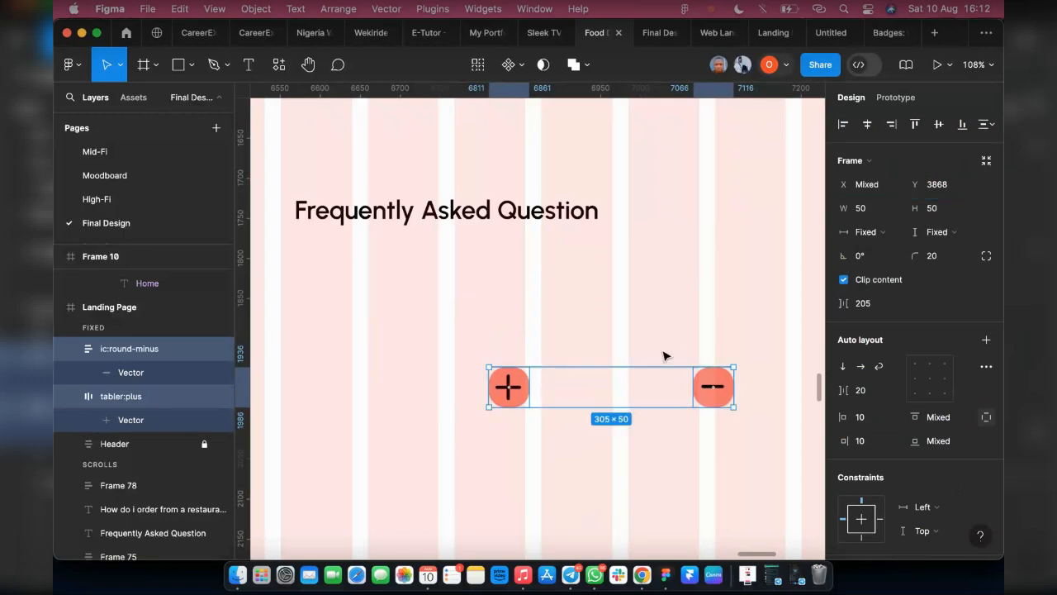
Set the corner radius of the plus and minus icon frames to 30
{"action": "left_click", "coordinate": [939, 259]}
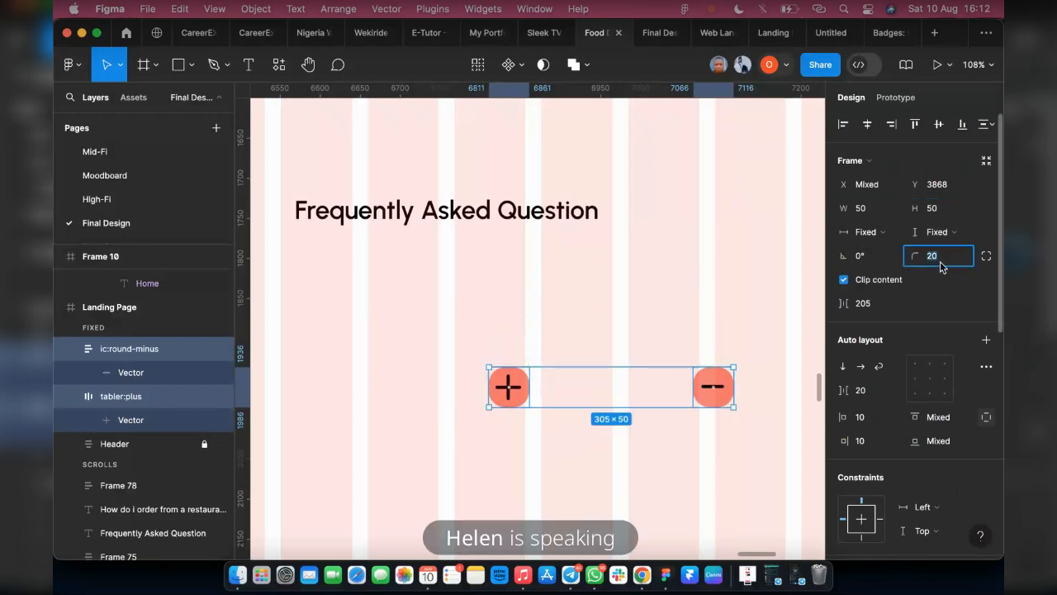
{"action": "type", "text": "30"}
{"action": "key", "text": "Return"}
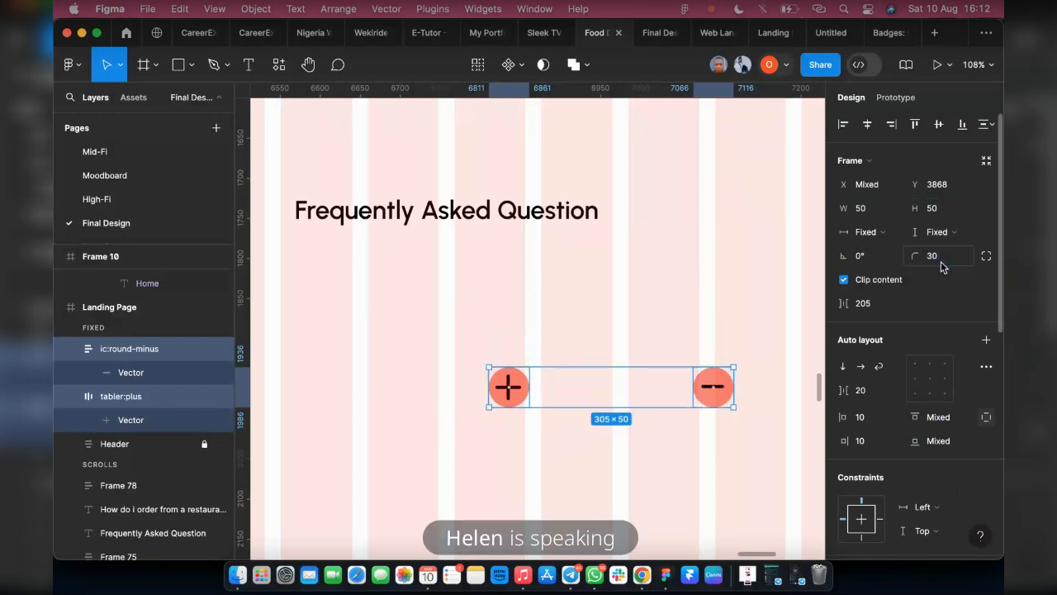
Duplicate the "How do i order from a restaurant?" text and place the copy below the original at about X 202, Y 3939
{"action": "scroll", "coordinate": [573, 331], "scroll_direction": "down", "scroll_amount": 2}
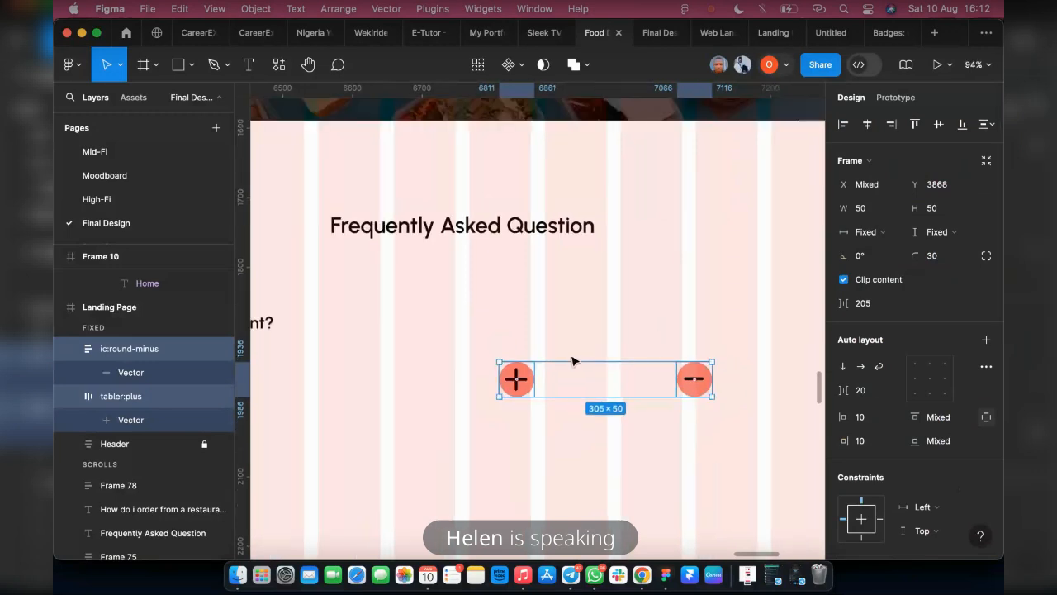
{"action": "scroll", "coordinate": [529, 396], "scroll_direction": "up", "scroll_amount": 2}
{"action": "scroll", "coordinate": [535, 440], "scroll_direction": "down", "scroll_amount": 3}
{"action": "scroll", "coordinate": [538, 450], "scroll_direction": "down", "scroll_amount": 3}
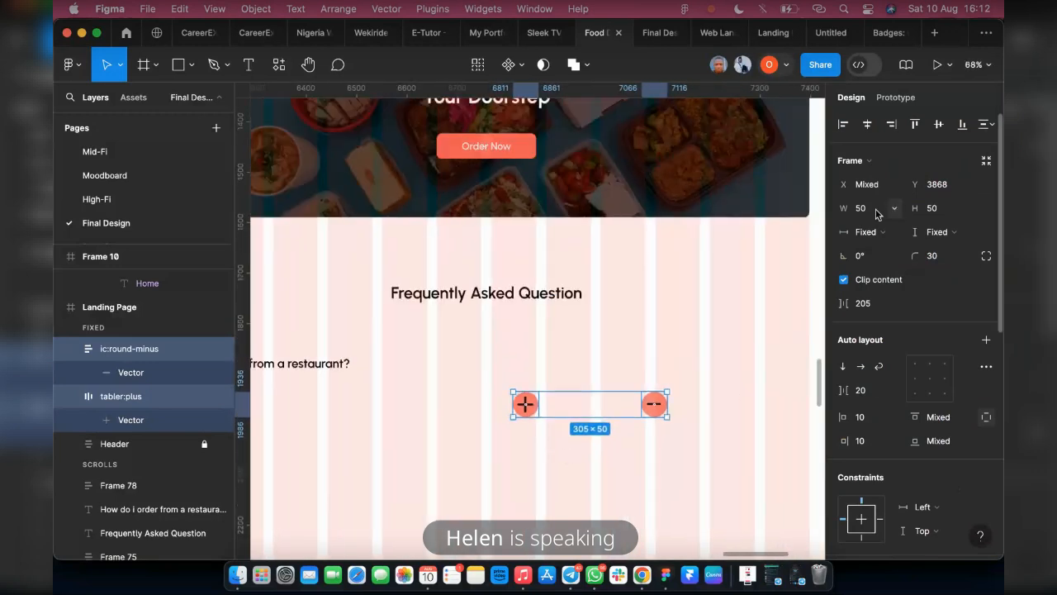
{"action": "scroll", "coordinate": [494, 425], "scroll_direction": "down", "scroll_amount": 3}
{"action": "left_click", "coordinate": [454, 434]}
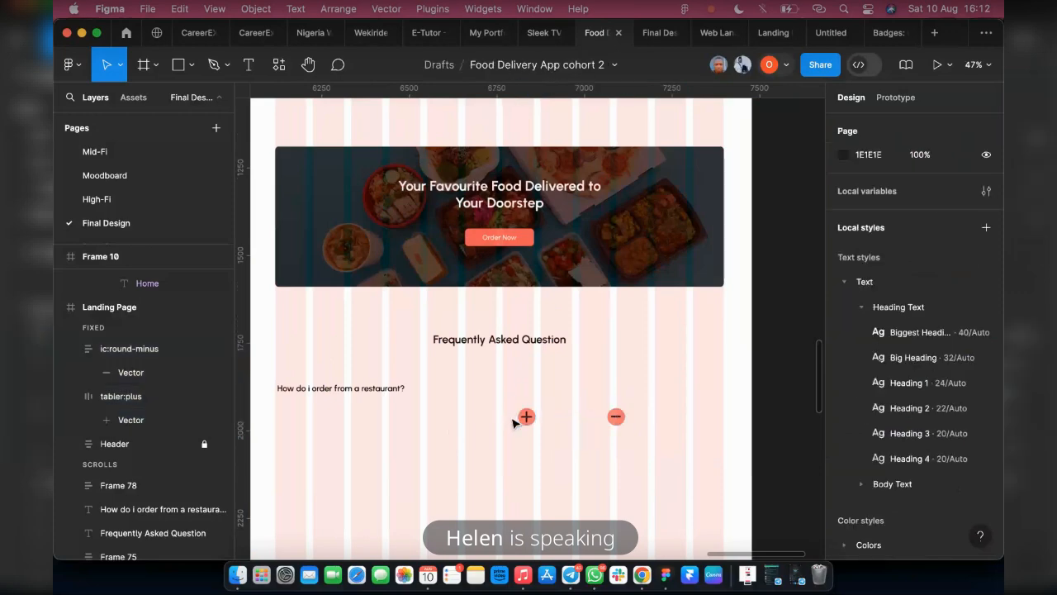
{"action": "left_click", "coordinate": [347, 392]}
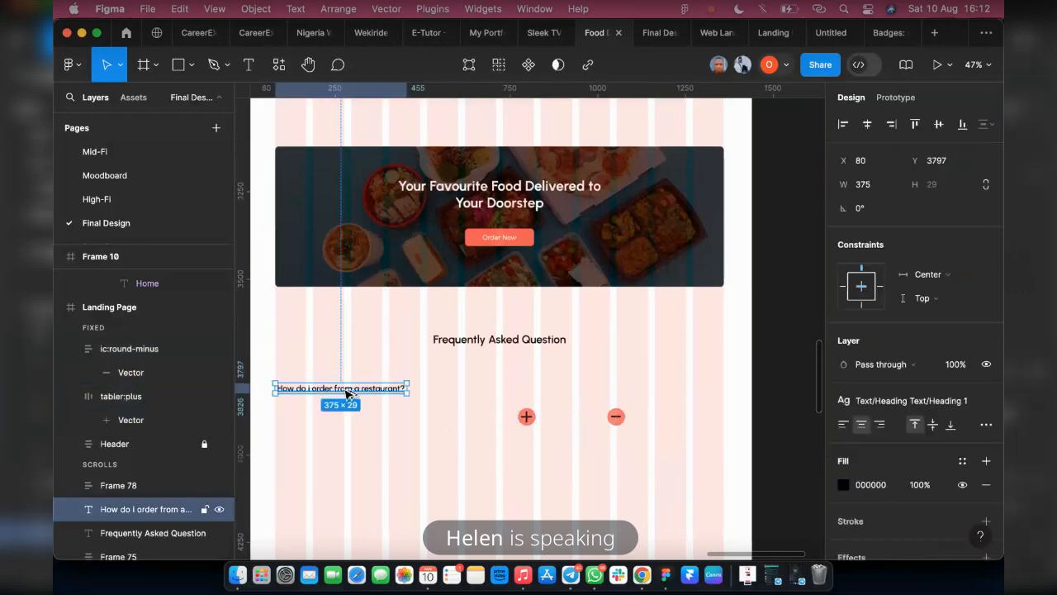
{"action": "left_click_drag", "start_coordinate": [346, 391], "coordinate": [435, 499]}
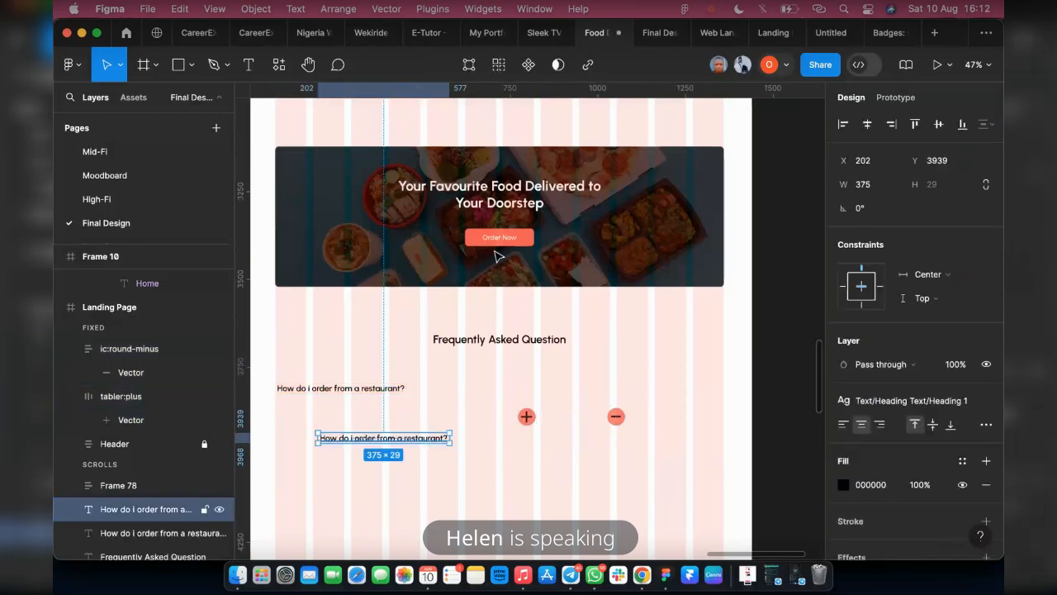
Copy the lorem ipsum paragraph from the "Take a Taste" section and place it below the duplicated question at about X 385, Y 4050
{"action": "scroll", "coordinate": [426, 324], "scroll_direction": "up", "scroll_amount": 5}
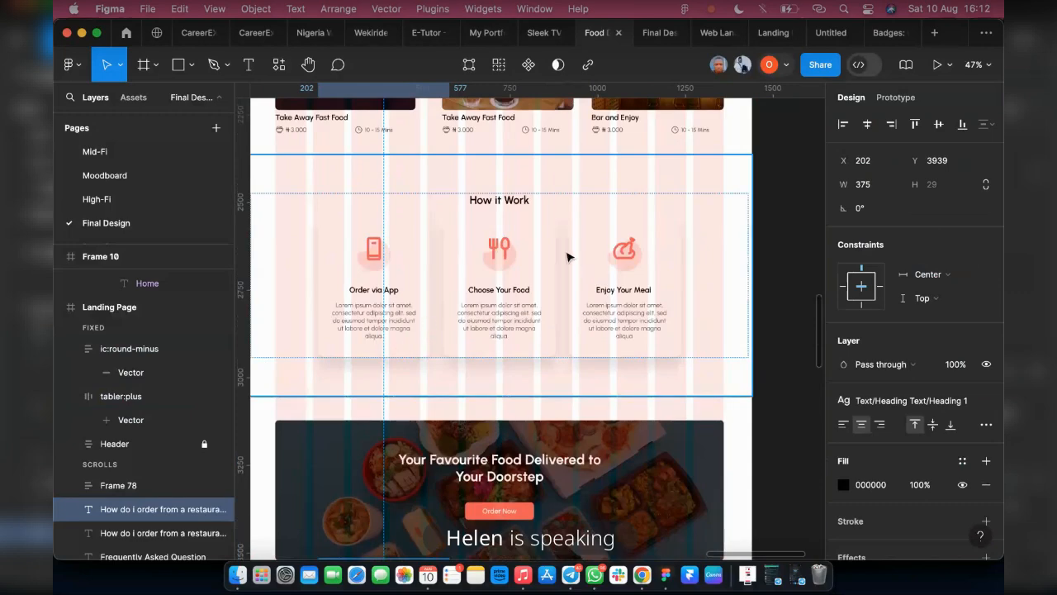
{"action": "scroll", "coordinate": [553, 240], "scroll_direction": "up", "scroll_amount": 2}
{"action": "scroll", "coordinate": [562, 326], "scroll_direction": "up", "scroll_amount": 10}
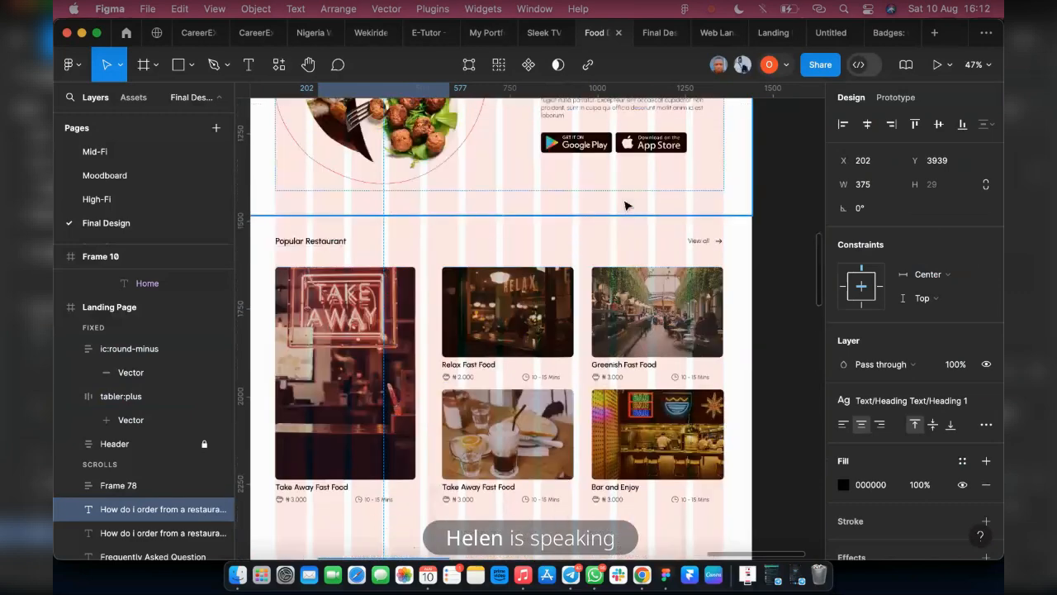
{"action": "left_click", "coordinate": [548, 220]}
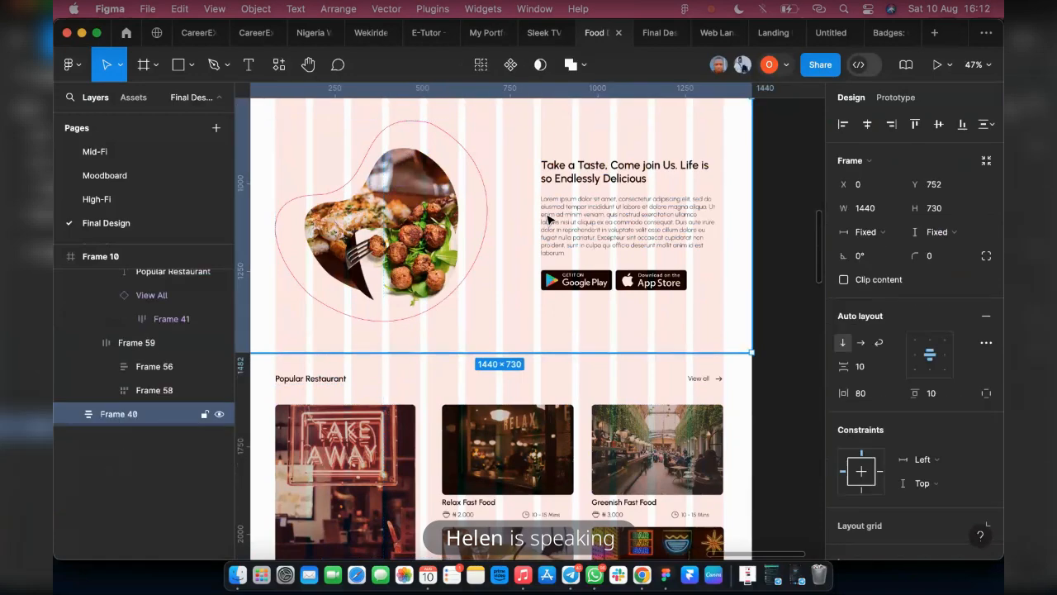
{"action": "double_click", "coordinate": [562, 220]}
{"action": "double_click", "coordinate": [562, 219]}
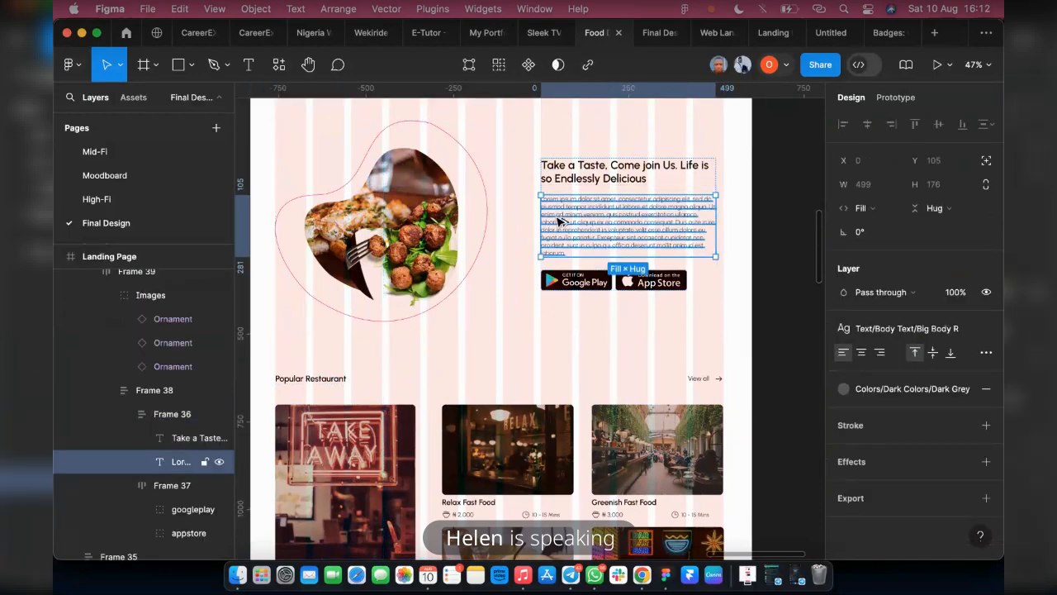
{"action": "left_click_drag", "start_coordinate": [559, 222], "coordinate": [400, 361]}
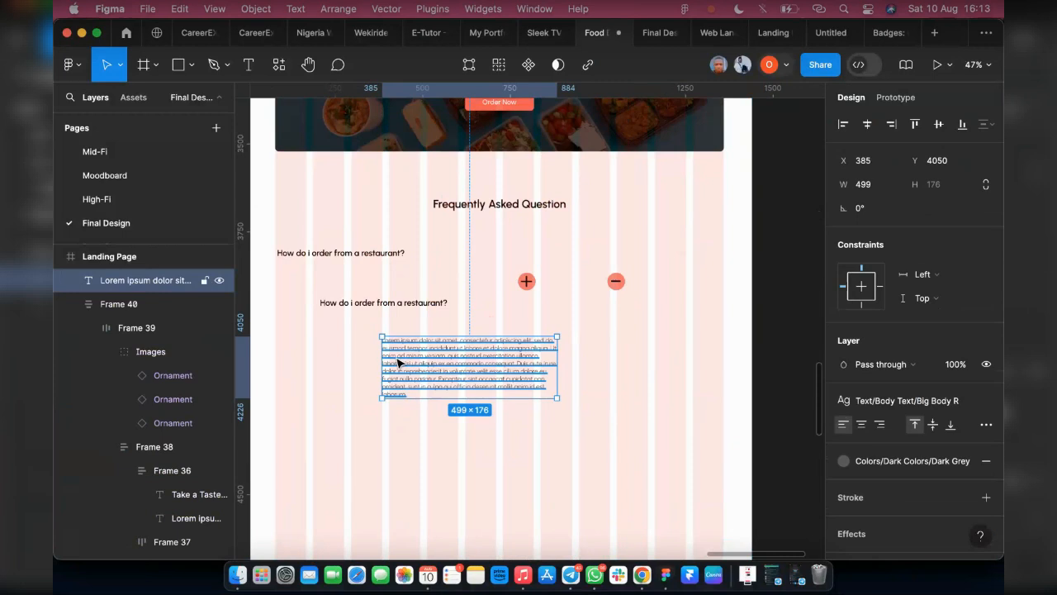
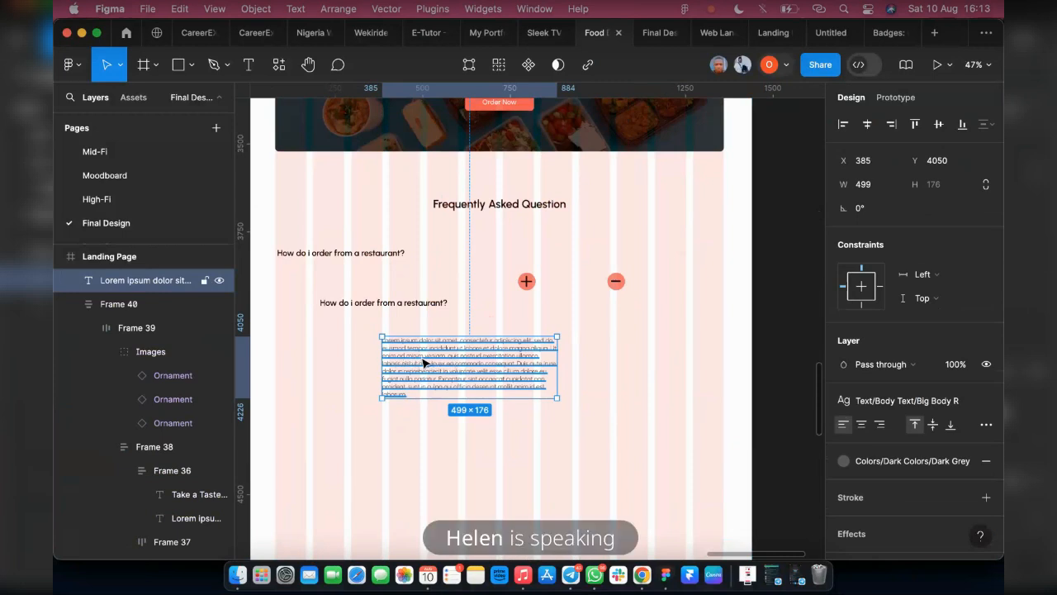
Move the lorem ipsum paragraph under the duplicated question to about X 208, Y 4027 and widen it to about 1053
{"action": "left_click_drag", "start_coordinate": [424, 362], "coordinate": [396, 355]}
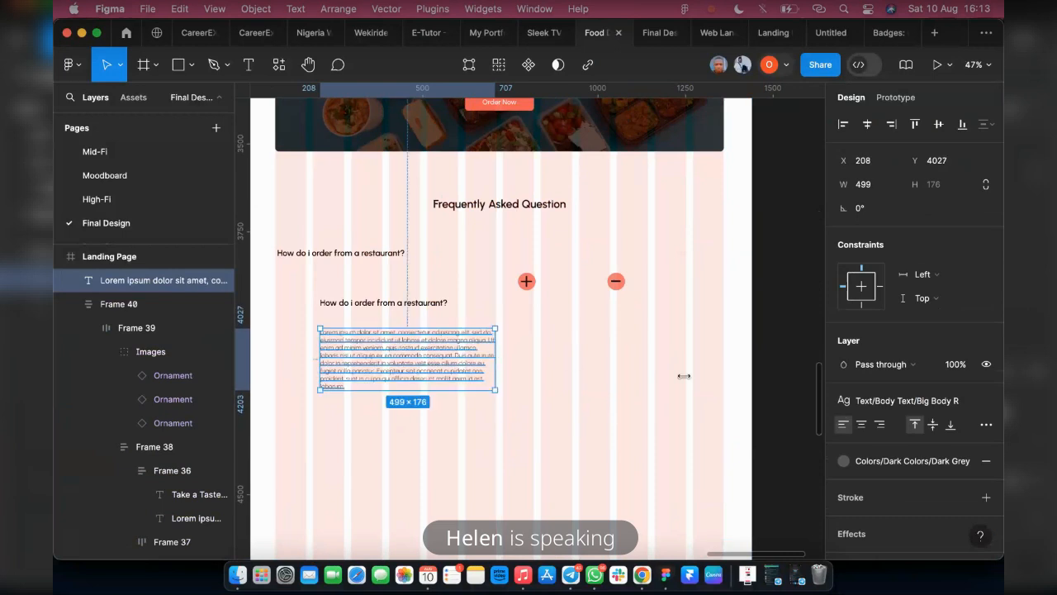
{"action": "left_click_drag", "start_coordinate": [684, 375], "coordinate": [689, 376]}
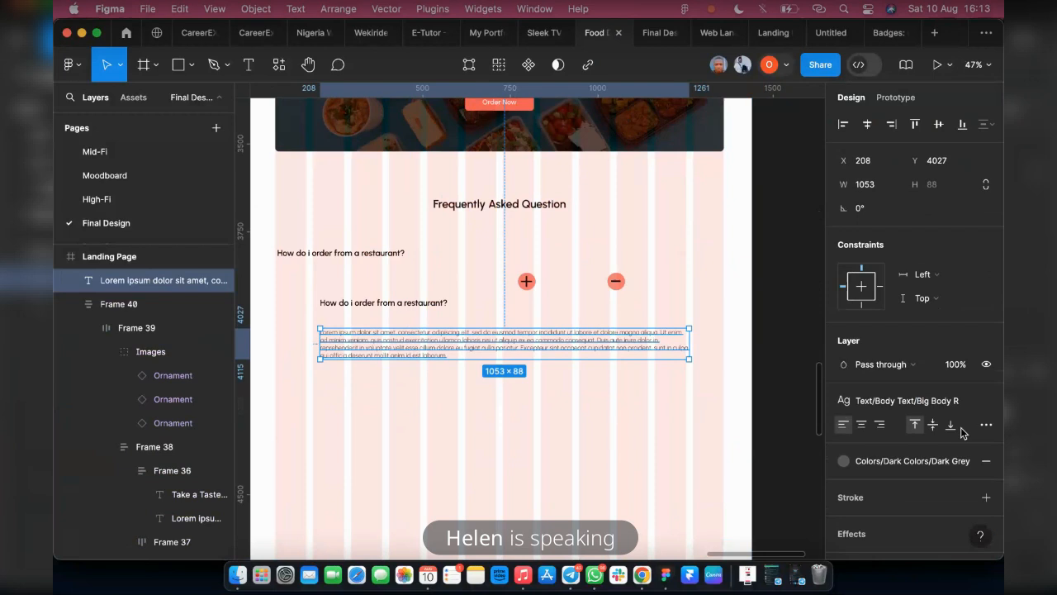
Try the Medium Body R text style on the answer paragraph and compare its size in the prototype preview
{"action": "left_click", "coordinate": [938, 402]}
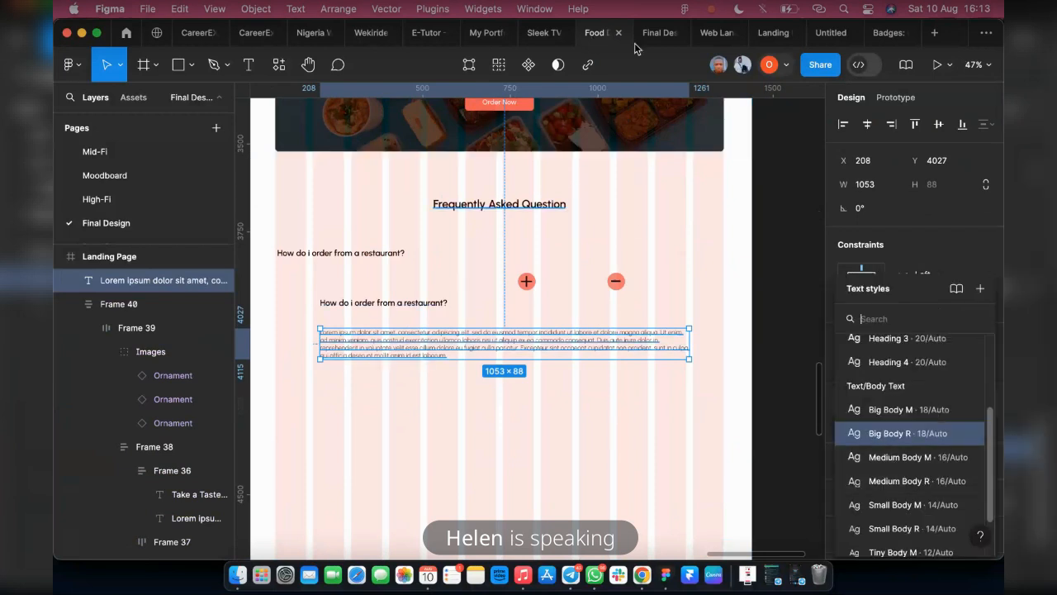
{"action": "key", "text": "super+alt+Return"}
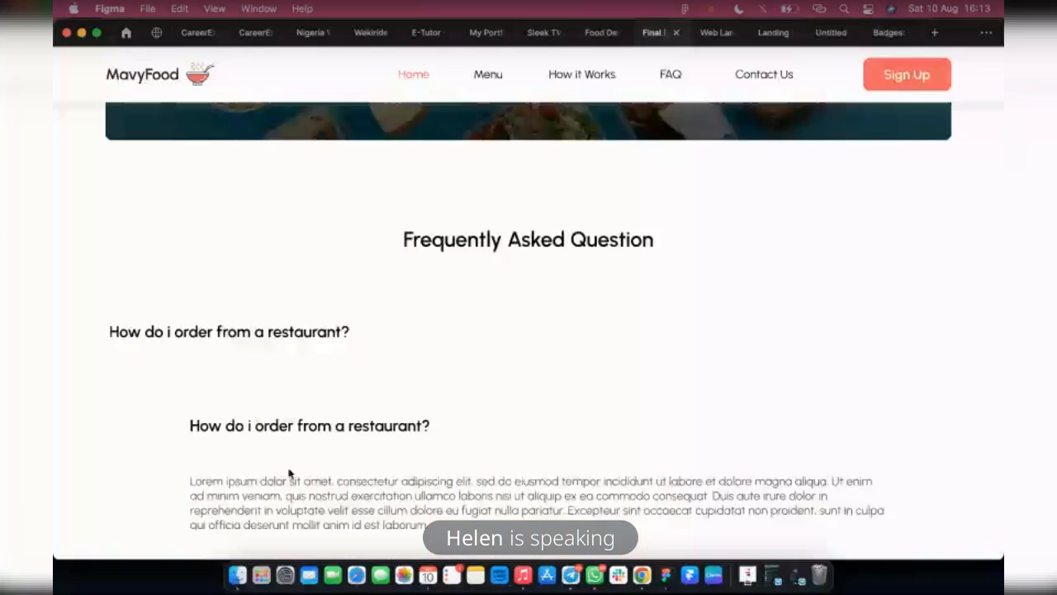
{"action": "left_click", "coordinate": [591, 33]}
{"action": "left_click", "coordinate": [904, 480]}
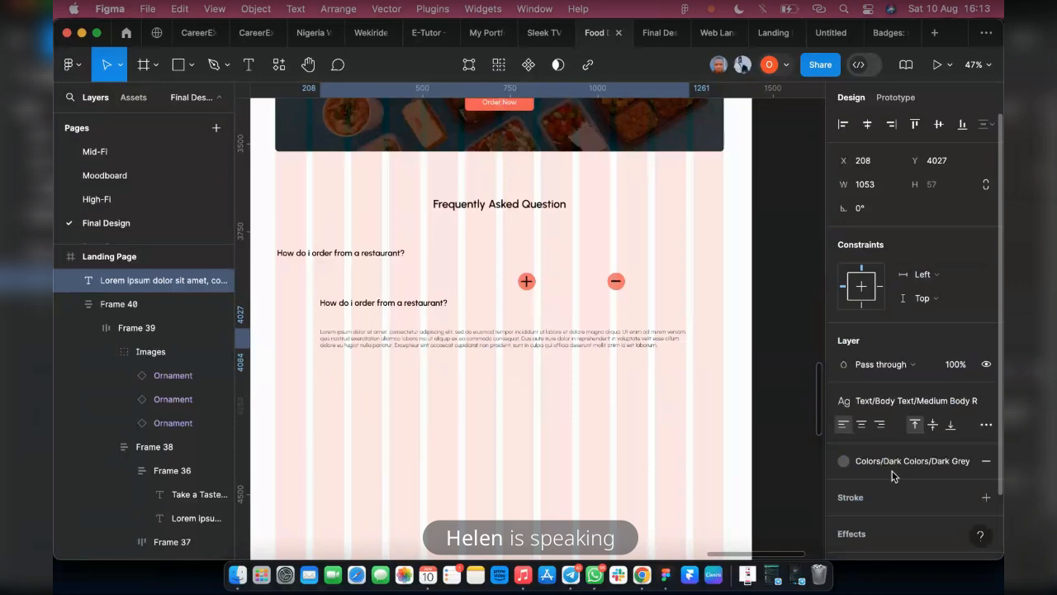
{"action": "left_click", "coordinate": [652, 33]}
{"action": "scroll", "coordinate": [545, 445], "scroll_direction": "down", "scroll_amount": 1}
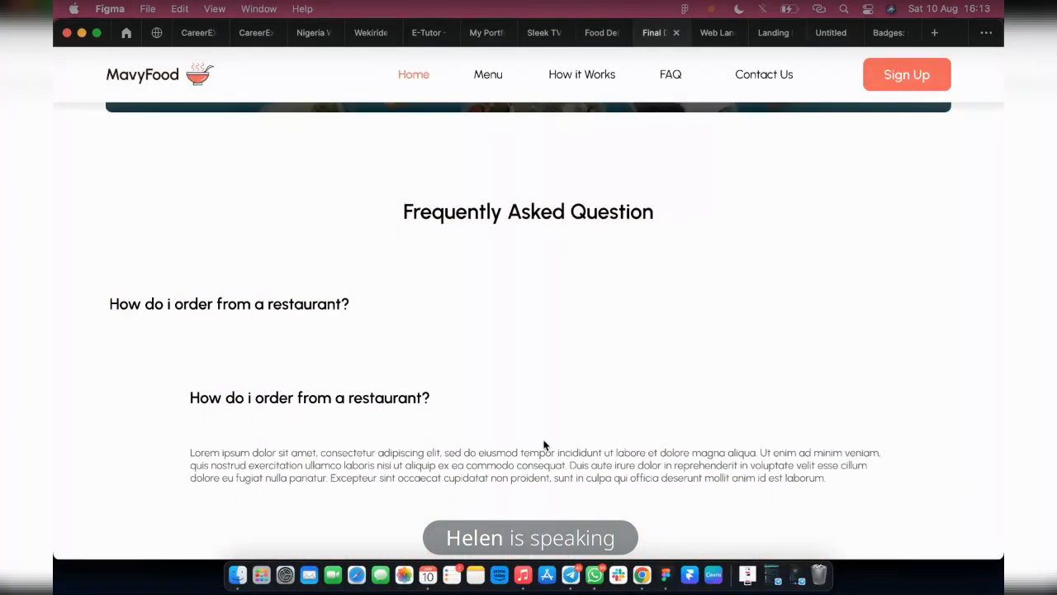
Return the answer paragraph to the Big Body R text style
{"action": "left_click", "coordinate": [592, 33]}
{"action": "left_click", "coordinate": [910, 401]}
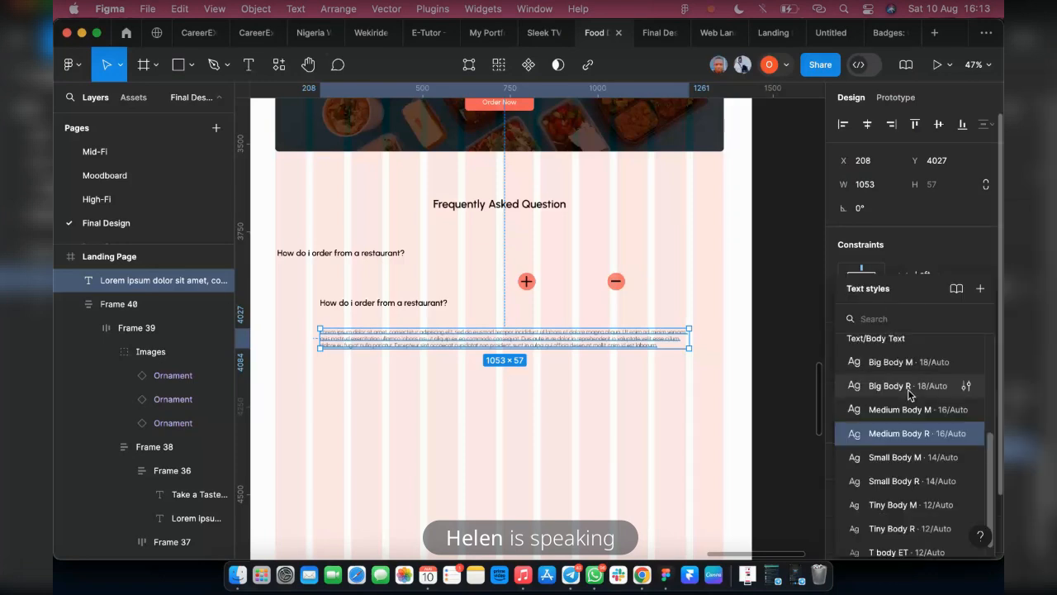
{"action": "left_click", "coordinate": [909, 386]}
Place the plus icon in line with the duplicated question at about X 1050, Y 3912, and wrap both in an auto layout frame
{"action": "scroll", "coordinate": [399, 320], "scroll_direction": "up", "scroll_amount": 2}
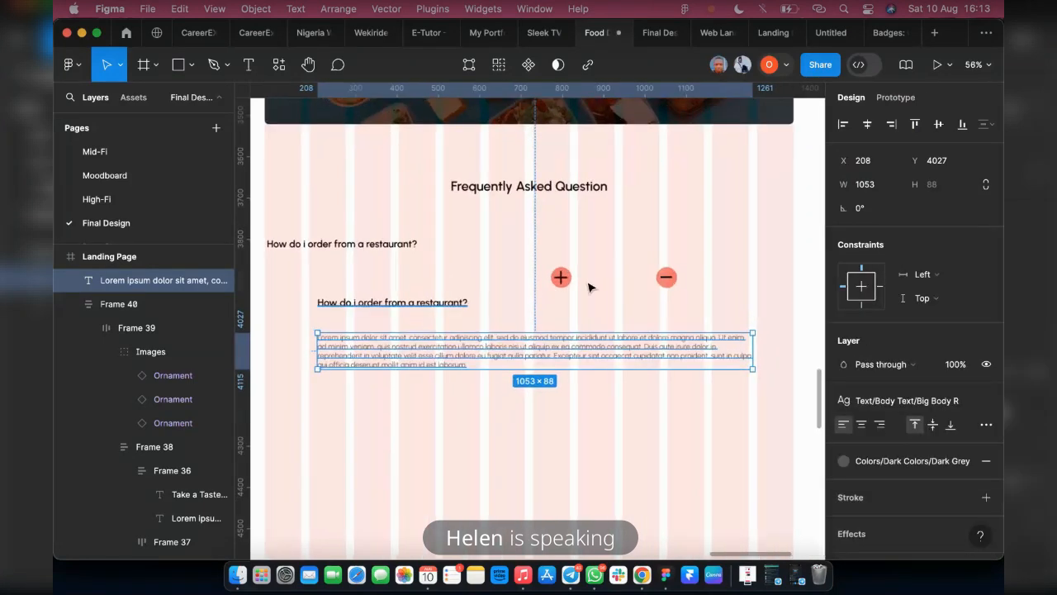
{"action": "mouse_move", "coordinate": [663, 279]}
{"action": "left_mouse_down"}
{"action": "mouse_move", "coordinate": [716, 191]}
{"action": "mouse_move", "coordinate": [607, 286]}
{"action": "mouse_move", "coordinate": [670, 299]}
{"action": "left_mouse_up"}
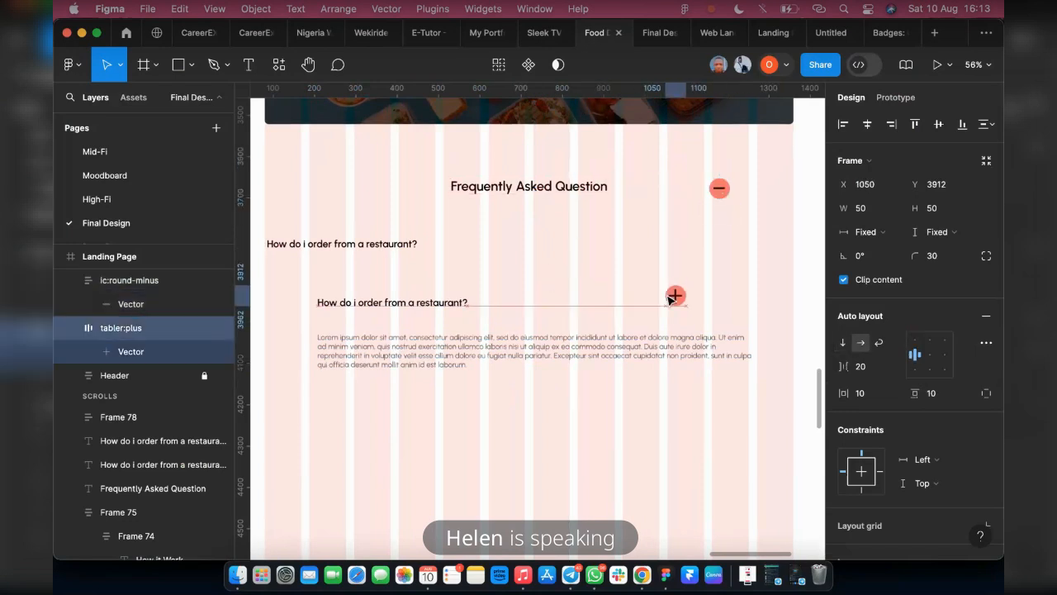
{"action": "left_click", "coordinate": [421, 307], "text": "shift"}
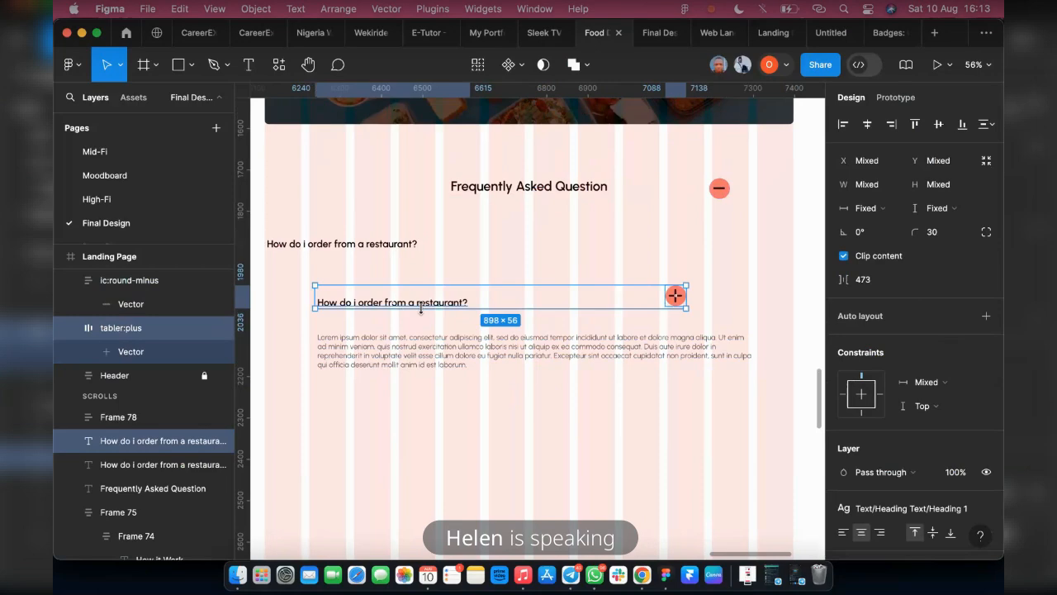
{"action": "key", "text": "shift+a"}
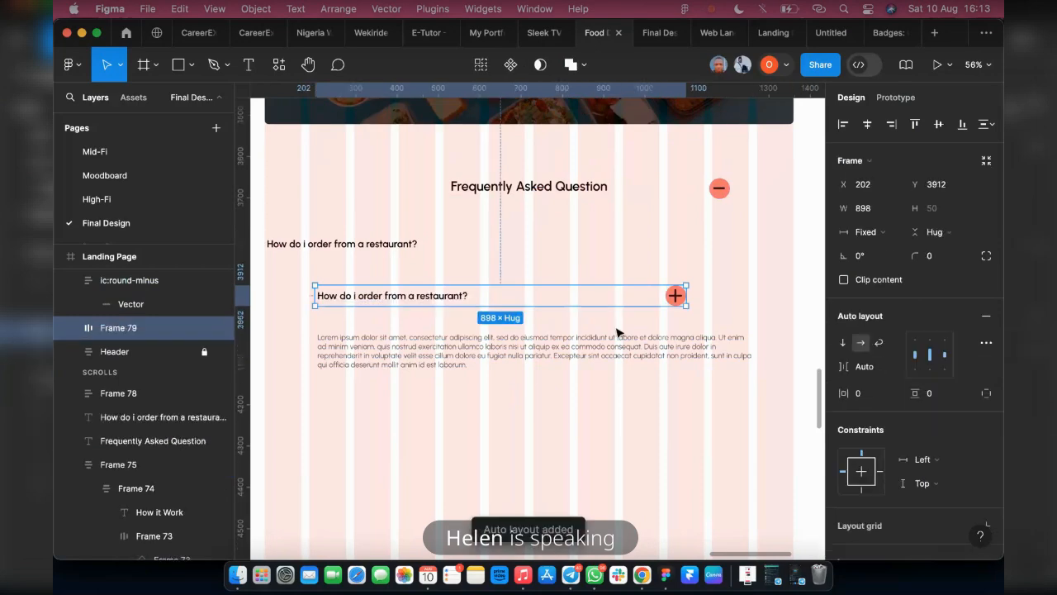
Check the question row and its icons in the prototype preview and identify their layers in the design
{"action": "left_click", "coordinate": [653, 33]}
{"action": "scroll", "coordinate": [414, 350], "scroll_direction": "down", "scroll_amount": 1}
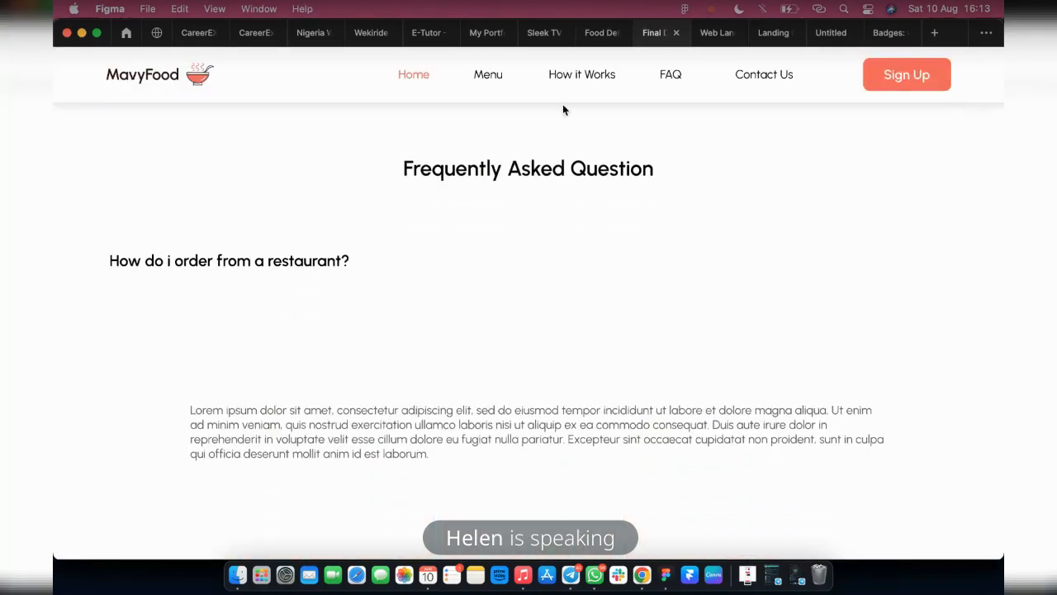
{"action": "left_click", "coordinate": [586, 37]}
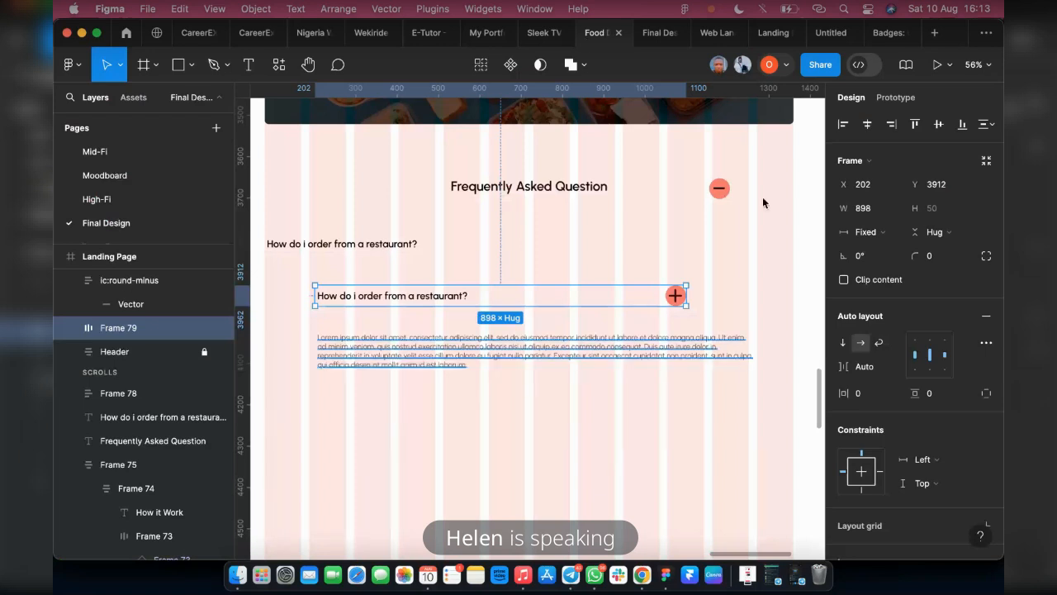
{"action": "left_click", "coordinate": [715, 193]}
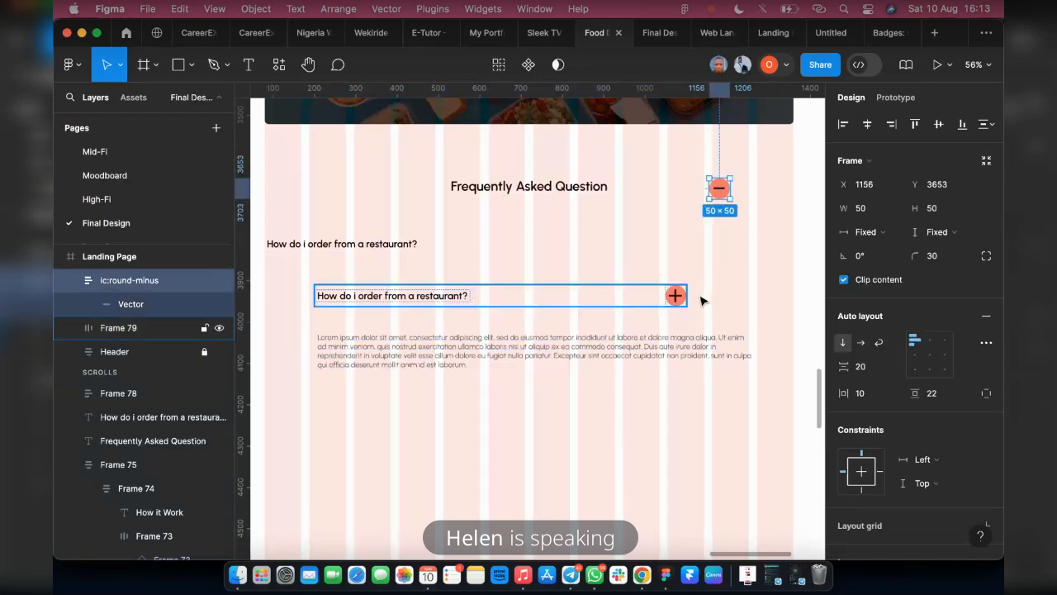
{"action": "left_click", "coordinate": [486, 299]}
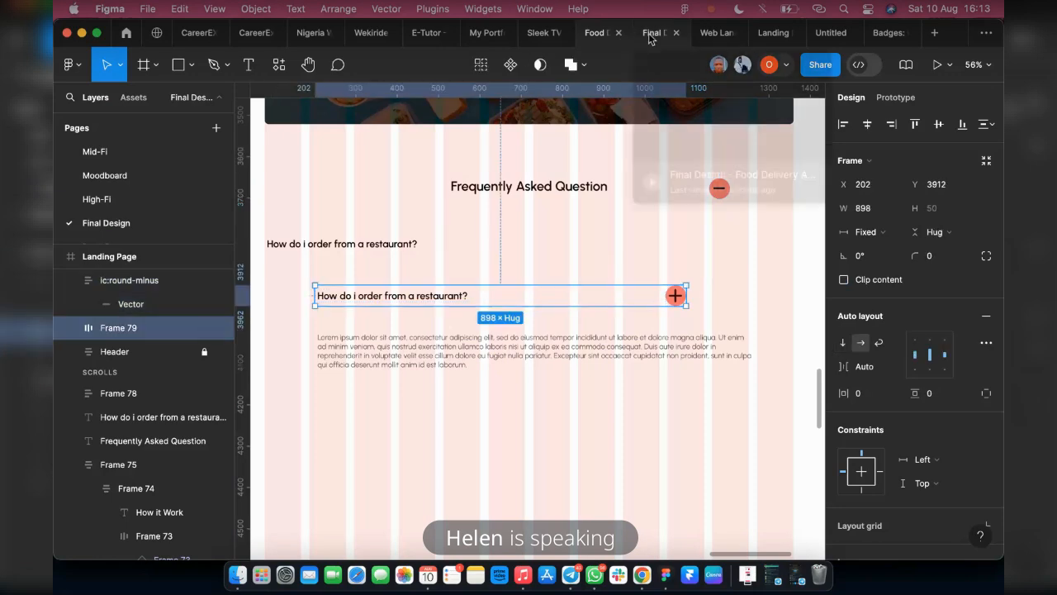
{"action": "left_click", "coordinate": [650, 33]}
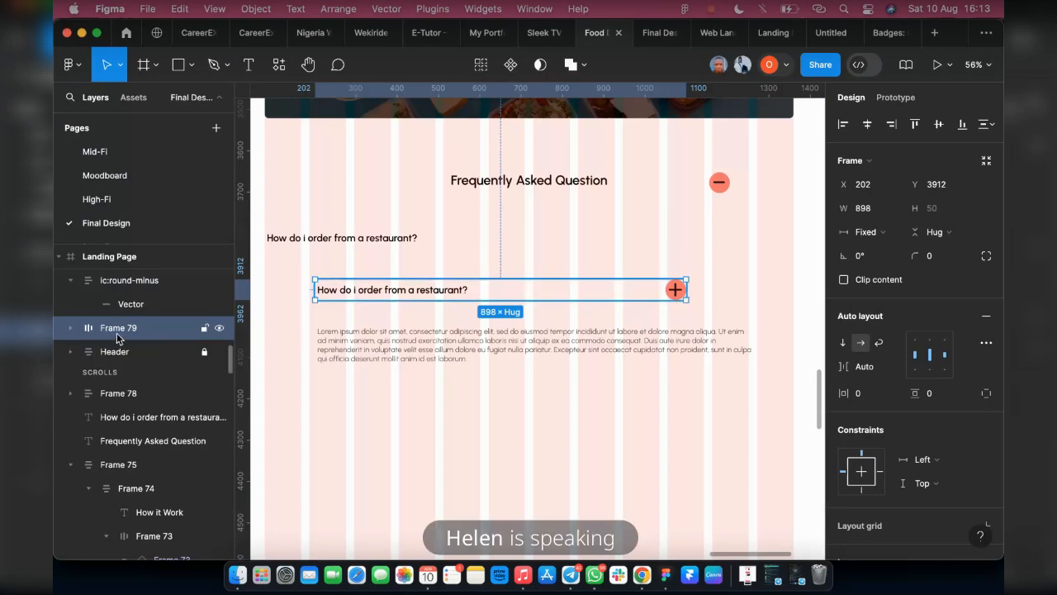
Move the minus icon and question row layers from the Fixed group to the Scrolls group and check them in the preview
{"action": "scroll", "coordinate": [117, 332], "scroll_direction": "up", "scroll_amount": 1}
{"action": "scroll", "coordinate": [119, 335], "scroll_direction": "up", "scroll_amount": 1}
{"action": "left_click", "coordinate": [71, 309]}
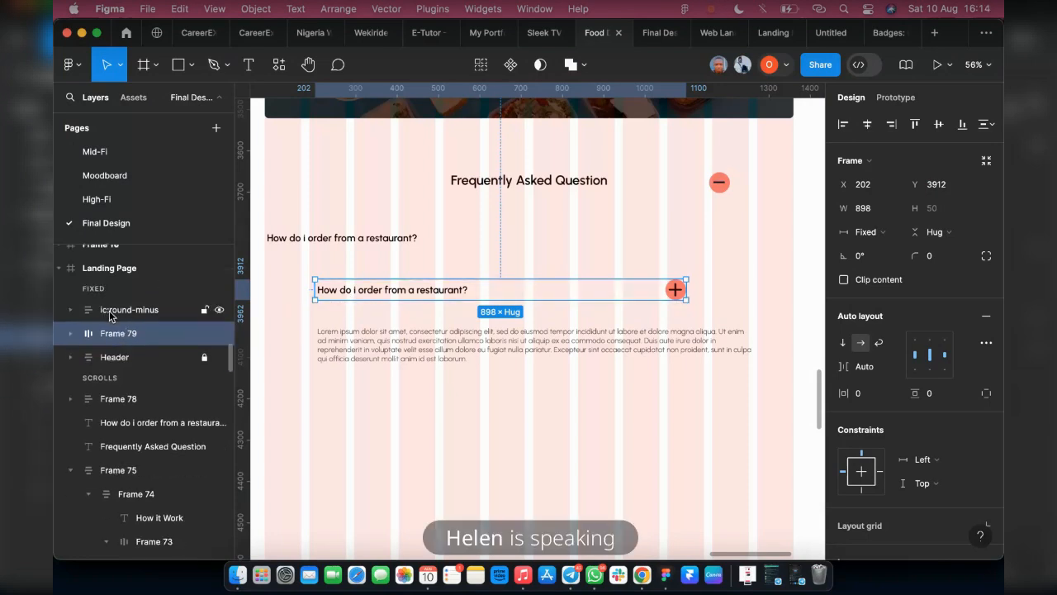
{"action": "left_click", "coordinate": [113, 310], "text": "shift"}
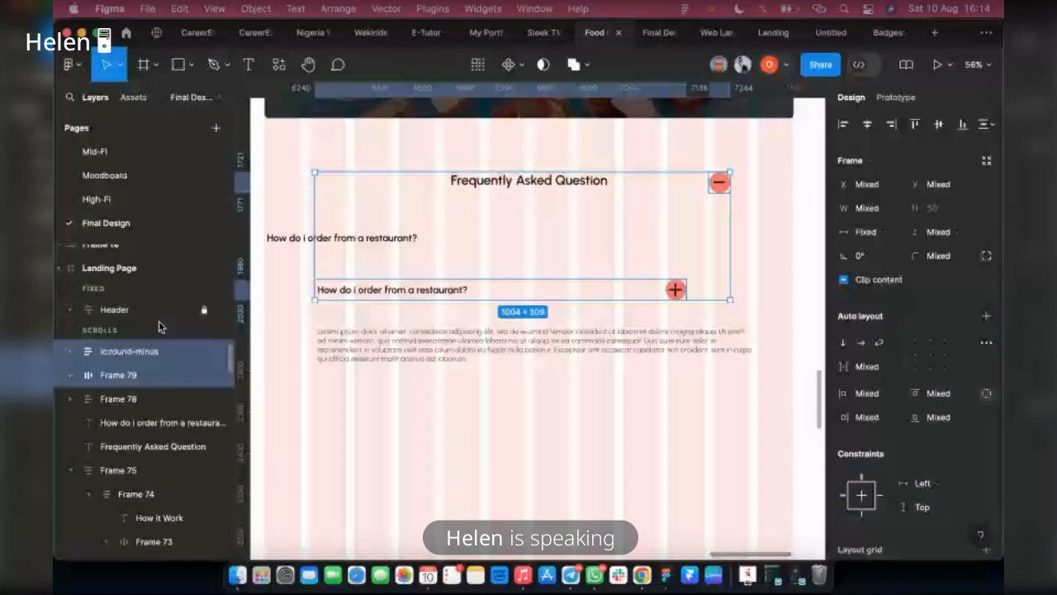
{"action": "left_click", "coordinate": [659, 32]}
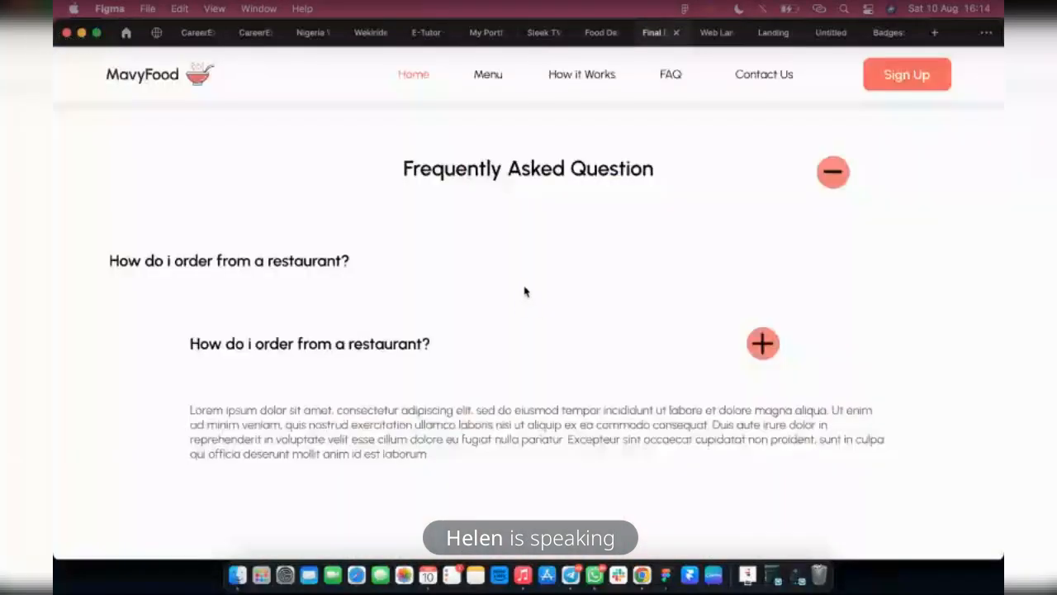
{"action": "key", "text": "ctrl+shift+Tab"}
Change the plus icon's Black selection color to the White Color style
{"action": "left_click", "coordinate": [675, 293]}
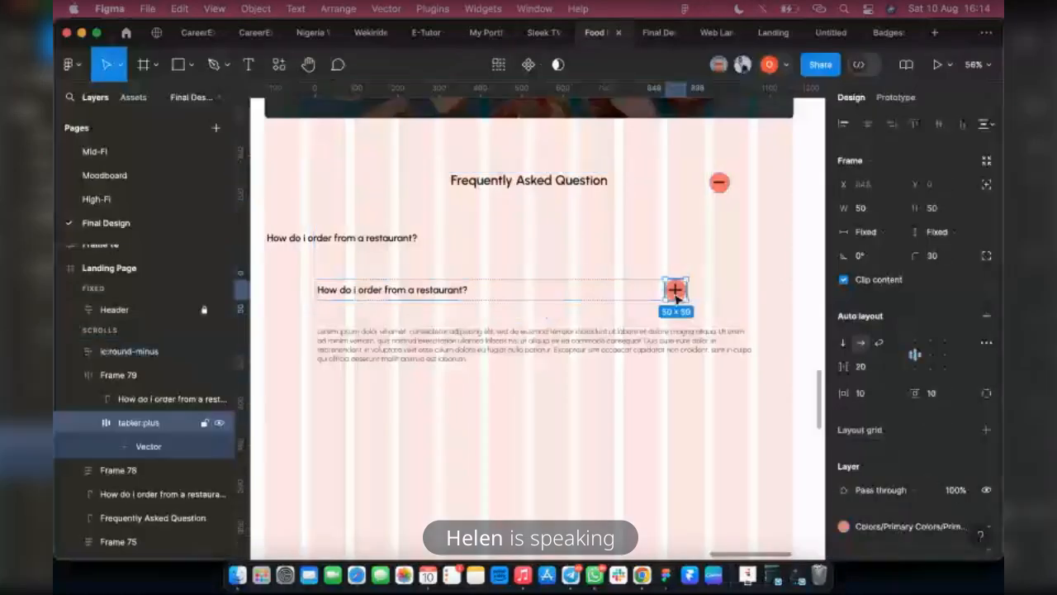
{"action": "scroll", "coordinate": [913, 509], "scroll_direction": "down", "scroll_amount": 3}
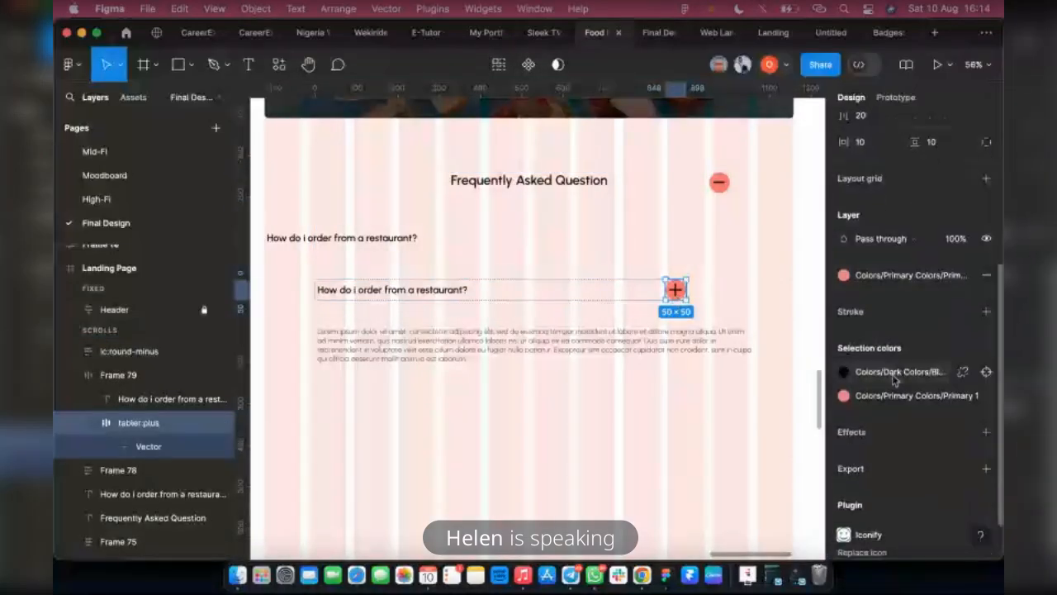
{"action": "left_click", "coordinate": [843, 371]}
{"action": "scroll", "coordinate": [708, 444], "scroll_direction": "down", "scroll_amount": 3}
{"action": "left_click", "coordinate": [693, 455]}
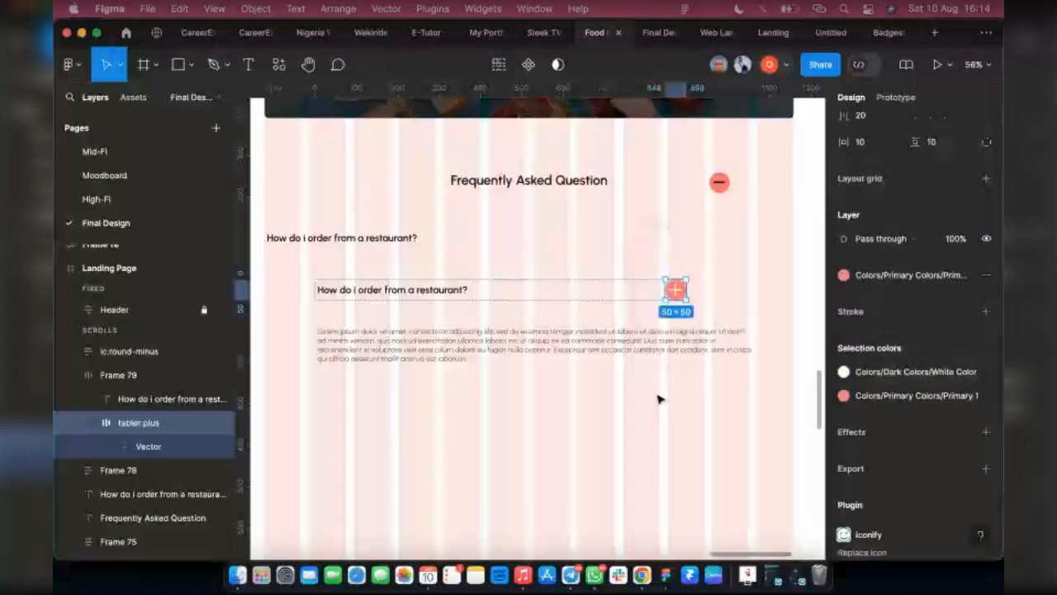
Set the plus vector's width to 24 and center it within its round icon frame
{"action": "left_click", "coordinate": [143, 445]}
{"action": "left_click", "coordinate": [859, 184]}
{"action": "type", "text": "24"}
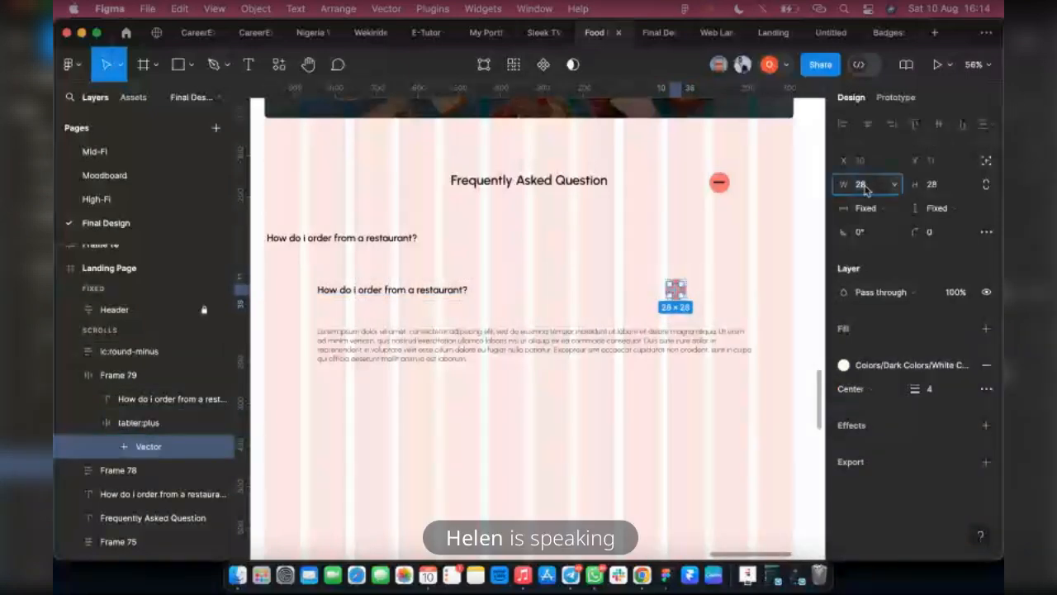
{"action": "left_click", "coordinate": [925, 189]}
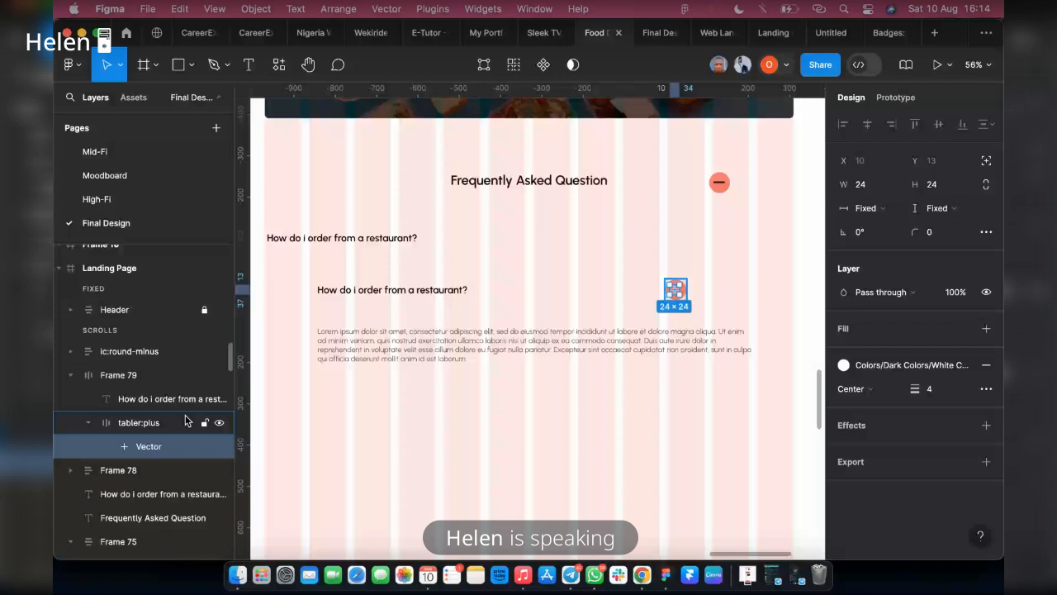
{"action": "left_click", "coordinate": [185, 421]}
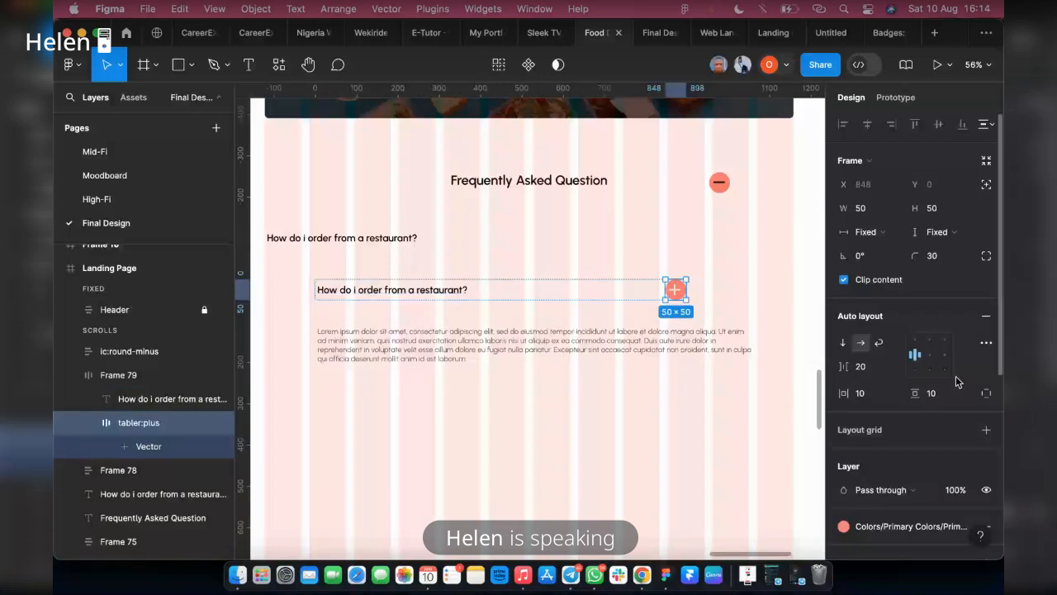
Try setting the question text's width to Fill within the row, and undo it
{"action": "left_click", "coordinate": [463, 291]}
{"action": "left_click", "coordinate": [867, 207]}
{"action": "left_click", "coordinate": [879, 248]}
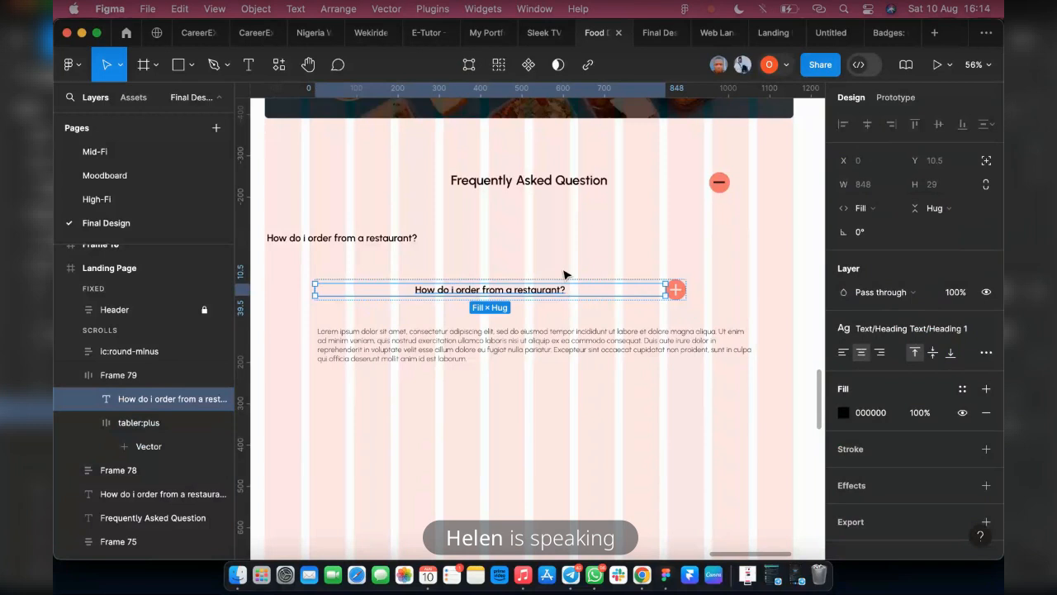
{"action": "key", "text": "super+z"}
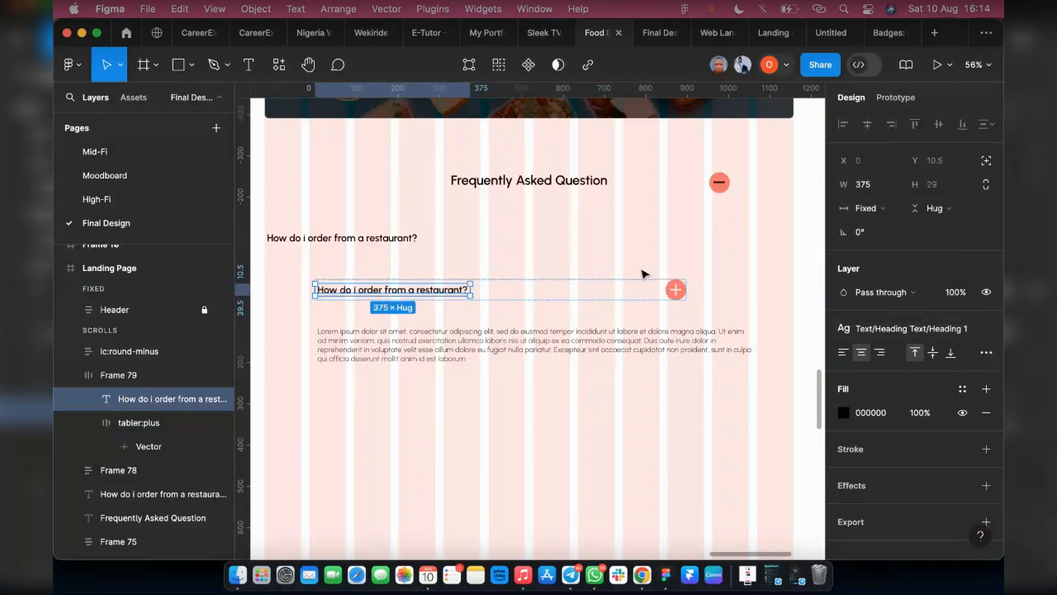
Wrap the question and plus icon row in an additional auto layout frame
{"action": "left_click", "coordinate": [518, 290]}
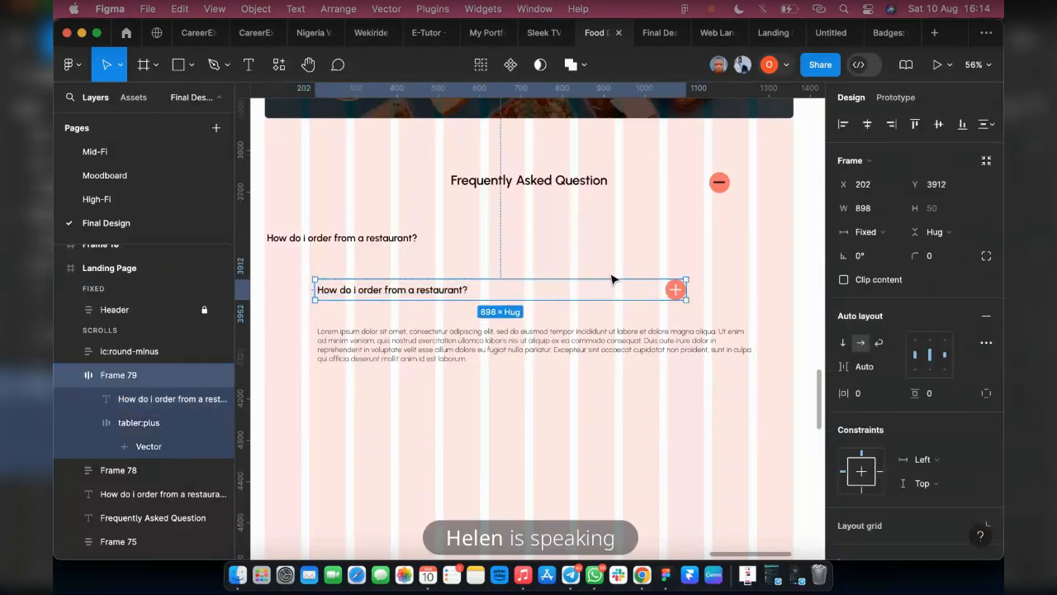
{"action": "scroll", "coordinate": [614, 278], "scroll_direction": "down", "scroll_amount": 2}
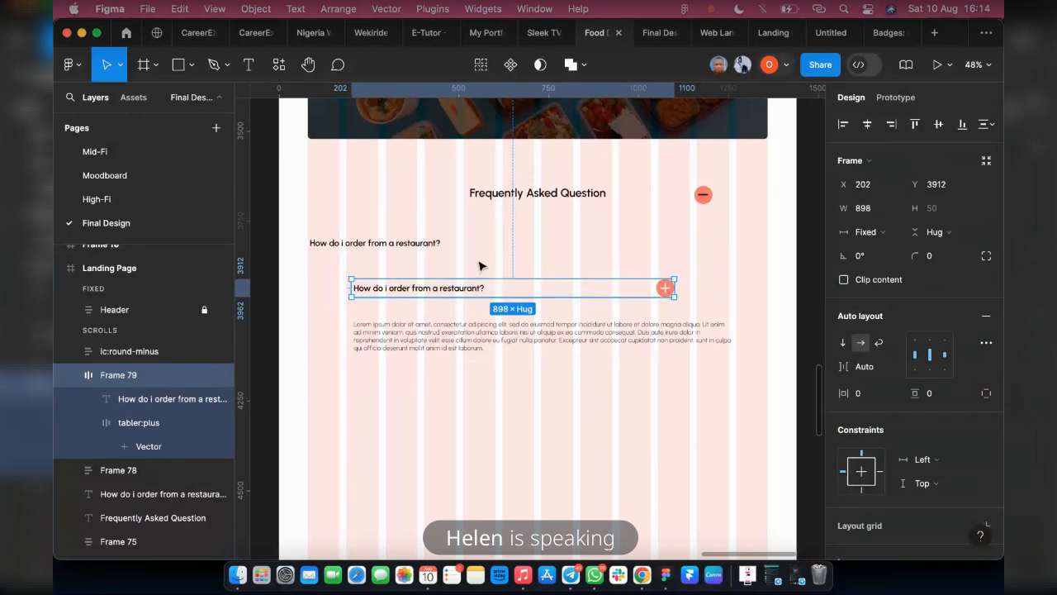
{"action": "key", "text": "shift+a"}
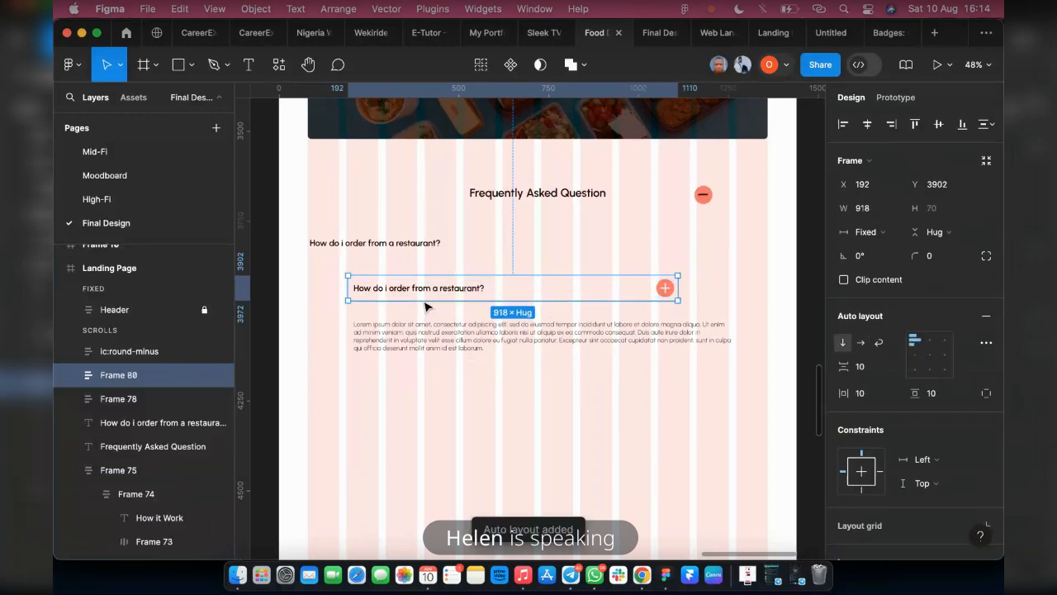
Move the wrapped question row up to about X 140, Y 3859 and delete the original standalone question text
{"action": "left_click_drag", "start_coordinate": [357, 284], "coordinate": [369, 250]}
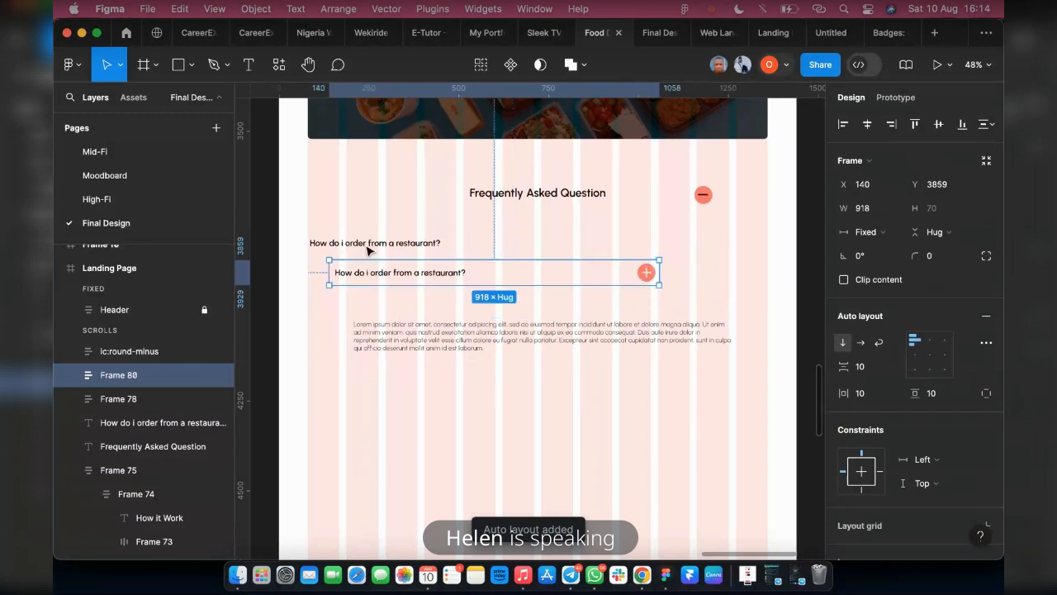
{"action": "left_click", "coordinate": [368, 246]}
{"action": "key", "text": "Delete"}
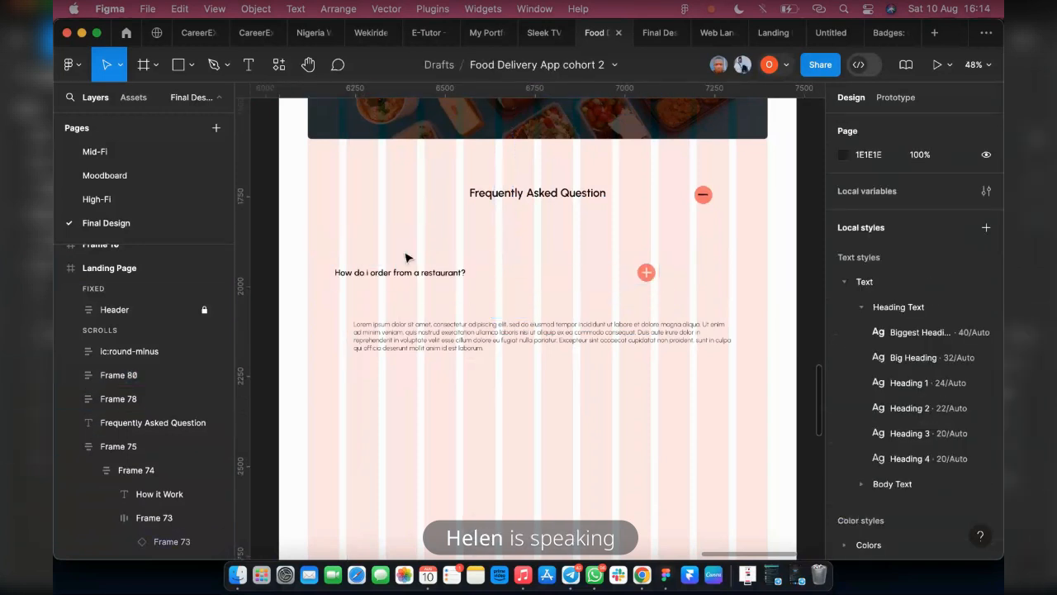
Place the outer question frame at X 80, Y 3799, widen it to 1280, and set the inner row's width to Fill
{"action": "left_click_drag", "start_coordinate": [396, 282], "coordinate": [360, 256]}
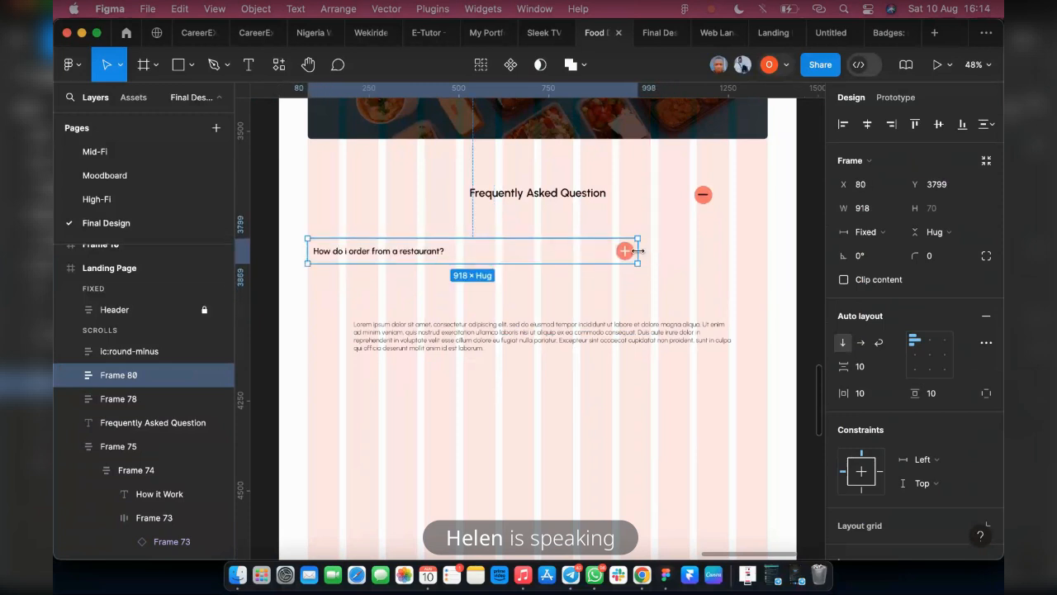
{"action": "left_click_drag", "start_coordinate": [638, 255], "coordinate": [768, 256]}
{"action": "double_click", "coordinate": [465, 256]}
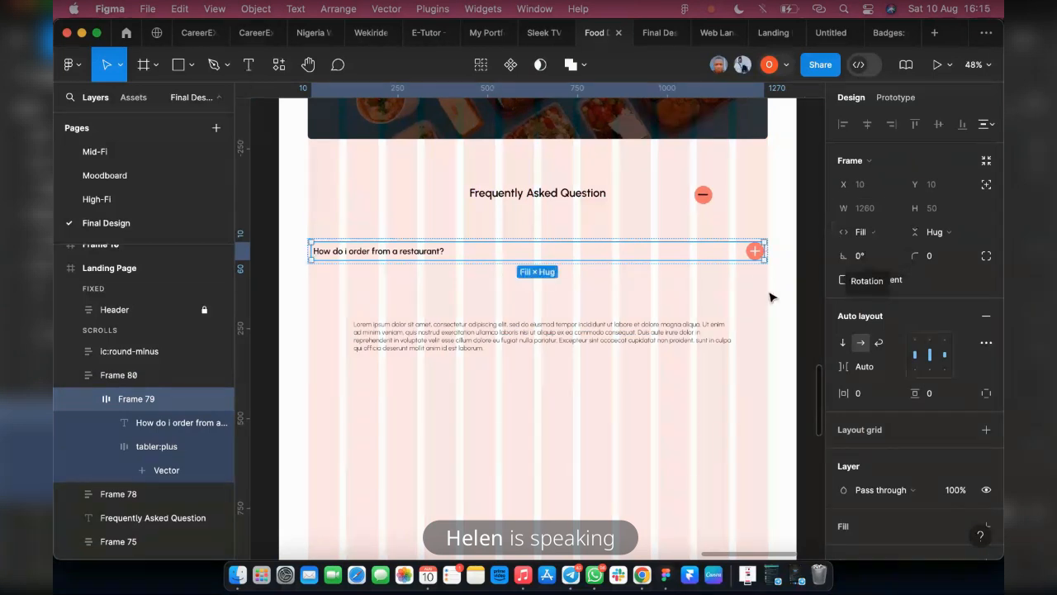
{"action": "left_click", "coordinate": [694, 270]}
{"action": "left_click", "coordinate": [688, 262]}
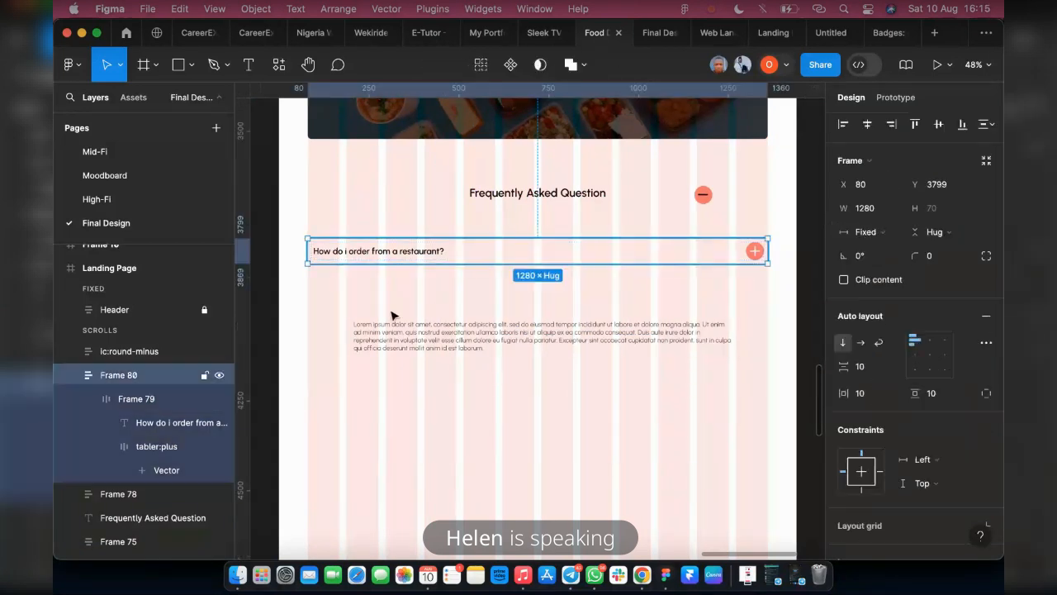
Move the answer paragraph to about X 130, Y 3977 and fill the outer question frame with the Lighter Grey colour style
{"action": "left_click_drag", "start_coordinate": [384, 338], "coordinate": [408, 276]}
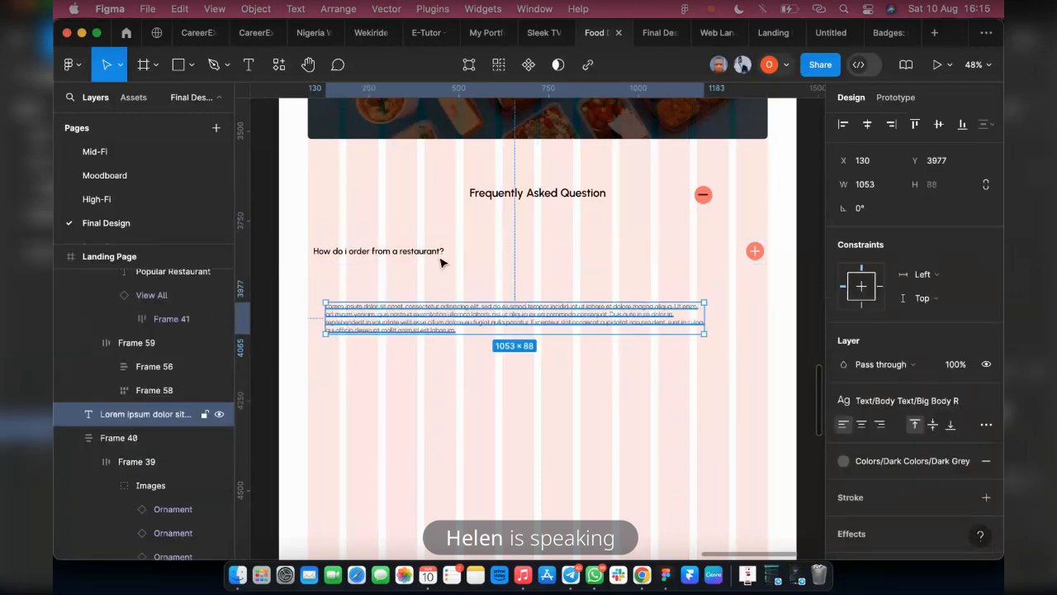
{"action": "left_click", "coordinate": [726, 260]}
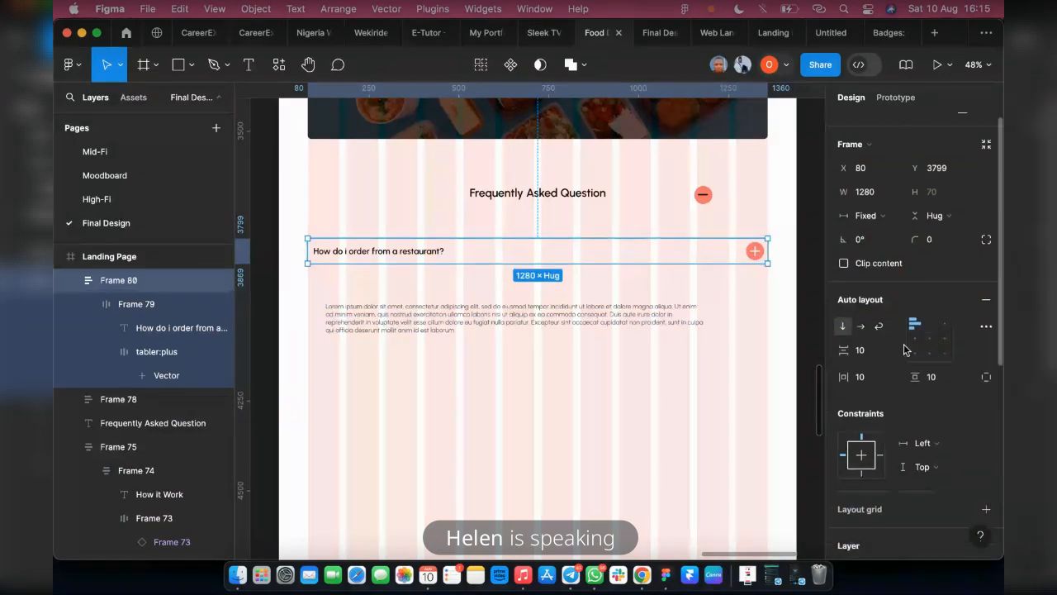
{"action": "scroll", "coordinate": [958, 389], "scroll_direction": "down", "scroll_amount": 5}
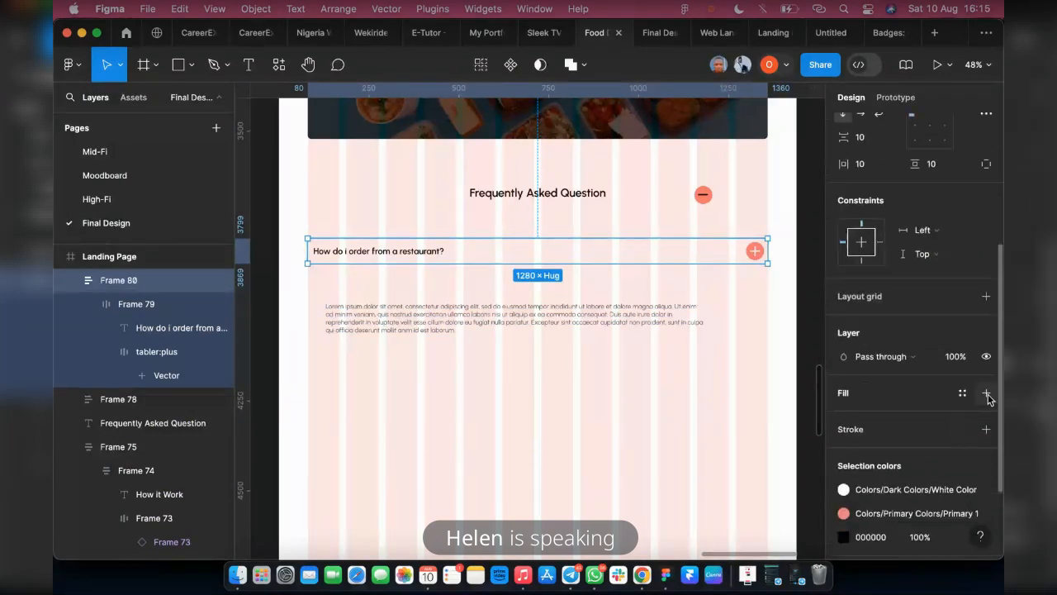
{"action": "left_click", "coordinate": [986, 393]}
{"action": "left_click", "coordinate": [962, 392]}
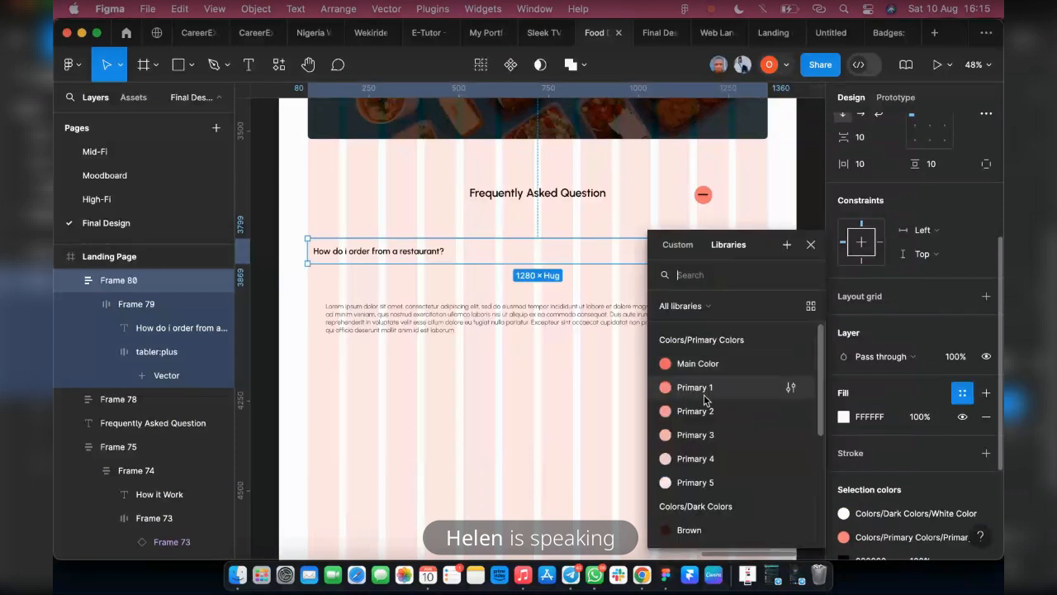
{"action": "scroll", "coordinate": [705, 399], "scroll_direction": "down", "scroll_amount": 5}
{"action": "left_click", "coordinate": [700, 479]}
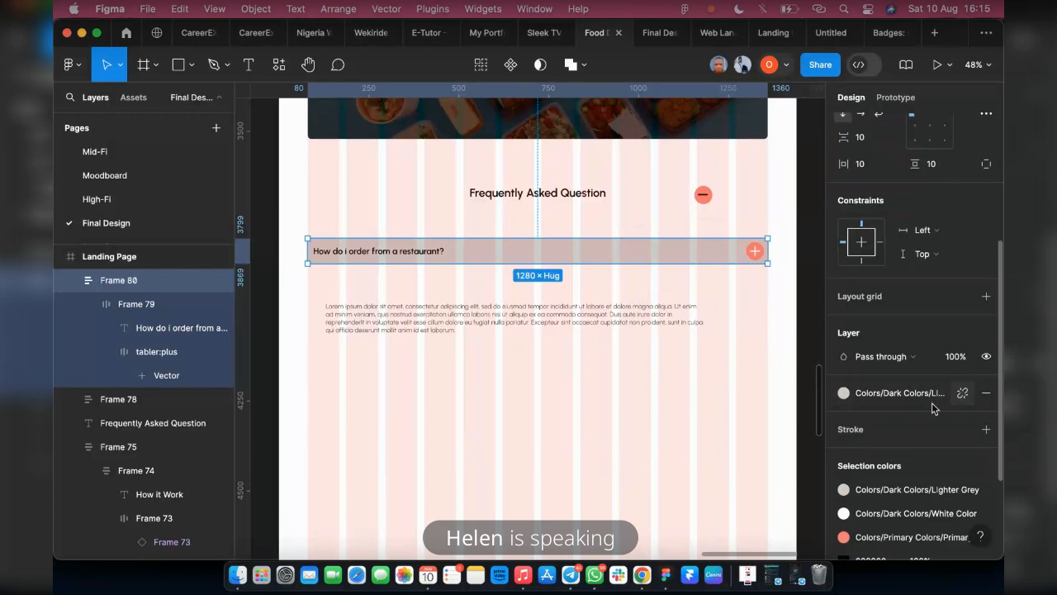
Detach the colour style from the outer question frame's fill and lighten the fill to F6F6F6
{"action": "left_click", "coordinate": [962, 393]}
{"action": "left_click", "coordinate": [843, 416]}
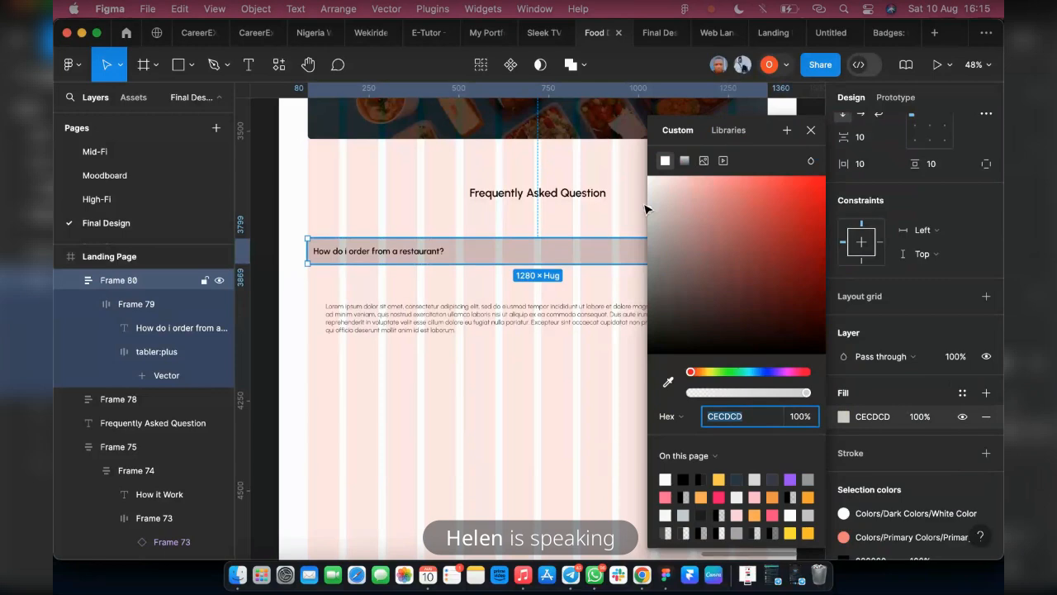
{"action": "type", "text": "EEEEEE"}
{"action": "key", "text": "Return"}
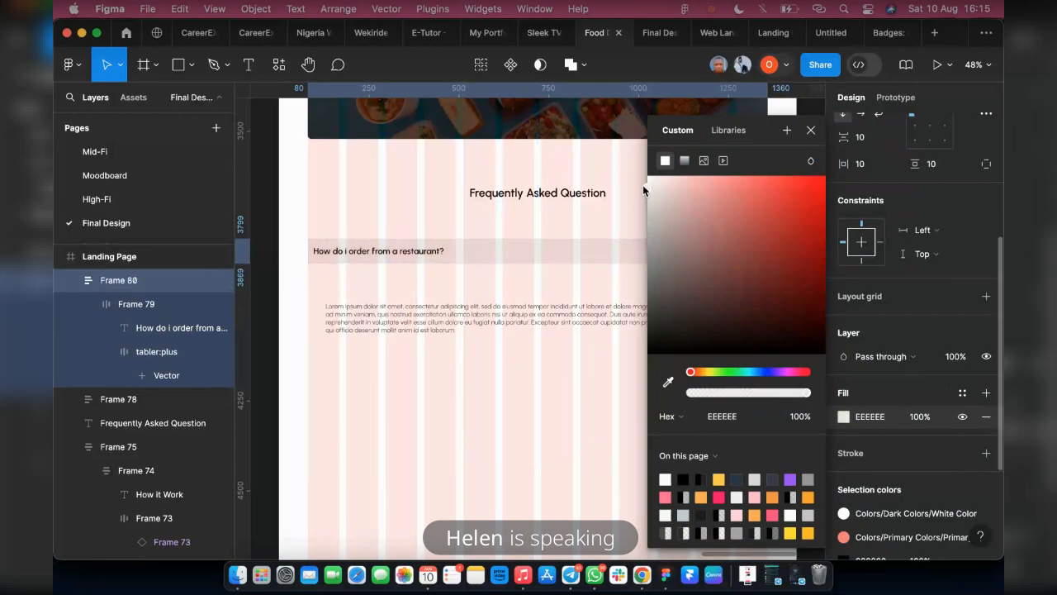
{"action": "left_click", "coordinate": [647, 182]}
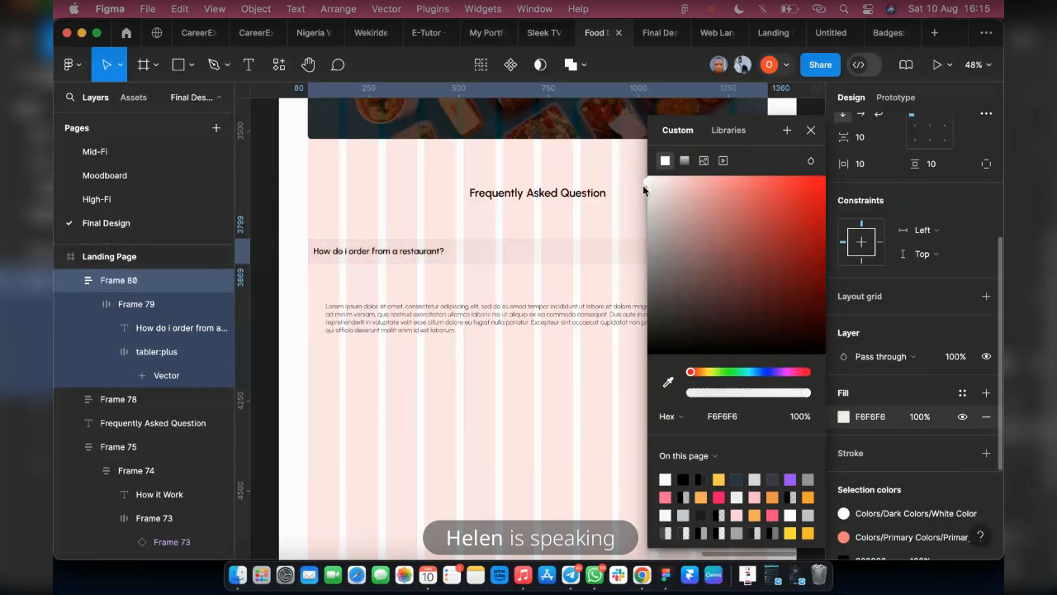
Check the question row in the prototype preview, and set the outer question frame's corner radius to 10
{"action": "left_click", "coordinate": [653, 33]}
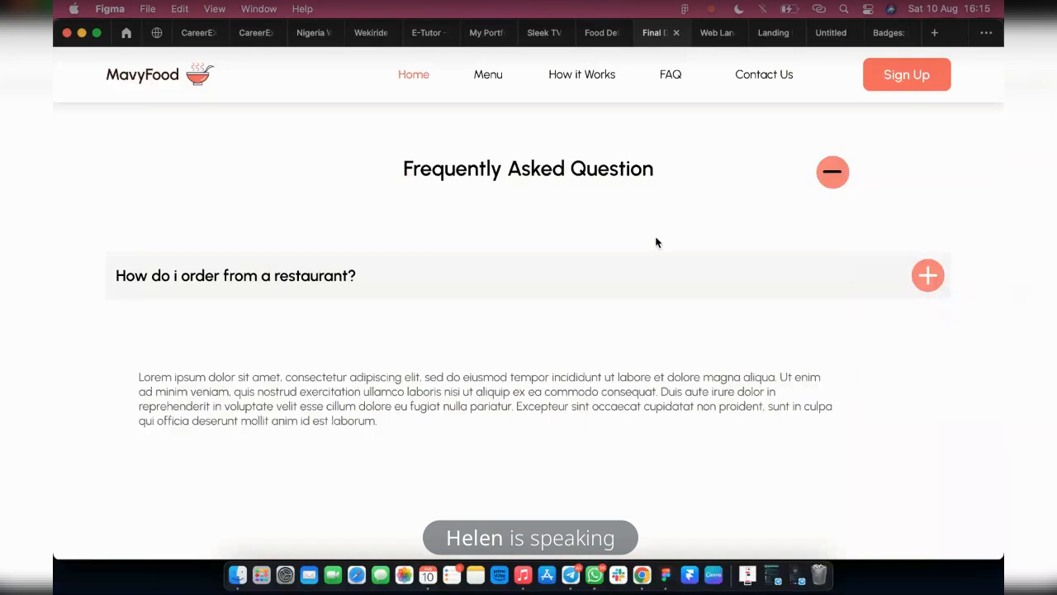
{"action": "left_click", "coordinate": [593, 33]}
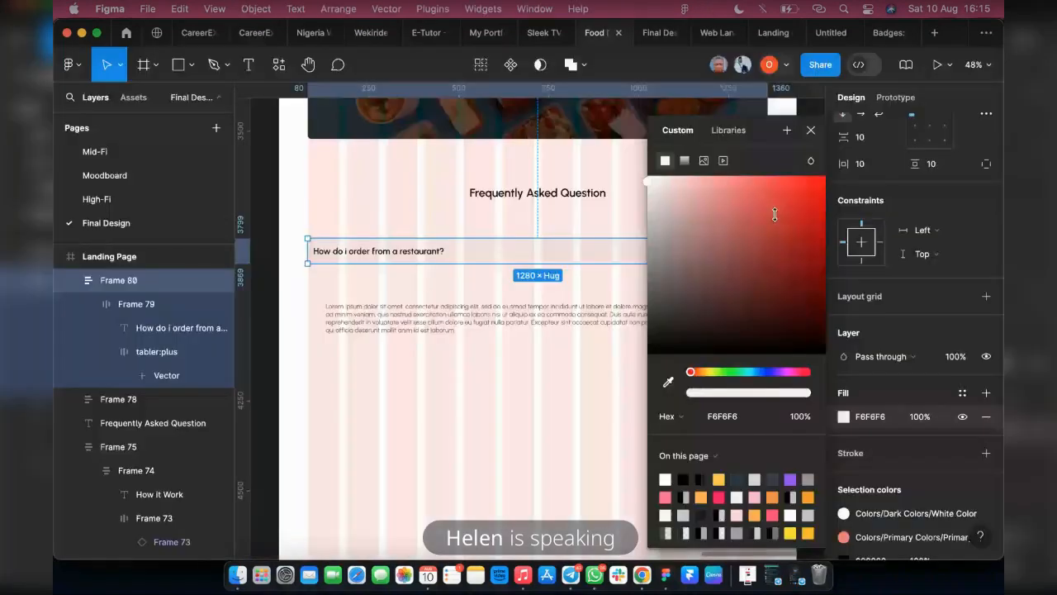
{"action": "left_click", "coordinate": [810, 131]}
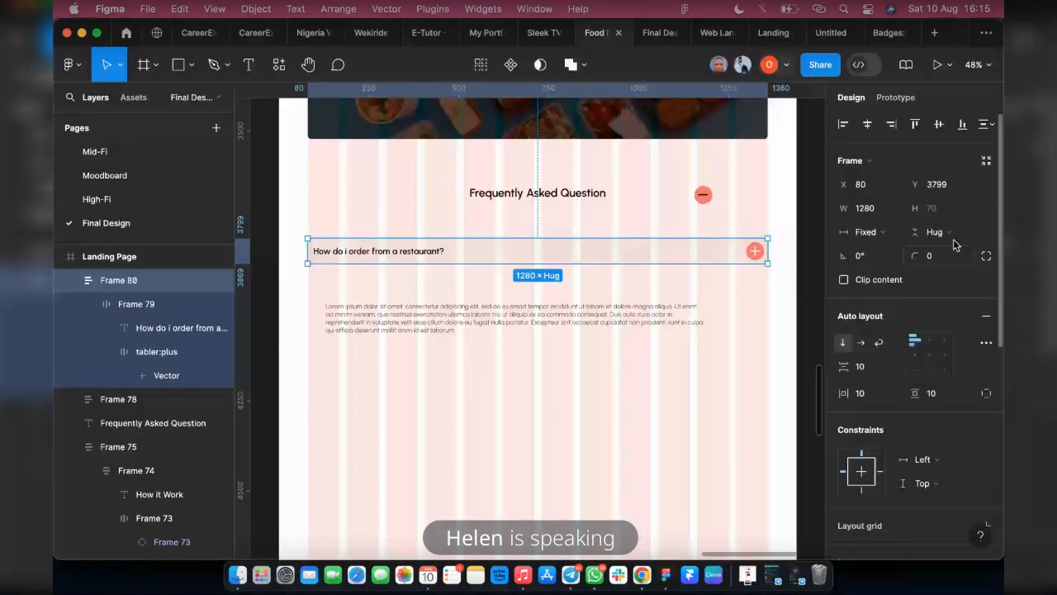
{"action": "left_click", "coordinate": [941, 255]}
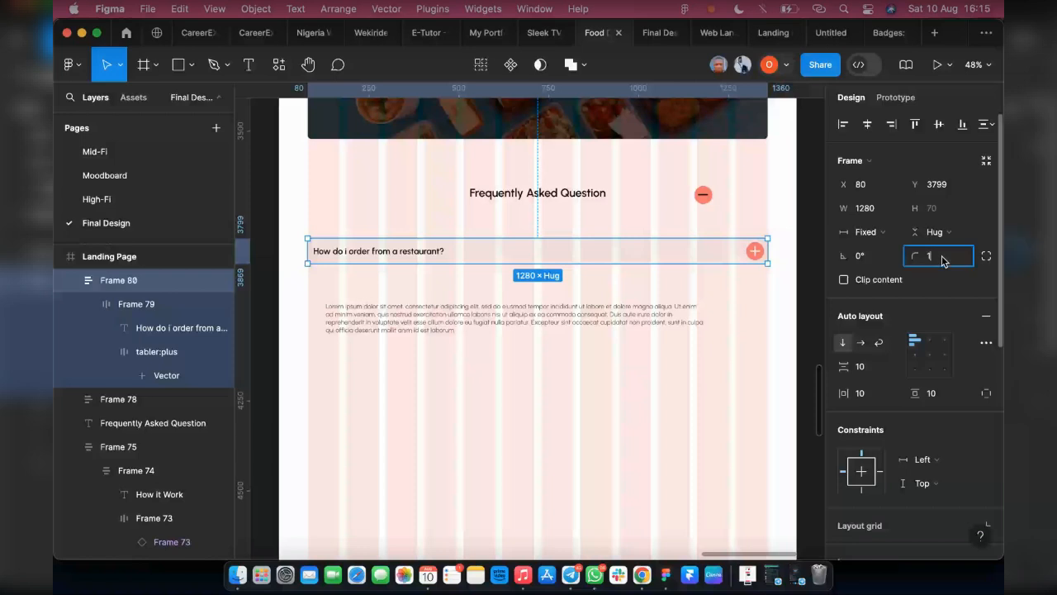
{"action": "type", "text": "10"}
{"action": "key", "text": "Return"}
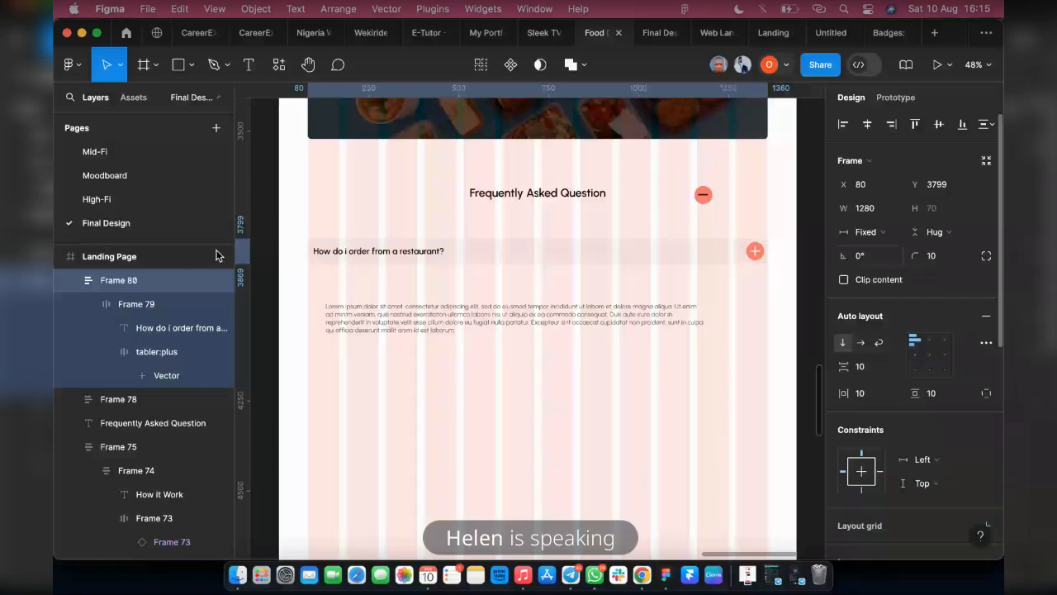
Move the answer paragraph to about X 89, Y 3934 and widen it to about 1248
{"action": "left_click", "coordinate": [360, 329]}
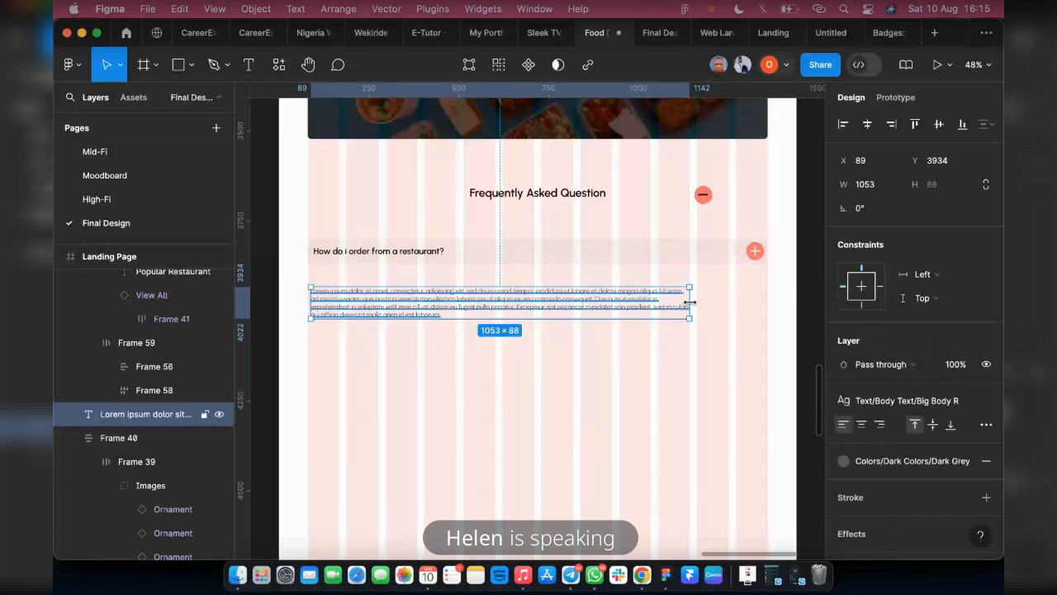
{"action": "left_click_drag", "start_coordinate": [689, 302], "coordinate": [759, 304]}
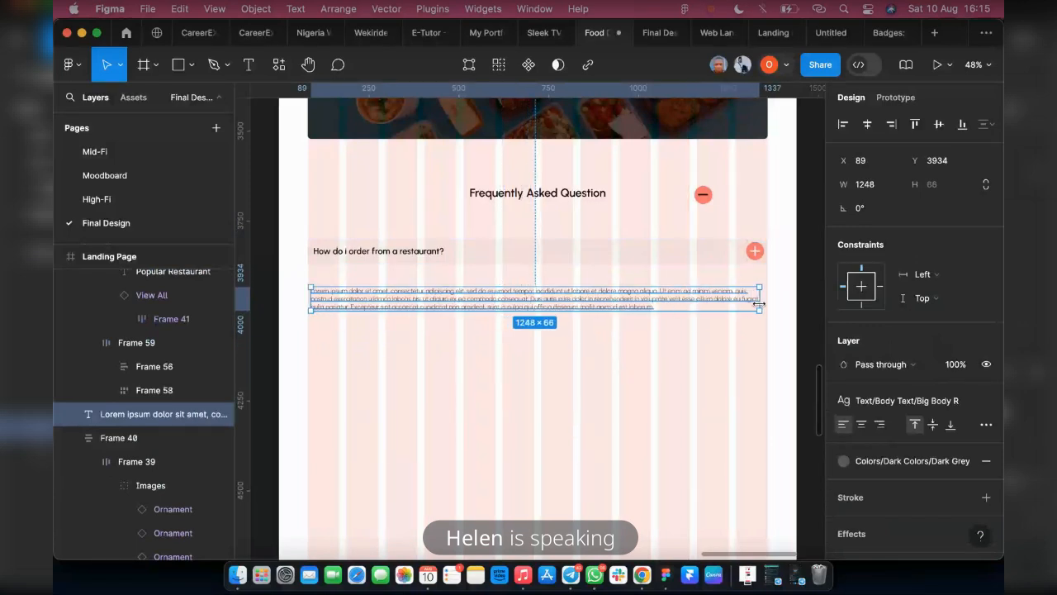
Draw a horizontal divider about 1253 wide just above the answer paragraph with the Pen tool and give its stroke the Lighter Grey style
{"action": "left_click", "coordinate": [212, 65]}
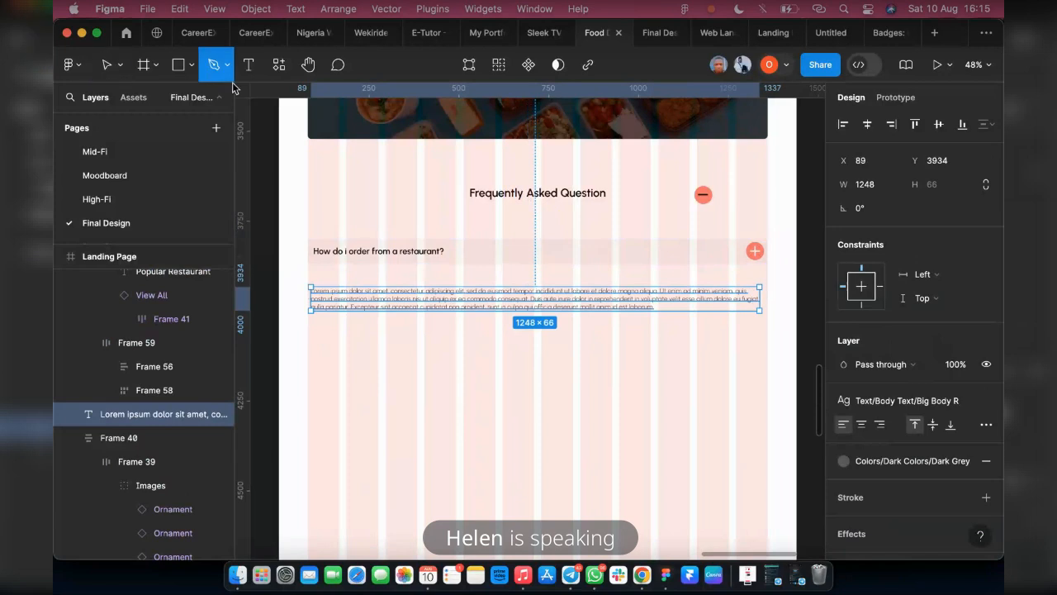
{"action": "left_click", "coordinate": [312, 281]}
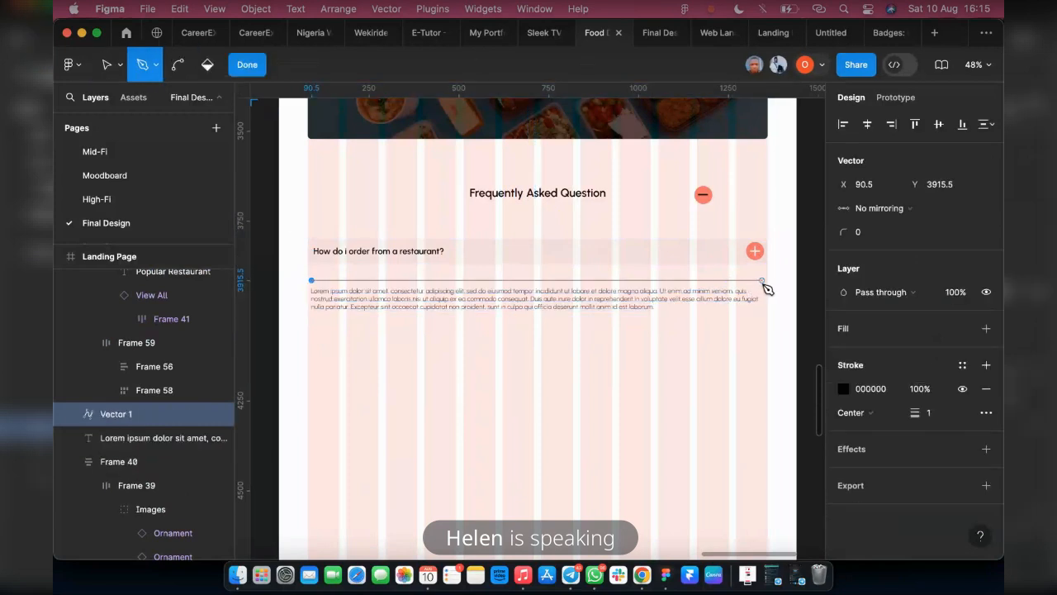
{"action": "left_click", "coordinate": [762, 281]}
{"action": "left_click", "coordinate": [239, 71]}
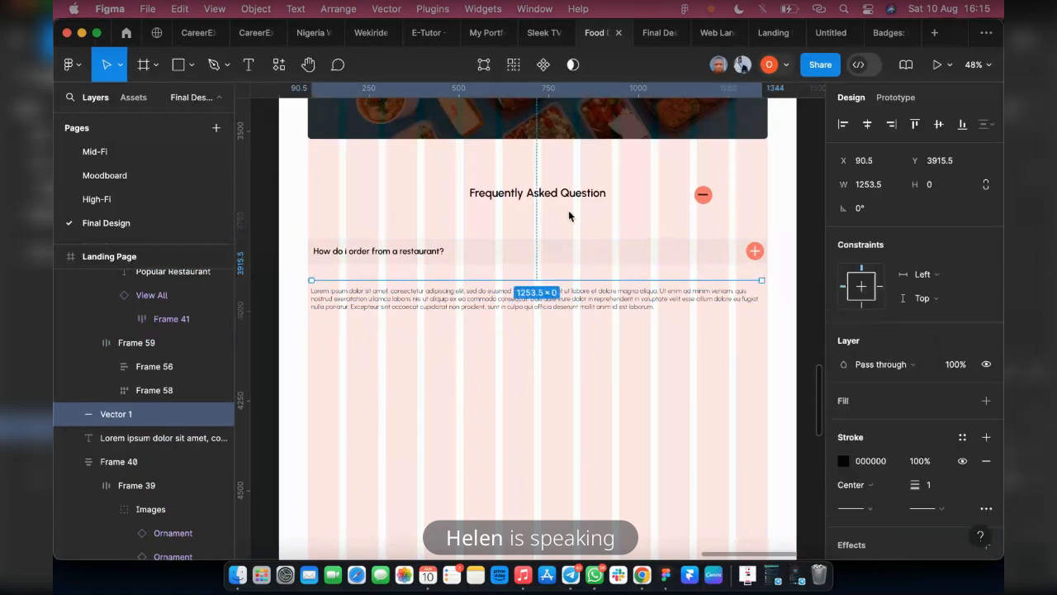
{"action": "left_click", "coordinate": [962, 437]}
{"action": "scroll", "coordinate": [743, 430], "scroll_direction": "down", "scroll_amount": 5}
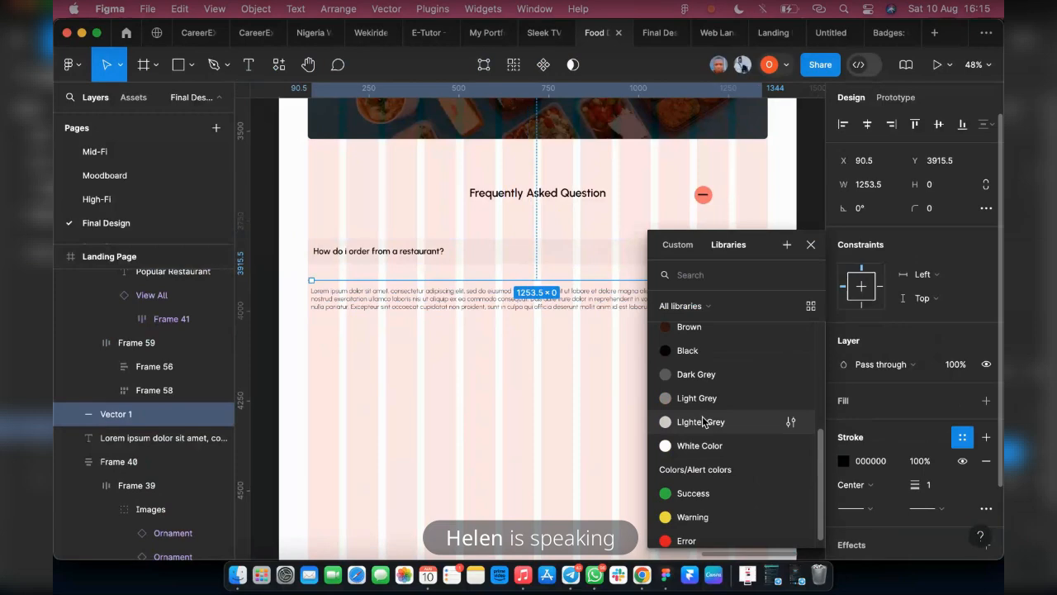
{"action": "left_click", "coordinate": [702, 422]}
Group the divider and answer paragraph in an auto layout frame, and wrap that frame in an additional auto layout frame
{"action": "left_click", "coordinate": [371, 300], "text": "shift"}
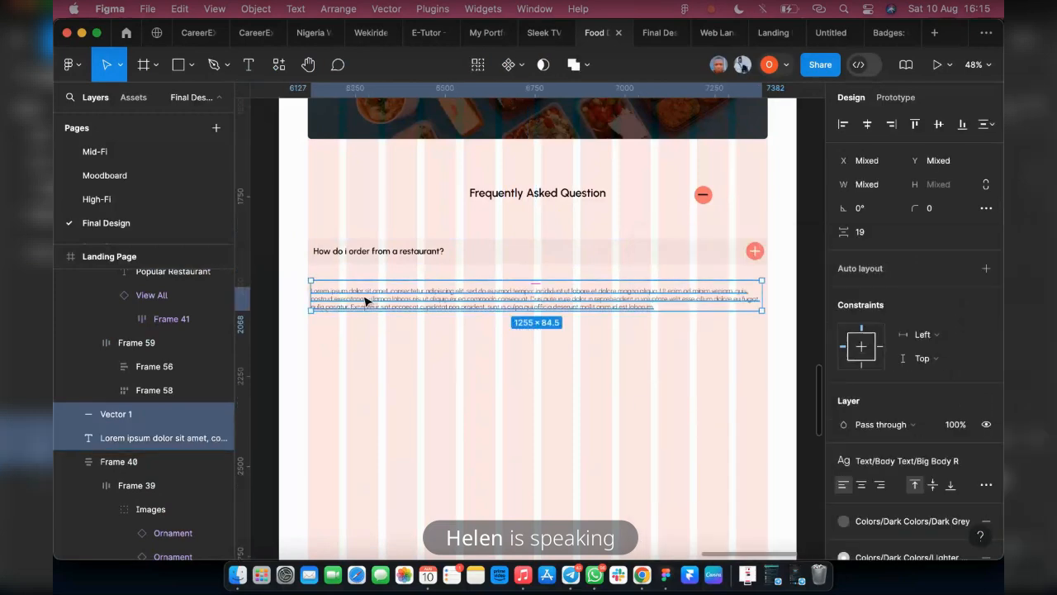
{"action": "key", "text": "shift+a"}
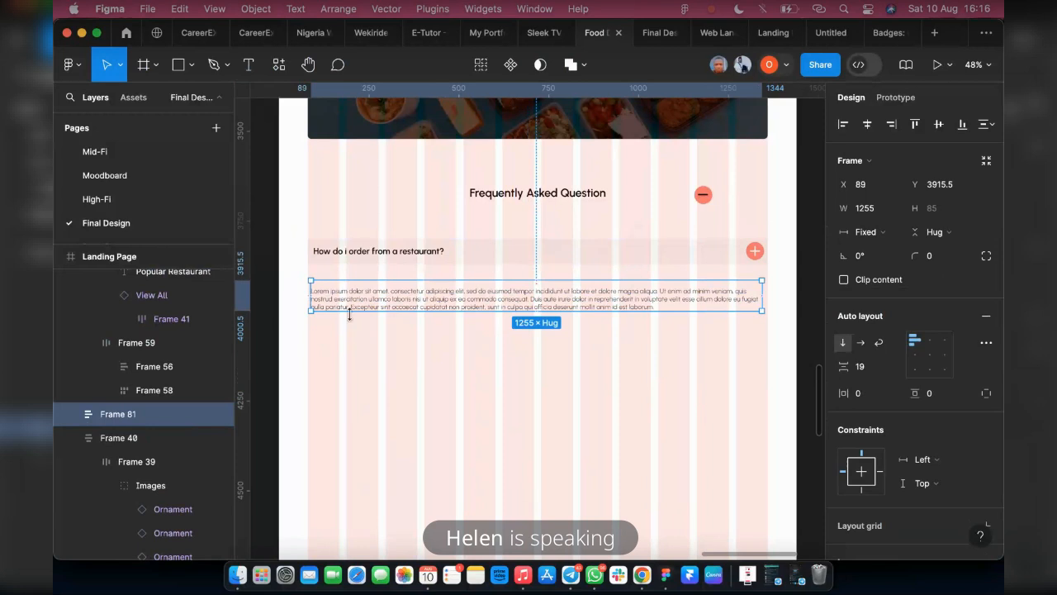
{"action": "key", "text": "shift+a"}
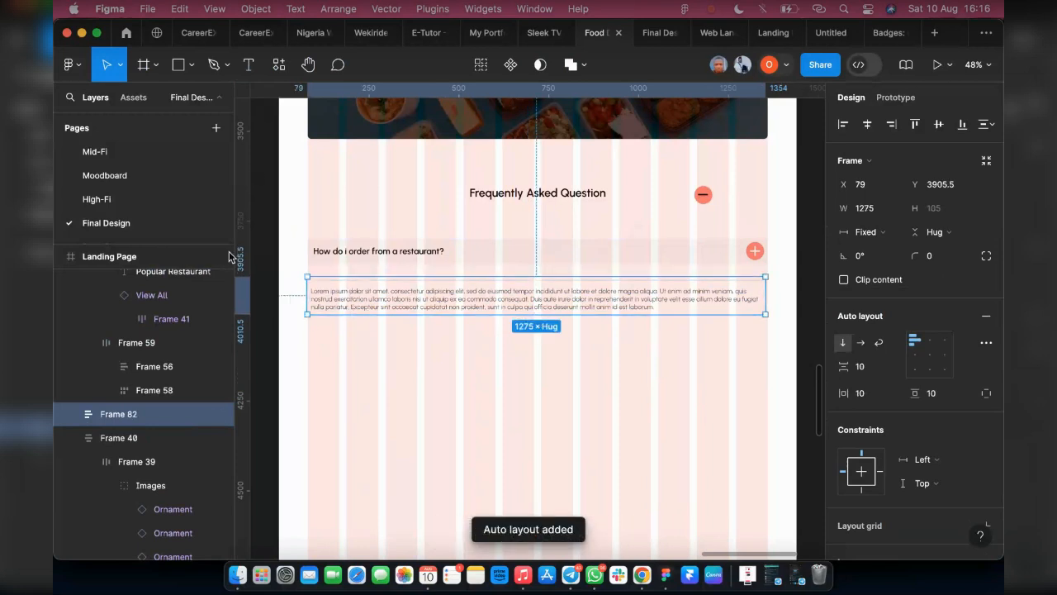
Set the divider line's width to Fill within the inner answer frame
{"action": "left_click", "coordinate": [145, 390]}
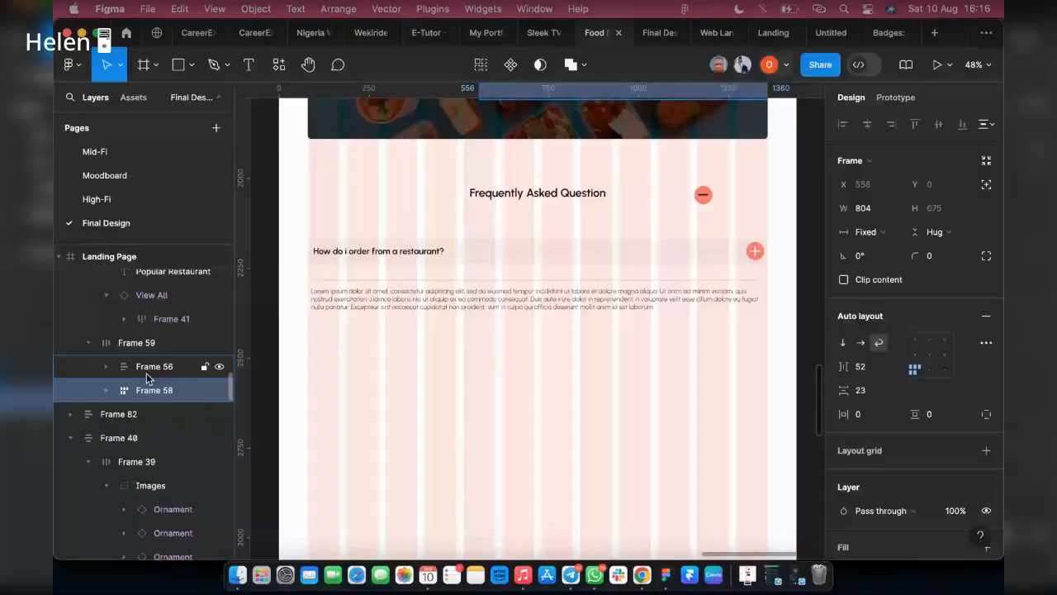
{"action": "left_click", "coordinate": [403, 306]}
{"action": "left_click", "coordinate": [402, 306]}
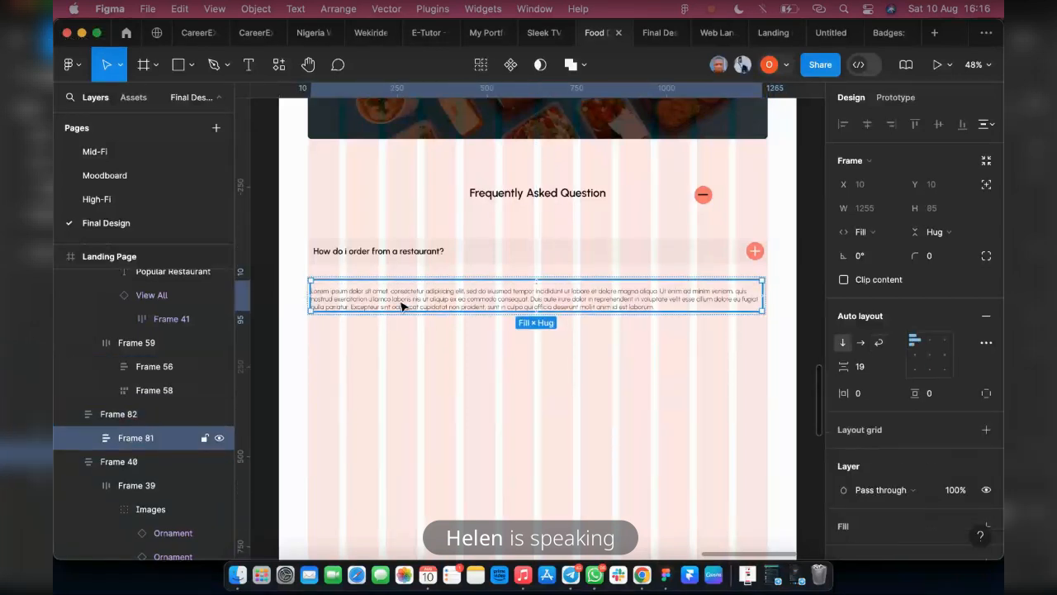
{"action": "left_click", "coordinate": [402, 306]}
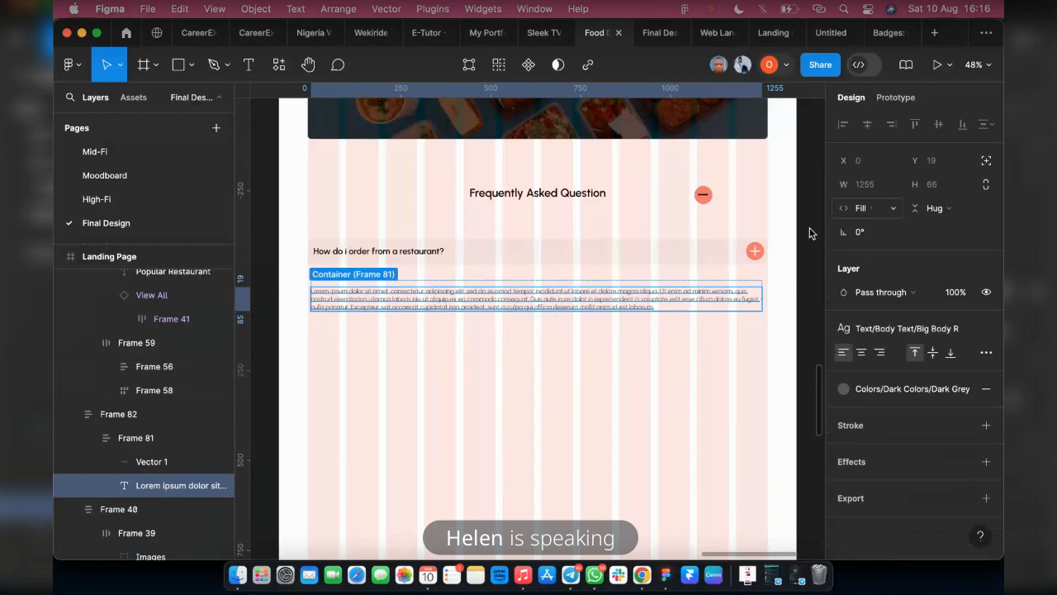
{"action": "left_click", "coordinate": [550, 280]}
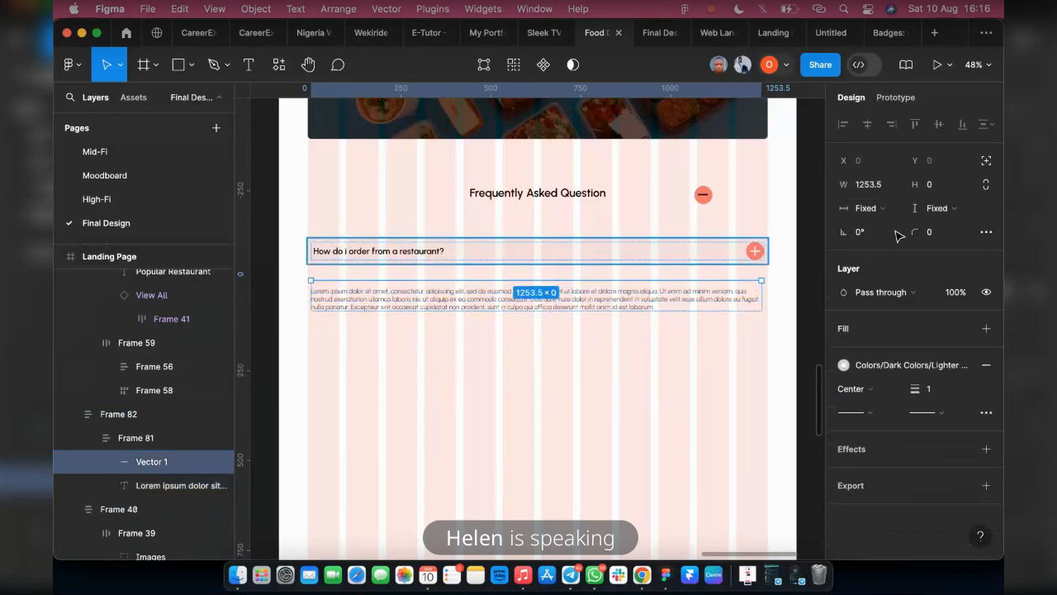
{"action": "left_click", "coordinate": [866, 208]}
{"action": "left_click", "coordinate": [867, 226]}
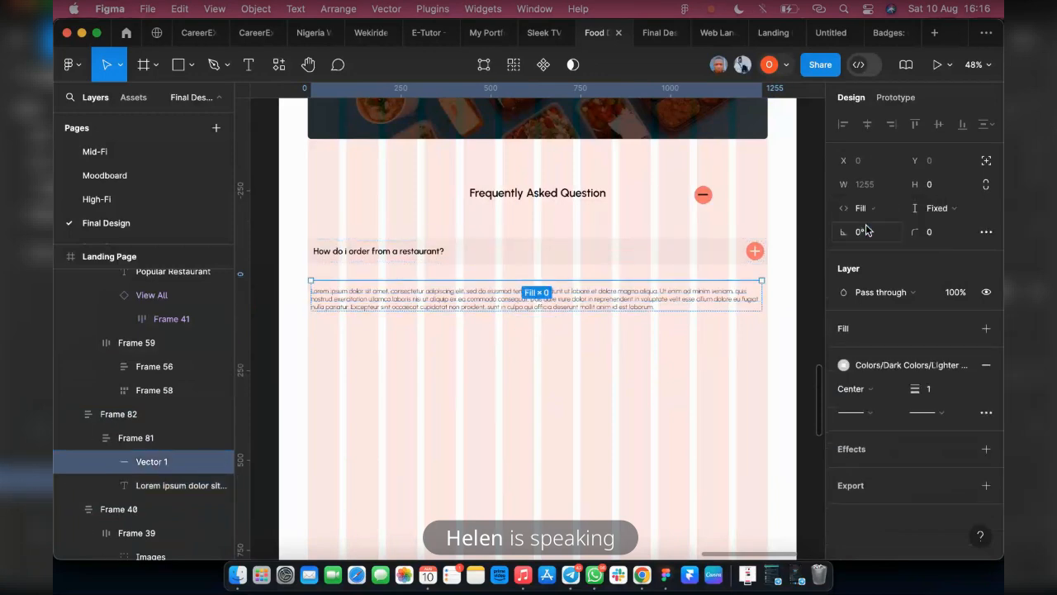
Try narrowing the outer answer frame to about 287 wide, and undo it
{"action": "left_click", "coordinate": [153, 437]}
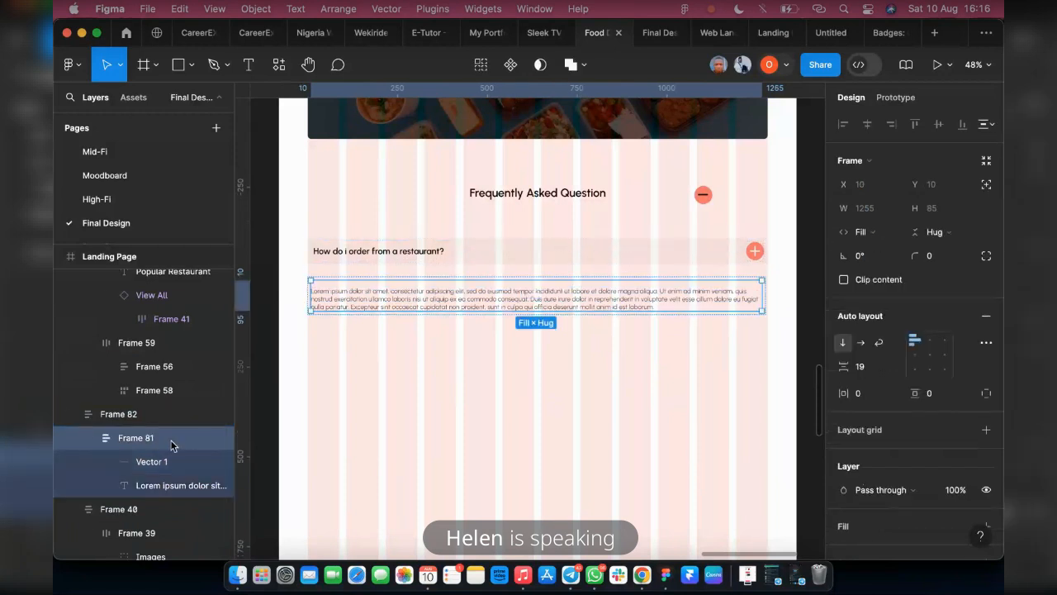
{"action": "left_click", "coordinate": [141, 417]}
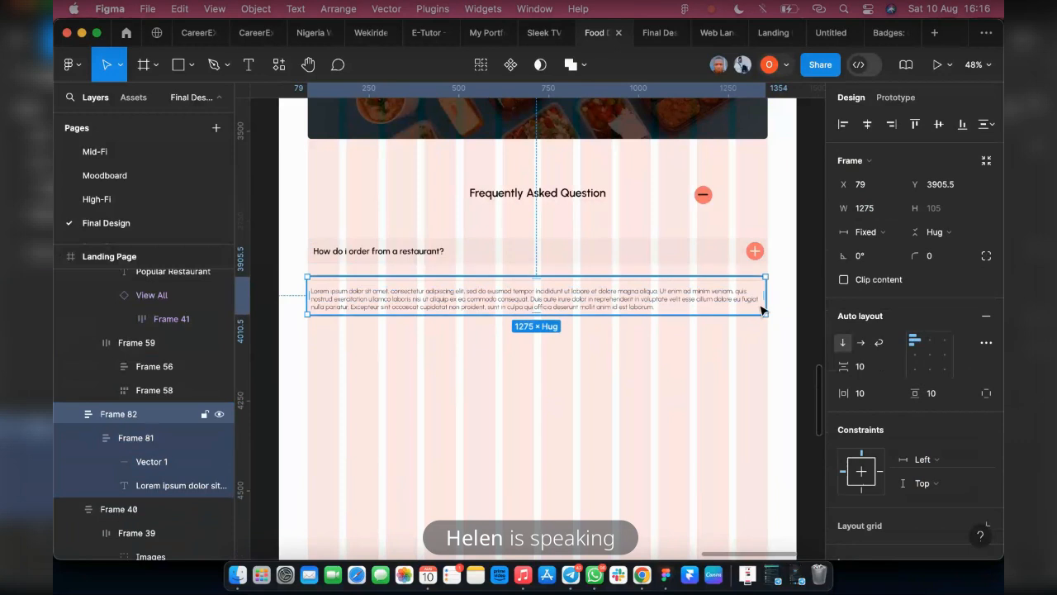
{"action": "left_click_drag", "start_coordinate": [709, 308], "coordinate": [405, 327]}
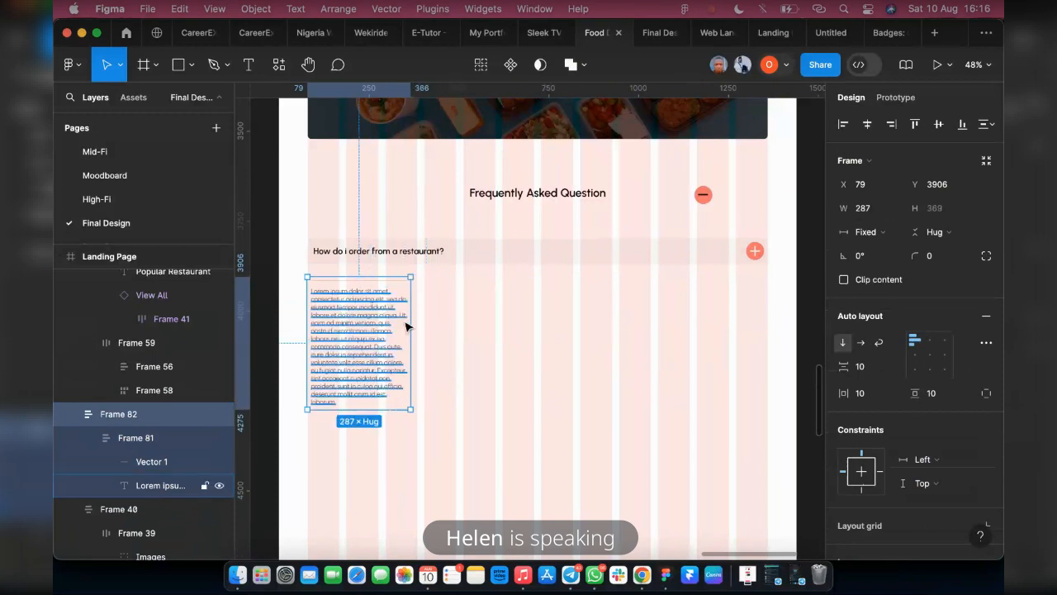
{"action": "key", "text": "ctrl+z"}
Move the outer answer frame well below the question row, to about X 38, Y 4474
{"action": "left_click_drag", "start_coordinate": [536, 302], "coordinate": [522, 507]}
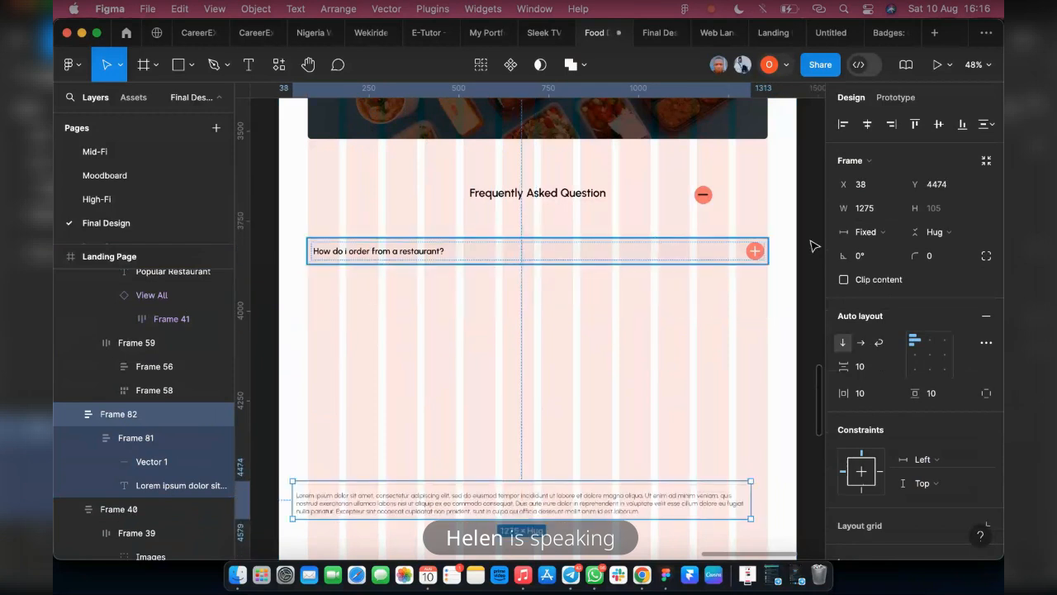
Try narrowing the outer question frame to about 885 wide, undo it, and check the sizing of the inner and outer frames
{"action": "left_click", "coordinate": [765, 249]}
{"action": "left_click_drag", "start_coordinate": [769, 247], "coordinate": [626, 282]}
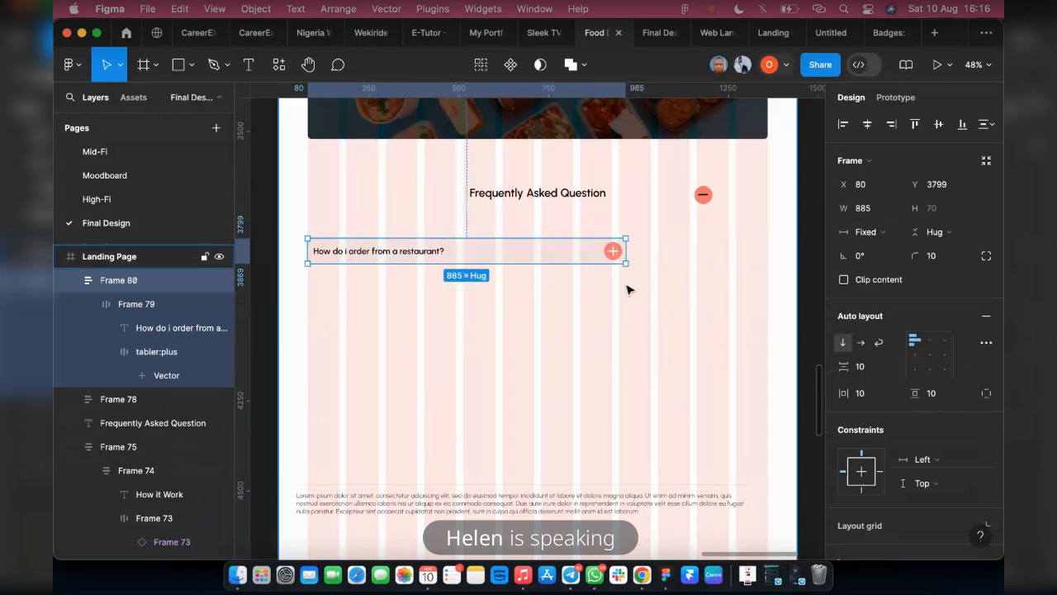
{"action": "key", "text": "ctrl+z"}
{"action": "key", "text": "ctrl+z"}
{"action": "key", "text": "ctrl+z"}
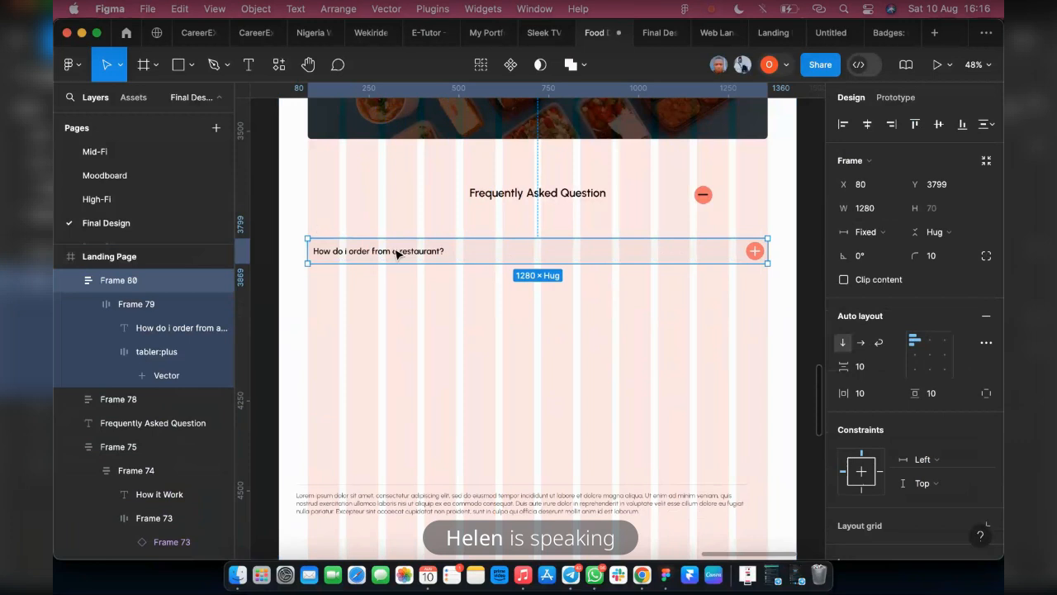
{"action": "left_click", "coordinate": [397, 247]}
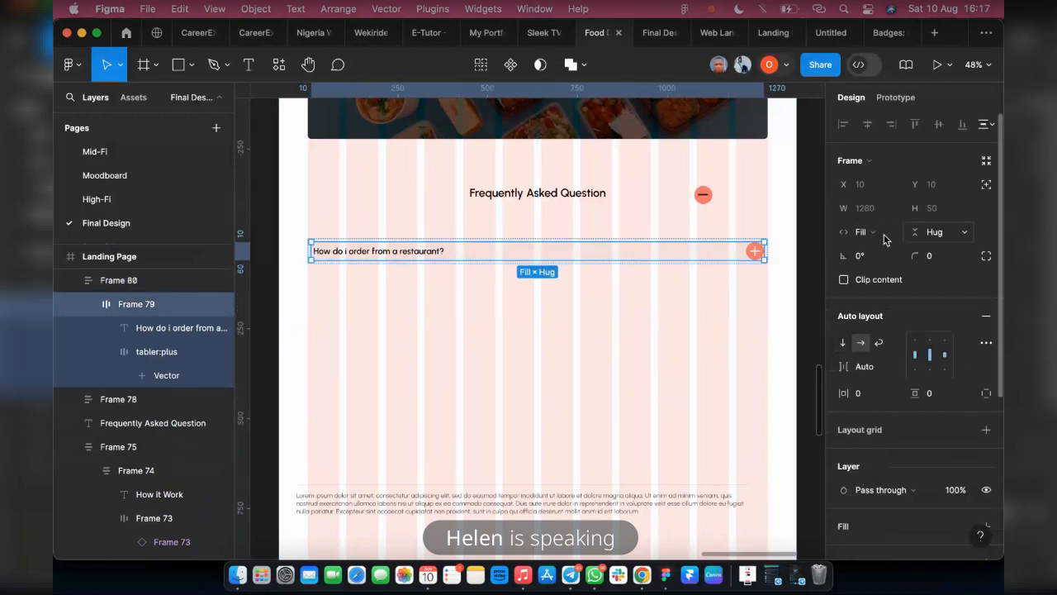
{"action": "left_click", "coordinate": [355, 266]}
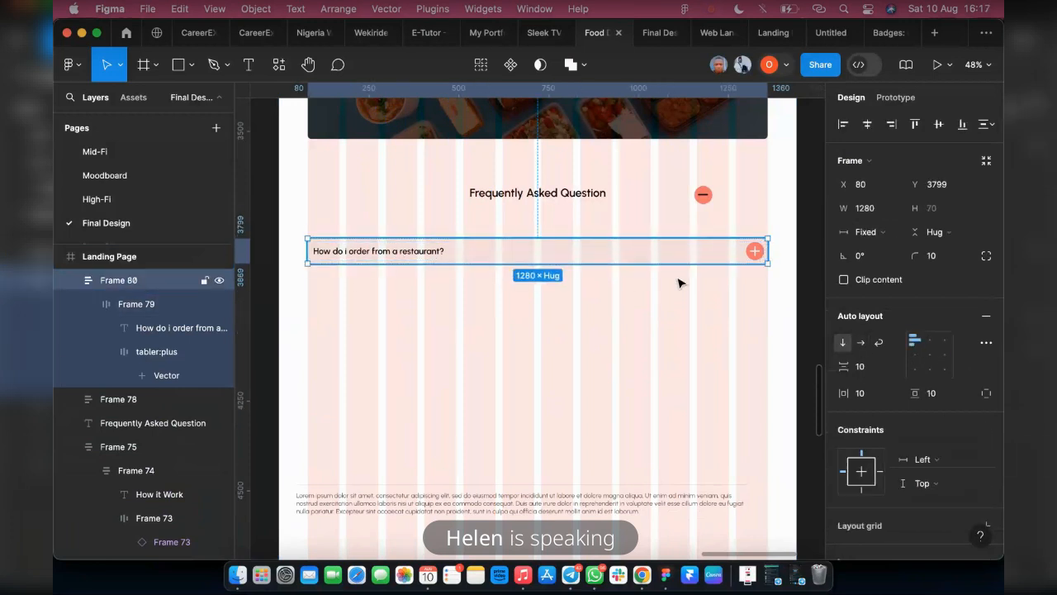
Try narrowing the outer question frame to about 463 wide, and undo it
{"action": "left_click_drag", "start_coordinate": [768, 252], "coordinate": [467, 257]}
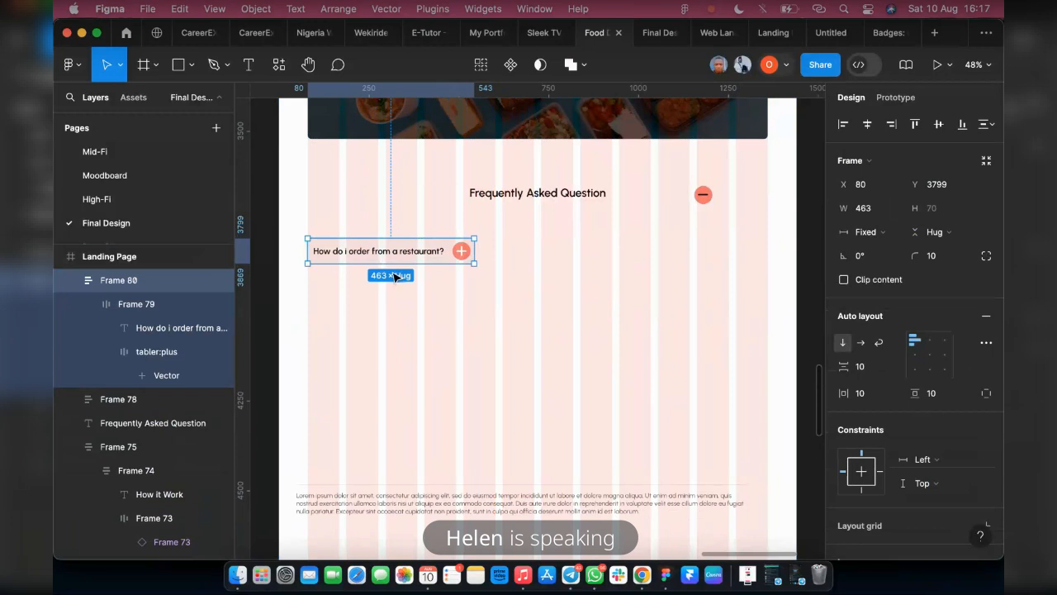
{"action": "key", "text": "ctrl+z"}
Move the outer answer frame beneath the question row to about Y 3909 and left-align it with the question frame
{"action": "left_click", "coordinate": [377, 504]}
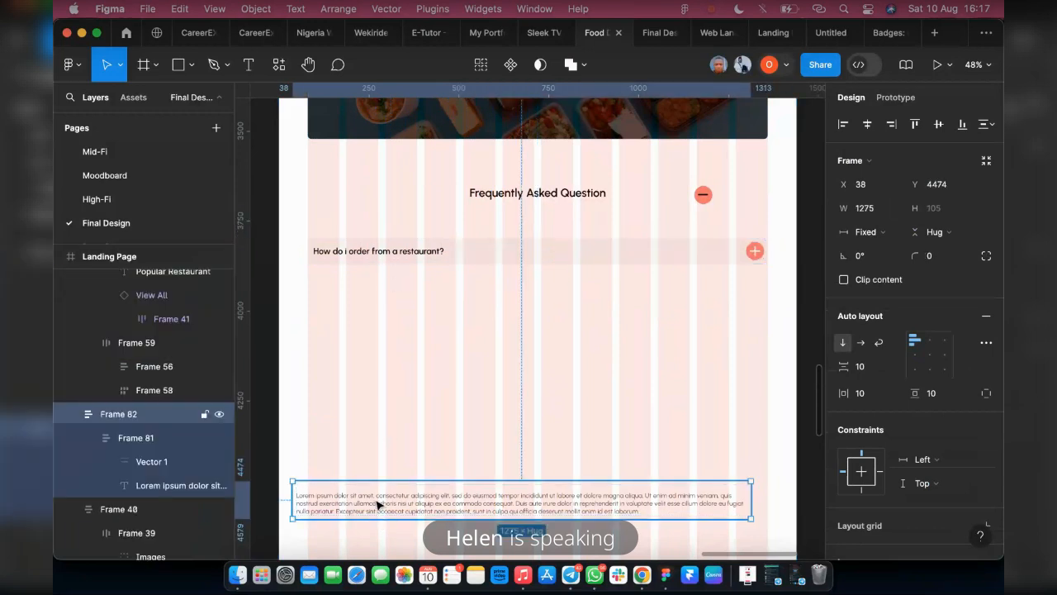
{"action": "left_click_drag", "start_coordinate": [376, 504], "coordinate": [387, 303]}
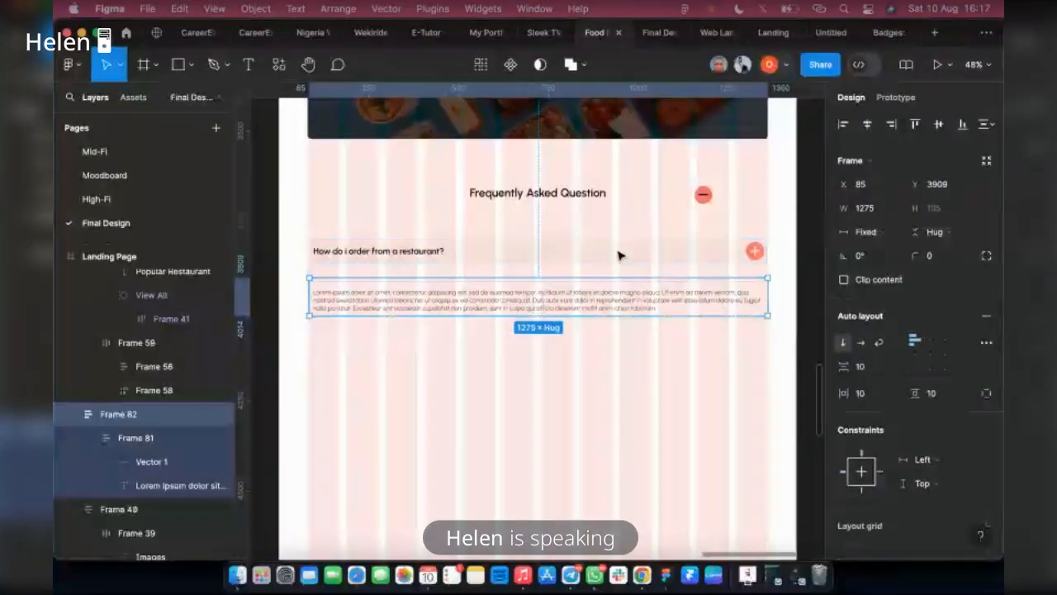
{"action": "left_click", "coordinate": [656, 405]}
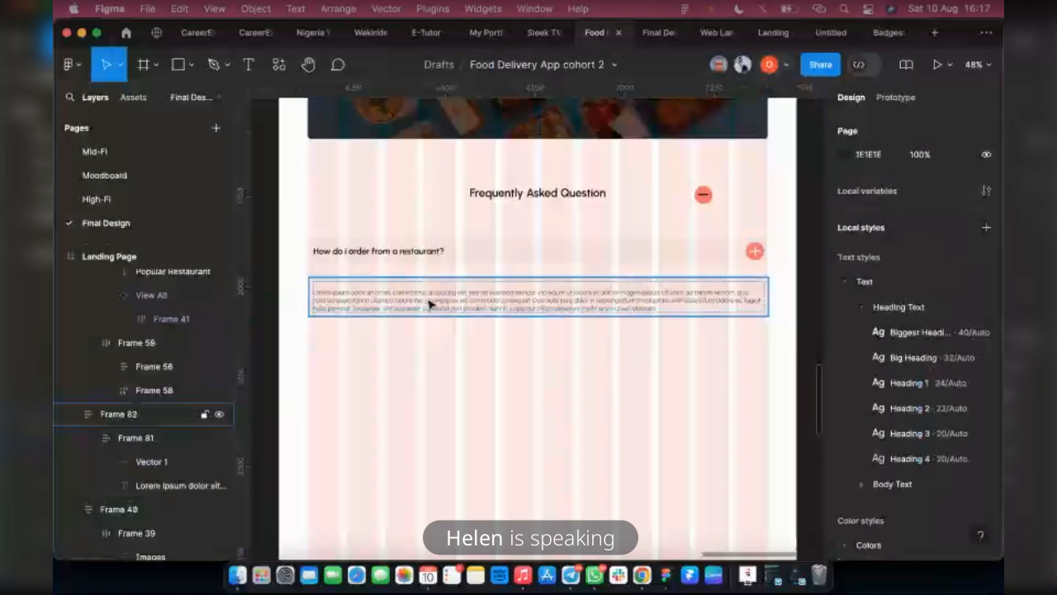
{"action": "left_click", "coordinate": [429, 304]}
{"action": "left_click", "coordinate": [843, 128]}
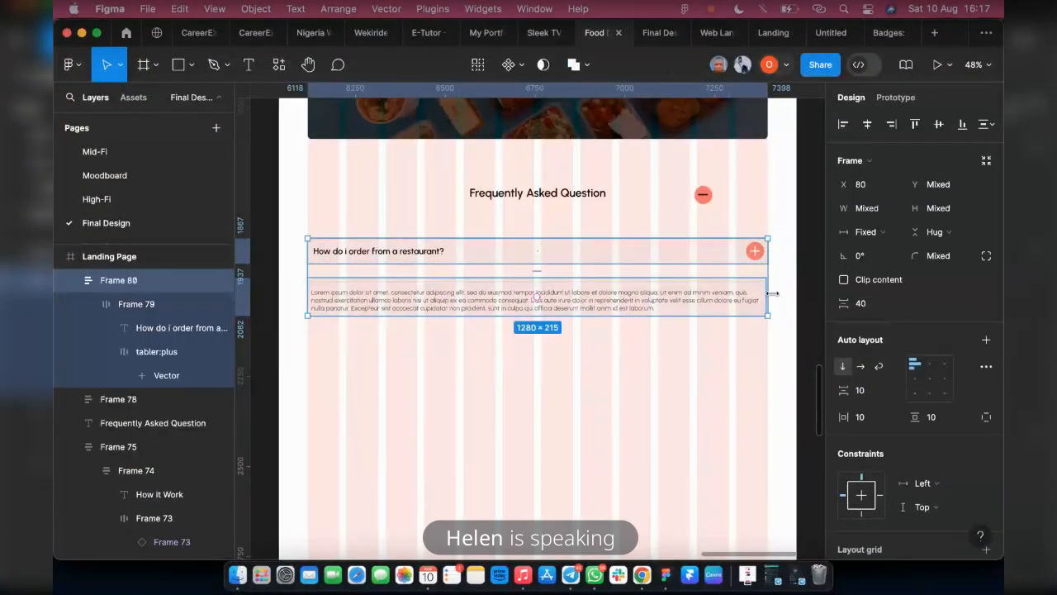
Widen the outer answer frame to 1280 so its right edge matches the question row
{"action": "scroll", "coordinate": [771, 295], "scroll_direction": "up", "scroll_amount": 5}
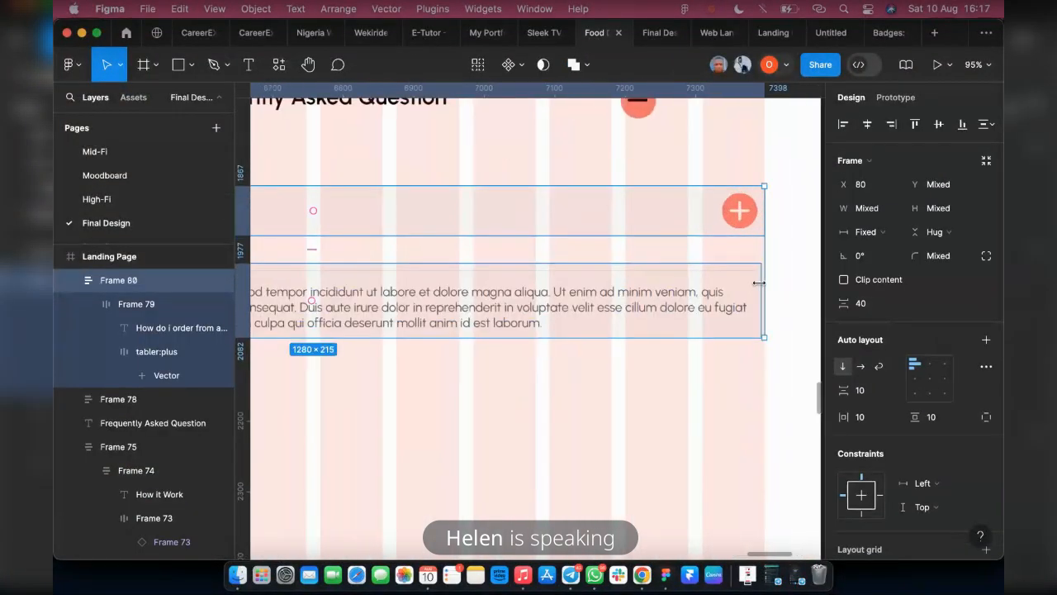
{"action": "left_click", "coordinate": [758, 287]}
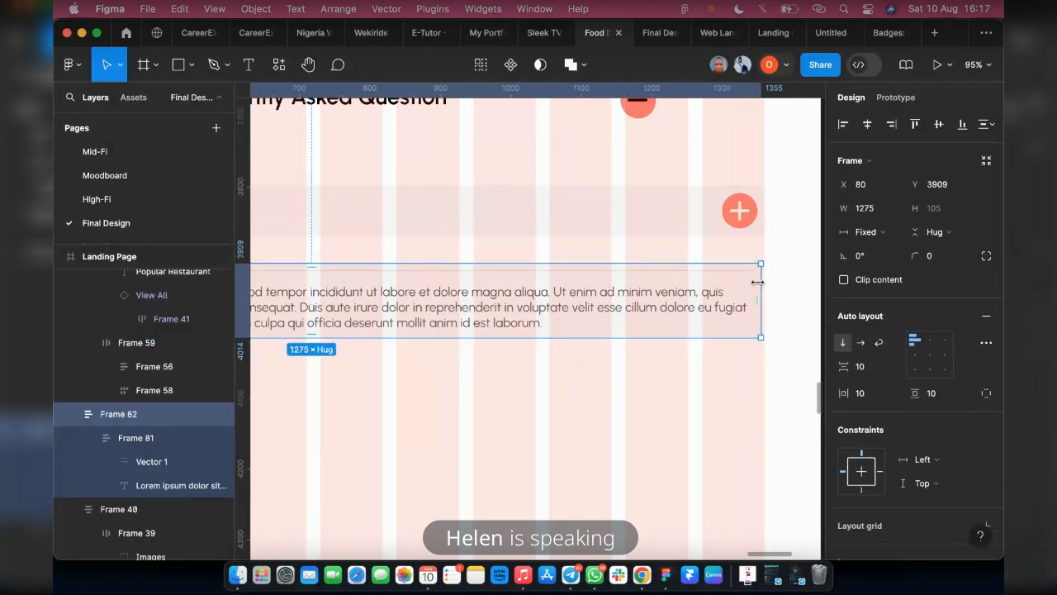
{"action": "left_click_drag", "start_coordinate": [761, 283], "coordinate": [765, 282]}
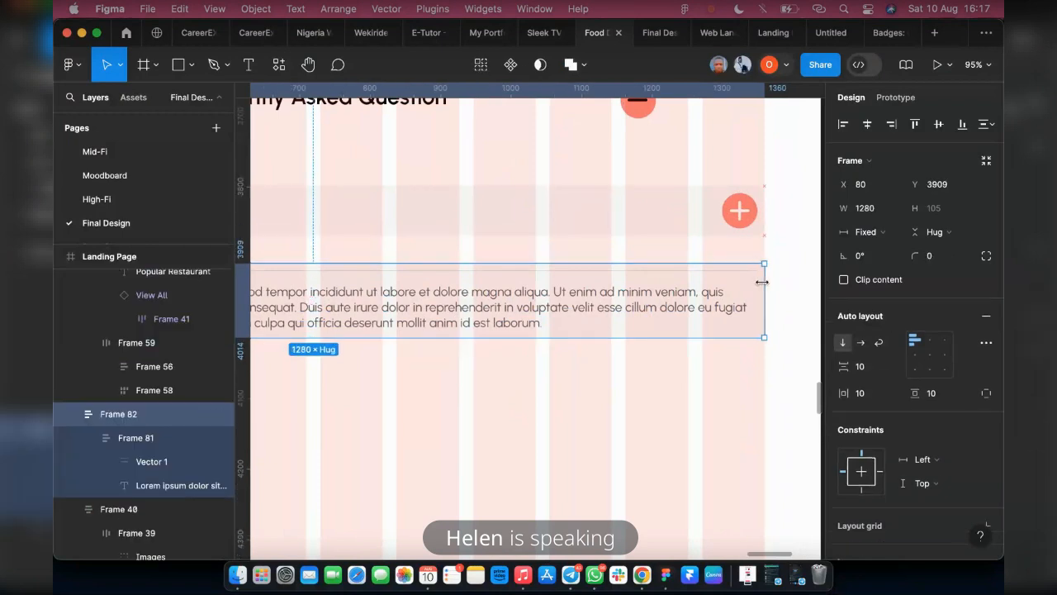
Select the question and answer frames together and preview the page as a prototype
{"action": "left_click", "coordinate": [739, 227], "text": "shift"}
{"action": "scroll", "coordinate": [769, 357], "scroll_direction": "down", "scroll_amount": 5}
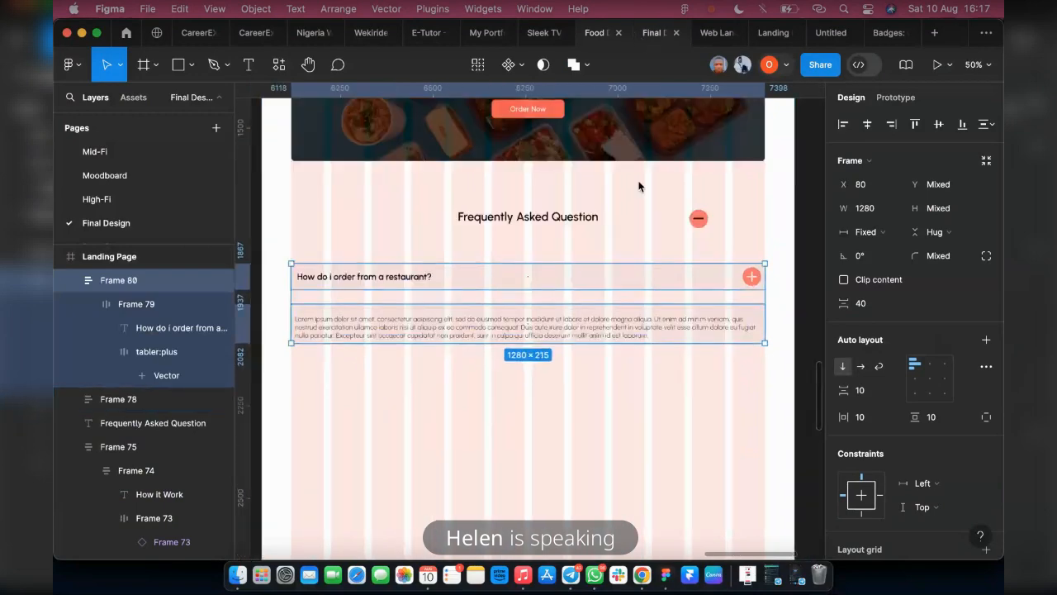
{"action": "key", "text": "alt+super+Return"}
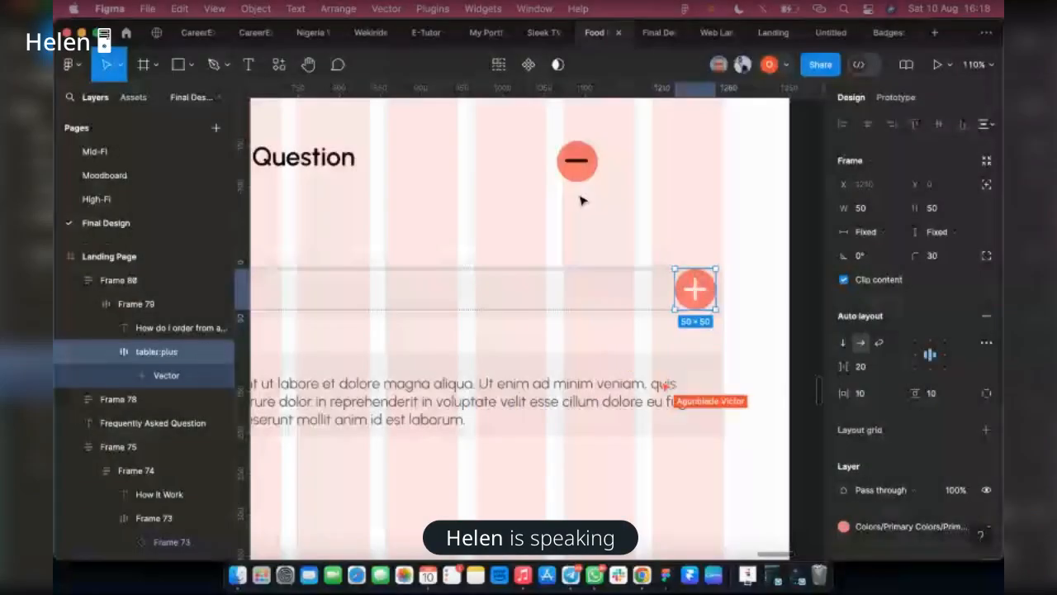
Try resizing both the minus and plus icon frames to 40 × 40
{"action": "left_click", "coordinate": [867, 212]}
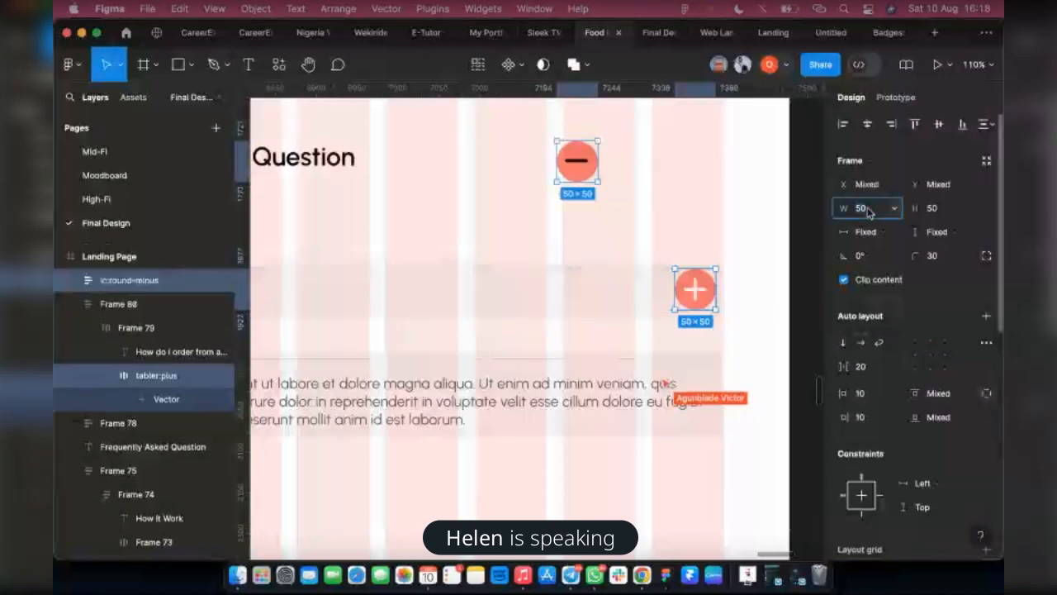
{"action": "type", "text": "48"}
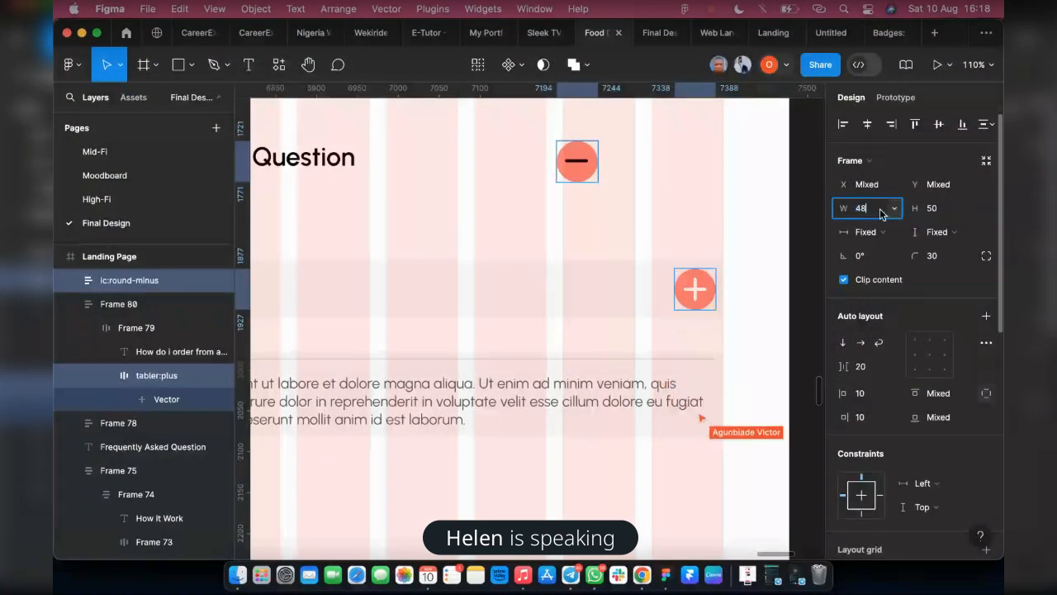
{"action": "key", "text": "BackSpace"}
{"action": "left_click", "coordinate": [946, 212]}
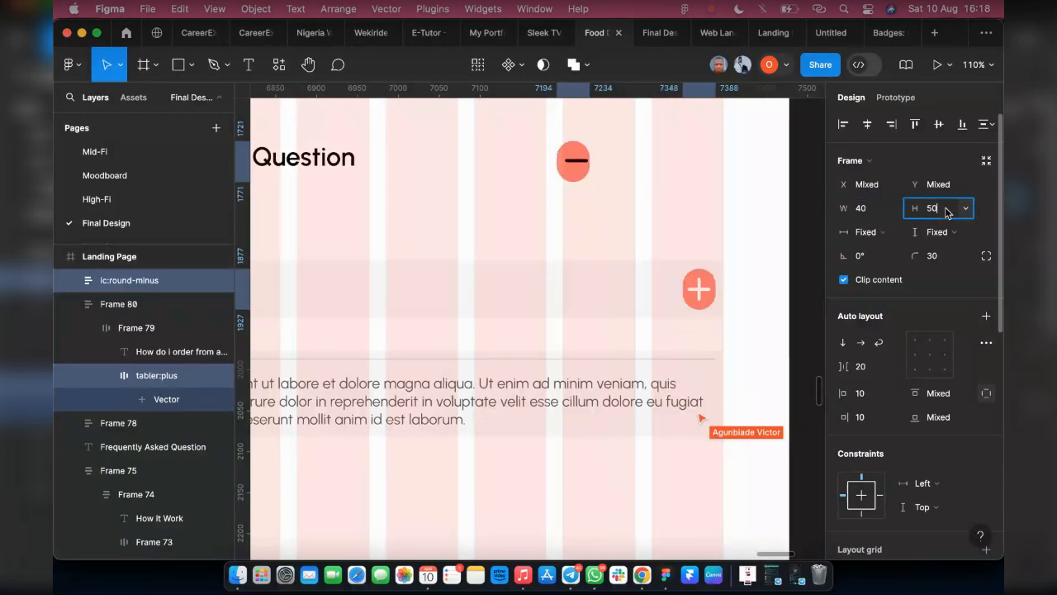
{"action": "type", "text": "40"}
{"action": "key", "text": "Return"}
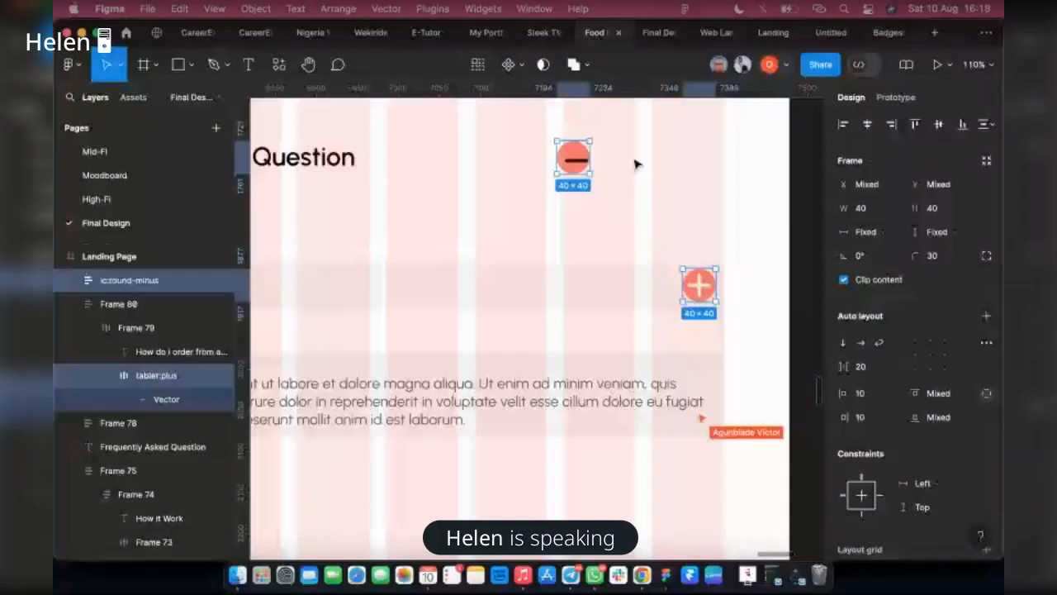
Try centring the minus sign within its icon frame, and check the icons in the prototype preview
{"action": "left_click", "coordinate": [584, 168]}
{"action": "left_click", "coordinate": [930, 354]}
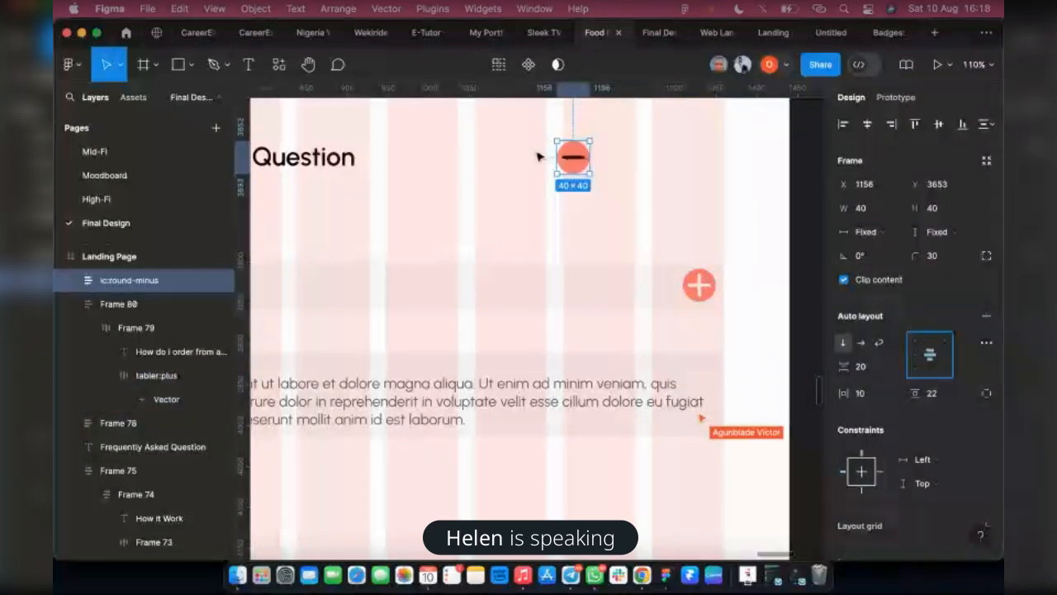
{"action": "left_click", "coordinate": [648, 38]}
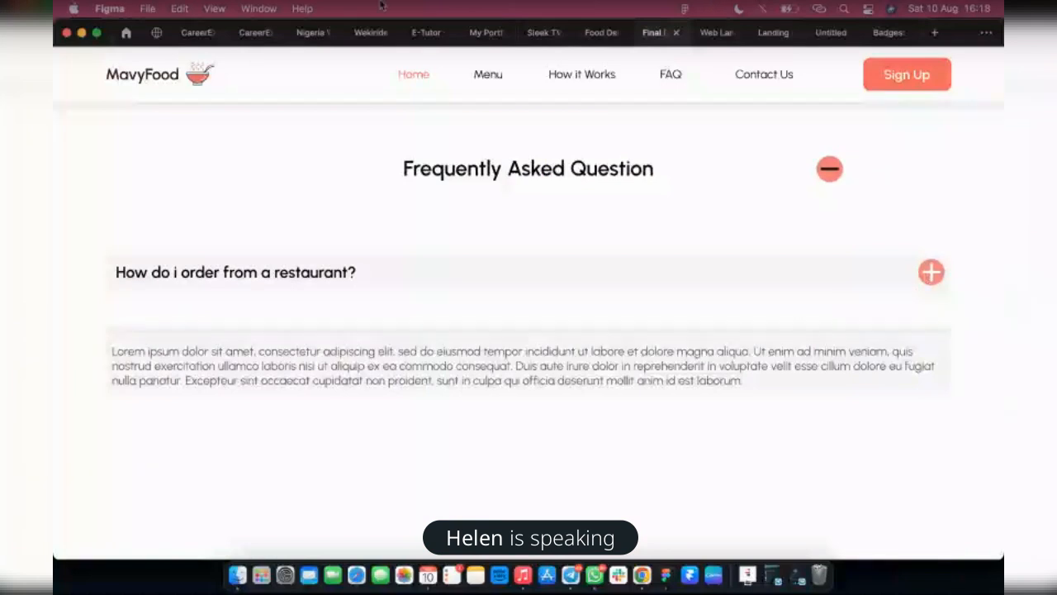
{"action": "left_click", "coordinate": [588, 32]}
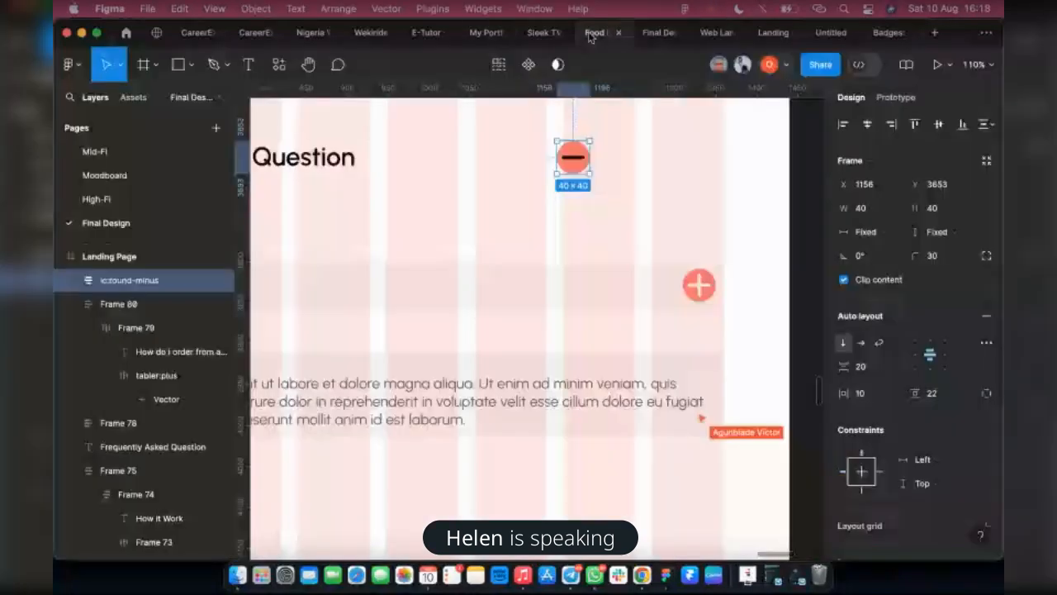
Undo the minus sign's centring and the resizing of both icon frames
{"action": "left_click", "coordinate": [703, 290], "text": "shift+super"}
{"action": "key", "text": "shift+super+Down"}
{"action": "key", "text": "shift+super+Right"}
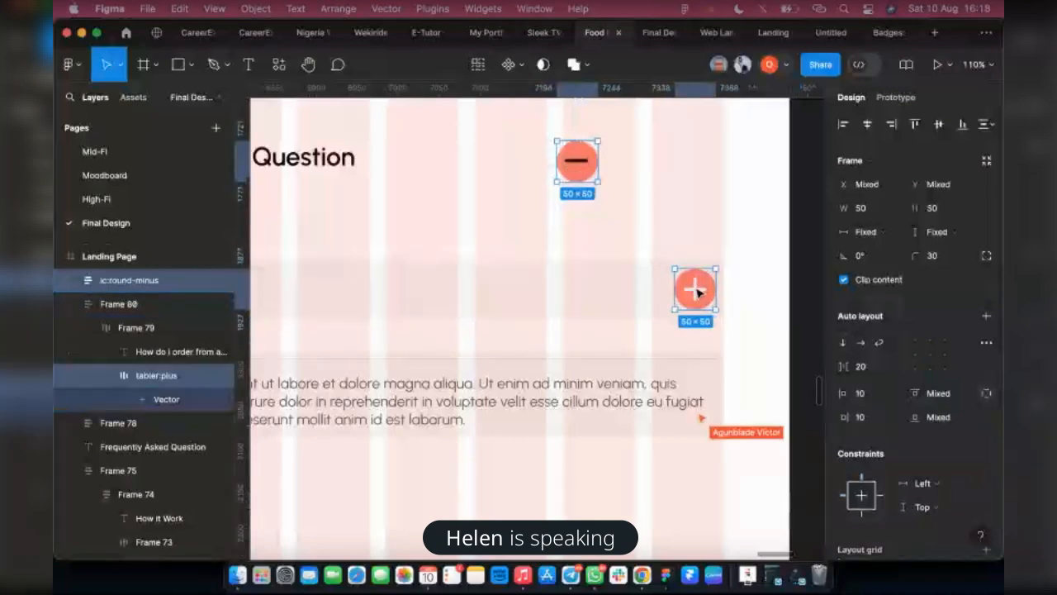
Set the plus sign vector's width and height to 18, and check it in the prototype preview
{"action": "double_click", "coordinate": [697, 290]}
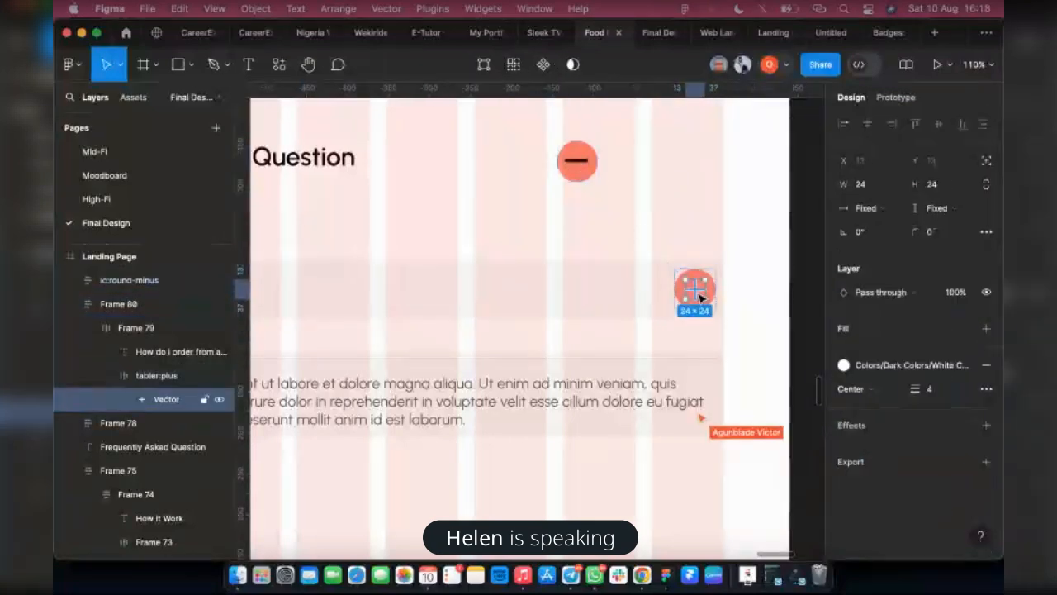
{"action": "left_click", "coordinate": [863, 188]}
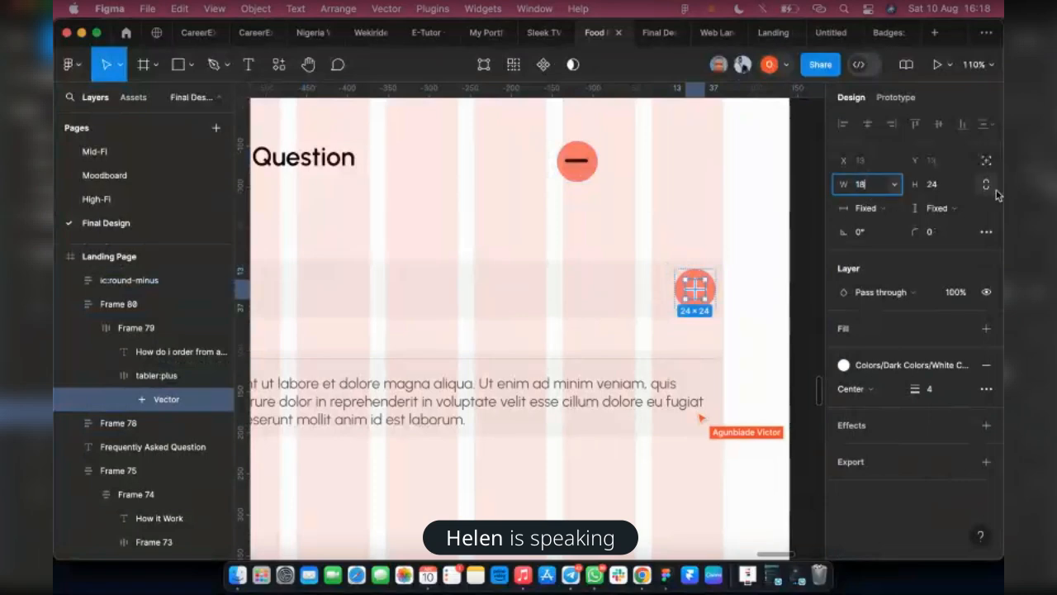
{"action": "key", "text": "Return"}
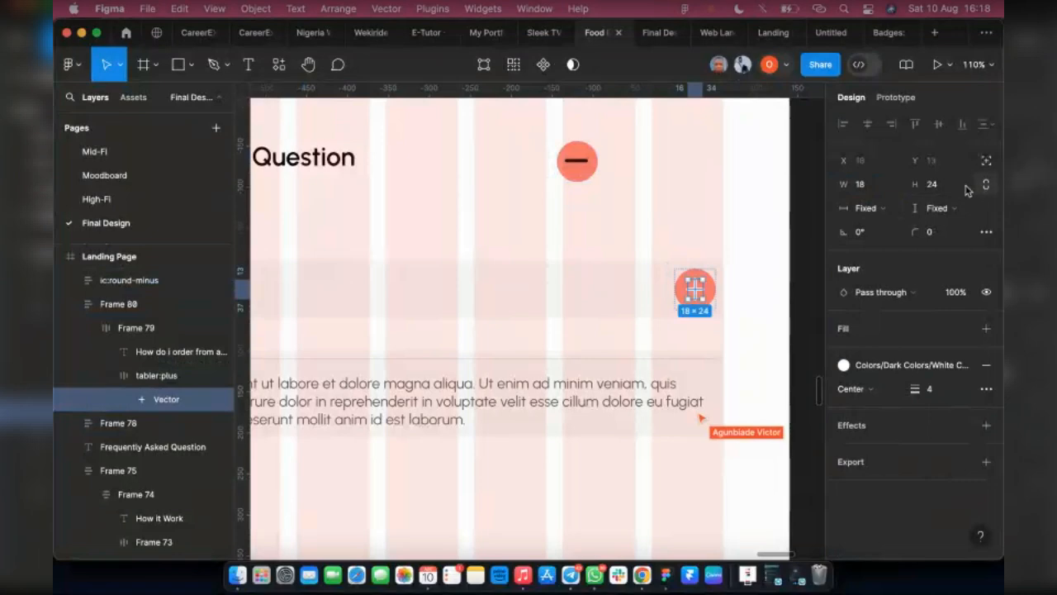
{"action": "left_click", "coordinate": [949, 188]}
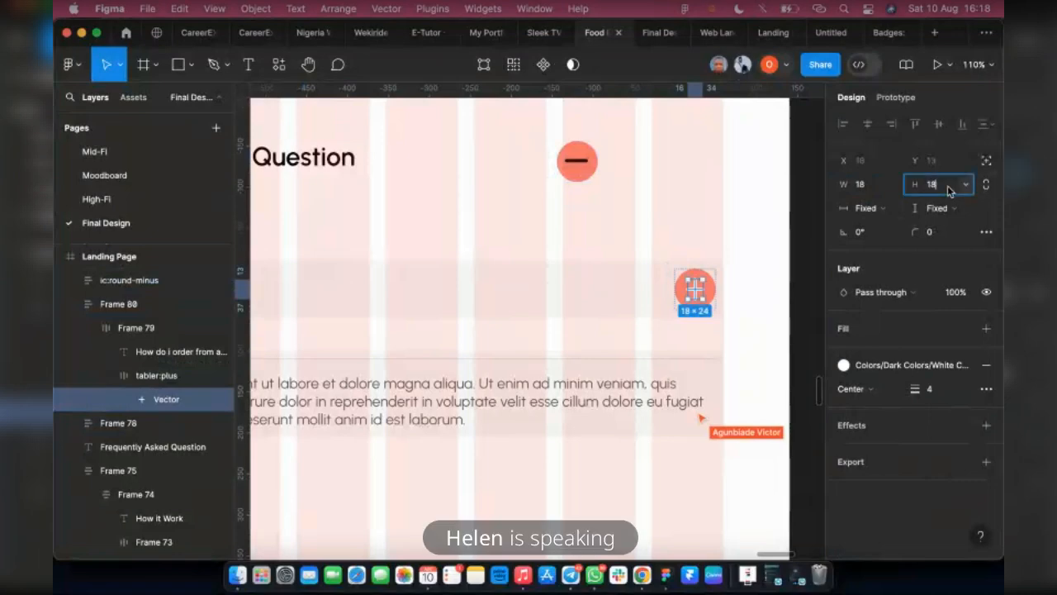
{"action": "key", "text": "Return"}
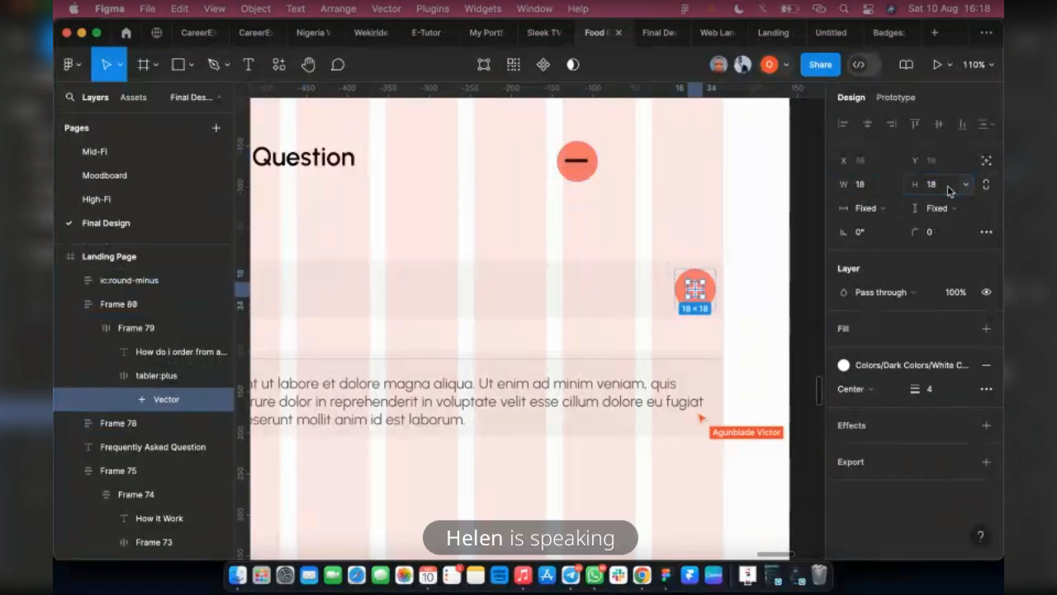
{"action": "left_click", "coordinate": [650, 35]}
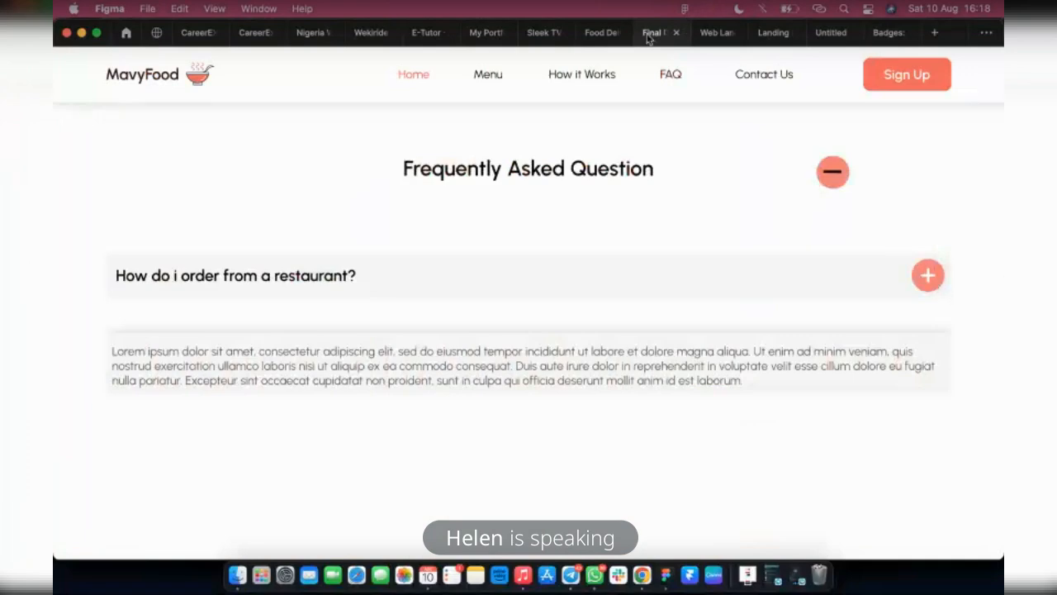
{"action": "left_click", "coordinate": [601, 33]}
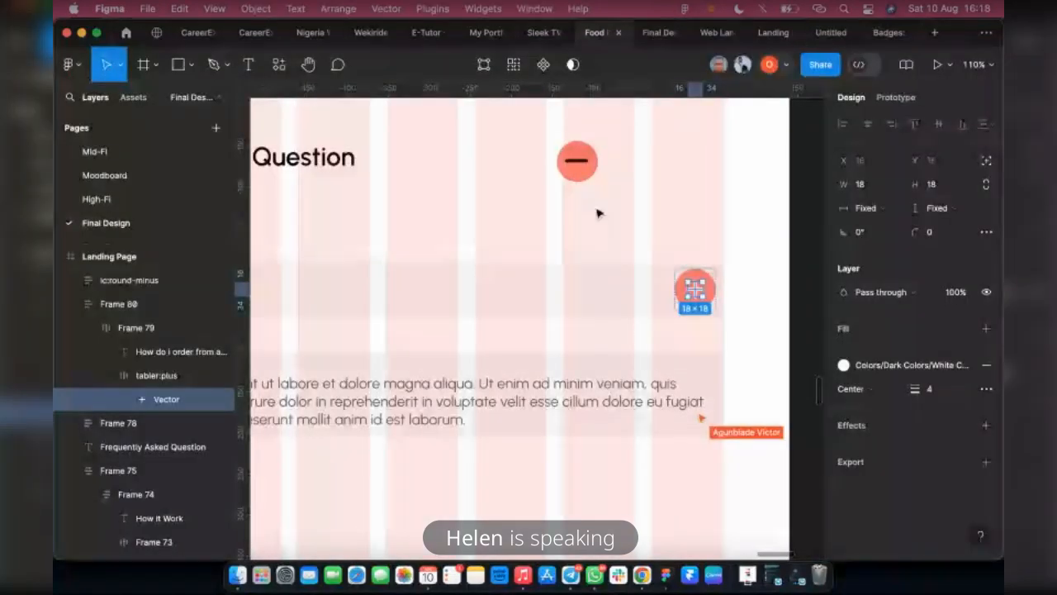
Set the width of the minus sign vector inside its circle to 18
{"action": "left_click", "coordinate": [576, 163]}
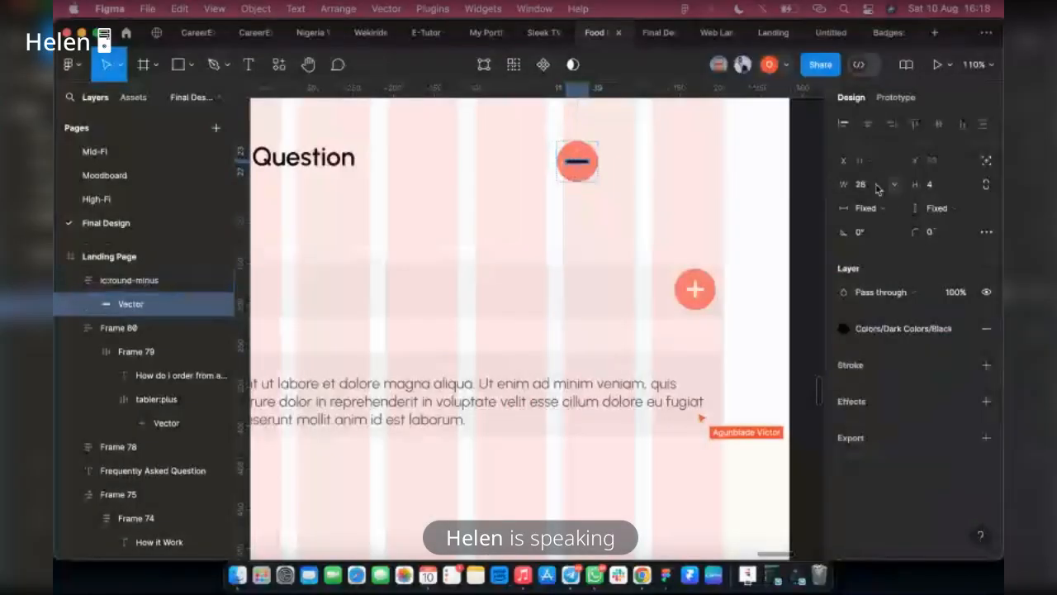
{"action": "left_click", "coordinate": [874, 188]}
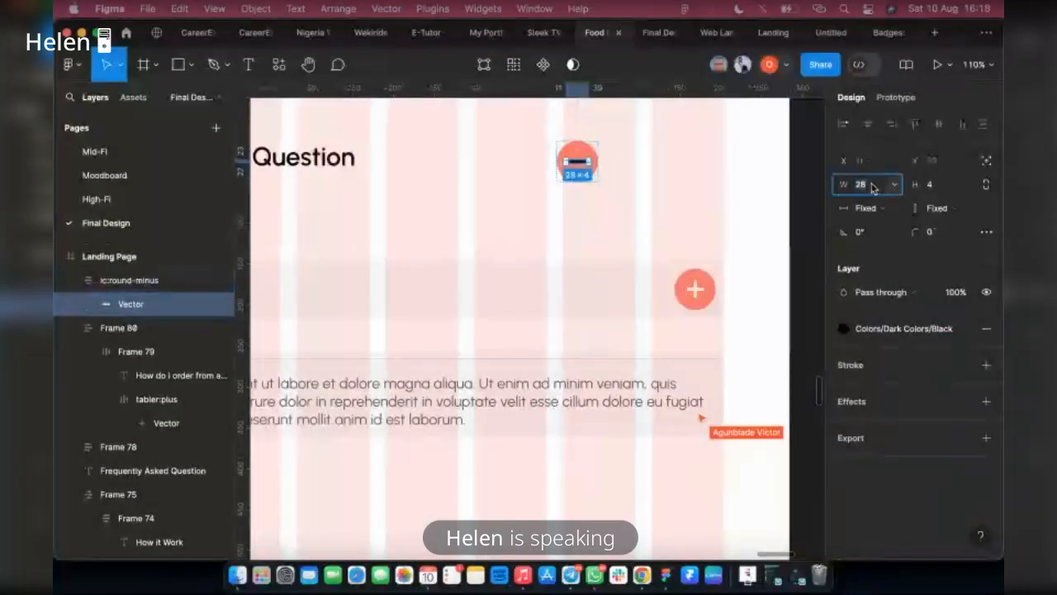
{"action": "type", "text": "18"}
{"action": "key", "text": "Return"}
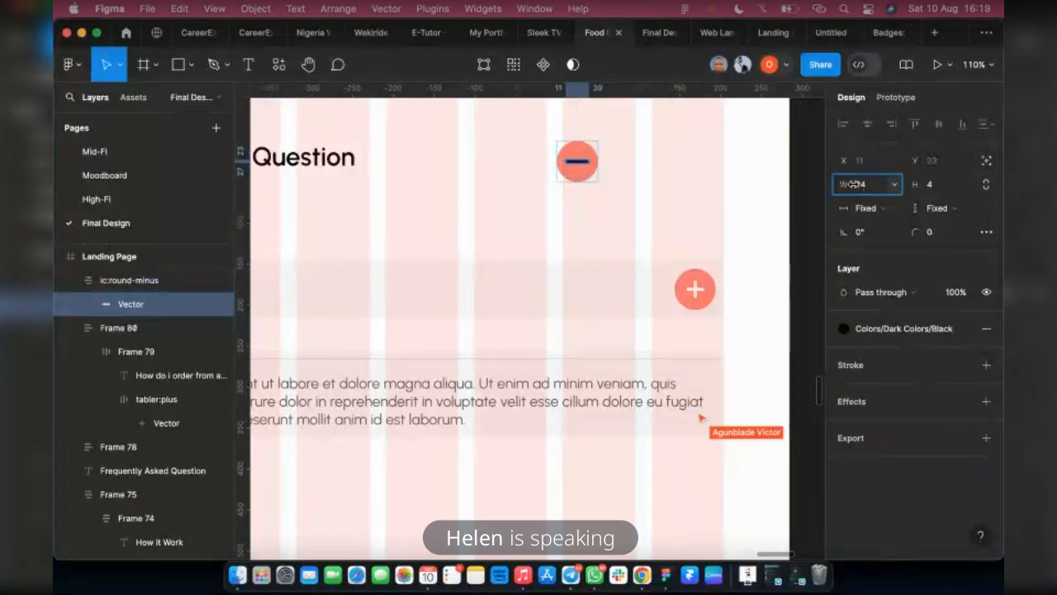
{"action": "left_click", "coordinate": [856, 184]}
{"action": "type", "text": "18"}
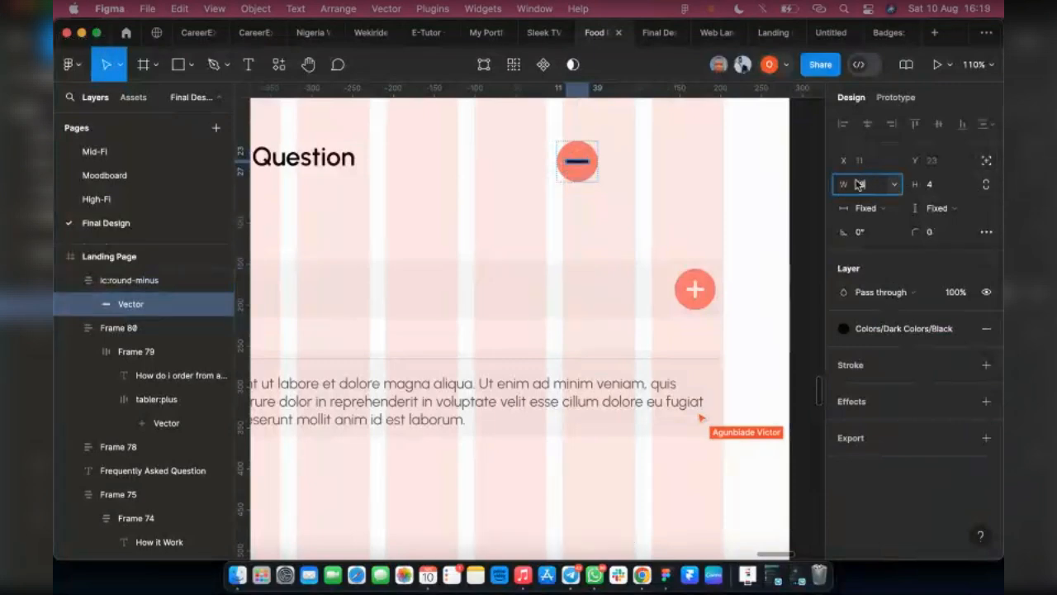
{"action": "key", "text": "Return"}
{"action": "left_click", "coordinate": [709, 166]}
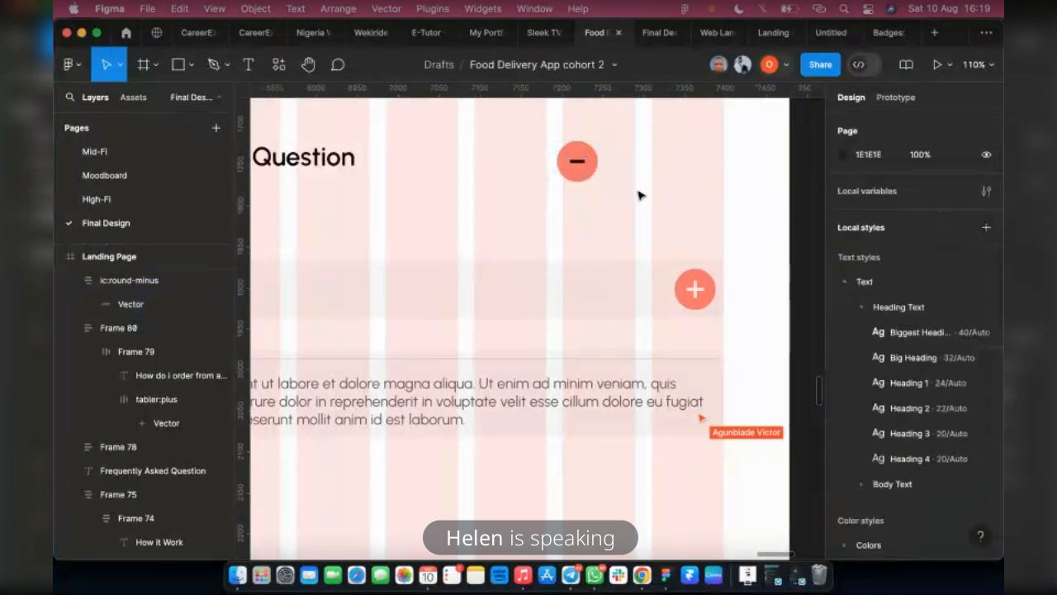
Change the minus sign's black to the White Color style, and check the icon in the prototype preview
{"action": "left_click", "coordinate": [583, 177]}
{"action": "scroll", "coordinate": [934, 400], "scroll_direction": "down", "scroll_amount": 2}
{"action": "scroll", "coordinate": [934, 399], "scroll_direction": "down", "scroll_amount": 3}
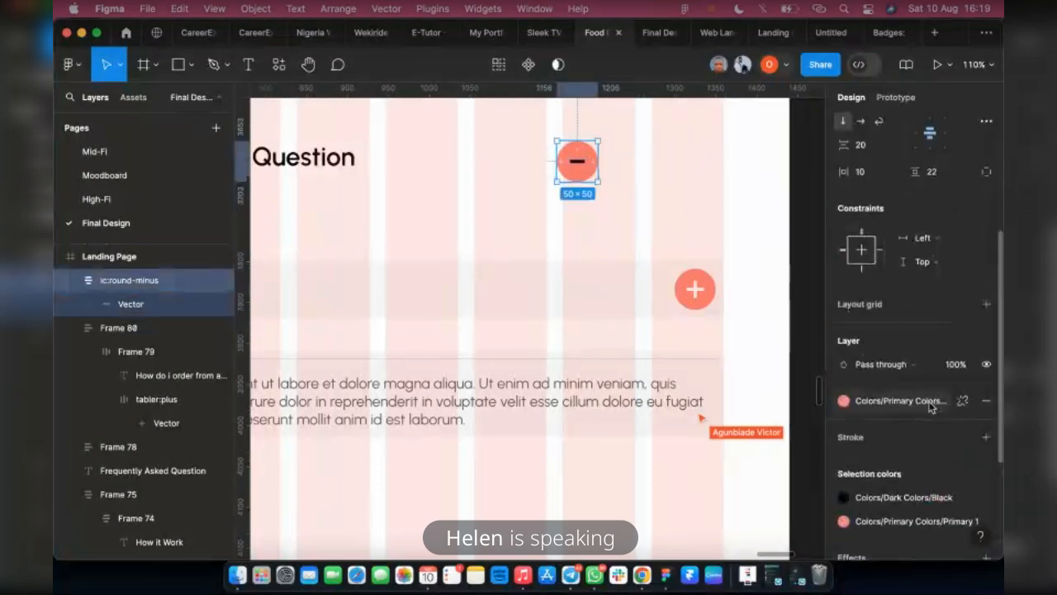
{"action": "left_click", "coordinate": [844, 497]}
{"action": "scroll", "coordinate": [703, 442], "scroll_direction": "down", "scroll_amount": 1}
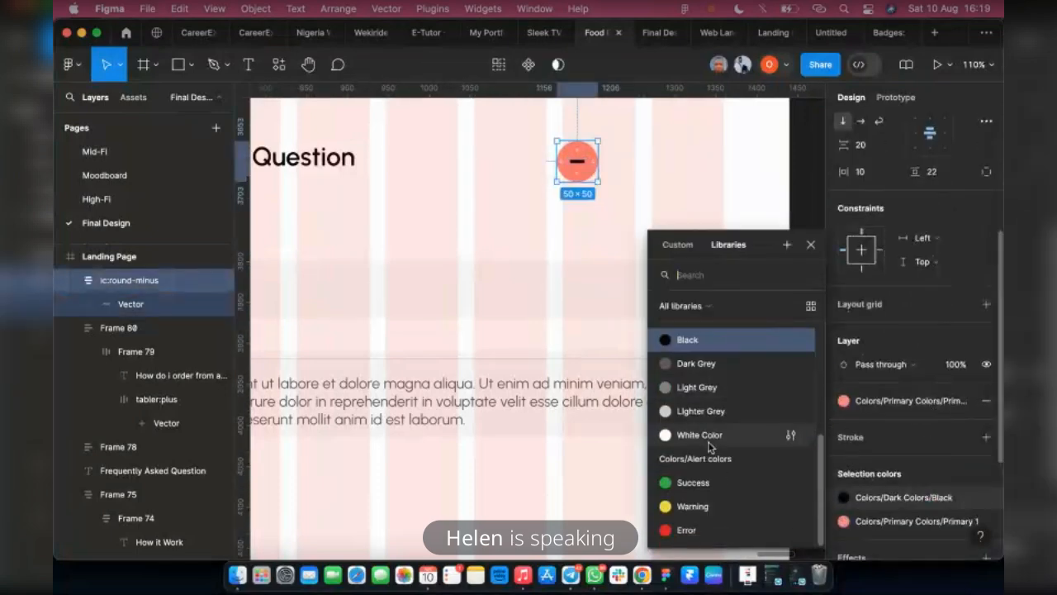
{"action": "left_click", "coordinate": [701, 436]}
{"action": "key", "text": "Escape"}
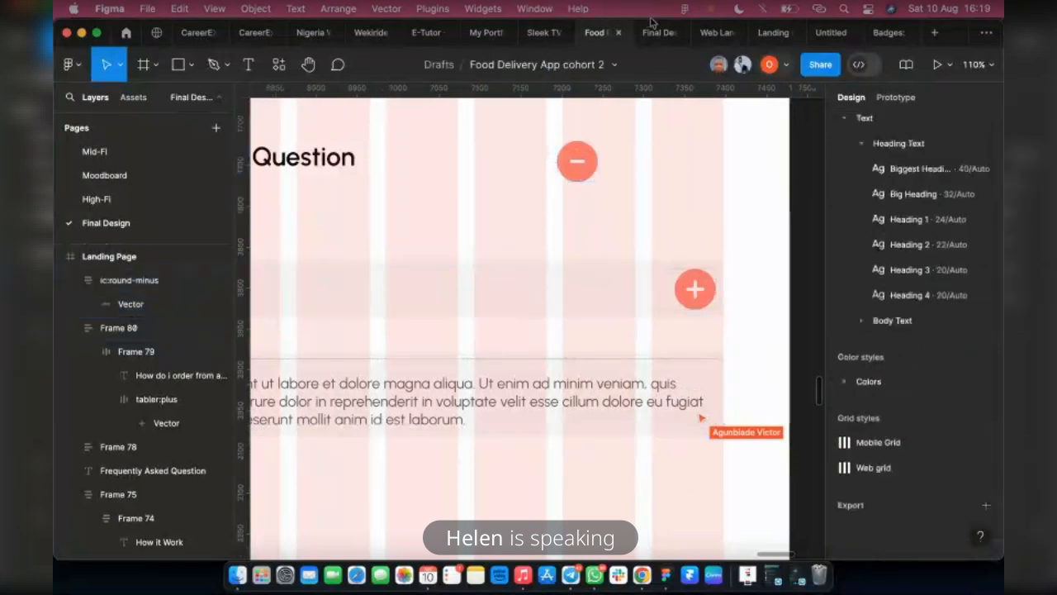
{"action": "left_click", "coordinate": [656, 32]}
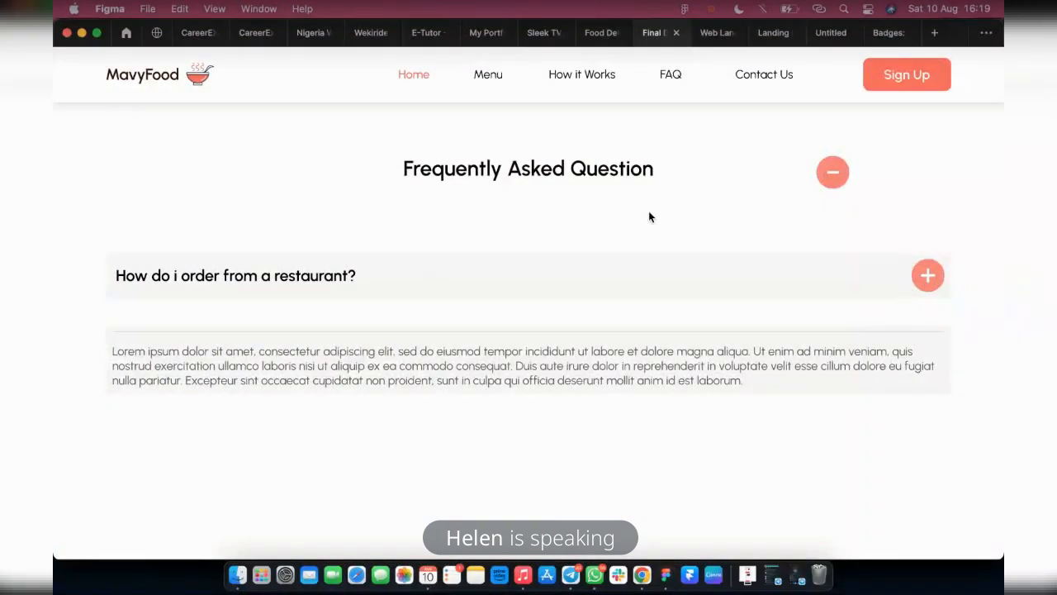
{"action": "left_click", "coordinate": [587, 35]}
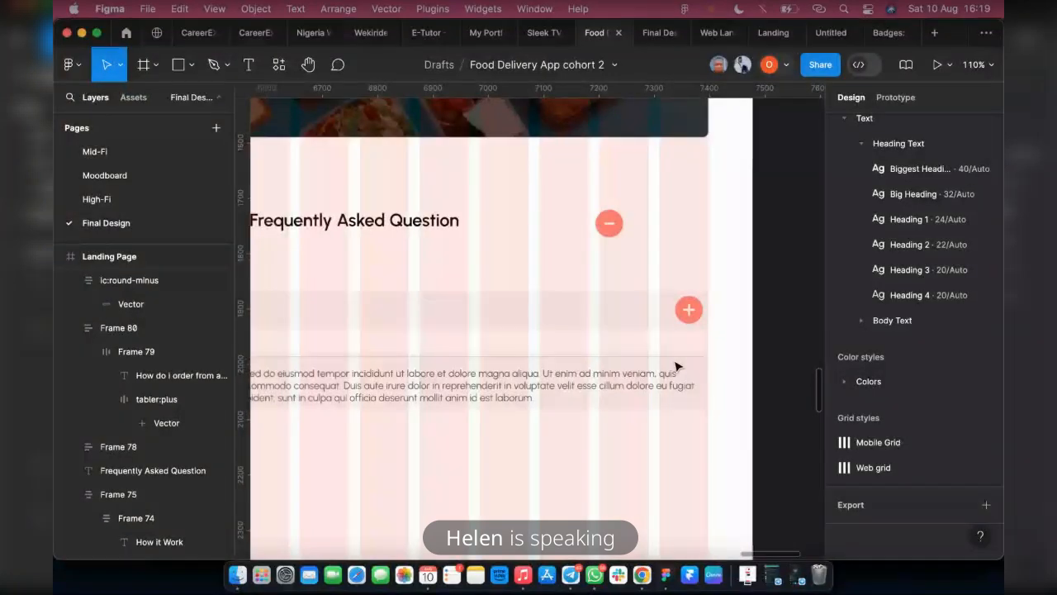
Combine the question and answer frames into one auto layout 1236 wide, and shift it to the landing page's right grid edge
{"action": "scroll", "coordinate": [671, 368], "scroll_direction": "down", "scroll_amount": 3}
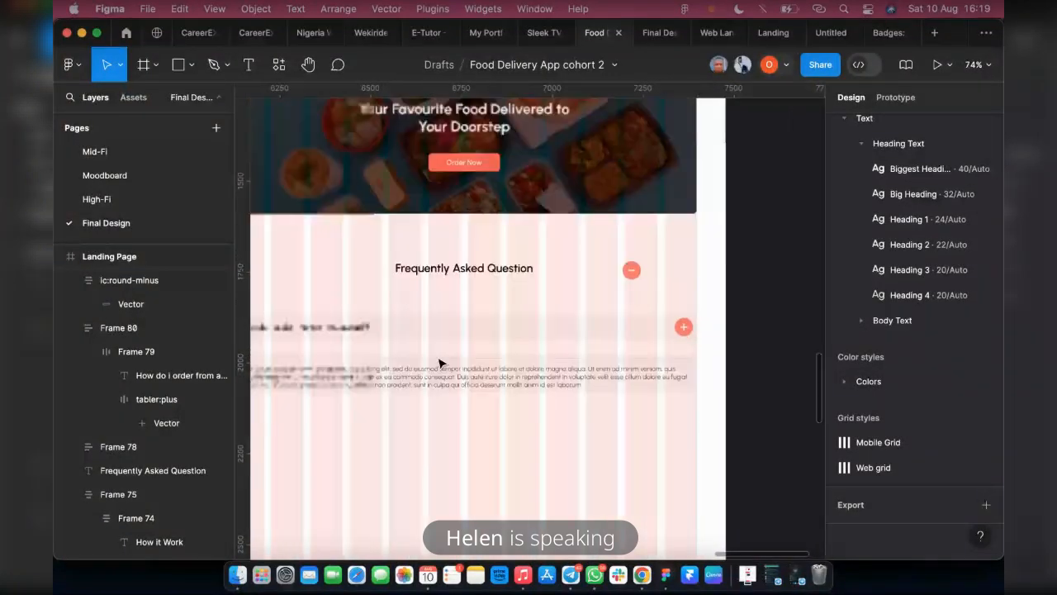
{"action": "left_click", "coordinate": [440, 364]}
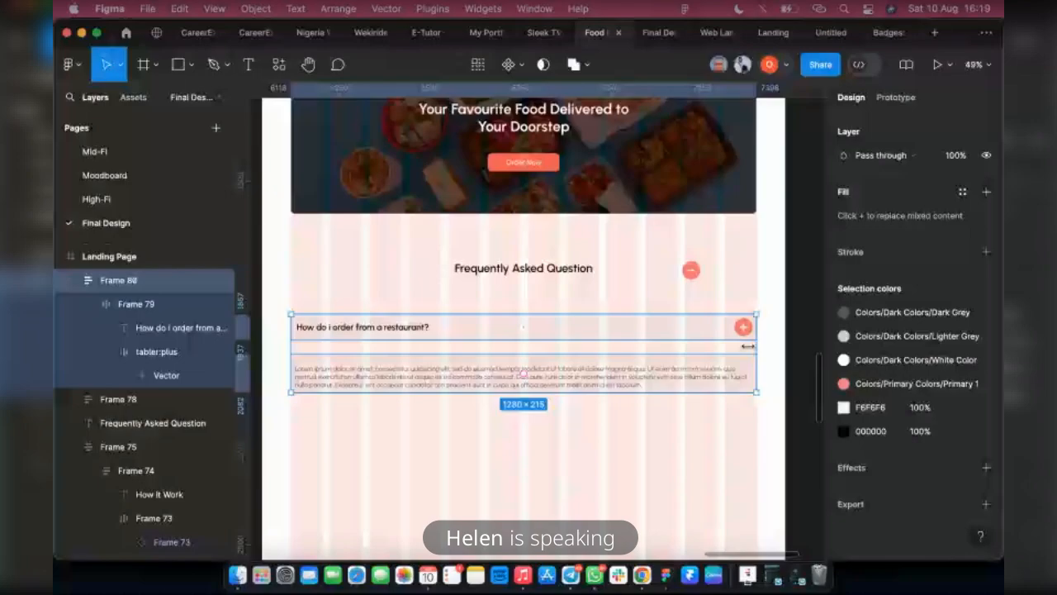
{"action": "left_click_drag", "start_coordinate": [747, 346], "coordinate": [740, 346]}
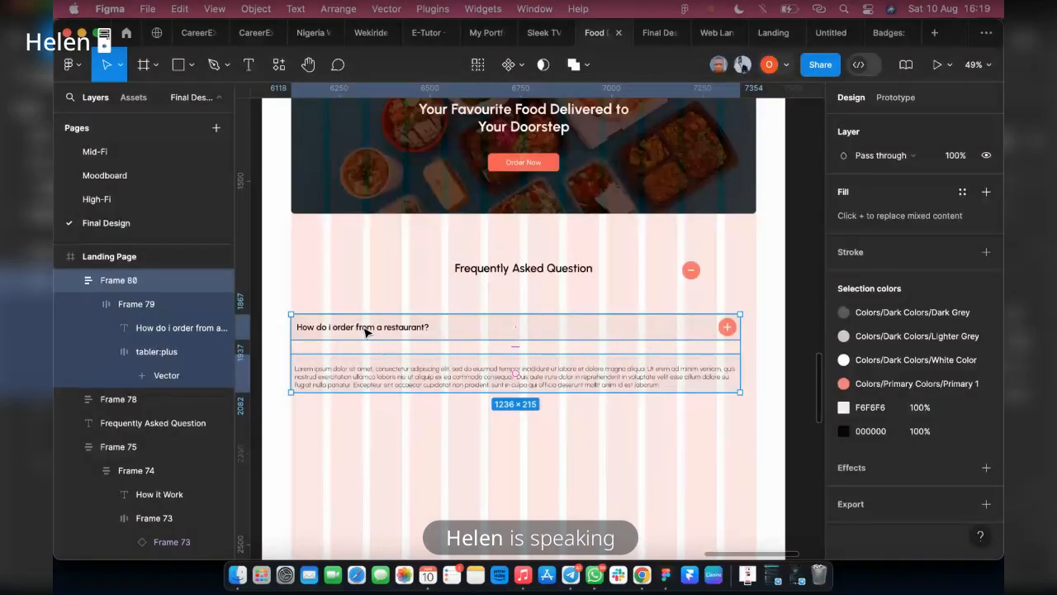
{"action": "key", "text": "shift+a"}
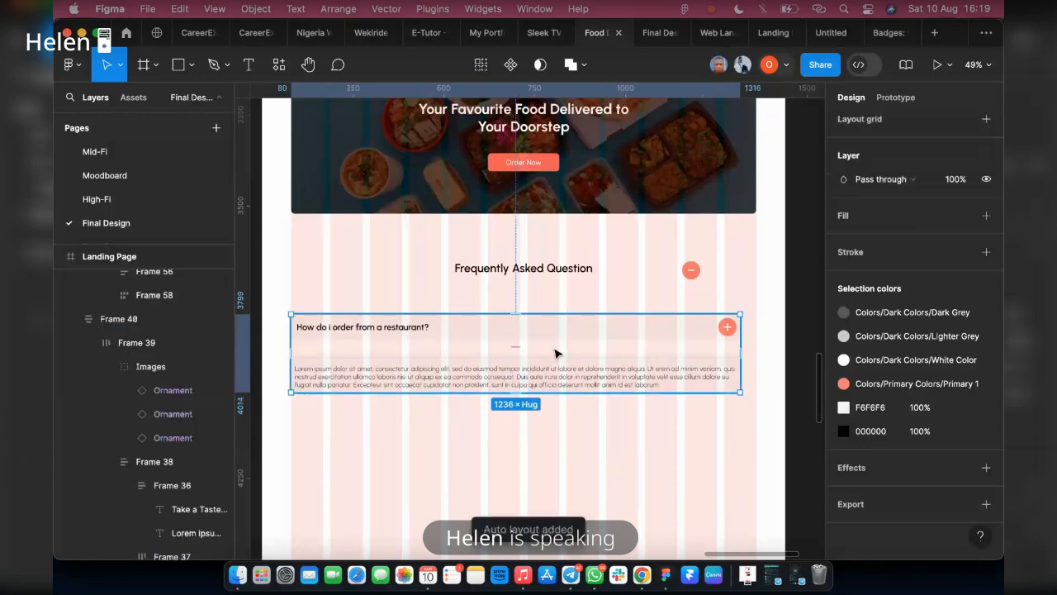
{"action": "mouse_move", "coordinate": [555, 353]}
{"action": "left_mouse_down"}
{"action": "mouse_move", "coordinate": [587, 371]}
{"action": "mouse_move", "coordinate": [569, 363]}
{"action": "left_mouse_up"}
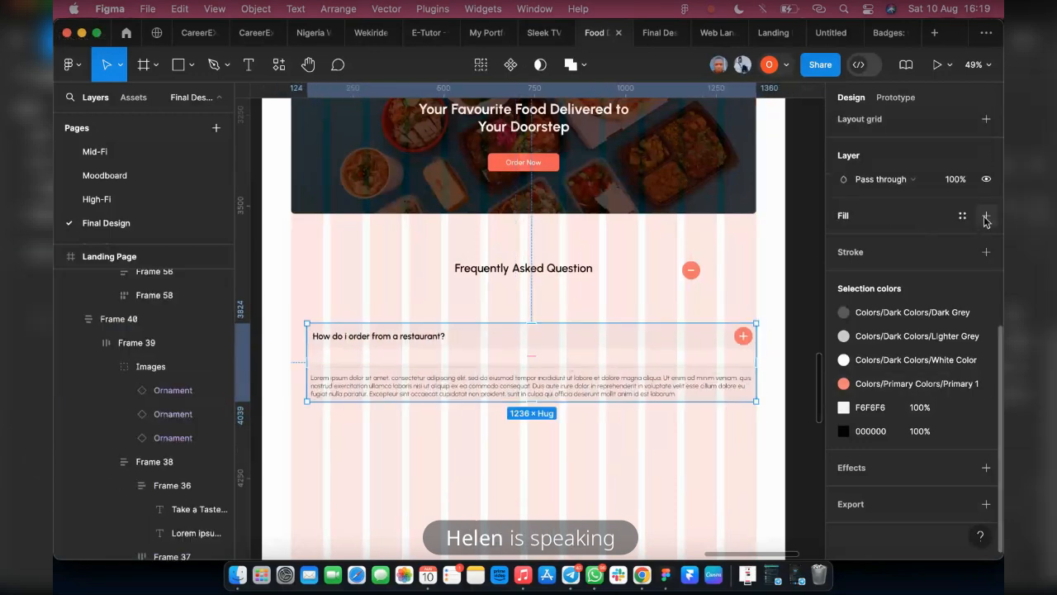
Fill the combined FAQ frame with F6F6F6, sampled from its question row
{"action": "left_click", "coordinate": [986, 216]}
{"action": "scroll", "coordinate": [682, 402], "scroll_direction": "up", "scroll_amount": 4}
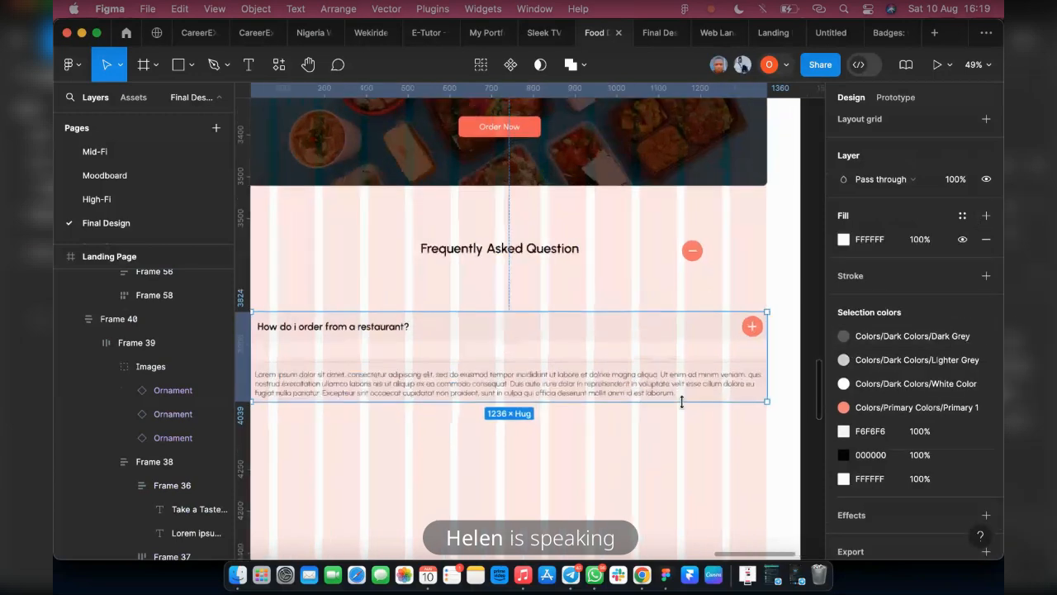
{"action": "key", "text": "i"}
{"action": "left_click", "coordinate": [666, 313]}
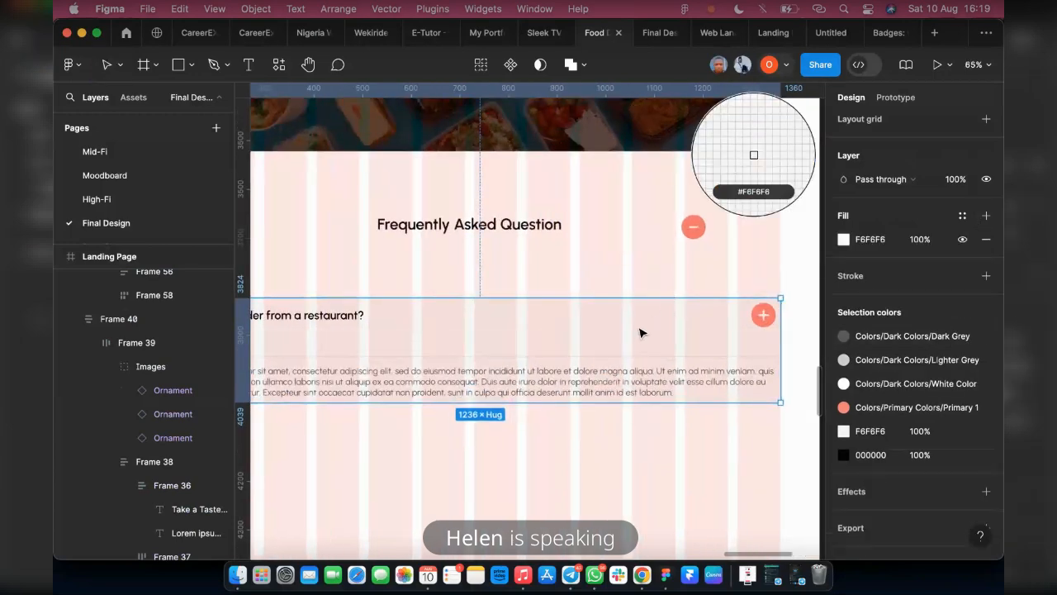
{"action": "key", "text": "Escape"}
{"action": "scroll", "coordinate": [402, 354], "scroll_direction": "down", "scroll_amount": 10}
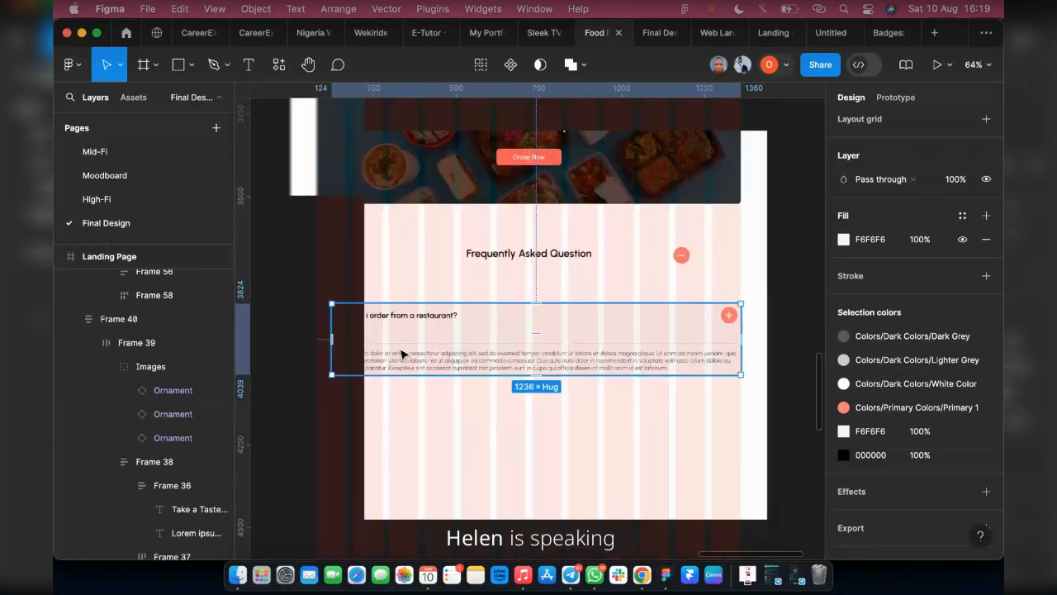
Try to move the FAQ frame out of the landing page onto the empty canvas by removing and pasting it
{"action": "scroll", "coordinate": [626, 331], "scroll_direction": "up", "scroll_amount": 4}
{"action": "scroll", "coordinate": [626, 331], "scroll_direction": "up", "scroll_amount": 2}
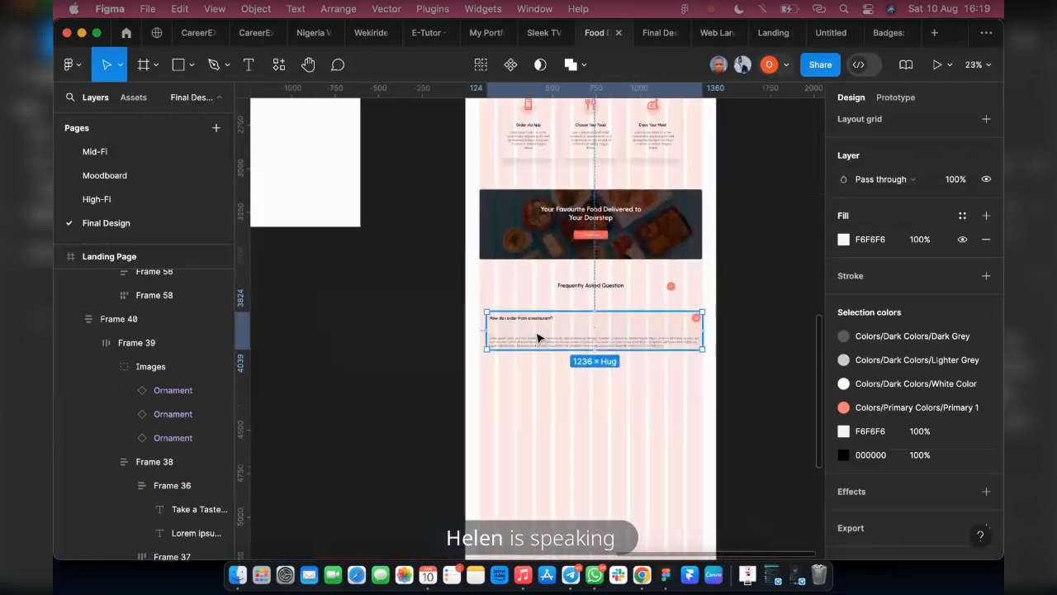
{"action": "key", "text": "Delete"}
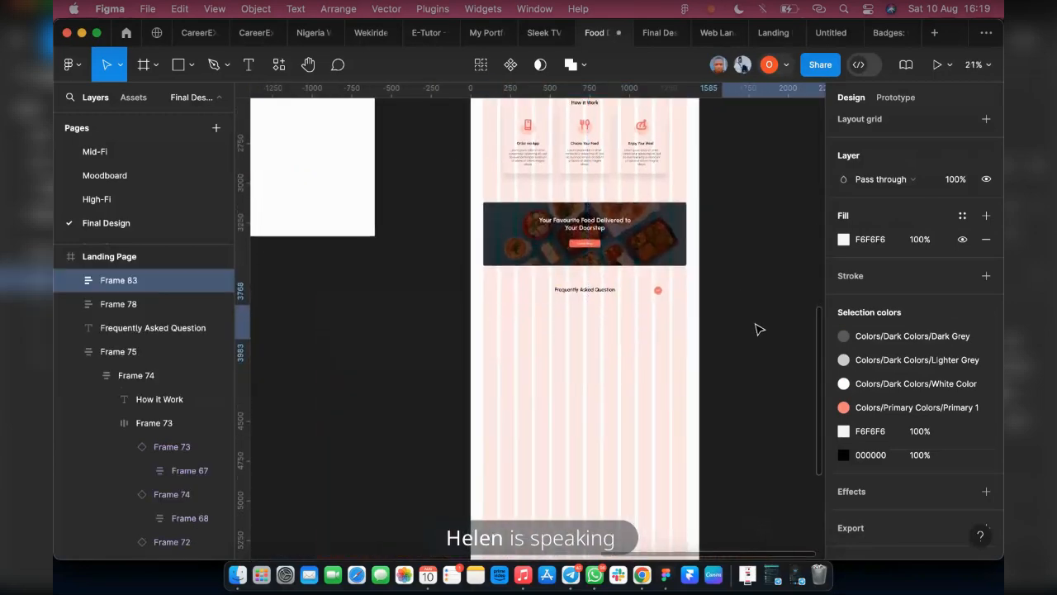
{"action": "key", "text": "ctrl+v"}
{"action": "scroll", "coordinate": [718, 347], "scroll_direction": "right", "scroll_amount": 2}
{"action": "scroll", "coordinate": [725, 353], "scroll_direction": "right", "scroll_amount": 2}
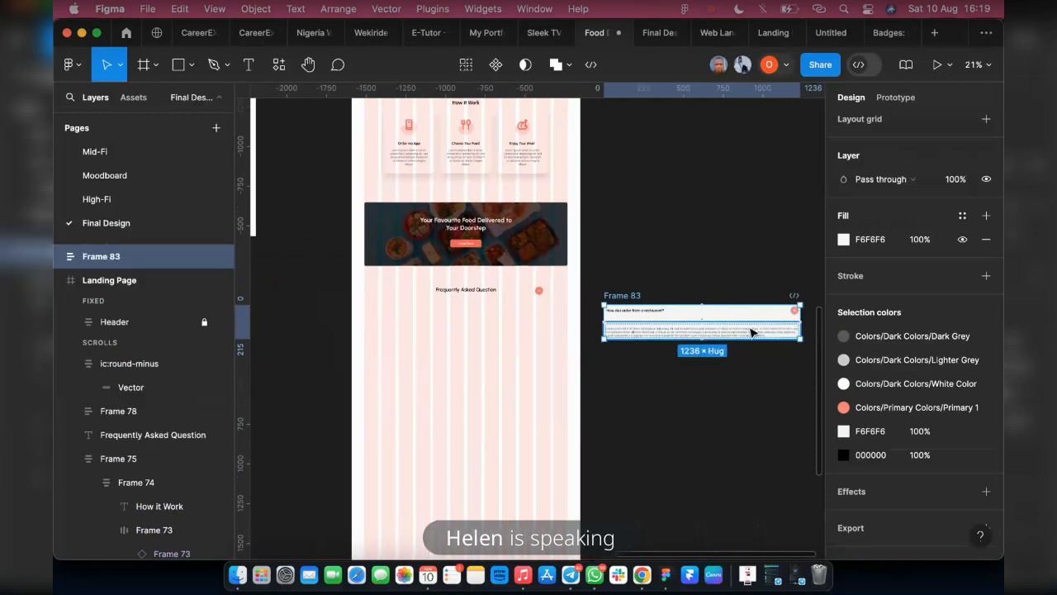
{"action": "scroll", "coordinate": [747, 330], "scroll_direction": "up", "scroll_amount": 3}
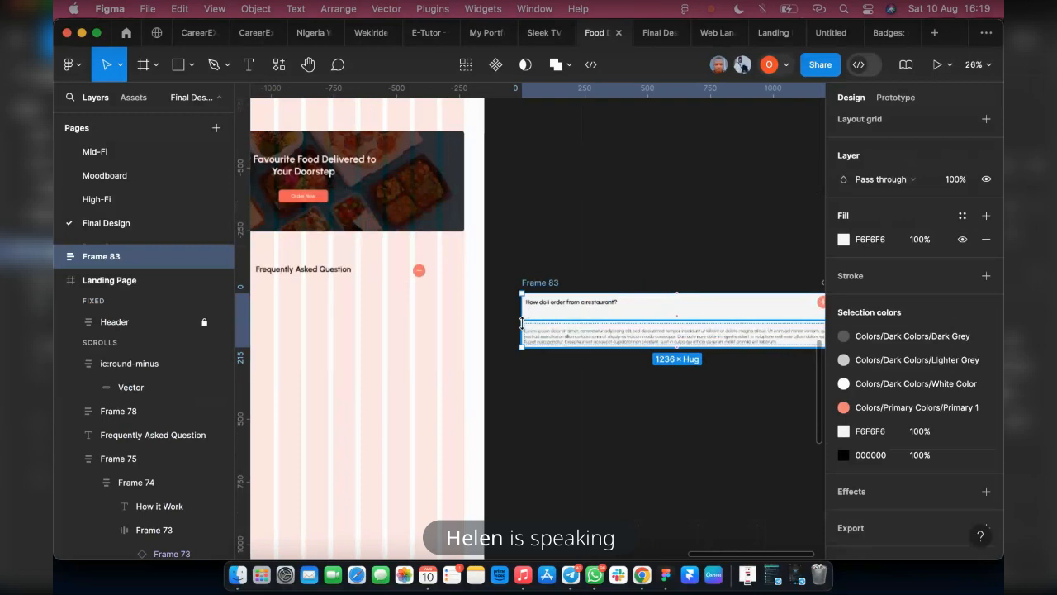
{"action": "scroll", "coordinate": [548, 312], "scroll_direction": "down", "scroll_amount": 1}
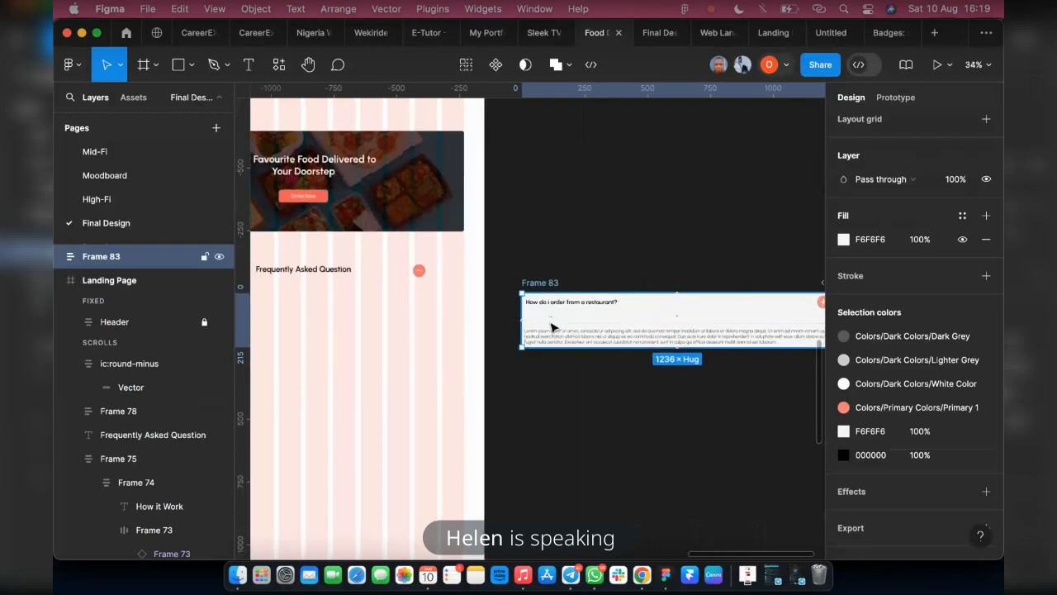
{"action": "key", "text": "super+z"}
{"action": "scroll", "coordinate": [453, 349], "scroll_direction": "left", "scroll_amount": 5}
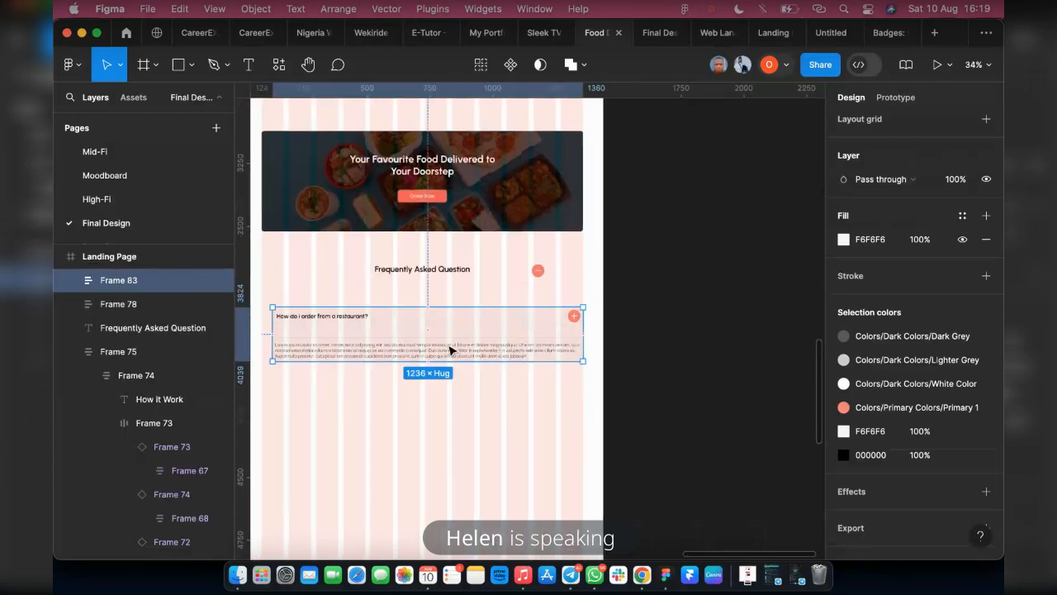
Widen the FAQ frame to 1280 by extending its left edge to the first grid column
{"action": "scroll", "coordinate": [326, 330], "scroll_direction": "up", "scroll_amount": 3}
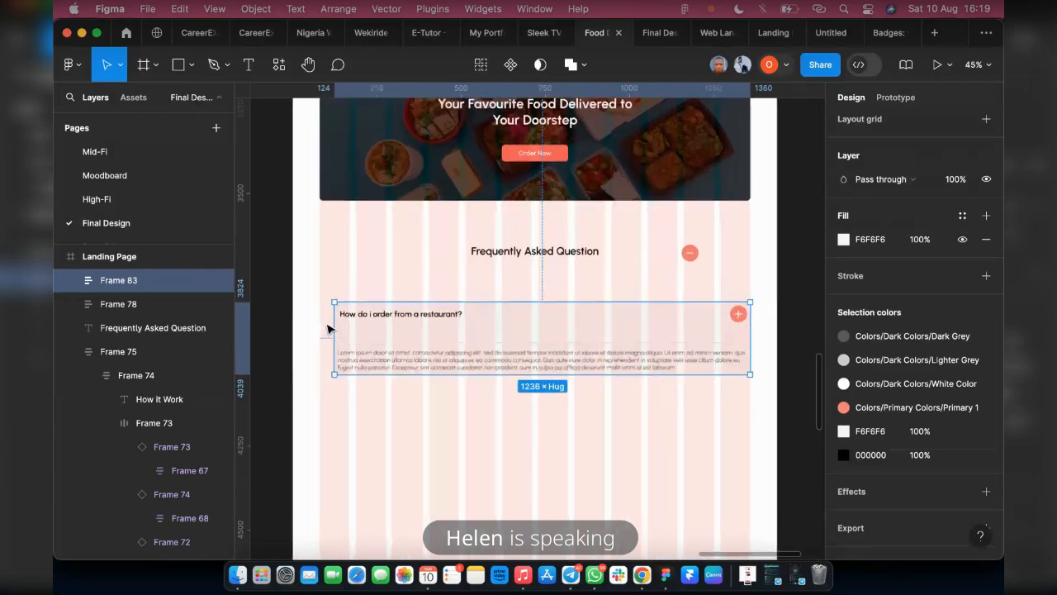
{"action": "left_click_drag", "start_coordinate": [323, 319], "coordinate": [309, 319]}
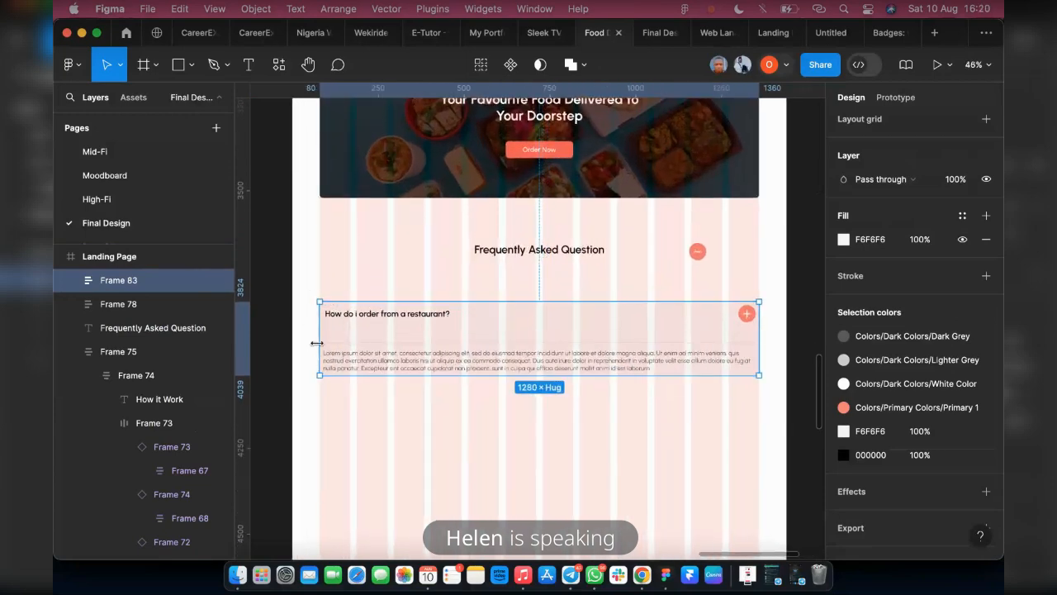
{"action": "scroll", "coordinate": [318, 337], "scroll_direction": "up", "scroll_amount": 3}
{"action": "scroll", "coordinate": [318, 326], "scroll_direction": "down", "scroll_amount": 3}
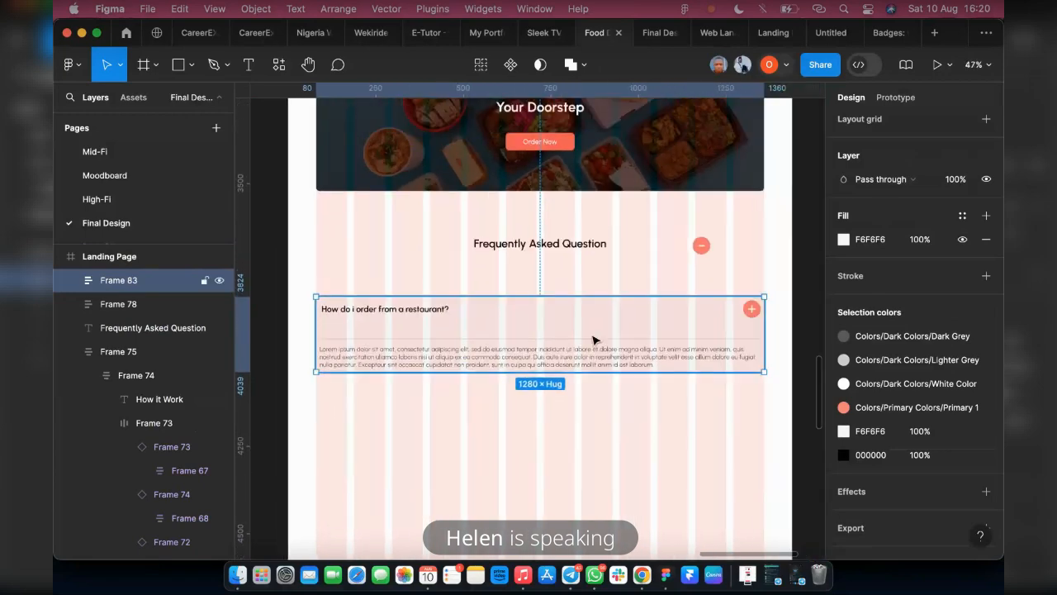
{"action": "scroll", "coordinate": [369, 361], "scroll_direction": "down", "scroll_amount": 2}
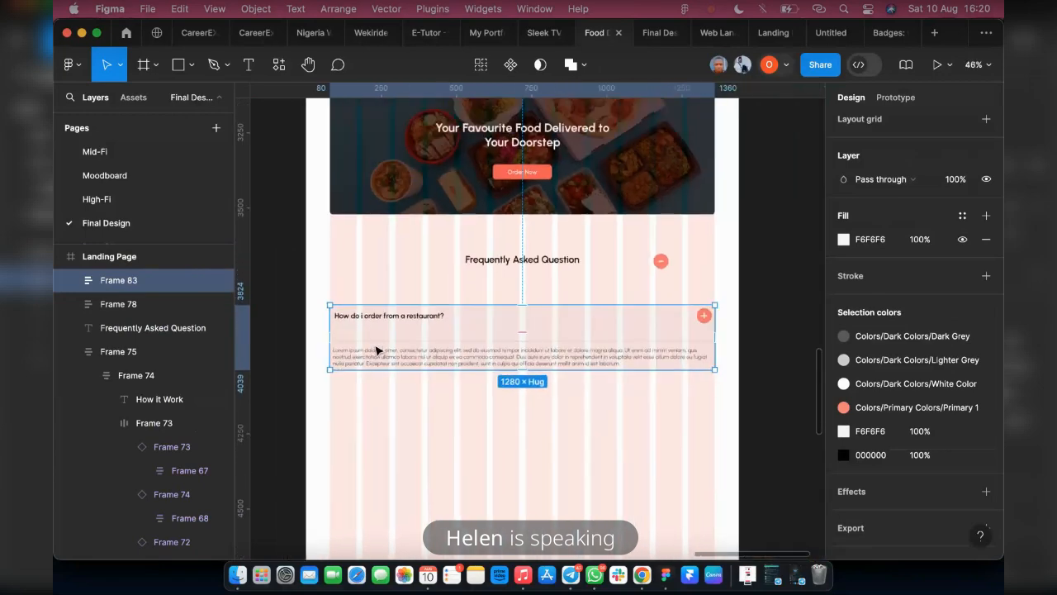
Move the FAQ frame out of the landing page onto the empty canvas beside it
{"action": "scroll", "coordinate": [355, 344], "scroll_direction": "right", "scroll_amount": 3}
{"action": "left_click_drag", "start_coordinate": [348, 340], "coordinate": [731, 316]}
{"action": "left_click_drag", "start_coordinate": [651, 321], "coordinate": [649, 319]}
{"action": "scroll", "coordinate": [644, 317], "scroll_direction": "right", "scroll_amount": 3}
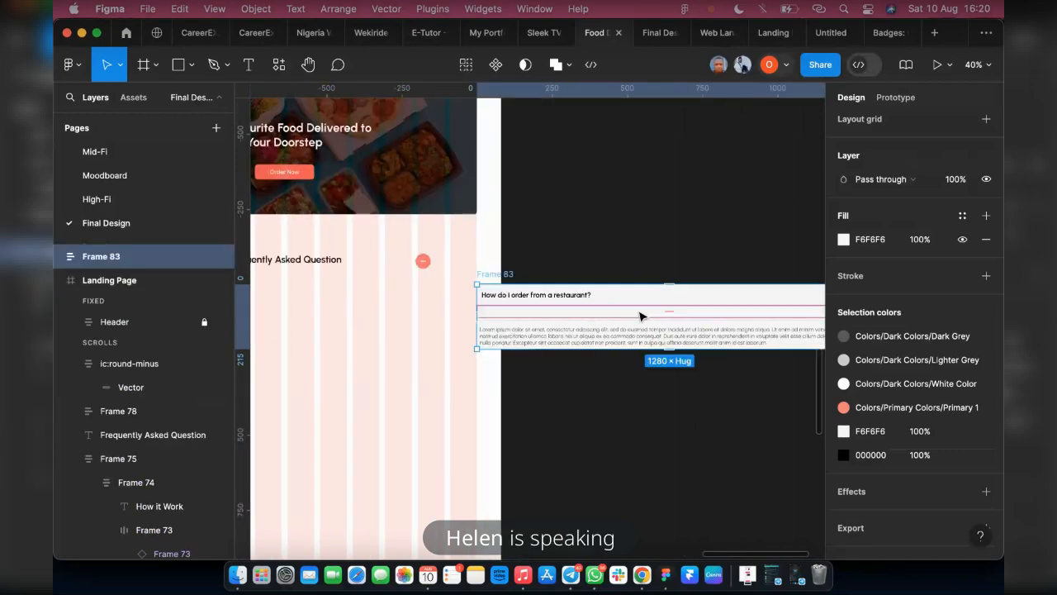
{"action": "scroll", "coordinate": [573, 319], "scroll_direction": "right", "scroll_amount": 2}
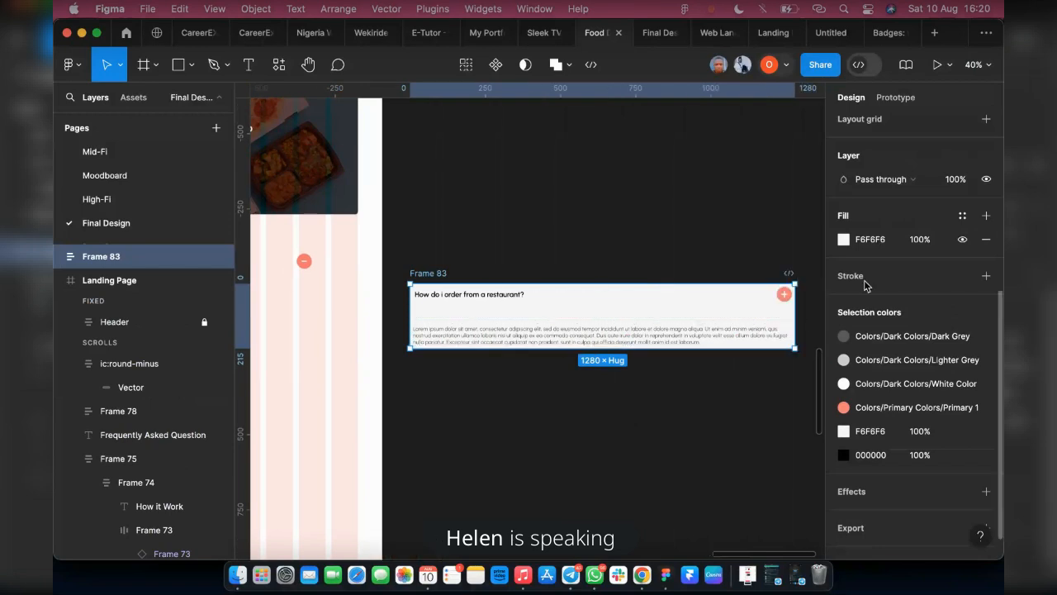
Set the FAQ frame's horizontal padding to 20
{"action": "scroll", "coordinate": [867, 248], "scroll_direction": "up", "scroll_amount": 5}
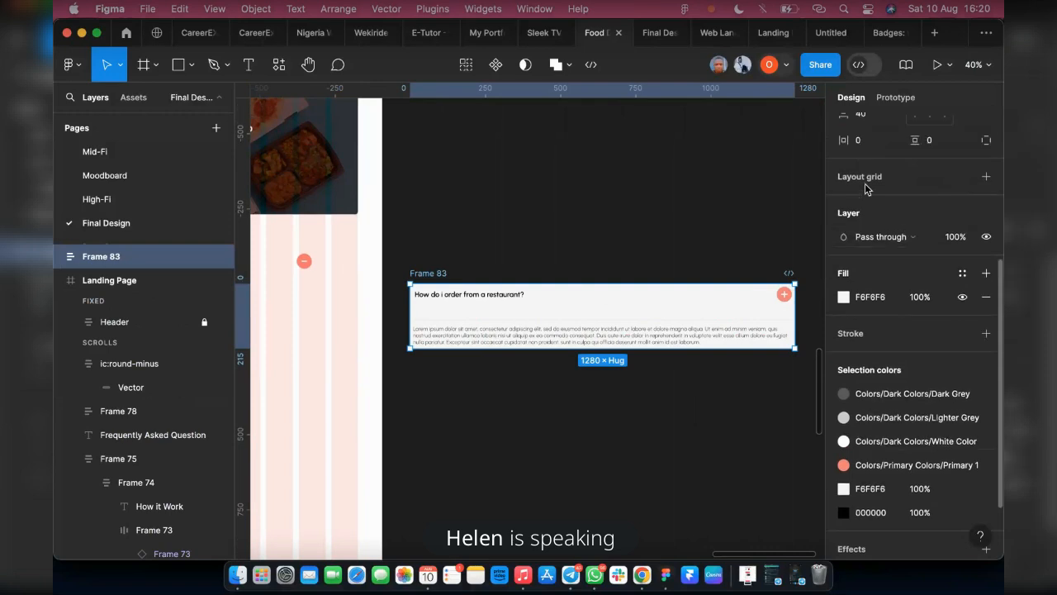
{"action": "left_click", "coordinate": [864, 237]}
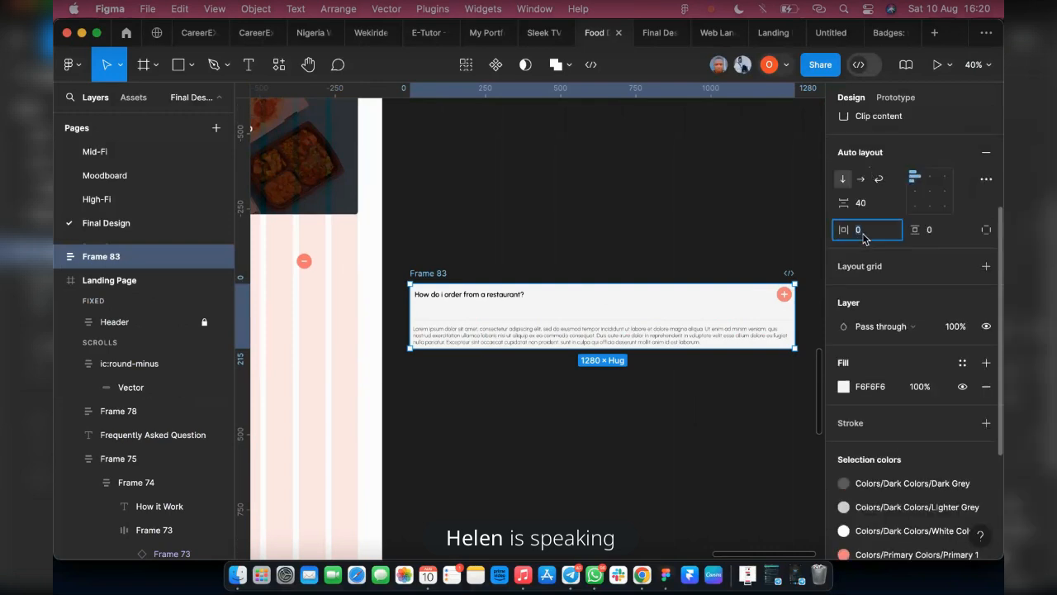
{"action": "type", "text": "20"}
{"action": "key", "text": "Return"}
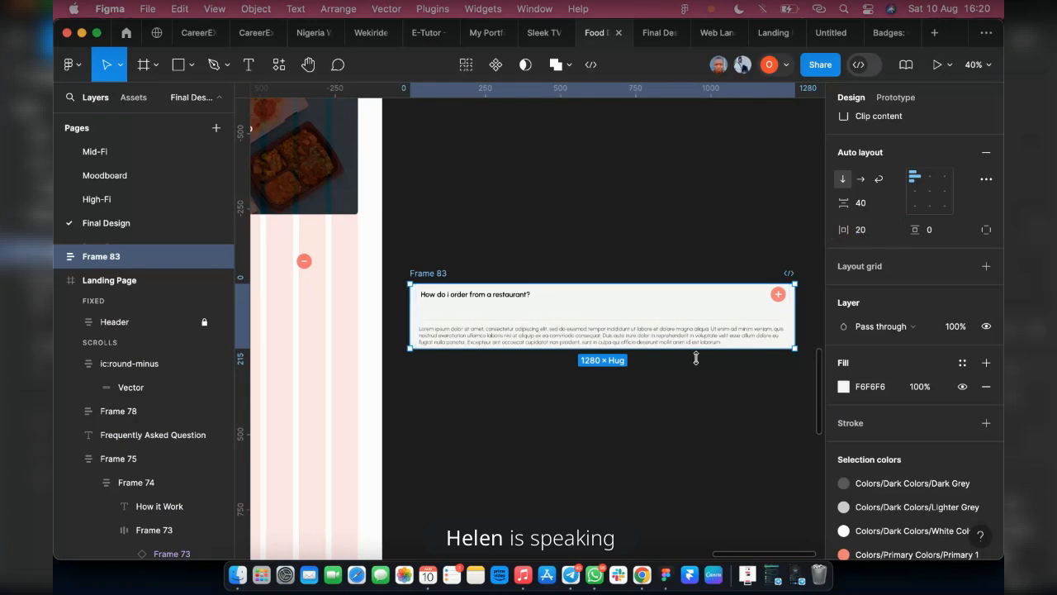
Change the Primary 1 colour of the plus icon in the question row to the Main Color style
{"action": "left_click", "coordinate": [779, 296]}
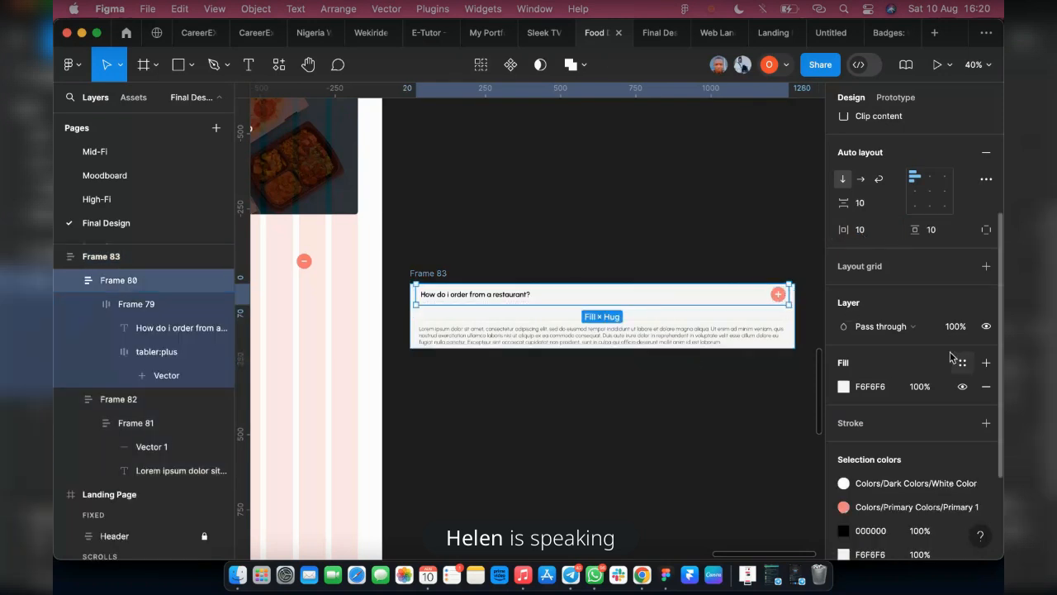
{"action": "scroll", "coordinate": [872, 358], "scroll_direction": "down", "scroll_amount": 2}
{"action": "left_click", "coordinate": [933, 460]}
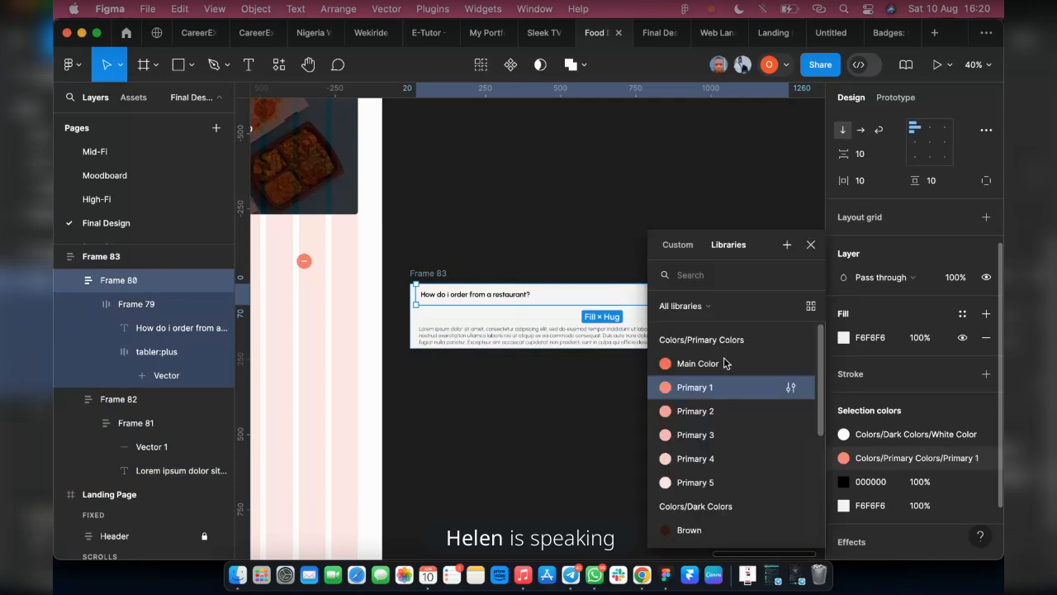
{"action": "left_click", "coordinate": [725, 363]}
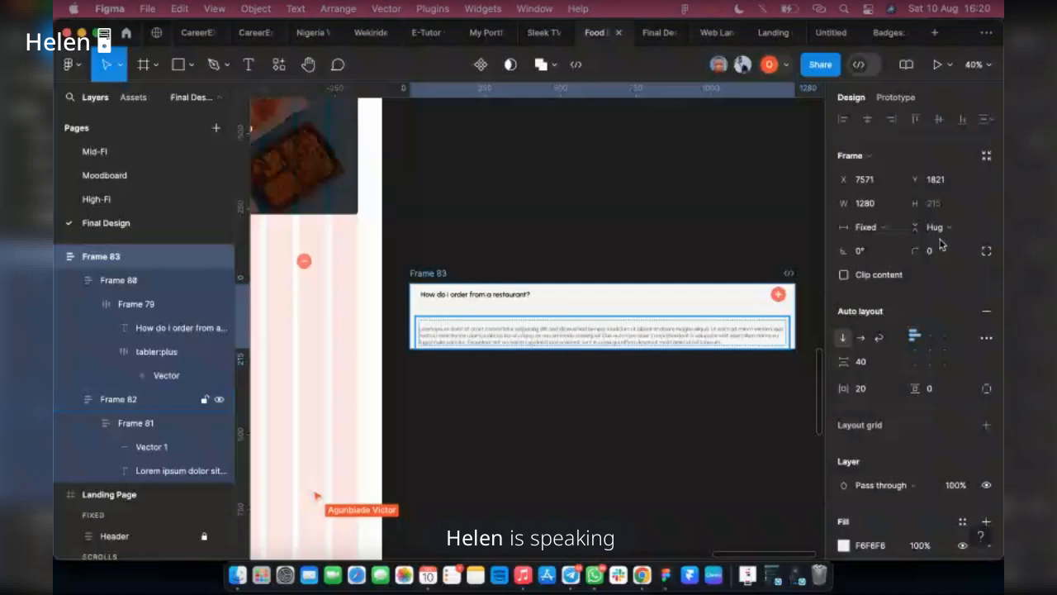
Set the FAQ frame's corner radius to 10 and convert it into a component with a second variant
{"action": "left_click", "coordinate": [940, 250]}
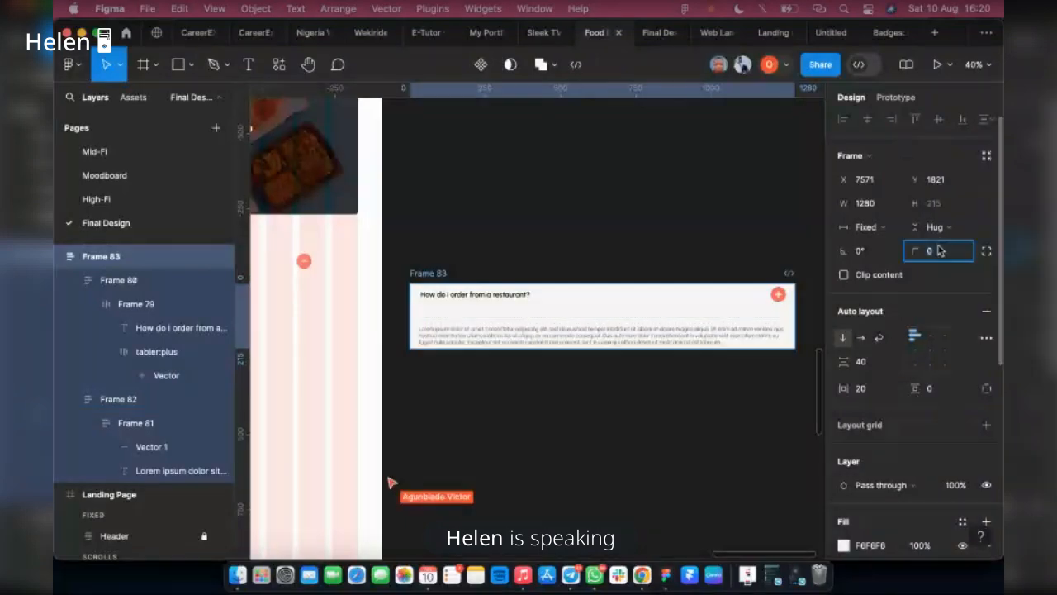
{"action": "type", "text": "10"}
{"action": "key", "text": "Return"}
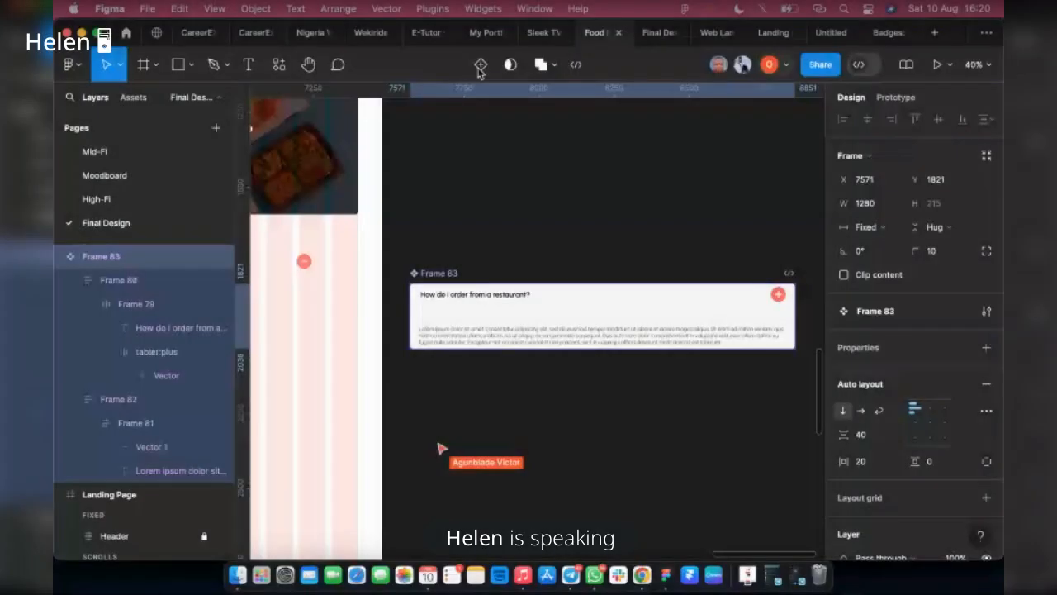
{"action": "left_click", "coordinate": [479, 66]}
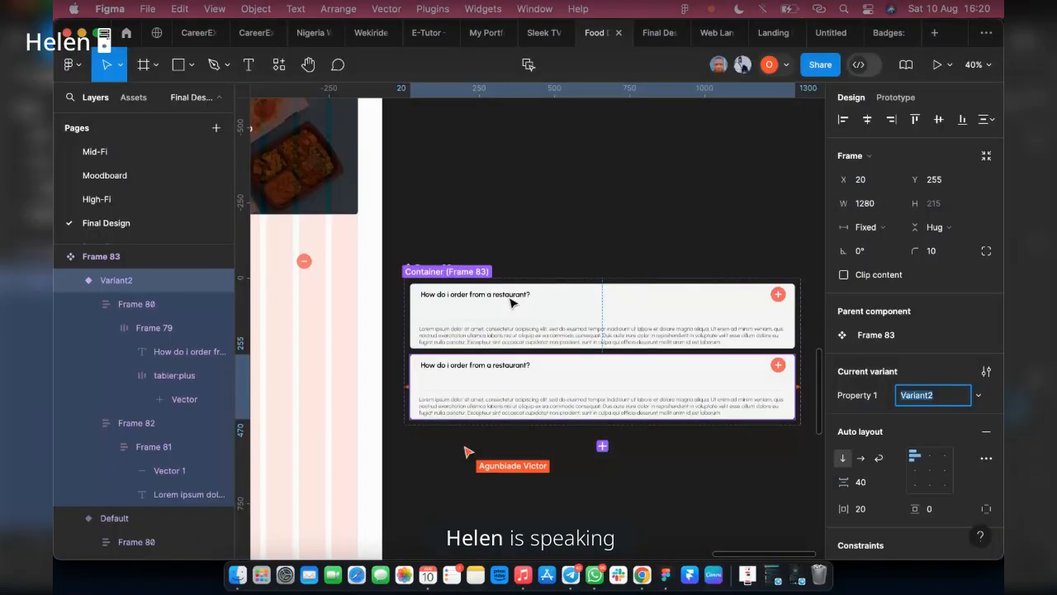
{"action": "left_click", "coordinate": [357, 260]}
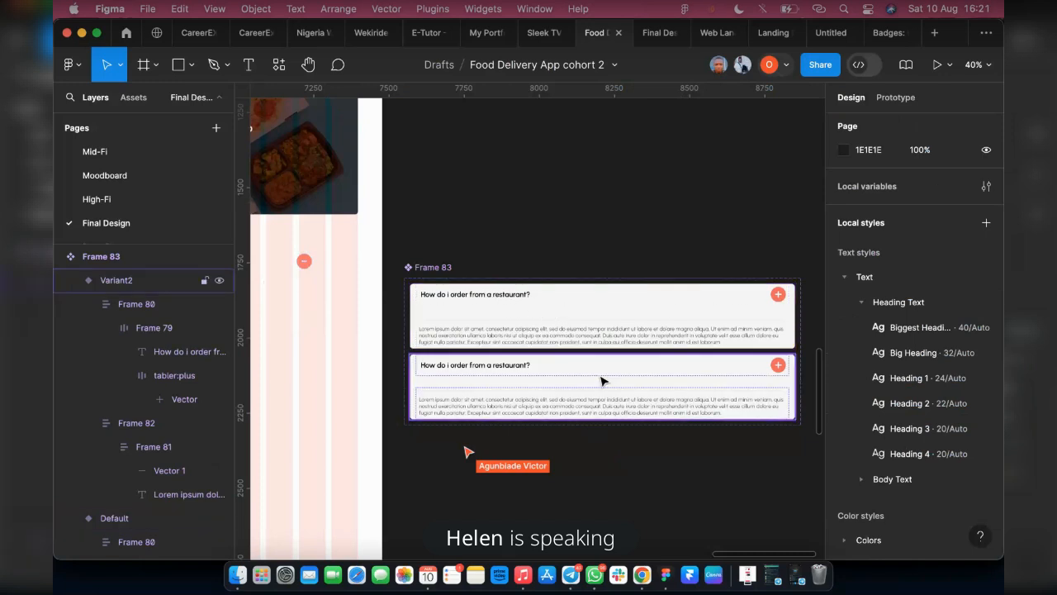
Replace the plus icon in the second variant's question row with a copy of the landing page's minus icon
{"action": "left_click", "coordinate": [305, 263]}
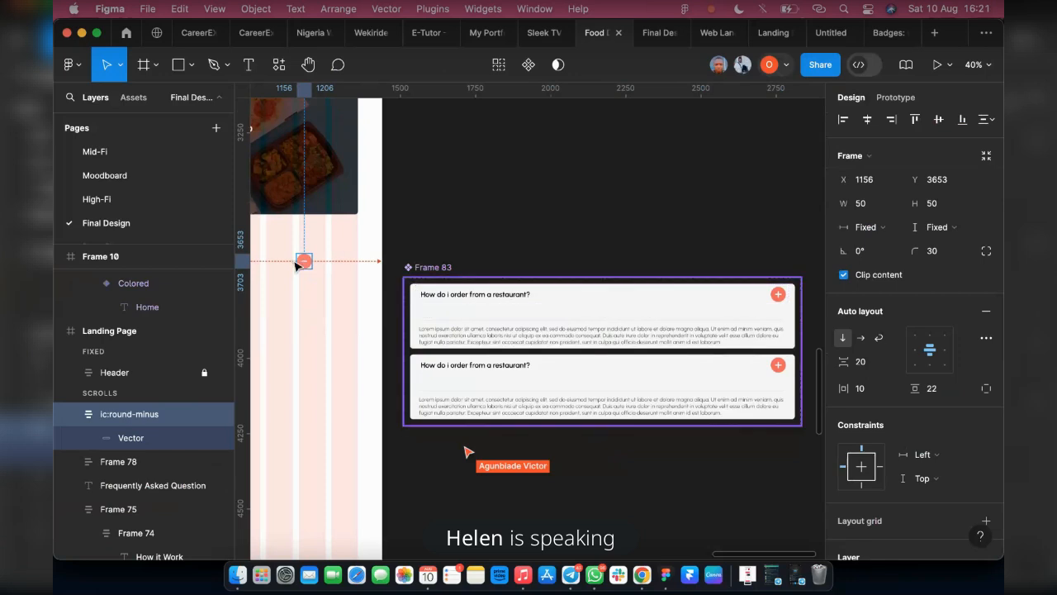
{"action": "double_click", "coordinate": [775, 365]}
{"action": "double_click", "coordinate": [774, 366]}
{"action": "double_click", "coordinate": [774, 365]}
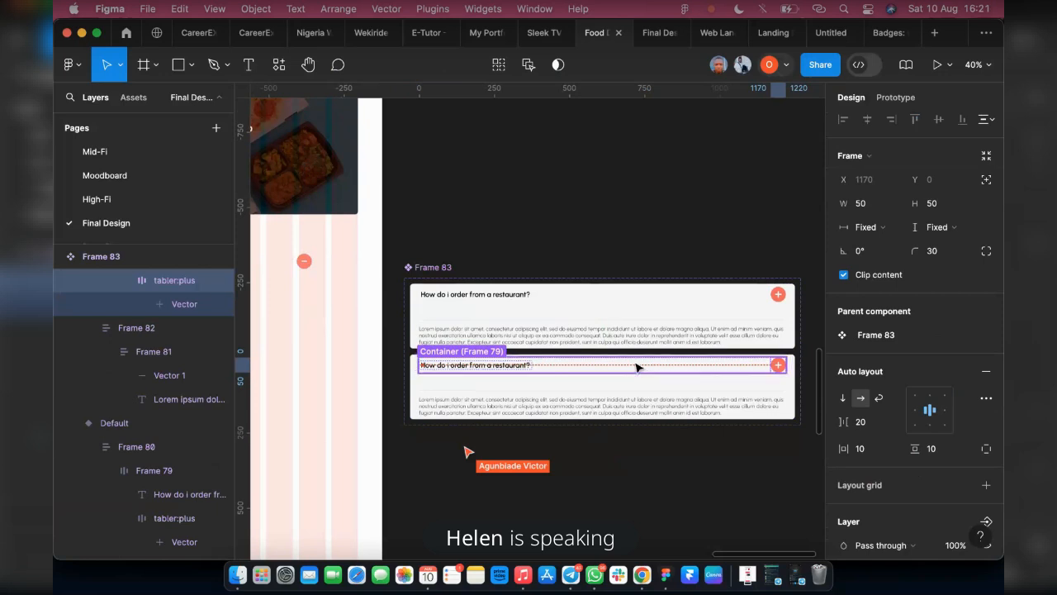
{"action": "key", "text": "super+v"}
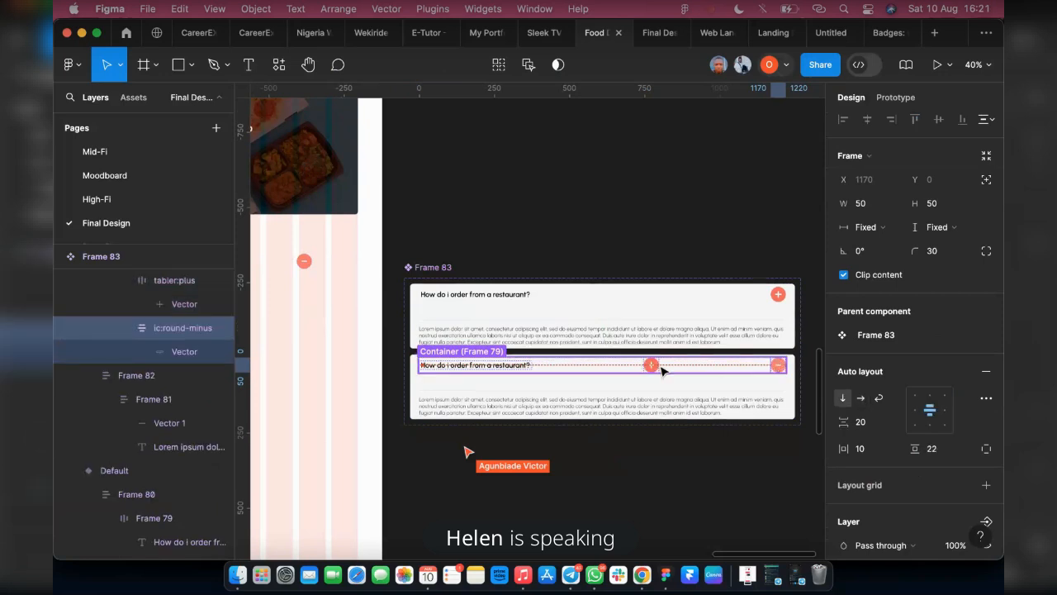
{"action": "left_click", "coordinate": [649, 367]}
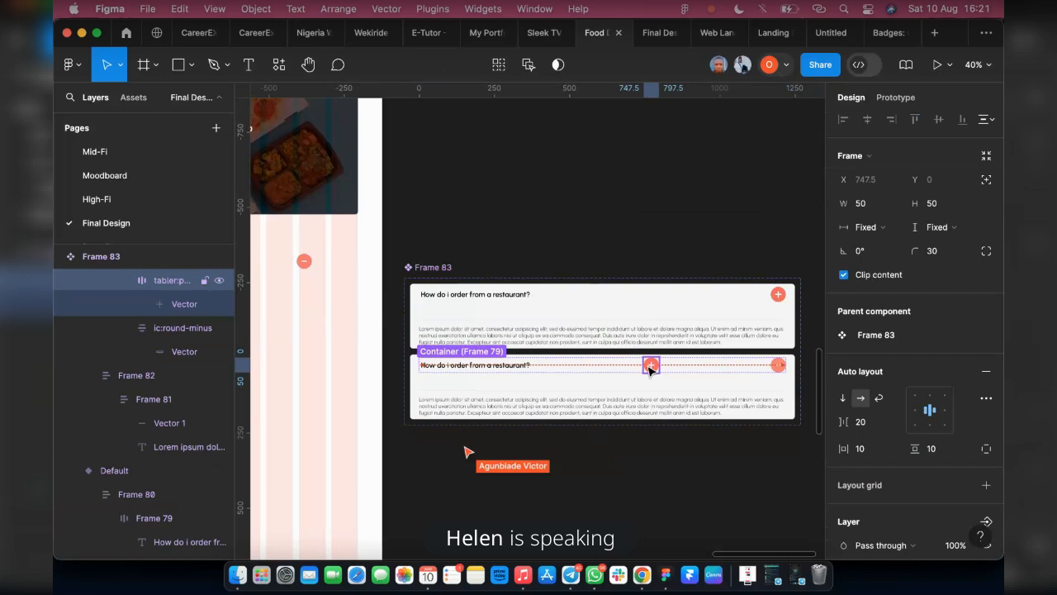
{"action": "key", "text": "Delete"}
{"action": "left_click", "coordinate": [779, 372]}
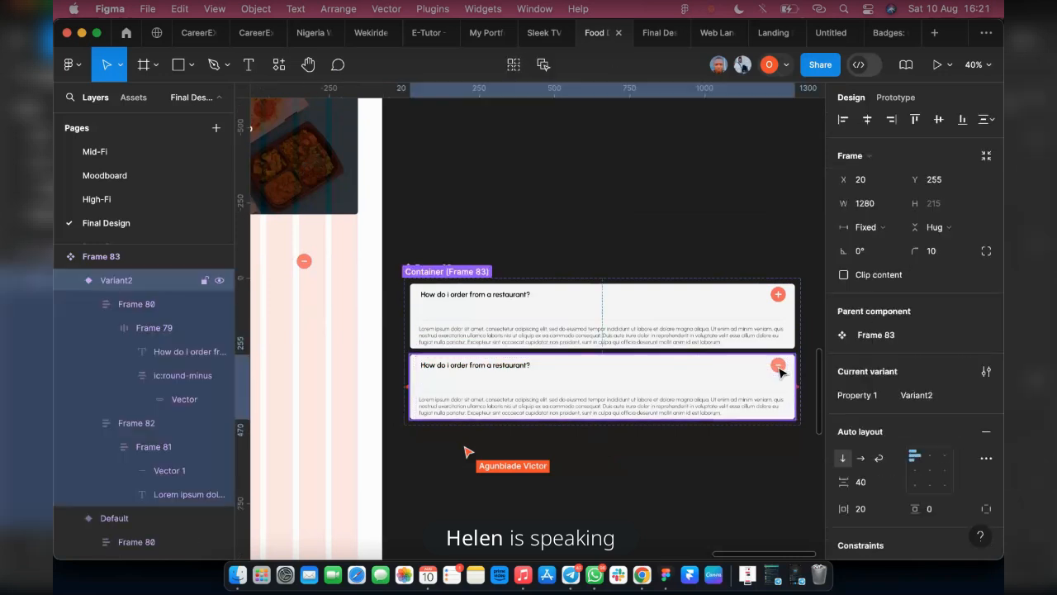
Change the fill of the minus icon in the second variant's question row to the Main Color style
{"action": "left_click", "coordinate": [780, 372]}
{"action": "left_click", "coordinate": [780, 371]}
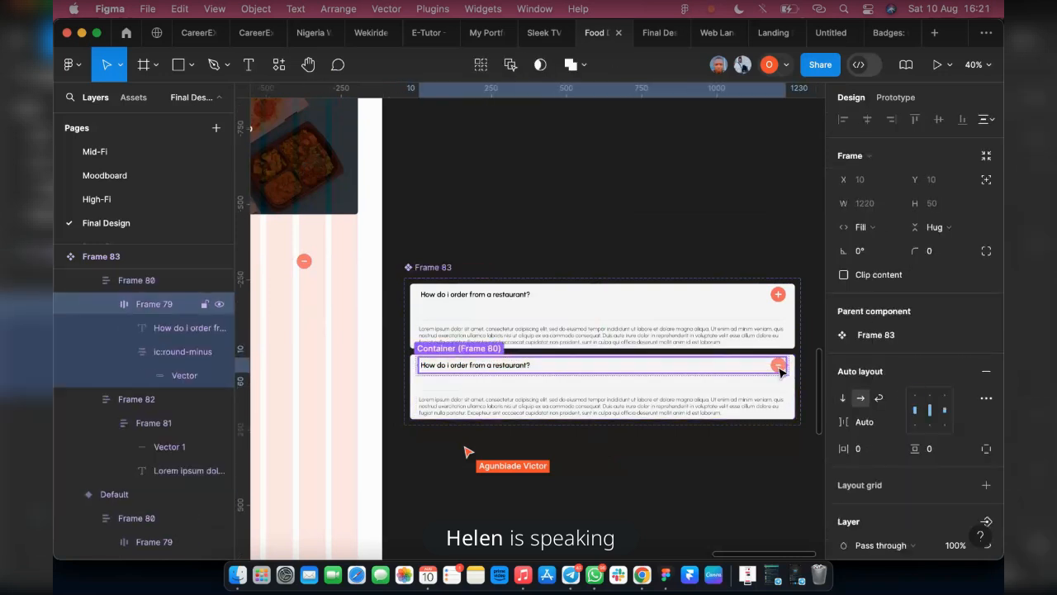
{"action": "left_click", "coordinate": [779, 371]}
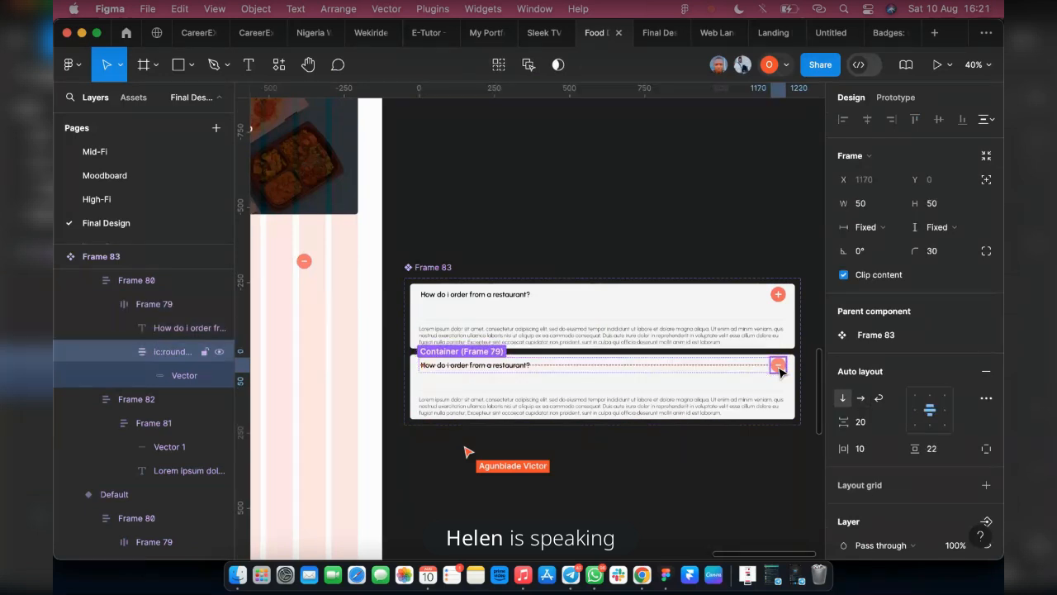
{"action": "scroll", "coordinate": [908, 429], "scroll_direction": "down", "scroll_amount": 4}
{"action": "left_click", "coordinate": [843, 425]}
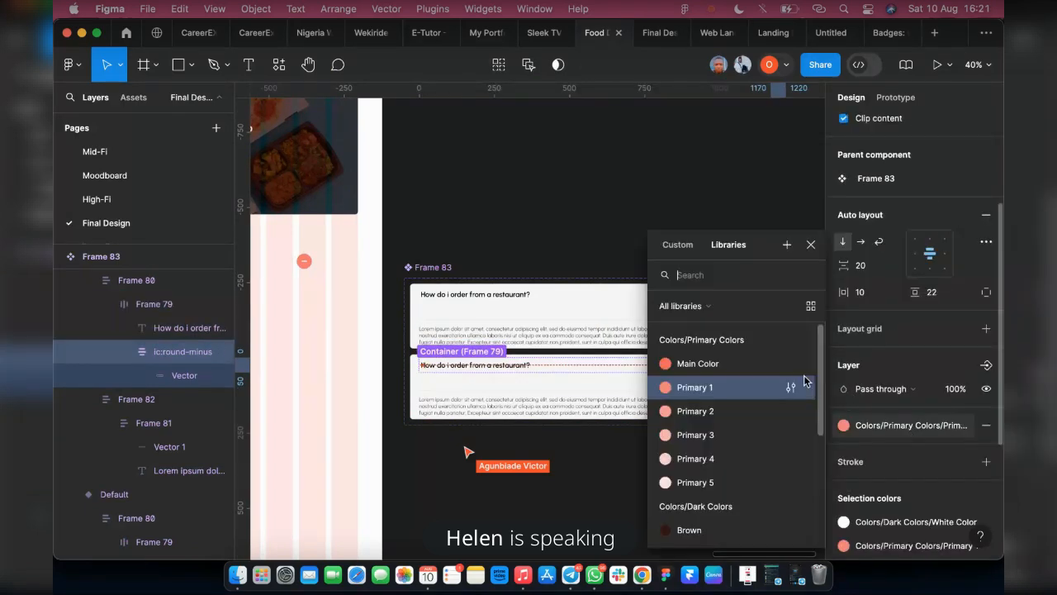
{"action": "left_click", "coordinate": [710, 363]}
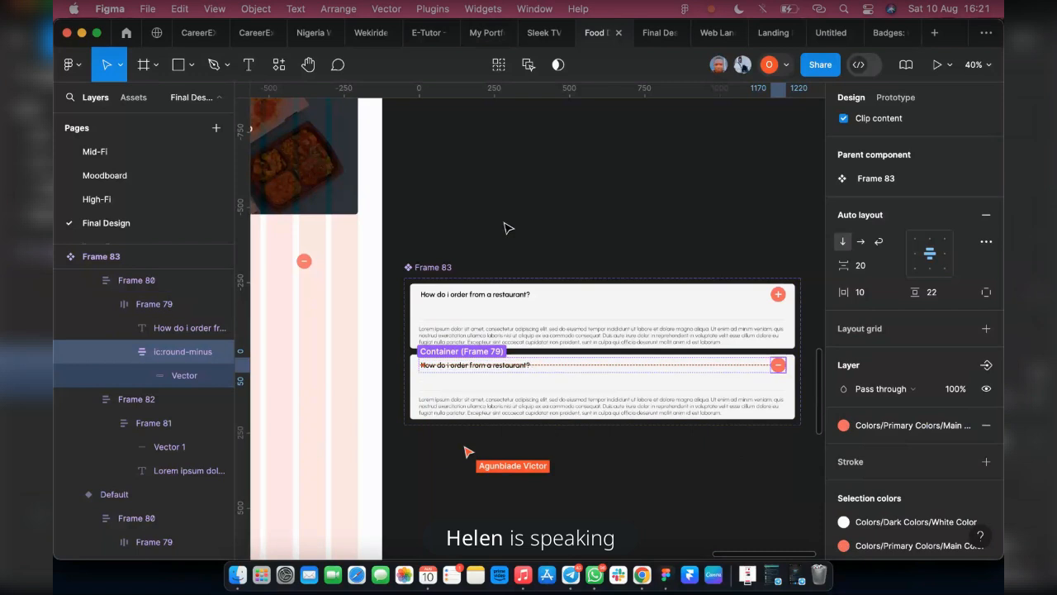
{"action": "left_click", "coordinate": [522, 446]}
Rename the FAQ component set's variant property to "card"
{"action": "scroll", "coordinate": [551, 441], "scroll_direction": "up", "scroll_amount": 1}
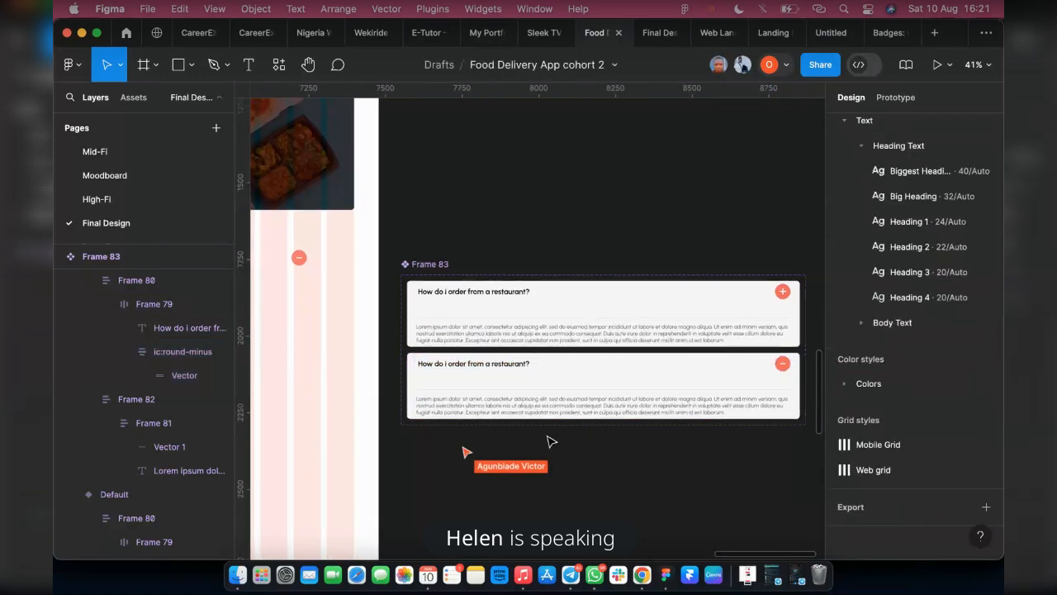
{"action": "scroll", "coordinate": [530, 423], "scroll_direction": "right", "scroll_amount": 1}
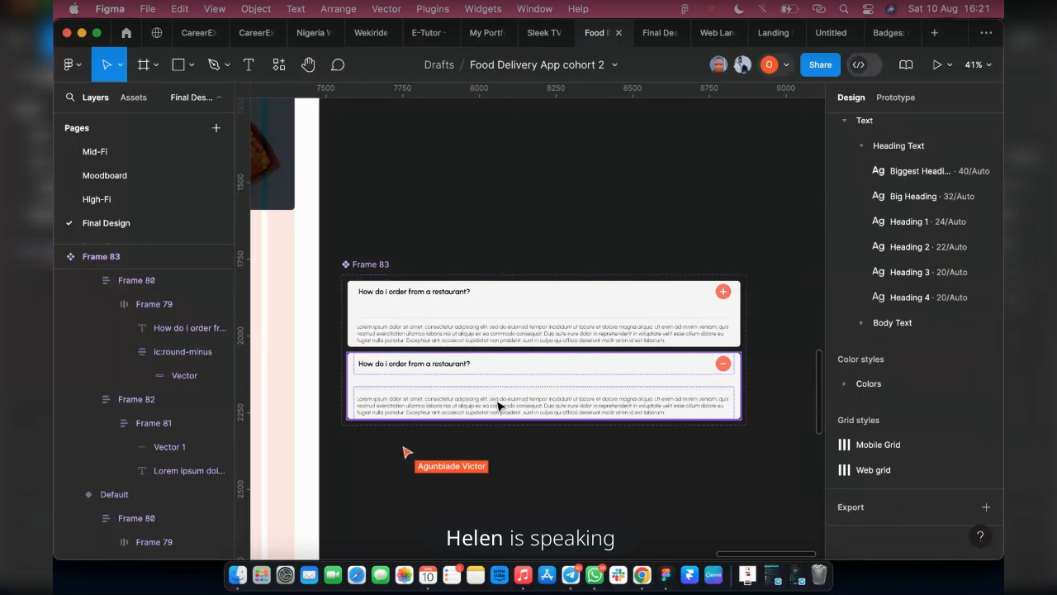
{"action": "left_click", "coordinate": [660, 309]}
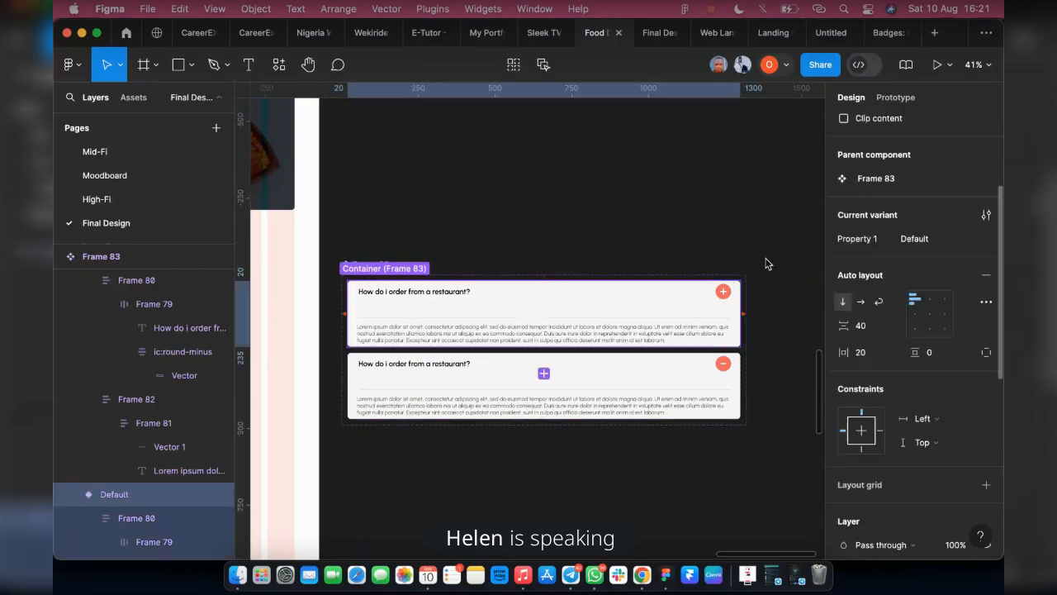
{"action": "left_click", "coordinate": [356, 239]}
{"action": "left_click", "coordinate": [365, 264]}
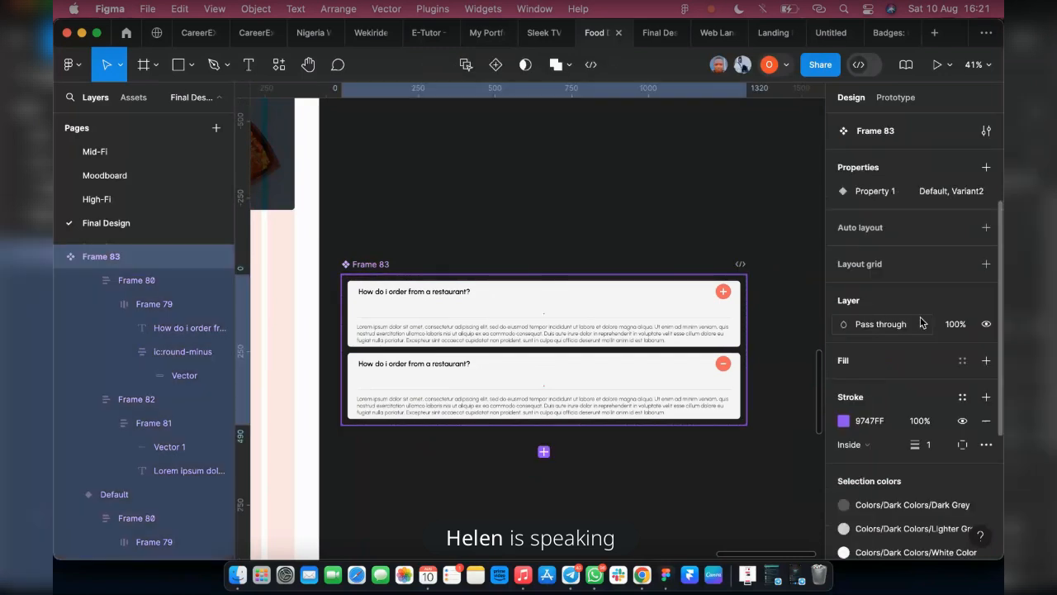
{"action": "left_click", "coordinate": [961, 192]}
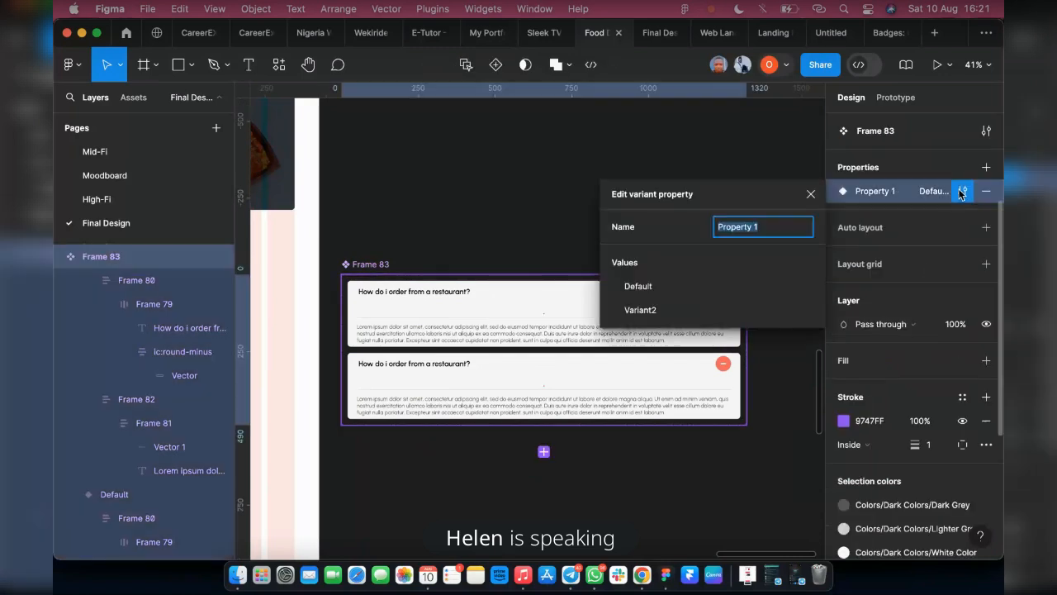
{"action": "type", "text": "card"}
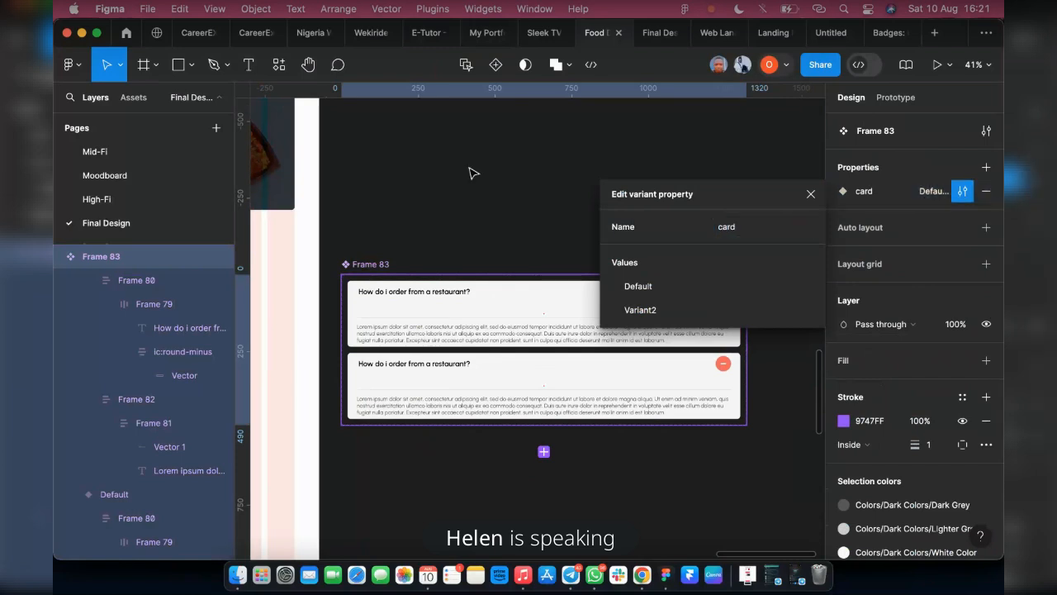
Set the card property value of the variant with the plus icon to "opened"
{"action": "left_click", "coordinate": [512, 314]}
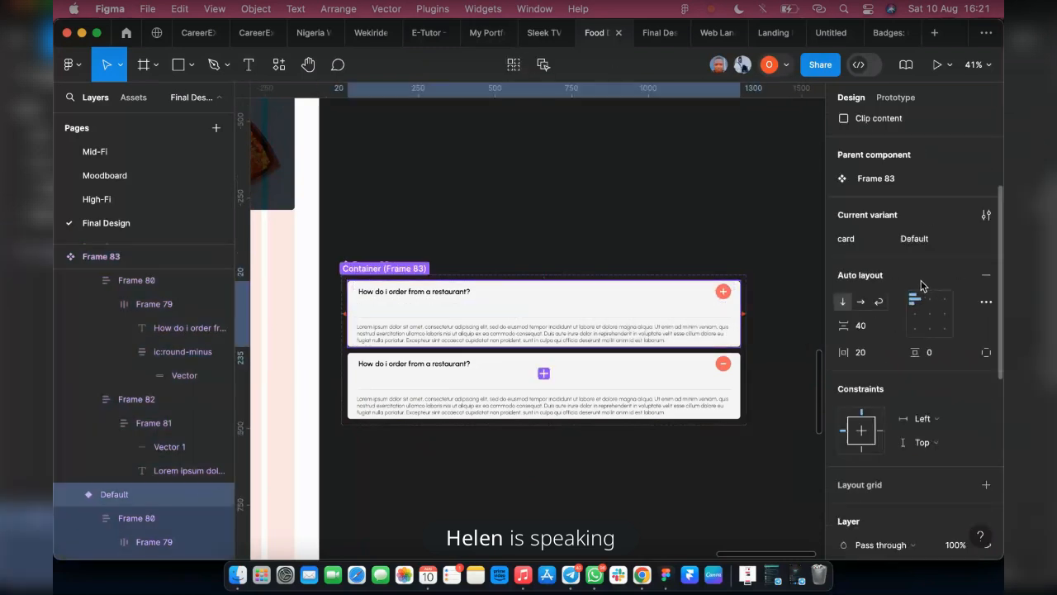
{"action": "left_click", "coordinate": [909, 240]}
{"action": "type", "text": "o"}
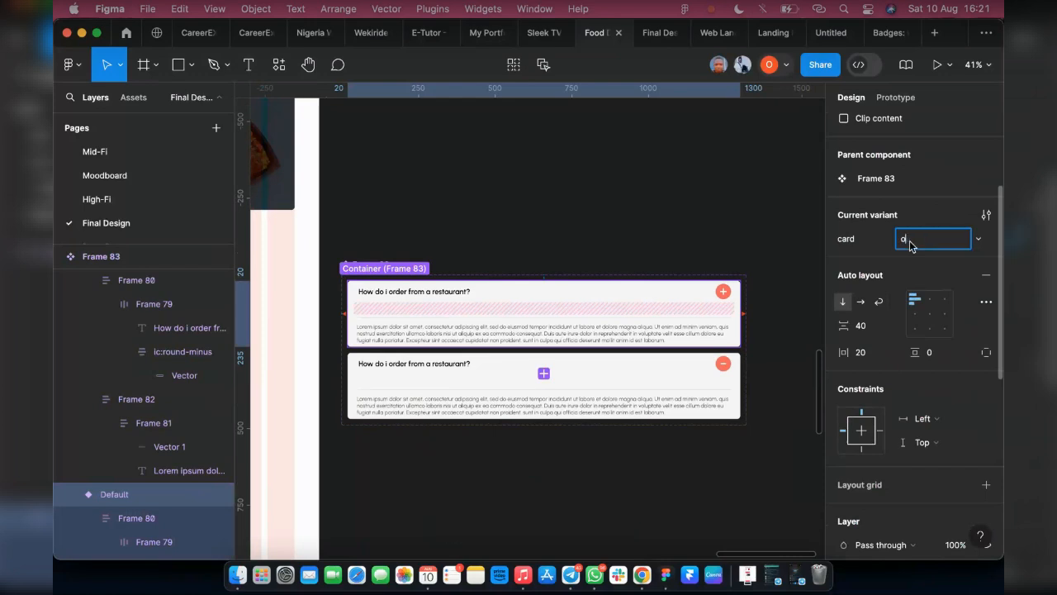
{"action": "type", "text": "pened"}
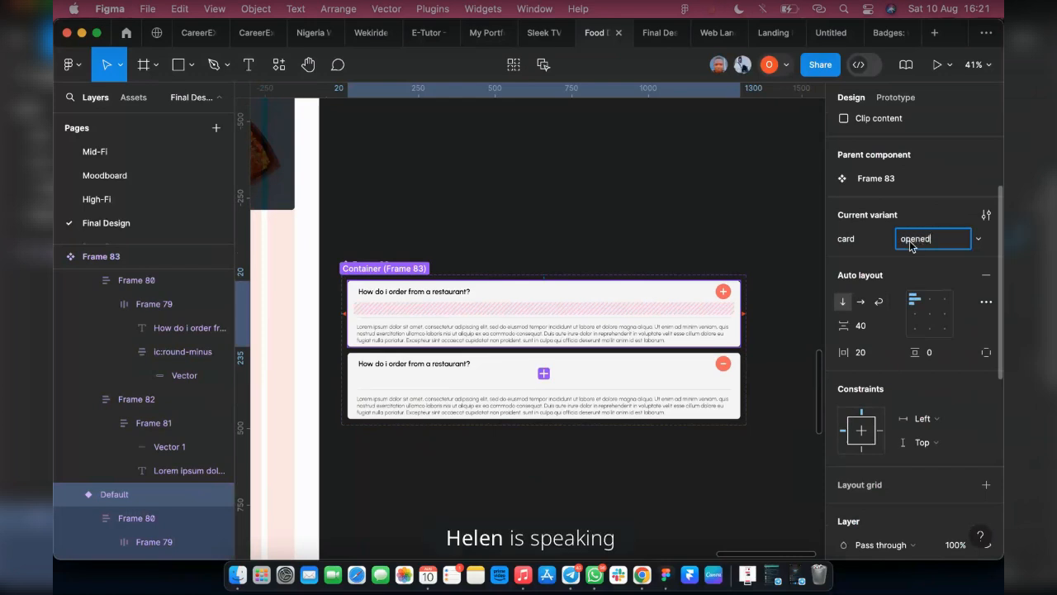
{"action": "type", "text": "ed"}
{"action": "key", "text": "Return"}
Set the card property value of the variant with the minus icon to "closed"
{"action": "left_click", "coordinate": [630, 379]}
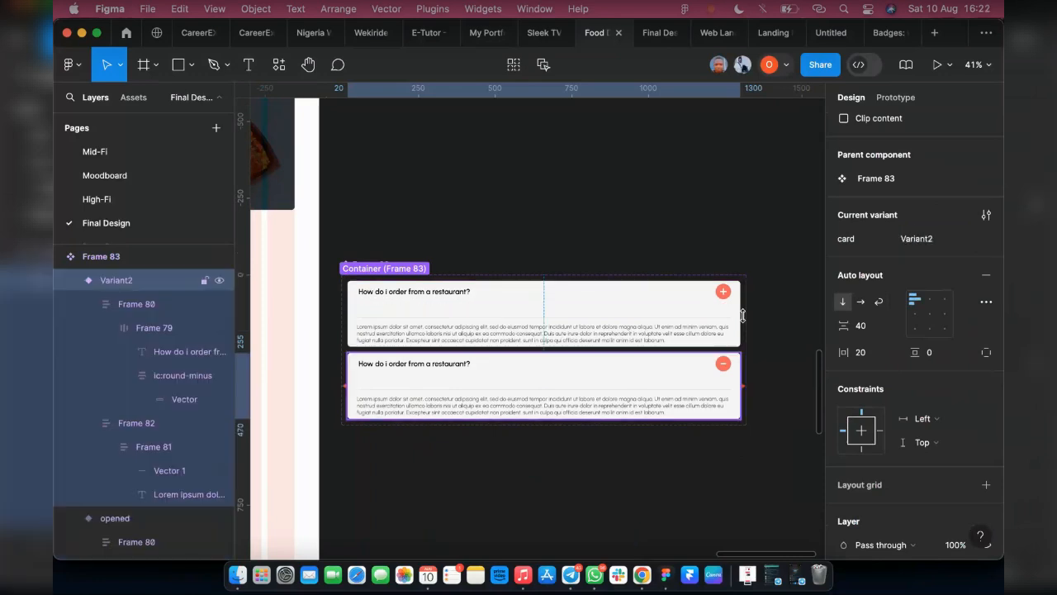
{"action": "left_click", "coordinate": [937, 241]}
{"action": "double_click", "coordinate": [937, 241]}
{"action": "type", "text": "c"}
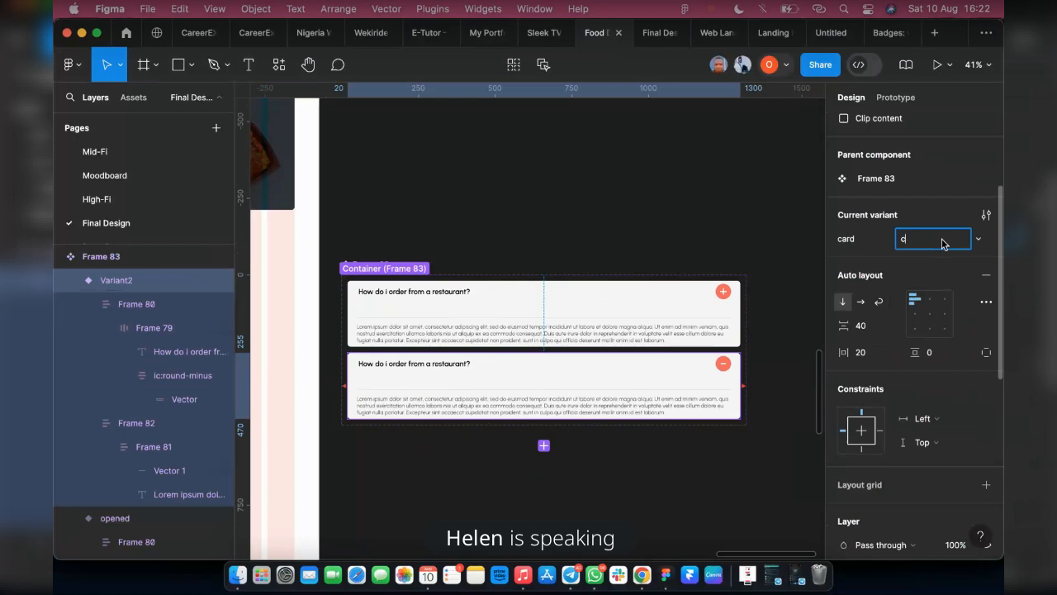
{"action": "type", "text": "losed"}
{"action": "left_click", "coordinate": [484, 224]}
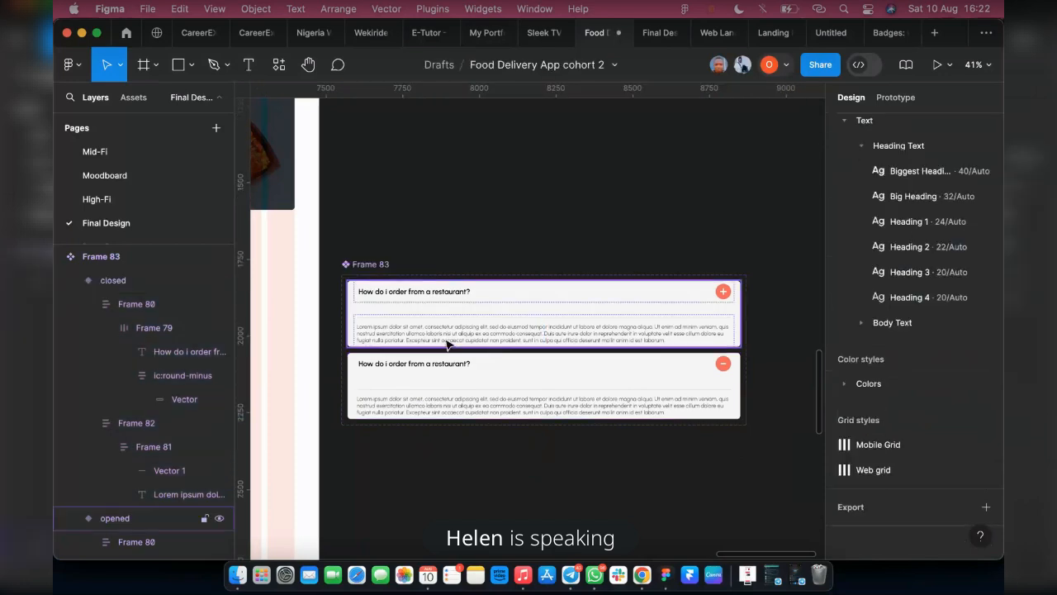
Set the vertical auto layout gap of the opened variant to 20
{"action": "left_click", "coordinate": [449, 338]}
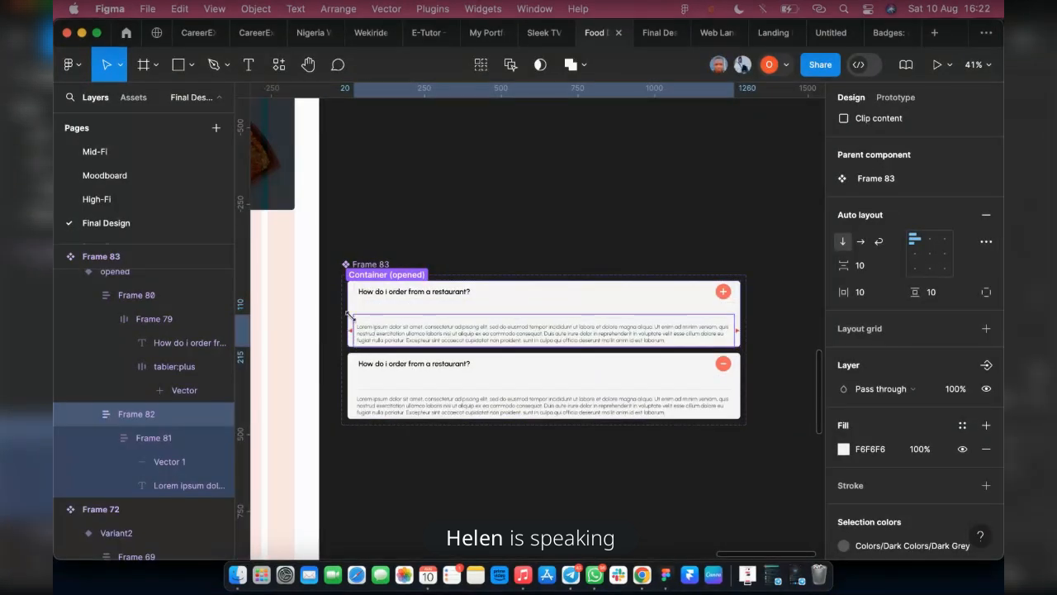
{"action": "left_click", "coordinate": [120, 272]}
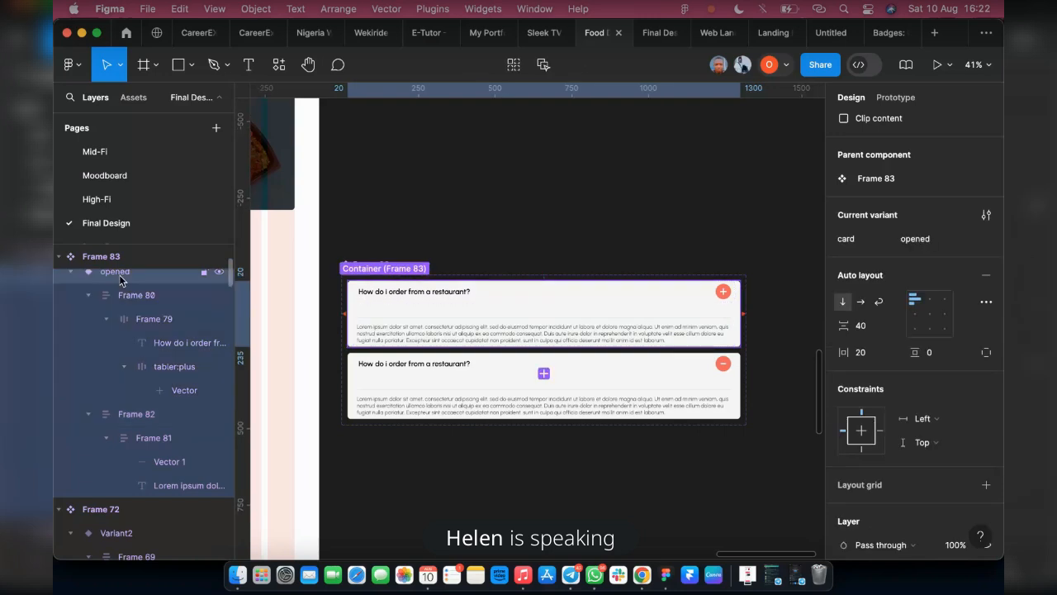
{"action": "left_click", "coordinate": [135, 417]}
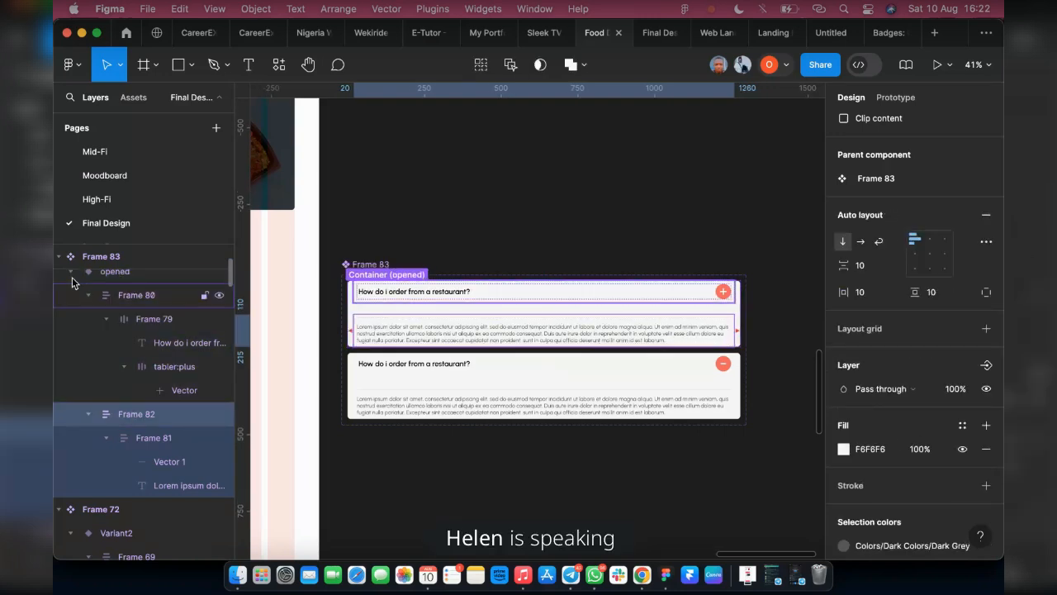
{"action": "left_click", "coordinate": [71, 272]}
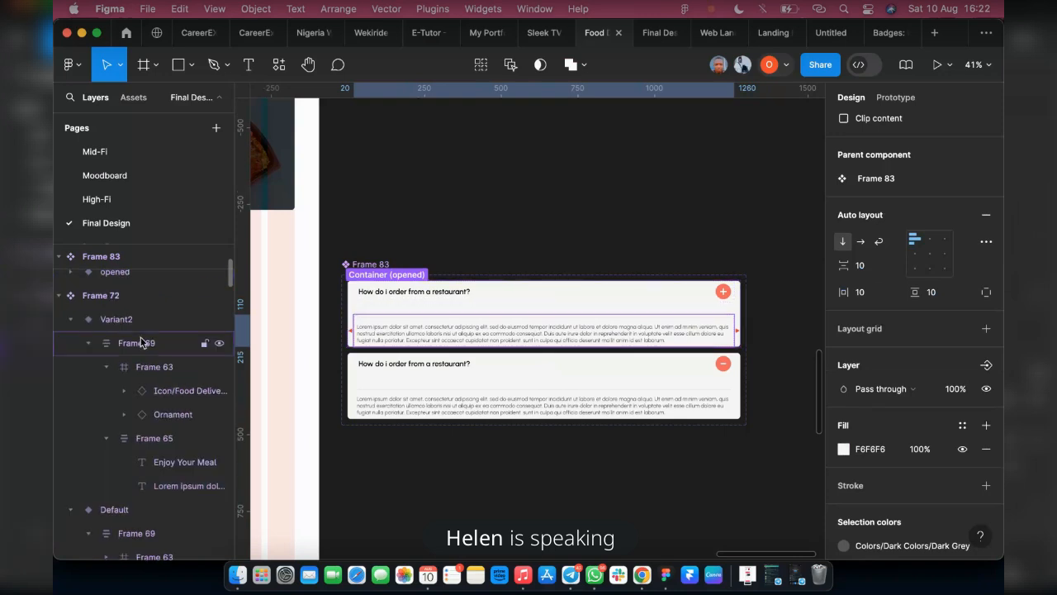
{"action": "scroll", "coordinate": [145, 344], "scroll_direction": "up", "scroll_amount": 4}
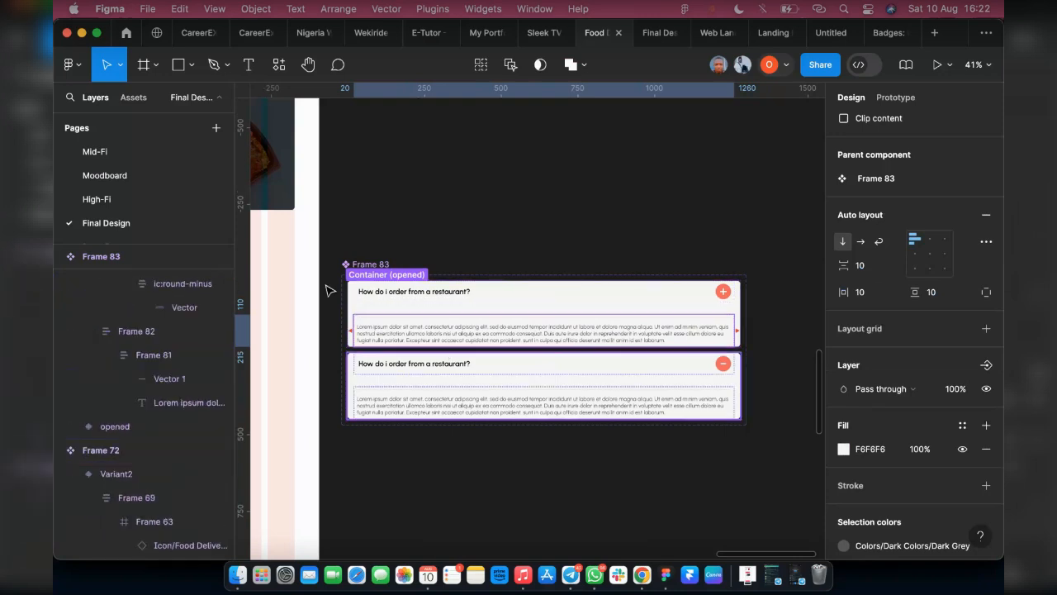
{"action": "left_click", "coordinate": [103, 426]}
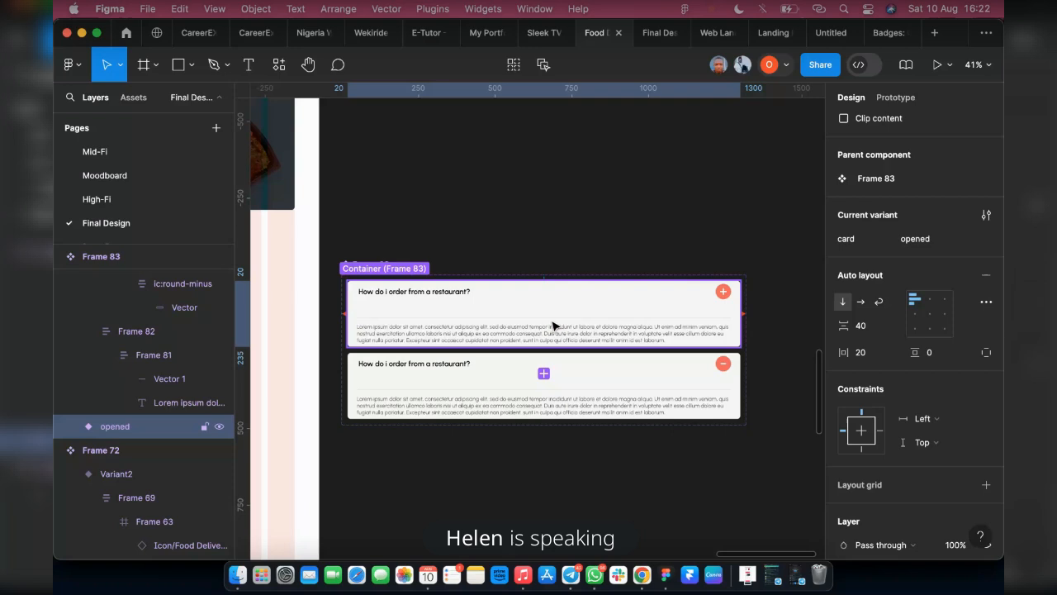
{"action": "left_click", "coordinate": [867, 328]}
{"action": "type", "text": "20"}
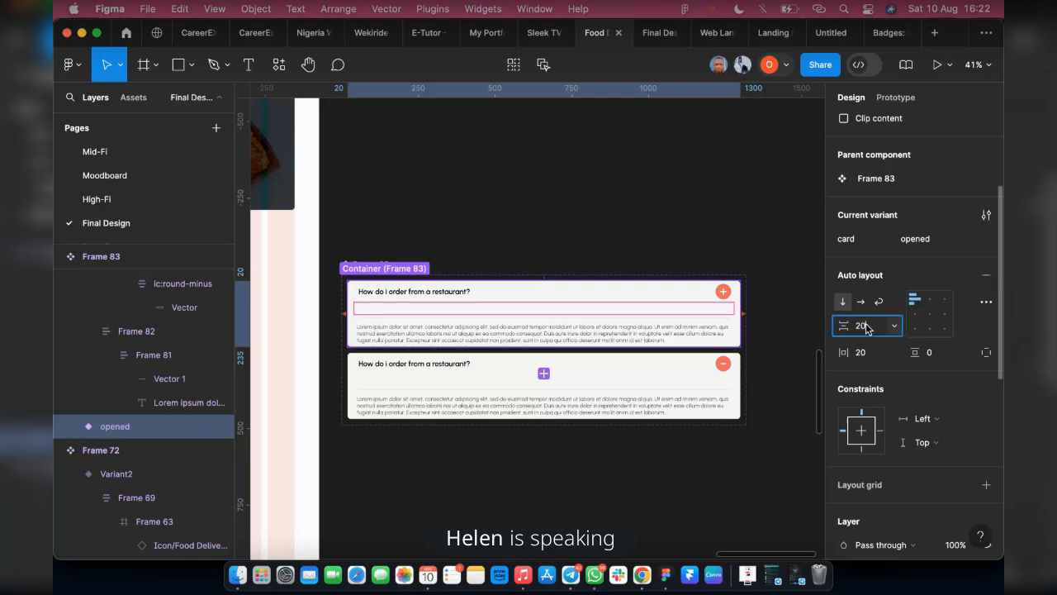
{"action": "key", "text": "Return"}
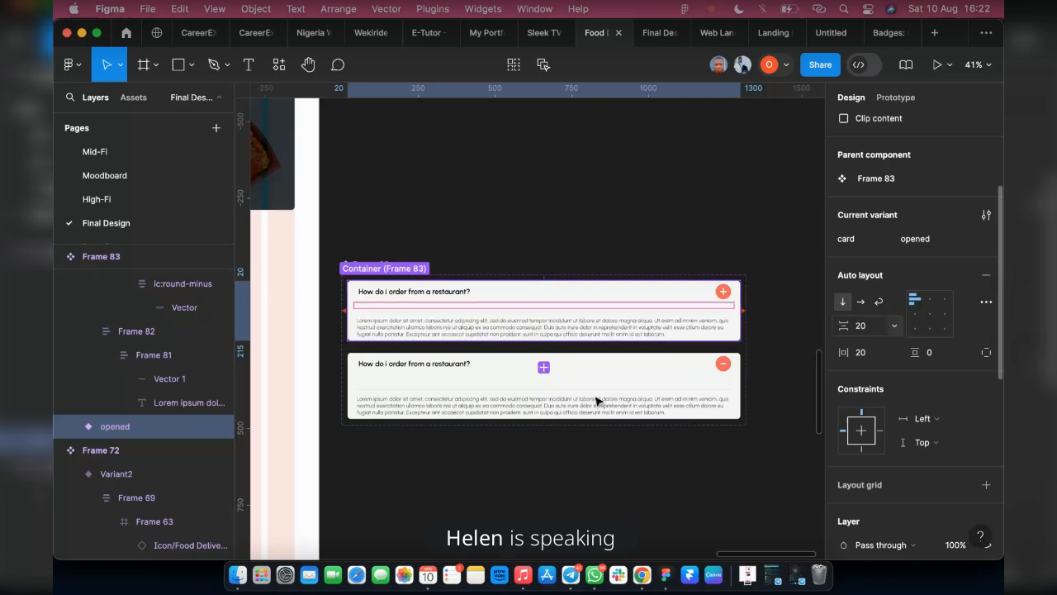
Set the vertical auto layout gap of the closed variant to 20
{"action": "left_click", "coordinate": [471, 402]}
{"action": "left_click", "coordinate": [859, 328]}
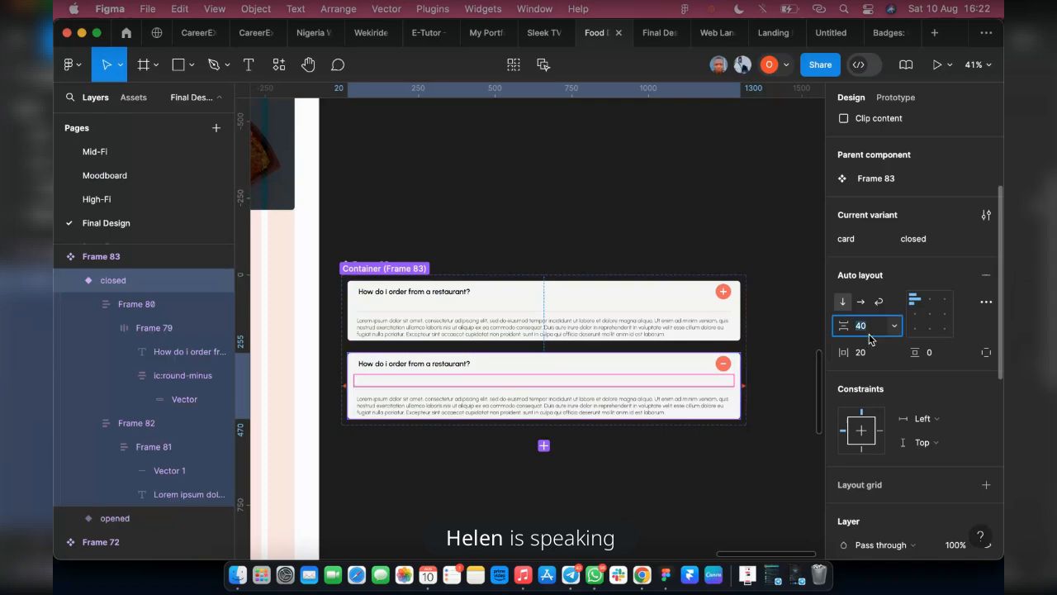
{"action": "type", "text": "20"}
{"action": "key", "text": "Return"}
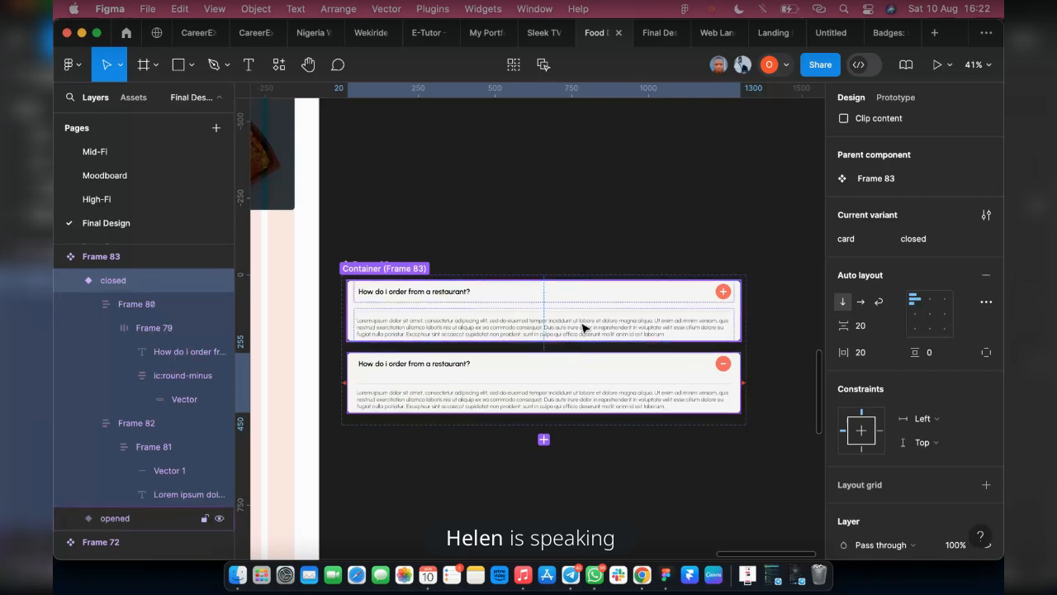
Create a component text property named "Text" for the Lorem ipsum answer texts in both FAQ variants
{"action": "double_click", "coordinate": [497, 400]}
{"action": "double_click", "coordinate": [498, 400]}
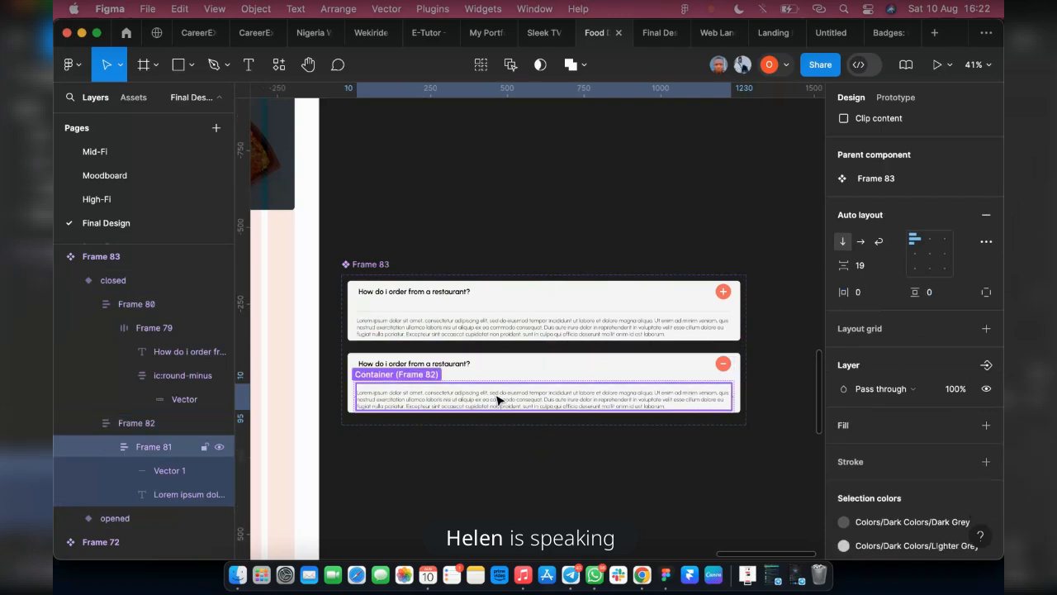
{"action": "double_click", "coordinate": [497, 399]}
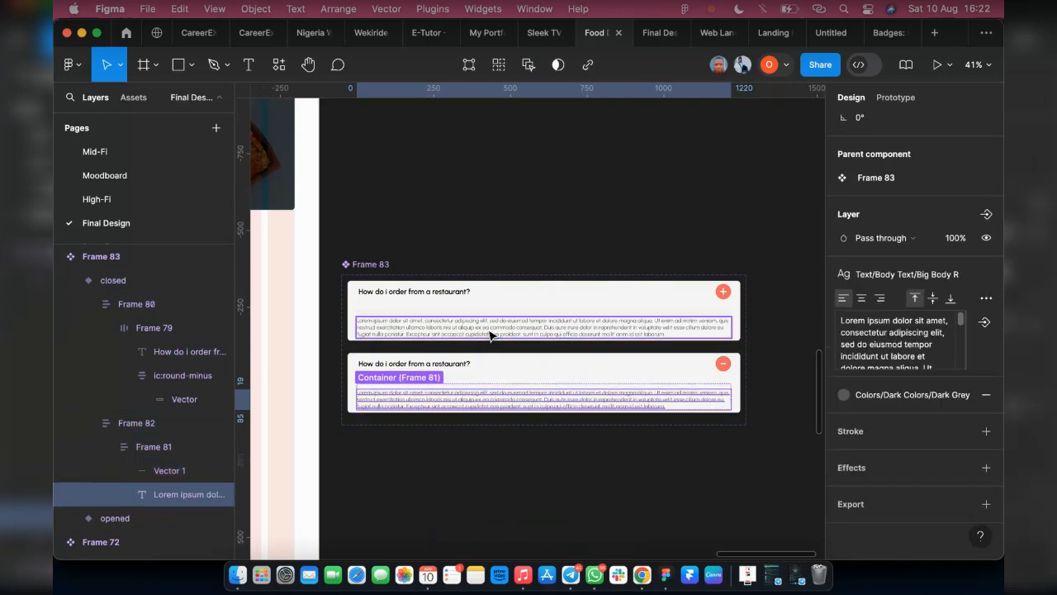
{"action": "left_click", "coordinate": [446, 329]}
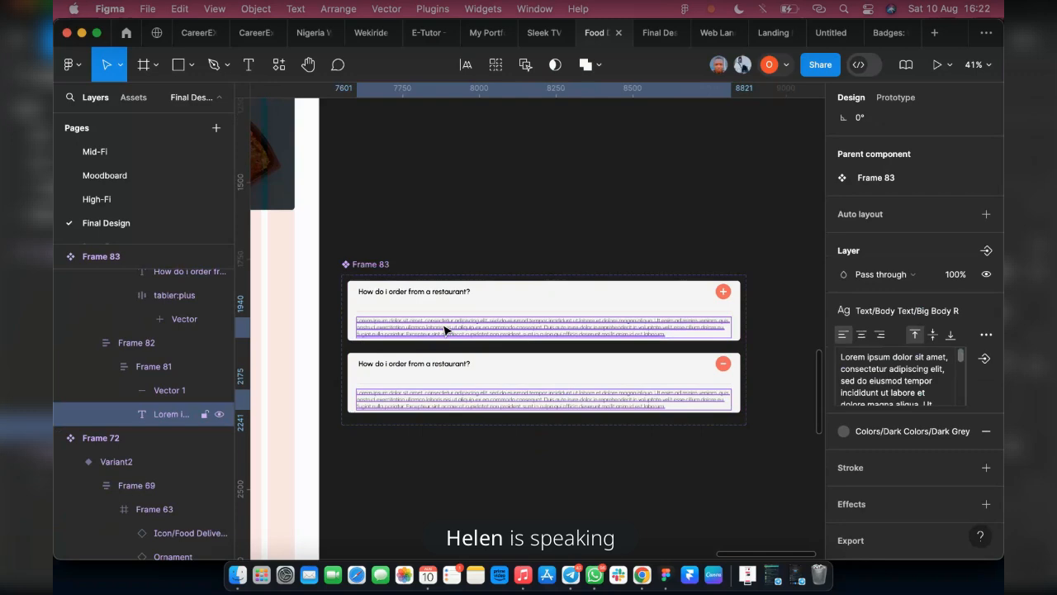
{"action": "left_click", "coordinate": [446, 329], "text": "shift"}
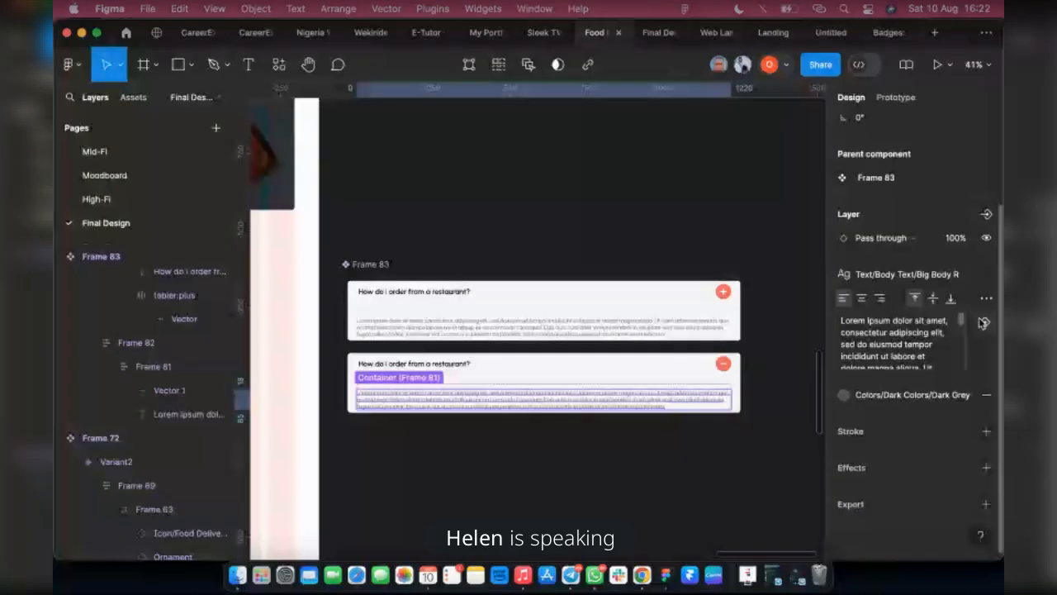
{"action": "left_click", "coordinate": [424, 326]}
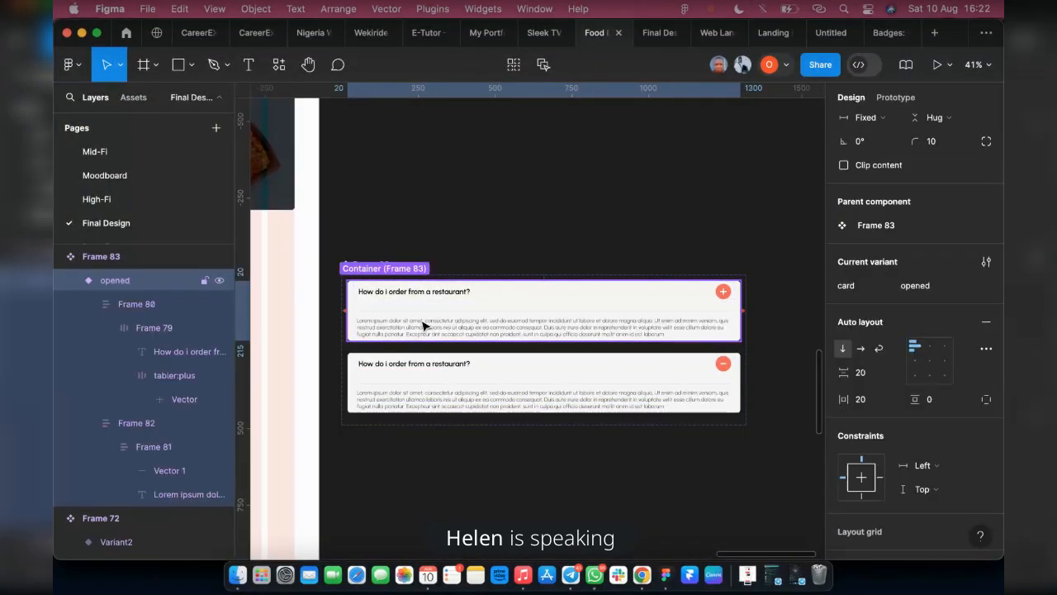
{"action": "left_click", "coordinate": [422, 326], "text": "super"}
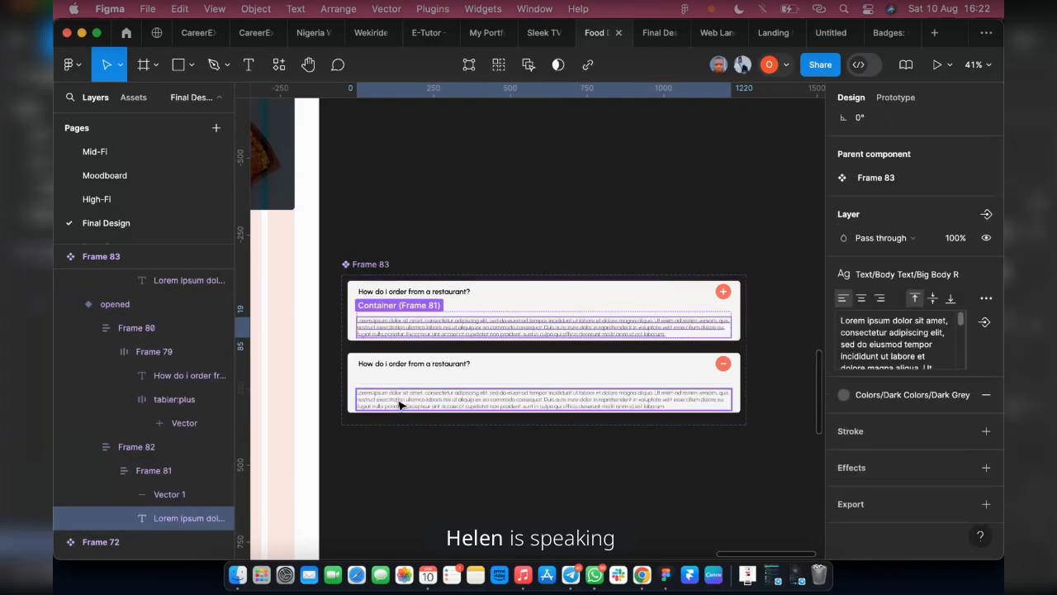
{"action": "left_click", "coordinate": [399, 404], "text": "shift+super"}
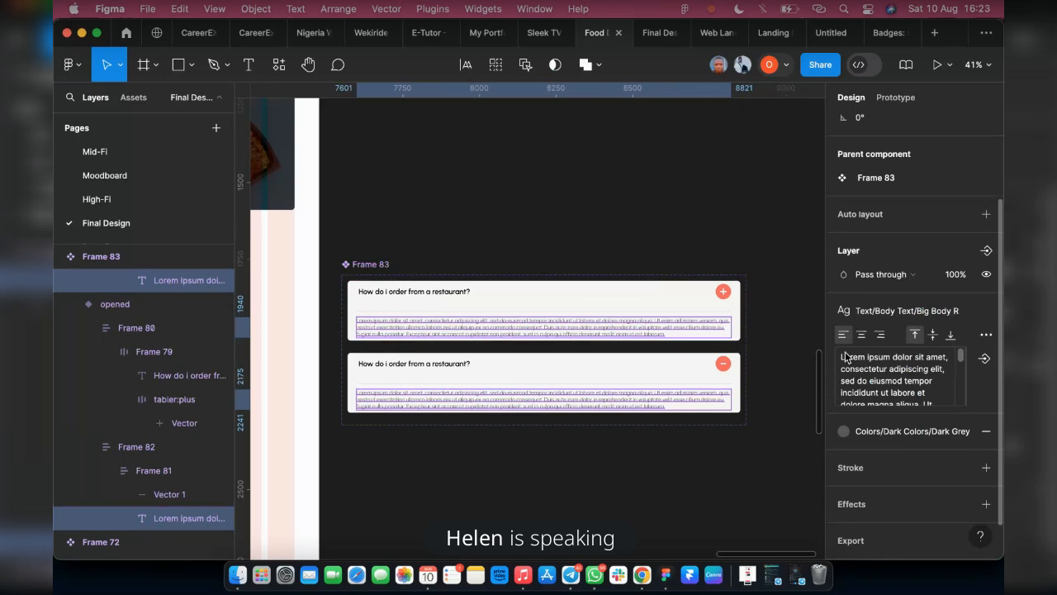
{"action": "left_click", "coordinate": [982, 359]}
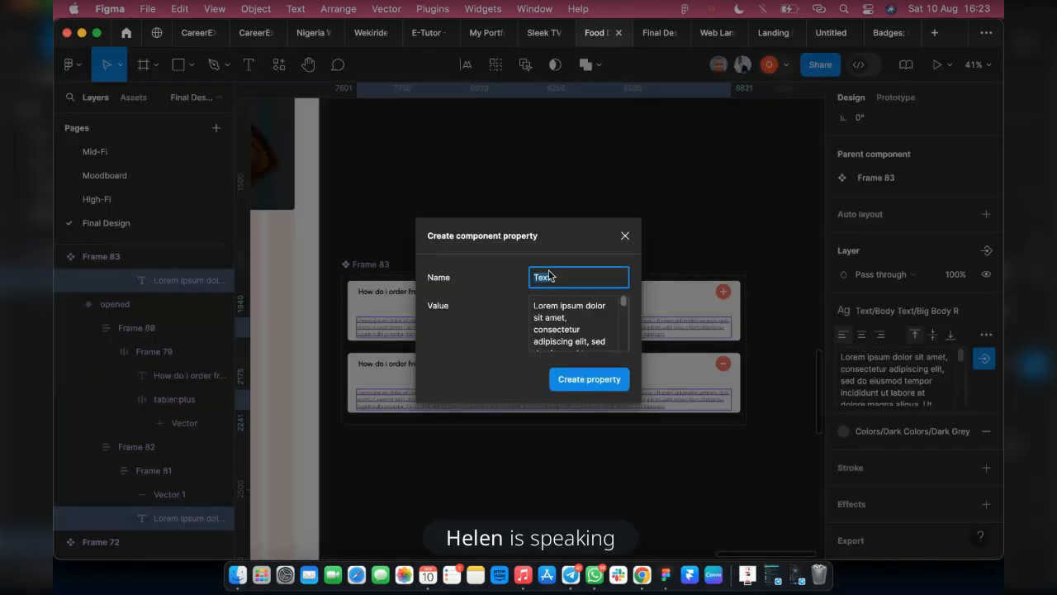
{"action": "left_click", "coordinate": [591, 380]}
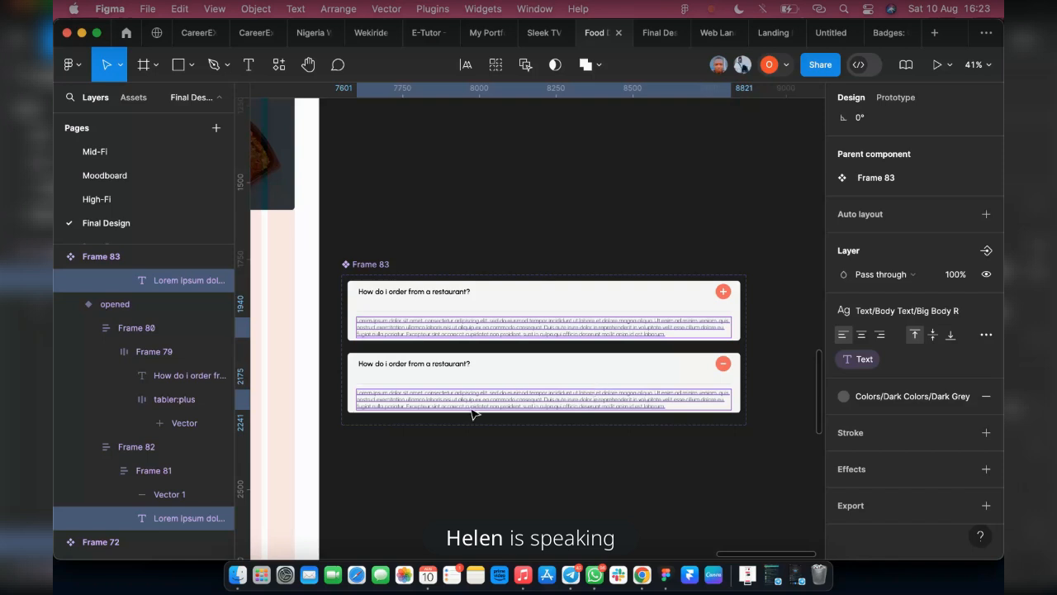
Hide the frame holding the divider line and Lorem ipsum answer in the closed FAQ variant
{"action": "left_click", "coordinate": [432, 400]}
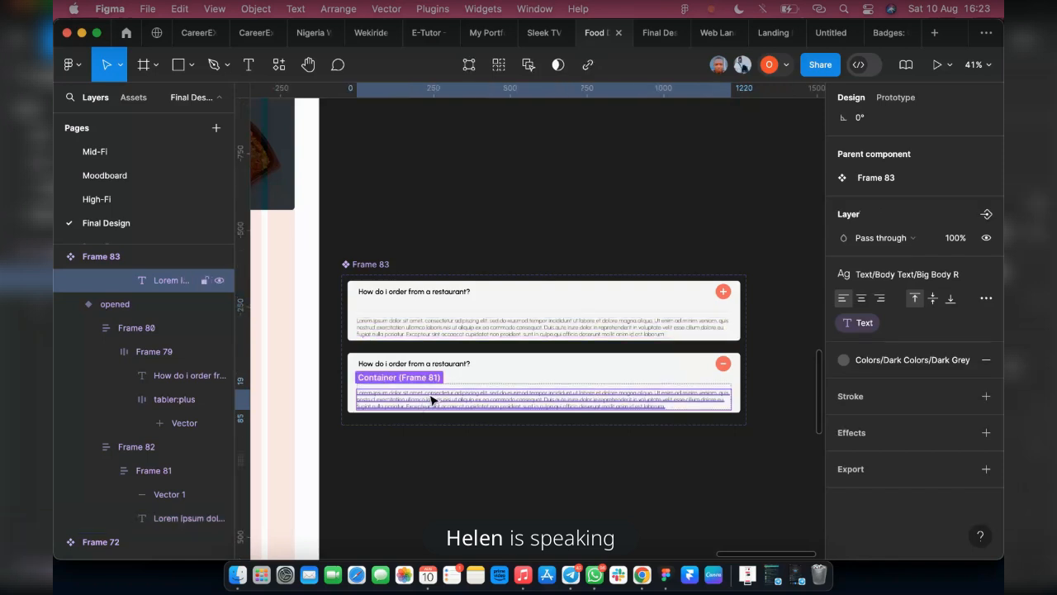
{"action": "left_click", "coordinate": [478, 382]}
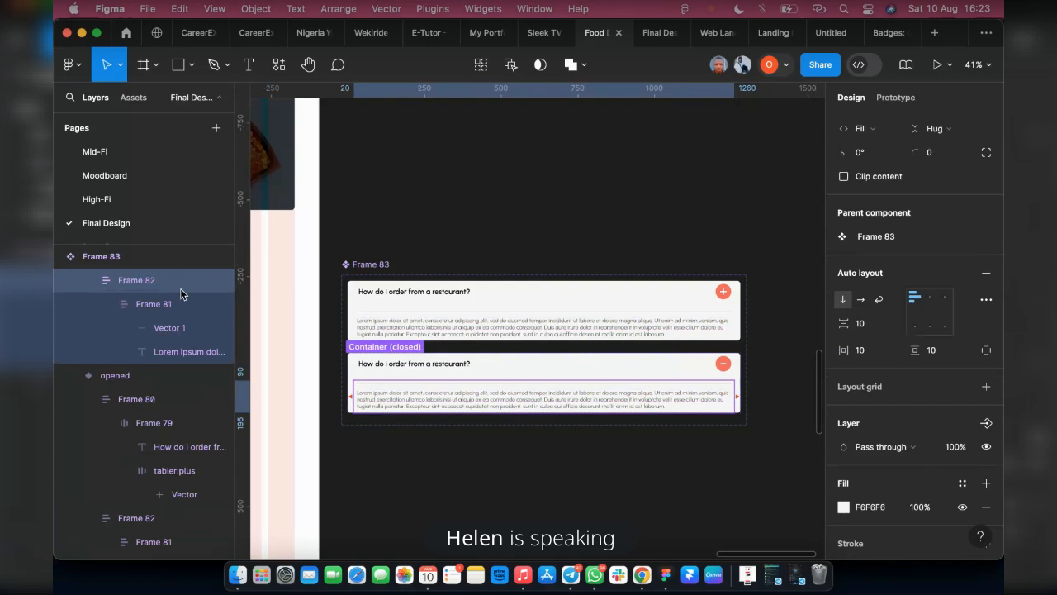
{"action": "left_click", "coordinate": [219, 281]}
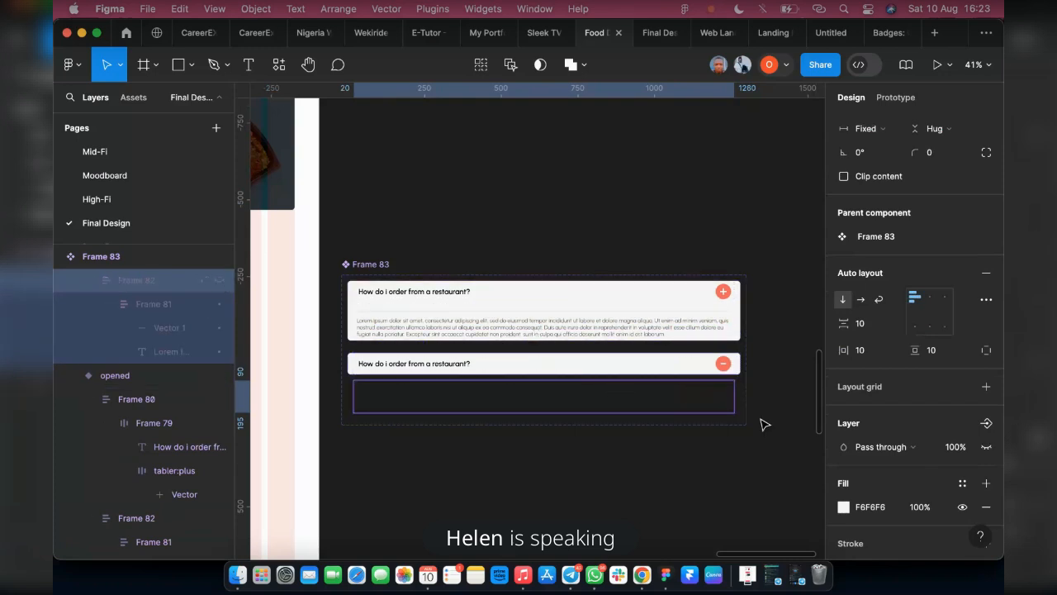
{"action": "left_click", "coordinate": [753, 332]}
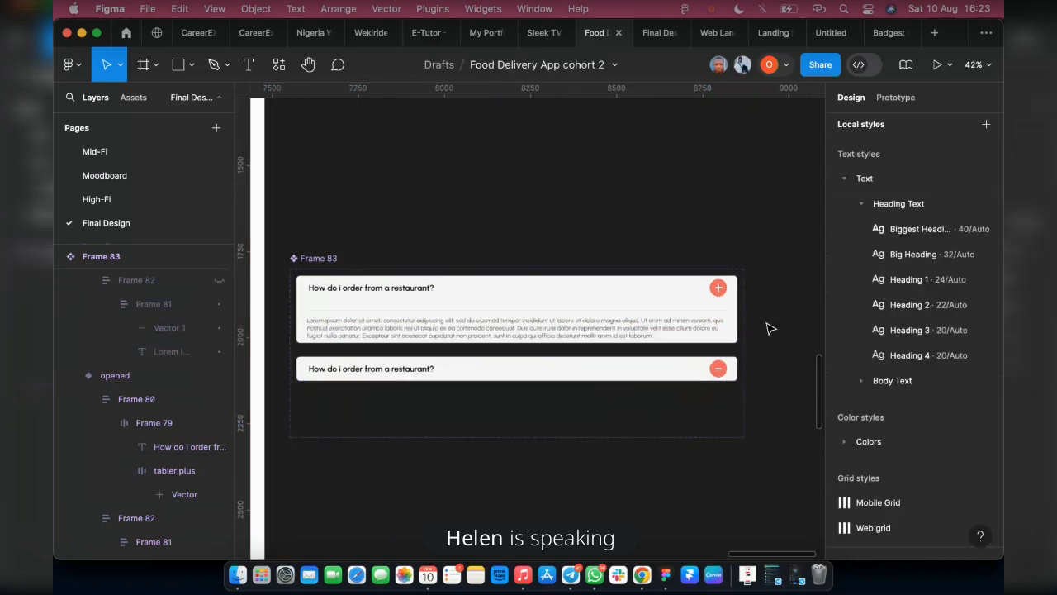
Add an on-click interaction from the opened variant's plus icon that changes to the closed variant with Smart animate
{"action": "scroll", "coordinate": [755, 332], "scroll_direction": "up", "scroll_amount": 5, "text": "ctrl"}
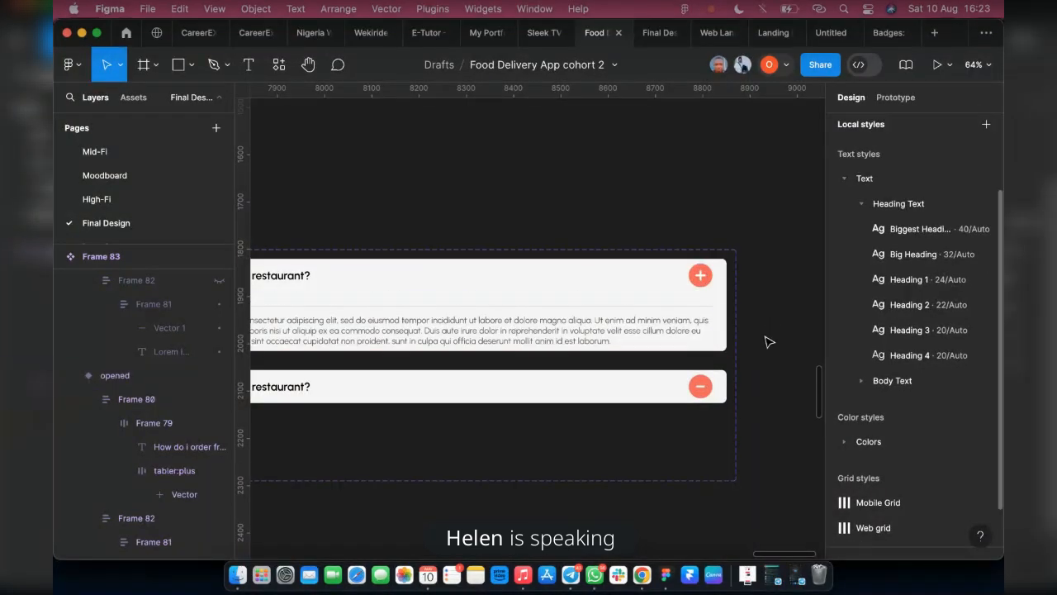
{"action": "scroll", "coordinate": [768, 341], "scroll_direction": "up", "scroll_amount": 1}
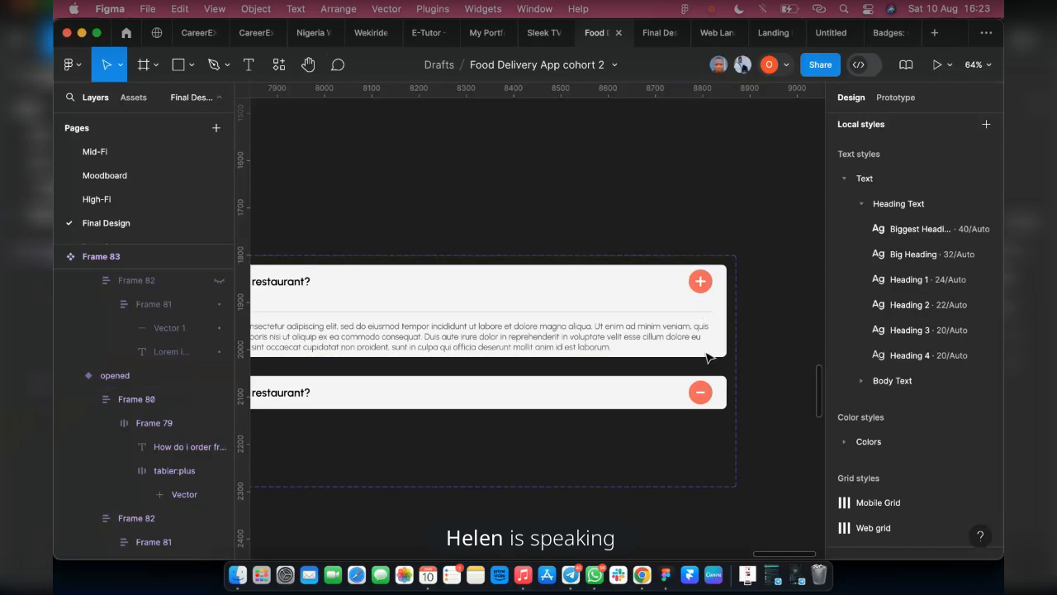
{"action": "scroll", "coordinate": [697, 309], "scroll_direction": "up", "scroll_amount": 3, "text": "ctrl"}
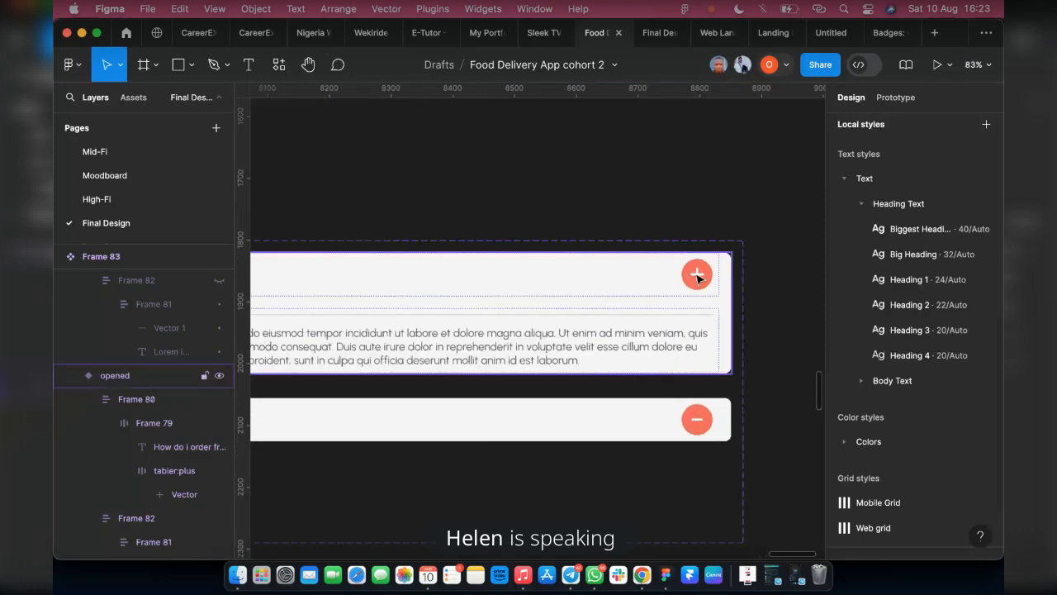
{"action": "left_click", "coordinate": [696, 276]}
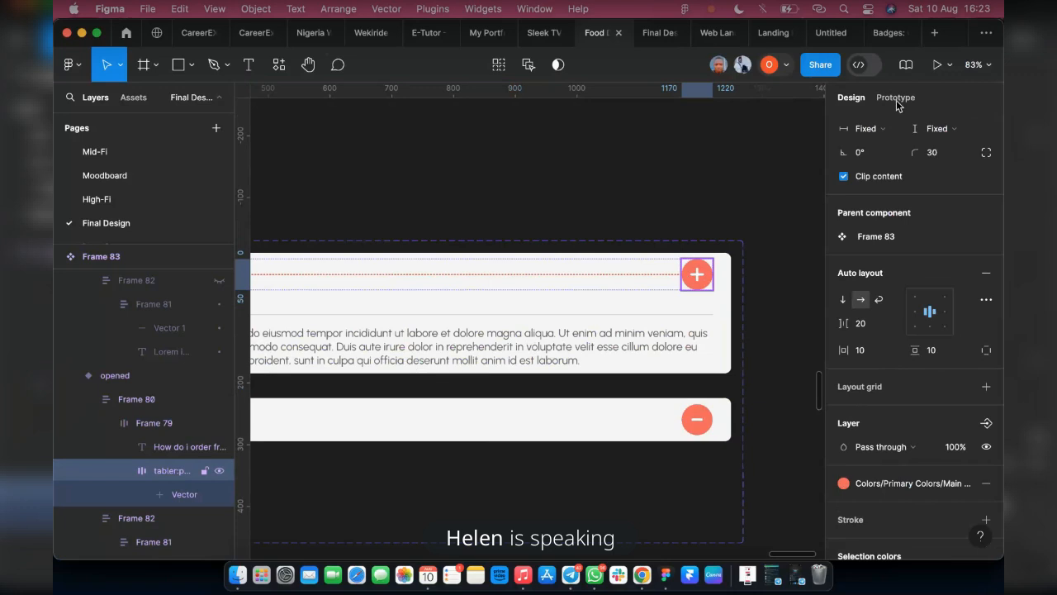
{"action": "left_click", "coordinate": [896, 98]}
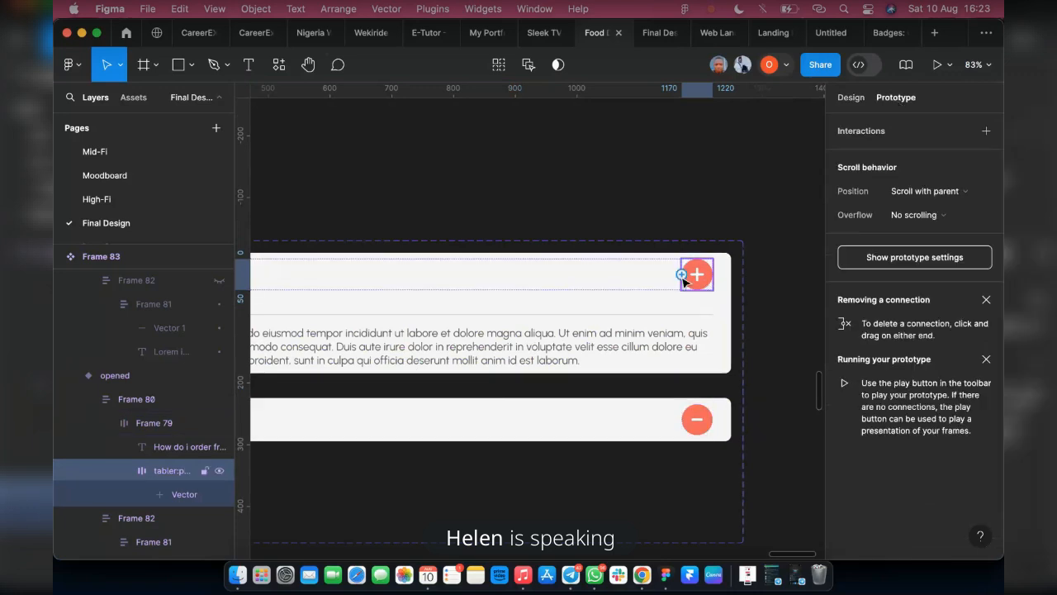
{"action": "left_click_drag", "start_coordinate": [684, 282], "coordinate": [618, 432]}
{"action": "left_click", "coordinate": [298, 439]}
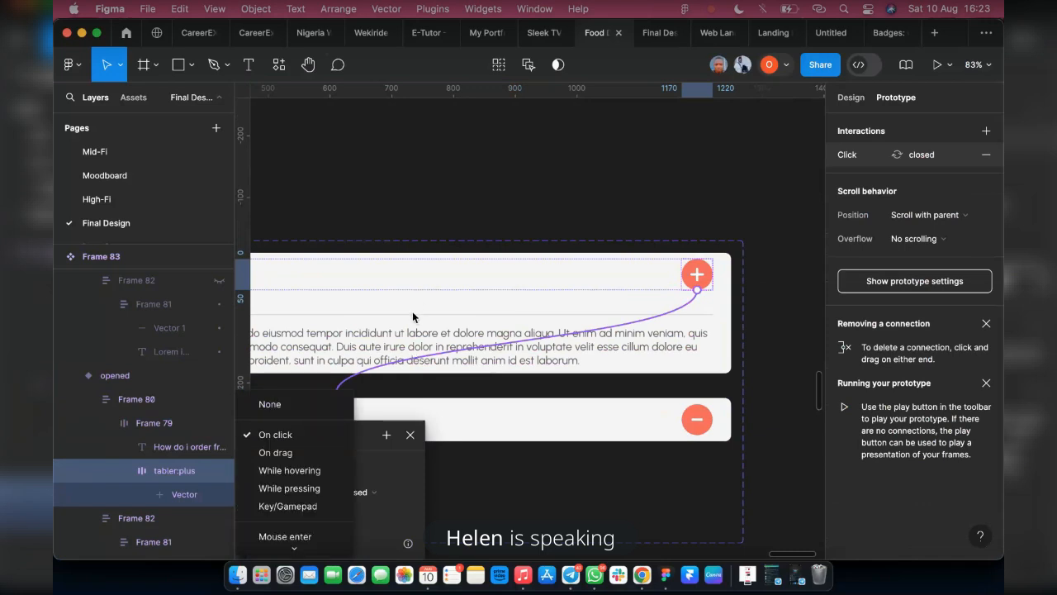
{"action": "left_click", "coordinate": [414, 315]}
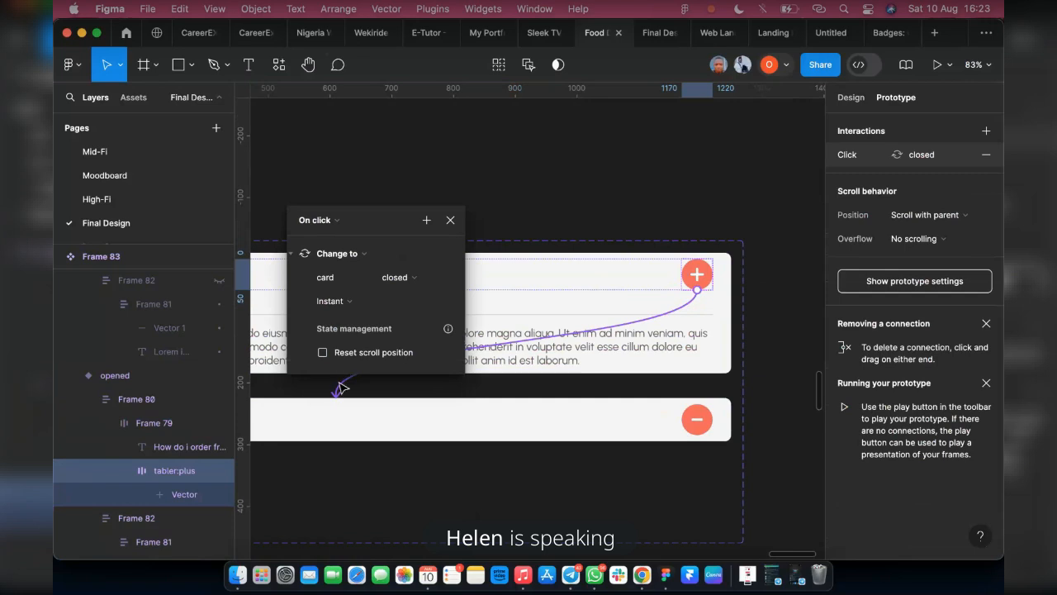
{"action": "left_click", "coordinate": [333, 286]}
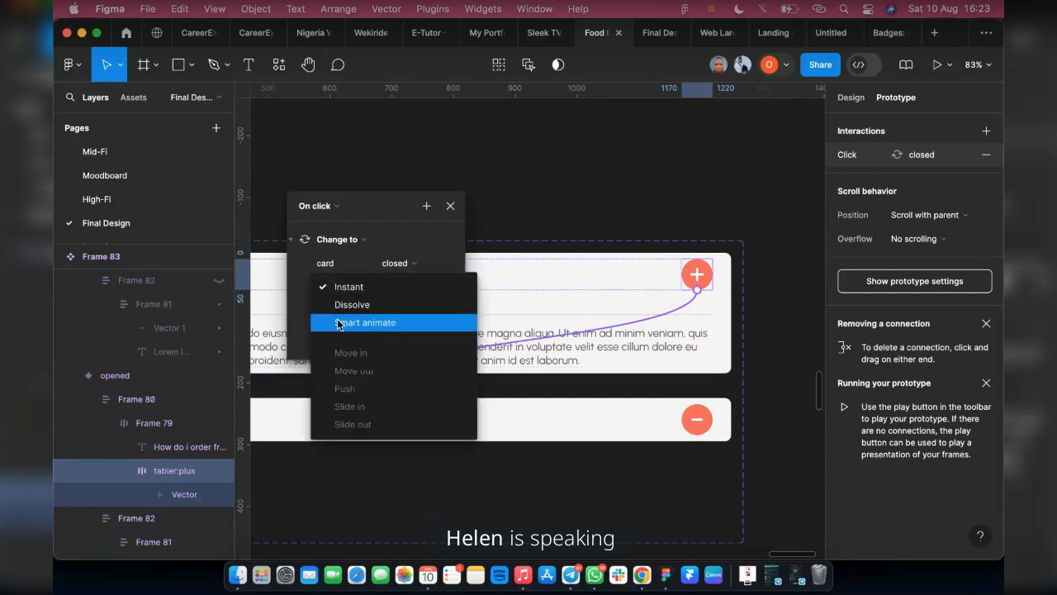
{"action": "left_click", "coordinate": [338, 323]}
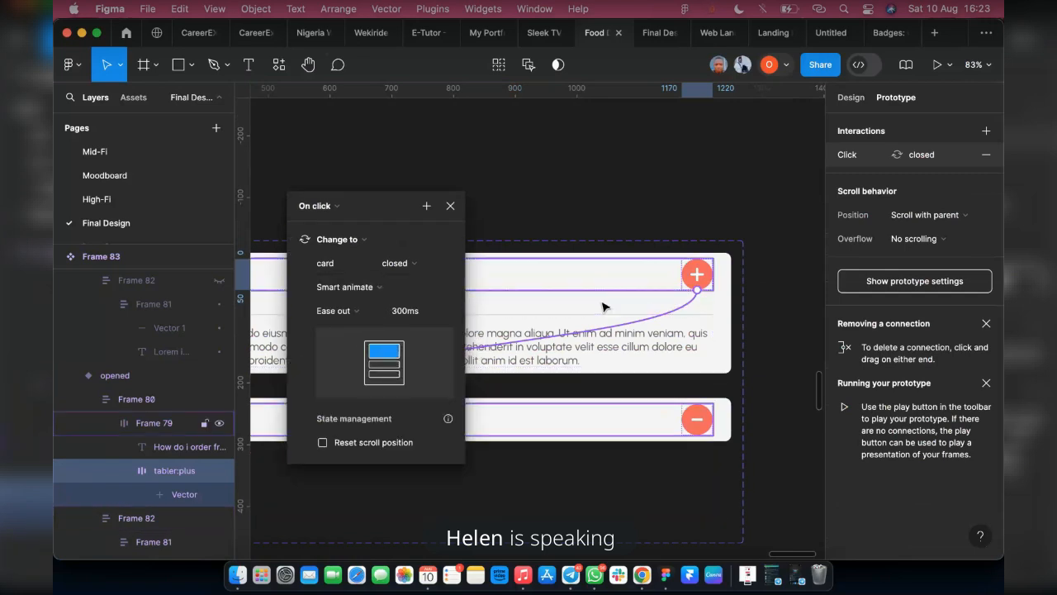
Add an on-click interaction from the closed variant's minus icon that changes to the opened variant with Smart animate
{"action": "left_click", "coordinate": [698, 419]}
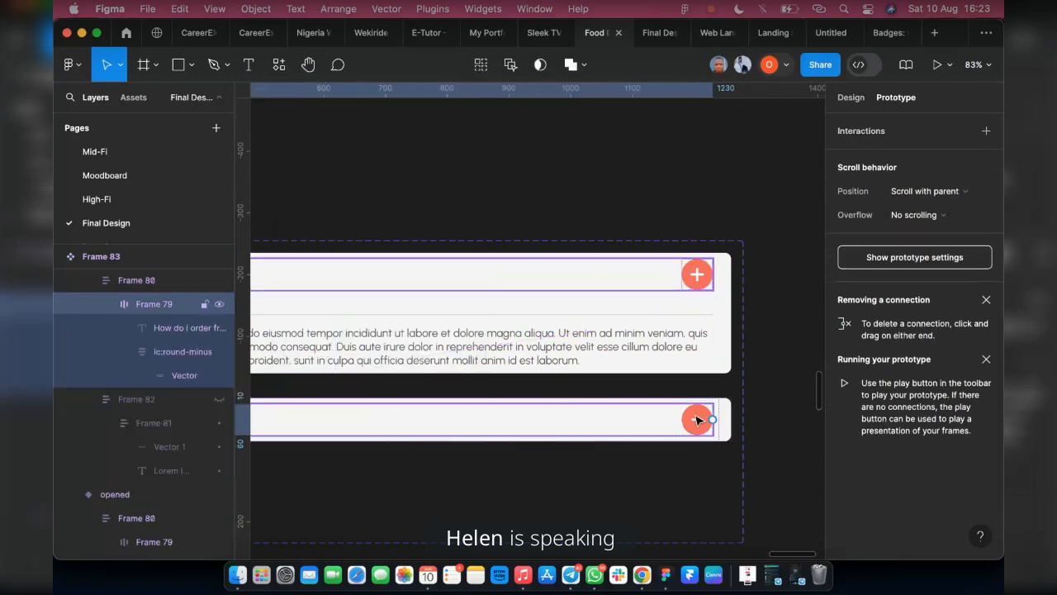
{"action": "double_click", "coordinate": [697, 419]}
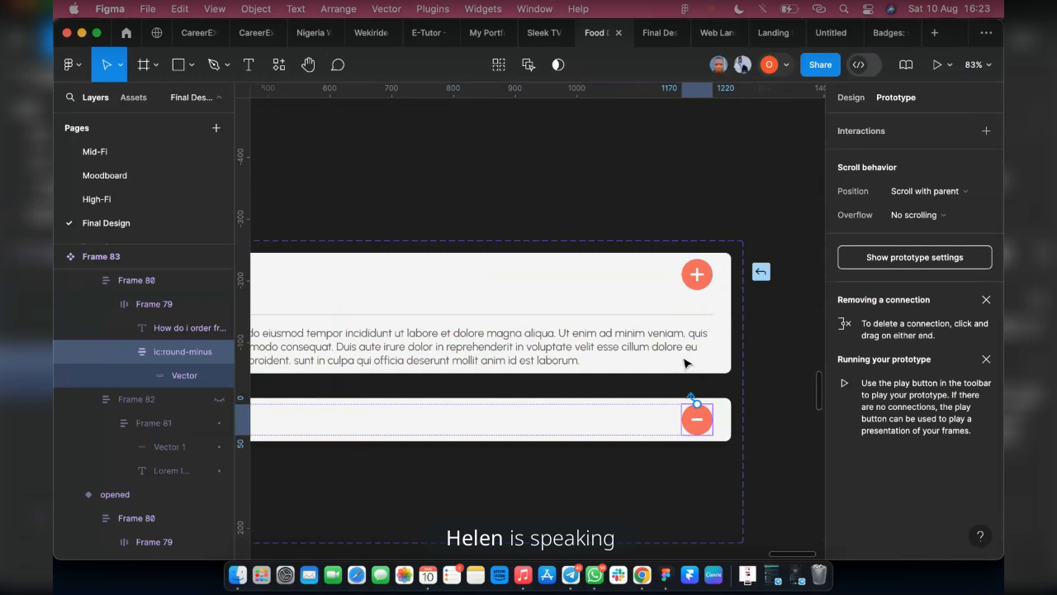
{"action": "left_click_drag", "start_coordinate": [685, 363], "coordinate": [689, 353]}
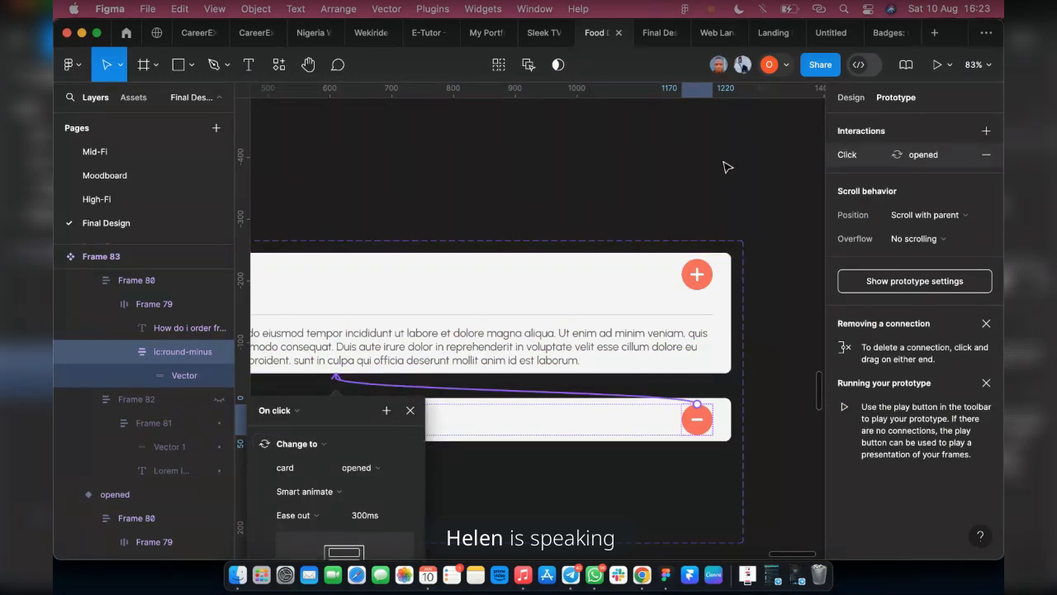
{"action": "left_click", "coordinate": [740, 199]}
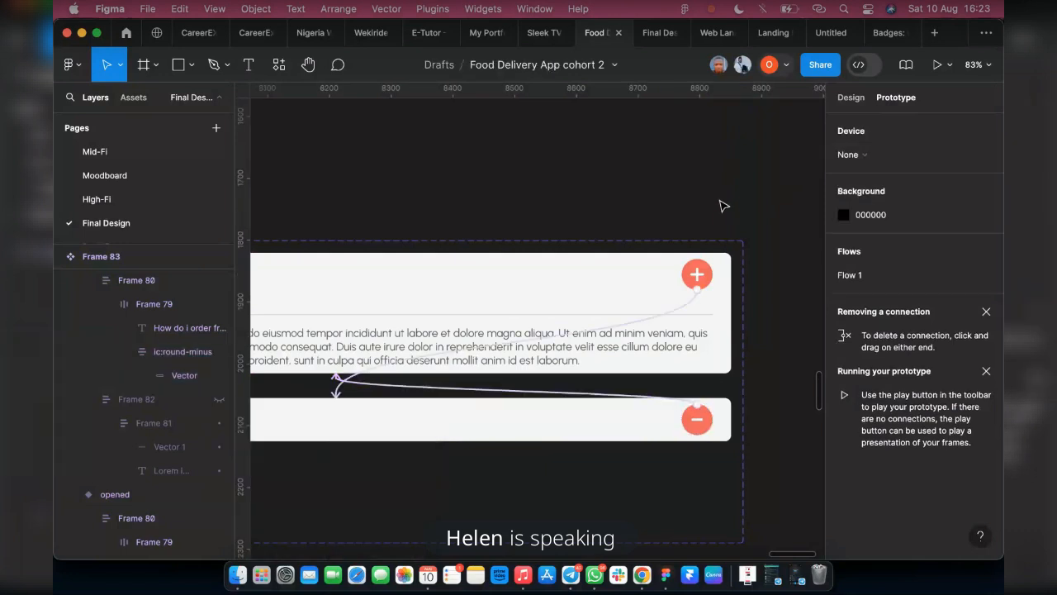
{"action": "left_click", "coordinate": [851, 98]}
Try placing an instance of the opened FAQ variant below the Frequently Asked Question heading, at about X 129, Y 3869
{"action": "scroll", "coordinate": [768, 253], "scroll_direction": "down", "scroll_amount": 5}
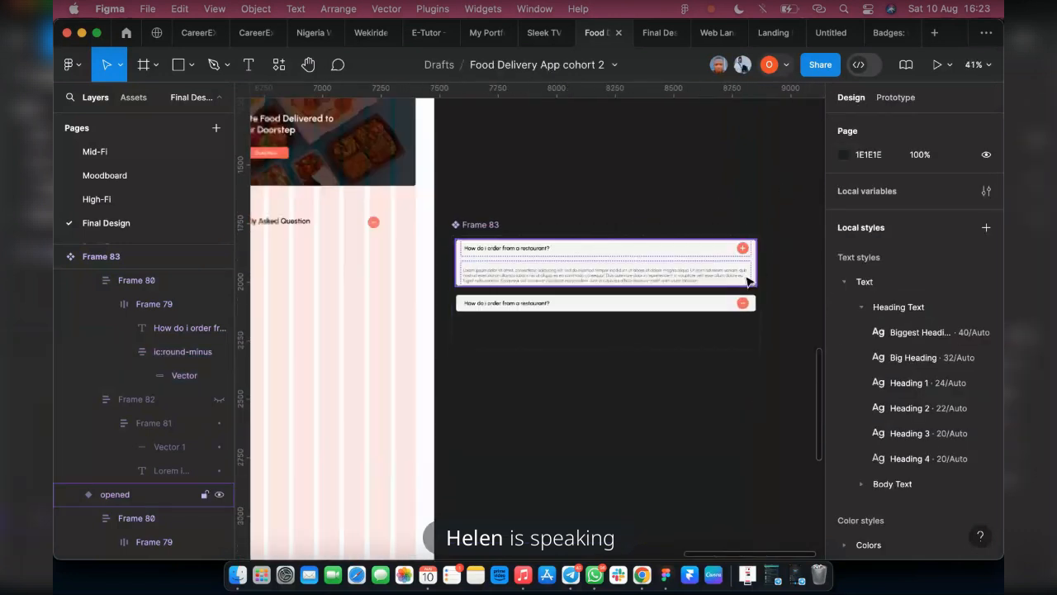
{"action": "scroll", "coordinate": [538, 258], "scroll_direction": "down", "scroll_amount": 3}
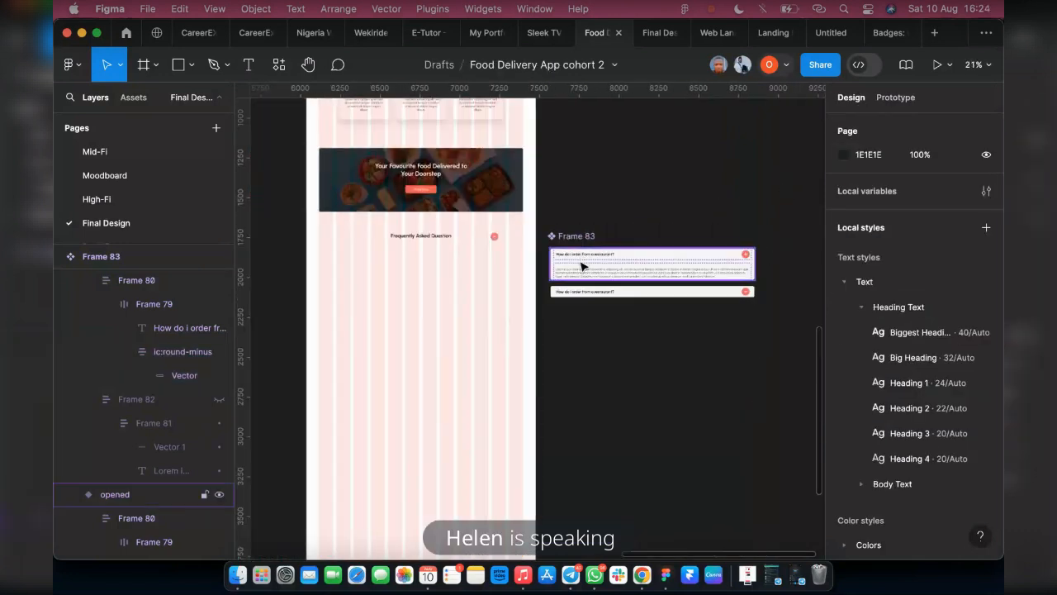
{"action": "left_click", "coordinate": [592, 267]}
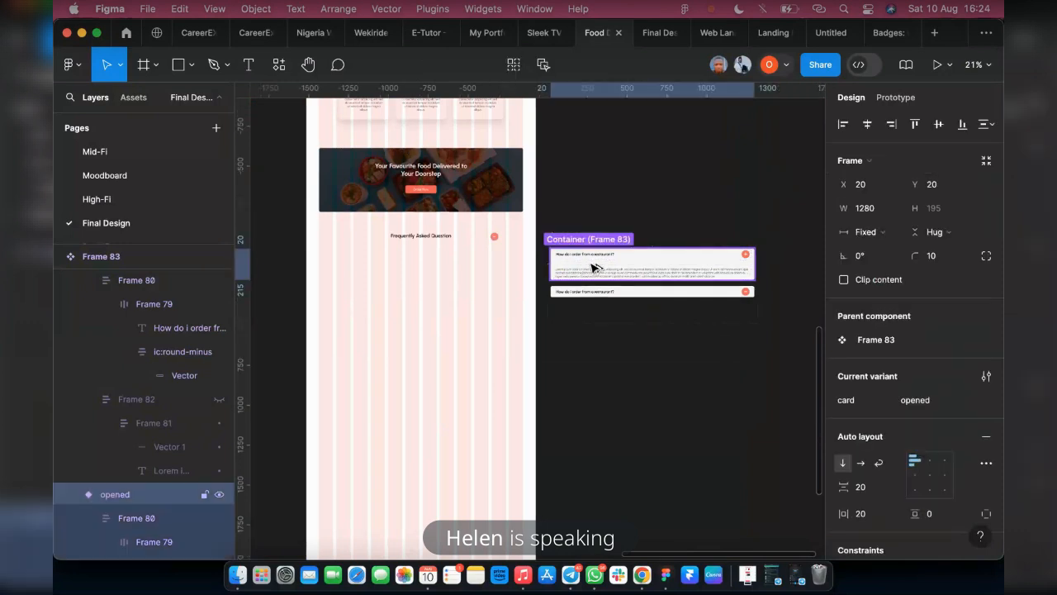
{"action": "left_click_drag", "start_coordinate": [591, 267], "coordinate": [377, 300]}
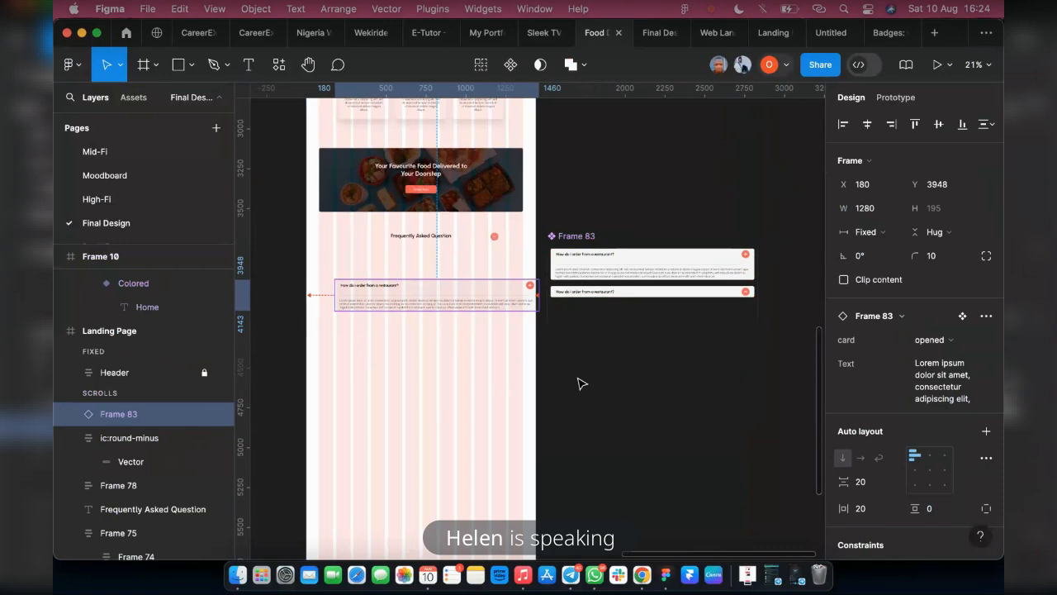
{"action": "key", "text": "Escape"}
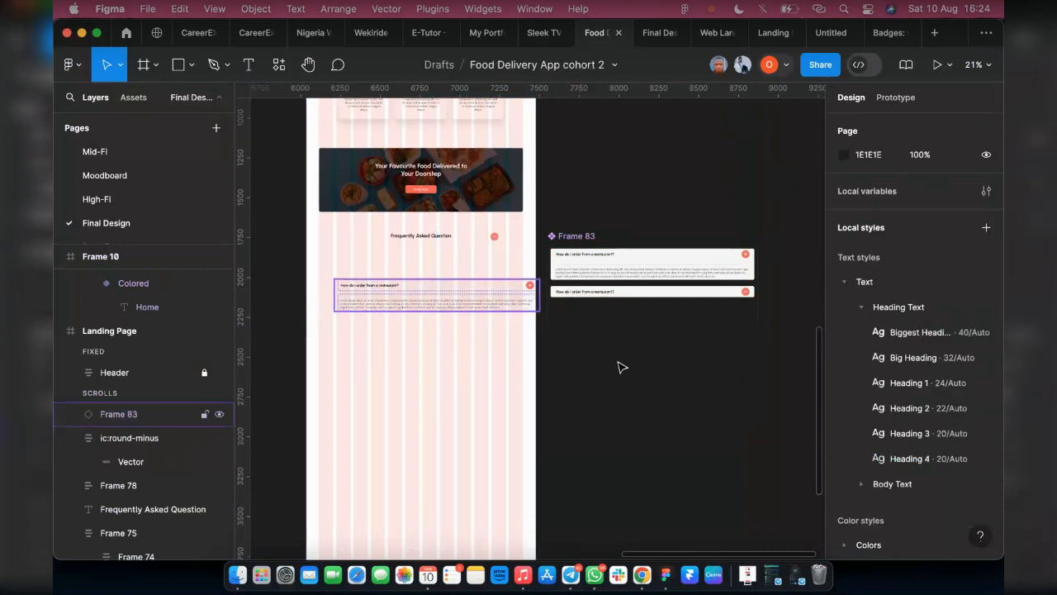
{"action": "left_click", "coordinate": [435, 296]}
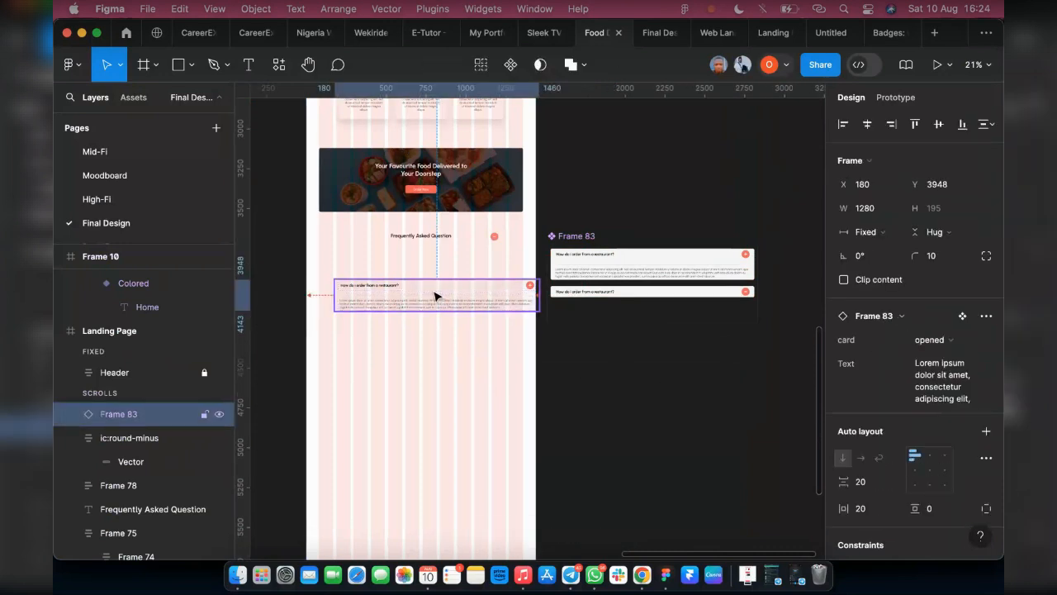
{"action": "scroll", "coordinate": [426, 339], "scroll_direction": "left", "scroll_amount": 3}
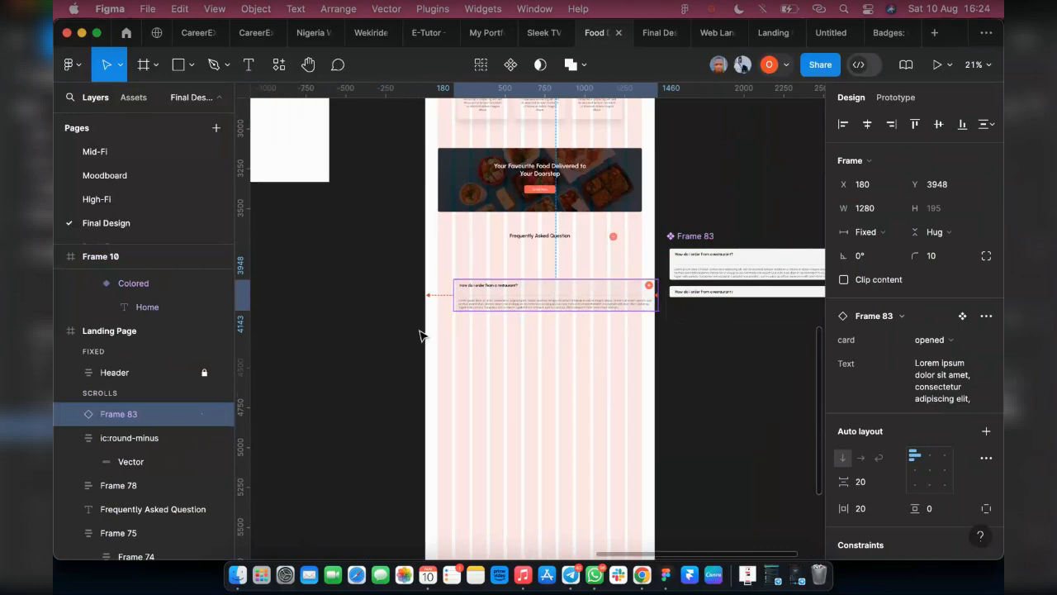
{"action": "left_click_drag", "start_coordinate": [532, 299], "coordinate": [491, 283]}
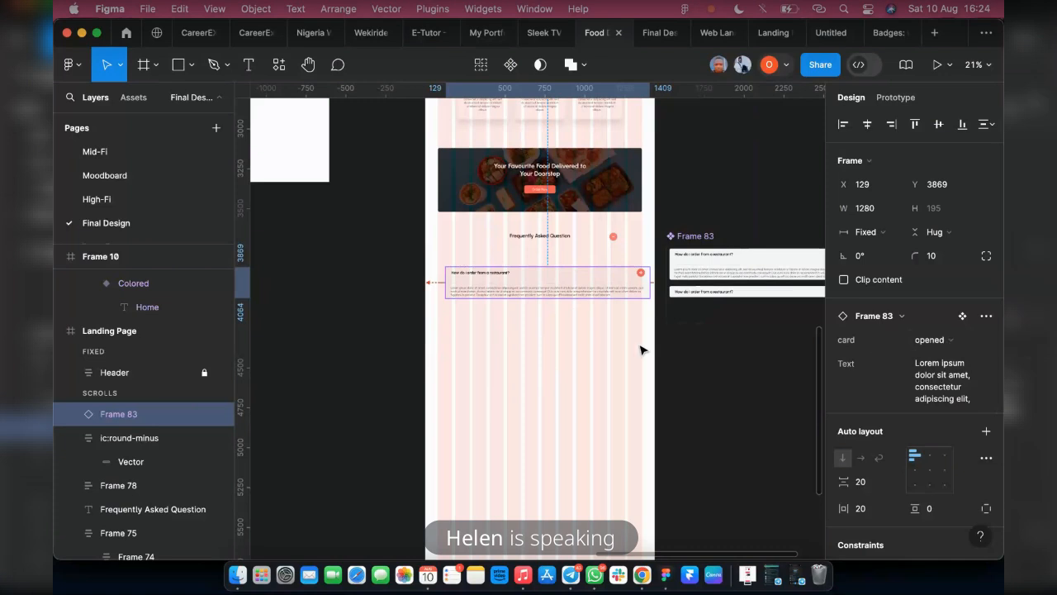
Undo the move and the placement of the FAQ instance on the landing page
{"action": "key", "text": "super+z"}
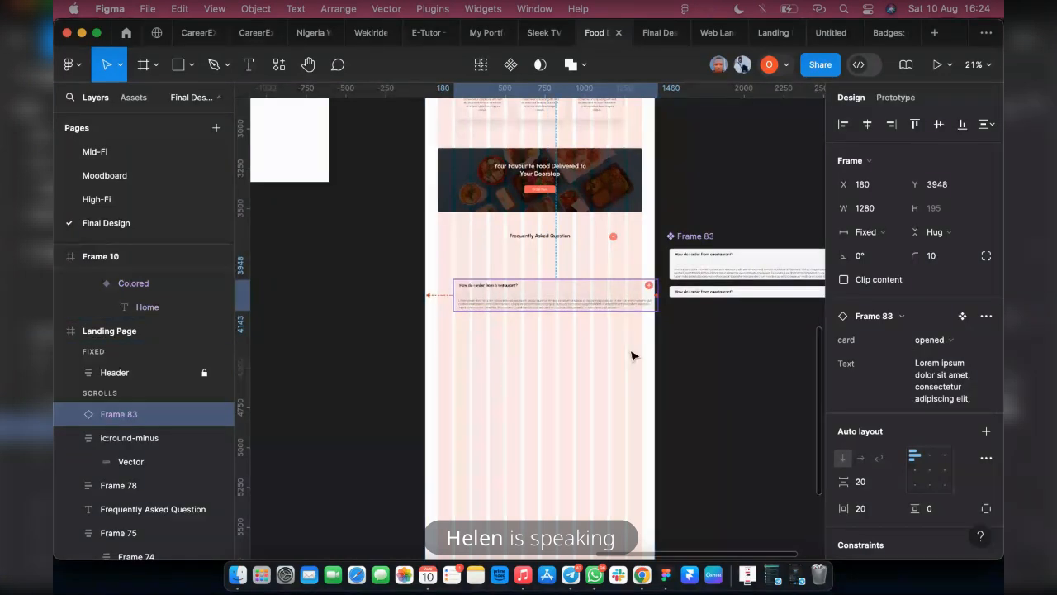
{"action": "left_click", "coordinate": [567, 361]}
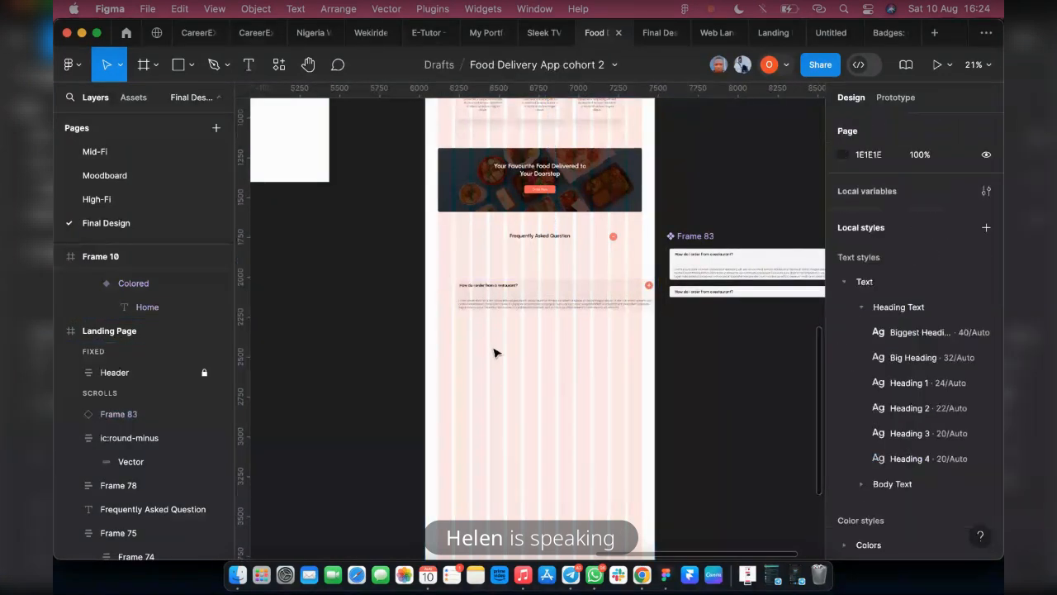
{"action": "key", "text": "super+z"}
{"action": "key", "text": "super+z"}
{"action": "key", "text": "super+z"}
{"action": "key", "text": "super+z"}
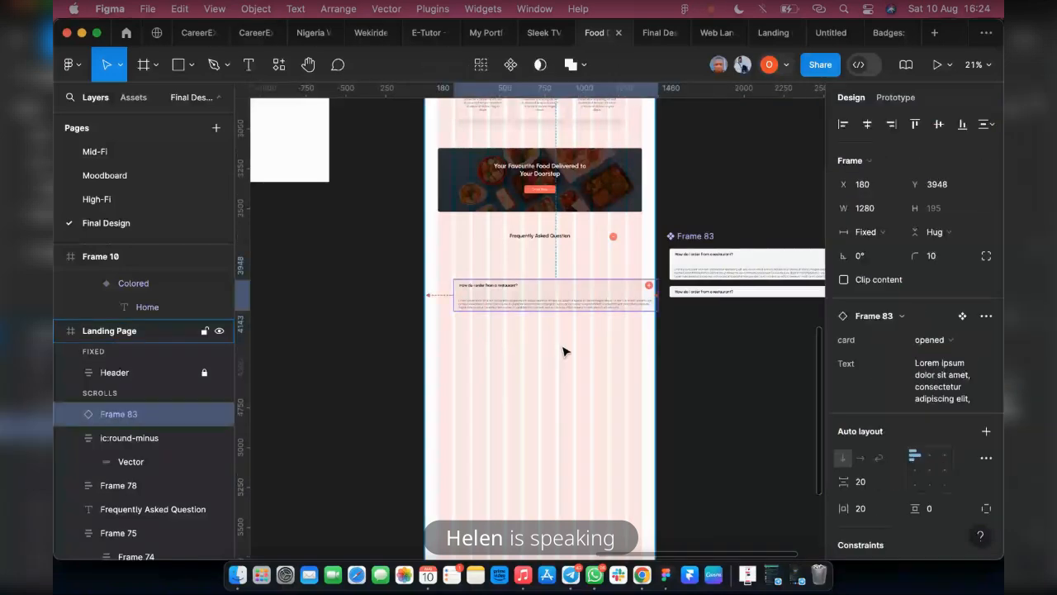
{"action": "scroll", "coordinate": [602, 338], "scroll_direction": "right", "scroll_amount": 3}
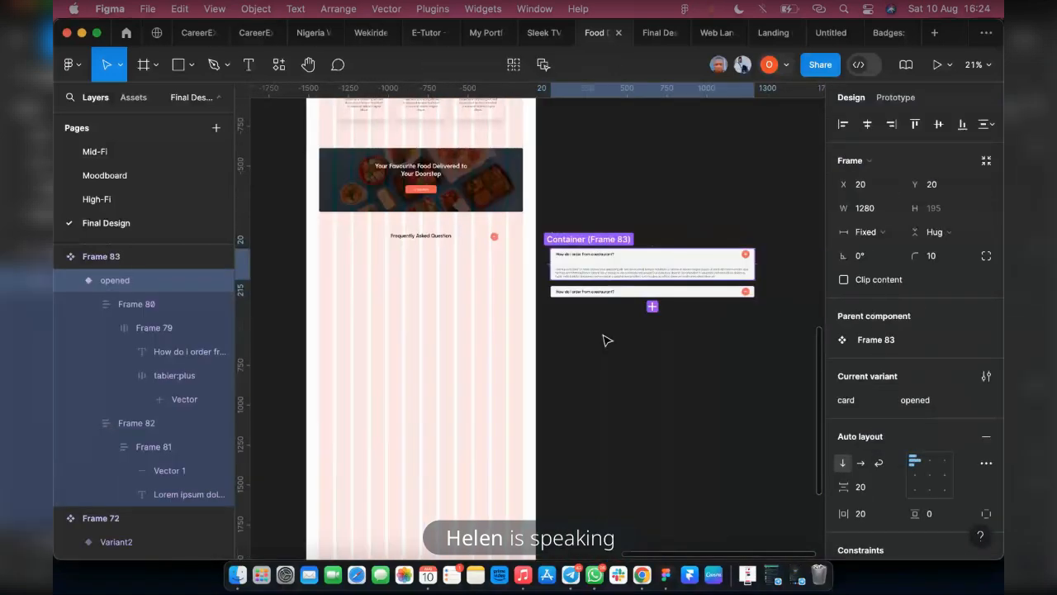
Set the card property value of the opened FAQ variant to "yes"
{"action": "scroll", "coordinate": [764, 289], "scroll_direction": "up", "scroll_amount": 3}
{"action": "scroll", "coordinate": [764, 289], "scroll_direction": "up", "scroll_amount": 2}
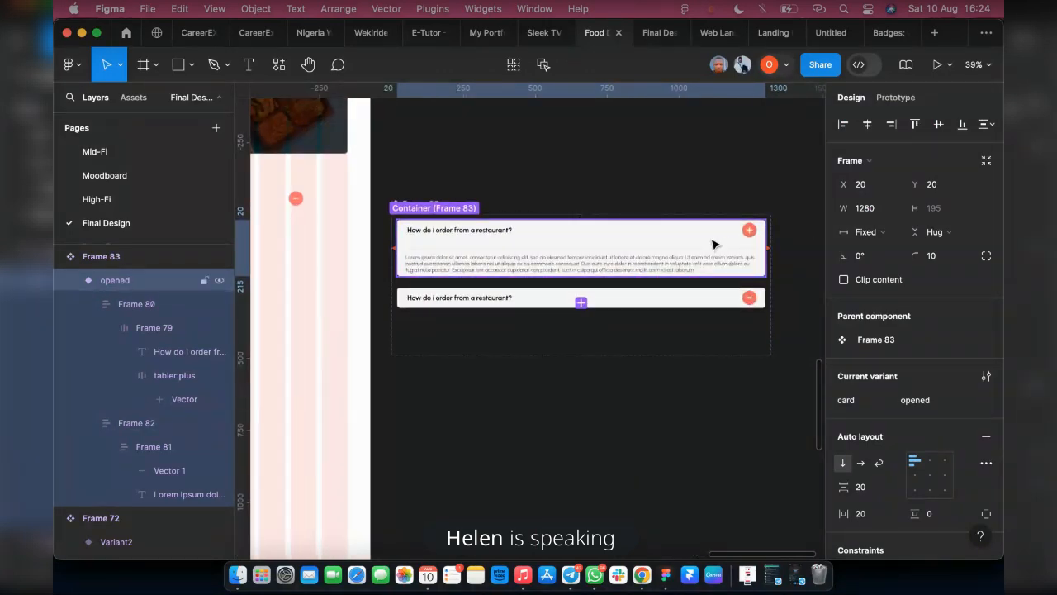
{"action": "left_click", "coordinate": [714, 197]}
{"action": "scroll", "coordinate": [595, 218], "scroll_direction": "up", "scroll_amount": 2}
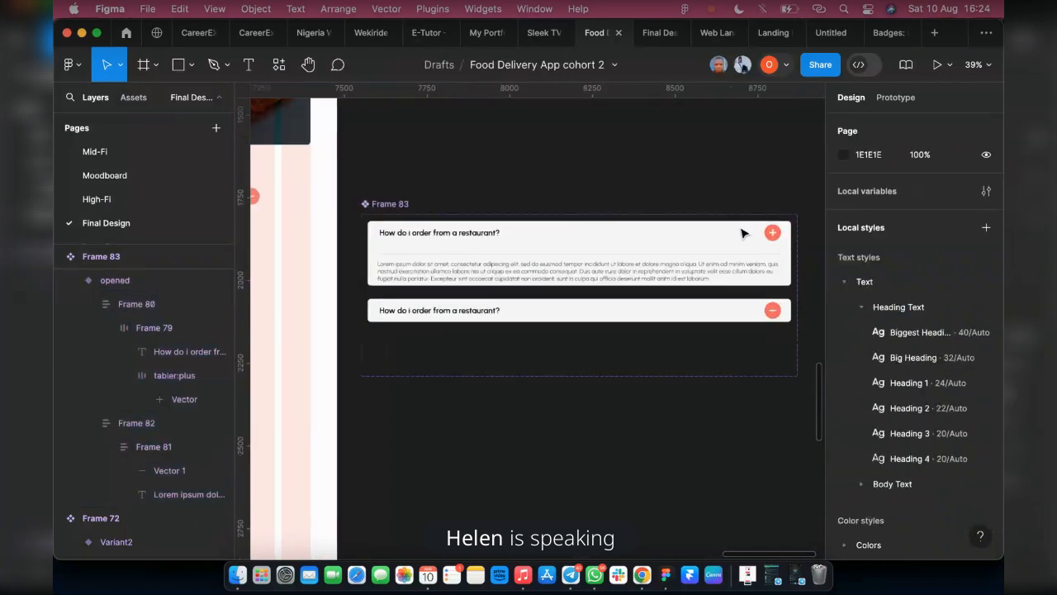
{"action": "left_click", "coordinate": [105, 283]}
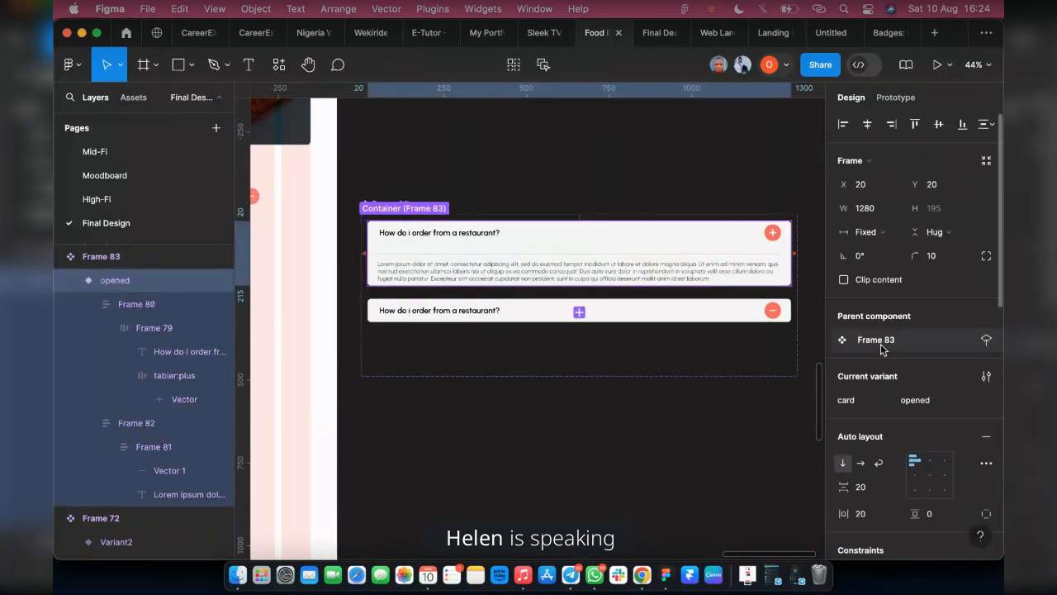
{"action": "left_click", "coordinate": [917, 401]}
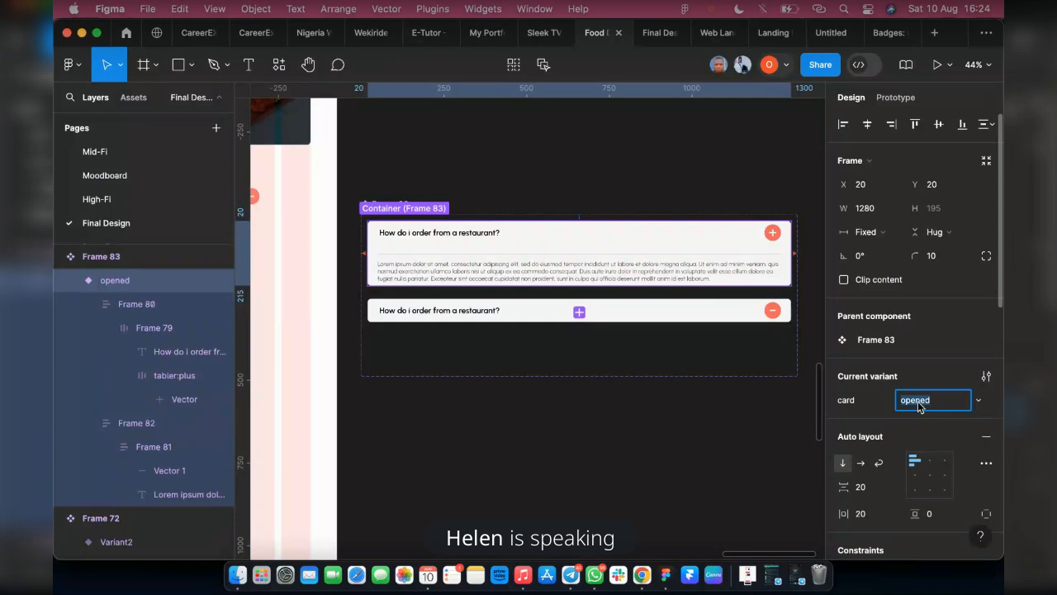
{"action": "type", "text": "ye"}
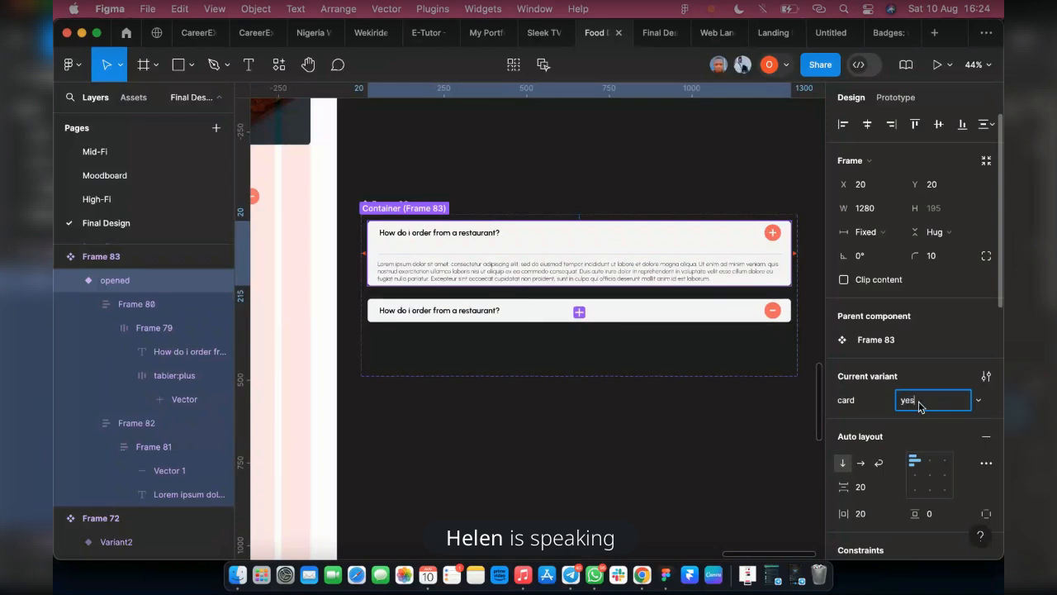
{"action": "type", "text": "s"}
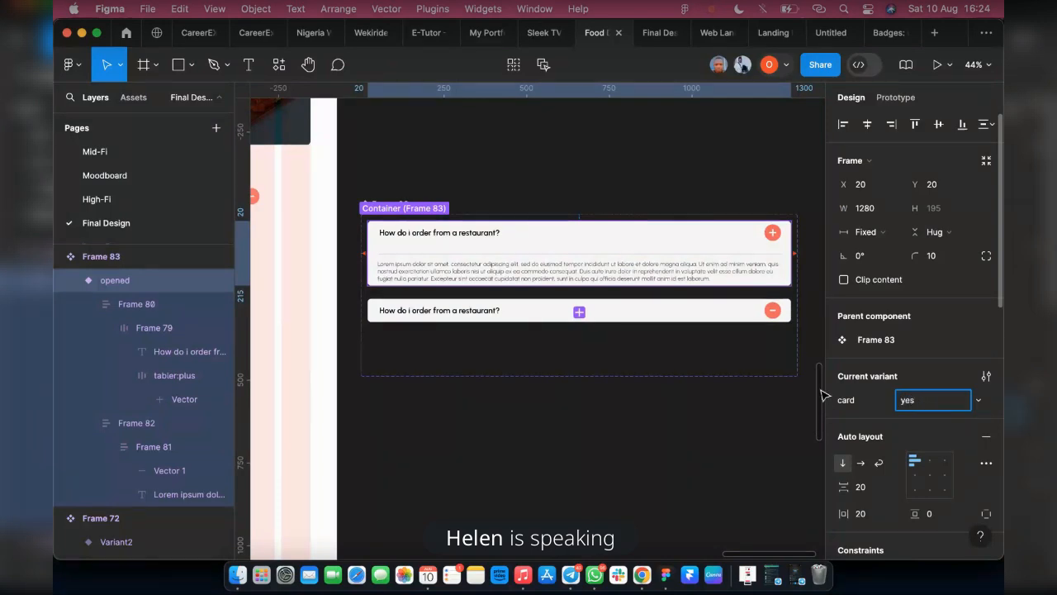
Set the card property value of the closed FAQ variant to "no"
{"action": "left_click", "coordinate": [646, 318]}
{"action": "left_click", "coordinate": [913, 400]}
{"action": "type", "text": "no"}
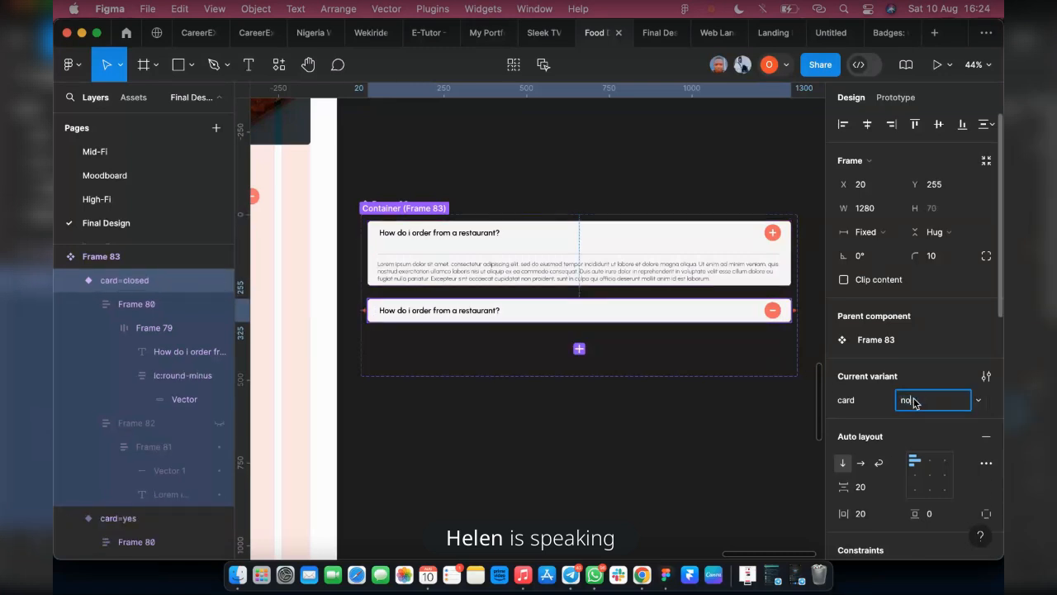
{"action": "key", "text": "Return"}
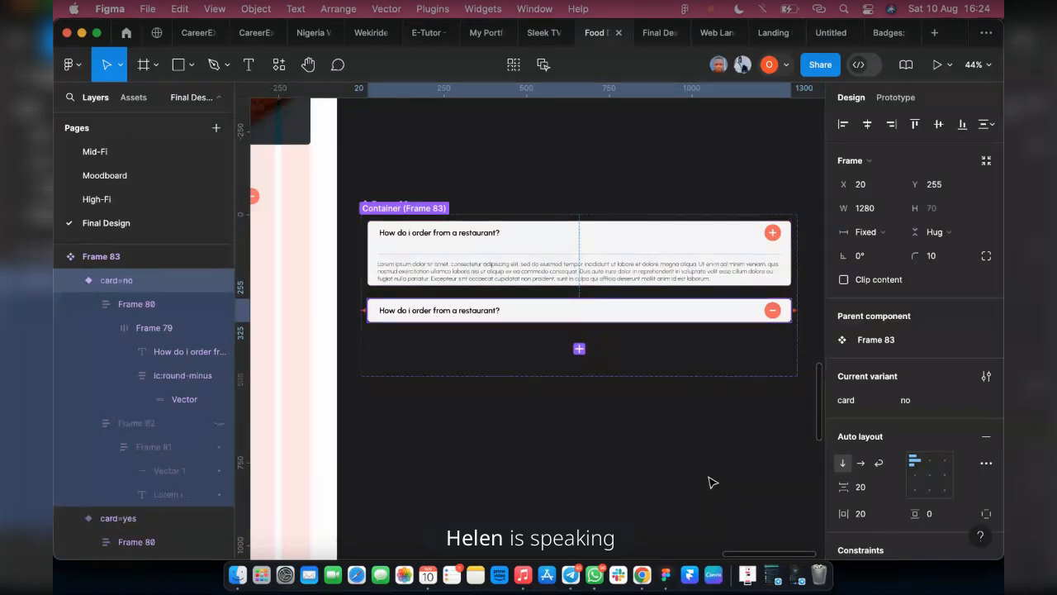
{"action": "left_click", "coordinate": [667, 418]}
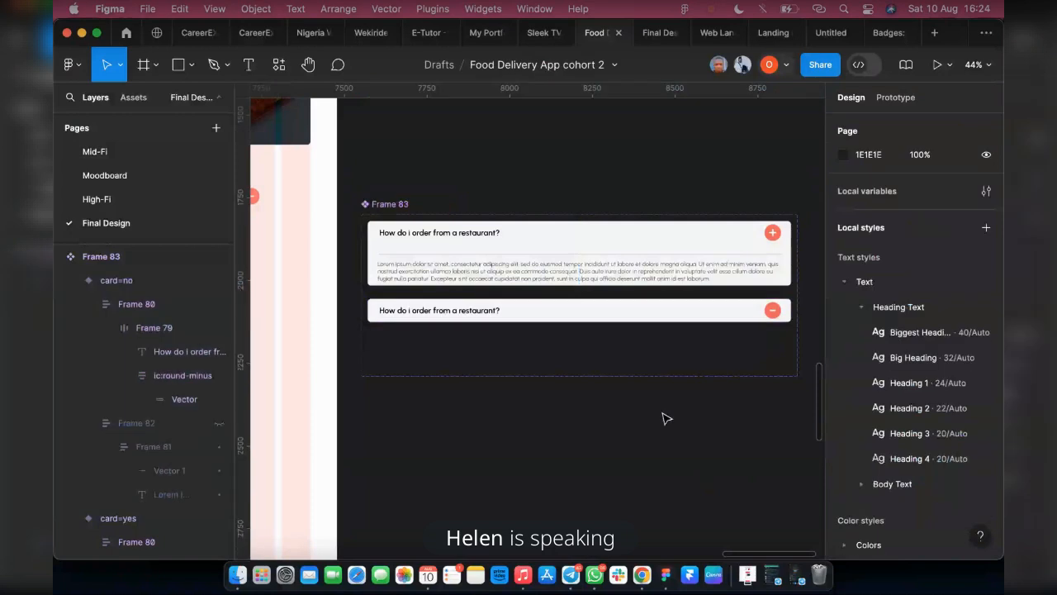
Place an instance of the card=yes FAQ variant below the Frequently Asked Question heading at Y 3835, aligned to the landing page's left edge
{"action": "double_click", "coordinate": [608, 264]}
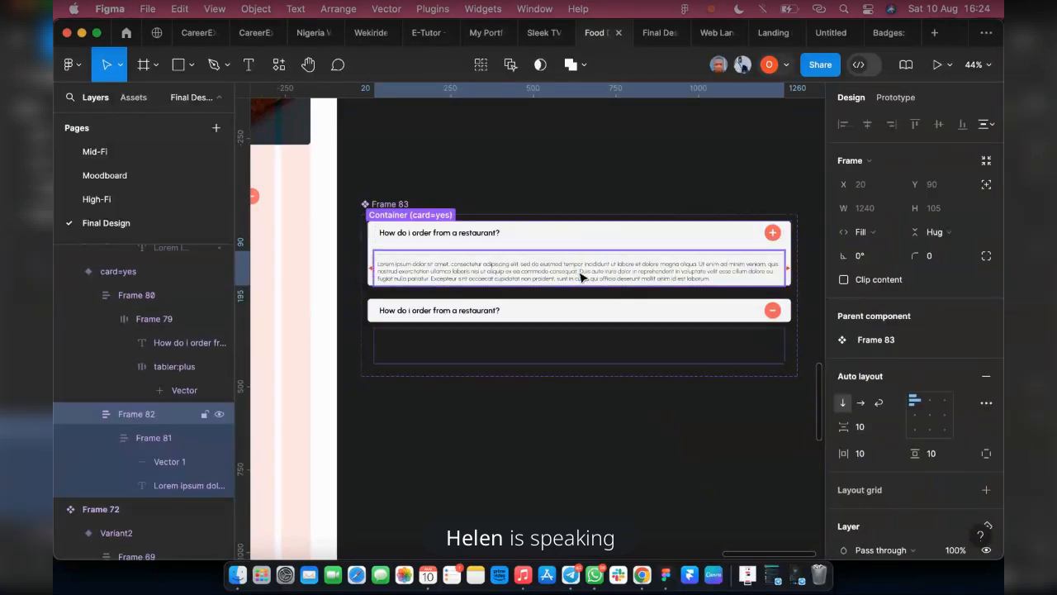
{"action": "left_click", "coordinate": [128, 273]}
{"action": "scroll", "coordinate": [427, 276], "scroll_direction": "left", "scroll_amount": 3}
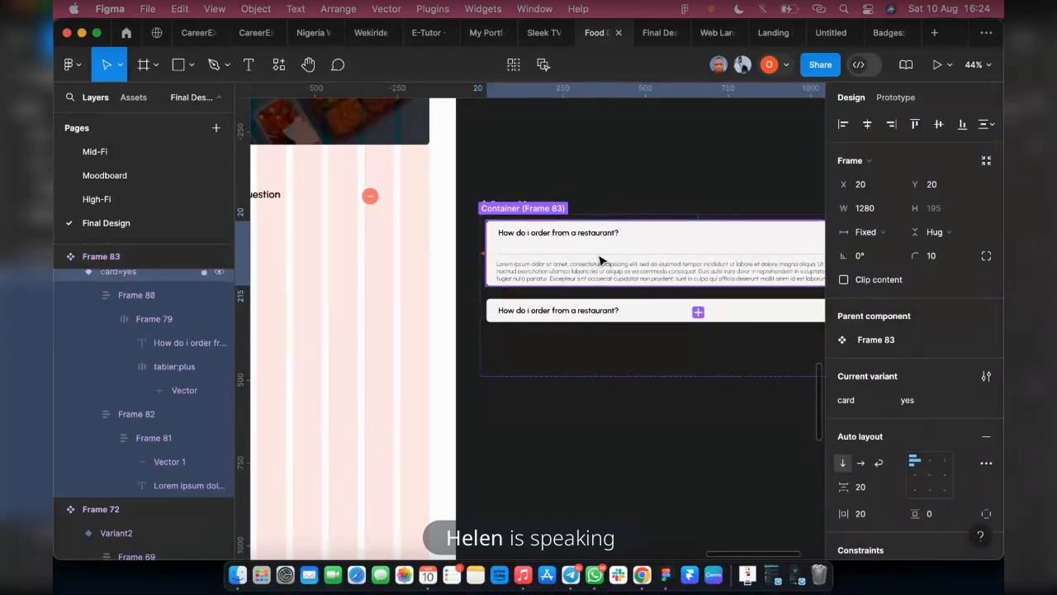
{"action": "left_click", "coordinate": [589, 175]}
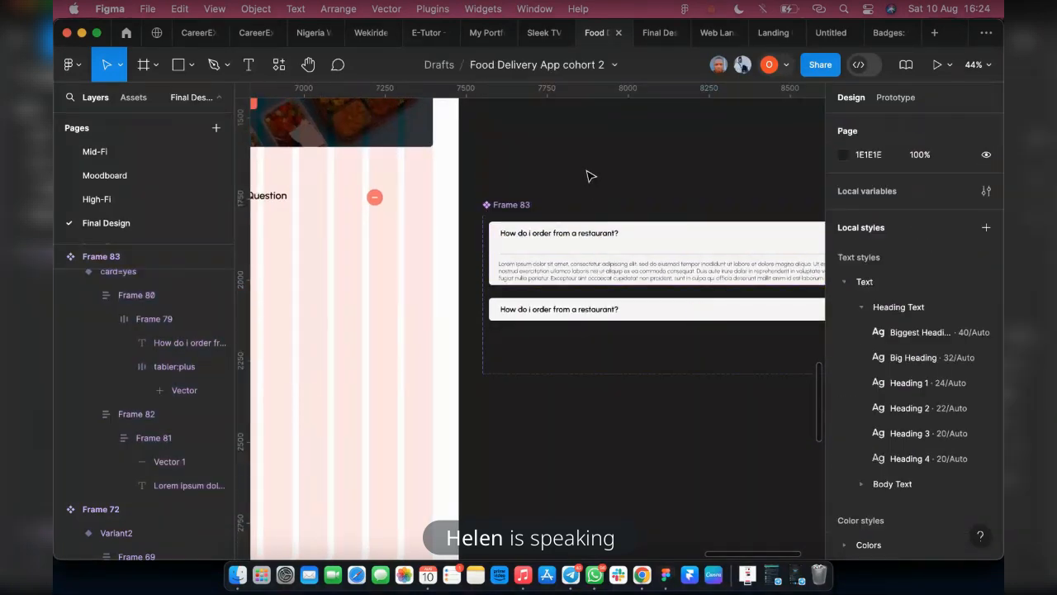
{"action": "left_click", "coordinate": [553, 248]}
{"action": "scroll", "coordinate": [556, 249], "scroll_direction": "left", "scroll_amount": 2}
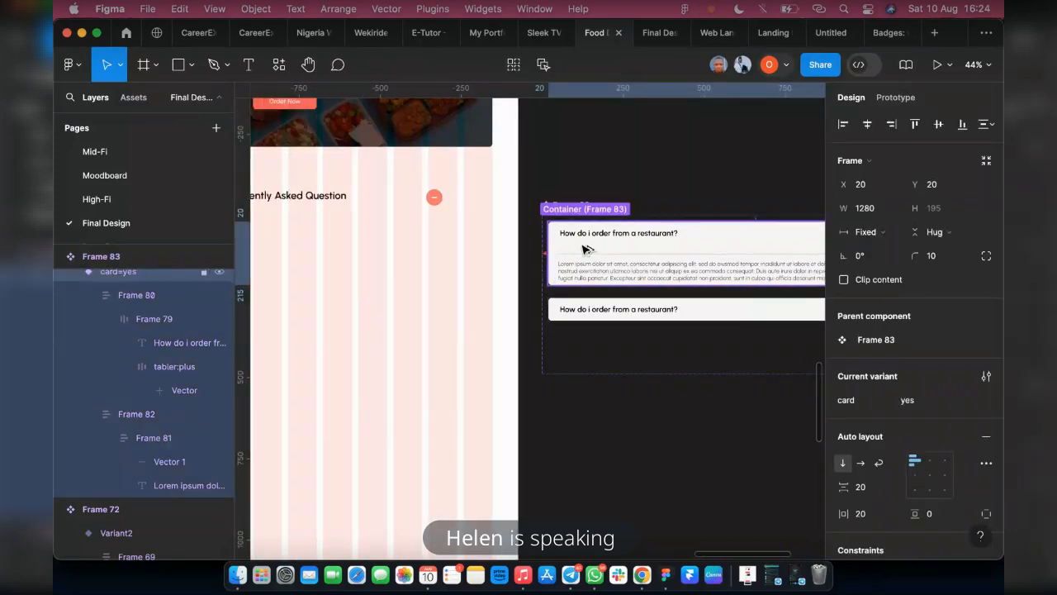
{"action": "left_click_drag", "start_coordinate": [590, 246], "coordinate": [384, 303]}
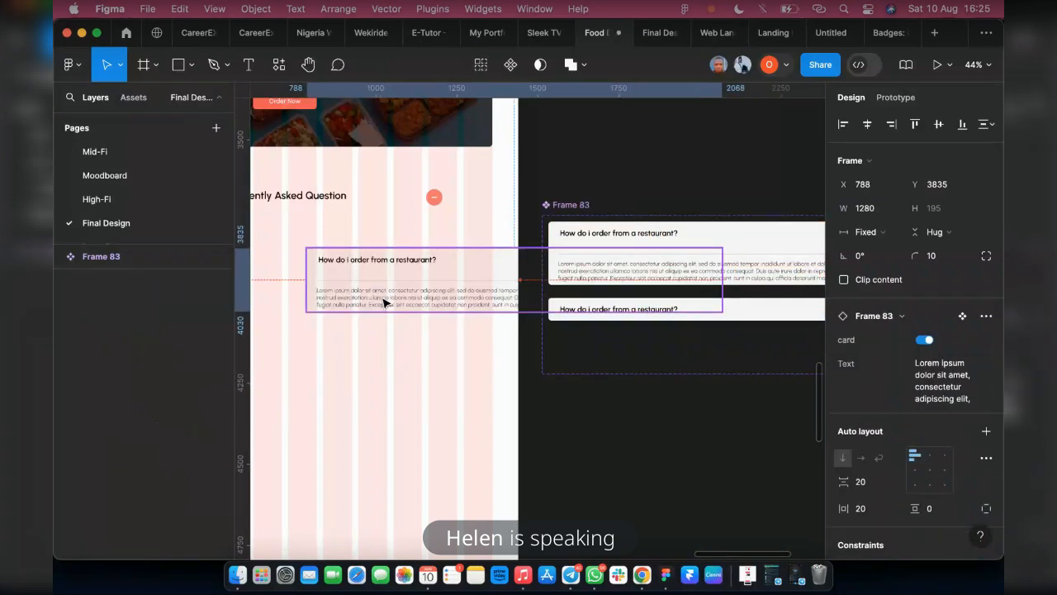
{"action": "left_click", "coordinate": [844, 125]}
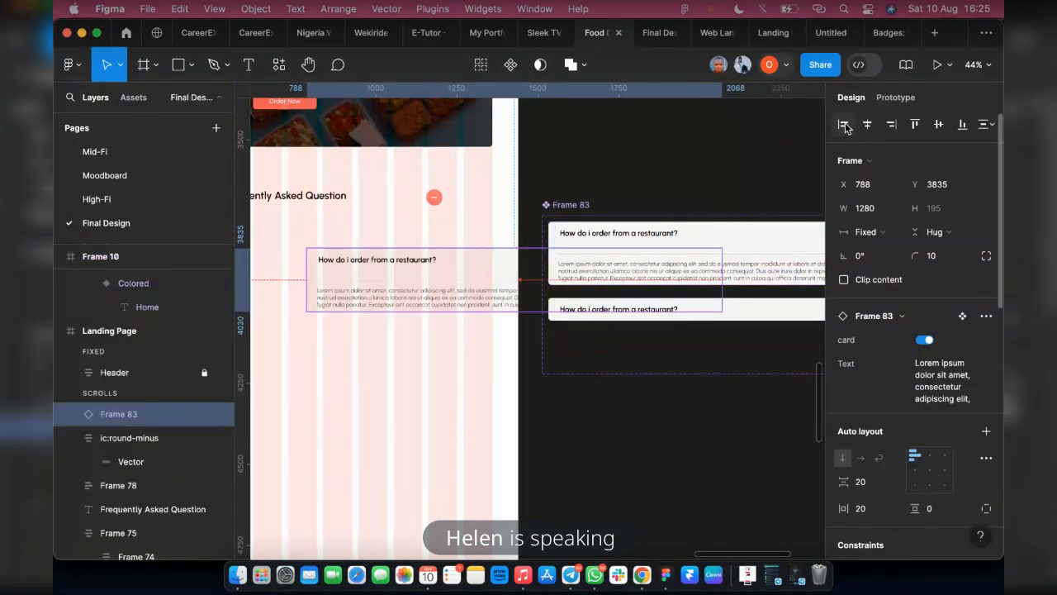
{"action": "scroll", "coordinate": [481, 323], "scroll_direction": "left", "scroll_amount": 5}
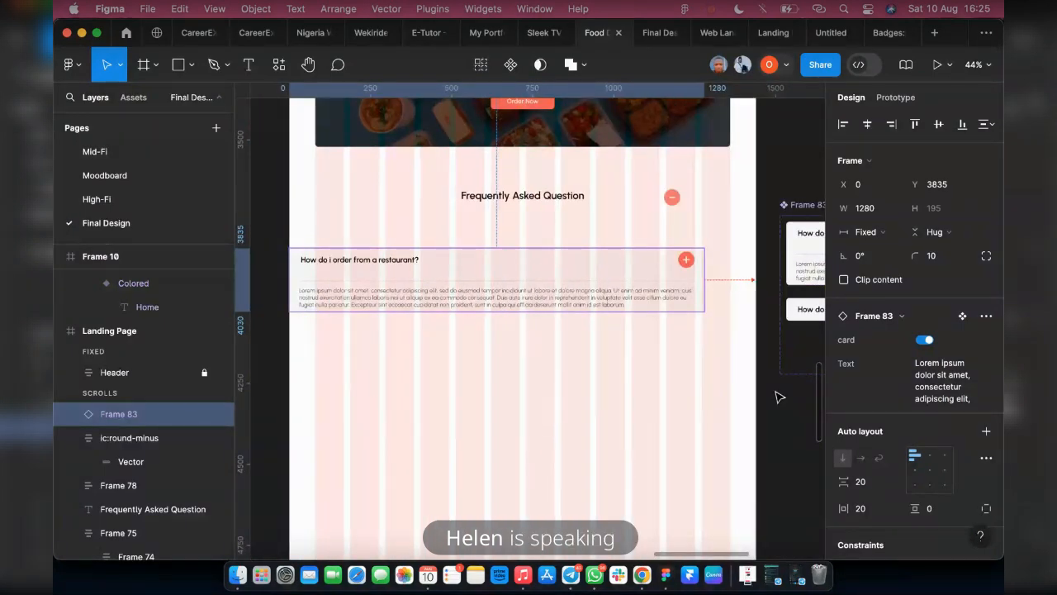
Switch the FAQ instance's card property off and back on to check both variants
{"action": "scroll", "coordinate": [471, 384], "scroll_direction": "right", "scroll_amount": 3}
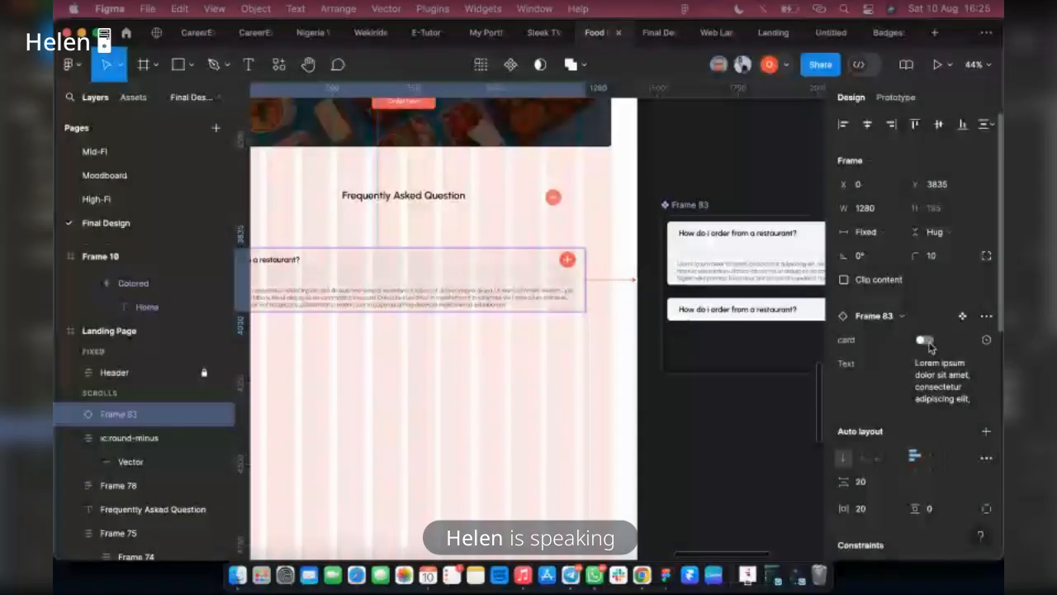
{"action": "left_click", "coordinate": [925, 340]}
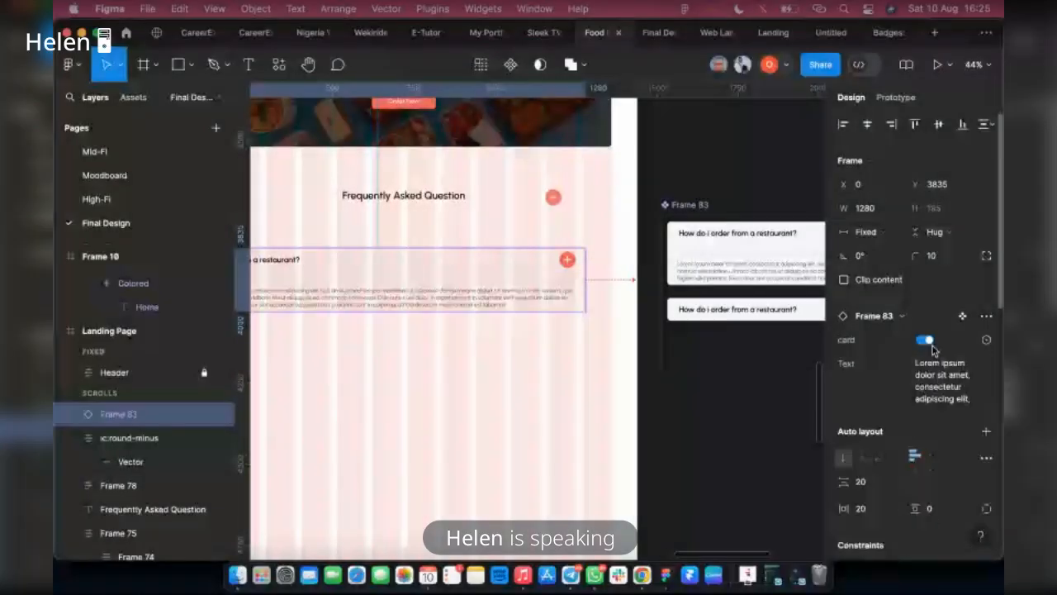
{"action": "scroll", "coordinate": [602, 342], "scroll_direction": "left", "scroll_amount": 3}
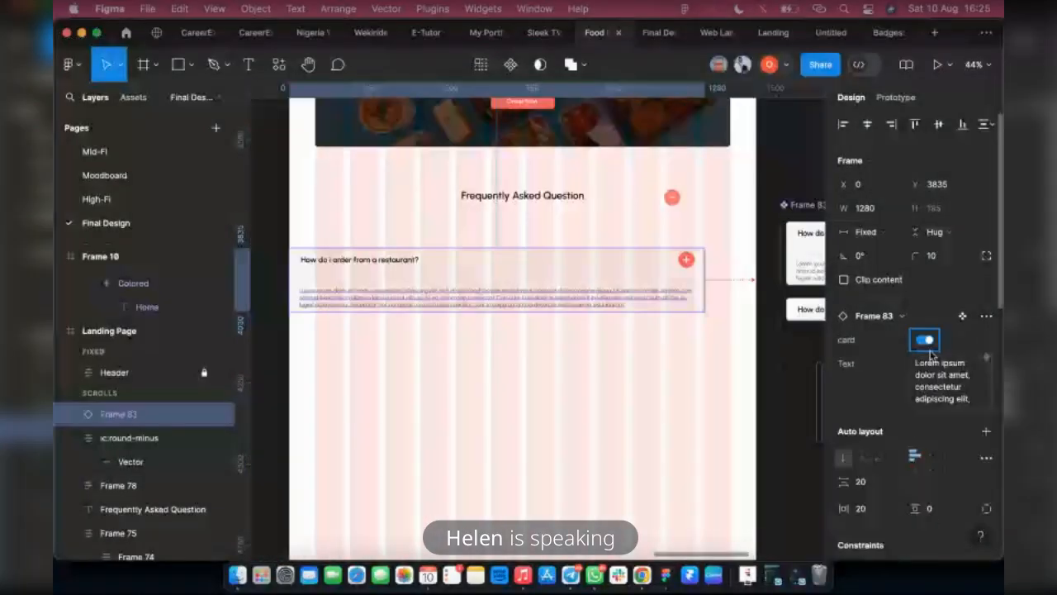
{"action": "left_click", "coordinate": [925, 341]}
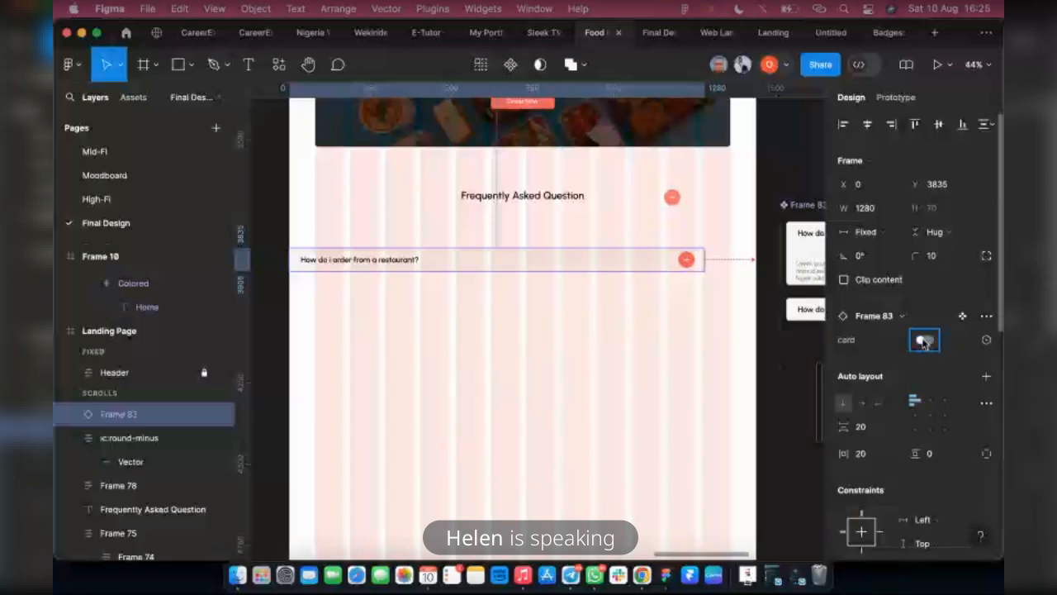
{"action": "left_click", "coordinate": [925, 340]}
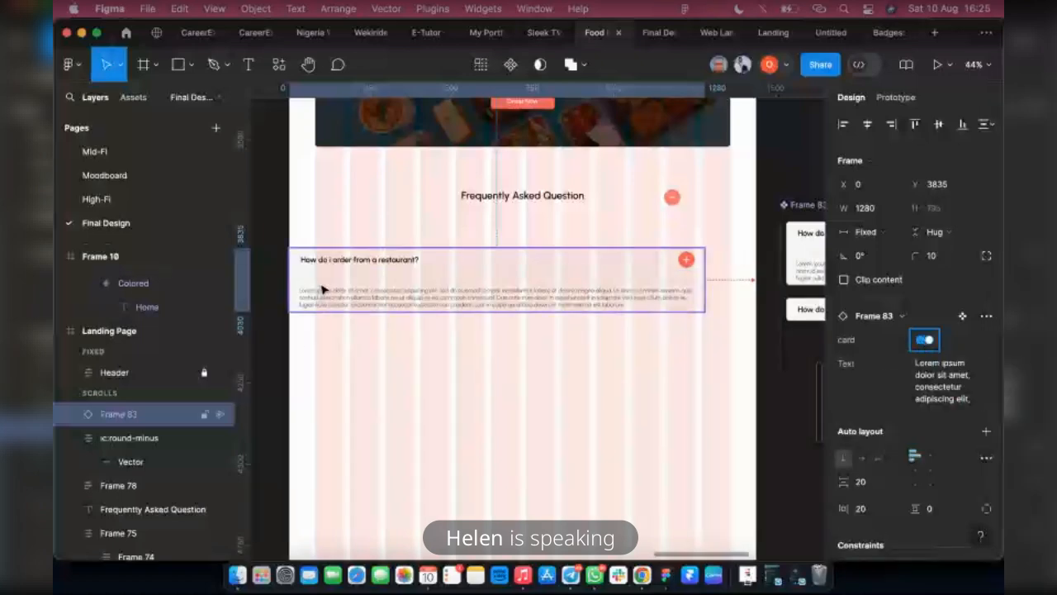
Shift the FAQ instance to X 92 and delete the stray minus icon beside the Frequently Asked Question heading
{"action": "left_click_drag", "start_coordinate": [322, 288], "coordinate": [360, 279]}
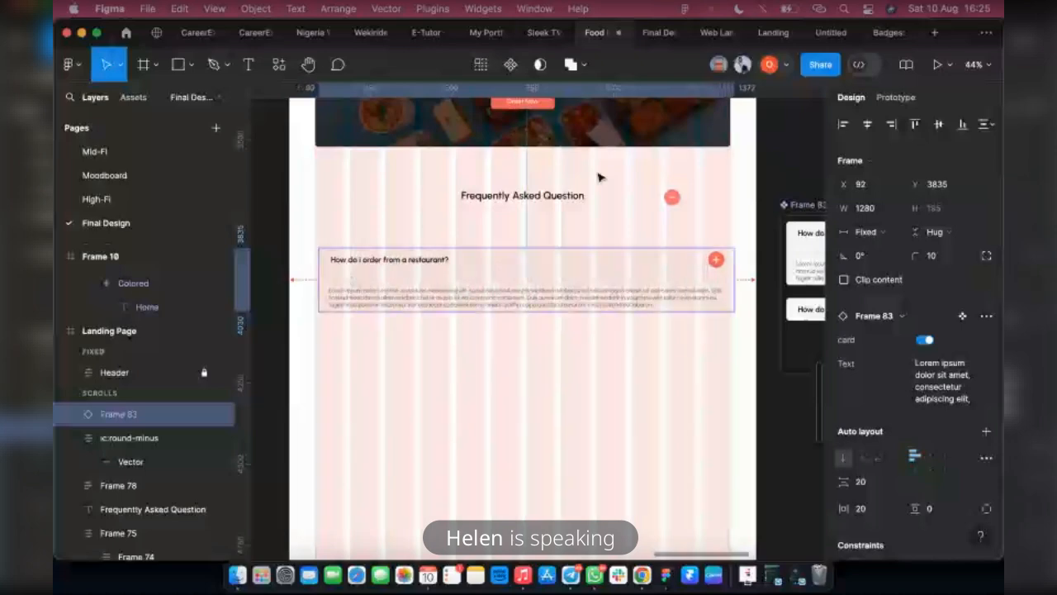
{"action": "left_click", "coordinate": [673, 197]}
{"action": "key", "text": "Delete"}
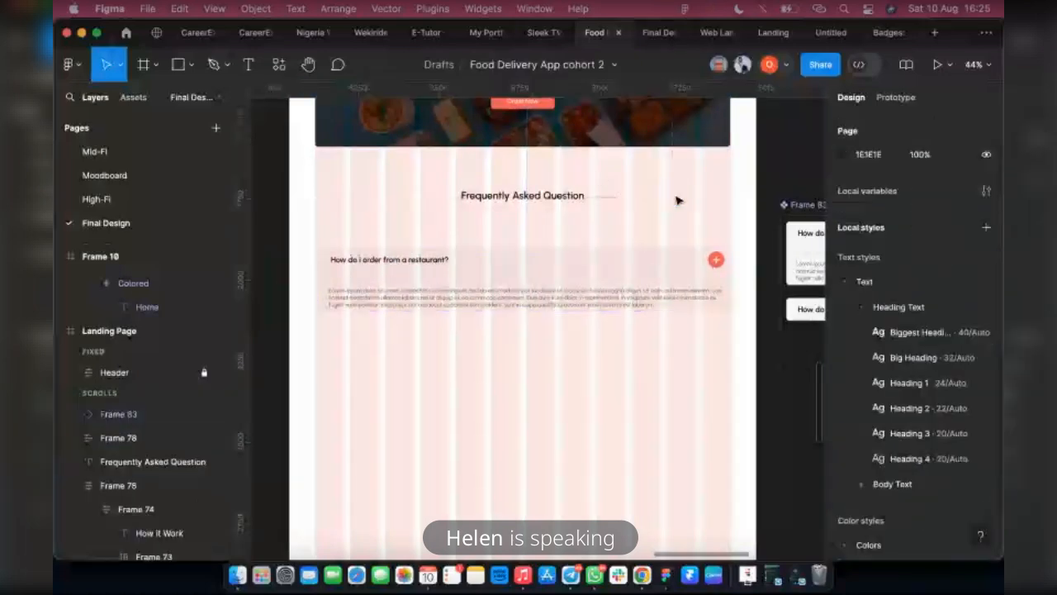
Reposition the FAQ instance closer to its heading, at X 80, Y 3741
{"action": "left_click", "coordinate": [378, 267]}
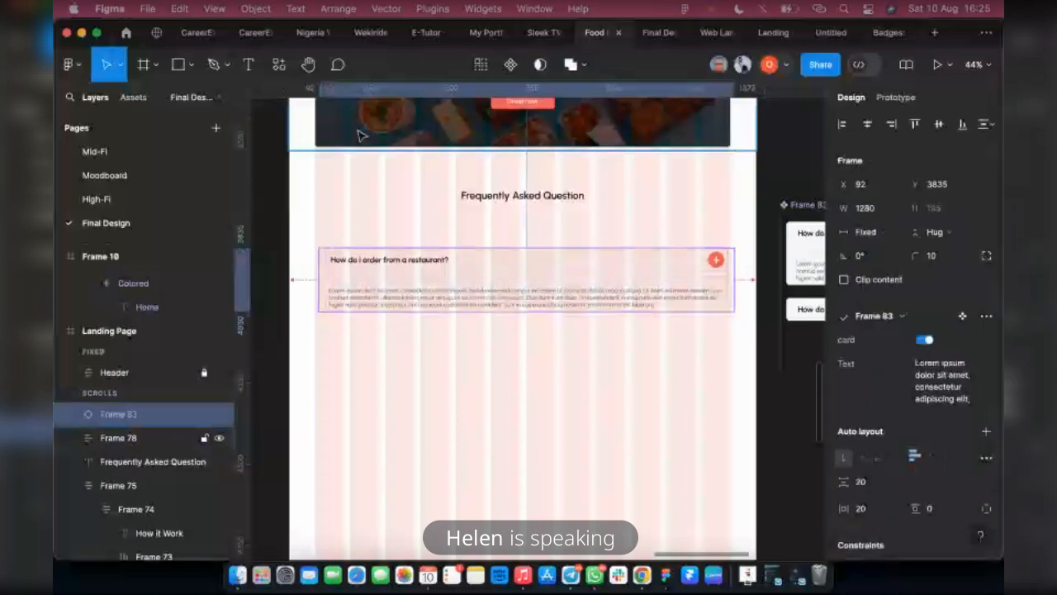
{"action": "left_click", "coordinate": [361, 136], "text": "shift"}
{"action": "left_click", "coordinate": [342, 261]}
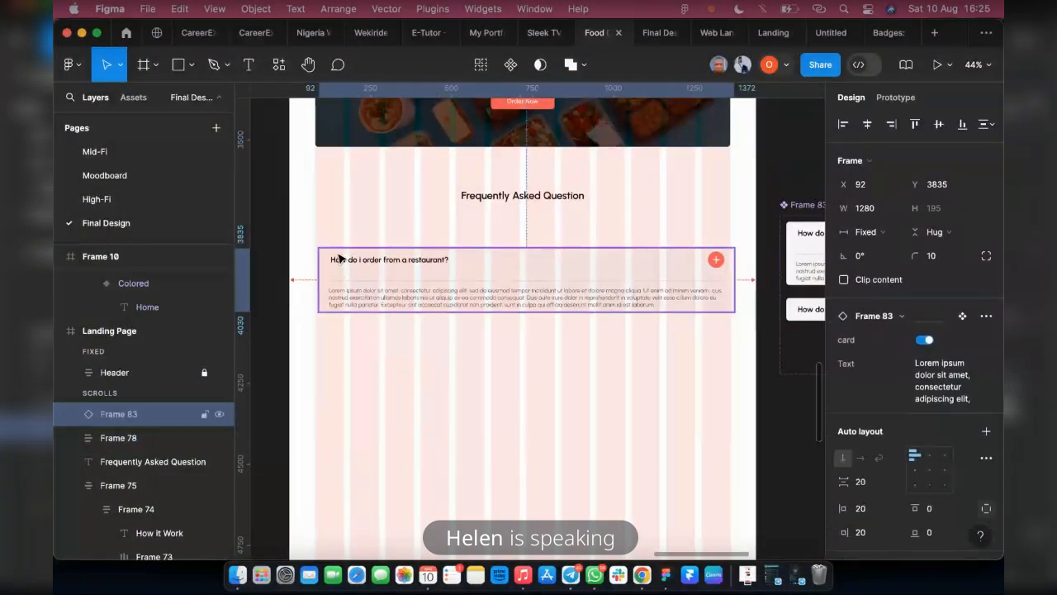
{"action": "scroll", "coordinate": [339, 258], "scroll_direction": "up", "scroll_amount": 3}
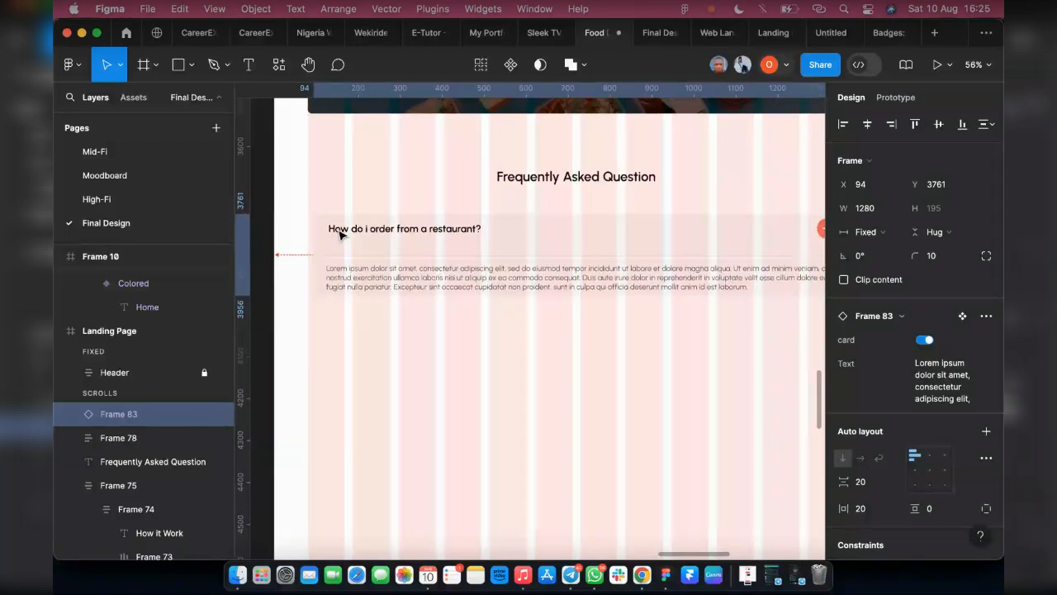
{"action": "left_click_drag", "start_coordinate": [343, 240], "coordinate": [337, 230]}
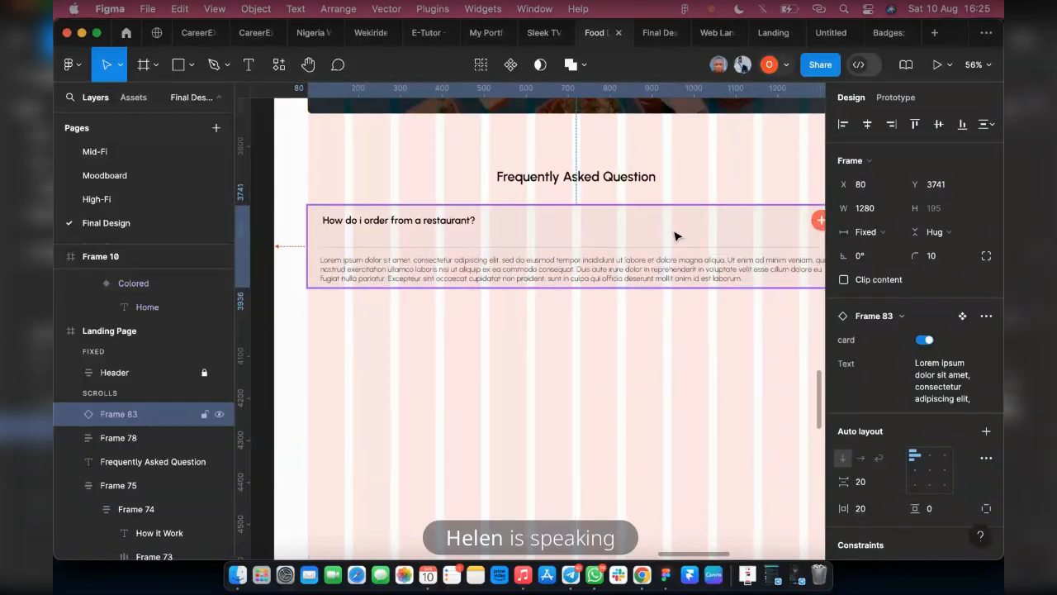
Test closing and reopening the FAQ card in the prototype preview, and return to the design file
{"action": "scroll", "coordinate": [612, 246], "scroll_direction": "down", "scroll_amount": 2}
{"action": "scroll", "coordinate": [571, 268], "scroll_direction": "down", "scroll_amount": 5}
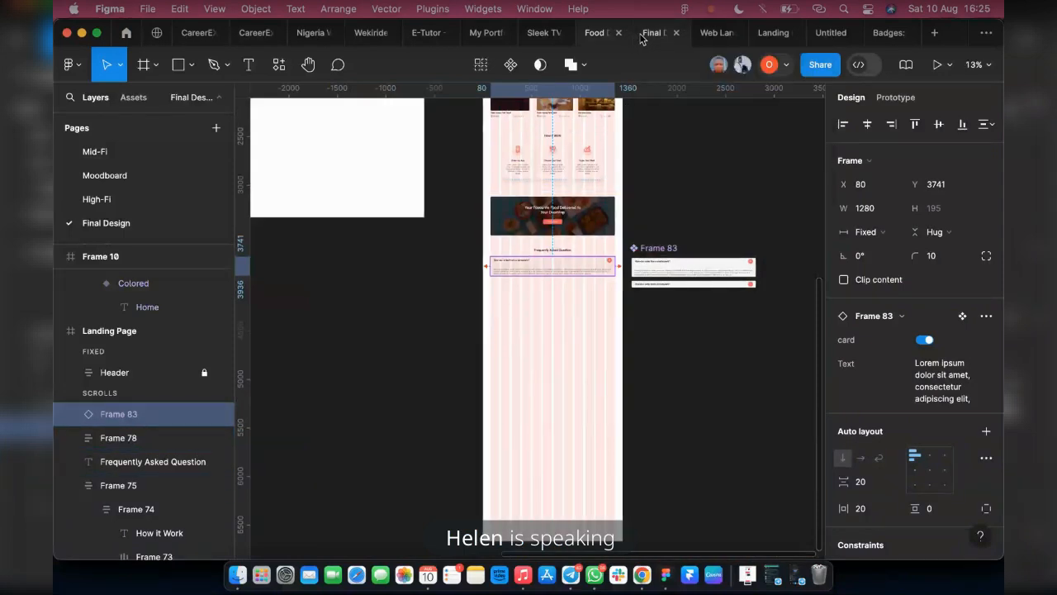
{"action": "key", "text": "super+alt+Return"}
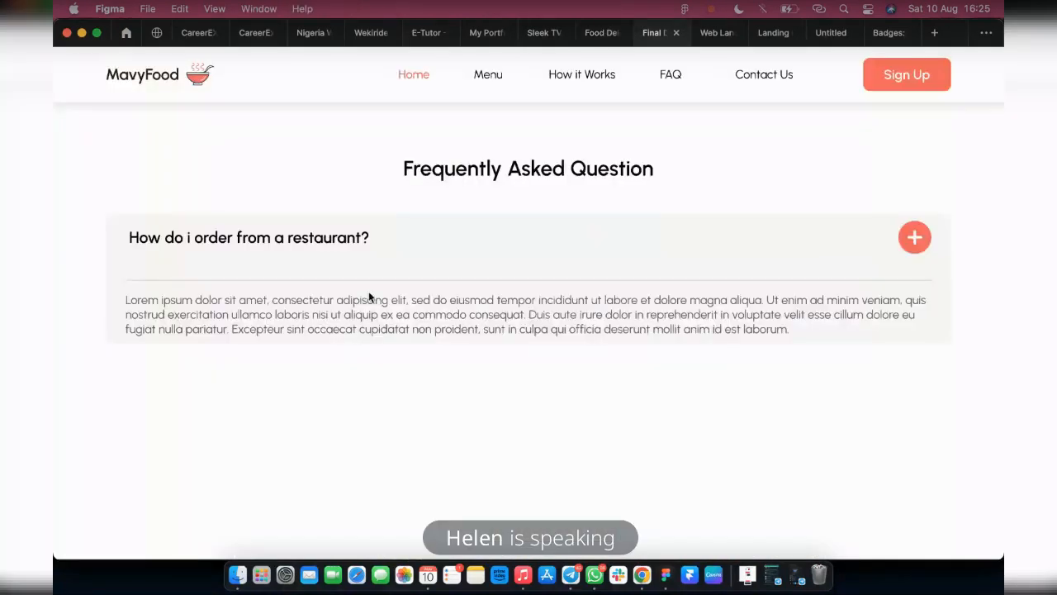
{"action": "left_click", "coordinate": [914, 238]}
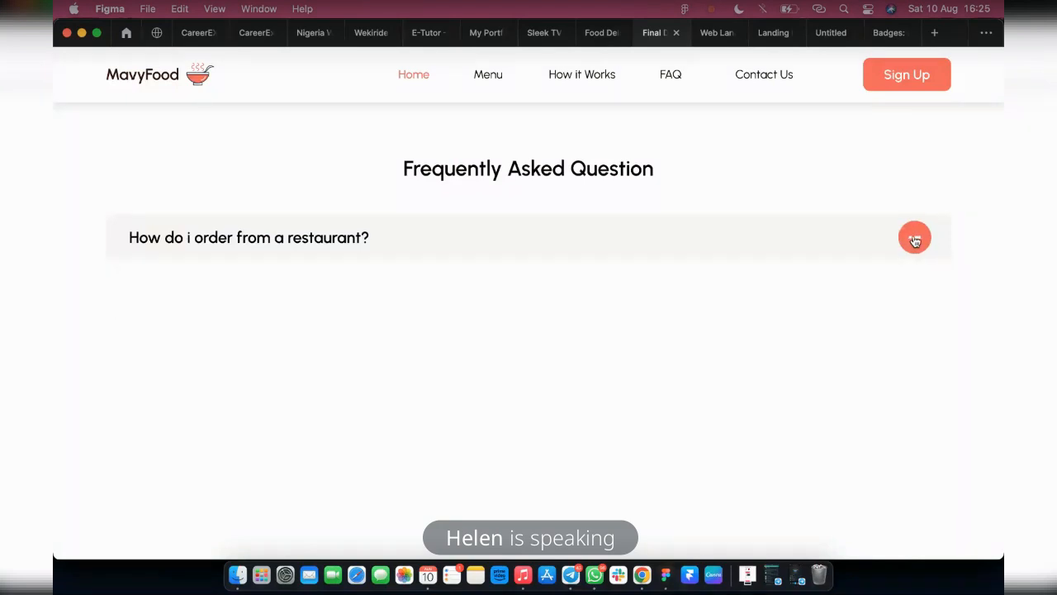
{"action": "left_click", "coordinate": [914, 239]}
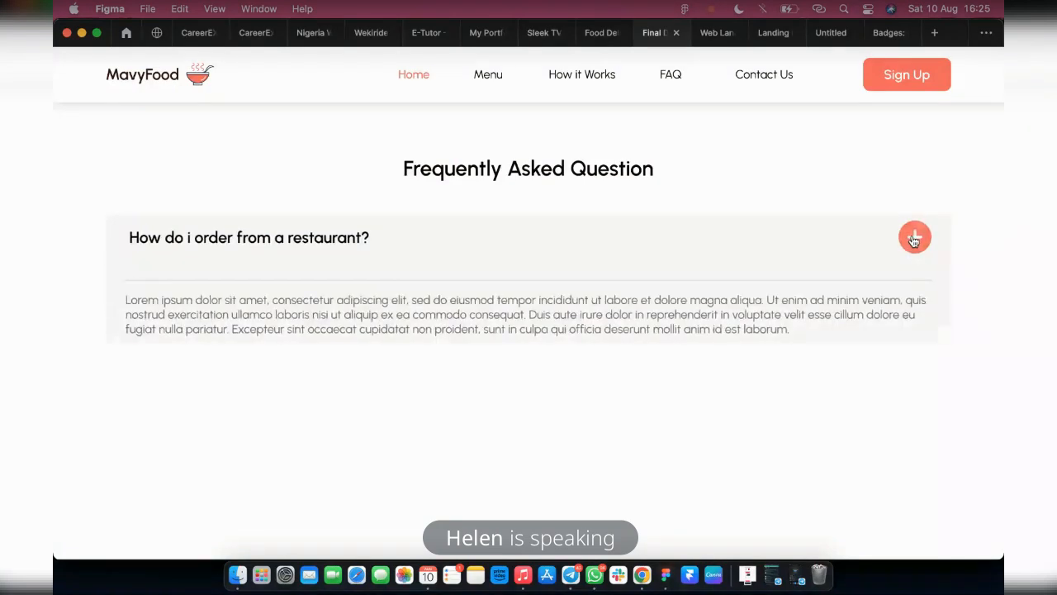
{"action": "left_click", "coordinate": [914, 239]}
{"action": "left_click", "coordinate": [914, 239]}
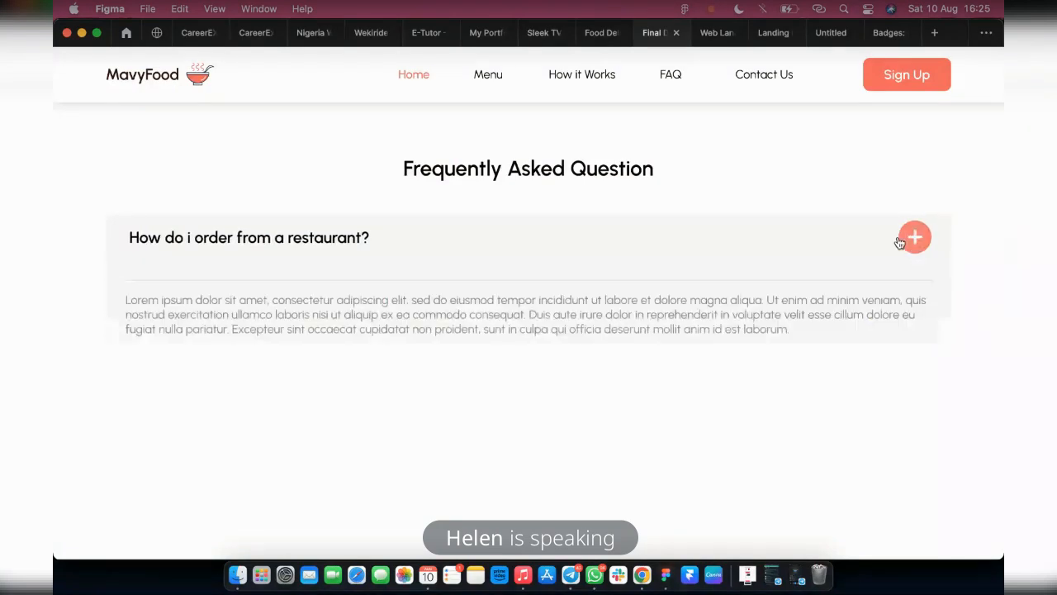
{"action": "left_click", "coordinate": [593, 33]}
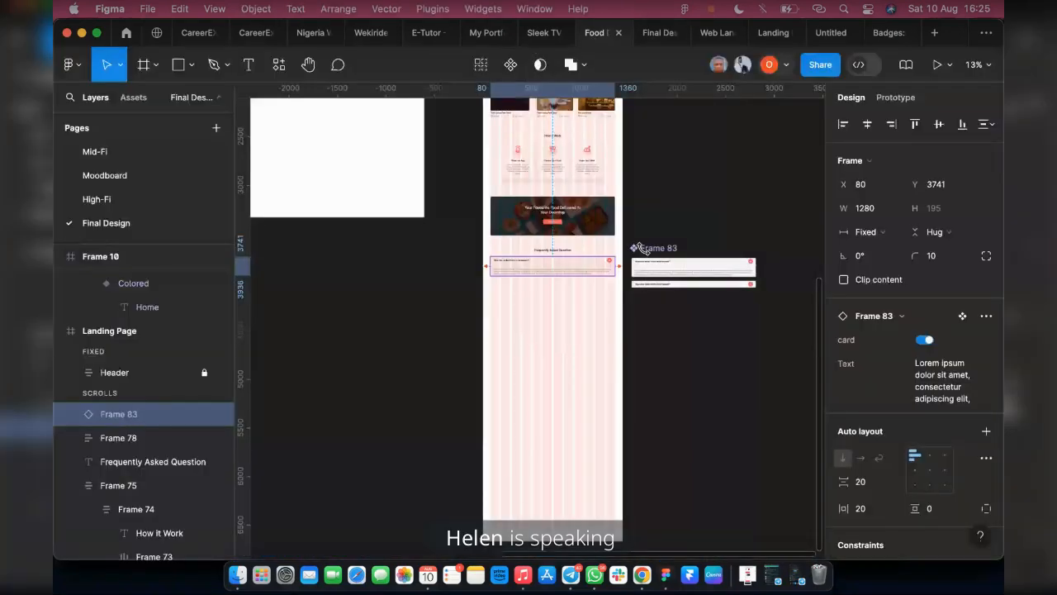
Move the FAQ component set off the landing page's side to beside the step card components, at X 7676, Y -3130
{"action": "left_click", "coordinate": [645, 297]}
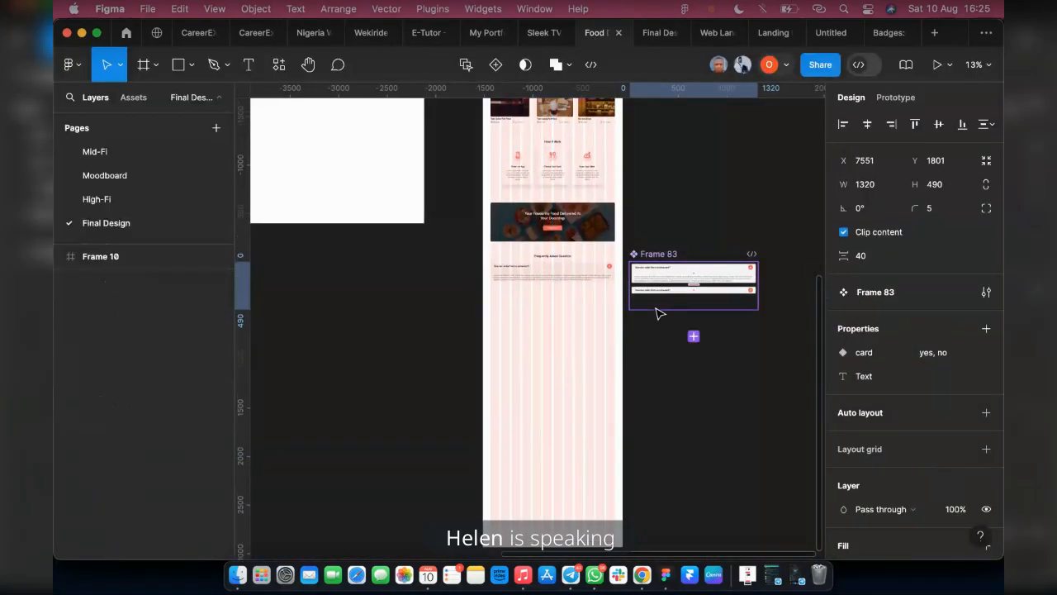
{"action": "scroll", "coordinate": [660, 312], "scroll_direction": "up", "scroll_amount": 3}
{"action": "scroll", "coordinate": [675, 550], "scroll_direction": "up", "scroll_amount": 3}
{"action": "left_click_drag", "start_coordinate": [675, 550], "coordinate": [704, 128]}
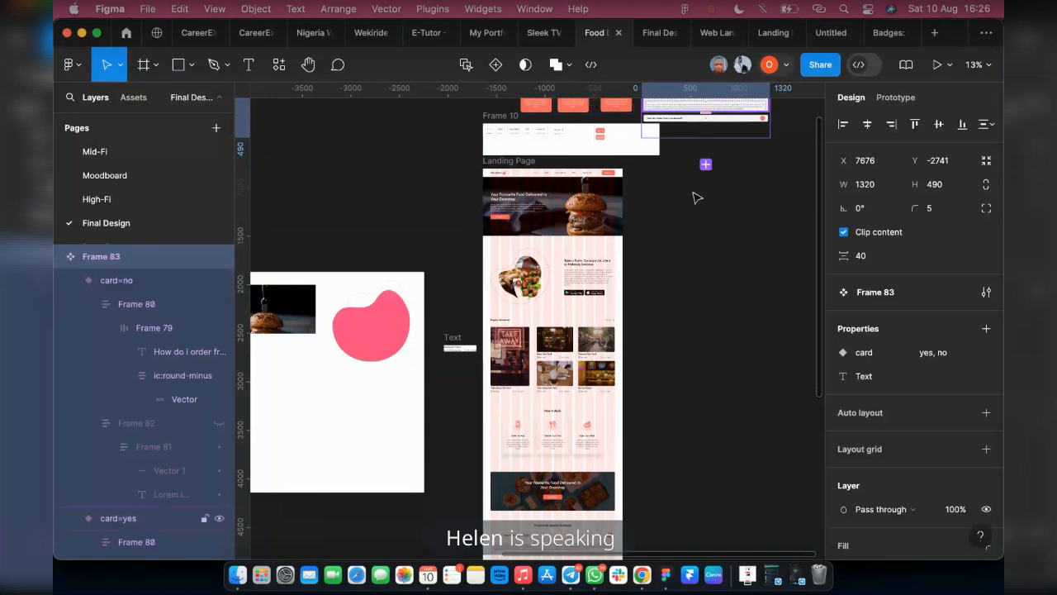
{"action": "scroll", "coordinate": [684, 224], "scroll_direction": "up", "scroll_amount": 3}
{"action": "scroll", "coordinate": [666, 228], "scroll_direction": "up", "scroll_amount": 3}
{"action": "scroll", "coordinate": [667, 231], "scroll_direction": "up", "scroll_amount": 3}
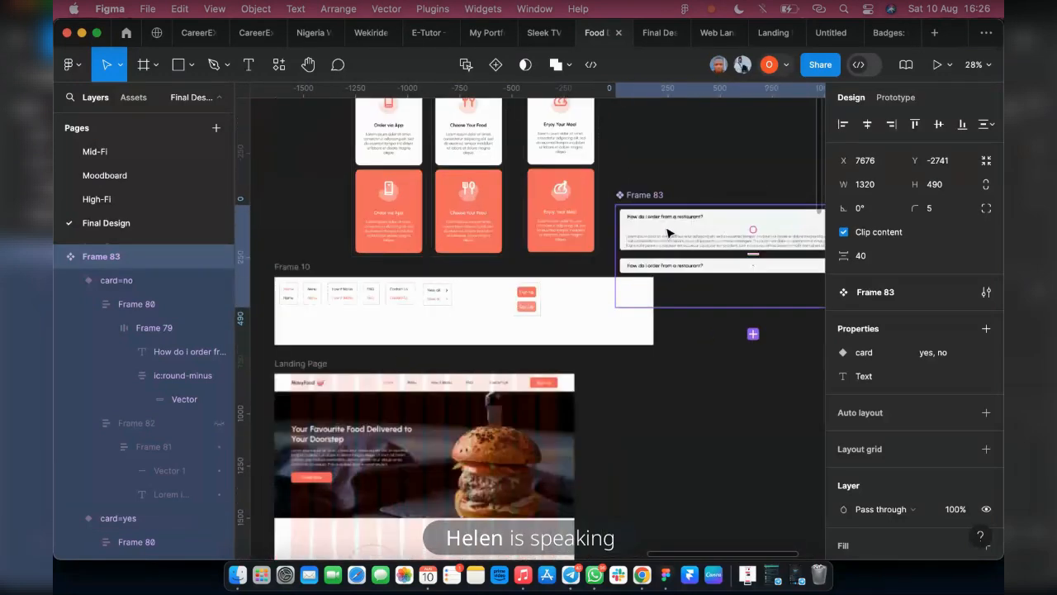
{"action": "left_click_drag", "start_coordinate": [670, 233], "coordinate": [670, 151]}
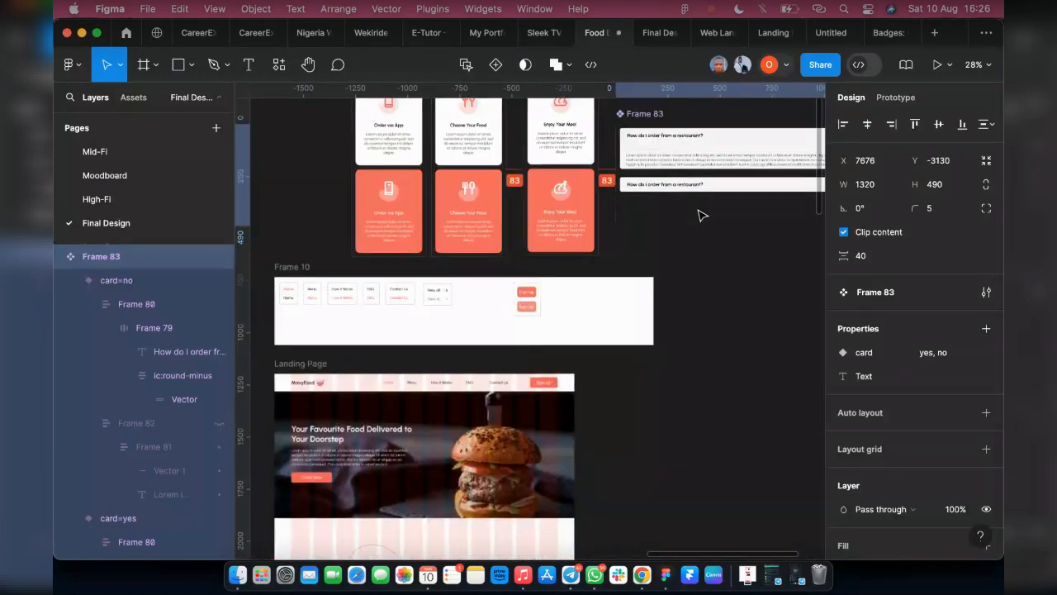
Raise the FAQ component set to Y -3352, near the tops of the step card components, and reduce its height to 345
{"action": "scroll", "coordinate": [668, 221], "scroll_direction": "up", "scroll_amount": 1}
{"action": "scroll", "coordinate": [667, 218], "scroll_direction": "up", "scroll_amount": 5}
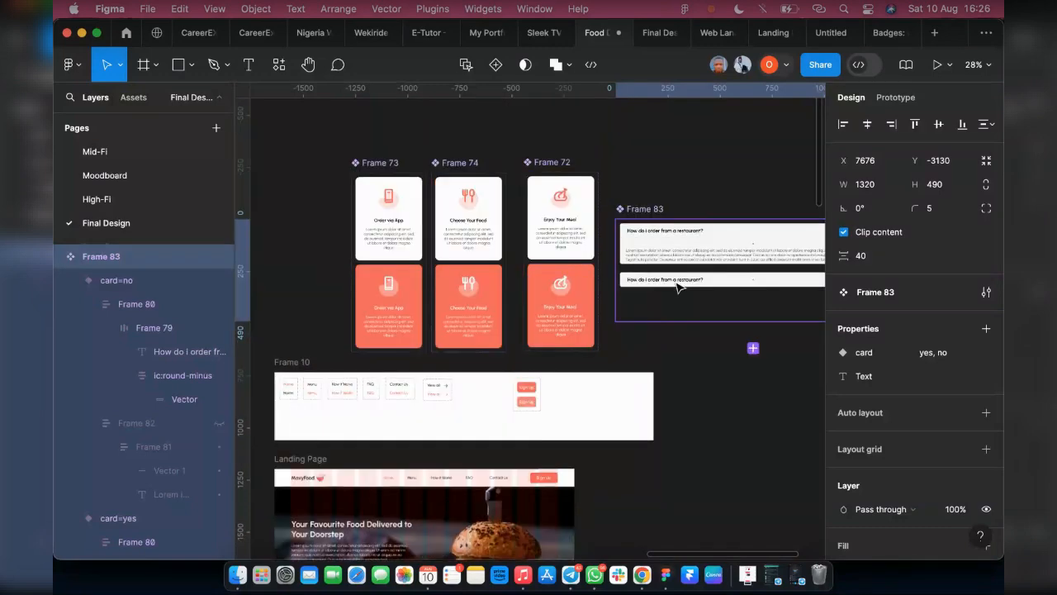
{"action": "left_click_drag", "start_coordinate": [652, 333], "coordinate": [652, 289]}
{"action": "left_click_drag", "start_coordinate": [651, 355], "coordinate": [651, 328]}
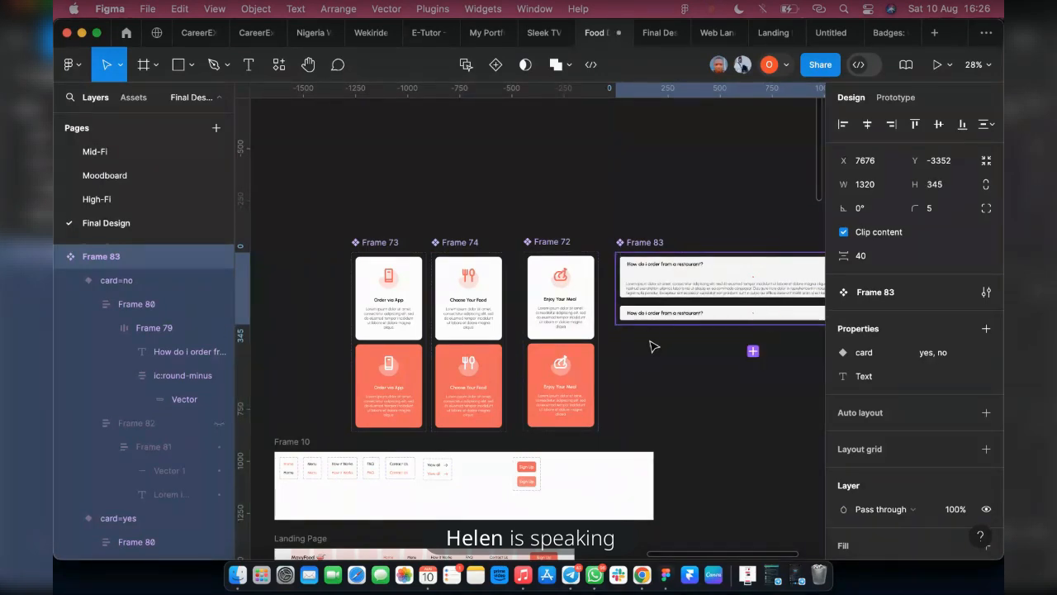
Add a collapsed copy of the FAQ instance beneath the original, and wrap both in a vertical auto layout with 19 spacing
{"action": "scroll", "coordinate": [637, 371], "scroll_direction": "down", "scroll_amount": 15}
{"action": "scroll", "coordinate": [495, 412], "scroll_direction": "down", "scroll_amount": 5}
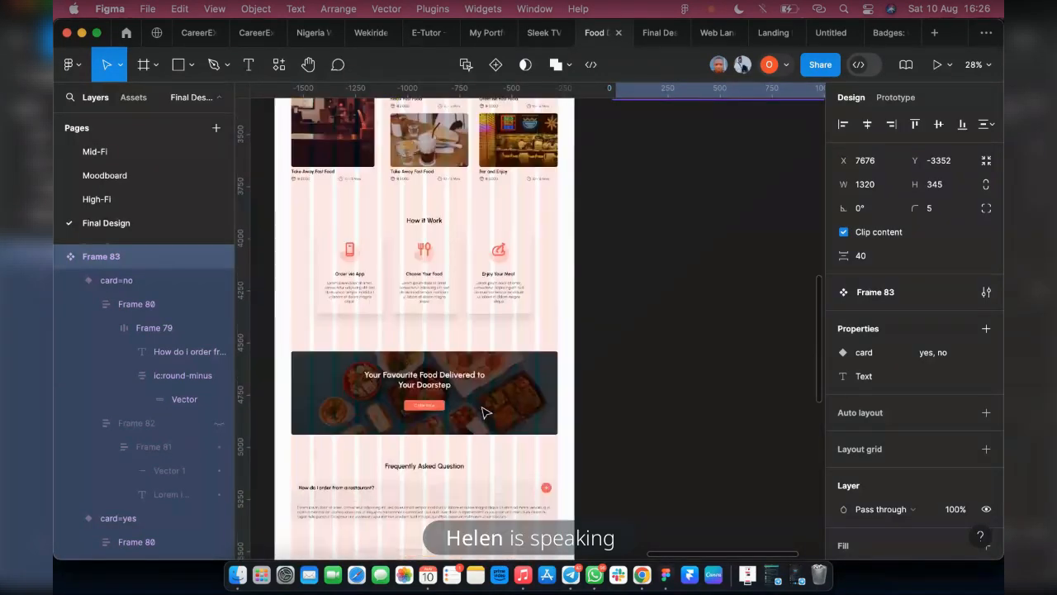
{"action": "scroll", "coordinate": [307, 496], "scroll_direction": "down", "scroll_amount": 5}
{"action": "scroll", "coordinate": [307, 372], "scroll_direction": "down", "scroll_amount": 1}
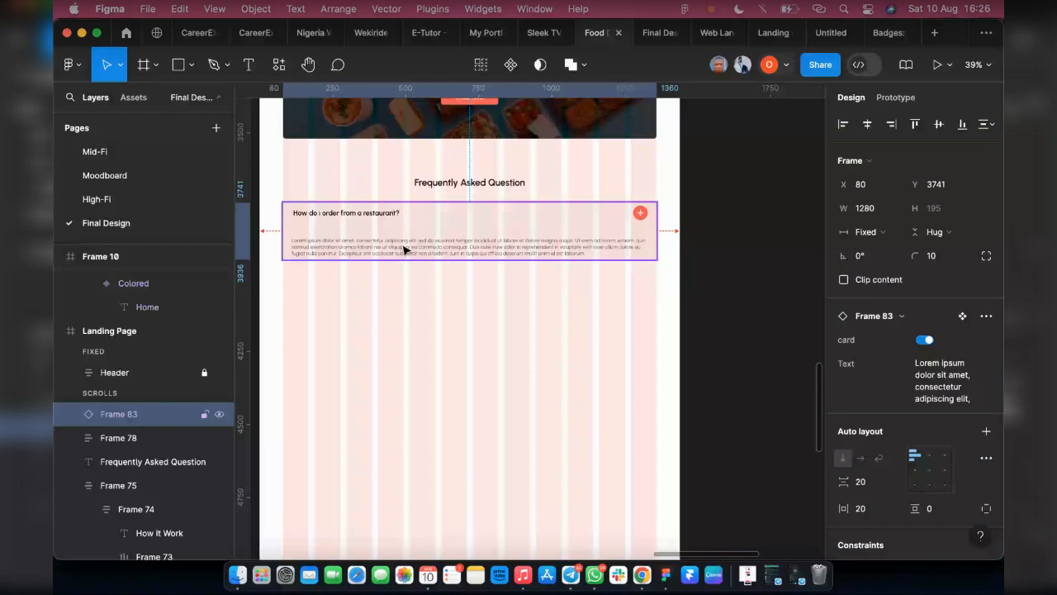
{"action": "key", "text": "super+d"}
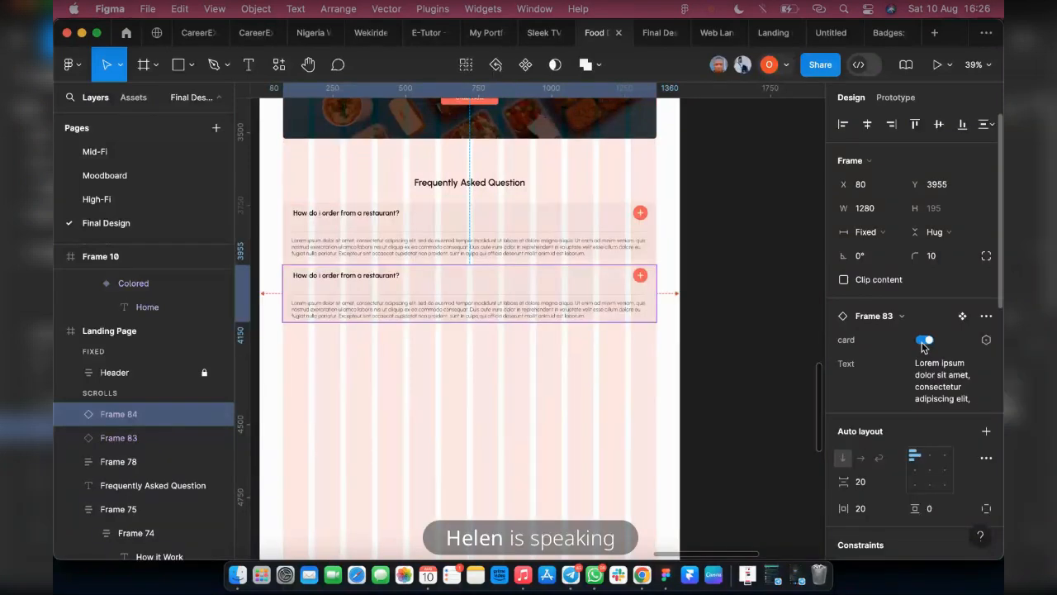
{"action": "left_click", "coordinate": [924, 340]}
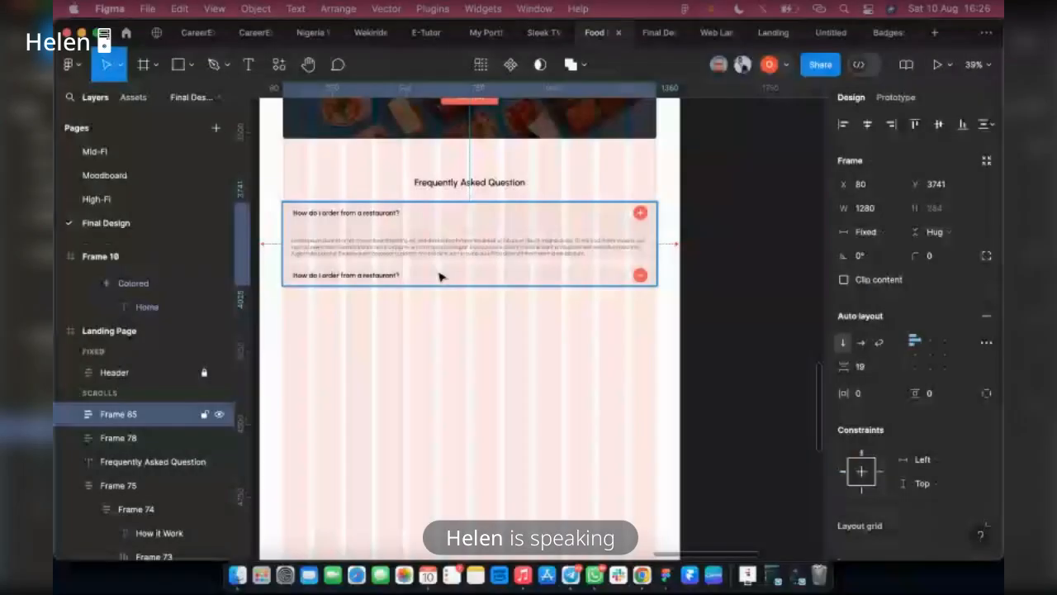
Duplicate the collapsed FAQ instance five times inside the auto layout to make a list of seven questions
{"action": "left_click", "coordinate": [439, 277]}
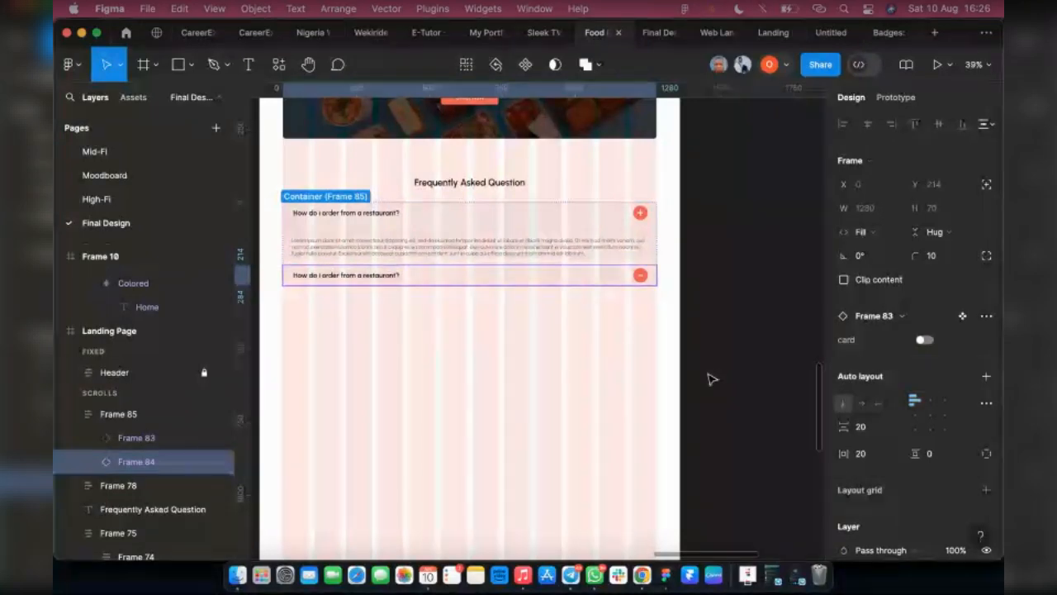
{"action": "left_click", "coordinate": [645, 394]}
{"action": "left_click", "coordinate": [568, 275]}
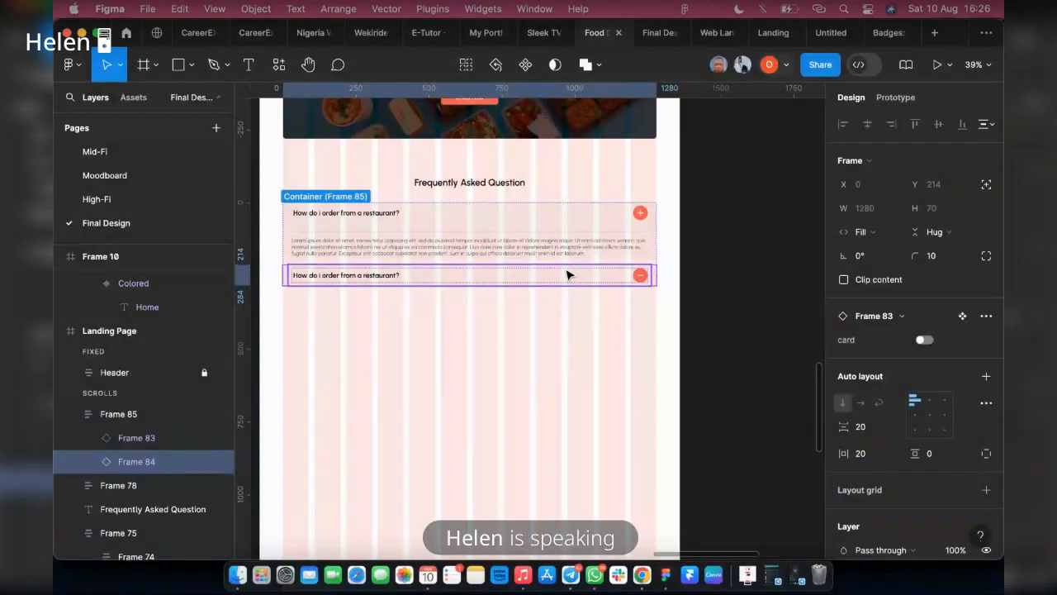
{"action": "key", "text": "ctrl+d"}
{"action": "key", "text": "ctrl+d"}
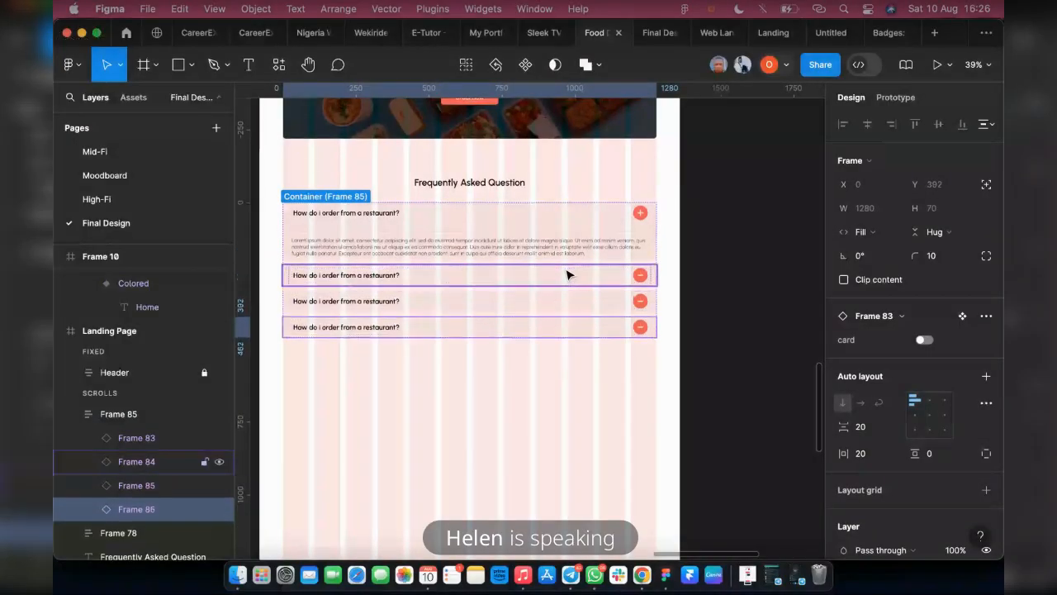
{"action": "key", "text": "super+d"}
{"action": "key", "text": "super+d"}
{"action": "key", "text": "super+d"}
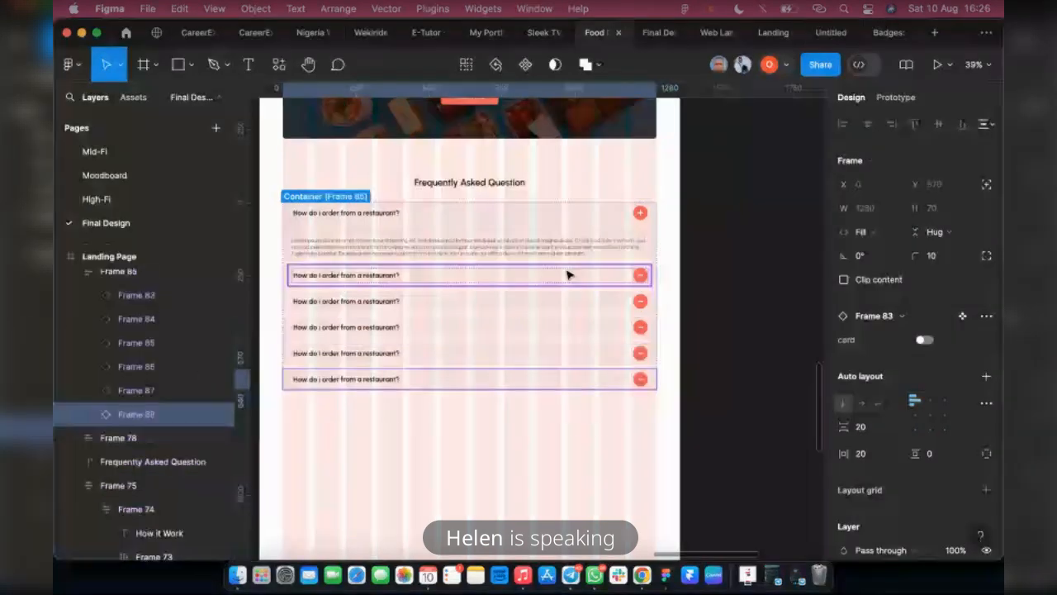
Try expanding the last FAQ instance through its card property, and collapse it again
{"action": "left_click", "coordinate": [924, 341]}
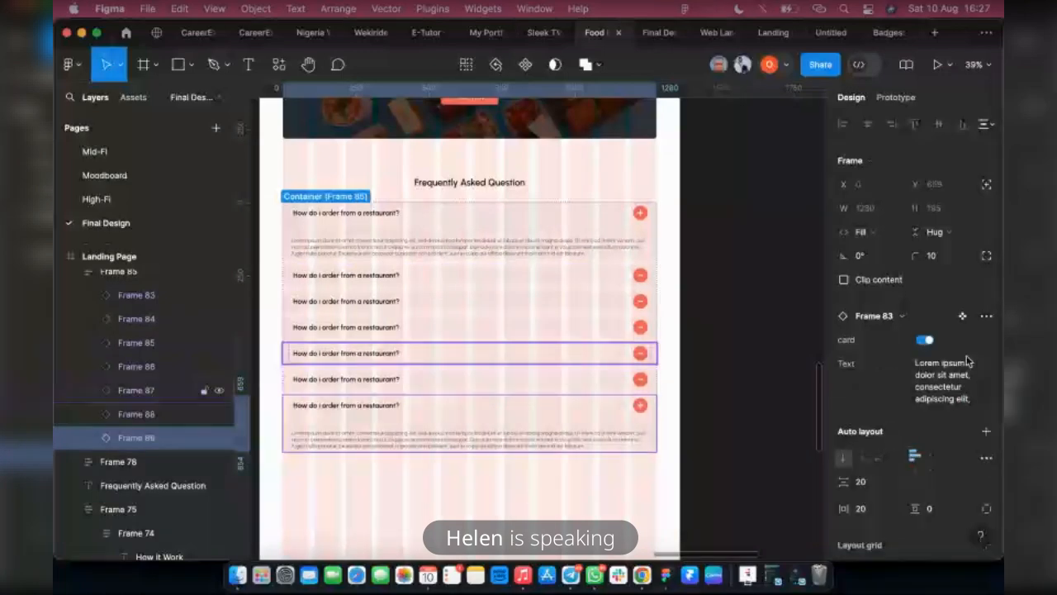
{"action": "left_click", "coordinate": [924, 341]}
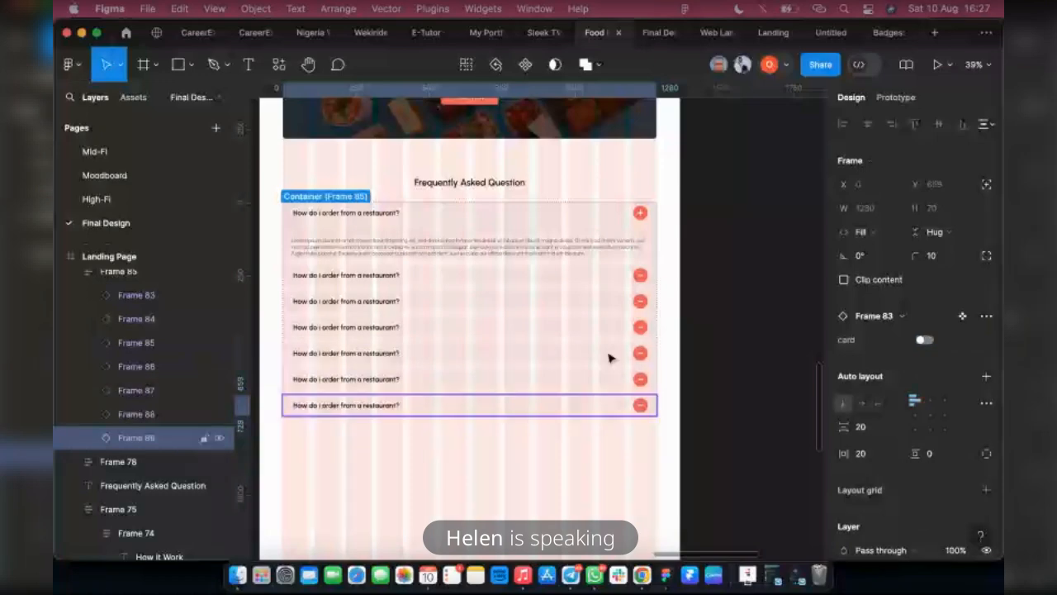
{"action": "key", "text": "Escape"}
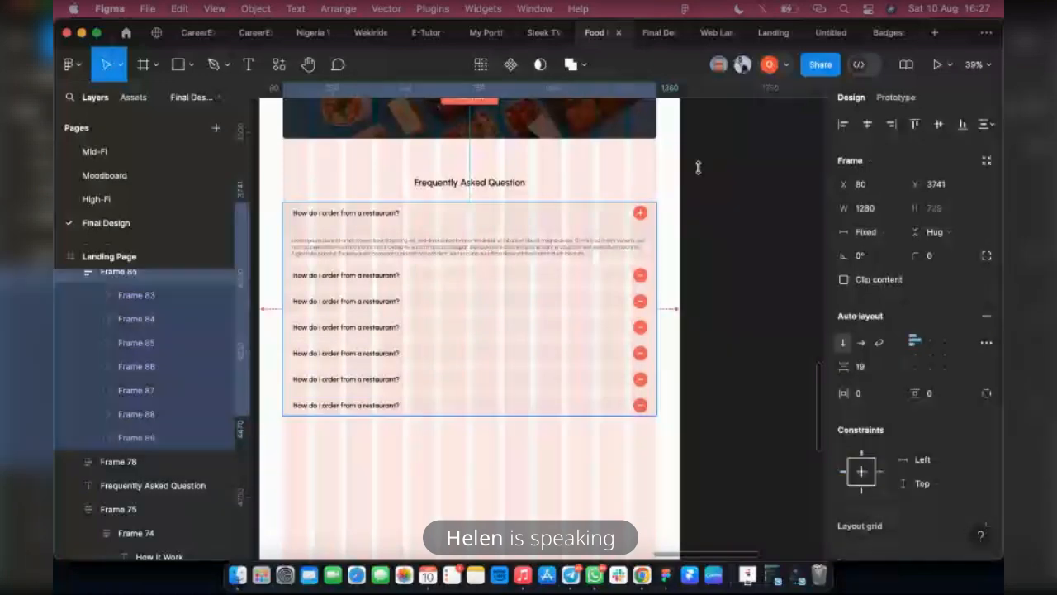
Test opening the collapsed FAQ cards one after another in the prototype preview
{"action": "left_click", "coordinate": [651, 39]}
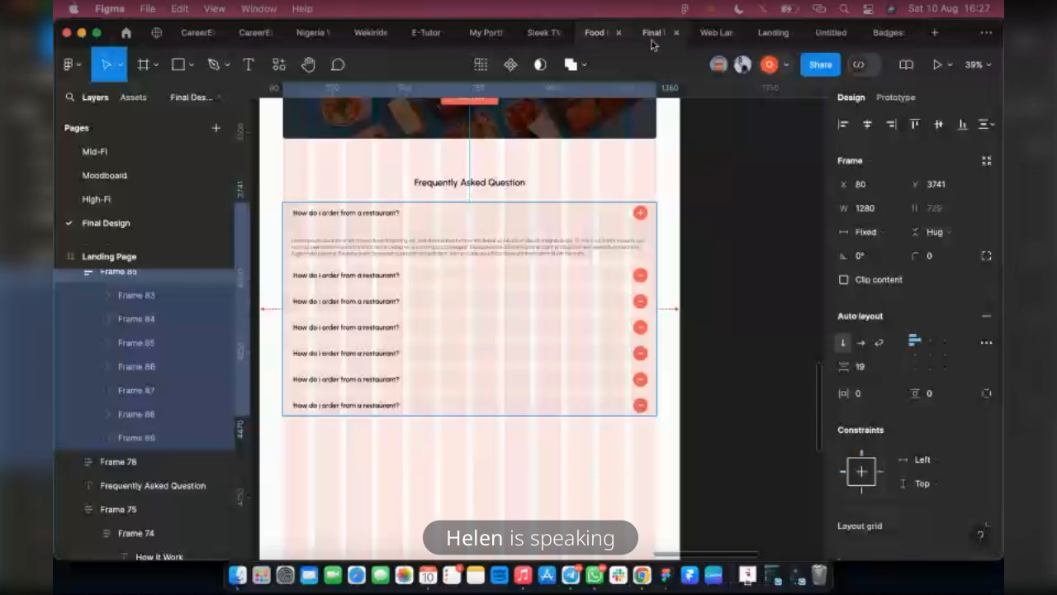
{"action": "scroll", "coordinate": [955, 295], "scroll_direction": "down", "scroll_amount": 2}
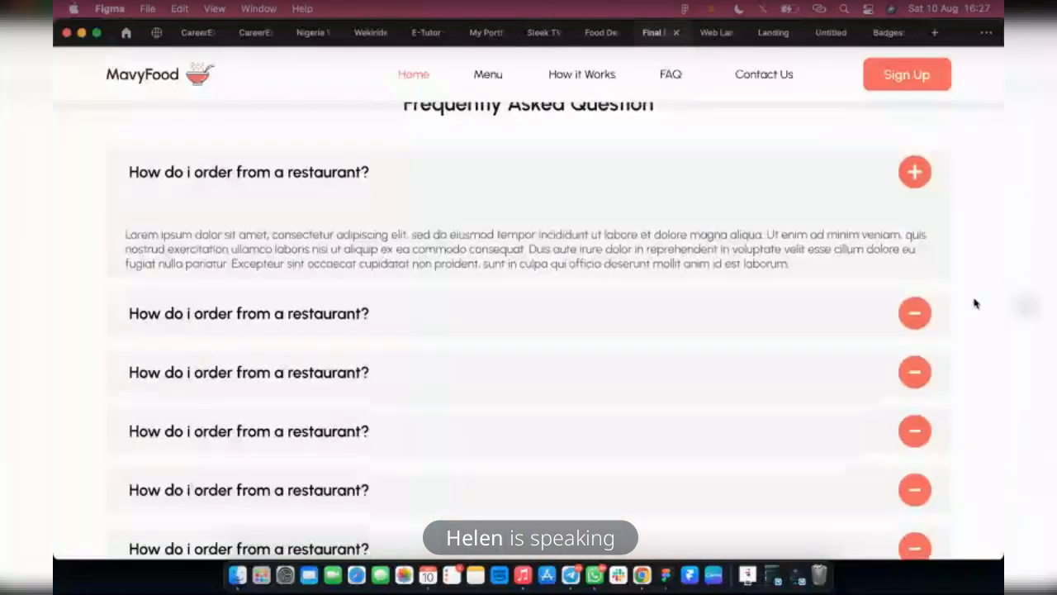
{"action": "left_click", "coordinate": [914, 294]}
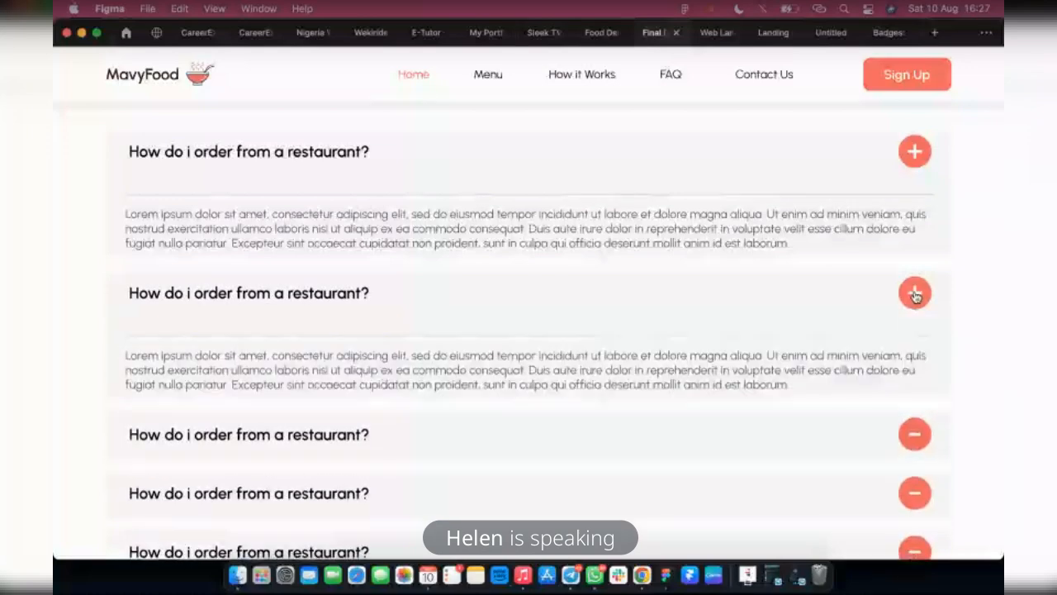
{"action": "left_click", "coordinate": [912, 432]}
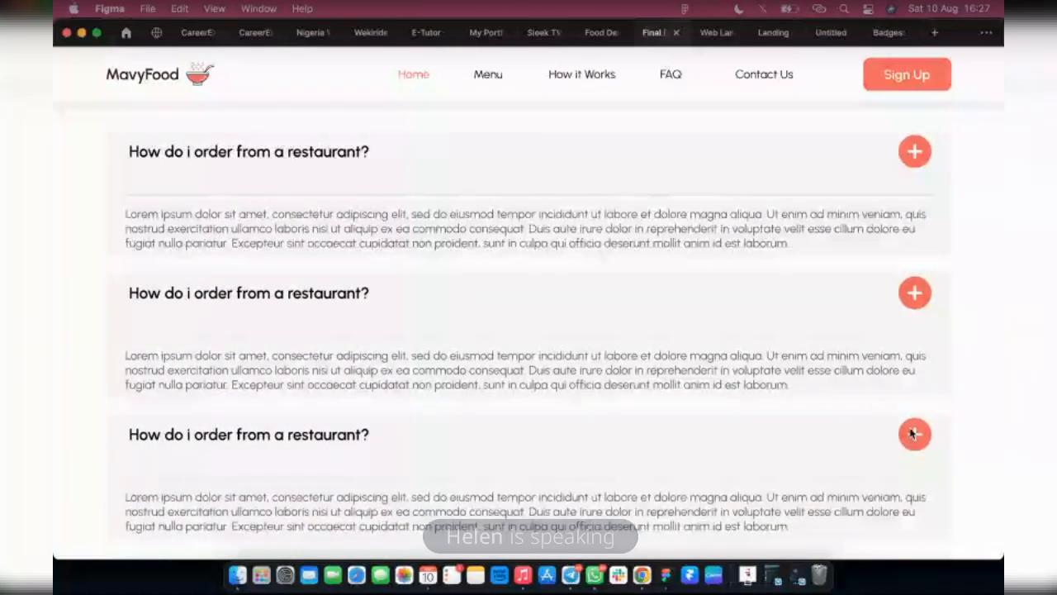
{"action": "scroll", "coordinate": [914, 452], "scroll_direction": "down", "scroll_amount": 2}
{"action": "scroll", "coordinate": [914, 458], "scroll_direction": "up", "scroll_amount": 1}
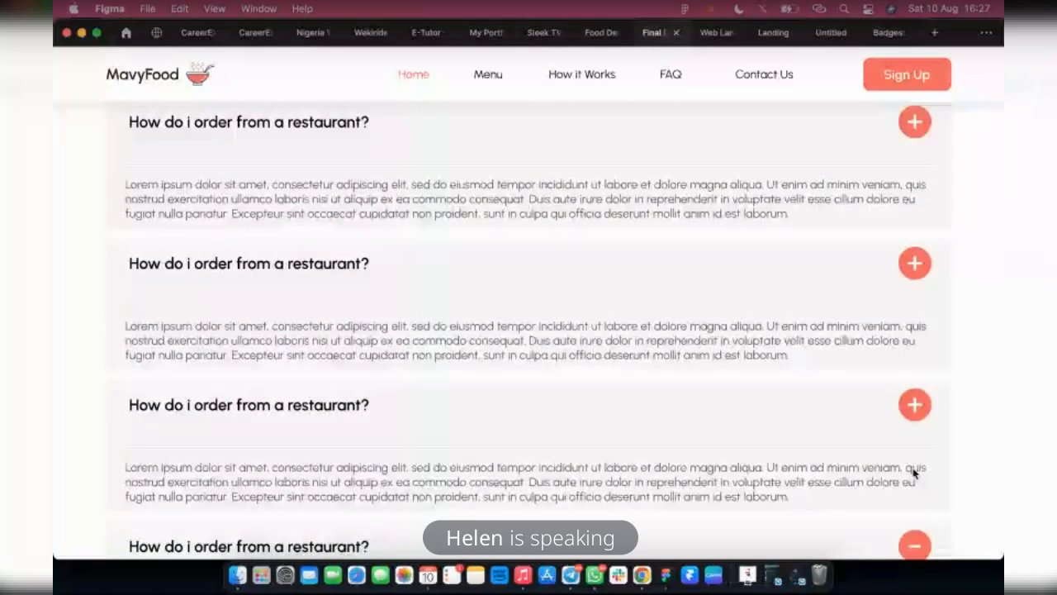
{"action": "scroll", "coordinate": [913, 492], "scroll_direction": "down", "scroll_amount": 1}
{"action": "left_click", "coordinate": [913, 513]}
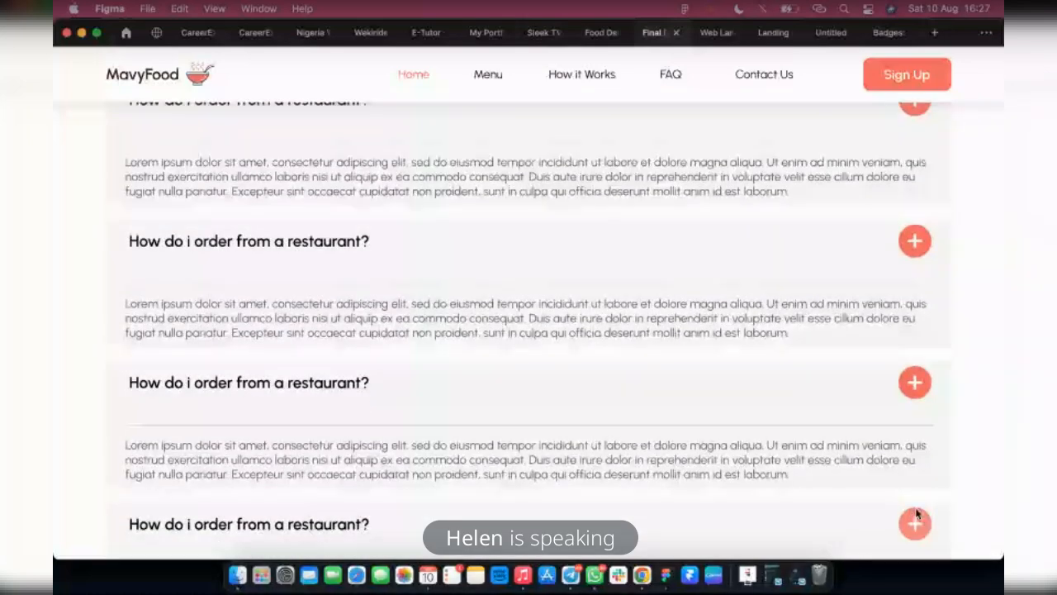
{"action": "scroll", "coordinate": [916, 496], "scroll_direction": "down", "scroll_amount": 1}
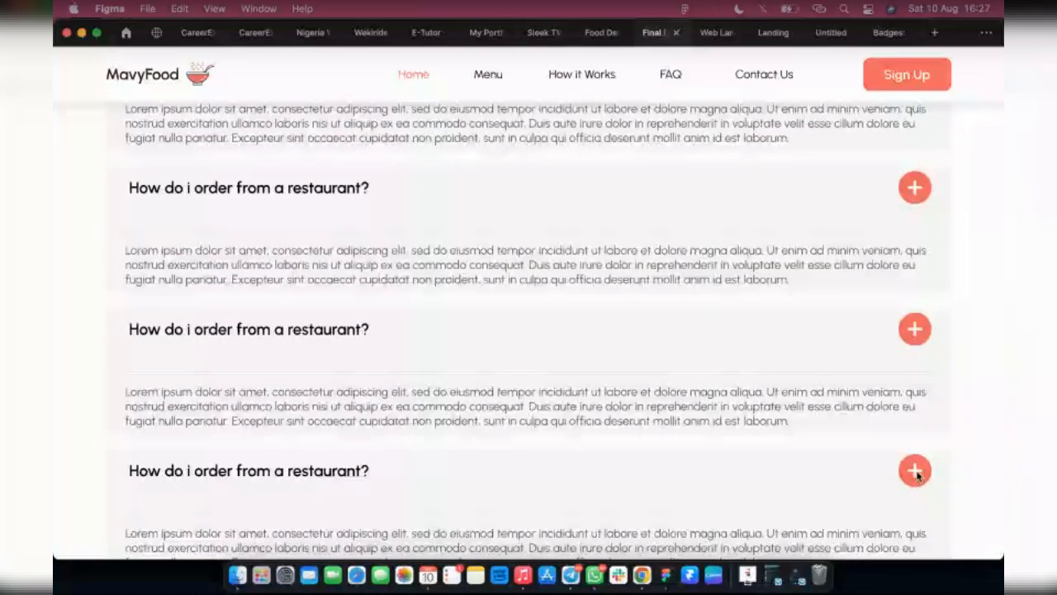
{"action": "left_click", "coordinate": [914, 471]}
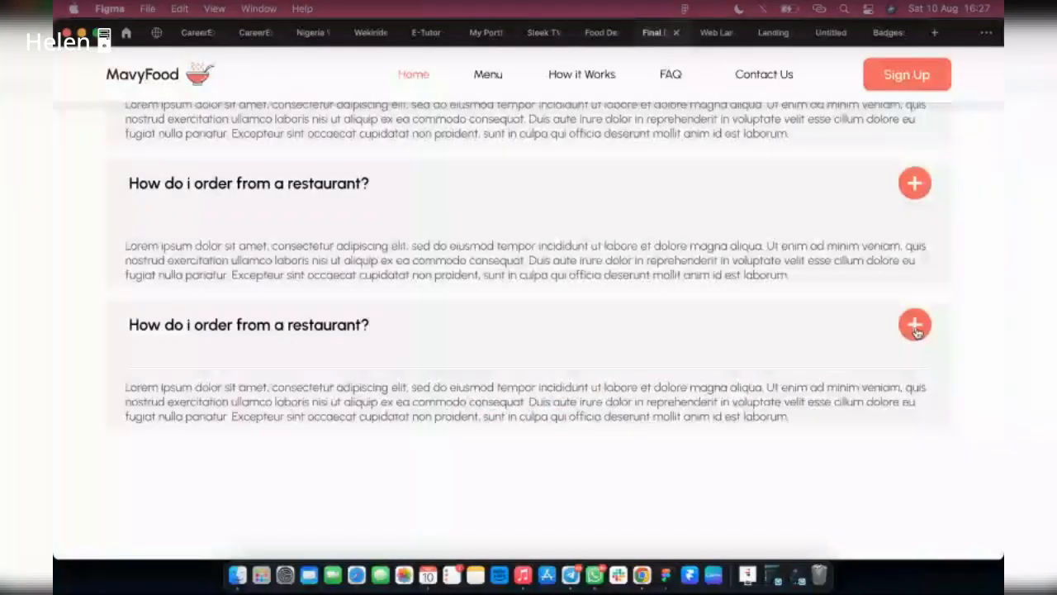
Test closing the expanded FAQ cards from the last one up in the preview, and return to the design file
{"action": "left_click", "coordinate": [915, 327]}
{"action": "scroll", "coordinate": [914, 221], "scroll_direction": "down", "scroll_amount": 2}
{"action": "scroll", "coordinate": [908, 370], "scroll_direction": "up", "scroll_amount": 3}
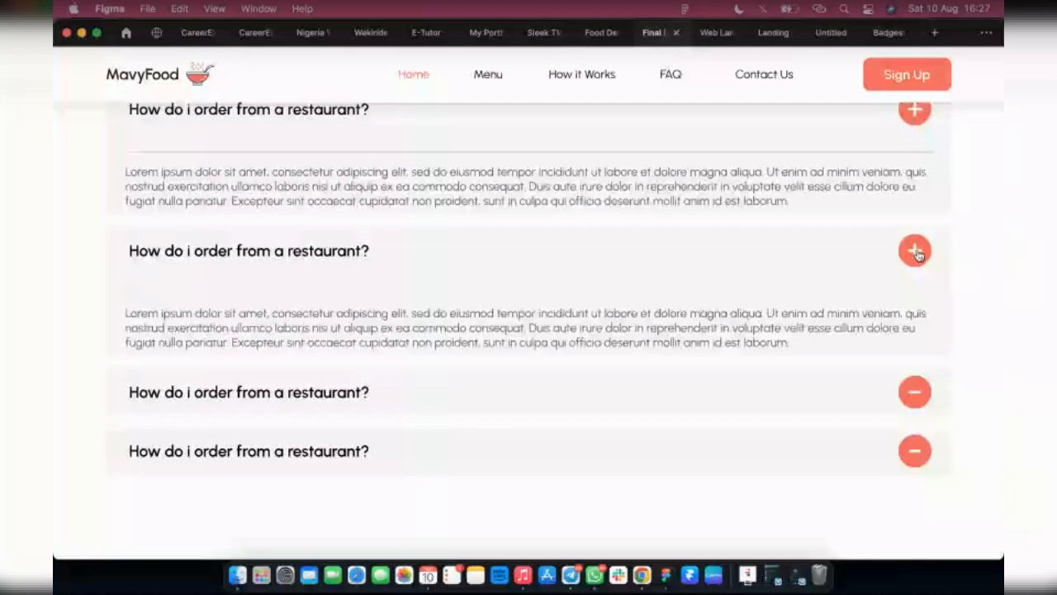
{"action": "left_click", "coordinate": [918, 254]}
{"action": "scroll", "coordinate": [914, 314], "scroll_direction": "up", "scroll_amount": 4}
{"action": "left_click", "coordinate": [914, 319]}
{"action": "scroll", "coordinate": [908, 363], "scroll_direction": "up", "scroll_amount": 8}
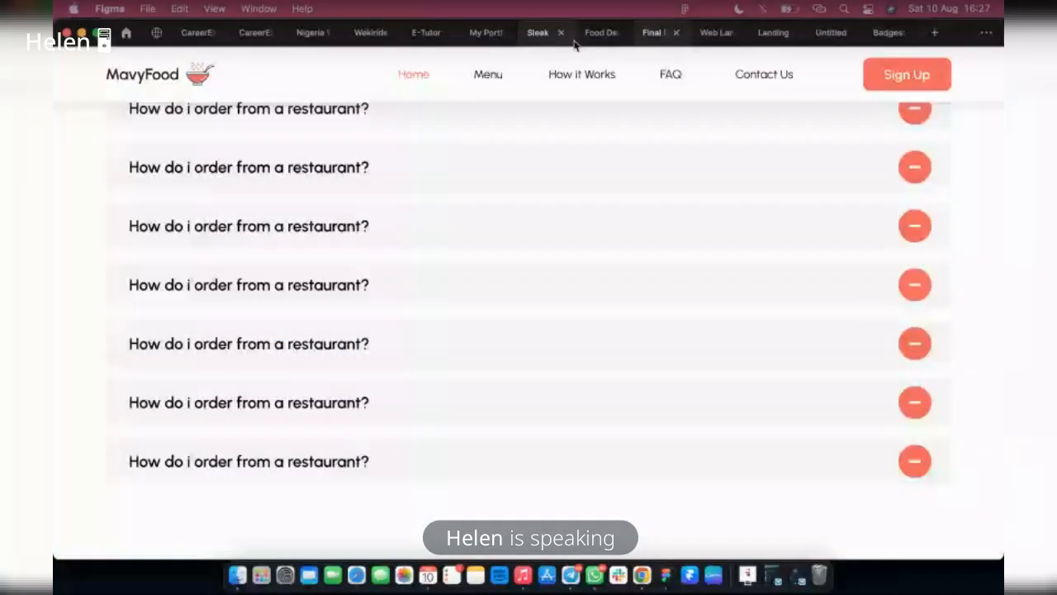
{"action": "left_click", "coordinate": [589, 33]}
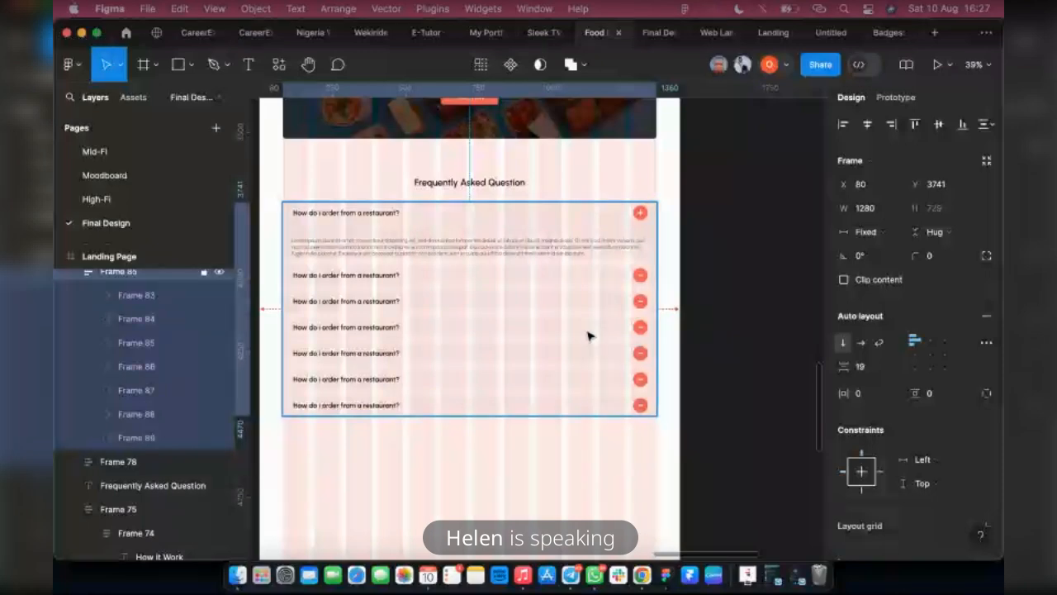
Try narrowing all seven FAQ instances to a width of 508, and undo the resize
{"action": "left_click", "coordinate": [143, 306]}
{"action": "left_click", "coordinate": [153, 437], "text": "shift"}
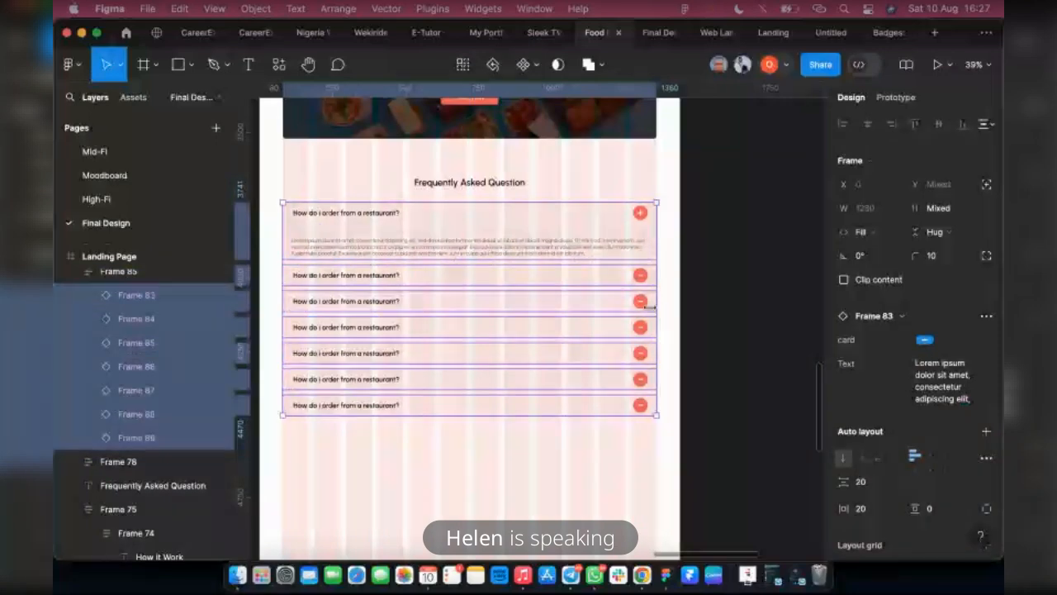
{"action": "left_click_drag", "start_coordinate": [649, 307], "coordinate": [481, 301]}
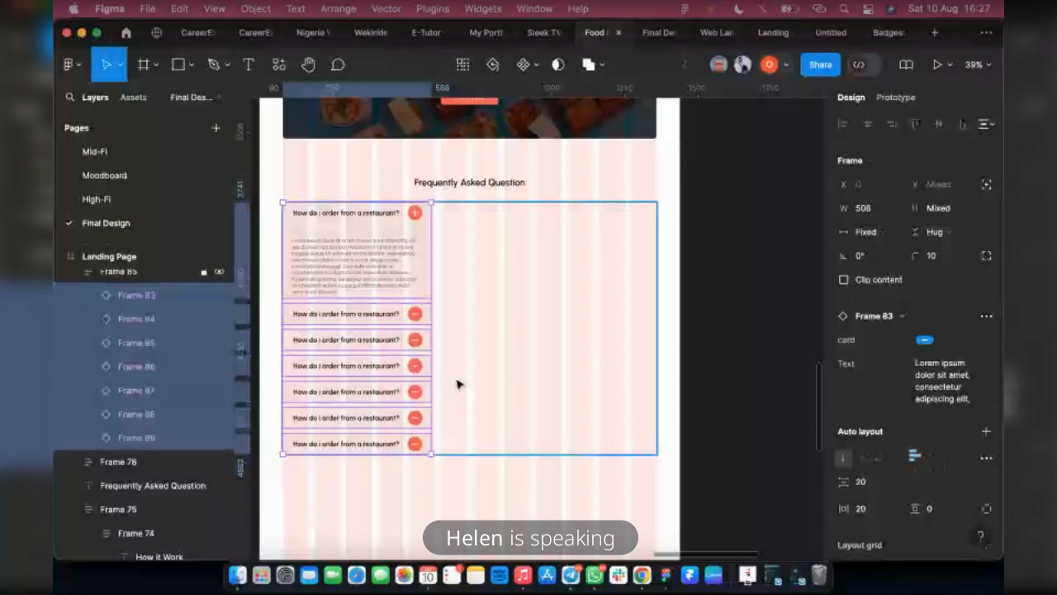
{"action": "key", "text": "super+z"}
{"action": "key", "text": "Escape"}
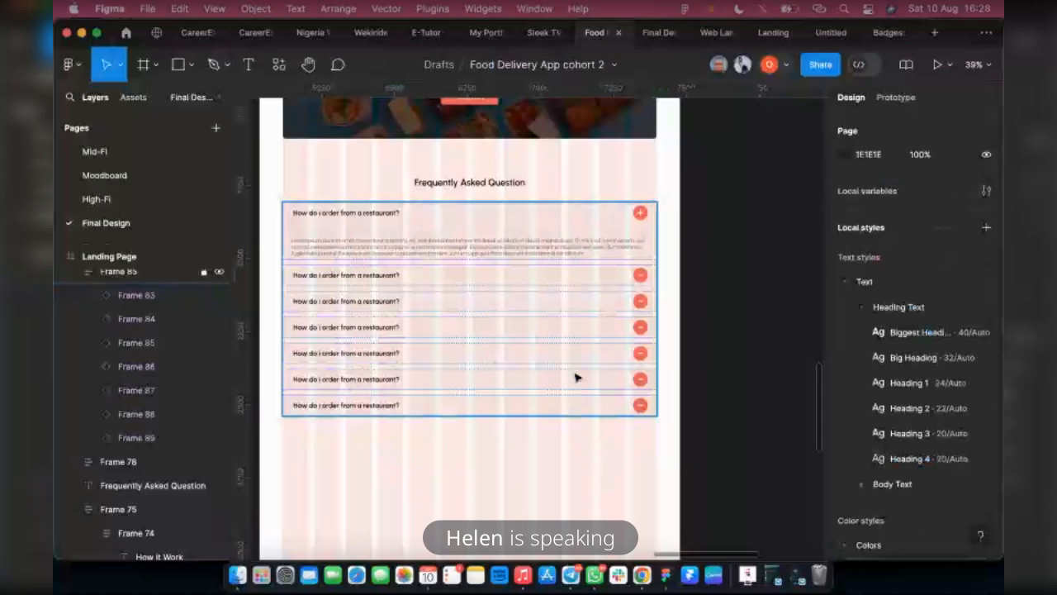
Hide the layout grids on the landing page, and review its sections without the column overlay
{"action": "scroll", "coordinate": [575, 377], "scroll_direction": "up", "scroll_amount": 1}
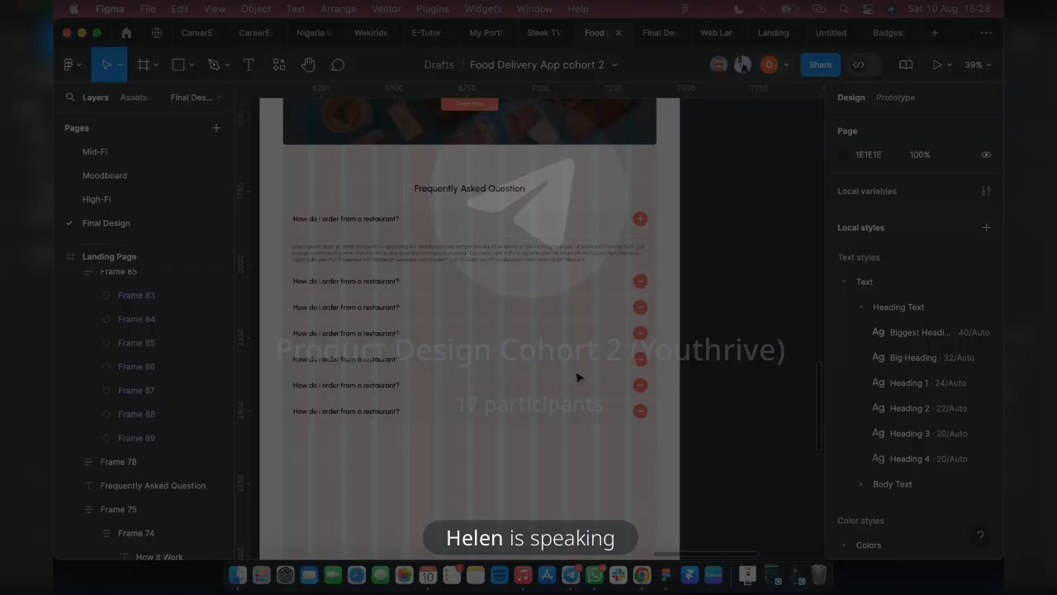
{"action": "scroll", "coordinate": [575, 397], "scroll_direction": "up", "scroll_amount": 15}
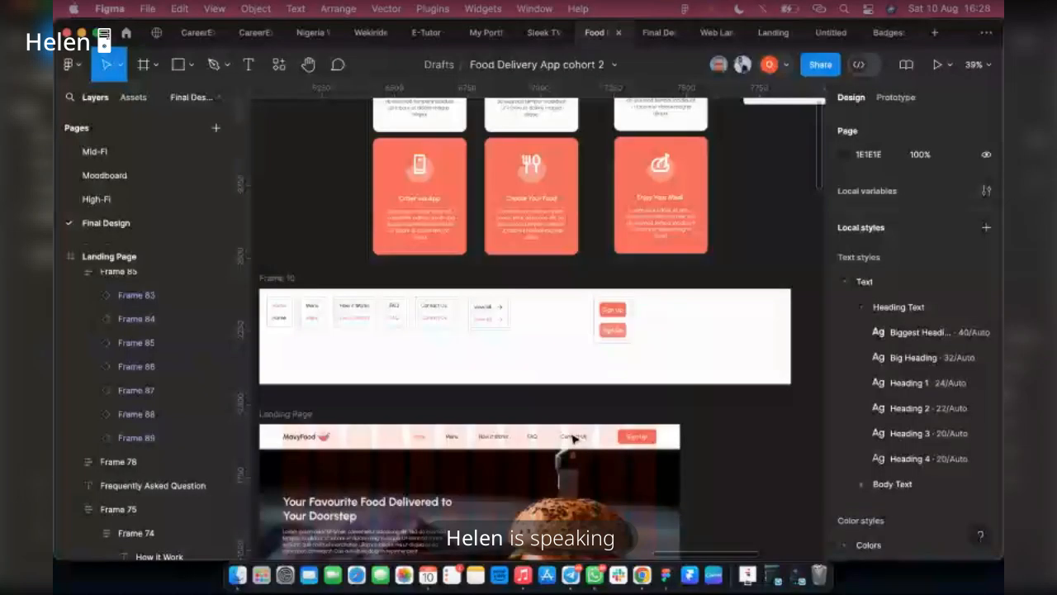
{"action": "scroll", "coordinate": [558, 446], "scroll_direction": "down", "scroll_amount": 5}
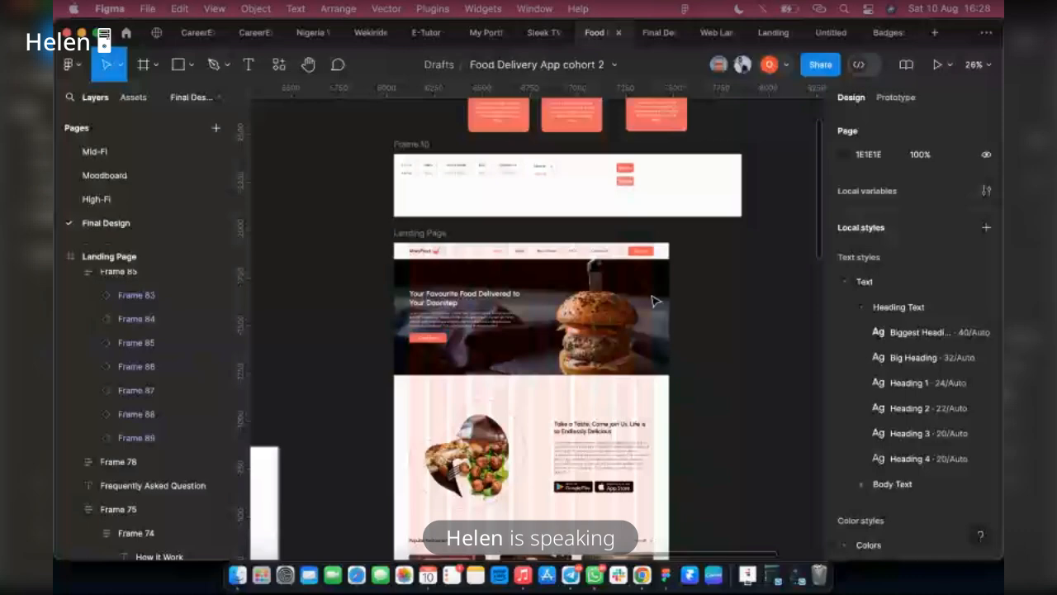
{"action": "scroll", "coordinate": [655, 302], "scroll_direction": "down", "scroll_amount": 3}
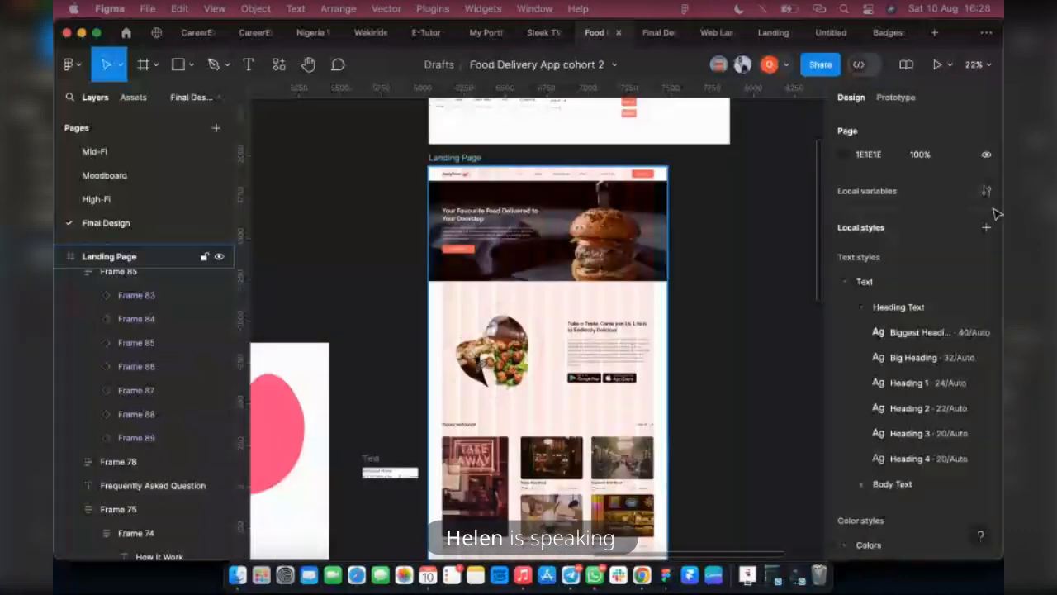
{"action": "left_click", "coordinate": [455, 158]}
{"action": "key", "text": "shift+g"}
{"action": "scroll", "coordinate": [624, 294], "scroll_direction": "down", "scroll_amount": 4}
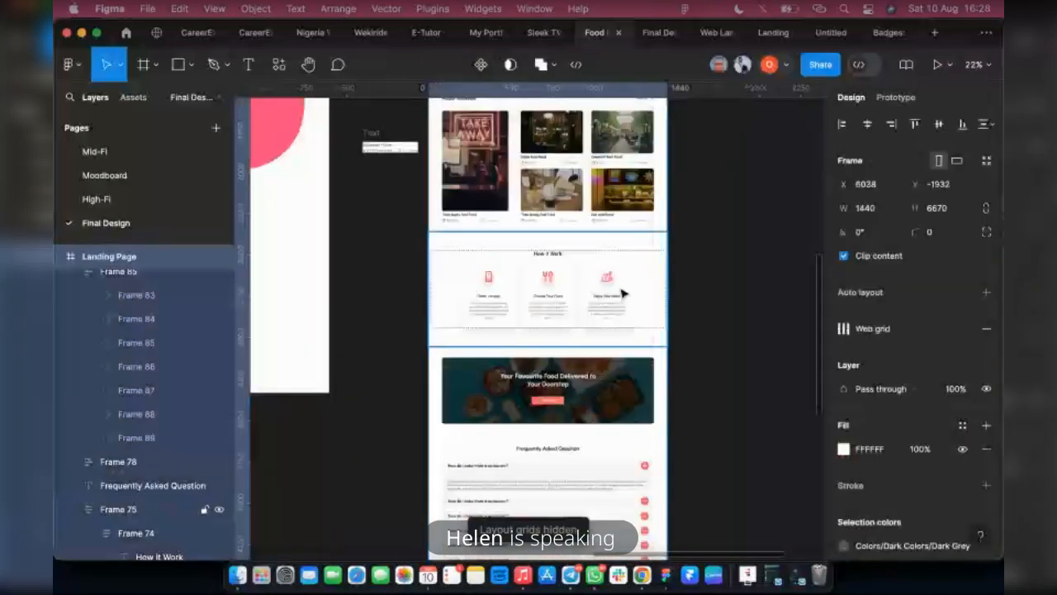
{"action": "scroll", "coordinate": [663, 330], "scroll_direction": "down", "scroll_amount": 4}
{"action": "scroll", "coordinate": [665, 369], "scroll_direction": "up", "scroll_amount": 8}
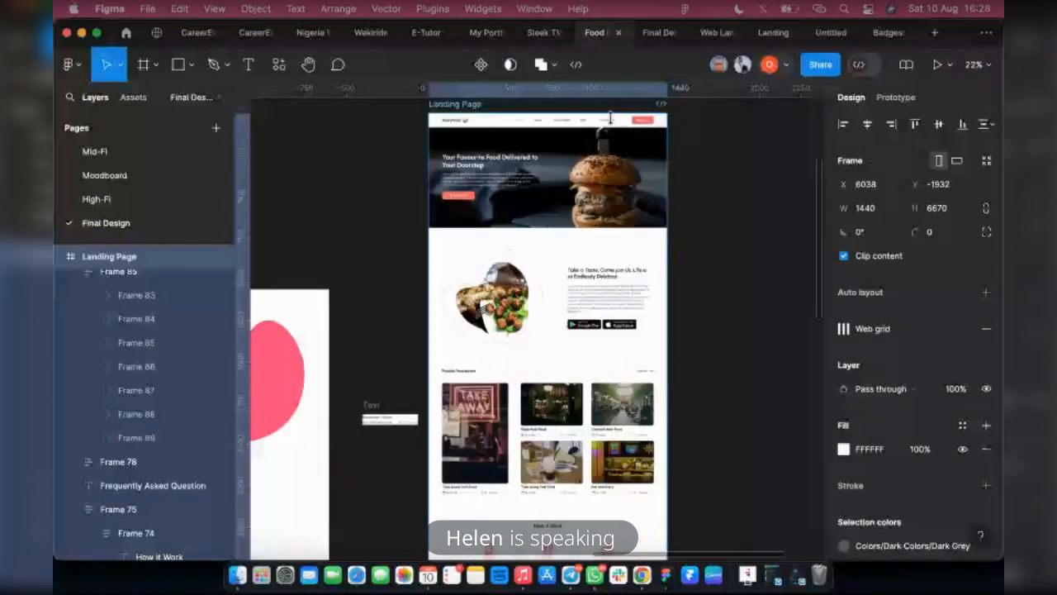
Delete the stray Text frame beside the landing page, and look over the page down to the FAQ list
{"action": "left_click", "coordinate": [372, 409]}
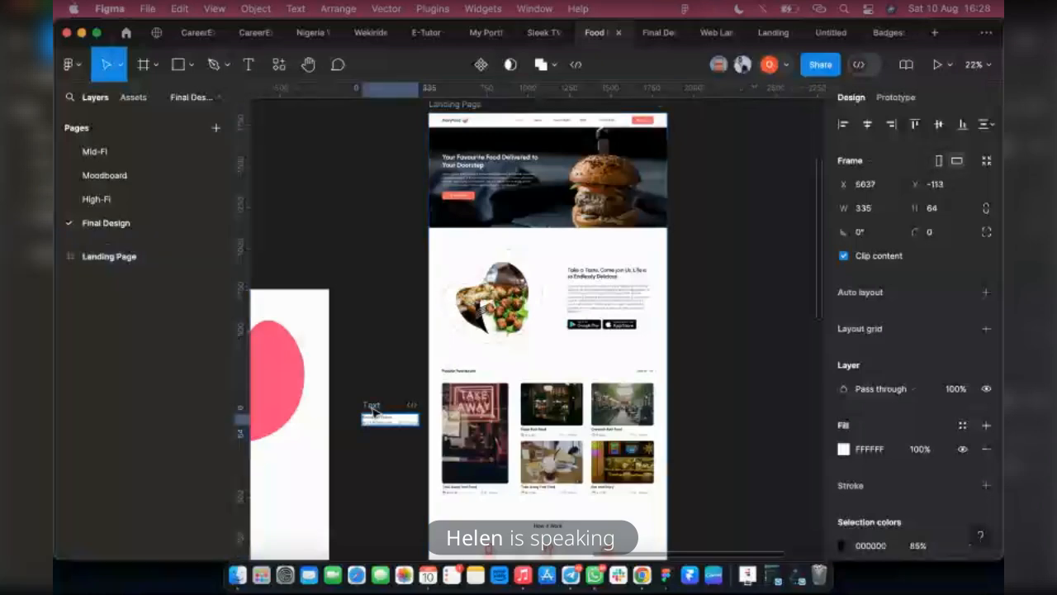
{"action": "key", "text": "Delete"}
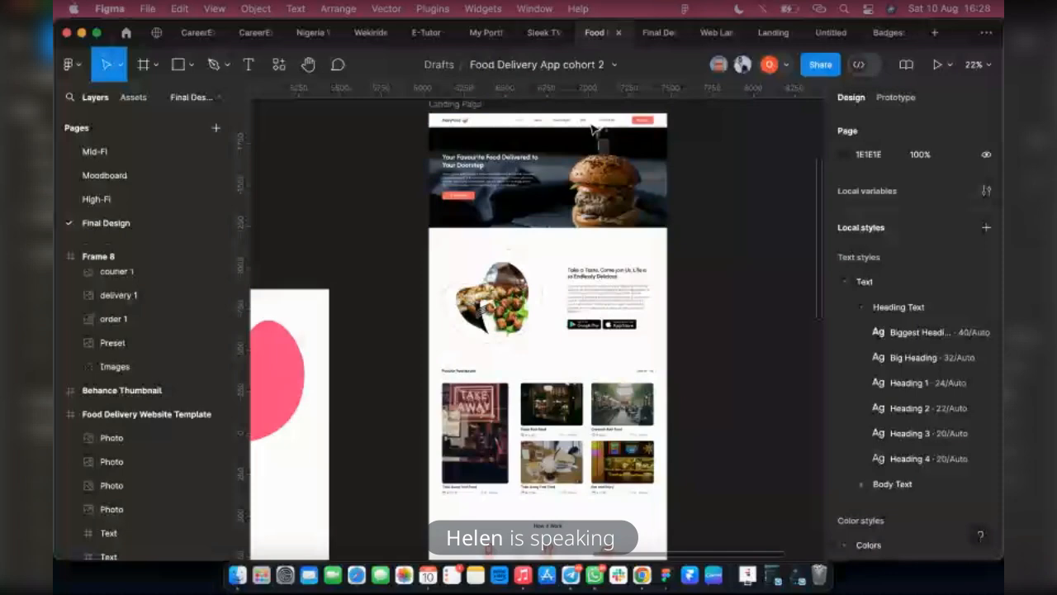
{"action": "scroll", "coordinate": [593, 128], "scroll_direction": "down", "scroll_amount": 5}
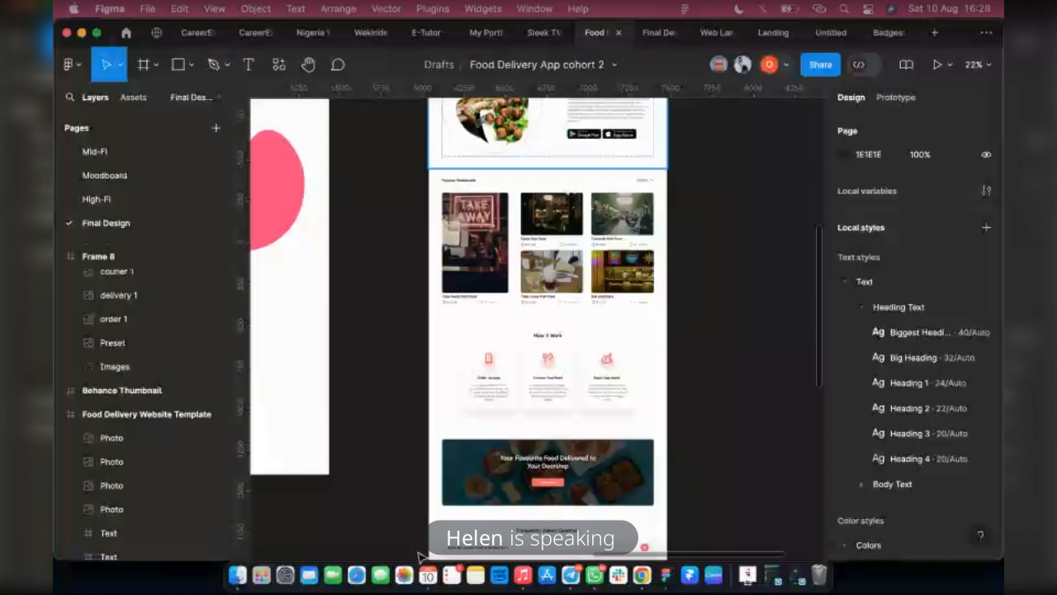
{"action": "scroll", "coordinate": [526, 173], "scroll_direction": "down", "scroll_amount": 5}
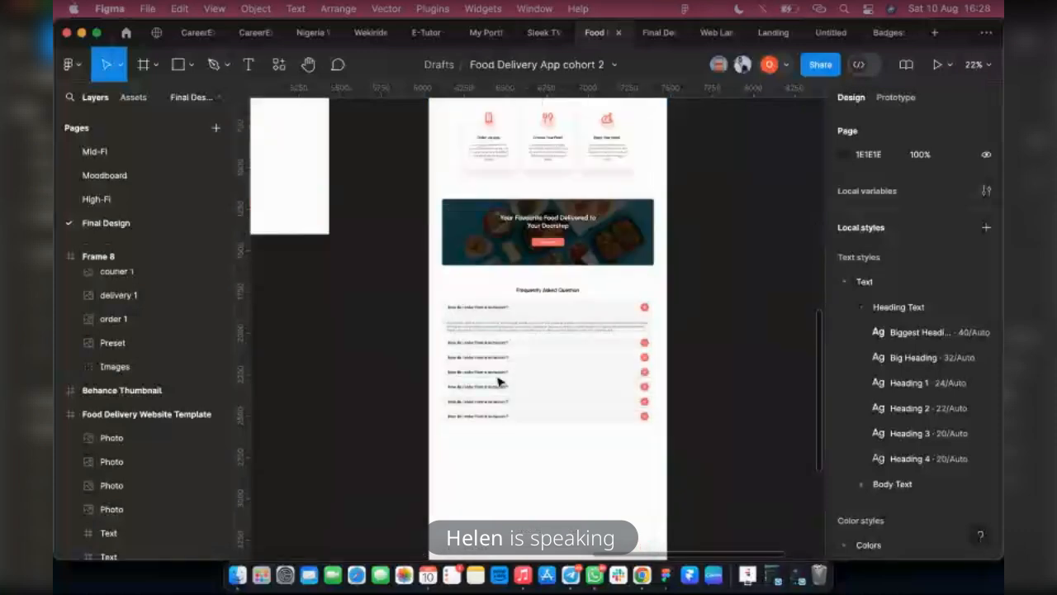
{"action": "scroll", "coordinate": [696, 396], "scroll_direction": "up", "scroll_amount": 3}
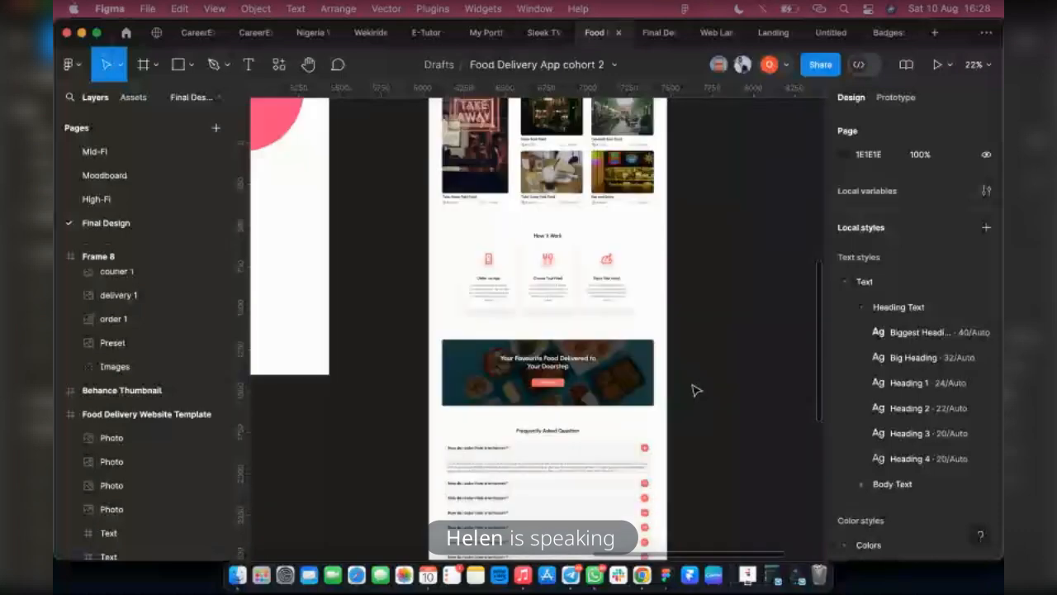
{"action": "scroll", "coordinate": [636, 446], "scroll_direction": "down", "scroll_amount": 5}
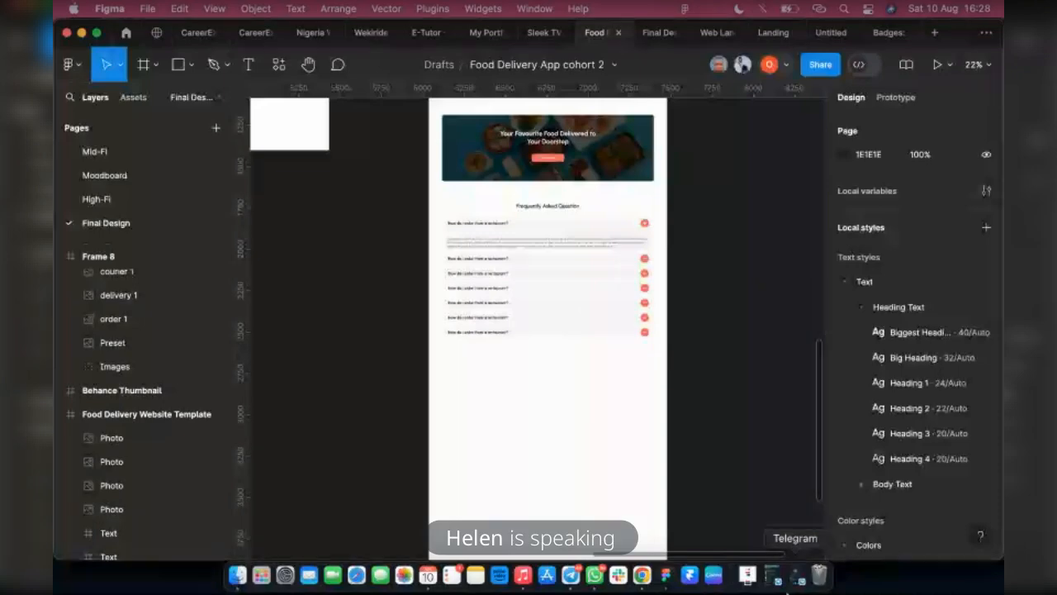
{"action": "left_click", "coordinate": [791, 578]}
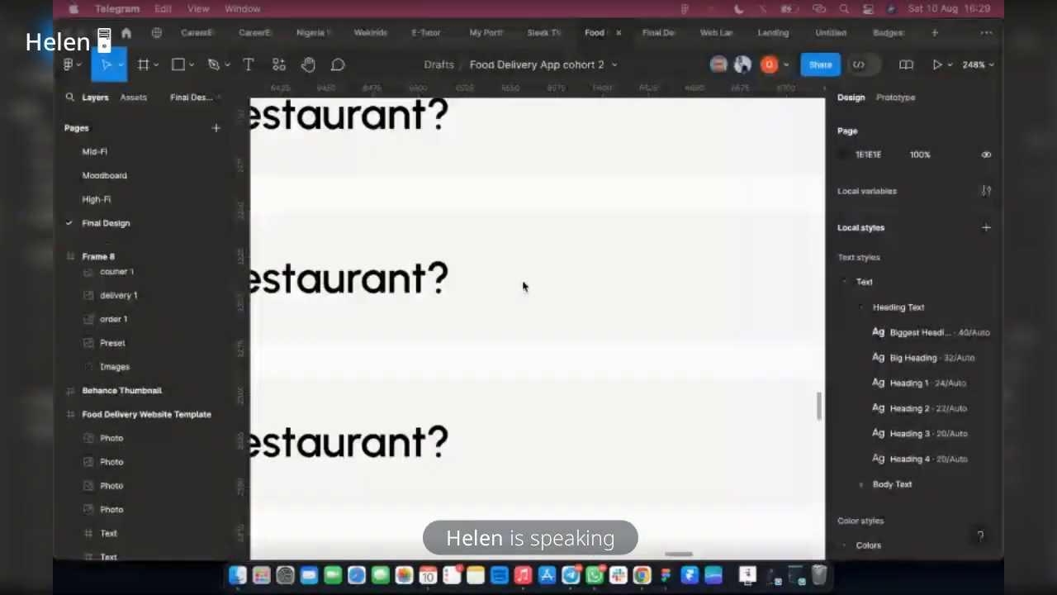
Change the second FAQ question to "Can i pay on delivery?" and align its text left
{"action": "left_click", "coordinate": [522, 286]}
{"action": "scroll", "coordinate": [399, 183], "scroll_direction": "down", "scroll_amount": 5}
{"action": "left_click", "coordinate": [399, 183]}
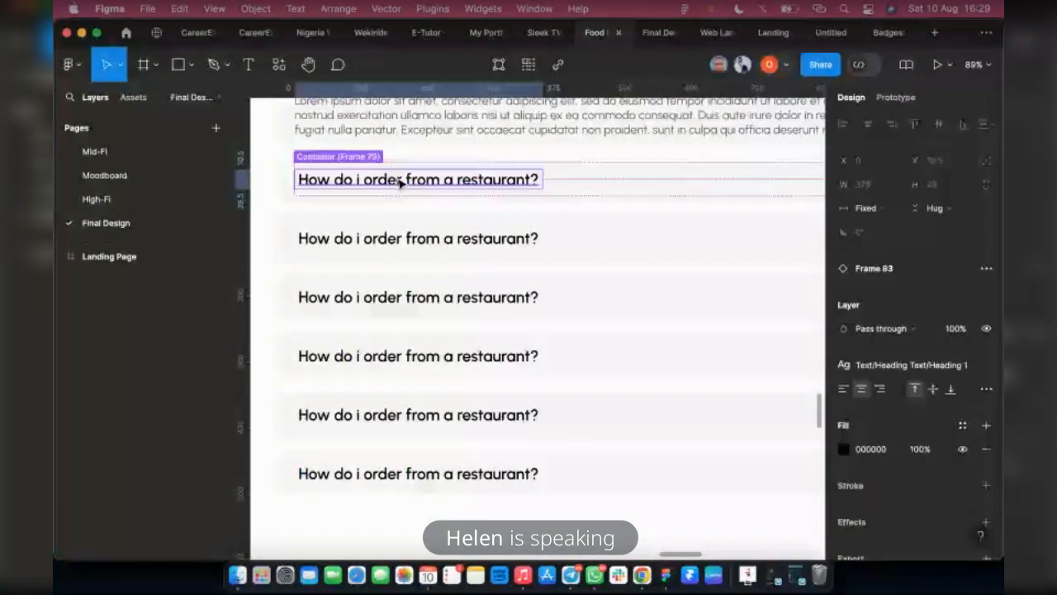
{"action": "double_click", "coordinate": [398, 180]}
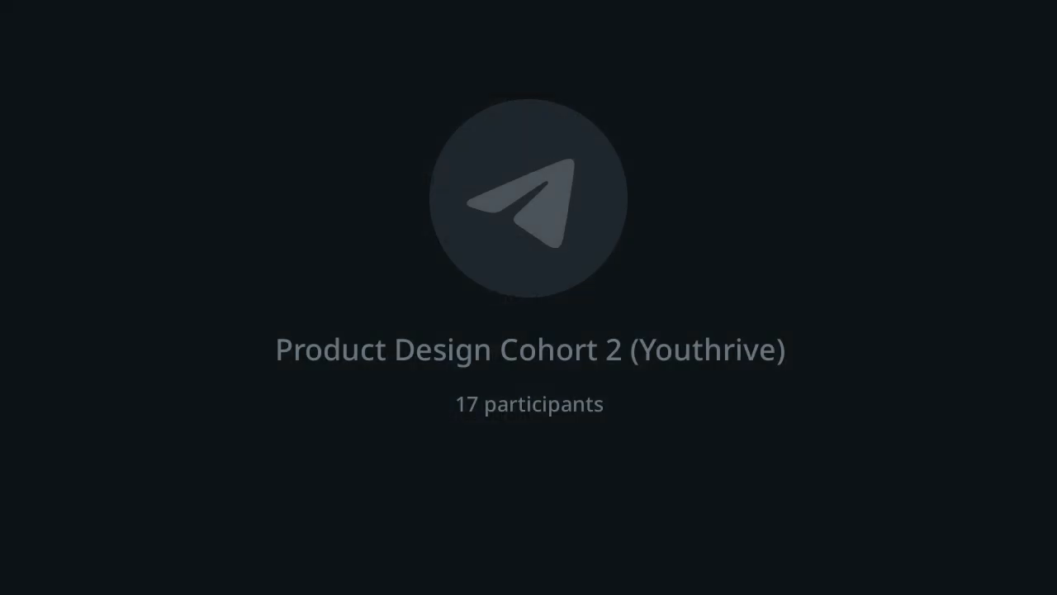
{"action": "key", "text": "BackSpace"}
{"action": "key", "text": "BackSpace"}
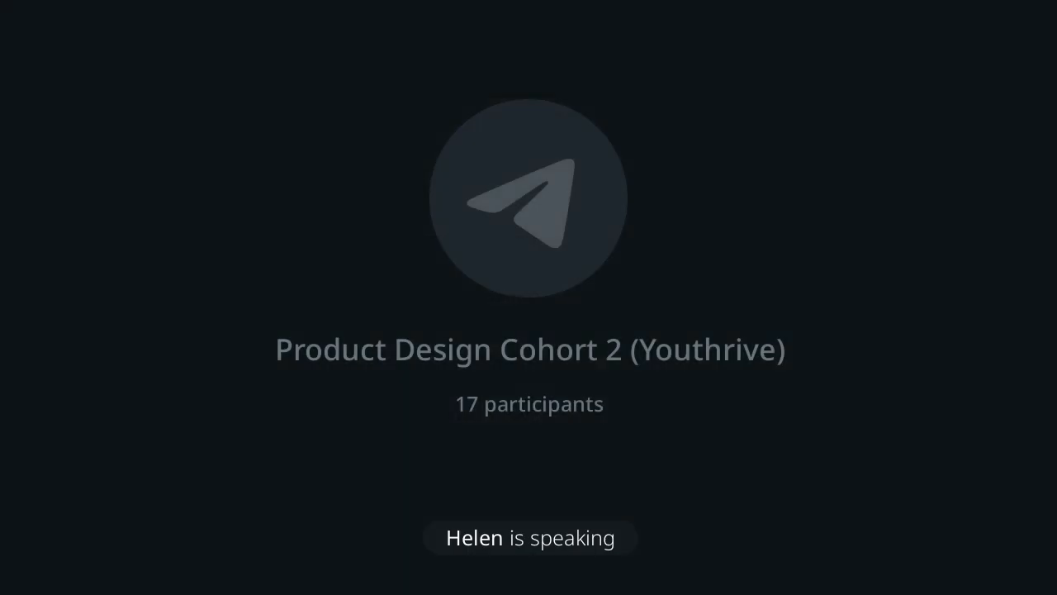
{"action": "type", "text": "an i pa"}
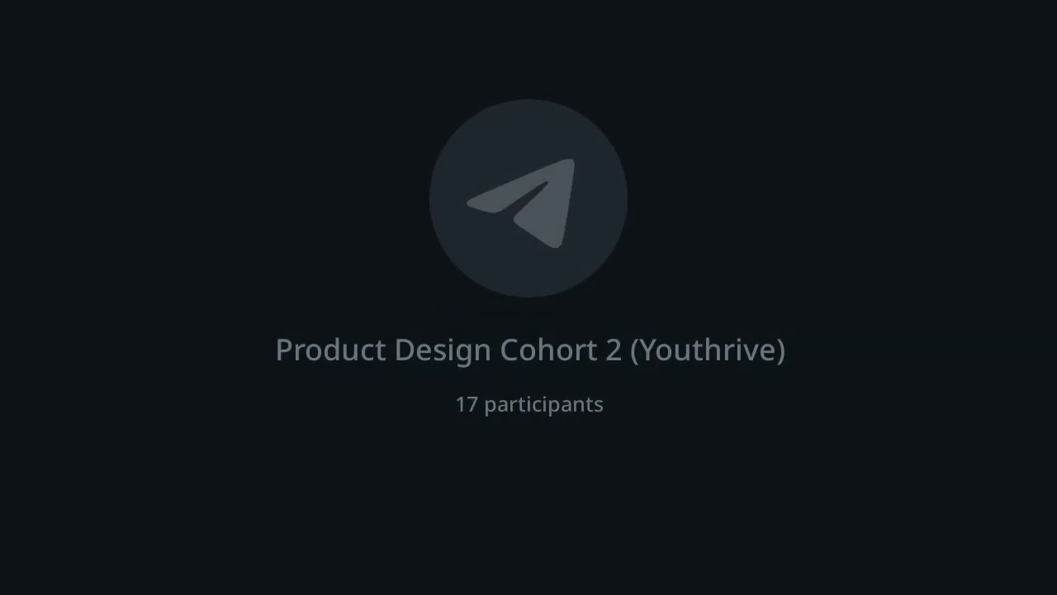
{"action": "type", "text": "y on delivery?"}
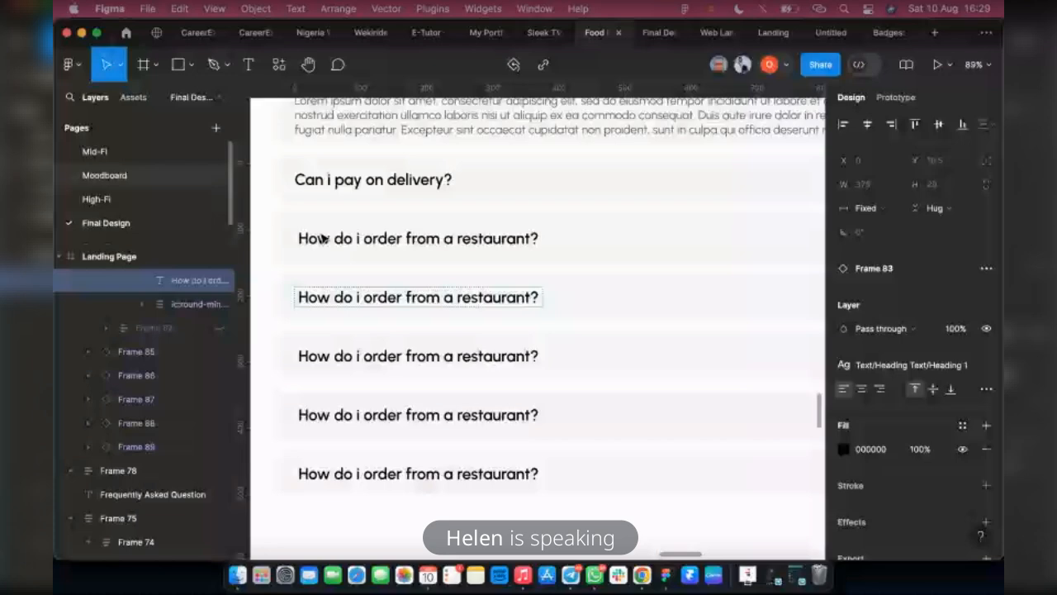
Replace the third FAQ question with one beginning "How much food do i need to buy"
{"action": "double_click", "coordinate": [322, 238]}
{"action": "scroll", "coordinate": [642, 173], "scroll_direction": "down", "scroll_amount": 5}
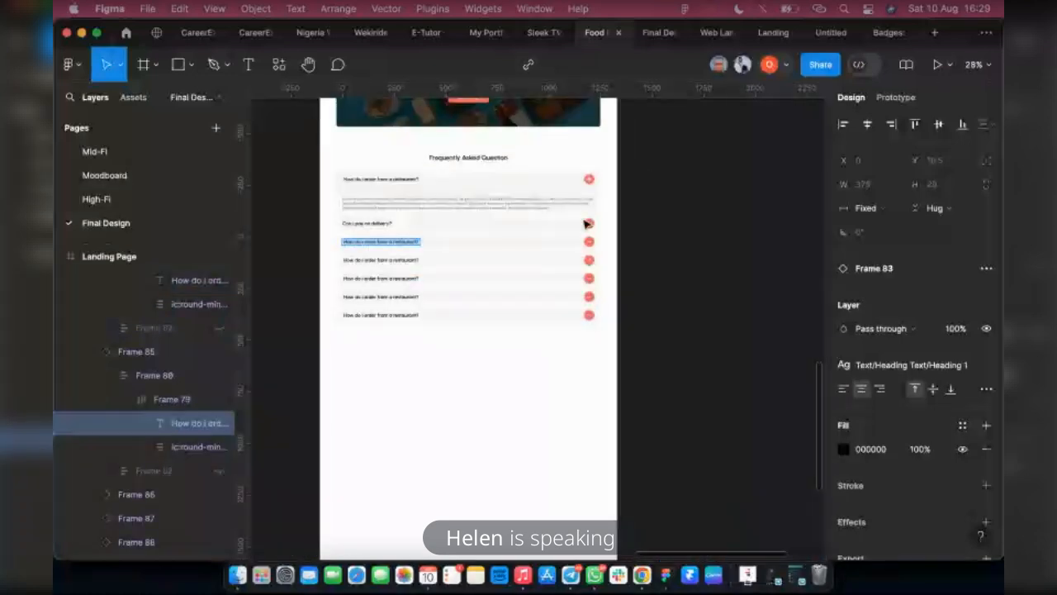
{"action": "scroll", "coordinate": [375, 222], "scroll_direction": "up", "scroll_amount": 2}
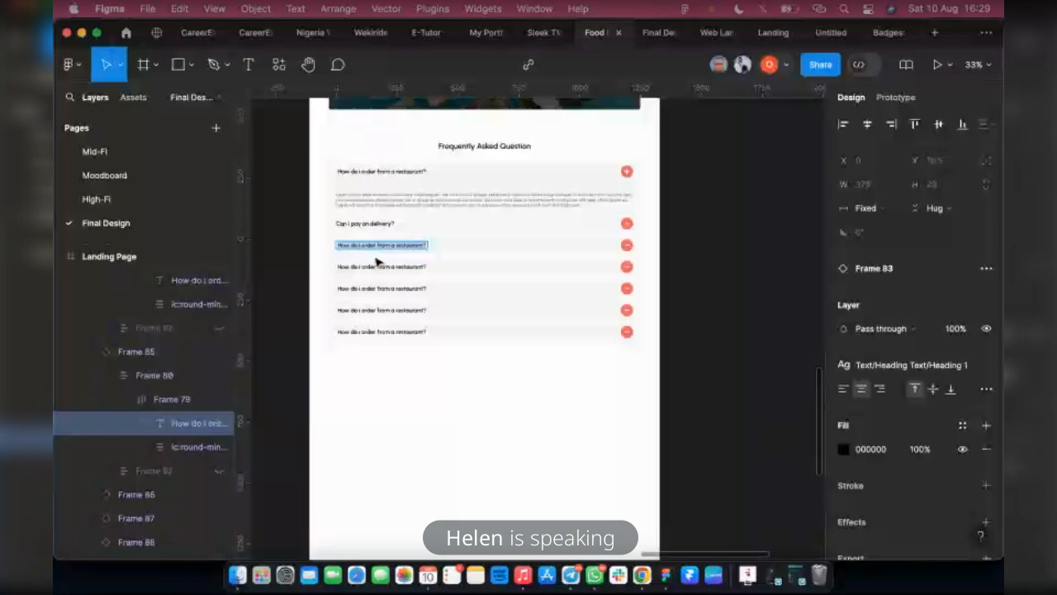
{"action": "key", "text": "BackSpace"}
{"action": "type", "text": "C"}
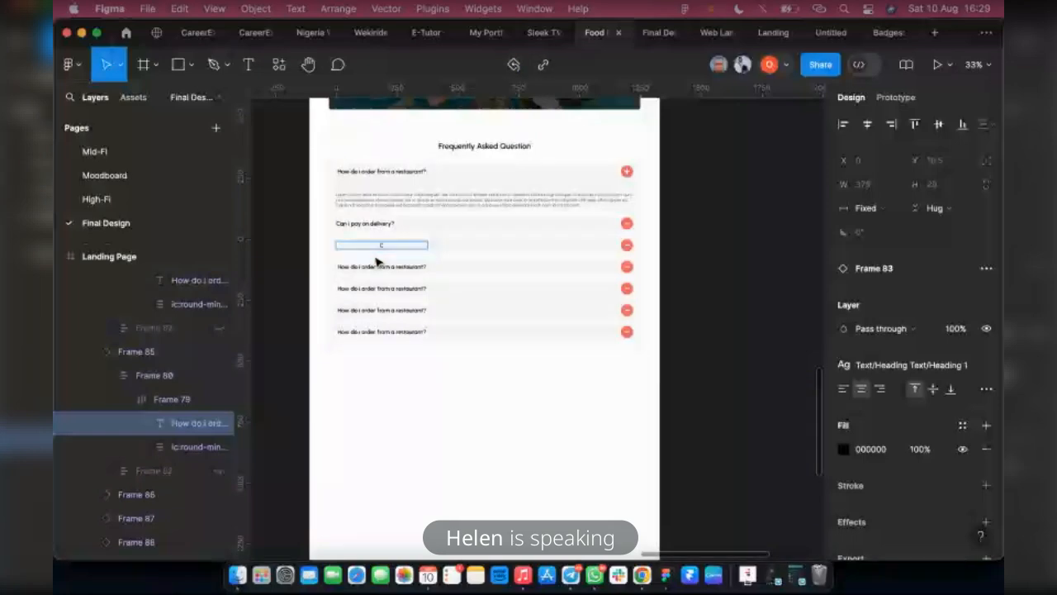
{"action": "key", "text": "BackSpace"}
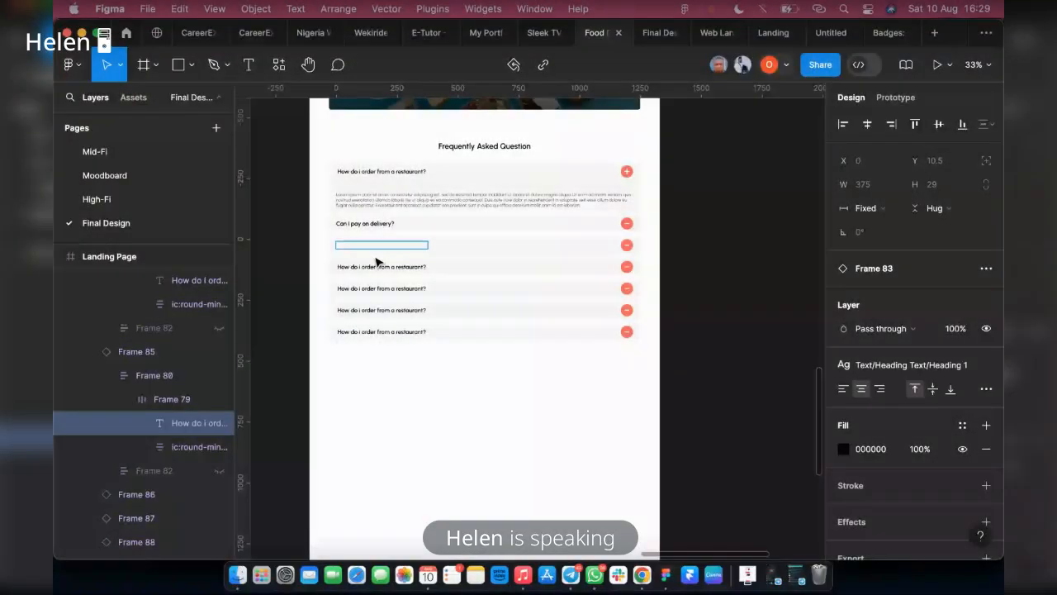
{"action": "type", "text": "How much food d"}
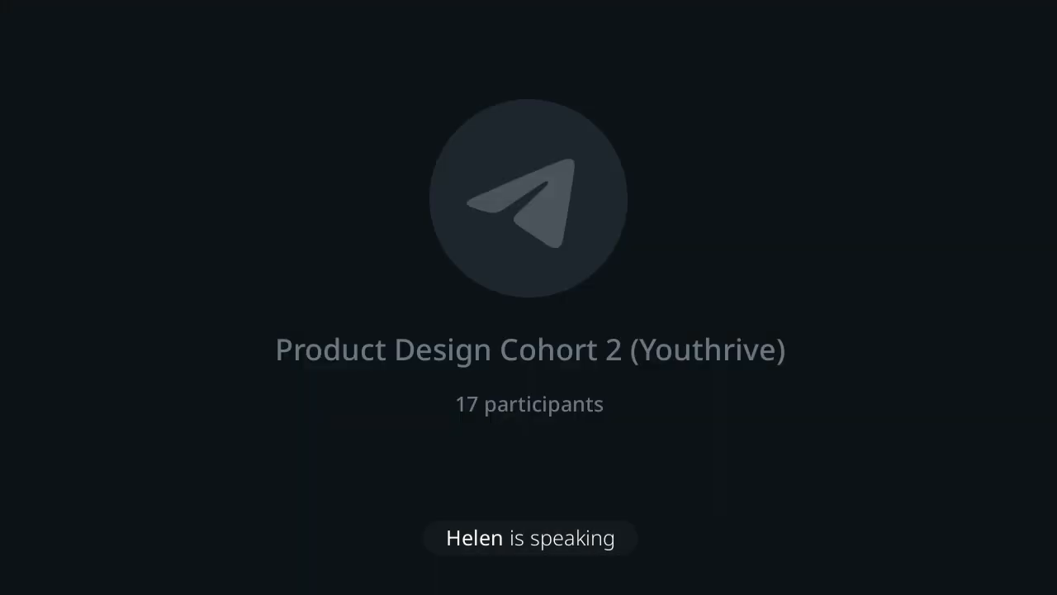
{"action": "type", "text": "o i need to"}
{"action": "type", "text": " b"}
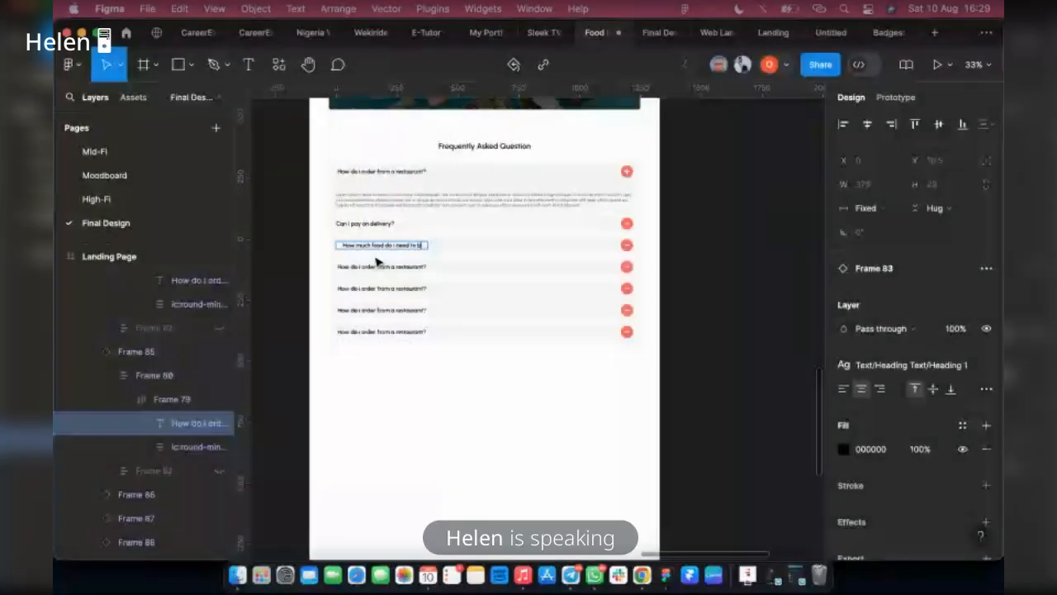
{"action": "type", "text": "uy bi"}
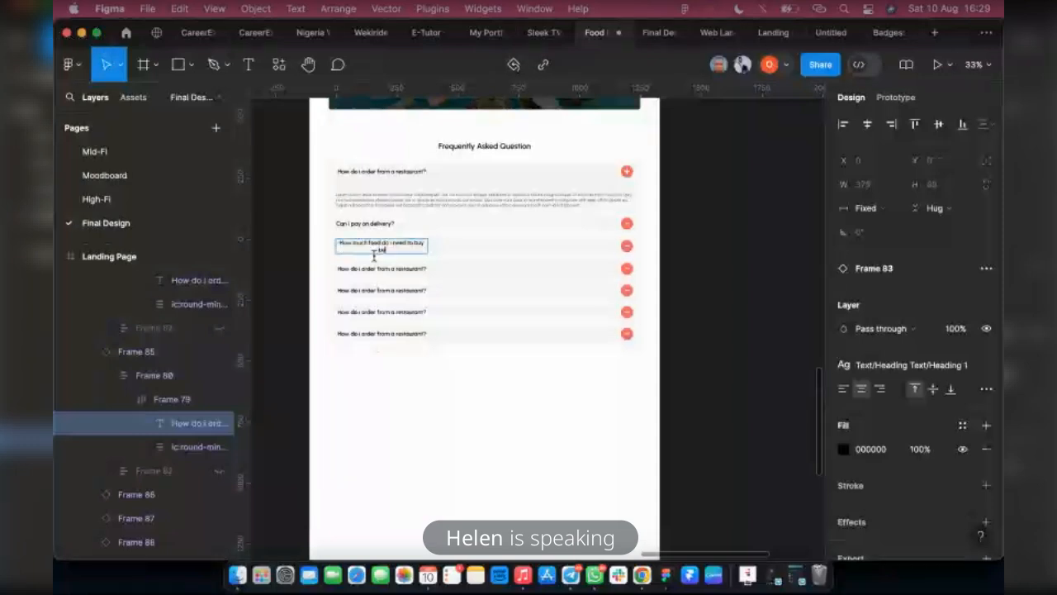
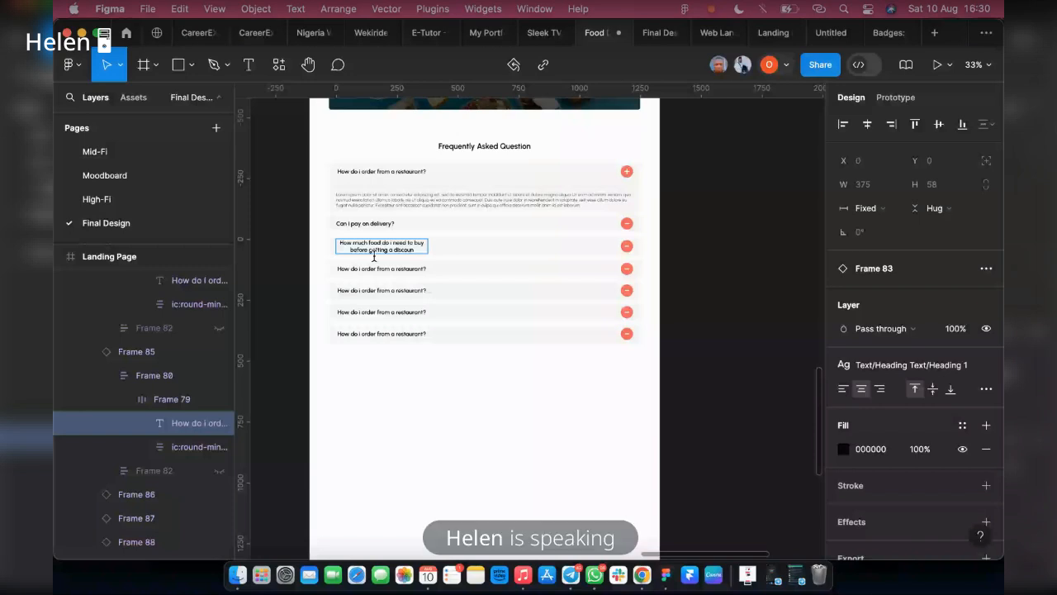
Complete the third FAQ question as "How much food do i need to buy before getting a discount?" and set its text to auto width
{"action": "type", "text": "t?"}
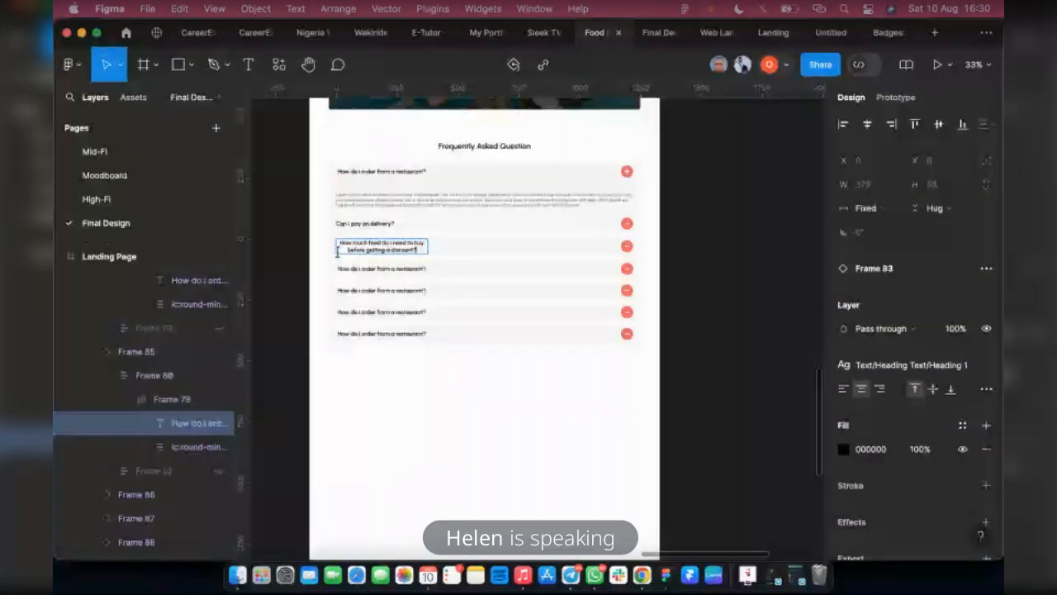
{"action": "key", "text": "Escape"}
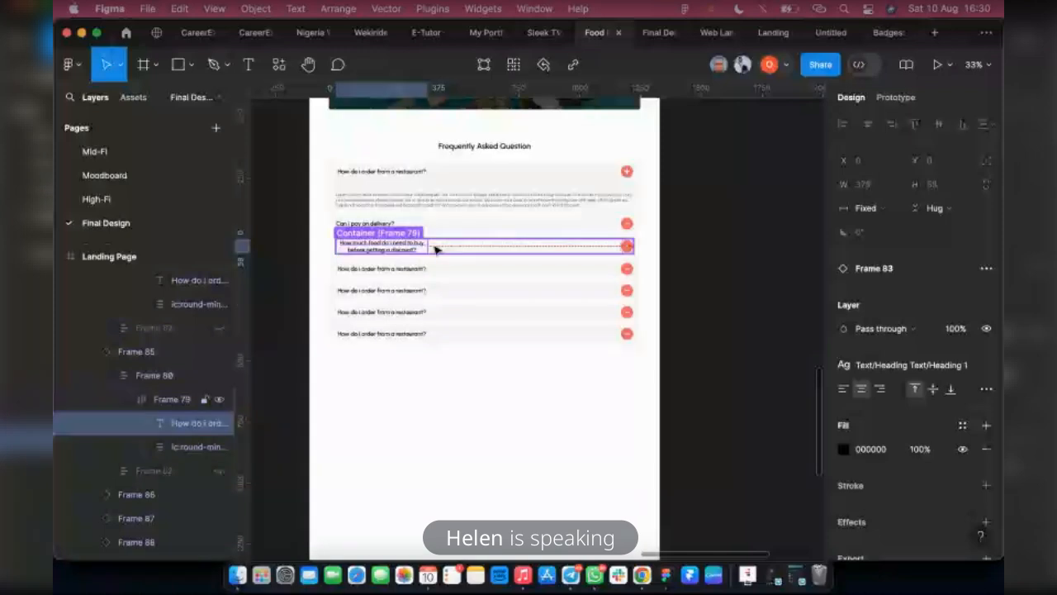
{"action": "left_click", "coordinate": [986, 365]}
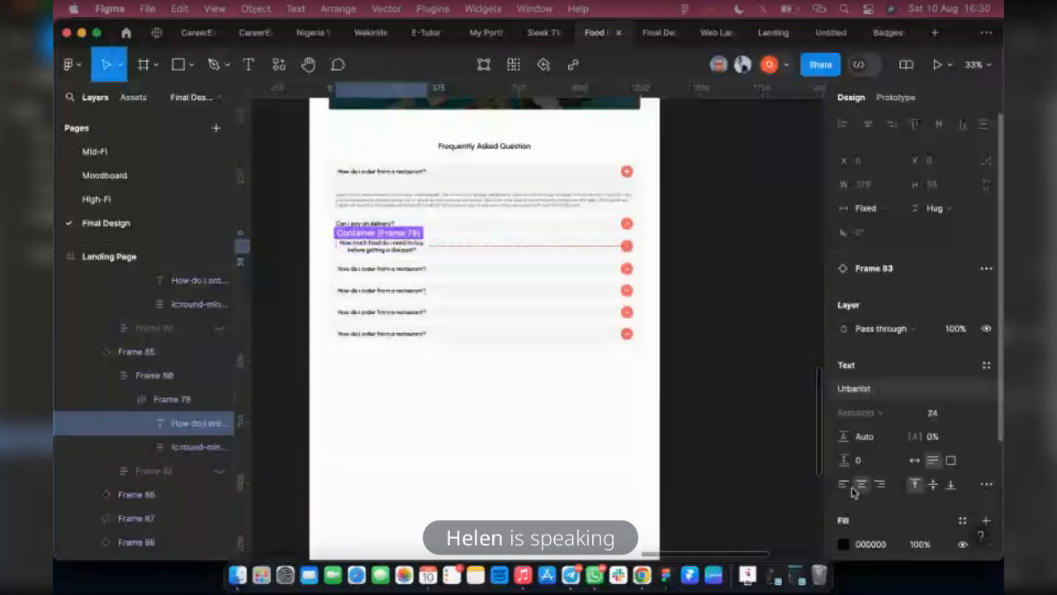
{"action": "left_click", "coordinate": [914, 462]}
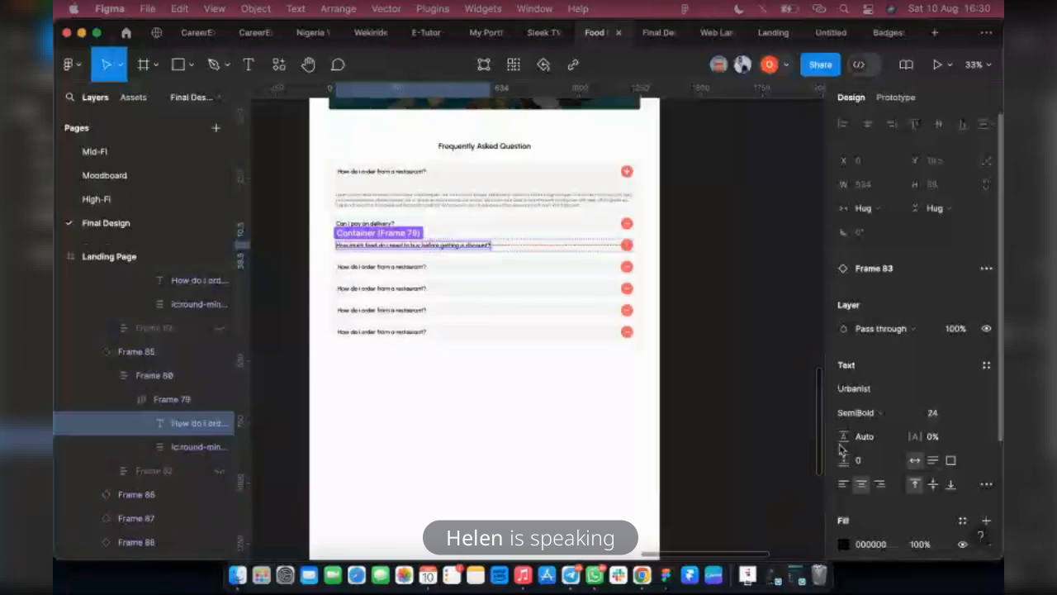
{"action": "left_click", "coordinate": [665, 263]}
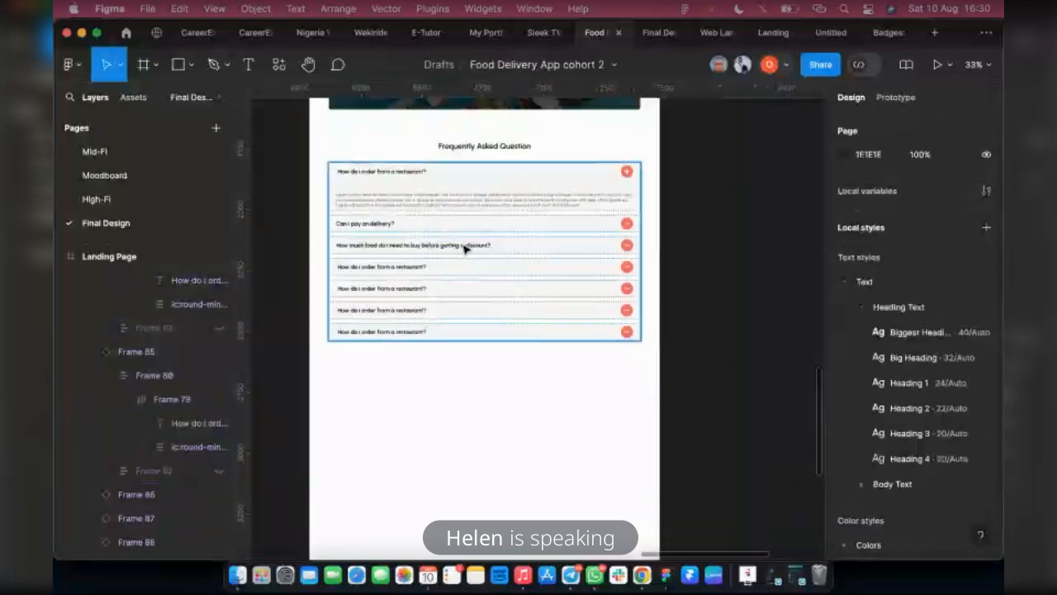
{"action": "left_click", "coordinate": [490, 250]}
{"action": "double_click", "coordinate": [487, 250]}
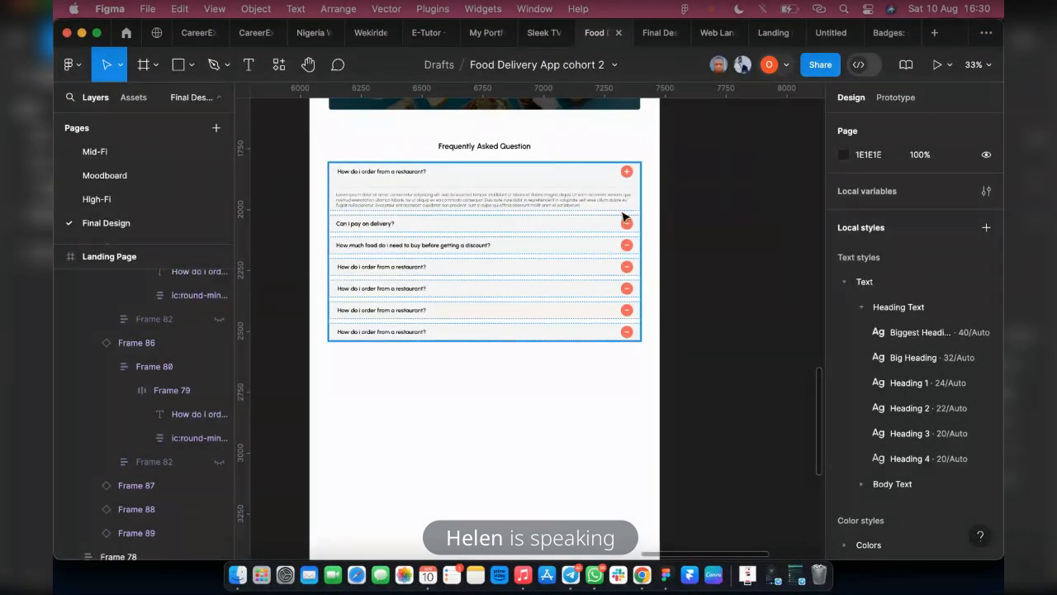
Review the landing page sections and the Frame 83 card component, and check the FAQ list in the prototype preview
{"action": "scroll", "coordinate": [748, 236], "scroll_direction": "up", "scroll_amount": 1}
{"action": "scroll", "coordinate": [748, 235], "scroll_direction": "up", "scroll_amount": 15}
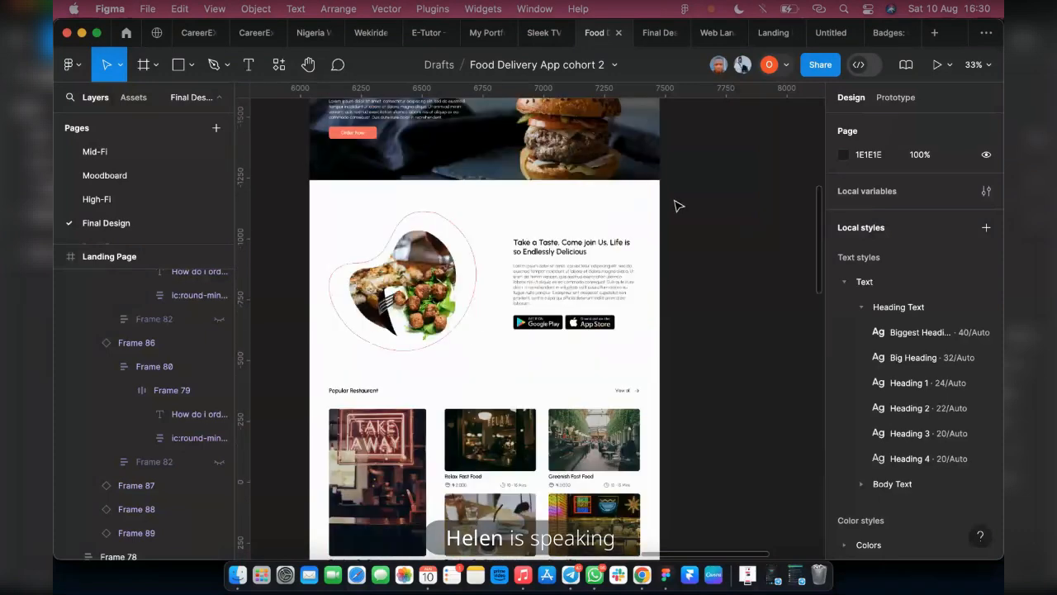
{"action": "scroll", "coordinate": [683, 211], "scroll_direction": "up", "scroll_amount": 10}
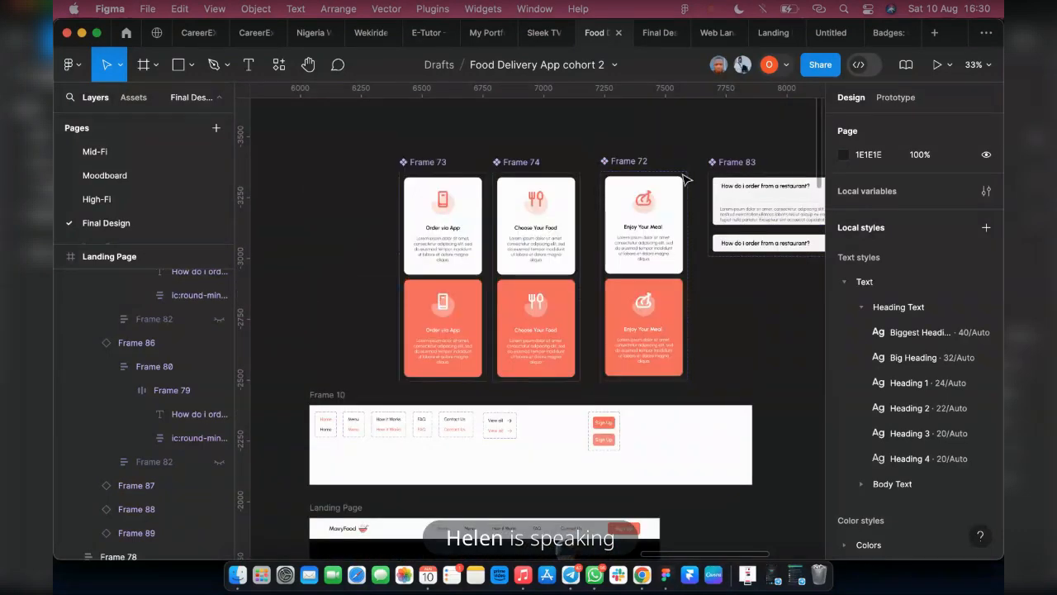
{"action": "scroll", "coordinate": [706, 176], "scroll_direction": "right", "scroll_amount": 3}
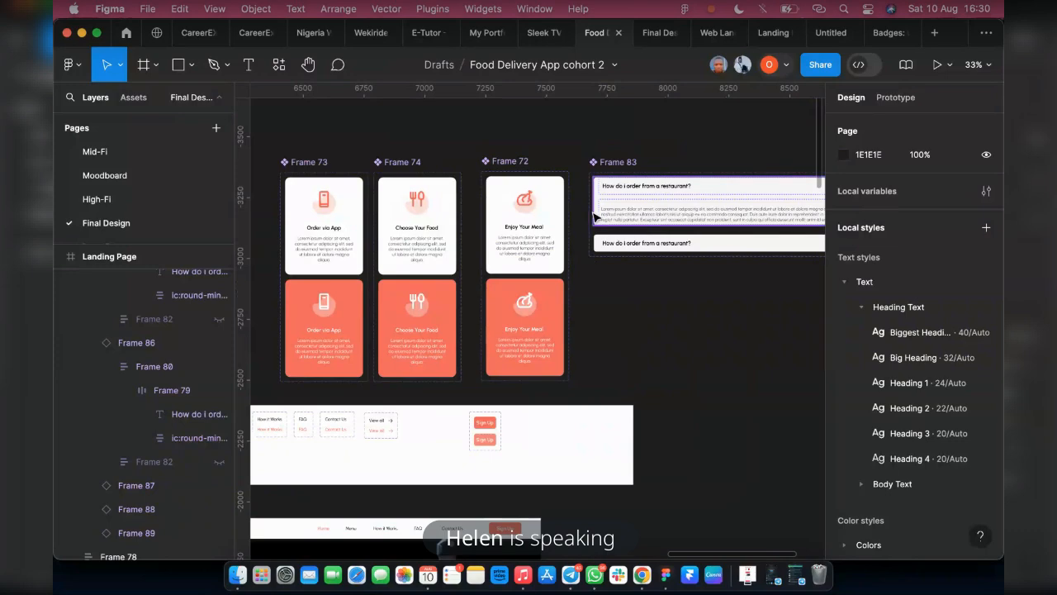
{"action": "scroll", "coordinate": [528, 215], "scroll_direction": "right", "scroll_amount": 5}
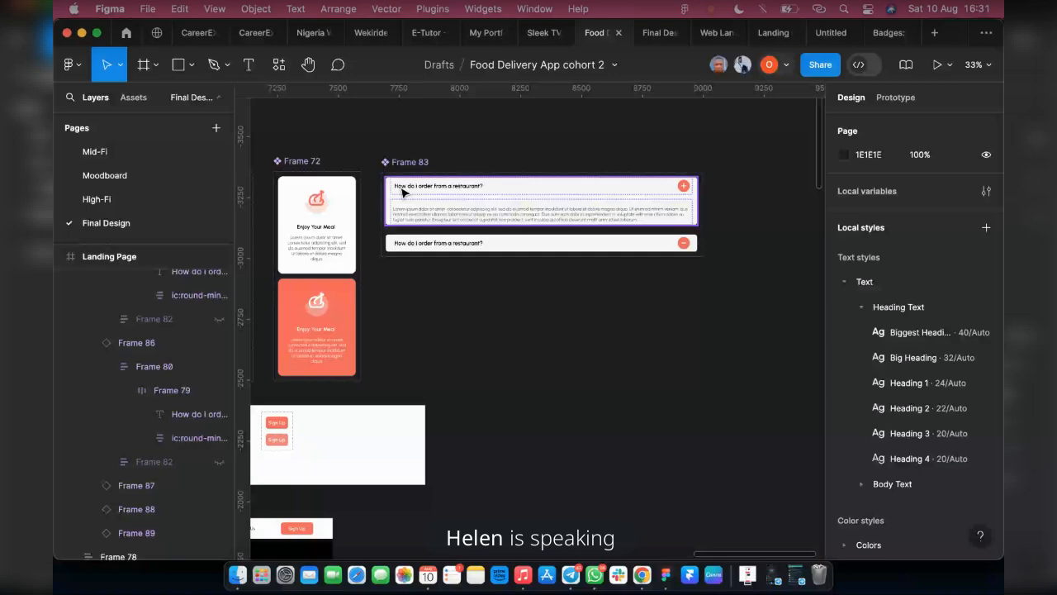
{"action": "scroll", "coordinate": [632, 228], "scroll_direction": "down", "scroll_amount": 5}
{"action": "scroll", "coordinate": [503, 345], "scroll_direction": "down", "scroll_amount": 6}
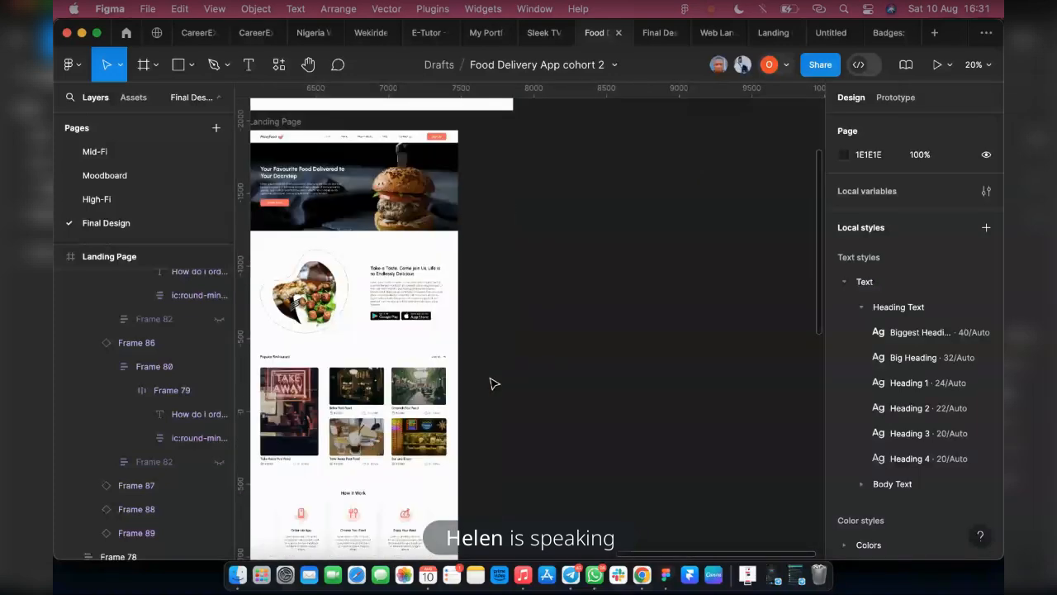
{"action": "scroll", "coordinate": [394, 415], "scroll_direction": "down", "scroll_amount": 8}
{"action": "scroll", "coordinate": [371, 402], "scroll_direction": "left", "scroll_amount": 2}
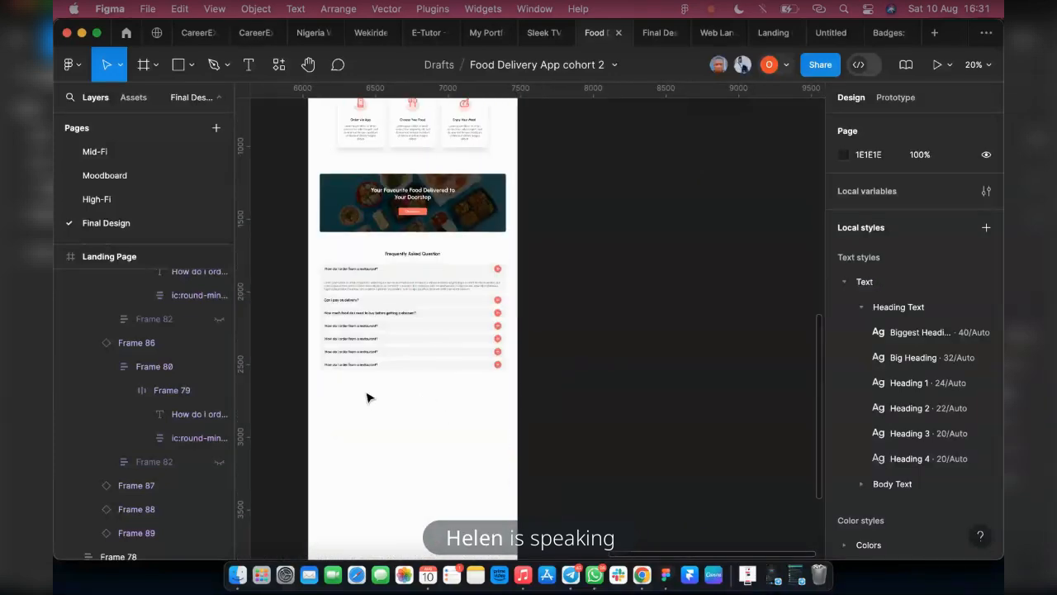
{"action": "scroll", "coordinate": [538, 321], "scroll_direction": "up", "scroll_amount": 4}
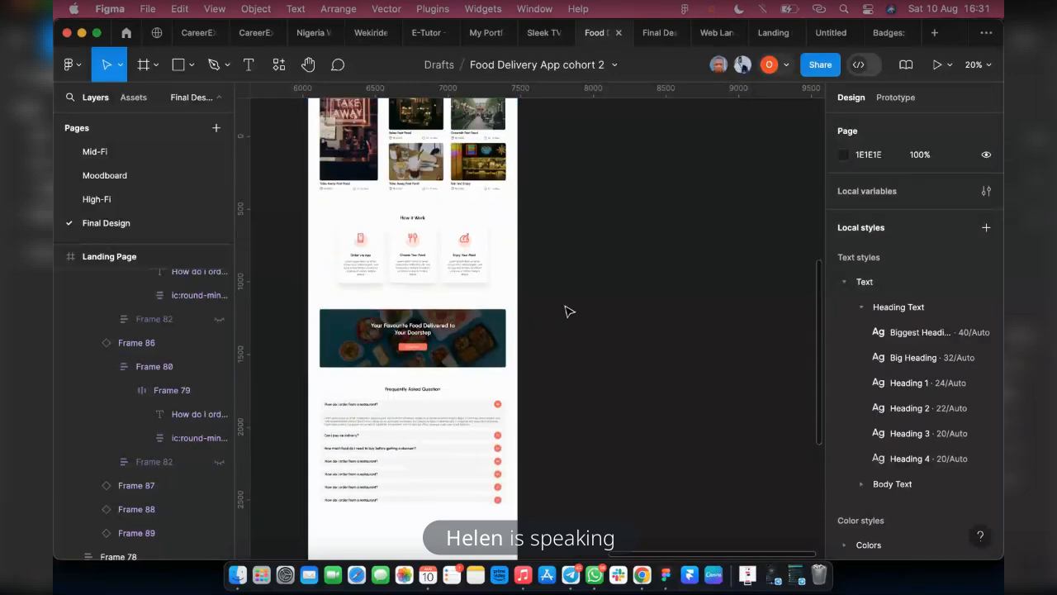
{"action": "scroll", "coordinate": [564, 310], "scroll_direction": "up", "scroll_amount": 10}
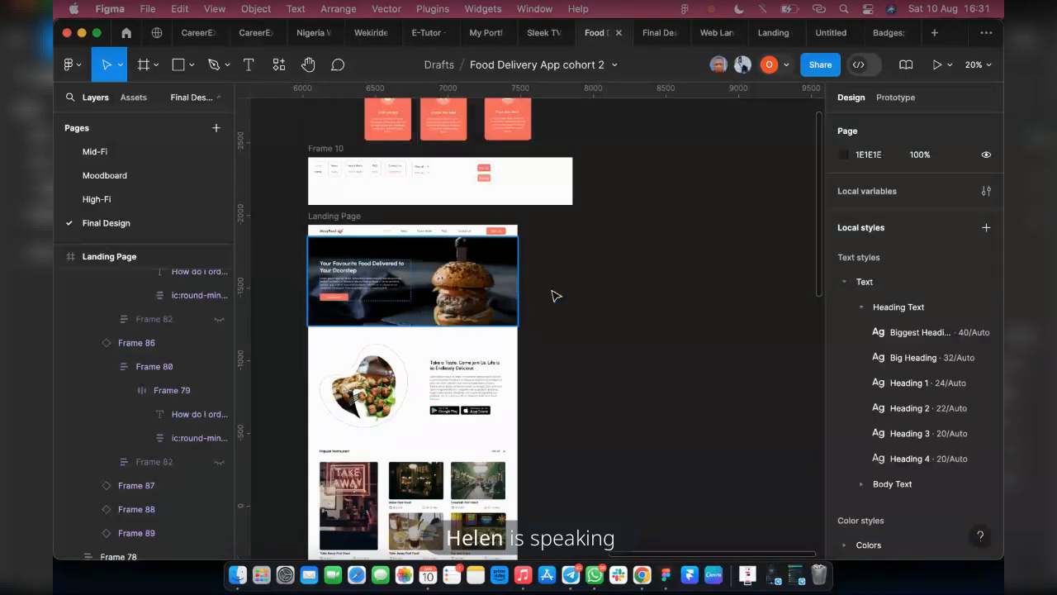
{"action": "scroll", "coordinate": [556, 296], "scroll_direction": "down", "scroll_amount": 10}
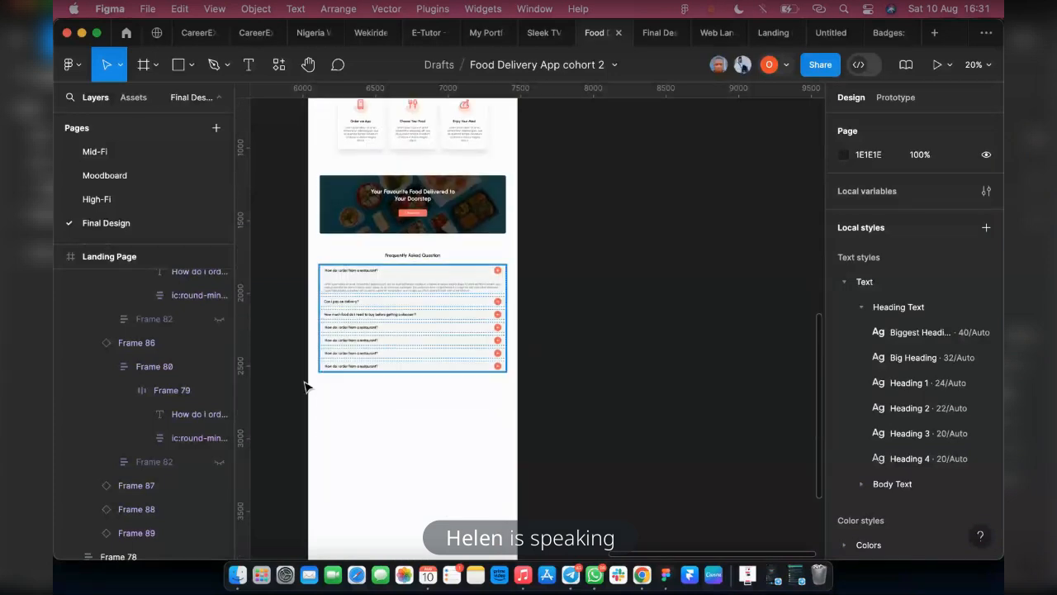
{"action": "scroll", "coordinate": [338, 385], "scroll_direction": "up", "scroll_amount": 5}
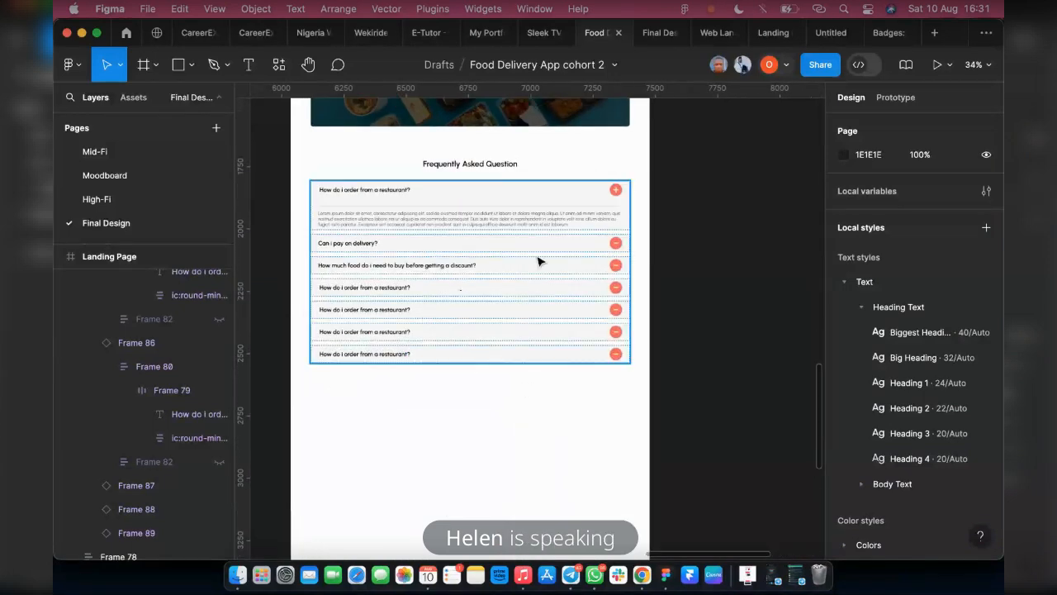
{"action": "scroll", "coordinate": [418, 316], "scroll_direction": "down", "scroll_amount": 2}
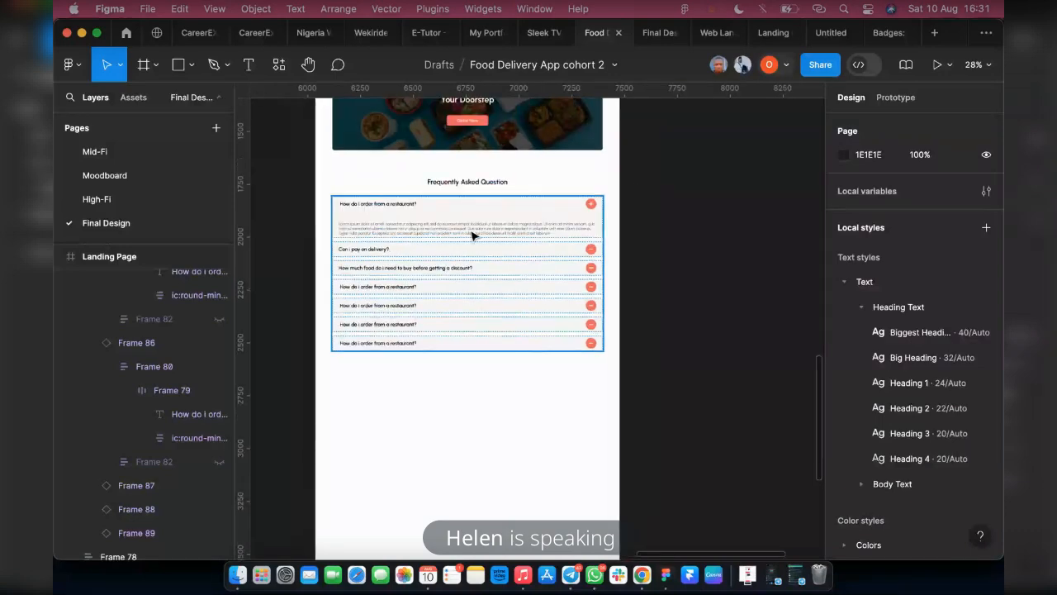
{"action": "left_click", "coordinate": [659, 31]}
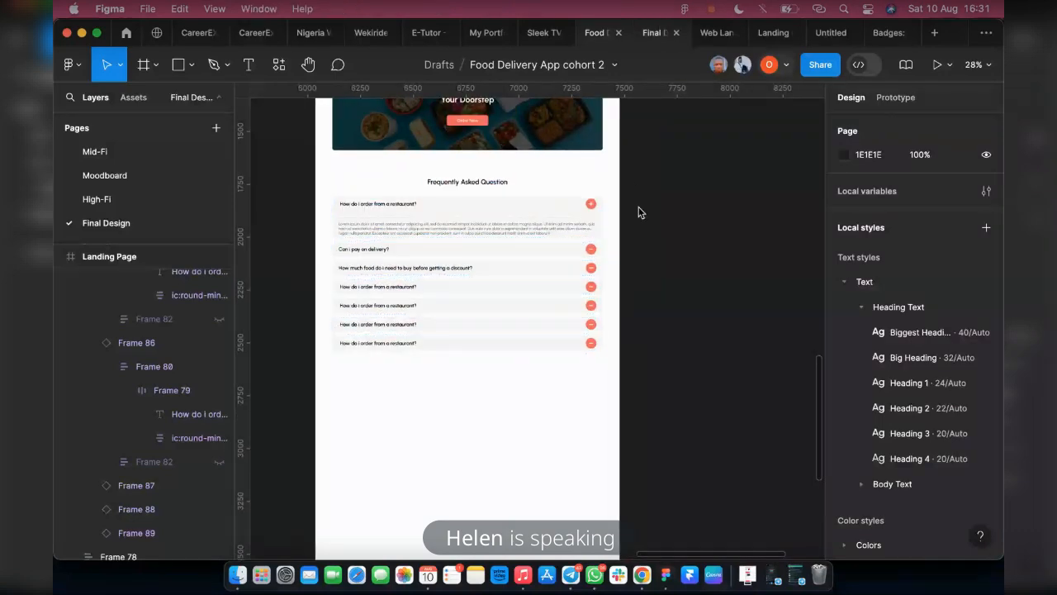
{"action": "left_click", "coordinate": [587, 31]}
Select both variants of the Frame 83 FAQ card component and open their fill colour for editing
{"action": "scroll", "coordinate": [611, 281], "scroll_direction": "up", "scroll_amount": 20}
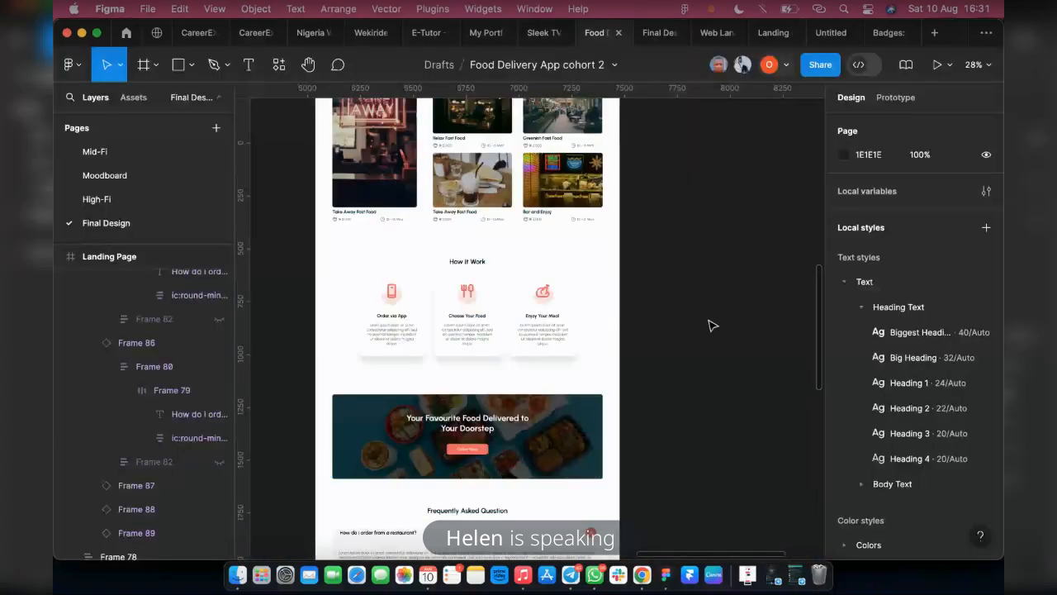
{"action": "scroll", "coordinate": [670, 175], "scroll_direction": "right", "scroll_amount": 5}
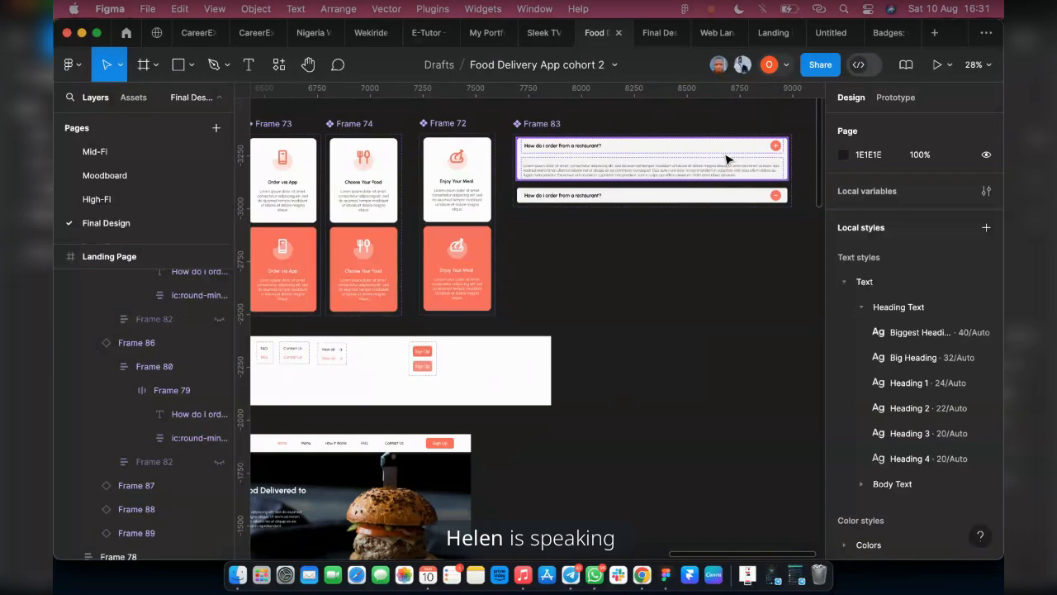
{"action": "scroll", "coordinate": [726, 159], "scroll_direction": "up", "scroll_amount": 10}
{"action": "scroll", "coordinate": [608, 157], "scroll_direction": "down", "scroll_amount": 3}
{"action": "left_click_drag", "start_coordinate": [638, 164], "coordinate": [648, 446]}
{"action": "scroll", "coordinate": [950, 428], "scroll_direction": "down", "scroll_amount": 2}
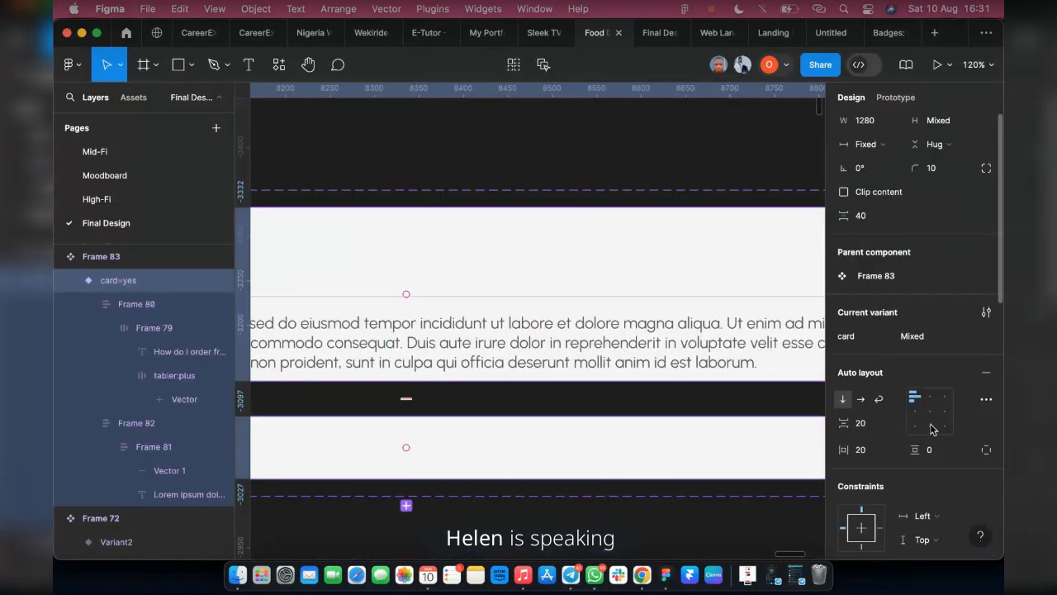
{"action": "scroll", "coordinate": [925, 424], "scroll_direction": "down", "scroll_amount": 5}
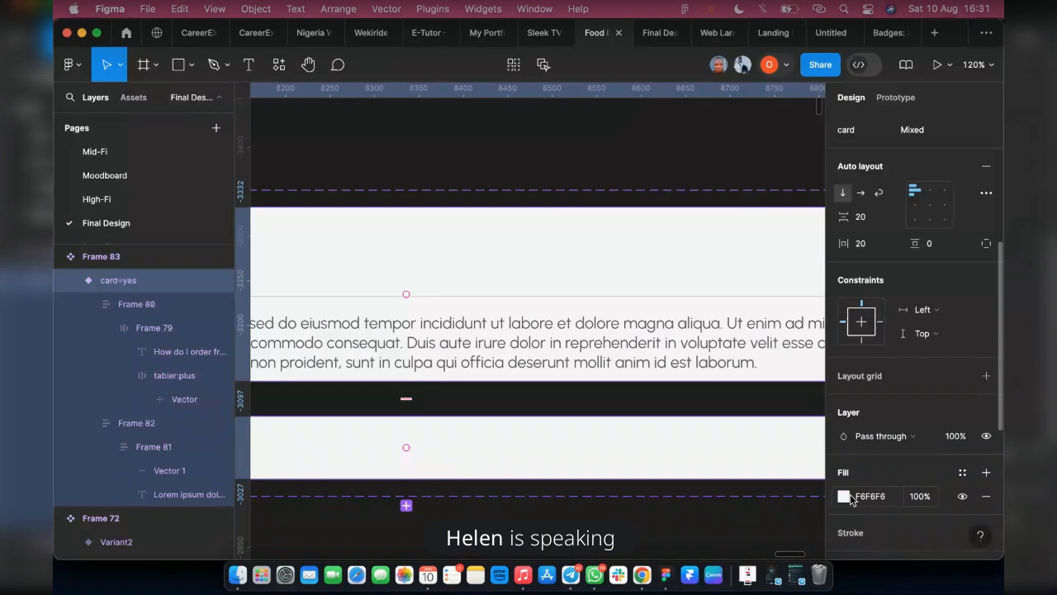
{"action": "left_click", "coordinate": [844, 496]}
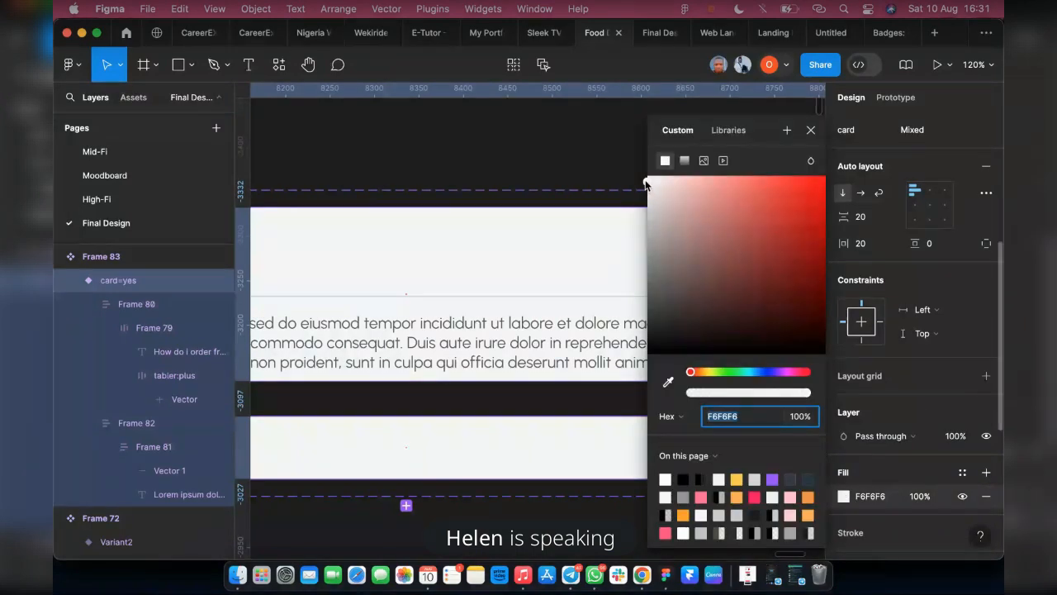
Try FAF5F5 as the fill of both FAQ card variants, check the prototype preview, and return the fill to F6F6F6
{"action": "left_click_drag", "start_coordinate": [646, 181], "coordinate": [651, 179]}
{"action": "left_click", "coordinate": [652, 35]}
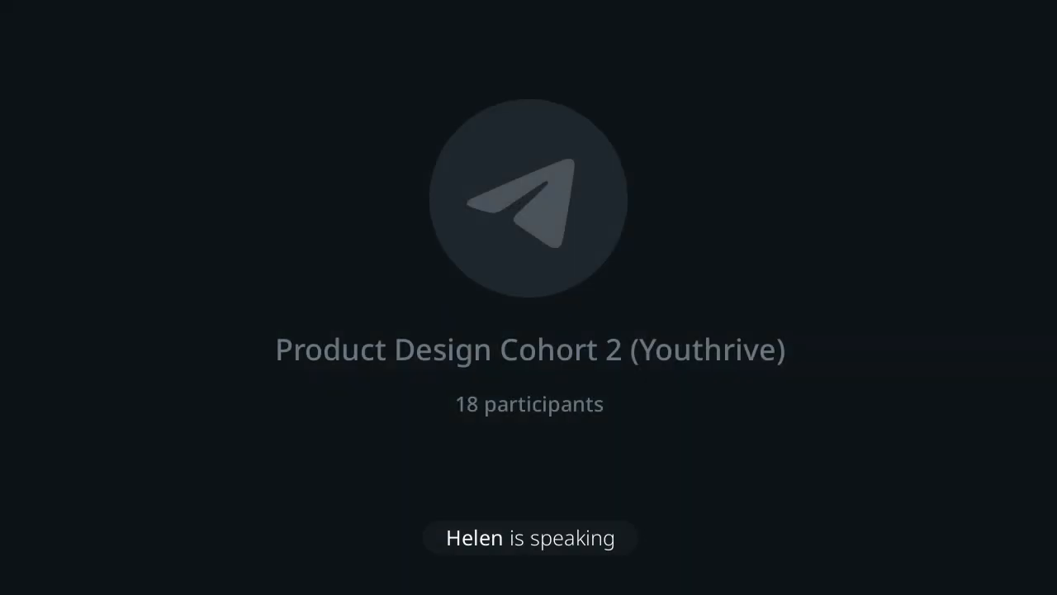
{"action": "left_click", "coordinate": [596, 33]}
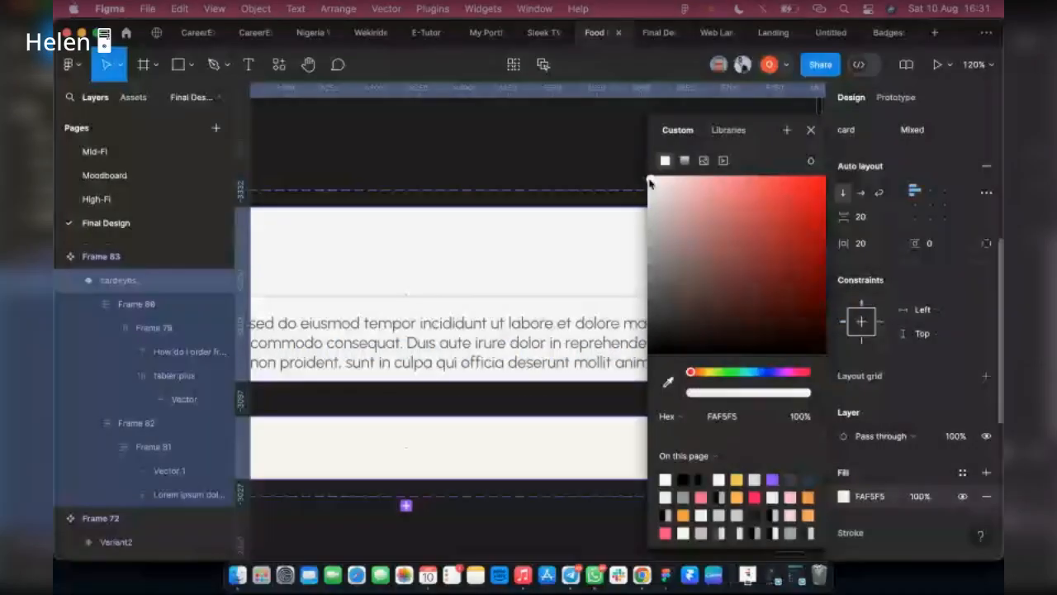
{"action": "left_click_drag", "start_coordinate": [649, 183], "coordinate": [604, 194]}
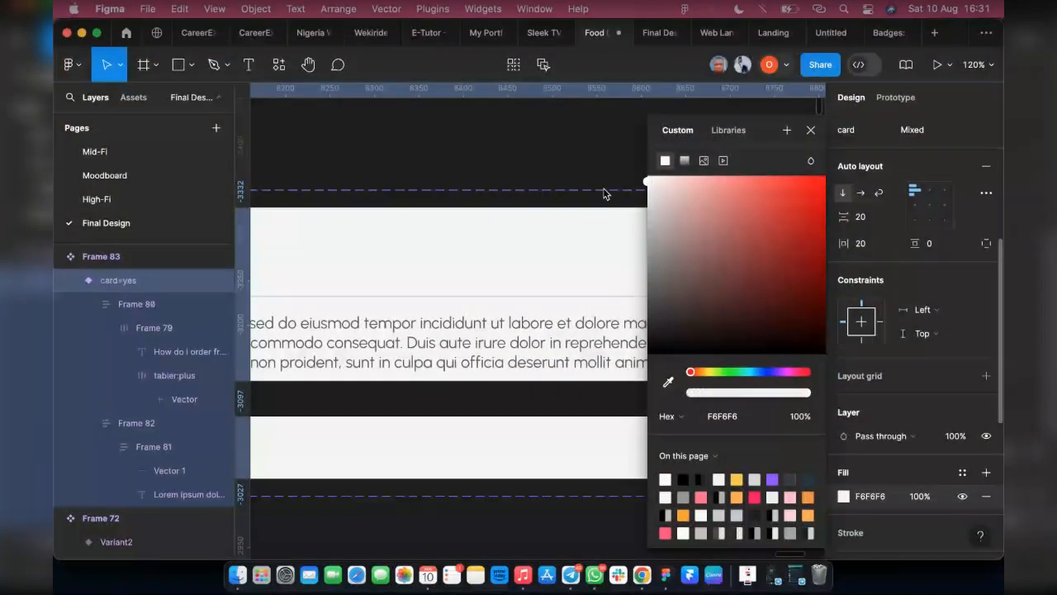
Set the FAQ card variants' fill and their F6F6F6 selection colour to F2F2F2, and check the FAQ list in the prototype preview
{"action": "left_click", "coordinate": [885, 499]}
{"action": "key", "text": "super+c"}
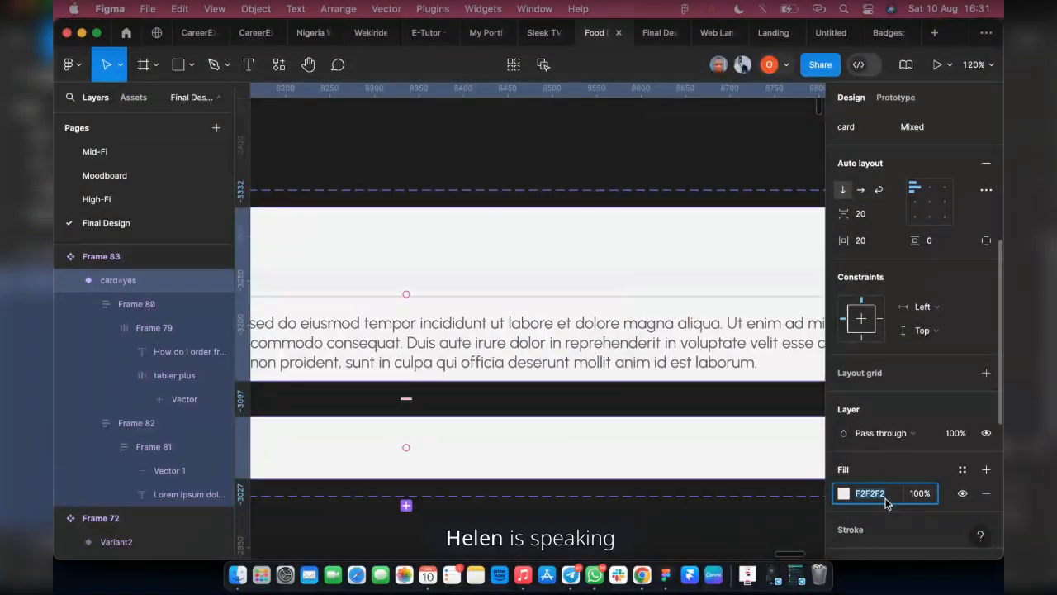
{"action": "scroll", "coordinate": [908, 479], "scroll_direction": "down", "scroll_amount": 5}
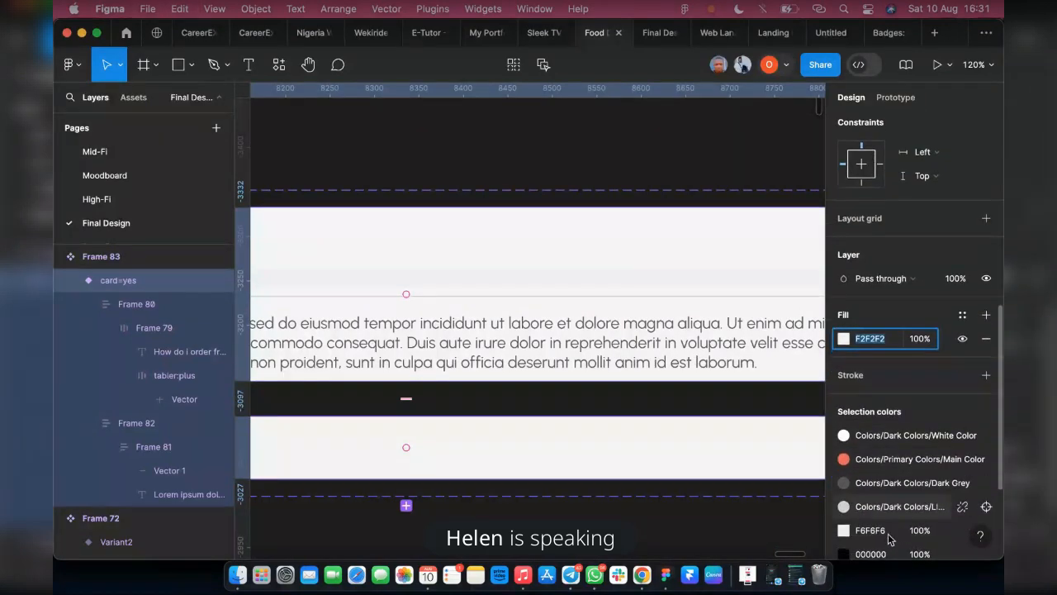
{"action": "left_click", "coordinate": [889, 533]}
{"action": "key", "text": "super+v"}
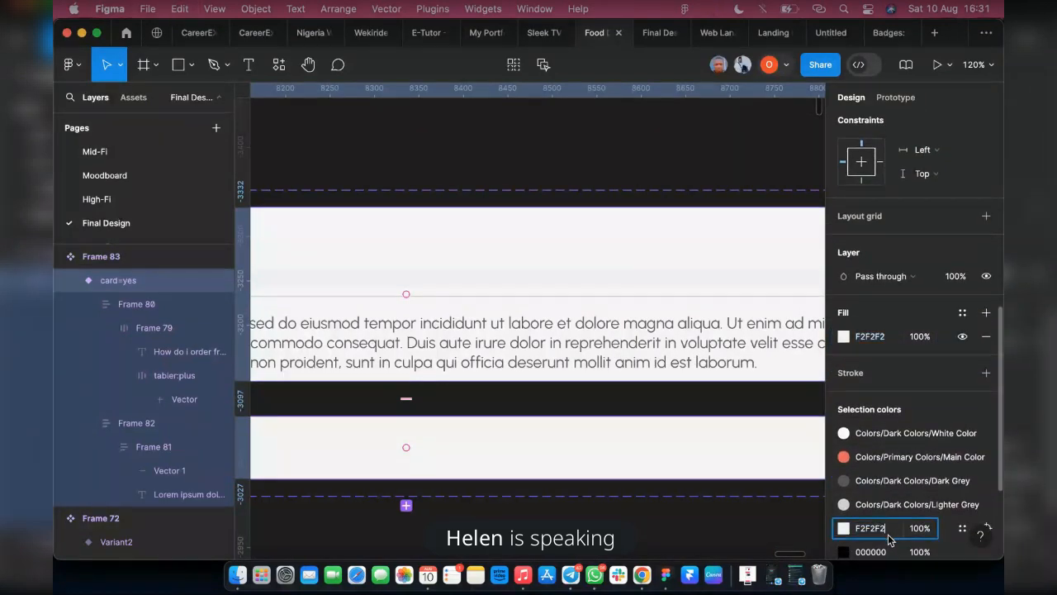
{"action": "key", "text": "Return"}
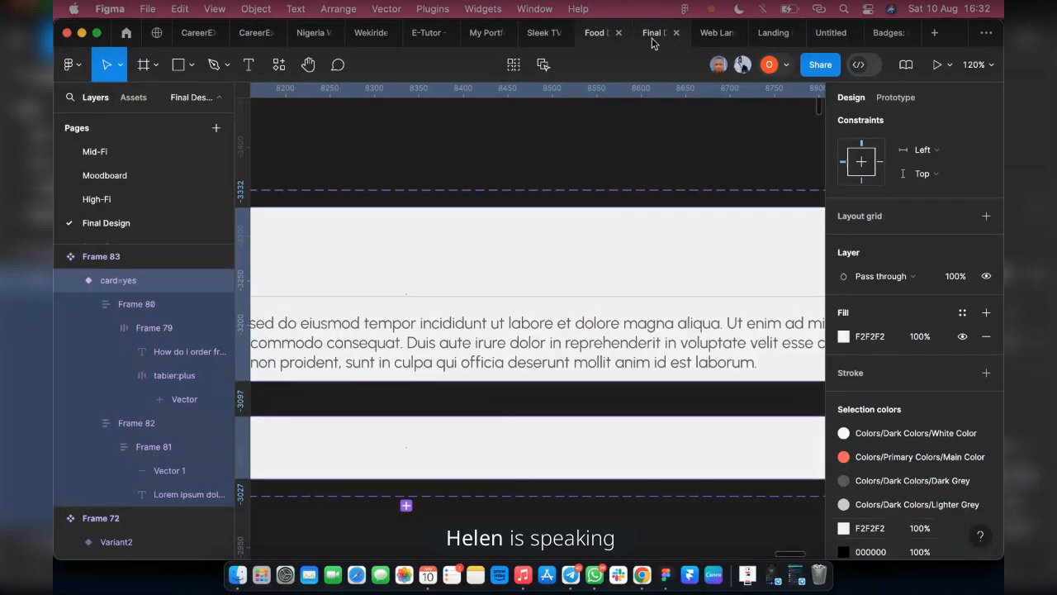
{"action": "left_click", "coordinate": [657, 33]}
{"action": "scroll", "coordinate": [724, 423], "scroll_direction": "up", "scroll_amount": 5}
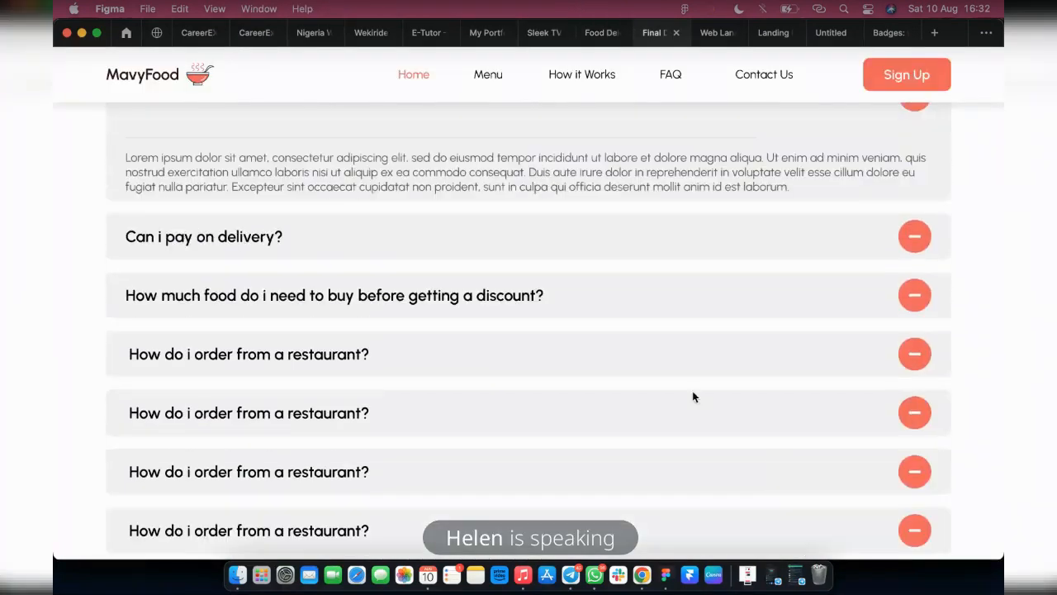
{"action": "left_click", "coordinate": [595, 41]}
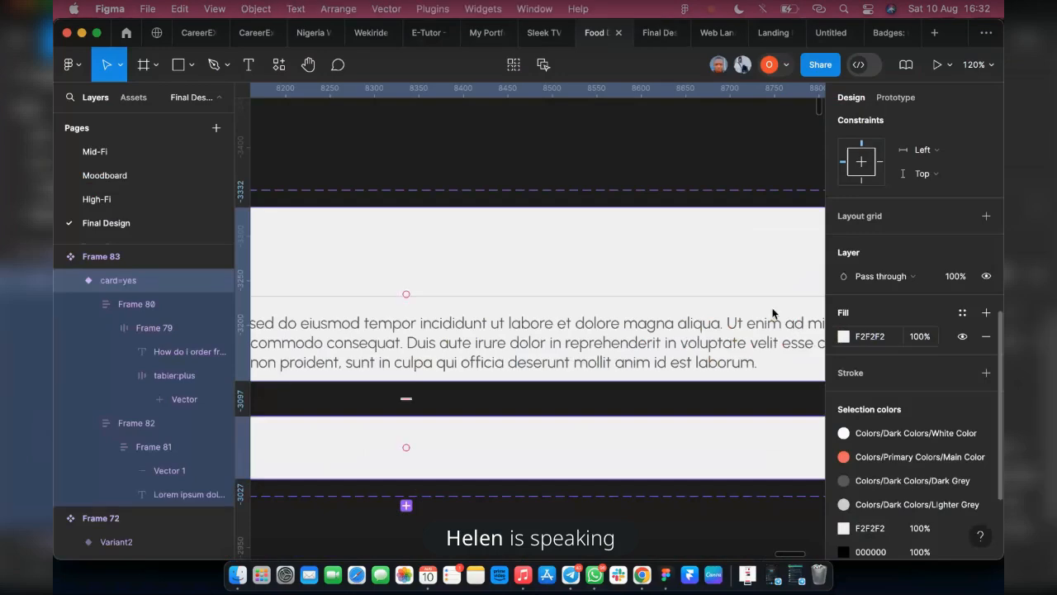
Try F6F6F6 and F7F7F7 as the fill of both FAQ card variants
{"action": "left_click", "coordinate": [843, 337]}
{"action": "type", "text": "F6F6F6"}
{"action": "key", "text": "Return"}
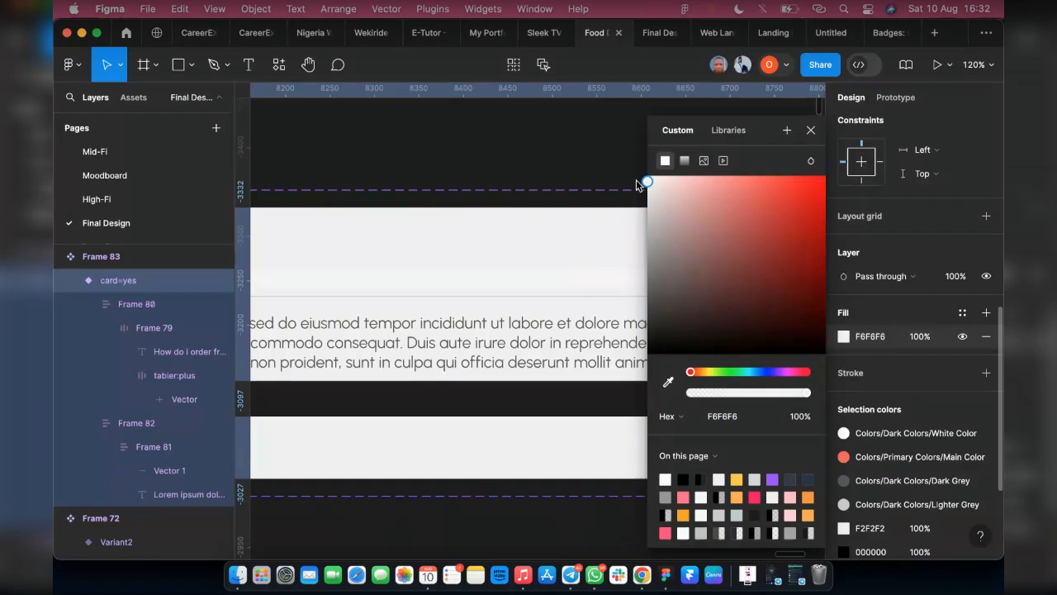
{"action": "left_click", "coordinate": [890, 338]}
{"action": "type", "text": "F7F7F7"}
{"action": "key", "text": "Return"}
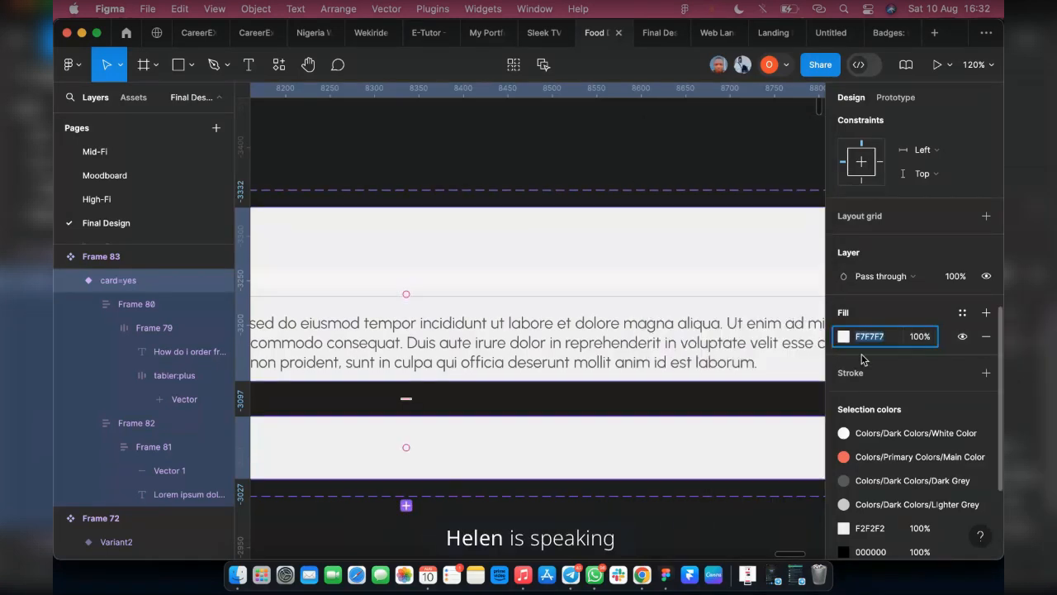
Lighten the FAQ card variants' fill to FDFDFD and replace their F2F2F2 selection colour with FDFDFD
{"action": "left_click", "coordinate": [844, 337]}
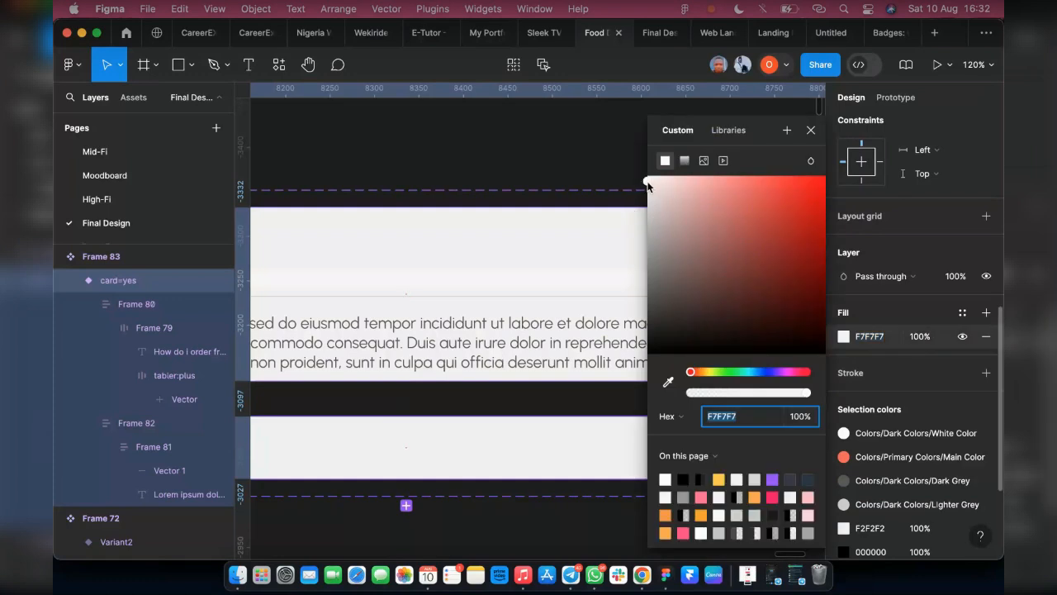
{"action": "left_click_drag", "start_coordinate": [649, 182], "coordinate": [644, 179]}
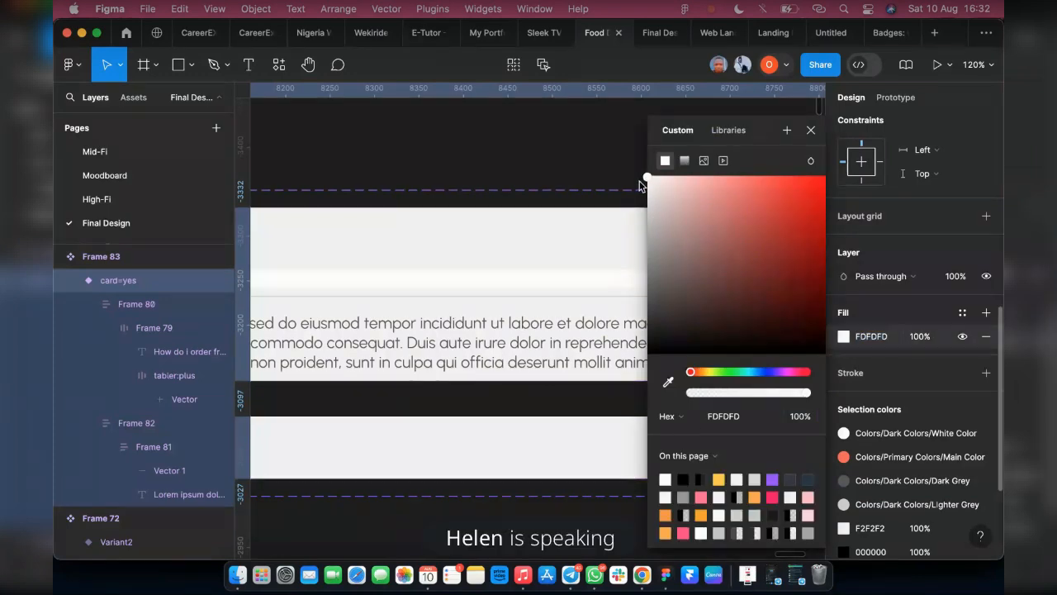
{"action": "left_click", "coordinate": [886, 506]}
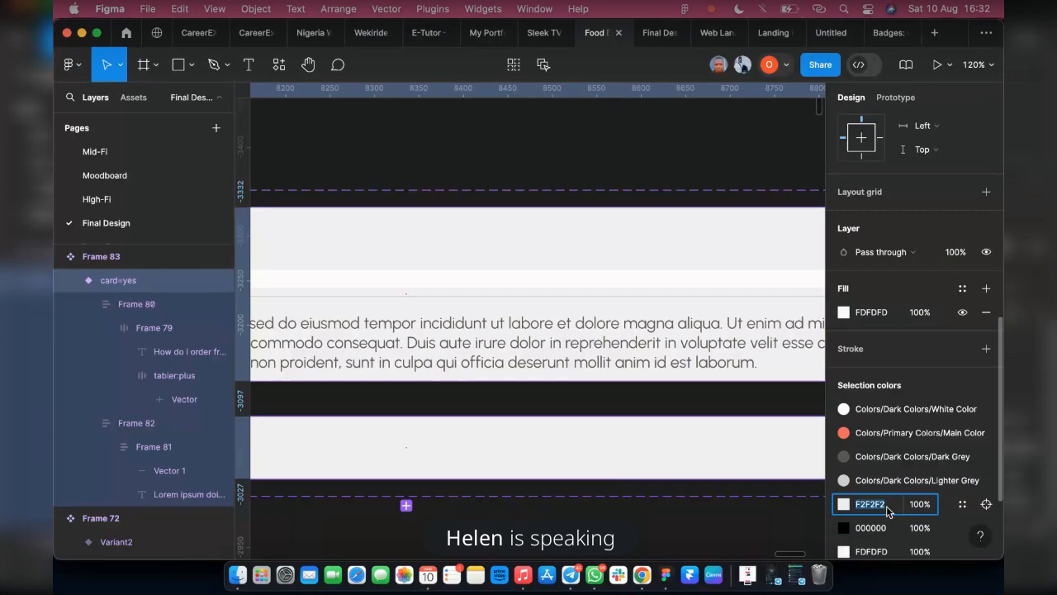
{"action": "type", "text": "FDFDFD"}
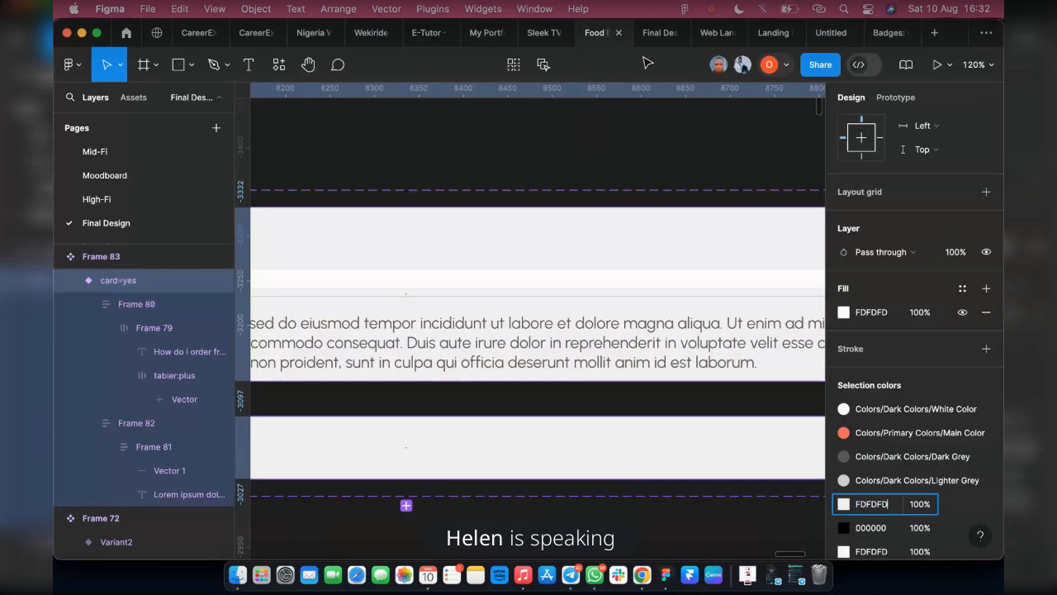
Test the FAQ list in the prototype preview by expanding and collapsing the pay-on-delivery and discount questions
{"action": "key", "text": "ctrl+Tab"}
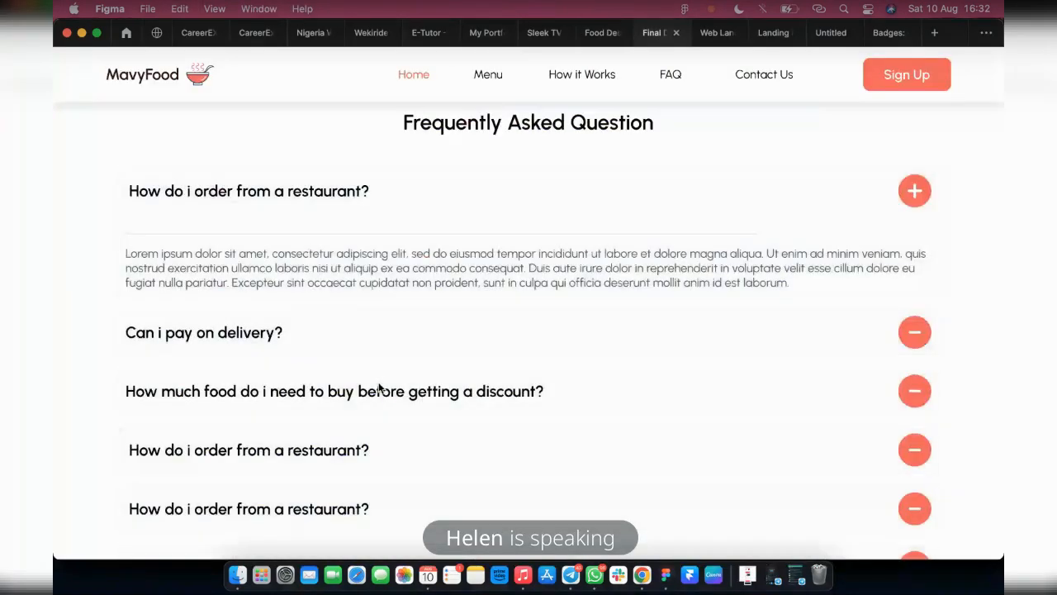
{"action": "scroll", "coordinate": [472, 424], "scroll_direction": "down", "scroll_amount": 3}
{"action": "scroll", "coordinate": [912, 291], "scroll_direction": "up", "scroll_amount": 1}
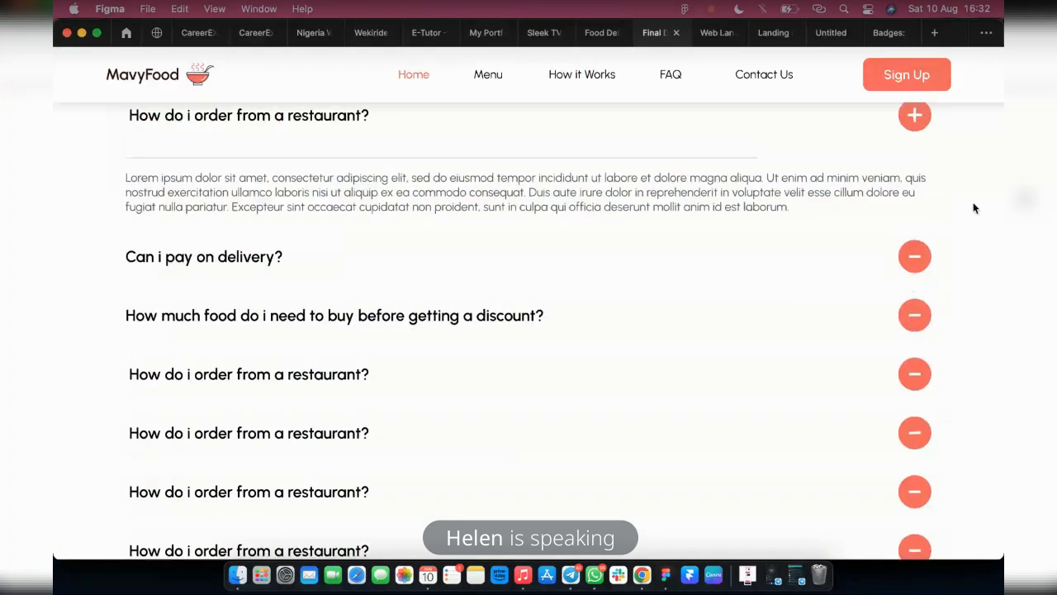
{"action": "left_click", "coordinate": [912, 255]}
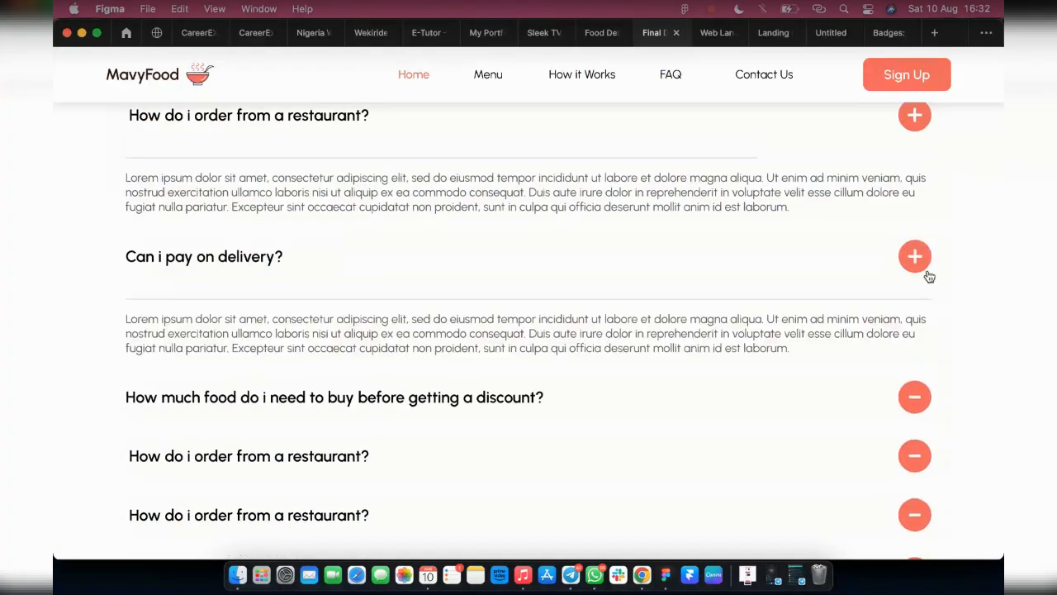
{"action": "left_click", "coordinate": [912, 256]}
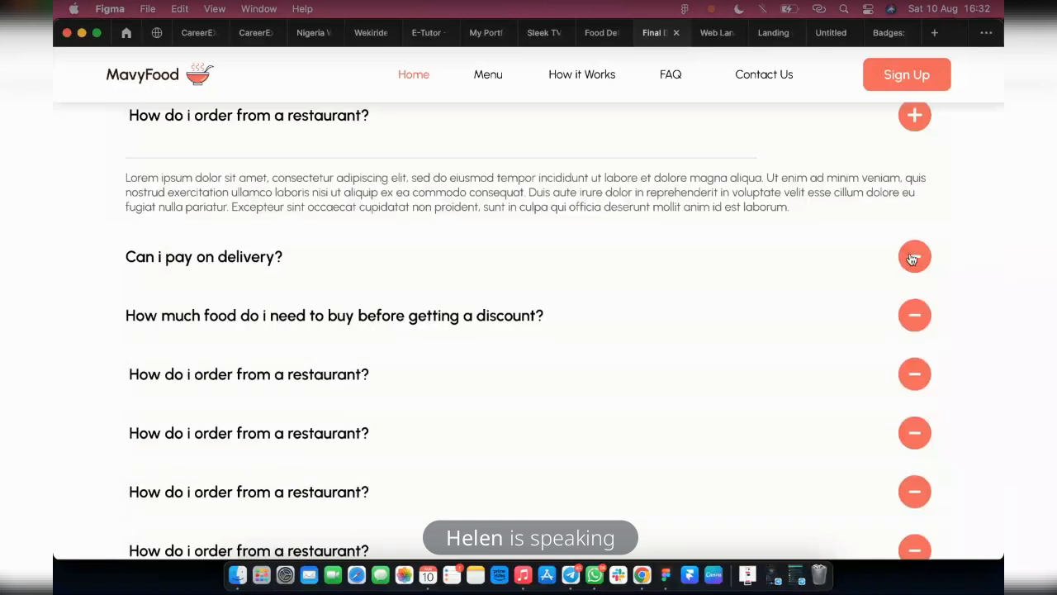
{"action": "scroll", "coordinate": [333, 281], "scroll_direction": "down", "scroll_amount": 1}
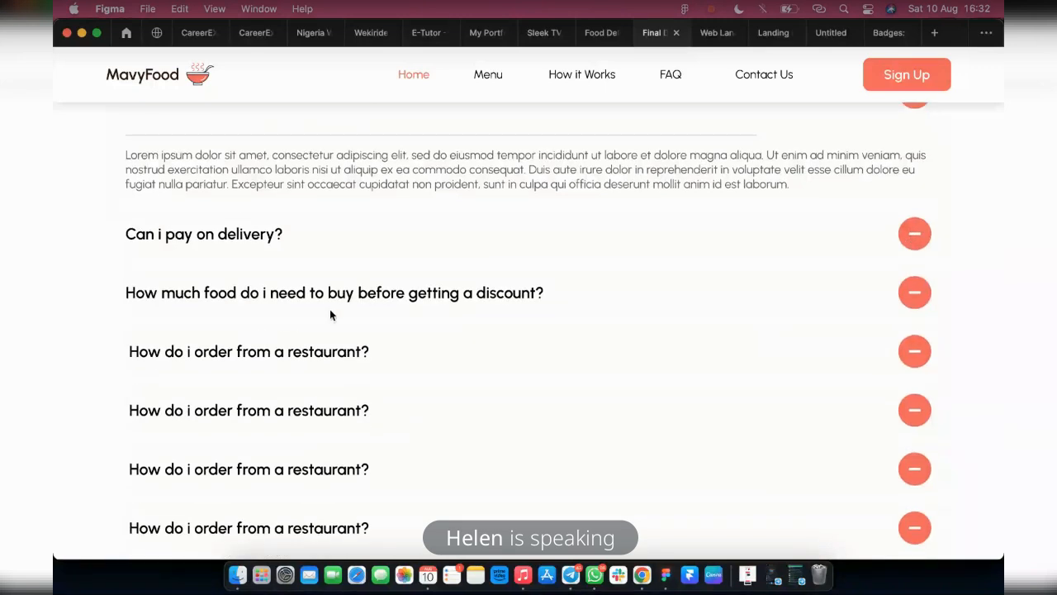
{"action": "left_click", "coordinate": [914, 295]}
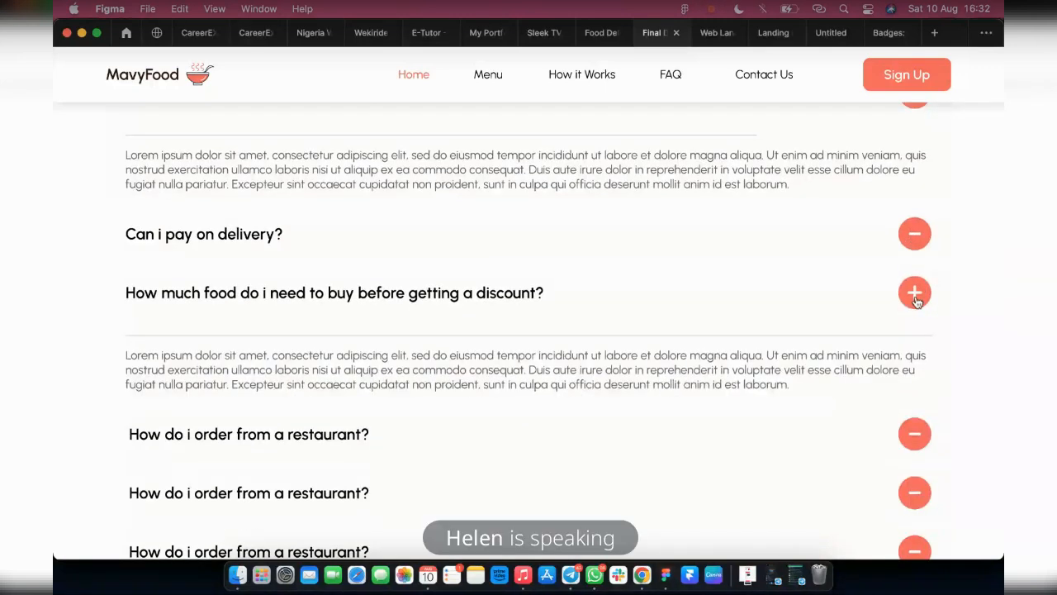
{"action": "left_click", "coordinate": [914, 293]}
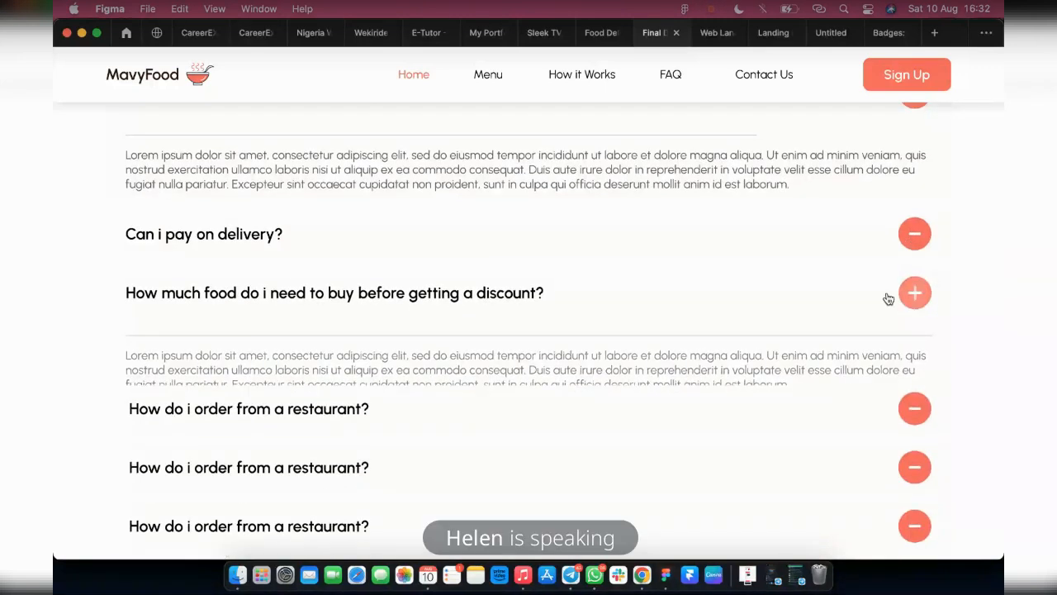
Return to the design file and review the landing page sections from the FAQ list up to the header
{"action": "left_click", "coordinate": [585, 35]}
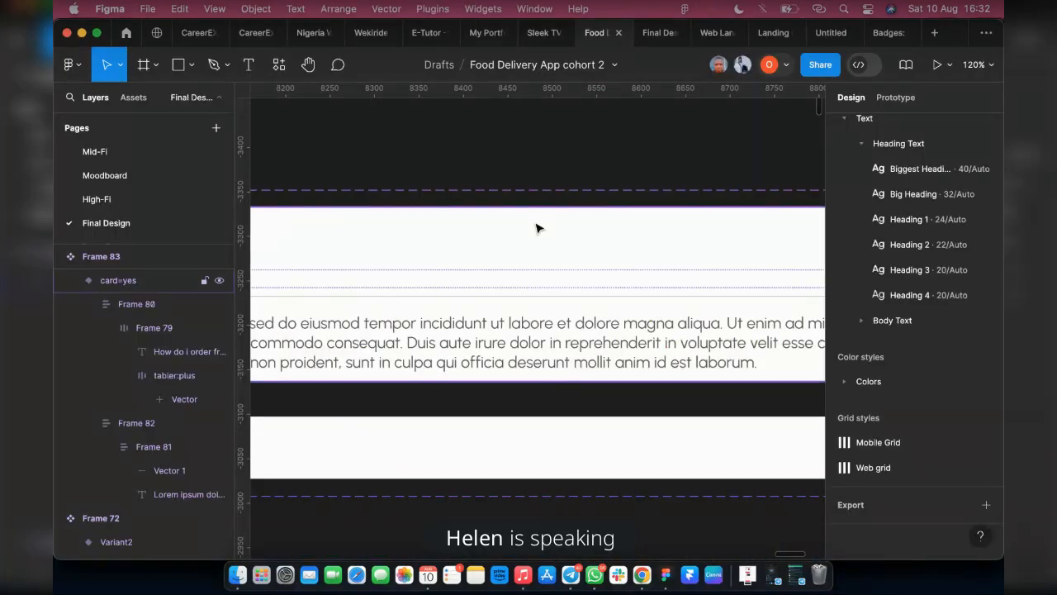
{"action": "scroll", "coordinate": [626, 251], "scroll_direction": "down", "scroll_amount": 5}
{"action": "scroll", "coordinate": [621, 260], "scroll_direction": "down", "scroll_amount": 10}
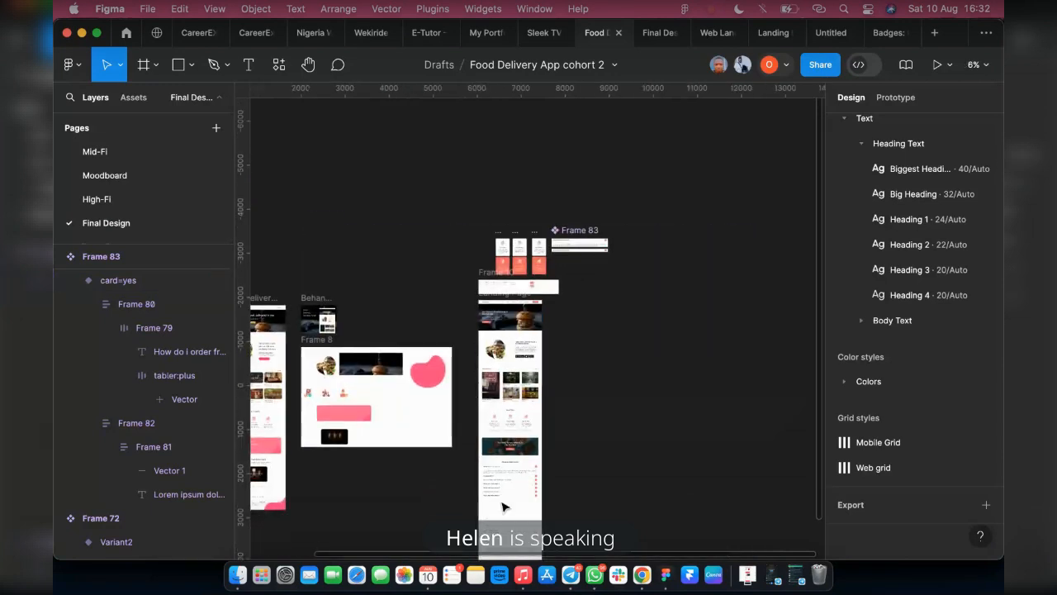
{"action": "scroll", "coordinate": [503, 483], "scroll_direction": "up", "scroll_amount": 4}
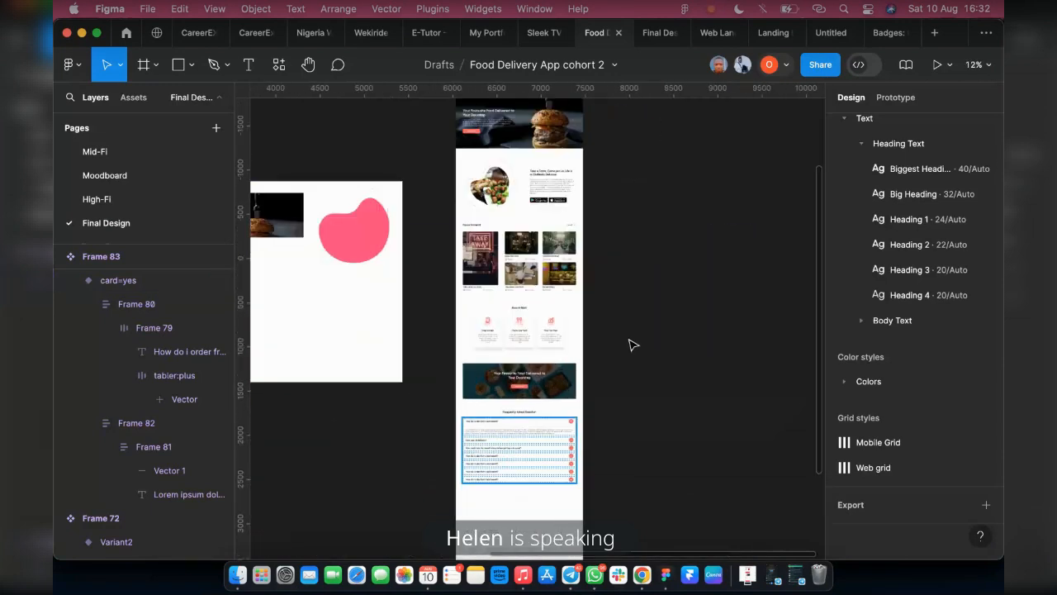
{"action": "scroll", "coordinate": [578, 351], "scroll_direction": "down", "scroll_amount": 3}
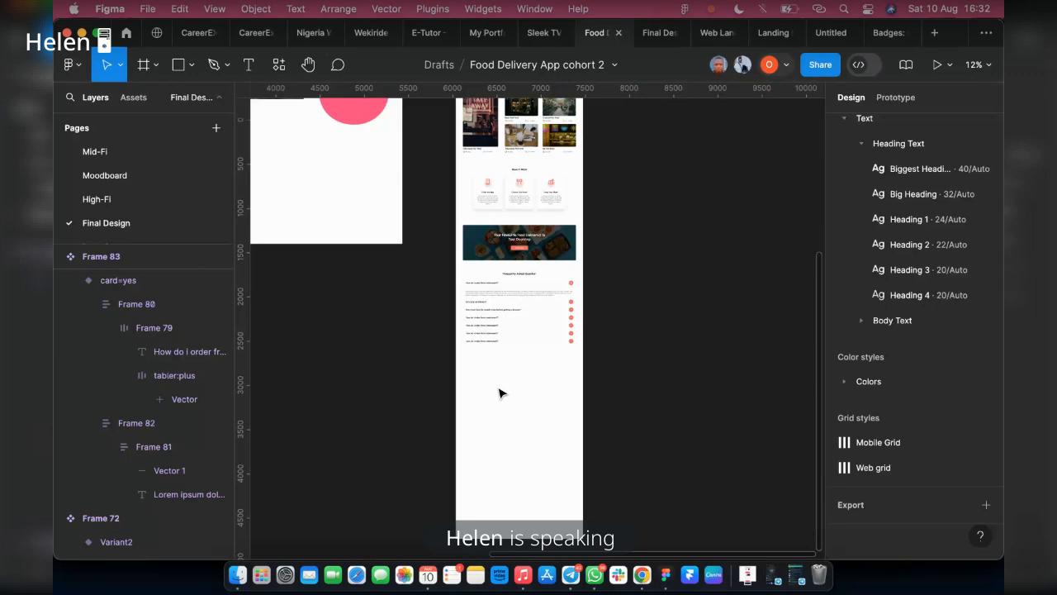
{"action": "scroll", "coordinate": [579, 421], "scroll_direction": "up", "scroll_amount": 1}
{"action": "scroll", "coordinate": [585, 411], "scroll_direction": "up", "scroll_amount": 3}
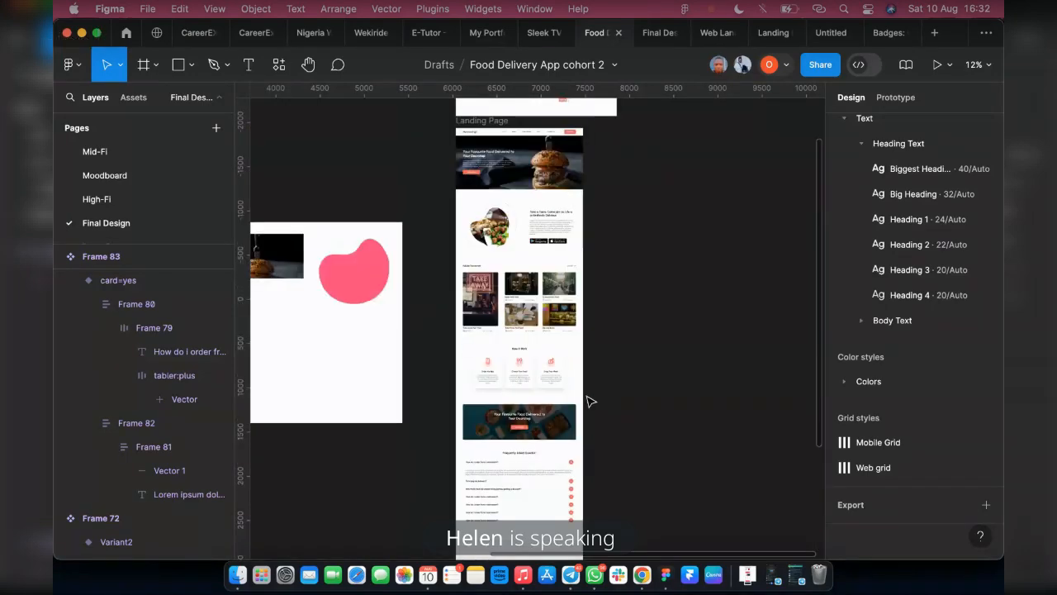
{"action": "scroll", "coordinate": [590, 210], "scroll_direction": "up", "scroll_amount": 2}
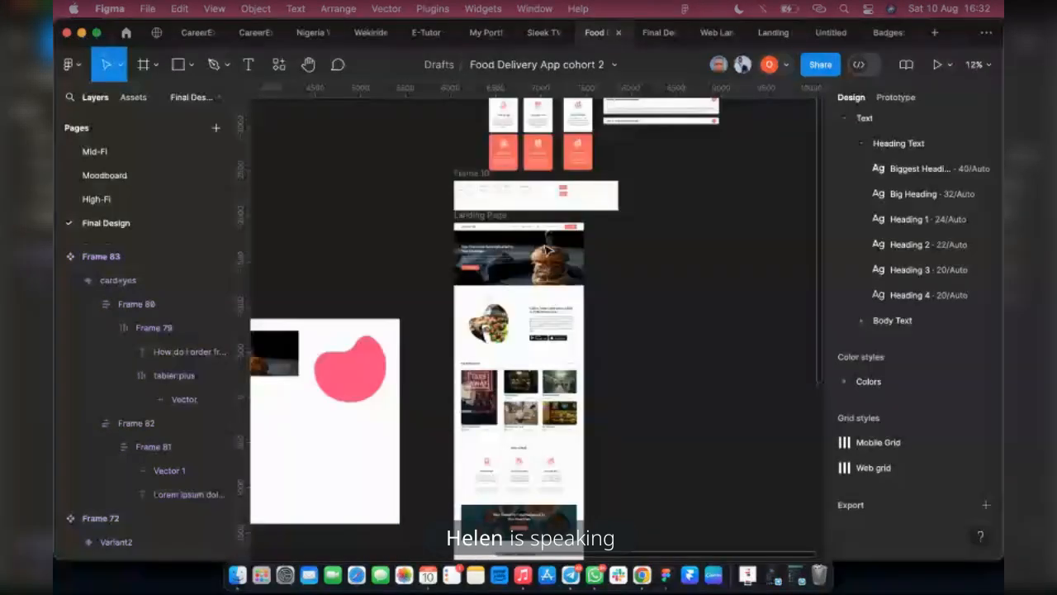
{"action": "scroll", "coordinate": [545, 249], "scroll_direction": "up", "scroll_amount": 10}
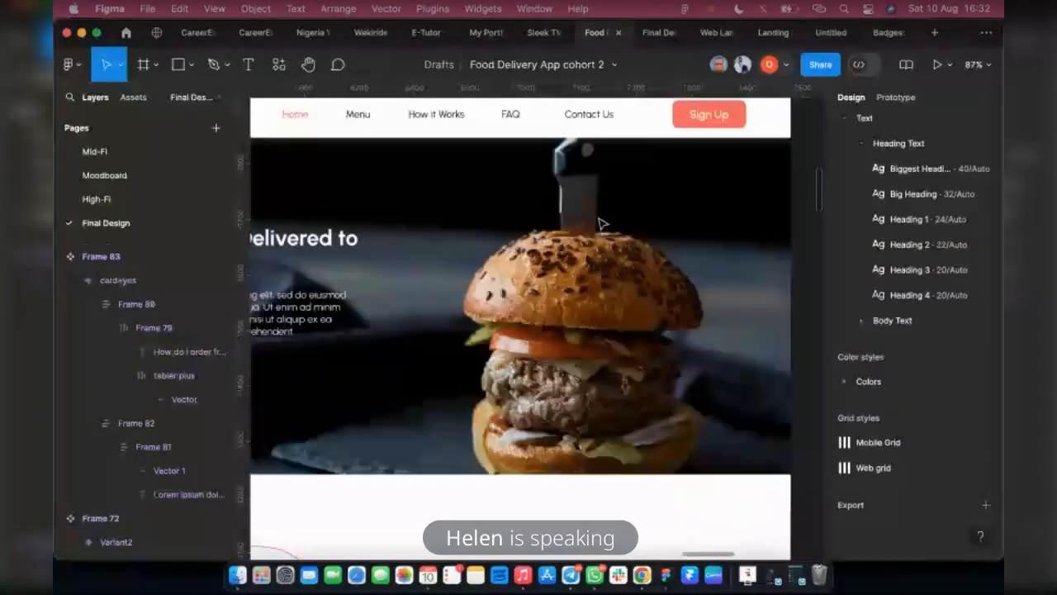
{"action": "scroll", "coordinate": [602, 223], "scroll_direction": "down", "scroll_amount": 3}
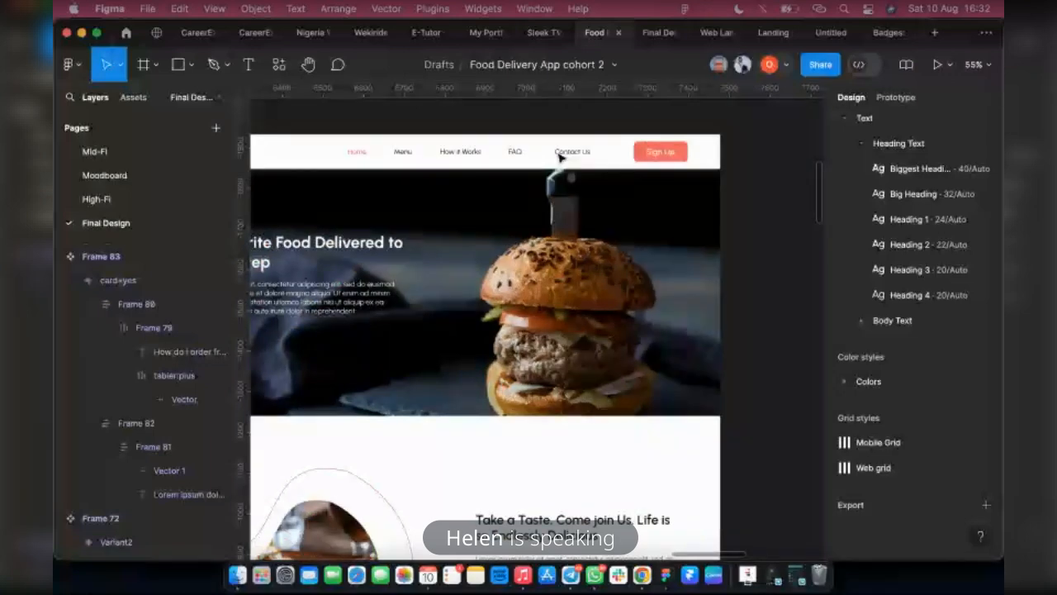
Examine the FoodDelivery reference design's footer and the area around its testimonial and company logos
{"action": "scroll", "coordinate": [537, 248], "scroll_direction": "down", "scroll_amount": 10}
{"action": "scroll", "coordinate": [568, 314], "scroll_direction": "up", "scroll_amount": 3}
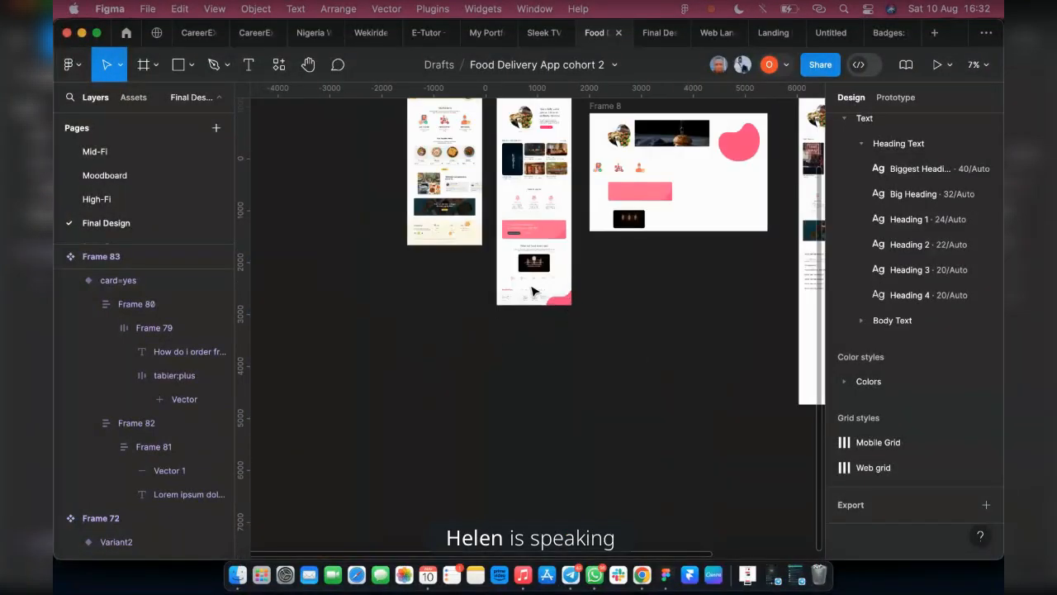
{"action": "scroll", "coordinate": [532, 289], "scroll_direction": "up", "scroll_amount": 2}
{"action": "scroll", "coordinate": [533, 298], "scroll_direction": "up", "scroll_amount": 5}
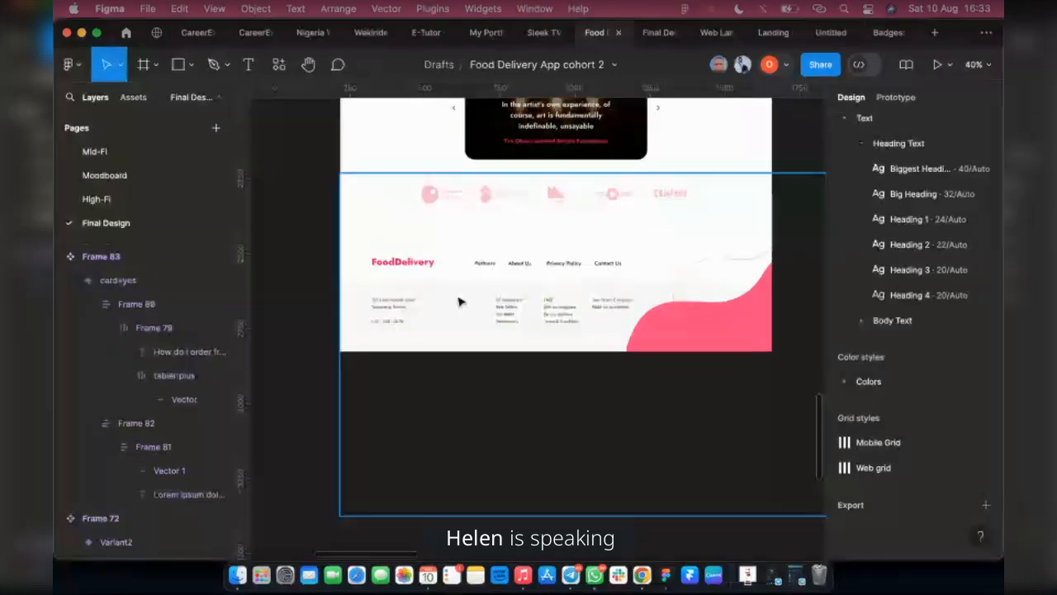
{"action": "scroll", "coordinate": [453, 306], "scroll_direction": "down", "scroll_amount": 2}
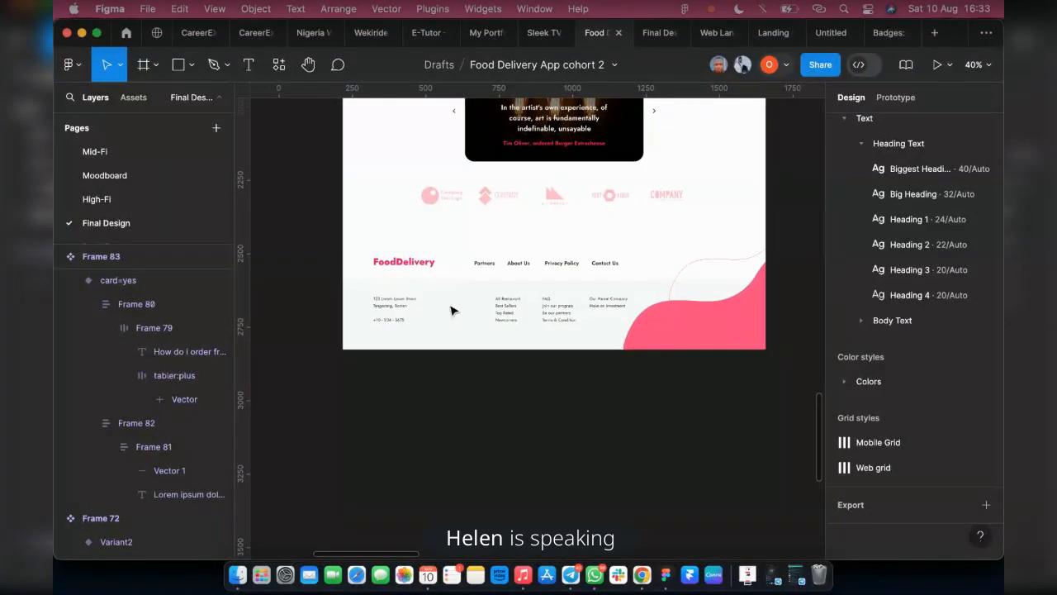
{"action": "scroll", "coordinate": [447, 317], "scroll_direction": "down", "scroll_amount": 2}
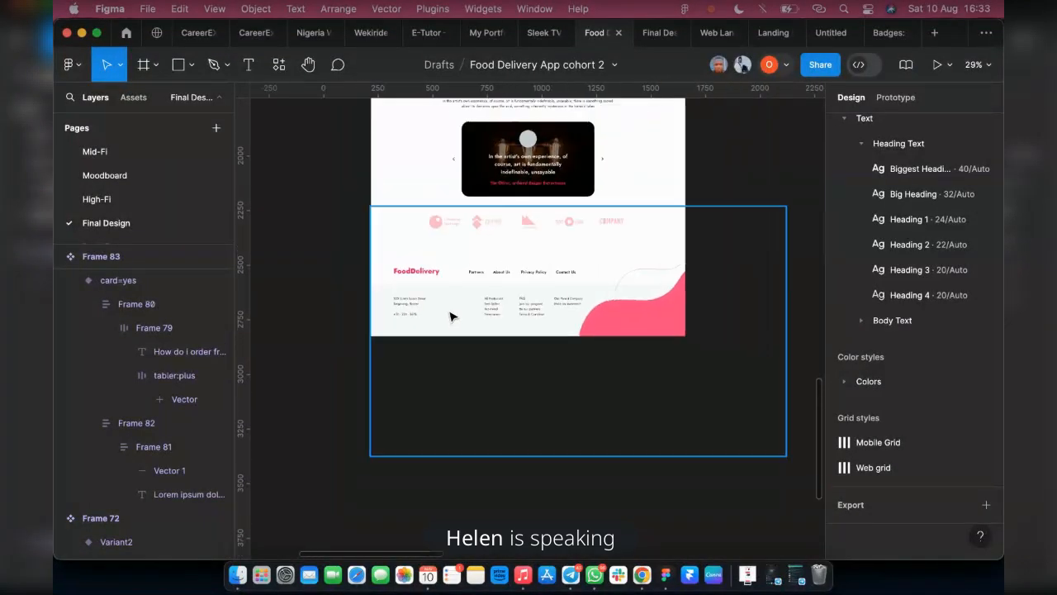
{"action": "scroll", "coordinate": [589, 410], "scroll_direction": "right", "scroll_amount": 9}
{"action": "scroll", "coordinate": [548, 438], "scroll_direction": "up", "scroll_amount": 5}
{"action": "scroll", "coordinate": [606, 425], "scroll_direction": "down", "scroll_amount": 3}
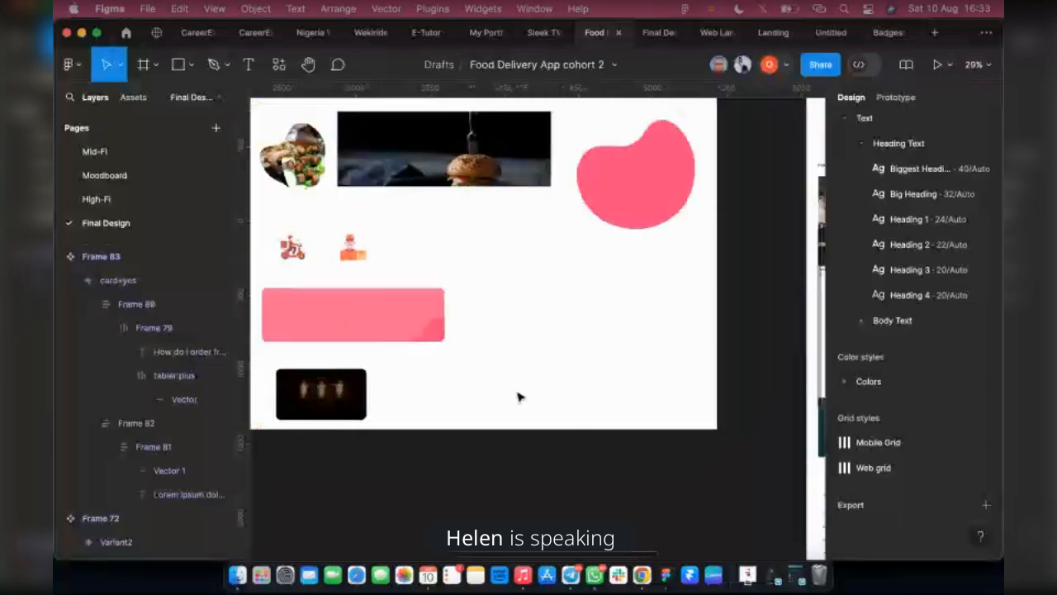
Wrap the landing page's Frequently Asked Question heading and its question list in one auto layout frame
{"action": "scroll", "coordinate": [518, 397], "scroll_direction": "right", "scroll_amount": 5}
{"action": "scroll", "coordinate": [521, 397], "scroll_direction": "right", "scroll_amount": 3}
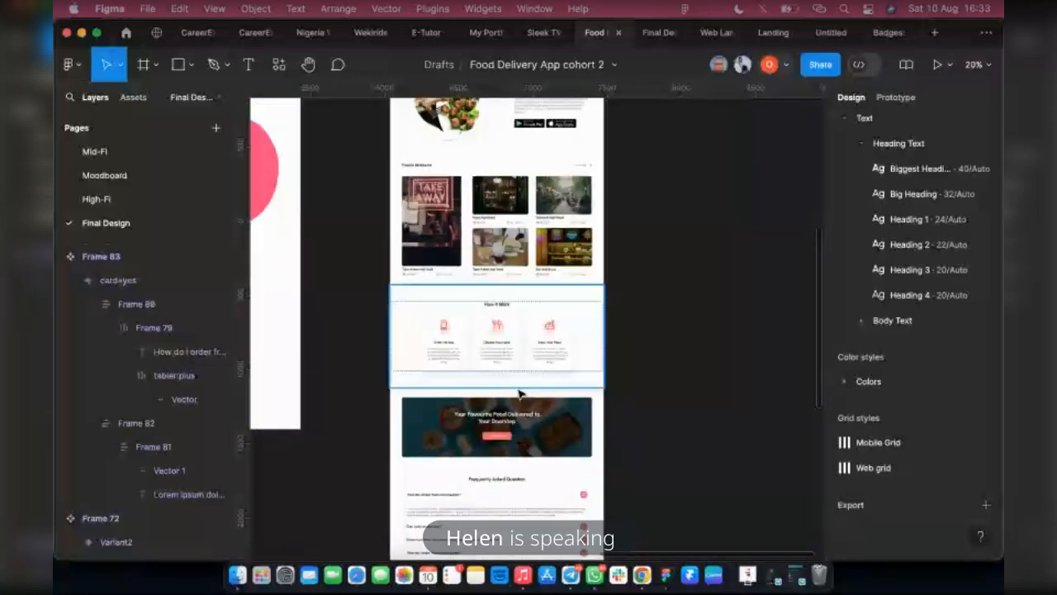
{"action": "scroll", "coordinate": [496, 403], "scroll_direction": "down", "scroll_amount": 5}
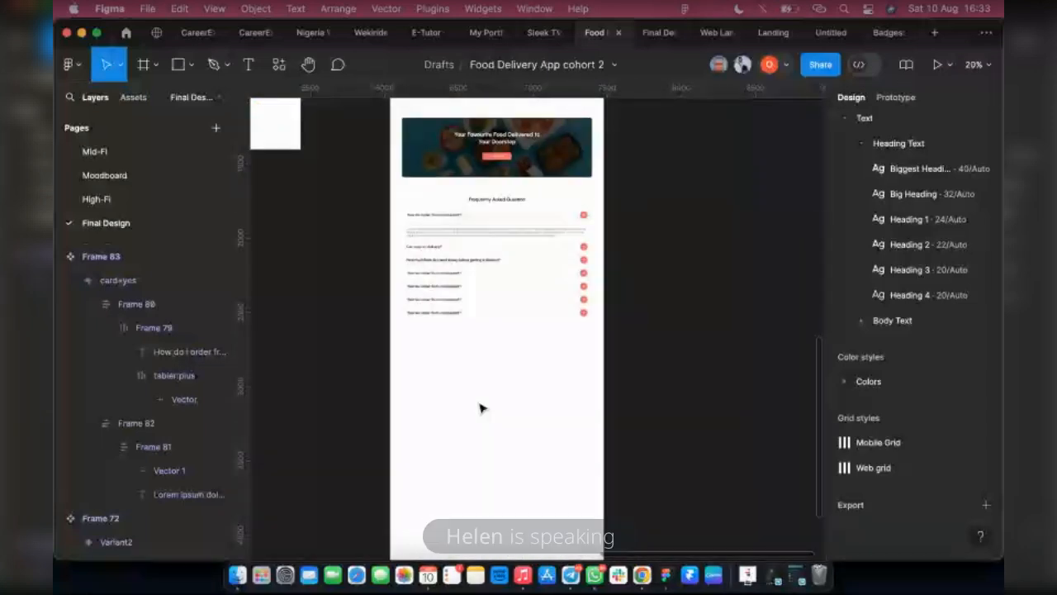
{"action": "scroll", "coordinate": [599, 378], "scroll_direction": "up", "scroll_amount": 5}
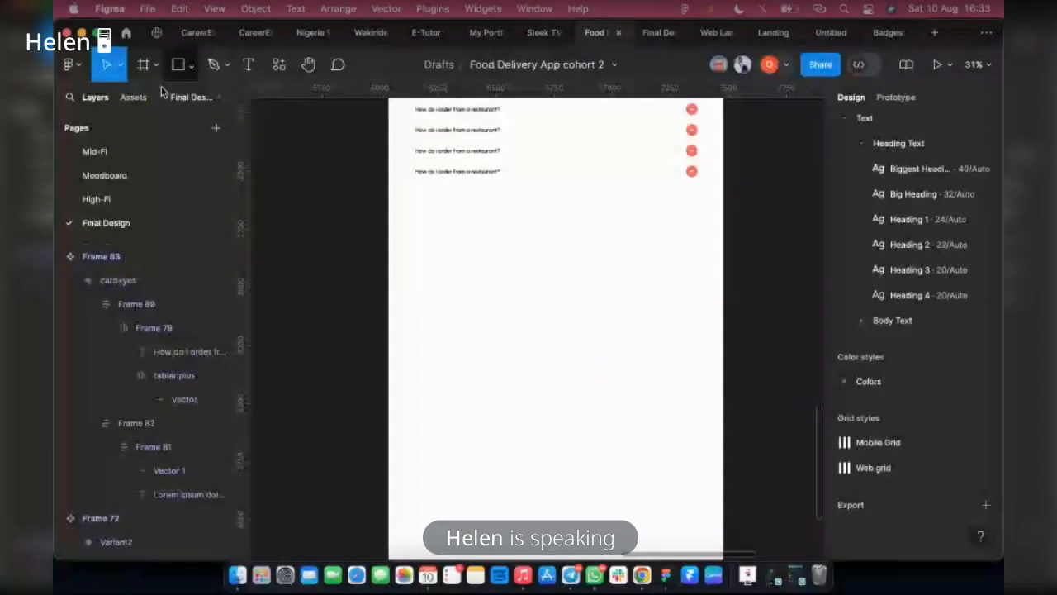
{"action": "scroll", "coordinate": [498, 190], "scroll_direction": "up", "scroll_amount": 3}
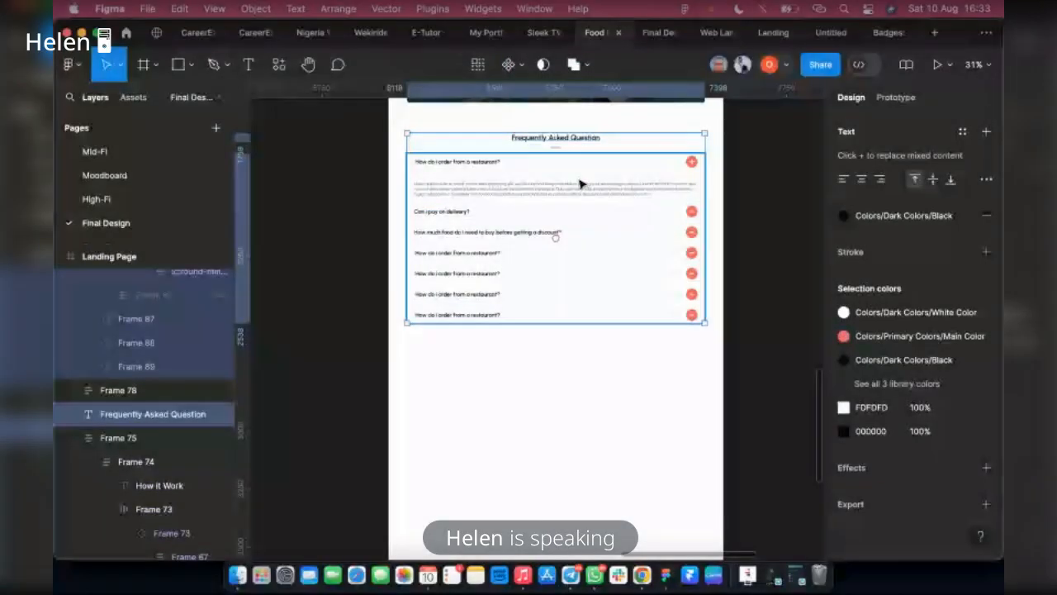
{"action": "key", "text": "shift+a"}
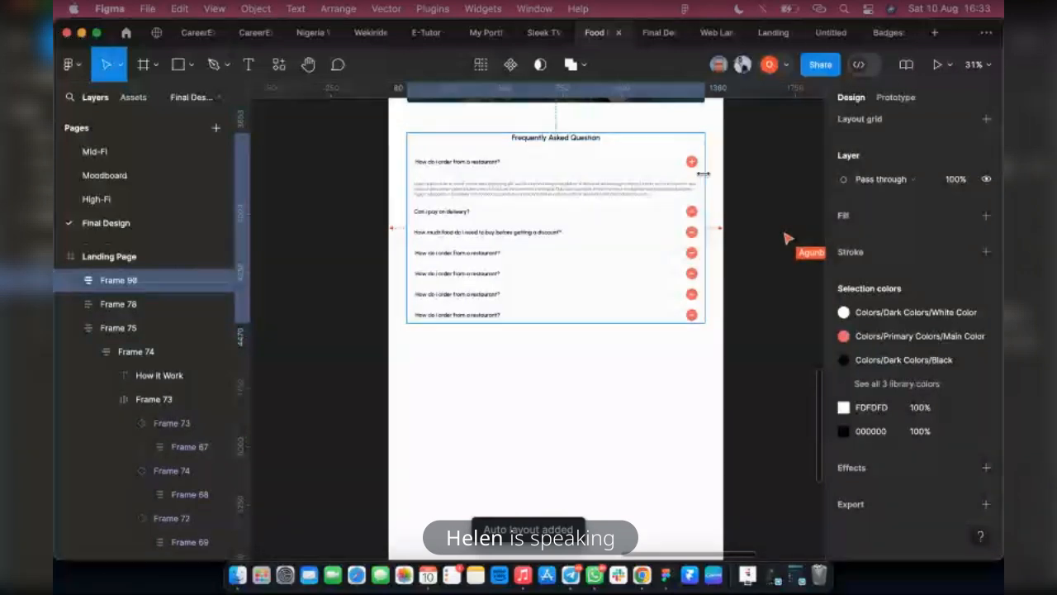
Stretch the FAQ auto layout frame to the landing page's full 1440 width and set its horizontal padding to 80
{"action": "left_click_drag", "start_coordinate": [703, 173], "coordinate": [725, 173]}
{"action": "left_click_drag", "start_coordinate": [394, 147], "coordinate": [374, 148]}
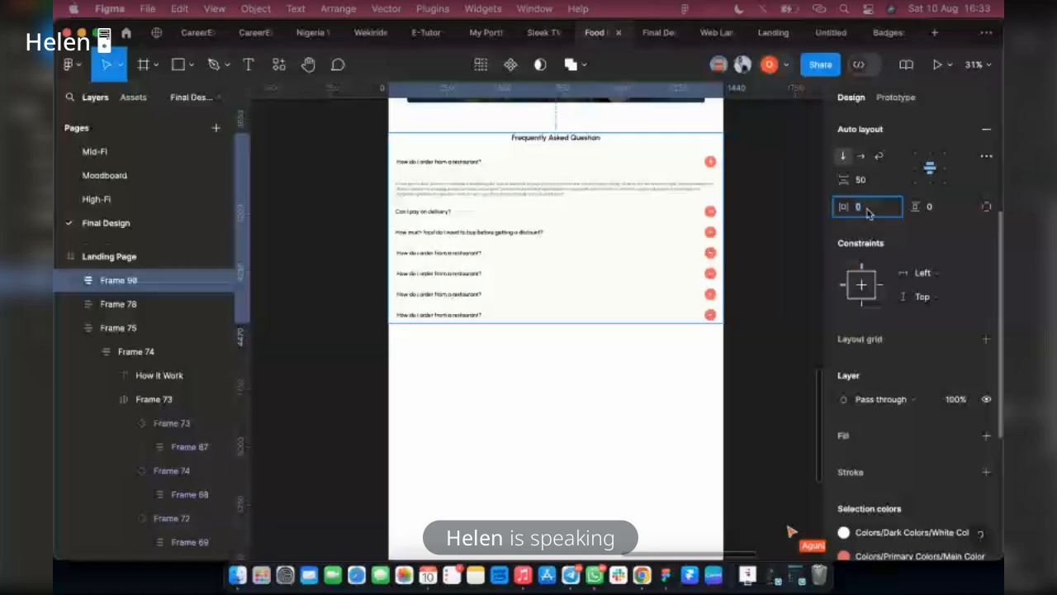
{"action": "type", "text": "80"}
{"action": "key", "text": "Return"}
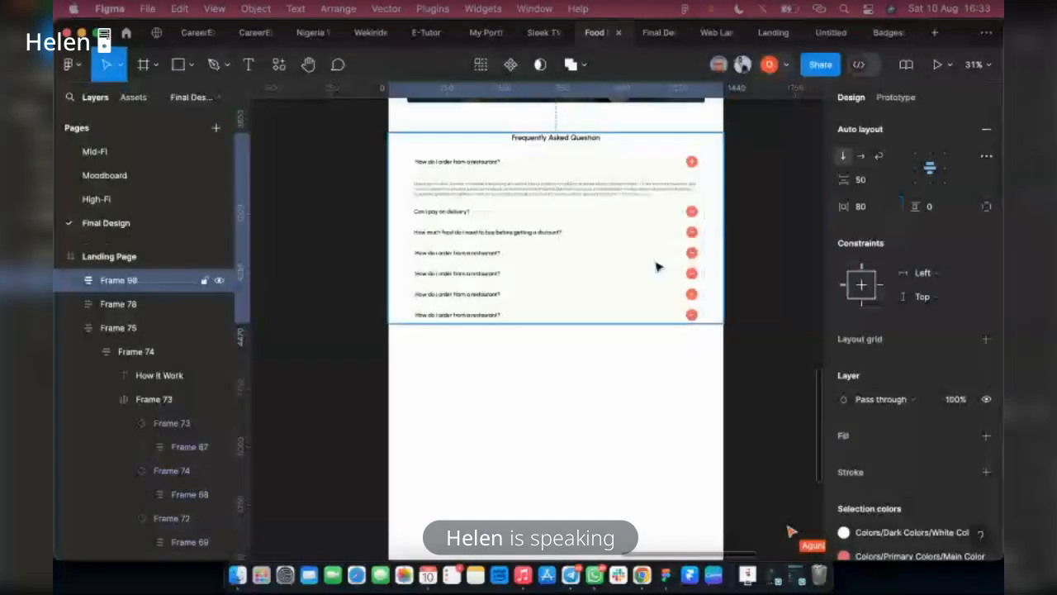
Measure the gap between the promotional banner and the FAQ frame, and extend the FAQ frame's lower edge slightly
{"action": "scroll", "coordinate": [576, 269], "scroll_direction": "up", "scroll_amount": 3}
{"action": "key", "text": "alt"}
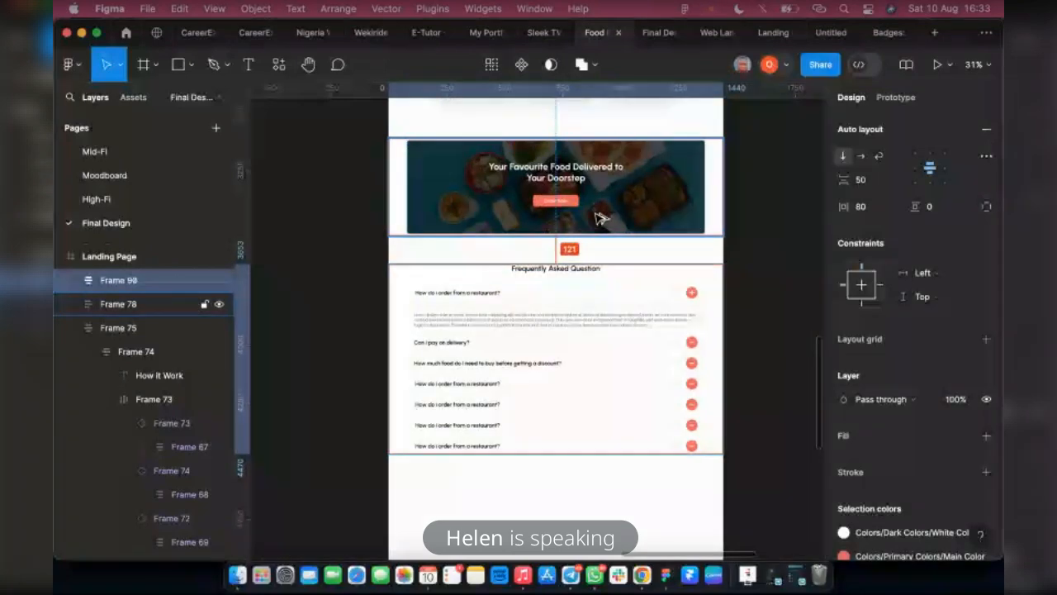
{"action": "left_click_drag", "start_coordinate": [535, 454], "coordinate": [535, 474]}
{"action": "key", "text": "alt"}
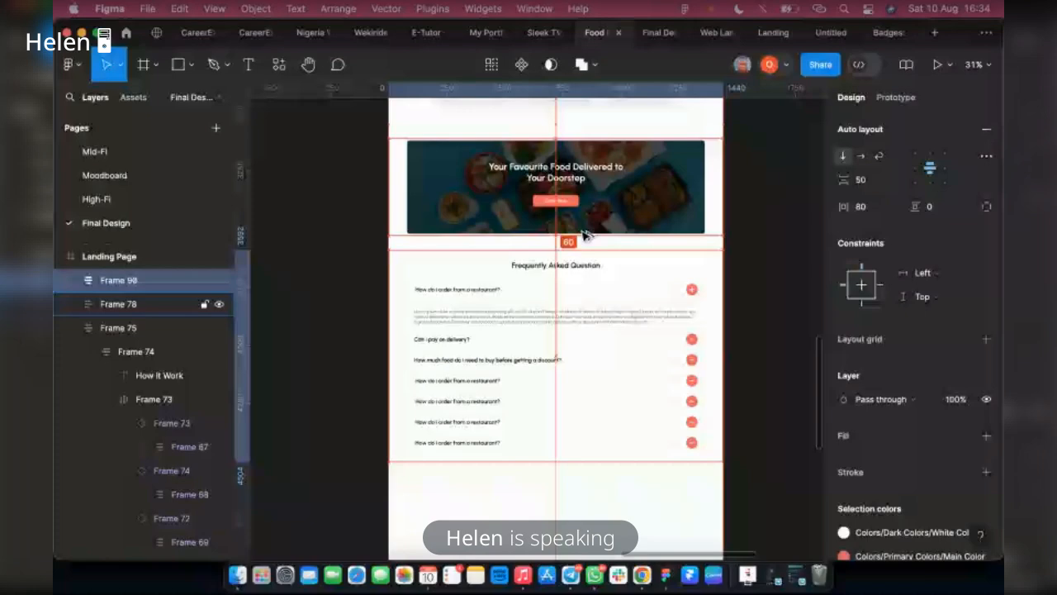
Unlock the landing page's fixed Header layer
{"action": "scroll", "coordinate": [584, 237], "scroll_direction": "down", "scroll_amount": 1}
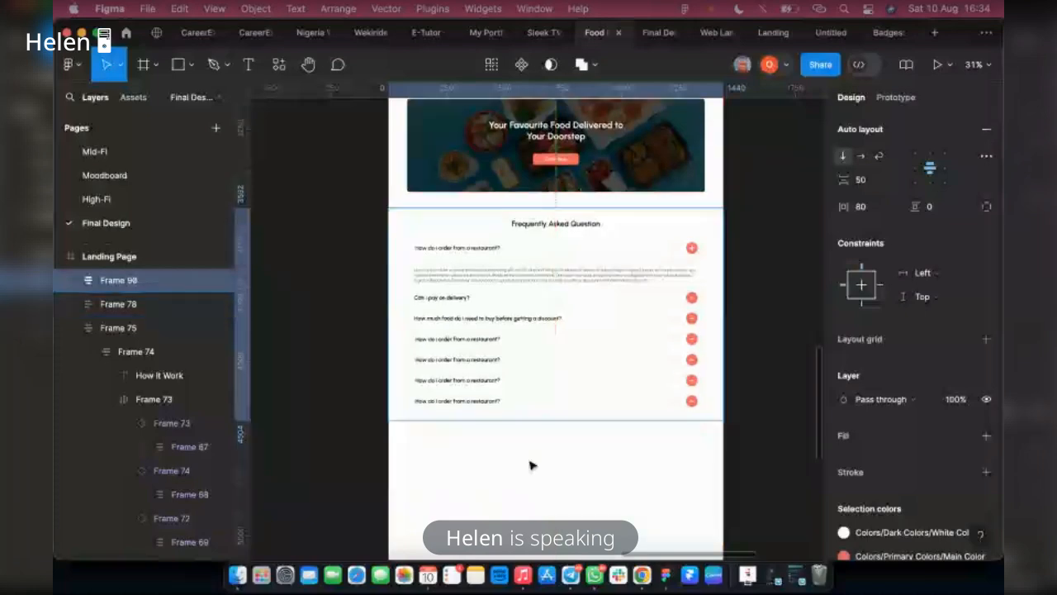
{"action": "left_click", "coordinate": [418, 428]}
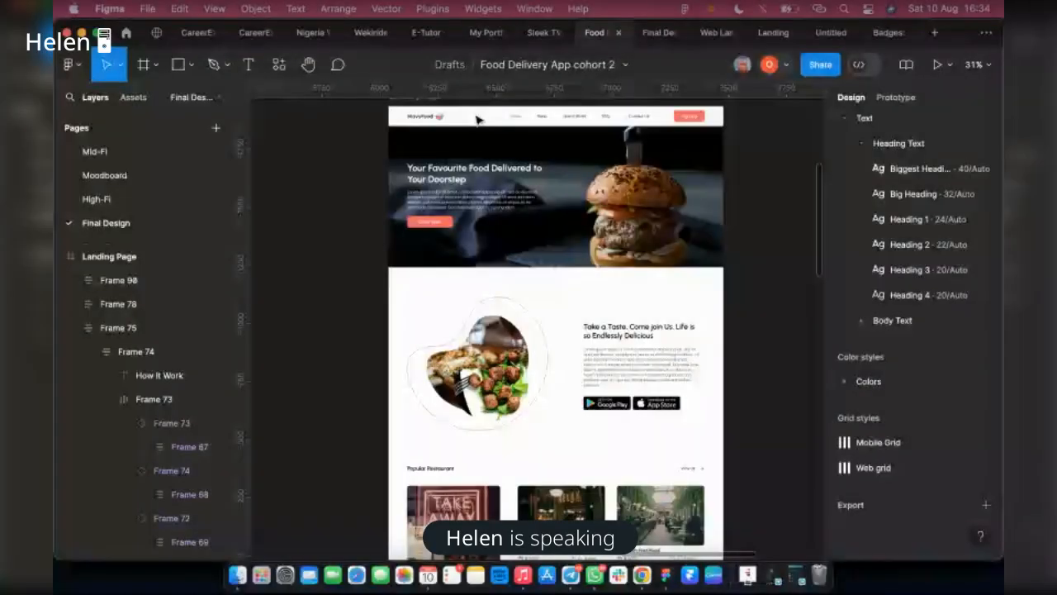
{"action": "left_click", "coordinate": [466, 146]}
{"action": "scroll", "coordinate": [128, 366], "scroll_direction": "down", "scroll_amount": 5}
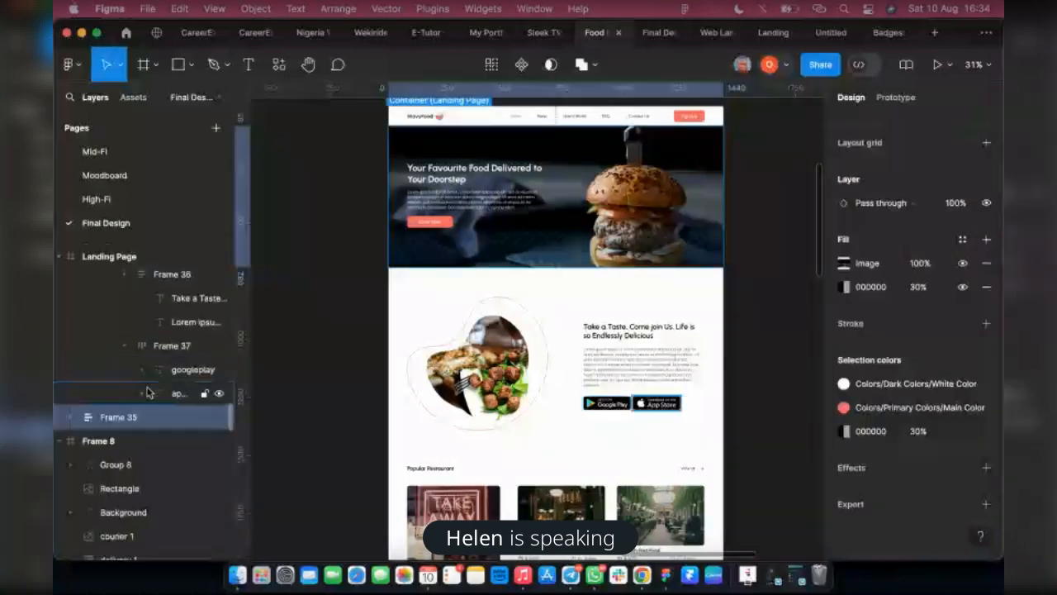
{"action": "scroll", "coordinate": [150, 392], "scroll_direction": "up", "scroll_amount": 3}
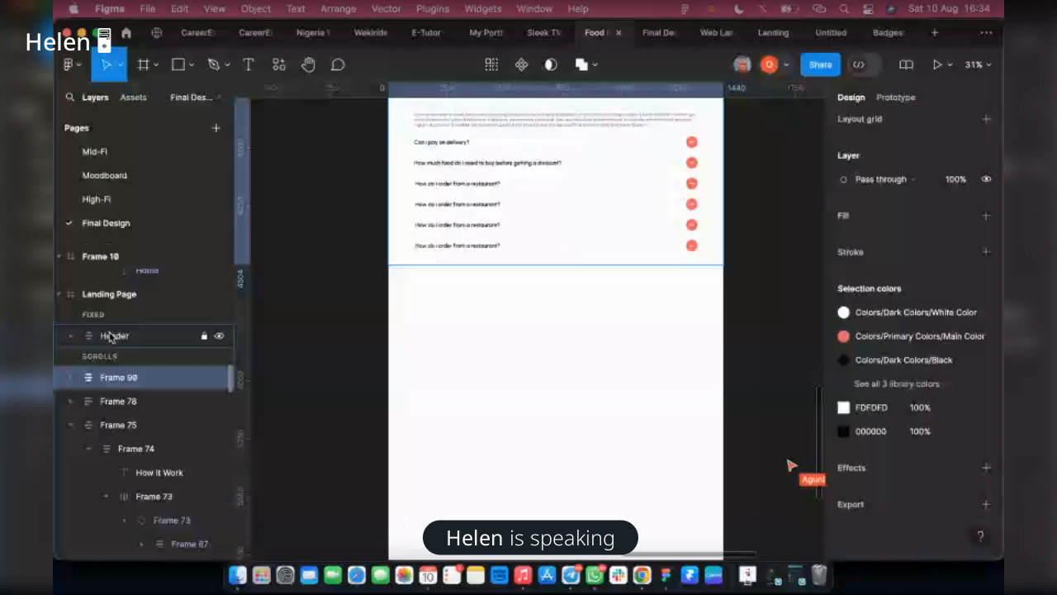
{"action": "left_click", "coordinate": [193, 336]}
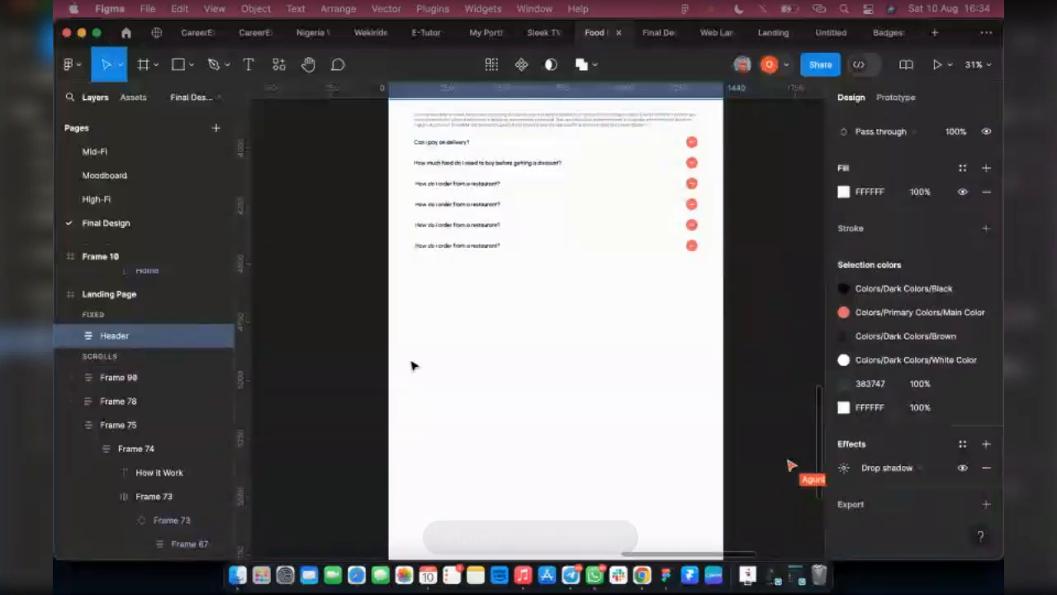
Copy the MavyFood logo frame from the landing page's header and lock the Header layer again
{"action": "scroll", "coordinate": [412, 366], "scroll_direction": "up", "scroll_amount": 15}
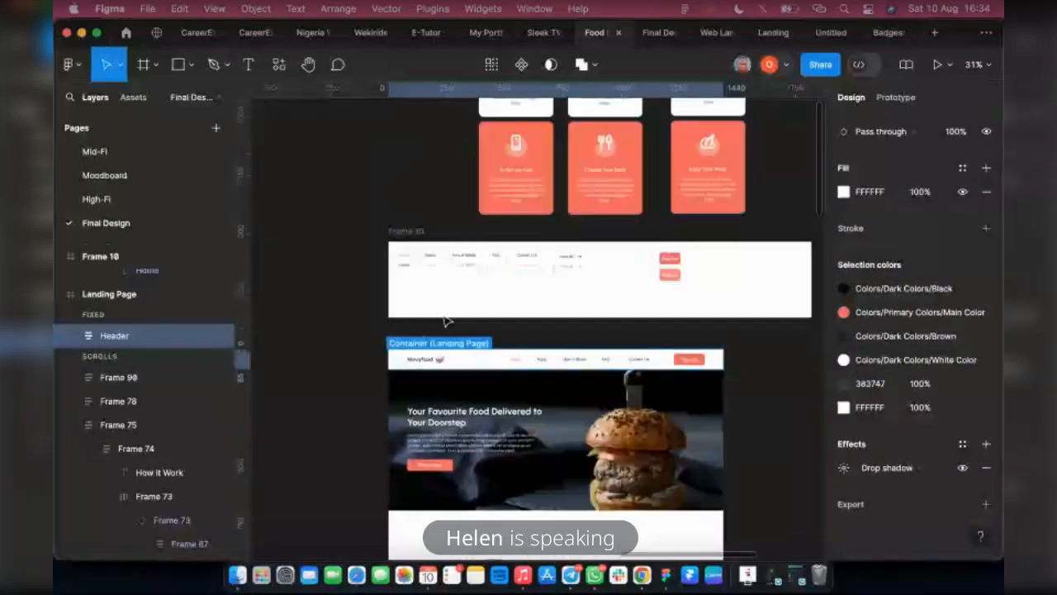
{"action": "double_click", "coordinate": [428, 365]}
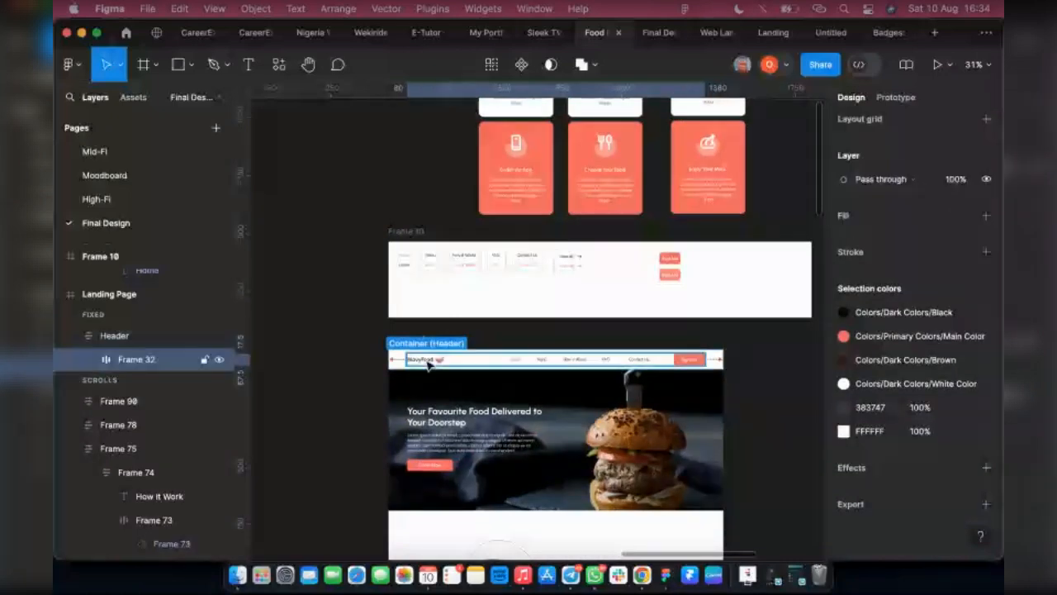
{"action": "double_click", "coordinate": [428, 364]}
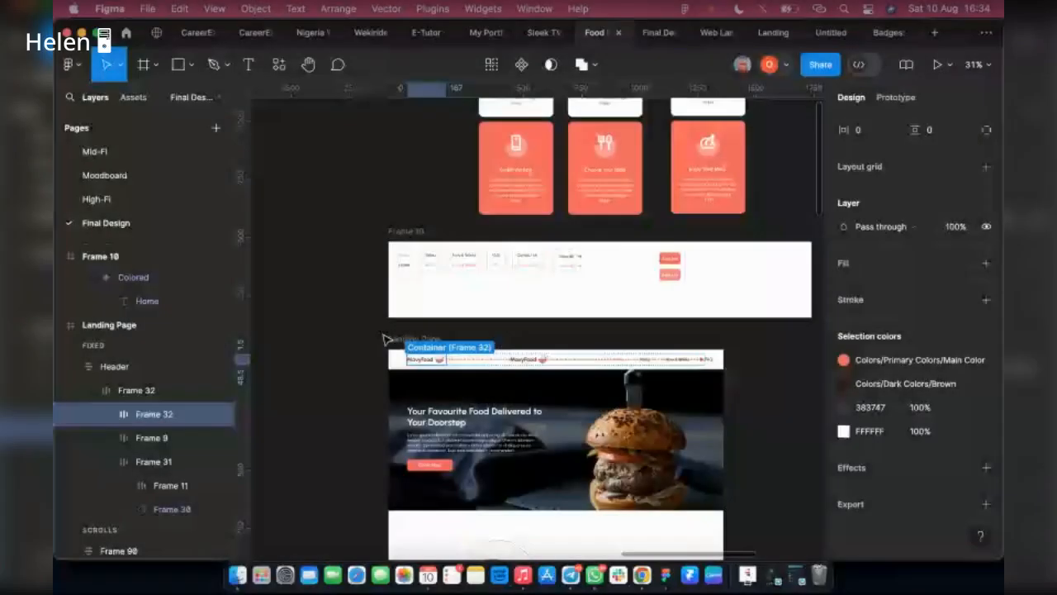
{"action": "key", "text": "super+z"}
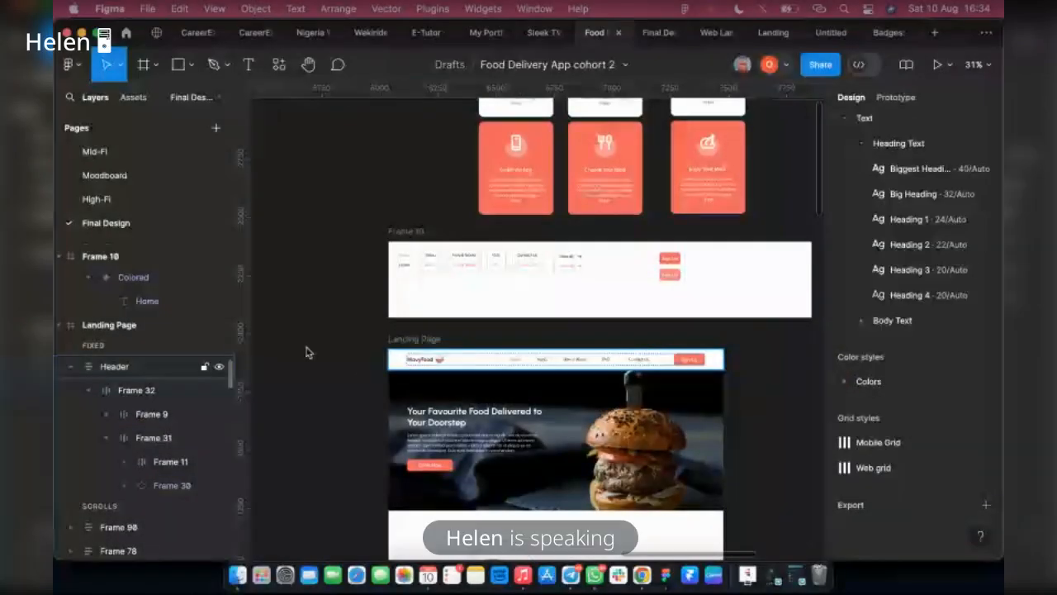
{"action": "left_click", "coordinate": [205, 366]}
Place the copied MavyFood logo in the empty area below the landing page's FAQ questions
{"action": "scroll", "coordinate": [443, 390], "scroll_direction": "down", "scroll_amount": 1}
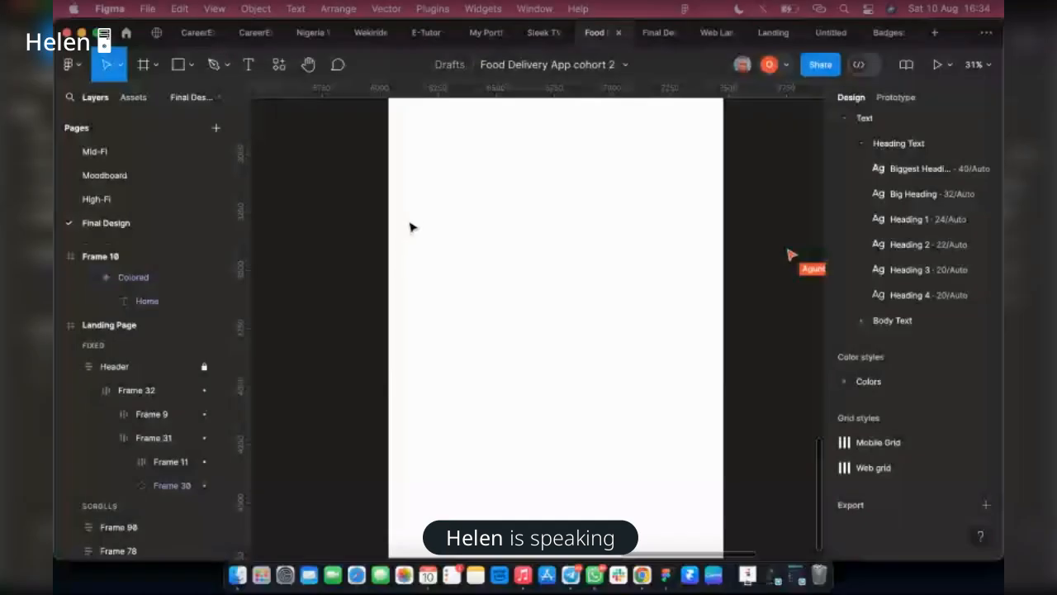
{"action": "scroll", "coordinate": [413, 283], "scroll_direction": "down", "scroll_amount": 3}
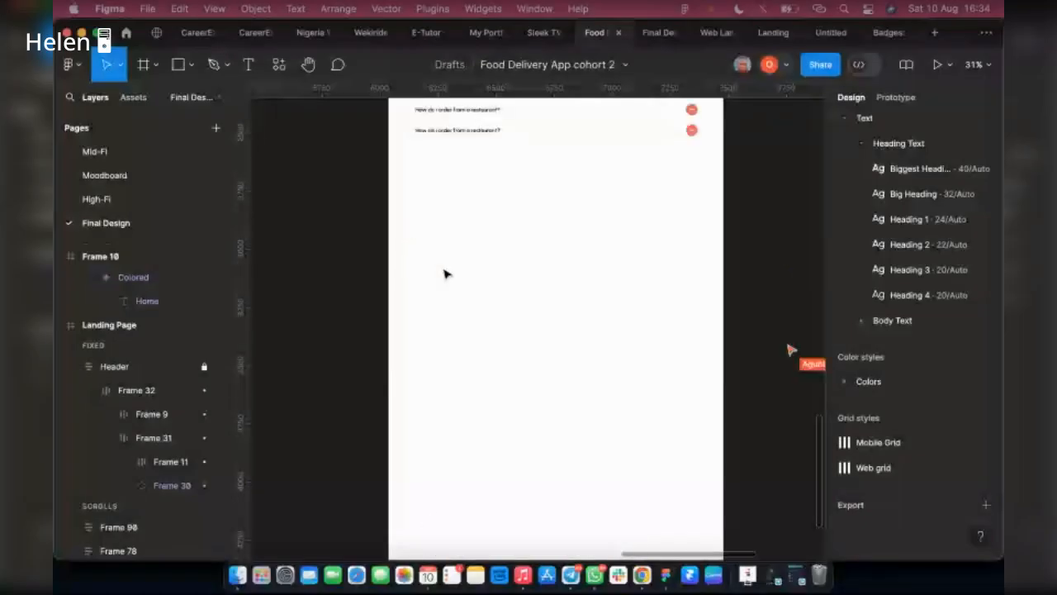
{"action": "left_click", "coordinate": [526, 329]}
{"action": "left_click_drag", "start_coordinate": [526, 329], "coordinate": [440, 212]}
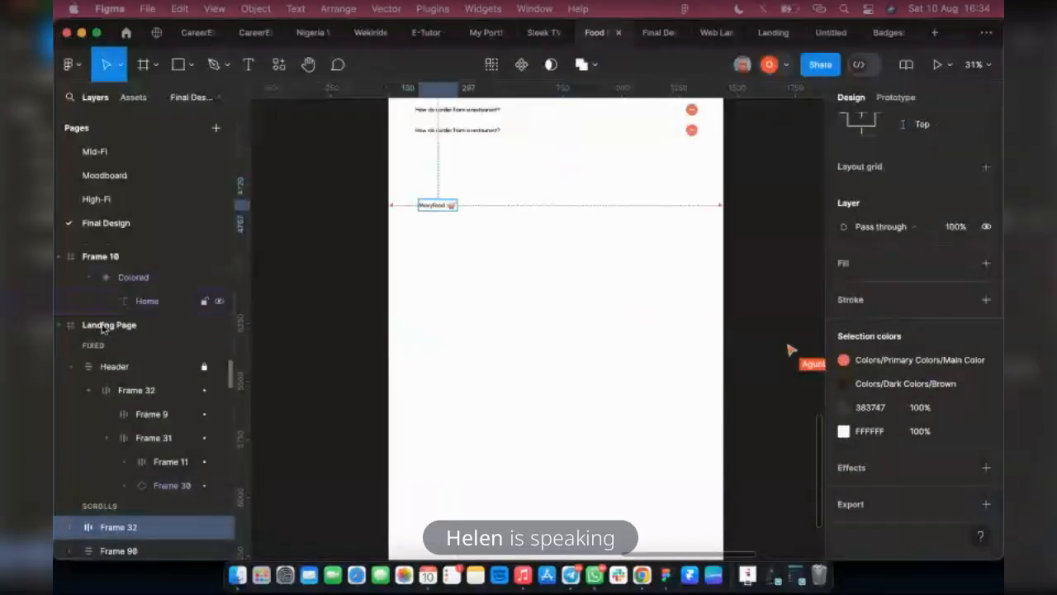
Show the layout grid and align the footer's MavyFood logo with the first grid column at X 80, Y 4667
{"action": "left_click", "coordinate": [698, 292]}
{"action": "scroll", "coordinate": [906, 336], "scroll_direction": "up", "scroll_amount": 3}
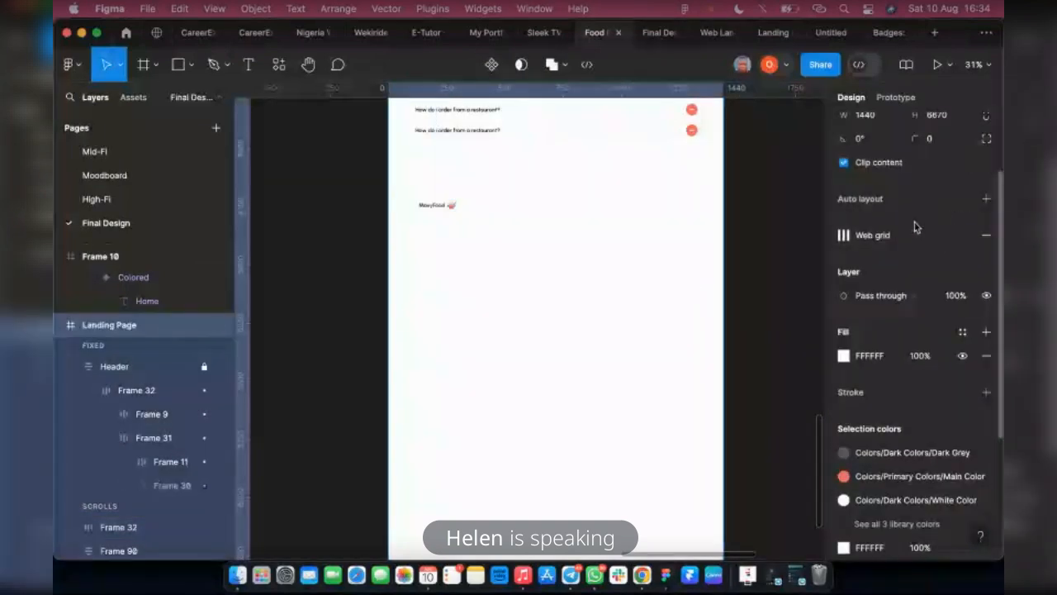
{"action": "key", "text": "ctrl+g"}
{"action": "scroll", "coordinate": [221, 312], "scroll_direction": "up", "scroll_amount": 1}
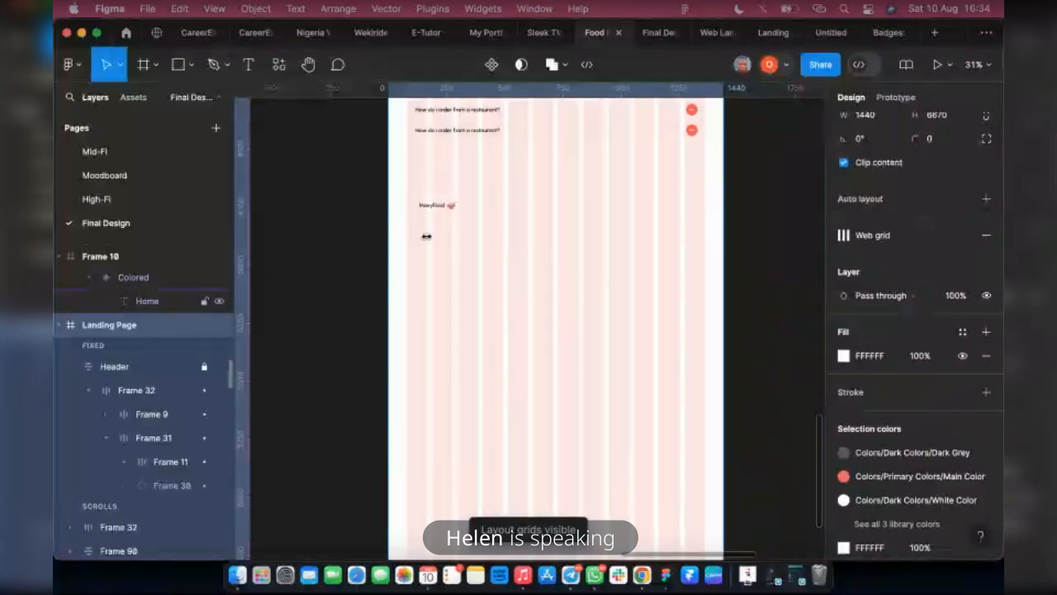
{"action": "scroll", "coordinate": [437, 239], "scroll_direction": "up", "scroll_amount": 3}
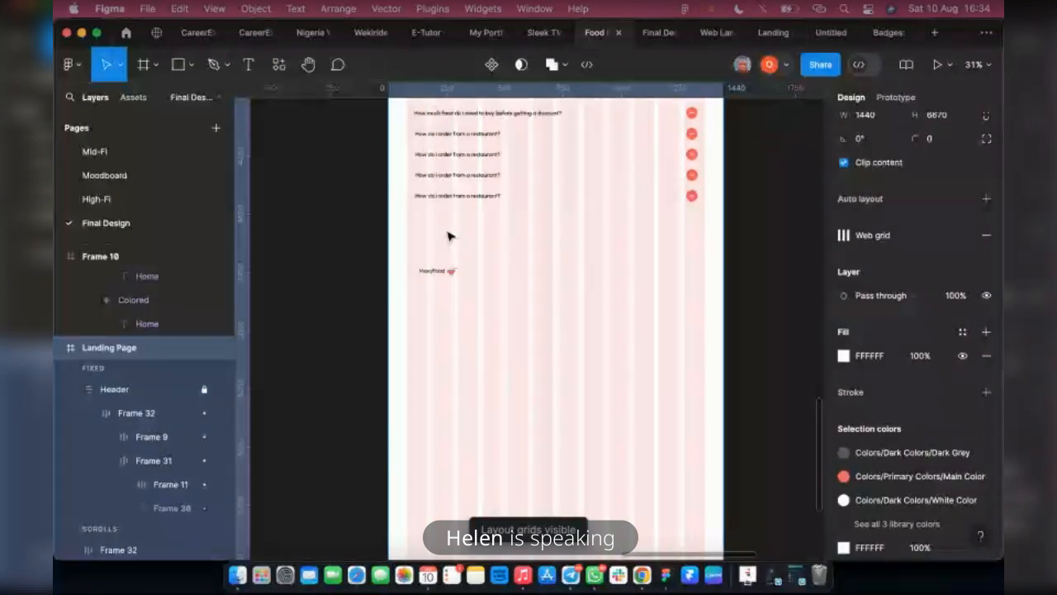
{"action": "scroll", "coordinate": [432, 270], "scroll_direction": "up", "scroll_amount": 3}
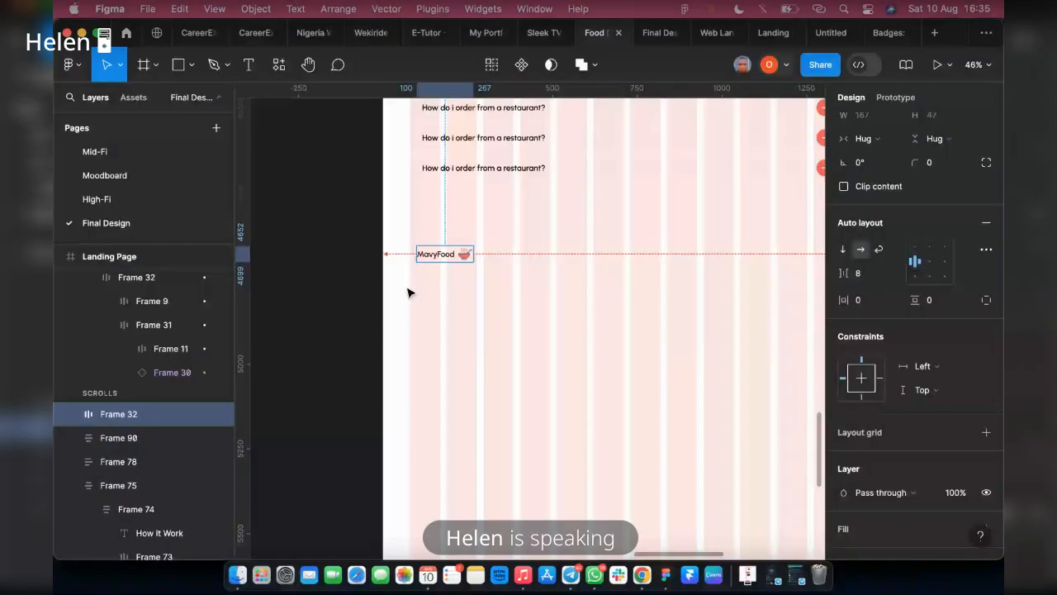
{"action": "scroll", "coordinate": [411, 347], "scroll_direction": "up", "scroll_amount": 3}
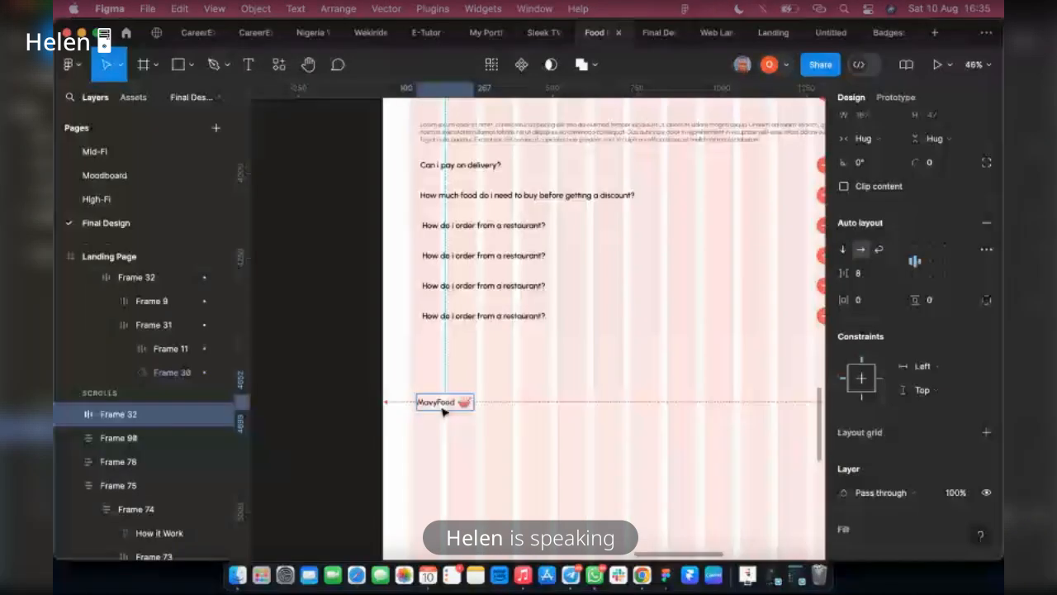
{"action": "left_click_drag", "start_coordinate": [443, 410], "coordinate": [436, 416]}
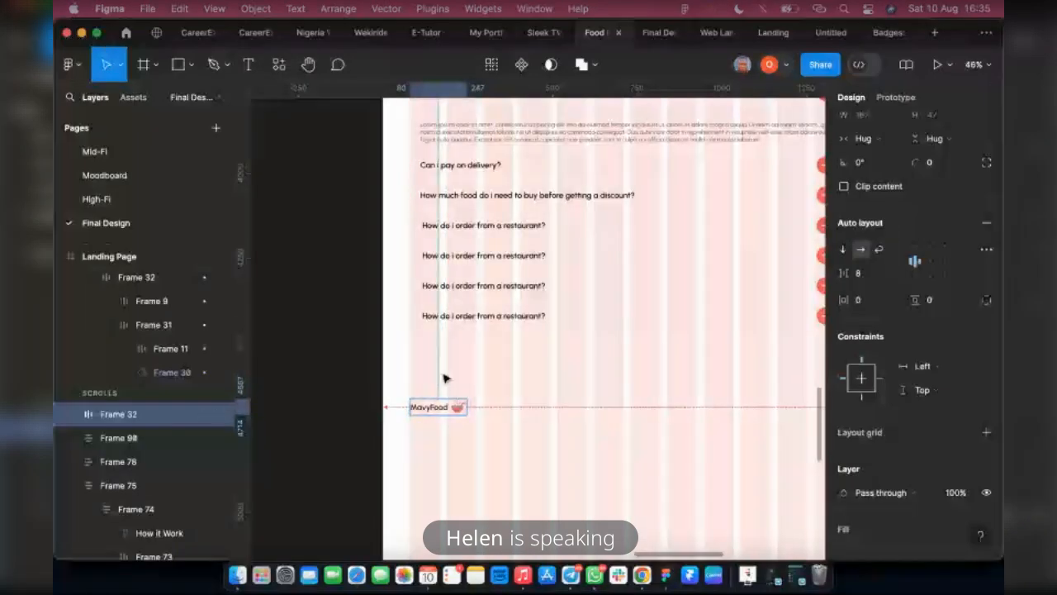
Scale the footer's MavyFood logo proportionally to about 1.19x, then return to the Move tool
{"action": "left_click", "coordinate": [649, 39]}
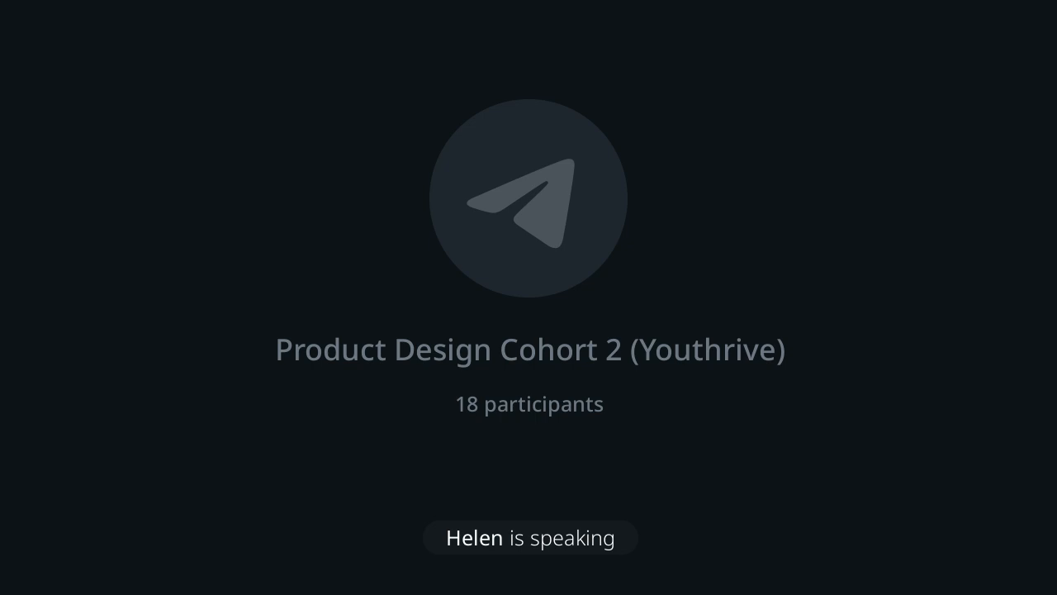
{"action": "scroll", "coordinate": [458, 417], "scroll_direction": "up", "scroll_amount": 5}
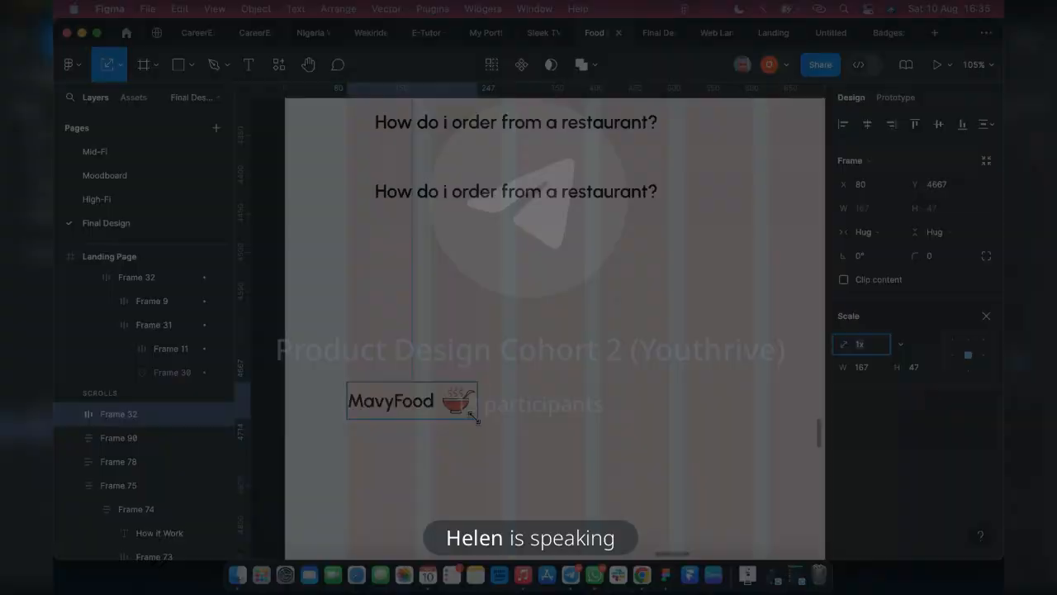
{"action": "left_click_drag", "start_coordinate": [476, 419], "coordinate": [501, 426]}
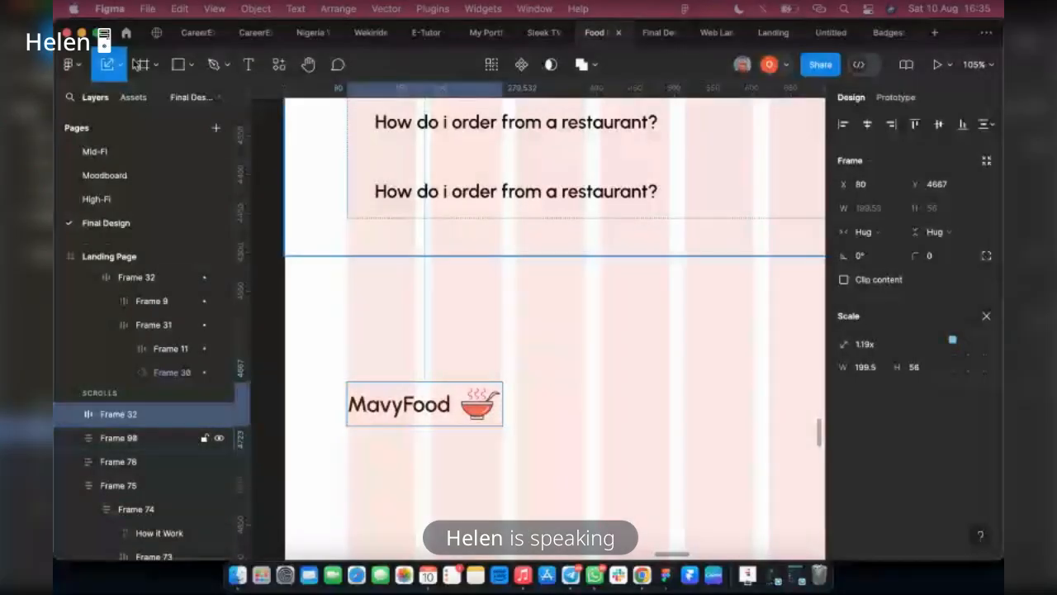
{"action": "left_click", "coordinate": [121, 65]}
{"action": "left_click", "coordinate": [118, 103]}
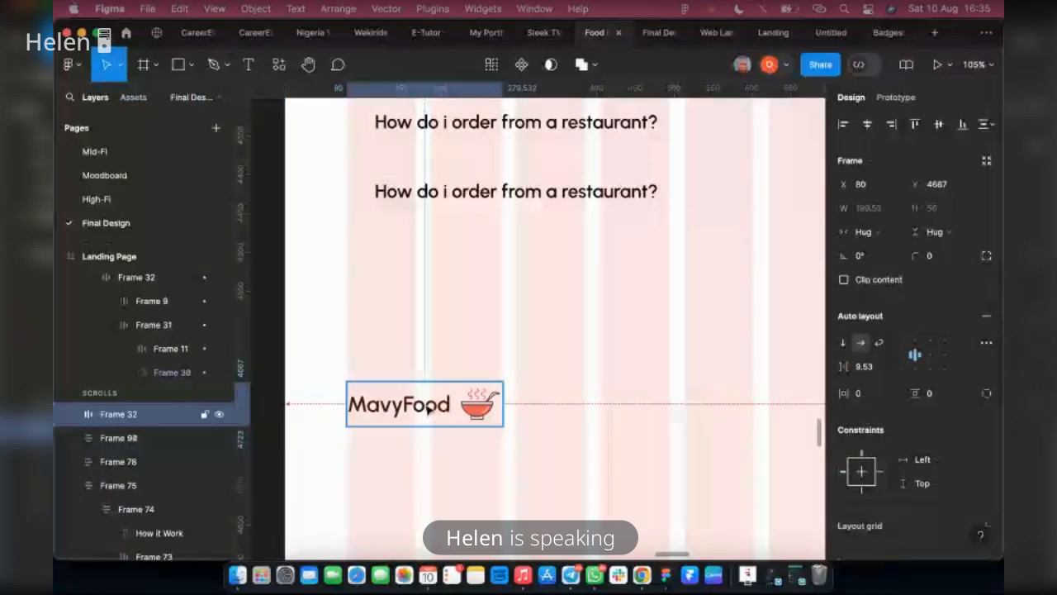
Set the font size of the footer logo's MavyFood text to 28
{"action": "double_click", "coordinate": [450, 409]}
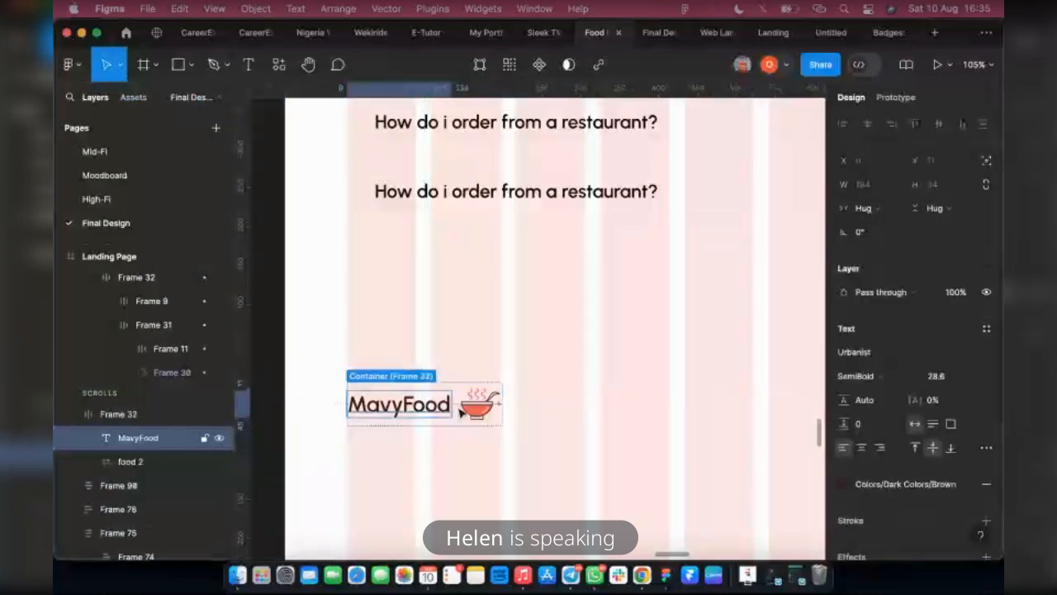
{"action": "left_click", "coordinate": [950, 385]}
{"action": "left_click", "coordinate": [953, 387]}
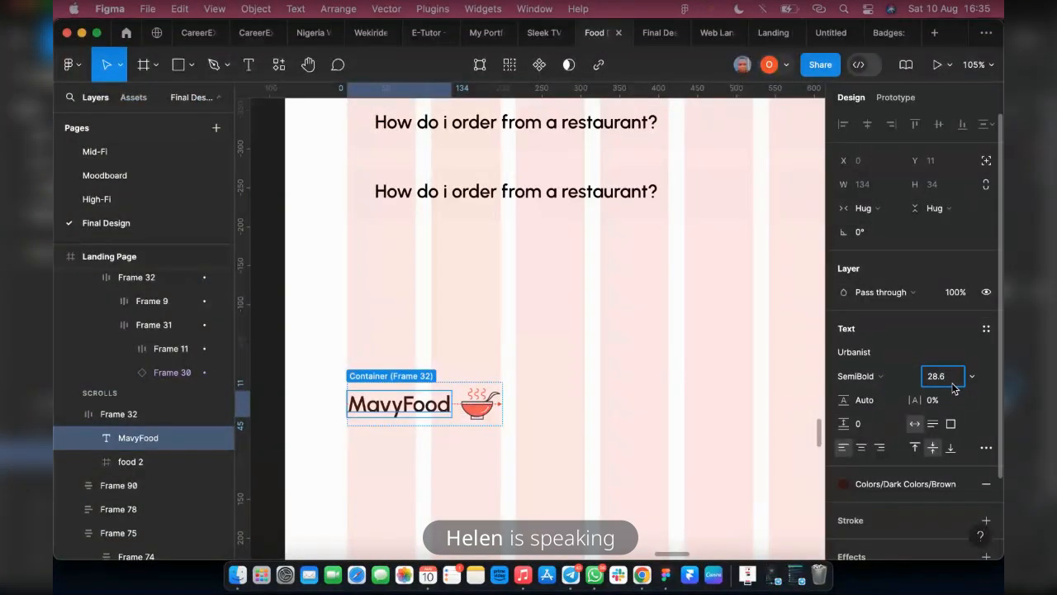
{"action": "key", "text": "BackSpace"}
{"action": "key", "text": "BackSpace"}
{"action": "key", "text": "Return"}
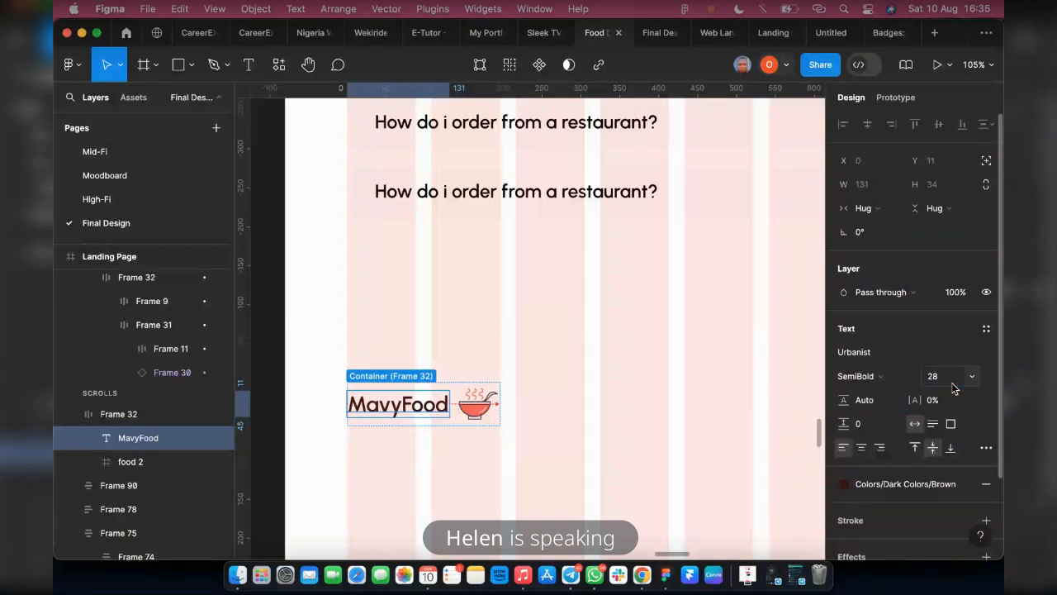
Copy the Lorem ipsum answer from the first FAQ question and place it directly beneath the footer's MavyFood logo
{"action": "left_click", "coordinate": [550, 372]}
{"action": "scroll", "coordinate": [534, 421], "scroll_direction": "down", "scroll_amount": 5}
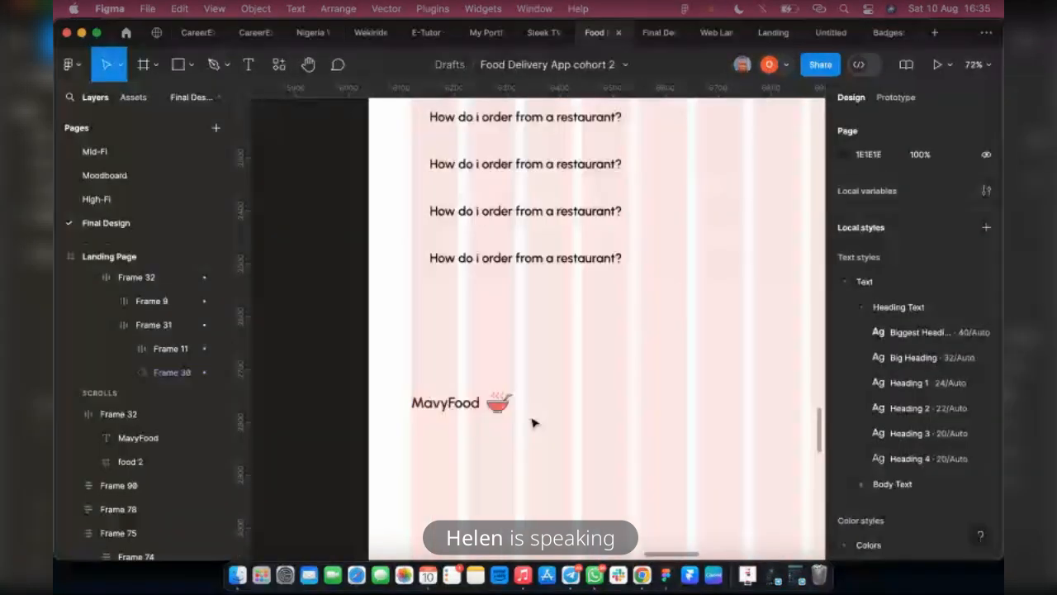
{"action": "scroll", "coordinate": [578, 347], "scroll_direction": "up", "scroll_amount": 6}
{"action": "left_click", "coordinate": [564, 489]}
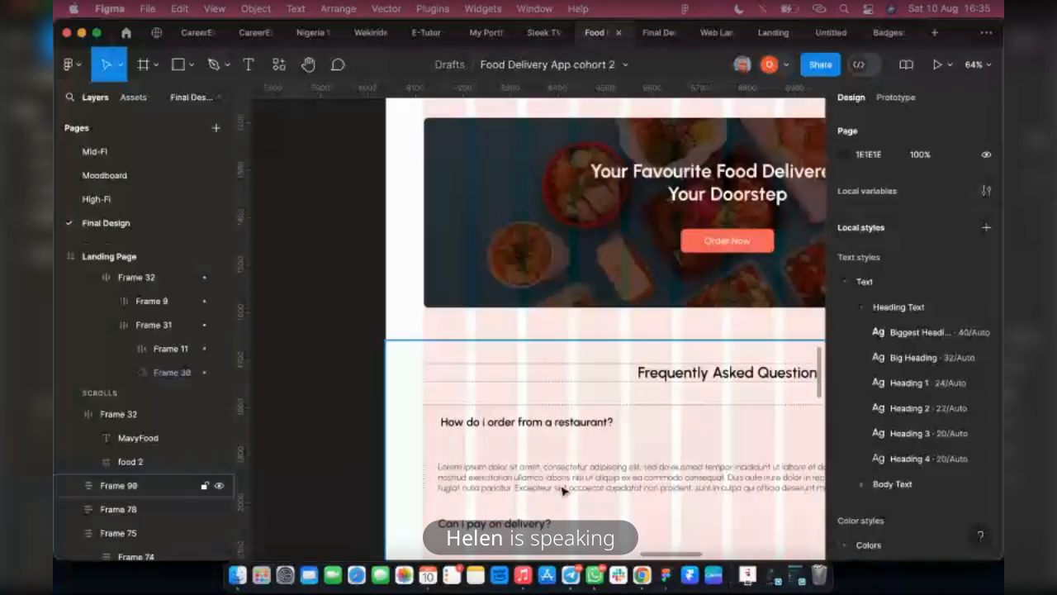
{"action": "left_click", "coordinate": [565, 489]}
{"action": "left_click", "coordinate": [566, 488]}
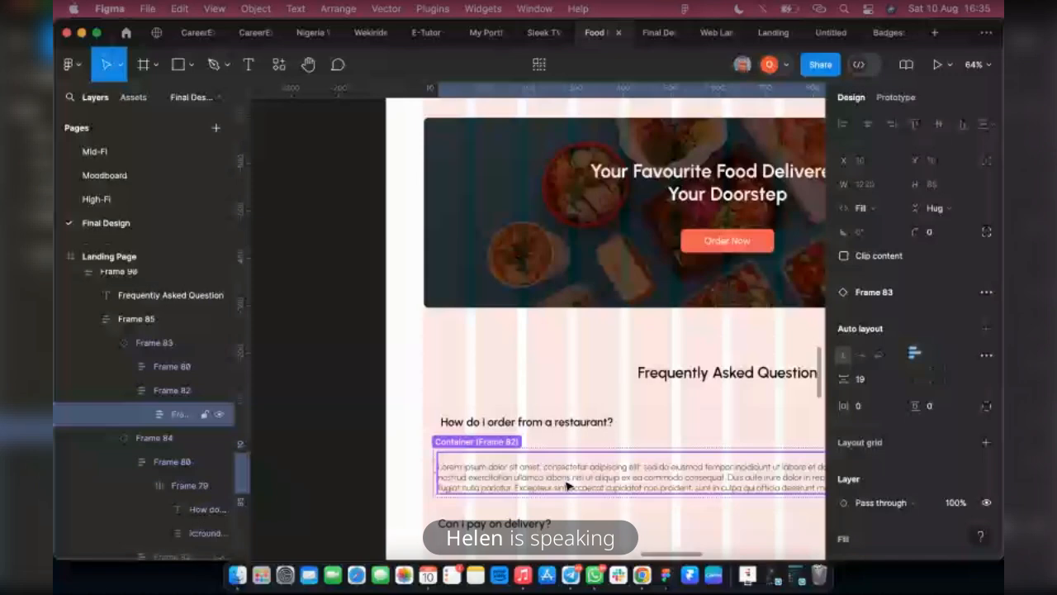
{"action": "double_click", "coordinate": [567, 485]}
{"action": "scroll", "coordinate": [562, 491], "scroll_direction": "down", "scroll_amount": 5}
{"action": "scroll", "coordinate": [552, 496], "scroll_direction": "down", "scroll_amount": 3}
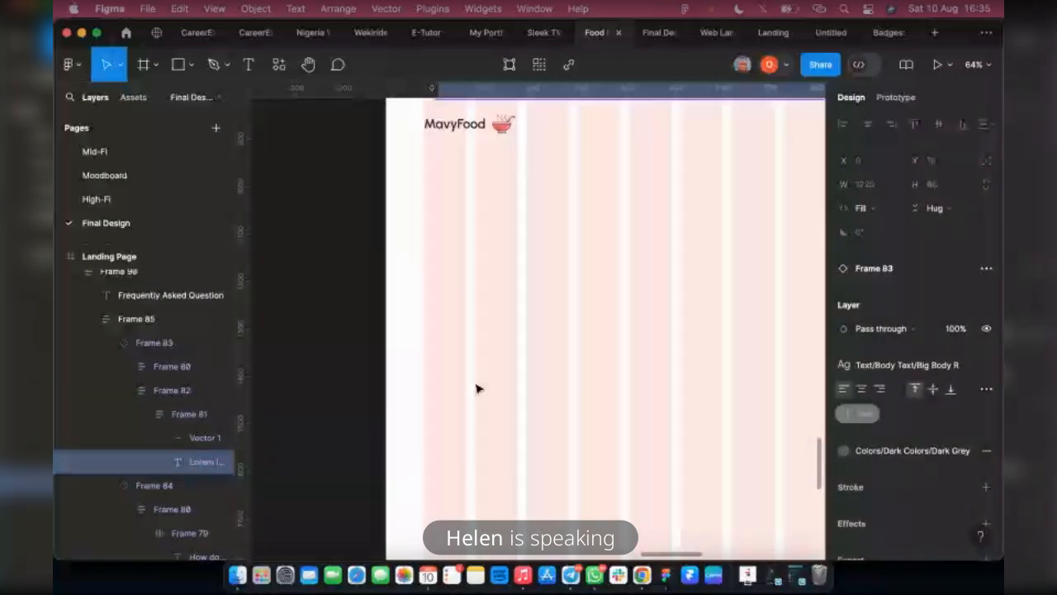
{"action": "left_click", "coordinate": [493, 406]}
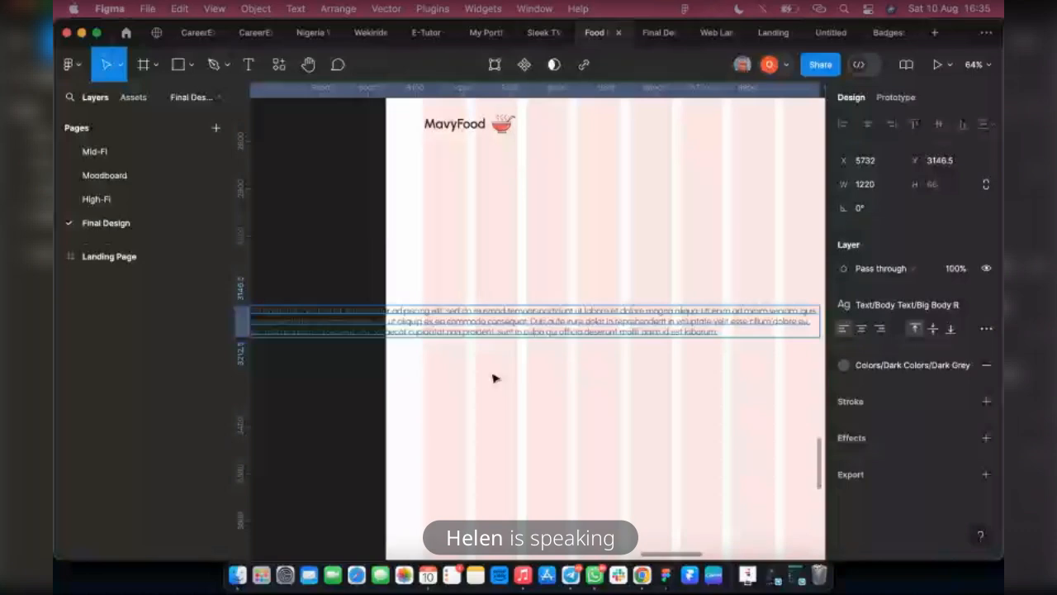
{"action": "left_click_drag", "start_coordinate": [401, 323], "coordinate": [557, 217]}
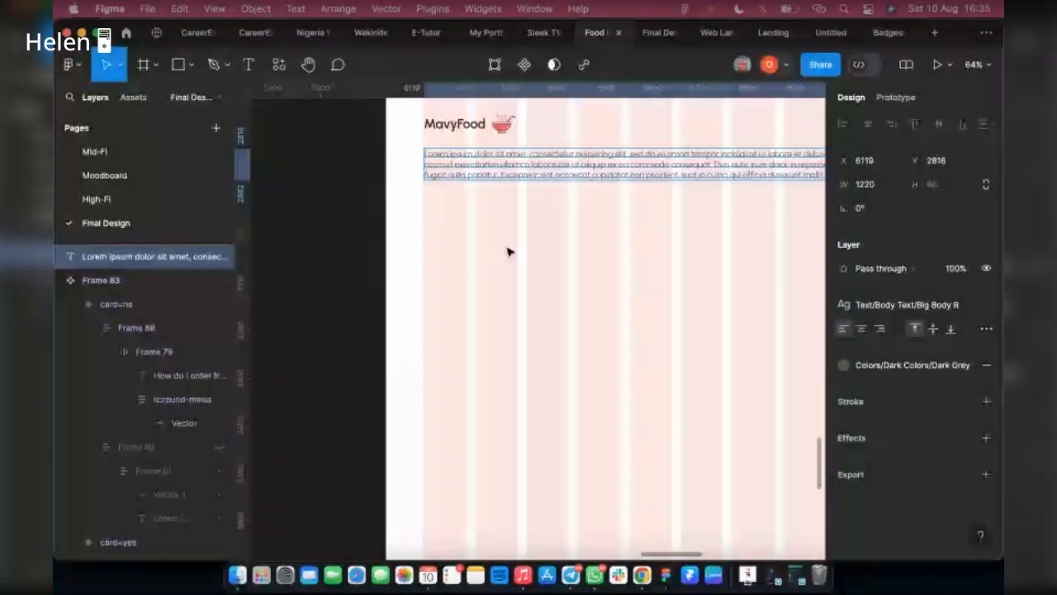
Narrow the footer's Lorem ipsum paragraph to a width of 423 beneath the logo
{"action": "scroll", "coordinate": [701, 207], "scroll_direction": "down", "scroll_amount": 3}
{"action": "scroll", "coordinate": [748, 224], "scroll_direction": "up", "scroll_amount": 2}
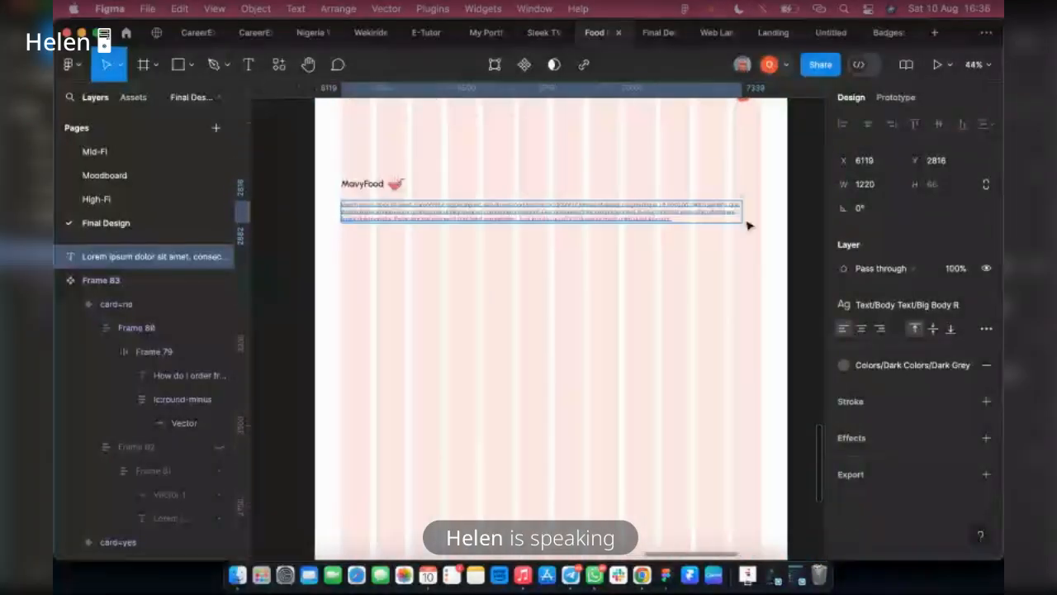
{"action": "left_click", "coordinate": [740, 212]}
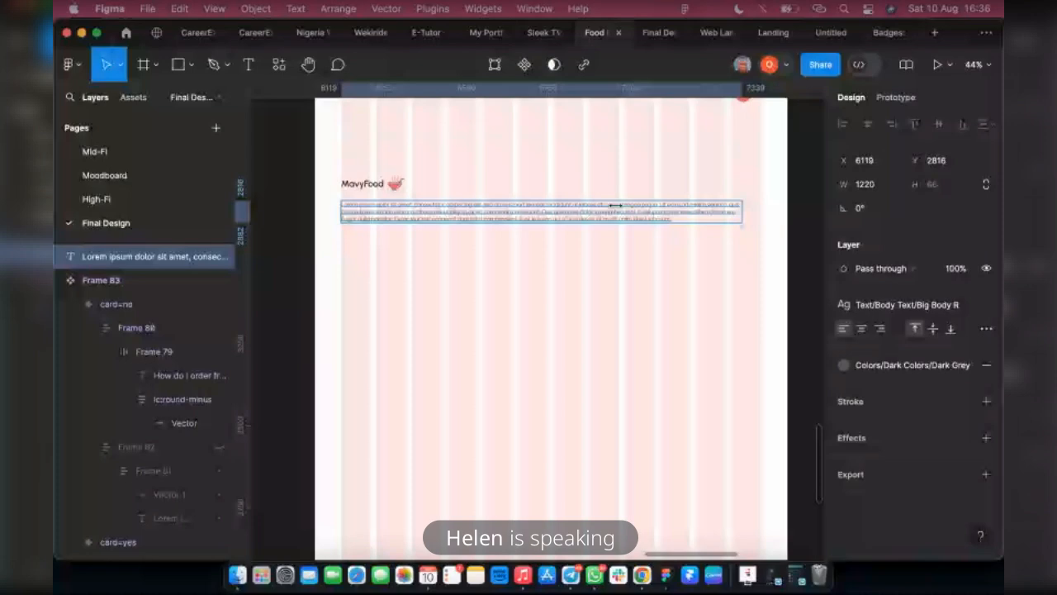
{"action": "left_click_drag", "start_coordinate": [741, 212], "coordinate": [481, 224]}
Shorten the footer paragraph so it ends with "nostrud exercitation ullamco." and move it slightly closer to the MavyFood logo
{"action": "scroll", "coordinate": [401, 238], "scroll_direction": "up", "scroll_amount": 10}
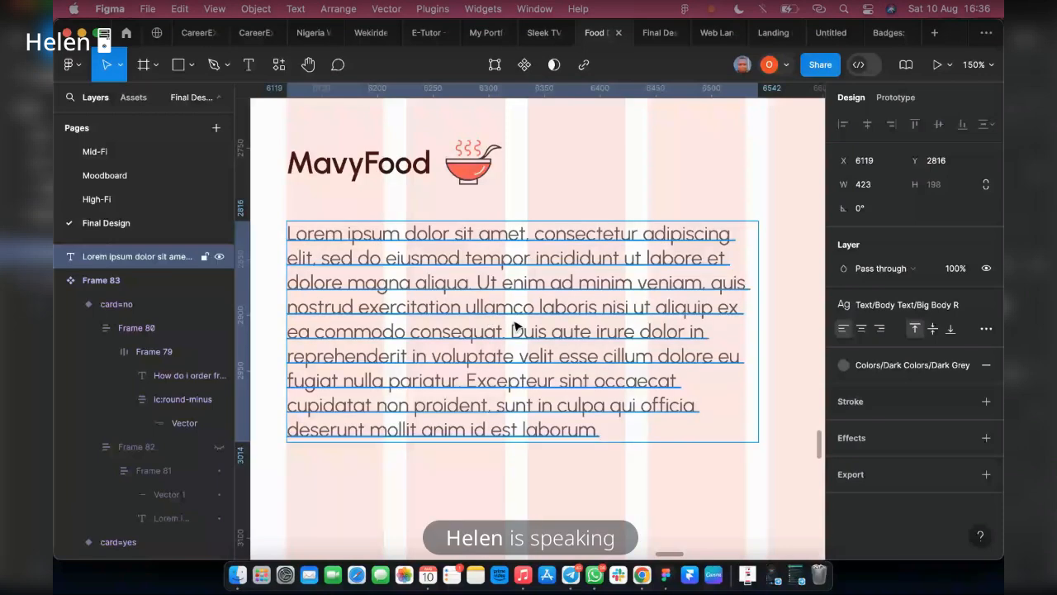
{"action": "double_click", "coordinate": [541, 308]}
{"action": "left_click_drag", "start_coordinate": [540, 307], "coordinate": [637, 454]}
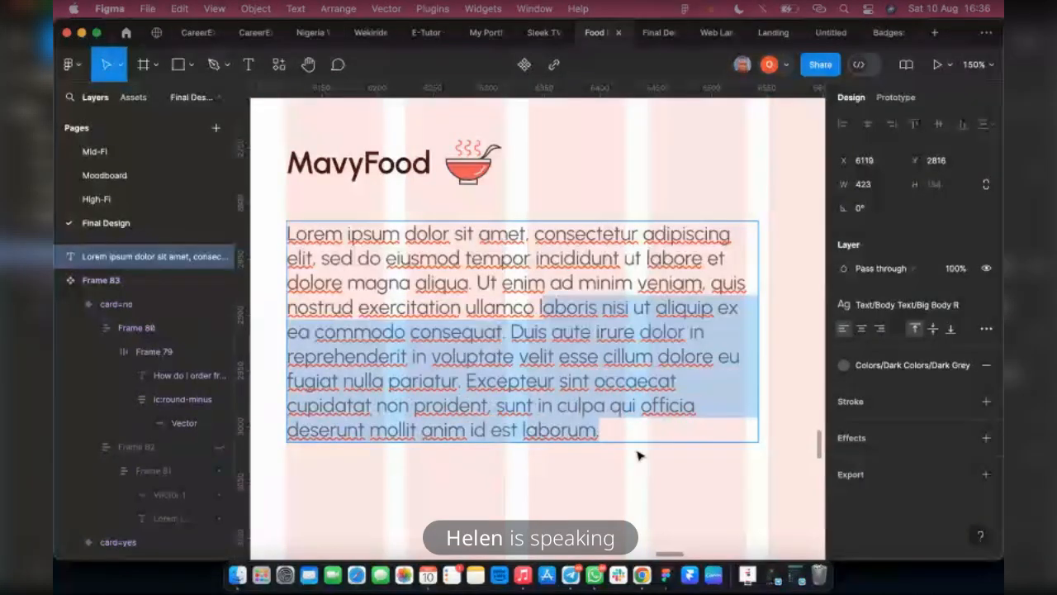
{"action": "key", "text": "BackSpace"}
{"action": "type", "text": "."}
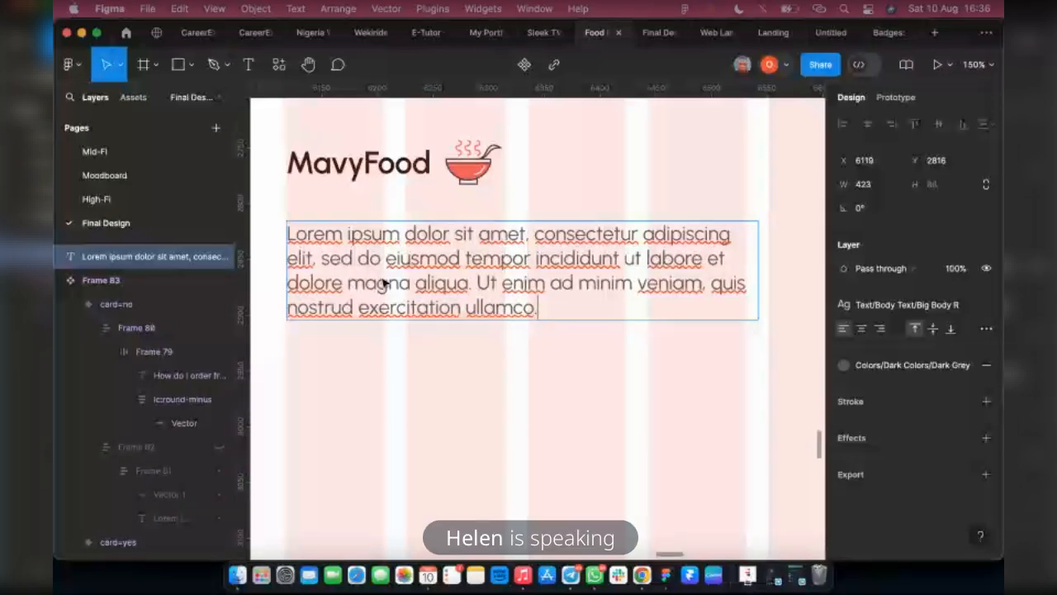
{"action": "key", "text": "Escape"}
{"action": "left_click_drag", "start_coordinate": [330, 279], "coordinate": [336, 270]}
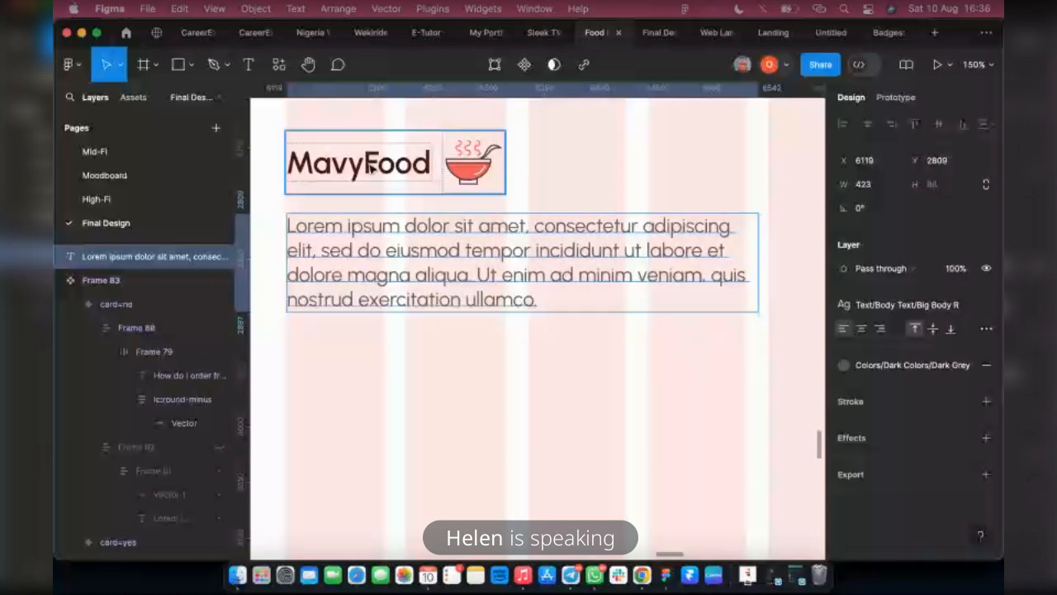
Try to add auto layout to the footer's MavyFood logo and its paragraph
{"action": "left_click", "coordinate": [370, 166], "text": "shift"}
{"action": "key", "text": "shift+a"}
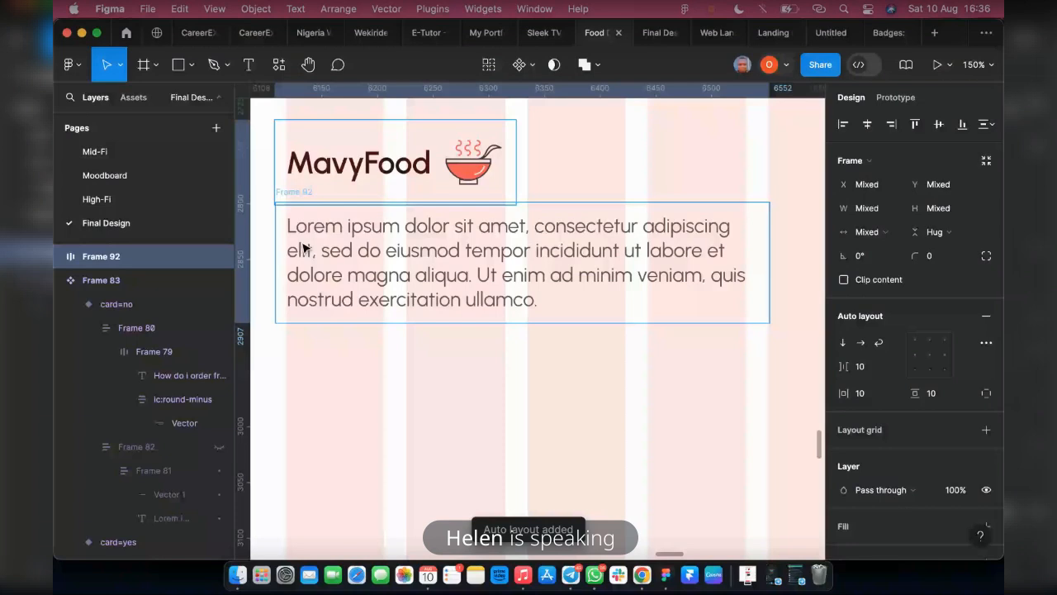
{"action": "key", "text": "super+z"}
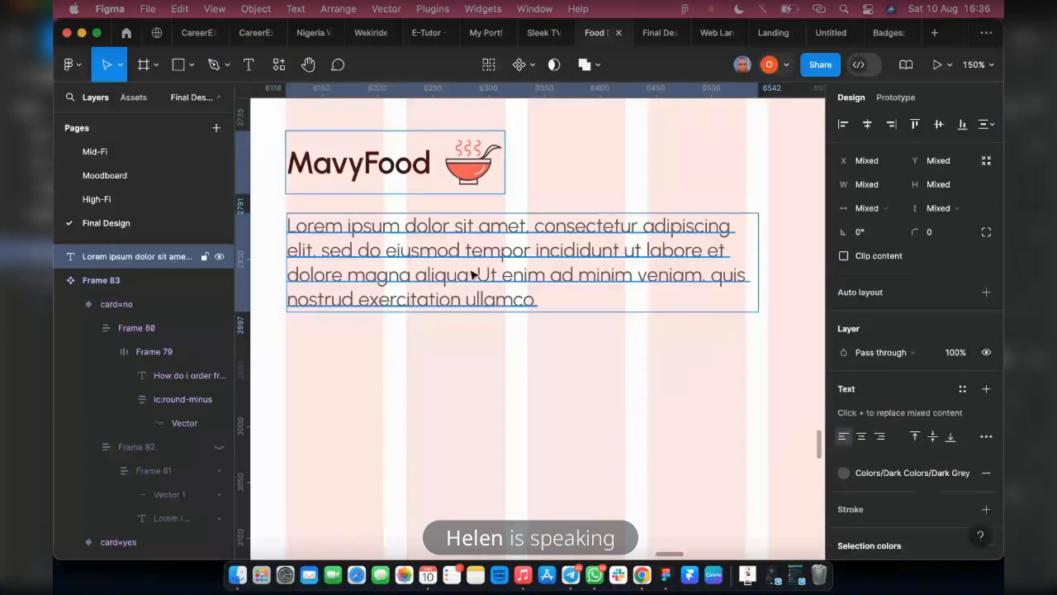
Pull the footer paragraph off the page and drop it back into the Landing Page frame beneath the MavyFood logo
{"action": "scroll", "coordinate": [467, 273], "scroll_direction": "down", "scroll_amount": 1}
{"action": "left_click", "coordinate": [433, 273]}
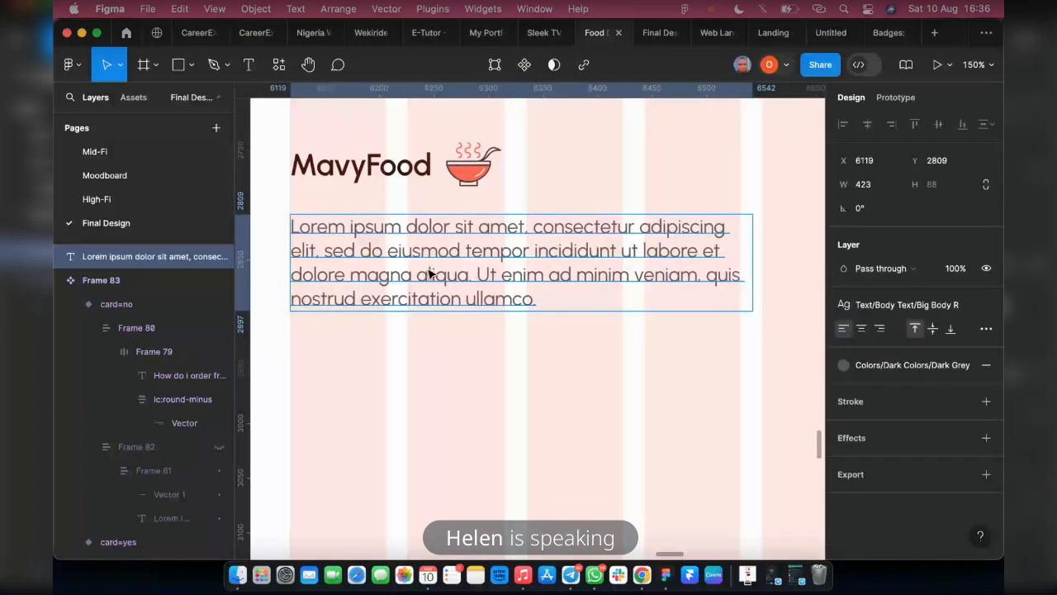
{"action": "scroll", "coordinate": [430, 273], "scroll_direction": "down", "scroll_amount": 3}
{"action": "left_click_drag", "start_coordinate": [337, 267], "coordinate": [299, 267]}
{"action": "scroll", "coordinate": [299, 267], "scroll_direction": "left", "scroll_amount": 3}
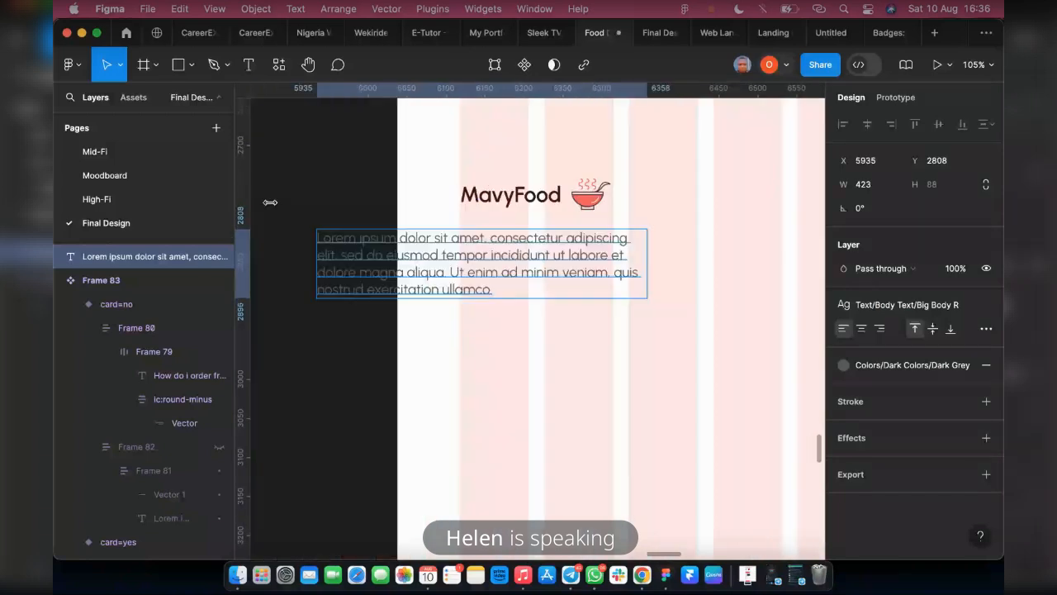
{"action": "left_click", "coordinate": [336, 228]}
{"action": "left_click", "coordinate": [340, 256]}
{"action": "left_click_drag", "start_coordinate": [340, 256], "coordinate": [482, 276]}
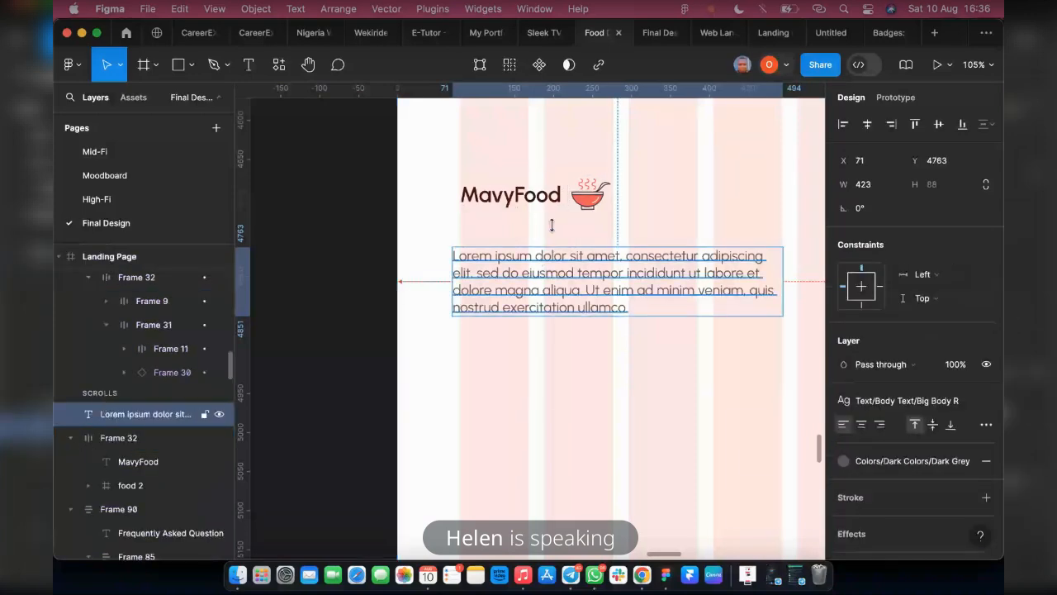
Combine the footer logo and paragraph into a vertical auto layout with a spacing of 40, at X 80
{"action": "scroll", "coordinate": [564, 198], "scroll_direction": "up", "scroll_amount": 5}
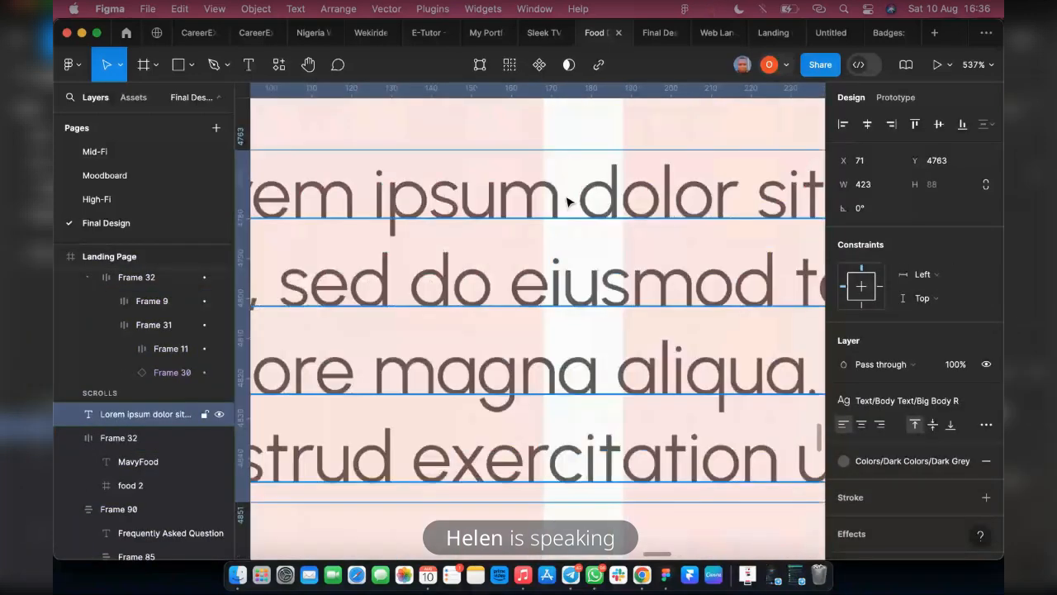
{"action": "left_click", "coordinate": [503, 286], "text": "shift"}
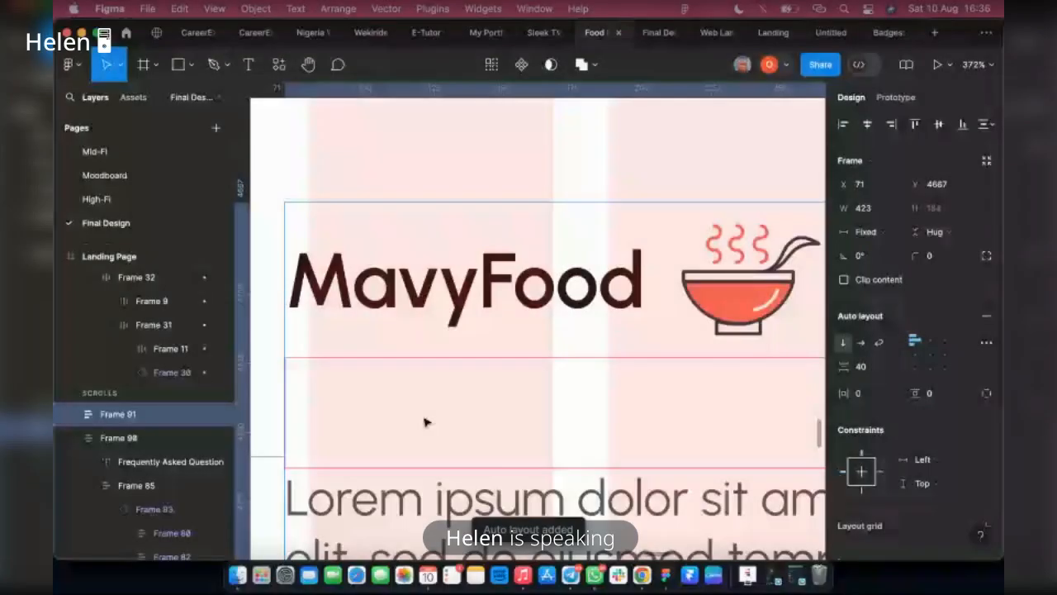
{"action": "left_click_drag", "start_coordinate": [425, 422], "coordinate": [443, 425]}
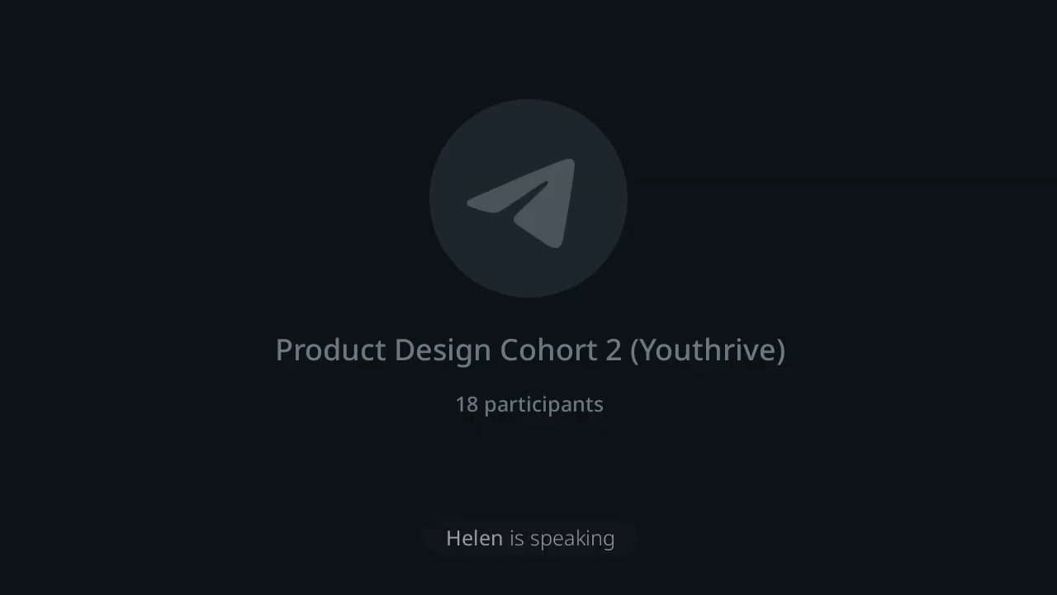
{"action": "scroll", "coordinate": [361, 411], "scroll_direction": "left", "scroll_amount": 3}
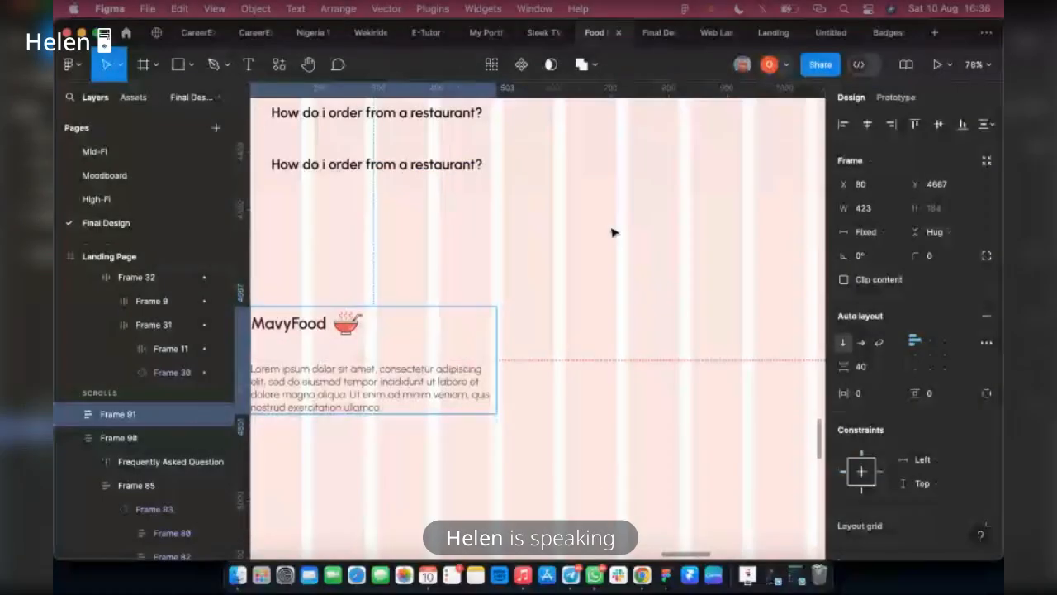
Make two copies of the footer paragraph in the empty area beside the logo block, one above the other
{"action": "double_click", "coordinate": [375, 388]}
{"action": "double_click", "coordinate": [373, 388]}
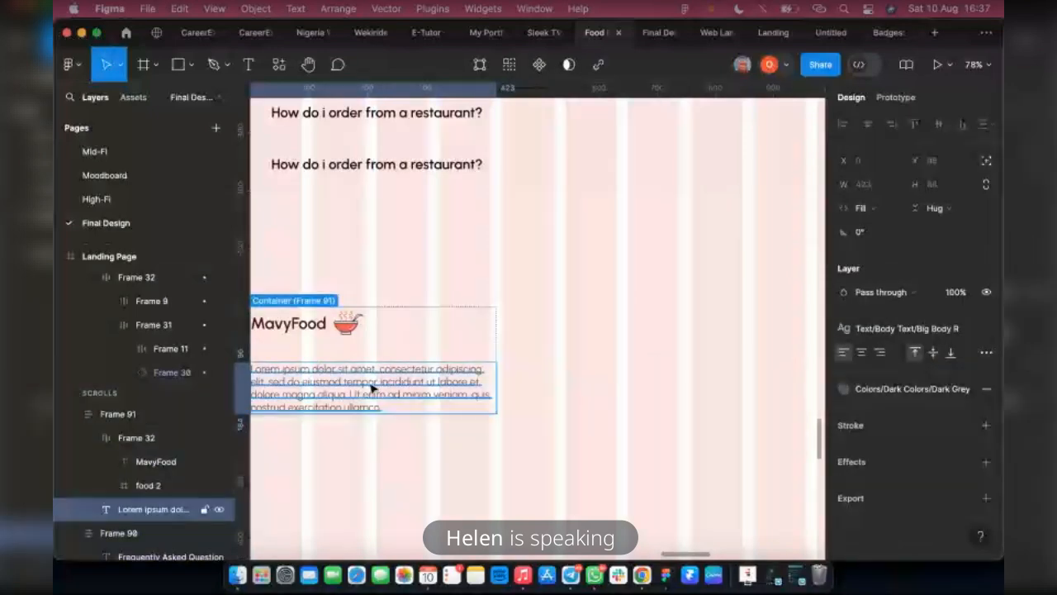
{"action": "left_click_drag", "start_coordinate": [563, 406], "coordinate": [583, 462]}
{"action": "key", "text": "ctrl+z"}
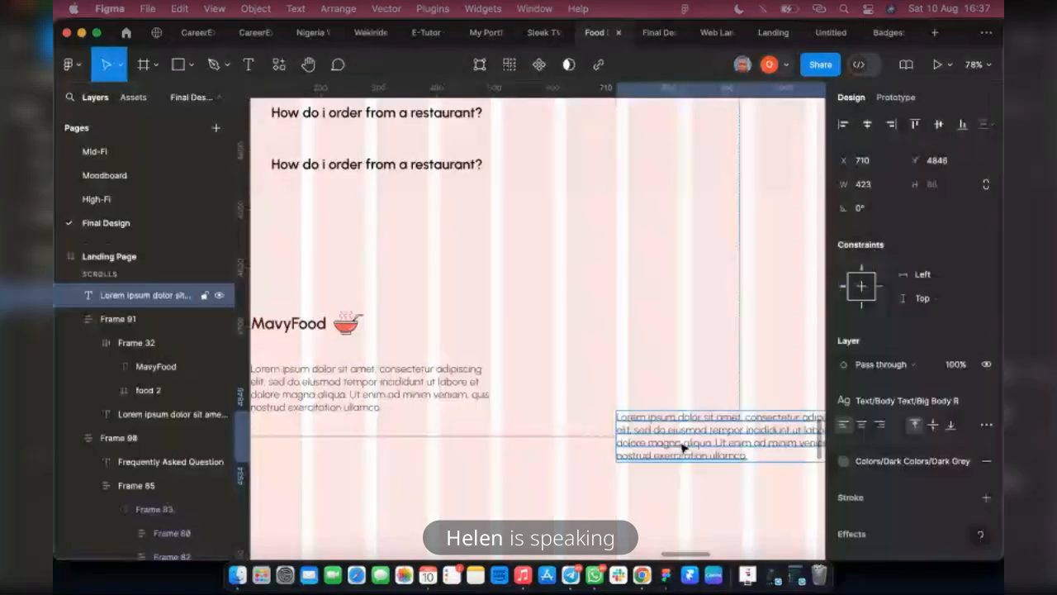
{"action": "left_click_drag", "start_coordinate": [684, 449], "coordinate": [689, 378]}
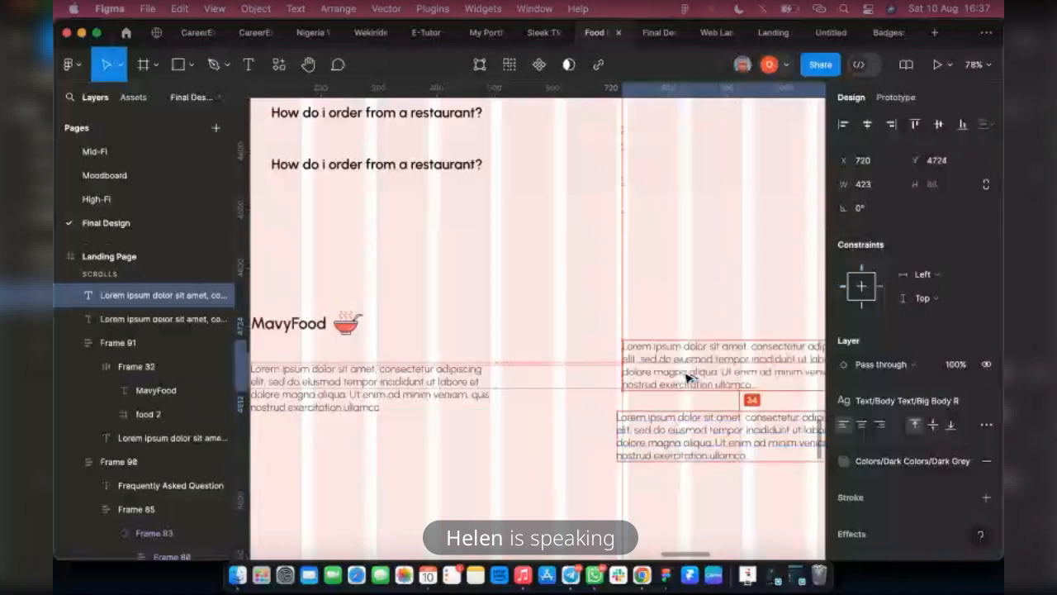
Give the upper paragraph copy the Heading 3 text style and Brown color, then move it to about X 650, Y 4642
{"action": "left_click", "coordinate": [858, 403]}
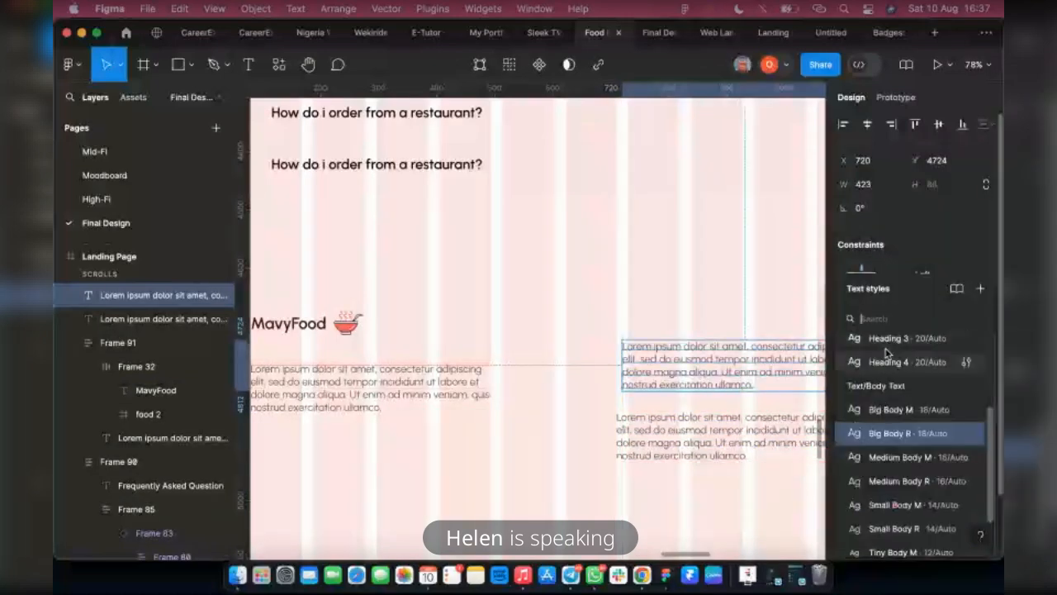
{"action": "left_click", "coordinate": [887, 342]}
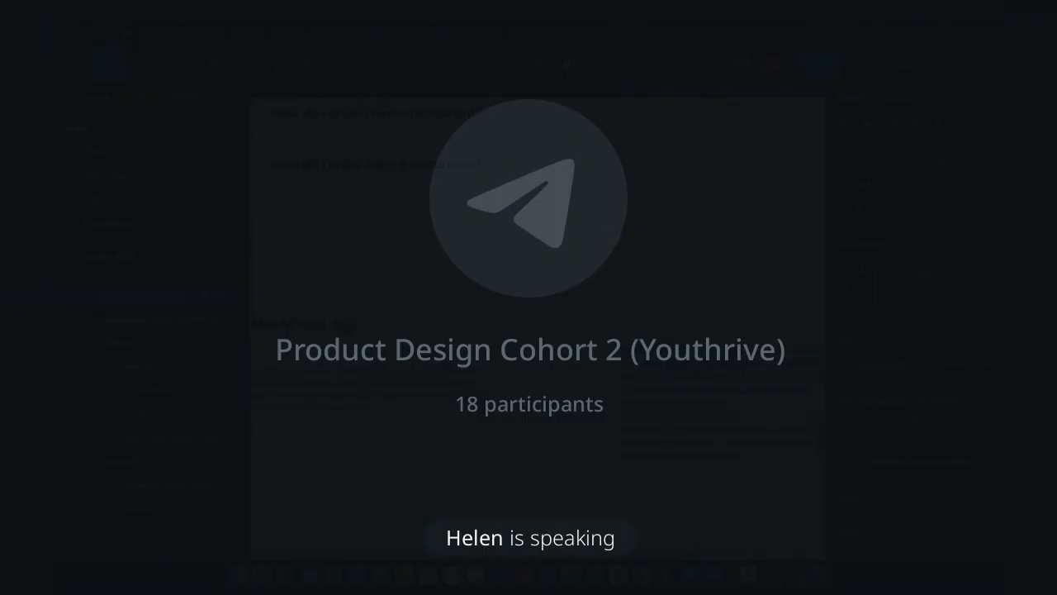
{"action": "left_click", "coordinate": [843, 461]}
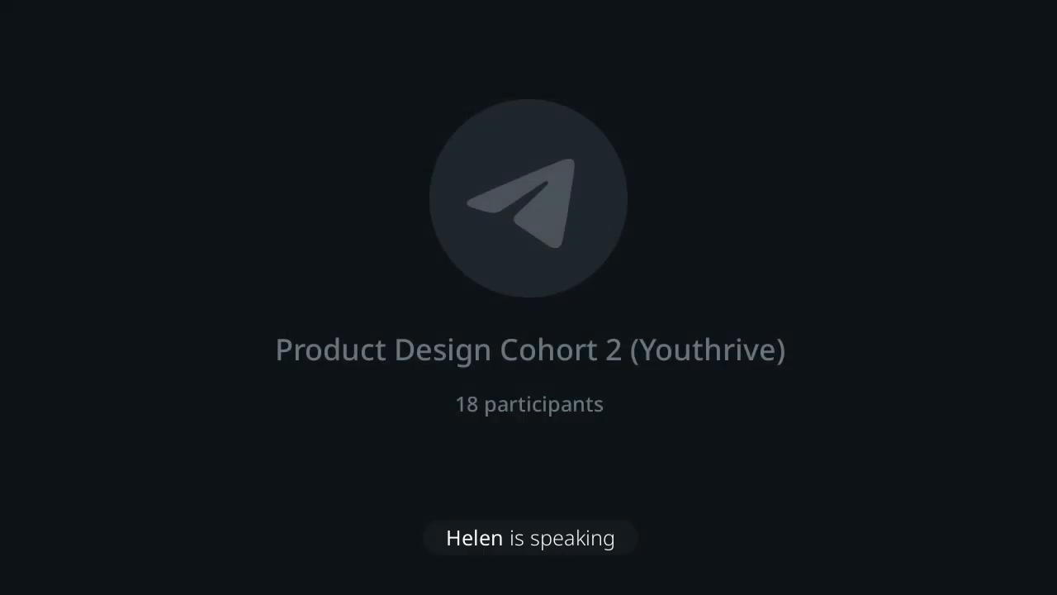
{"action": "left_click", "coordinate": [701, 408]}
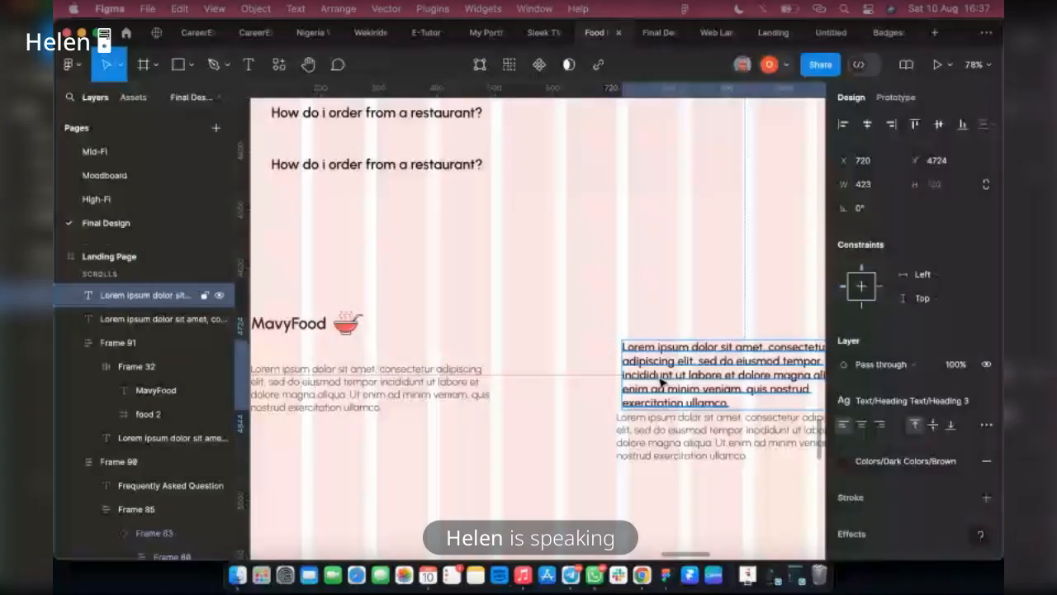
{"action": "left_click_drag", "start_coordinate": [662, 382], "coordinate": [674, 332]}
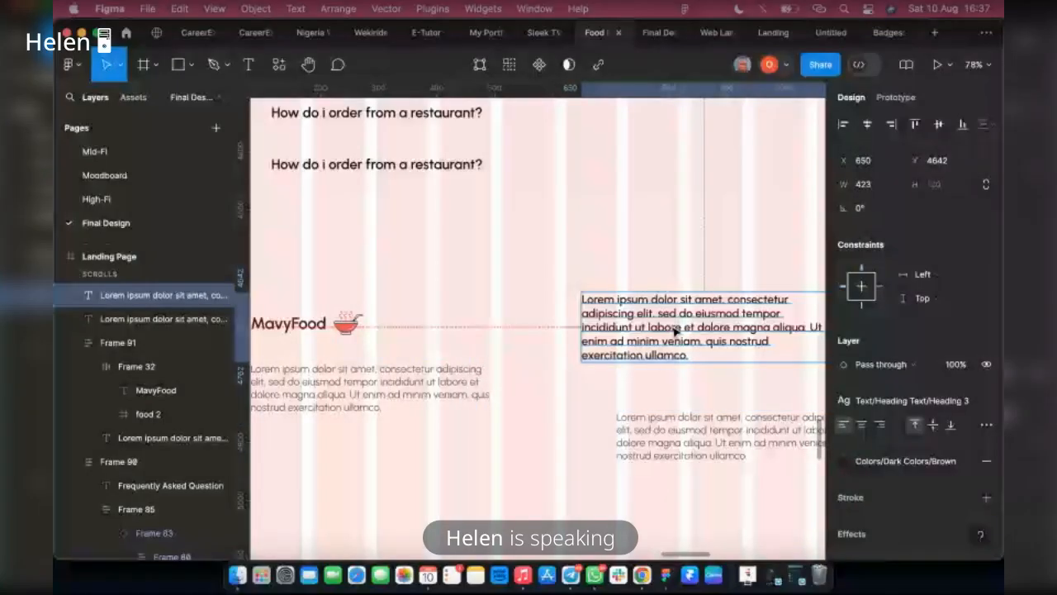
Replace the text of the brown Heading 3 paragraph copy with "About Us"
{"action": "double_click", "coordinate": [674, 330]}
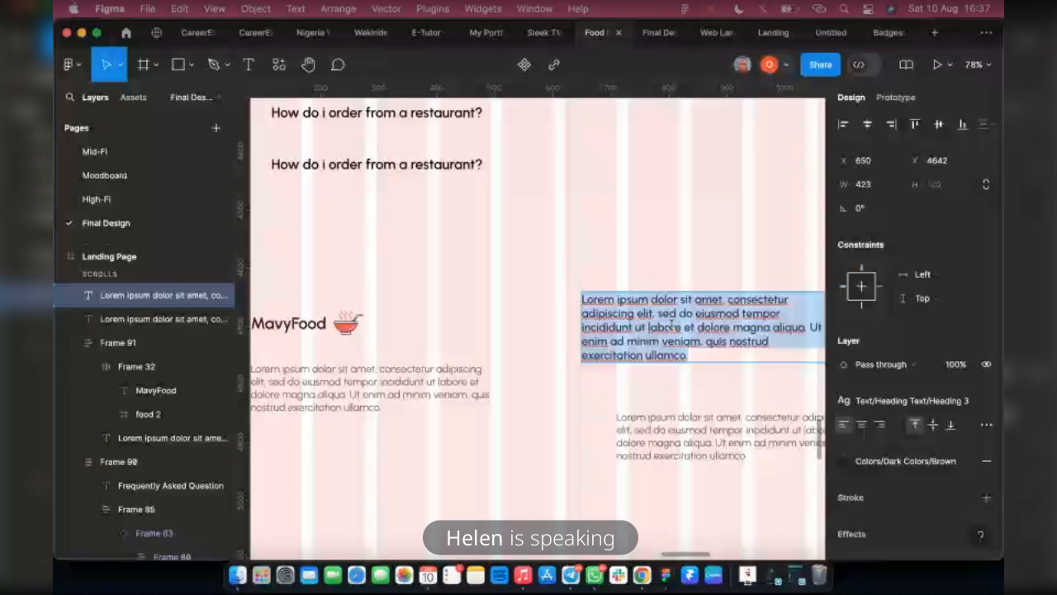
{"action": "scroll", "coordinate": [672, 327], "scroll_direction": "down", "scroll_amount": 5}
{"action": "scroll", "coordinate": [706, 385], "scroll_direction": "down", "scroll_amount": 5}
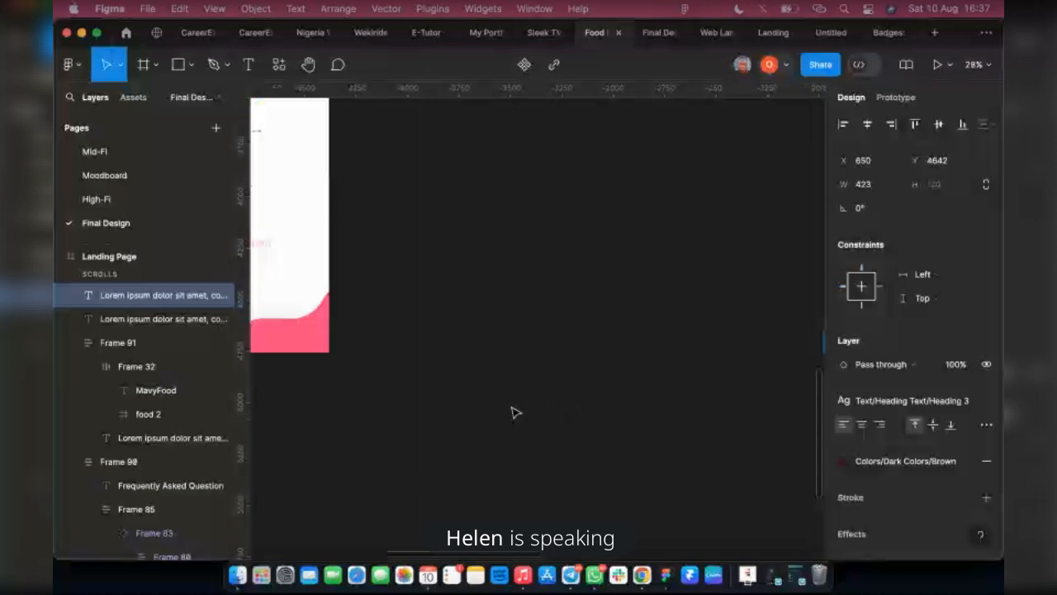
{"action": "scroll", "coordinate": [555, 348], "scroll_direction": "up", "scroll_amount": 5}
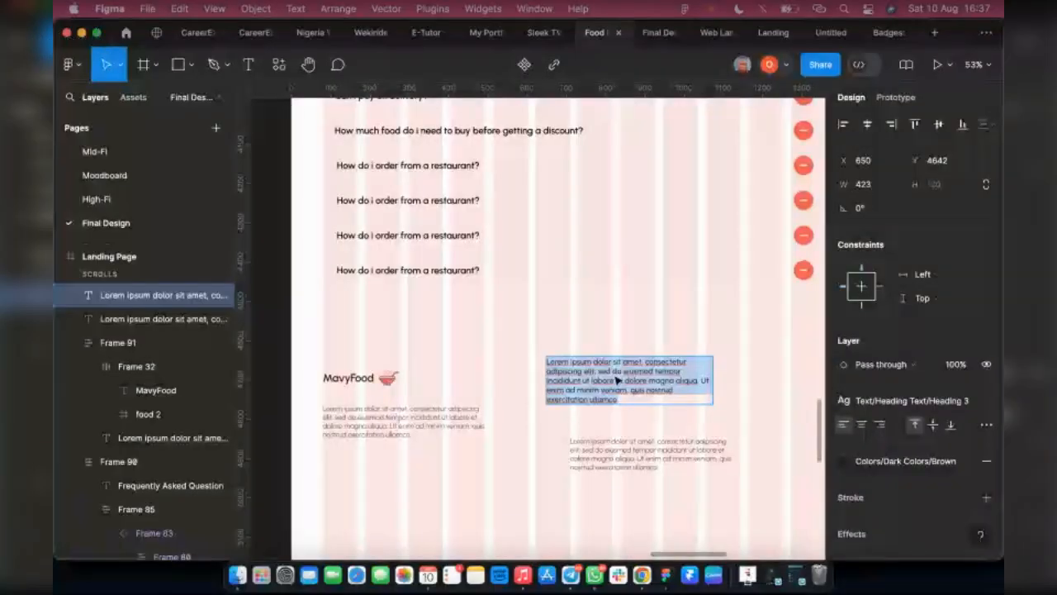
{"action": "type", "text": "About Us"}
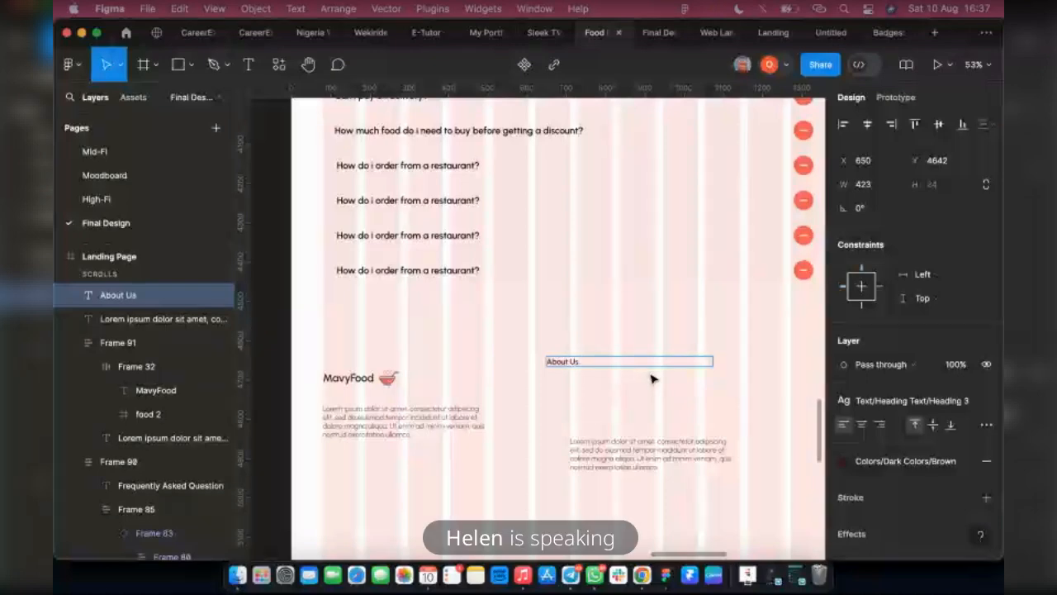
{"action": "key", "text": "Escape"}
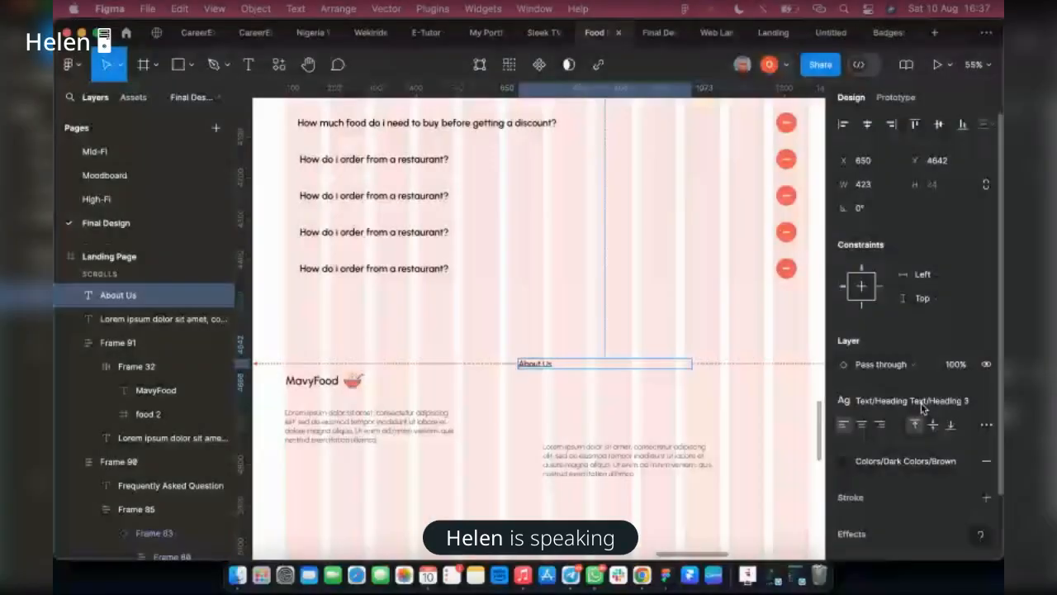
{"action": "left_click", "coordinate": [923, 408]}
{"action": "left_click", "coordinate": [558, 373]}
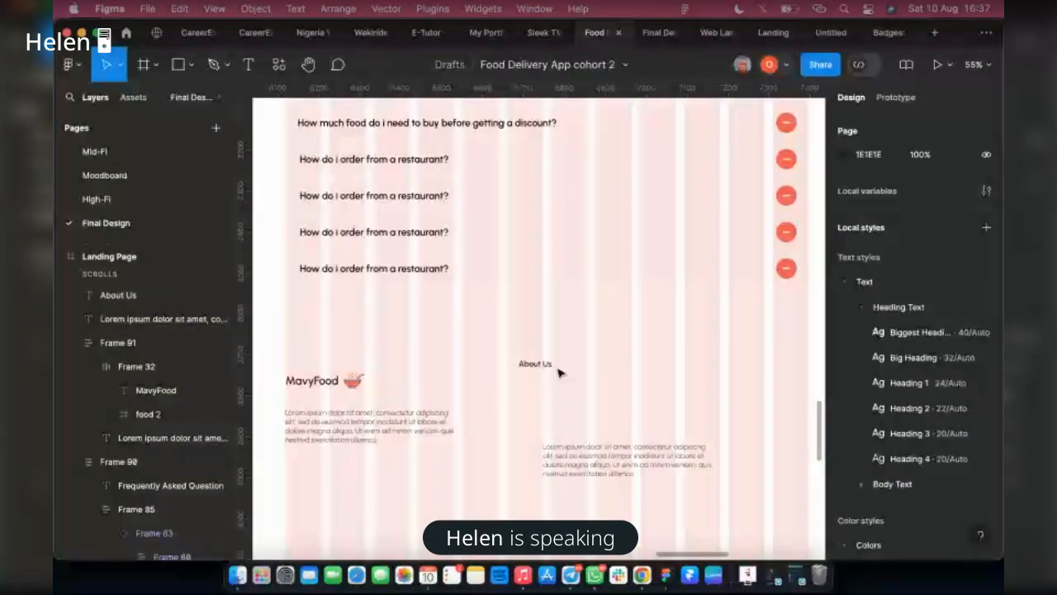
{"action": "left_click", "coordinate": [549, 367]}
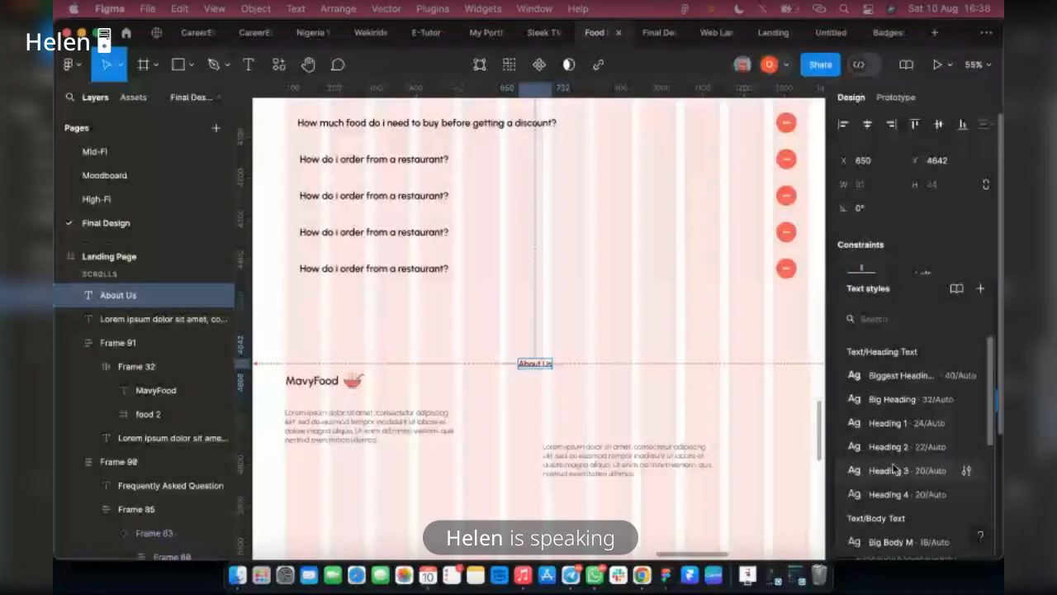
Move the remaining Lorem ipsum copy directly beneath About Us and replace its text with "Information"
{"action": "left_click", "coordinate": [578, 455]}
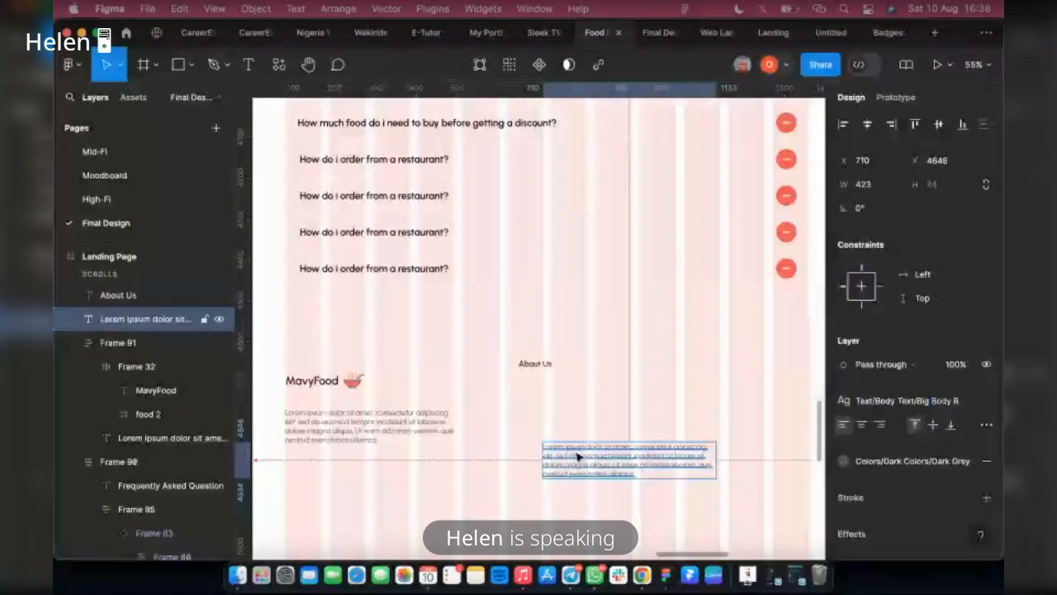
{"action": "scroll", "coordinate": [572, 451], "scroll_direction": "down", "scroll_amount": 2}
{"action": "left_click_drag", "start_coordinate": [571, 451], "coordinate": [555, 413]}
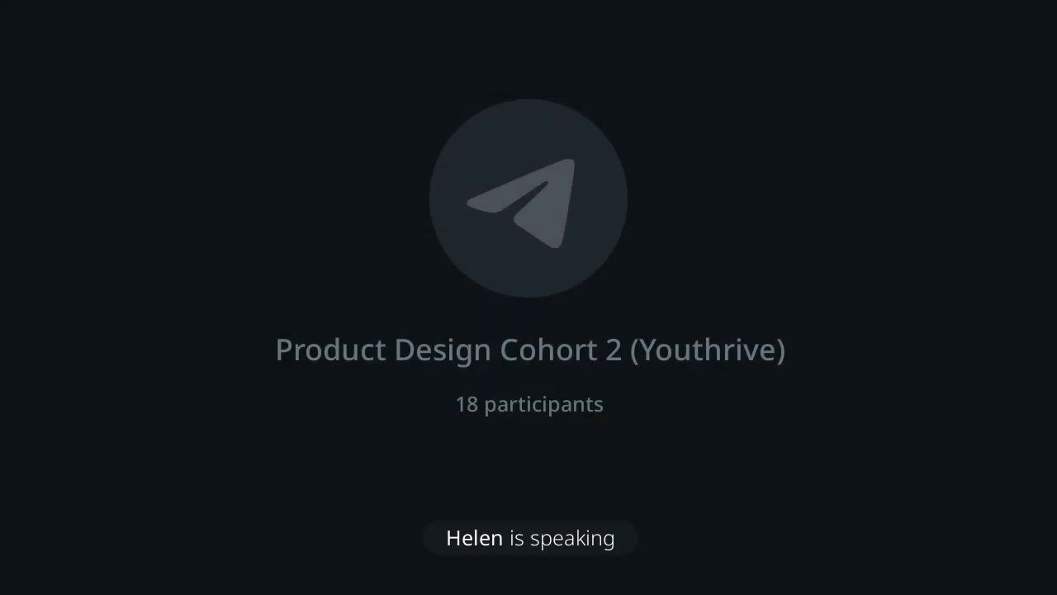
{"action": "double_click", "coordinate": [551, 422]}
{"action": "type", "text": "Inform"}
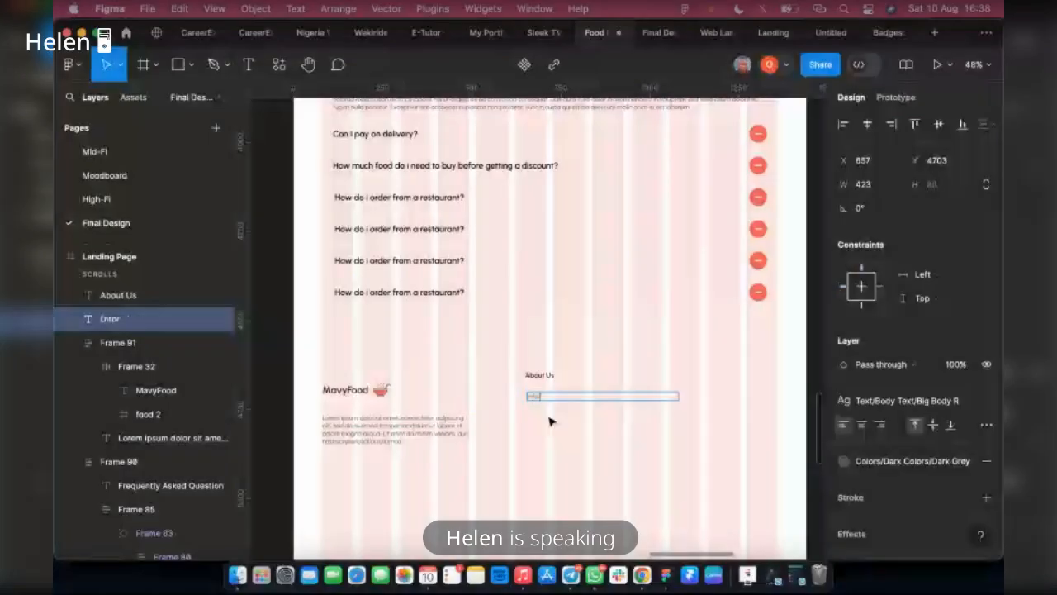
{"action": "type", "text": "ation"}
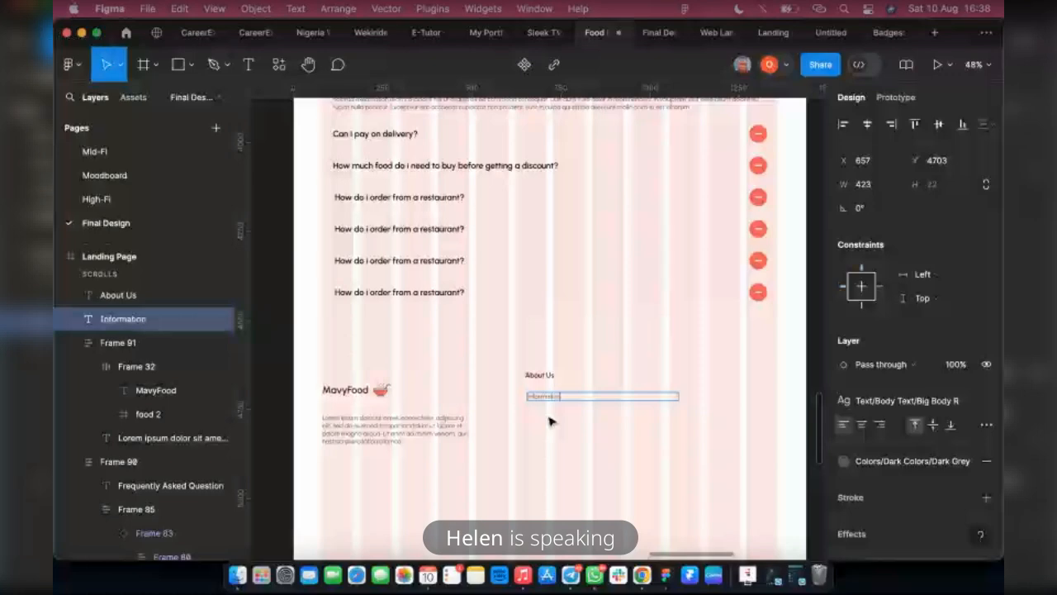
{"action": "key", "text": "Escape"}
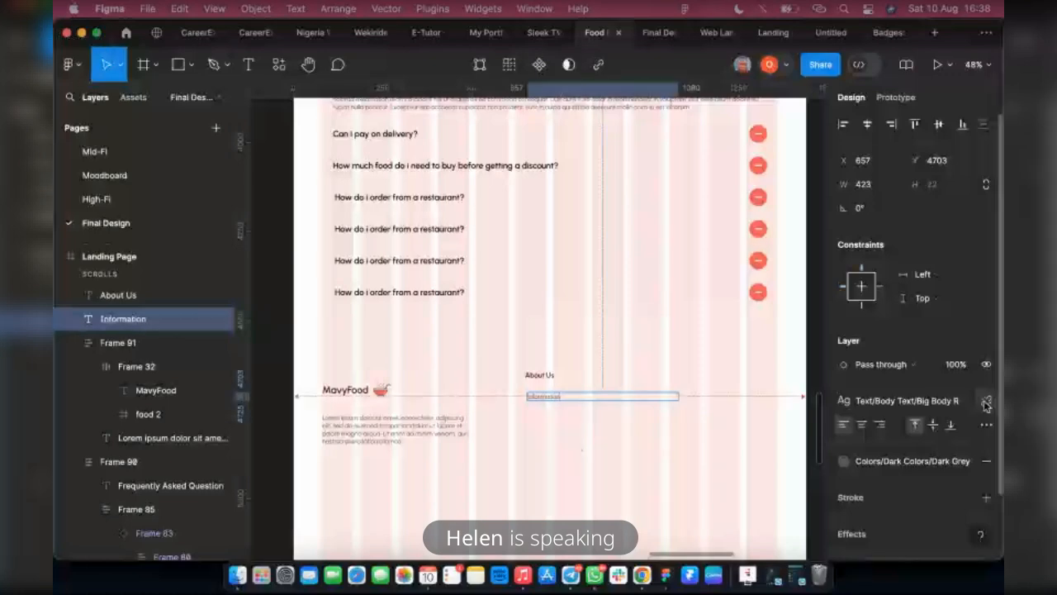
Detach the text style from the footer's Information label and set its resizing to auto width
{"action": "left_click", "coordinate": [985, 401]}
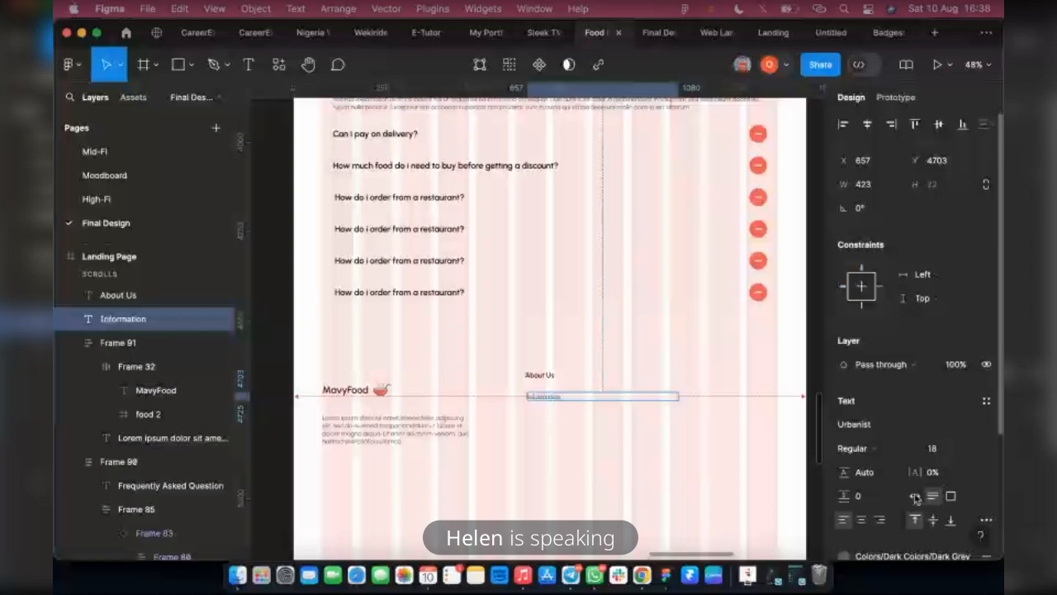
{"action": "left_click", "coordinate": [915, 495]}
{"action": "left_click", "coordinate": [985, 400]}
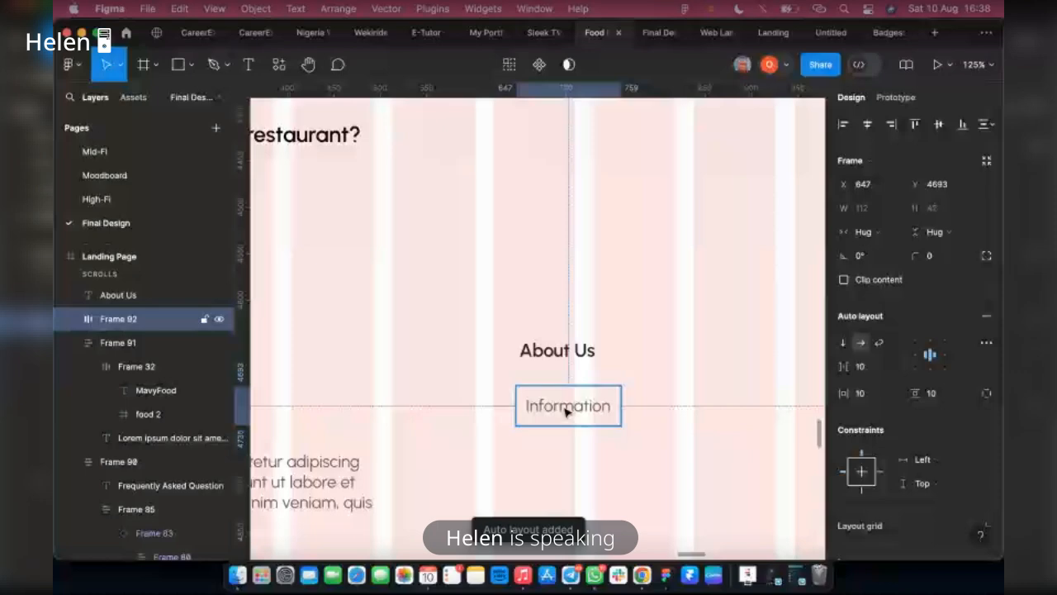
Duplicate the Information label inside its auto layout frame until there are five, and set the frame's direction to vertical
{"action": "left_click", "coordinate": [567, 408]}
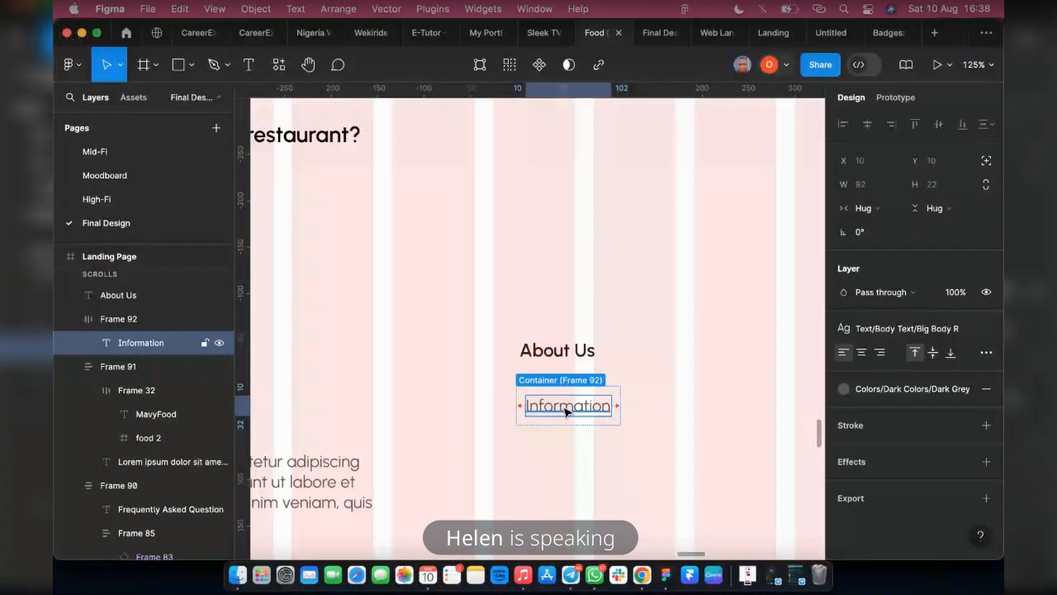
{"action": "left_click", "coordinate": [621, 392]}
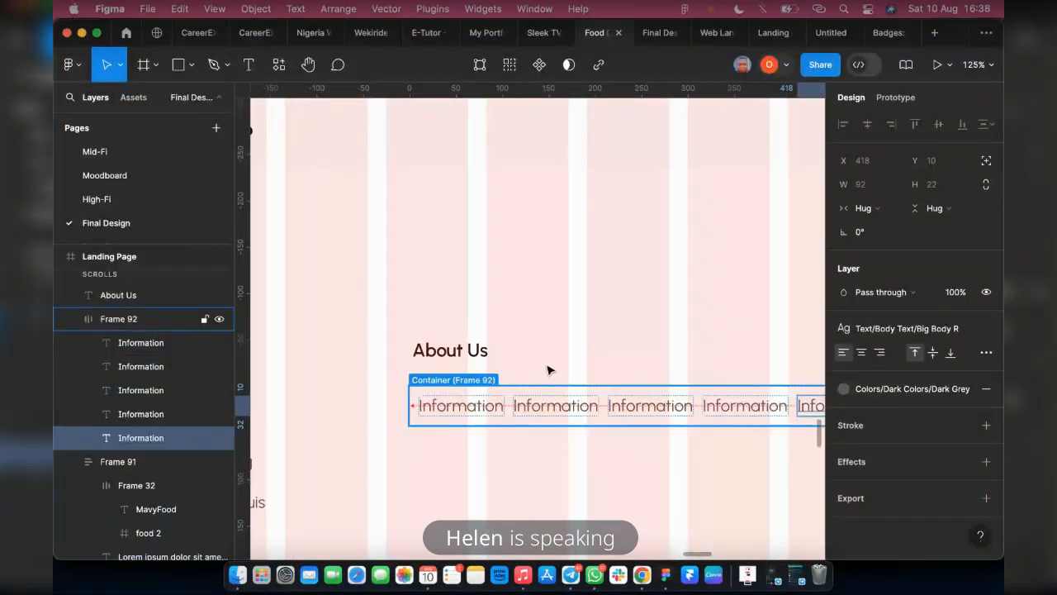
{"action": "left_click", "coordinate": [514, 385]}
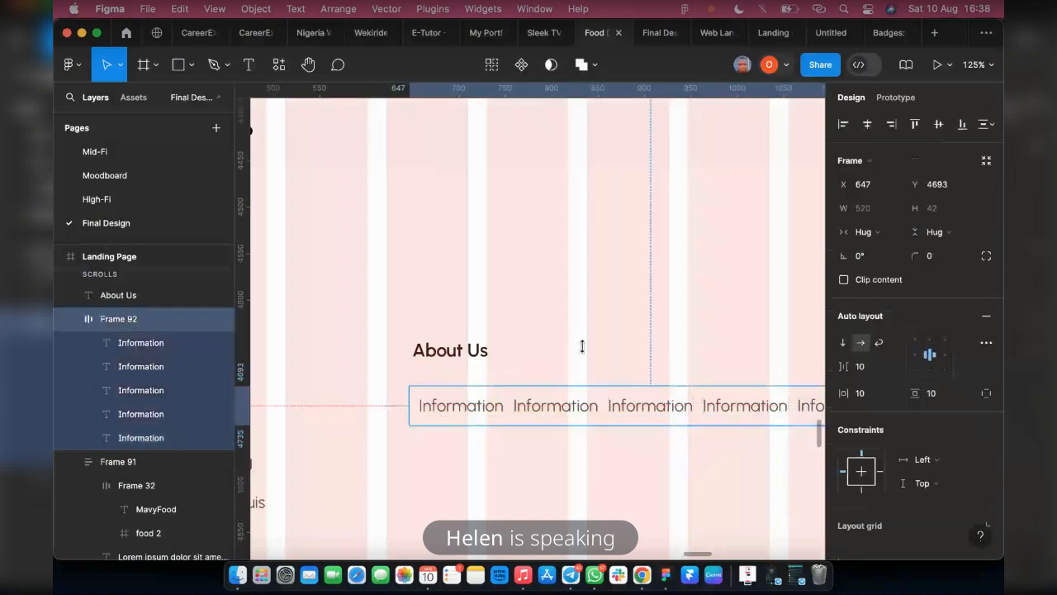
{"action": "left_click", "coordinate": [842, 342]}
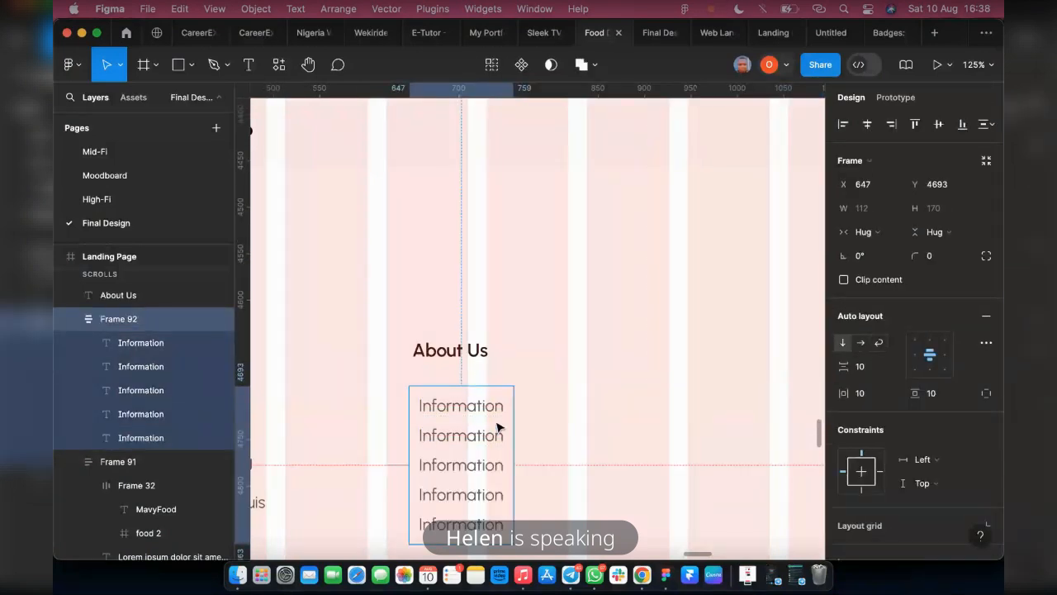
Add two more copies of the Information label to the list and set its vertical spacing to 20
{"action": "left_click", "coordinate": [468, 477]}
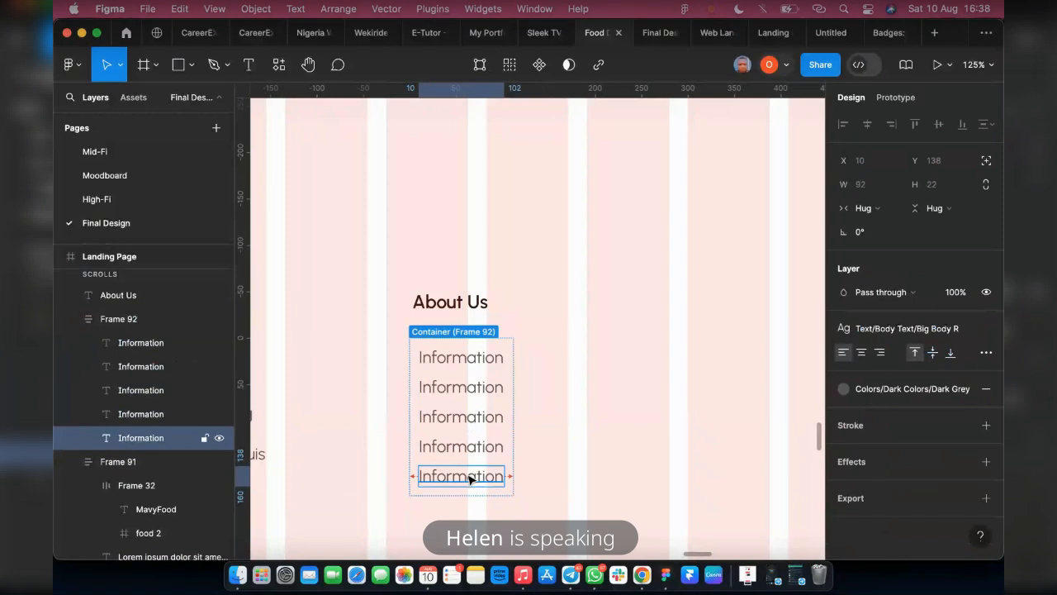
{"action": "key", "text": "super+d"}
{"action": "key", "text": "super+d"}
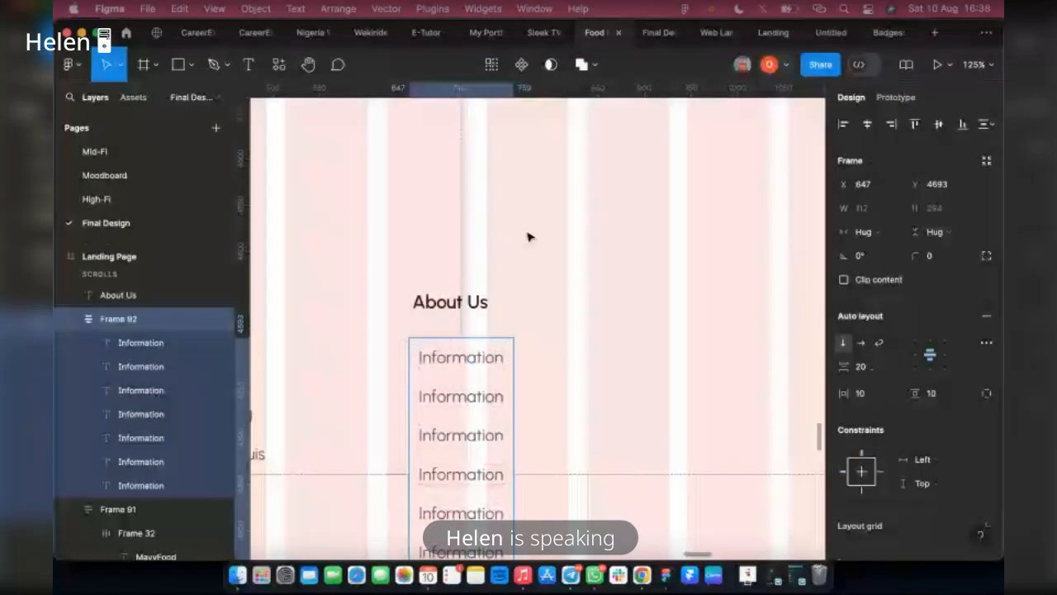
{"action": "scroll", "coordinate": [456, 301], "scroll_direction": "down", "scroll_amount": 2}
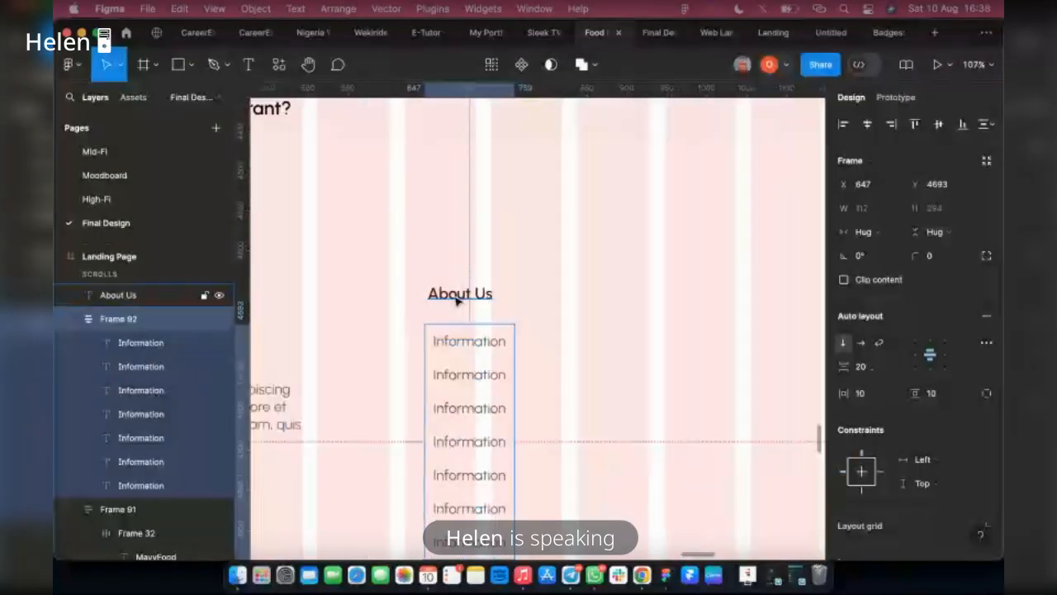
{"action": "scroll", "coordinate": [536, 397], "scroll_direction": "down", "scroll_amount": 3}
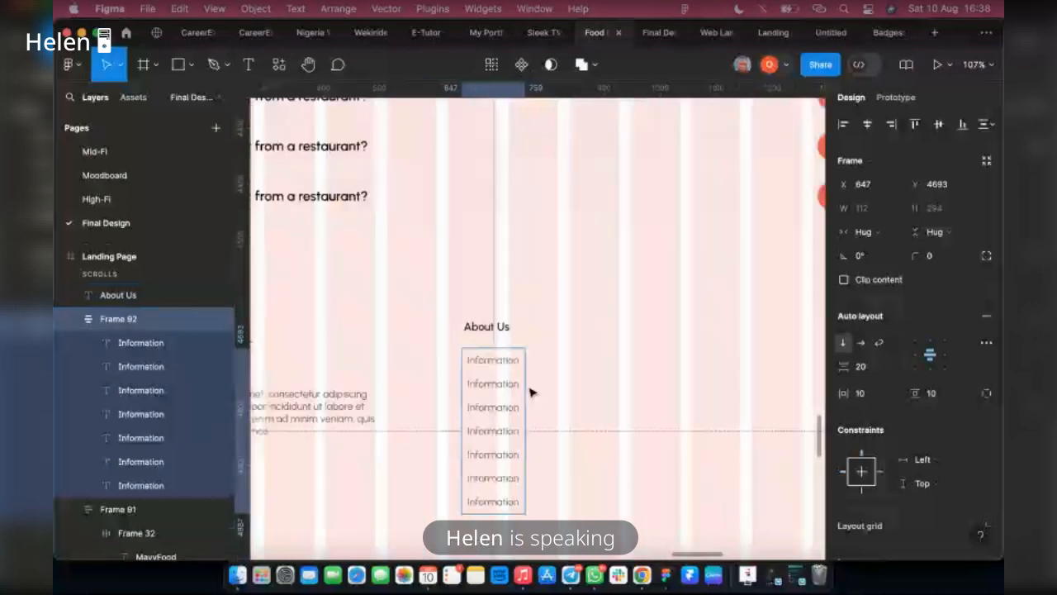
Delete one Information label from the list and set the list's vertical spacing to 10
{"action": "left_click", "coordinate": [486, 478]}
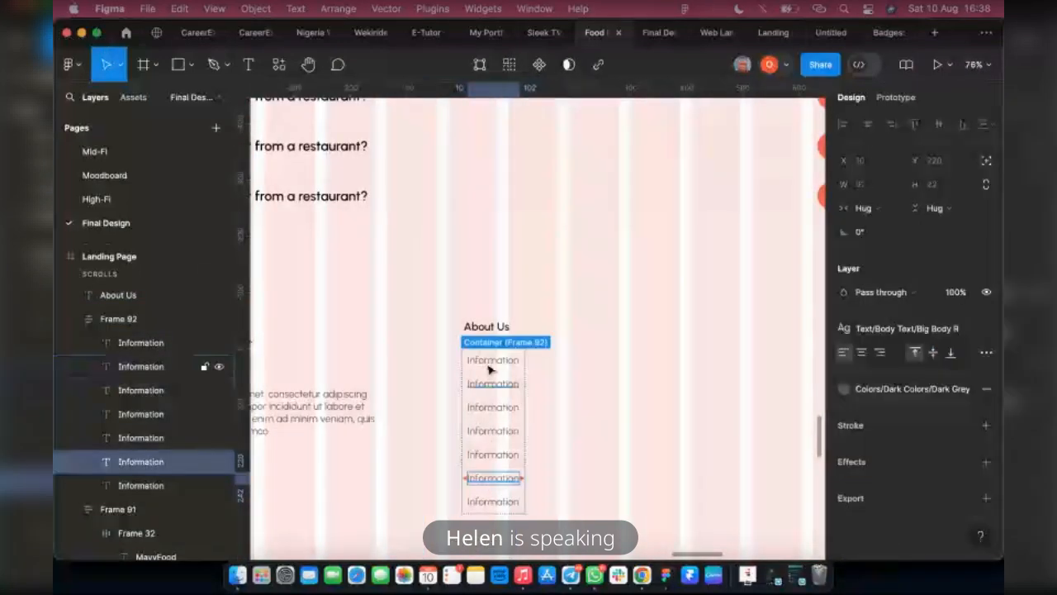
{"action": "key", "text": "Delete"}
{"action": "left_click", "coordinate": [498, 482]}
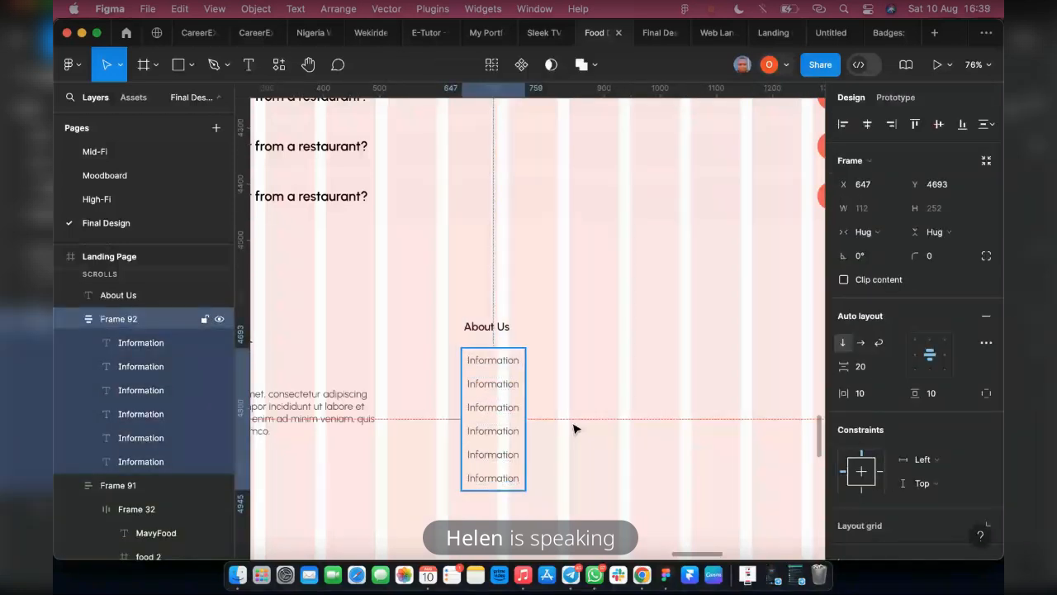
{"action": "left_click", "coordinate": [860, 366]}
{"action": "type", "text": "10"}
{"action": "key", "text": "Return"}
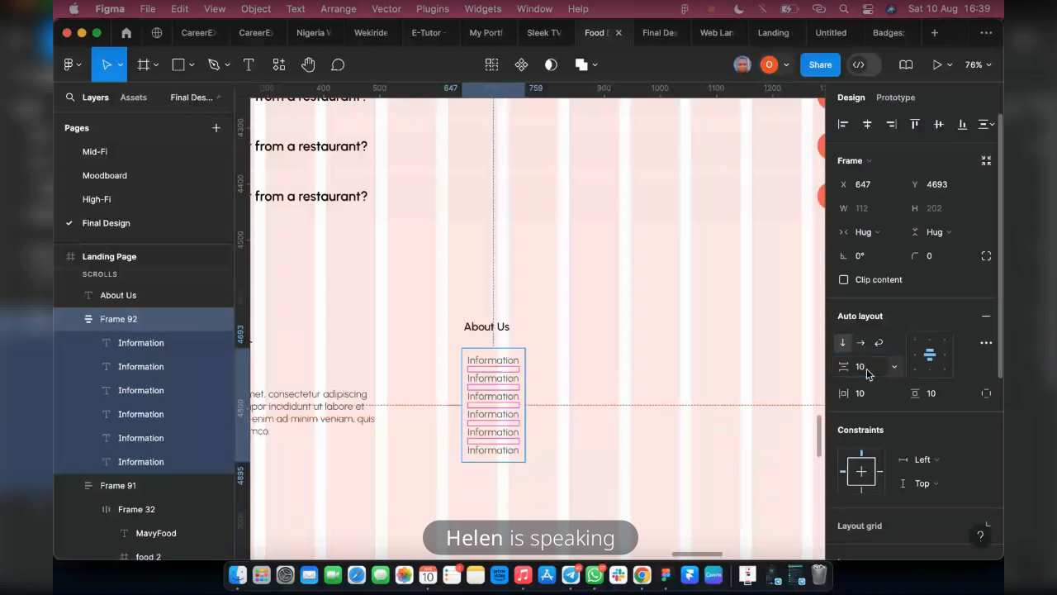
Wrap the About Us heading and the Information list in a vertical auto layout, and center-align the heading text
{"action": "left_click", "coordinate": [490, 331], "text": "shift"}
{"action": "key", "text": "shift+a"}
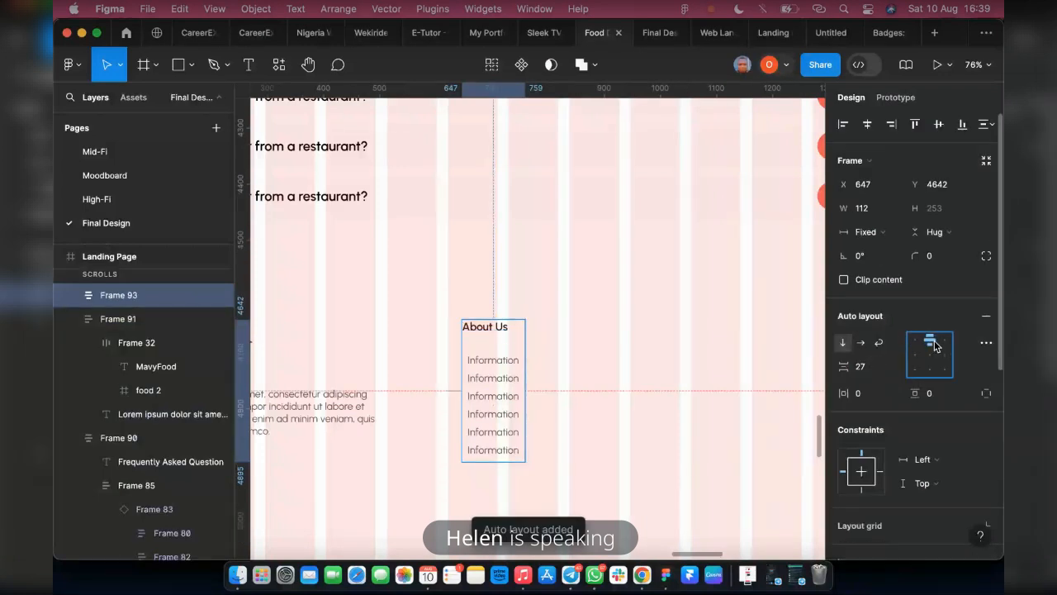
{"action": "left_click", "coordinate": [483, 331]}
{"action": "scroll", "coordinate": [517, 321], "scroll_direction": "up", "scroll_amount": 2}
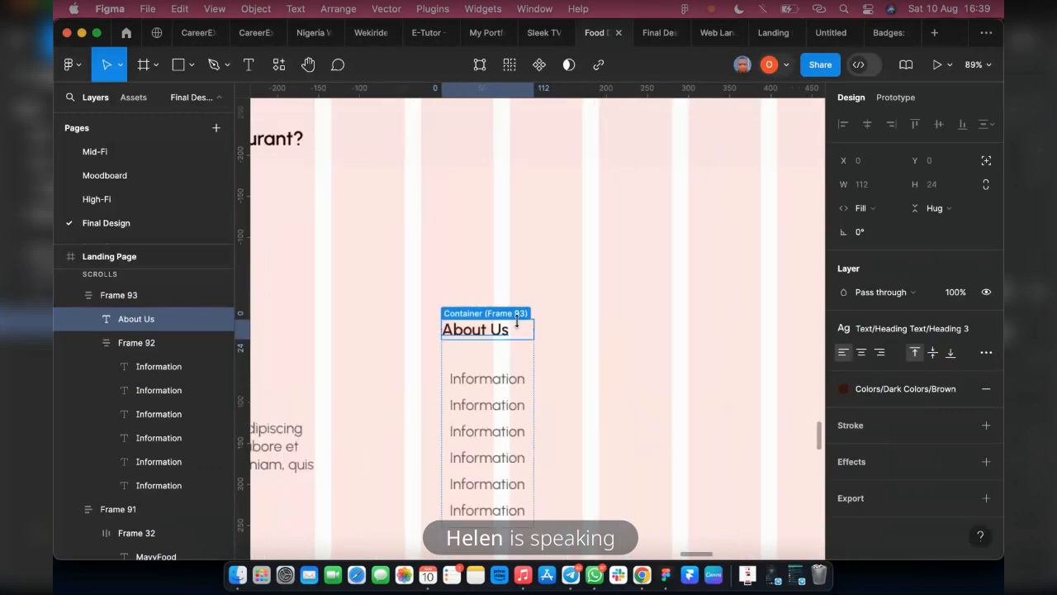
{"action": "scroll", "coordinate": [517, 321], "scroll_direction": "up", "scroll_amount": 2}
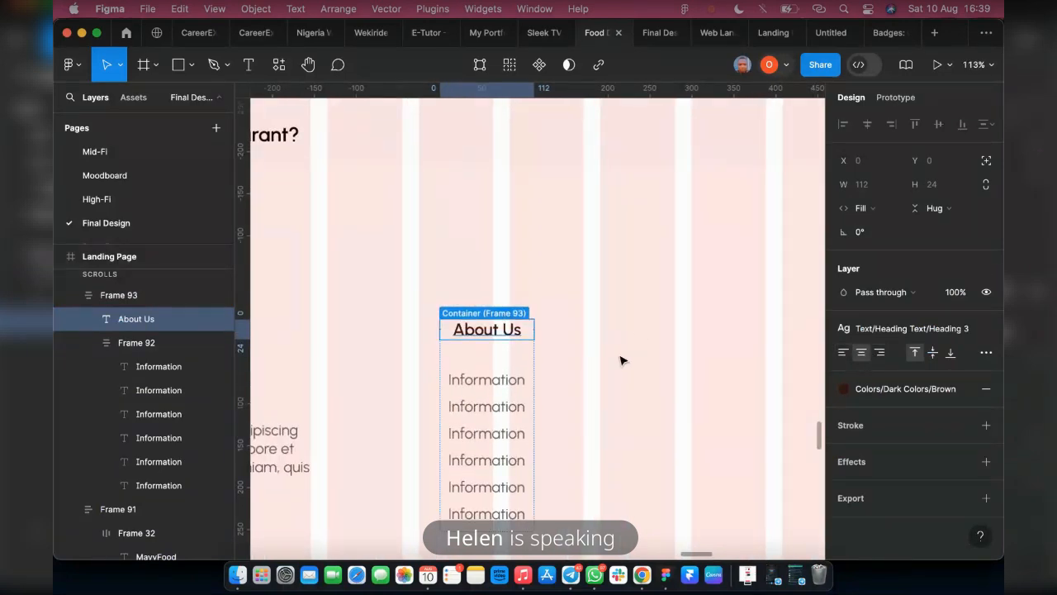
{"action": "scroll", "coordinate": [620, 358], "scroll_direction": "down", "scroll_amount": 5}
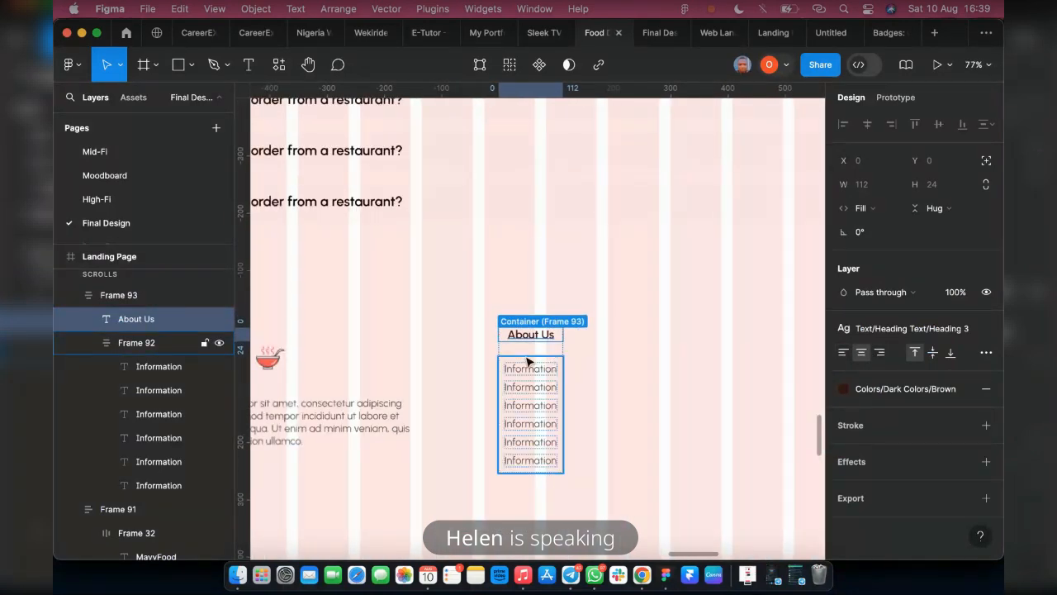
Duplicate the whole About Us column twice along the same row, placing the copies at about X 856 and X 1007
{"action": "left_click", "coordinate": [553, 363]}
{"action": "left_click", "coordinate": [117, 297]}
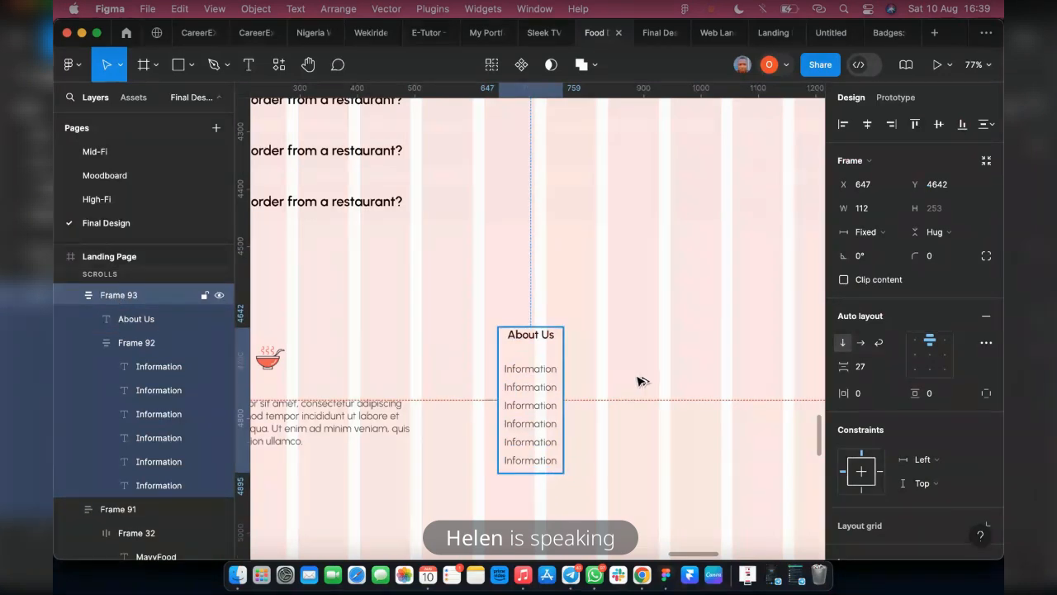
{"action": "key", "text": "super+d"}
{"action": "scroll", "coordinate": [595, 377], "scroll_direction": "right", "scroll_amount": 3}
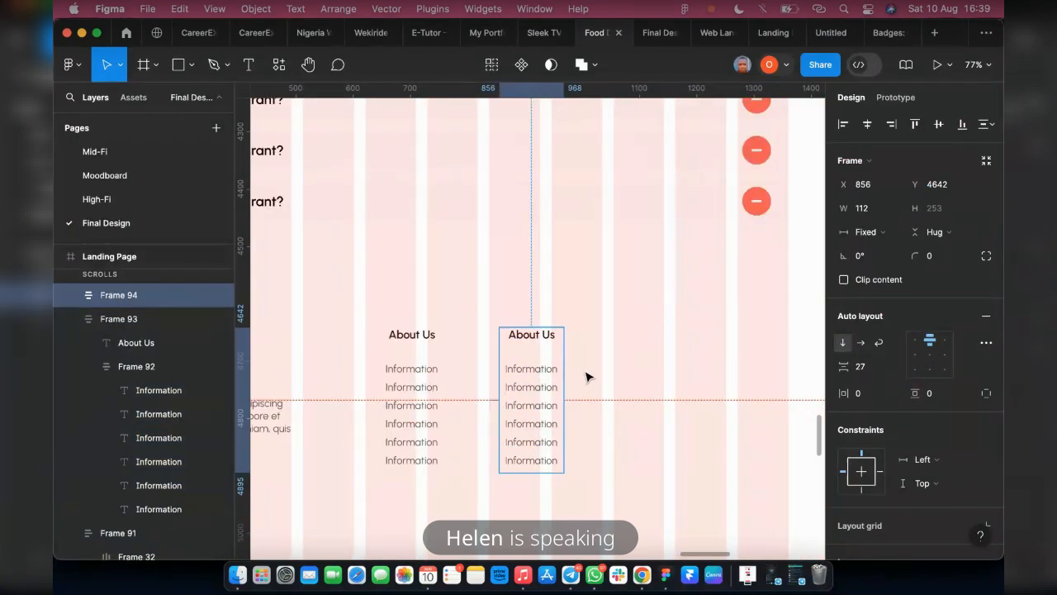
{"action": "double_click", "coordinate": [565, 367]}
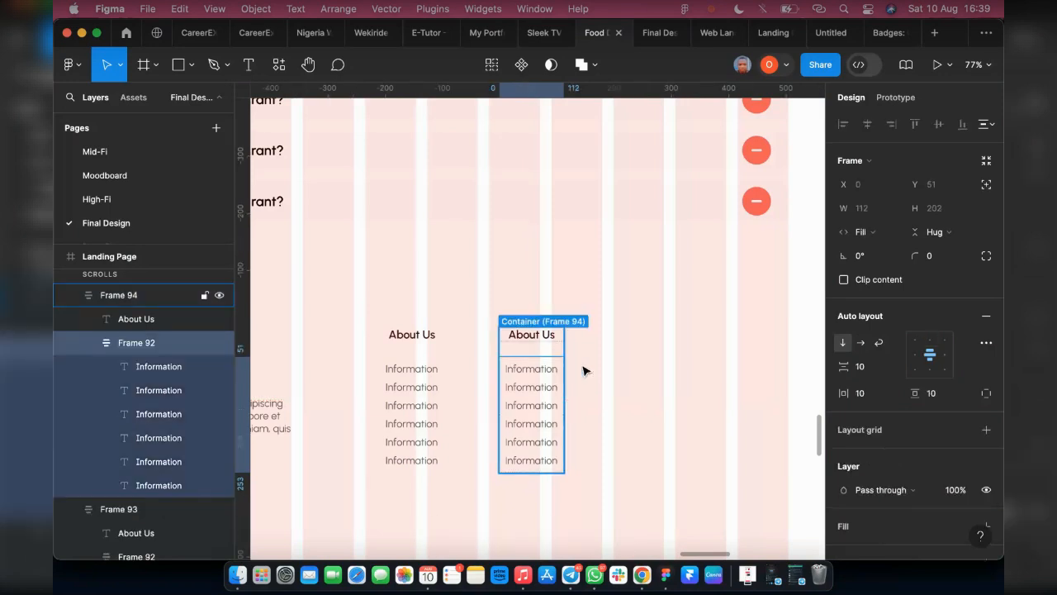
{"action": "left_click_drag", "start_coordinate": [585, 370], "coordinate": [679, 402]}
Replace the middle column's heading with "Our Restaurants" and widen the column so the heading fits on one line
{"action": "left_click", "coordinate": [529, 334]}
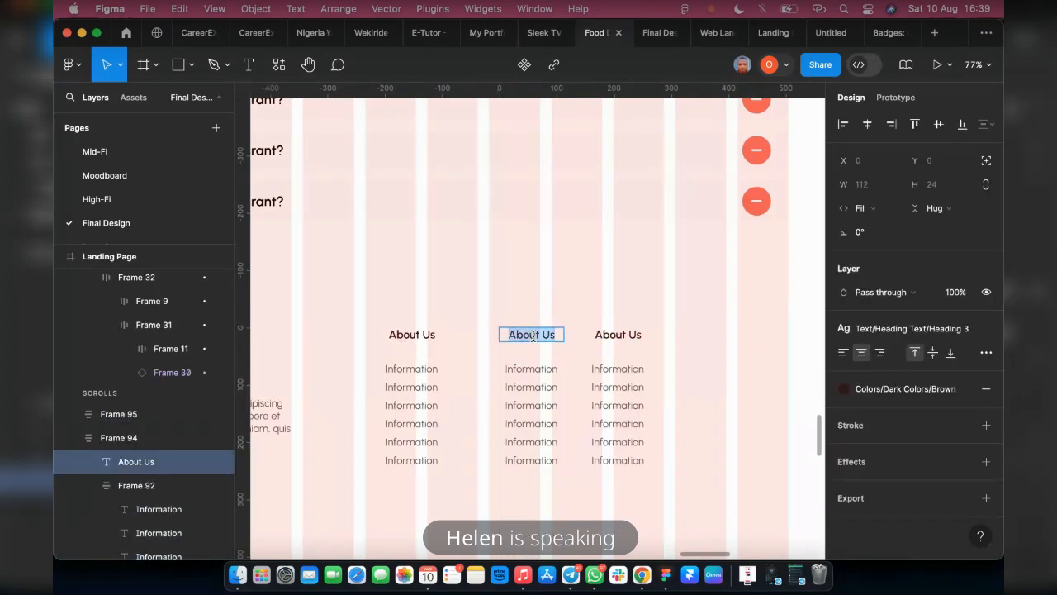
{"action": "type", "text": "Our"}
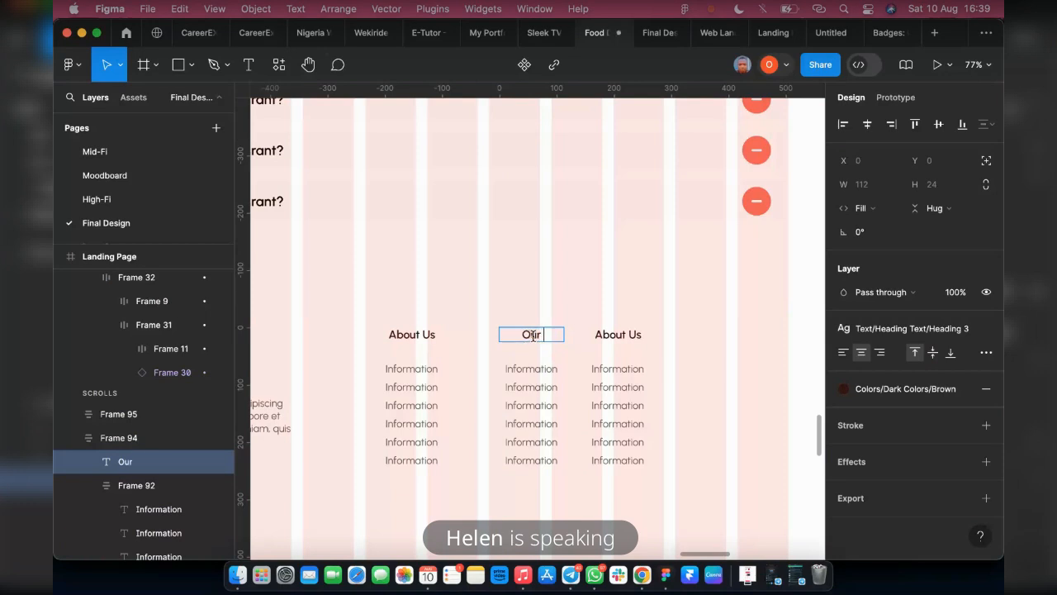
{"action": "type", "text": " Resturant"}
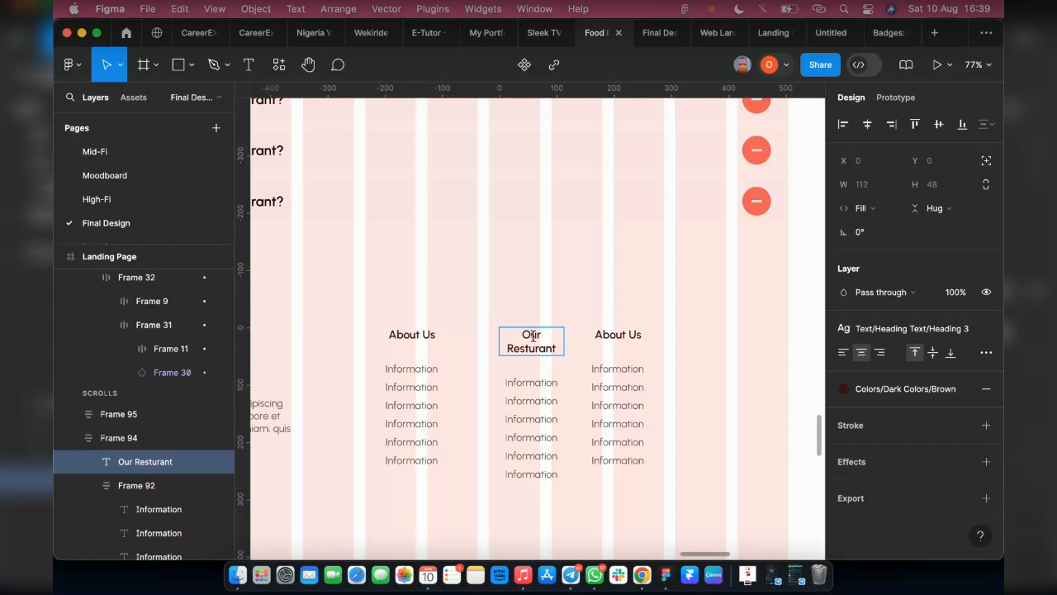
{"action": "type", "text": "s"}
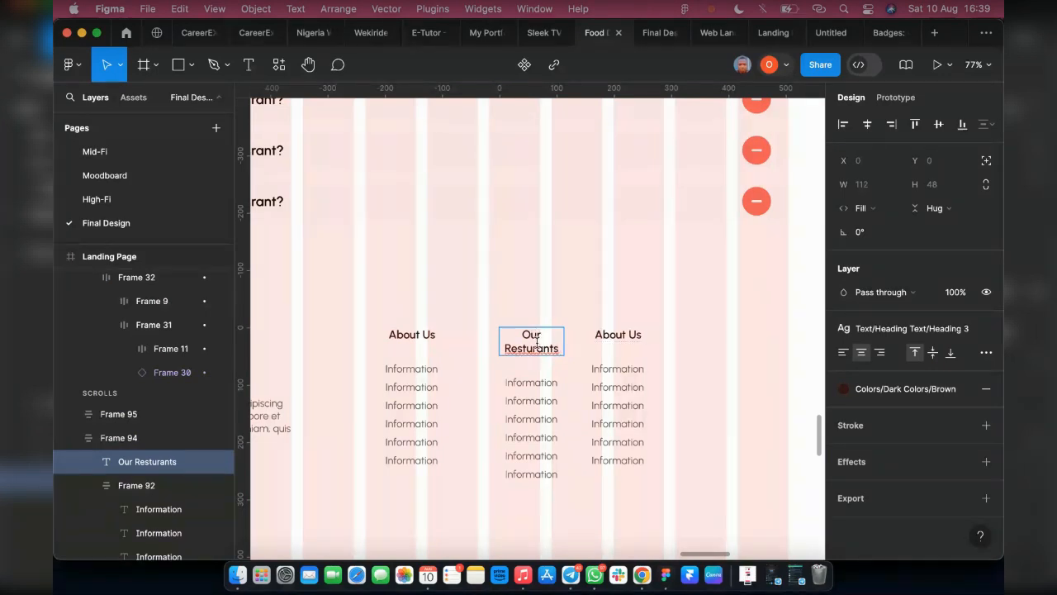
{"action": "left_click", "coordinate": [529, 347]}
{"action": "type", "text": "a"}
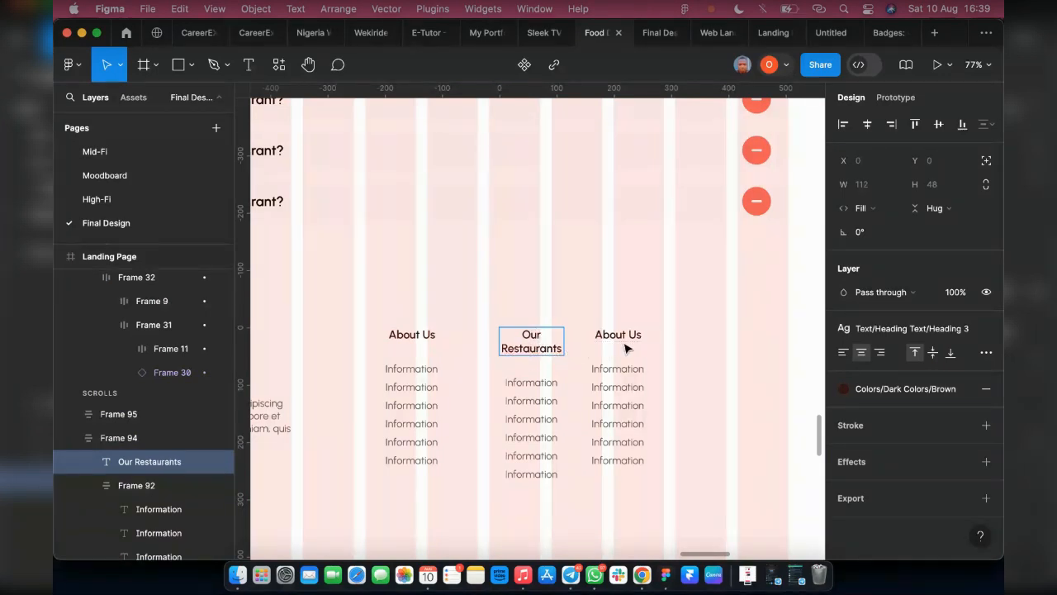
{"action": "key", "text": "Escape"}
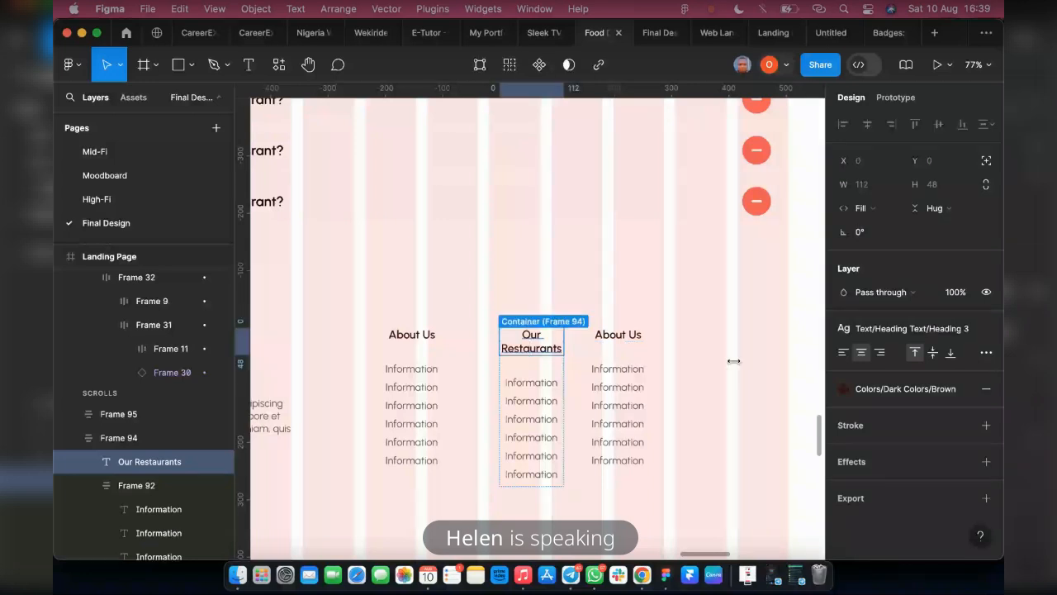
{"action": "left_click_drag", "start_coordinate": [564, 342], "coordinate": [585, 352]}
{"action": "left_click", "coordinate": [563, 352]}
Replace the third column's heading with "Privacy Policy" and widen that column to about 136
{"action": "left_click", "coordinate": [632, 336]}
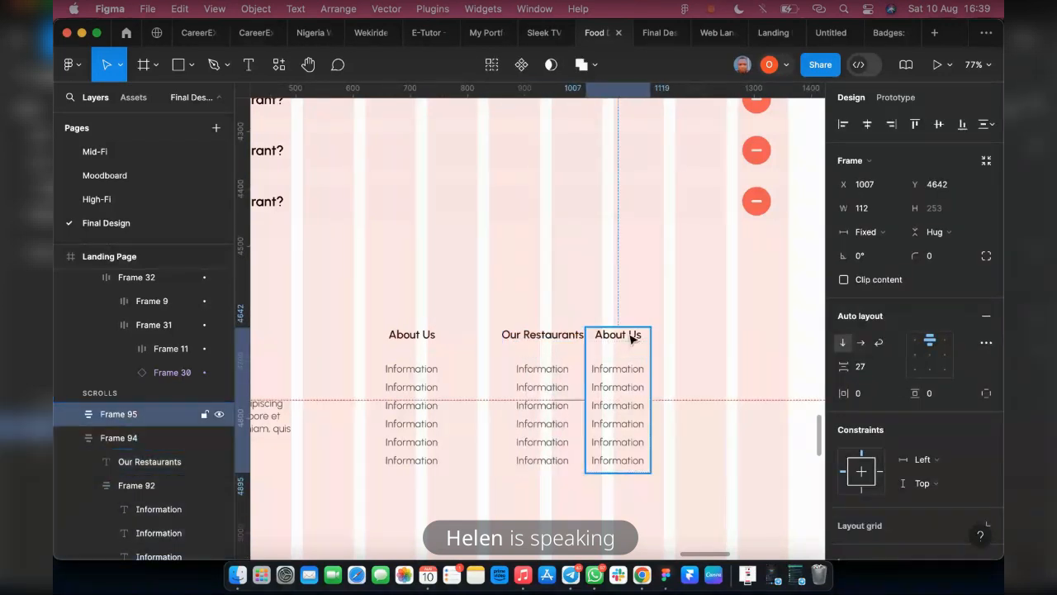
{"action": "left_click", "coordinate": [630, 336]}
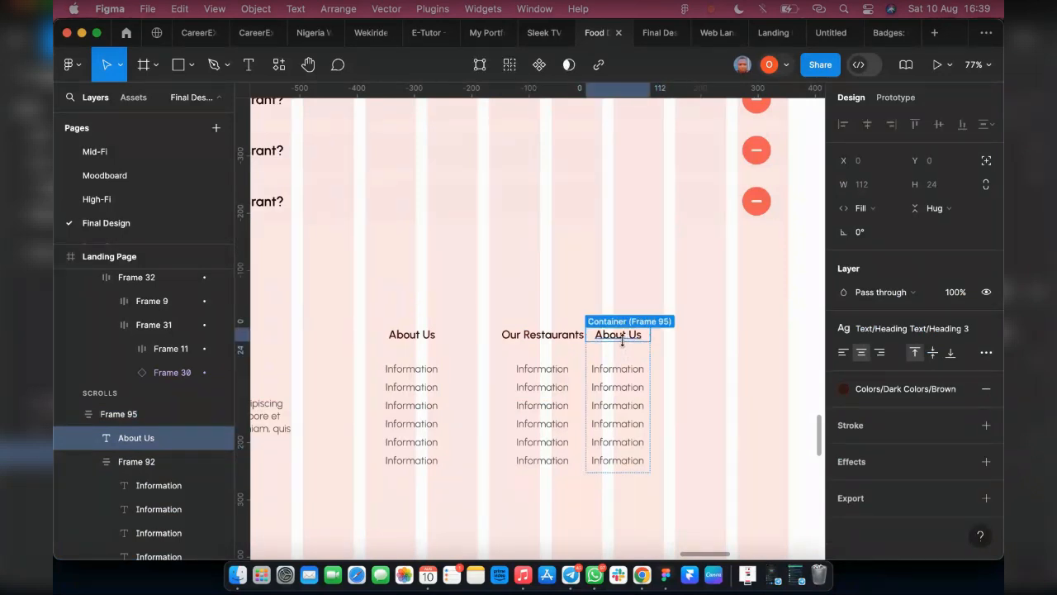
{"action": "double_click", "coordinate": [621, 336]}
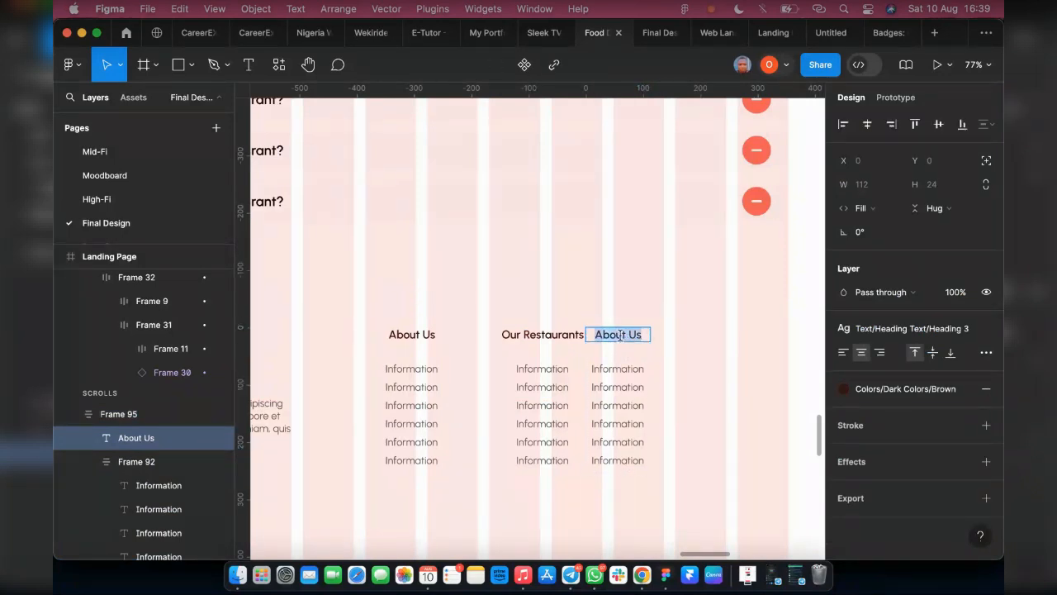
{"action": "type", "text": "Privac"}
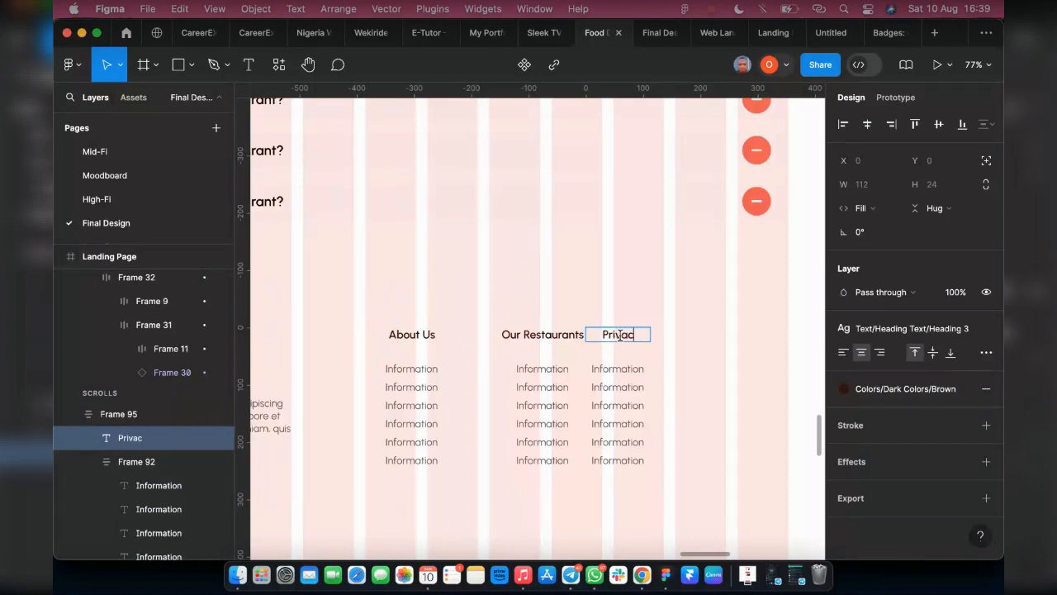
{"action": "type", "text": "y Policy"}
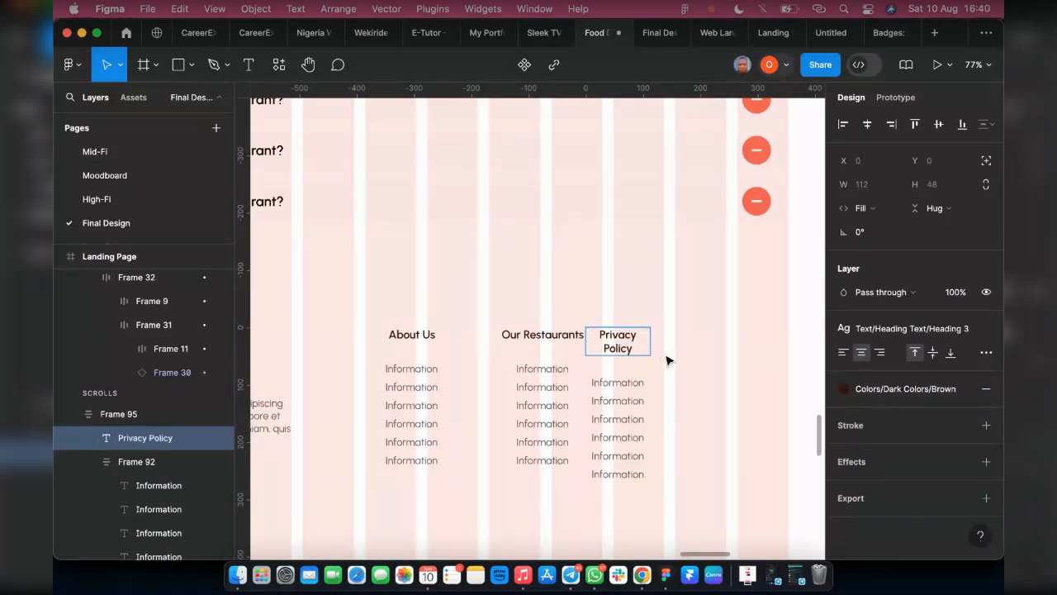
{"action": "key", "text": "Escape"}
{"action": "left_click_drag", "start_coordinate": [659, 334], "coordinate": [664, 351]}
{"action": "left_click", "coordinate": [647, 350]}
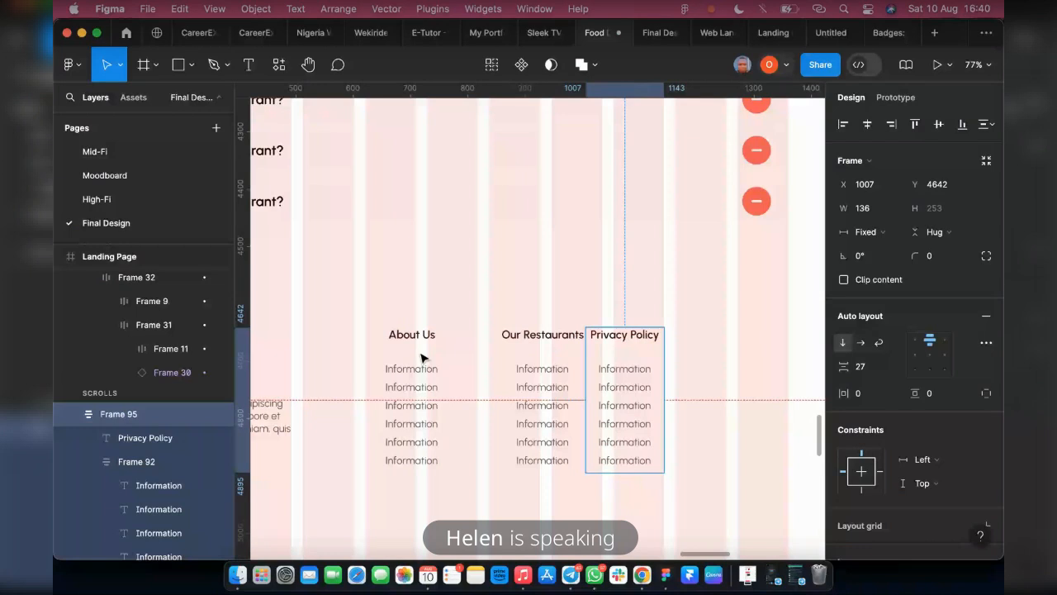
Distribute the three footer link columns with equal horizontal spacing and wrap them in a horizontal auto layout
{"action": "key", "text": "super+a"}
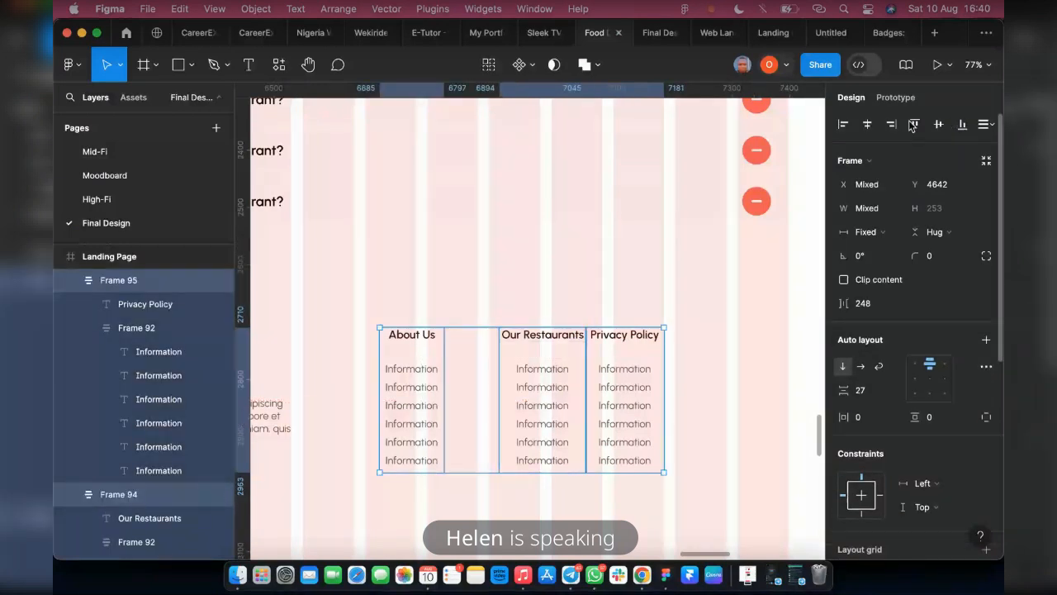
{"action": "left_click", "coordinate": [982, 126]}
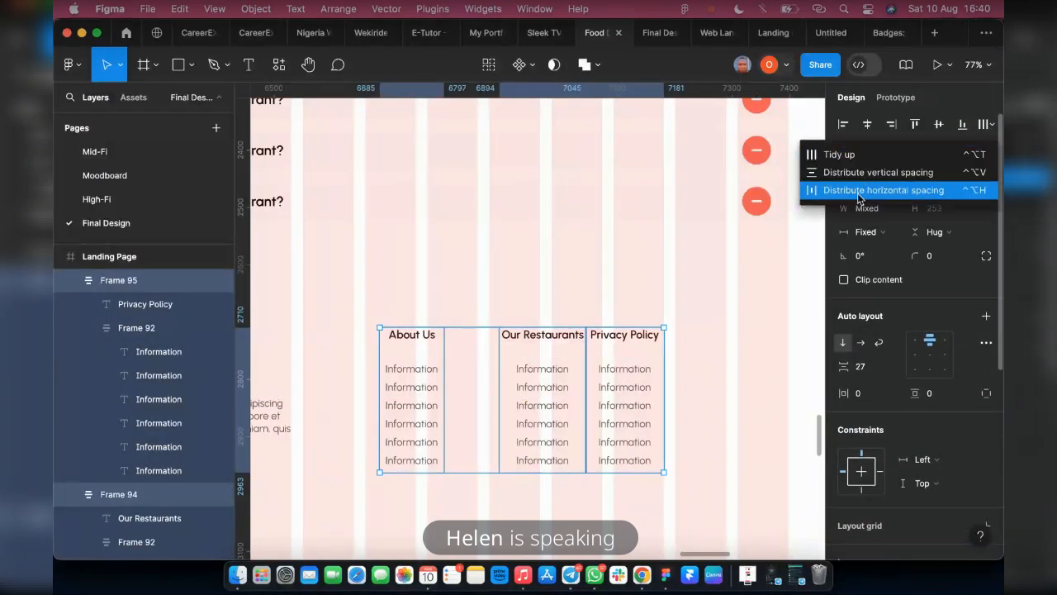
{"action": "left_click", "coordinate": [857, 196]}
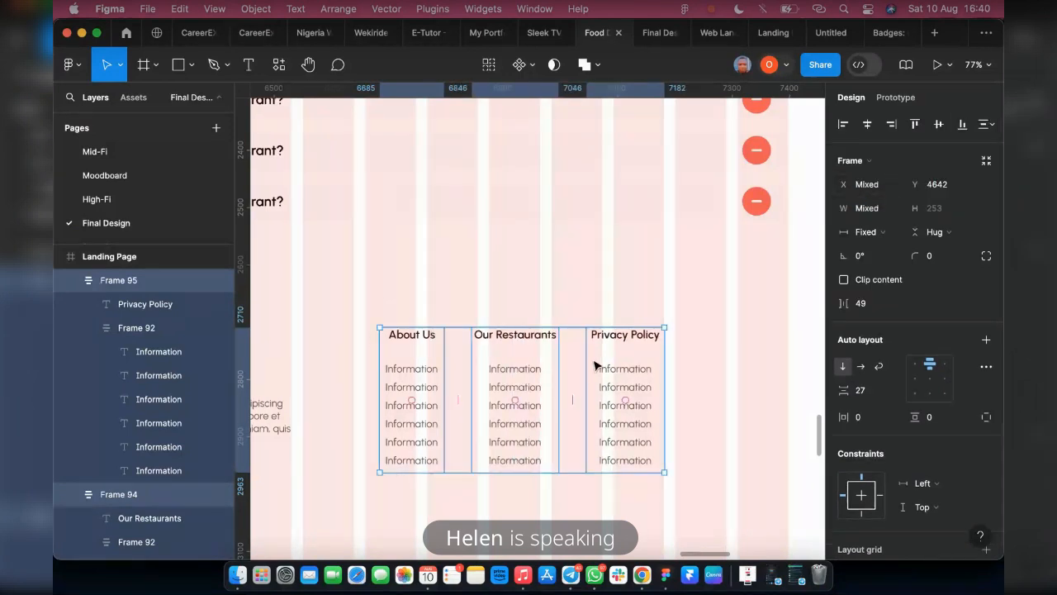
{"action": "key", "text": "shift+a"}
Wrap the MavyFood description block and the link columns group in a horizontal auto layout aligned top left
{"action": "scroll", "coordinate": [448, 405], "scroll_direction": "left", "scroll_amount": 2}
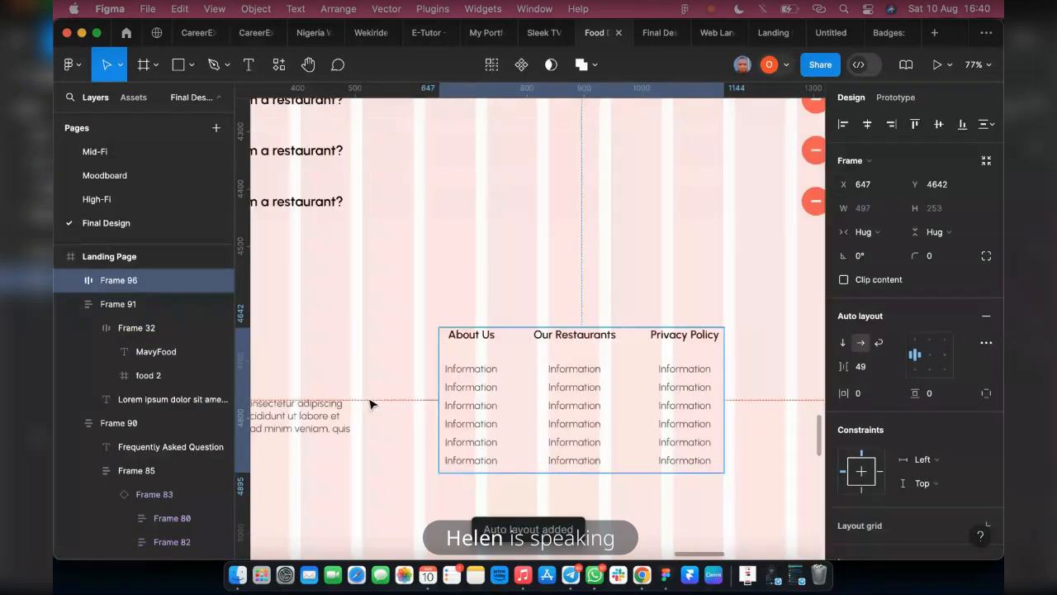
{"action": "left_click", "coordinate": [321, 404], "text": "shift"}
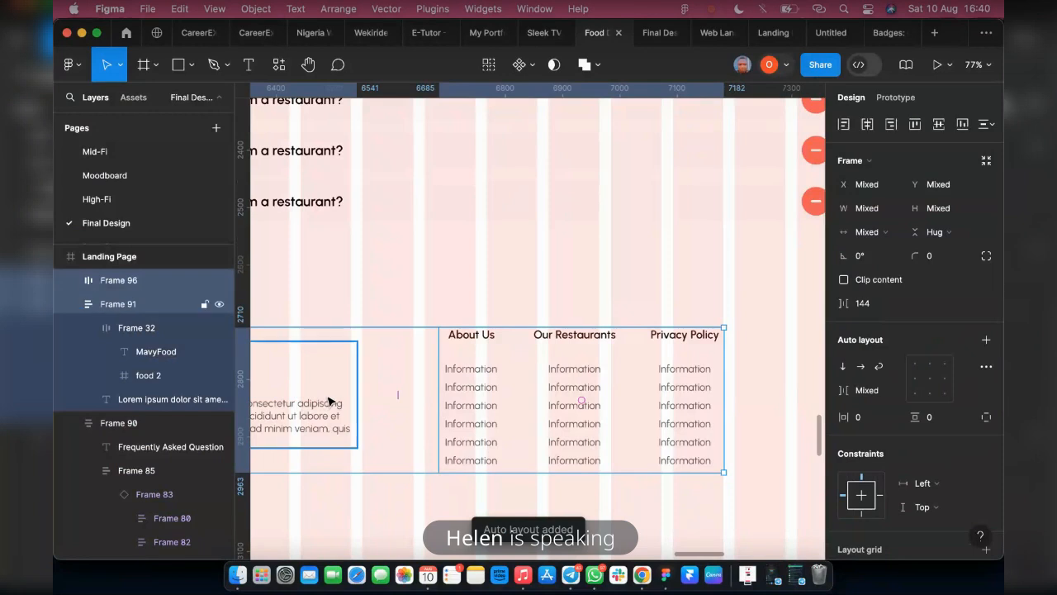
{"action": "key", "text": "shift+a"}
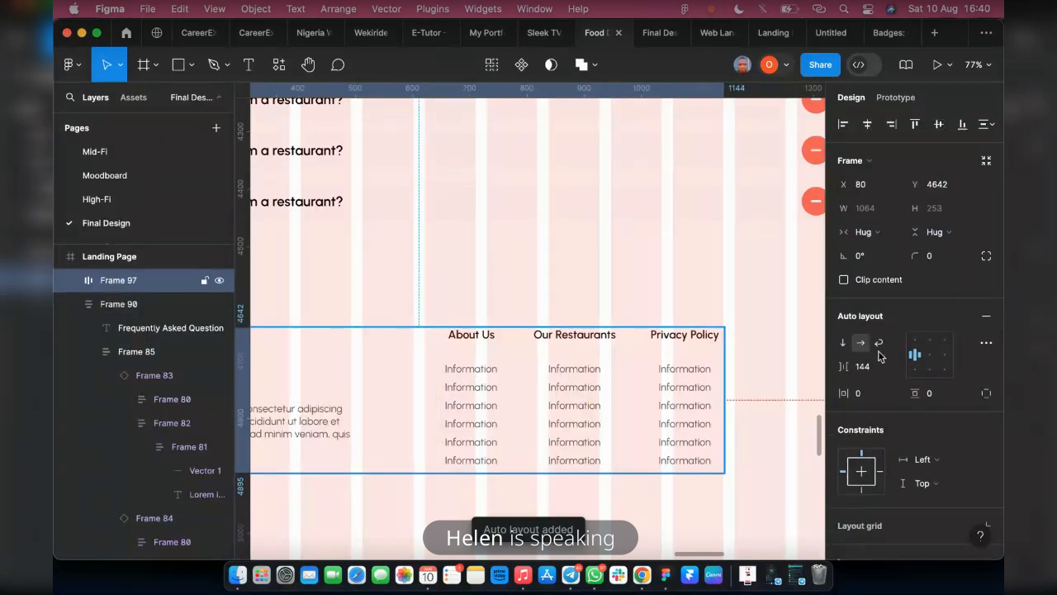
{"action": "scroll", "coordinate": [574, 408], "scroll_direction": "left", "scroll_amount": 5}
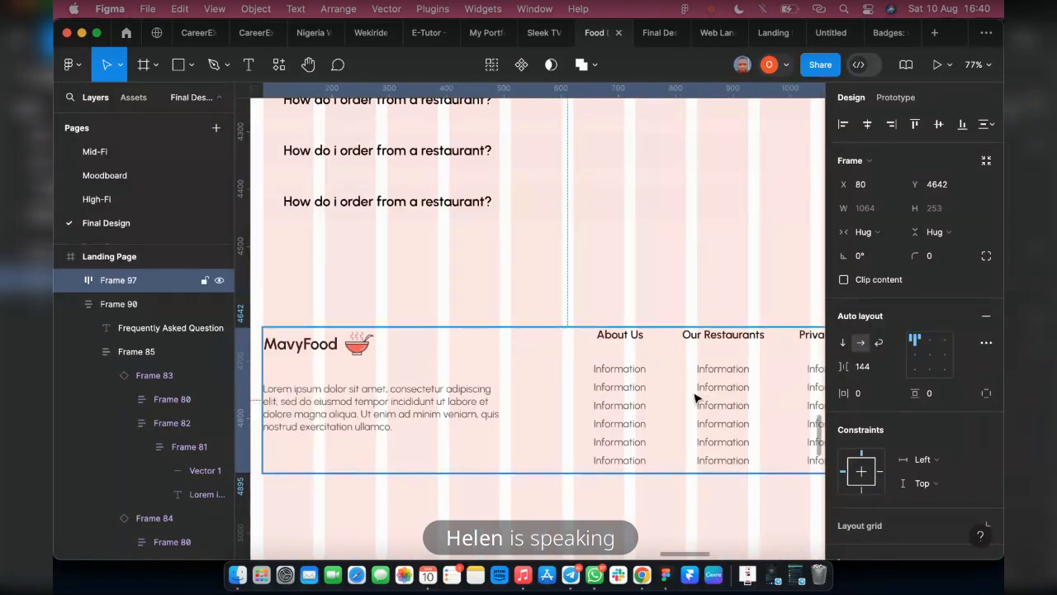
Set the horizontal gap between the three footer link columns to 30
{"action": "double_click", "coordinate": [665, 403]}
{"action": "scroll", "coordinate": [689, 399], "scroll_direction": "right", "scroll_amount": 4}
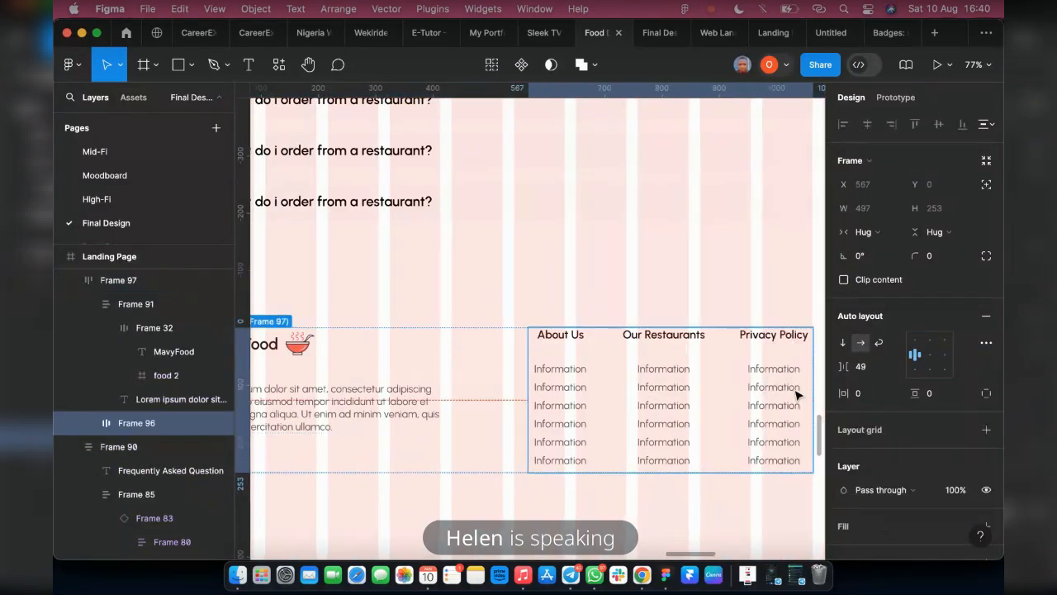
{"action": "left_click", "coordinate": [864, 369]}
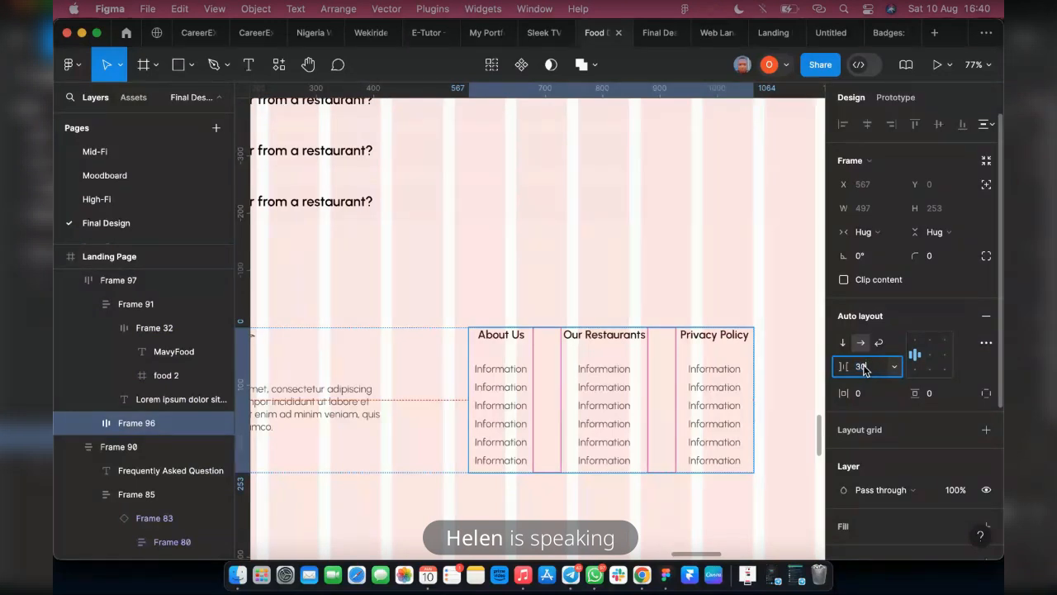
{"action": "key", "text": "Return"}
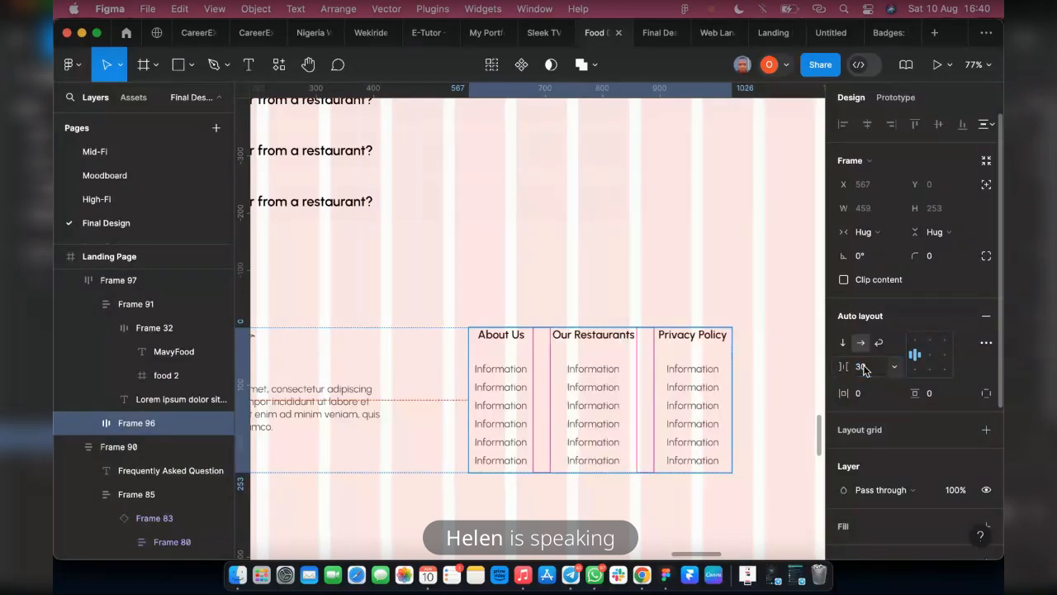
Set the gap between the description block and the link columns to 100, and check the footer in the prototype preview
{"action": "left_click", "coordinate": [401, 417]}
{"action": "left_click", "coordinate": [867, 367]}
{"action": "key", "text": "BackSpace"}
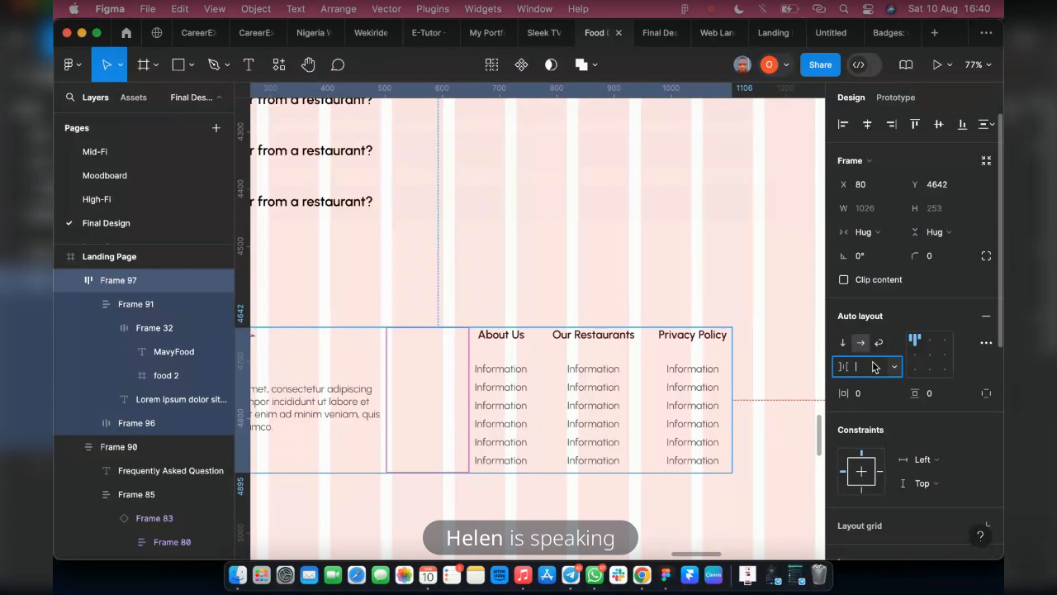
{"action": "key", "text": "Return"}
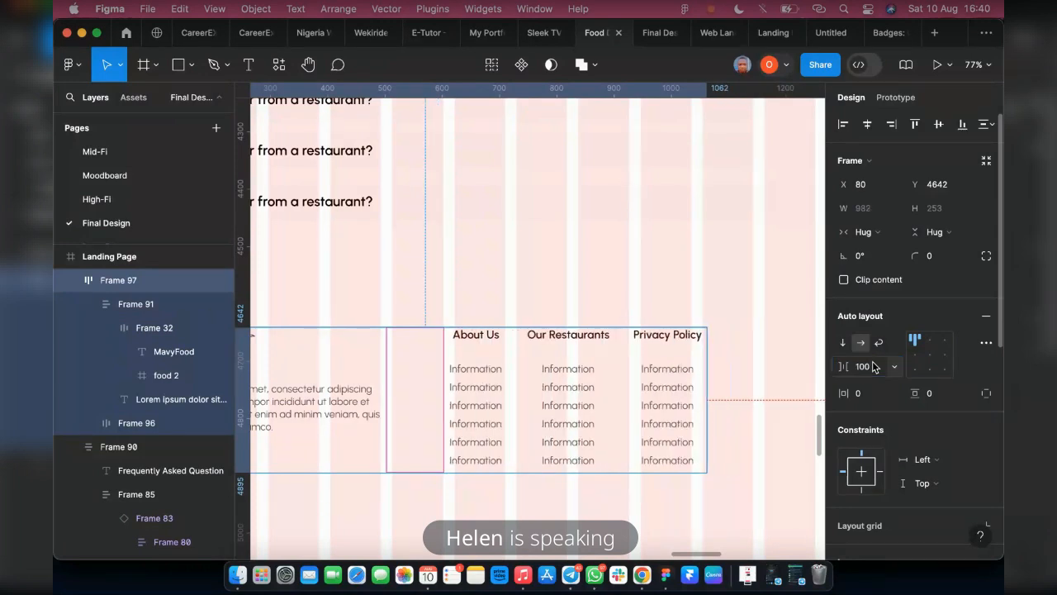
{"action": "left_click", "coordinate": [653, 32]}
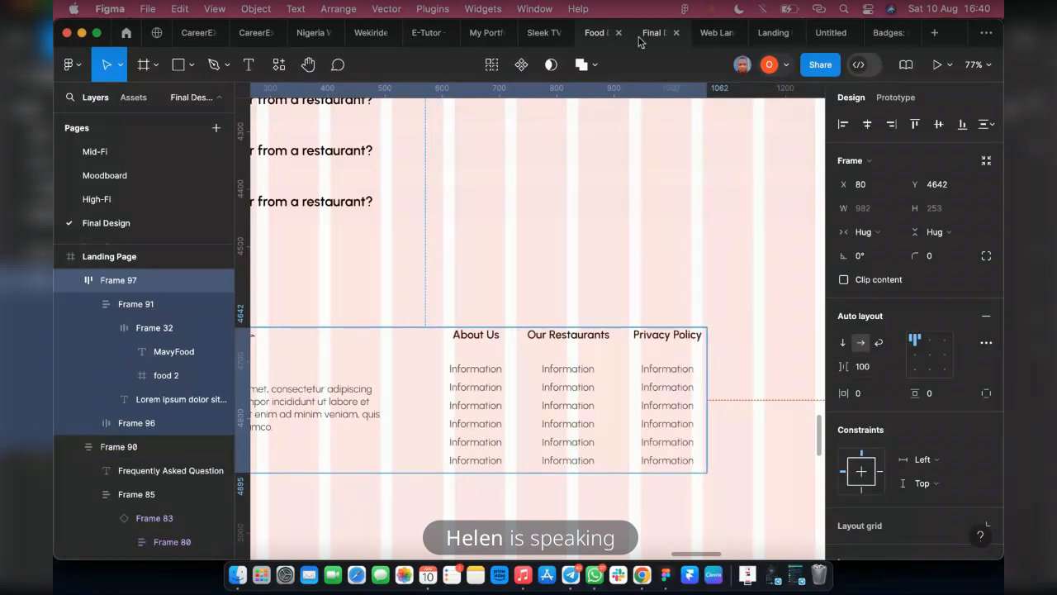
{"action": "scroll", "coordinate": [328, 393], "scroll_direction": "down", "scroll_amount": 2}
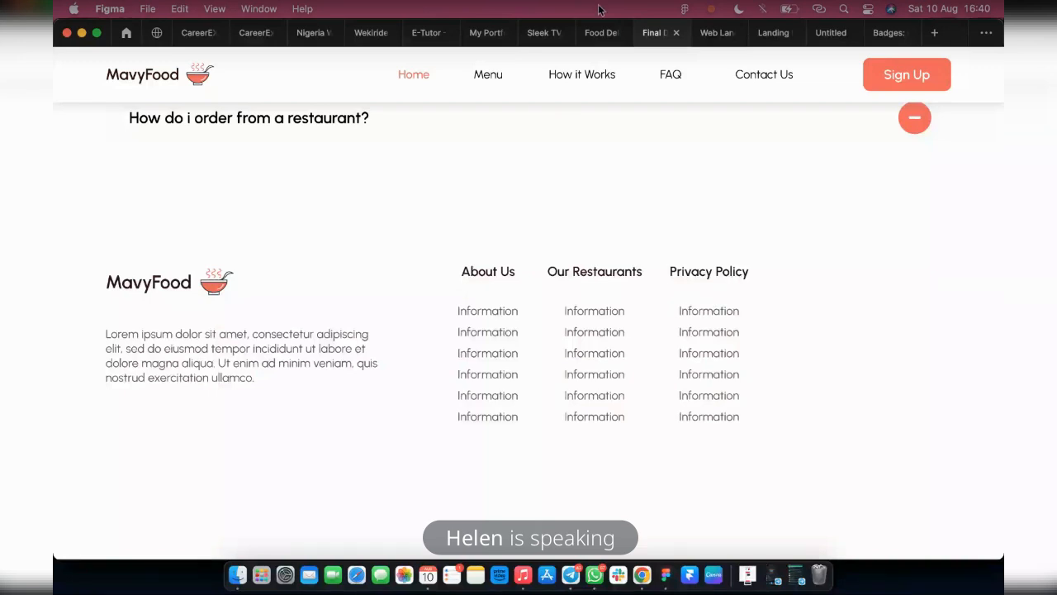
{"action": "left_click", "coordinate": [601, 32]}
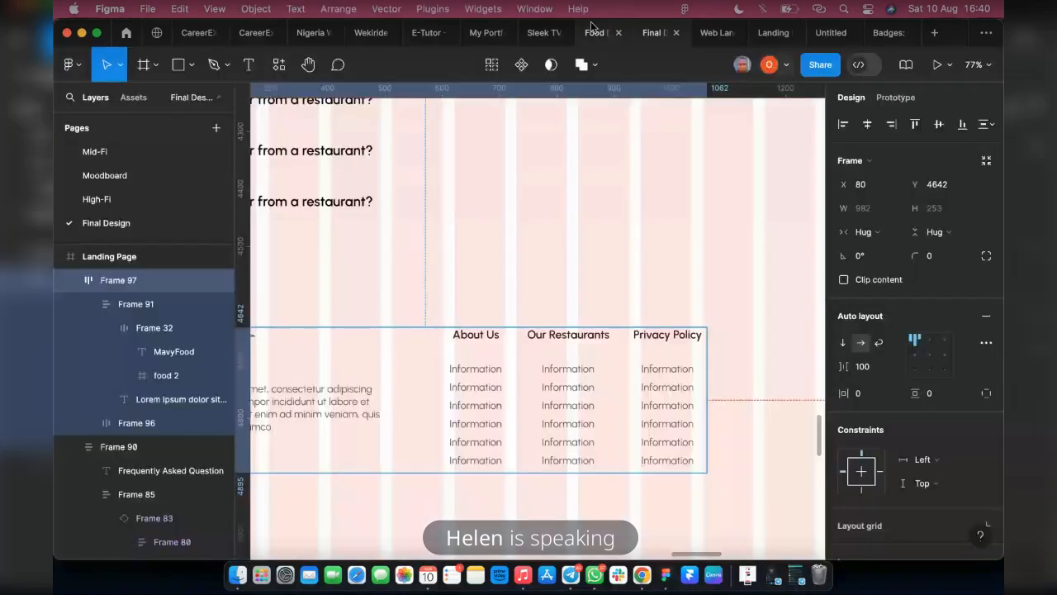
Set the vertical gap between heading and links to 15 in the About Us, Our Restaurants and Privacy Policy columns together
{"action": "left_click", "coordinate": [493, 377]}
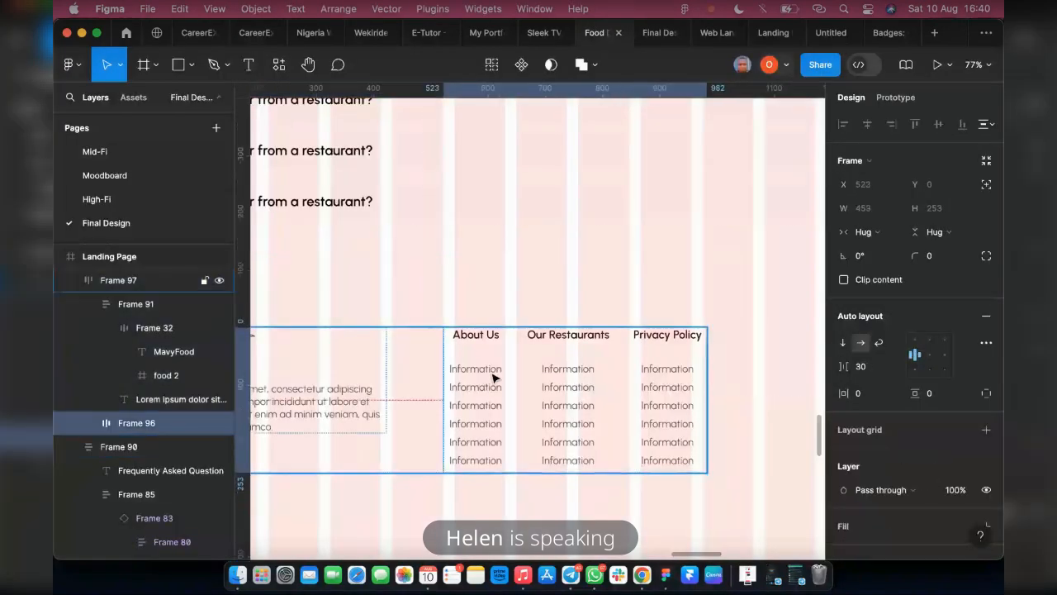
{"action": "left_click", "coordinate": [89, 422]}
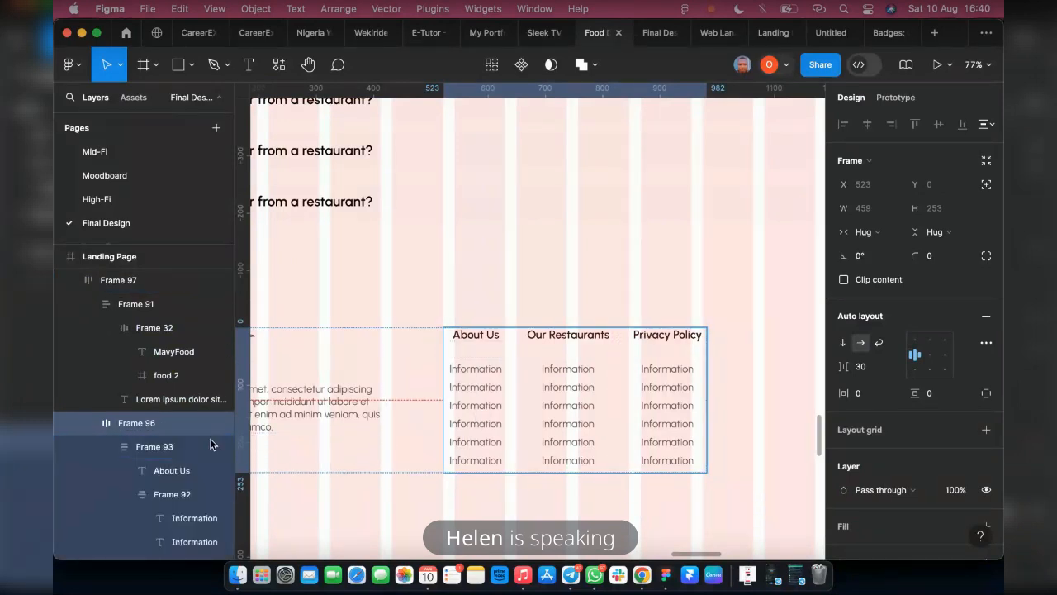
{"action": "left_click", "coordinate": [210, 445]}
{"action": "left_click", "coordinate": [569, 408], "text": "shift"}
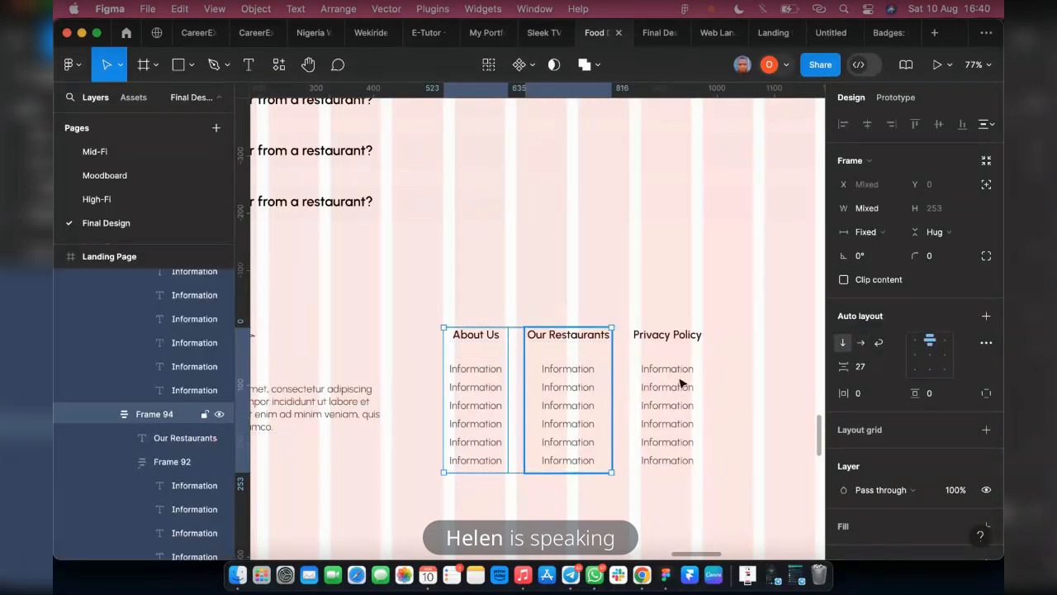
{"action": "left_click", "coordinate": [678, 382], "text": "shift"}
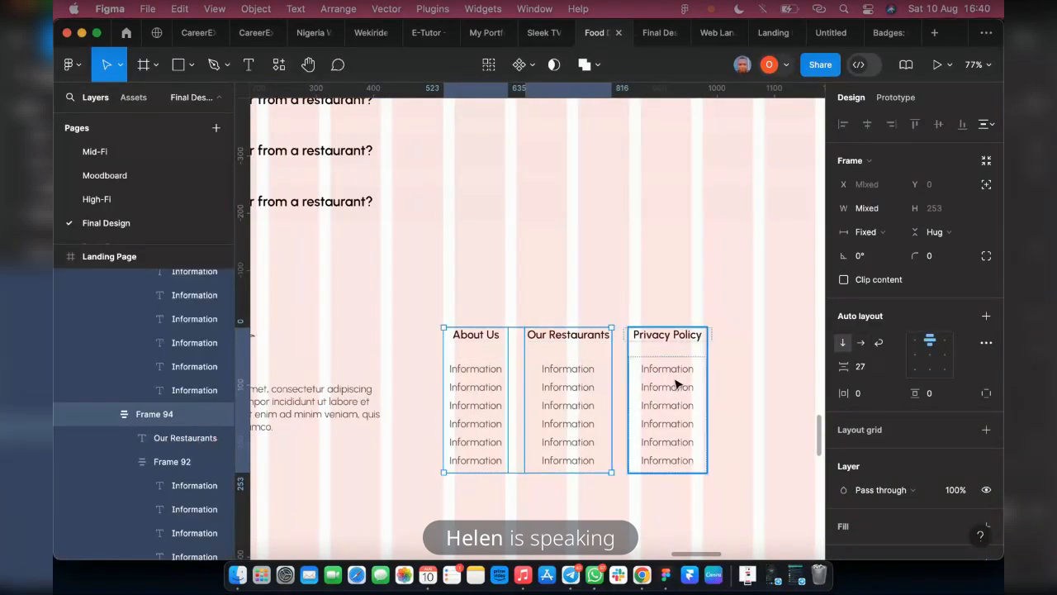
{"action": "left_click", "coordinate": [870, 369]}
{"action": "left_click", "coordinate": [874, 373]}
{"action": "left_click", "coordinate": [861, 371]}
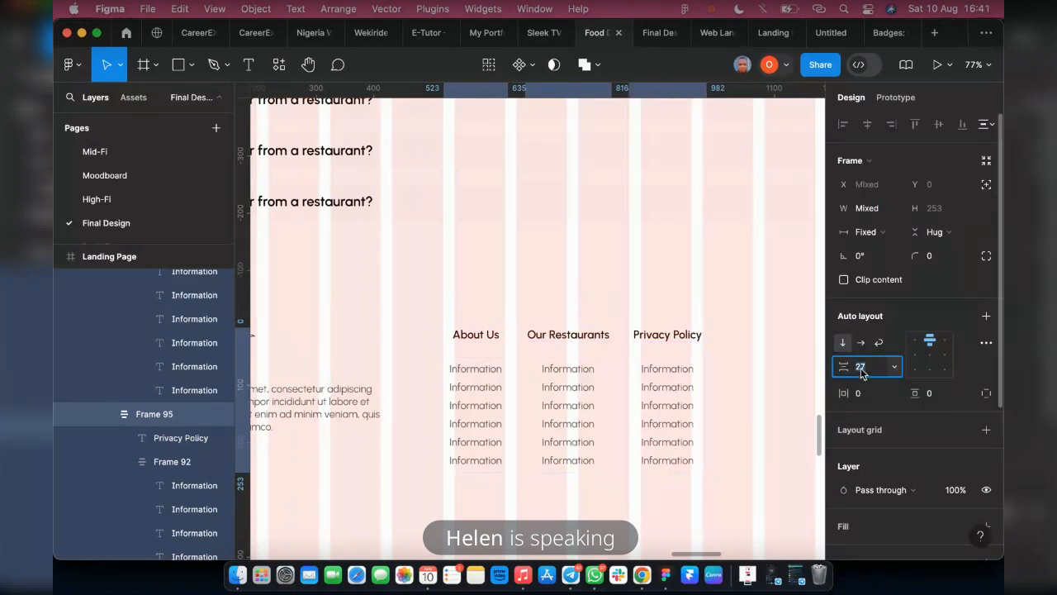
{"action": "type", "text": "15"}
{"action": "key", "text": "Return"}
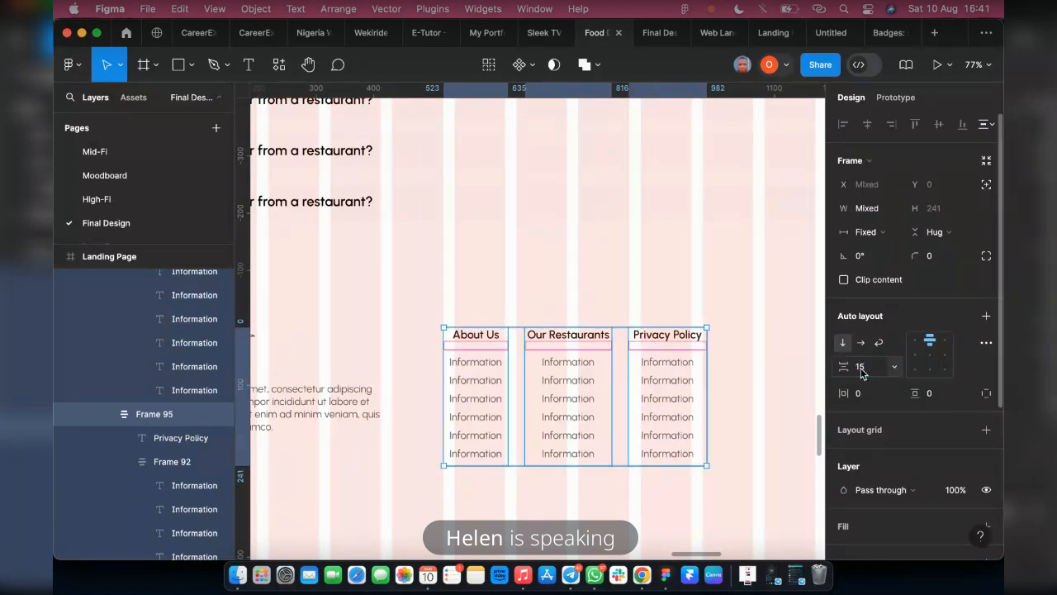
Set the vertical gap between the MavyFood logo and its description paragraph to 20
{"action": "scroll", "coordinate": [405, 368], "scroll_direction": "left", "scroll_amount": 3}
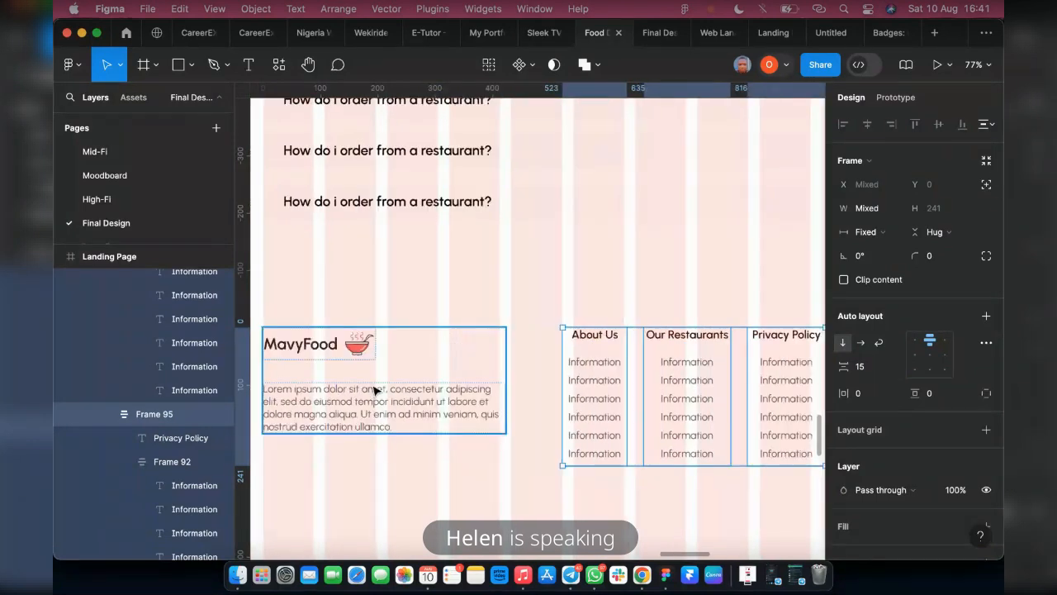
{"action": "left_click", "coordinate": [506, 350]}
{"action": "left_click", "coordinate": [862, 366]}
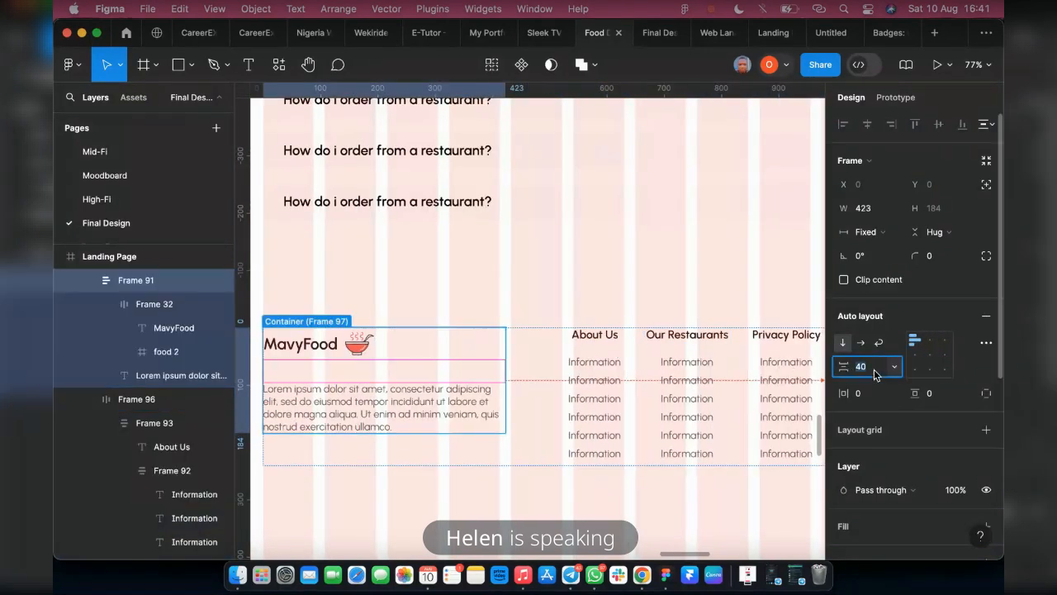
{"action": "type", "text": "20"}
{"action": "key", "text": "Return"}
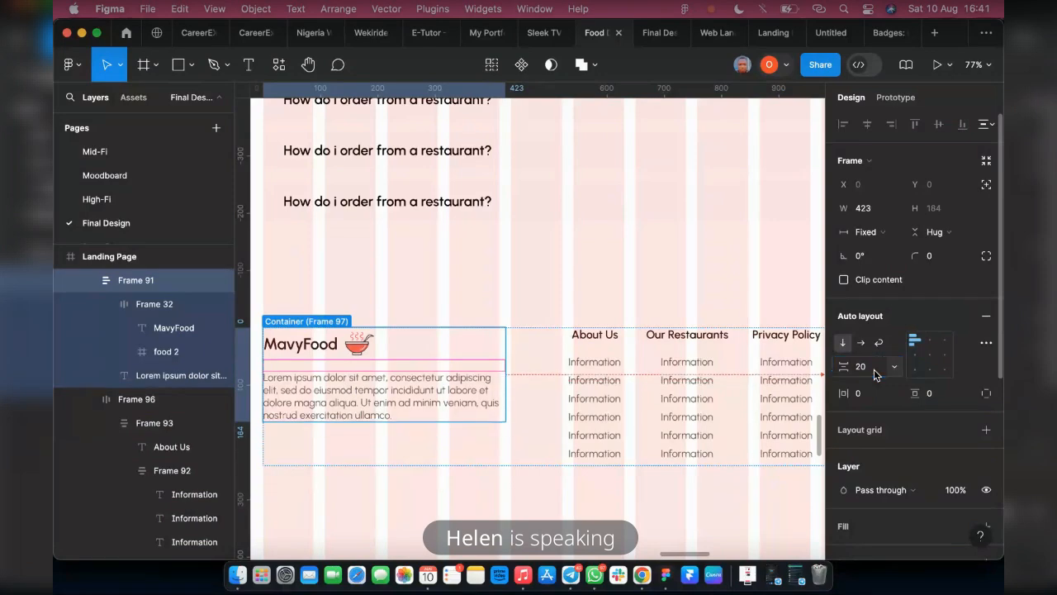
Narrow the footer's description paragraph to a width of 380 and the MavyFood block containing it to 393
{"action": "left_click", "coordinate": [467, 401]}
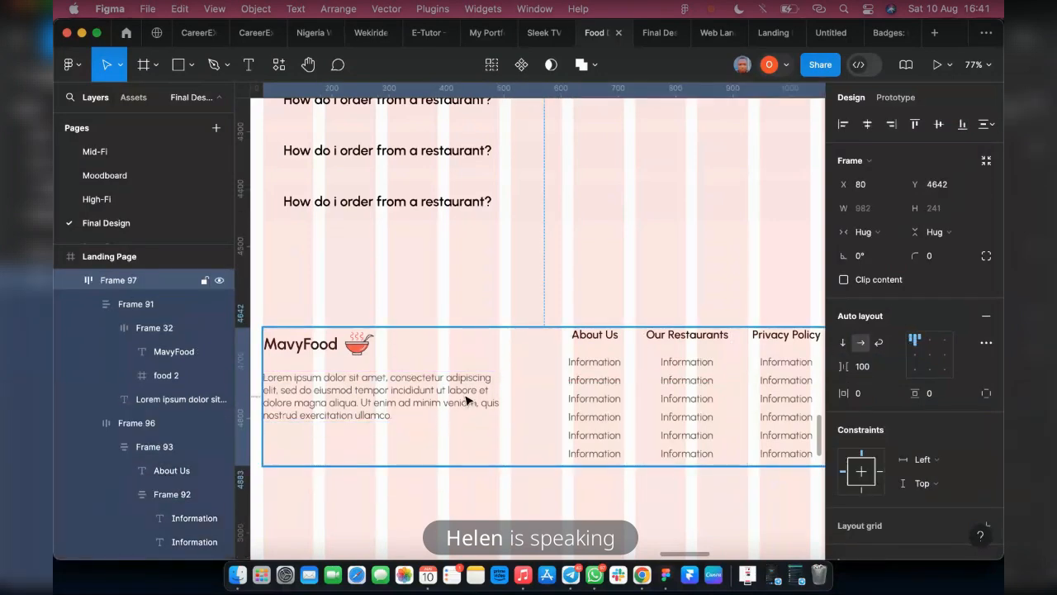
{"action": "double_click", "coordinate": [472, 394]}
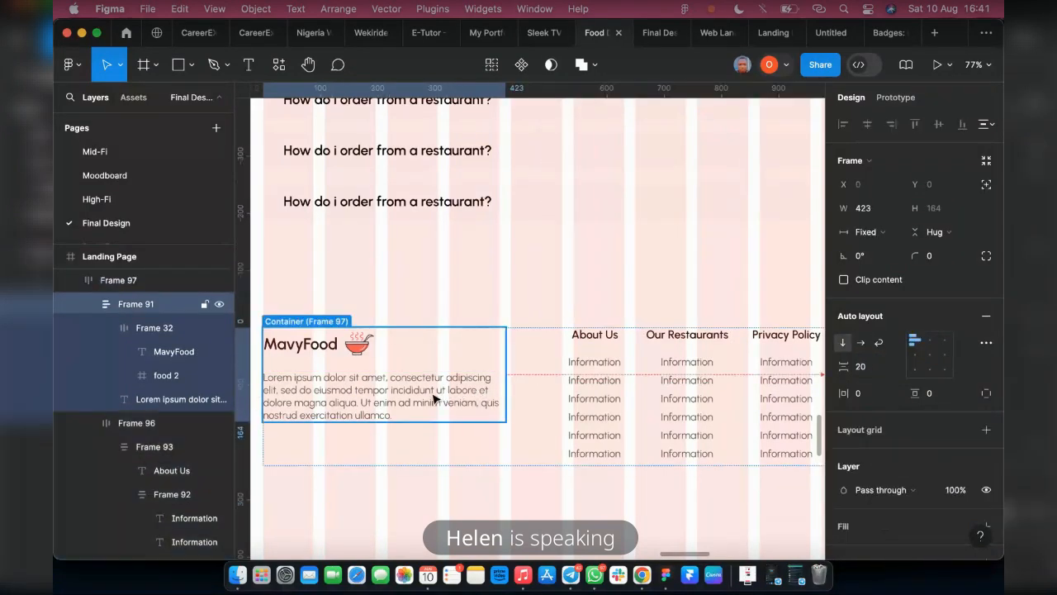
{"action": "double_click", "coordinate": [496, 397]}
{"action": "double_click", "coordinate": [493, 390]}
{"action": "key", "text": "Escape"}
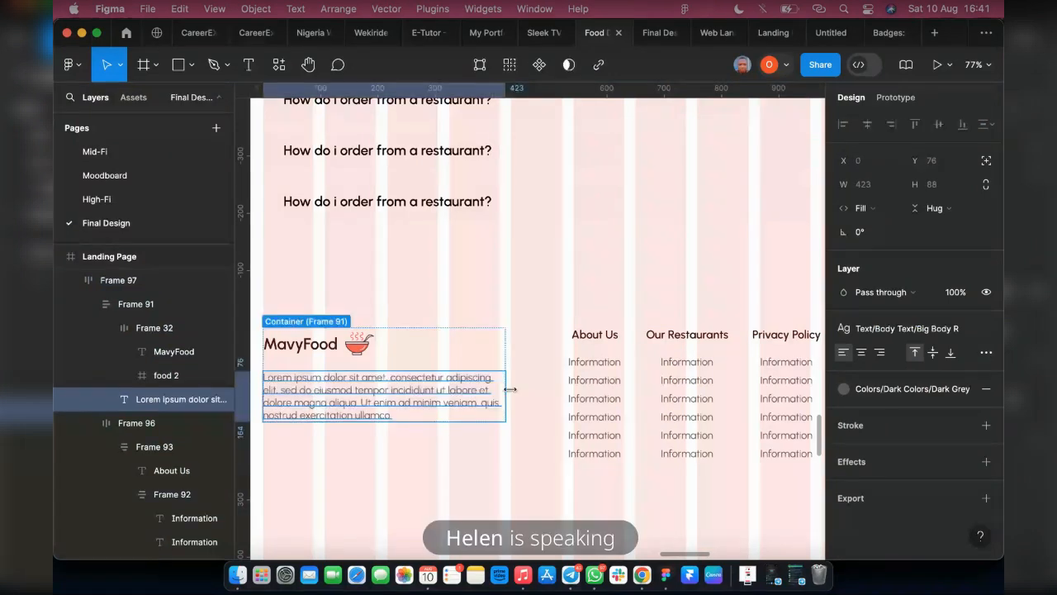
{"action": "left_click_drag", "start_coordinate": [506, 390], "coordinate": [481, 390]}
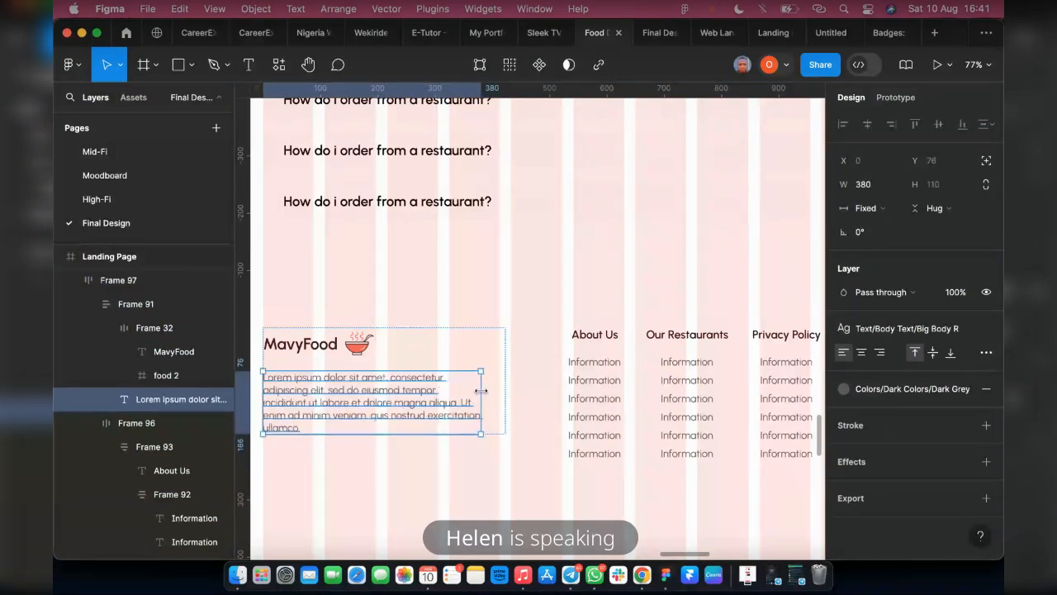
{"action": "left_click", "coordinate": [503, 389]}
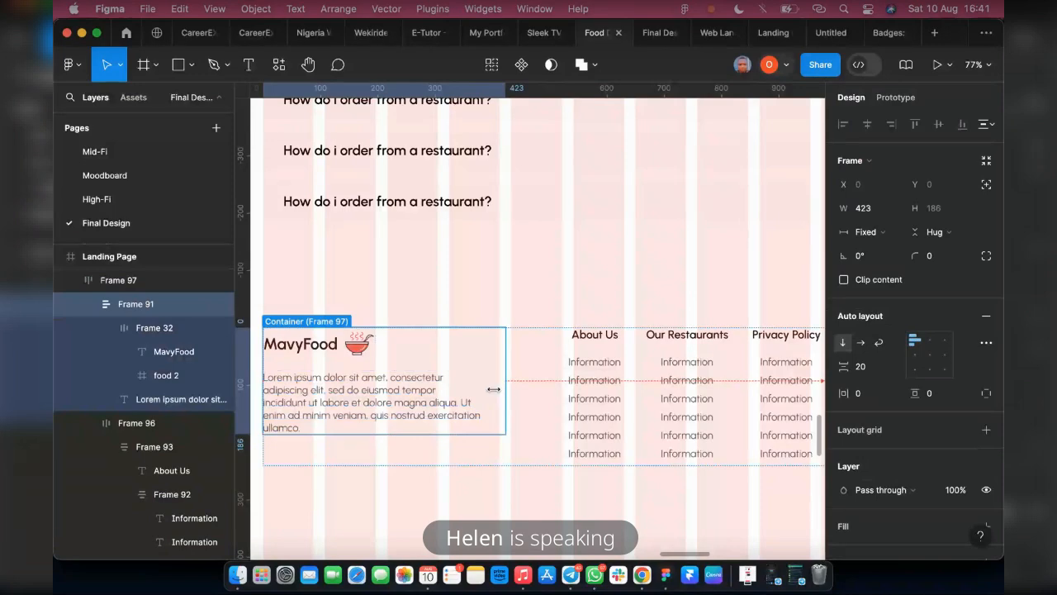
{"action": "left_click_drag", "start_coordinate": [494, 389], "coordinate": [488, 389]}
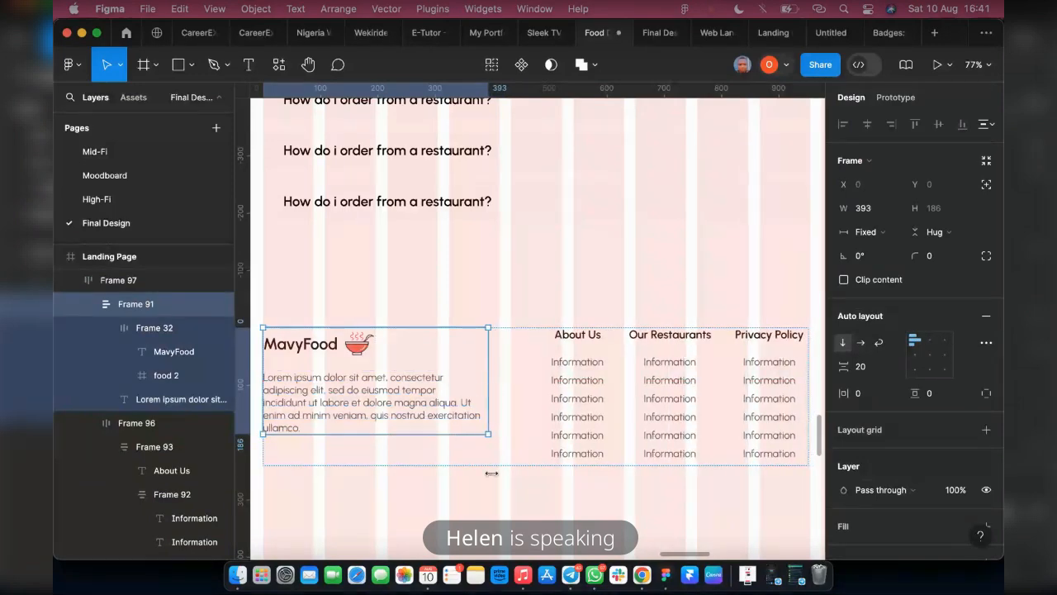
{"action": "left_click", "coordinate": [420, 488]}
Examine the footers of the reference food delivery designs for their columns and contact details, comparing them with the new footer
{"action": "scroll", "coordinate": [420, 492], "scroll_direction": "down", "scroll_amount": 2}
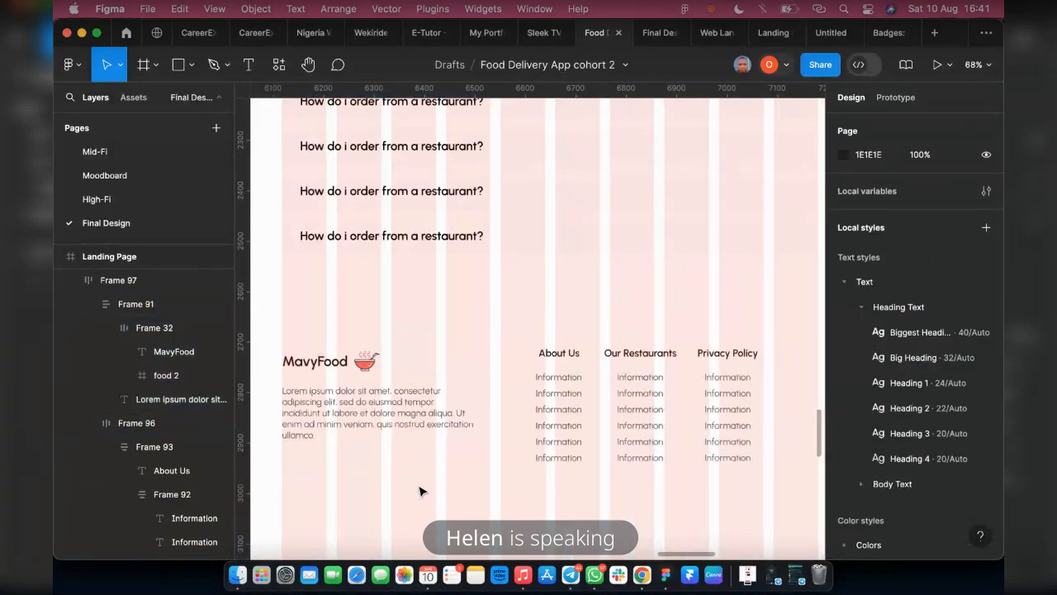
{"action": "scroll", "coordinate": [420, 491], "scroll_direction": "right", "scroll_amount": 2}
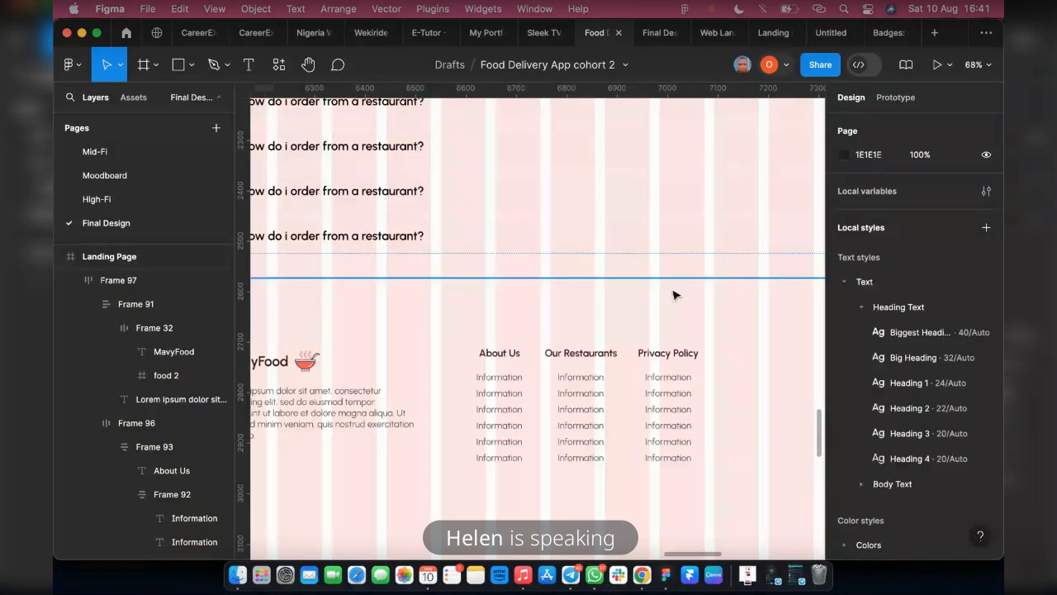
{"action": "scroll", "coordinate": [674, 374], "scroll_direction": "down", "scroll_amount": 5}
{"action": "scroll", "coordinate": [357, 322], "scroll_direction": "left", "scroll_amount": 4}
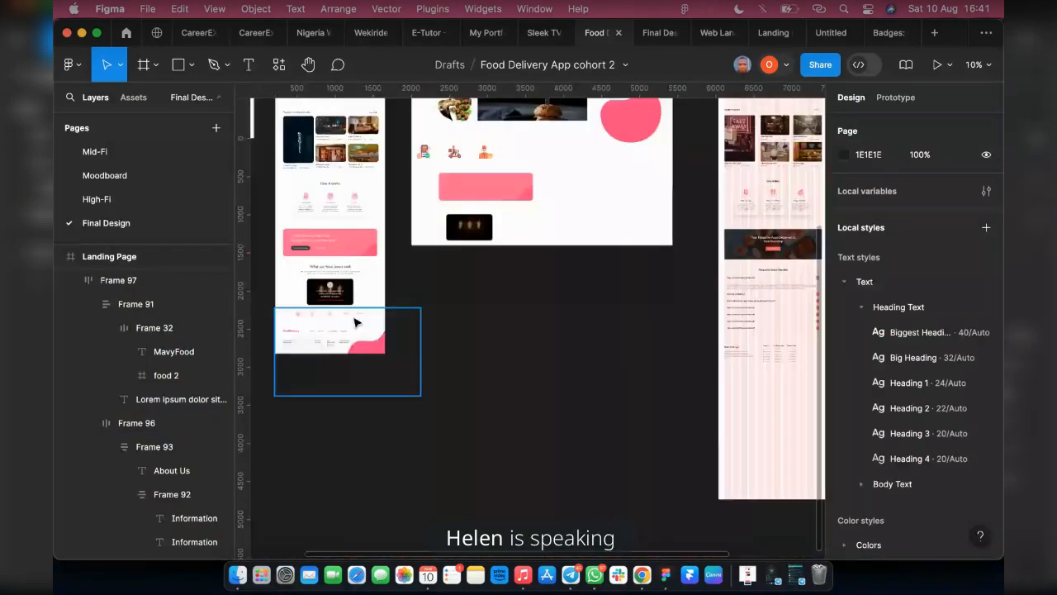
{"action": "scroll", "coordinate": [355, 322], "scroll_direction": "up", "scroll_amount": 4}
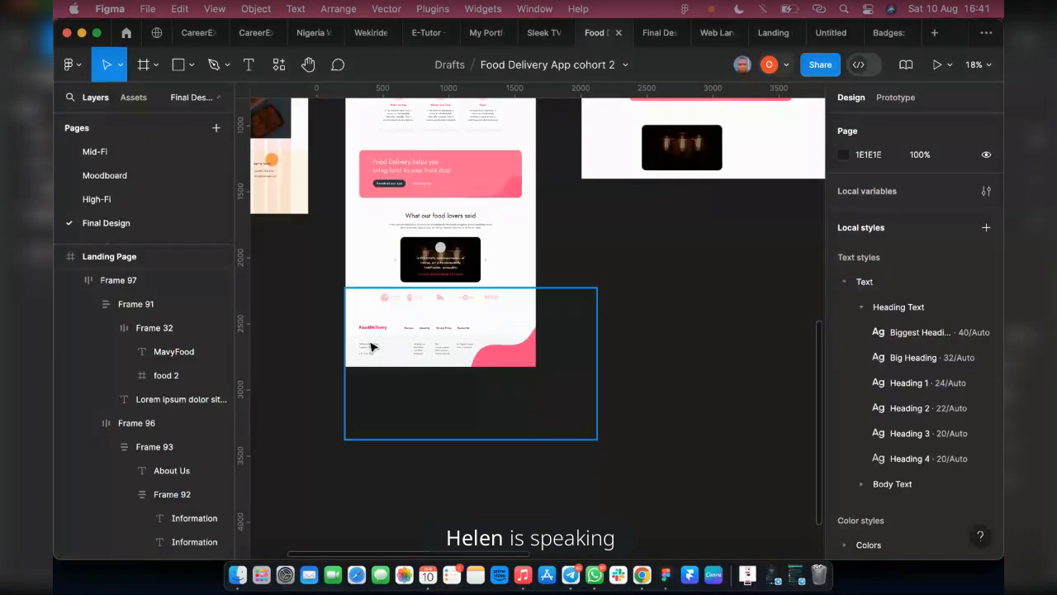
{"action": "scroll", "coordinate": [336, 364], "scroll_direction": "left", "scroll_amount": 10}
{"action": "scroll", "coordinate": [336, 364], "scroll_direction": "up", "scroll_amount": 4}
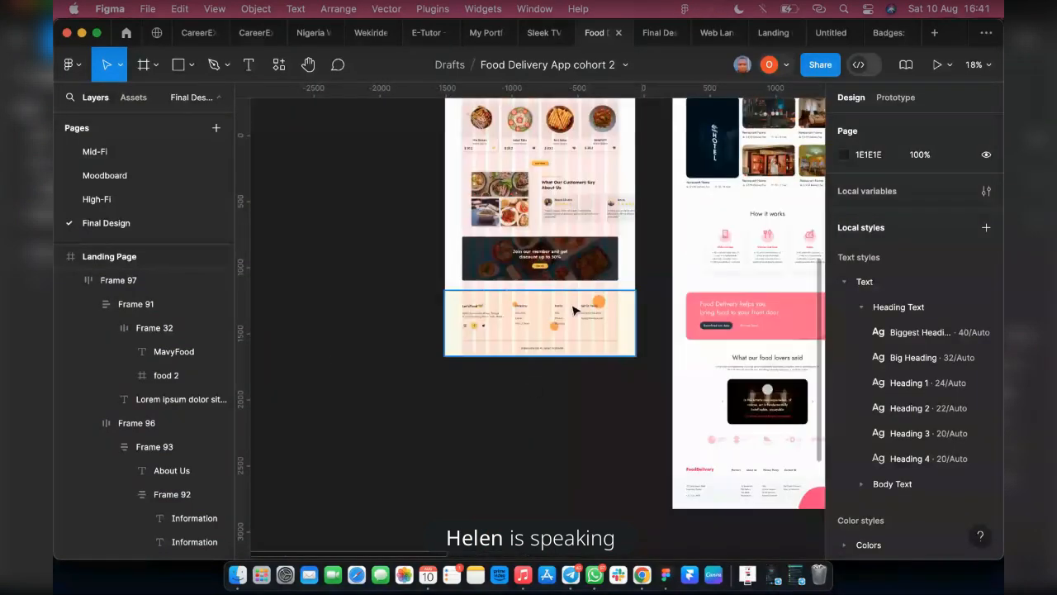
{"action": "scroll", "coordinate": [601, 320], "scroll_direction": "up", "scroll_amount": 6}
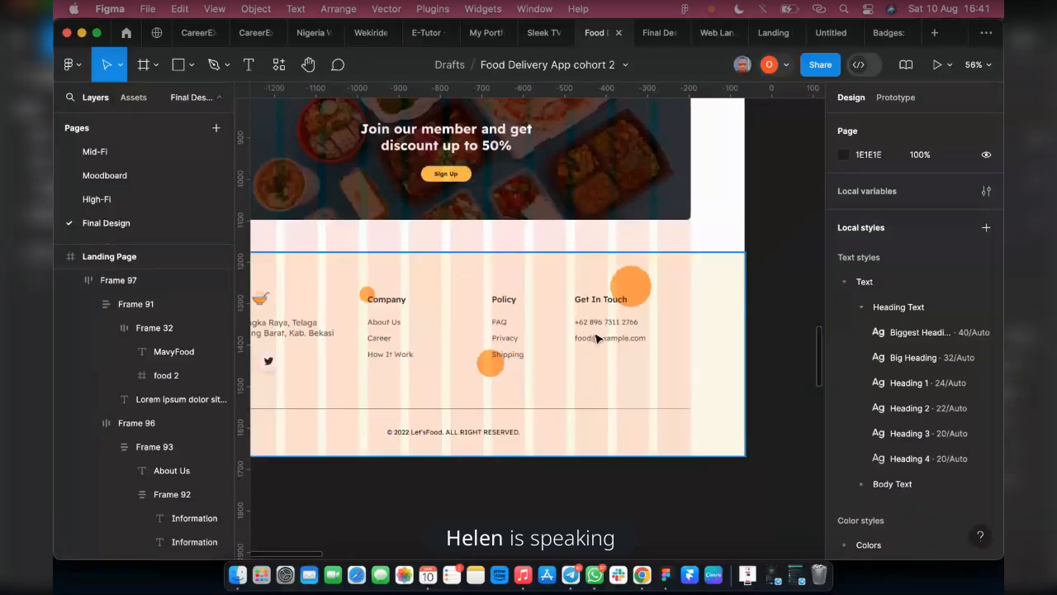
{"action": "scroll", "coordinate": [594, 339], "scroll_direction": "left", "scroll_amount": 3}
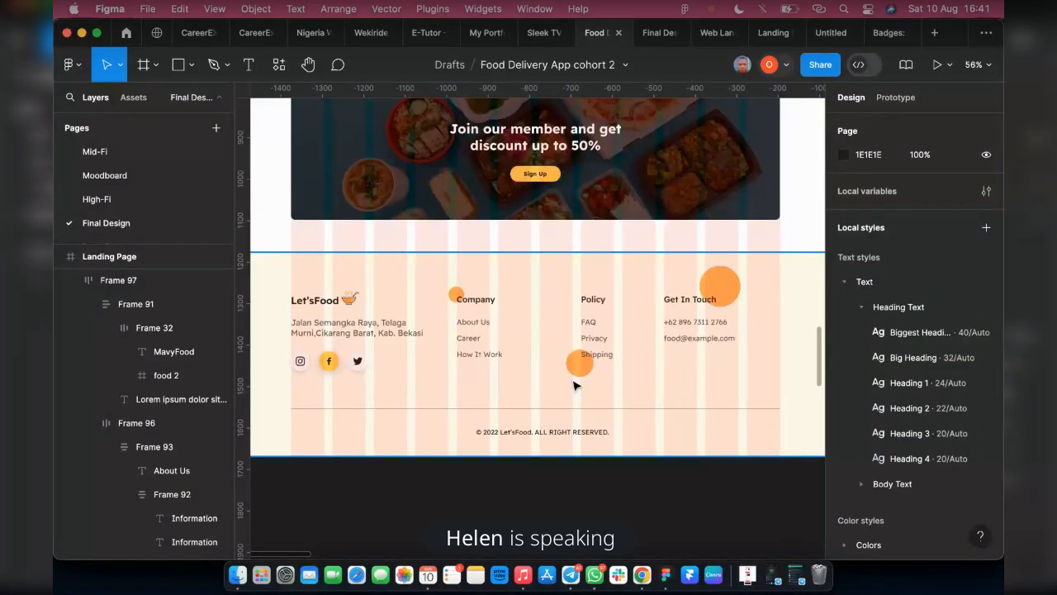
{"action": "scroll", "coordinate": [629, 323], "scroll_direction": "right", "scroll_amount": 2}
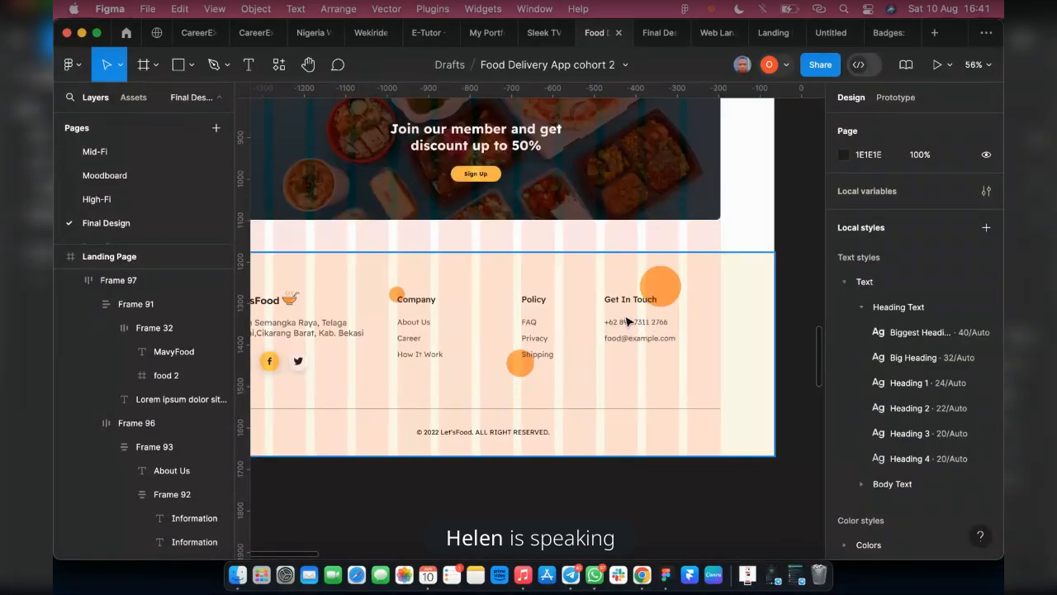
{"action": "scroll", "coordinate": [588, 355], "scroll_direction": "down", "scroll_amount": 3}
{"action": "scroll", "coordinate": [395, 413], "scroll_direction": "right", "scroll_amount": 5}
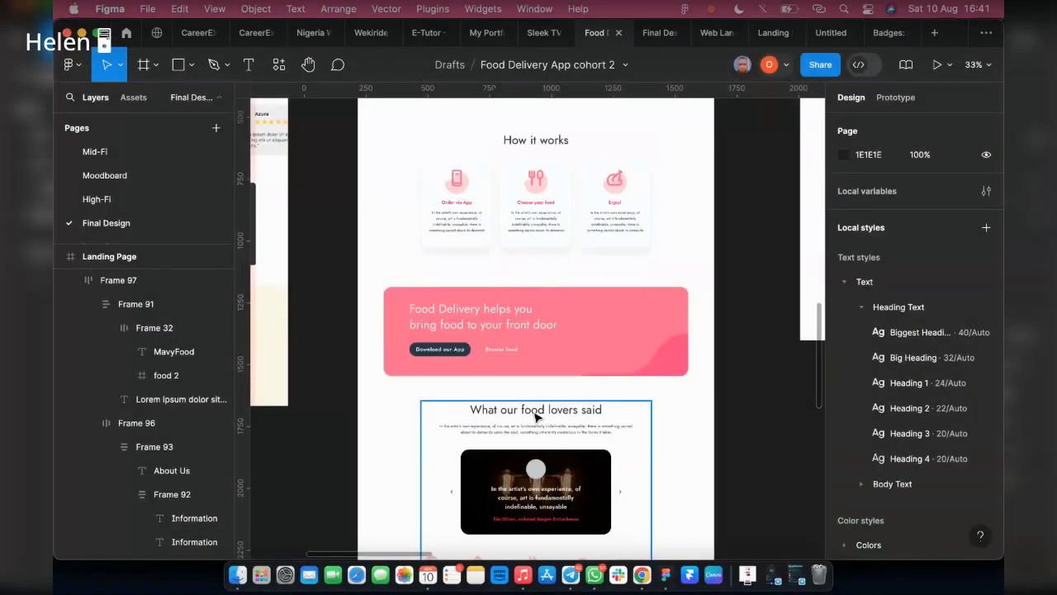
Pull the Privacy Policy column out of the footer's link group and place it apart, near the page's outer margin
{"action": "scroll", "coordinate": [541, 407], "scroll_direction": "right", "scroll_amount": 10}
{"action": "scroll", "coordinate": [541, 407], "scroll_direction": "right", "scroll_amount": 8}
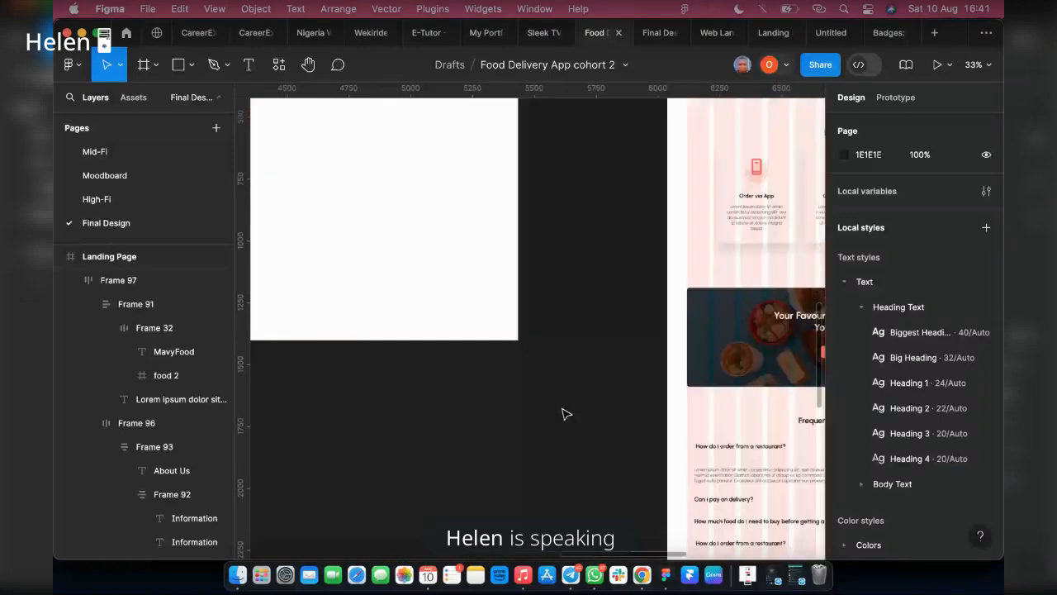
{"action": "scroll", "coordinate": [565, 414], "scroll_direction": "right", "scroll_amount": 5}
{"action": "scroll", "coordinate": [565, 414], "scroll_direction": "down", "scroll_amount": 15}
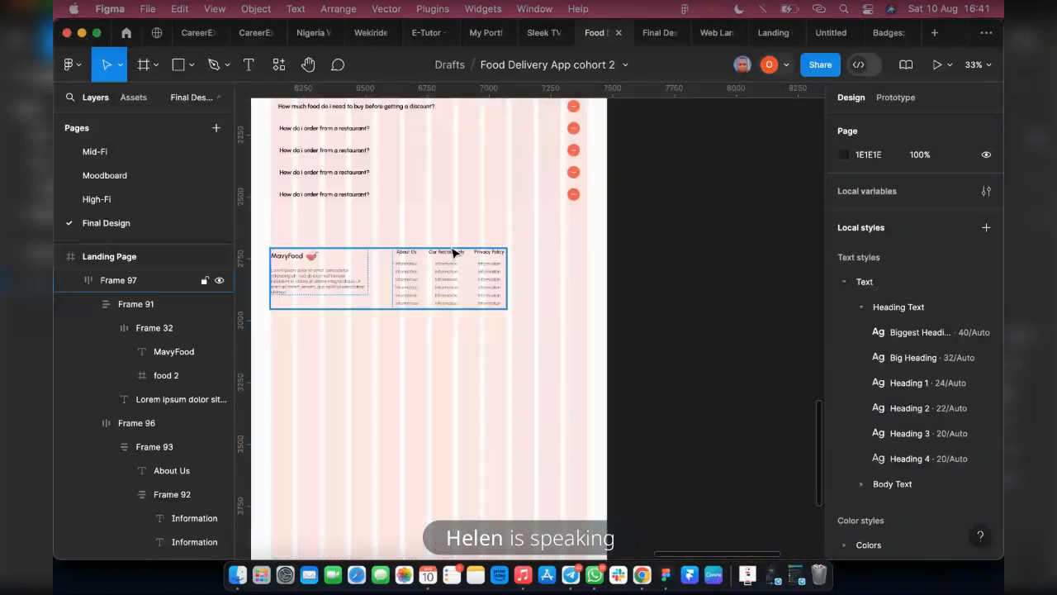
{"action": "scroll", "coordinate": [489, 269], "scroll_direction": "up", "scroll_amount": 10}
{"action": "left_click", "coordinate": [542, 292]}
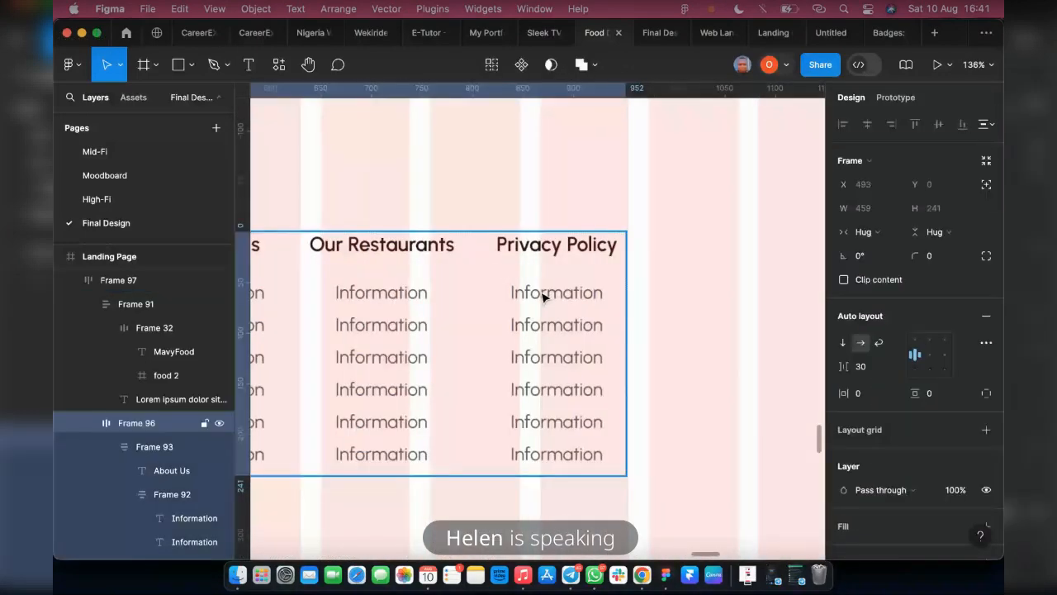
{"action": "left_click_drag", "start_coordinate": [541, 295], "coordinate": [602, 361]}
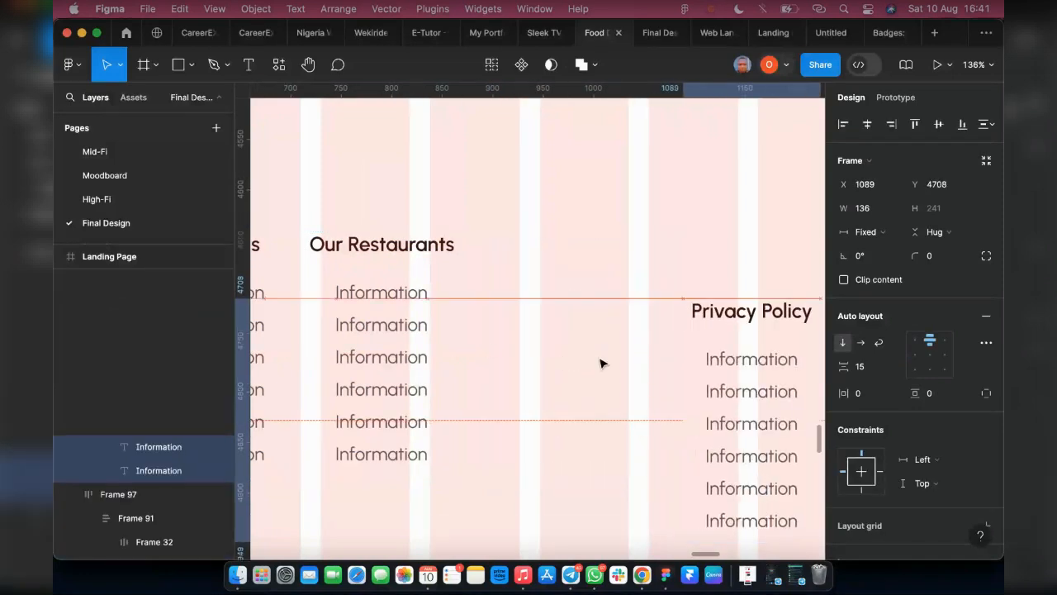
Widen the horizontal gap between the About Us and Our Restaurants columns in the footer
{"action": "left_click", "coordinate": [456, 330]}
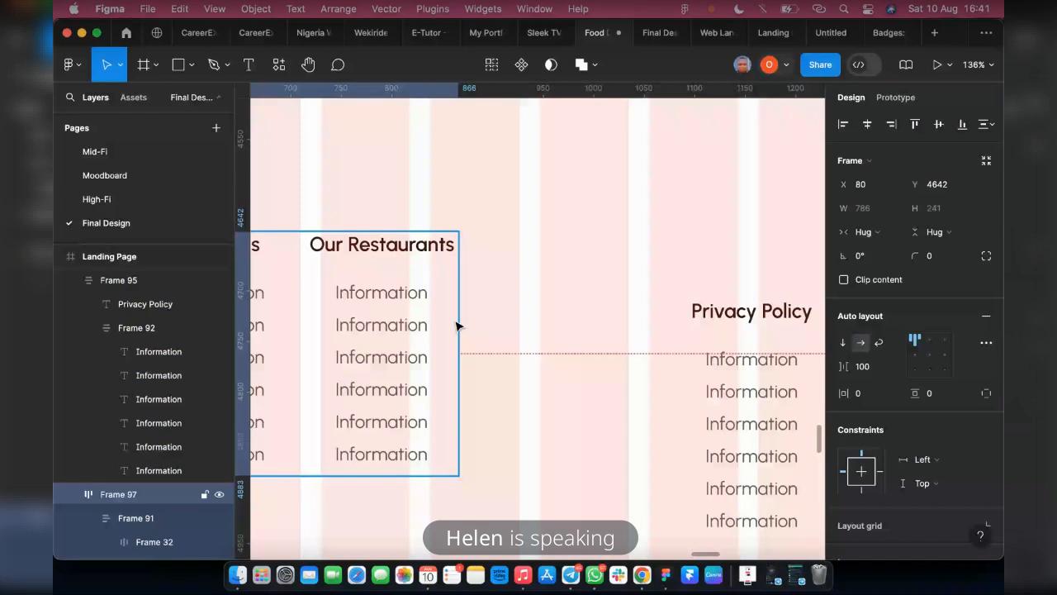
{"action": "scroll", "coordinate": [458, 326], "scroll_direction": "down", "scroll_amount": 6}
{"action": "left_click", "coordinate": [428, 347]}
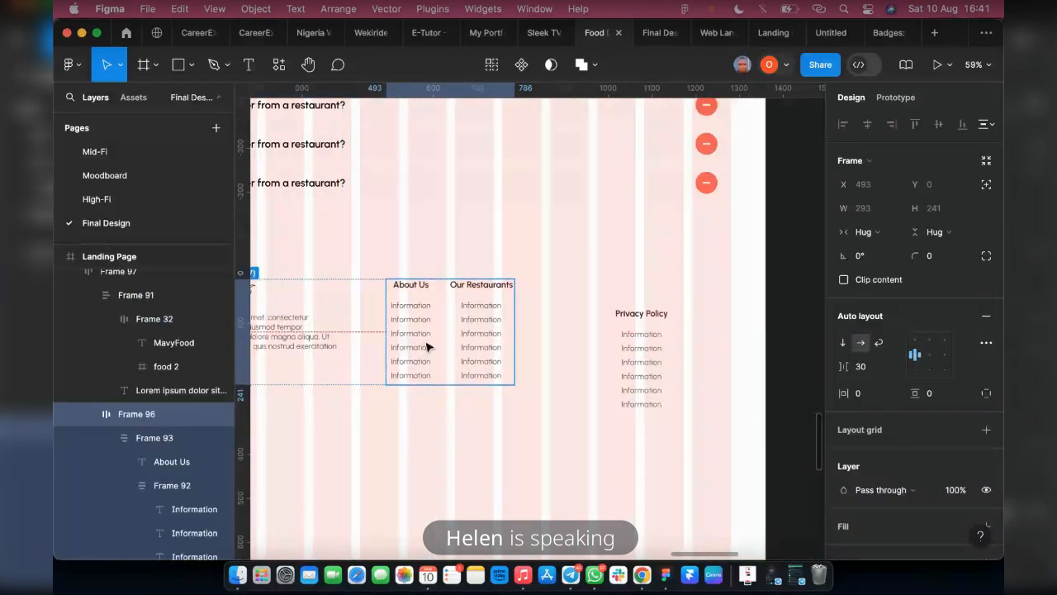
{"action": "left_click_drag", "start_coordinate": [843, 366], "coordinate": [864, 365]}
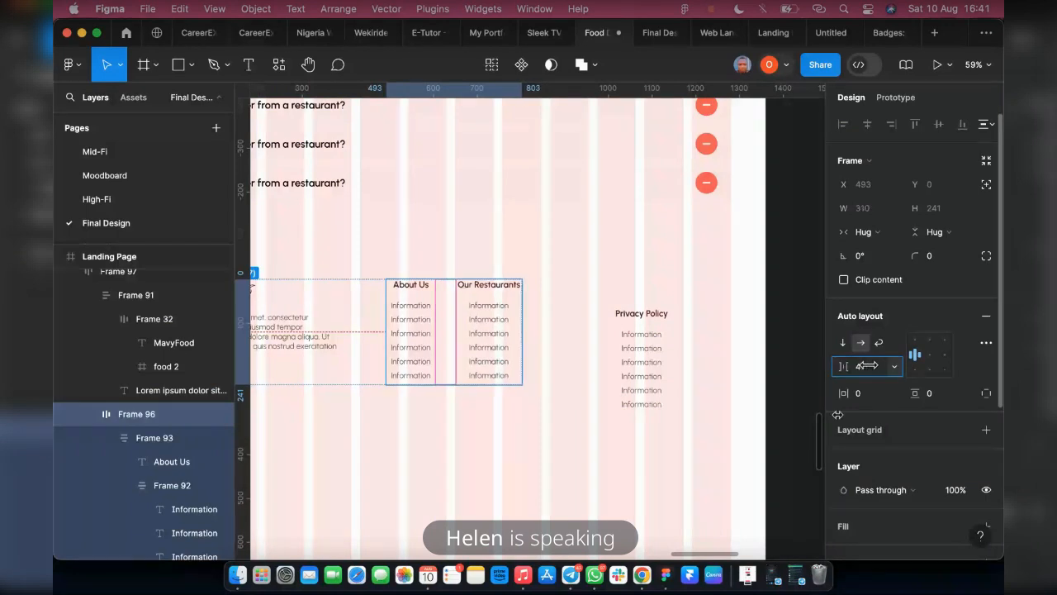
Ungroup the Privacy Policy column and its nested link list into separate text layers
{"action": "left_click", "coordinate": [634, 361]}
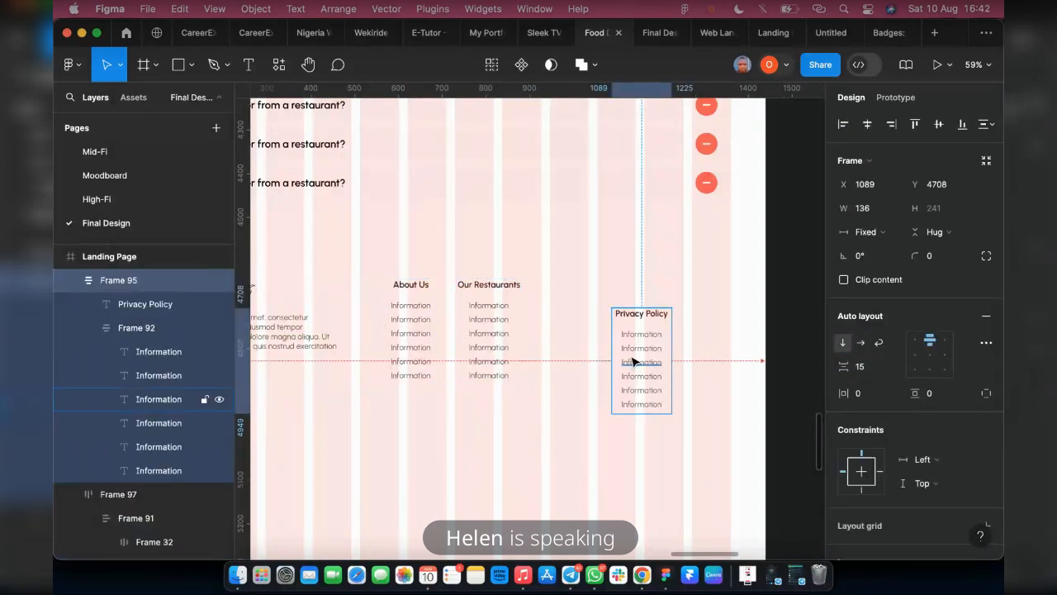
{"action": "key", "text": "shift+super+g"}
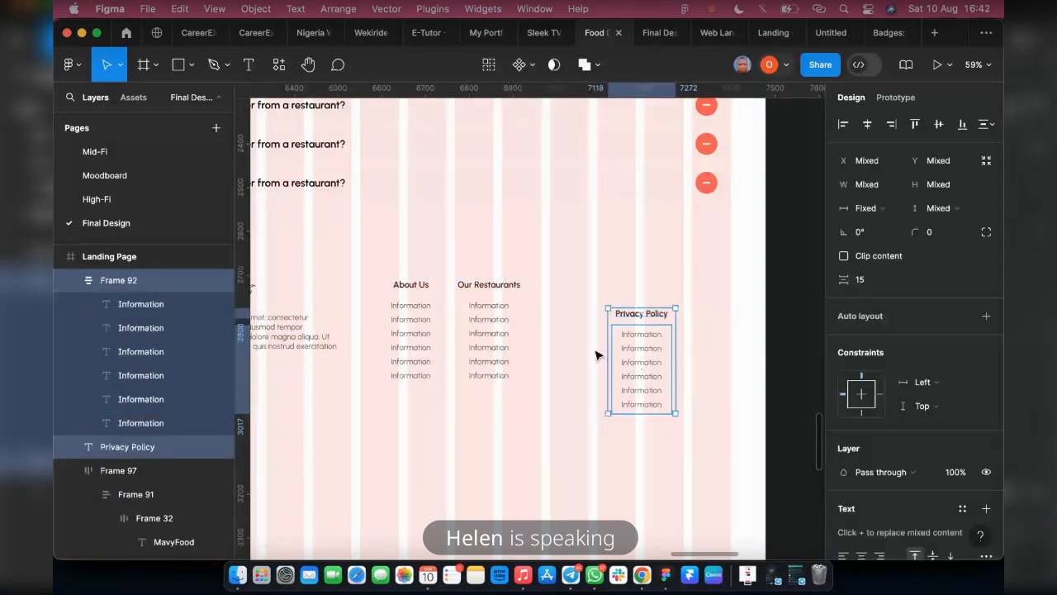
{"action": "left_click", "coordinate": [597, 355]}
{"action": "left_click", "coordinate": [623, 352]}
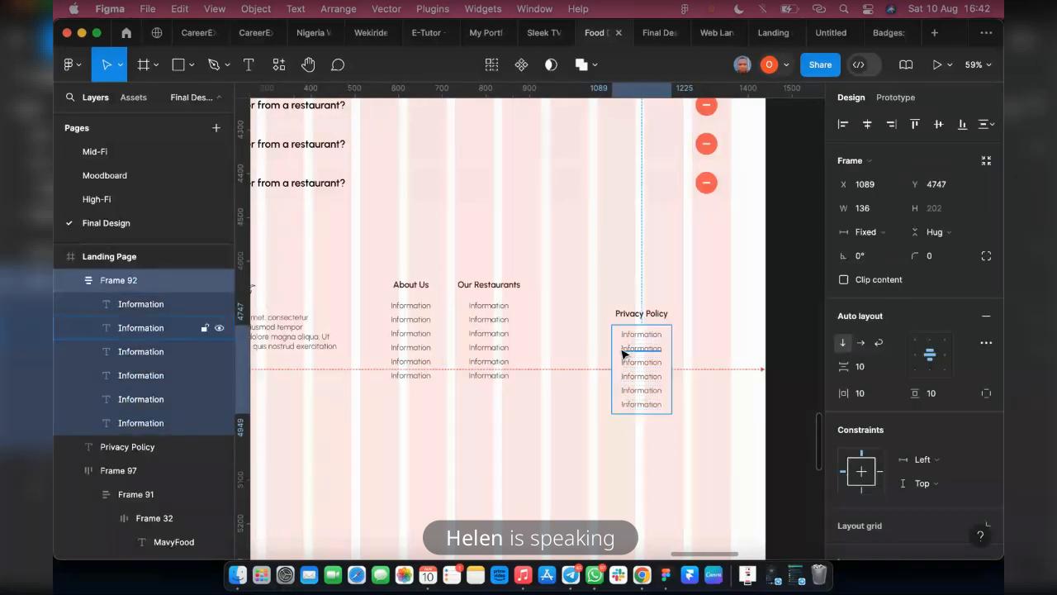
{"action": "key", "text": "shift+super+g"}
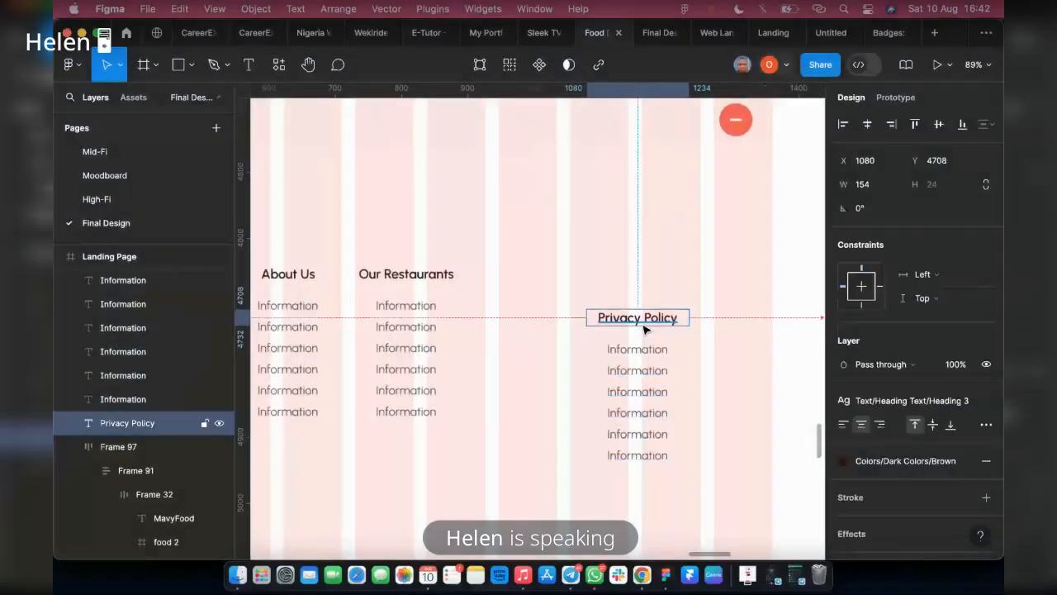
Change the Privacy Policy heading to "Contact Us" and move it up roughly level with the other column headings
{"action": "double_click", "coordinate": [648, 319]}
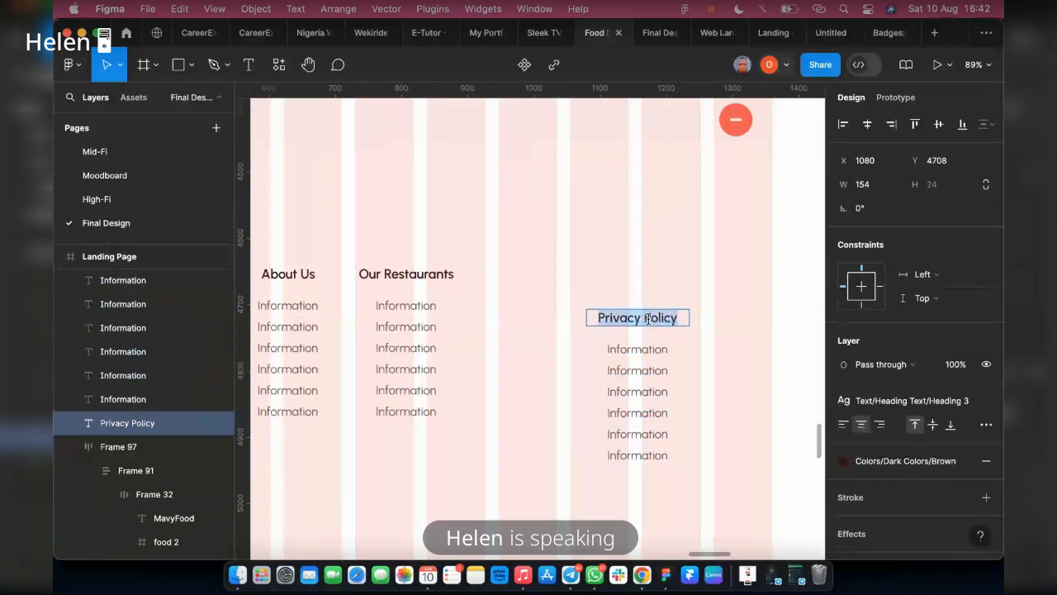
{"action": "left_click", "coordinate": [648, 318]}
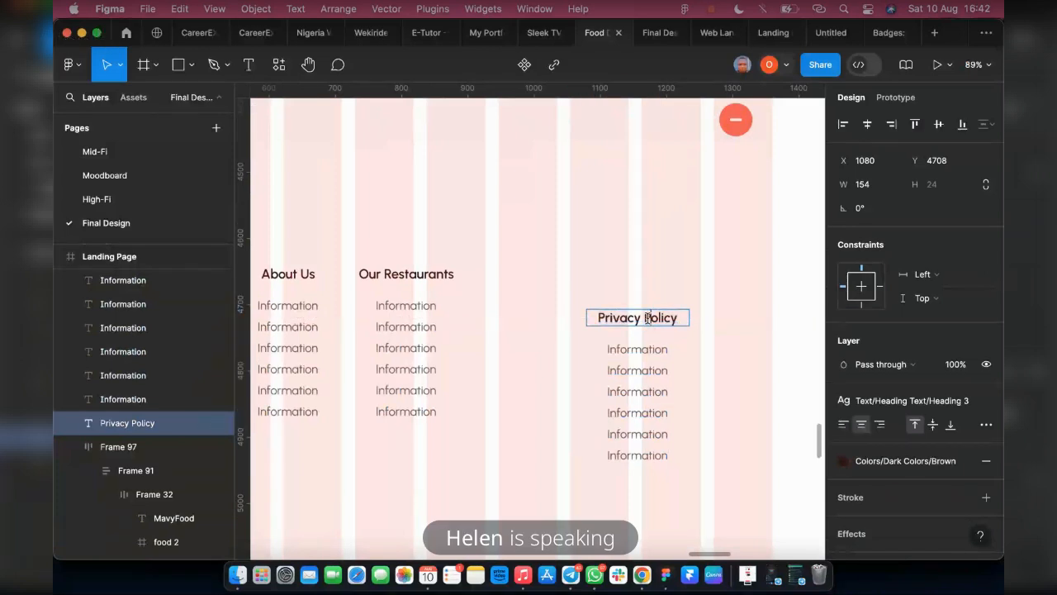
{"action": "key", "text": "super+a"}
{"action": "type", "text": "C"}
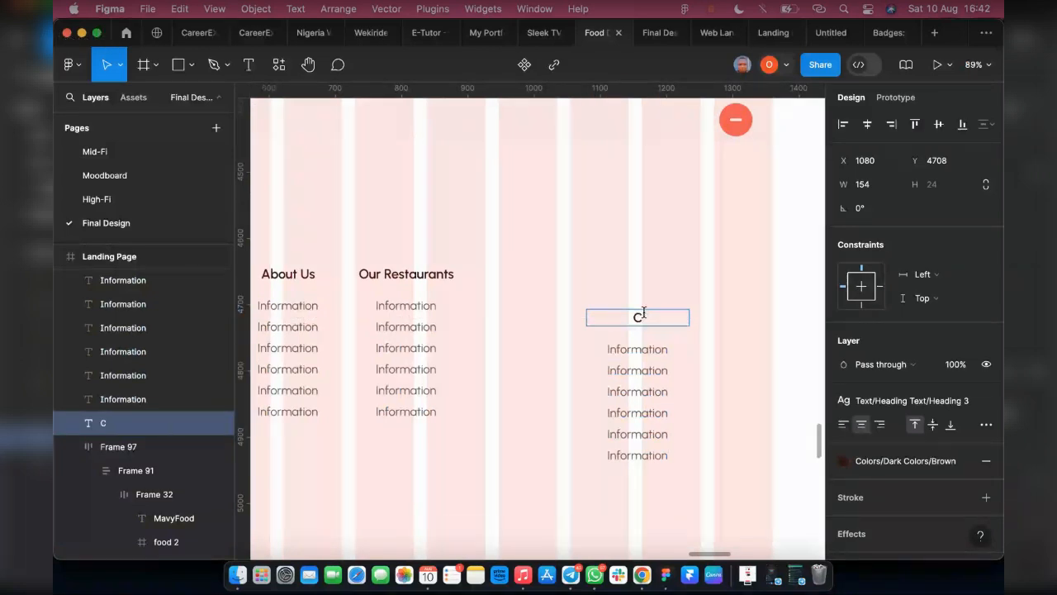
{"action": "type", "text": "ontact Us"}
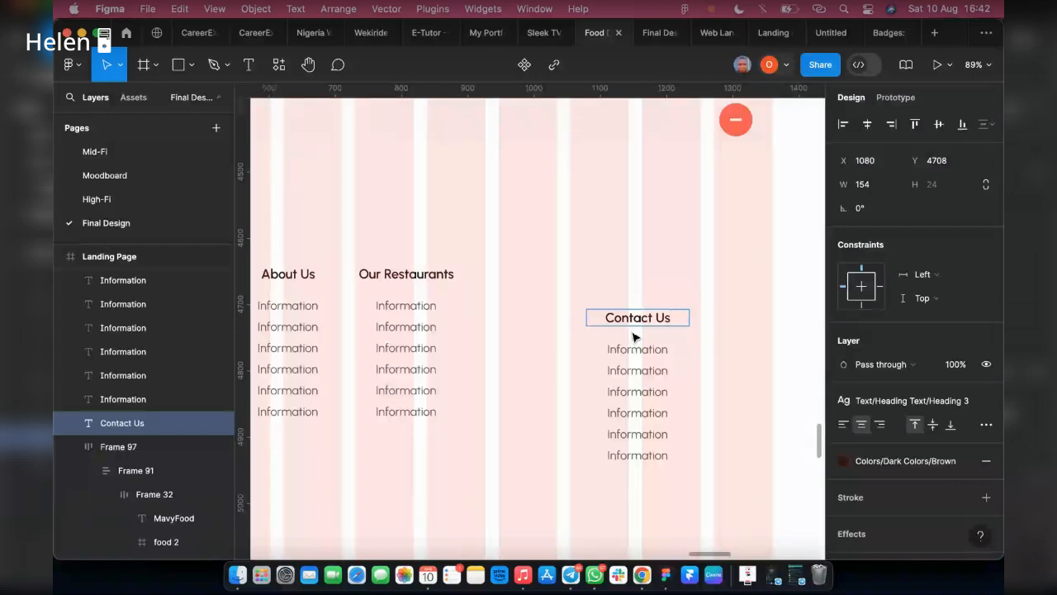
{"action": "left_click", "coordinate": [634, 322]}
{"action": "left_click_drag", "start_coordinate": [634, 322], "coordinate": [641, 288]}
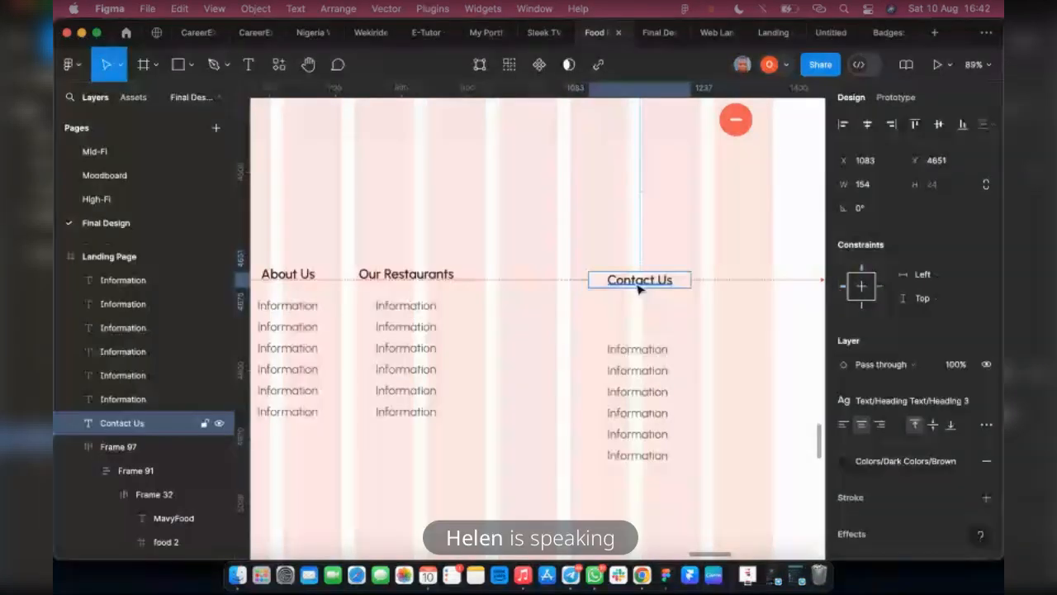
Move the first detached Information line up beneath the Contact Us heading
{"action": "left_click", "coordinate": [637, 370]}
{"action": "left_click", "coordinate": [637, 349]}
{"action": "double_click", "coordinate": [637, 350]}
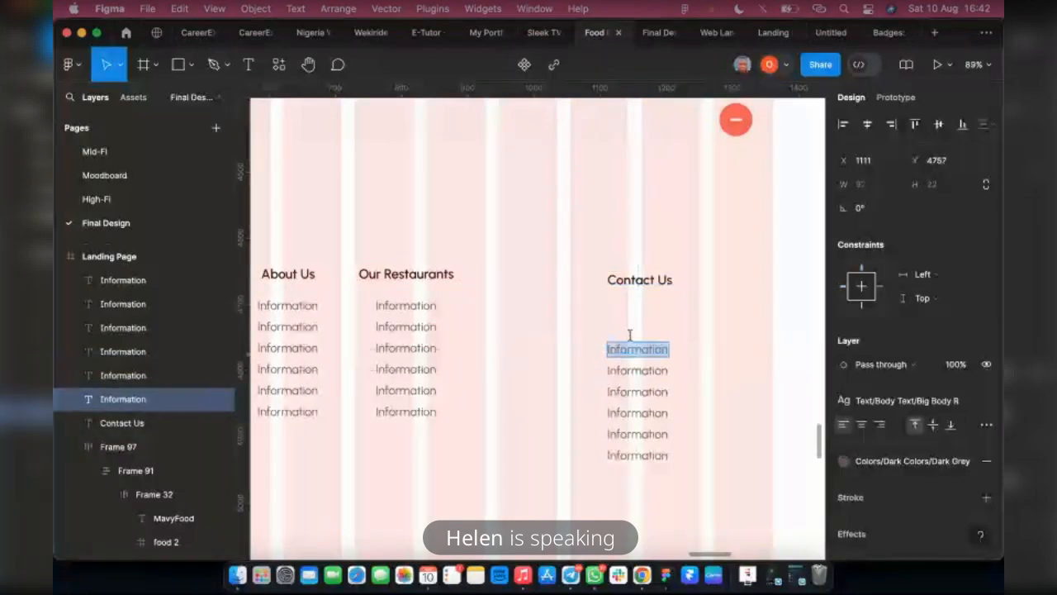
{"action": "left_click", "coordinate": [629, 335]}
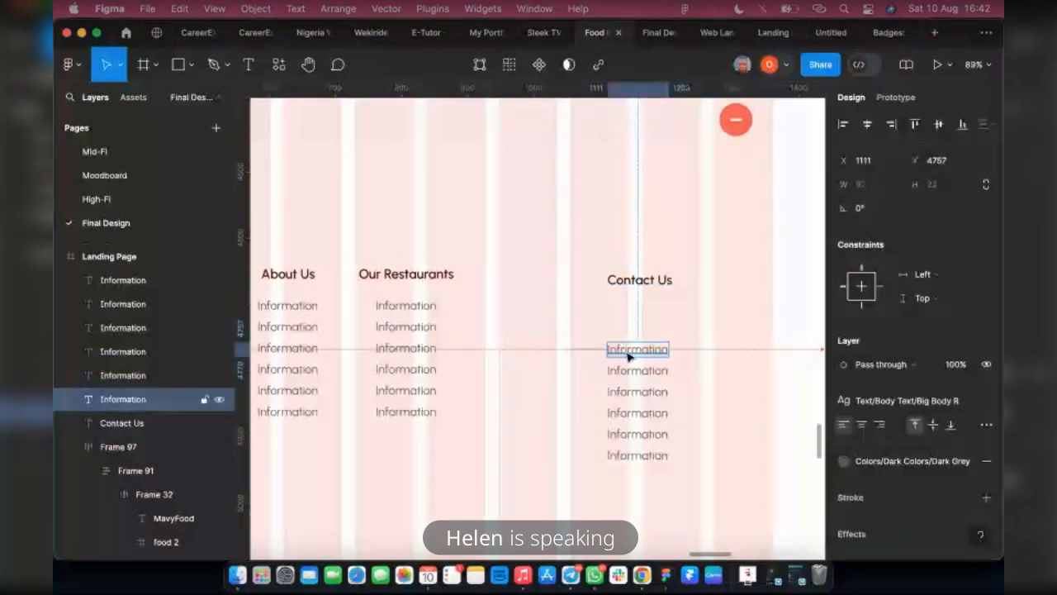
{"action": "left_click_drag", "start_coordinate": [629, 355], "coordinate": [628, 323]}
Replace the Information text beneath Contact Us with the business's street address and city
{"action": "double_click", "coordinate": [625, 313]}
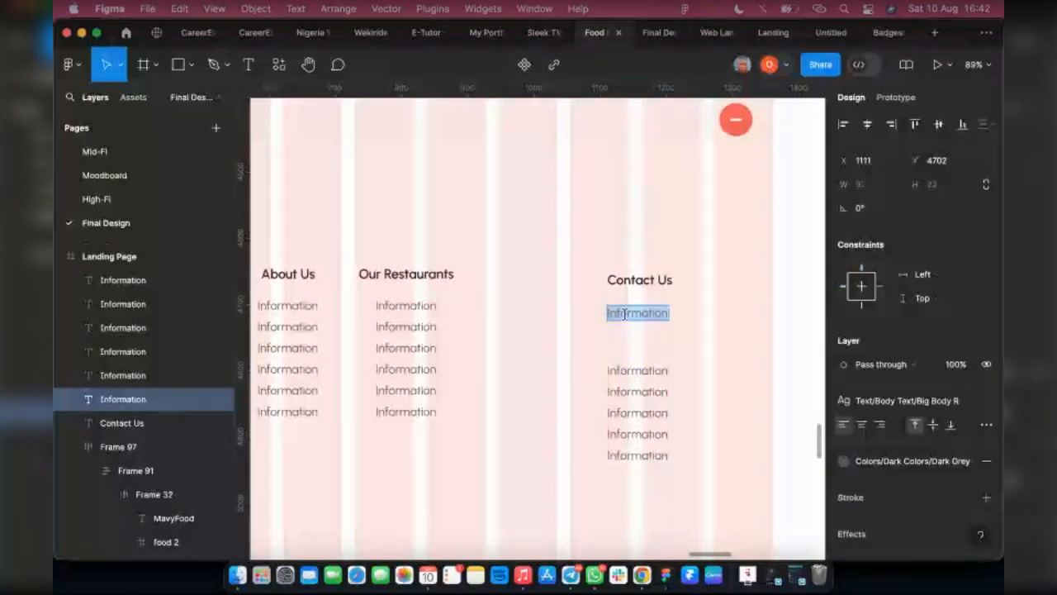
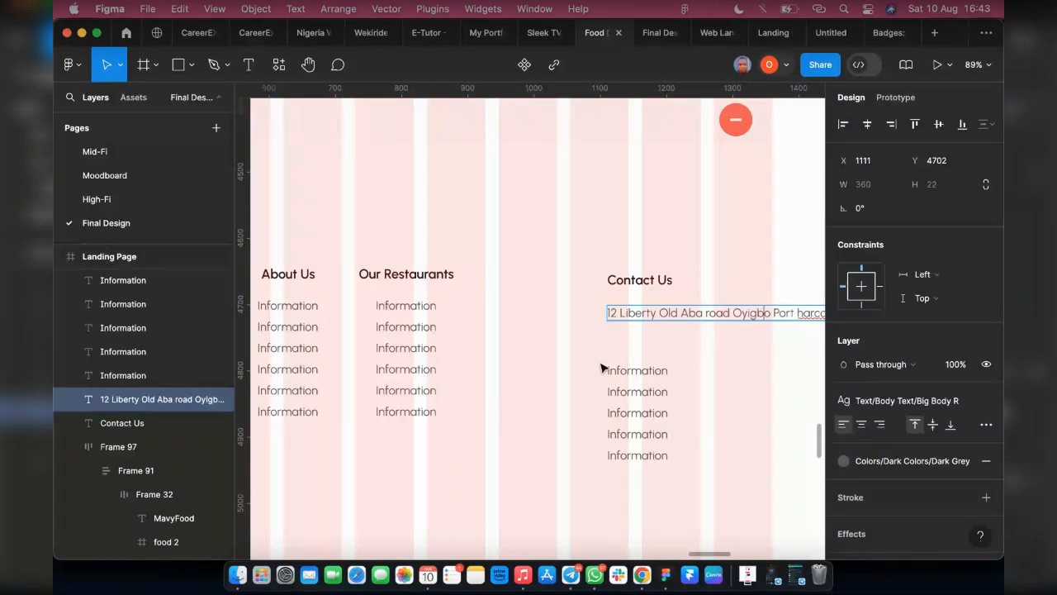
{"action": "scroll", "coordinate": [706, 361], "scroll_direction": "right", "scroll_amount": 3}
{"action": "key", "text": "Escape"}
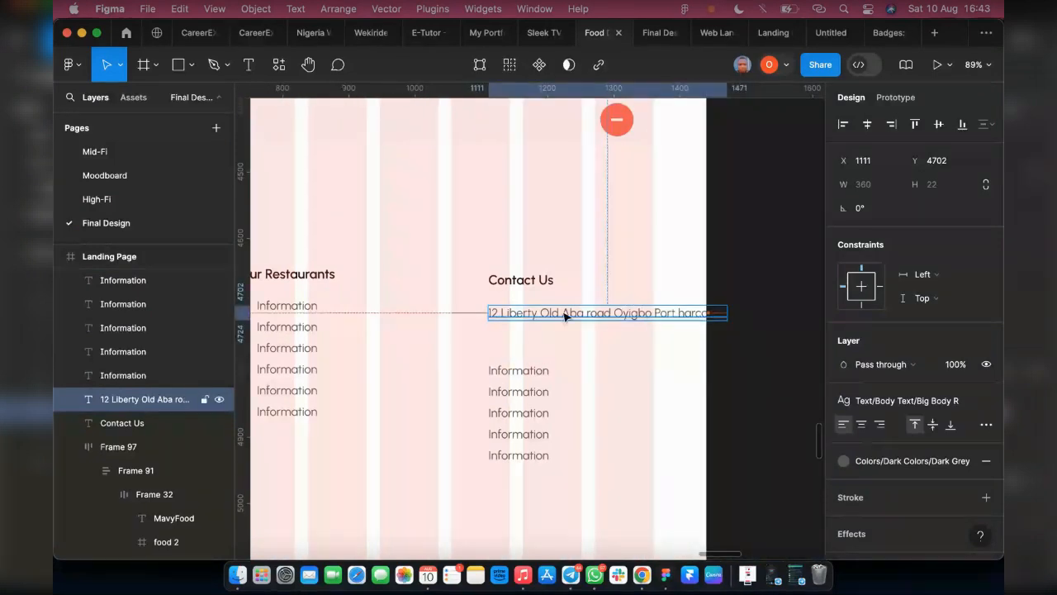
Correct the city name's spelling and capitalization in the contact address, and fit the address beneath Contact Us wrapped onto two lines
{"action": "left_click_drag", "start_coordinate": [564, 317], "coordinate": [509, 302]}
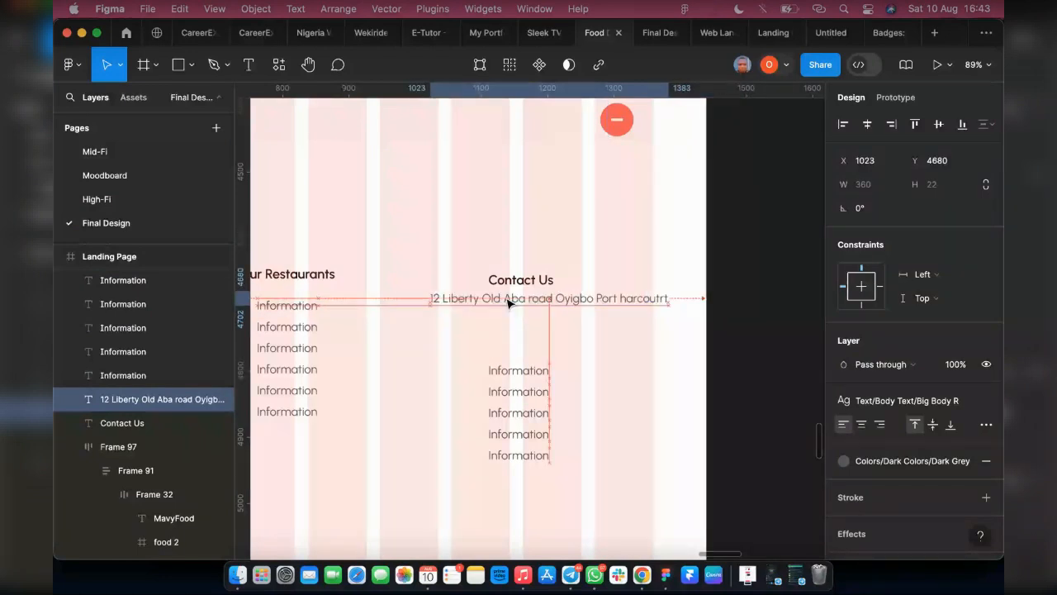
{"action": "double_click", "coordinate": [652, 302]}
{"action": "left_click", "coordinate": [659, 298]}
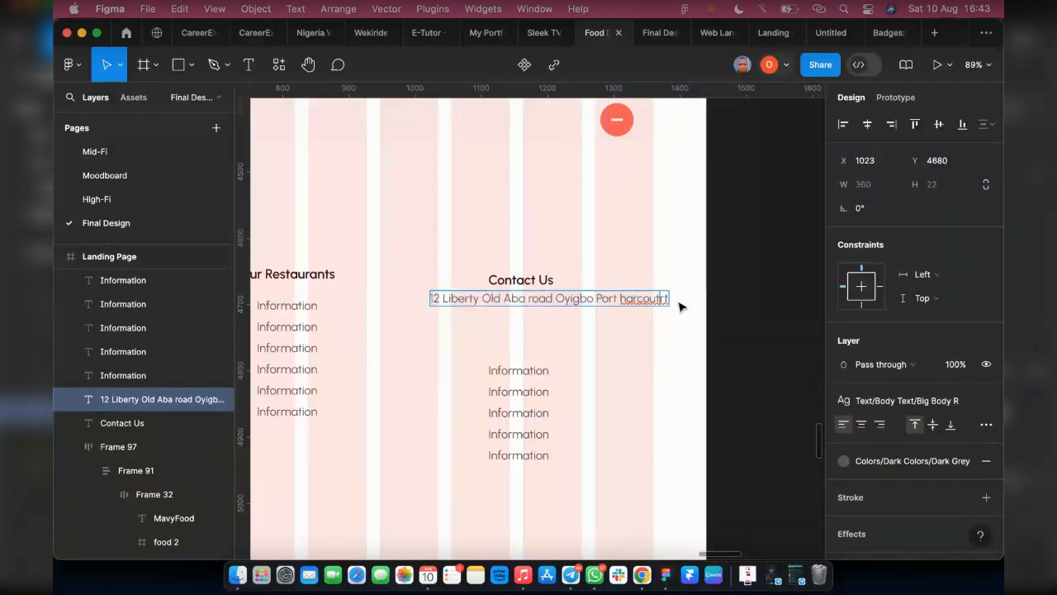
{"action": "key", "text": "BackSpace"}
{"action": "key", "text": "Escape"}
{"action": "double_click", "coordinate": [622, 297]}
{"action": "left_click", "coordinate": [625, 296]}
{"action": "key", "text": "BackSpace"}
{"action": "type", "text": "H"}
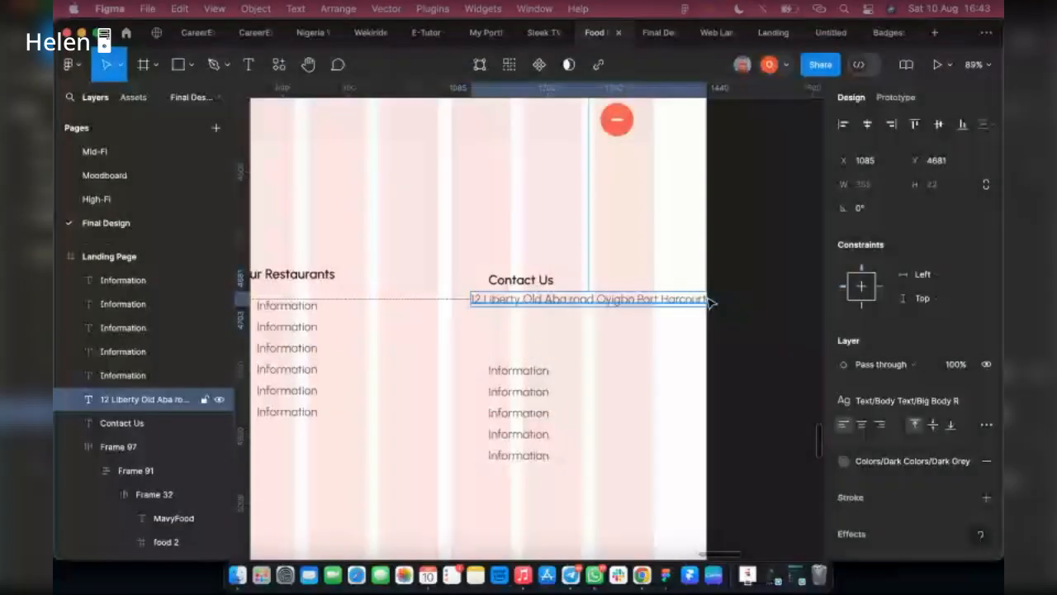
{"action": "left_click_drag", "start_coordinate": [709, 302], "coordinate": [640, 299]}
Move the next Information line up beneath the contact address and replace its text with the business's e-mail address
{"action": "left_click", "coordinate": [510, 370]}
{"action": "left_click_drag", "start_coordinate": [492, 361], "coordinate": [486, 336]}
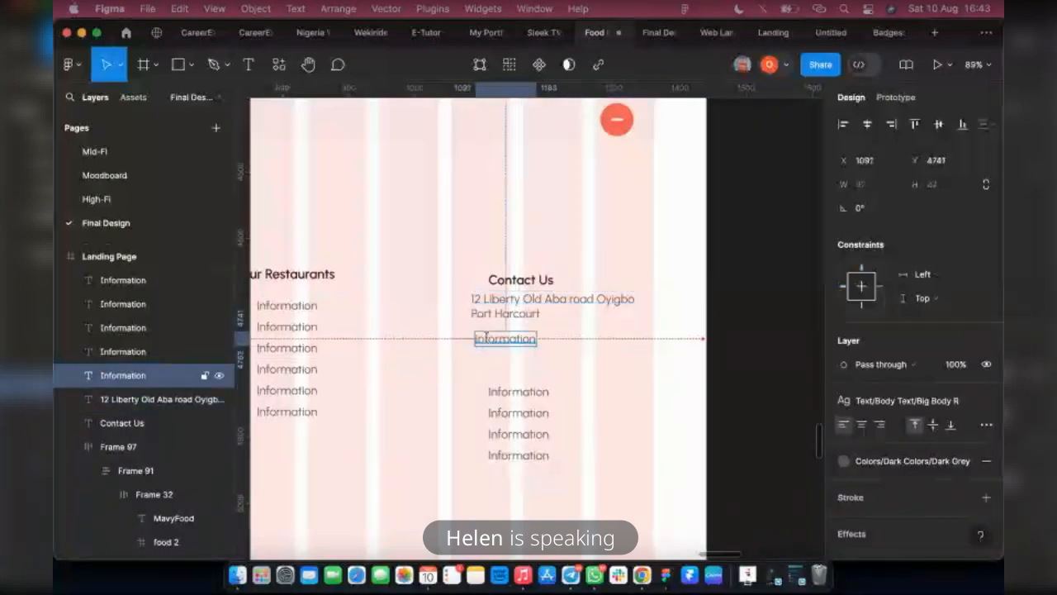
{"action": "double_click", "coordinate": [486, 337]}
{"action": "type", "text": "M"}
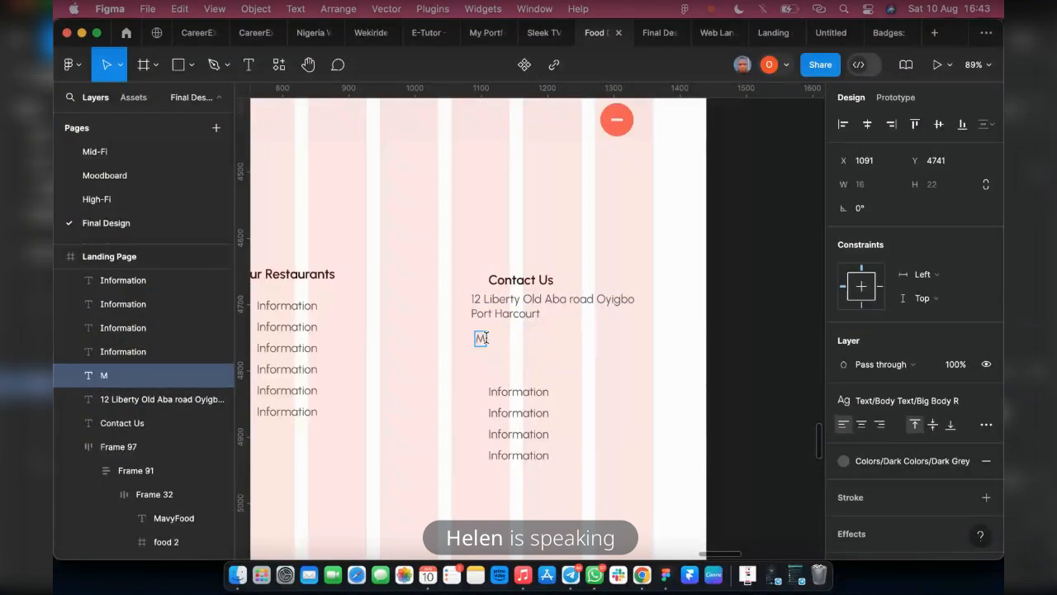
{"action": "type", "text": "avyf"}
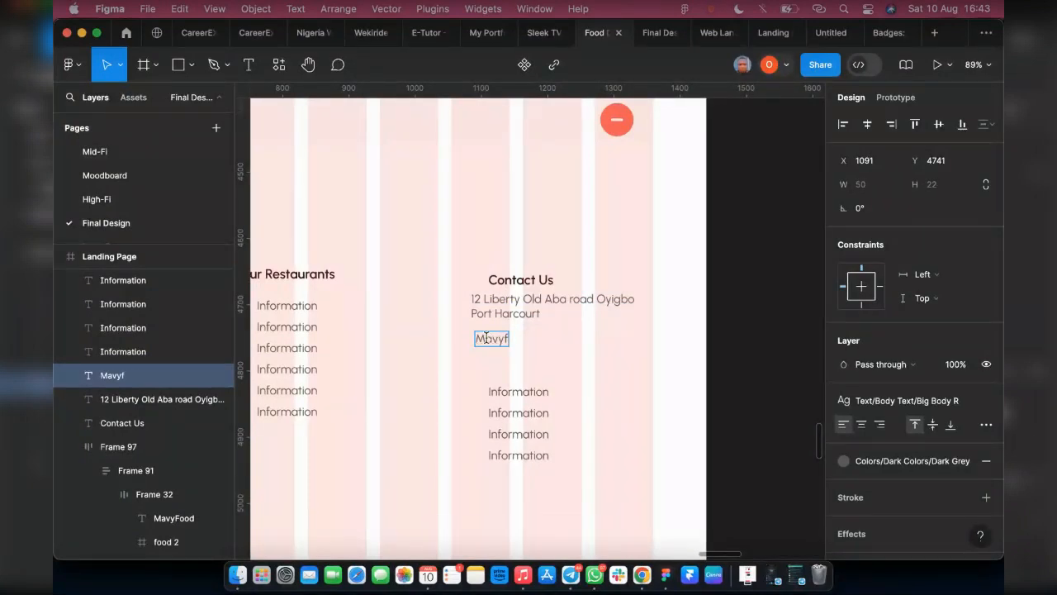
{"action": "type", "text": "ood@"}
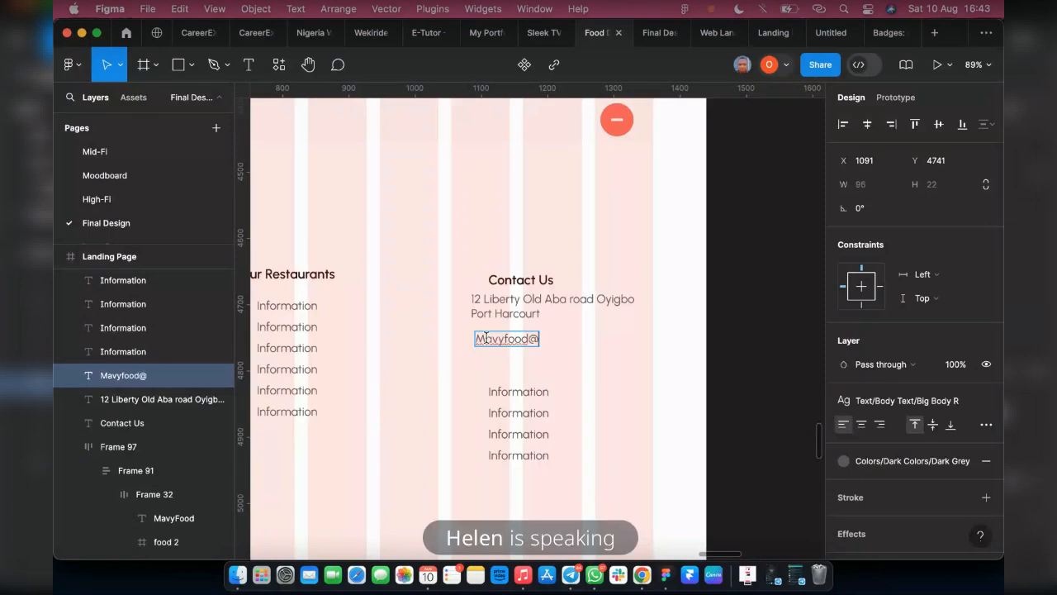
{"action": "type", "text": "exam"}
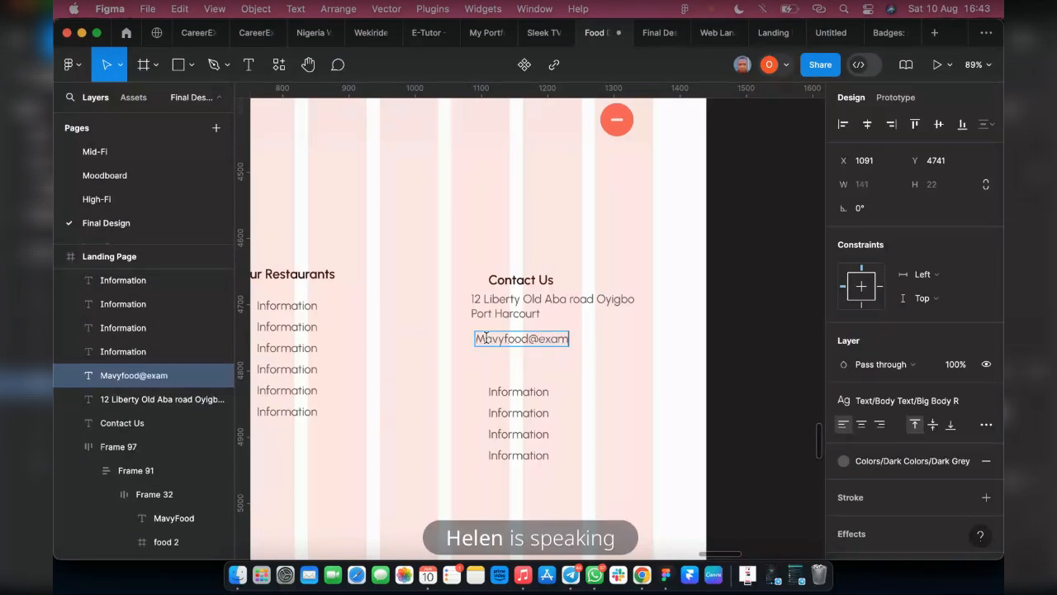
{"action": "type", "text": "ple.com"}
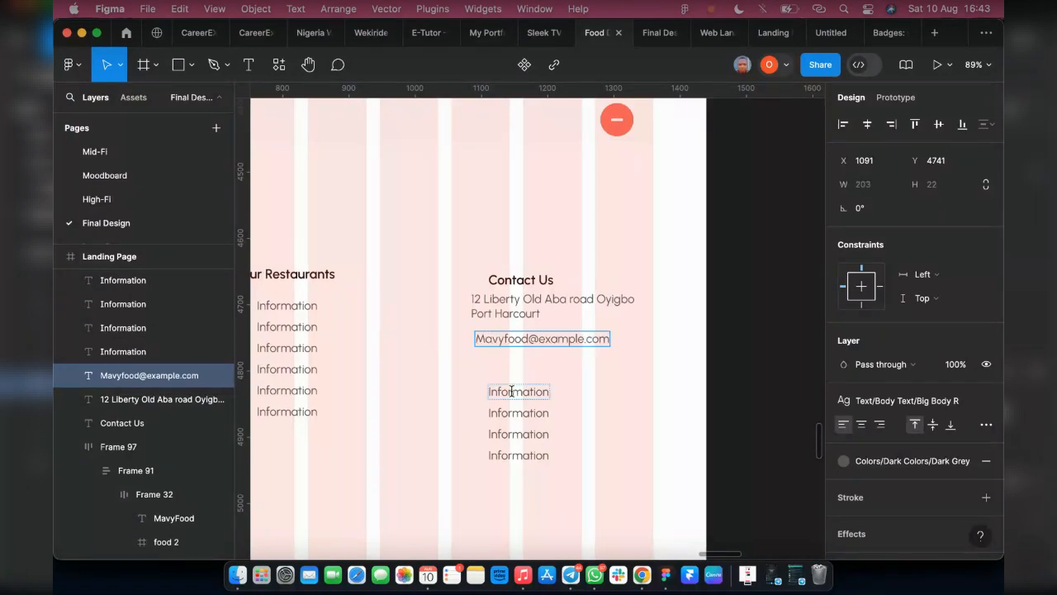
Replace the first remaining Information line below the contact e-mail with the business's phone number
{"action": "double_click", "coordinate": [512, 391]}
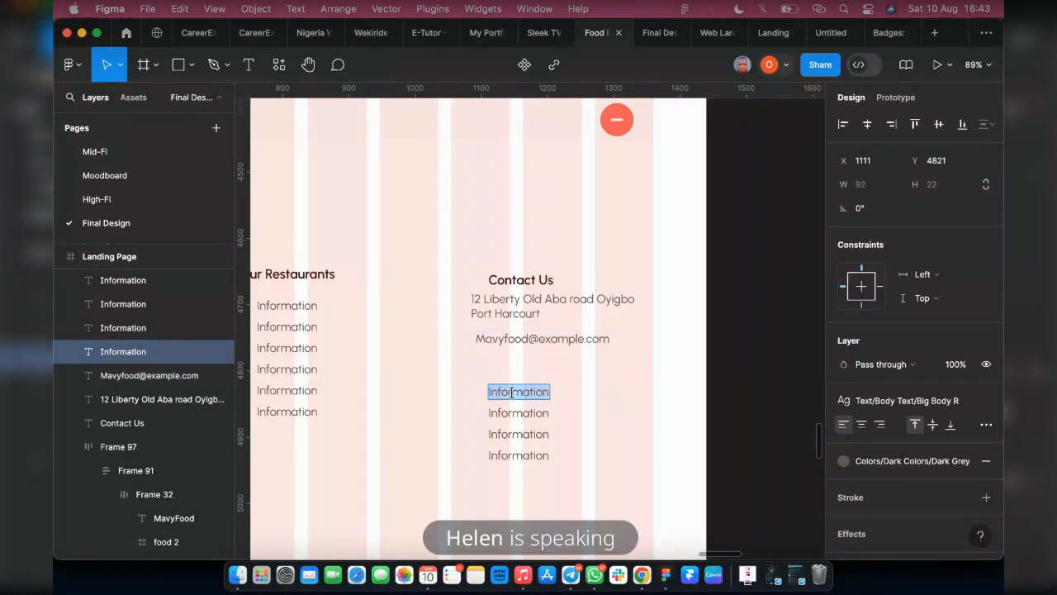
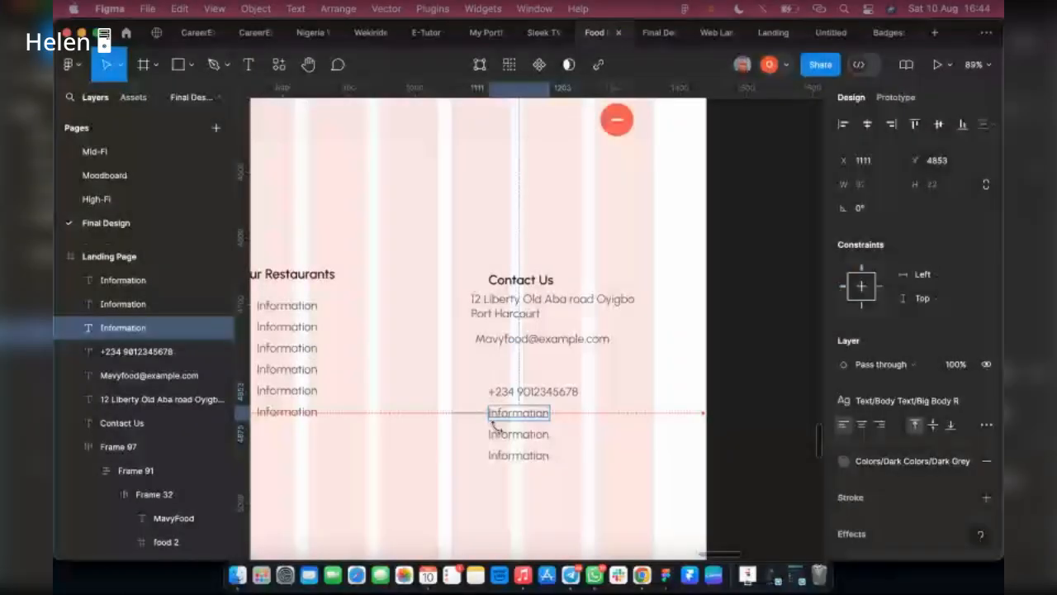
Delete the three leftover Information lines under Contact Us and place two copies of the phone number beneath the e-mail
{"action": "left_click", "coordinate": [500, 436], "text": "shift"}
{"action": "left_click", "coordinate": [505, 458], "text": "shift"}
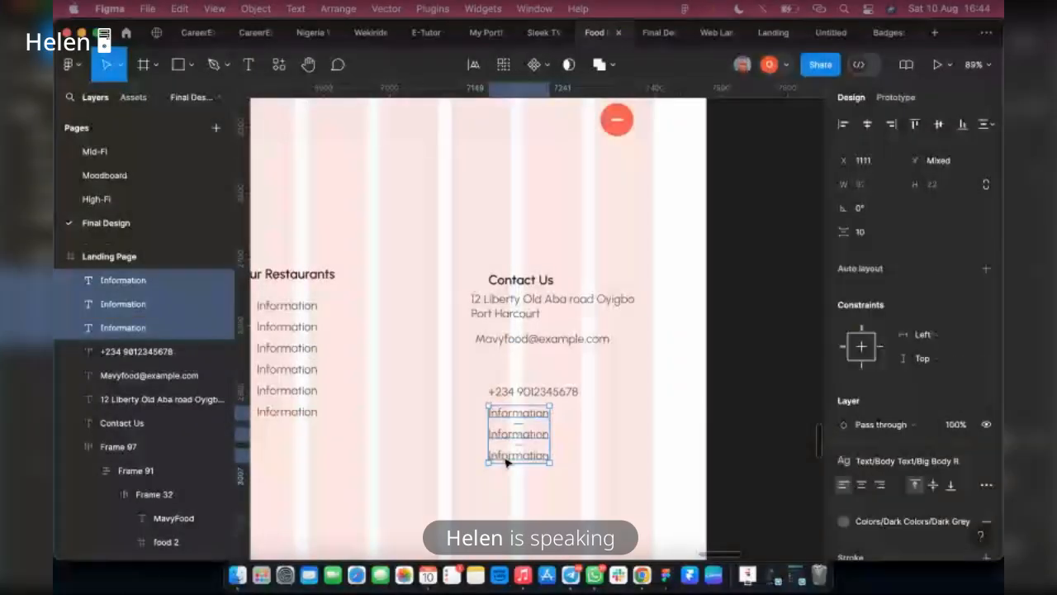
{"action": "key", "text": "Delete"}
{"action": "mouse_move", "coordinate": [503, 399]}
{"action": "left_mouse_down"}
{"action": "mouse_move", "coordinate": [497, 368]}
{"action": "mouse_move", "coordinate": [495, 388]}
{"action": "left_mouse_up"}
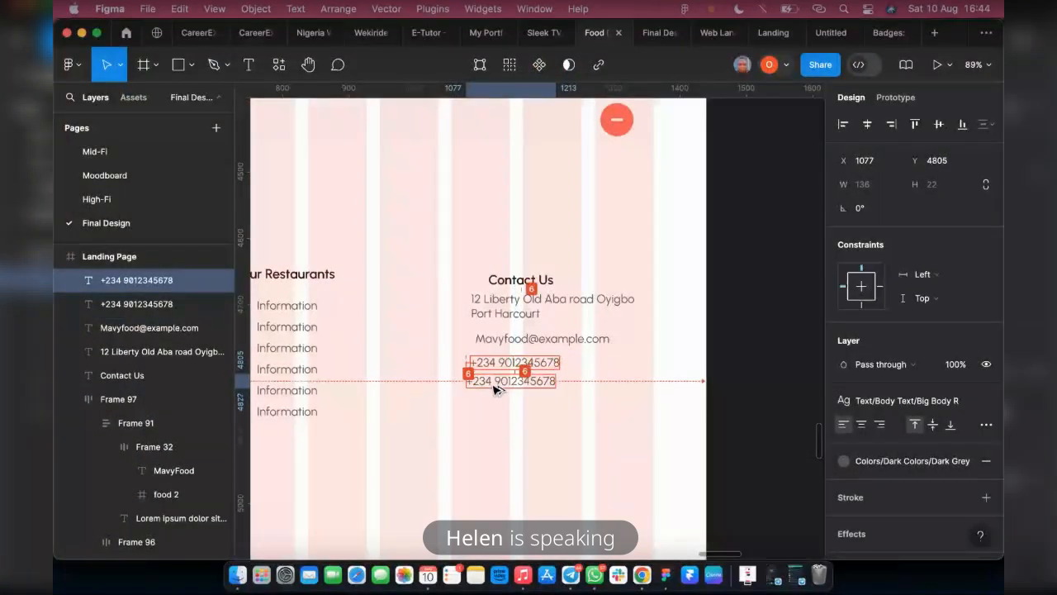
Group the address, e-mail and two phone lines in a vertical auto layout with a gap of 10, matching the Our Restaurants list
{"action": "left_click", "coordinate": [289, 351]}
{"action": "double_click", "coordinate": [289, 350]}
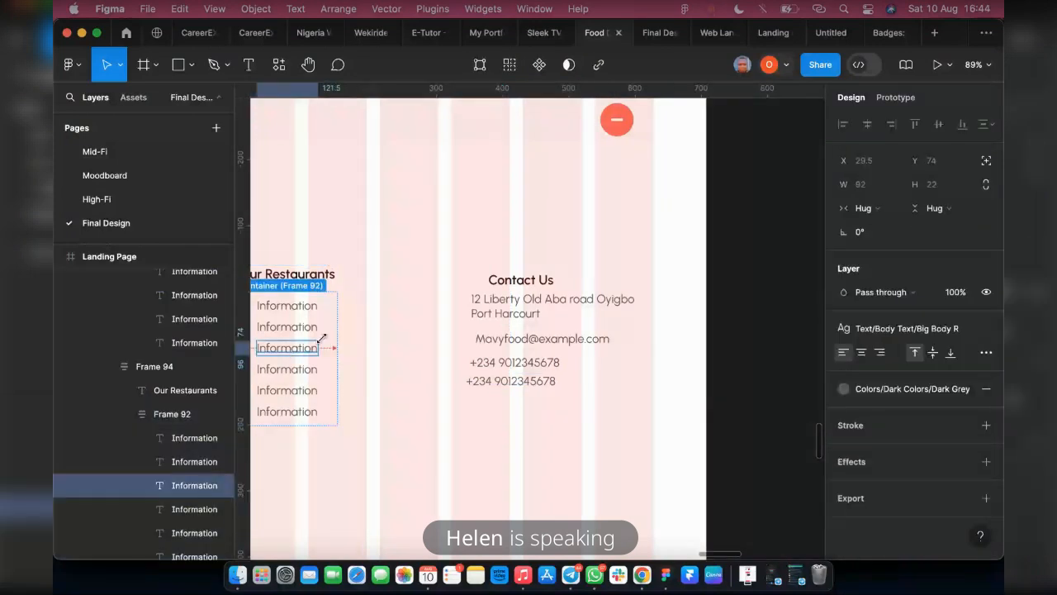
{"action": "left_click", "coordinate": [174, 417]}
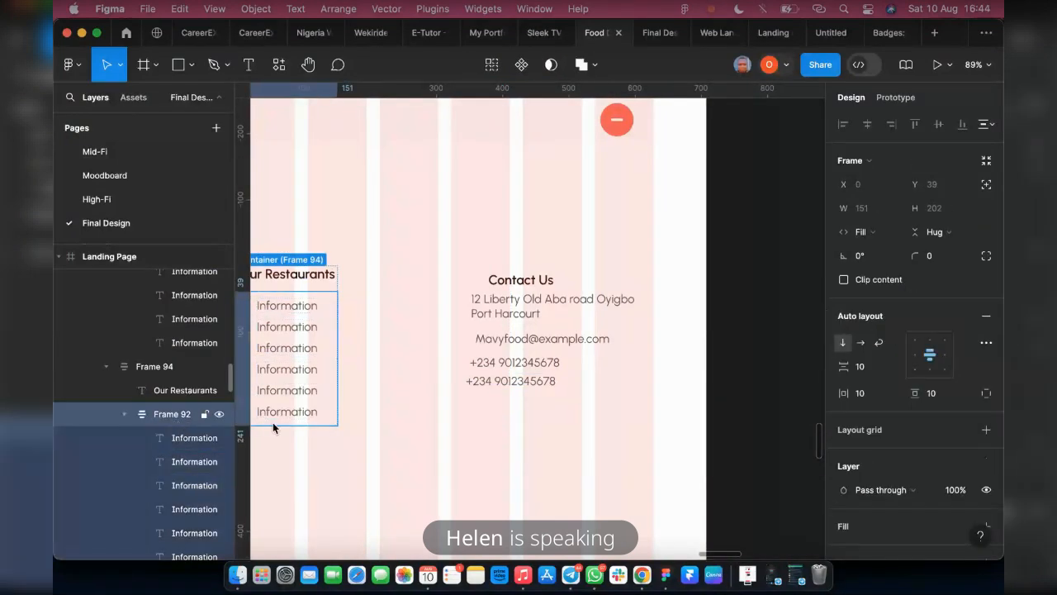
{"action": "left_click", "coordinate": [520, 301]}
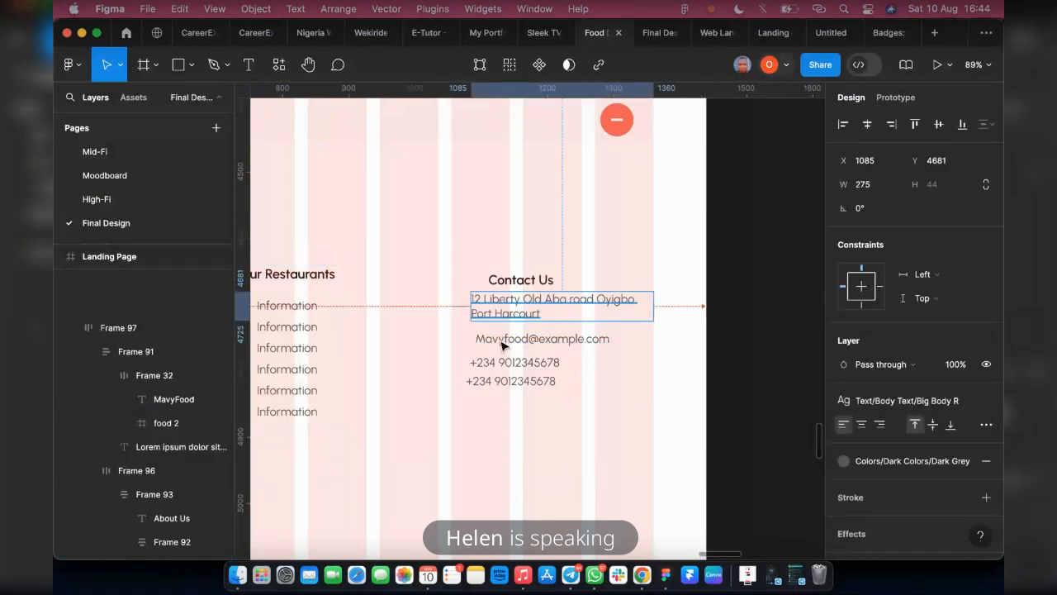
{"action": "left_click", "coordinate": [537, 339], "text": "shift"}
{"action": "left_click", "coordinate": [508, 362], "text": "shift"}
{"action": "left_click", "coordinate": [484, 383], "text": "shift"}
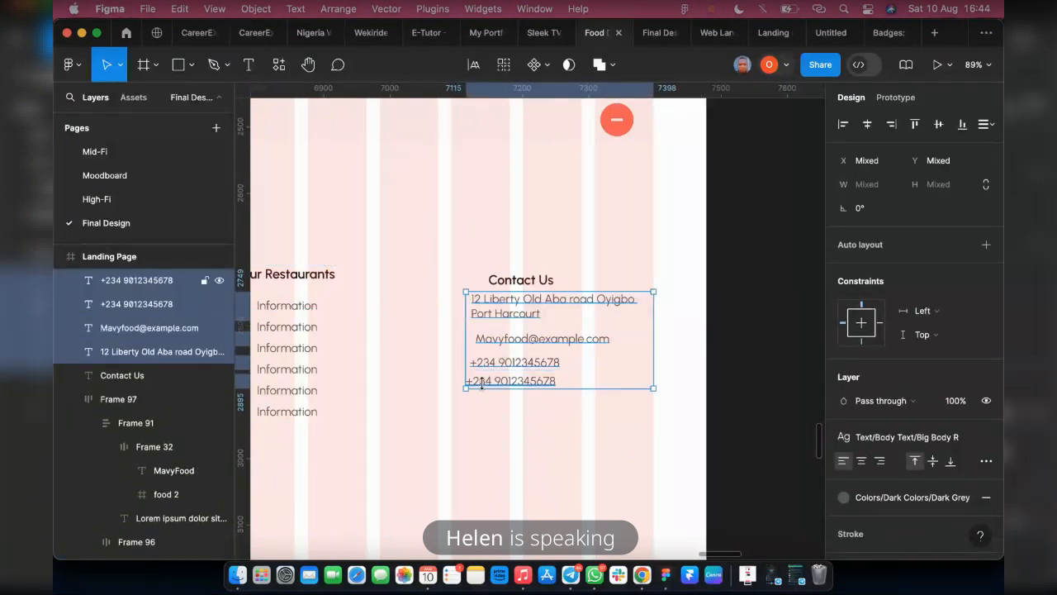
{"action": "key", "text": "shift+a"}
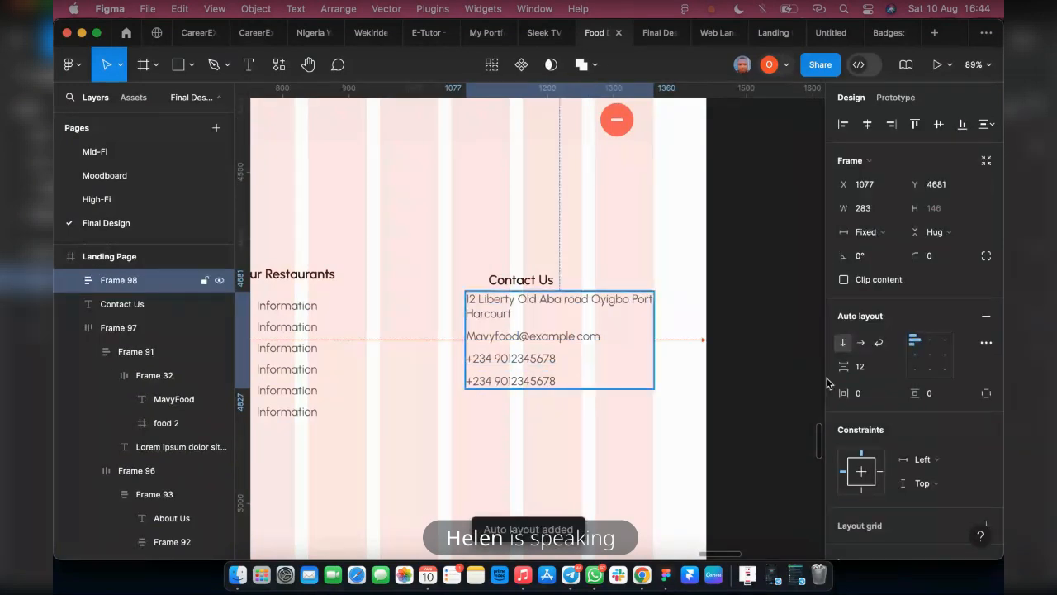
{"action": "left_click", "coordinate": [866, 365]}
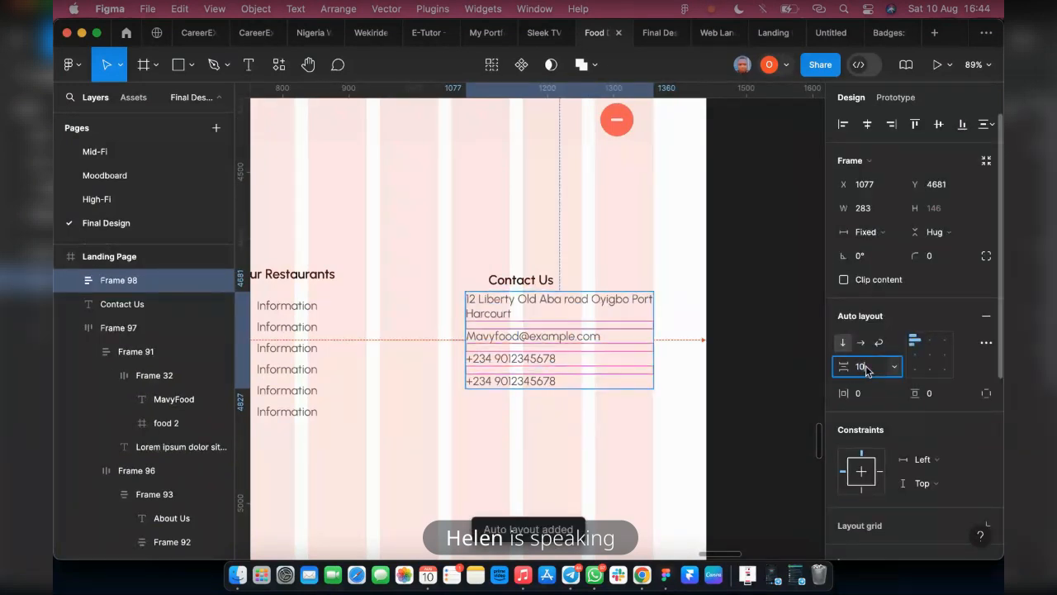
{"action": "type", "text": "10"}
{"action": "key", "text": "Return"}
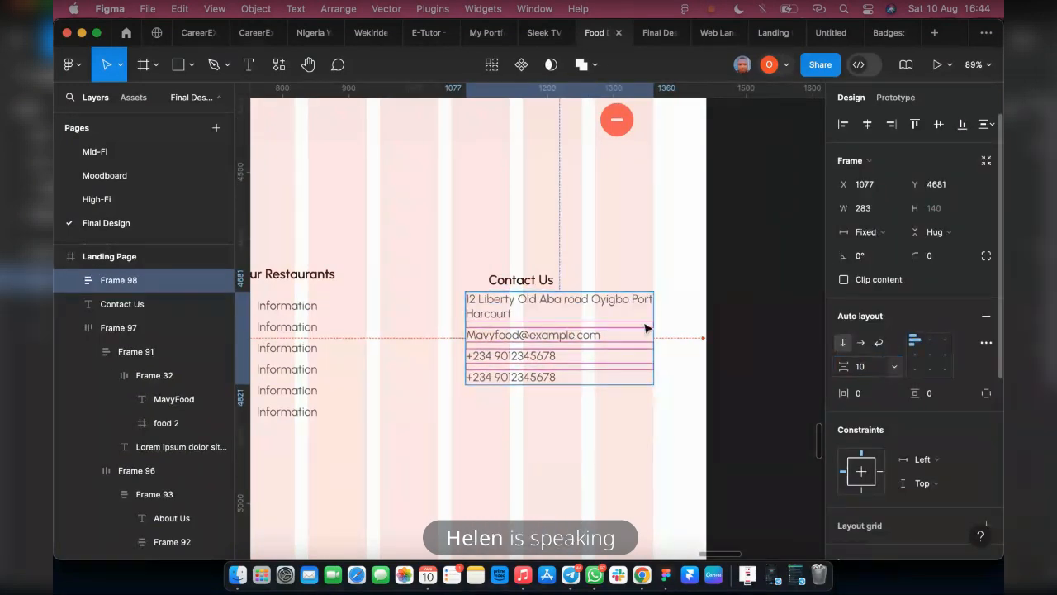
Add the state name to the end of the address beneath Contact Us
{"action": "double_click", "coordinate": [506, 318]}
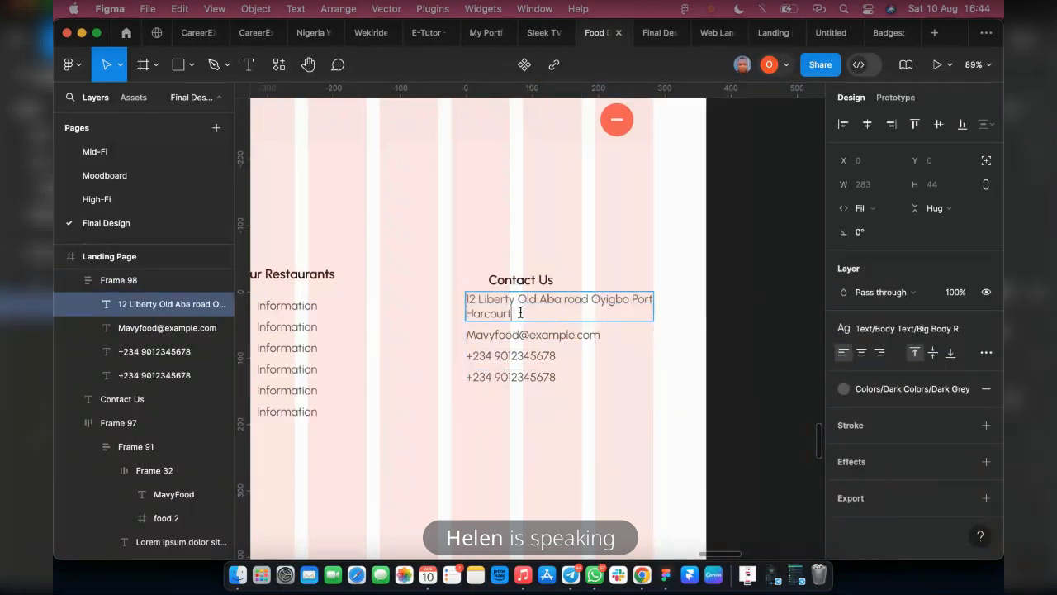
{"action": "type", "text": "River"}
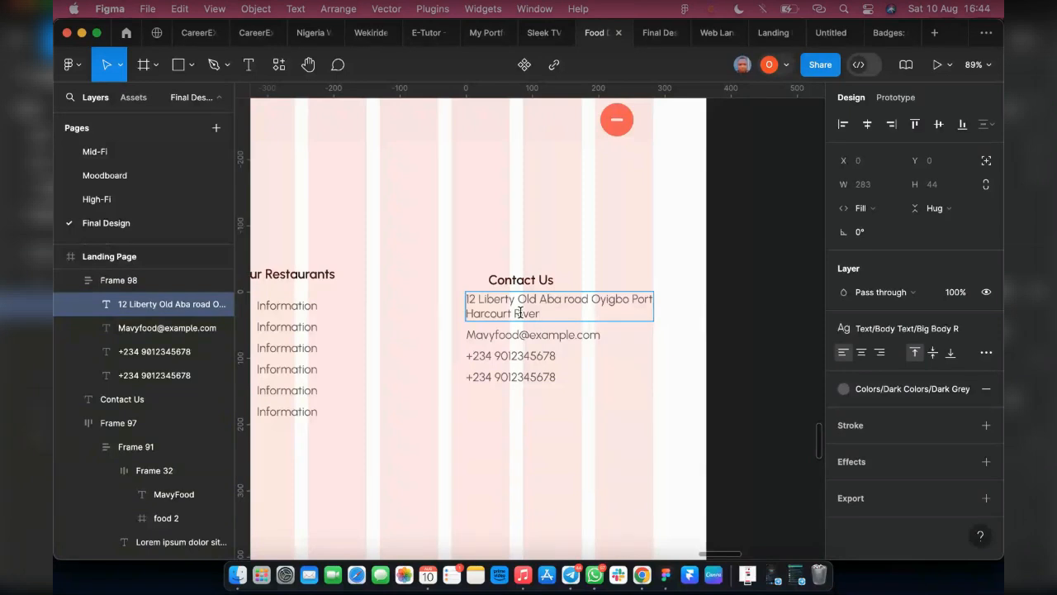
{"action": "type", "text": "s State, Nigeria"}
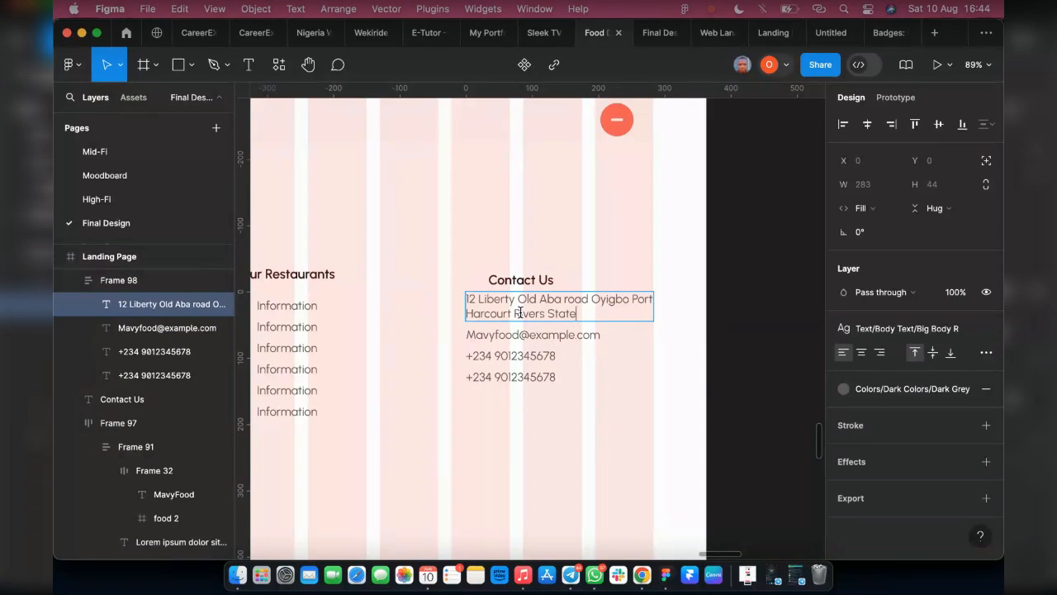
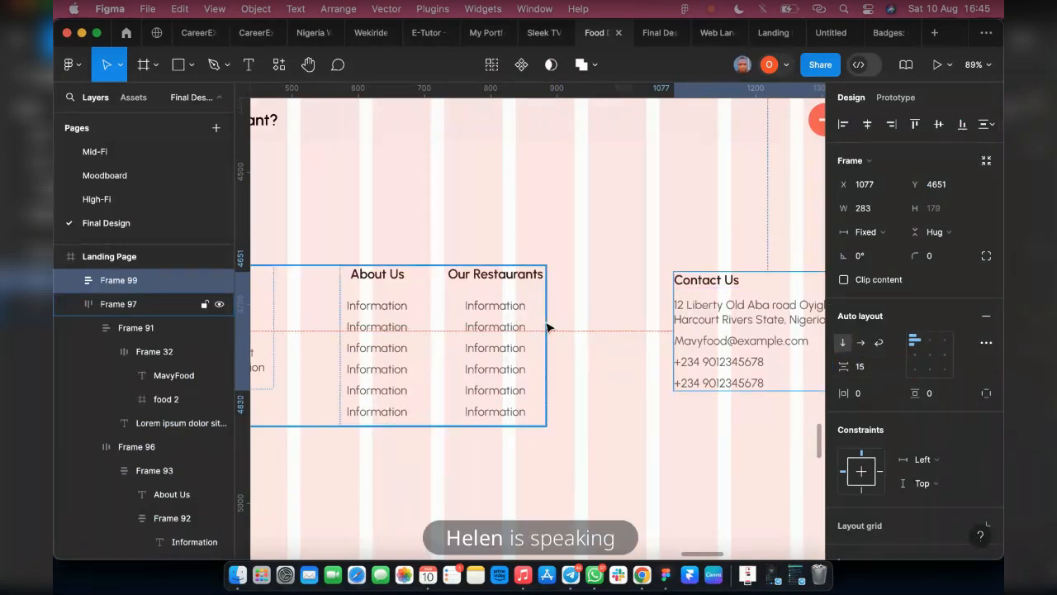
Ungroup the footer's nested column frames and combine the About Us, Our Restaurants and Contact Us columns in one horizontal auto layout
{"action": "left_click", "coordinate": [367, 343]}
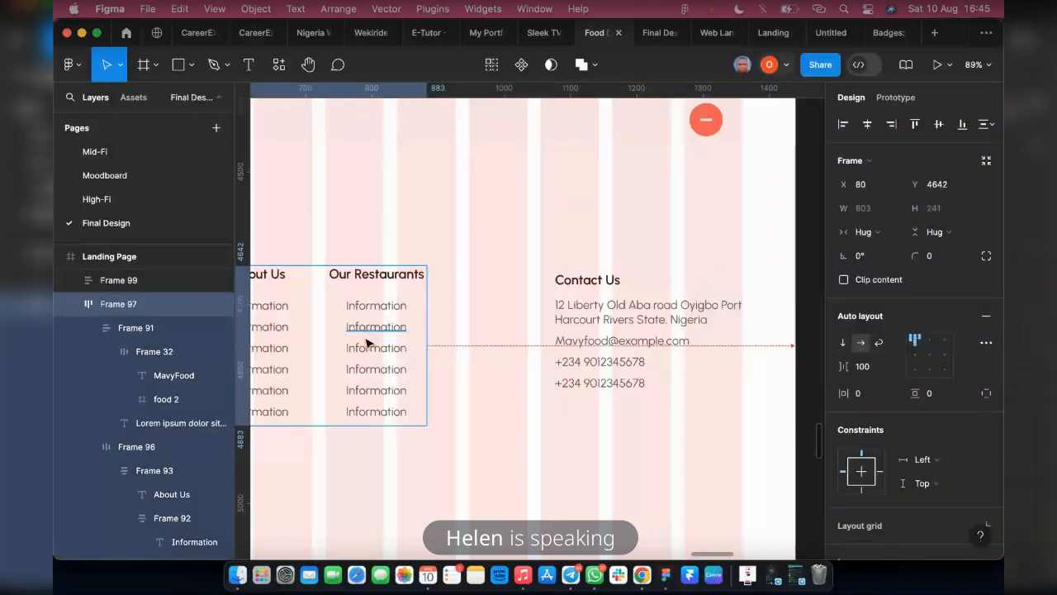
{"action": "scroll", "coordinate": [465, 342], "scroll_direction": "left", "scroll_amount": 3}
{"action": "left_click", "coordinate": [399, 337]}
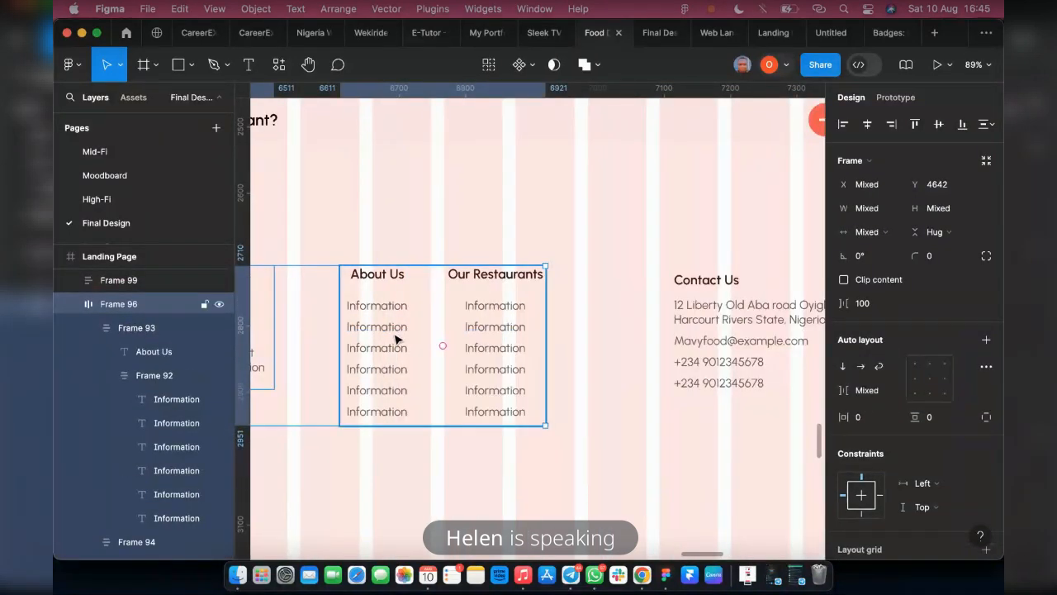
{"action": "key", "text": "shift+super+g"}
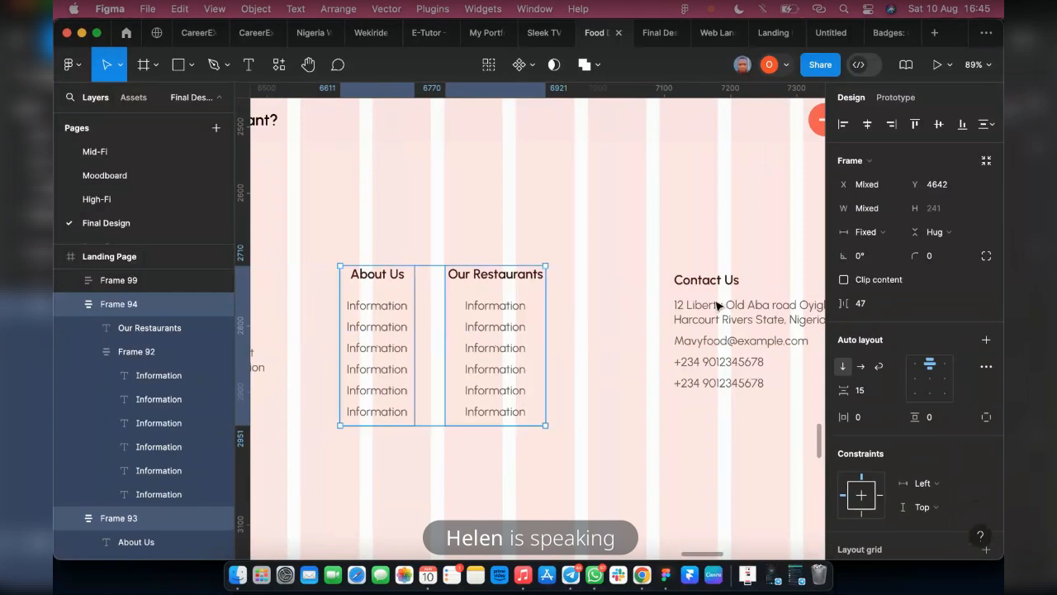
{"action": "left_click", "coordinate": [715, 330], "text": "shift"}
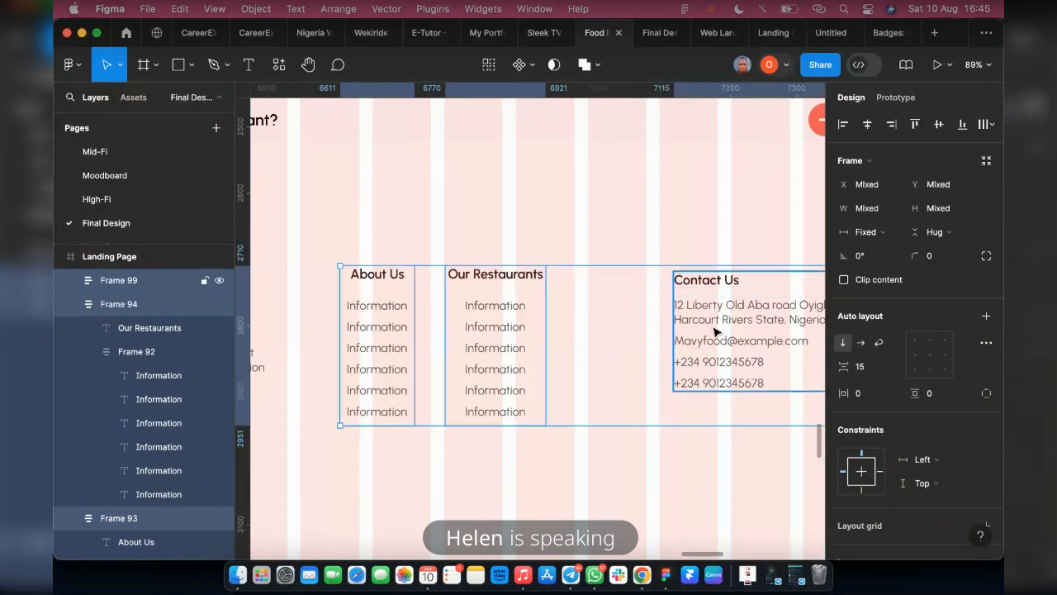
{"action": "key", "text": "shift+a"}
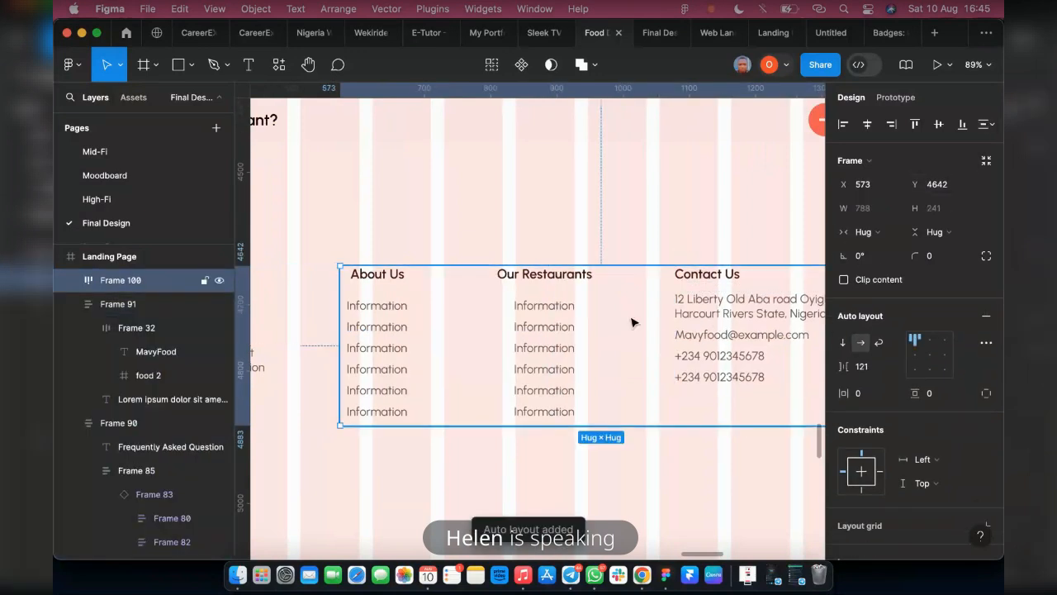
{"action": "scroll", "coordinate": [565, 322], "scroll_direction": "down", "scroll_amount": 2}
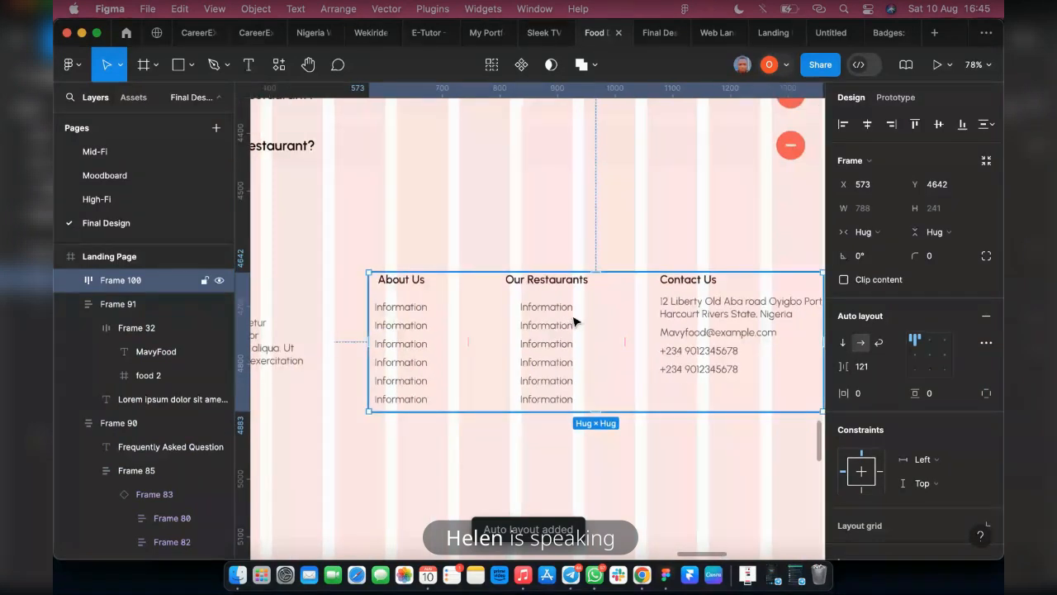
{"action": "scroll", "coordinate": [574, 320], "scroll_direction": "right", "scroll_amount": 2}
{"action": "scroll", "coordinate": [559, 331], "scroll_direction": "left", "scroll_amount": 5}
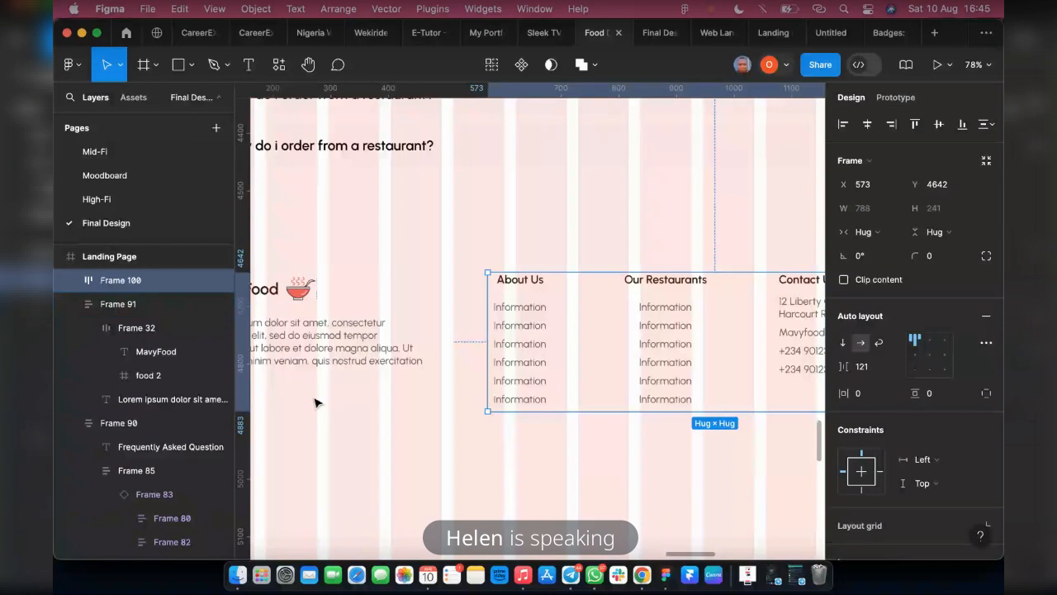
{"action": "scroll", "coordinate": [317, 402], "scroll_direction": "left", "scroll_amount": 5}
{"action": "left_click", "coordinate": [446, 377]}
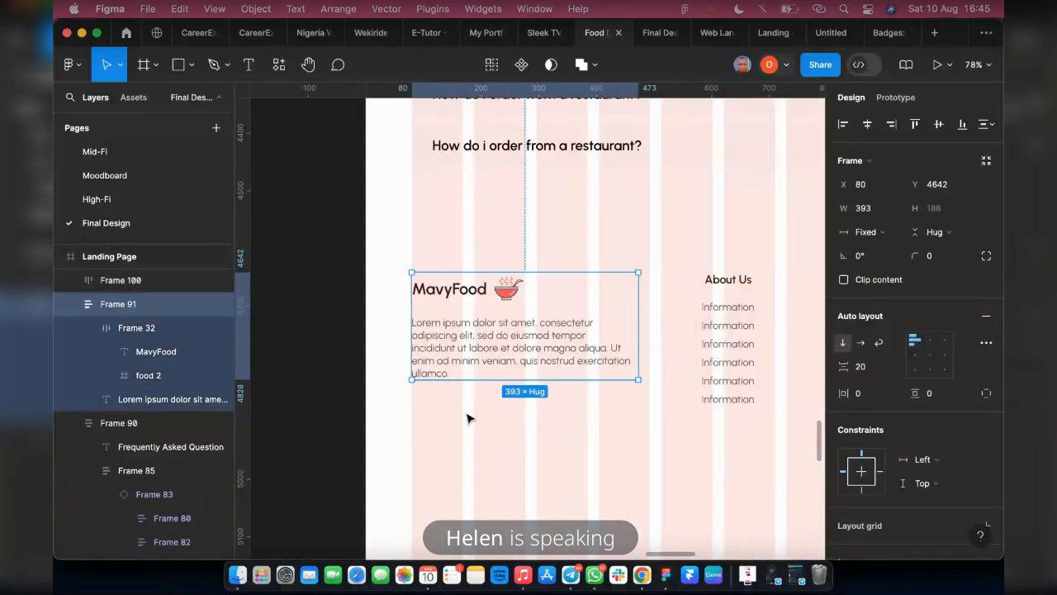
{"action": "scroll", "coordinate": [385, 421], "scroll_direction": "down", "scroll_amount": 3}
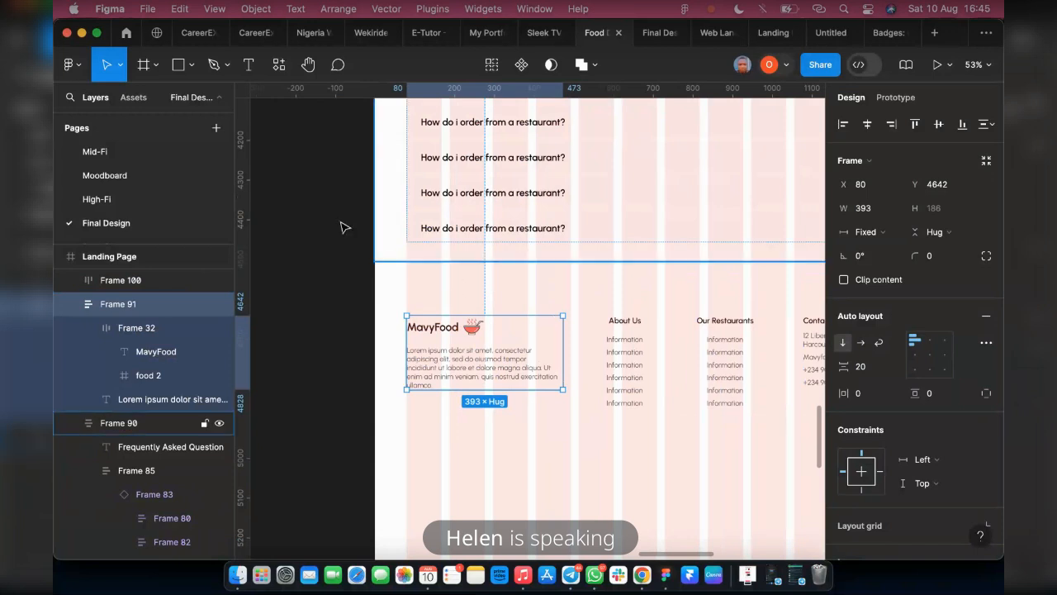
{"action": "right_click", "coordinate": [313, 227]}
{"action": "mouse_move", "coordinate": [341, 355]}
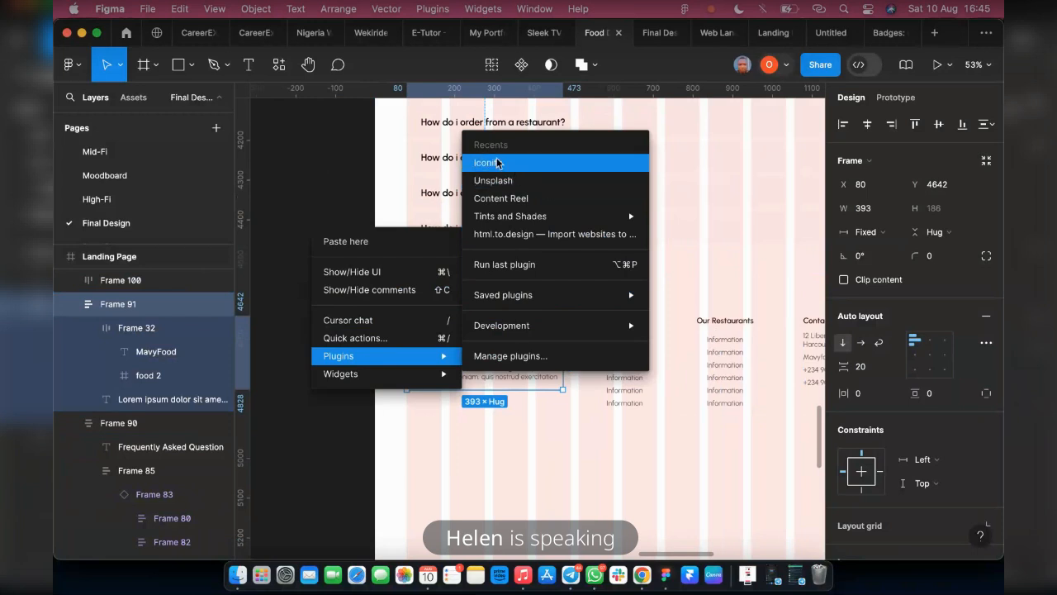
{"action": "mouse_move", "coordinate": [640, 216]}
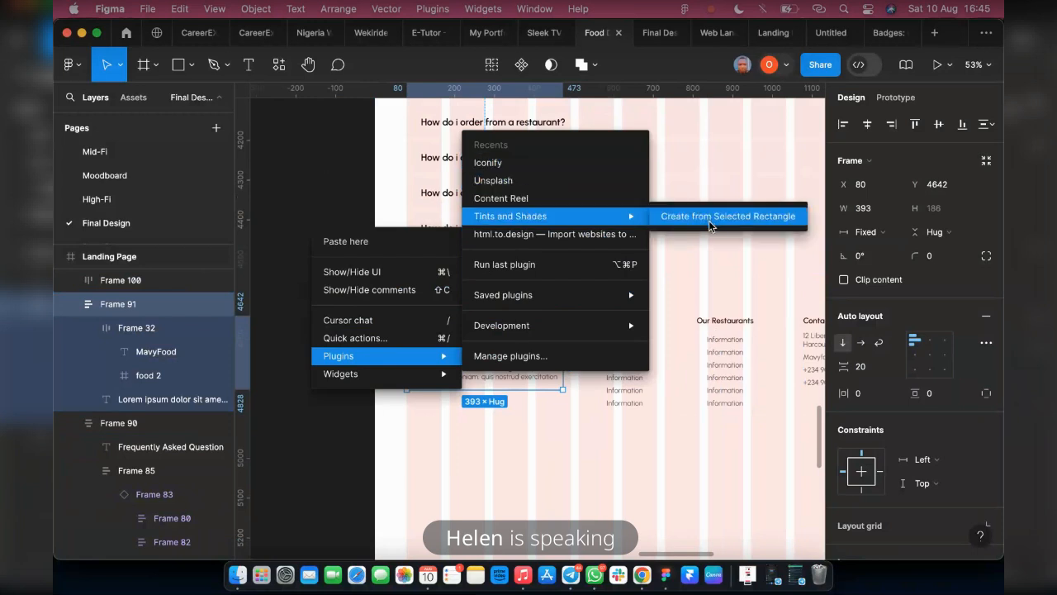
{"action": "left_click", "coordinate": [708, 254]}
Draw a rectangle over the footer content, starting below the FAQ section and spanning the page width, about 1440 × 429
{"action": "left_click", "coordinate": [177, 69]}
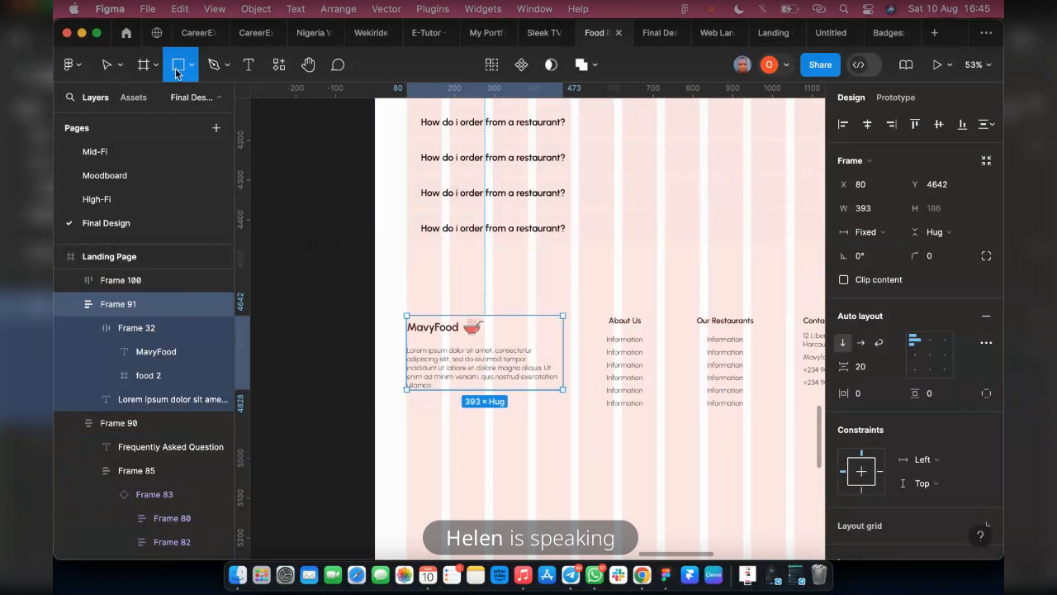
{"action": "left_click_drag", "start_coordinate": [375, 266], "coordinate": [375, 279]}
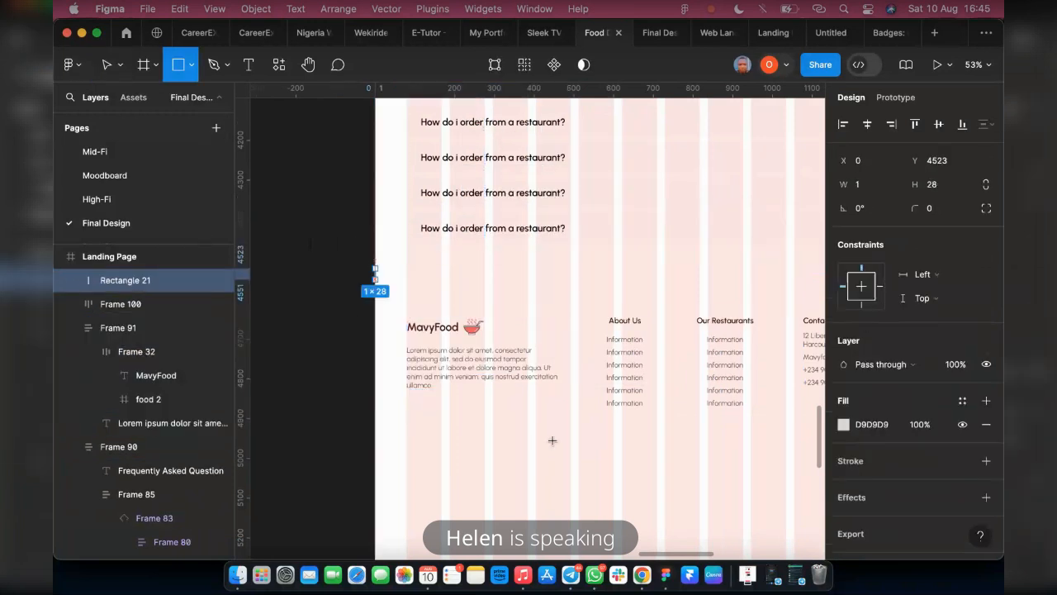
{"action": "left_click_drag", "start_coordinate": [553, 440], "coordinate": [797, 439]}
{"action": "scroll", "coordinate": [744, 432], "scroll_direction": "right", "scroll_amount": 2}
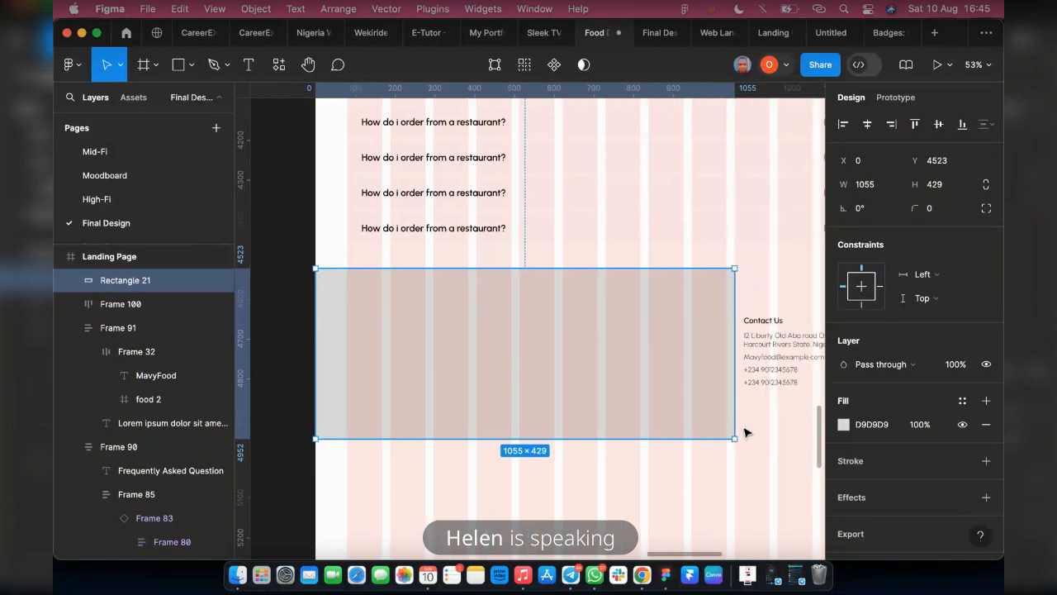
{"action": "scroll", "coordinate": [745, 432], "scroll_direction": "right", "scroll_amount": 2}
{"action": "left_click_drag", "start_coordinate": [677, 411], "coordinate": [717, 405]}
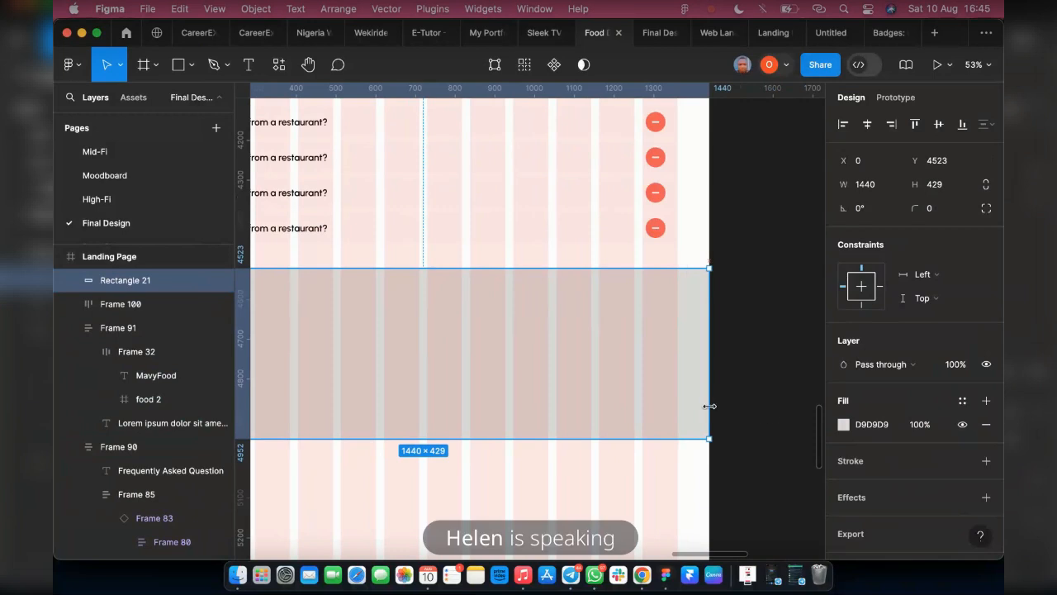
Apply the Brown dark colour style as the footer rectangle's fill
{"action": "left_click", "coordinate": [962, 401]}
{"action": "scroll", "coordinate": [690, 495], "scroll_direction": "down", "scroll_amount": 1}
{"action": "left_click", "coordinate": [691, 512]}
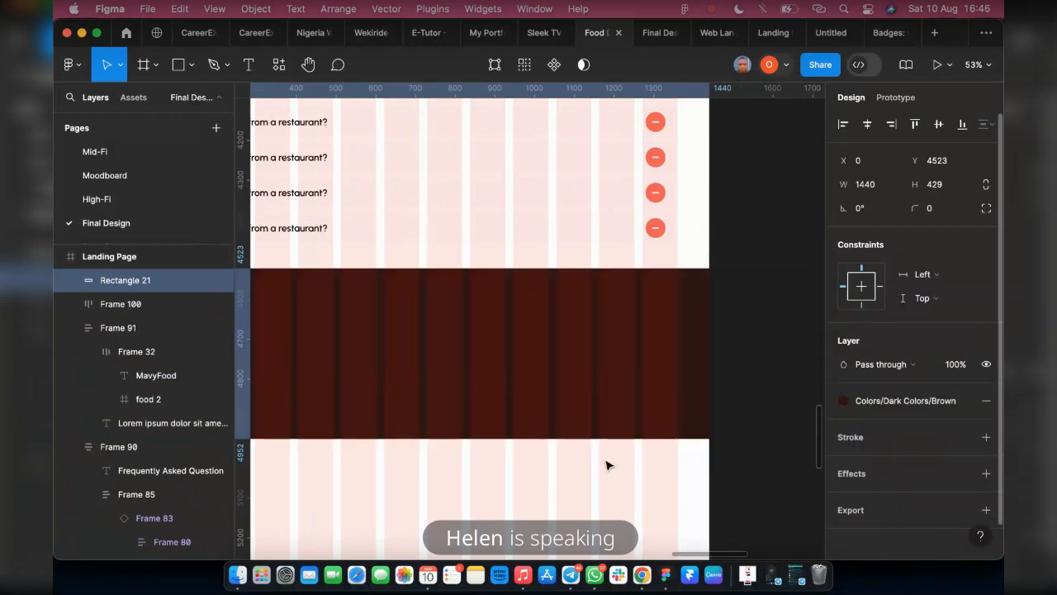
{"action": "scroll", "coordinate": [506, 388], "scroll_direction": "right", "scroll_amount": 3}
{"action": "scroll", "coordinate": [494, 405], "scroll_direction": "left", "scroll_amount": 7}
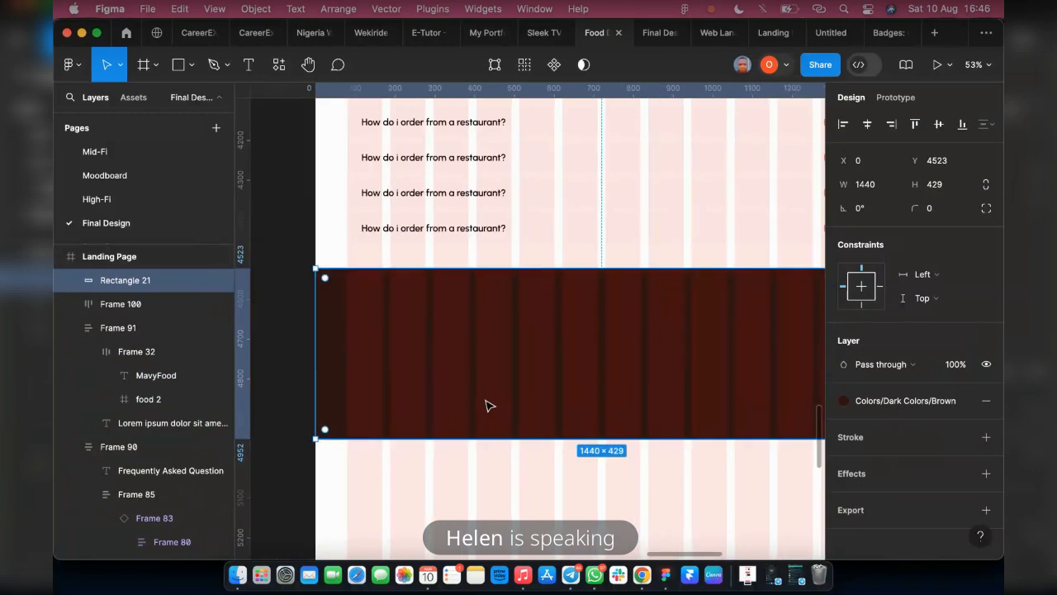
Send the brown rectangle behind the footer content and extend its lower edge to a height of 530
{"action": "key", "text": "["}
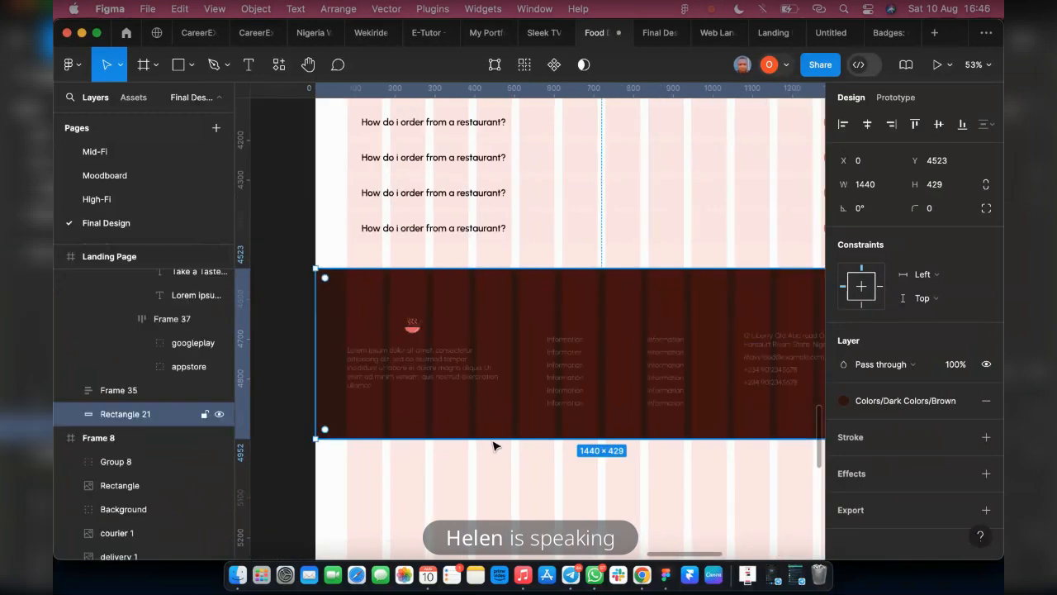
{"action": "left_click_drag", "start_coordinate": [495, 476], "coordinate": [495, 478]}
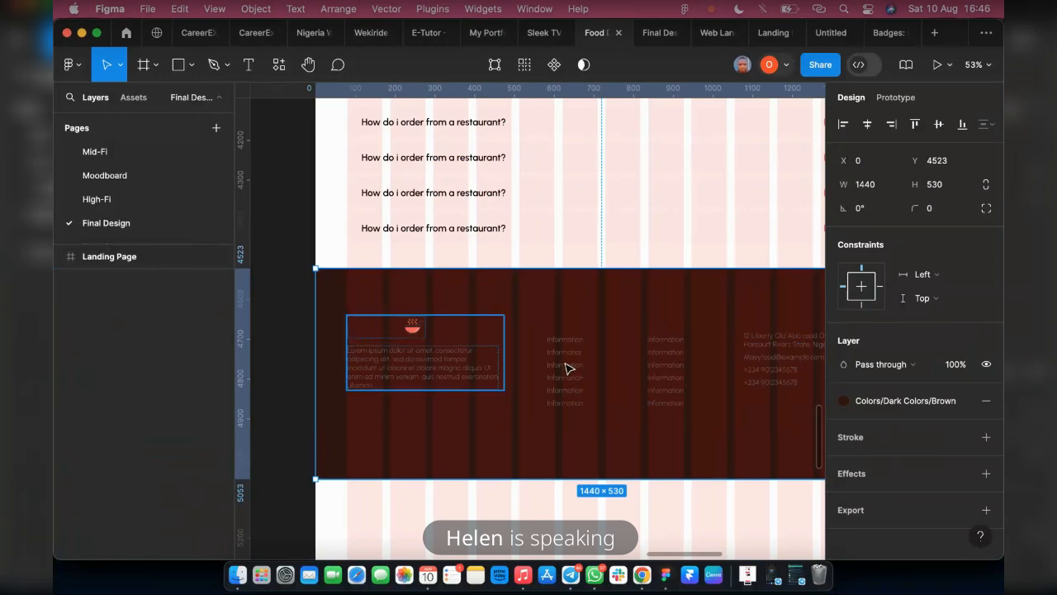
Change the brown text in the MavyFood block and the three footer columns to the White Color style
{"action": "left_click", "coordinate": [463, 366]}
{"action": "left_click", "coordinate": [568, 369], "text": "shift"}
{"action": "scroll", "coordinate": [939, 413], "scroll_direction": "down", "scroll_amount": 2}
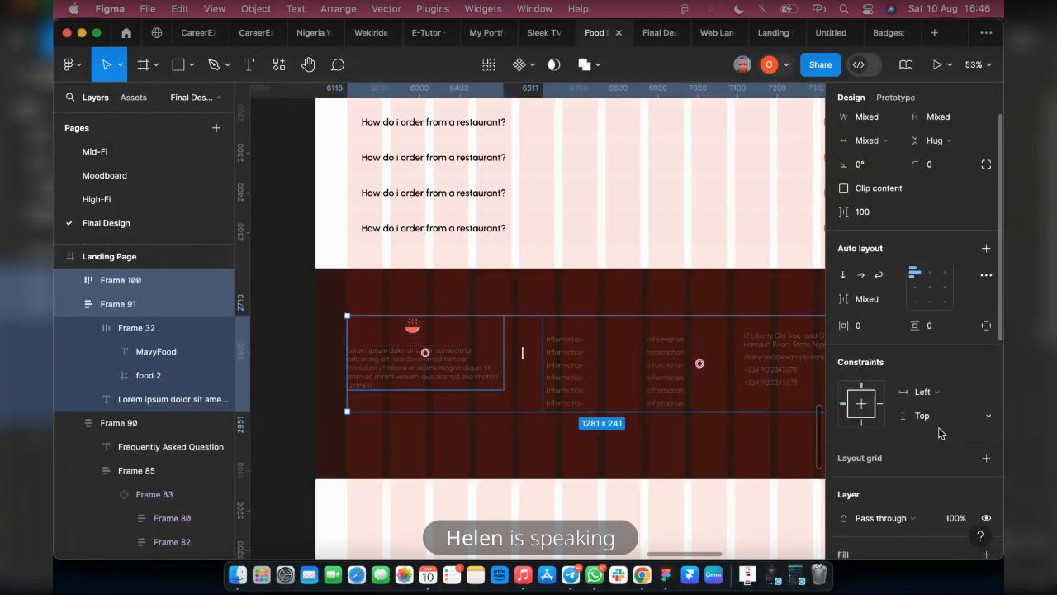
{"action": "scroll", "coordinate": [939, 432], "scroll_direction": "down", "scroll_amount": 4}
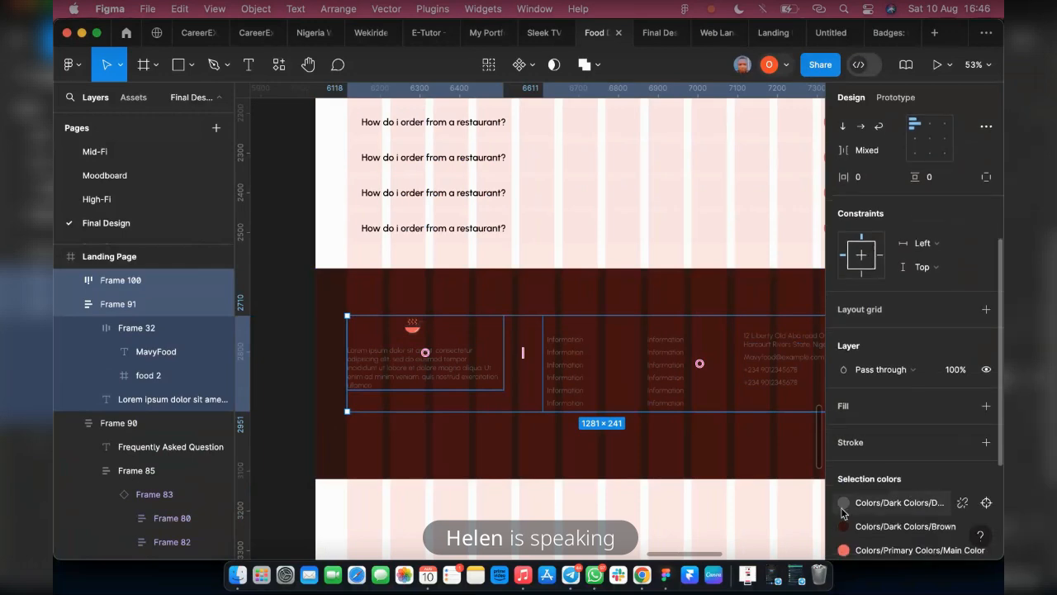
{"action": "left_click", "coordinate": [888, 527]}
{"action": "scroll", "coordinate": [703, 468], "scroll_direction": "down", "scroll_amount": 3}
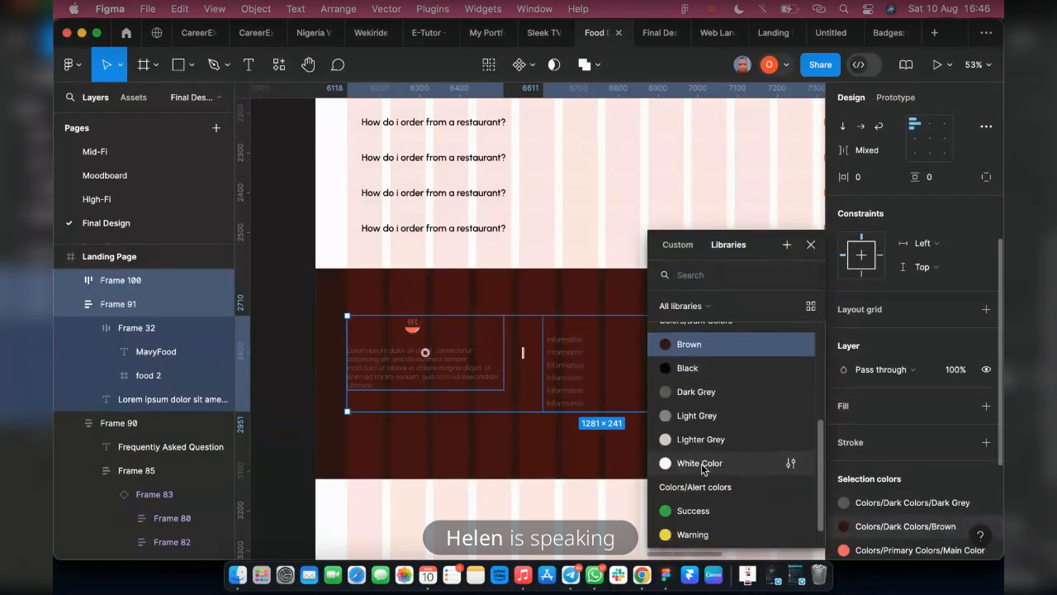
{"action": "left_click", "coordinate": [703, 469]}
Change the dark grey body text in the footer to the White Color style
{"action": "left_click", "coordinate": [887, 497]}
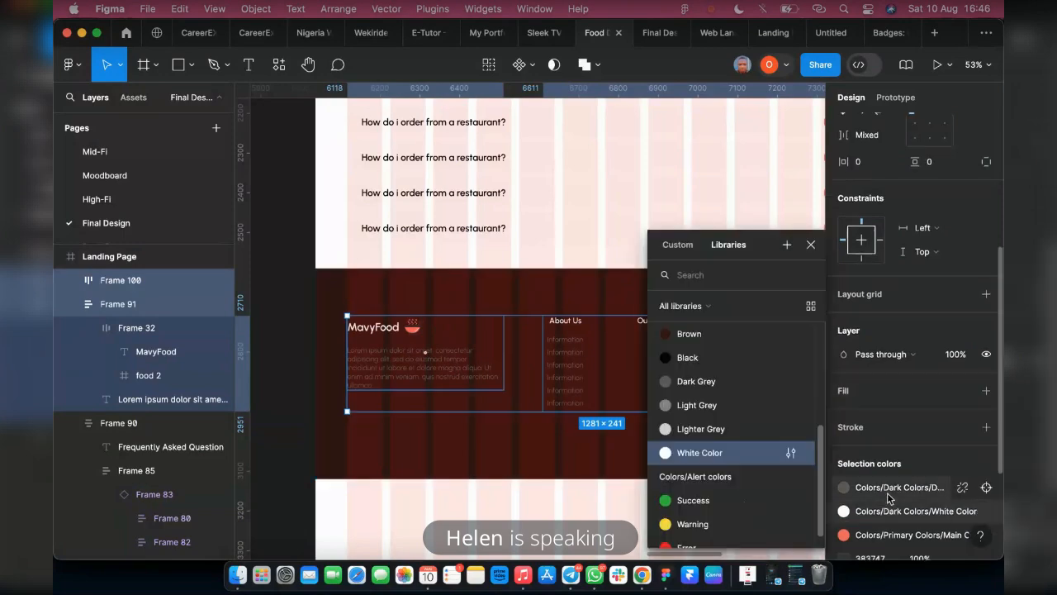
{"action": "left_click", "coordinate": [887, 489]}
{"action": "scroll", "coordinate": [718, 437], "scroll_direction": "down", "scroll_amount": 1}
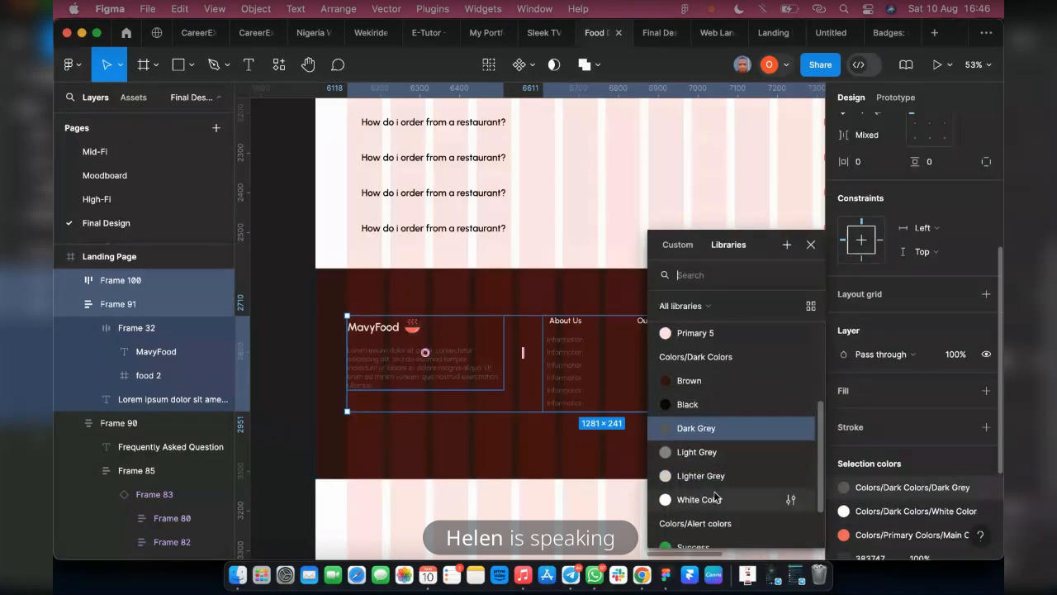
{"action": "left_click", "coordinate": [715, 498]}
{"action": "scroll", "coordinate": [541, 435], "scroll_direction": "right", "scroll_amount": 3}
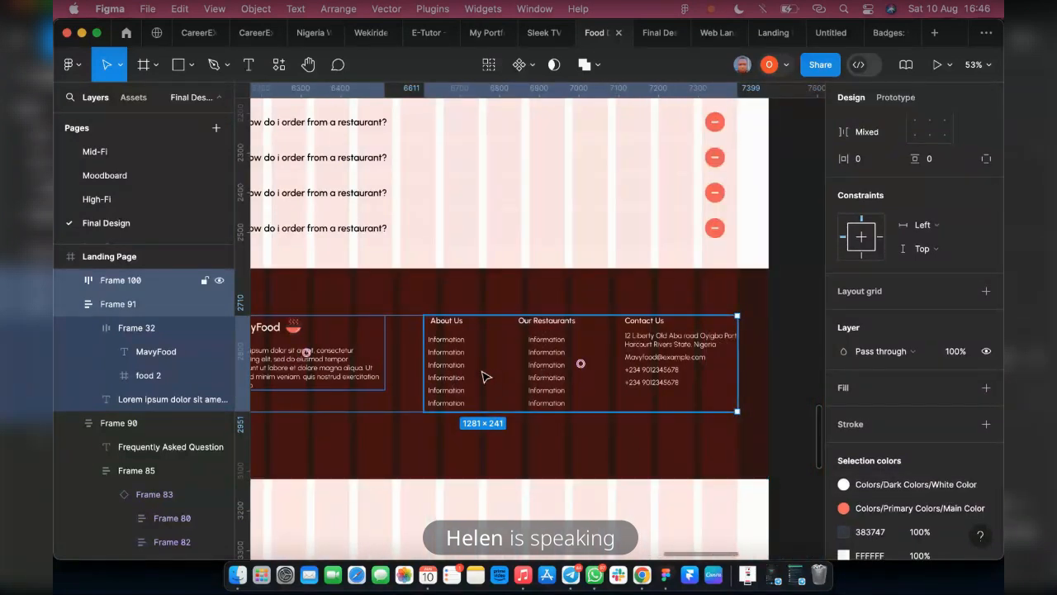
Apply the Lighter Grey style to the lists under About Us, Our Restaurants and Contact Us and to the MavyFood description
{"action": "left_click", "coordinate": [521, 366]}
{"action": "left_click", "coordinate": [447, 324]}
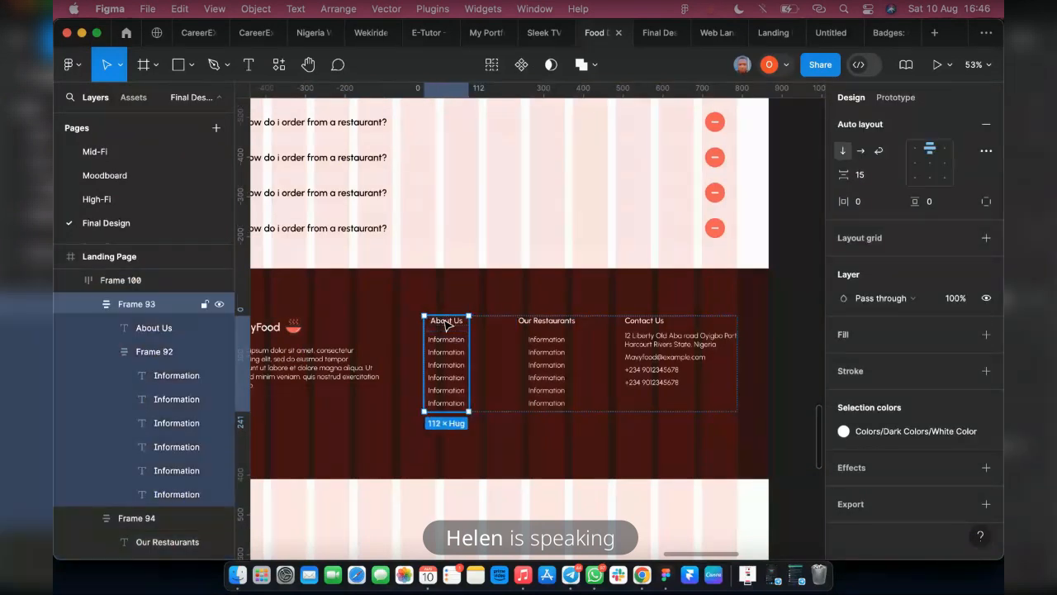
{"action": "left_click", "coordinate": [447, 324]}
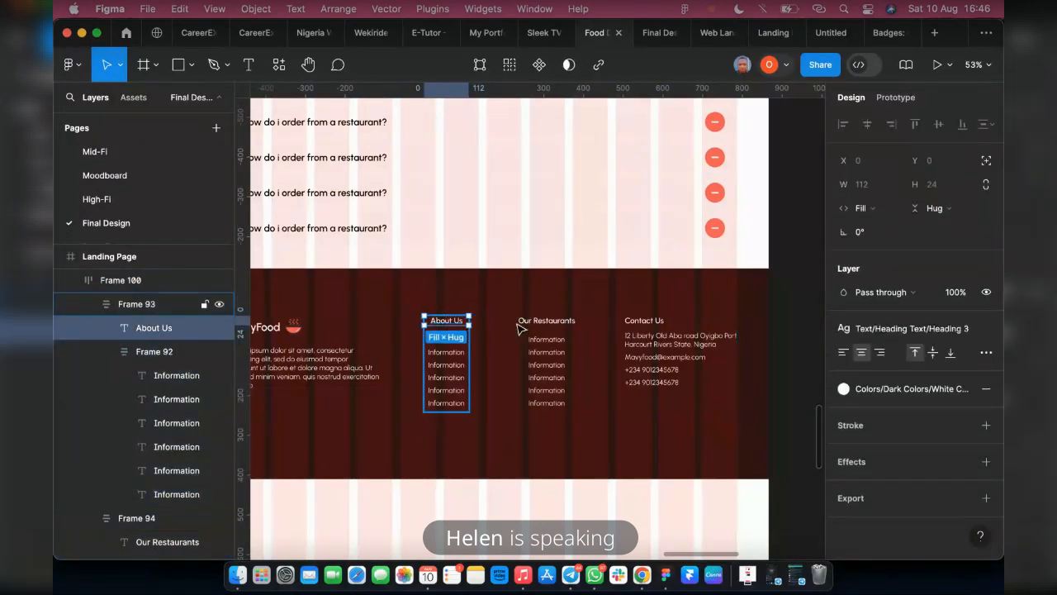
{"action": "left_click", "coordinate": [440, 351]}
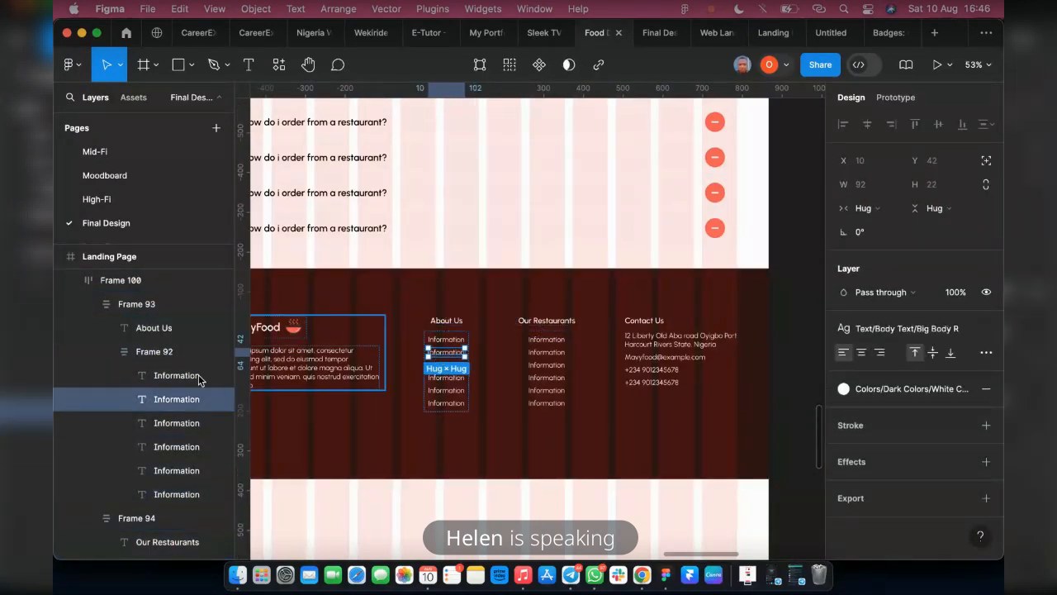
{"action": "left_click", "coordinate": [166, 354]}
{"action": "left_click", "coordinate": [545, 367], "text": "shift"}
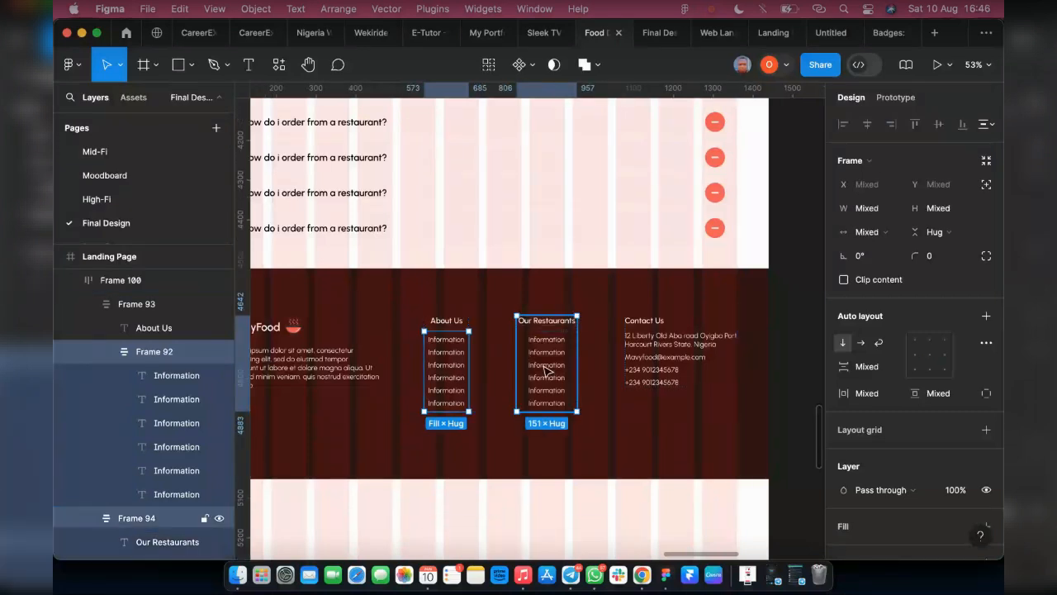
{"action": "left_click", "coordinate": [665, 370], "text": "shift"}
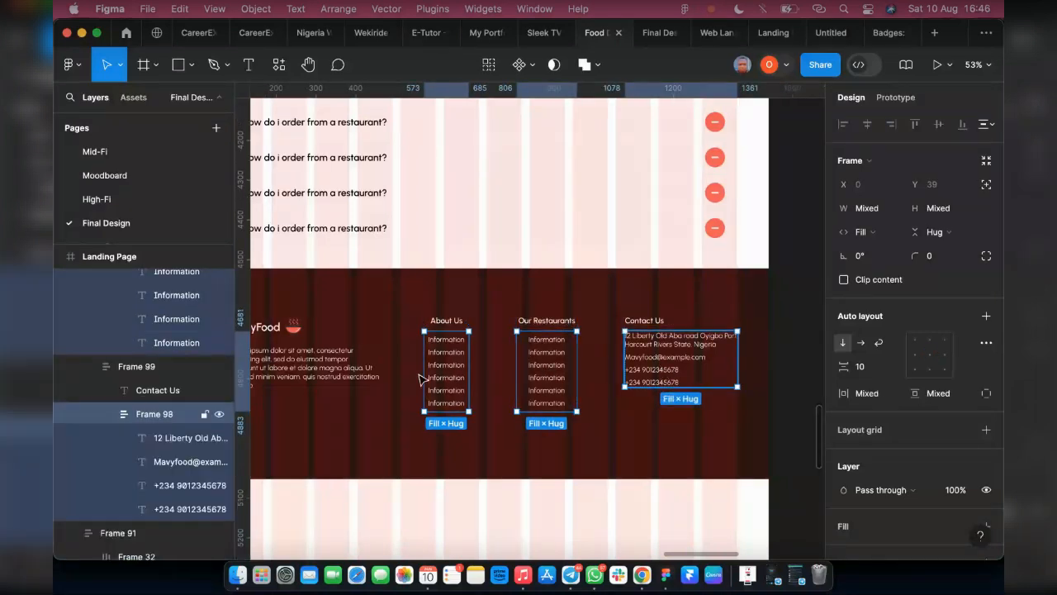
{"action": "left_click", "coordinate": [320, 374], "text": "shift"}
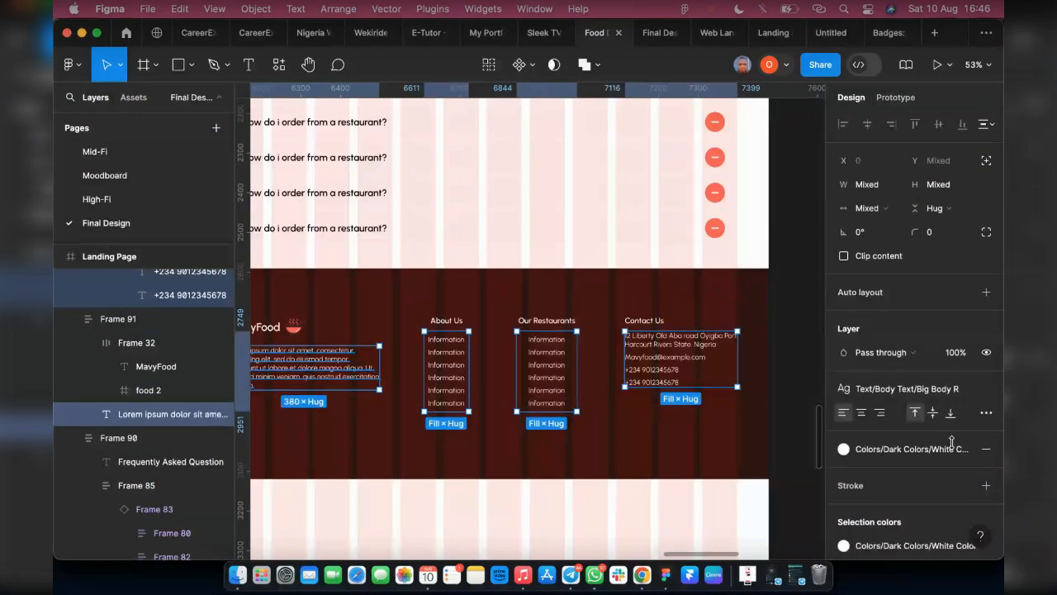
{"action": "scroll", "coordinate": [936, 496], "scroll_direction": "down", "scroll_amount": 1}
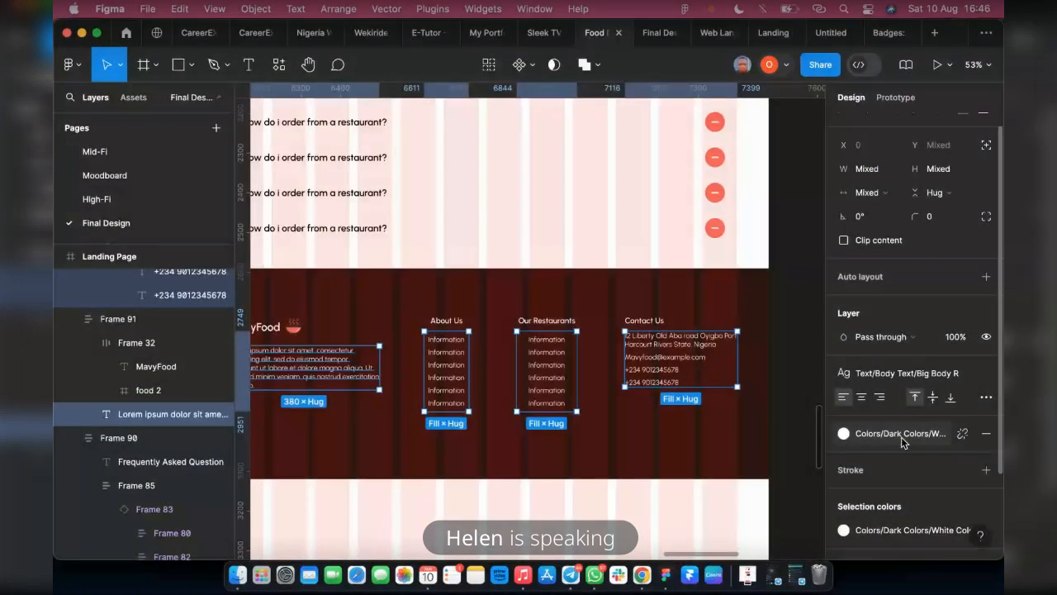
{"action": "left_click", "coordinate": [900, 436]}
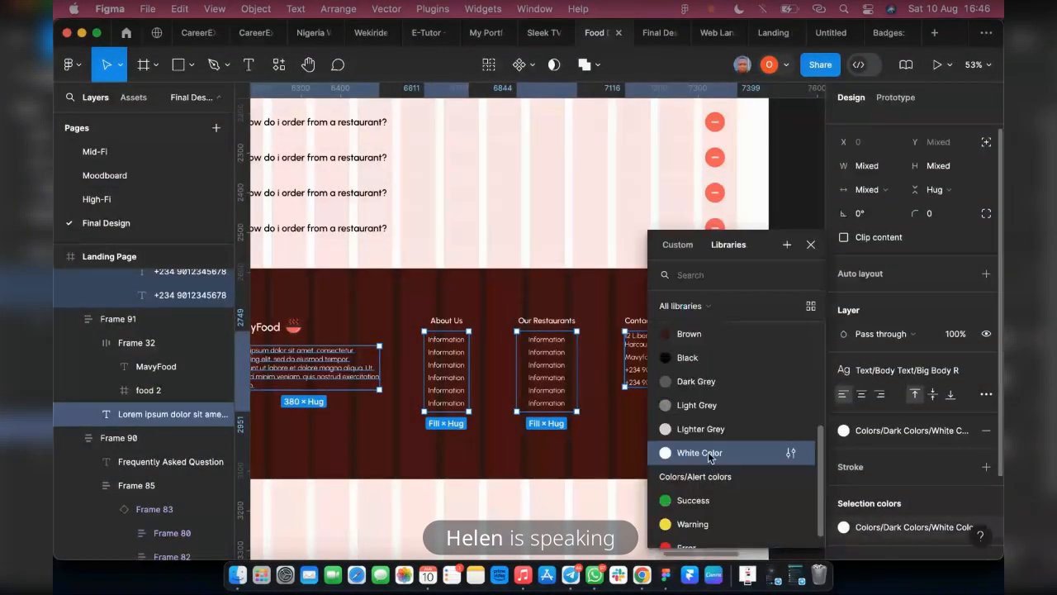
{"action": "left_click", "coordinate": [715, 431]}
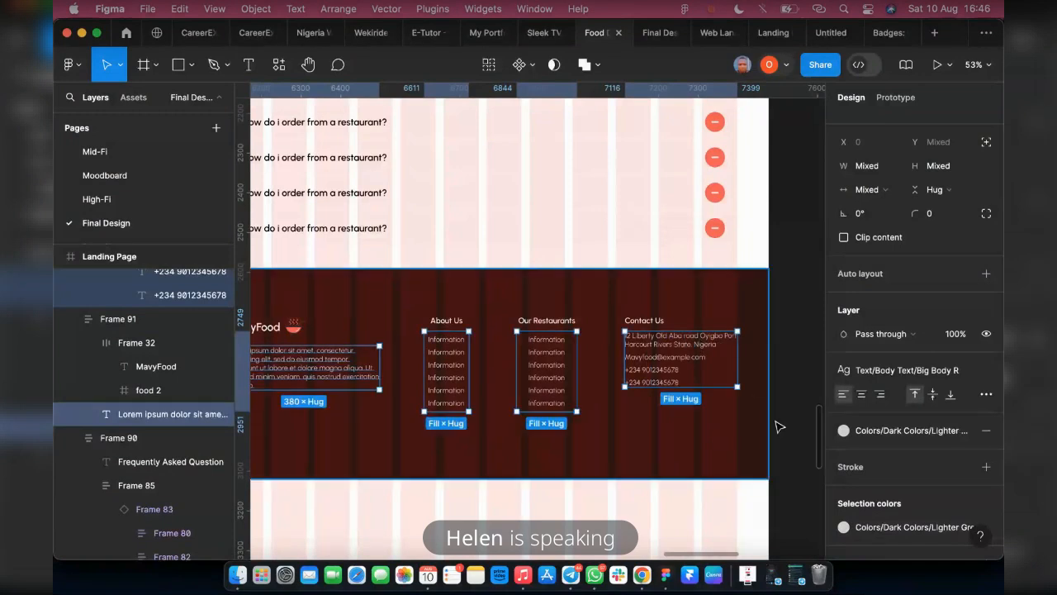
{"action": "scroll", "coordinate": [358, 431], "scroll_direction": "left", "scroll_amount": 3}
{"action": "left_click", "coordinate": [300, 373]}
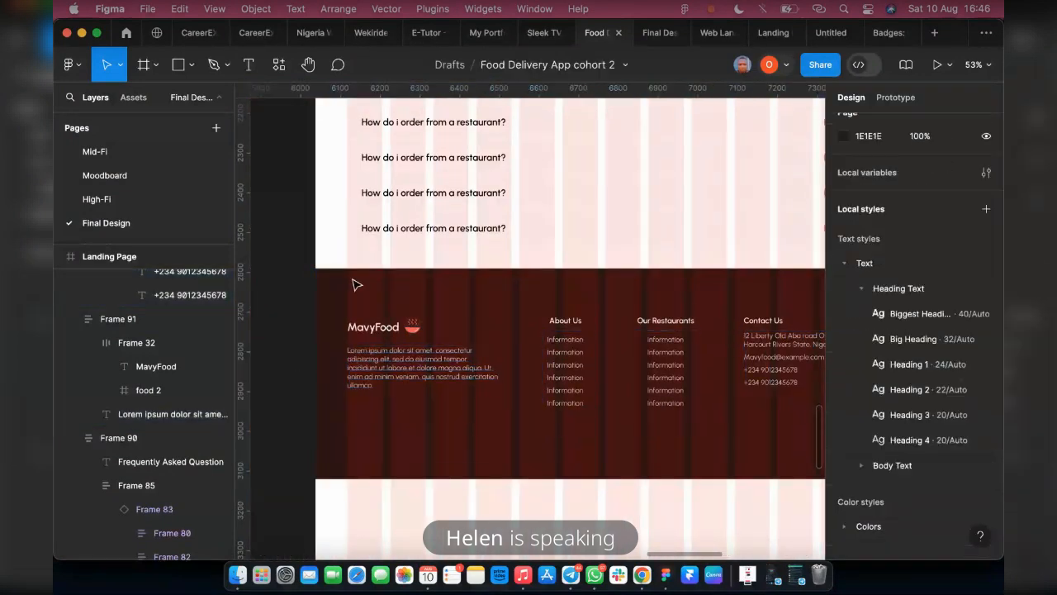
Check the footer in the finished design, then change the 383747 color in the MavyFood logo block to the Lighter Grey style
{"action": "left_click", "coordinate": [658, 32]}
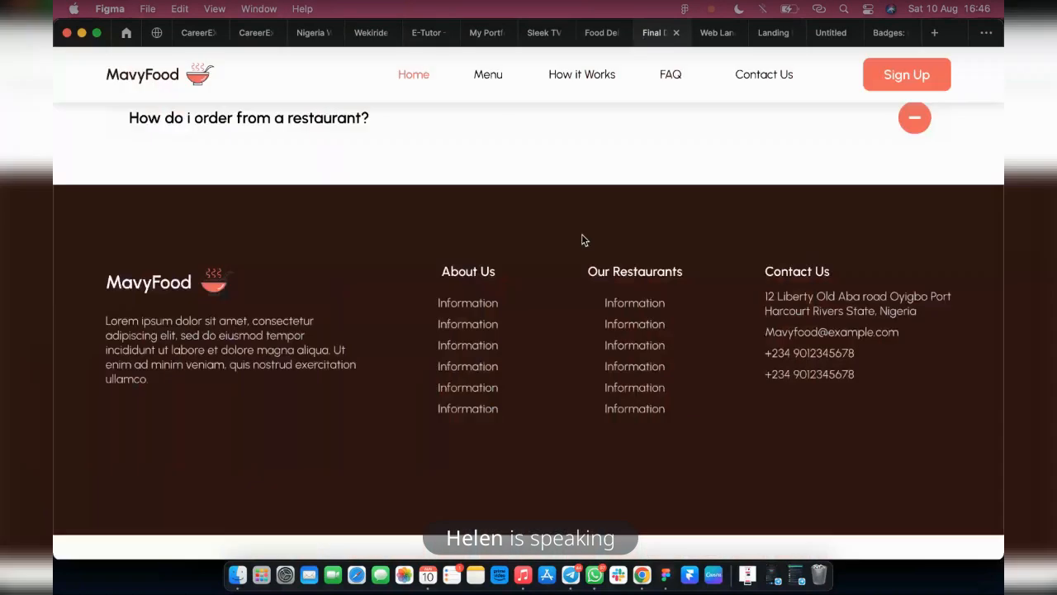
{"action": "scroll", "coordinate": [410, 295], "scroll_direction": "down", "scroll_amount": 1}
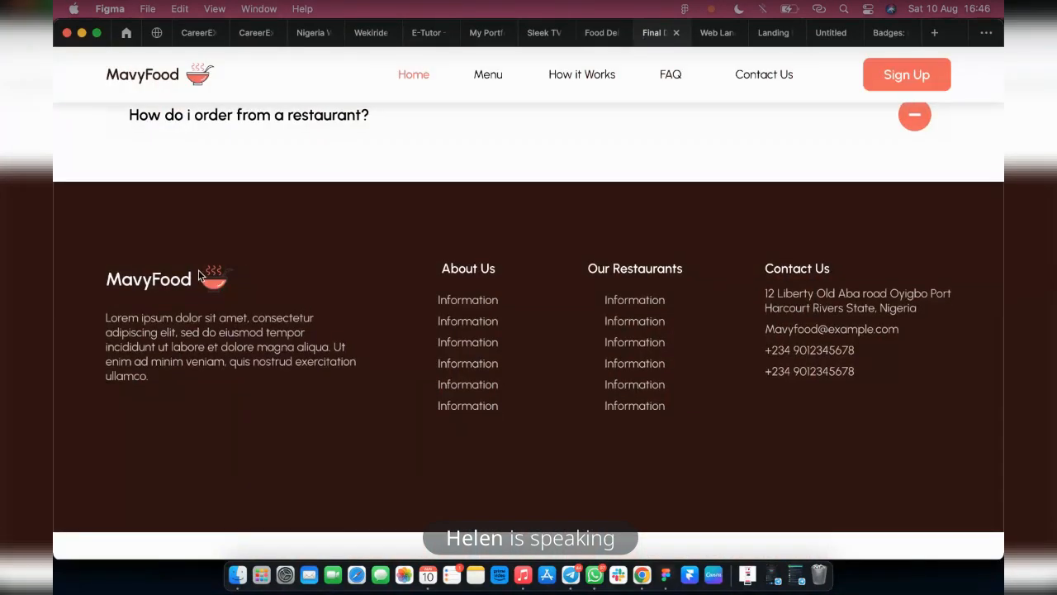
{"action": "left_click", "coordinate": [589, 34]}
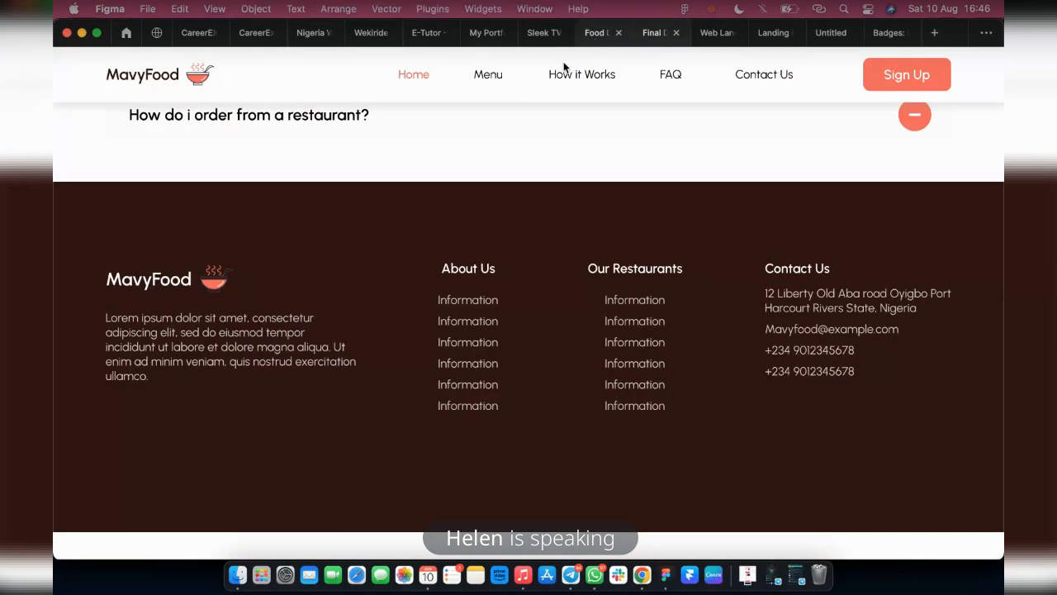
{"action": "left_click", "coordinate": [417, 331]}
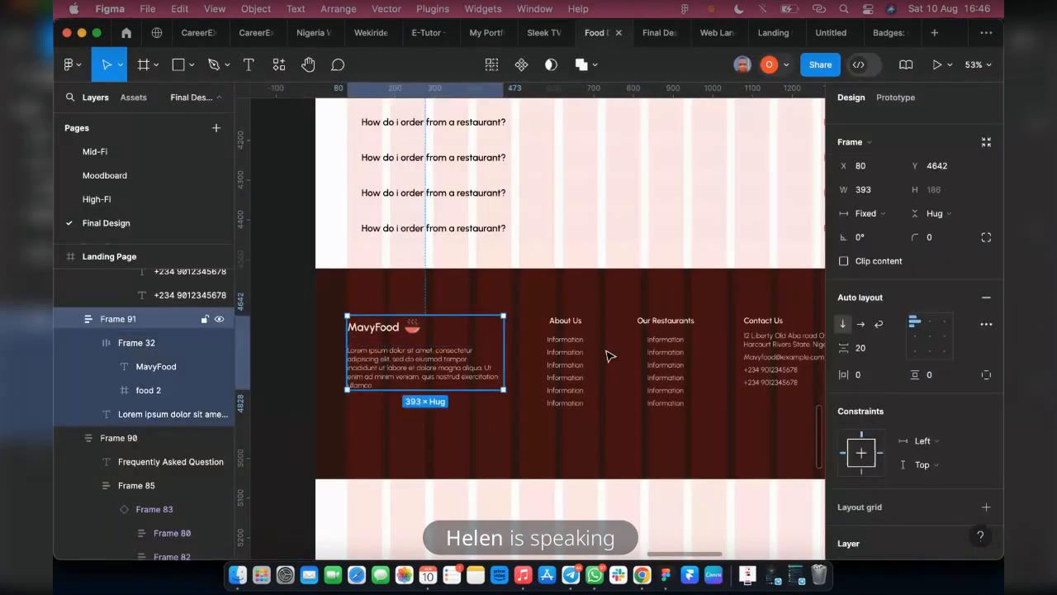
{"action": "scroll", "coordinate": [892, 495], "scroll_direction": "down", "scroll_amount": 5}
{"action": "scroll", "coordinate": [892, 529], "scroll_direction": "down", "scroll_amount": 3}
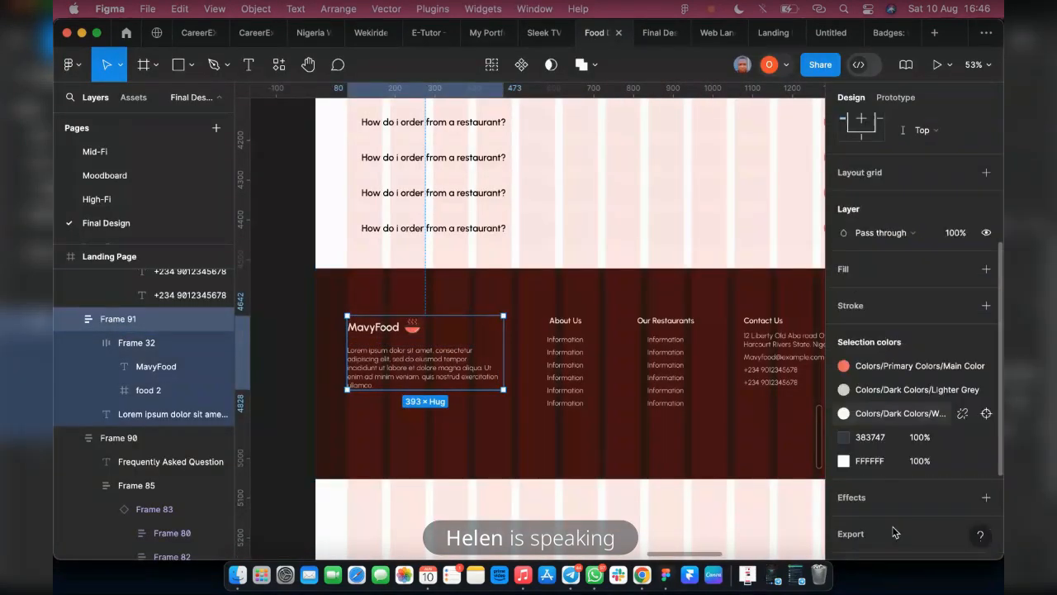
{"action": "left_click", "coordinate": [962, 442]}
{"action": "scroll", "coordinate": [718, 483], "scroll_direction": "down", "scroll_amount": 2}
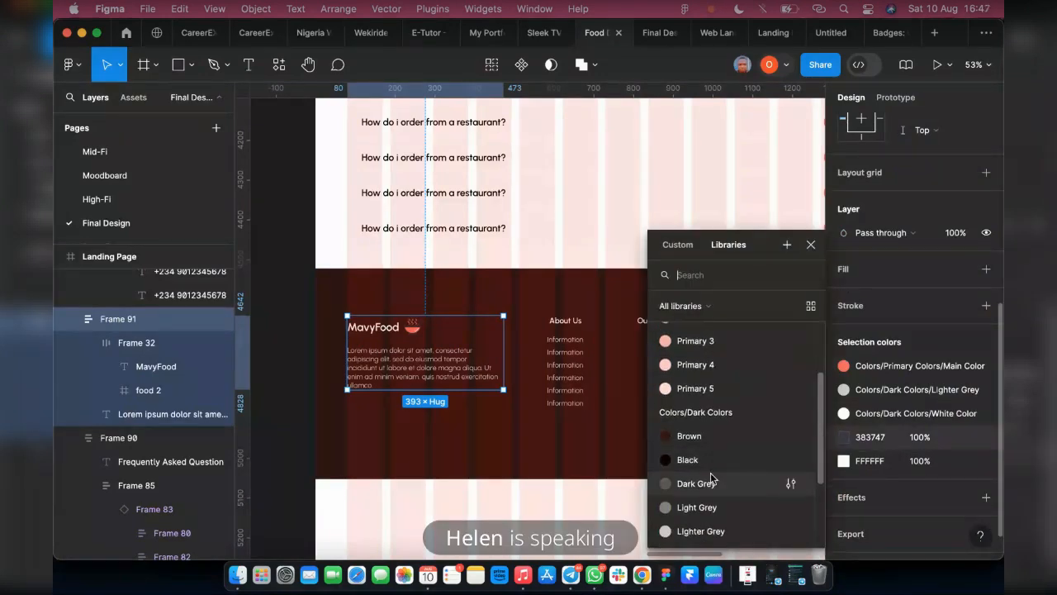
{"action": "left_click", "coordinate": [702, 530]}
Compare with the finished design's footer, then run the Iconify plugin and search its icons for instagram
{"action": "key", "text": "ctrl+Tab"}
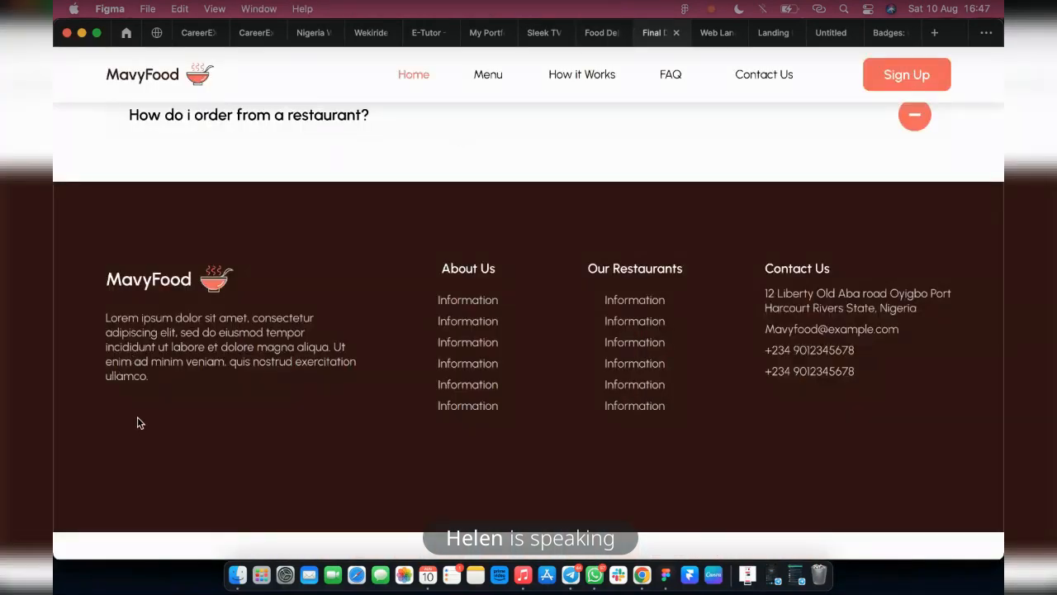
{"action": "left_click", "coordinate": [590, 41]}
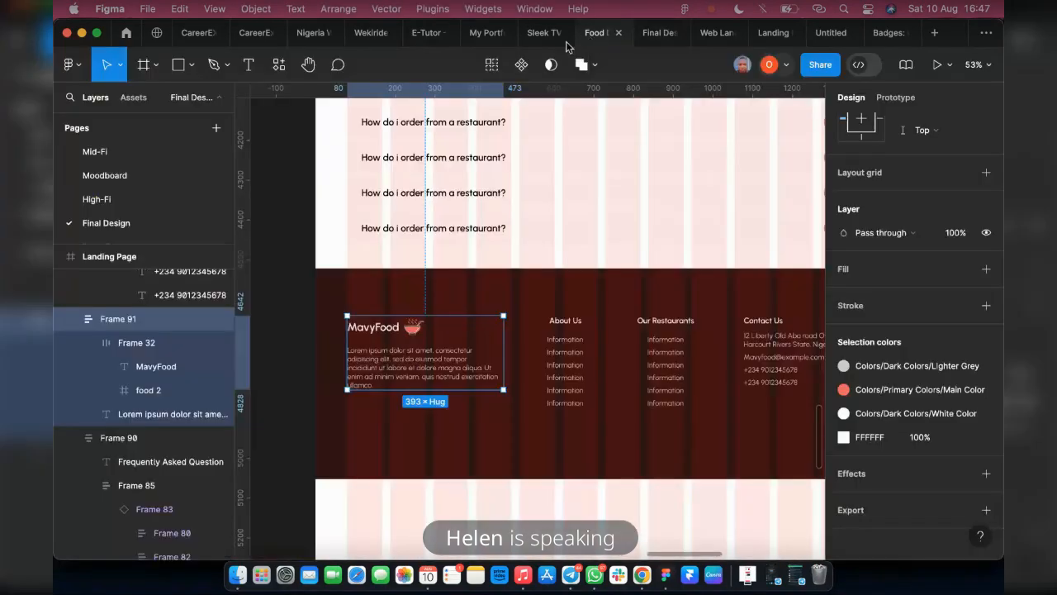
{"action": "right_click", "coordinate": [290, 340]}
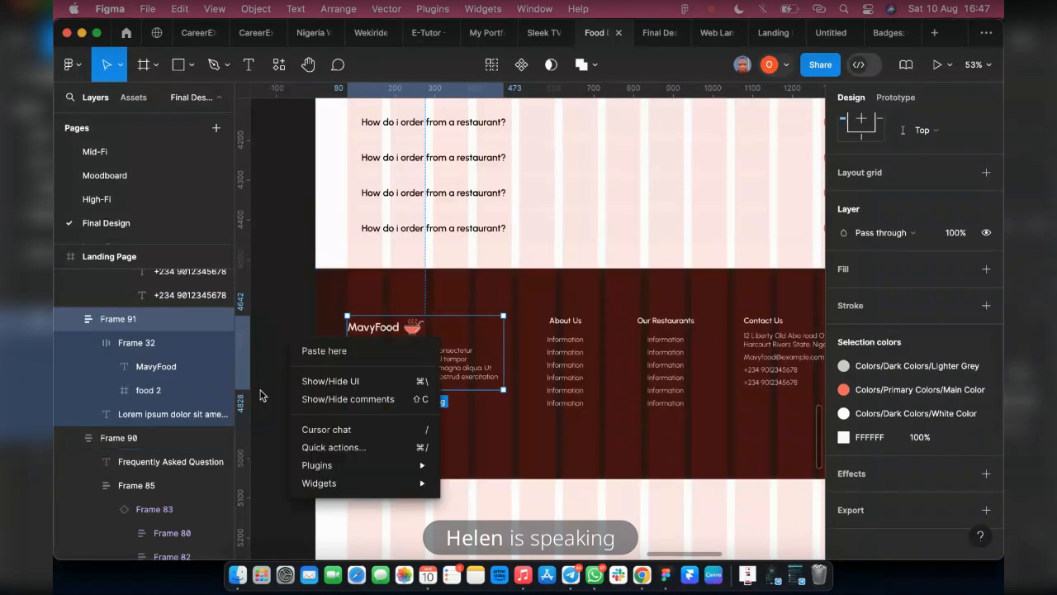
{"action": "mouse_move", "coordinate": [351, 466]}
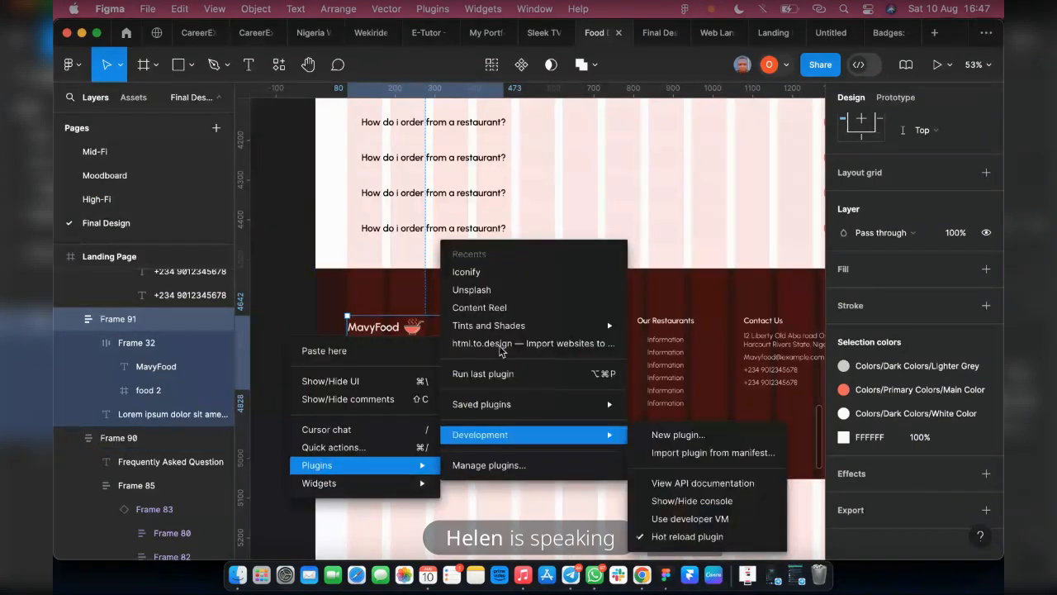
{"action": "left_click", "coordinate": [467, 272]}
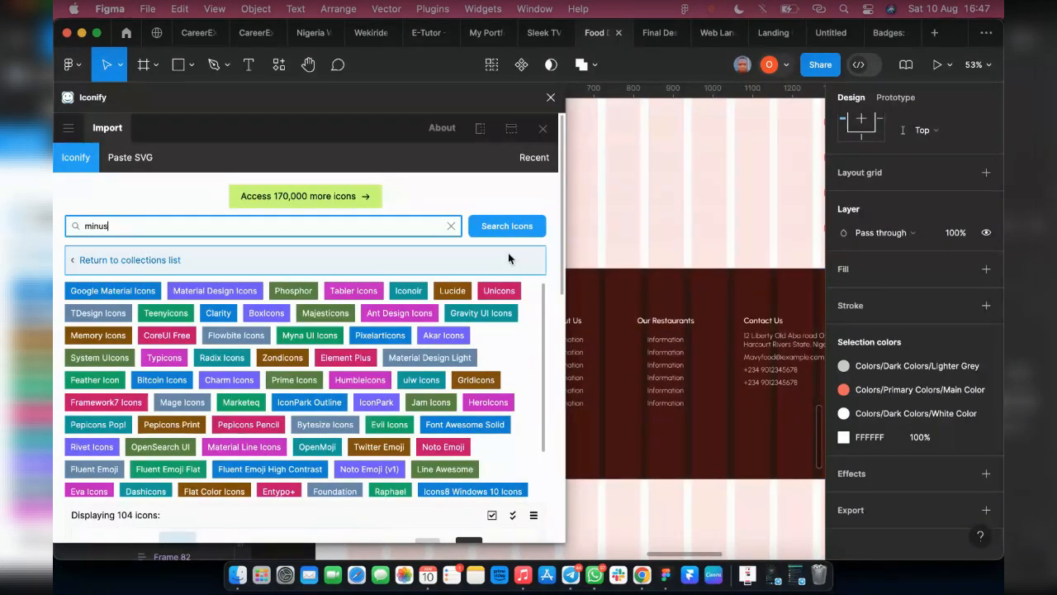
{"action": "double_click", "coordinate": [109, 224]}
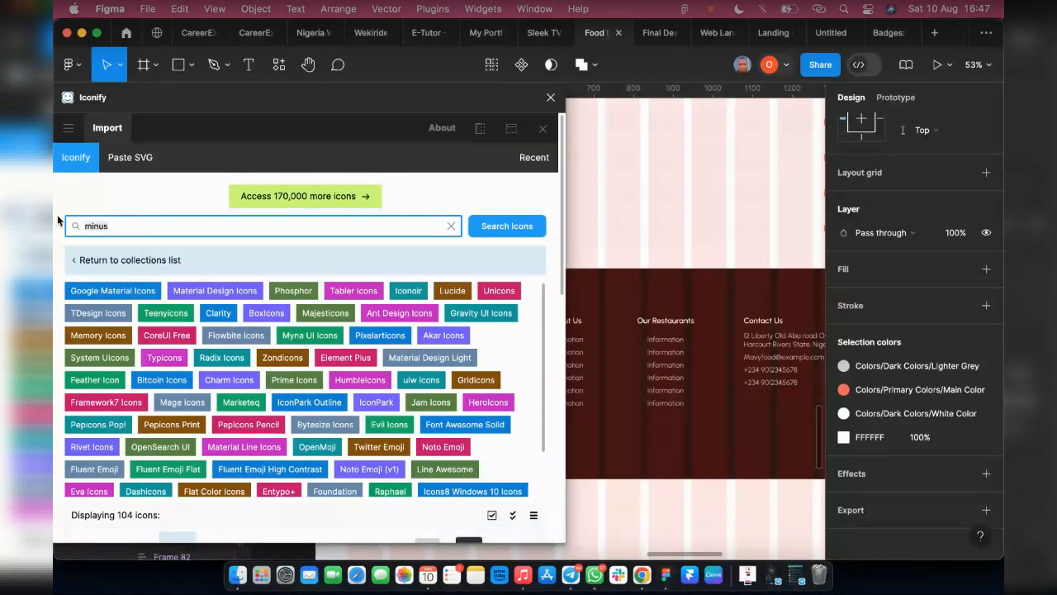
{"action": "type", "text": "inst"}
{"action": "type", "text": "agram"}
{"action": "key", "text": "Return"}
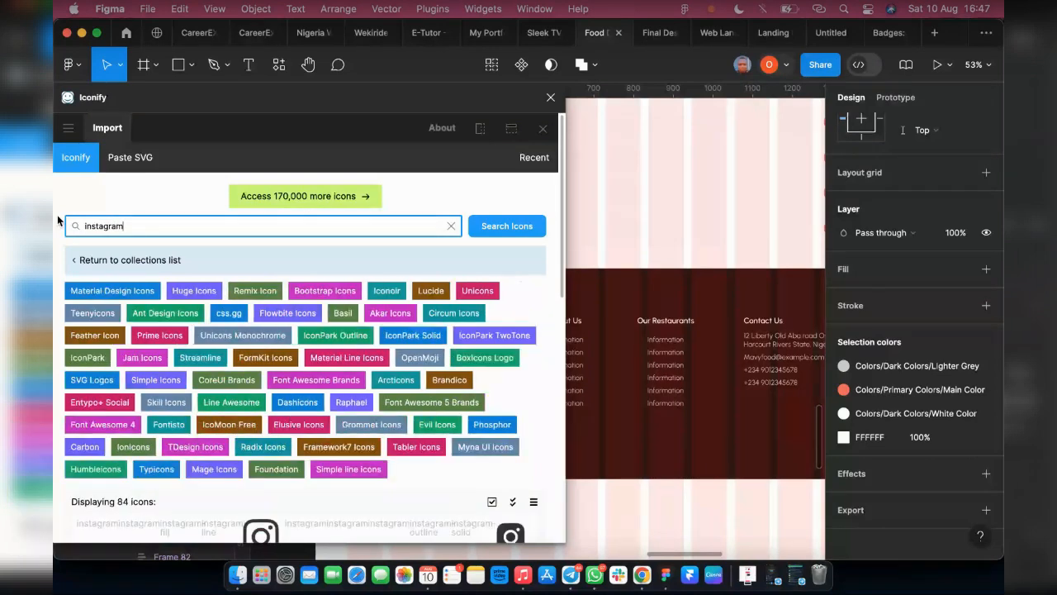
Import the mdi:instagram icon onto the landing page, just below the brown footer background
{"action": "scroll", "coordinate": [237, 399], "scroll_direction": "down", "scroll_amount": 1}
{"action": "scroll", "coordinate": [280, 429], "scroll_direction": "down", "scroll_amount": 1}
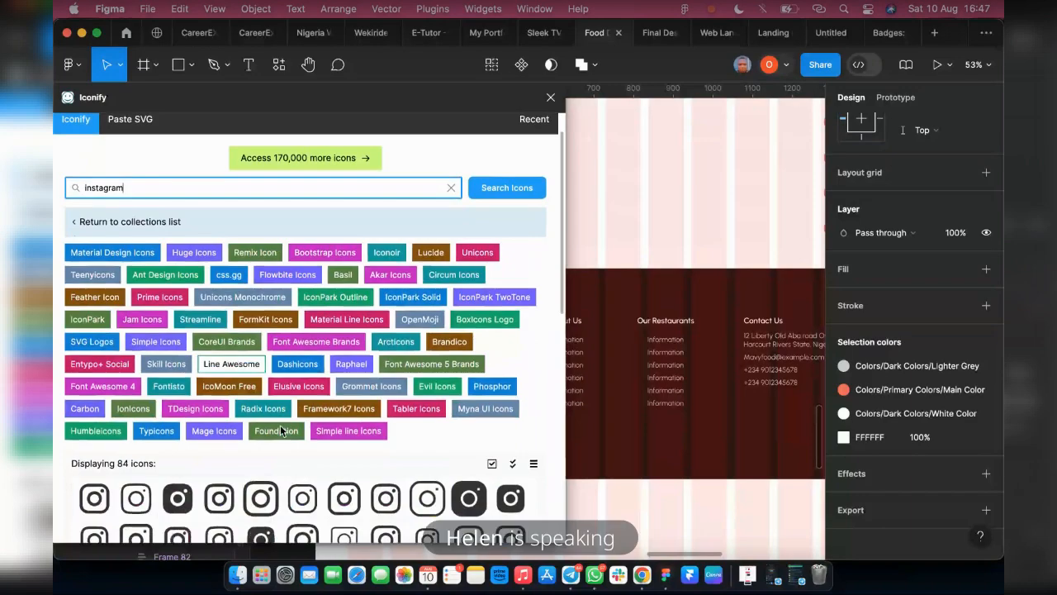
{"action": "scroll", "coordinate": [280, 425], "scroll_direction": "down", "scroll_amount": 5}
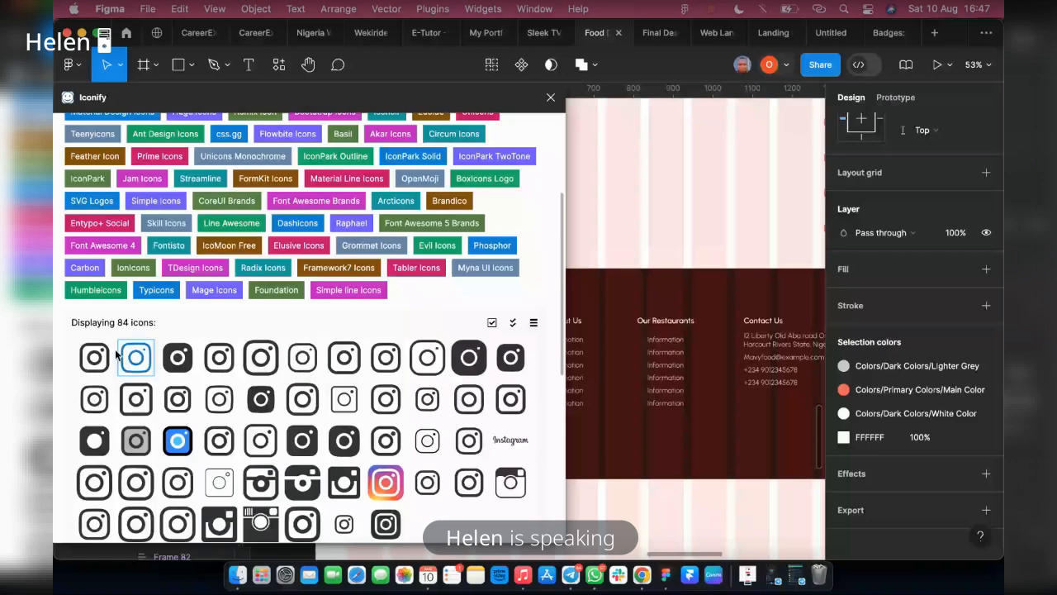
{"action": "left_click", "coordinate": [94, 357]}
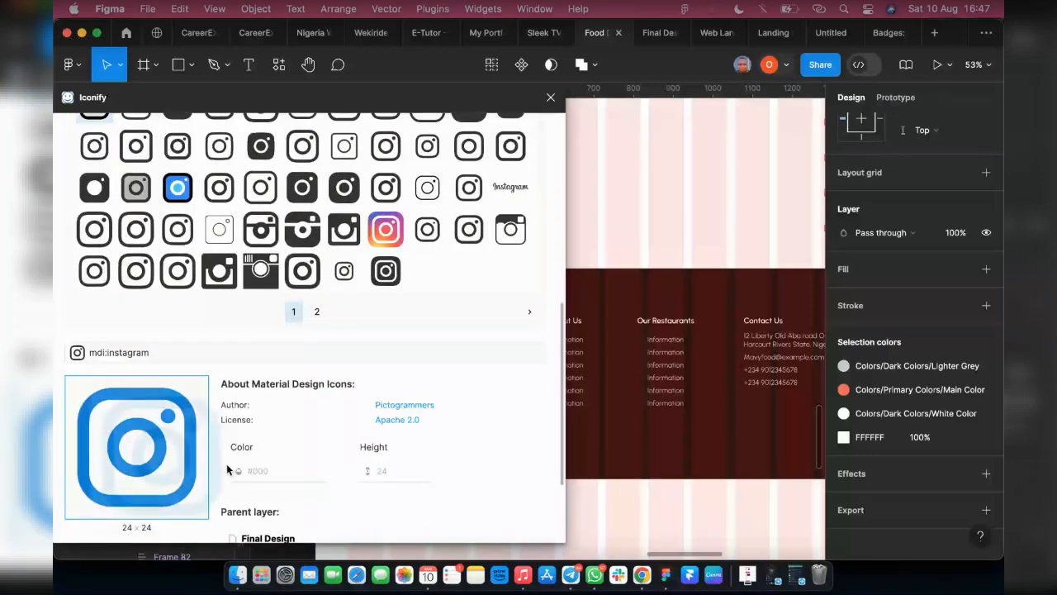
{"action": "left_click_drag", "start_coordinate": [227, 470], "coordinate": [640, 469]}
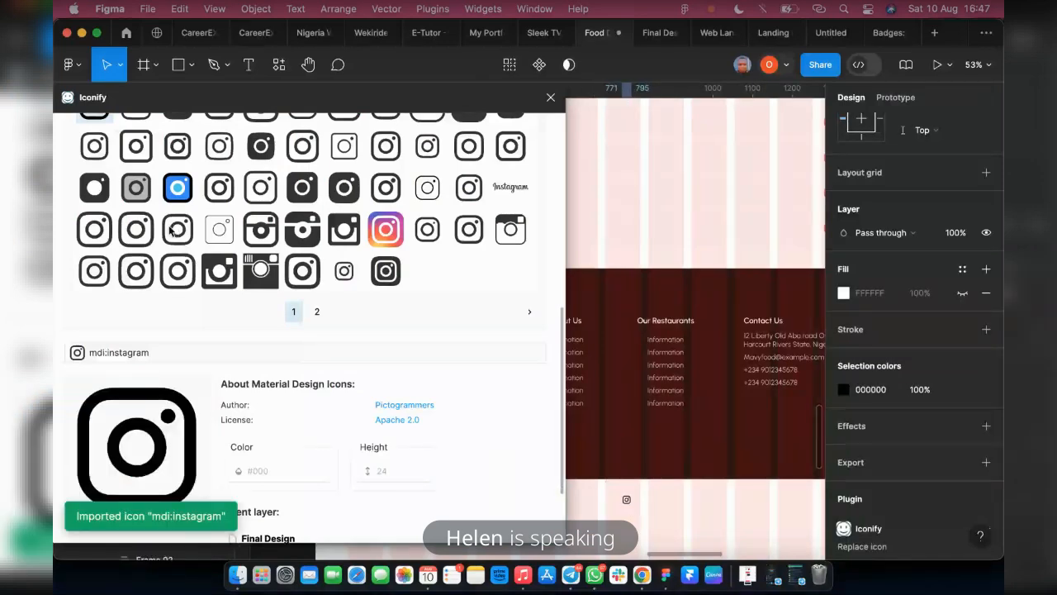
Search Iconify for facebook and import the ic:baseline-facebook icon below the footer, to the right of the Instagram icon
{"action": "triple_click", "coordinate": [144, 227]}
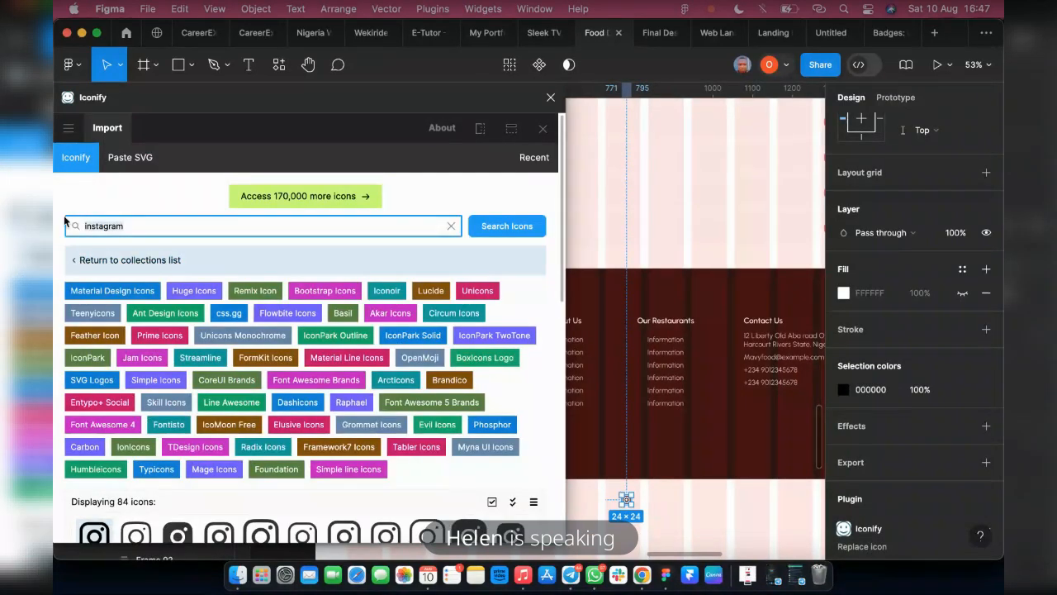
{"action": "type", "text": "facebook"}
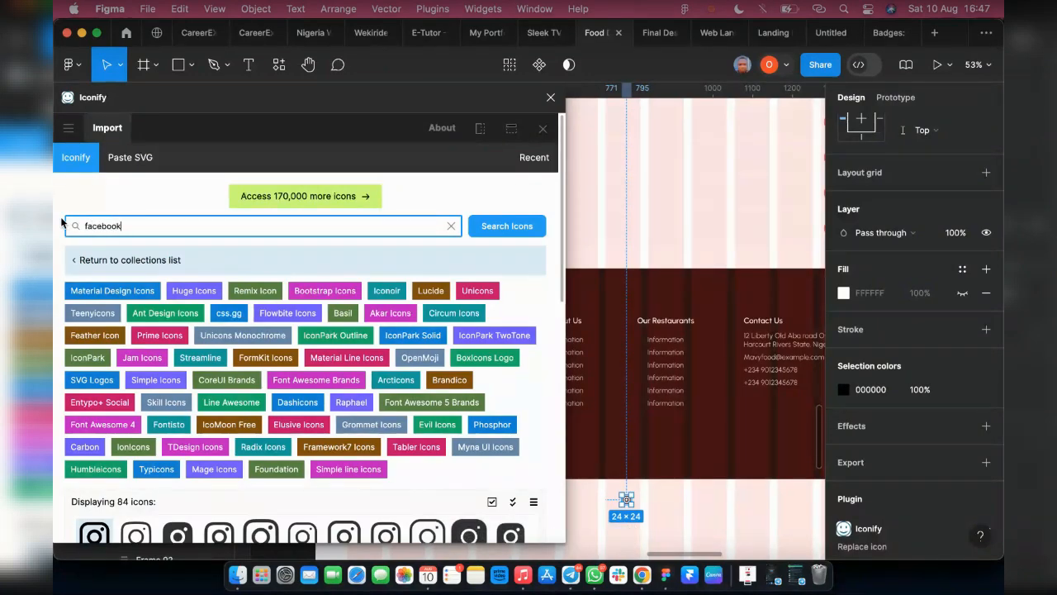
{"action": "key", "text": "Return"}
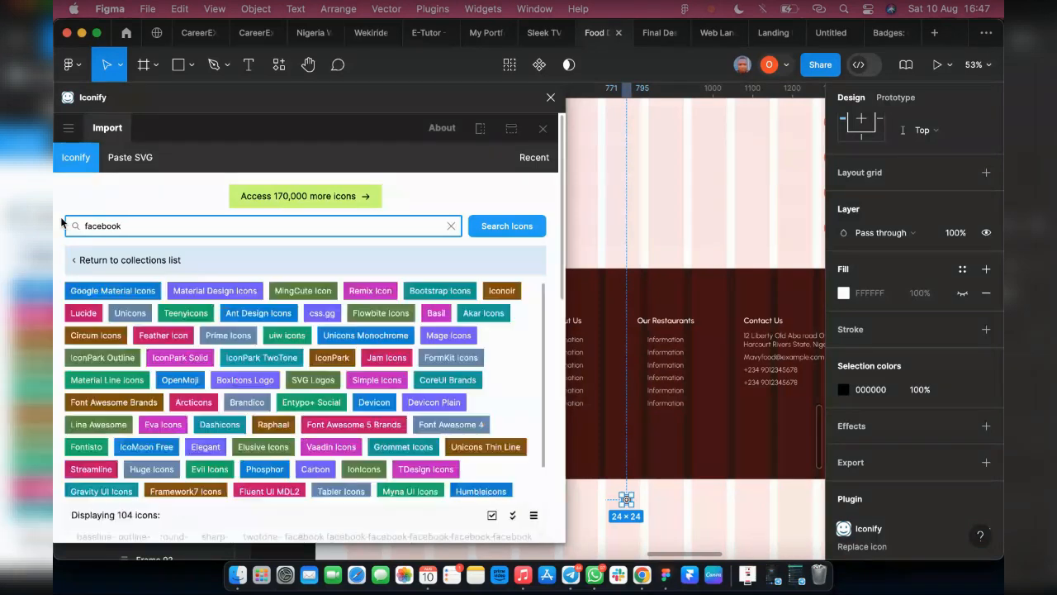
{"action": "scroll", "coordinate": [83, 276], "scroll_direction": "down", "scroll_amount": 5}
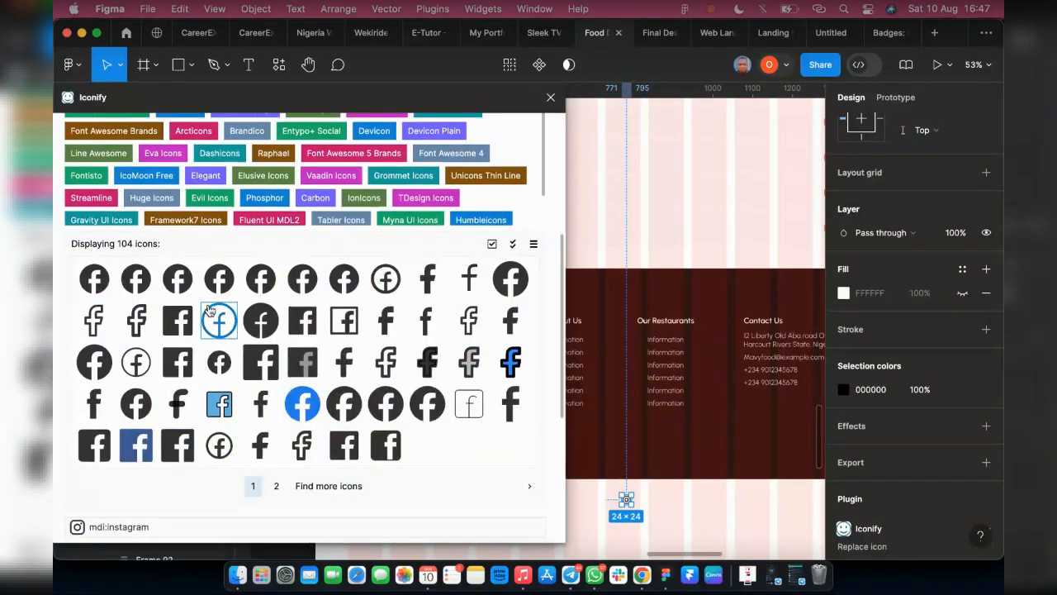
{"action": "left_click_drag", "start_coordinate": [99, 291], "coordinate": [719, 517]}
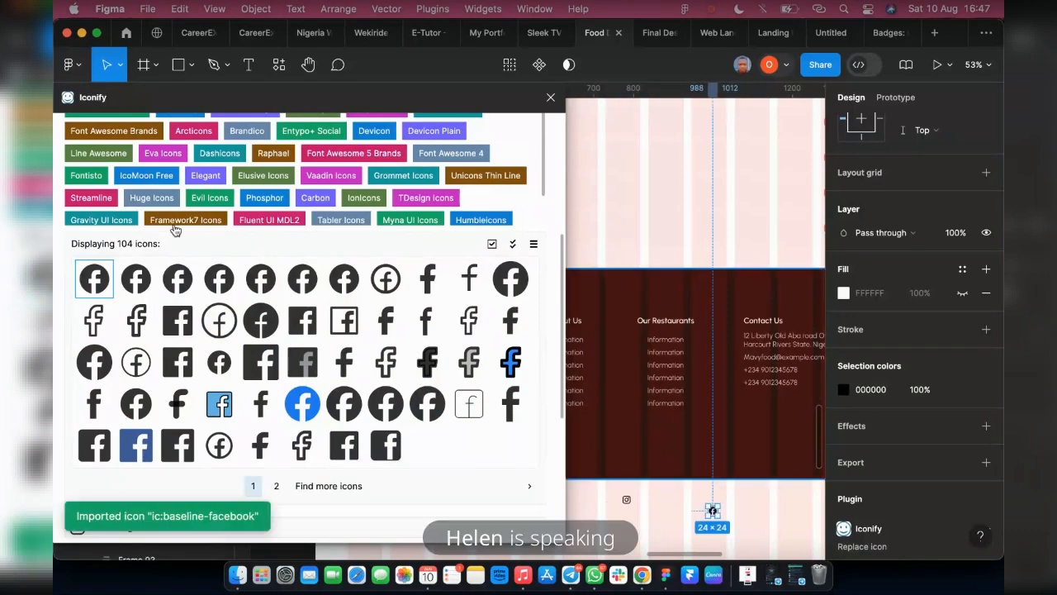
Try to find a Twitter icon in Iconify using the search term twitter
{"action": "scroll", "coordinate": [169, 231], "scroll_direction": "up", "scroll_amount": 2}
{"action": "scroll", "coordinate": [170, 232], "scroll_direction": "up", "scroll_amount": 4}
{"action": "double_click", "coordinate": [74, 225]}
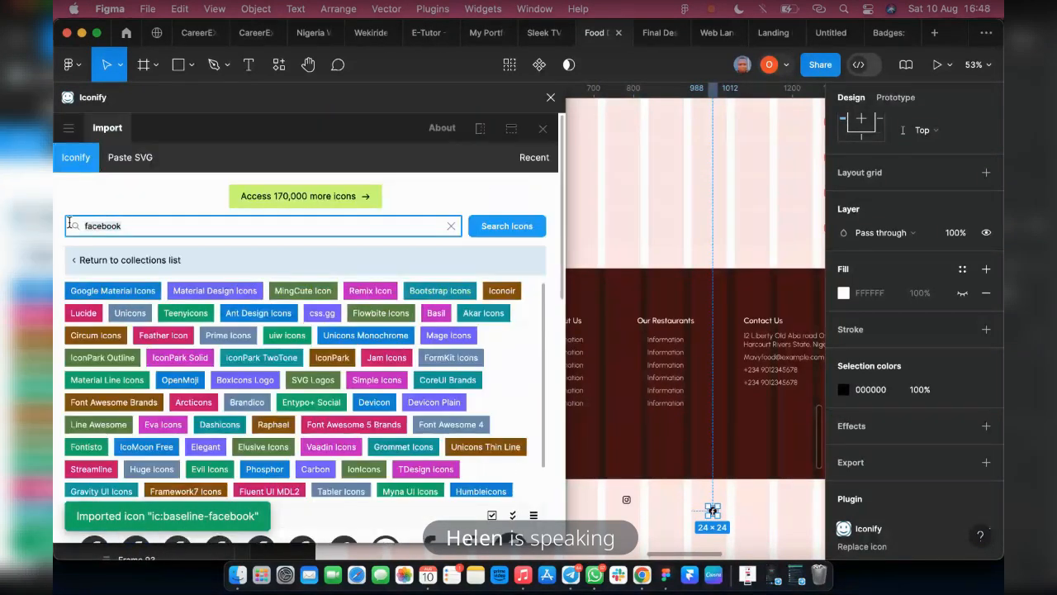
{"action": "type", "text": "tw"}
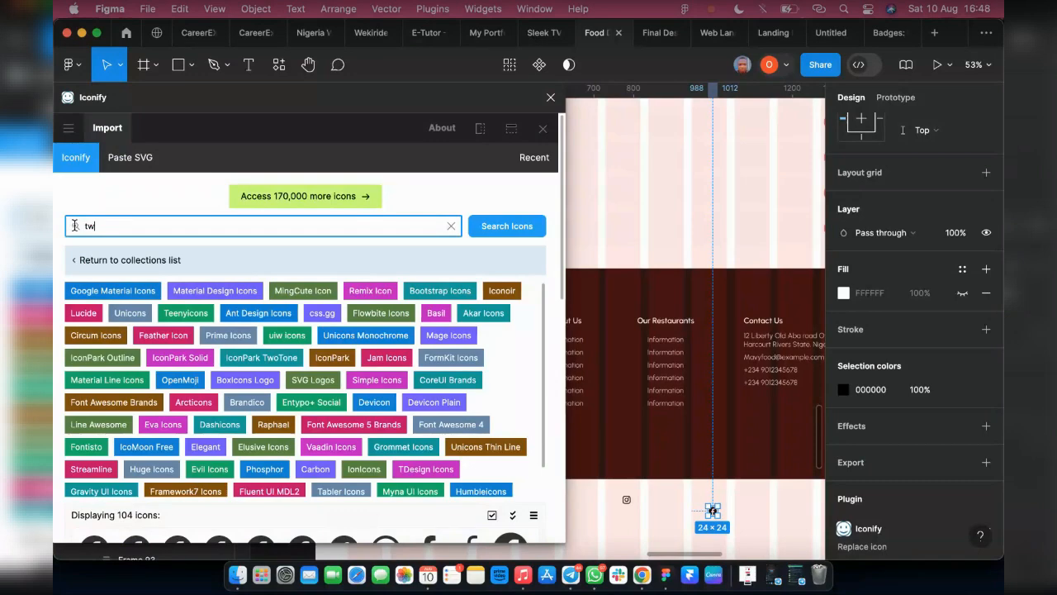
{"action": "type", "text": "itter"}
{"action": "key", "text": "Return"}
{"action": "scroll", "coordinate": [74, 227], "scroll_direction": "down", "scroll_amount": 3}
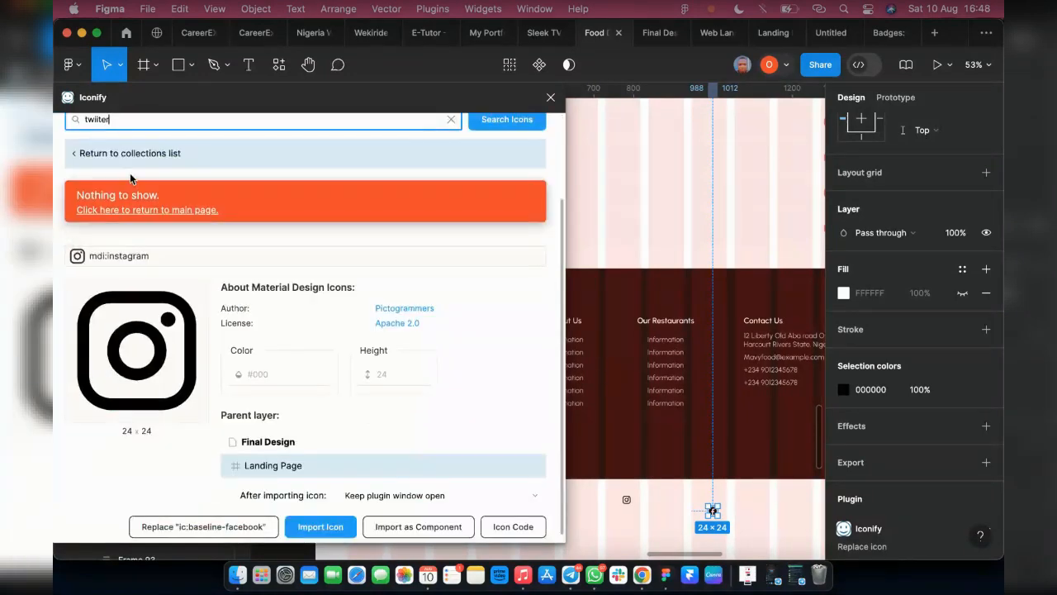
{"action": "scroll", "coordinate": [130, 179], "scroll_direction": "up", "scroll_amount": 1}
{"action": "key", "text": "BackSpace"}
{"action": "key", "text": "BackSpace"}
{"action": "key", "text": "BackSpace"}
{"action": "key", "text": "BackSpace"}
{"action": "type", "text": "tt"}
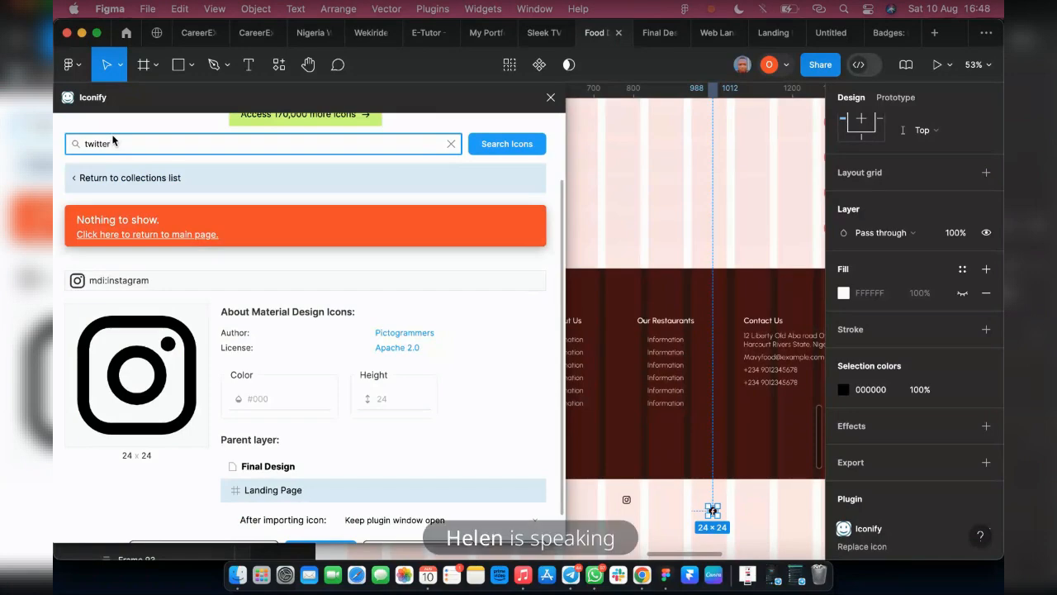
{"action": "scroll", "coordinate": [90, 214], "scroll_direction": "down", "scroll_amount": 1}
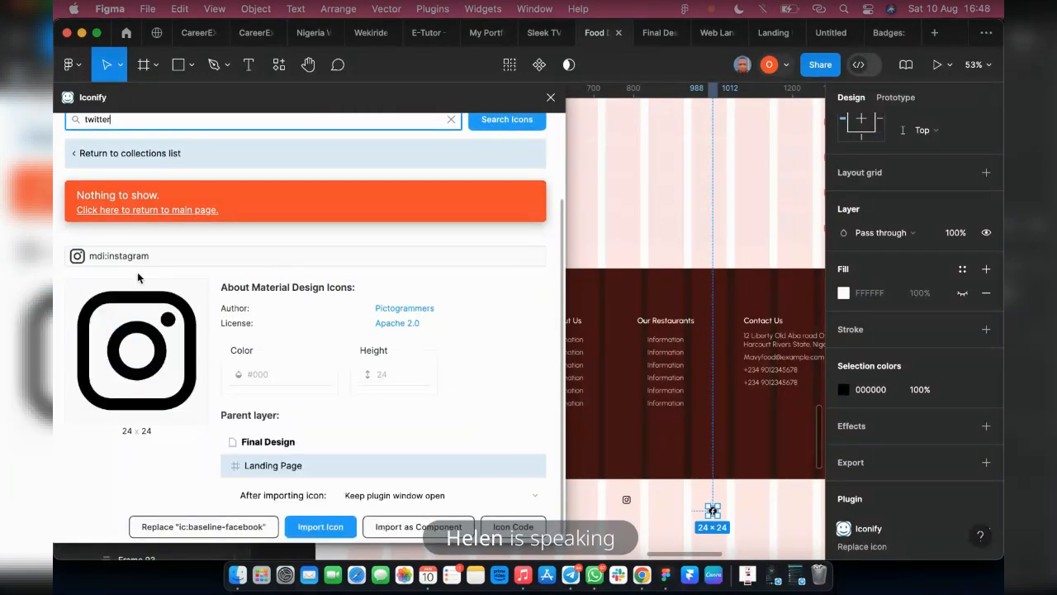
{"action": "scroll", "coordinate": [340, 270], "scroll_direction": "up", "scroll_amount": 1}
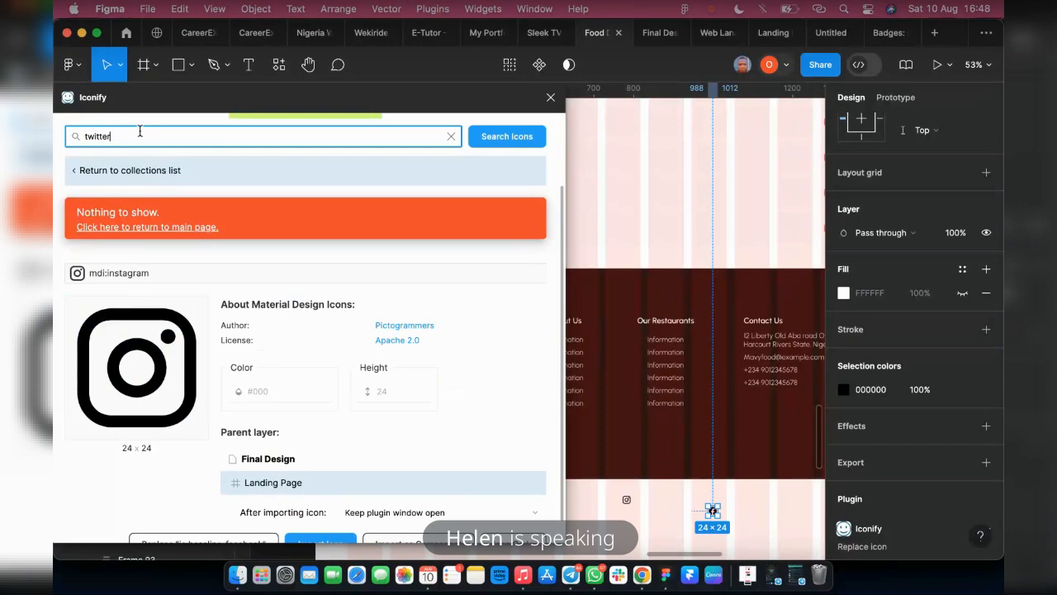
Search Iconify for x and import the ph:x-logo-fill icon from the second results page, to the right of the Facebook icon
{"action": "type", "text": "x"}
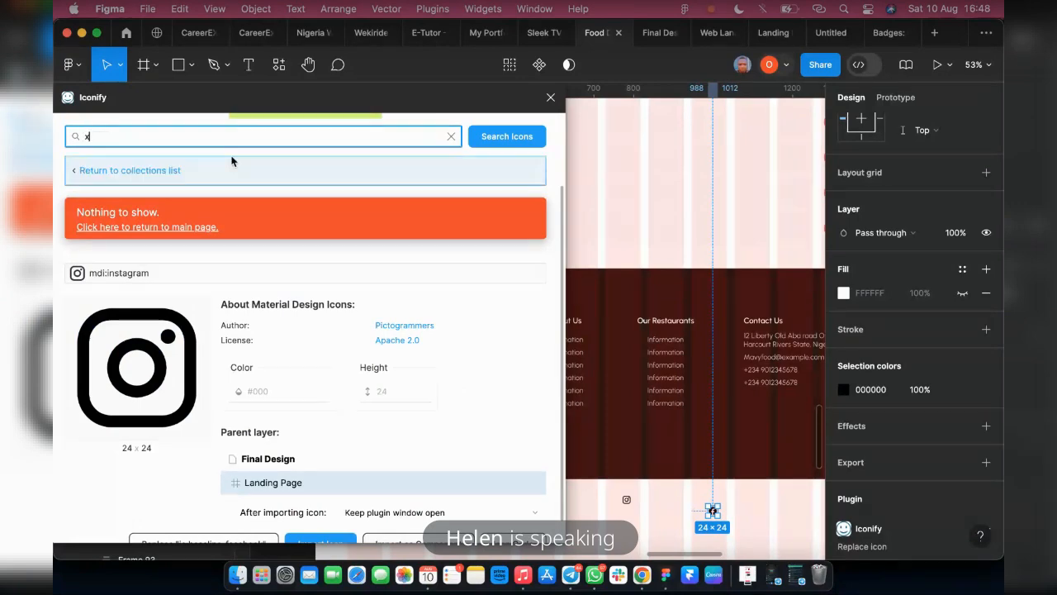
{"action": "scroll", "coordinate": [165, 372], "scroll_direction": "down", "scroll_amount": 5}
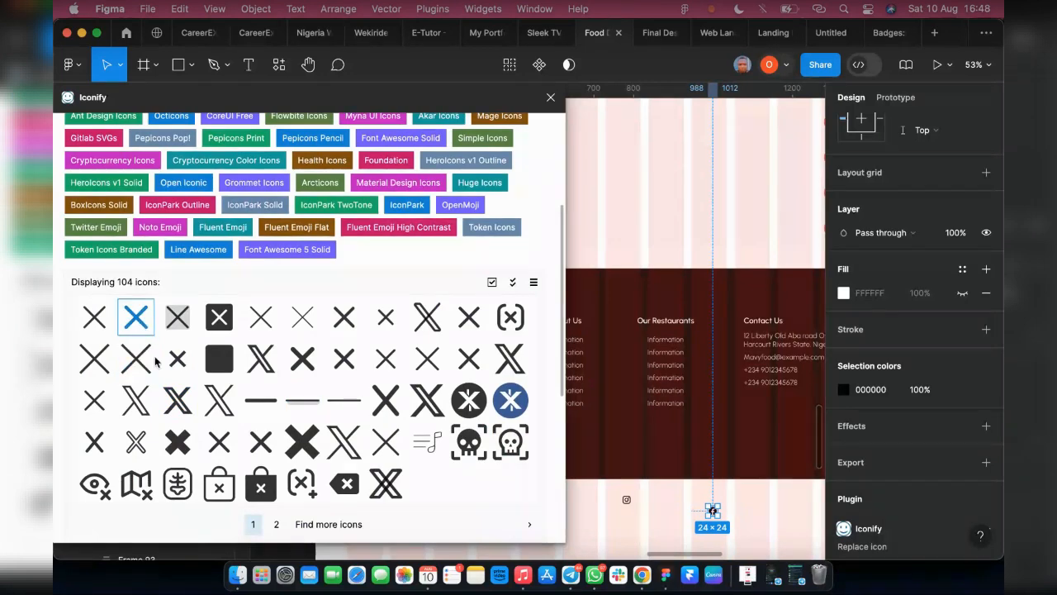
{"action": "left_click", "coordinate": [297, 524]}
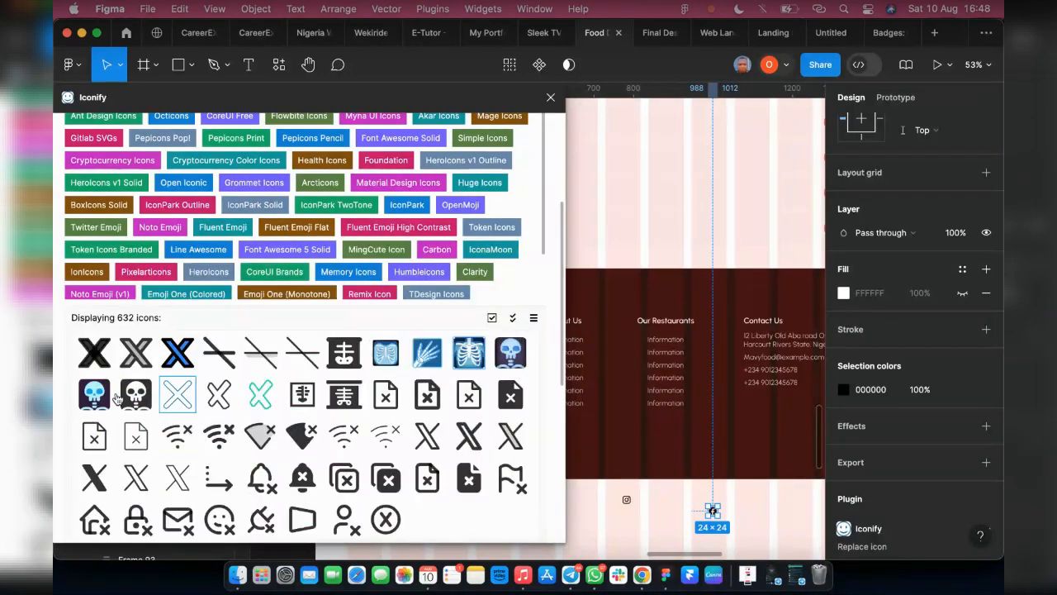
{"action": "scroll", "coordinate": [271, 452], "scroll_direction": "down", "scroll_amount": 2}
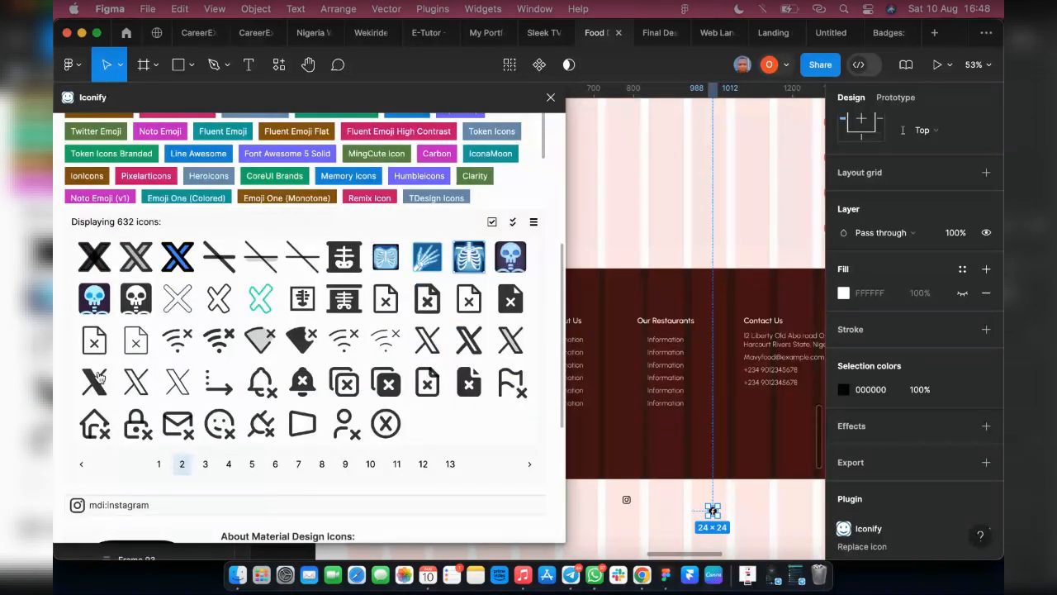
{"action": "left_click_drag", "start_coordinate": [90, 380], "coordinate": [784, 515]}
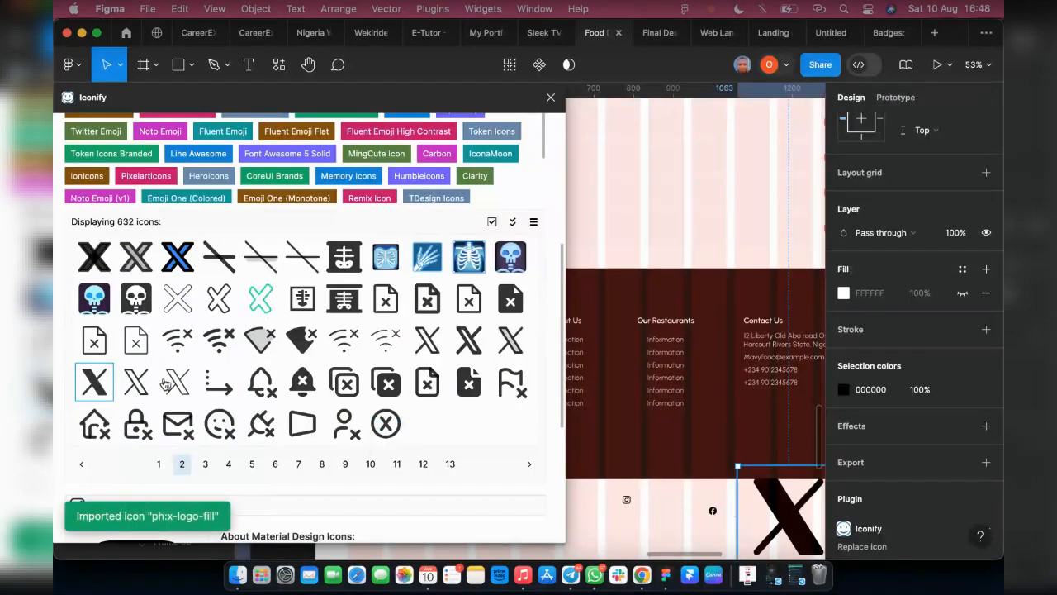
Search Iconify for youtube, import the mdi:youtube icon below the footer near the Instagram icon, and close the plugin
{"action": "scroll", "coordinate": [124, 340], "scroll_direction": "up", "scroll_amount": 5}
{"action": "left_click", "coordinate": [88, 221]}
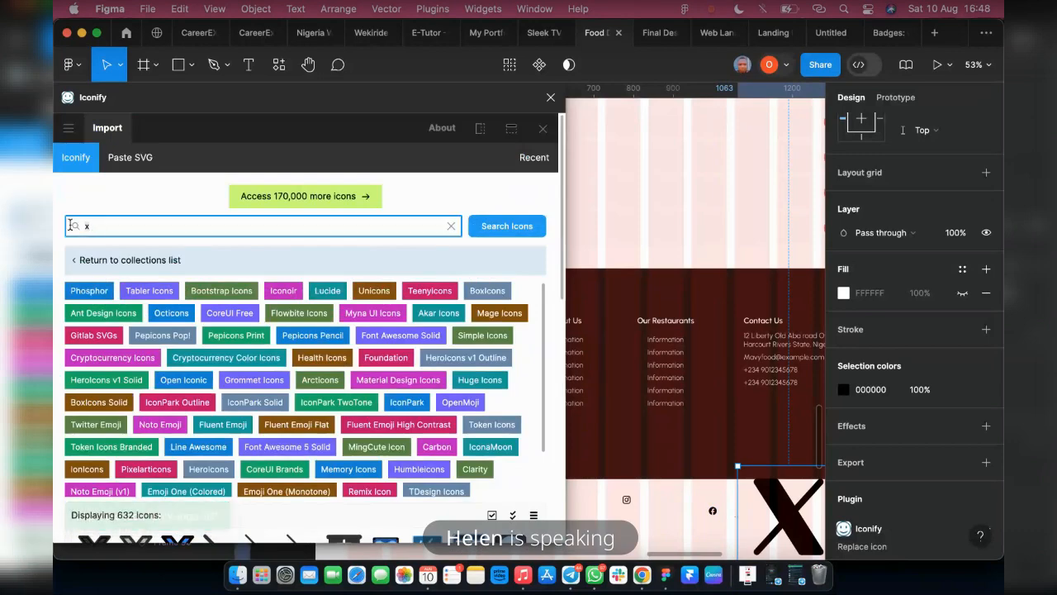
{"action": "type", "text": "youtub"}
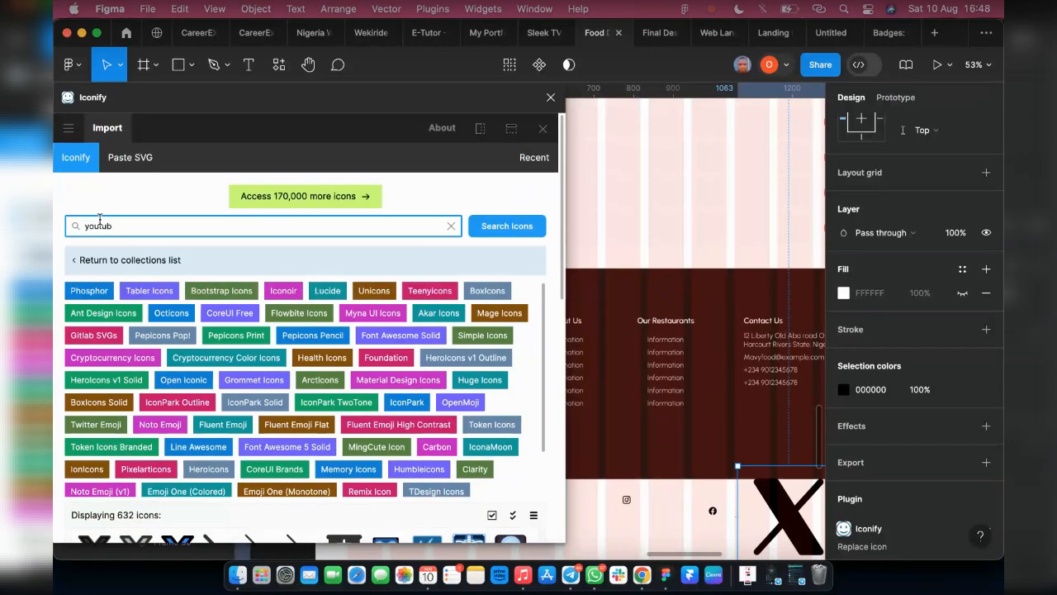
{"action": "type", "text": "e"}
{"action": "key", "text": "Return"}
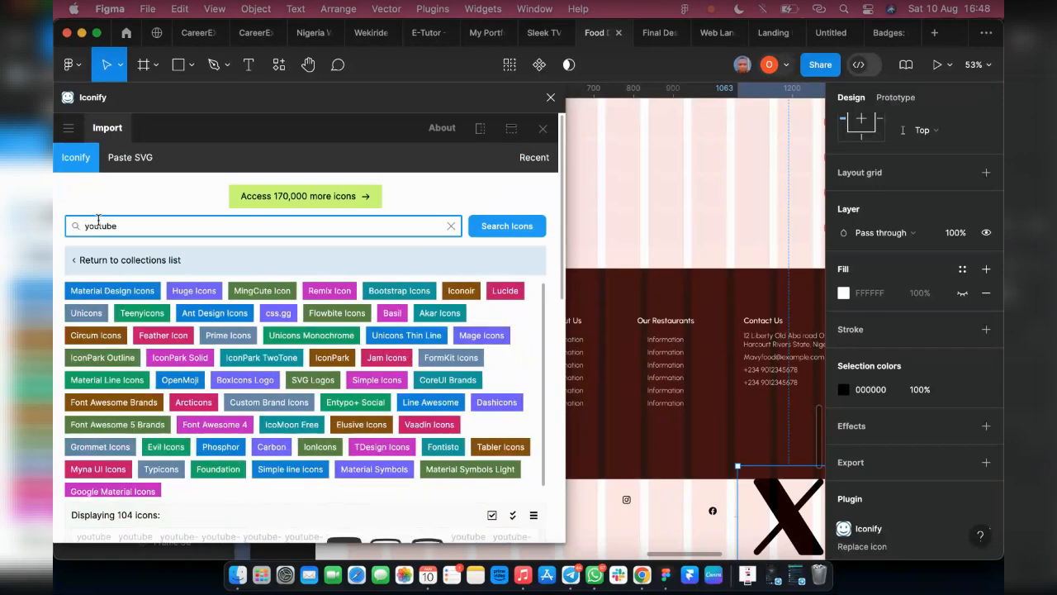
{"action": "scroll", "coordinate": [91, 371], "scroll_direction": "down", "scroll_amount": 3}
{"action": "left_click_drag", "start_coordinate": [94, 464], "coordinate": [598, 519]}
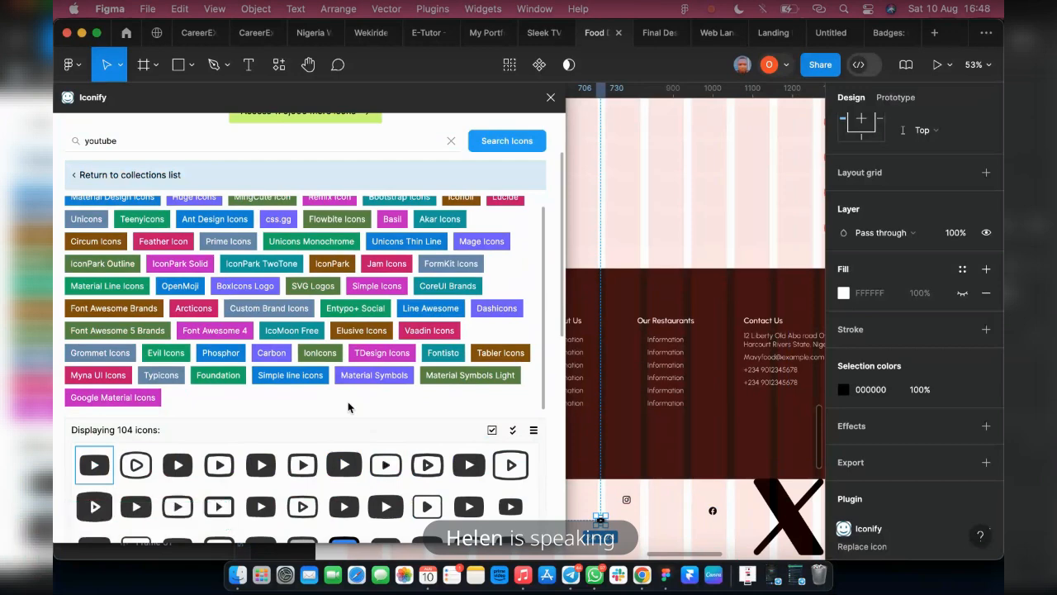
{"action": "left_click", "coordinate": [550, 99]}
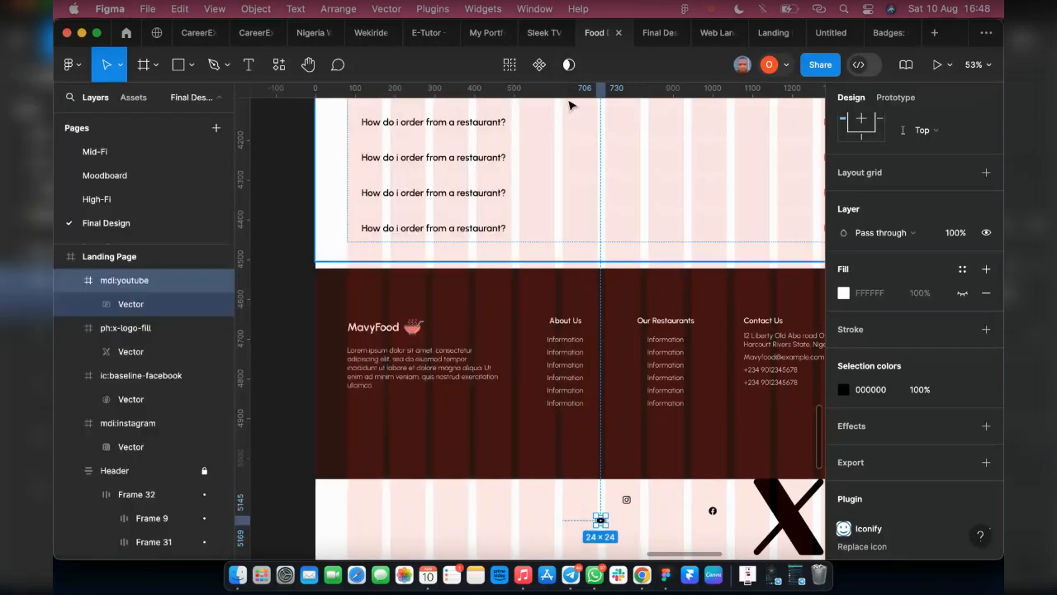
Resize the X logo icon to 24 × 24 and move it below the brown footer, beside the Facebook icon
{"action": "scroll", "coordinate": [625, 453], "scroll_direction": "down", "scroll_amount": 4}
{"action": "scroll", "coordinate": [681, 348], "scroll_direction": "right", "scroll_amount": 3}
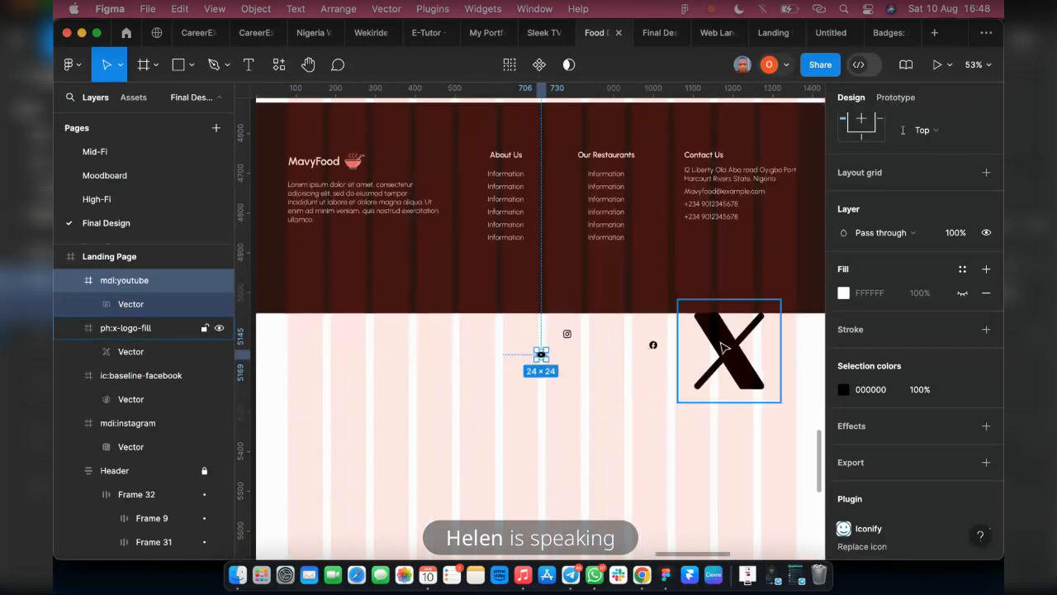
{"action": "left_click", "coordinate": [764, 350]}
{"action": "left_click", "coordinate": [653, 349]}
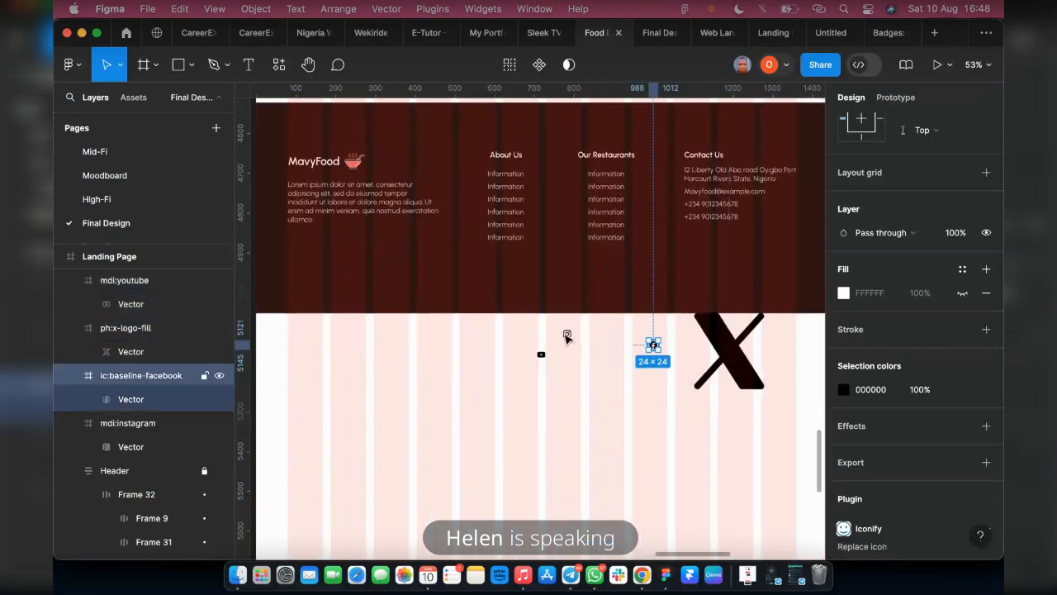
{"action": "left_click", "coordinate": [567, 334]}
{"action": "left_click", "coordinate": [540, 354]}
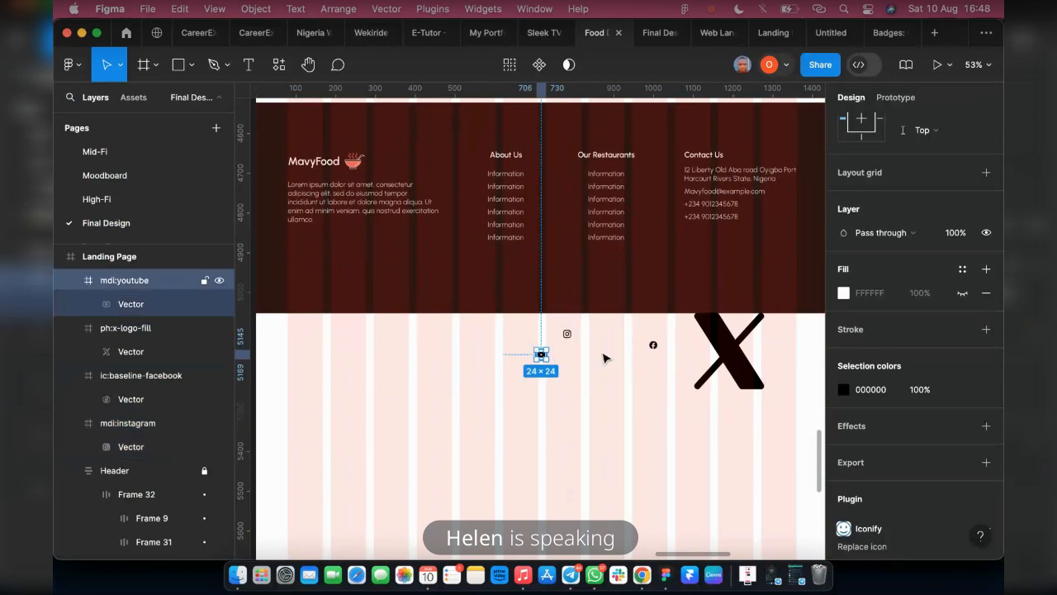
{"action": "left_click", "coordinate": [727, 347]}
{"action": "scroll", "coordinate": [874, 243], "scroll_direction": "up", "scroll_amount": 4}
{"action": "scroll", "coordinate": [874, 242], "scroll_direction": "up", "scroll_amount": 1}
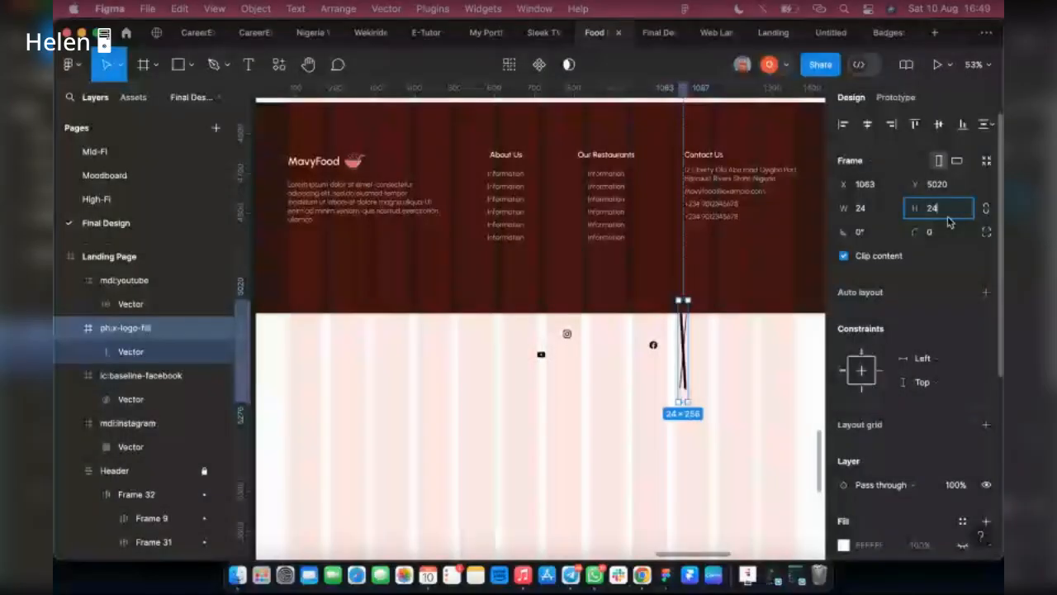
{"action": "key", "text": "Return"}
{"action": "scroll", "coordinate": [651, 342], "scroll_direction": "up", "scroll_amount": 3}
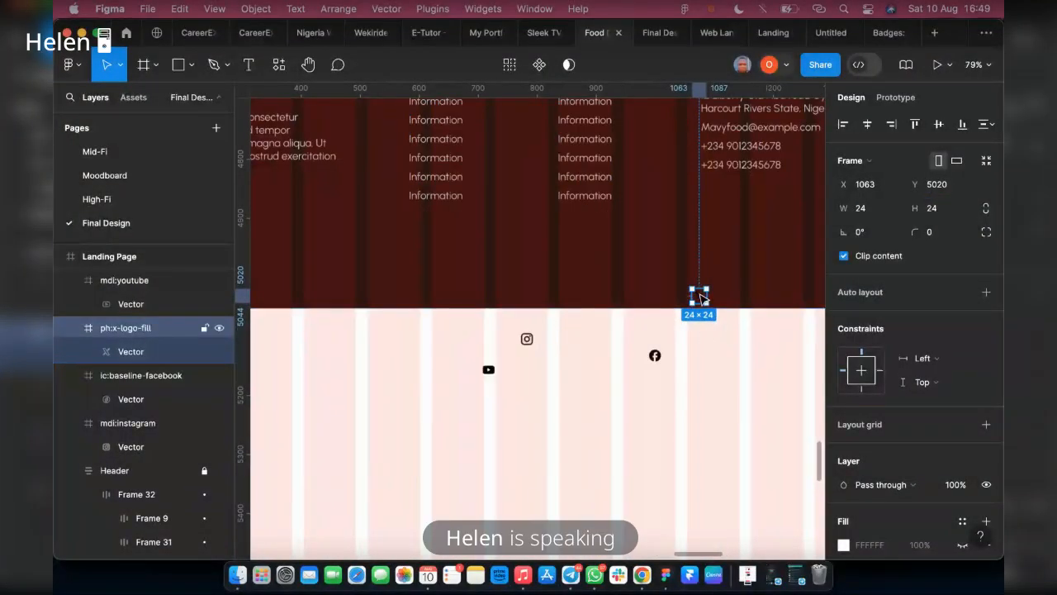
{"action": "left_click_drag", "start_coordinate": [700, 297], "coordinate": [702, 351]}
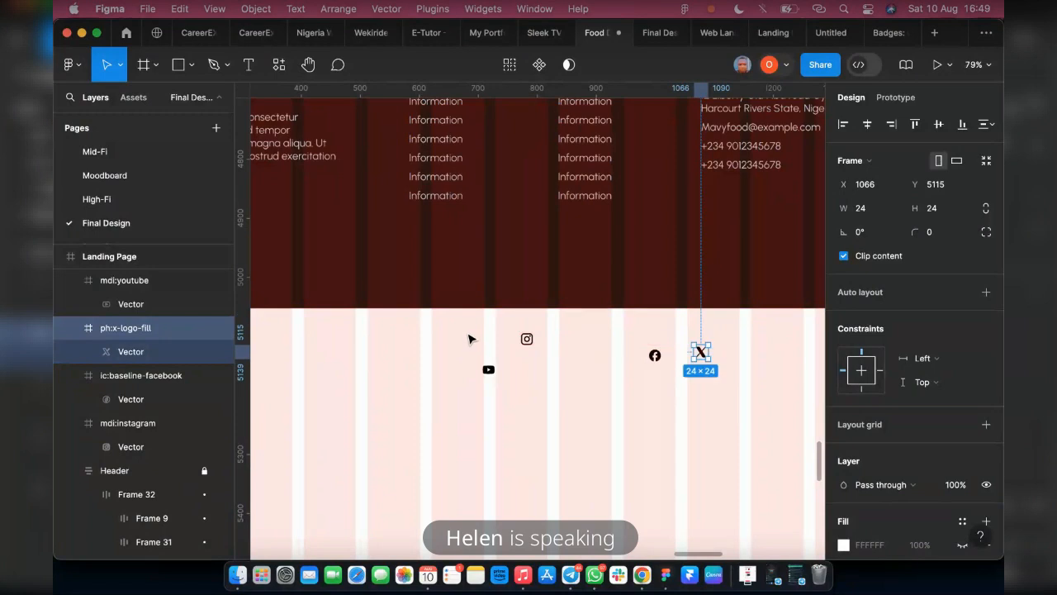
Combine the four social media icons into one auto layout frame with a horizontal direction
{"action": "left_click", "coordinate": [715, 397]}
{"action": "left_click_drag", "start_coordinate": [466, 322], "coordinate": [717, 393]}
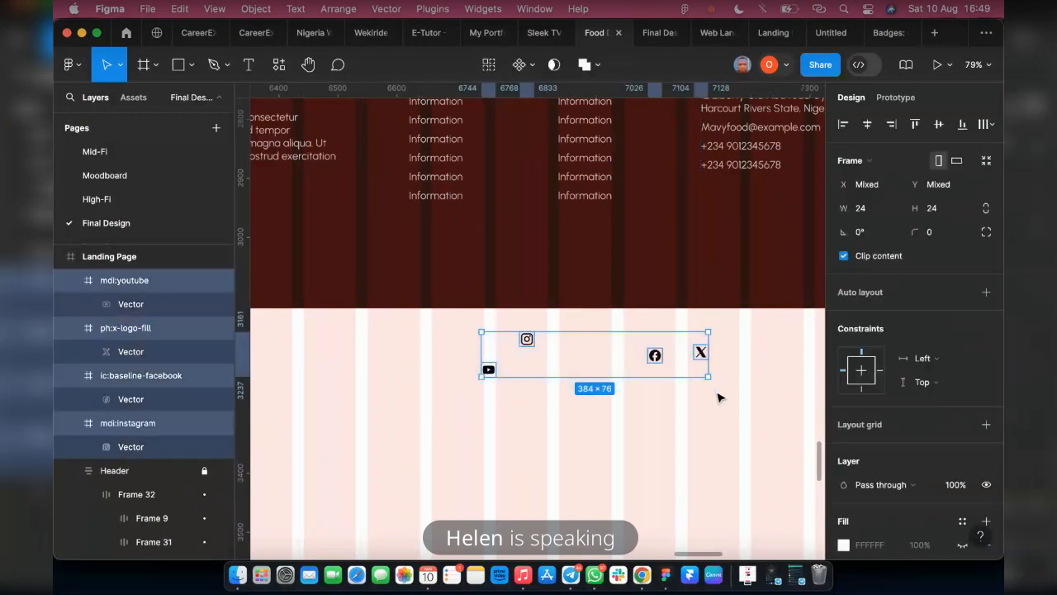
{"action": "key", "text": "shift+a"}
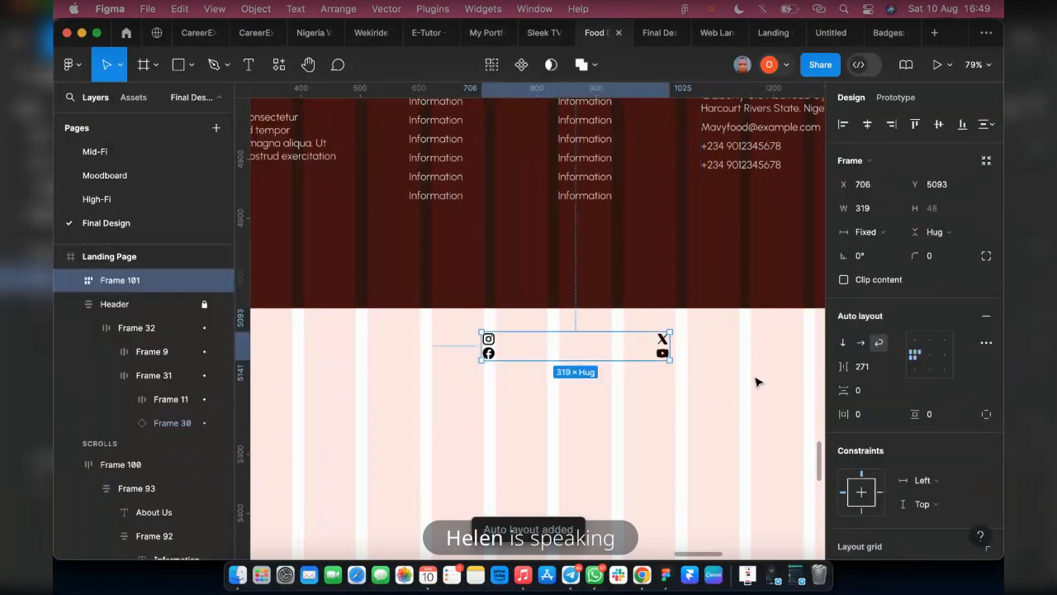
{"action": "left_click", "coordinate": [861, 343]}
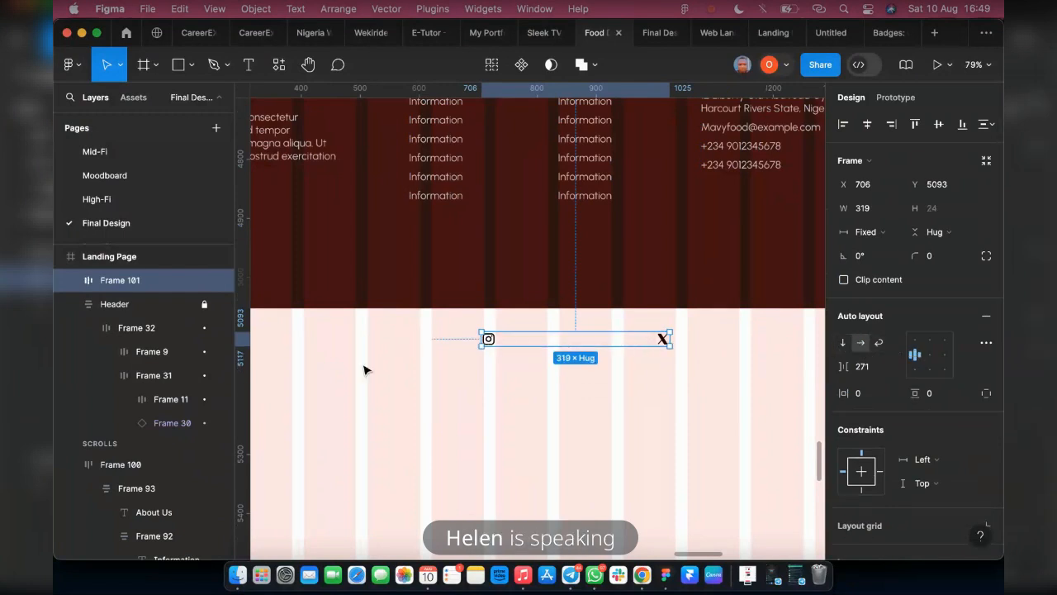
Set the gap between the social icons to 10 and narrow their frame to a width of 138
{"action": "scroll", "coordinate": [467, 363], "scroll_direction": "down", "scroll_amount": 5}
{"action": "left_click", "coordinate": [861, 369]}
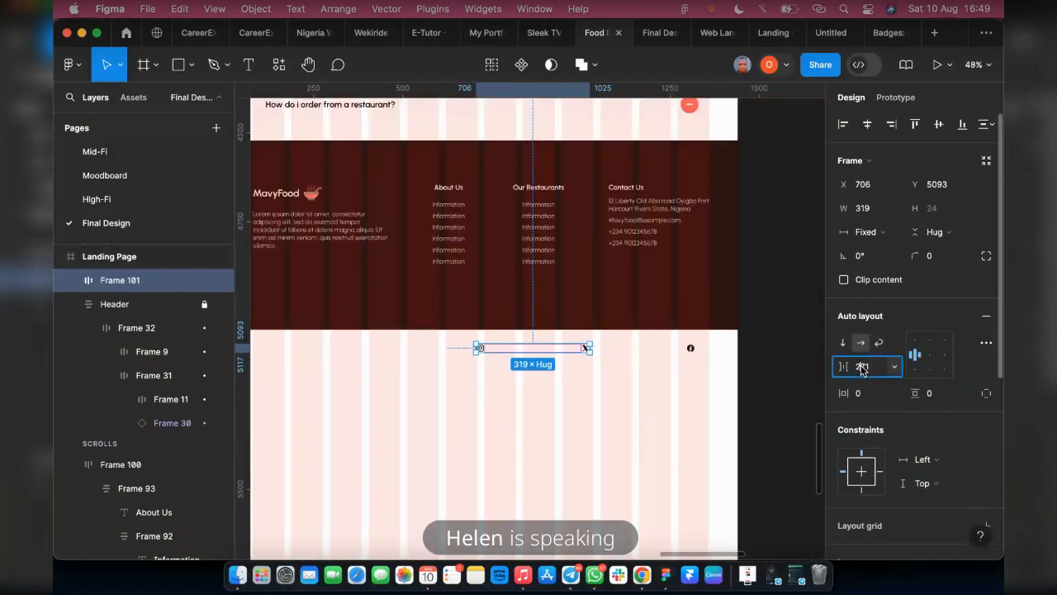
{"action": "type", "text": "16"}
{"action": "key", "text": "Return"}
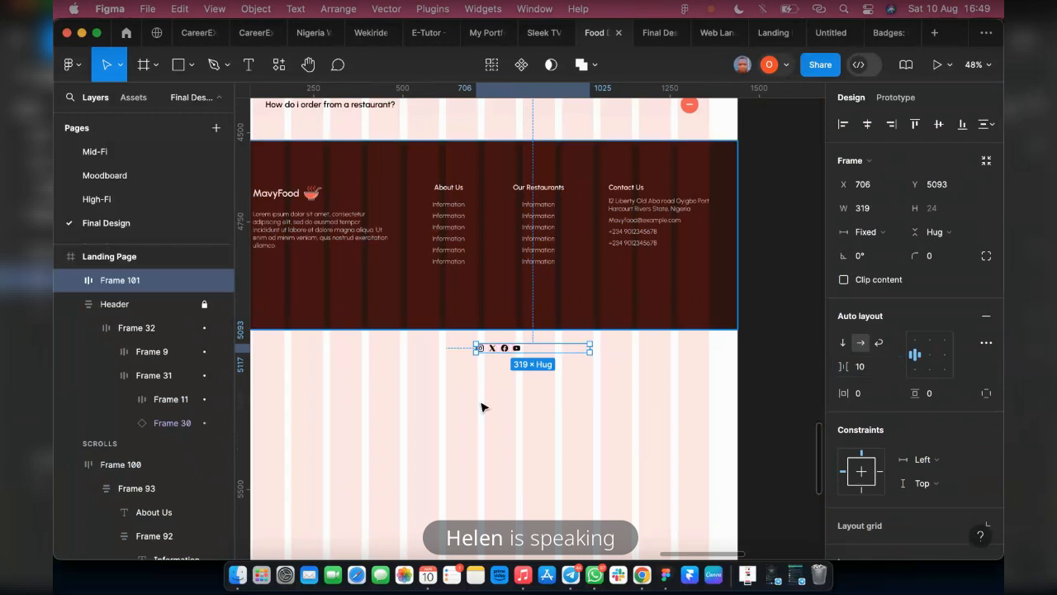
{"action": "scroll", "coordinate": [512, 347], "scroll_direction": "up", "scroll_amount": 10}
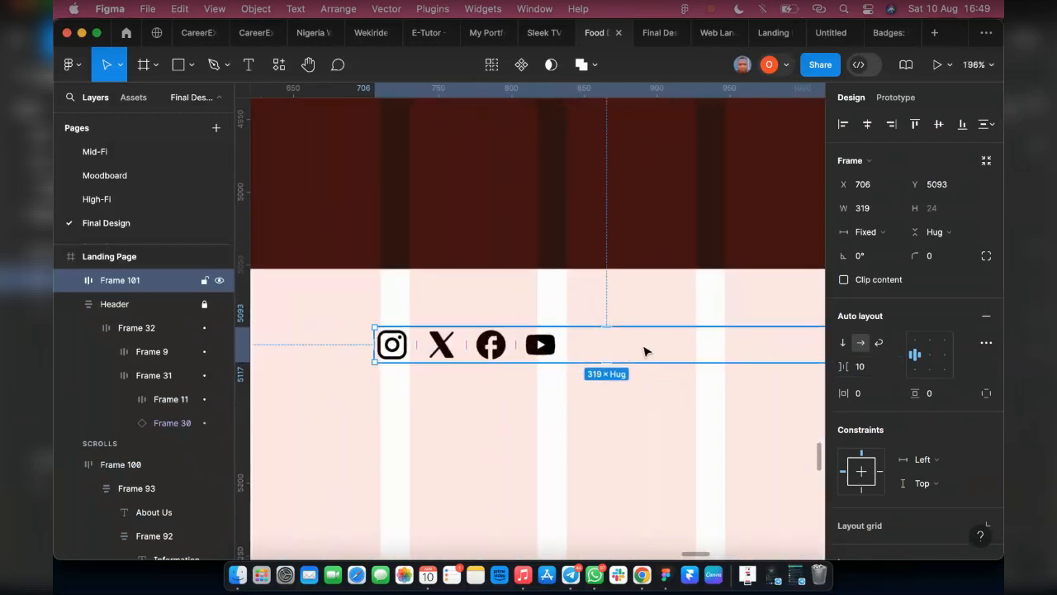
{"action": "scroll", "coordinate": [644, 350], "scroll_direction": "down", "scroll_amount": 5}
{"action": "left_click_drag", "start_coordinate": [717, 342], "coordinate": [584, 346]}
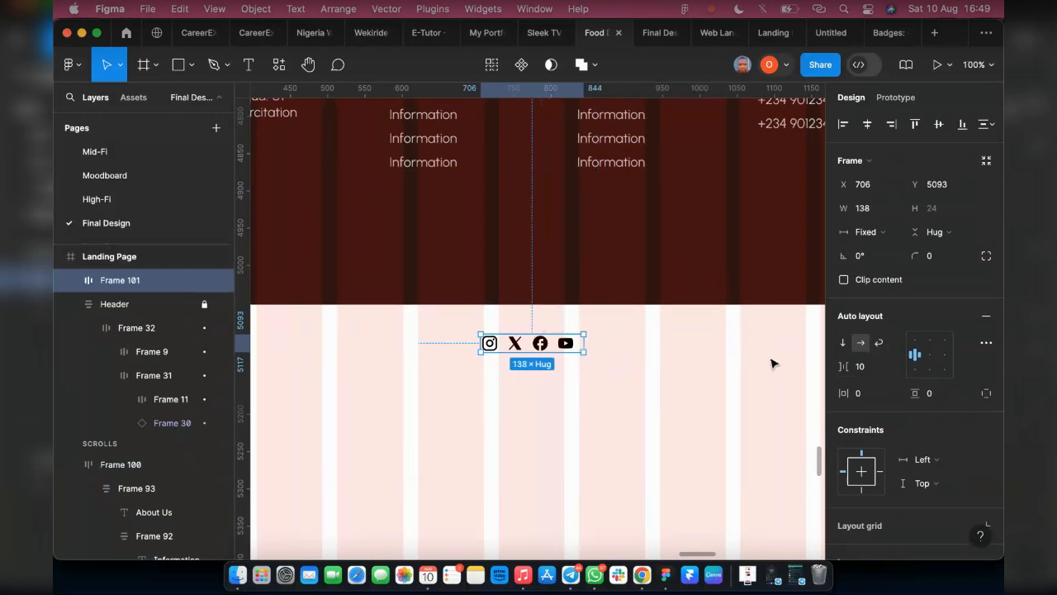
Change the social icon row's gap to Auto and widen its frame to 215
{"action": "left_click", "coordinate": [890, 366]}
{"action": "left_click", "coordinate": [892, 368]}
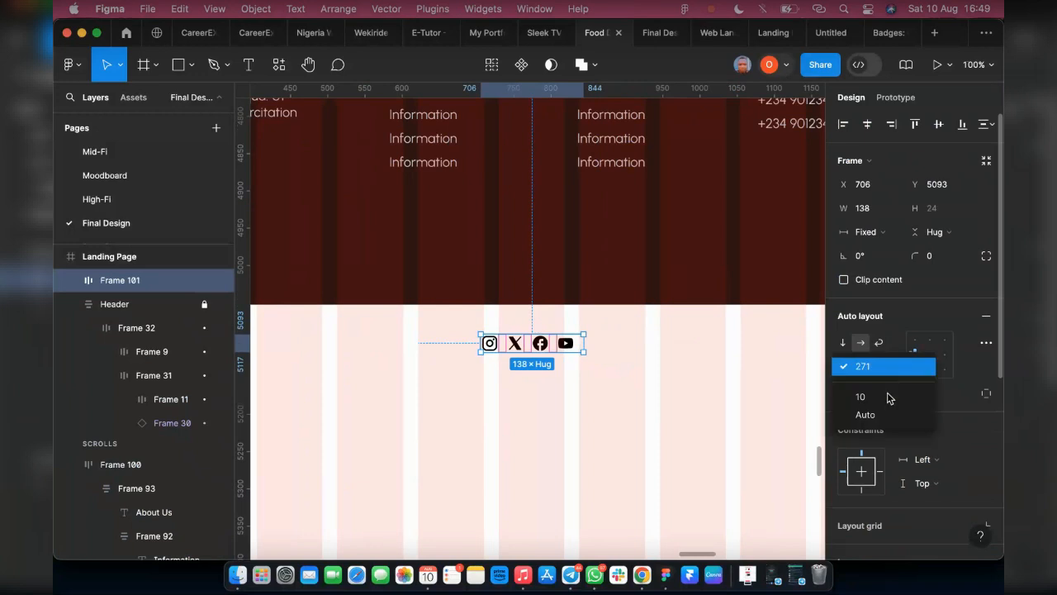
{"action": "left_click", "coordinate": [883, 415]}
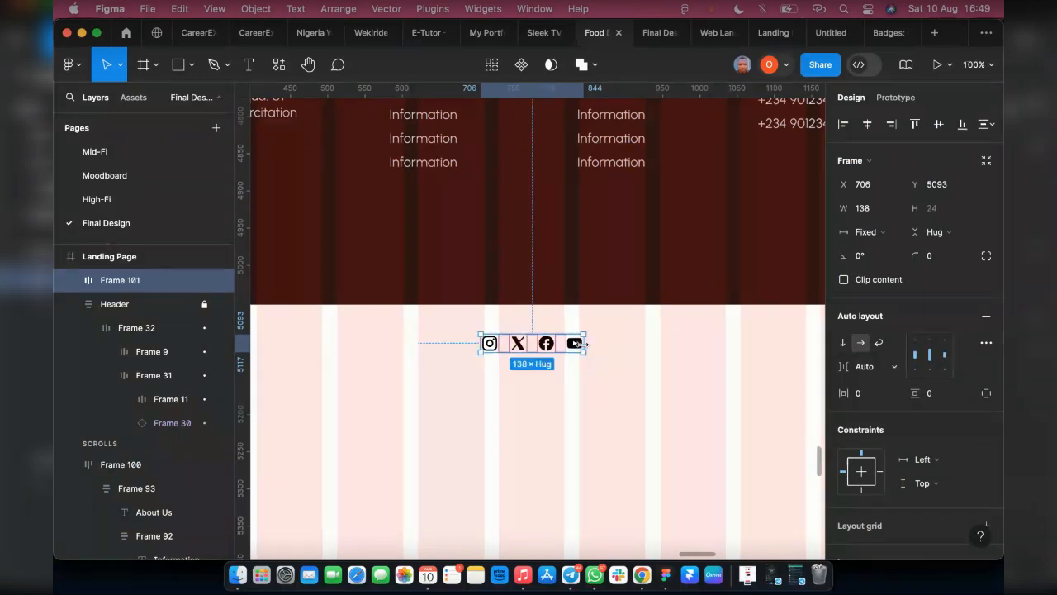
{"action": "left_click_drag", "start_coordinate": [585, 347], "coordinate": [643, 347]}
Recolor the black social media icons with the White Color library style
{"action": "scroll", "coordinate": [941, 454], "scroll_direction": "down", "scroll_amount": 5}
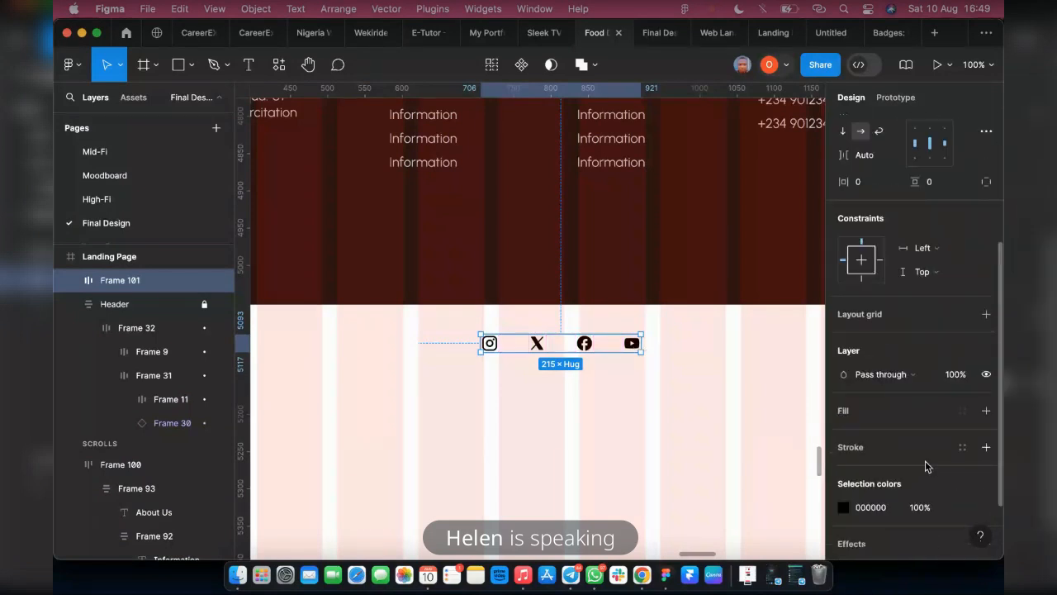
{"action": "left_click", "coordinate": [963, 507]}
{"action": "scroll", "coordinate": [698, 429], "scroll_direction": "down", "scroll_amount": 1}
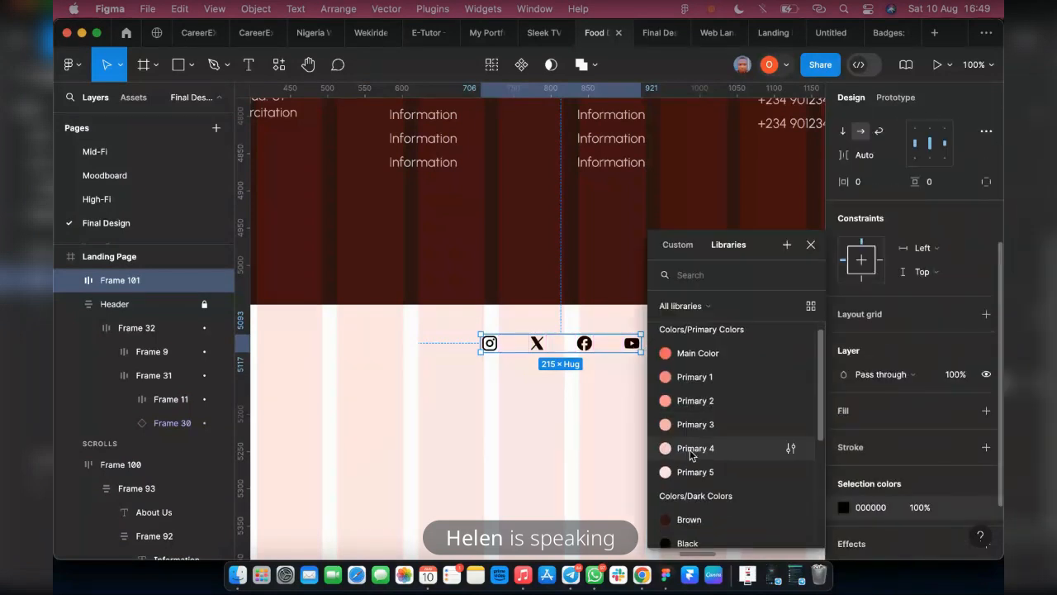
{"action": "scroll", "coordinate": [690, 455], "scroll_direction": "down", "scroll_amount": 5}
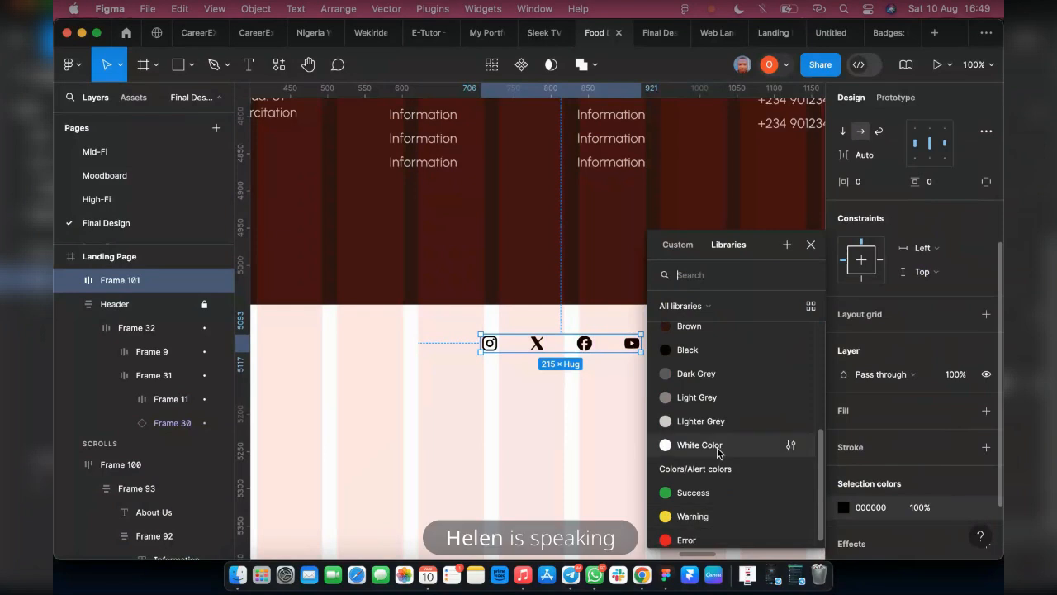
{"action": "left_click", "coordinate": [717, 446]}
Move the icon row under the footer's MavyFood description and combine it with that brand block in a vertical auto layout
{"action": "scroll", "coordinate": [547, 371], "scroll_direction": "down", "scroll_amount": 2}
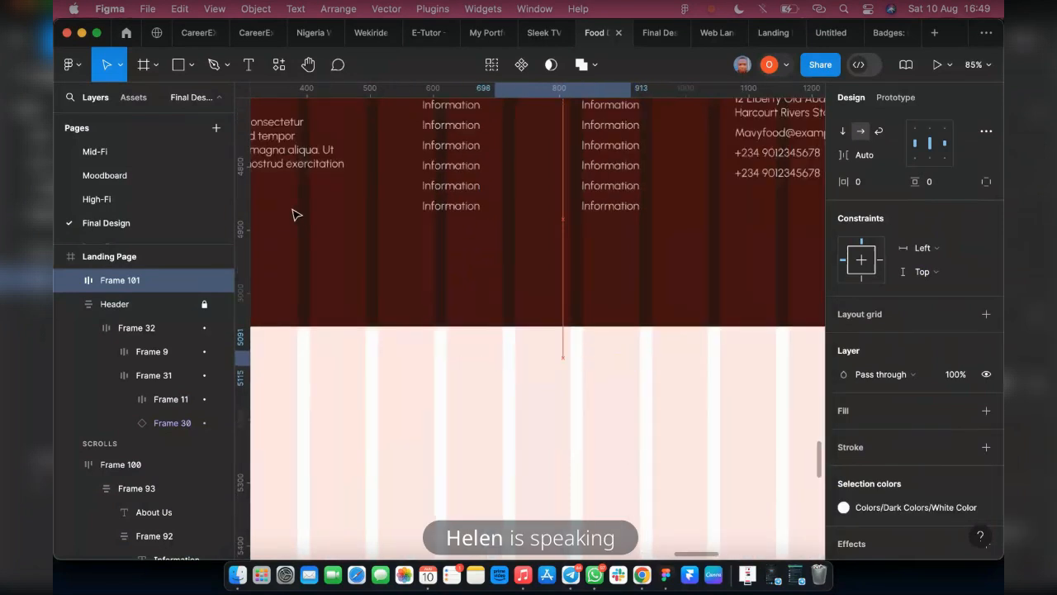
{"action": "scroll", "coordinate": [295, 215], "scroll_direction": "left", "scroll_amount": 5}
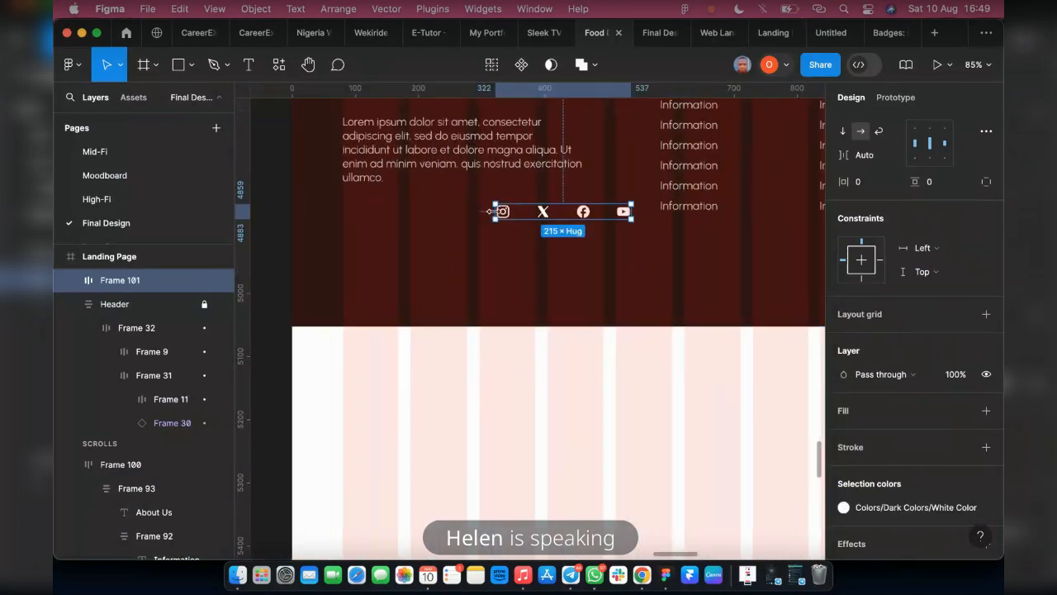
{"action": "left_click_drag", "start_coordinate": [490, 211], "coordinate": [367, 213]}
{"action": "left_click", "coordinate": [372, 167]}
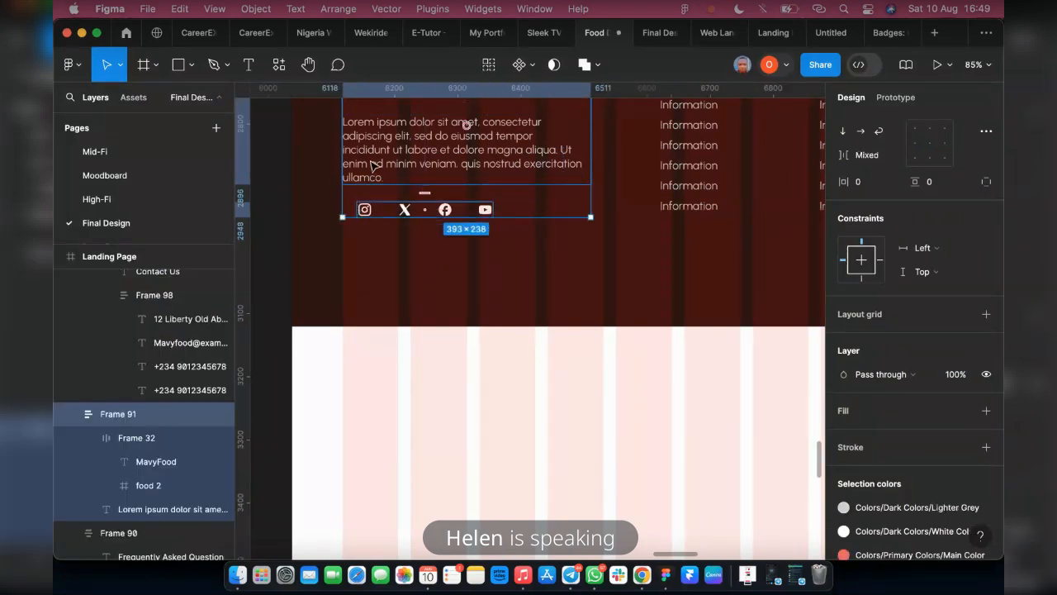
{"action": "key", "text": "shift+a"}
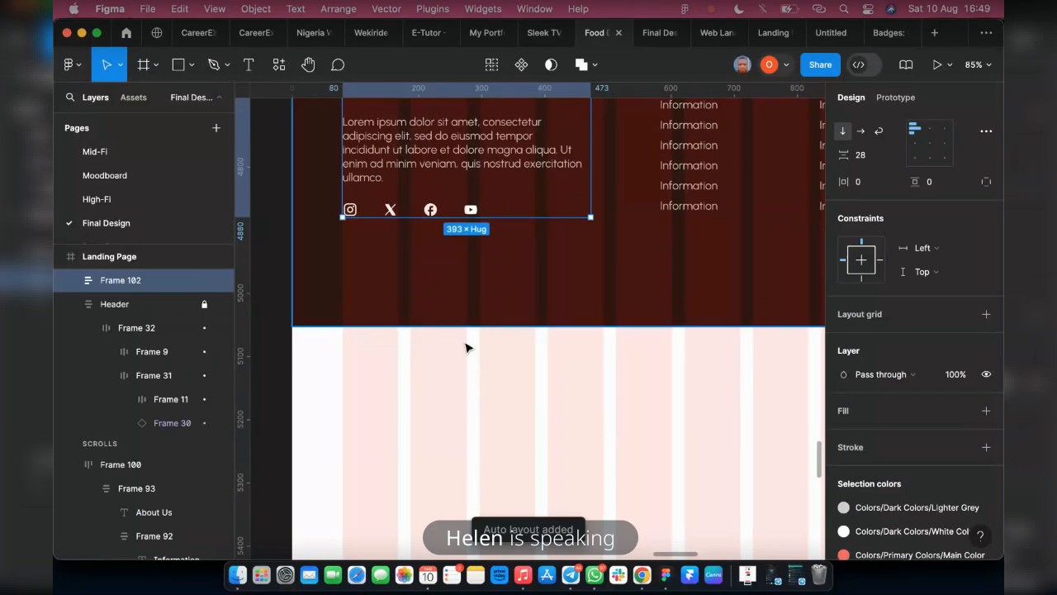
Combine the MavyFood block and the footer's link and contact columns into one horizontal auto layout frame
{"action": "scroll", "coordinate": [468, 345], "scroll_direction": "up", "scroll_amount": 2}
{"action": "scroll", "coordinate": [462, 326], "scroll_direction": "down", "scroll_amount": 4}
{"action": "left_click", "coordinate": [606, 275], "text": "shift"}
{"action": "key", "text": "shift+a"}
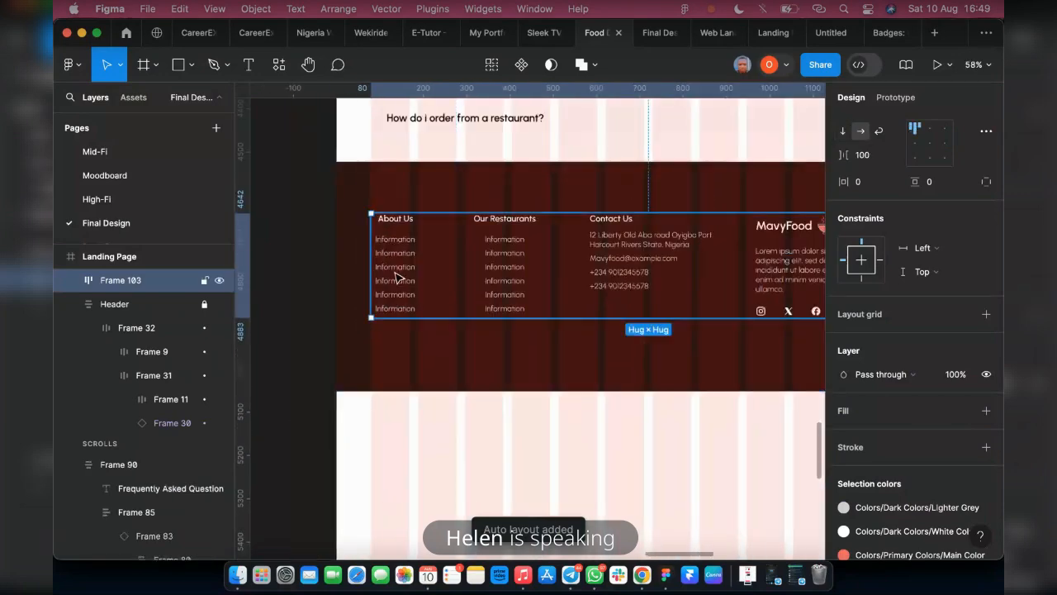
Check the footer in the prototype preview, and move the footer content frame from the fixed layers into the Scrolls section below Header
{"action": "scroll", "coordinate": [396, 276], "scroll_direction": "right", "scroll_amount": 3}
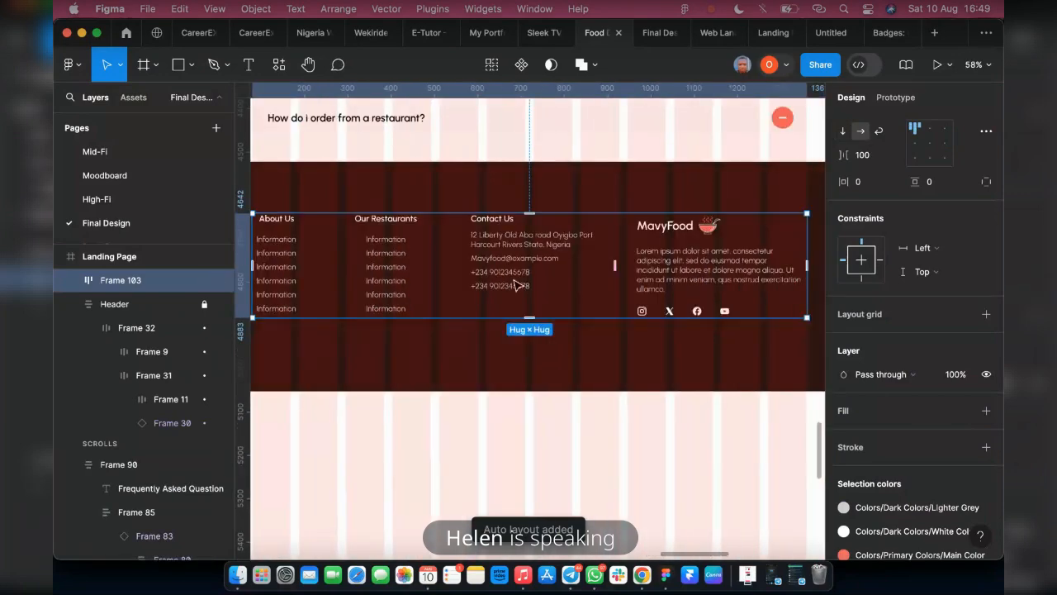
{"action": "left_click", "coordinate": [70, 303]}
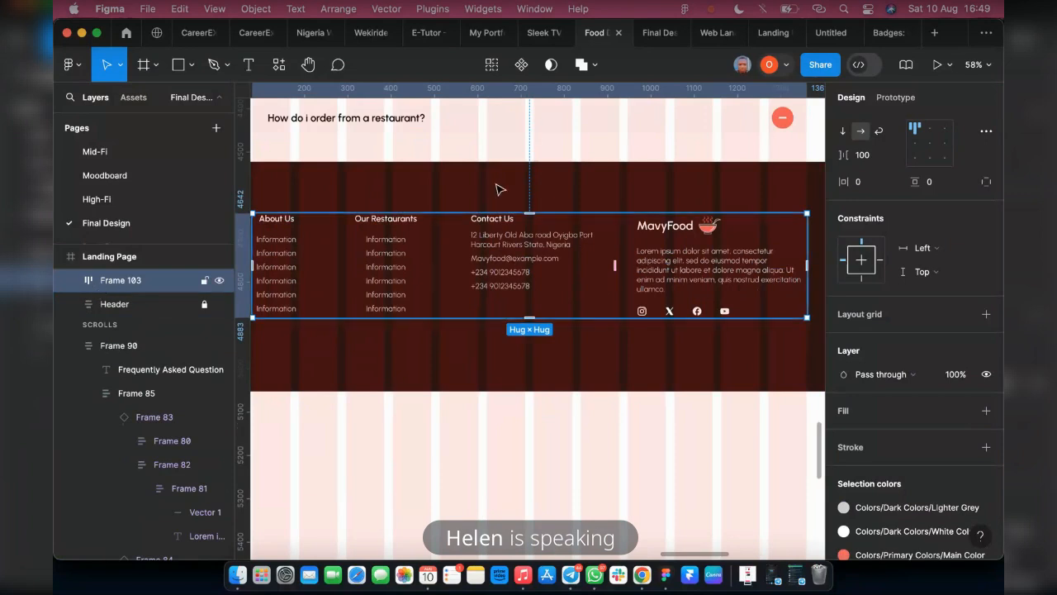
{"action": "key", "text": "super+alt+Return"}
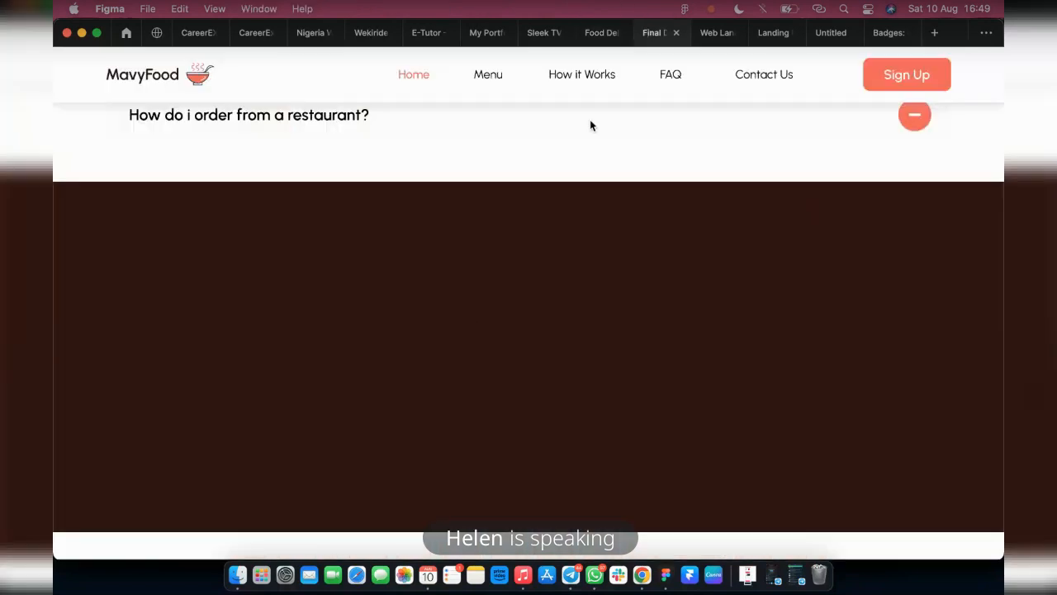
{"action": "left_click", "coordinate": [582, 33]}
{"action": "left_click_drag", "start_coordinate": [110, 286], "coordinate": [130, 334]}
Reorder the footer content frame so the MavyFood block with social icons comes before the link and contact columns
{"action": "scroll", "coordinate": [423, 392], "scroll_direction": "left", "scroll_amount": 3}
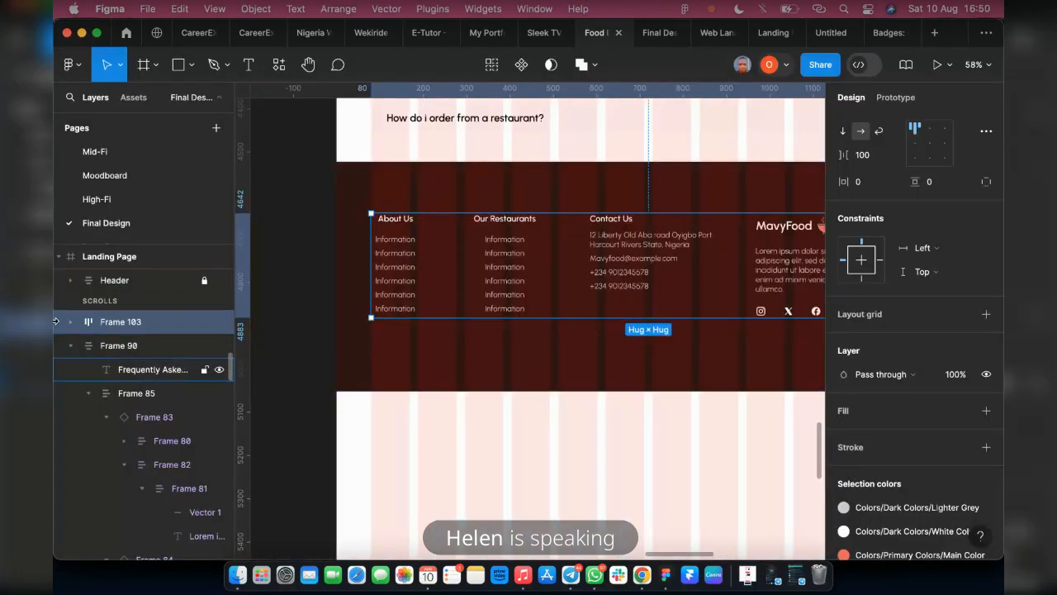
{"action": "left_click", "coordinate": [69, 321]}
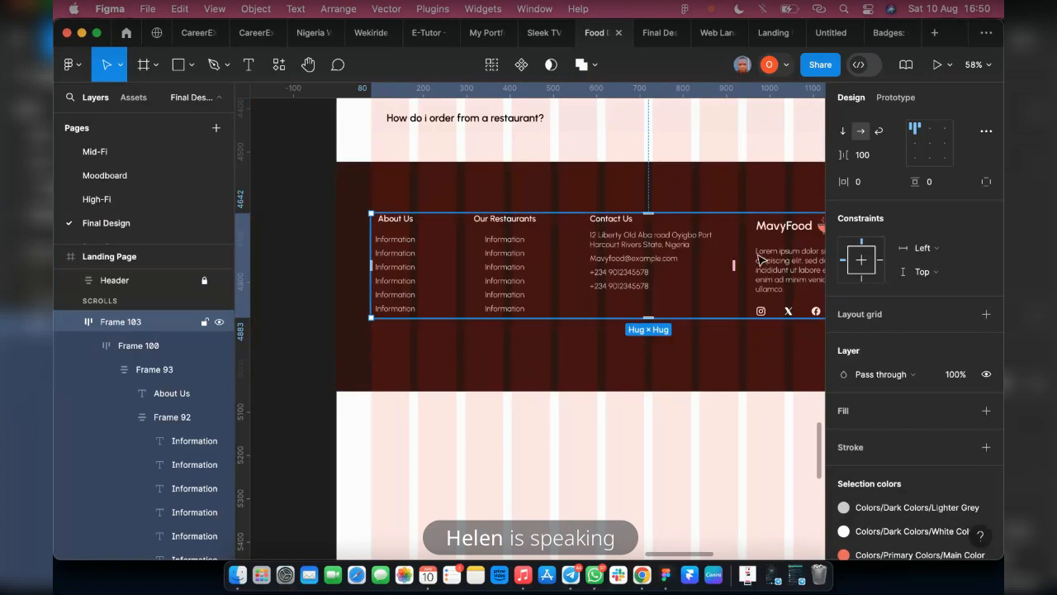
{"action": "left_click", "coordinate": [88, 346]}
{"action": "left_click", "coordinate": [787, 292]}
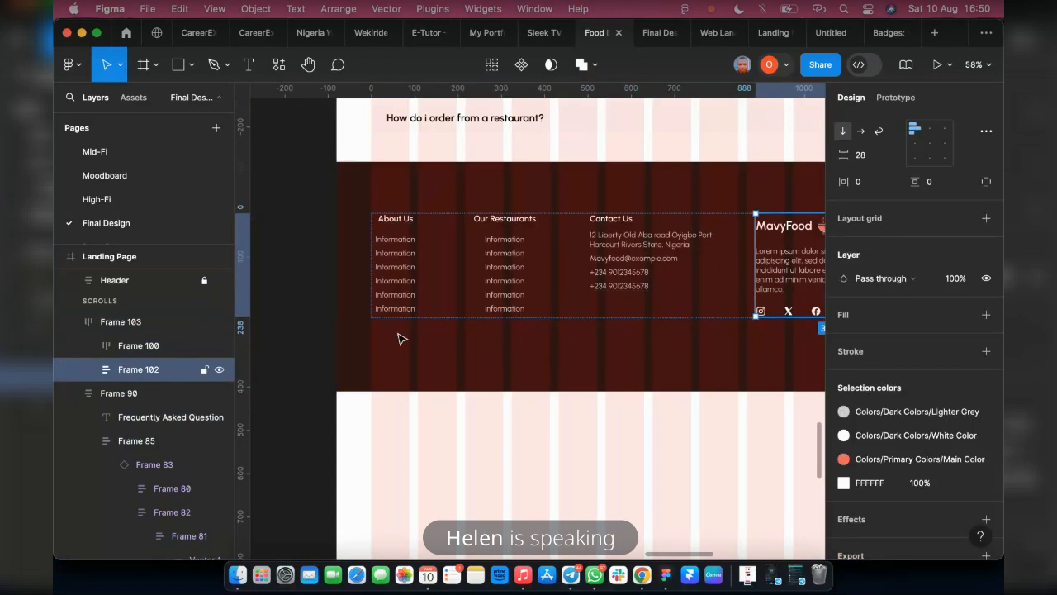
{"action": "left_click_drag", "start_coordinate": [120, 369], "coordinate": [519, 356]}
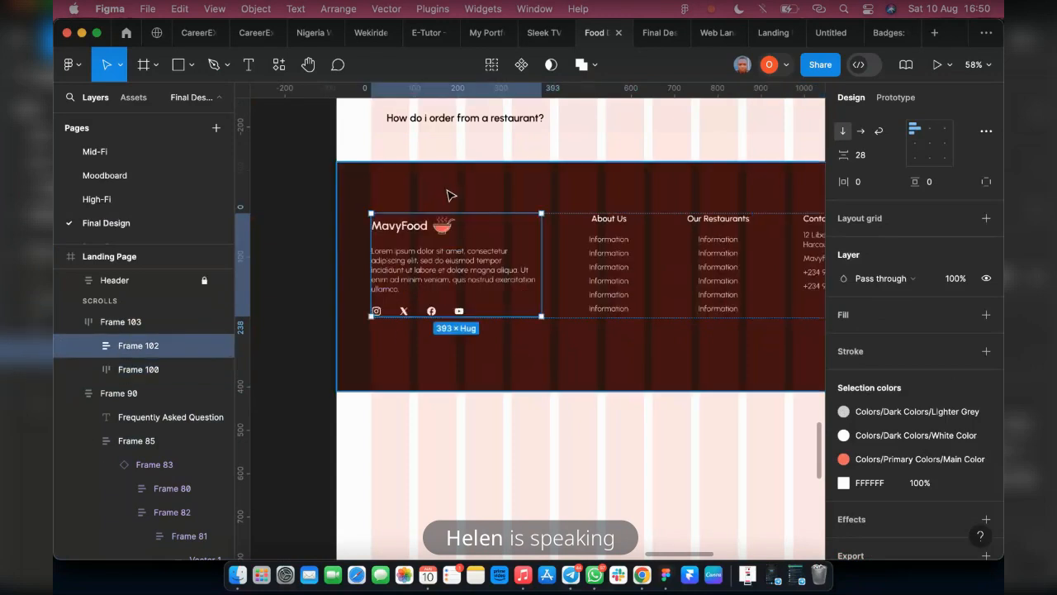
{"action": "left_click", "coordinate": [427, 206]}
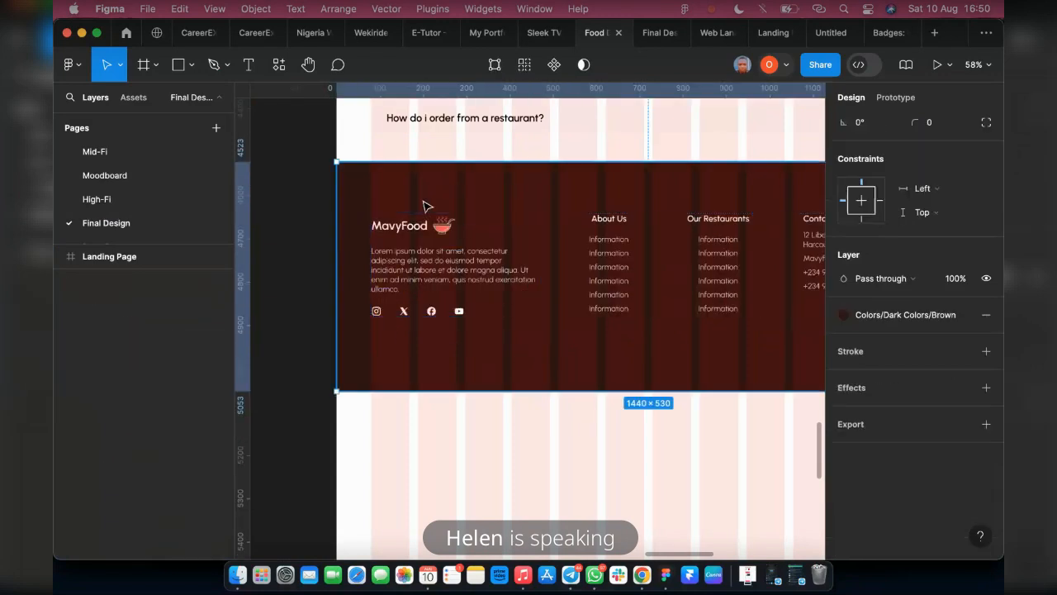
{"action": "left_click", "coordinate": [431, 256], "text": "shift"}
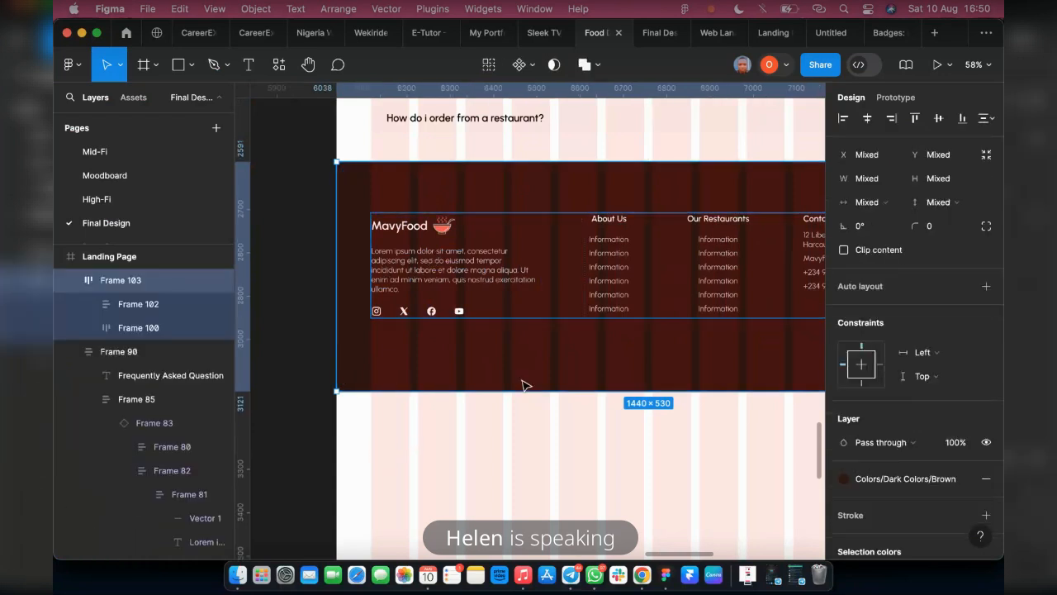
{"action": "scroll", "coordinate": [446, 435], "scroll_direction": "down", "scroll_amount": 2}
{"action": "scroll", "coordinate": [537, 441], "scroll_direction": "up", "scroll_amount": 1}
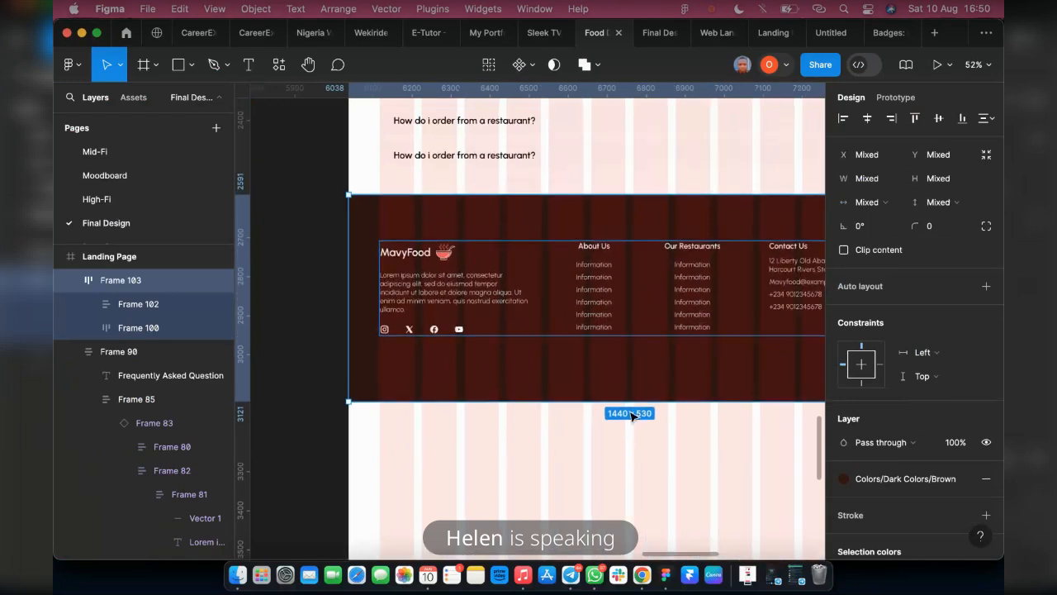
{"action": "key", "text": "Escape"}
Duplicate the last Information item of the About Us column, place the copy below the footer columns, and replace its text with "Design"
{"action": "left_click", "coordinate": [593, 328]}
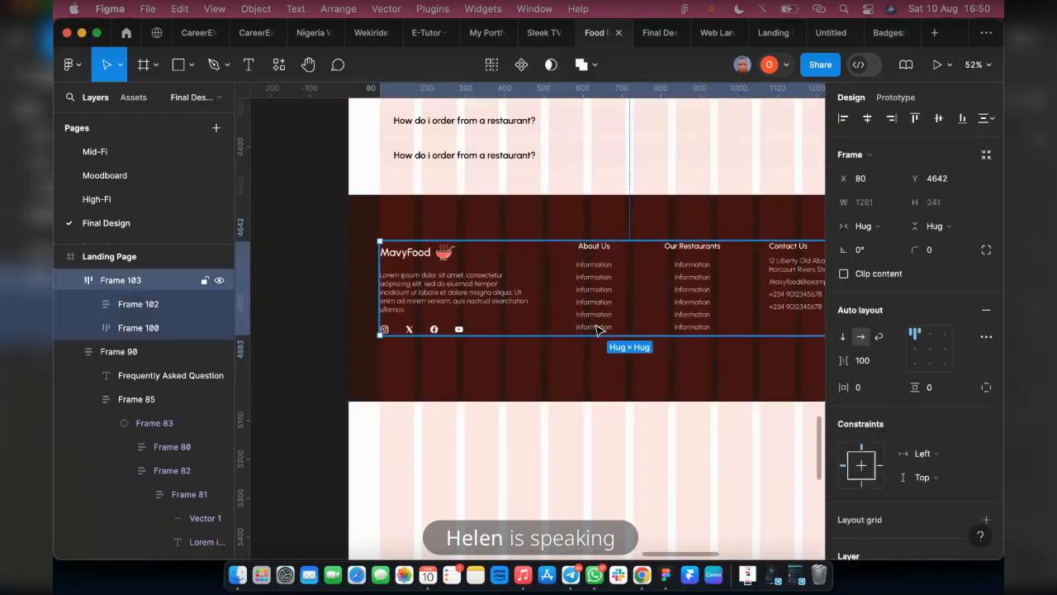
{"action": "double_click", "coordinate": [594, 328]}
{"action": "double_click", "coordinate": [594, 328]}
{"action": "double_click", "coordinate": [596, 329]}
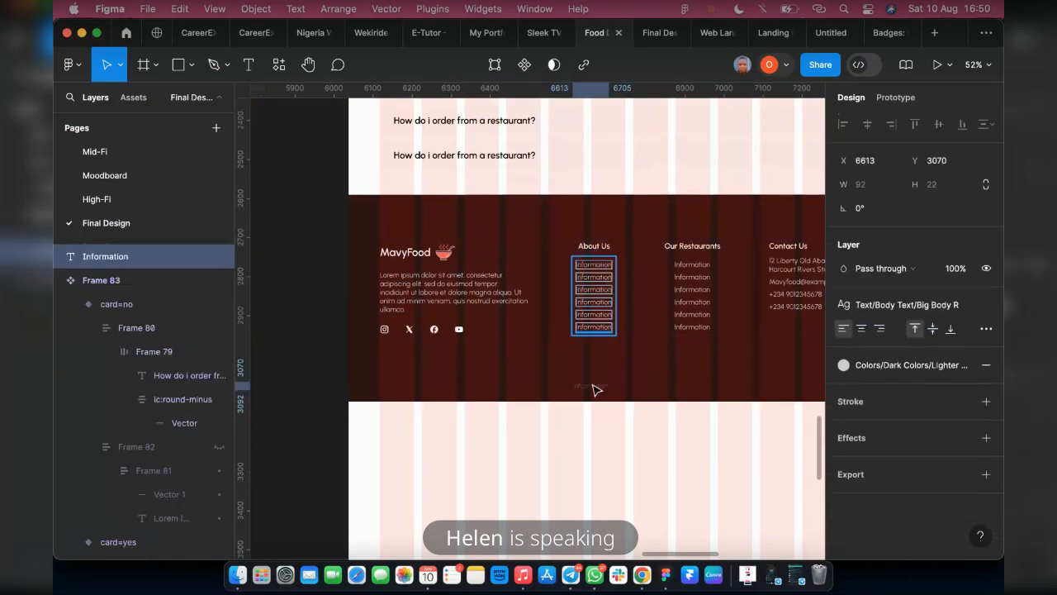
{"action": "key", "text": "super+d"}
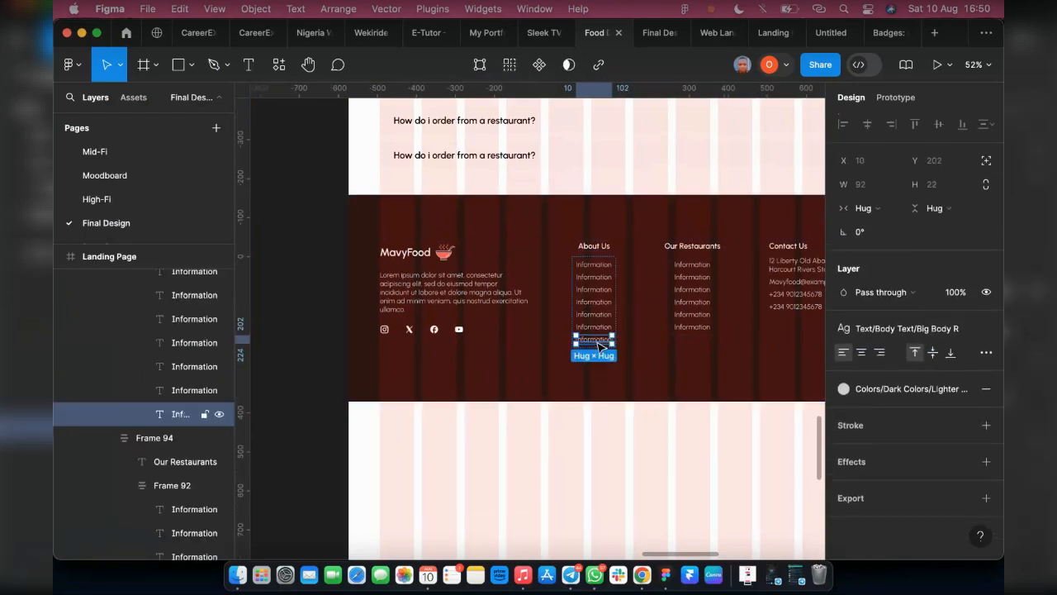
{"action": "left_click_drag", "start_coordinate": [600, 350], "coordinate": [626, 389]}
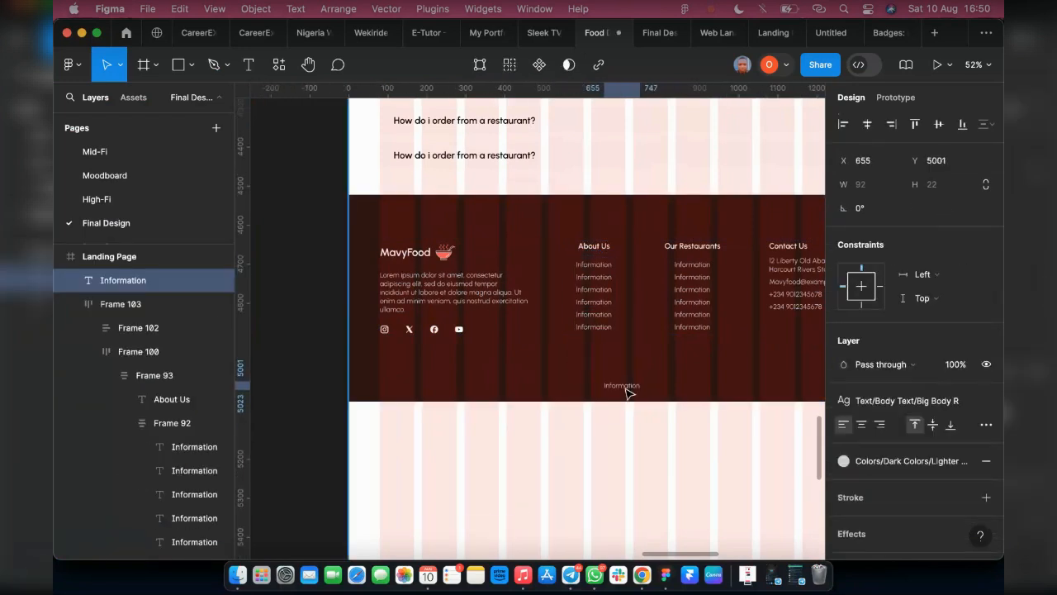
{"action": "double_click", "coordinate": [625, 387]}
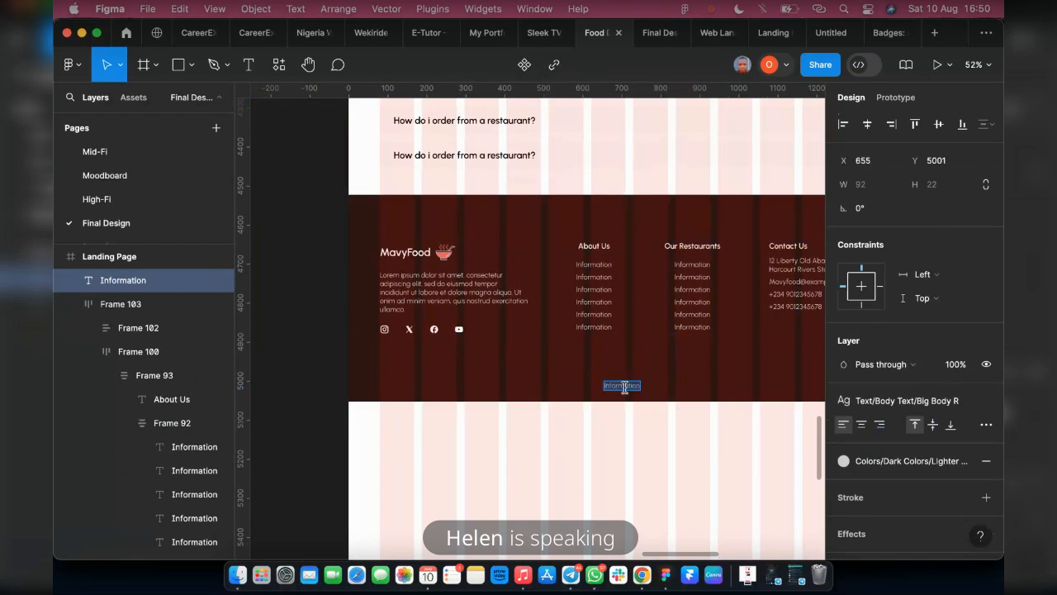
{"action": "type", "text": "Design"}
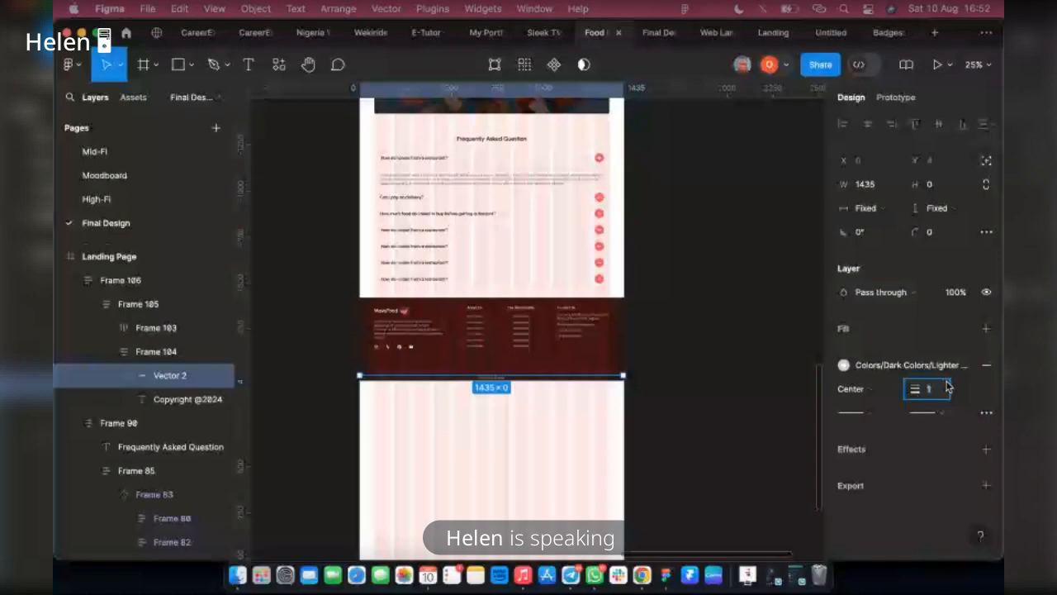
Set the stroke weight of the footer's divider line to 0.5 and rename the footer's outer frame as Footer
{"action": "type", "text": ".5"}
{"action": "key", "text": "Return"}
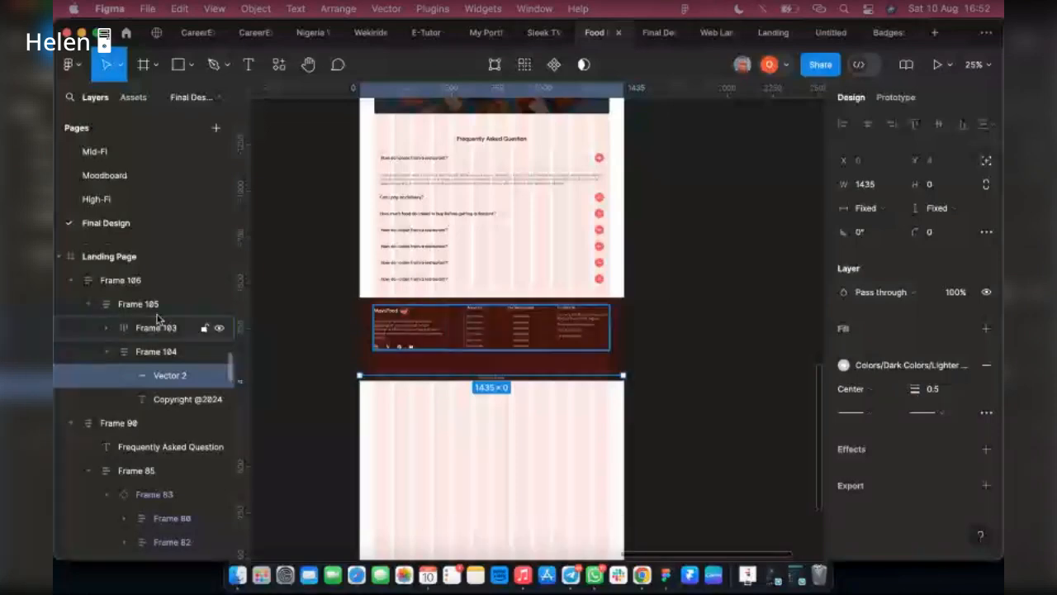
{"action": "left_click", "coordinate": [123, 280]}
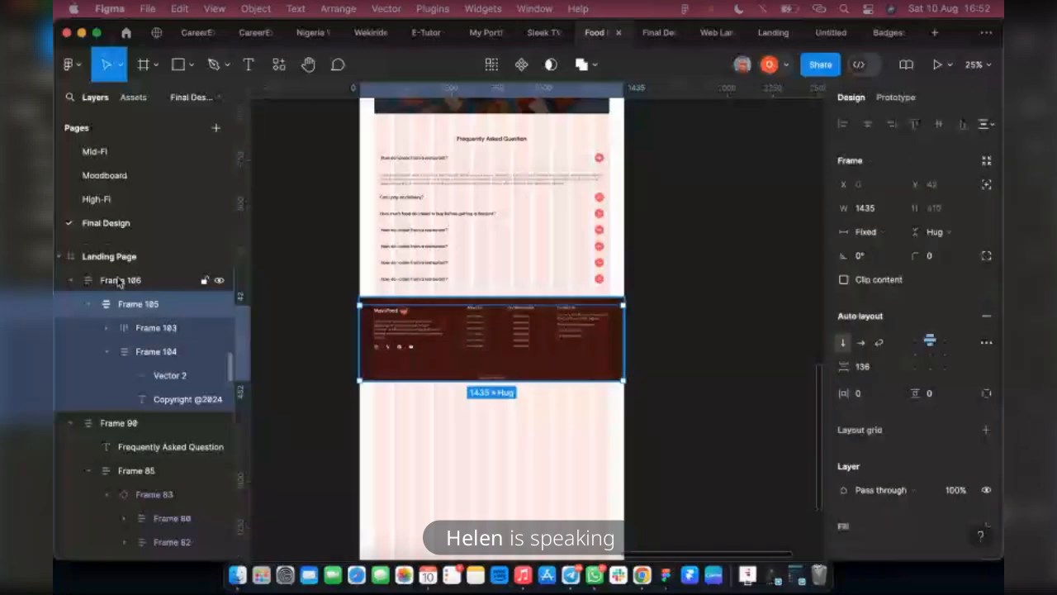
{"action": "double_click", "coordinate": [118, 280]}
{"action": "type", "text": "Footer"}
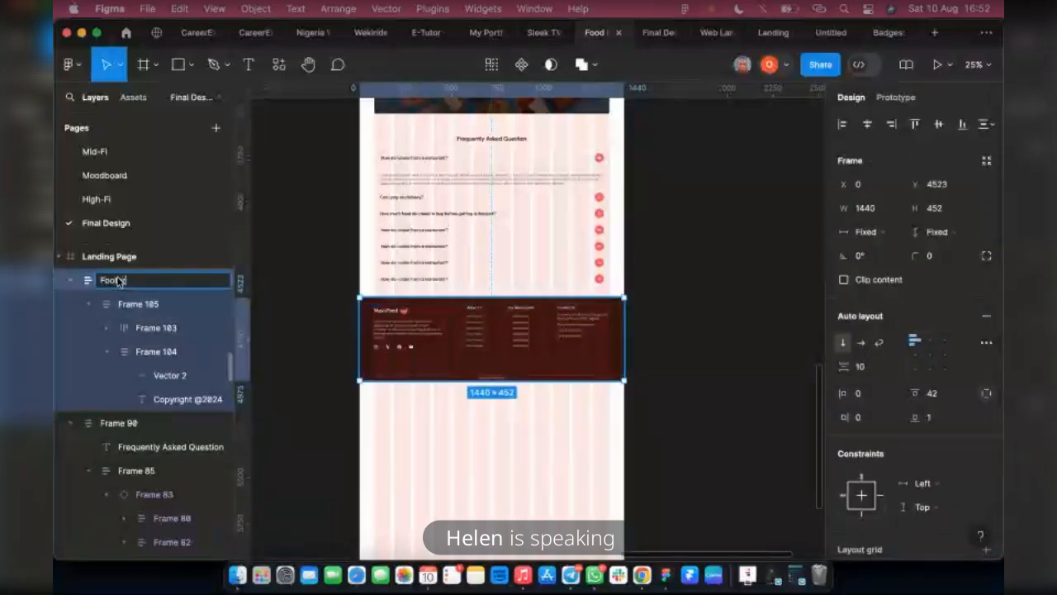
{"action": "key", "text": "Return"}
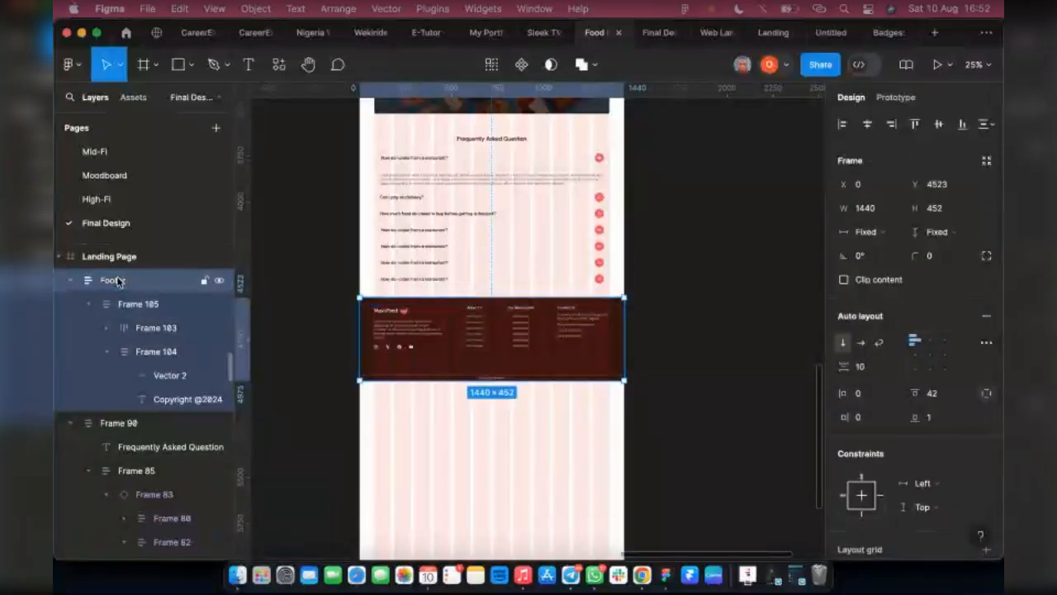
Rename the frame that holds the Frequently Asked Question section
{"action": "left_click", "coordinate": [504, 213]}
{"action": "double_click", "coordinate": [135, 425]}
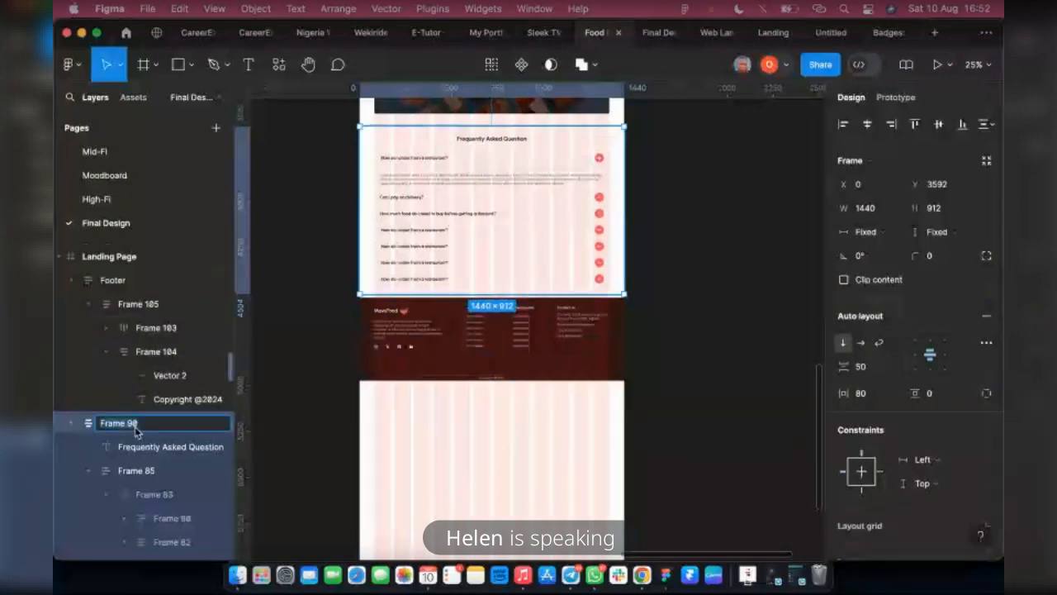
{"action": "type", "text": "F"}
Rename the frame of the "Your Favourite Food Delivered to Your Doorstep" section above the FAQ as BANER
{"action": "scroll", "coordinate": [137, 431], "scroll_direction": "up", "scroll_amount": 3}
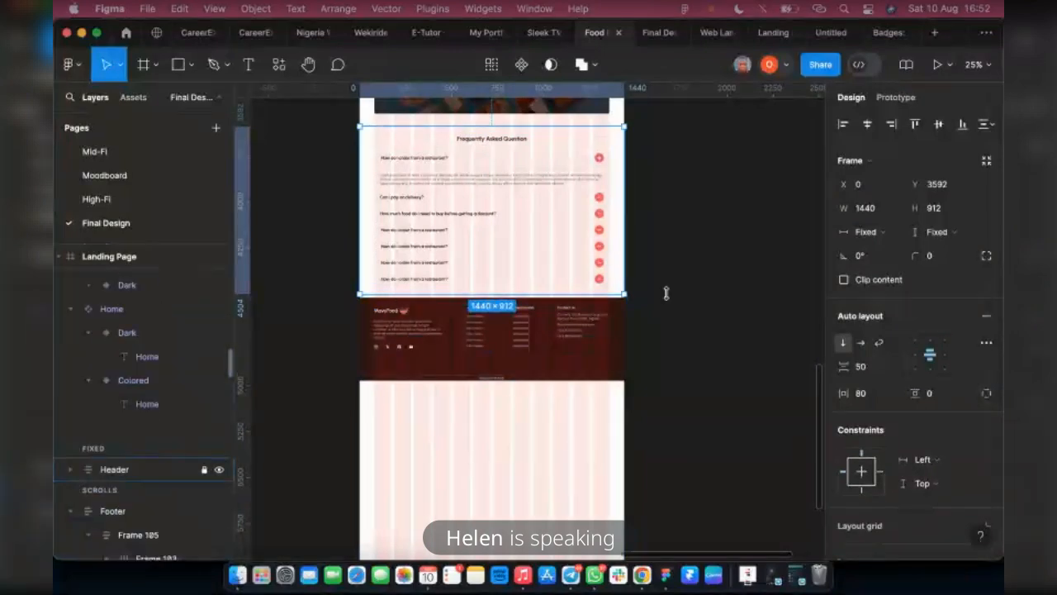
{"action": "scroll", "coordinate": [673, 290], "scroll_direction": "up", "scroll_amount": 4}
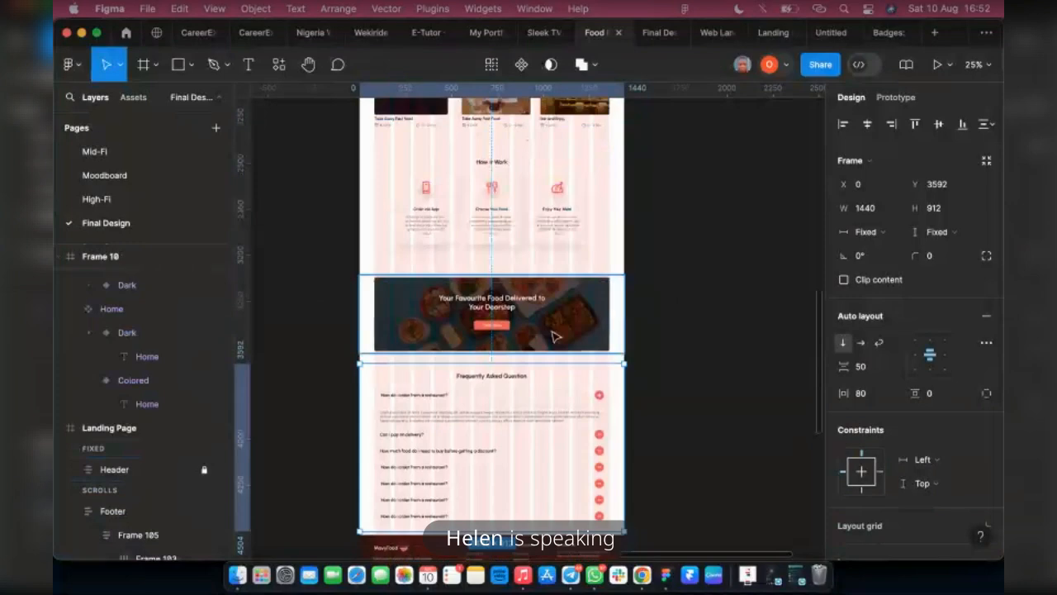
{"action": "left_click", "coordinate": [554, 336]}
{"action": "double_click", "coordinate": [150, 413]}
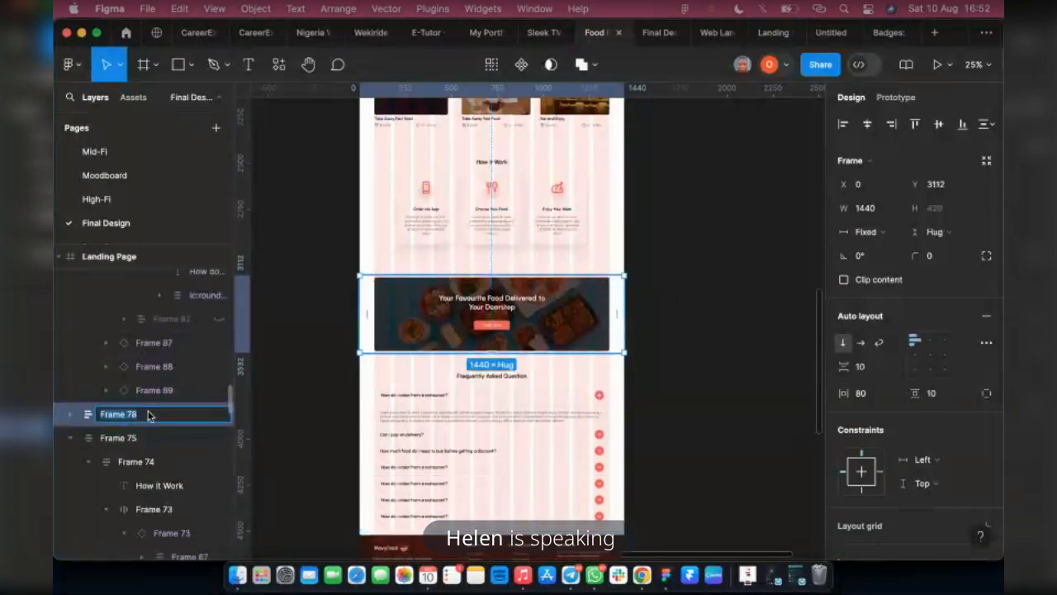
{"action": "type", "text": "BANER"}
{"action": "key", "text": "Return"}
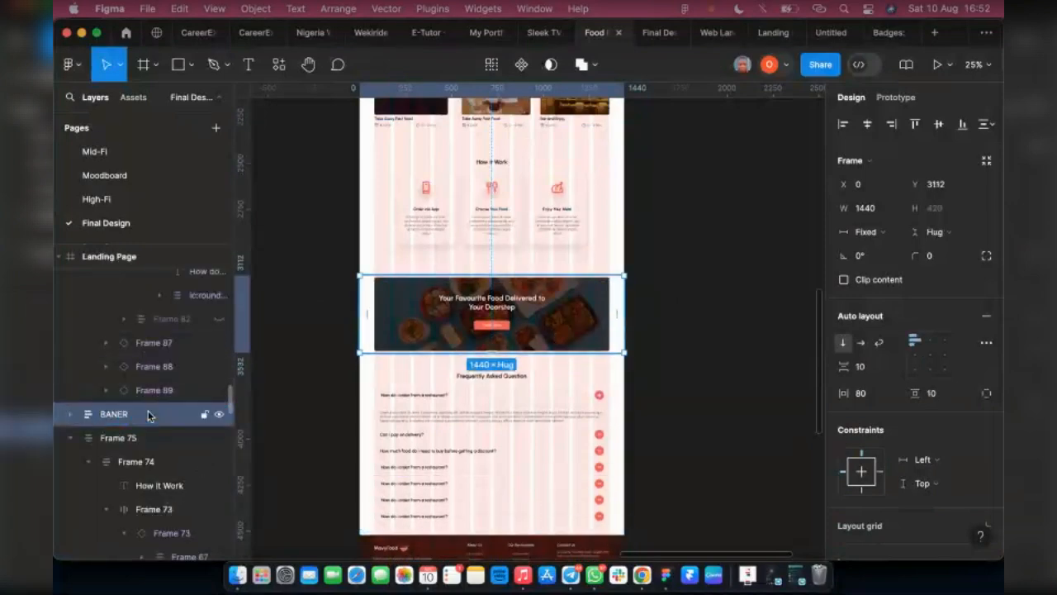
Rename the frame holding the three ordering-step cards above the banner as "How it work"
{"action": "scroll", "coordinate": [182, 396], "scroll_direction": "up", "scroll_amount": 5}
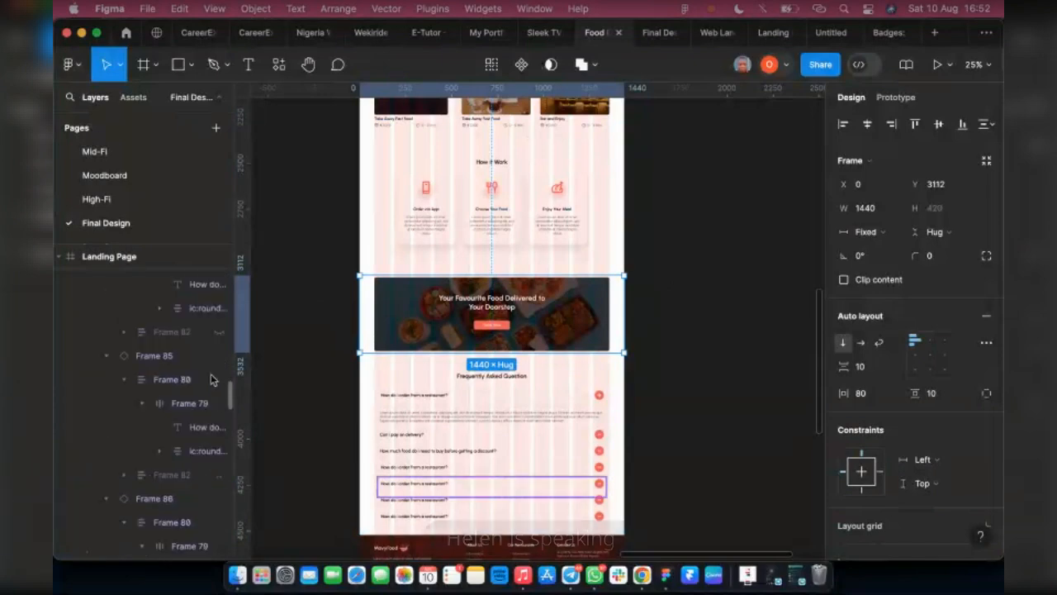
{"action": "left_click", "coordinate": [474, 229]}
{"action": "double_click", "coordinate": [124, 415]}
{"action": "type", "text": "hOW"}
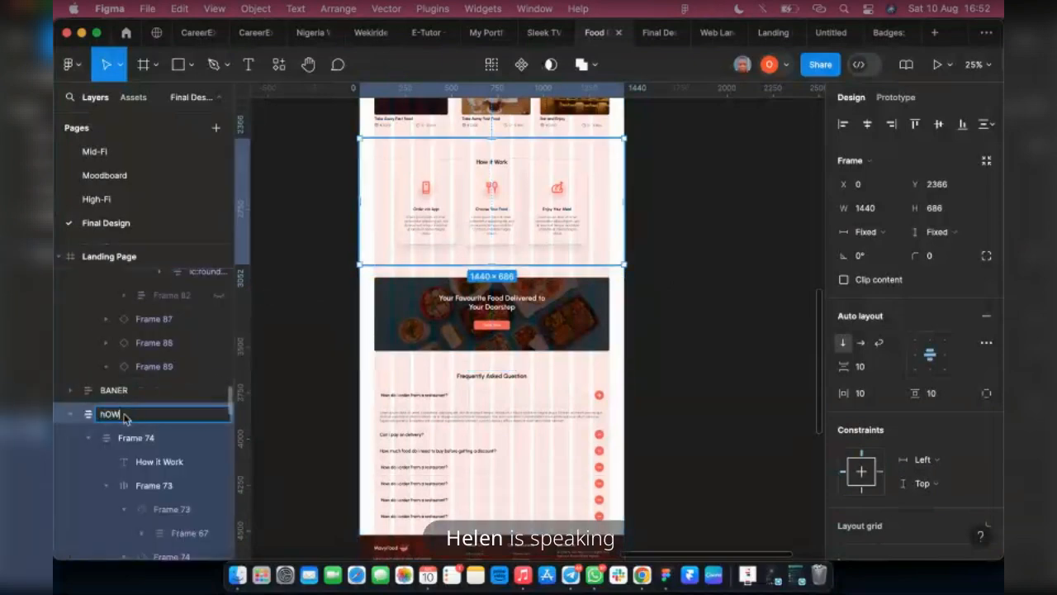
{"action": "key", "text": "BackSpace"}
{"action": "key", "text": "BackSpace"}
{"action": "type", "text": "H"}
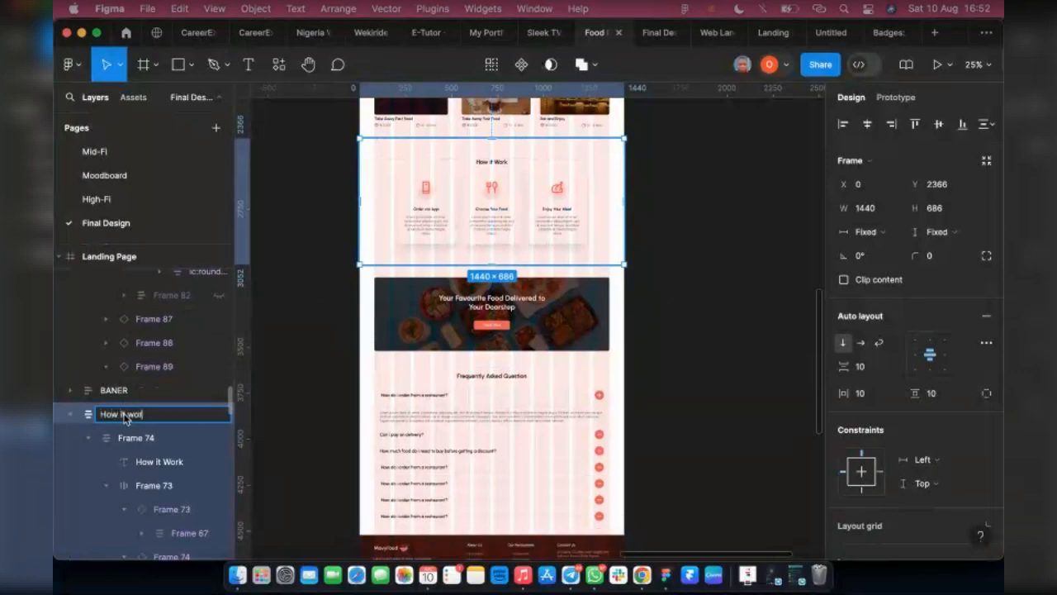
{"action": "type", "text": "ow it work"}
{"action": "key", "text": "Return"}
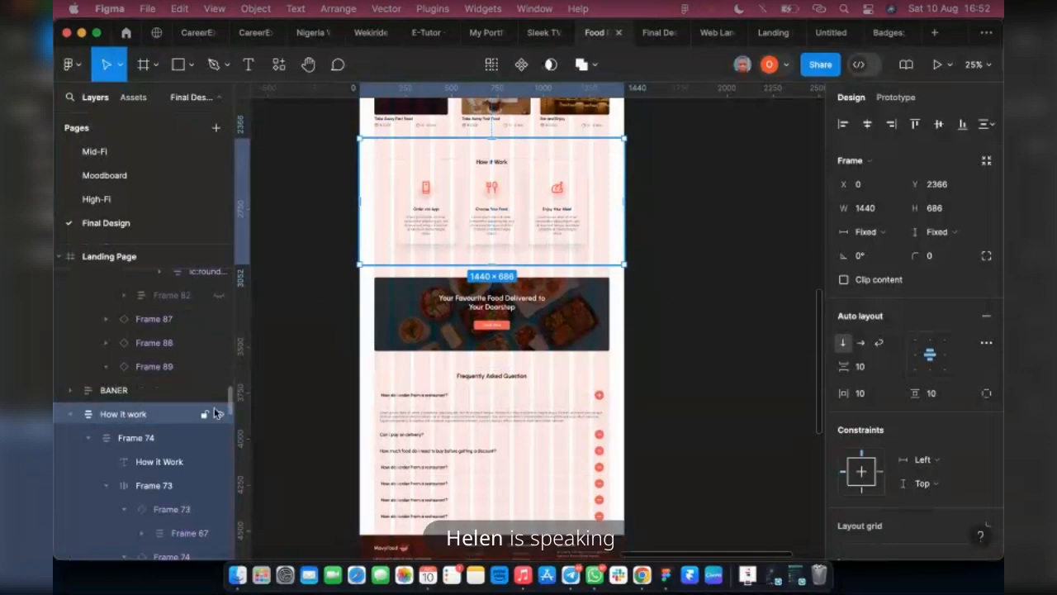
Open the name of the Popular Restaurant section's frame for editing
{"action": "scroll", "coordinate": [586, 342], "scroll_direction": "up", "scroll_amount": 5}
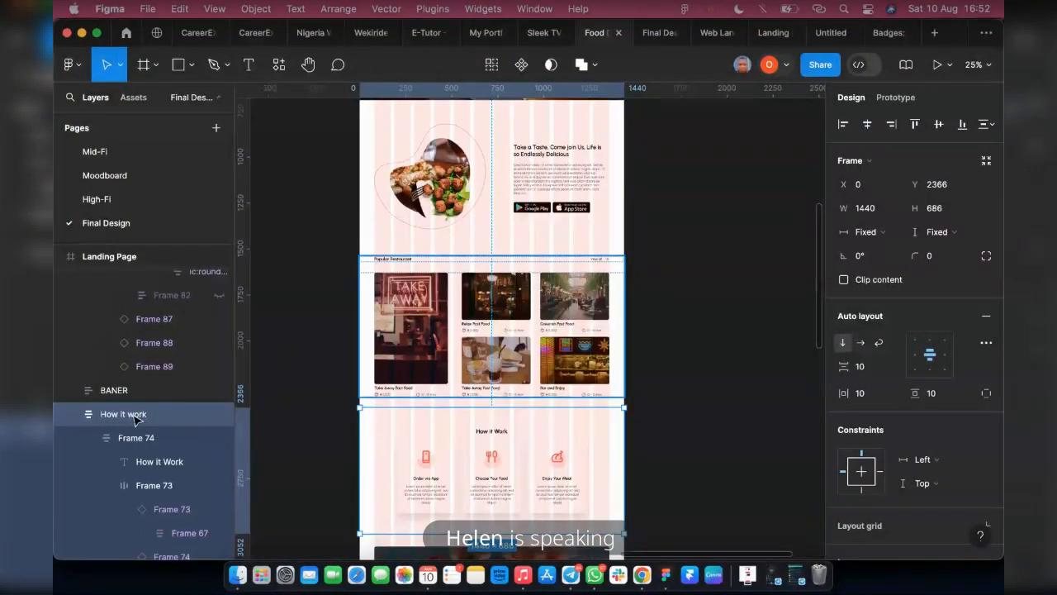
{"action": "left_click", "coordinate": [586, 342]}
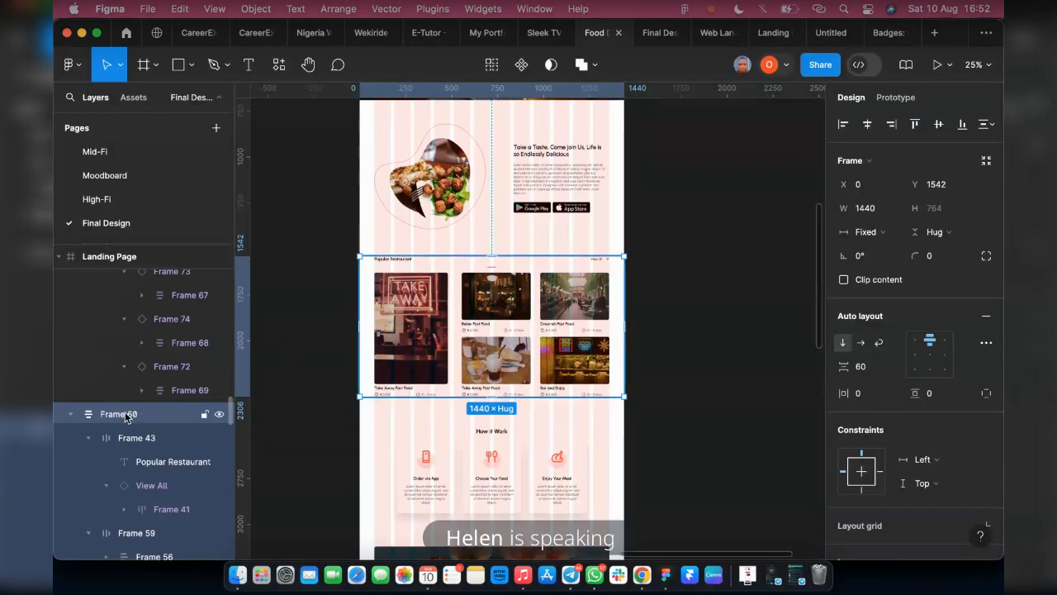
{"action": "double_click", "coordinate": [125, 414]}
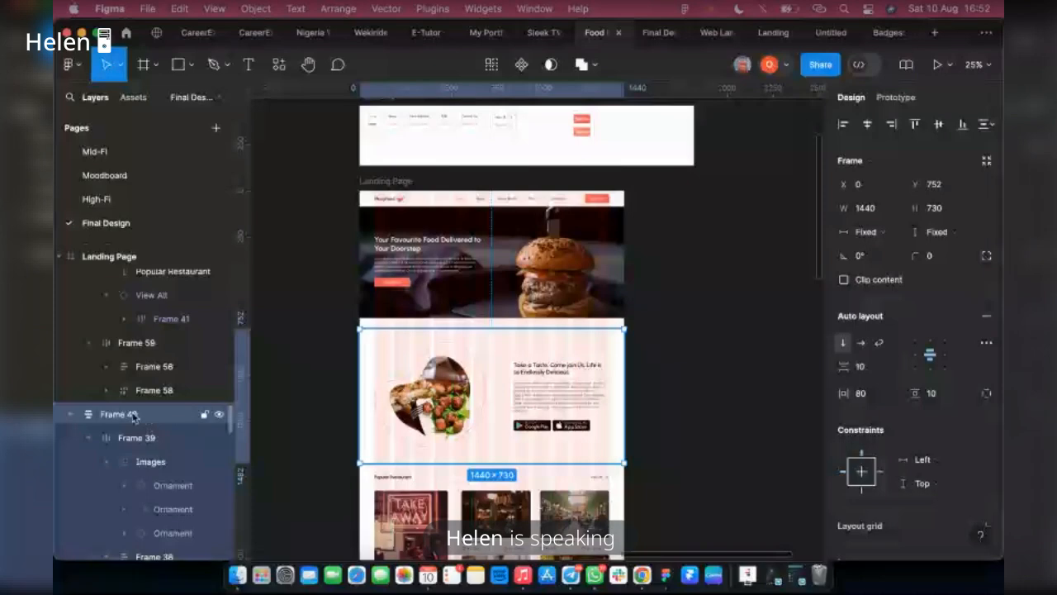
Rename the frame of the "Take a Taste" section as "About us"
{"action": "double_click", "coordinate": [132, 416]}
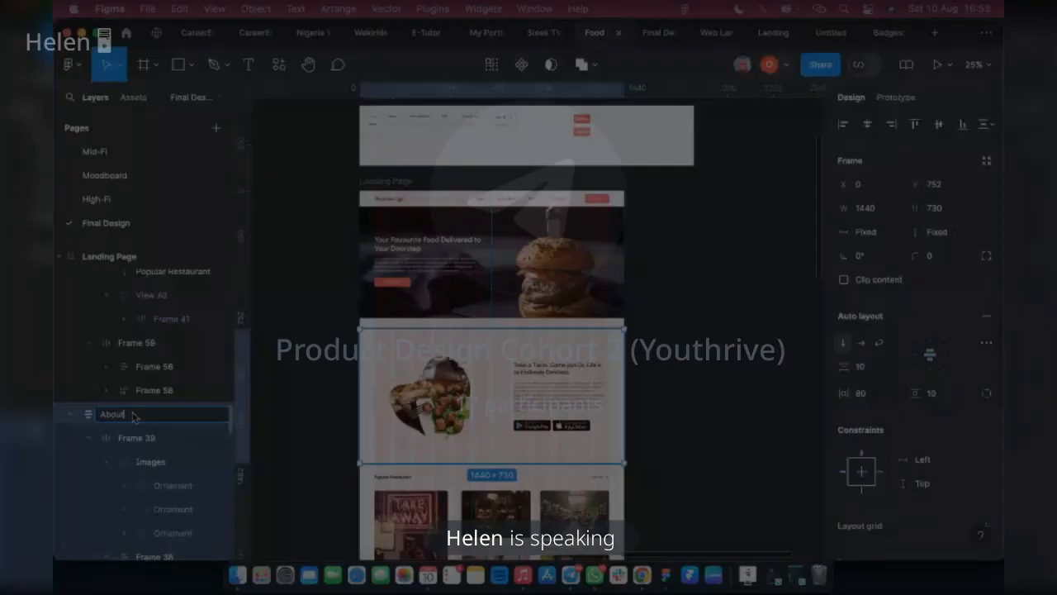
{"action": "type", "text": "About"}
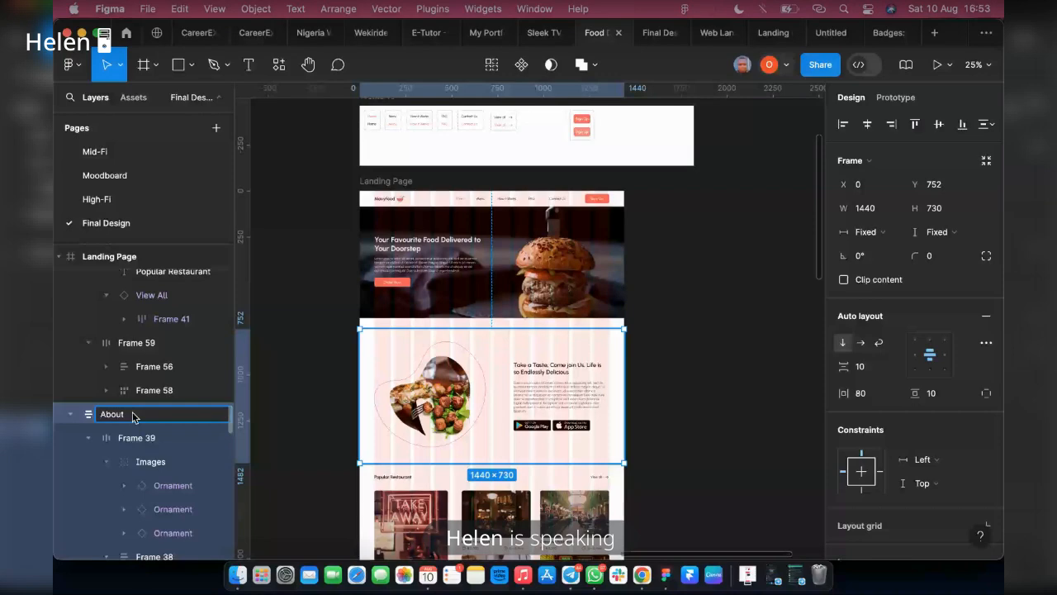
{"action": "type", "text": "us"}
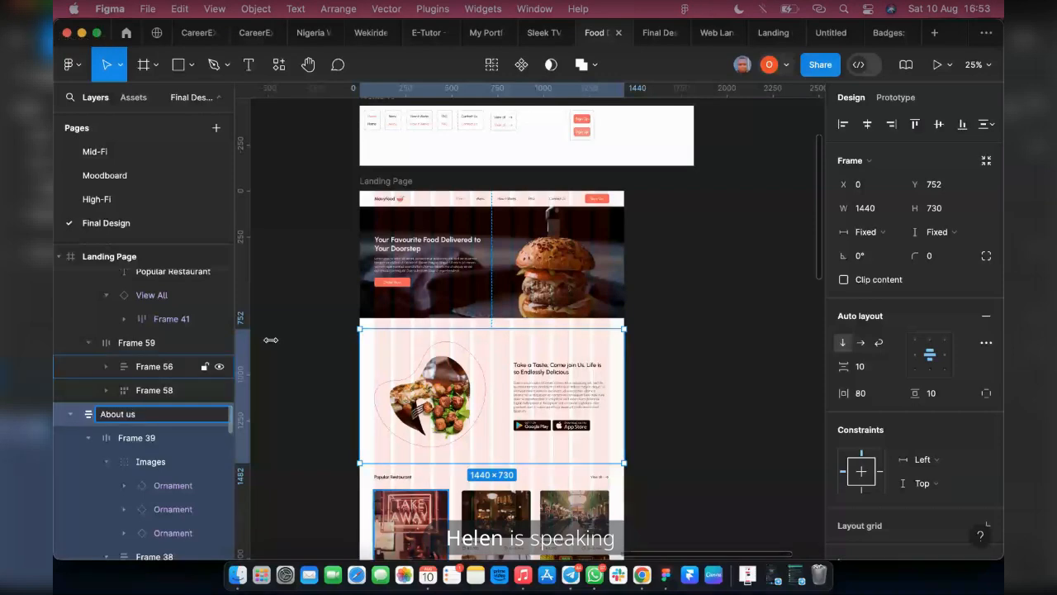
Rename the burger section's frame below the header as "hero"
{"action": "left_click", "coordinate": [413, 294]}
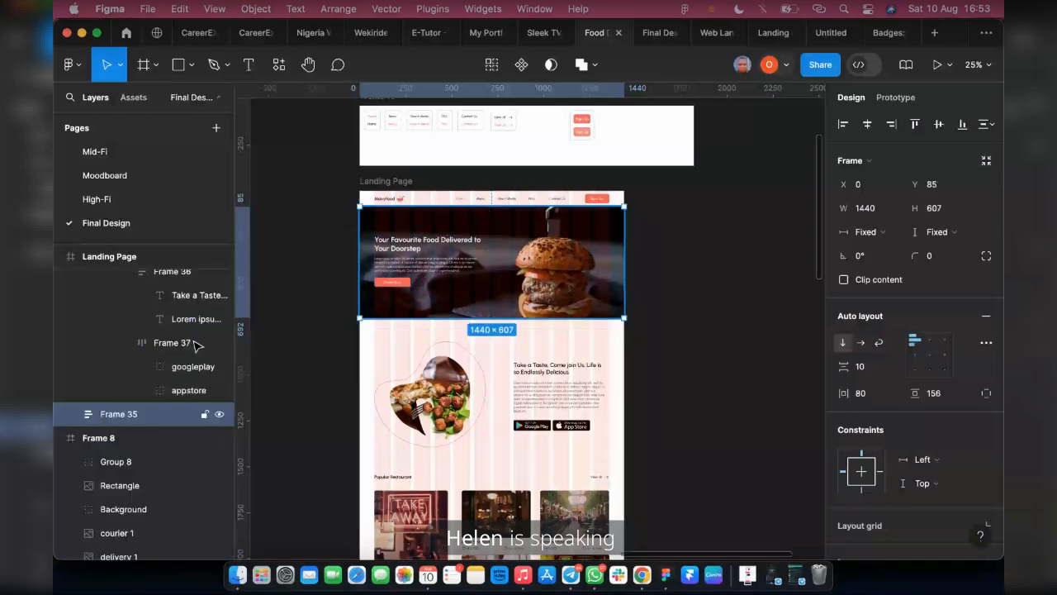
{"action": "key", "text": "super+r"}
{"action": "type", "text": "hero"}
{"action": "key", "text": "Return"}
Move the View All component set in Frame 10 away from Contact Us to make room between them
{"action": "scroll", "coordinate": [494, 248], "scroll_direction": "up", "scroll_amount": 4}
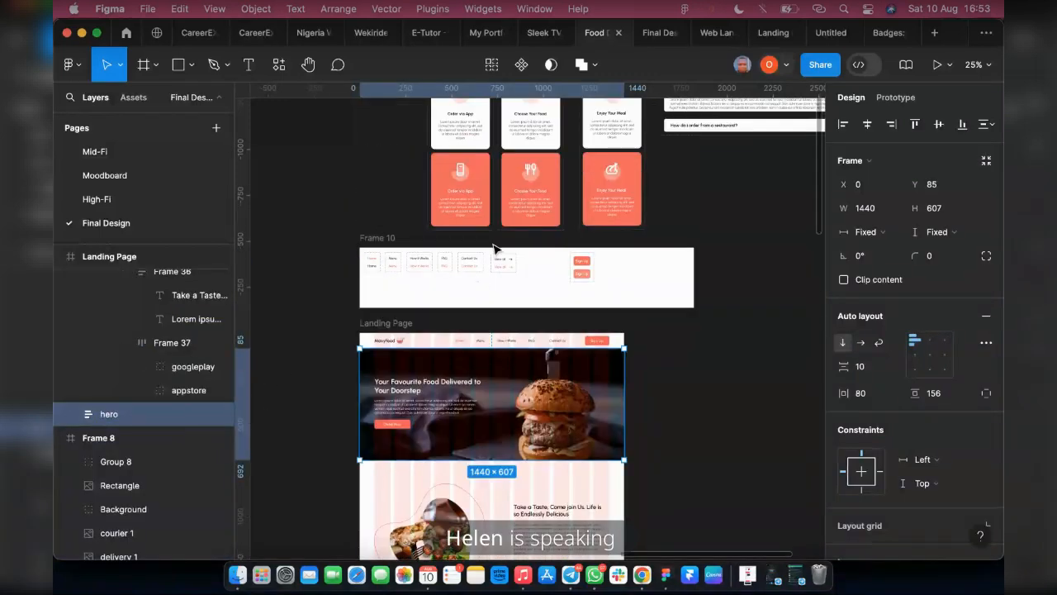
{"action": "scroll", "coordinate": [531, 276], "scroll_direction": "up", "scroll_amount": 3}
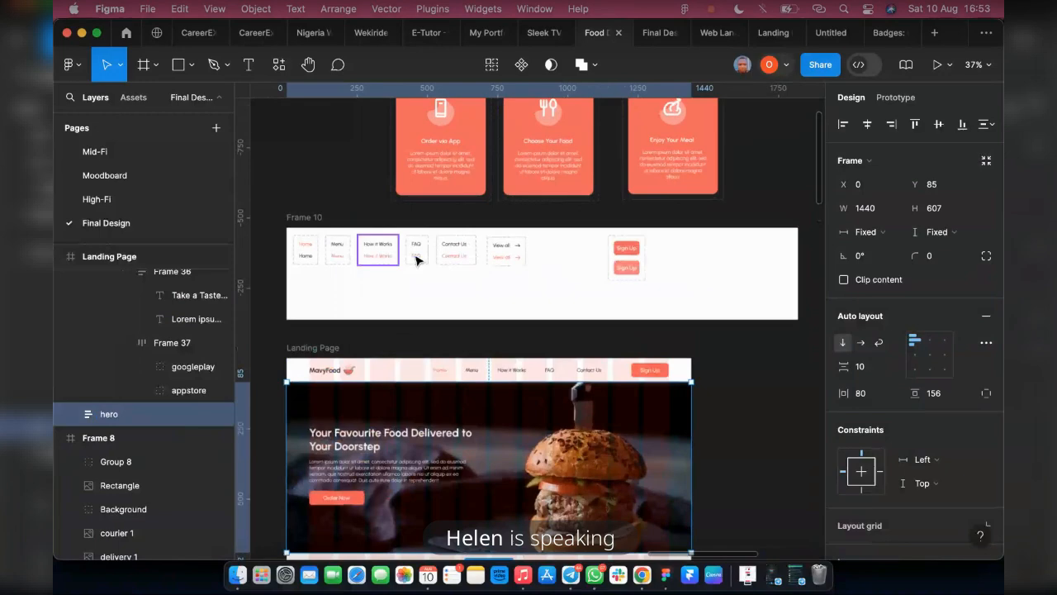
{"action": "scroll", "coordinate": [417, 260], "scroll_direction": "up", "scroll_amount": 3}
{"action": "left_click", "coordinate": [557, 243]}
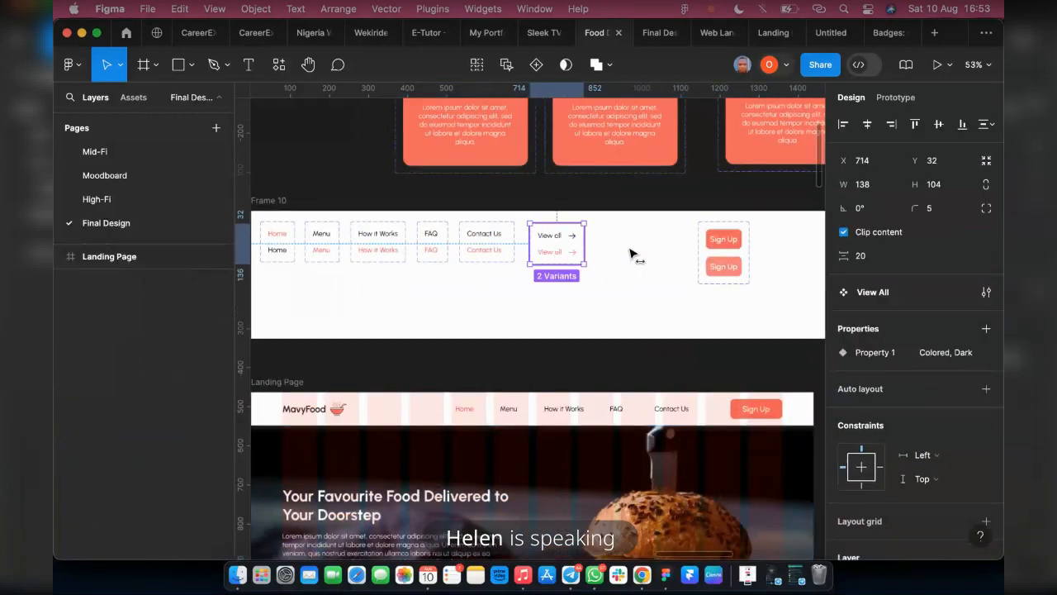
{"action": "left_click_drag", "start_coordinate": [554, 249], "coordinate": [630, 249]}
Duplicate the Contact Us component set in Frame 10 and place the copy beside it at X 687, Y 27
{"action": "left_click", "coordinate": [475, 251]}
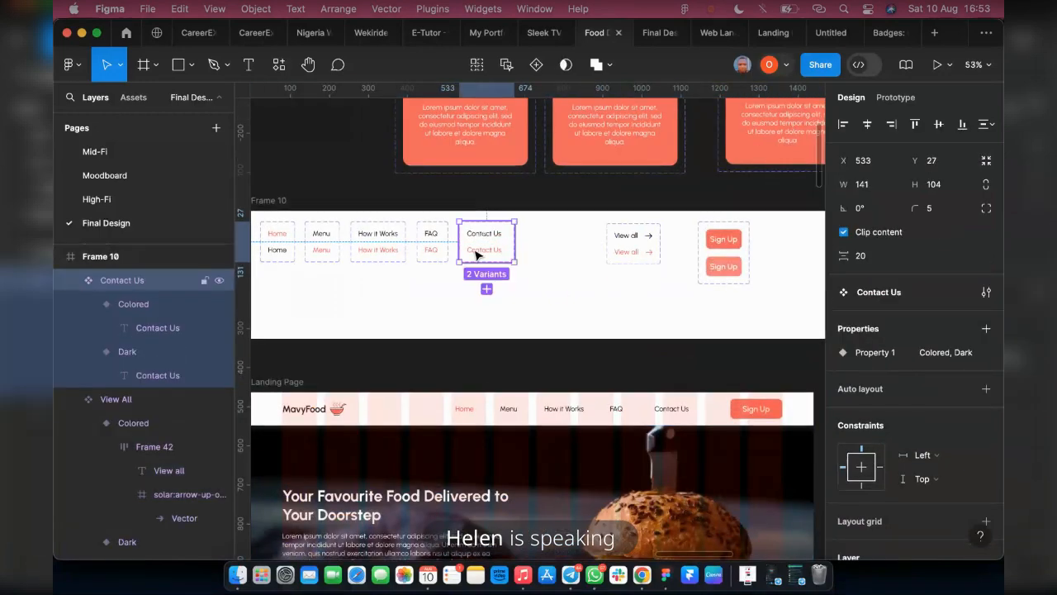
{"action": "left_click_drag", "start_coordinate": [476, 255], "coordinate": [540, 256]}
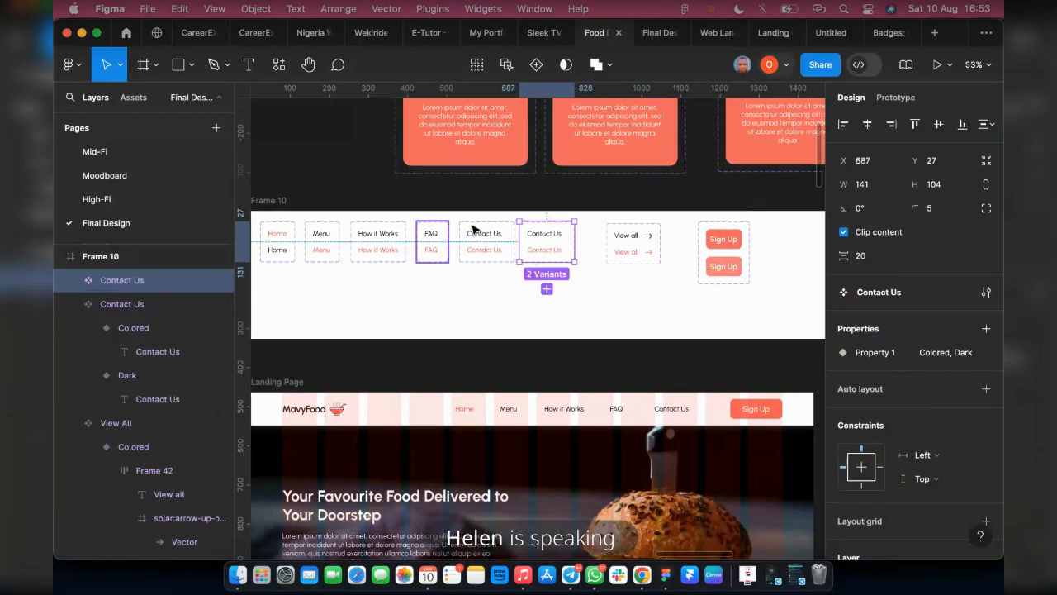
{"action": "scroll", "coordinate": [547, 231], "scroll_direction": "up", "scroll_amount": 5}
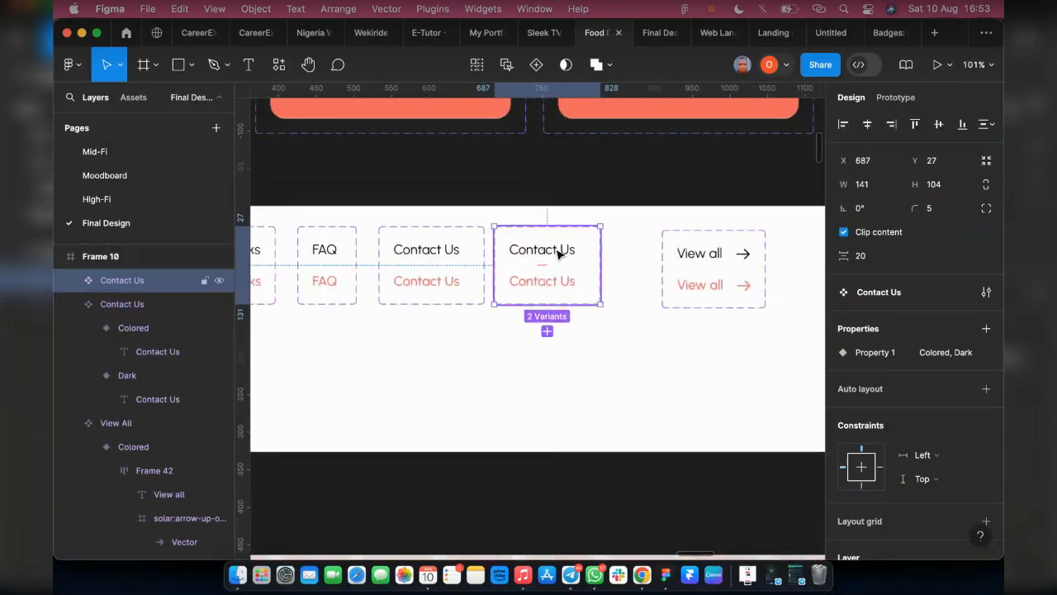
Change the dark variant's text in the duplicated Contact Us component set to "About Us"
{"action": "double_click", "coordinate": [557, 254]}
{"action": "double_click", "coordinate": [553, 247]}
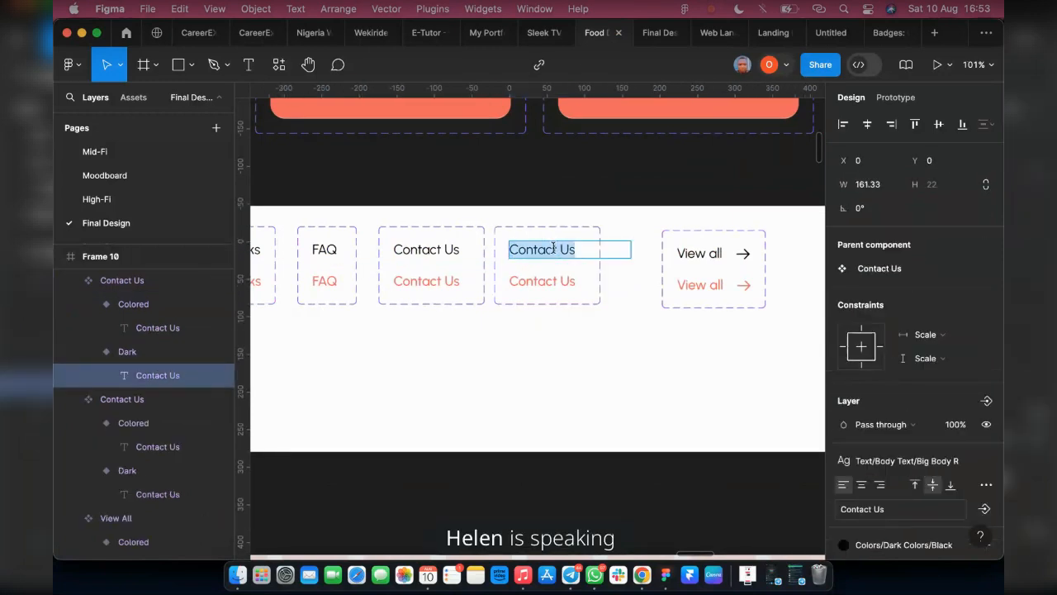
{"action": "left_click_drag", "start_coordinate": [556, 248], "coordinate": [502, 253]}
{"action": "type", "text": "Ab"}
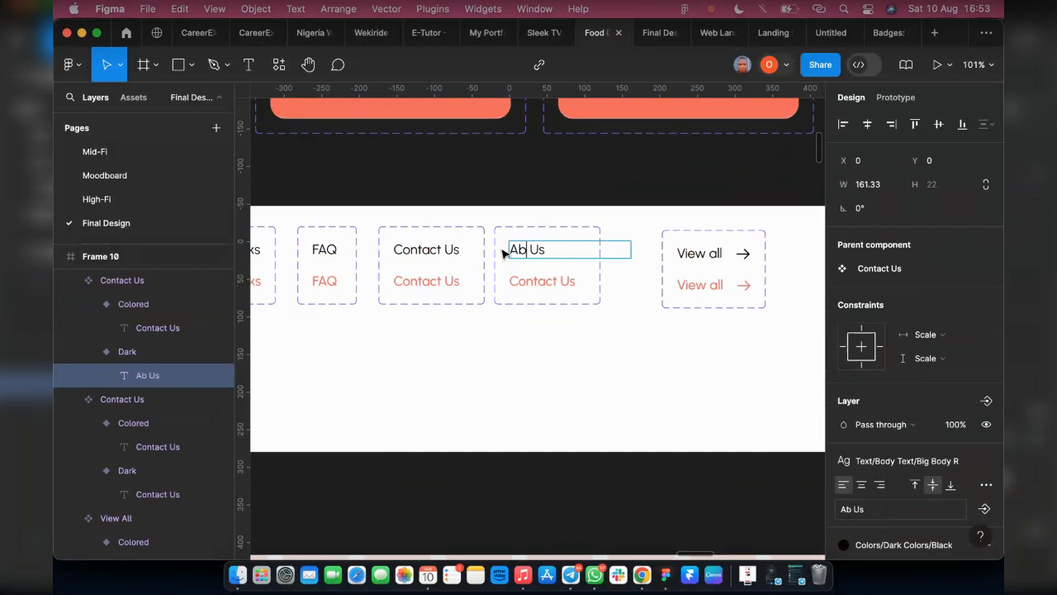
{"action": "type", "text": "out"}
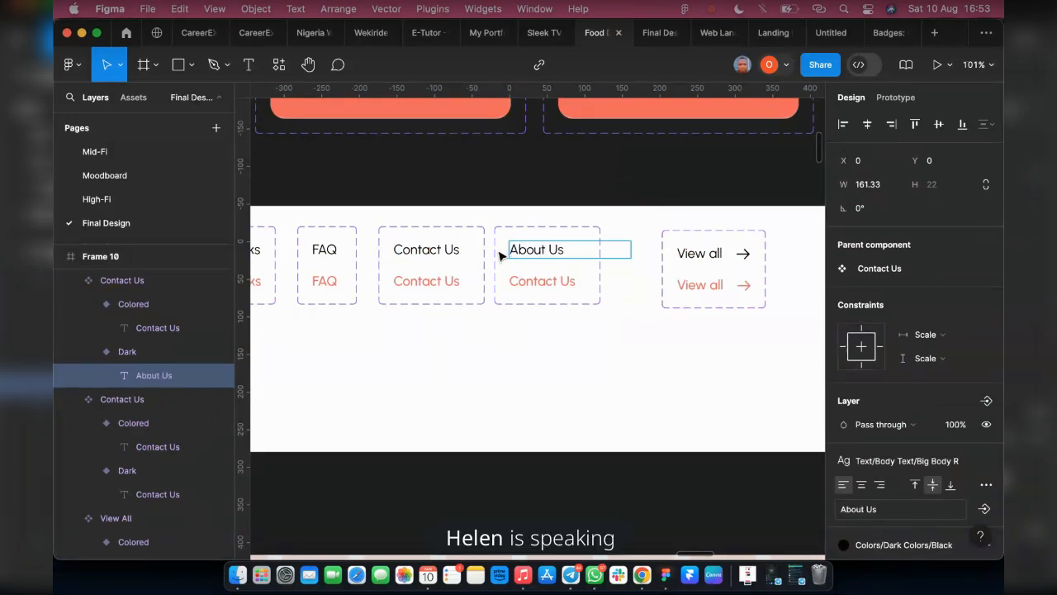
Change the colored variant's text in the same duplicated component set to "About Us"
{"action": "double_click", "coordinate": [556, 279]}
{"action": "left_click_drag", "start_coordinate": [556, 278], "coordinate": [500, 279]}
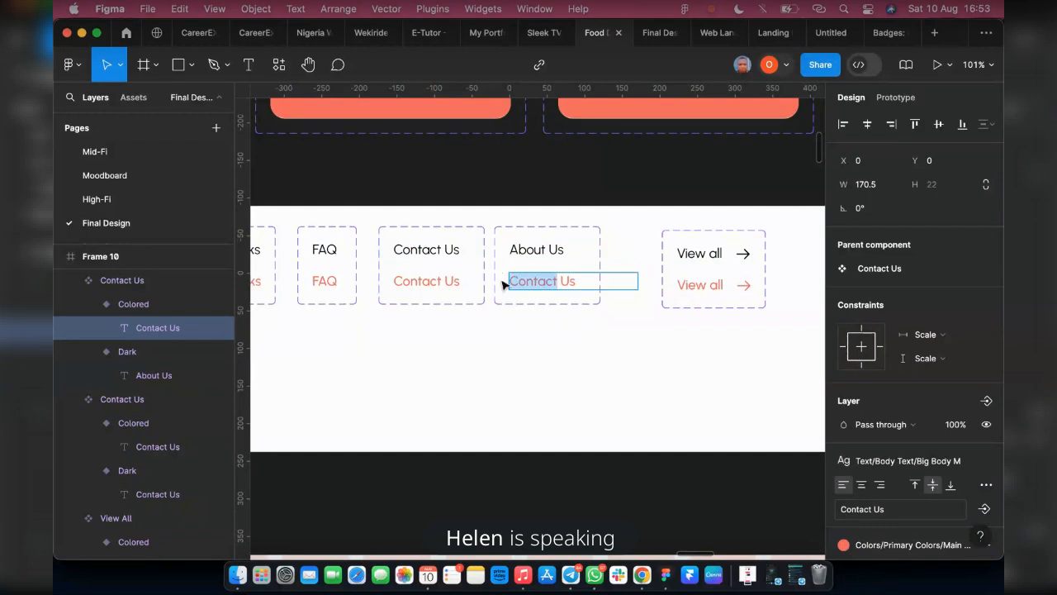
{"action": "type", "text": "About"}
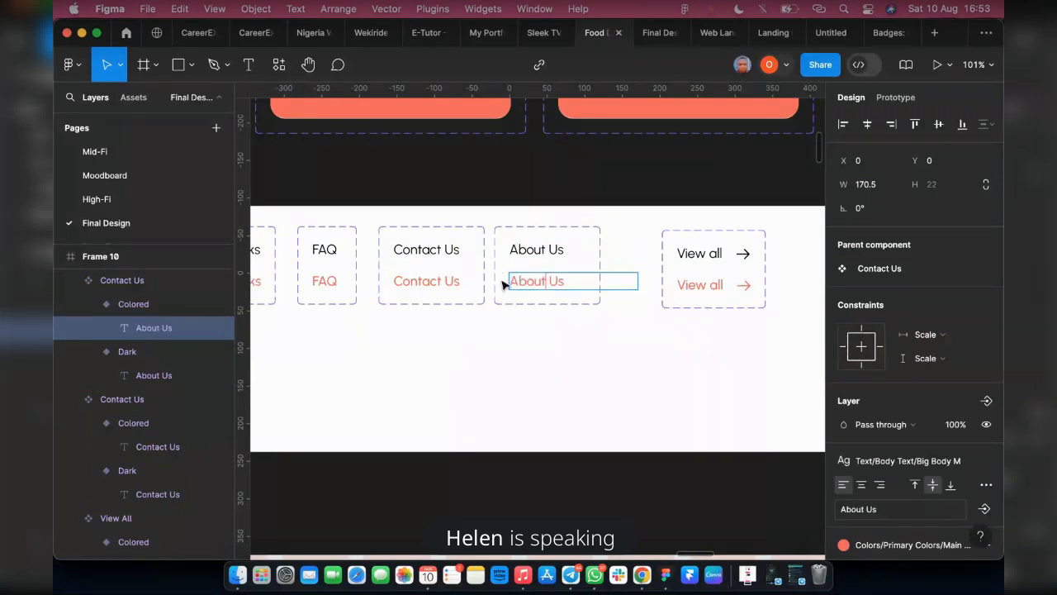
{"action": "key", "text": "Escape"}
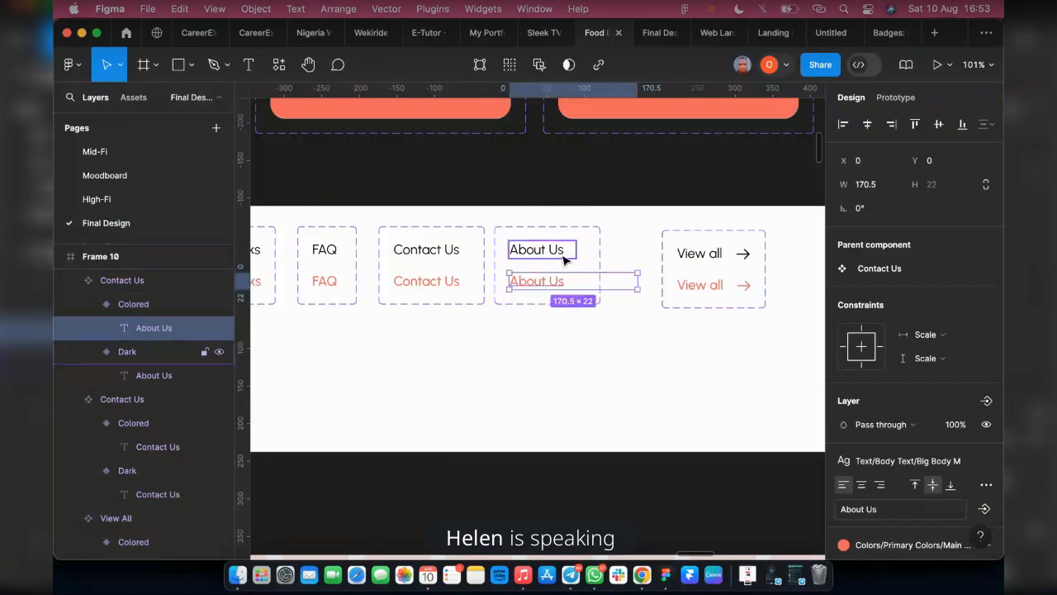
Insert a copy of the dark About Us variant into the landing page header's navigation frame, Frame 11, directly after Home
{"action": "left_click", "coordinate": [564, 258]}
{"action": "scroll", "coordinate": [576, 314], "scroll_direction": "down", "scroll_amount": 5}
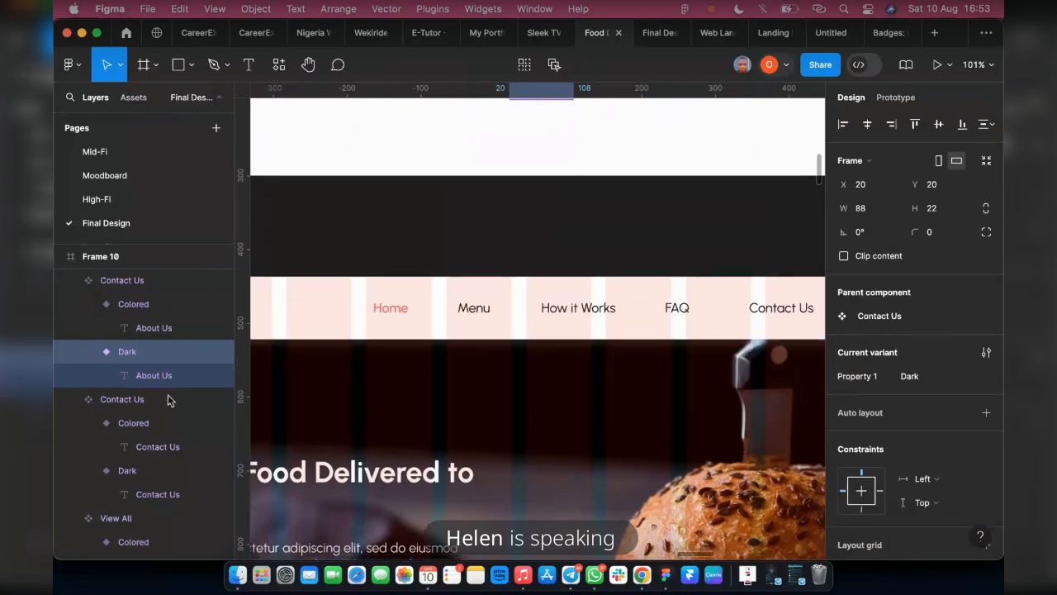
{"action": "scroll", "coordinate": [377, 366], "scroll_direction": "down", "scroll_amount": 10}
{"action": "scroll", "coordinate": [440, 446], "scroll_direction": "up", "scroll_amount": 3}
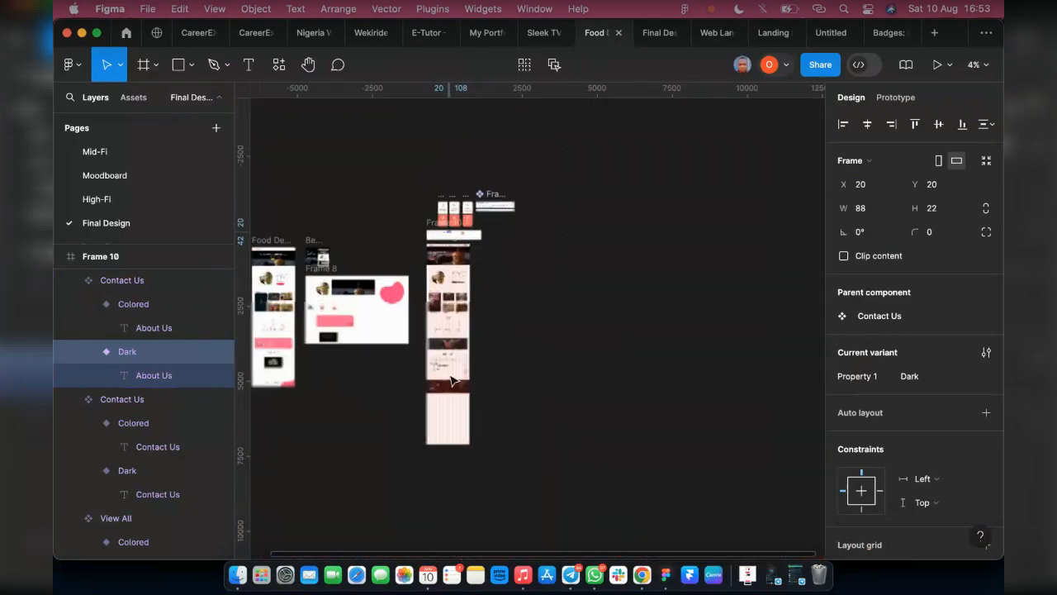
{"action": "left_click", "coordinate": [429, 381]}
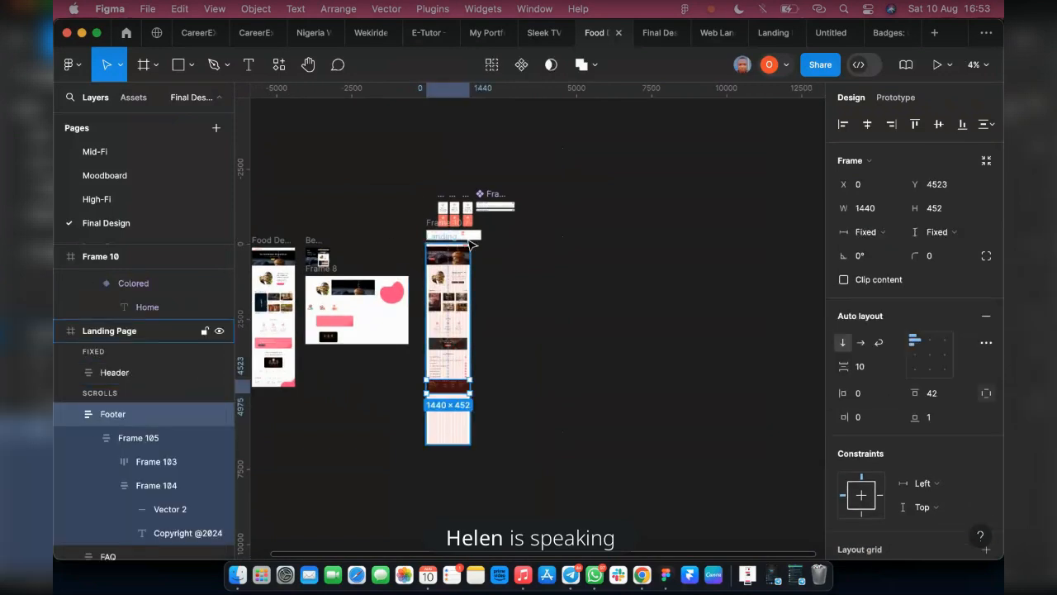
{"action": "scroll", "coordinate": [432, 267], "scroll_direction": "up", "scroll_amount": 4}
{"action": "scroll", "coordinate": [433, 266], "scroll_direction": "up", "scroll_amount": 10}
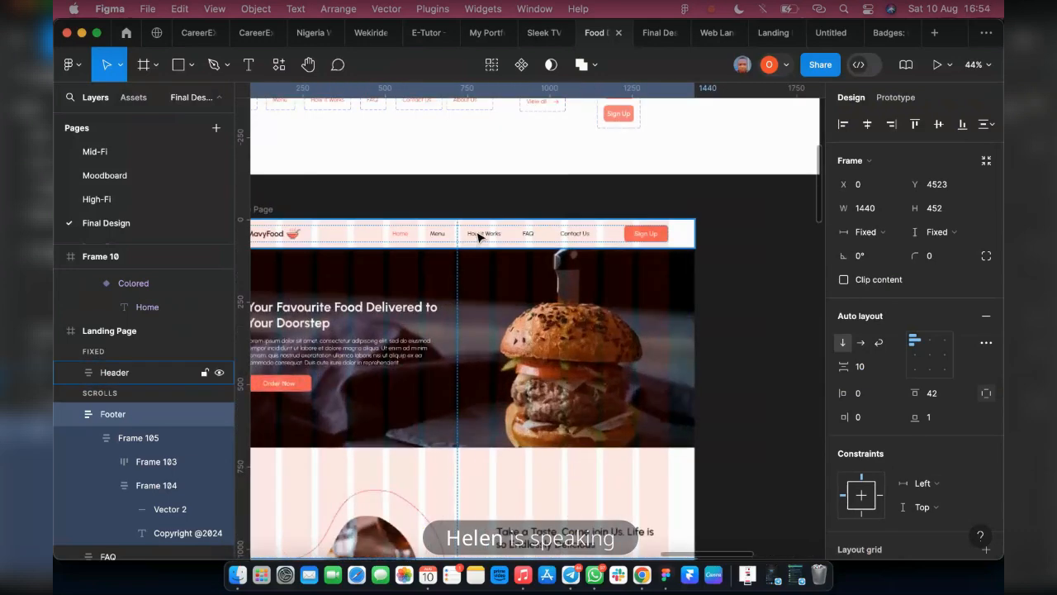
{"action": "left_click", "coordinate": [479, 237]}
{"action": "left_click", "coordinate": [479, 237], "text": "super"}
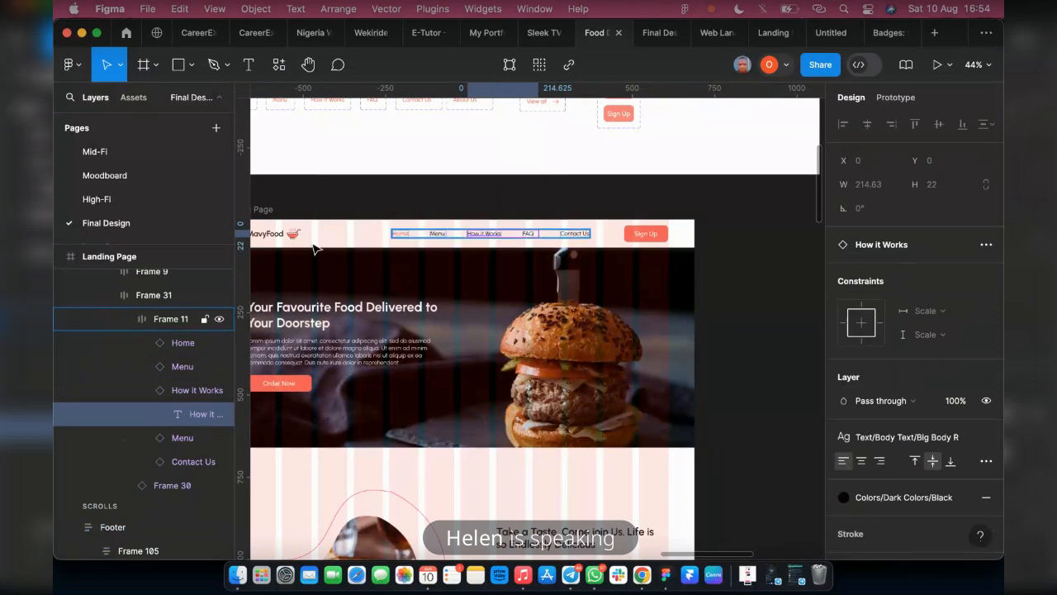
{"action": "left_click", "coordinate": [156, 318]}
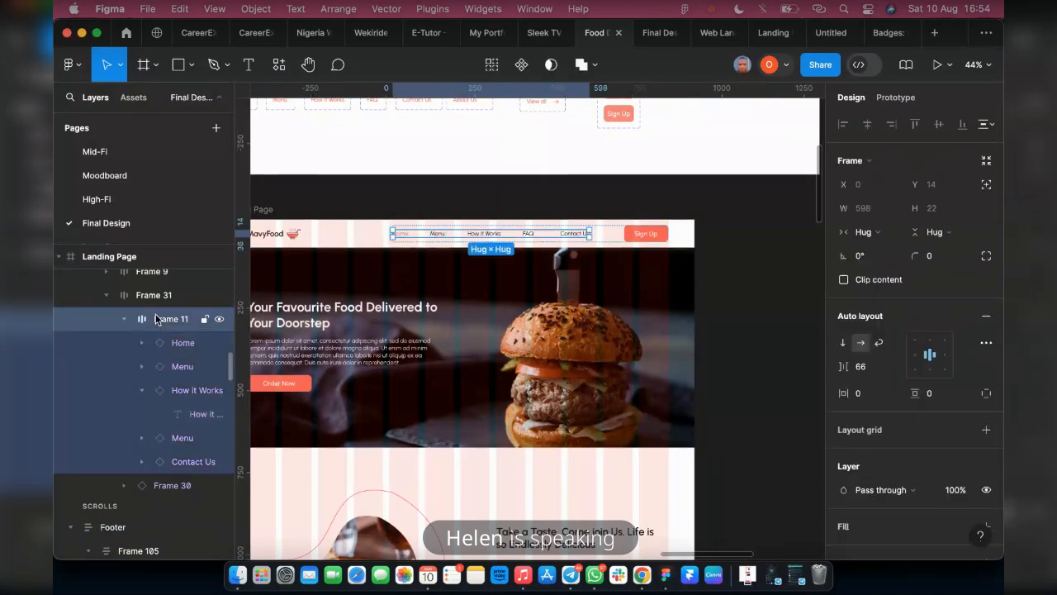
{"action": "key", "text": "super+v"}
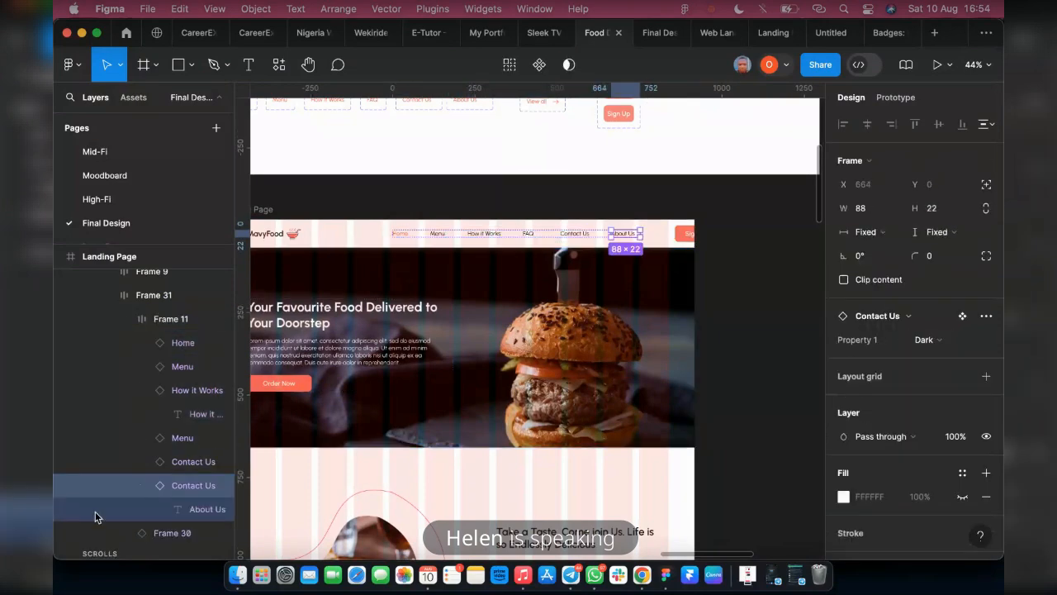
{"action": "left_click", "coordinate": [143, 486]}
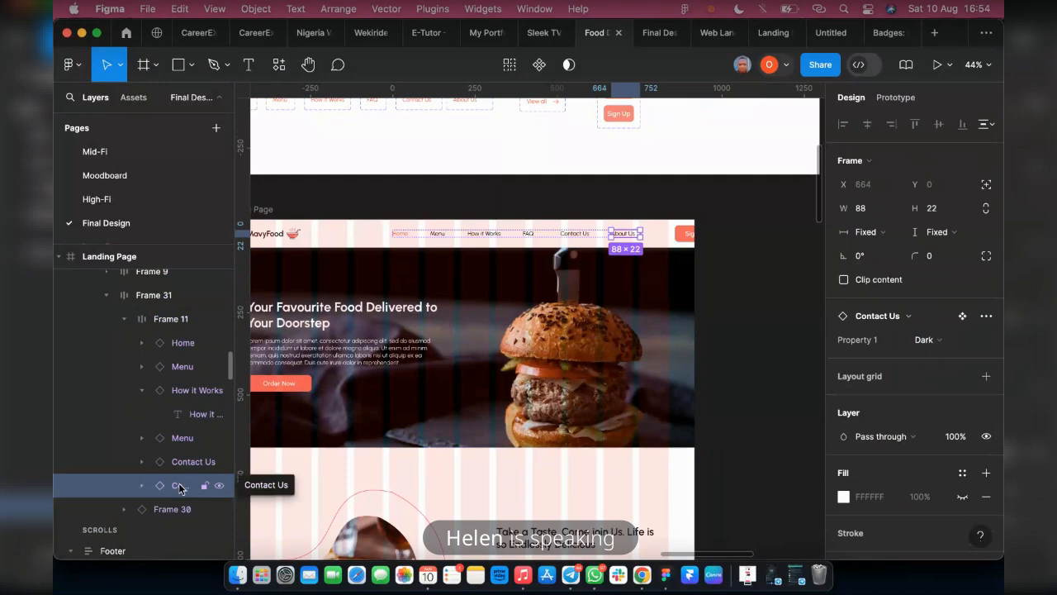
{"action": "left_click_drag", "start_coordinate": [180, 488], "coordinate": [181, 356]}
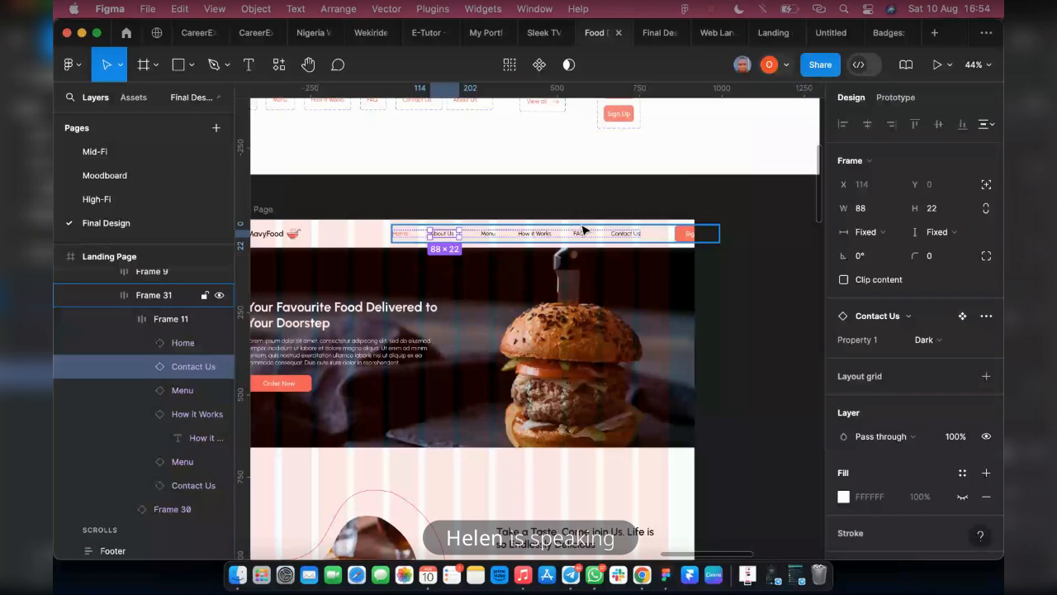
Set the horizontal gap between the header's navigation links in Frame 11 to 45
{"action": "scroll", "coordinate": [583, 229], "scroll_direction": "up", "scroll_amount": 3}
{"action": "left_click", "coordinate": [166, 319]}
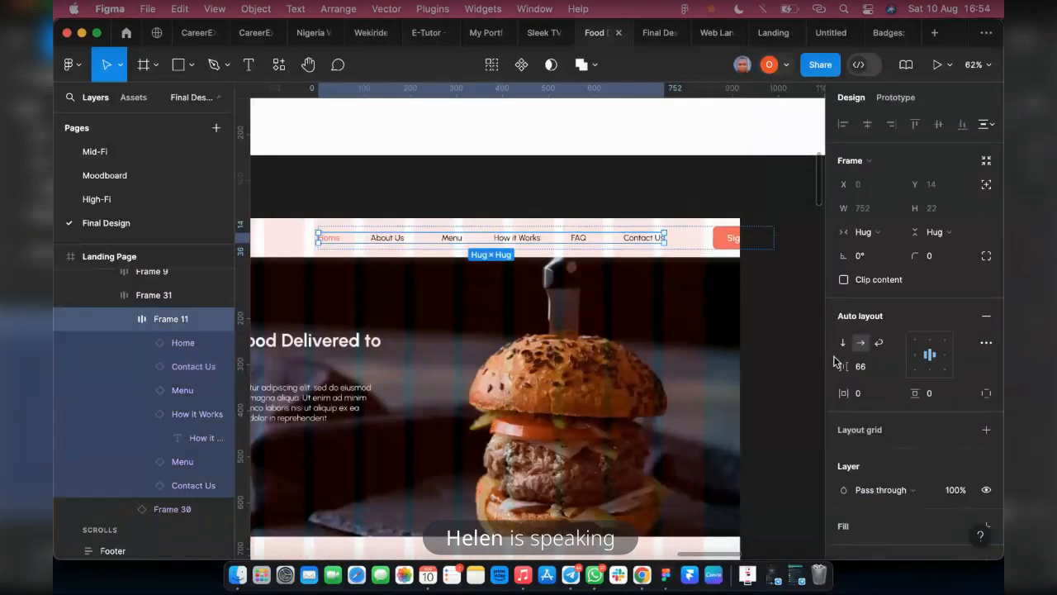
{"action": "left_click_drag", "start_coordinate": [843, 366], "coordinate": [819, 371]}
{"action": "left_click", "coordinate": [863, 369]}
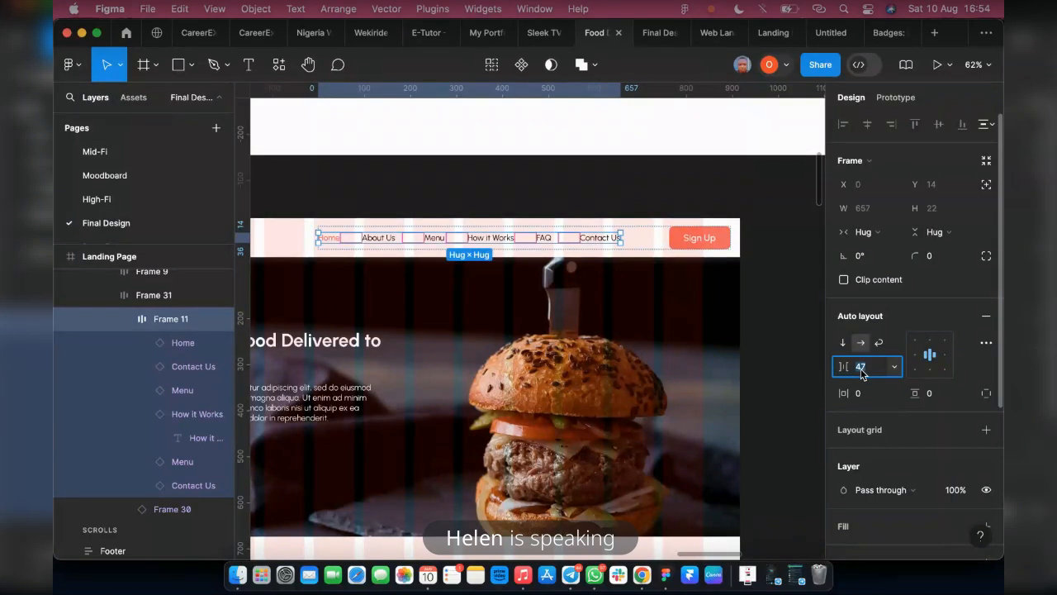
{"action": "type", "text": "45"}
{"action": "key", "text": "Return"}
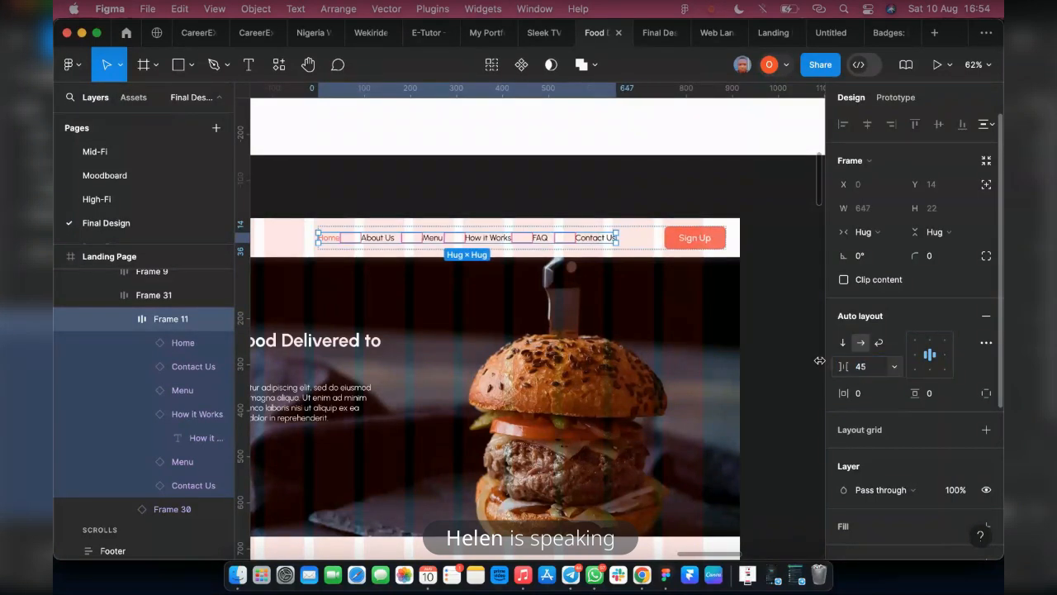
Set the item spacing of Frame 31, which holds the links and Sign Up button, to Auto and its width to 837
{"action": "left_click", "coordinate": [644, 246]}
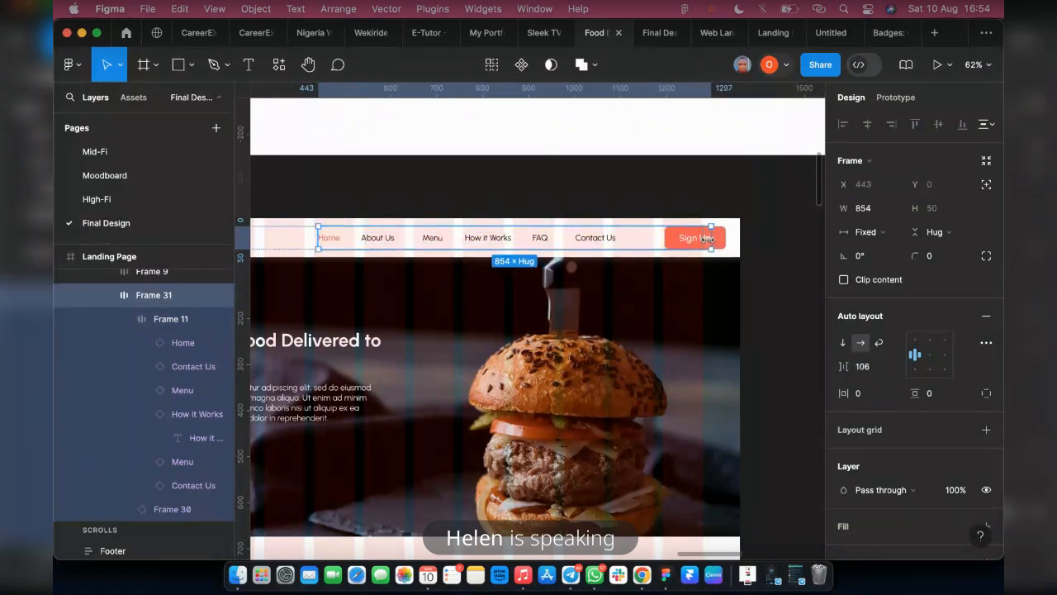
{"action": "double_click", "coordinate": [708, 238]}
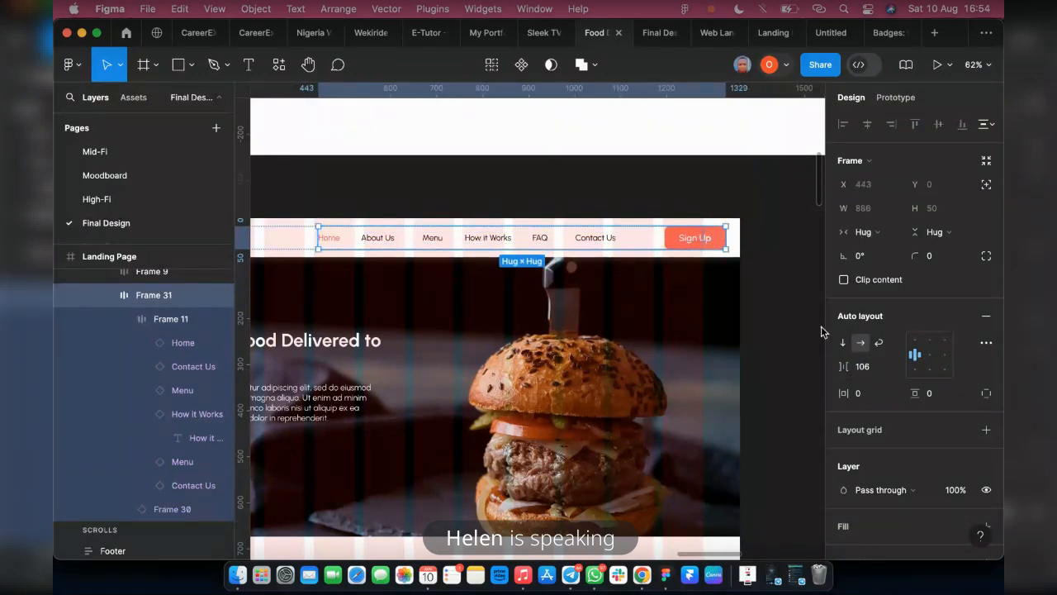
{"action": "left_click", "coordinate": [899, 369]}
{"action": "left_click", "coordinate": [882, 417]}
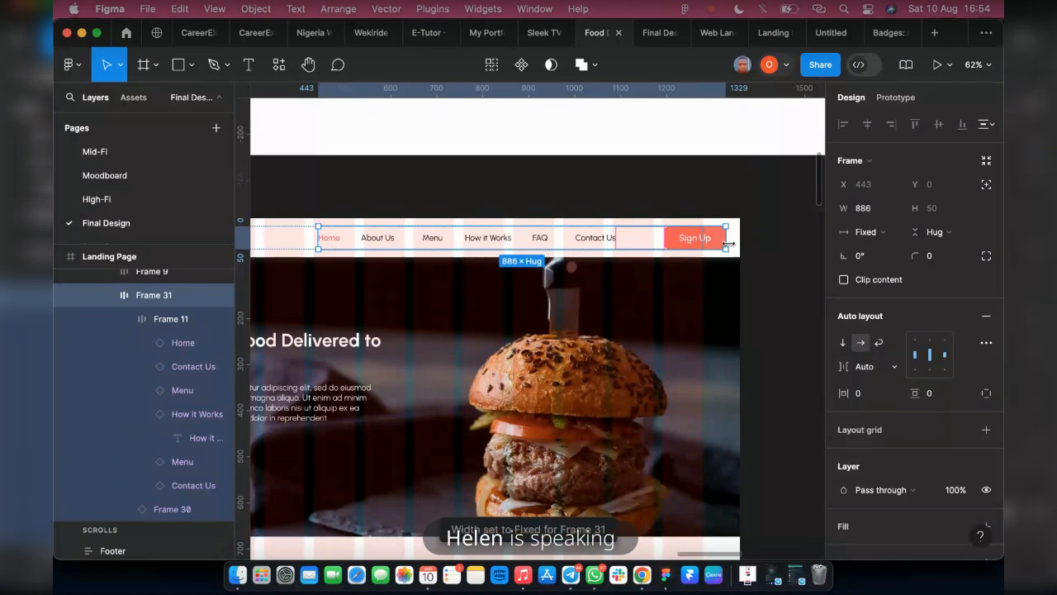
{"action": "left_click_drag", "start_coordinate": [728, 242], "coordinate": [703, 242]}
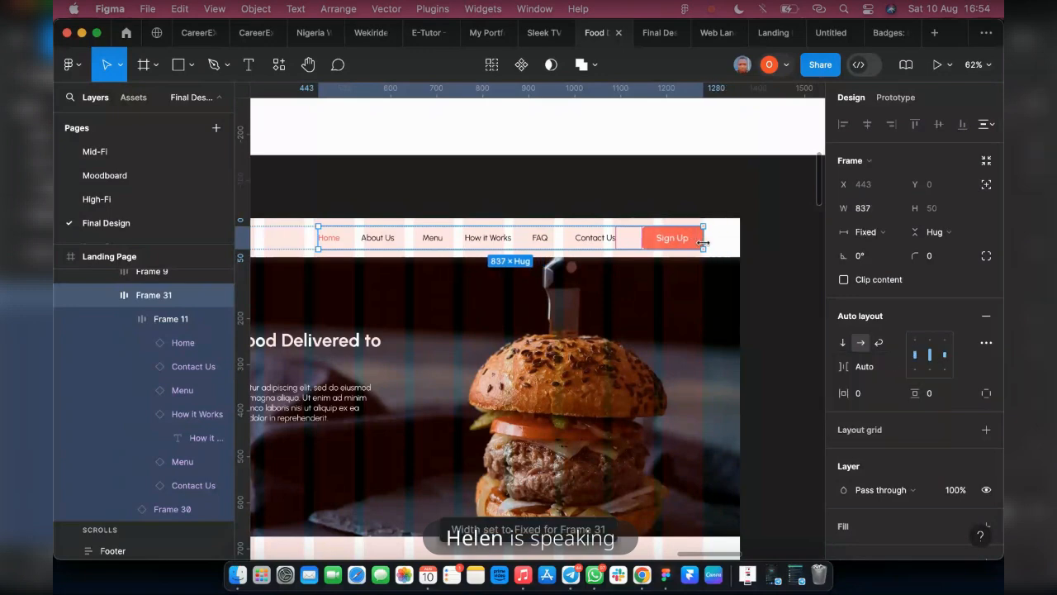
Switch to the prototype preview of the landing page and check the header navigation from the footer up to the hero
{"action": "scroll", "coordinate": [806, 260], "scroll_direction": "down", "scroll_amount": 3}
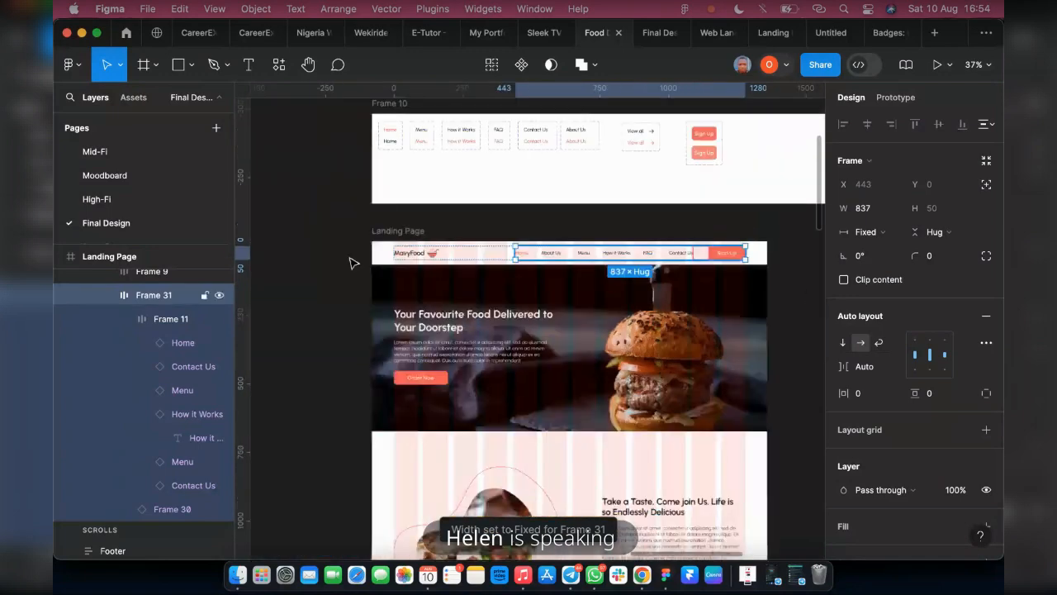
{"action": "left_click", "coordinate": [388, 230]}
{"action": "left_click", "coordinate": [650, 35]}
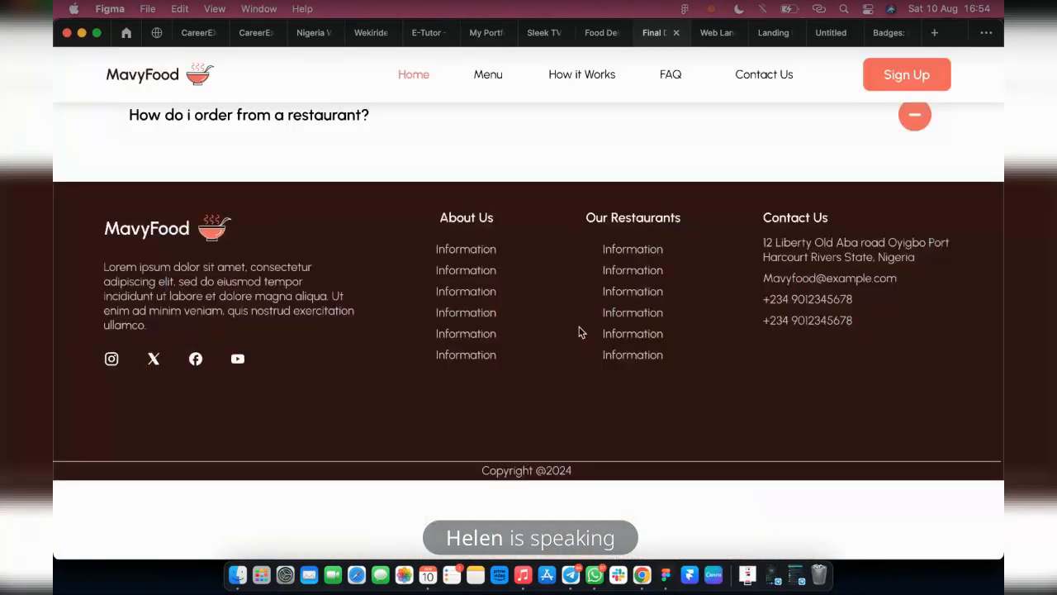
{"action": "scroll", "coordinate": [579, 332], "scroll_direction": "up", "scroll_amount": 3}
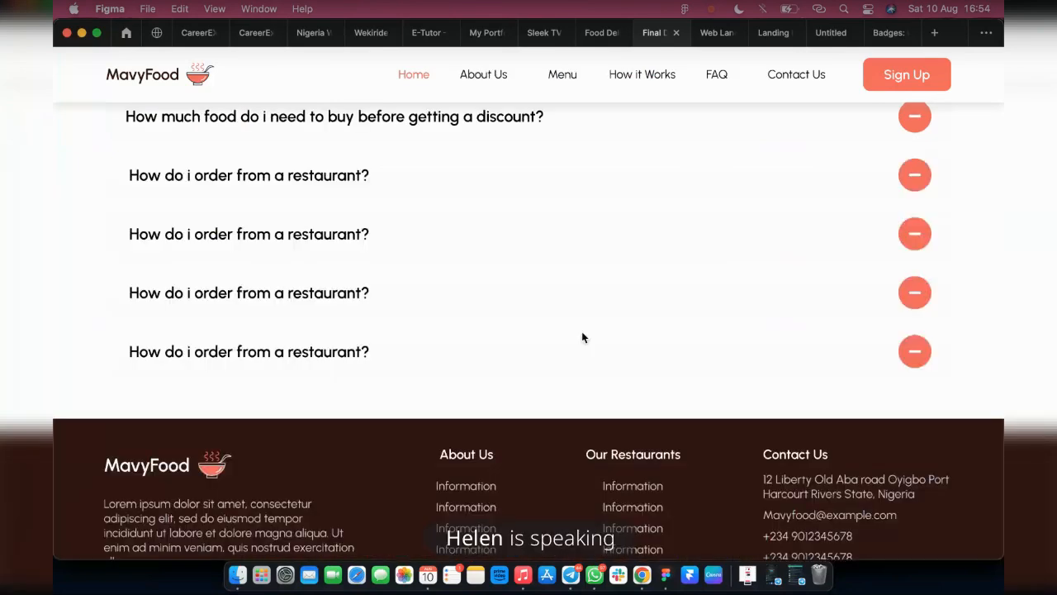
{"action": "scroll", "coordinate": [582, 337], "scroll_direction": "up", "scroll_amount": 5}
{"action": "scroll", "coordinate": [582, 335], "scroll_direction": "up", "scroll_amount": 5}
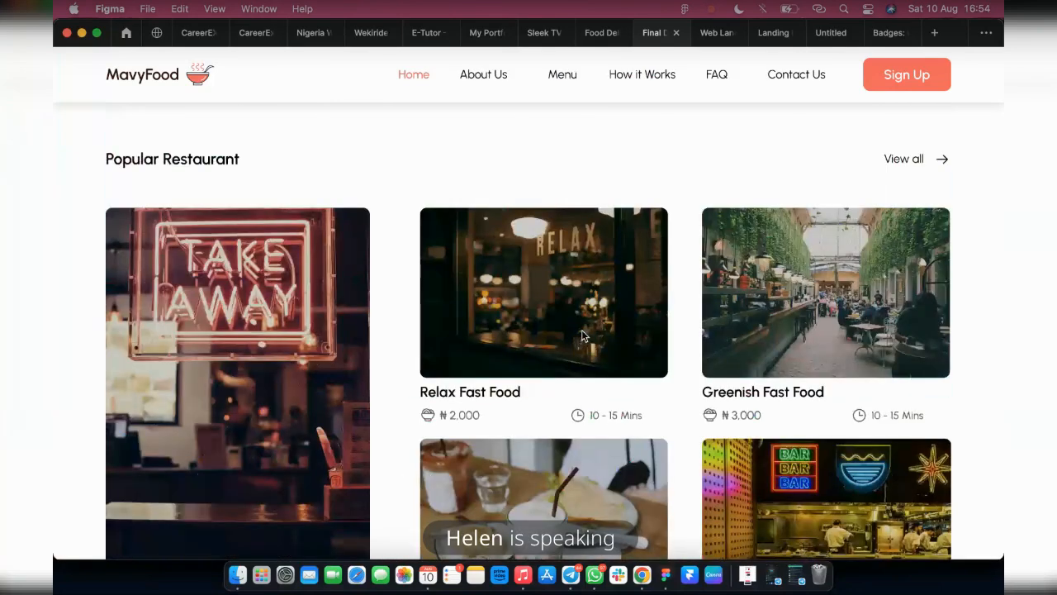
{"action": "scroll", "coordinate": [582, 334], "scroll_direction": "up", "scroll_amount": 5}
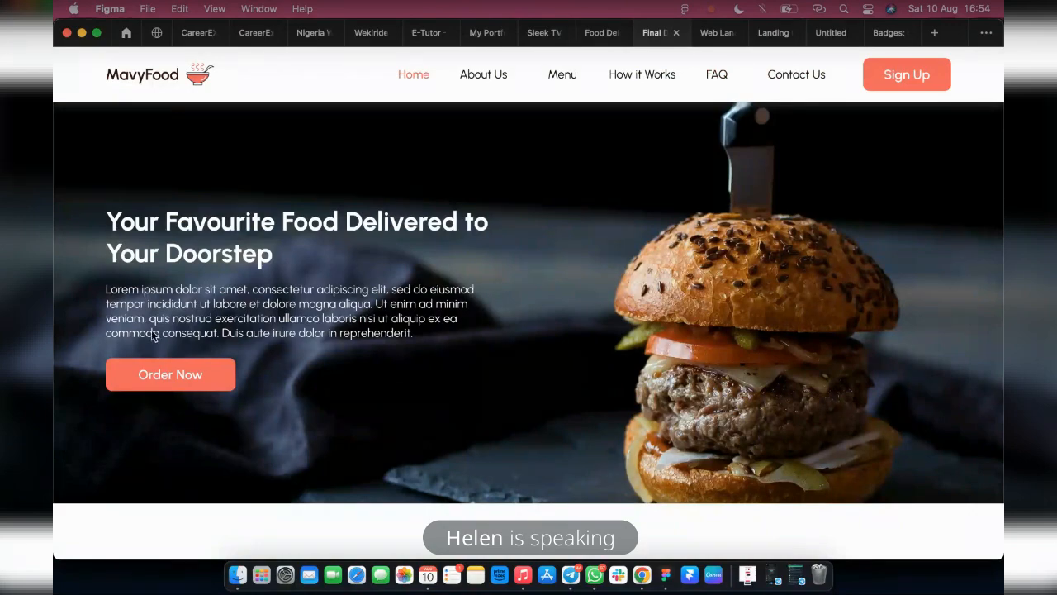
Review the previewed sections from the hero down to the Frequently Asked Question section under the fixed header
{"action": "scroll", "coordinate": [236, 398], "scroll_direction": "down", "scroll_amount": 2}
{"action": "scroll", "coordinate": [745, 364], "scroll_direction": "down", "scroll_amount": 3}
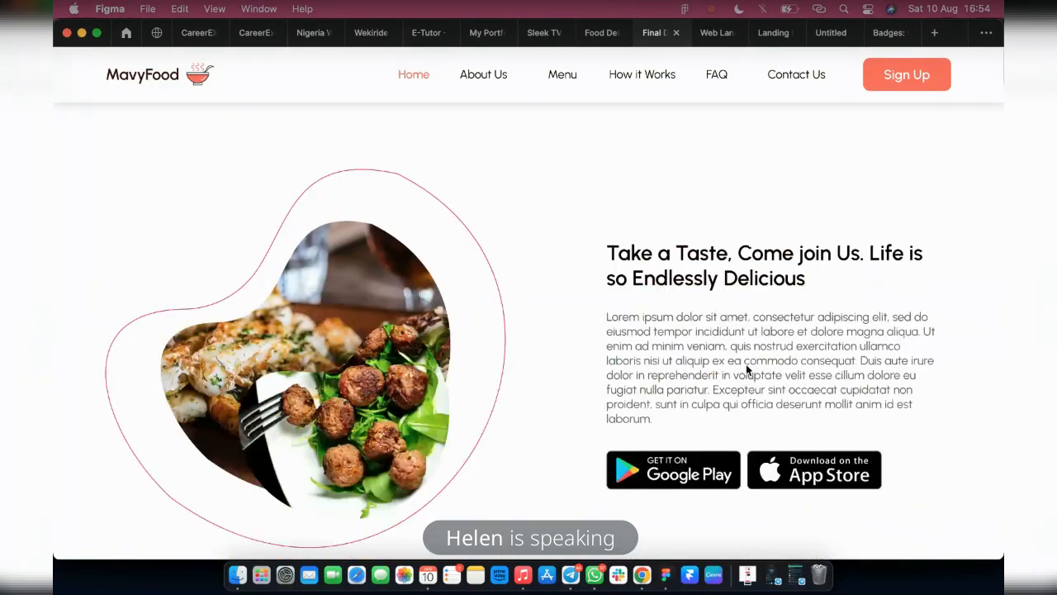
{"action": "scroll", "coordinate": [746, 364], "scroll_direction": "down", "scroll_amount": 2}
{"action": "scroll", "coordinate": [603, 342], "scroll_direction": "down", "scroll_amount": 5}
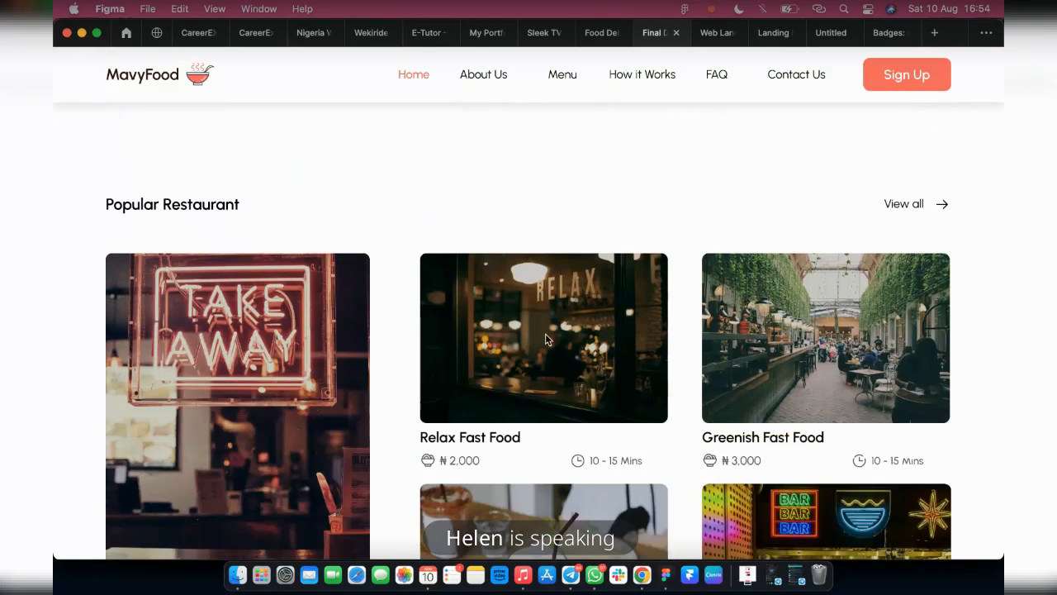
{"action": "scroll", "coordinate": [651, 411], "scroll_direction": "down", "scroll_amount": 6}
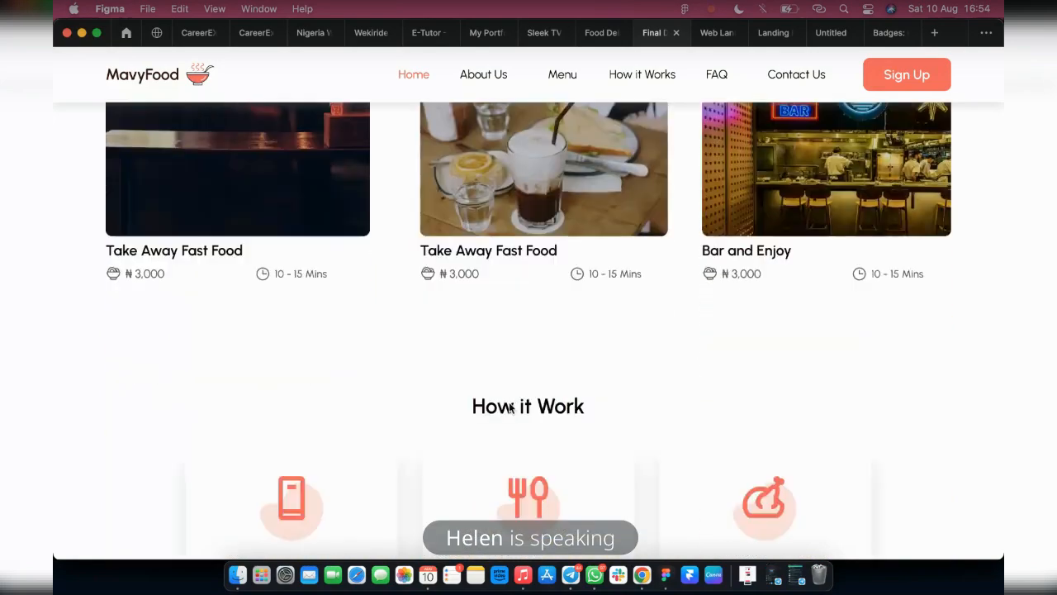
{"action": "scroll", "coordinate": [597, 389], "scroll_direction": "down", "scroll_amount": 3}
{"action": "scroll", "coordinate": [575, 403], "scroll_direction": "down", "scroll_amount": 5}
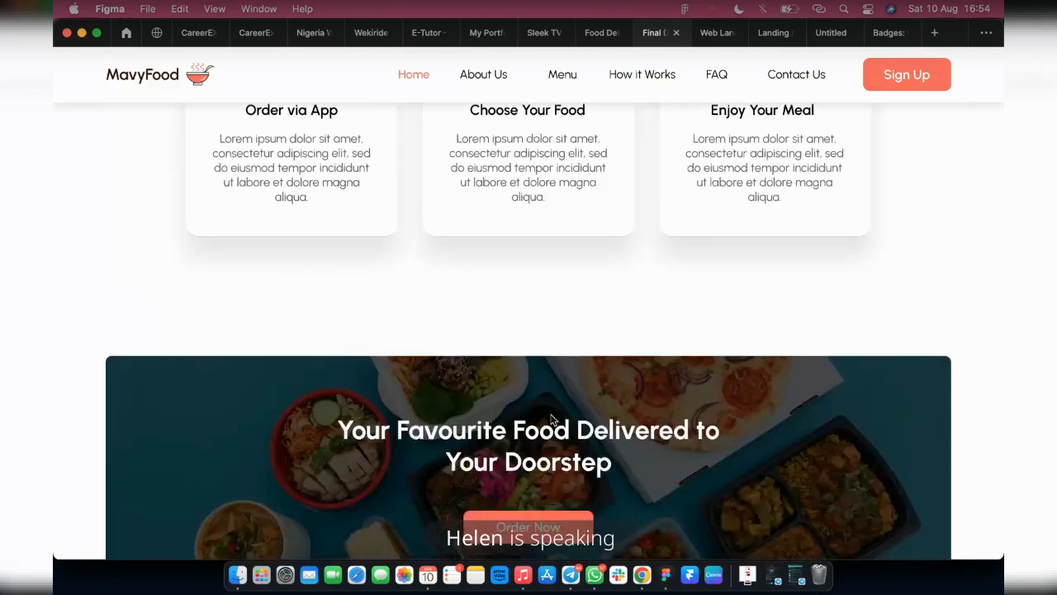
{"action": "scroll", "coordinate": [500, 393], "scroll_direction": "down", "scroll_amount": 5}
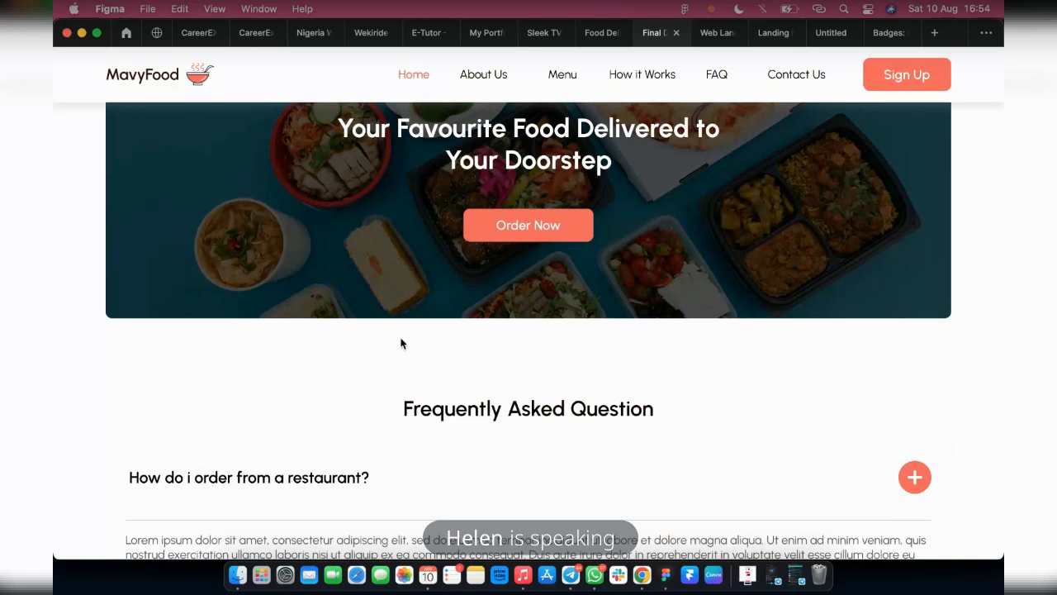
{"action": "scroll", "coordinate": [401, 344], "scroll_direction": "down", "scroll_amount": 4}
{"action": "scroll", "coordinate": [524, 276], "scroll_direction": "down", "scroll_amount": 2}
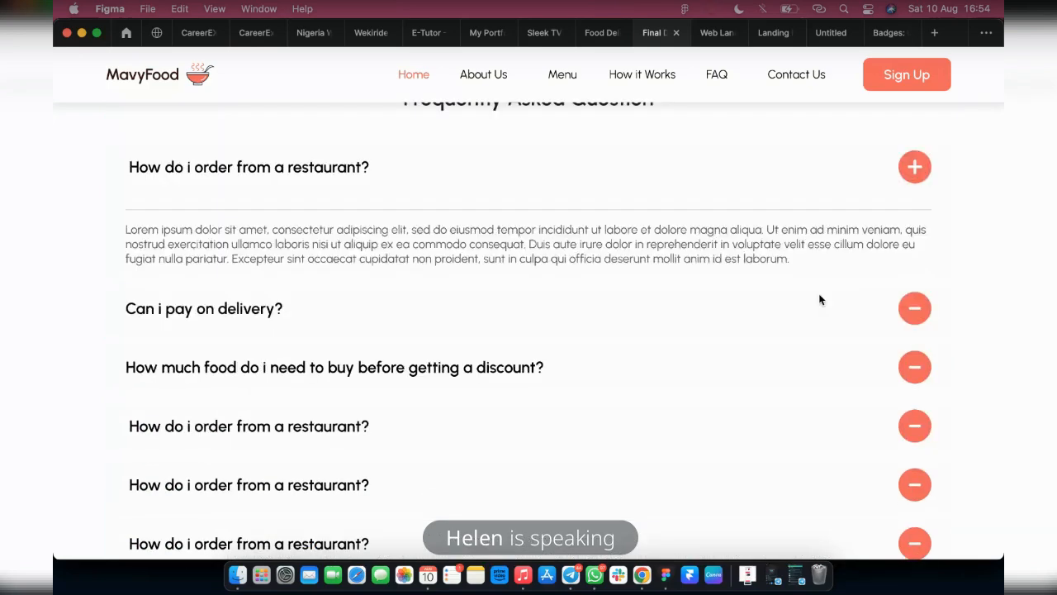
Test the FAQ accordion by expanding "Can i pay on delivery?" and "How much food do i need to buy before getting a discount?"
{"action": "left_click", "coordinate": [910, 313]}
{"action": "scroll", "coordinate": [907, 334], "scroll_direction": "down", "scroll_amount": 2}
{"action": "left_click", "coordinate": [910, 335]}
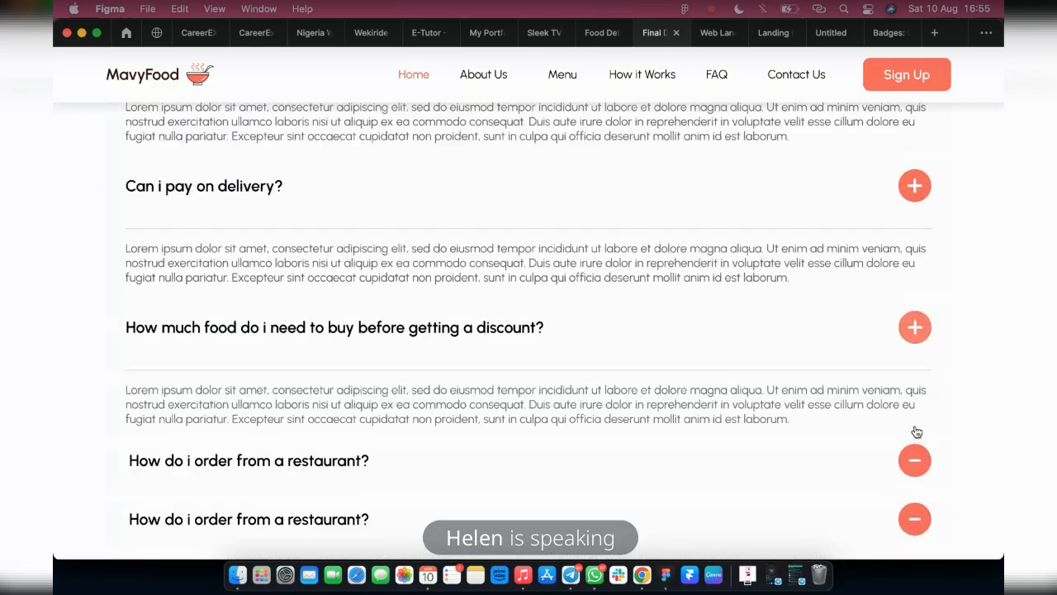
{"action": "scroll", "coordinate": [916, 432], "scroll_direction": "down", "scroll_amount": 5}
{"action": "scroll", "coordinate": [954, 266], "scroll_direction": "up", "scroll_amount": 2}
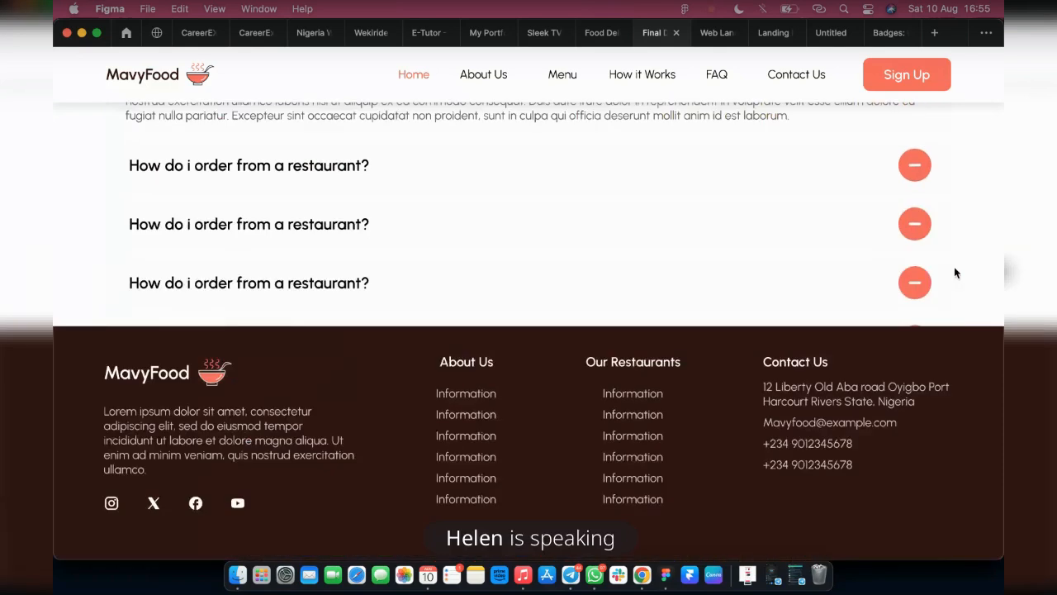
Test one of the lower "How do i order from a restaurant?" FAQ items by expanding and collapsing it
{"action": "left_click", "coordinate": [914, 282]}
{"action": "scroll", "coordinate": [628, 241], "scroll_direction": "down", "scroll_amount": 1}
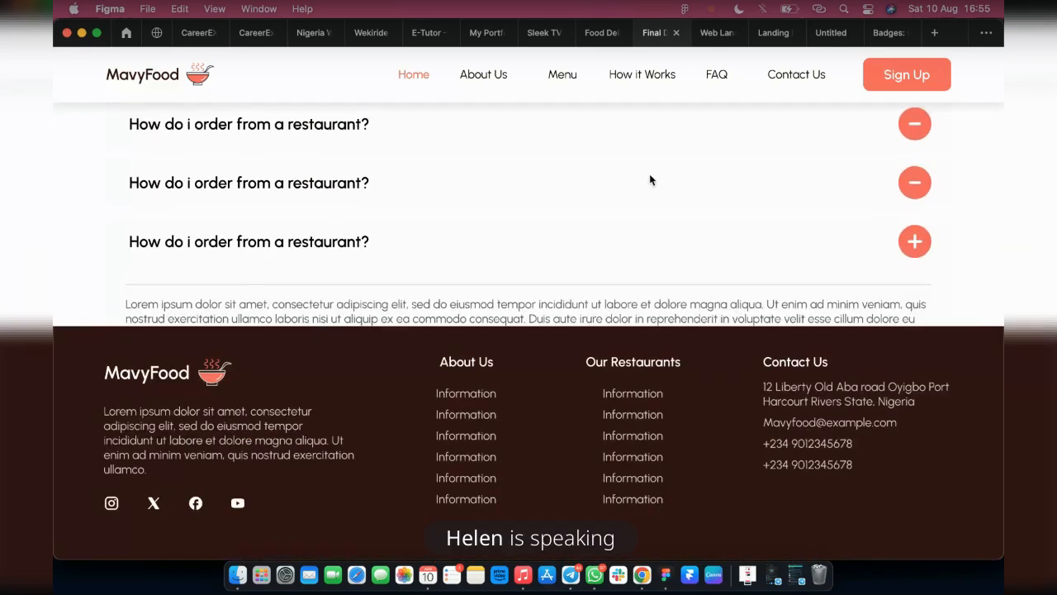
{"action": "left_click", "coordinate": [915, 243]}
{"action": "scroll", "coordinate": [919, 200], "scroll_direction": "up", "scroll_amount": 4}
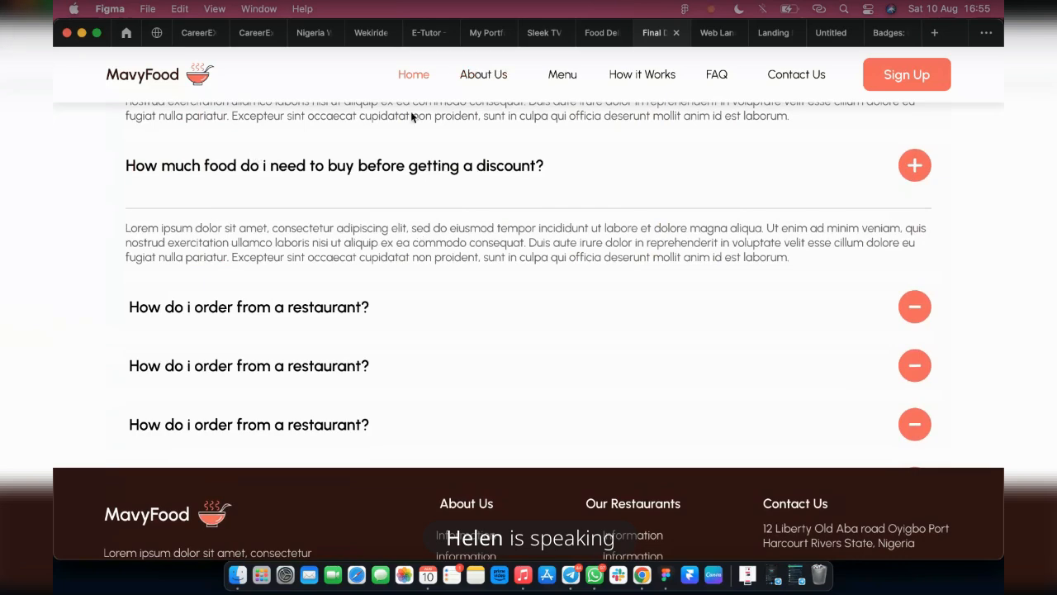
{"action": "left_click", "coordinate": [914, 165]}
{"action": "scroll", "coordinate": [371, 306], "scroll_direction": "up", "scroll_amount": 4}
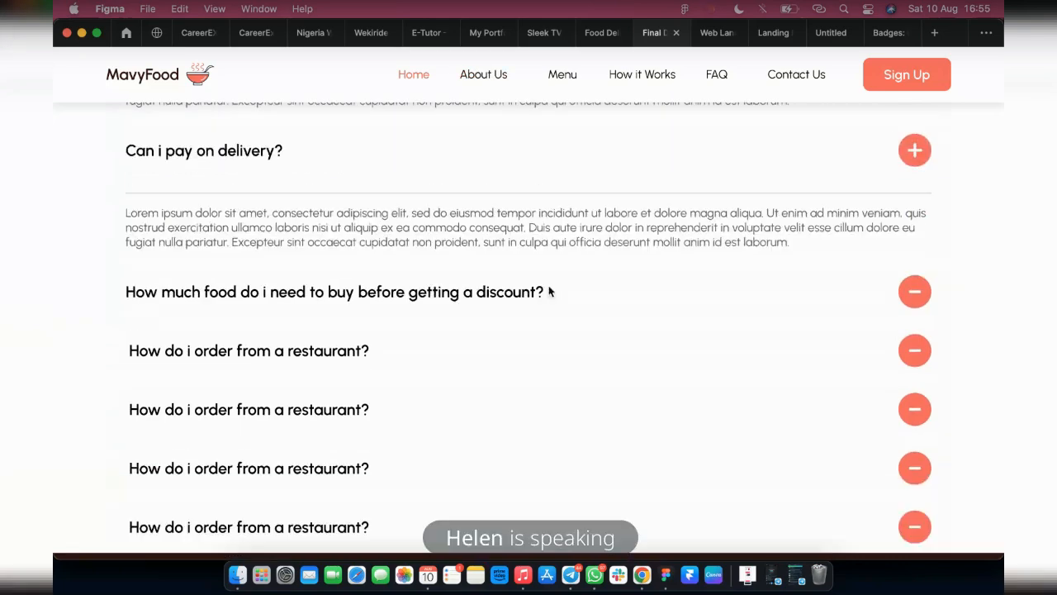
{"action": "left_click", "coordinate": [922, 175]}
{"action": "scroll", "coordinate": [799, 267], "scroll_direction": "up", "scroll_amount": 4}
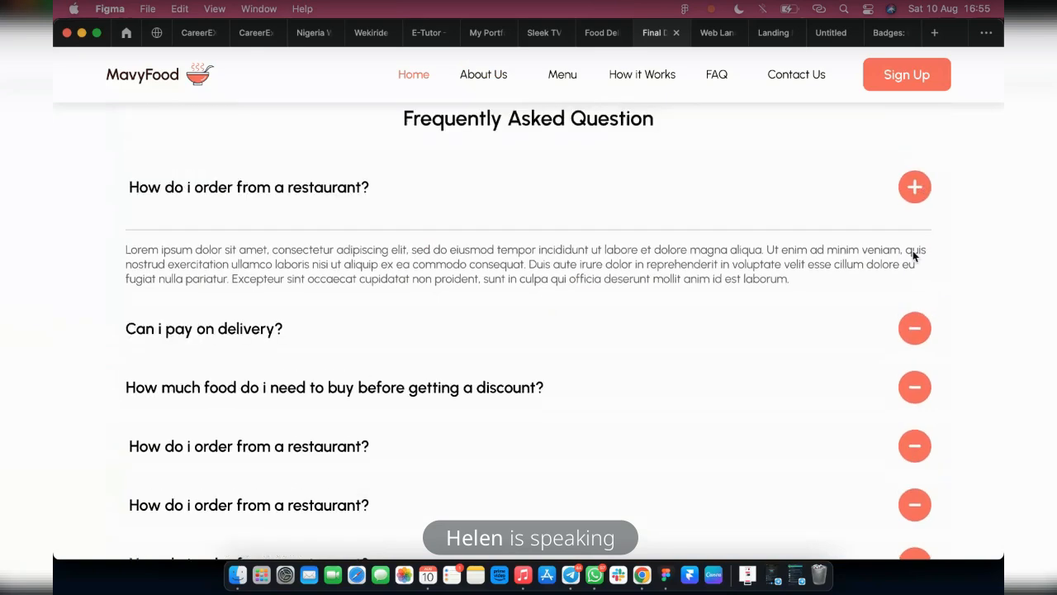
{"action": "left_click", "coordinate": [914, 278]}
{"action": "scroll", "coordinate": [576, 284], "scroll_direction": "down", "scroll_amount": 5}
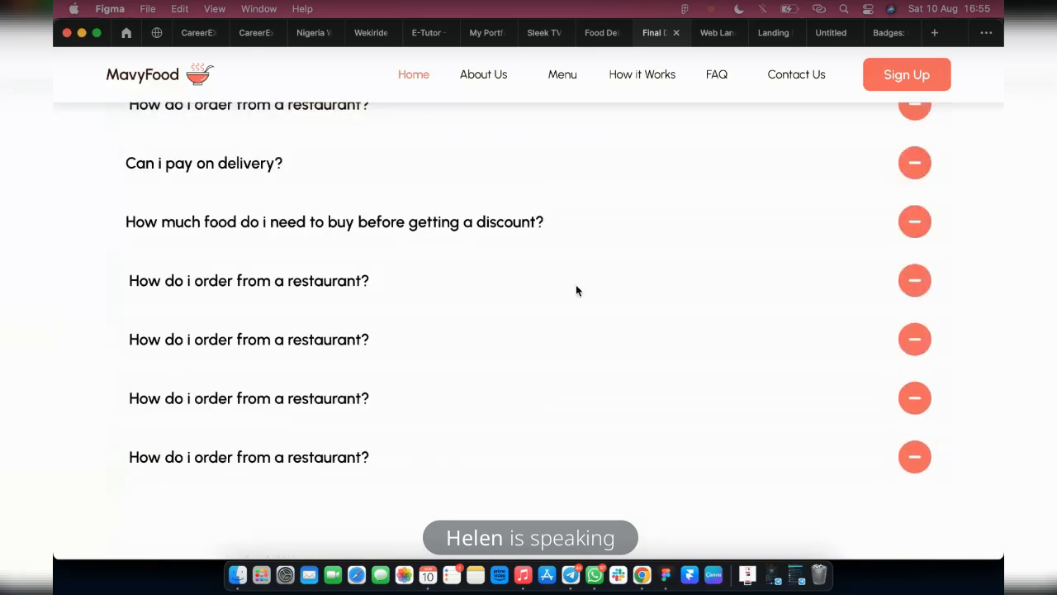
{"action": "scroll", "coordinate": [509, 420], "scroll_direction": "down", "scroll_amount": 3}
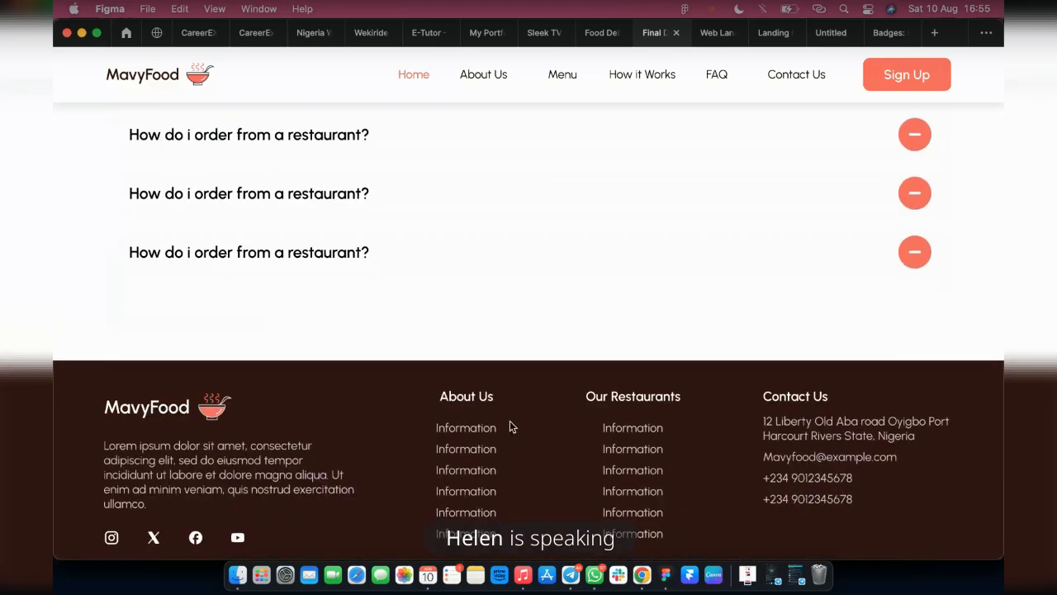
{"action": "scroll", "coordinate": [479, 378], "scroll_direction": "down", "scroll_amount": 8}
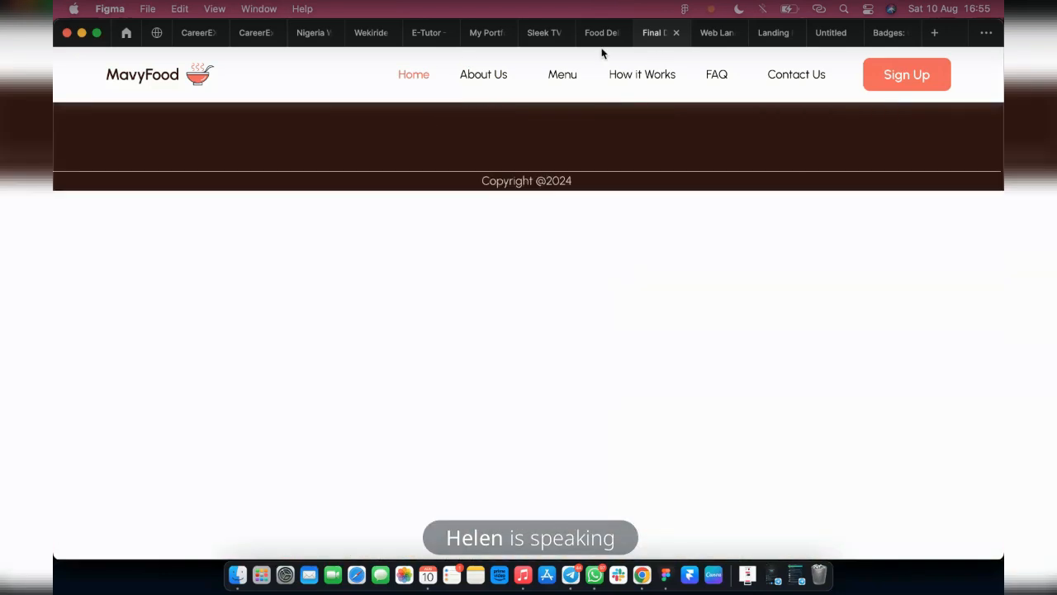
Switch to the design file and shorten the Landing Page frame from its lower edge to a height of 5043
{"action": "left_click", "coordinate": [594, 33]}
{"action": "scroll", "coordinate": [626, 394], "scroll_direction": "up", "scroll_amount": 3}
{"action": "scroll", "coordinate": [625, 394], "scroll_direction": "down", "scroll_amount": 2}
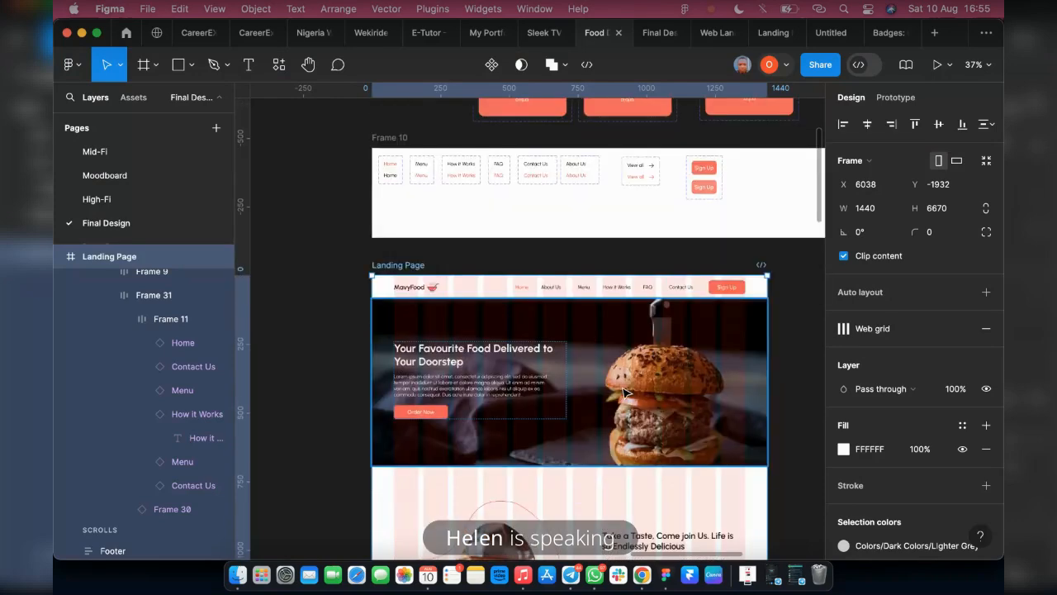
{"action": "scroll", "coordinate": [625, 394], "scroll_direction": "down", "scroll_amount": 4}
{"action": "scroll", "coordinate": [545, 394], "scroll_direction": "down", "scroll_amount": 5}
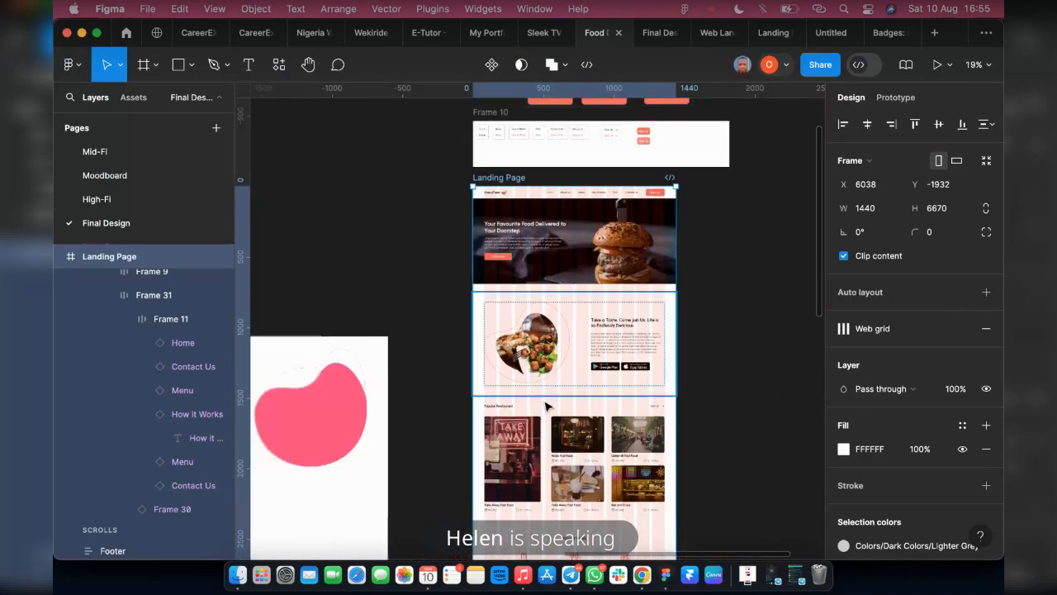
{"action": "scroll", "coordinate": [564, 399], "scroll_direction": "down", "scroll_amount": 5}
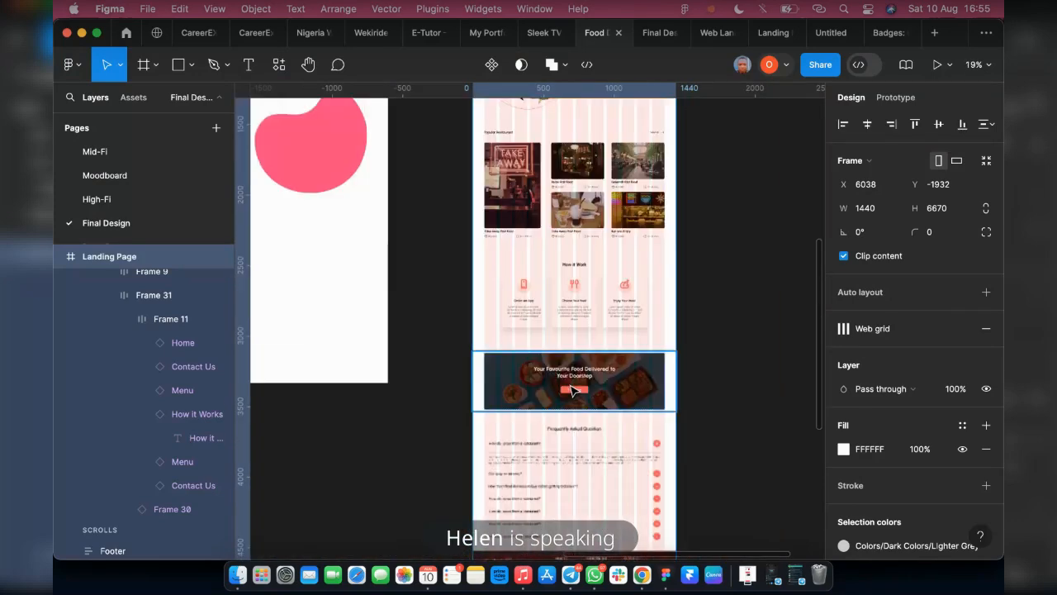
{"action": "scroll", "coordinate": [561, 401], "scroll_direction": "down", "scroll_amount": 6}
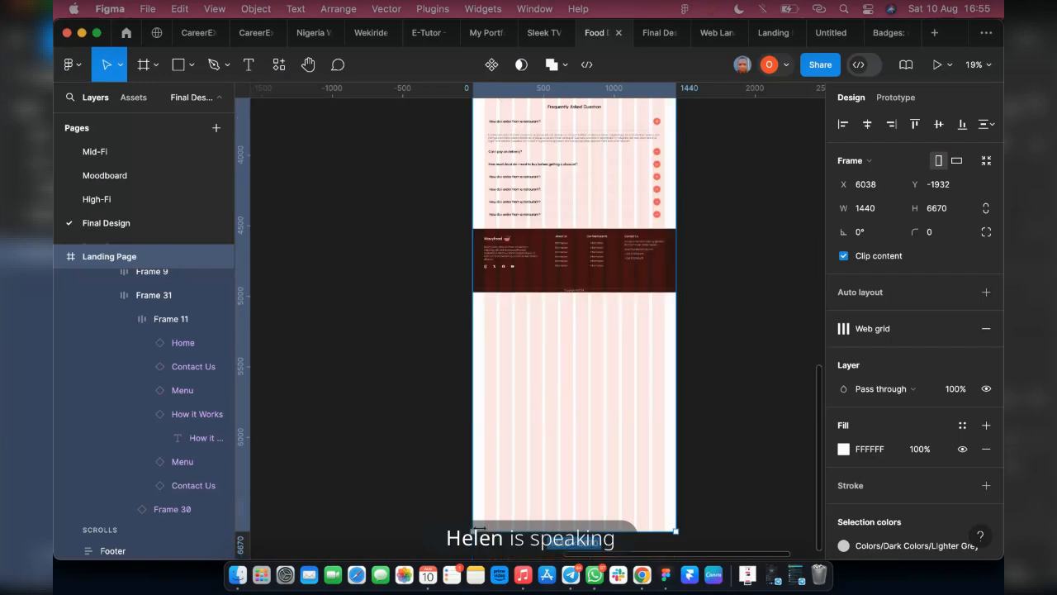
{"action": "left_click_drag", "start_coordinate": [479, 530], "coordinate": [537, 301]}
{"action": "scroll", "coordinate": [538, 293], "scroll_direction": "up", "scroll_amount": 5}
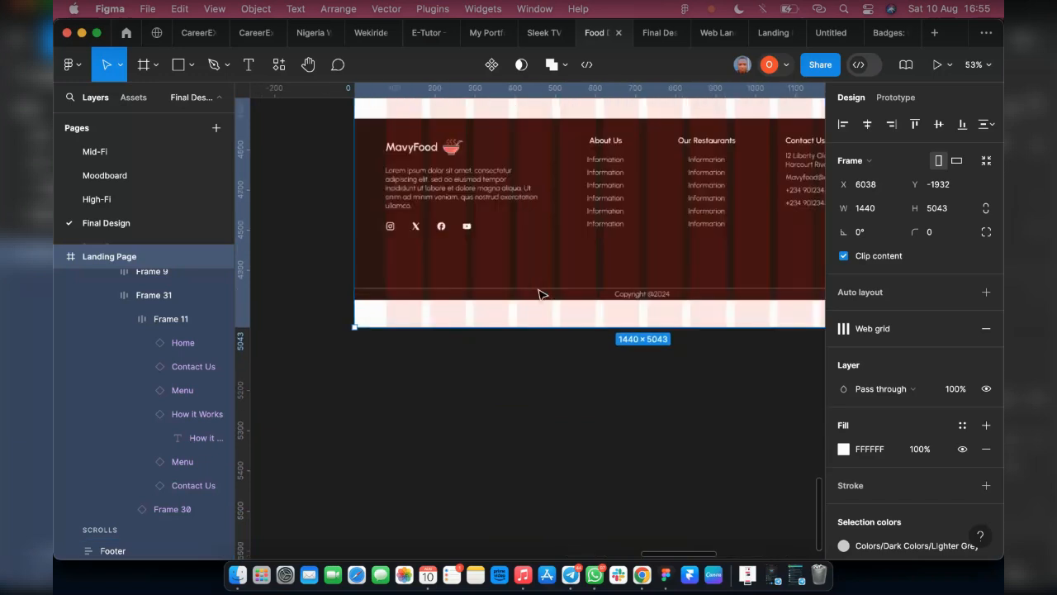
Trim the Landing Page frame's height to 4975 so it ends flush with the footer
{"action": "scroll", "coordinate": [539, 294], "scroll_direction": "up", "scroll_amount": 4}
{"action": "left_click_drag", "start_coordinate": [498, 337], "coordinate": [501, 316]}
{"action": "scroll", "coordinate": [500, 317], "scroll_direction": "up", "scroll_amount": 4}
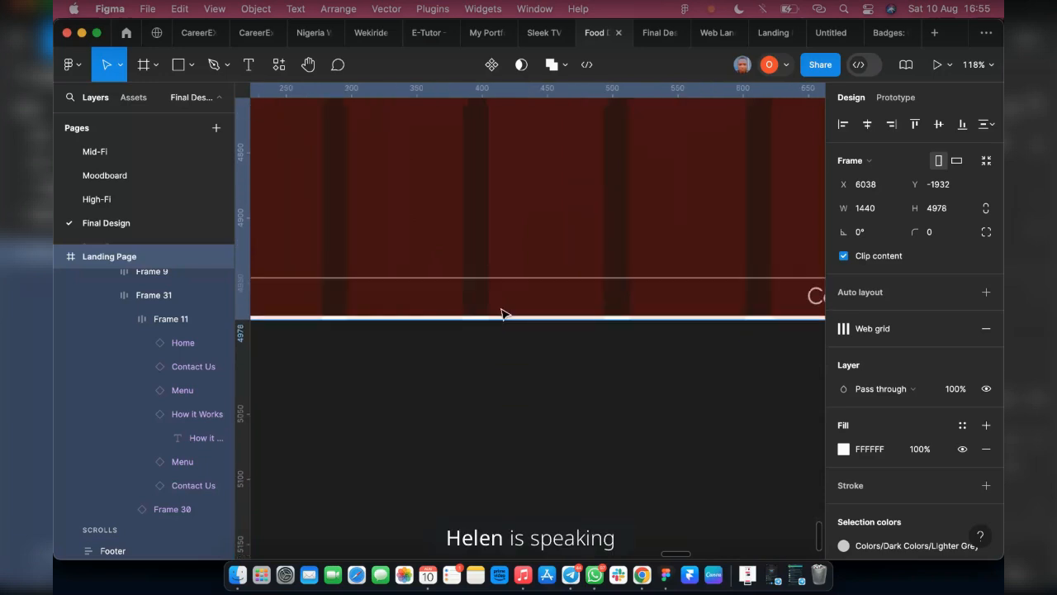
{"action": "scroll", "coordinate": [500, 319], "scroll_direction": "up", "scroll_amount": 6}
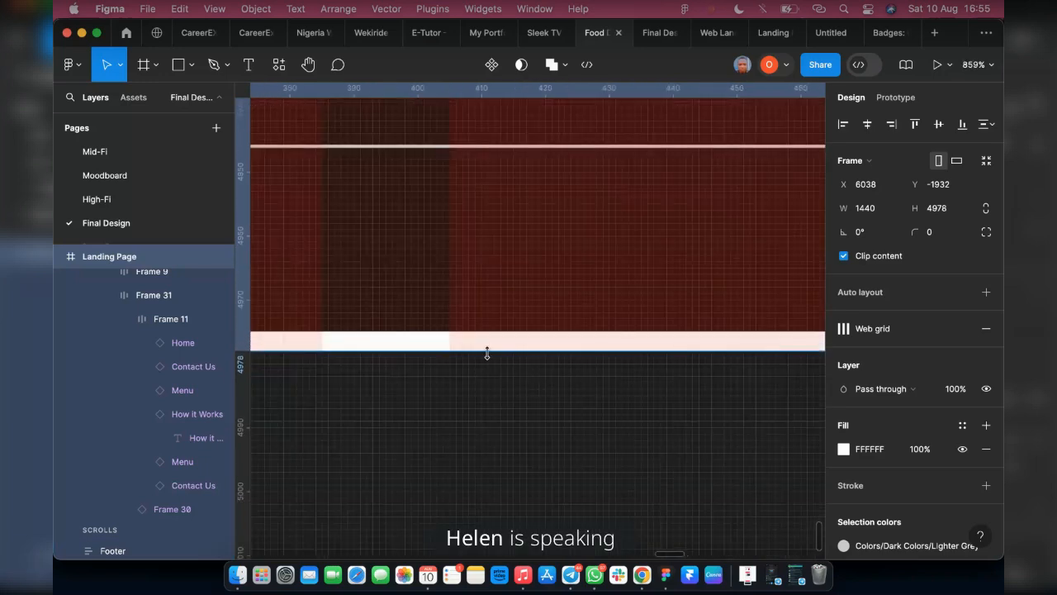
{"action": "left_click_drag", "start_coordinate": [488, 339], "coordinate": [491, 330]}
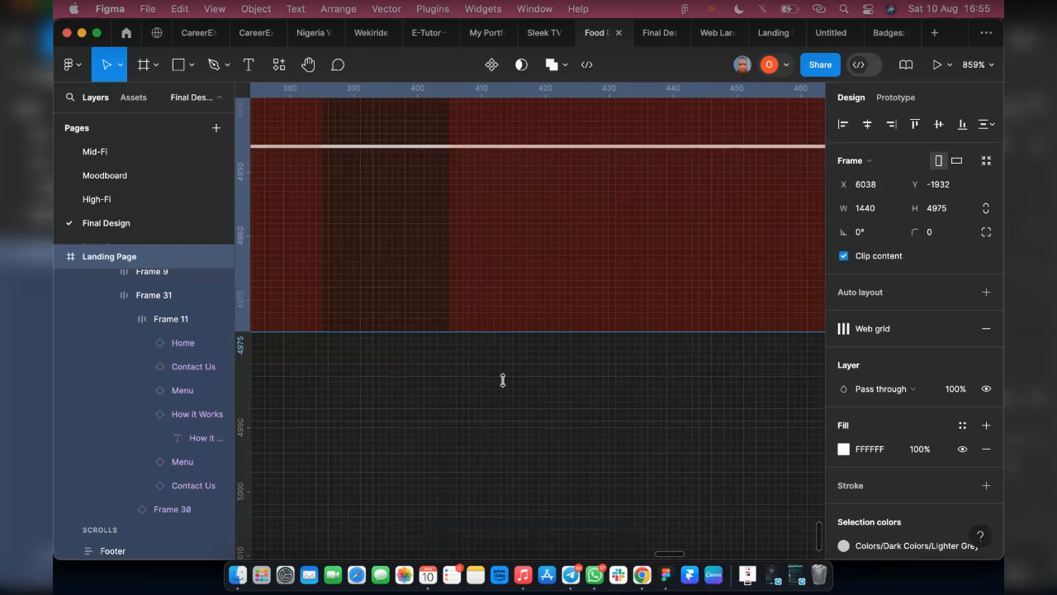
Review the shortened Landing Page frame from the footer up to the hero and down to the FAQ section
{"action": "scroll", "coordinate": [570, 418], "scroll_direction": "down", "scroll_amount": 4}
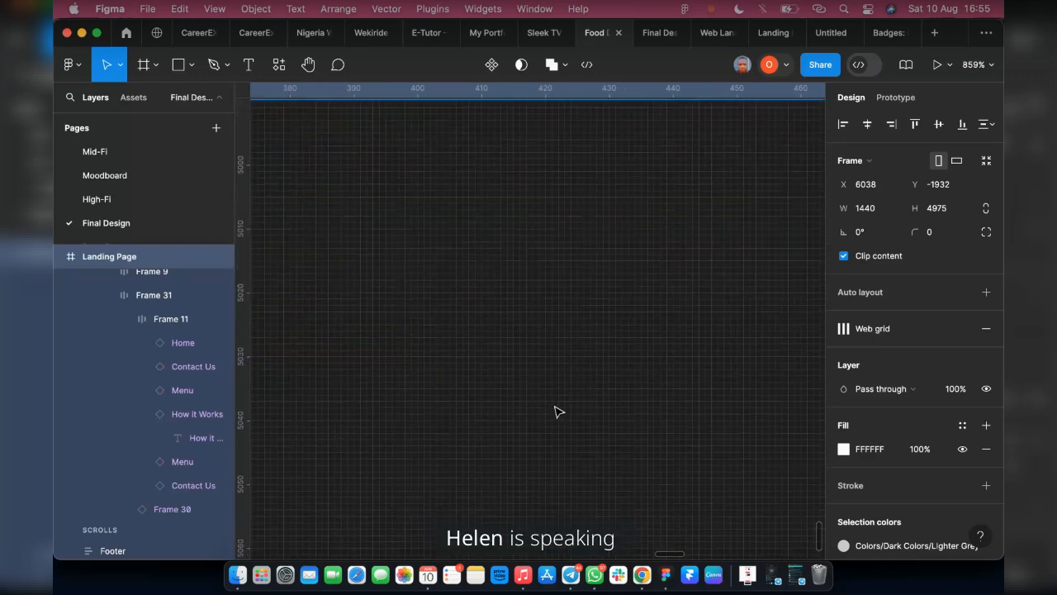
{"action": "scroll", "coordinate": [533, 417], "scroll_direction": "down", "scroll_amount": 5}
{"action": "scroll", "coordinate": [520, 423], "scroll_direction": "down", "scroll_amount": 15}
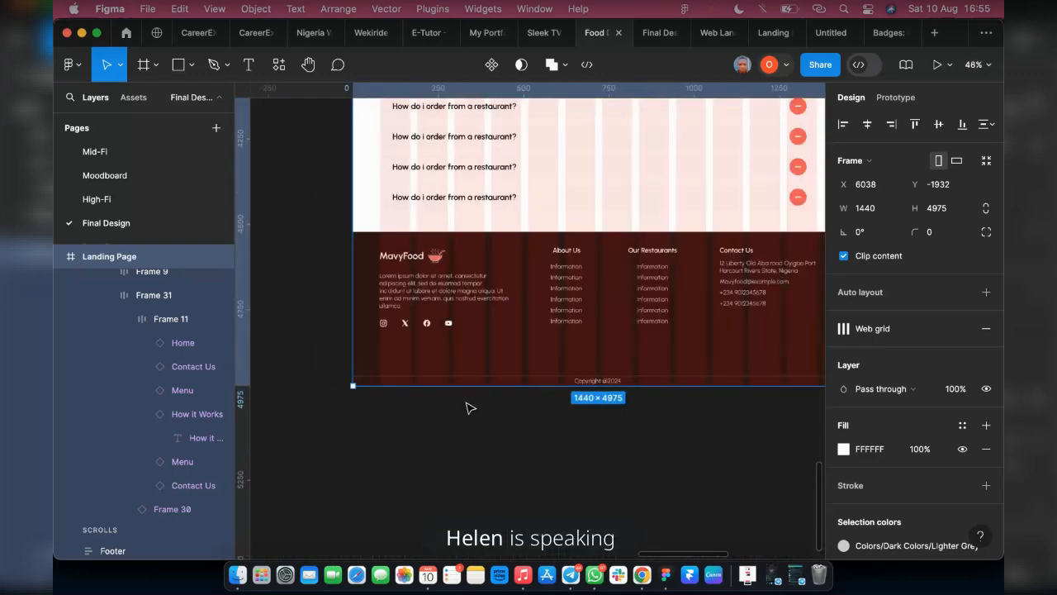
{"action": "scroll", "coordinate": [653, 420], "scroll_direction": "up", "scroll_amount": 4}
{"action": "scroll", "coordinate": [669, 415], "scroll_direction": "up", "scroll_amount": 3}
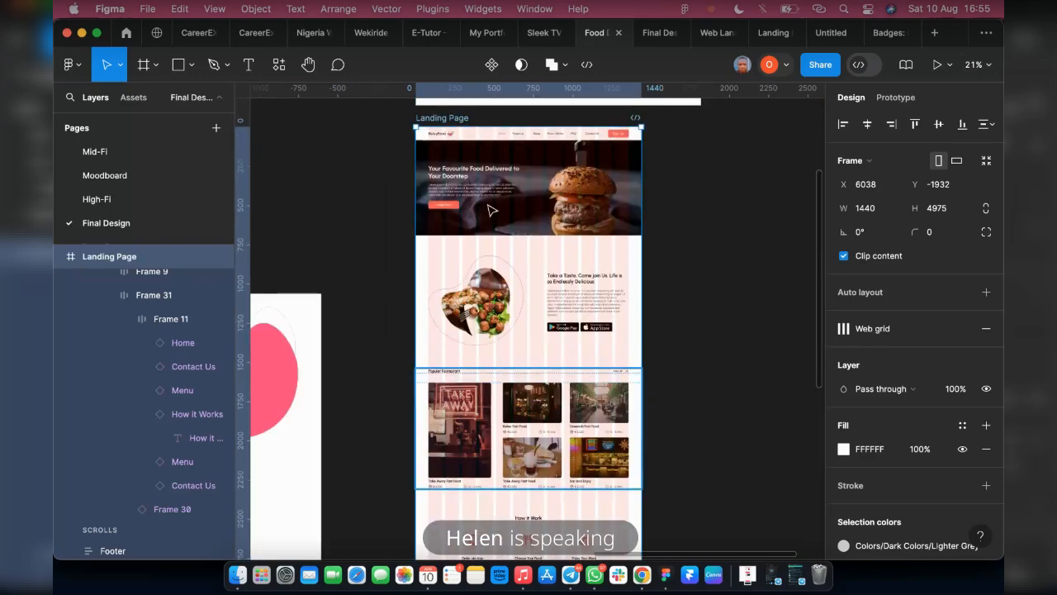
{"action": "scroll", "coordinate": [528, 215], "scroll_direction": "up", "scroll_amount": 2}
{"action": "left_click", "coordinate": [533, 207]}
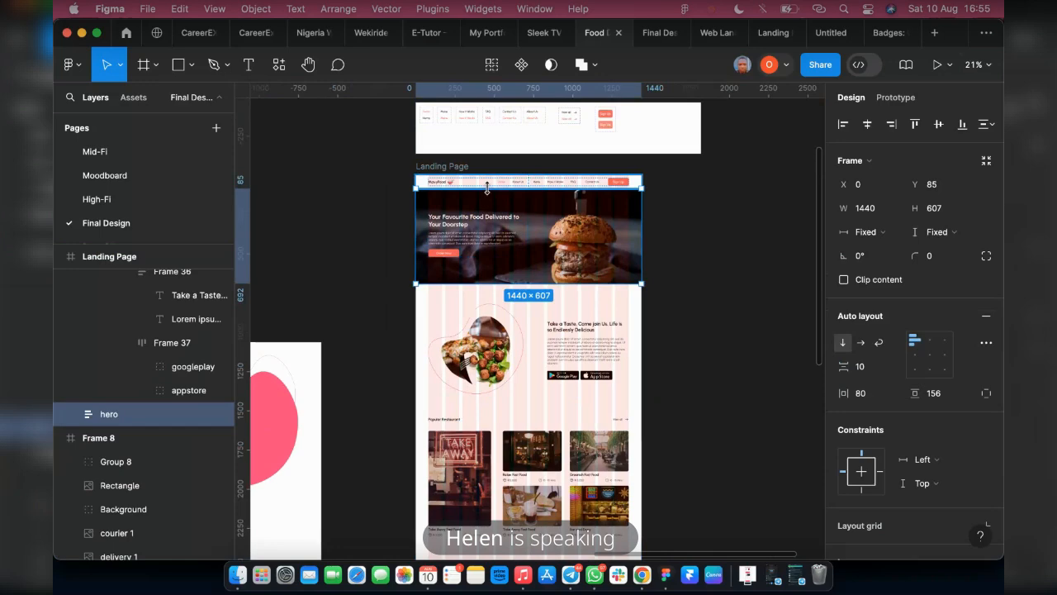
{"action": "scroll", "coordinate": [505, 165], "scroll_direction": "down", "scroll_amount": 1}
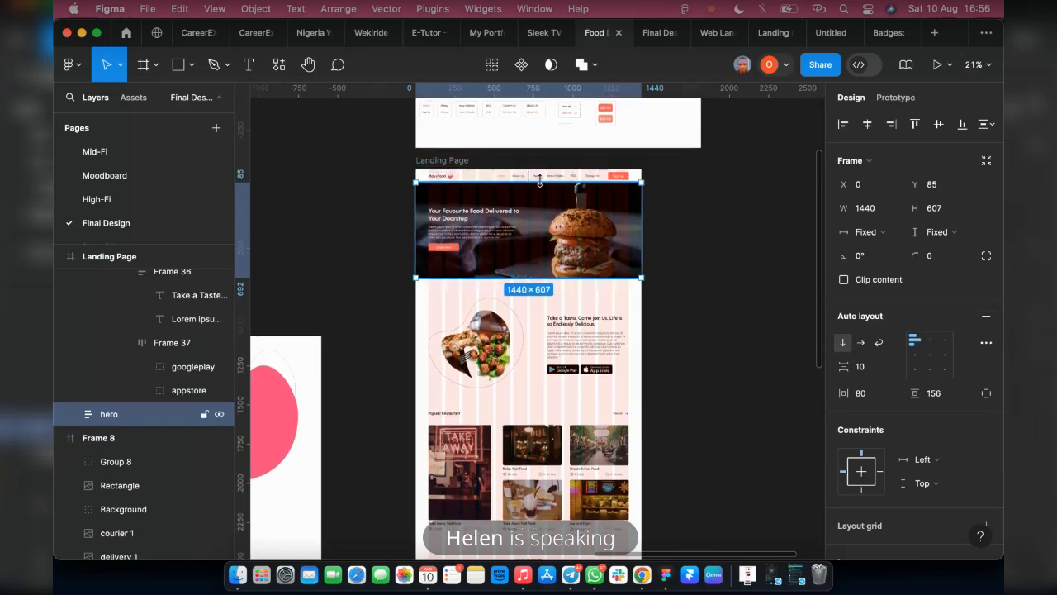
{"action": "scroll", "coordinate": [479, 427], "scroll_direction": "down", "scroll_amount": 10}
{"action": "scroll", "coordinate": [479, 427], "scroll_direction": "down", "scroll_amount": 4}
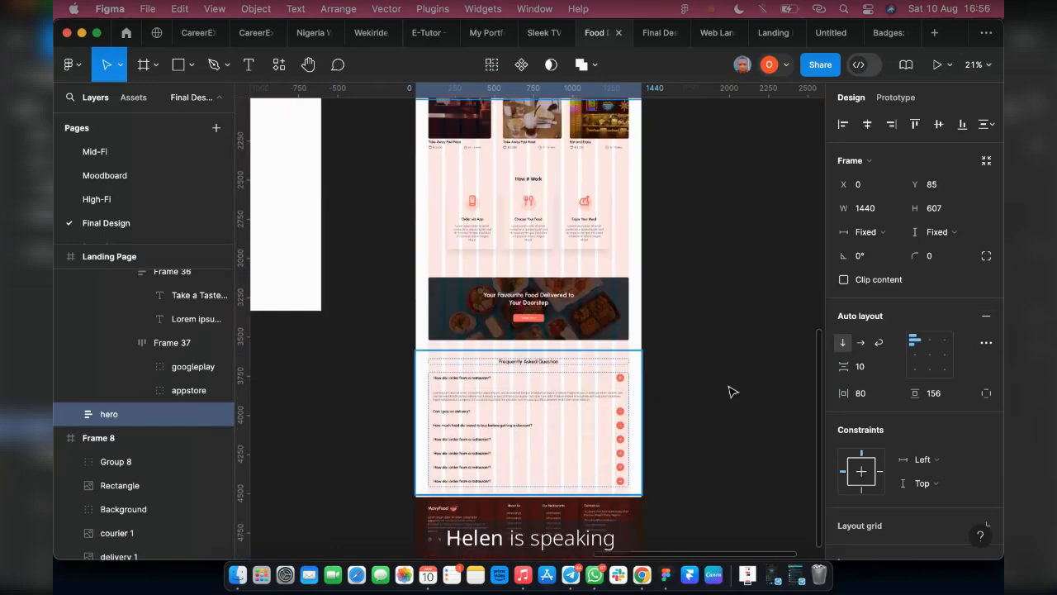
{"action": "scroll", "coordinate": [717, 359], "scroll_direction": "up", "scroll_amount": 10}
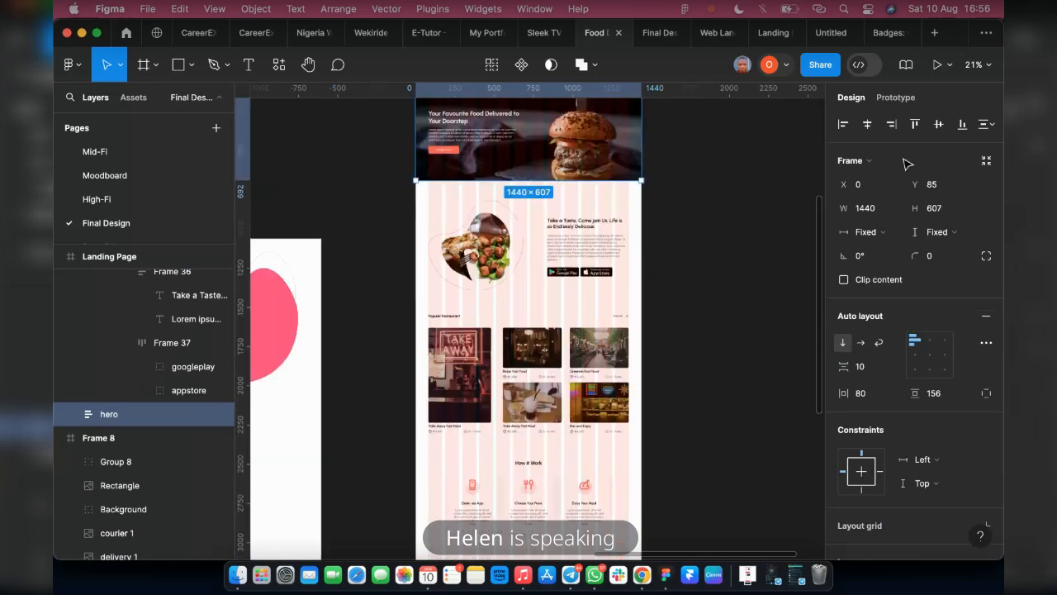
Add a prototype interaction to the MavyFood header logo that scrolls to the hero section instantly on click
{"action": "left_click", "coordinate": [896, 97]}
{"action": "scroll", "coordinate": [490, 227], "scroll_direction": "up", "scroll_amount": 5}
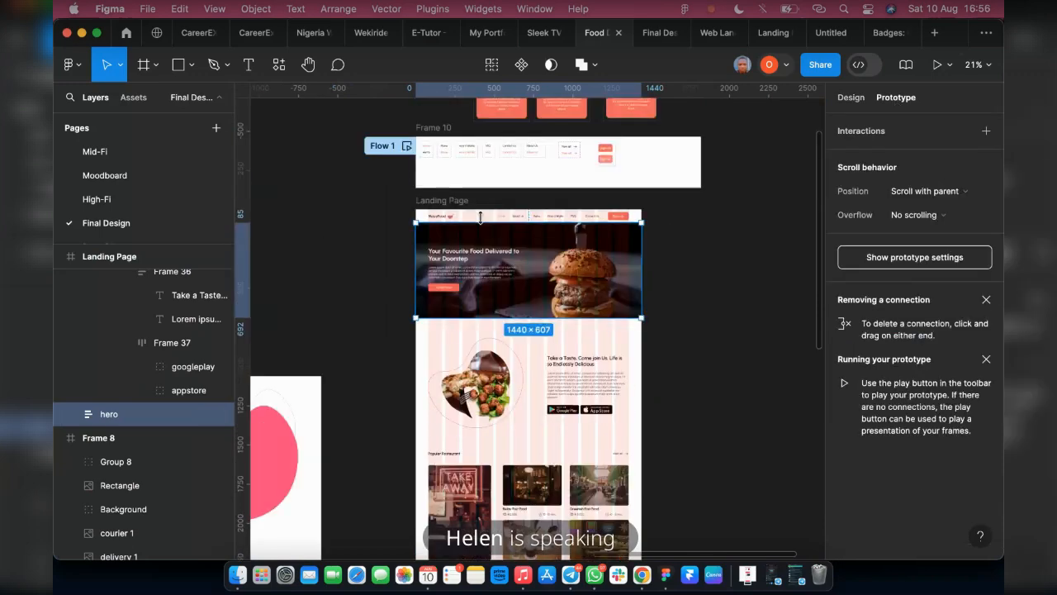
{"action": "scroll", "coordinate": [490, 227], "scroll_direction": "up", "scroll_amount": 2}
{"action": "scroll", "coordinate": [499, 237], "scroll_direction": "up", "scroll_amount": 5}
{"action": "key", "text": "ctrl"}
{"action": "key", "text": "ctrl"}
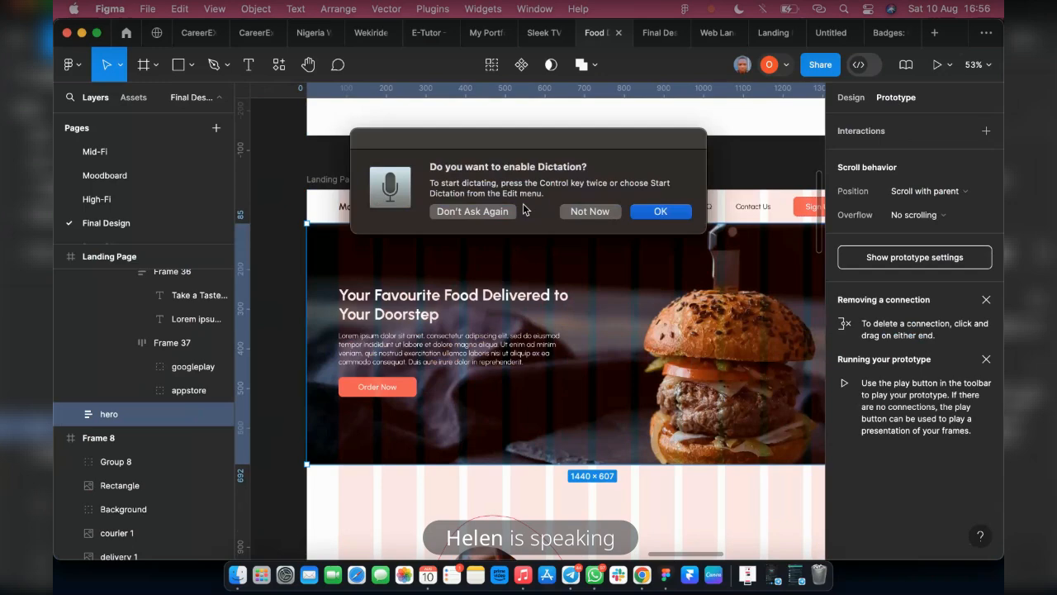
{"action": "left_click", "coordinate": [578, 212]}
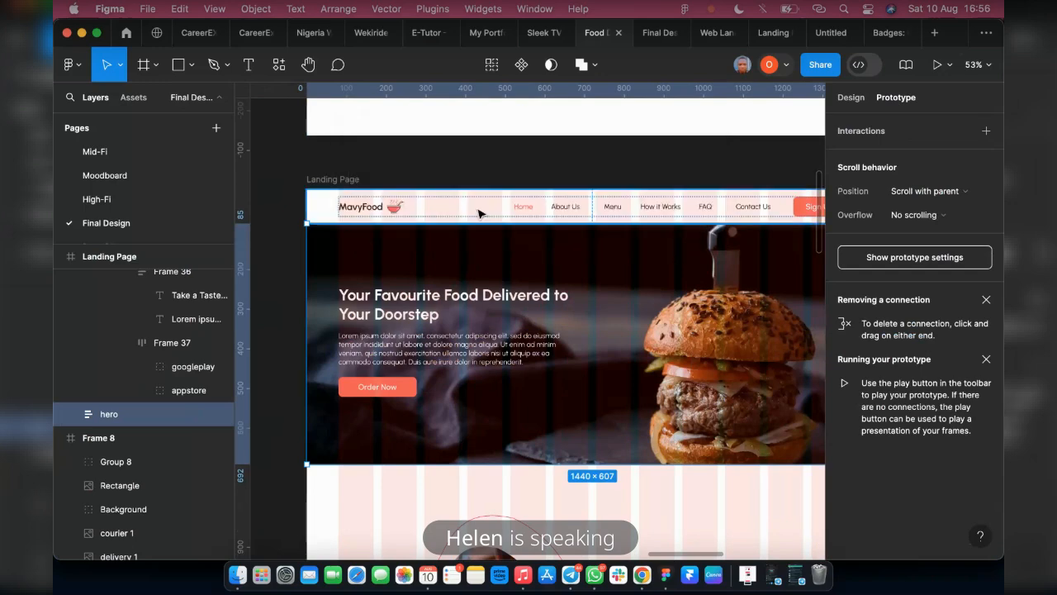
{"action": "left_click", "coordinate": [363, 208]}
{"action": "left_click", "coordinate": [361, 209]}
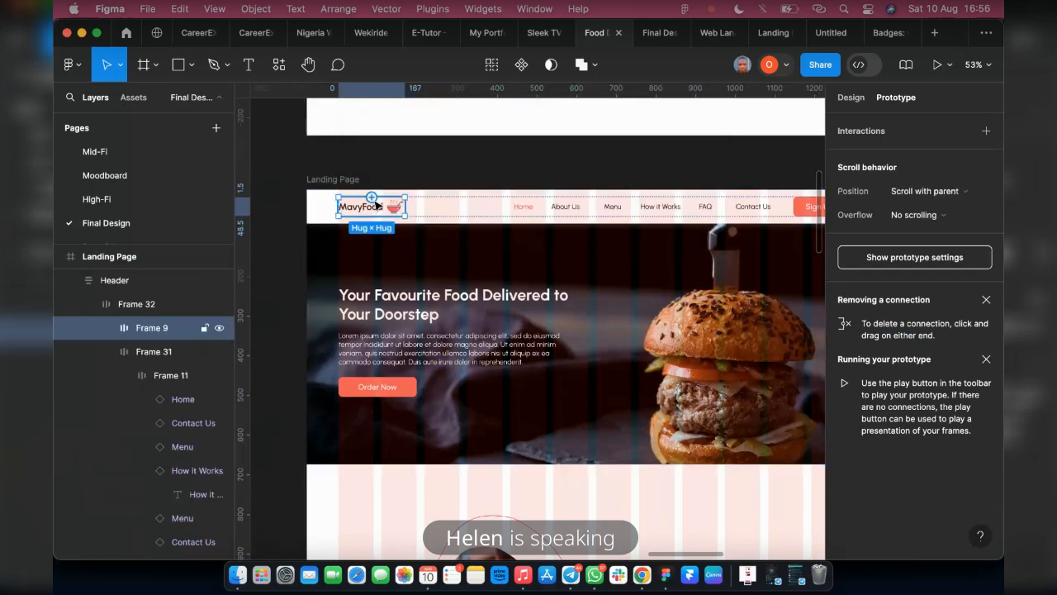
{"action": "left_click_drag", "start_coordinate": [436, 220], "coordinate": [439, 239]}
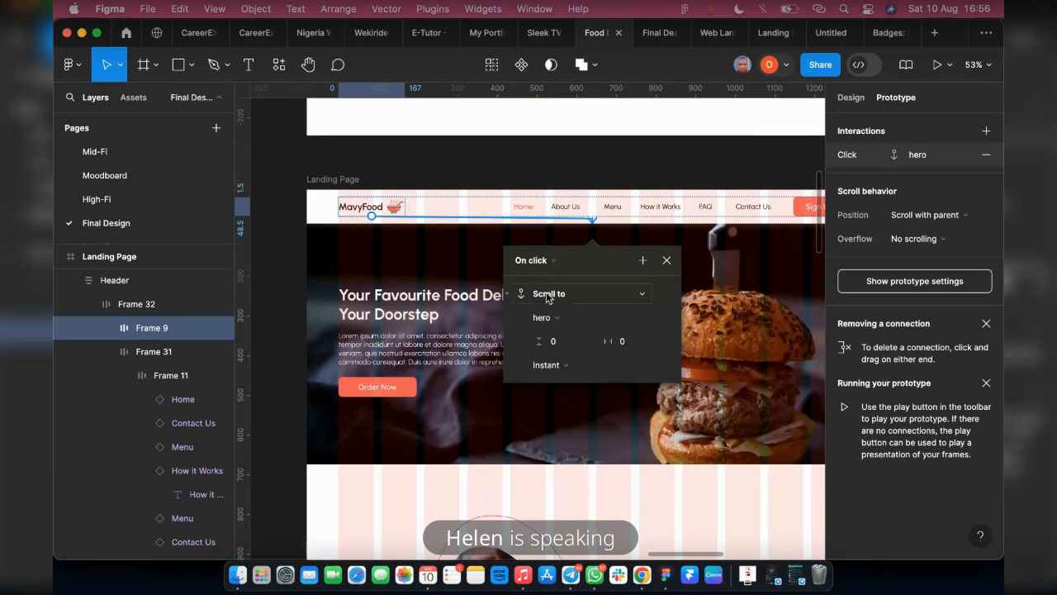
Make the Home link scroll to the hero section and the About Us link scroll to the About us section on click
{"action": "left_click", "coordinate": [519, 212]}
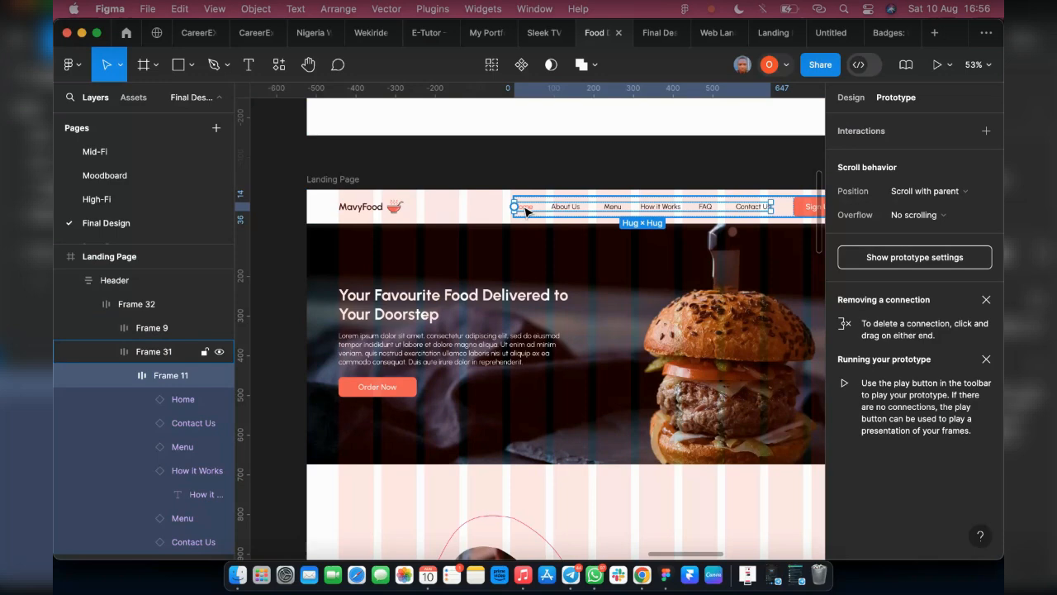
{"action": "left_click", "coordinate": [525, 210]}
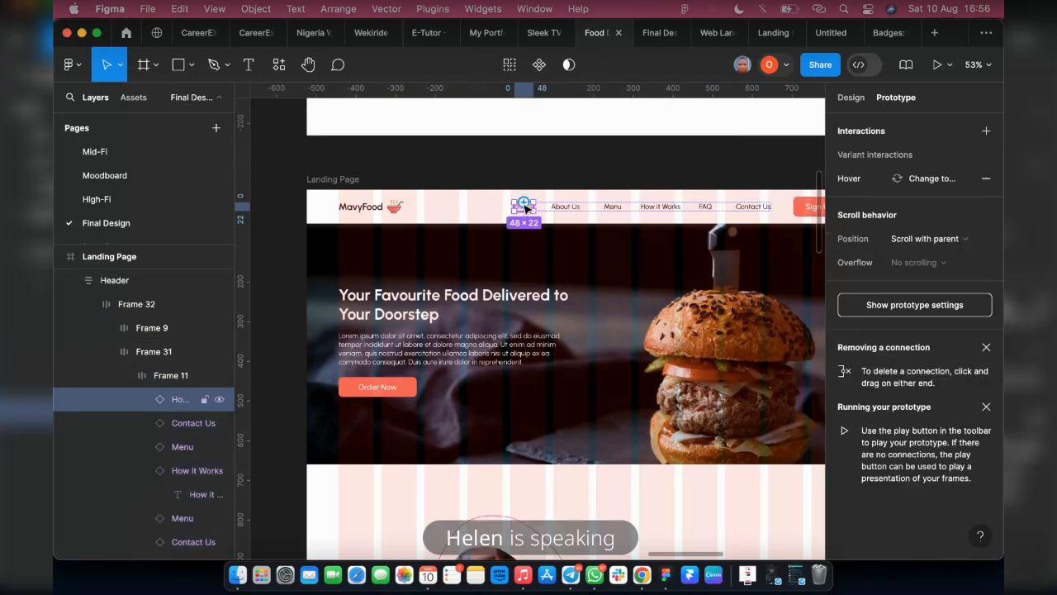
{"action": "left_click_drag", "start_coordinate": [523, 204], "coordinate": [557, 331]}
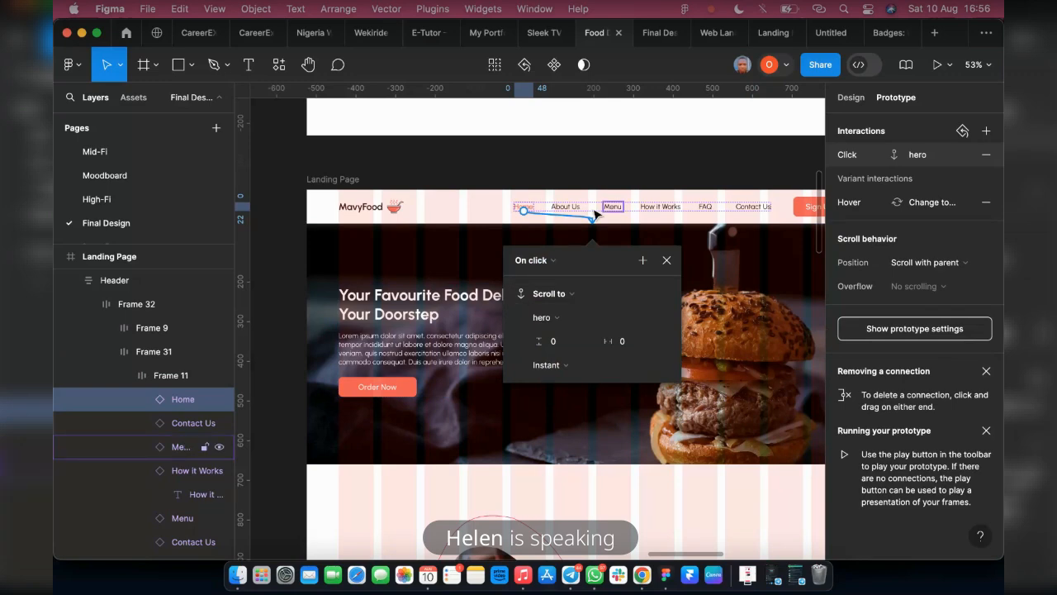
{"action": "left_click", "coordinate": [570, 207]}
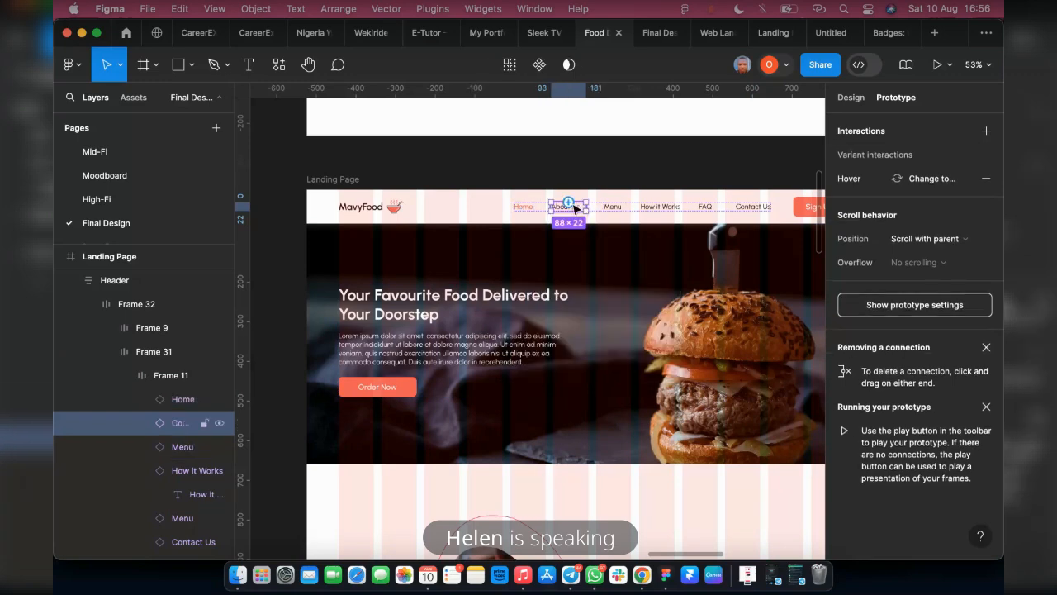
{"action": "left_click_drag", "start_coordinate": [573, 205], "coordinate": [591, 489]}
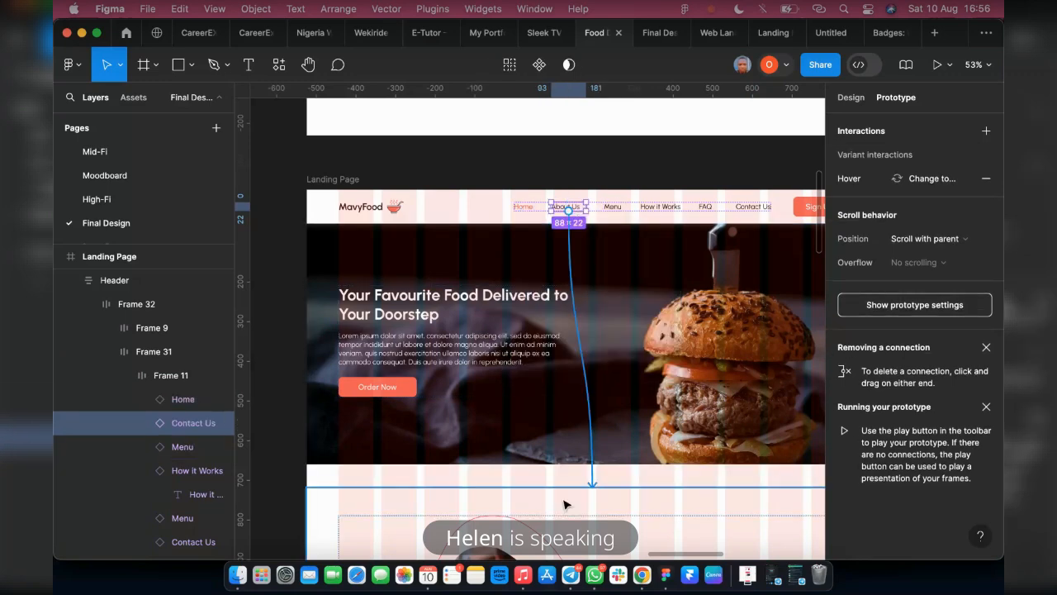
Add an on-click prototype interaction to the header's Menu link that scrolls to the Popular Restaurant row, Frame 43
{"action": "scroll", "coordinate": [598, 315], "scroll_direction": "down", "scroll_amount": 1}
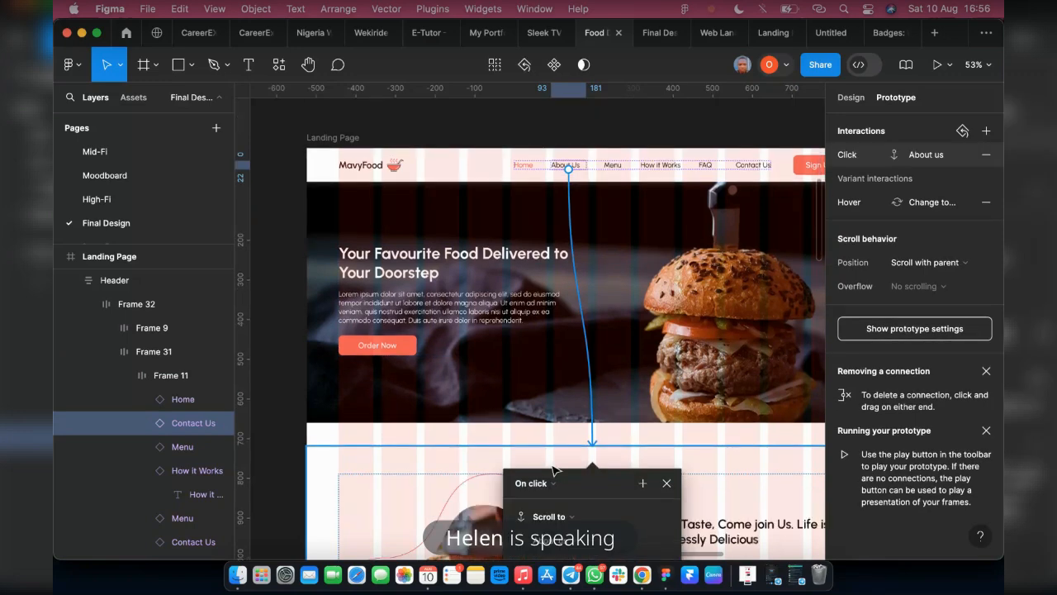
{"action": "left_click", "coordinate": [620, 165]}
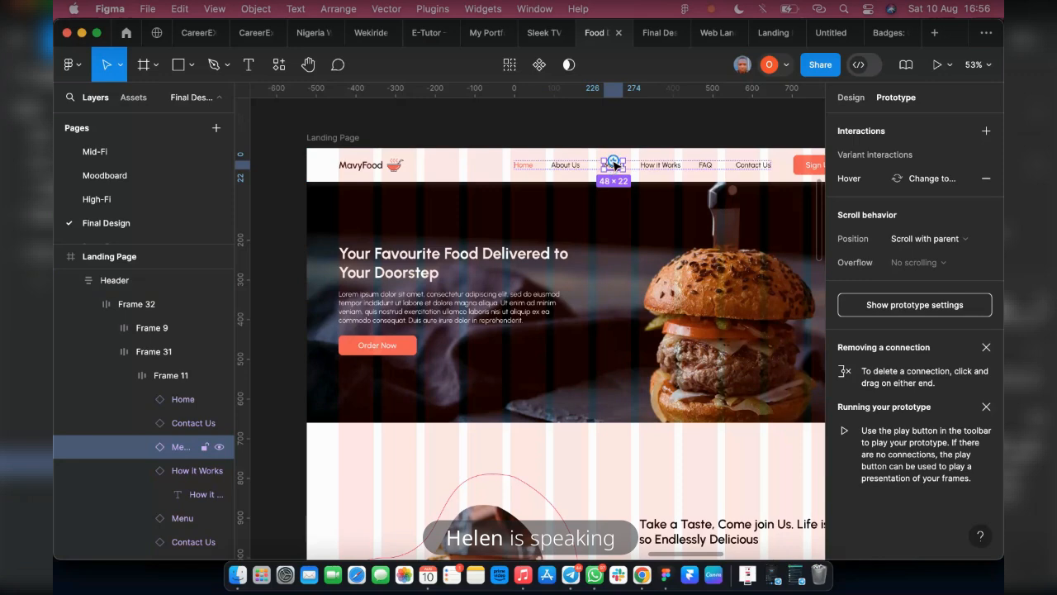
{"action": "left_click_drag", "start_coordinate": [615, 165], "coordinate": [661, 491]}
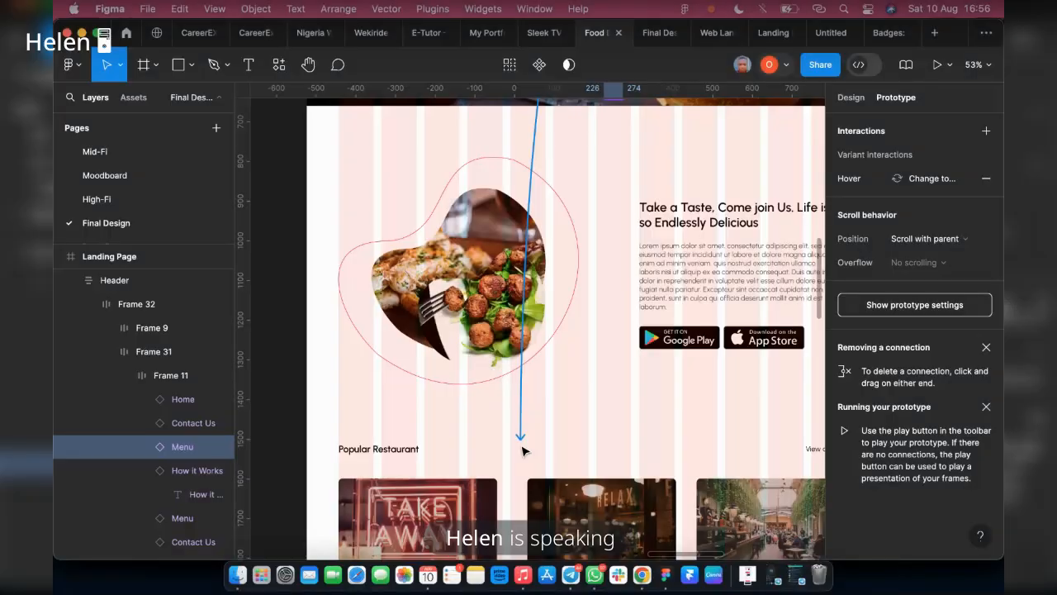
{"action": "left_click_drag", "start_coordinate": [521, 446], "coordinate": [522, 449]}
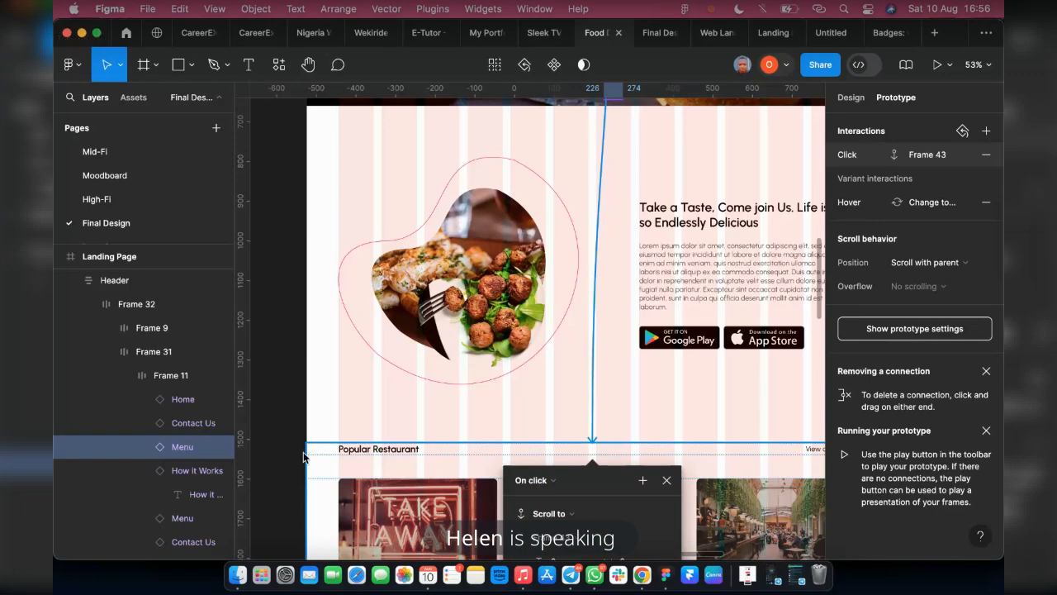
{"action": "left_click", "coordinate": [382, 443]}
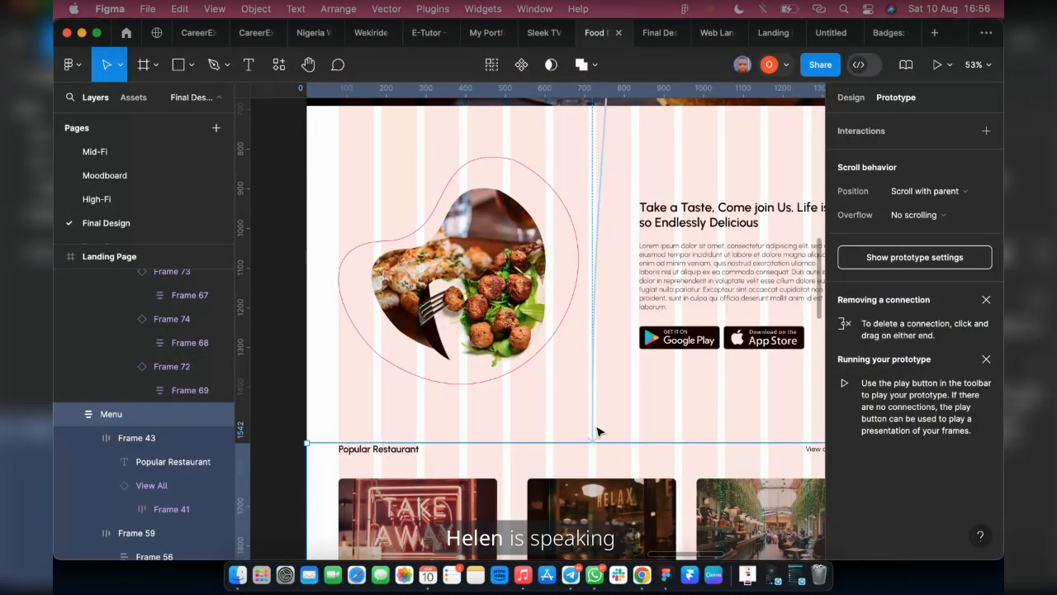
{"action": "left_click_drag", "start_coordinate": [598, 431], "coordinate": [592, 442]}
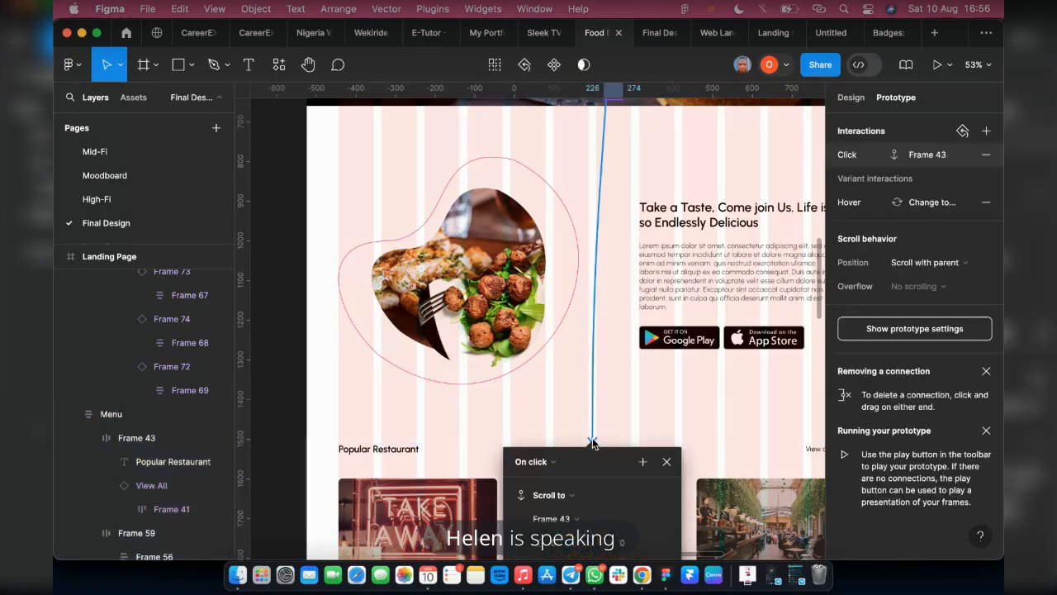
{"action": "left_click", "coordinate": [667, 462]}
Set the scroll target of the Menu link's on-click interaction to the Menu section
{"action": "scroll", "coordinate": [440, 430], "scroll_direction": "down", "scroll_amount": 3}
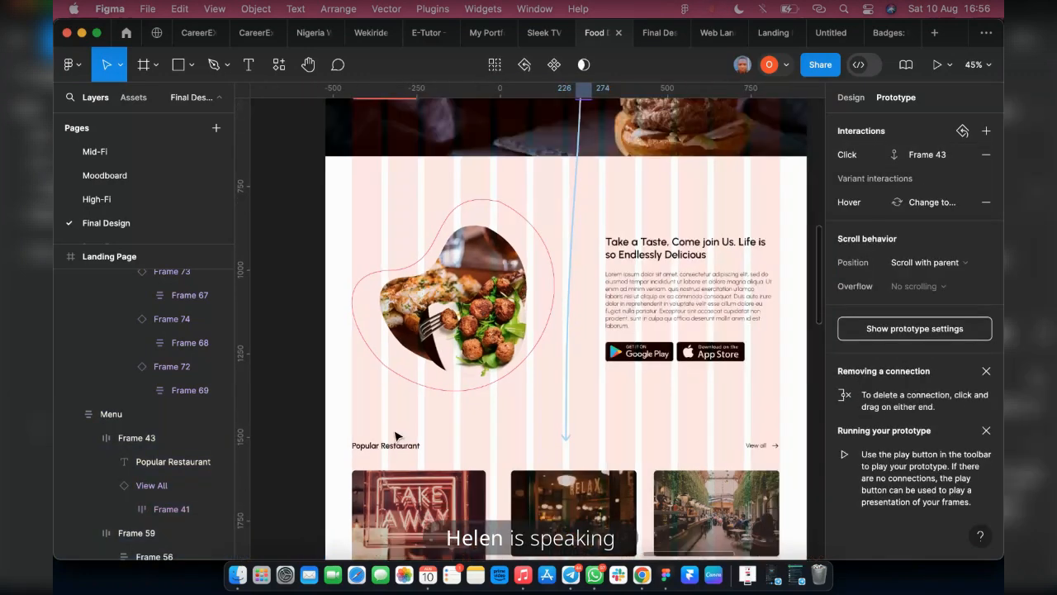
{"action": "left_click", "coordinate": [398, 442]}
{"action": "scroll", "coordinate": [441, 394], "scroll_direction": "down", "scroll_amount": 2}
{"action": "scroll", "coordinate": [496, 375], "scroll_direction": "up", "scroll_amount": 1}
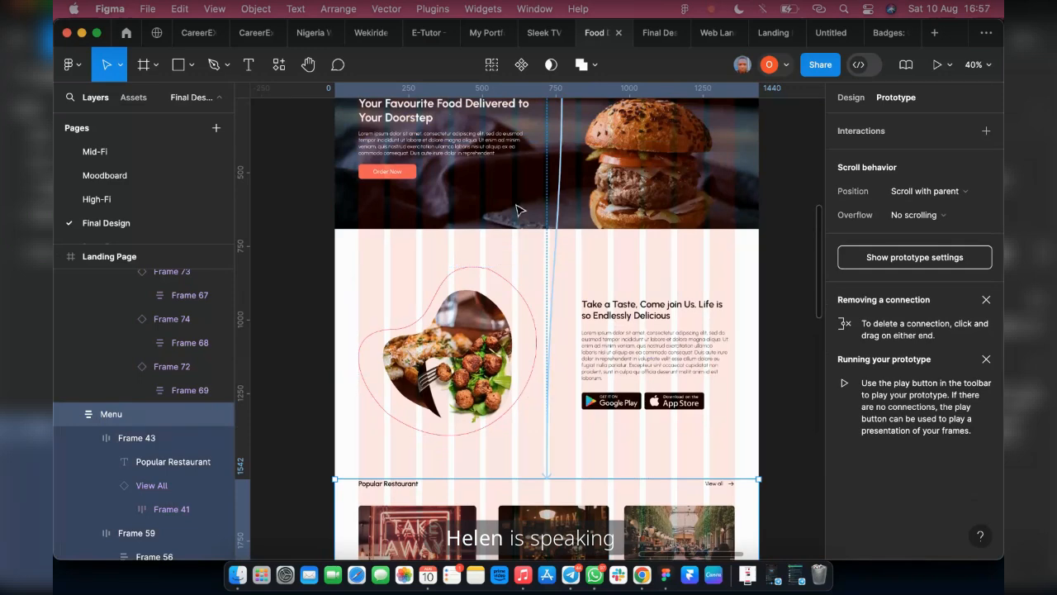
{"action": "left_click", "coordinate": [557, 218]}
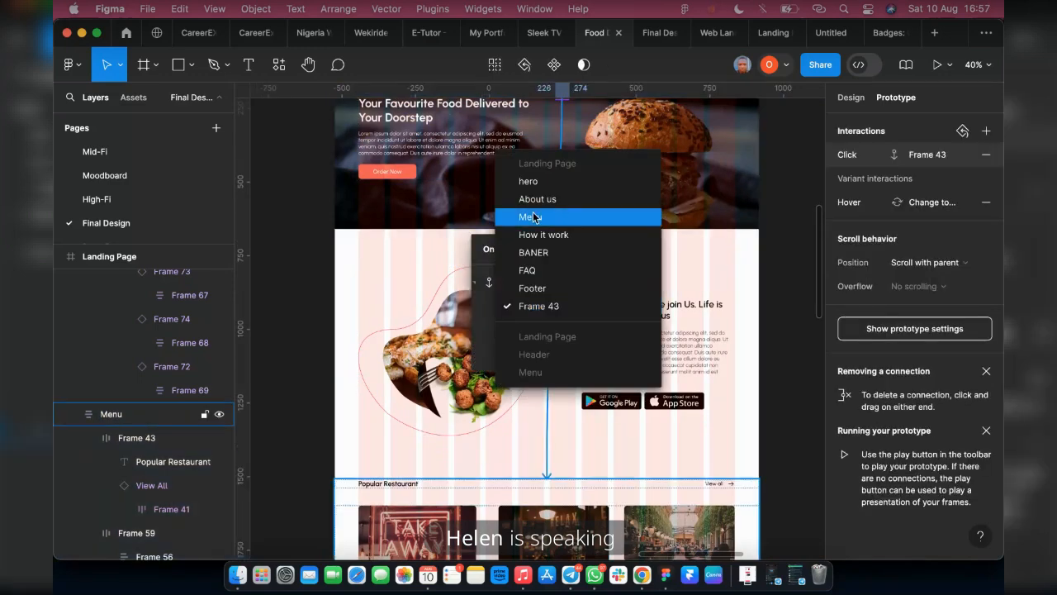
{"action": "left_click", "coordinate": [531, 217]}
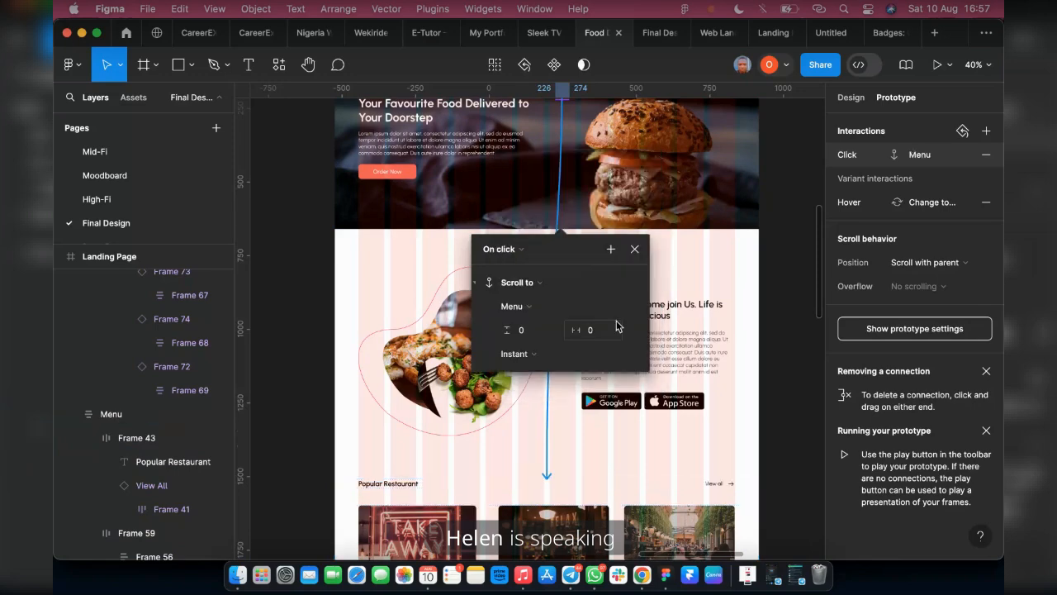
Make the How it Works link scroll to the How it work section and the FAQ link scroll to the FAQ section on click
{"action": "scroll", "coordinate": [616, 326], "scroll_direction": "up", "scroll_amount": 5}
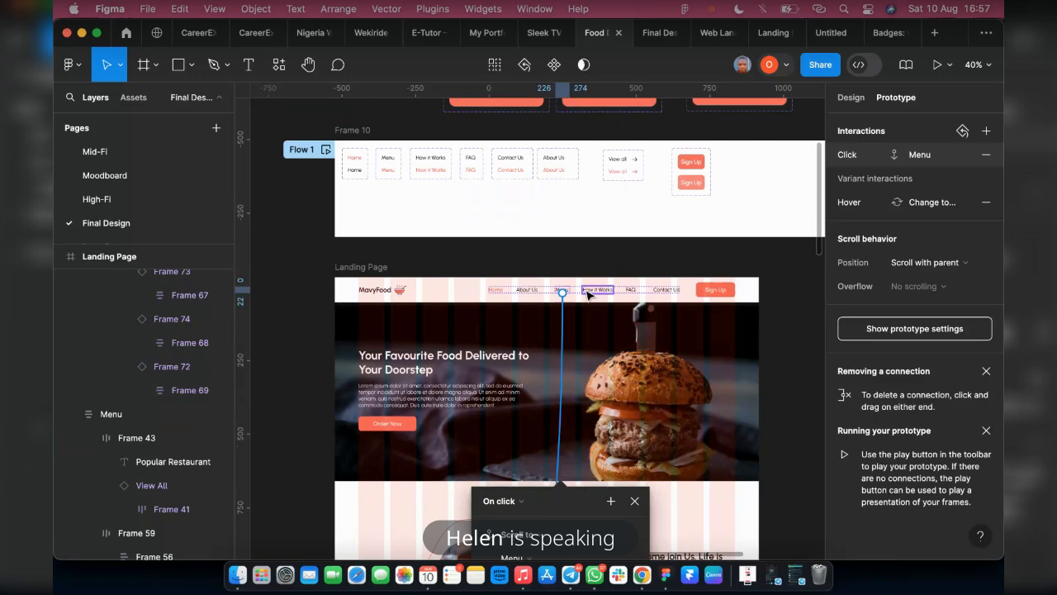
{"action": "left_click", "coordinate": [588, 290]}
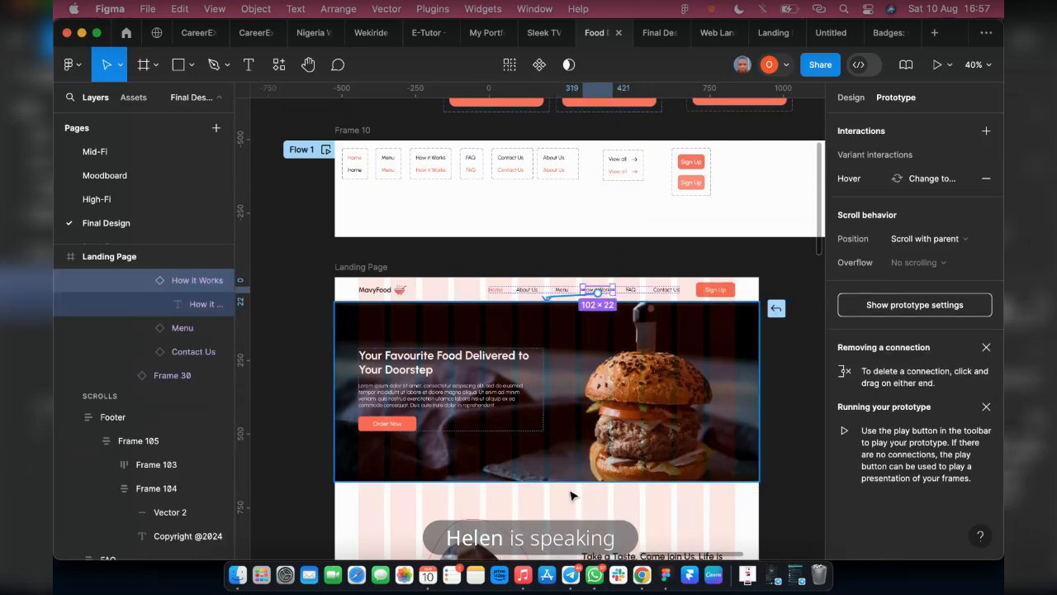
{"action": "left_click_drag", "start_coordinate": [570, 495], "coordinate": [425, 402]}
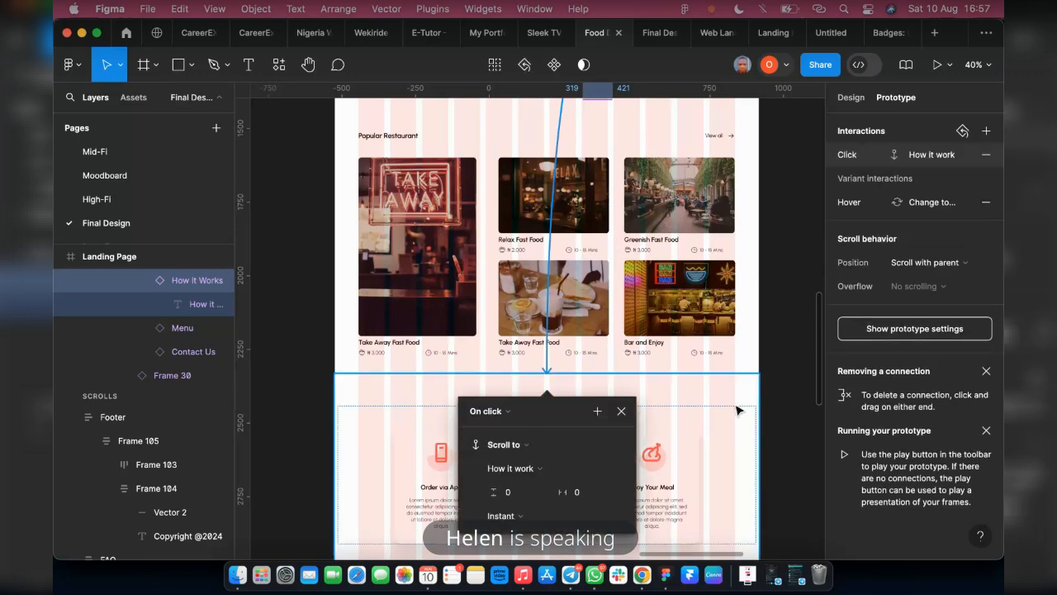
{"action": "scroll", "coordinate": [726, 347], "scroll_direction": "up", "scroll_amount": 5}
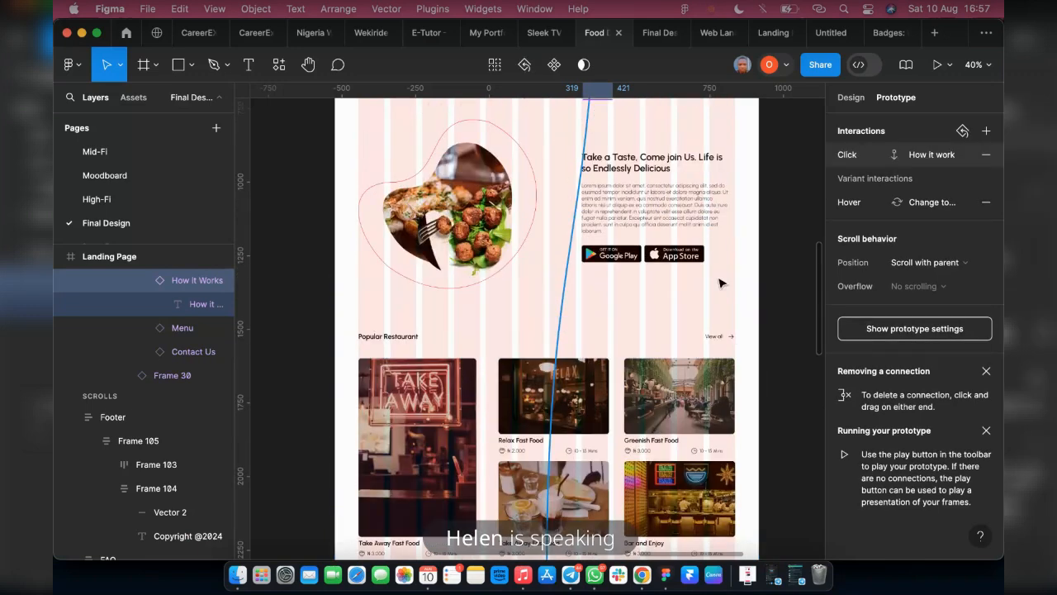
{"action": "scroll", "coordinate": [718, 284], "scroll_direction": "up", "scroll_amount": 7}
{"action": "left_click", "coordinate": [632, 178]}
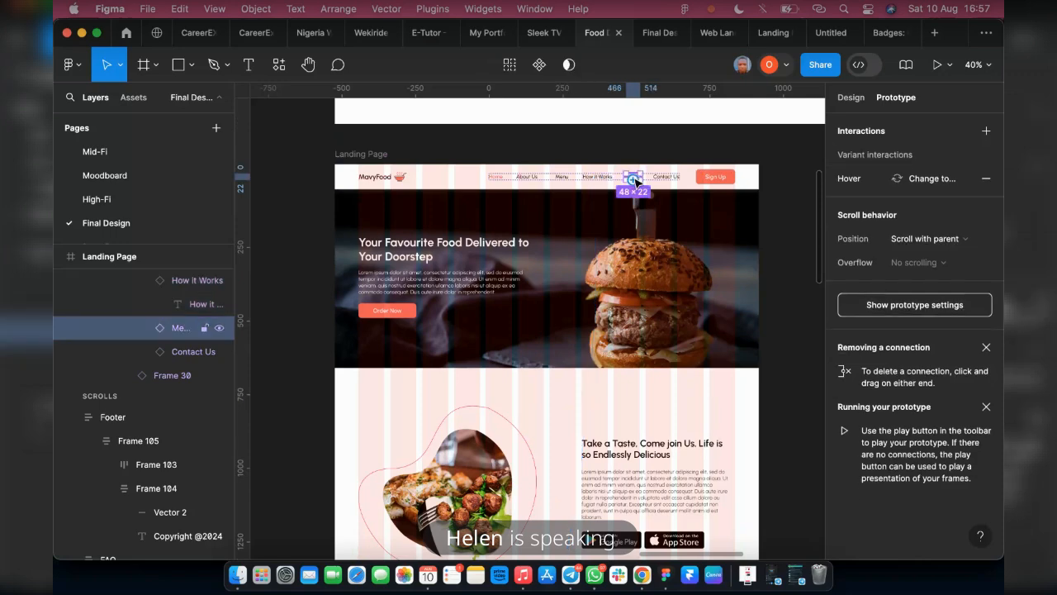
{"action": "left_click_drag", "start_coordinate": [633, 178], "coordinate": [580, 477]}
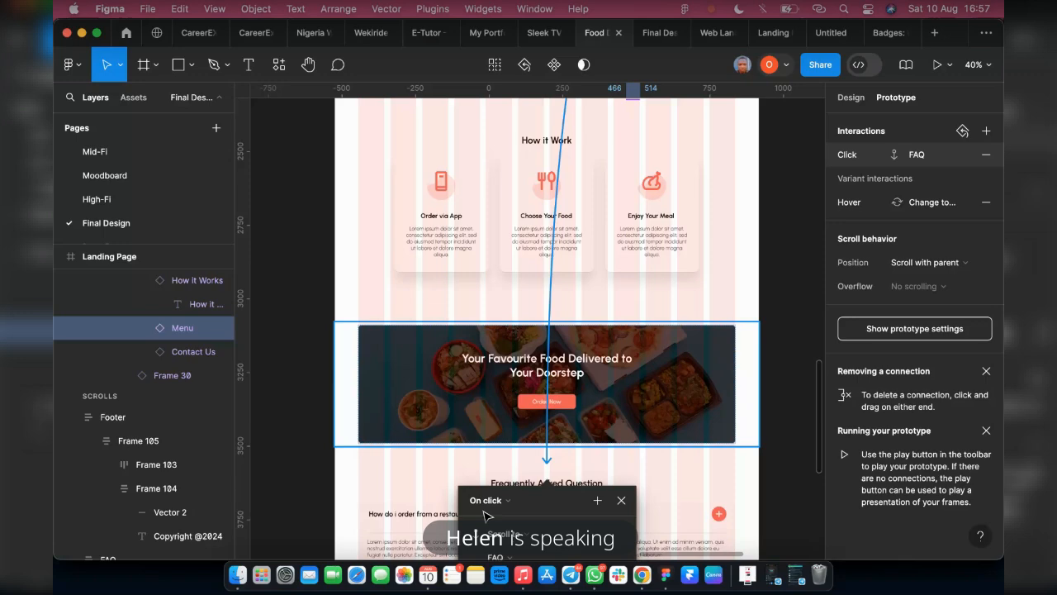
{"action": "scroll", "coordinate": [643, 411], "scroll_direction": "up", "scroll_amount": 3}
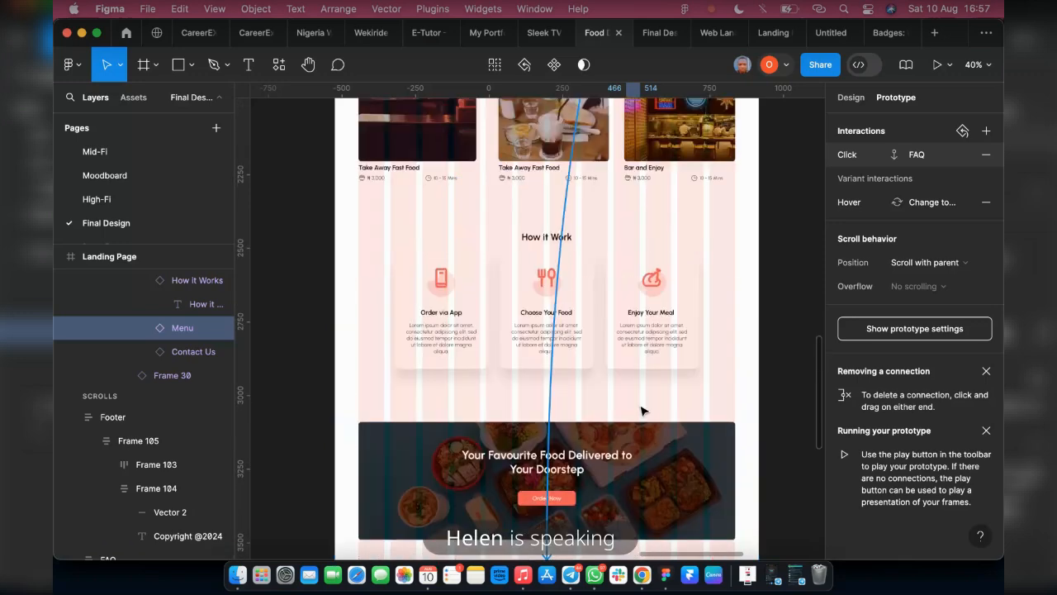
{"action": "scroll", "coordinate": [643, 410], "scroll_direction": "up", "scroll_amount": 20}
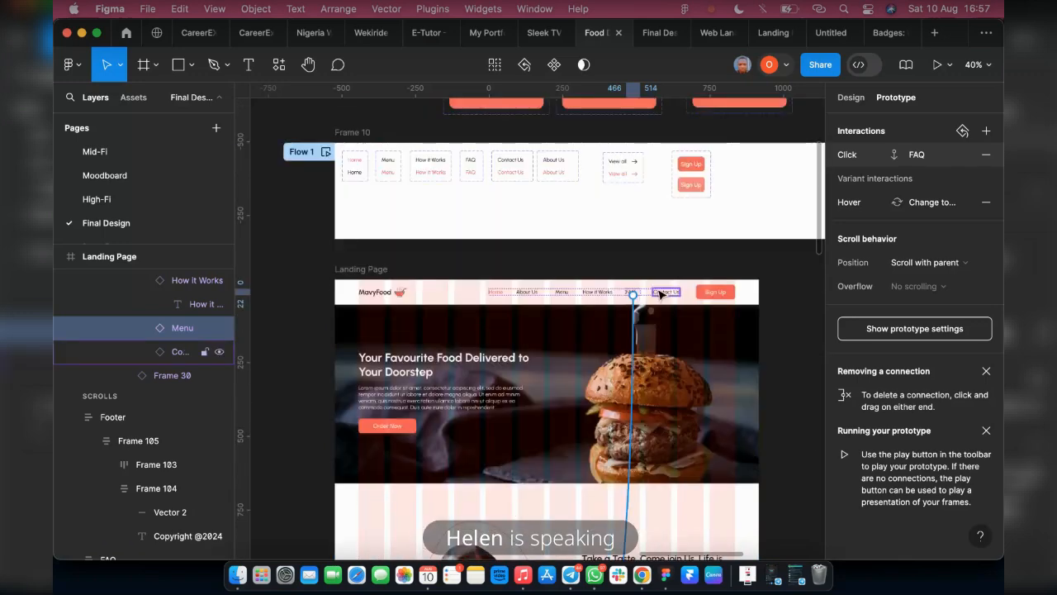
{"action": "left_click", "coordinate": [361, 270]}
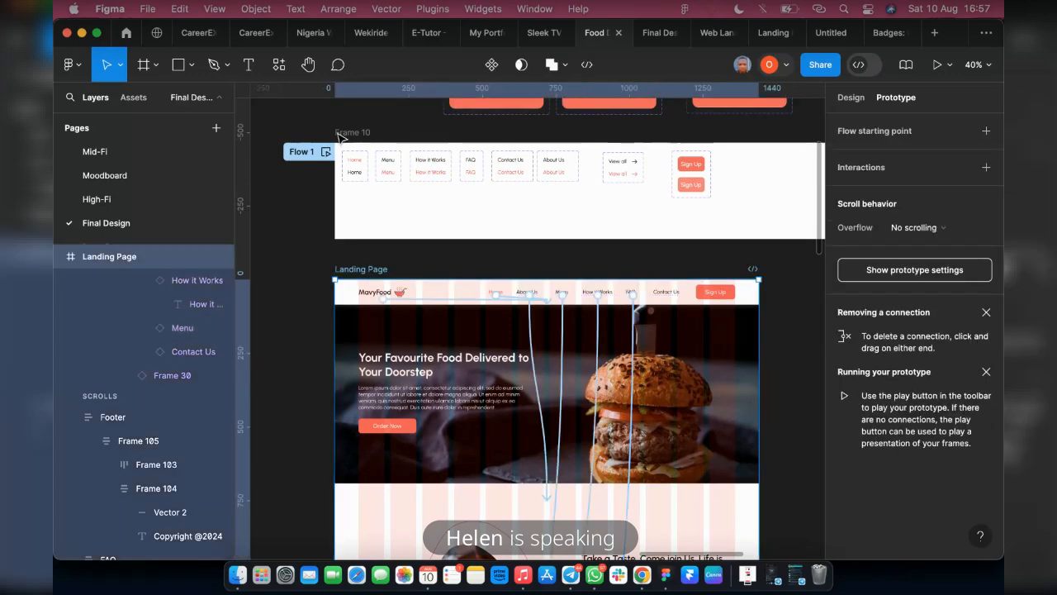
{"action": "left_click", "coordinate": [341, 134]}
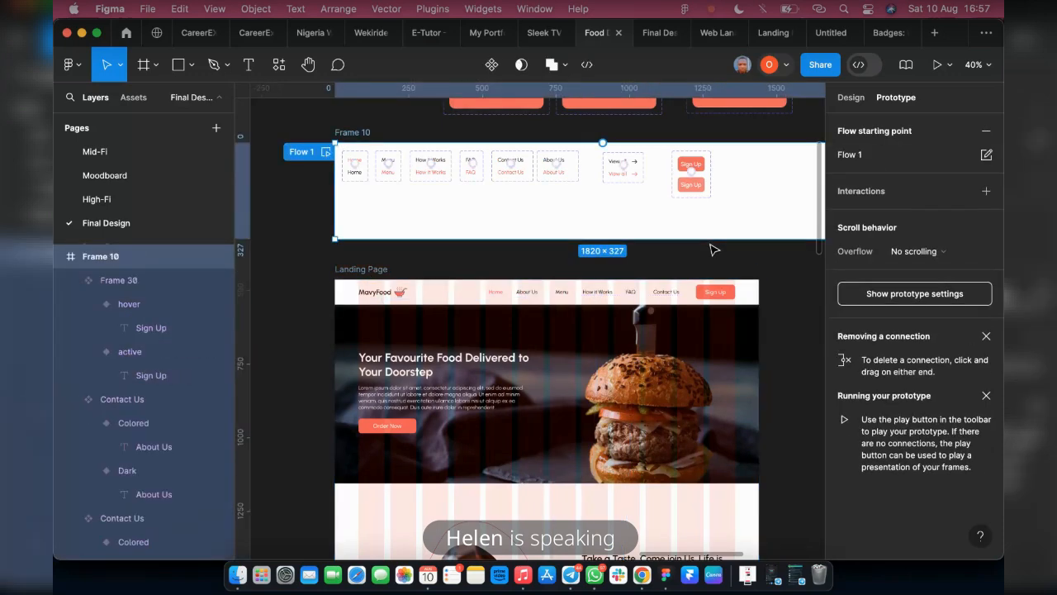
{"action": "left_click", "coordinate": [850, 98]}
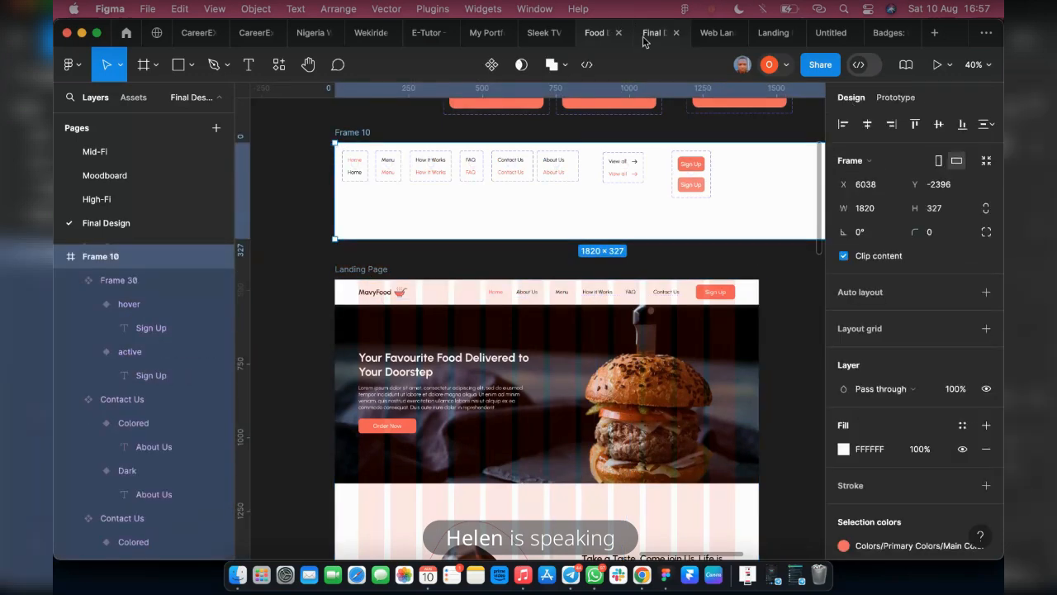
Switch to the running prototype preview and test the MavyFood logo, About Us and Menu links in the header
{"action": "left_click", "coordinate": [644, 37]}
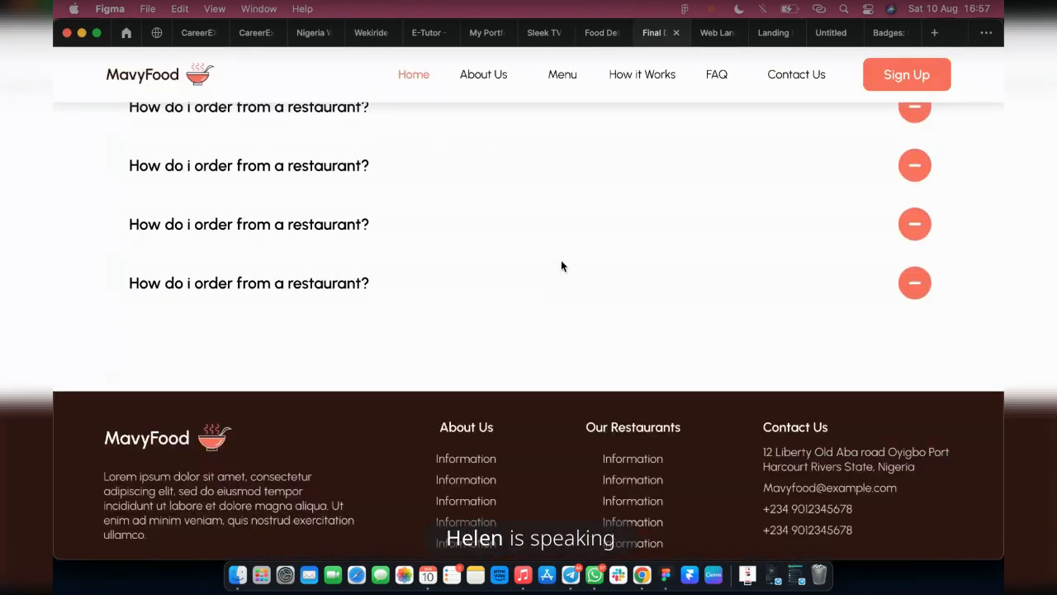
{"action": "scroll", "coordinate": [301, 471], "scroll_direction": "up", "scroll_amount": 15}
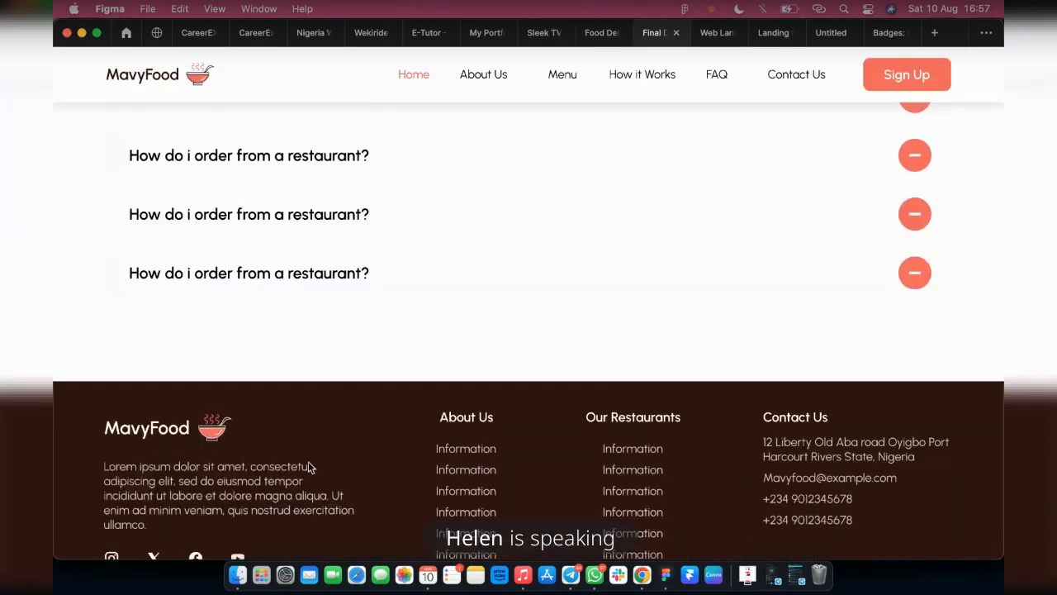
{"action": "scroll", "coordinate": [69, 151], "scroll_direction": "up", "scroll_amount": 5}
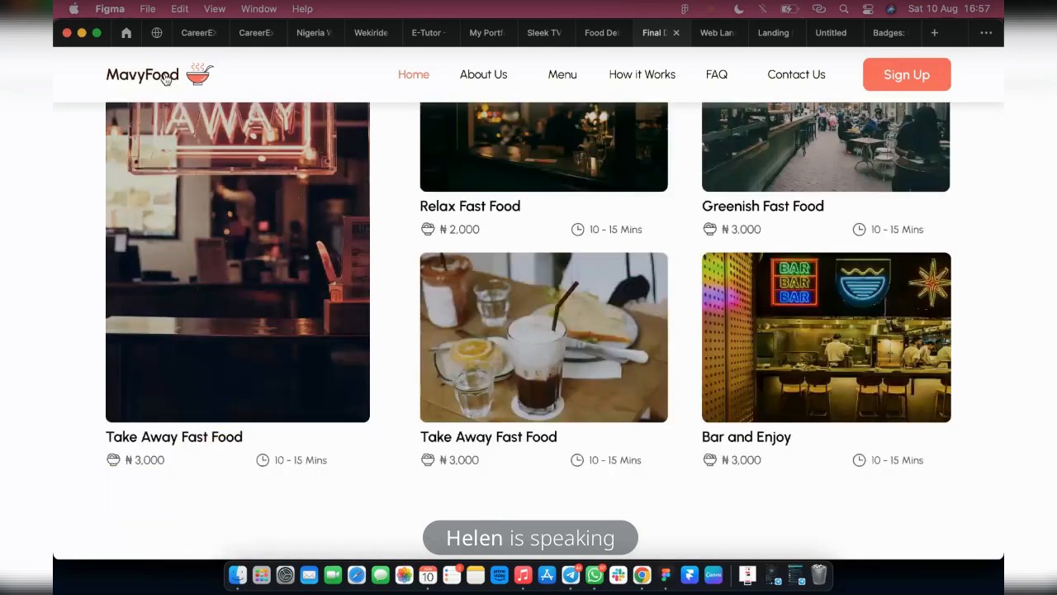
{"action": "left_click", "coordinate": [166, 79]}
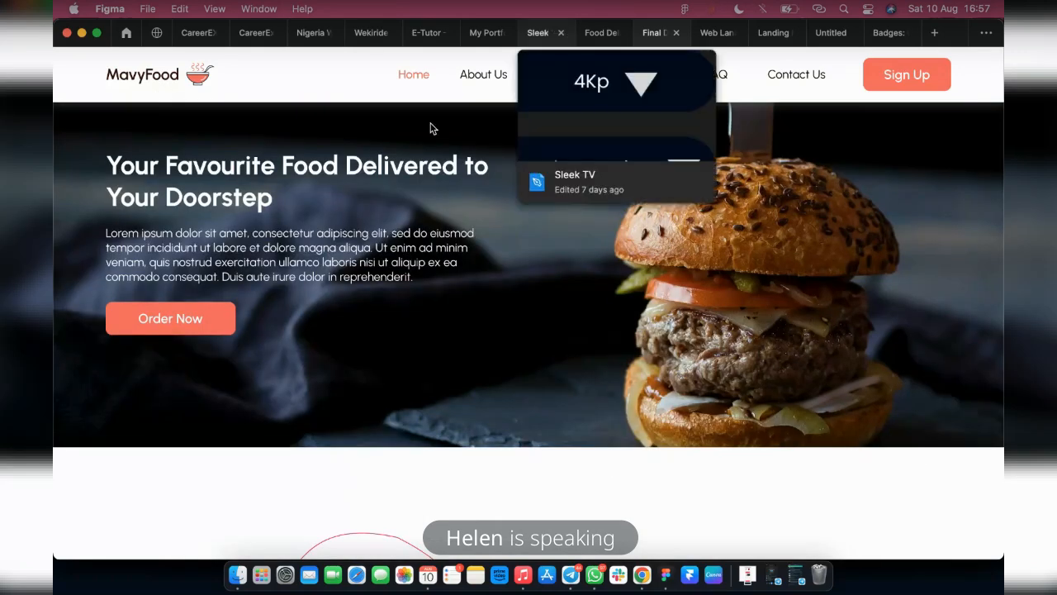
{"action": "left_click", "coordinate": [491, 81]}
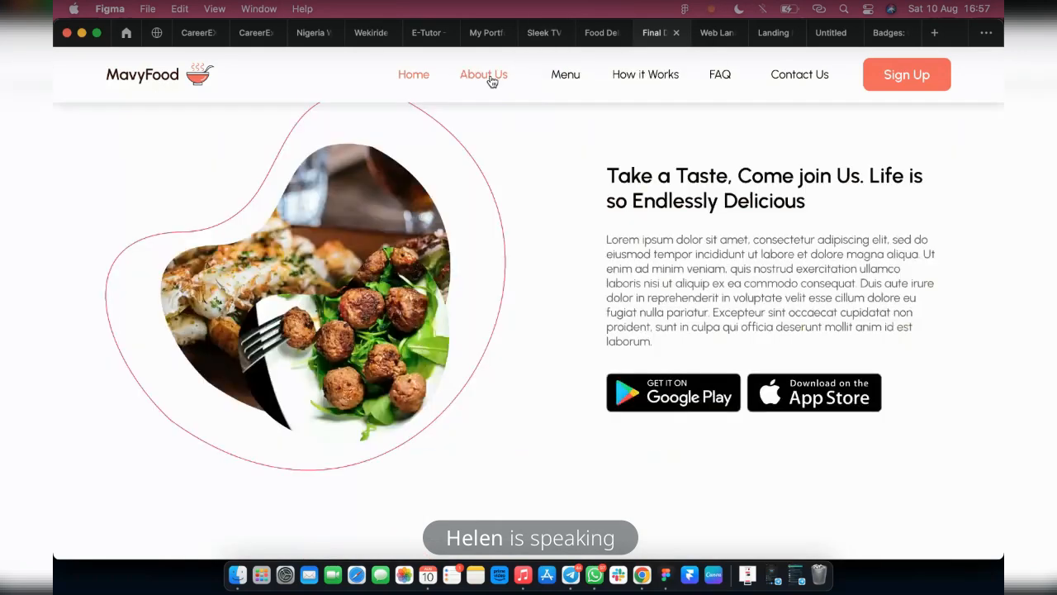
{"action": "left_click", "coordinate": [569, 80]}
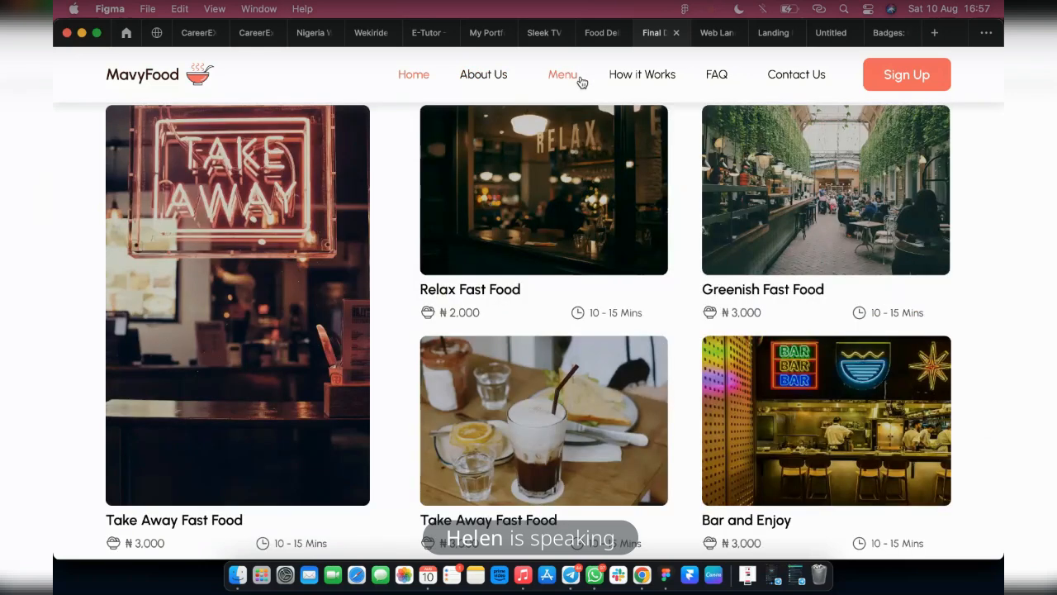
{"action": "left_click", "coordinate": [480, 79]}
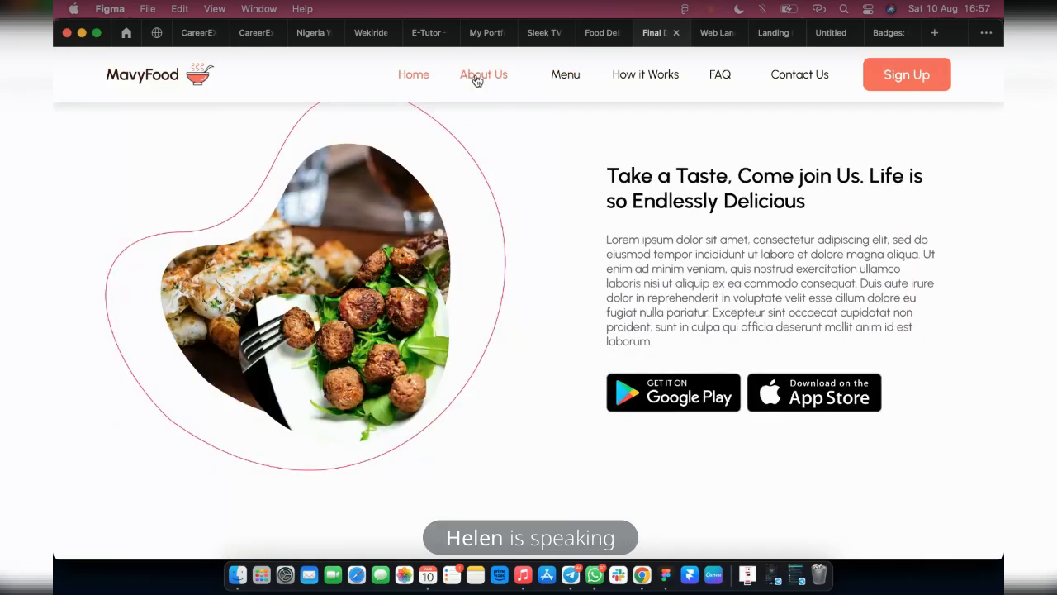
{"action": "left_click", "coordinate": [565, 75]}
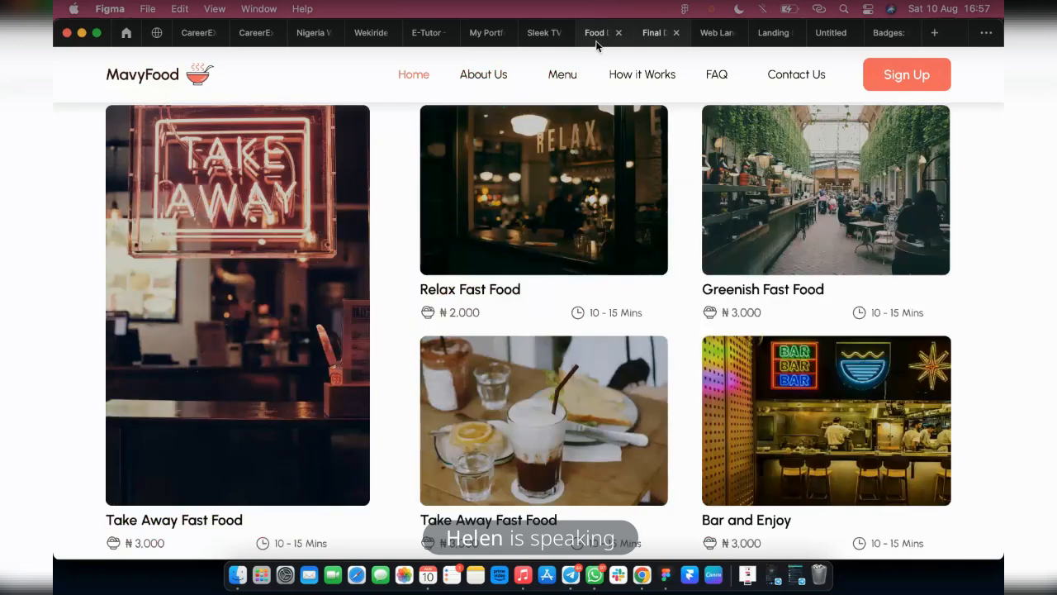
Return to the design file and set the MavyFood logo's scroll-to-hero interaction to Animate
{"action": "left_click", "coordinate": [598, 33]}
{"action": "left_click", "coordinate": [899, 98]}
{"action": "scroll", "coordinate": [653, 276], "scroll_direction": "down", "scroll_amount": 5}
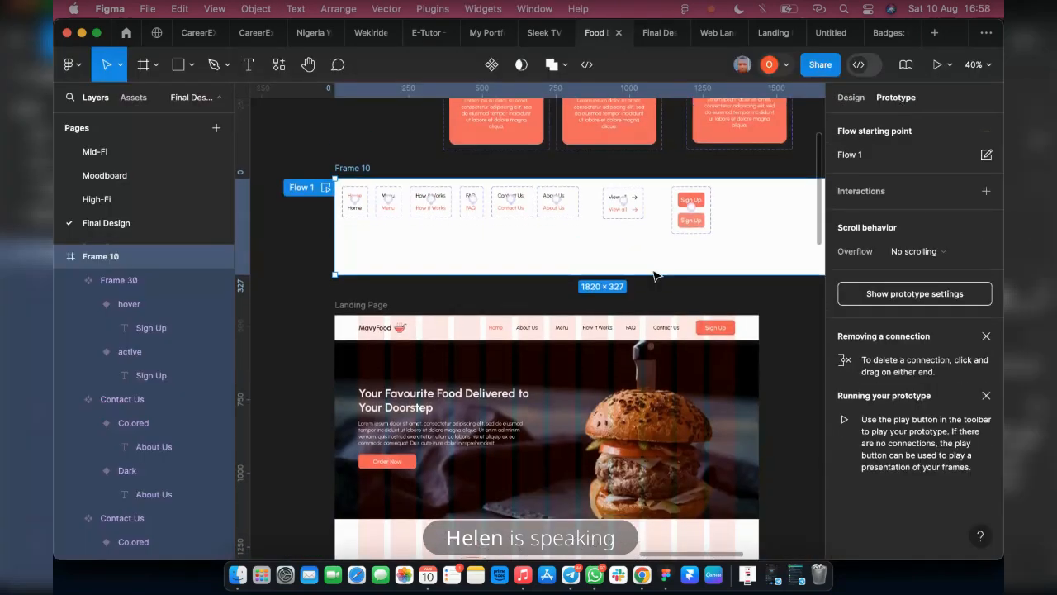
{"action": "left_click", "coordinate": [785, 303]}
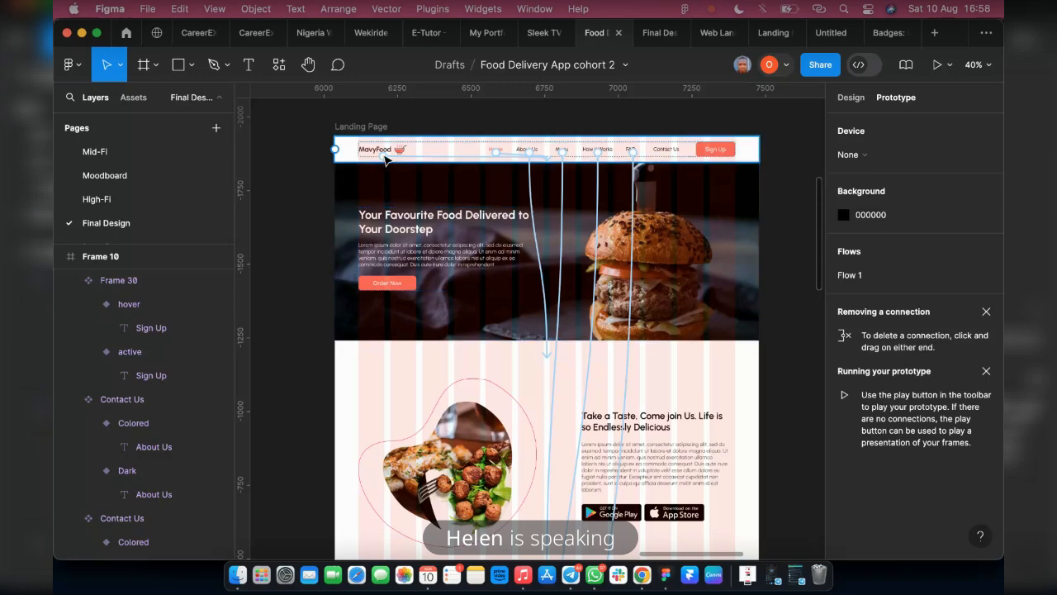
{"action": "scroll", "coordinate": [385, 159], "scroll_direction": "up", "scroll_amount": 5}
{"action": "left_click", "coordinate": [436, 164]}
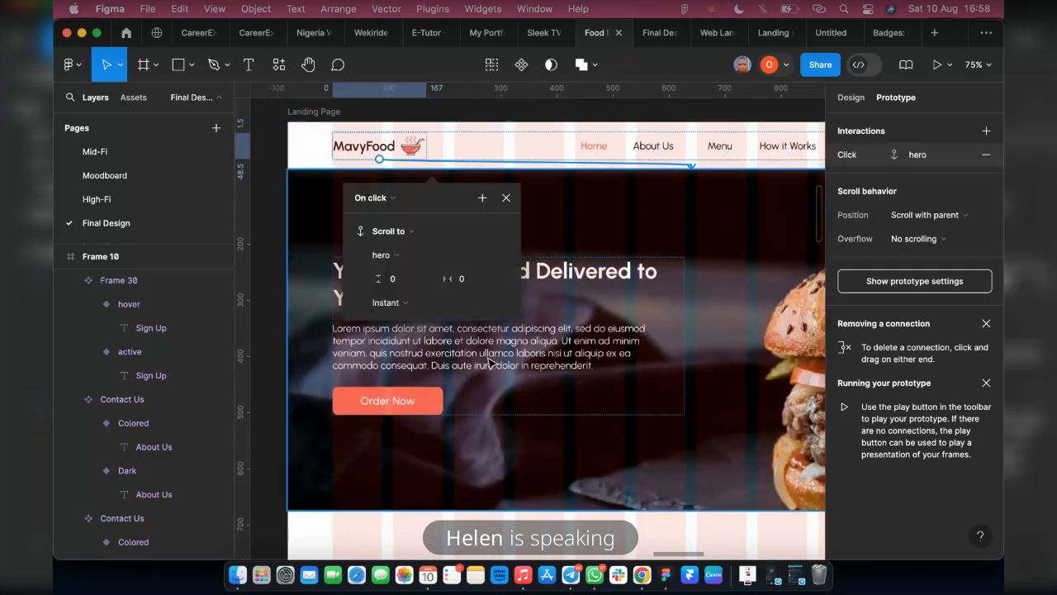
{"action": "left_click", "coordinate": [386, 302]}
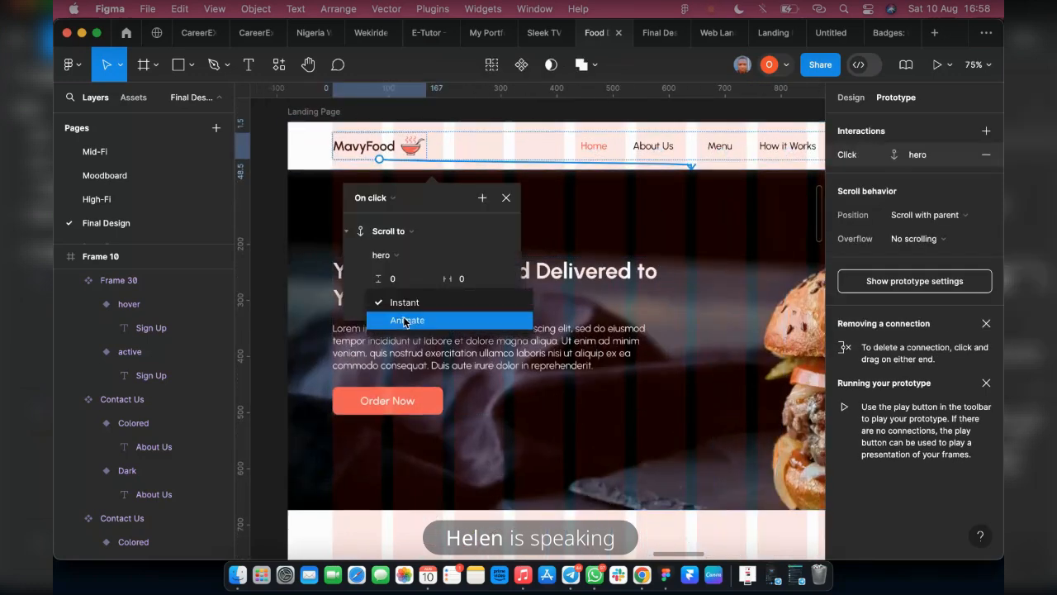
{"action": "left_click", "coordinate": [405, 322]}
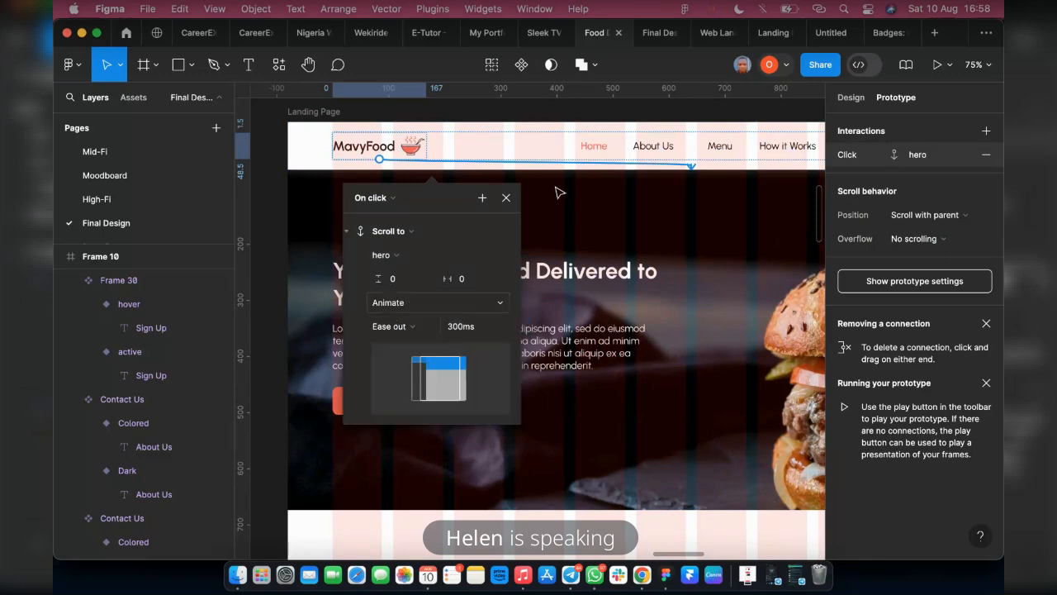
Set the Home link's scroll-to-hero interaction to Animate and switch to the running prototype preview to check it
{"action": "double_click", "coordinate": [599, 153]}
{"action": "left_click", "coordinate": [671, 163]}
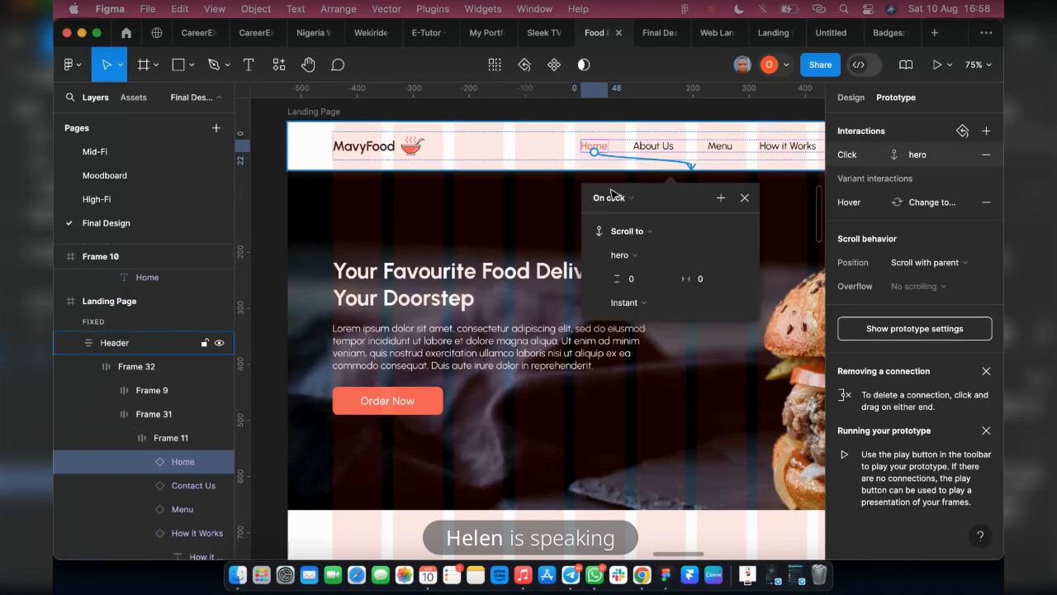
{"action": "left_click", "coordinate": [627, 302]}
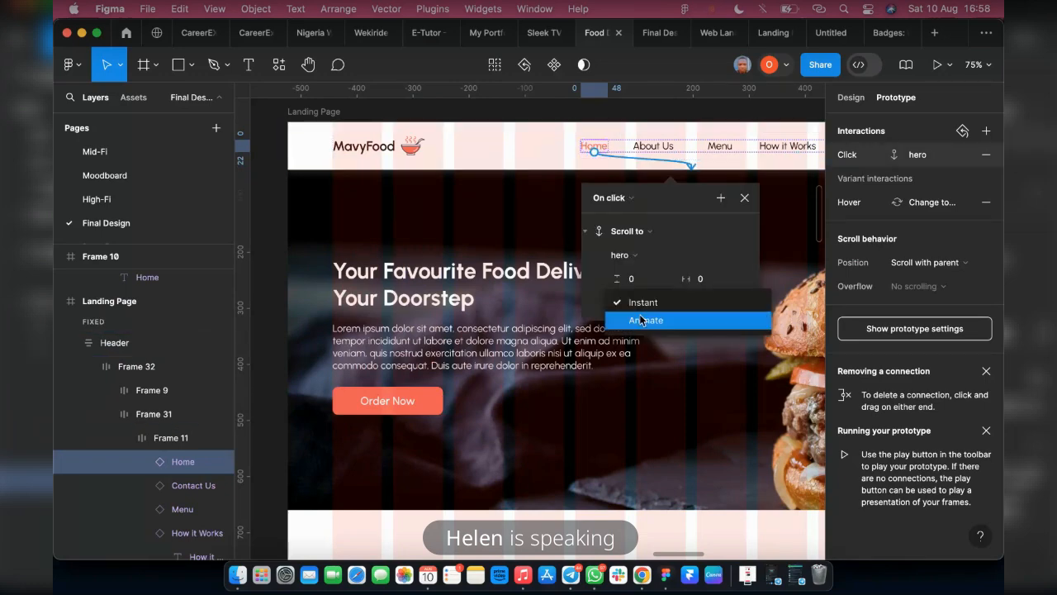
{"action": "key", "text": "Return"}
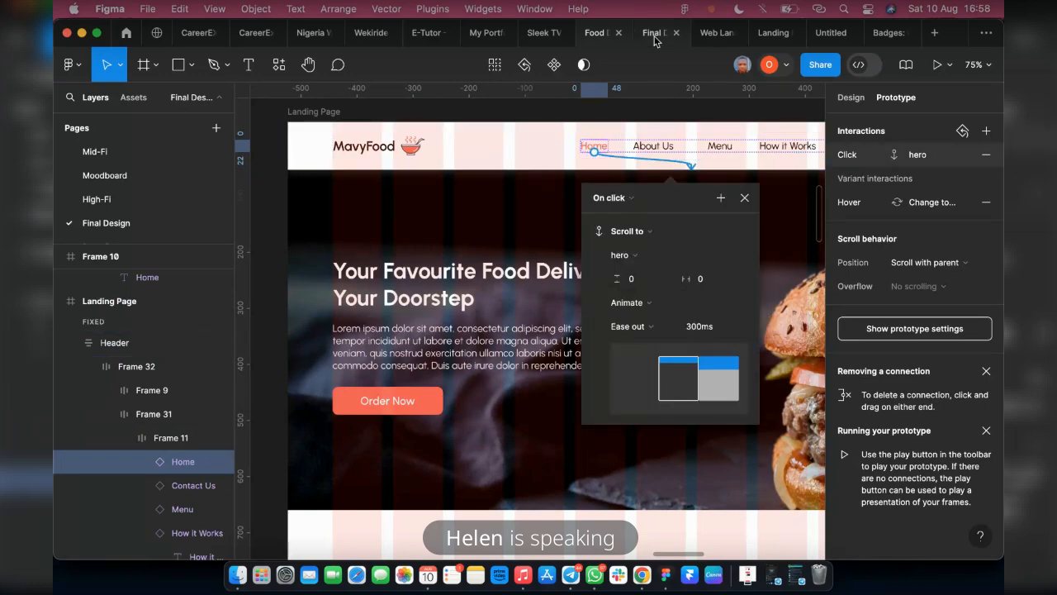
{"action": "left_click", "coordinate": [654, 39]}
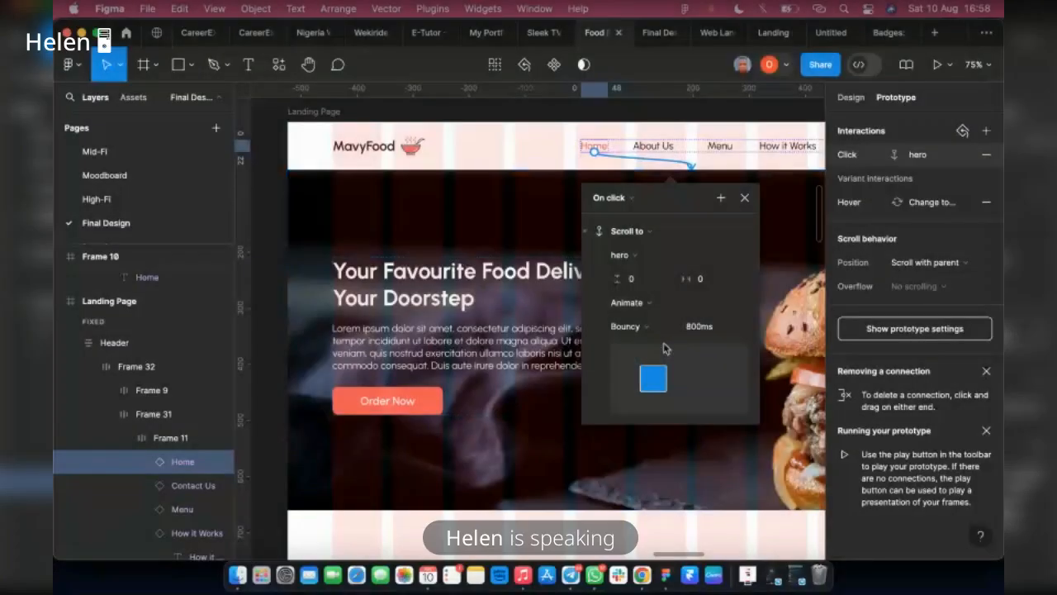
Change the easing of the Home link's scroll-to-hero animation to Slow and view the result in the prototype preview
{"action": "left_click", "coordinate": [664, 345]}
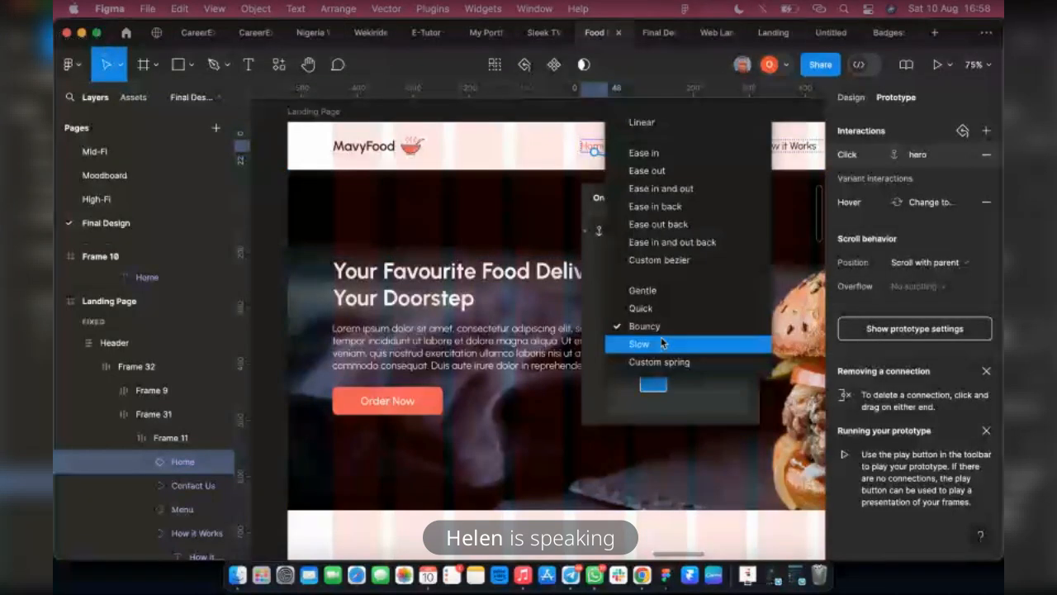
{"action": "left_click", "coordinate": [662, 343]}
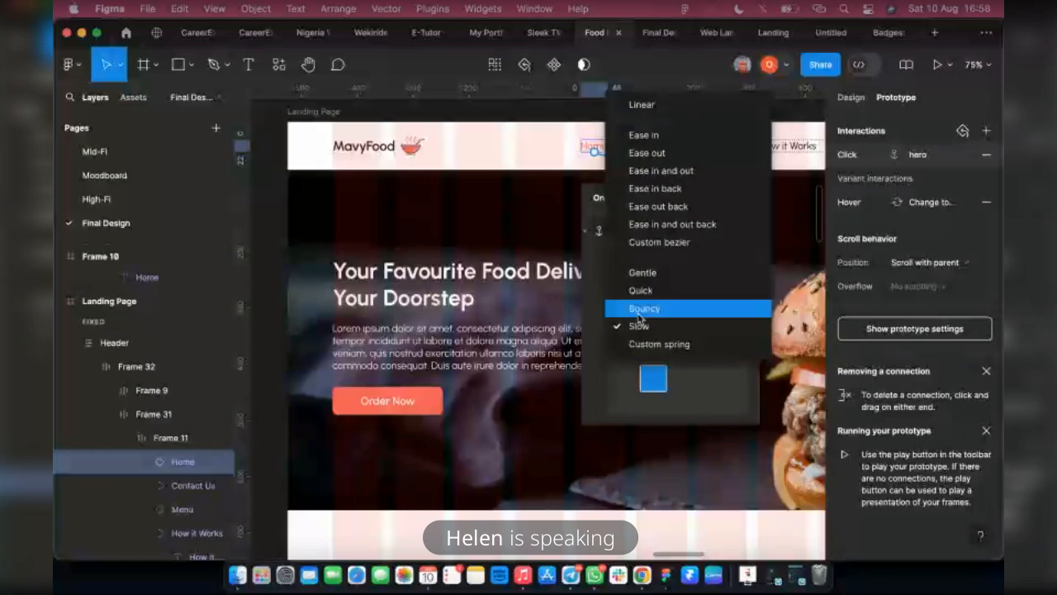
{"action": "left_click", "coordinate": [639, 324]}
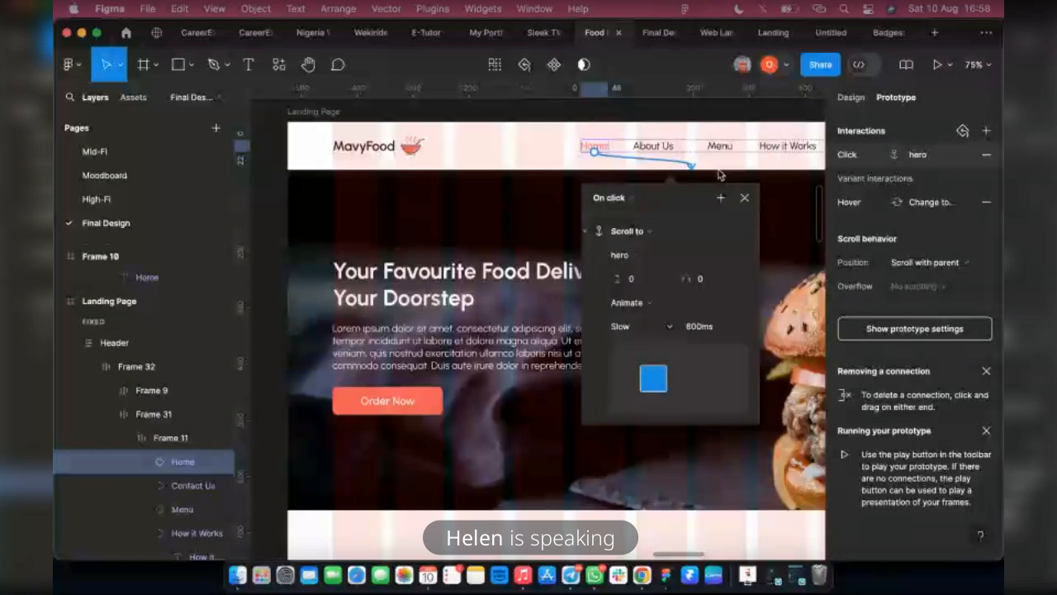
{"action": "left_click", "coordinate": [653, 35]}
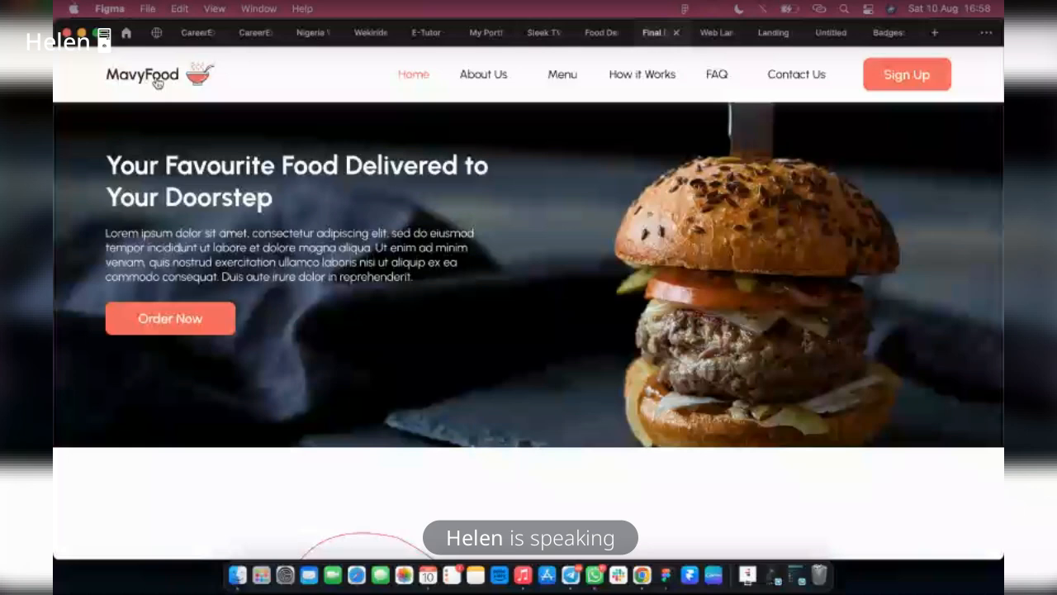
{"action": "scroll", "coordinate": [157, 82], "scroll_direction": "up", "scroll_amount": 2}
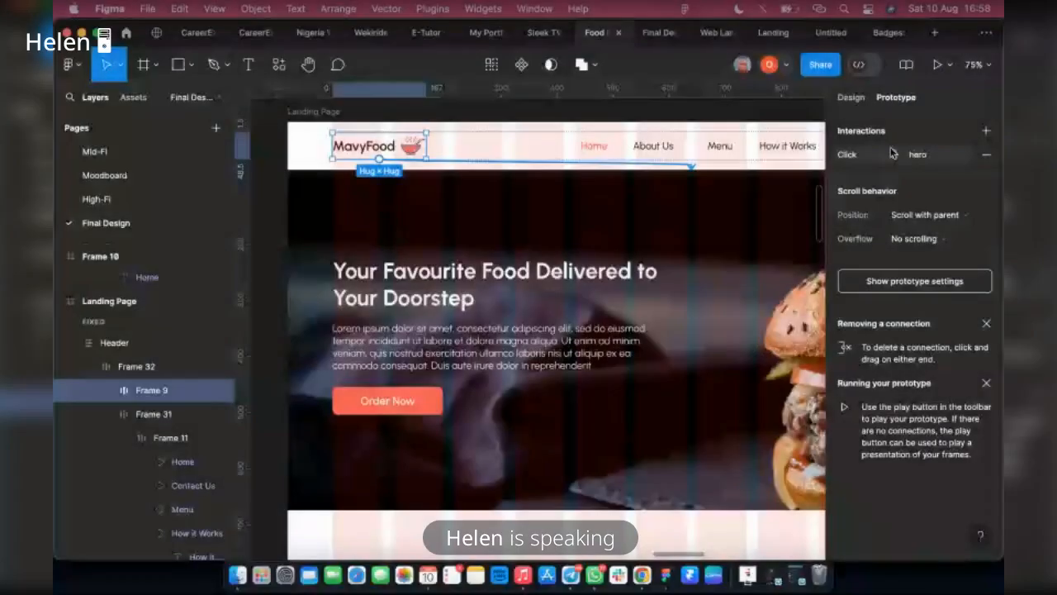
Open the MavyFood logo's scroll-to-hero interaction at its easing options
{"action": "left_click", "coordinate": [892, 154]}
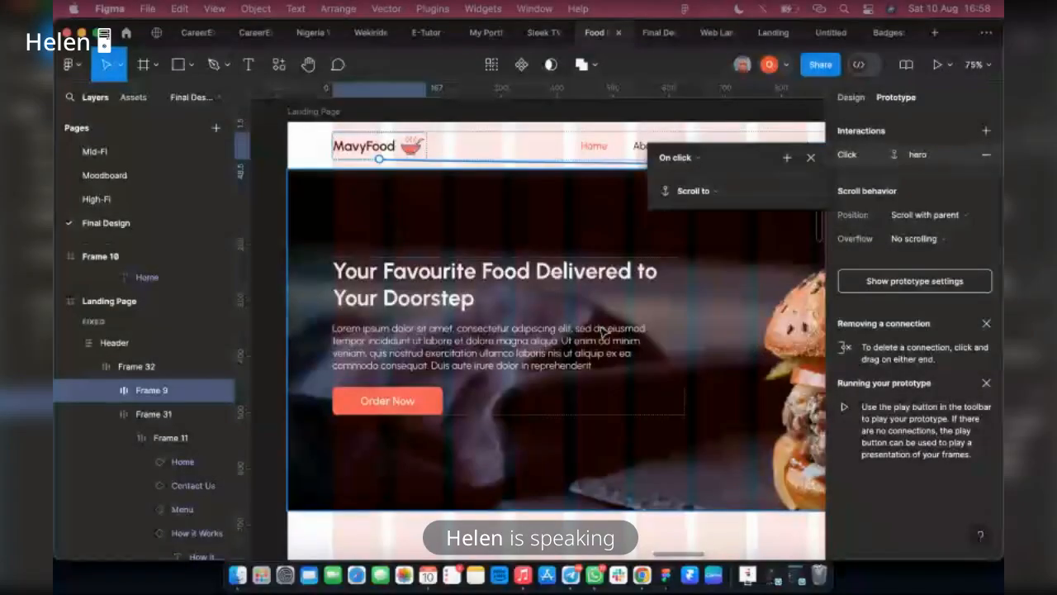
{"action": "left_click", "coordinate": [702, 285]}
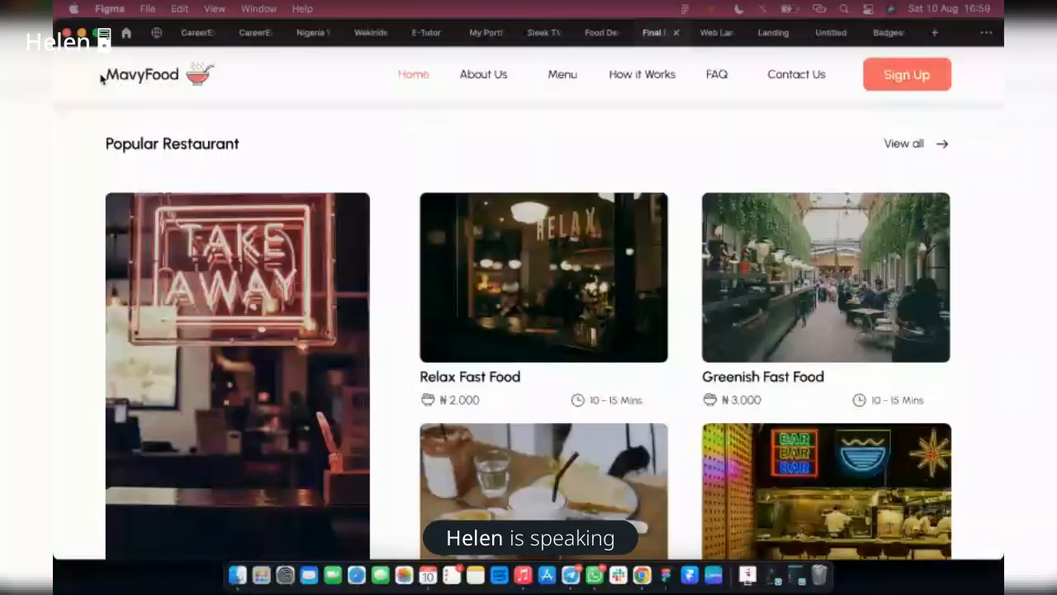
Return to the design file and set the easing of the About Us link's animated scroll to Gentle
{"action": "left_click", "coordinate": [600, 33]}
{"action": "left_click", "coordinate": [926, 154]}
{"action": "left_click", "coordinate": [716, 291]}
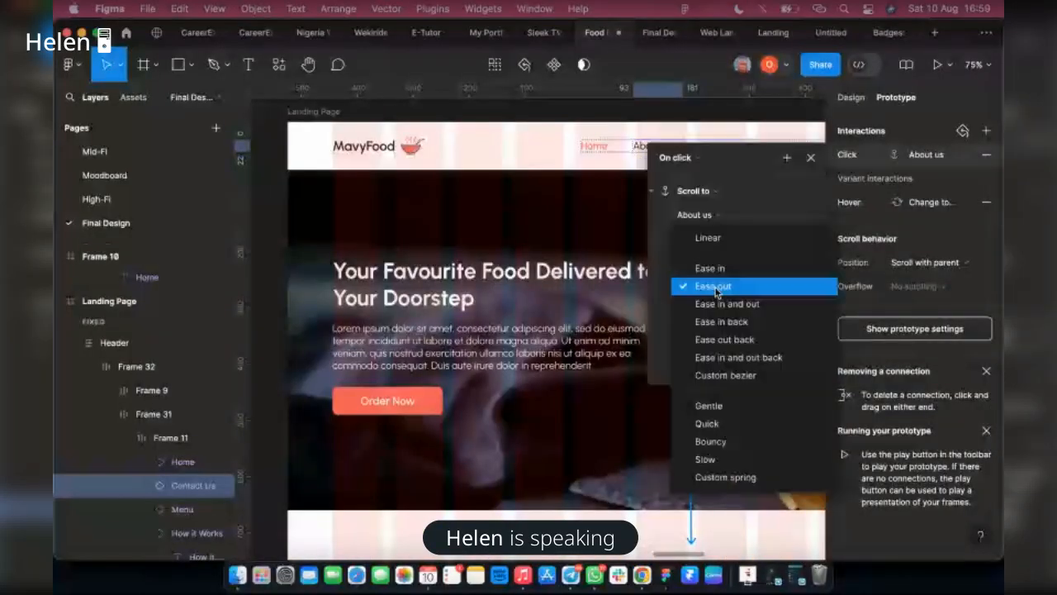
{"action": "left_click", "coordinate": [709, 405]}
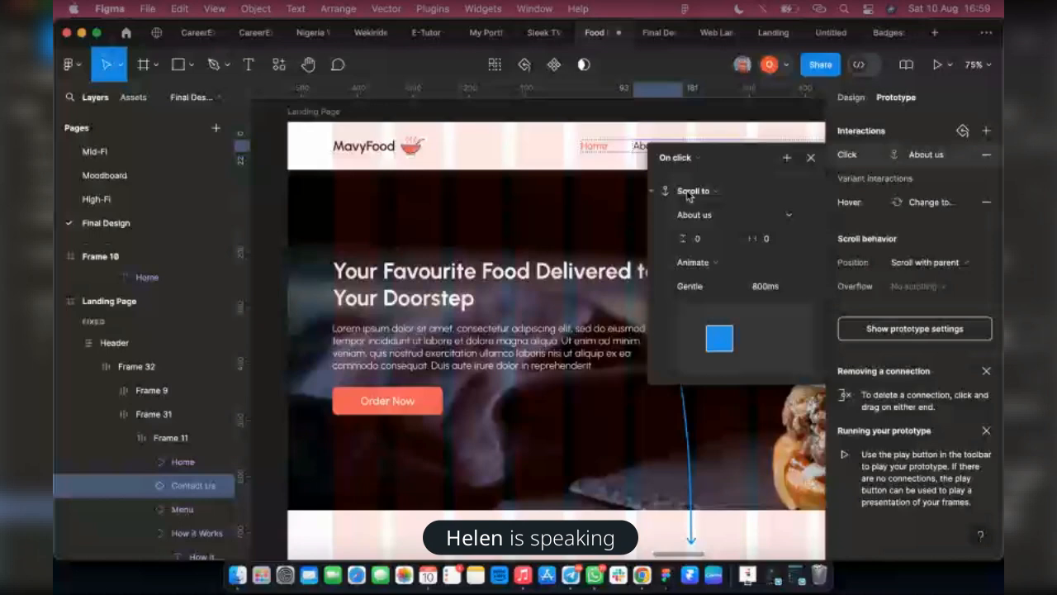
{"action": "key", "text": "Tab"}
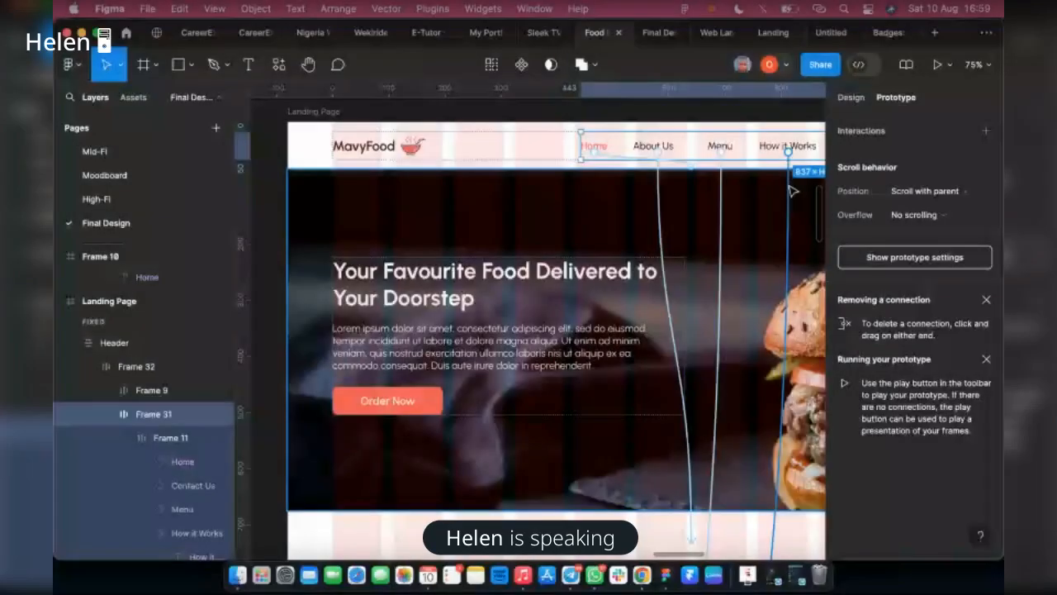
Check the scrolling of the How it Works section in the running prototype and return to the design file
{"action": "left_click", "coordinate": [783, 361]}
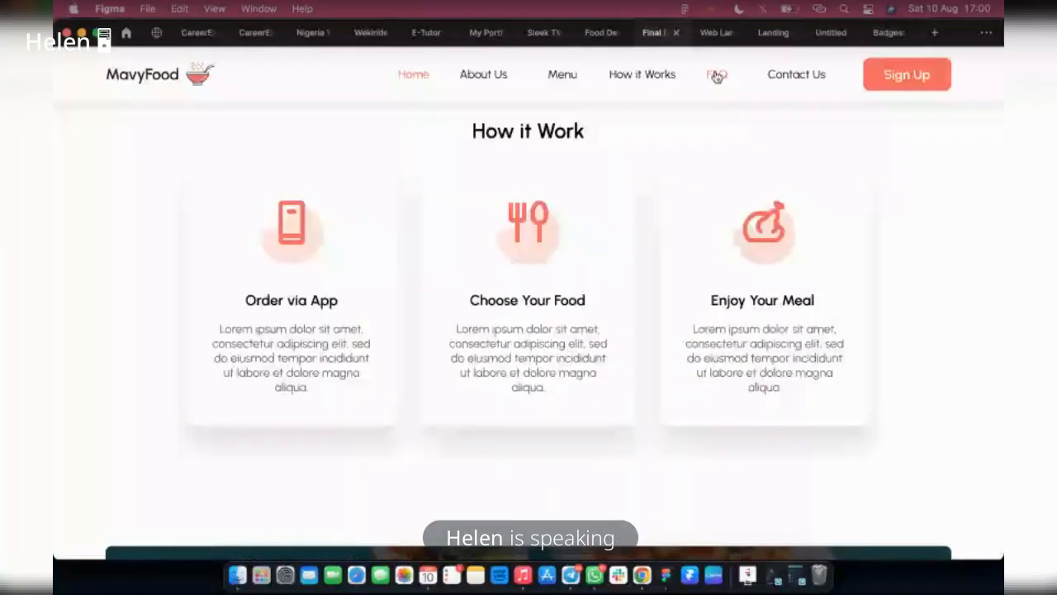
{"action": "scroll", "coordinate": [724, 159], "scroll_direction": "up", "scroll_amount": 5}
{"action": "left_click", "coordinate": [601, 33]}
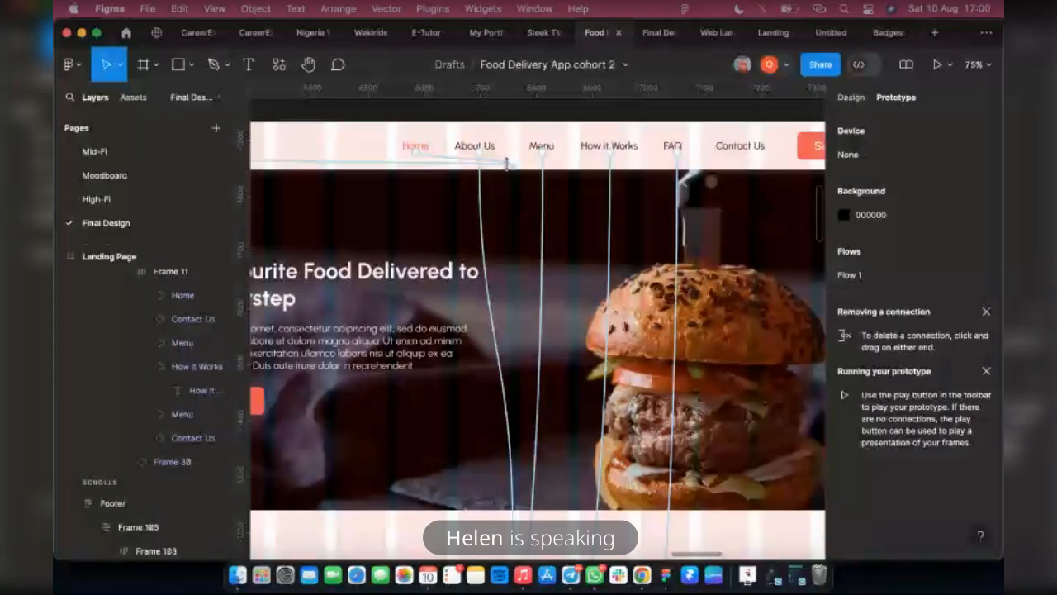
Select the Landing Page frame, hide the layout grids and look over the whole page down to the footer
{"action": "scroll", "coordinate": [506, 163], "scroll_direction": "down", "scroll_amount": 3}
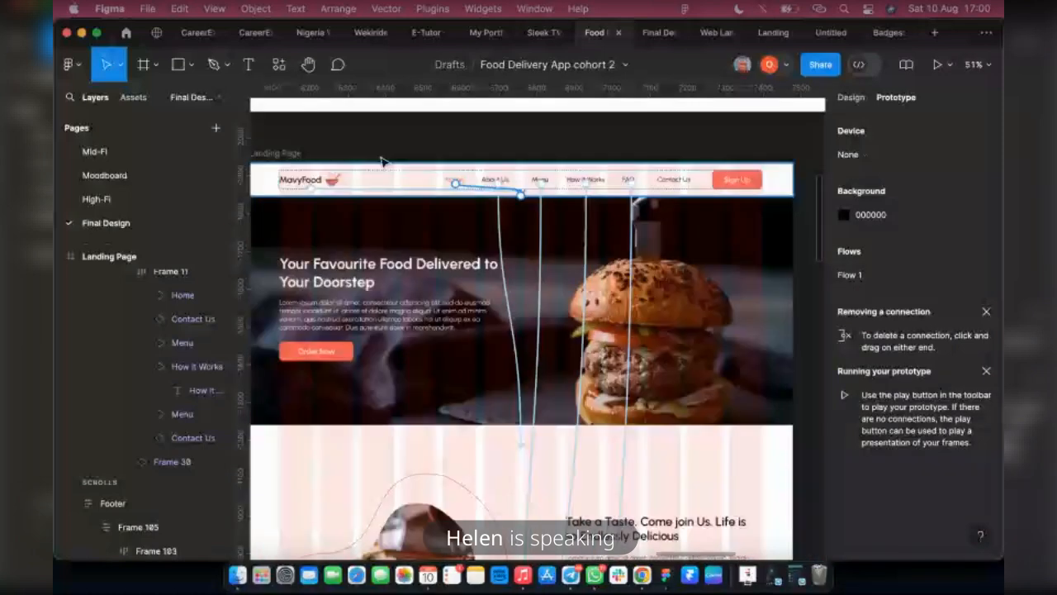
{"action": "left_click", "coordinate": [382, 161]}
{"action": "scroll", "coordinate": [388, 169], "scroll_direction": "down", "scroll_amount": 3}
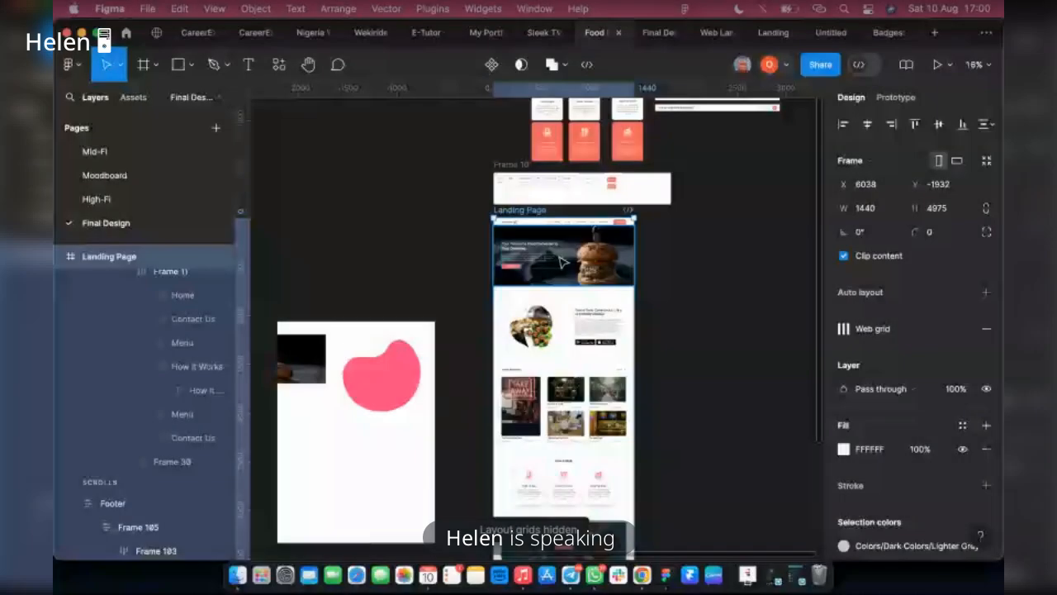
{"action": "scroll", "coordinate": [563, 262], "scroll_direction": "up", "scroll_amount": 2}
{"action": "scroll", "coordinate": [586, 393], "scroll_direction": "down", "scroll_amount": 8}
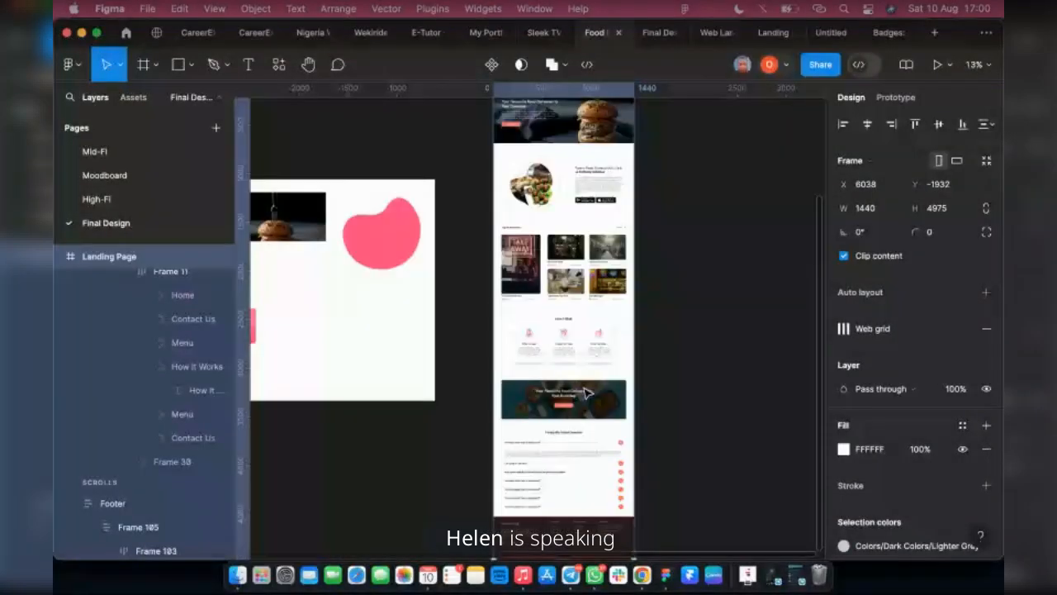
{"action": "scroll", "coordinate": [586, 393], "scroll_direction": "down", "scroll_amount": 4}
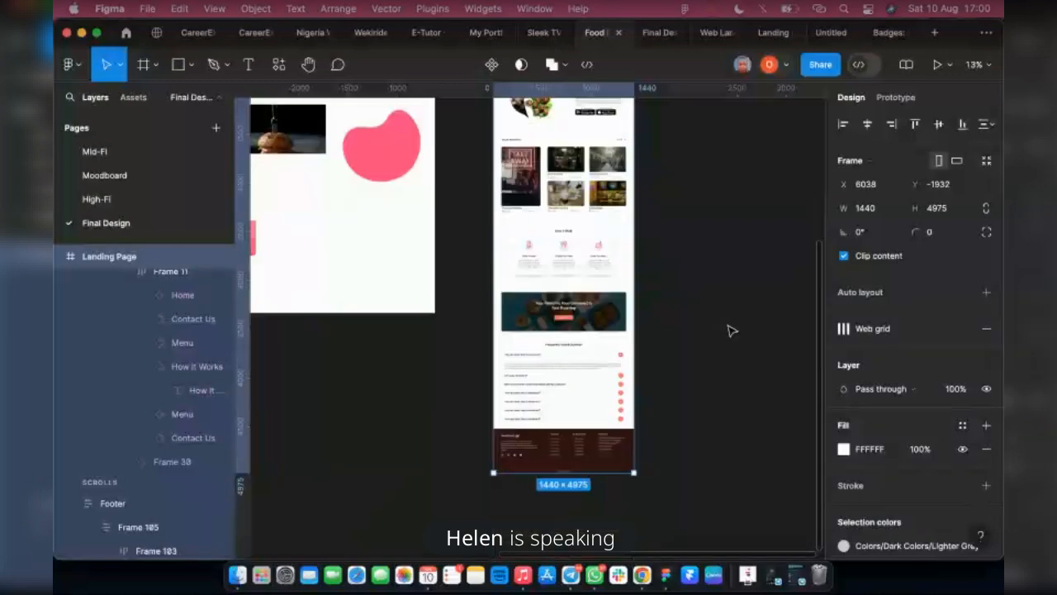
{"action": "scroll", "coordinate": [361, 117], "scroll_direction": "up", "scroll_amount": 4}
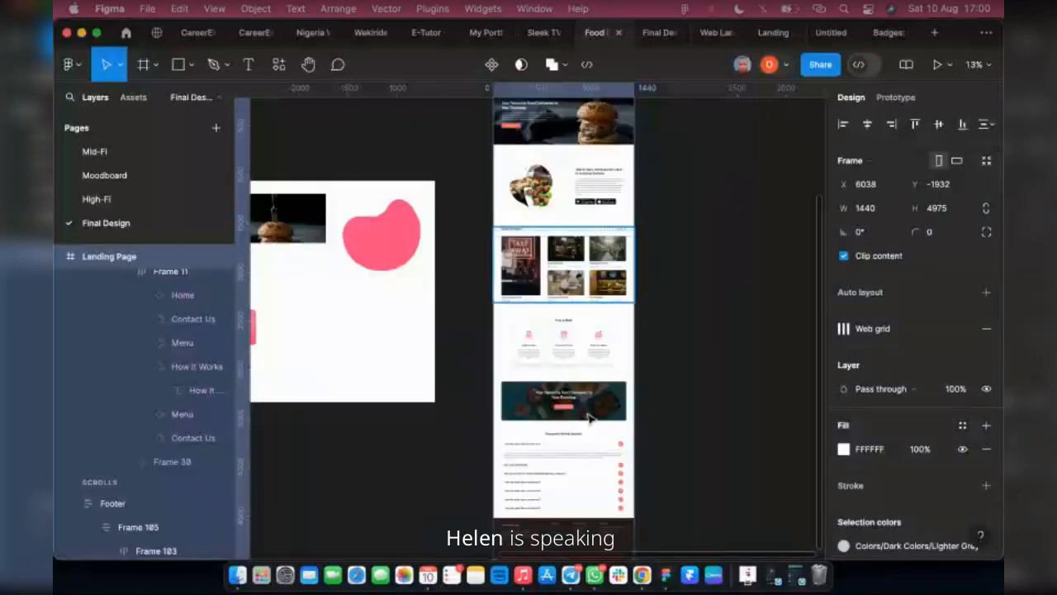
Restore the minimised window
{"action": "left_click", "coordinate": [772, 574]}
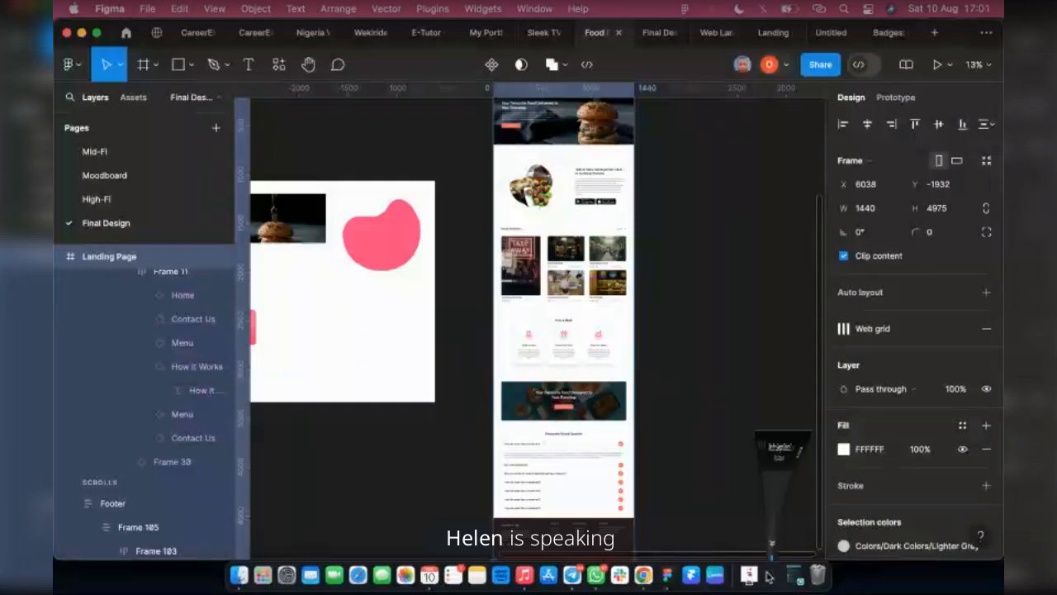